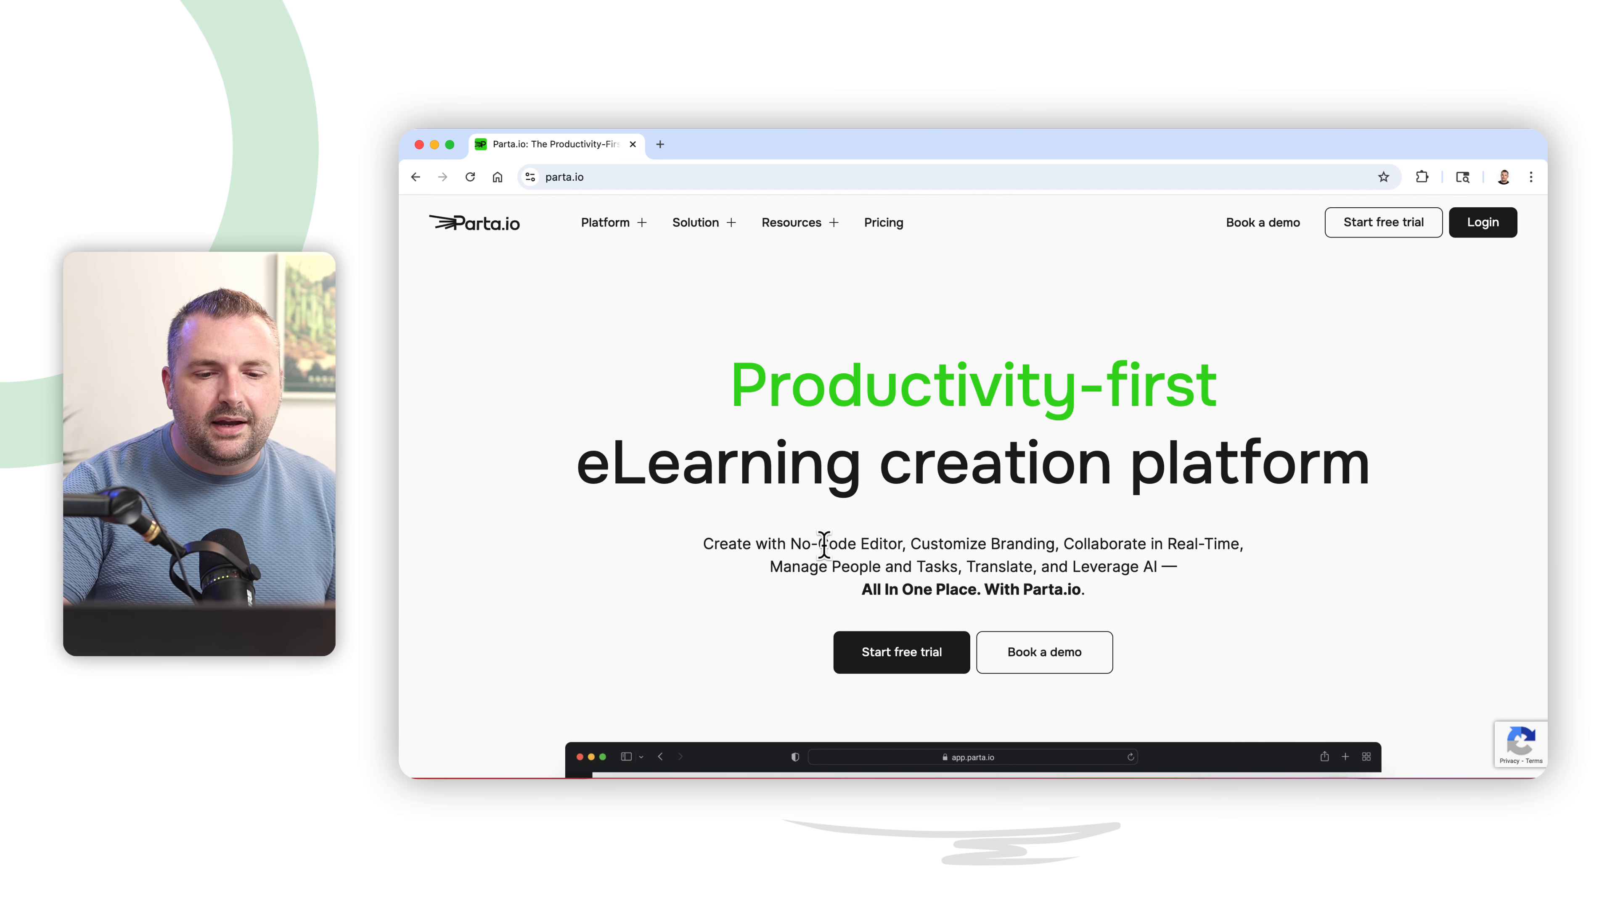
- Highlight part of the homepage tagline and open the Pricing page to review the Pro and Creator plans
left_click_drag(790, 544, 1227, 534)
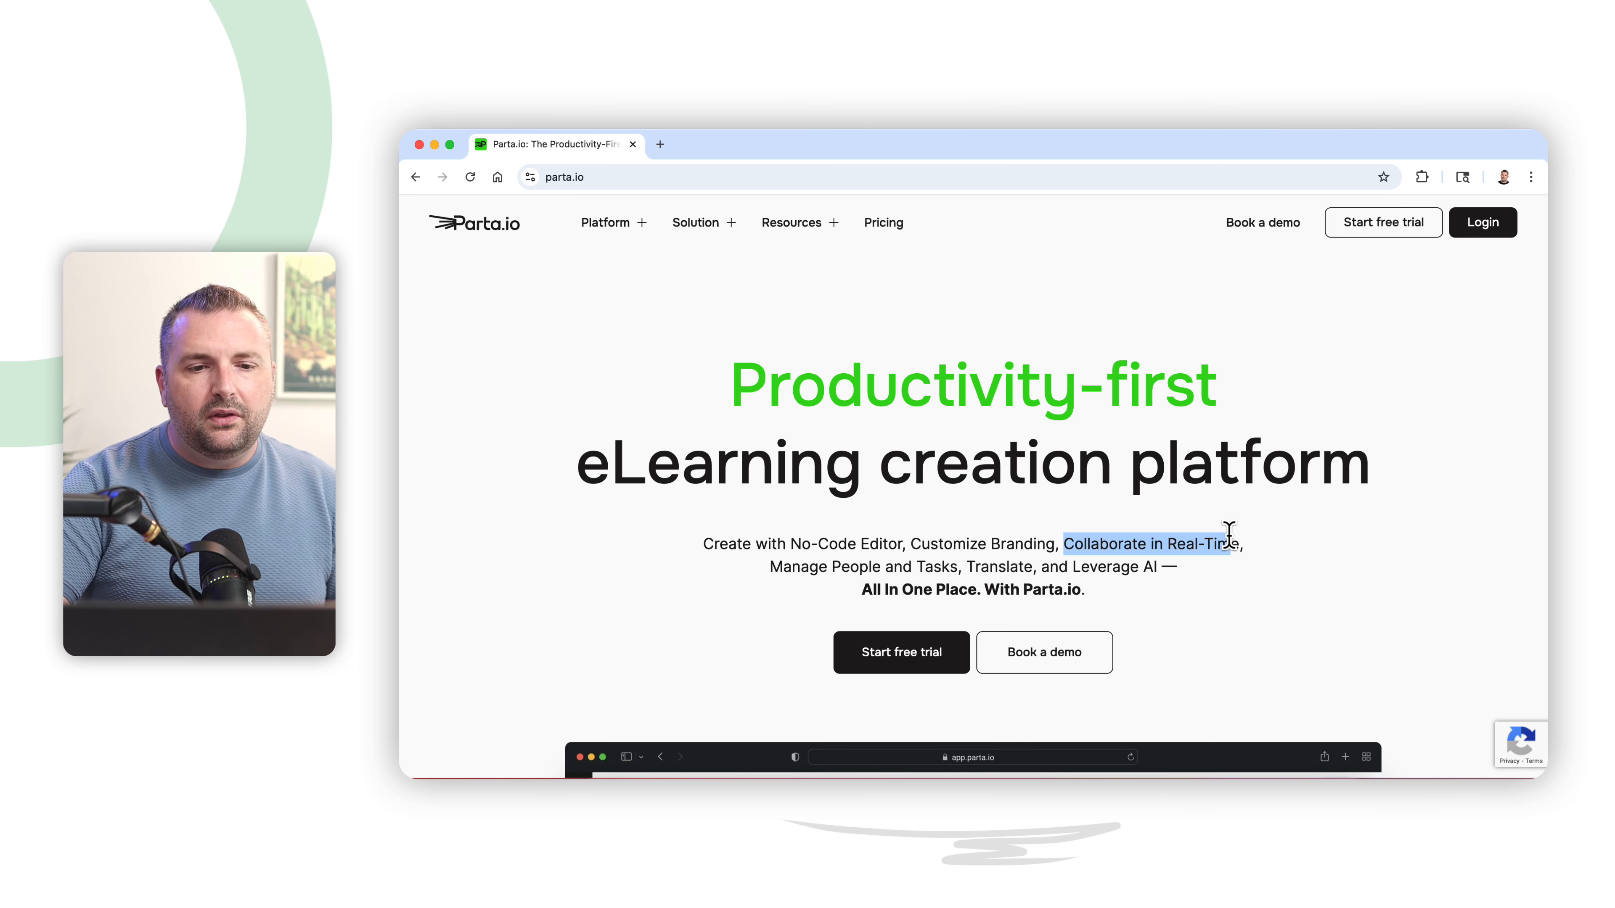
left_click(894, 229)
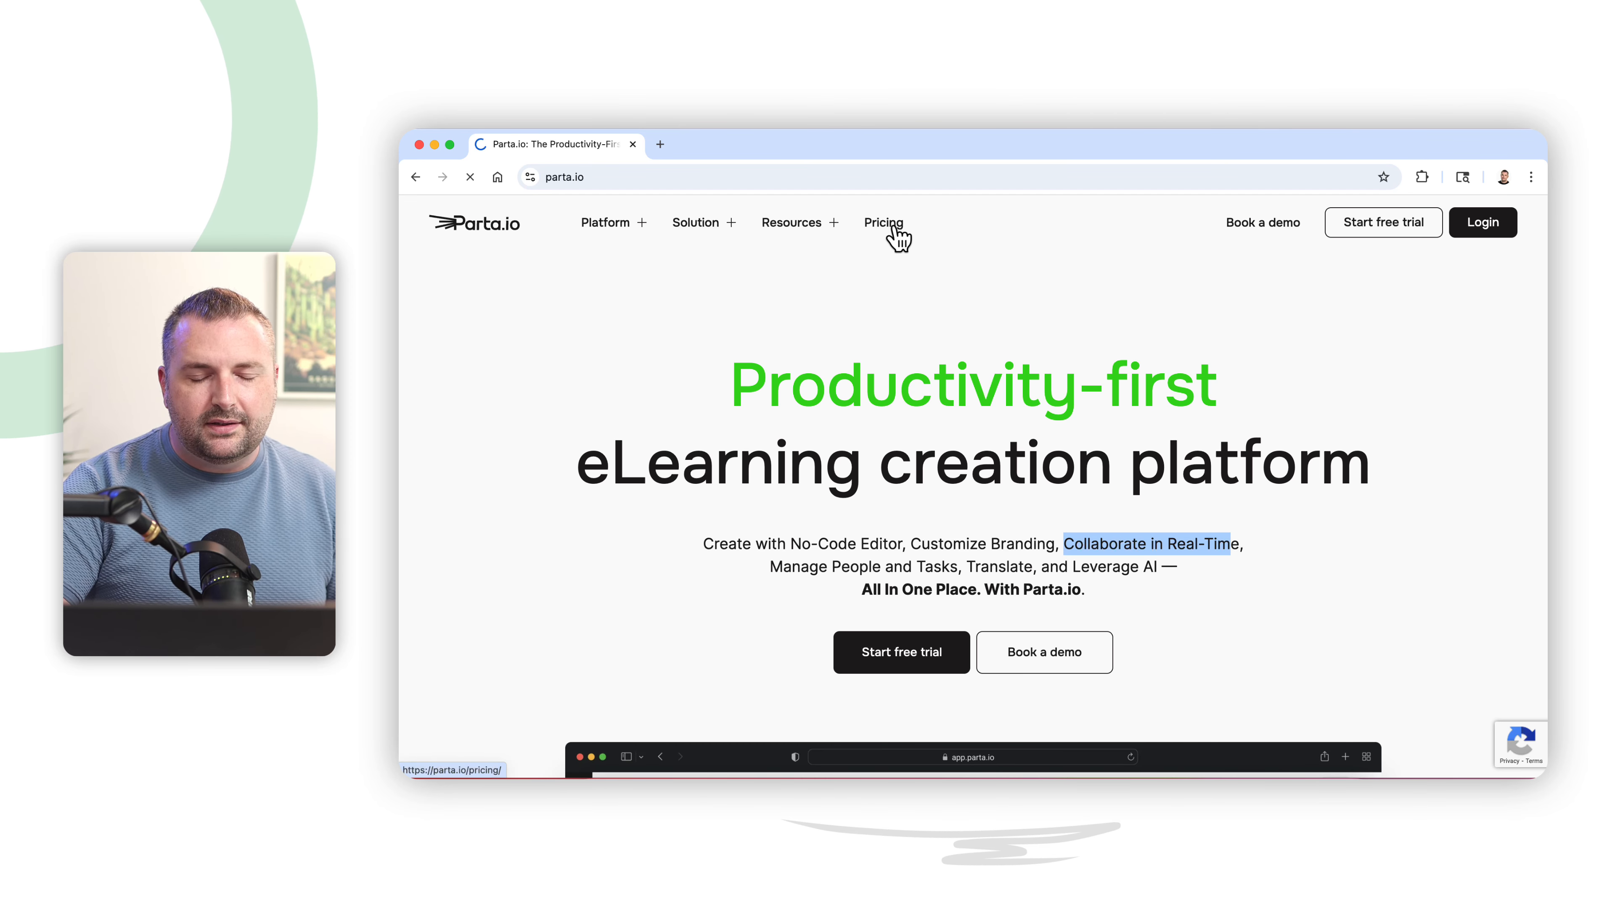
scroll(1392, 531, "down", 4)
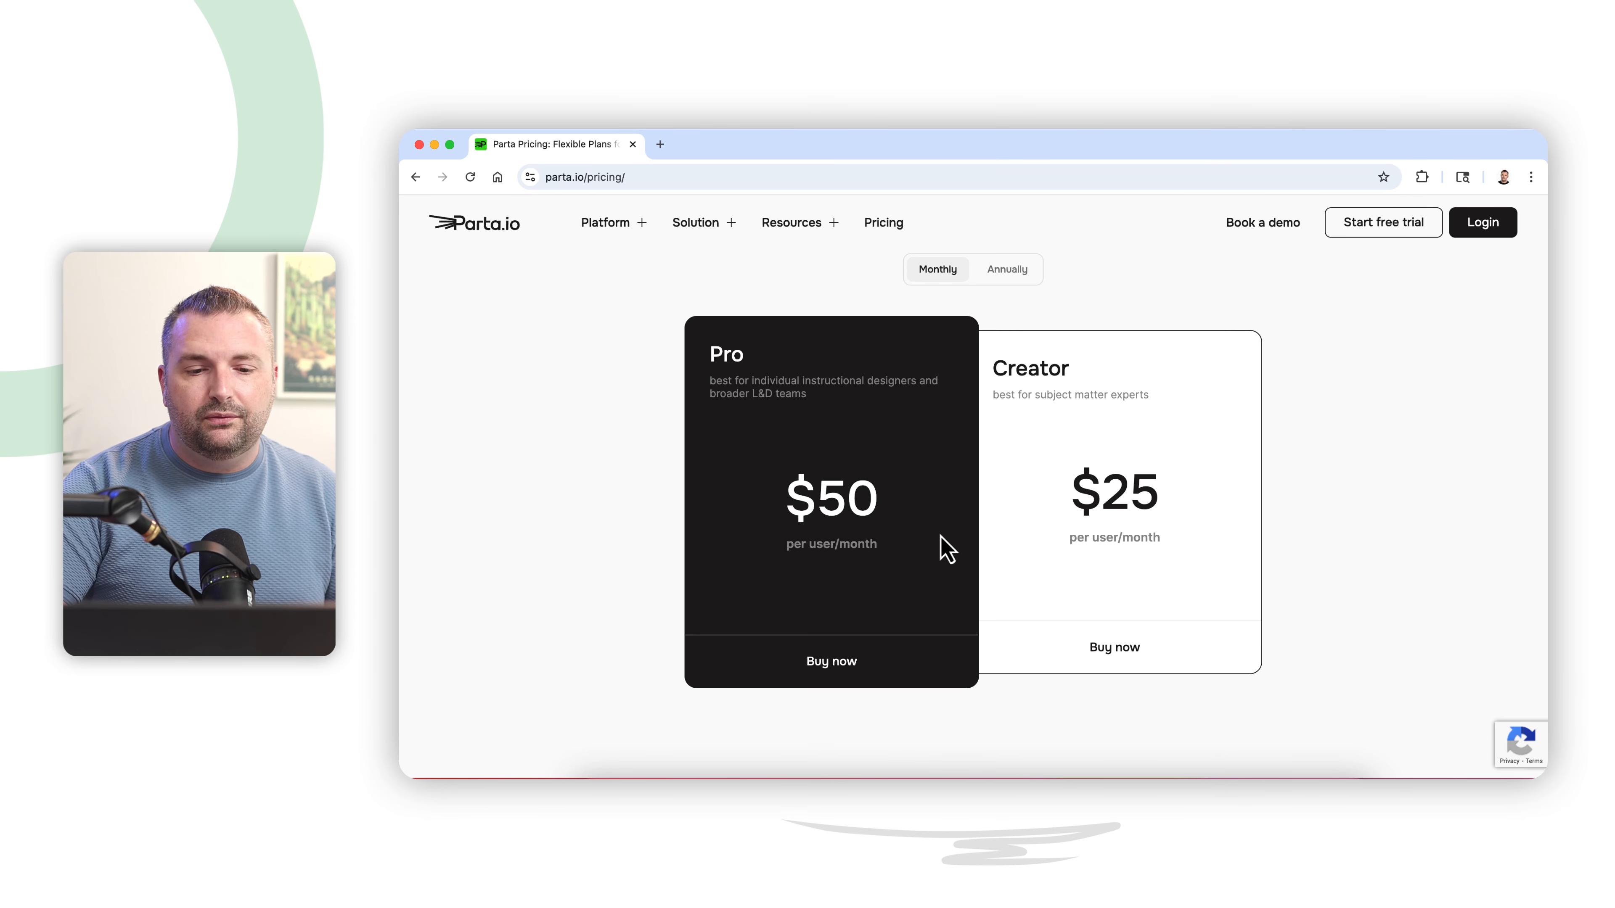
scroll(1376, 508, "up", 1)
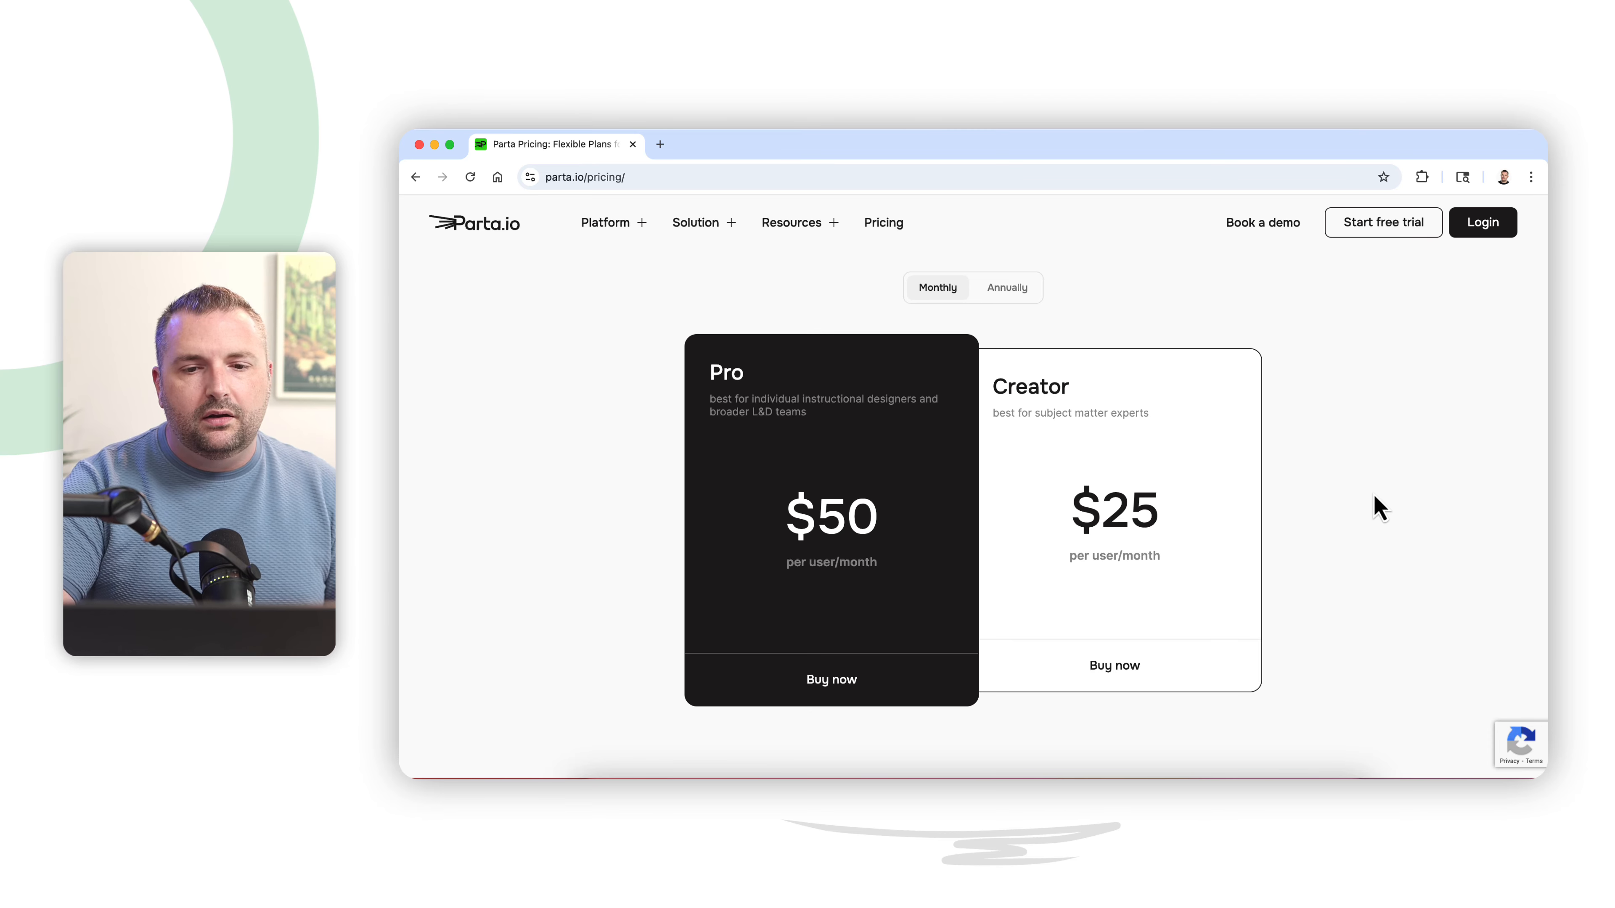
scroll(1361, 483, "up", 3)
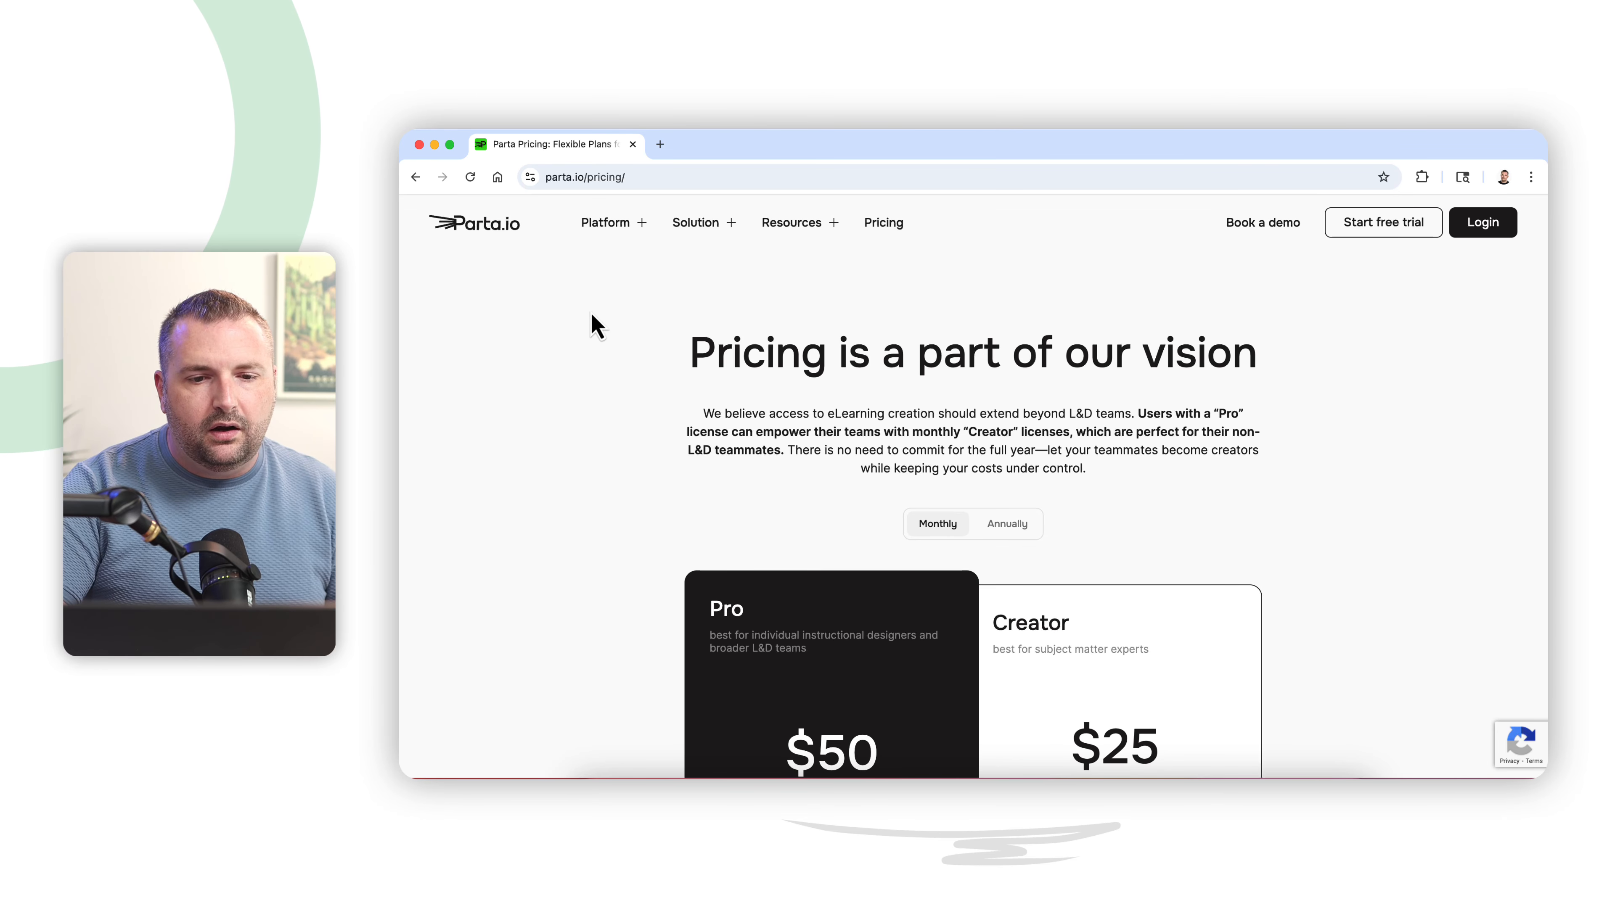
- Log in to the Parta.io app and look over the home dashboard
left_click(1491, 231)
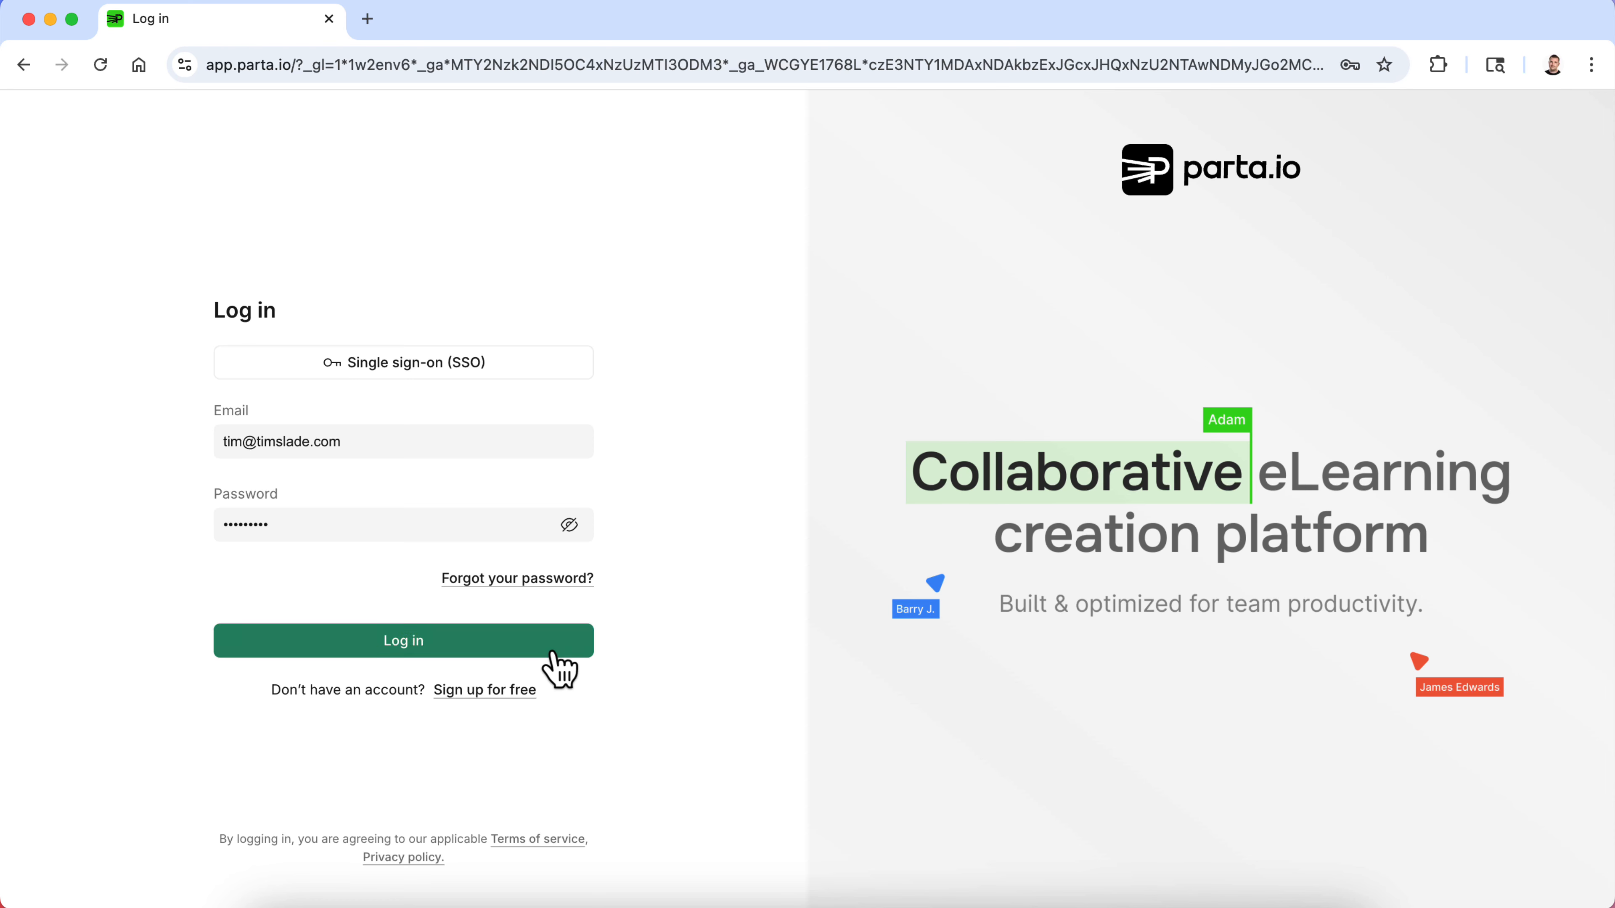
left_click(551, 656)
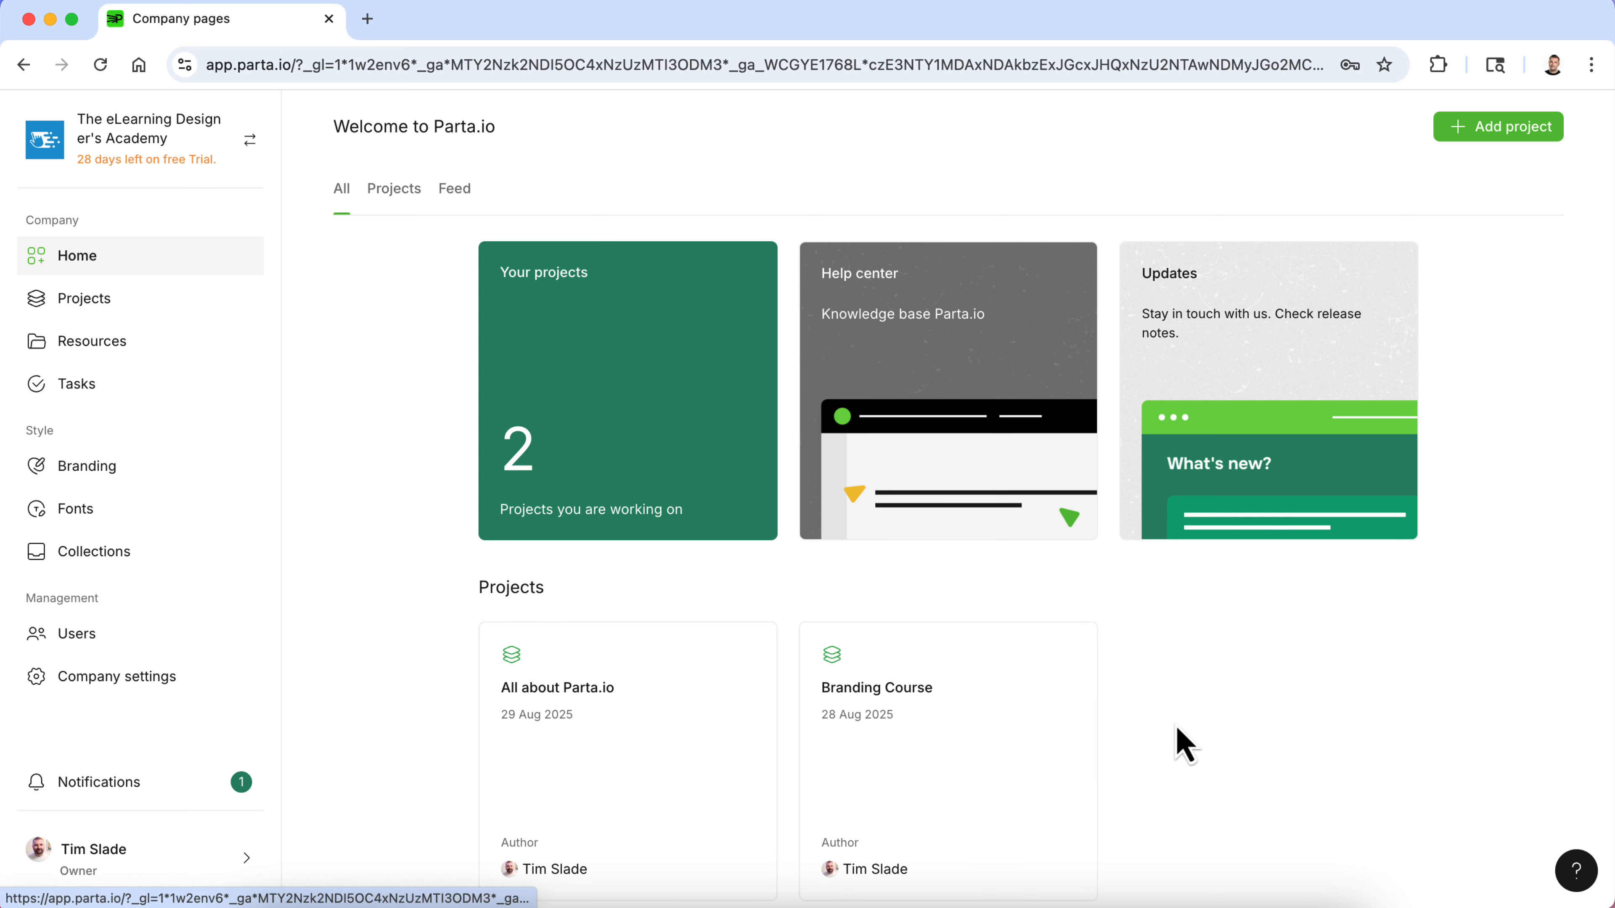
scroll(1252, 744, "down", 3)
scroll(1254, 745, "up", 3)
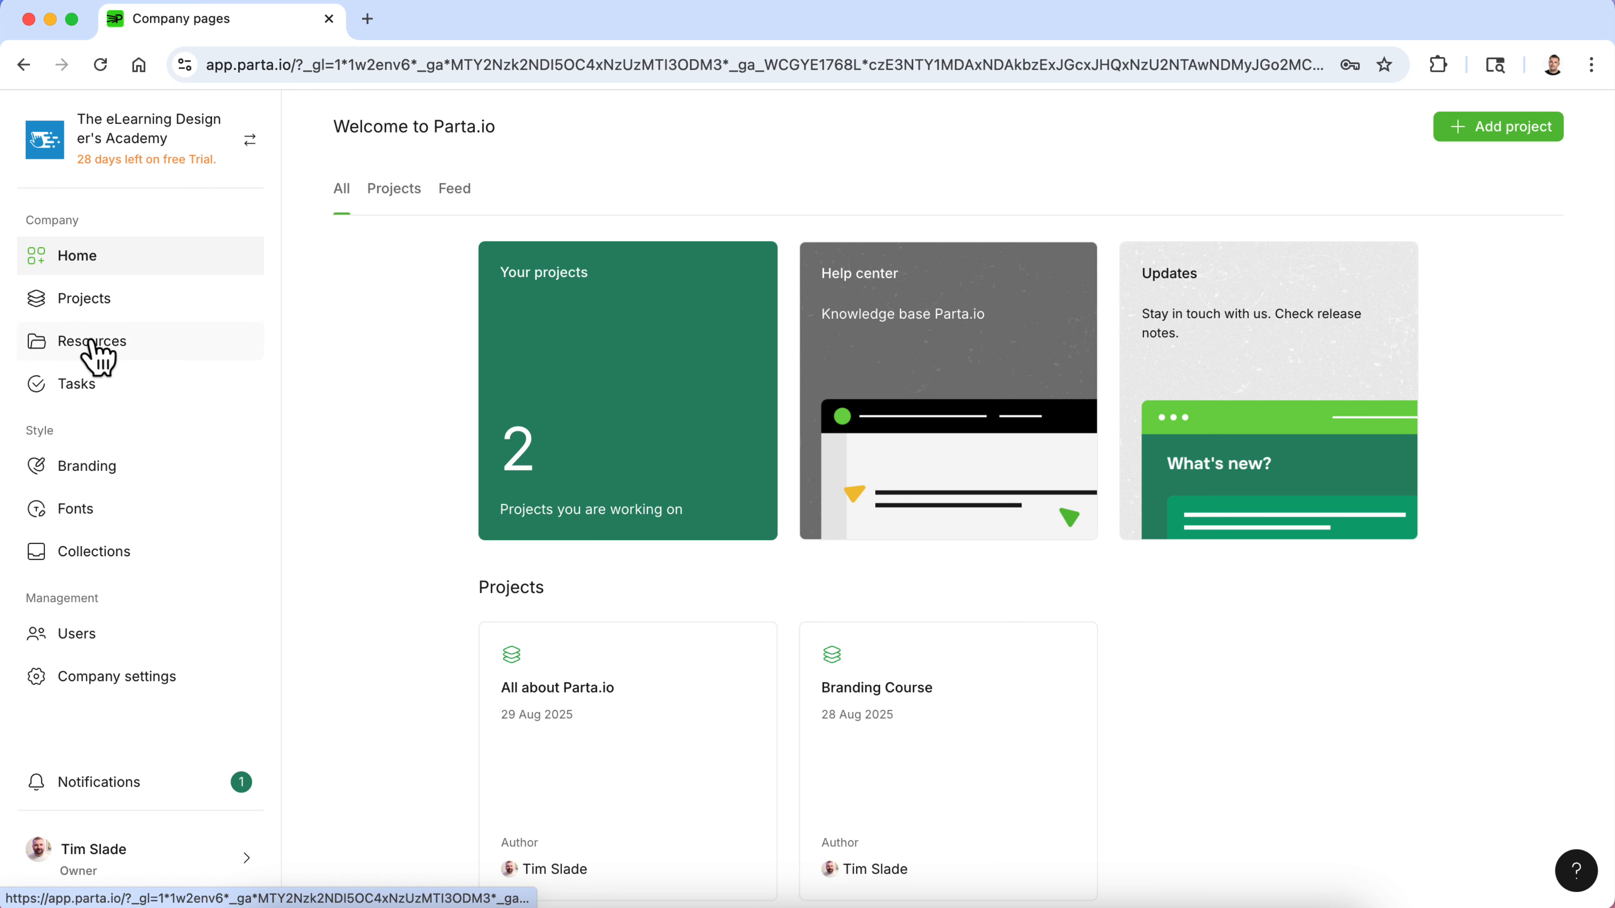
- Browse the Projects, Resources and Tasks sections of the workspace
left_click(107, 304)
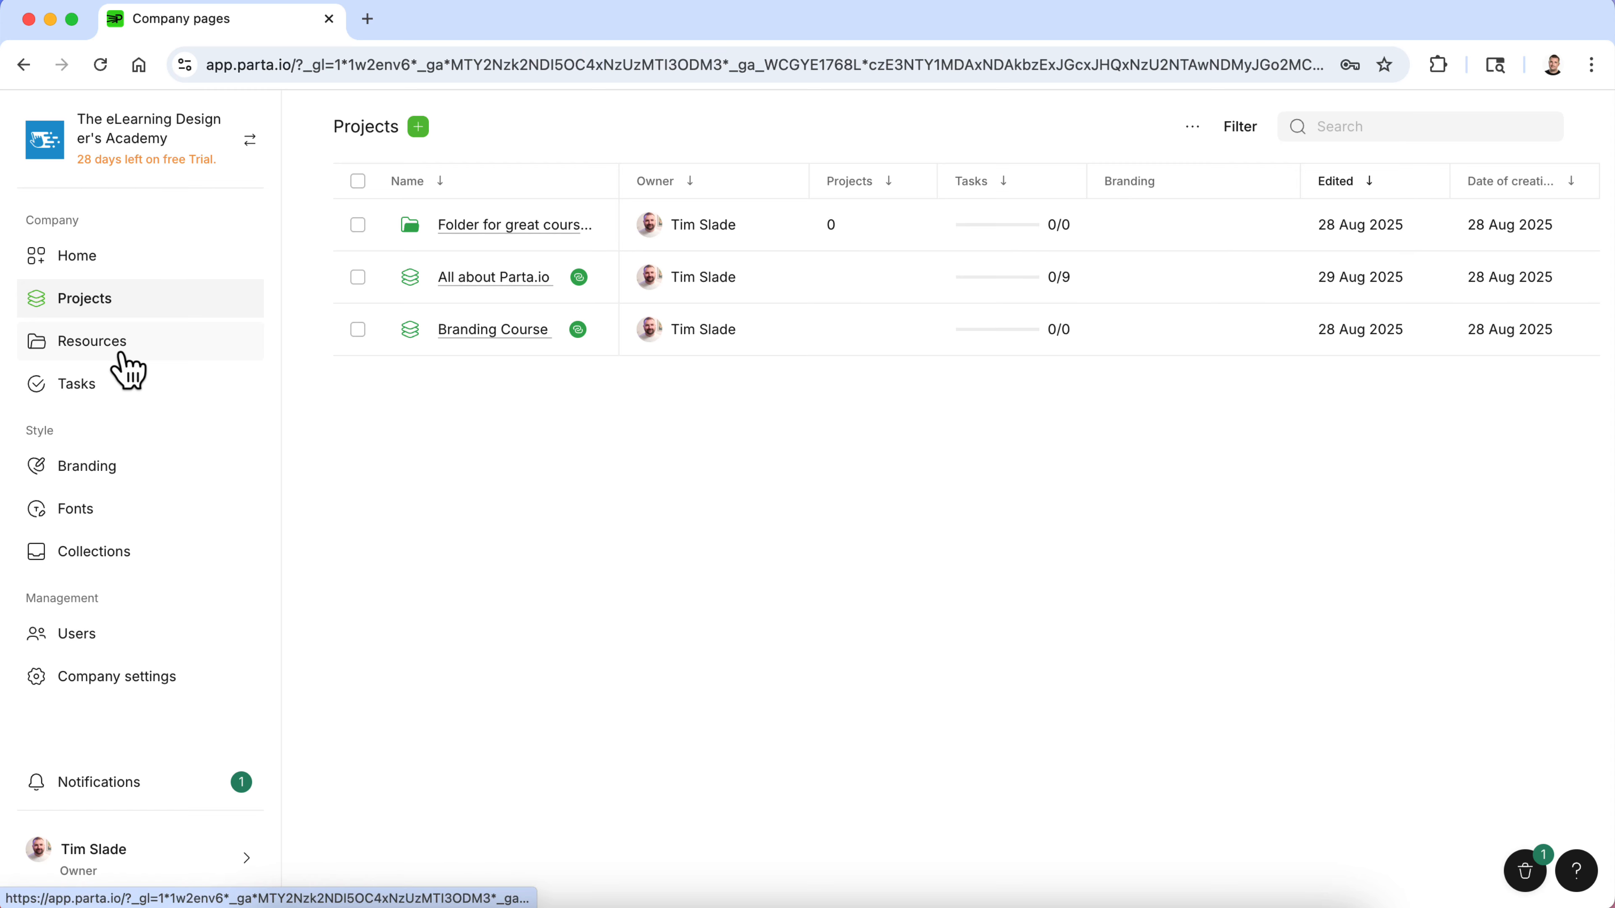
left_click(121, 366)
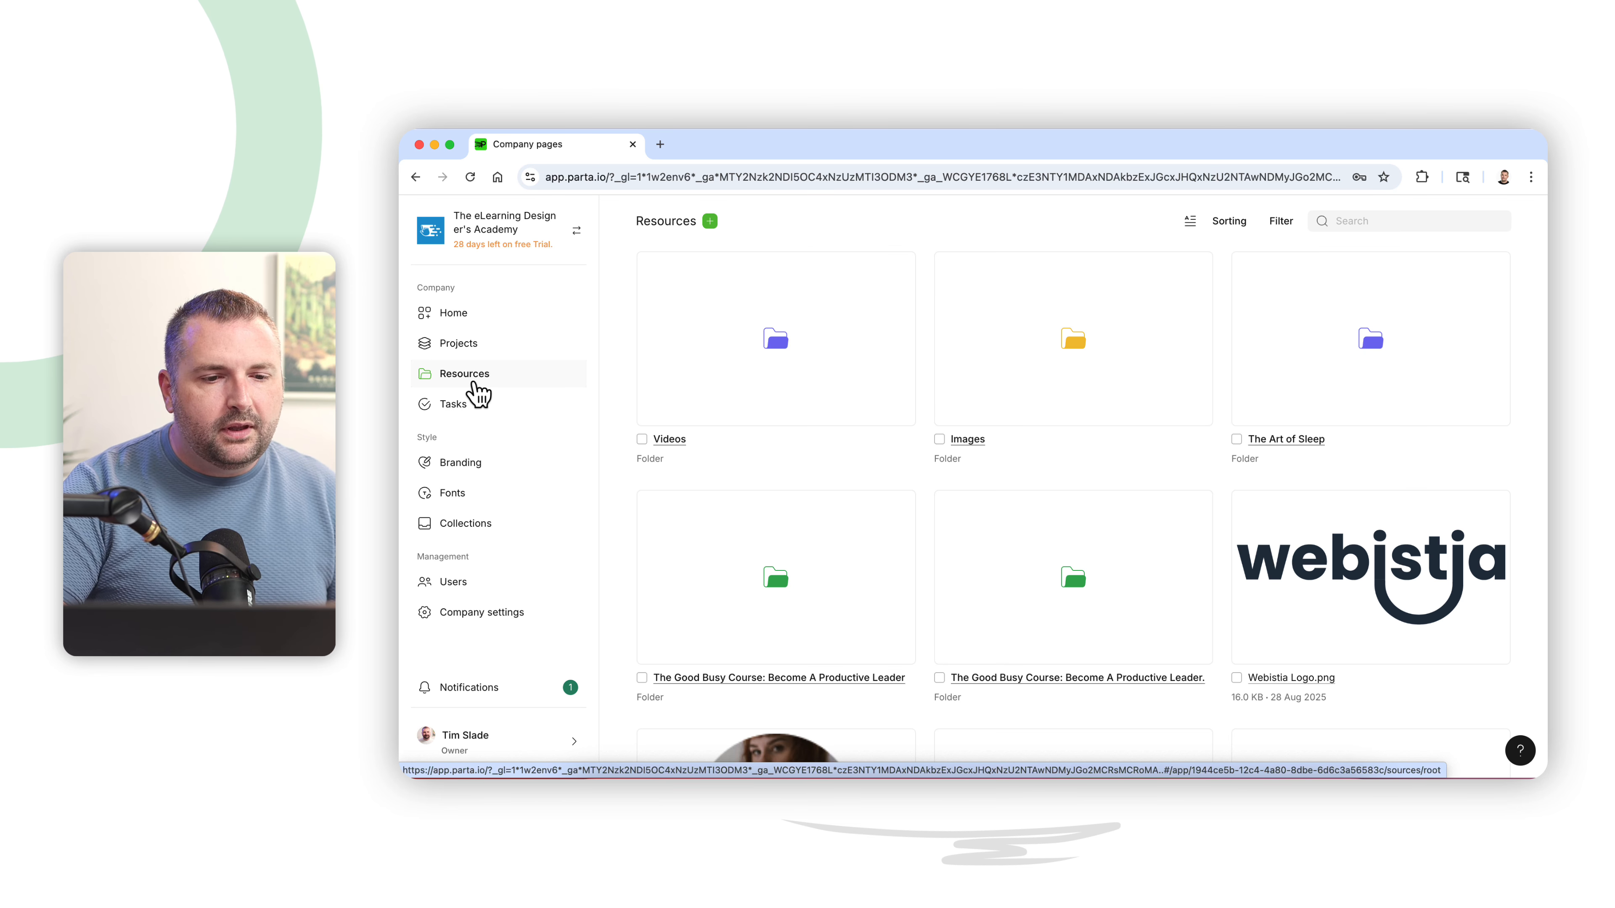
left_click(473, 405)
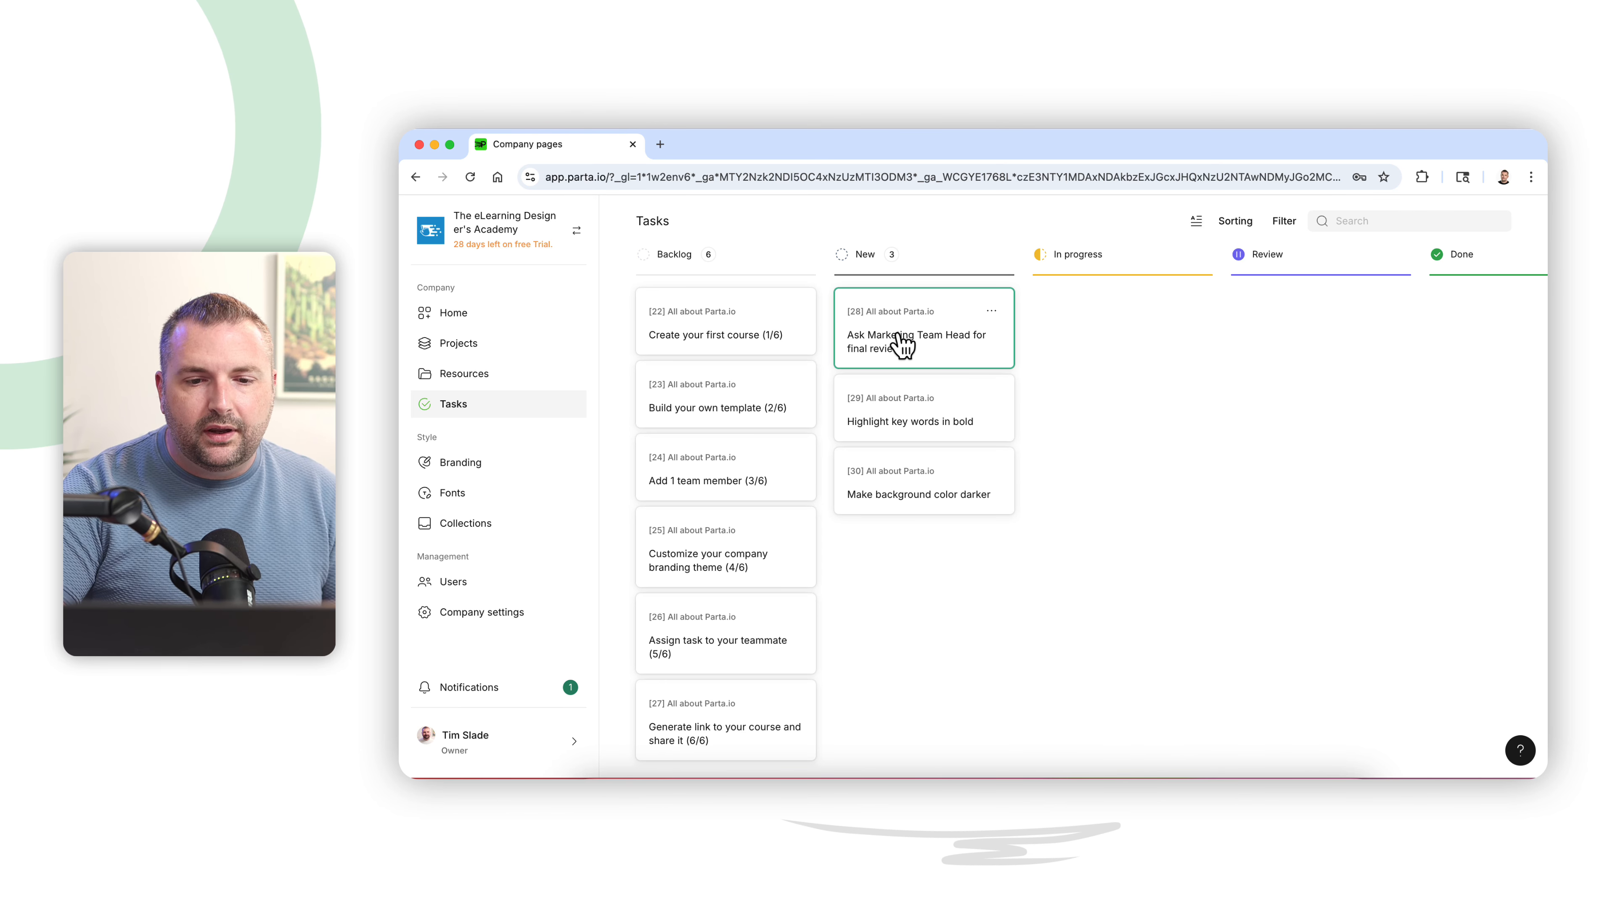
- Open the task "Ask Marketing Team Head for final review" to examine its details, then close it
left_click(902, 344)
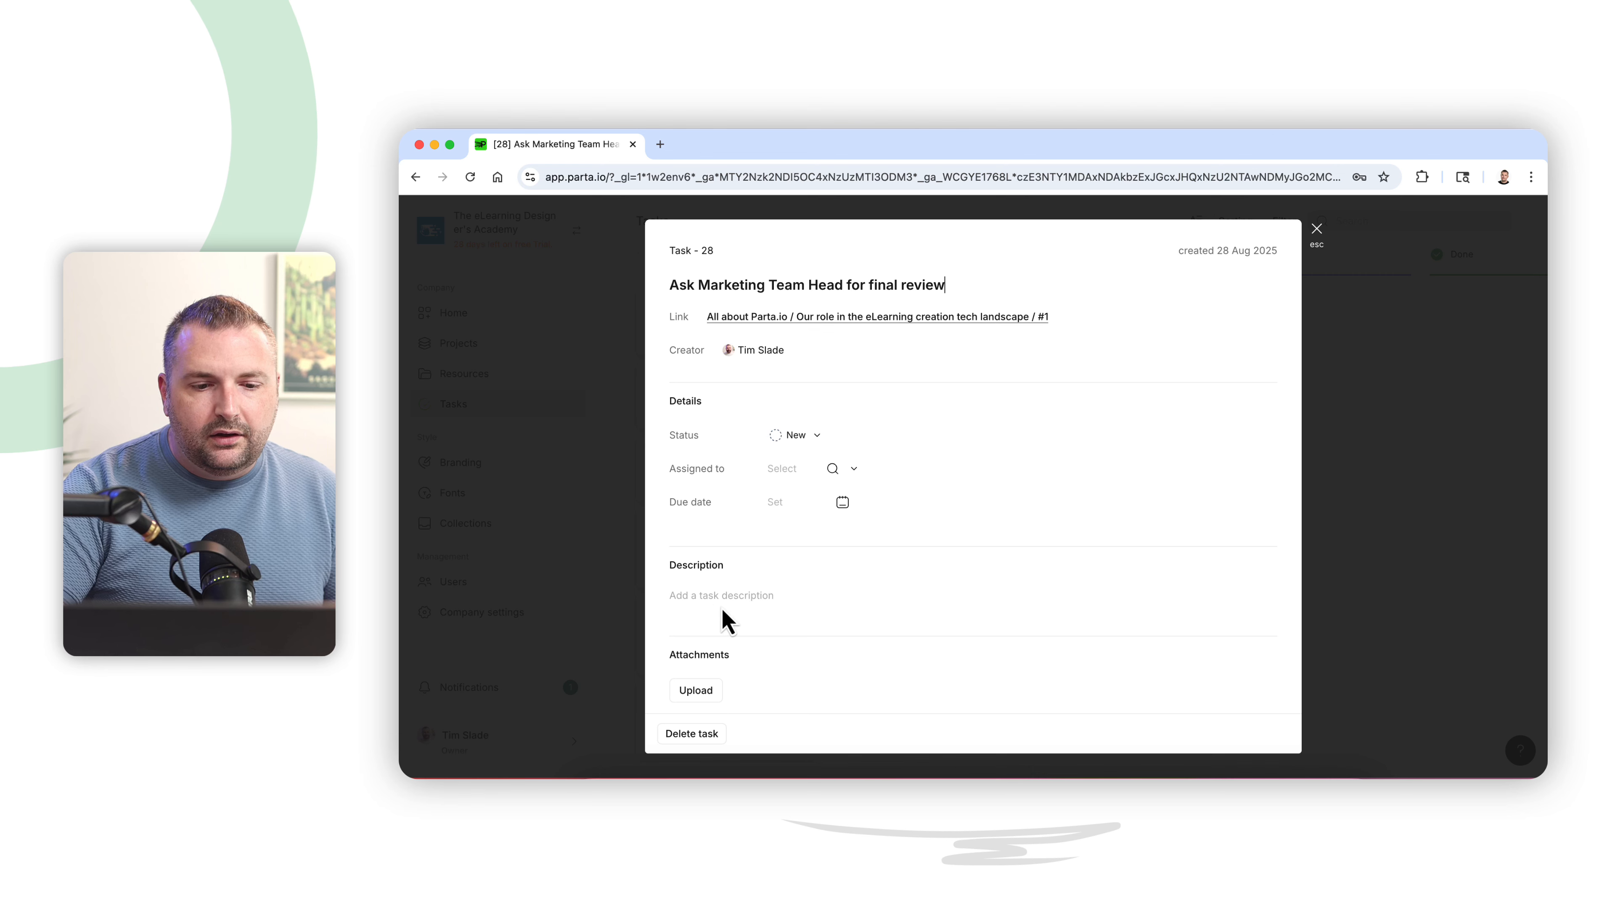
scroll(783, 613, "down", 3)
scroll(785, 612, "up", 3)
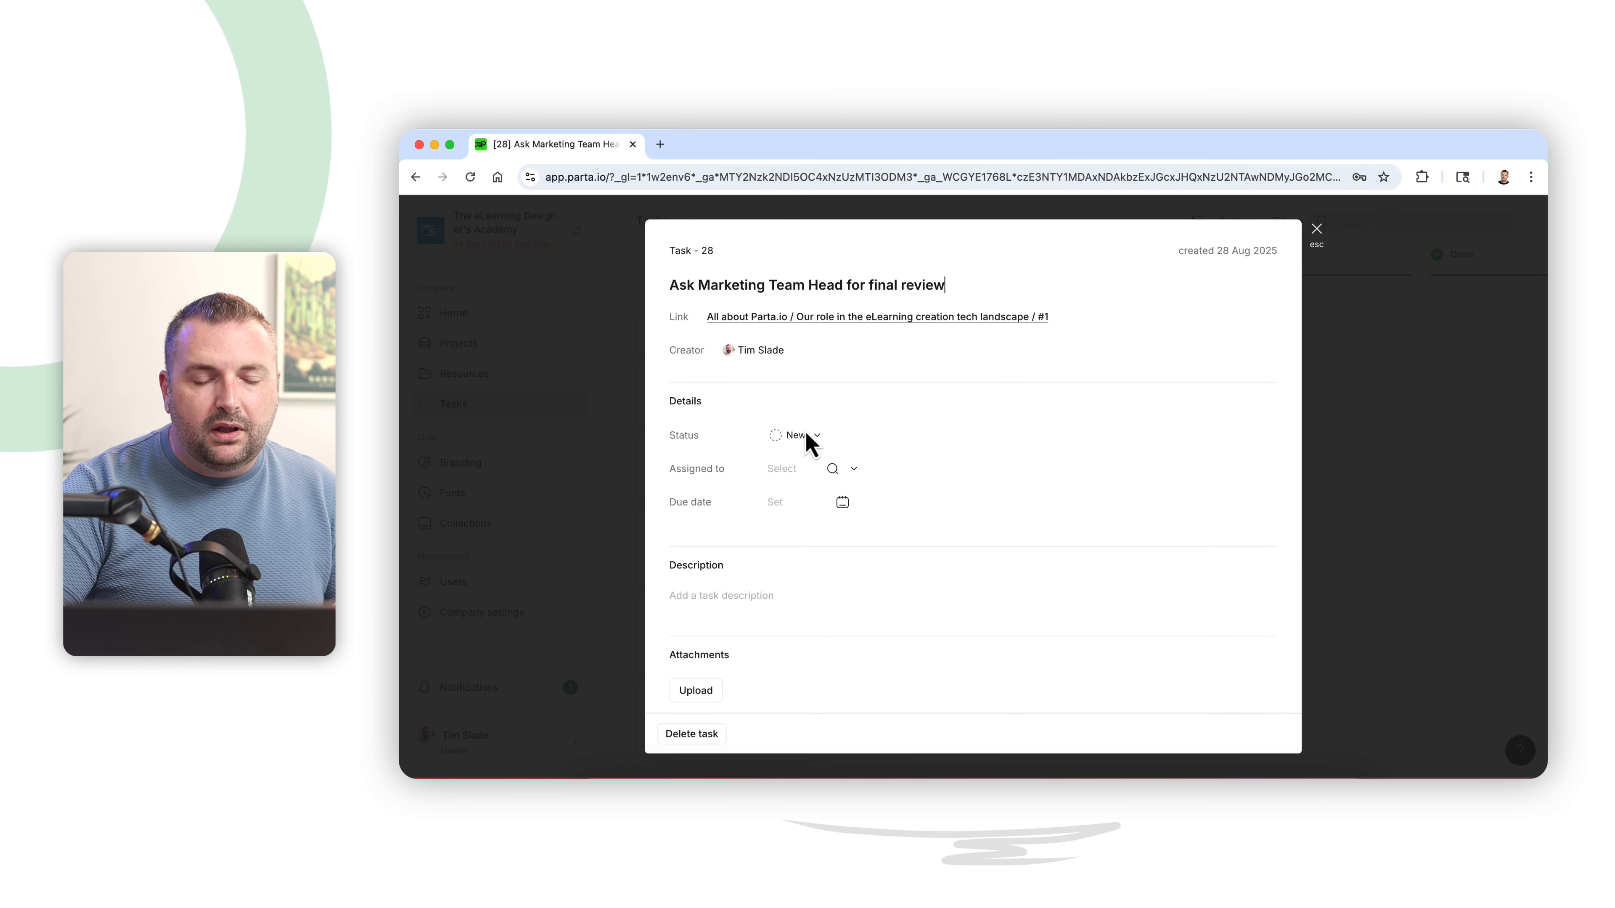
scroll(781, 474, "down", 3)
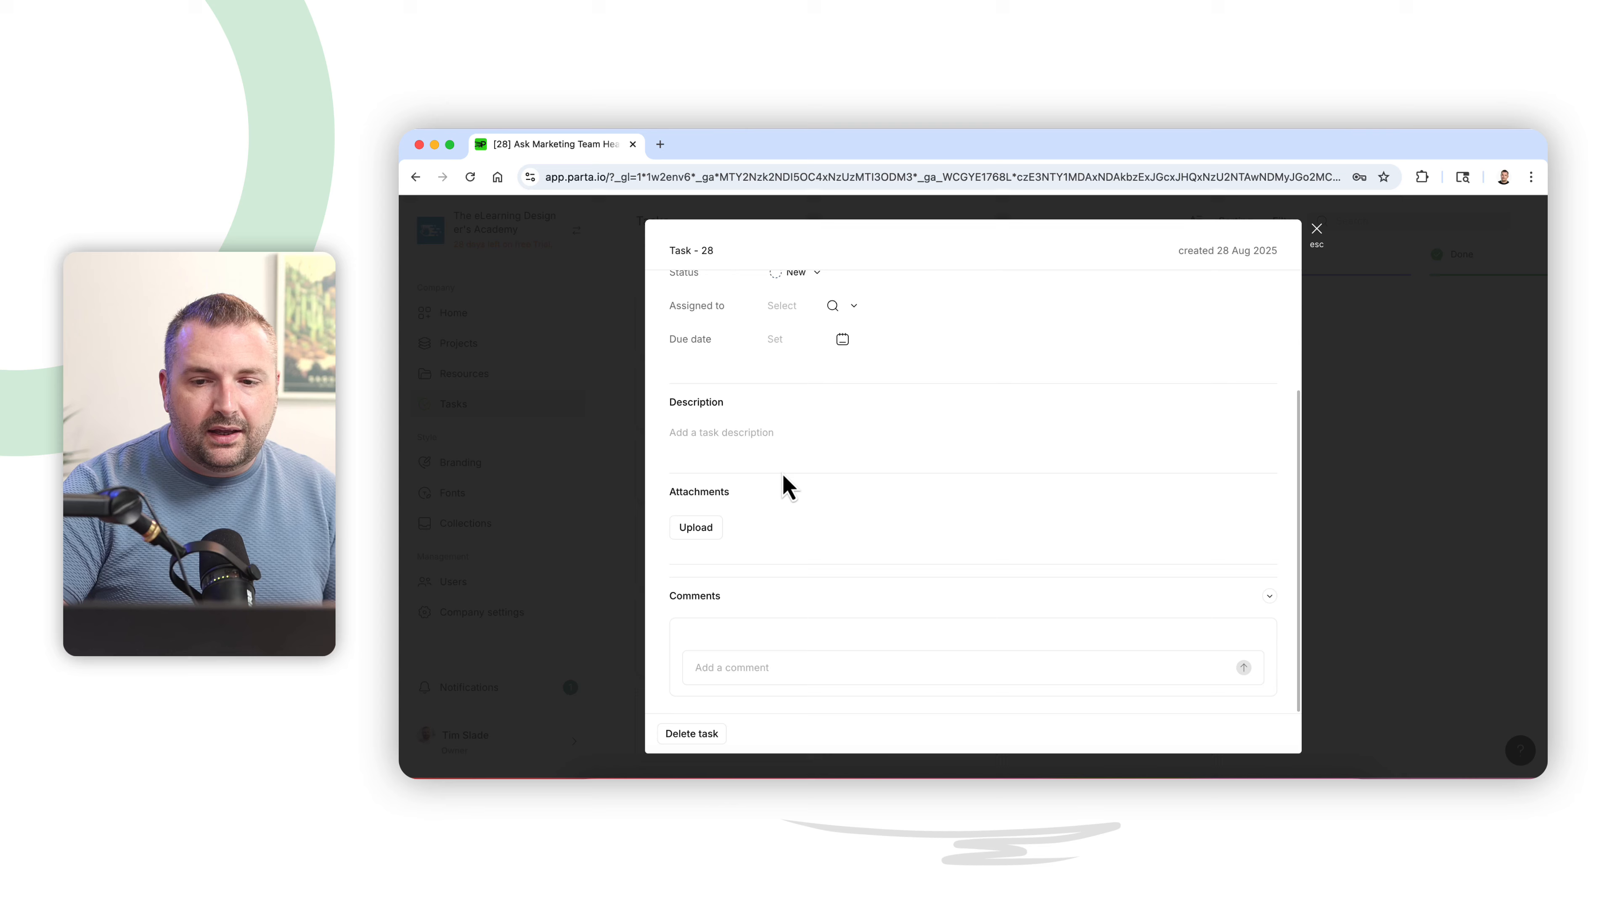
left_click(1316, 229)
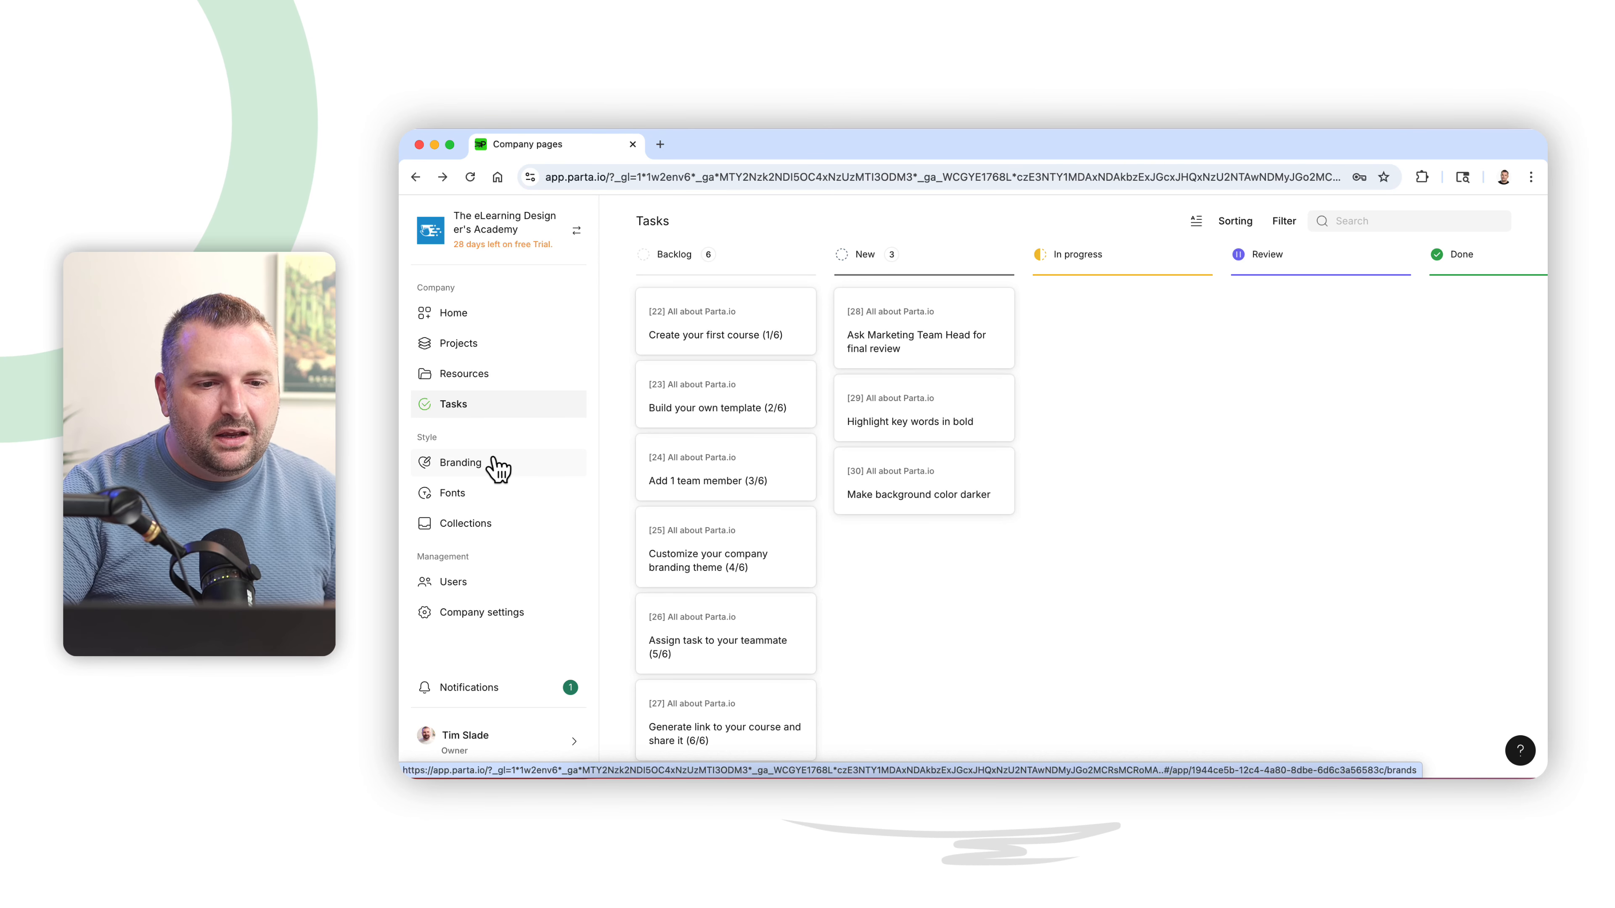
- Create a new project named "Webistia Consultative Sales Training" from the Projects list
left_click(466, 352)
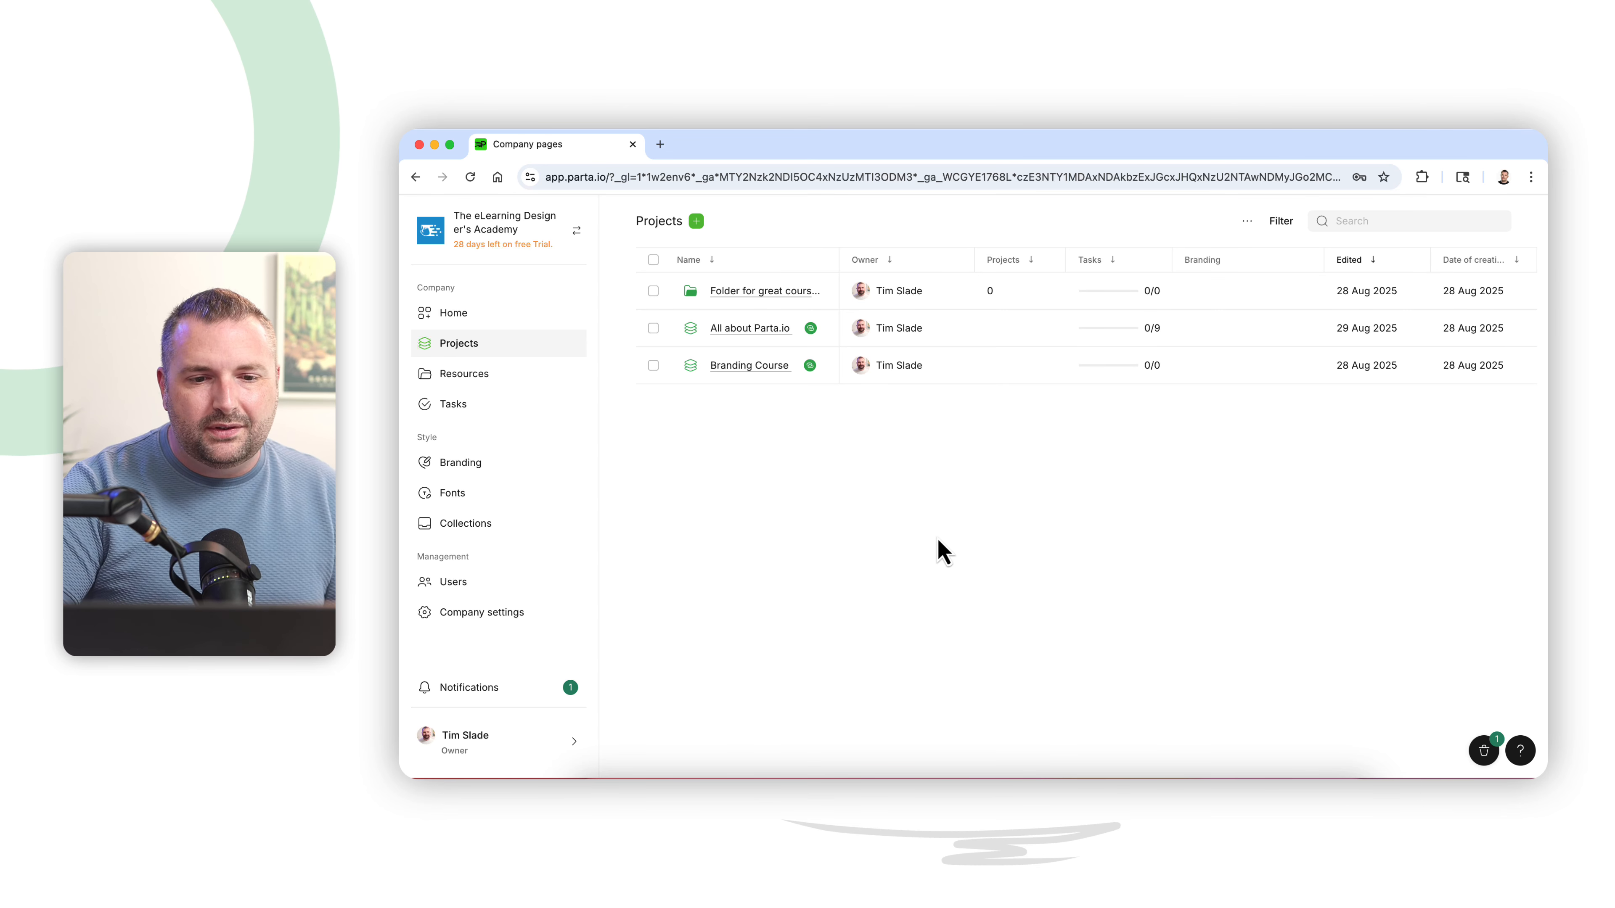
left_click(696, 221)
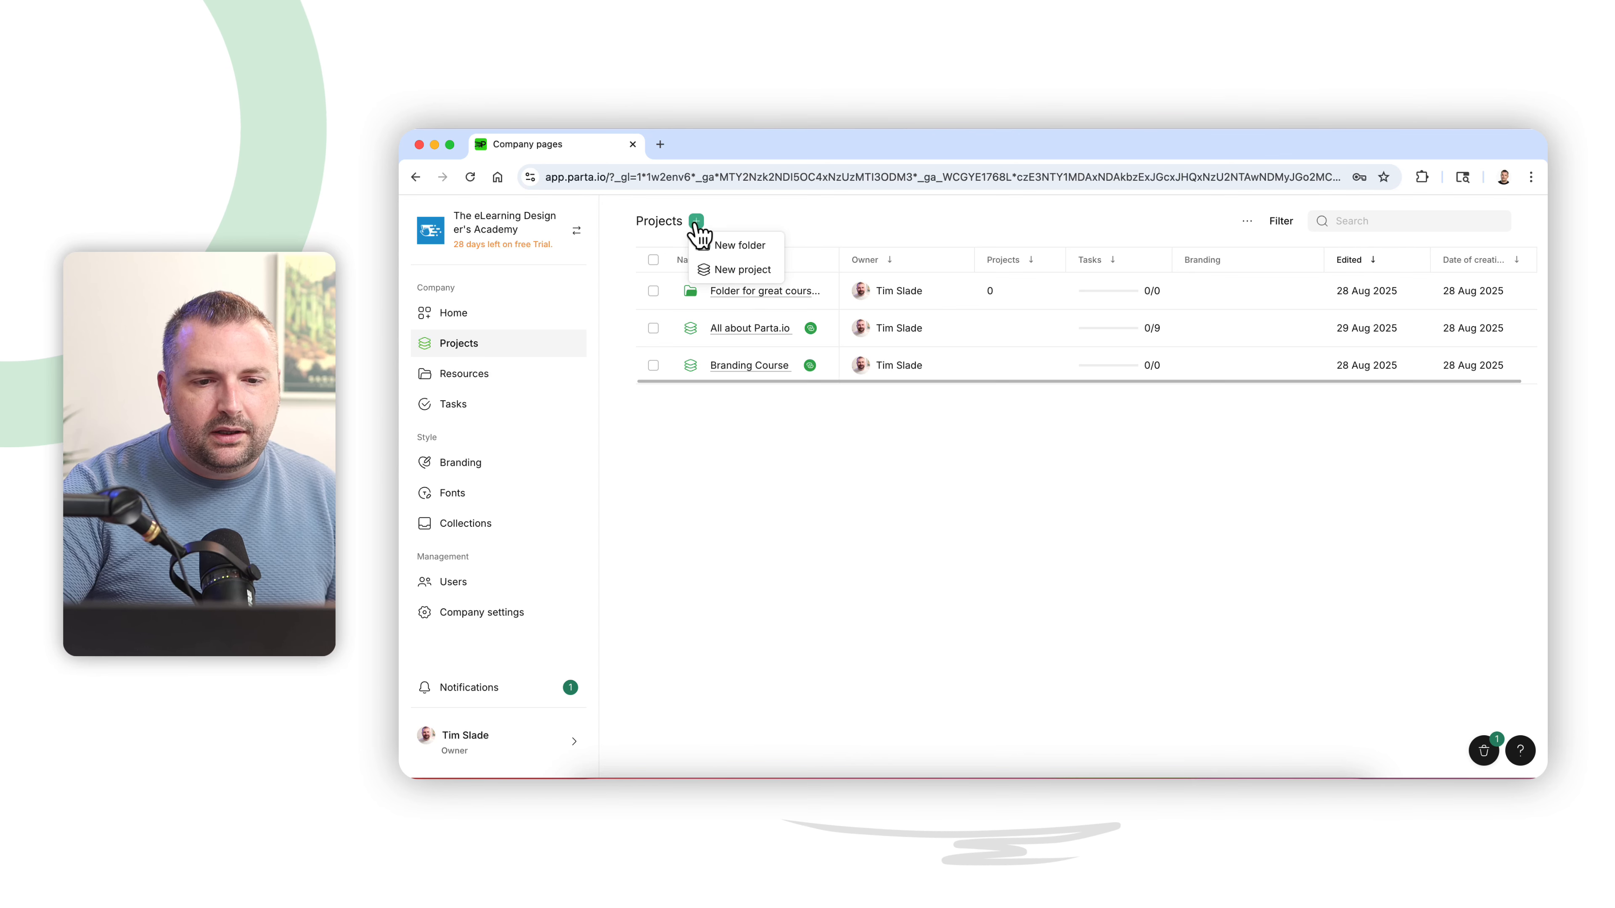
left_click(738, 270)
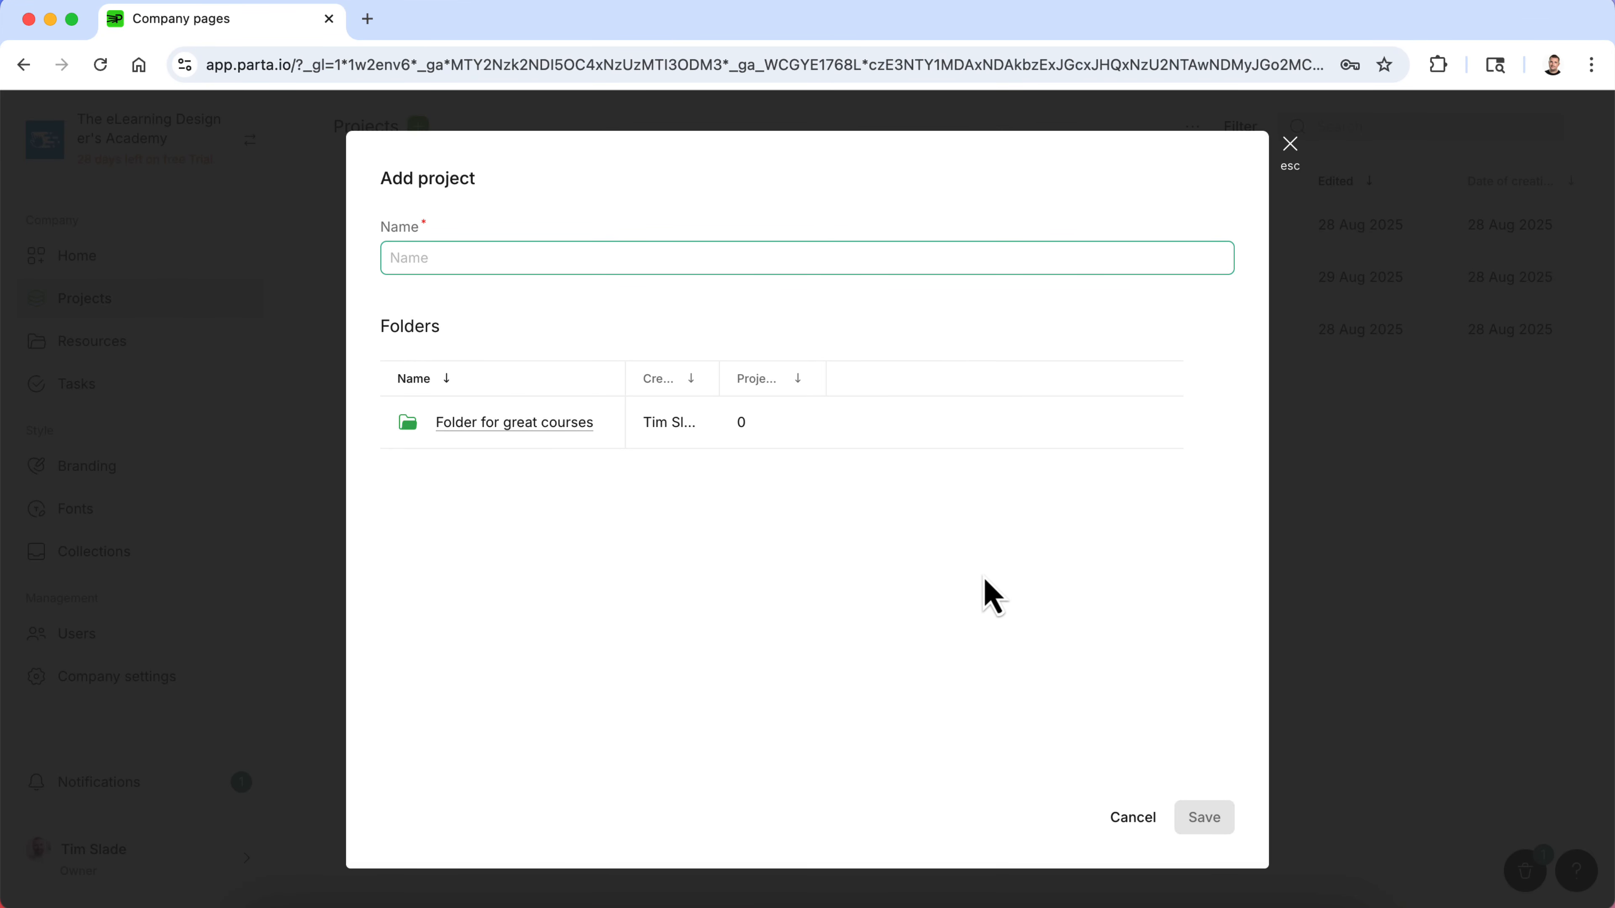
type("Webistia")
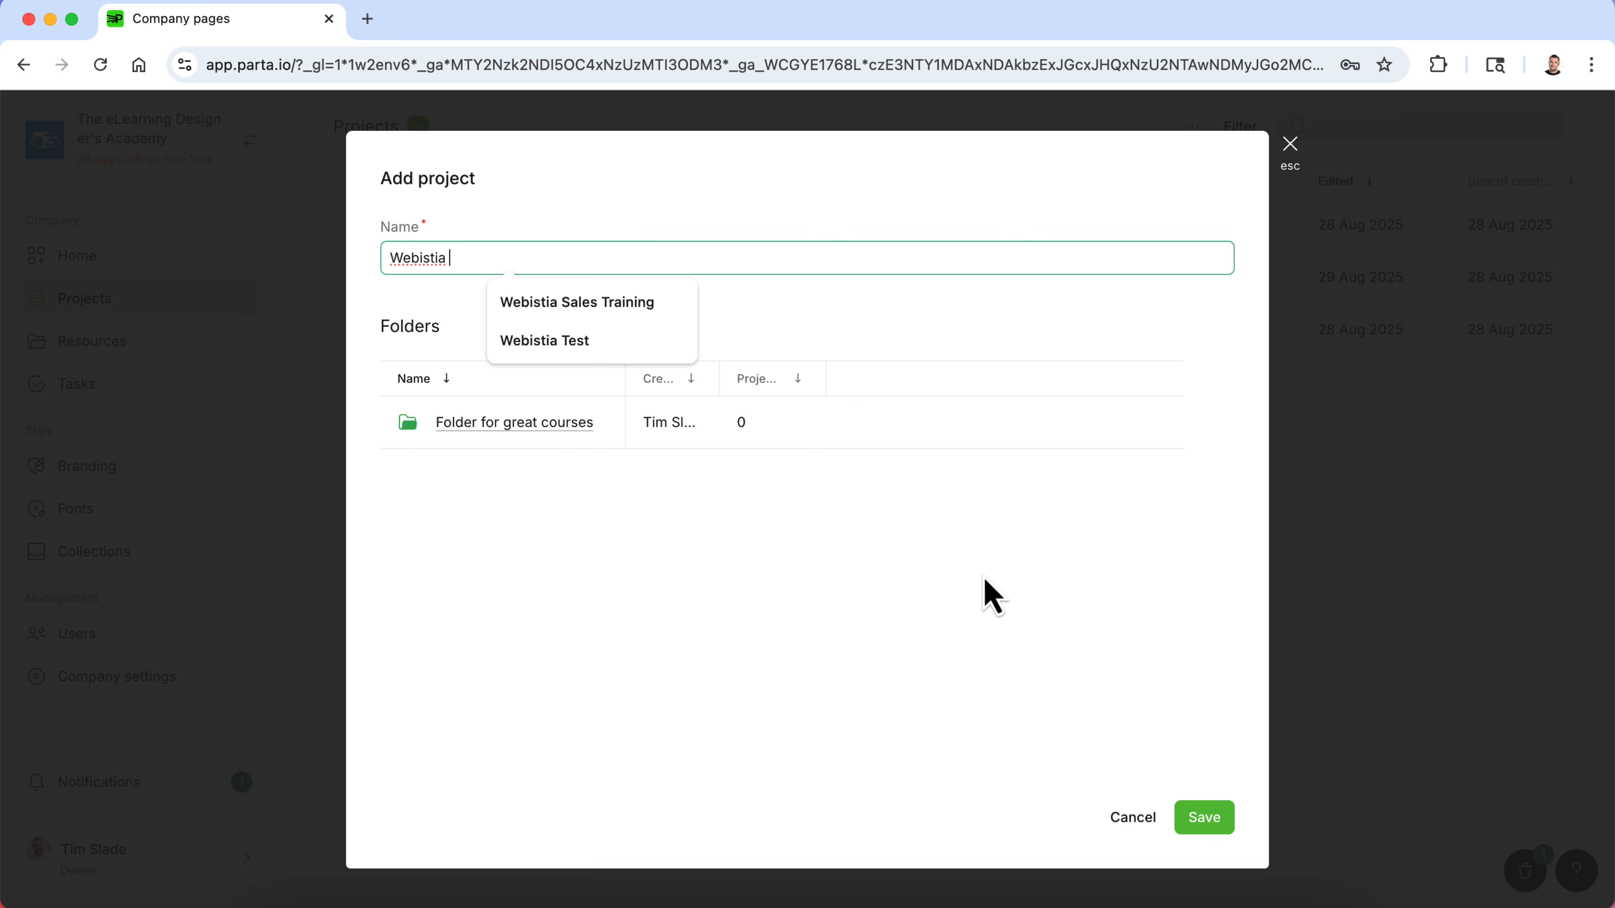
type(" Consultative S")
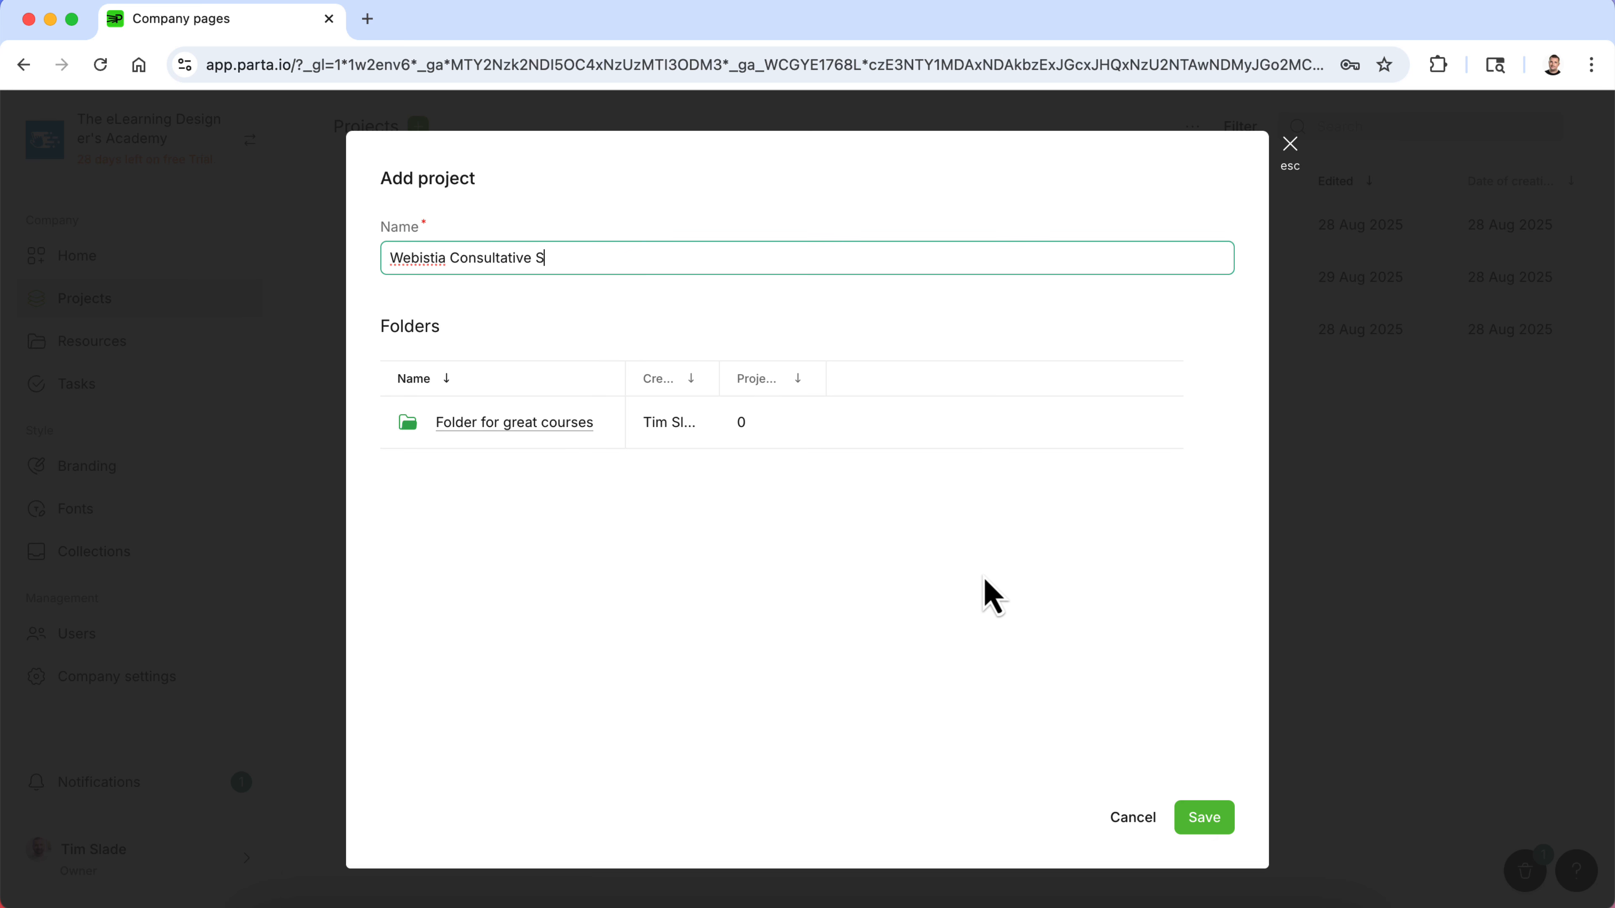
type("ales Training")
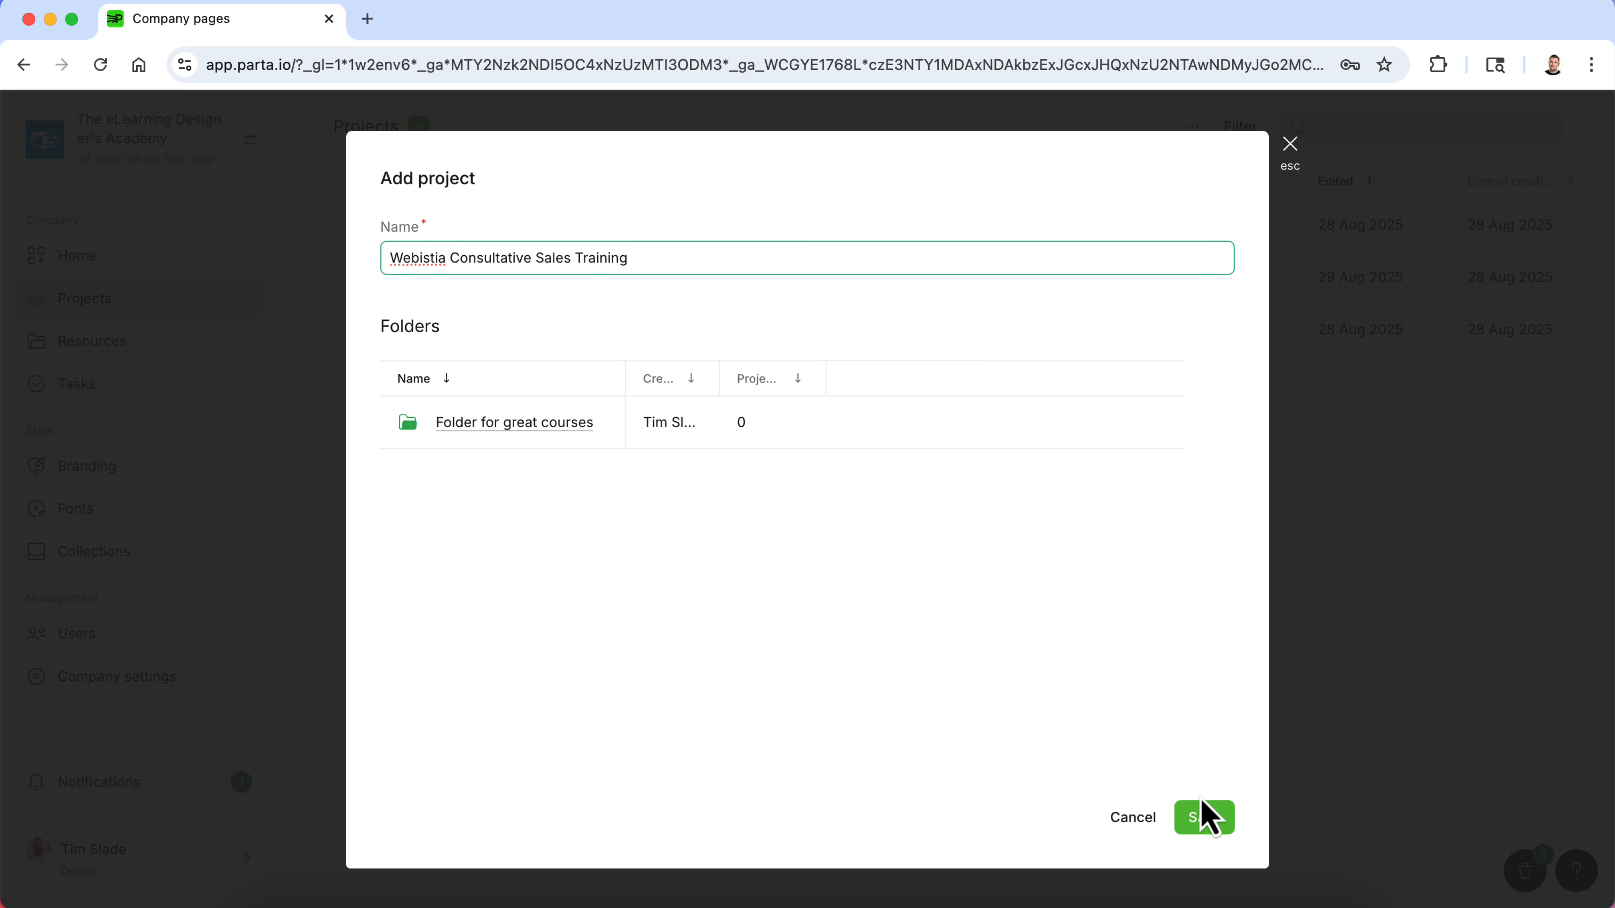
left_click(1216, 826)
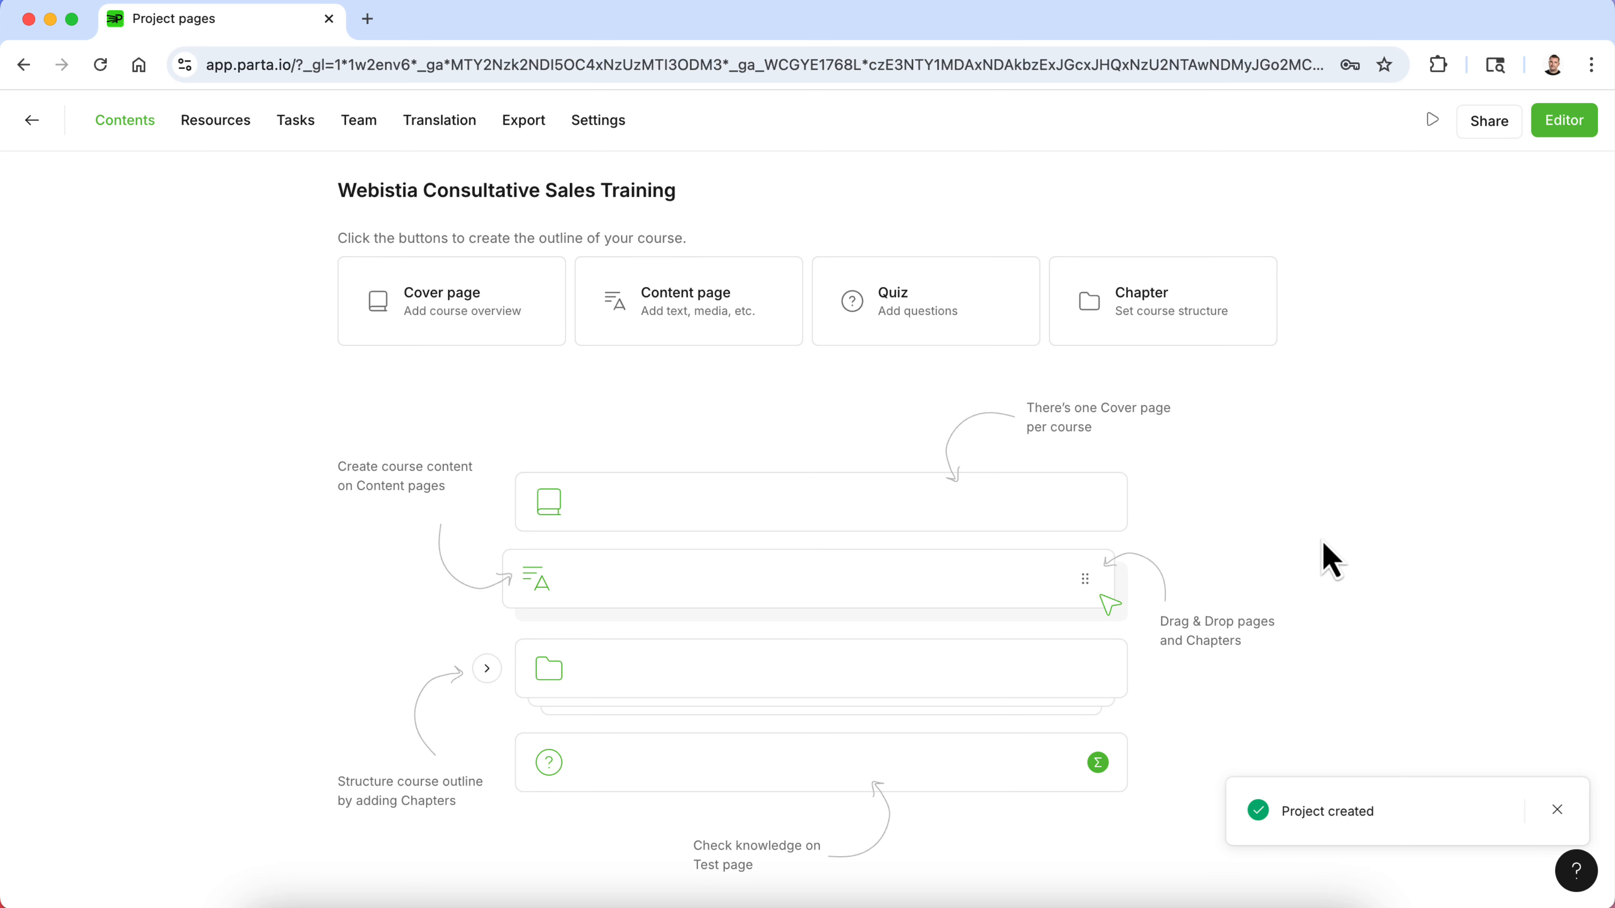
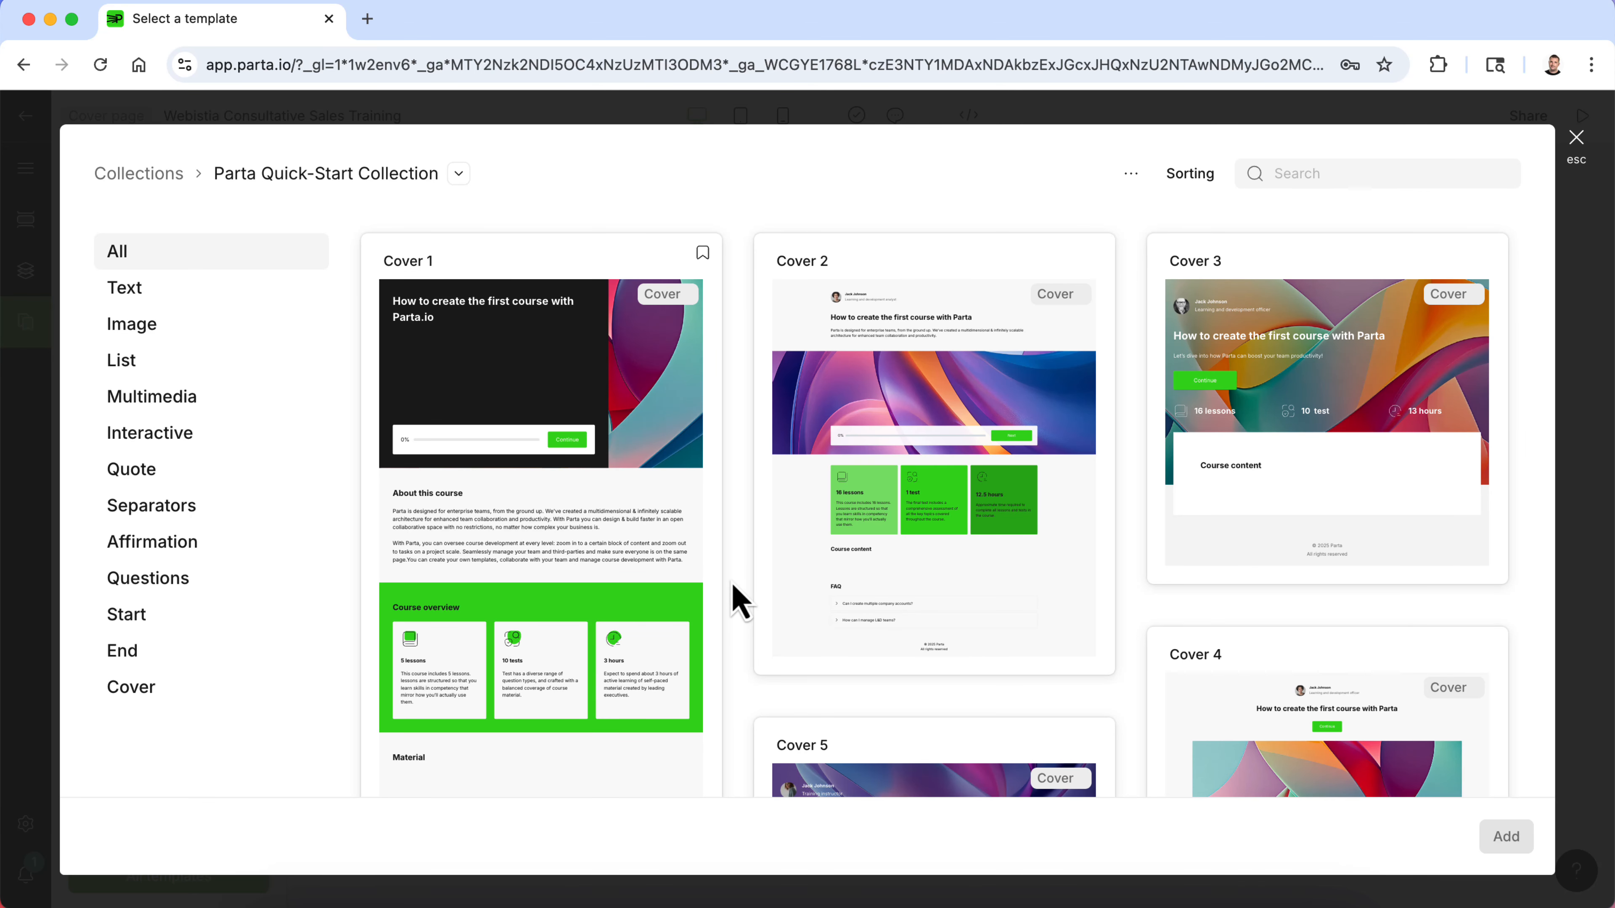
- Add the Cover 1 template from the Parta Quick-Start Collection to the project
scroll(739, 601, "down", 10)
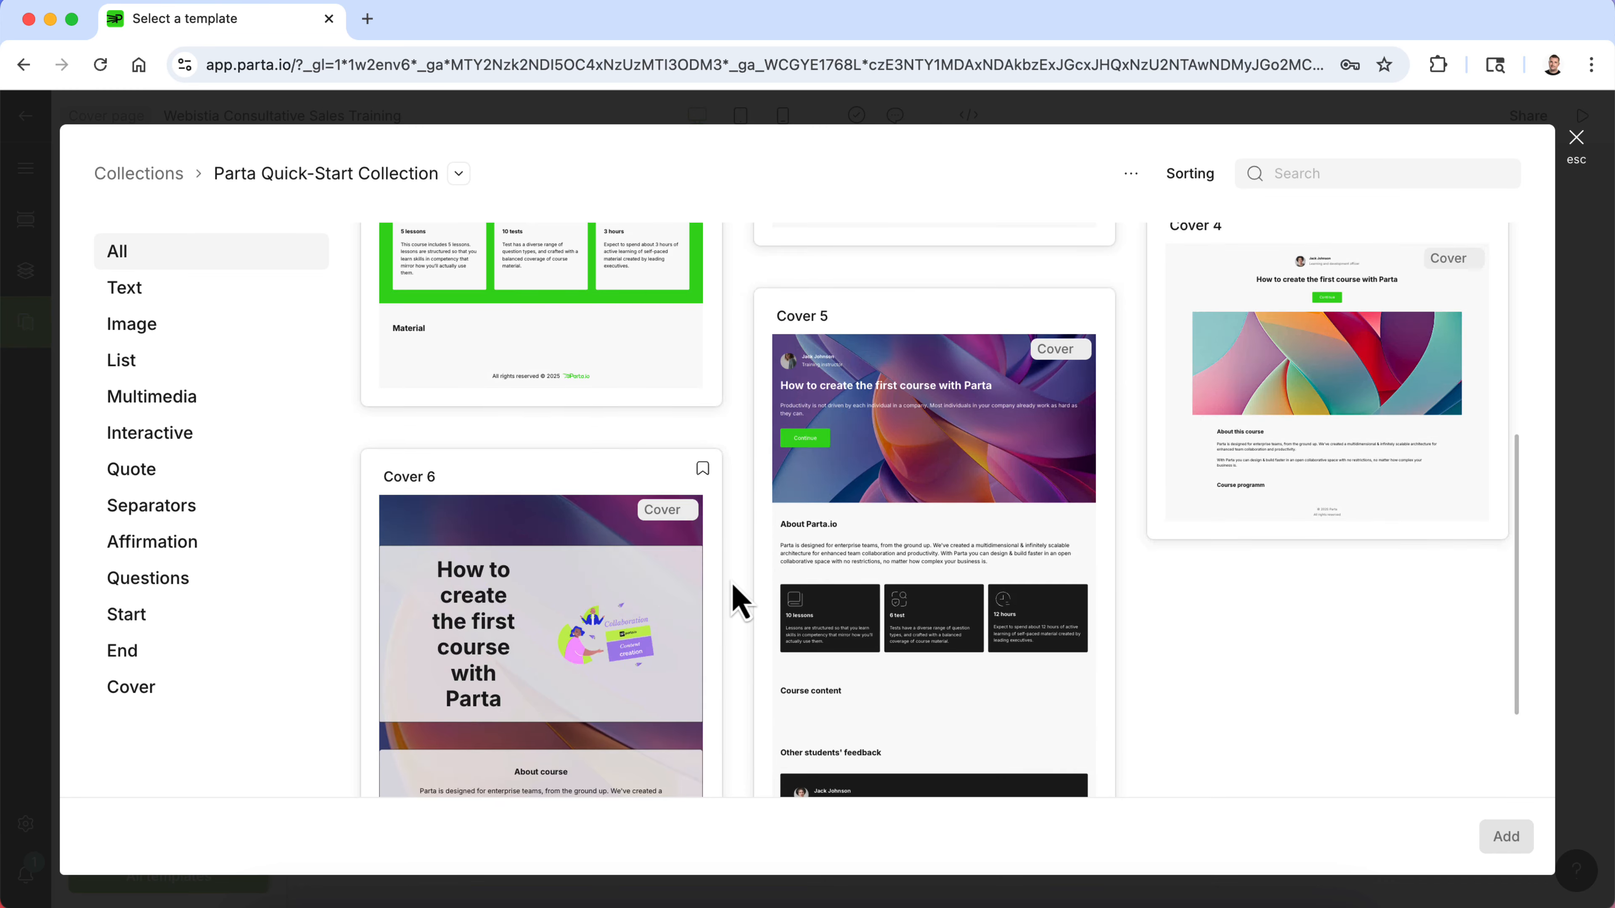
scroll(740, 601, "up", 10)
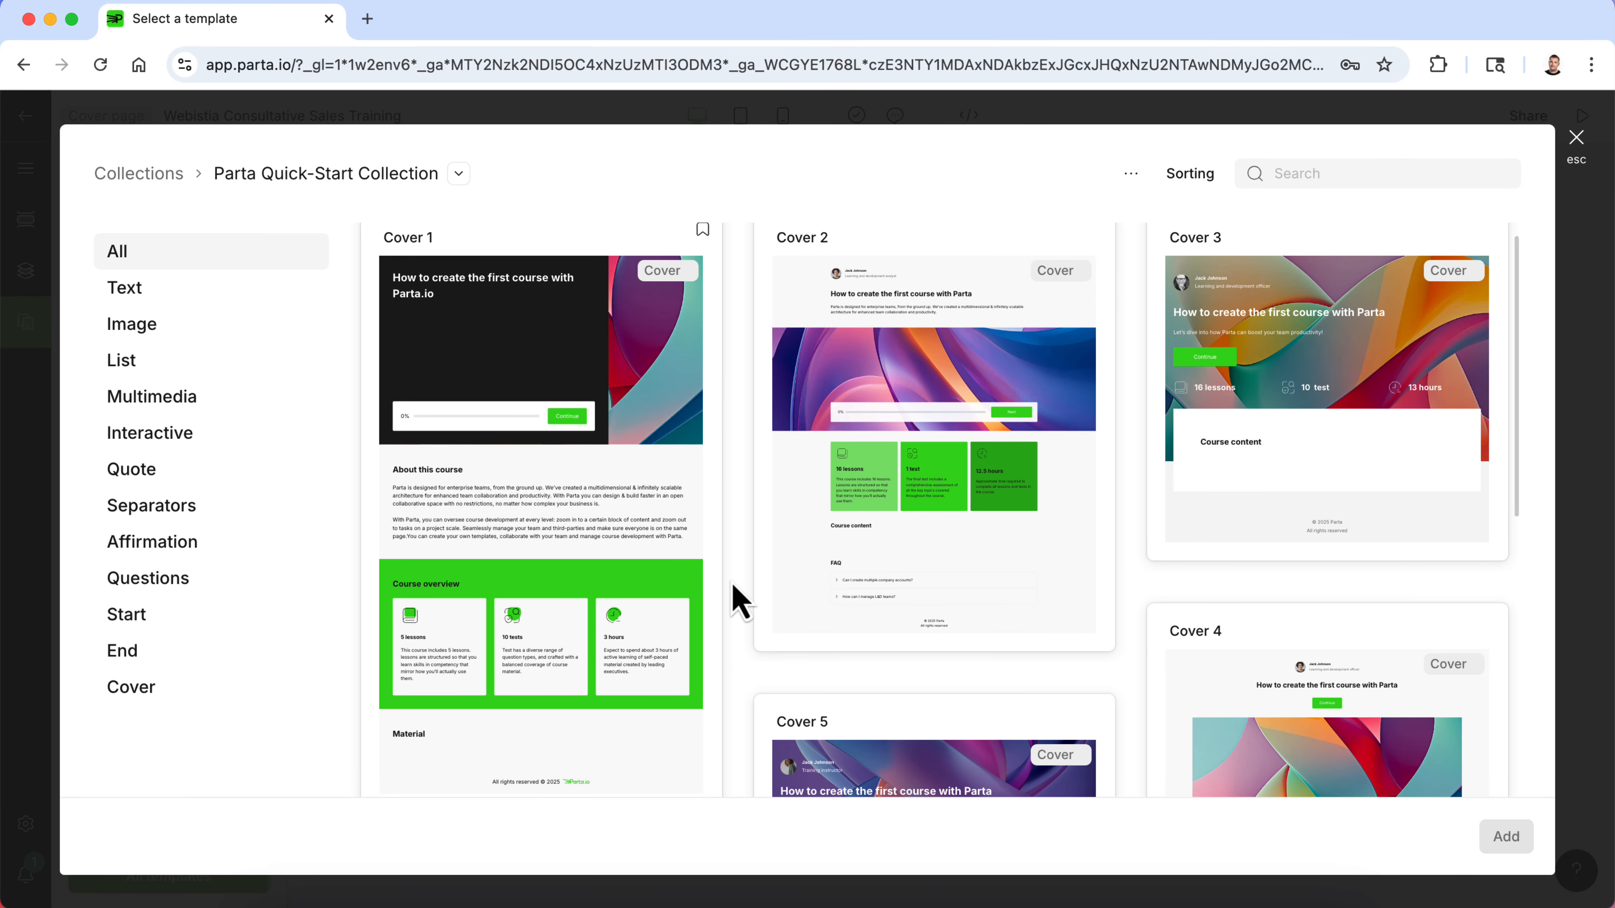
scroll(739, 601, "down", 5)
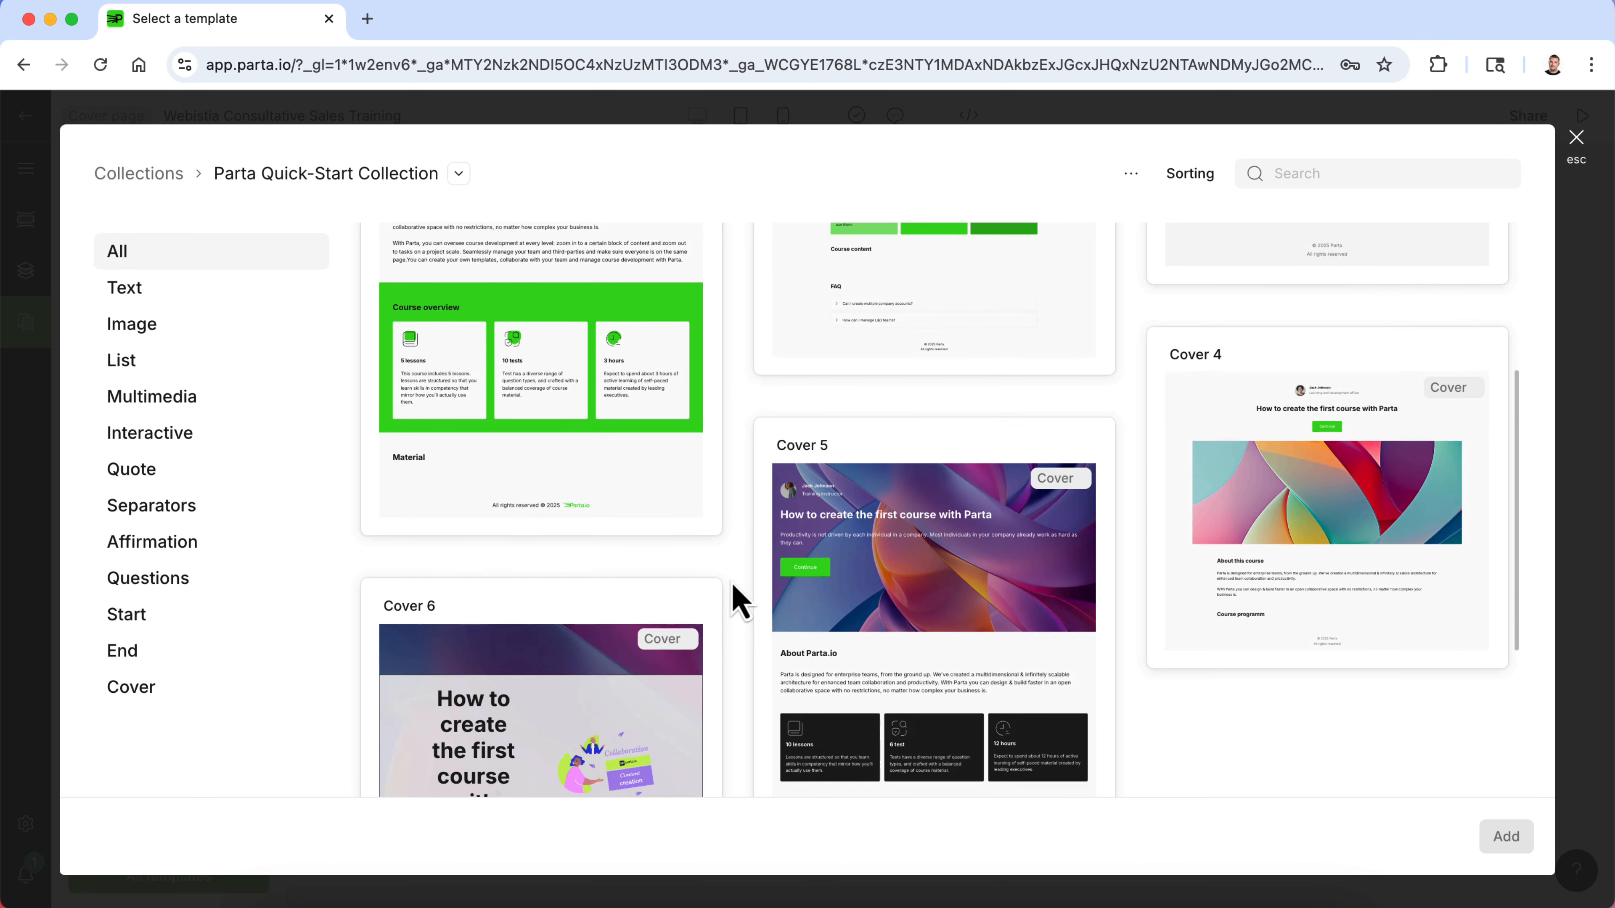
scroll(739, 600, "up", 5)
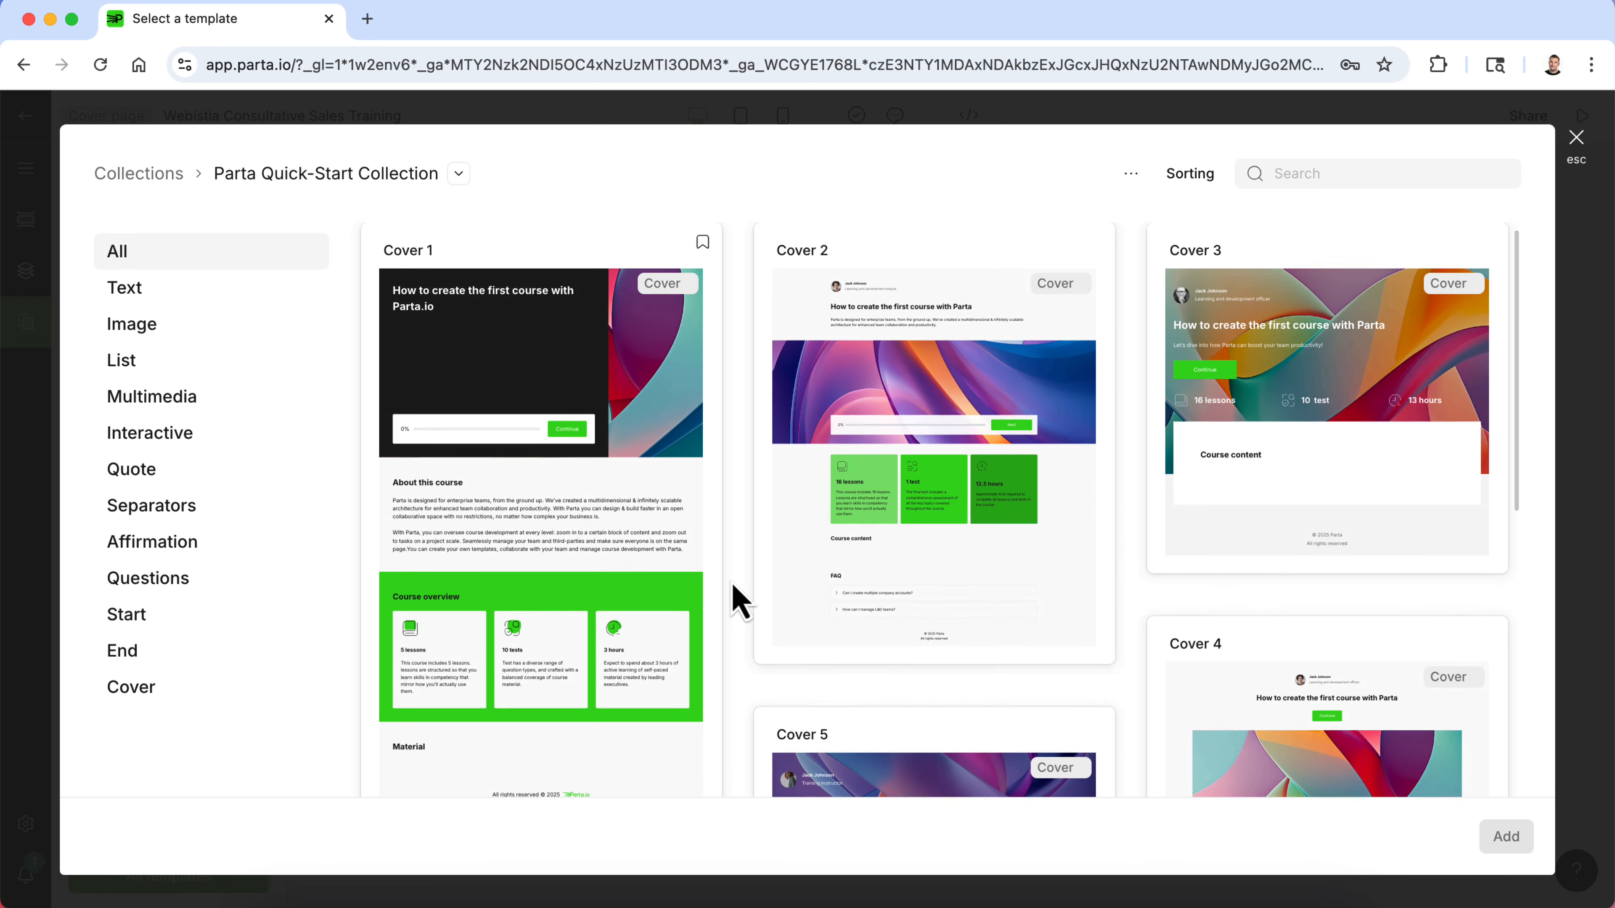
scroll(739, 601, "down", 5)
scroll(739, 601, "up", 5)
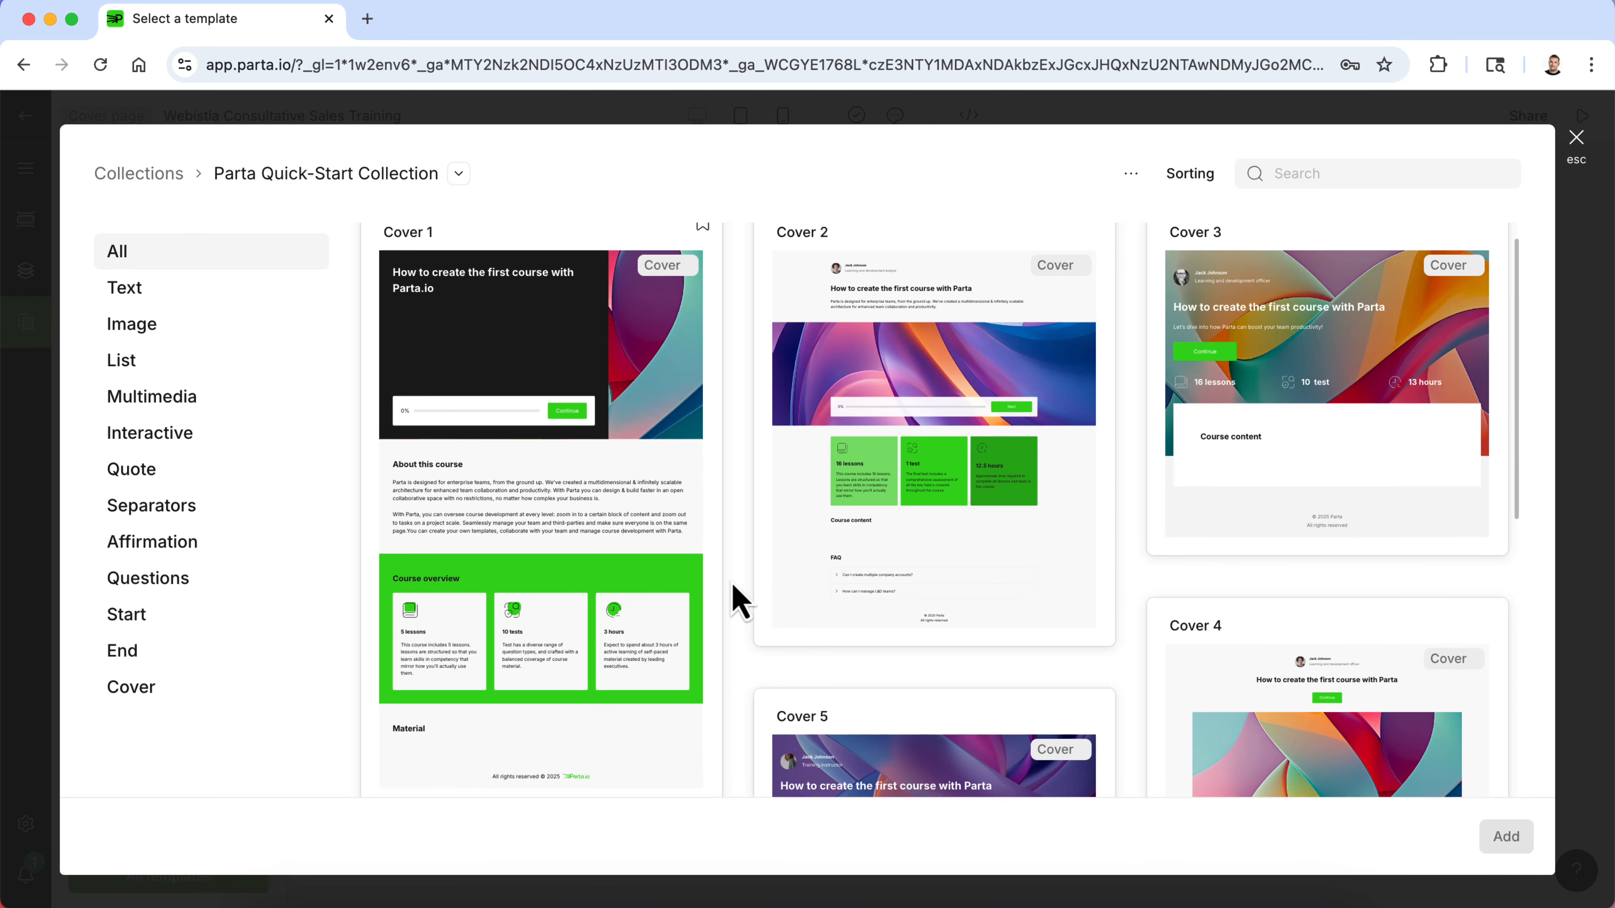
scroll(576, 498, "down", 3)
scroll(581, 496, "up", 3)
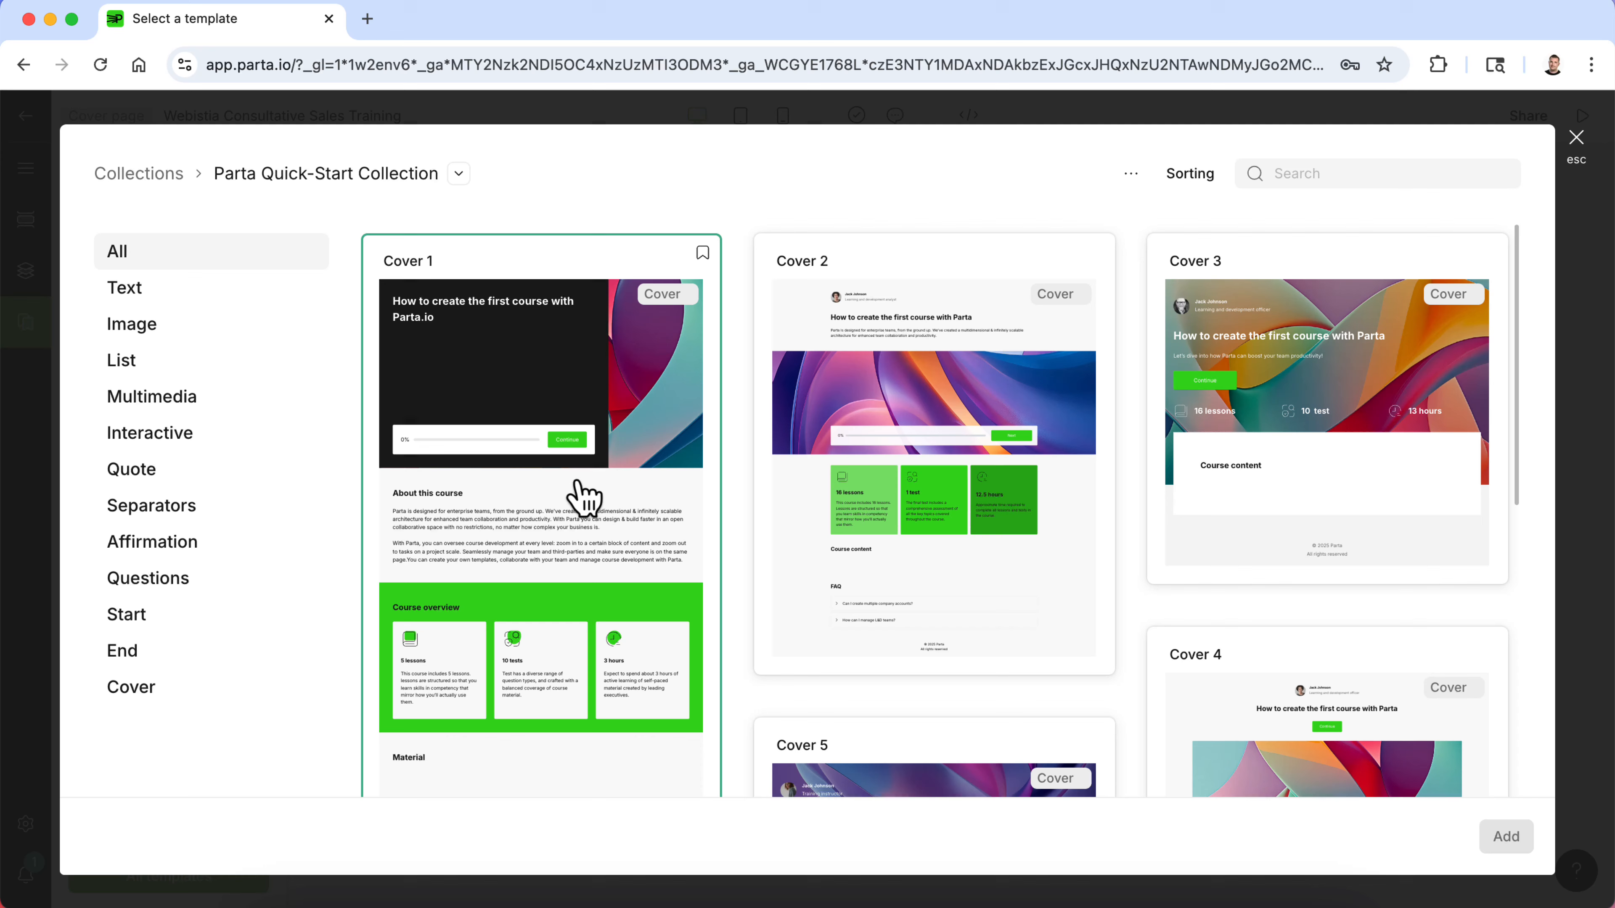
left_click(605, 361)
left_click(1511, 838)
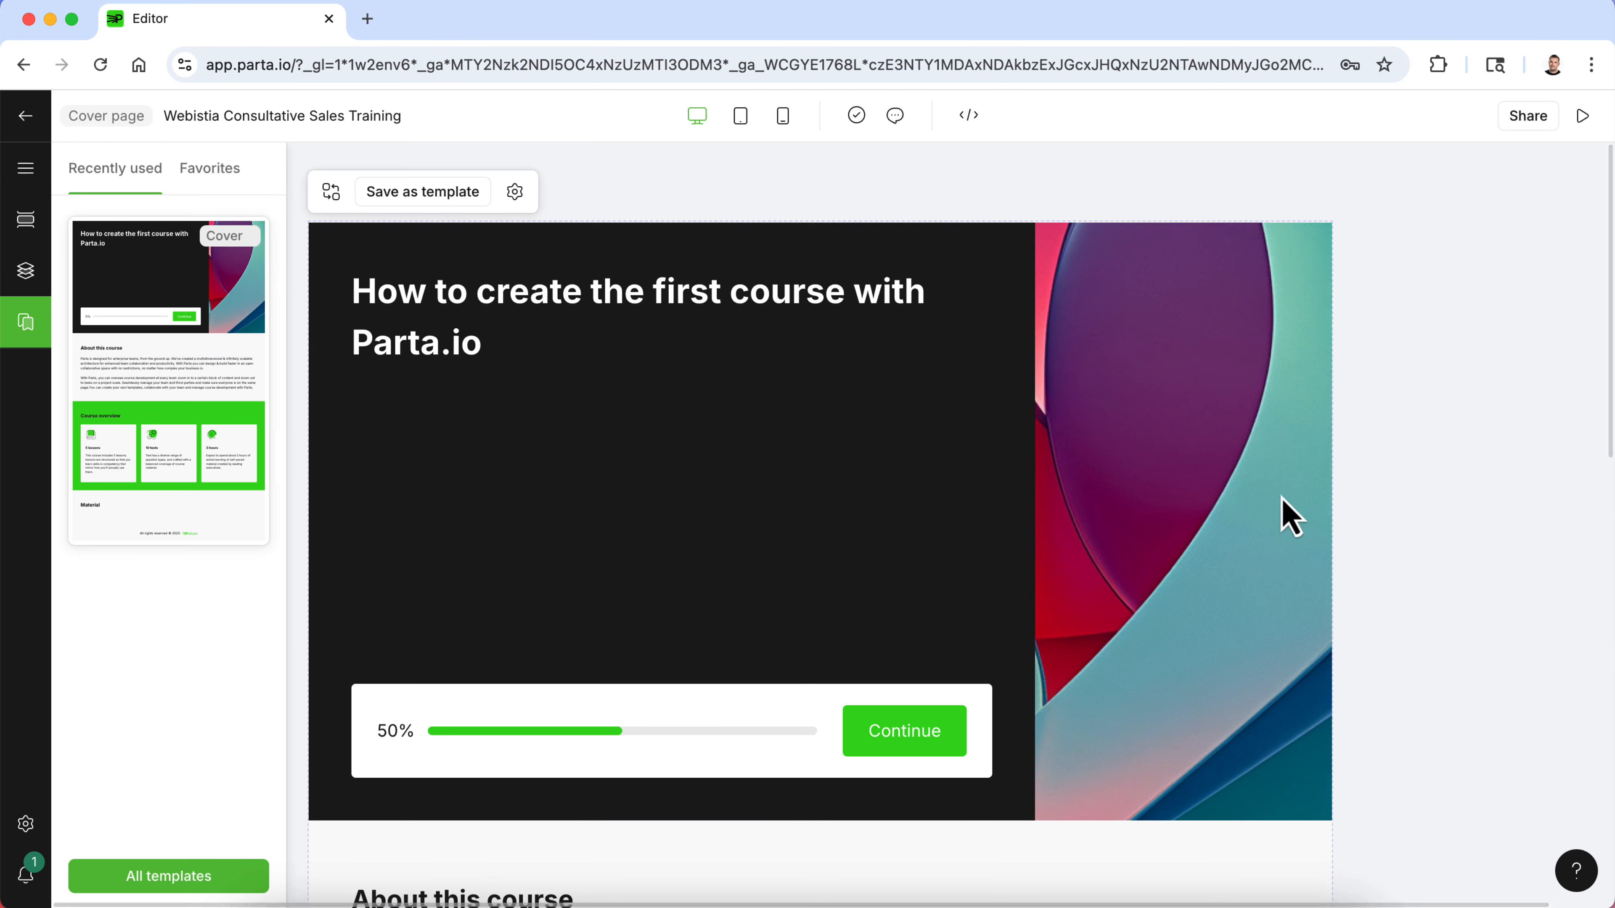
- Replace the cover's course name heading with "Webistia Consultative Sales Training"
scroll(802, 578, "down", 10)
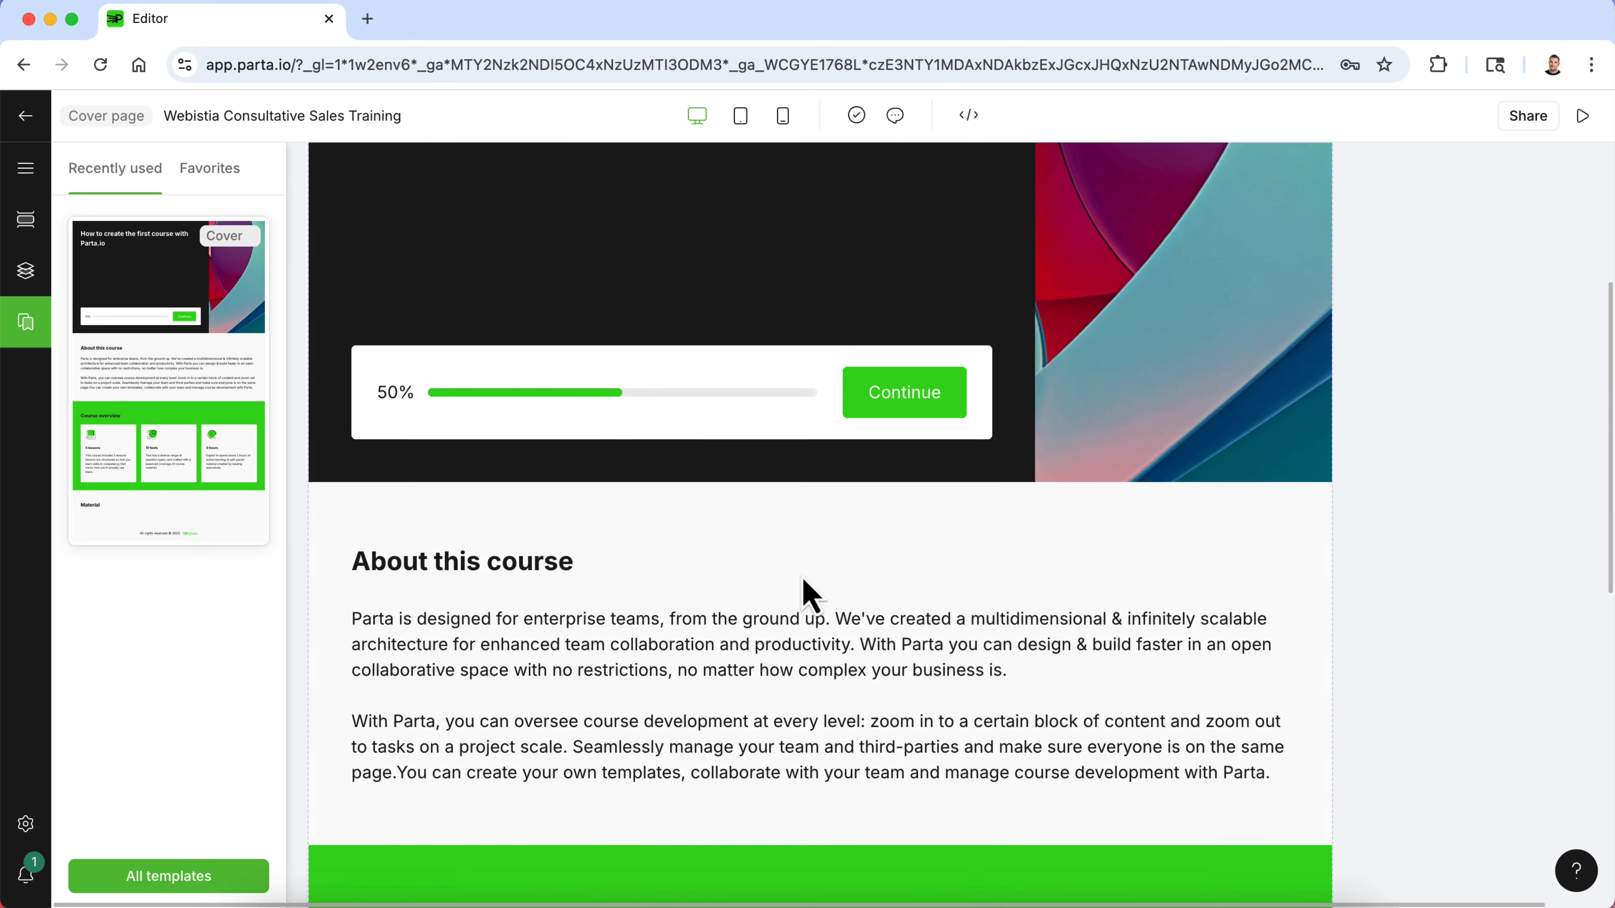
scroll(808, 597, "up", 10)
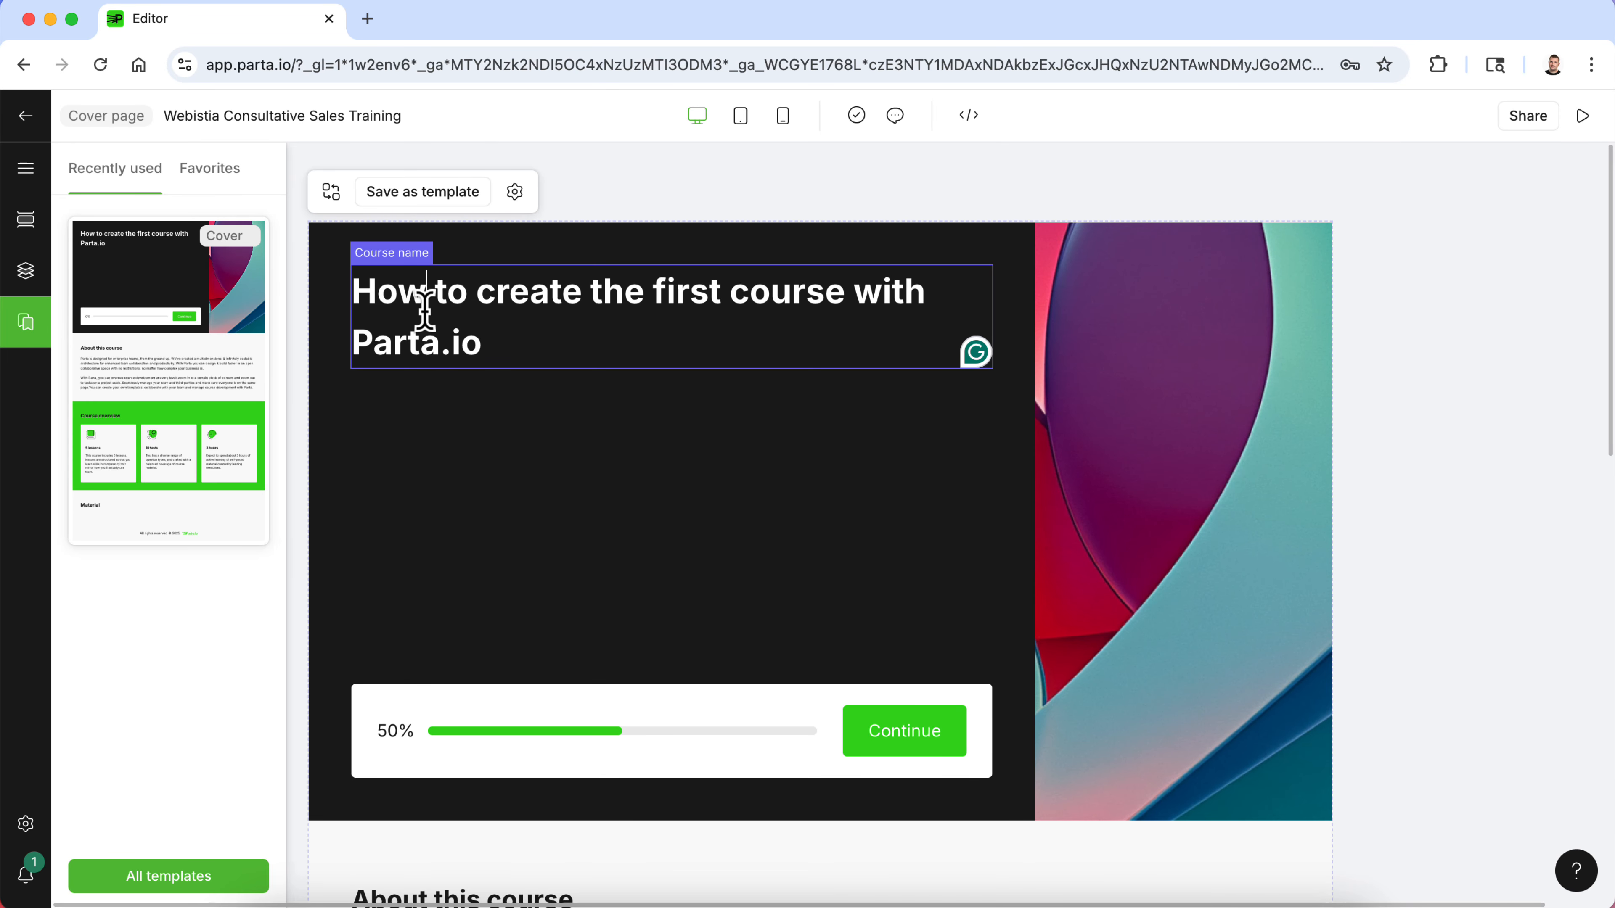
left_click_drag(513, 331, 349, 290)
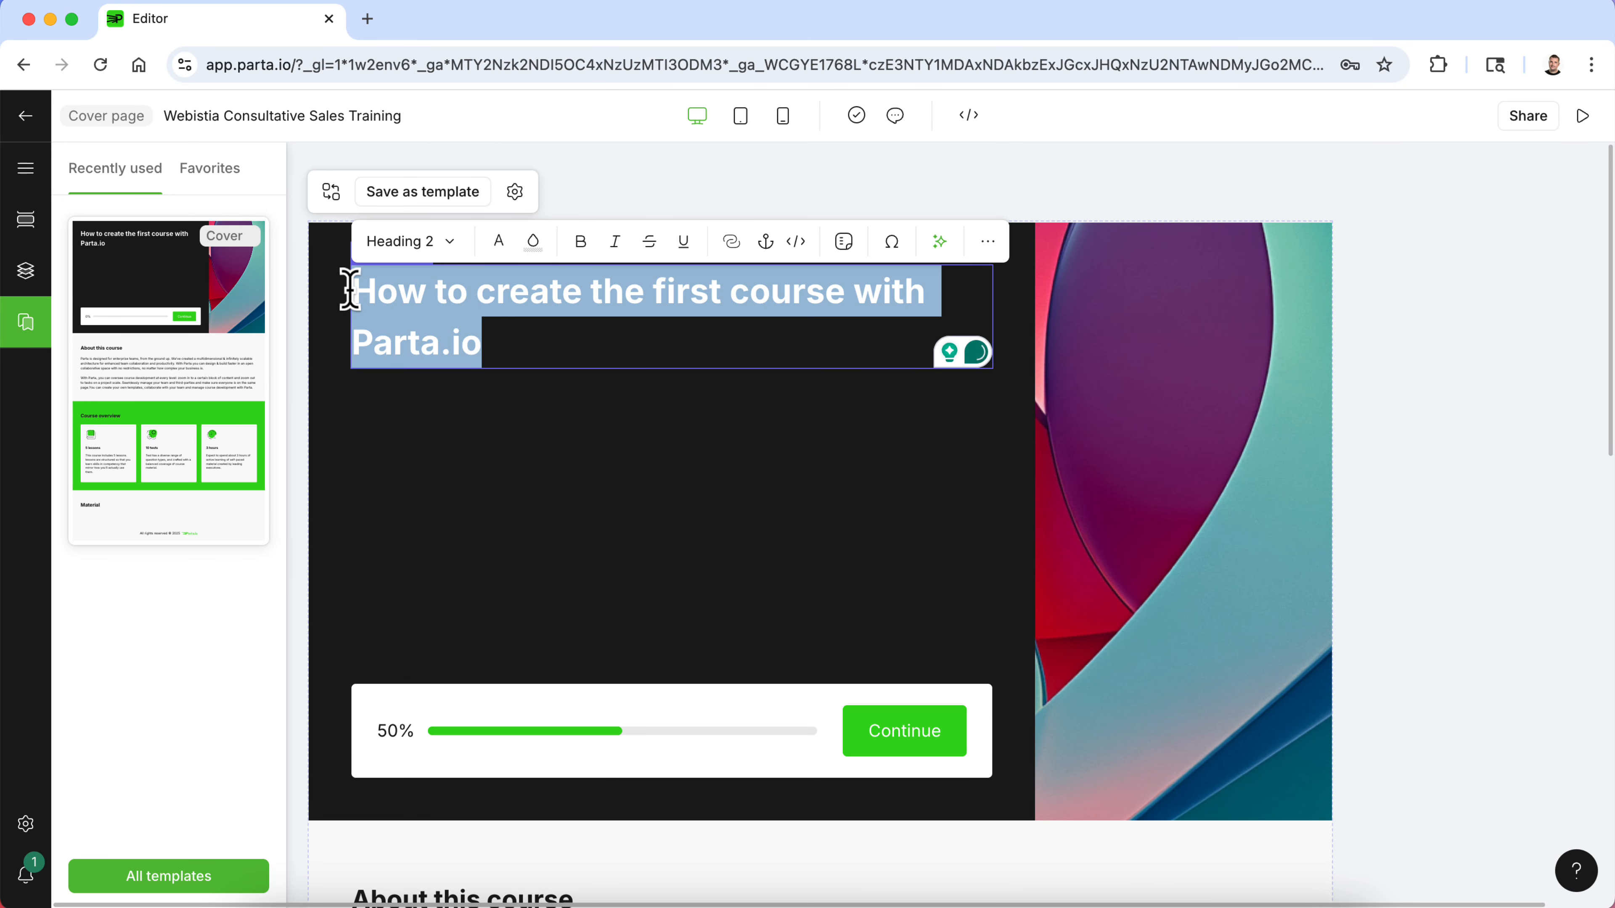
type("Webistia ")
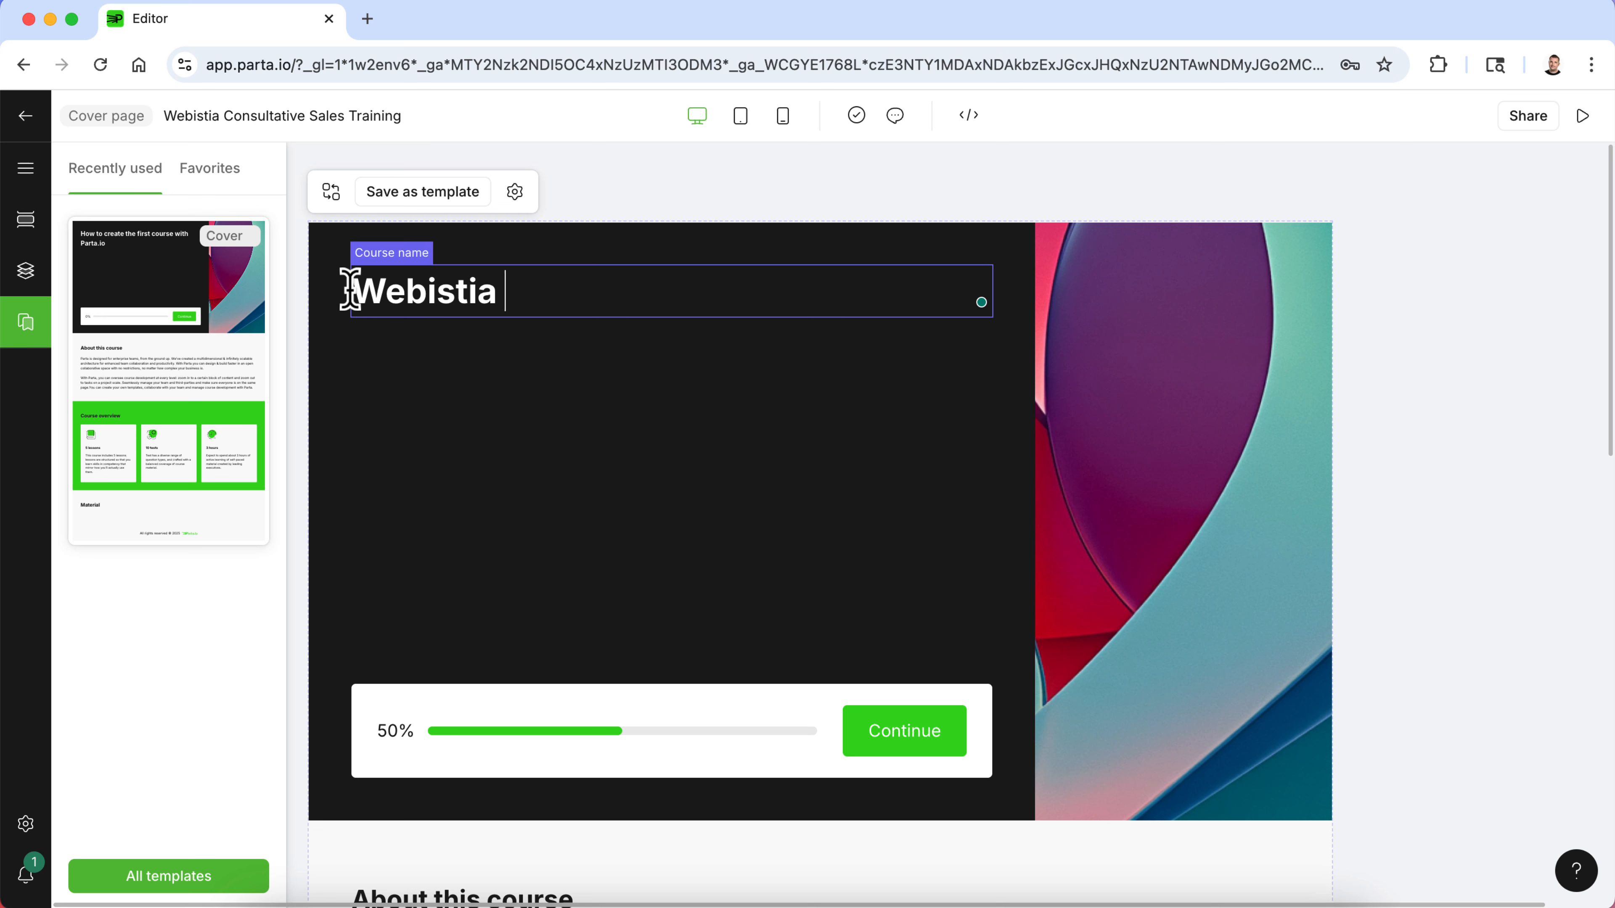
type("Consultative")
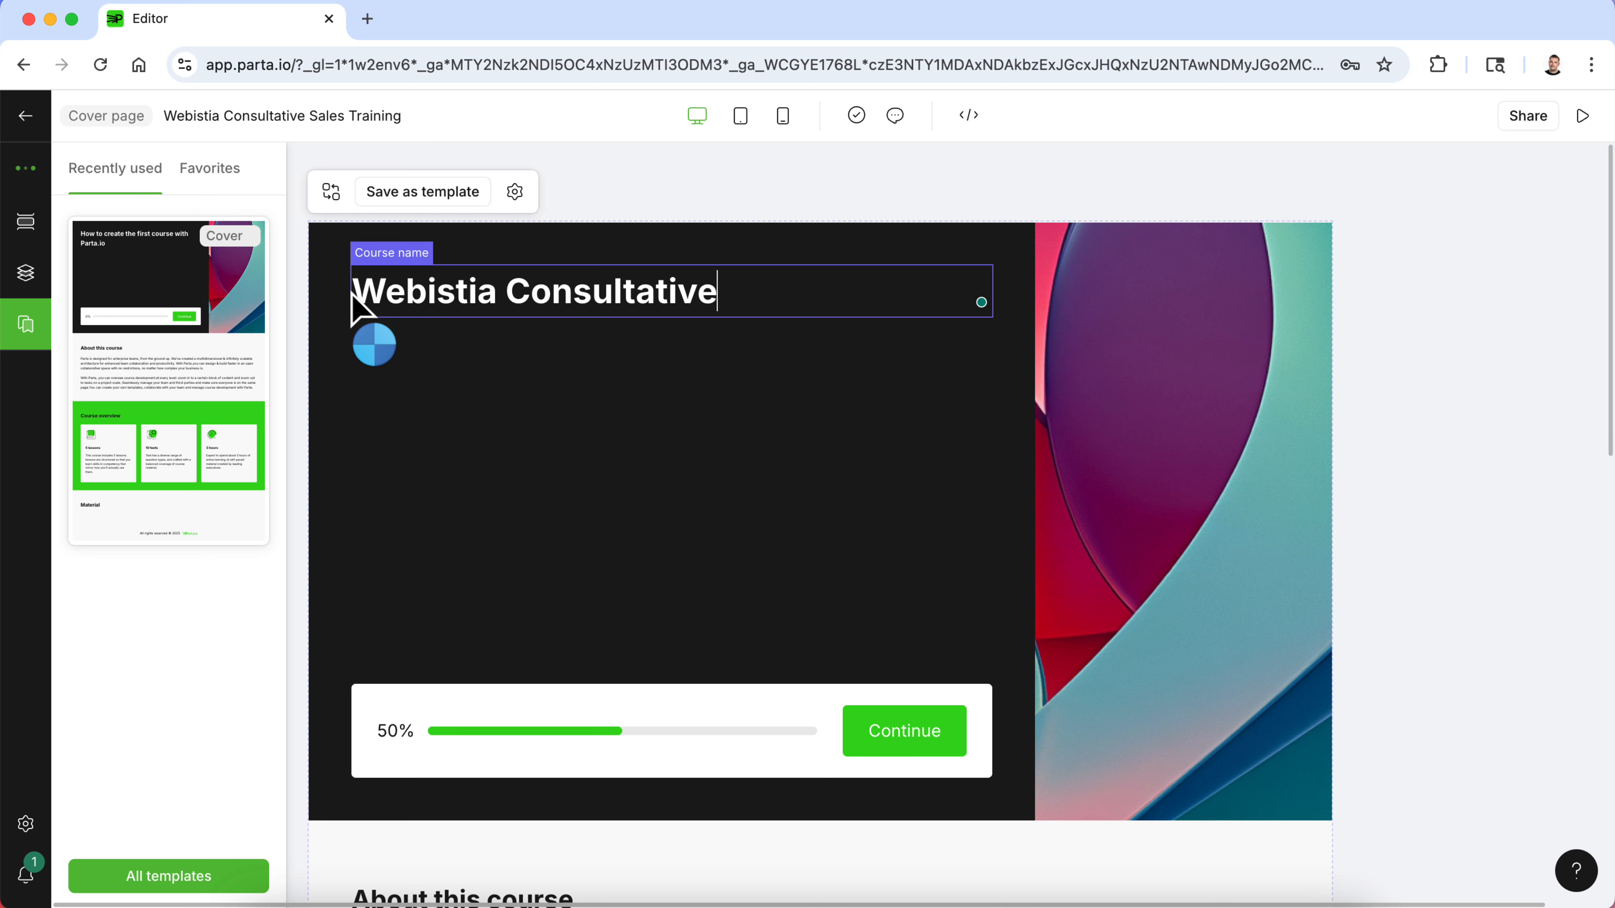
type(" Sales Training")
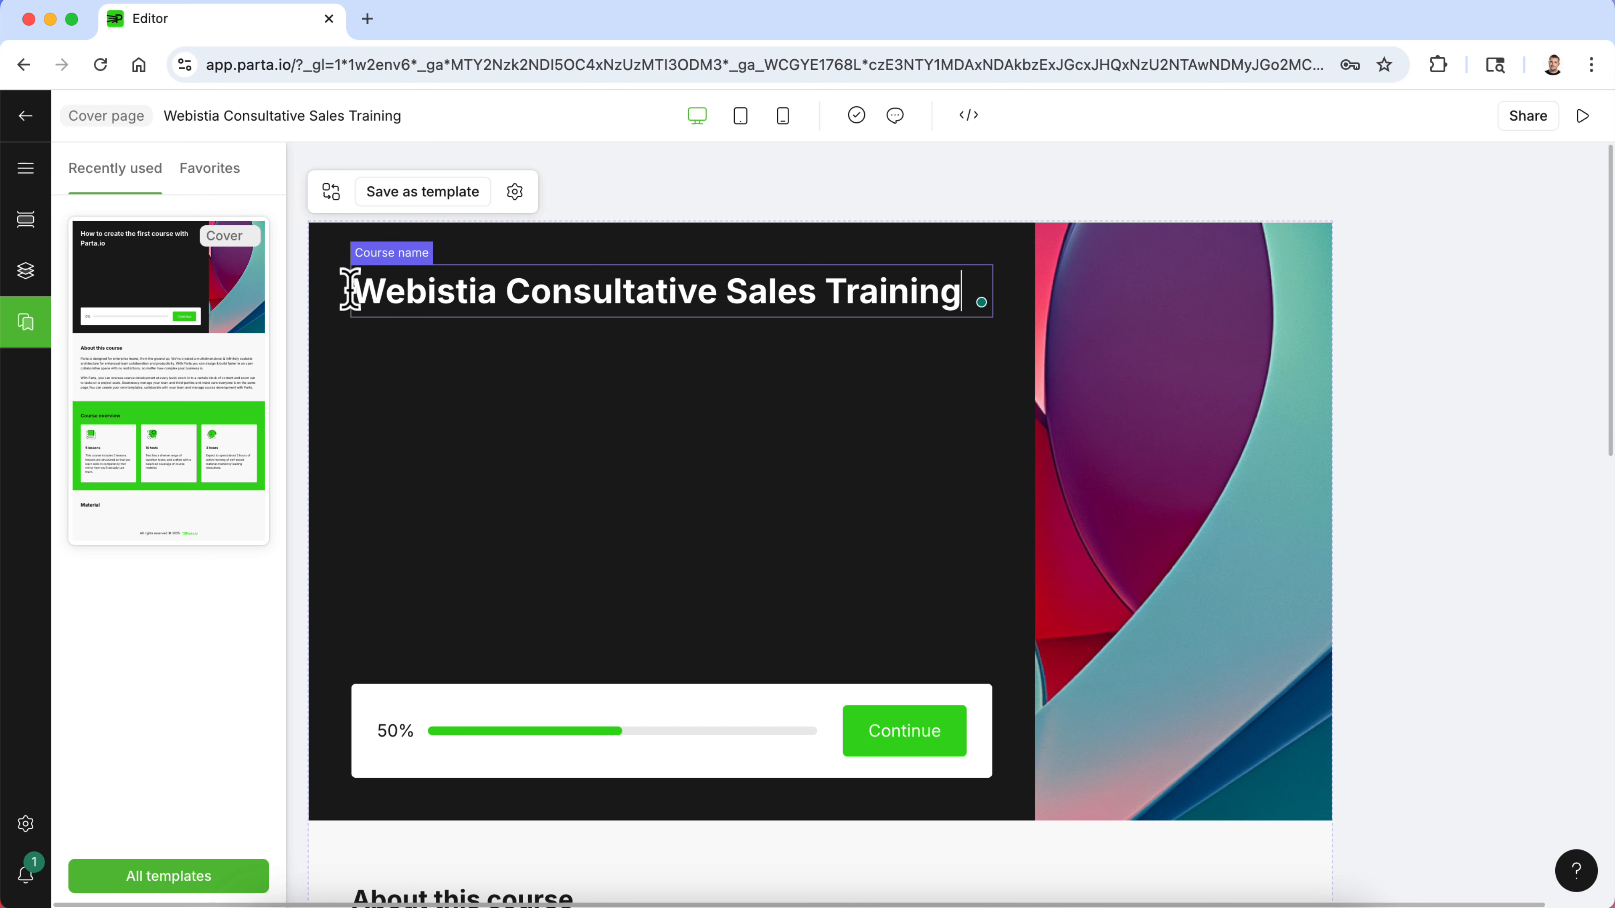
- Inspect the cover button's settings and scroll through the rest of the cover page
left_click(908, 751)
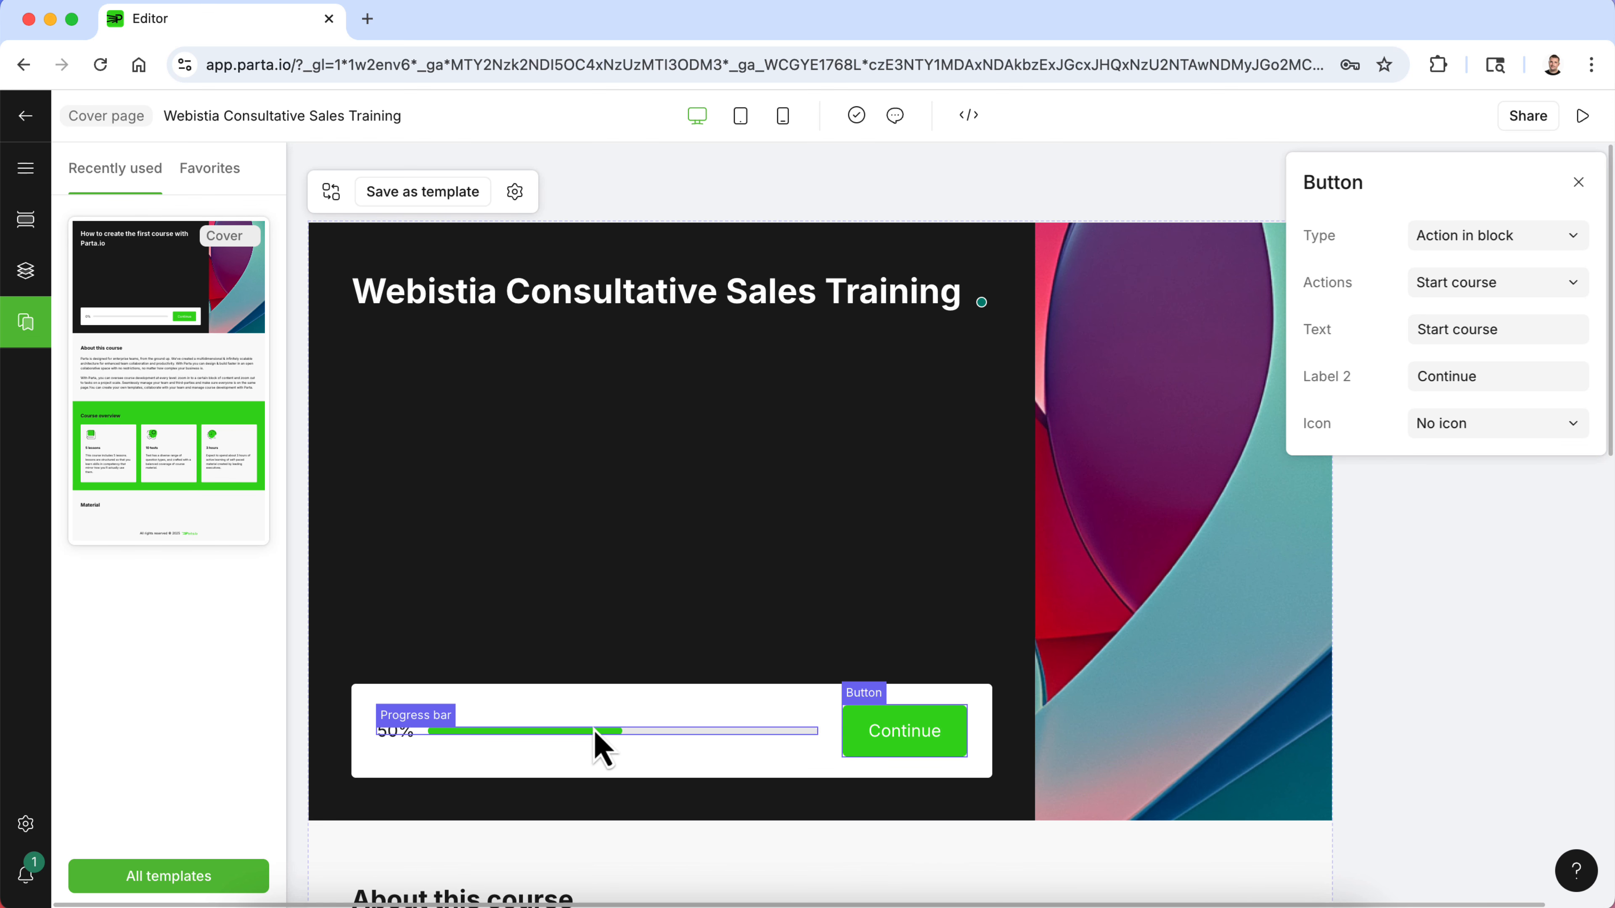
left_click(656, 514)
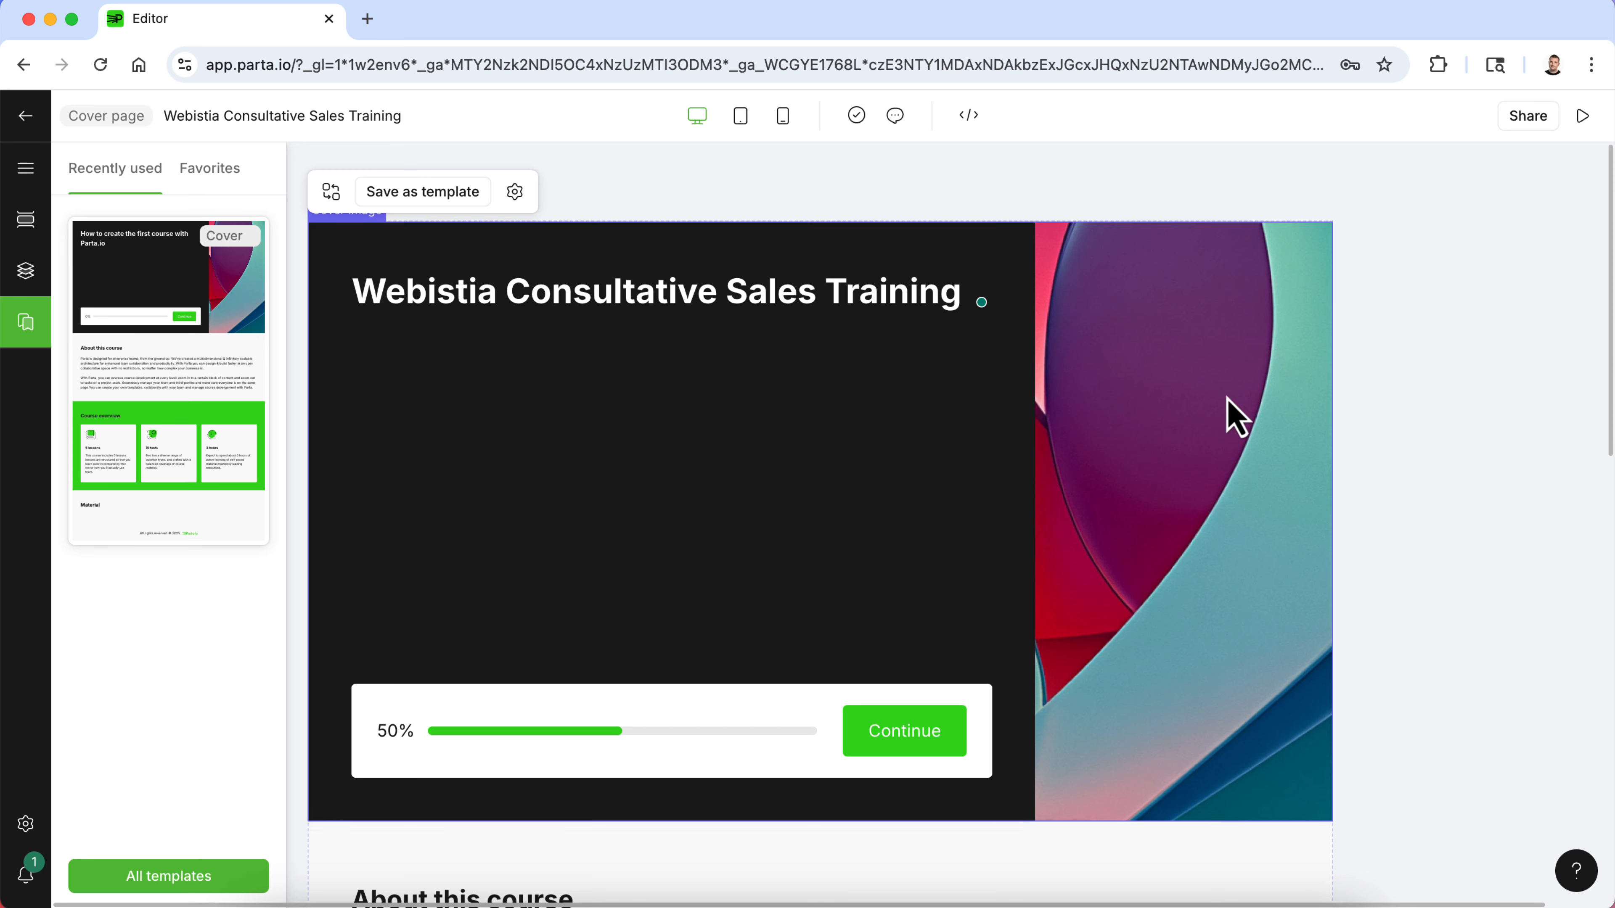
scroll(1199, 586, "down", 10)
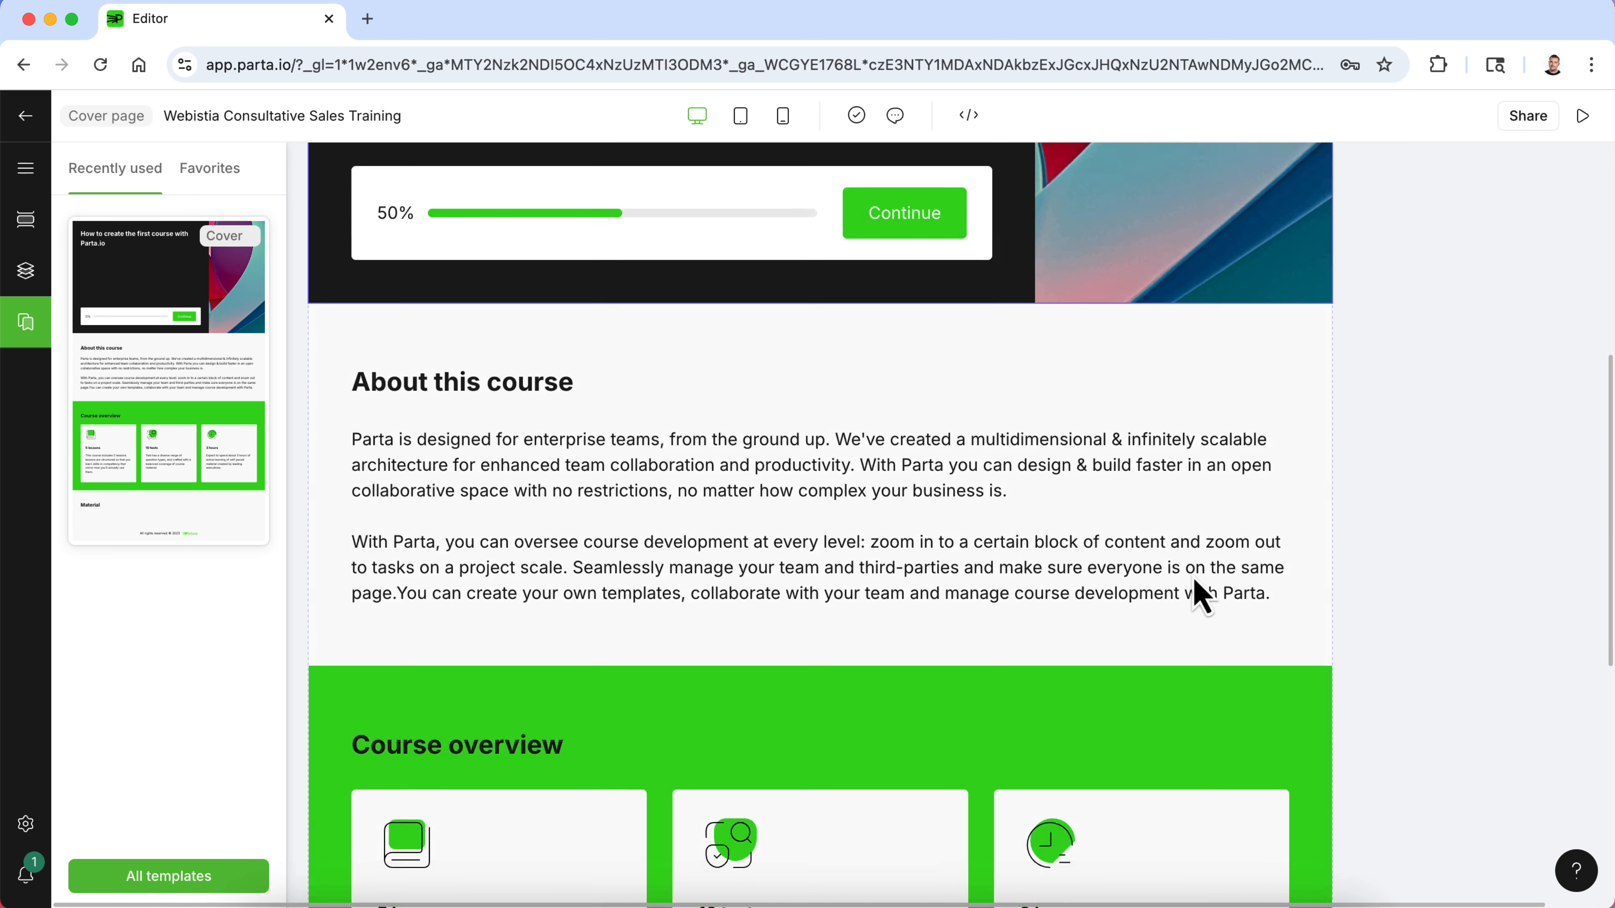
scroll(512, 559, "down", 5)
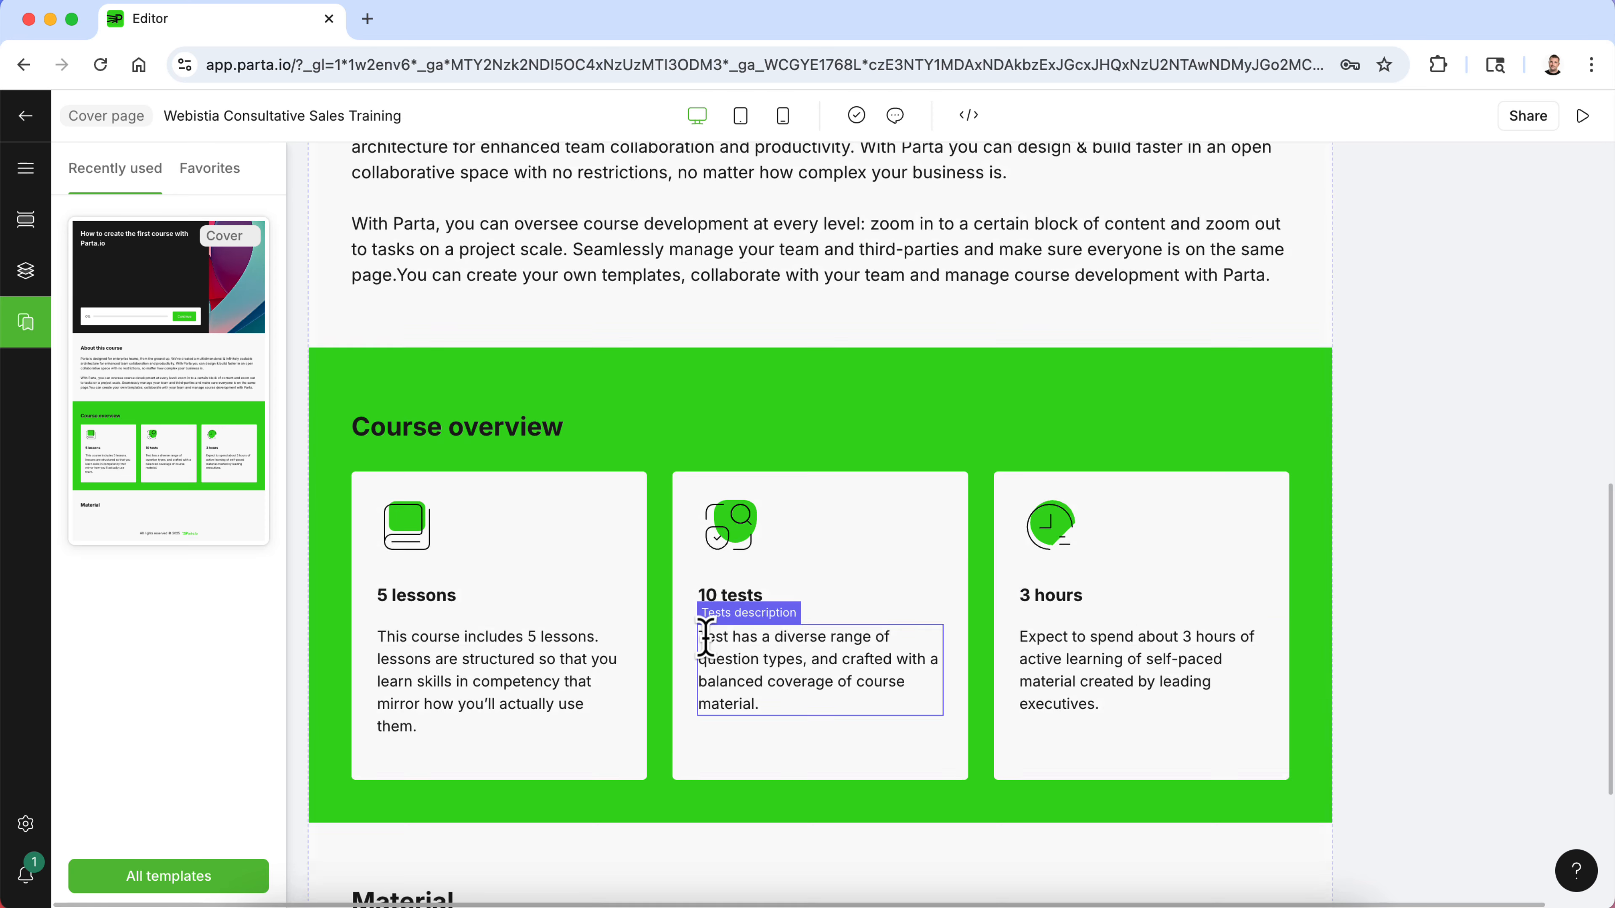
scroll(716, 649, "down", 4)
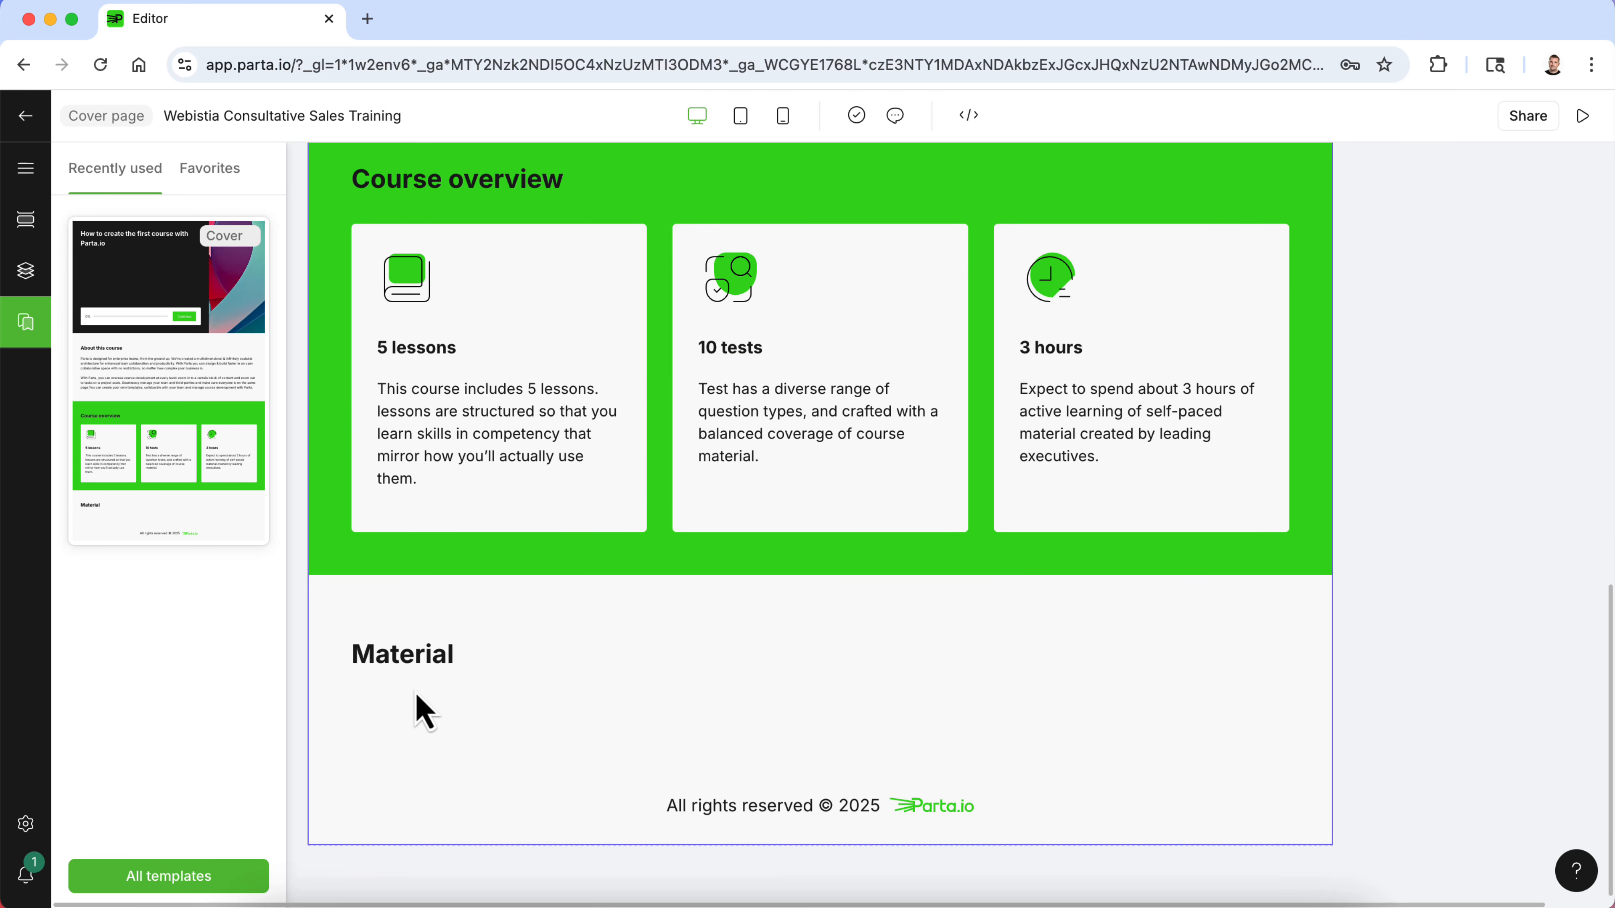
scroll(421, 712, "up", 11)
scroll(421, 731, "up", 3)
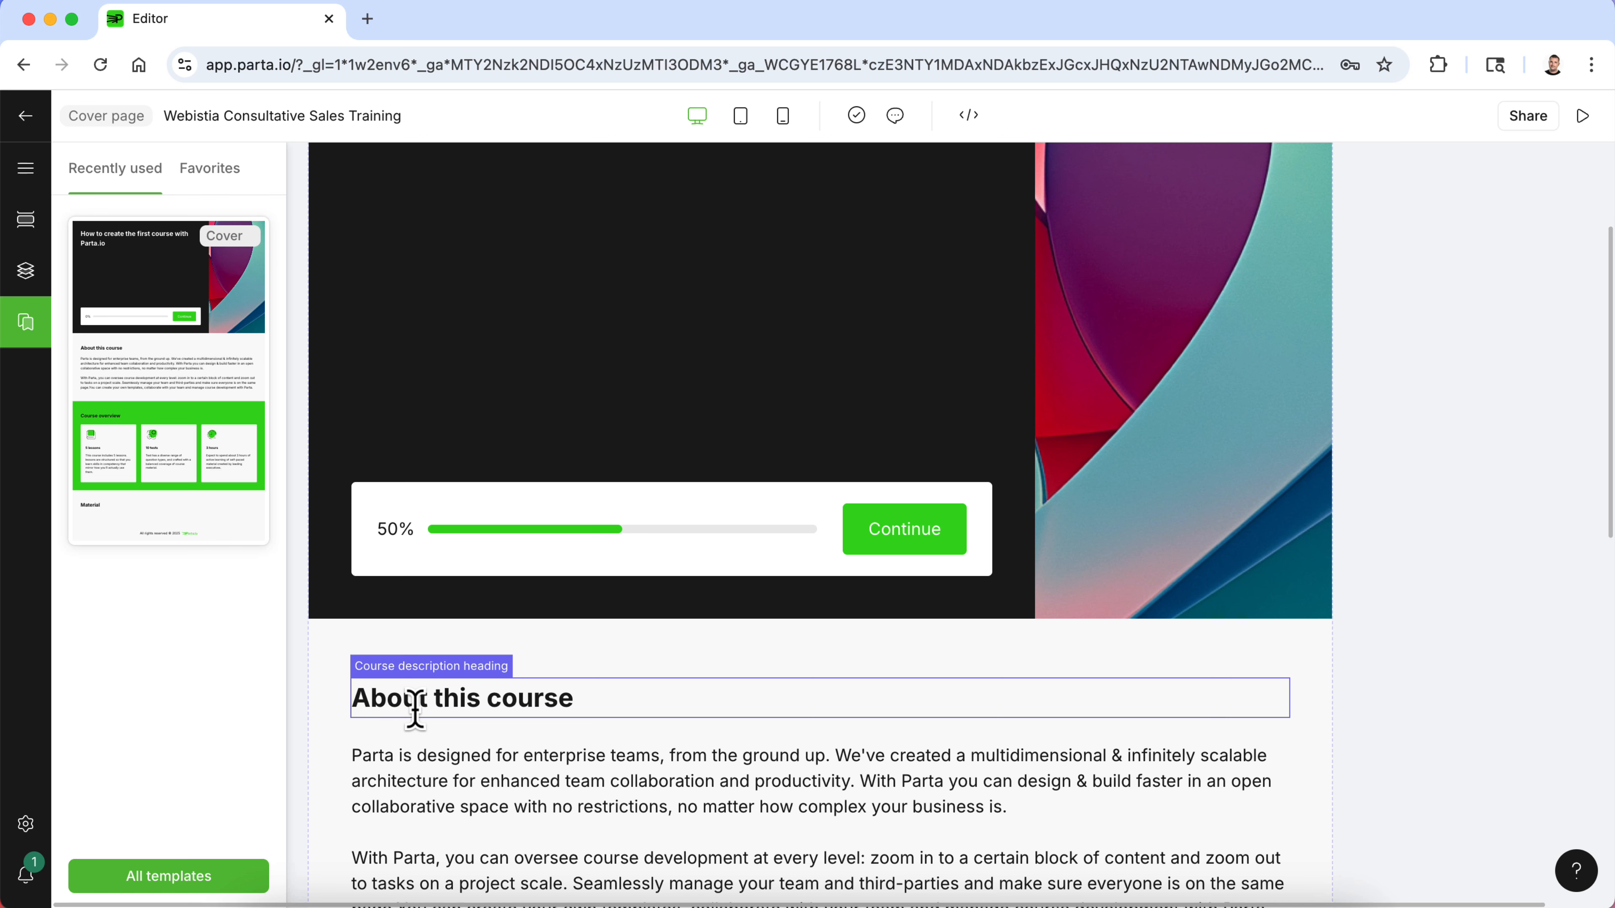
- Open the Consultative Sales Word document from the Webisita folder on the desktop
left_click(53, 22)
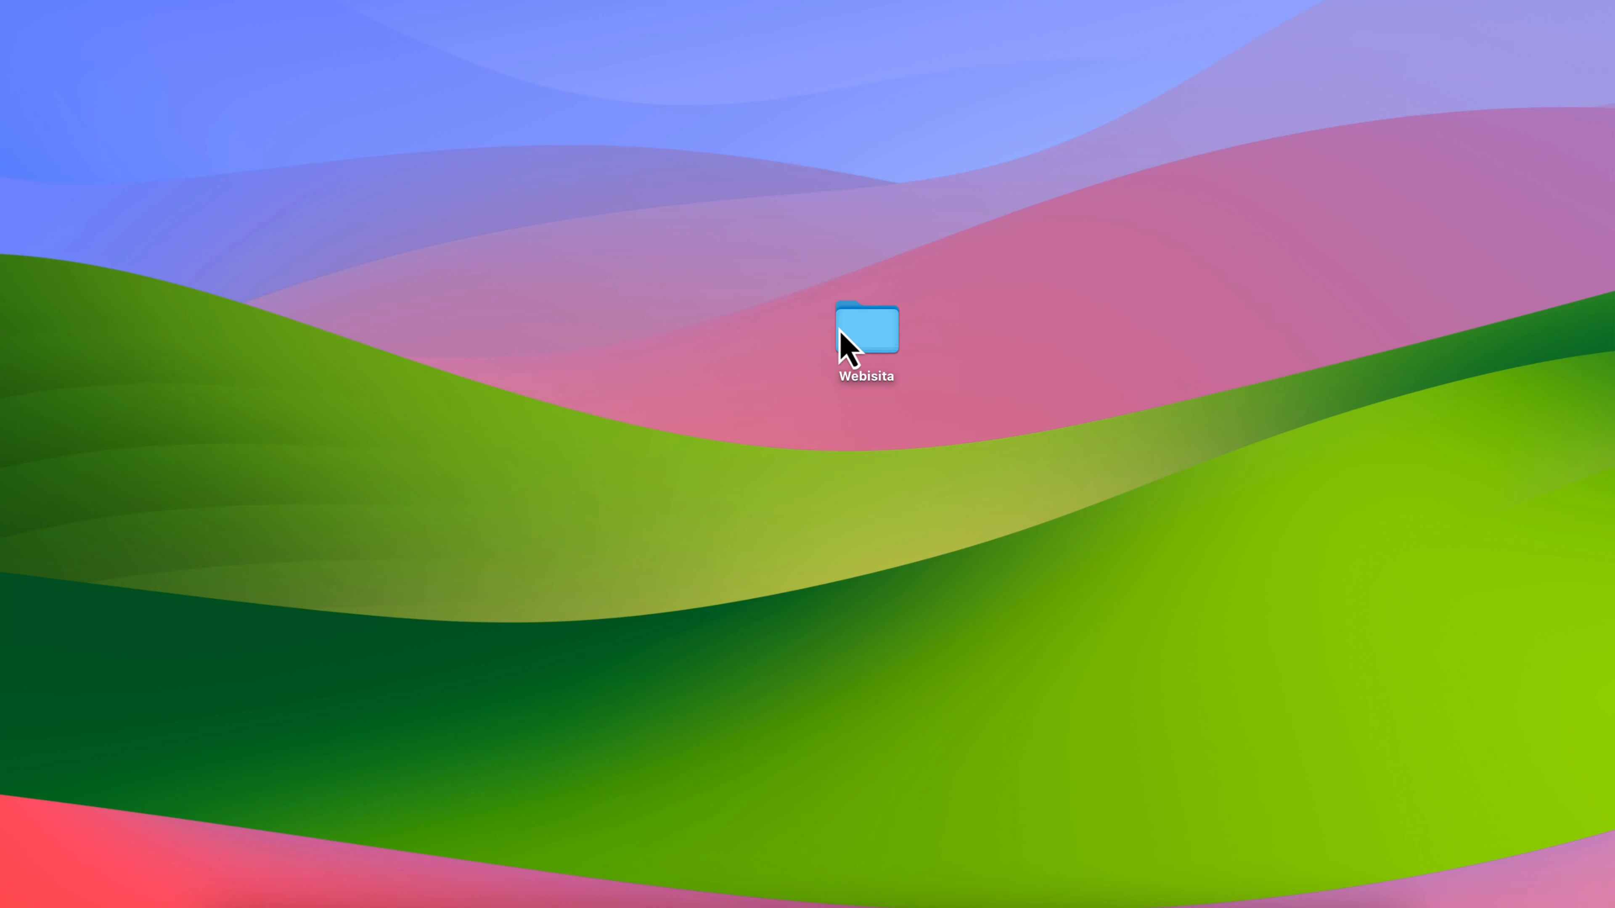
double_click(839, 330)
double_click(824, 209)
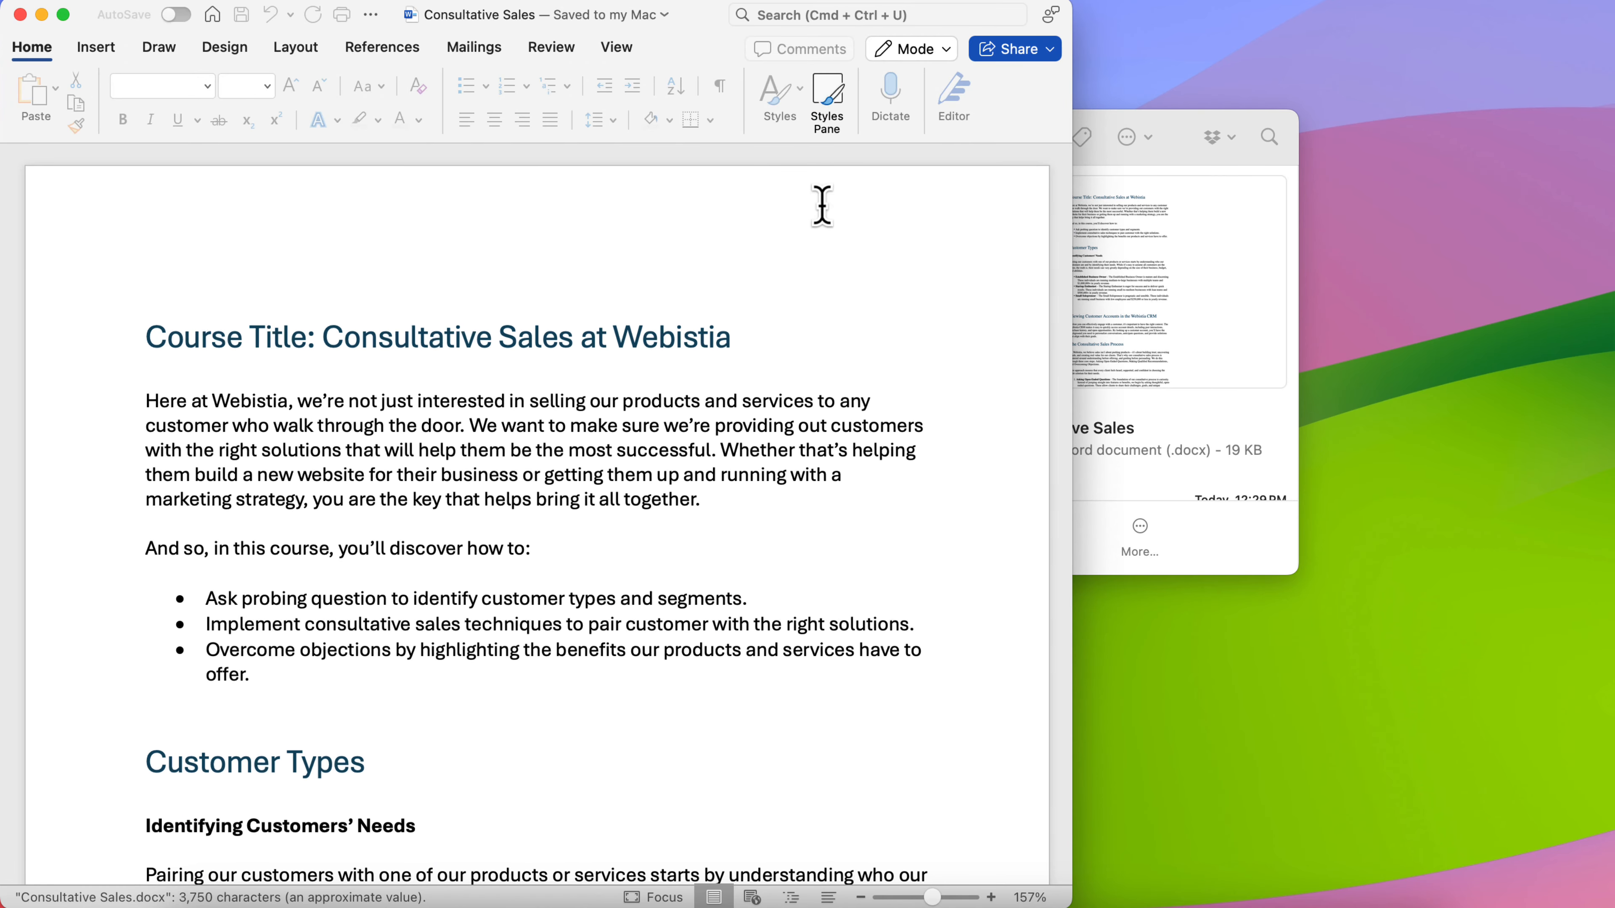
left_click_drag(1074, 197, 1384, 245)
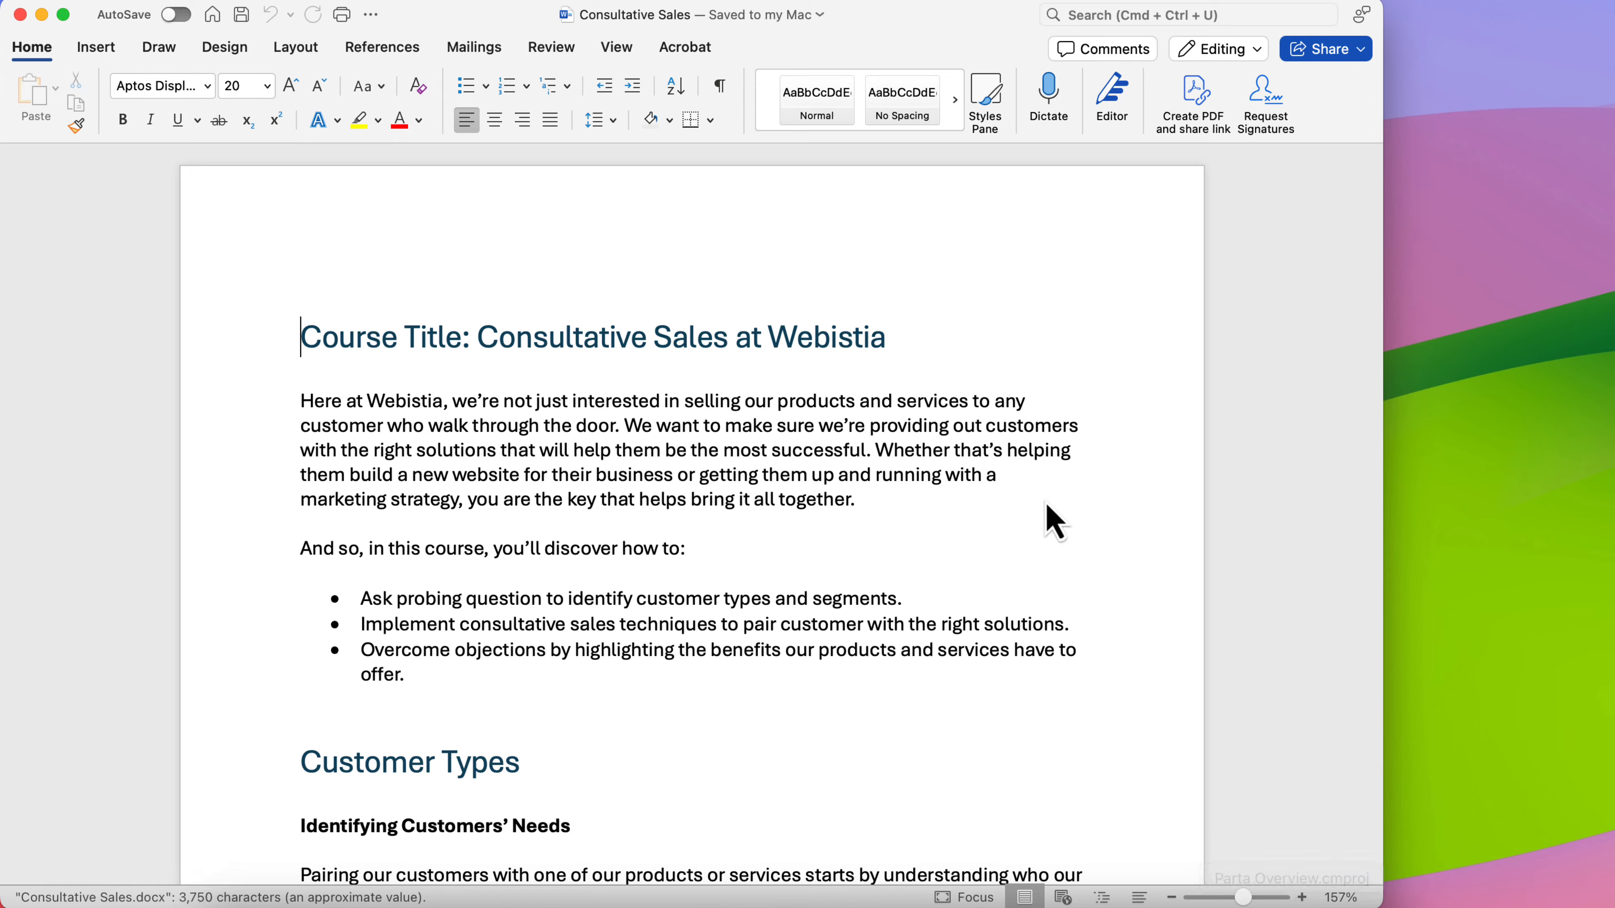
- Copy the document's introductory paragraph beginning "Here at Webistia"
key("ctrl+Up")
left_click(821, 599)
key("ctrl+Up")
left_click(445, 367)
left_click(482, 401)
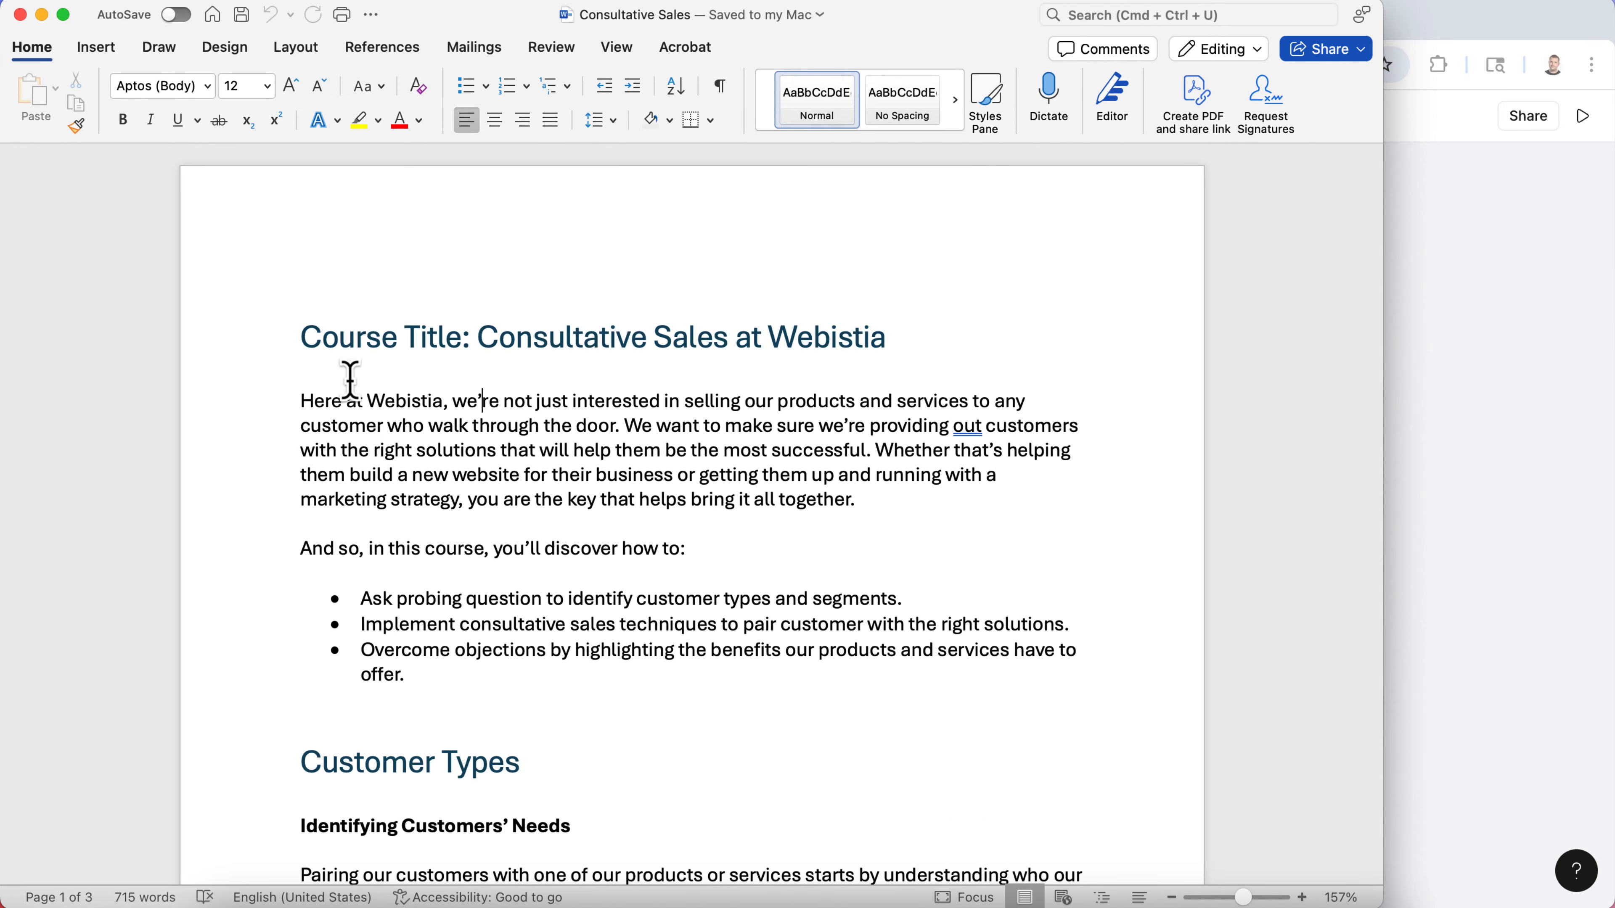
left_click_drag(863, 499, 304, 400)
right_click(320, 406)
left_click(361, 418)
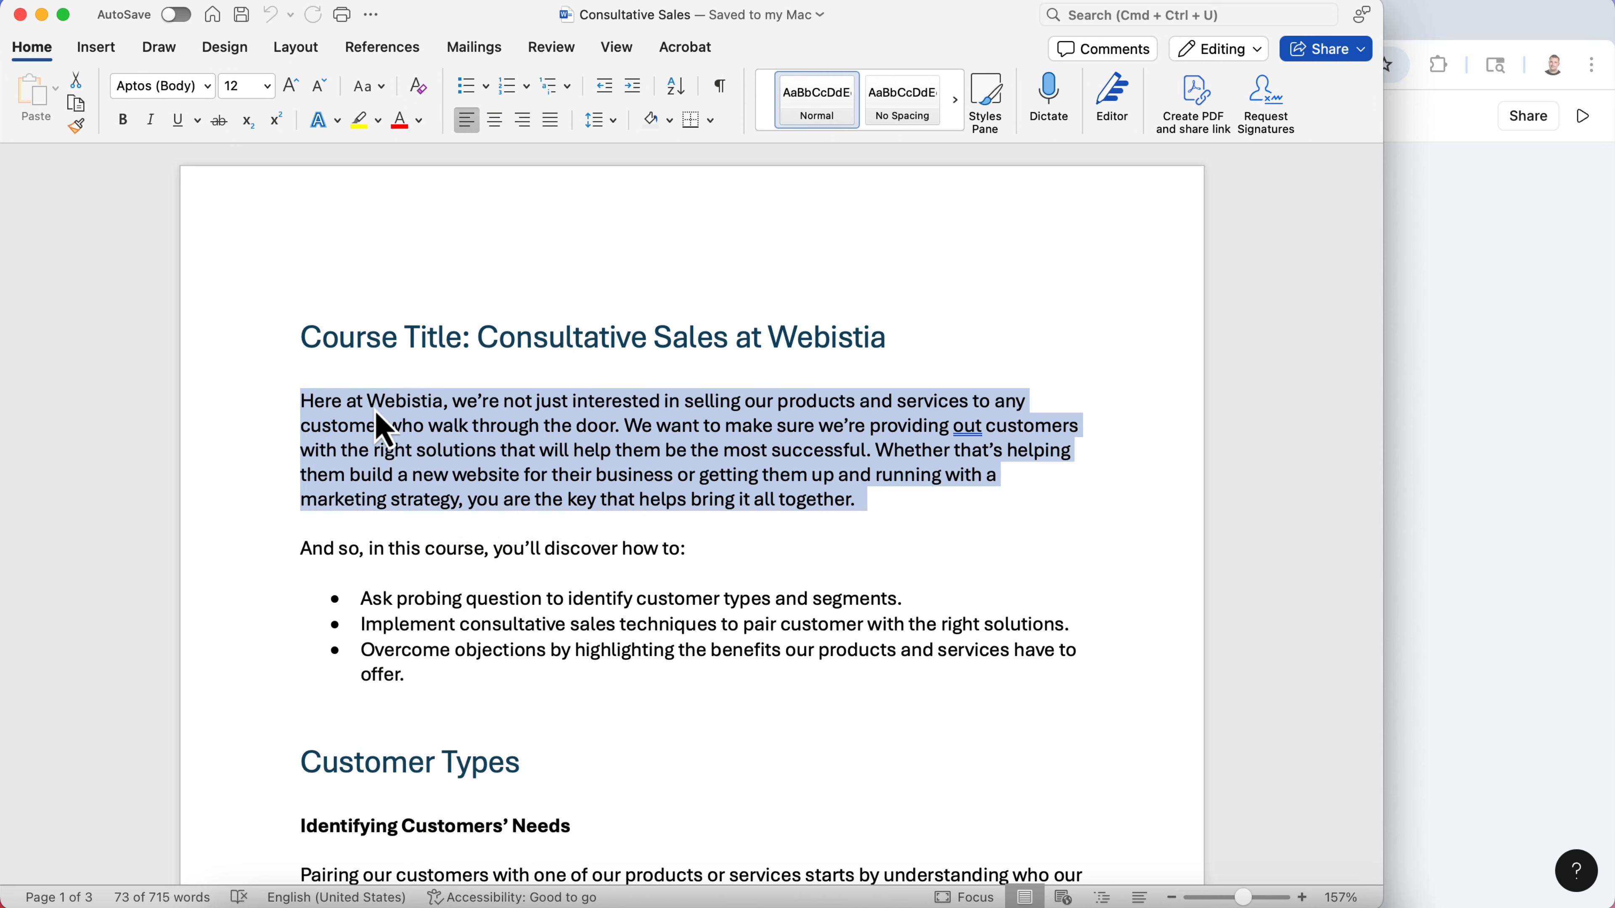
- Switch back to the Parta editor and delete the existing text of the About this course description
left_click(1475, 296)
scroll(852, 647, "down", 5)
scroll(852, 647, "up", 2)
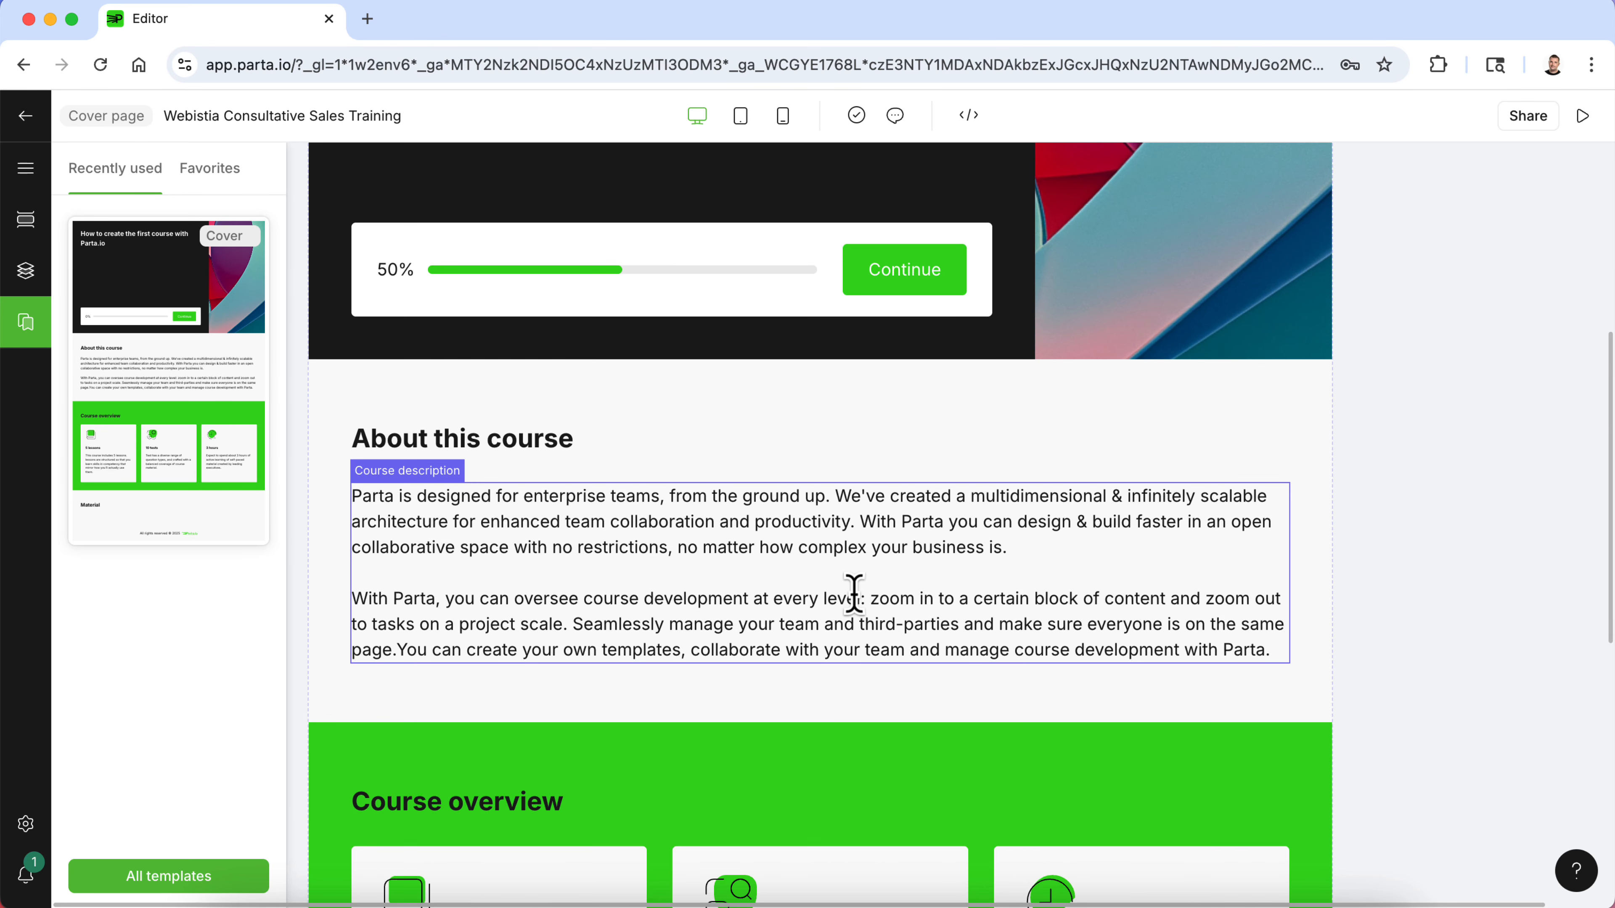
left_click_drag(1241, 649, 609, 512)
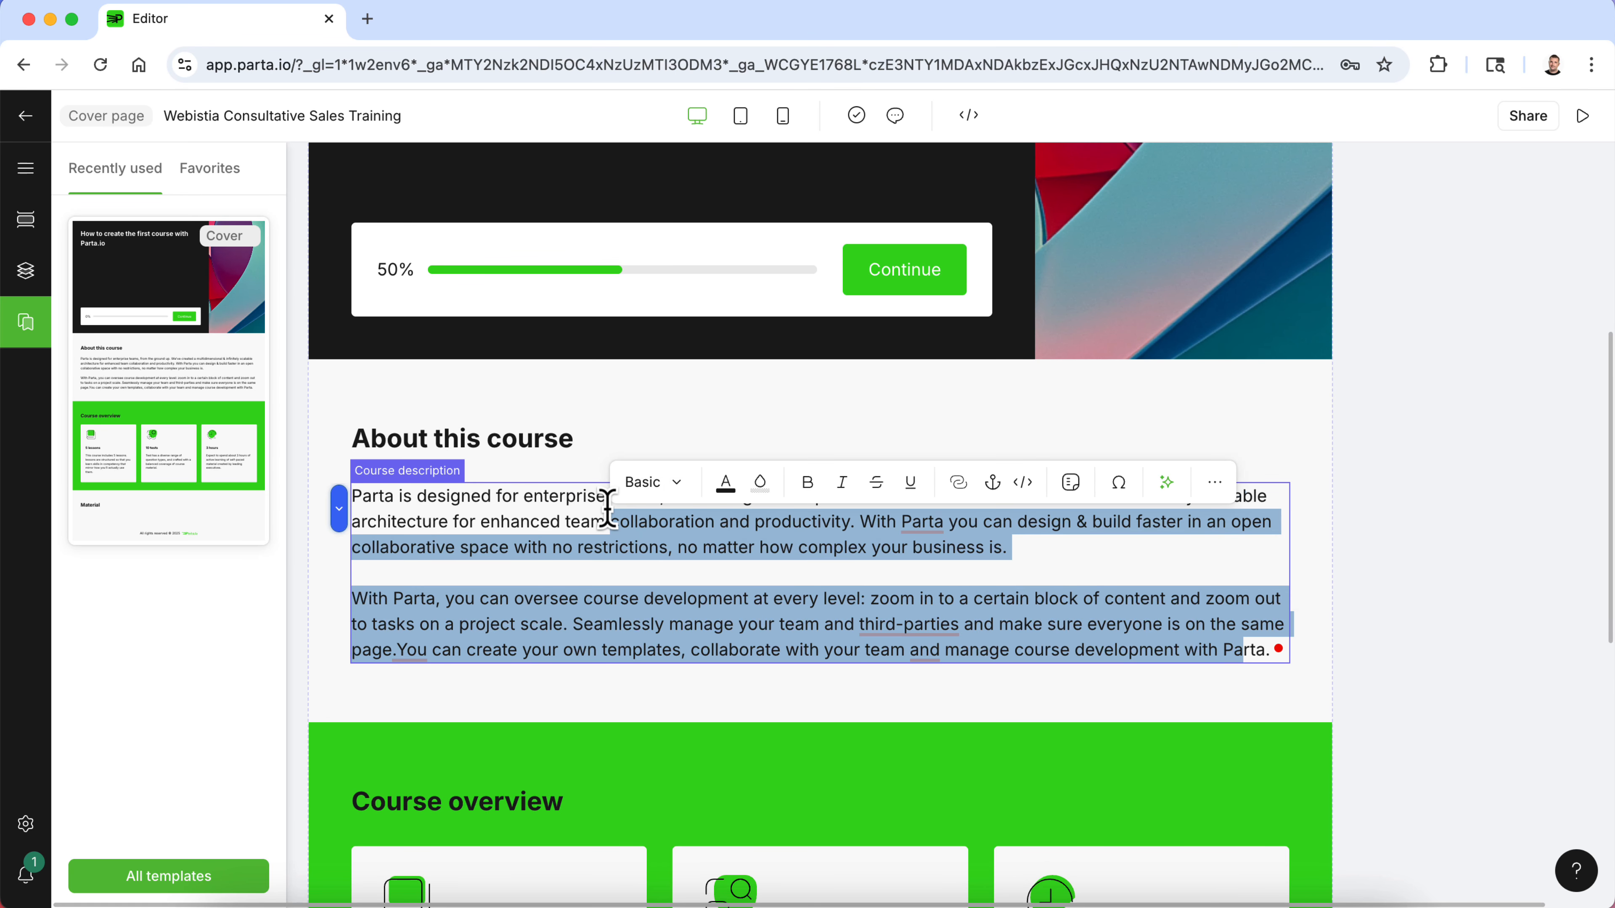
key("BackSpace")
right_click(672, 520)
left_click(577, 534)
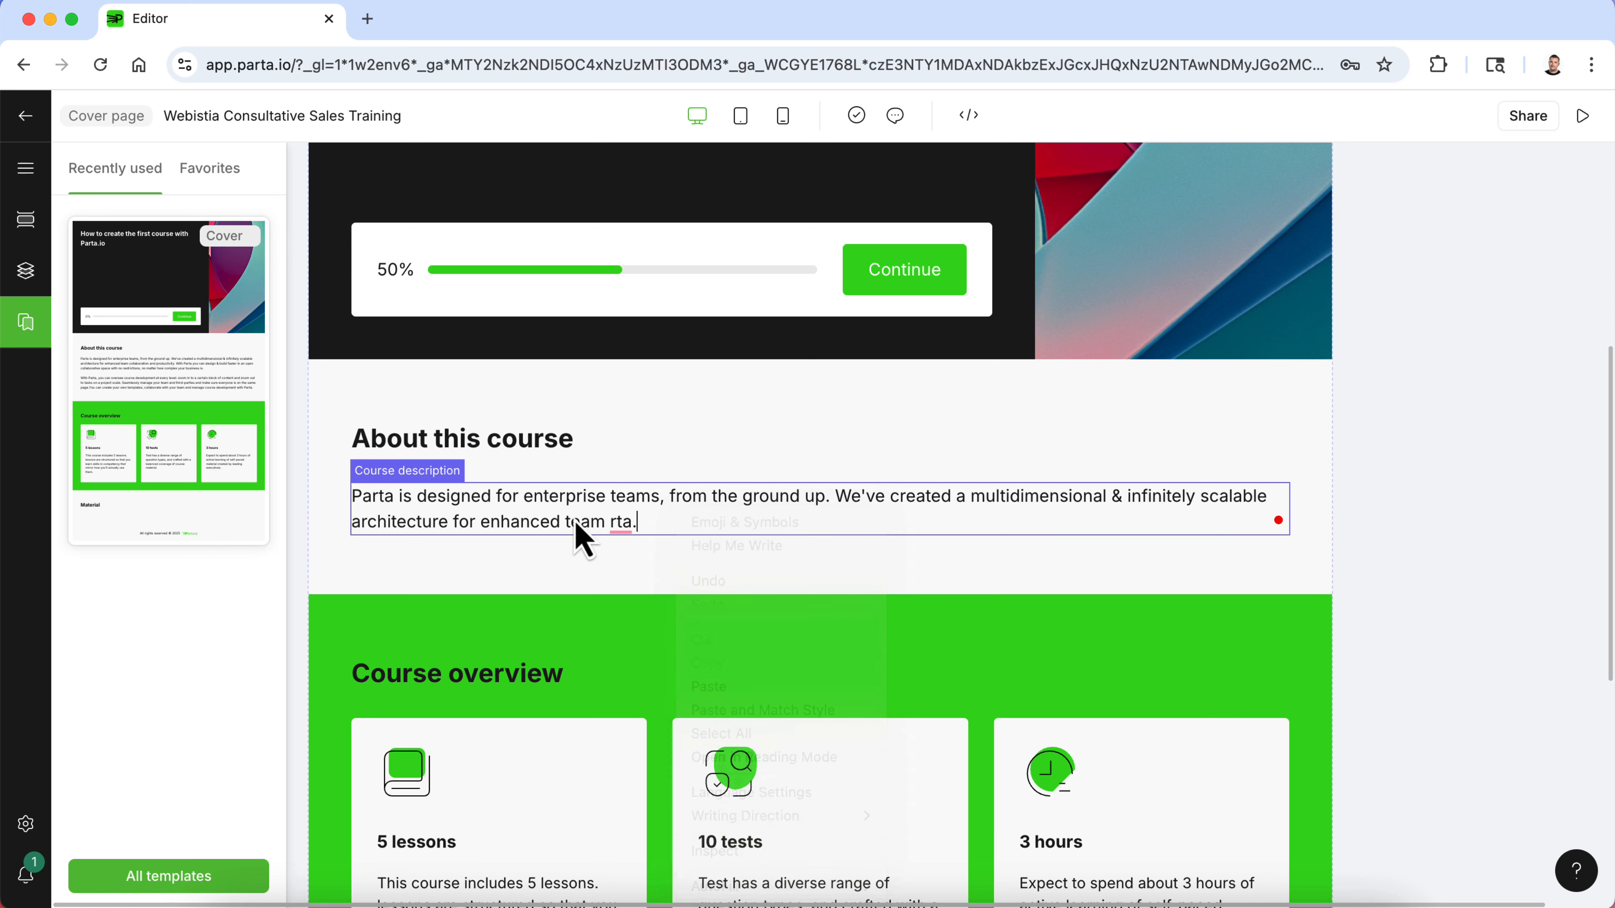
left_click_drag(655, 519, 436, 507)
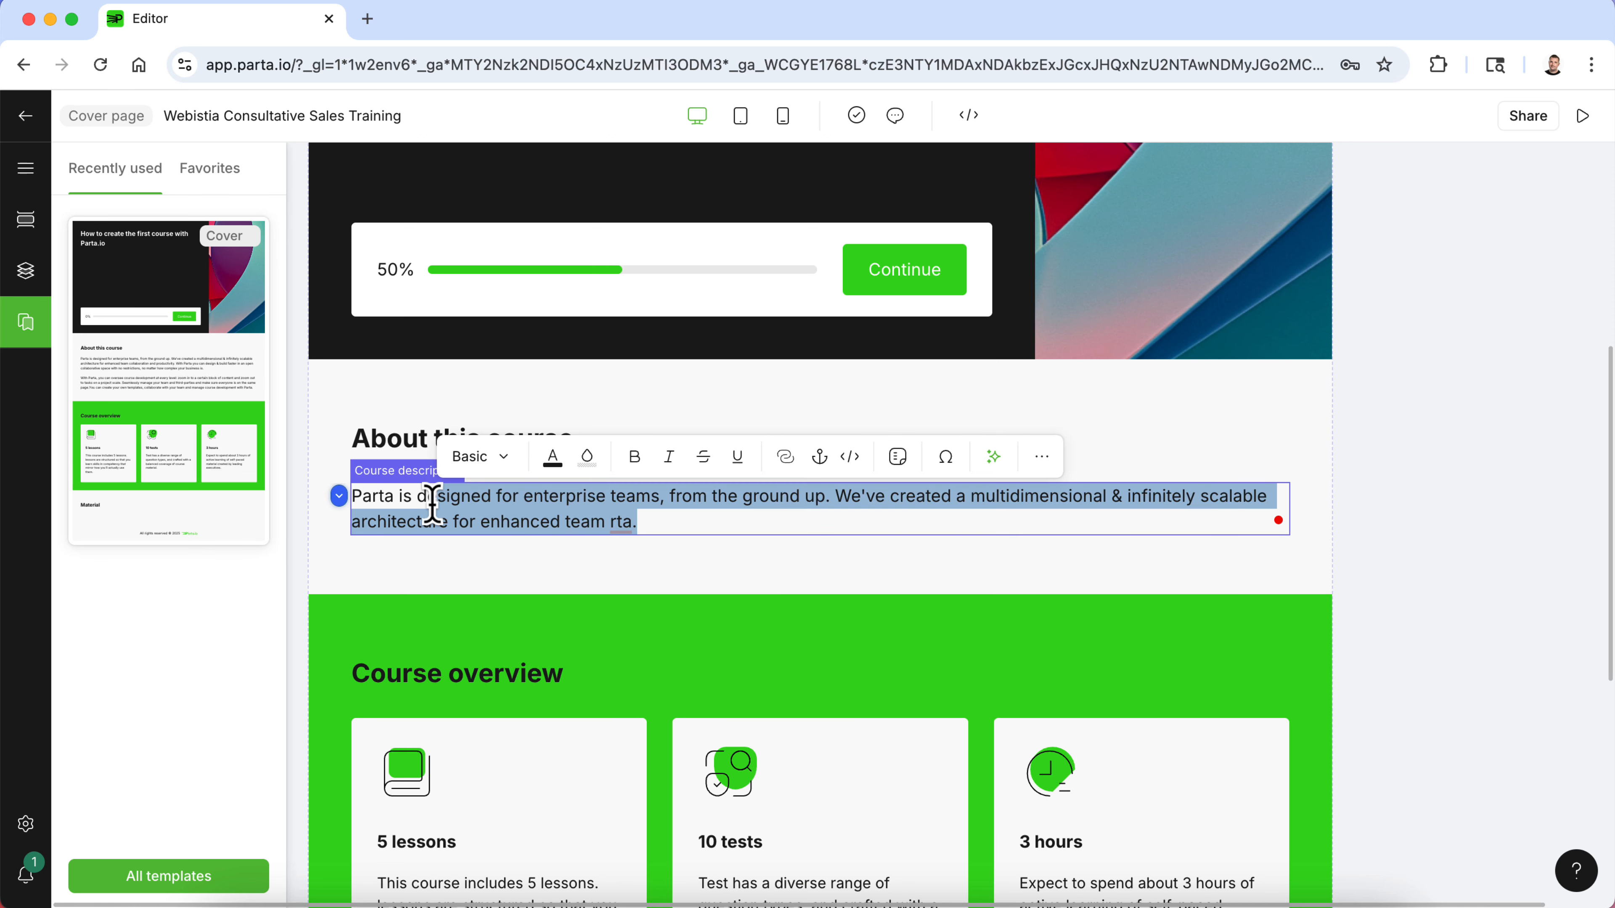
key("BackSpace")
key("super+space")
key("Escape")
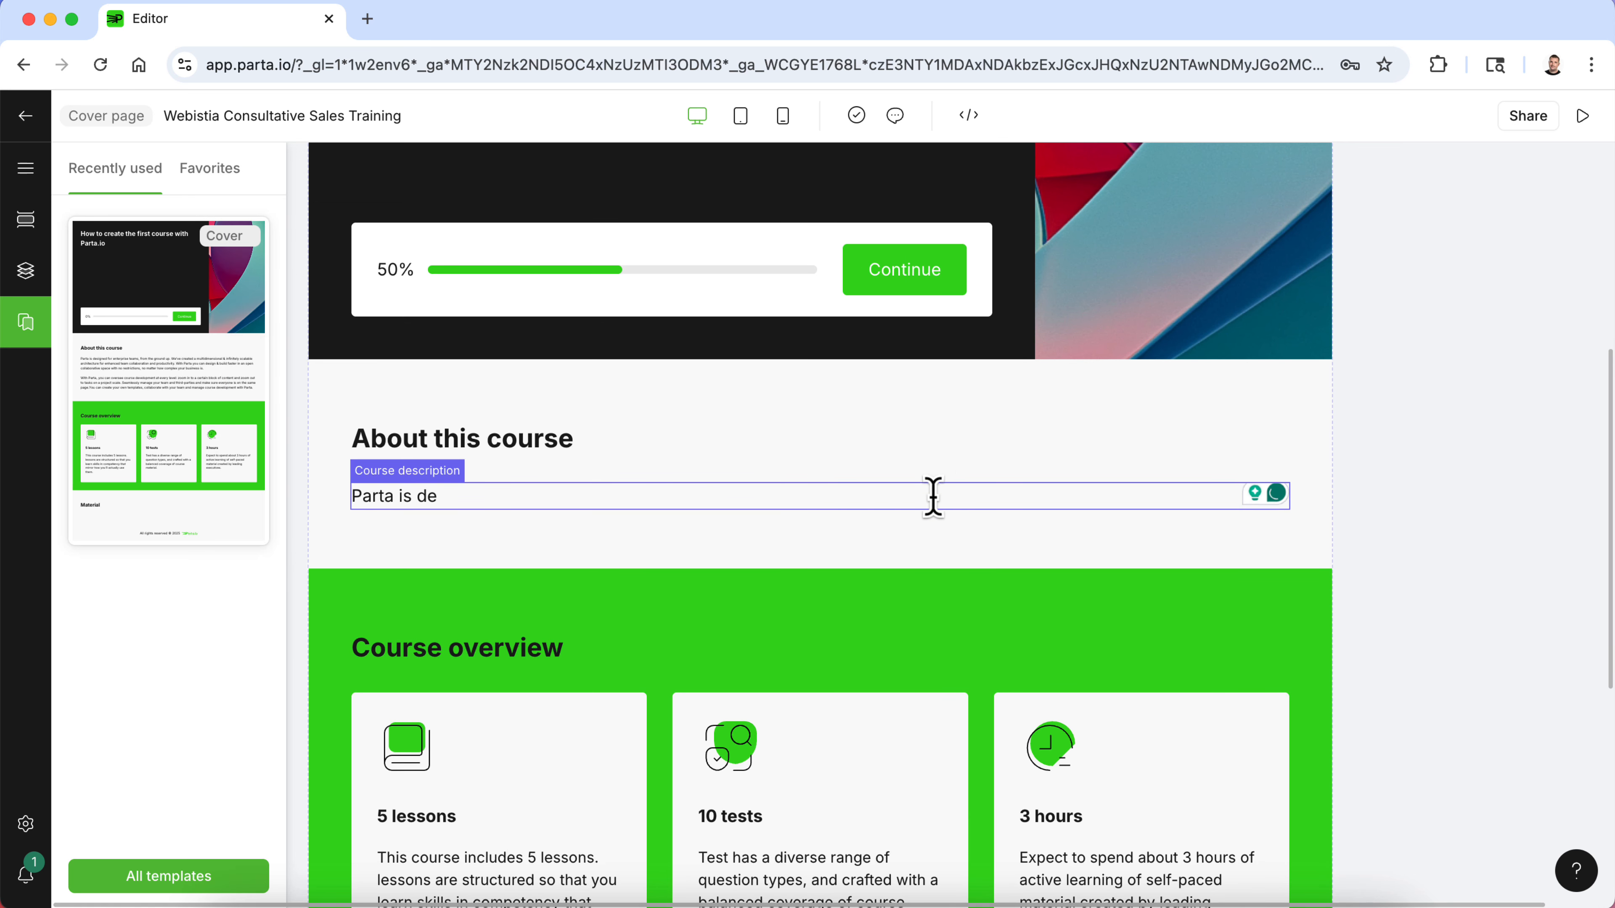
- Paste the copied paragraph into the course description, allowing clipboard access, and remove the leftover "Parta is de" text
key("super+v")
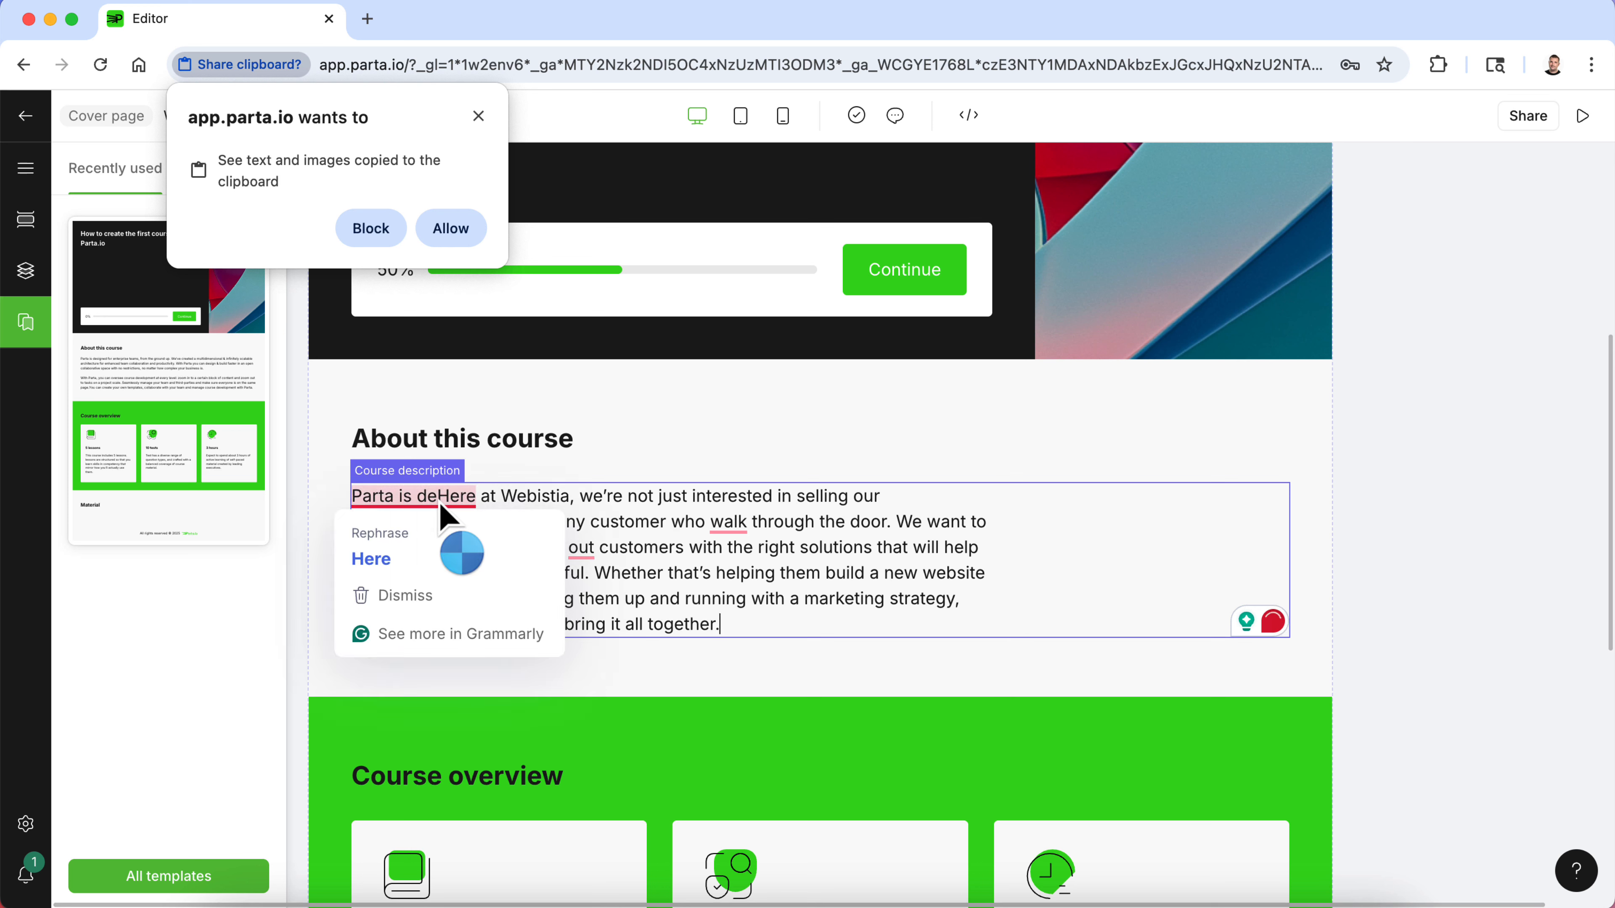
left_click(459, 228)
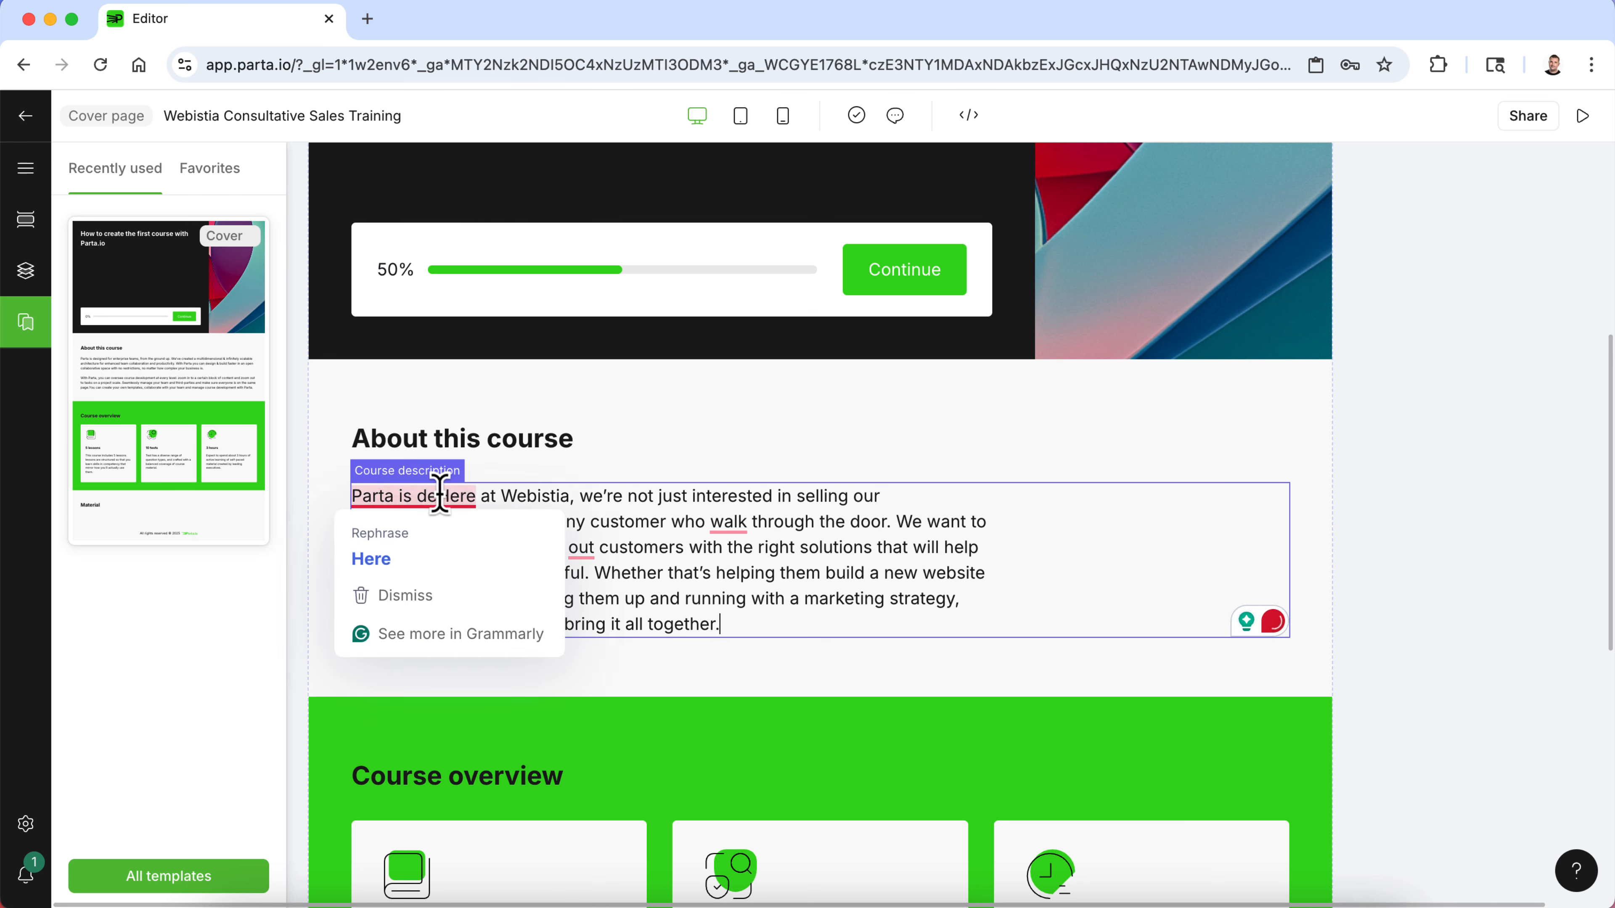
key("BackSpace")
key("BackSpace")
key("BackSpace")
key("BackSpace")
key("BackSpace")
key("BackSpace")
key("BackSpace")
key("BackSpace")
key("BackSpace")
key("BackSpace")
key("BackSpace")
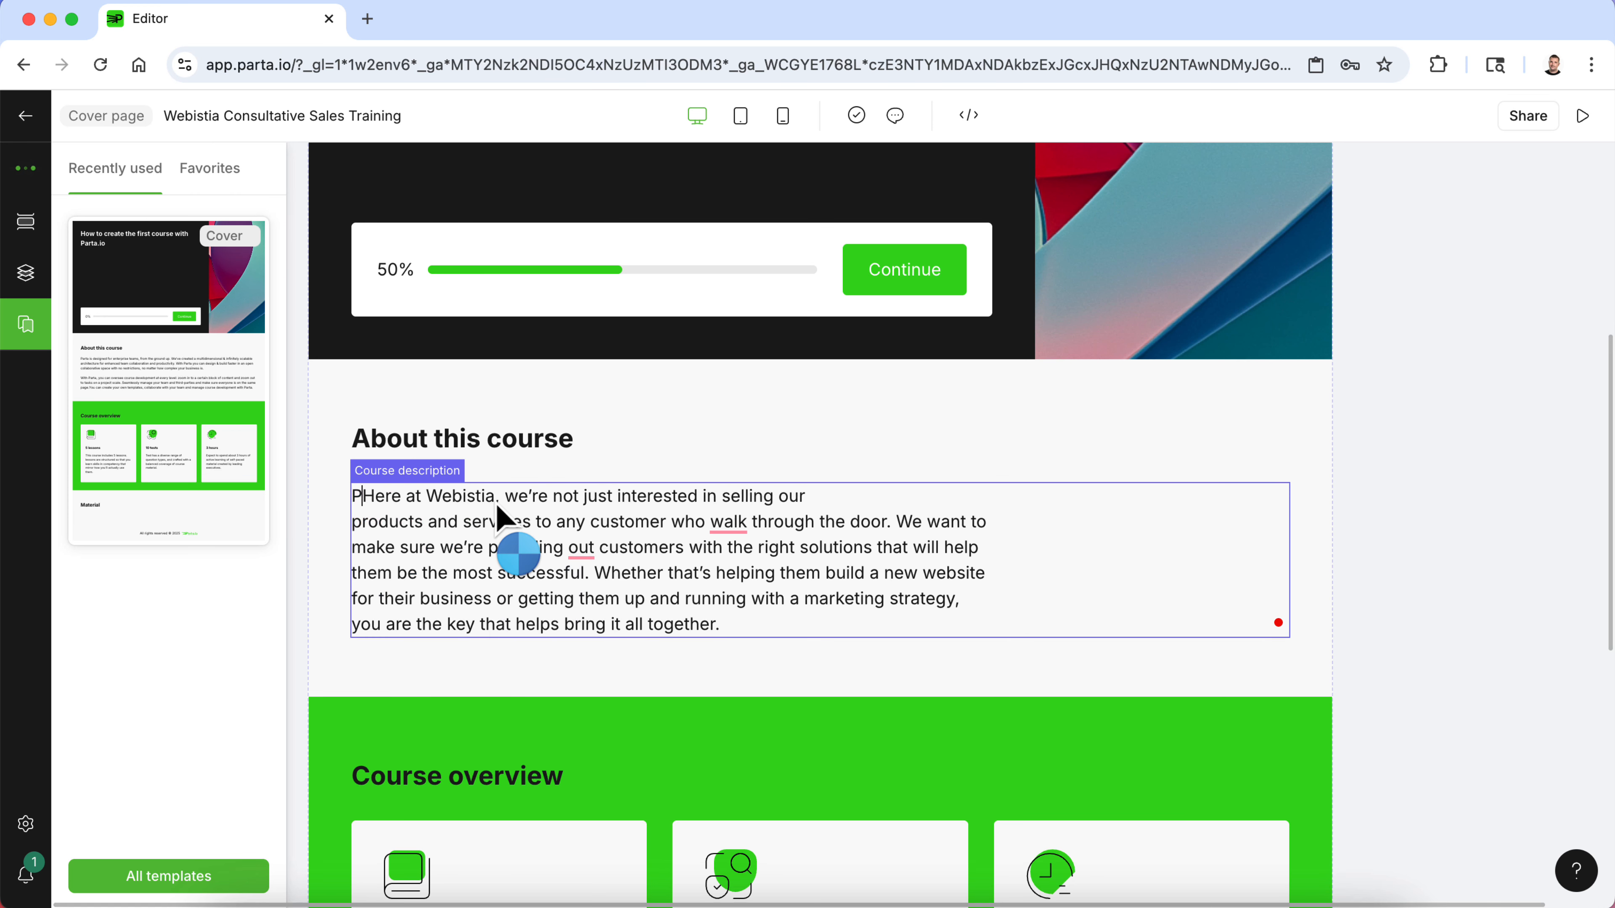
- Remove the stray line breaks in the pasted course description so the text flows as one paragraph
left_click(354, 521)
key("BackSpace")
left_click(354, 547)
key("BackSpace")
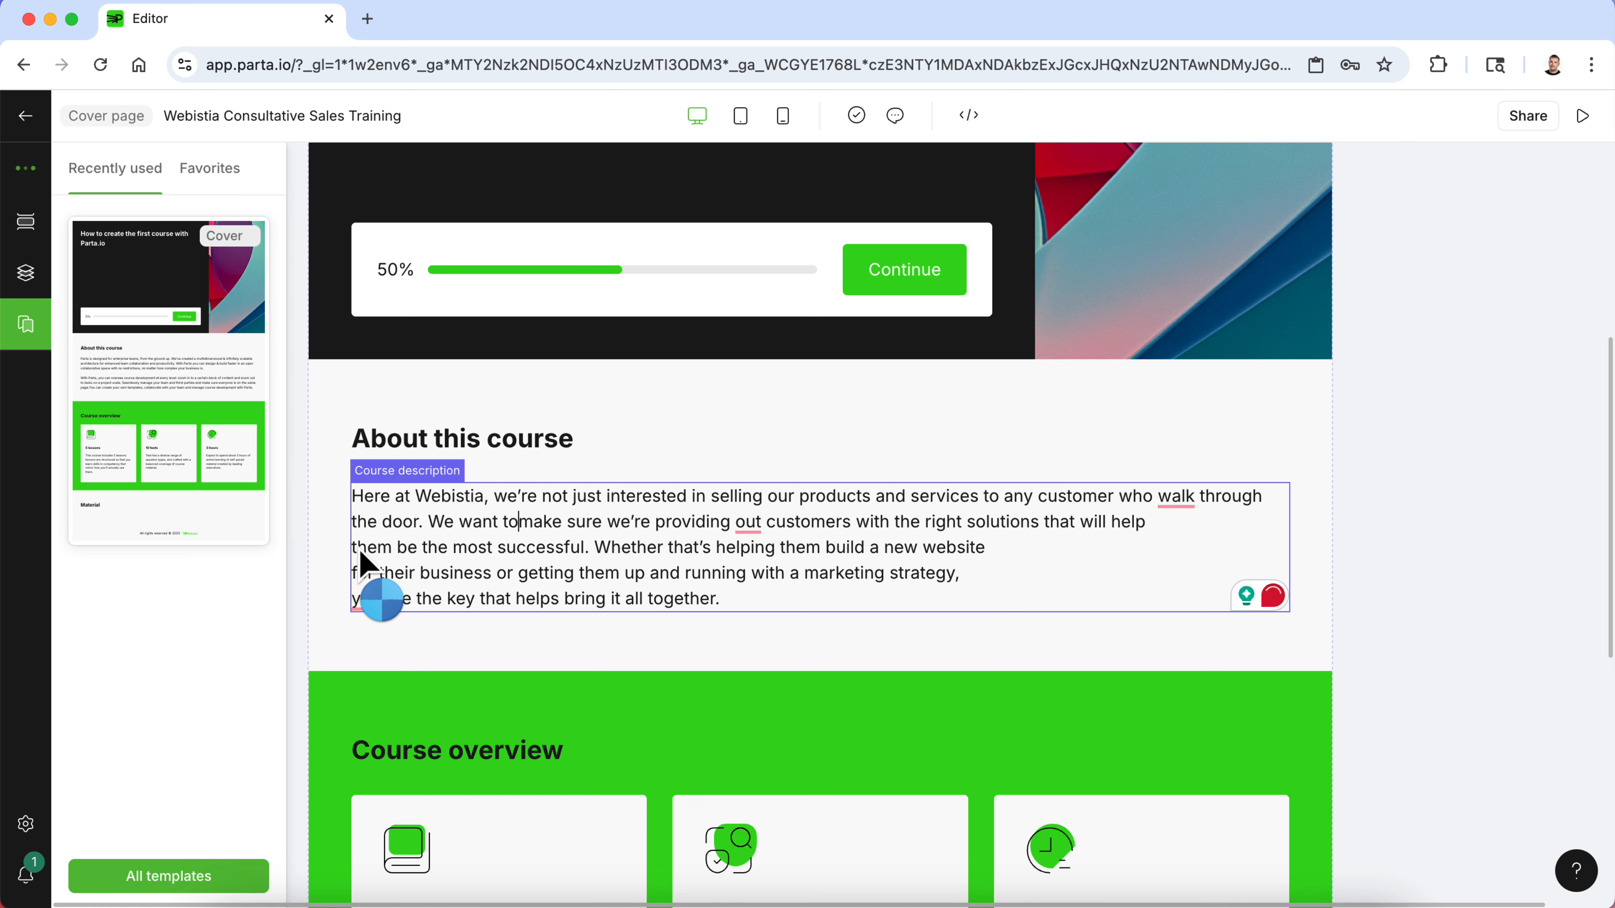
left_click(354, 547)
key("BackSpace")
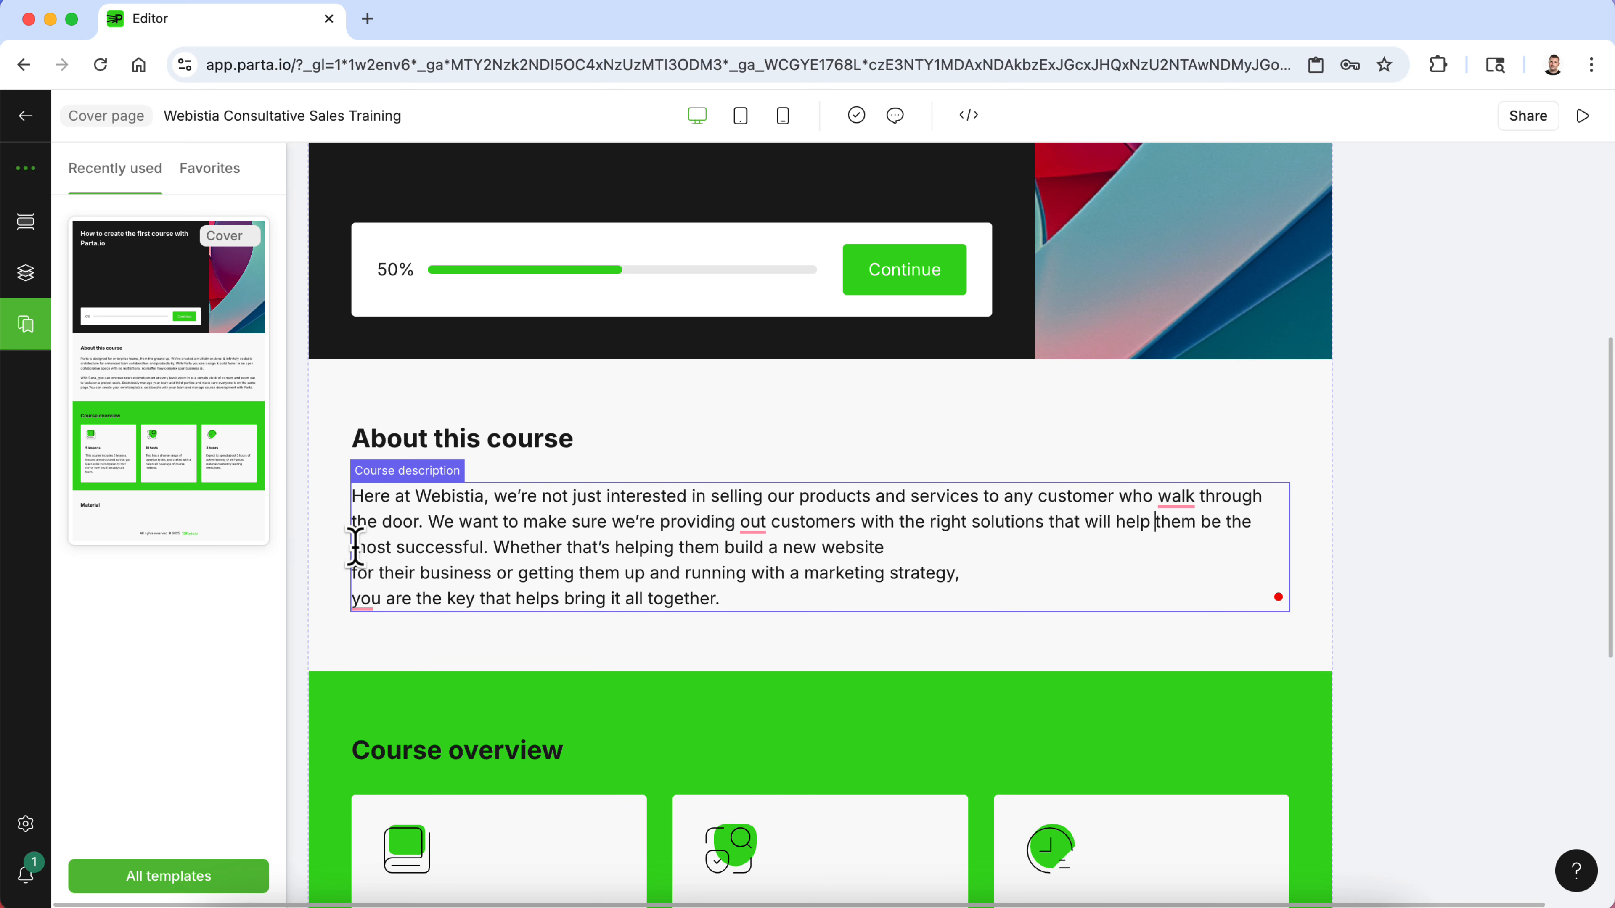
left_click(354, 572)
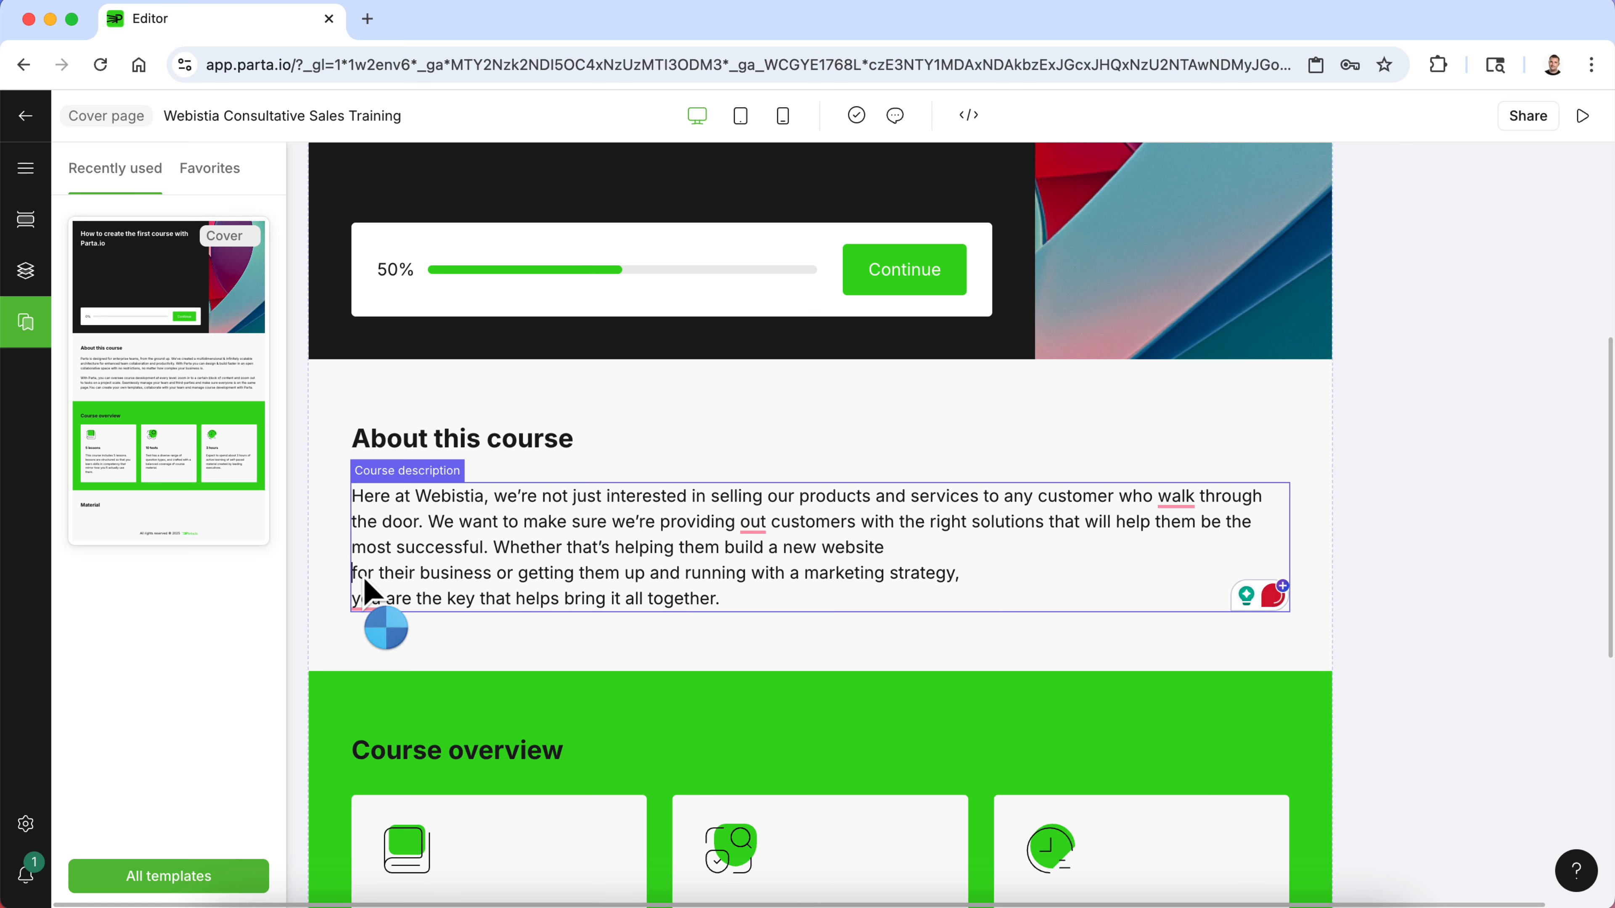
key("BackSpace")
mouse_move(373, 590)
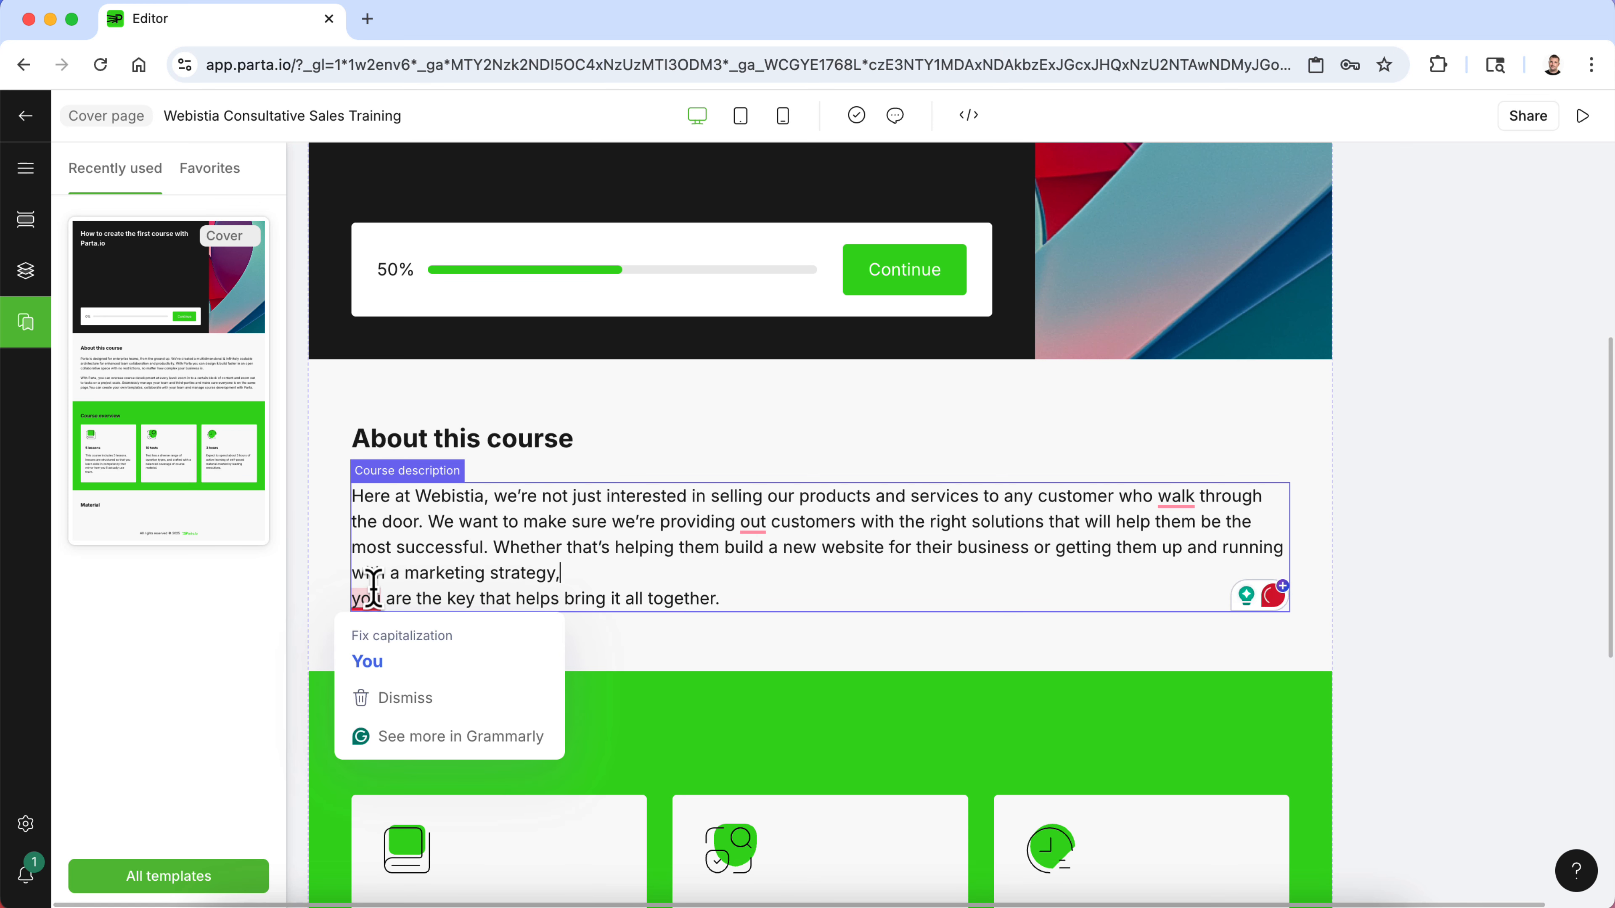
key("Delete")
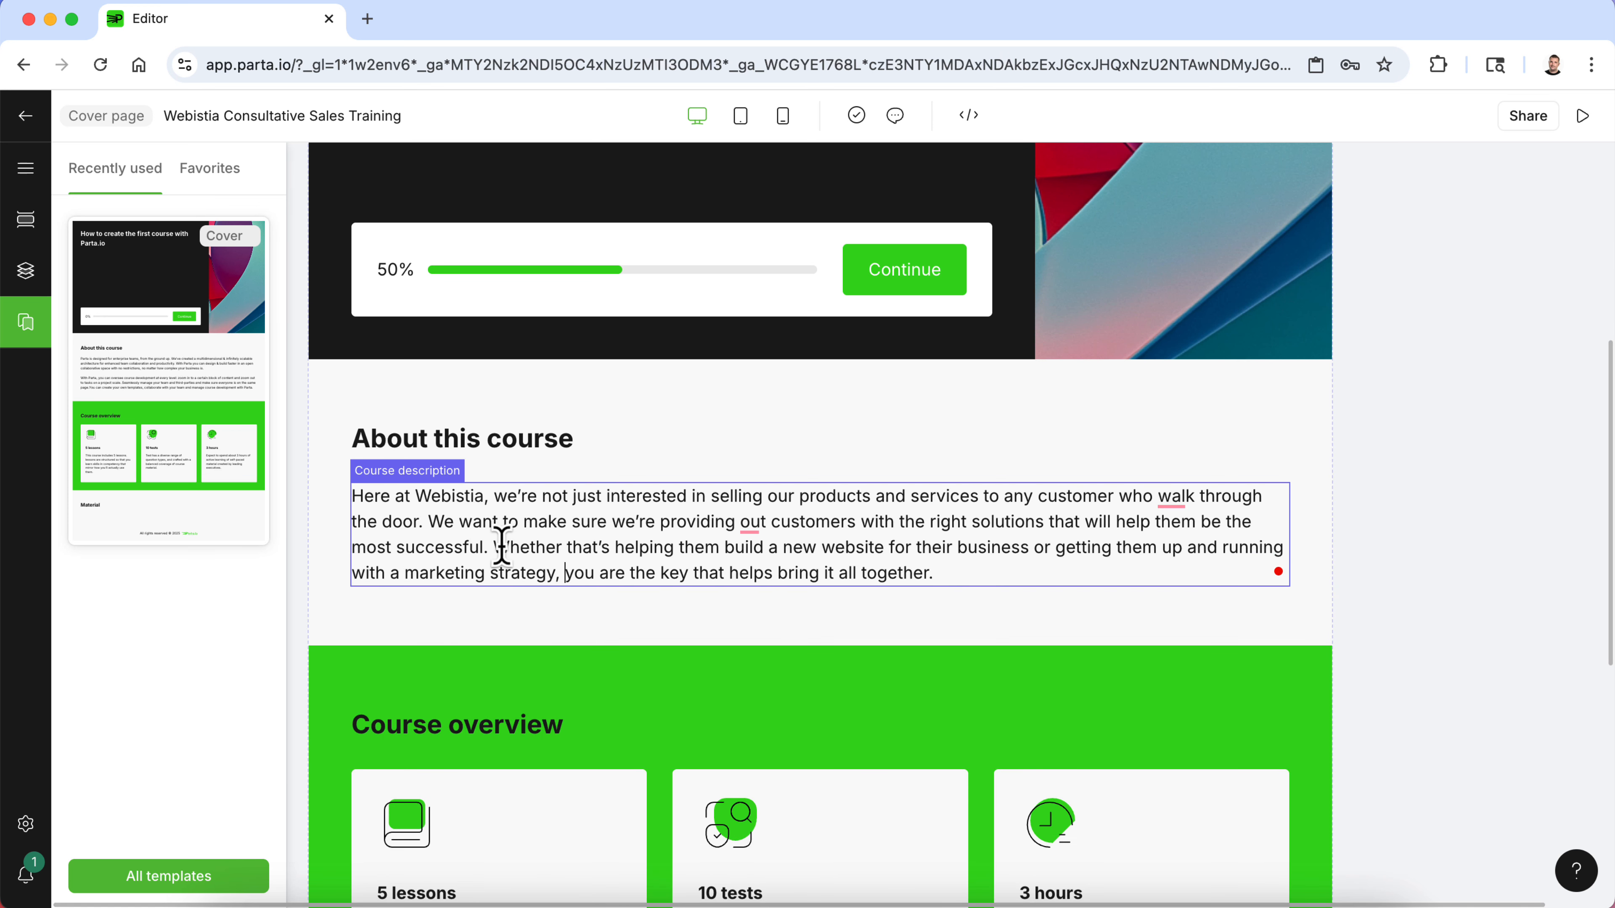
- Split the description into two paragraphs before "Whether that's helping" and make the second paragraph bold
key("Return")
key("Return")
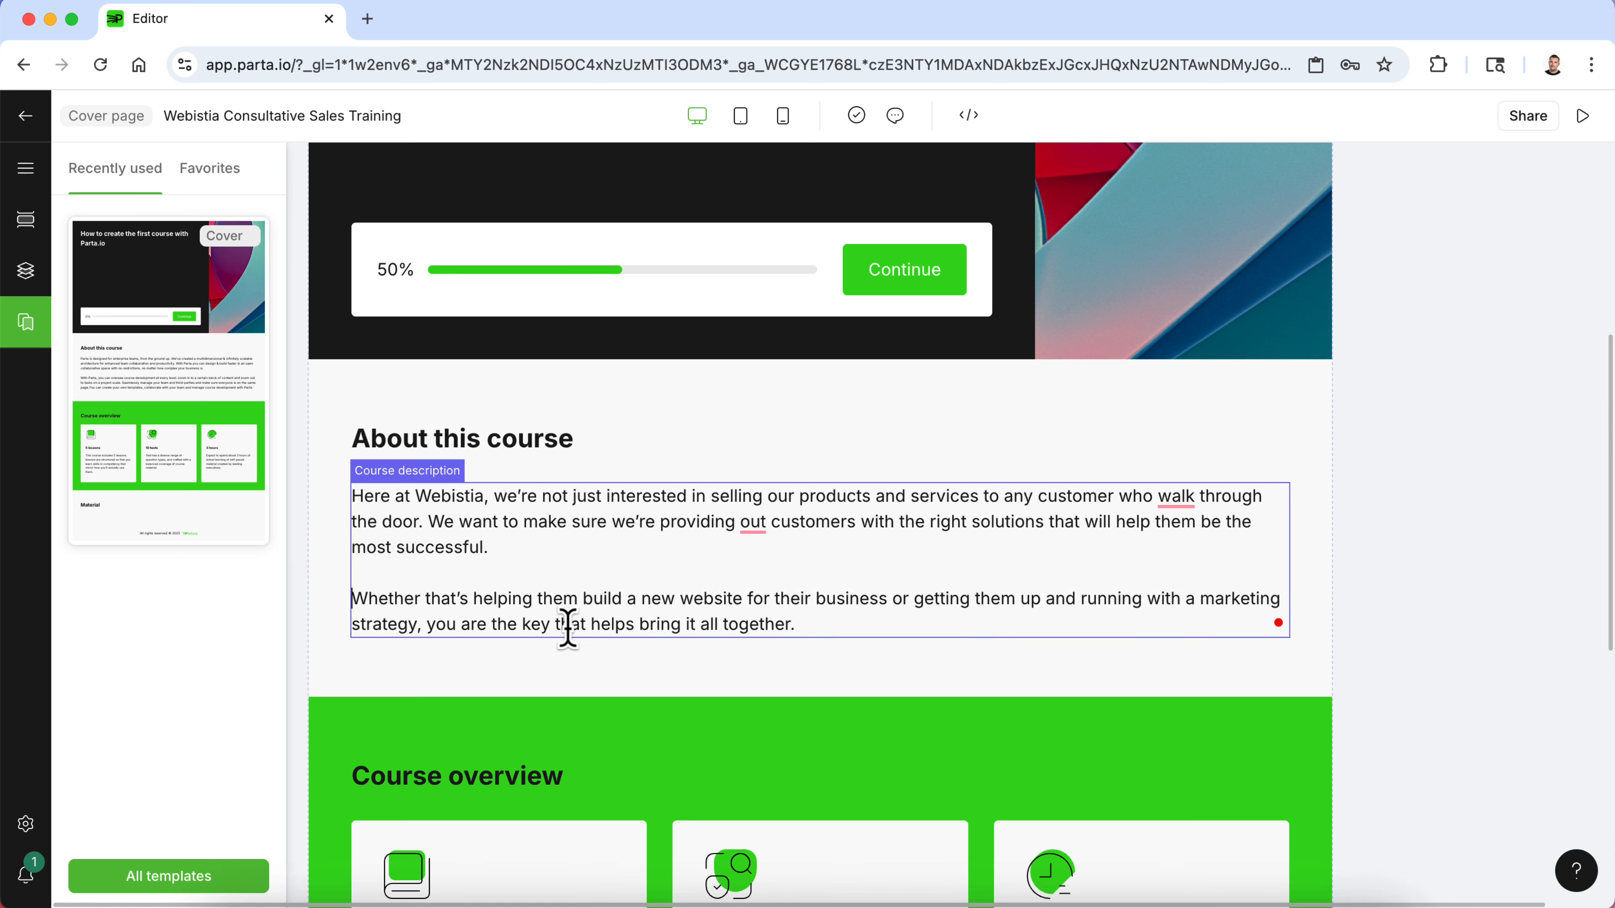
triple_click(568, 626)
left_click(550, 559)
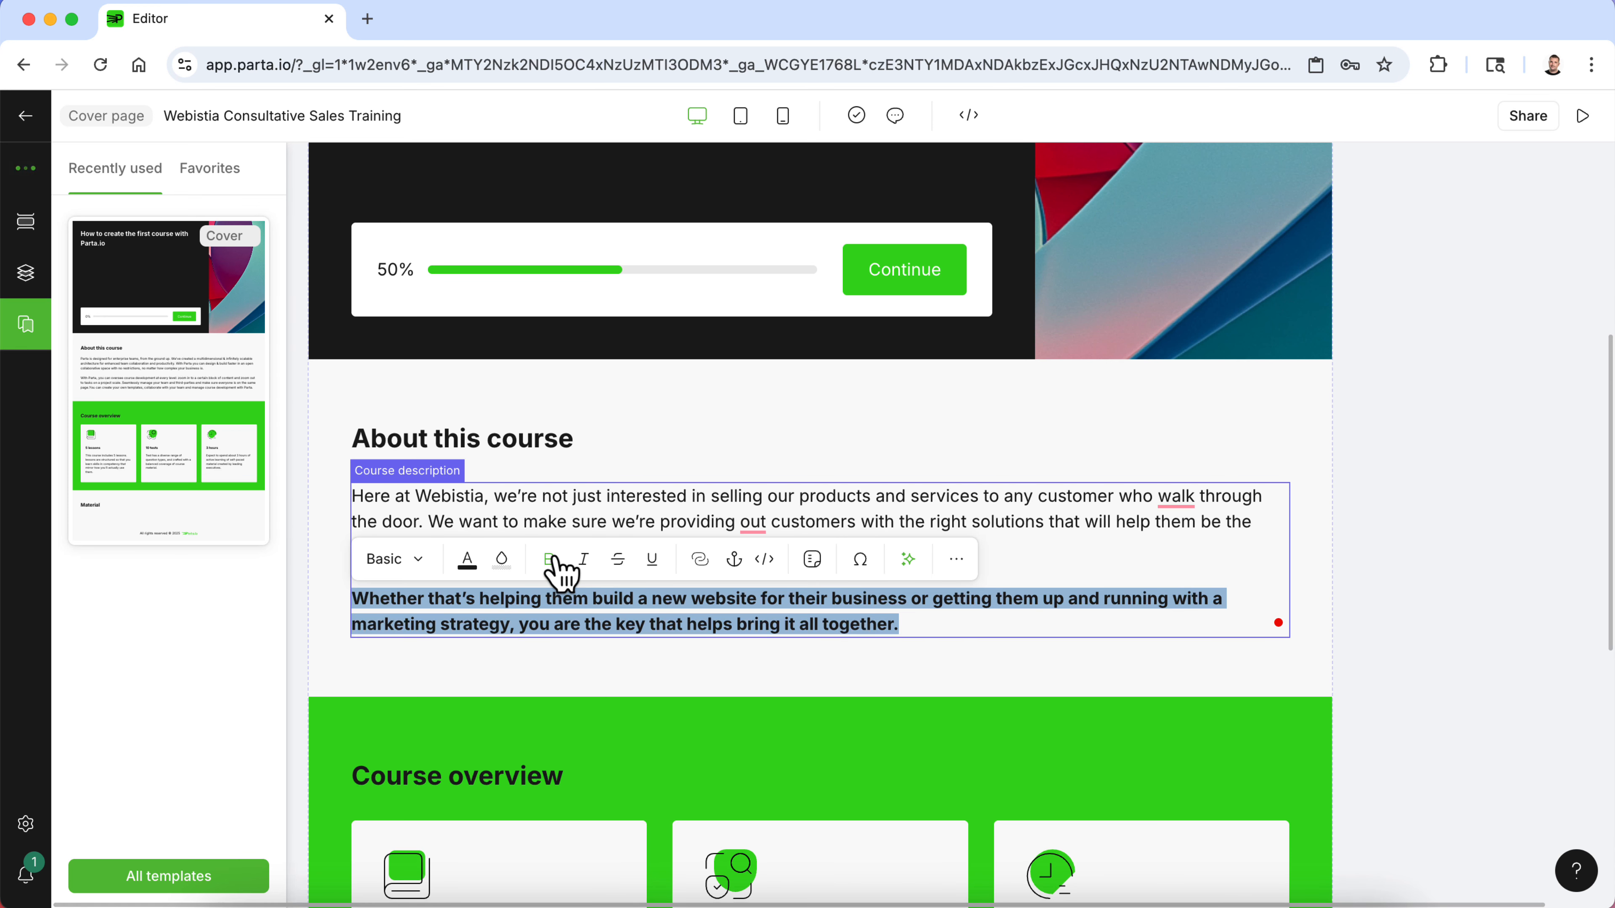
left_click(651, 497)
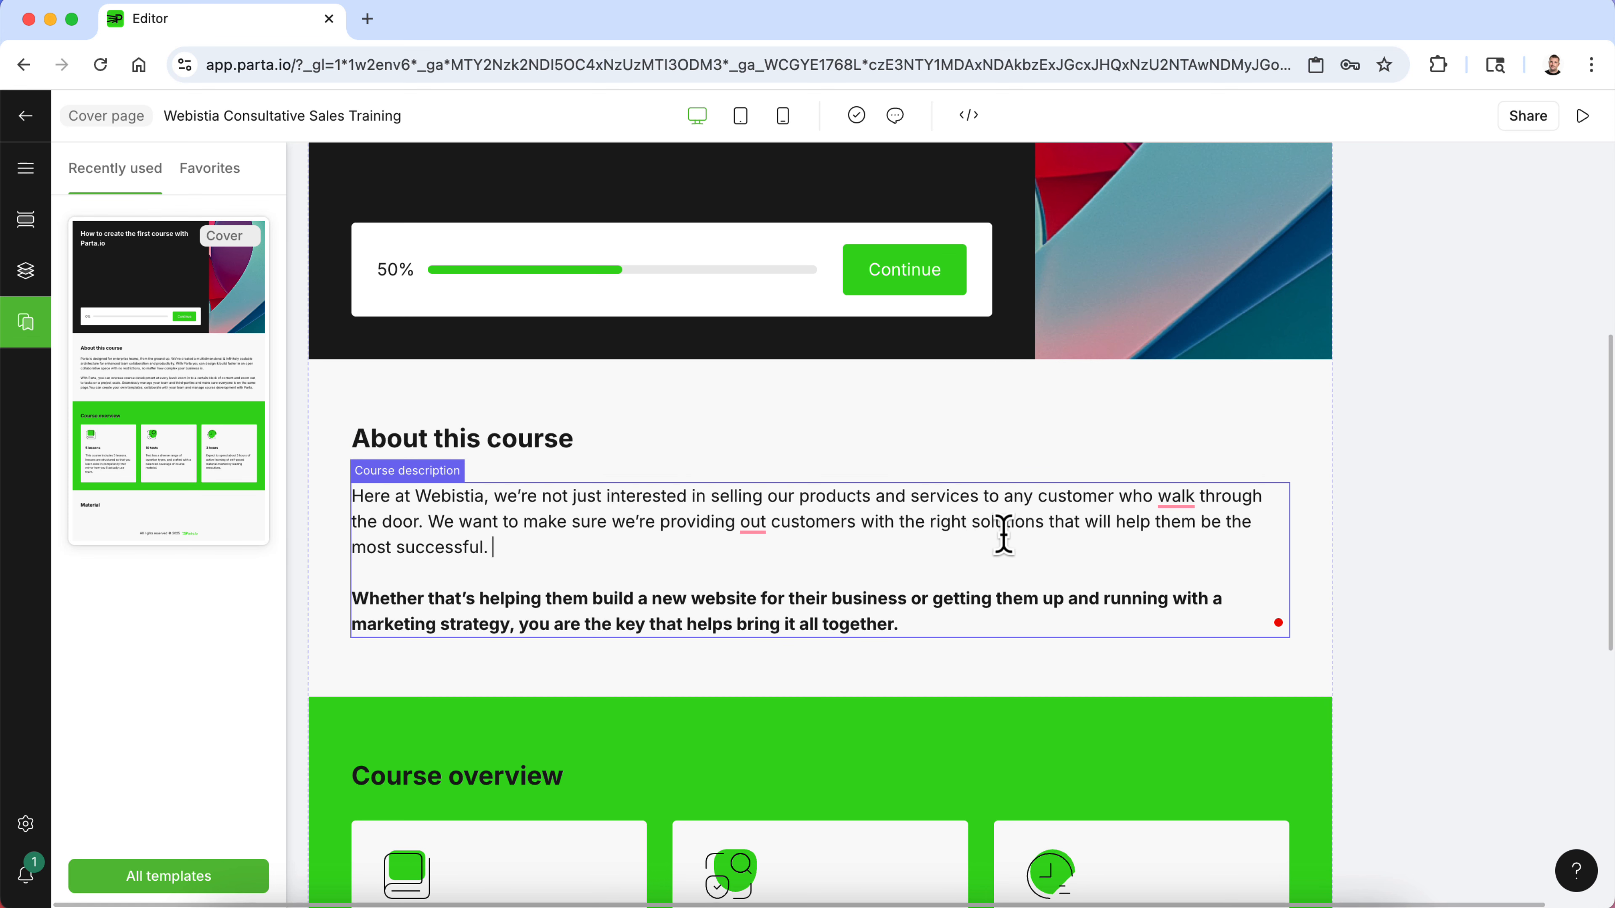
- Rename the About this course heading to "In this course, you'll explore…"
triple_click(516, 438)
type("In")
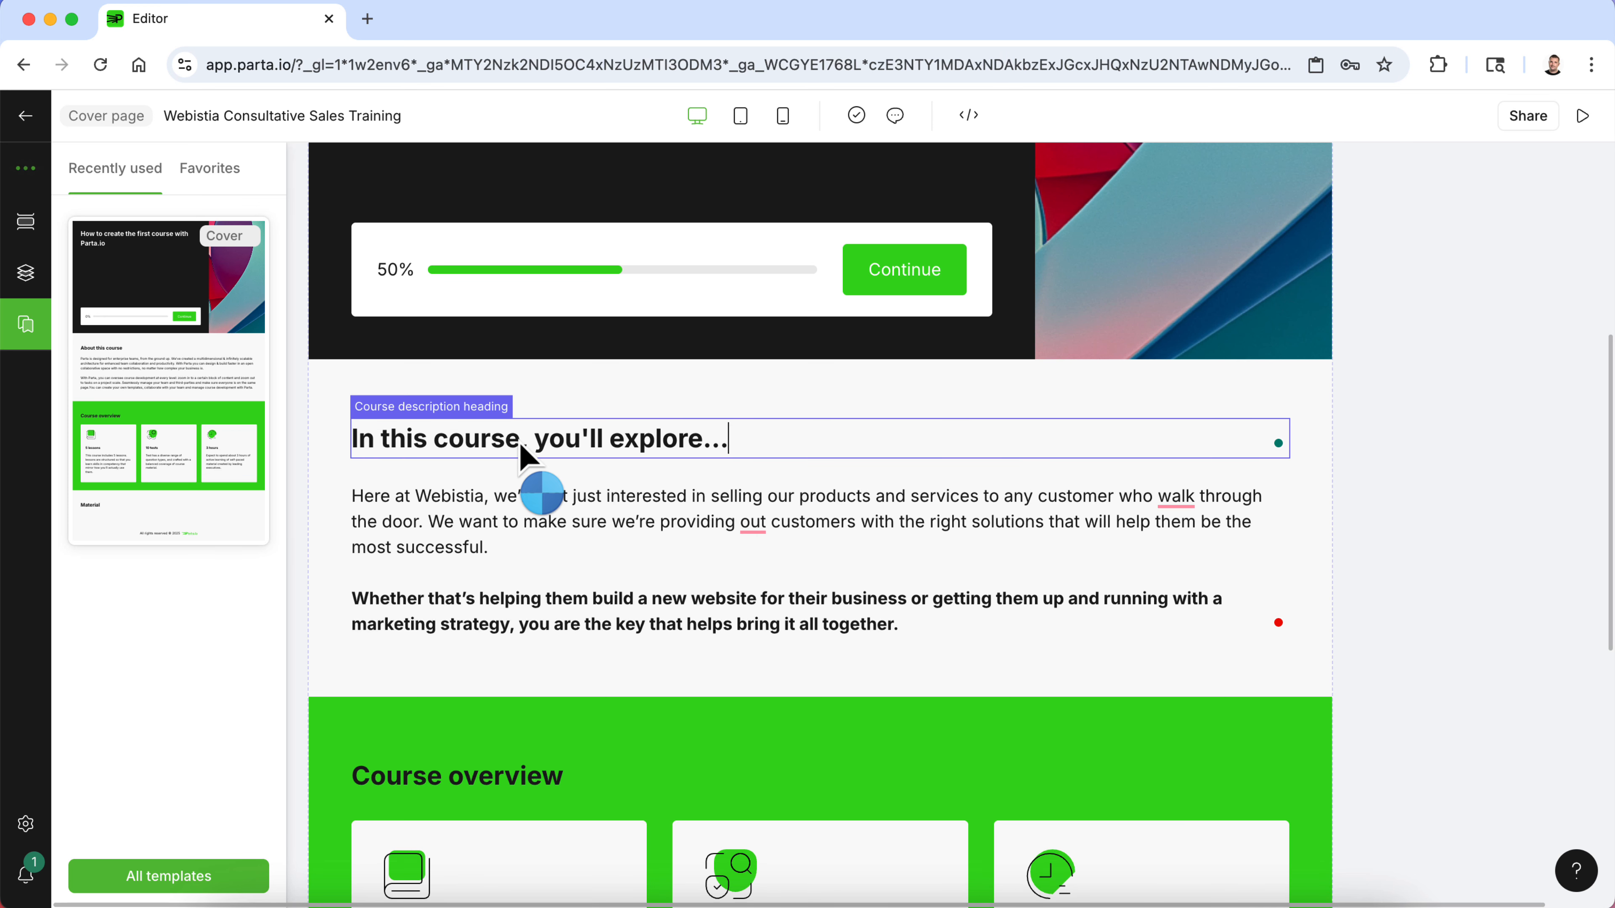
left_click(1362, 461)
scroll(1353, 450, "up", 3)
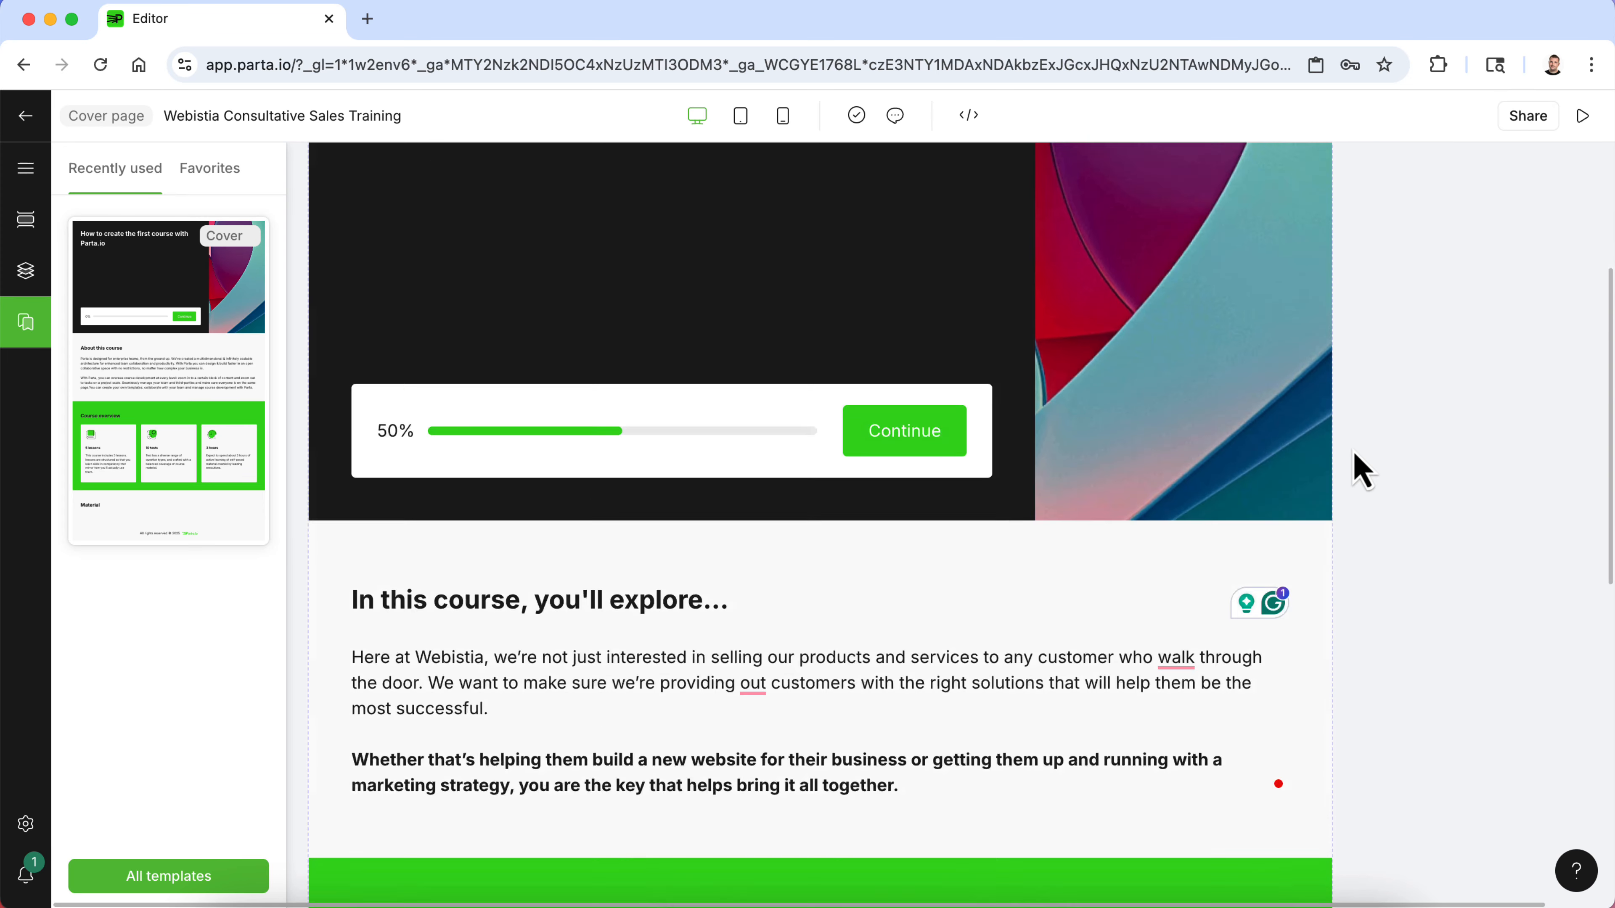
scroll(1352, 450, "down", 3)
- Rename the course description heading to Course Overview
triple_click(685, 405)
type("Cour")
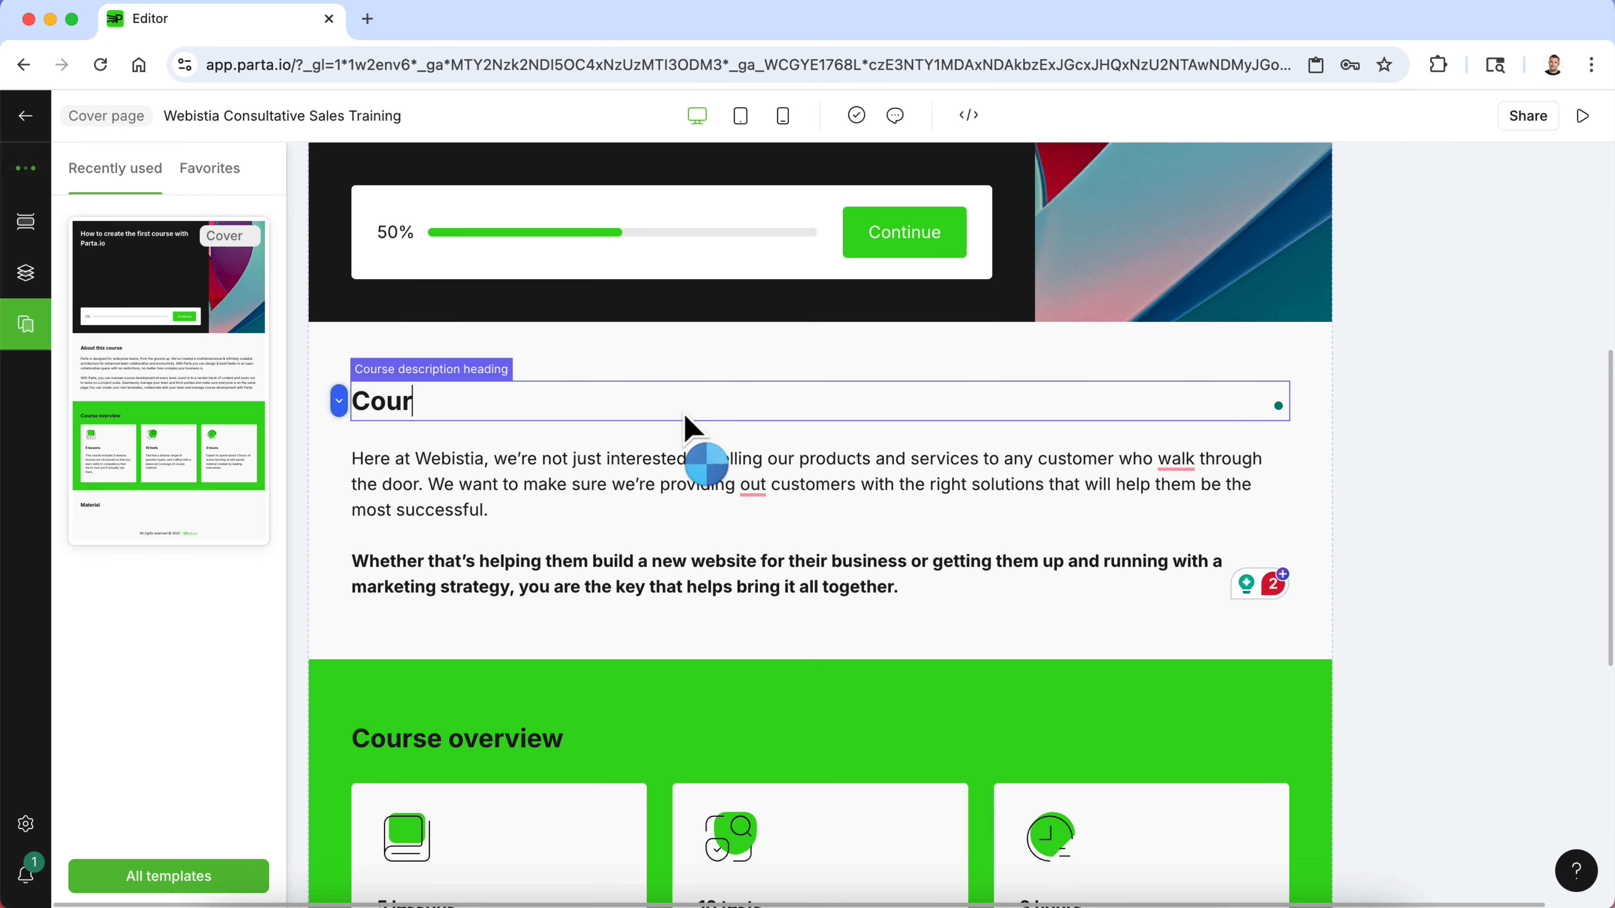
type("se Overview")
scroll(603, 577, "down", 3)
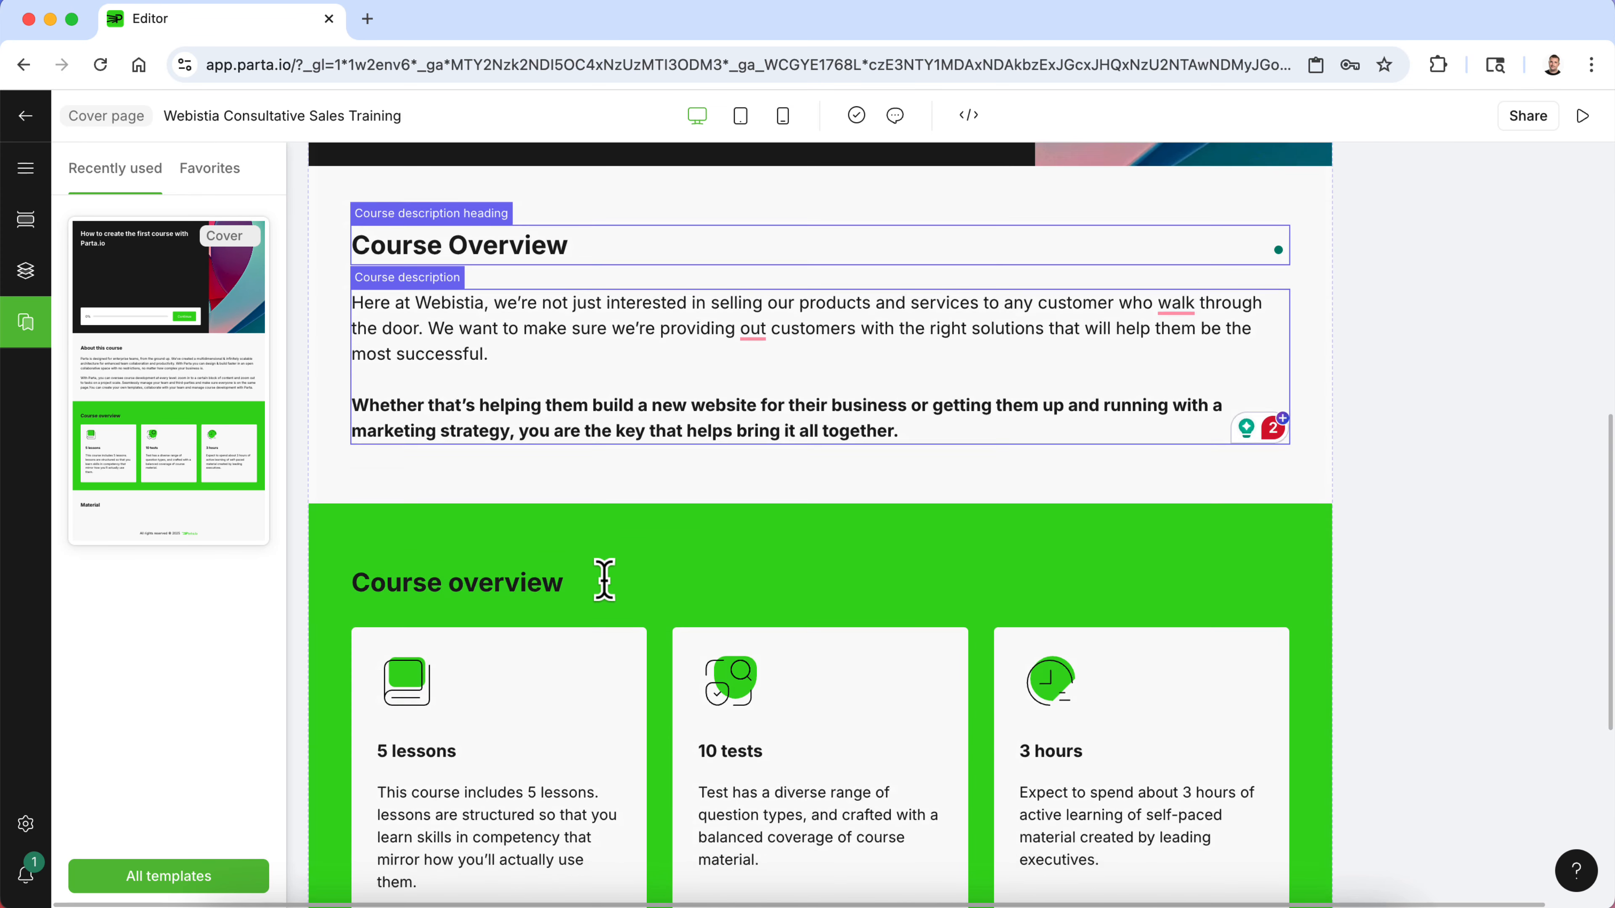
- Rename the green Course overview section heading to "In this course, you'll explore…"
triple_click(527, 559)
type("The")
key("BackSpace")
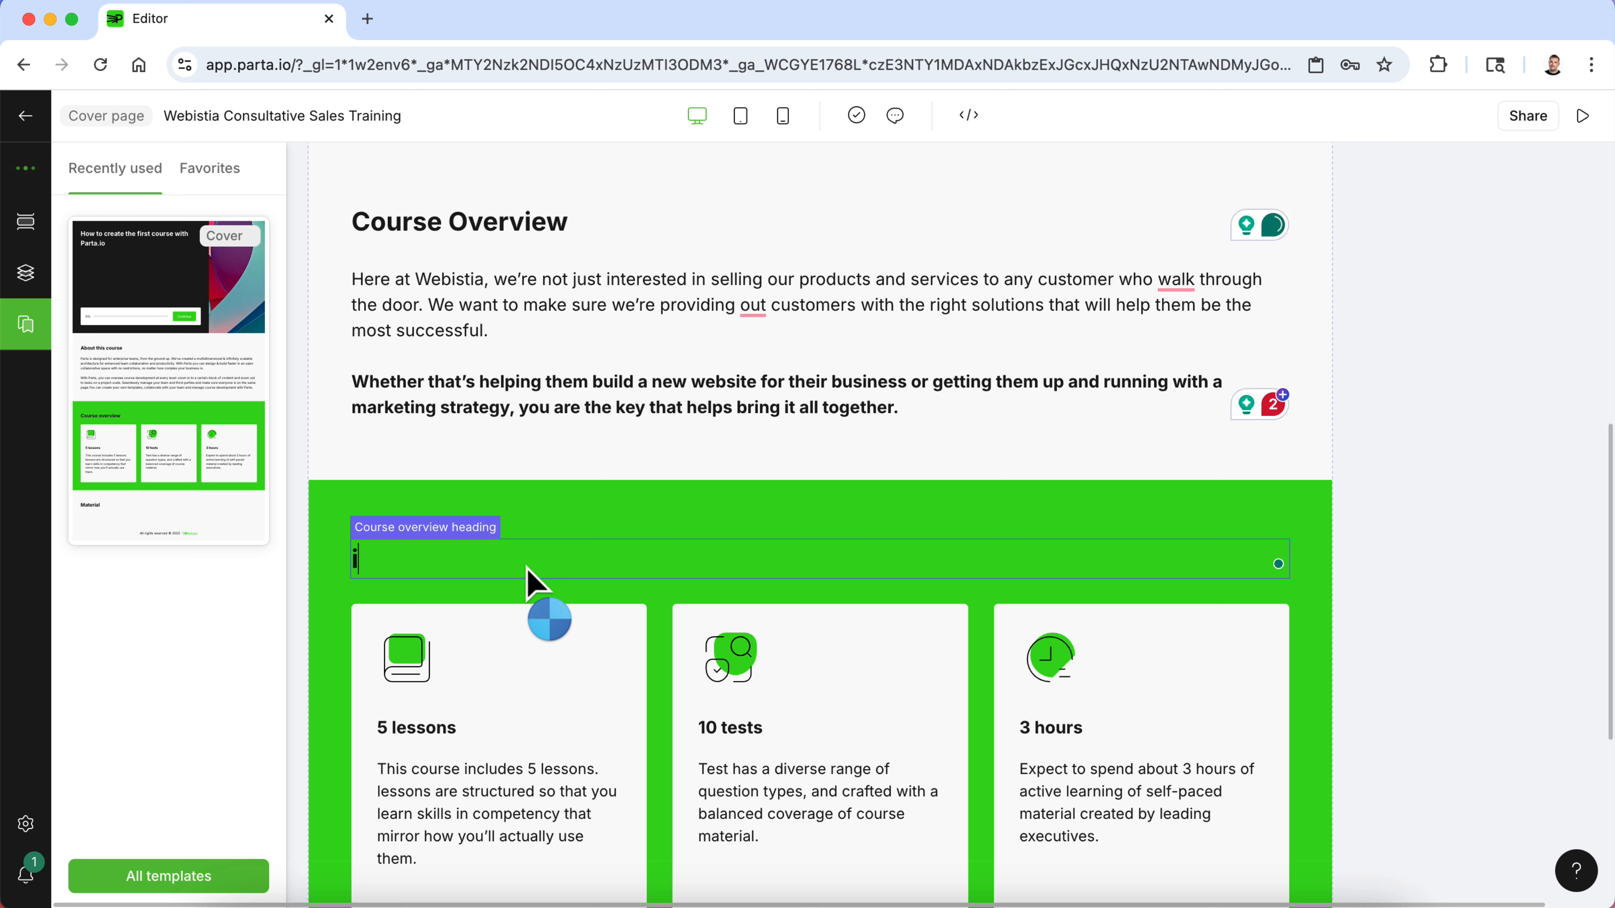
type("I")
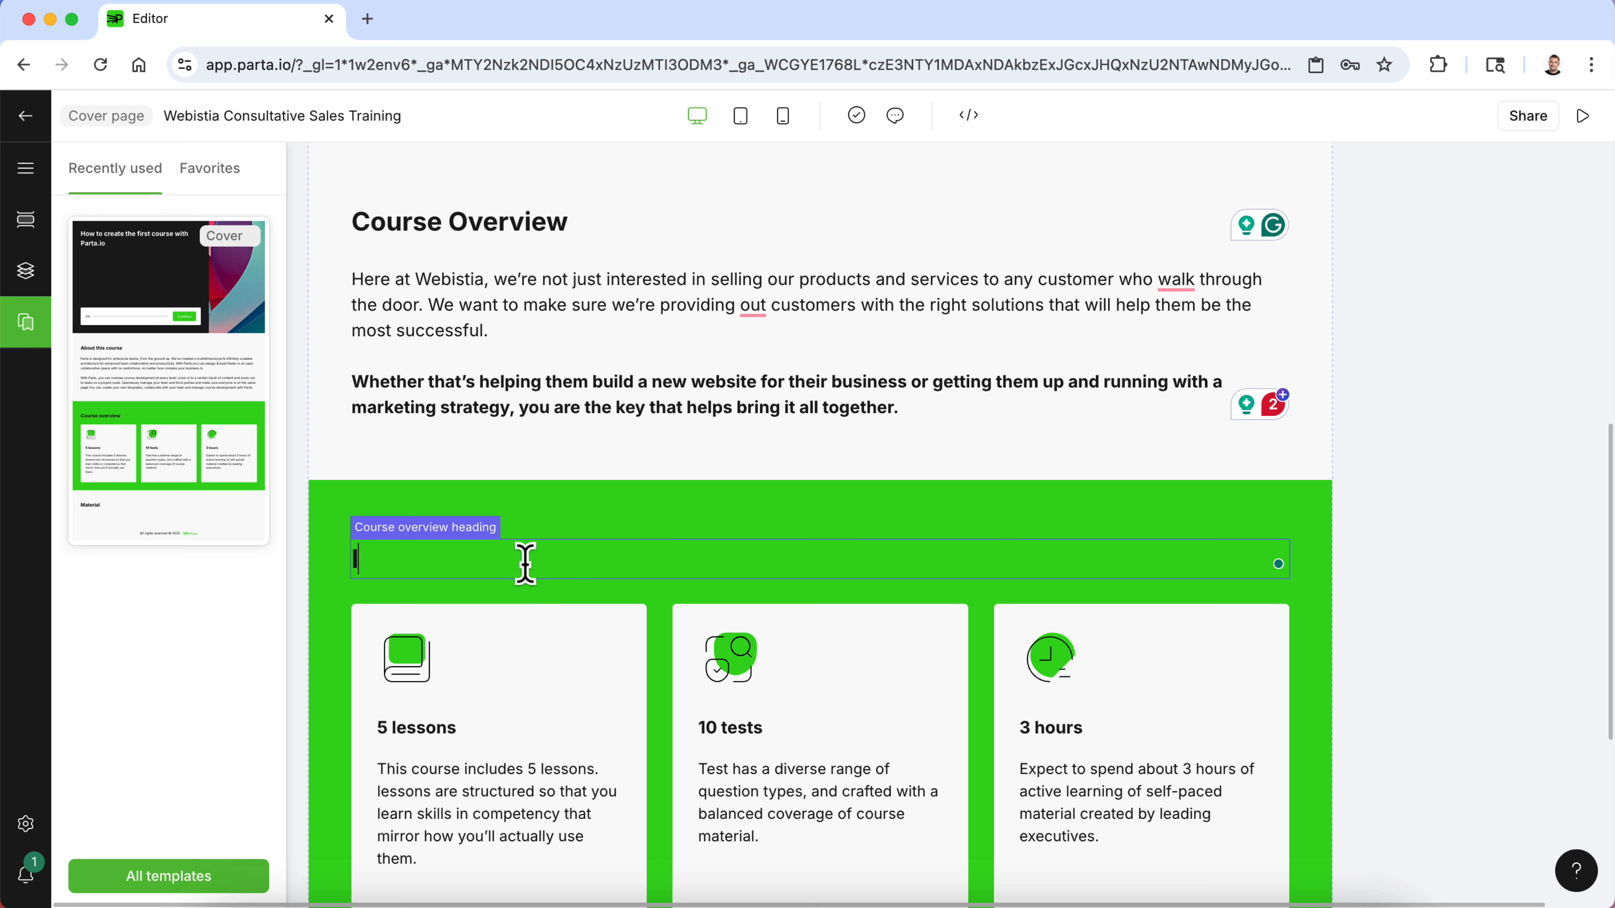
type("n this course, you'll explor")
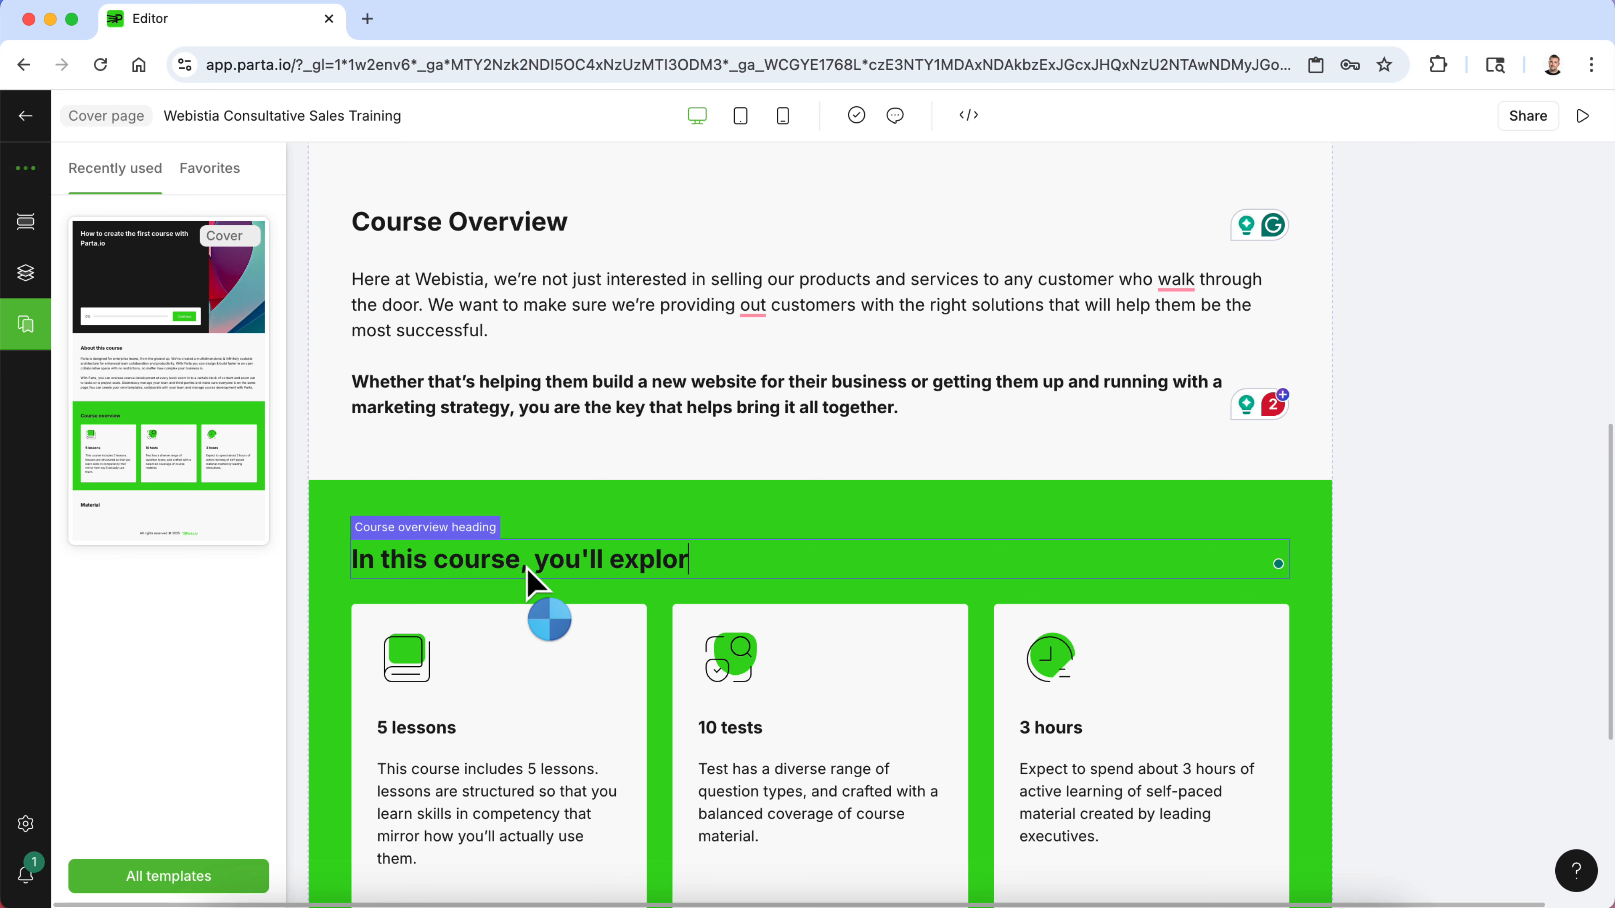
left_click(1427, 606)
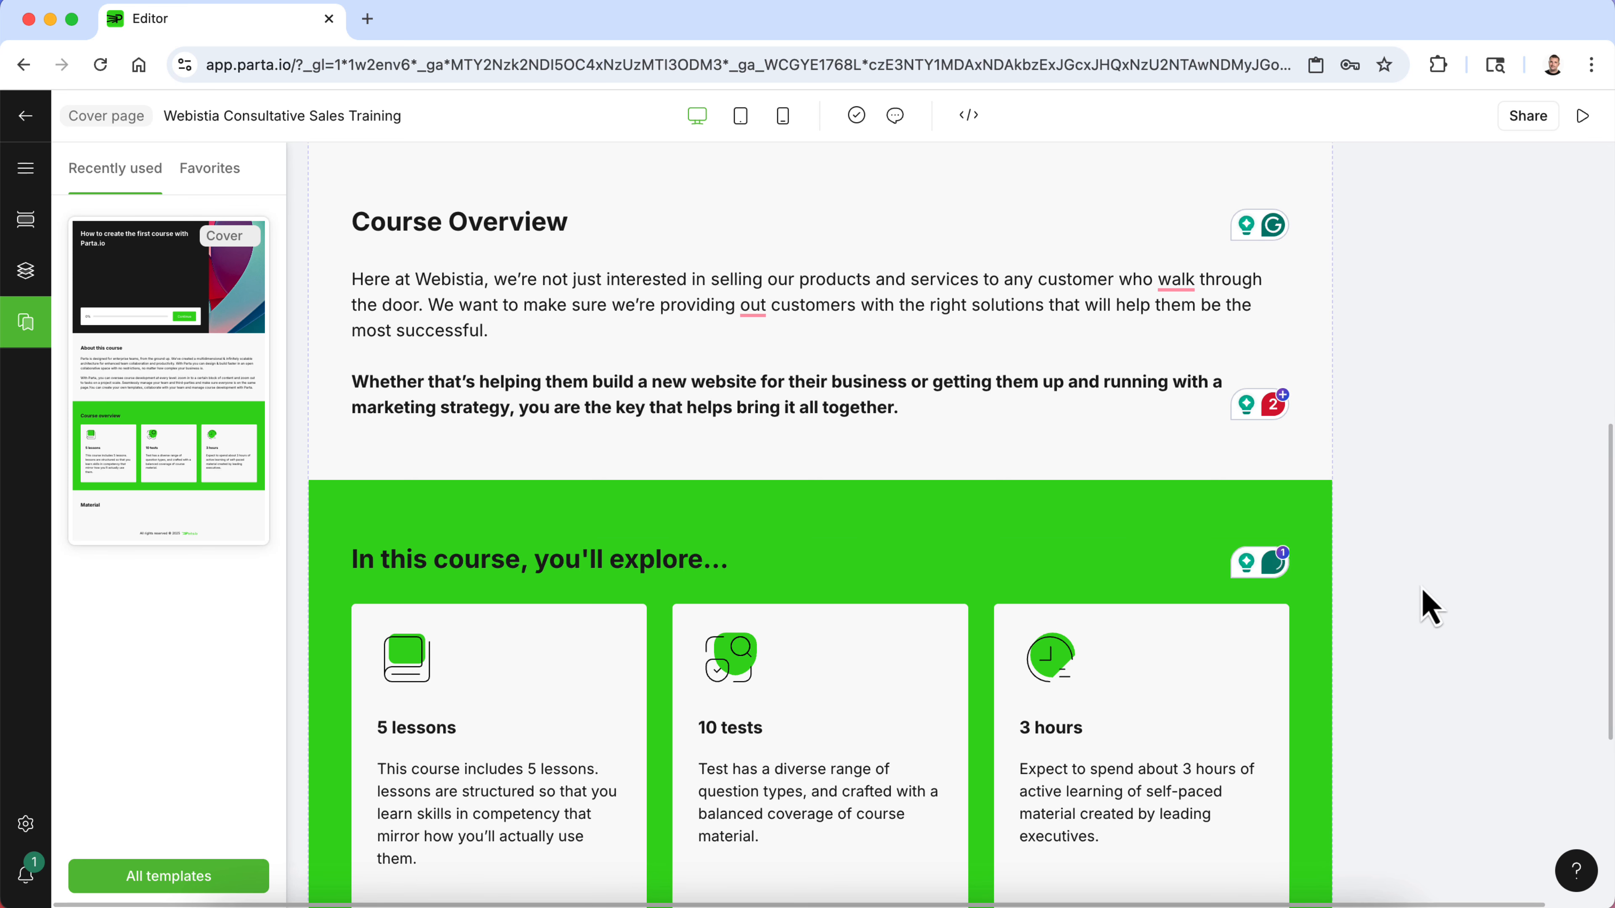
- Rename the three card titles to One, Two and Three
scroll(1384, 598, "down", 5)
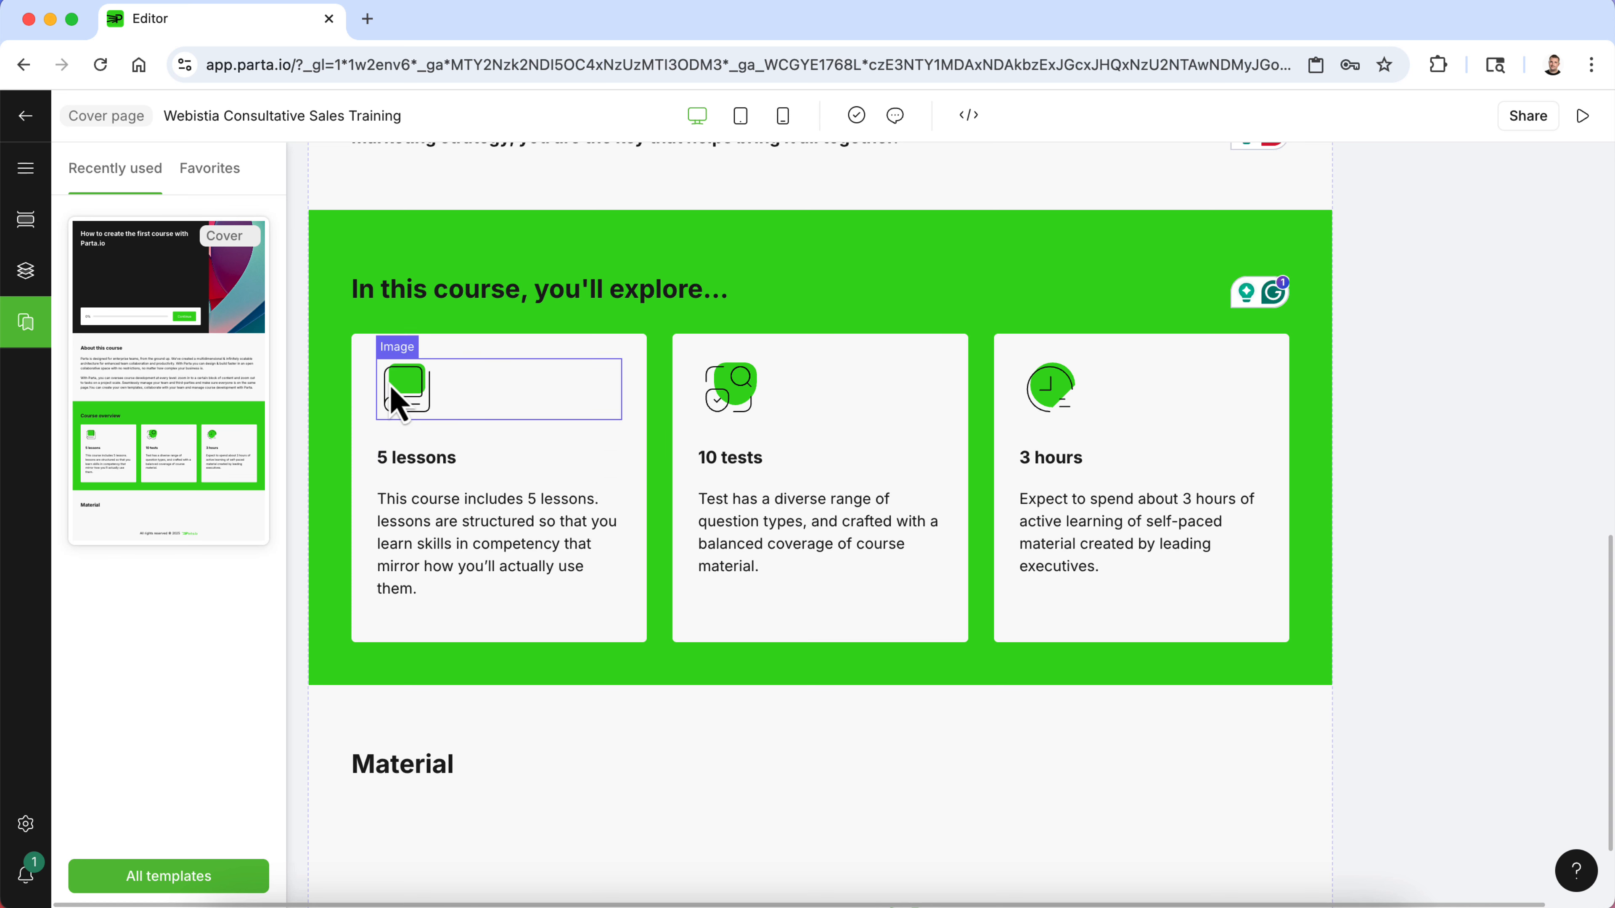
double_click(418, 458)
type("One")
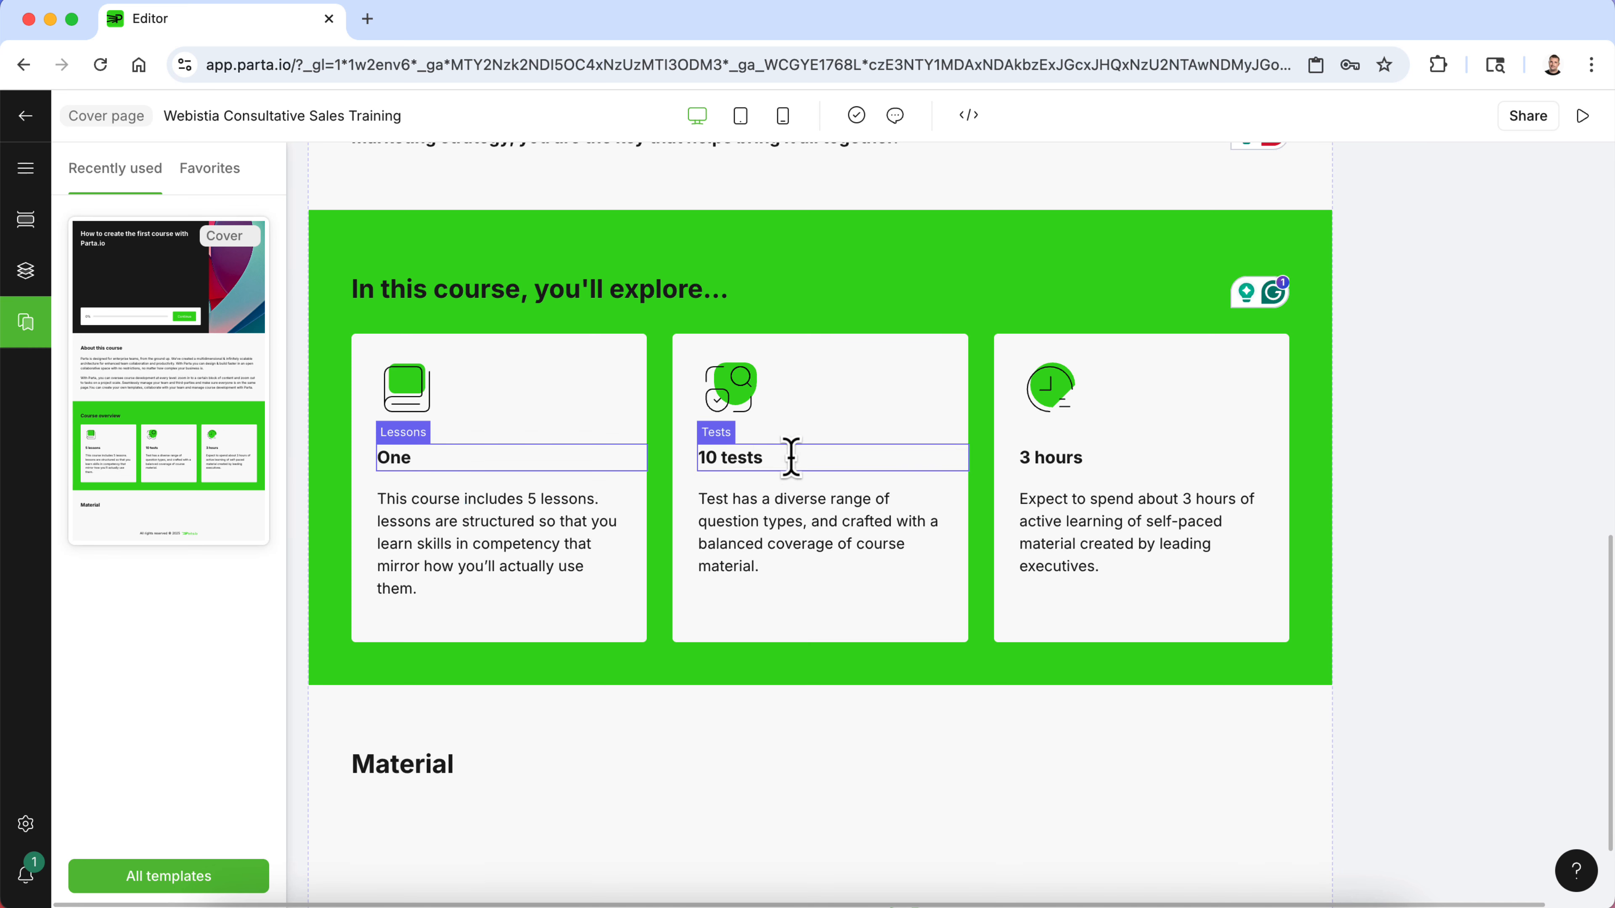
double_click(742, 458)
triple_click(743, 458)
type("Two")
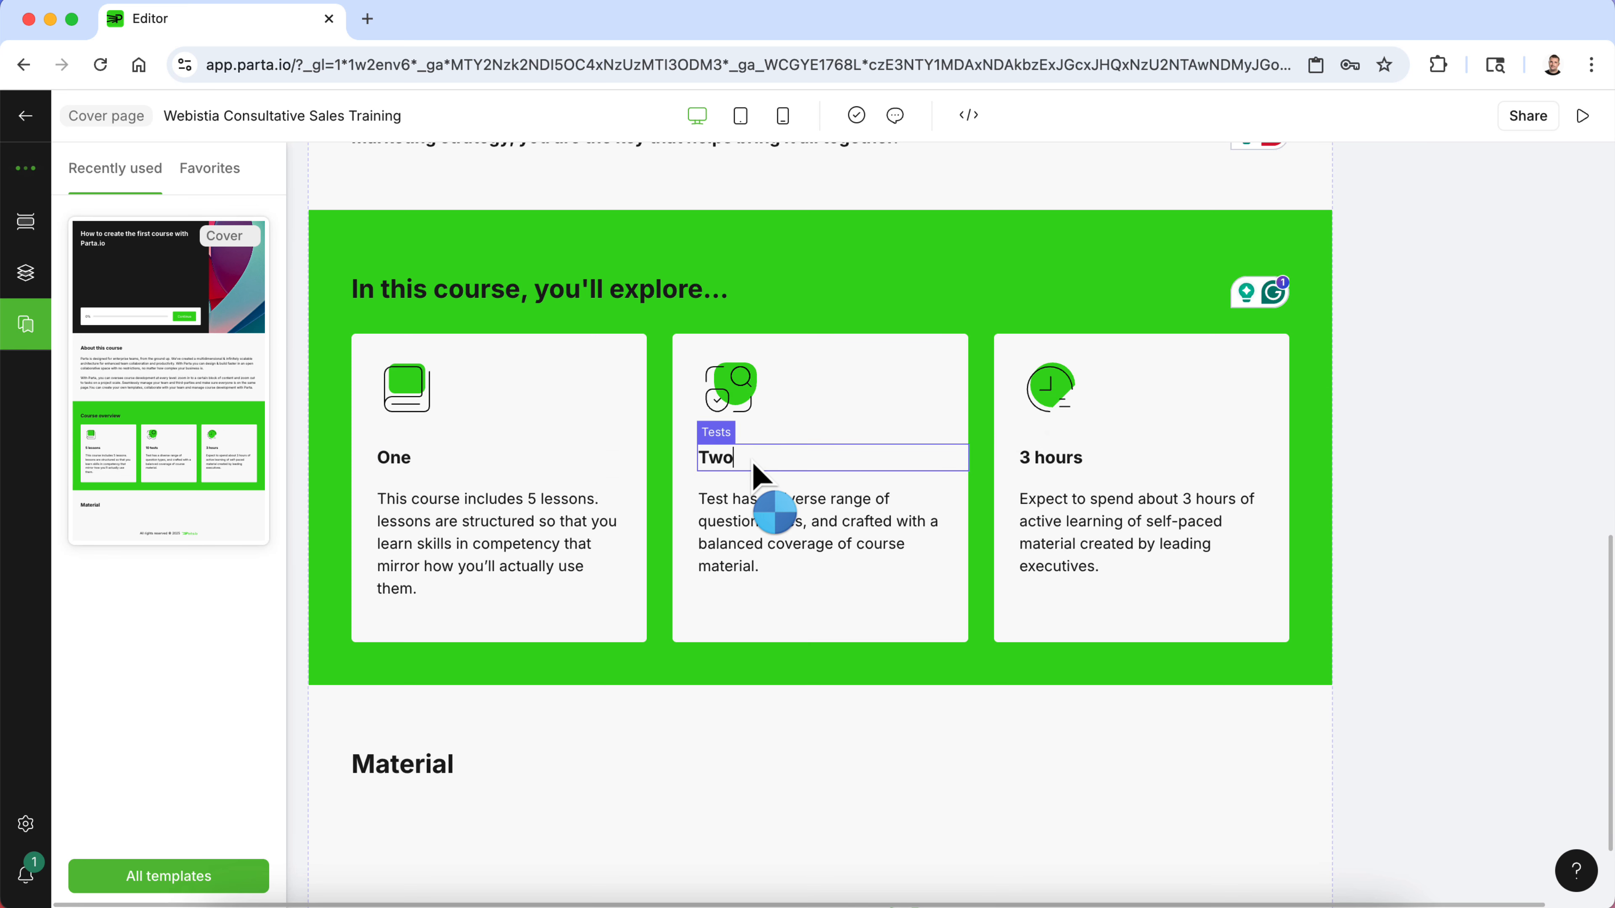
triple_click(1038, 456)
type("Three")
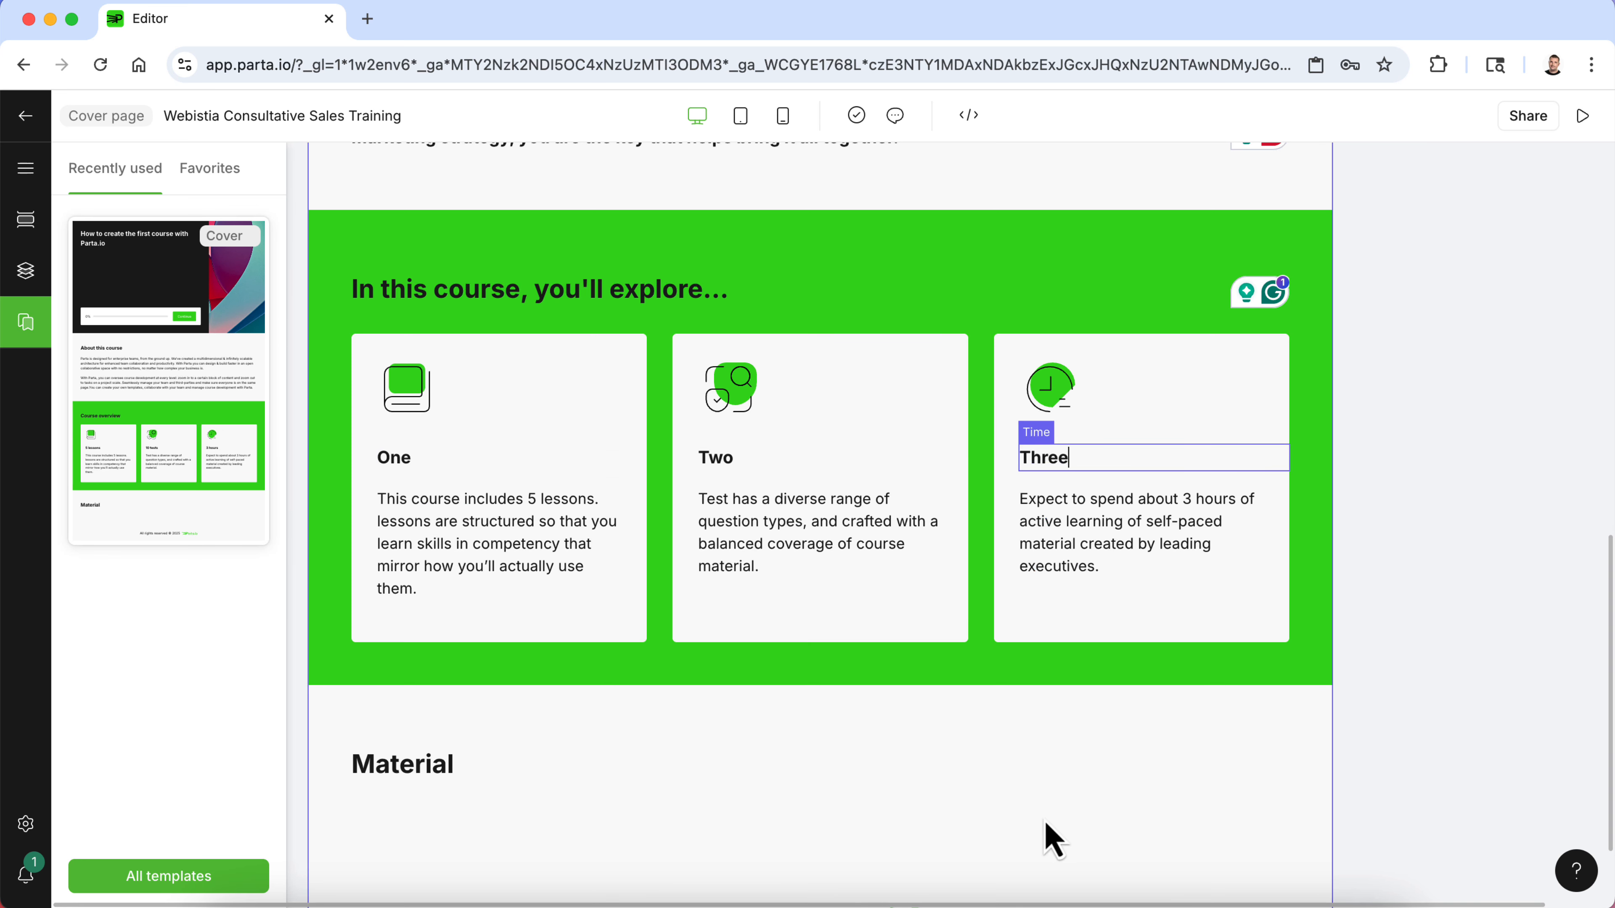
left_click(1020, 894)
- Copy the first bullet "Ask probing question to identify customer types and segments." from the Word document
left_click(568, 598)
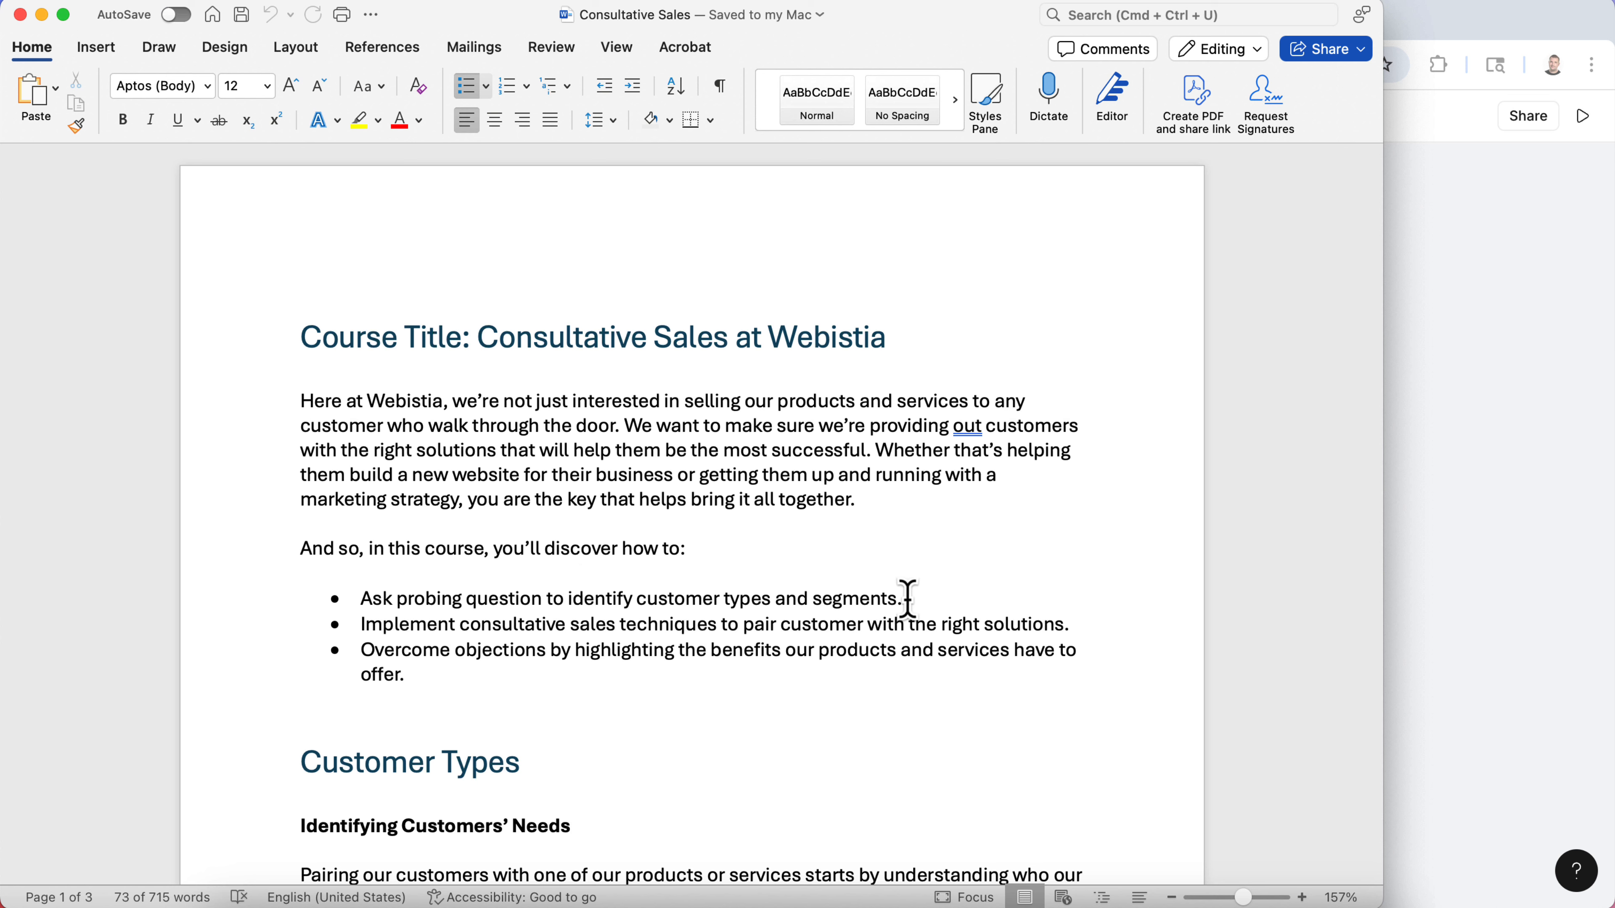
left_click_drag(897, 608, 382, 612)
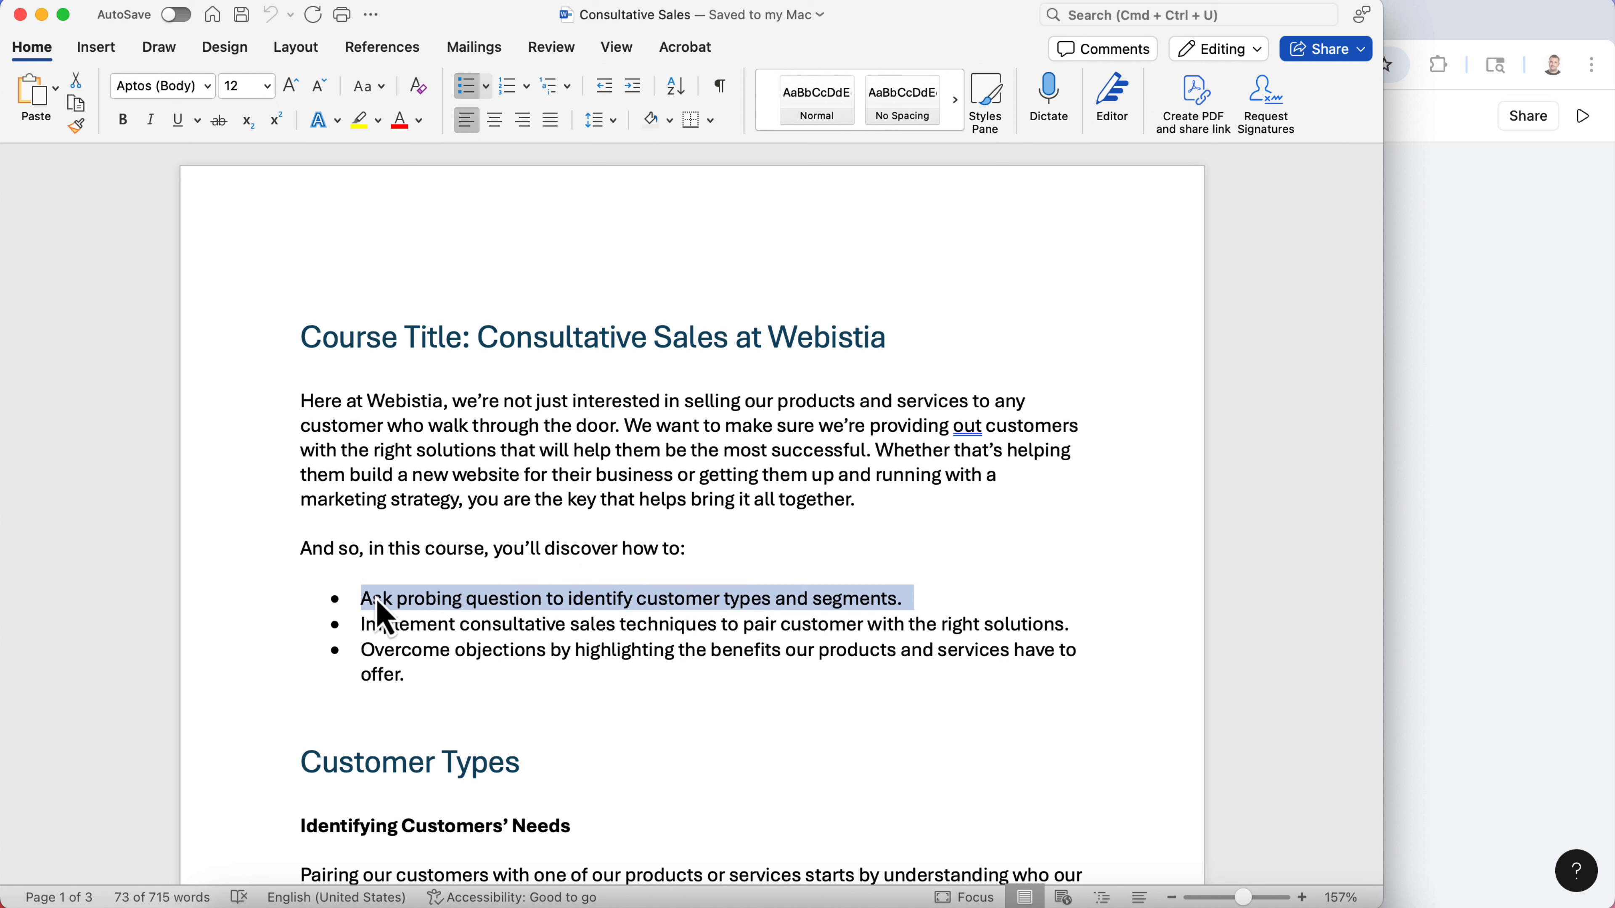
left_click(1469, 445)
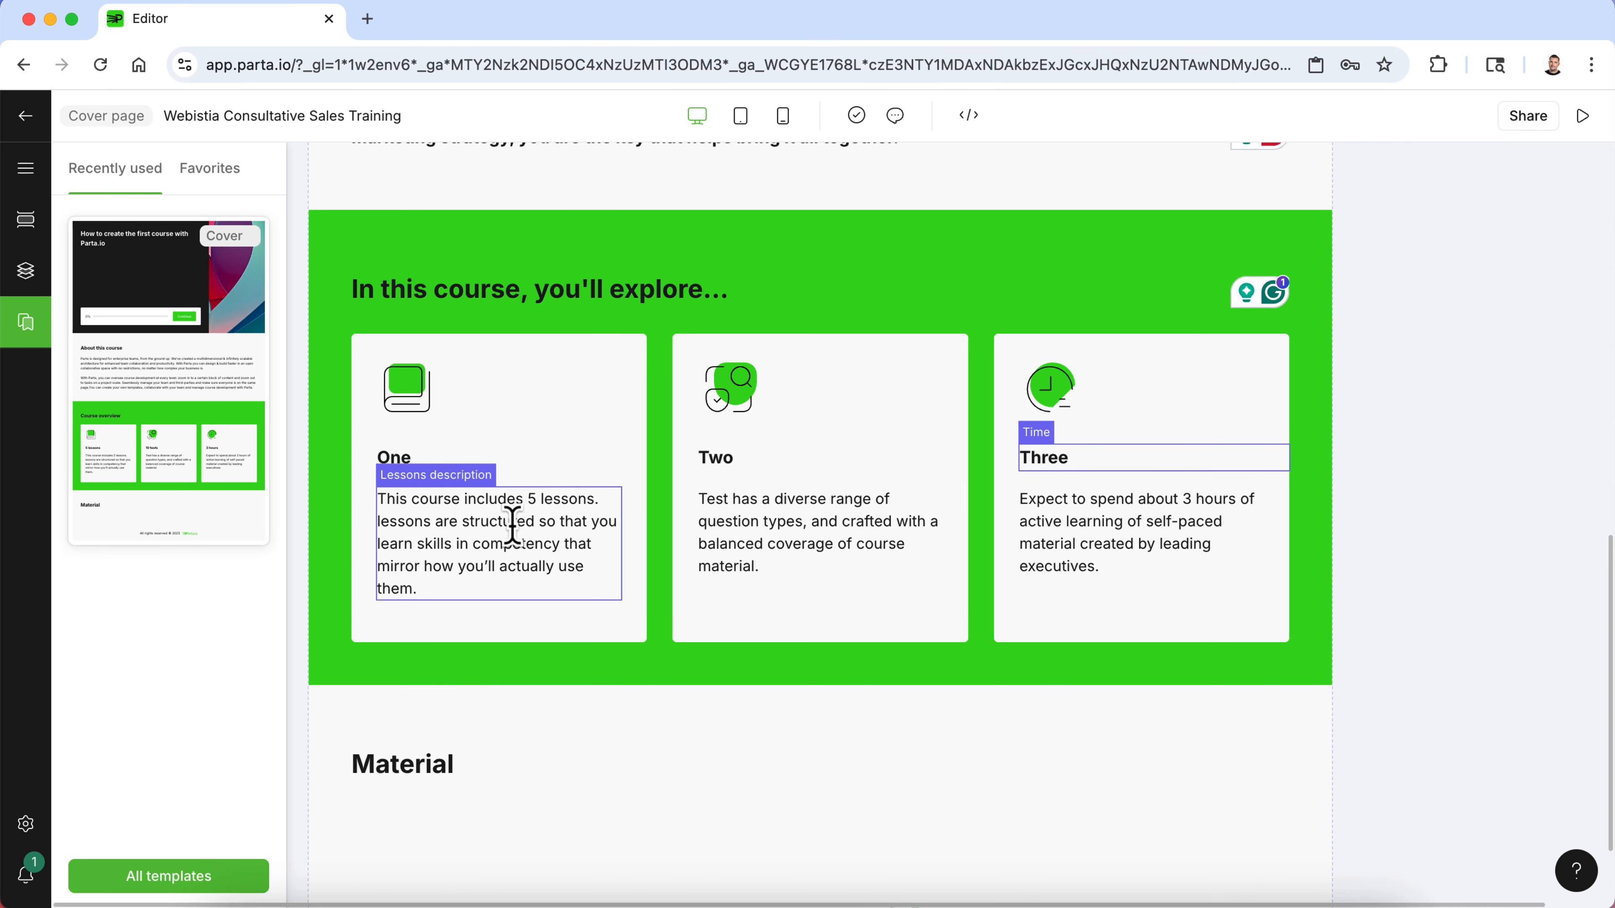
- Replace the first card's description with the copied bullet and remove its extra line breaks
triple_click(558, 553)
type("· Ask probing question to identify customer types and segments.")
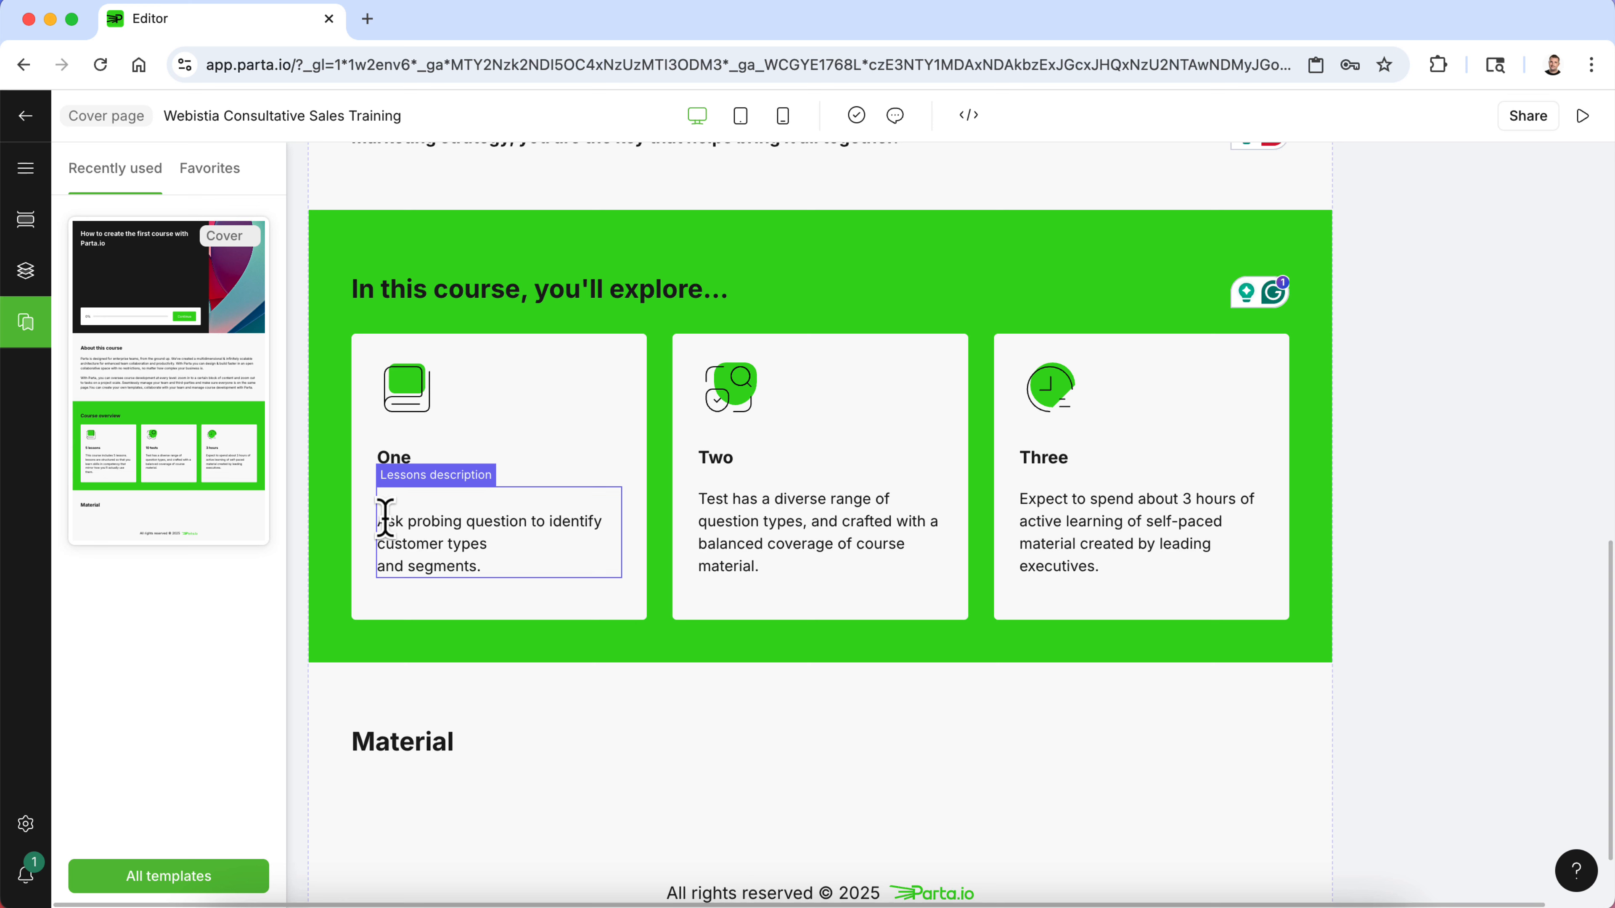
key("BackSpace")
key("BackSpace")
key("BackSpace")
key("BackSpace")
key("BackSpace")
key("BackSpace")
key("BackSpace")
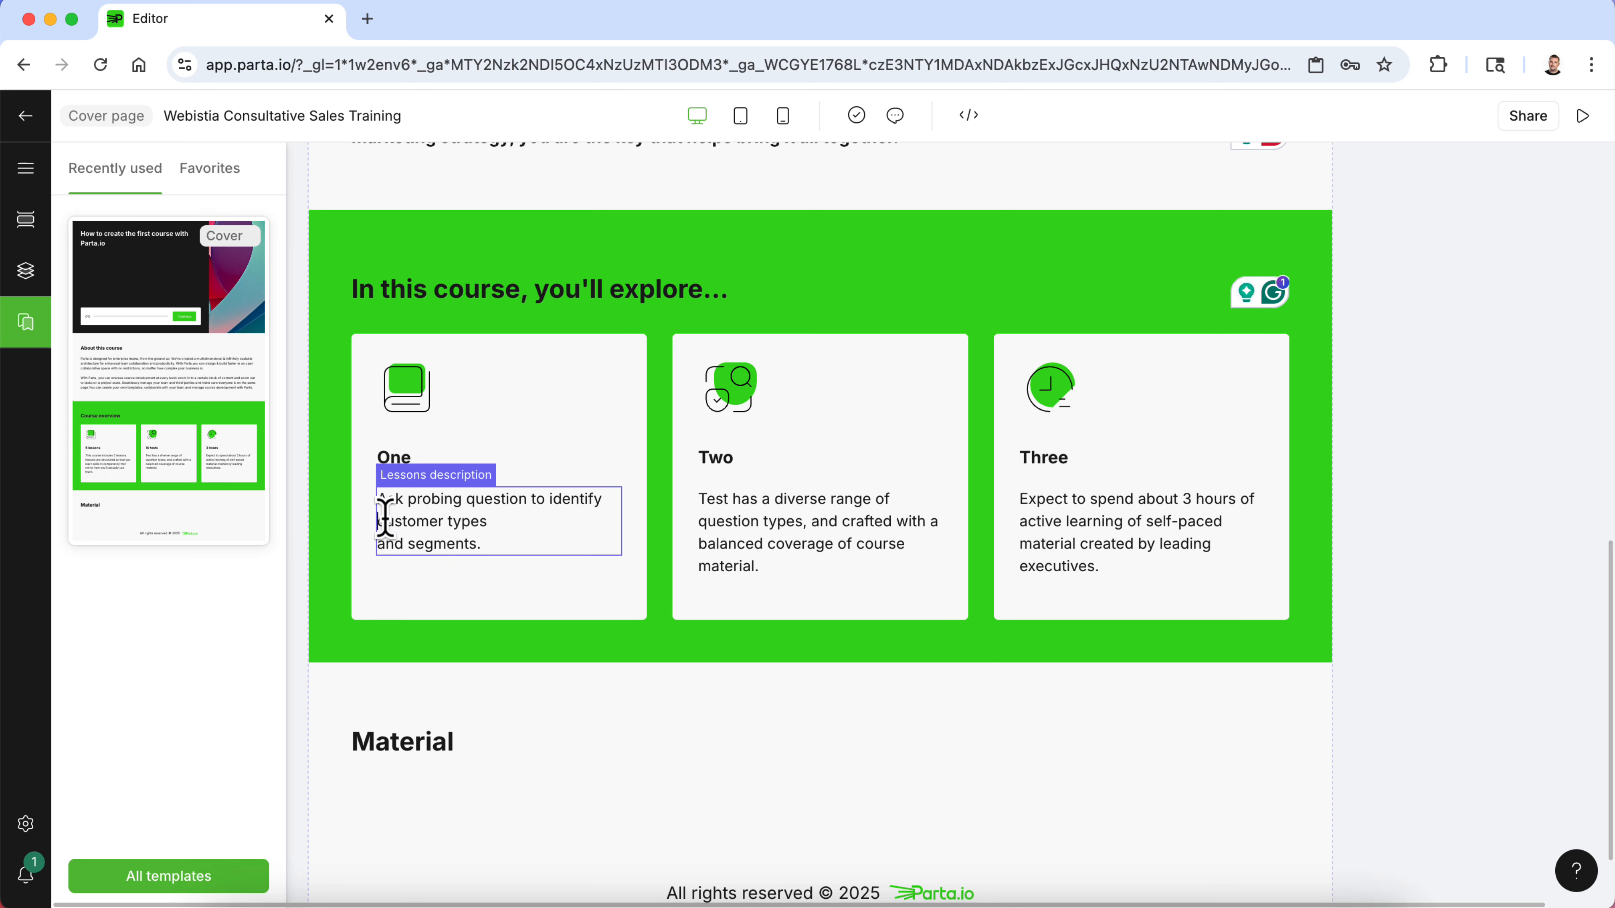
key("BackSpace")
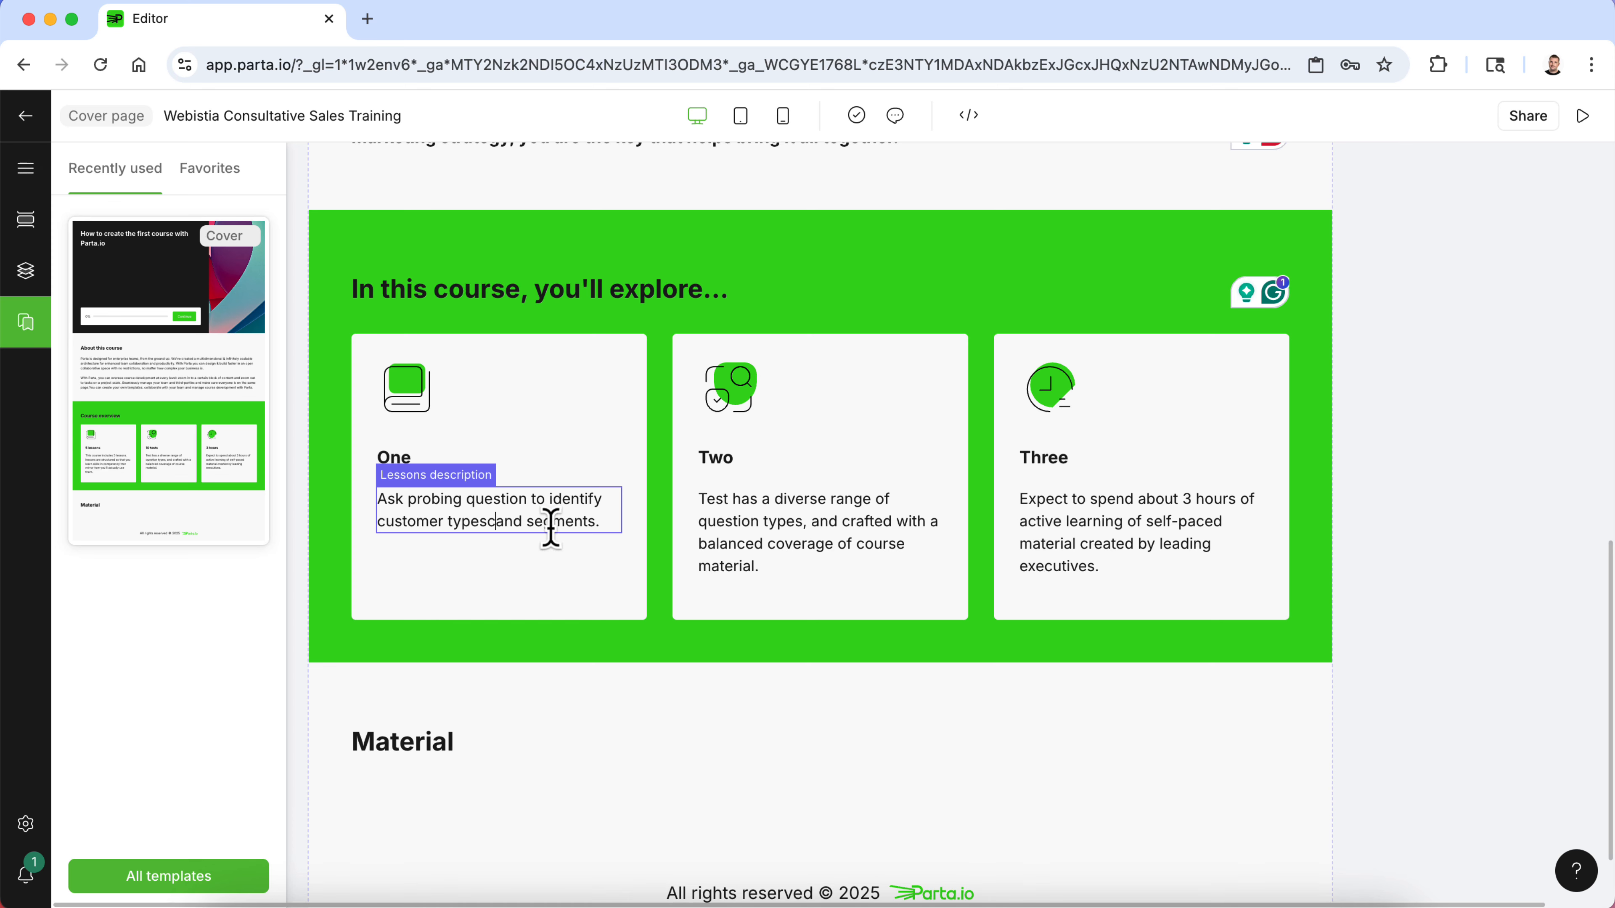
- Copy the second bullet "Implement consultative sales techniques to pair customer with the right solutions." from the Word document
left_click(1022, 900)
left_click(642, 620)
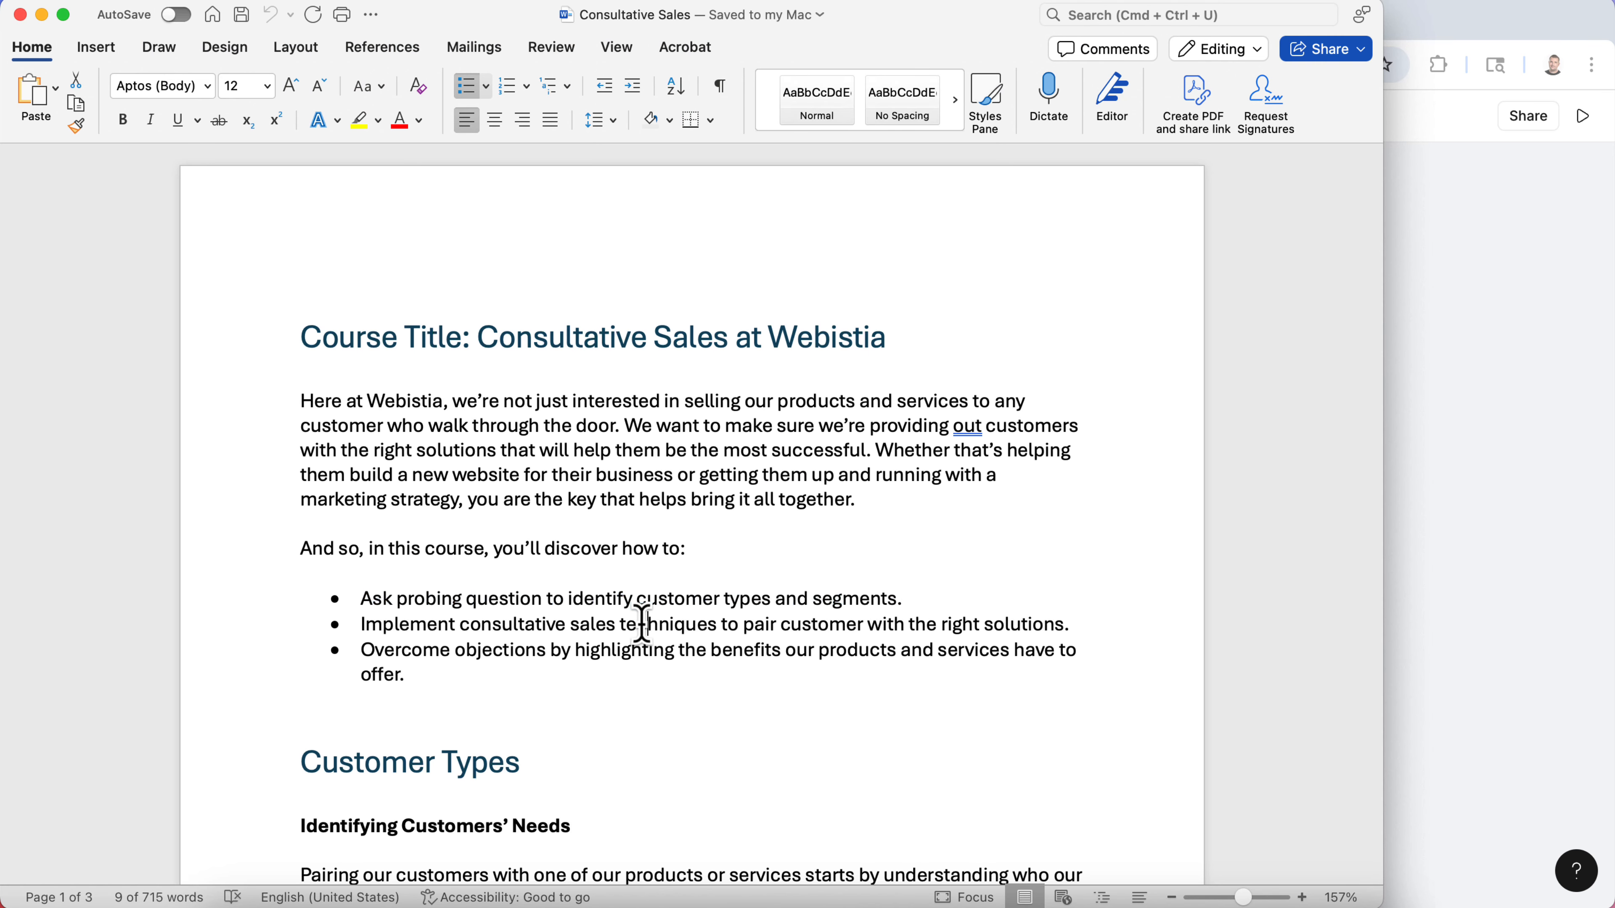
left_click_drag(1079, 620, 407, 626)
key("super+c")
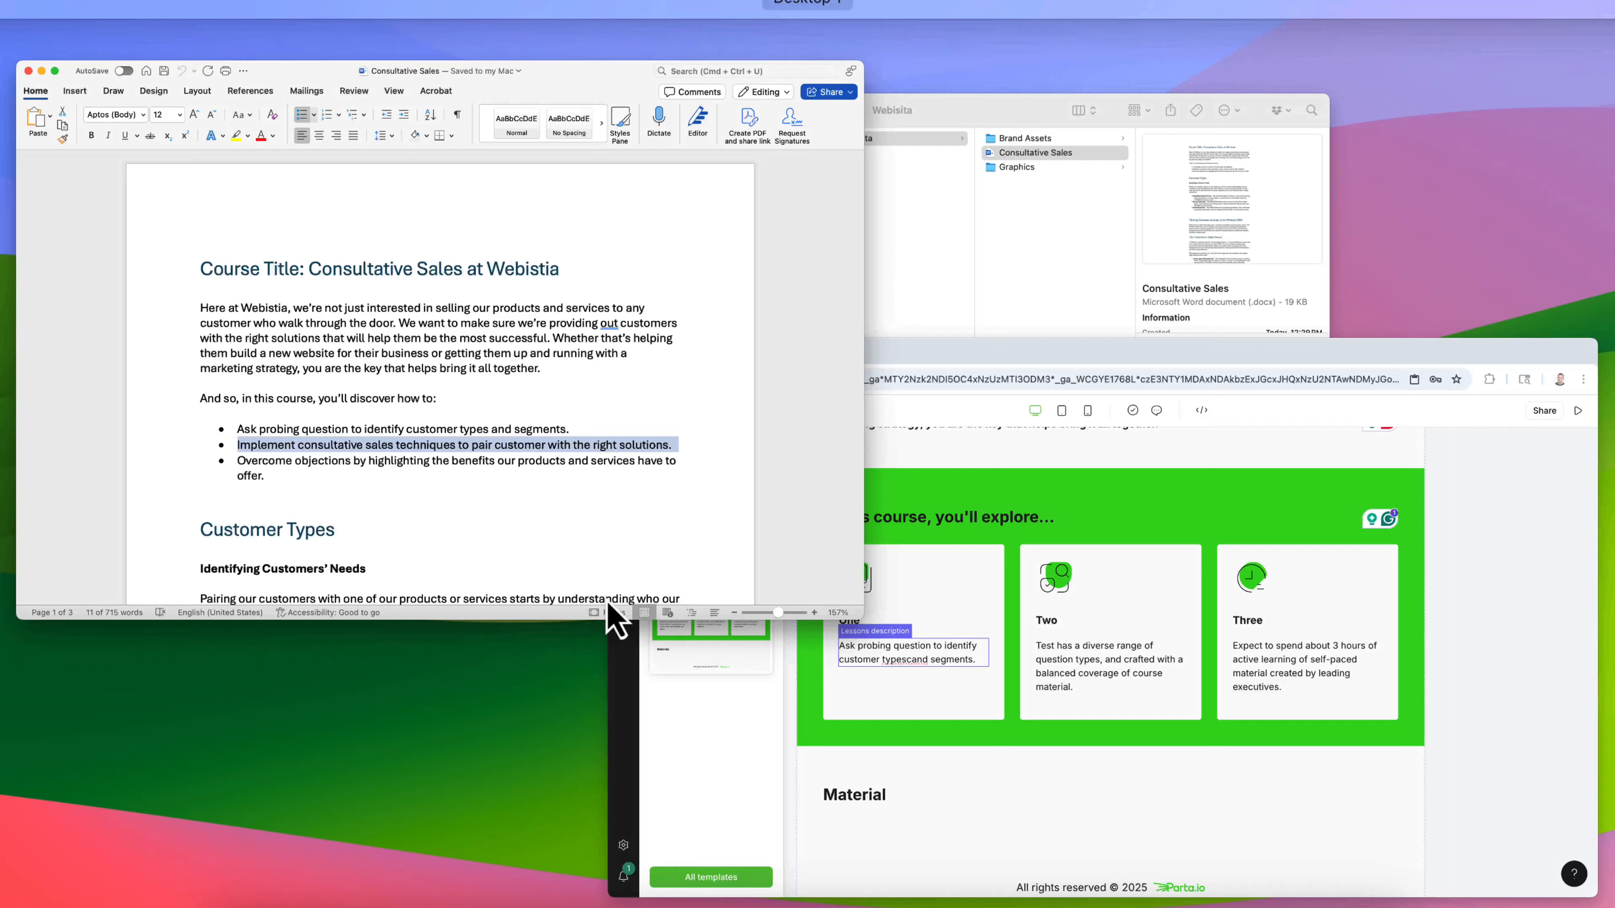
left_click(1096, 596)
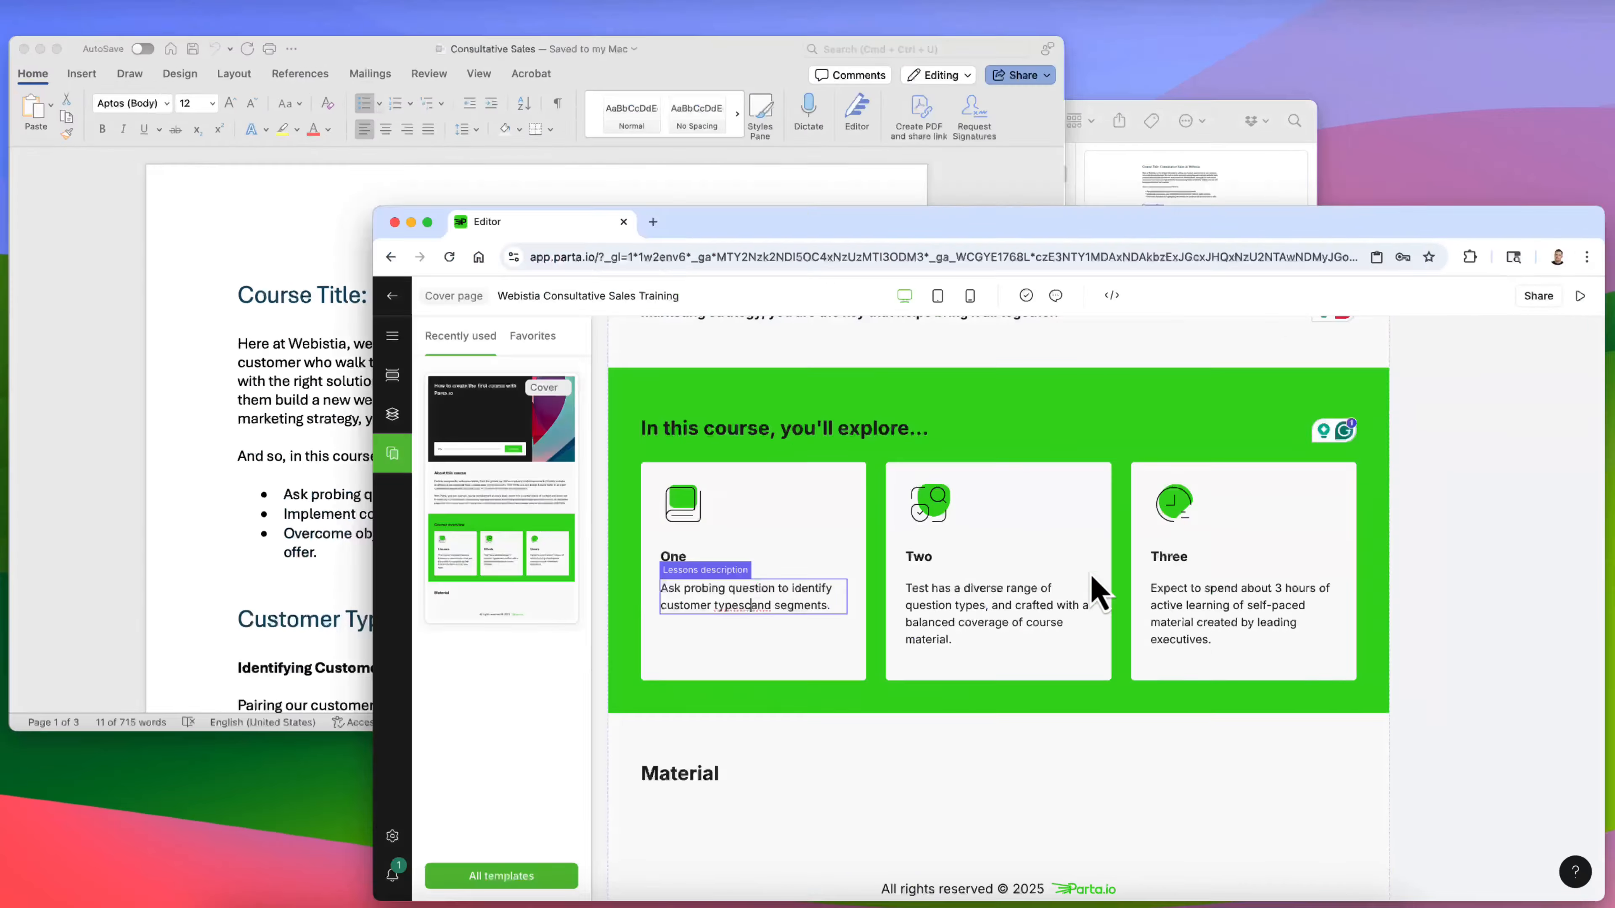
- Replace the second card's description with the copied bullet and remove its extra line breaks
left_click(769, 522)
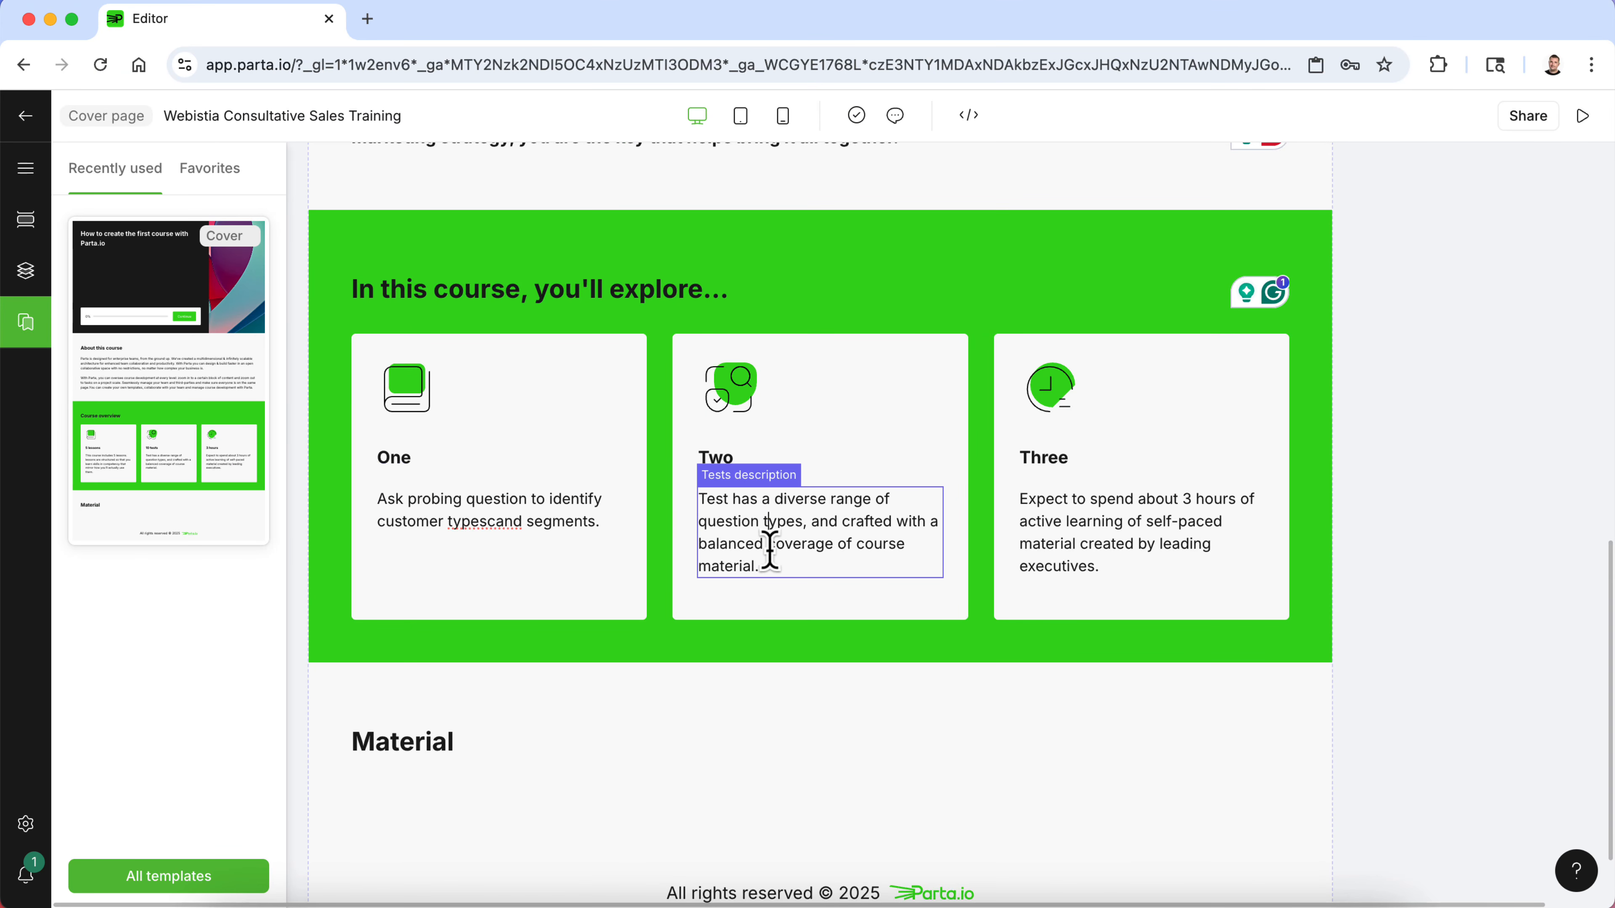
left_click_drag(770, 550, 696, 516)
key("super+v")
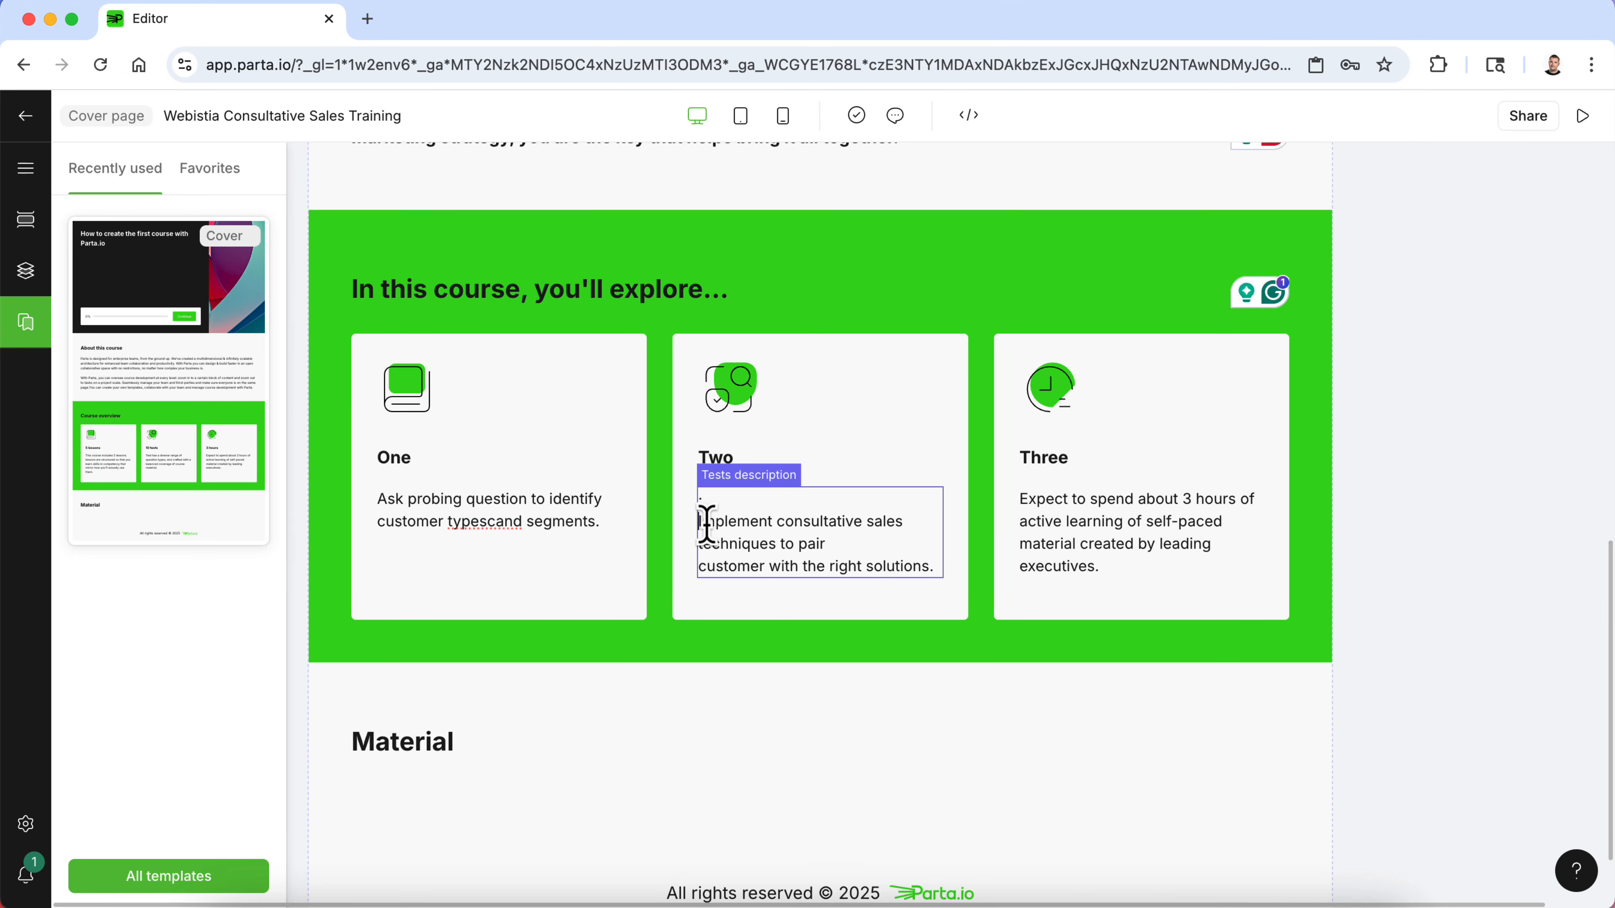
key("BackSpace")
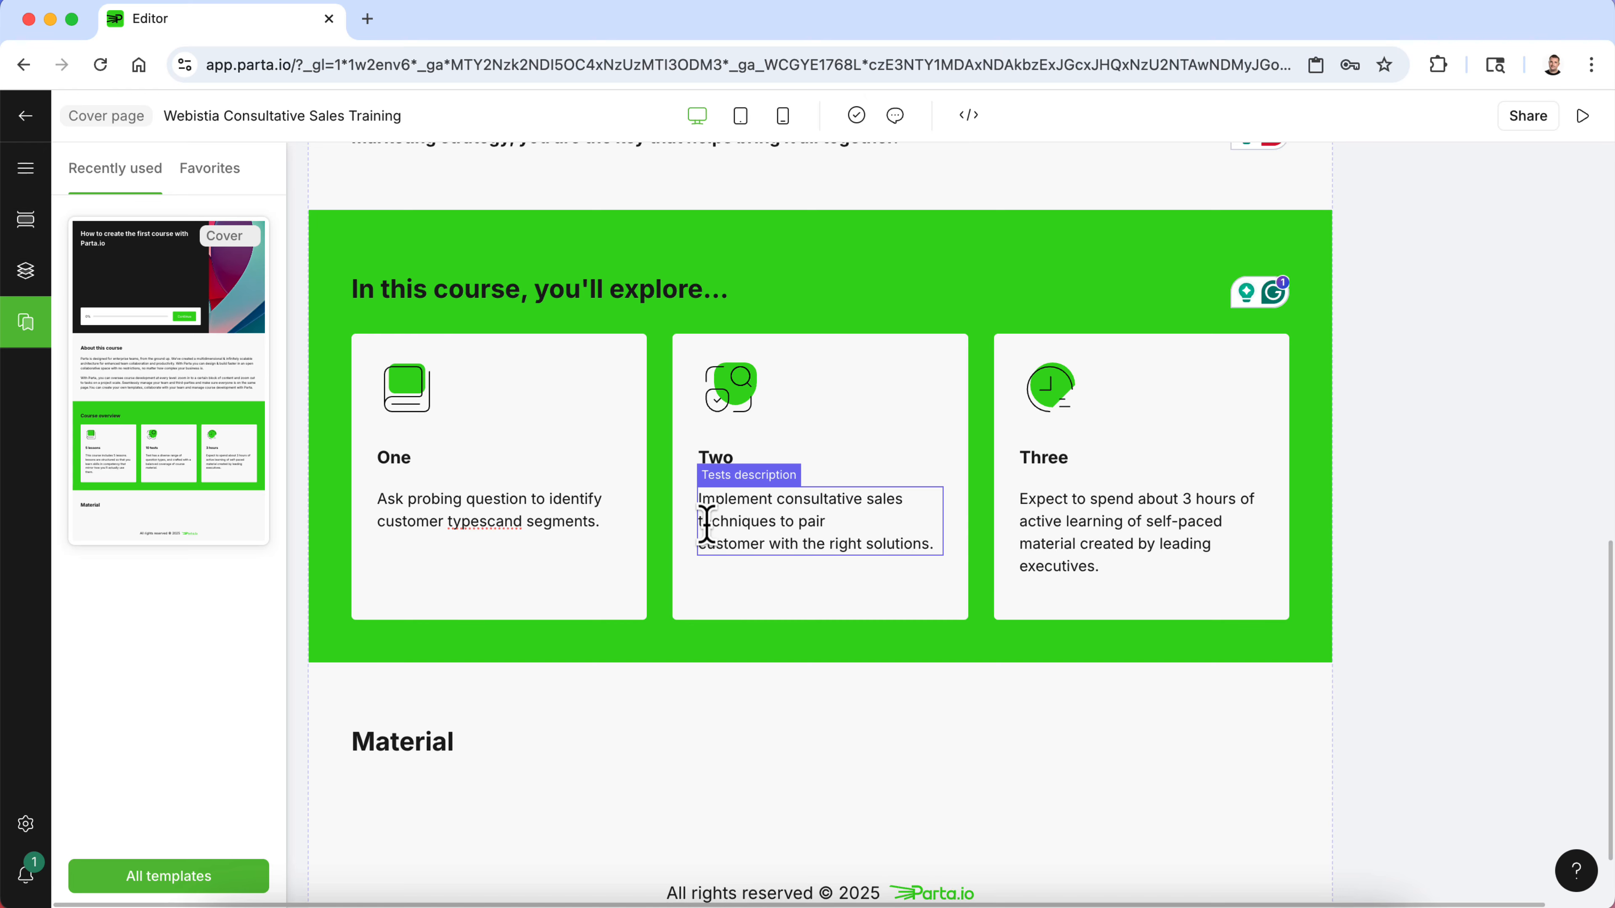
left_click(703, 542)
key("BackSpace")
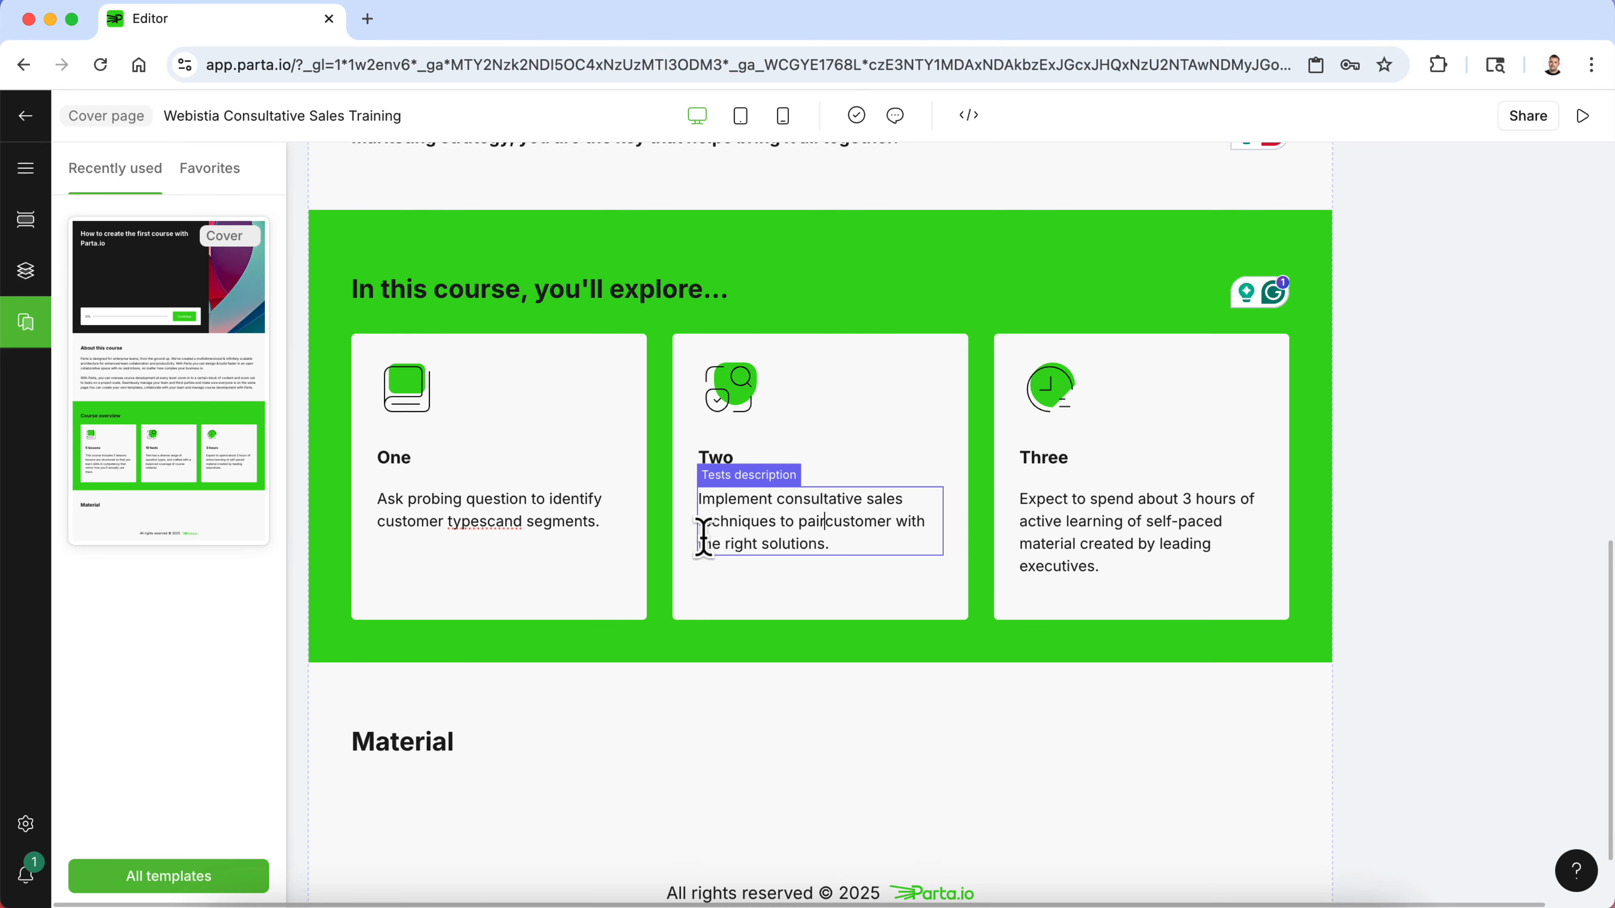
- Copy the third bullet about overcoming objections from the Word document and return to the Parta editor
key("ctrl+Up")
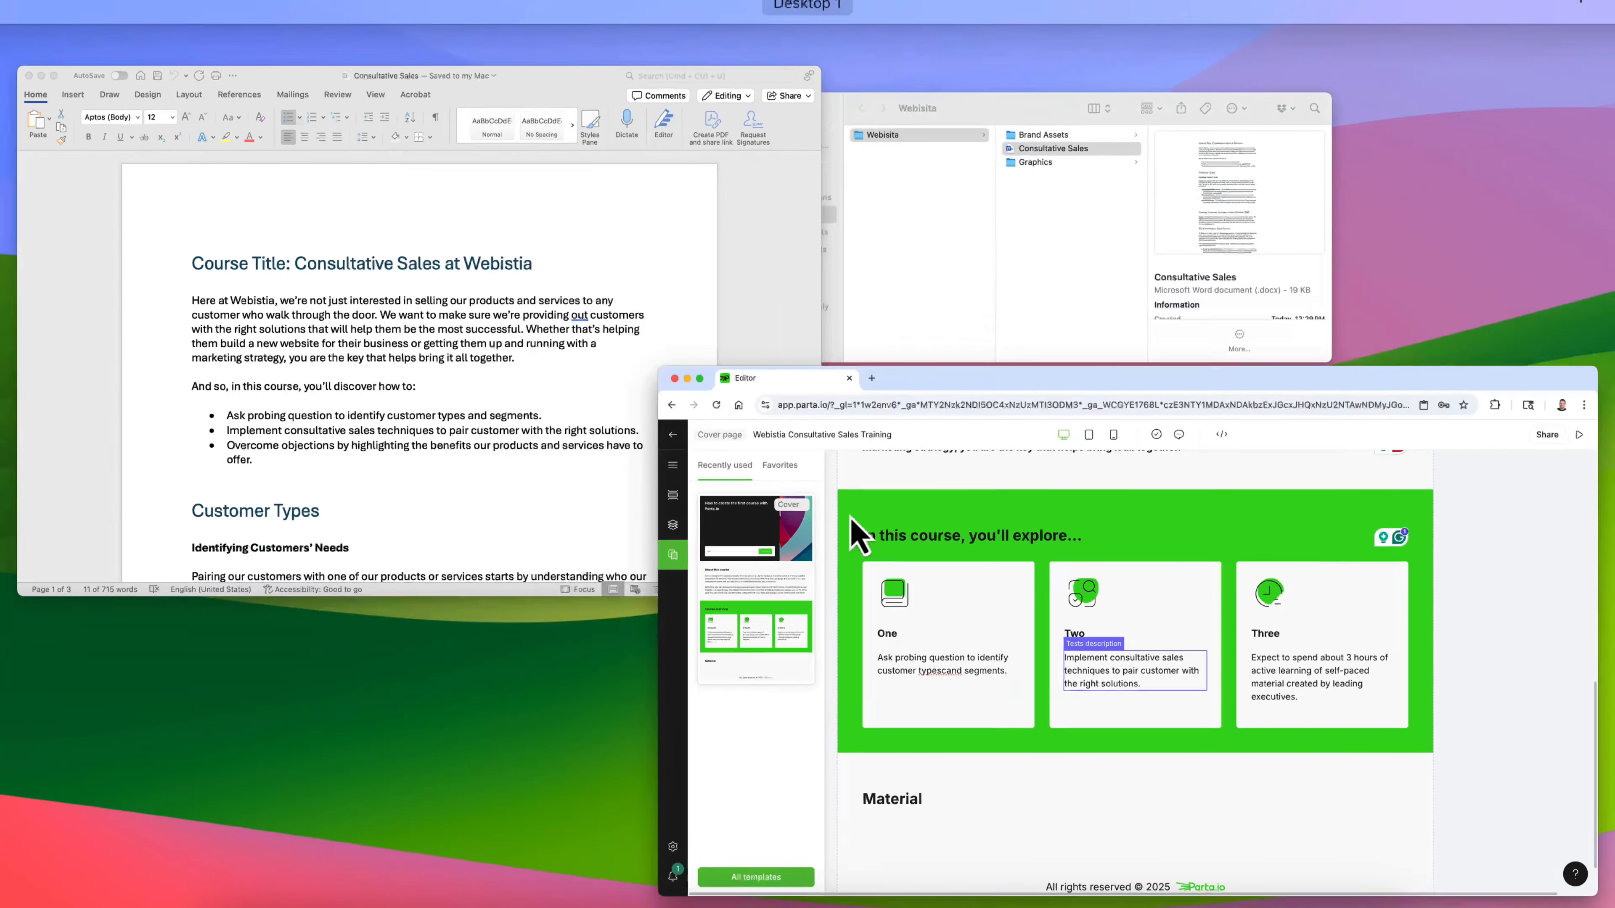
left_click(559, 422)
left_click(450, 651)
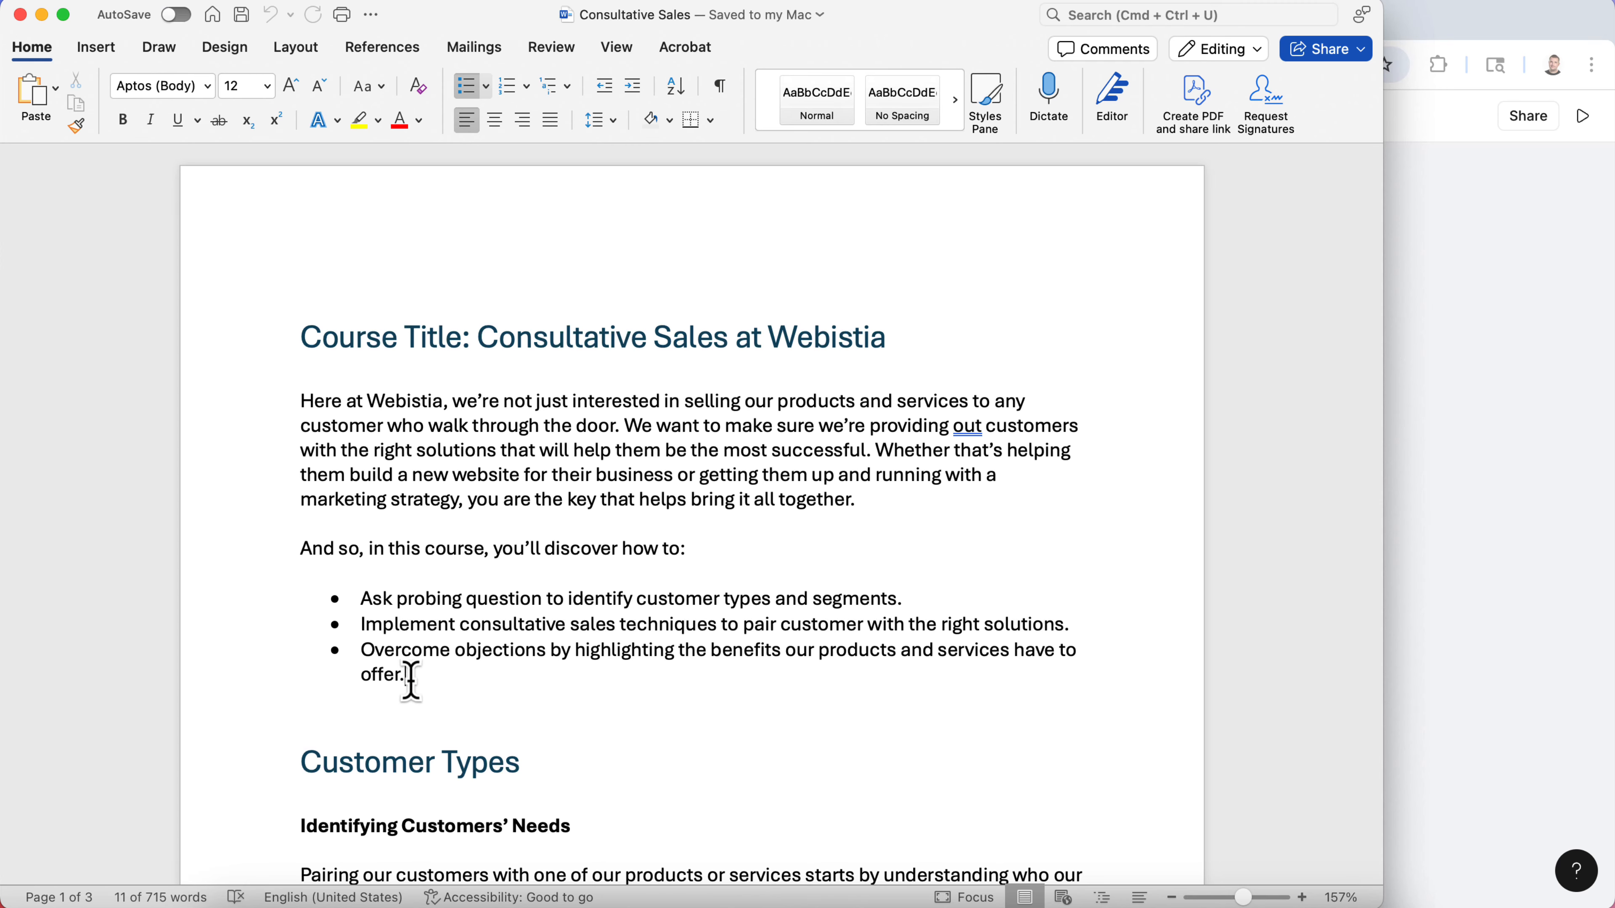
left_click_drag(411, 678, 363, 650)
key("super+c")
key("ctrl+Up")
left_click(1139, 603)
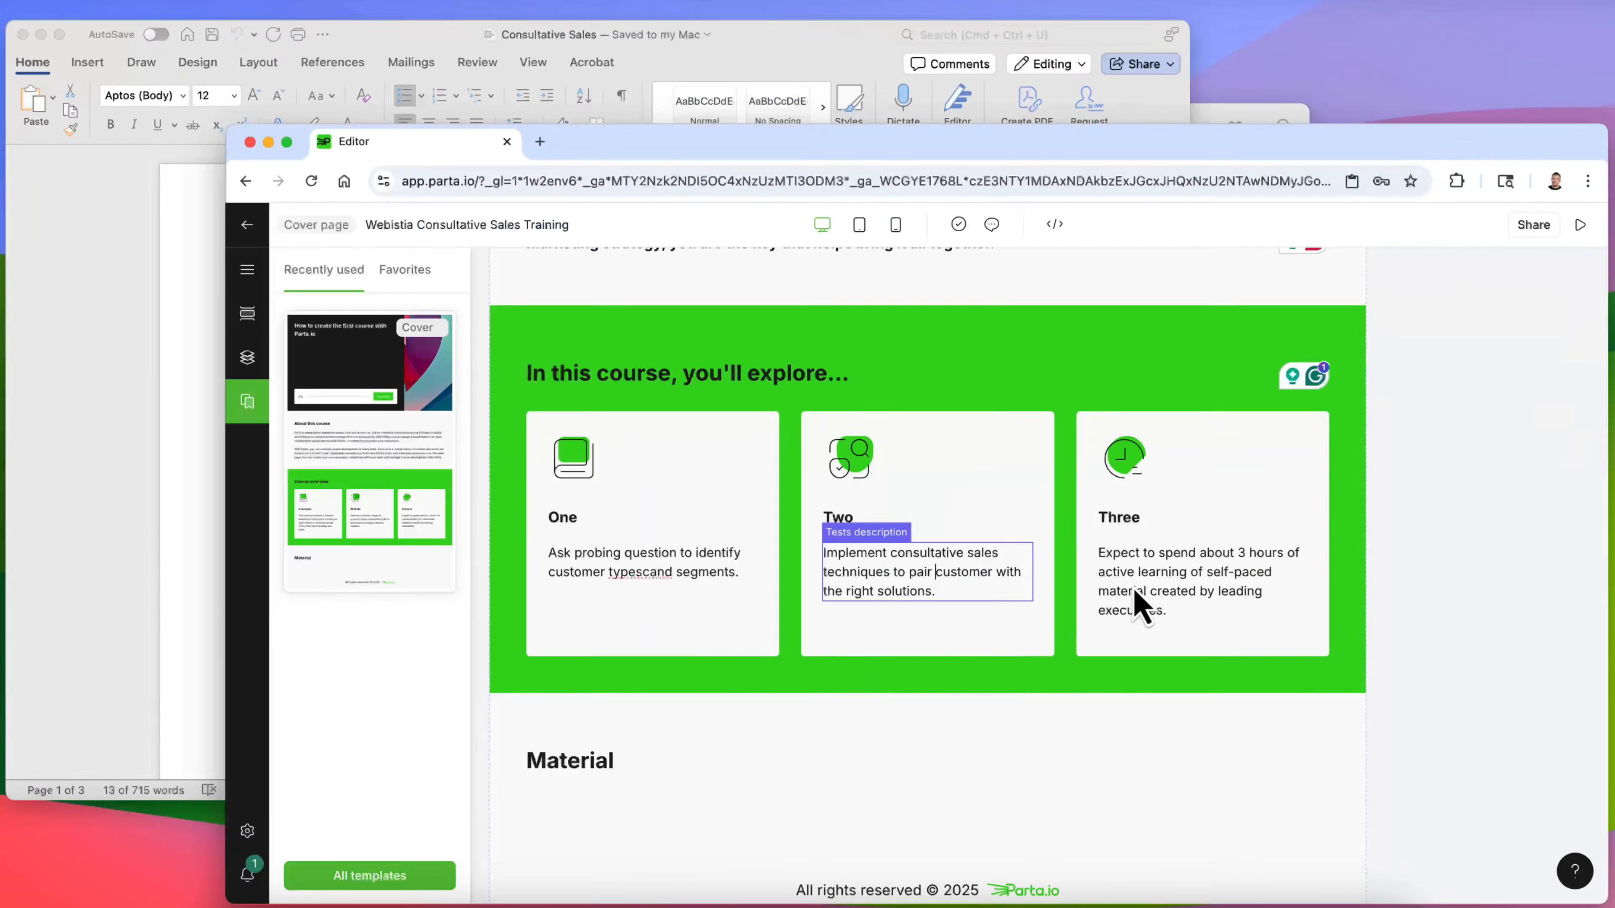
- Replace the third card's description with the copied bullet and remove its extra line breaks
left_click_drag(1107, 566, 1025, 497)
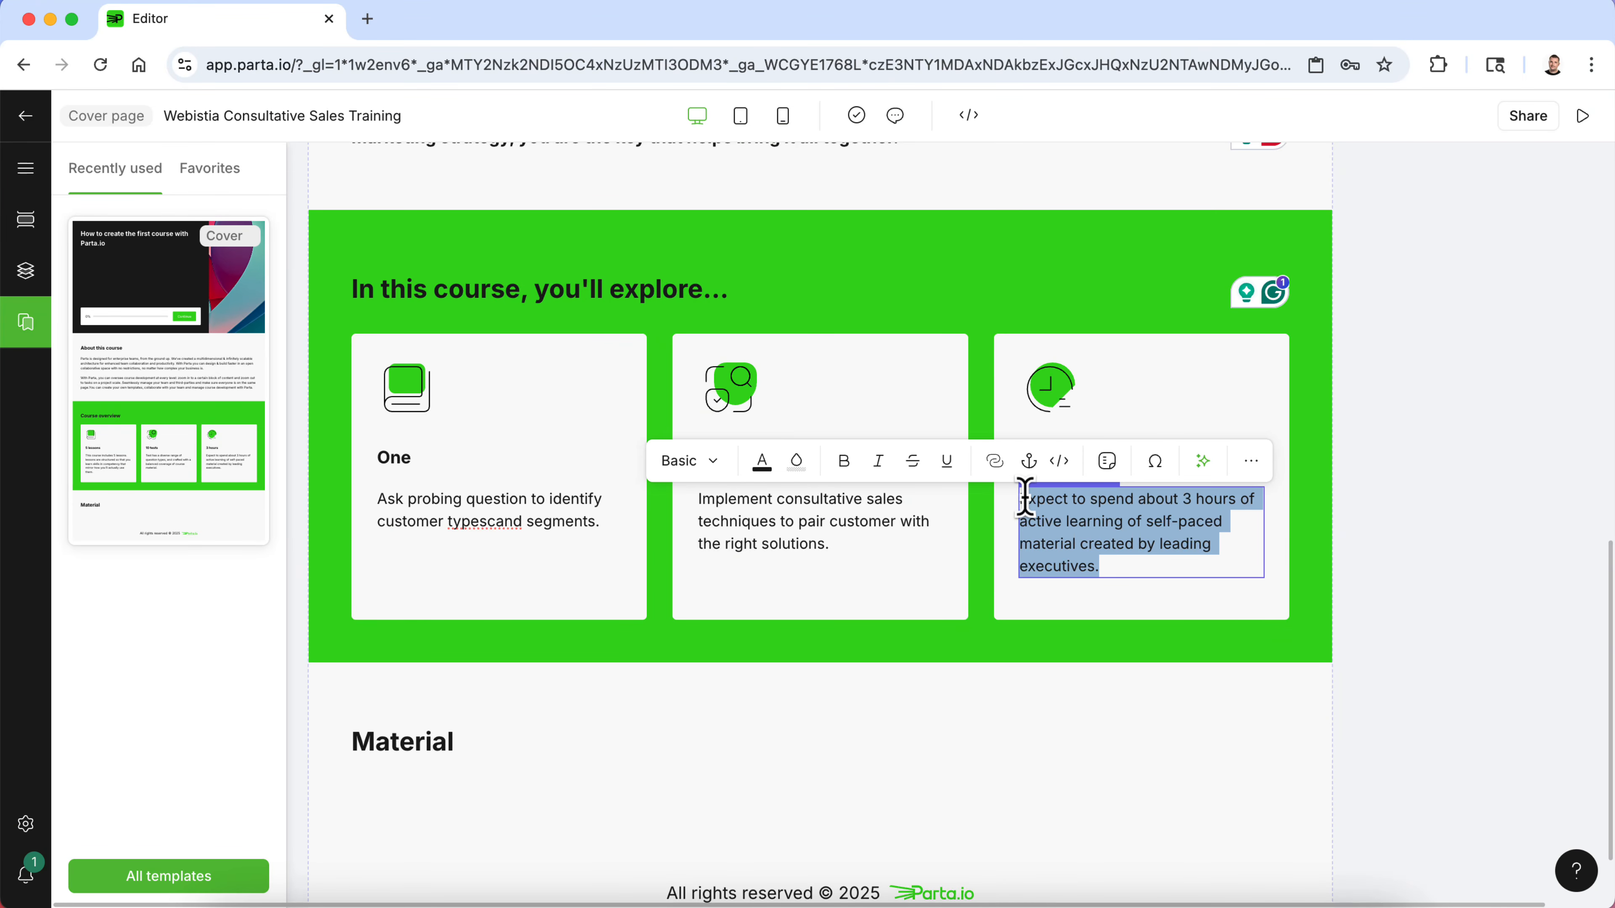
key("super+v")
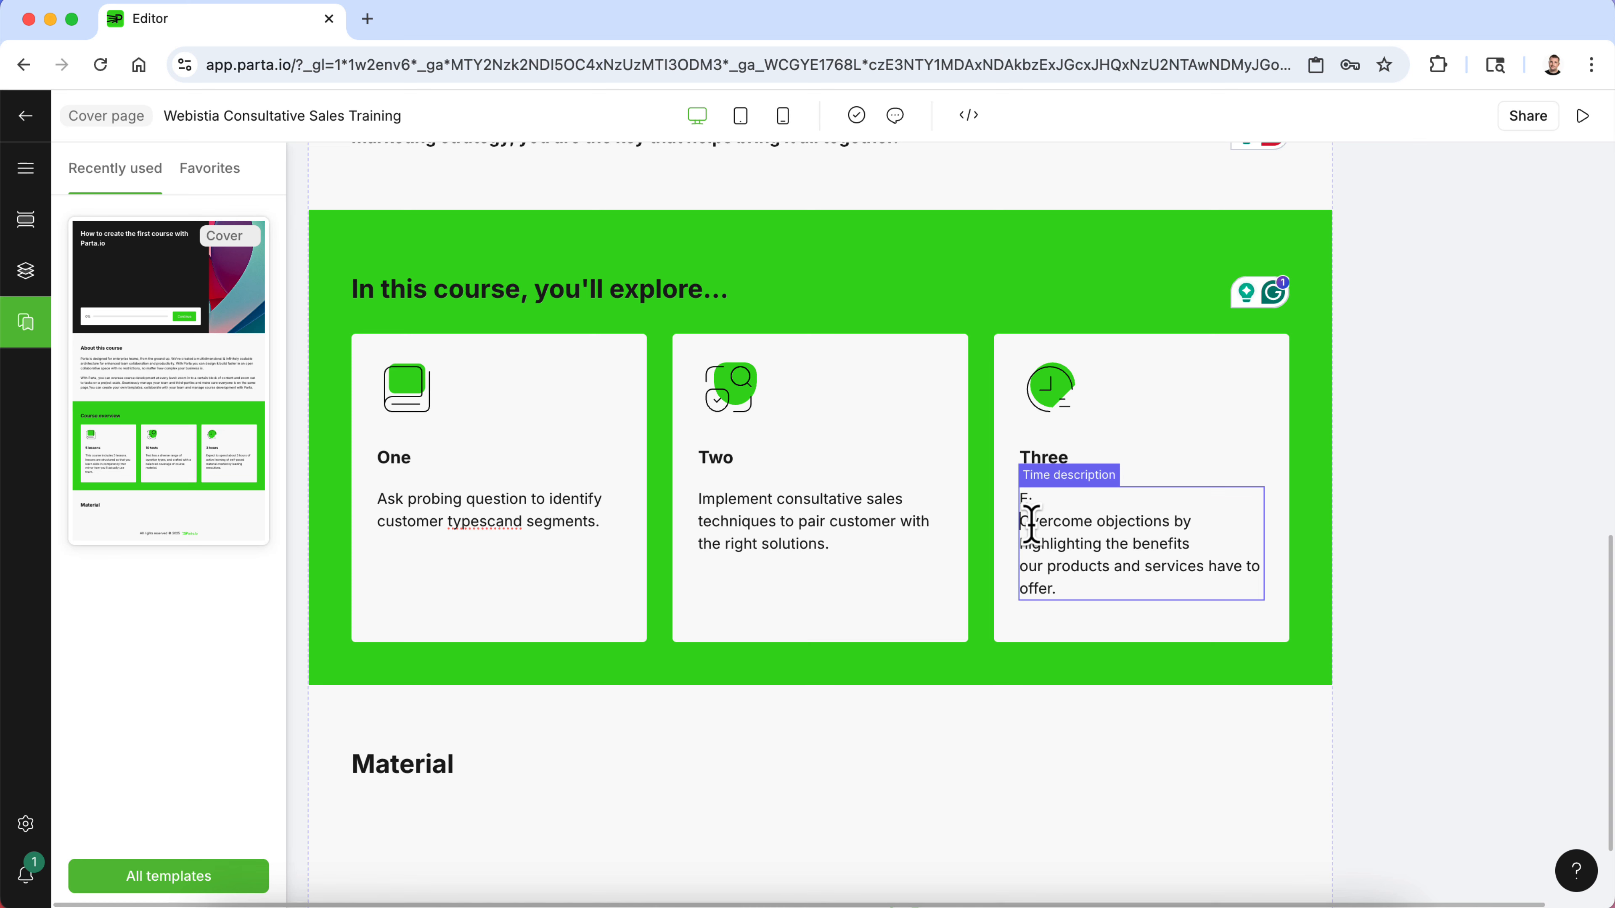
left_click(1021, 522)
key("BackSpace")
key("BackSpace")
key("BackSpace")
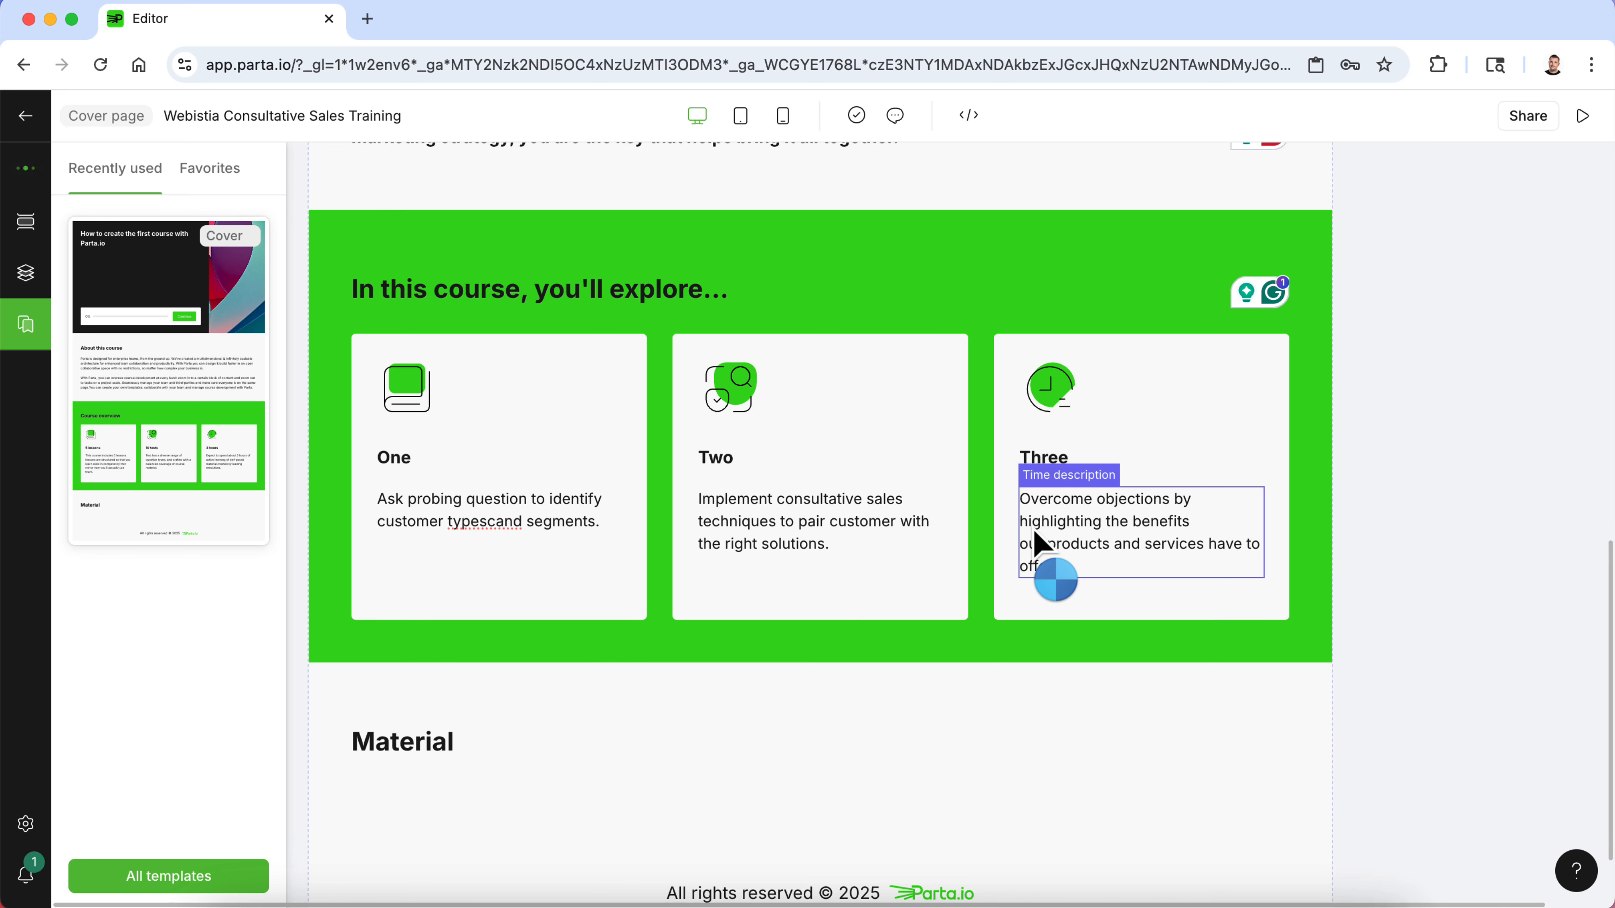
key("BackSpace")
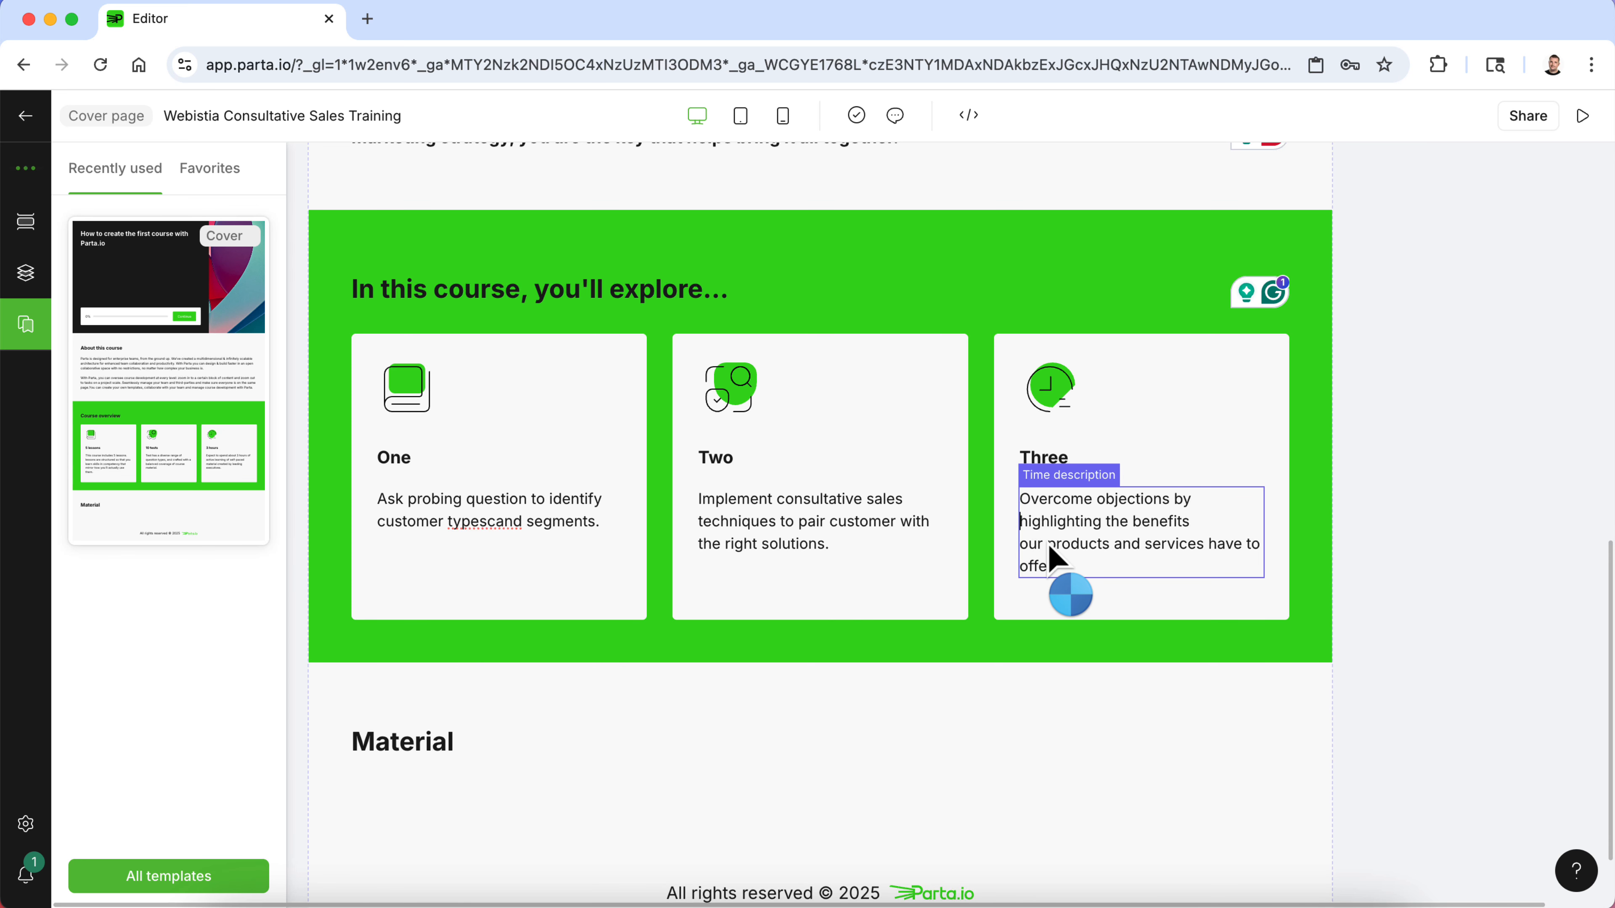
key("Down")
key("BackSpace")
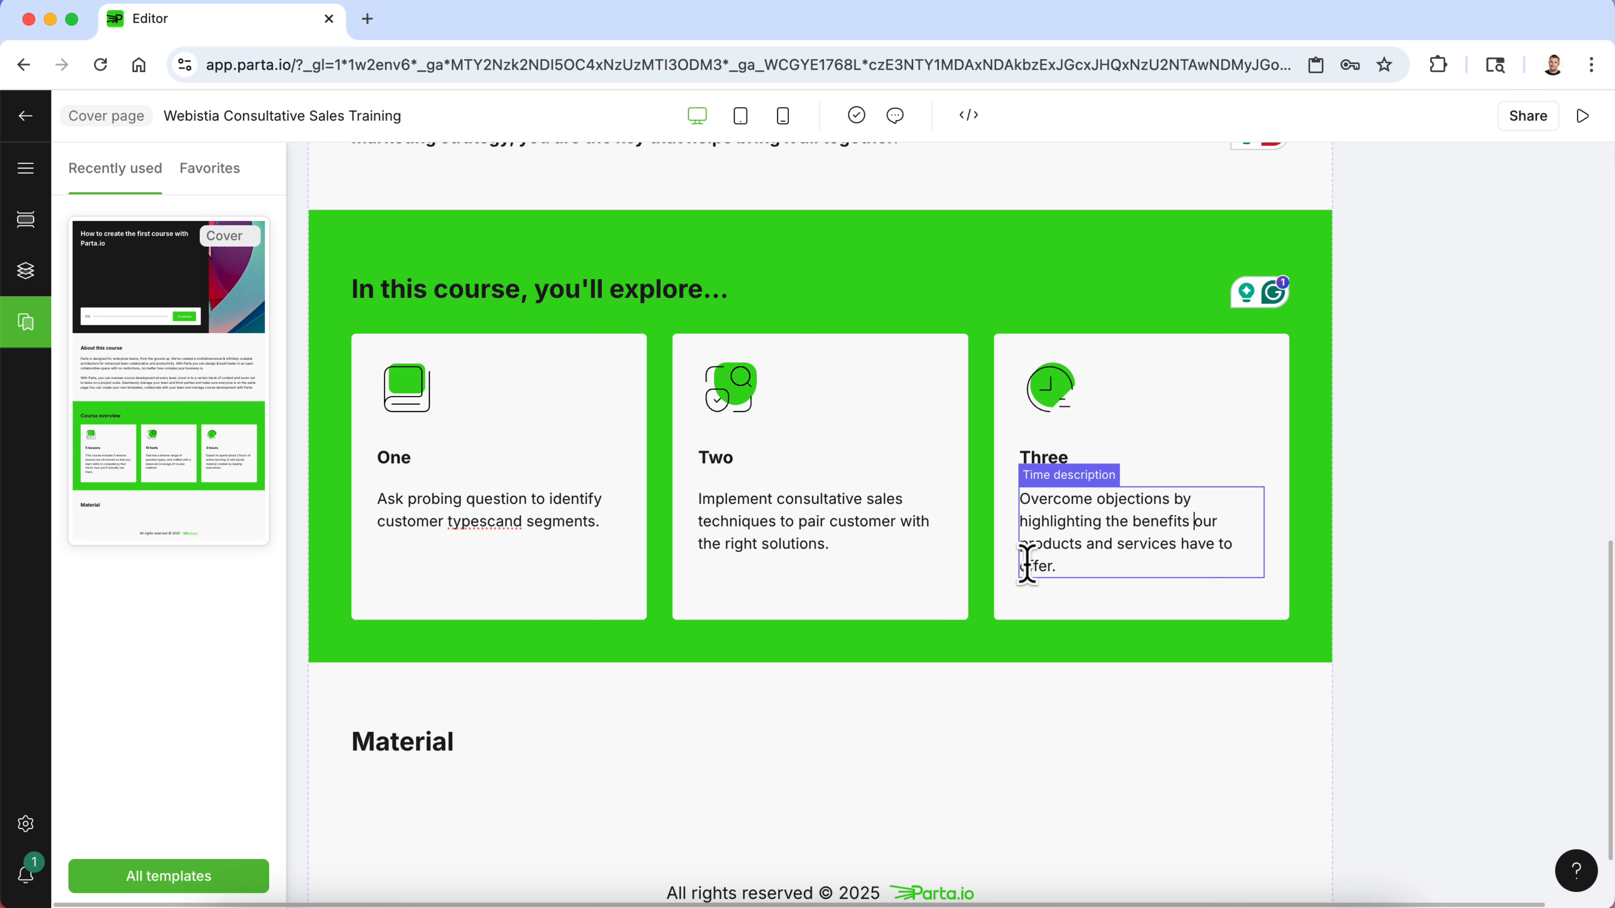
left_click(1492, 537)
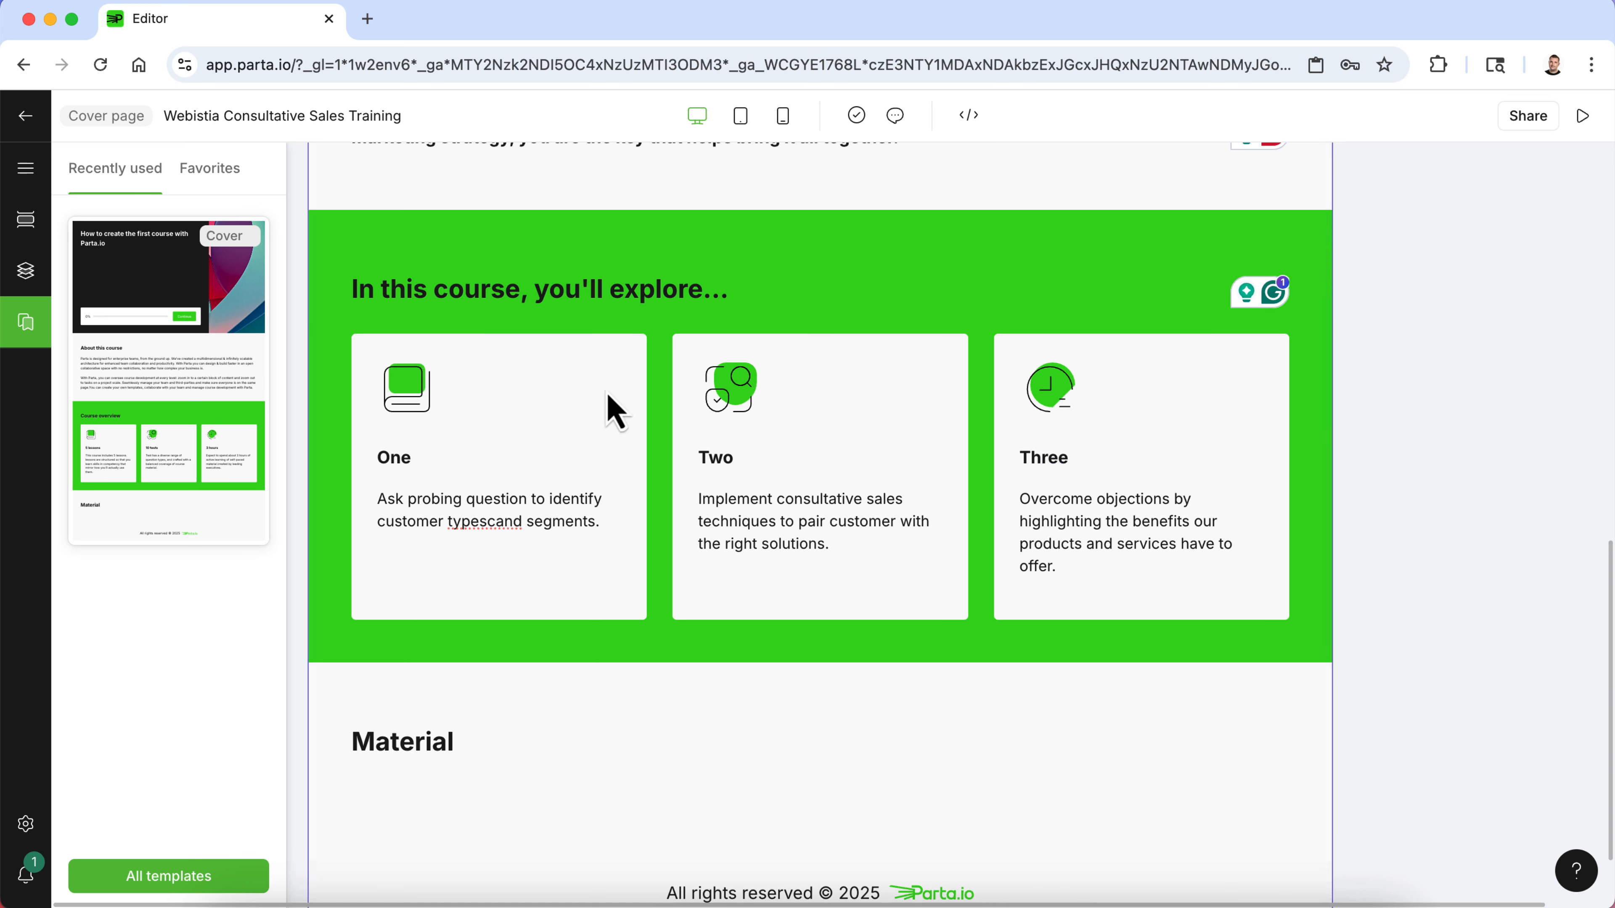
- Delete the icon images from all three cards in the course overview section
left_click(444, 400)
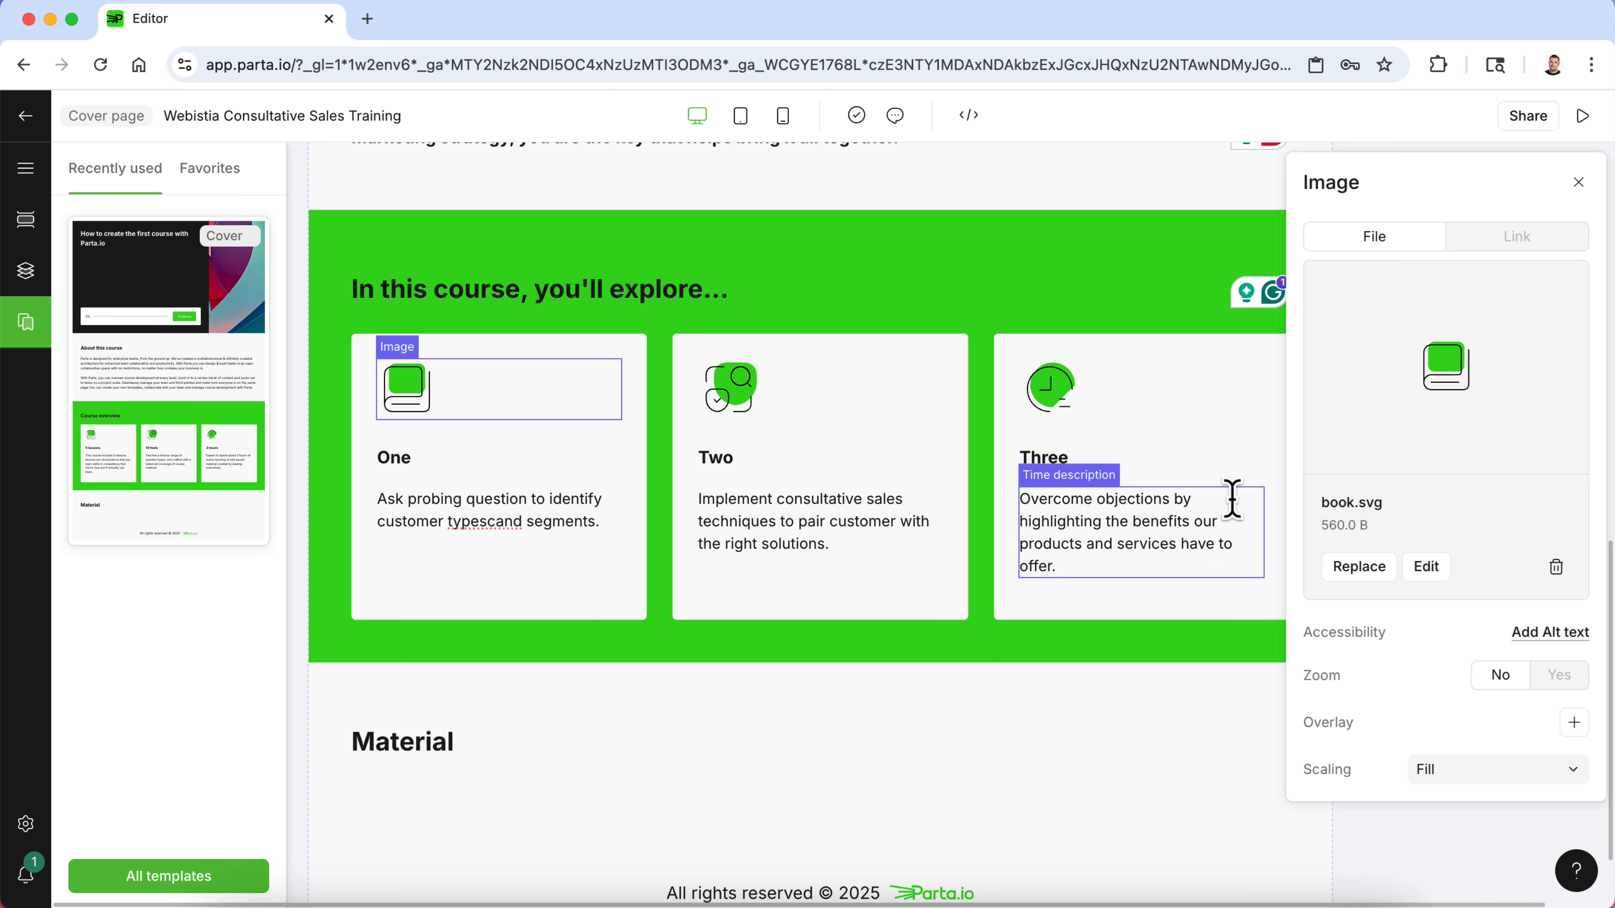
left_click(1555, 566)
left_click(782, 385)
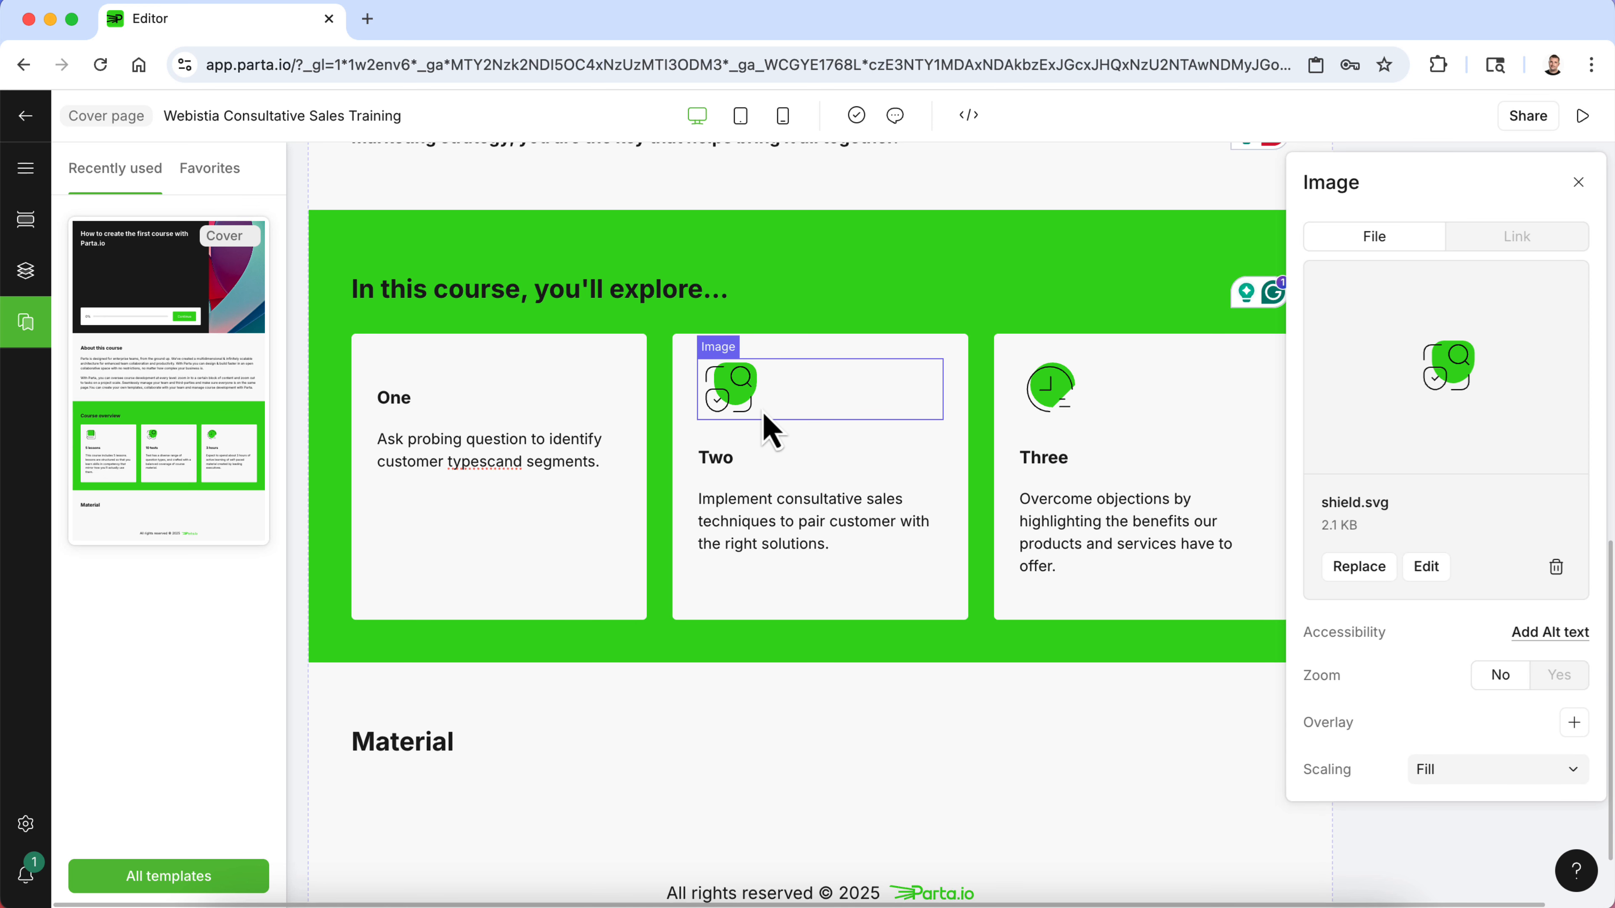
left_click(1556, 566)
left_click(1052, 404)
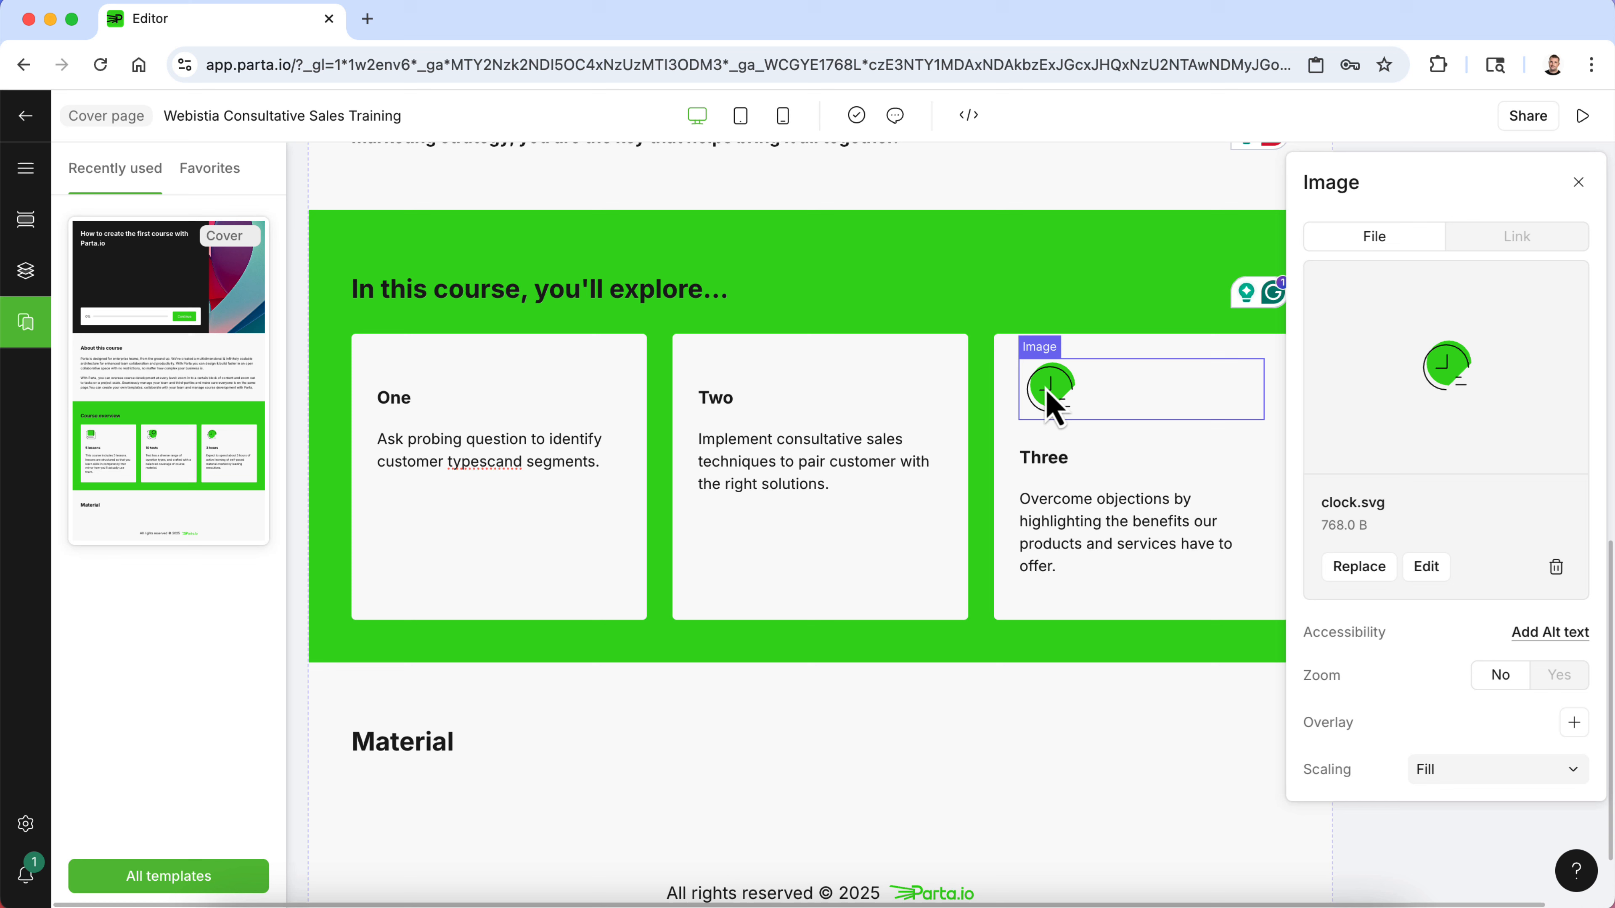
left_click(1555, 566)
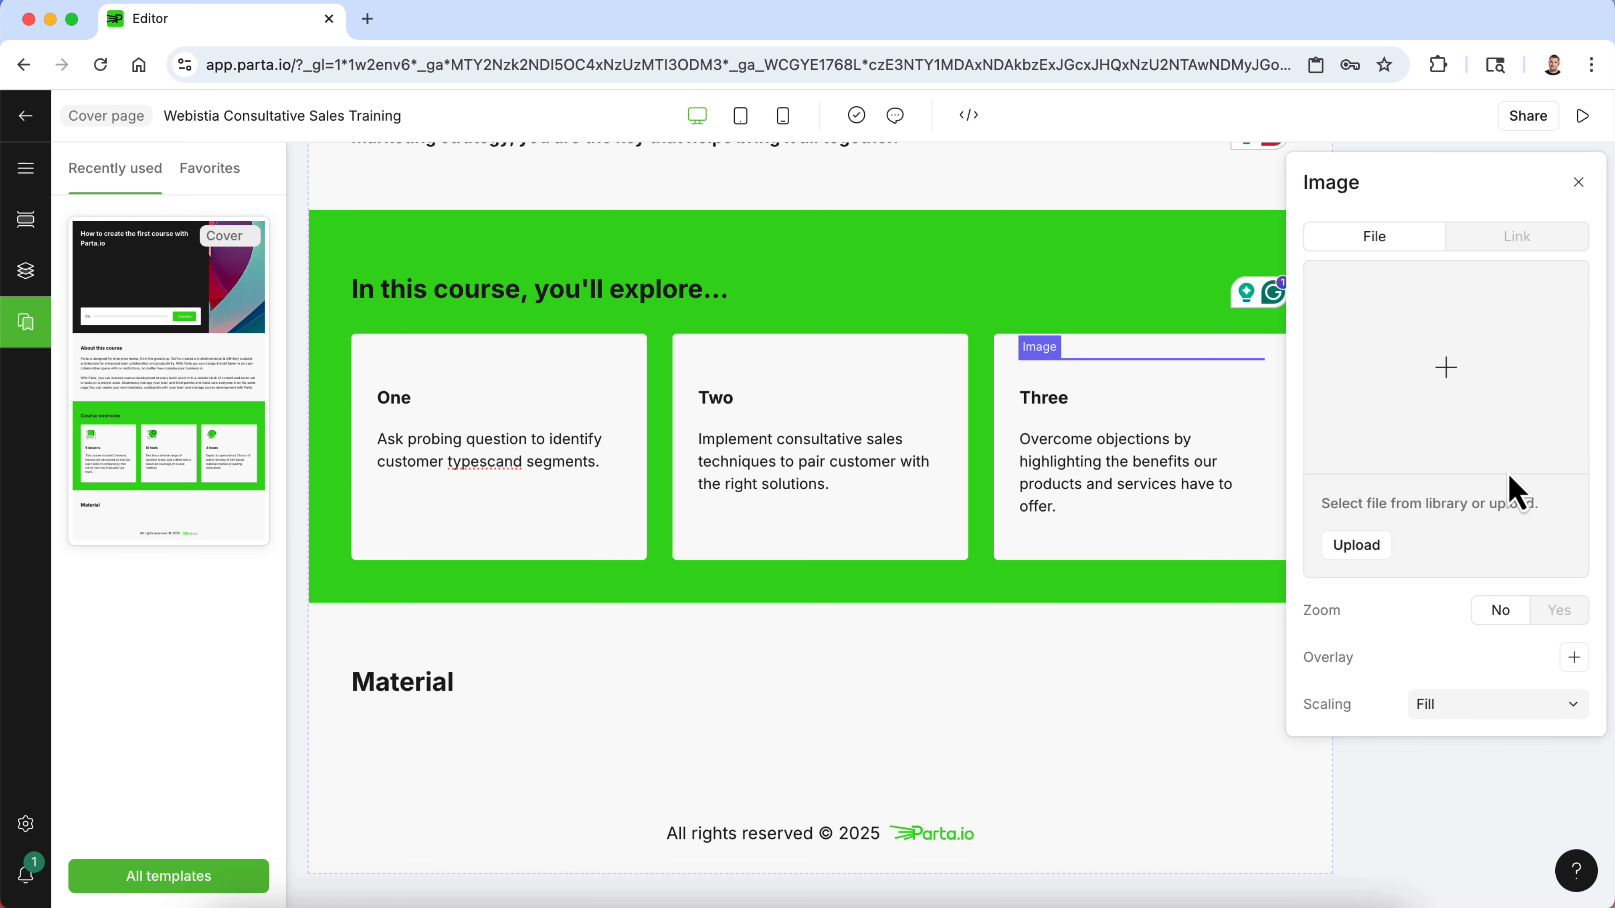
left_click(1579, 183)
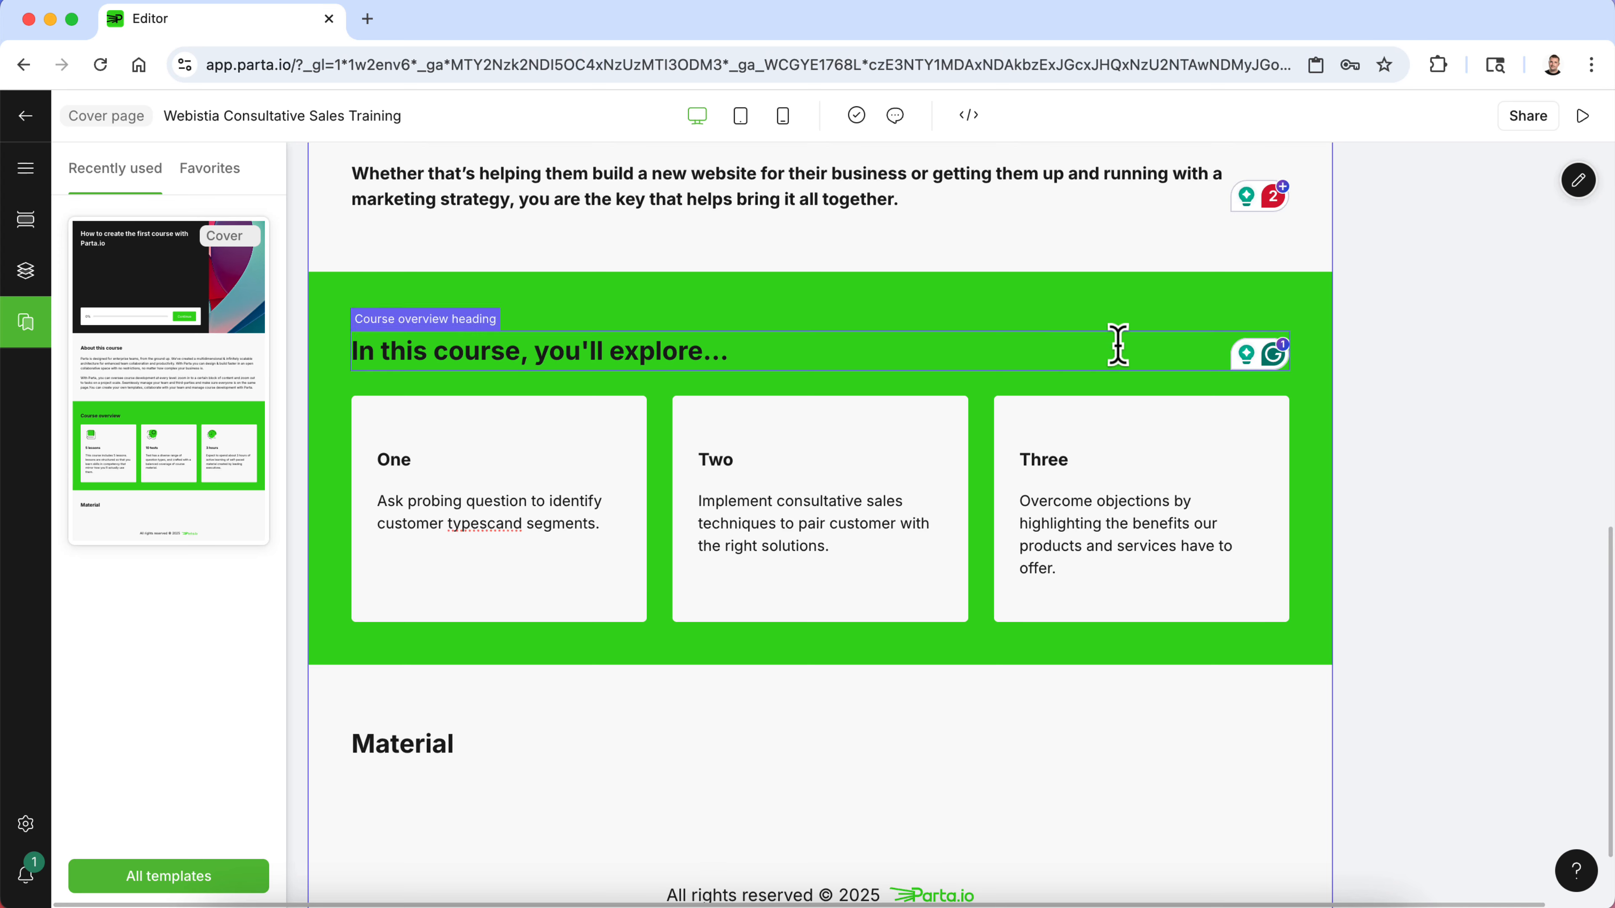
- Save the cover block as a template named "Webisita Sales Training Cover Template" in the Project location
scroll(1491, 537, "up", 2)
scroll(1491, 538, "down", 3)
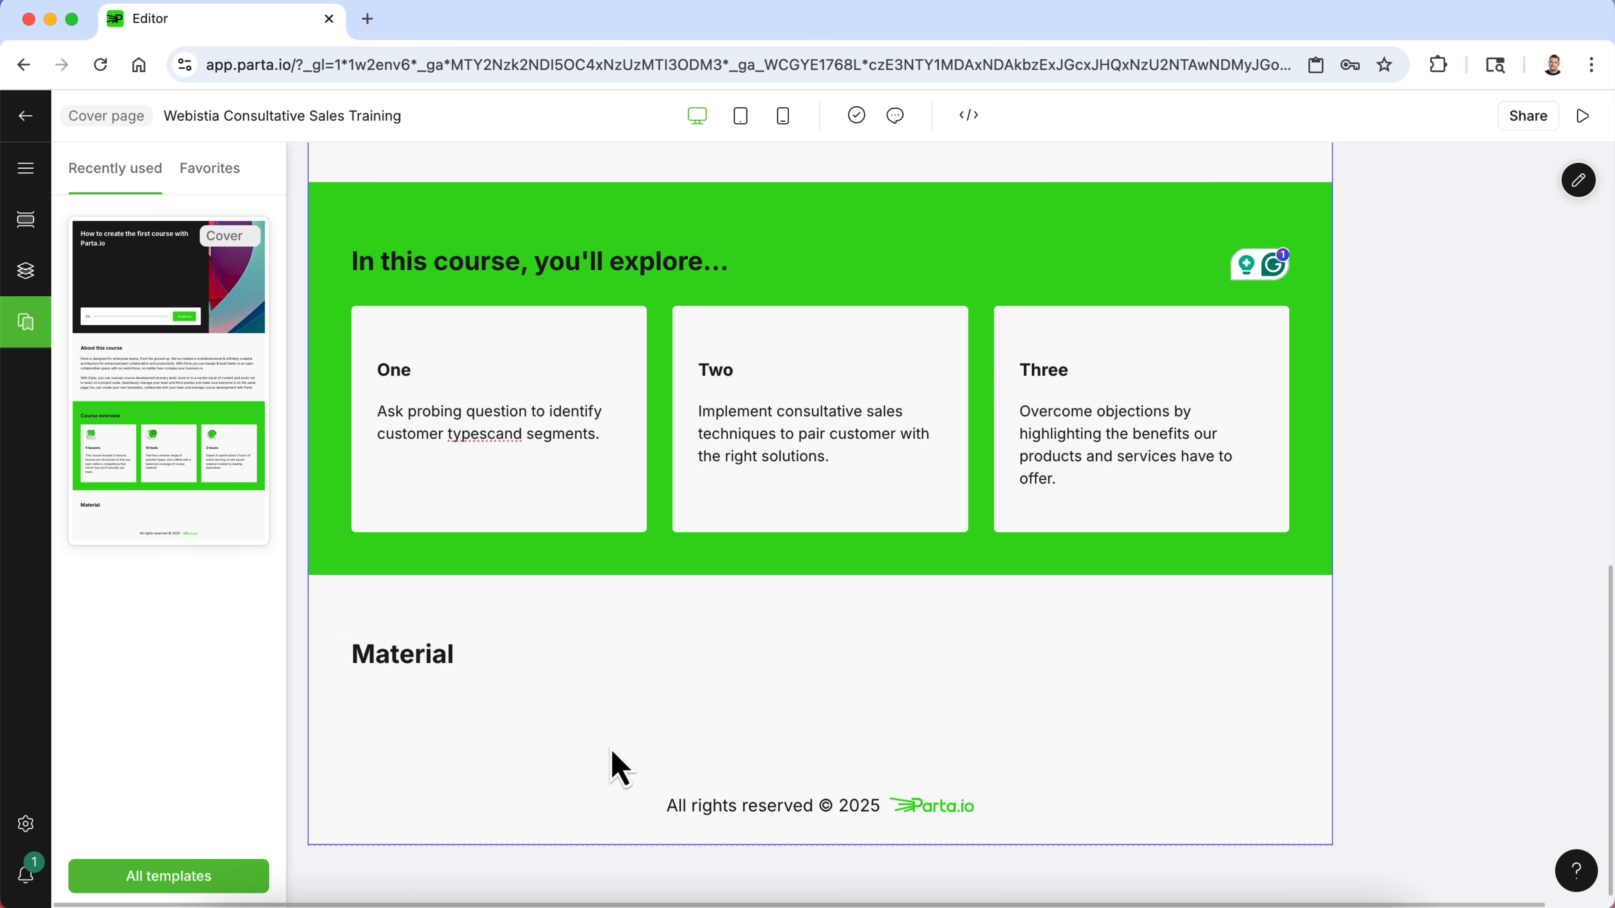
scroll(493, 801, "up", 8)
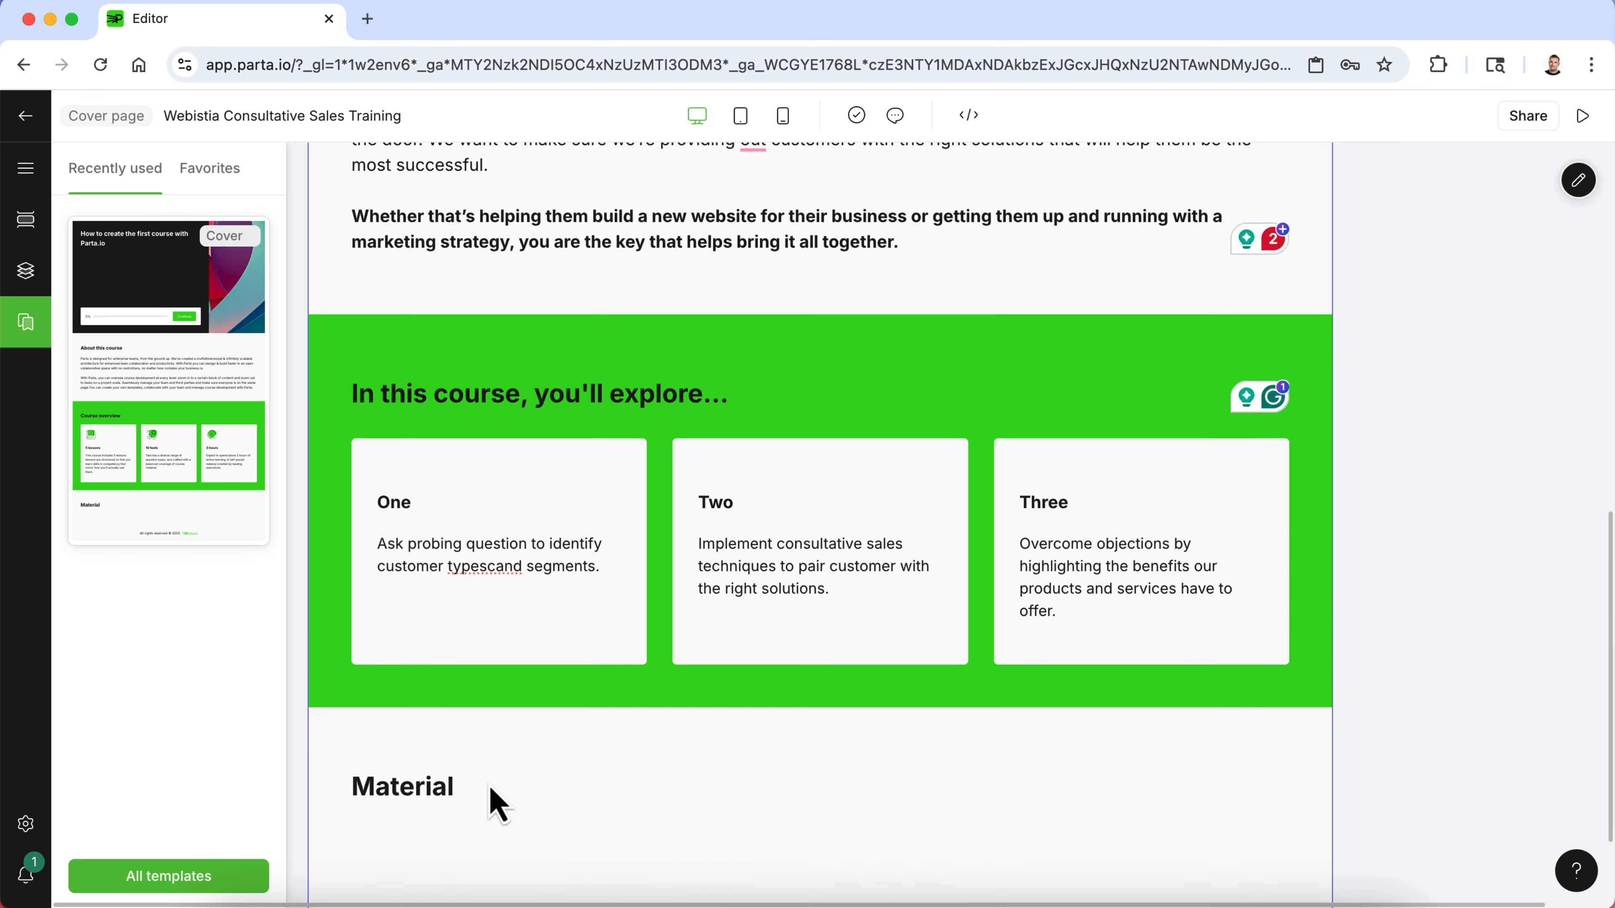
scroll(491, 792, "up", 7)
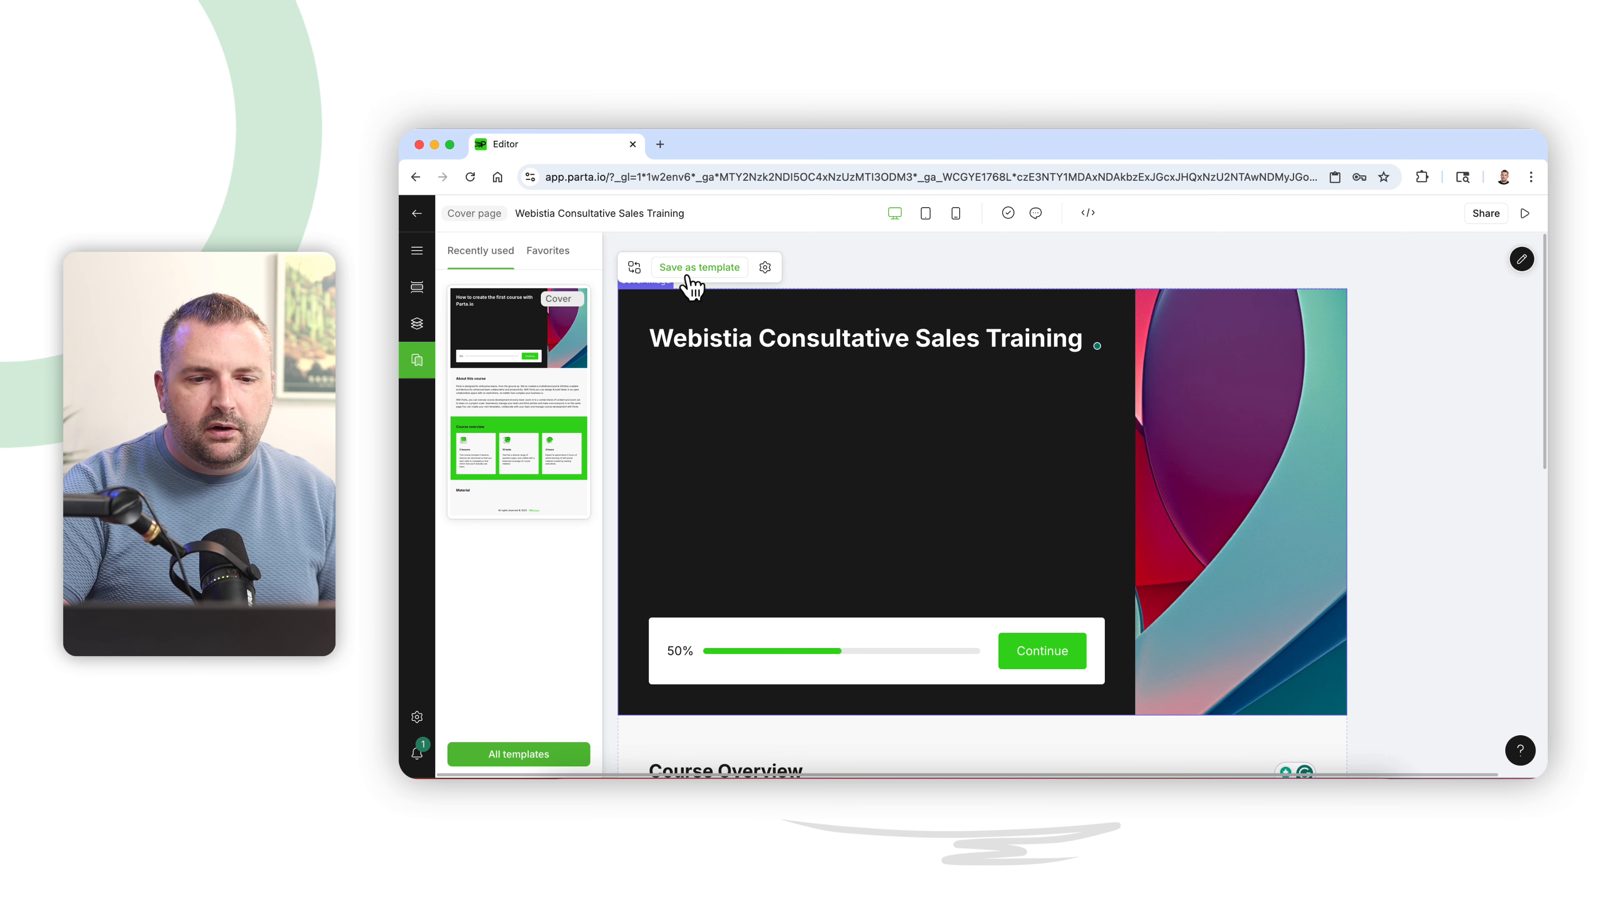
left_click(691, 288)
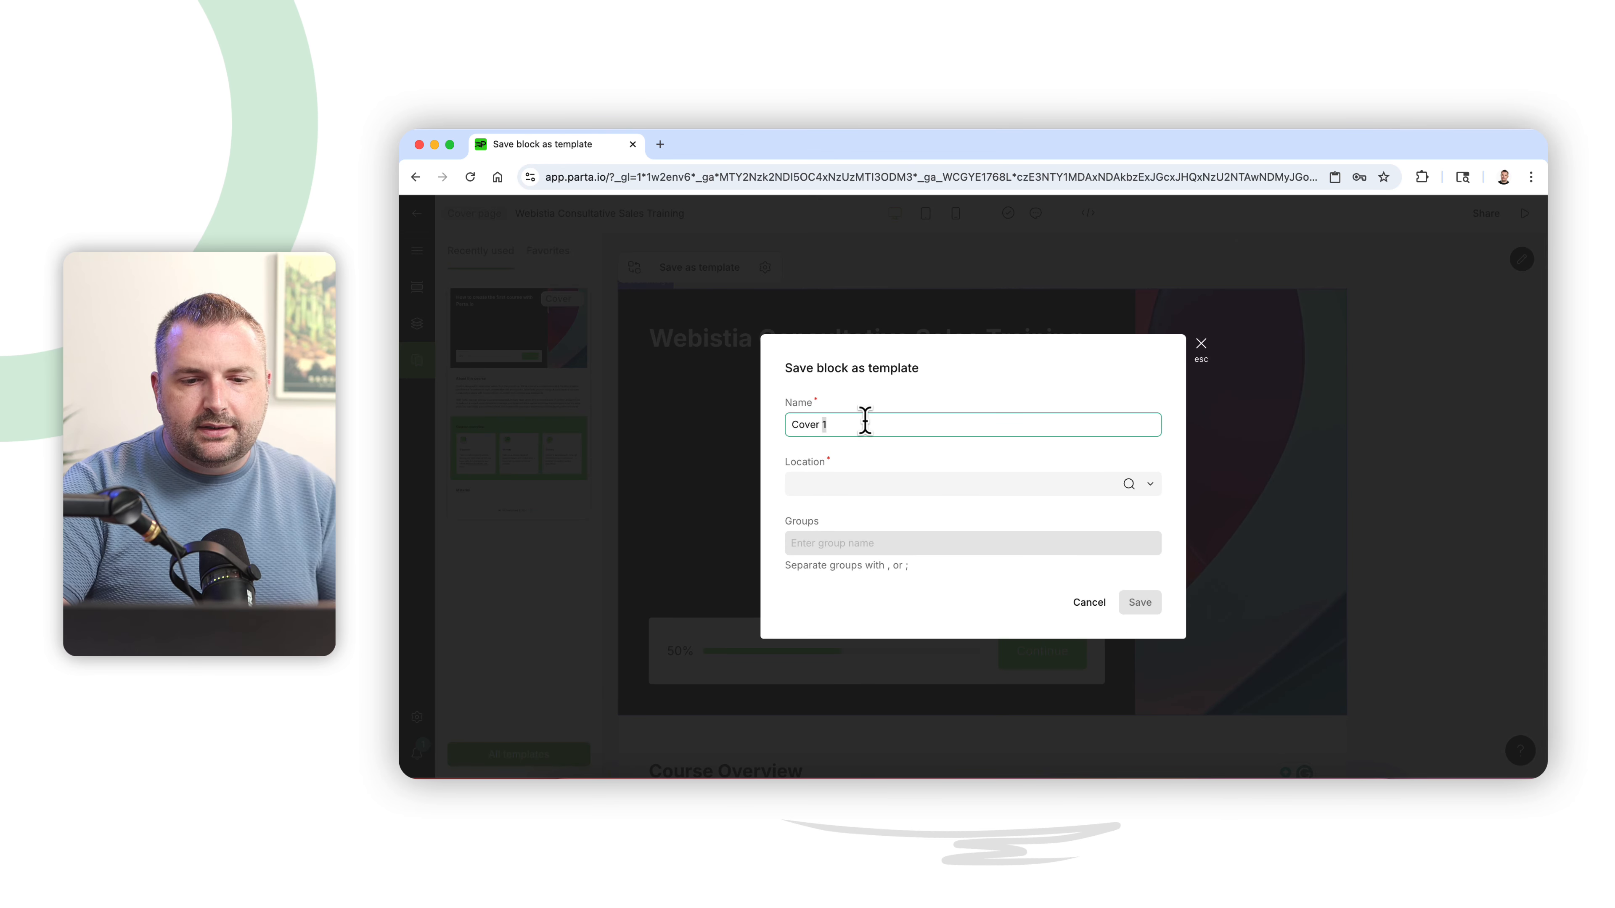
triple_click(865, 423)
type("Webi")
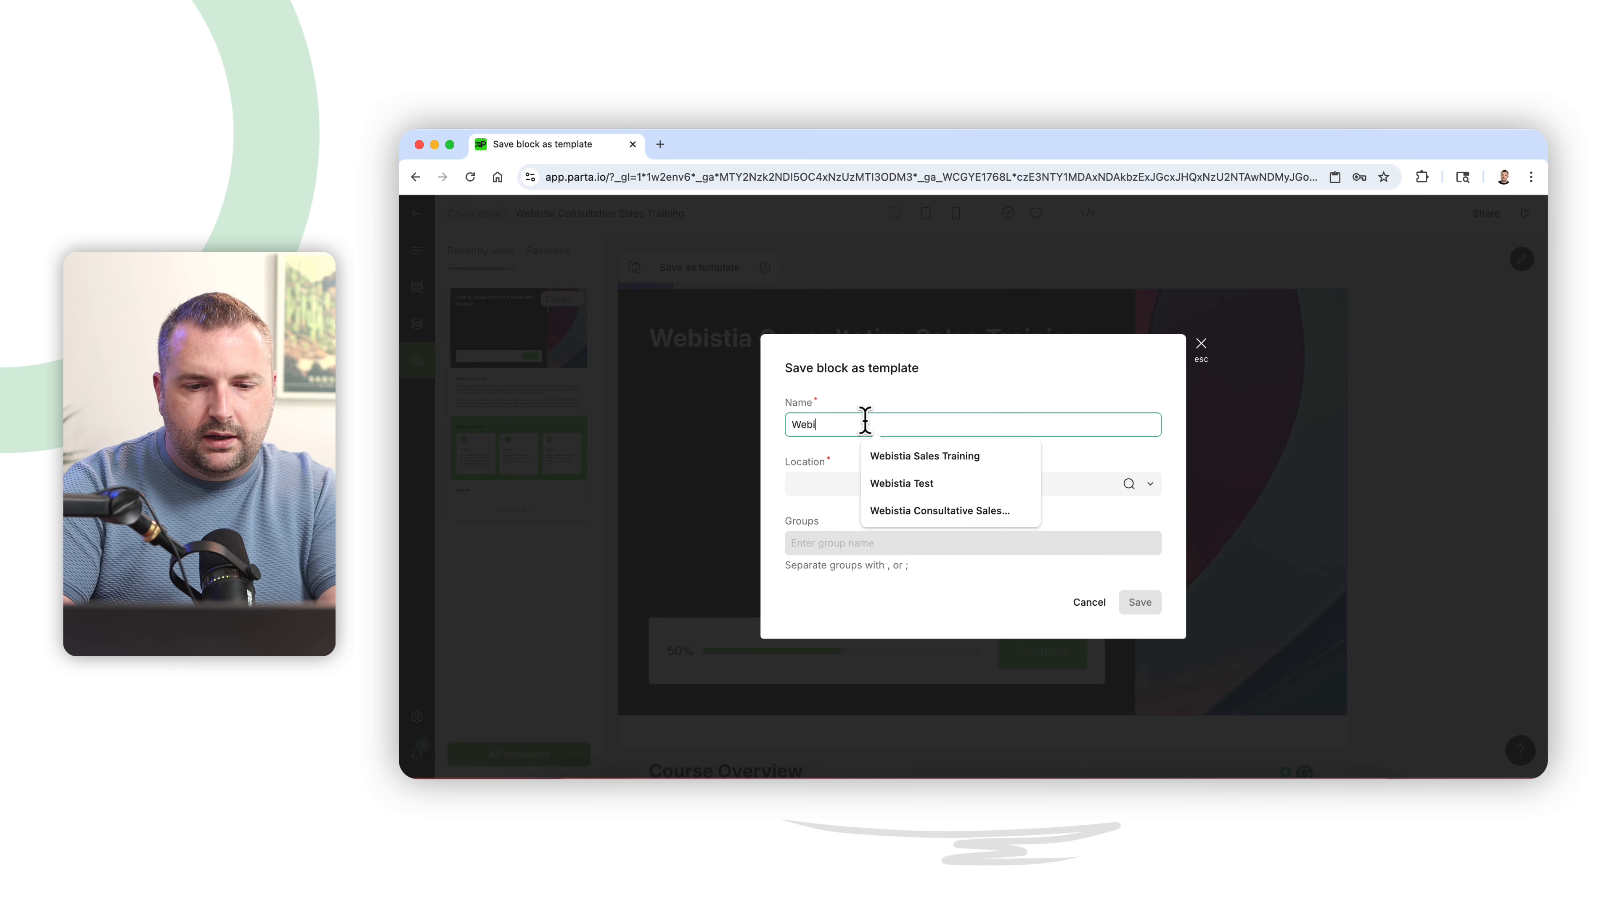
type("sita Sales Training Cover Template")
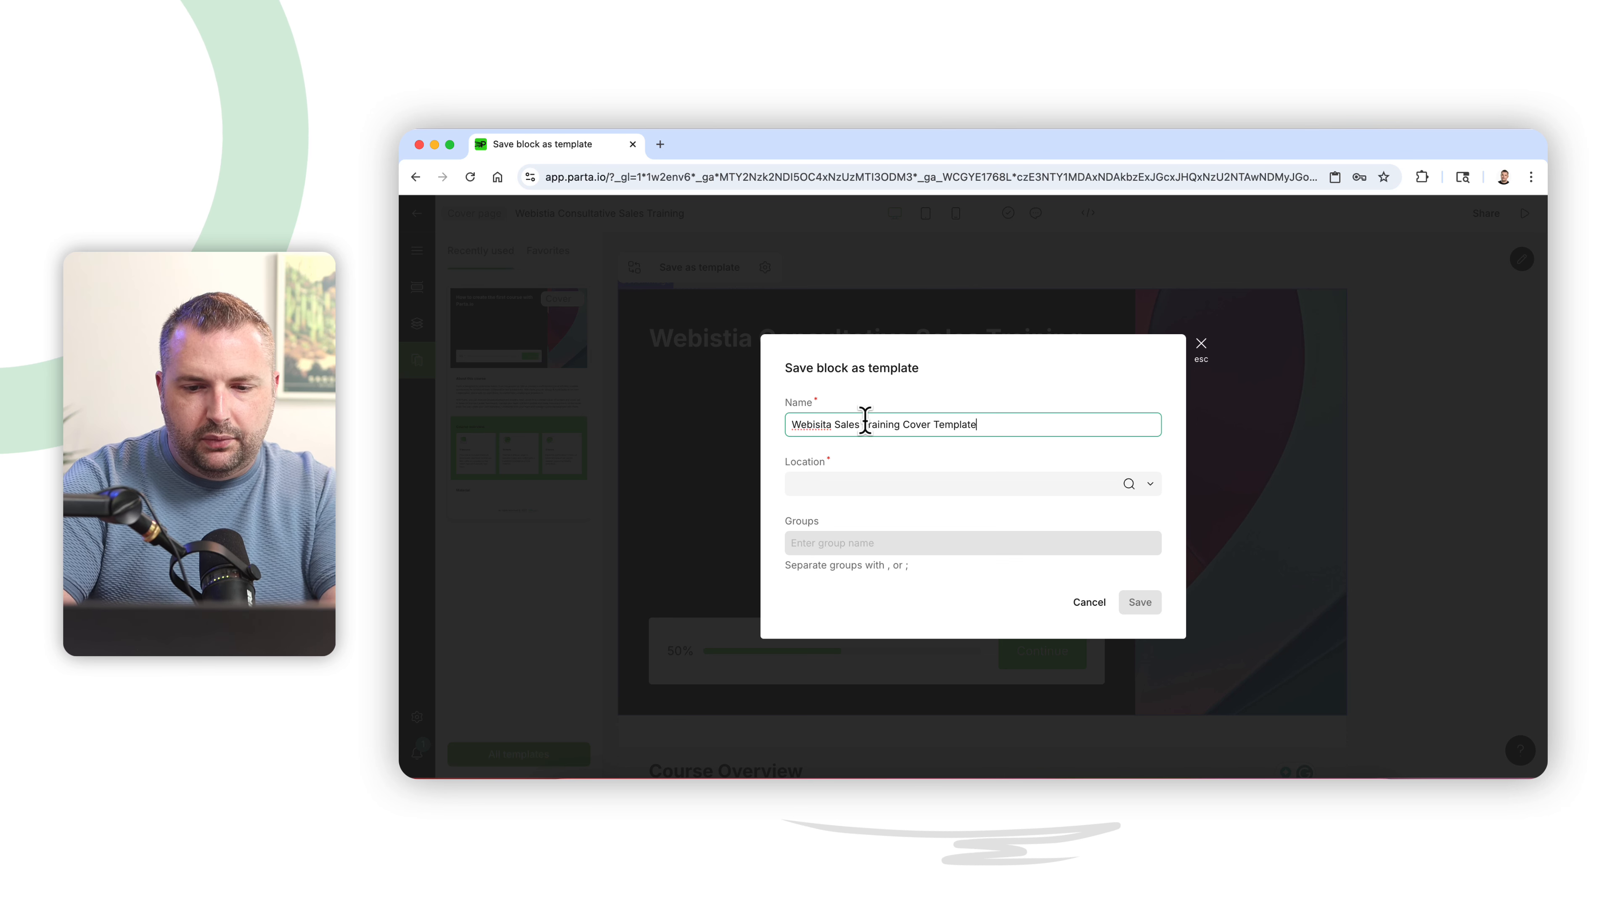
left_click(1107, 482)
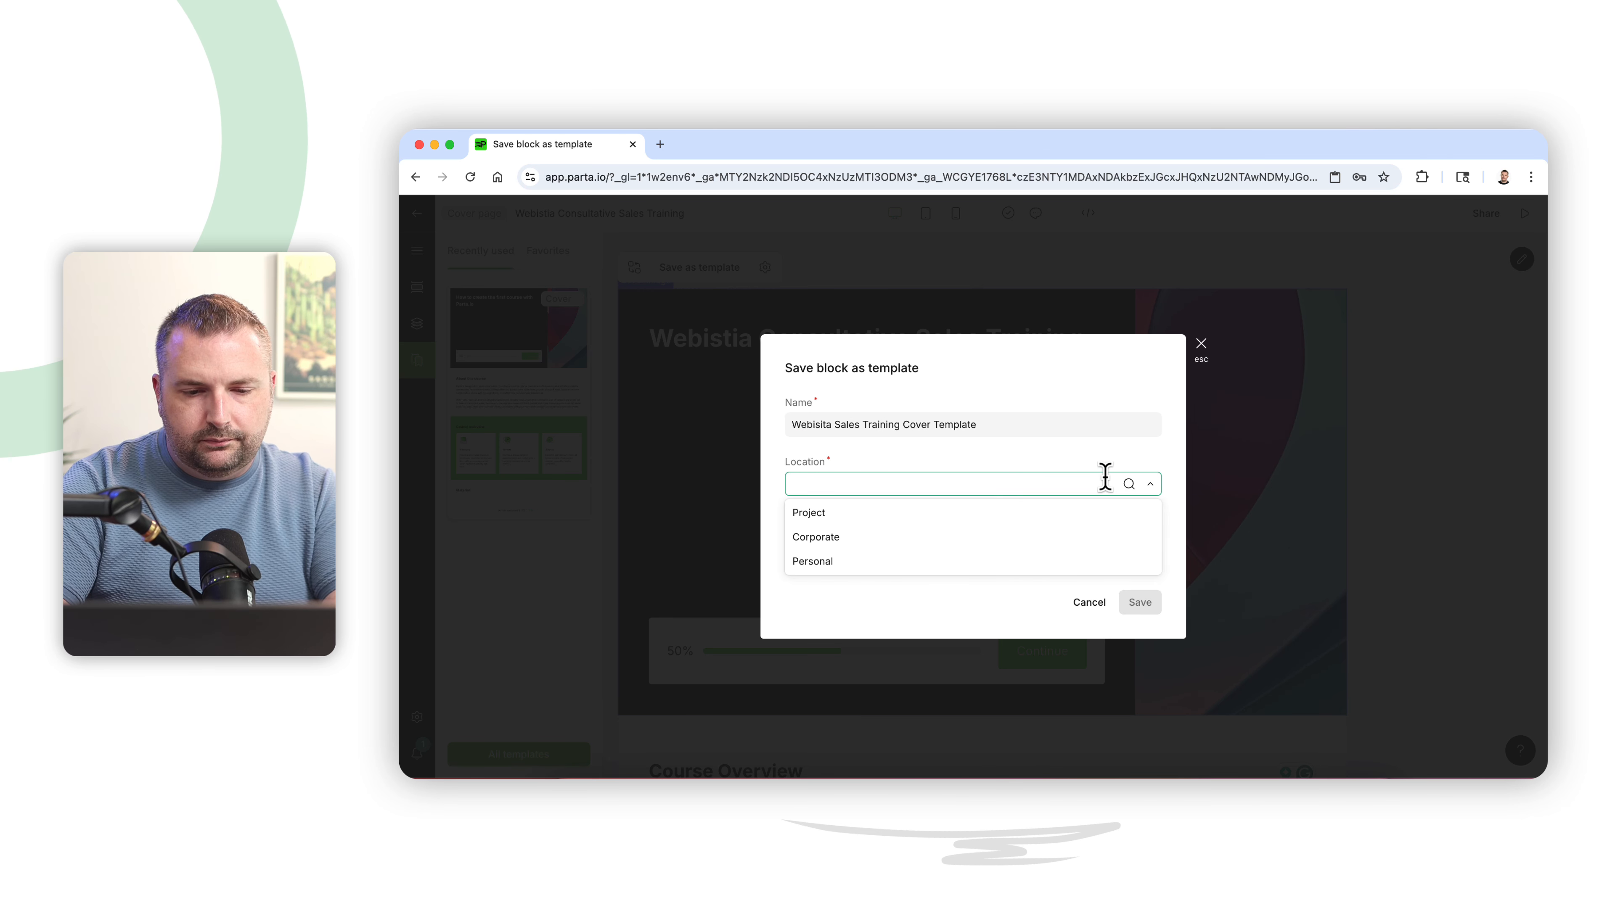
left_click(1048, 516)
left_click(1138, 605)
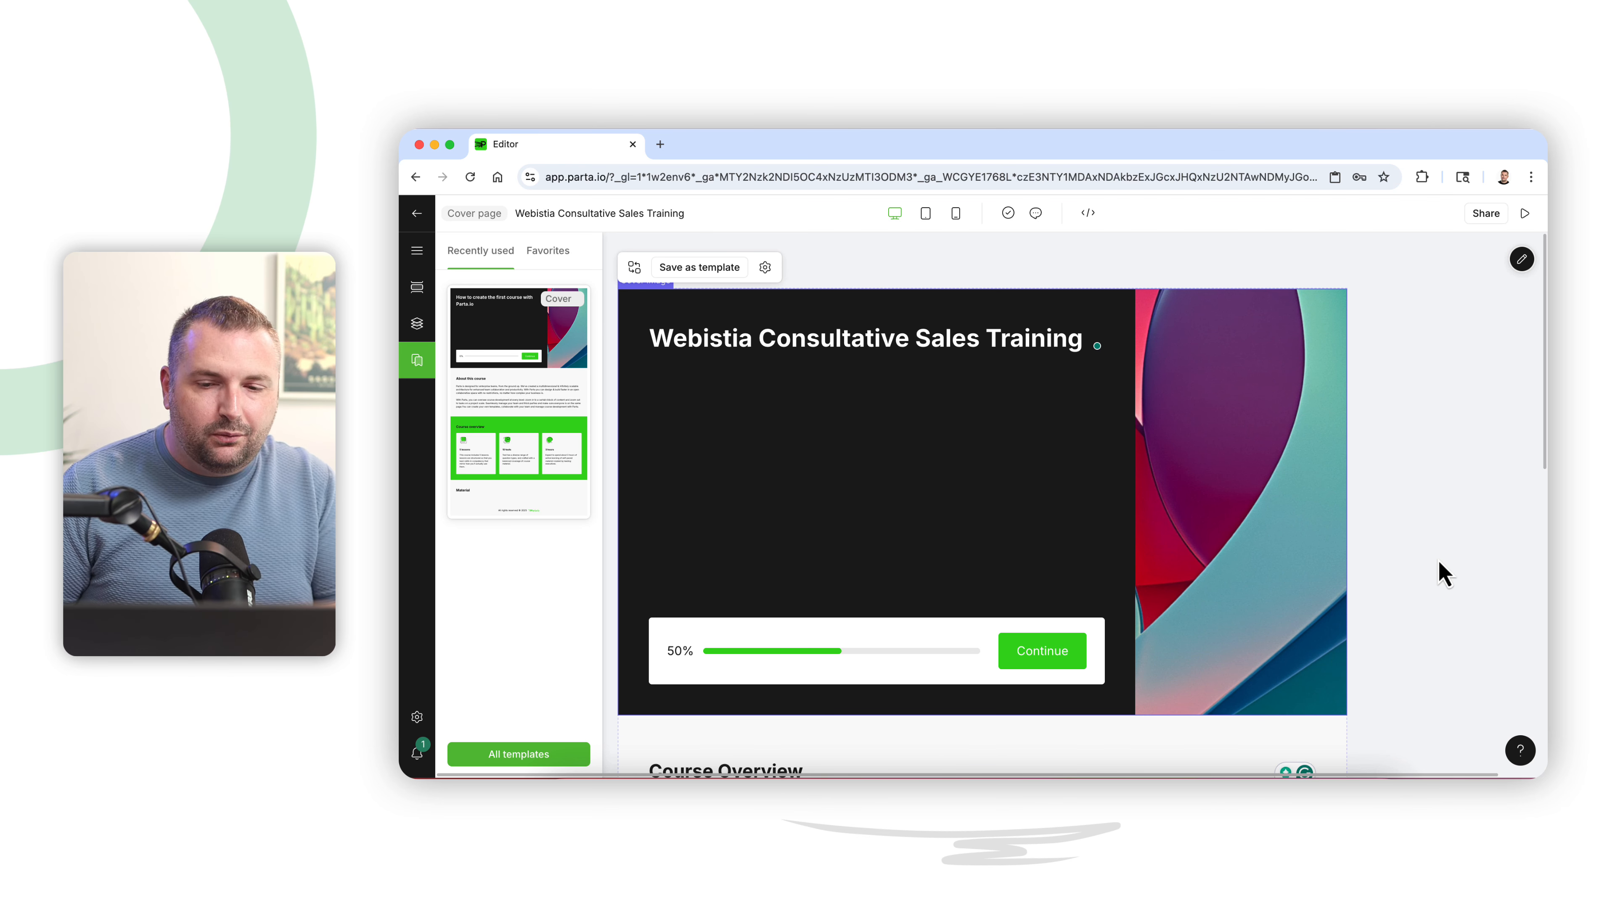
- Preview the course and scroll through its sections before returning to the editor
left_click(1409, 569)
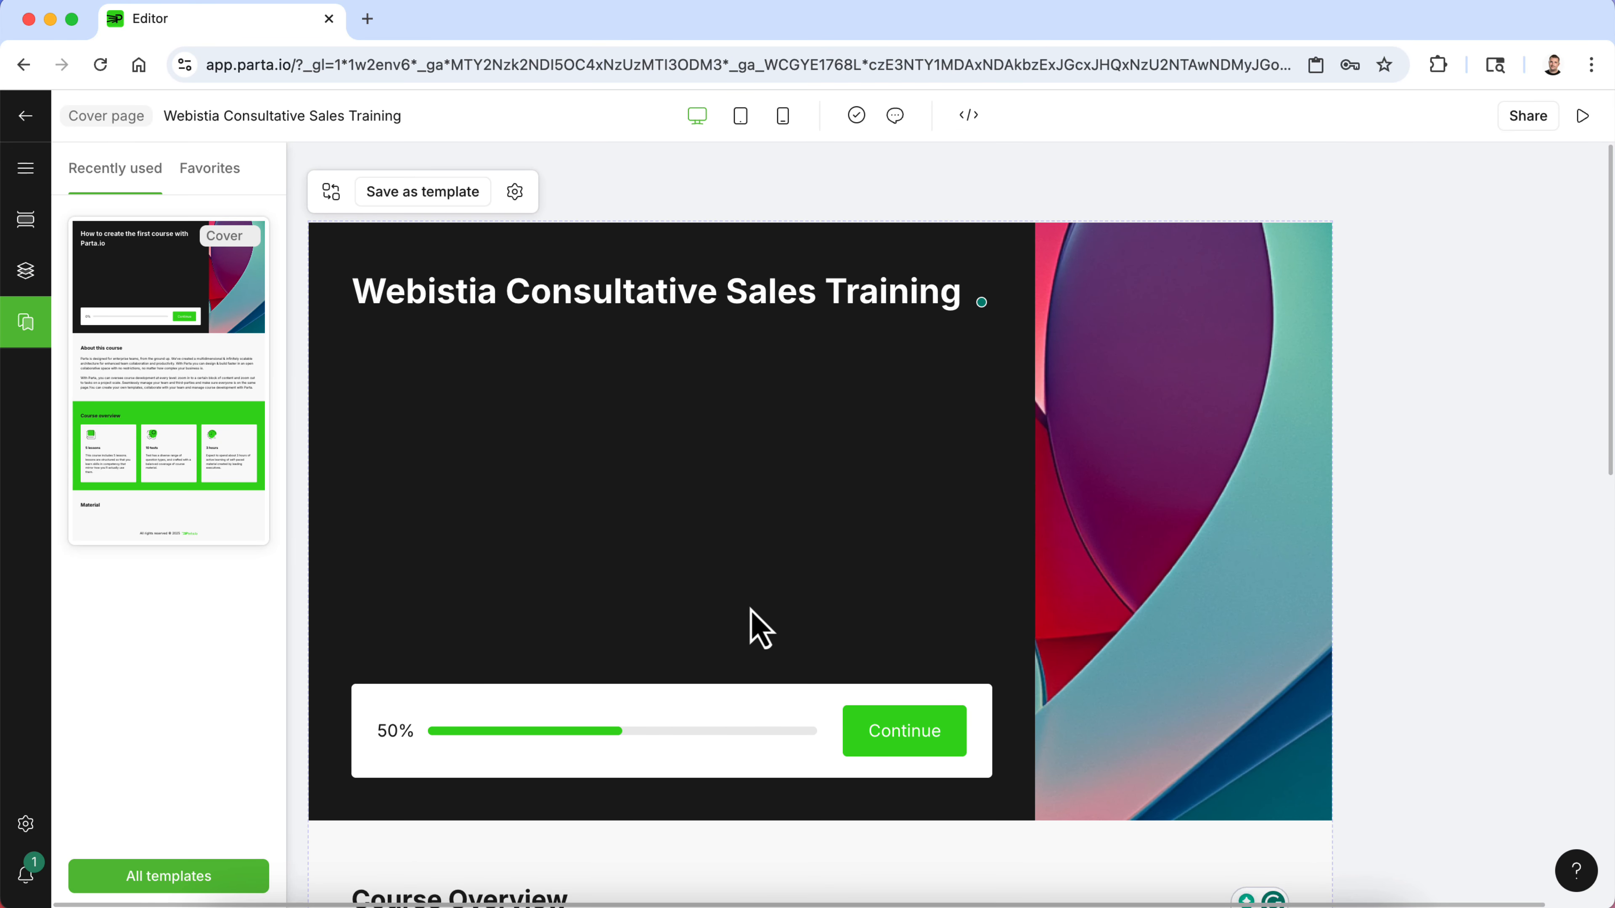
left_click(1583, 116)
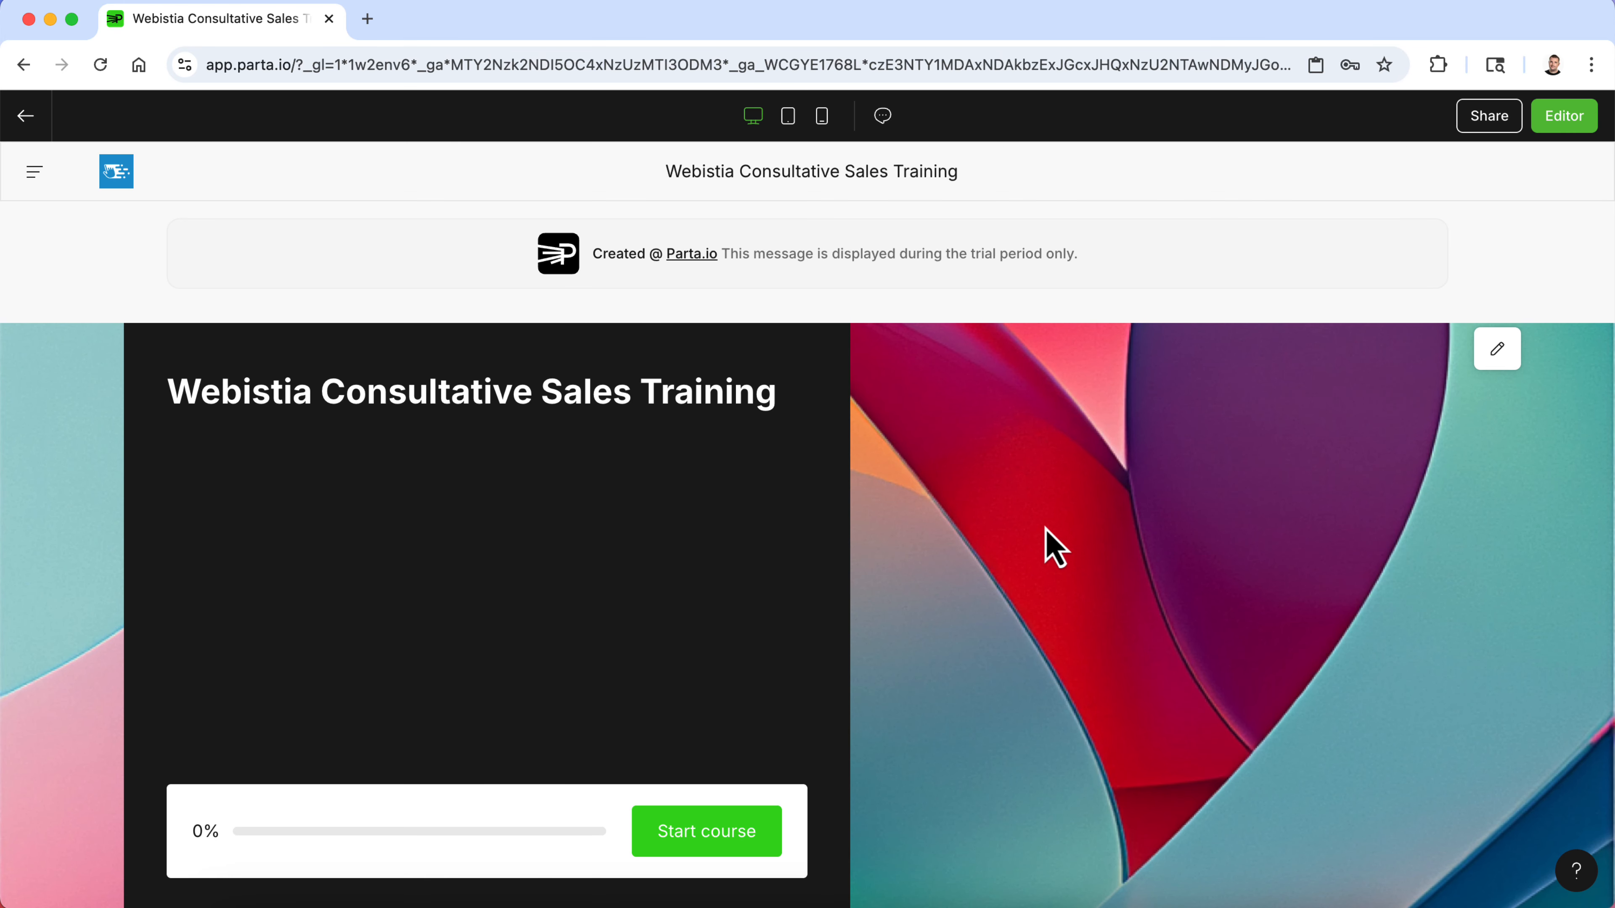
scroll(1052, 547, "down", 7)
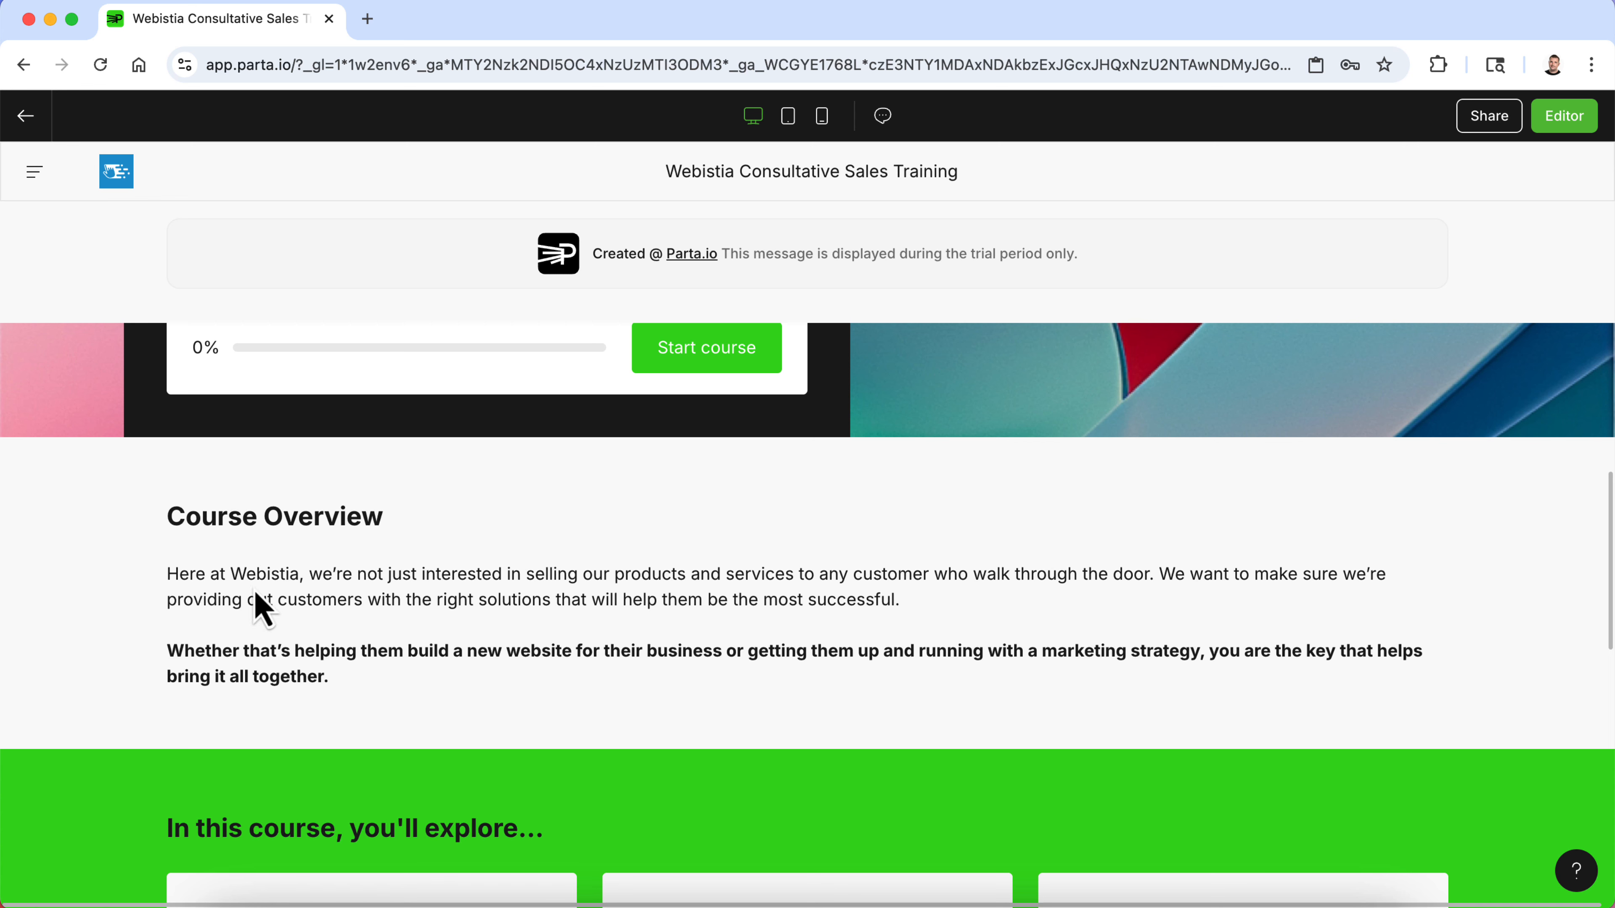
scroll(349, 611, "down", 7)
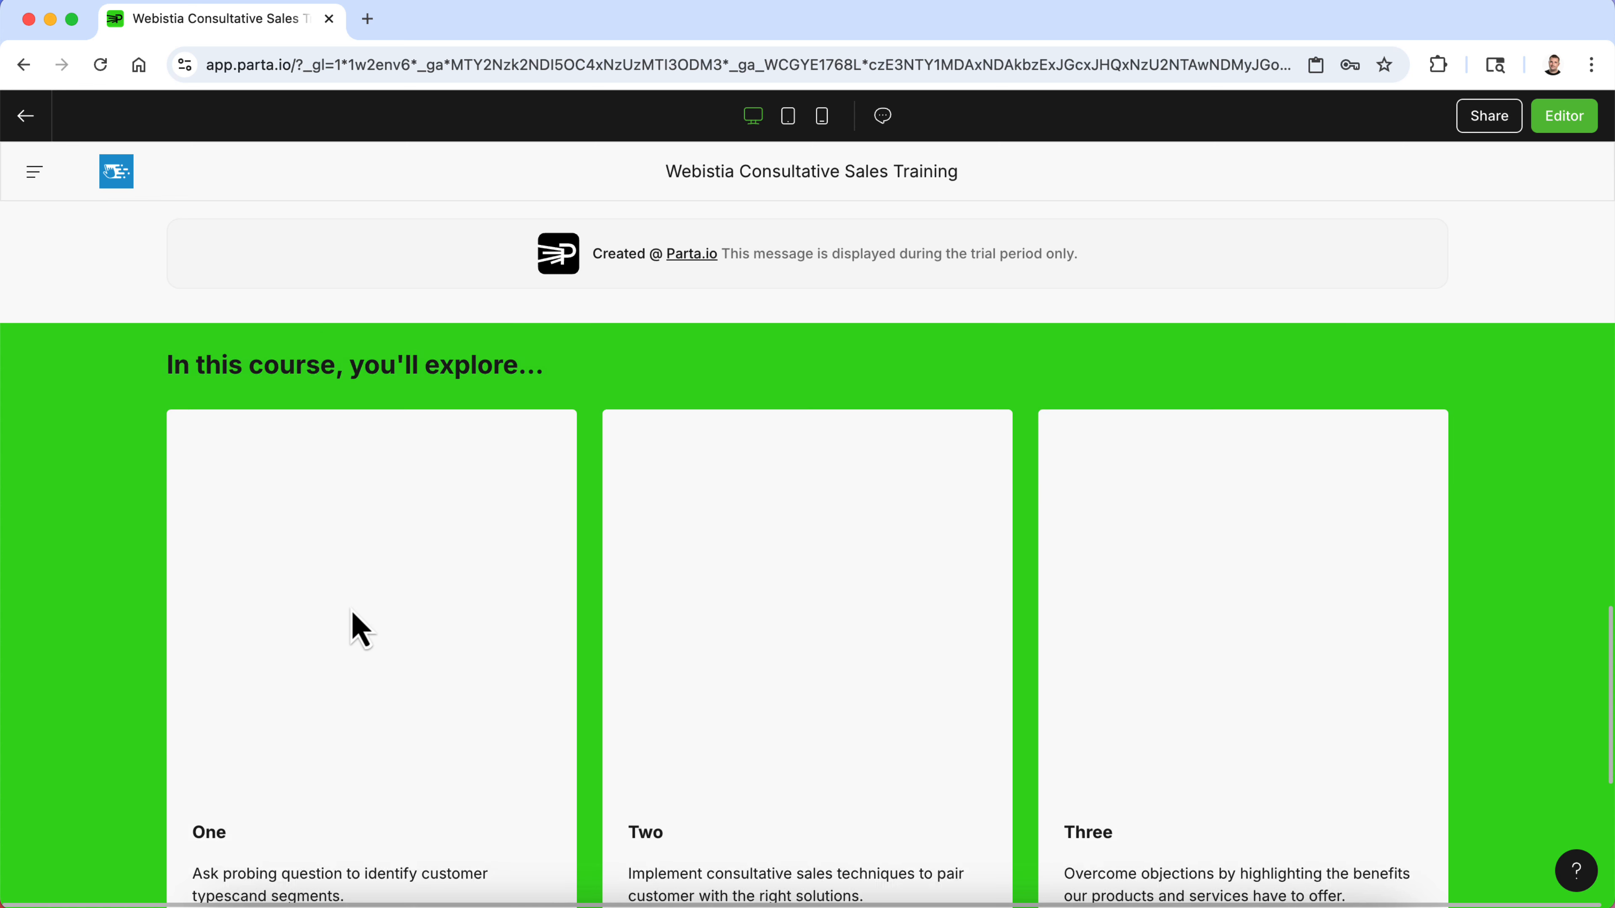
scroll(356, 626, "down", 1)
scroll(1084, 783, "up", 4)
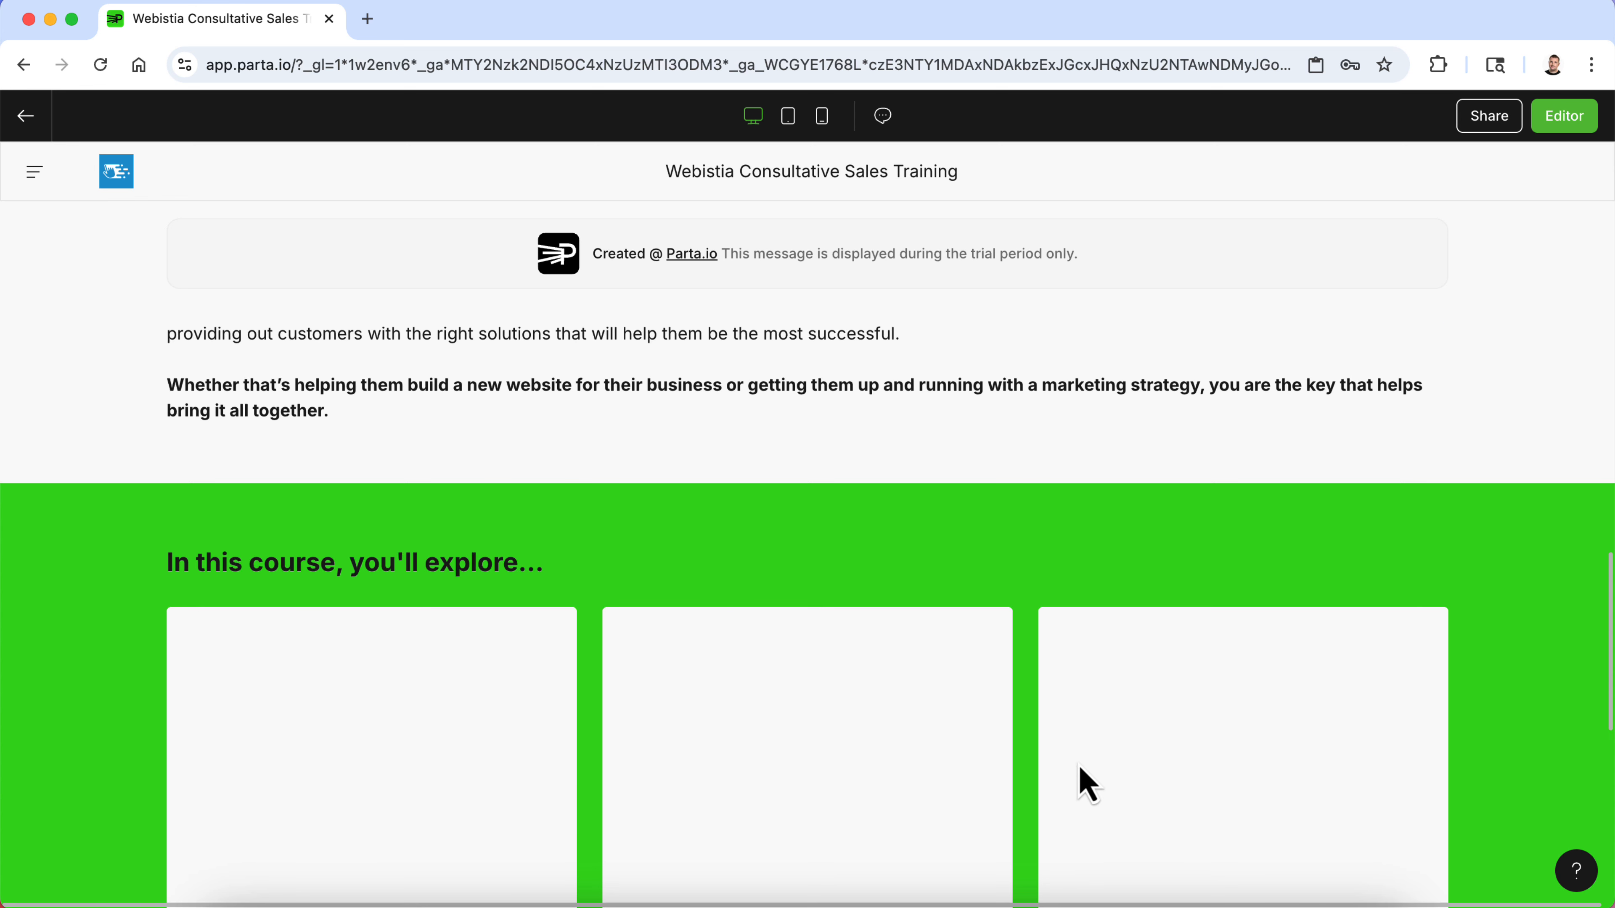
scroll(1208, 775, "down", 8)
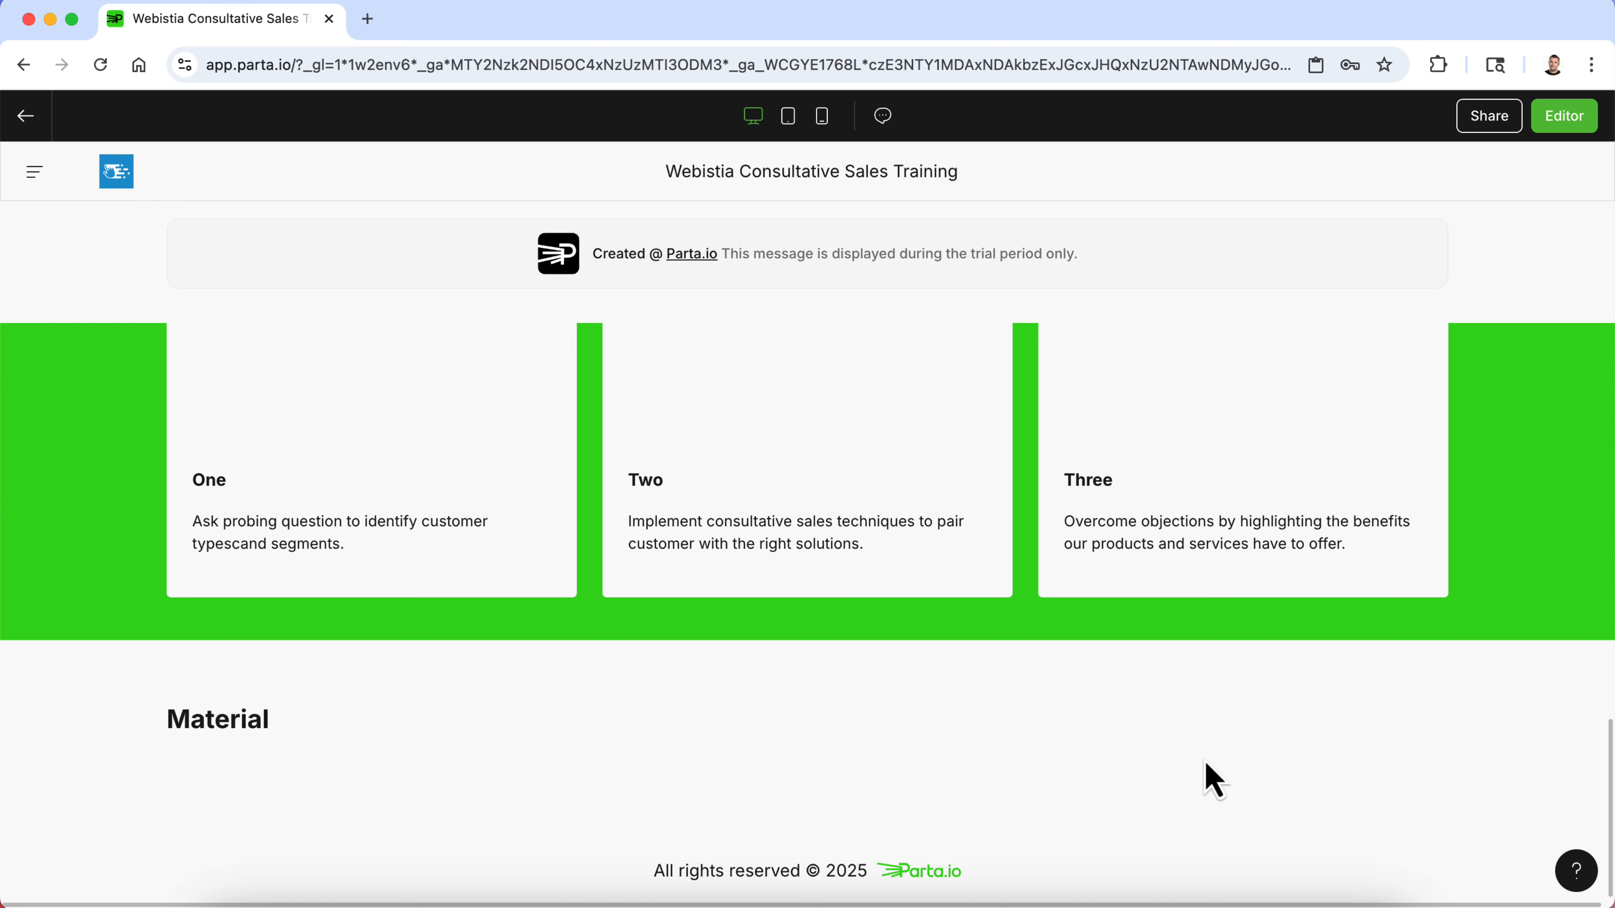
scroll(711, 523, "up", 12)
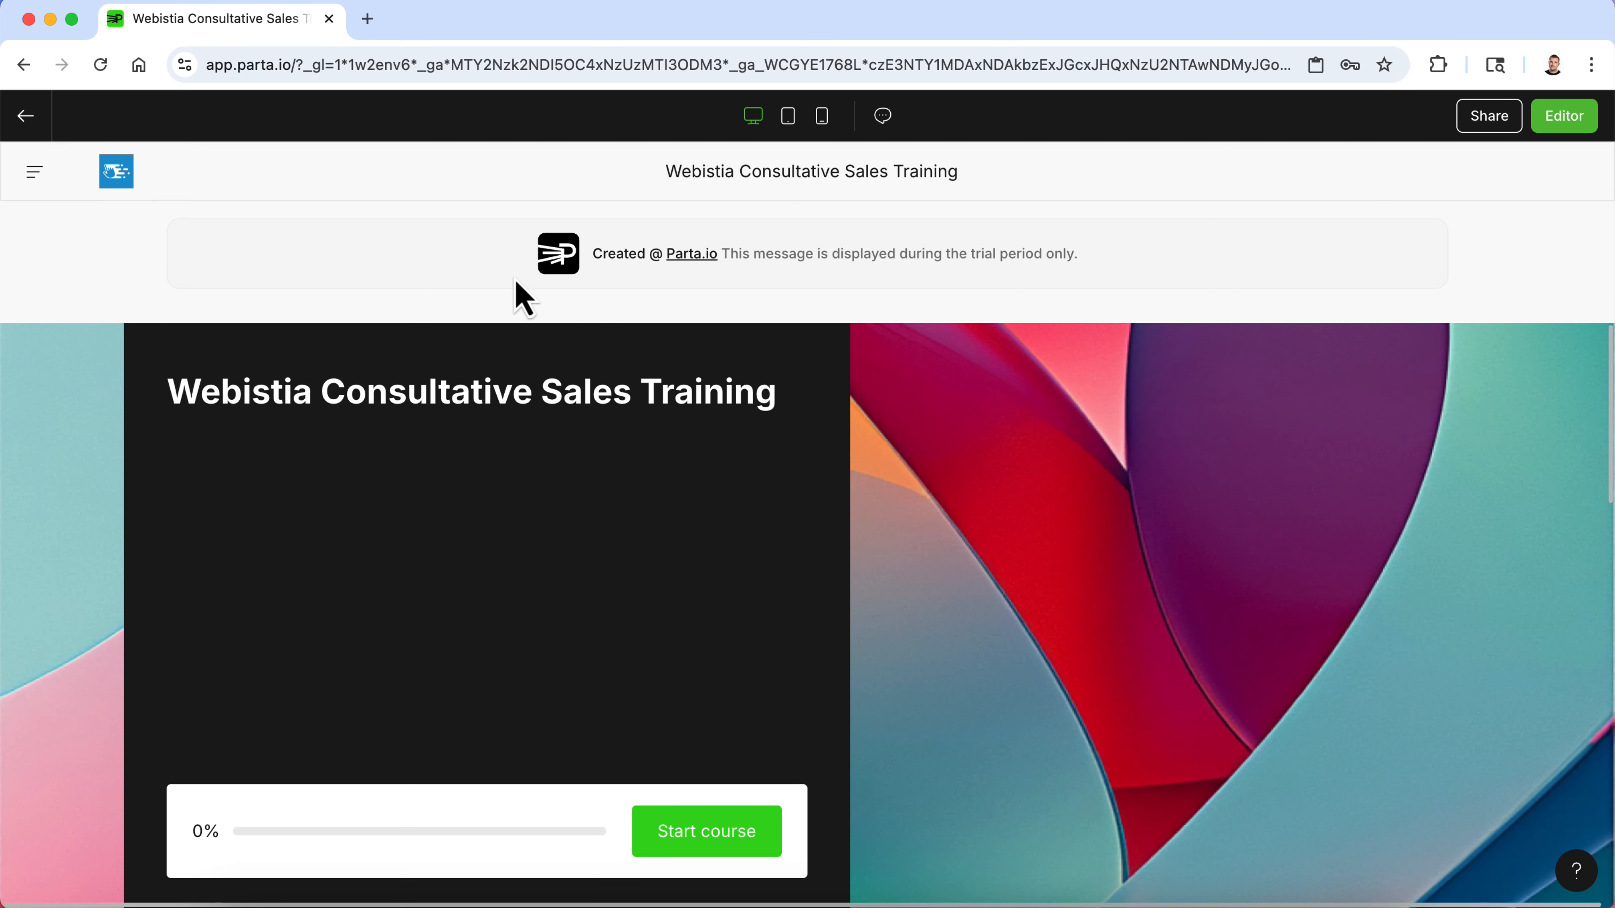
left_click(1564, 118)
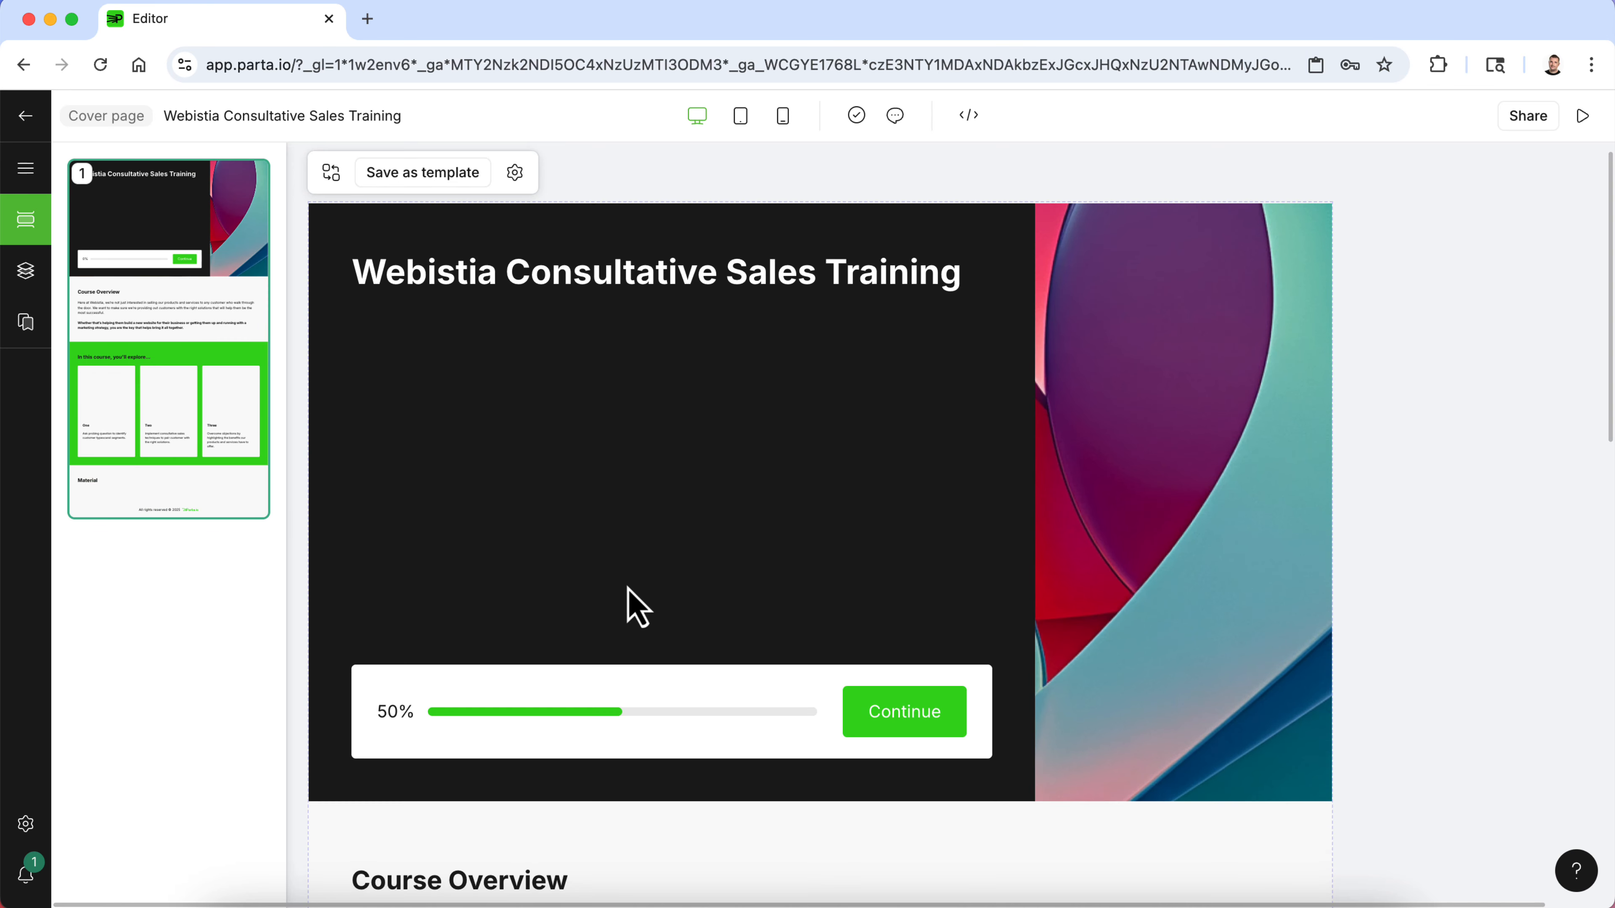
- Insert an Unsplash photo found by searching "customer service" into the first card's image placeholder
scroll(629, 604, "down", 12)
left_click(441, 679)
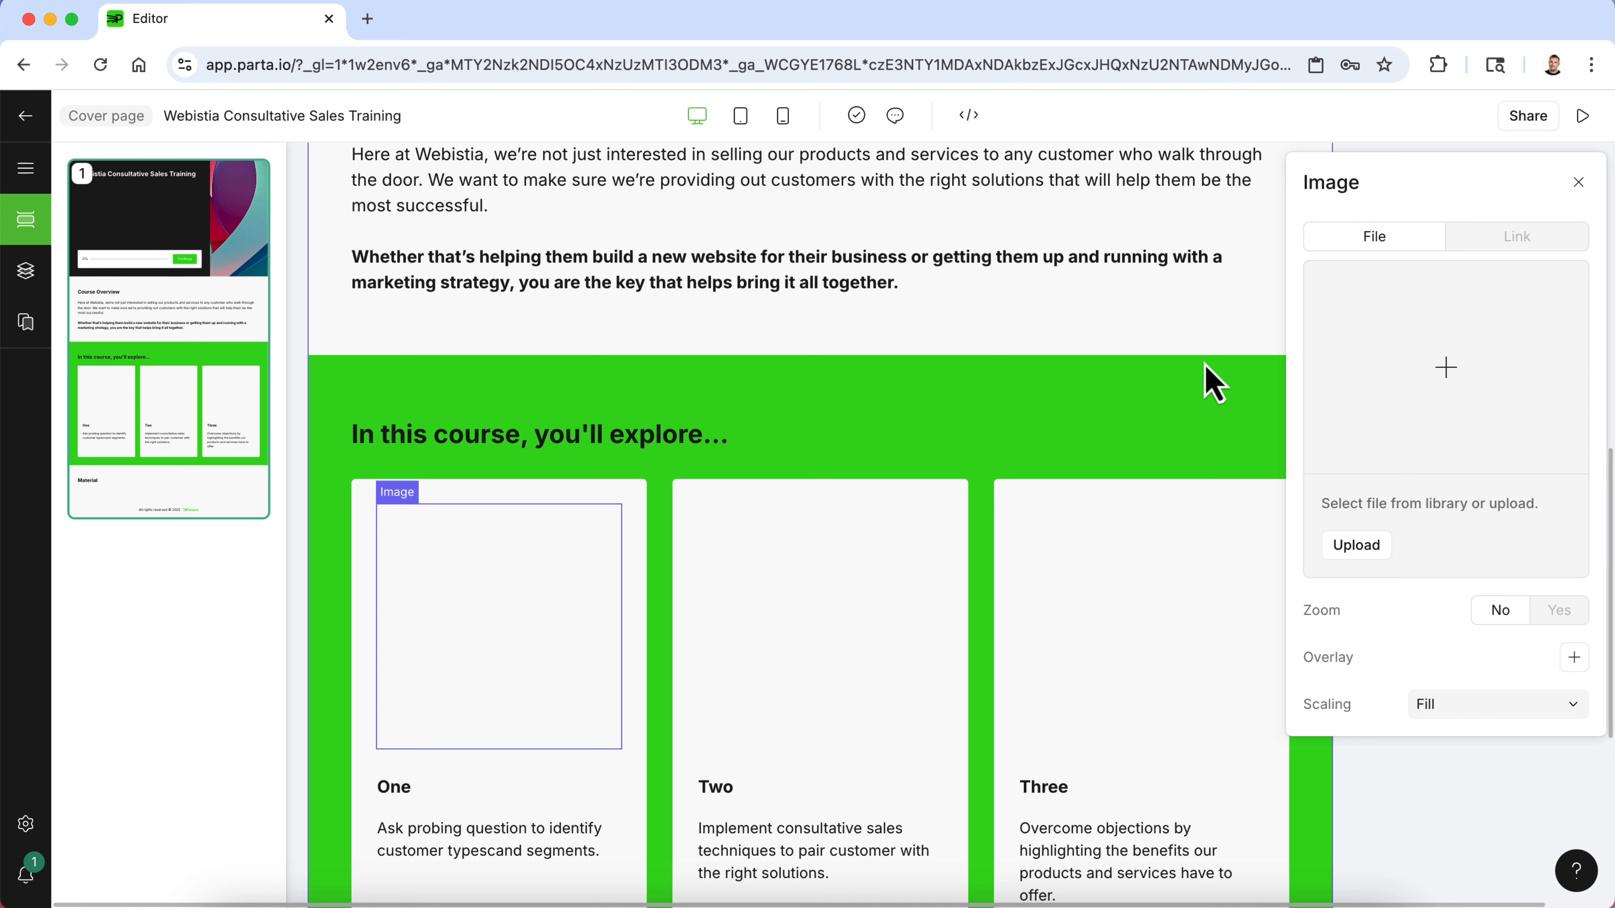
left_click(1452, 384)
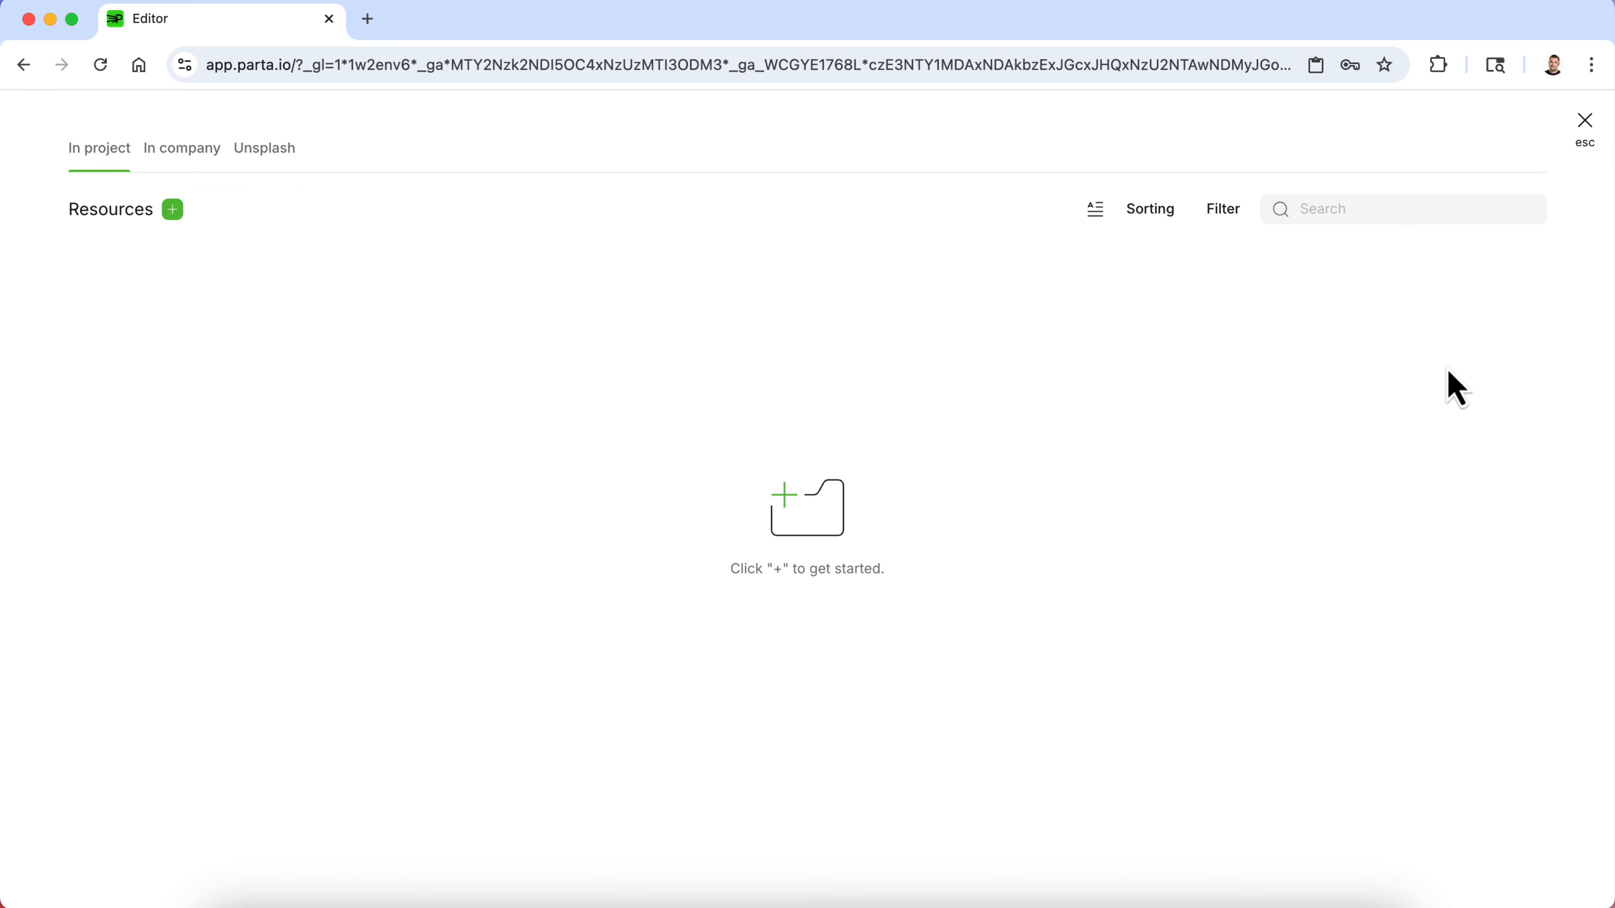
left_click(280, 152)
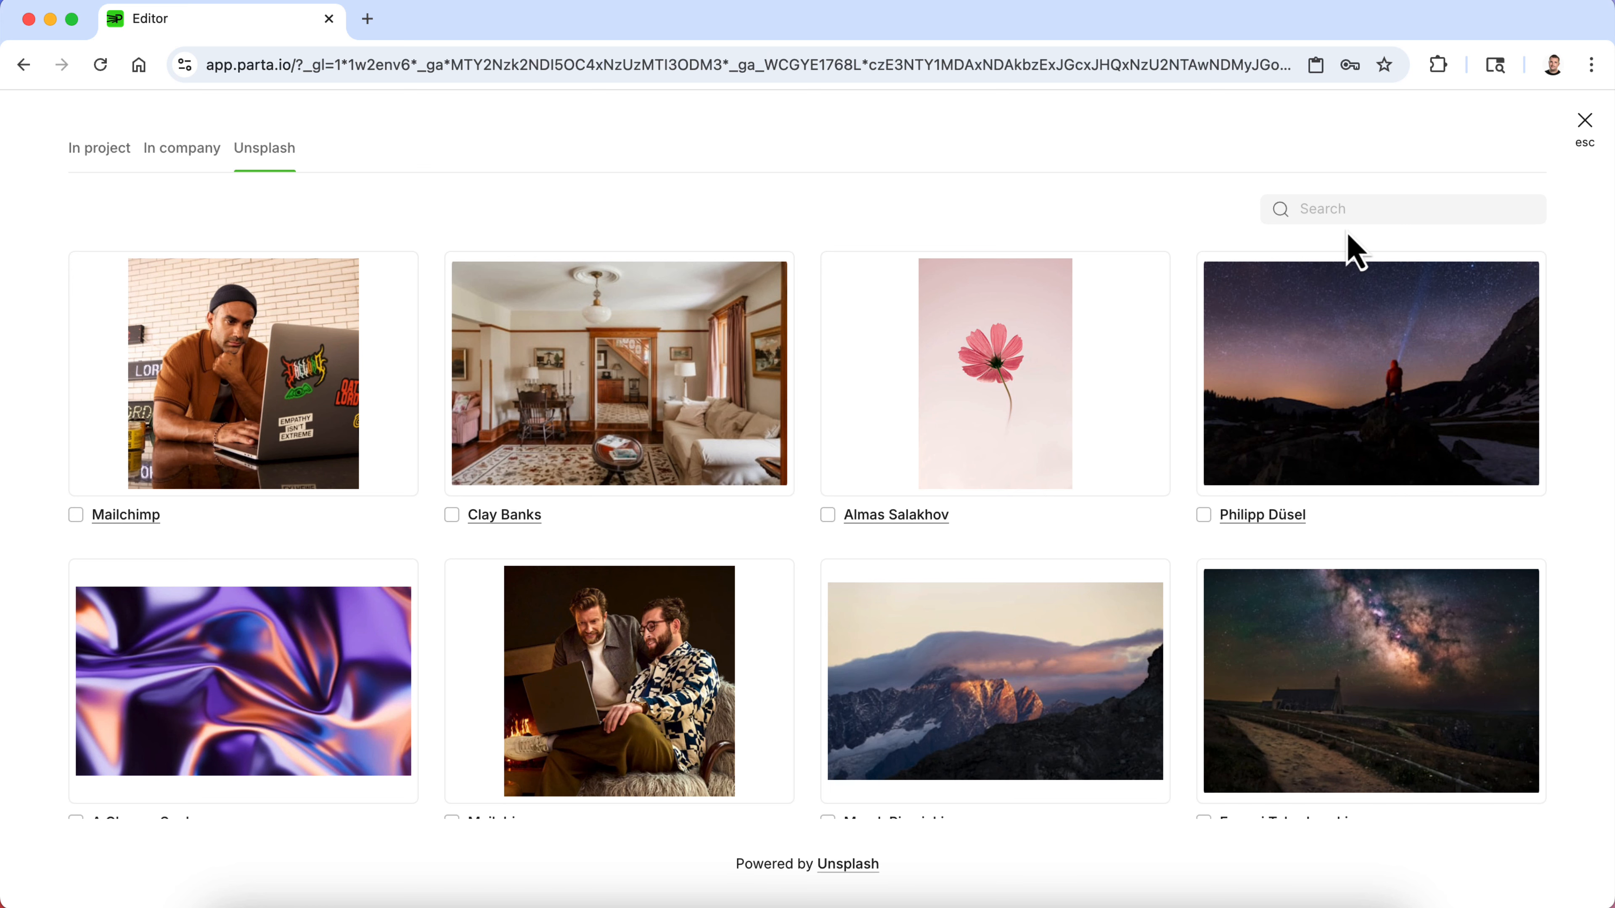
left_click(1348, 211)
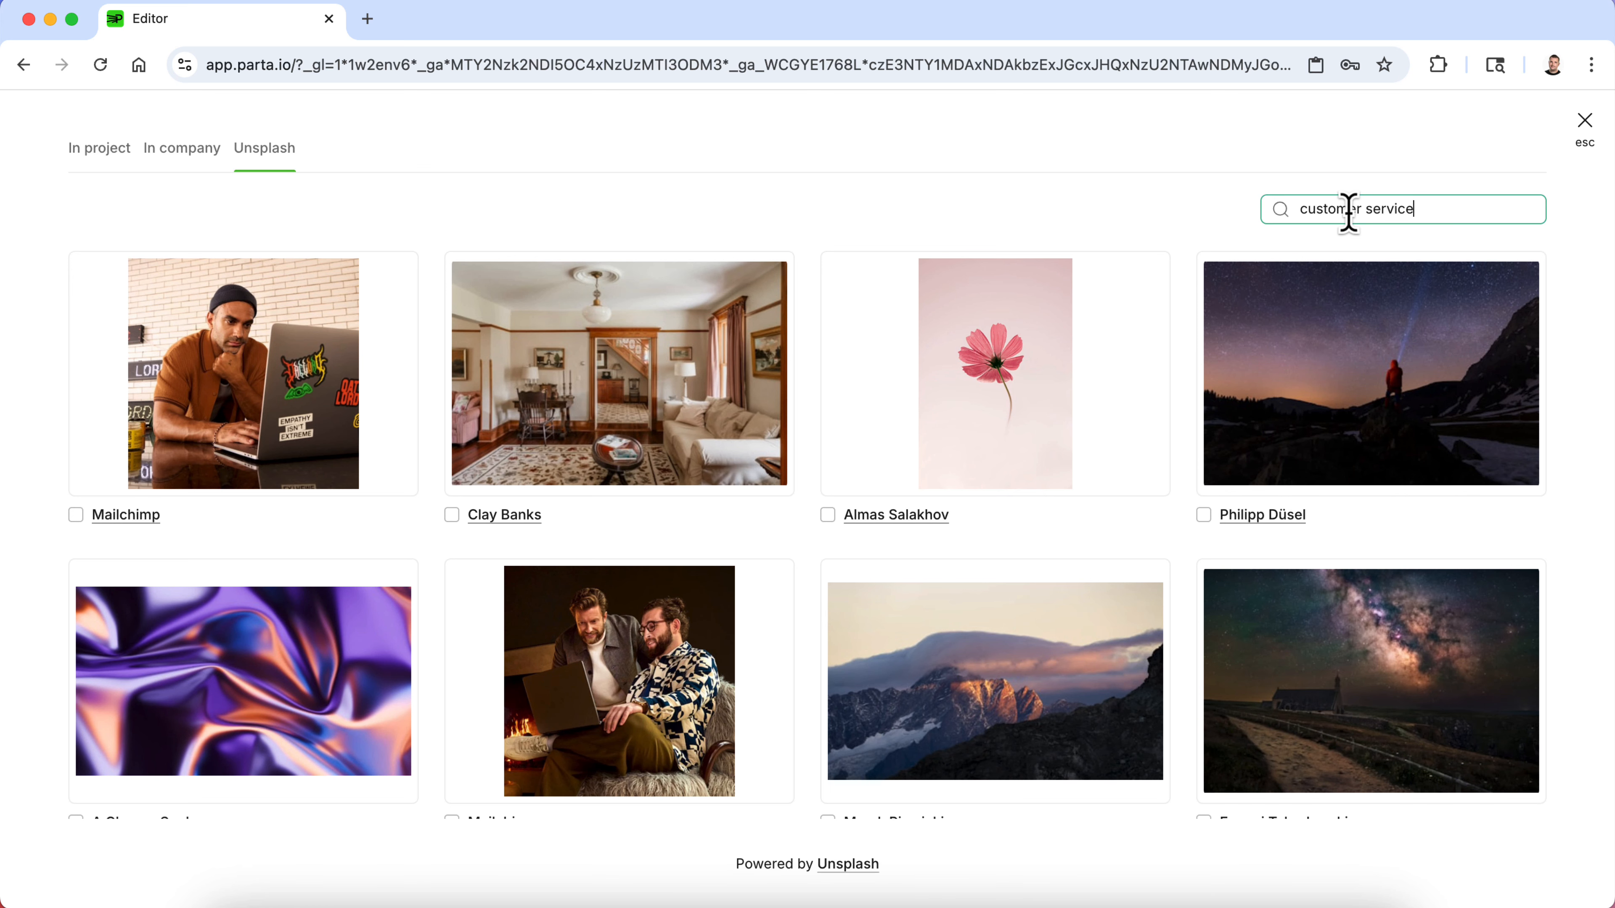
key("Return")
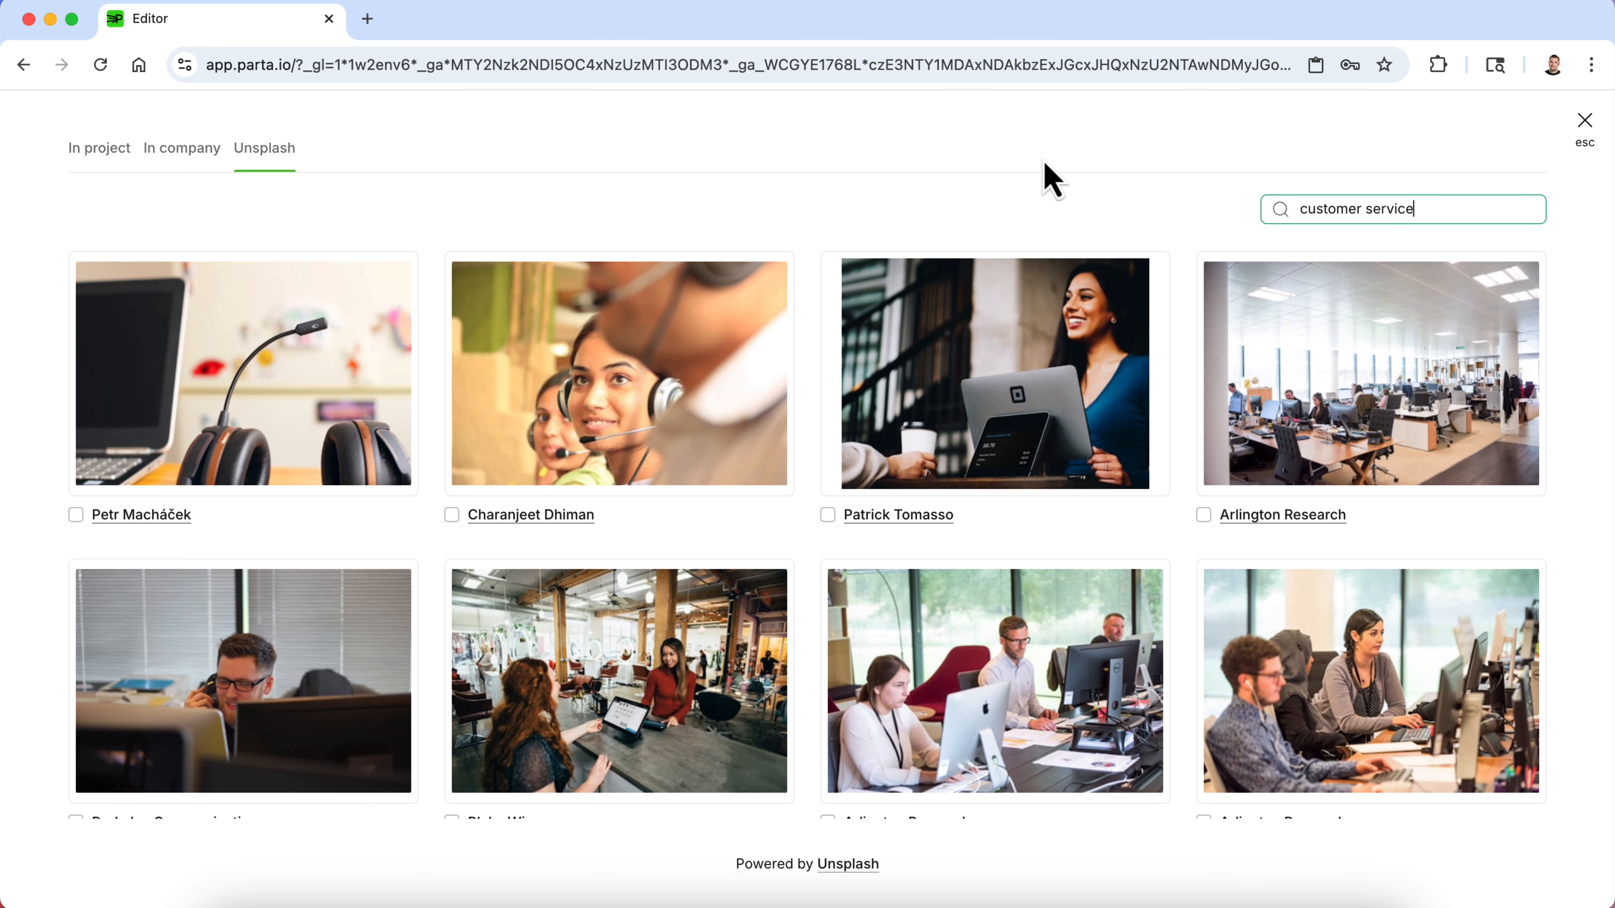
scroll(1041, 455, "down", 6)
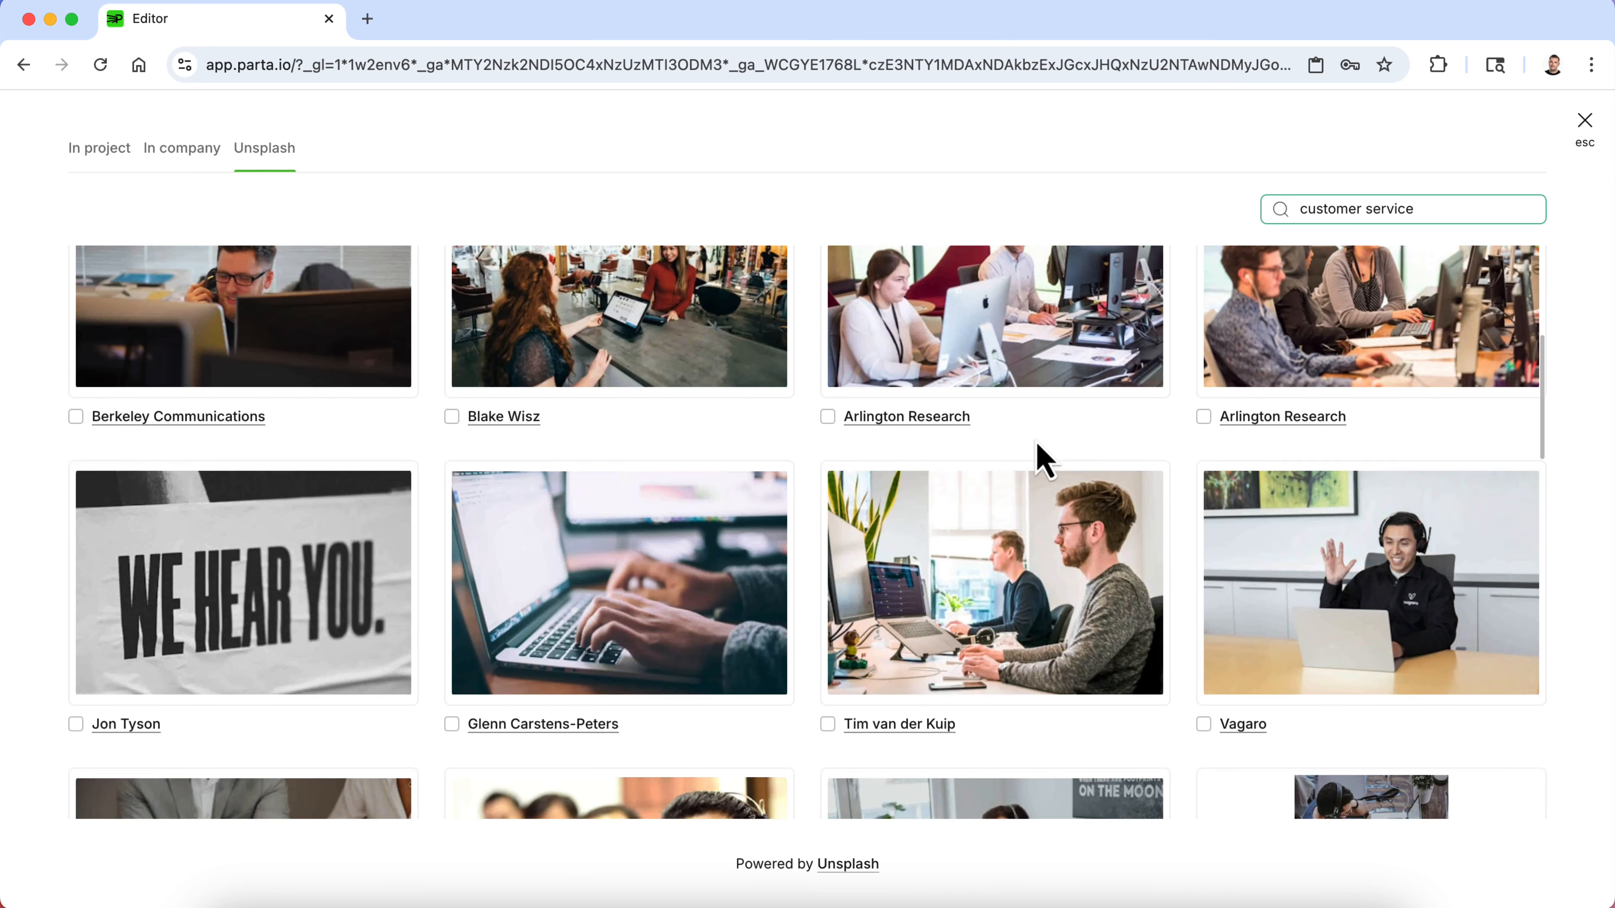
left_click(1016, 587)
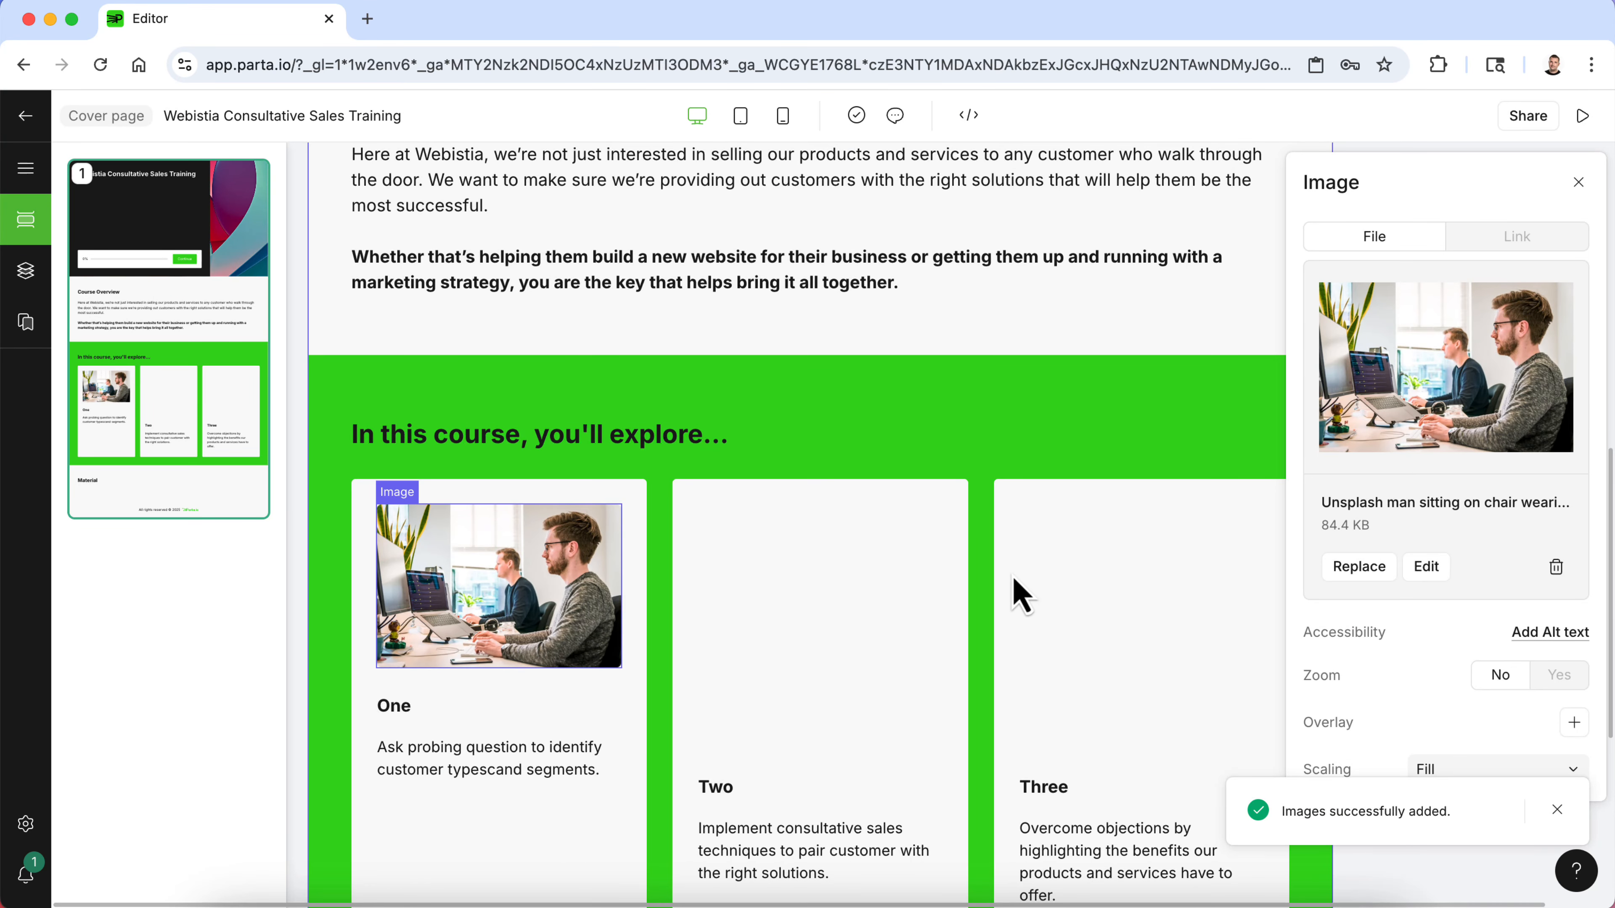
- Insert an Unsplash call center photo of a man with a headset into the second card's image placeholder
left_click(806, 583)
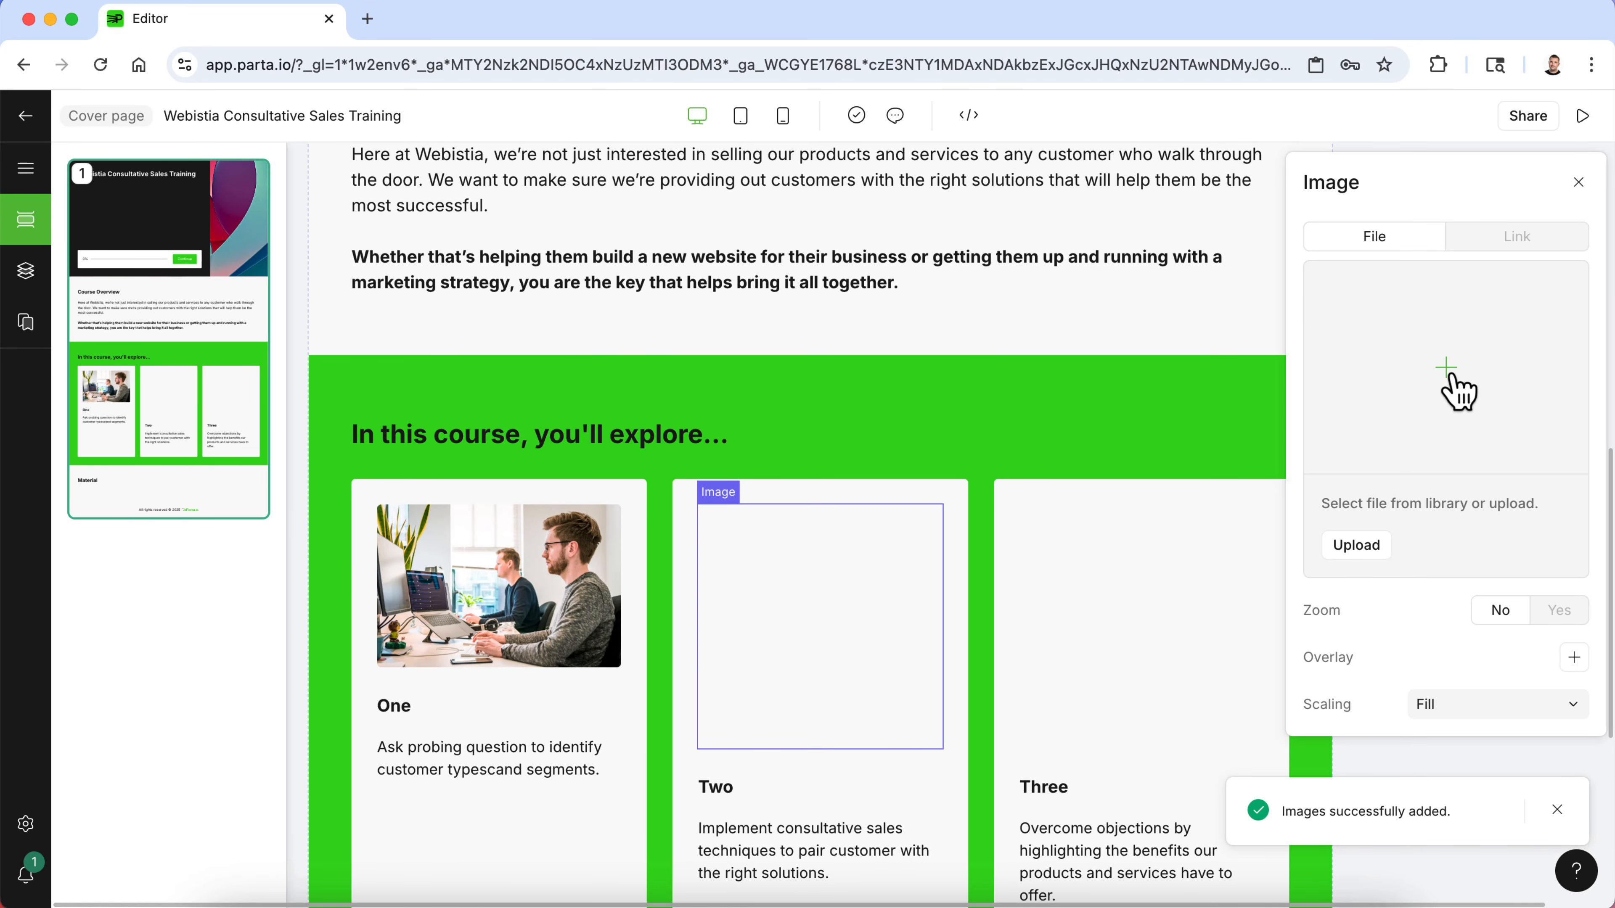
left_click(1455, 394)
left_click(268, 153)
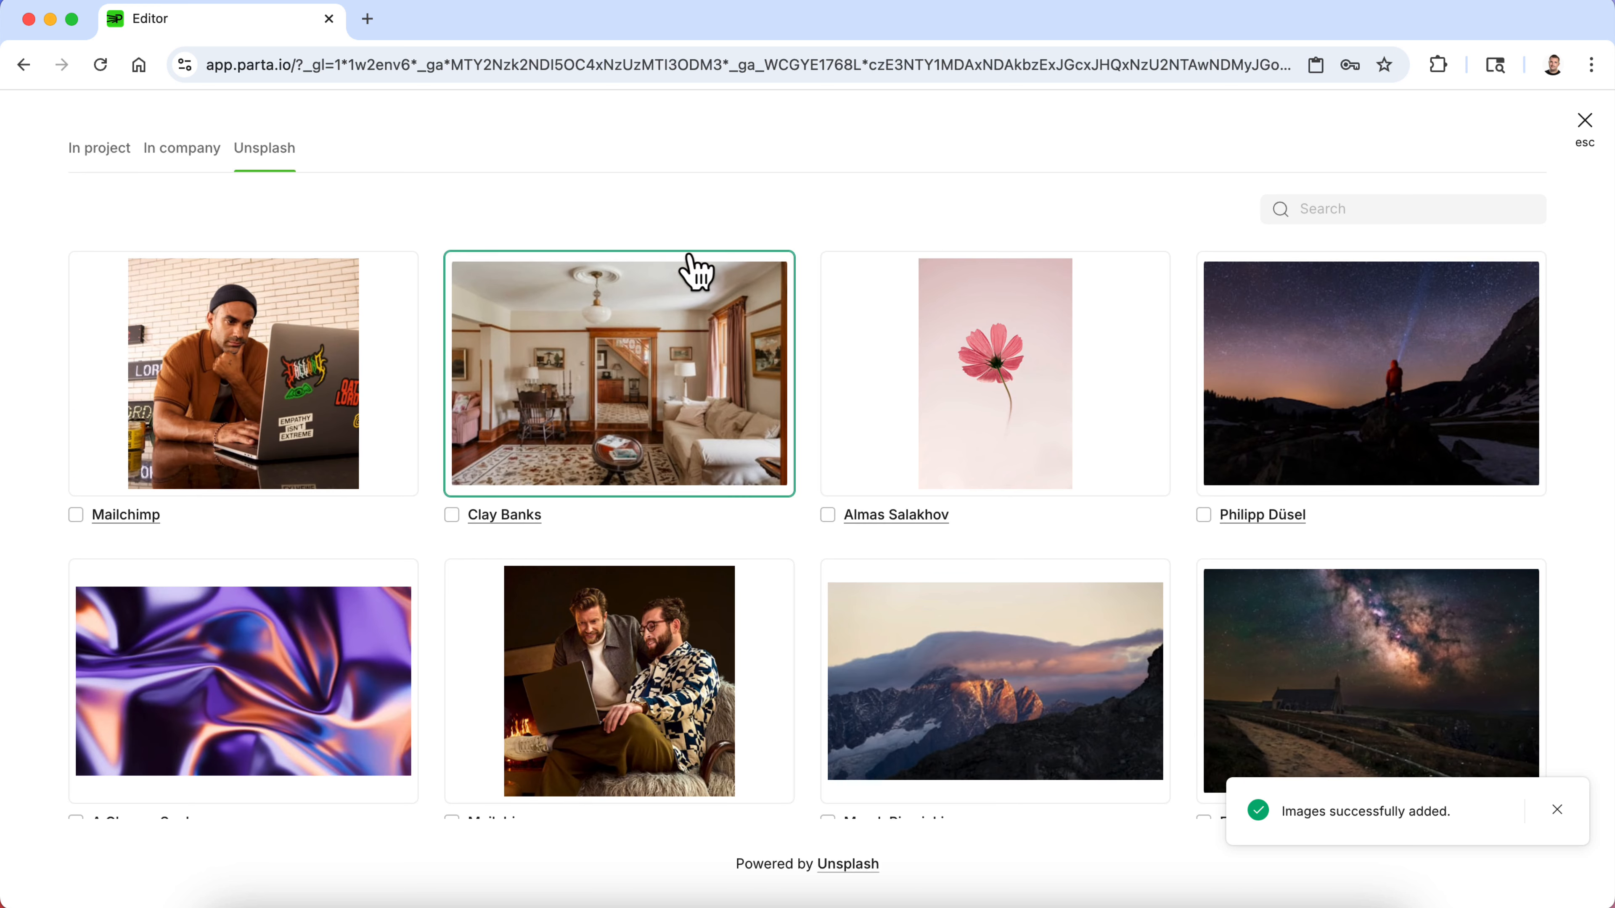
left_click(1371, 210)
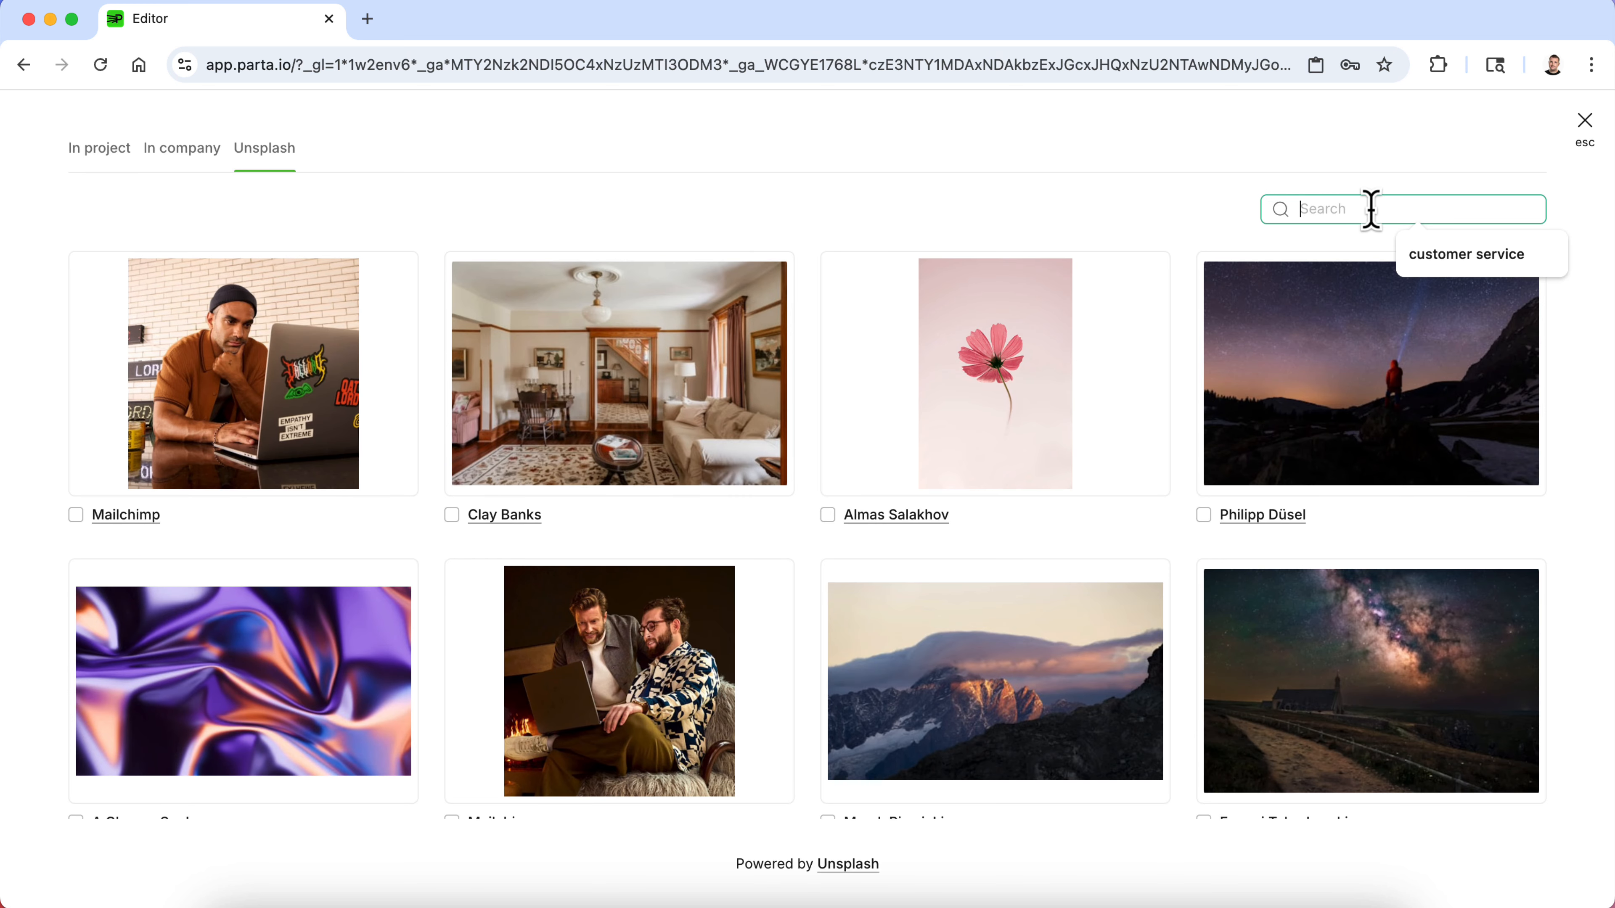
type("talking to customer")
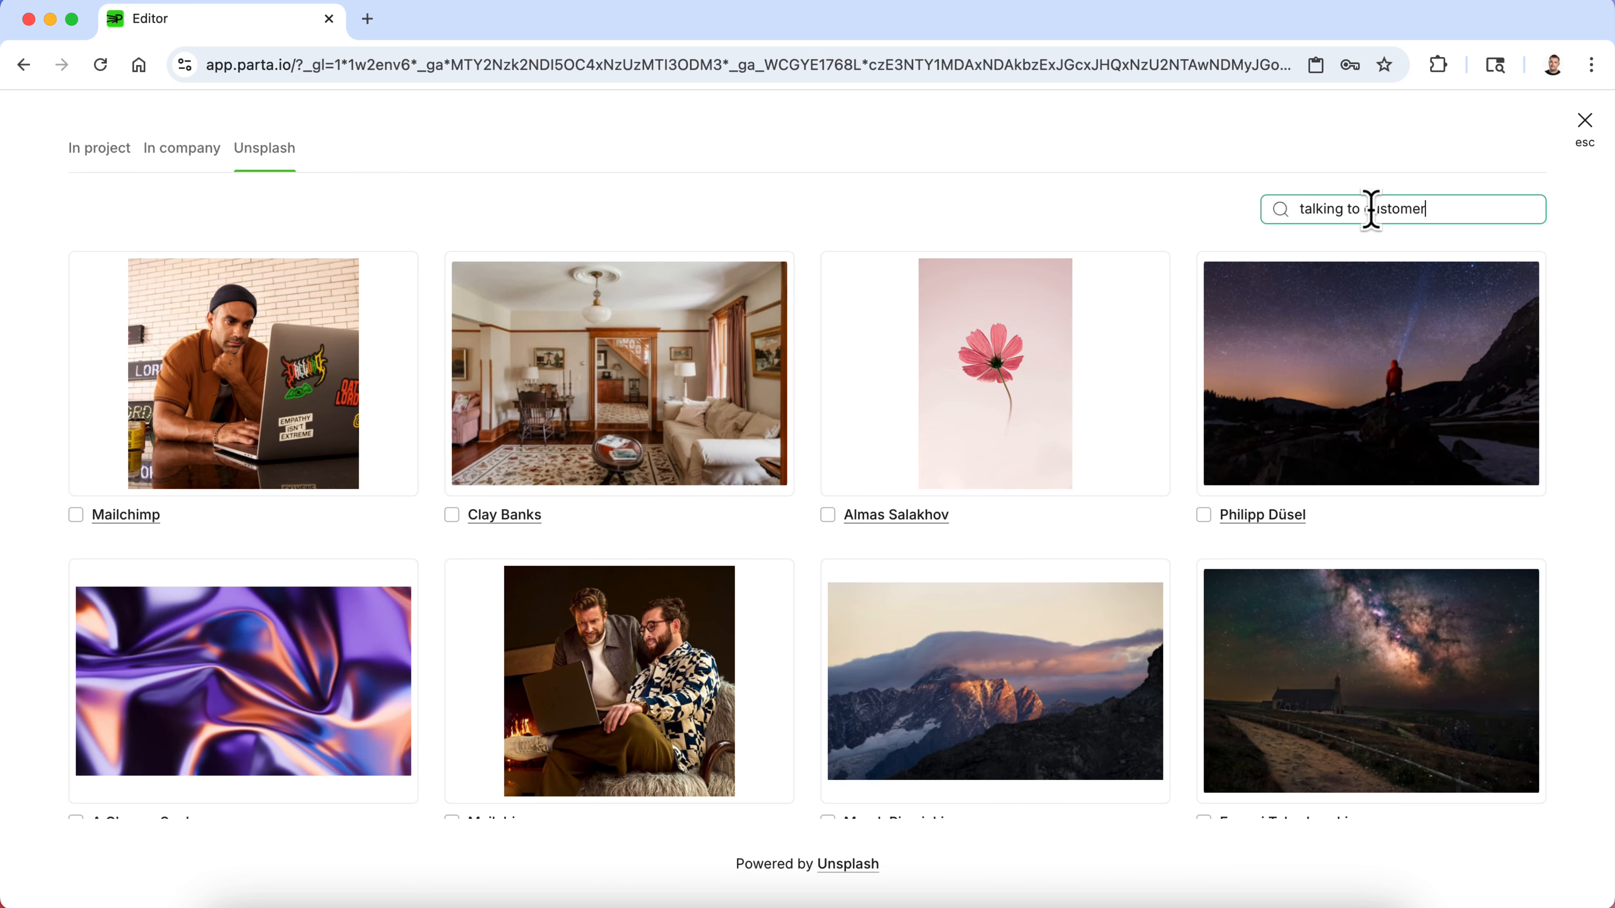
key("Return")
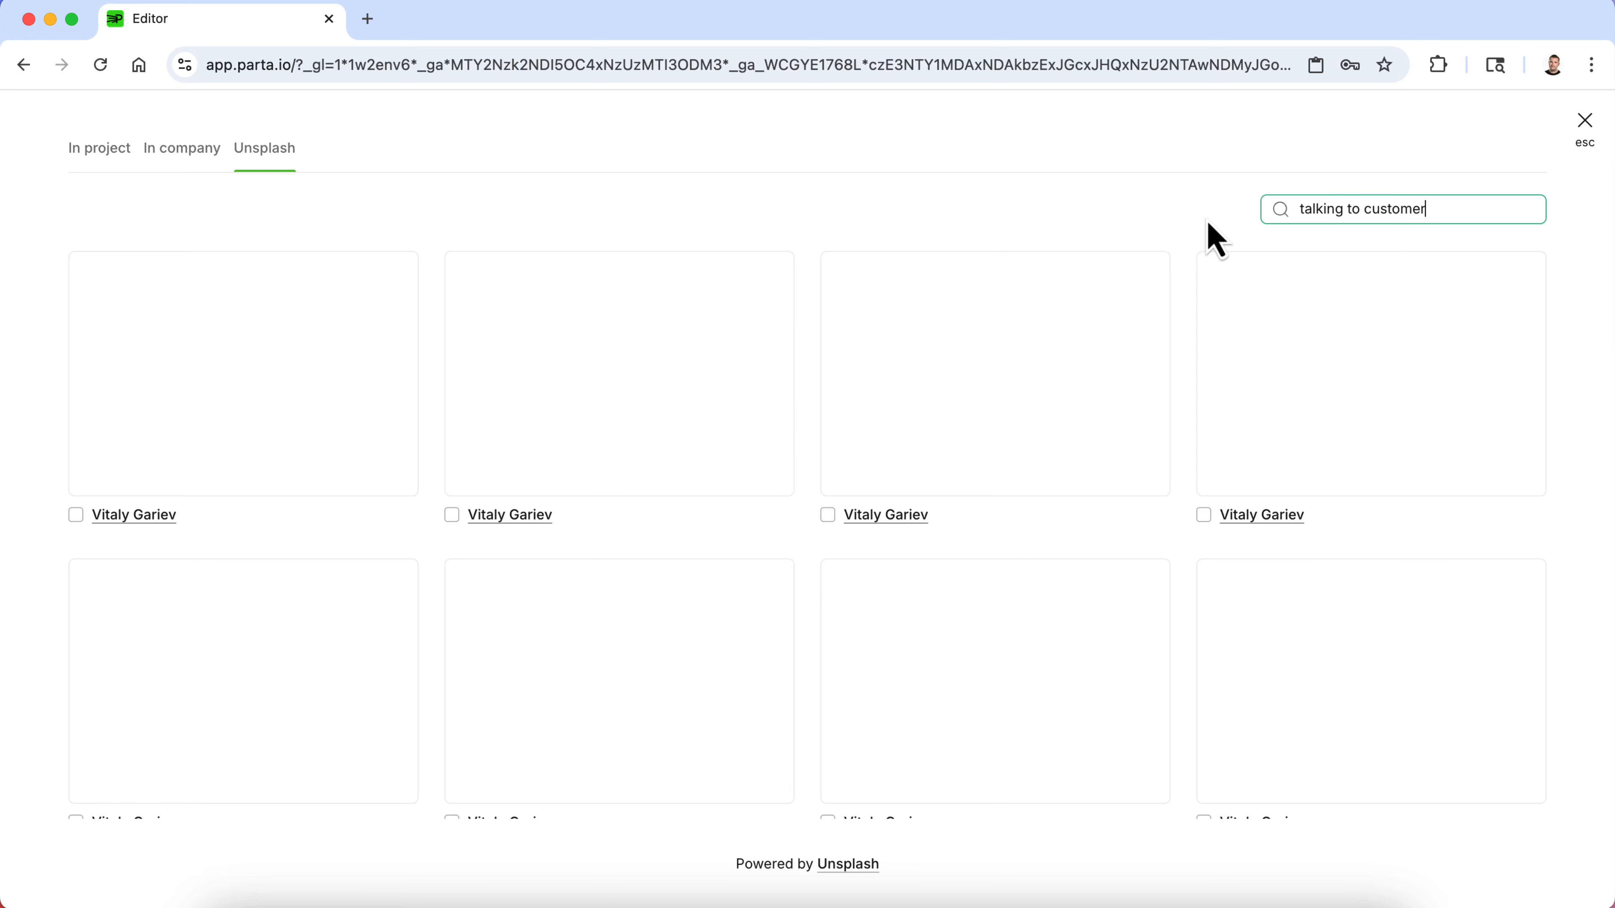
scroll(1164, 523, "down", 10)
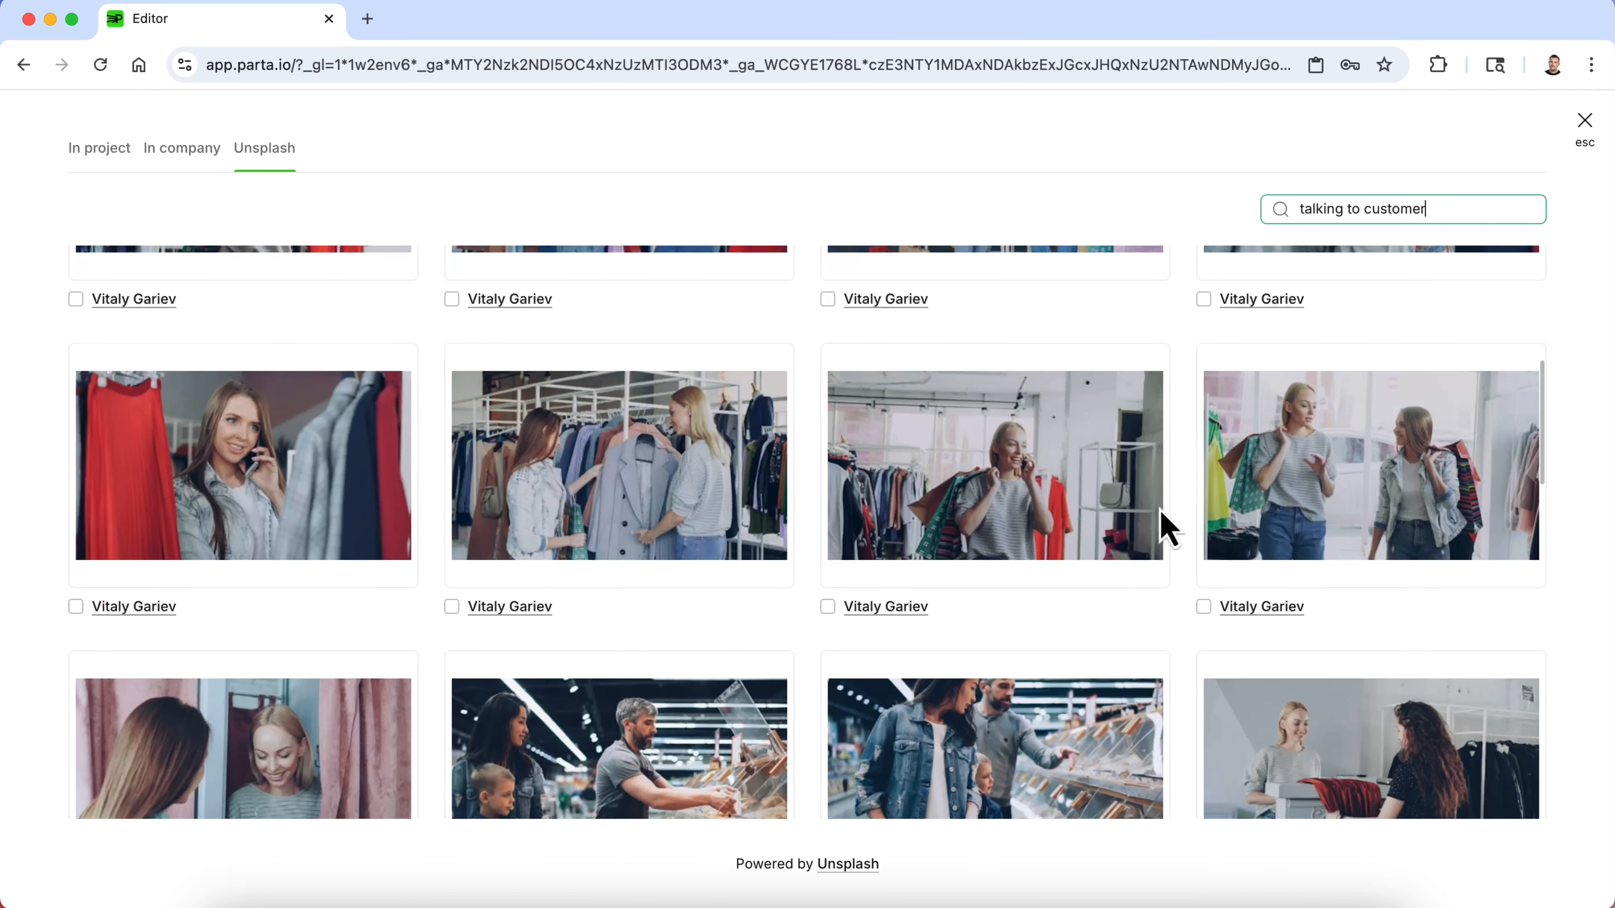
scroll(1168, 525, "down", 2)
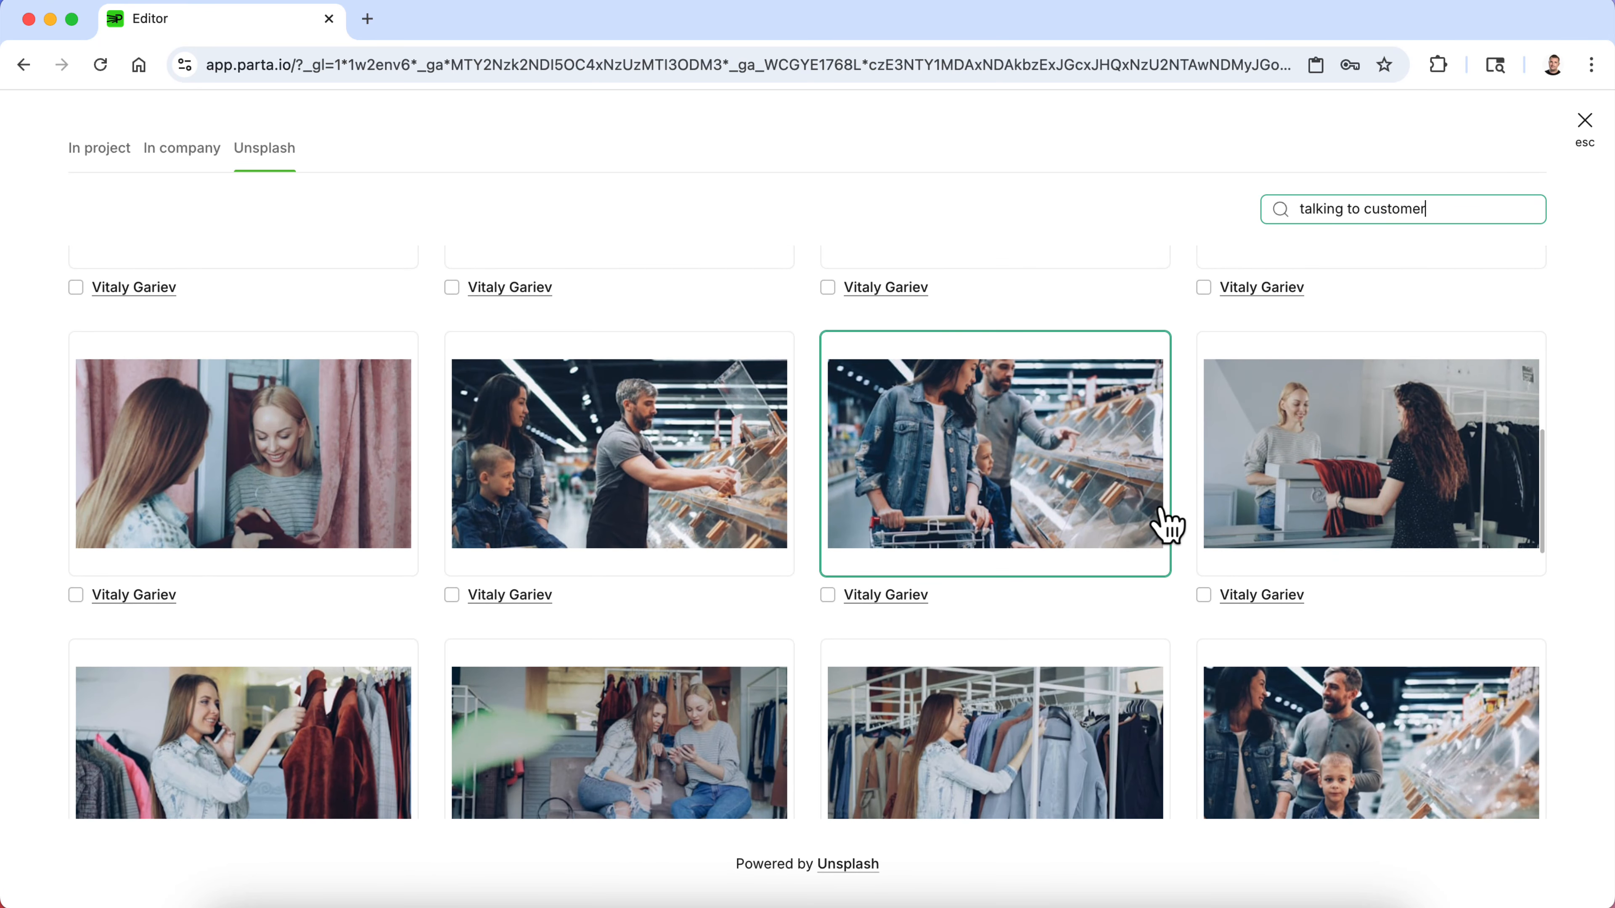
scroll(1167, 525, "down", 5)
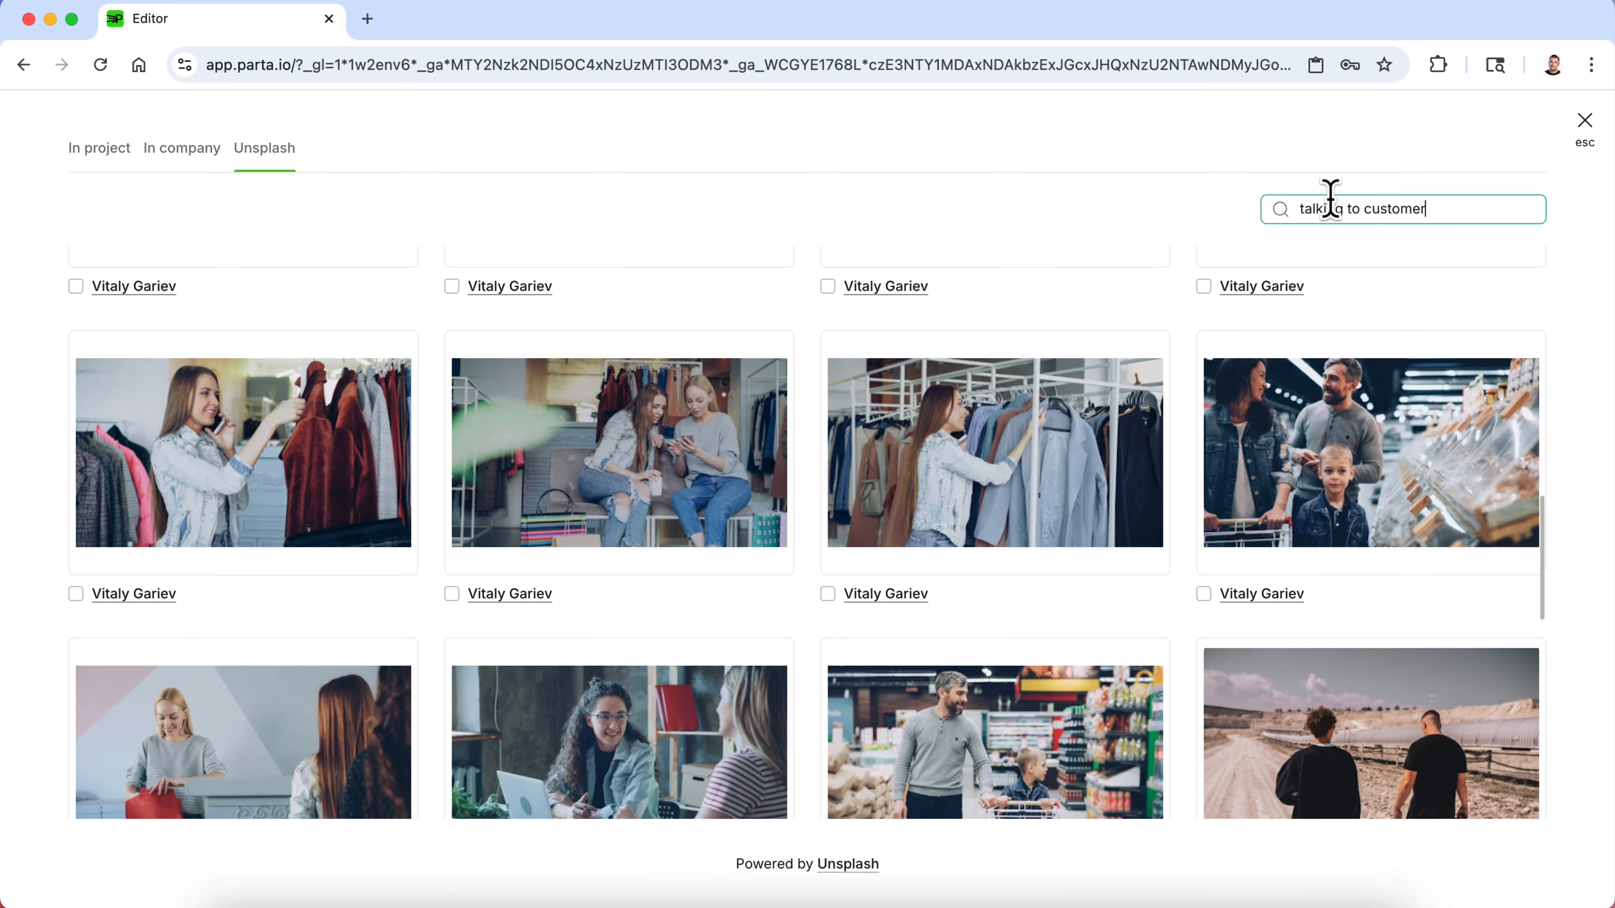
triple_click(1370, 207)
type("call cent")
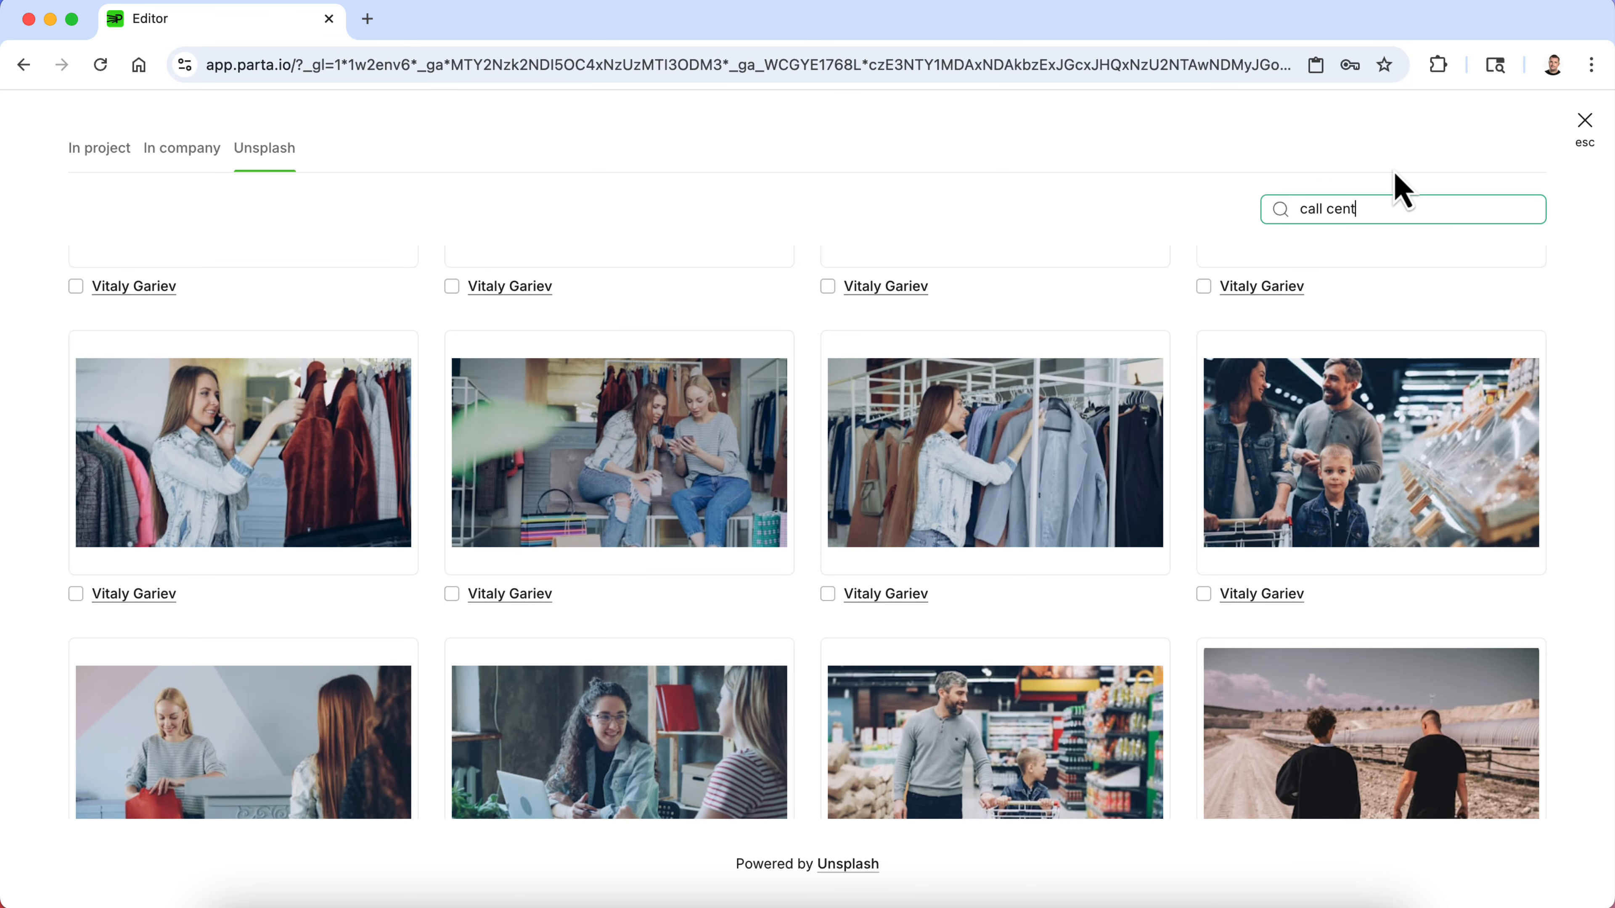
type("er")
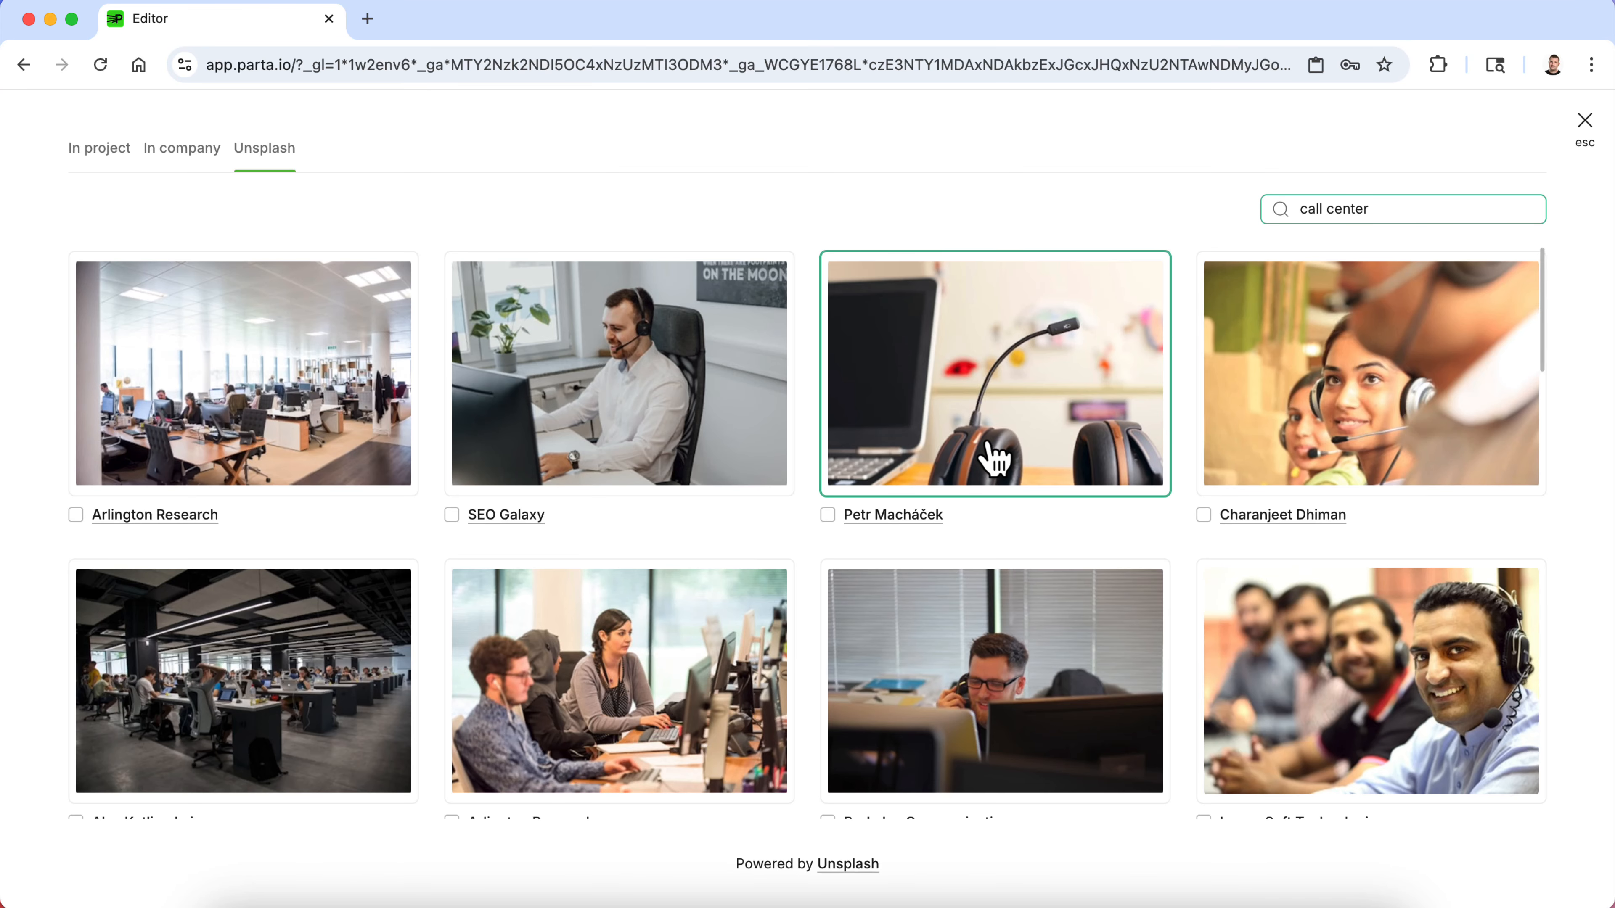
left_click(674, 426)
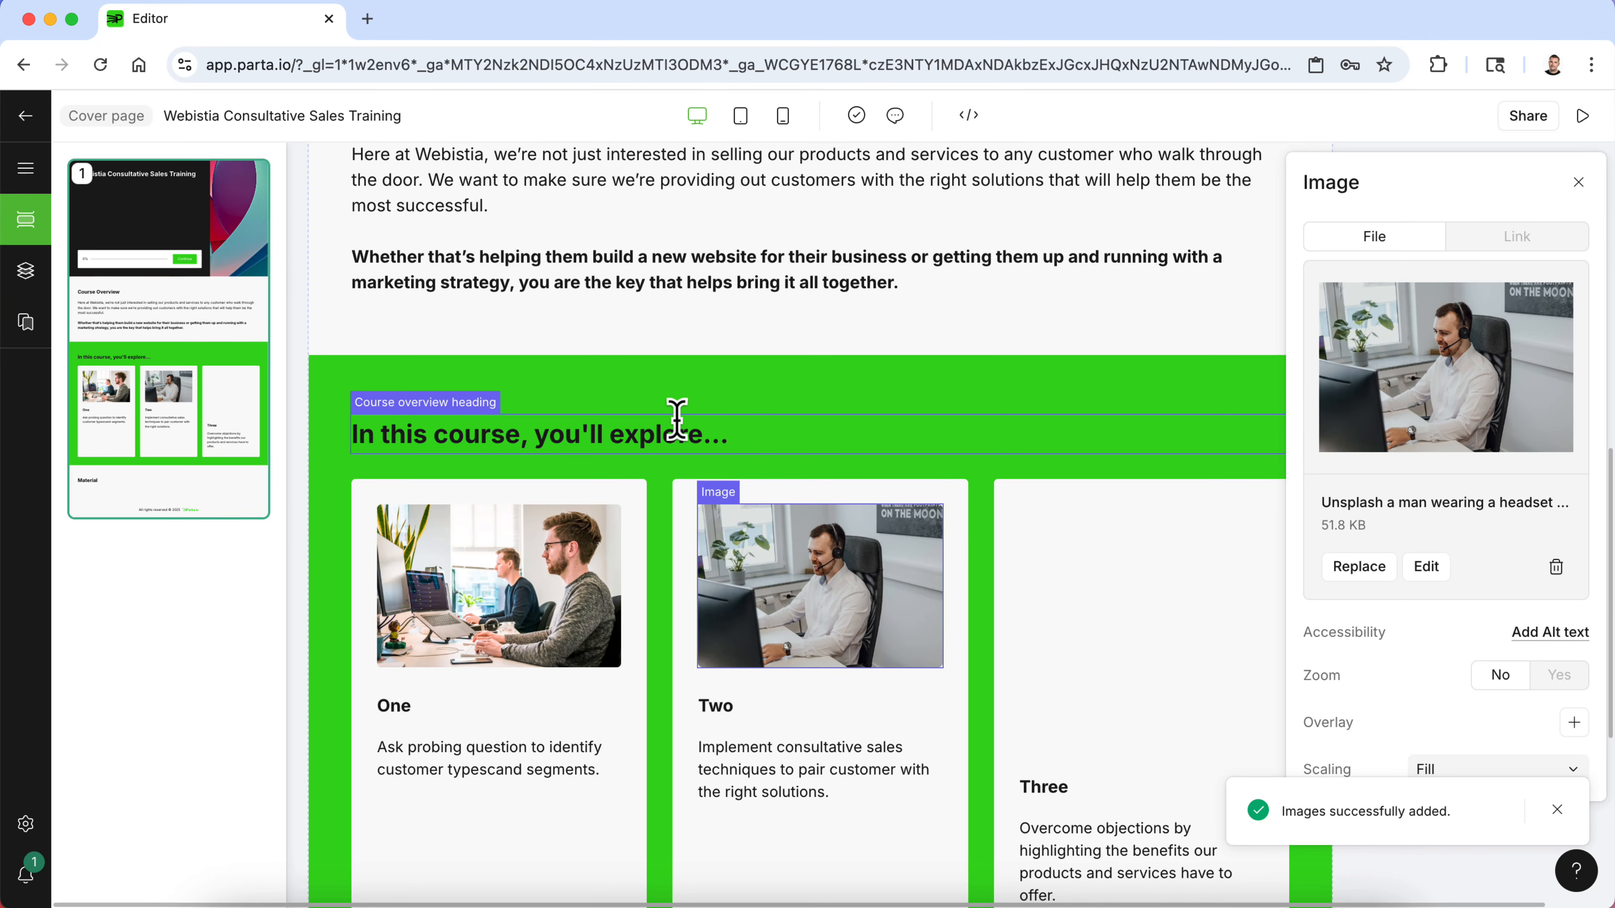
- Insert an Unsplash photo found by searching "shaking hands" into the third card's image placeholder
left_click(1107, 584)
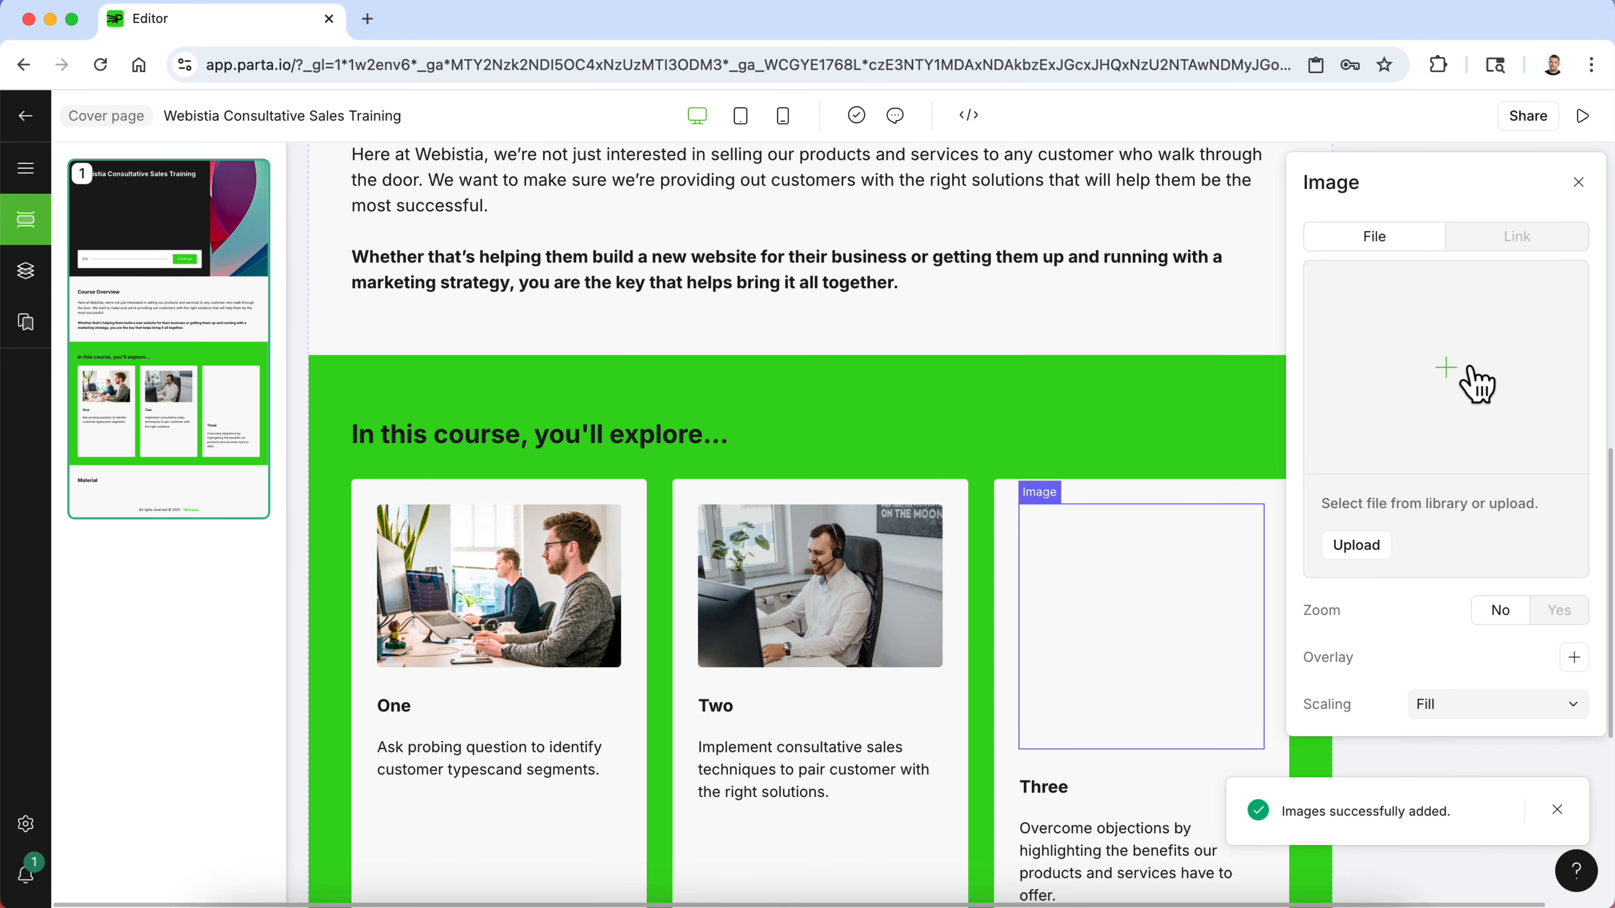
left_click(1461, 375)
left_click(1419, 207)
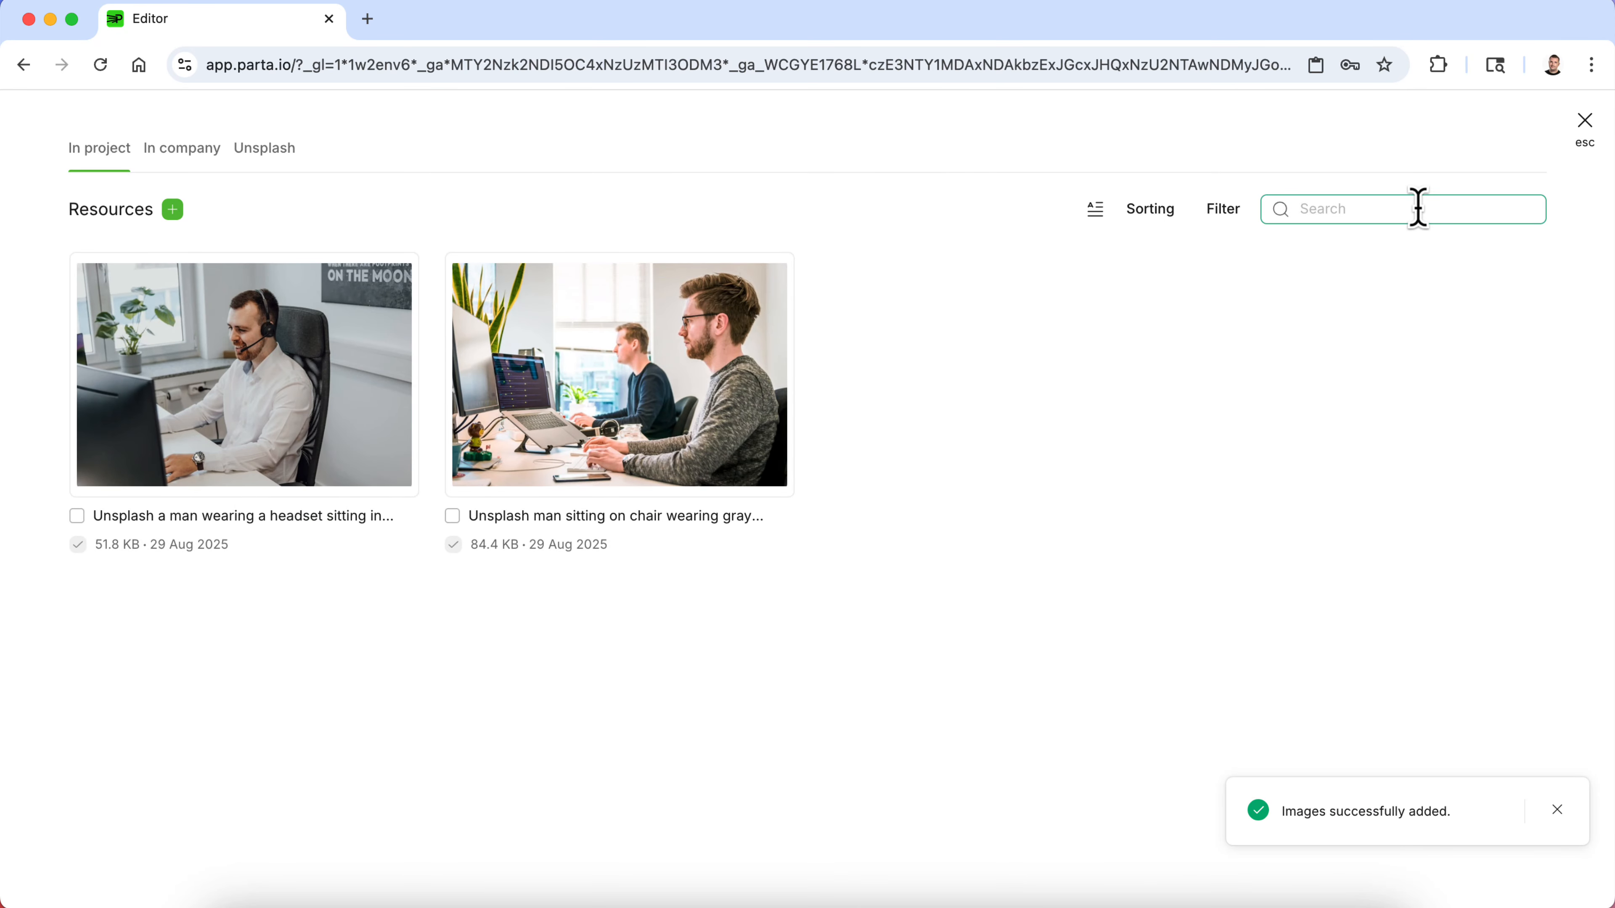
type("shaking hands")
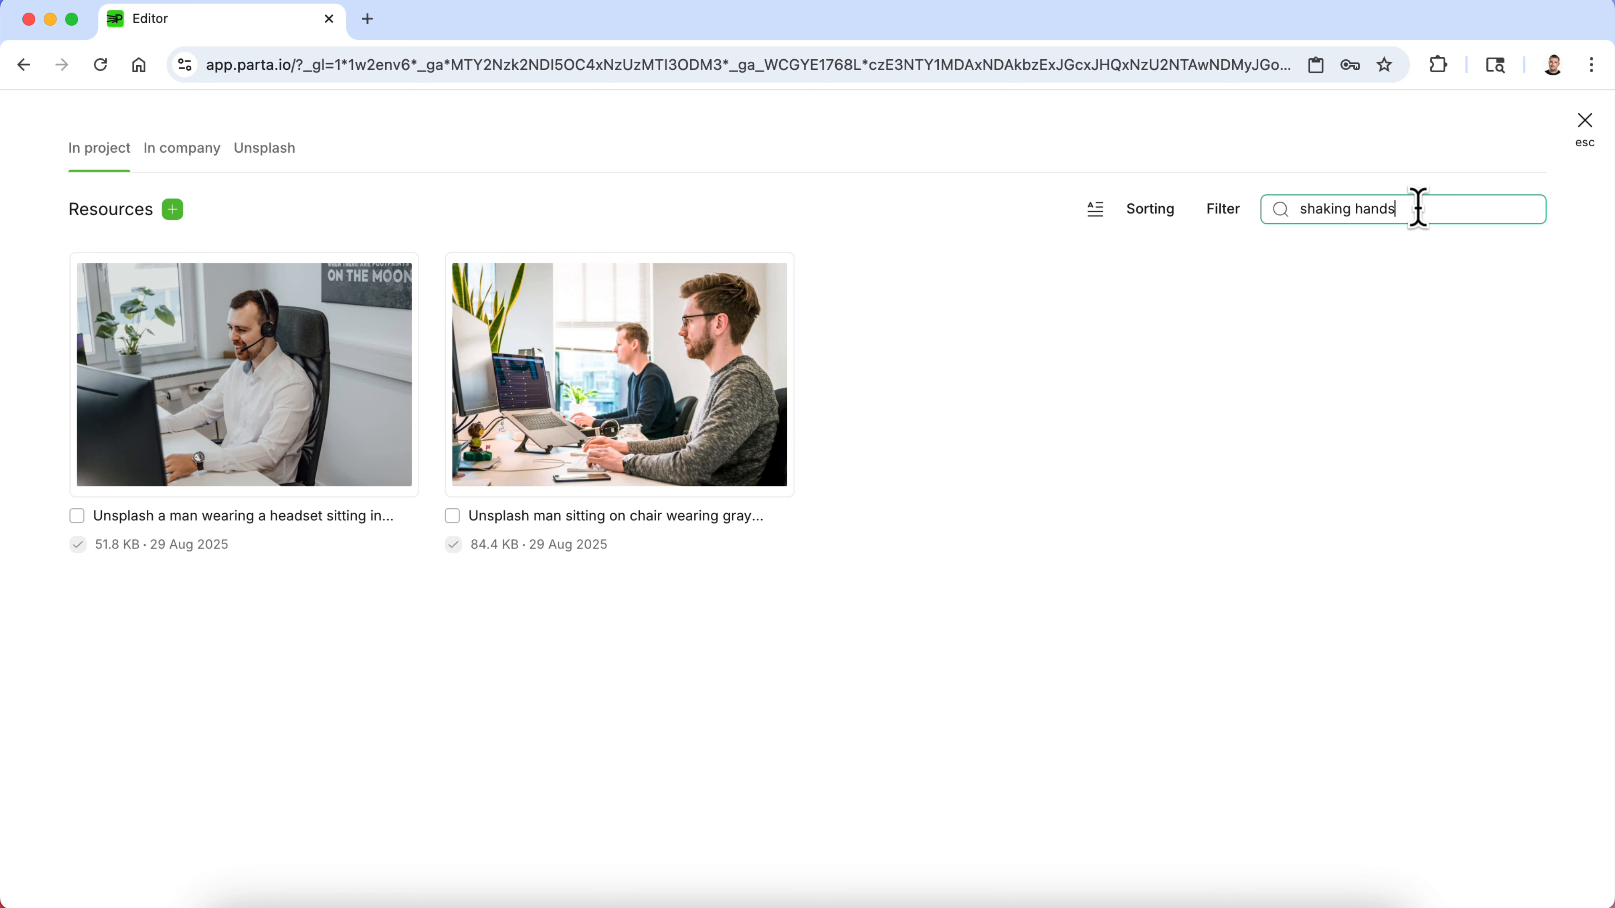
key("Return")
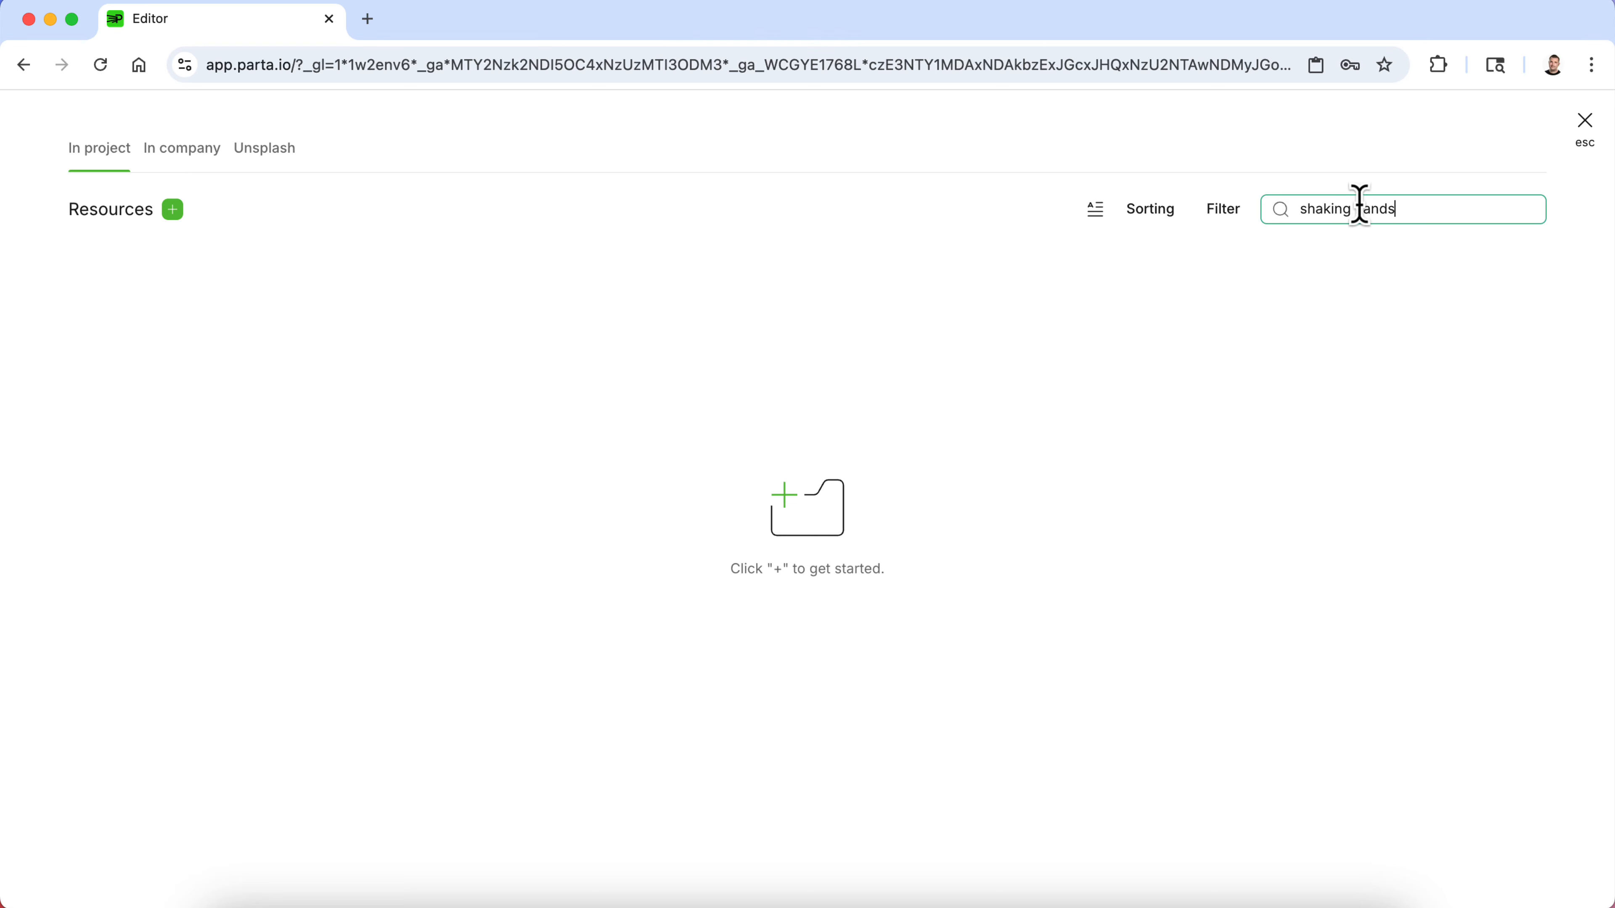
left_click(261, 156)
left_click(1364, 215)
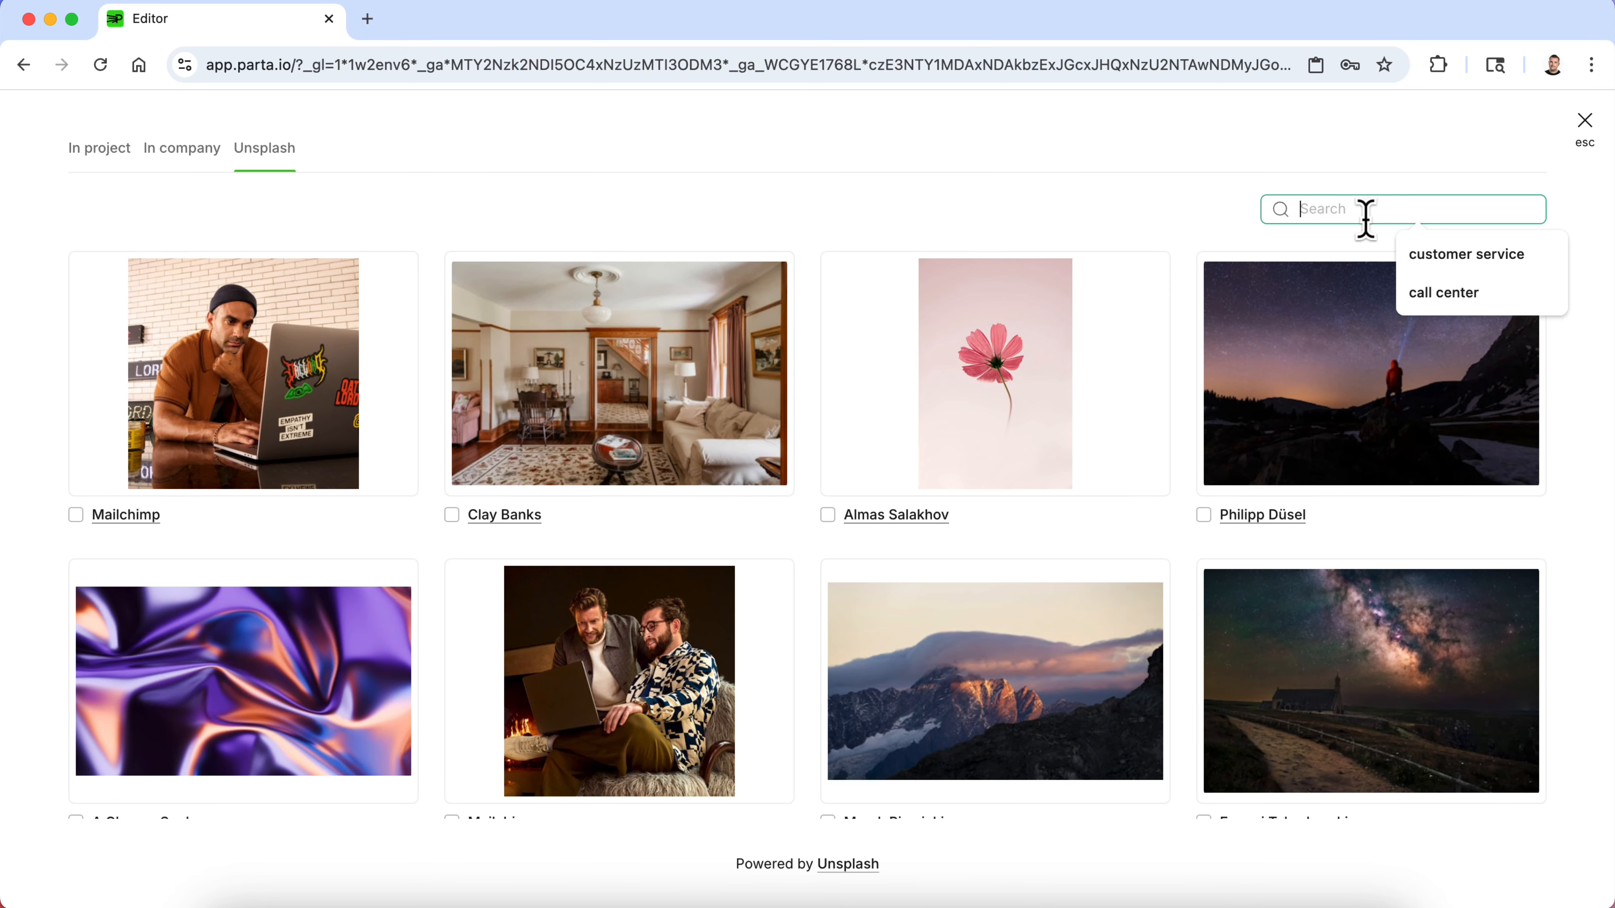
type("shaking hands")
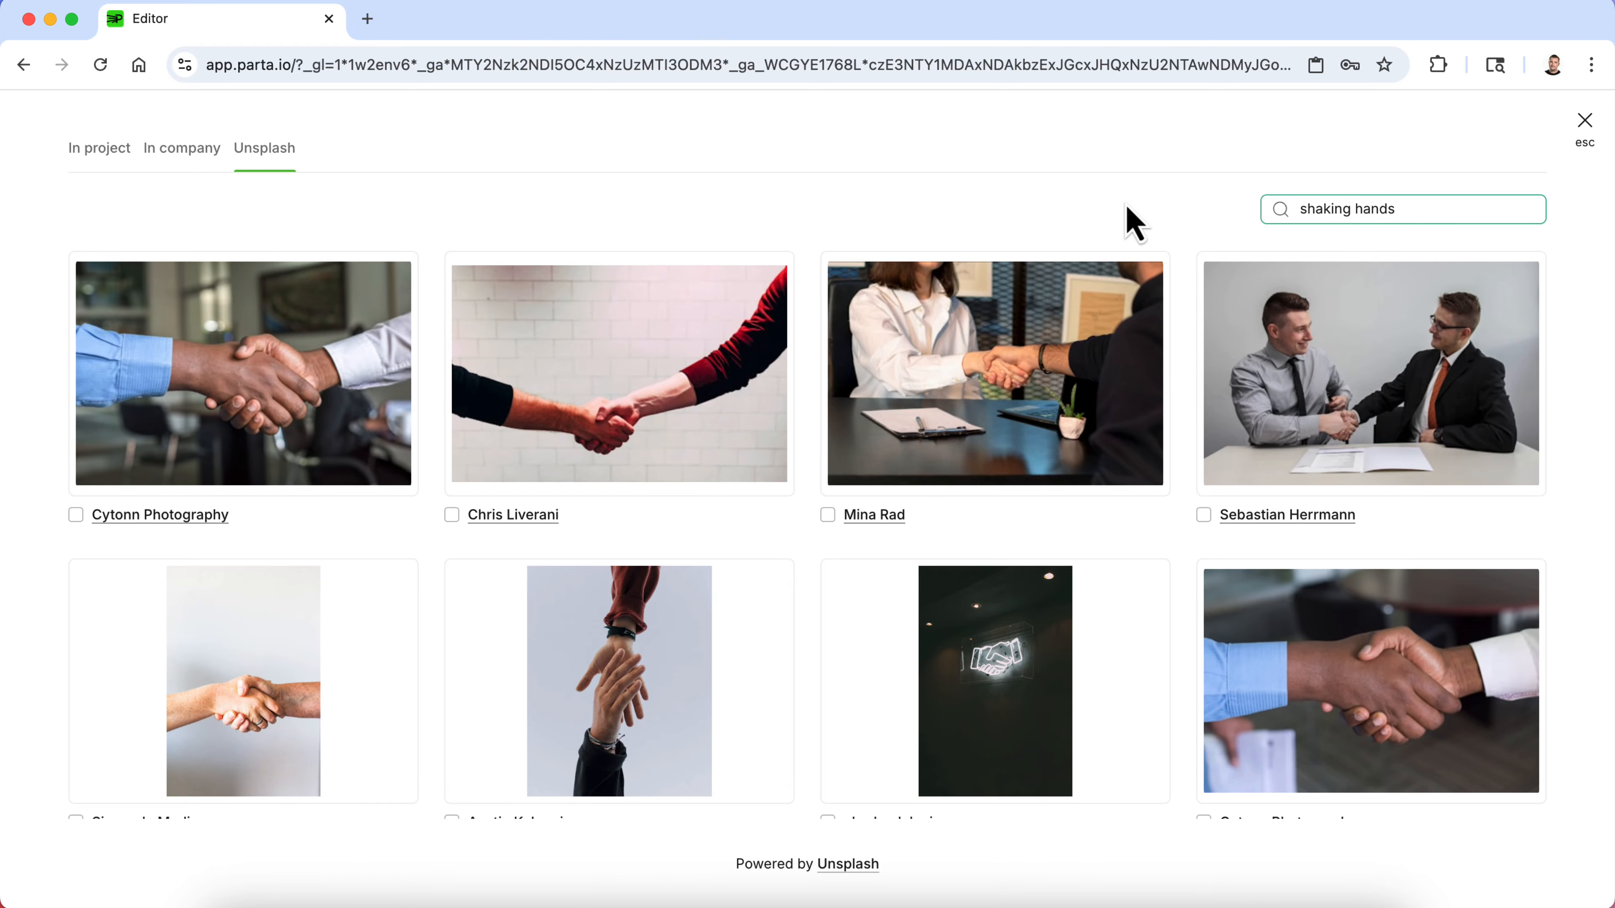
left_click(1029, 389)
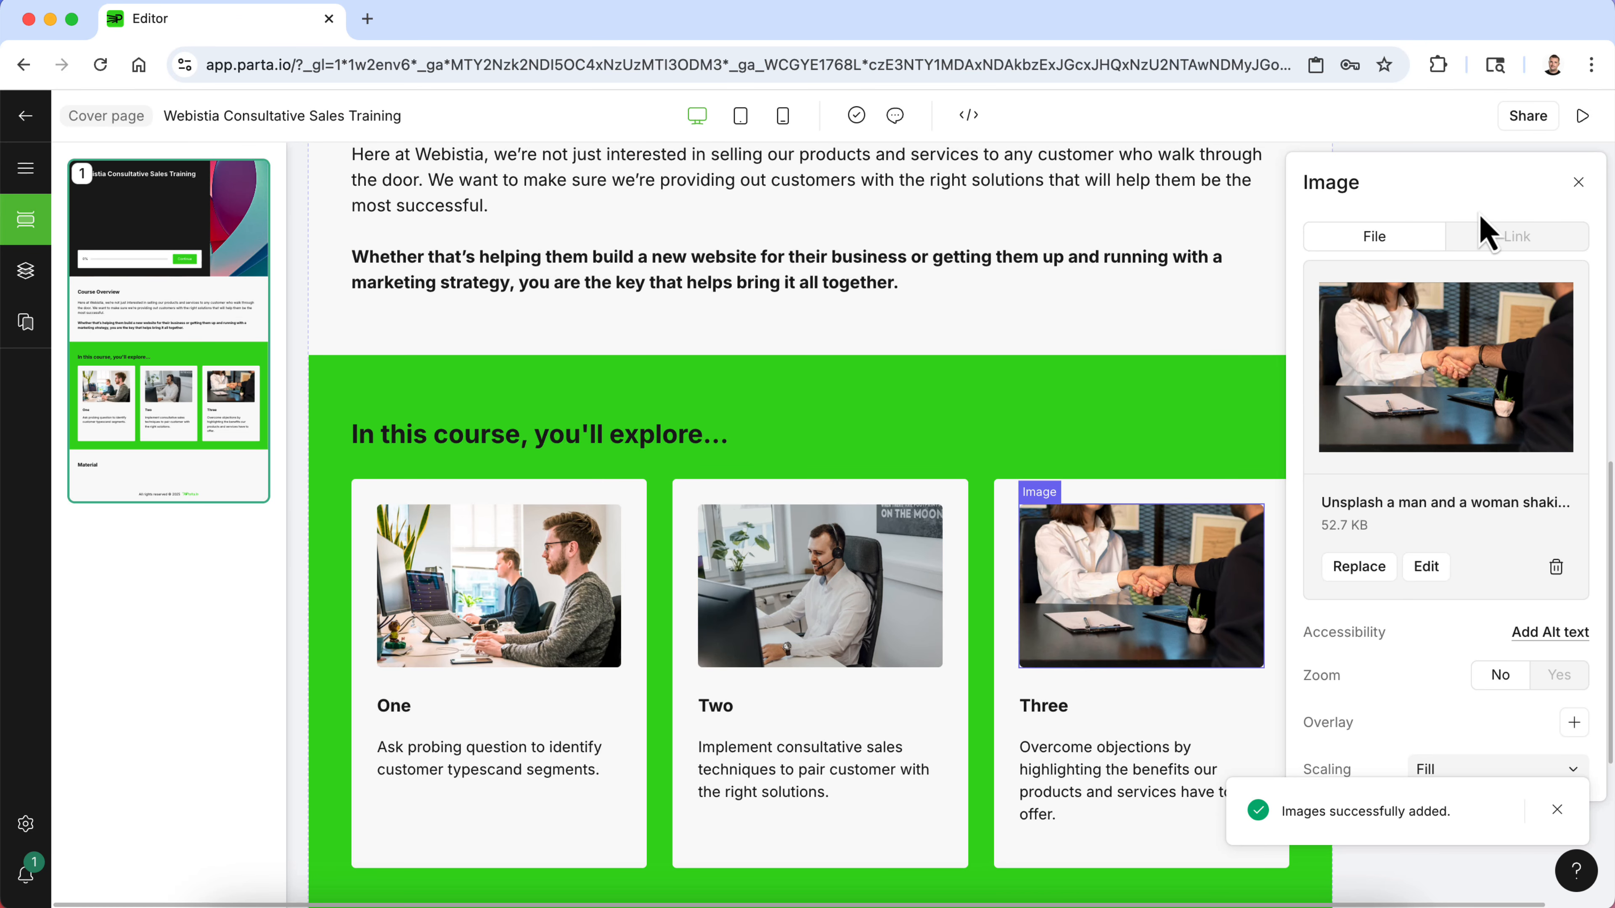
- Close the image panel and preview the course to review the three card images, then return to the editor
left_click(1579, 183)
scroll(1482, 497, "down", 3)
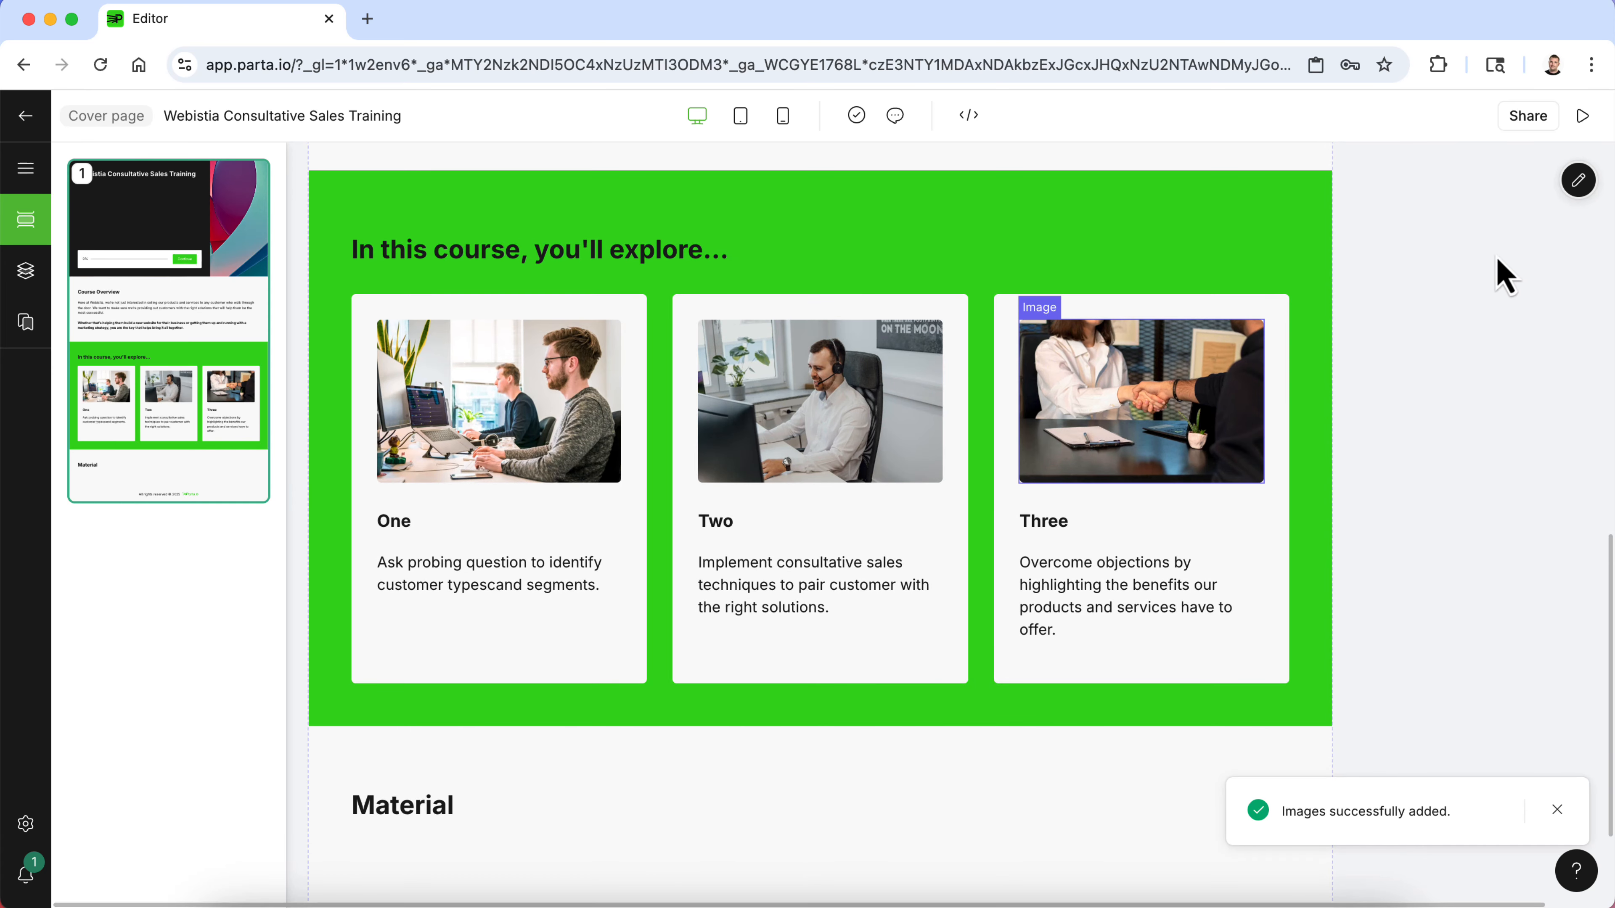
left_click(1583, 117)
scroll(1394, 484, "down", 10)
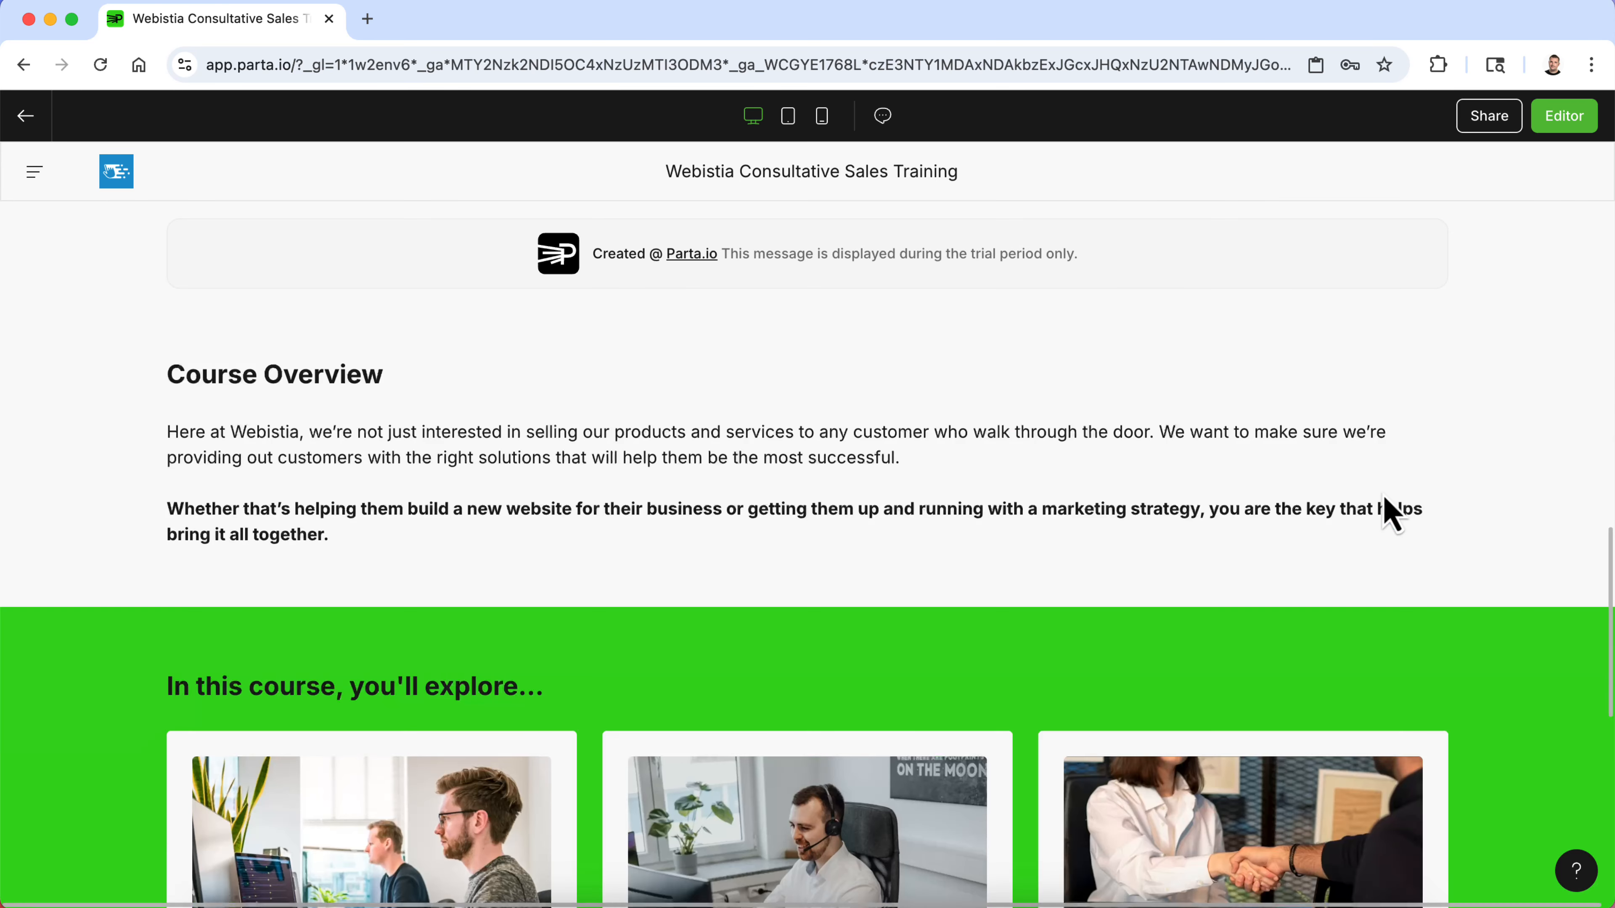
scroll(1392, 514, "down", 4)
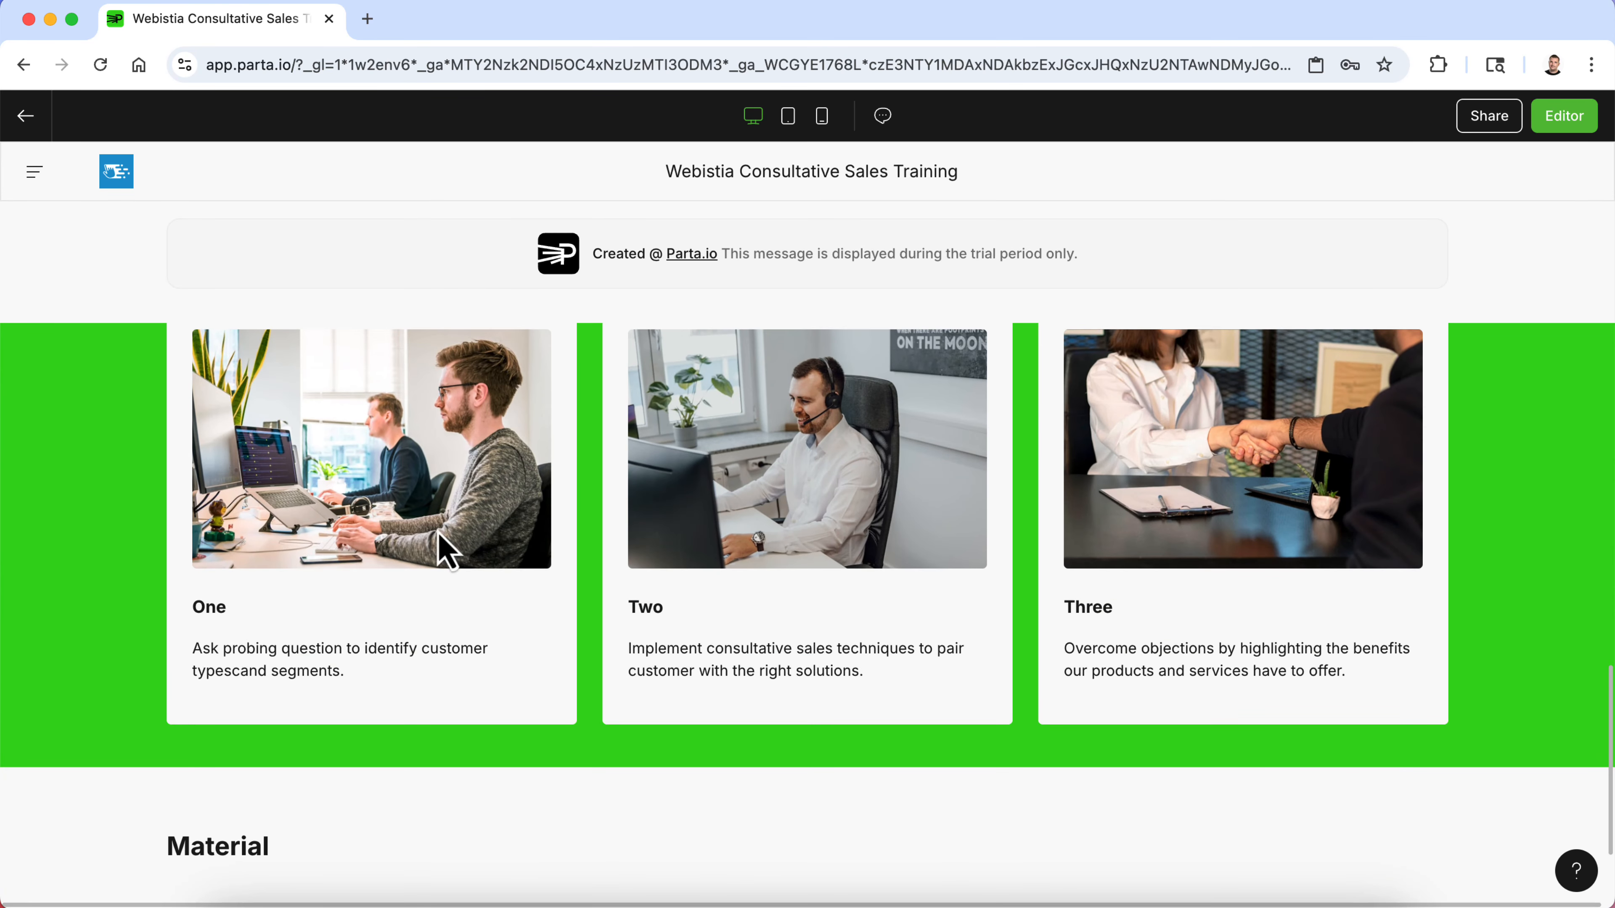
scroll(850, 560, "up", 2)
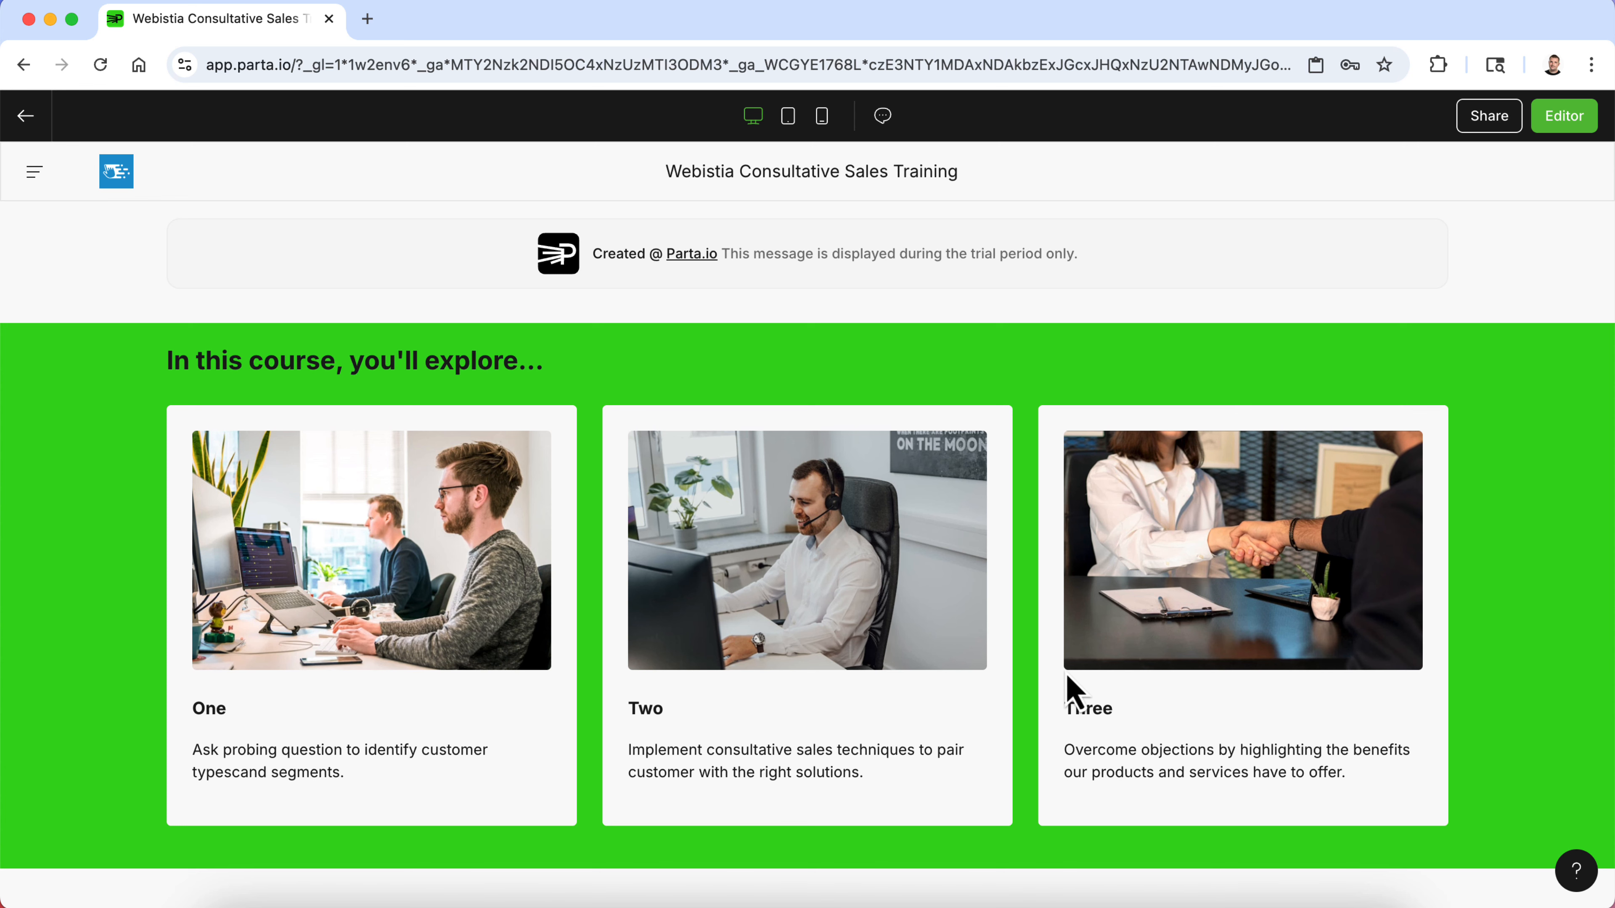
scroll(1068, 676, "down", 4)
scroll(1068, 690, "up", 10)
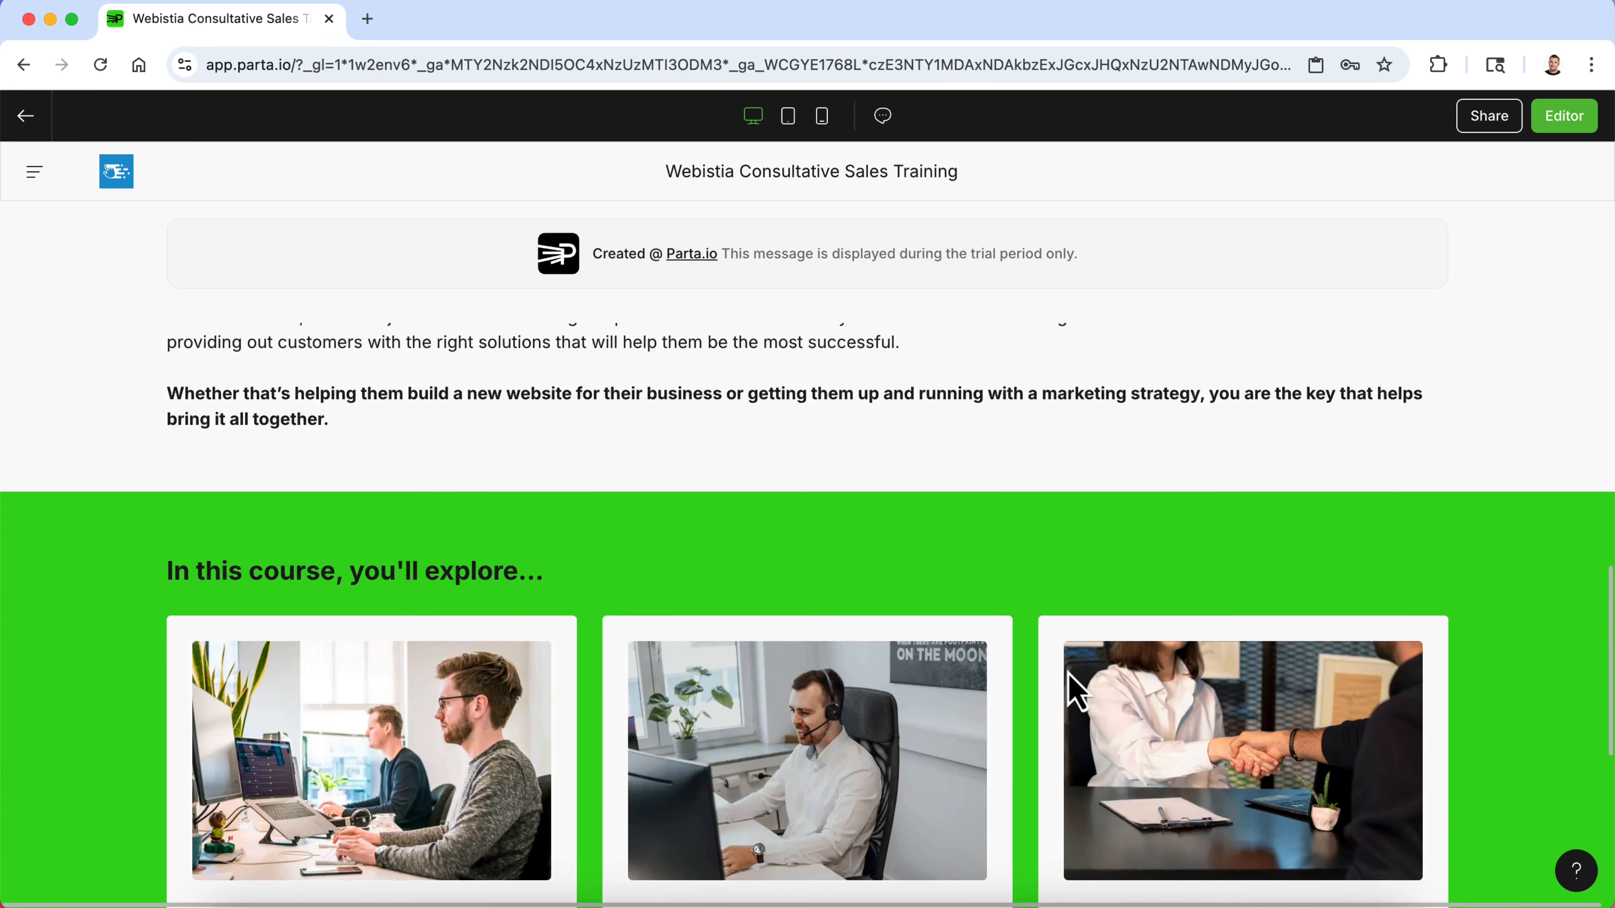
left_click(1565, 118)
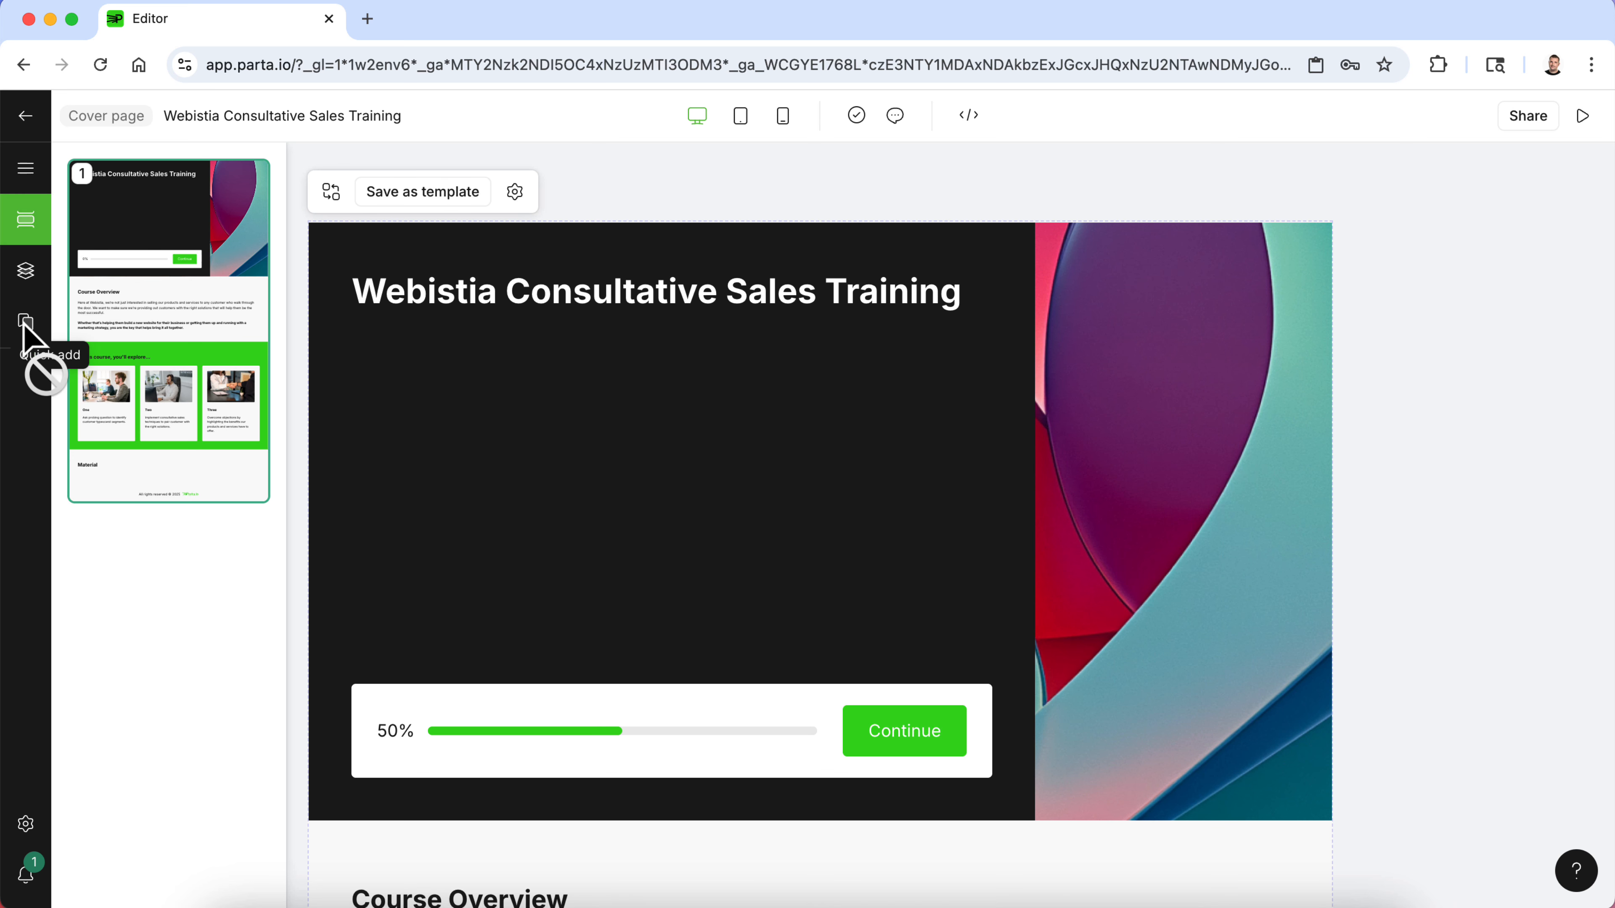
- Return to the project contents outline and add a new content page after the cover page
left_click(26, 272)
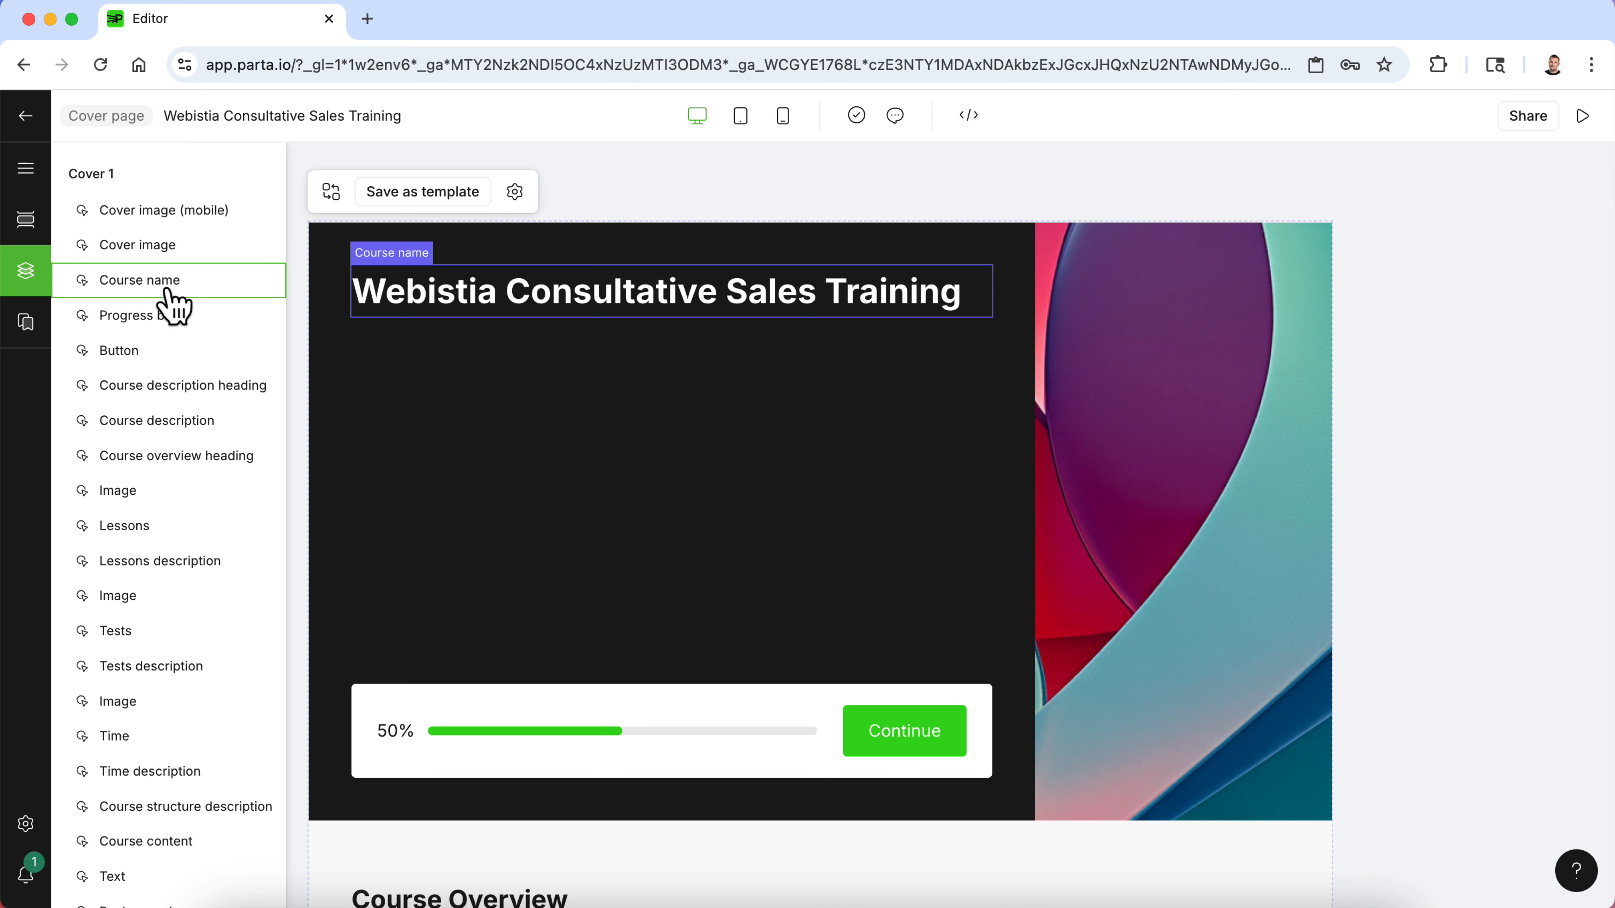
left_click(25, 222)
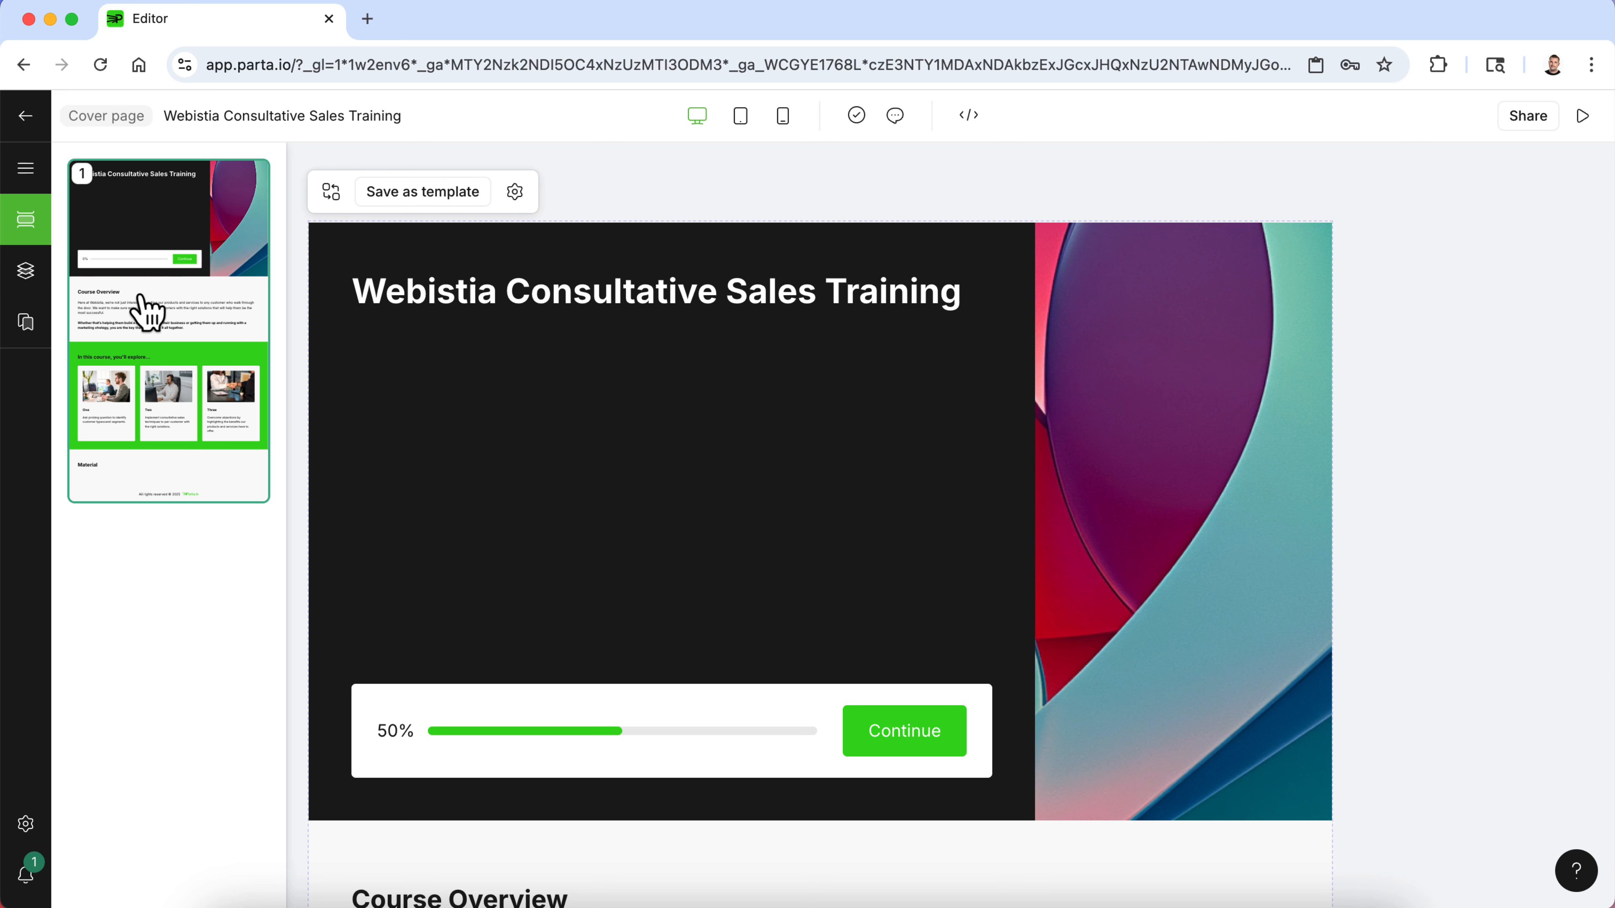
left_click(27, 168)
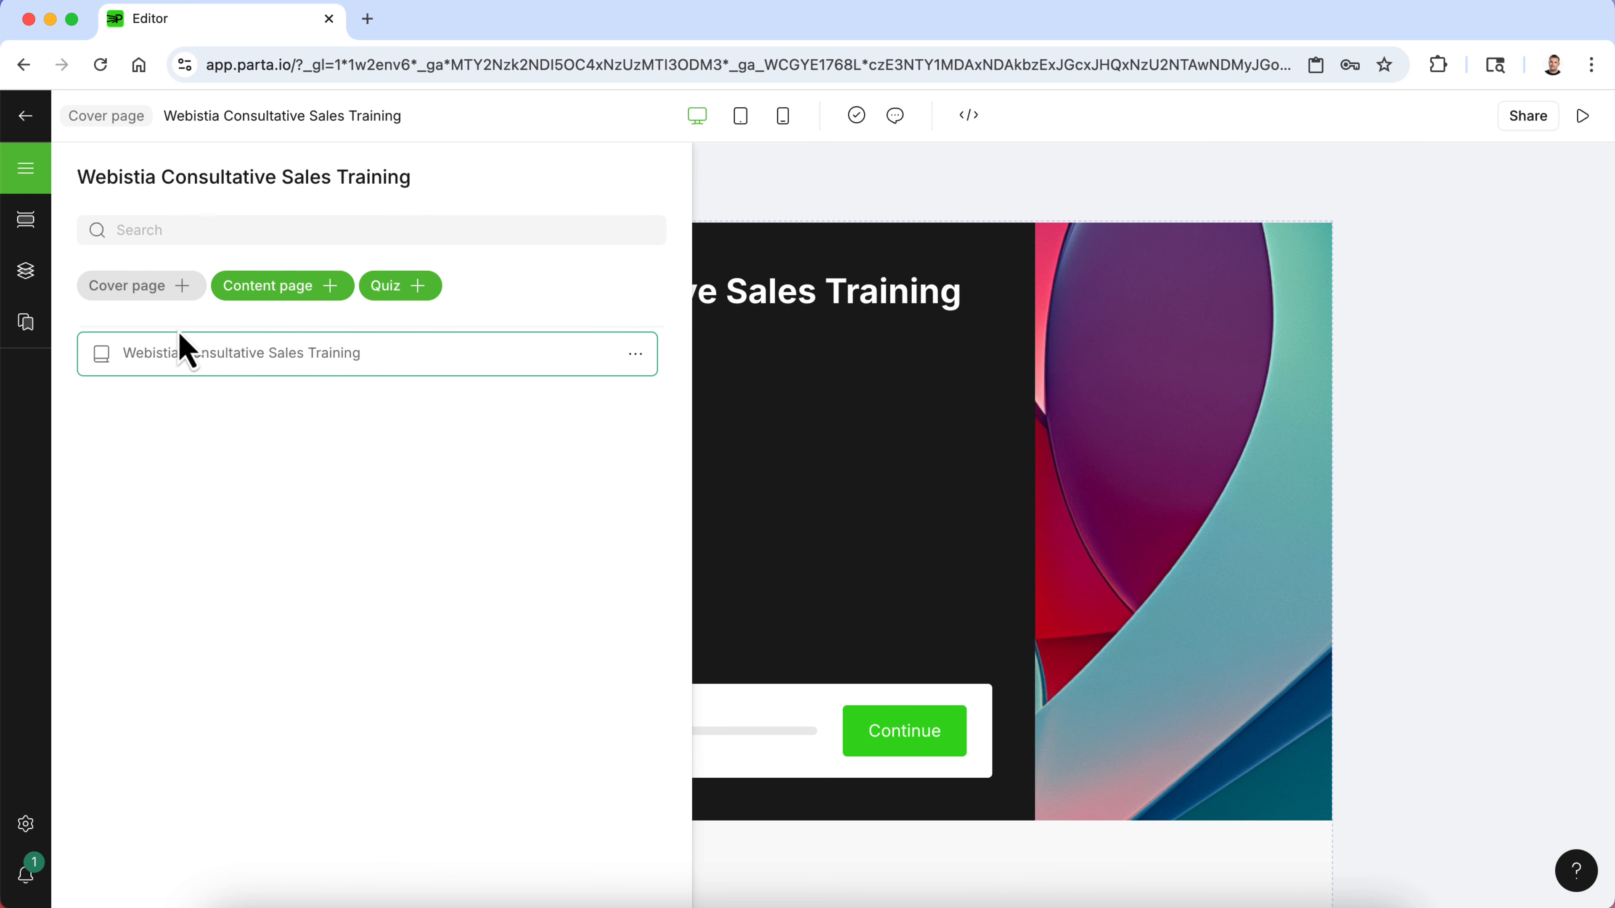
left_click(25, 116)
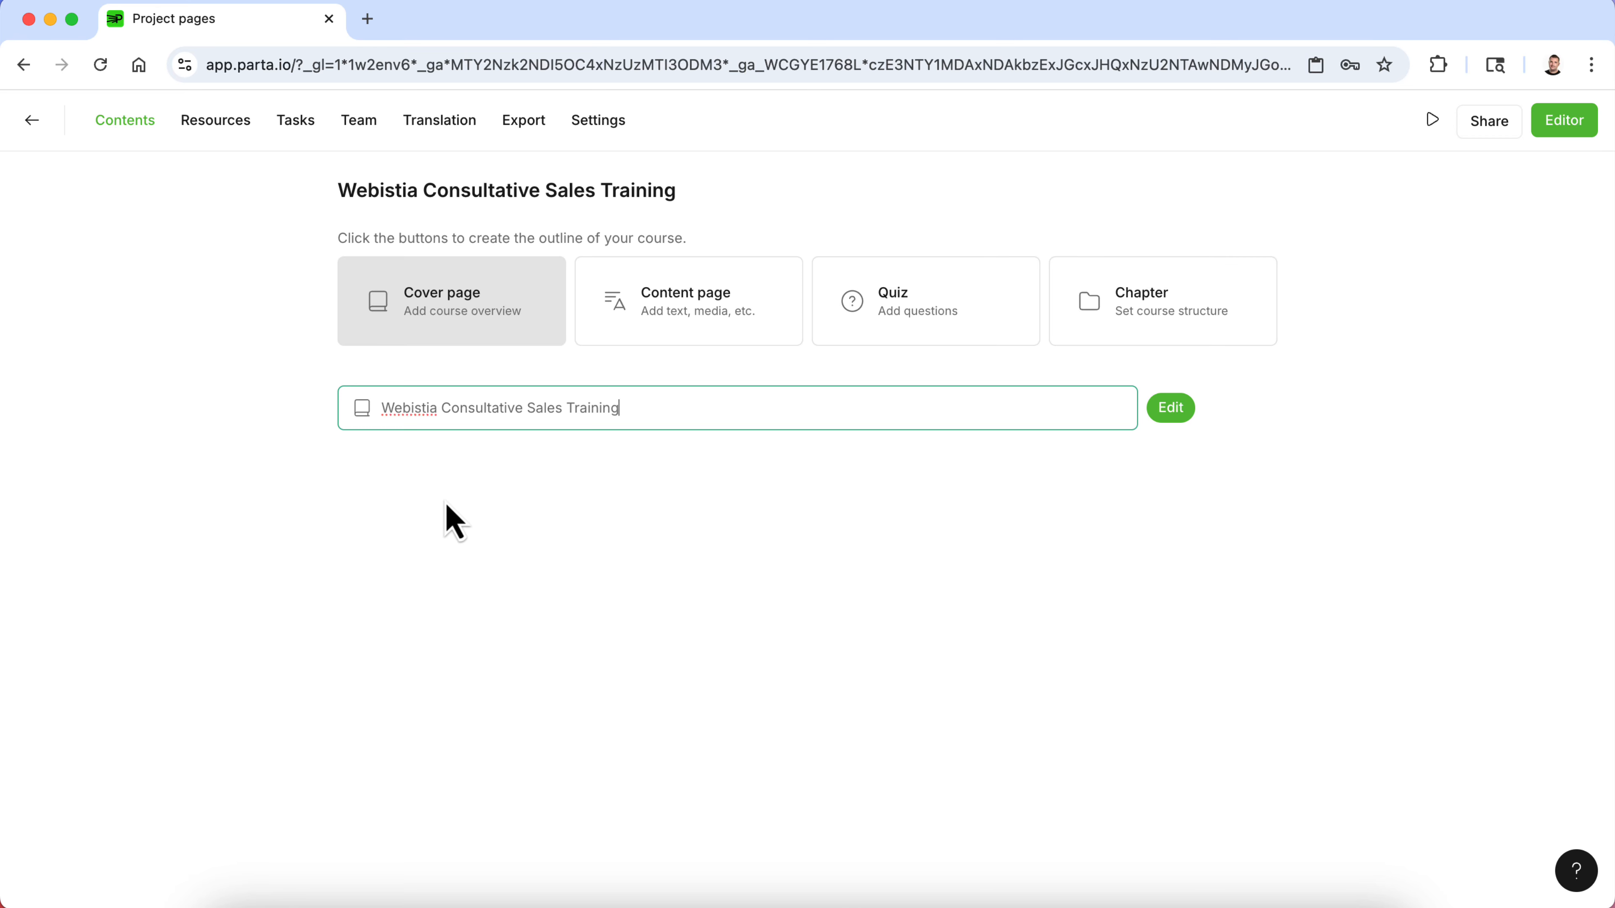
left_click(473, 514)
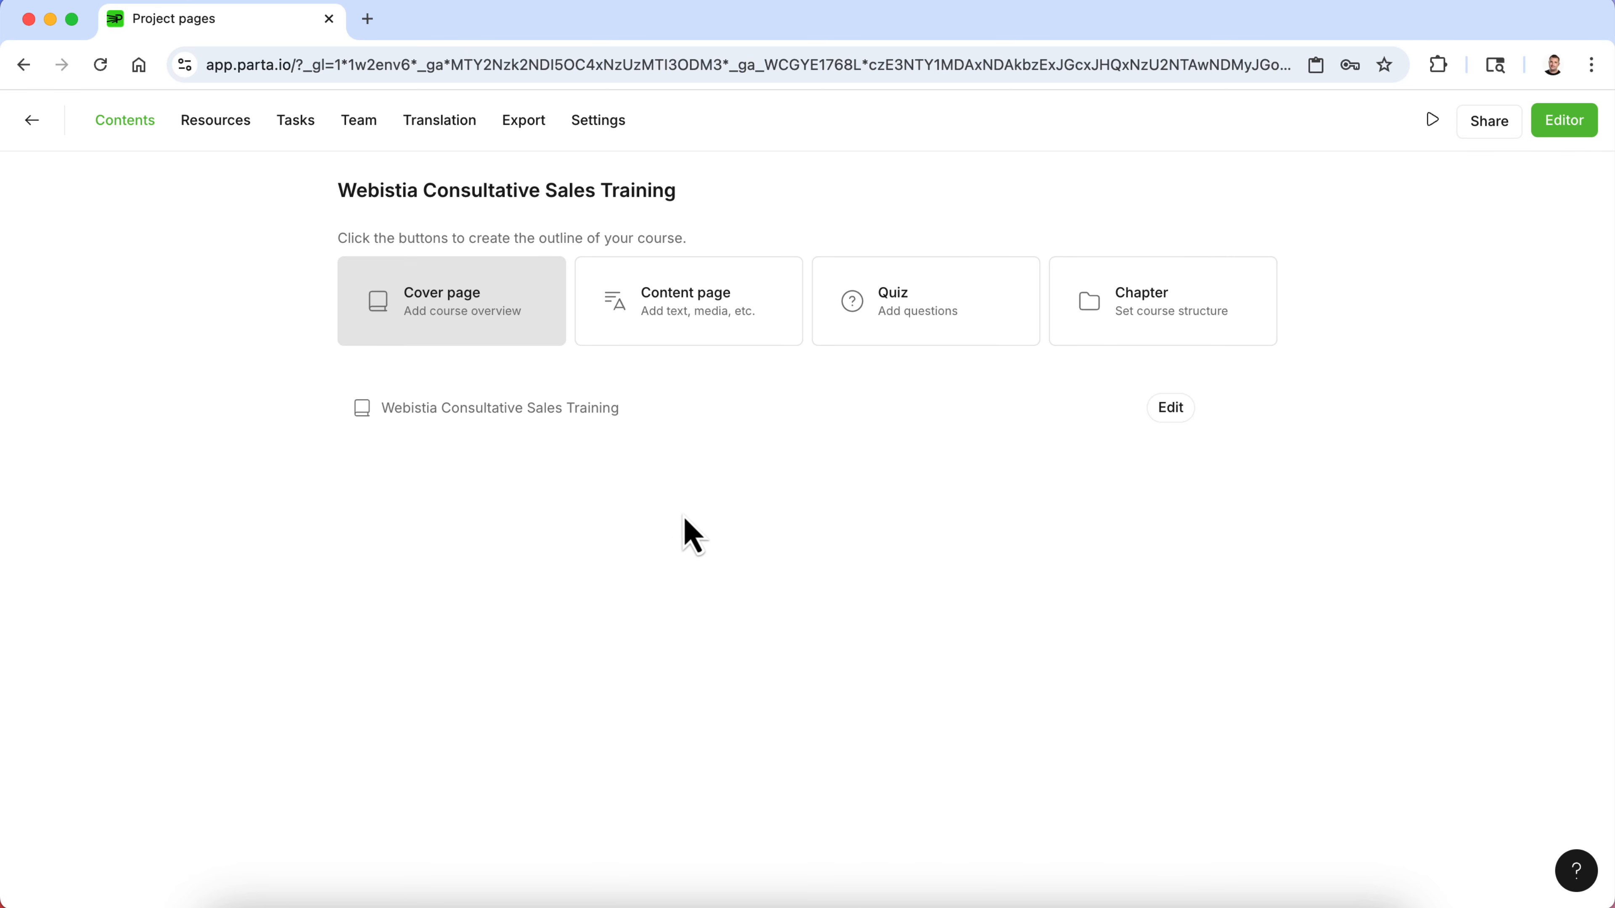
left_click(701, 311)
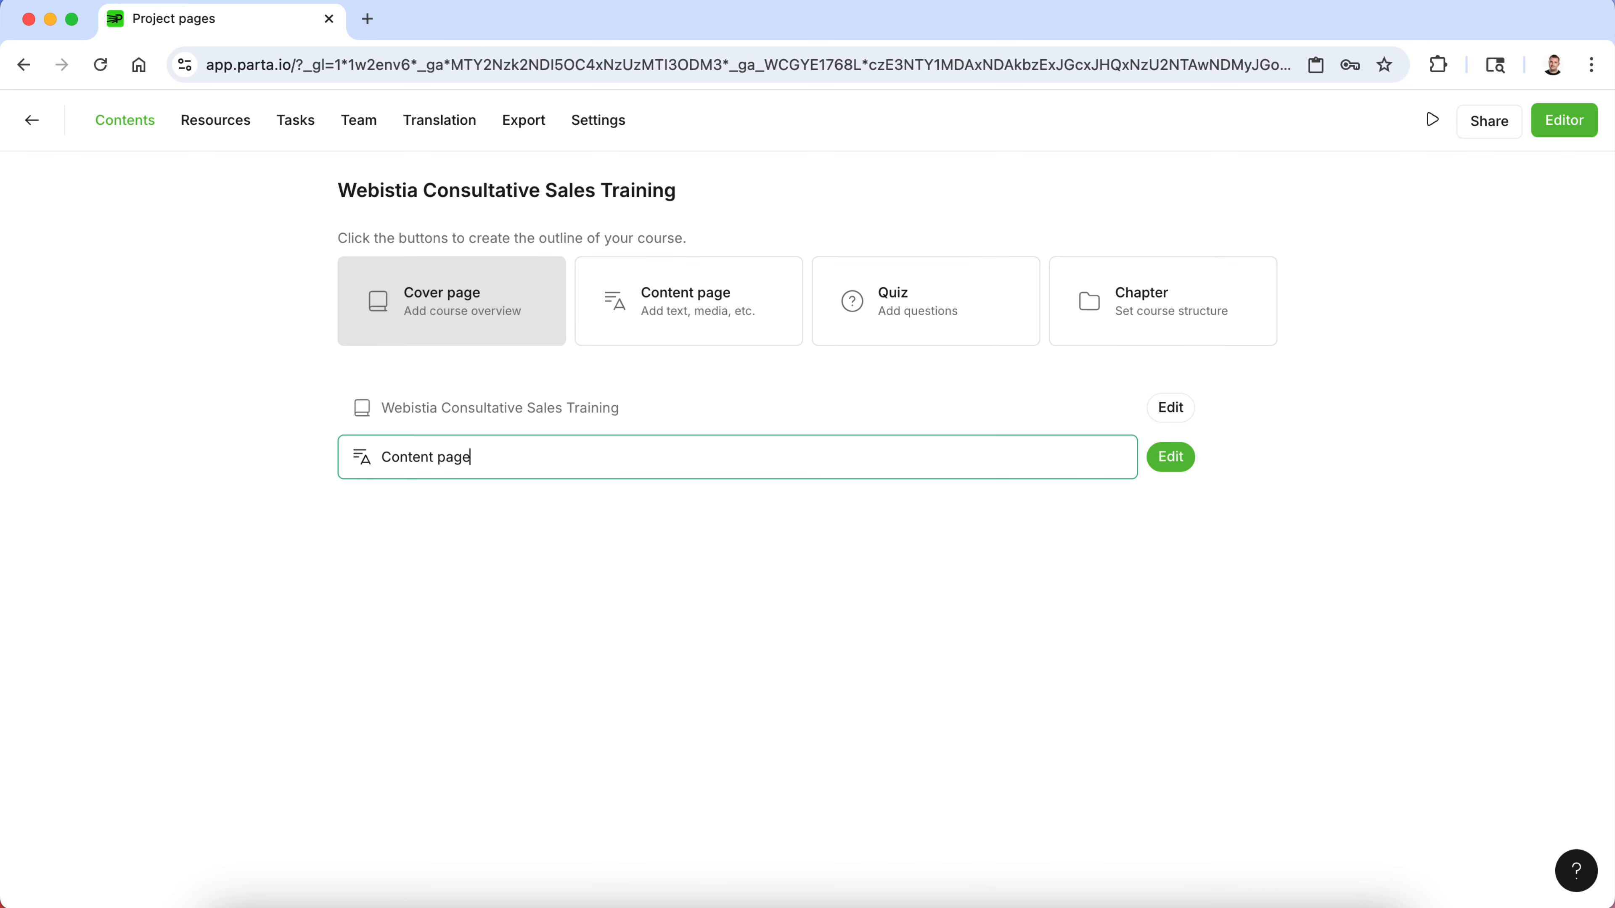
- Rename the new content page to "Understanding Webistia's Customer Types", following the Word document's next section
key("super+Tab")
scroll(801, 455, "down", 3)
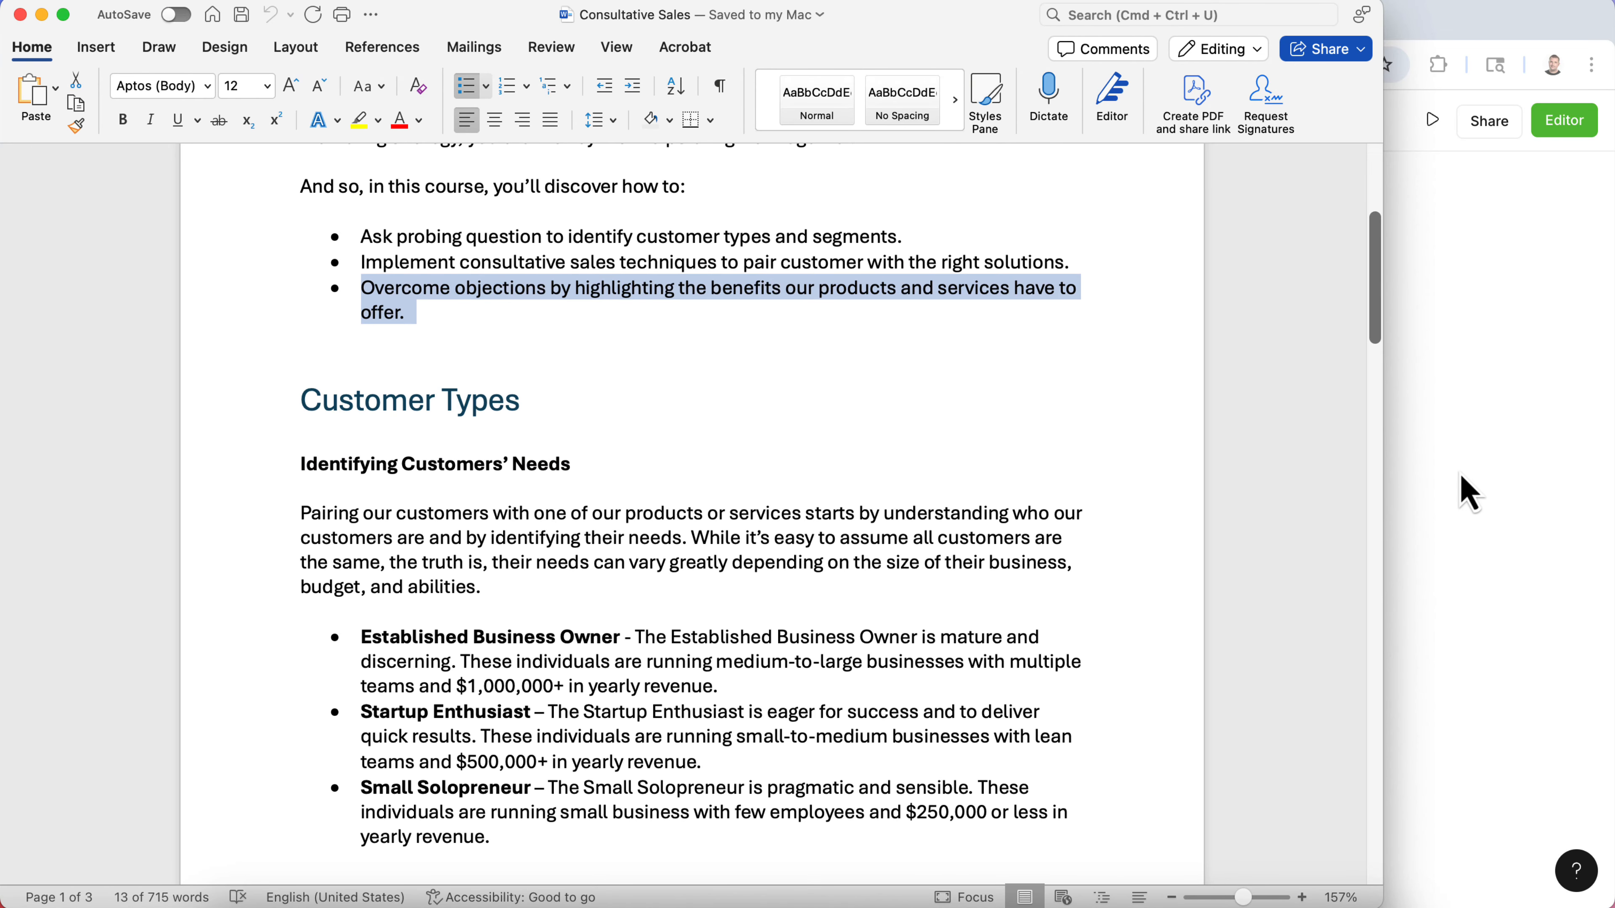
left_click(1461, 485)
triple_click(536, 453)
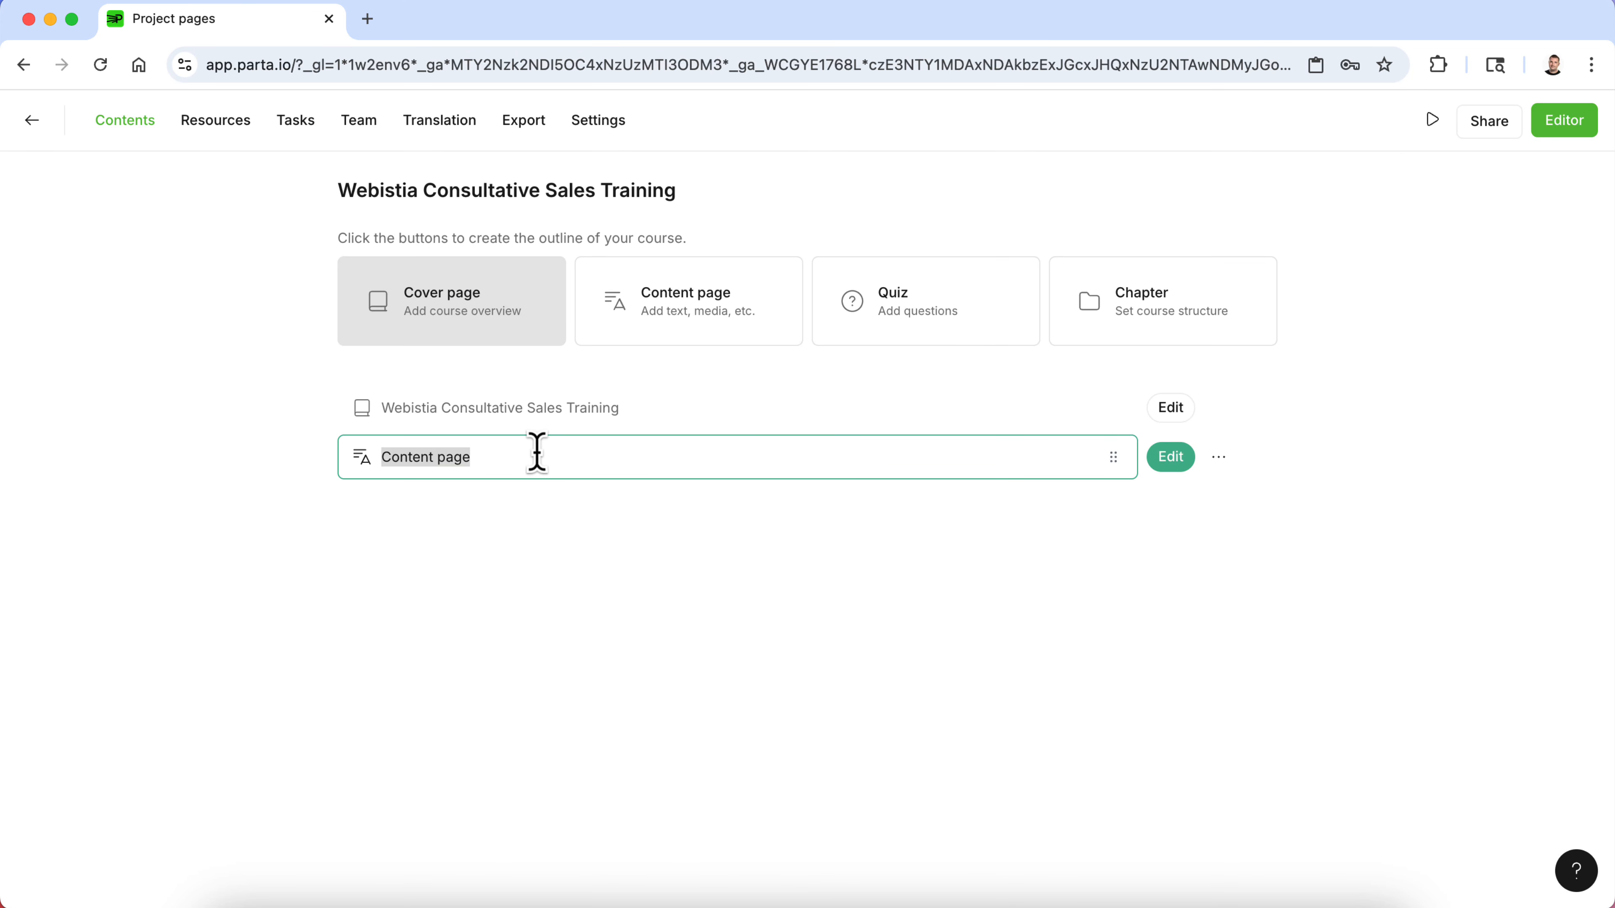
type("U")
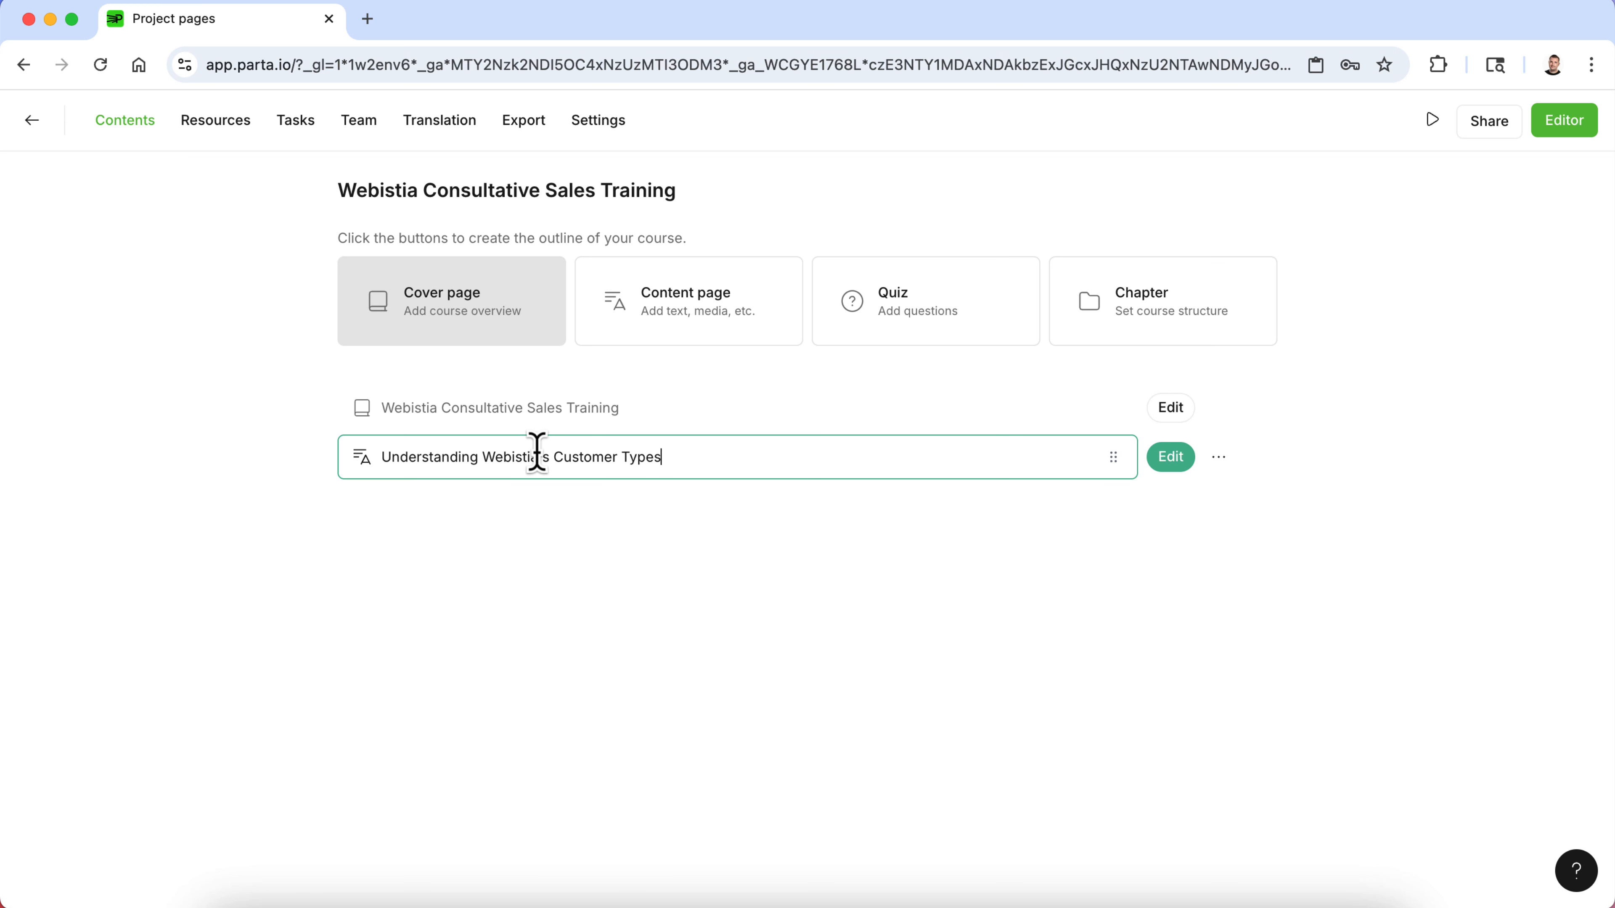
- Open the new content page in the editor, start adding a block, and open the Parta Quick-Start Collection of templates
left_click(1175, 459)
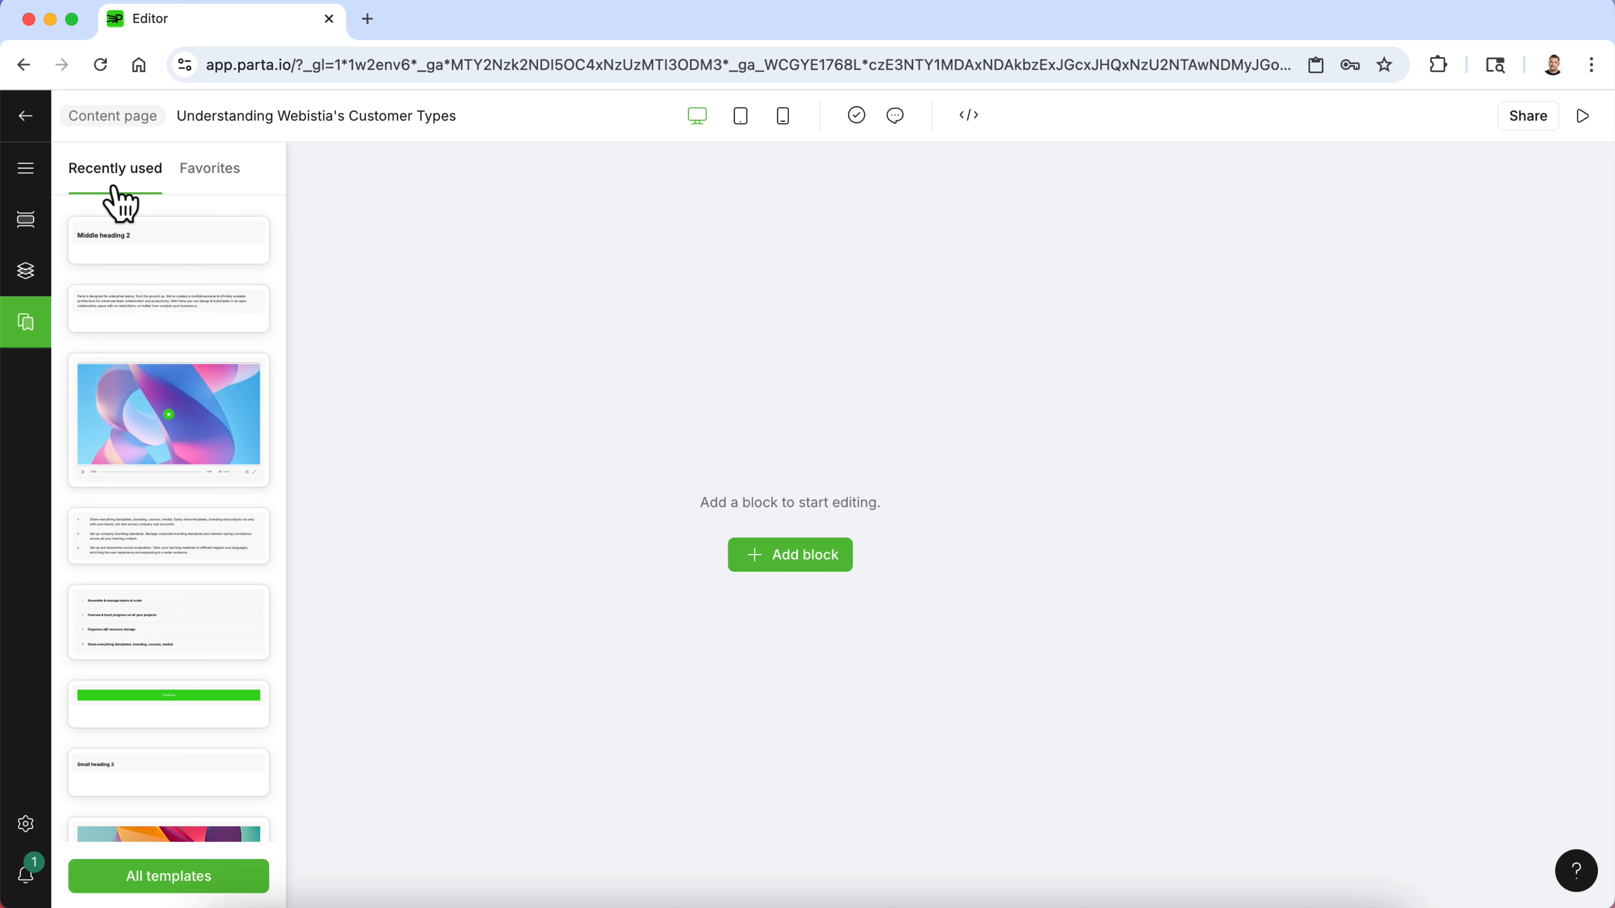
scroll(158, 547, "down", 5)
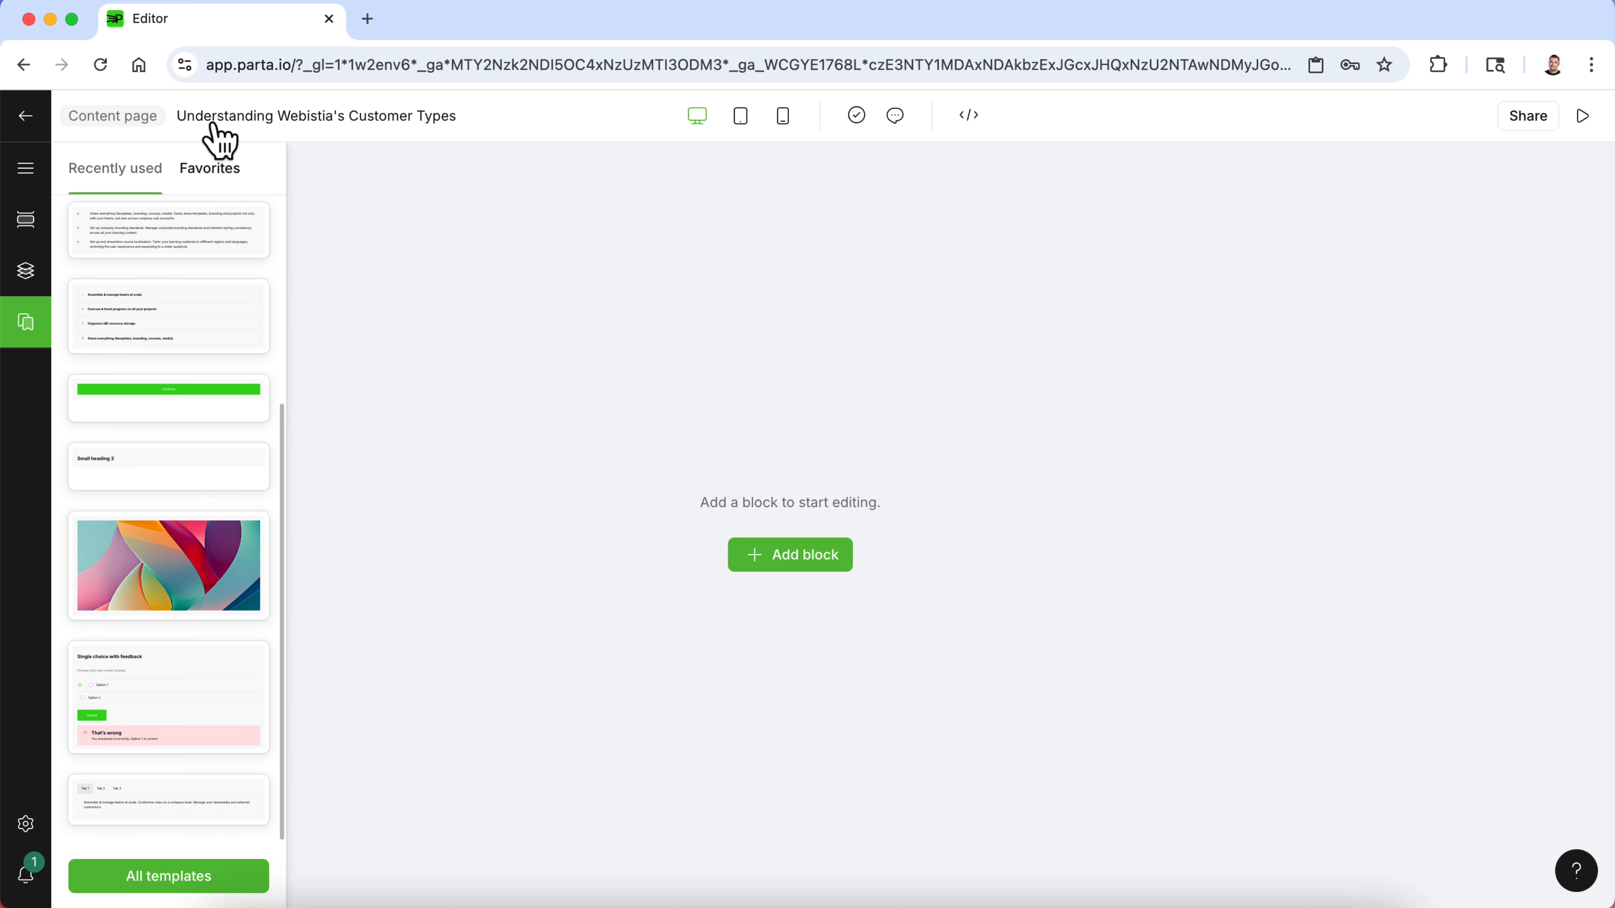
left_click(219, 173)
left_click(30, 220)
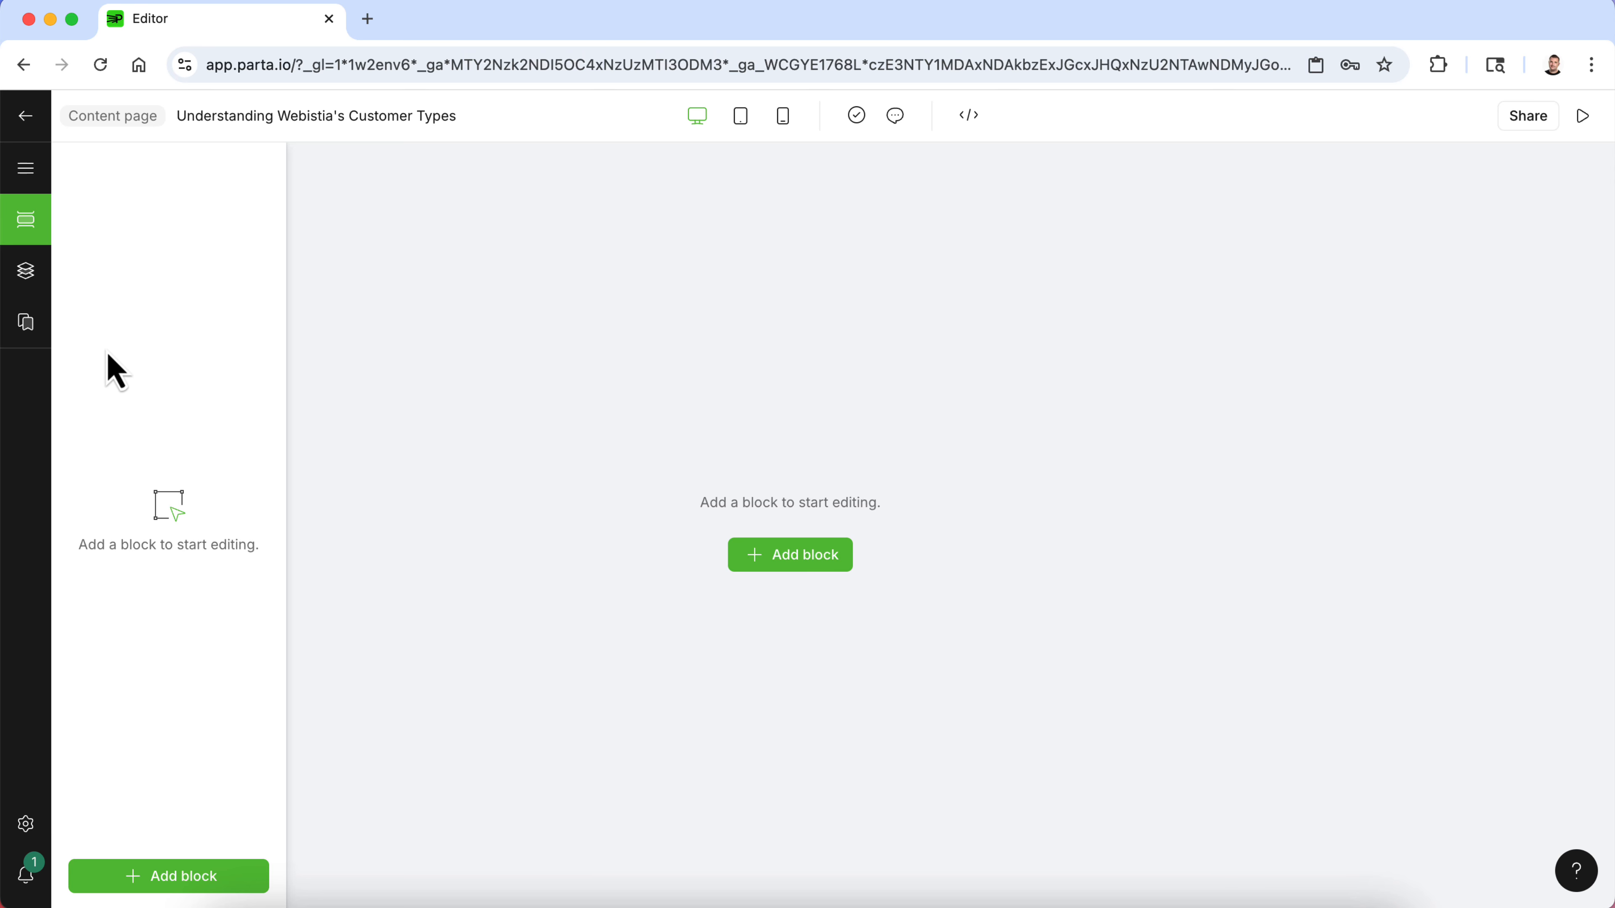
left_click(752, 544)
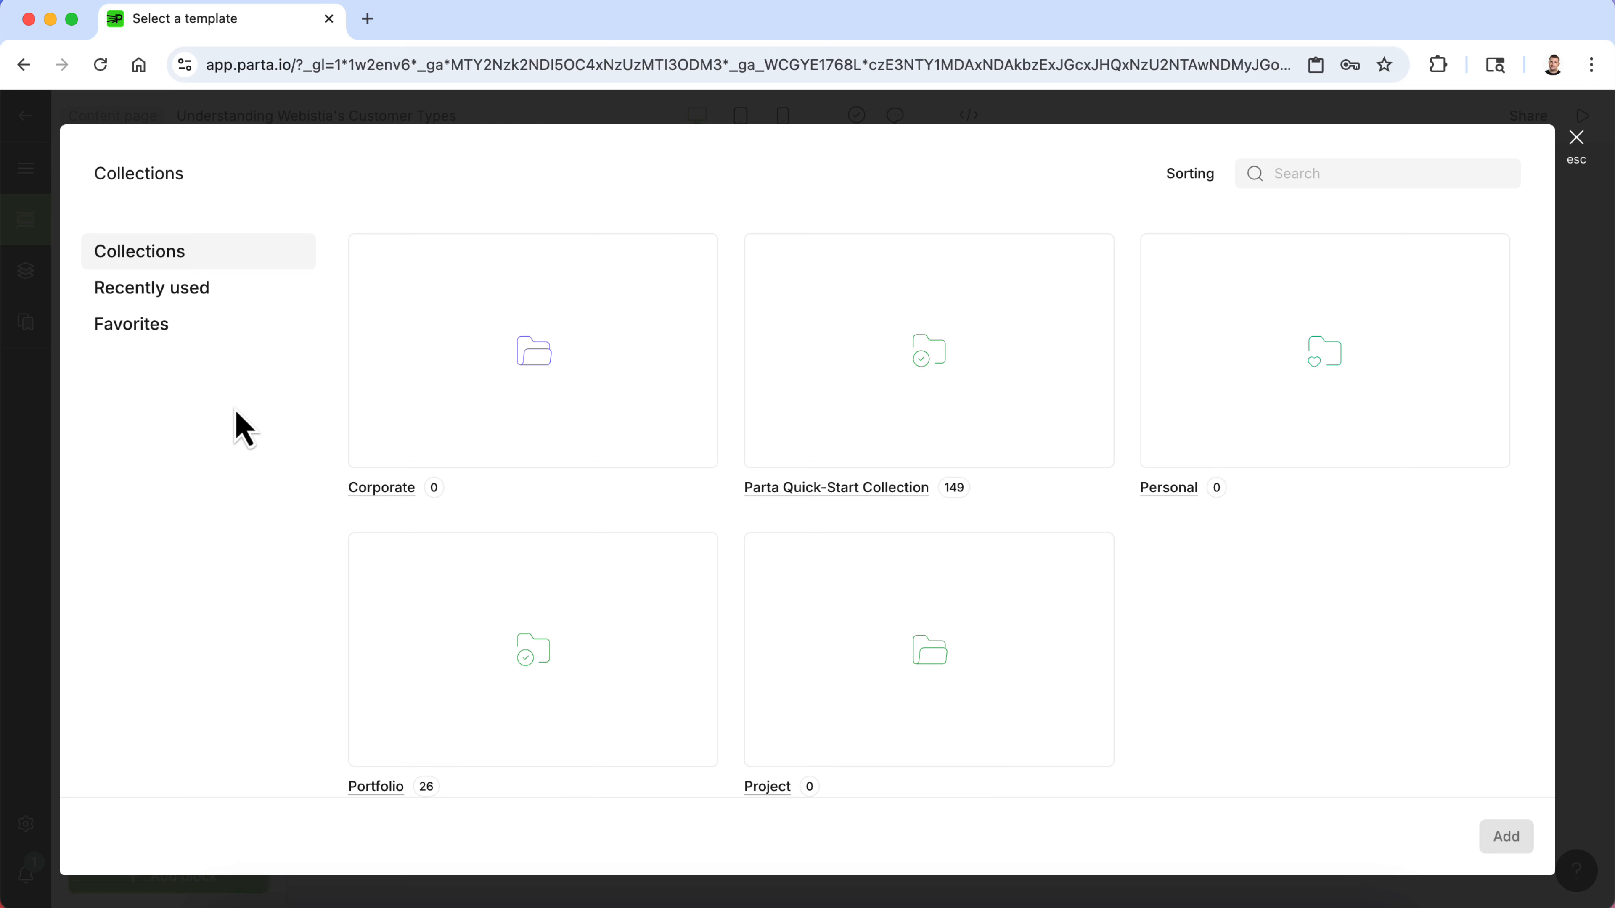
left_click(188, 328)
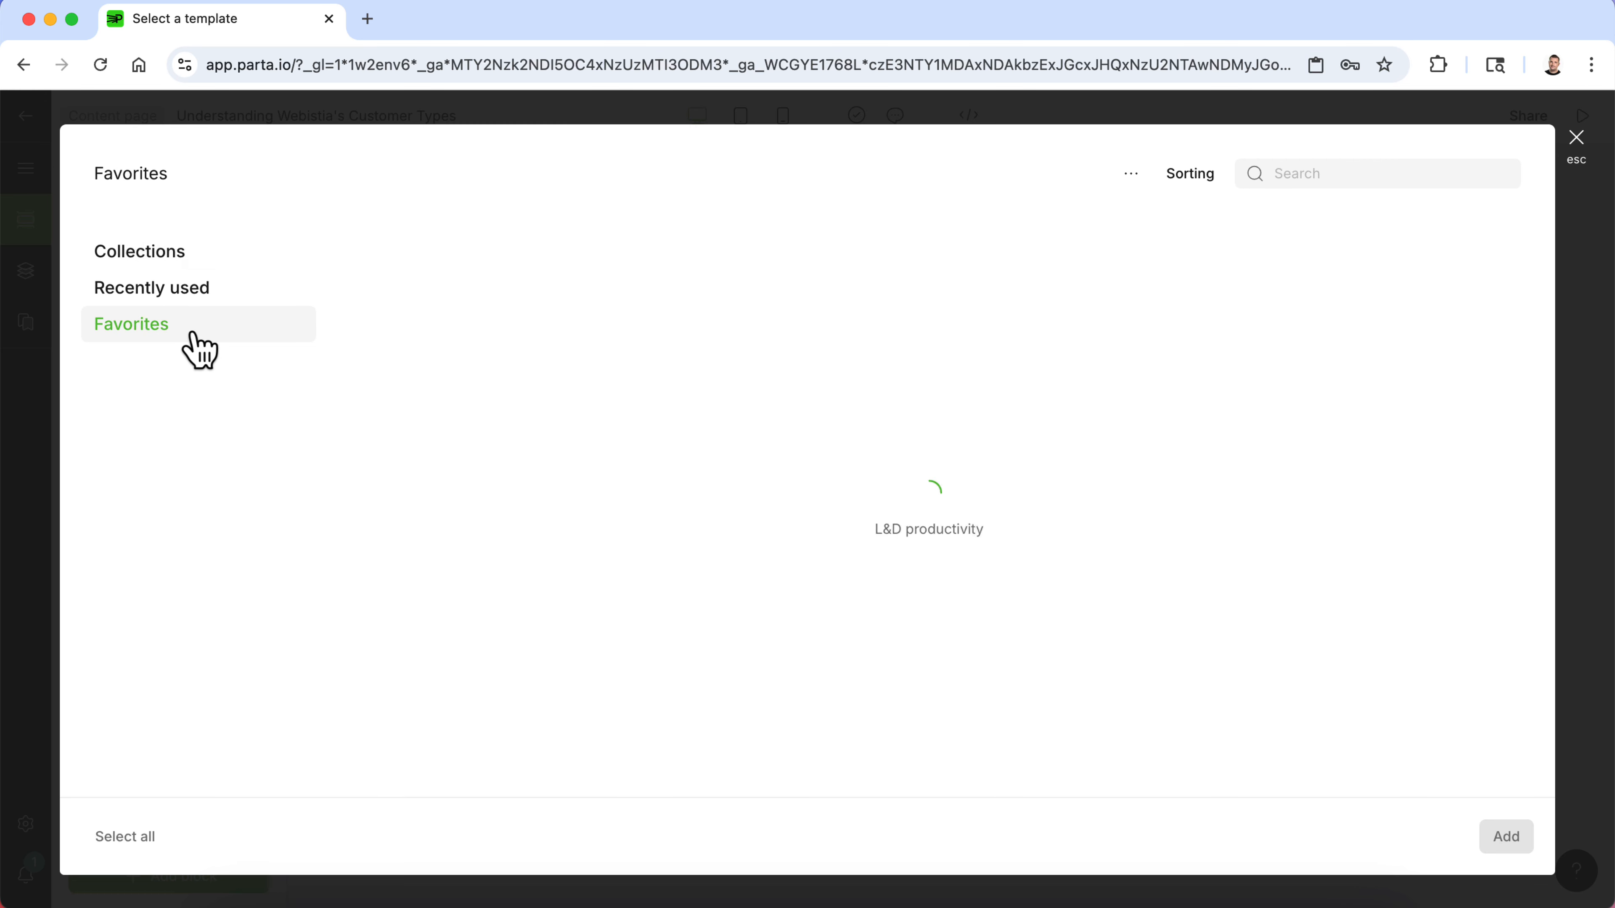
left_click(202, 290)
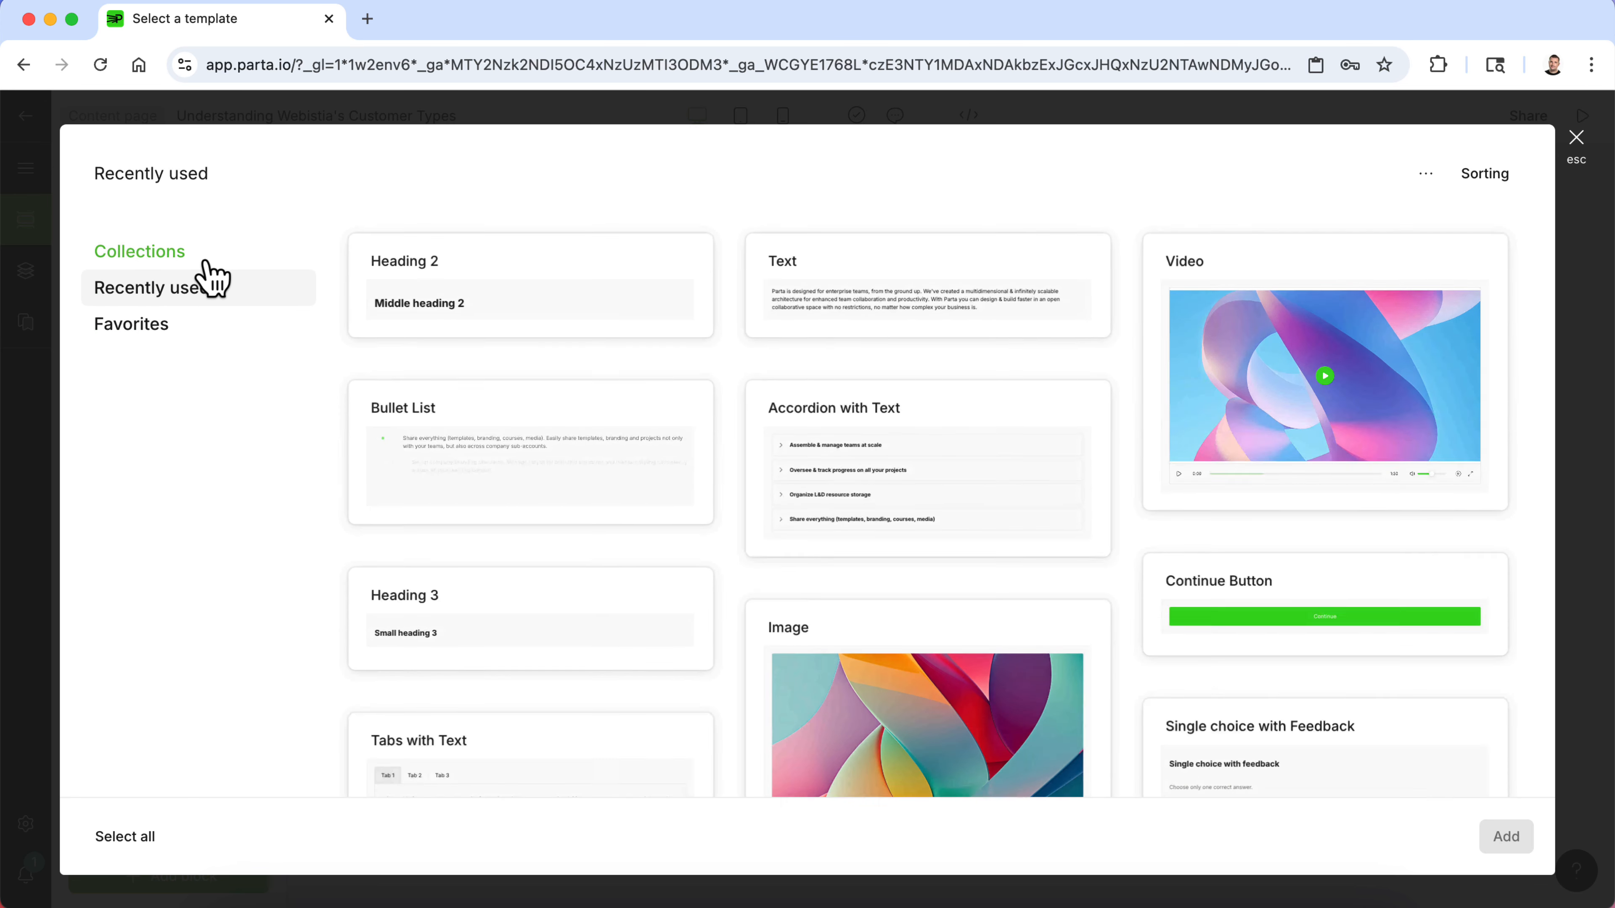
left_click(208, 260)
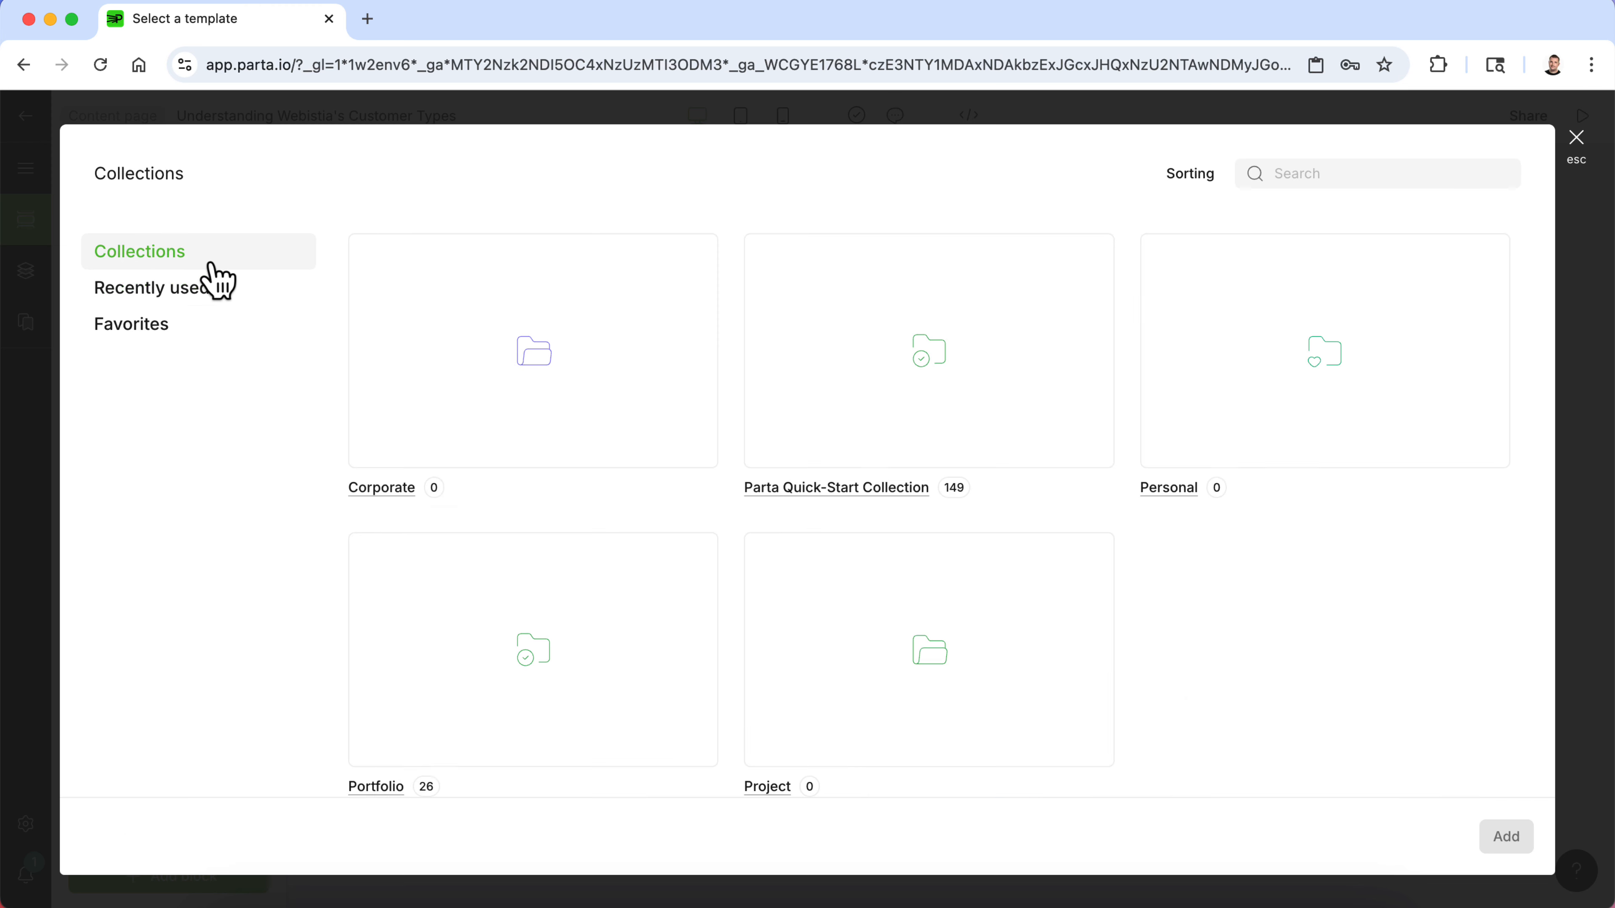
scroll(676, 509, "down", 1)
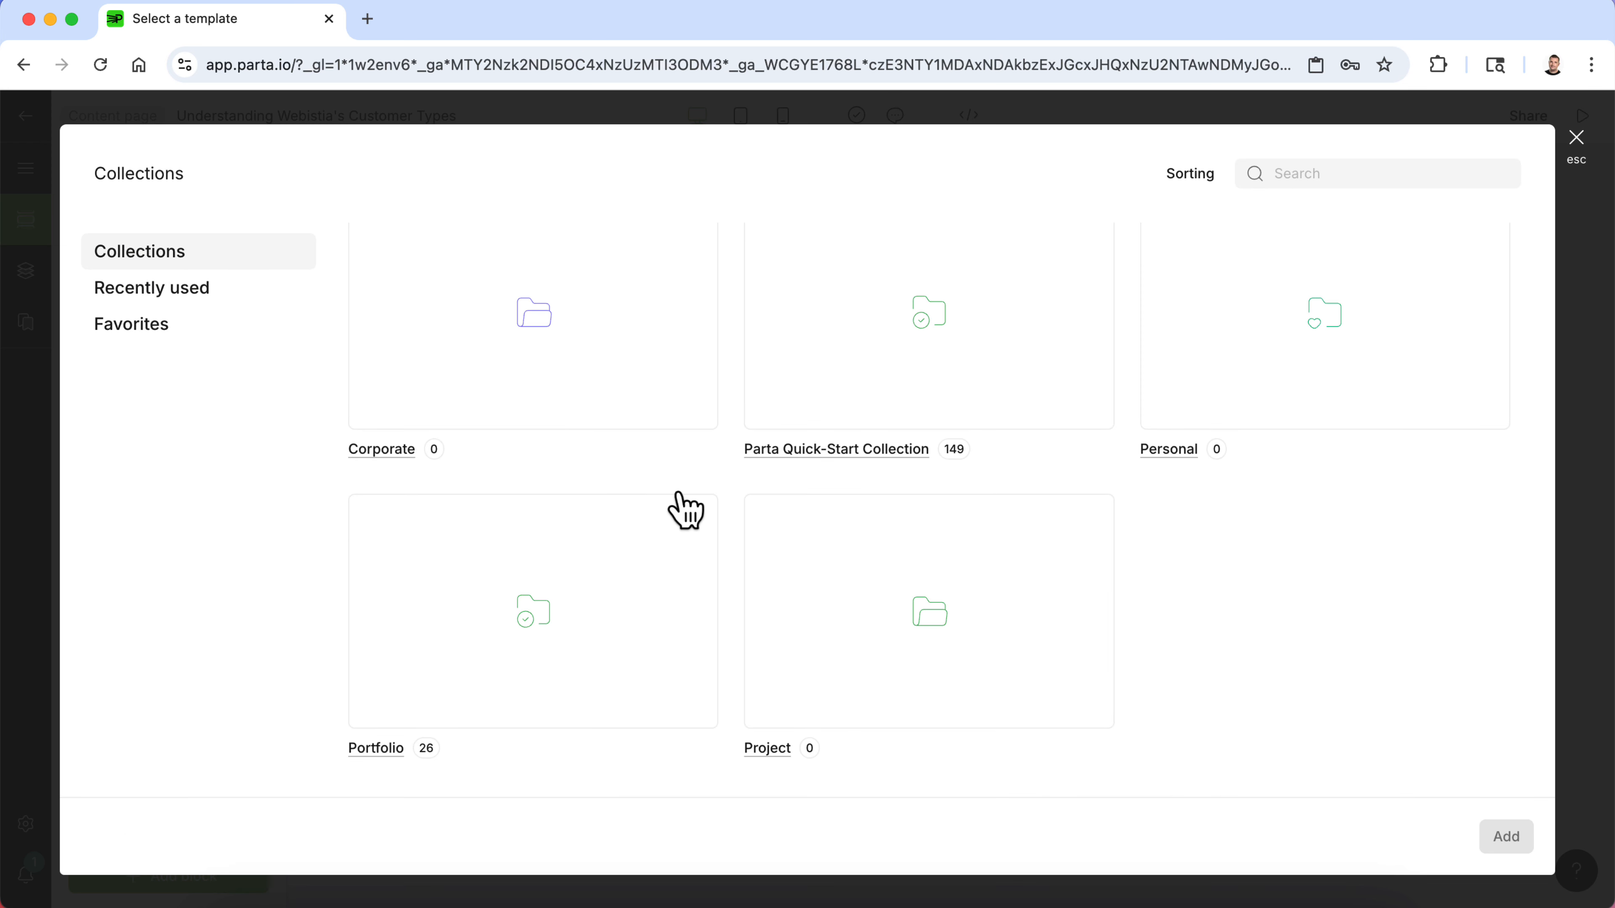
left_click(800, 457)
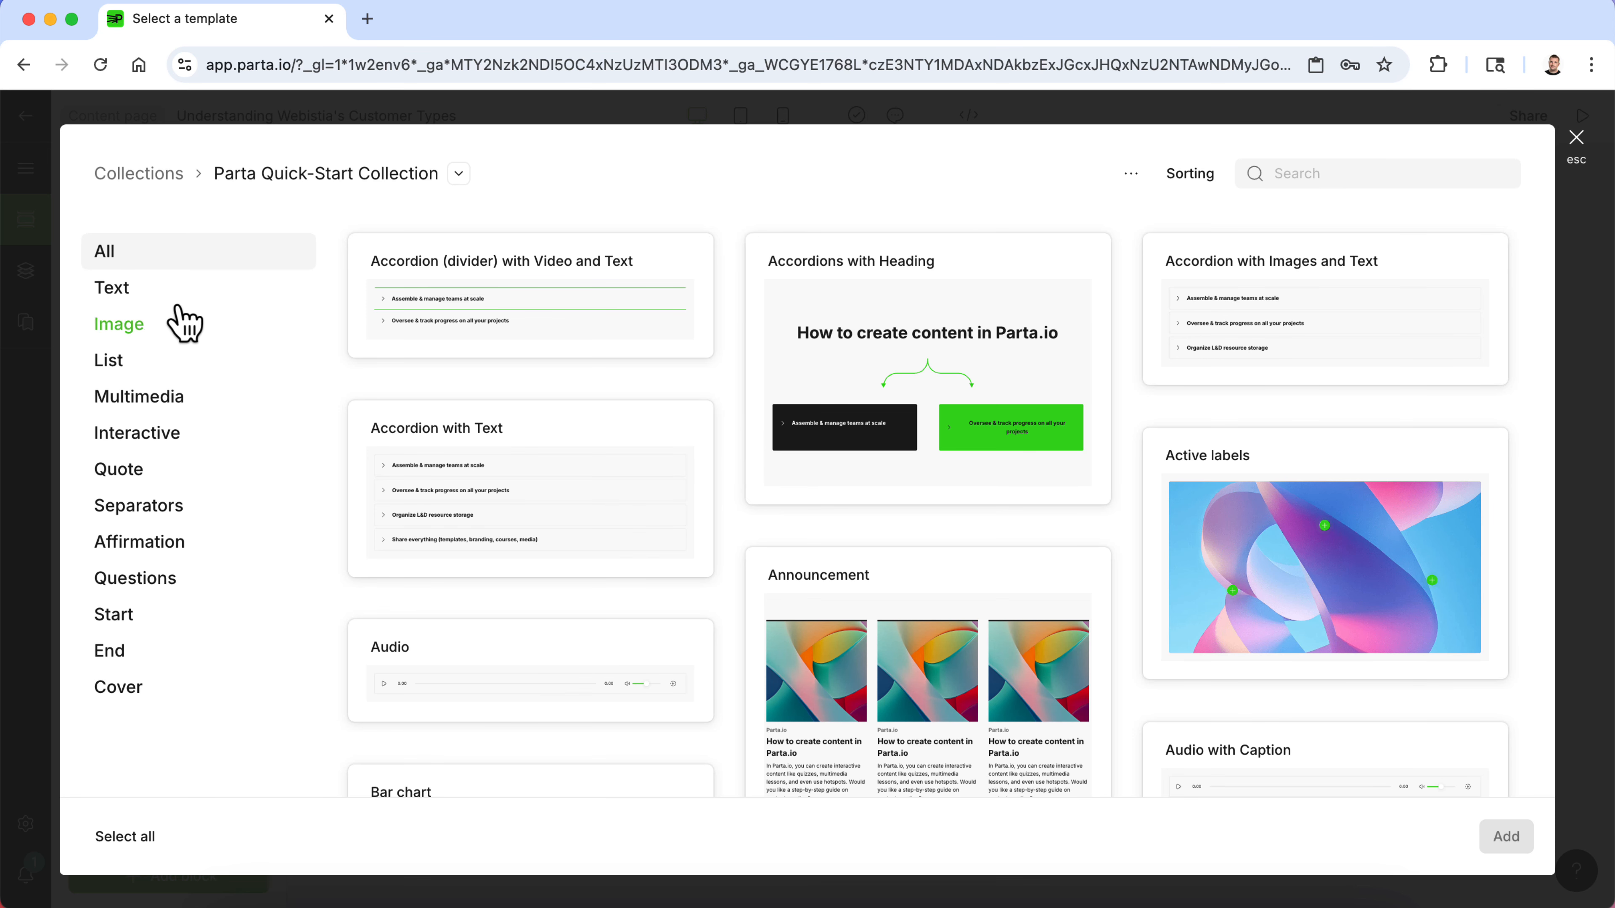
- Browse the collection's Text and Image block template categories
left_click(180, 292)
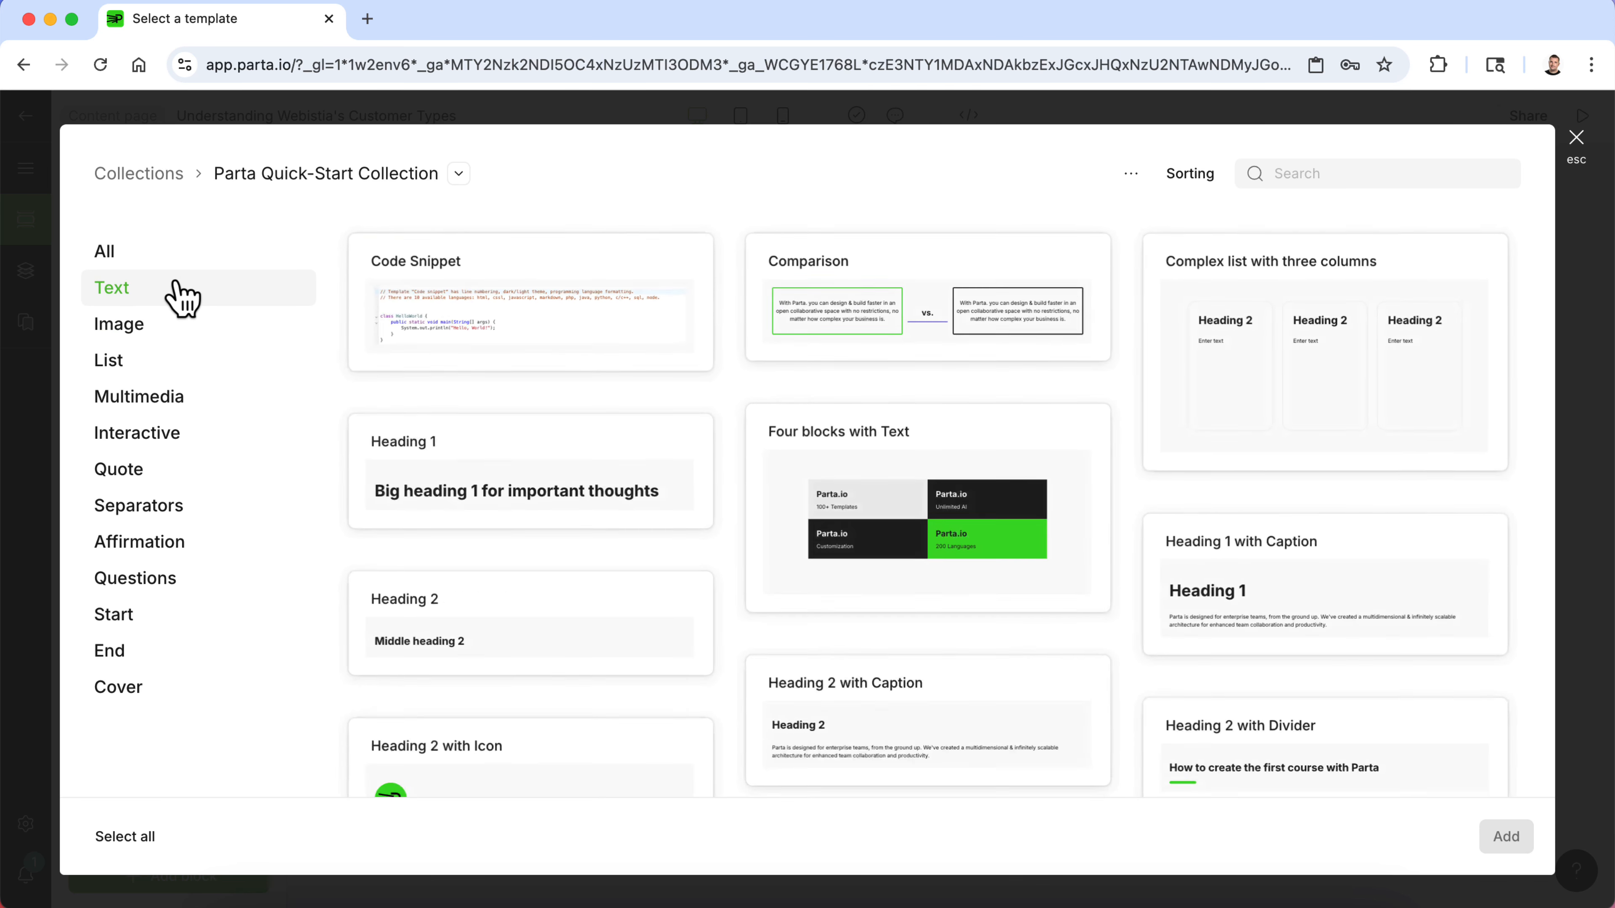
scroll(820, 420, "down", 10)
scroll(822, 412, "down", 15)
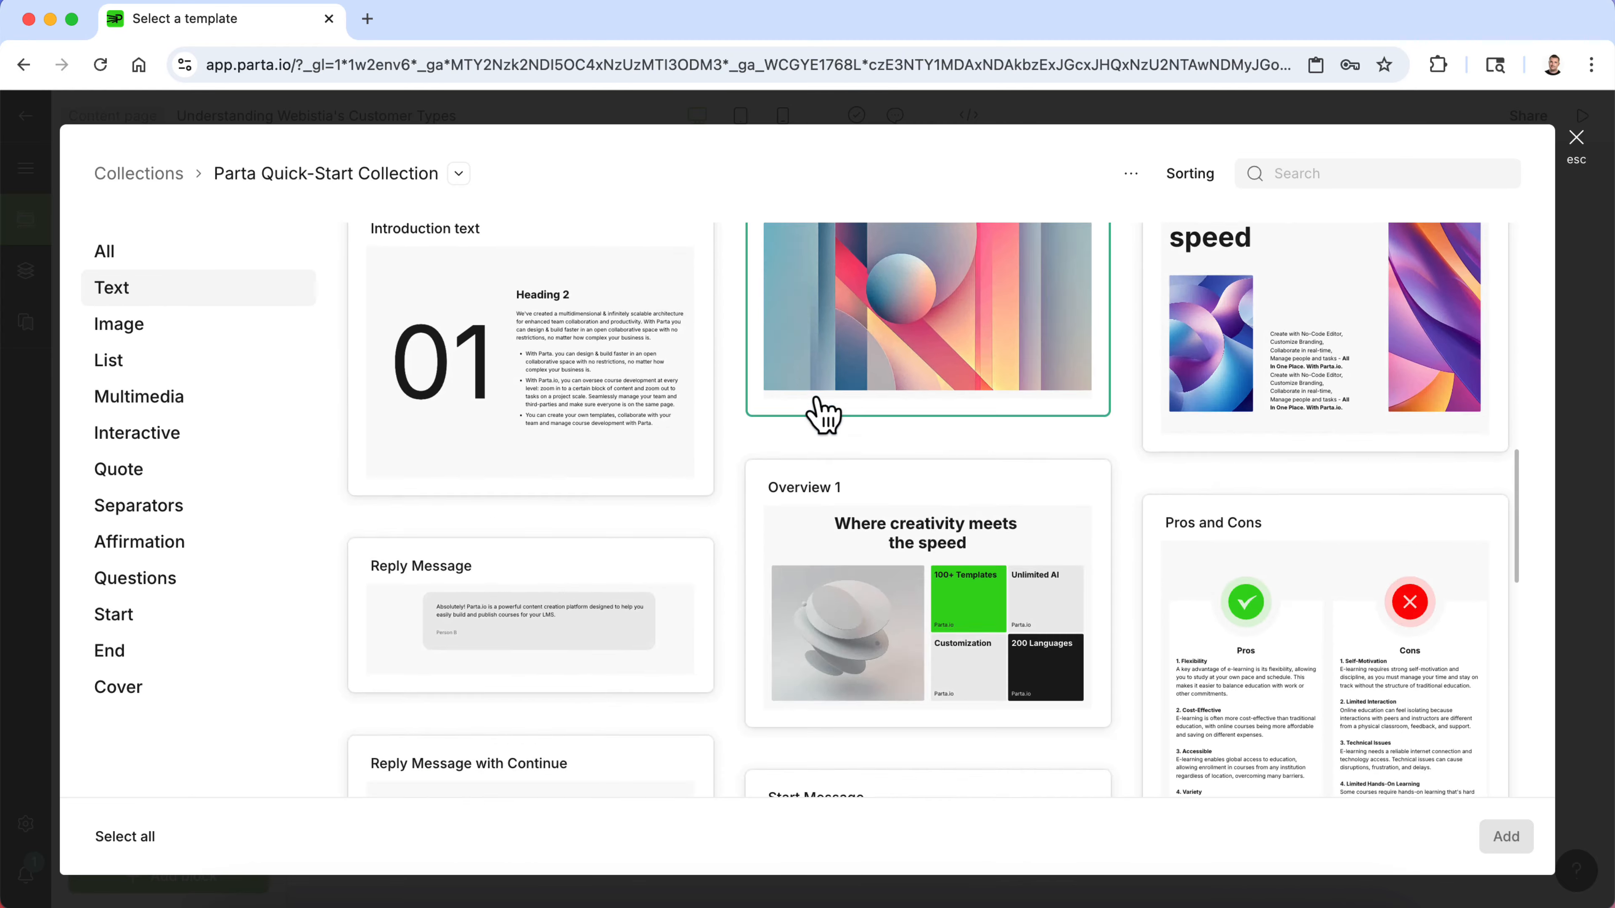
scroll(818, 404, "down", 3)
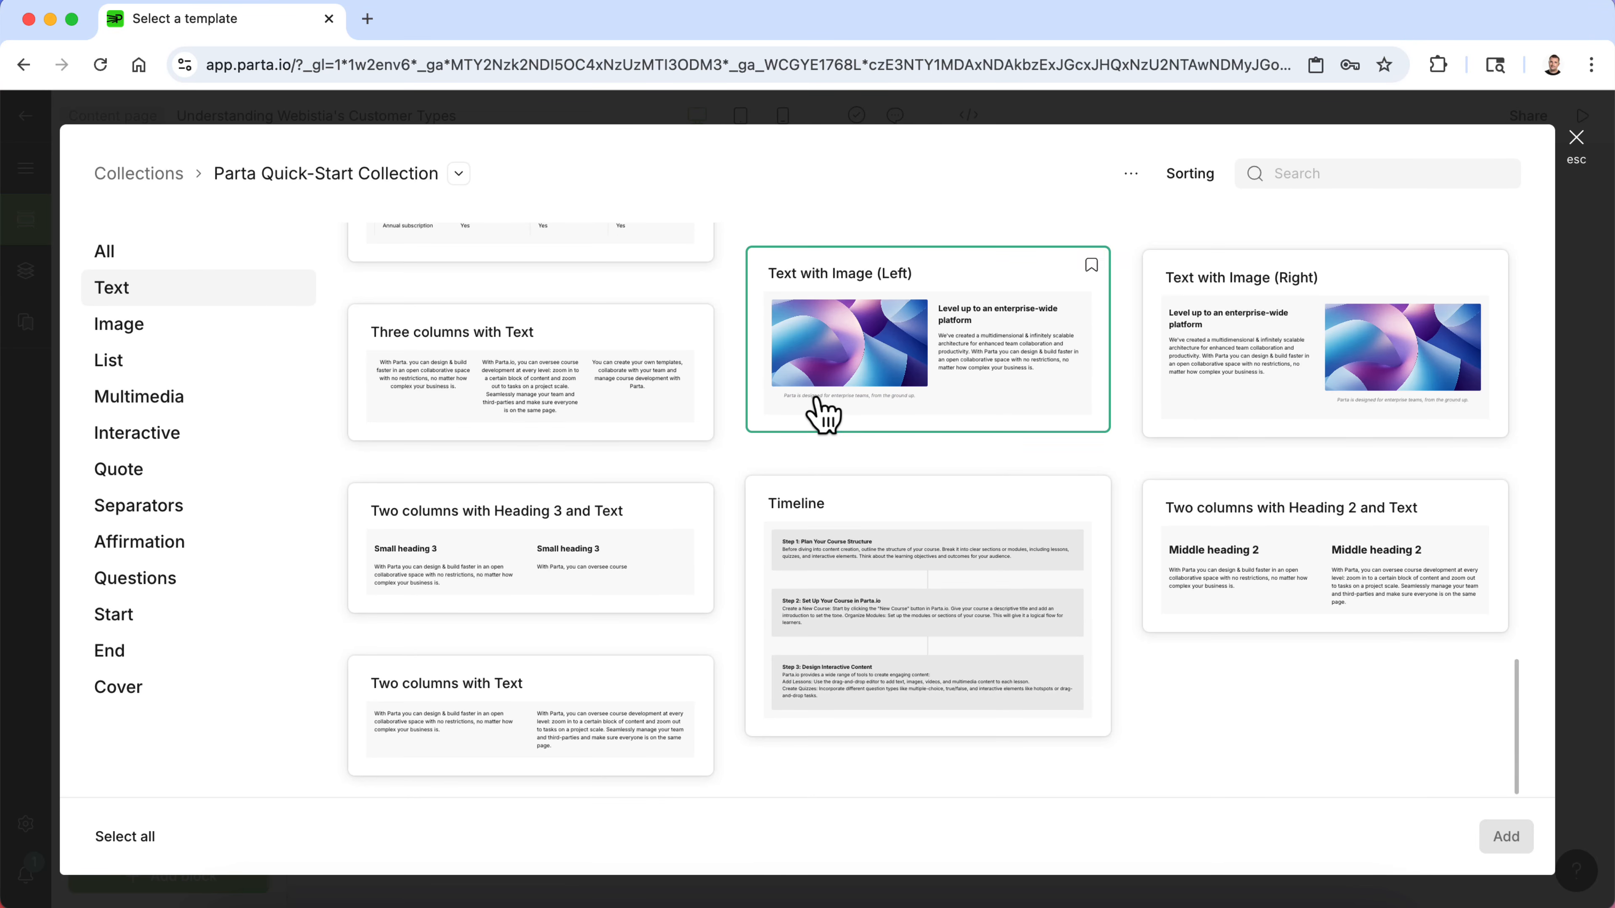
left_click(171, 329)
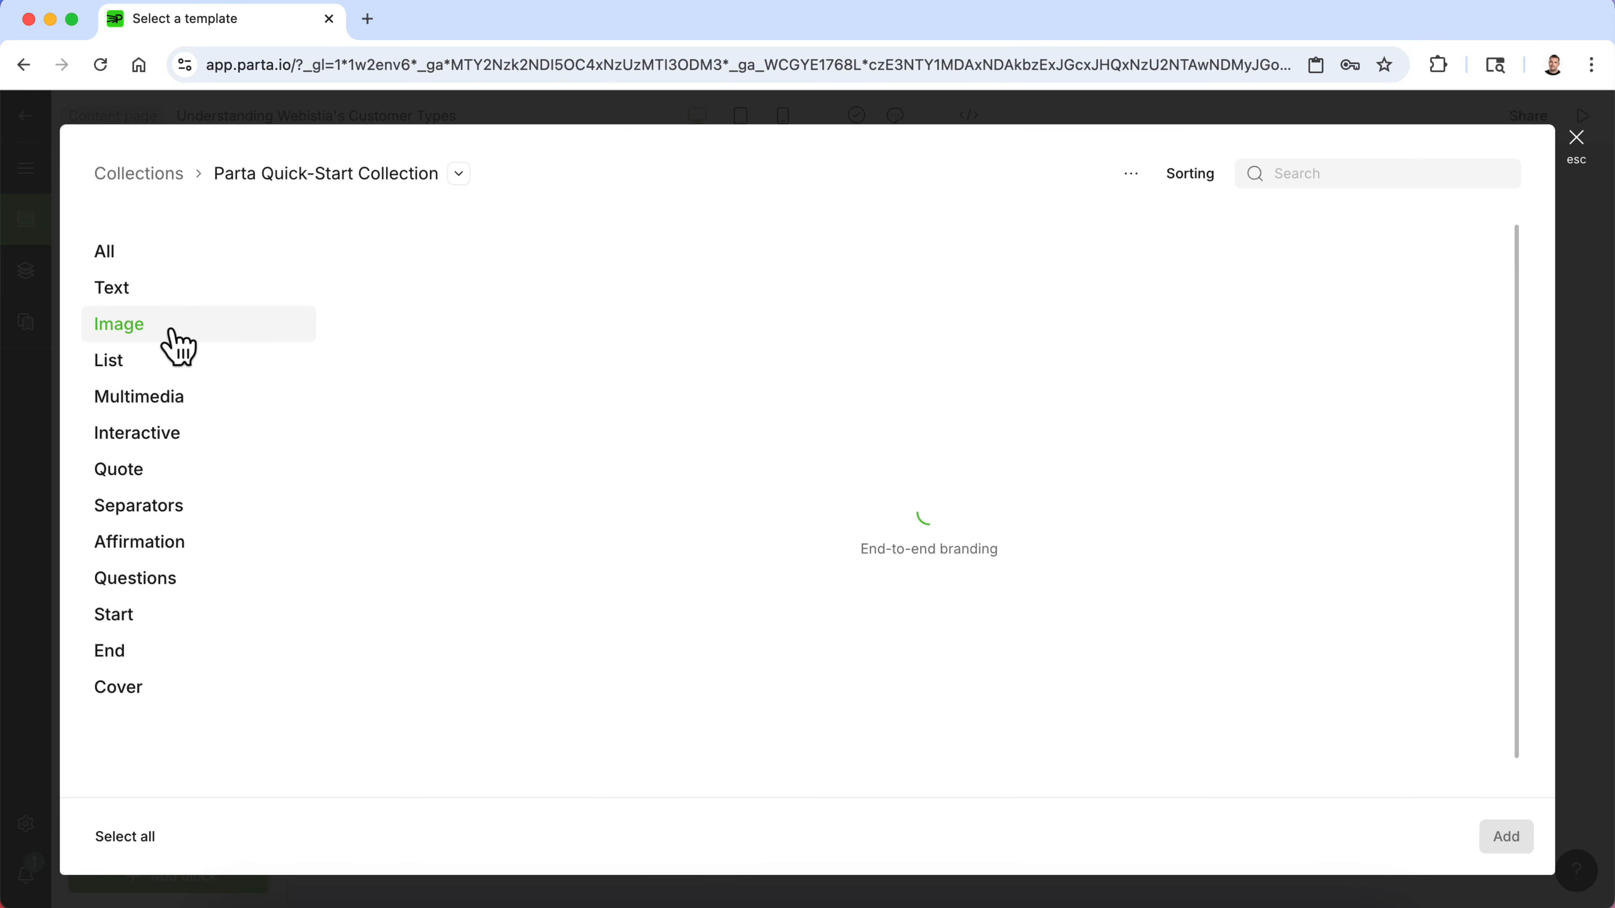
scroll(642, 496, "down", 8)
- Switch to Word and review the Customer Types section of the document
key("ctrl+Up")
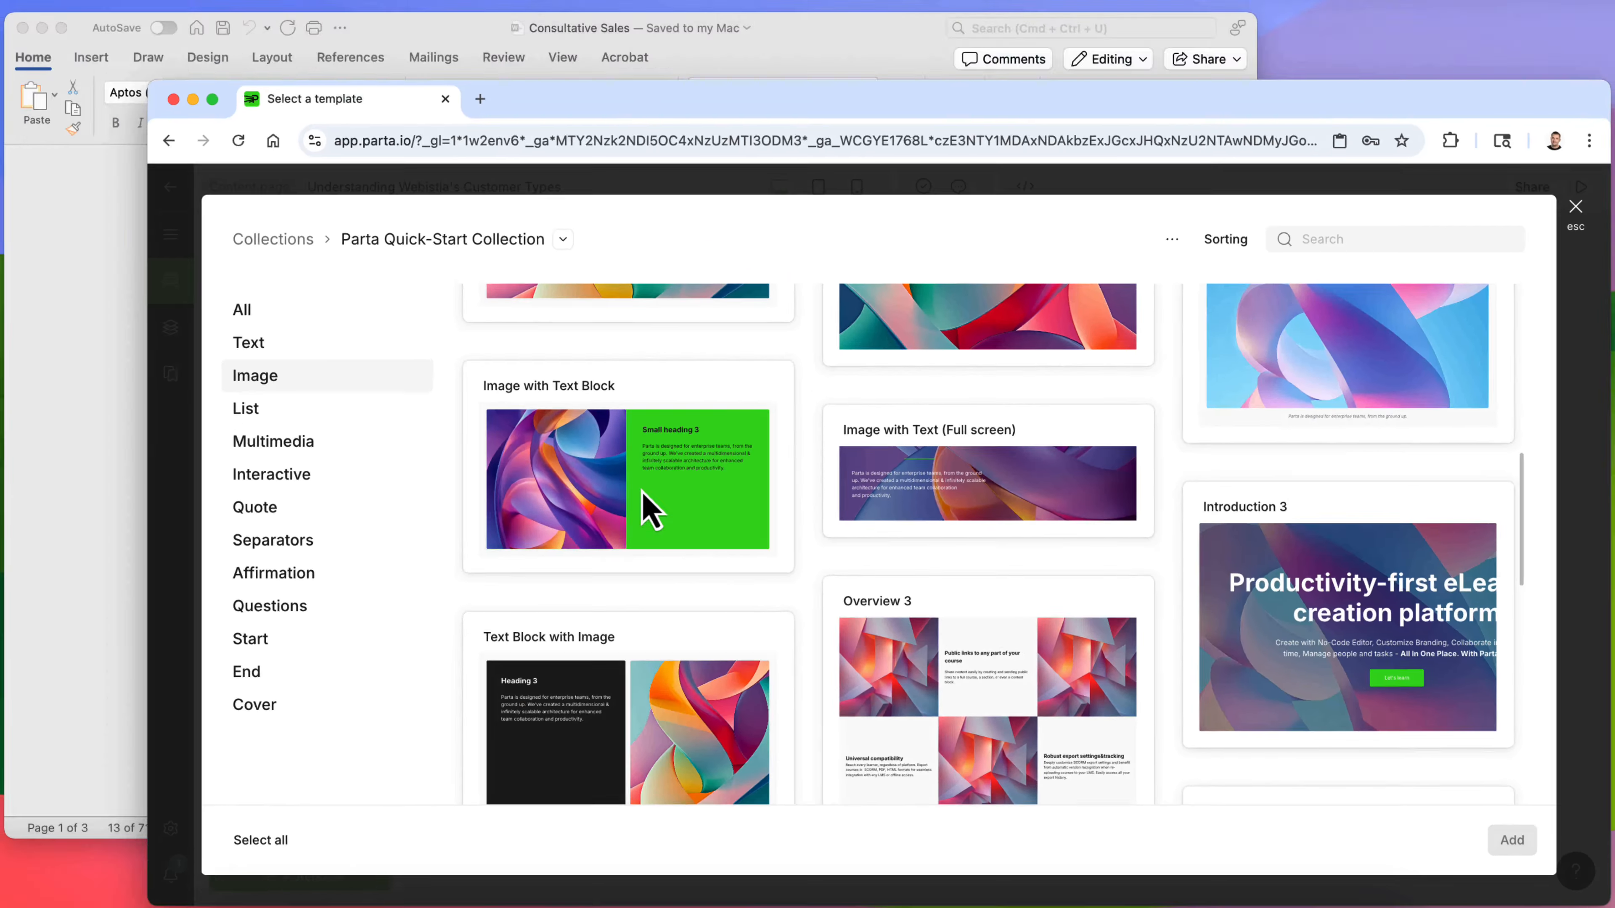
left_click(515, 442)
scroll(454, 515, "down", 2)
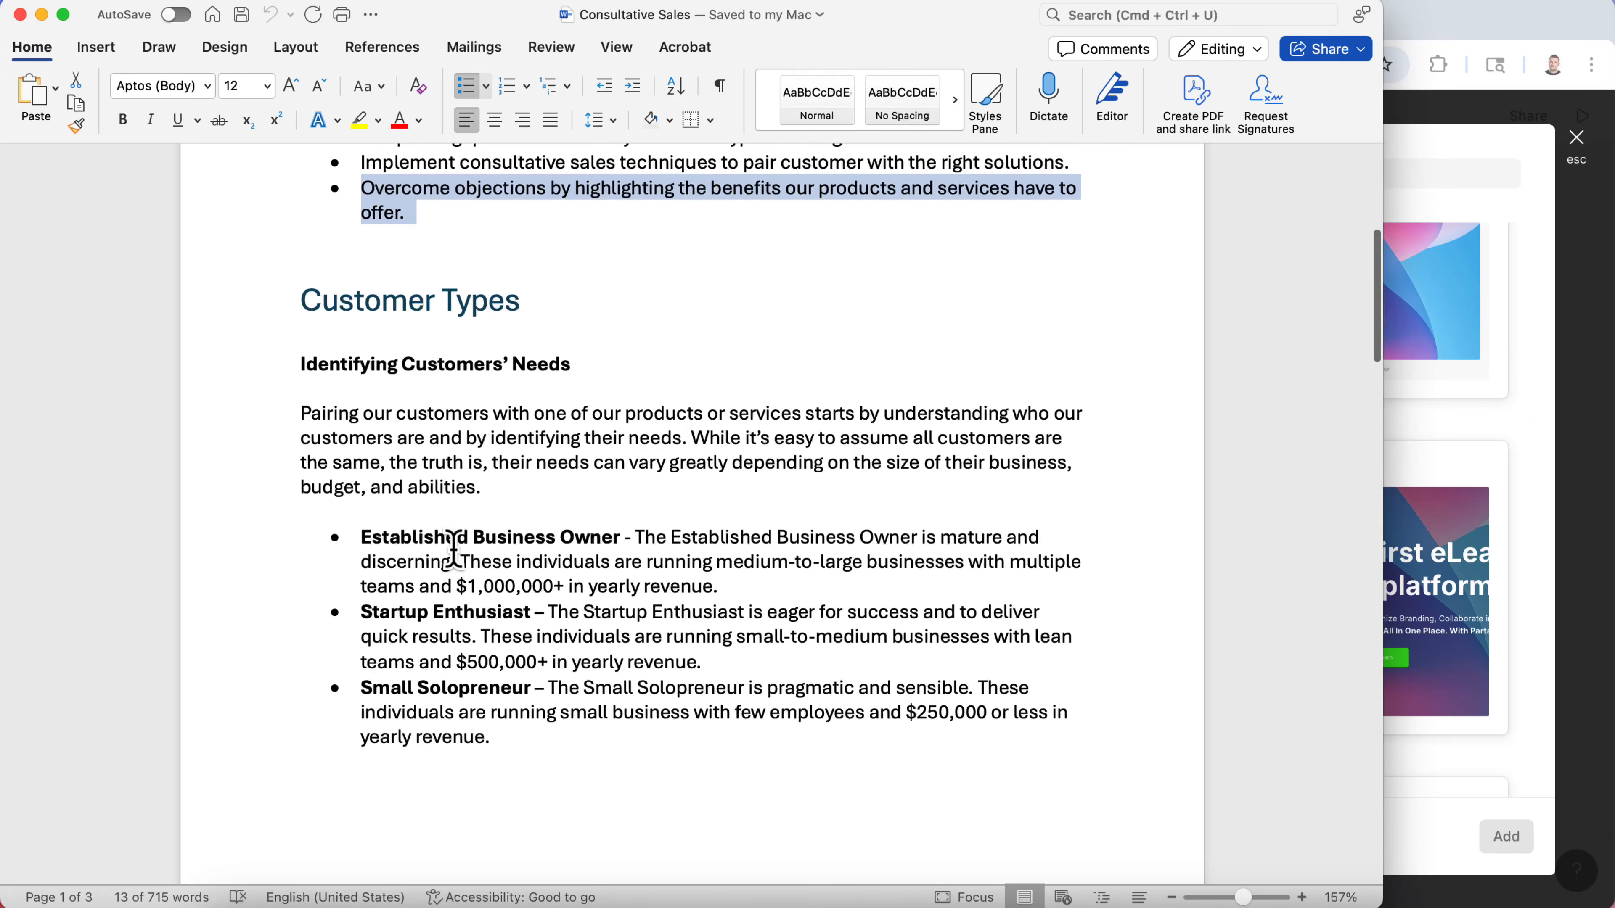
left_click(409, 366)
triple_click(409, 366)
left_click(386, 454)
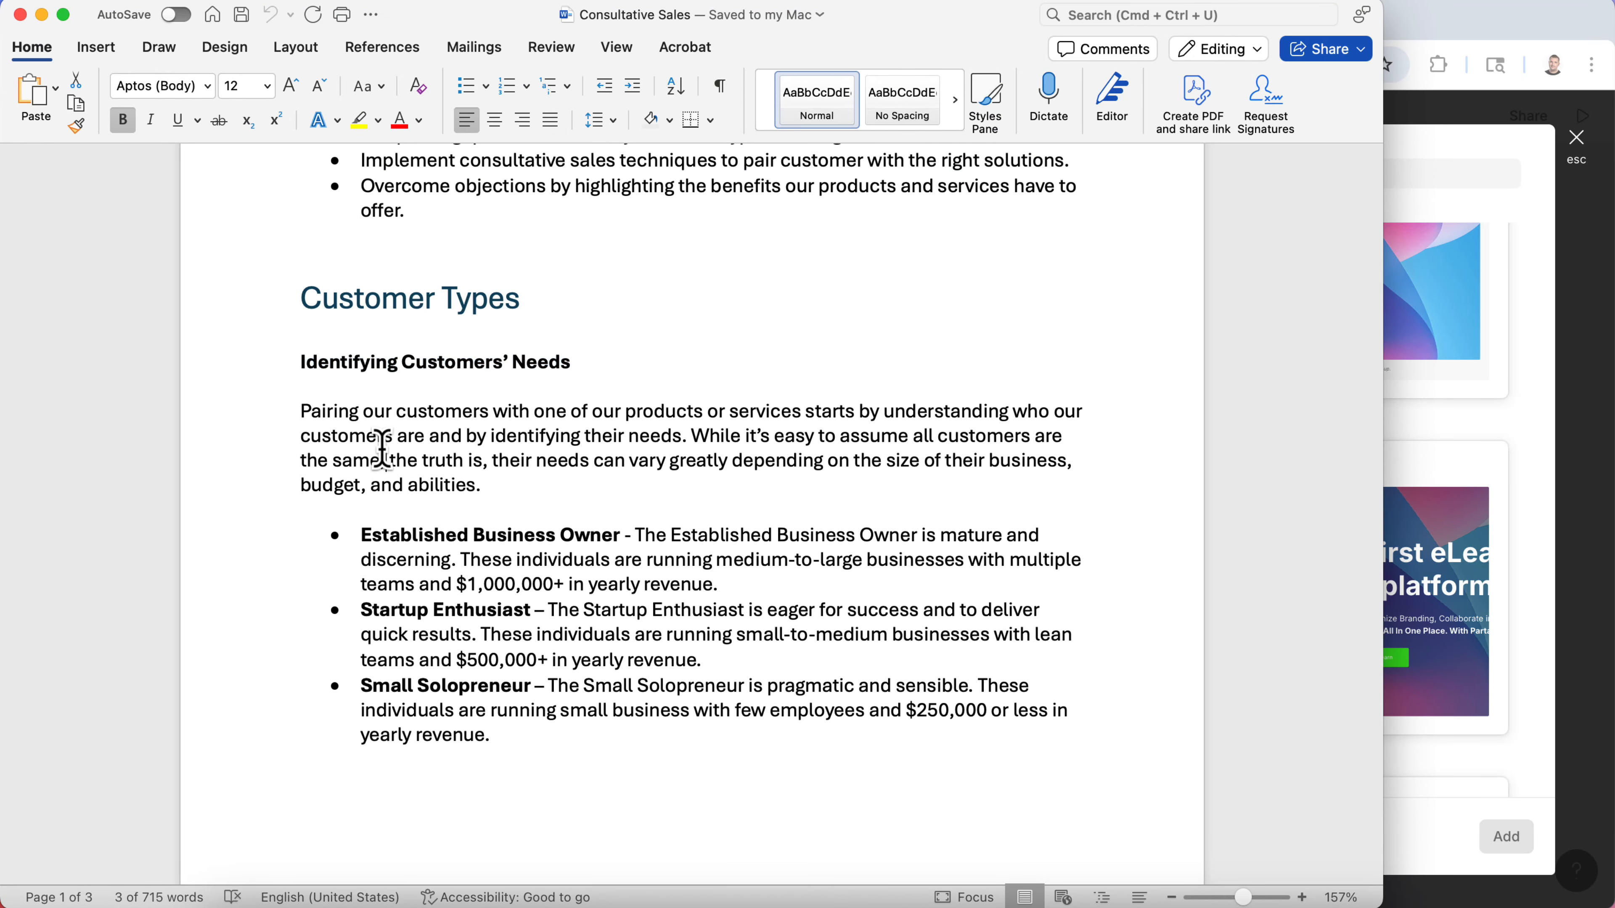
left_click(475, 576)
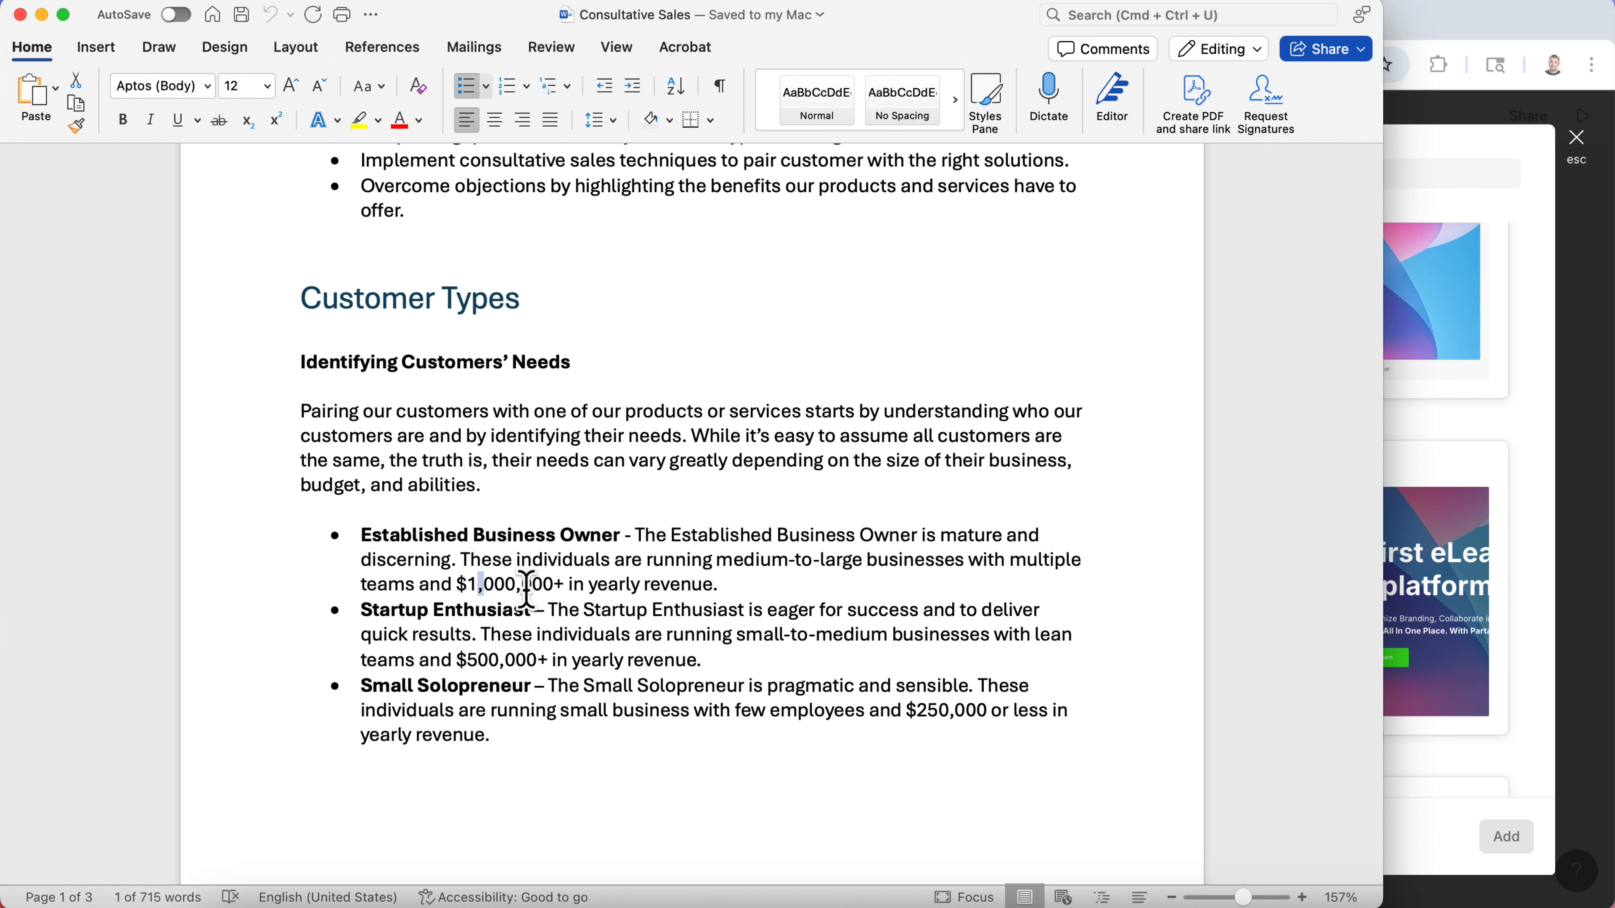
scroll(527, 589, "down", 10)
scroll(526, 588, "down", 5)
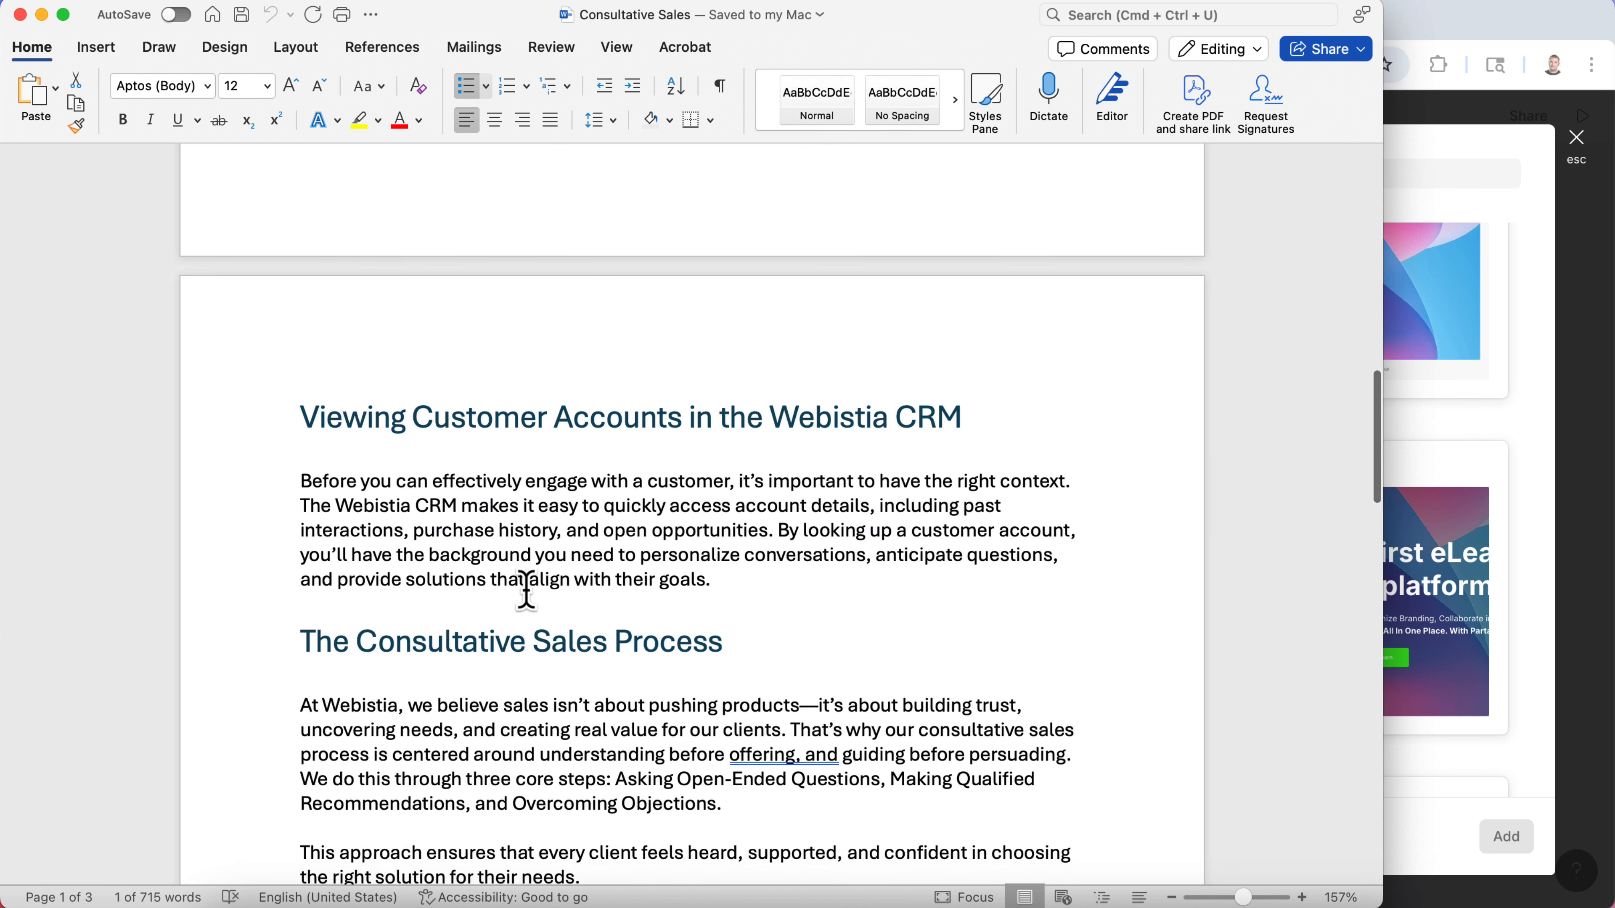
scroll(527, 589, "up", 15)
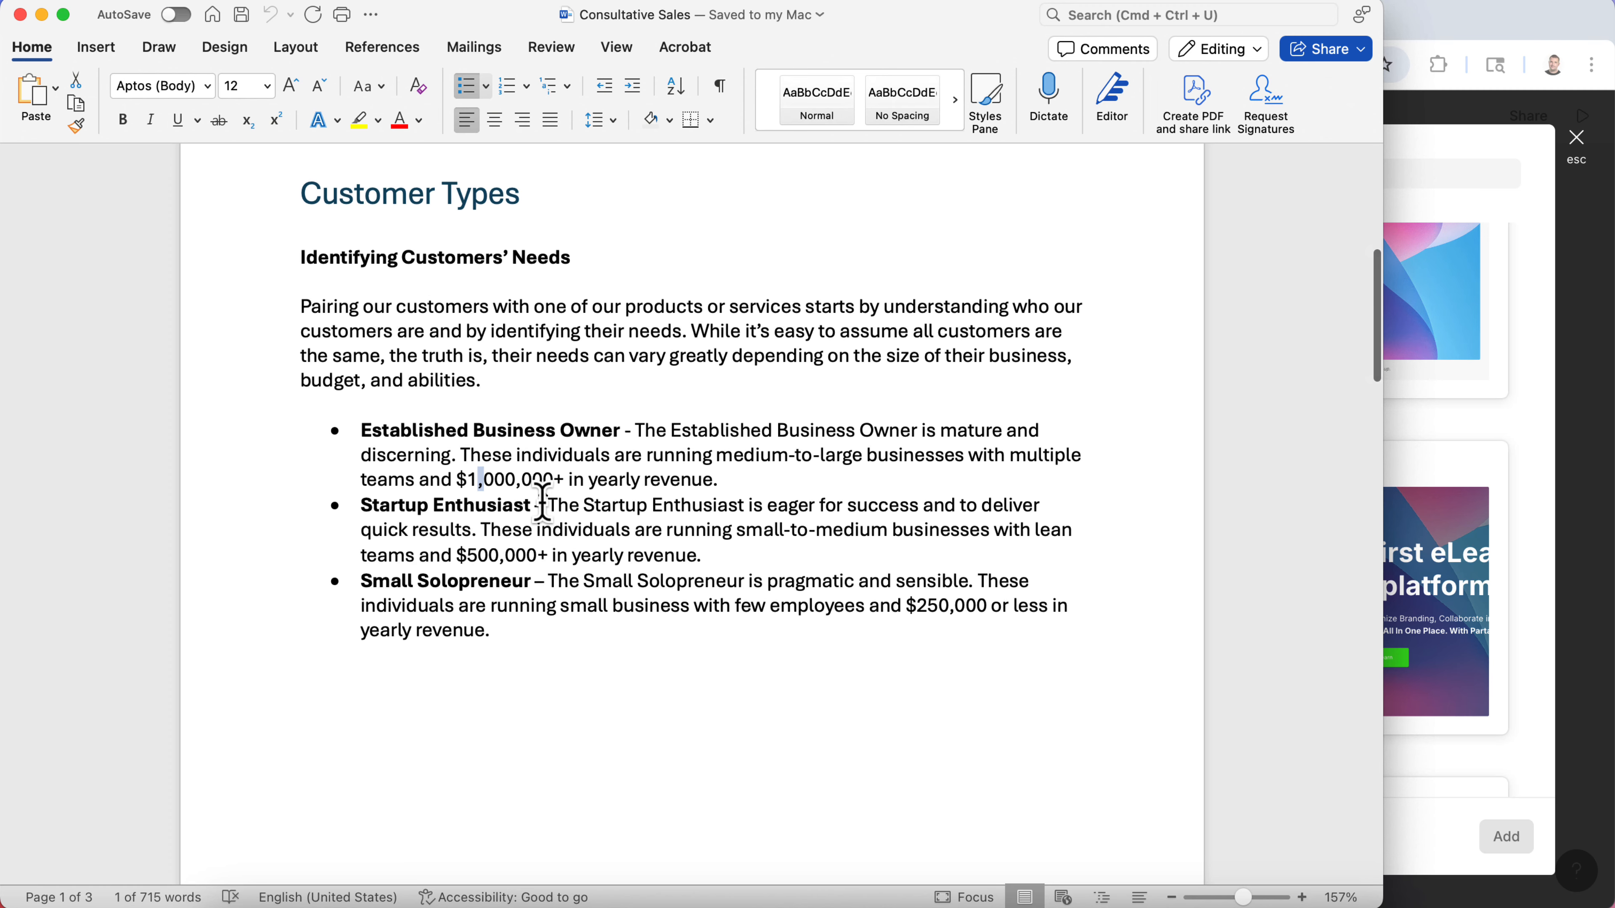
scroll(541, 501, "up", 2)
- Back in the browser, browse the Text templates and add a Text with Image (Right) block to the page
left_click(1450, 427)
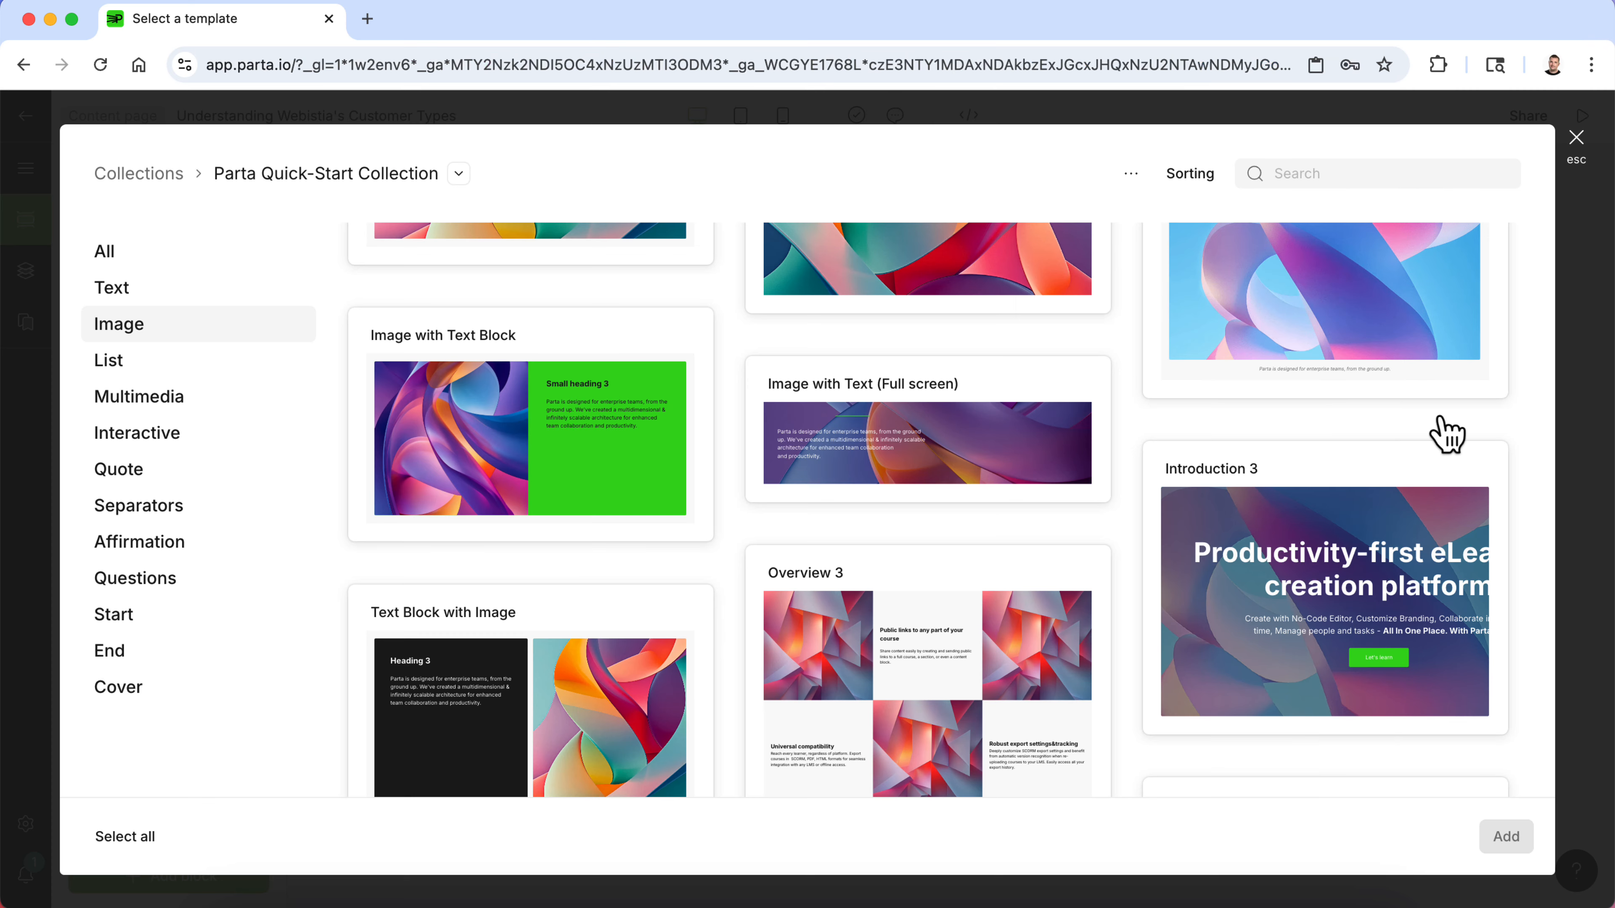
left_click(185, 289)
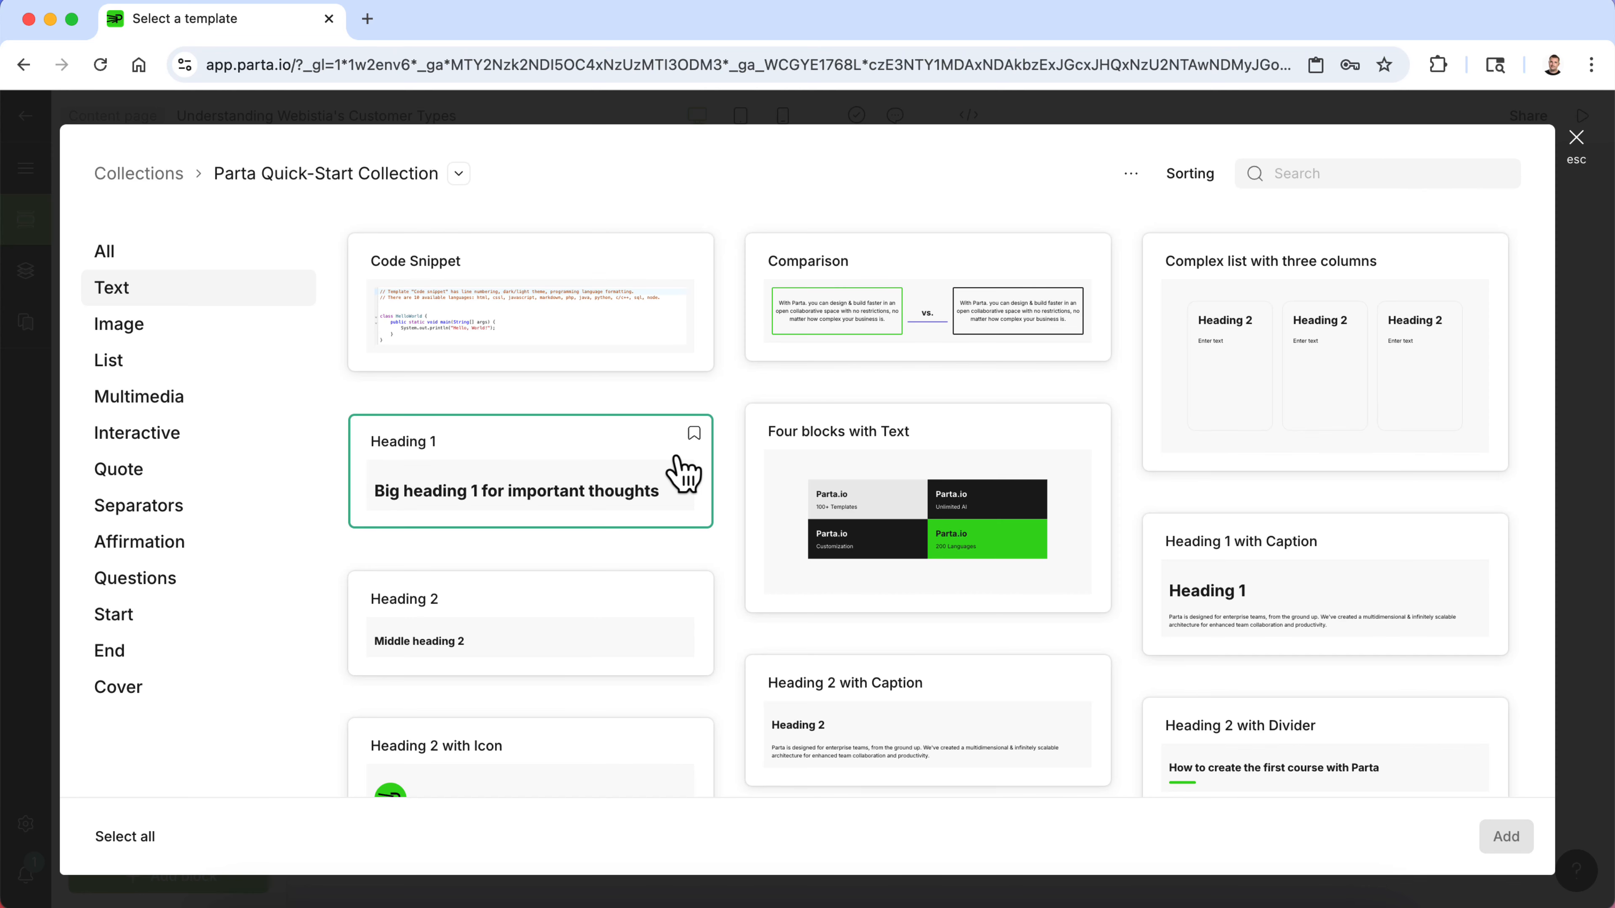
scroll(685, 474, "down", 3)
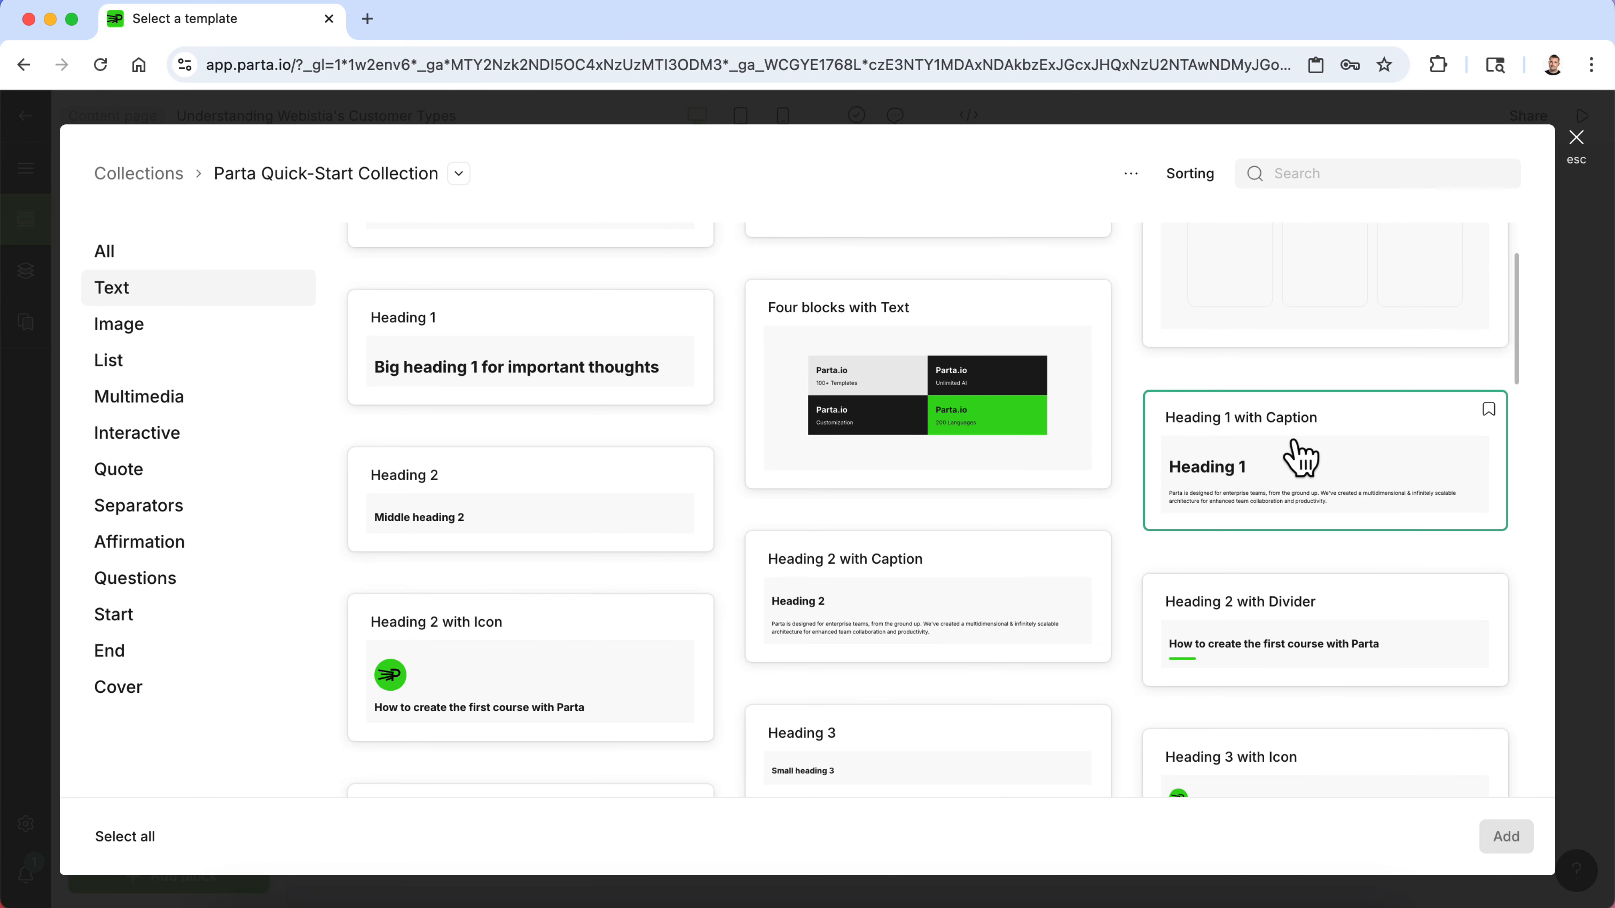
scroll(1375, 474, "down", 2)
scroll(1374, 471, "down", 7)
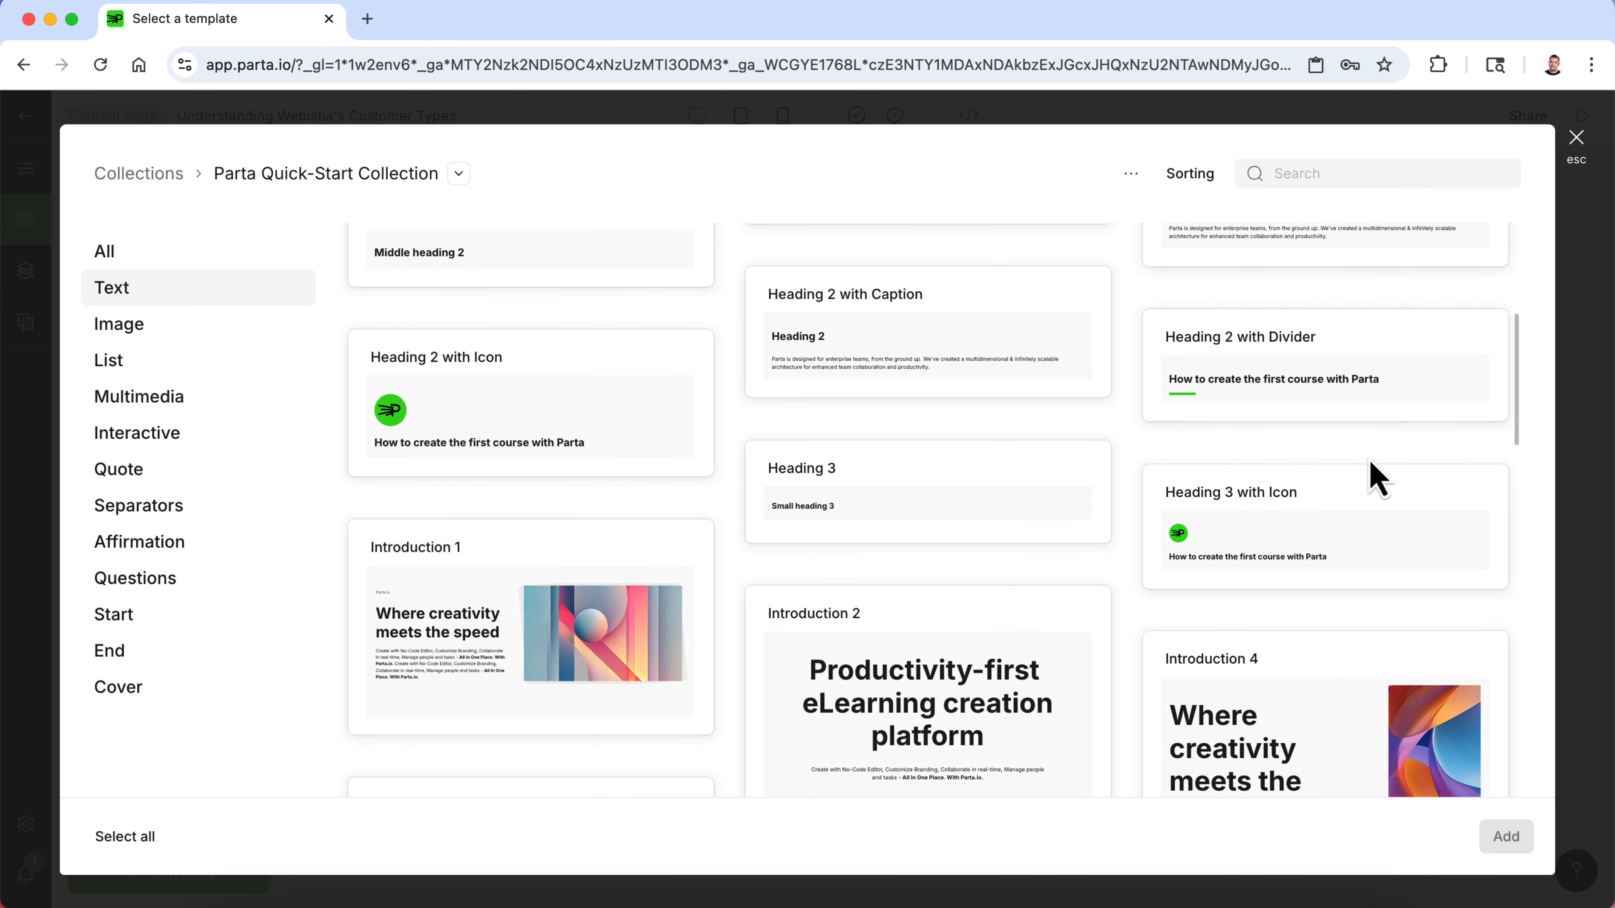
scroll(1373, 474, "down", 5)
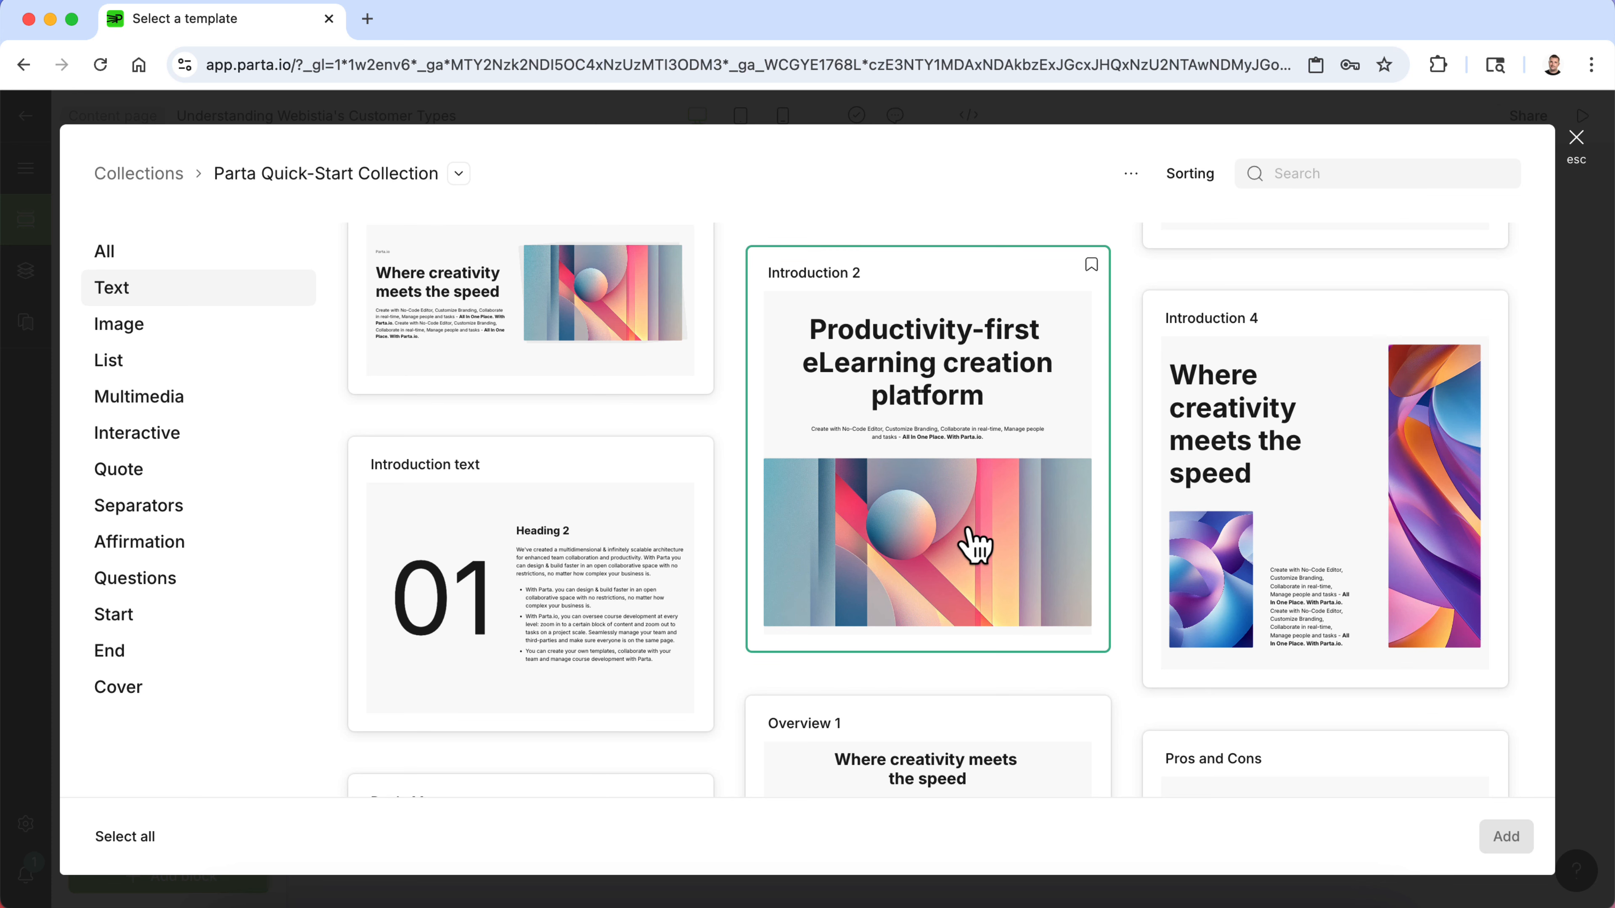
scroll(973, 546, "down", 4)
scroll(967, 529, "down", 10)
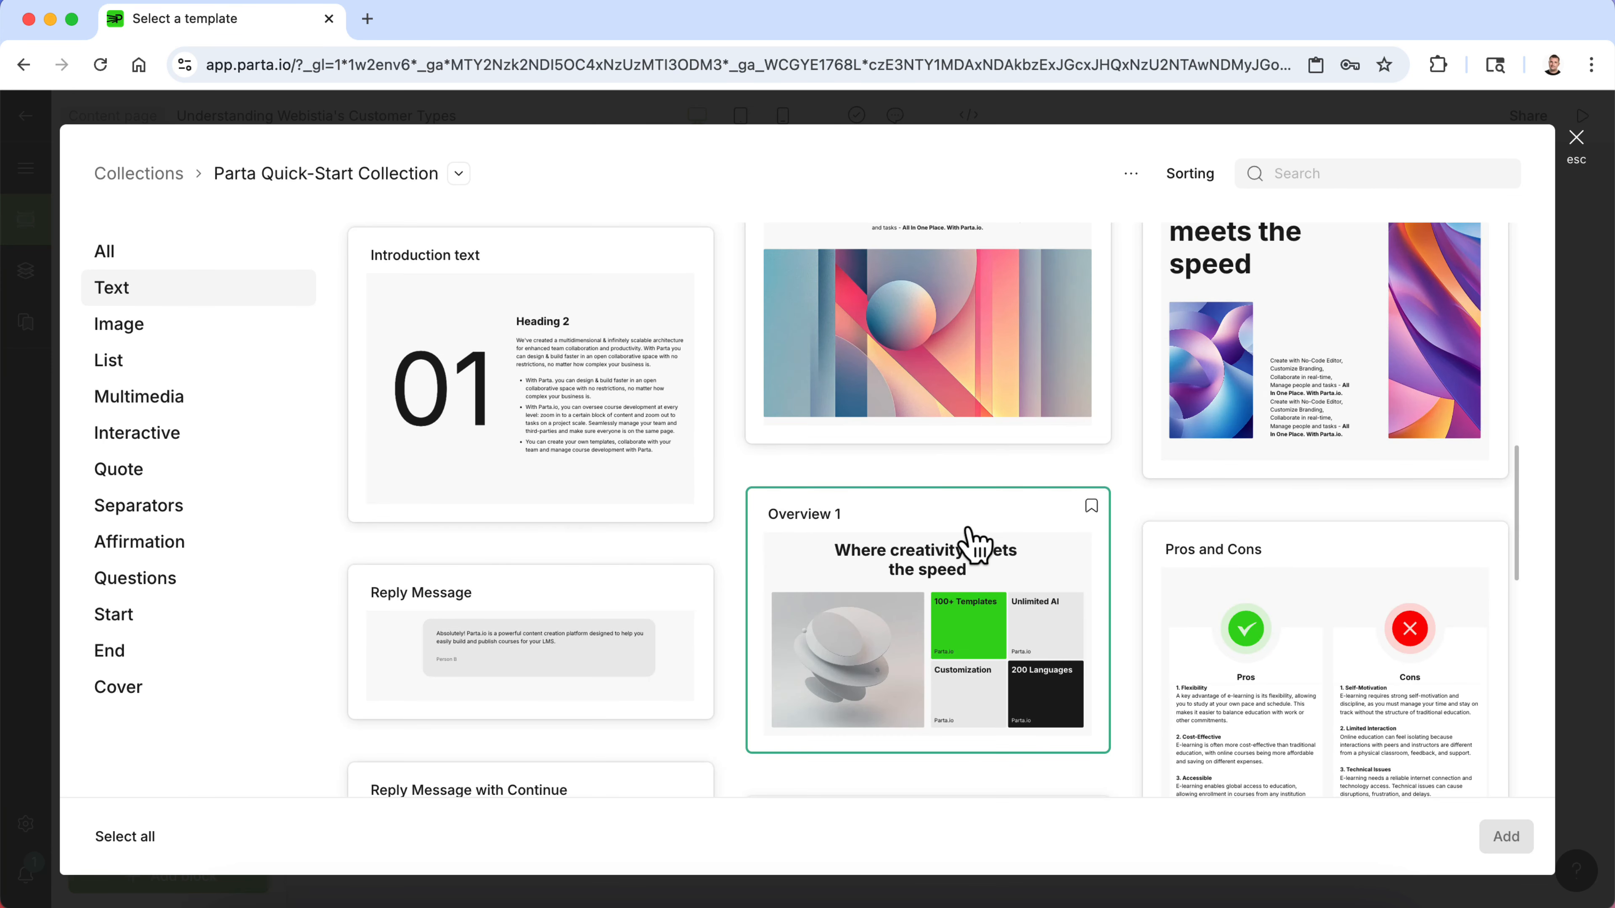
scroll(967, 528, "down", 8)
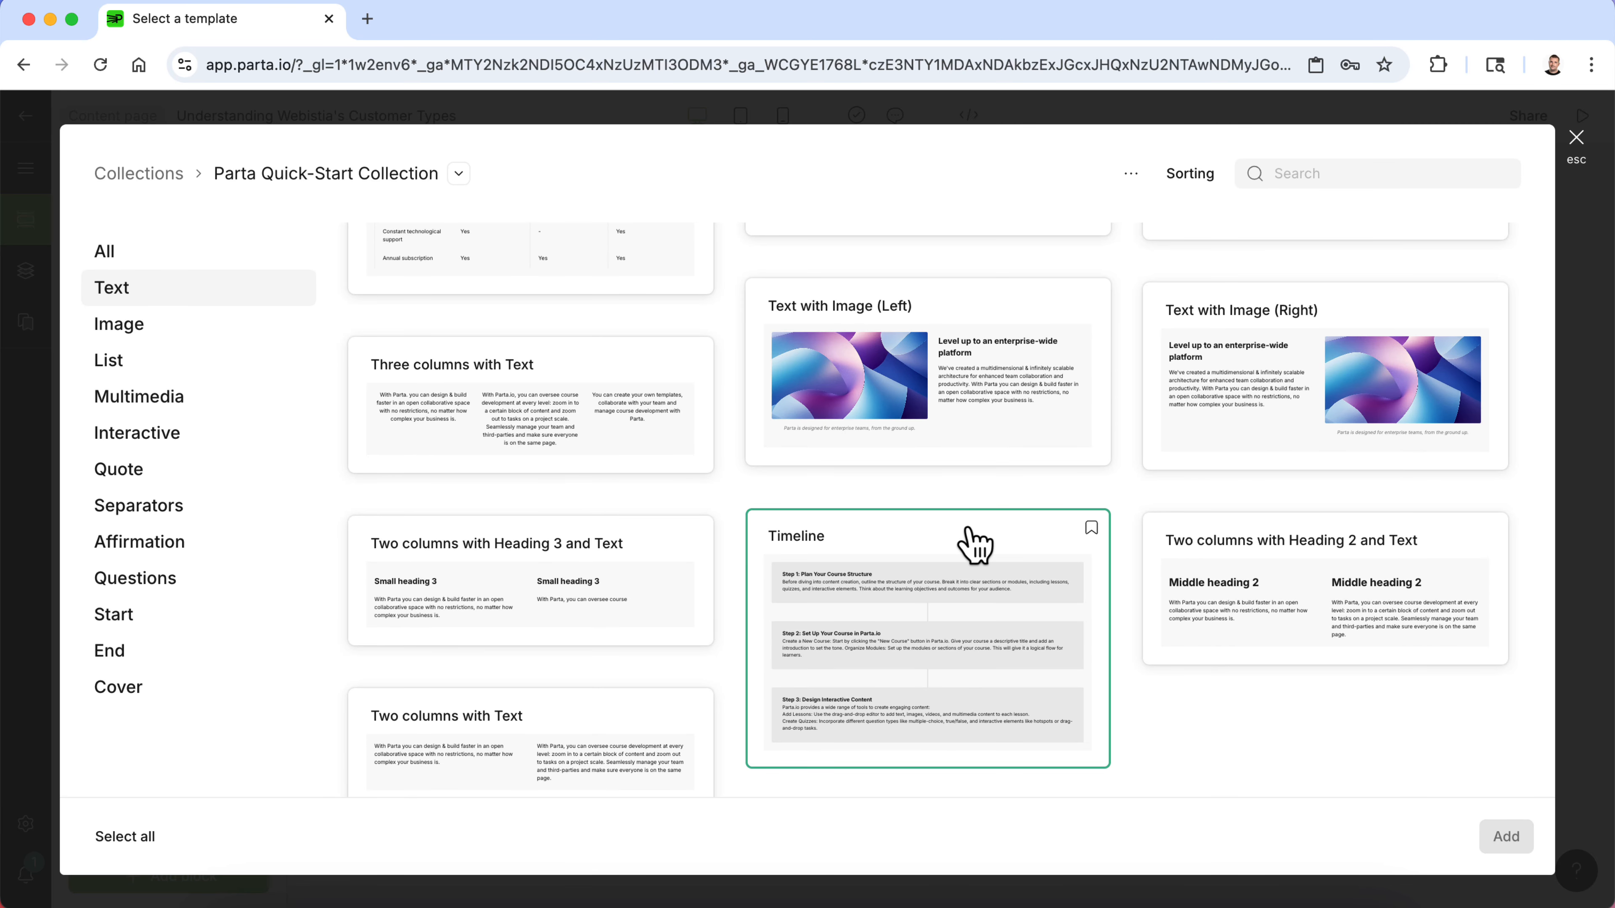
scroll(975, 544, "down", 1)
scroll(975, 545, "up", 20)
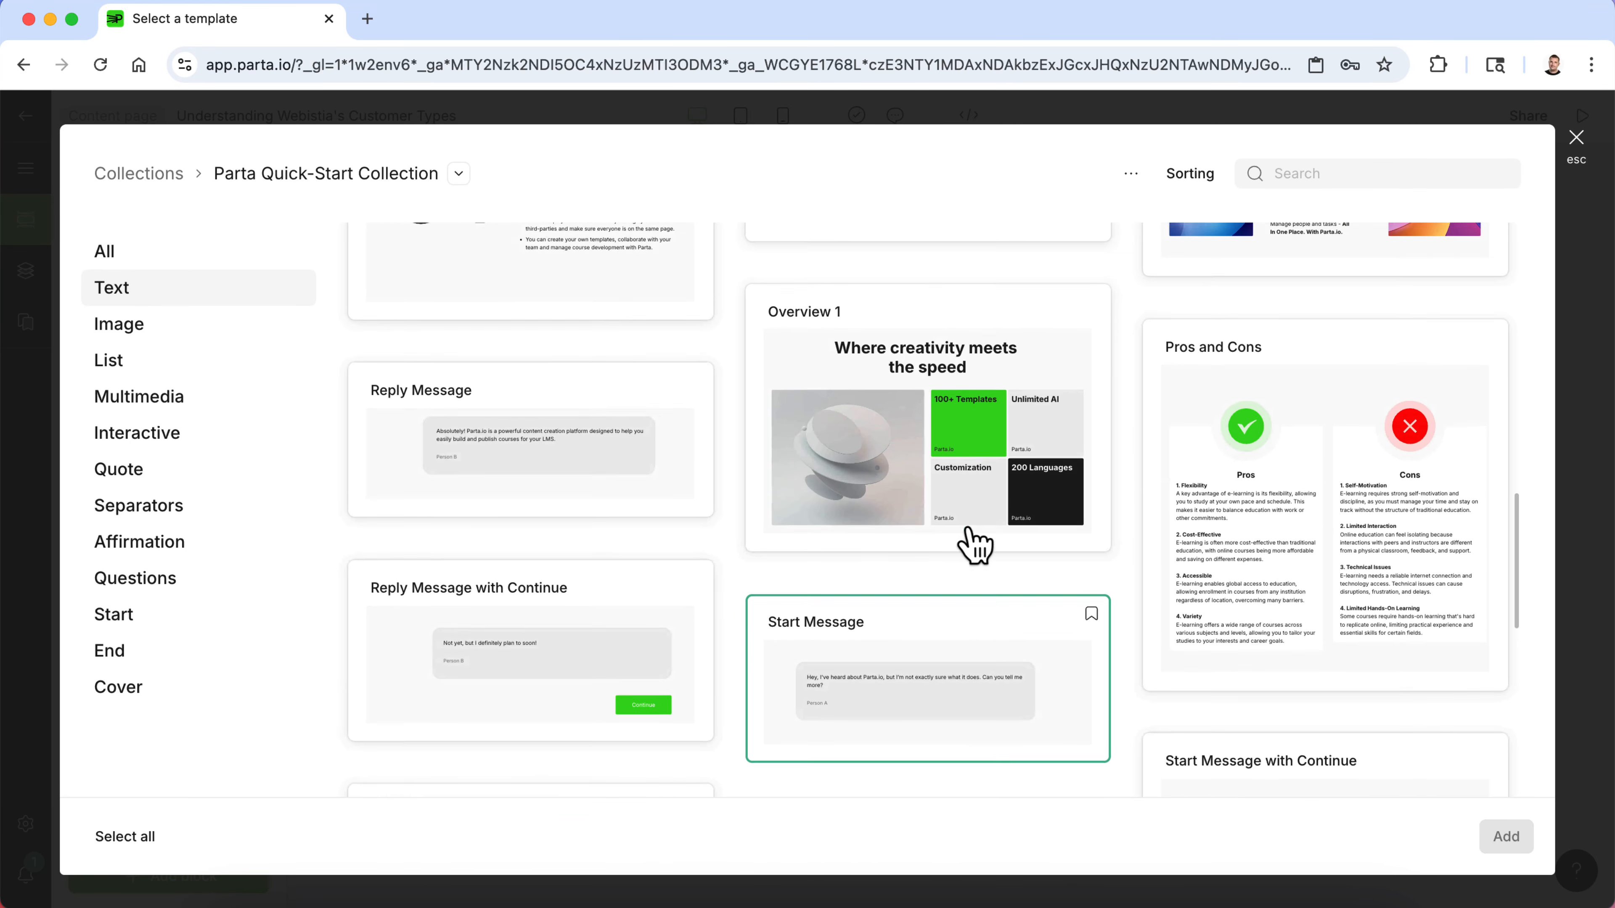
scroll(975, 545, "down", 6)
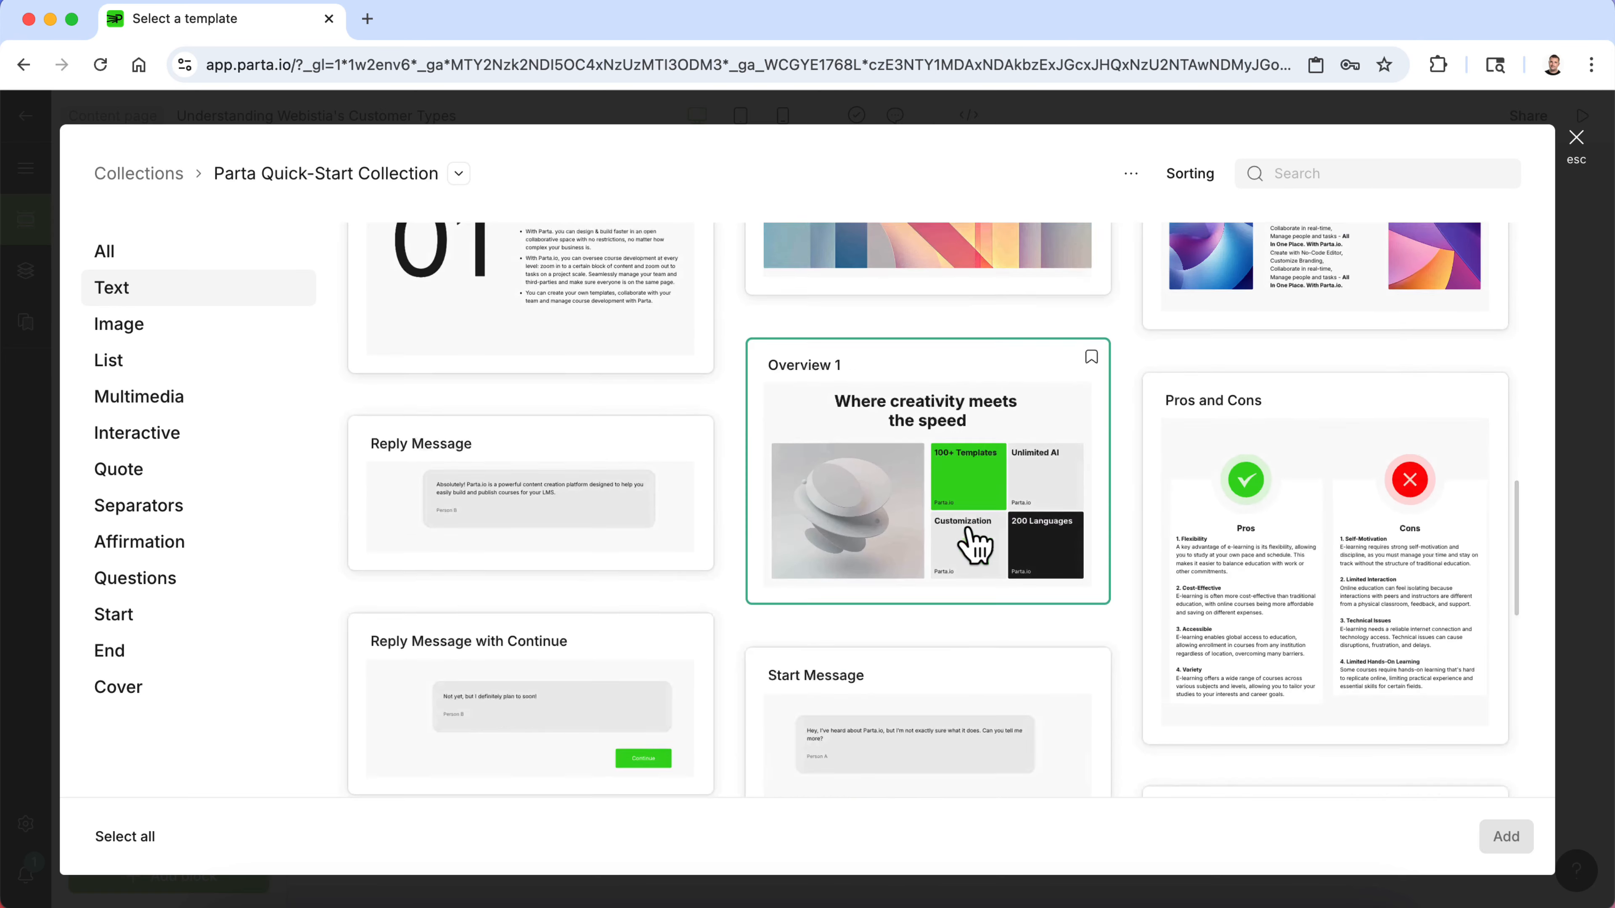
scroll(975, 544, "up", 6)
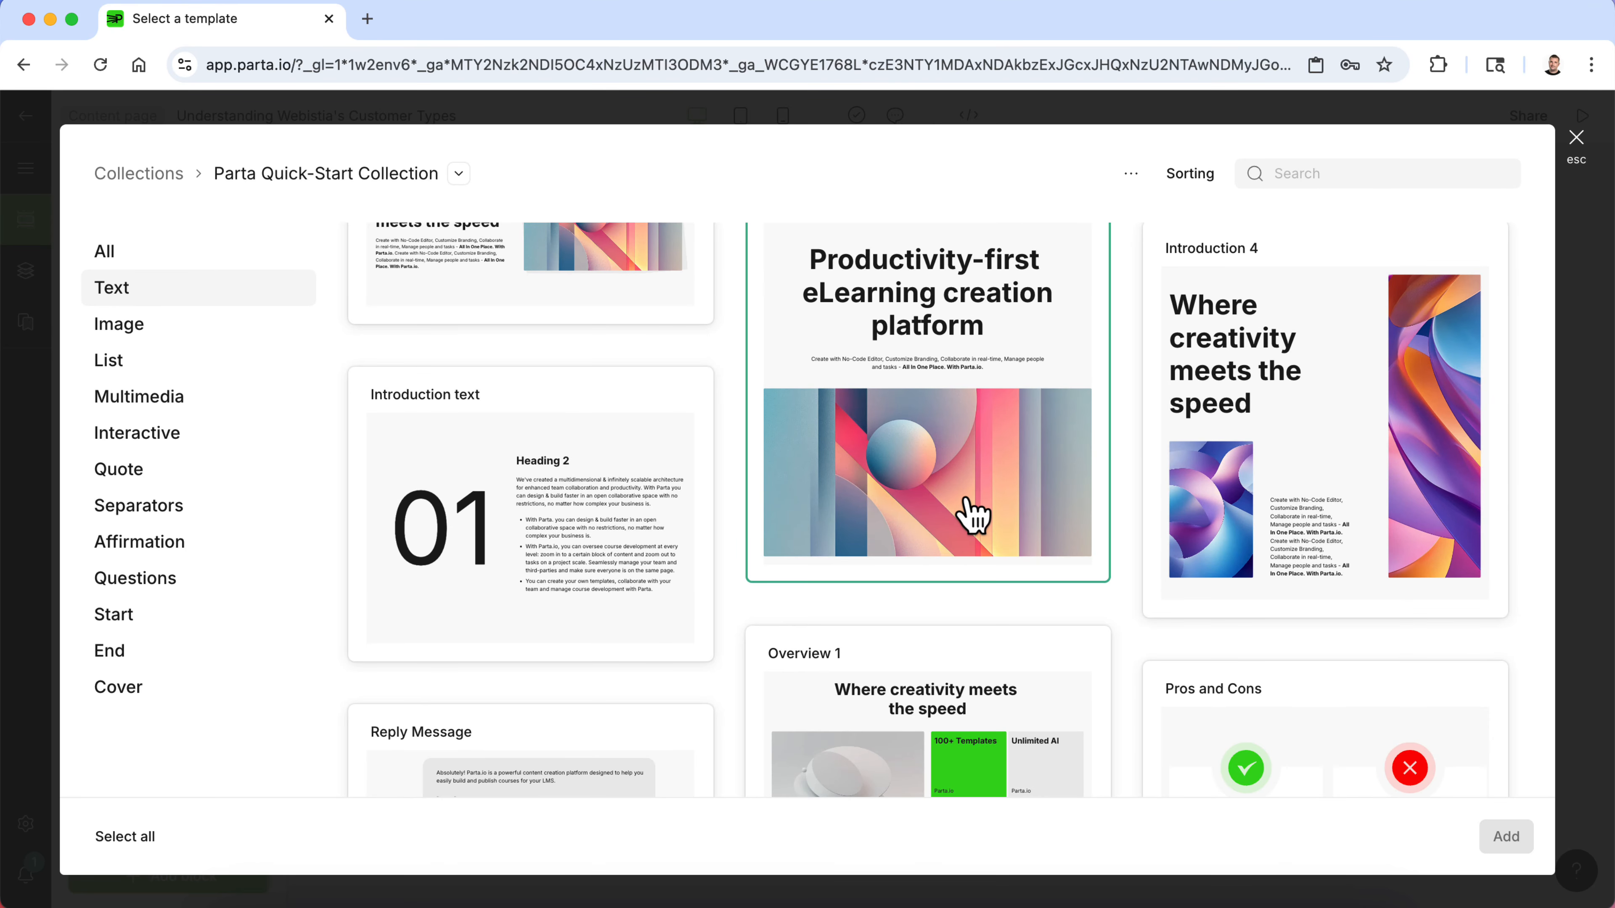
scroll(975, 544, "down", 12)
scroll(967, 501, "down", 1)
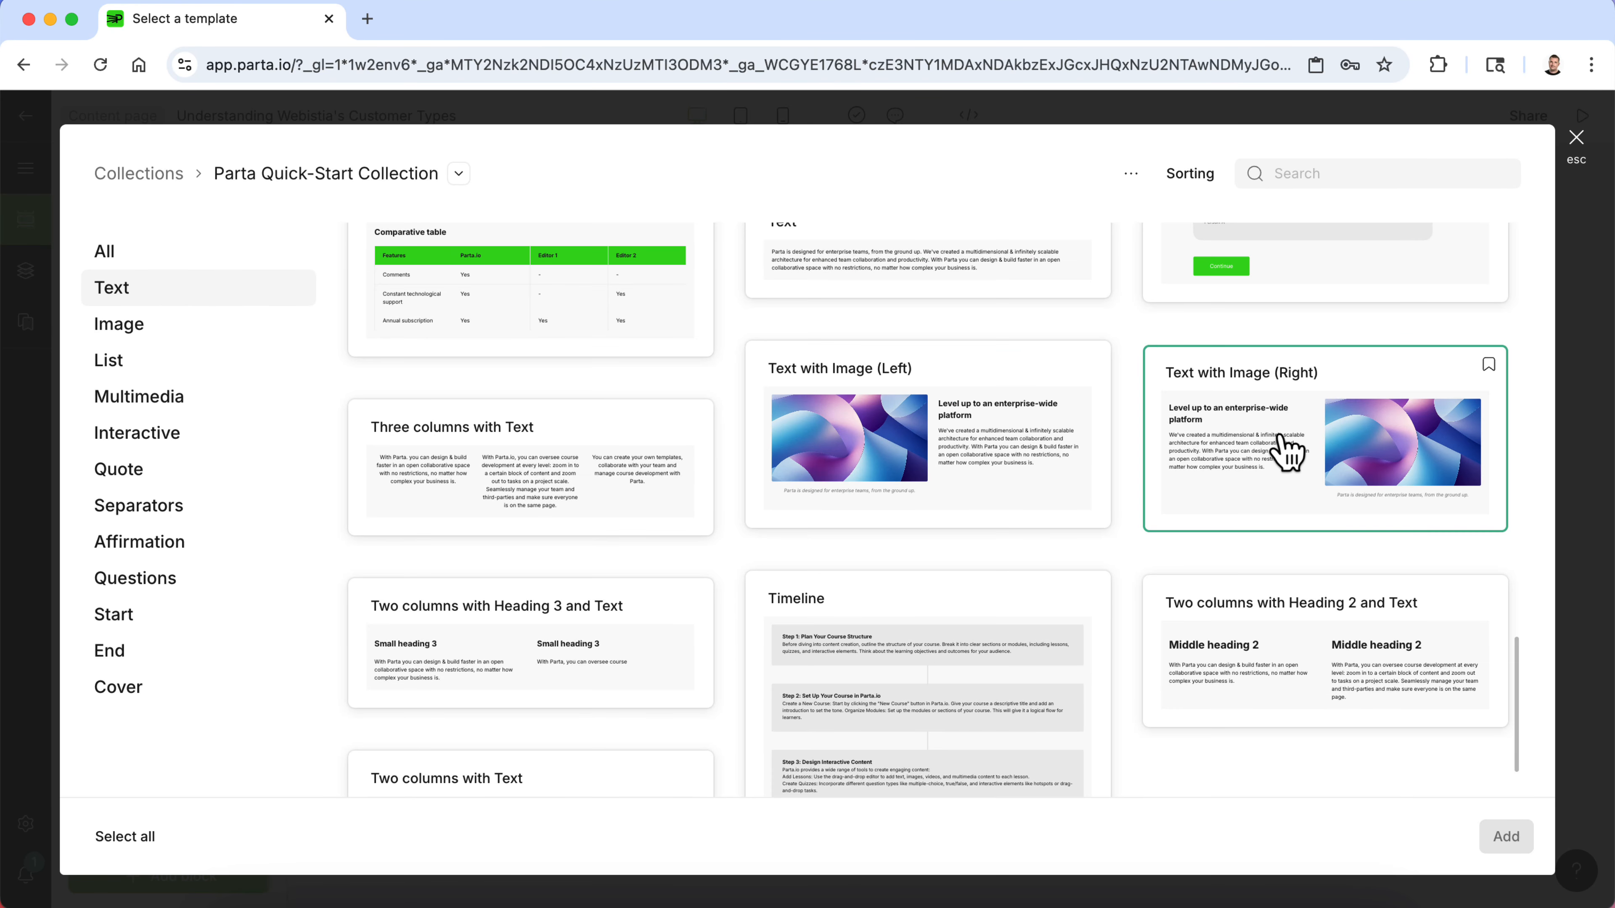
left_click(1289, 453)
left_click(1504, 836)
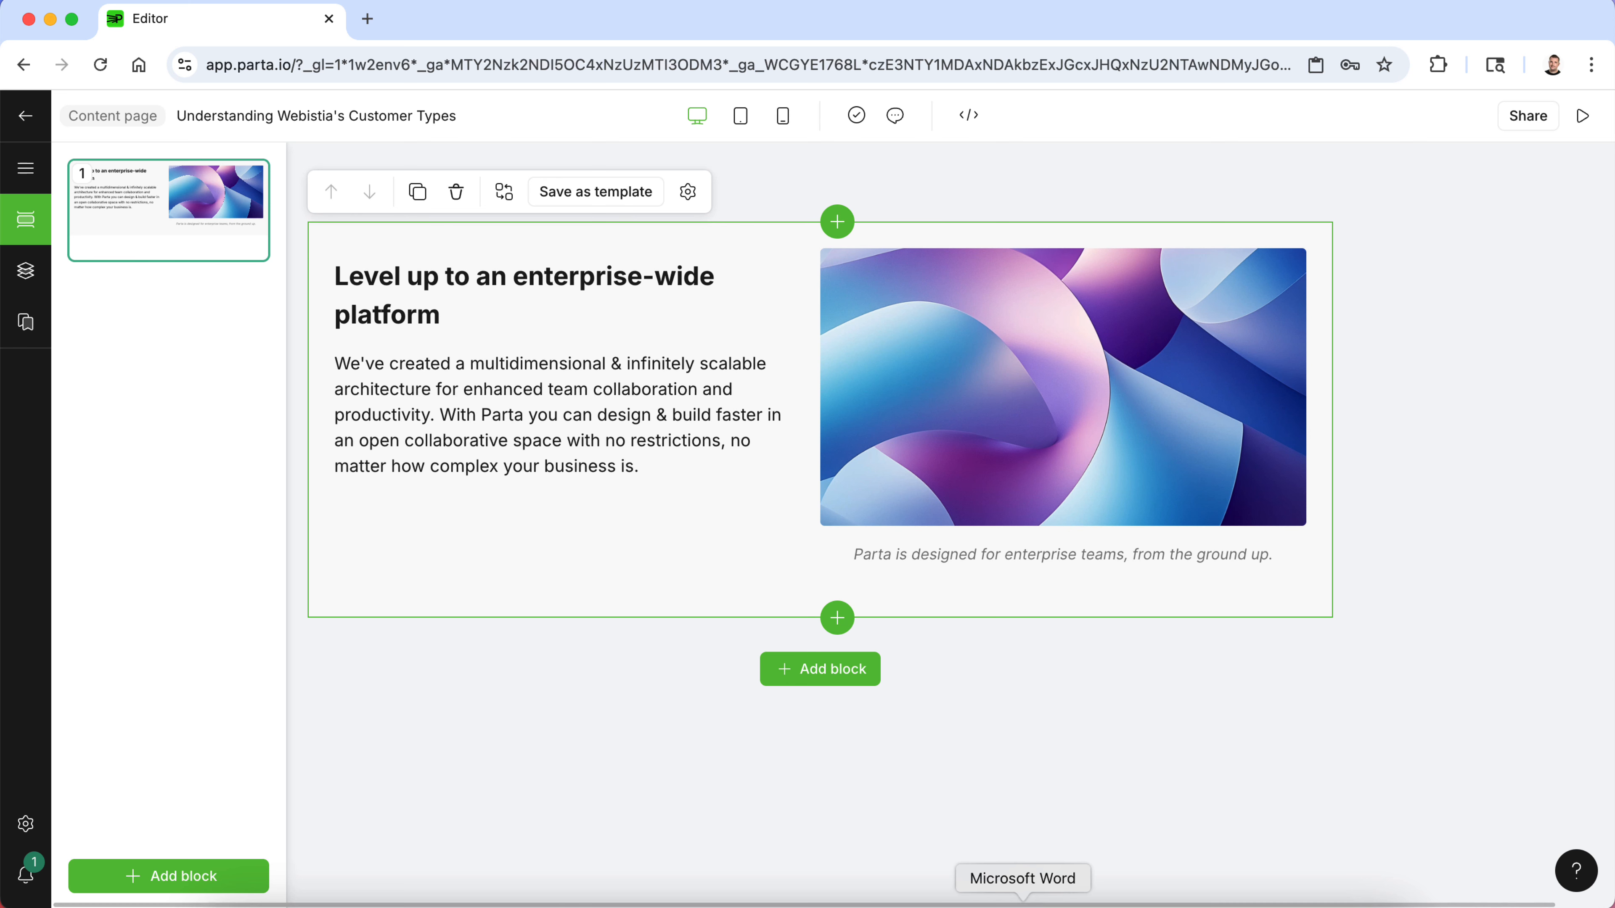
- Copy the heading "Identifying Customers' Needs" from the Word document
left_click(1023, 901)
left_click_drag(585, 335, 317, 332)
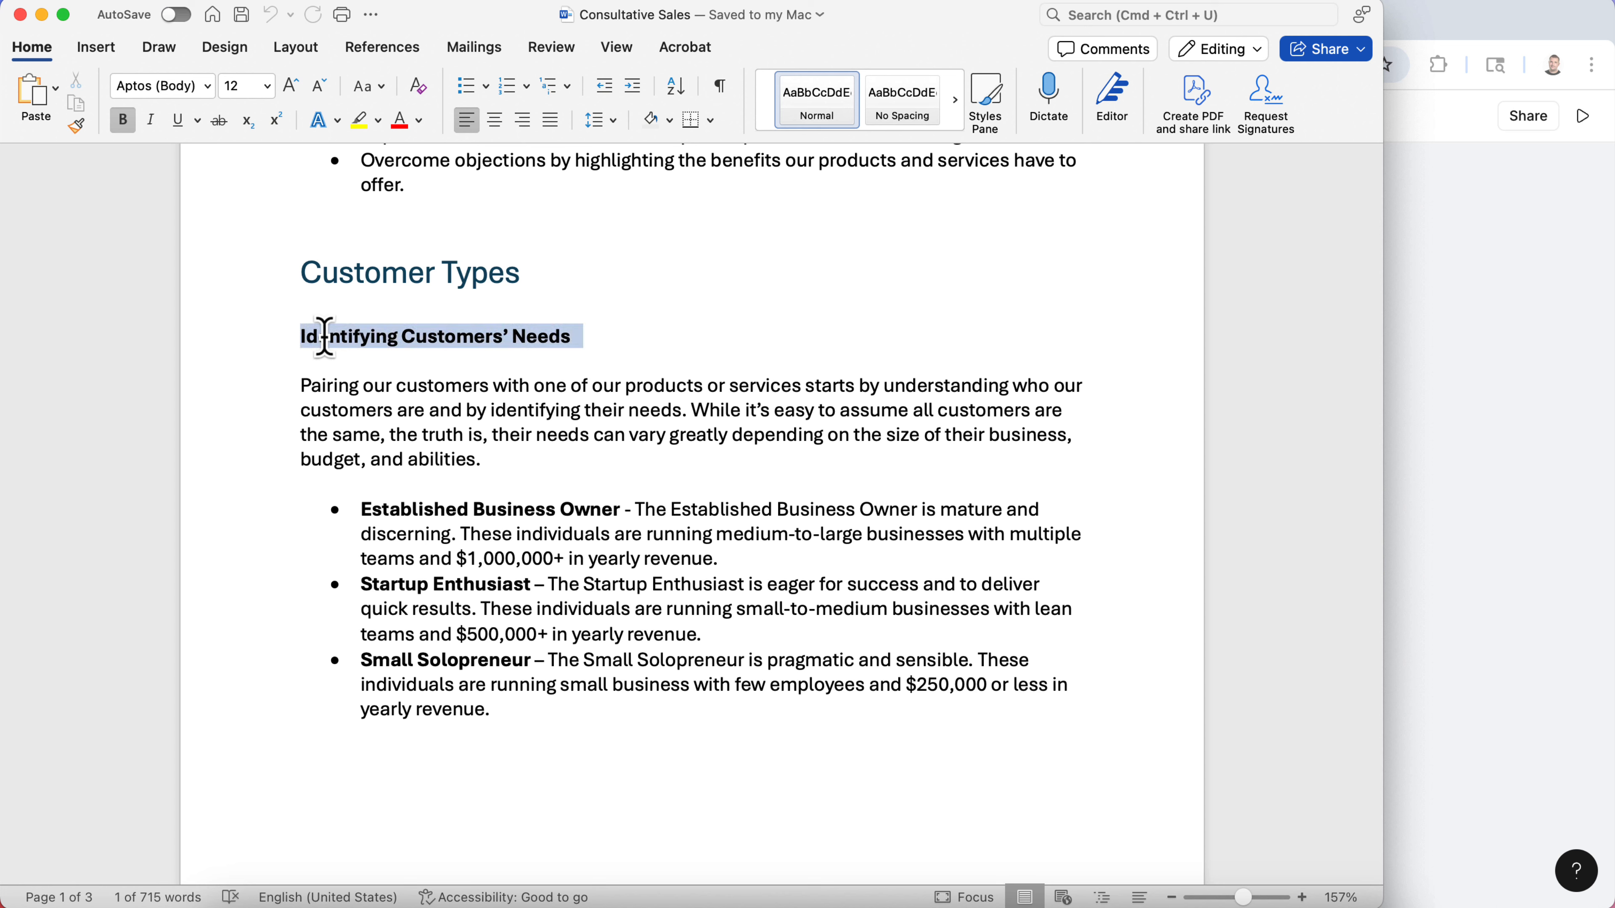
key("super+c")
- Replace the block's placeholder heading with the pasted text "Identifying Customers' Needs"
left_click(1461, 371)
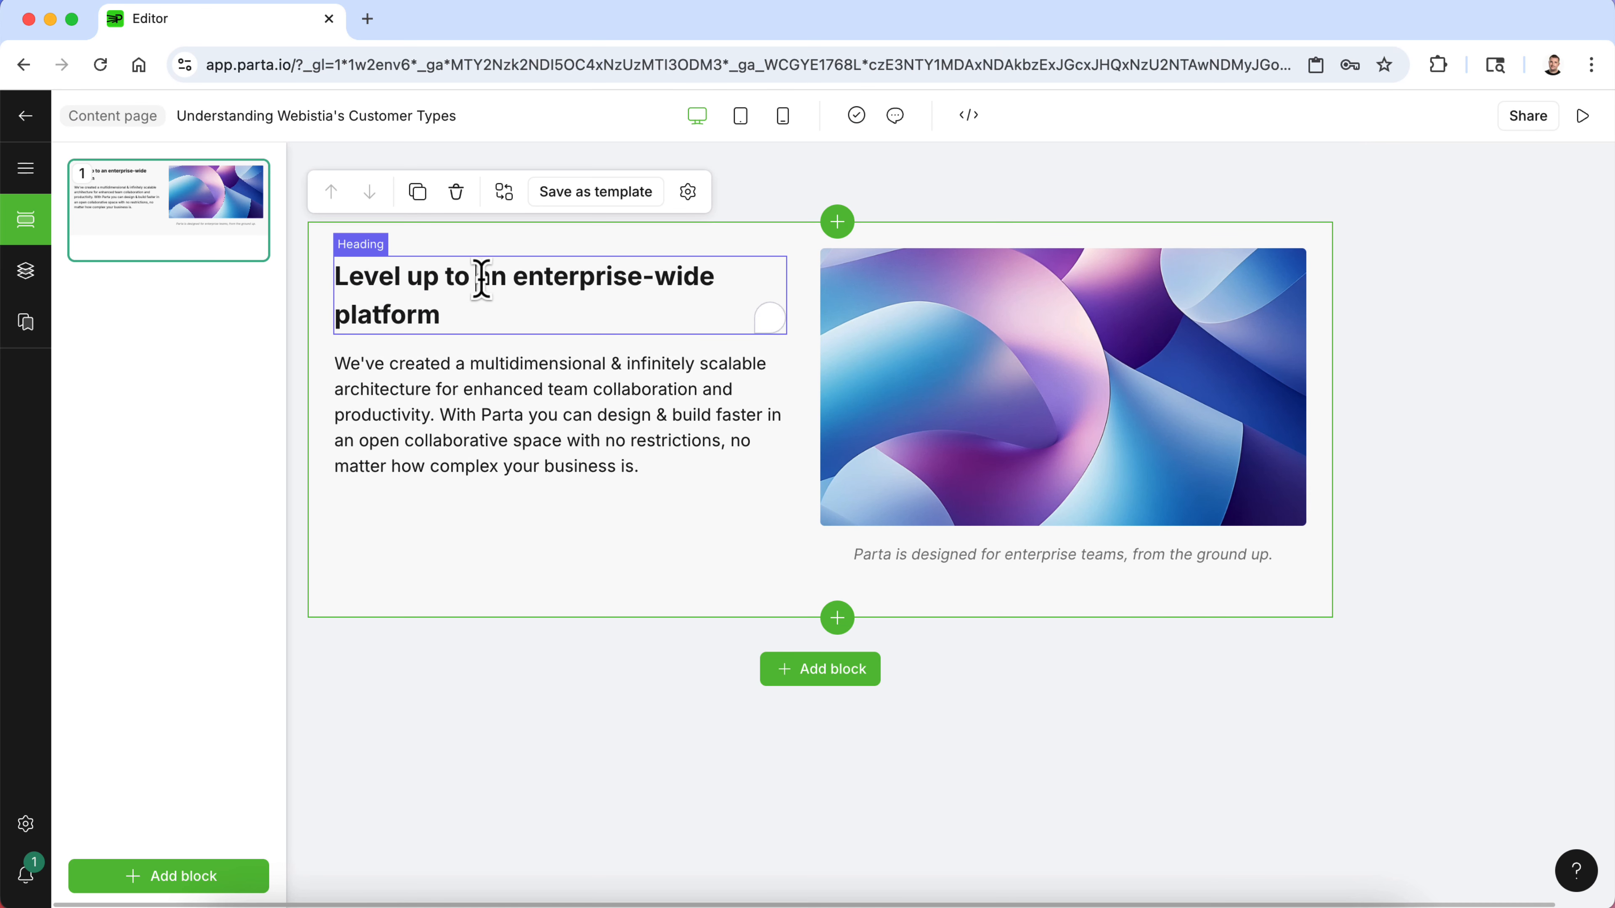
left_click(458, 321)
key("super+v")
key("BackSpace")
key("BackSpace")
key("BackSpace")
key("BackSpace")
key("BackSpace")
key("BackSpace")
key("BackSpace")
key("BackSpace")
key("BackSpace")
key("BackSpace")
key("BackSpace")
key("BackSpace")
key("BackSpace")
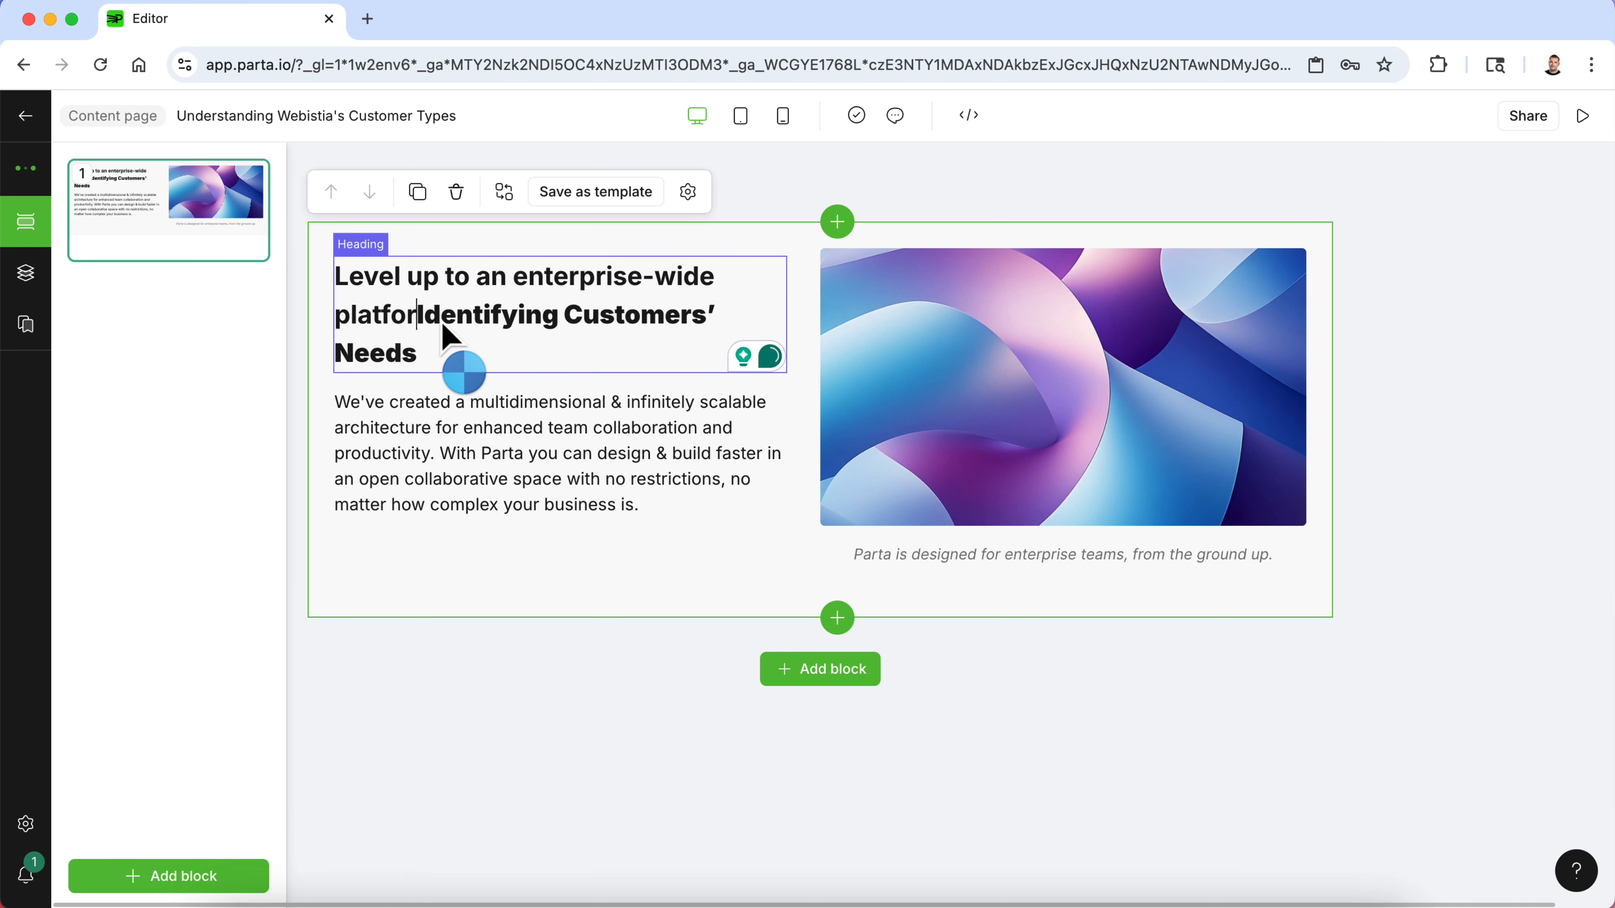
key("BackSpace")
key("BackSpace")
key("BackSpace")
key("BackSpace")
key("BackSpace")
key("BackSpace")
key("BackSpace")
key("BackSpace")
key("BackSpace")
key("BackSpace")
key("BackSpace")
key("BackSpace")
key("BackSpace")
key("BackSpace")
key("BackSpace")
key("BackSpace")
key("BackSpace")
key("BackSpace")
key("BackSpace")
key("BackSpace")
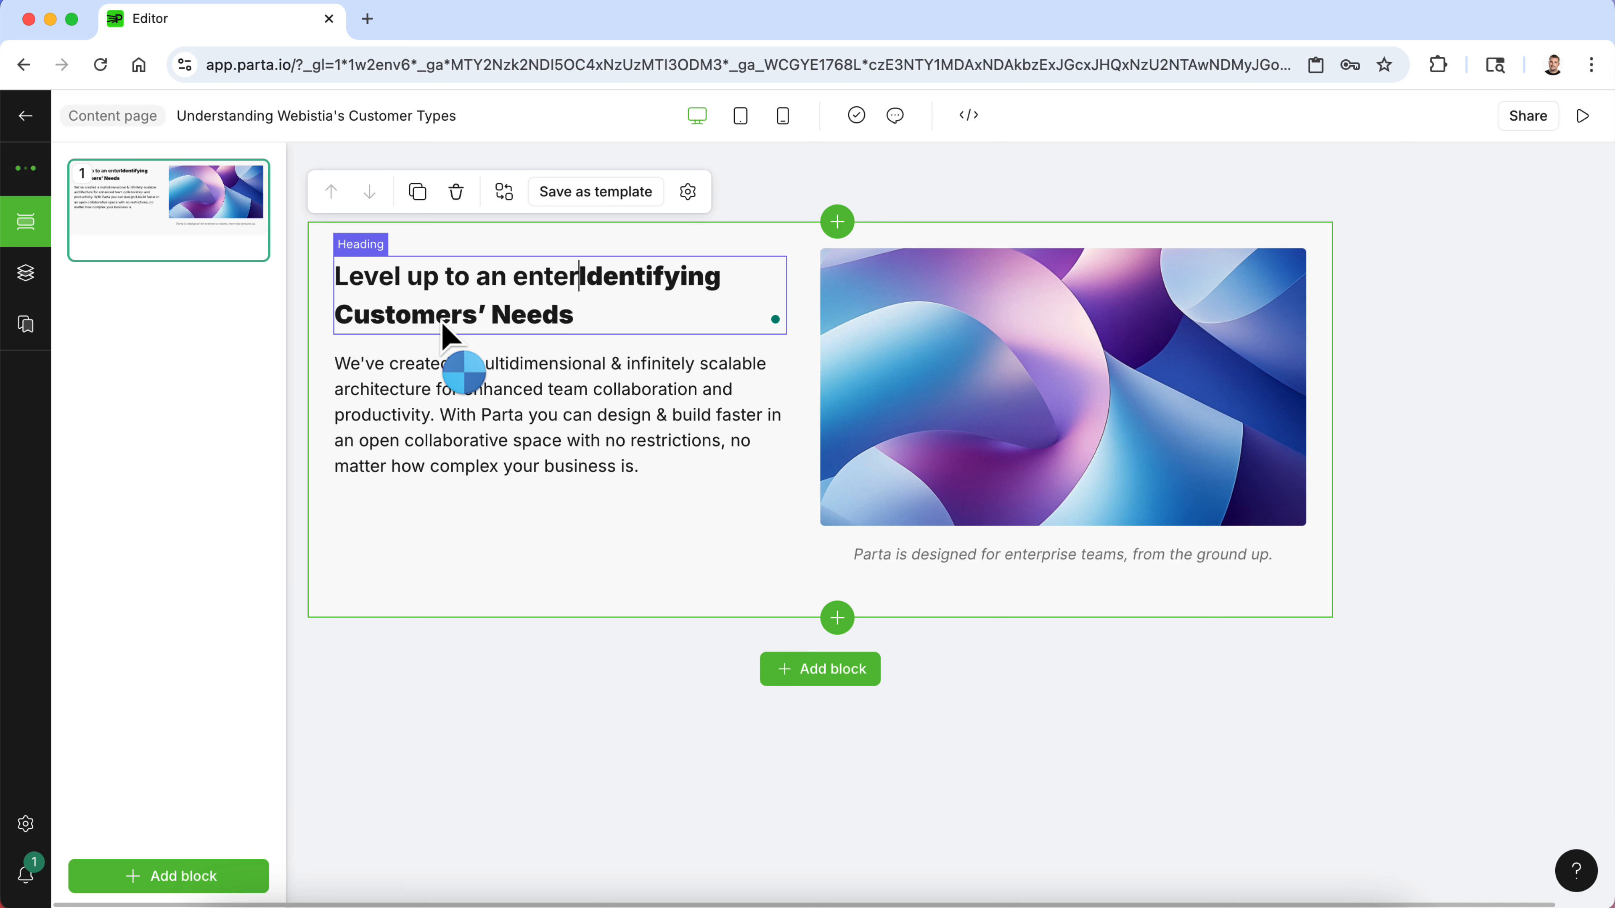
key("BackSpace")
key("BackSpace")
key("BackSpace")
key("BackSpace")
key("BackSpace")
key("BackSpace")
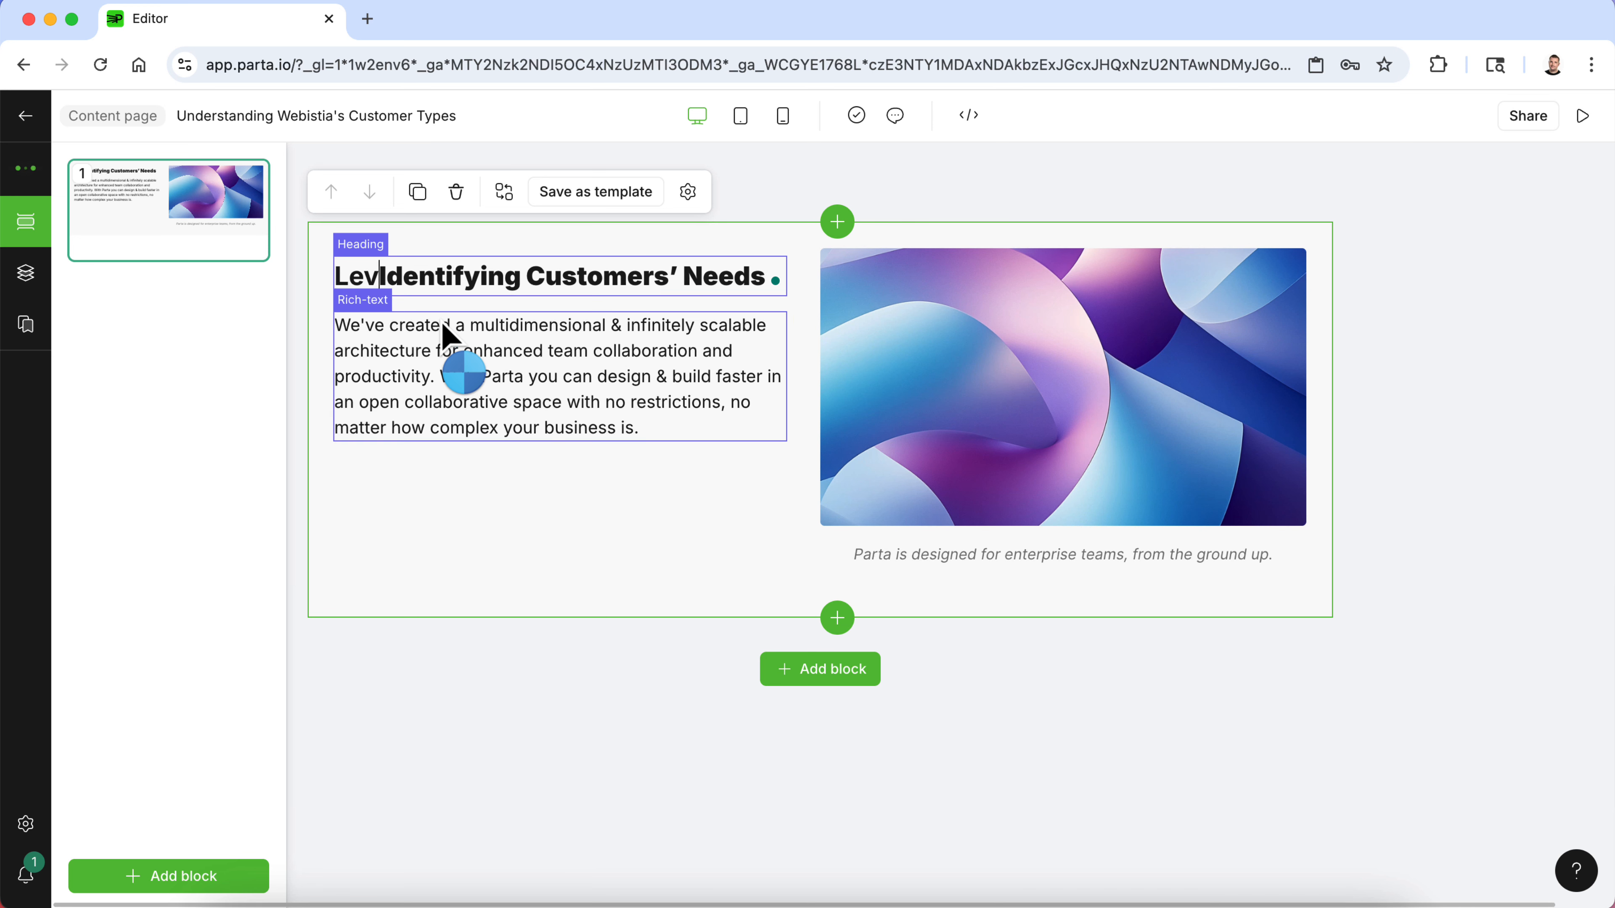
triple_click(667, 274)
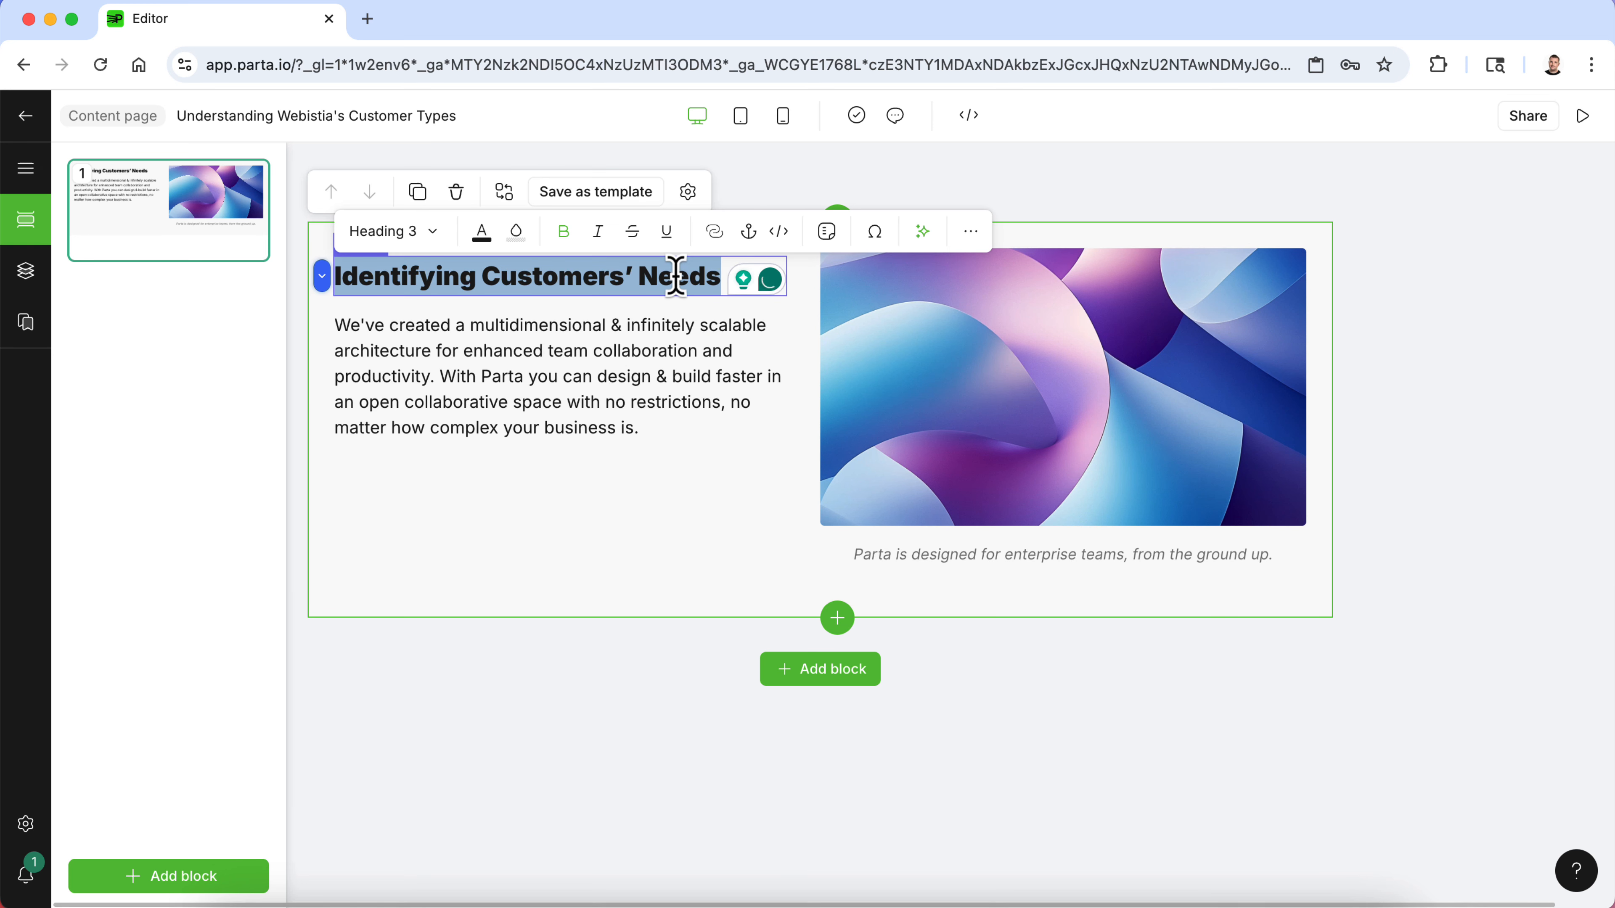
- Copy the "Pairing our customers..." paragraph below the heading in the Word document
left_click(588, 351)
left_click(1022, 904)
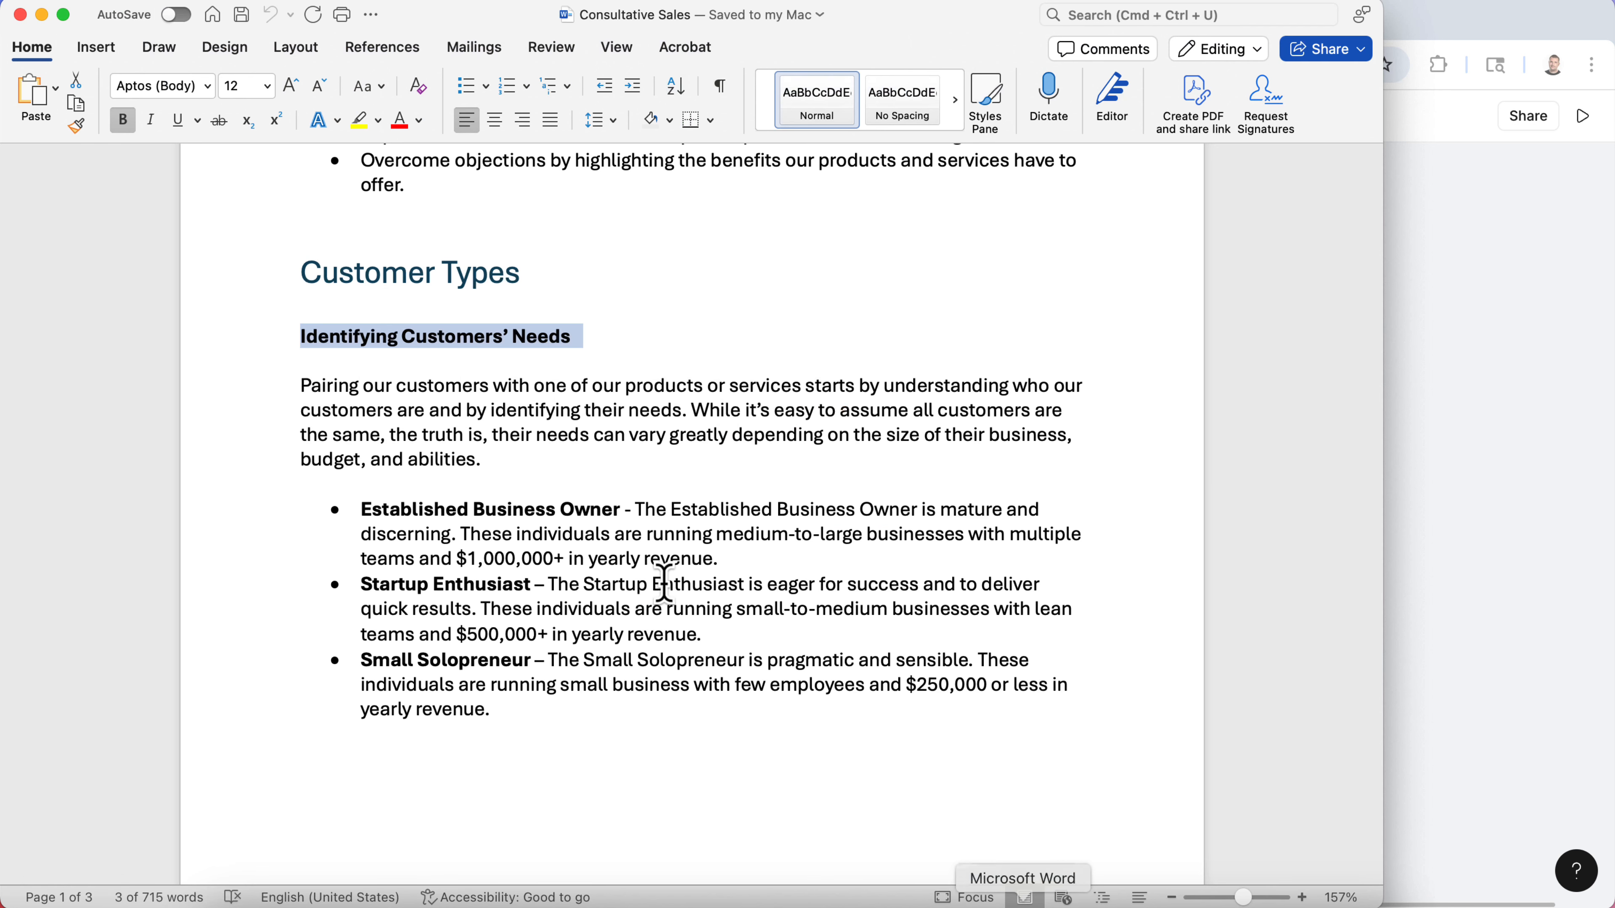
left_click(578, 589)
left_click_drag(496, 456, 328, 401)
triple_click(324, 404)
key("super+c")
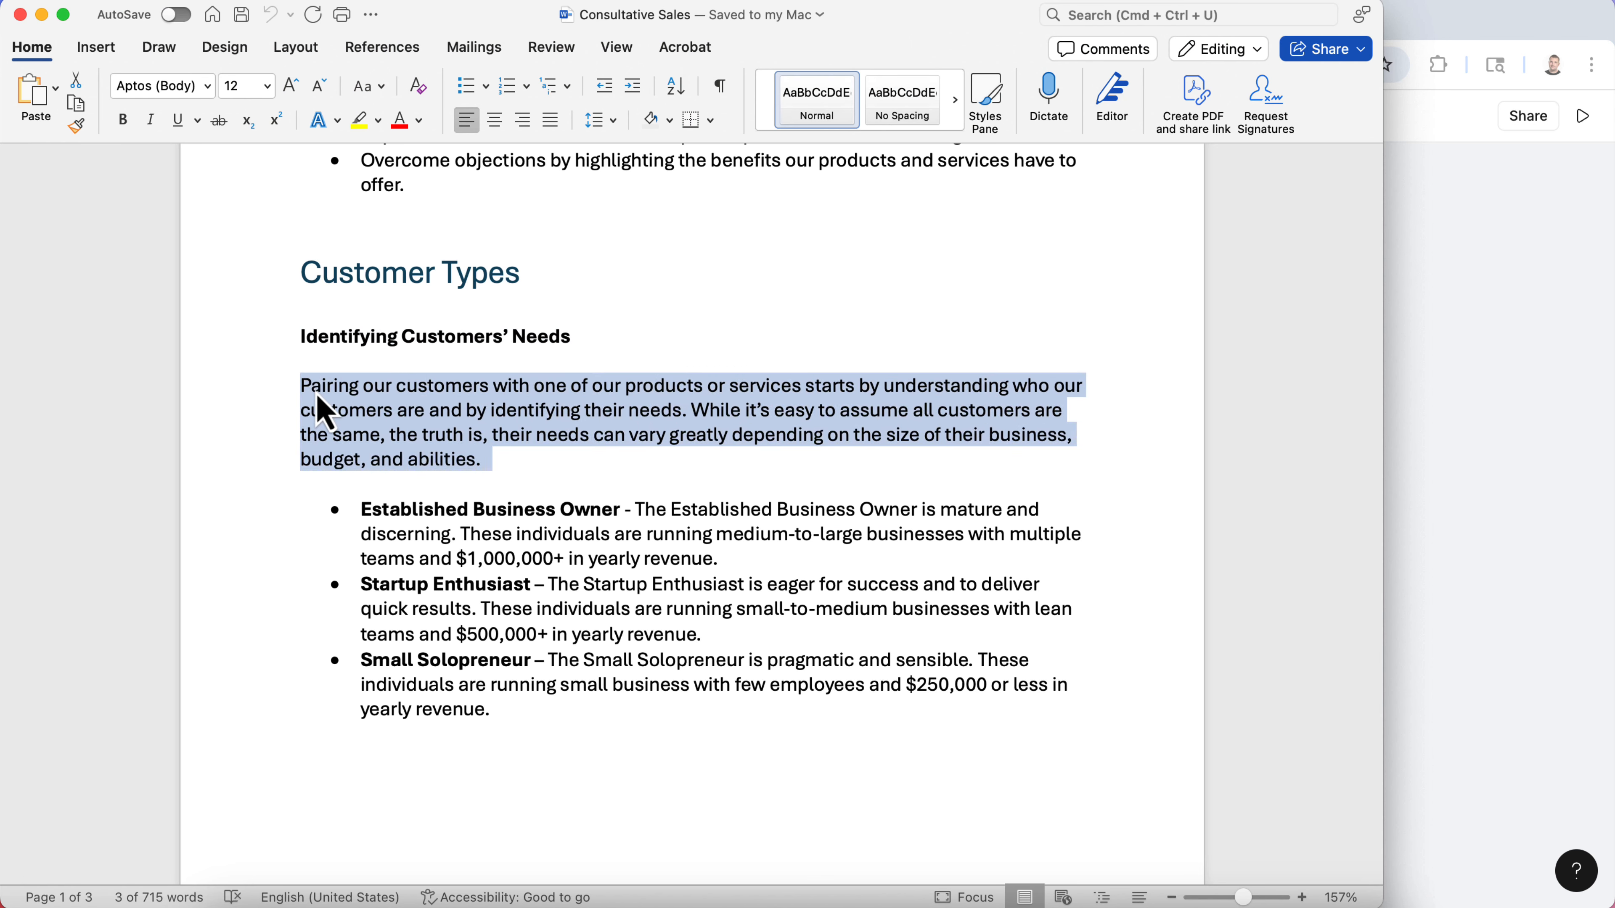
- Replace the block's placeholder body text with the pasted paragraph
left_click(1480, 368)
left_click(514, 466)
left_click(671, 422)
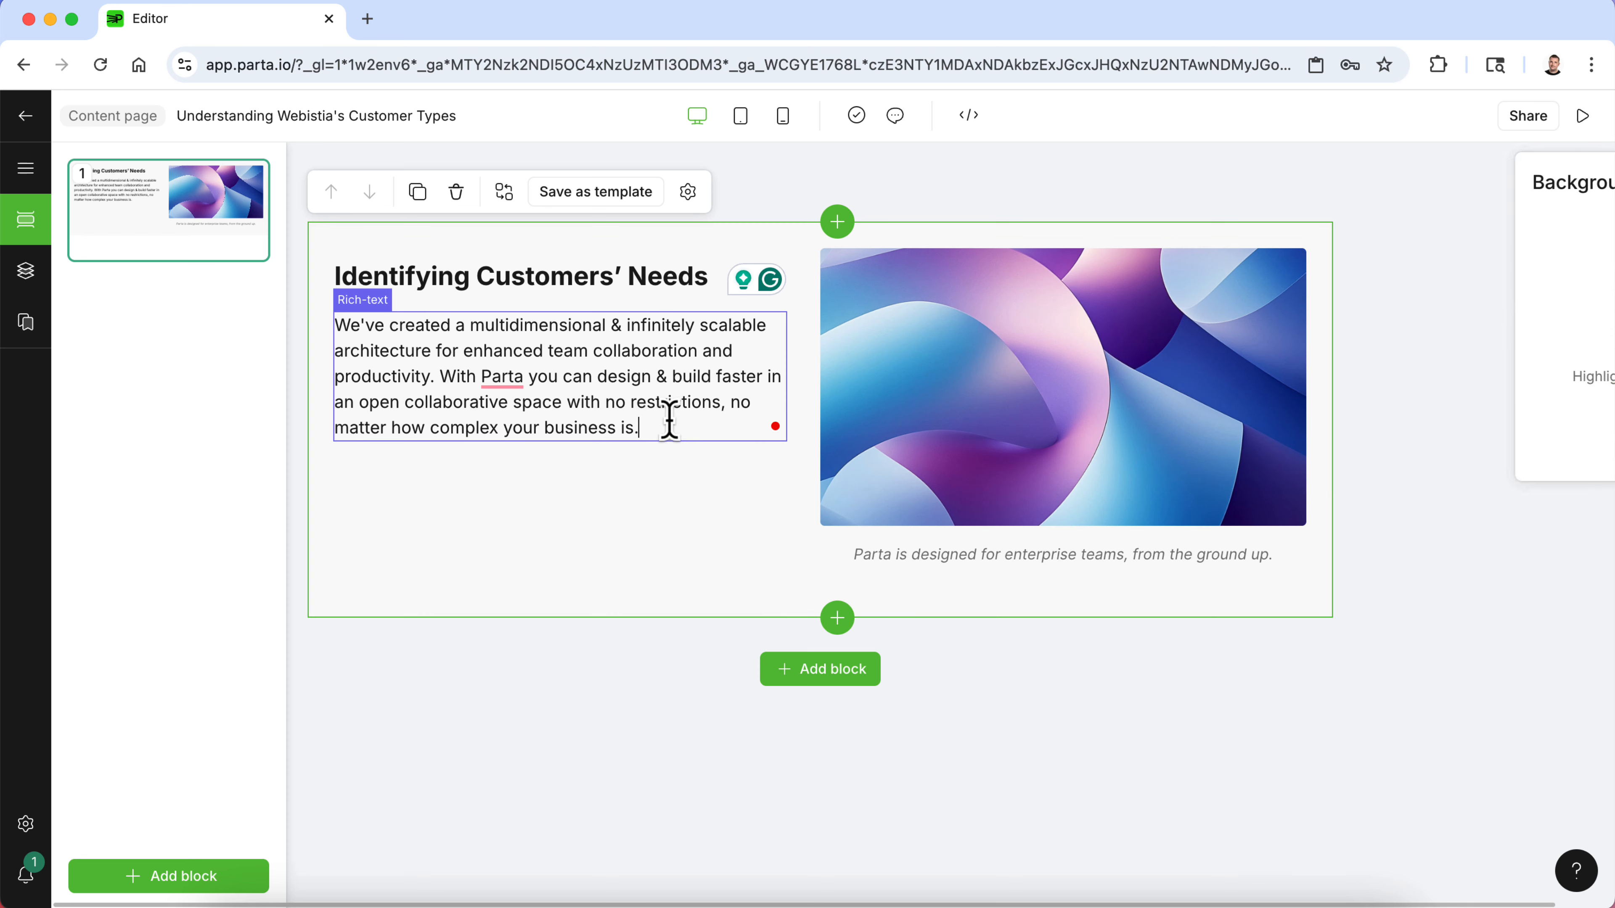
left_click_drag(643, 418, 328, 346)
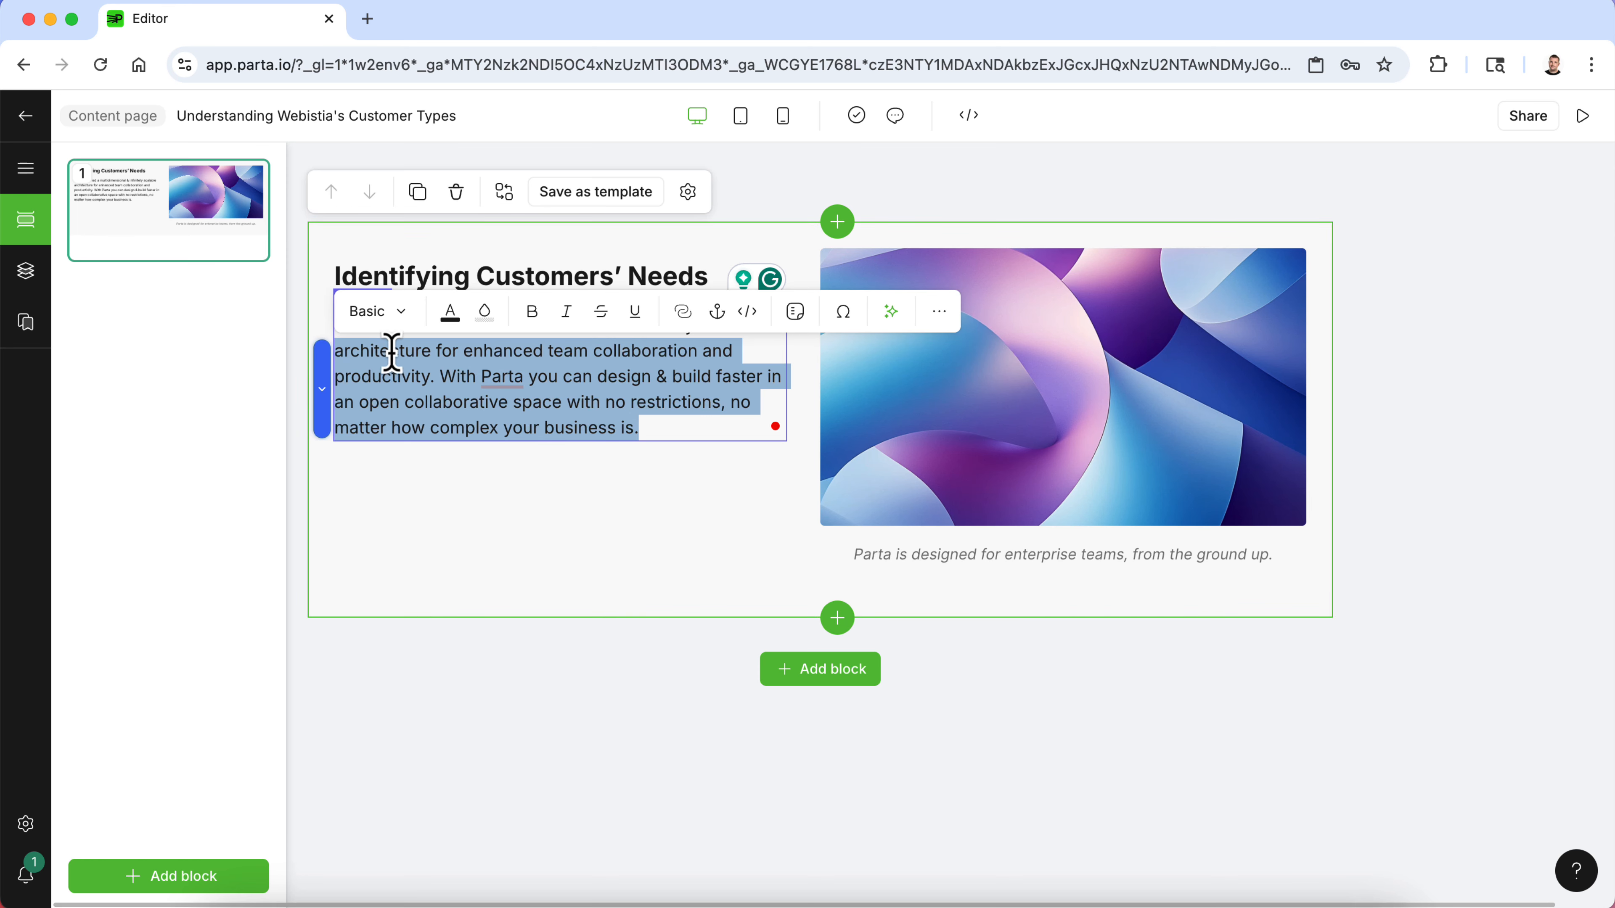
key("BackSpace")
triple_click(464, 327)
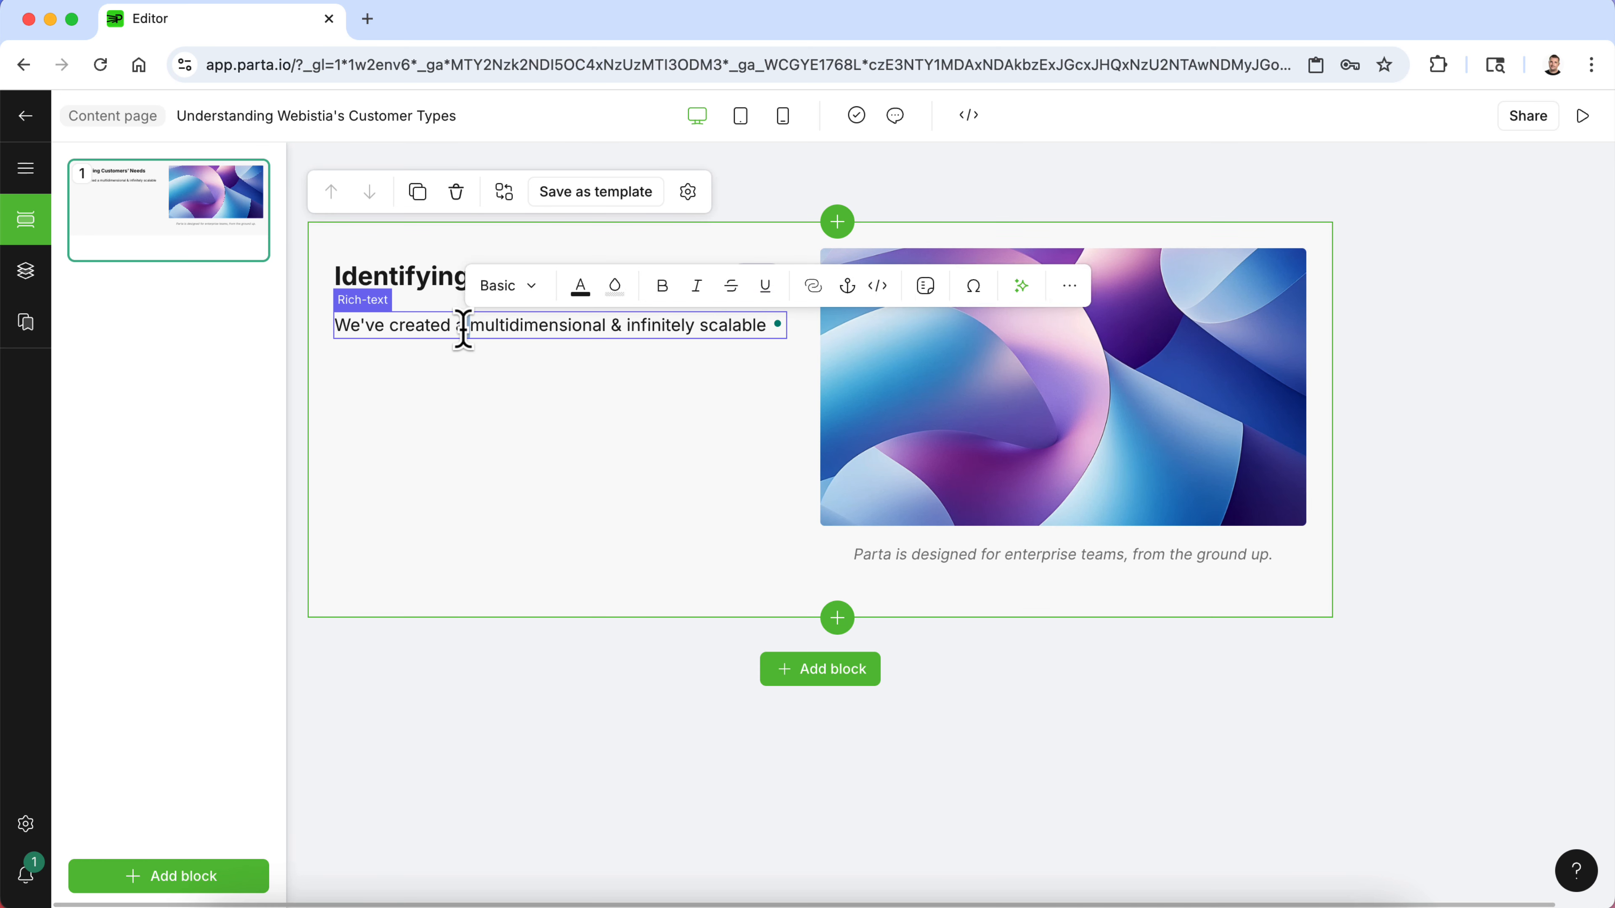
key("super+v")
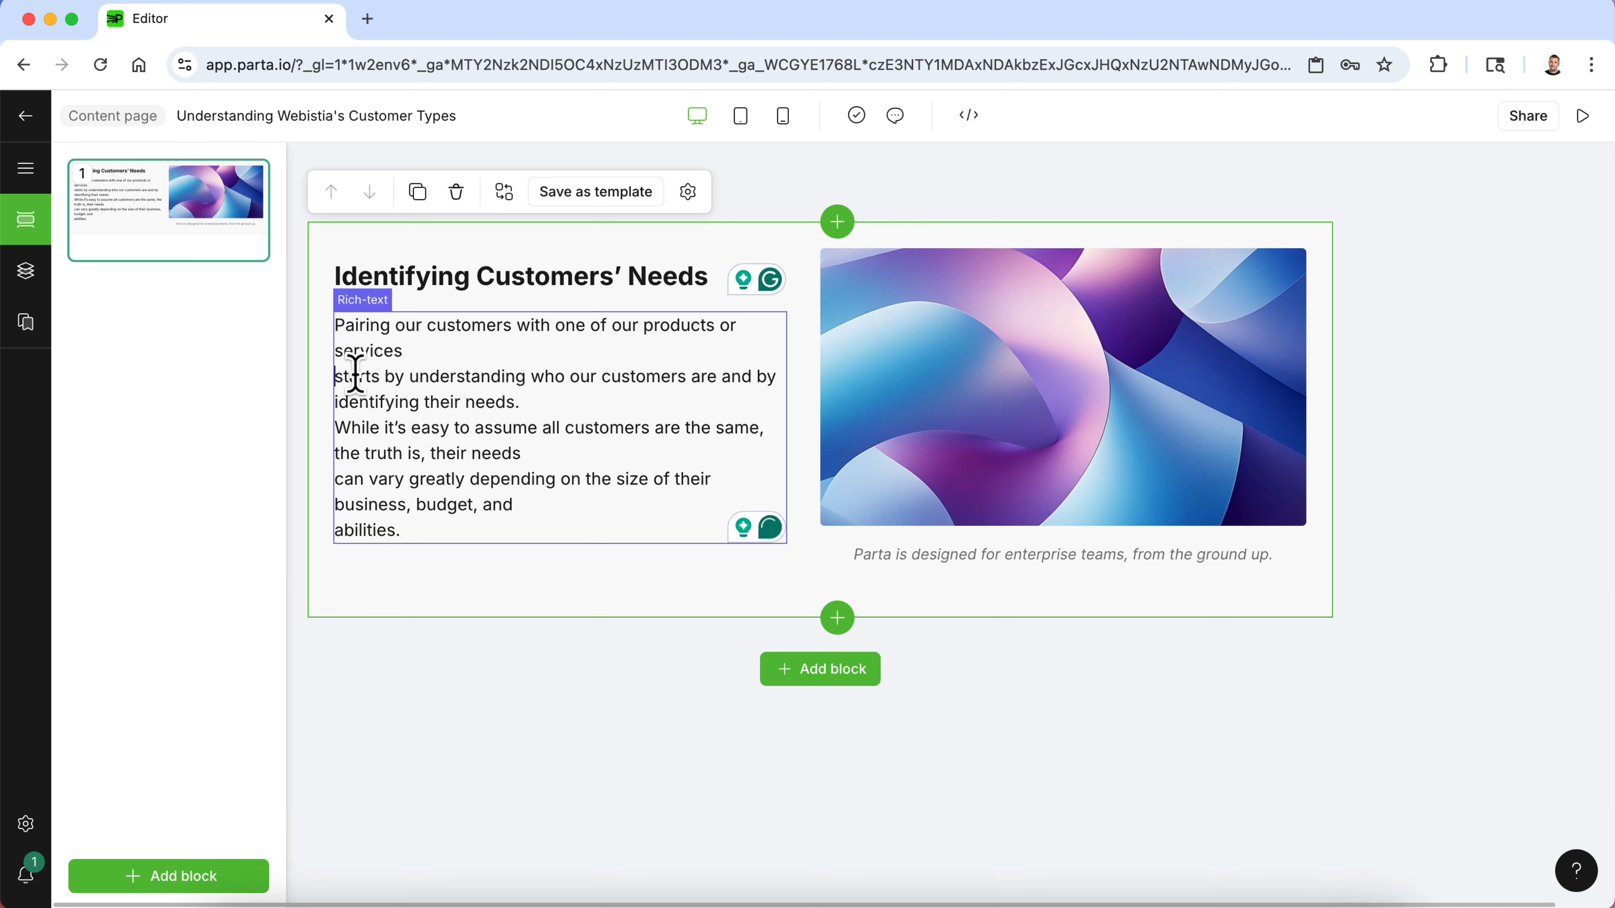
- Remove the extra line breaks so the pasted paragraph flows as one block of text
key("BackSpace")
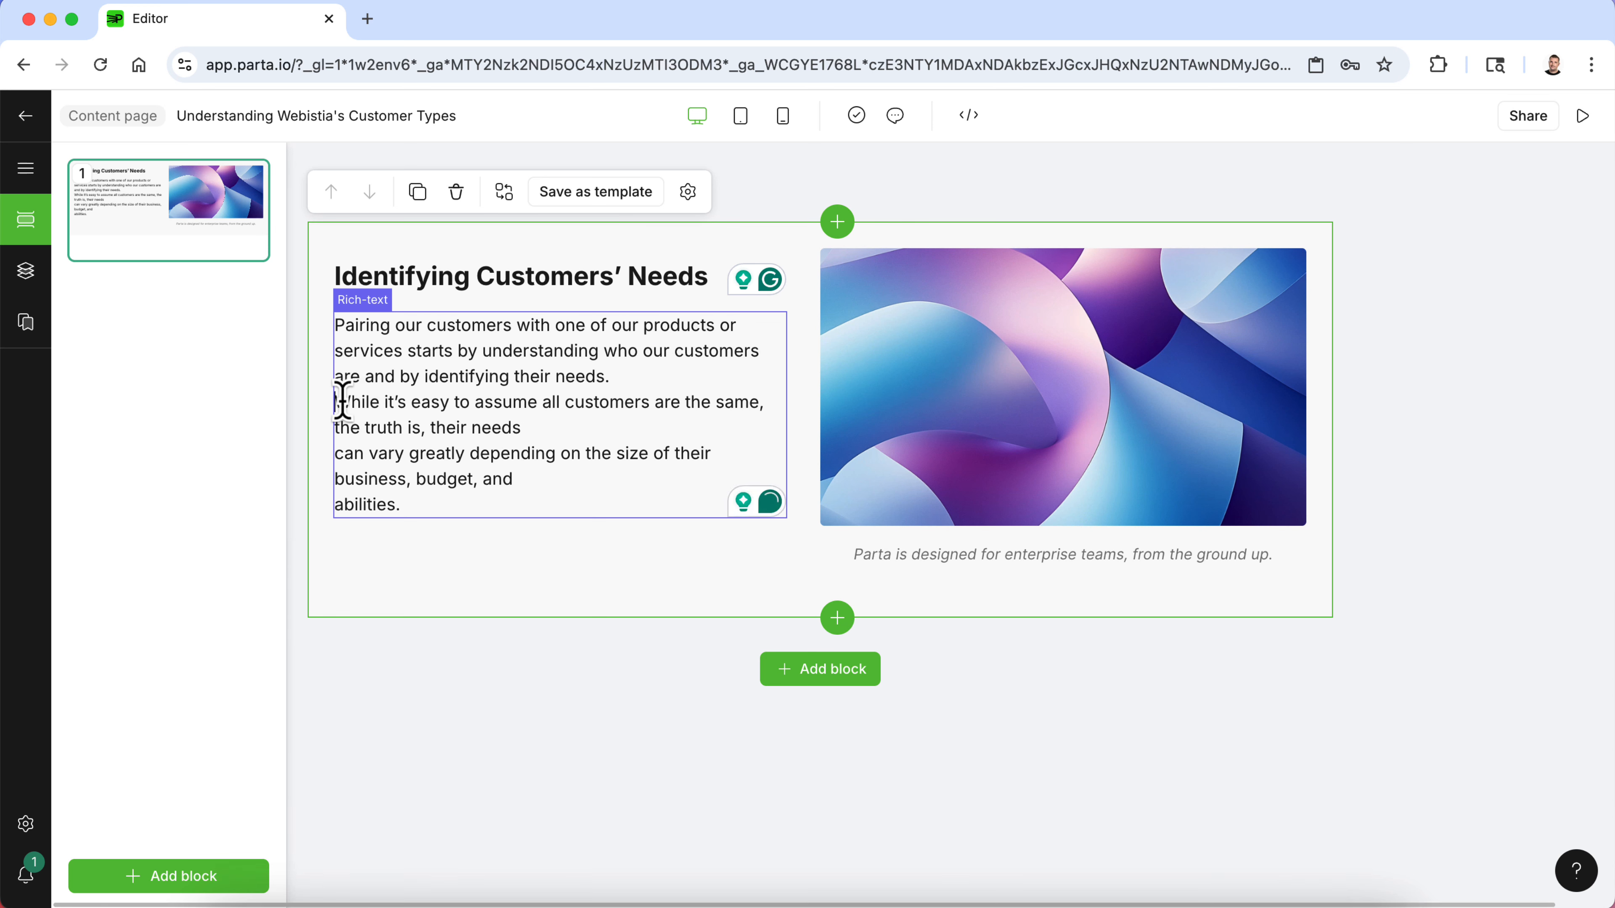
left_click(342, 402)
key("BackSpace")
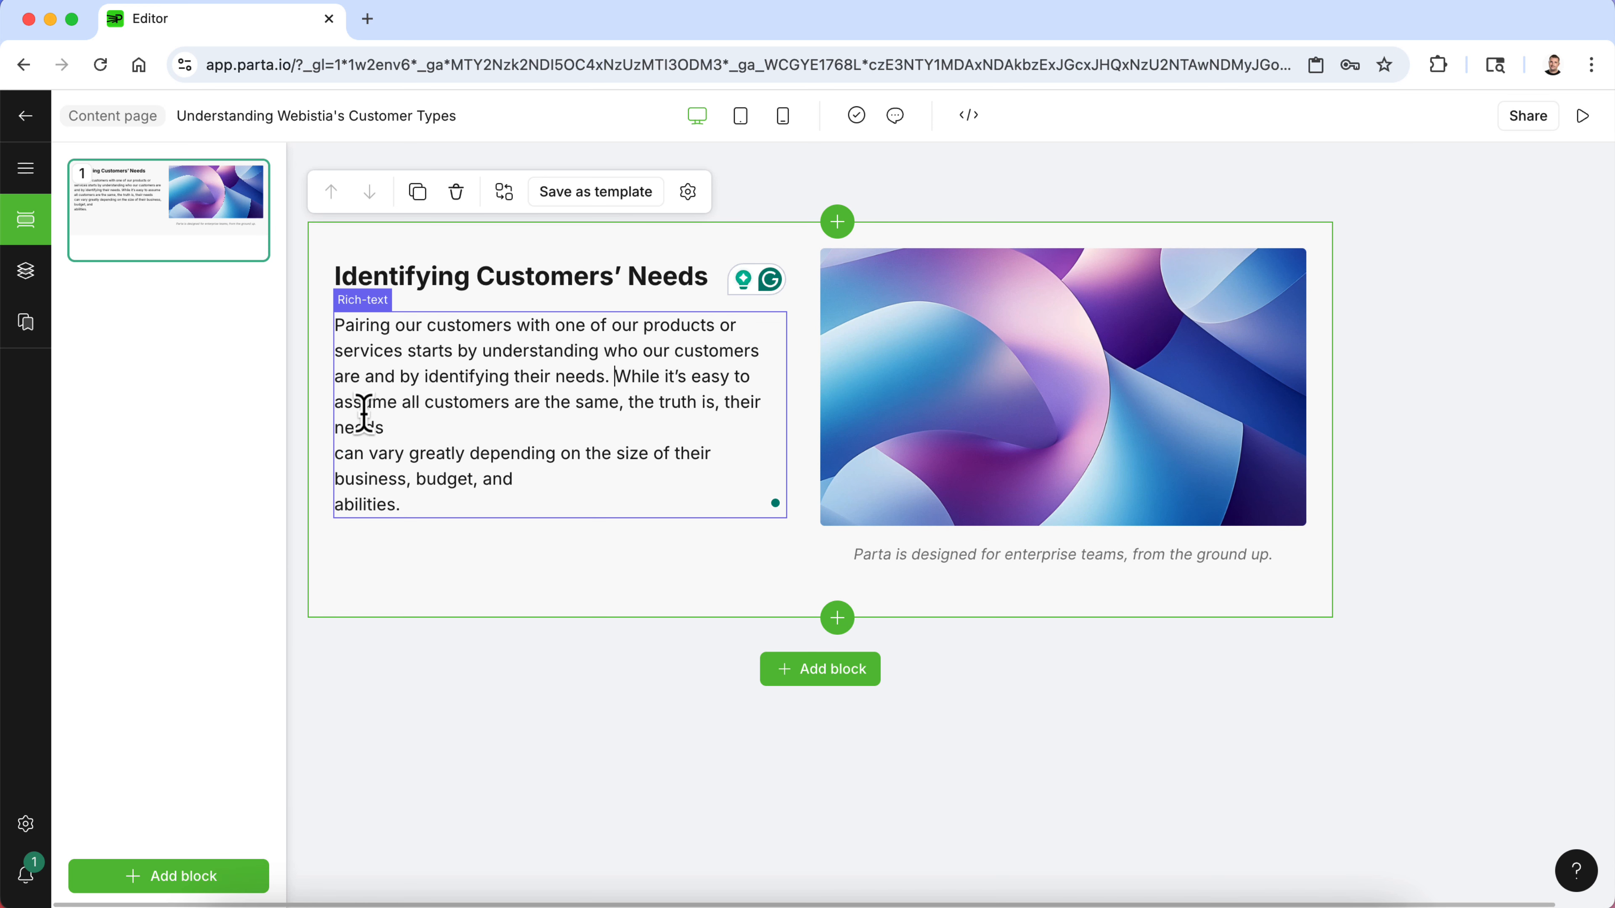
left_click(348, 454)
key("BackSpace")
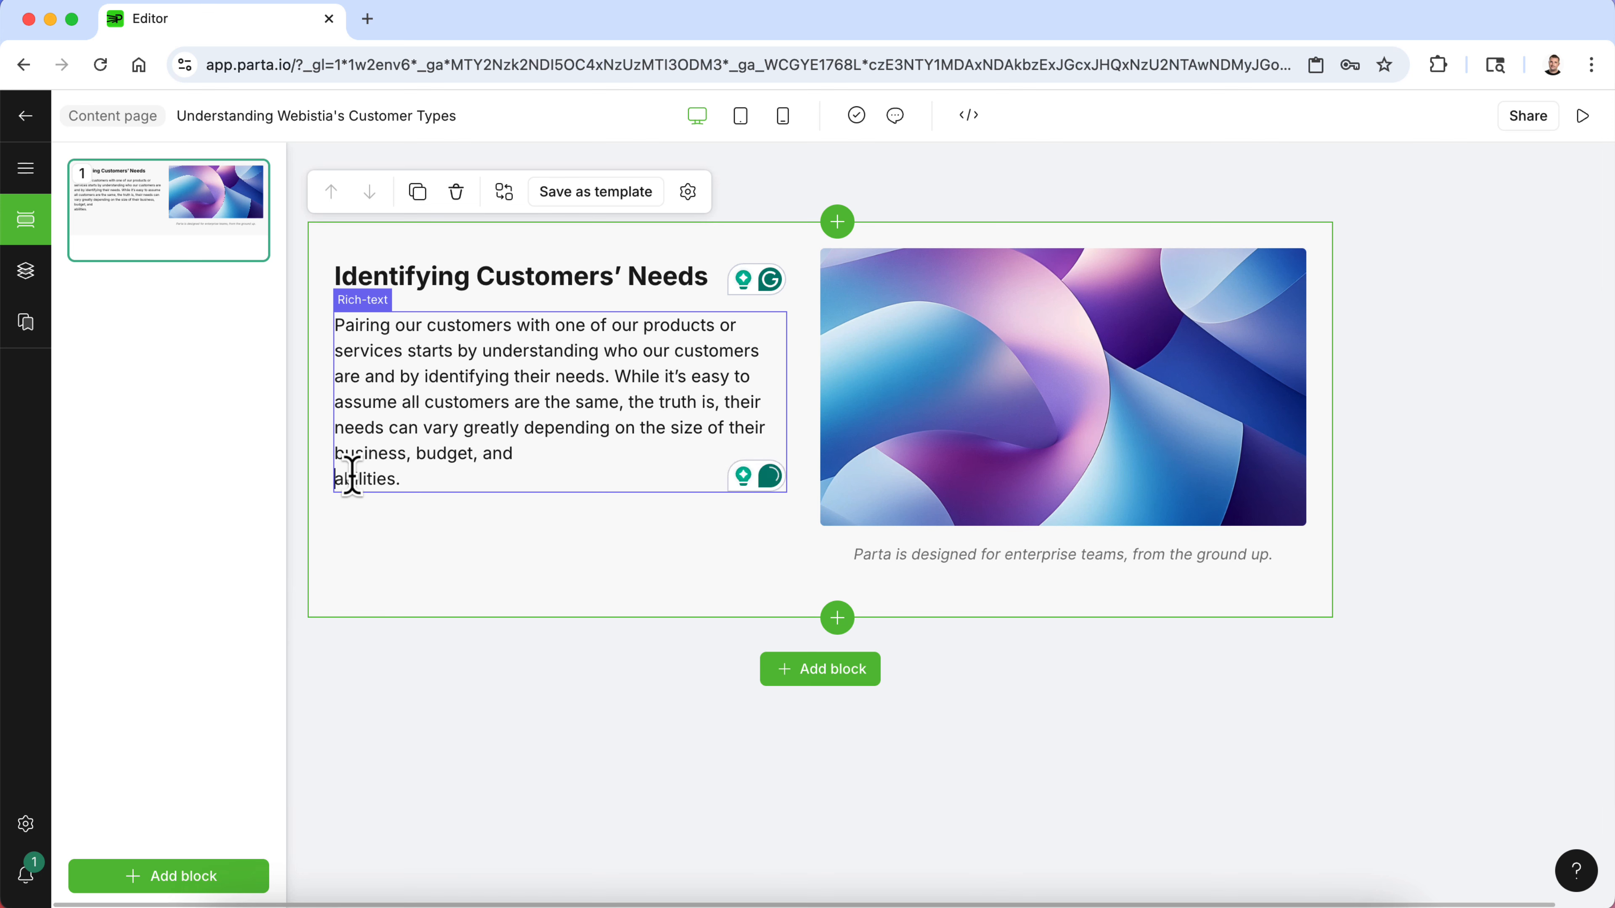
key("BackSpace")
left_click(515, 721)
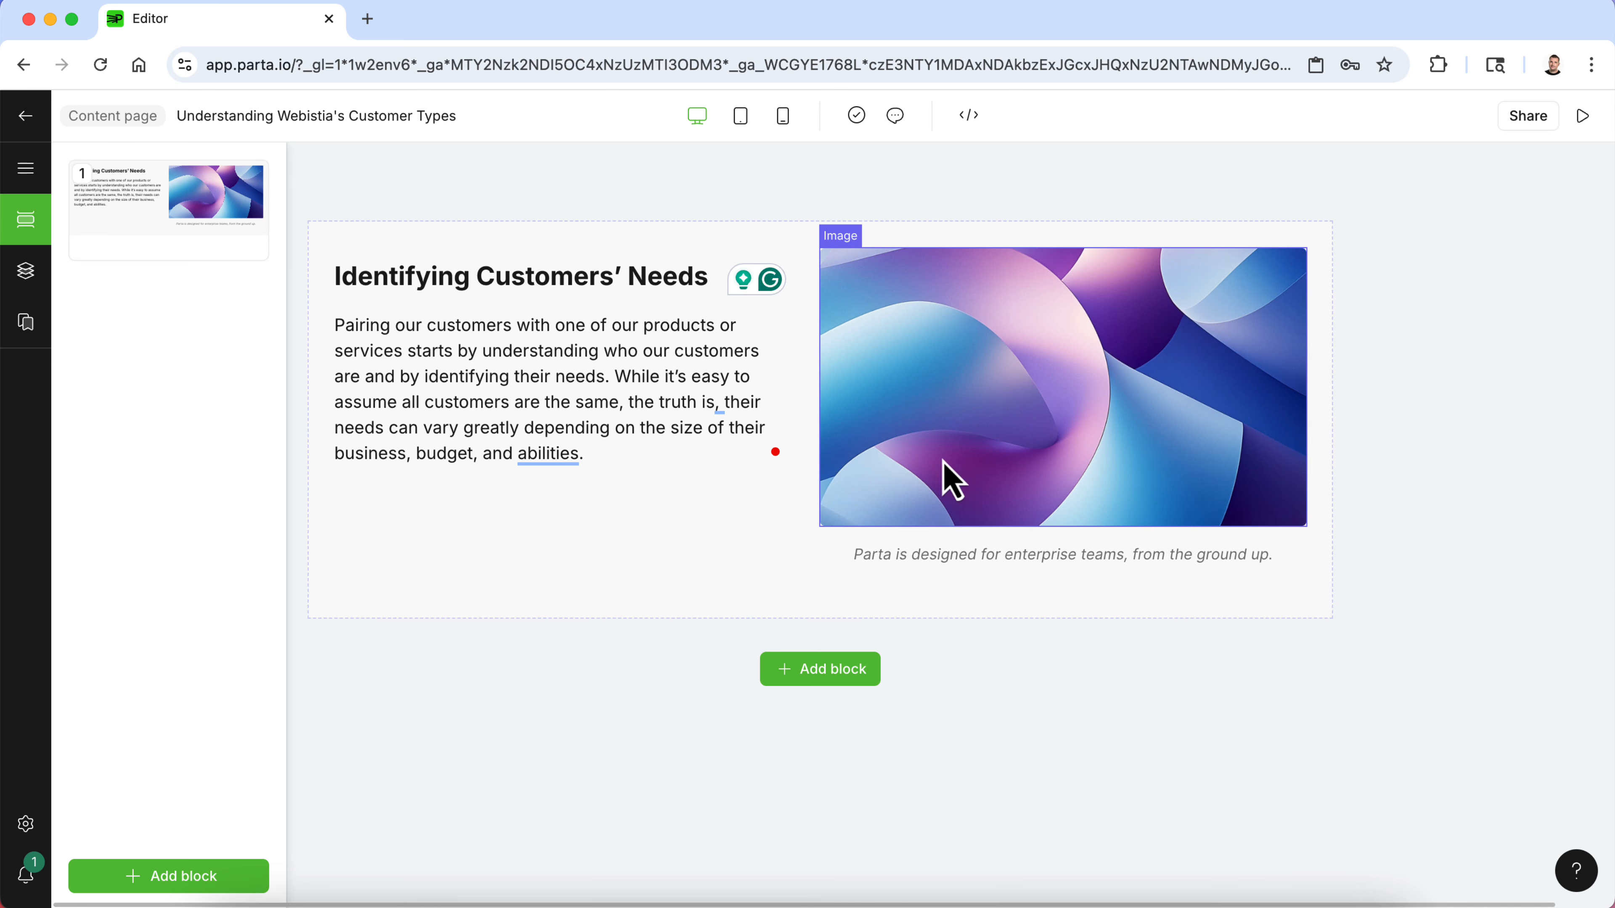
- Replace the block's image with the Unsplash photo of a smiling woman working at a computer
left_click(961, 465)
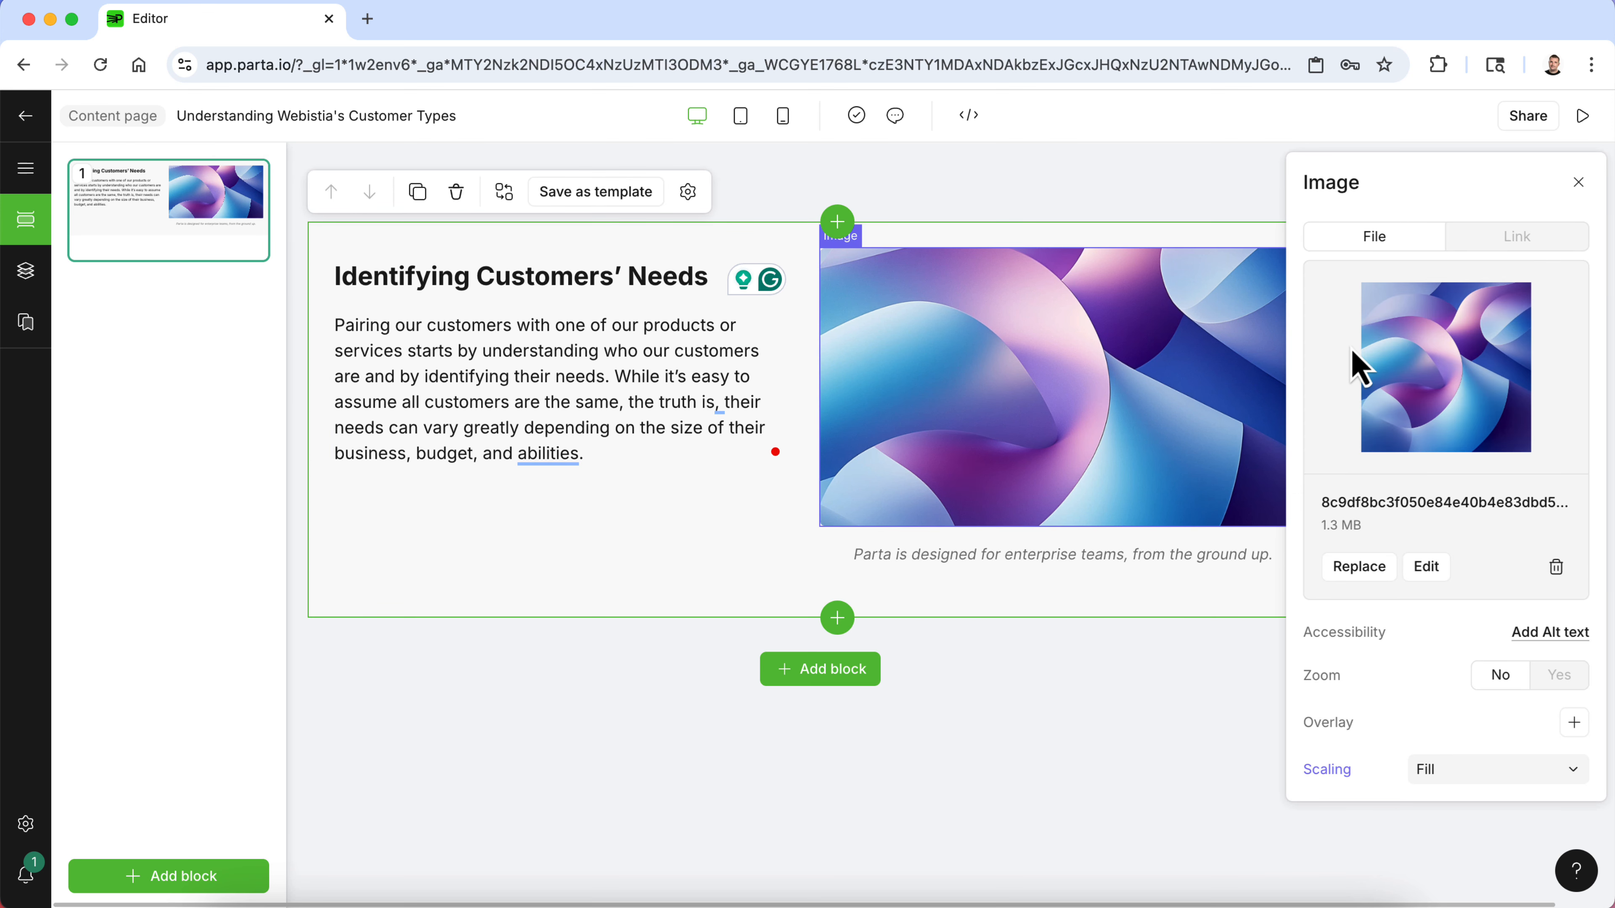
left_click(1370, 570)
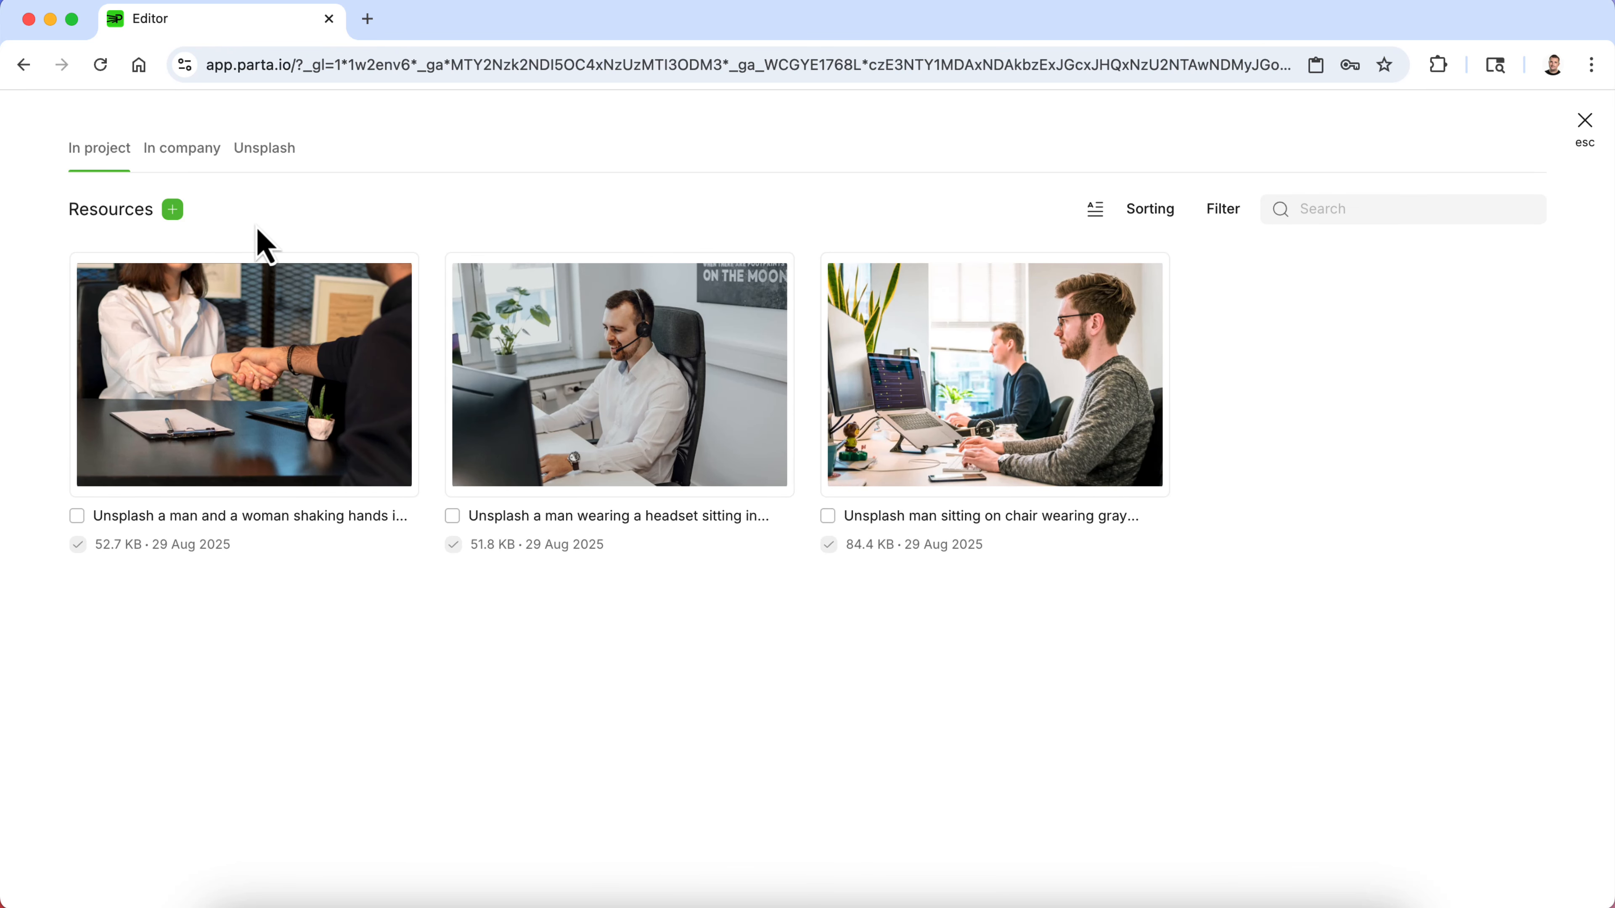
left_click(191, 153)
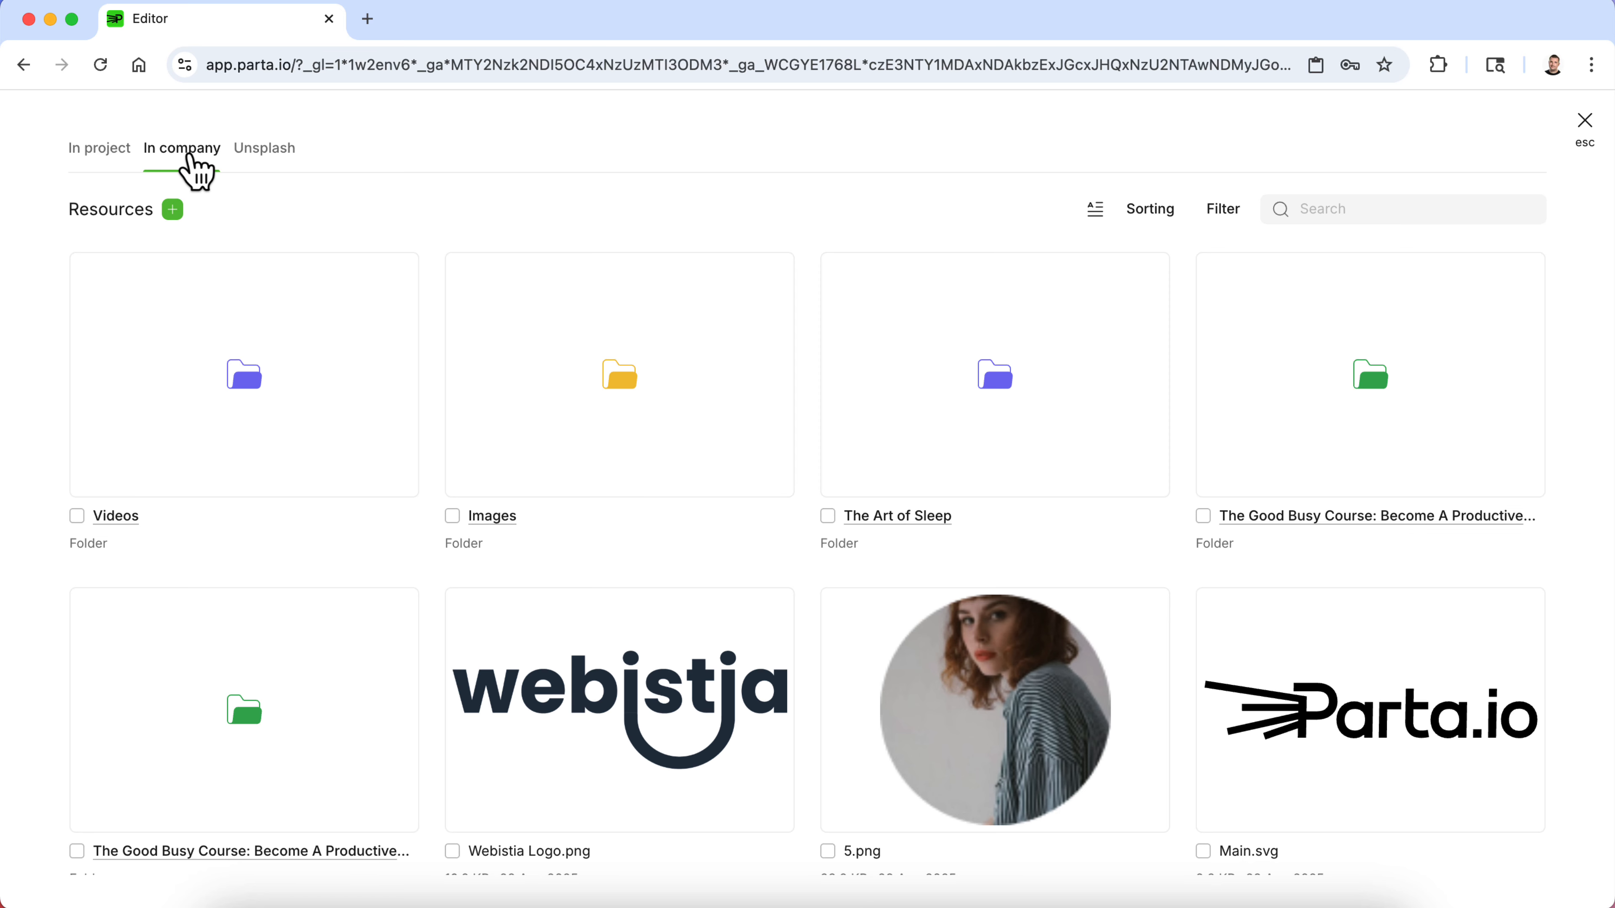
scroll(485, 505, "down", 10)
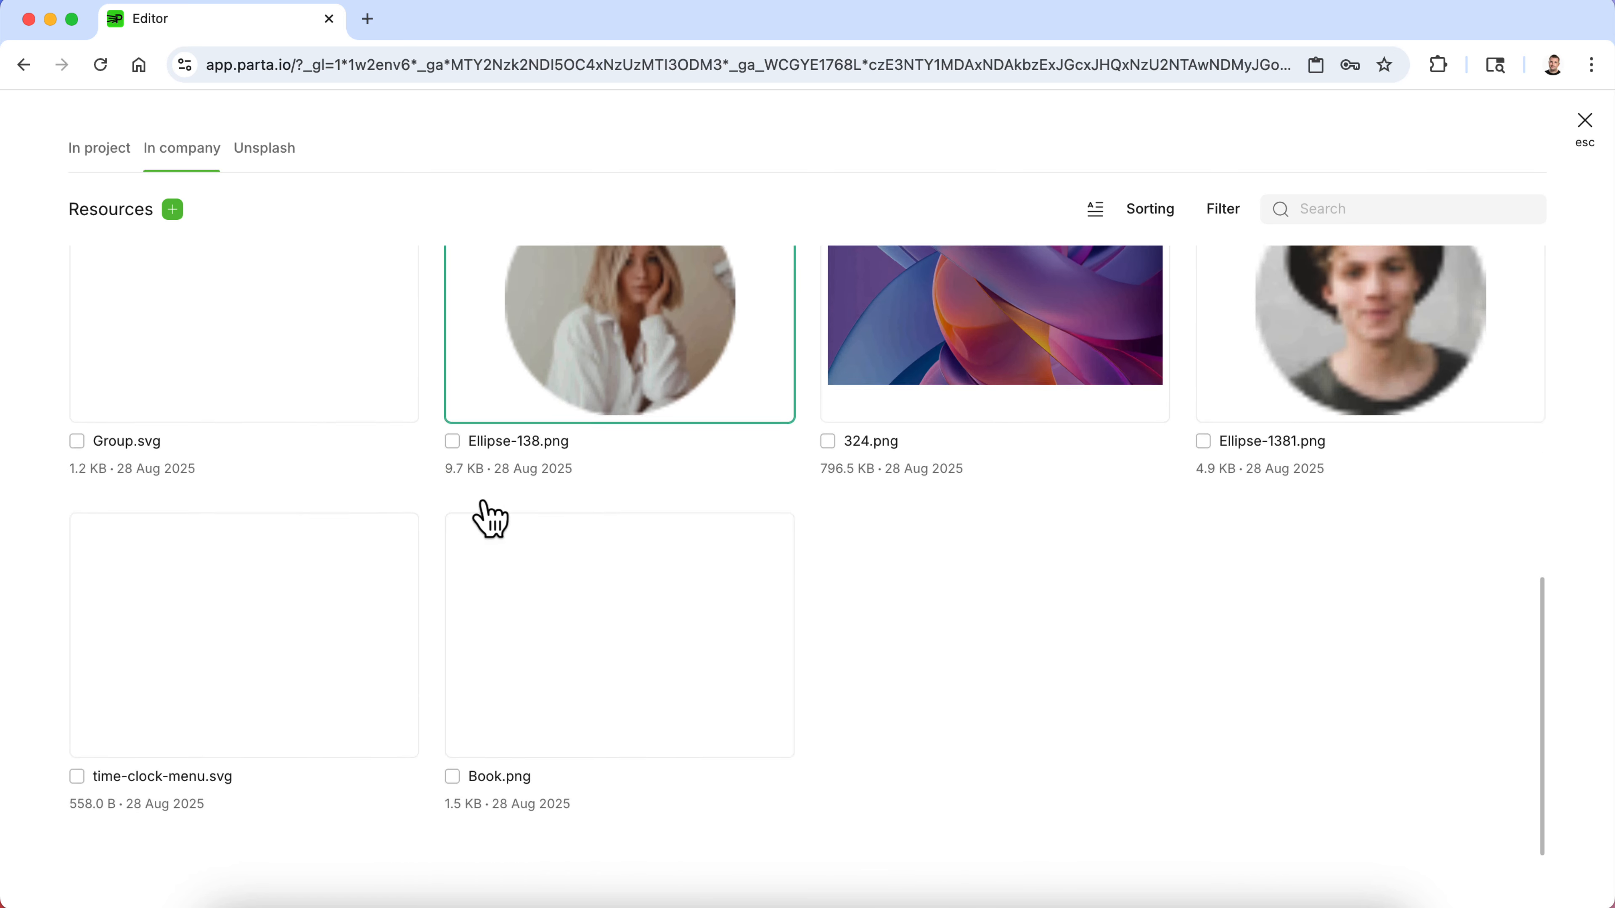
scroll(483, 516, "up", 10)
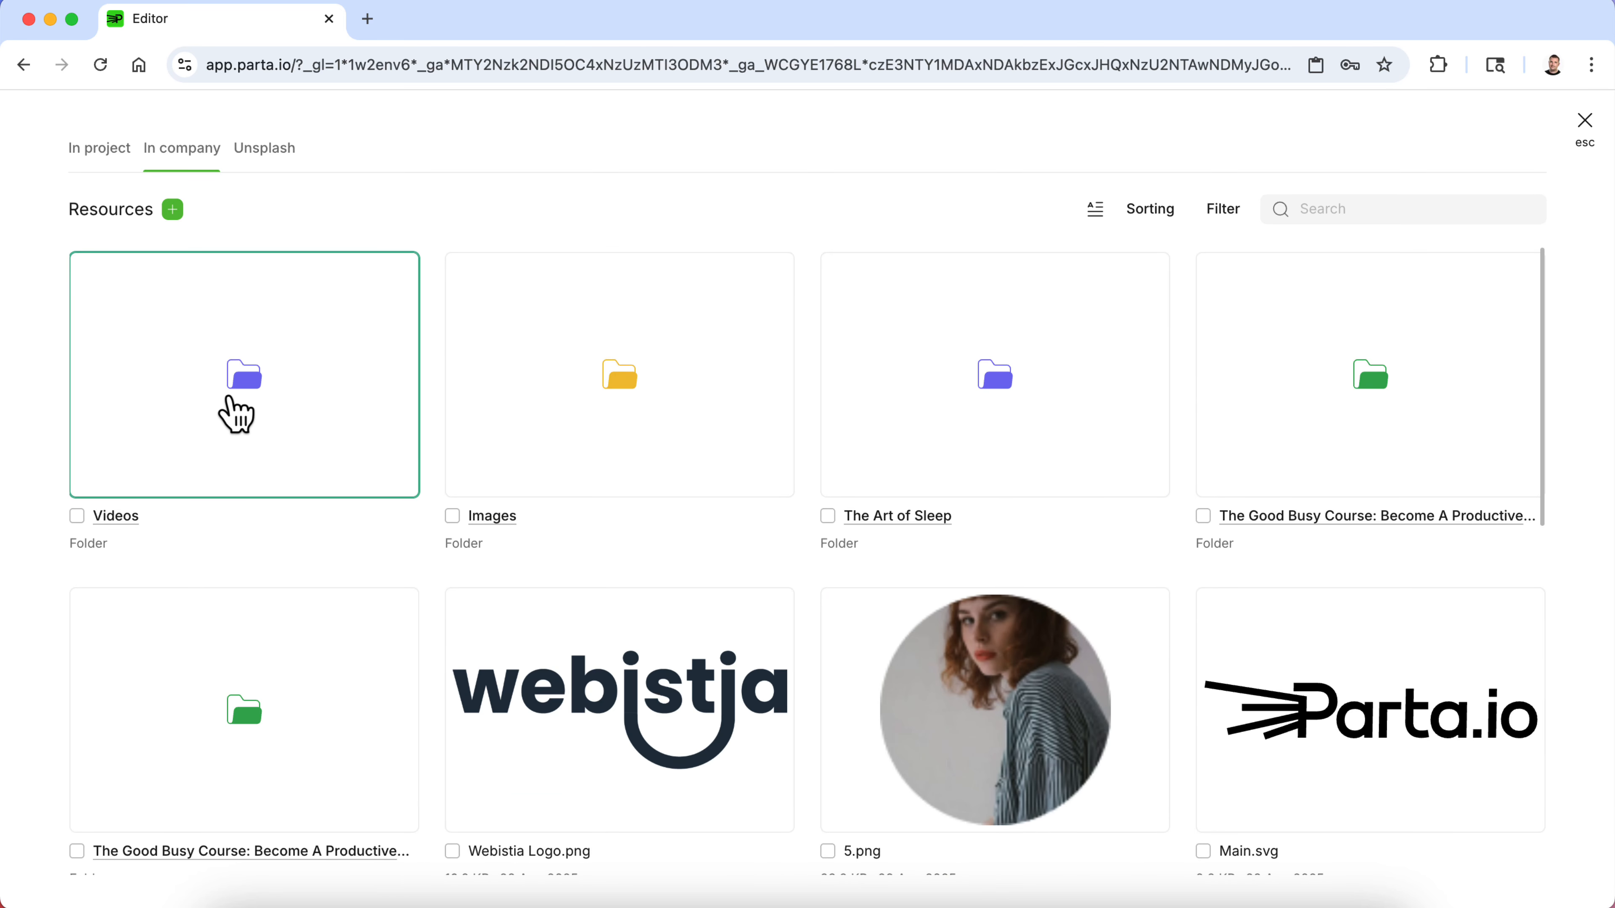
left_click(480, 516)
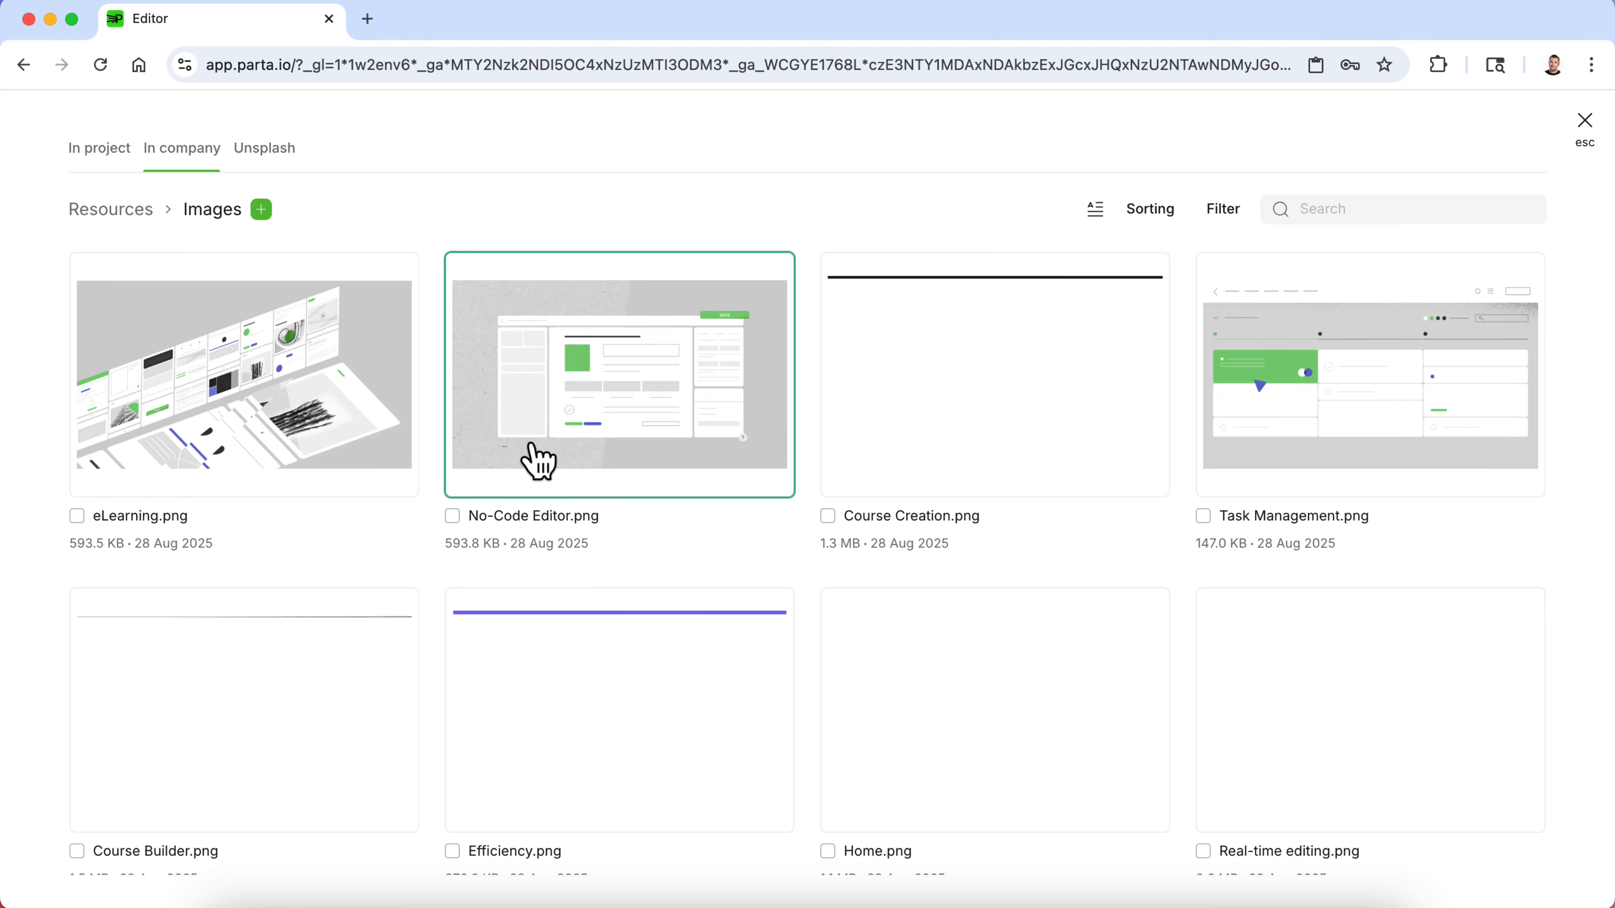
scroll(524, 388, "down", 5)
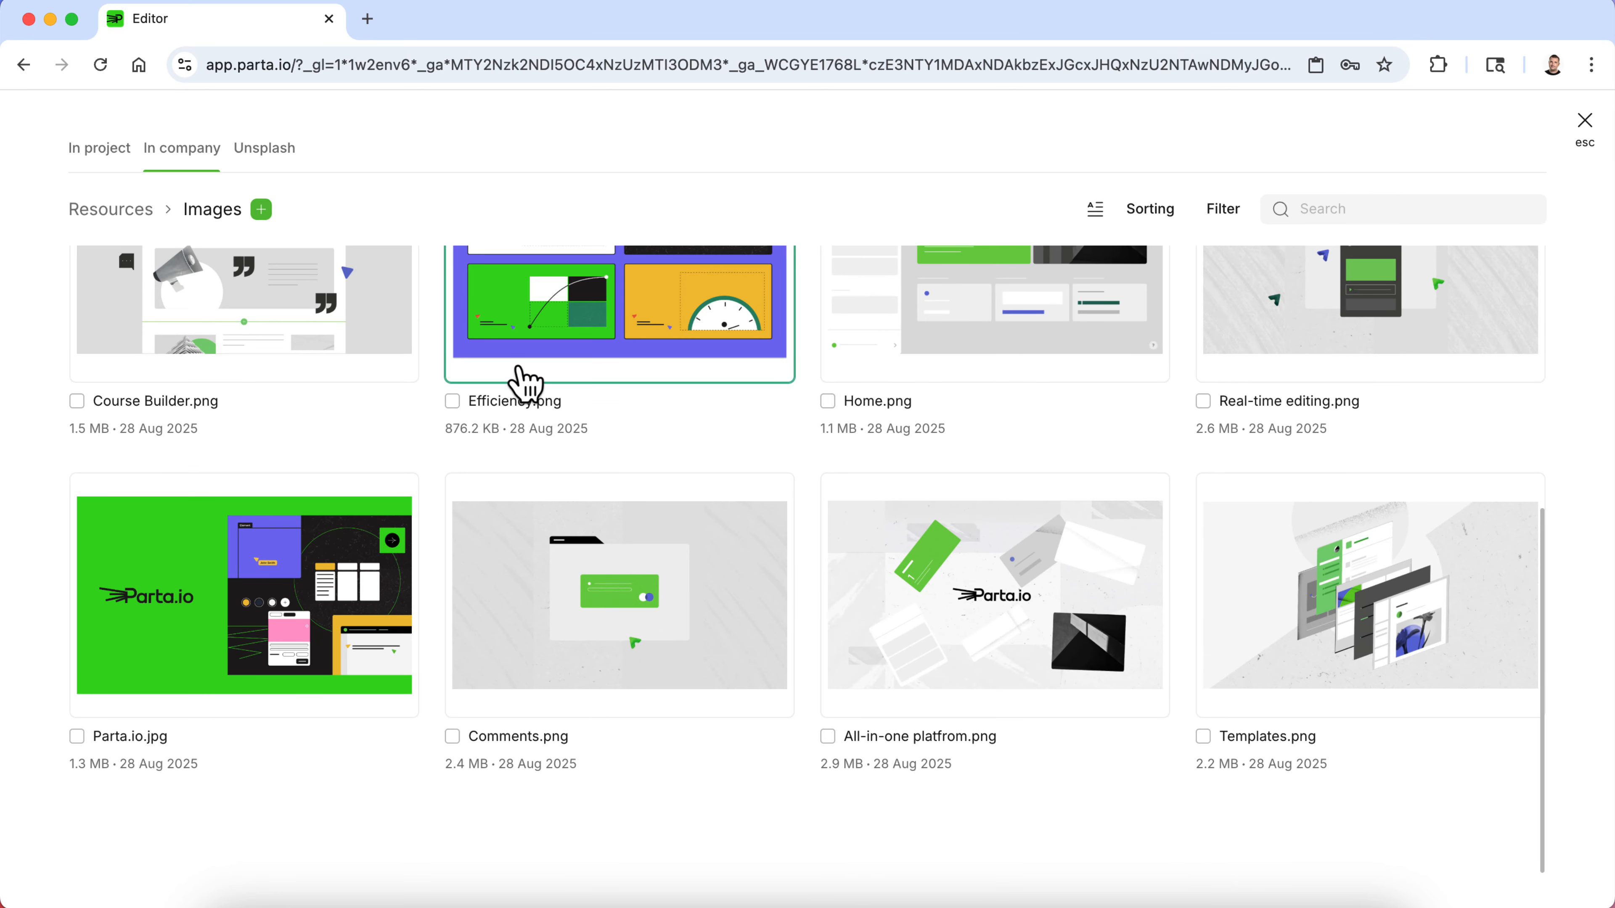
scroll(524, 385, "up", 5)
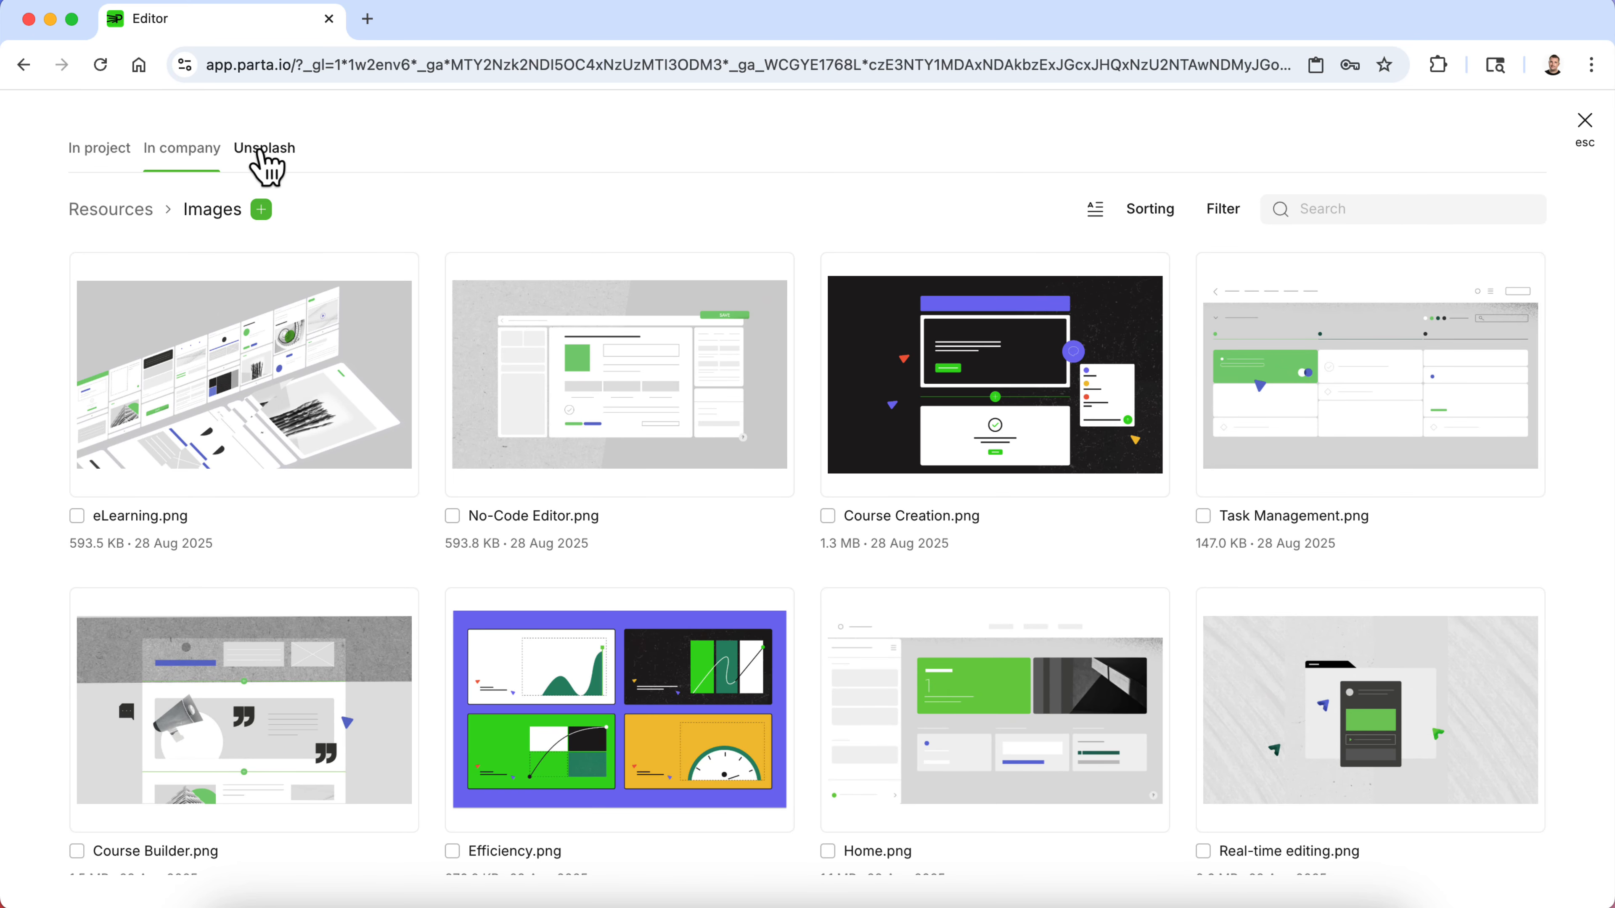
left_click(265, 153)
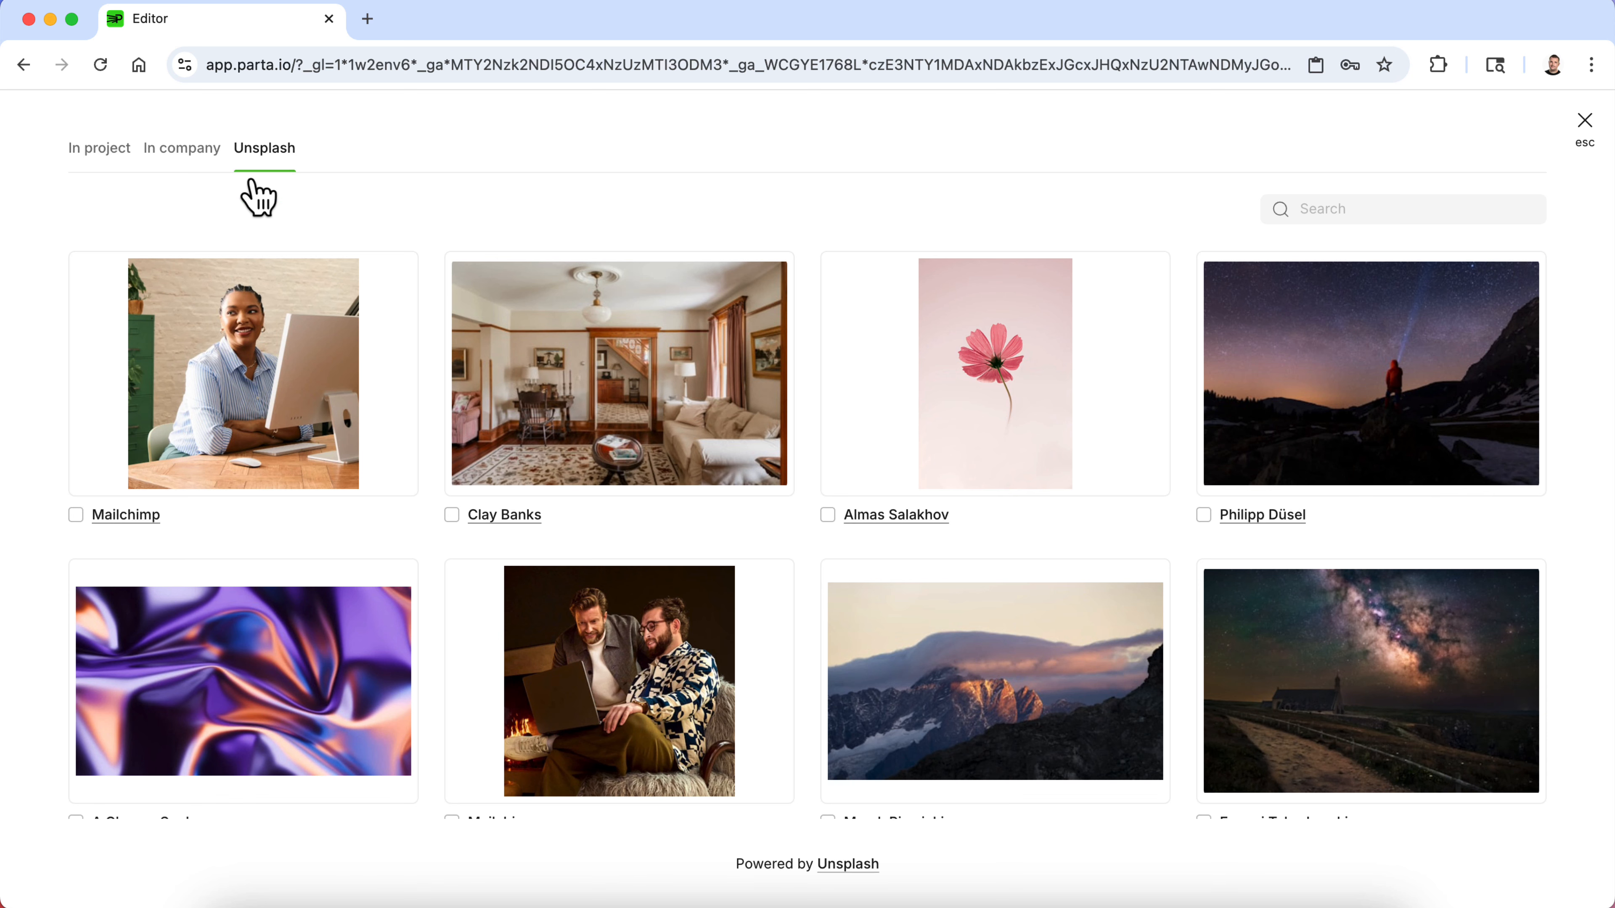
left_click(204, 438)
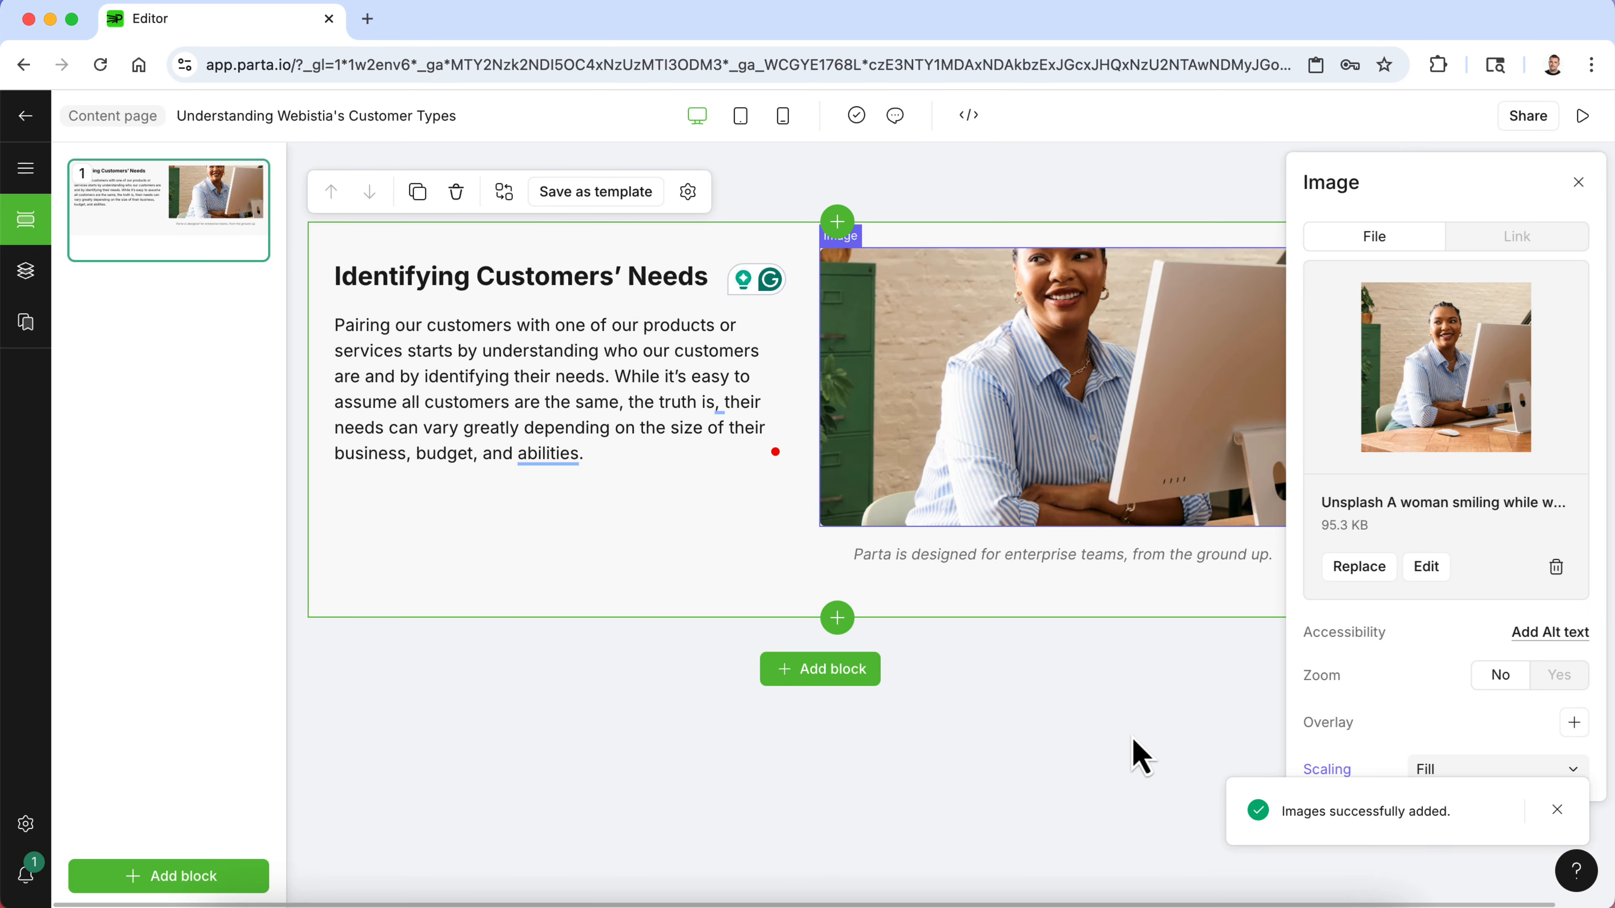
- Try a Brand Secondary colour overlay on the image, then hide it
left_click(1141, 756)
left_click(1057, 386)
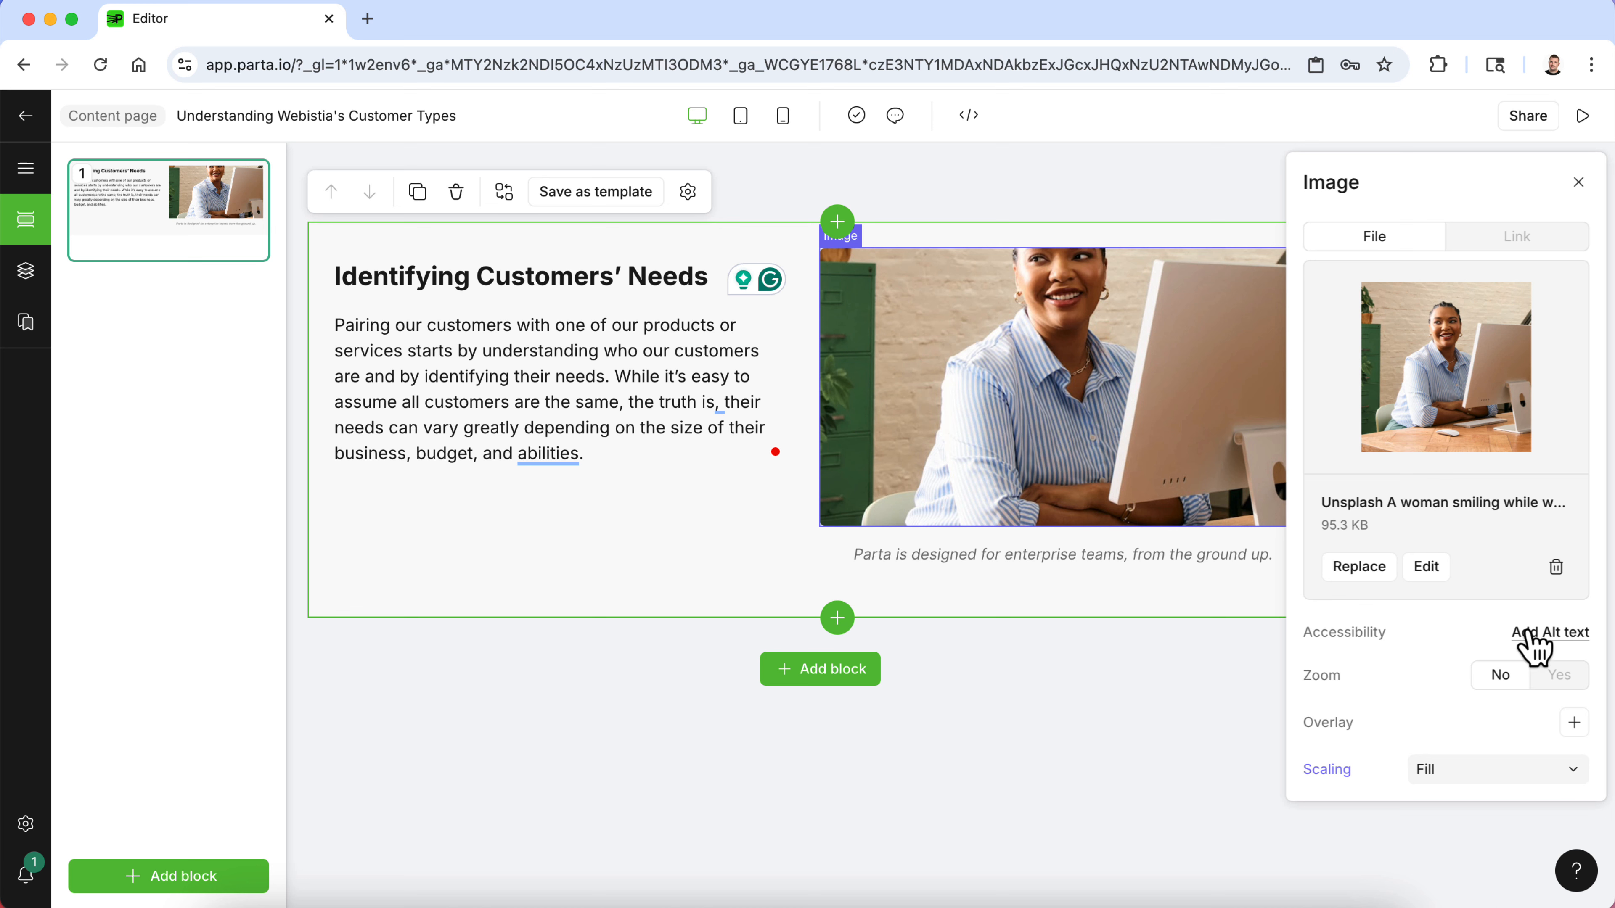
left_click(1574, 723)
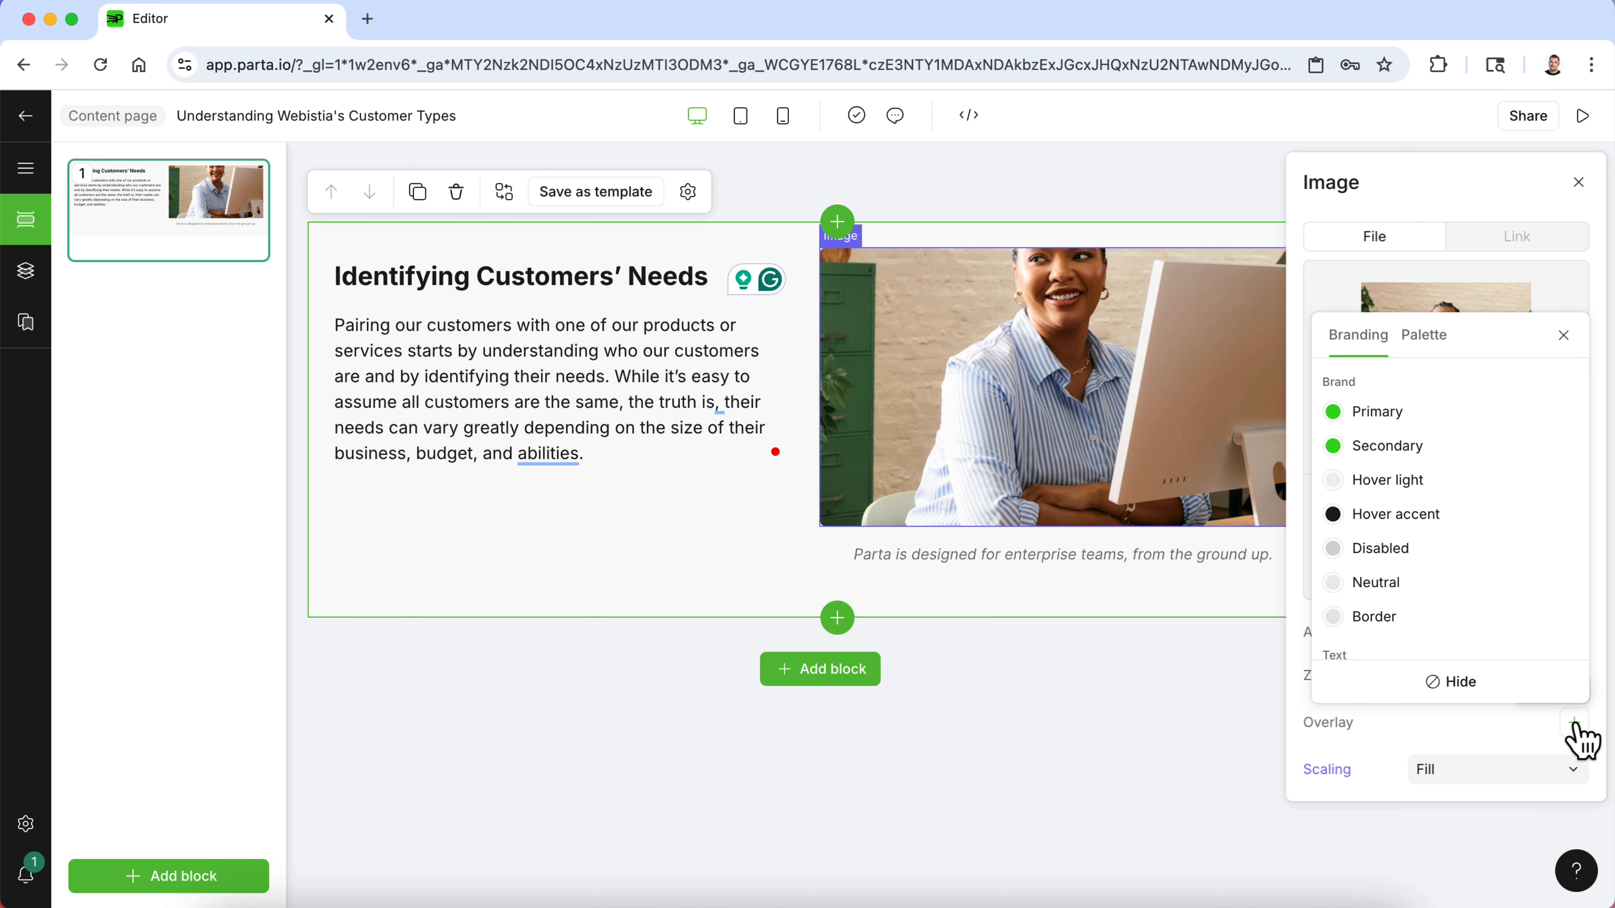
left_click(1431, 447)
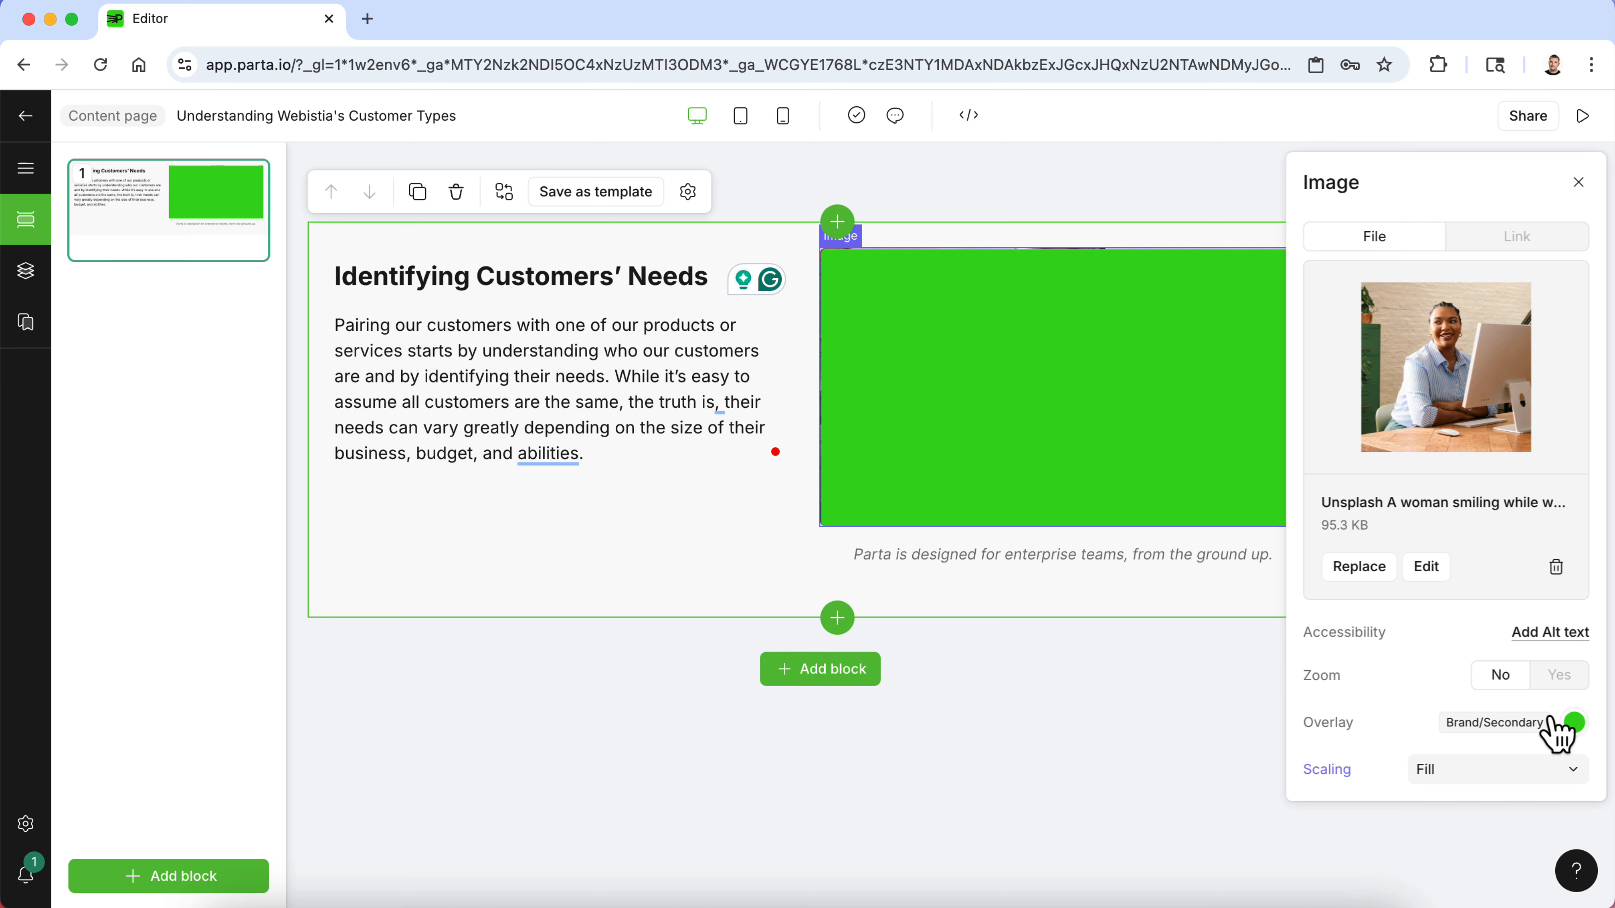
left_click(1573, 726)
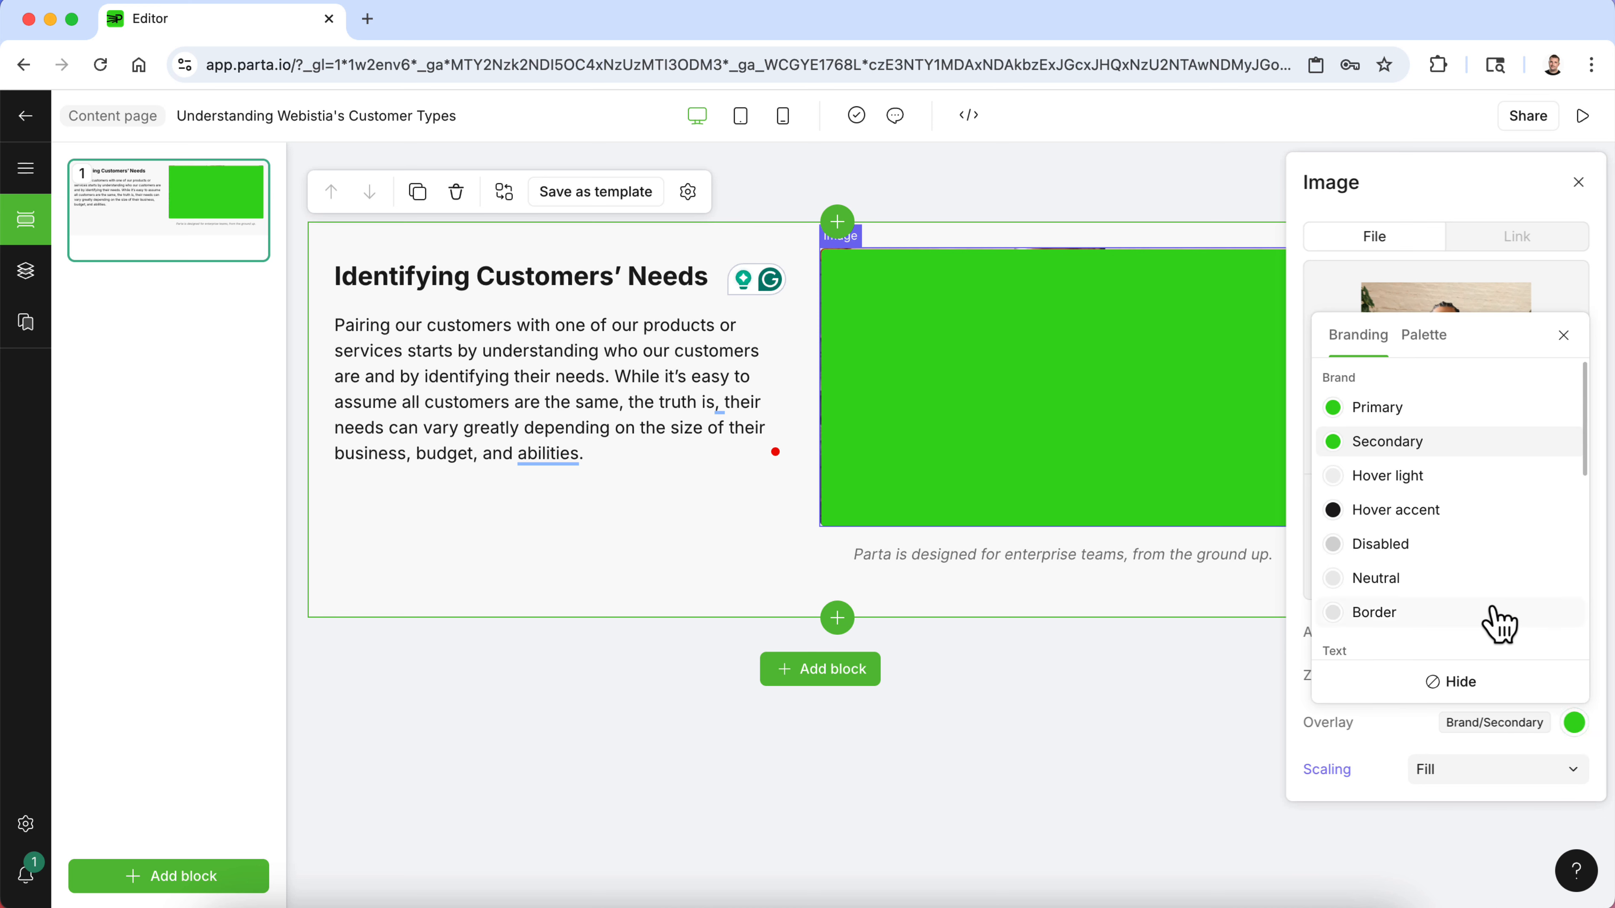
left_click(1456, 685)
- Try the image scaling options Fit and Stretch, then set scaling back to Fill
left_click(1467, 771)
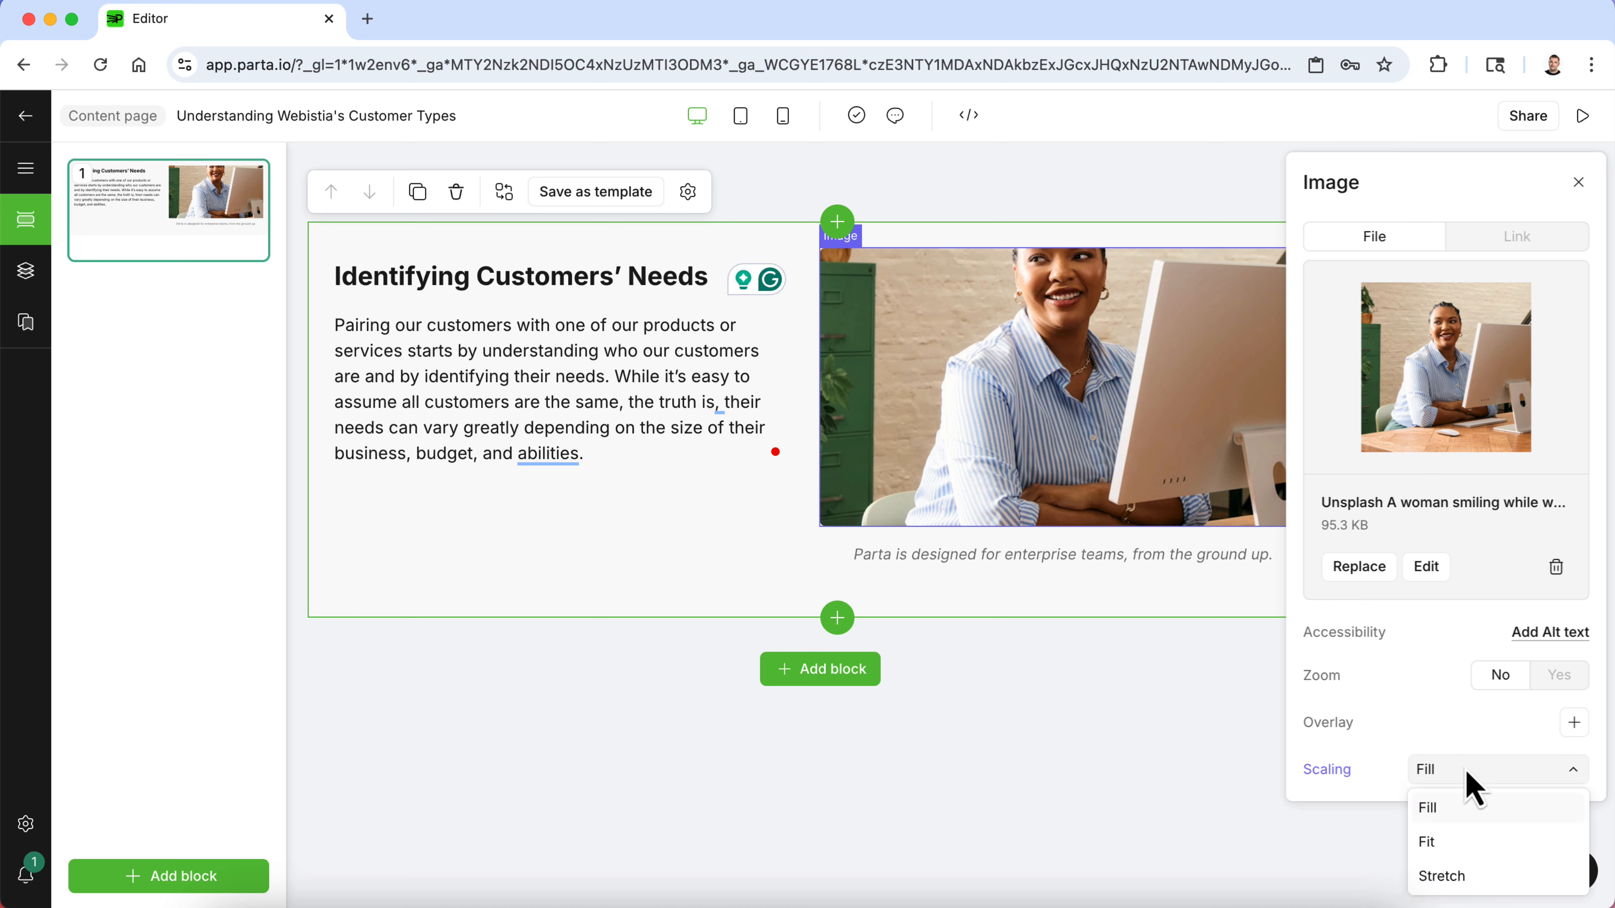
left_click(1459, 843)
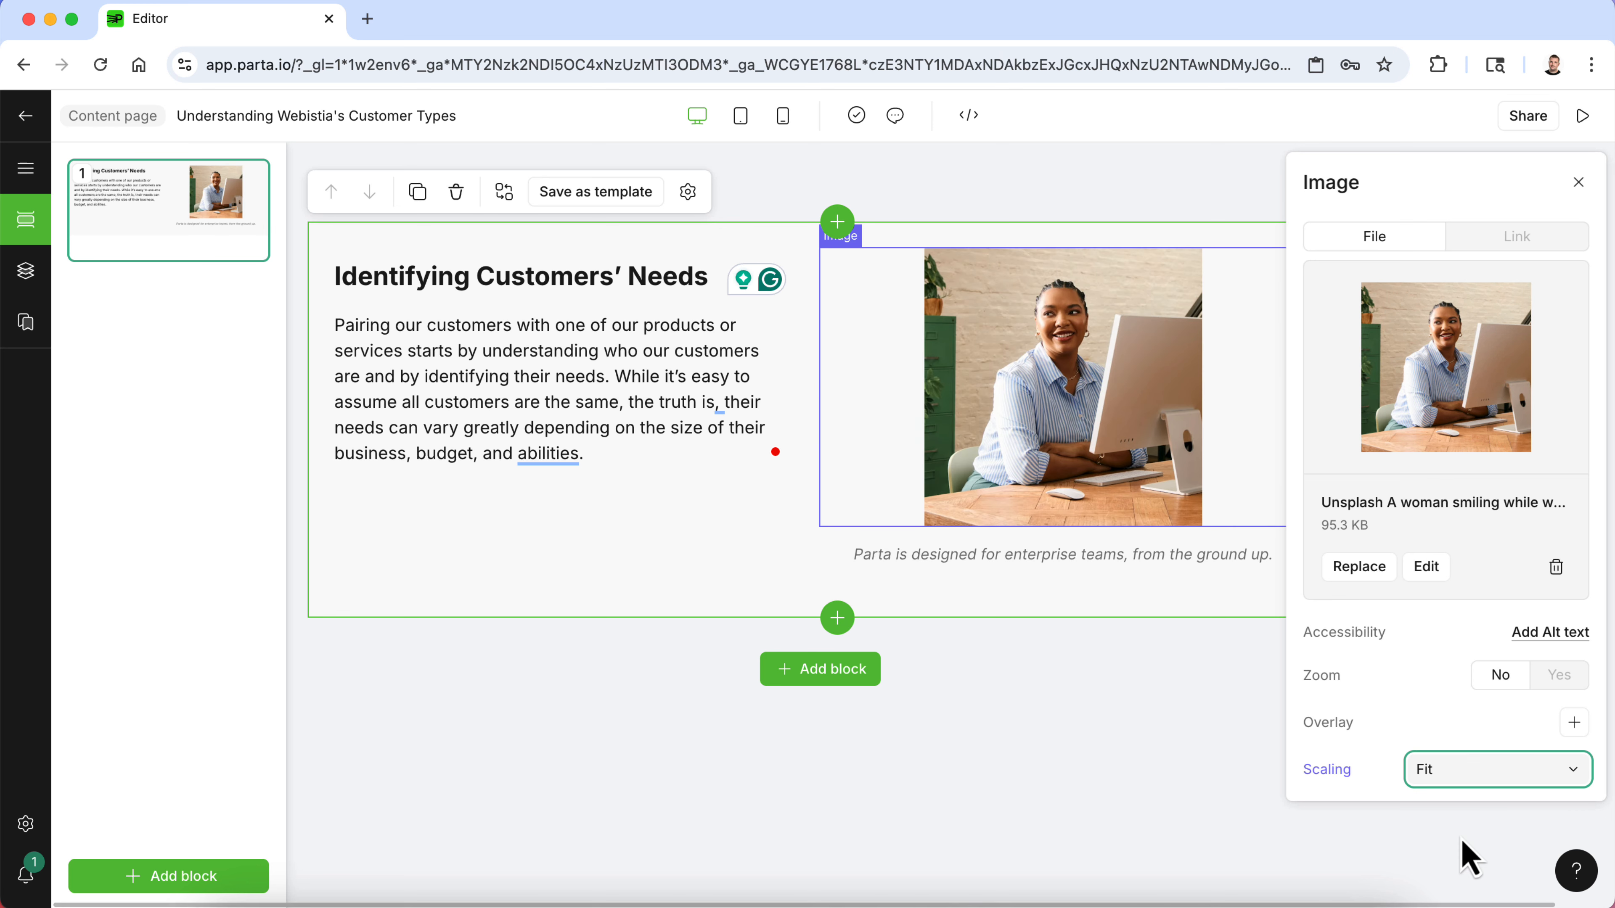
left_click(1462, 784)
left_click(1460, 875)
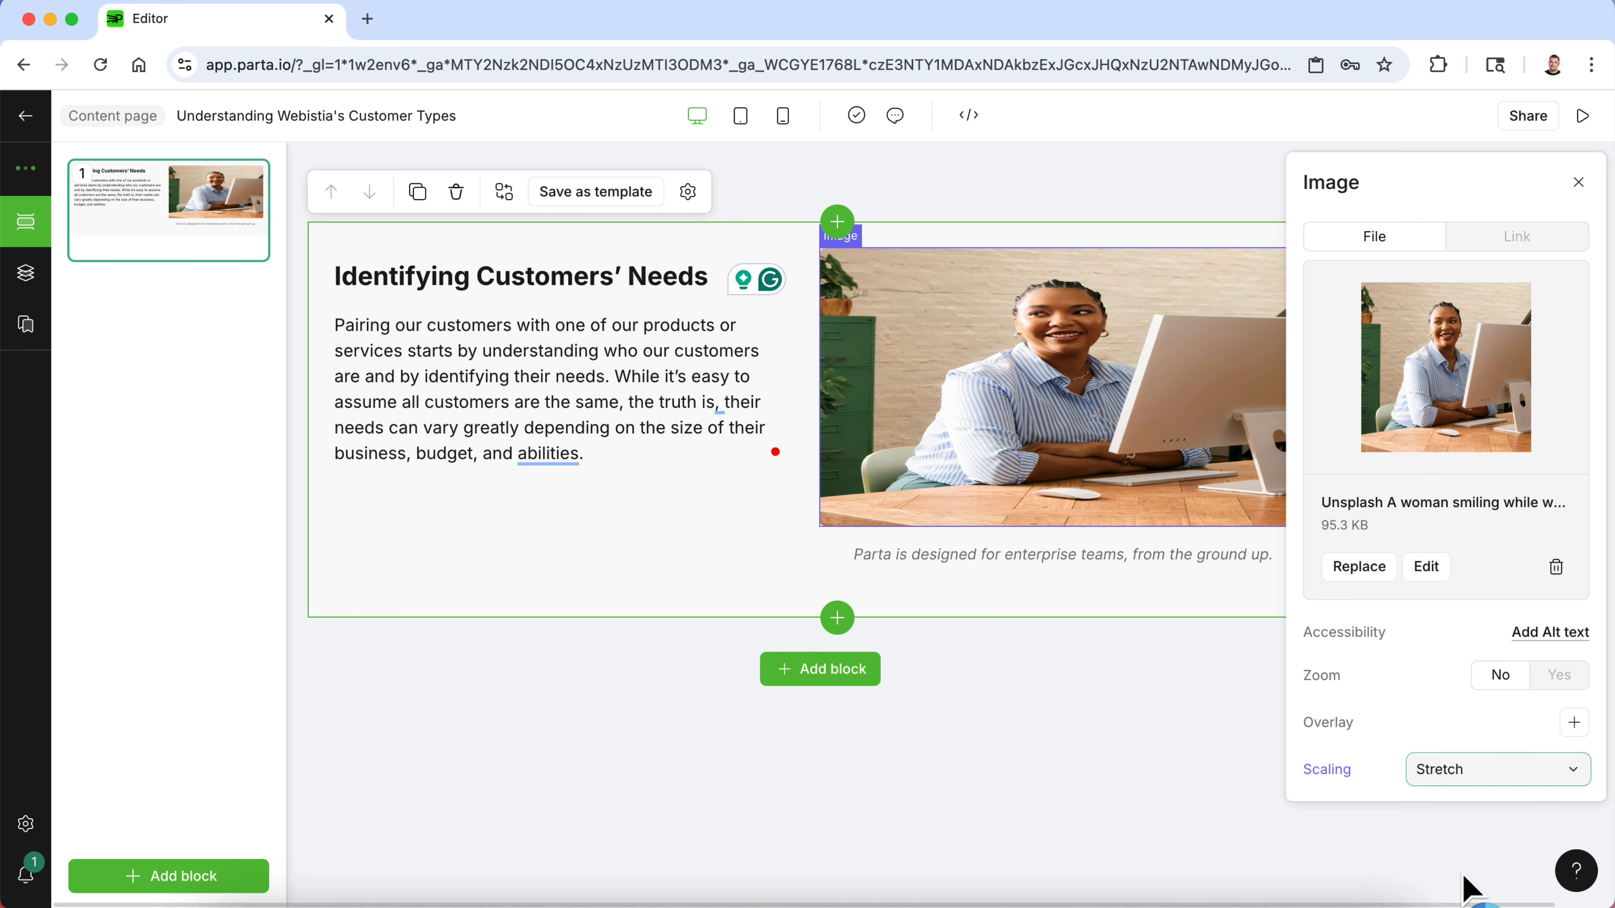
left_click(1449, 768)
left_click(1438, 808)
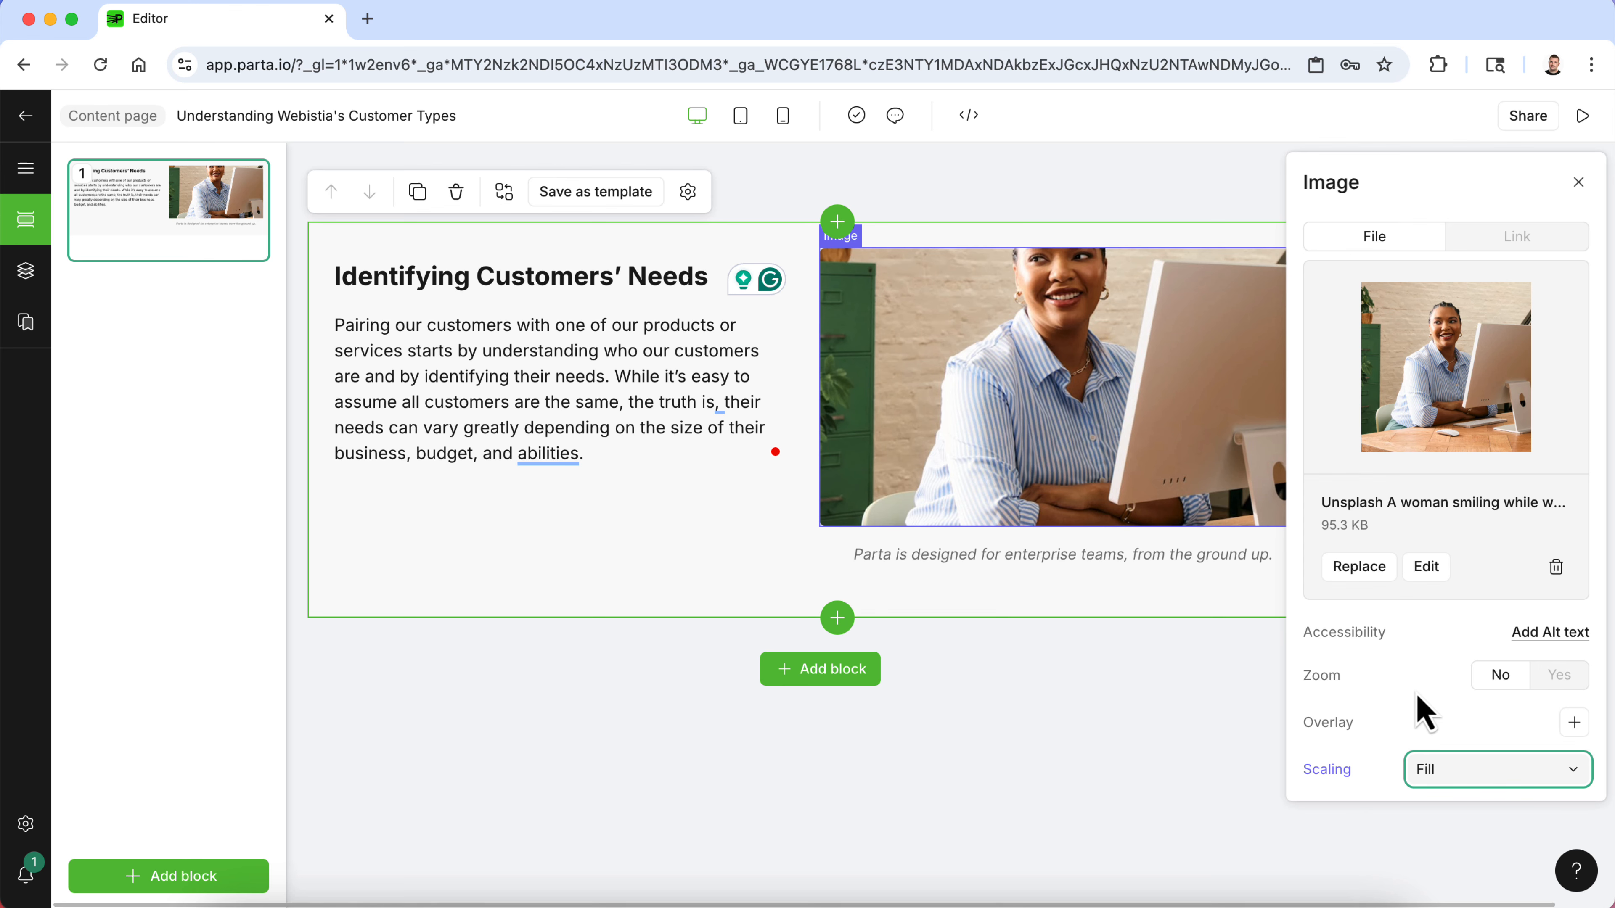
left_click(1161, 739)
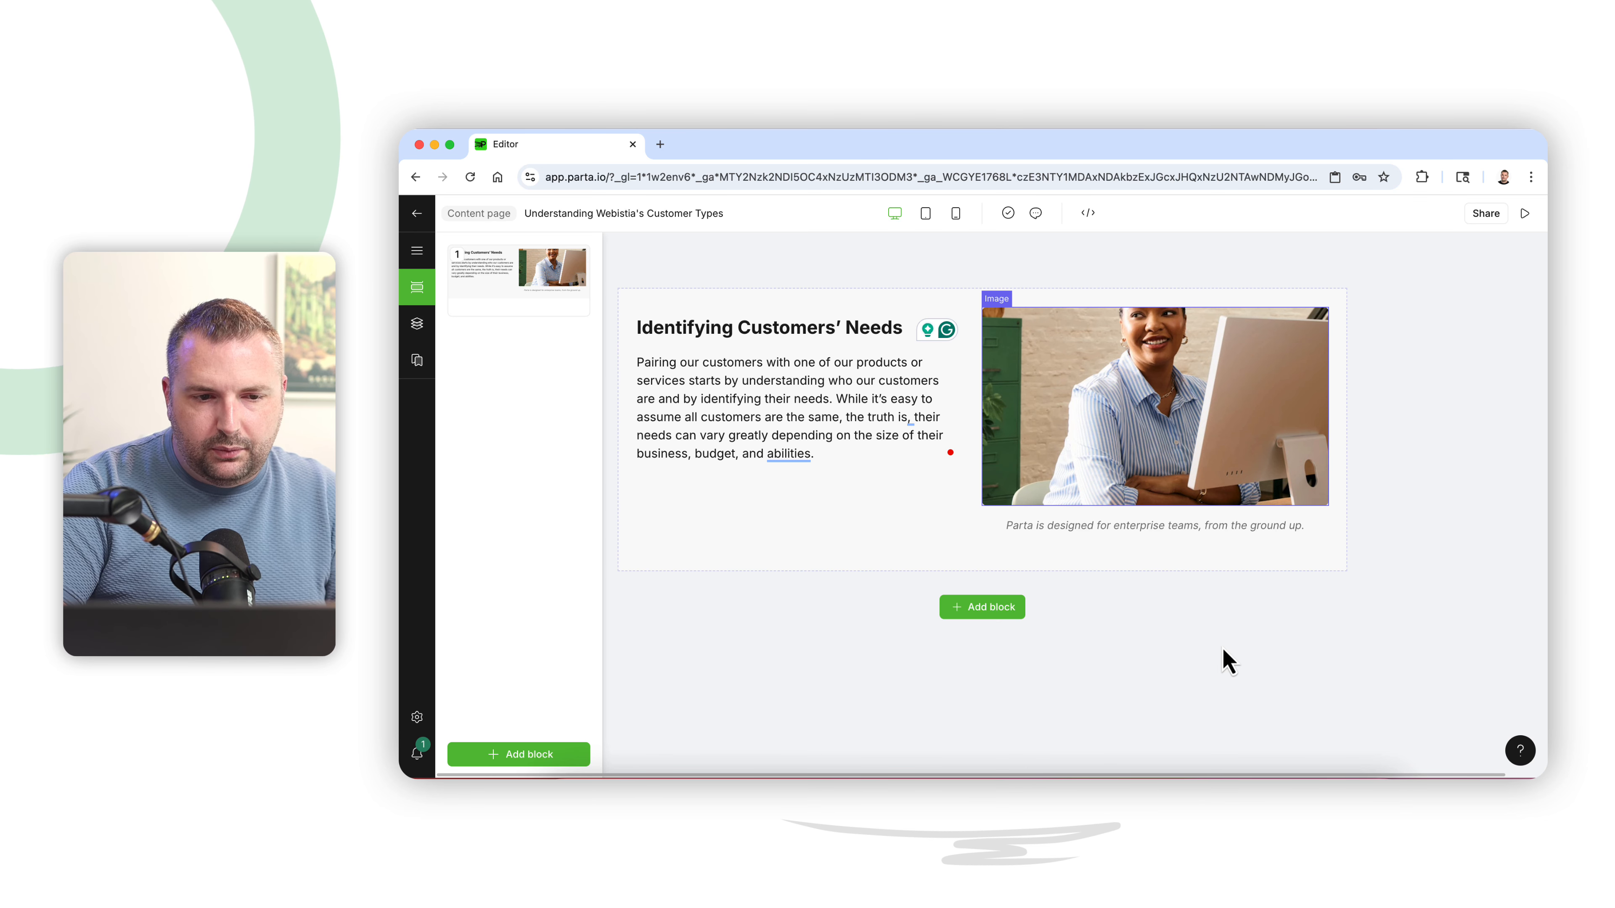
- Add a Cards block from the Interactive templates below the text-and-image block, after checking the customer types list in the Word document
left_click(984, 611)
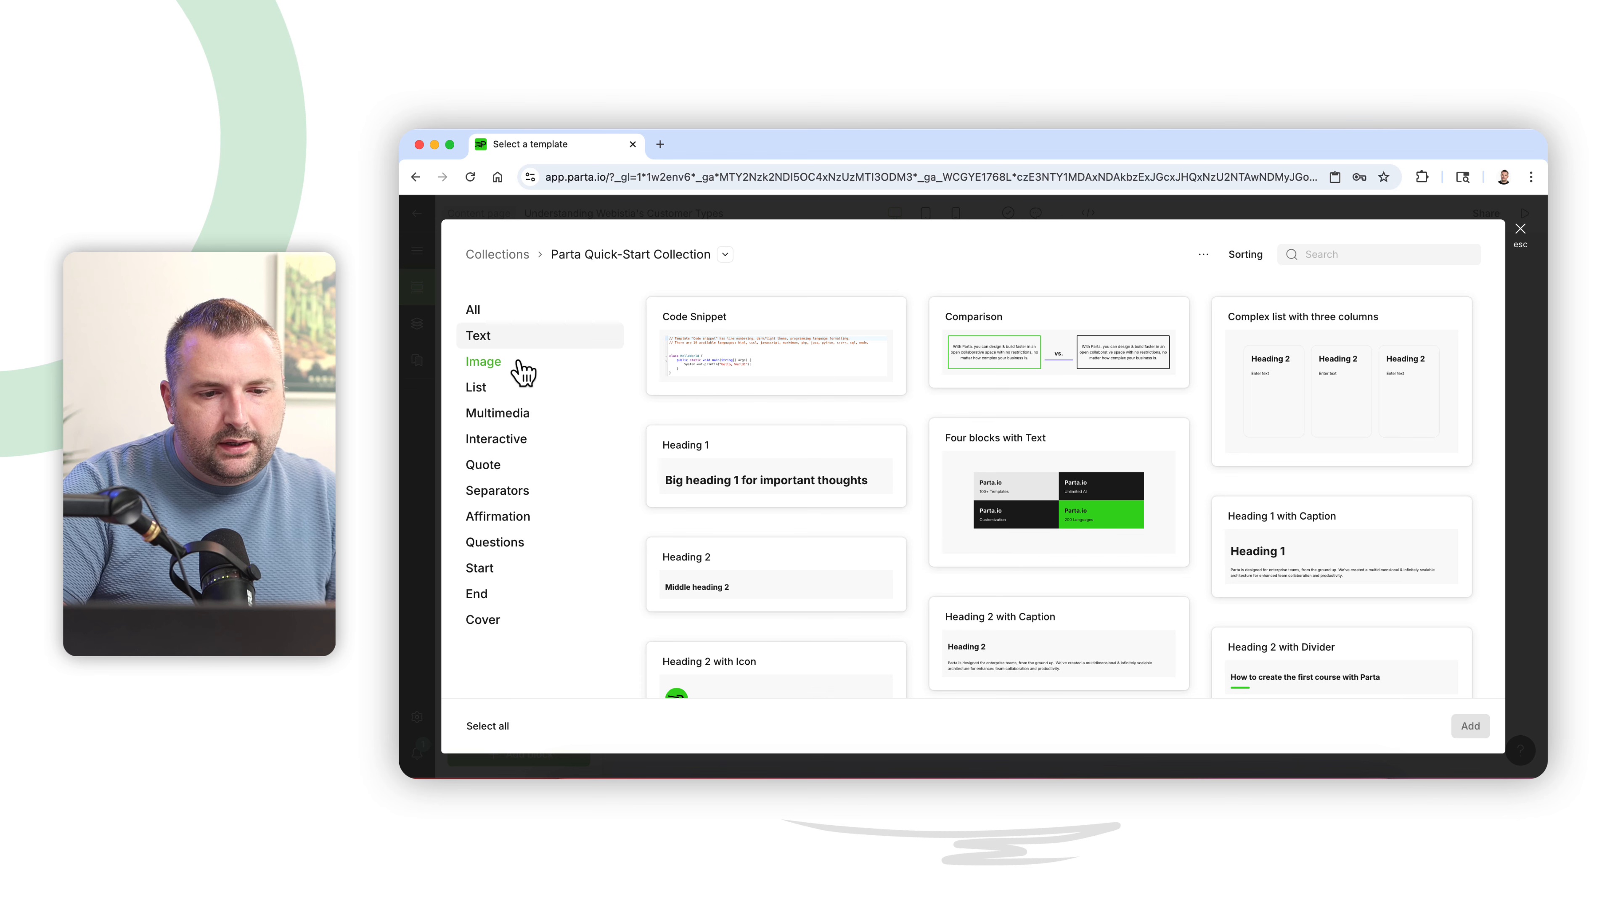
left_click(519, 446)
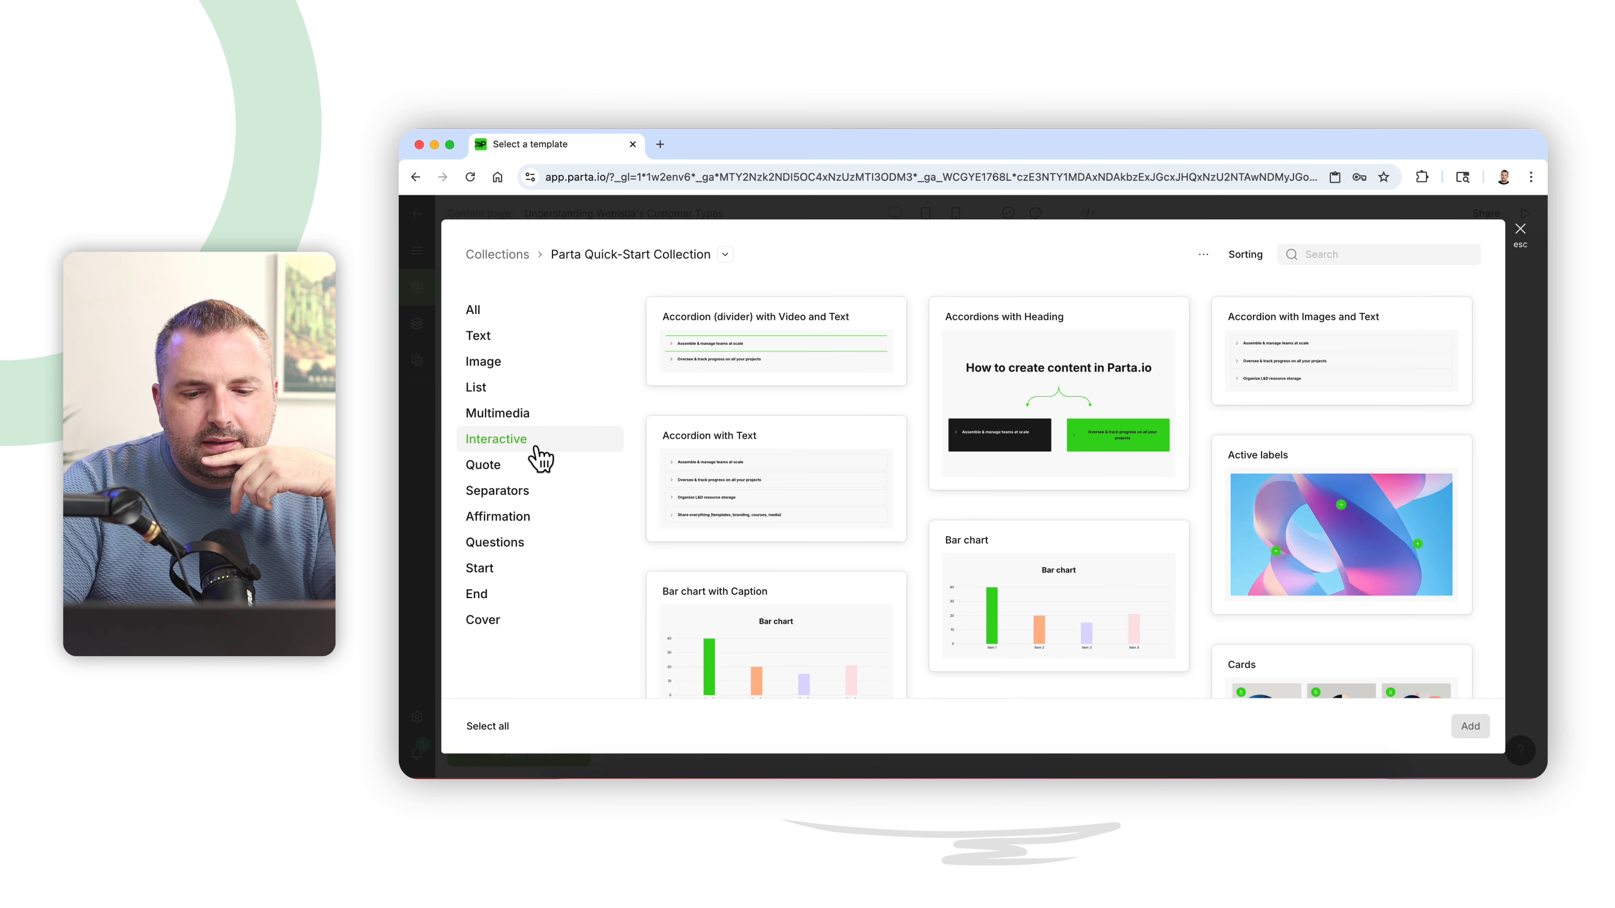
left_click(1128, 791)
left_click(759, 522)
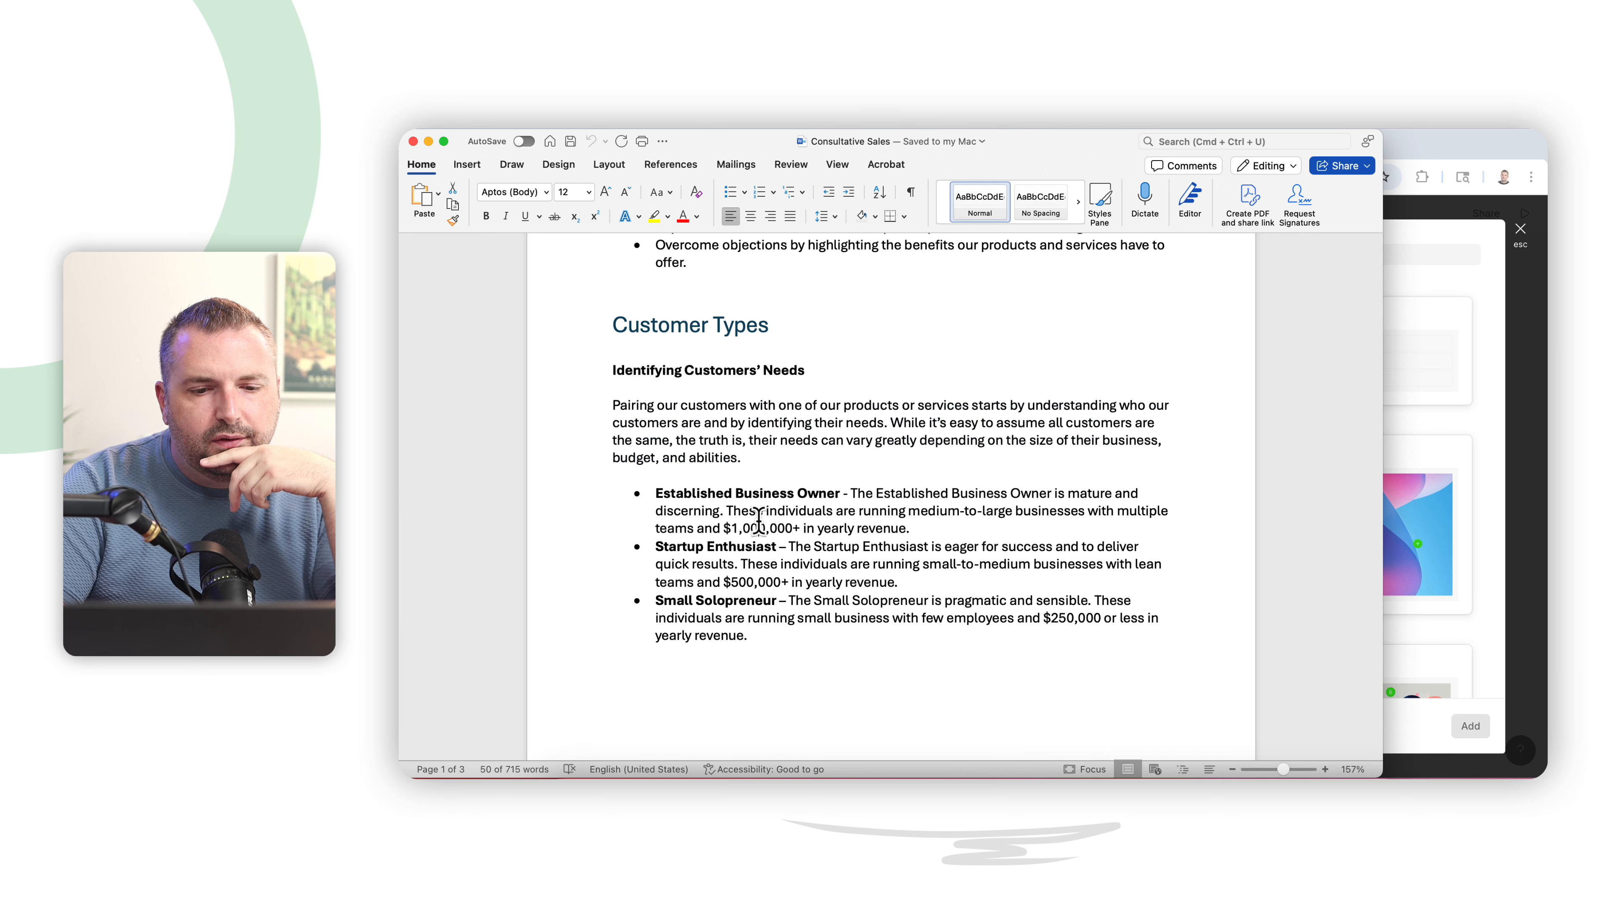
left_click(1417, 426)
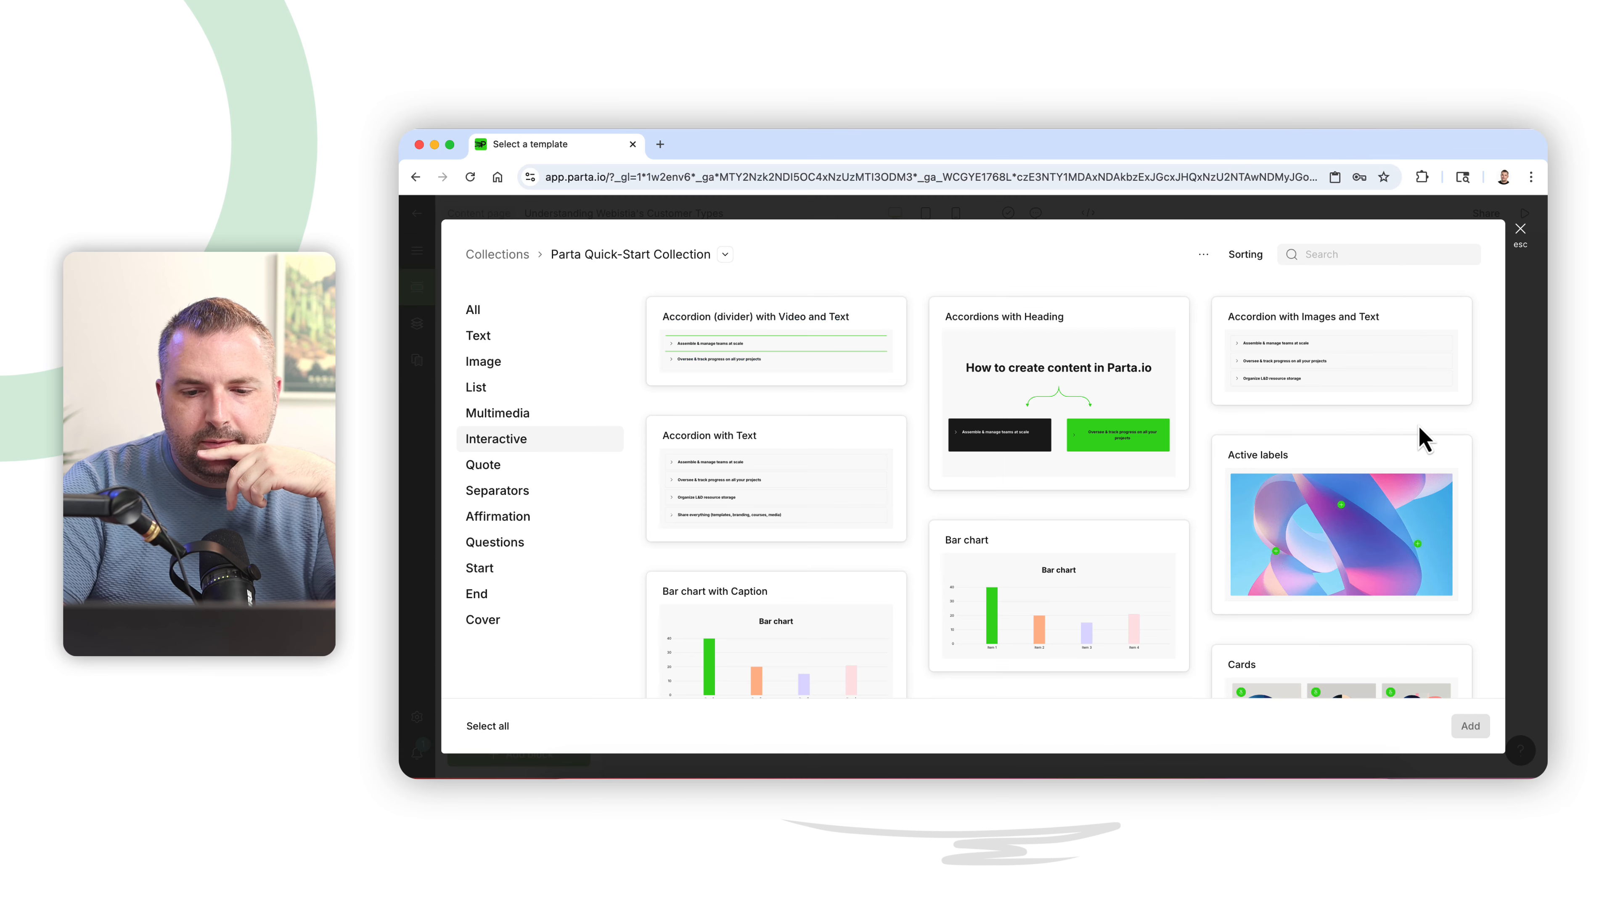
scroll(1125, 554, "down", 8)
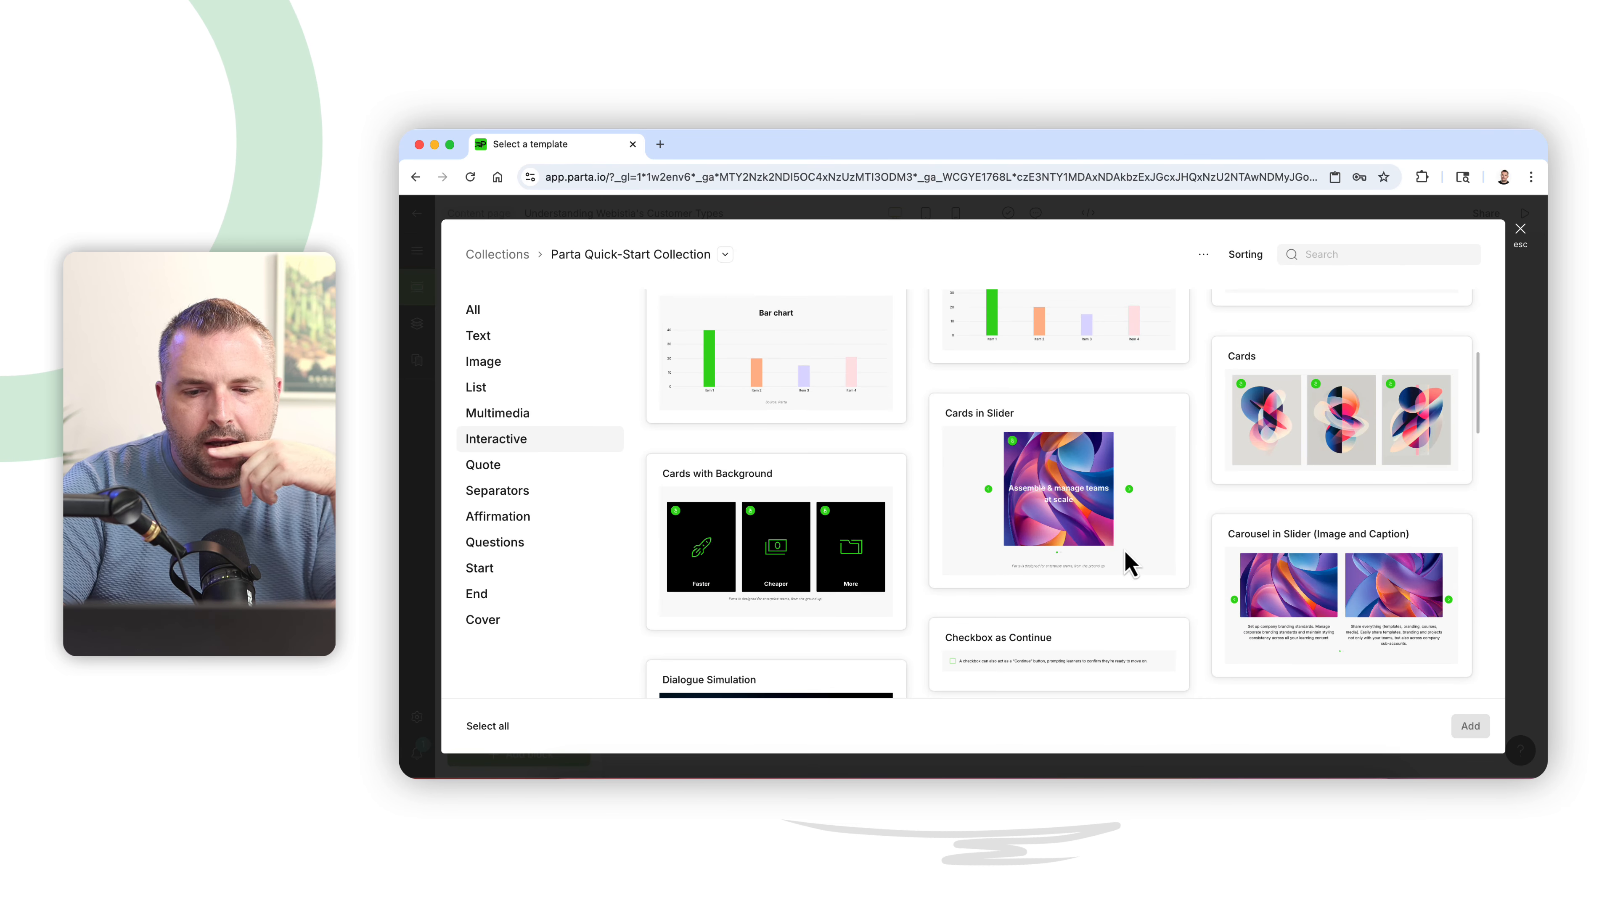
scroll(1125, 555, "down", 3)
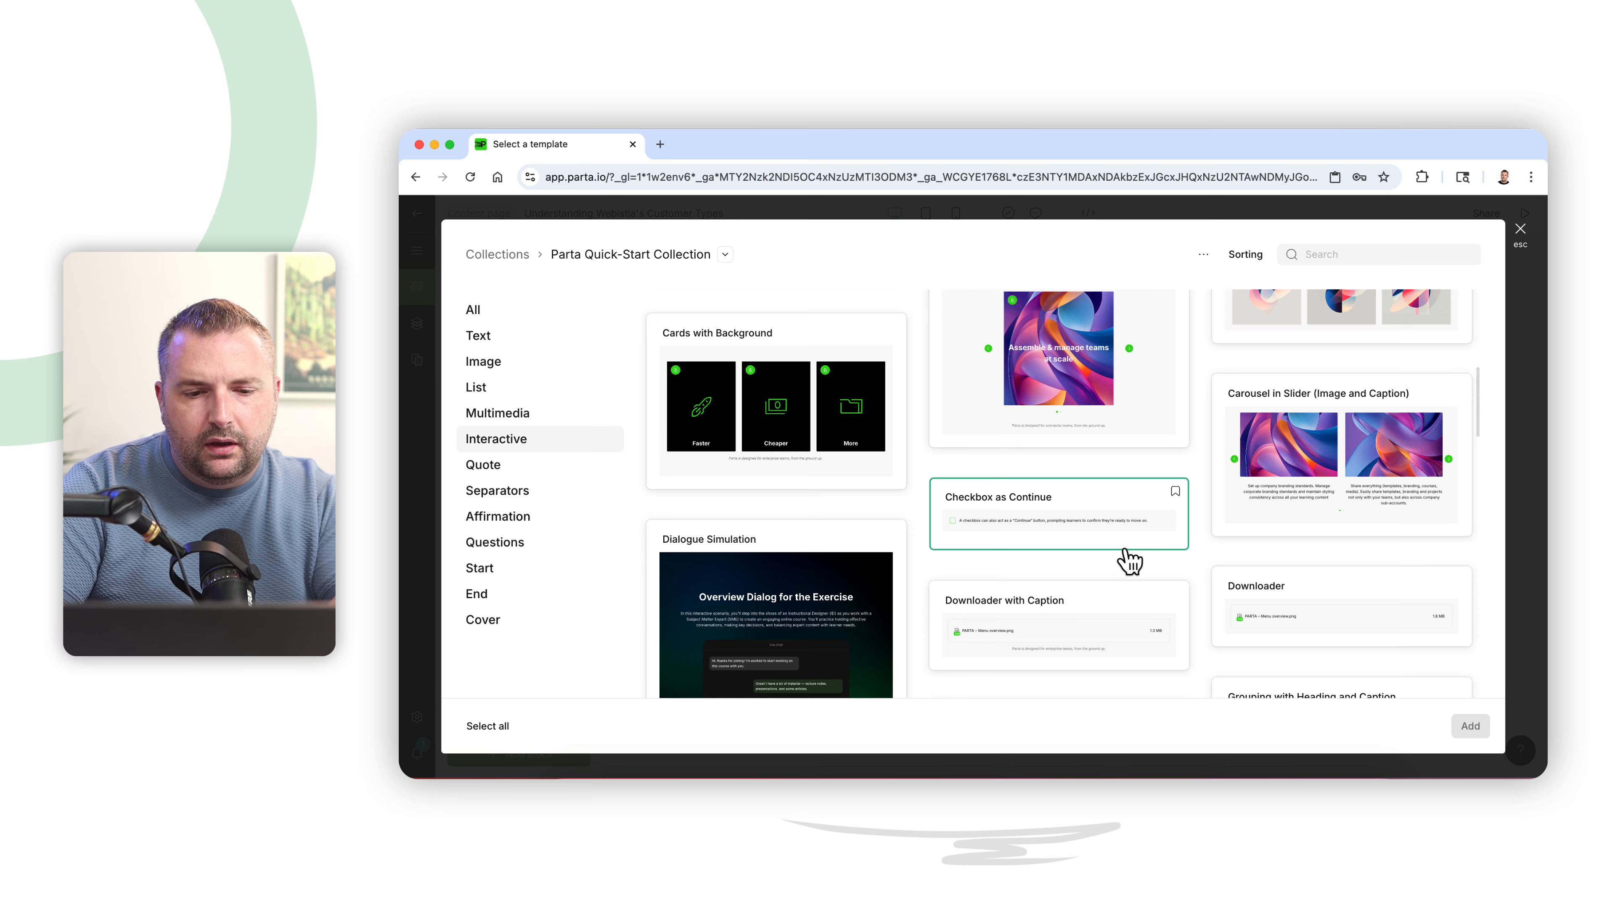
scroll(1127, 560, "down", 5)
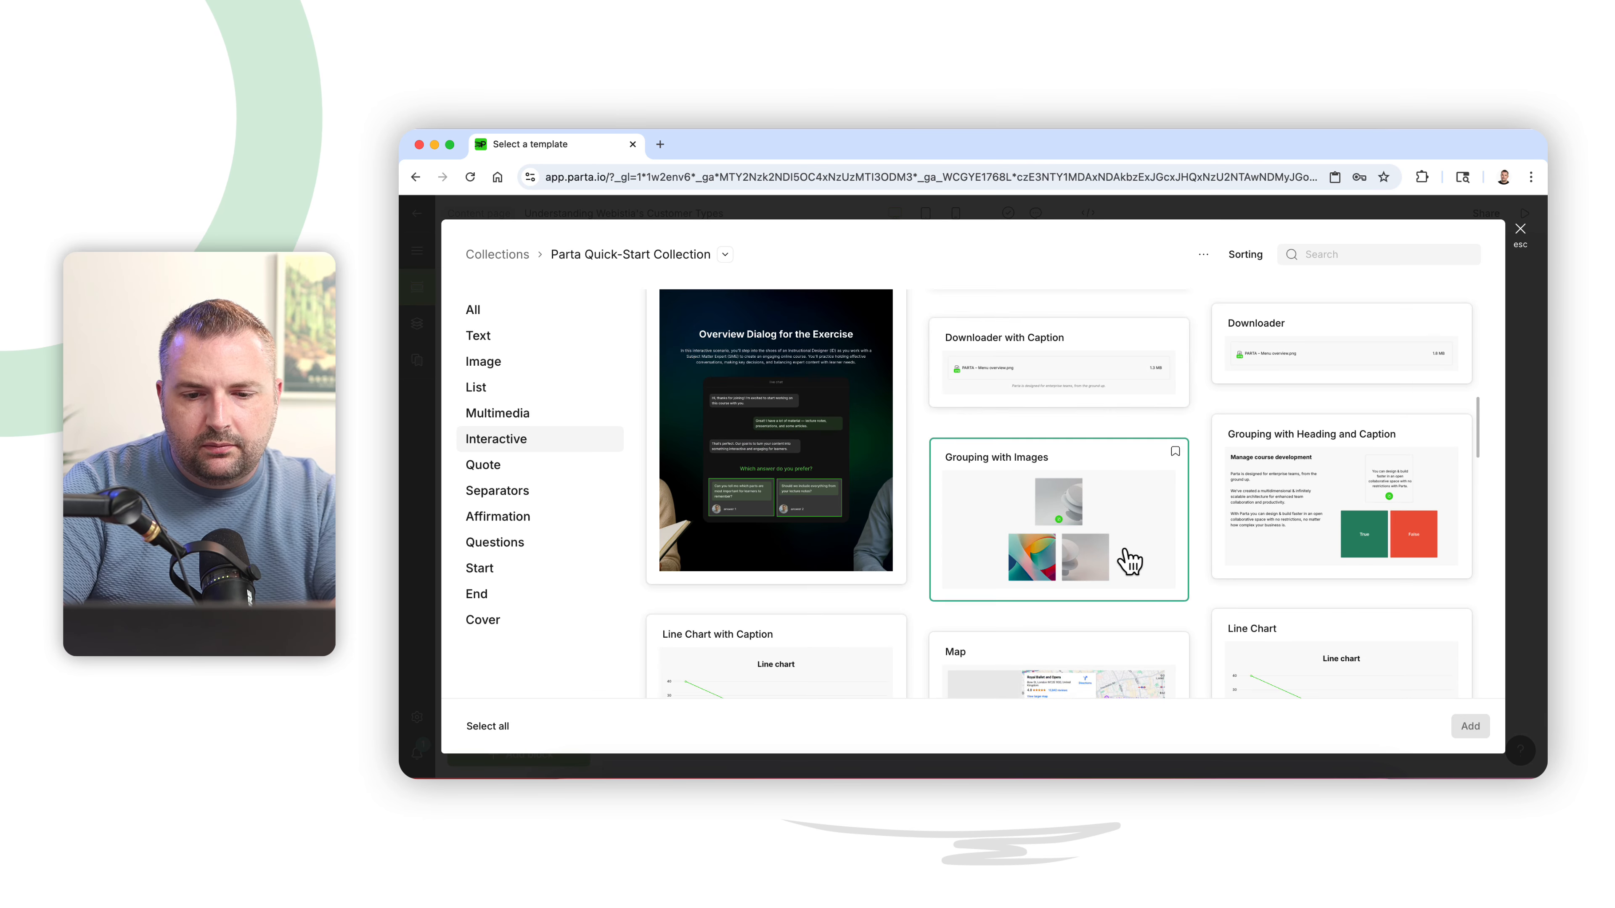
scroll(1127, 560, "down", 4)
scroll(1127, 559, "up", 15)
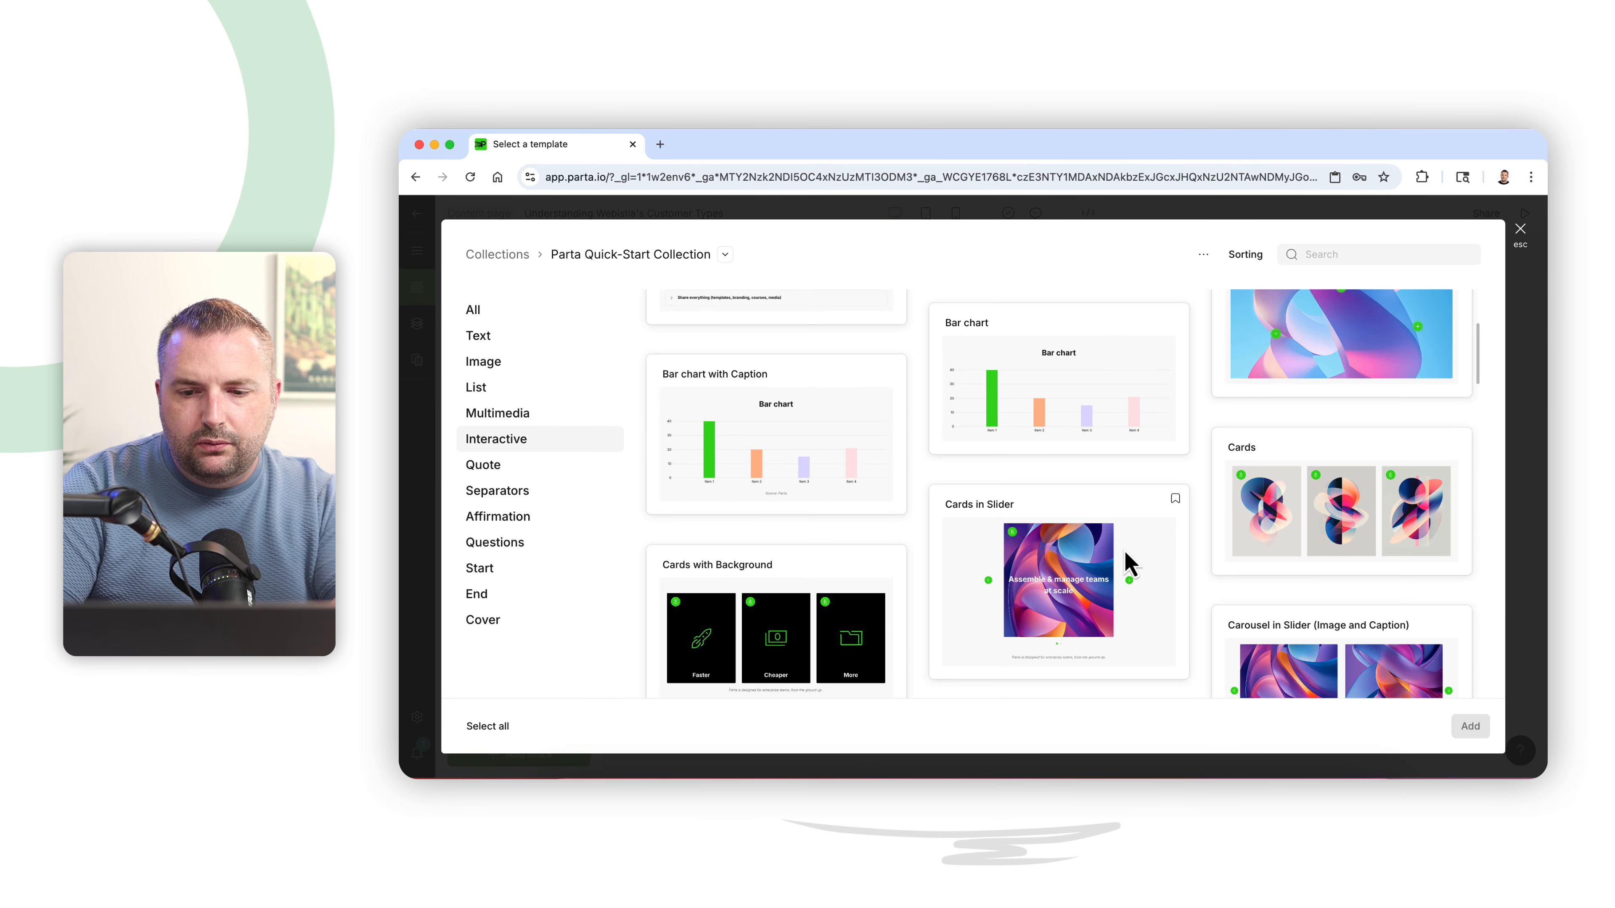
left_click(1304, 528)
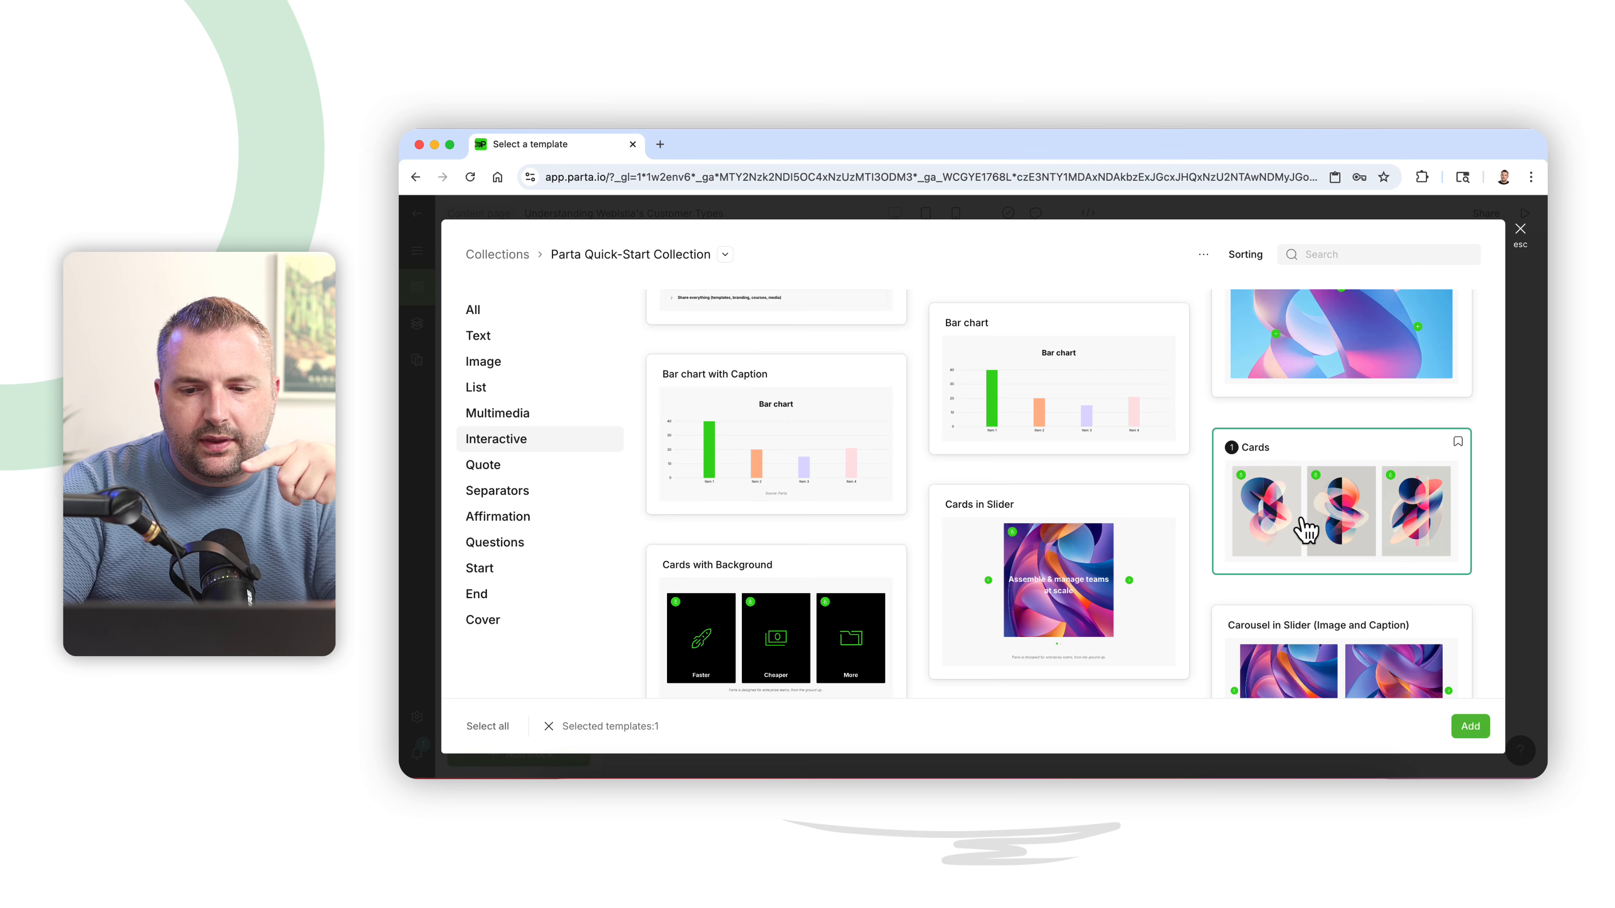
left_click(1470, 726)
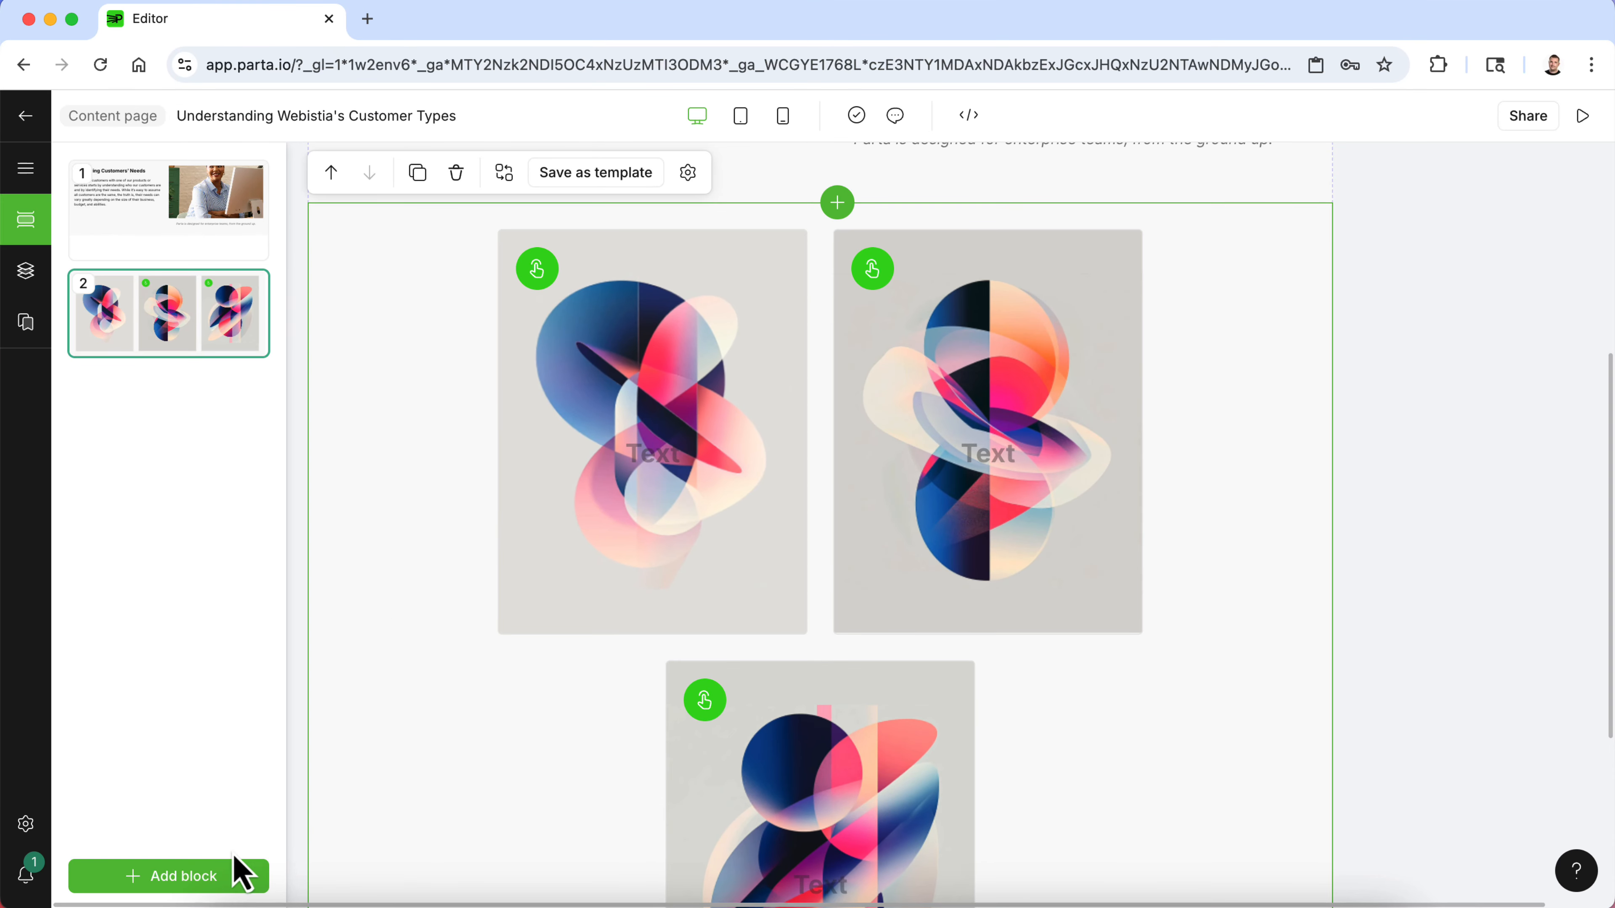
- Browse the Interactive template category to find a suitable block for the customer types
left_click(237, 872)
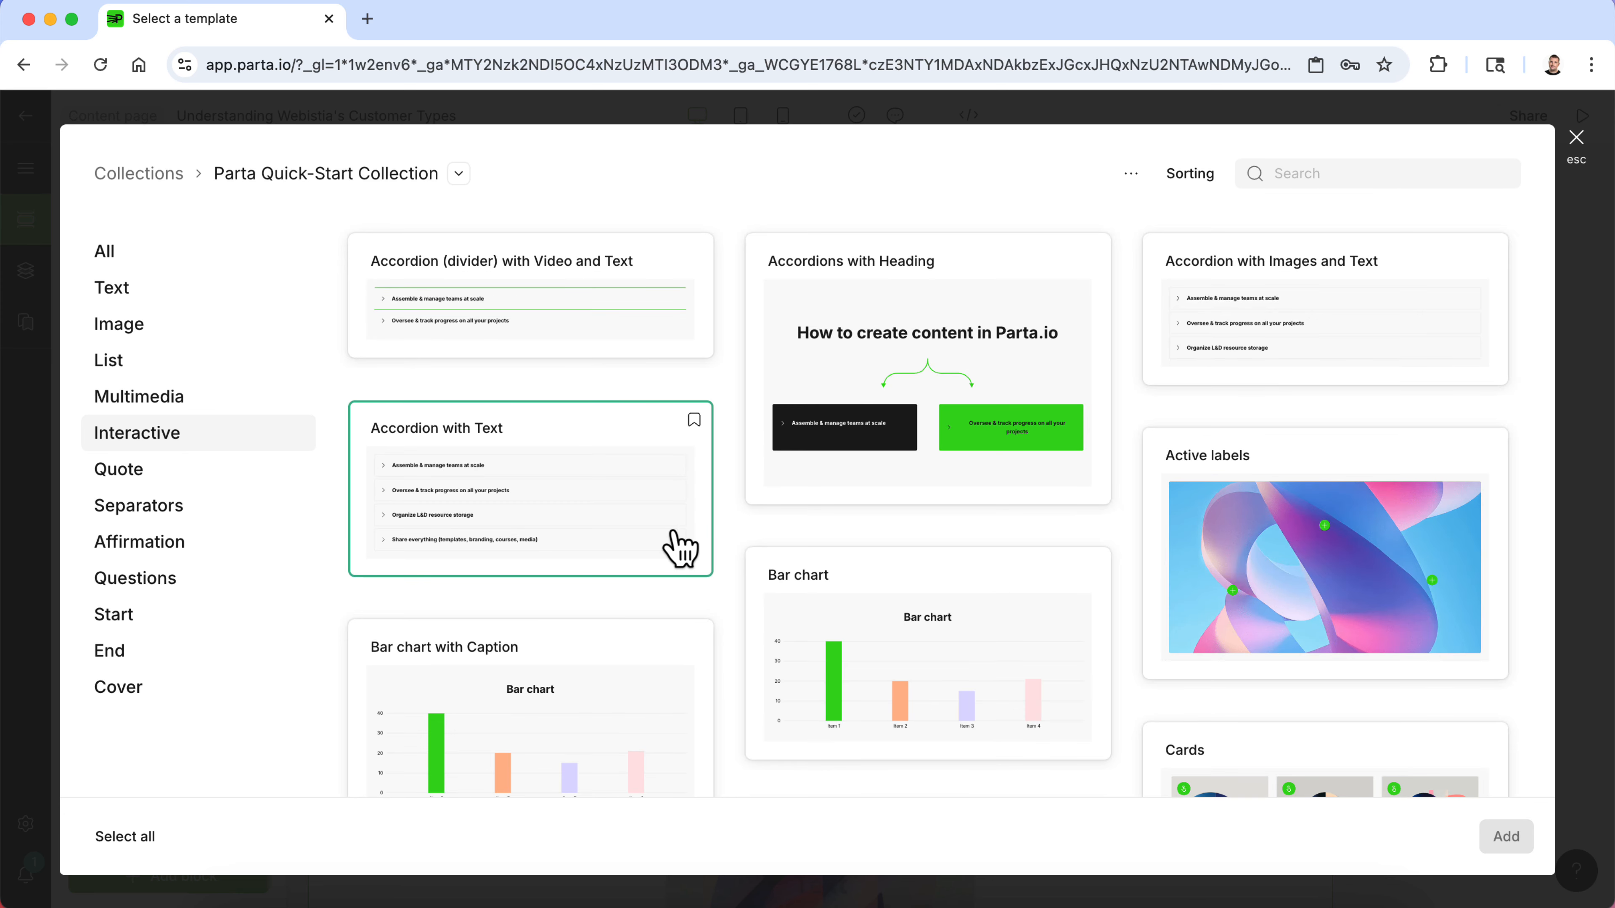
scroll(690, 548, "down", 1)
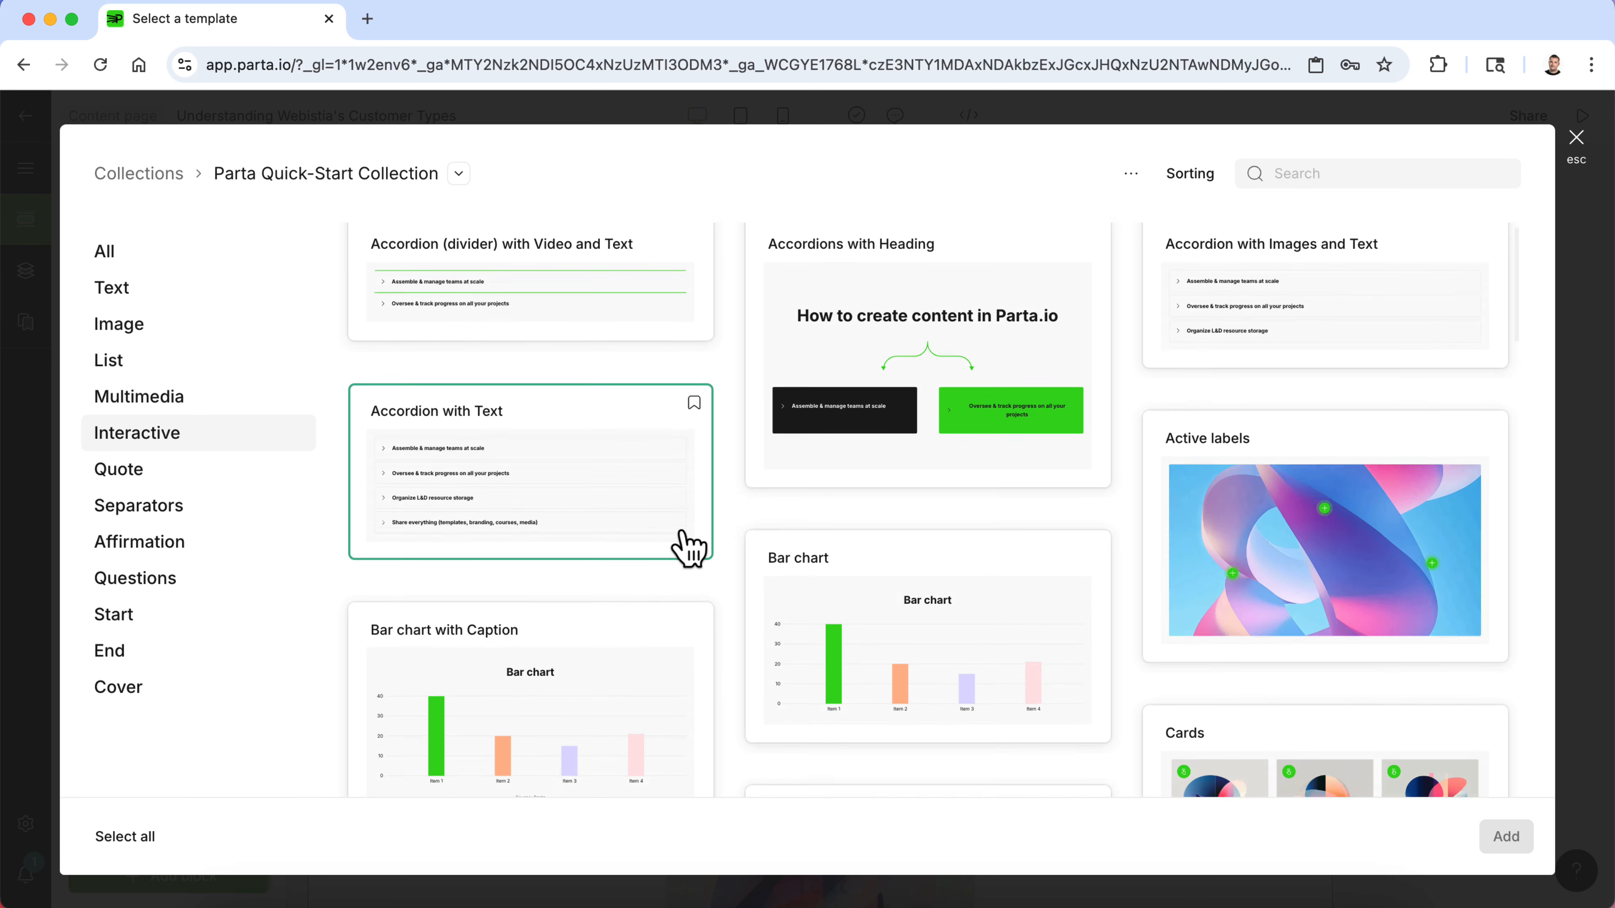
scroll(690, 549, "down", 15)
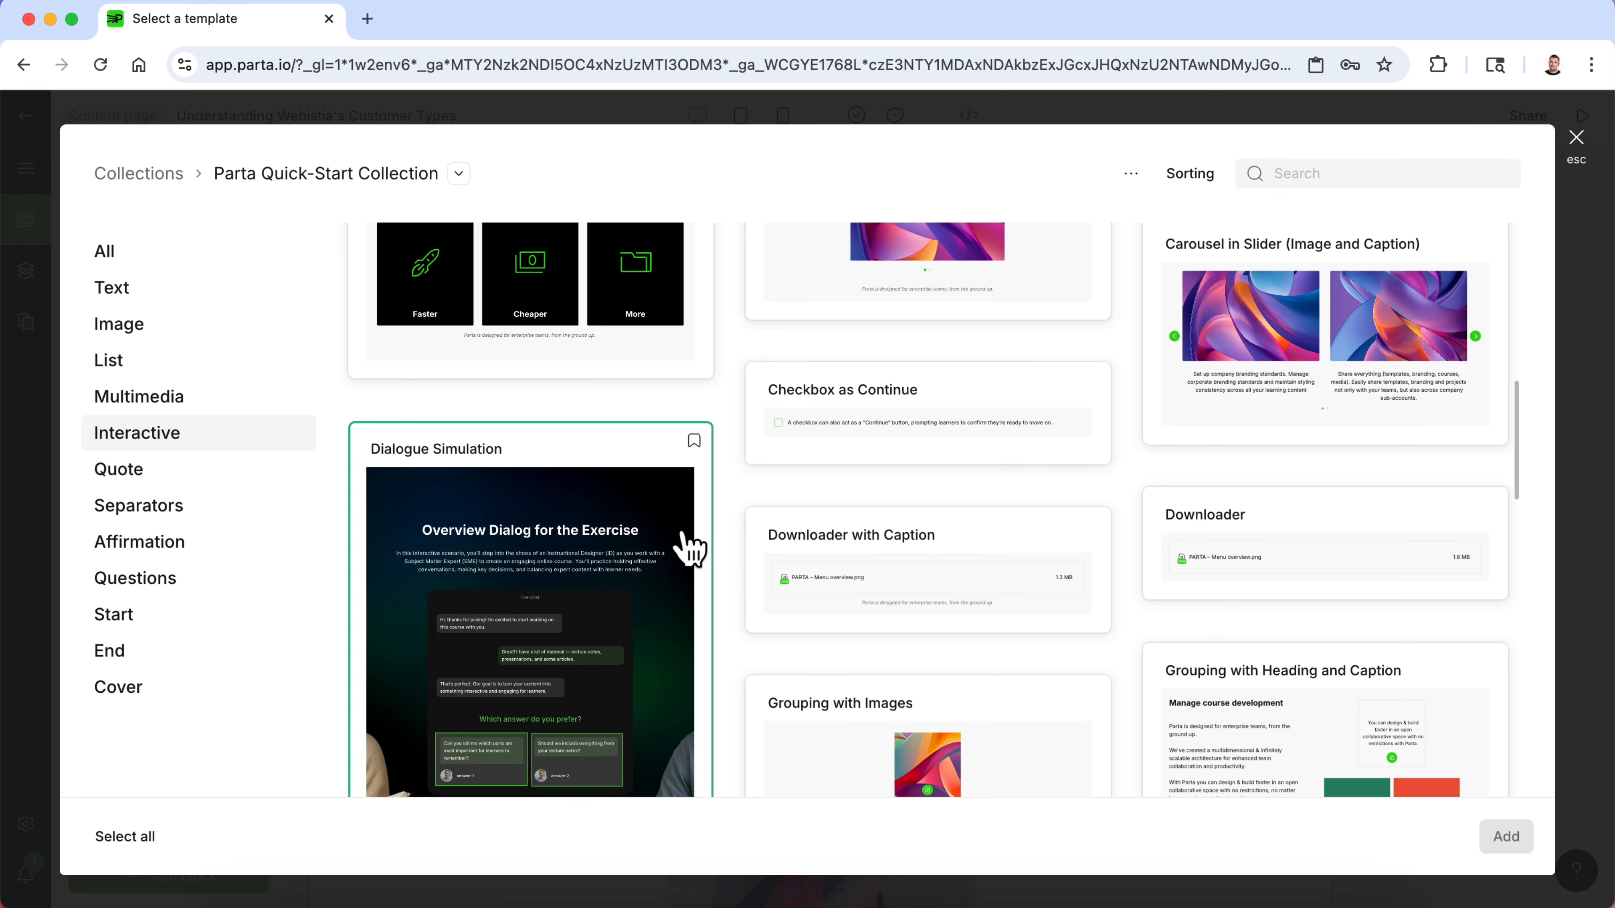
scroll(690, 548, "down", 20)
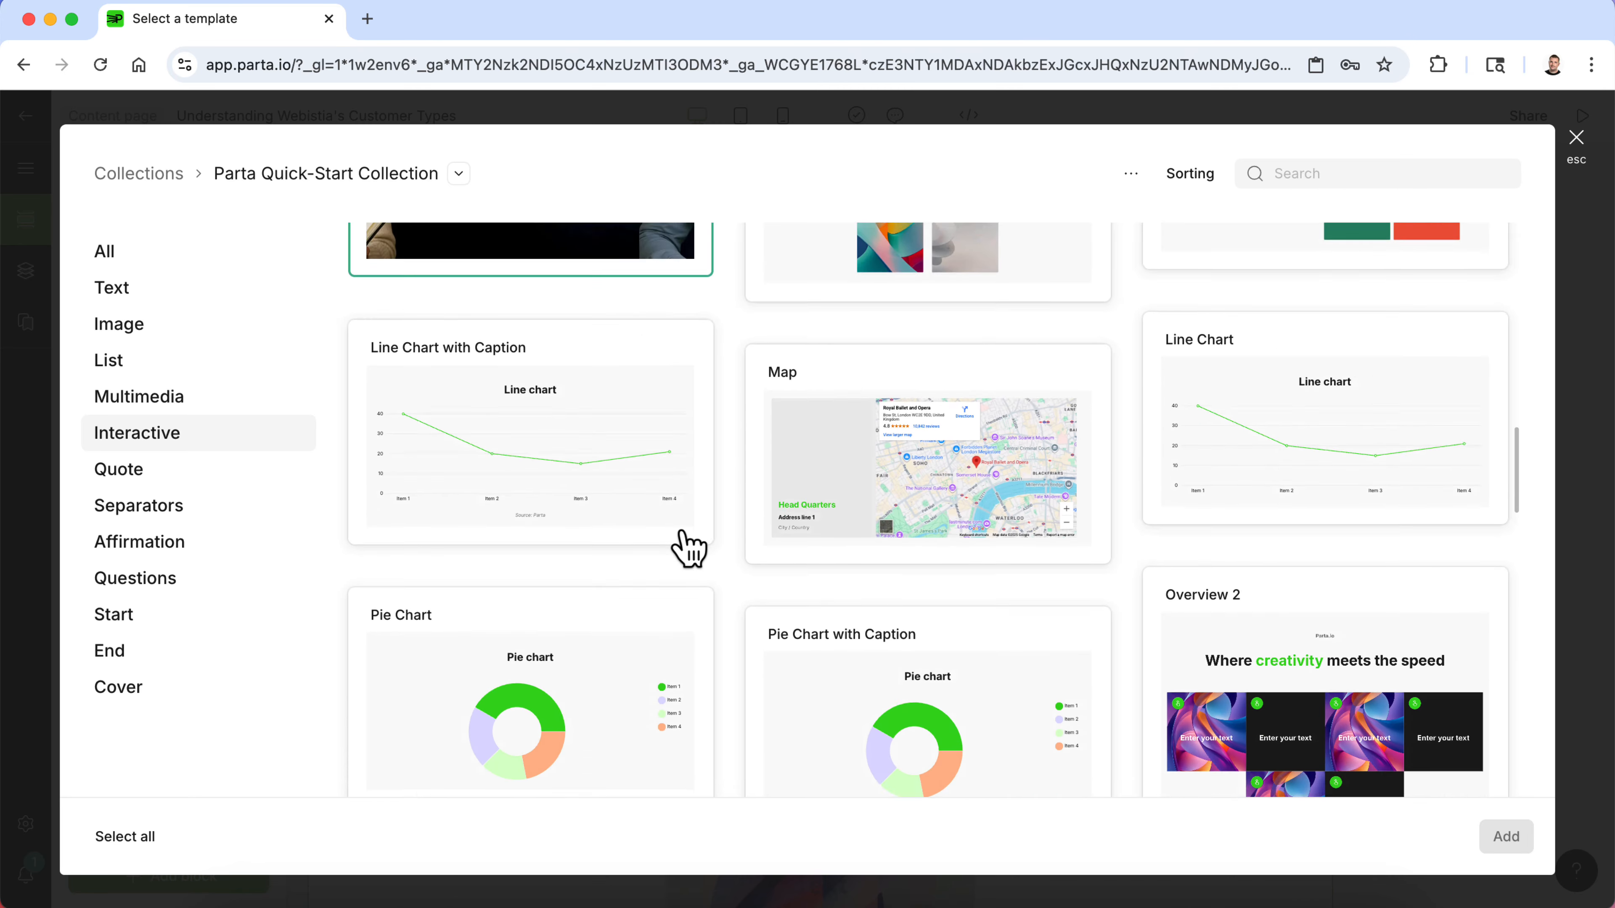
scroll(690, 548, "down", 14)
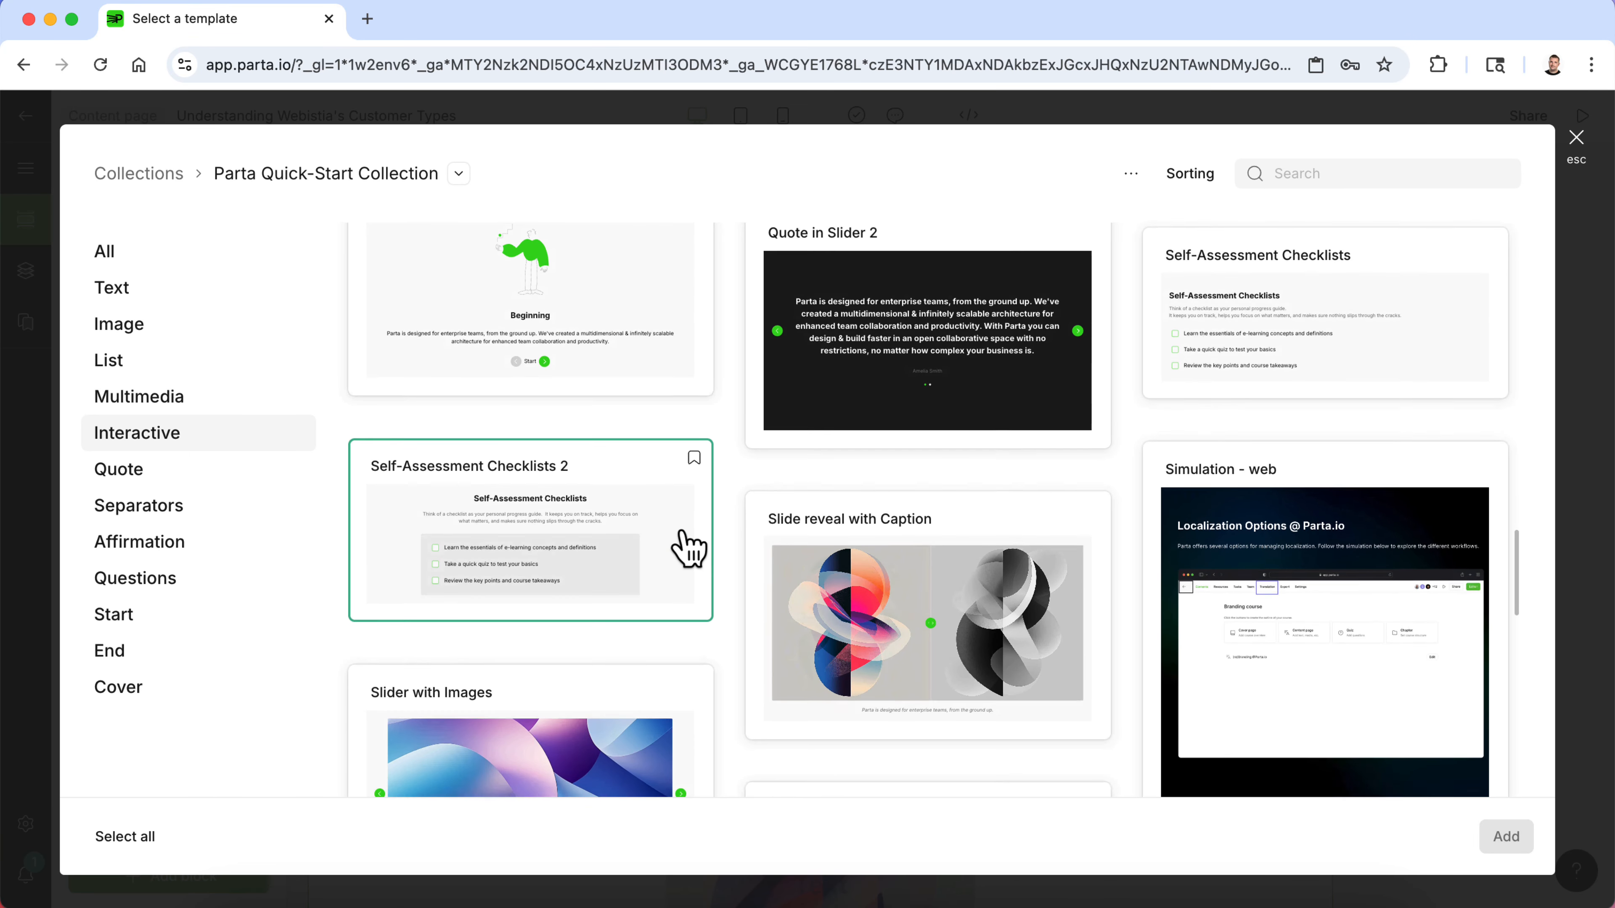
scroll(690, 548, "down", 5)
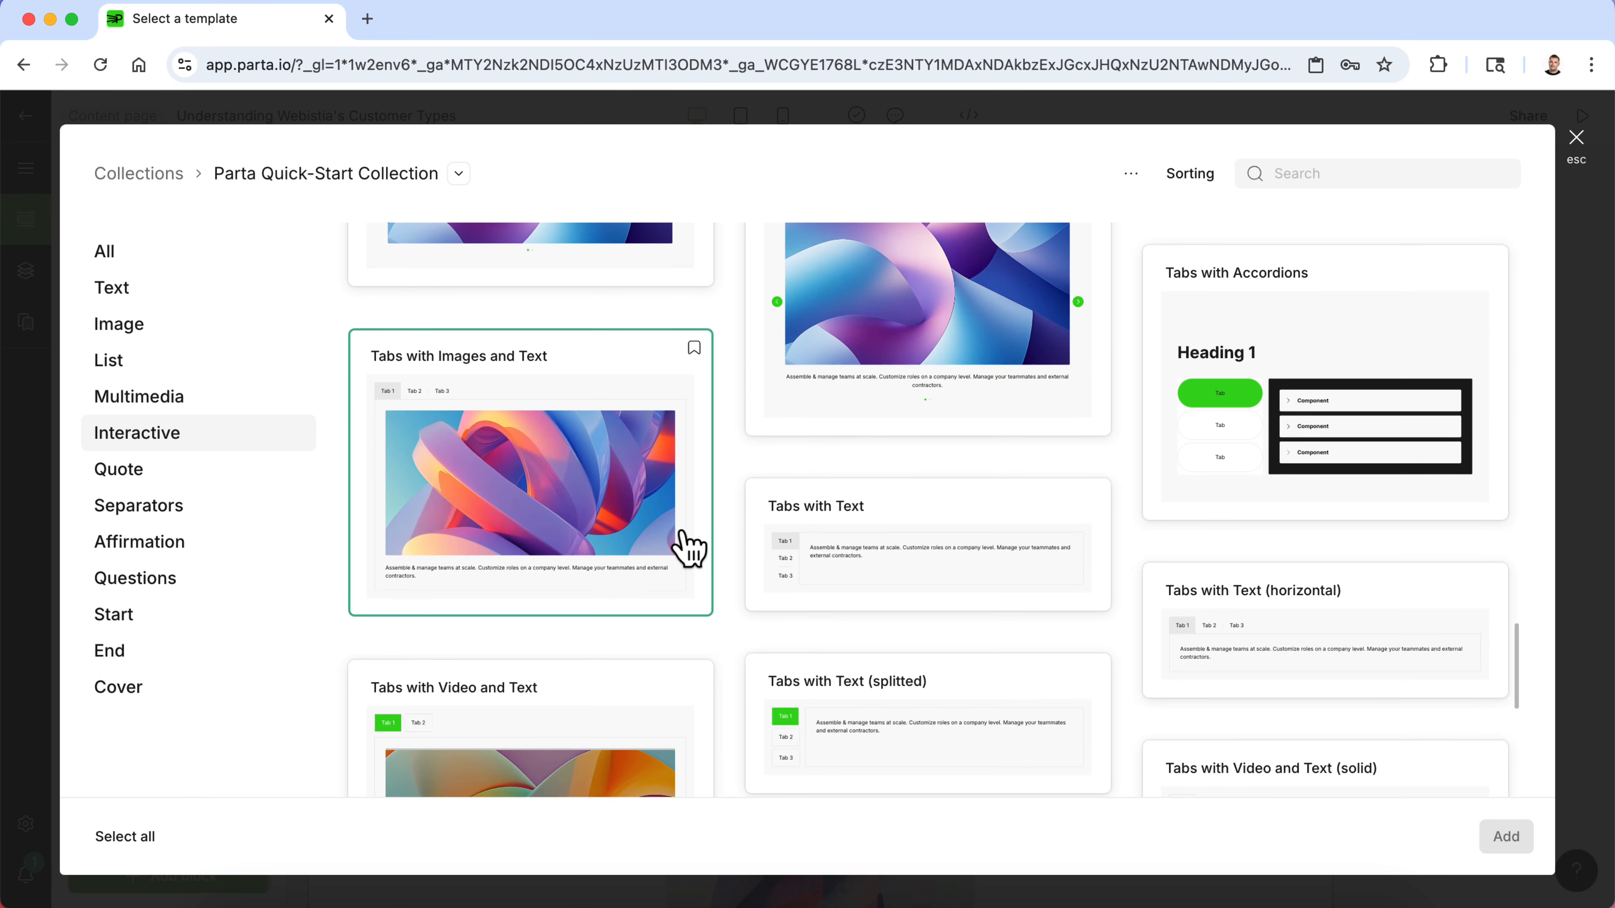
scroll(1124, 426, "down", 5)
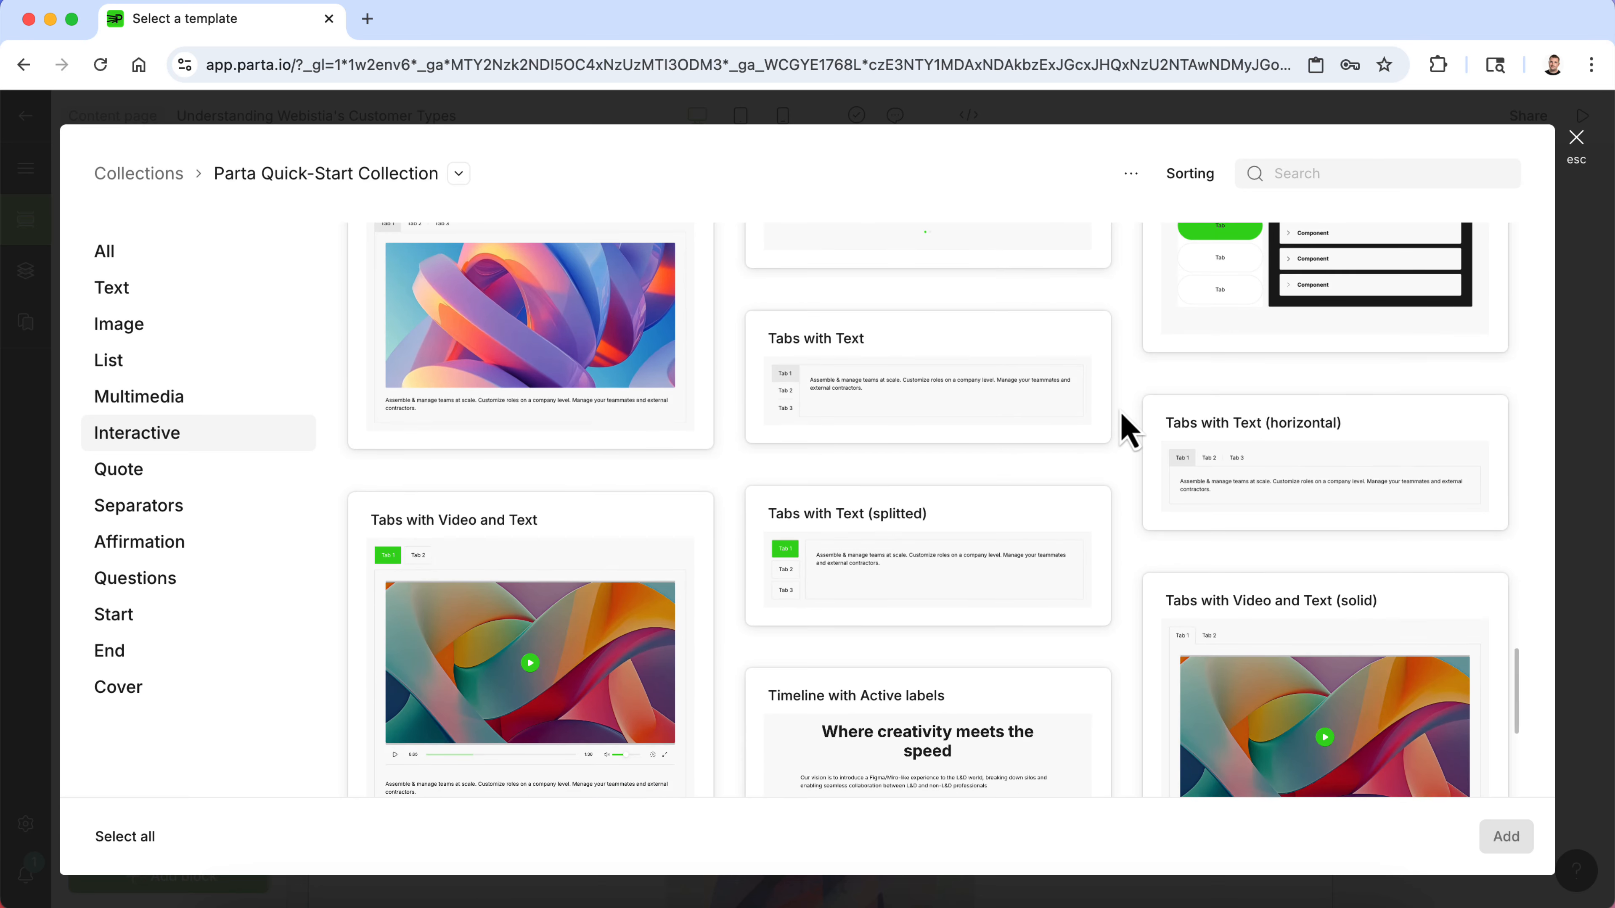
scroll(930, 596, "down", 4)
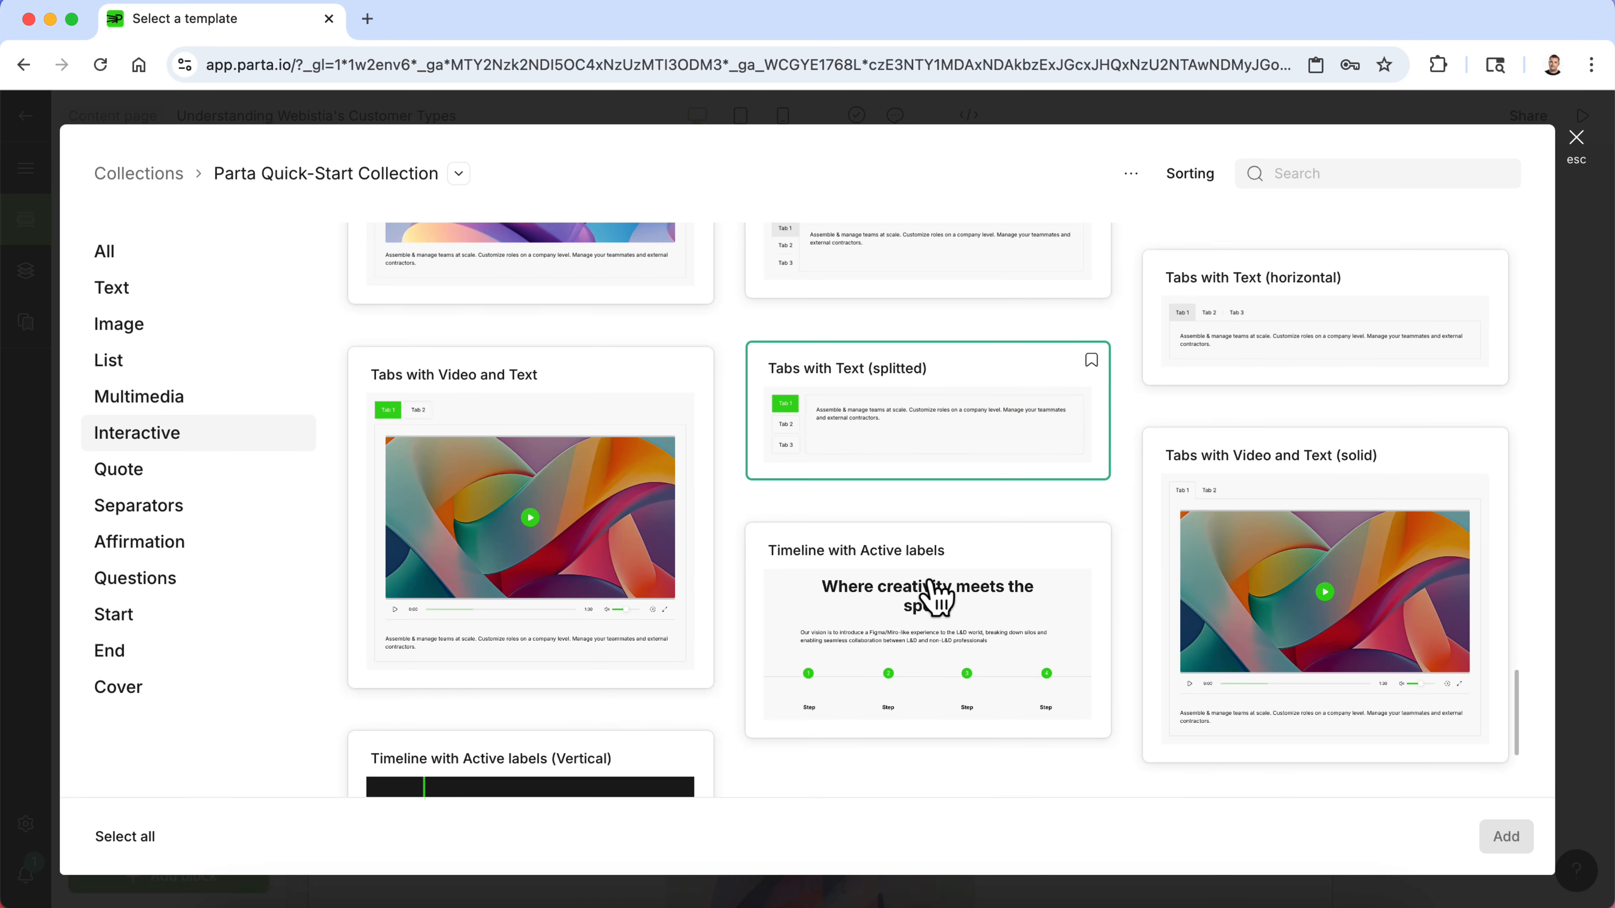
scroll(931, 503, "down", 5)
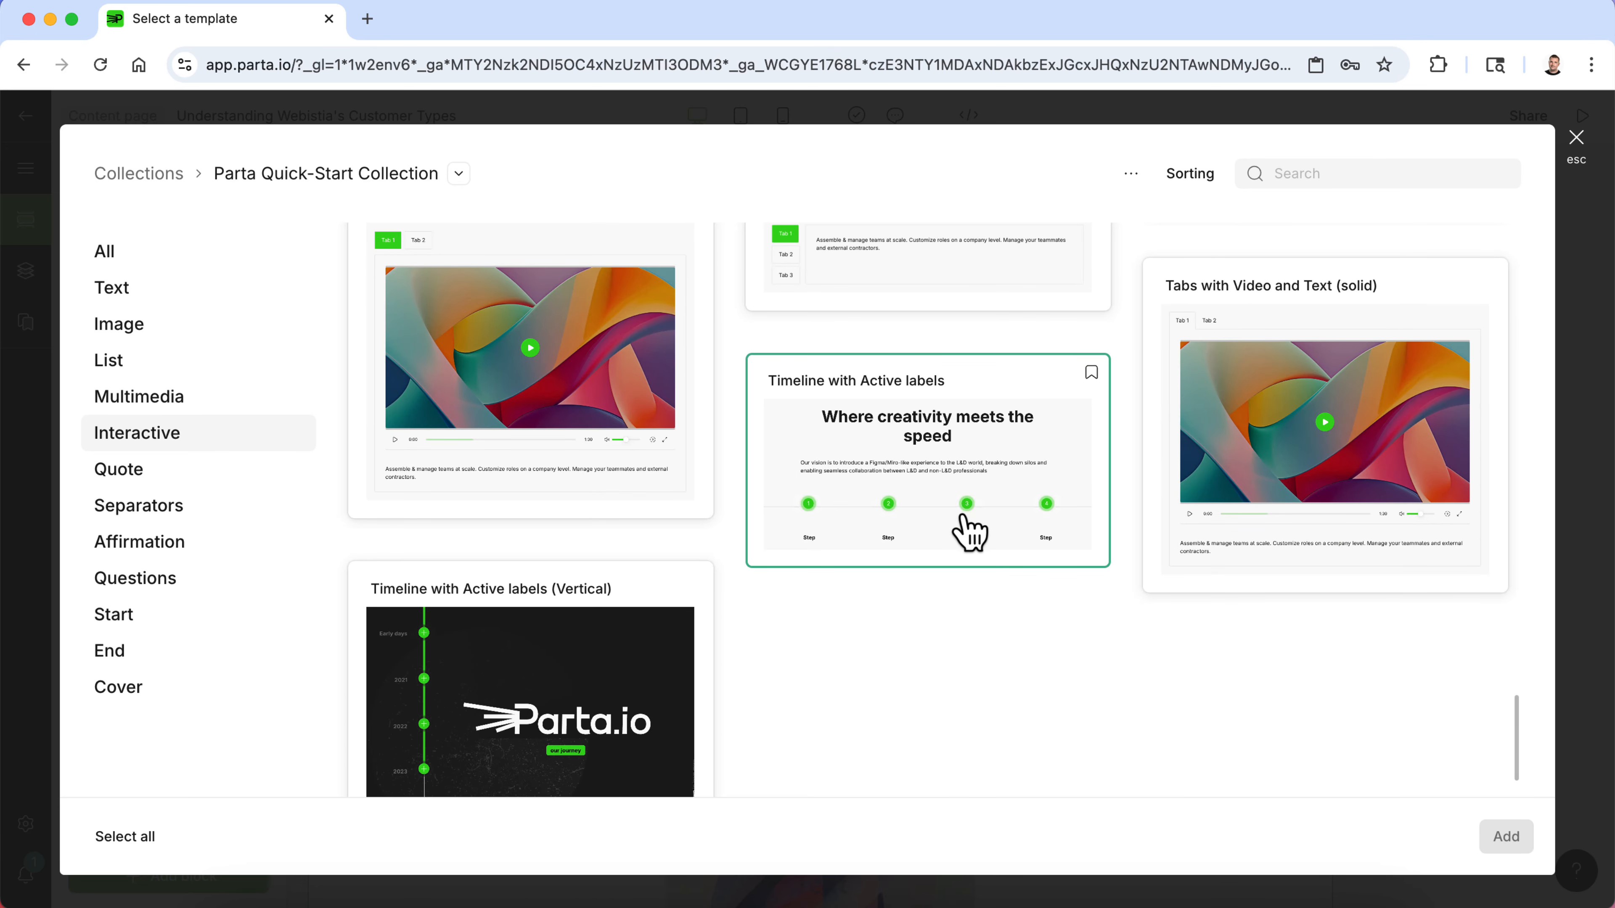
scroll(969, 534, "up", 20)
scroll(971, 535, "up", 6)
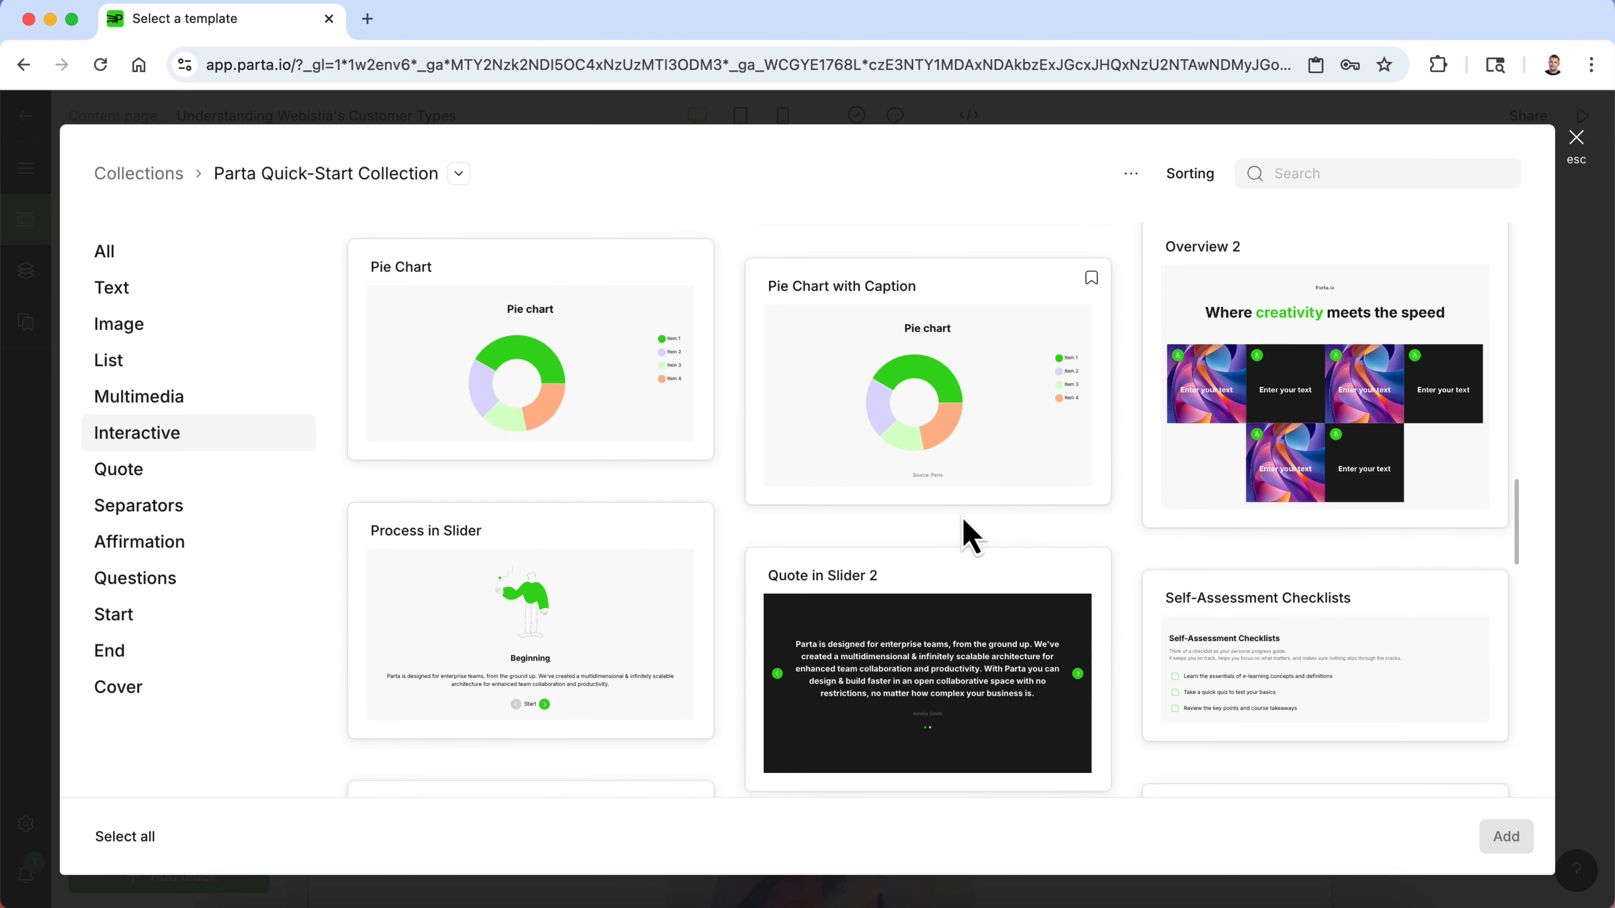
scroll(970, 534, "up", 20)
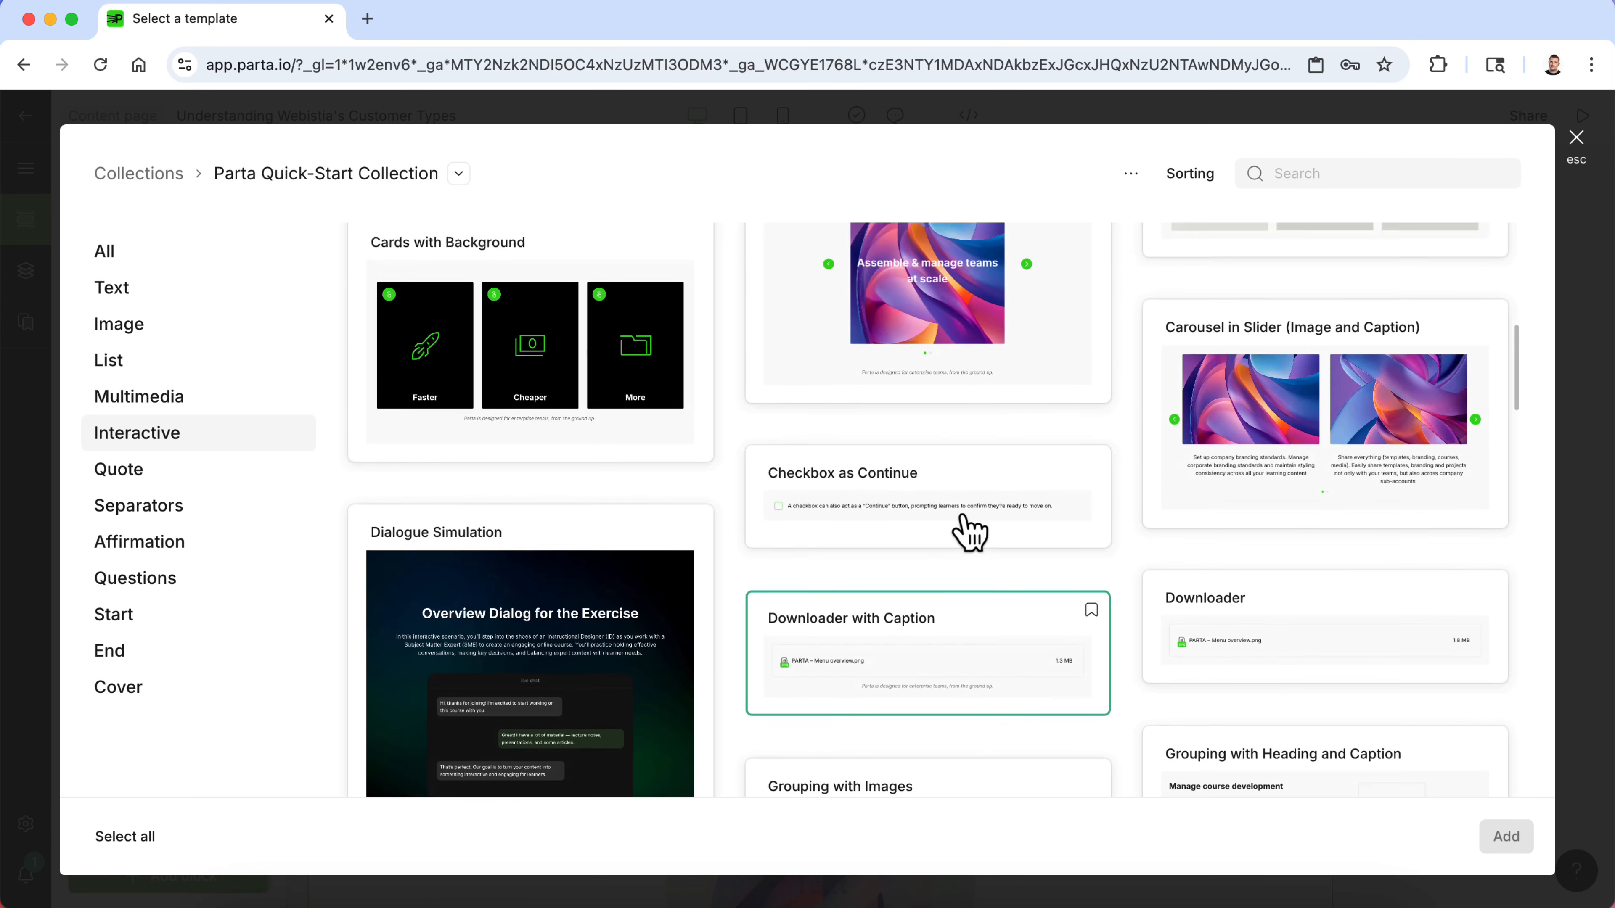
scroll(969, 533, "up", 15)
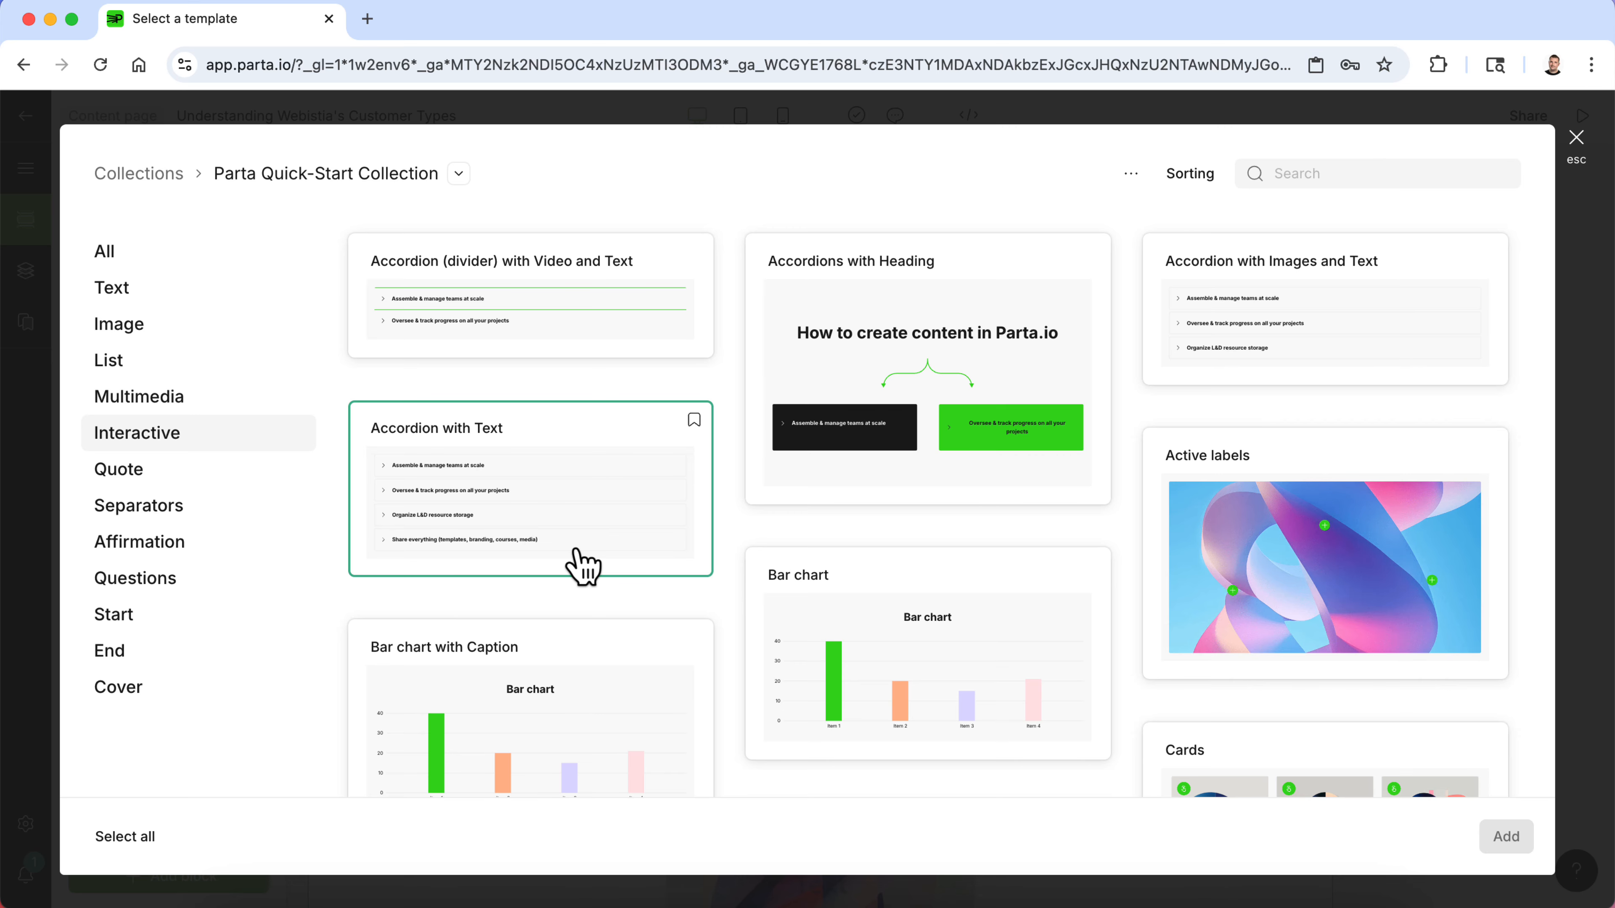
- Add the Tabs with Text (splitted) template as a new block
scroll(582, 566, "down", 20)
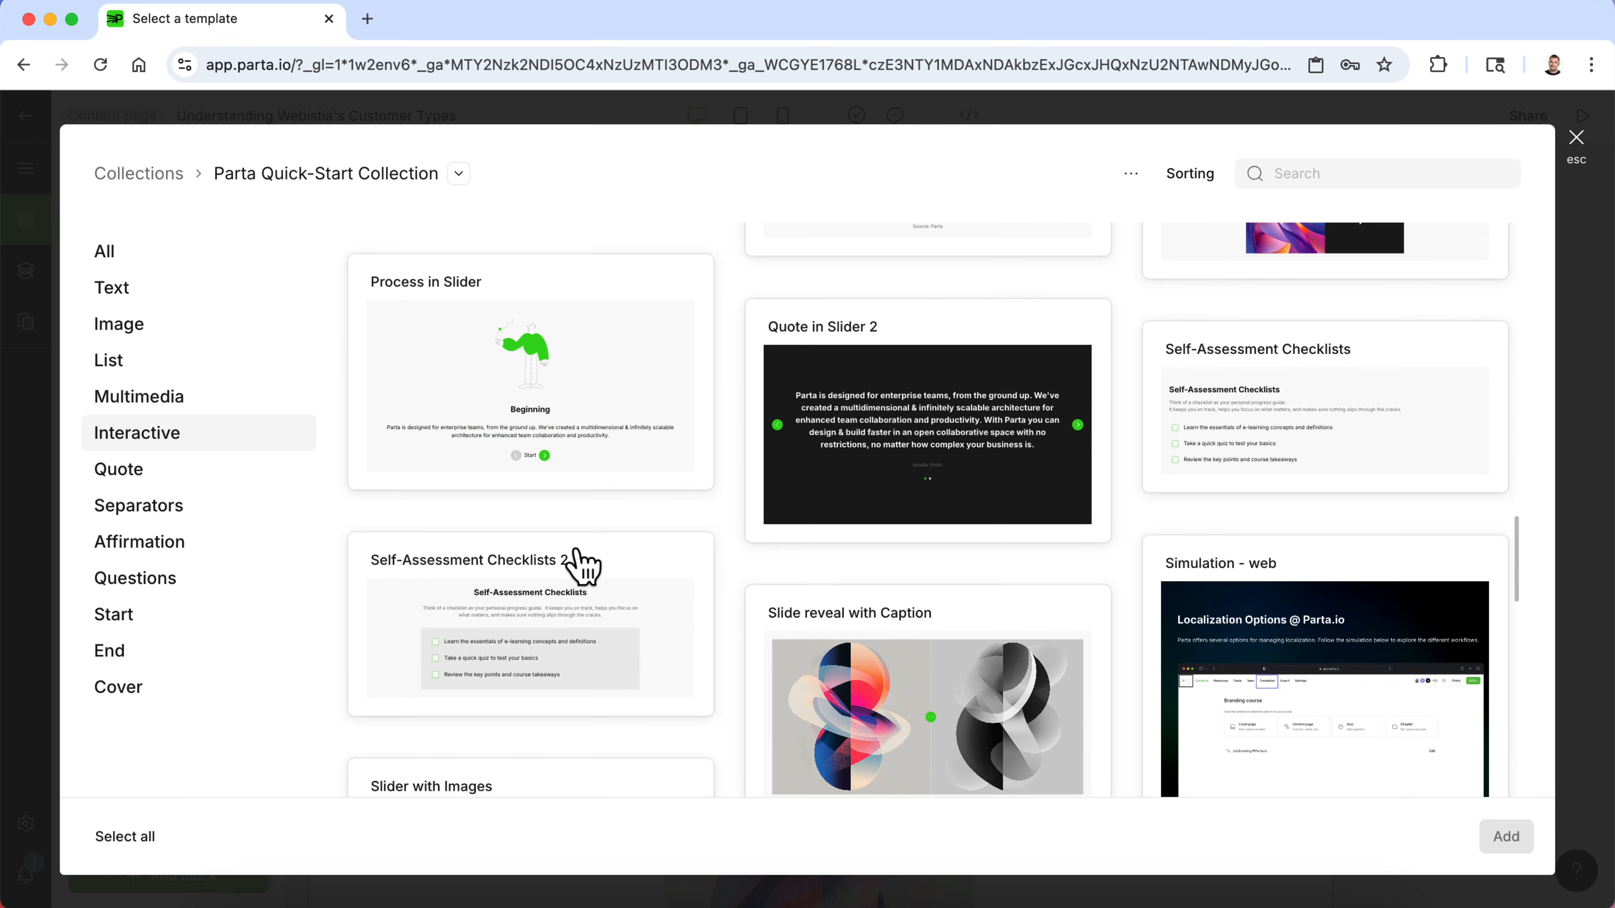
scroll(581, 566, "down", 15)
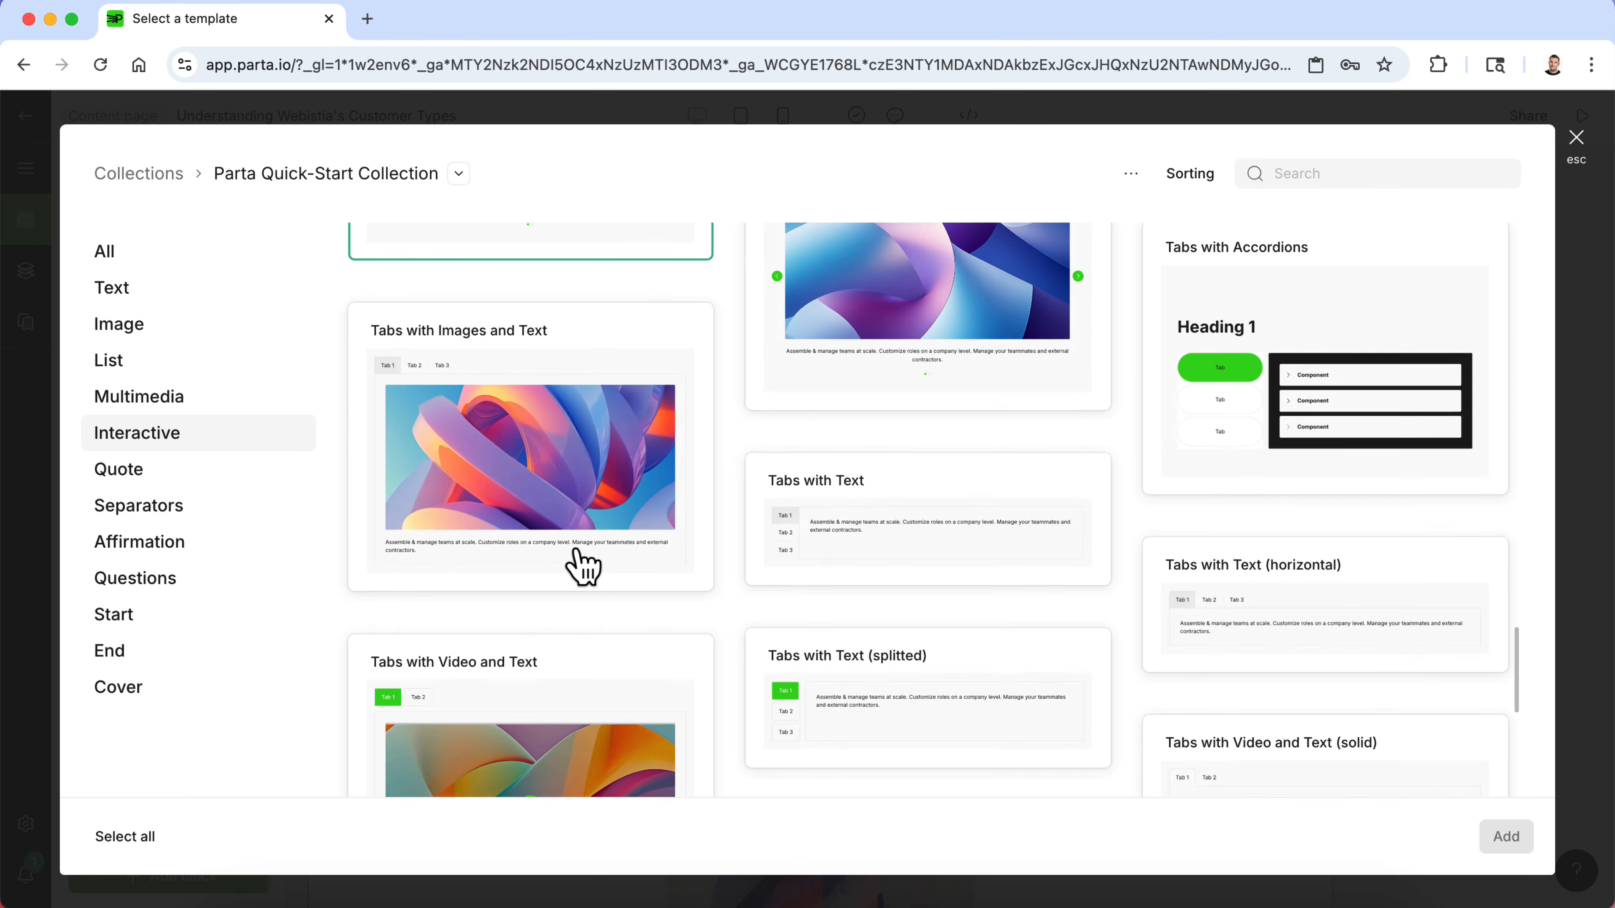
scroll(581, 566, "down", 2)
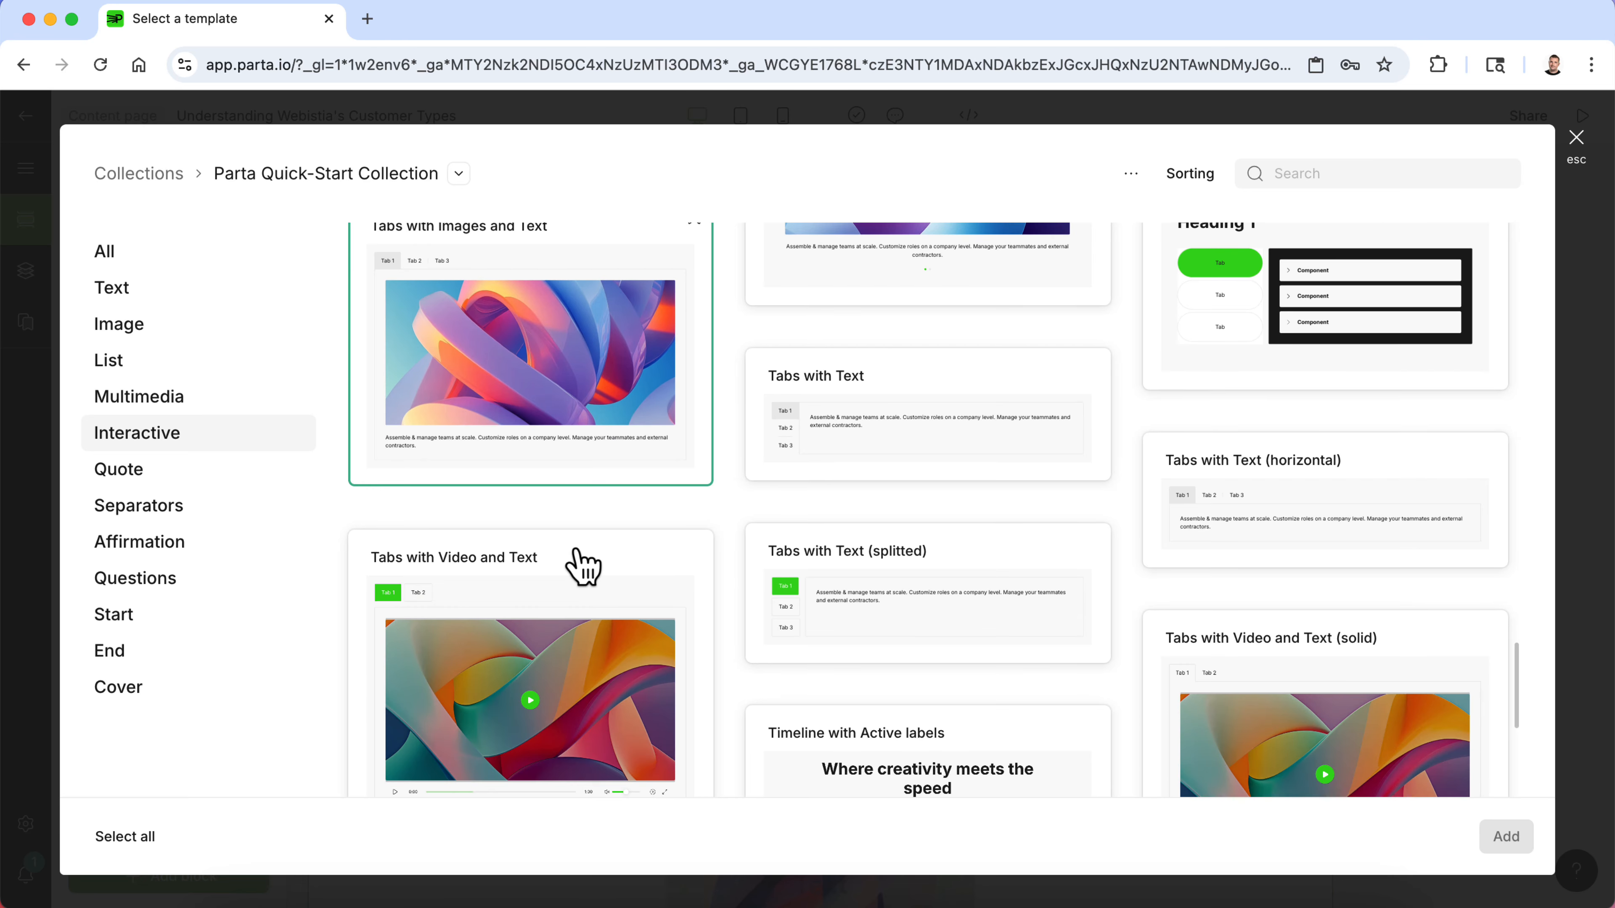
left_click(913, 623)
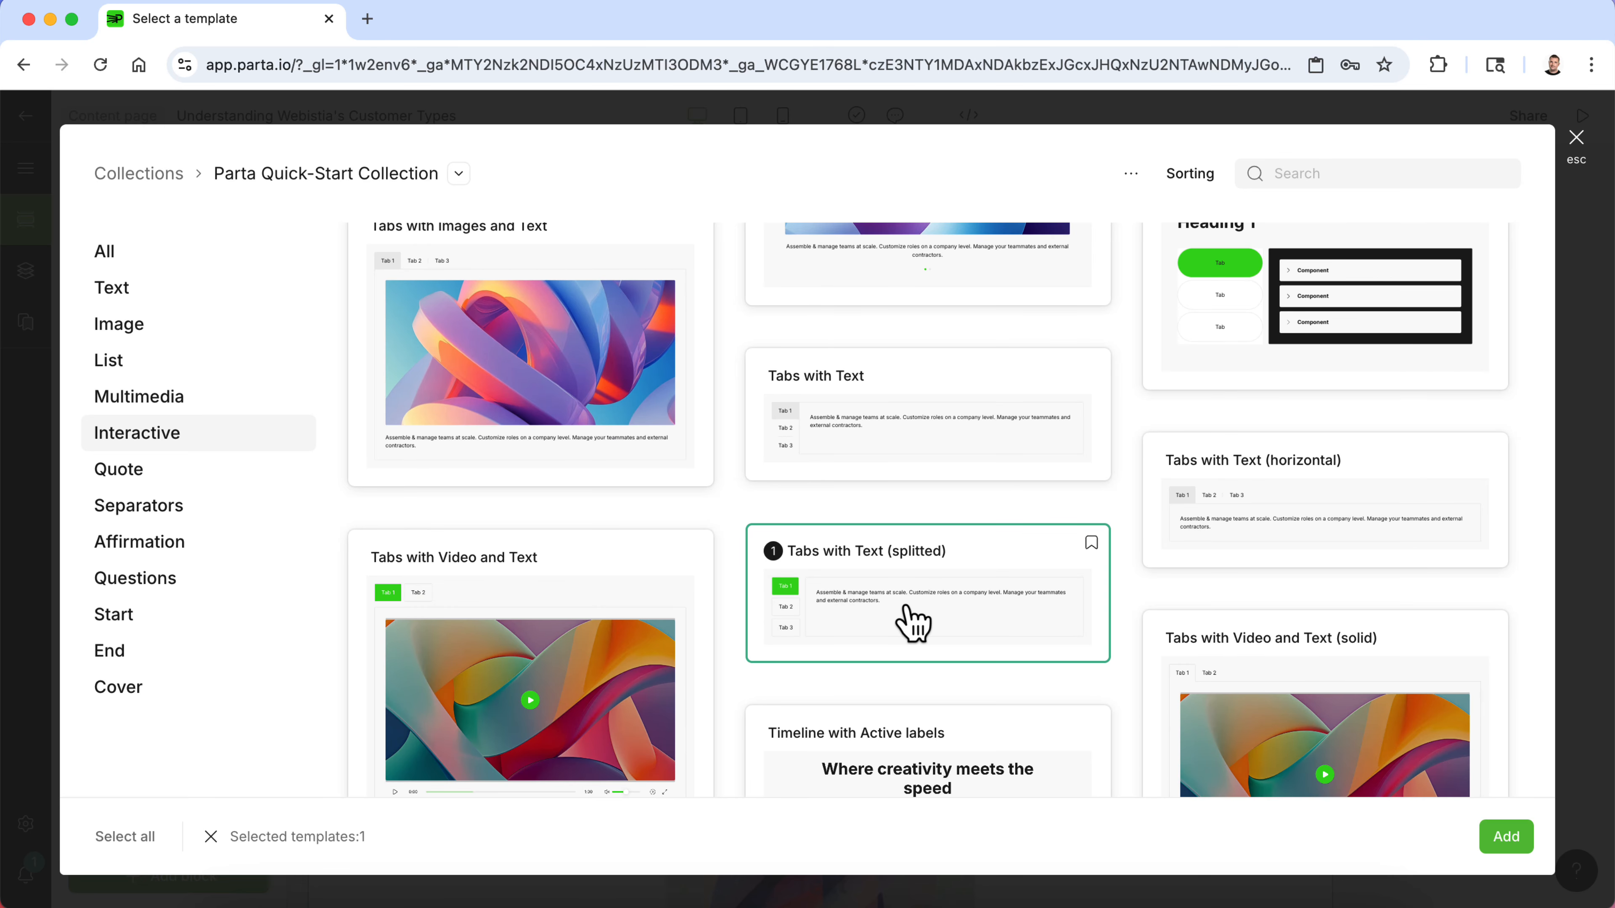
left_click(1511, 838)
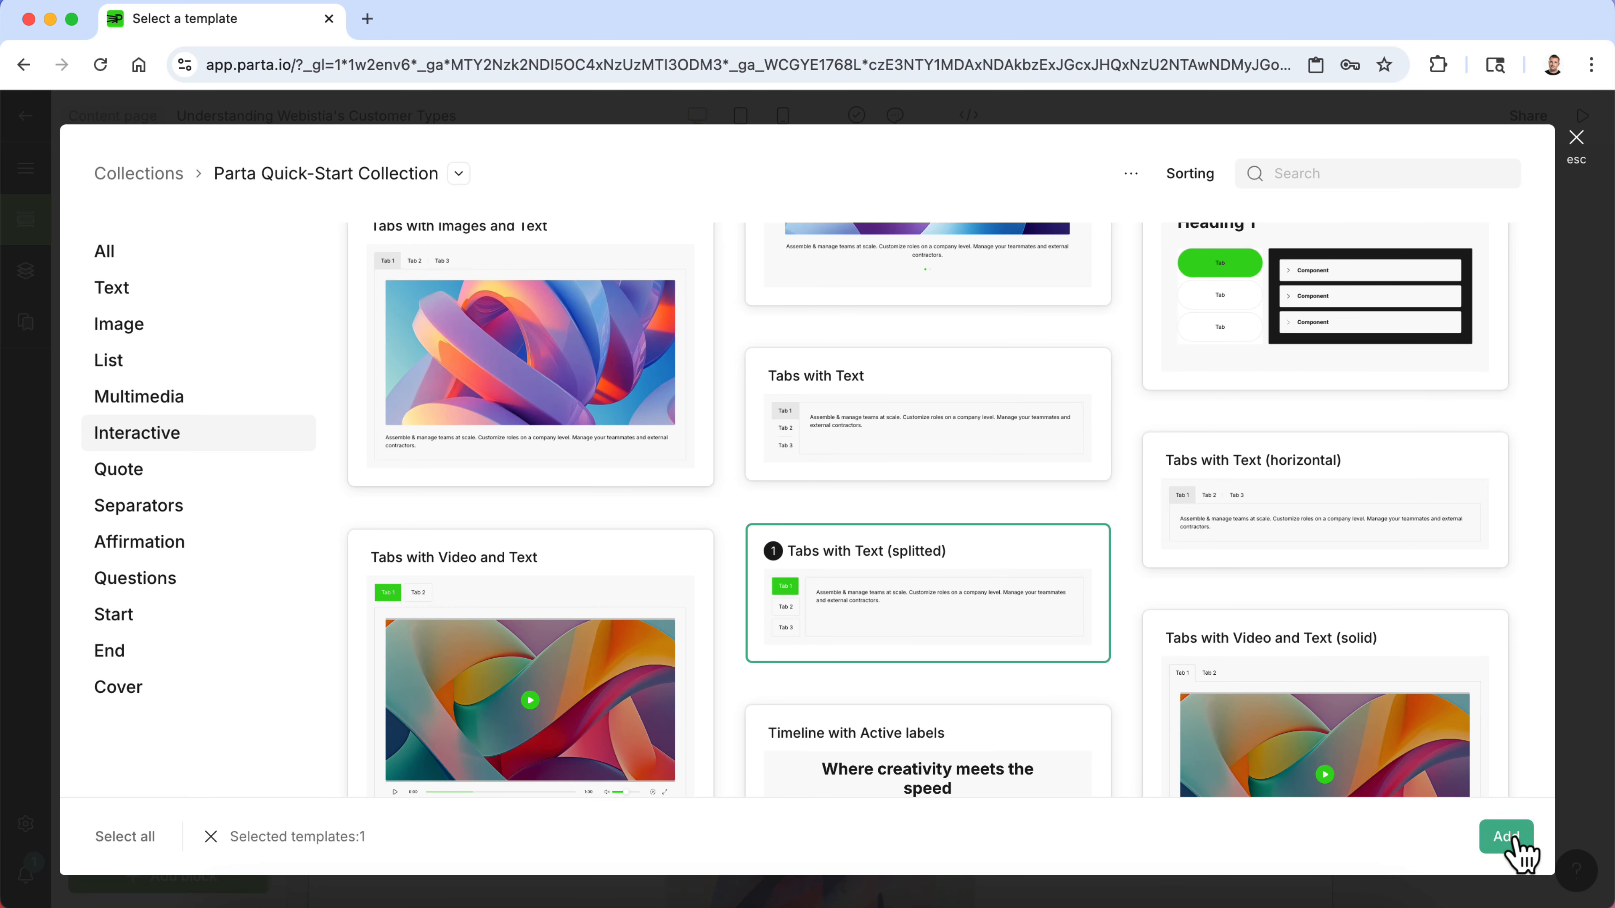
- Preview each tab of the new tabs block
left_click(426, 656)
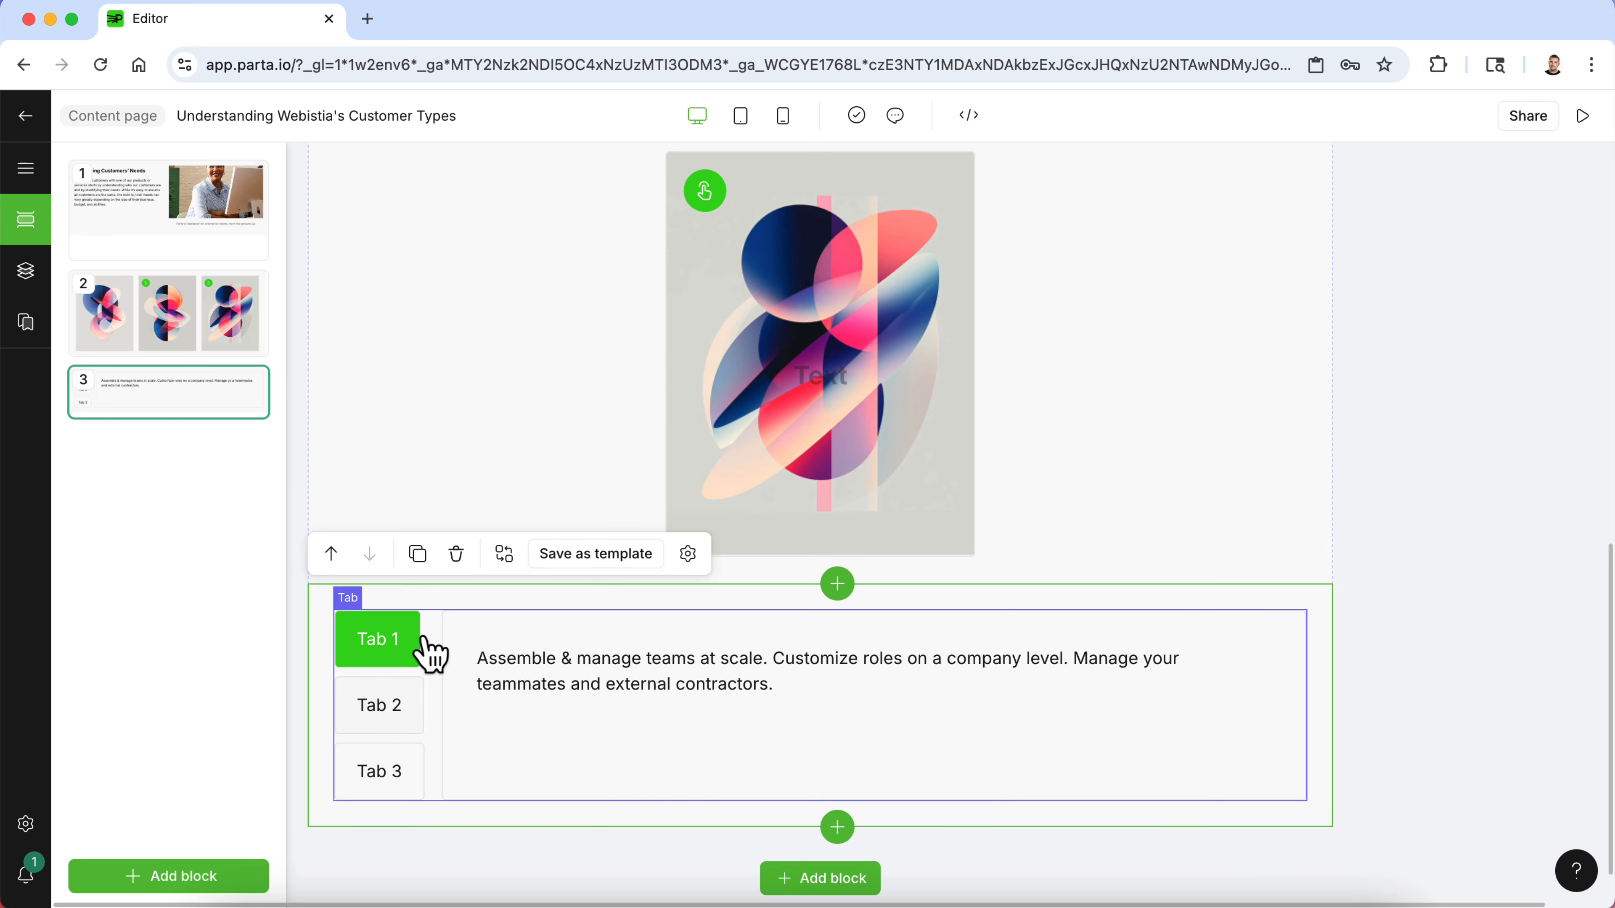
left_click(396, 711)
left_click(396, 763)
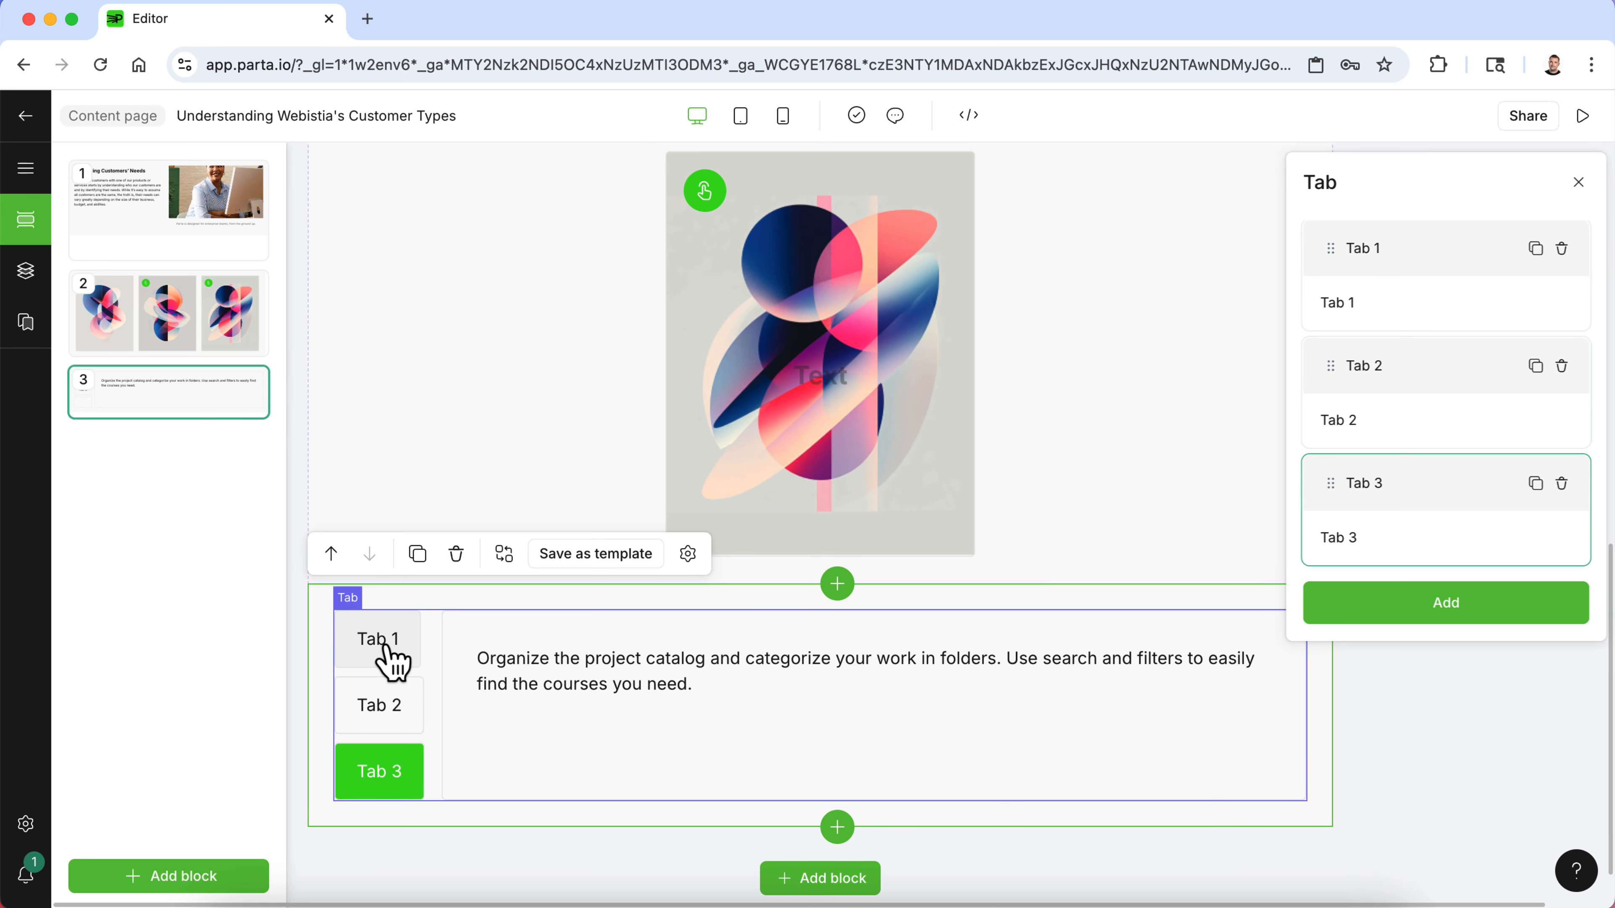
left_click(389, 662)
- Select the first card in the Cards block and start replacing its image
scroll(483, 382, "up", 5)
scroll(481, 387, "up", 3)
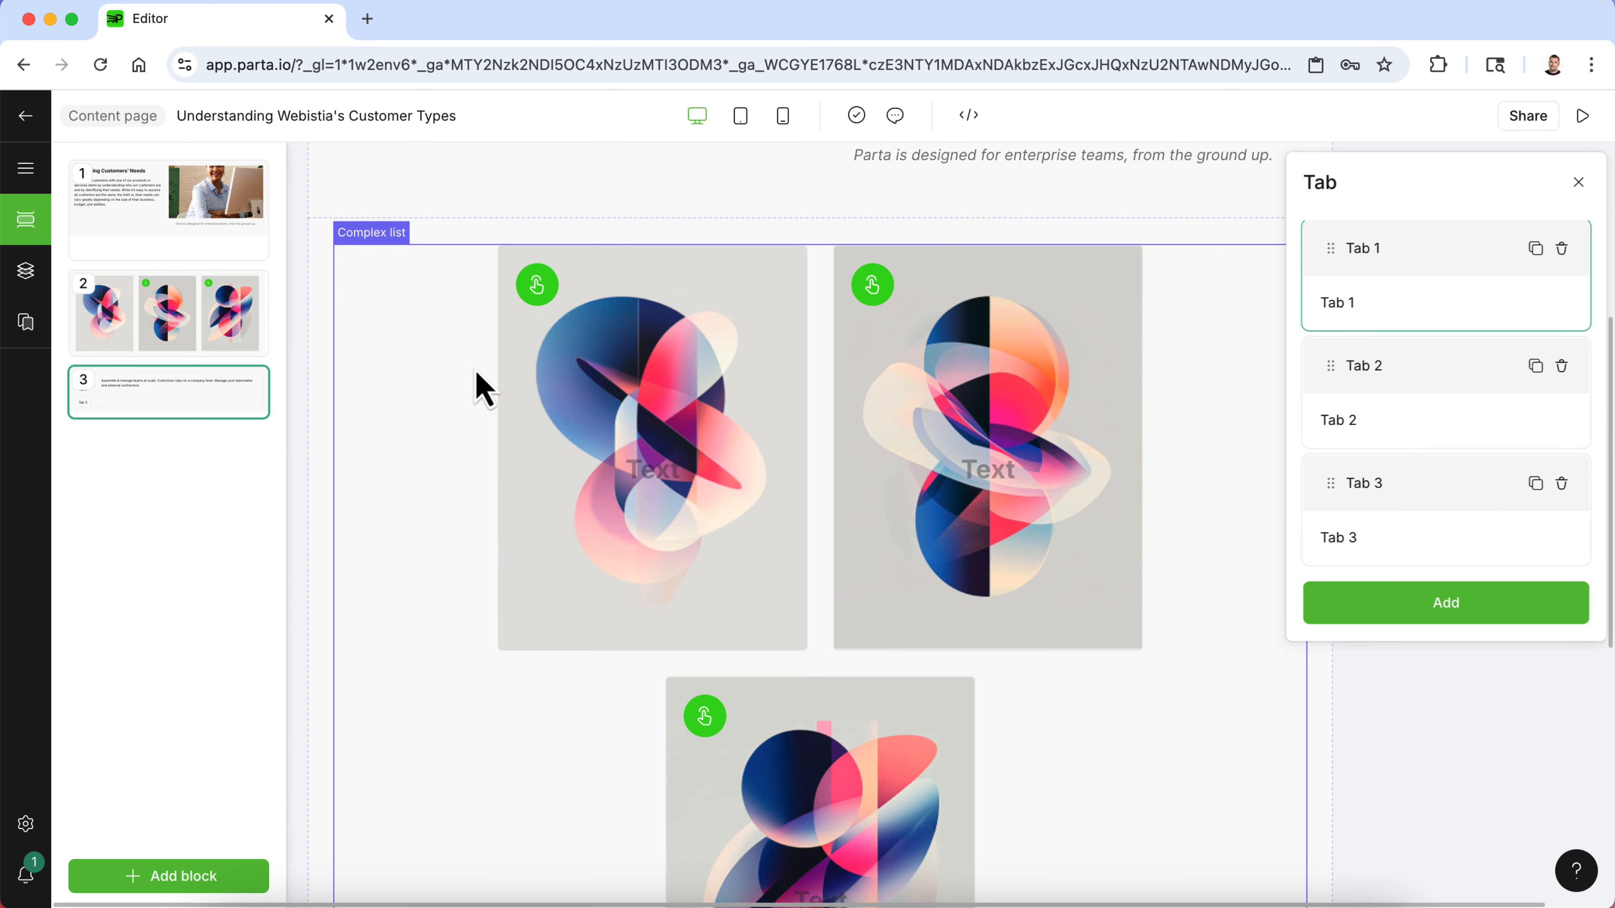
left_click(439, 382)
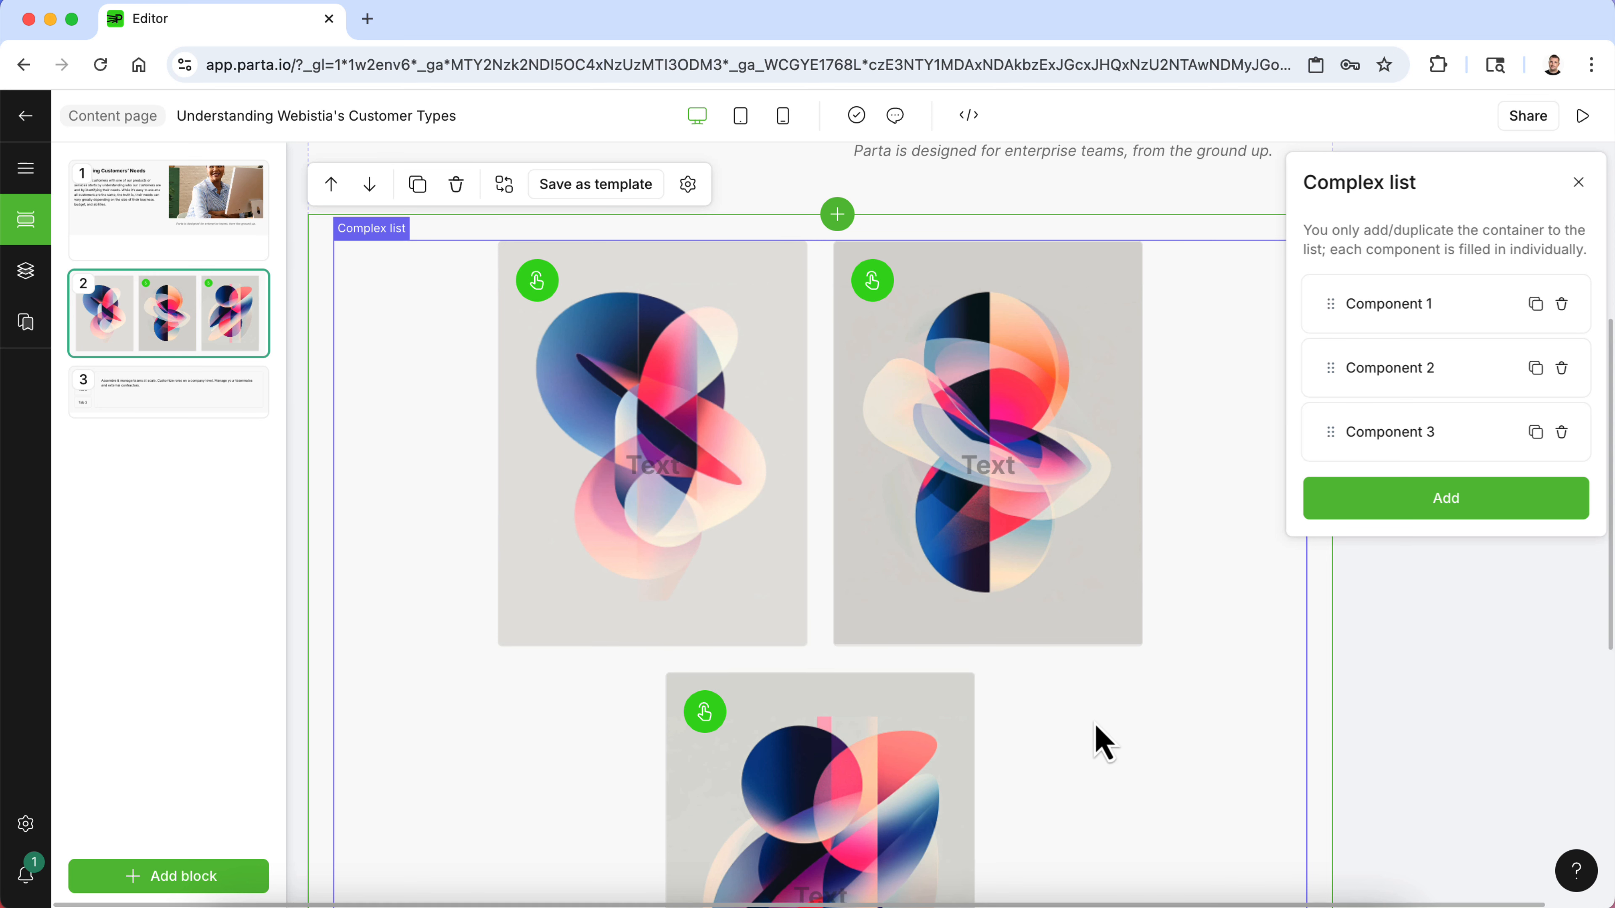
left_click(658, 464)
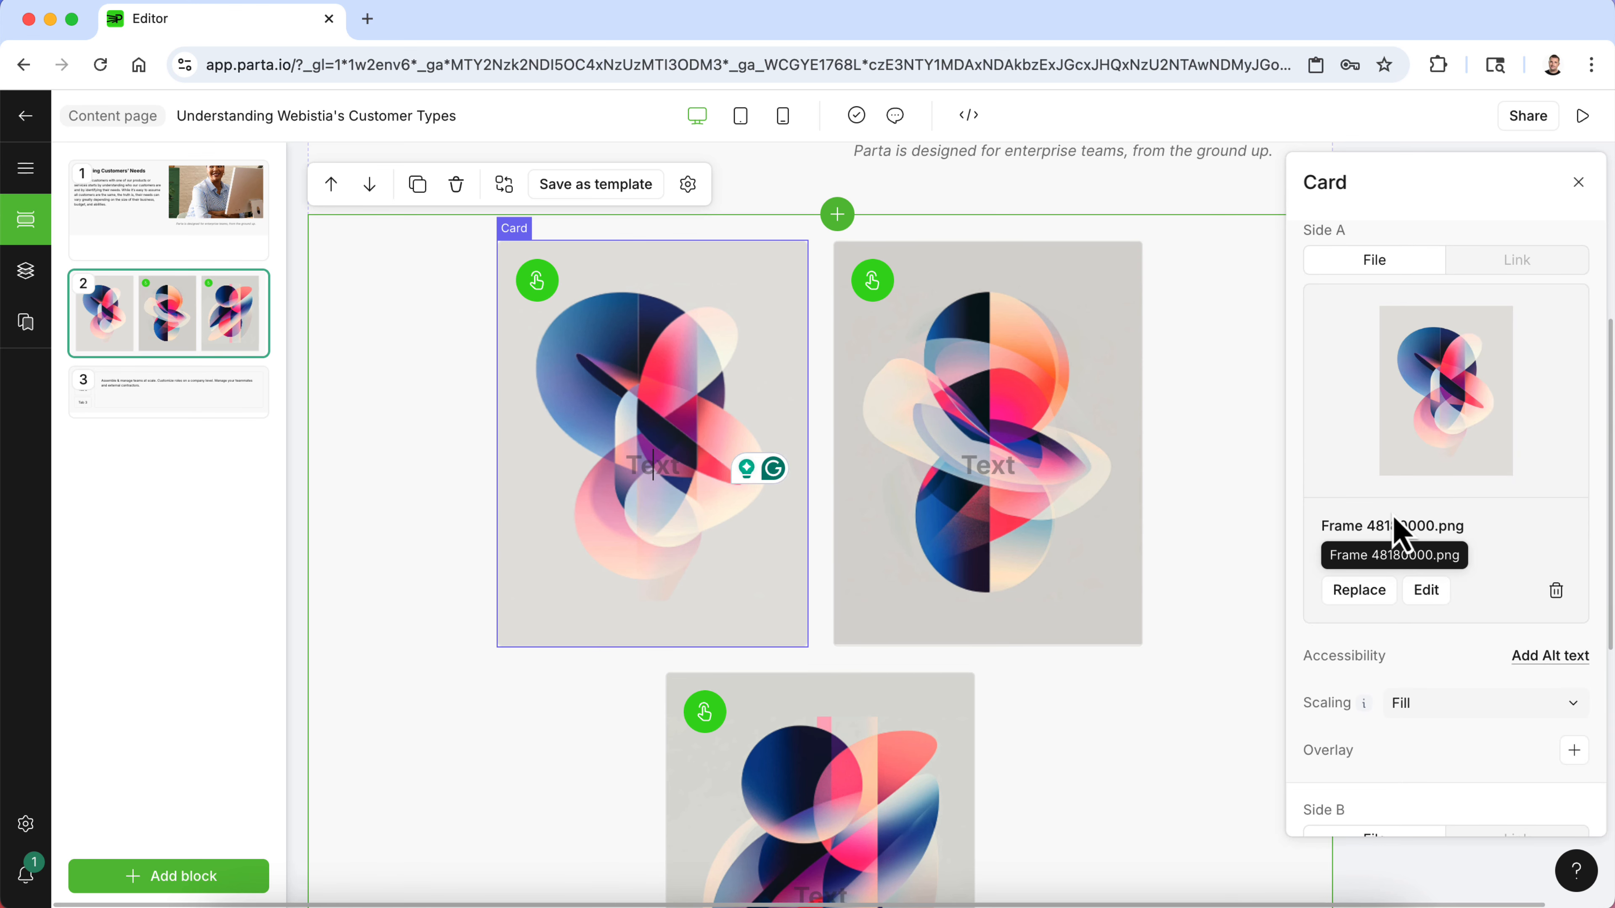
left_click(1360, 591)
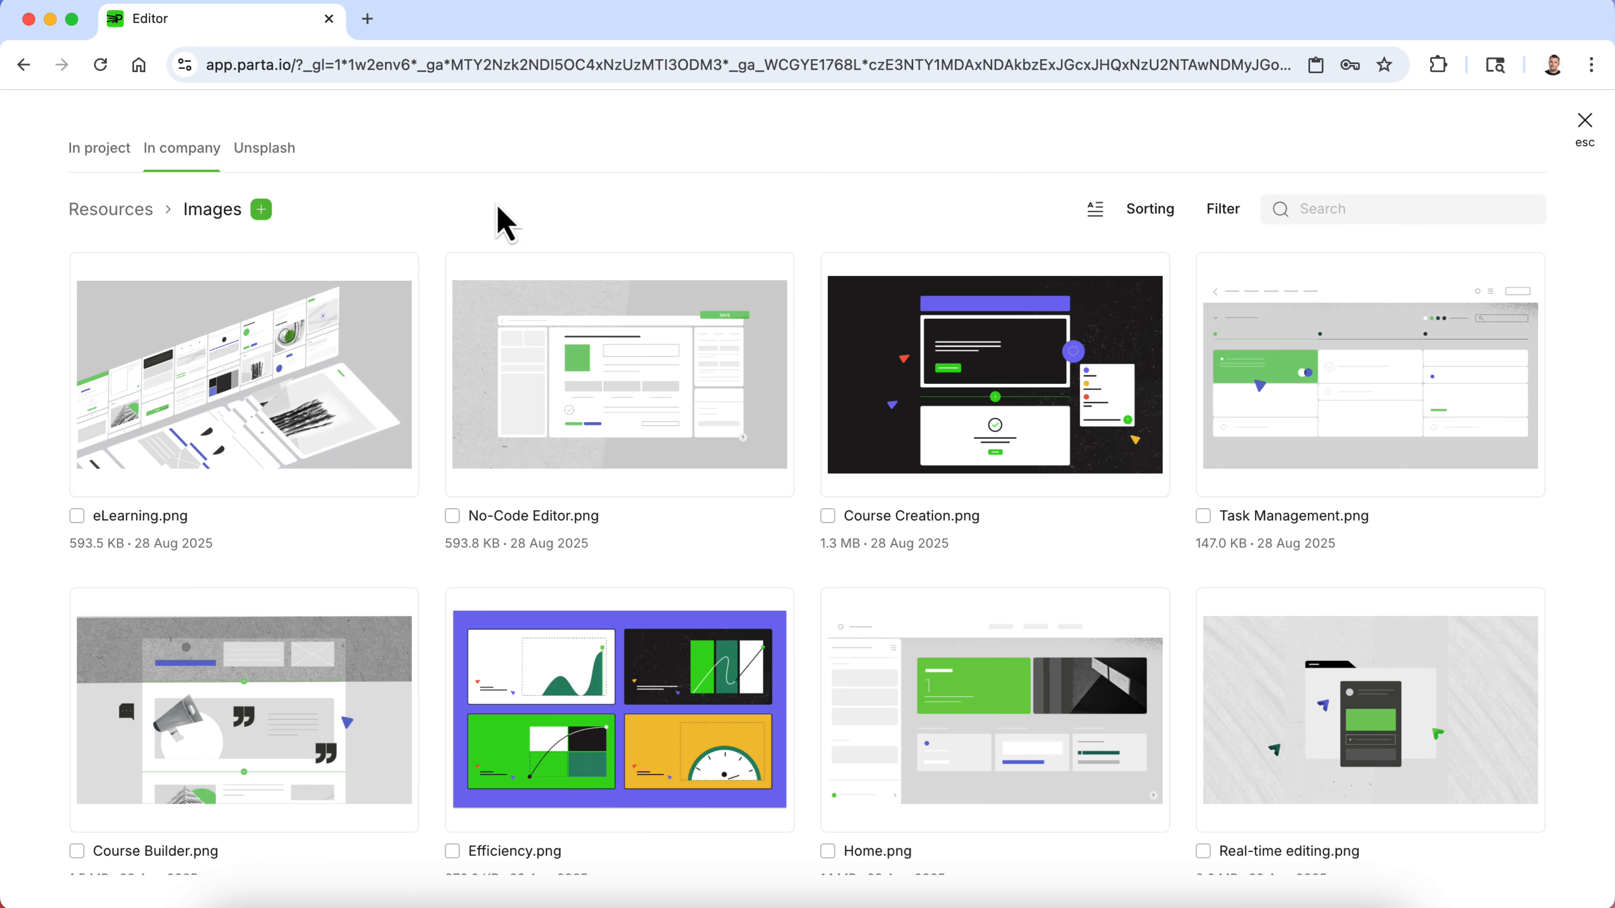
- Upload Established Busniess Owner.png, Small Solopreneur.png and Startup Enthusiast.png from the Webisita Graphics Customer Types folder to company Resources
left_click(261, 210)
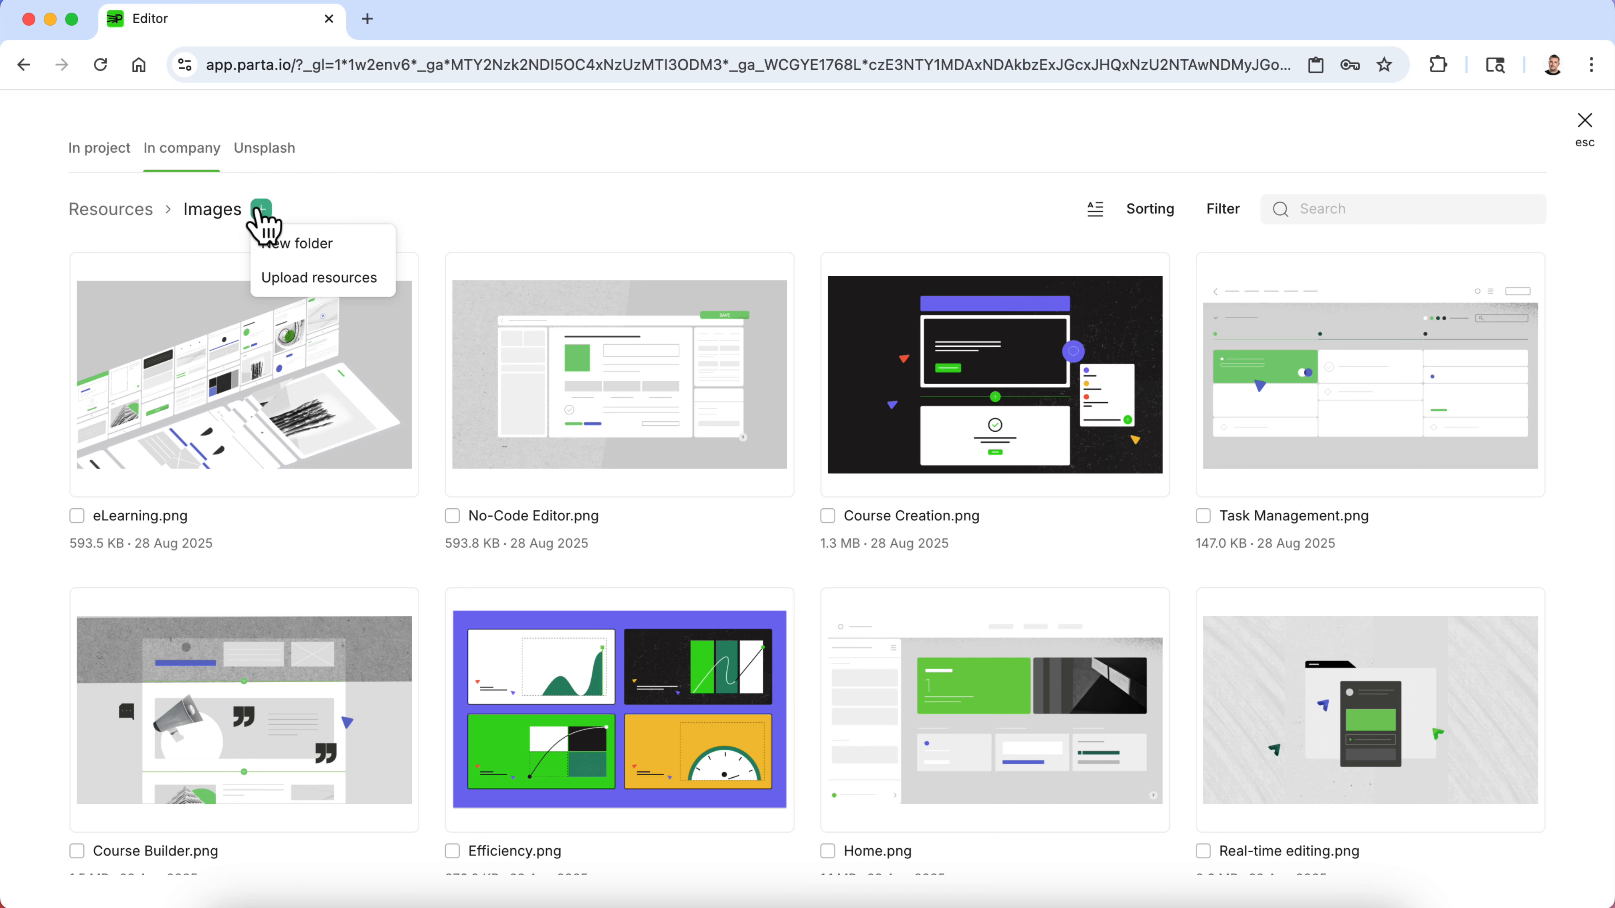
left_click(120, 210)
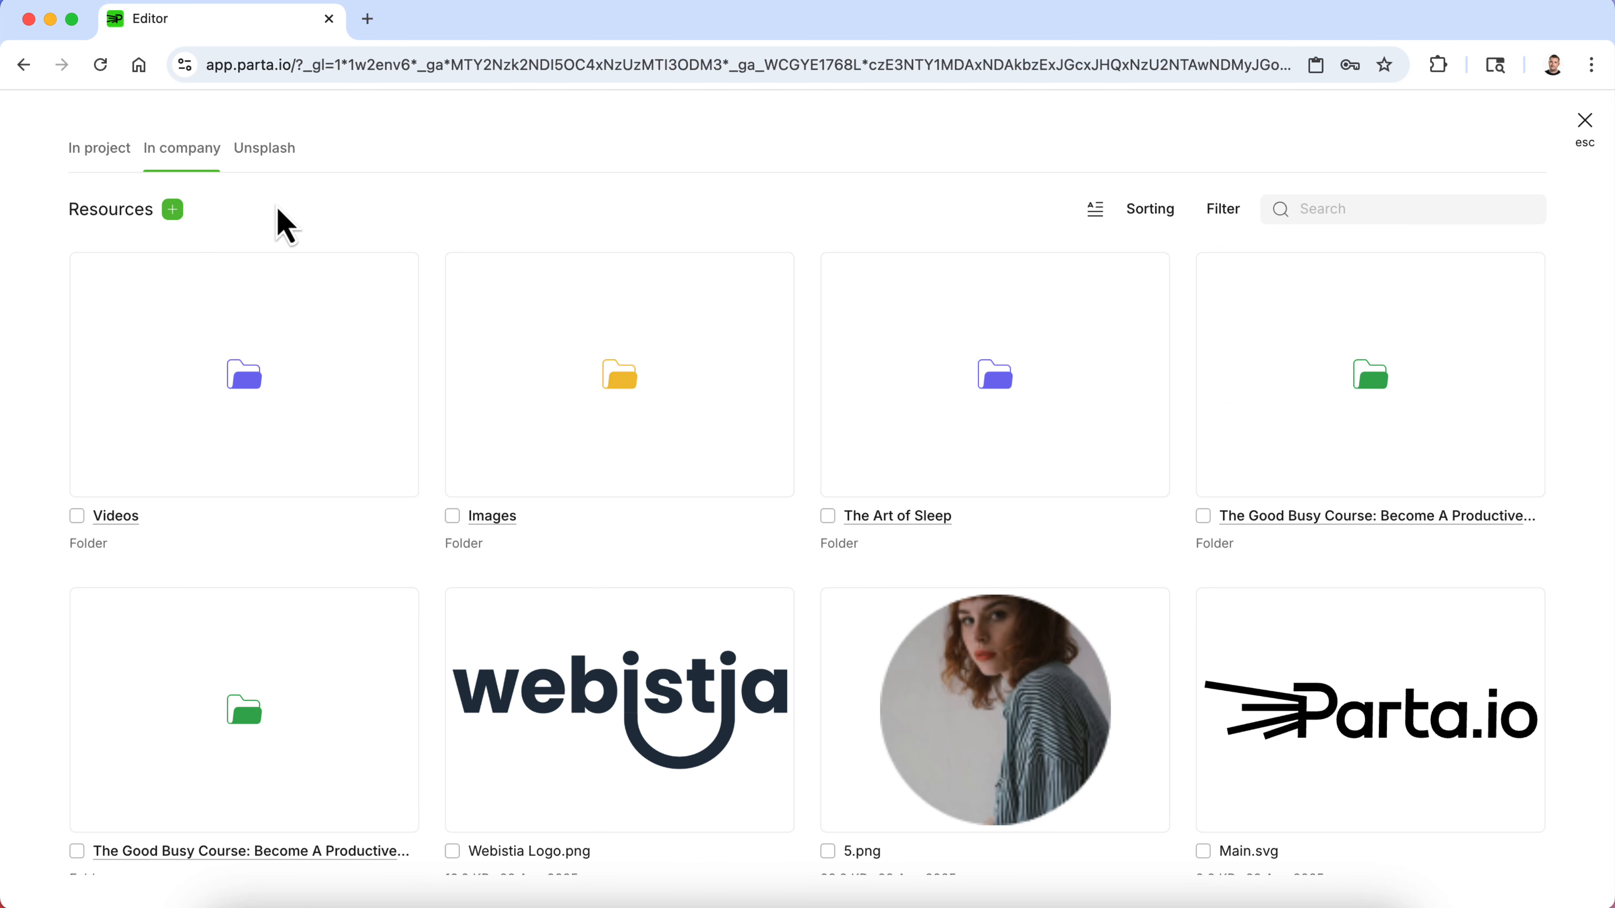
left_click(173, 210)
left_click(212, 275)
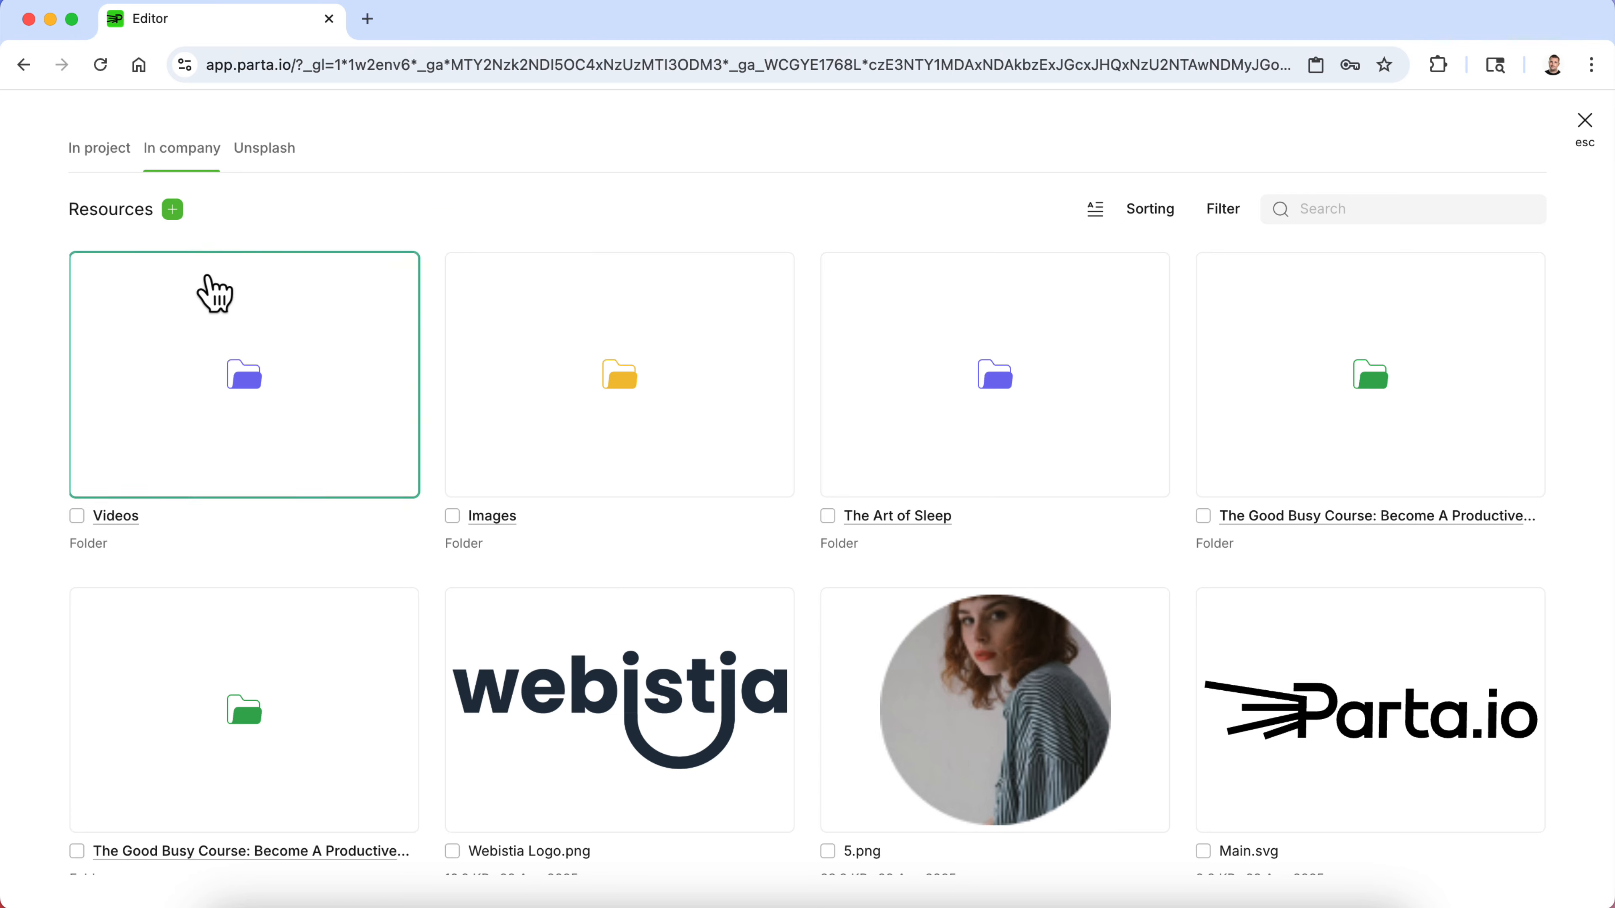
left_click(425, 354)
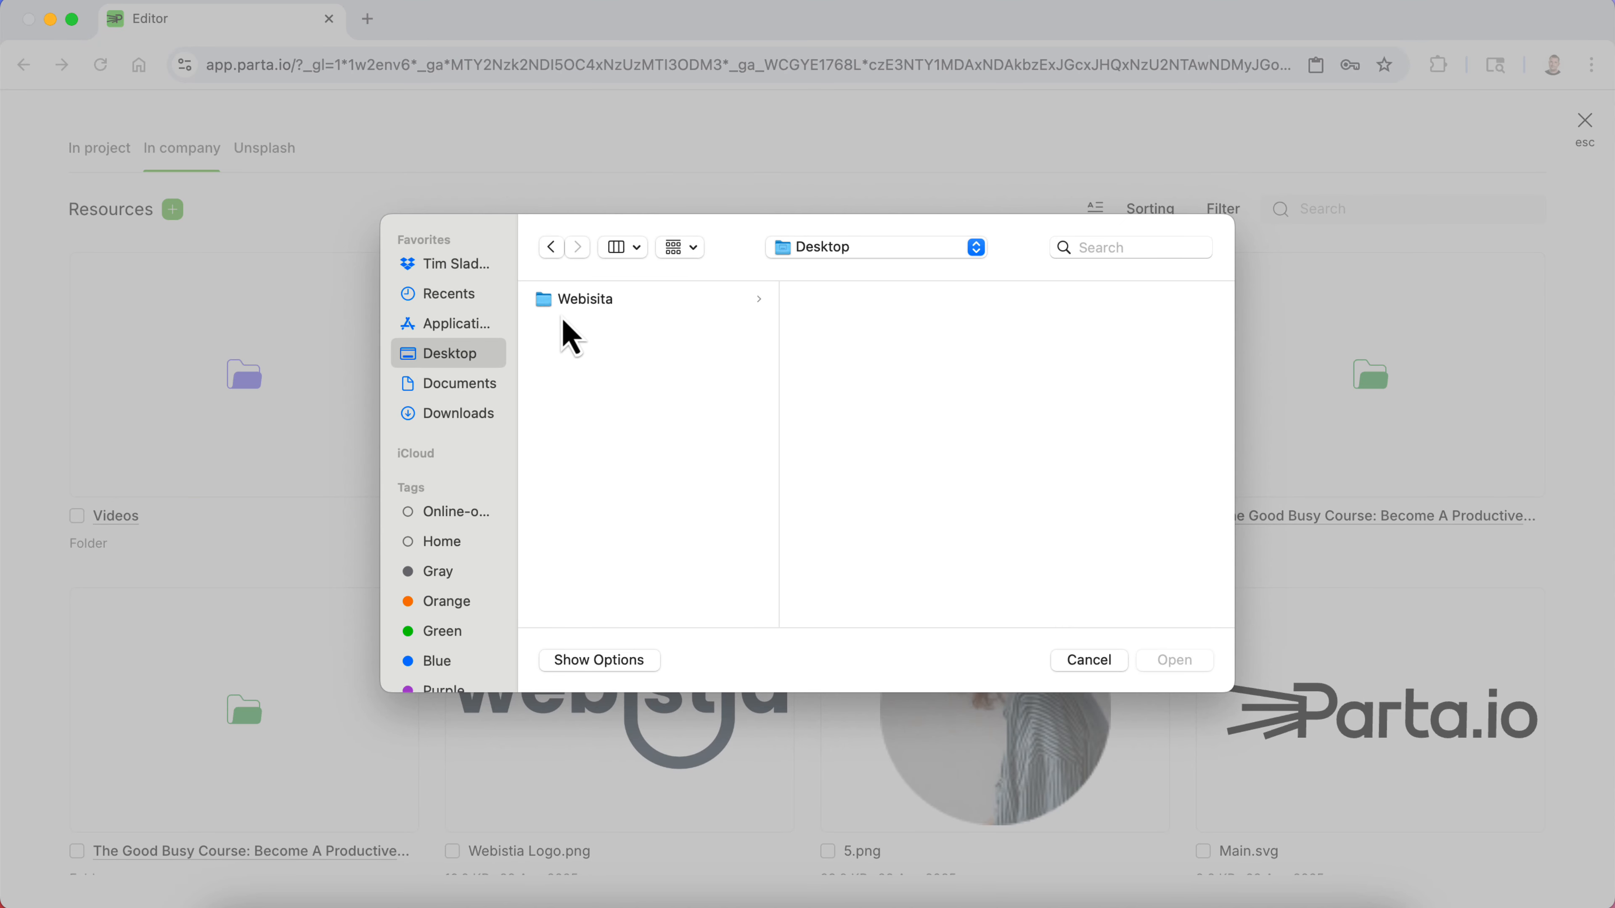
left_click(579, 312)
left_click(849, 348)
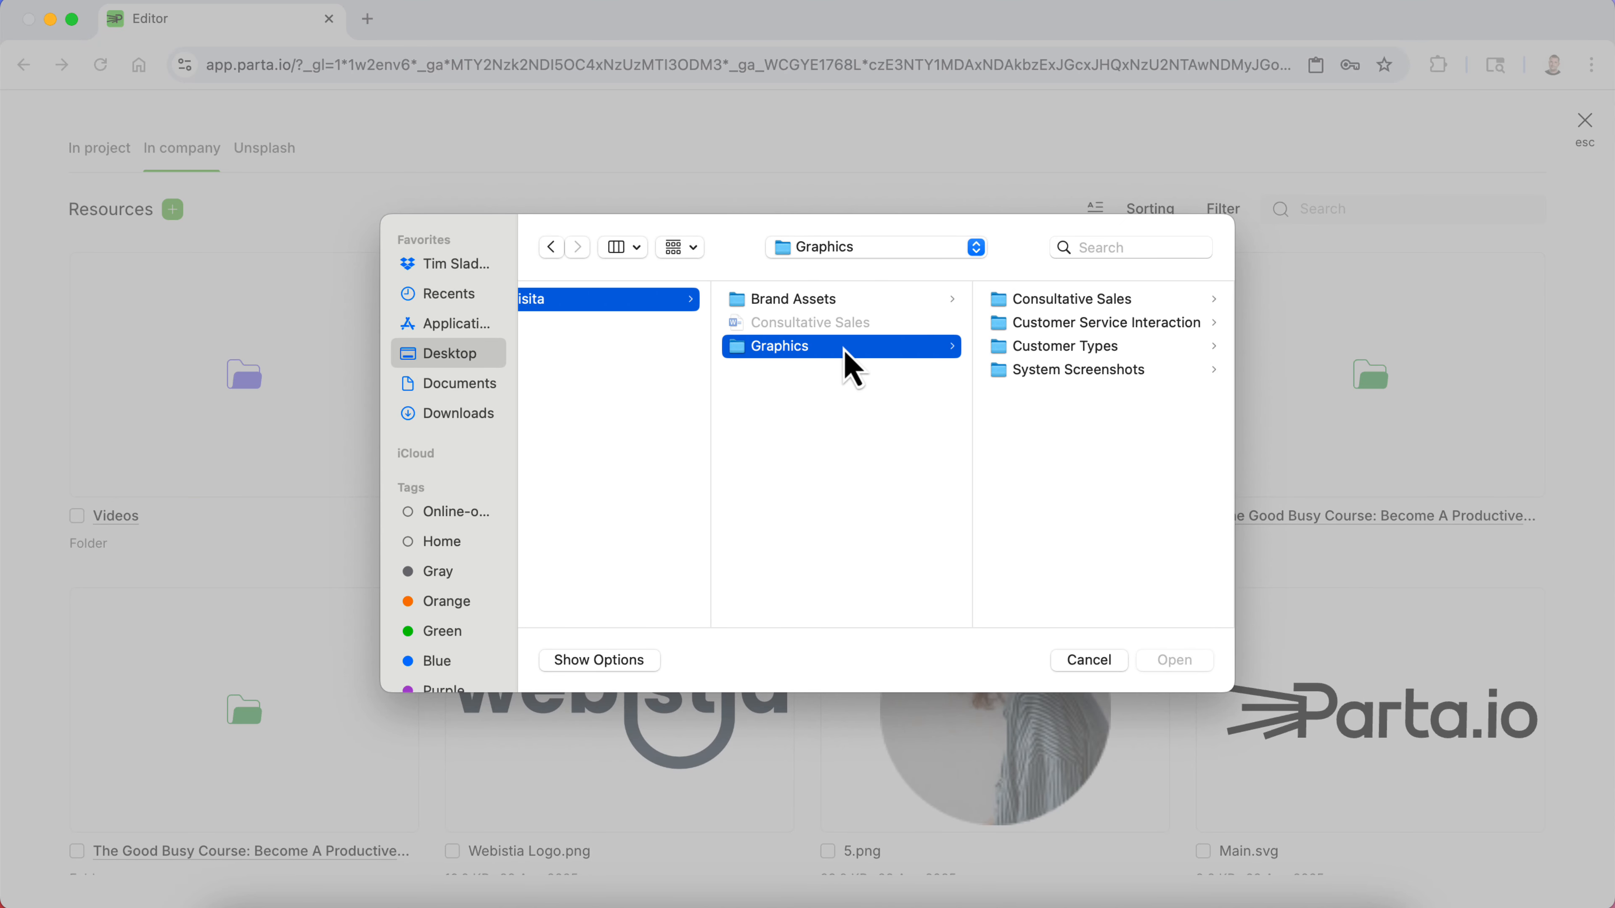
left_click(1054, 350)
left_click(1068, 324)
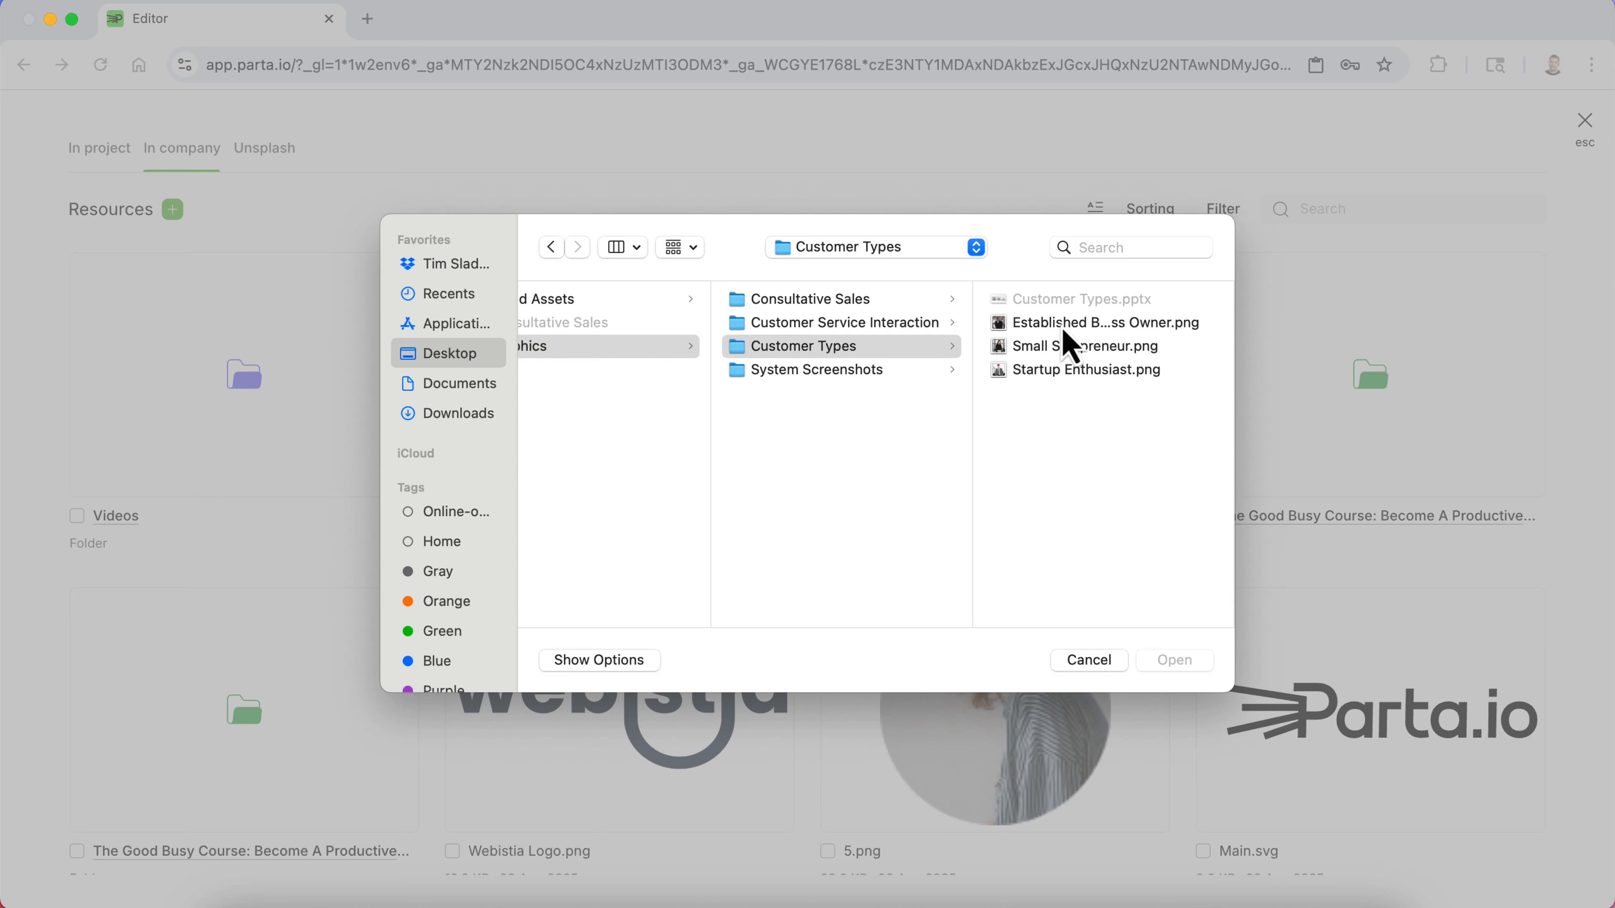
left_click(902, 371)
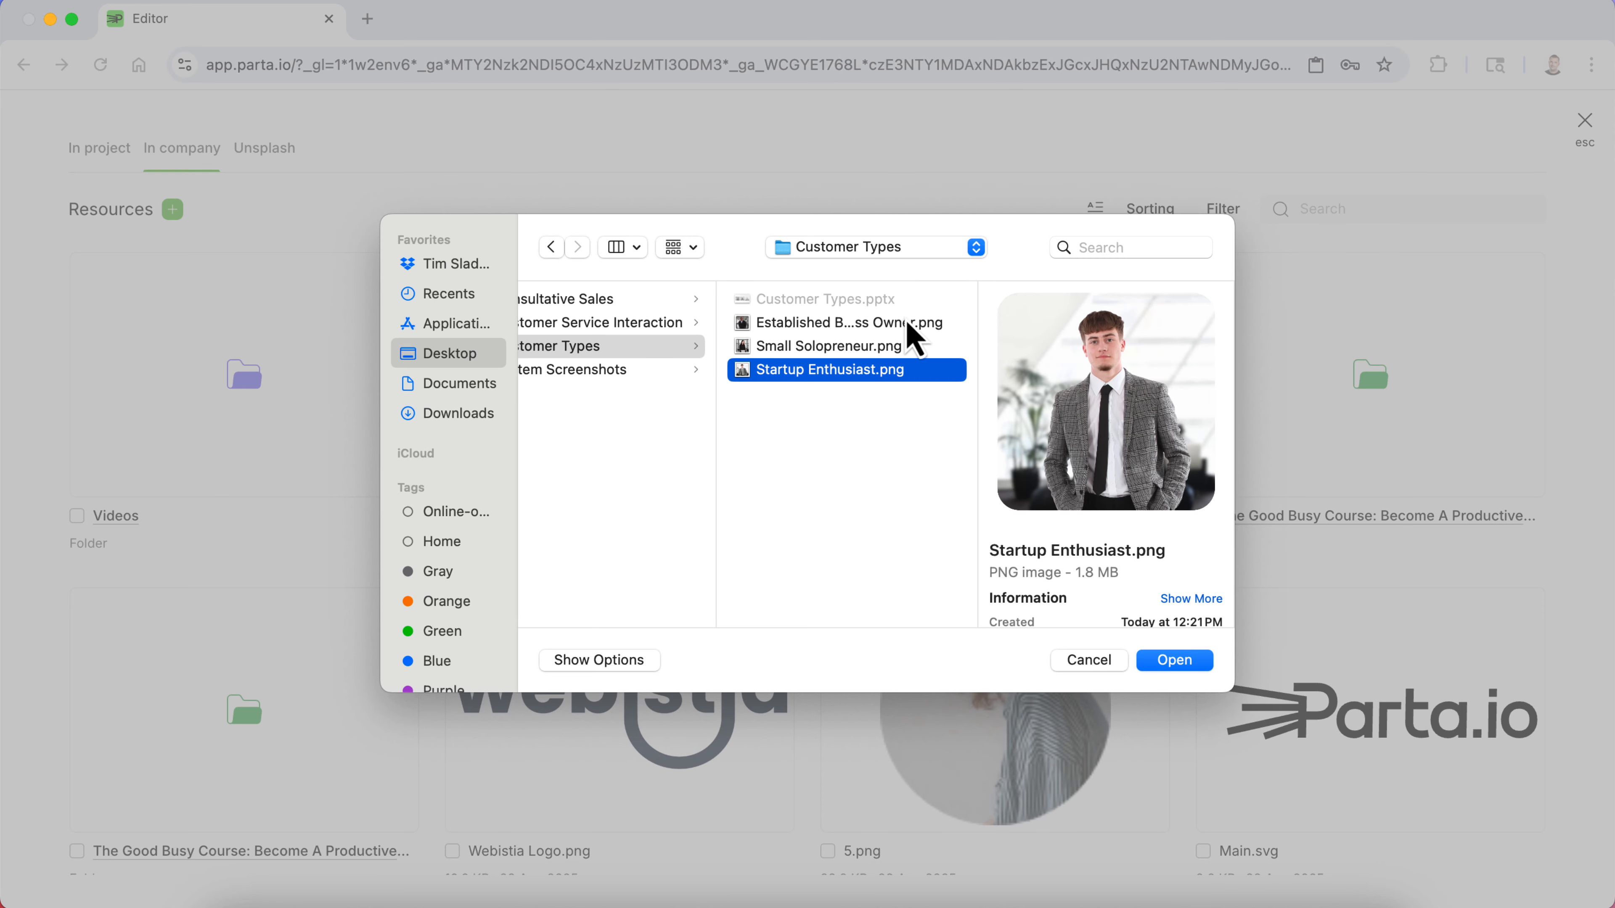
left_click(907, 324)
left_click(897, 375, "shift")
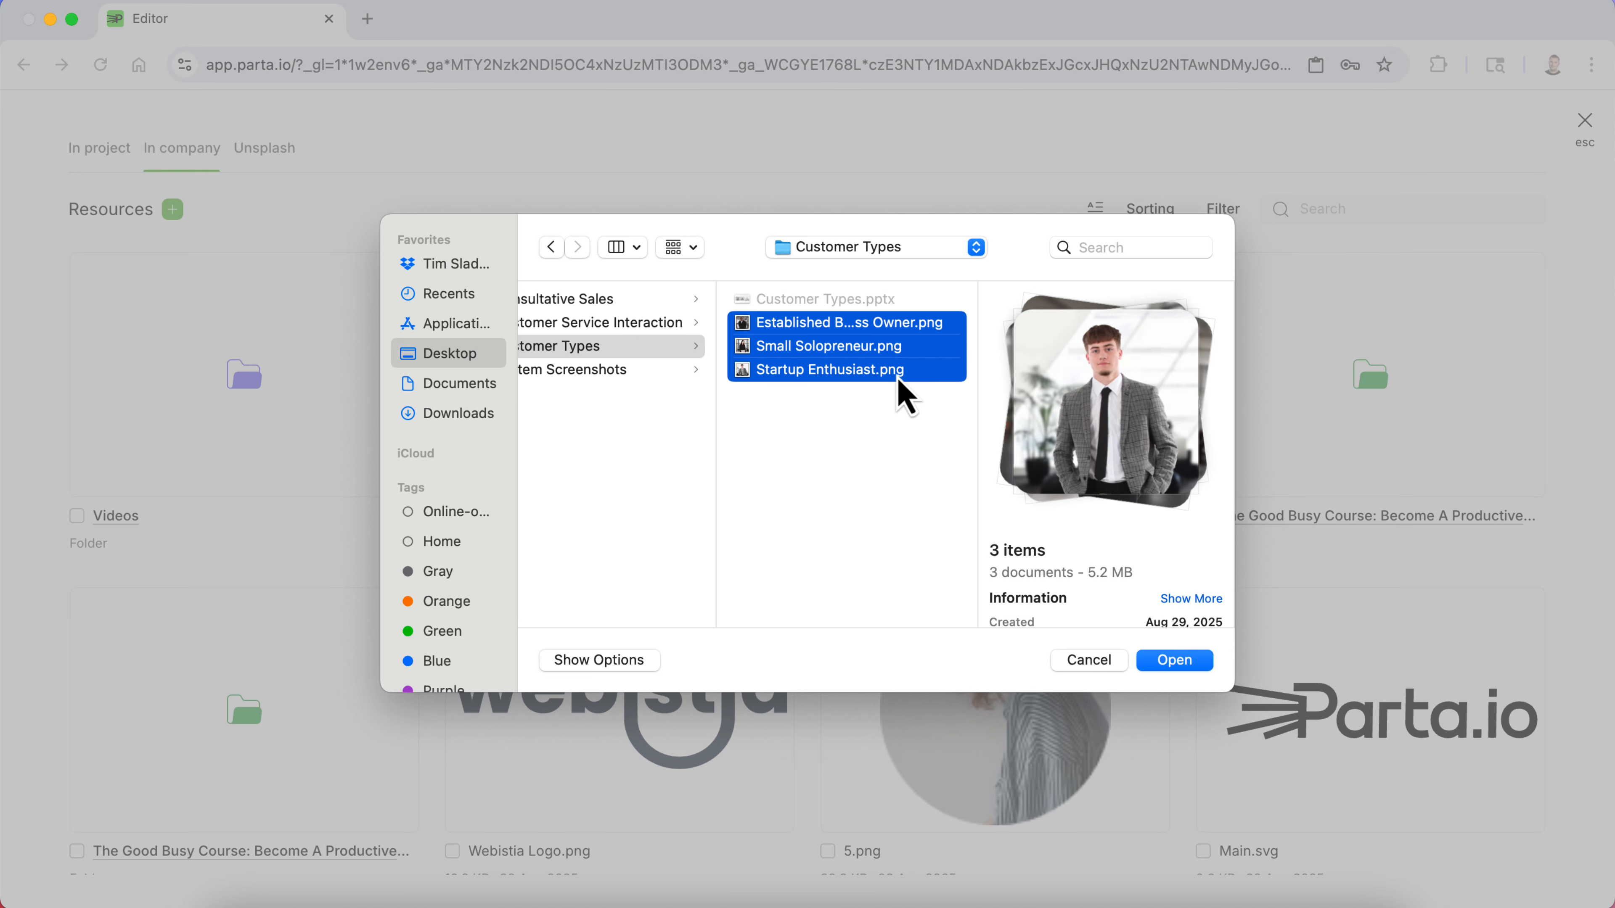
left_click(1182, 665)
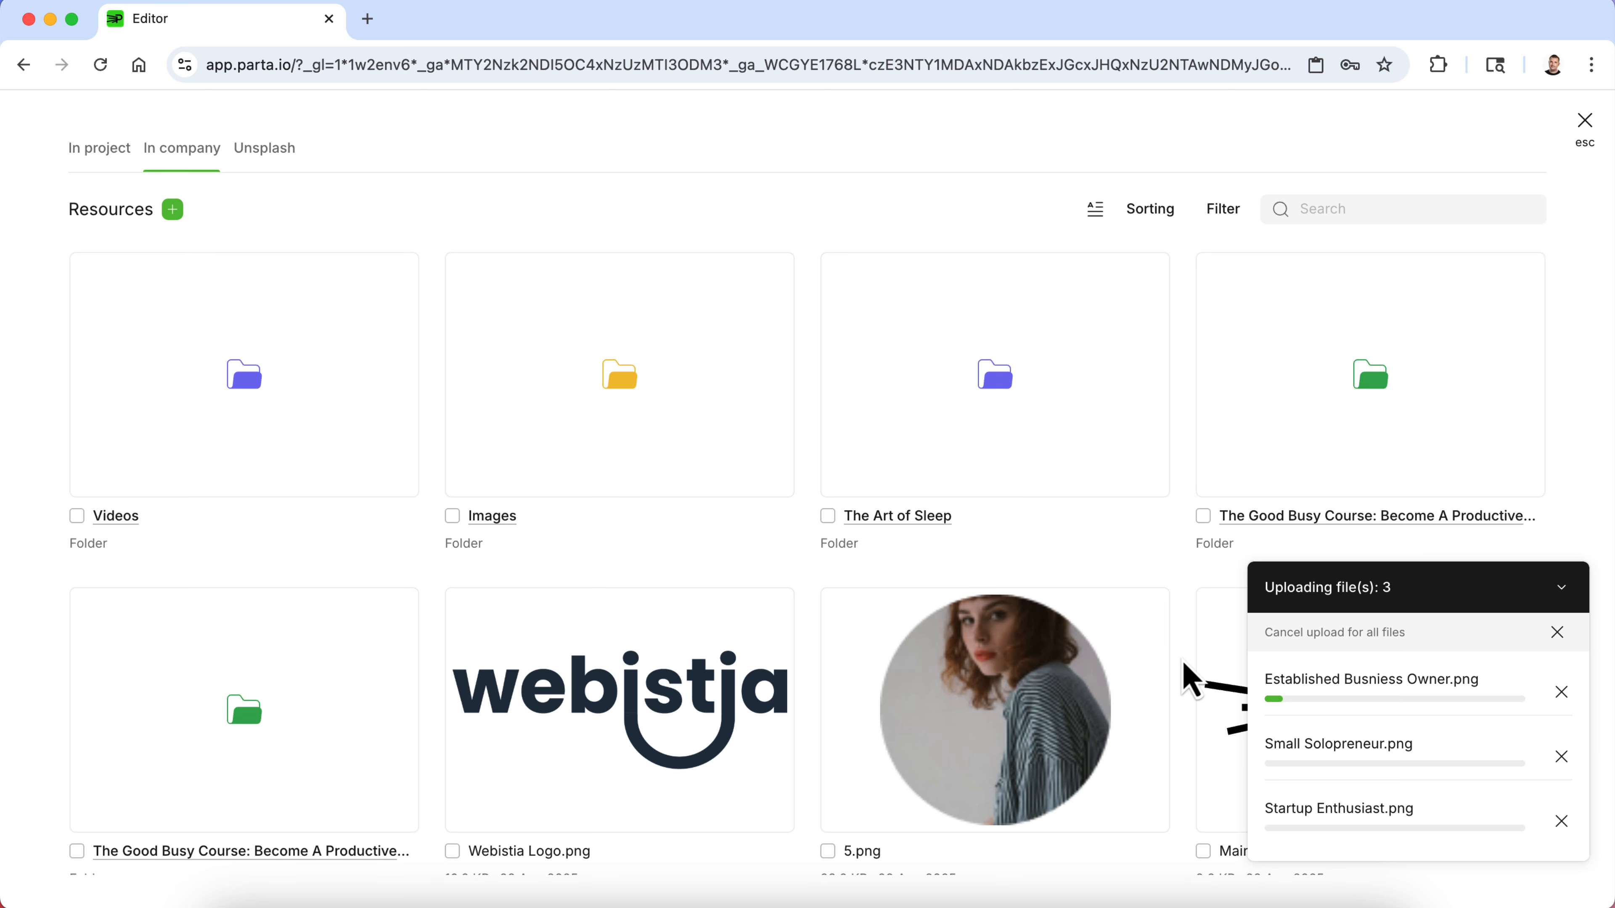
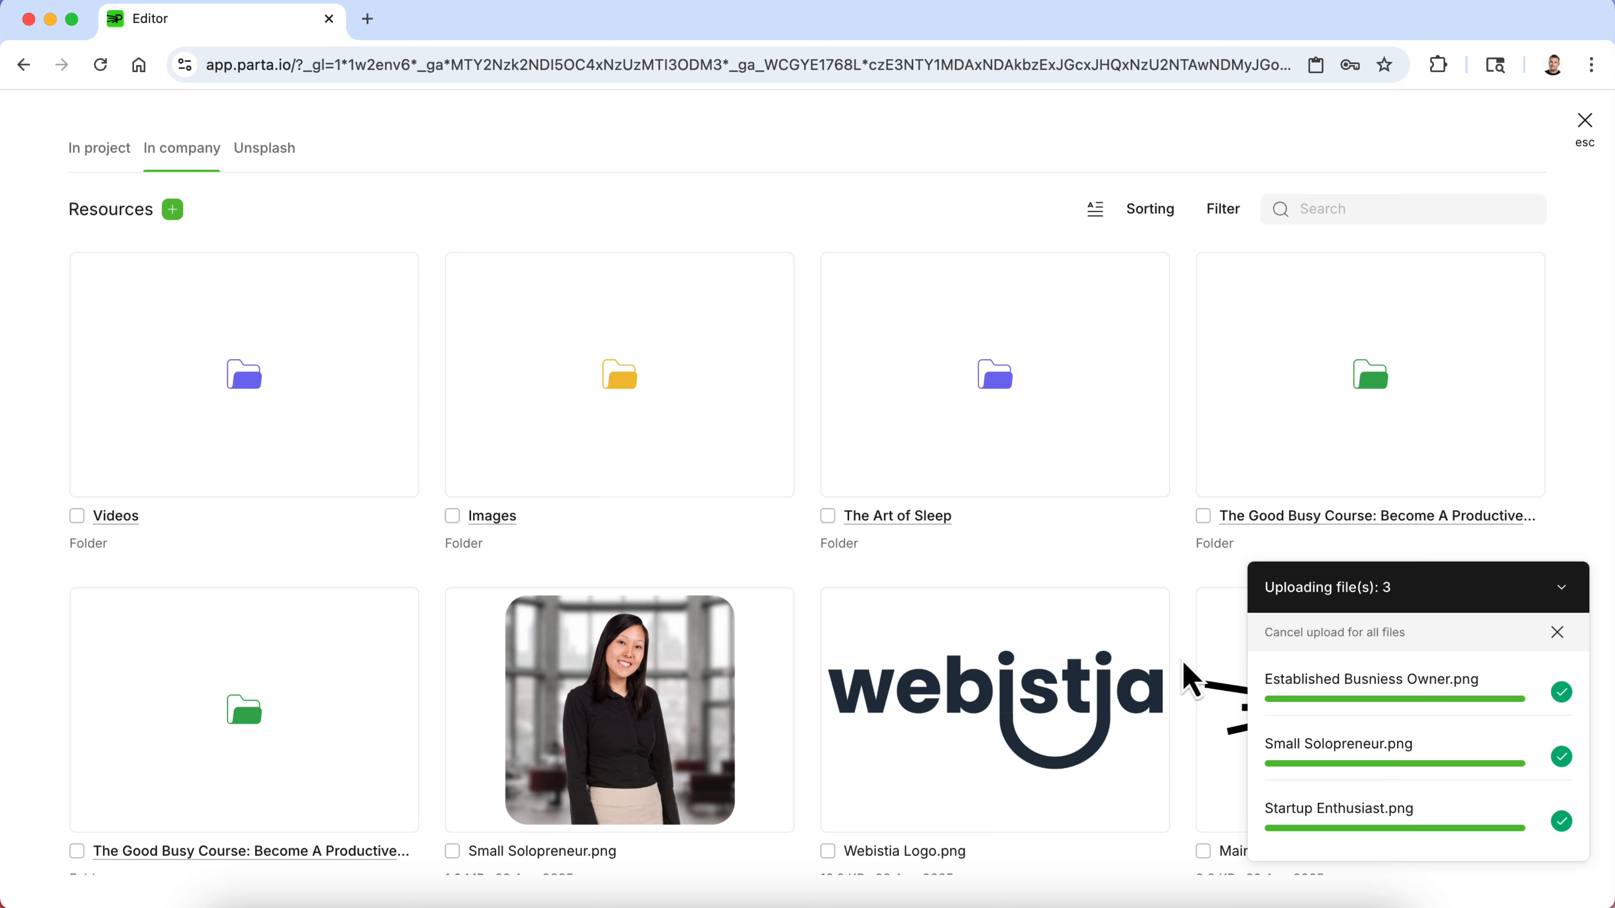
- Browse the company Resources to check the uploaded customer-type images
left_click(1562, 589)
scroll(1024, 519, "down", 6)
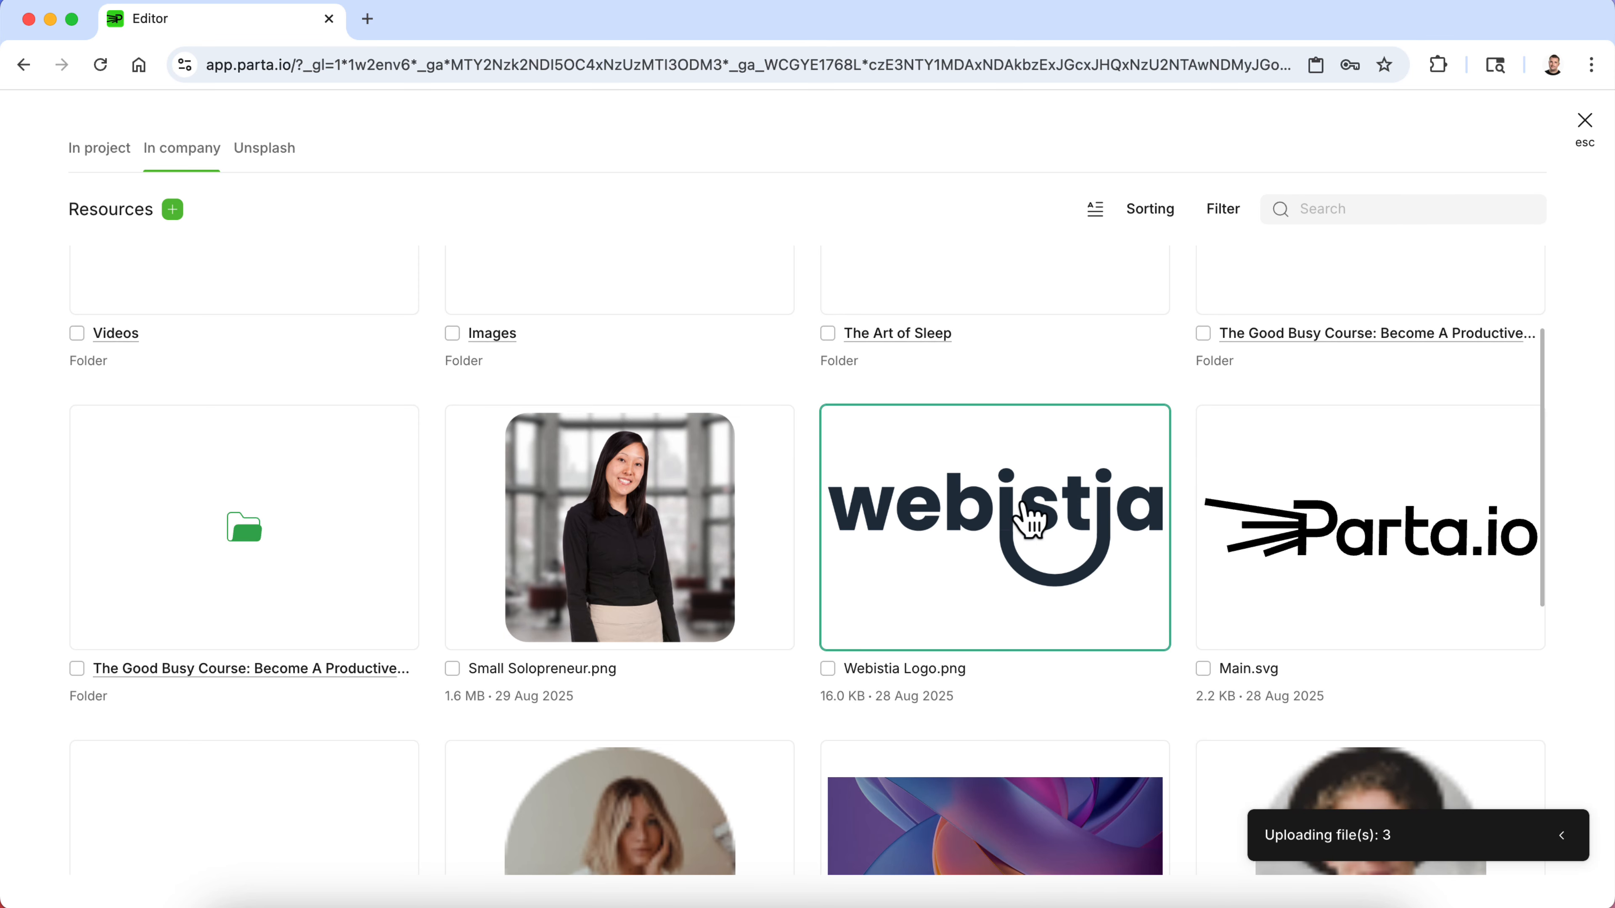
scroll(1011, 527, "up", 2)
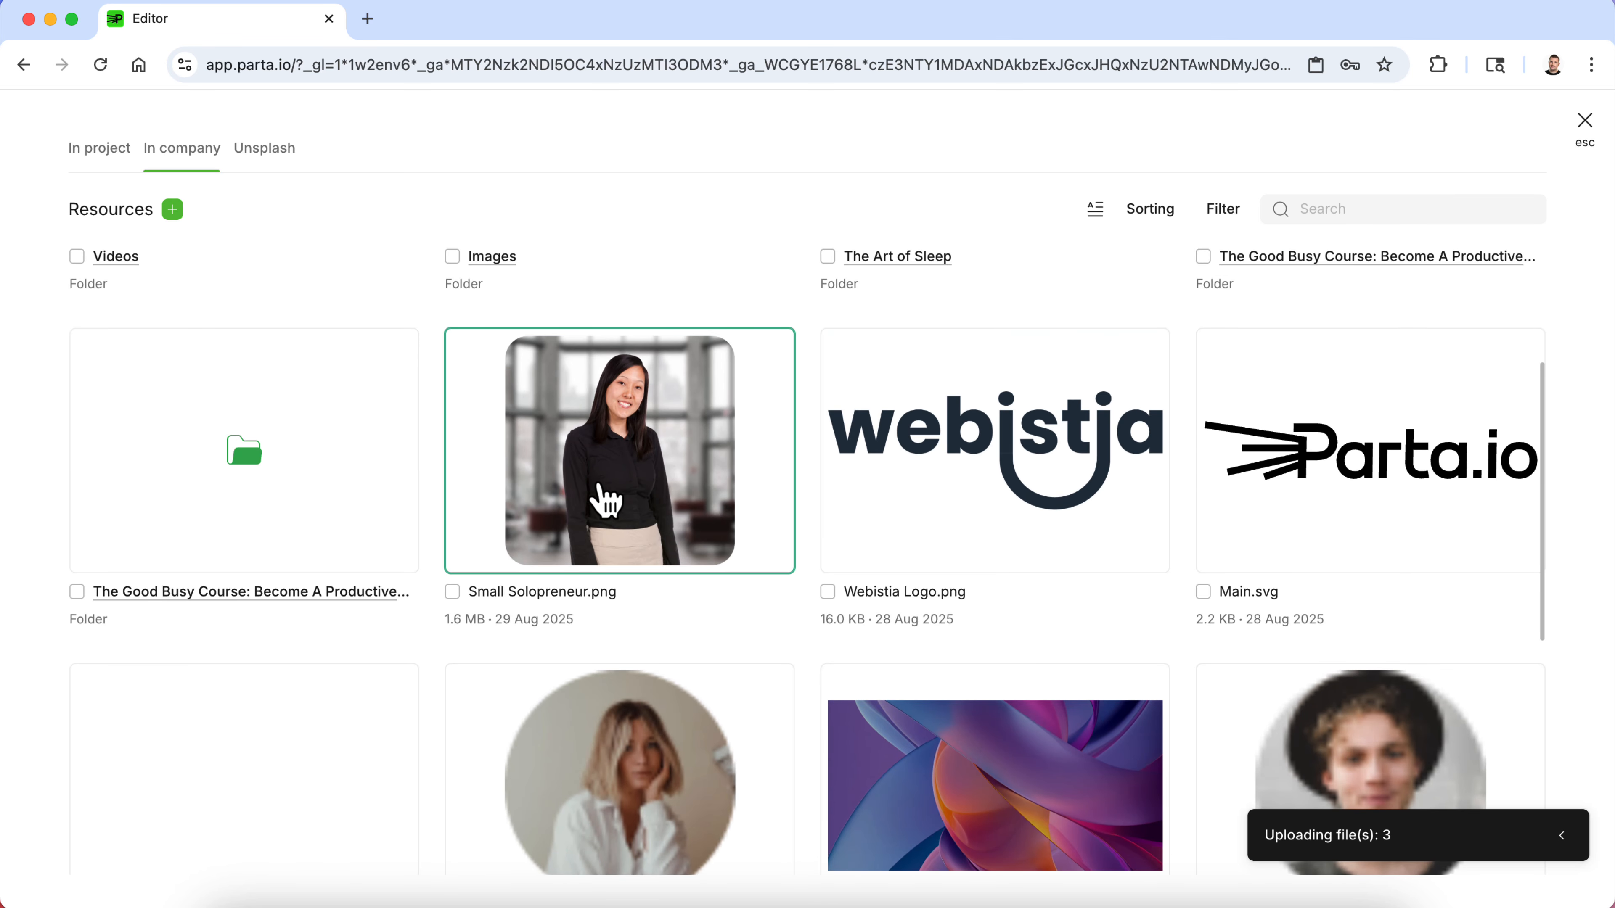
left_click(1026, 905)
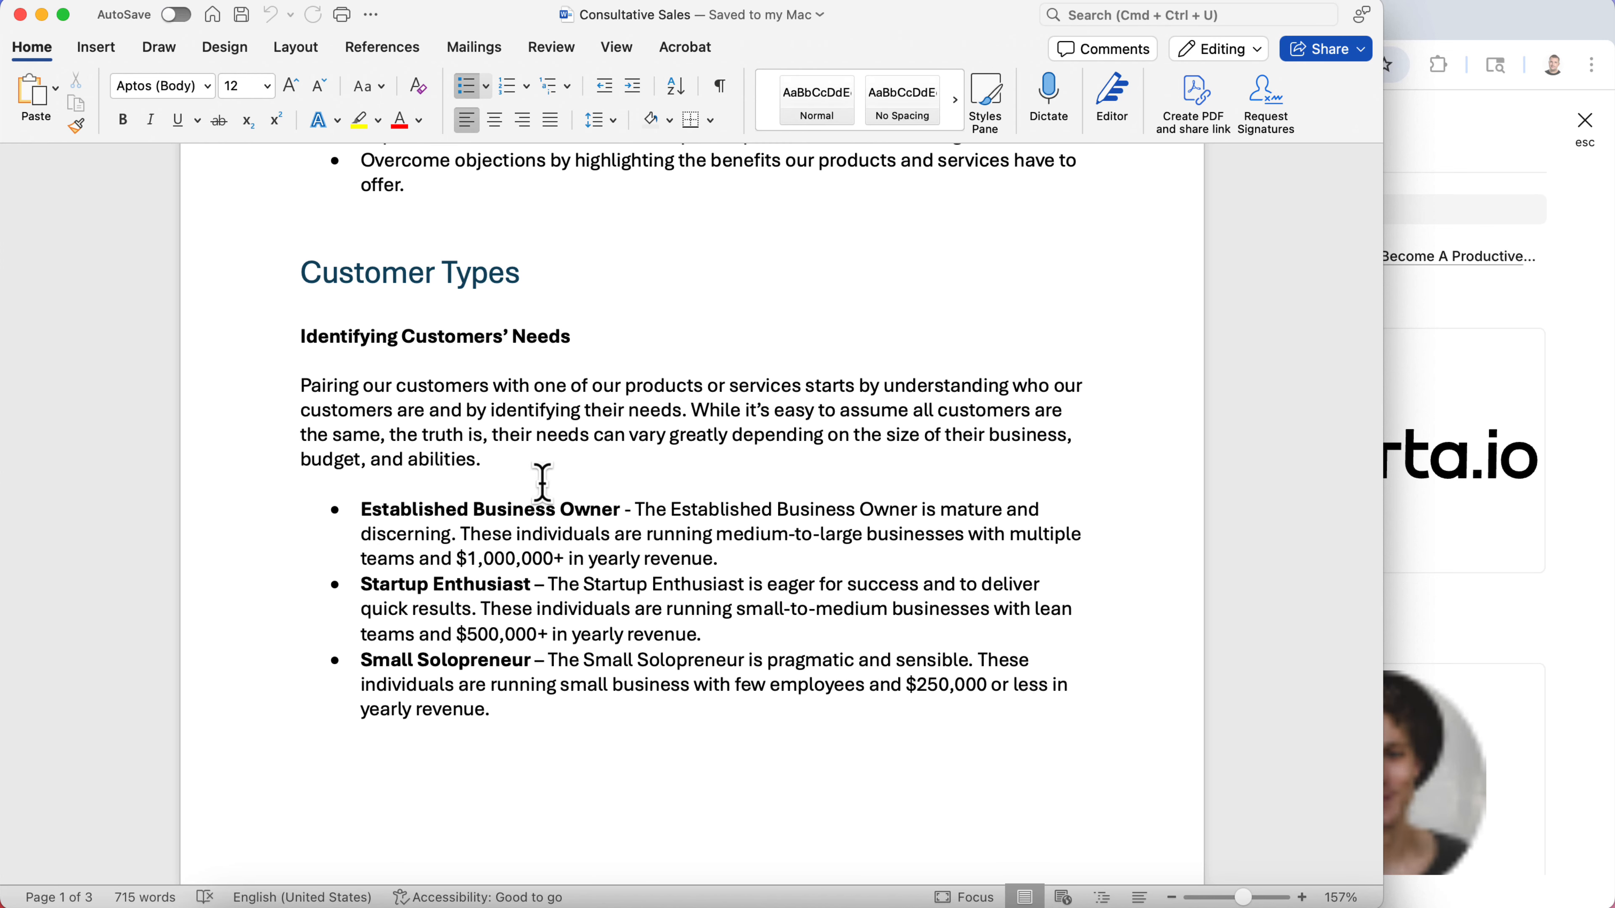
left_click(1568, 512)
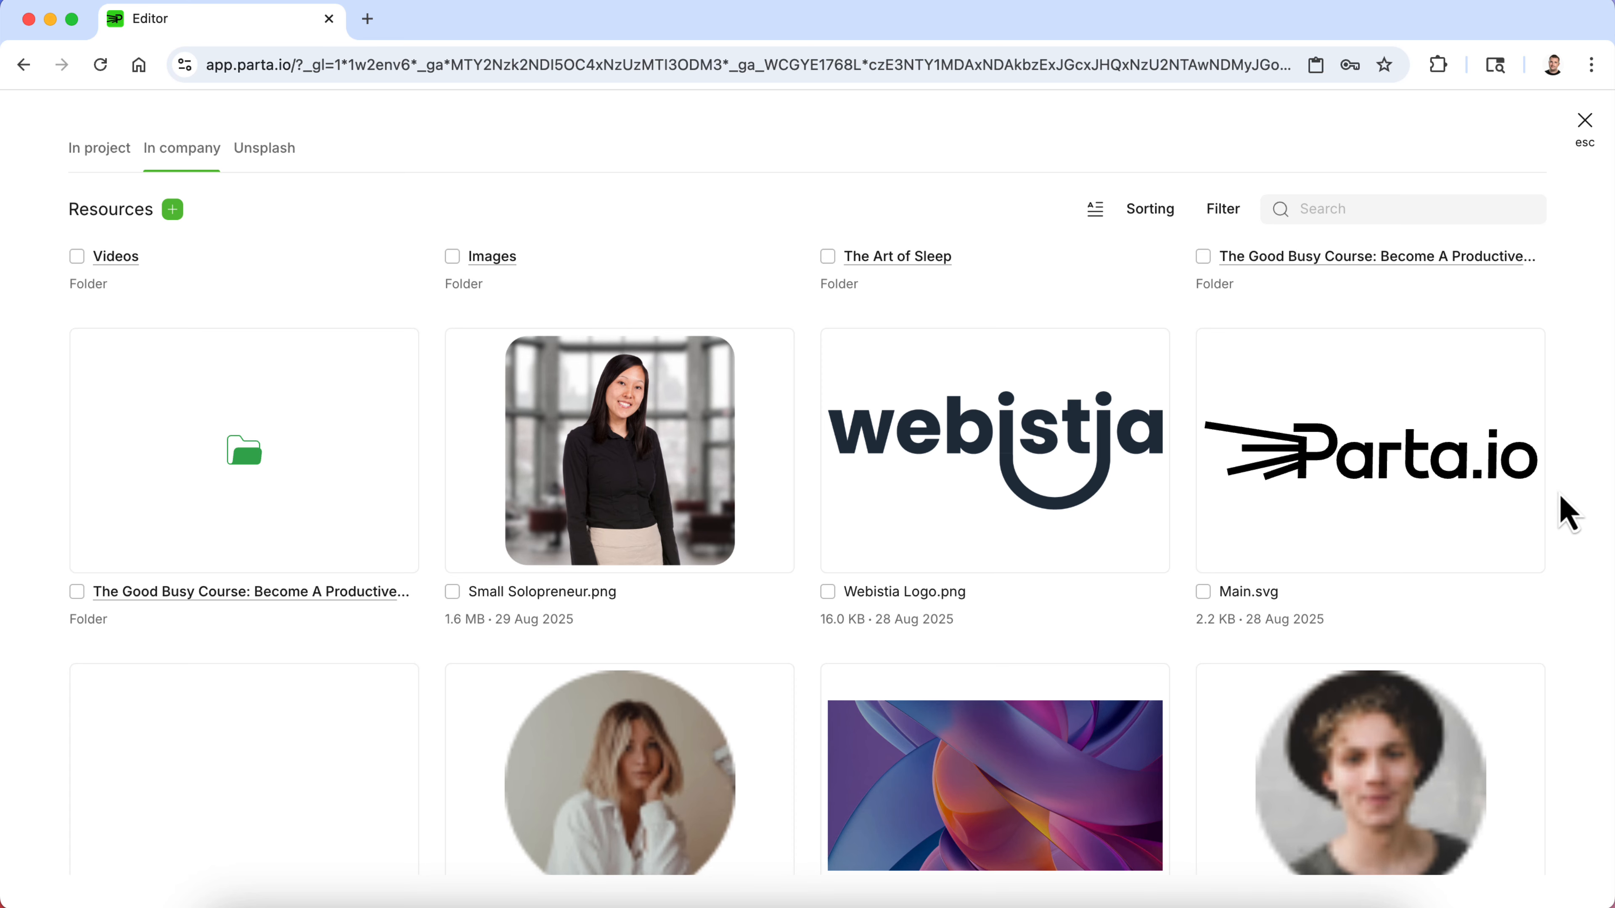
scroll(1399, 623, "down", 8)
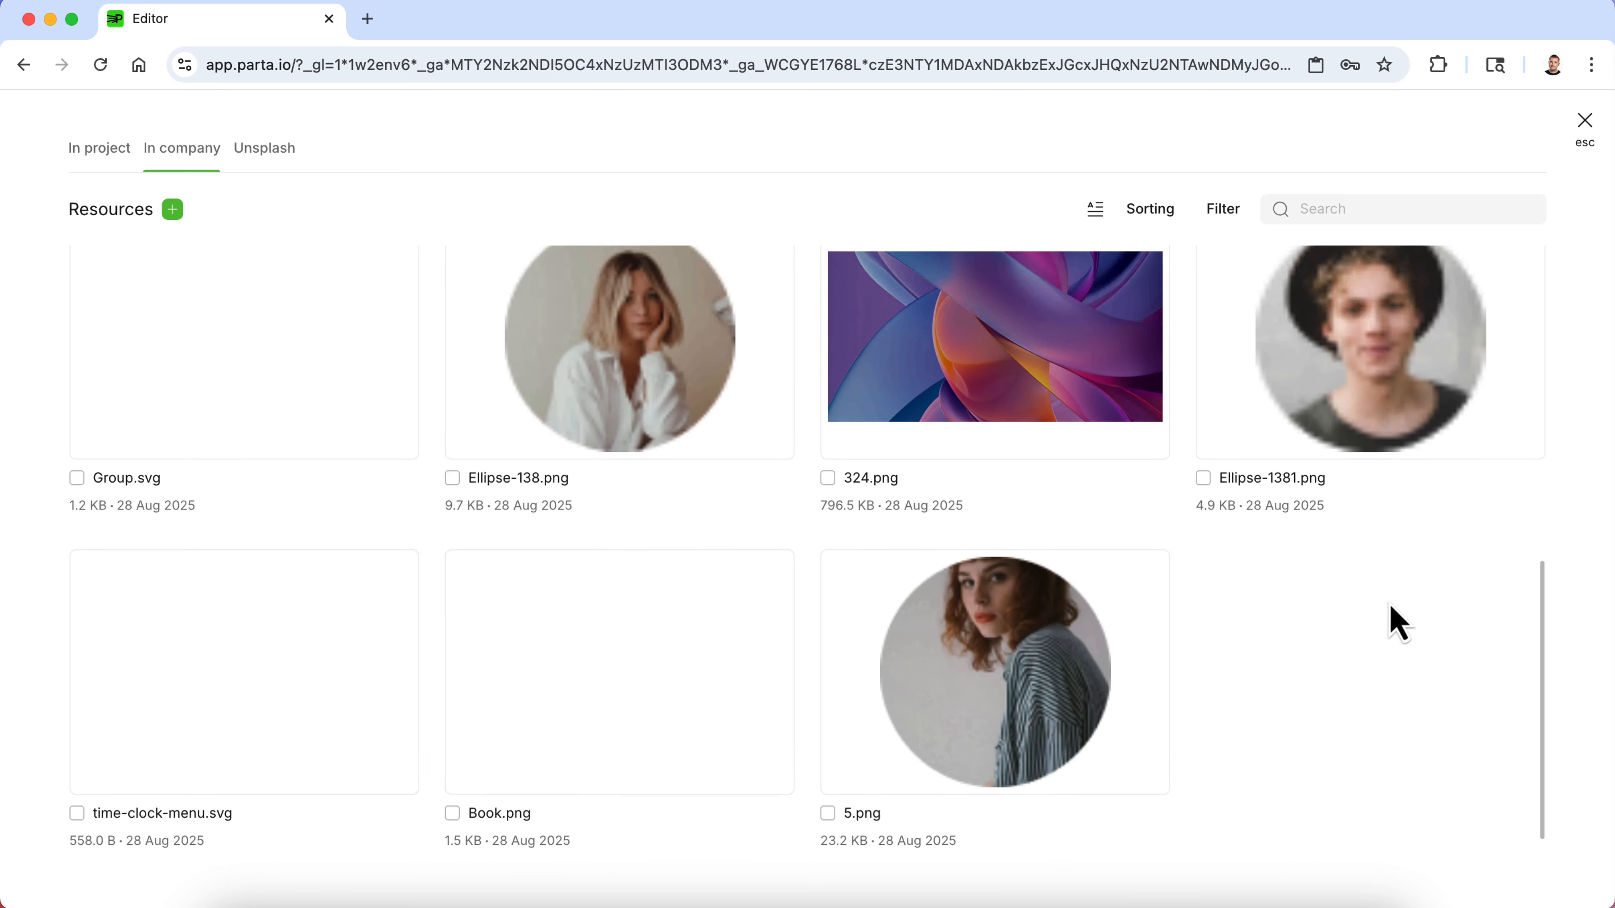
scroll(1399, 623, "up", 10)
scroll(1398, 620, "down", 3)
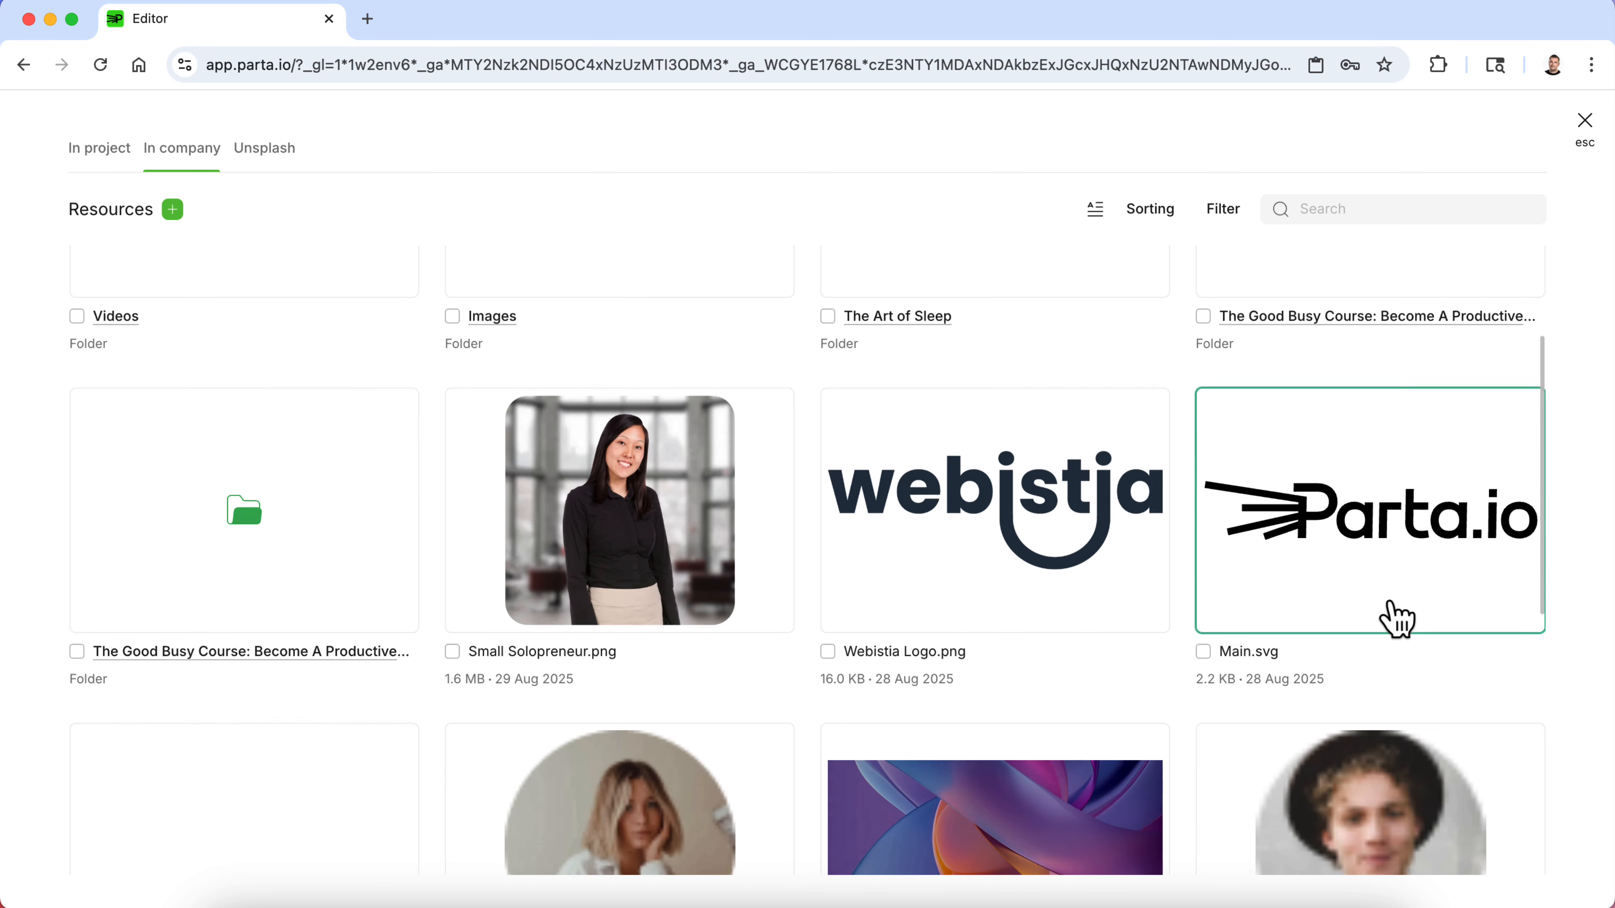
scroll(1392, 604, "up", 1)
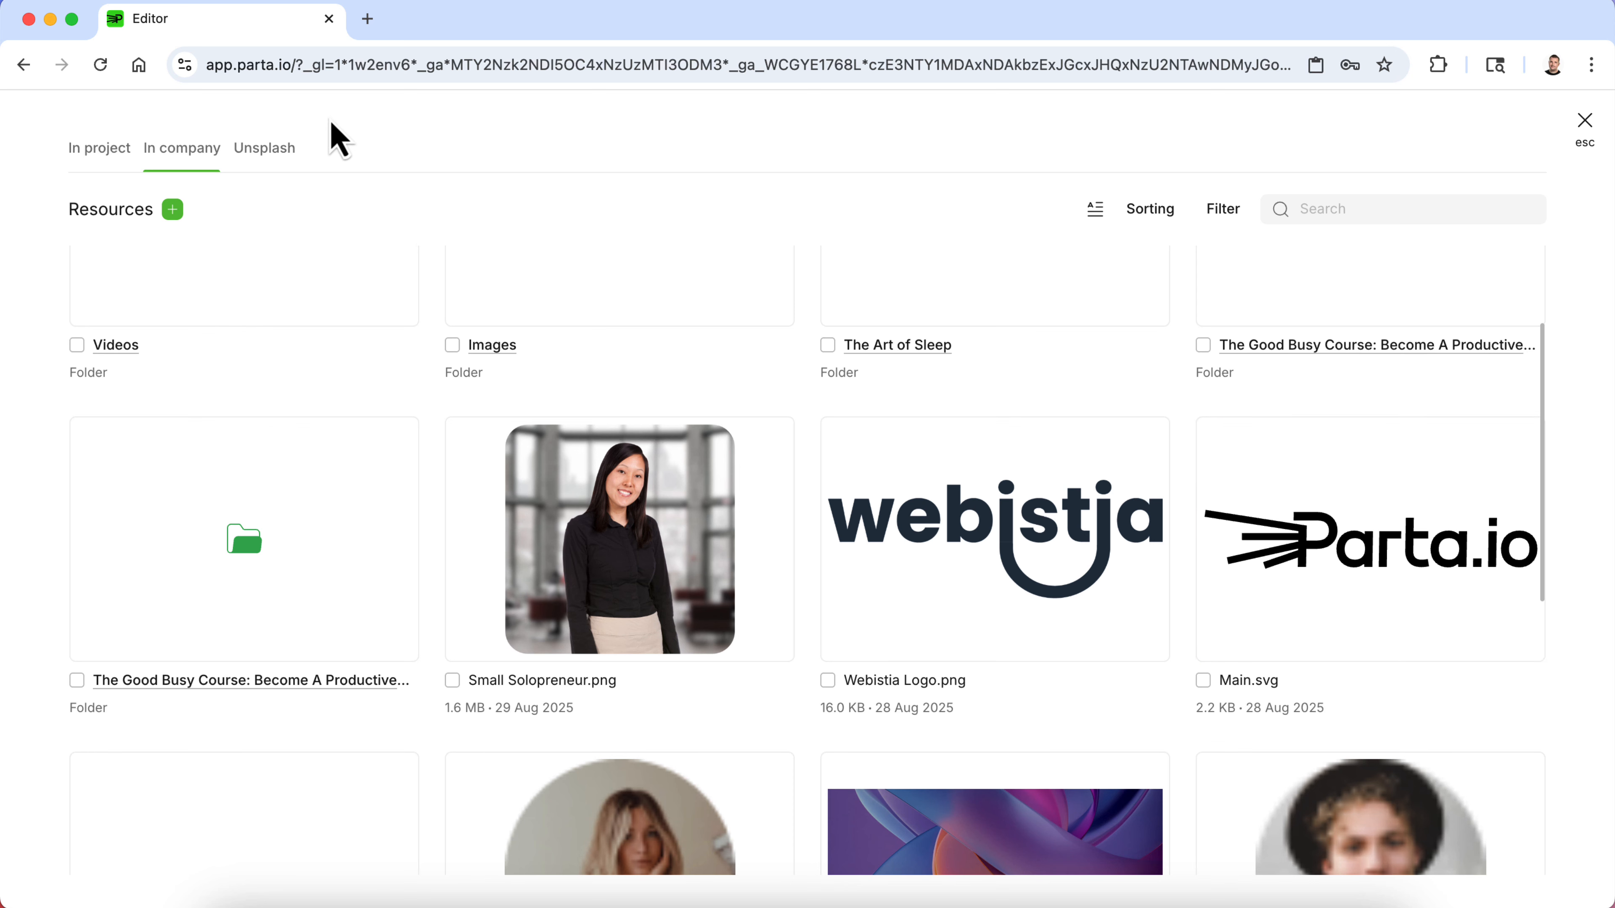
- Upload Established Busniess Owner.png from the Customer Types folder again and apply it as the first card's image
left_click(172, 209)
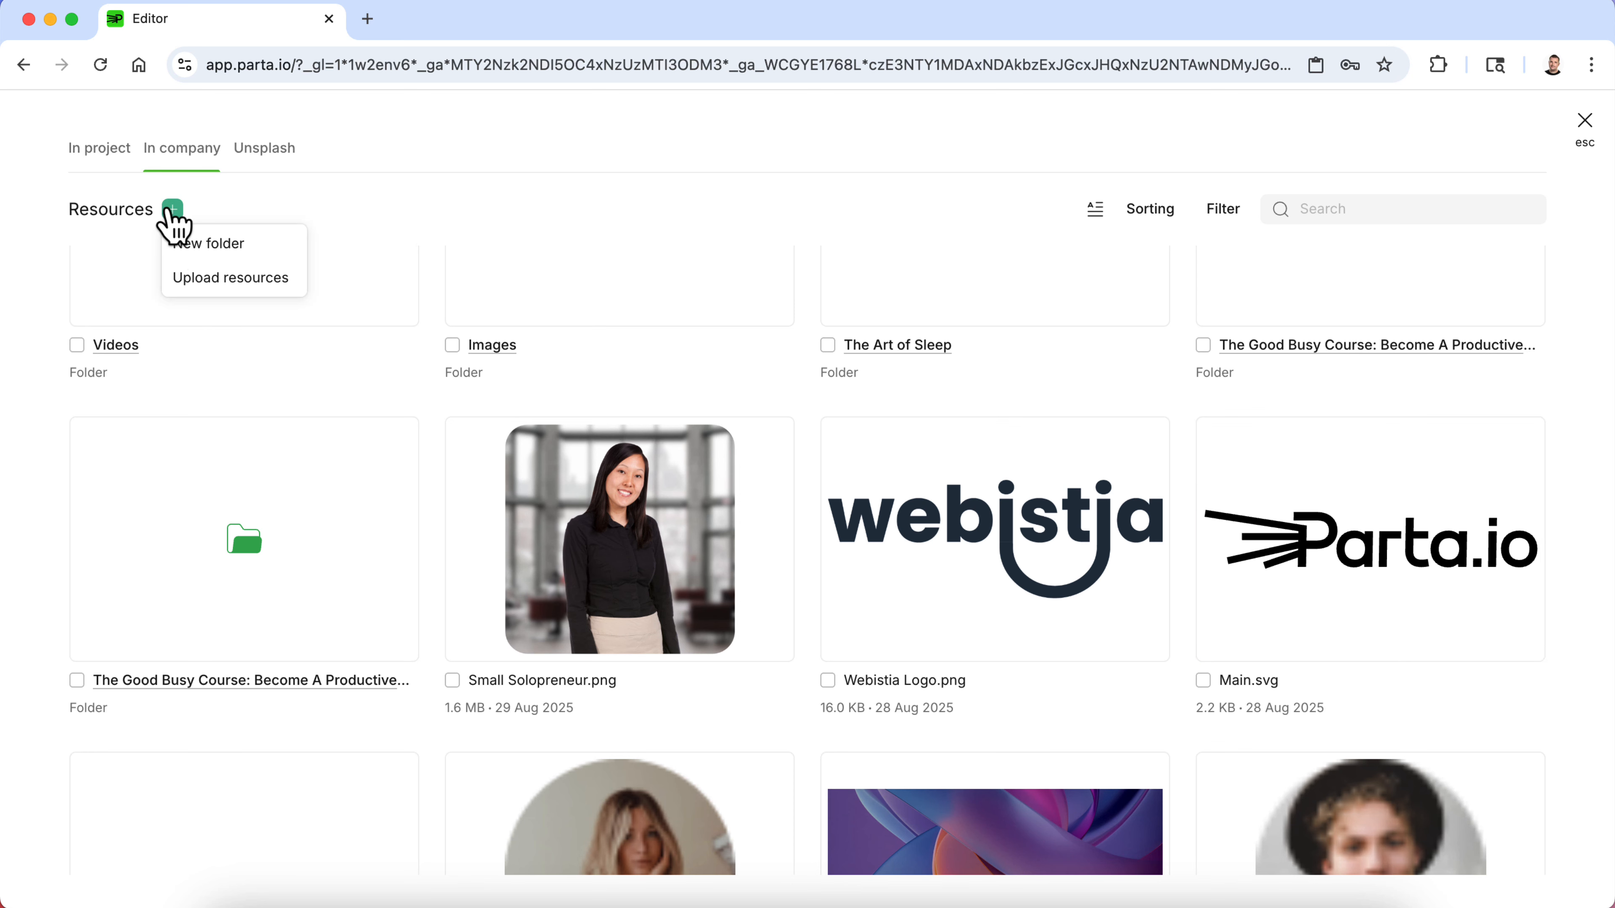
left_click(206, 280)
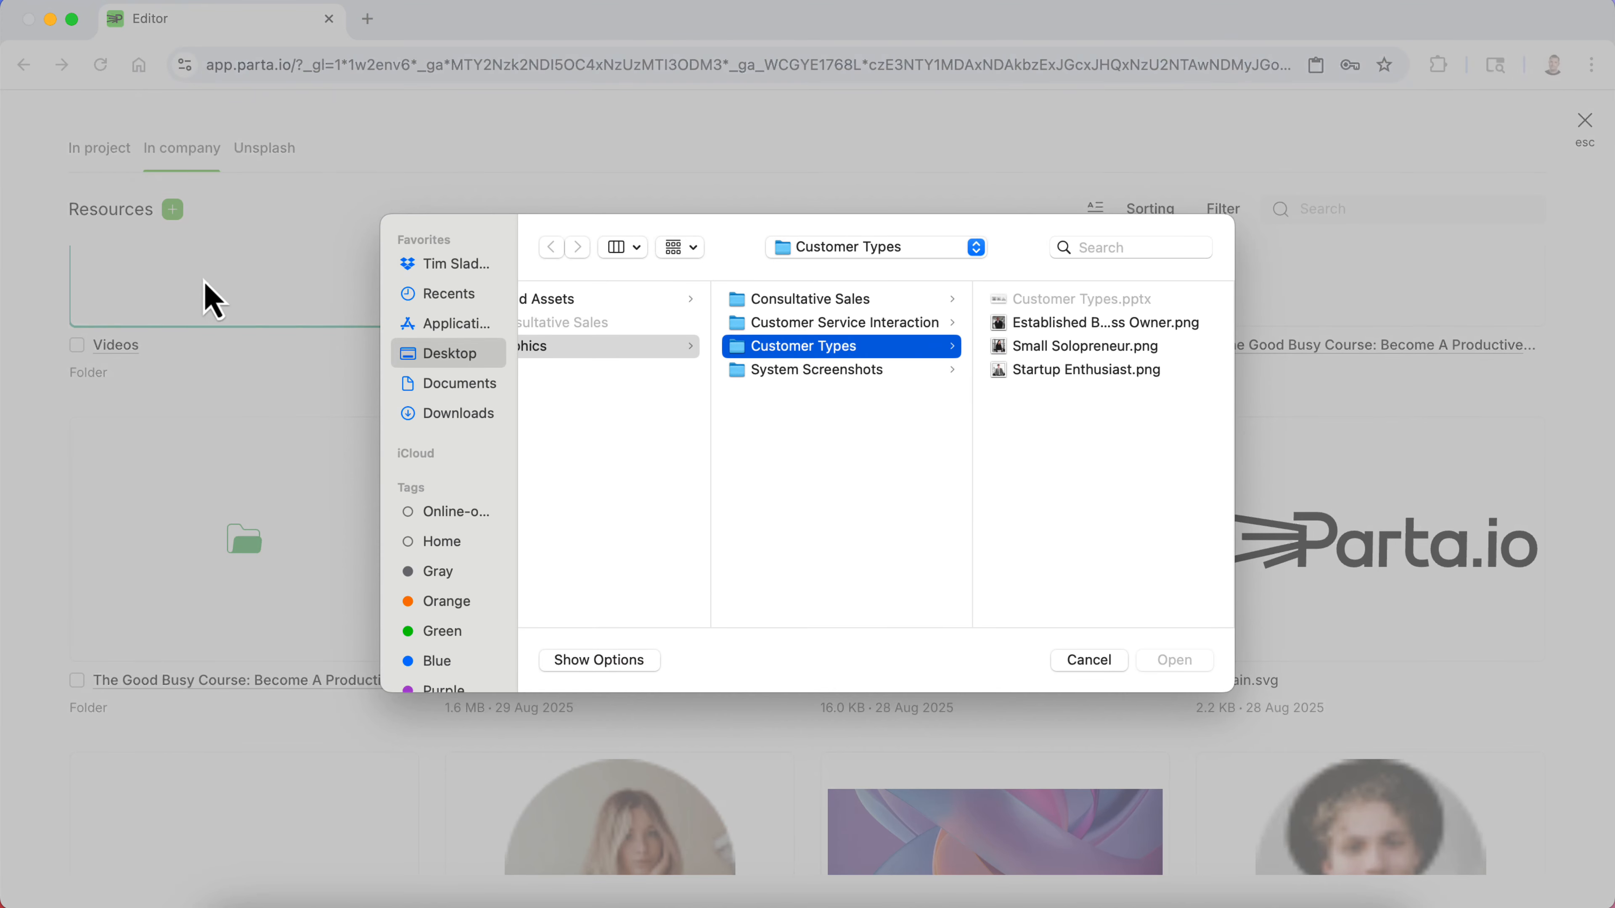
left_click(1068, 330)
left_click(1186, 661)
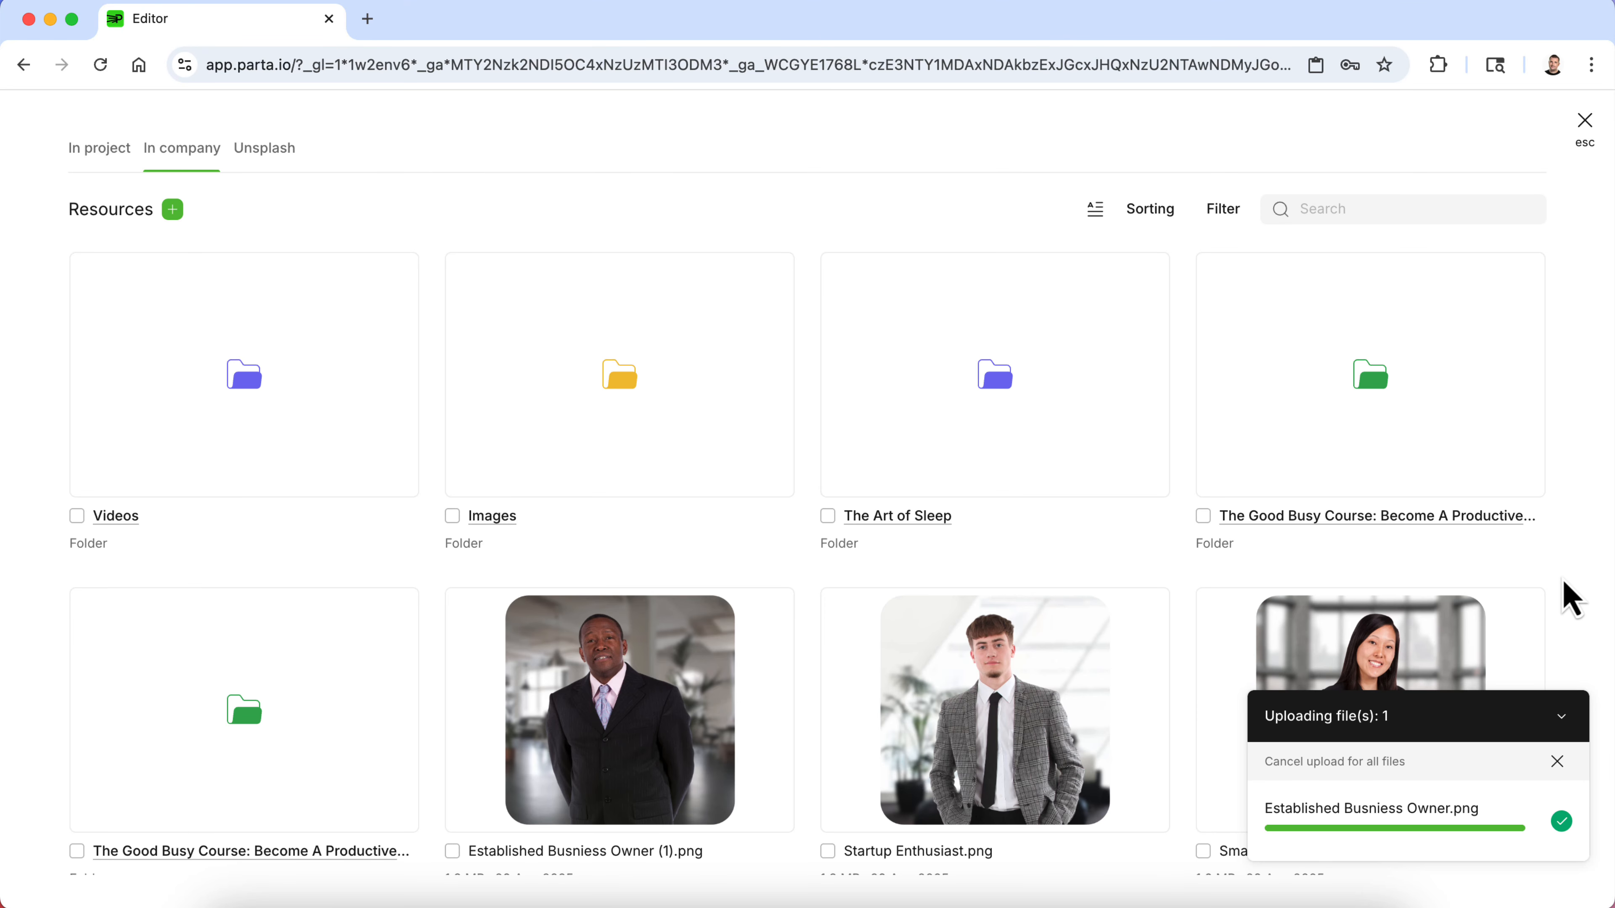
left_click(516, 696)
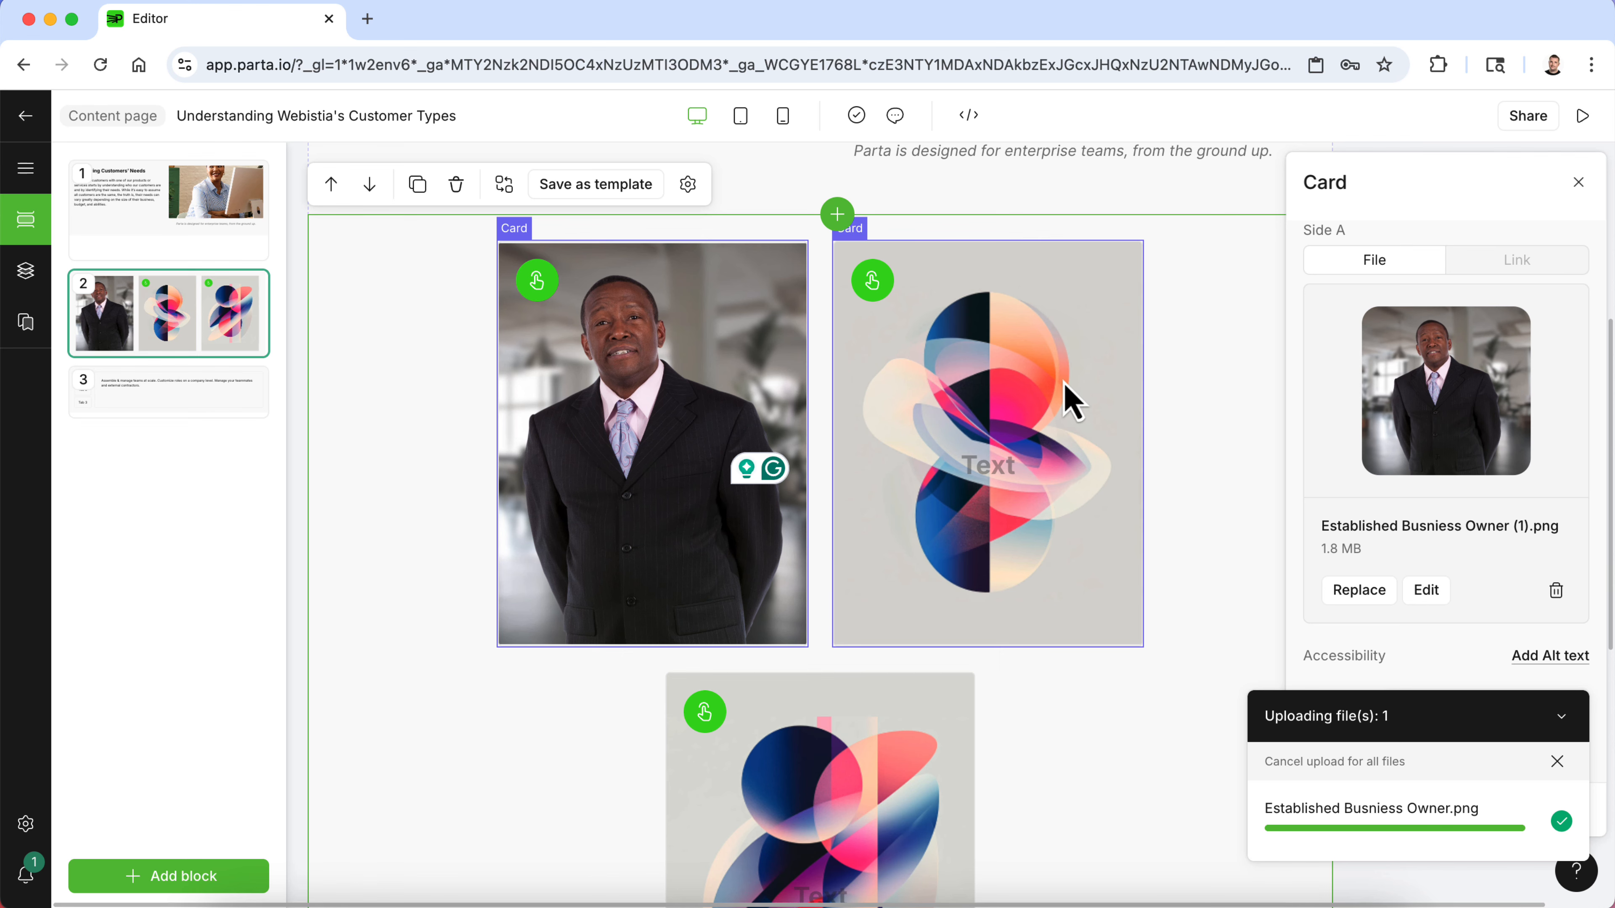
- Replace the second card's image with Startup Enthusiast.png from company Resources
left_click(1022, 893)
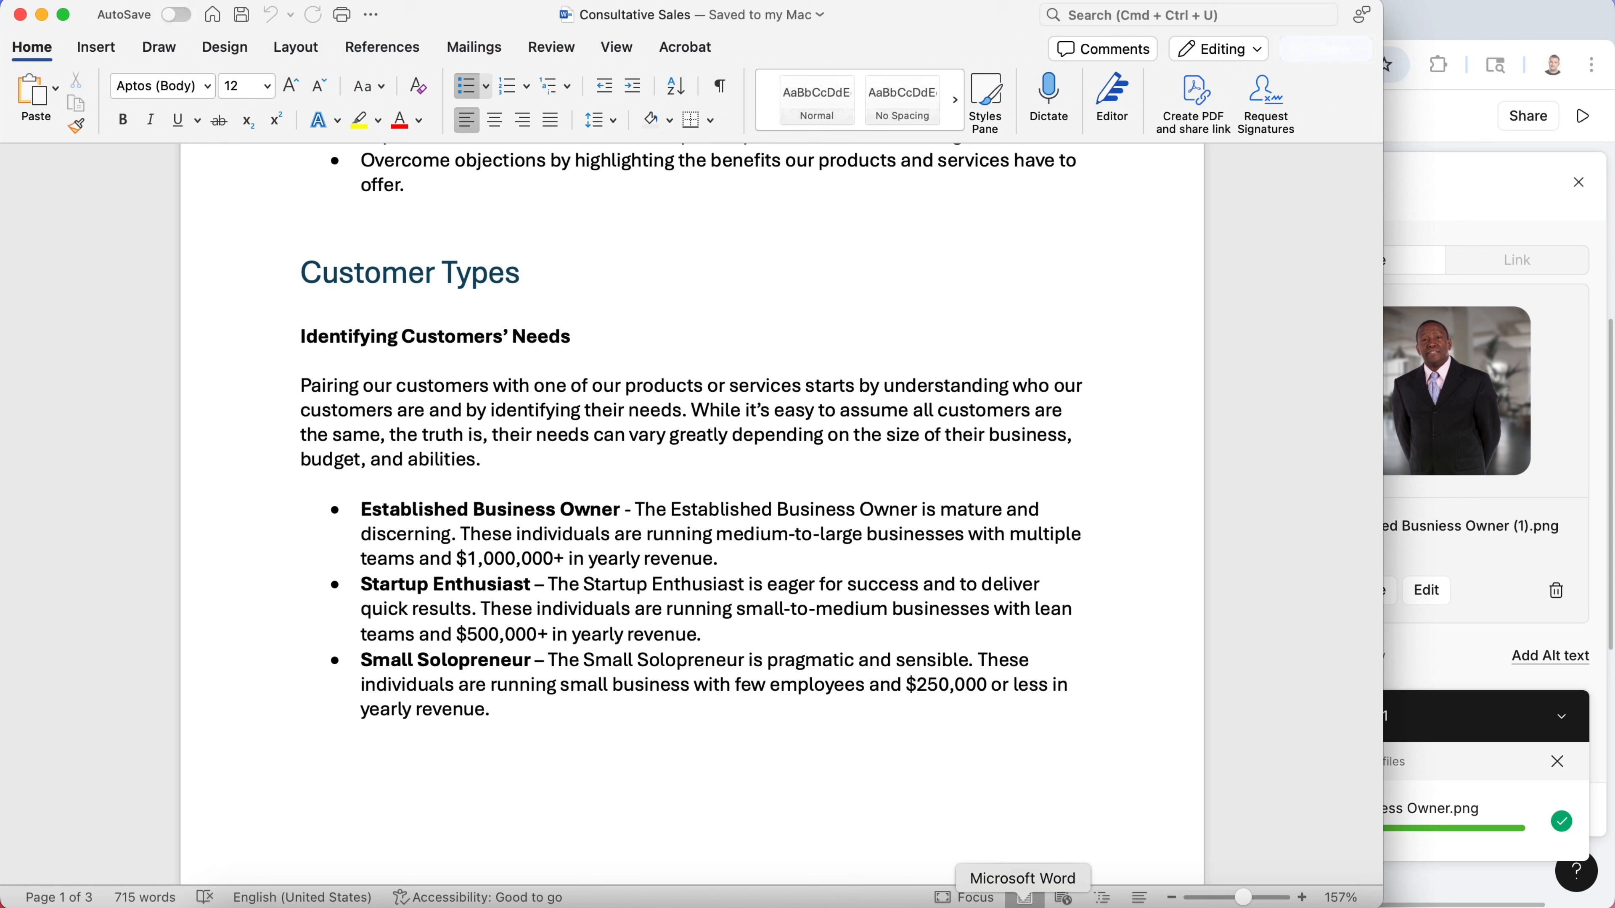
left_click(1560, 480)
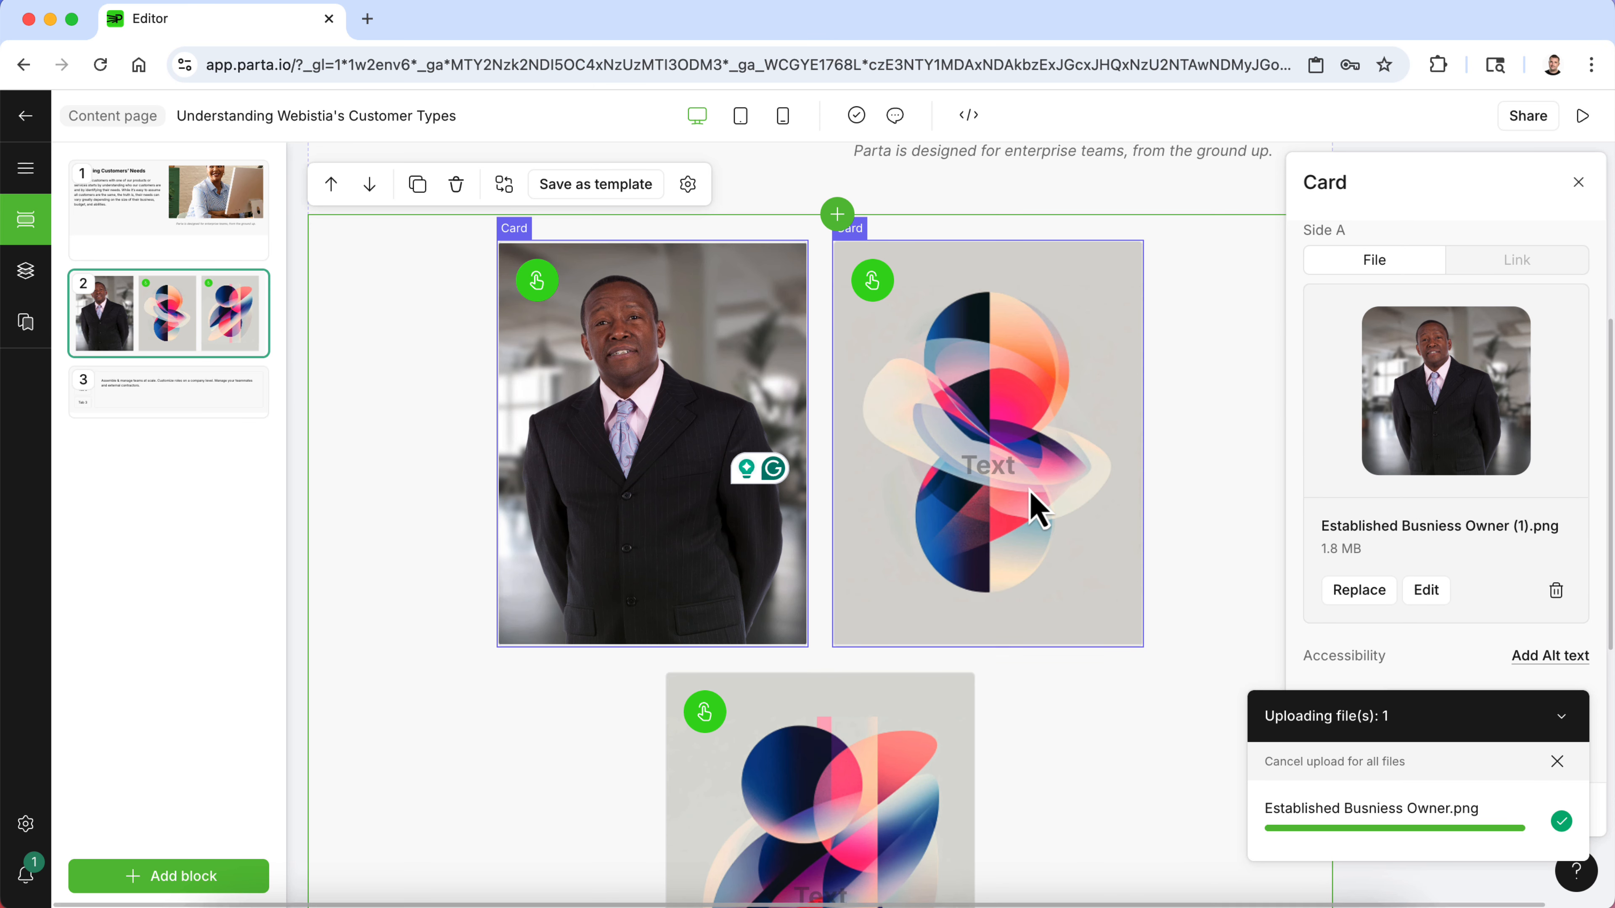
left_click(1035, 506)
left_click(1346, 604)
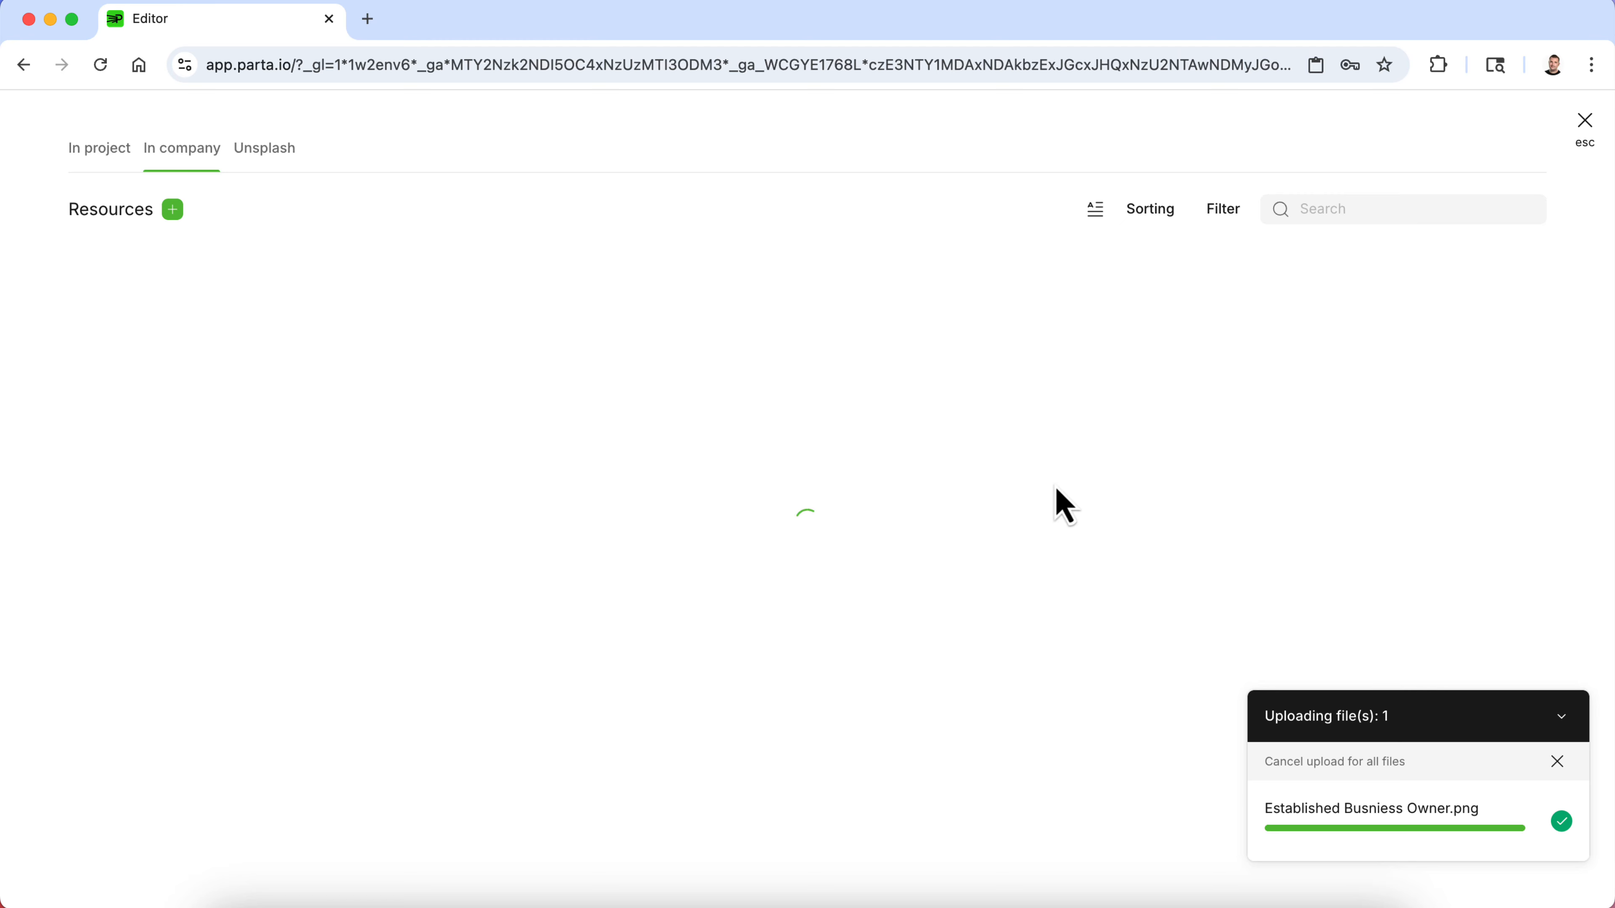
scroll(1017, 642, "down", 3)
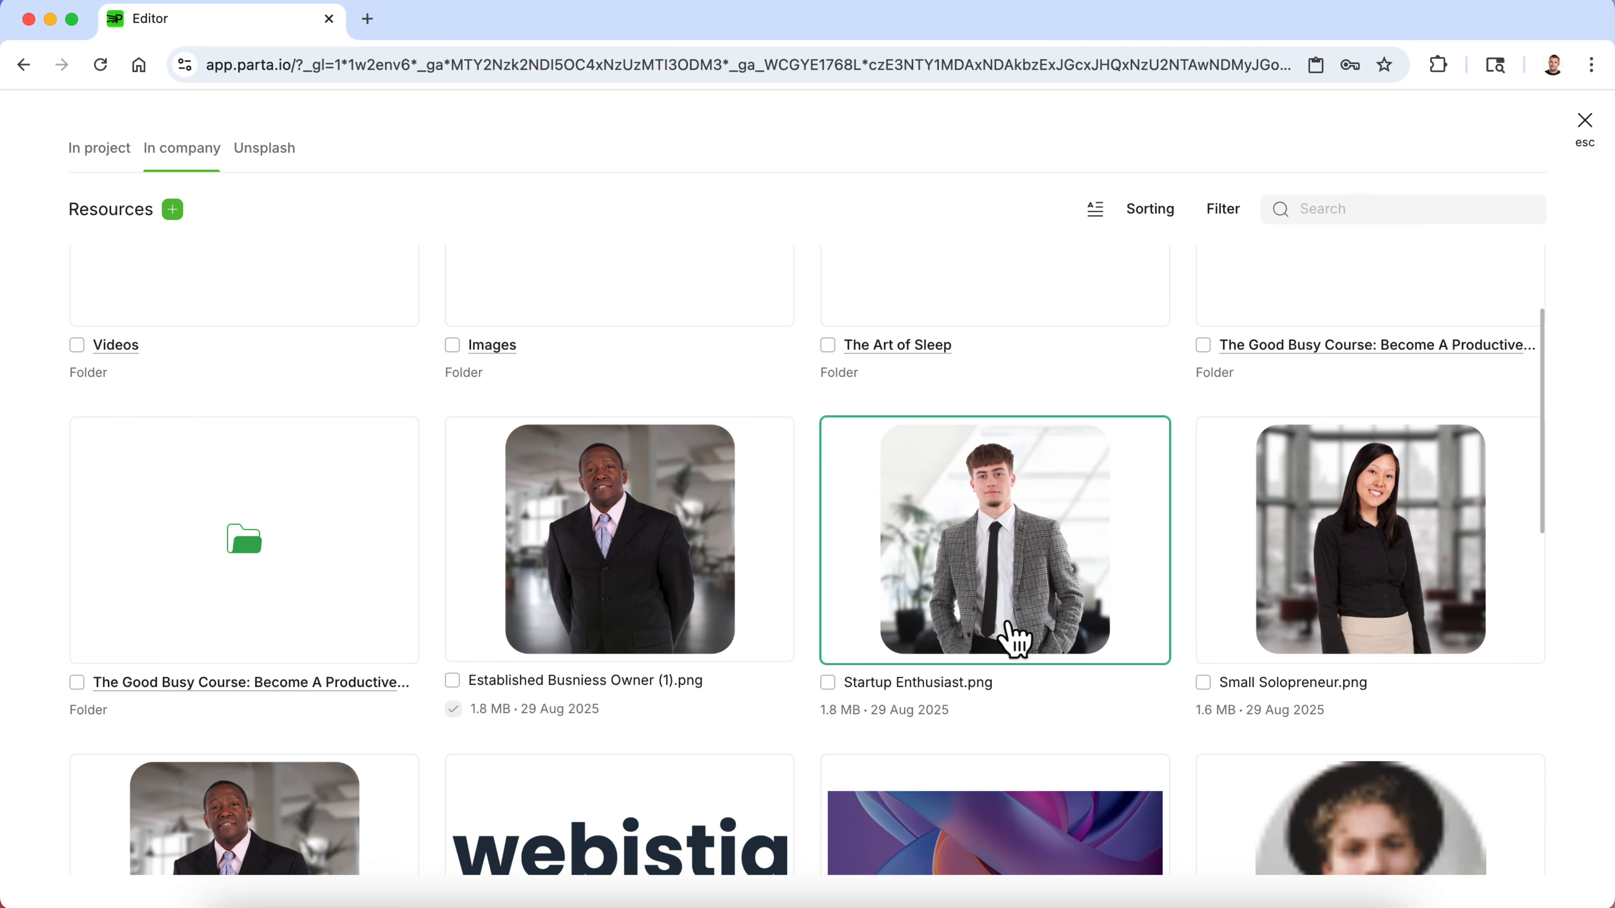
left_click(1075, 633)
- Replace the third card's image with Small Solopreneur.png from company Resources
left_click(876, 803)
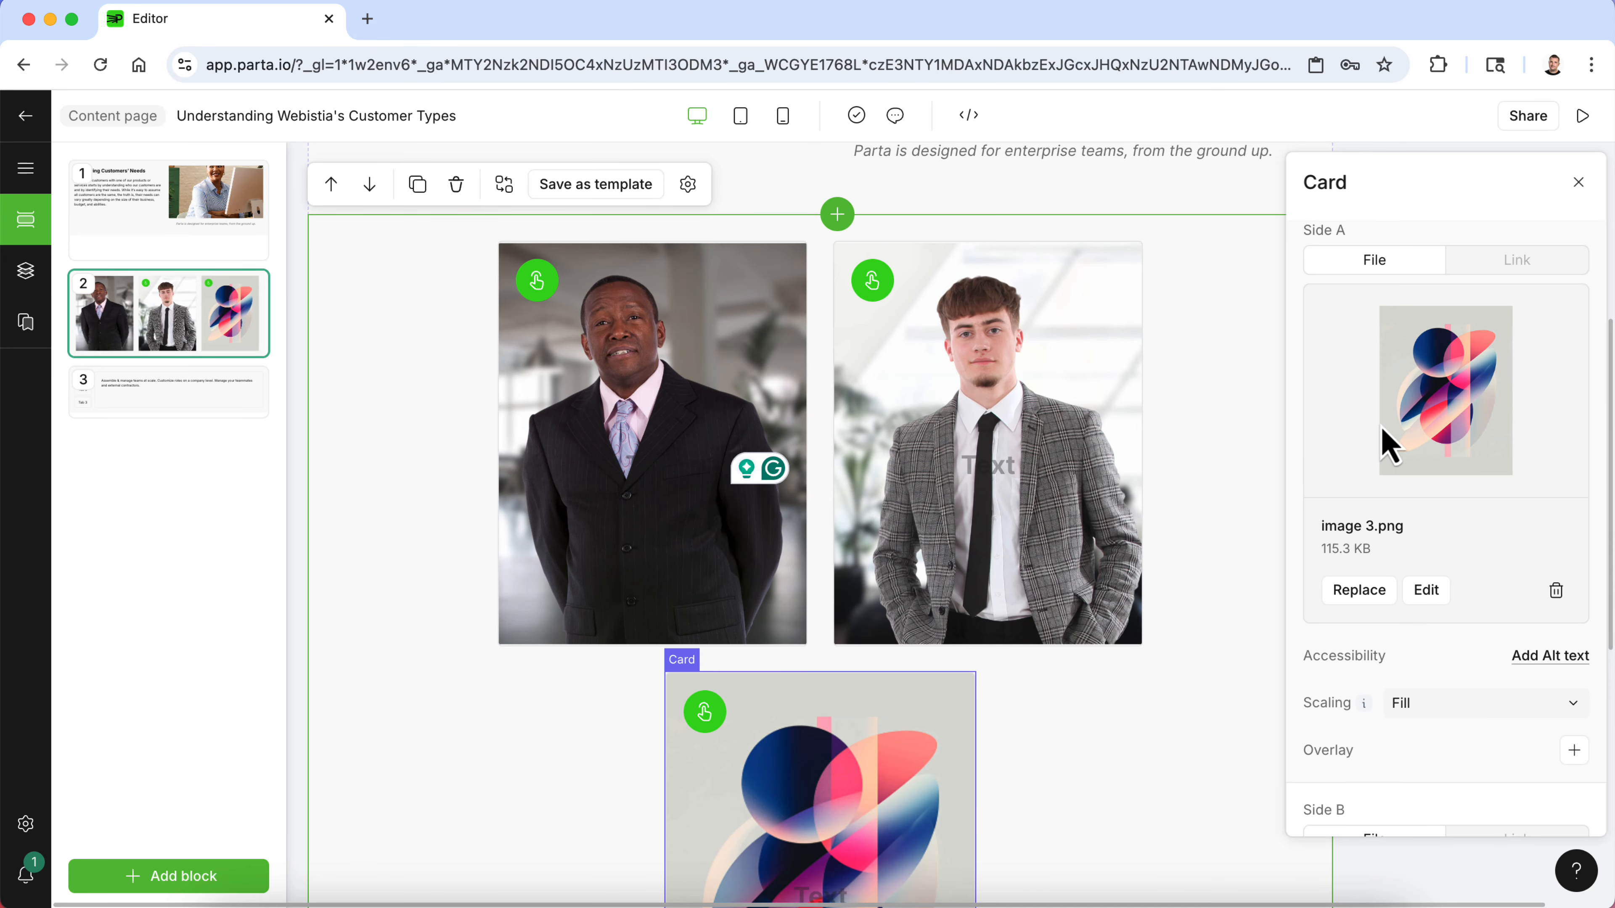
left_click(1358, 593)
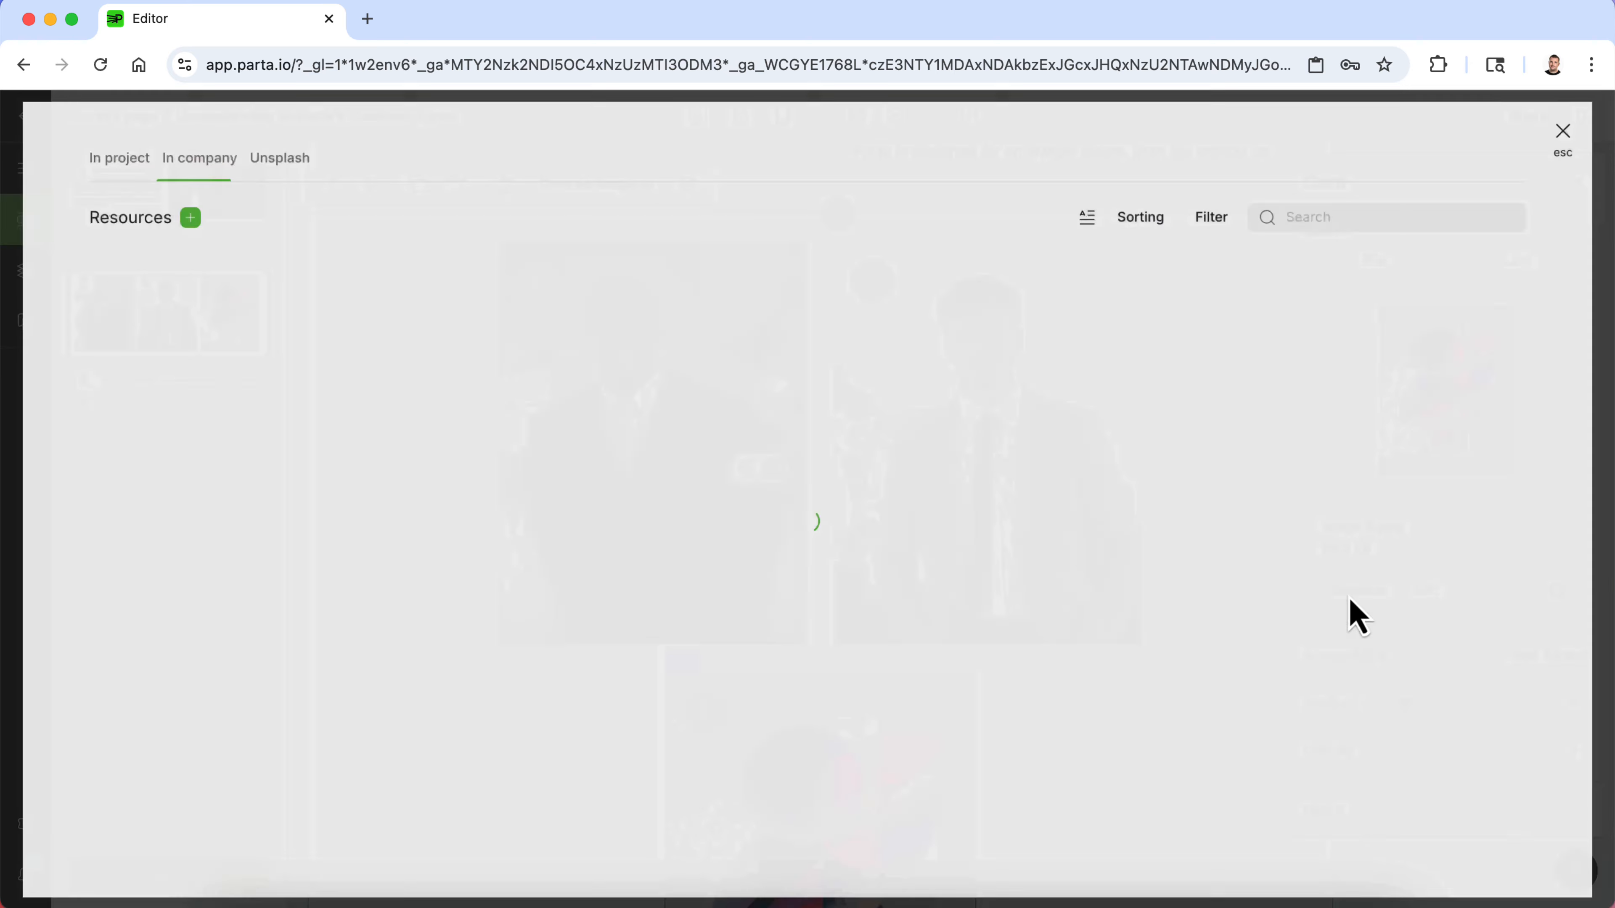
scroll(1100, 584, "down", 3)
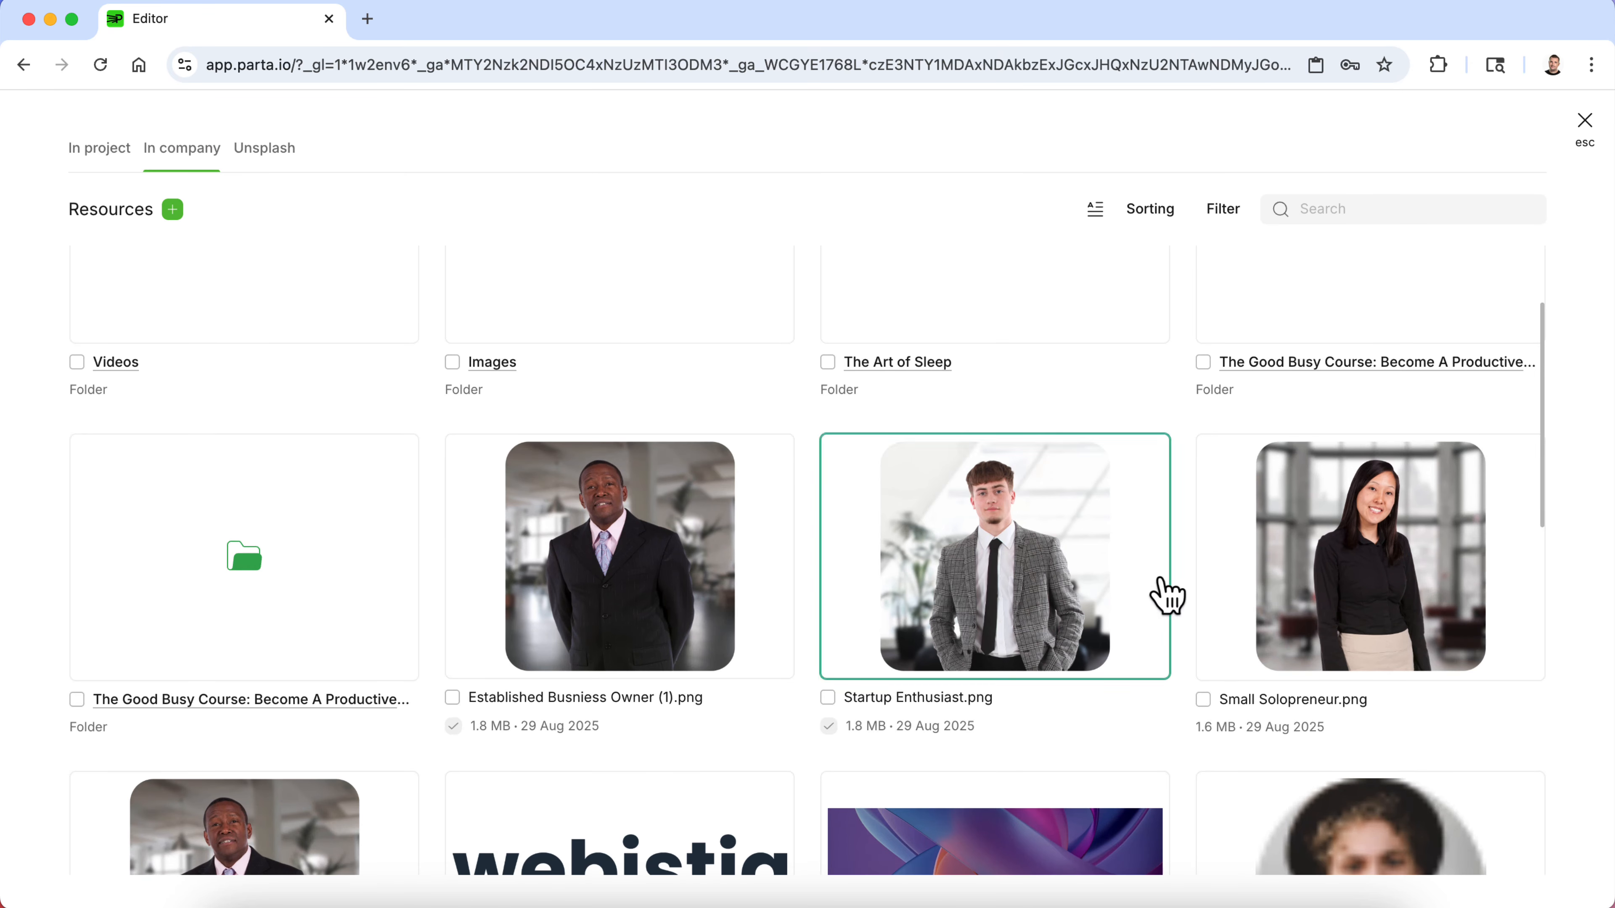
left_click(1251, 635)
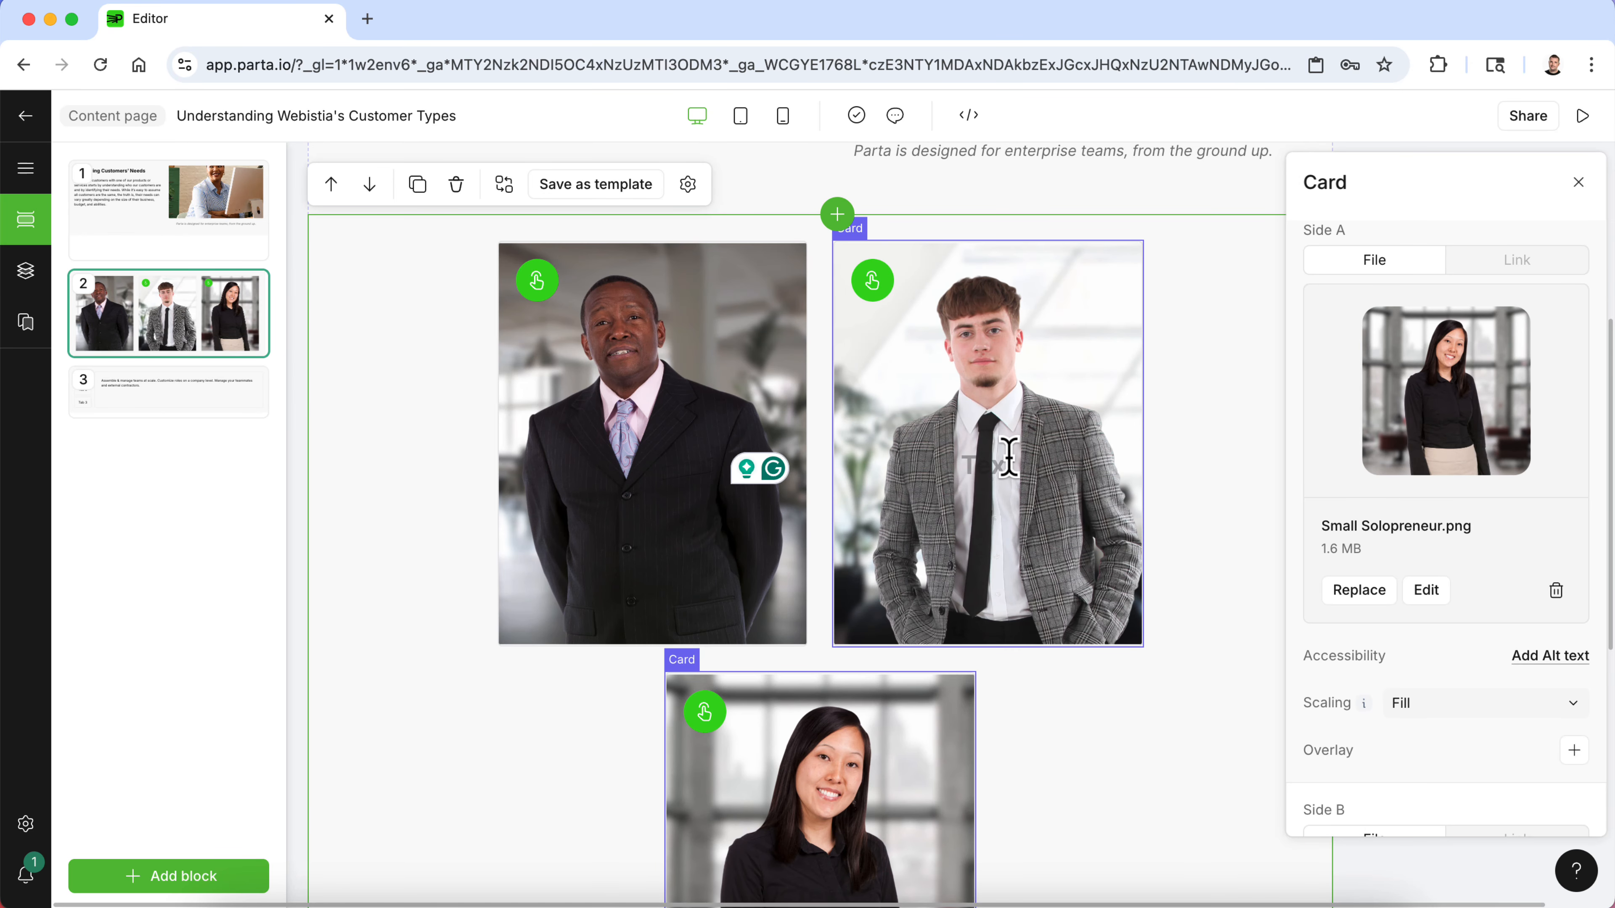
- Flip the first card to its text side and copy the Established Business Owner description from the Word document
left_click(1274, 428)
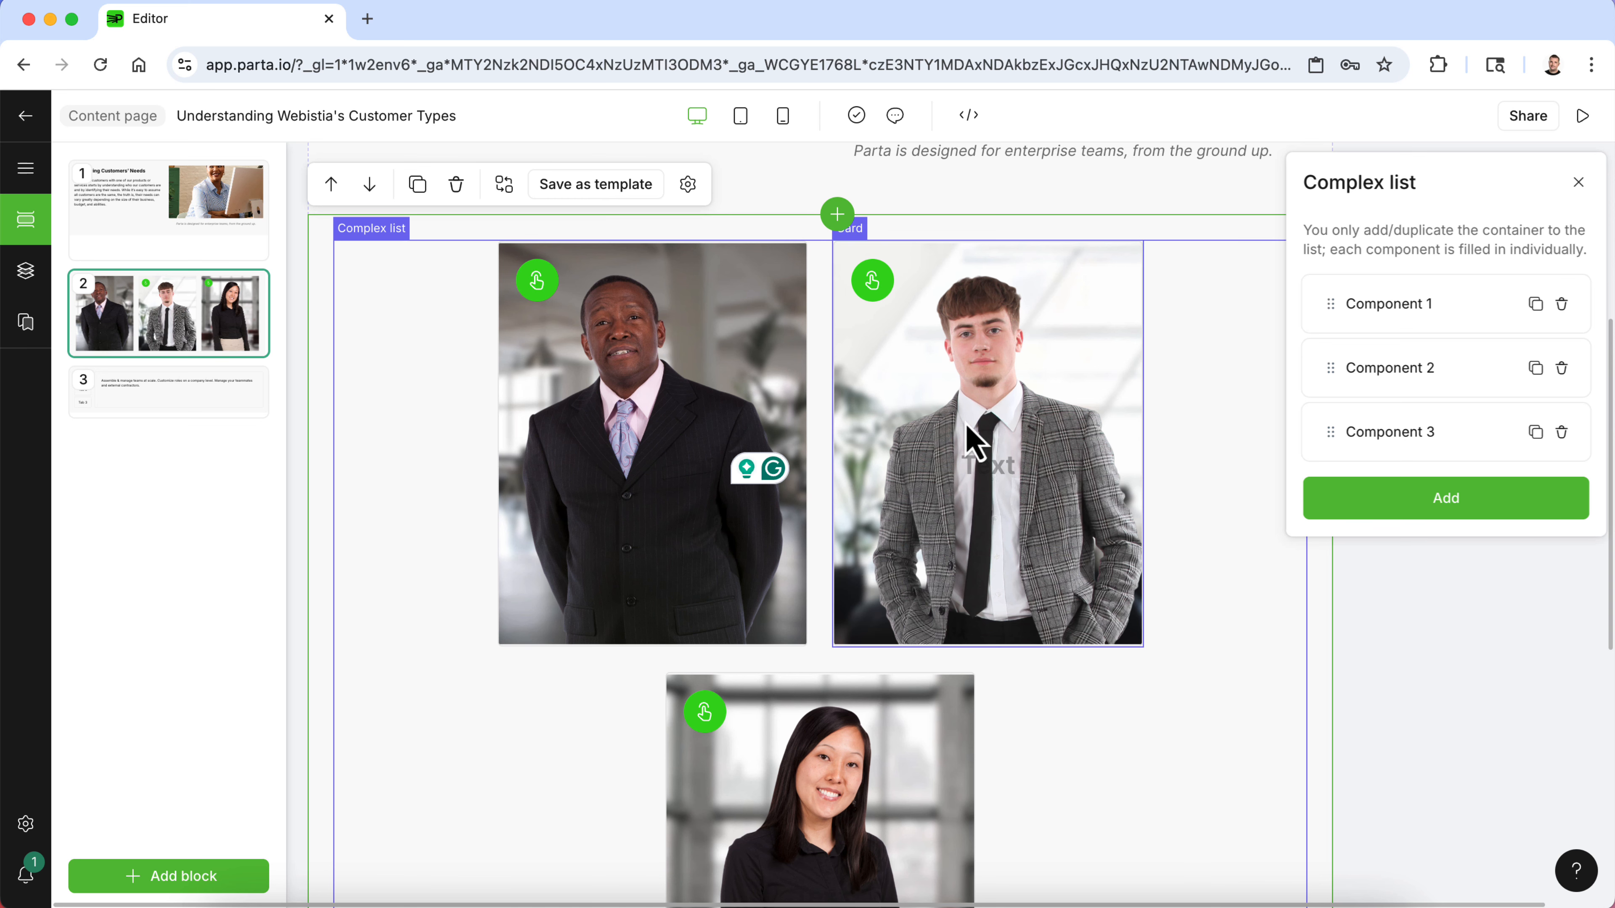
left_click(931, 378)
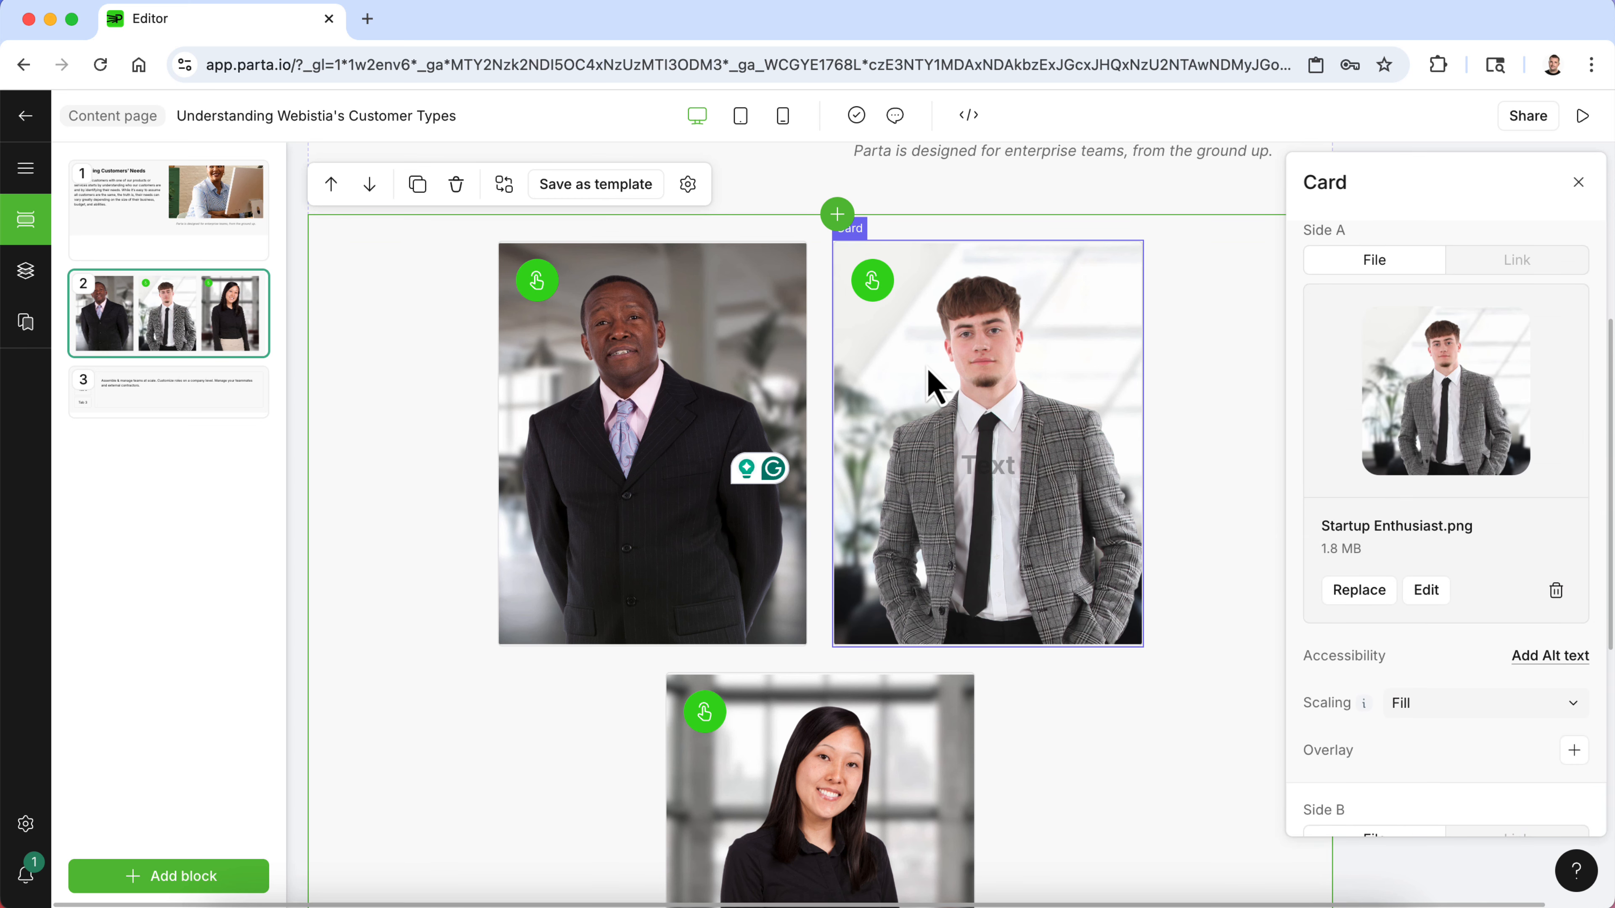
left_click(536, 284)
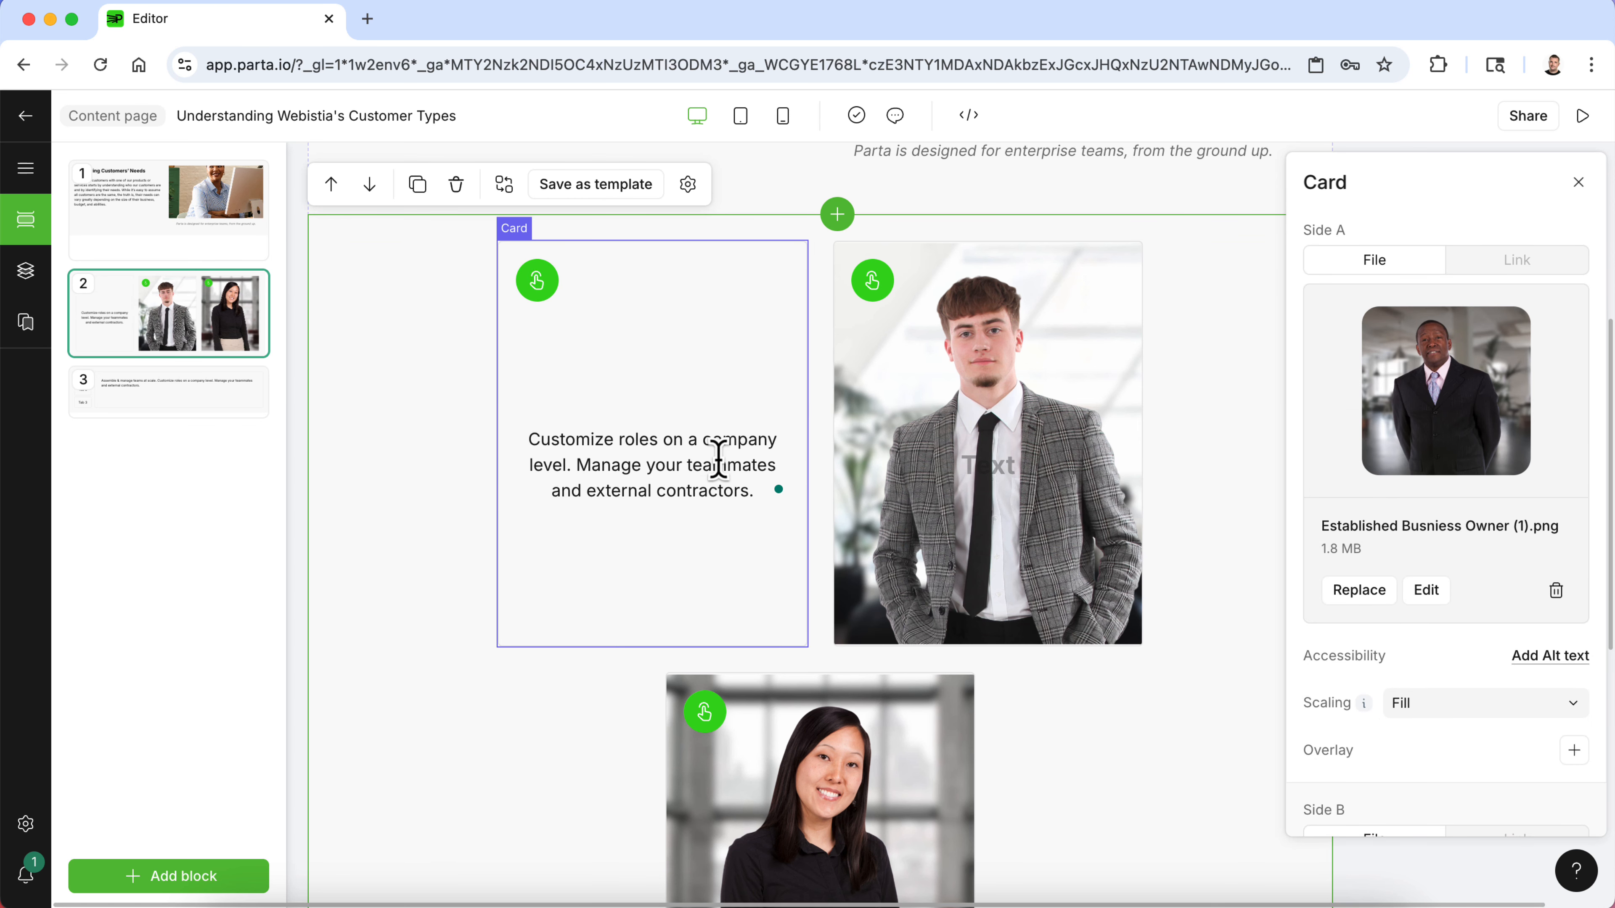
left_click_drag(718, 458, 617, 437)
left_click(1029, 894)
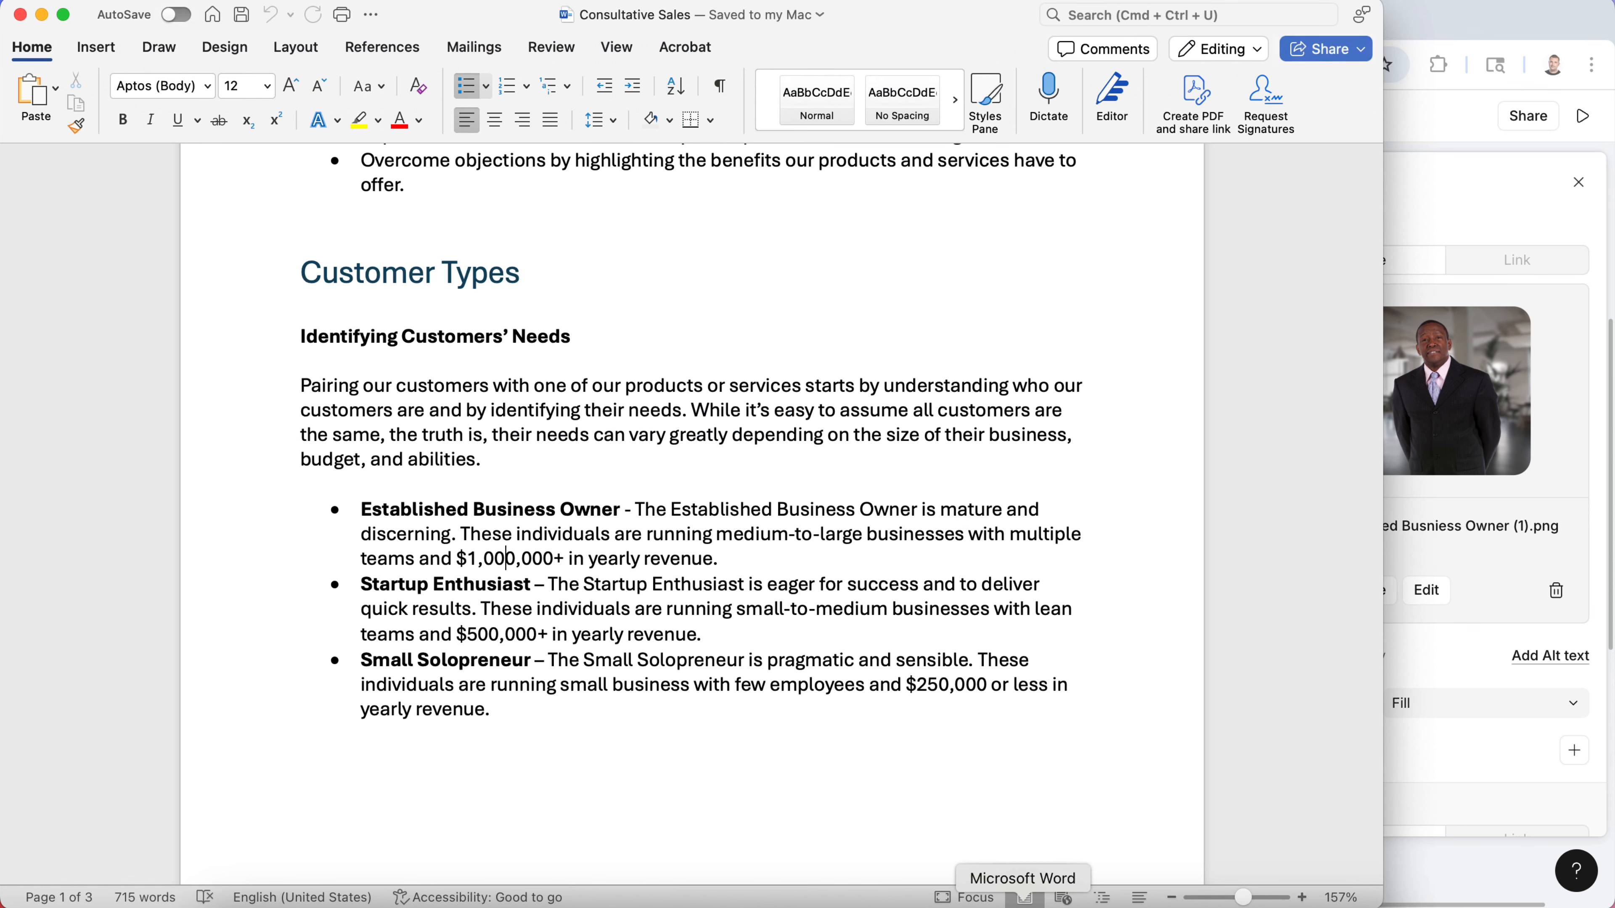
left_click_drag(747, 560, 642, 525)
key("super+c")
- Replace the first card's back text with the pasted Established Business Owner description, removing leftover characters and line breaks
left_click(1491, 238)
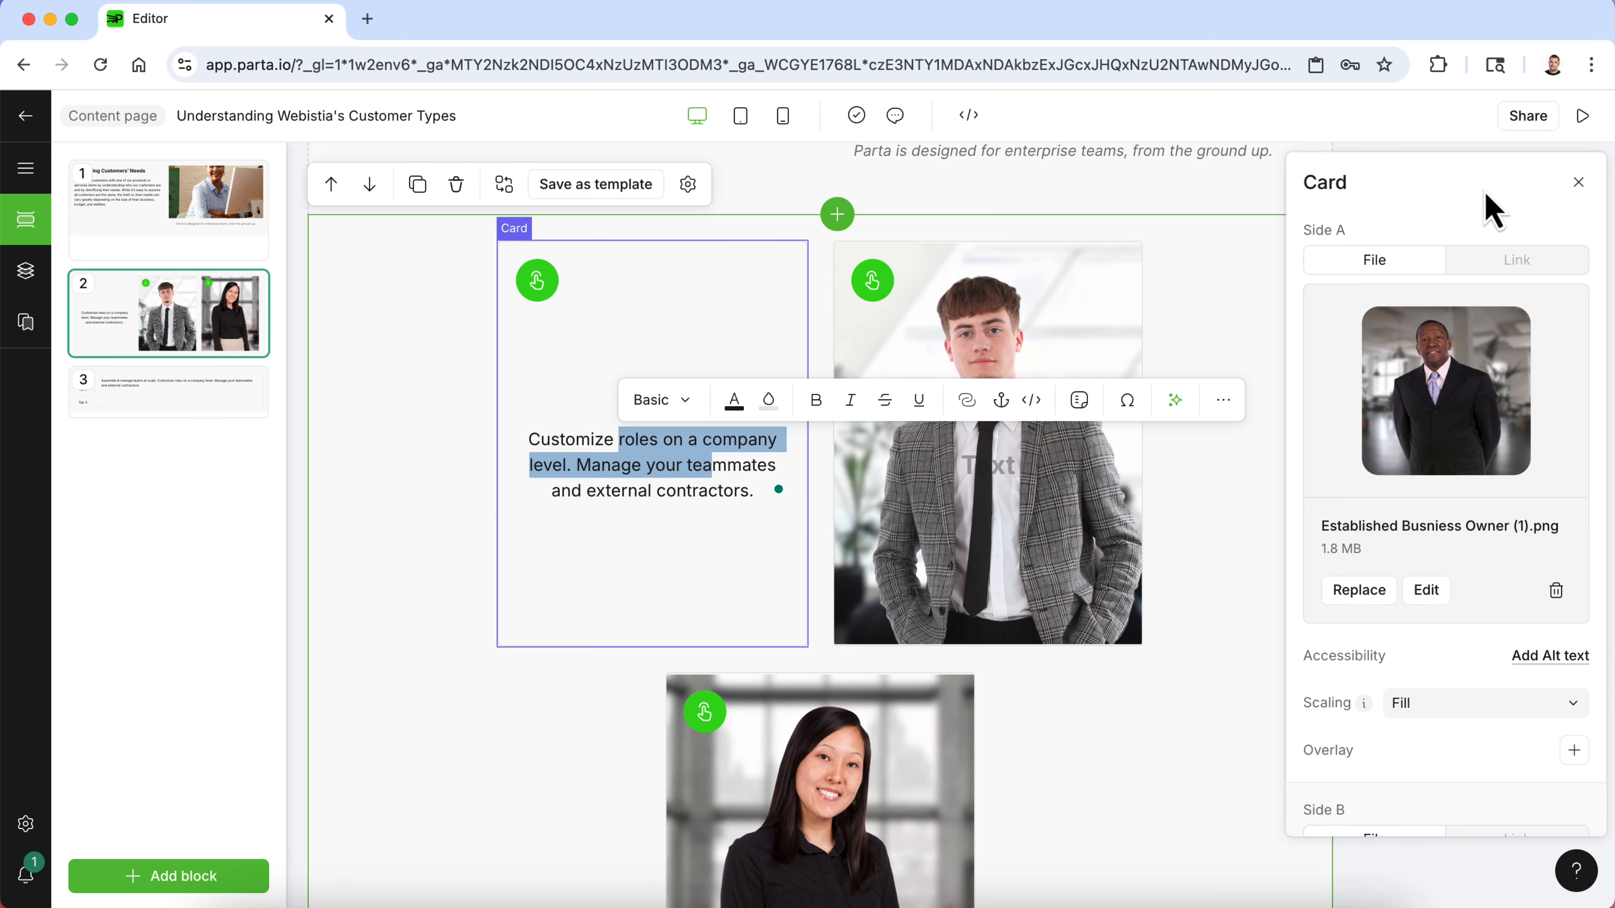
left_click(677, 455)
left_click_drag(752, 490, 548, 441)
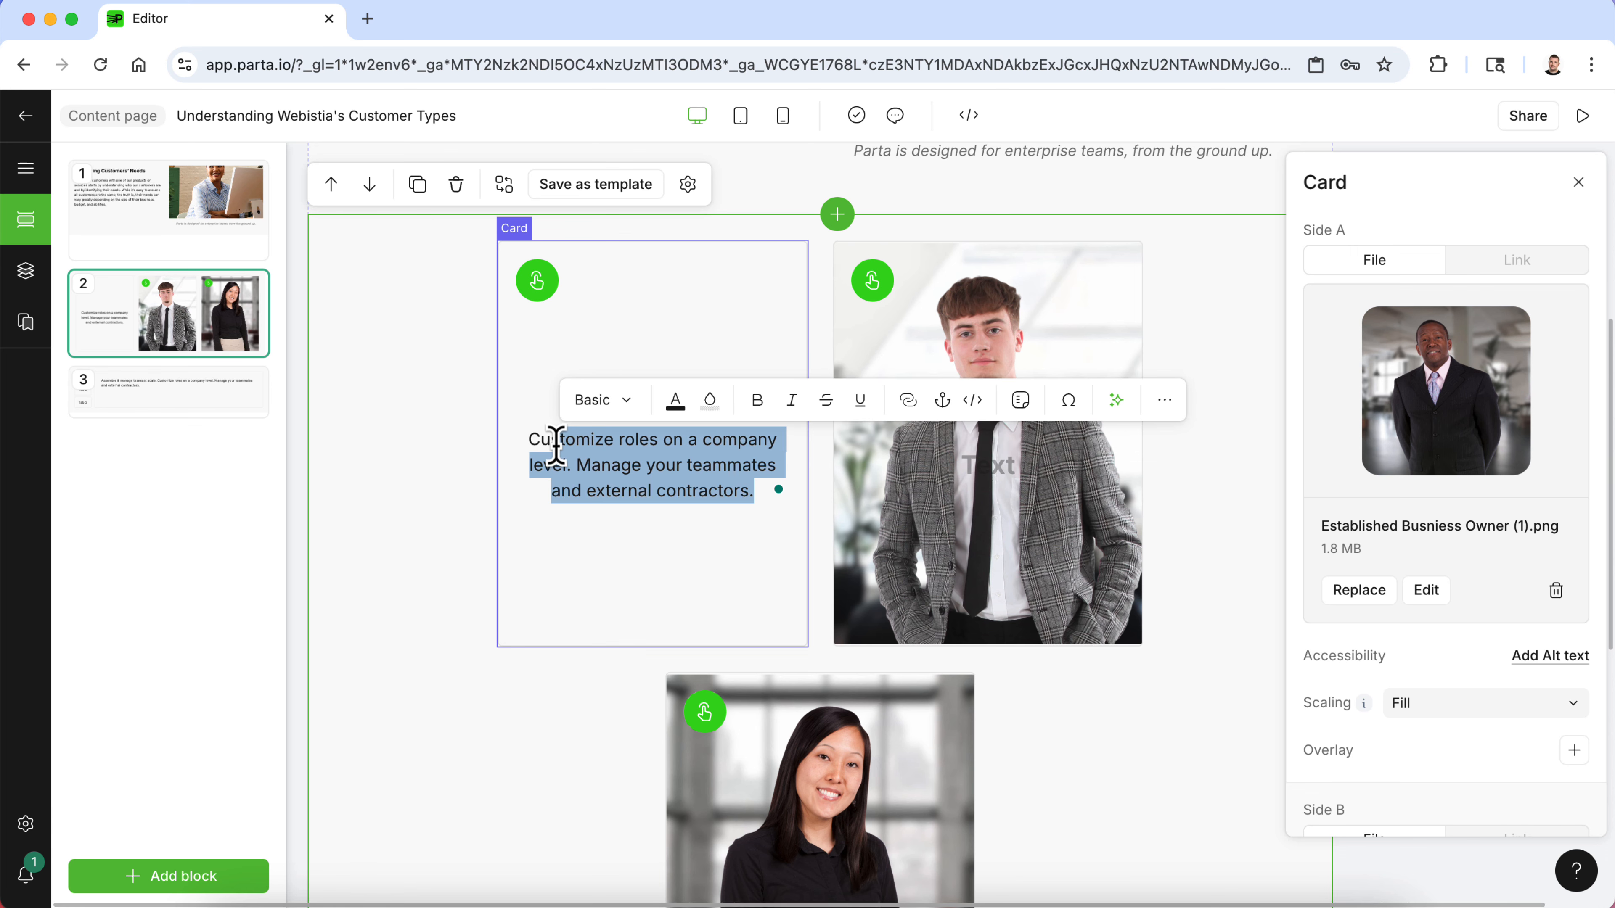
key("BackSpace")
key("super+v")
left_click(576, 441)
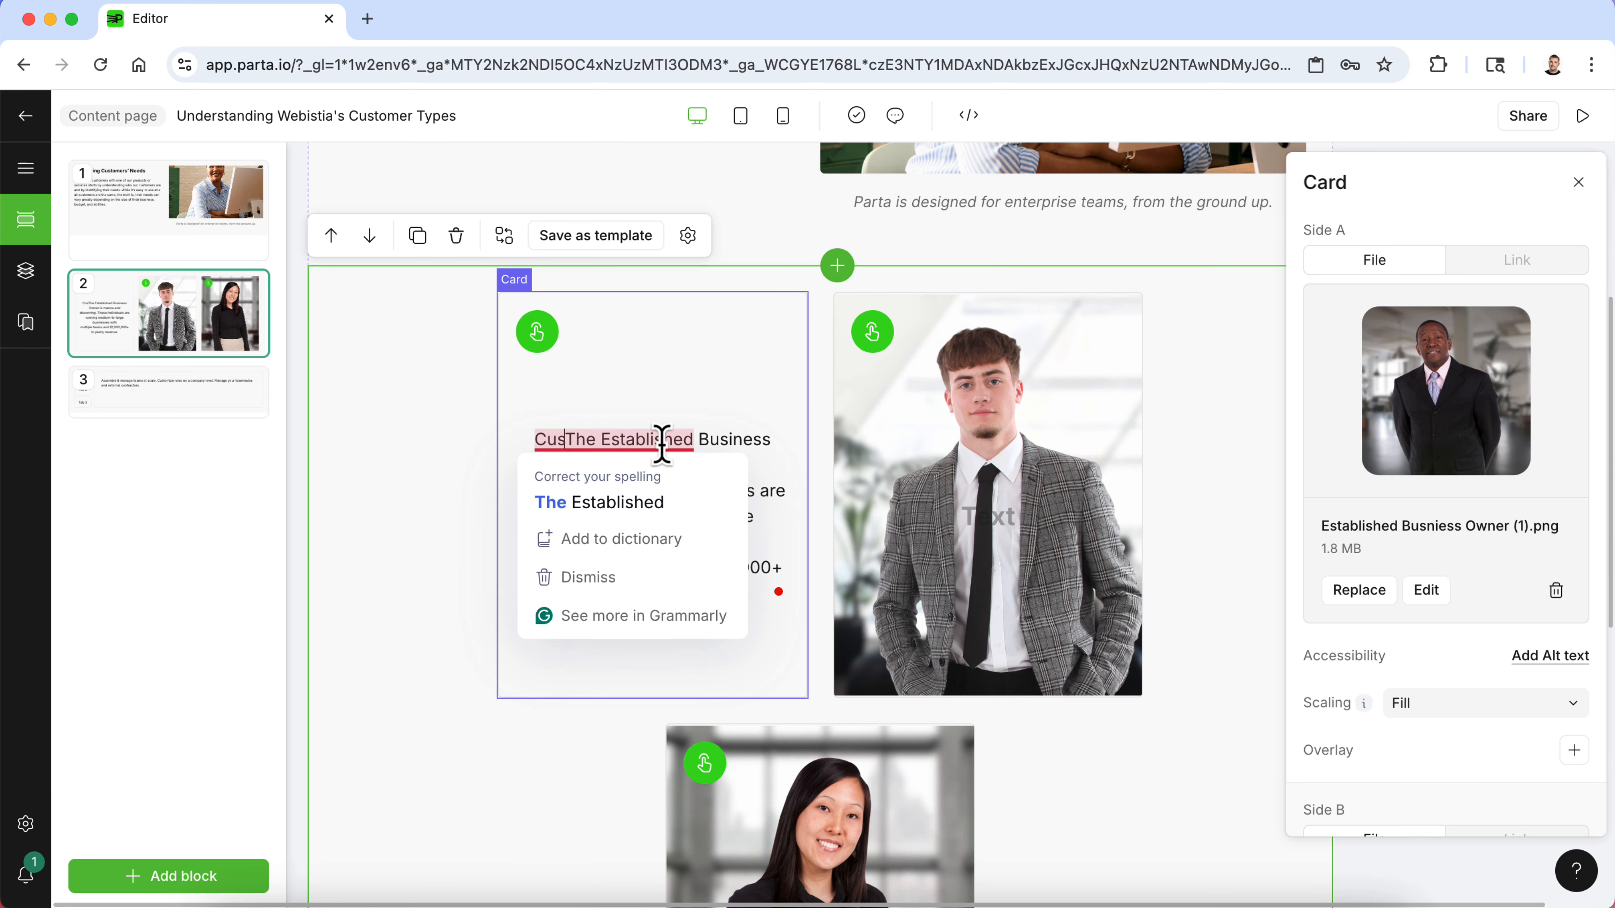
key("BackSpace")
key("BackSpace")
key("BackSpace")
key("Down")
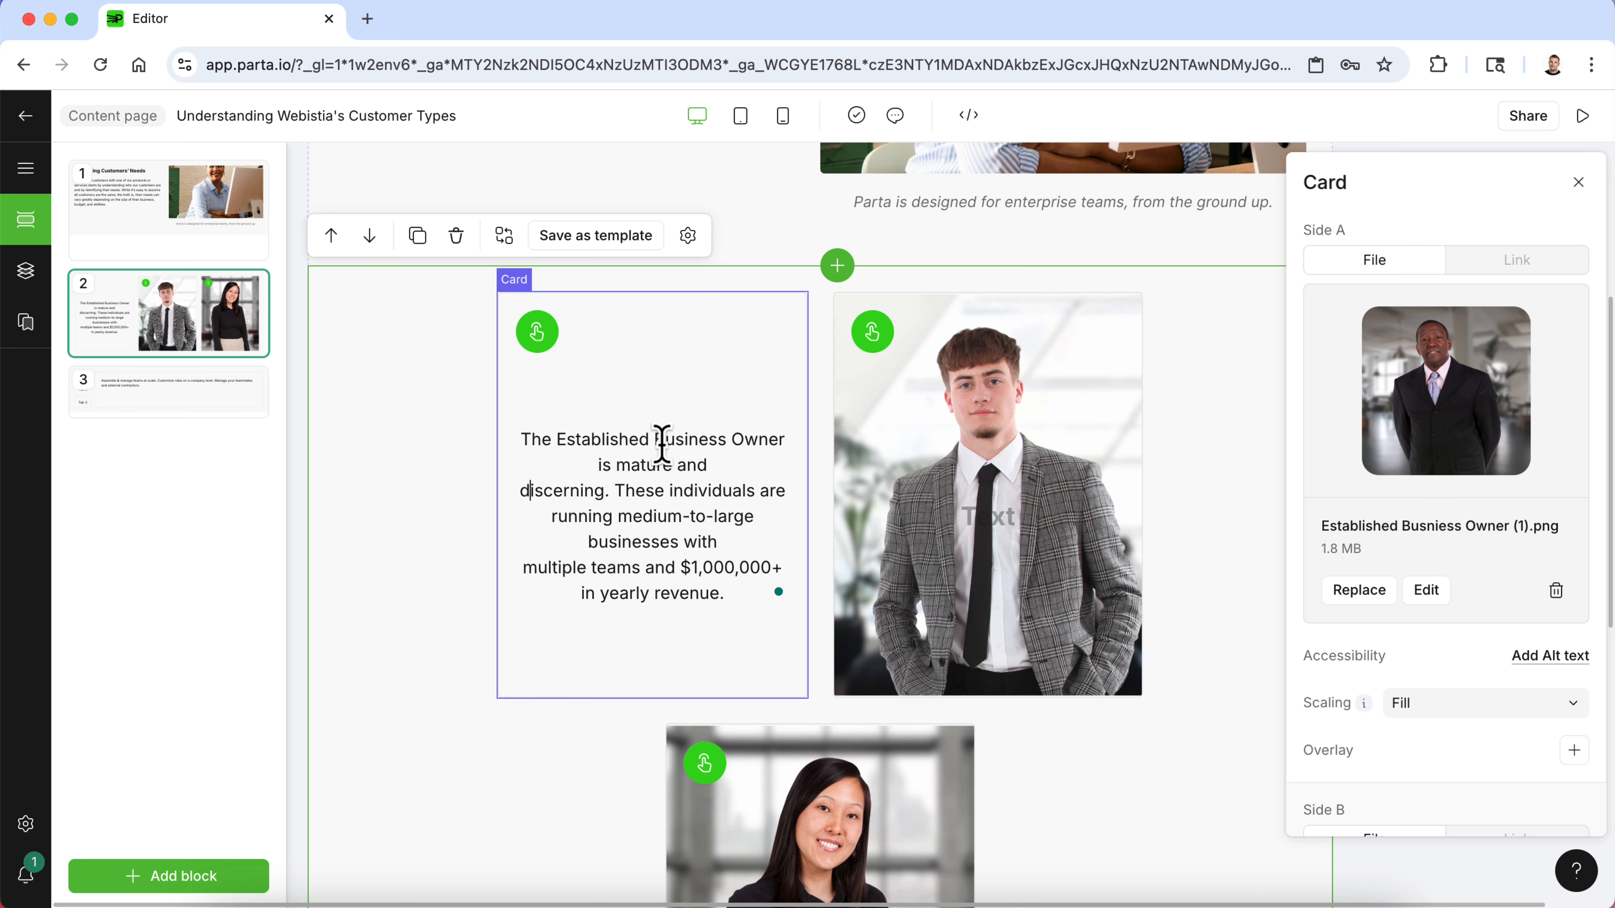
key("BackSpace")
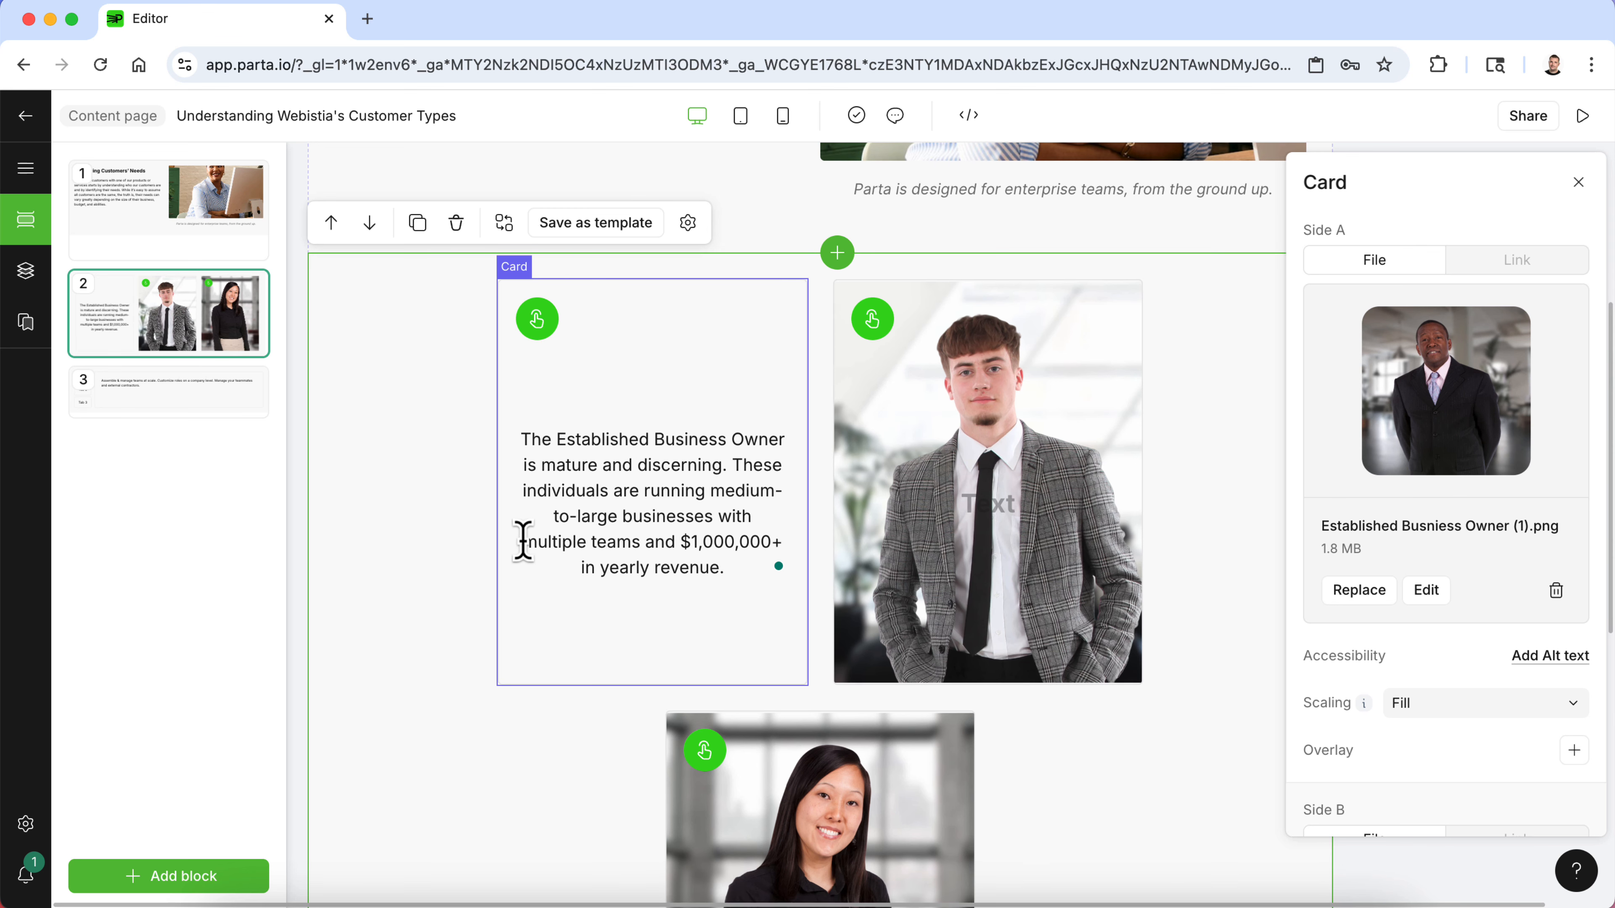
key("BackSpace")
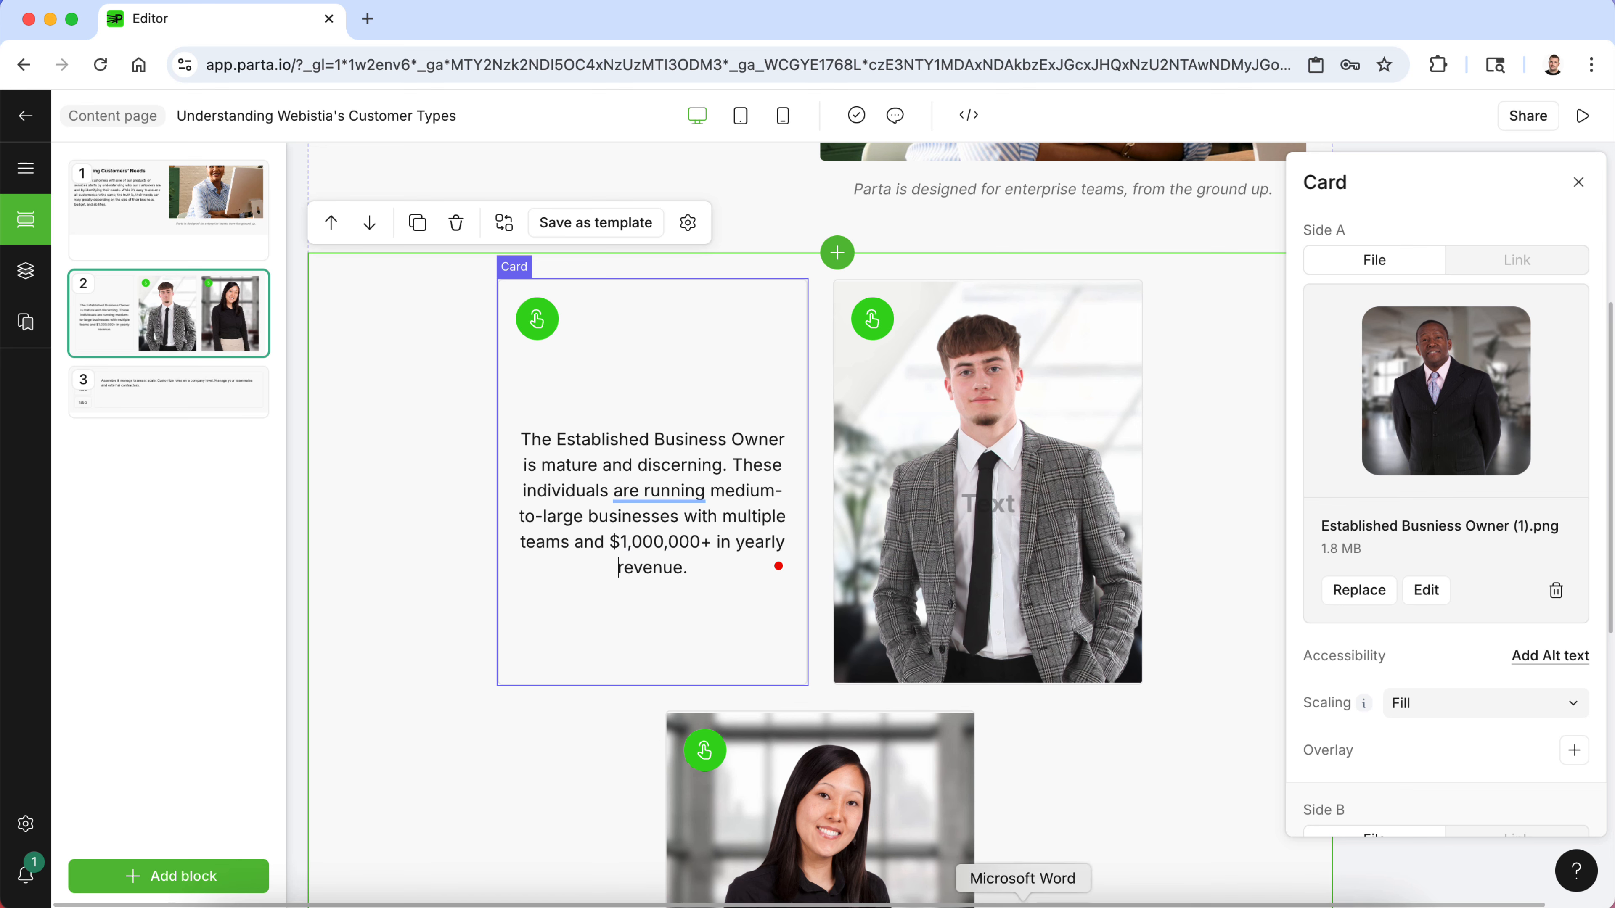
- Copy the Startup Enthusiast description from the Word document and flip the second card to its text side
left_click(1024, 900)
left_click(782, 610)
left_click_drag(727, 623, 571, 592)
key("super+c")
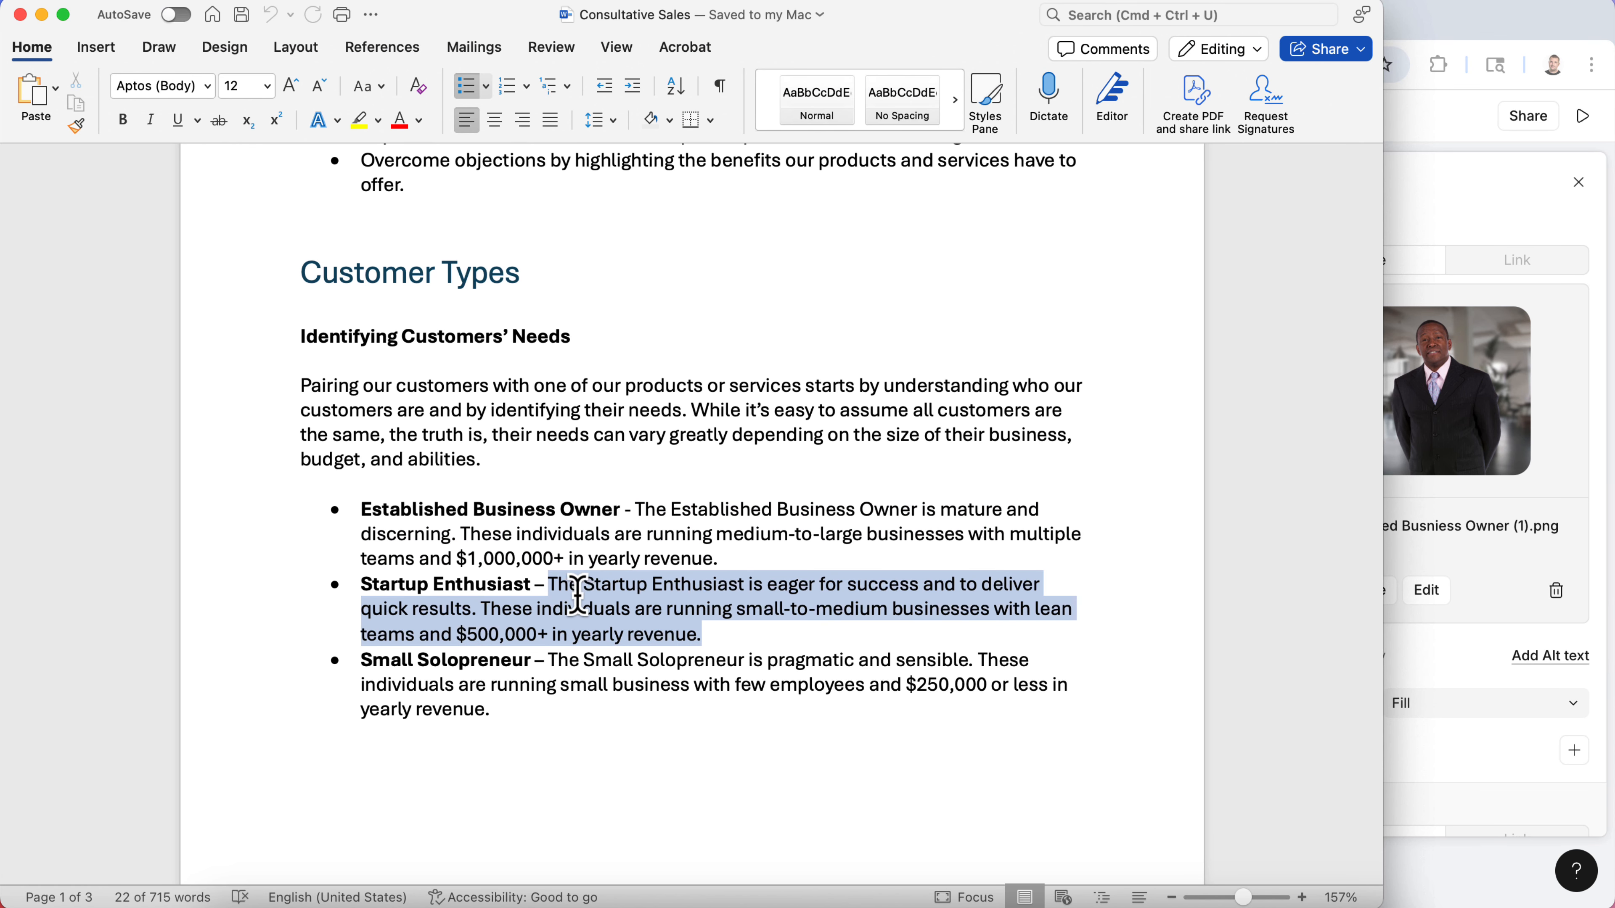
left_click(1455, 200)
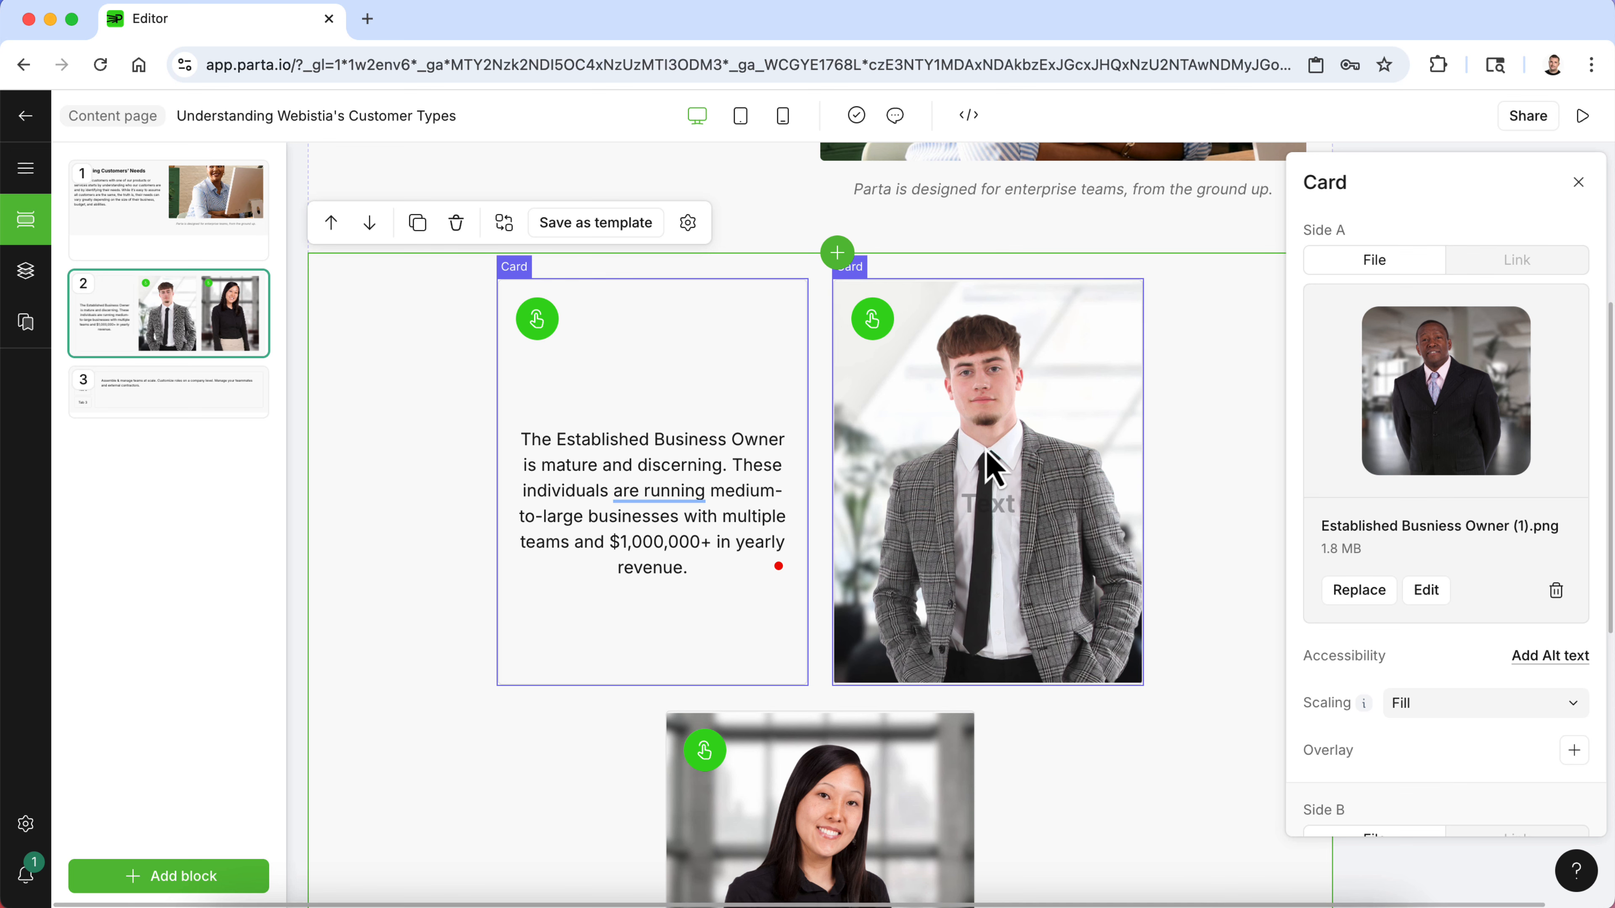
left_click(980, 462)
left_click(871, 315)
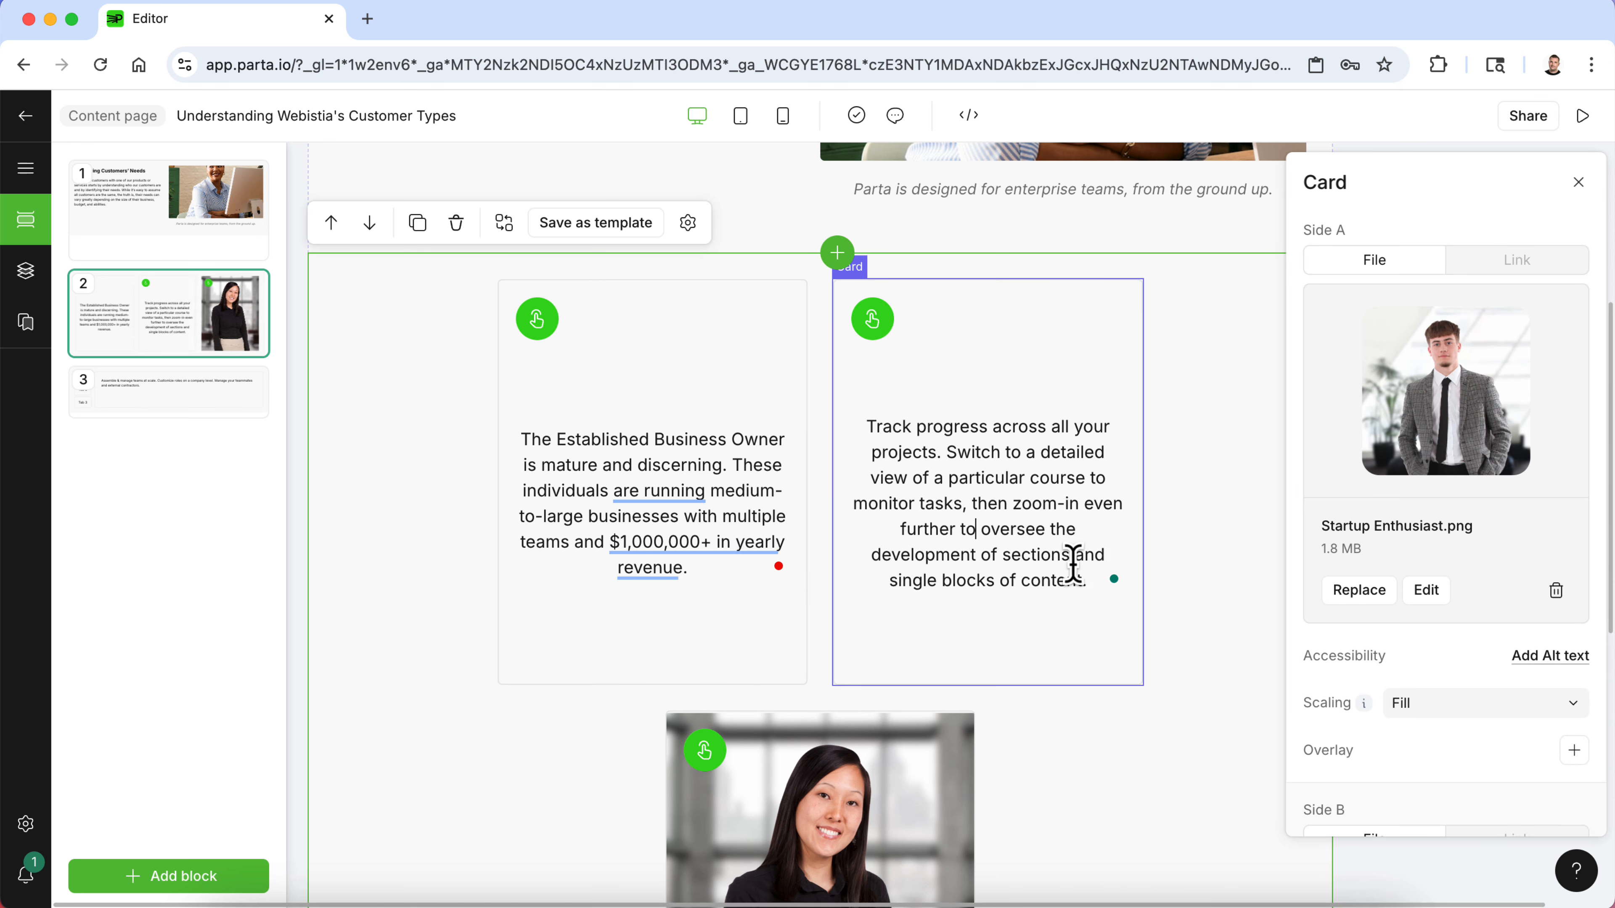
- Replace the second card's back text with the pasted Startup Enthusiast description, removing leftover characters and line breaks
left_click_drag(1092, 584, 881, 436)
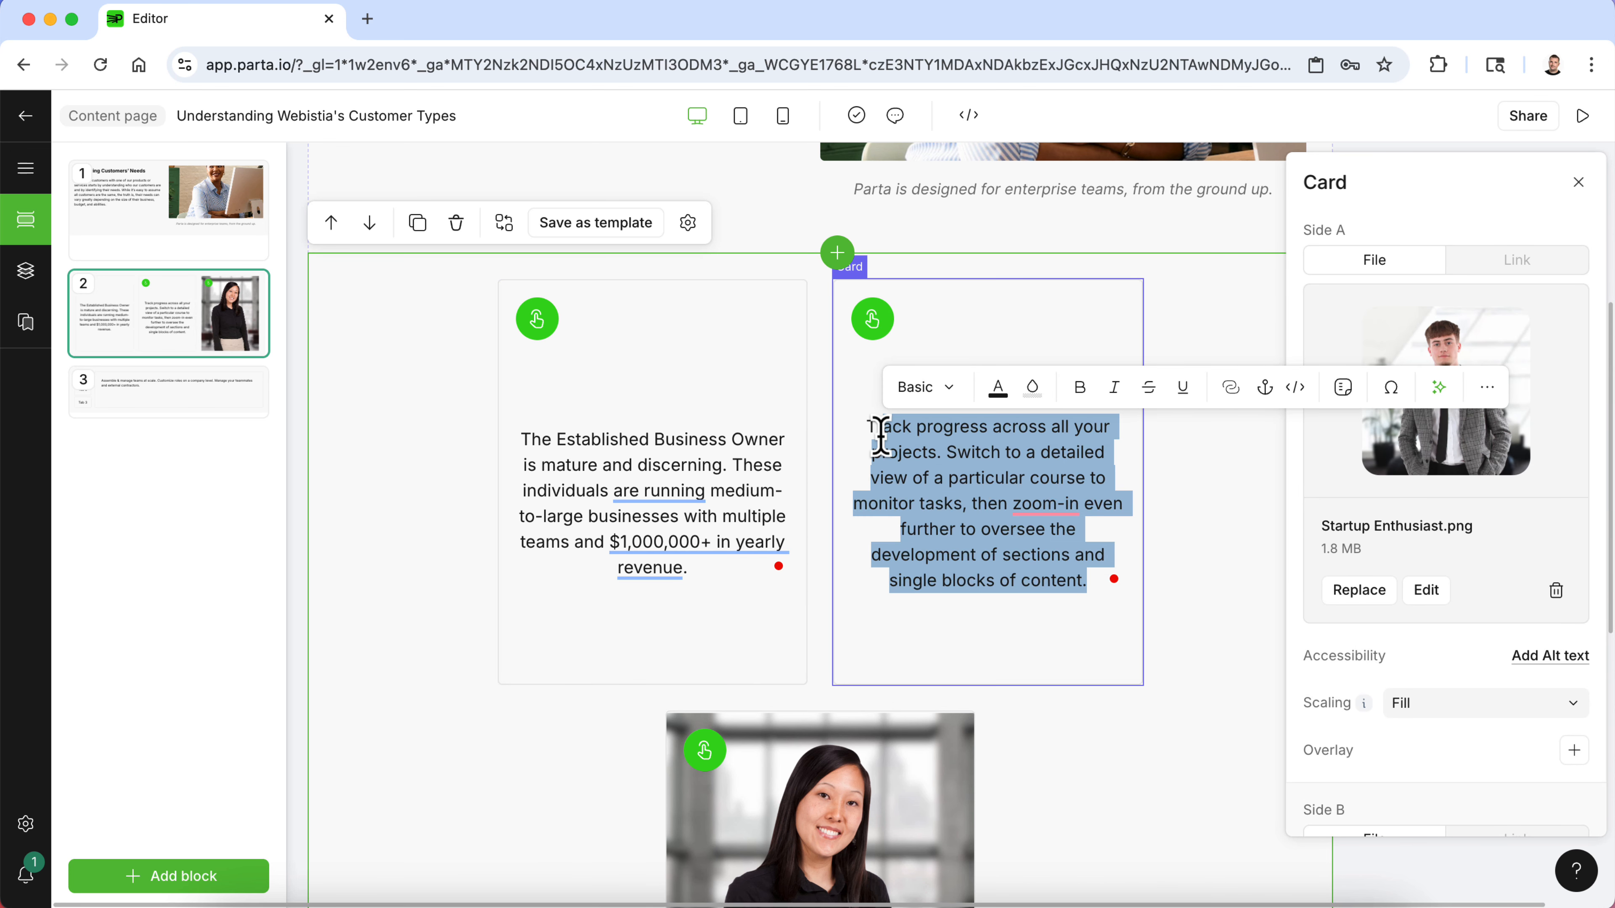
key("super+v")
mouse_move(874, 429)
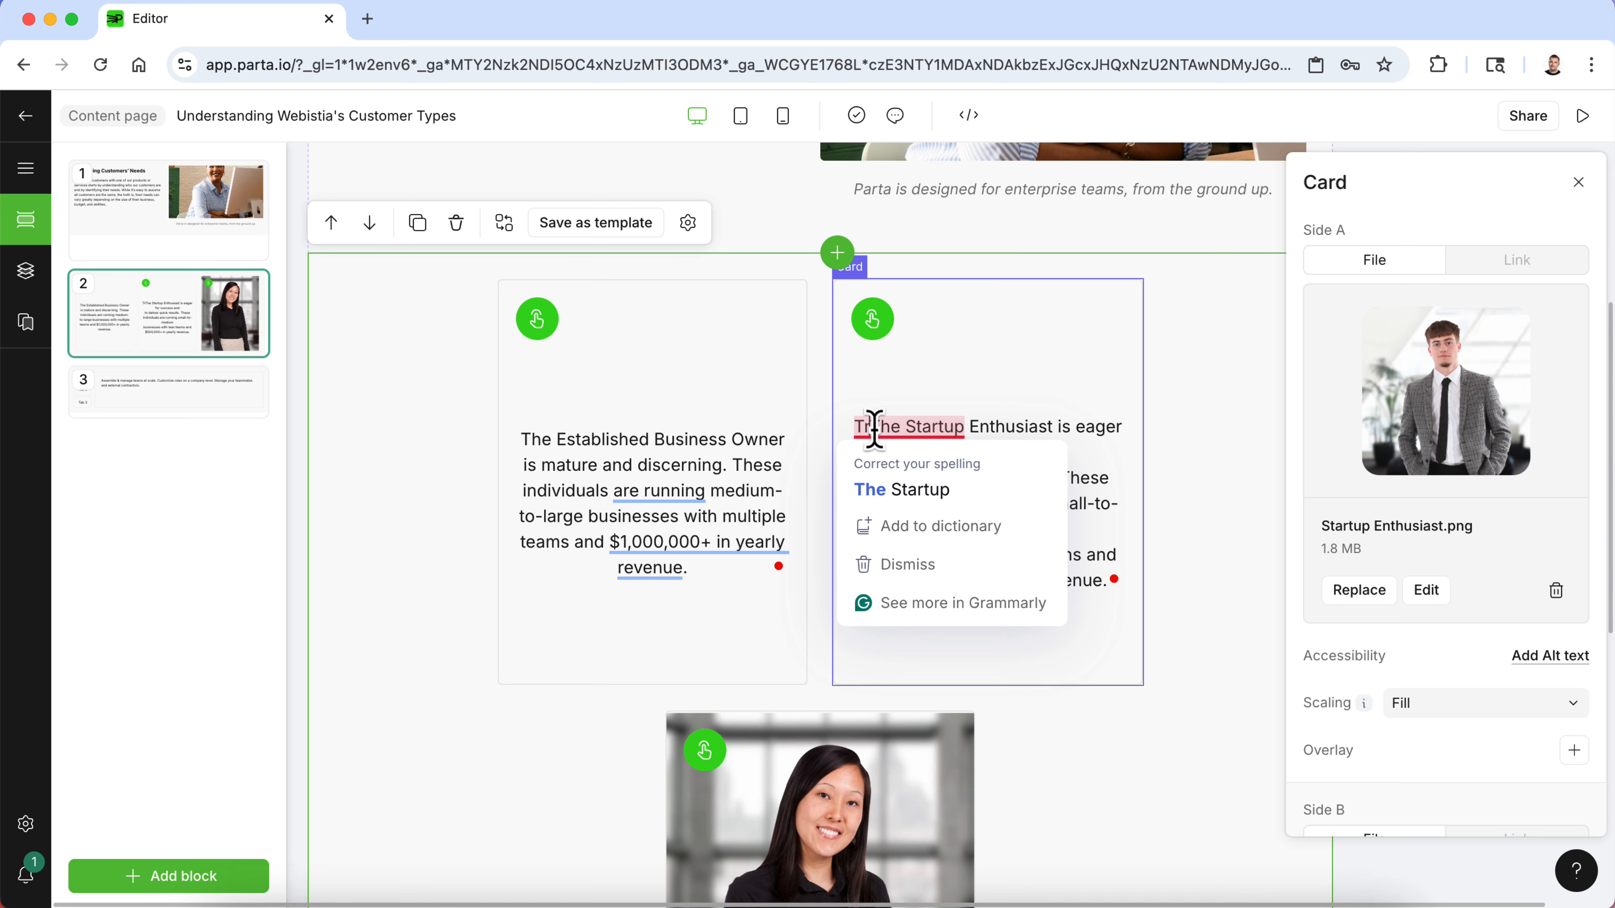
key("BackSpace")
key("BackSpace")
key("Down")
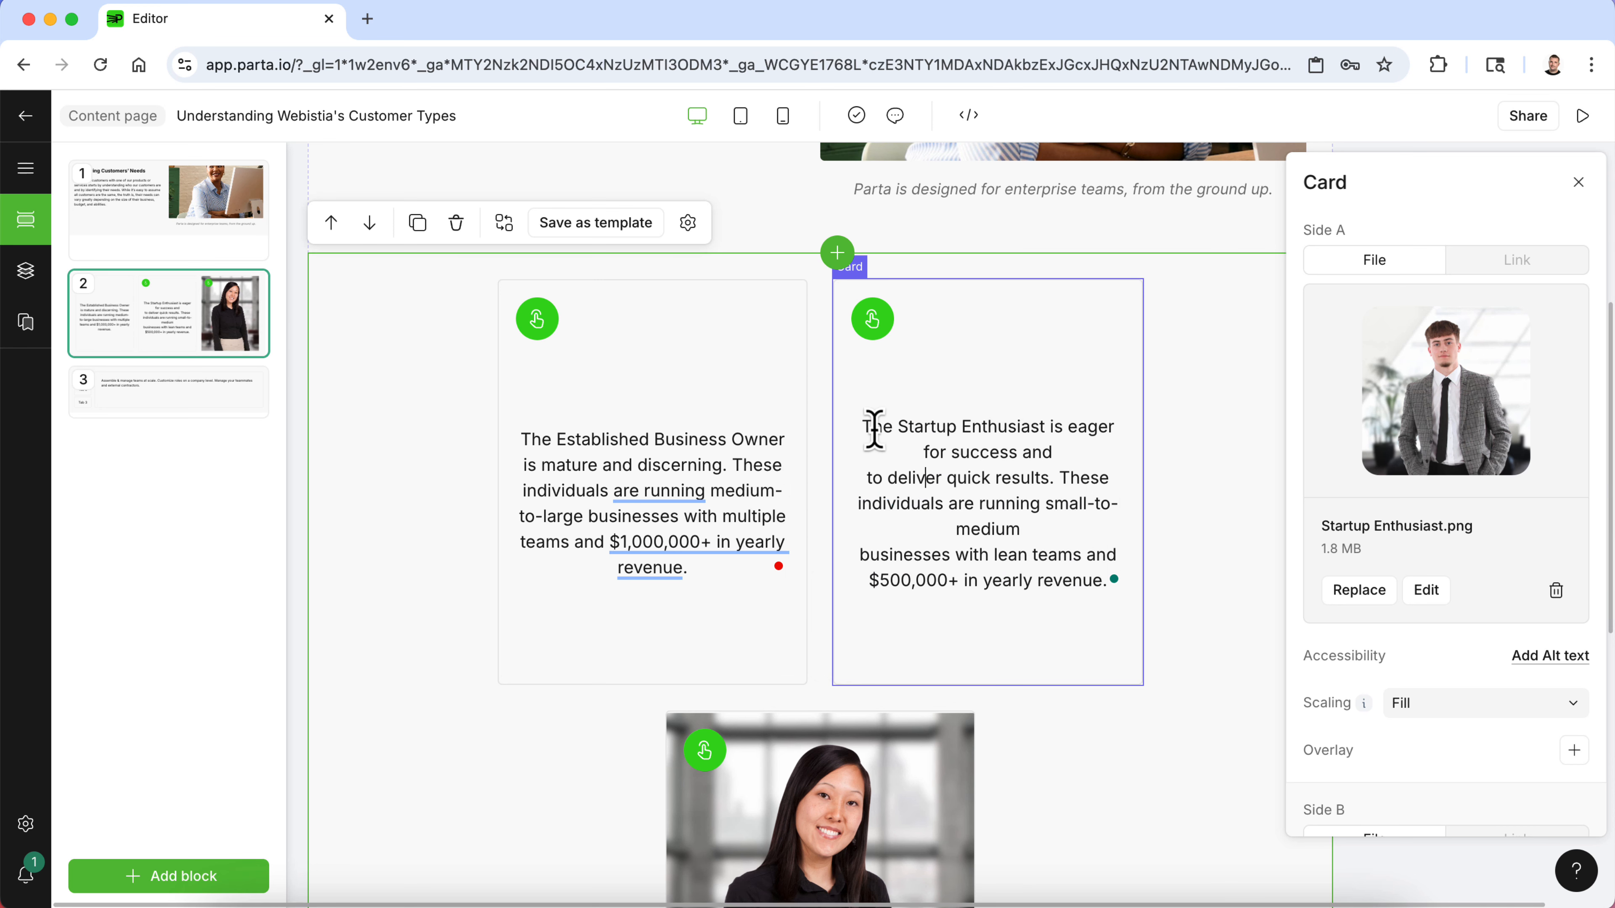
key("BackSpace")
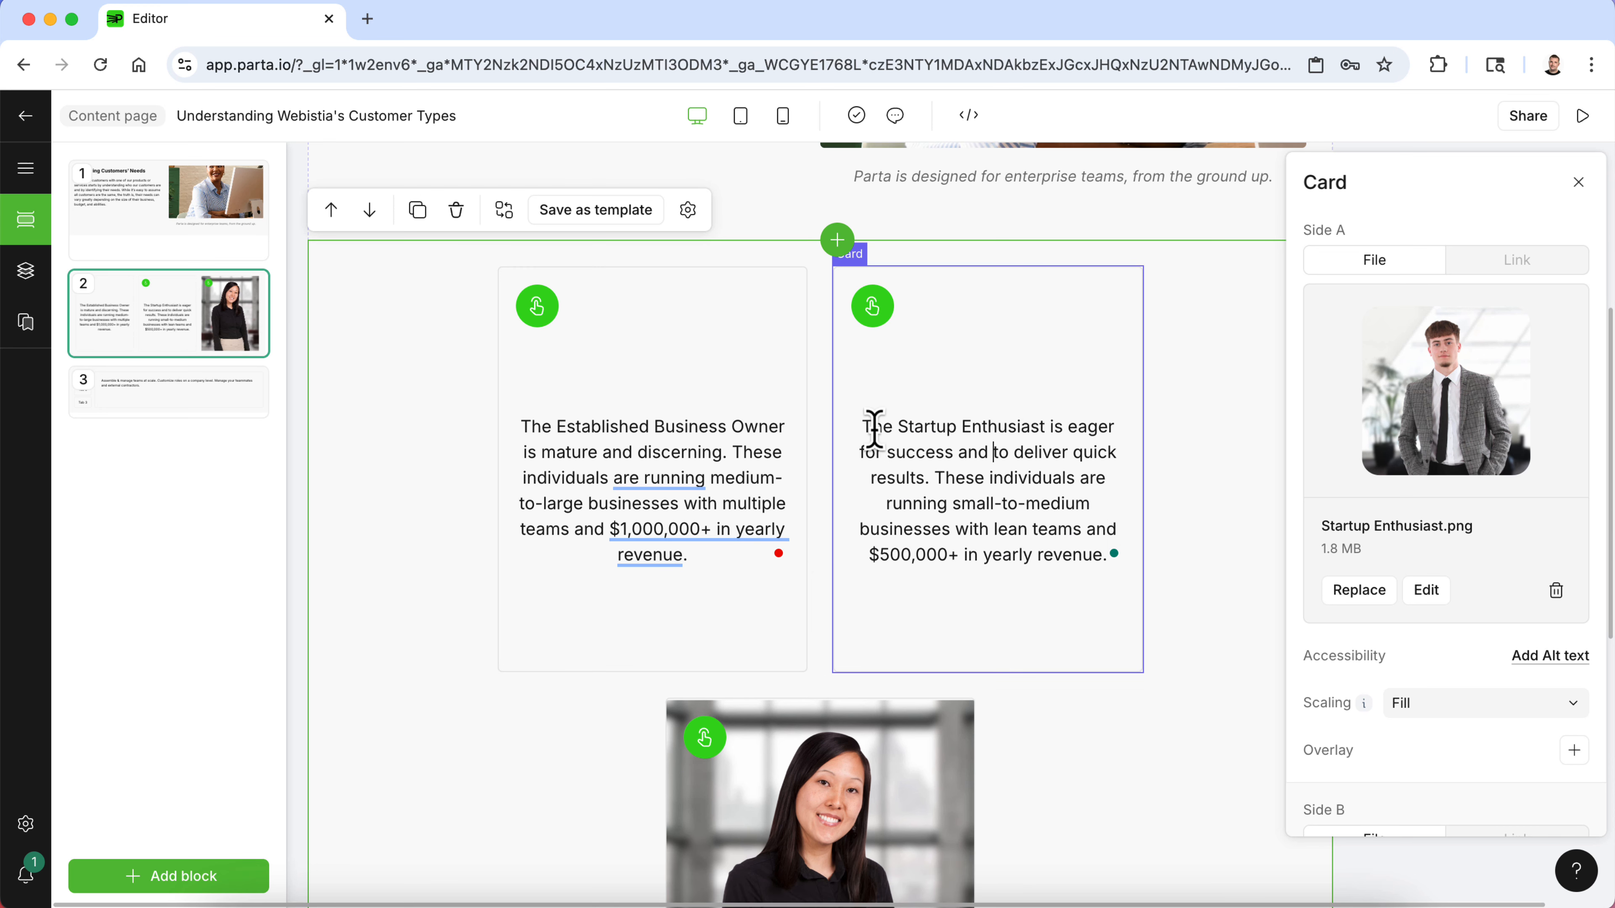
left_click(883, 512)
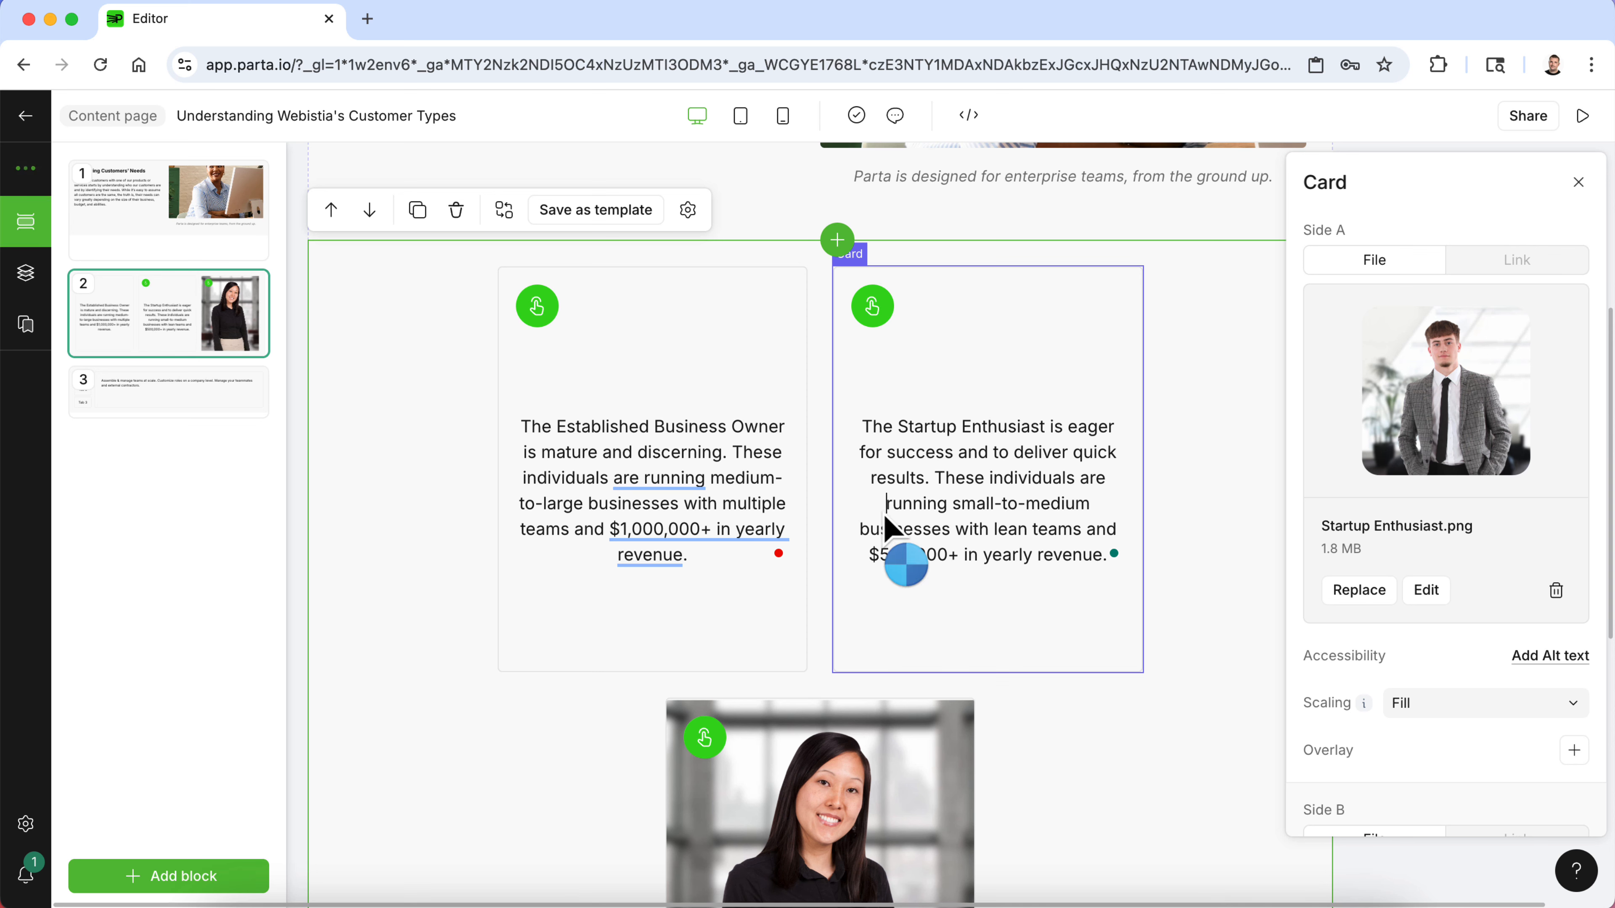
- Flip the third card to its text side and copy the Small Solopreneur description from the Word document
left_click(845, 709)
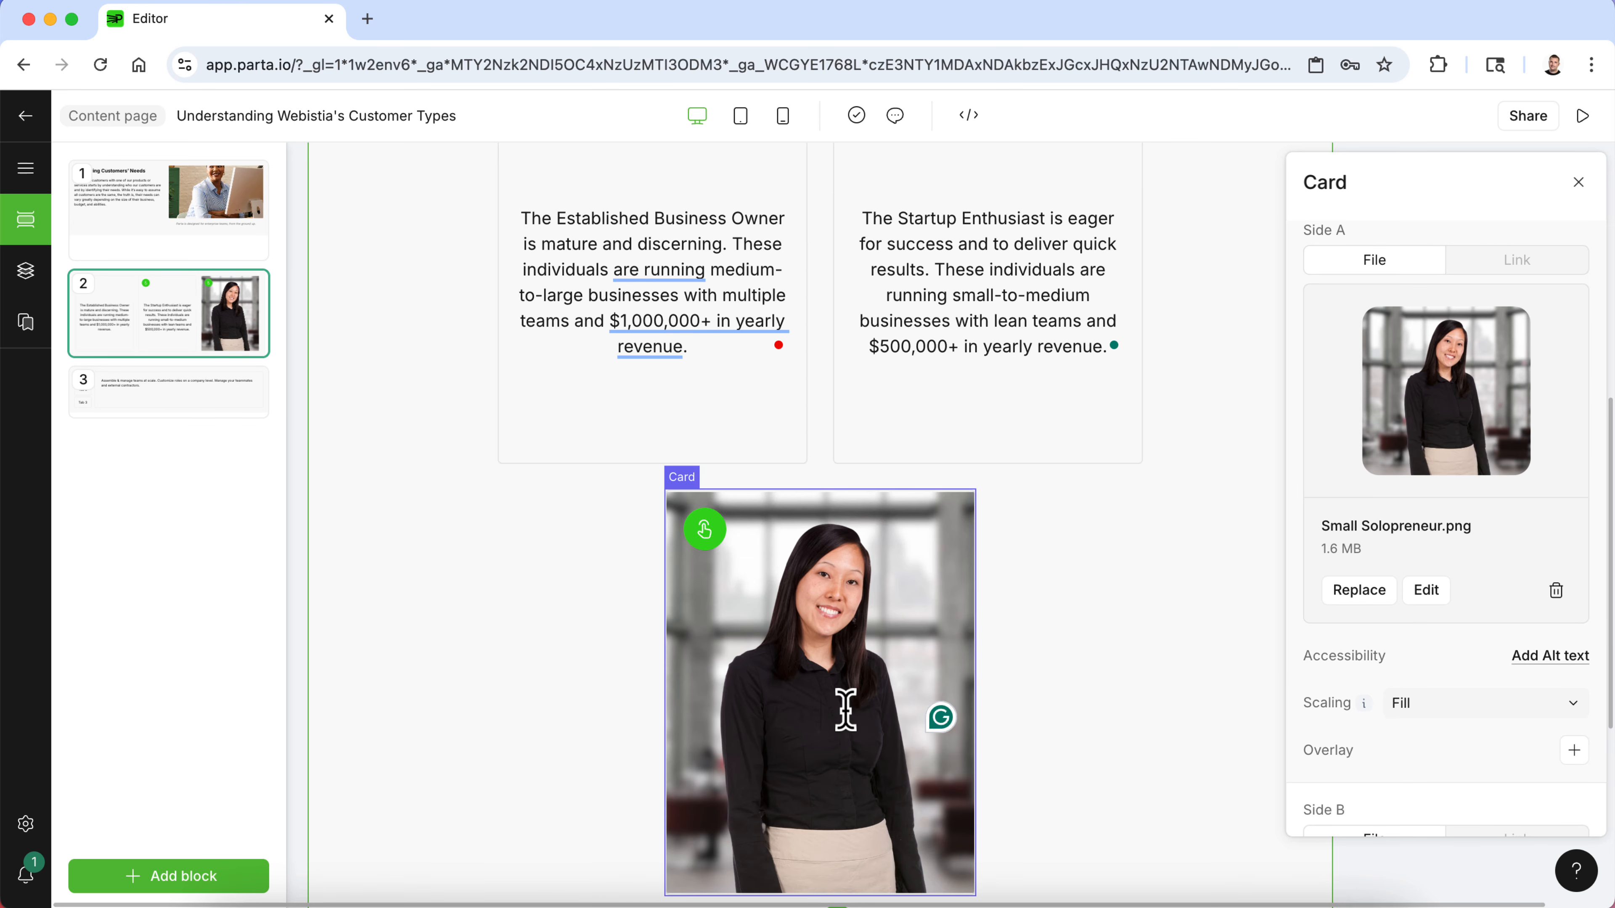
left_click(705, 532)
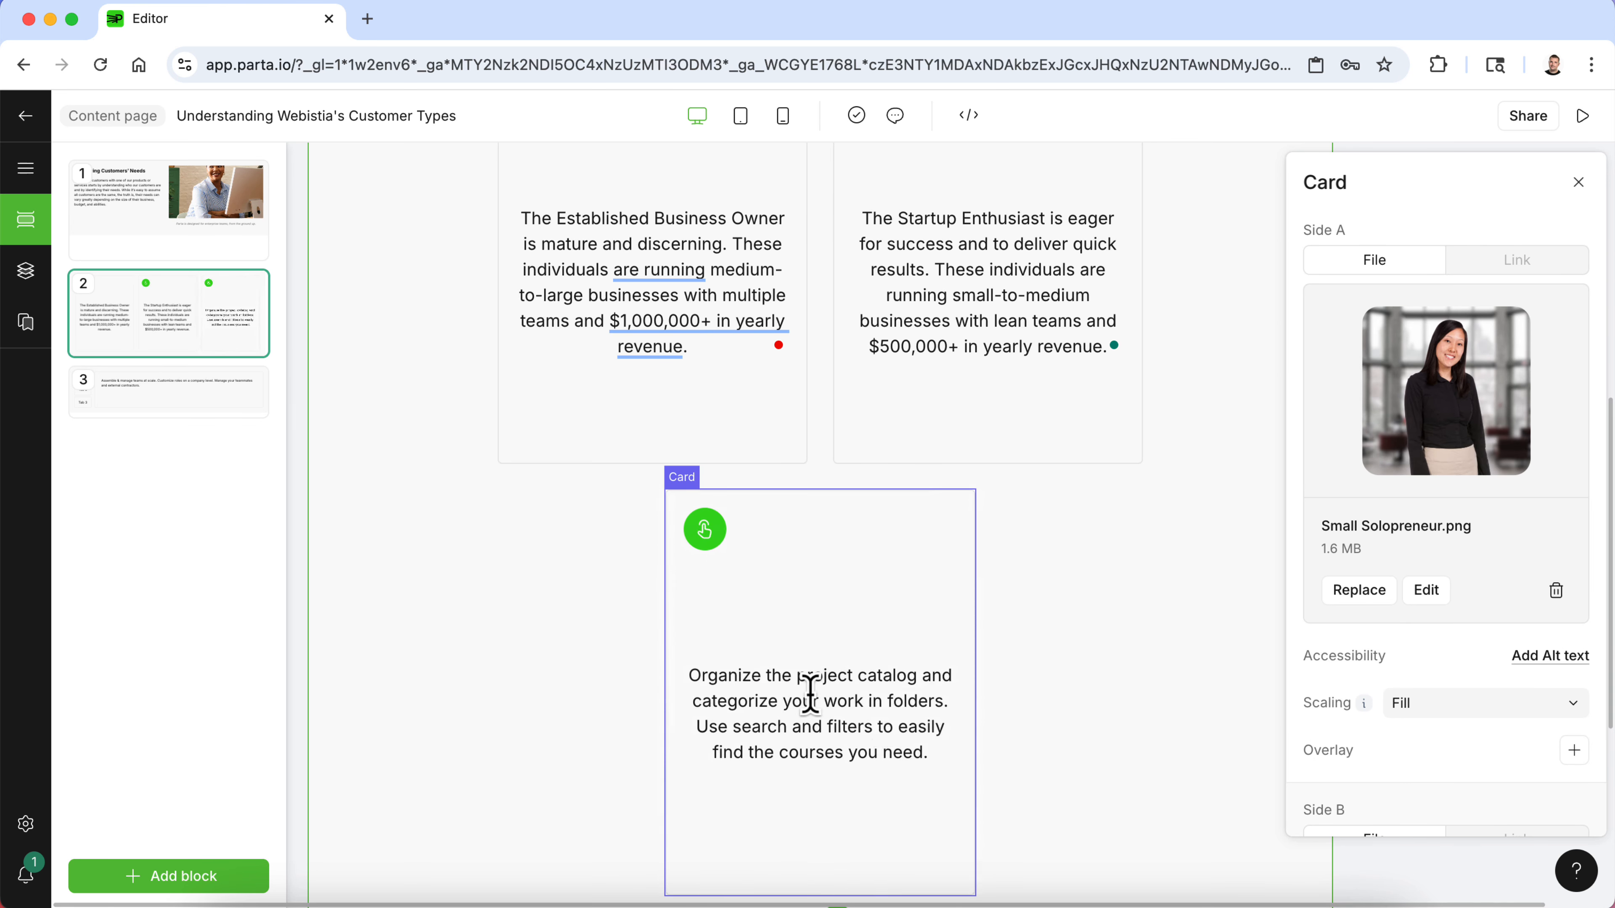
key("super+Tab")
left_click_drag(503, 710, 548, 659)
key("super+c")
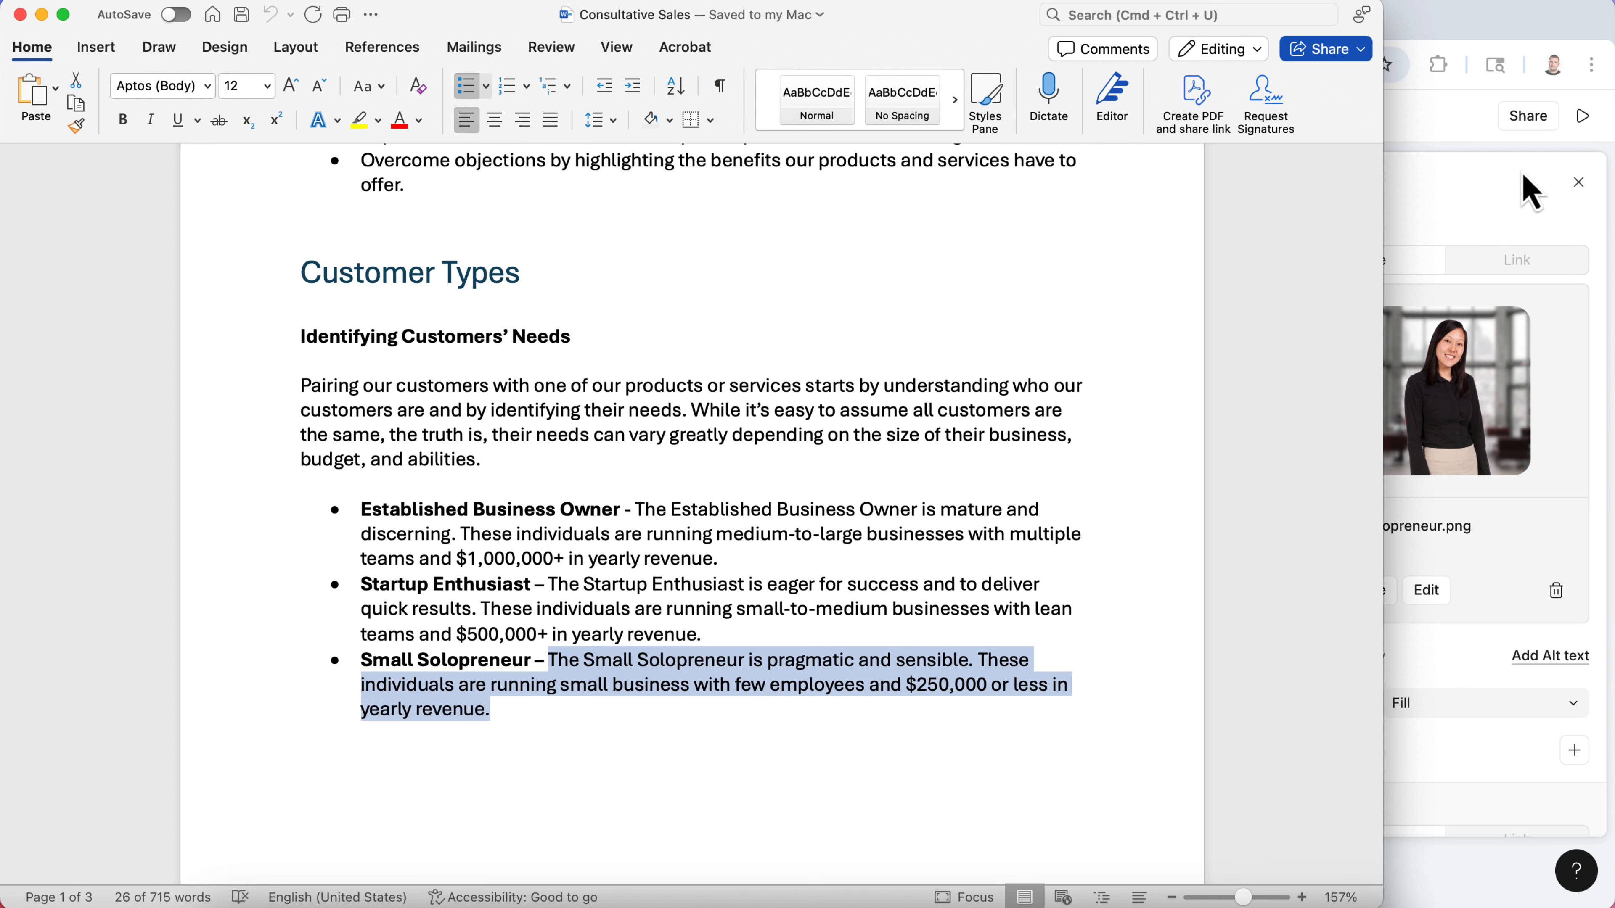
left_click(1529, 191)
- Replace the third card's back text with the pasted Small Solopreneur description, removing leftover characters and line breaks
left_click_drag(930, 761, 684, 680)
key("super+v")
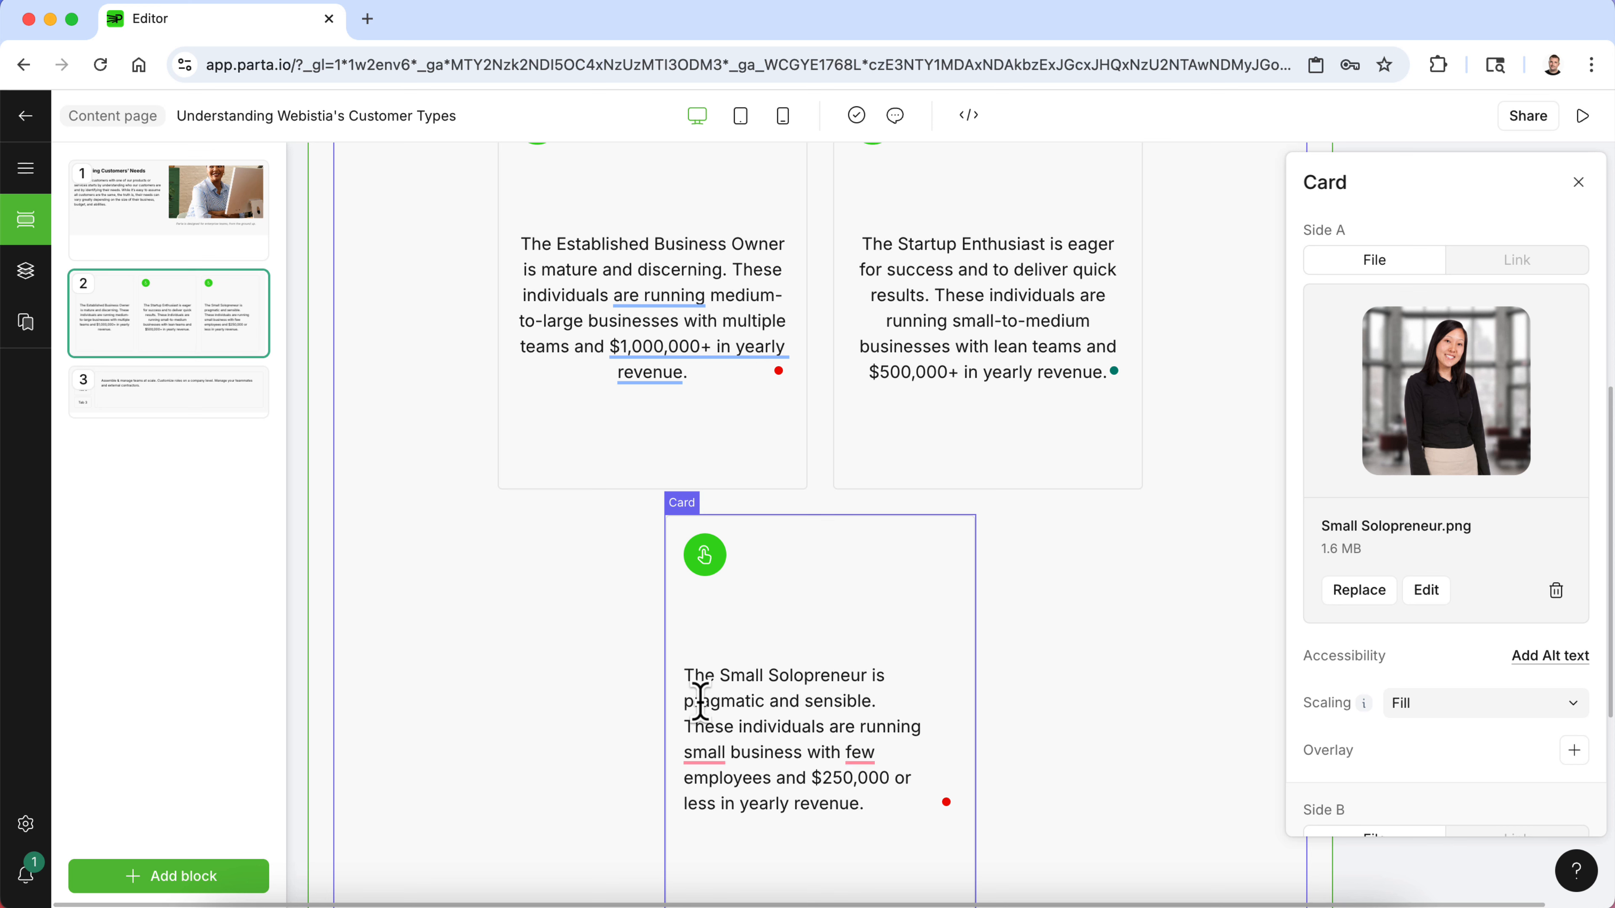
left_click(685, 701)
key("BackSpace")
key("Down")
key("BackSpace")
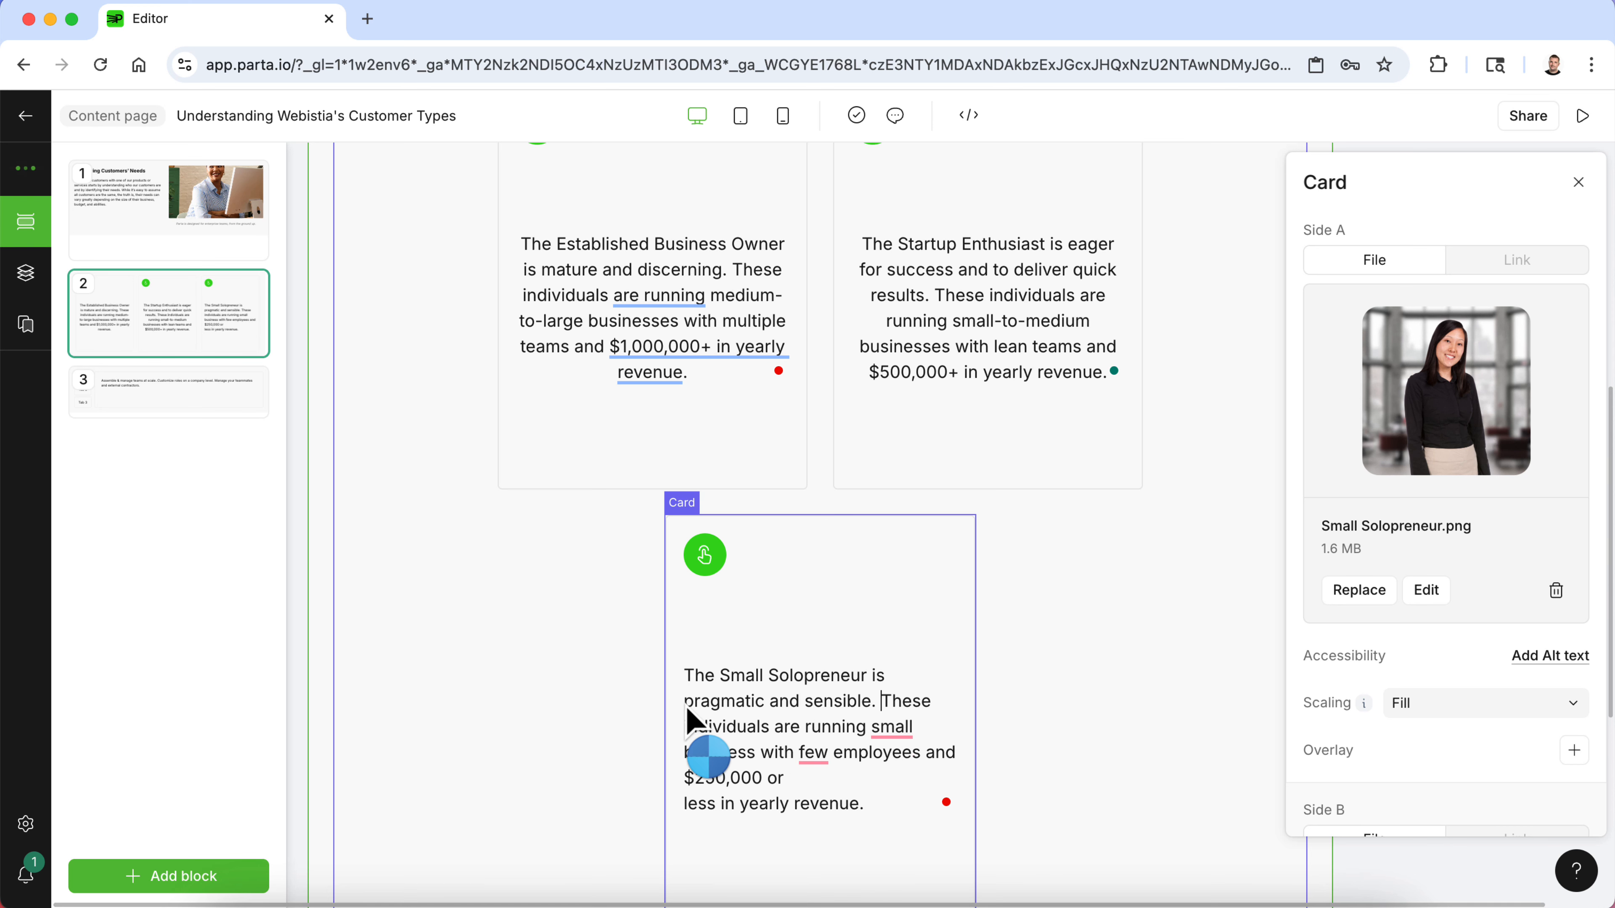
left_click(688, 750)
key("BackSpace")
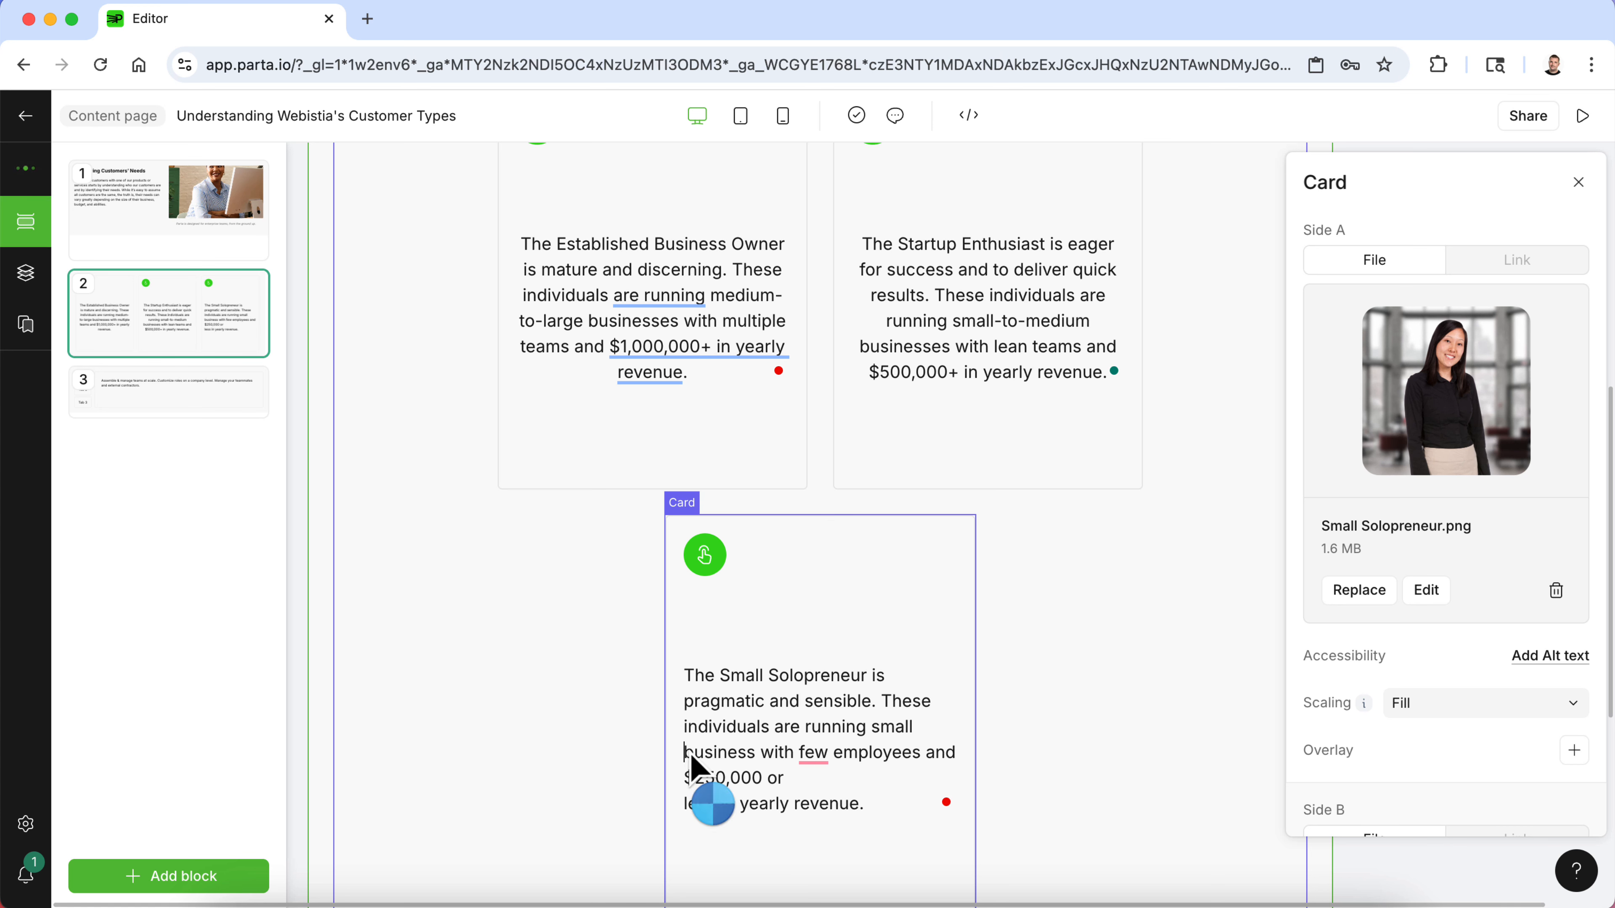
key("Down")
key("Down")
key("BackSpace")
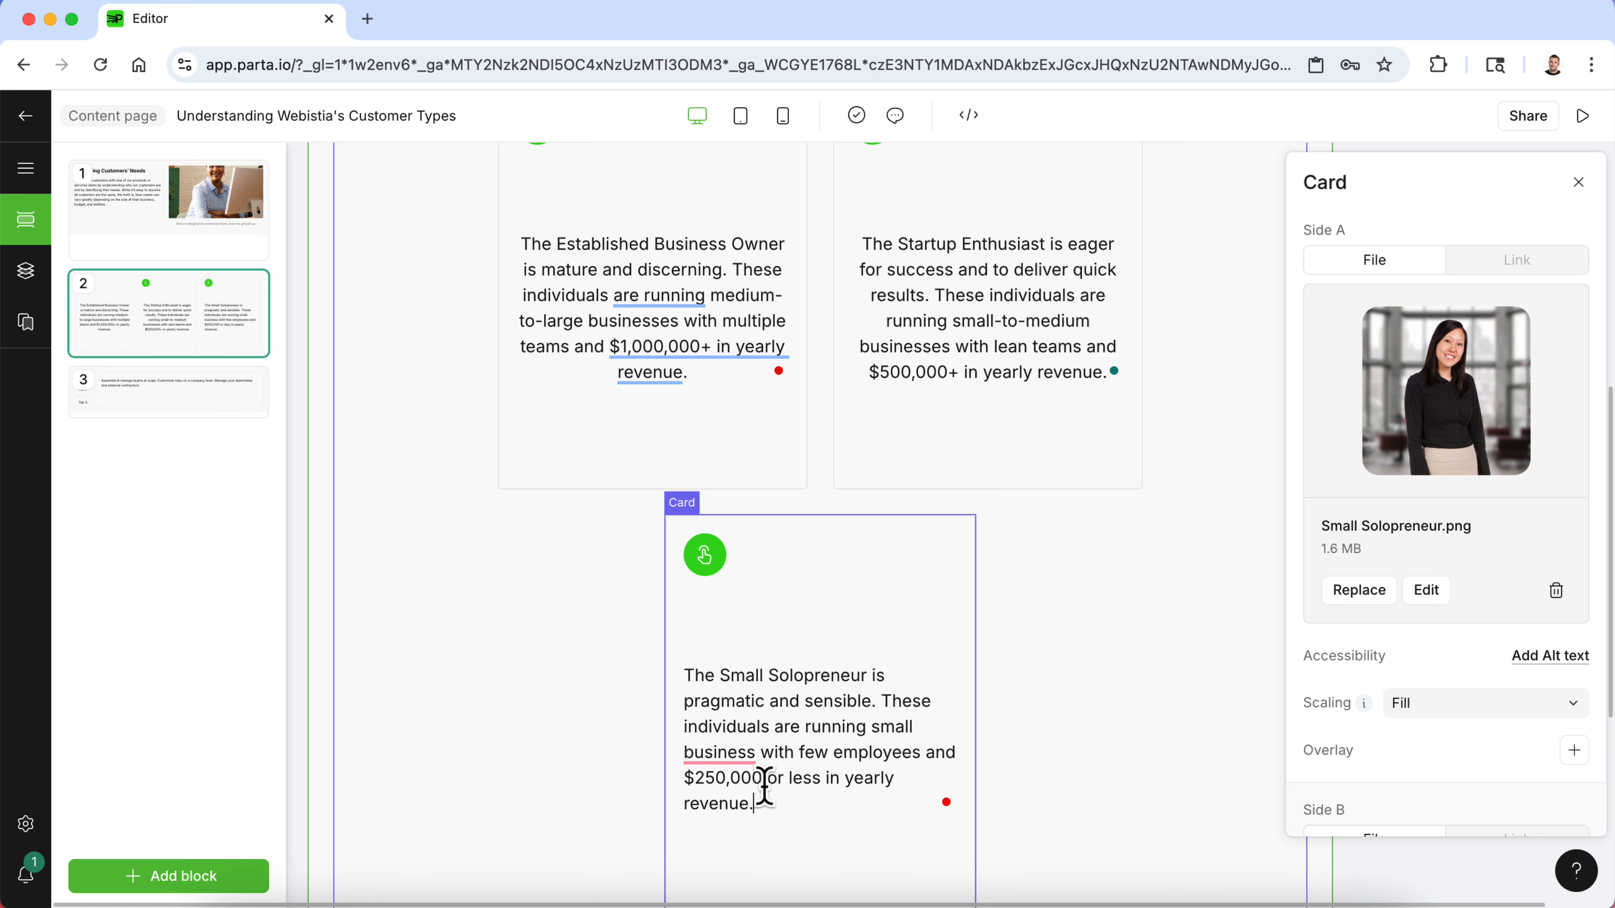
left_click_drag(764, 789, 669, 679)
- Left-align the Startup Enthusiast description text on the second card
left_click(1006, 320)
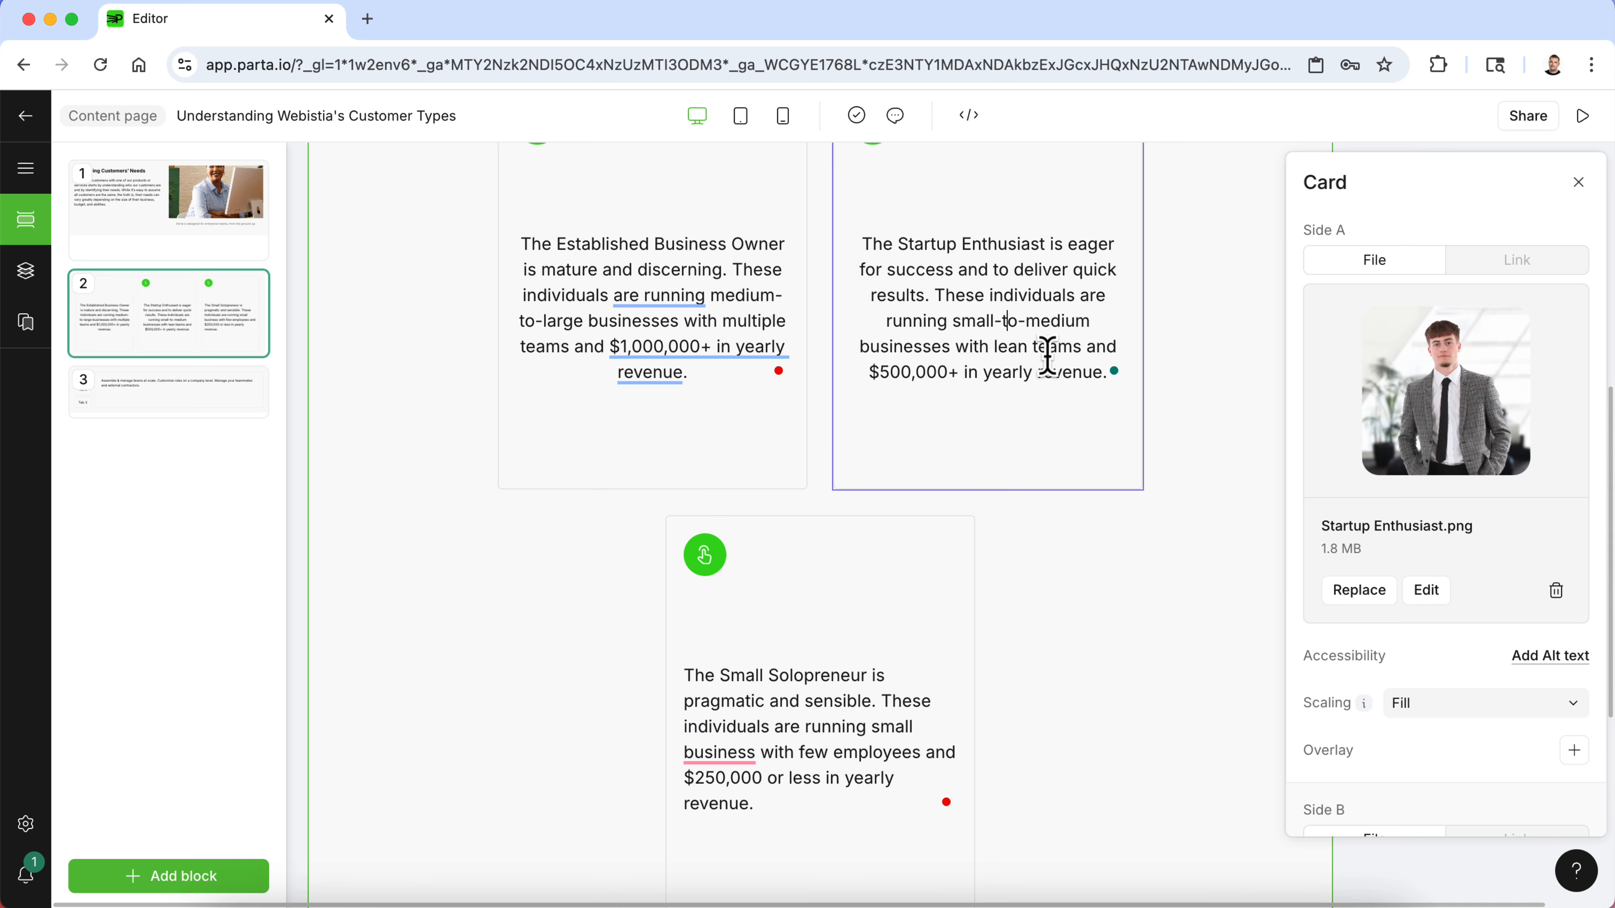
scroll(1049, 362, "up", 1)
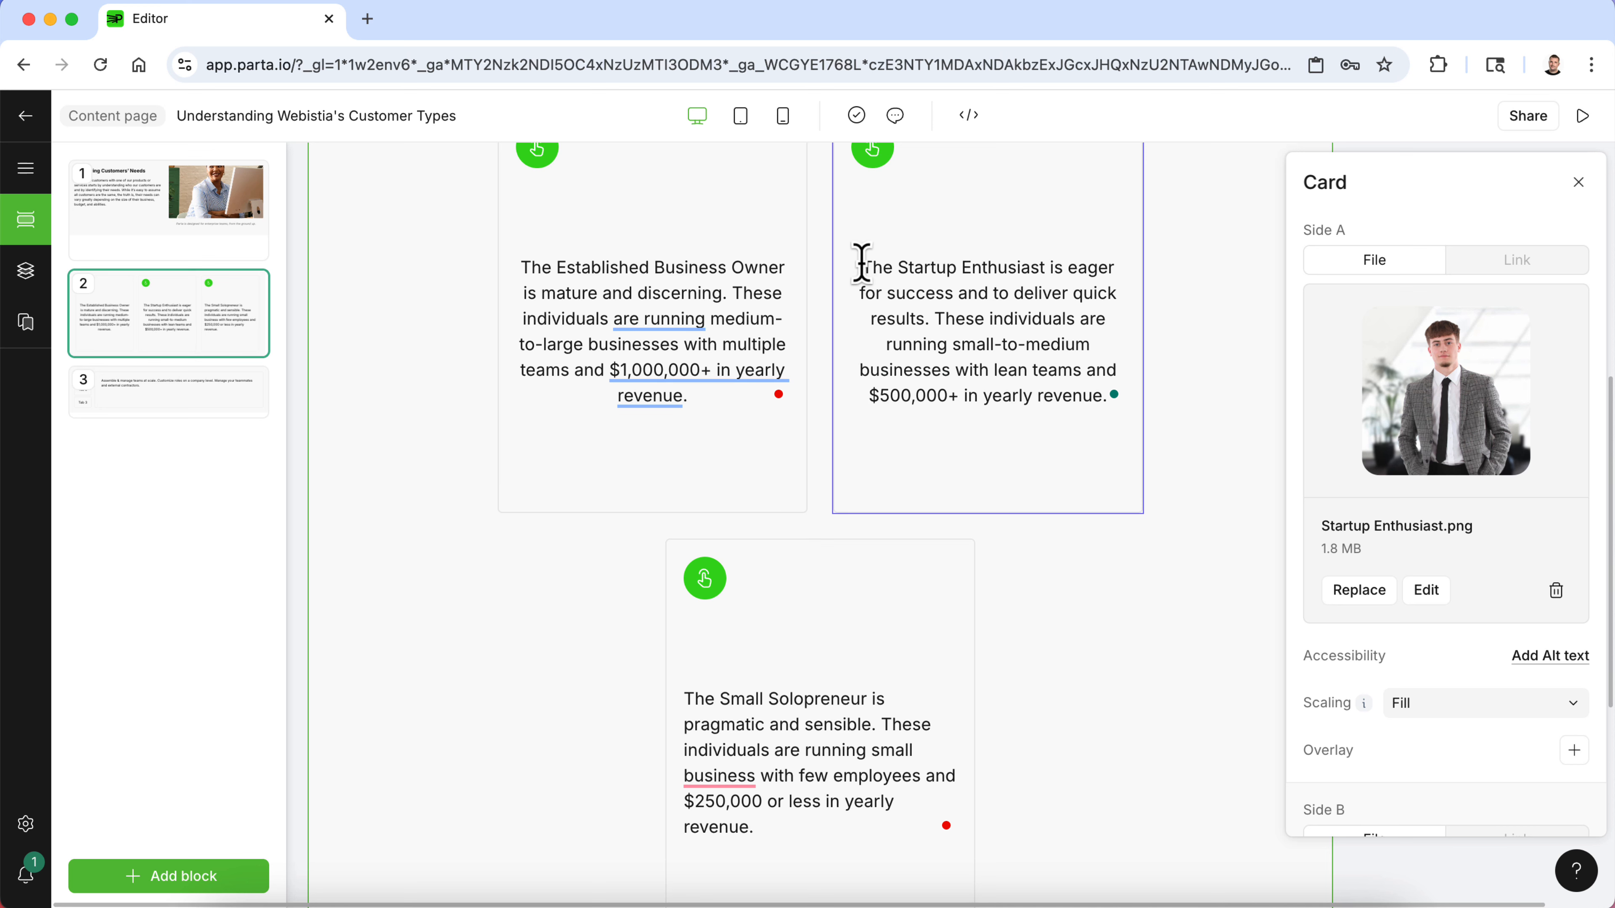
left_click_drag(861, 262, 1138, 411)
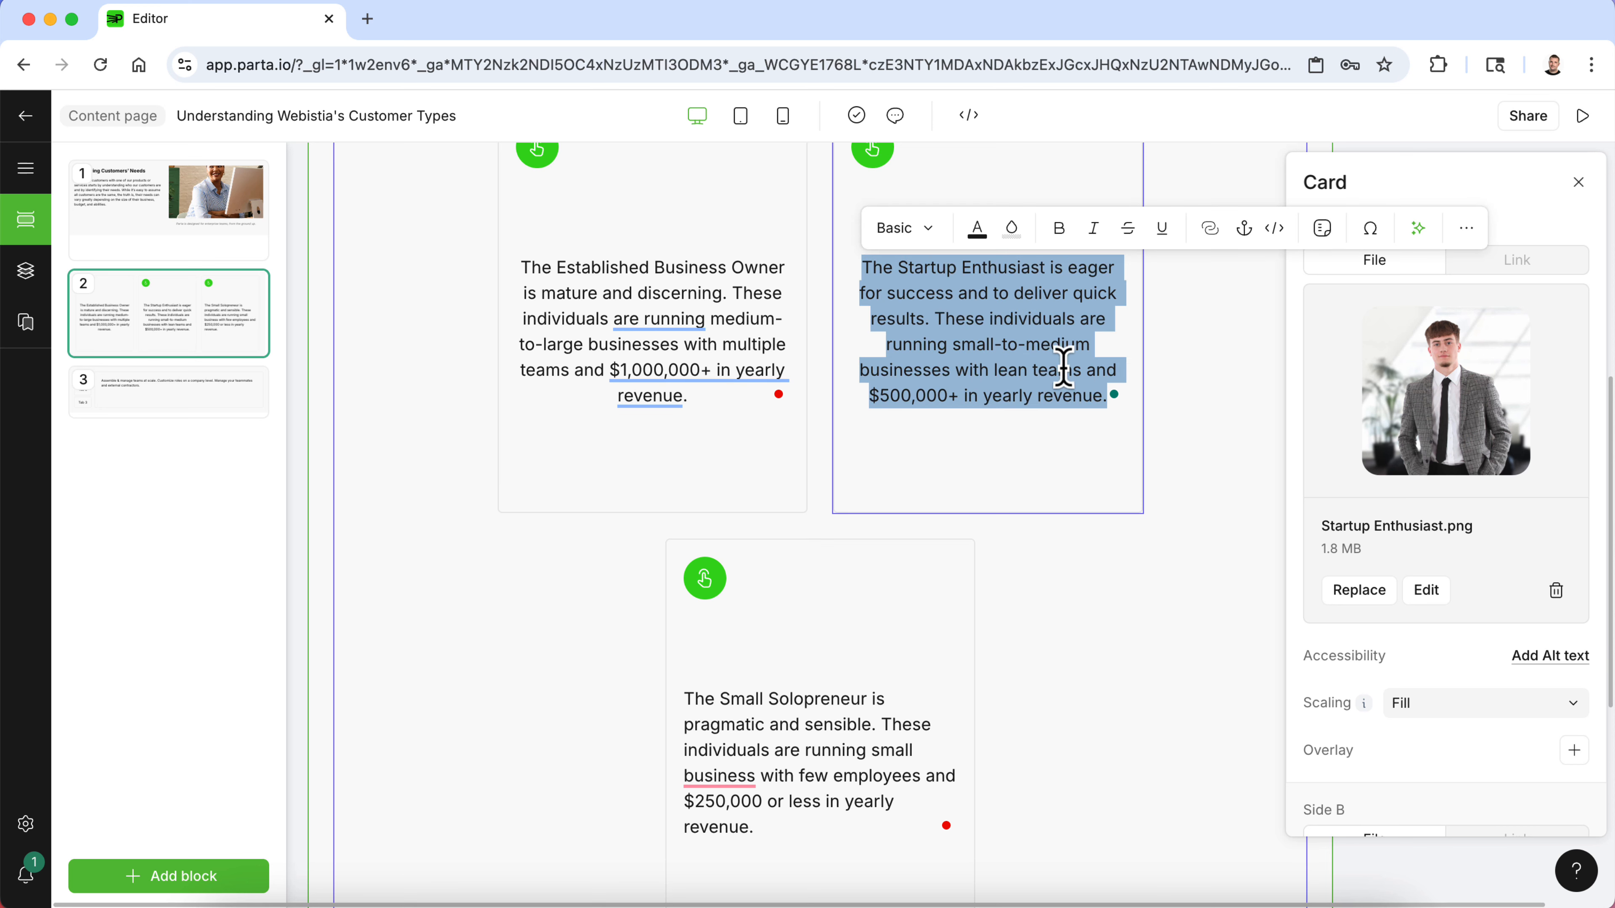
left_click(1466, 230)
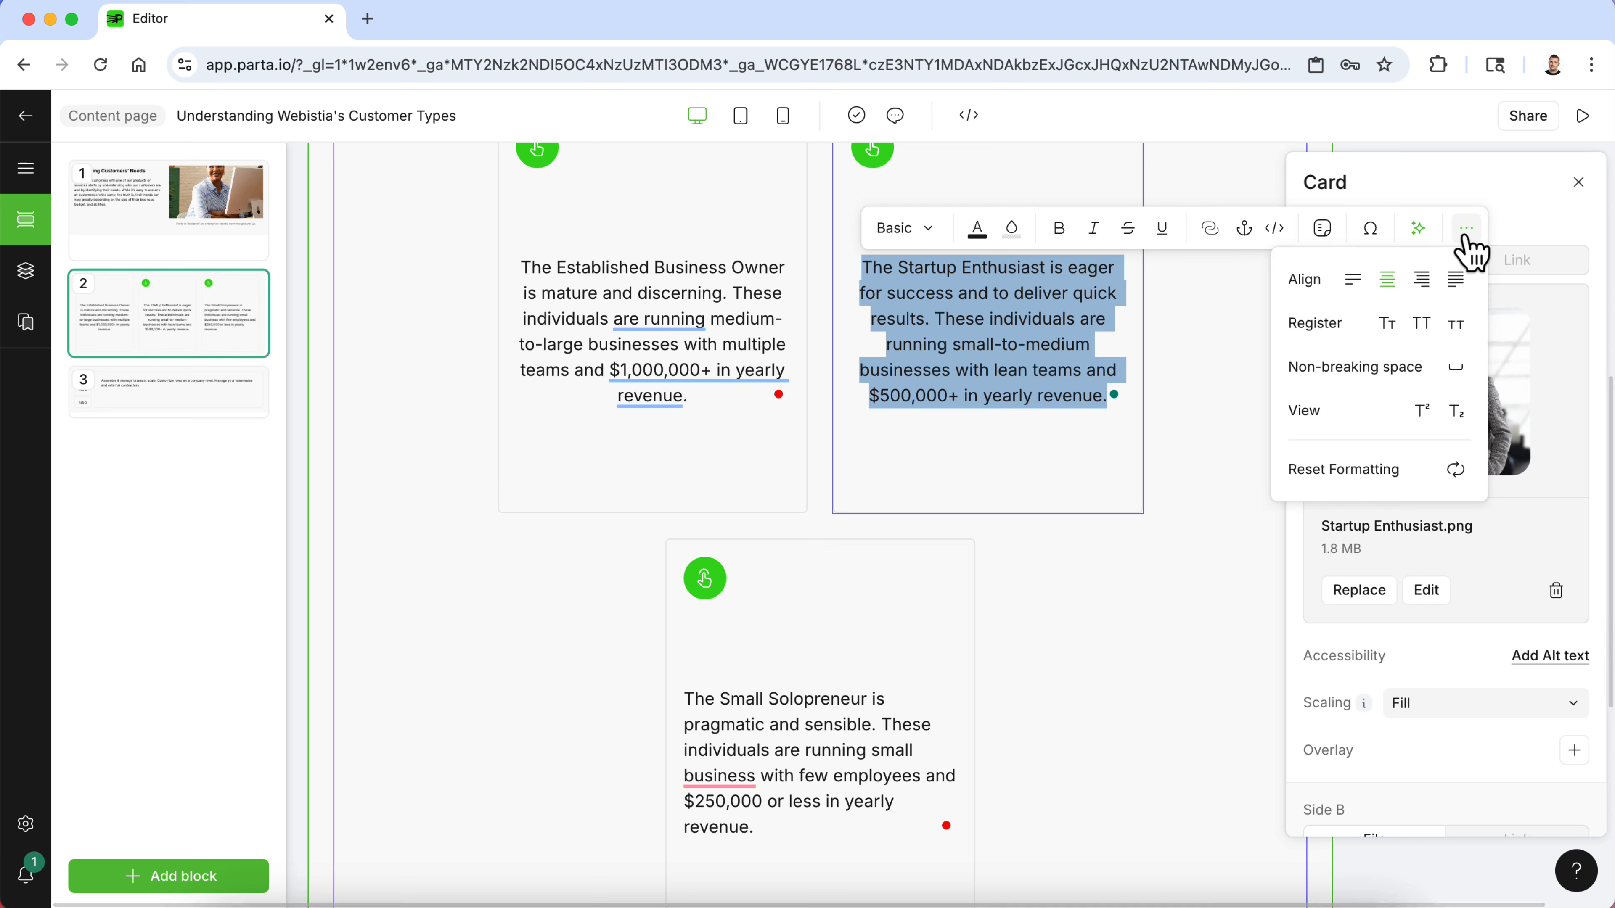
left_click(1356, 280)
- Left-align the Established Business Owner description text on the first card
left_click(637, 294)
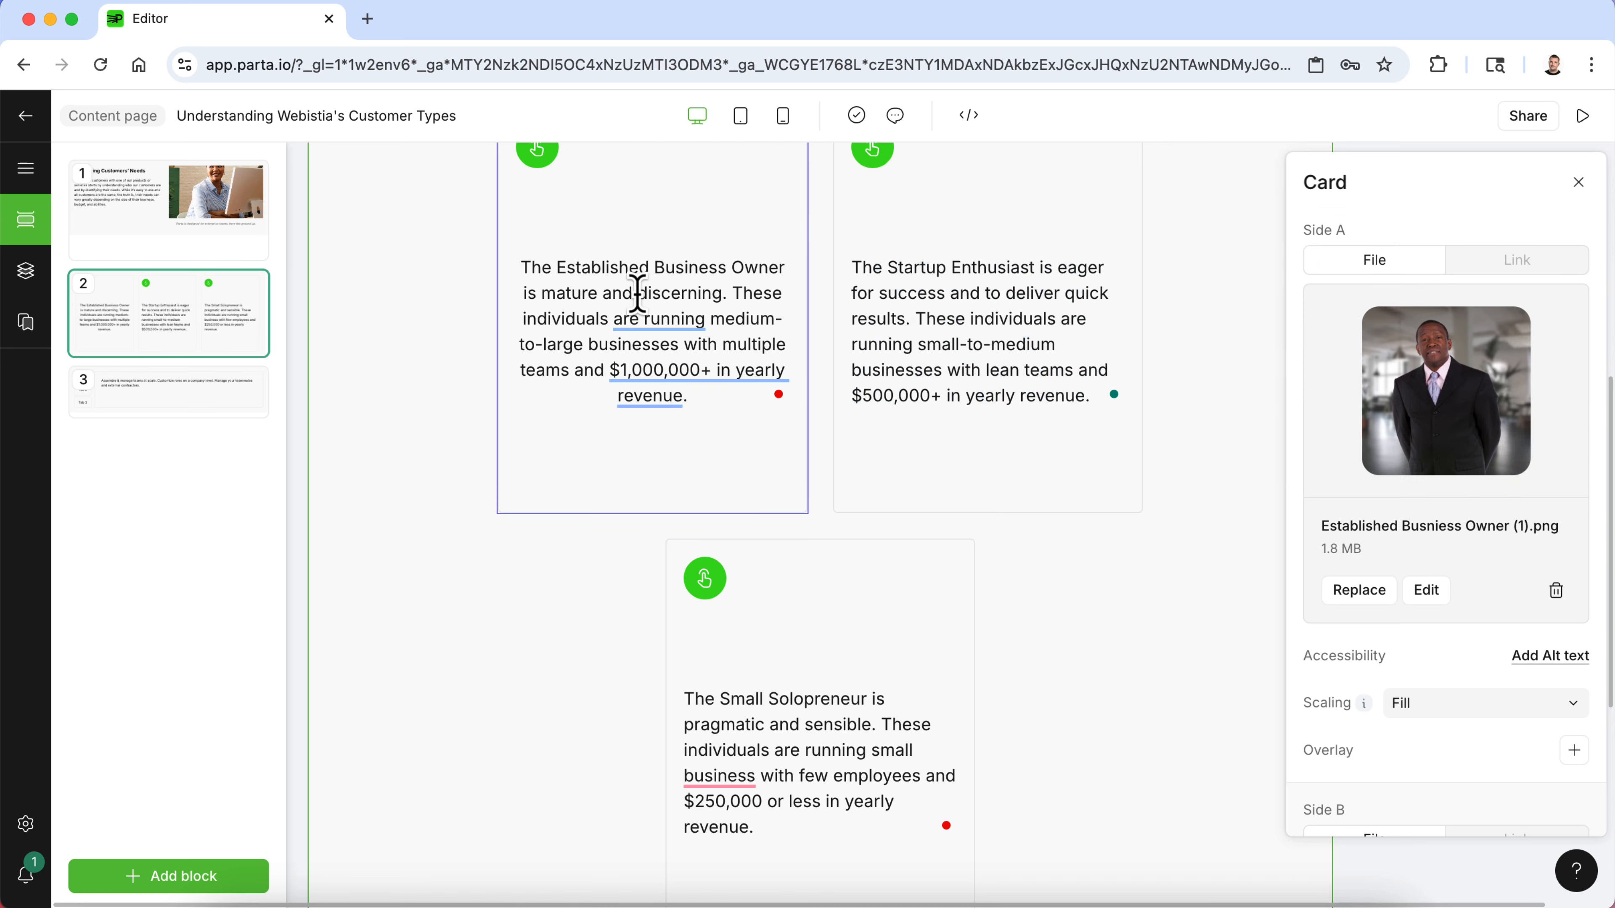
left_click_drag(694, 385, 515, 289)
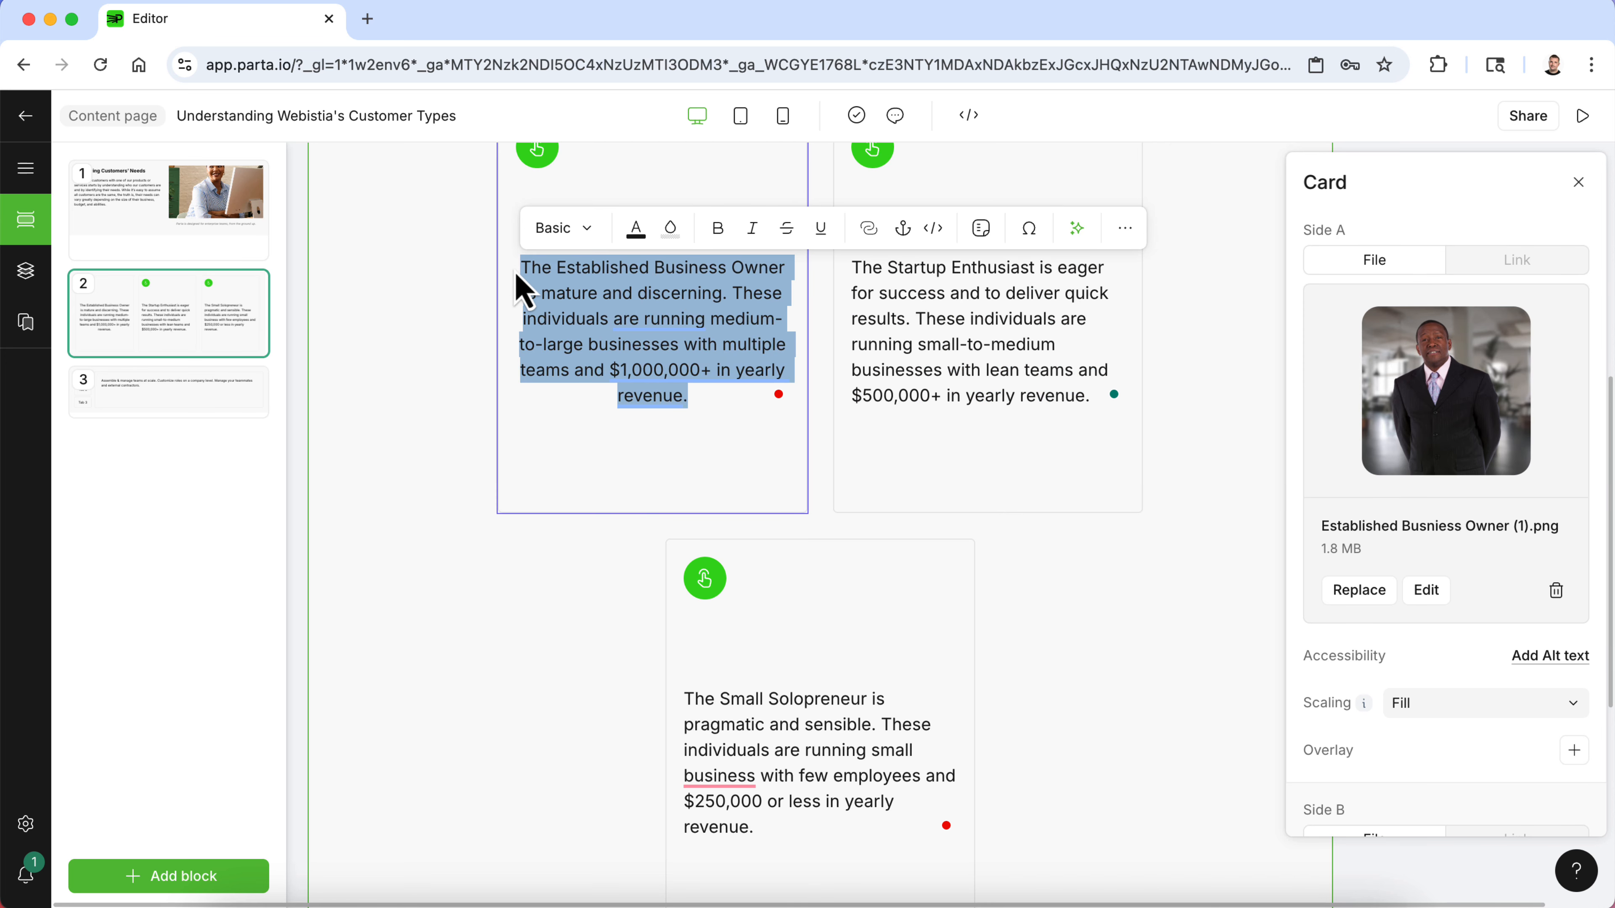
left_click(1126, 231)
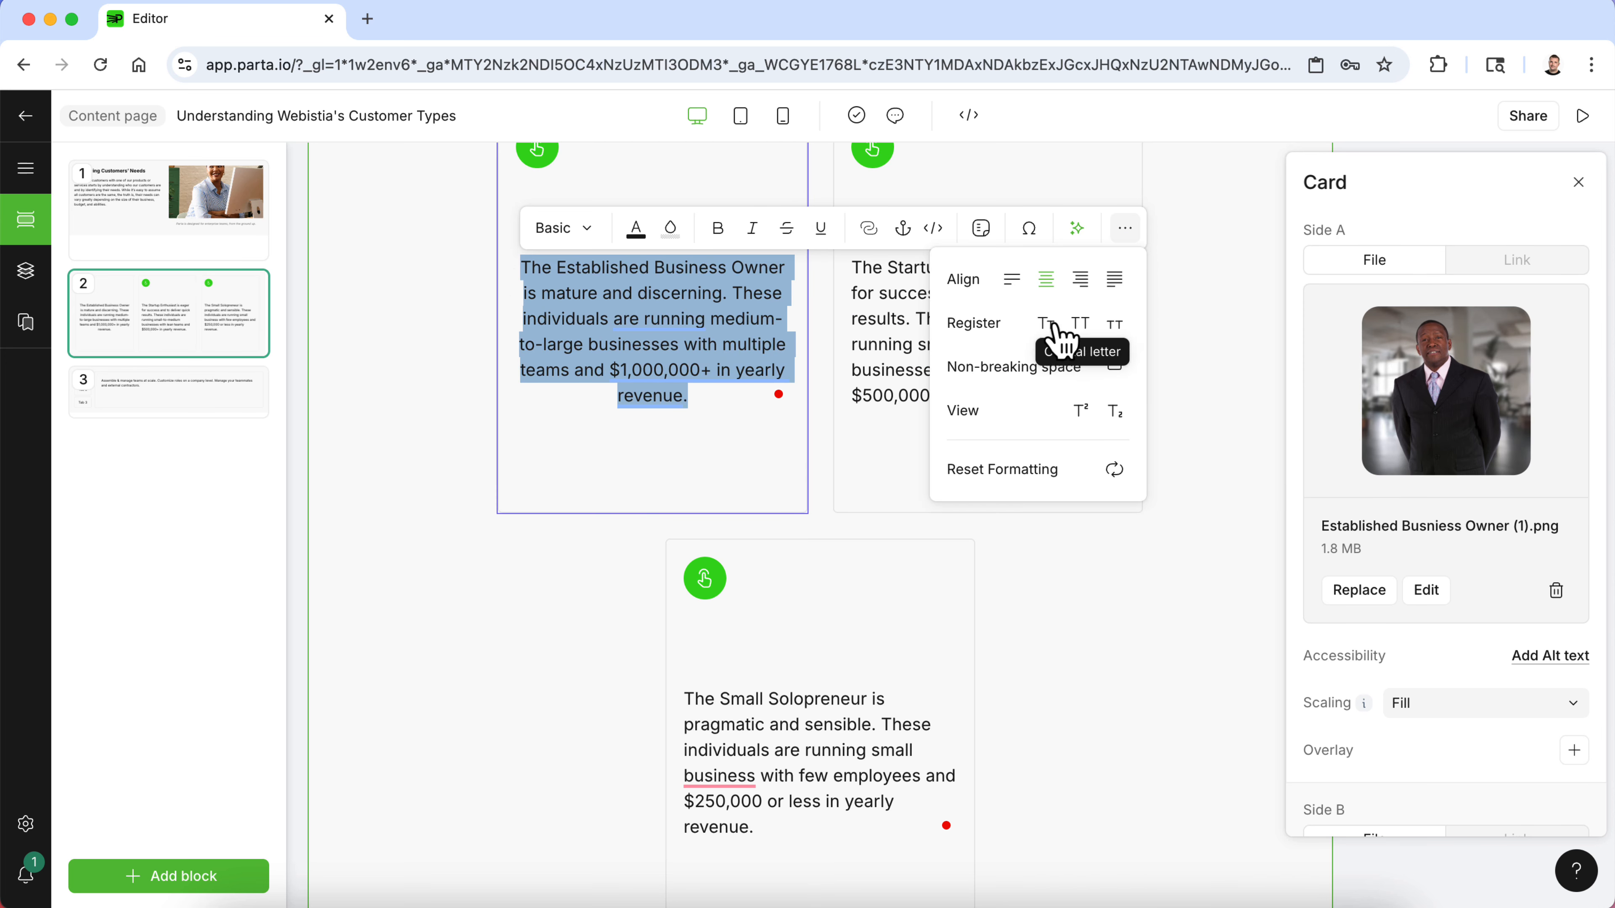
left_click(1011, 281)
left_click(1281, 433)
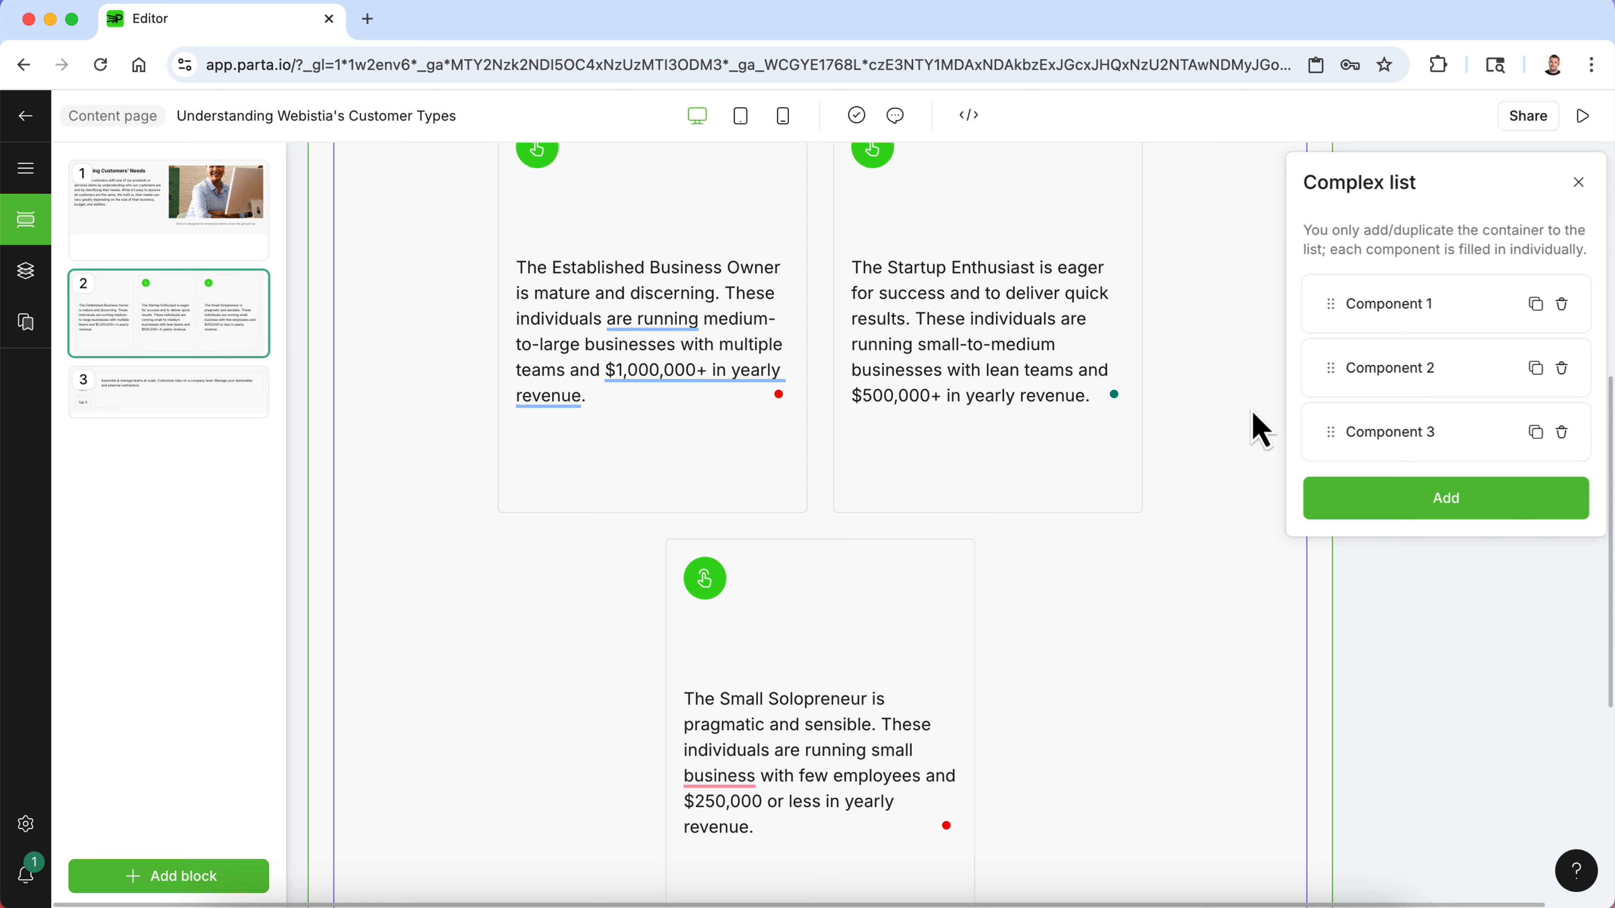
- Flip all three cards back to their image sides
left_click(1056, 350)
scroll(1362, 516, "down", 5)
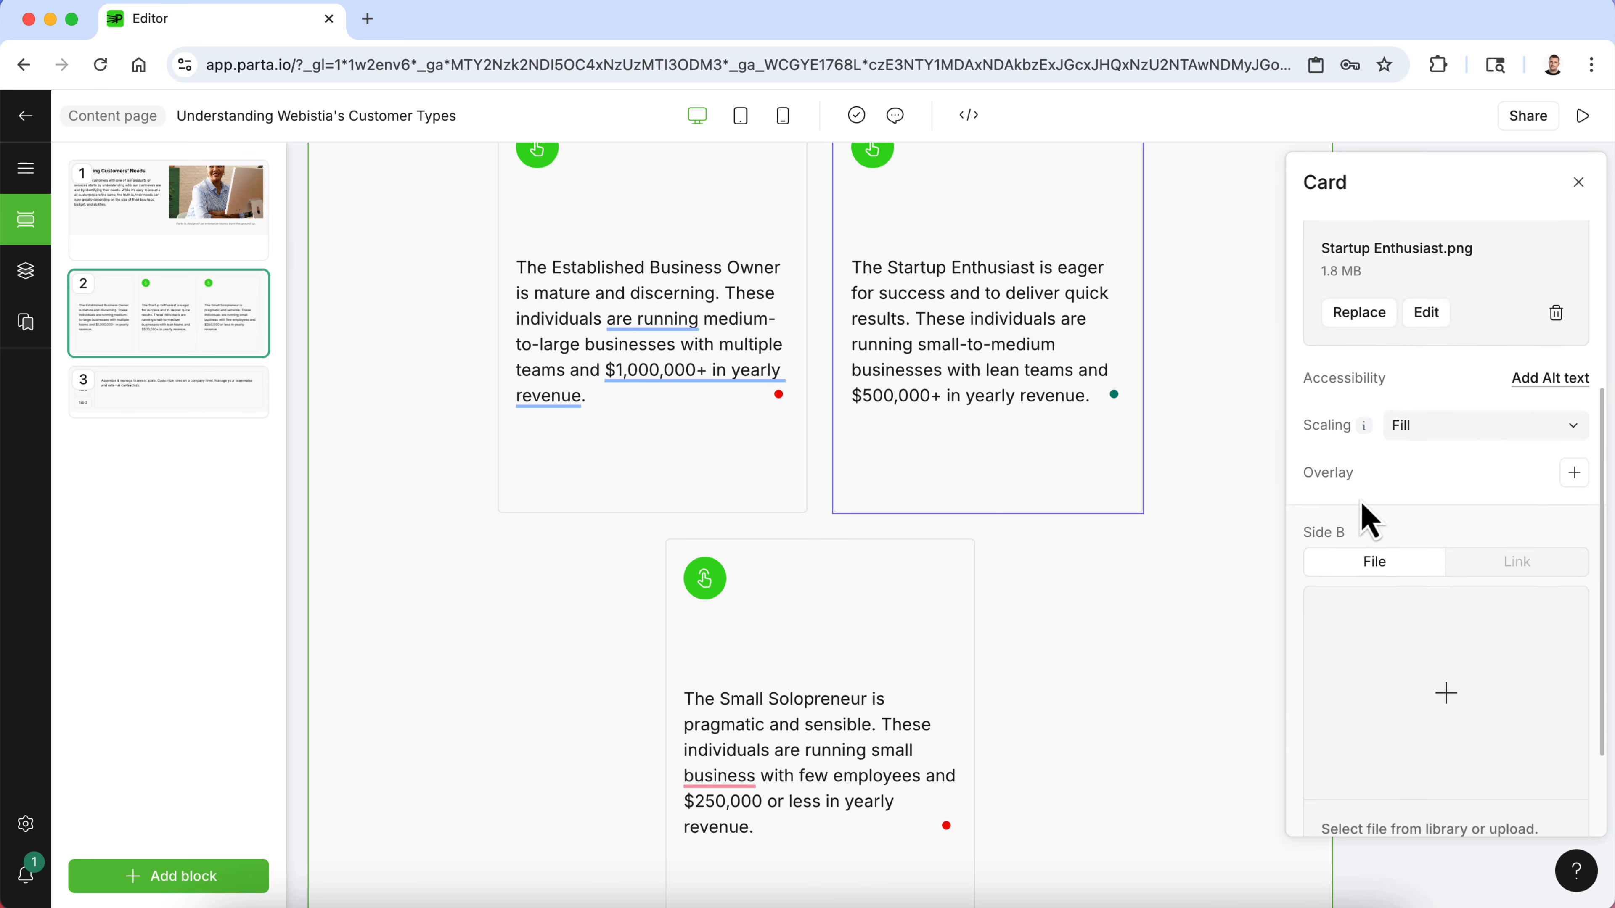
scroll(1367, 519, "down", 3)
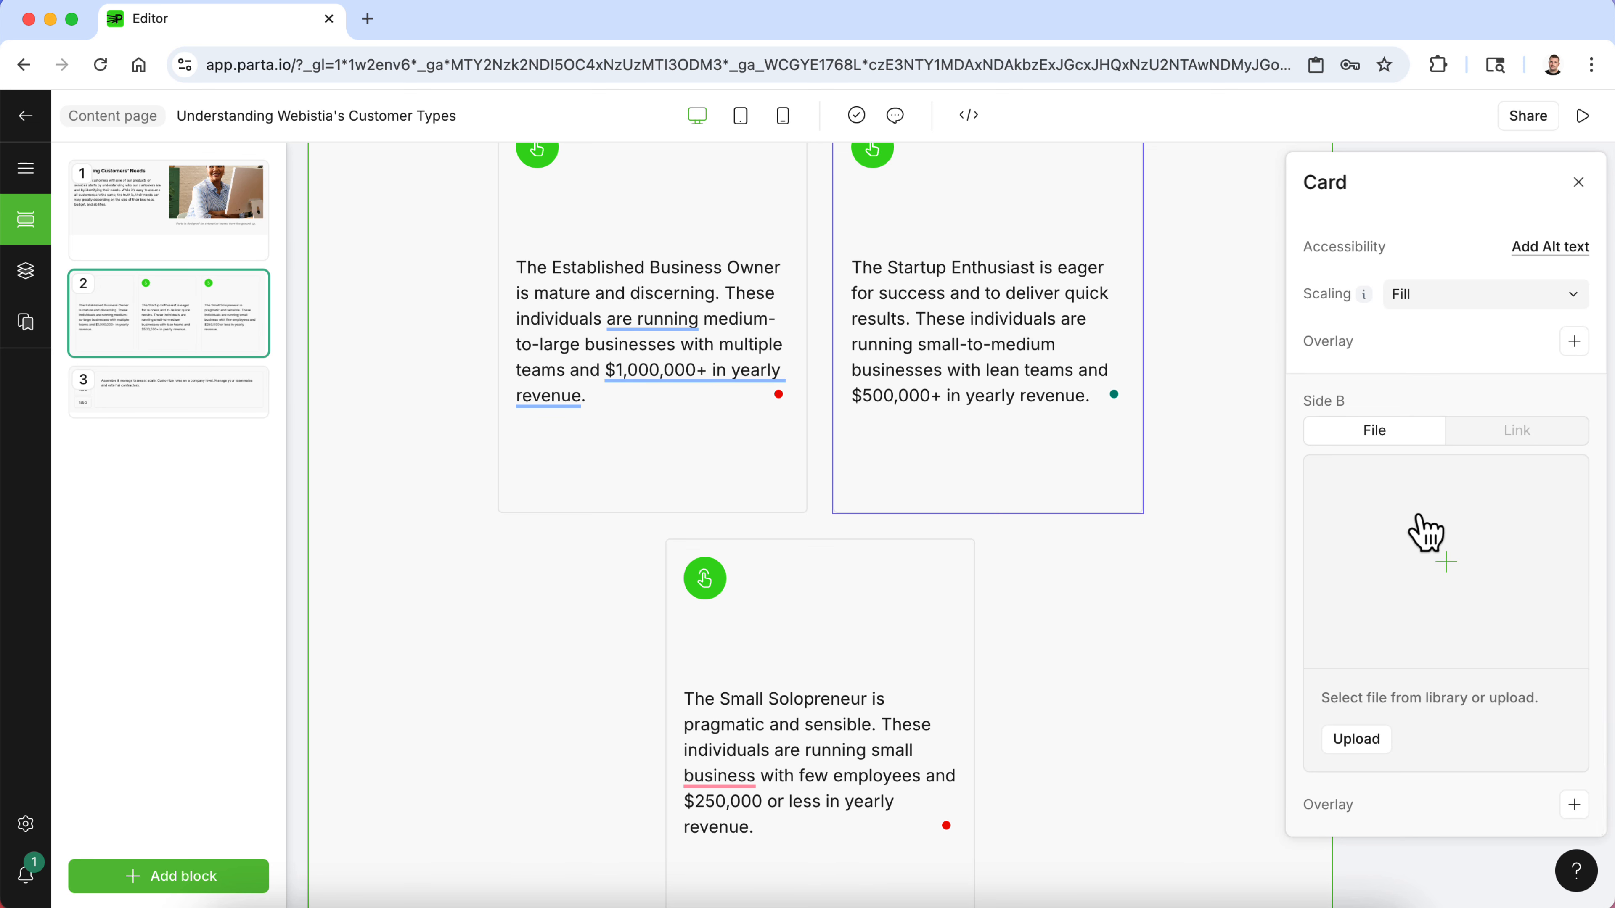
scroll(1424, 533, "up", 9)
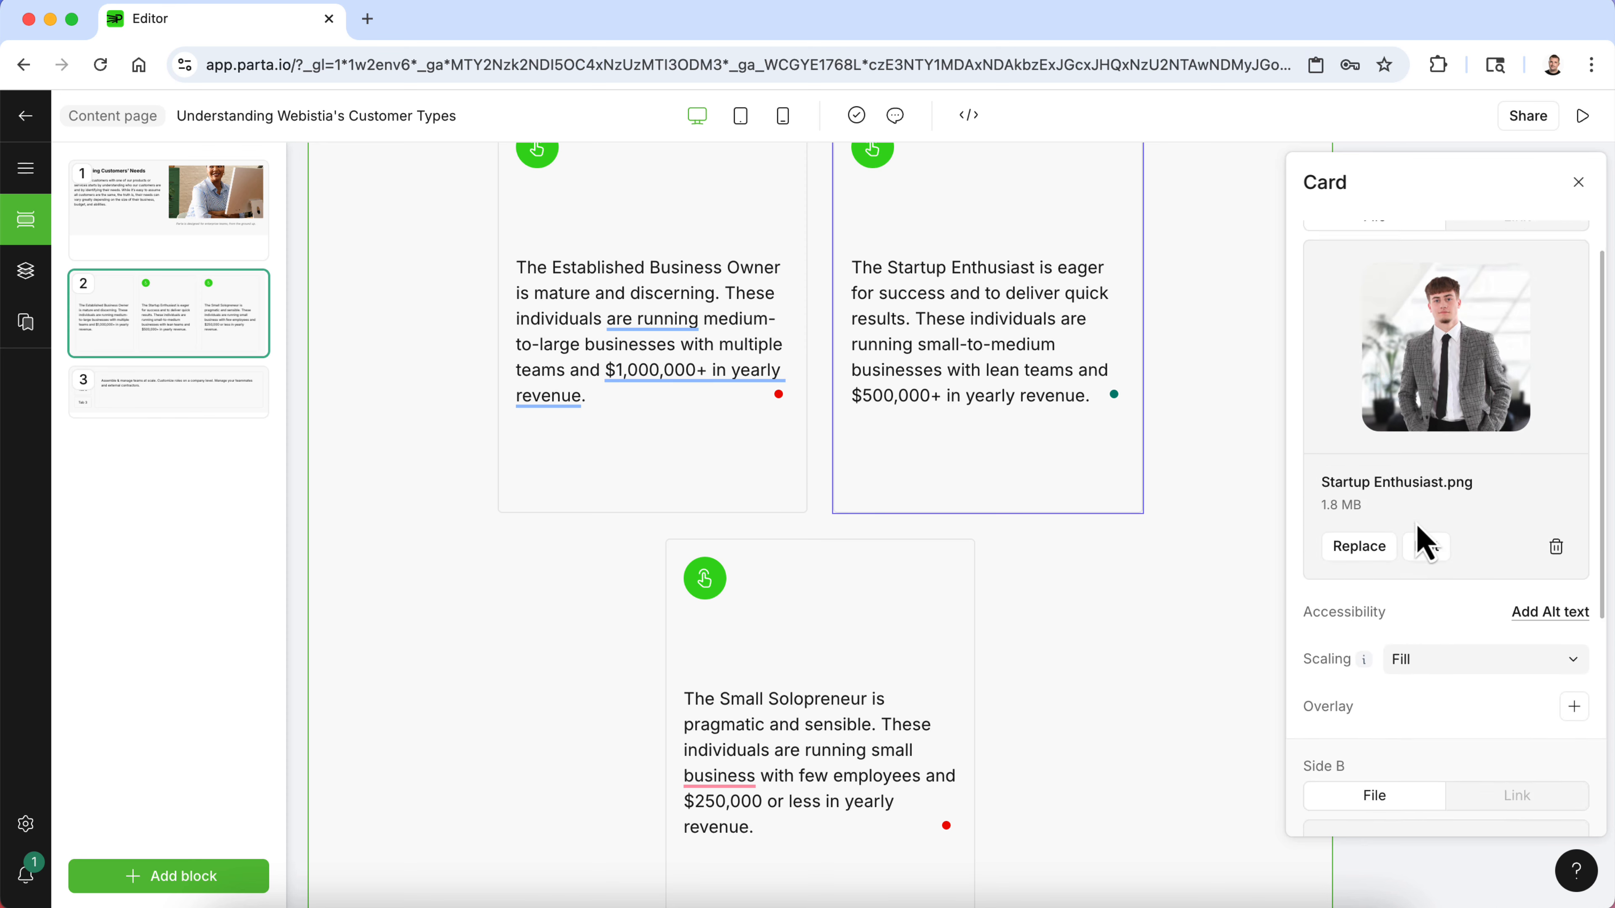
scroll(959, 354, "up", 2)
left_click(587, 248)
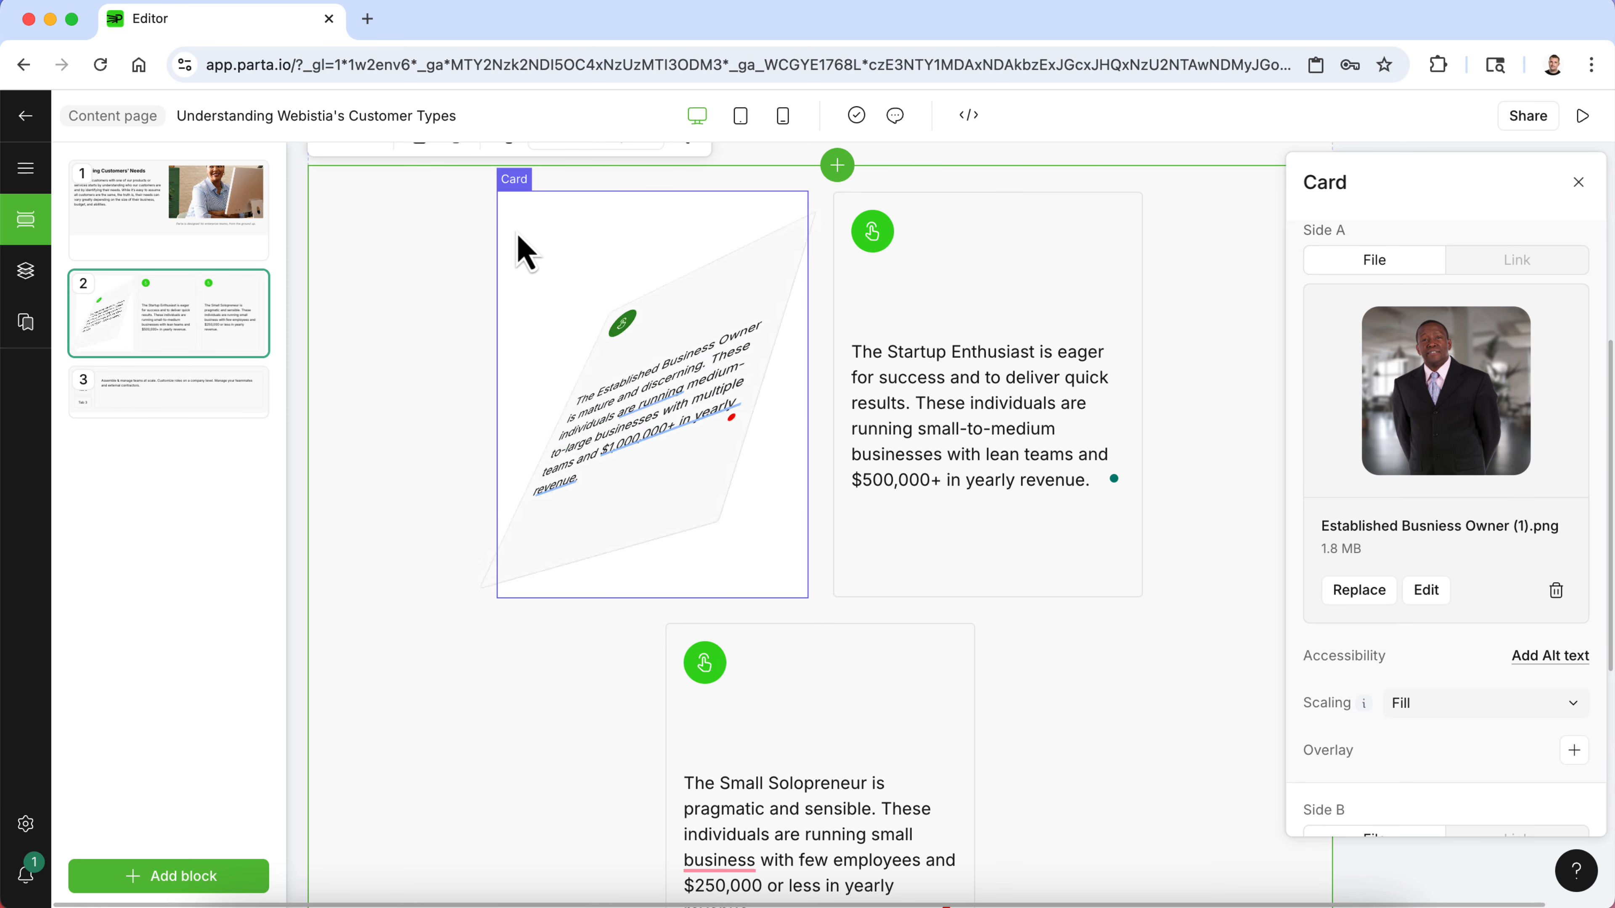
left_click(884, 245)
left_click(709, 662)
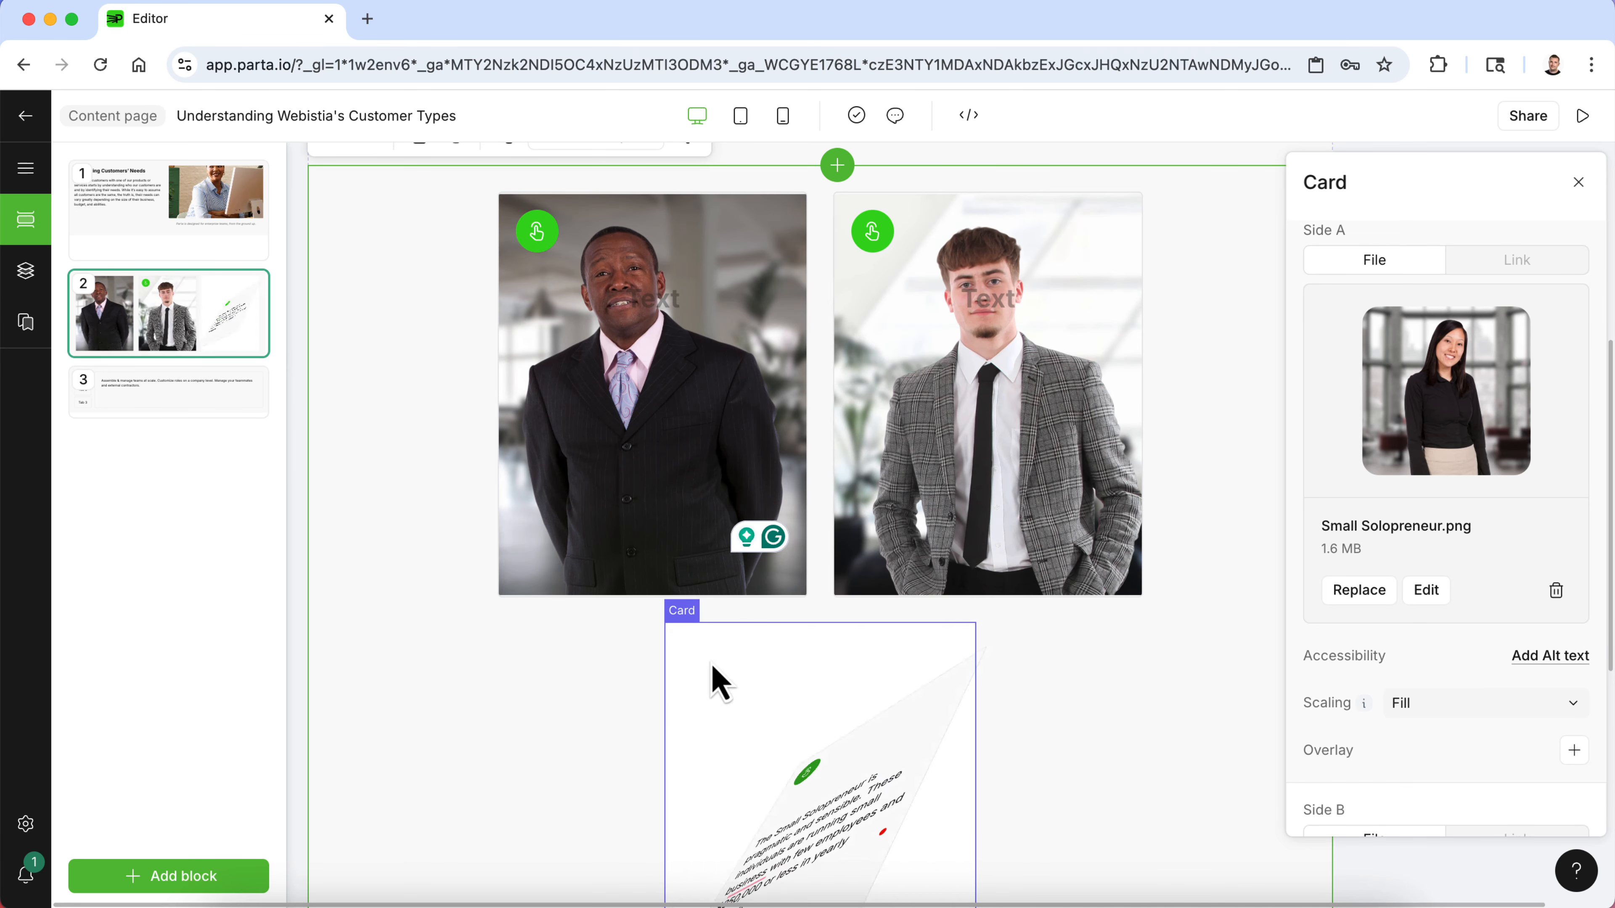
- Preview the page and flip each of the three cards to test them, then return to the editor
left_click(1572, 124)
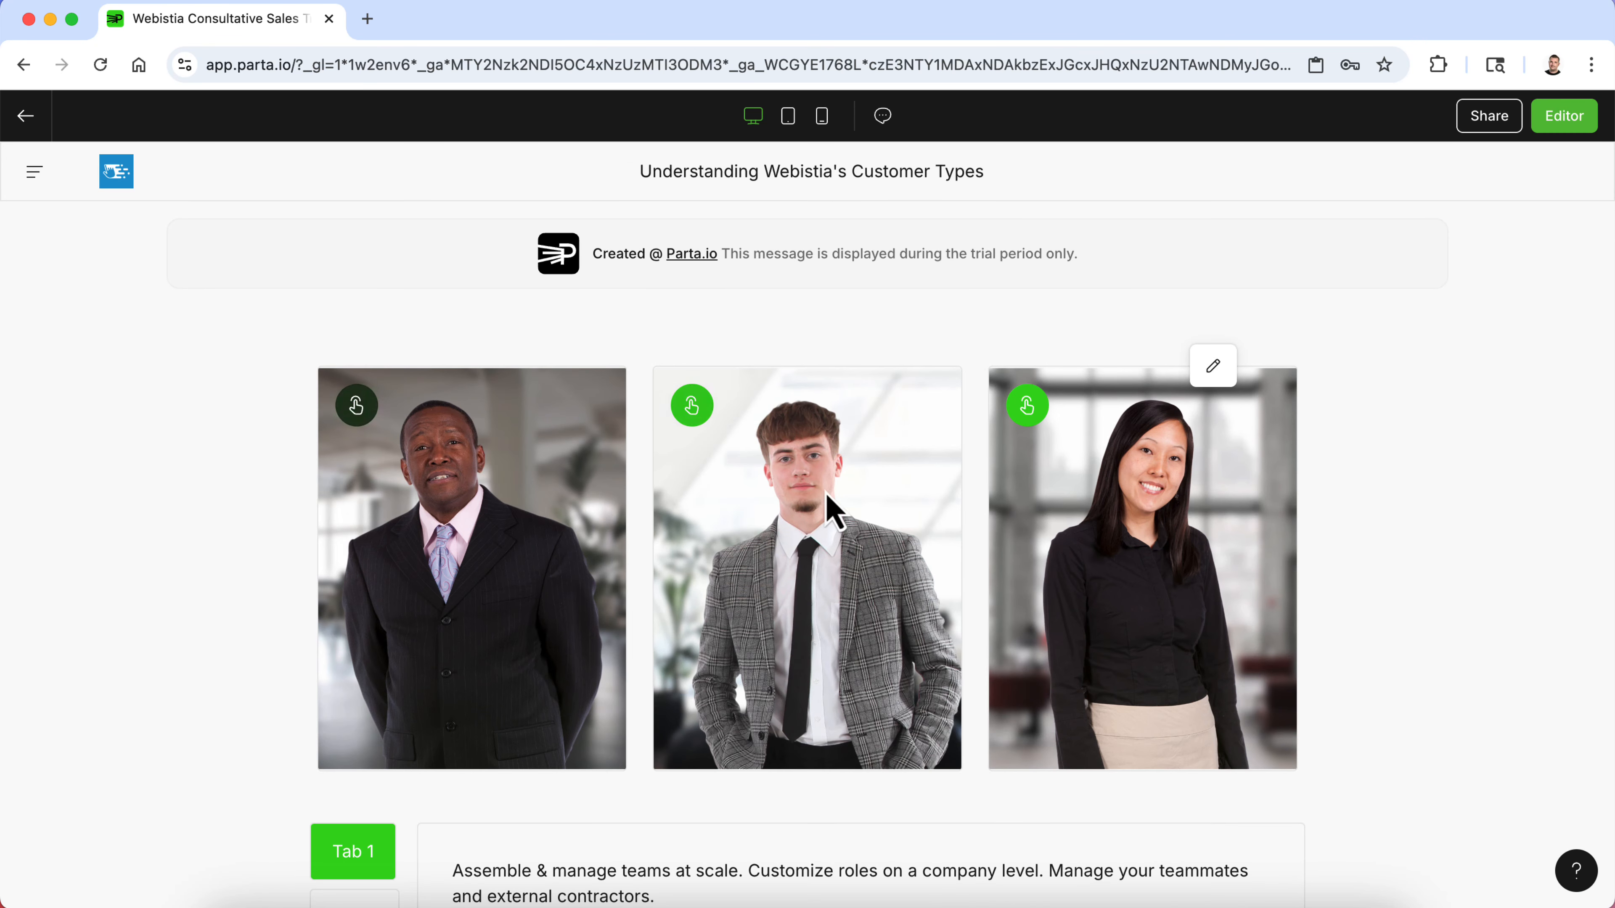
scroll(453, 559, "up", 4)
scroll(448, 558, "up", 3)
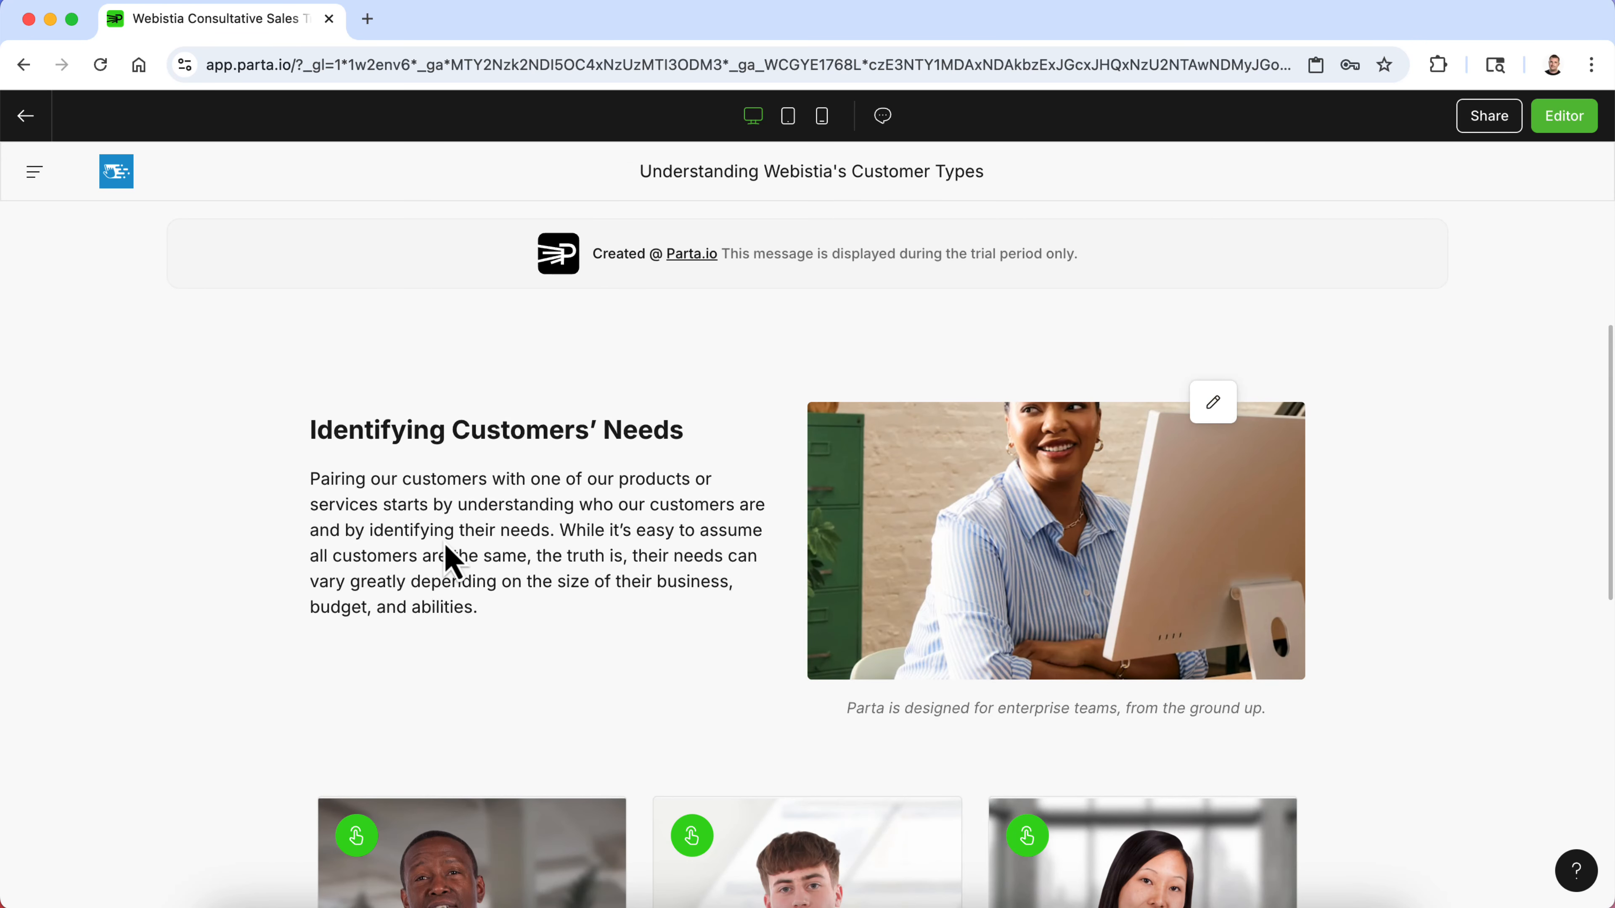
scroll(435, 560, "down", 6)
left_click(356, 446)
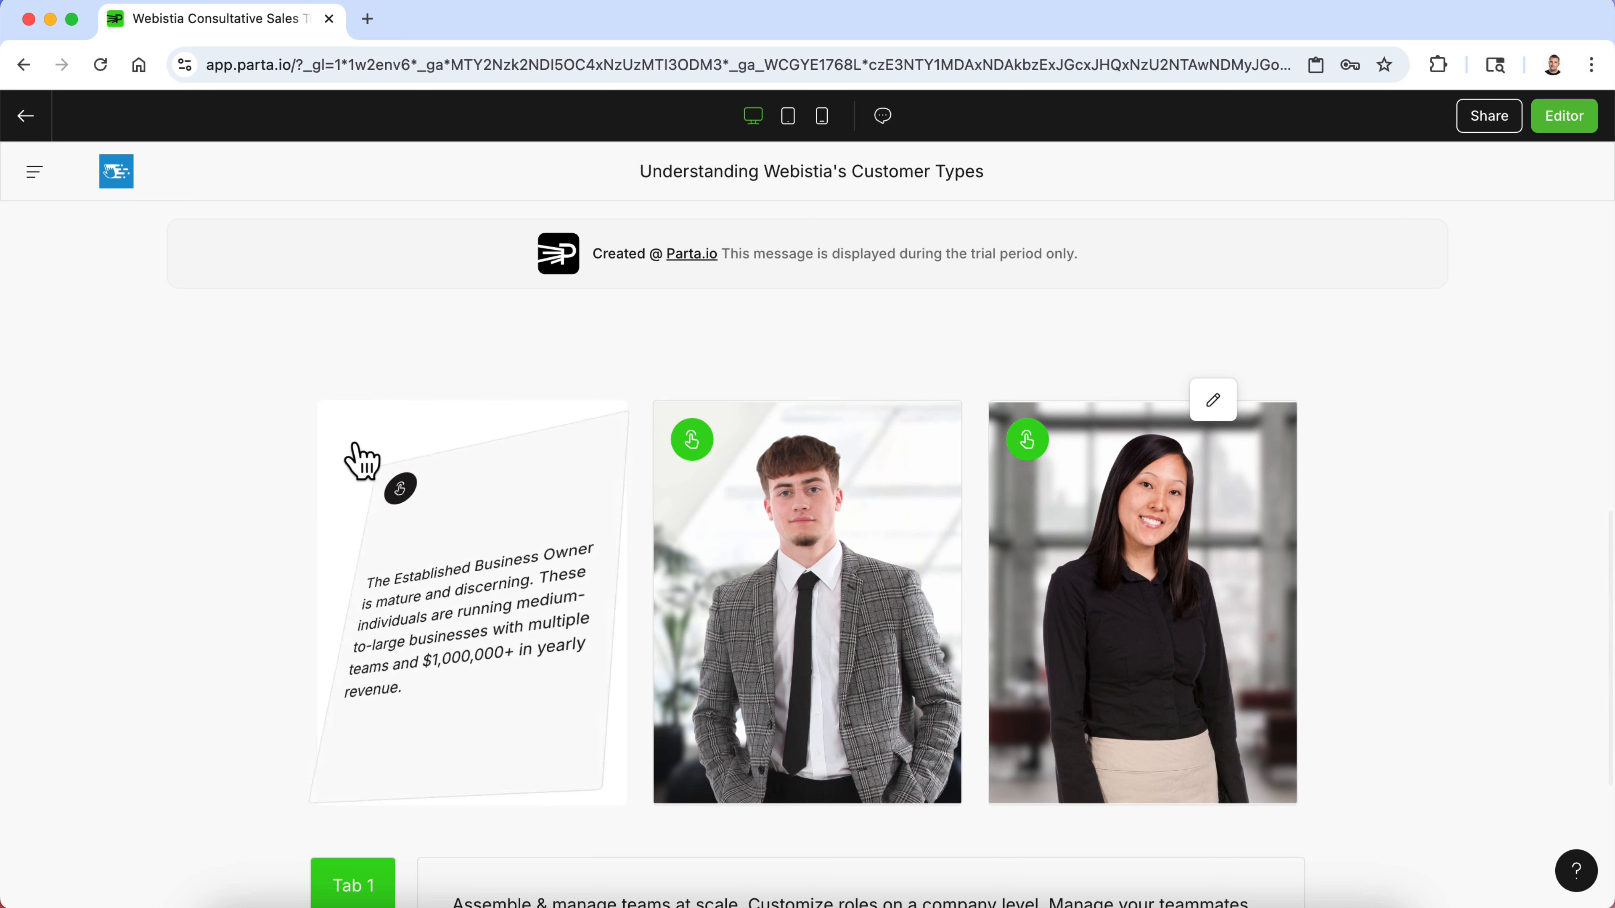
left_click(696, 444)
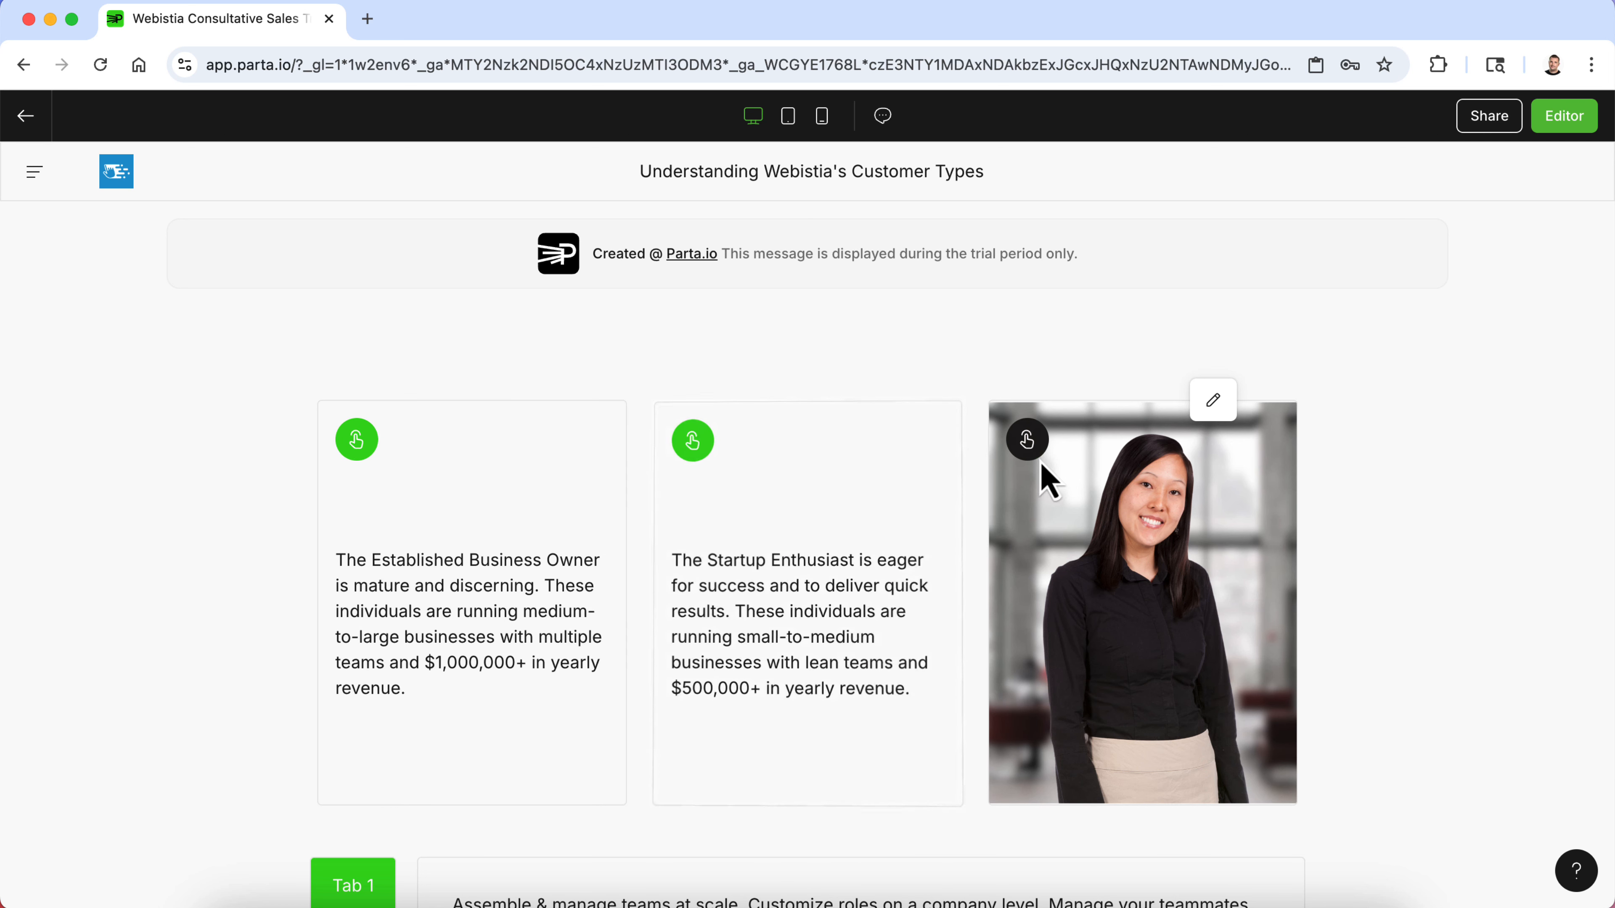
left_click(1029, 450)
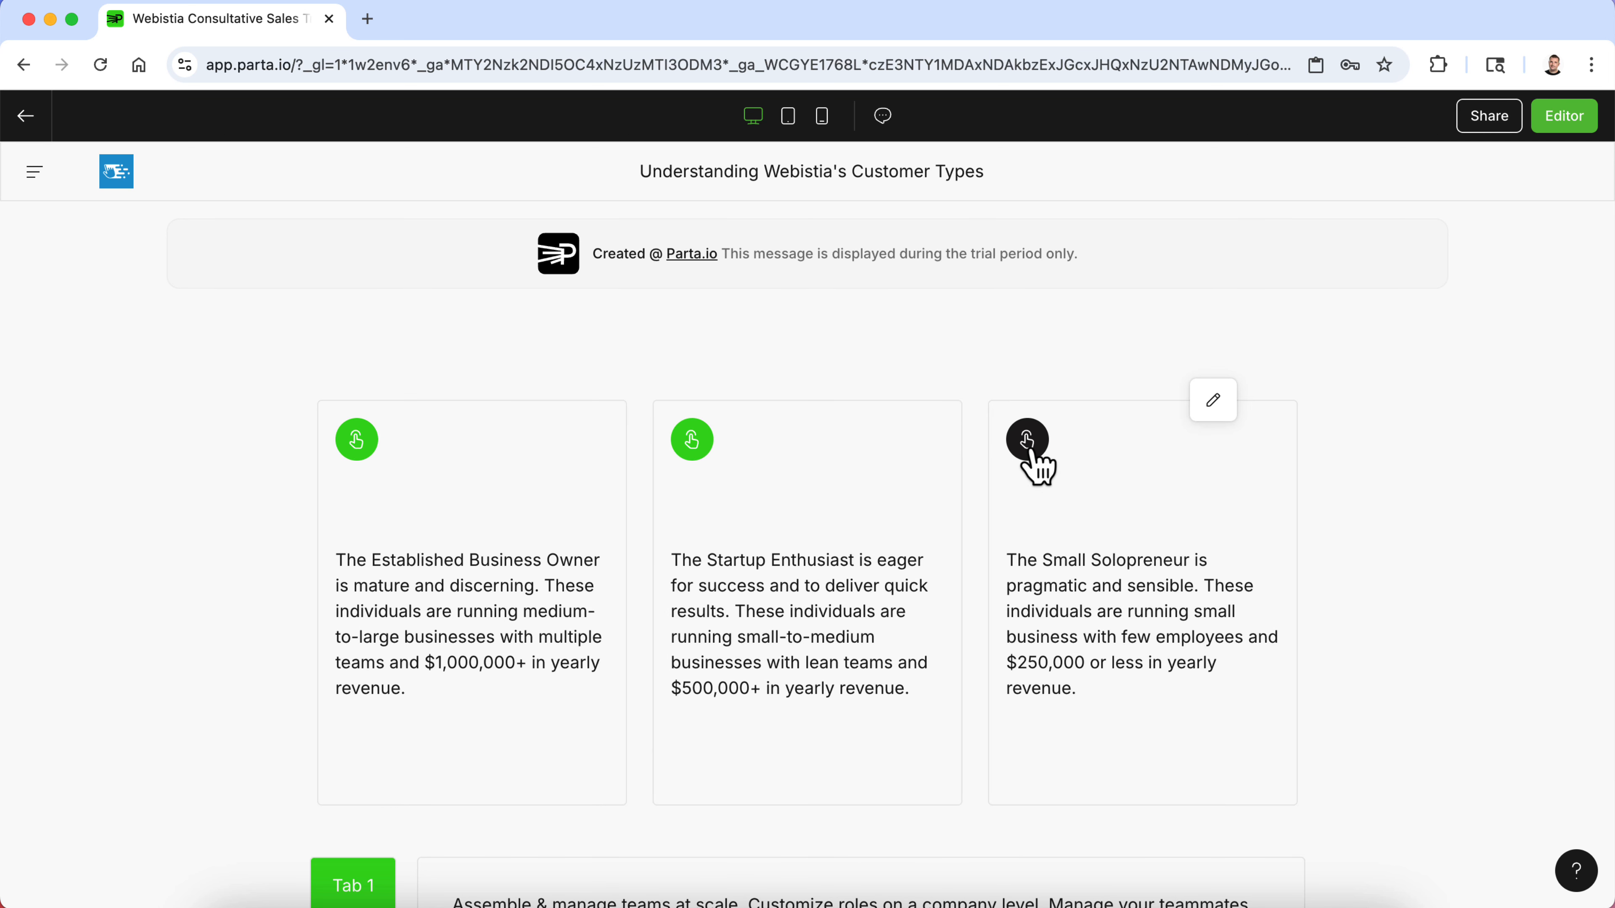
left_click(1557, 120)
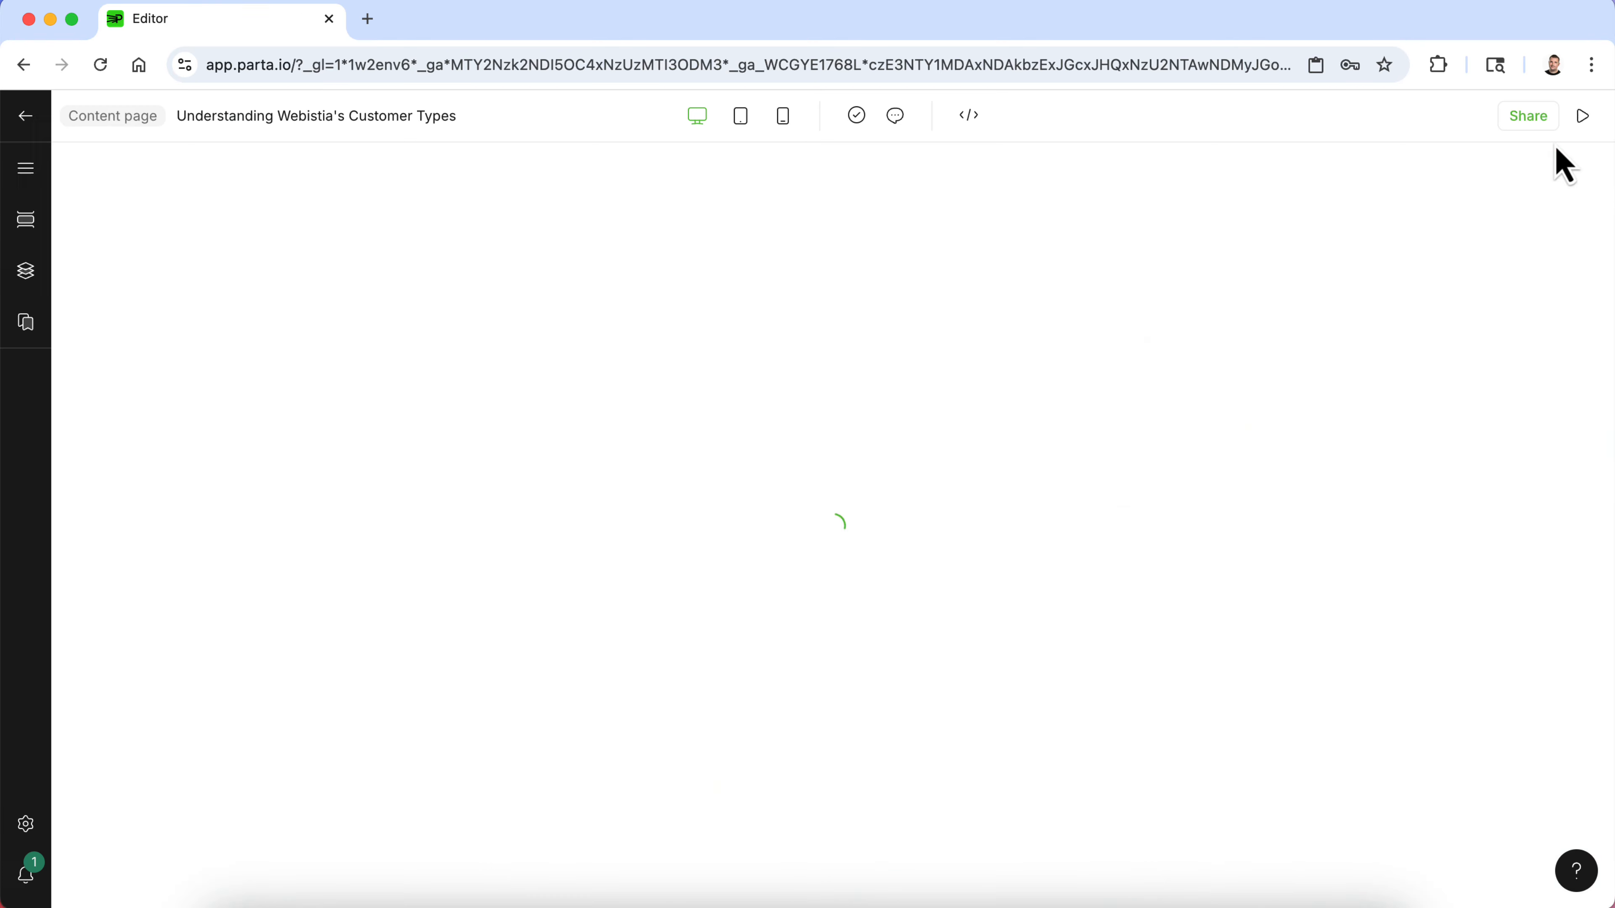
left_click(1049, 580)
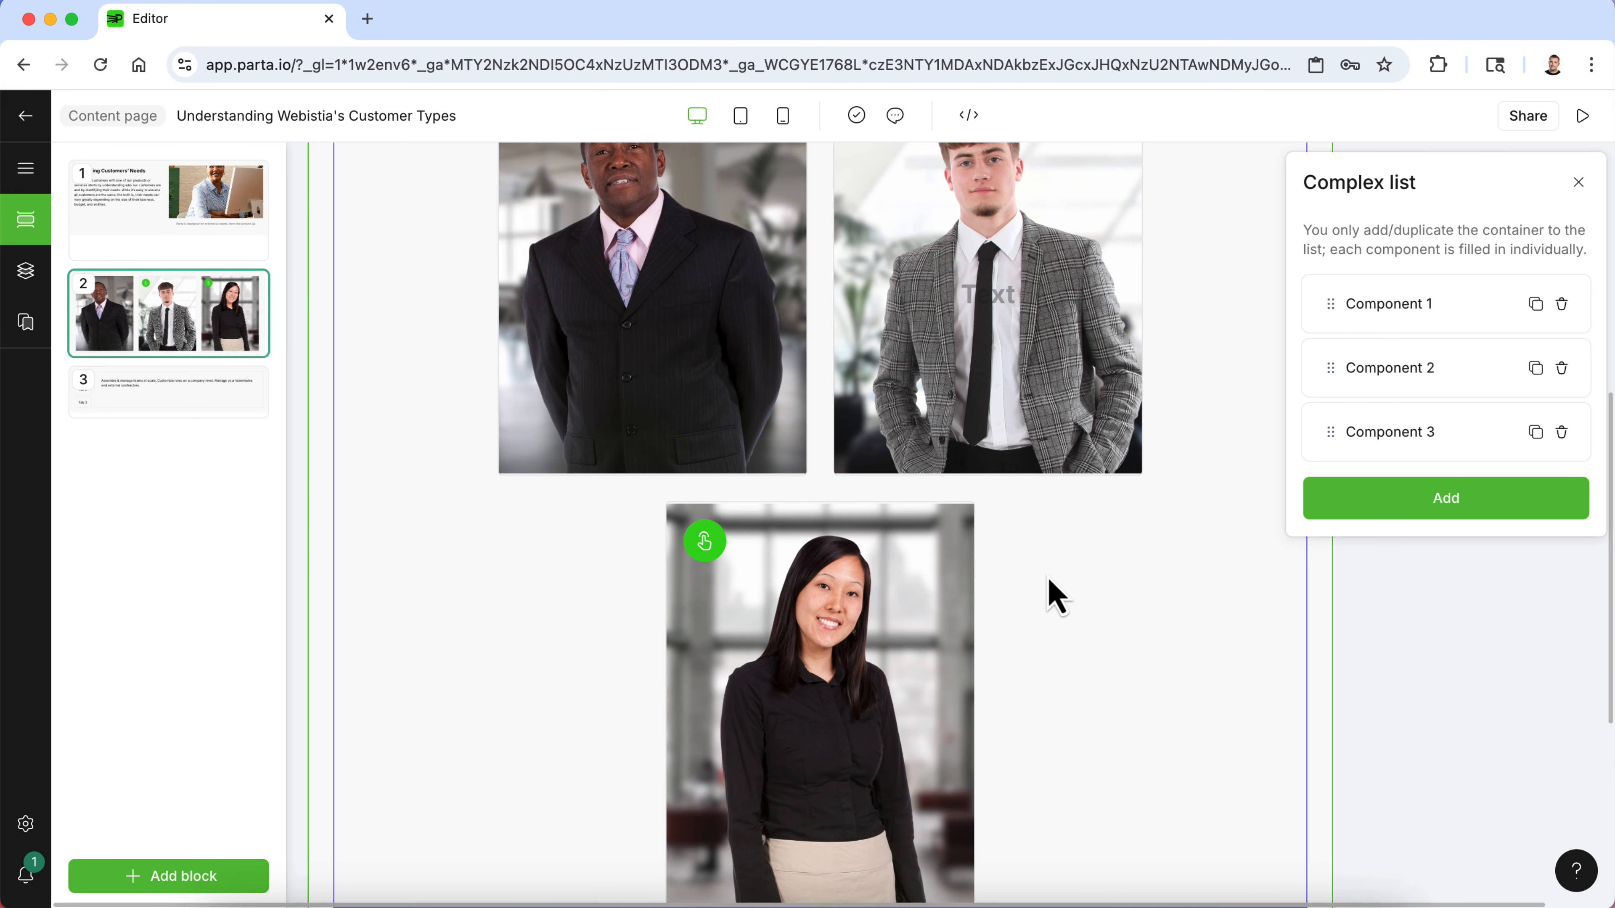
left_click(1421, 509)
scroll(932, 633, "down", 3)
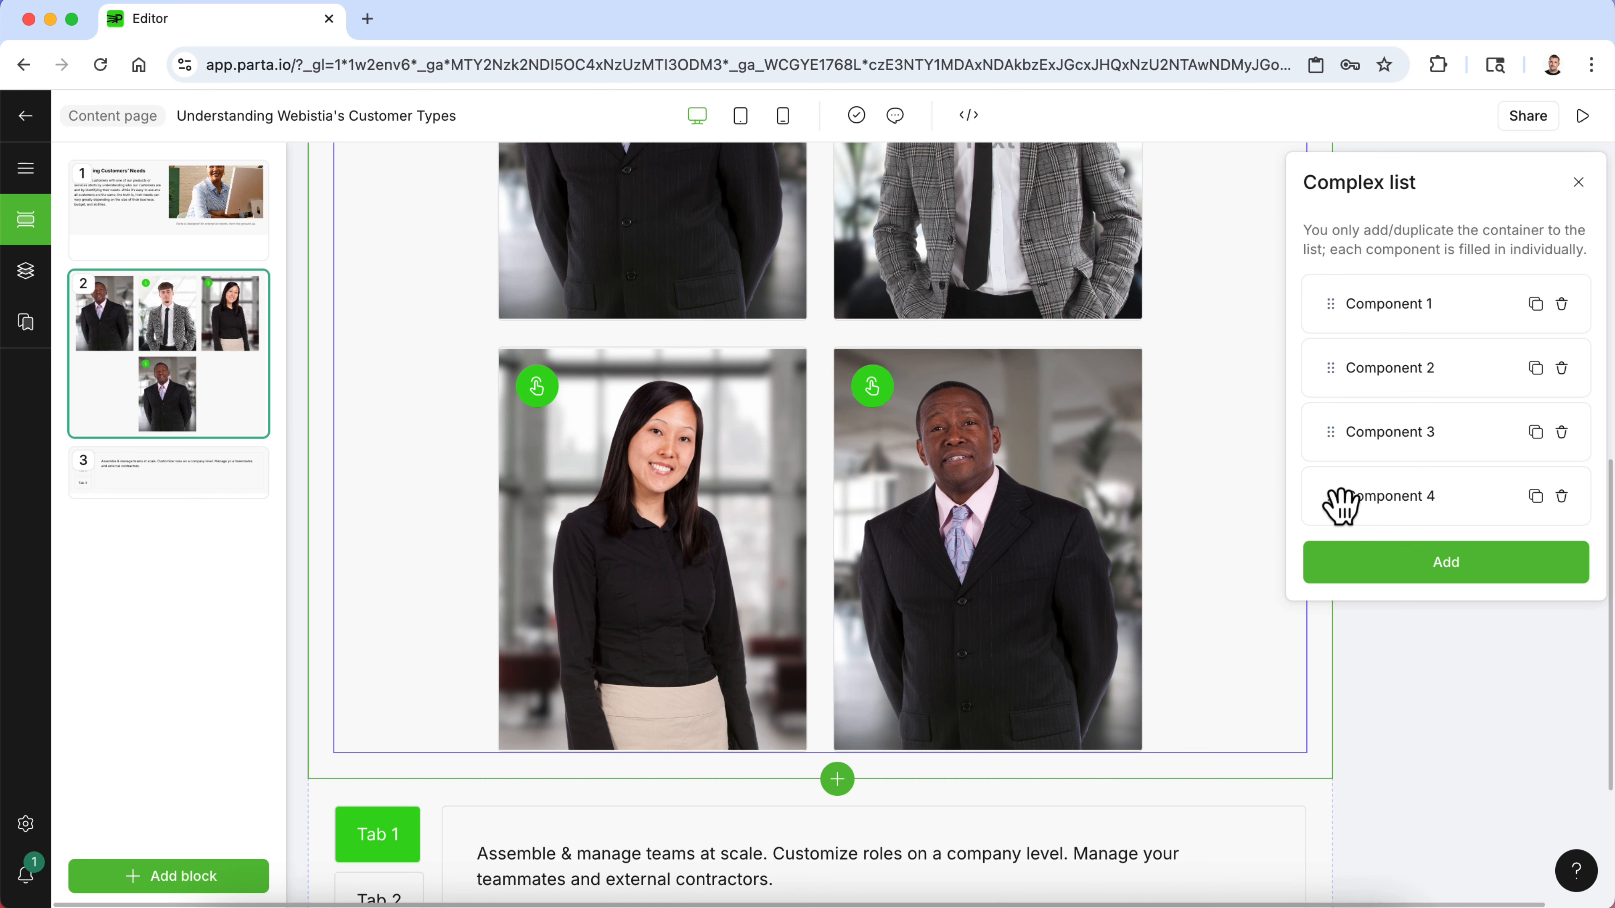
left_click_drag(1340, 506, 1369, 537)
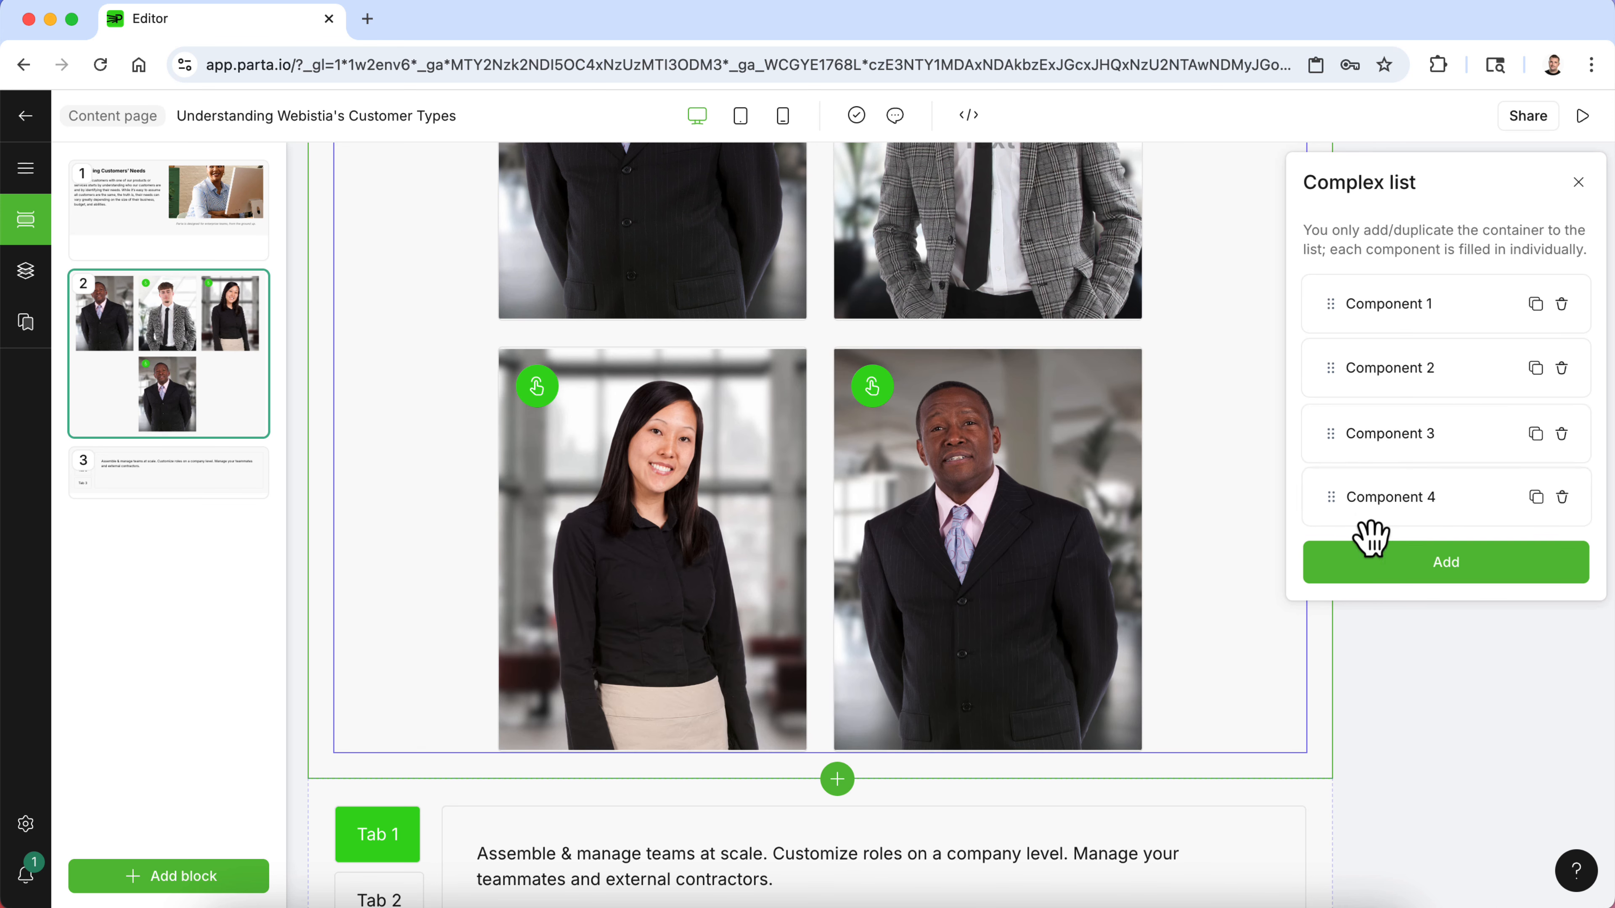
left_click(1563, 498)
left_click(1478, 670)
scroll(1107, 605, "up", 6)
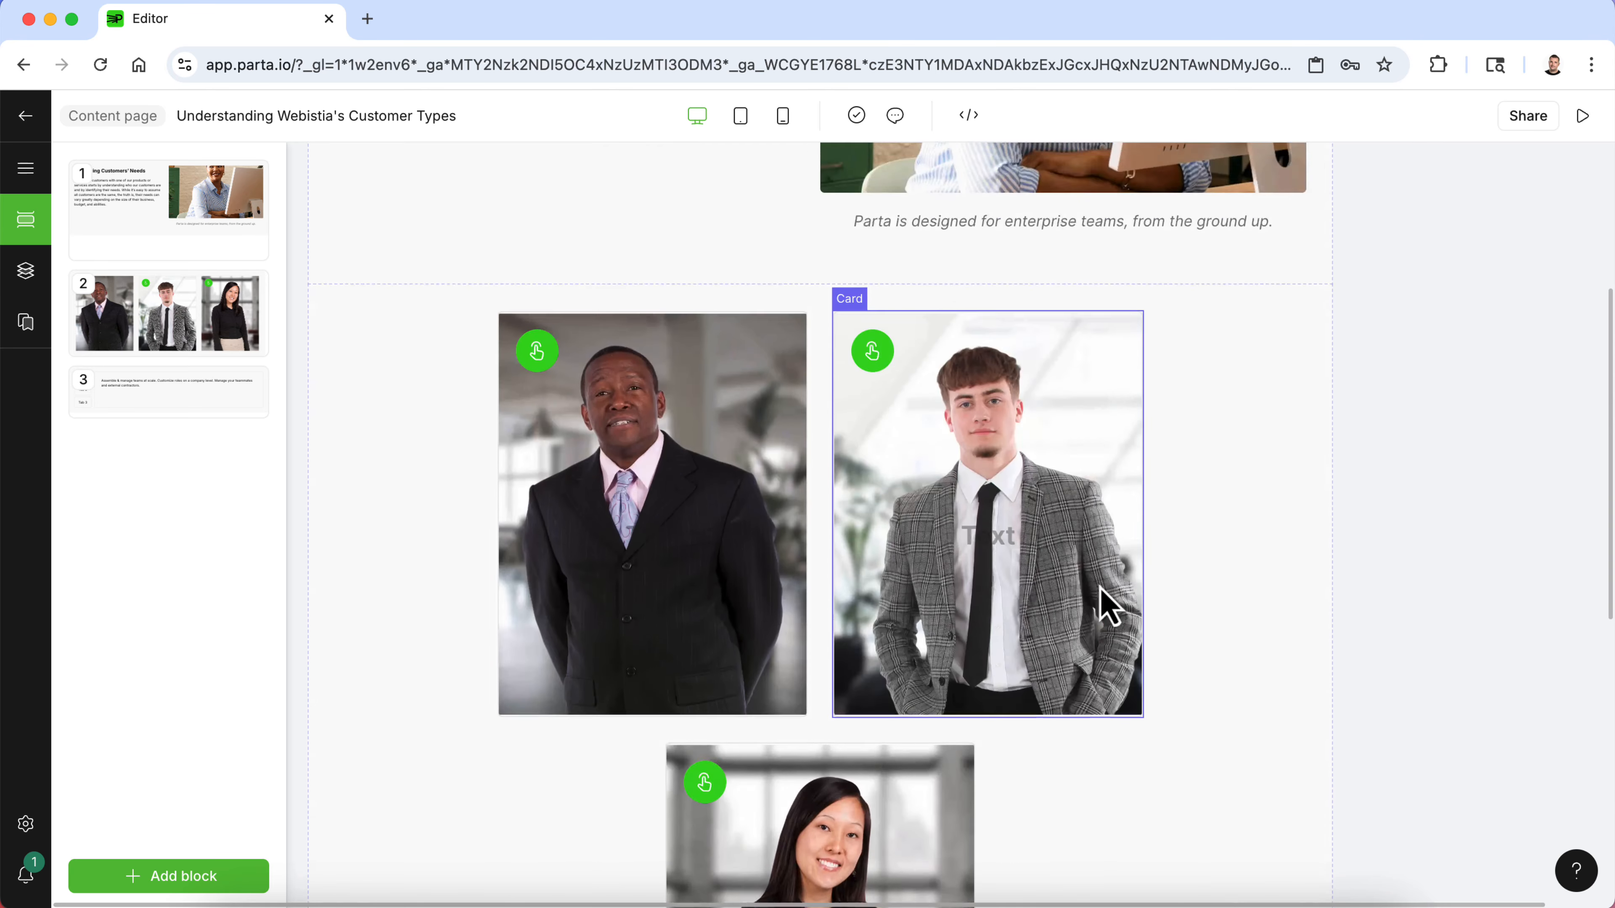
- Copy the Established Business Owner description text from the Word document
scroll(1107, 604, "down", 8)
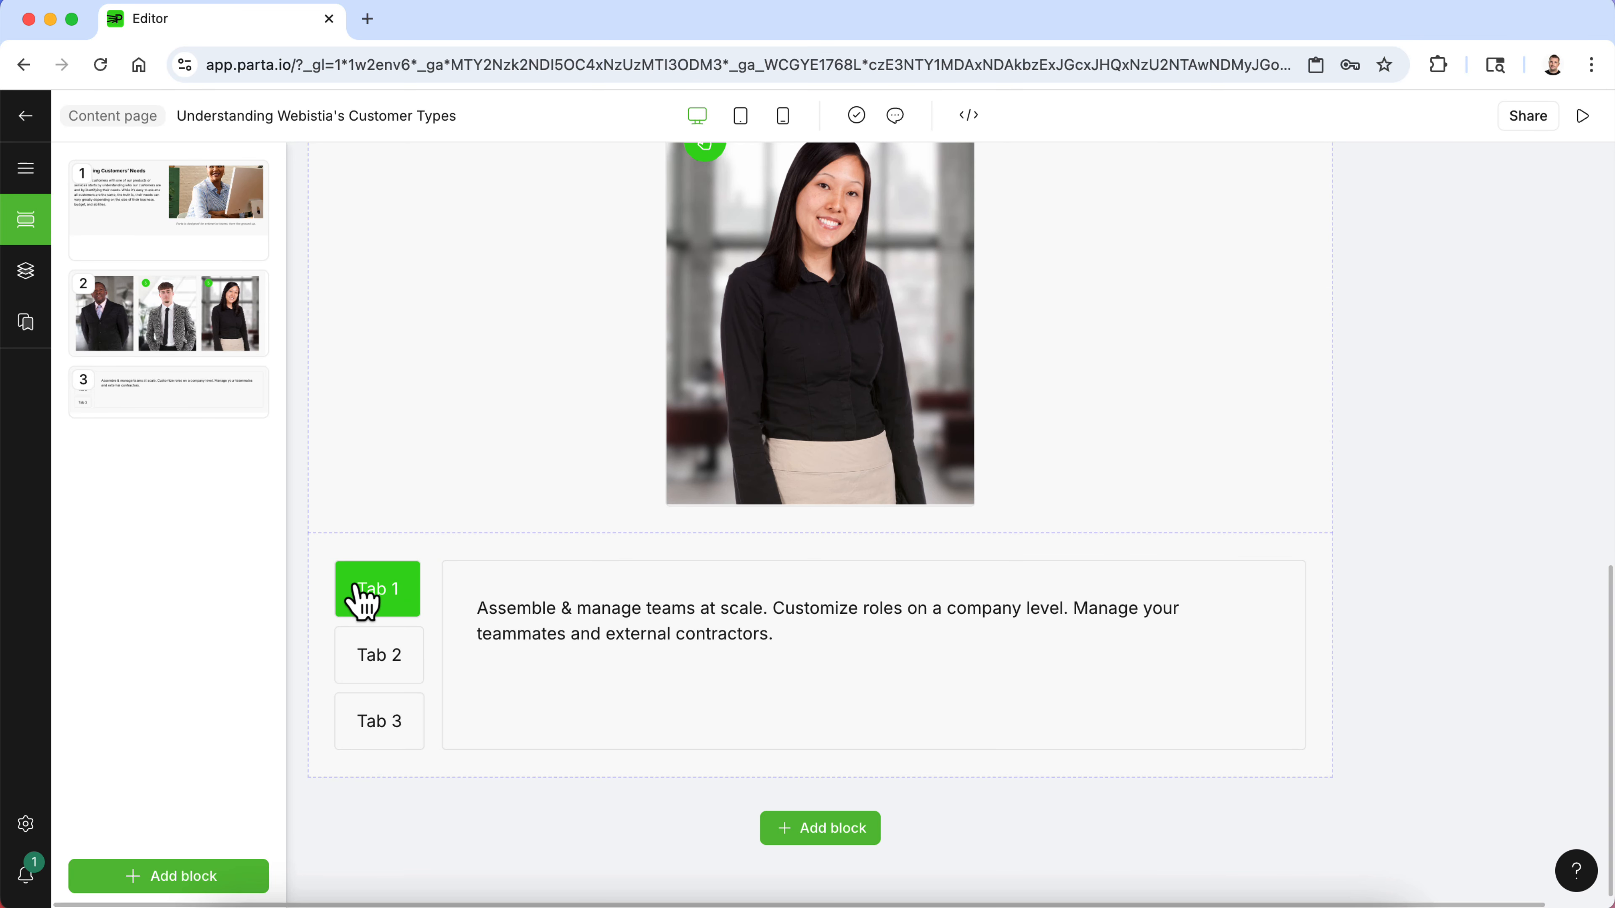
left_click(1023, 900)
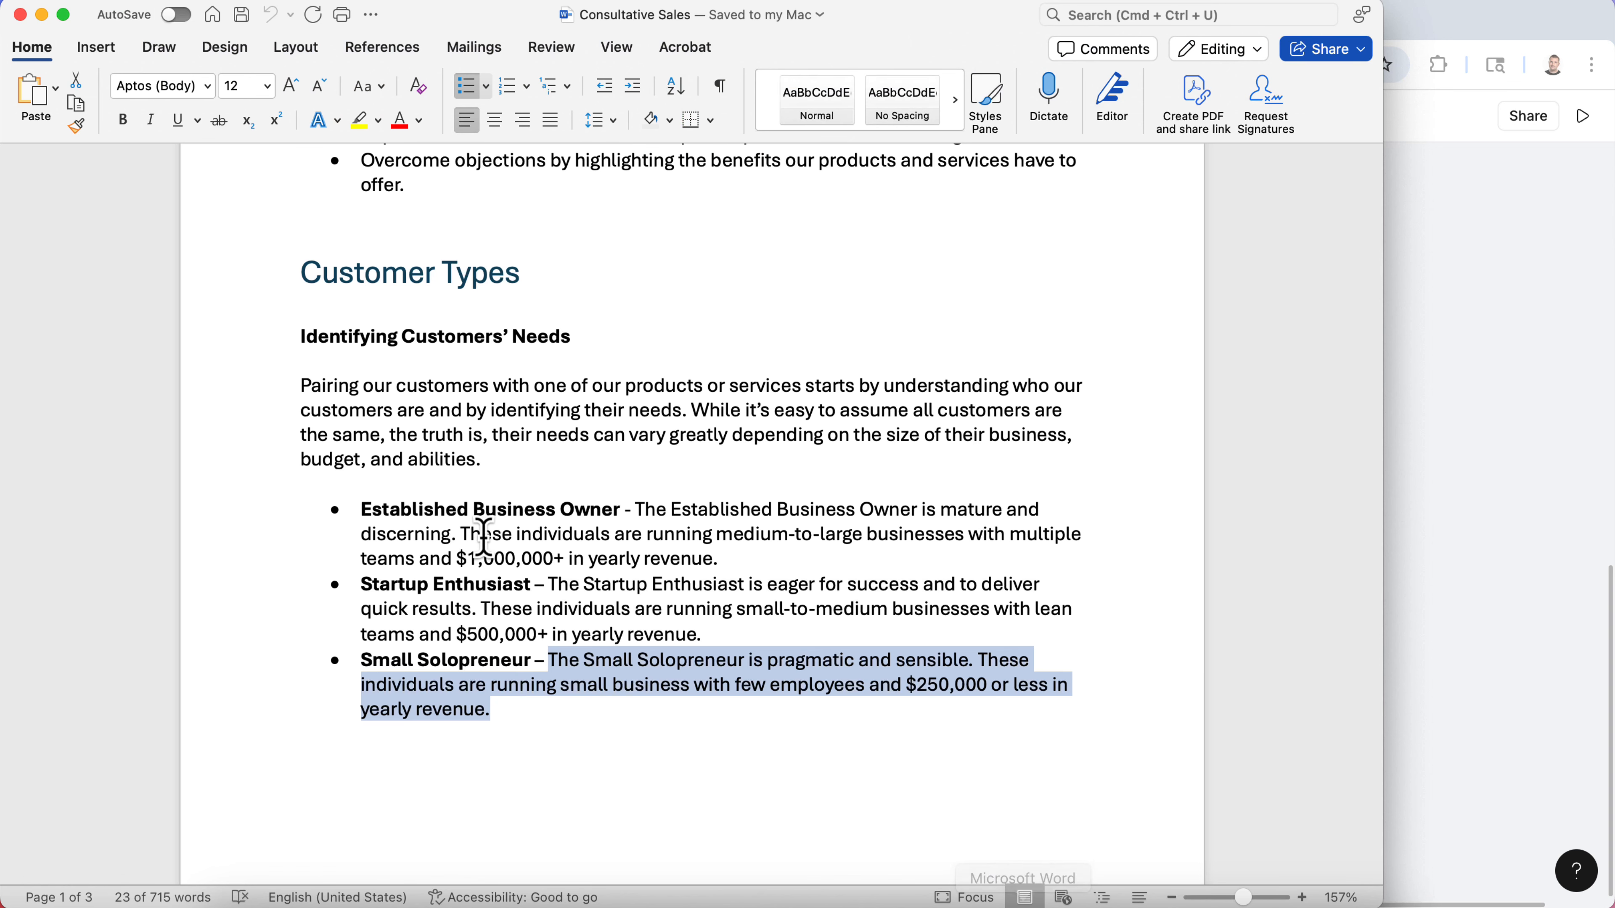
left_click(483, 538)
left_click_drag(776, 555, 643, 506)
key("super+c")
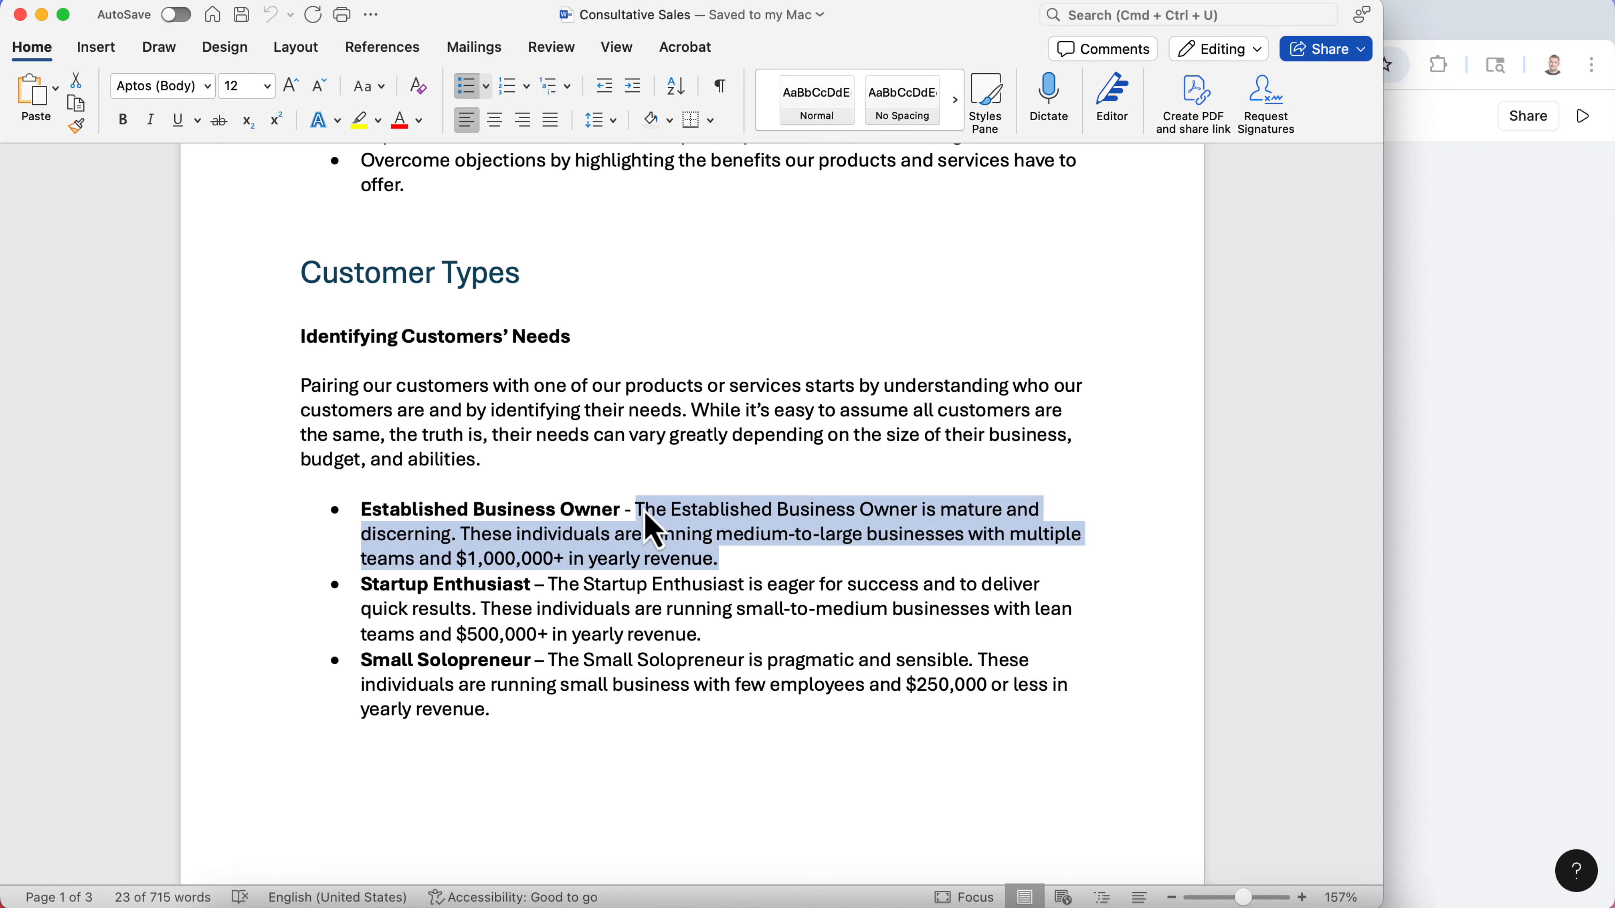
left_click(1452, 415)
- Replace the Tab 1 placeholder text with the title The Established Business Owner and paste the copied description below it
left_click(570, 732)
left_click(671, 608)
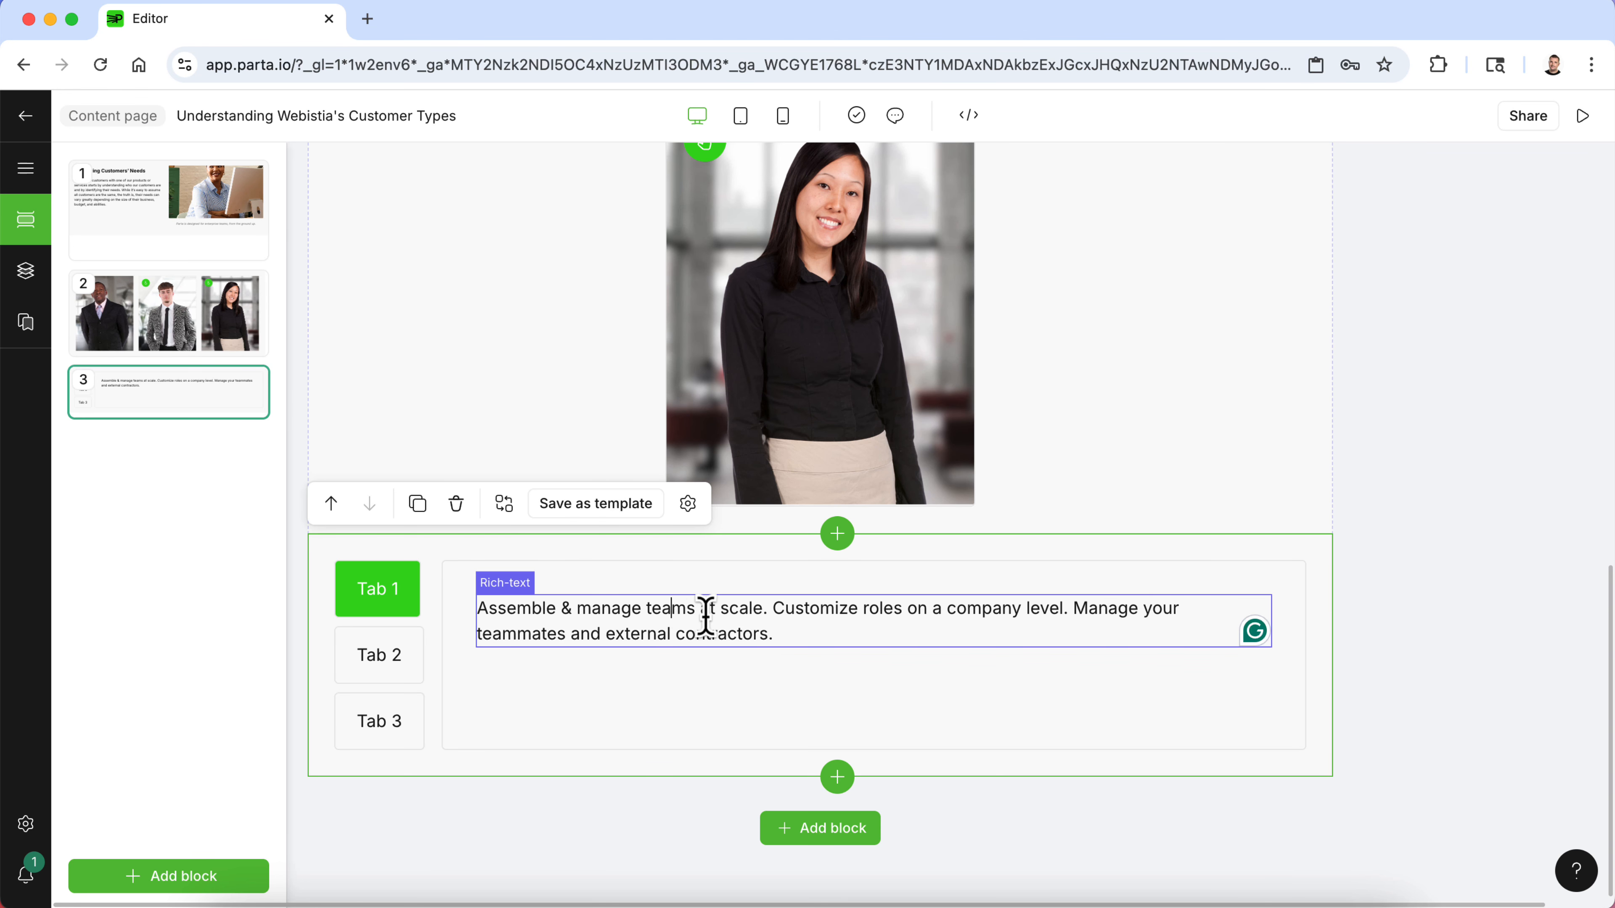
left_click_drag(777, 633, 480, 610)
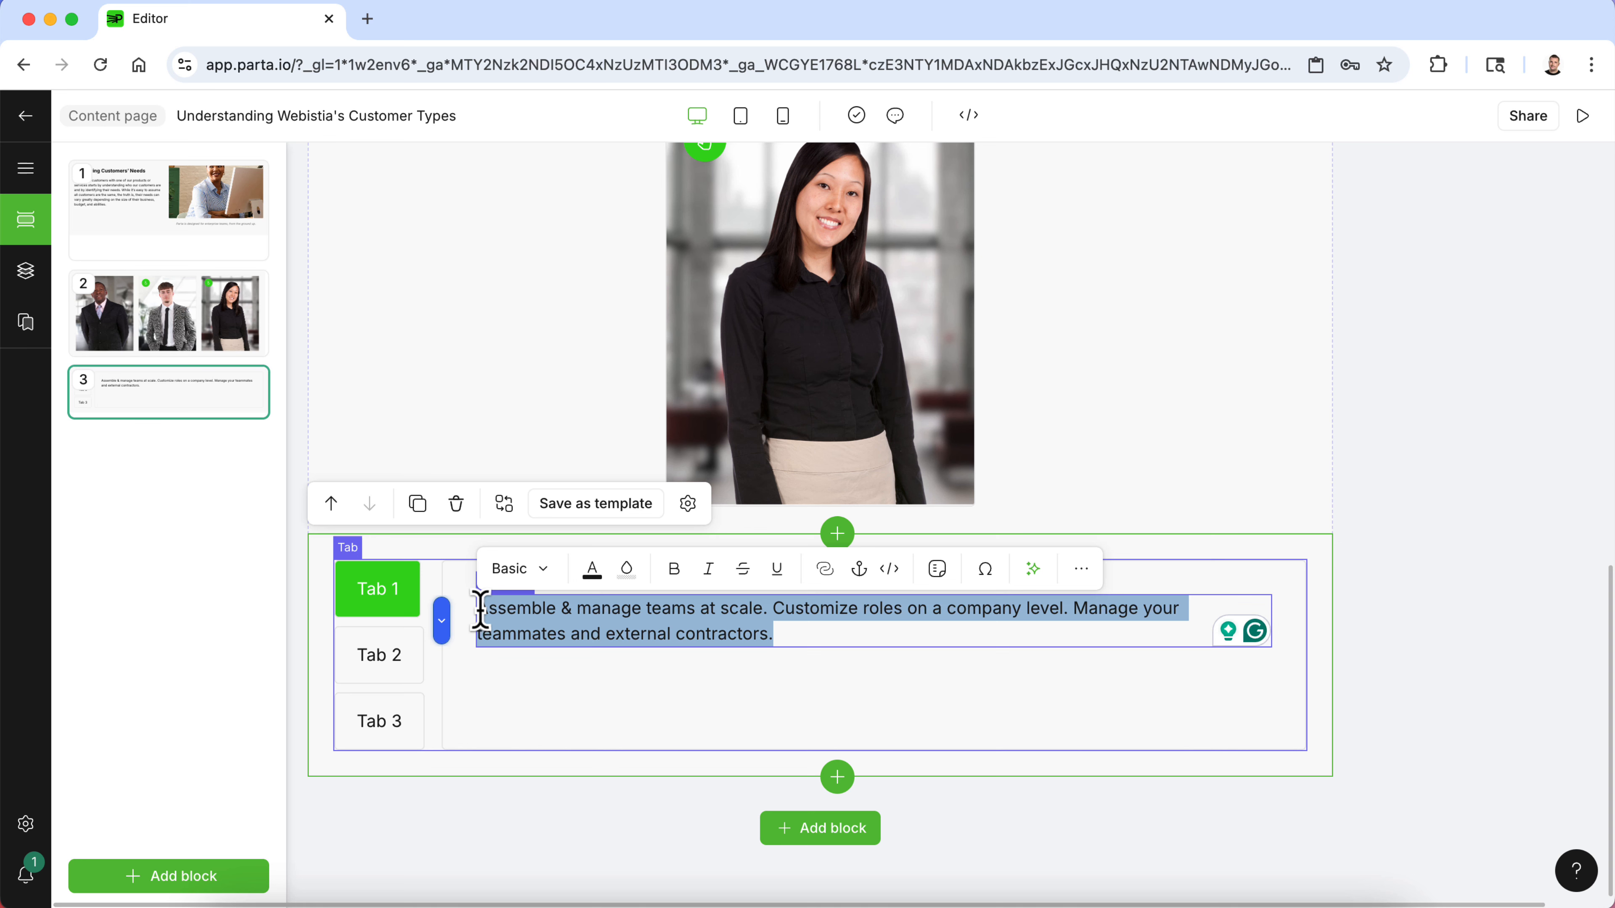
type("The Established")
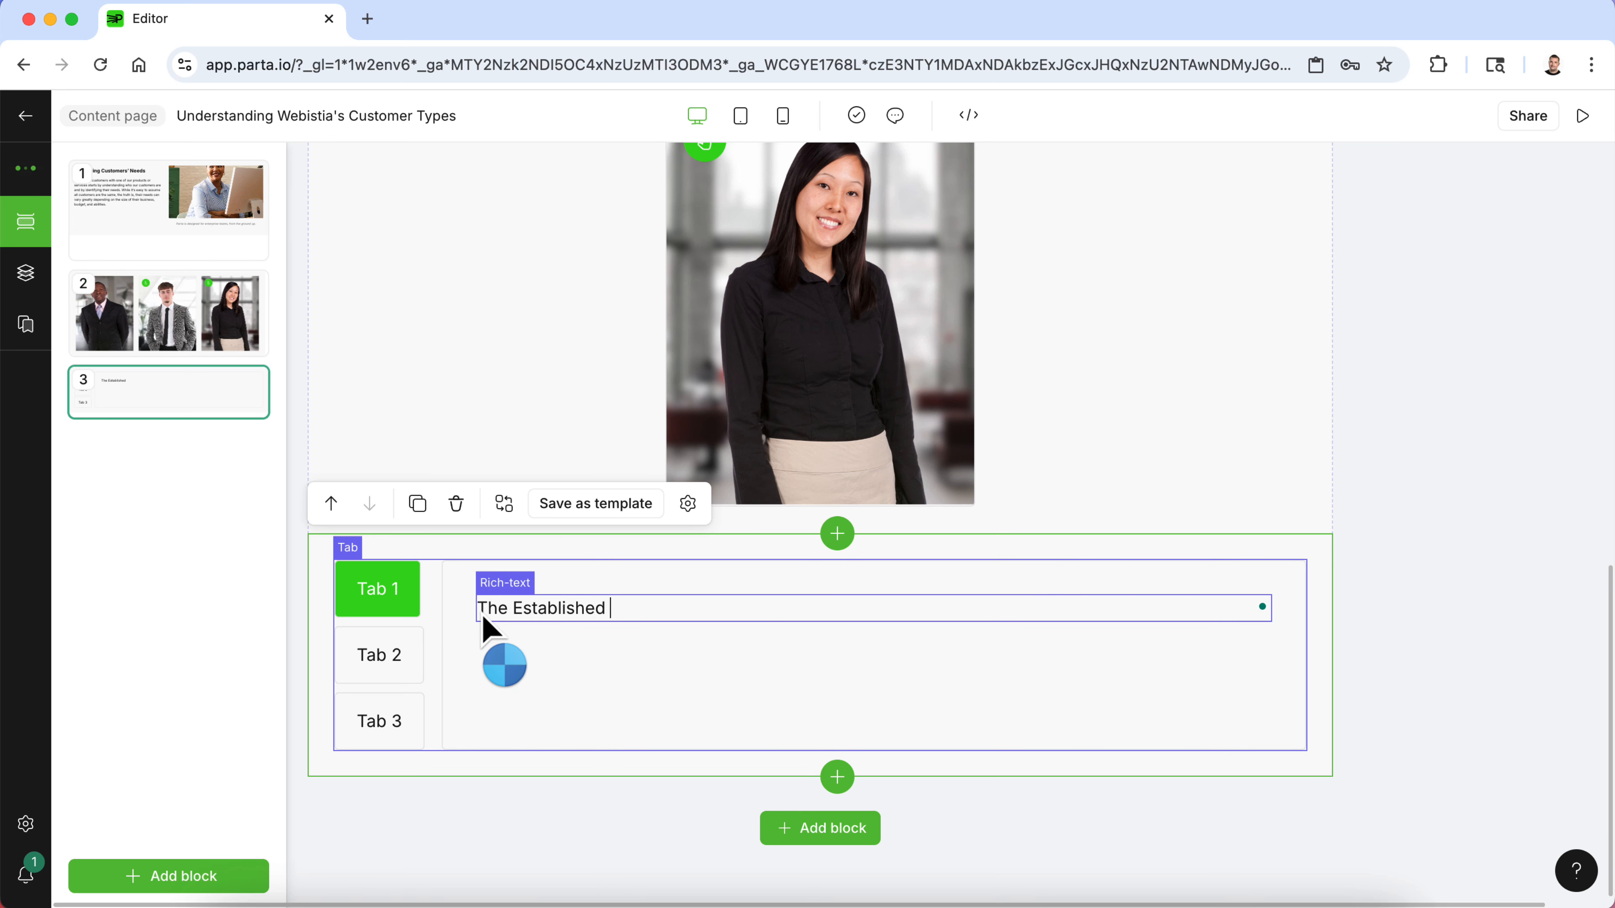
type(" Busniess Owne")
key("BackSpace")
type("ner")
key("Return")
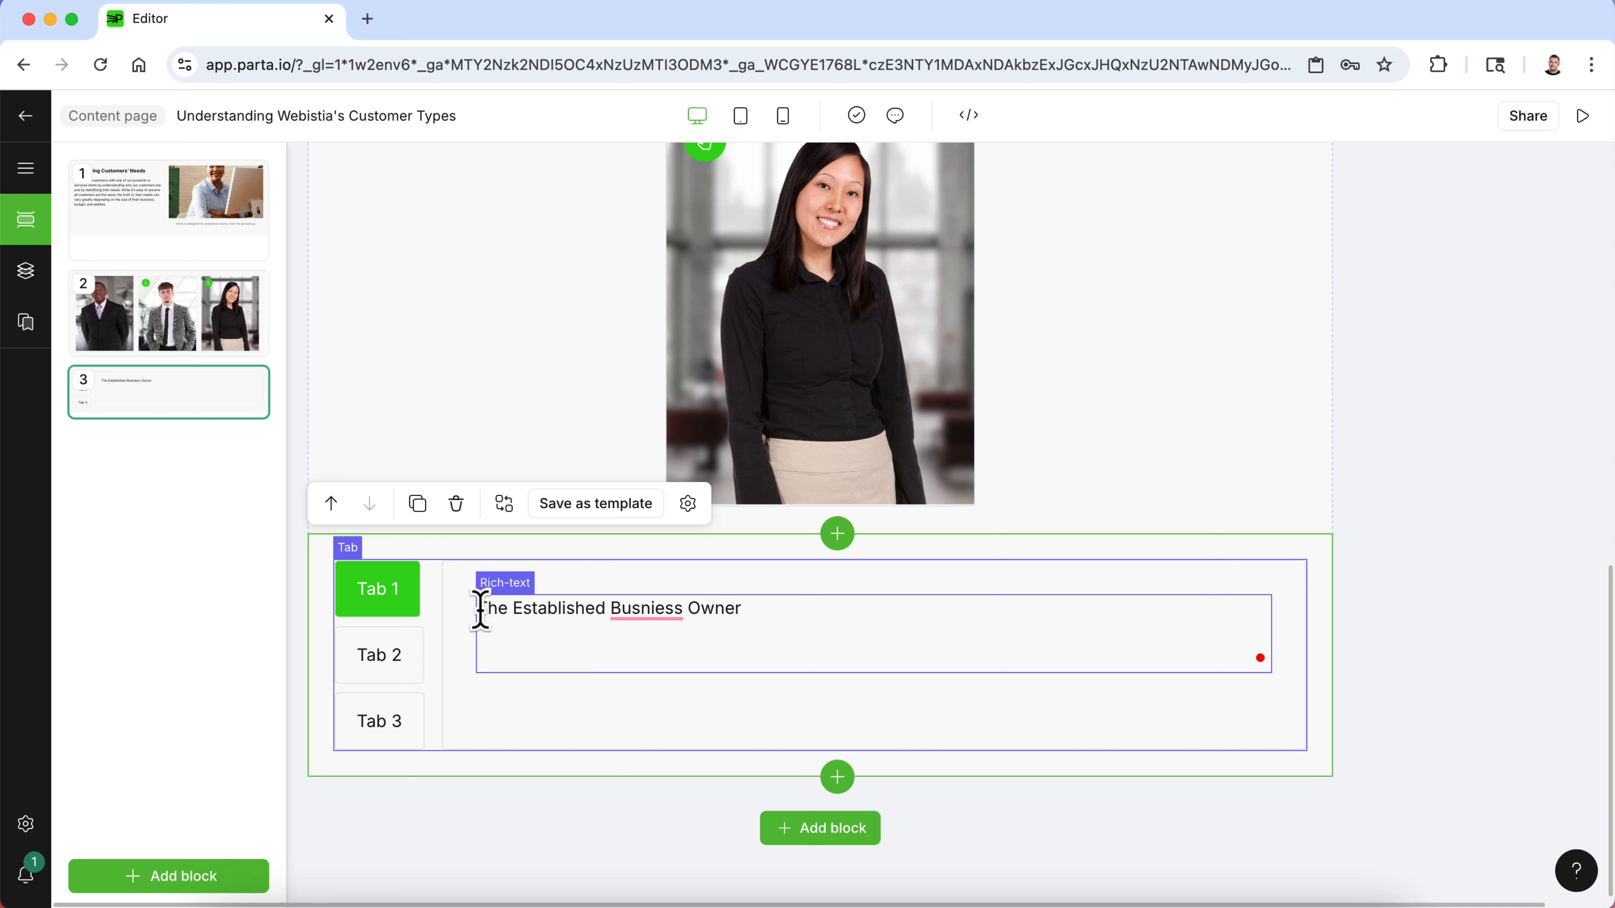
key("super+v")
- Correct the title's spelling and format The Established Business Owner as Heading 2
mouse_move(631, 612)
left_click(644, 671)
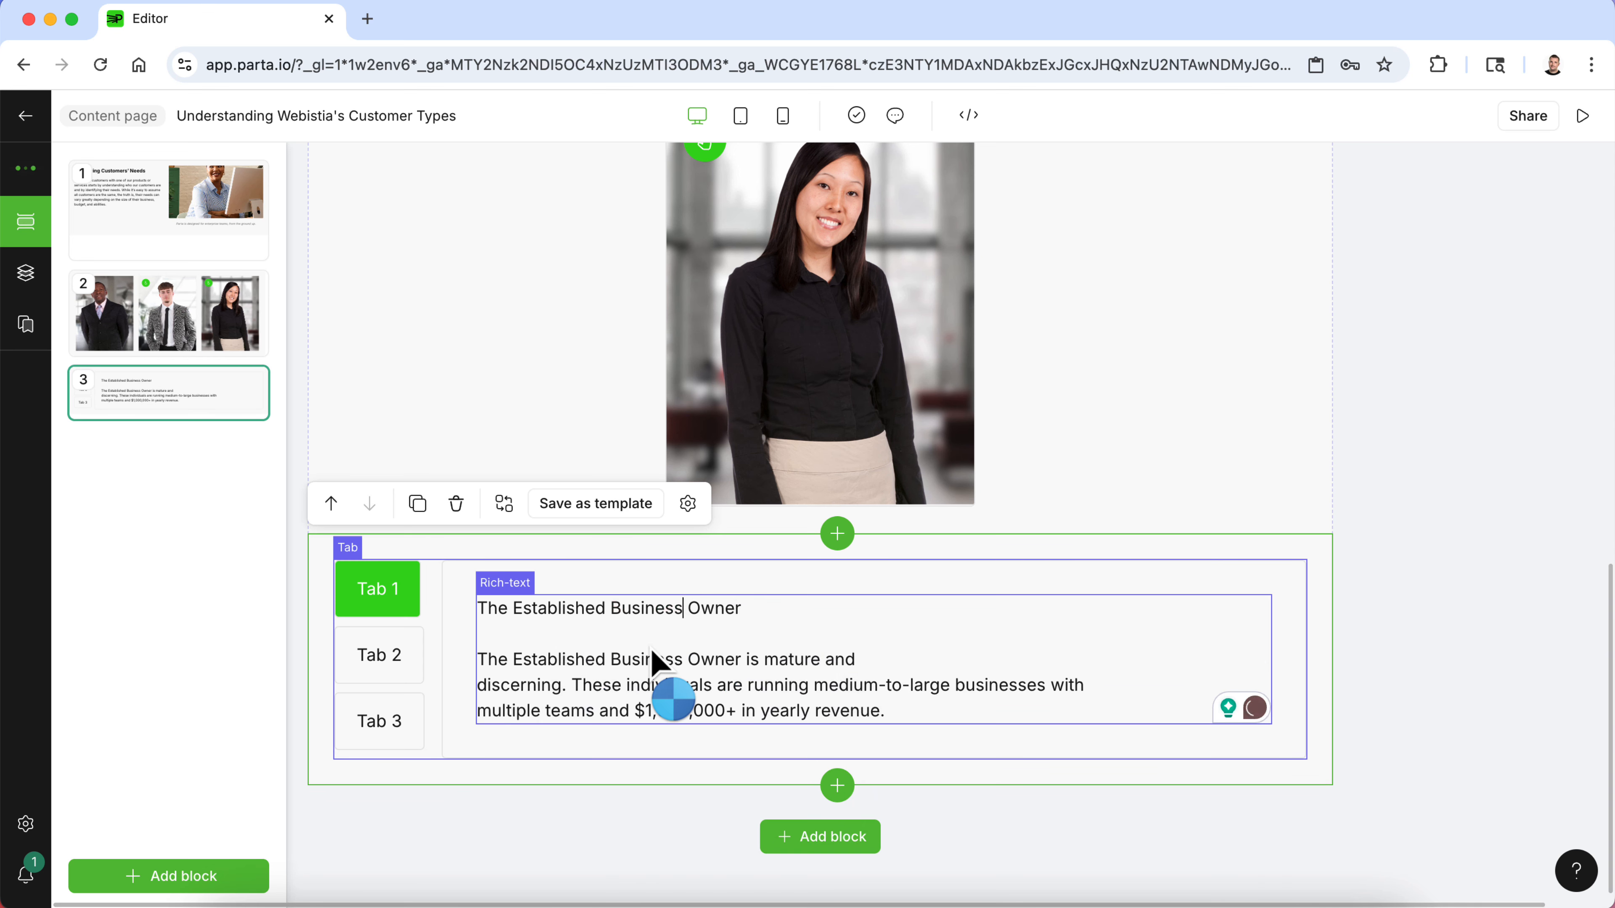
left_click_drag(761, 608, 481, 608)
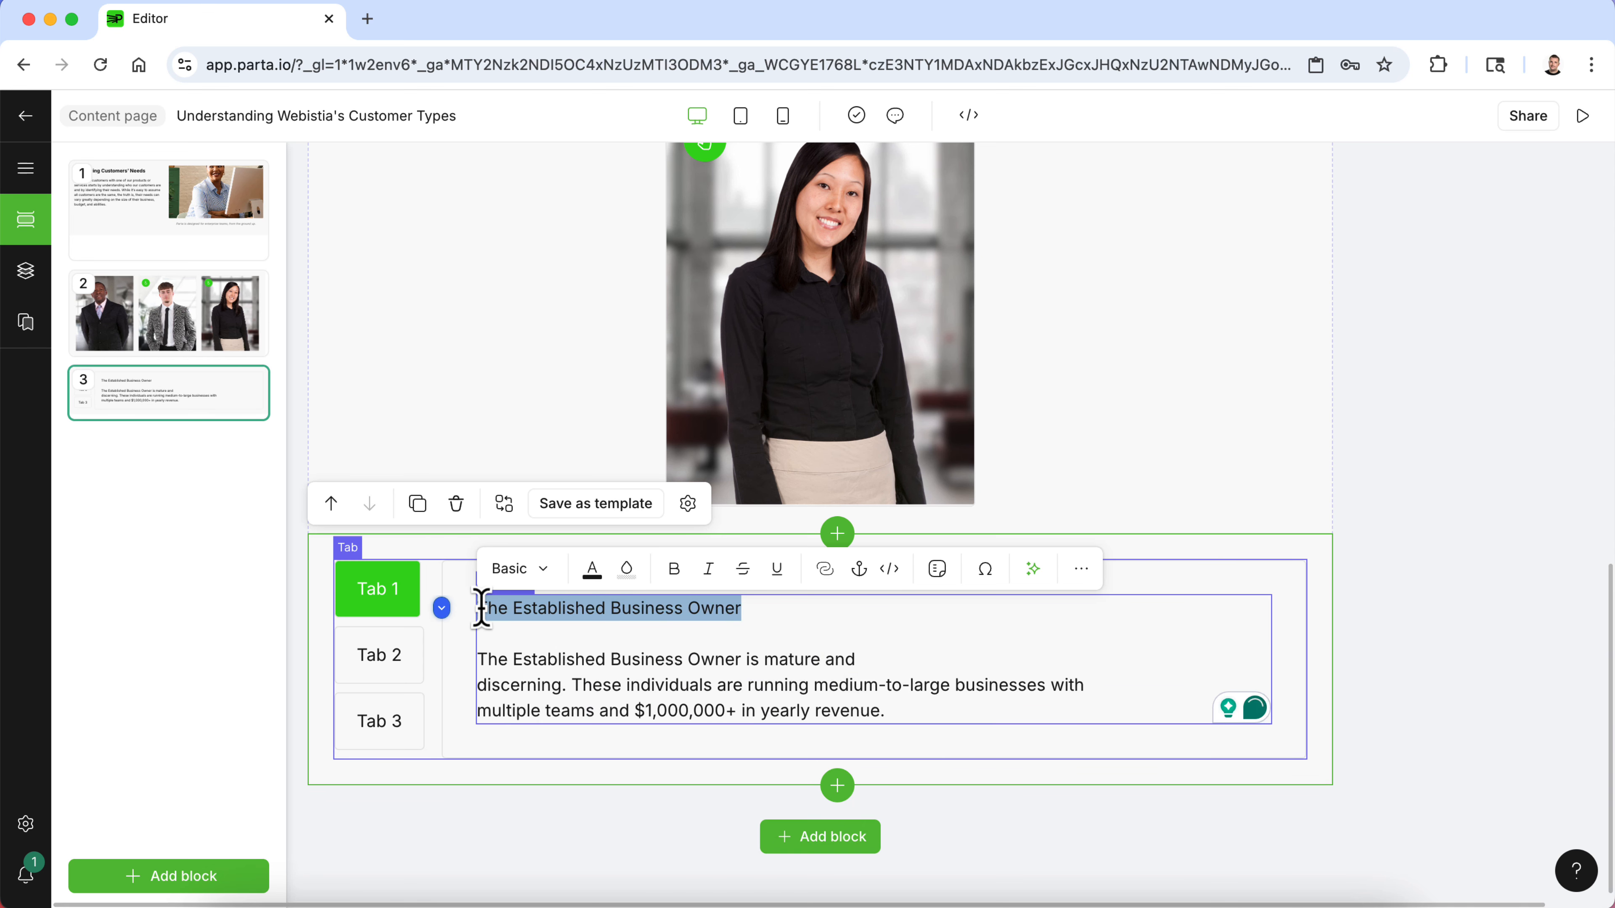
left_click(542, 569)
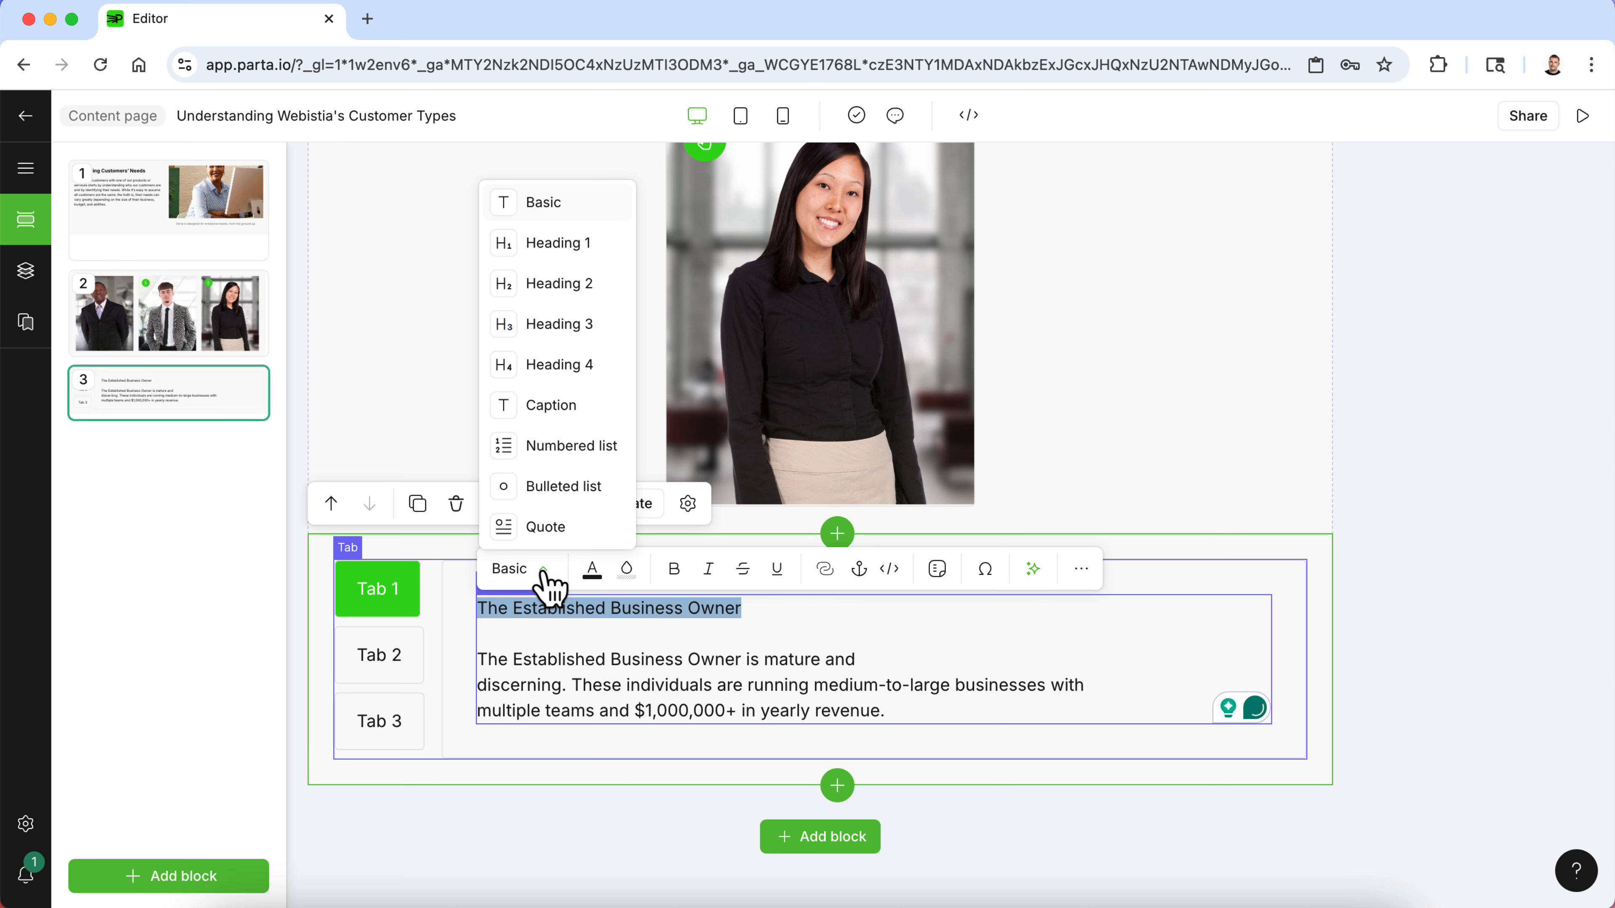
left_click(576, 289)
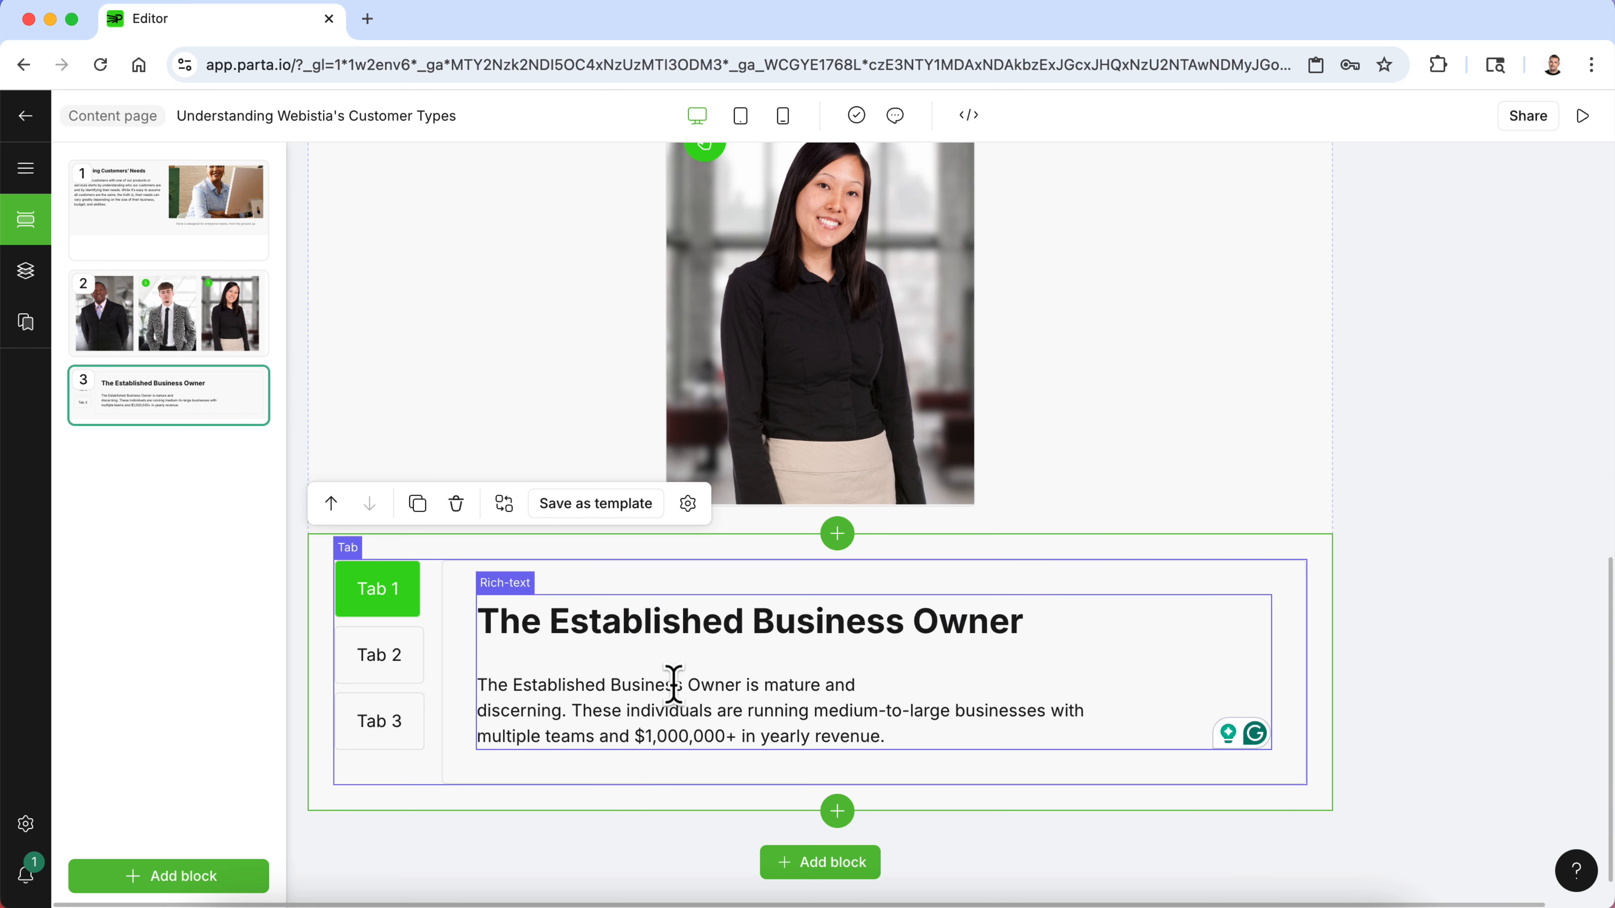
- Open Tab 2 and copy the Startup Enthusiast description text from the Word document
left_click(407, 668)
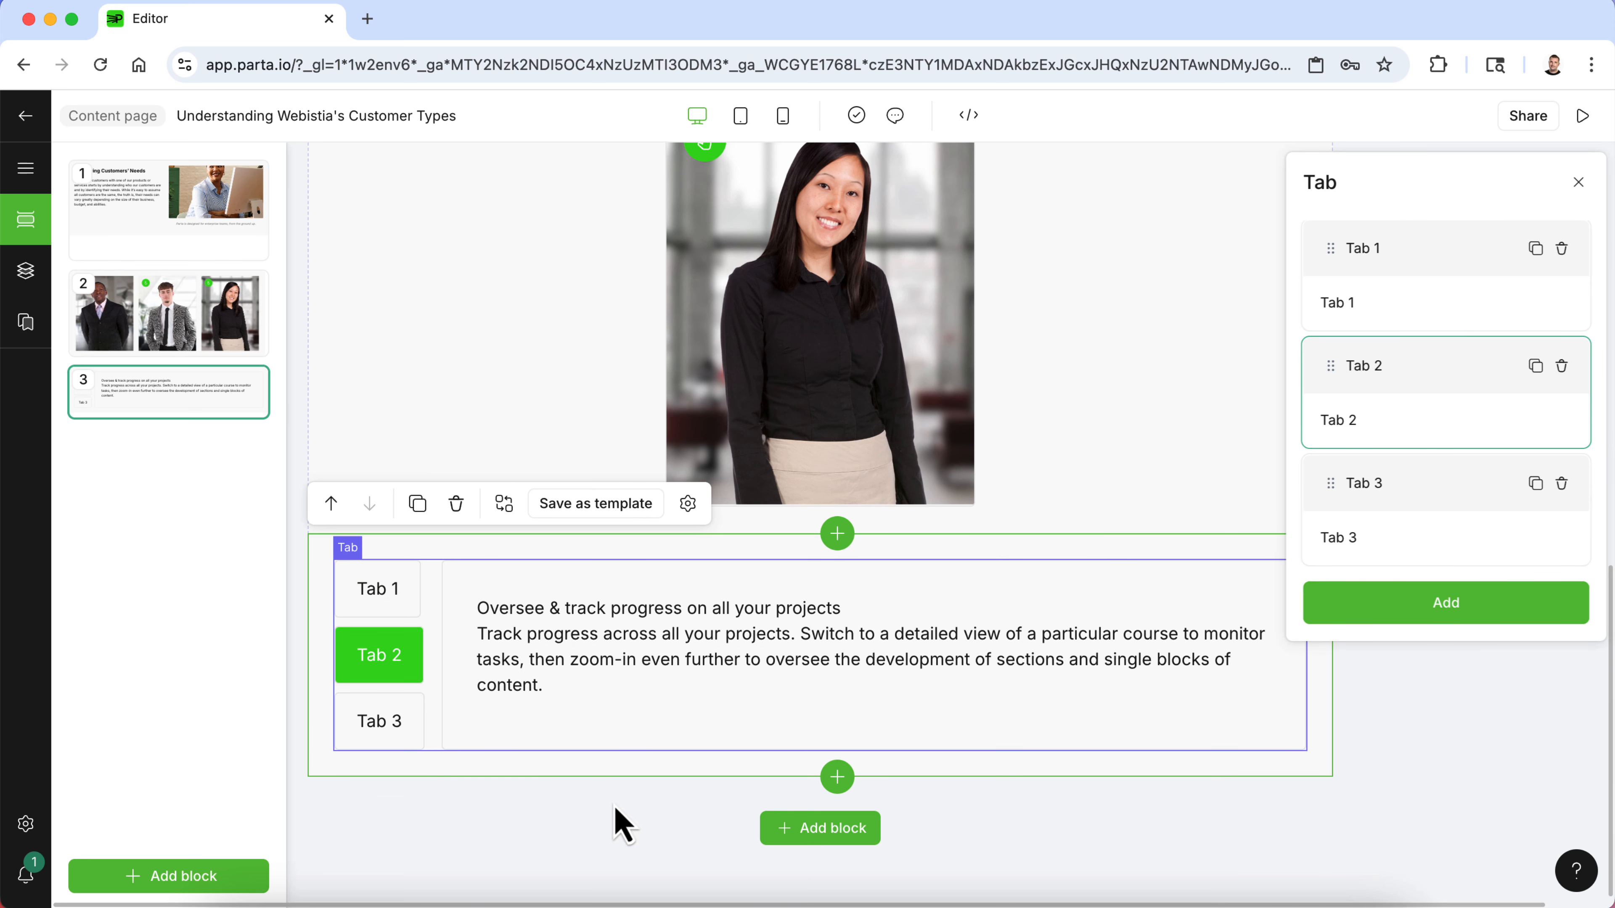
left_click(1022, 906)
left_click(503, 609)
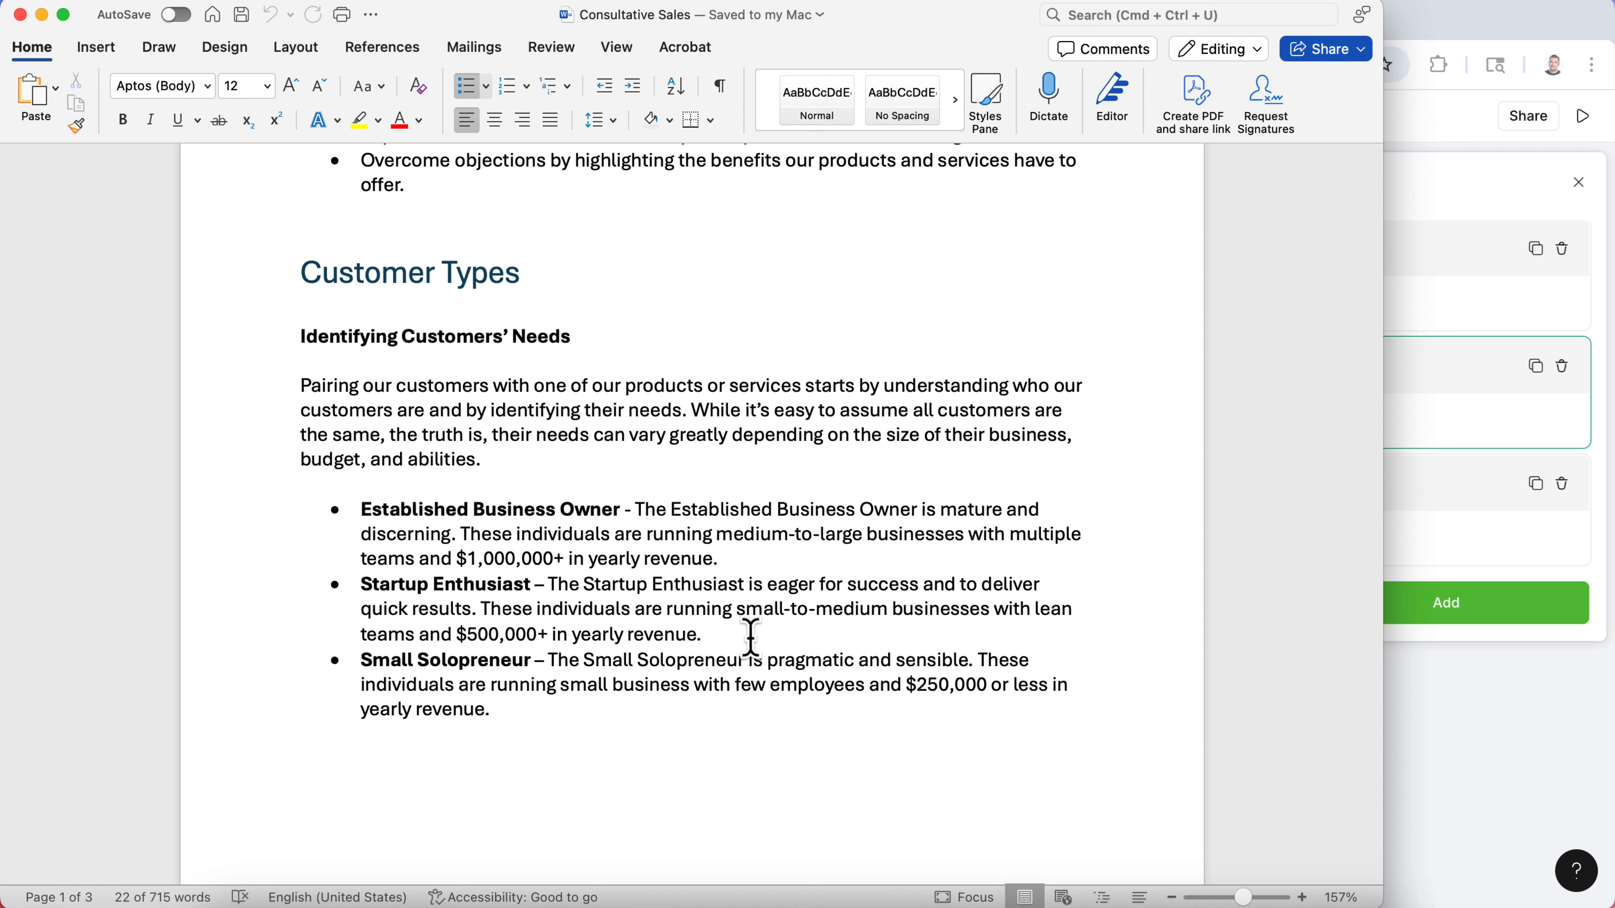
left_click_drag(750, 638, 575, 589)
key("super+c")
left_click(1424, 760)
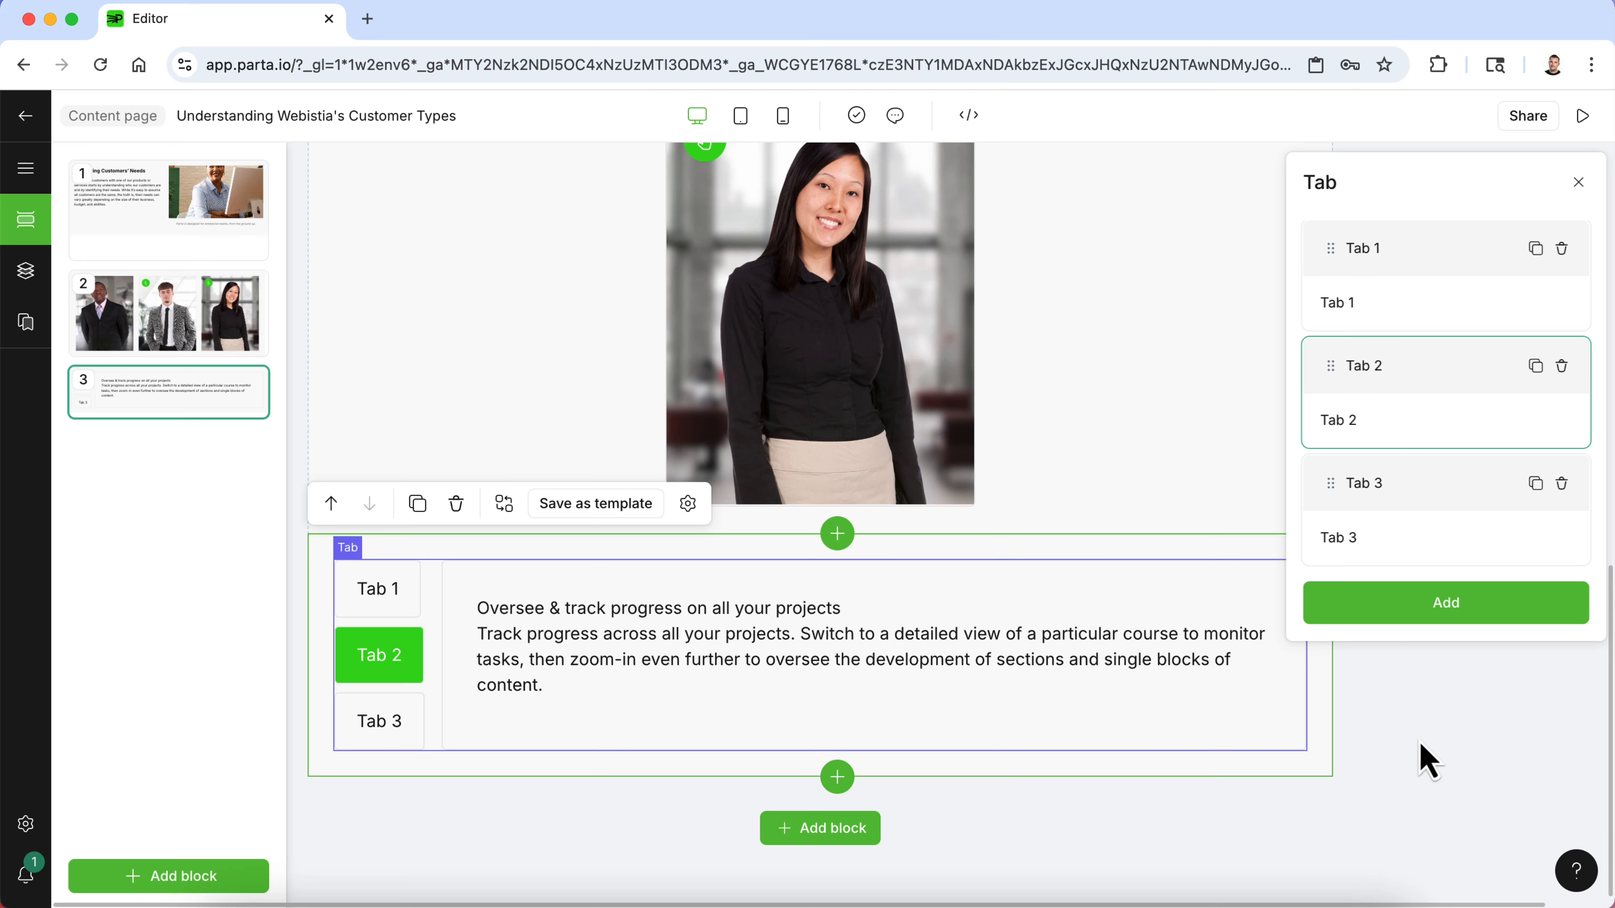
- Replace the Tab 2 placeholder text with the copied description and add the title The Startup Enthusiast above it
left_click(766, 633)
left_click_drag(552, 683, 470, 601)
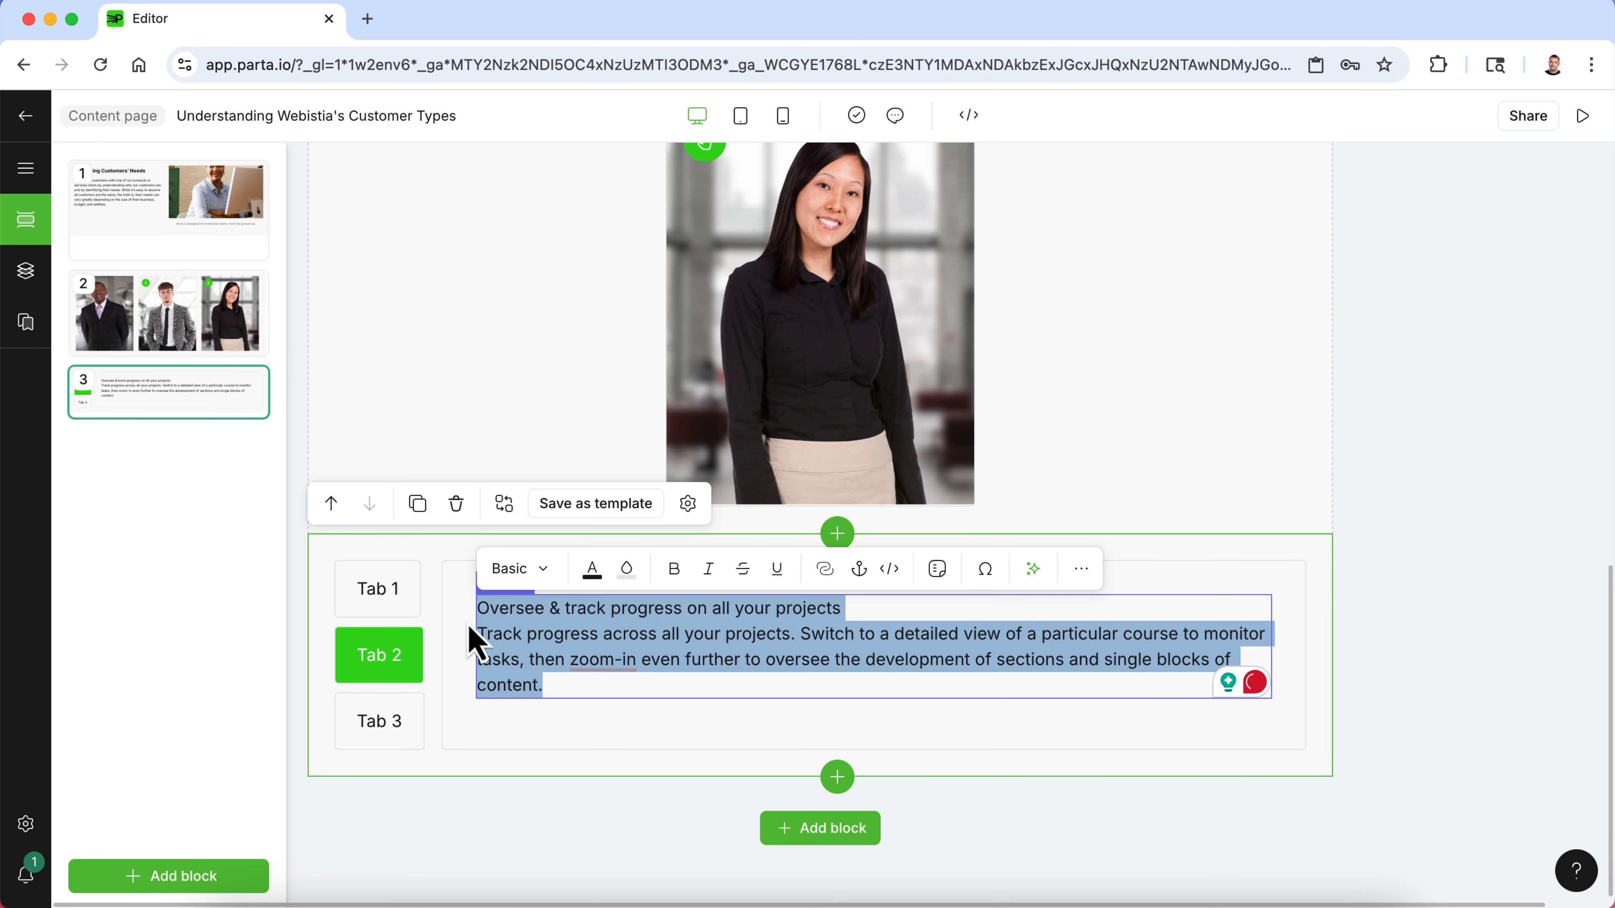
key("super+v")
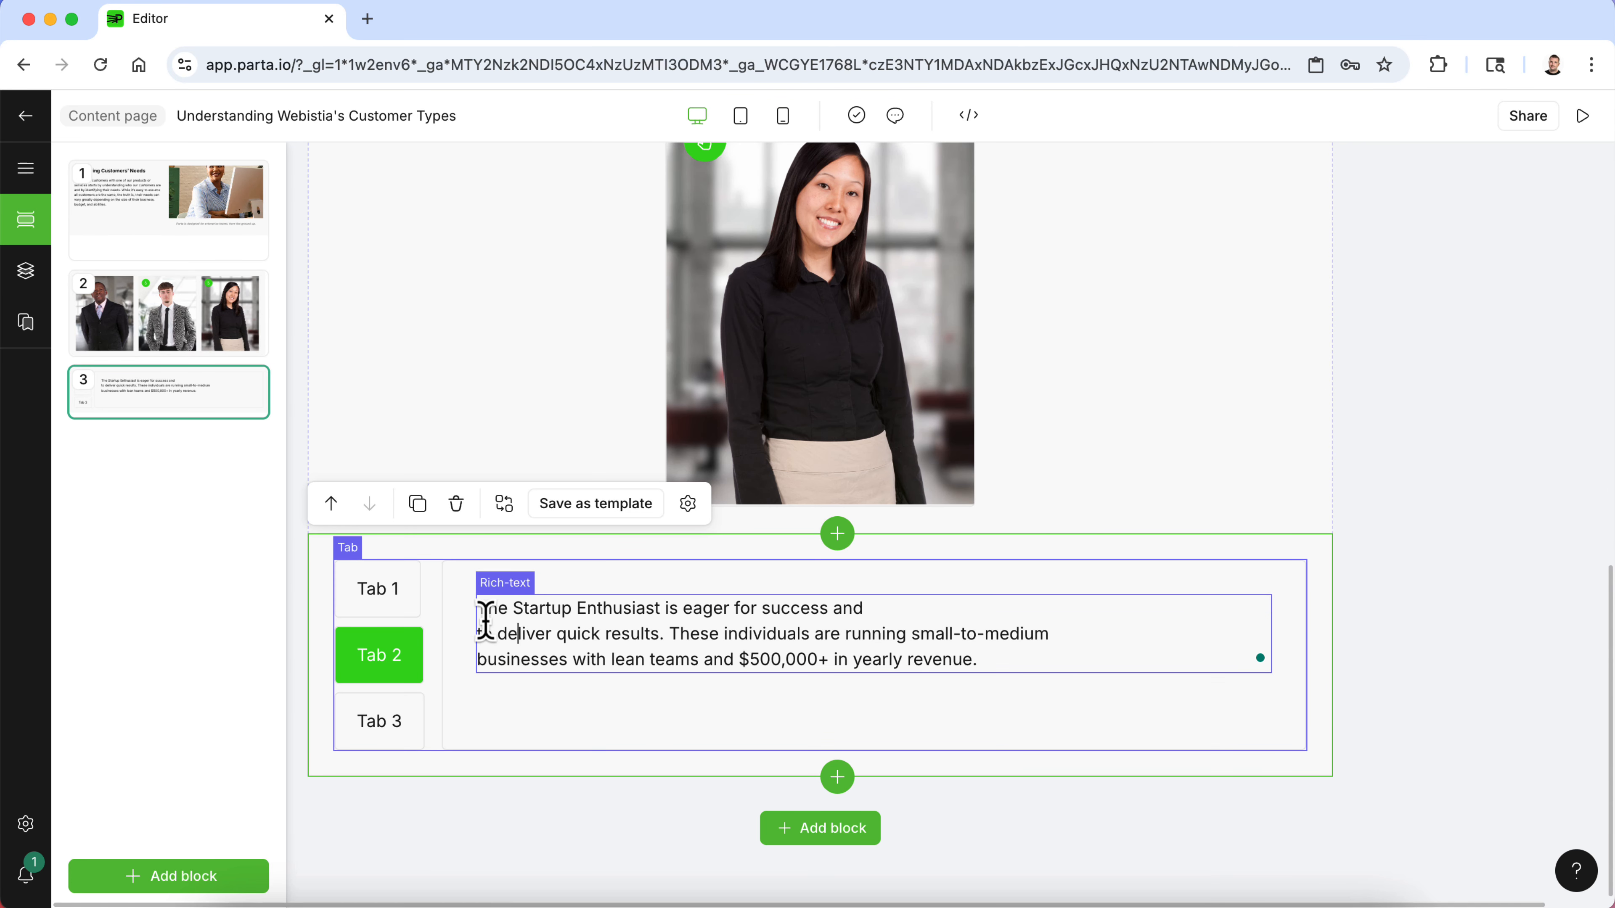
key("Return")
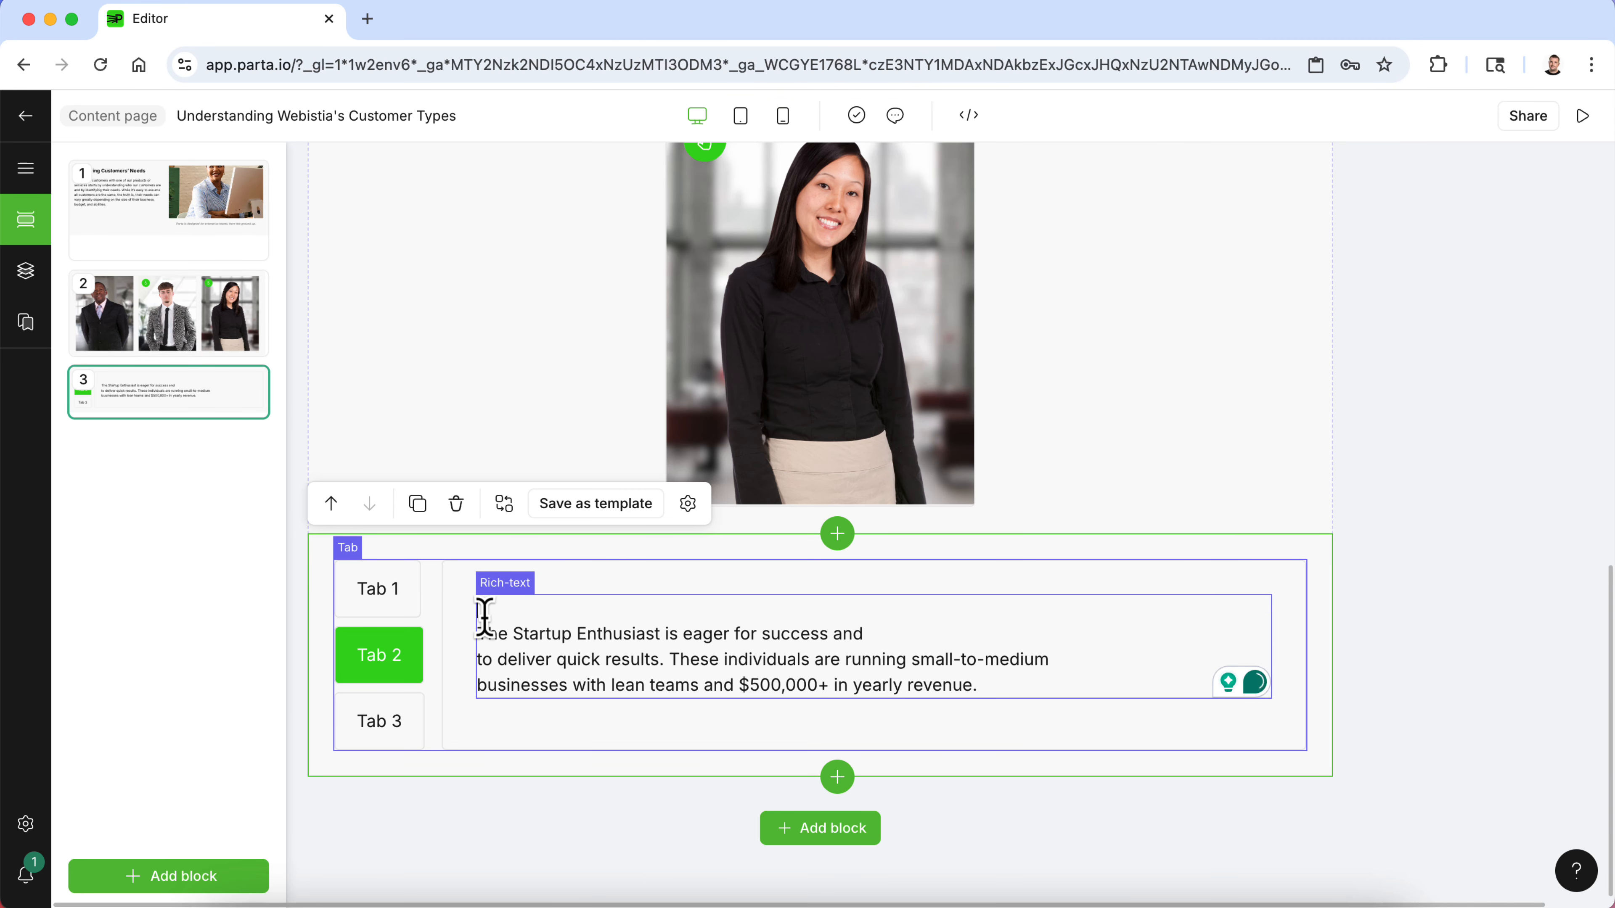
type("The Startup En")
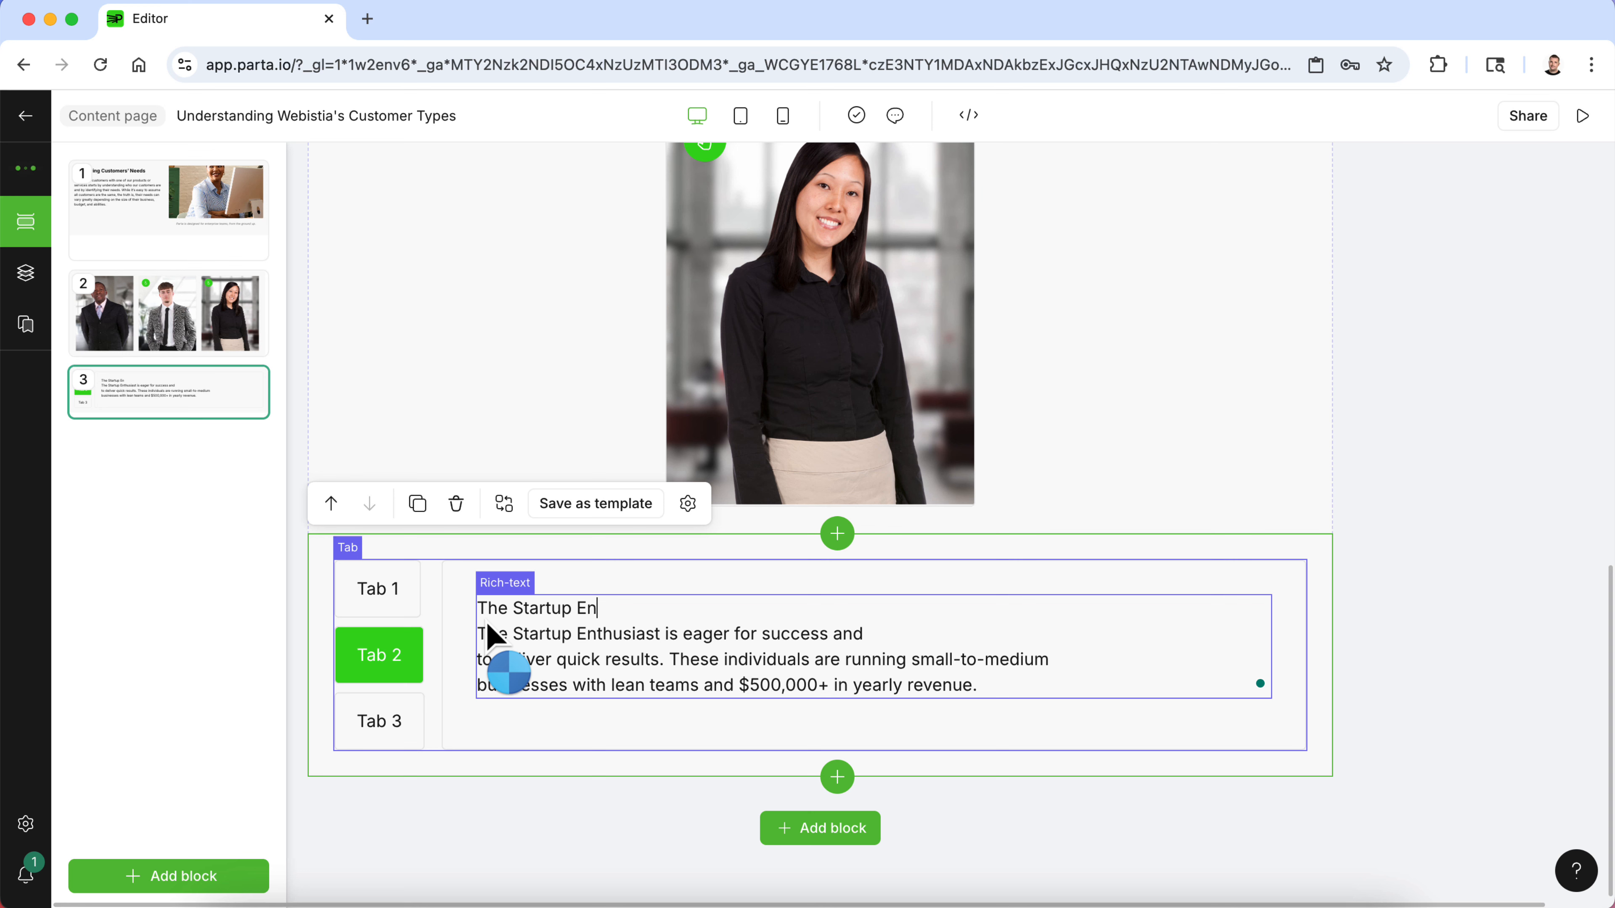
type("thusiast")
key("Return")
- Format the title The Startup Enthusiast as Heading 2
left_click_drag(678, 599, 478, 600)
left_click(522, 567)
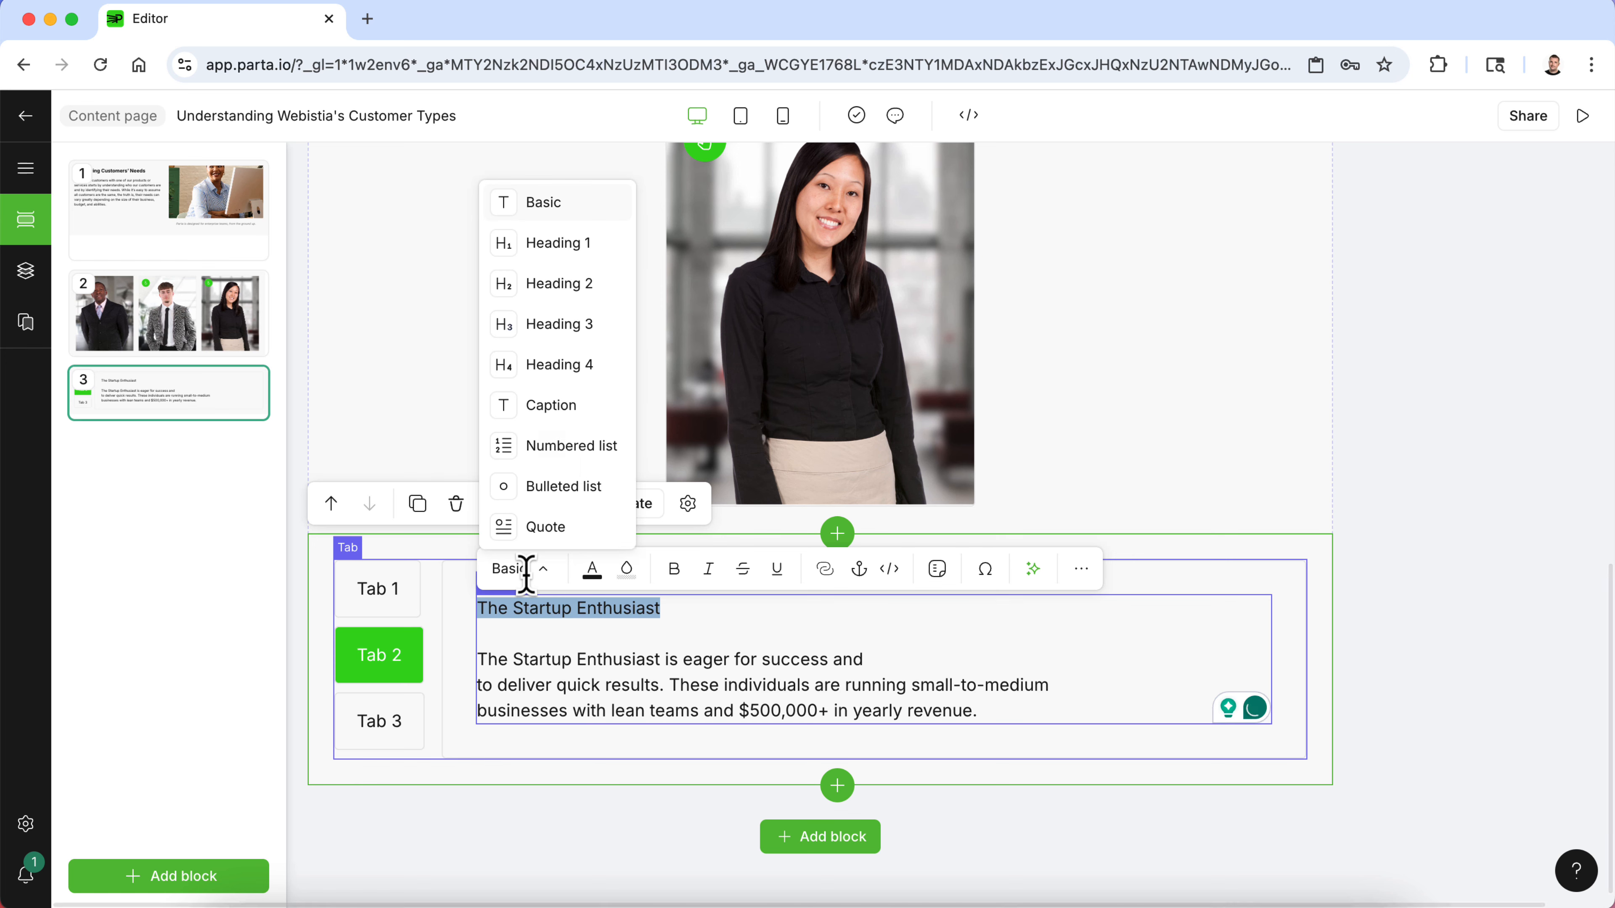
left_click(587, 294)
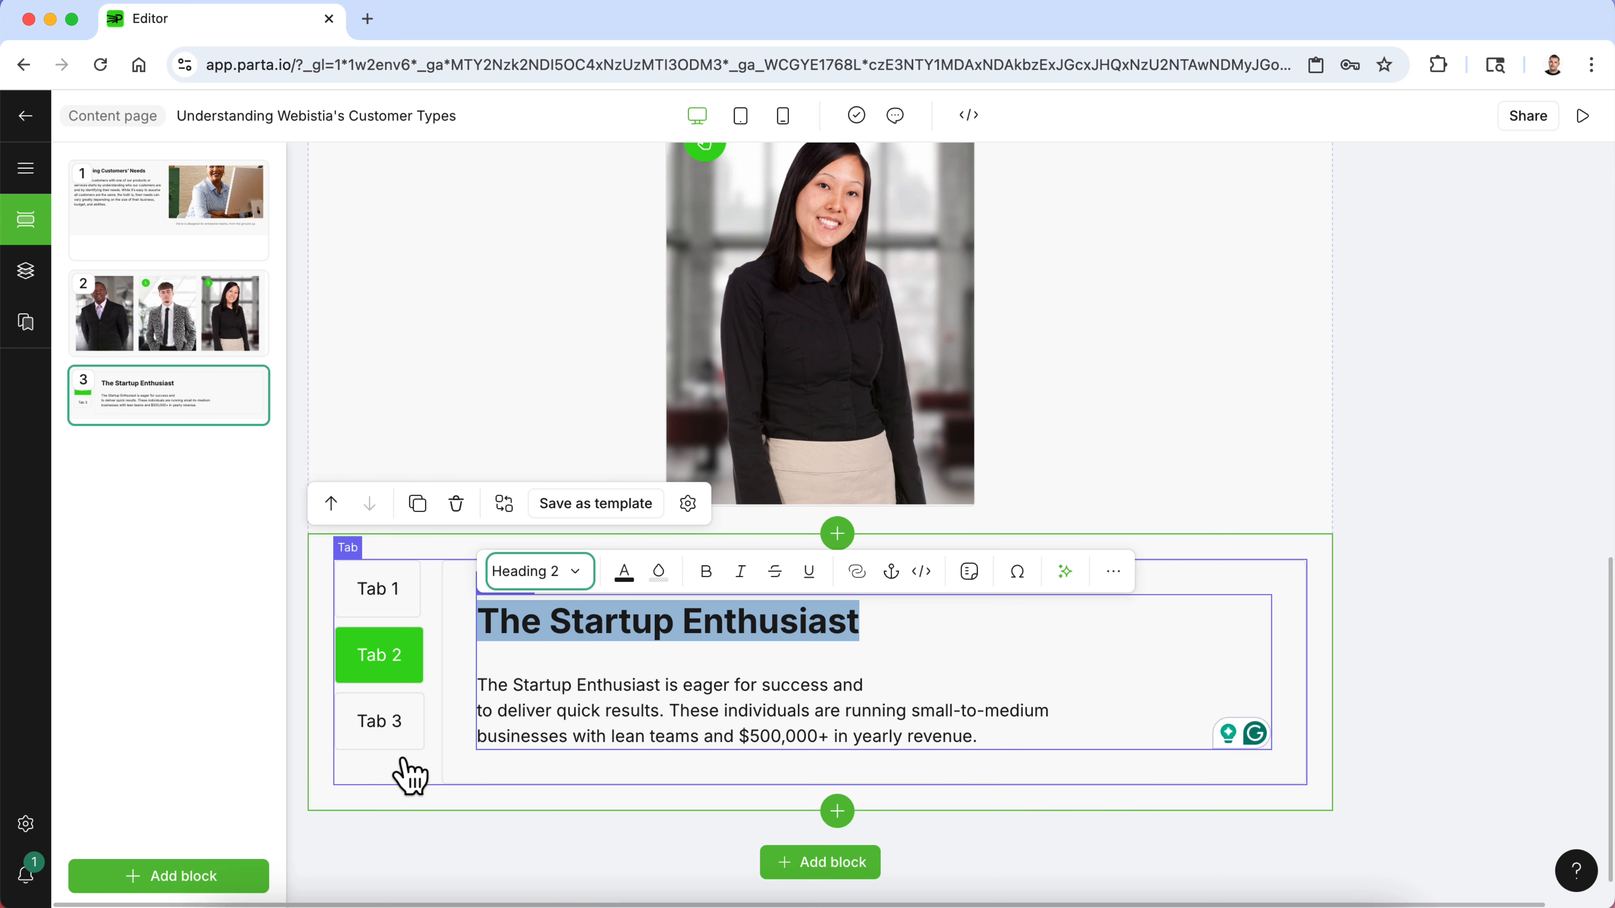
- Open Tab 3 and copy the Small Solopreneur description text from the Word document
left_click(400, 741)
left_click(1020, 898)
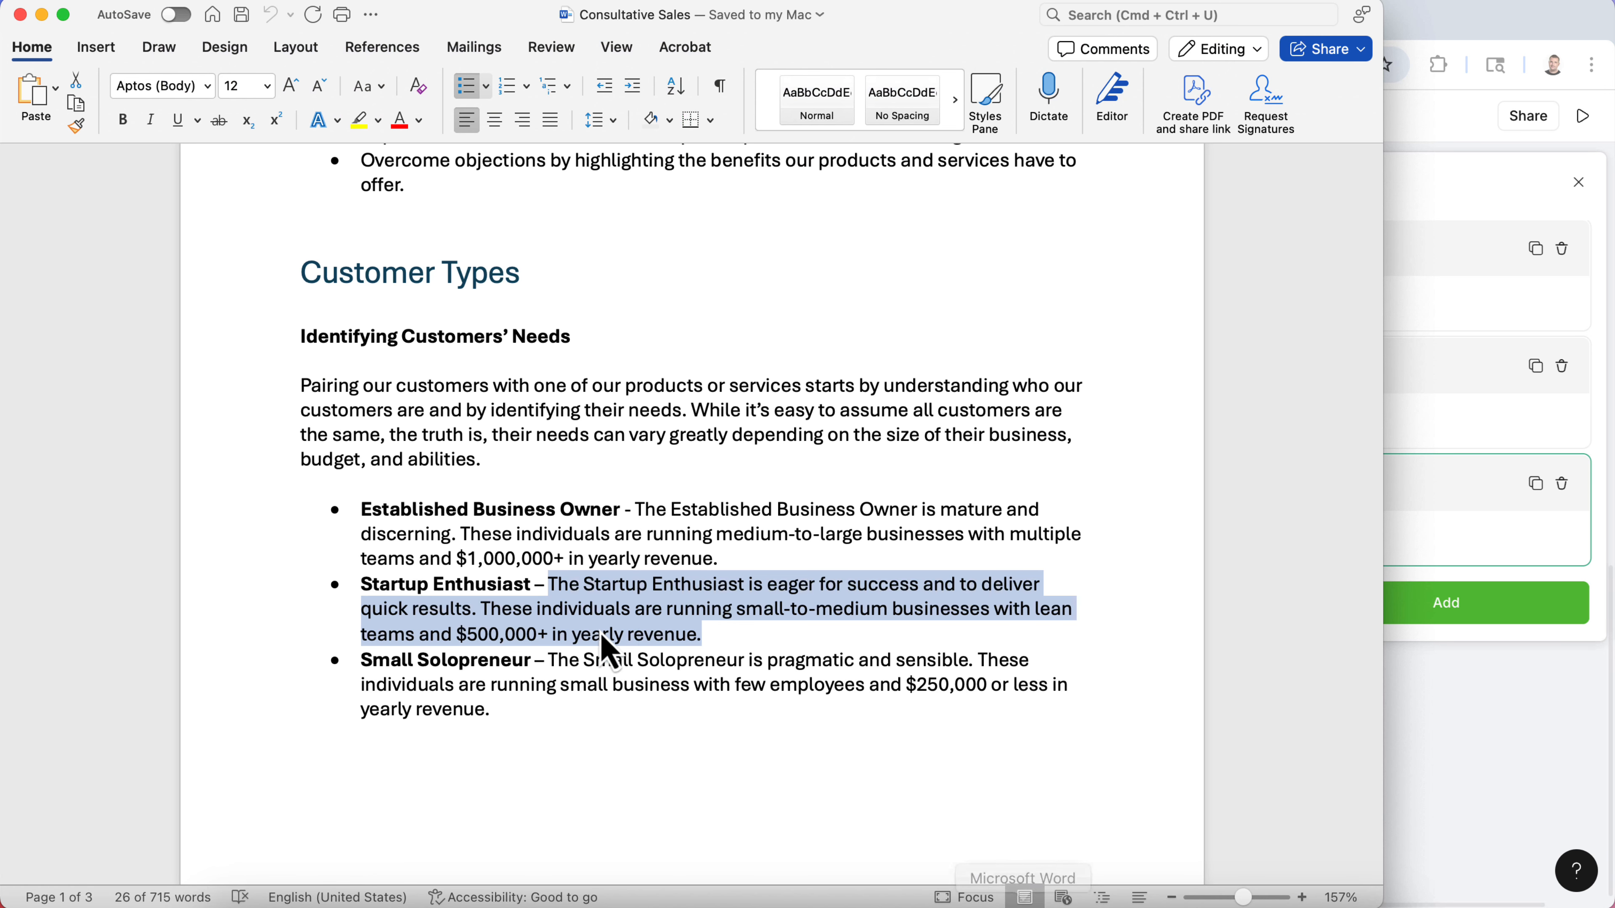
left_click(570, 687)
left_click_drag(489, 708, 537, 665)
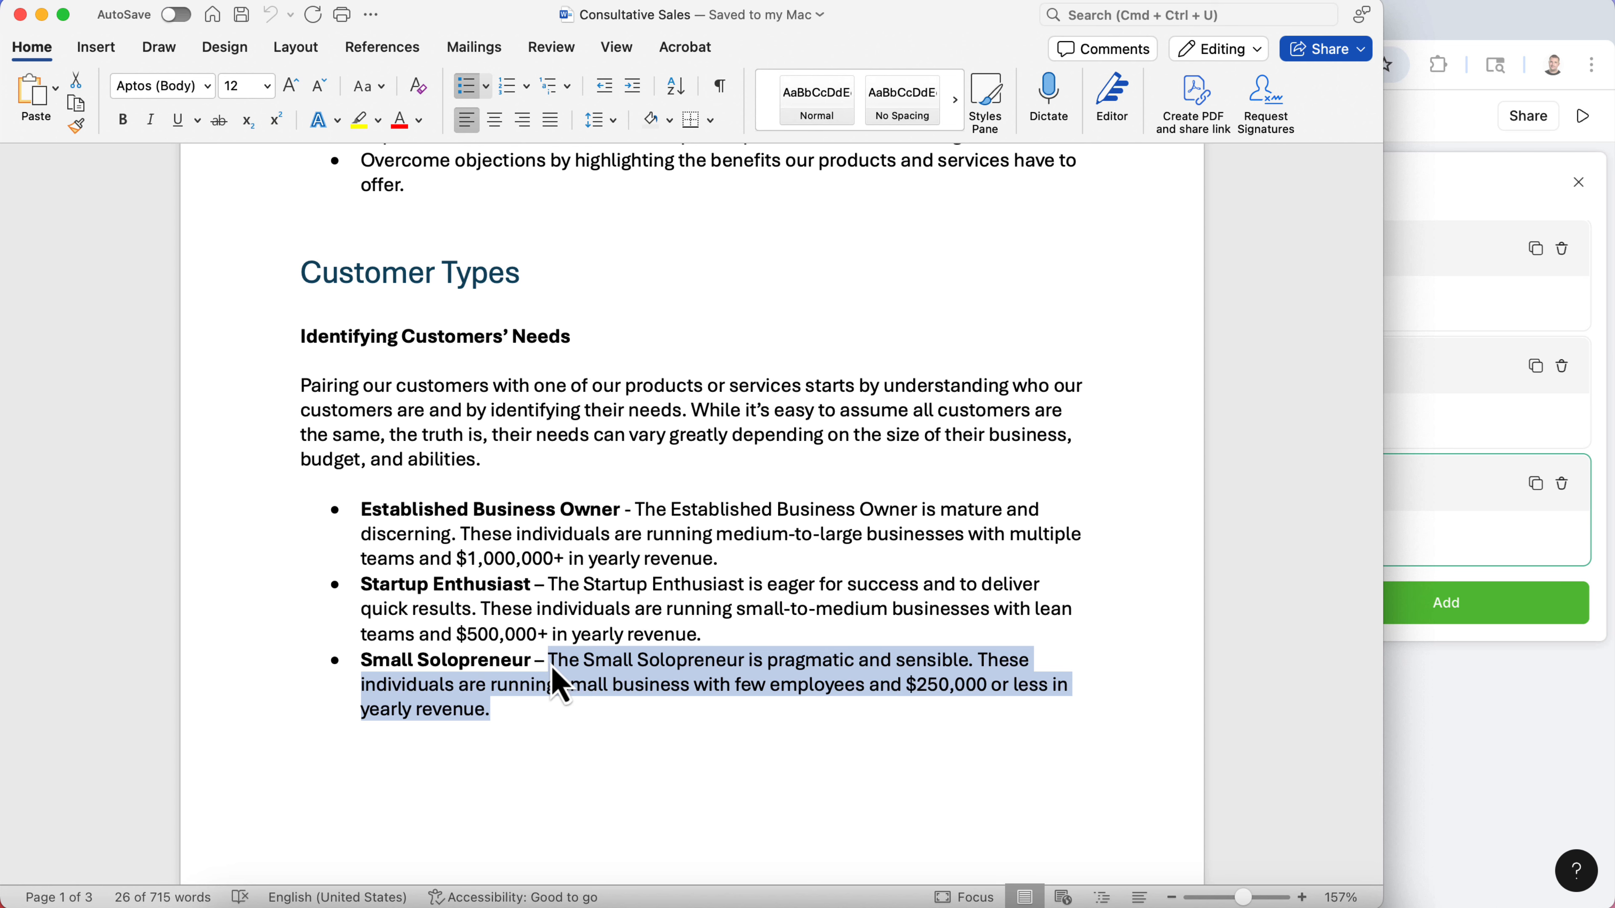
left_click(1416, 711)
left_click(606, 633)
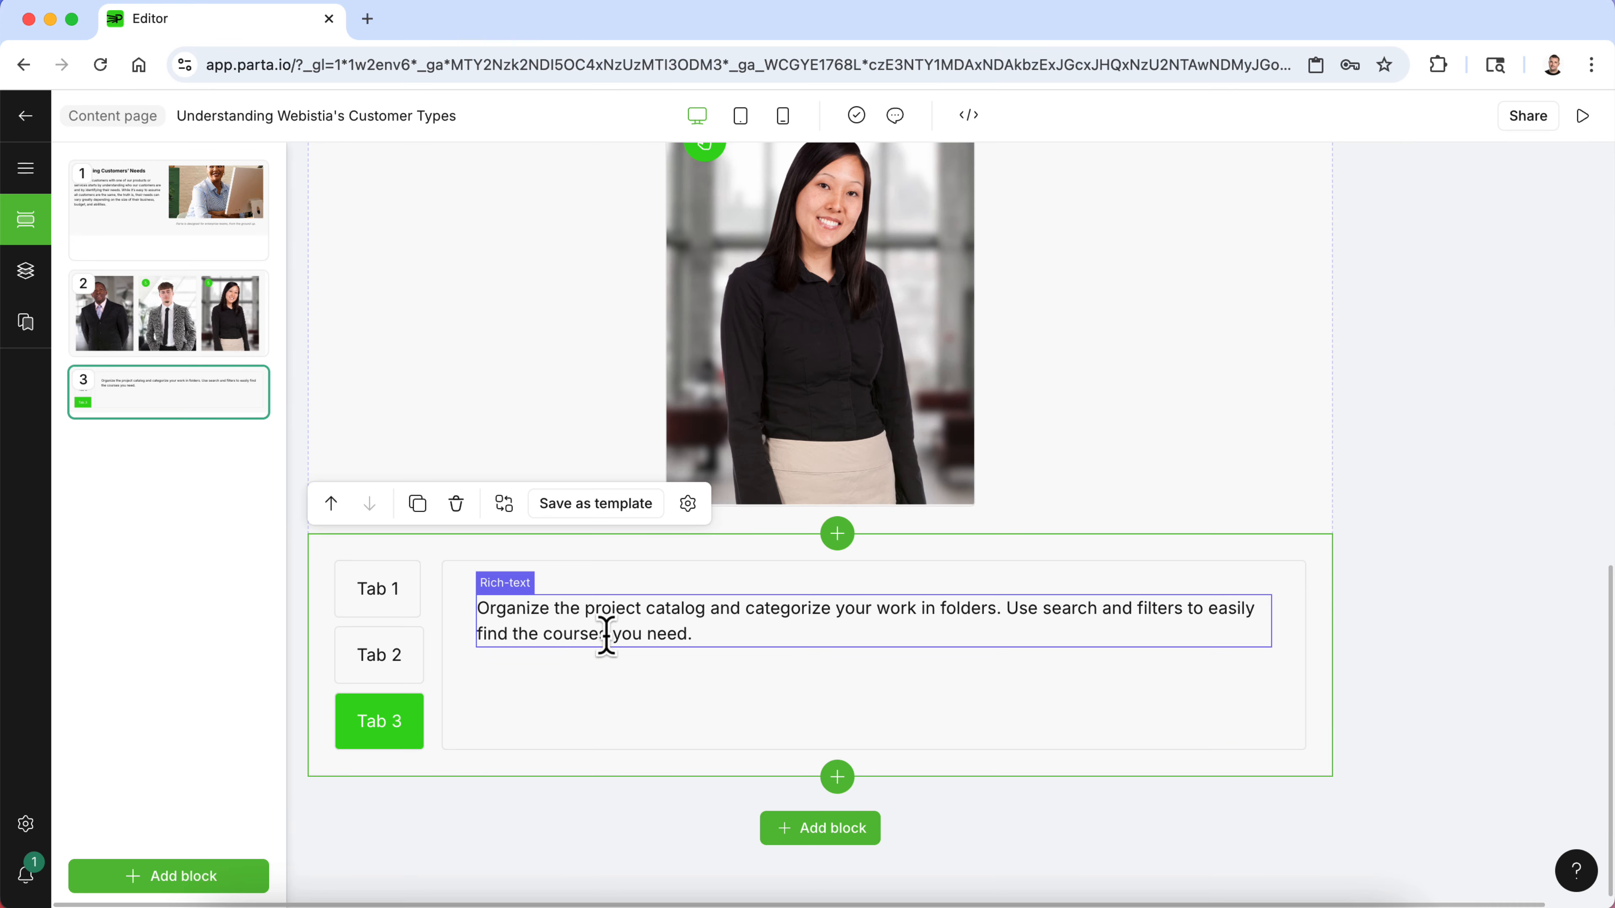
- Replace the Tab 3 placeholder text with the copied description and add the title The Small Solopreneur above it
left_click_drag(697, 623, 479, 606)
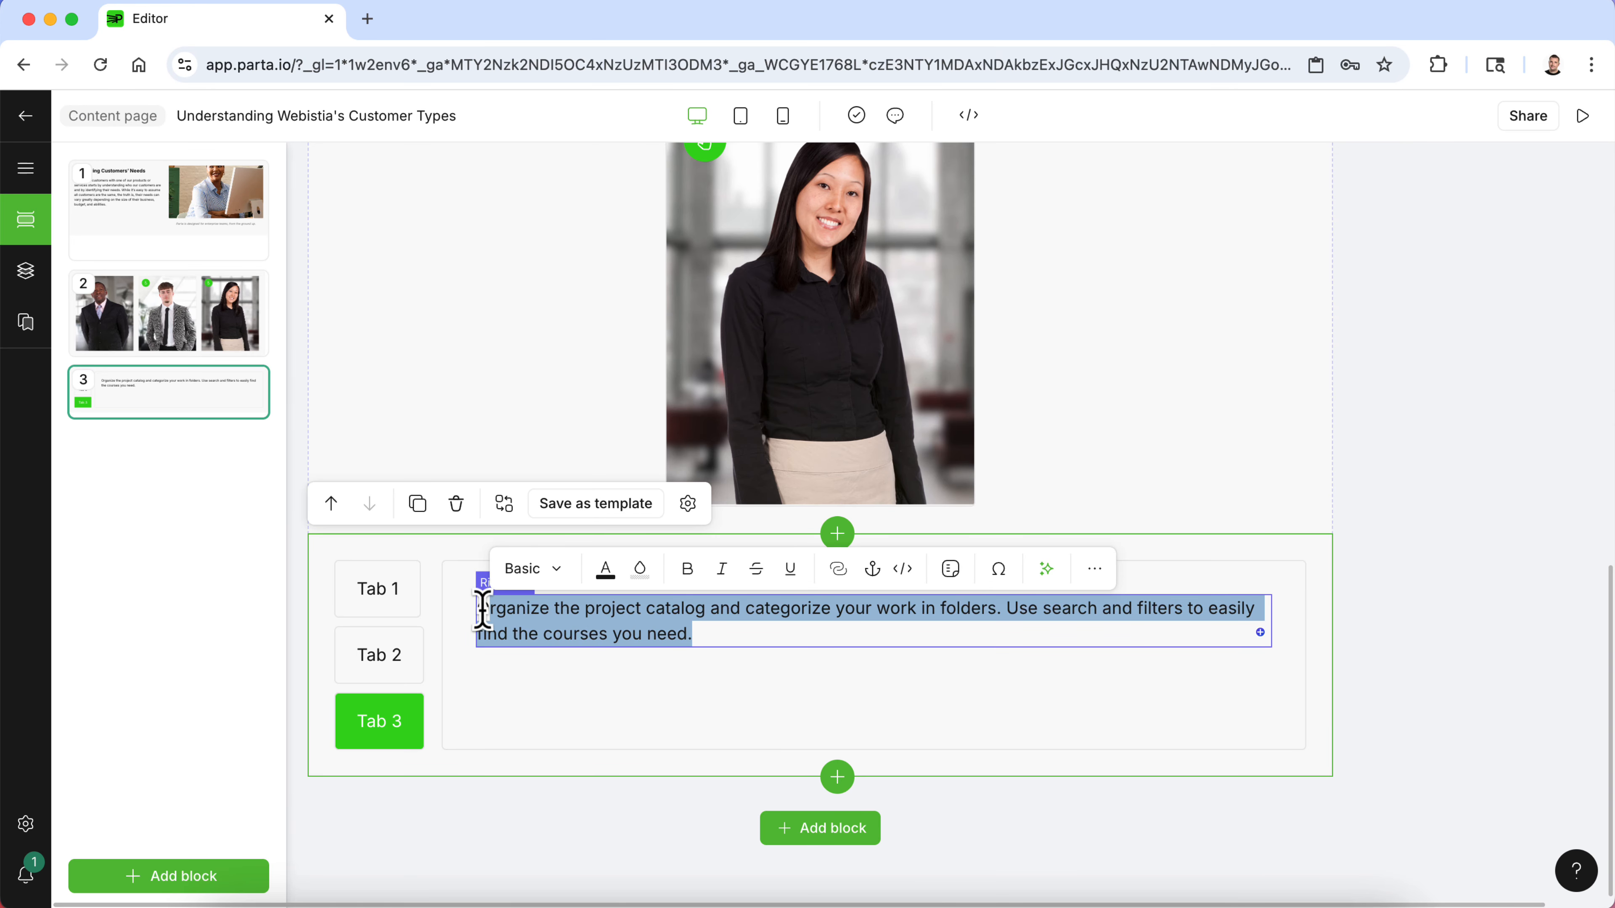
type("OThe Small Solopreneur is pragmatic and sensible. These individuals are running small business with few employees and $250,000 or less in yearly revenue.")
left_click(488, 609)
key("BackSpace")
key("Return")
key("Return")
key("Up")
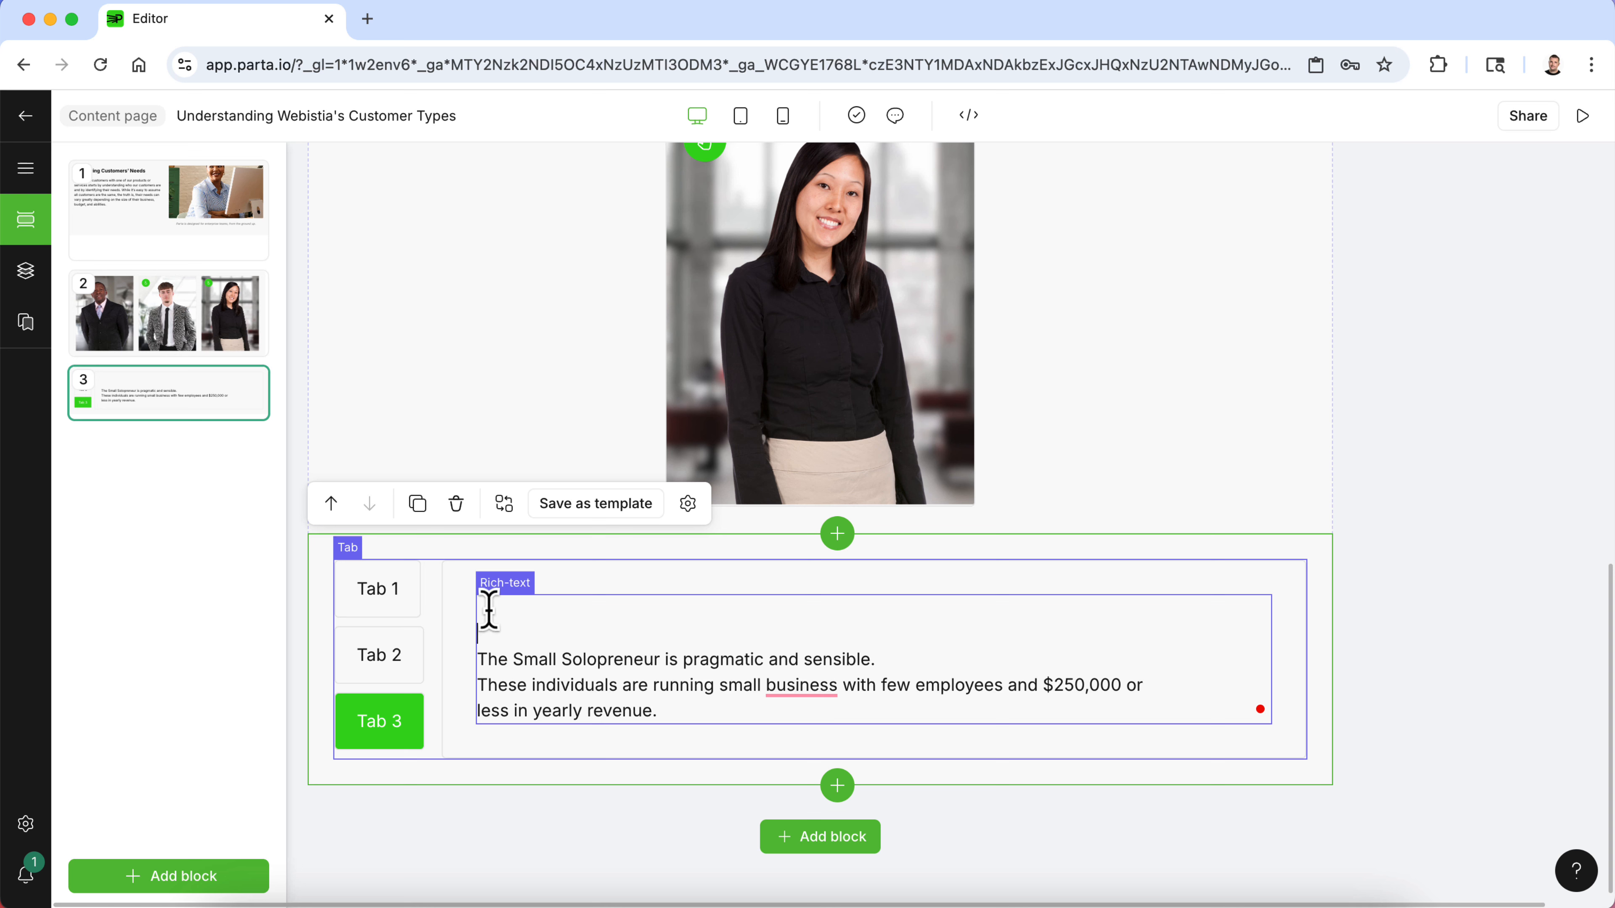
type("The Small")
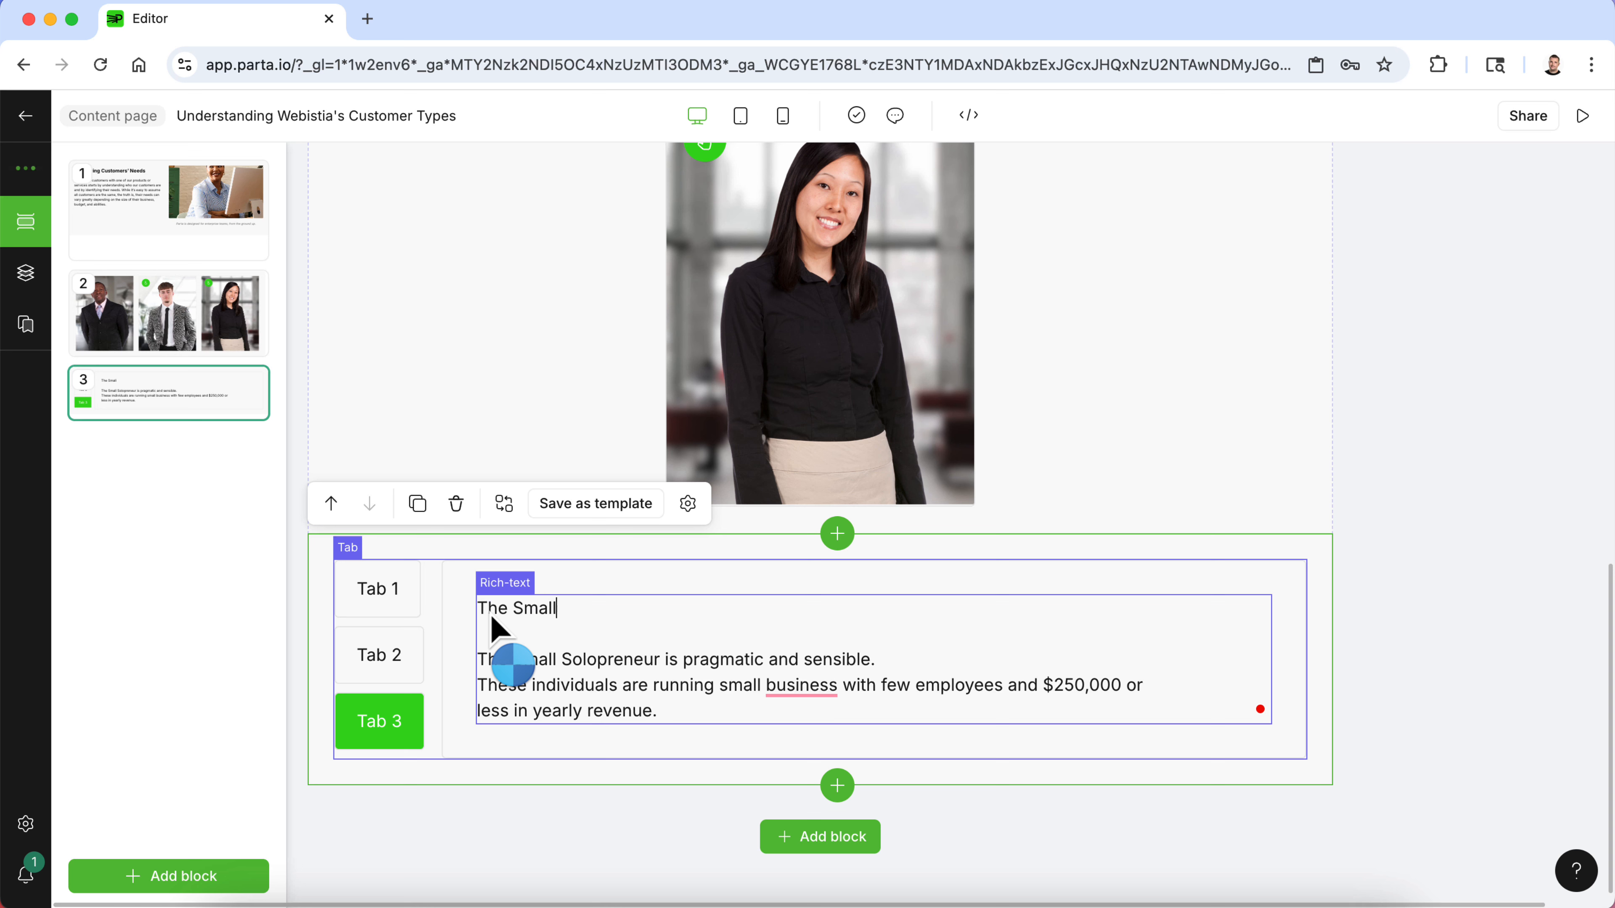
type(" Solopren")
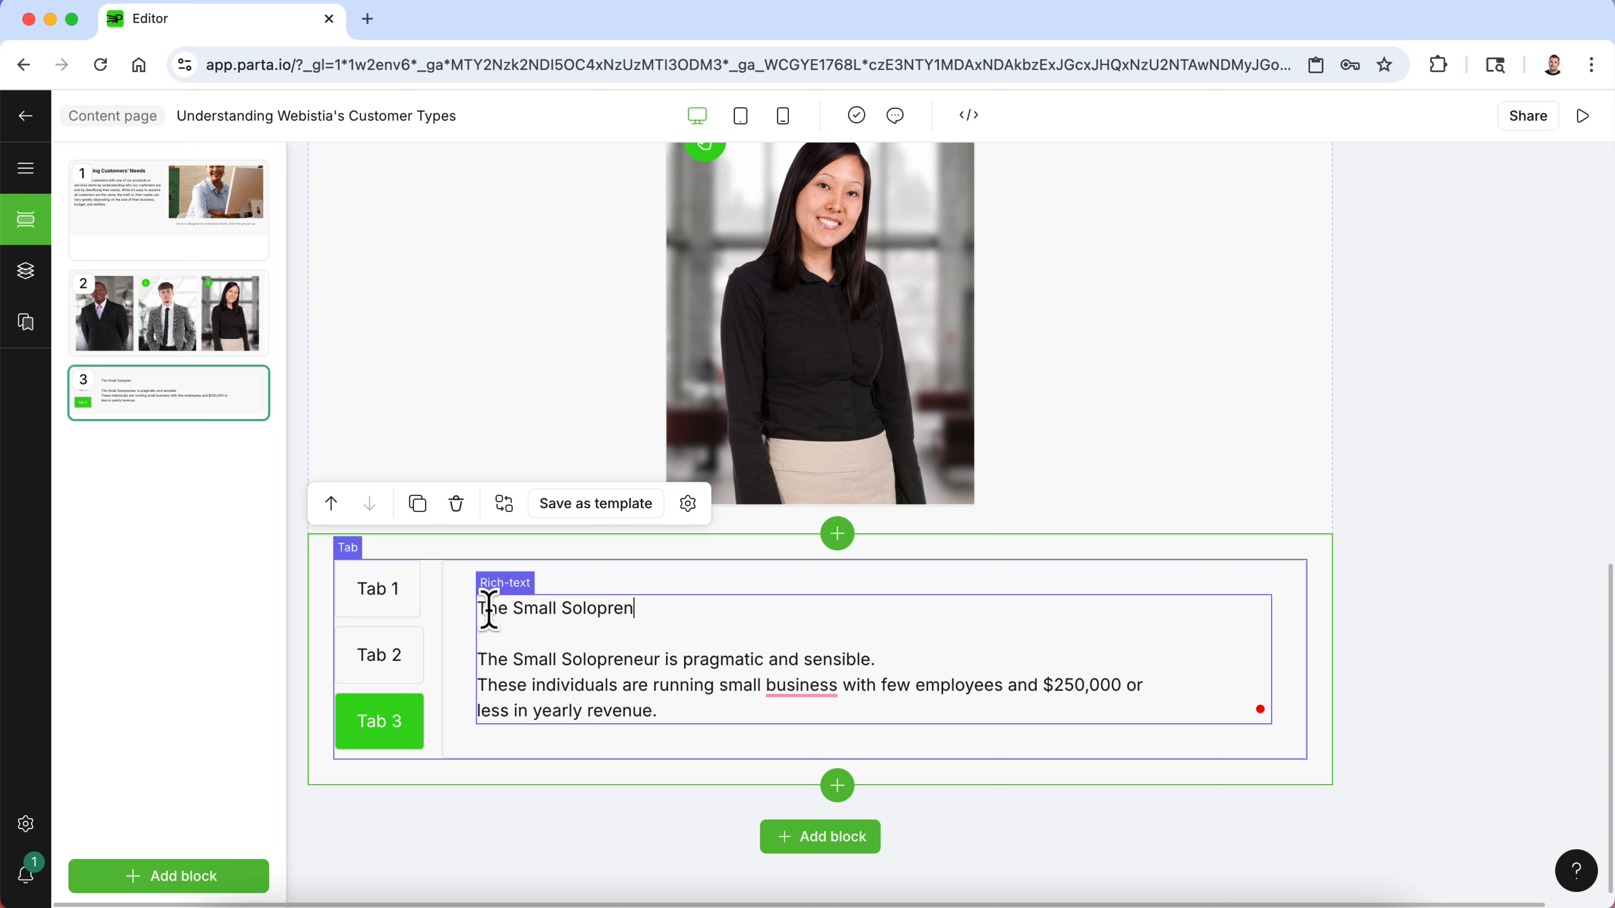
type("eur")
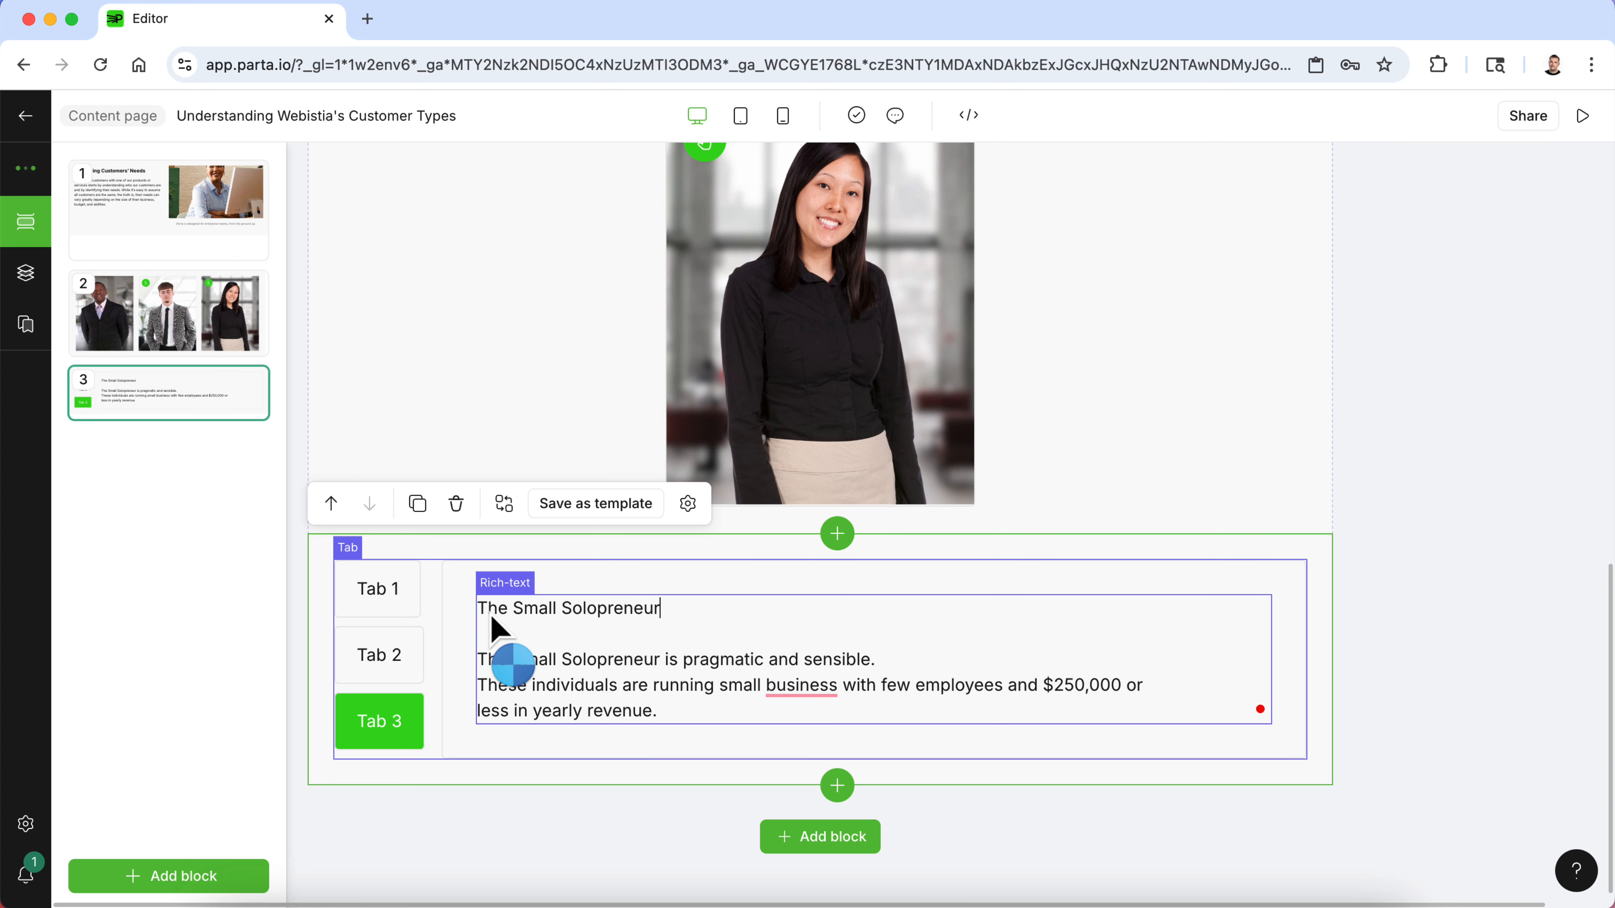
- Format the title The Small Solopreneur as Heading 2
left_click_drag(666, 607, 478, 612)
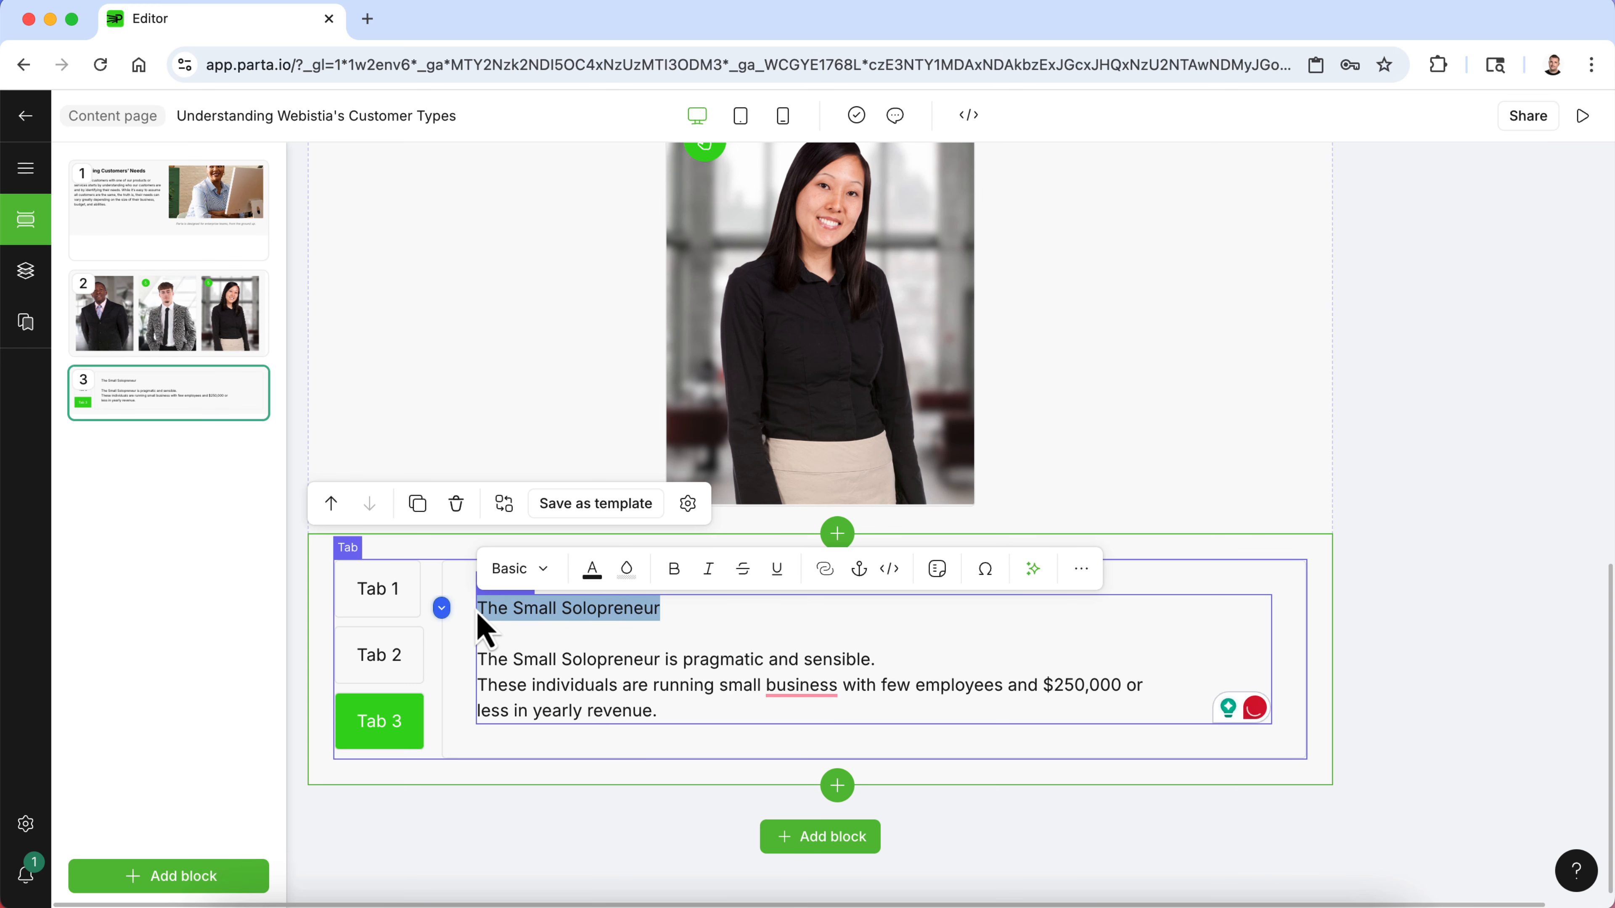
left_click(546, 576)
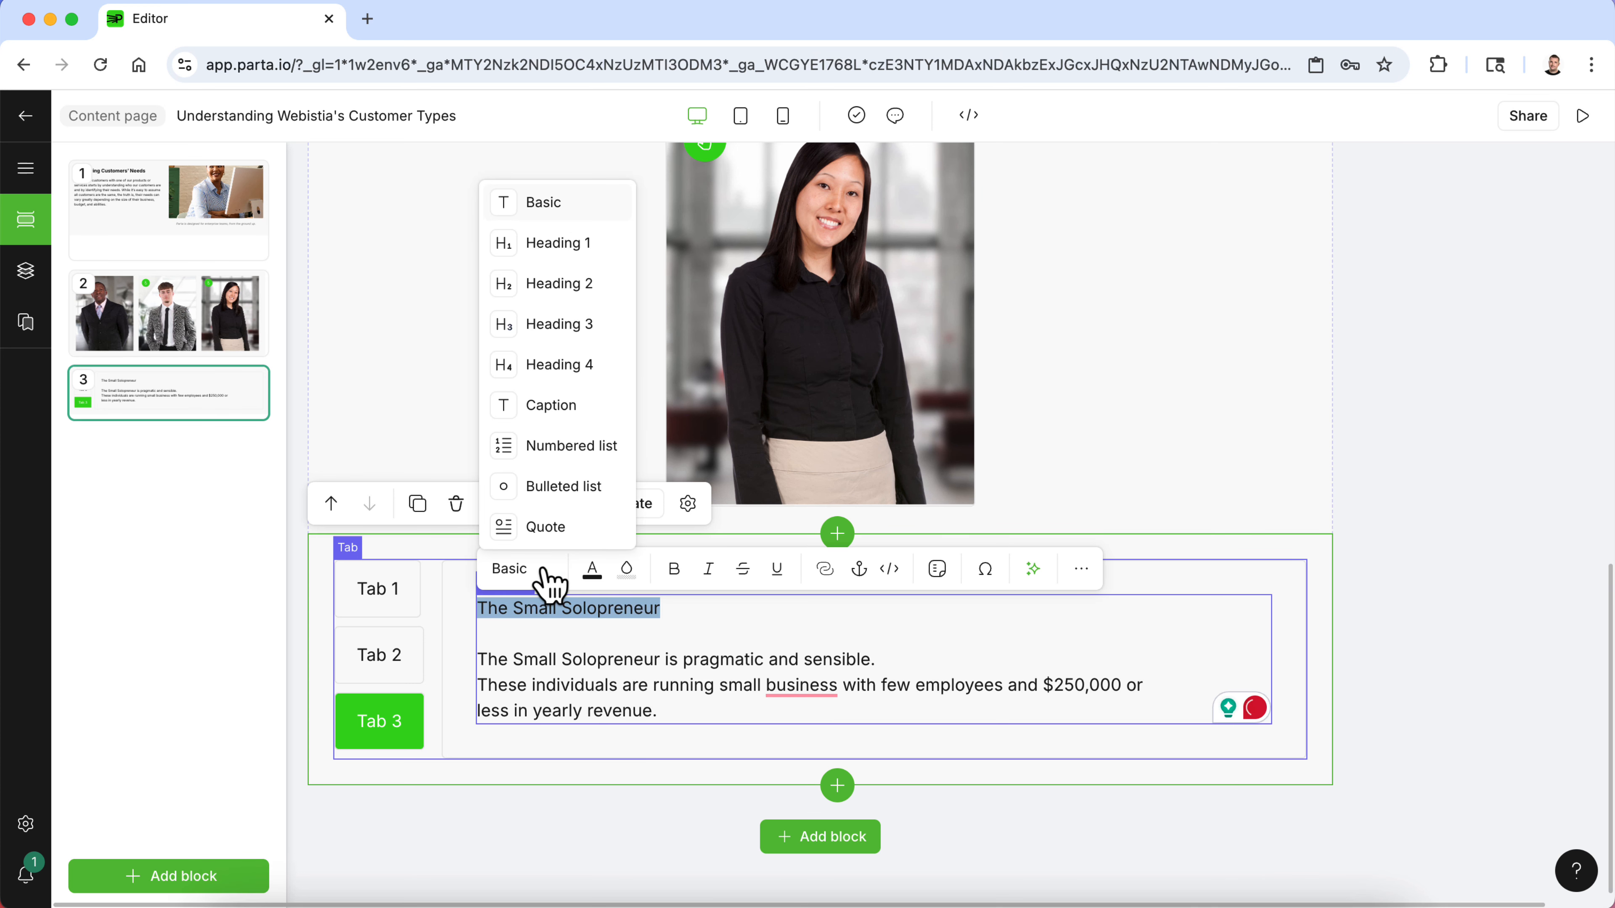
left_click(588, 286)
left_click(1418, 576)
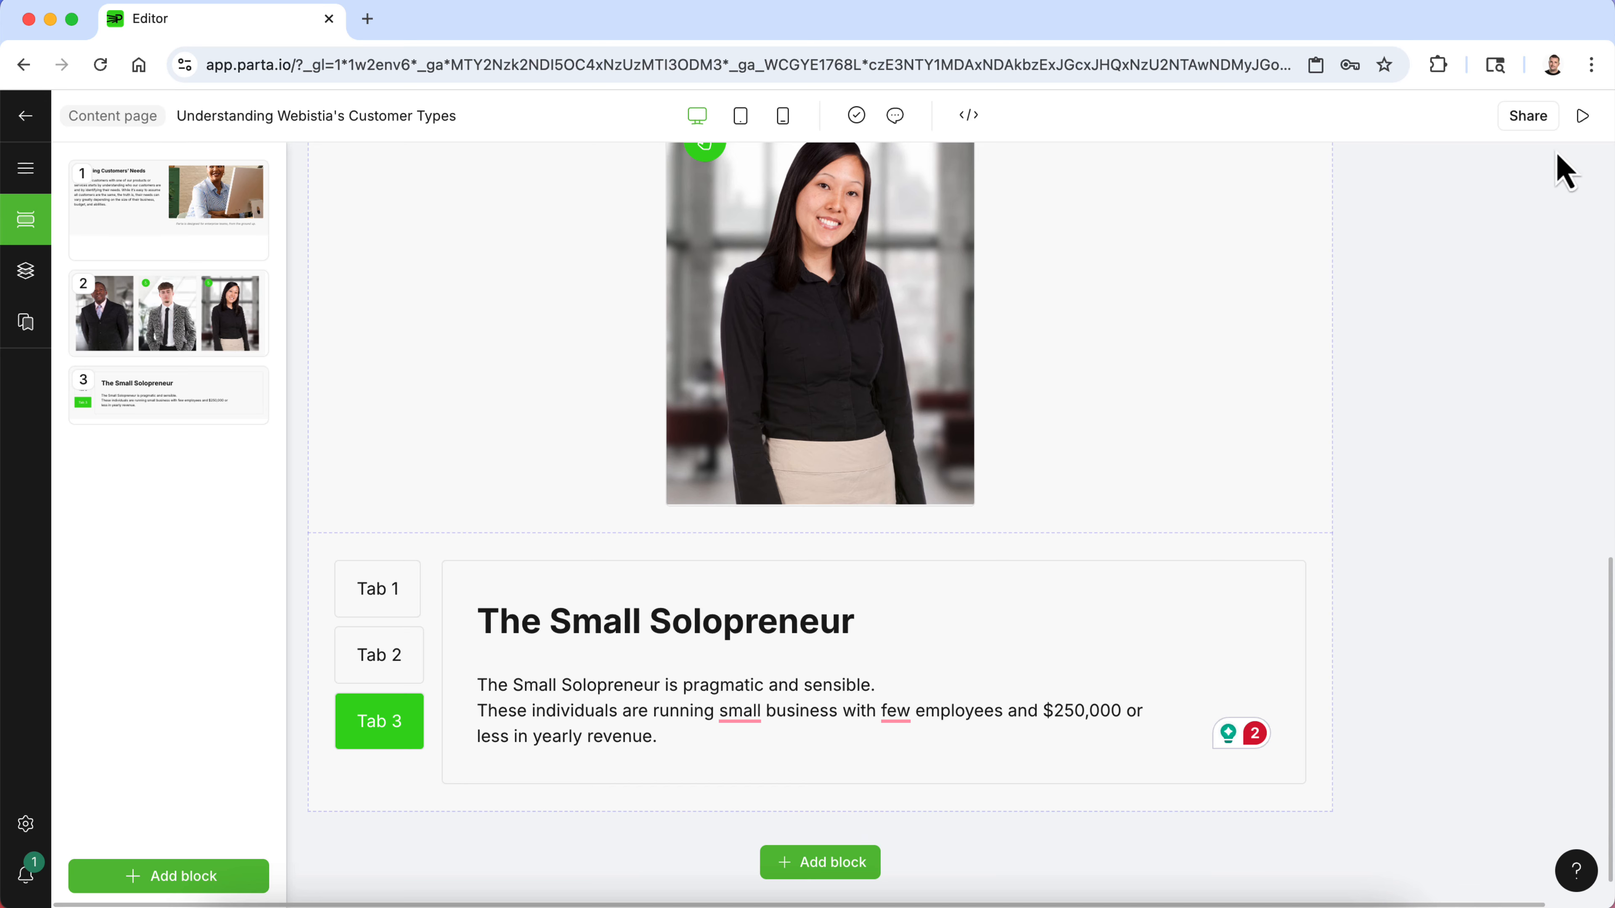
- Preview the page and switch between the tabs to test them, then return to the editor
left_click(1582, 116)
scroll(742, 605, "down", 4)
scroll(743, 606, "up", 4)
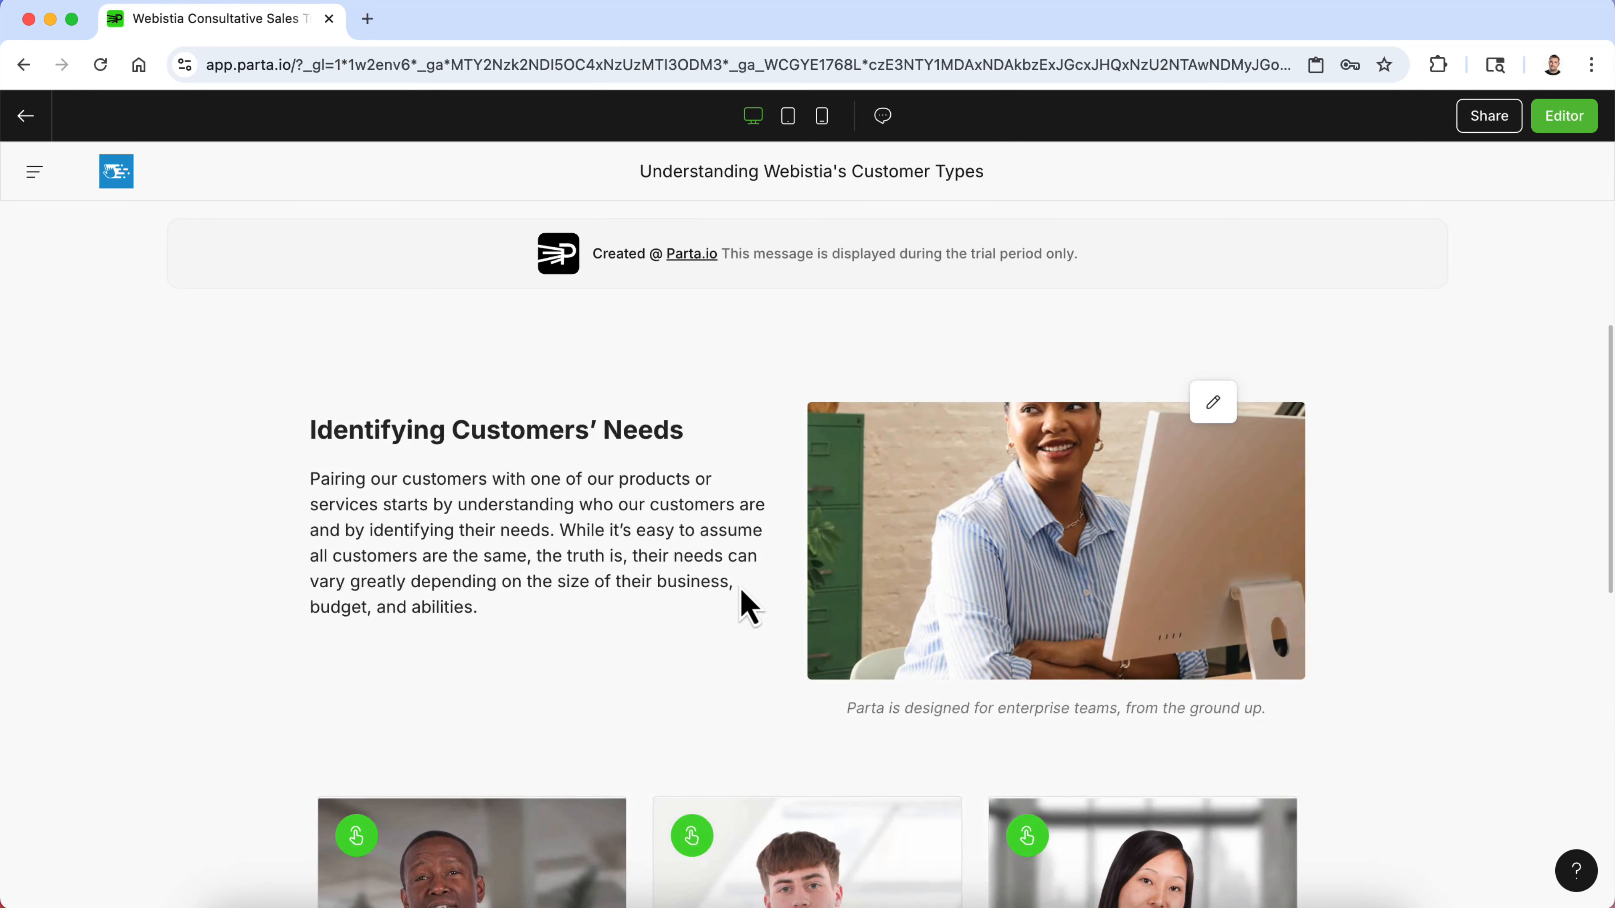
scroll(746, 608, "down", 8)
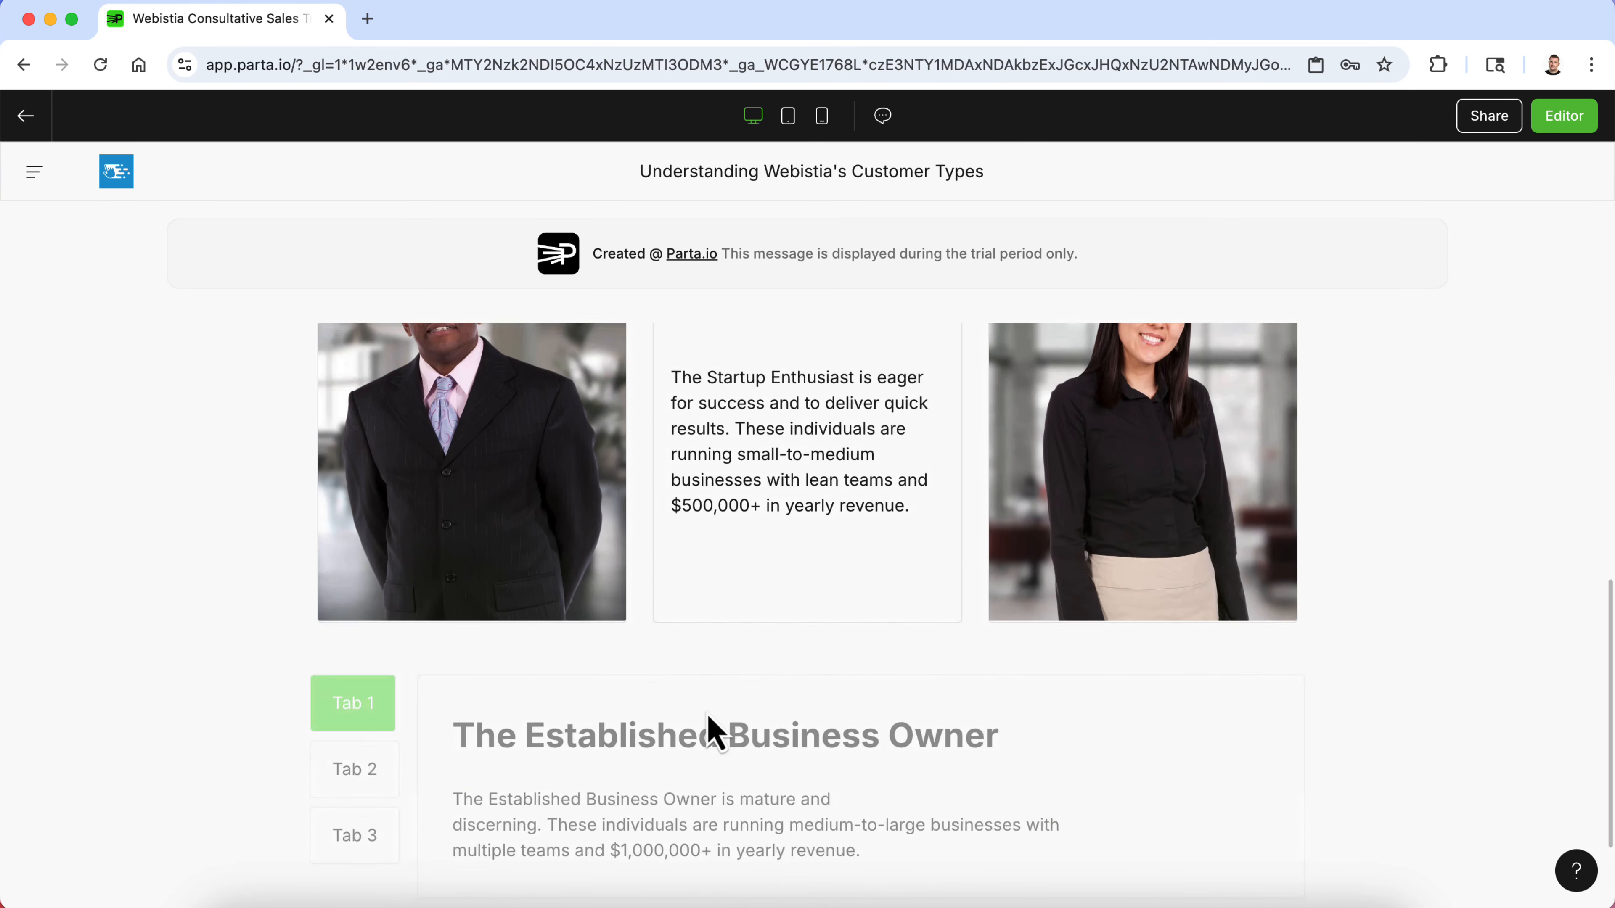
scroll(716, 731, "down", 2)
left_click(343, 664)
left_click(348, 738)
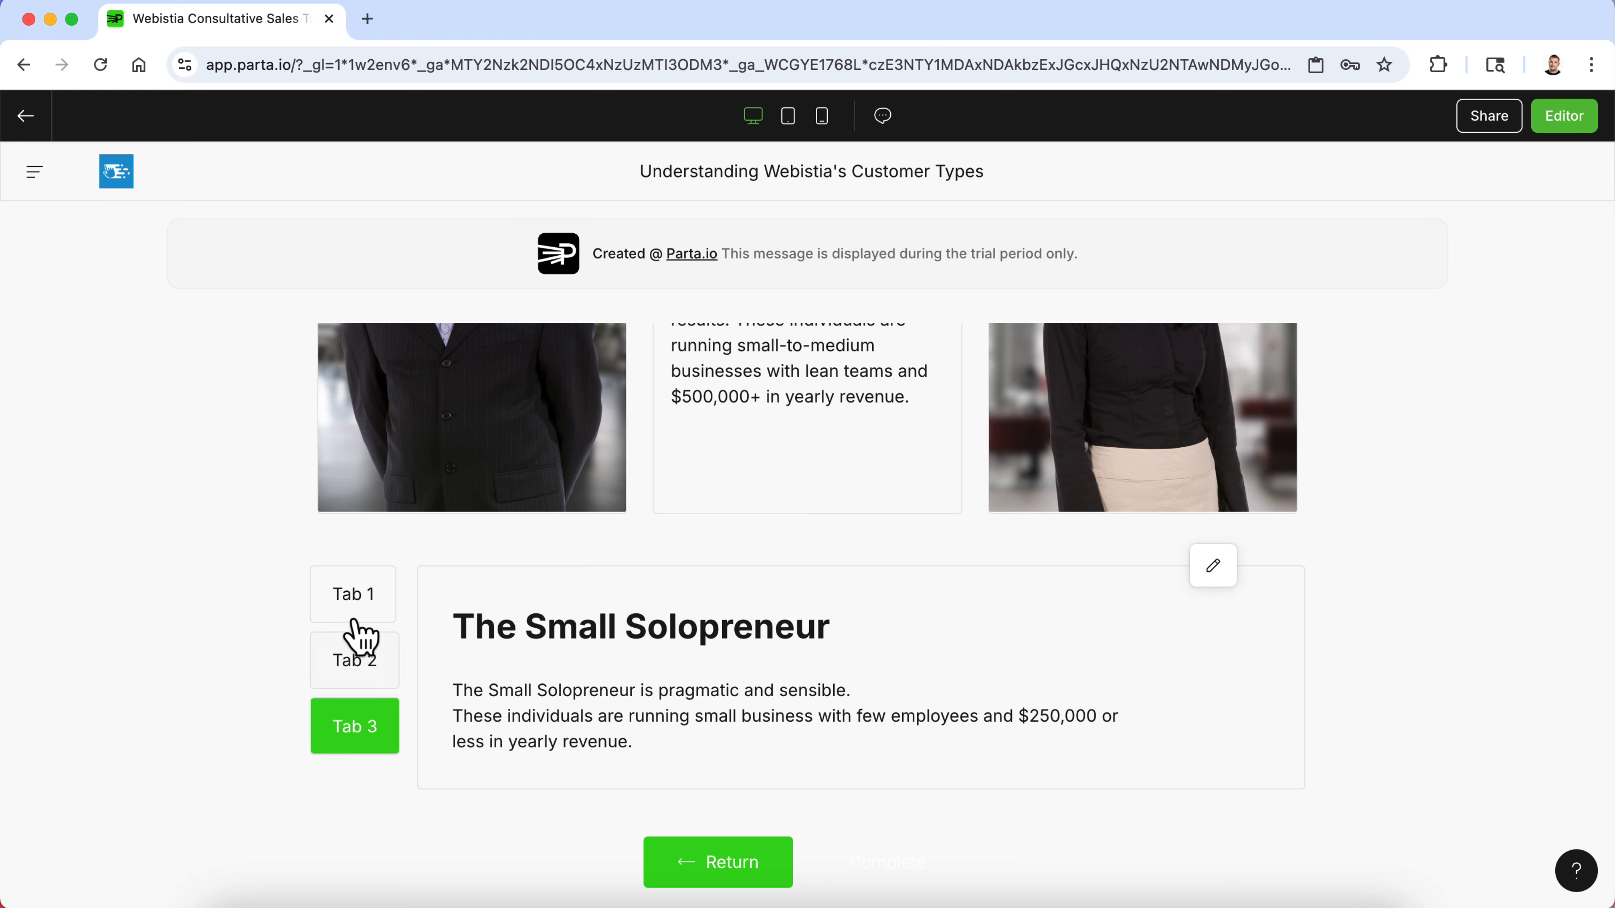
left_click(1567, 121)
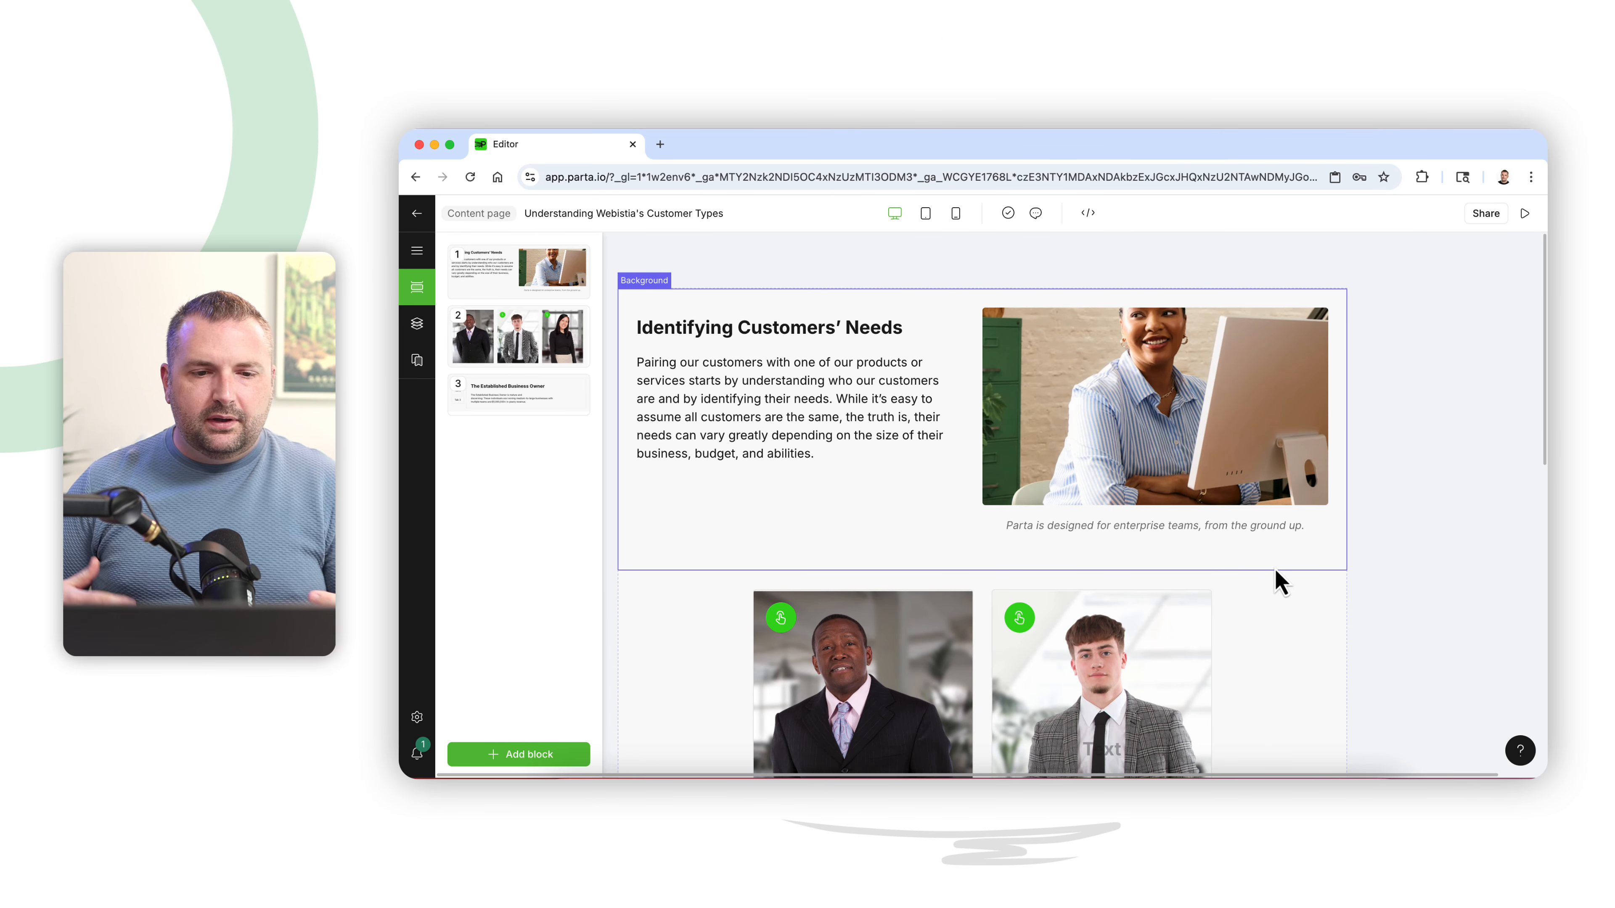
- Scroll through the Understanding Webistia's Customer Types page to review the finished content
scroll(876, 533, "down", 7)
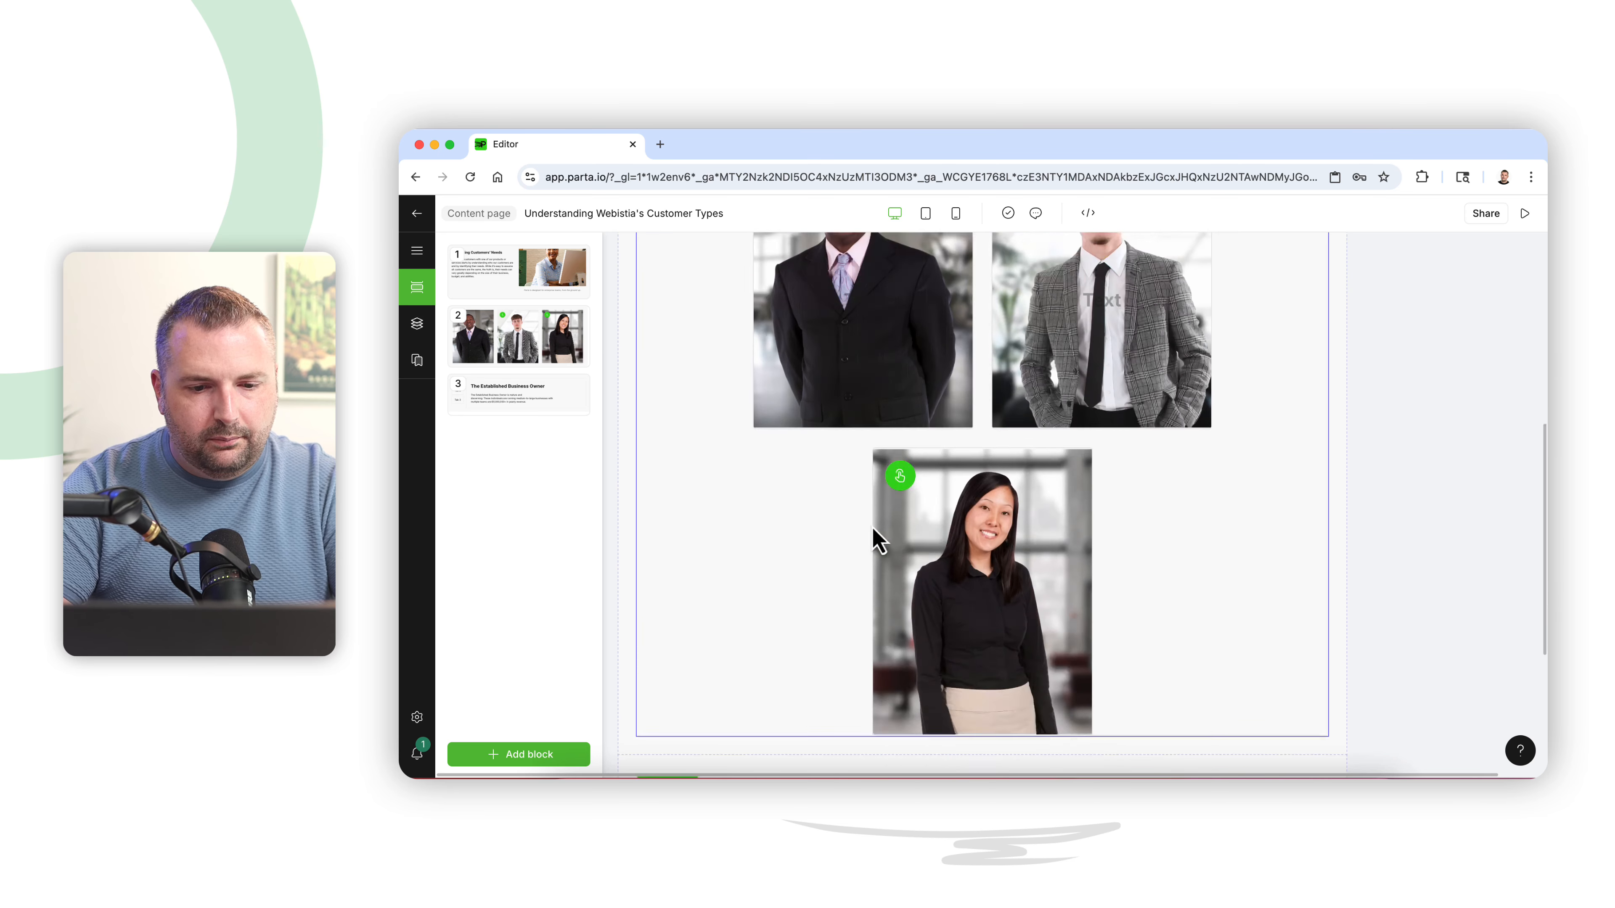
scroll(774, 662, "down", 3)
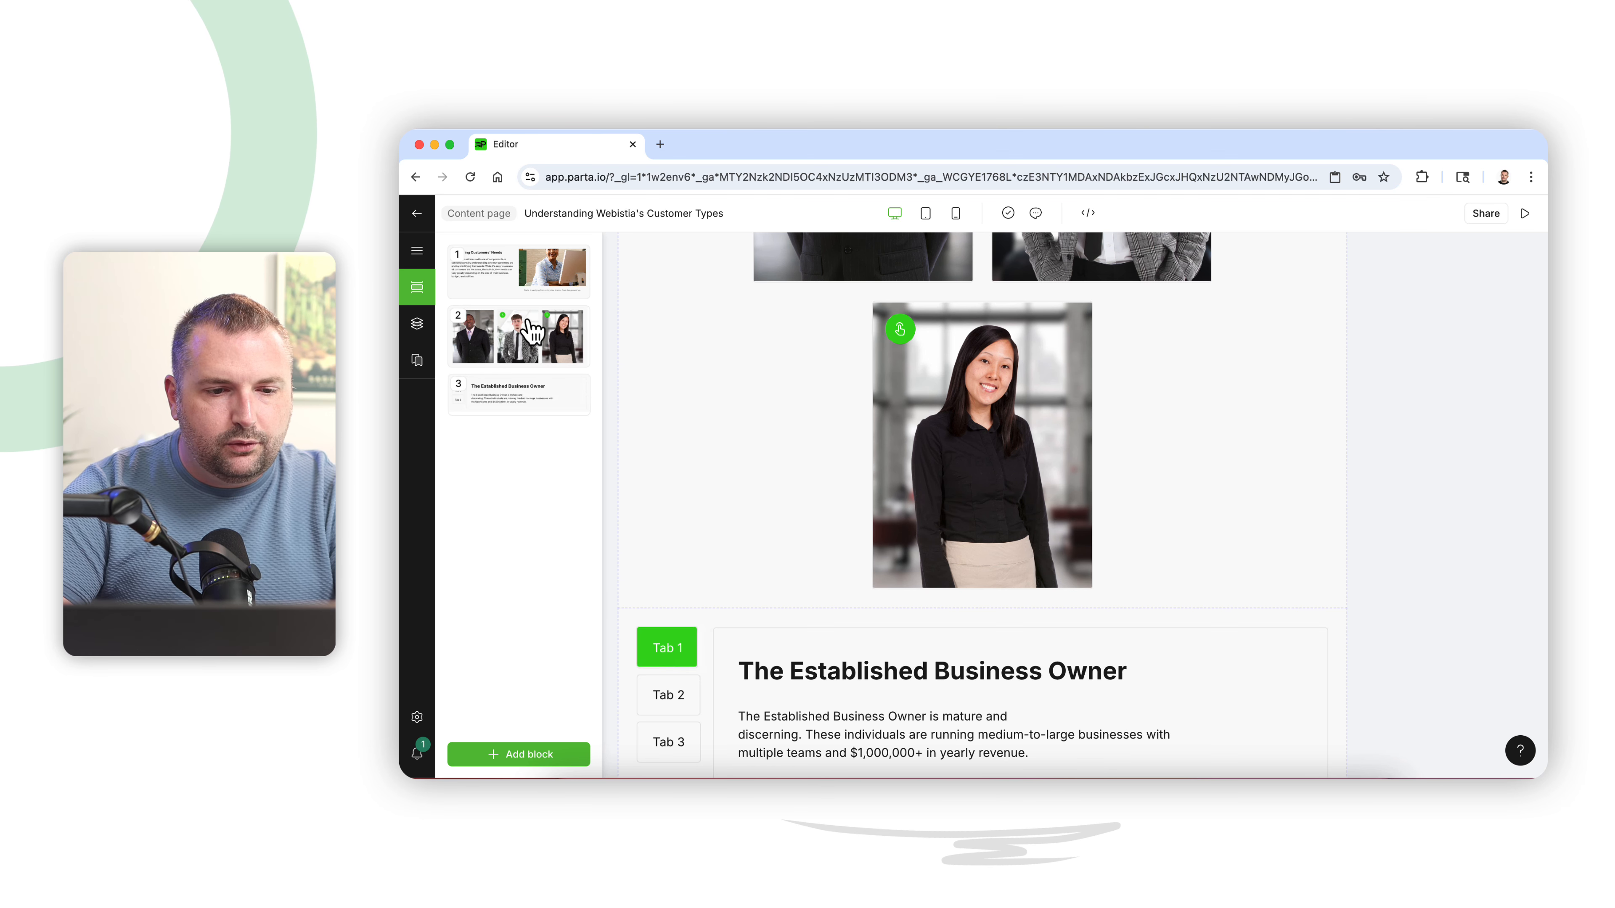
mouse_move(522, 346)
left_mouse_down()
mouse_move(515, 458)
mouse_move(517, 332)
left_mouse_up()
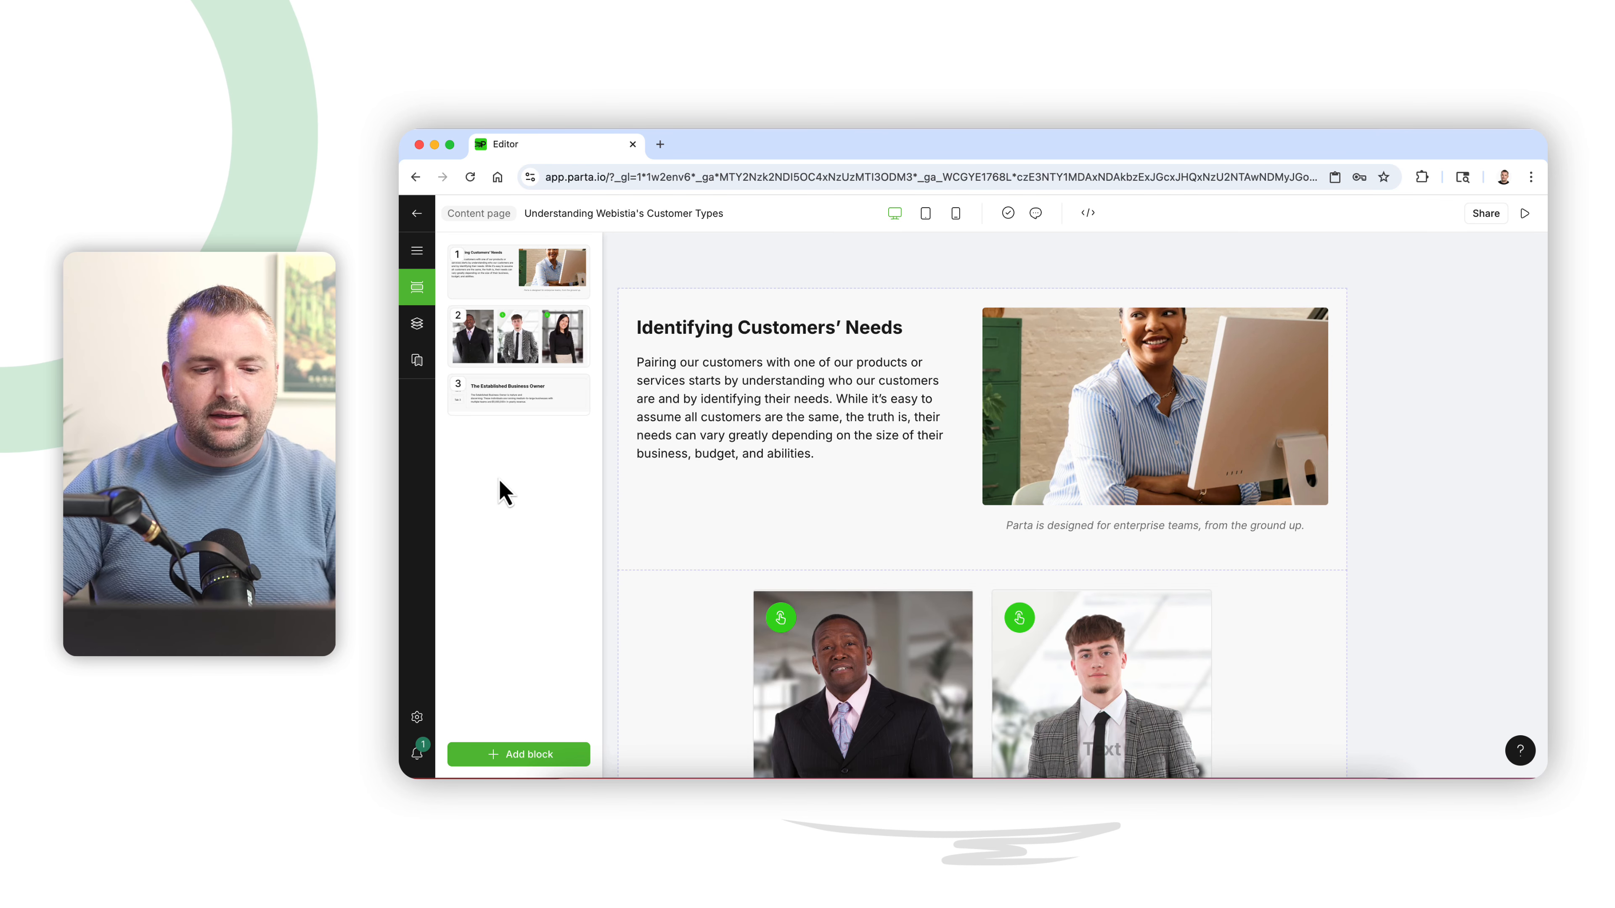
left_click(509, 757)
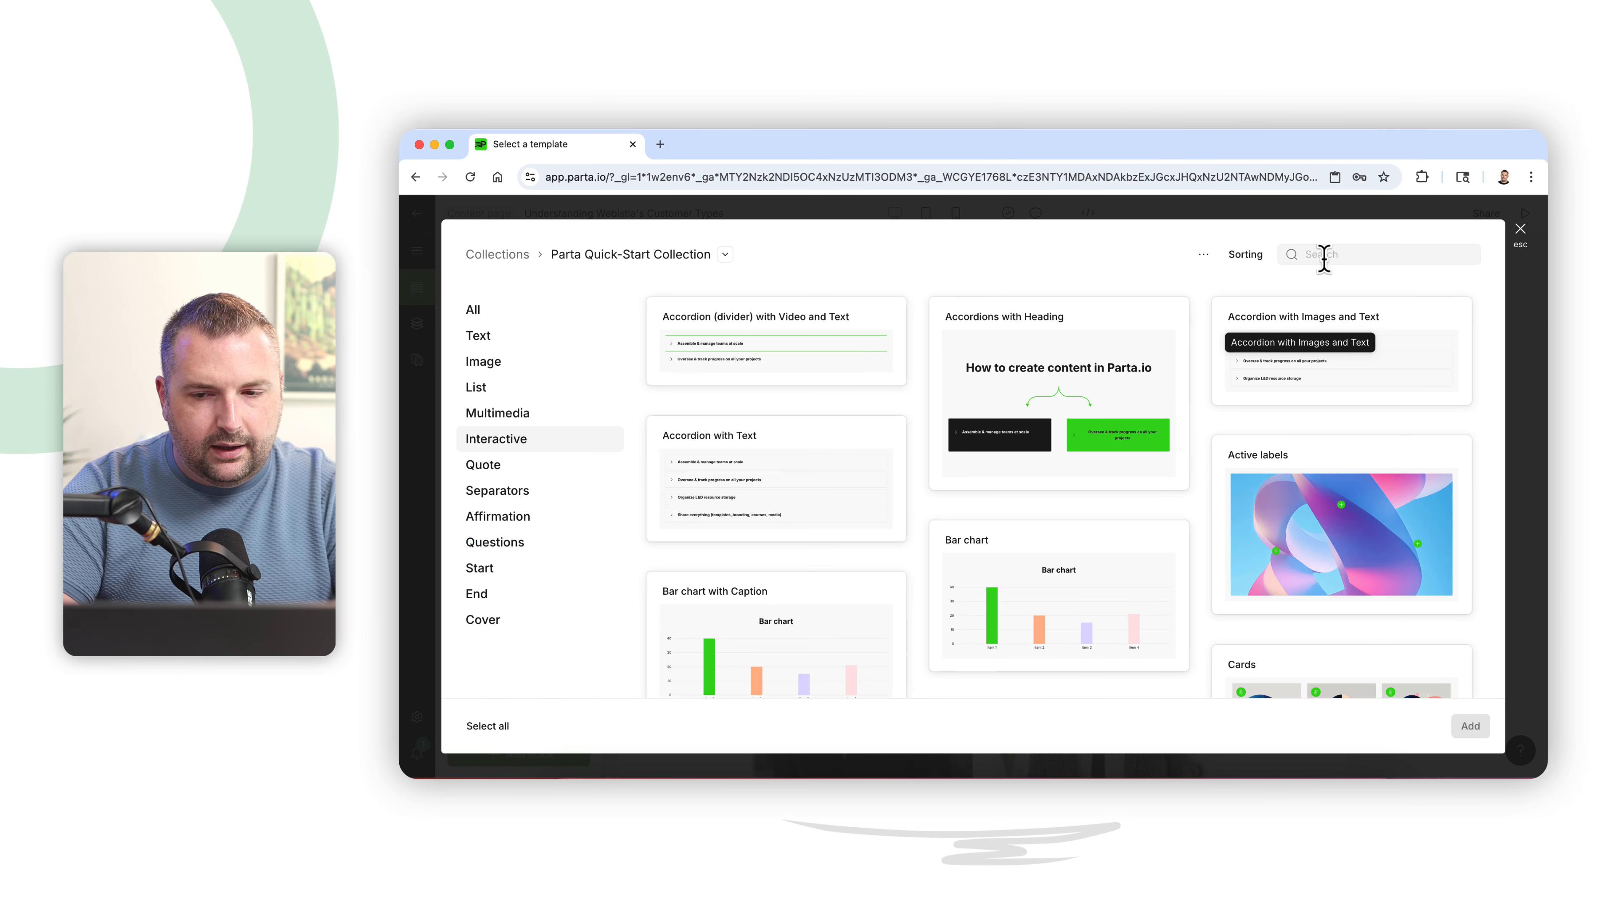
left_click(1520, 234)
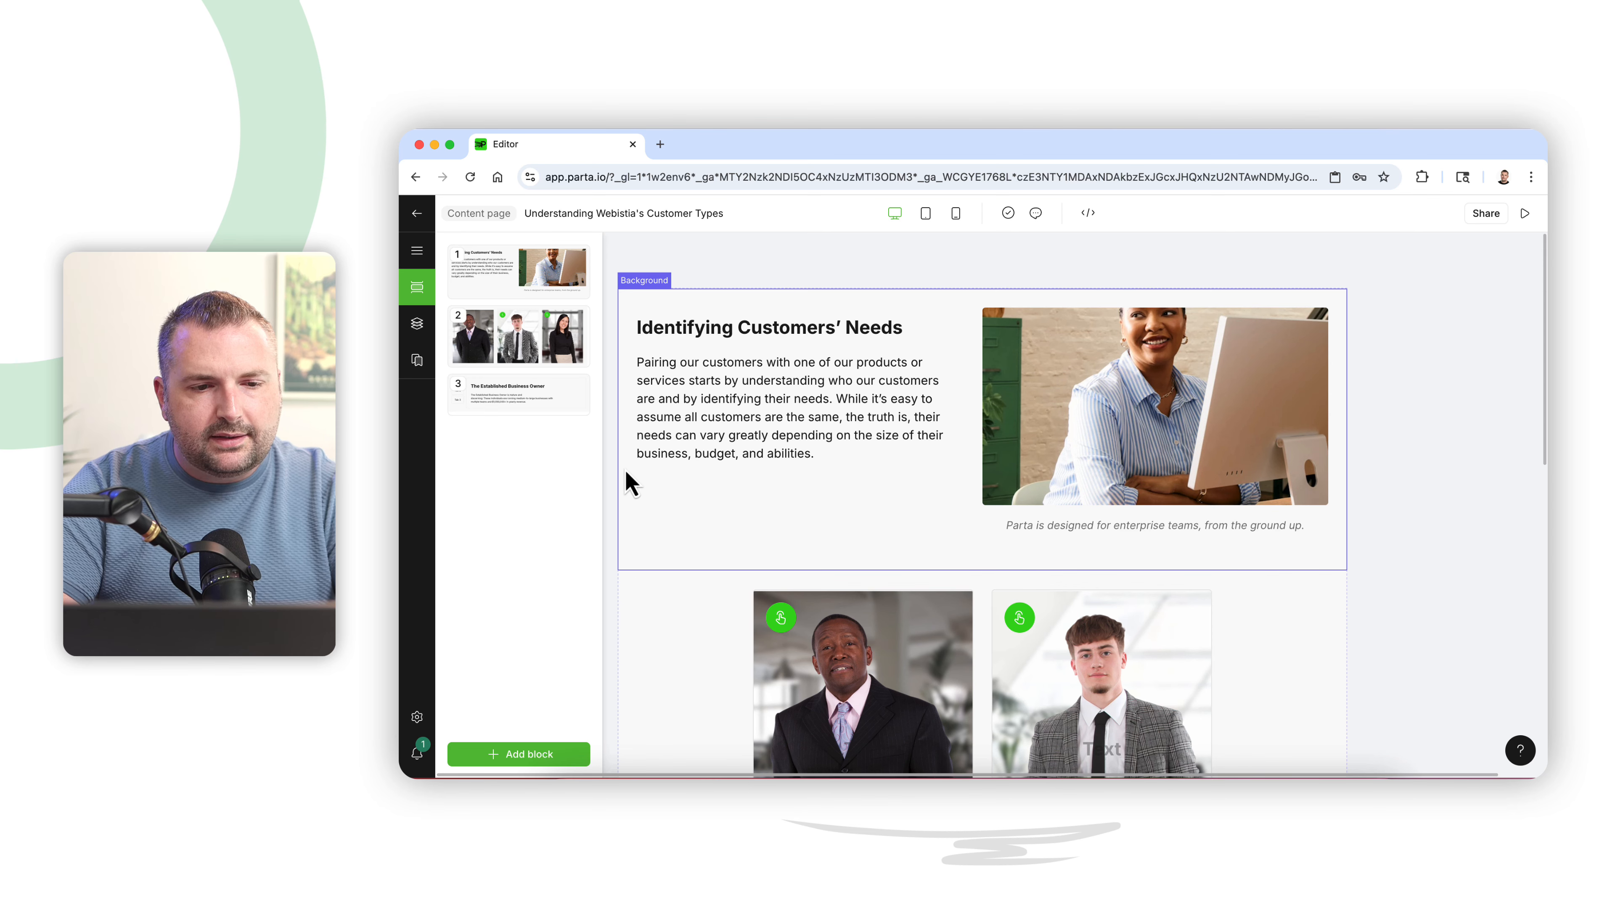
- Switch to the Word document and read through The Consultative Sales Process section
key("super+Tab")
scroll(916, 547, "down", 10)
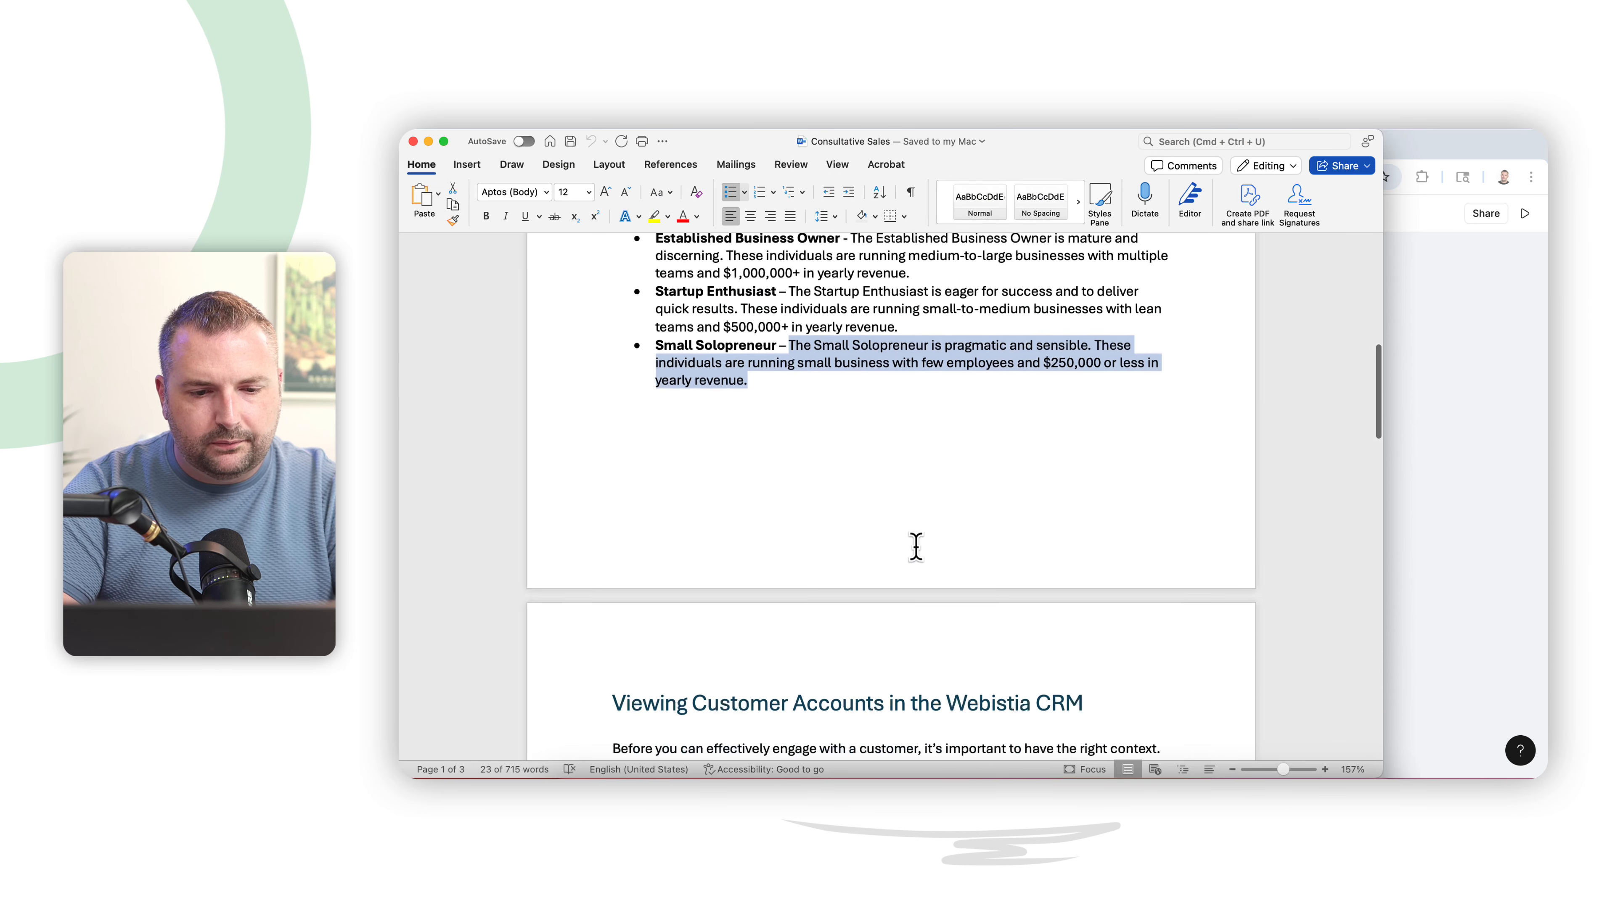
scroll(915, 547, "down", 5)
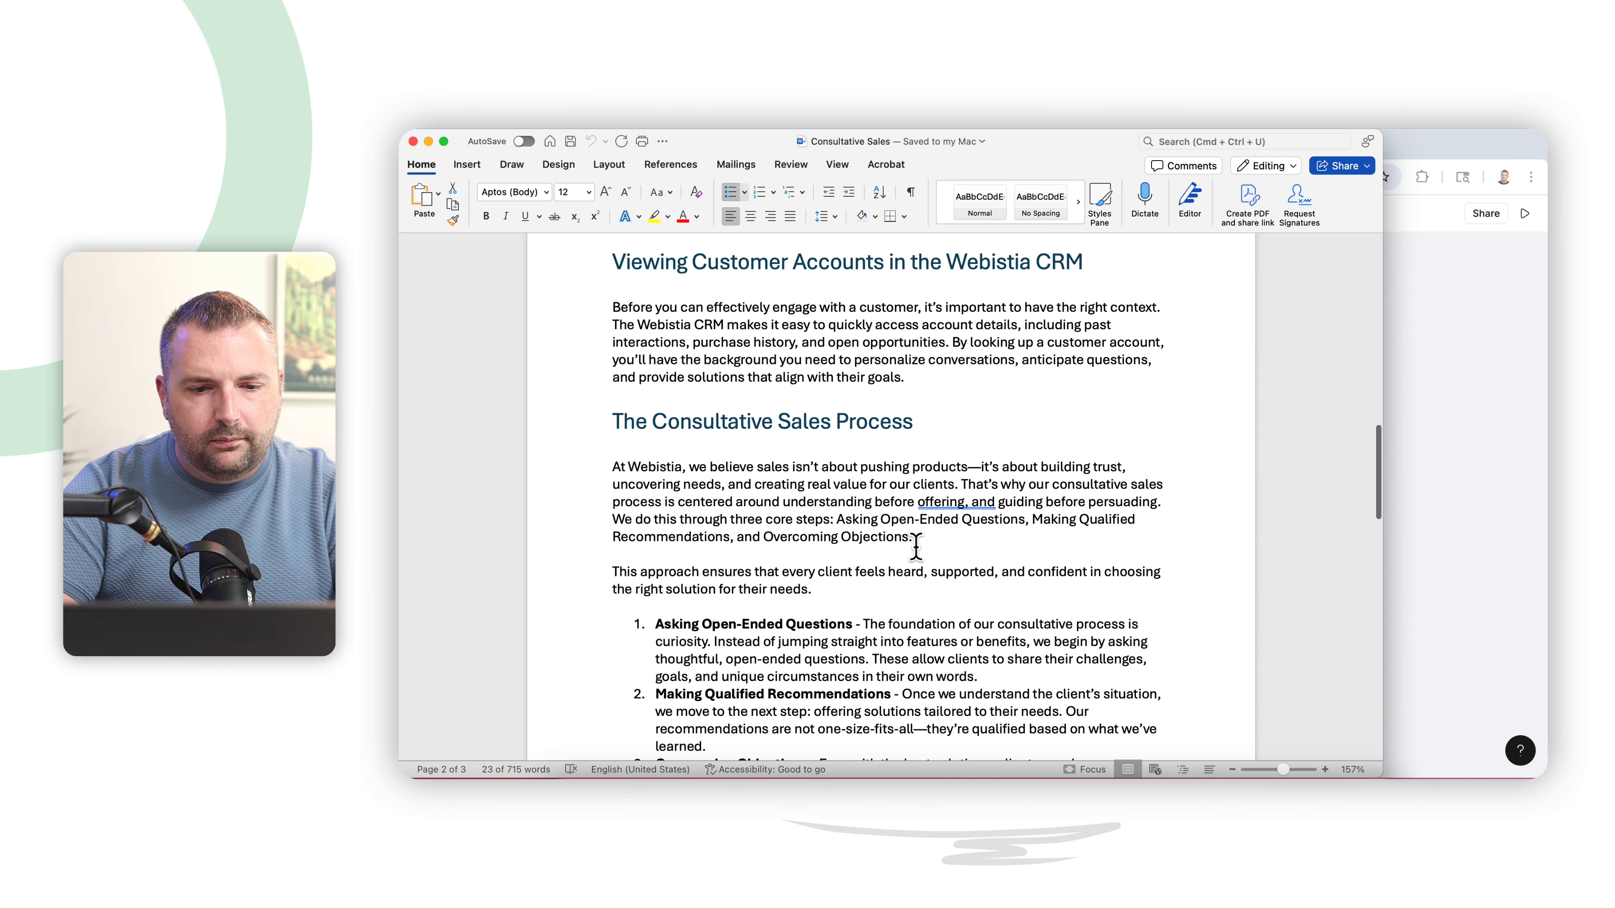
scroll(915, 548, "down", 4)
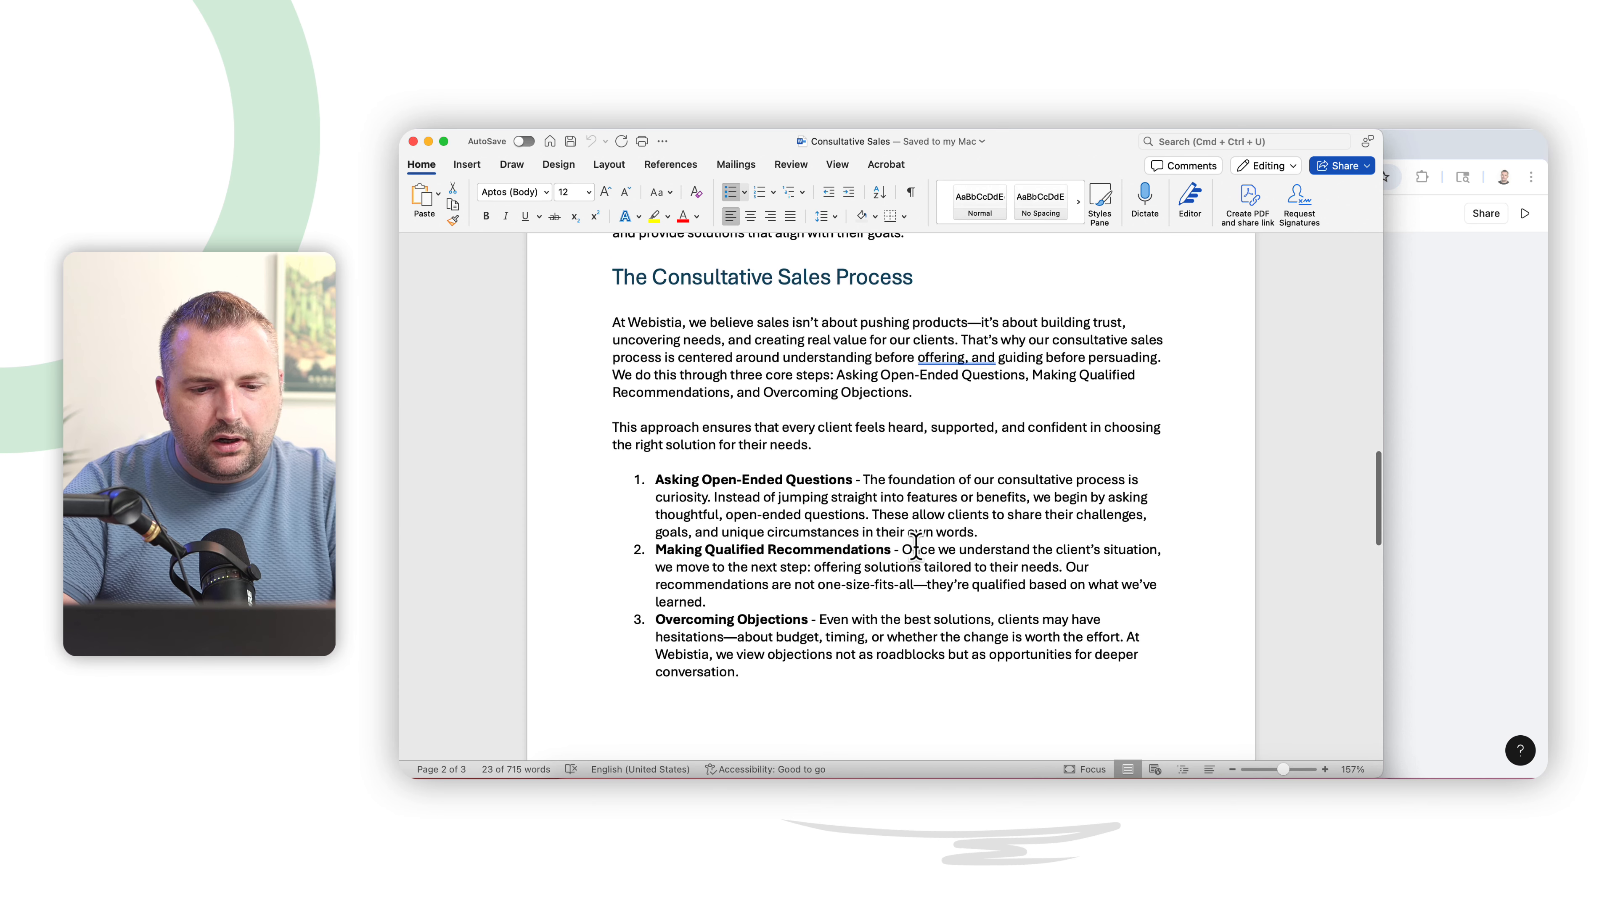
scroll(916, 547, "up", 1)
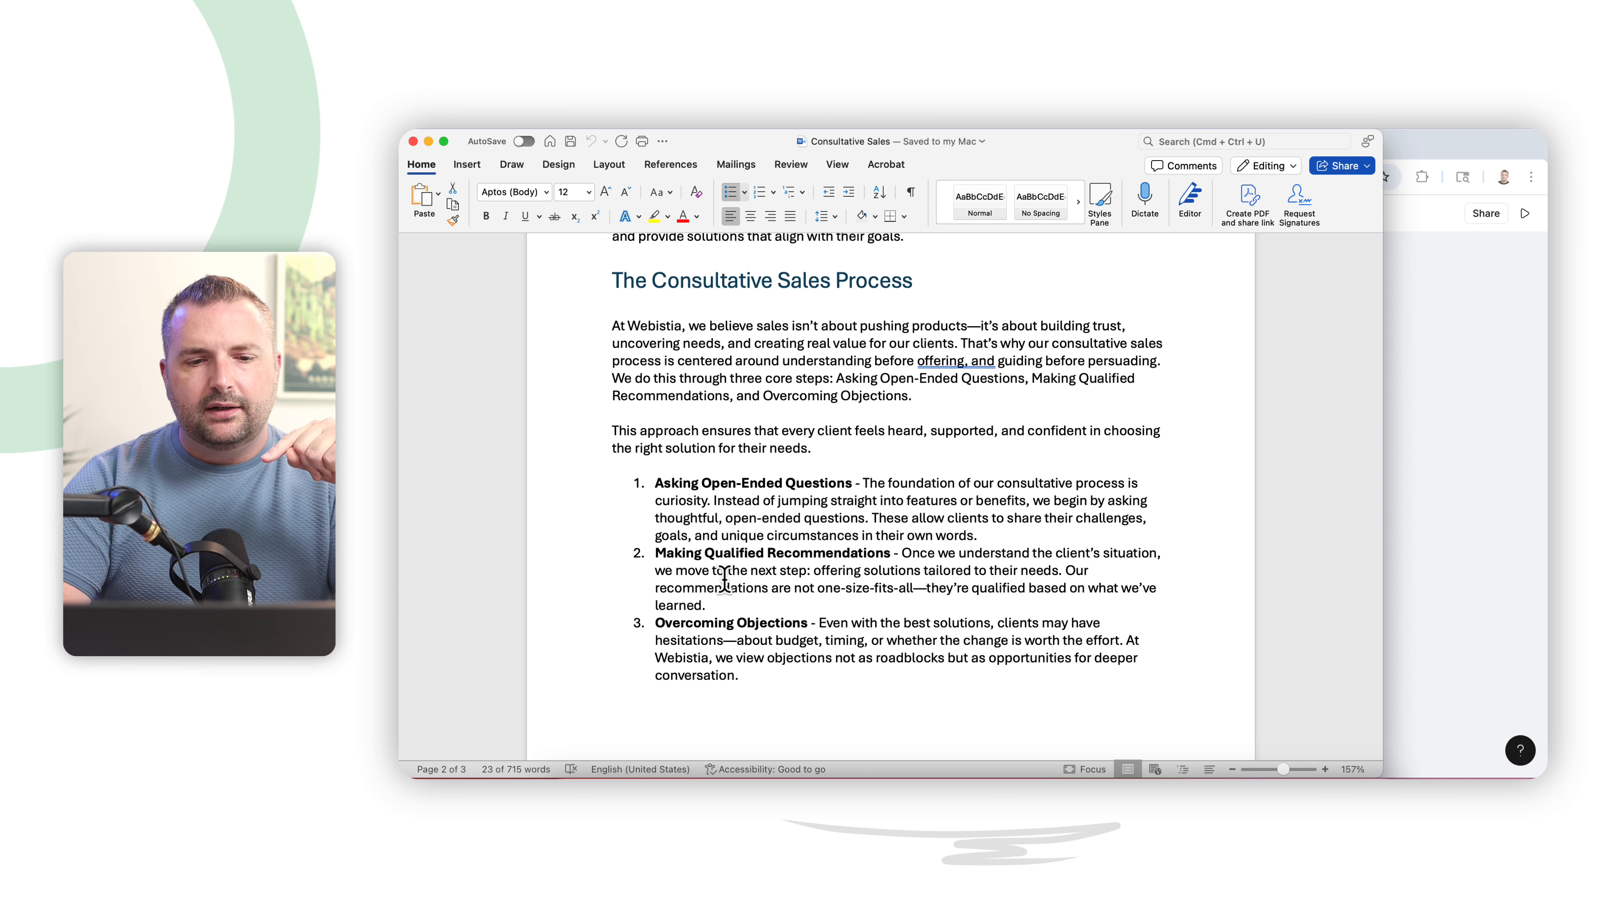
- Return to the course outline, add a content page named Webistia's Consultative Sales Process, and open it for editing
left_click(1443, 482)
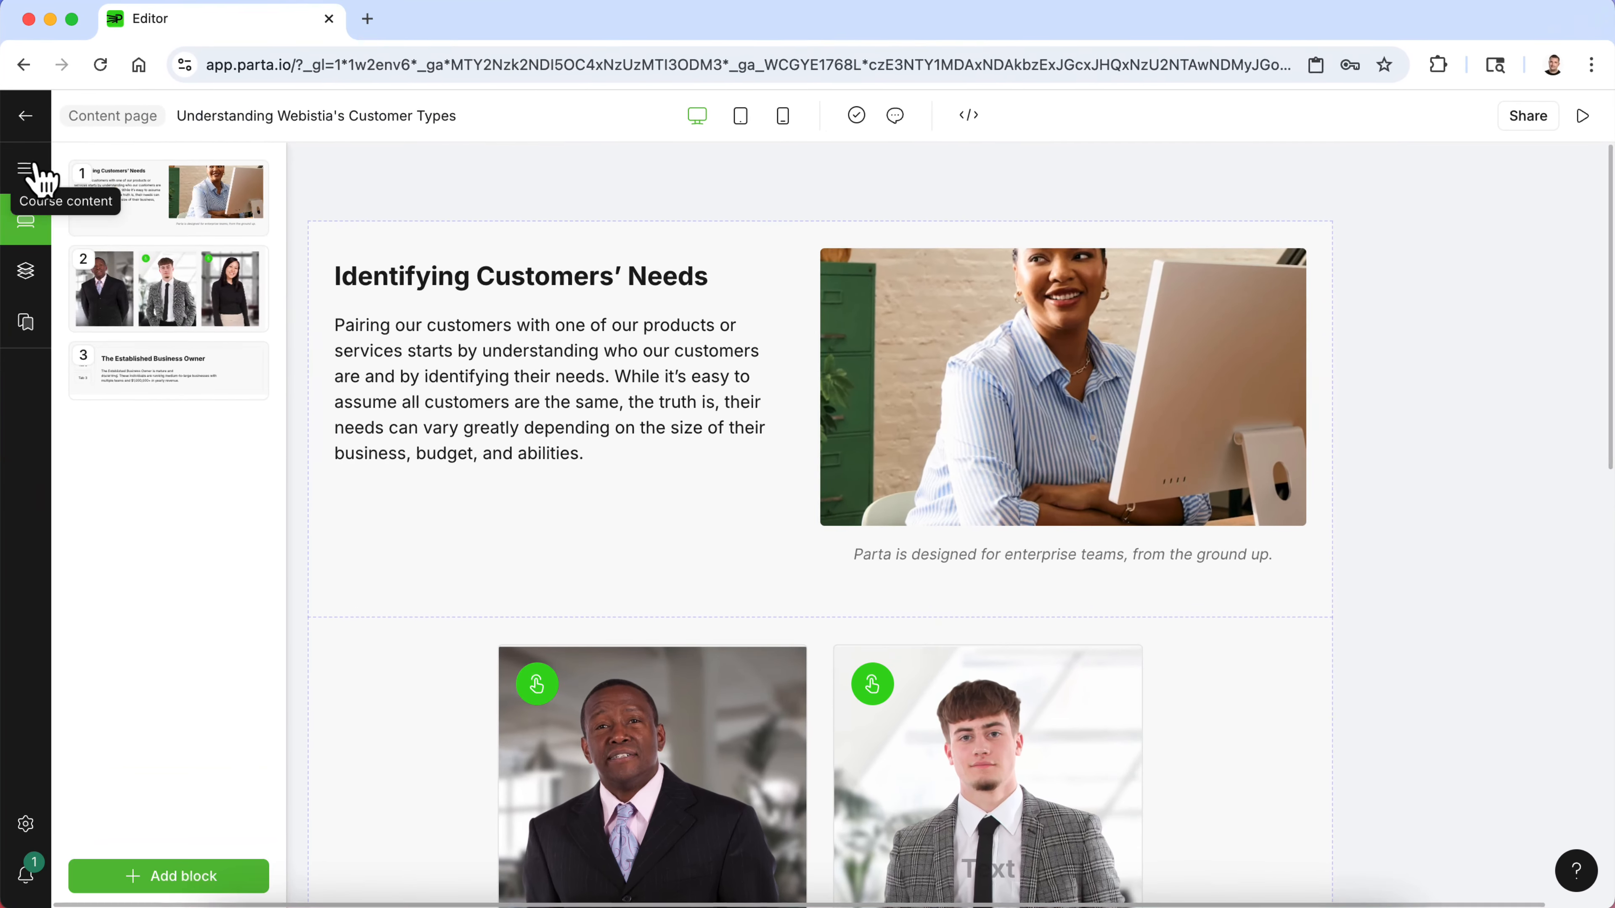
left_click(26, 116)
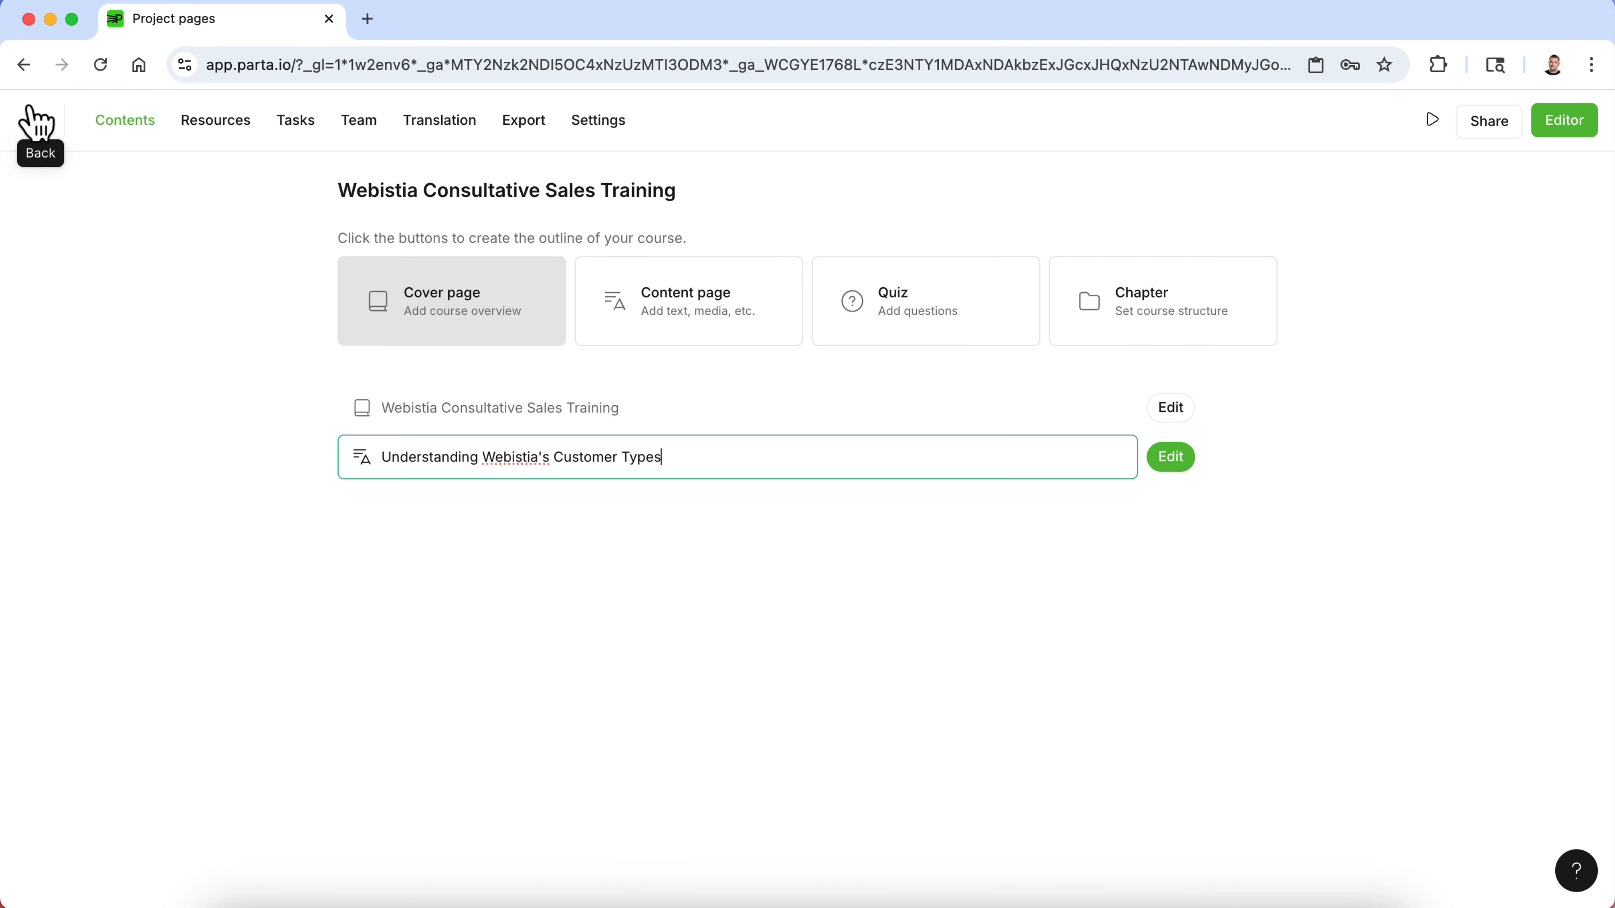
left_click(550, 578)
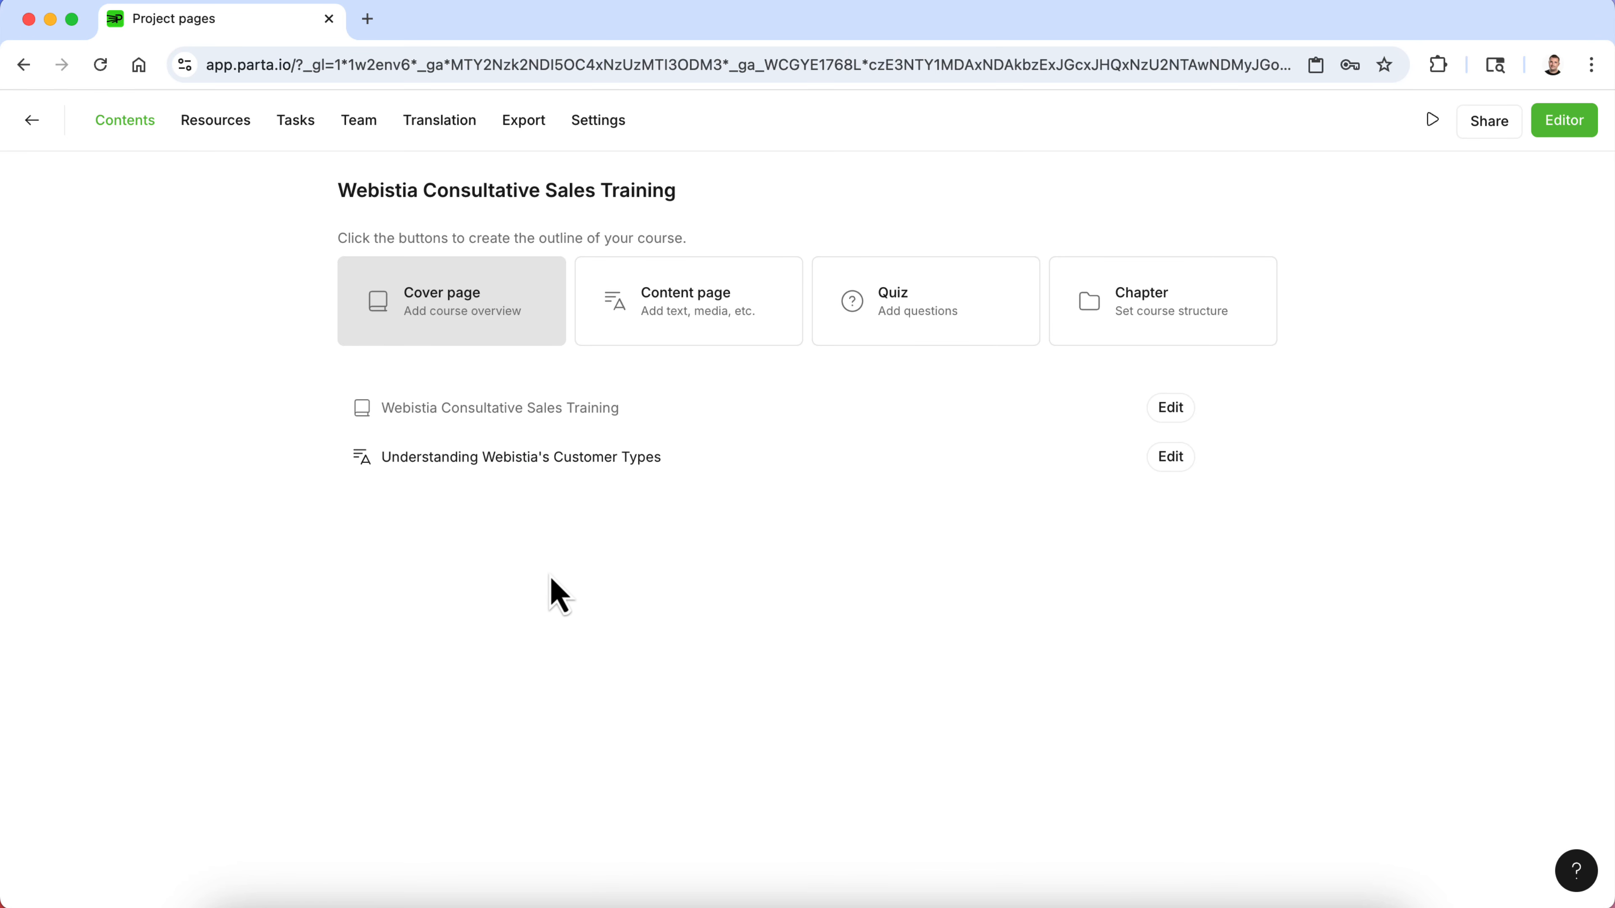
left_click(698, 327)
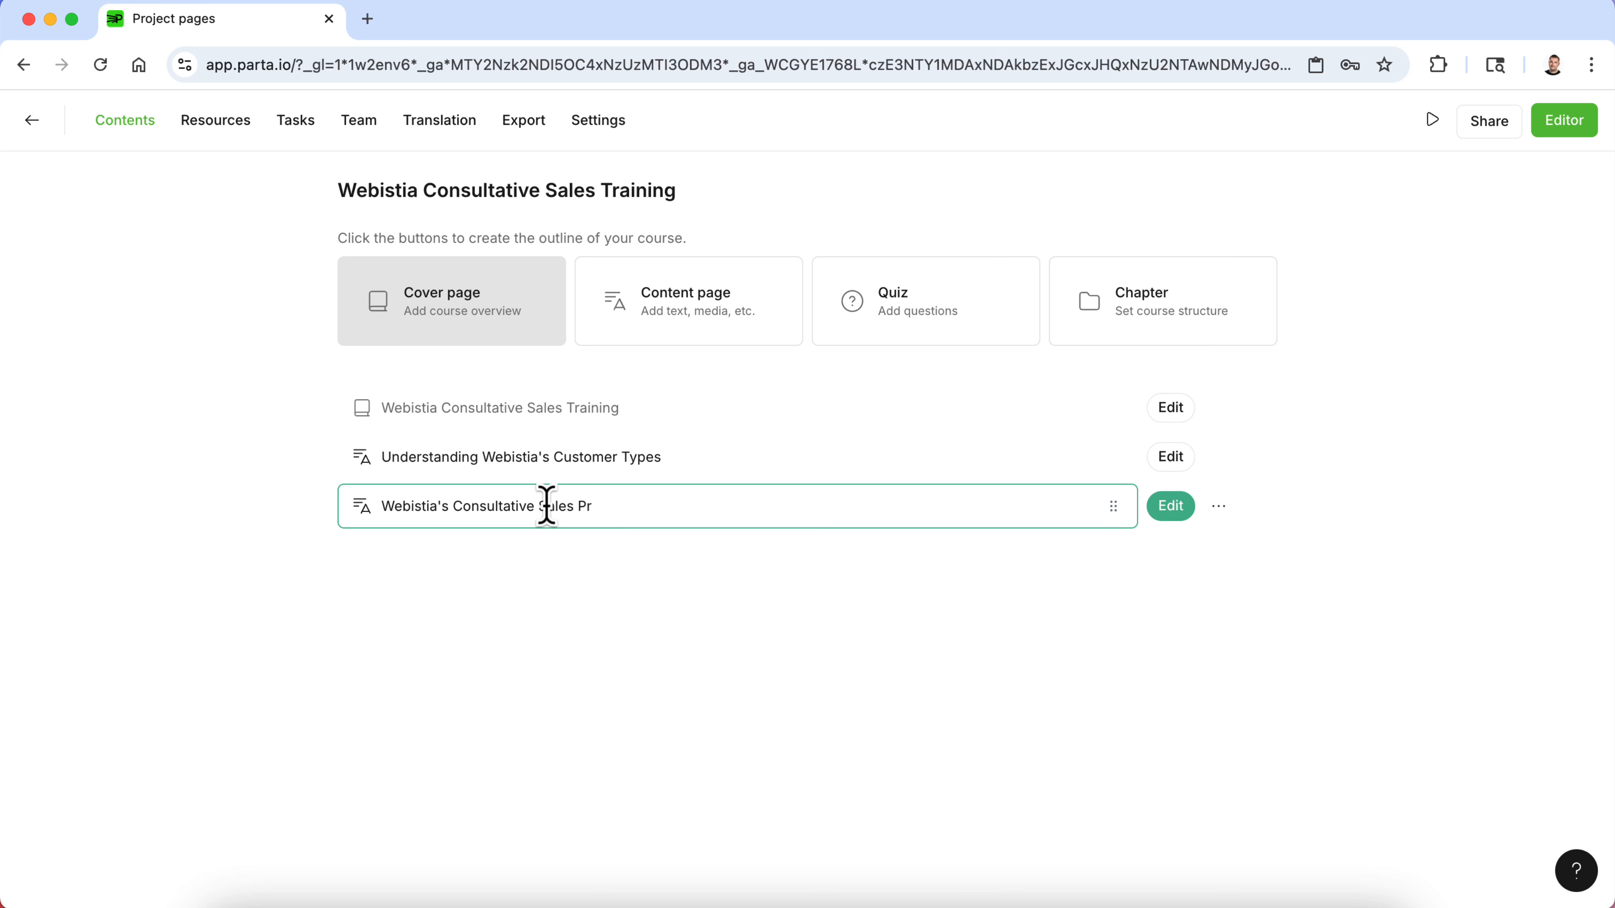
left_click(1172, 509)
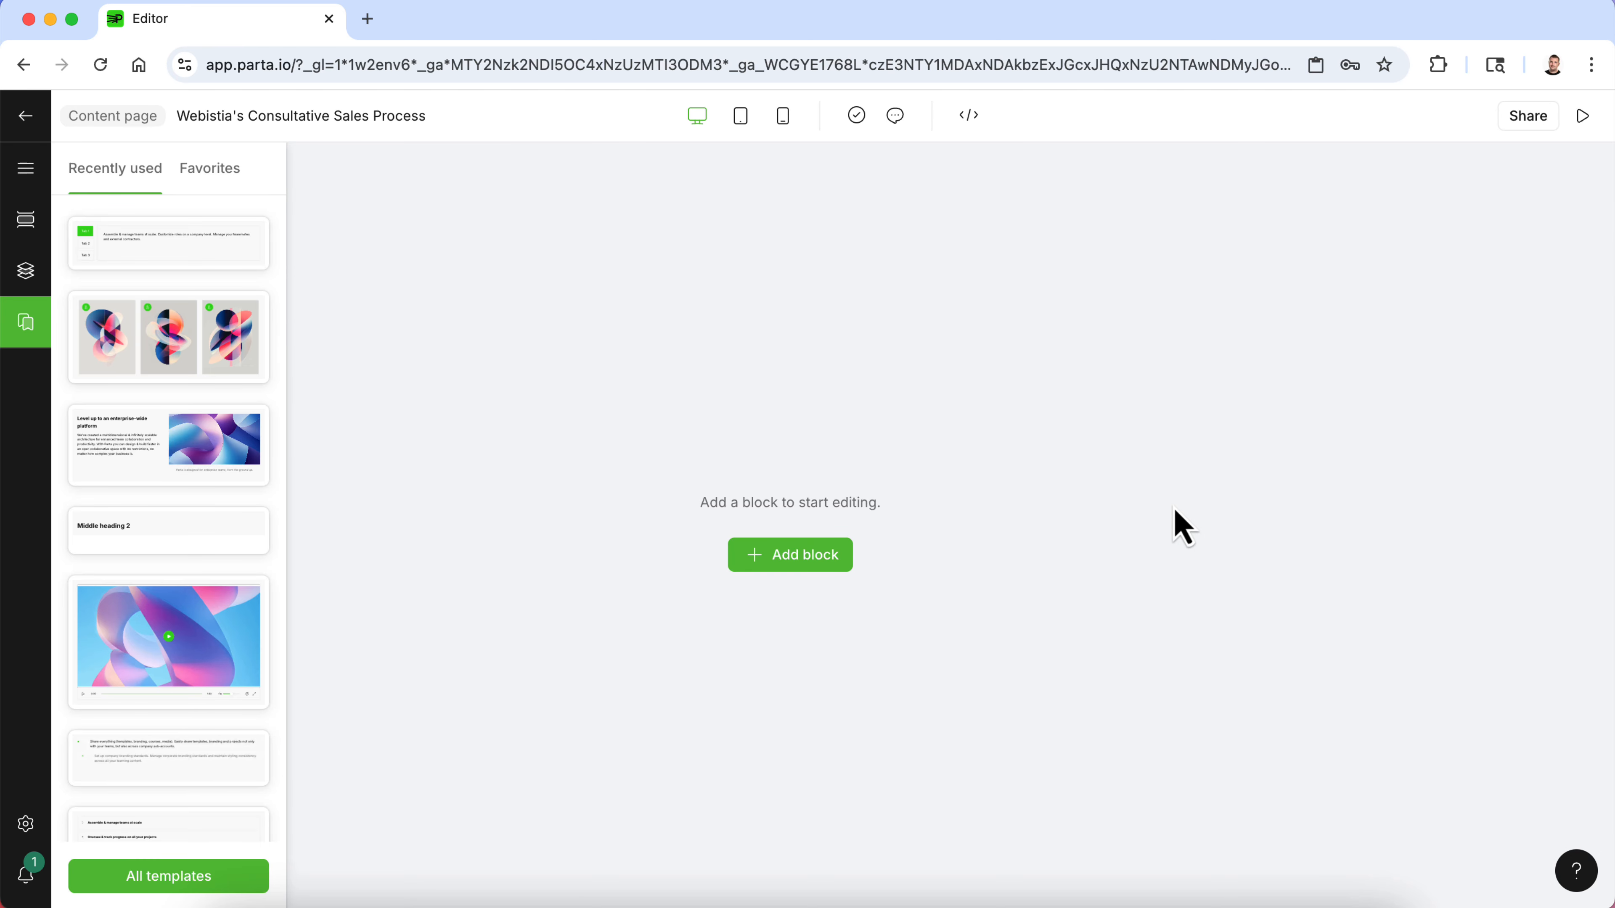
- Copy the two introductory paragraphs of The Consultative Sales Process section from the Word document
left_click(1019, 890)
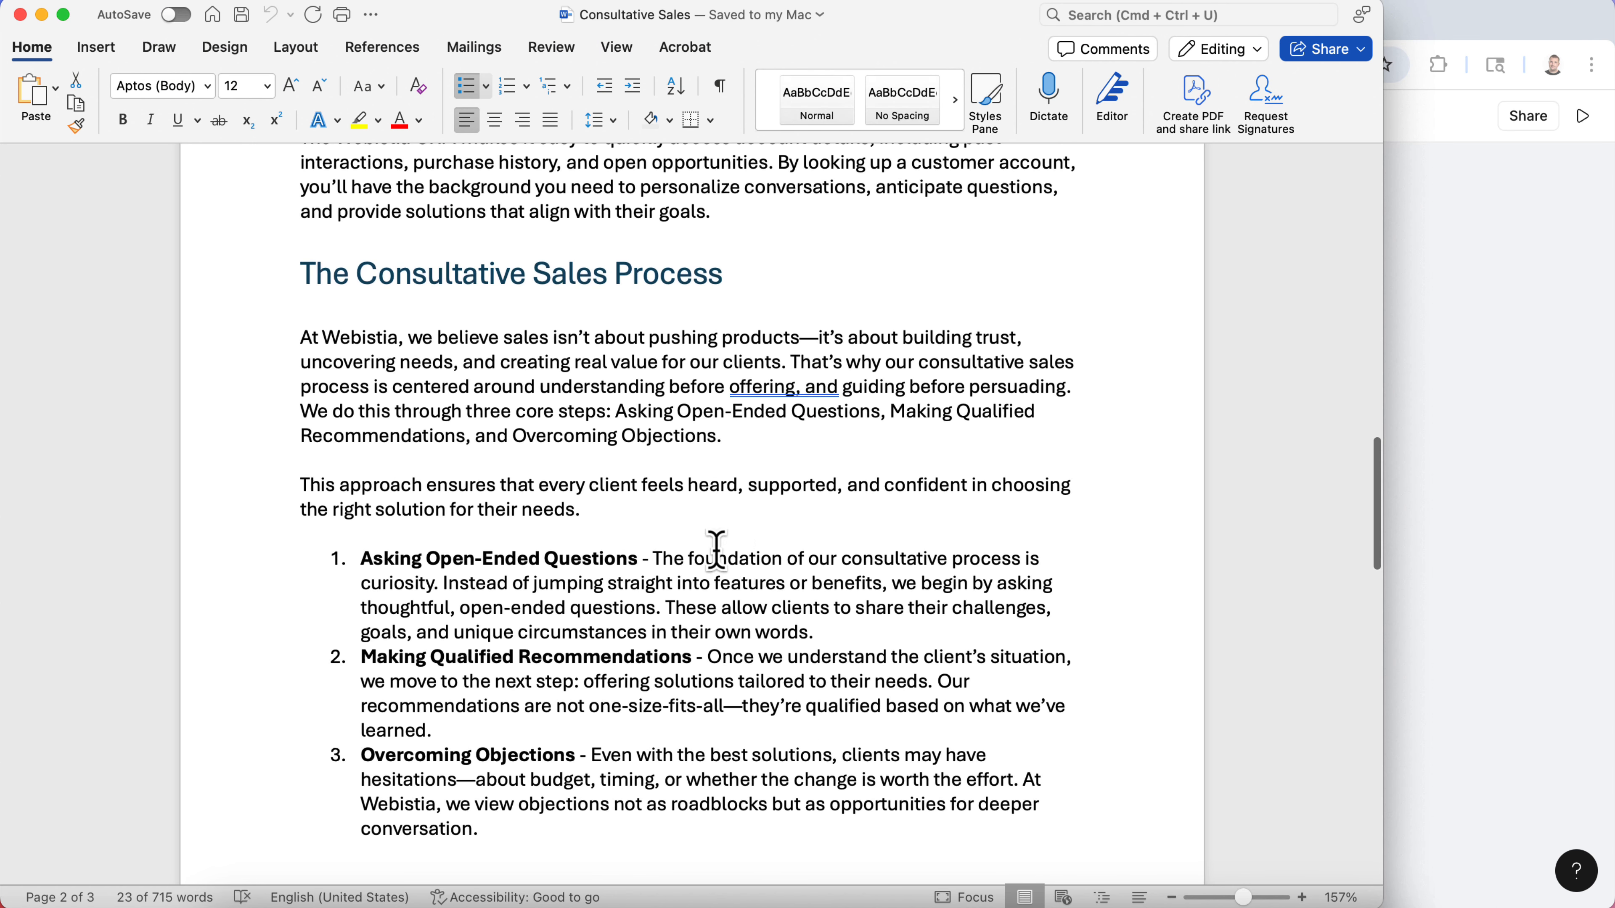
left_click(453, 485)
scroll(505, 606, "down", 12)
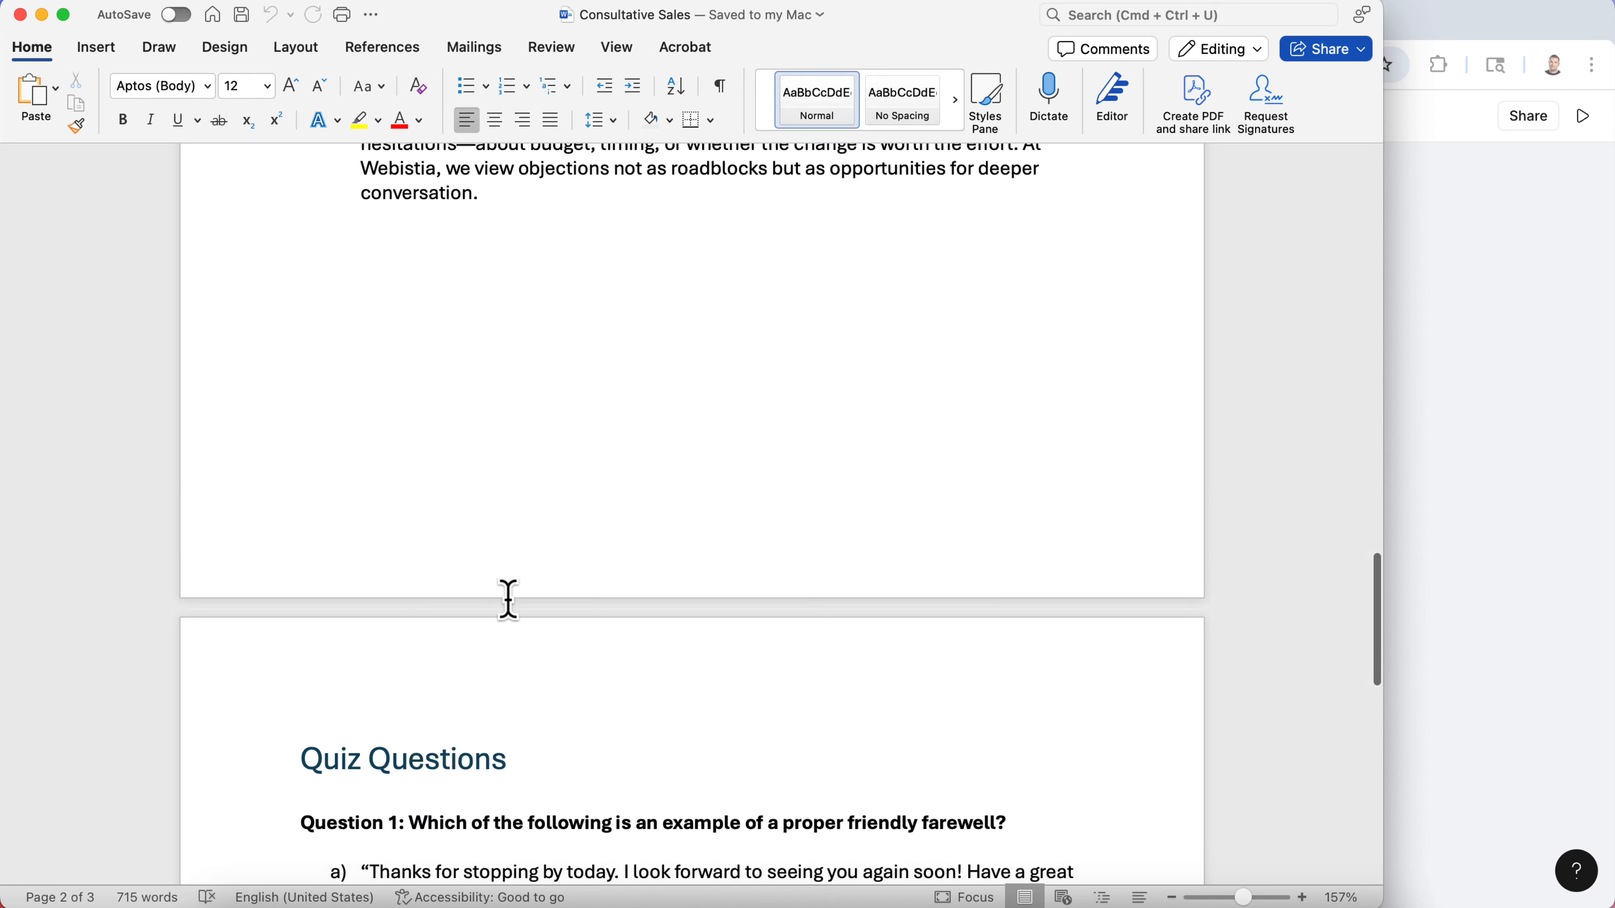
scroll(508, 610, "up", 10)
scroll(508, 610, "up", 3)
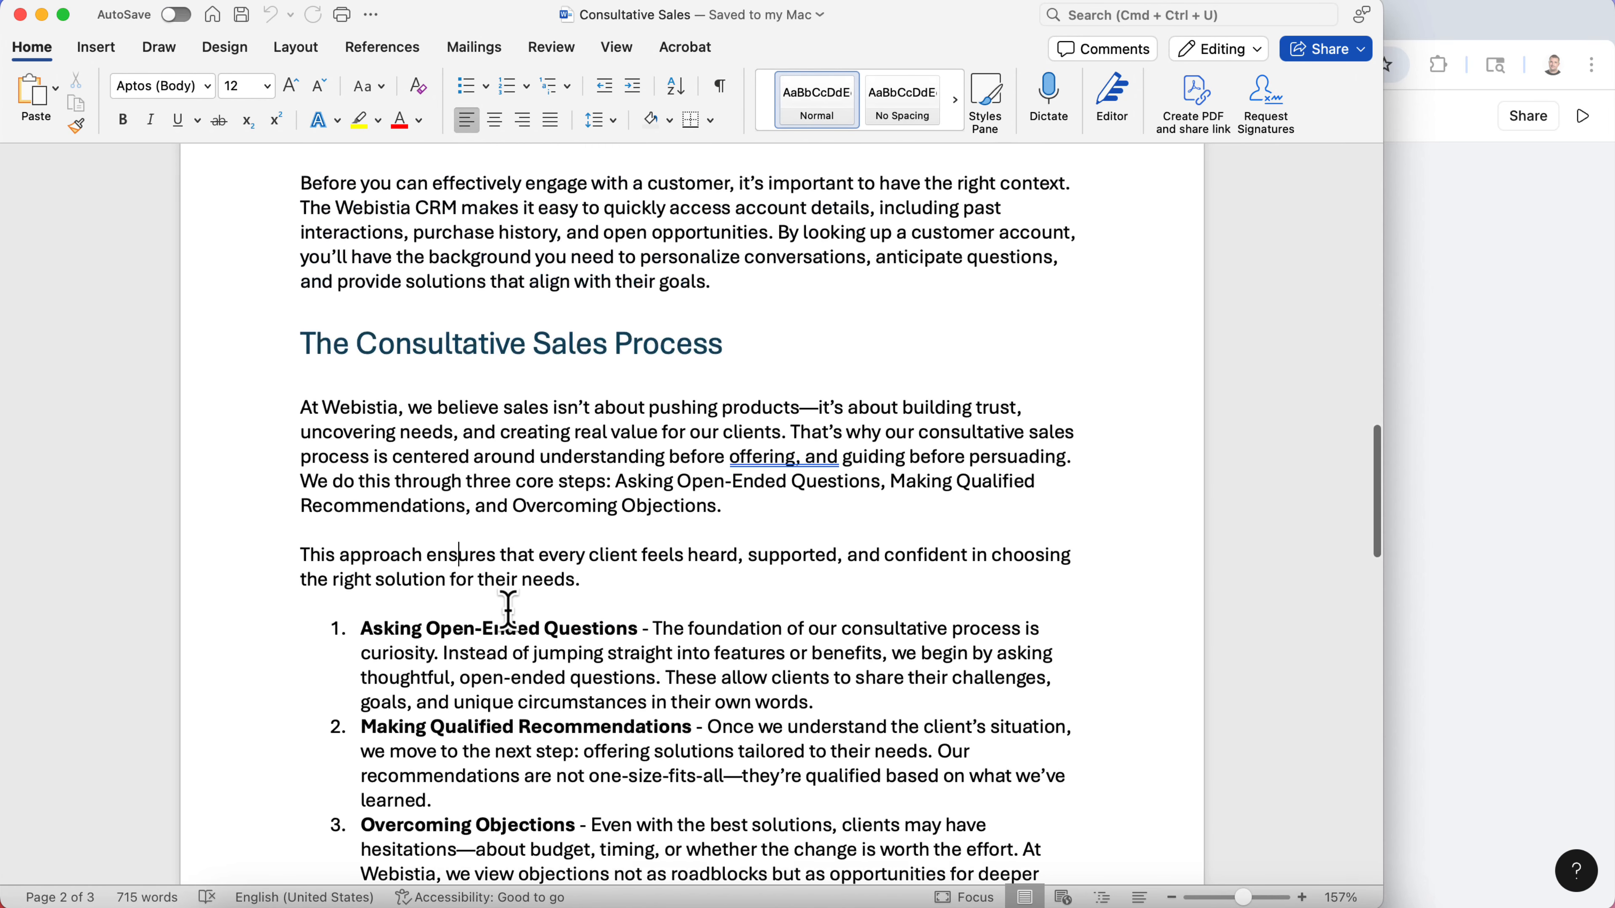
left_click_drag(596, 496, 299, 325)
right_click(365, 344)
left_click(434, 424)
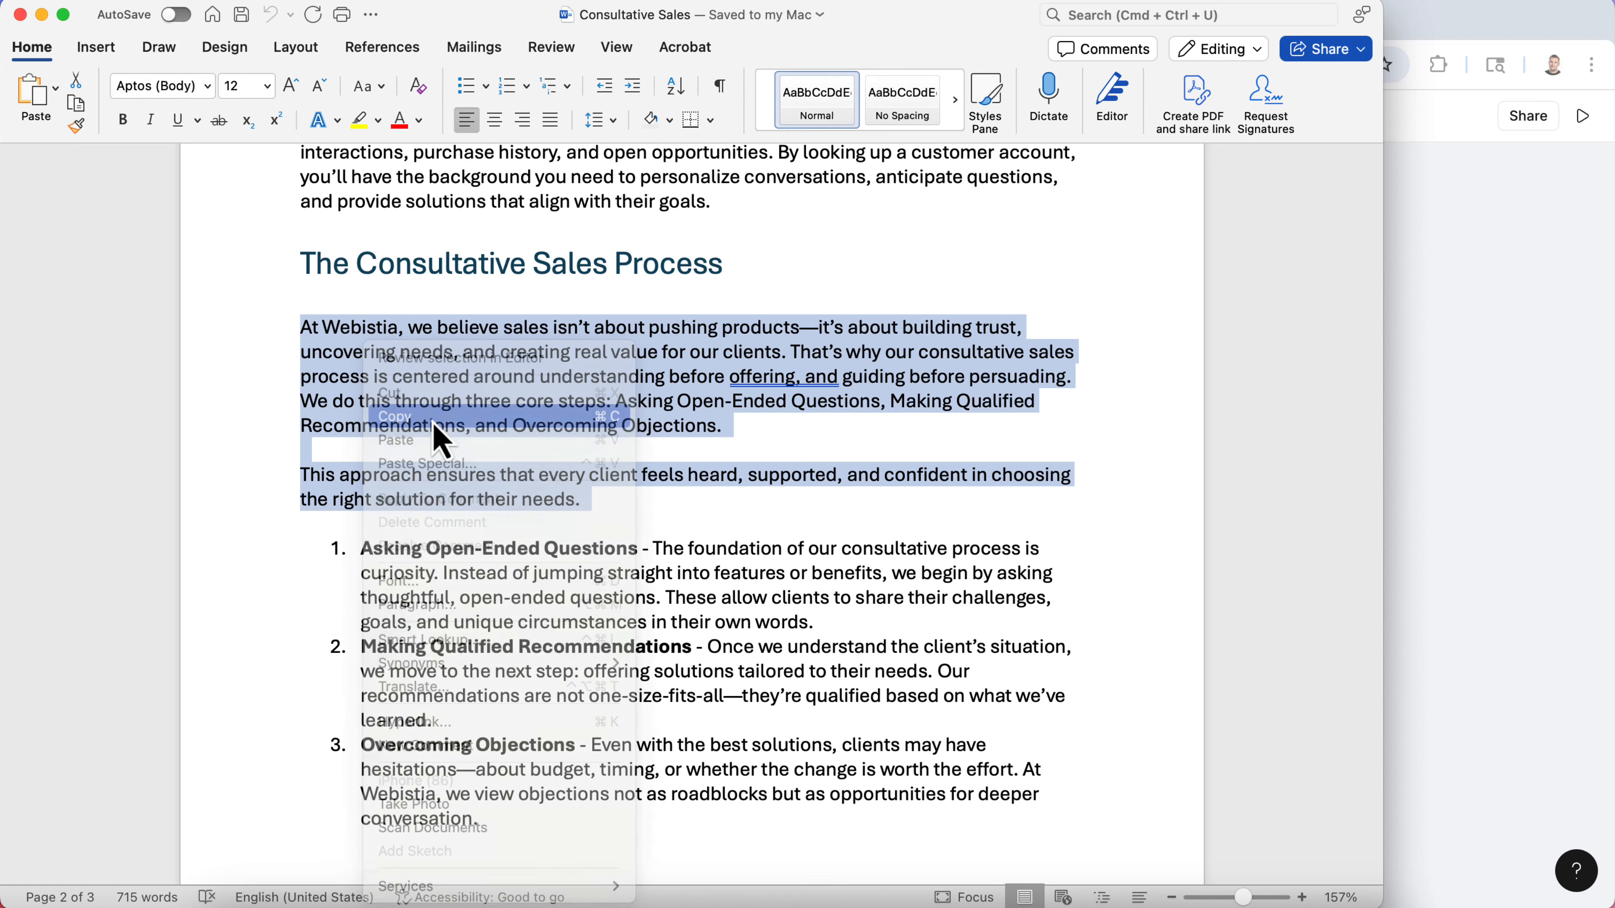
left_click(1444, 459)
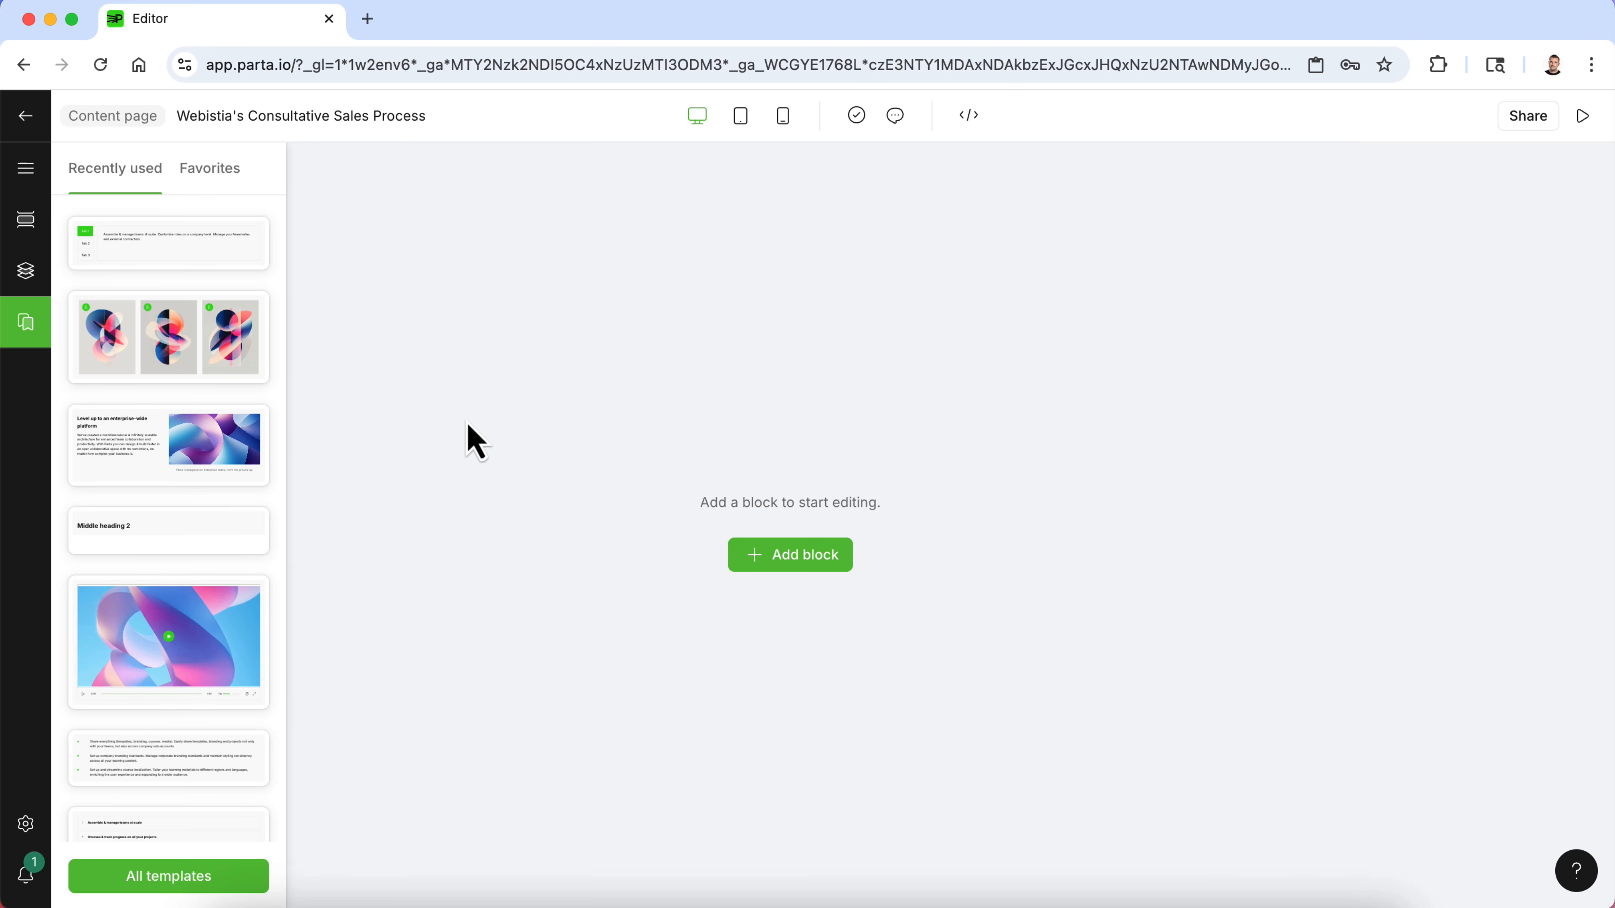
- Add a Heading 1 with Caption block from the Text templates to the new page
left_click(775, 559)
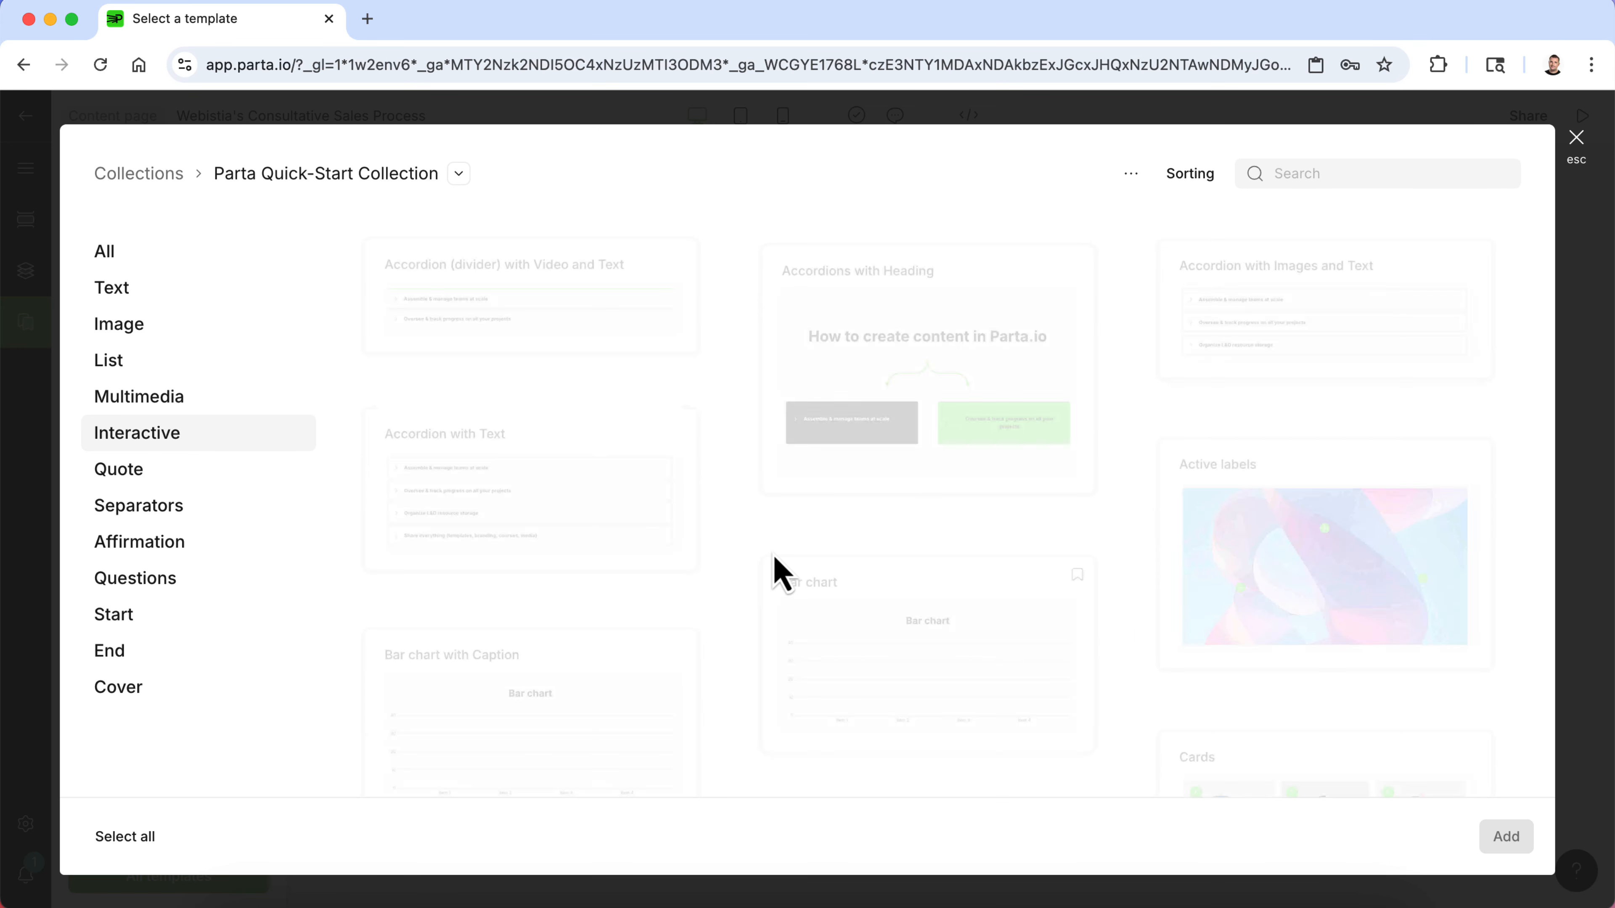
left_click(160, 305)
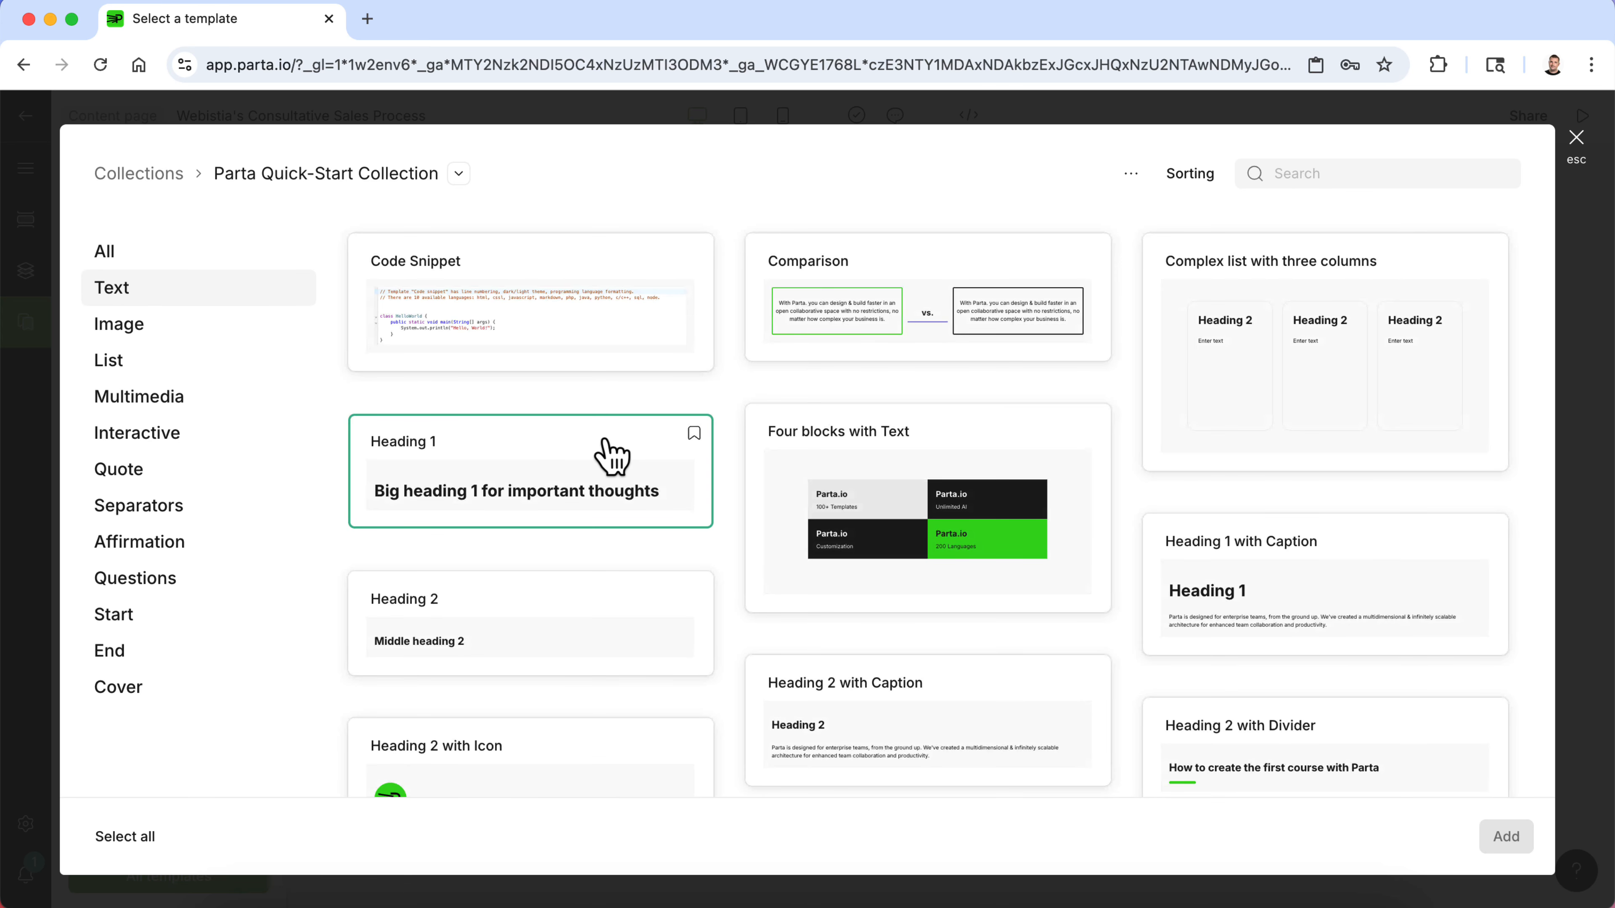
scroll(611, 456, "down", 3)
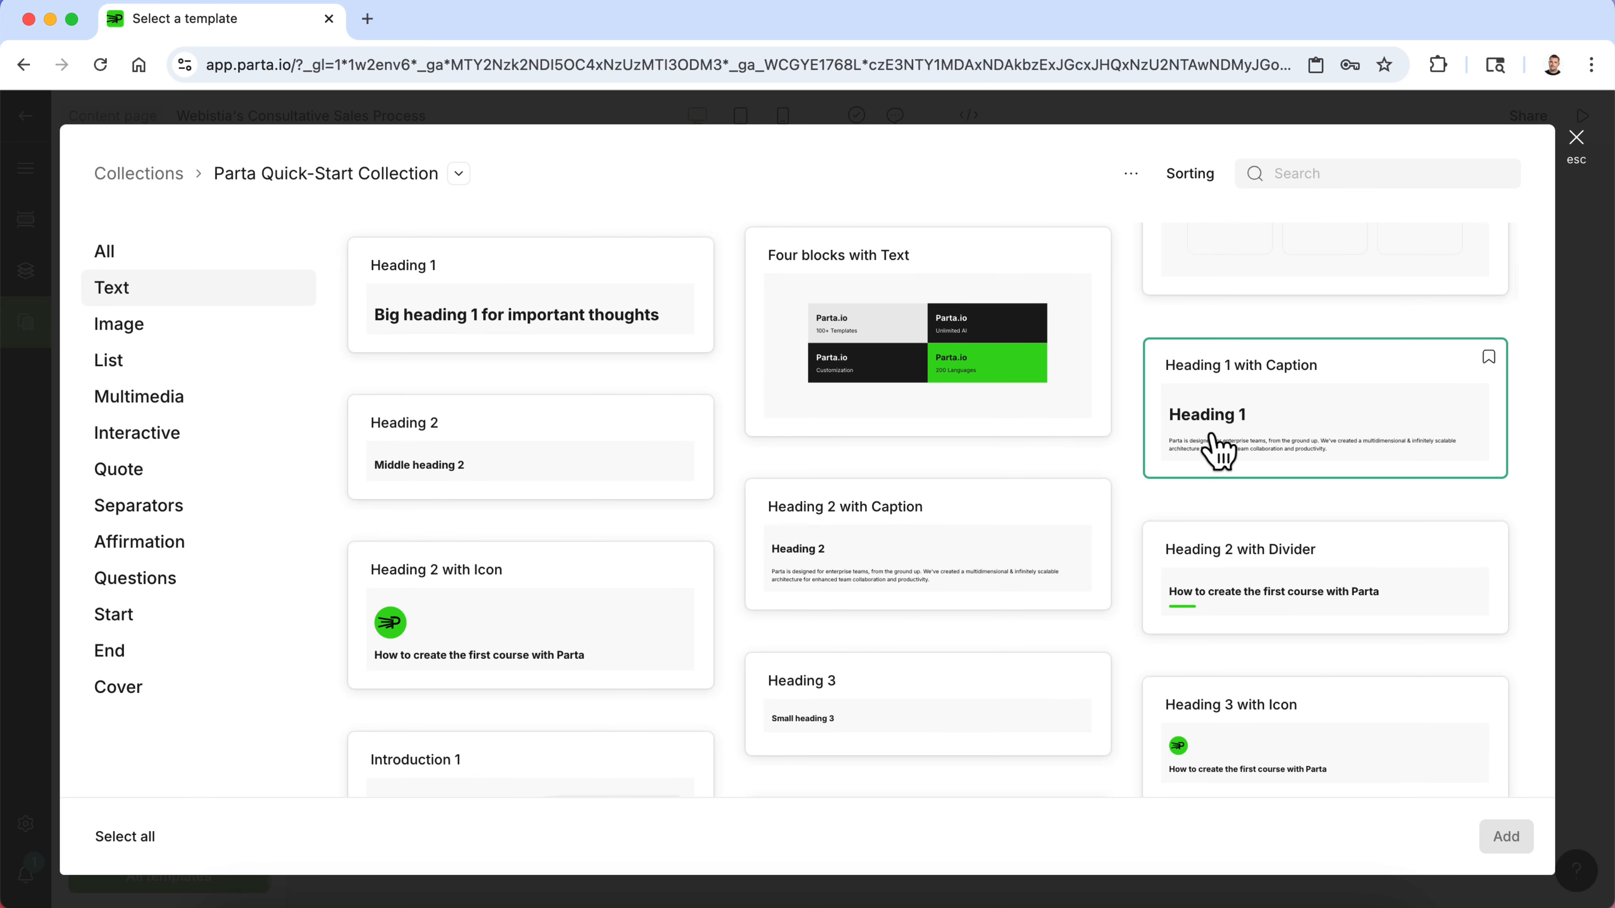
scroll(1211, 453, "down", 10)
scroll(1208, 458, "up", 10)
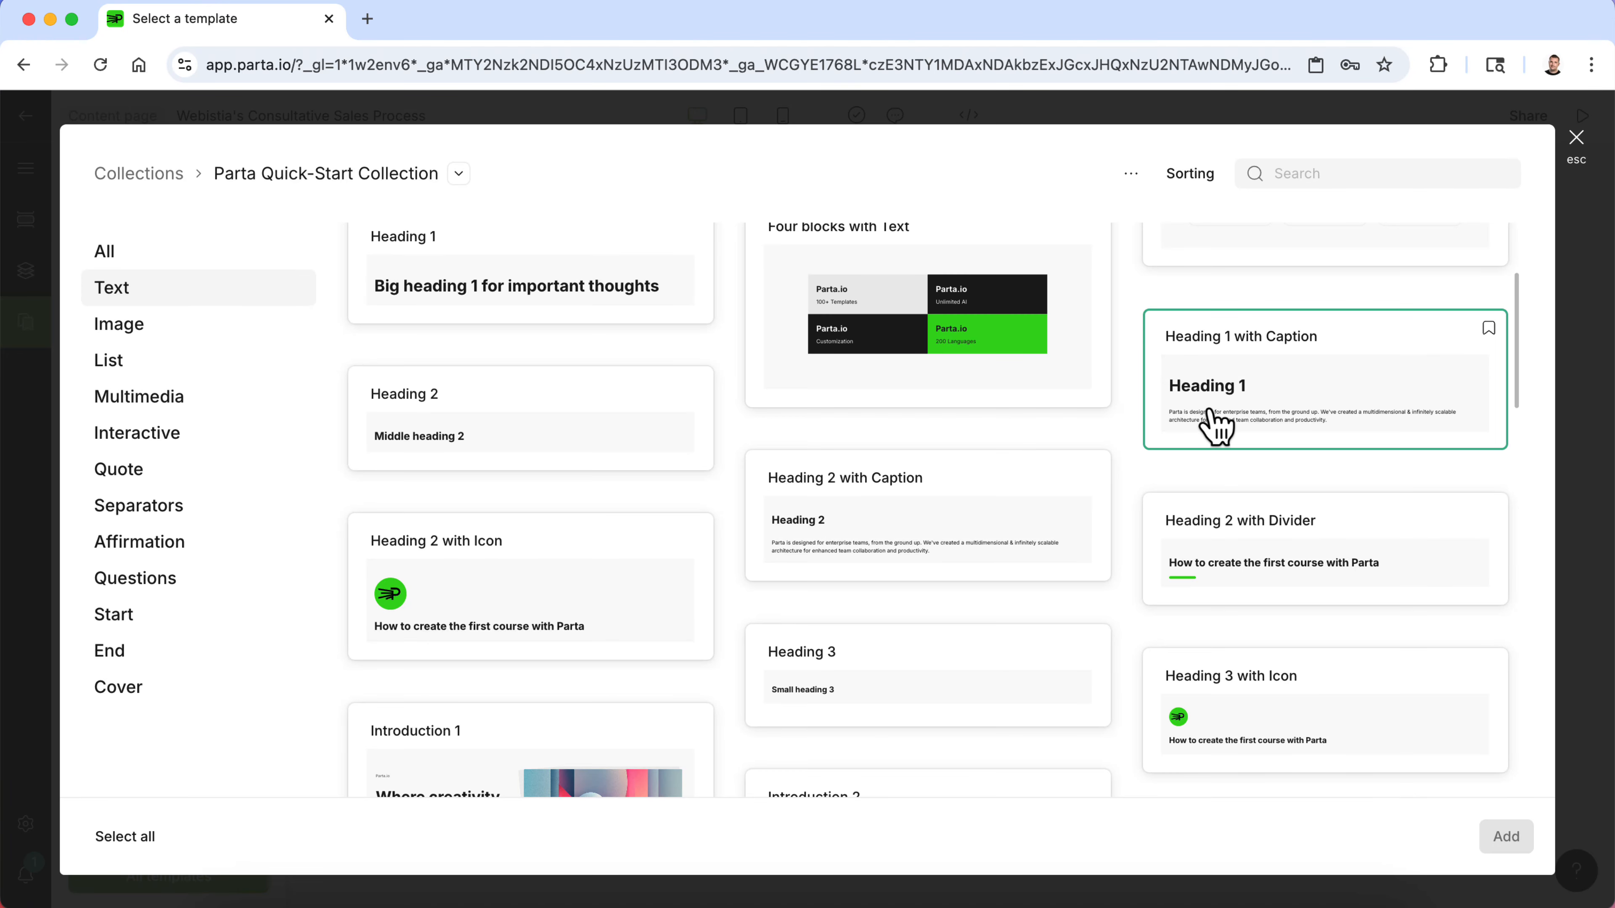
left_click(1215, 423)
left_click(1506, 839)
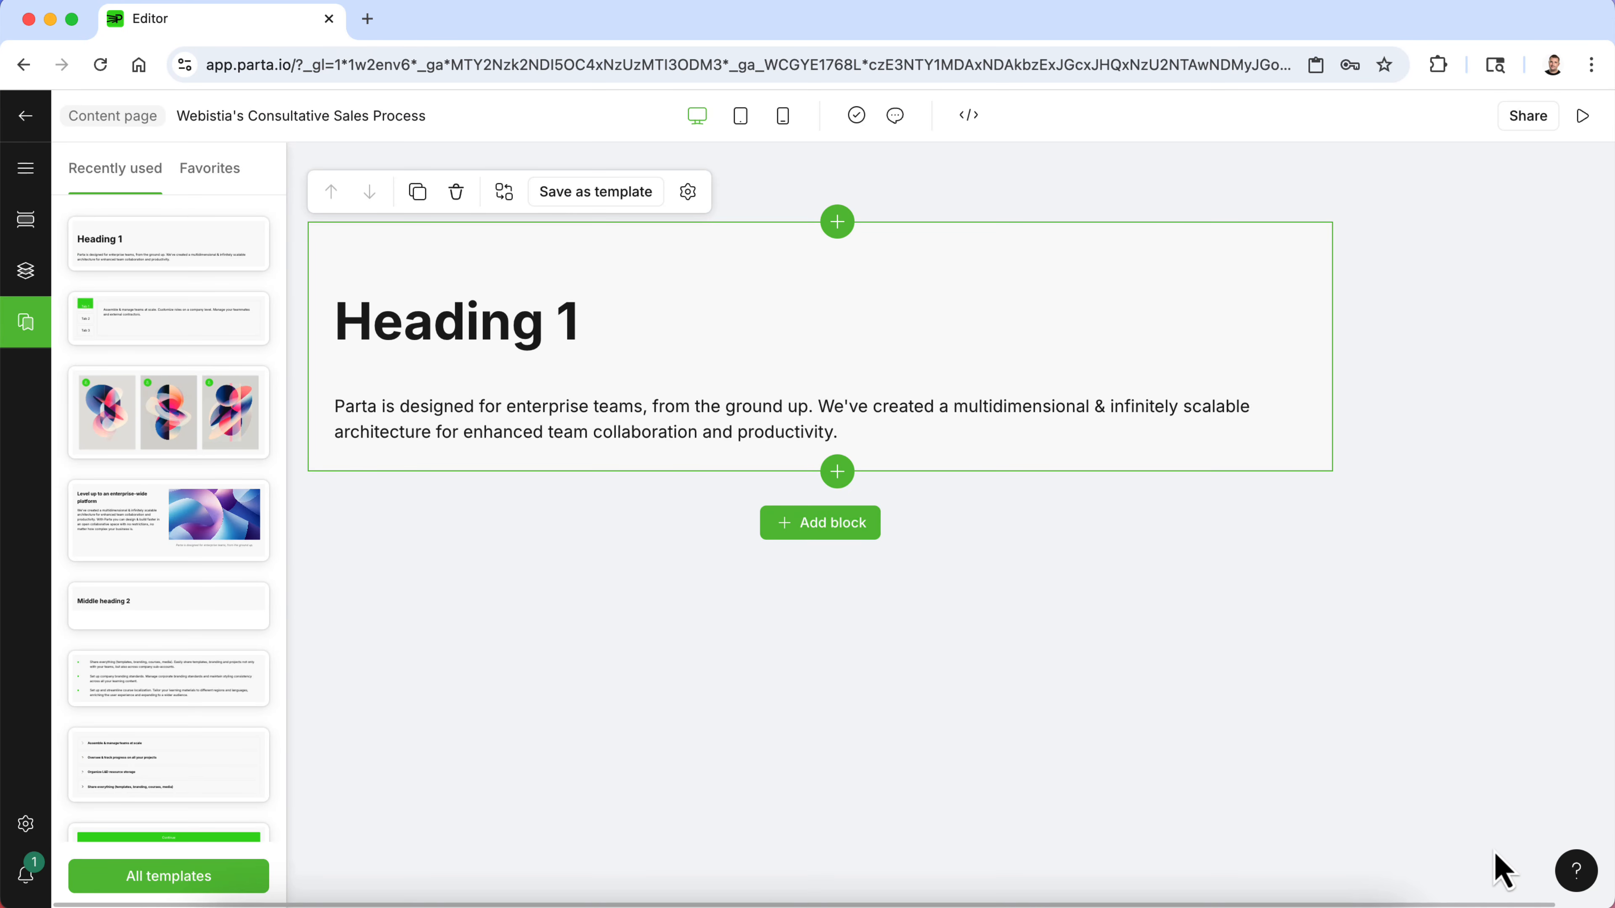
- Replace the caption placeholder text with the copied consultative sales paragraphs
left_click(666, 432)
left_click_drag(901, 424, 343, 407)
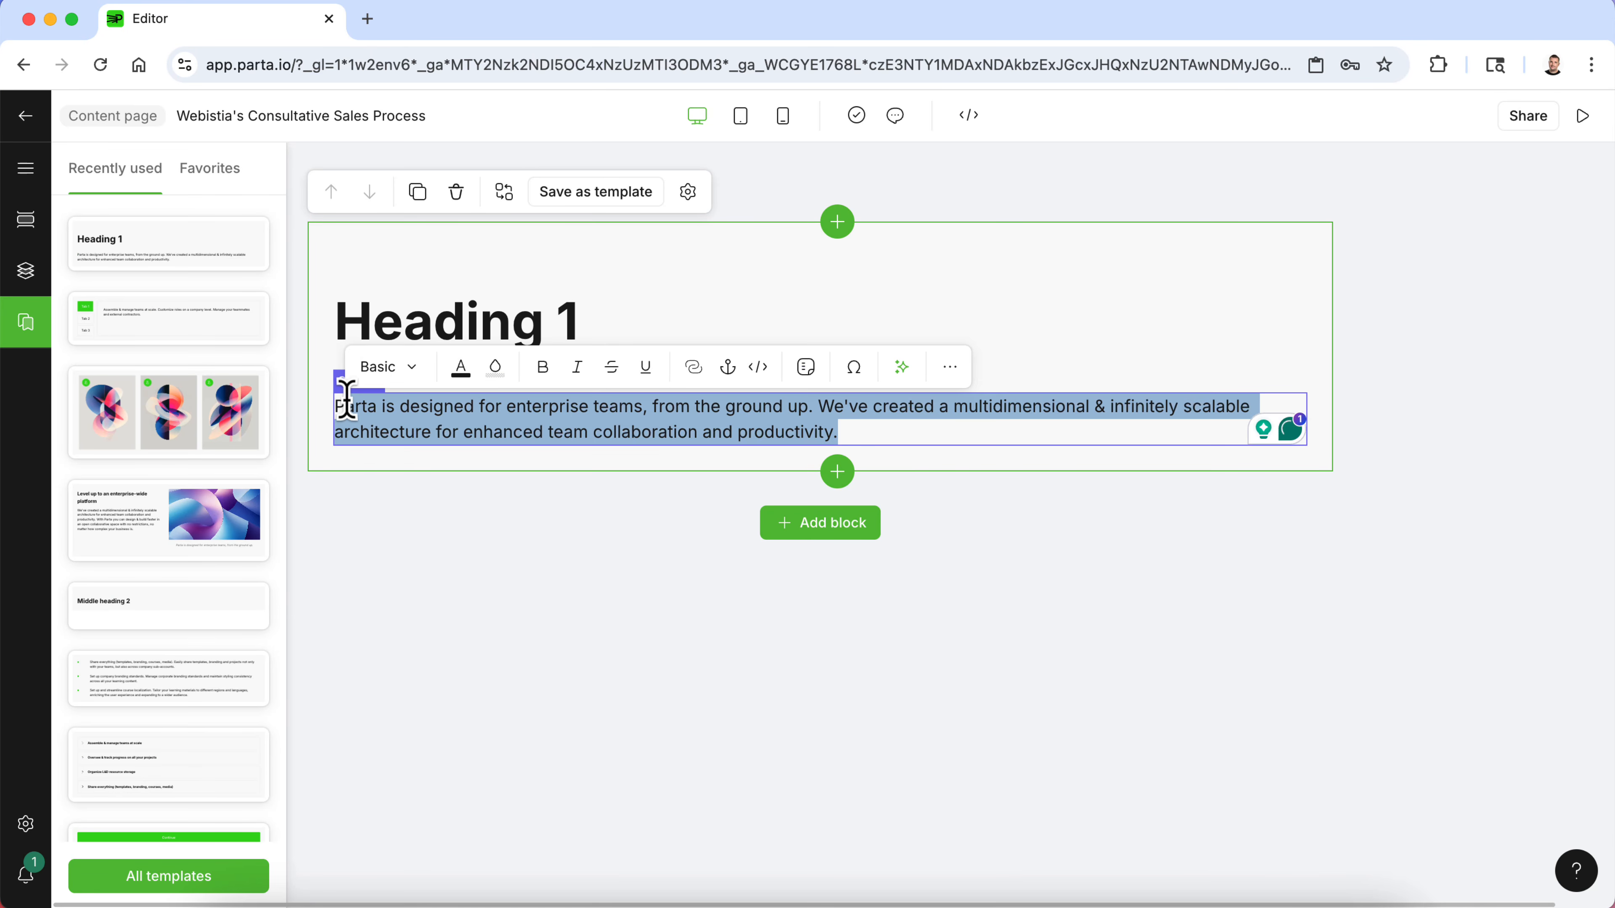
key("super+v")
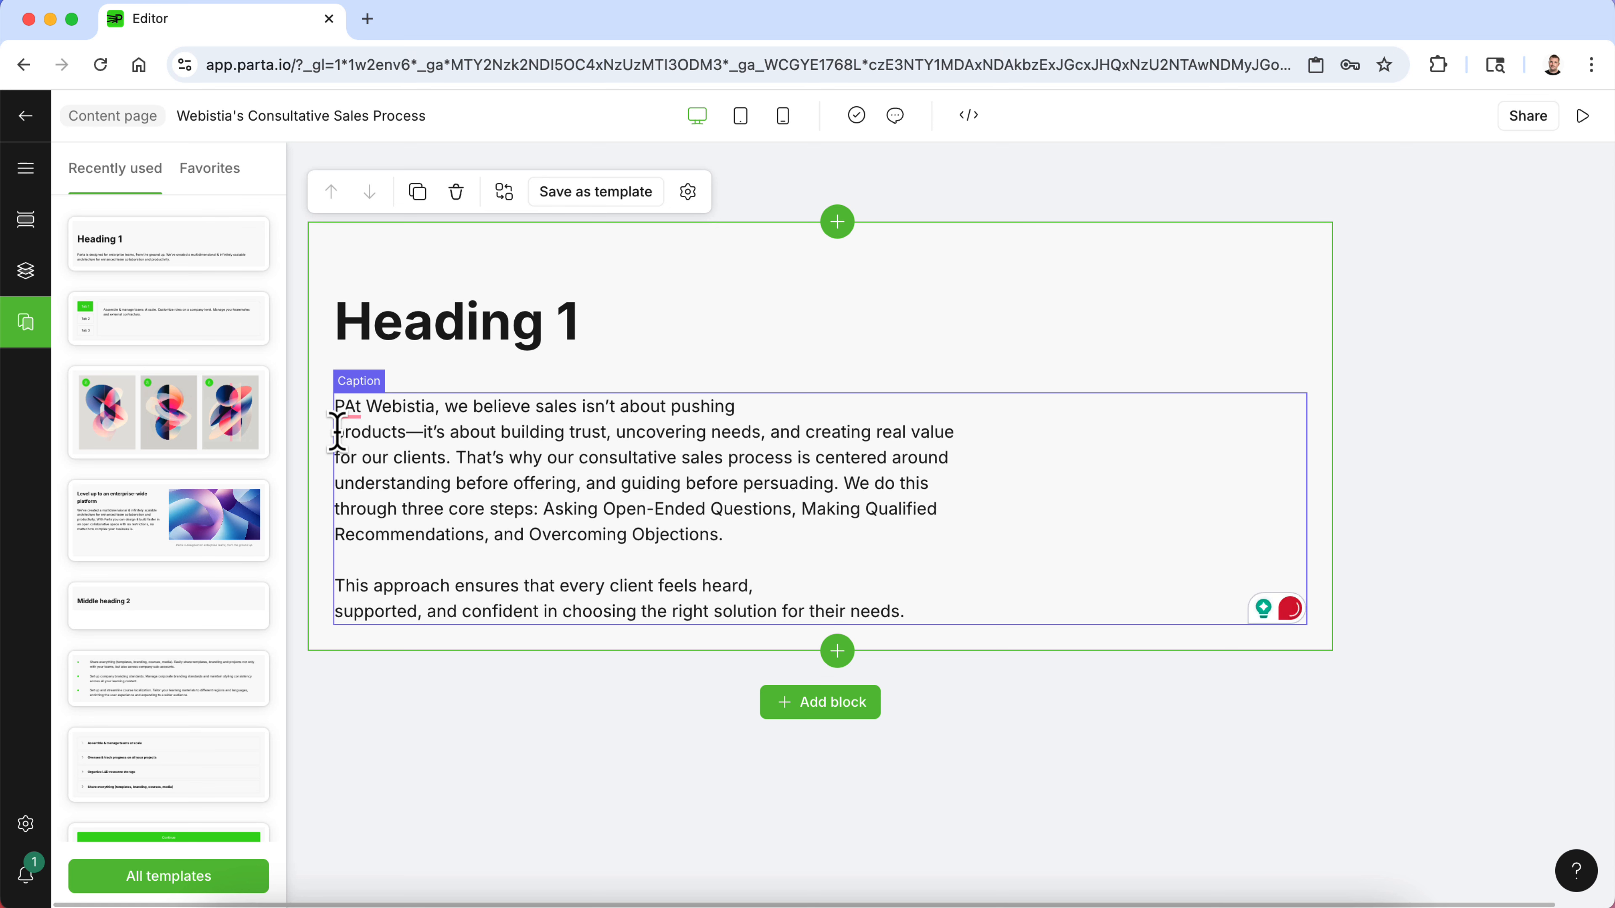
- Remove the stray characters and line breaks inside the pasted paragraphs so they flow as two paragraphs
left_click(351, 408)
left_click(344, 469)
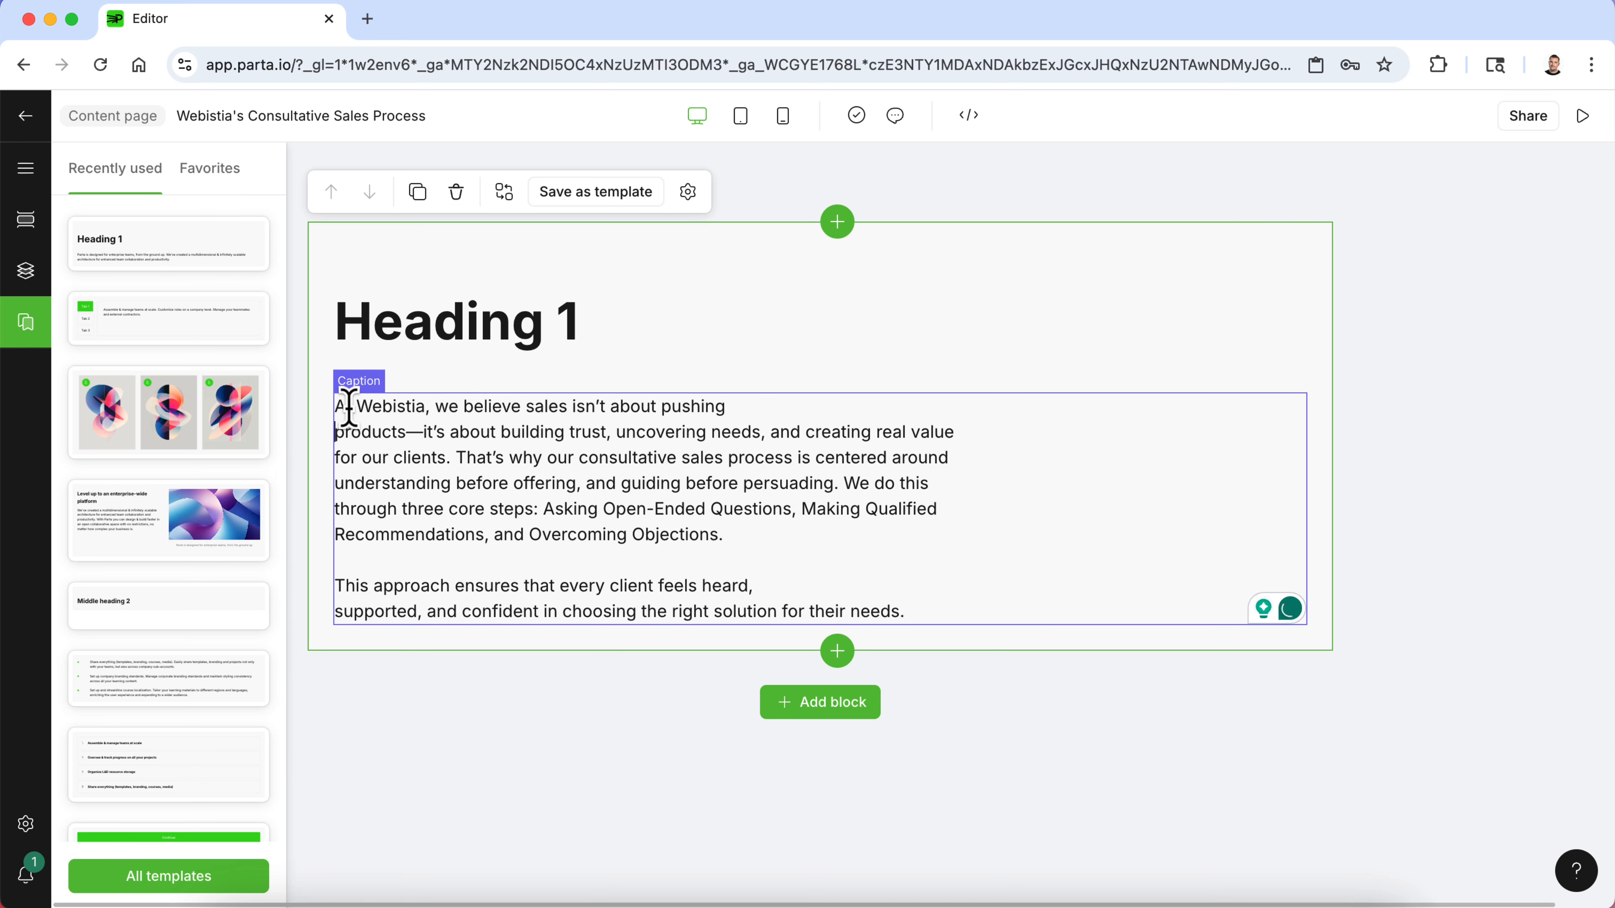
left_click(344, 432)
key("BackSpace")
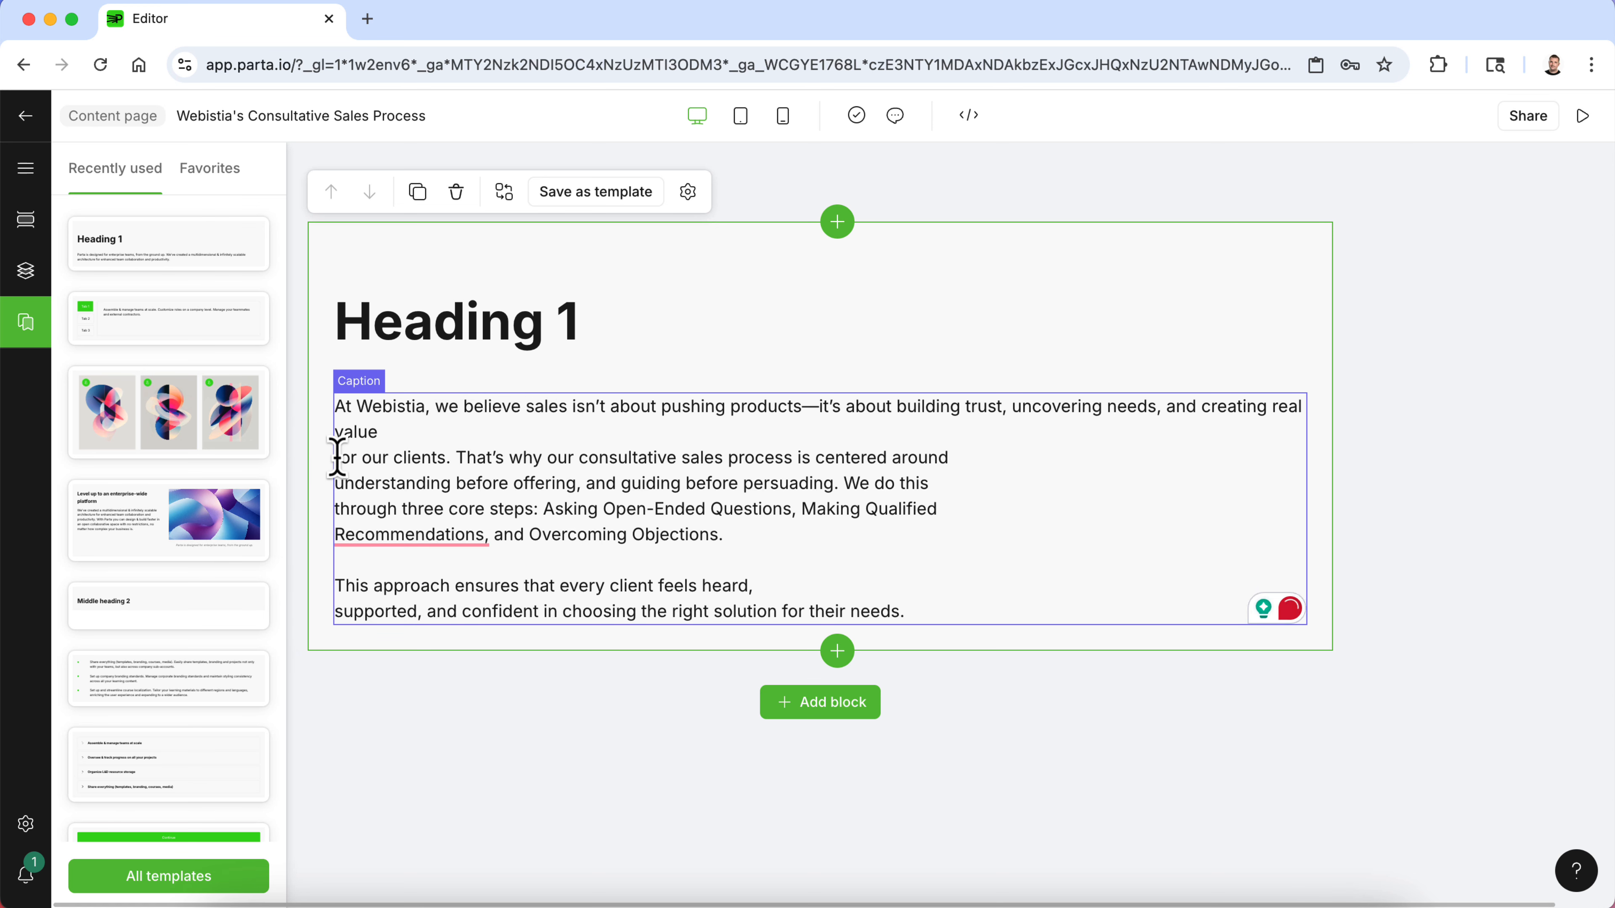
left_click(337, 457)
key("BackSpace")
left_click(336, 458)
key("BackSpace")
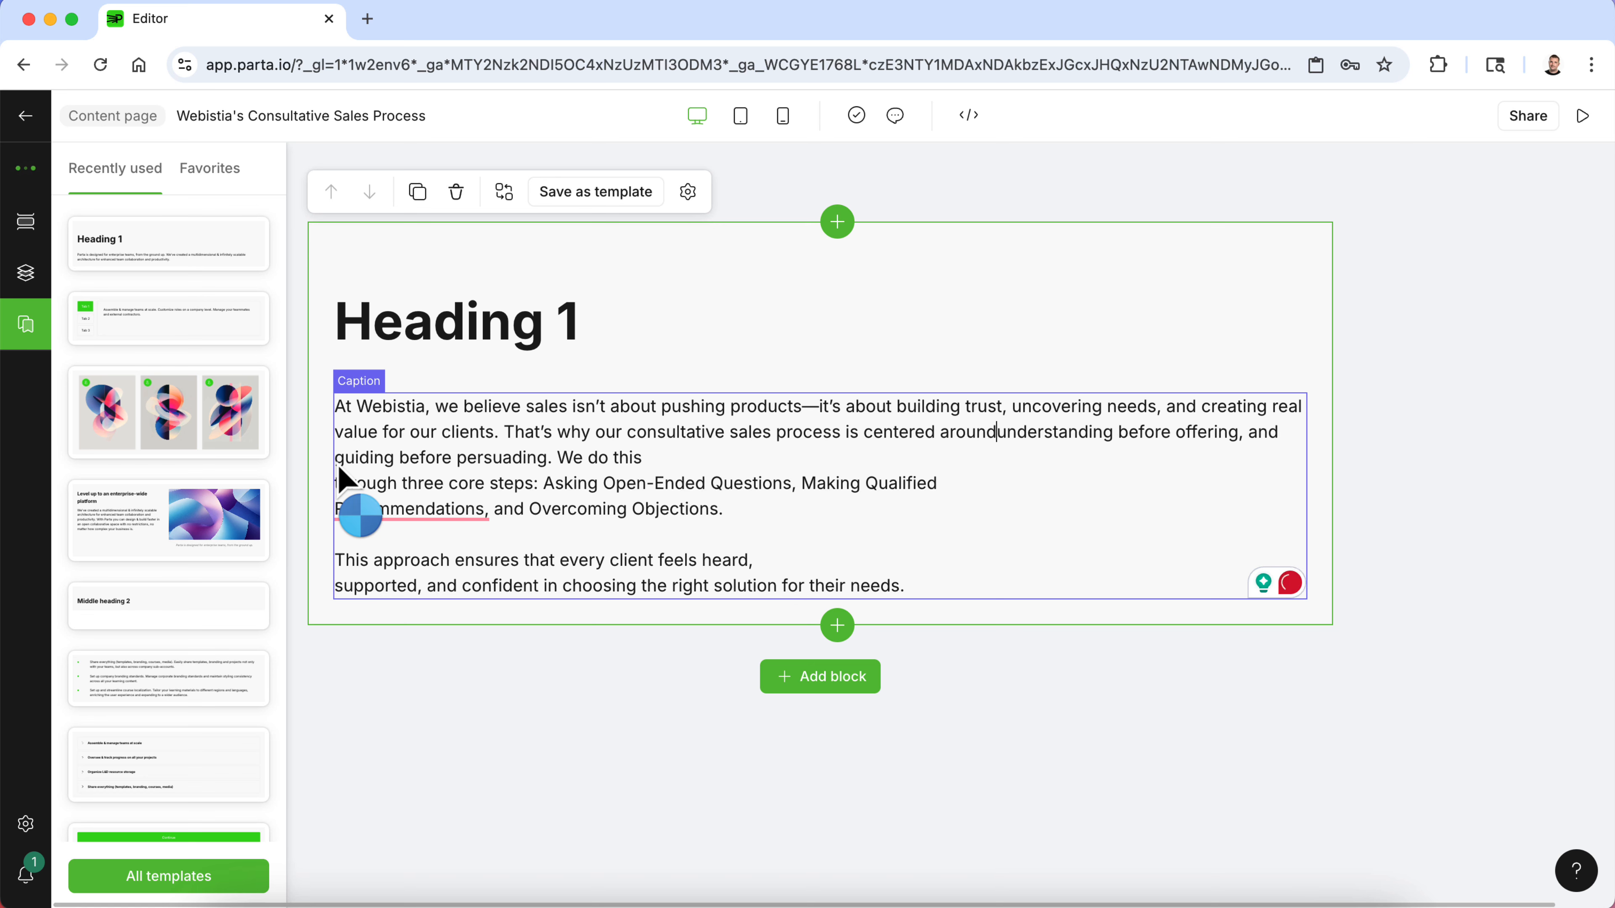
left_click(342, 482)
key("BackSpace")
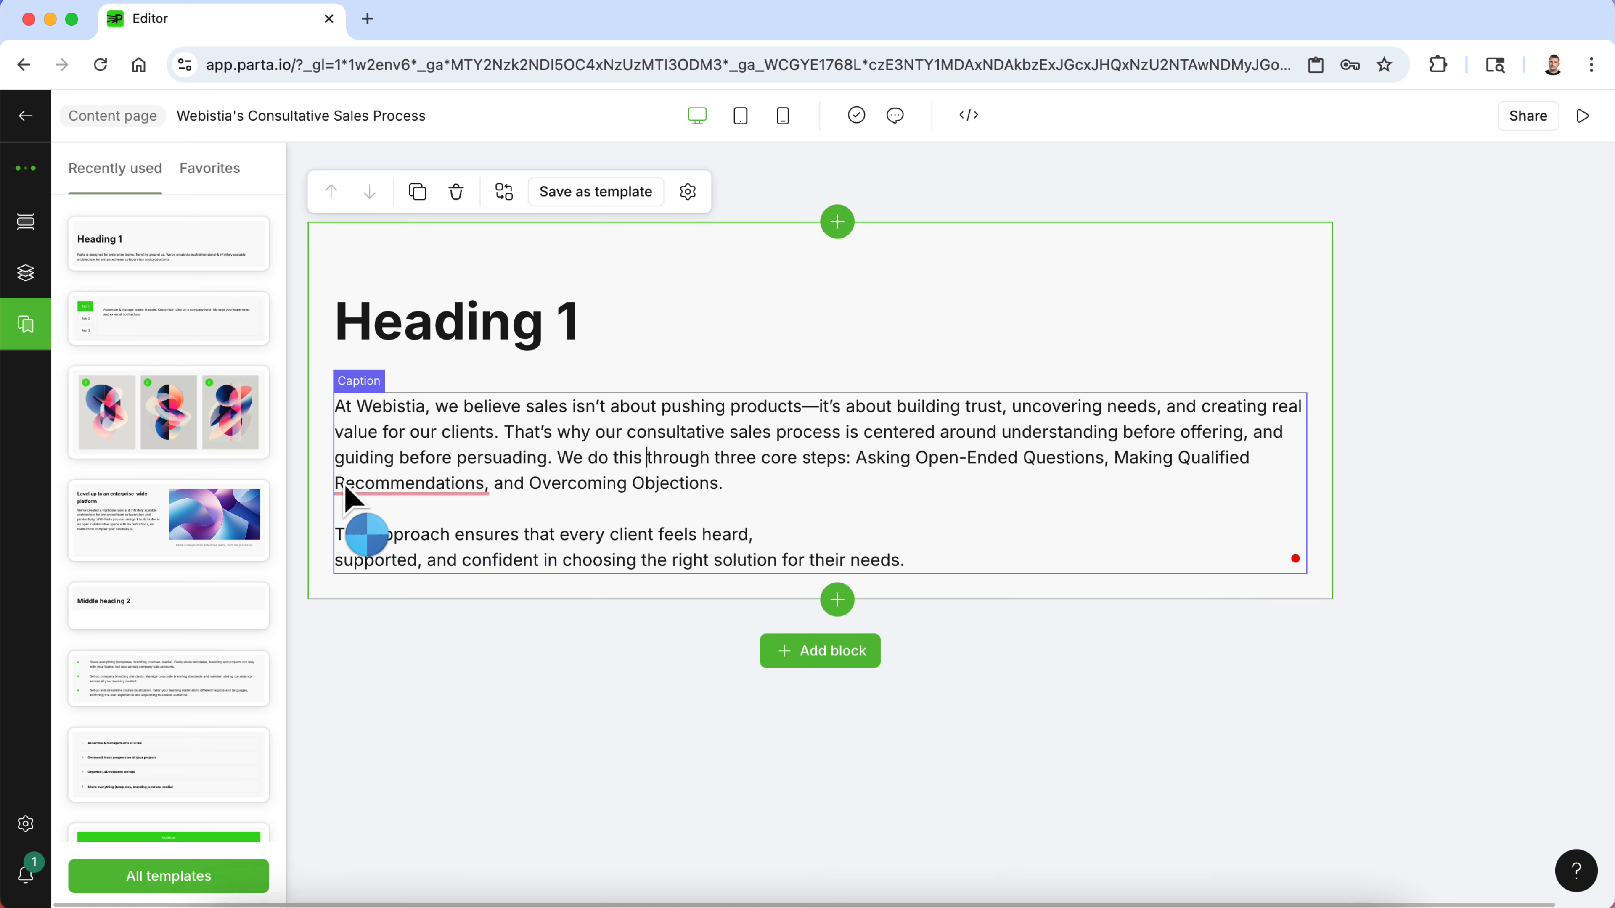
mouse_move(345, 490)
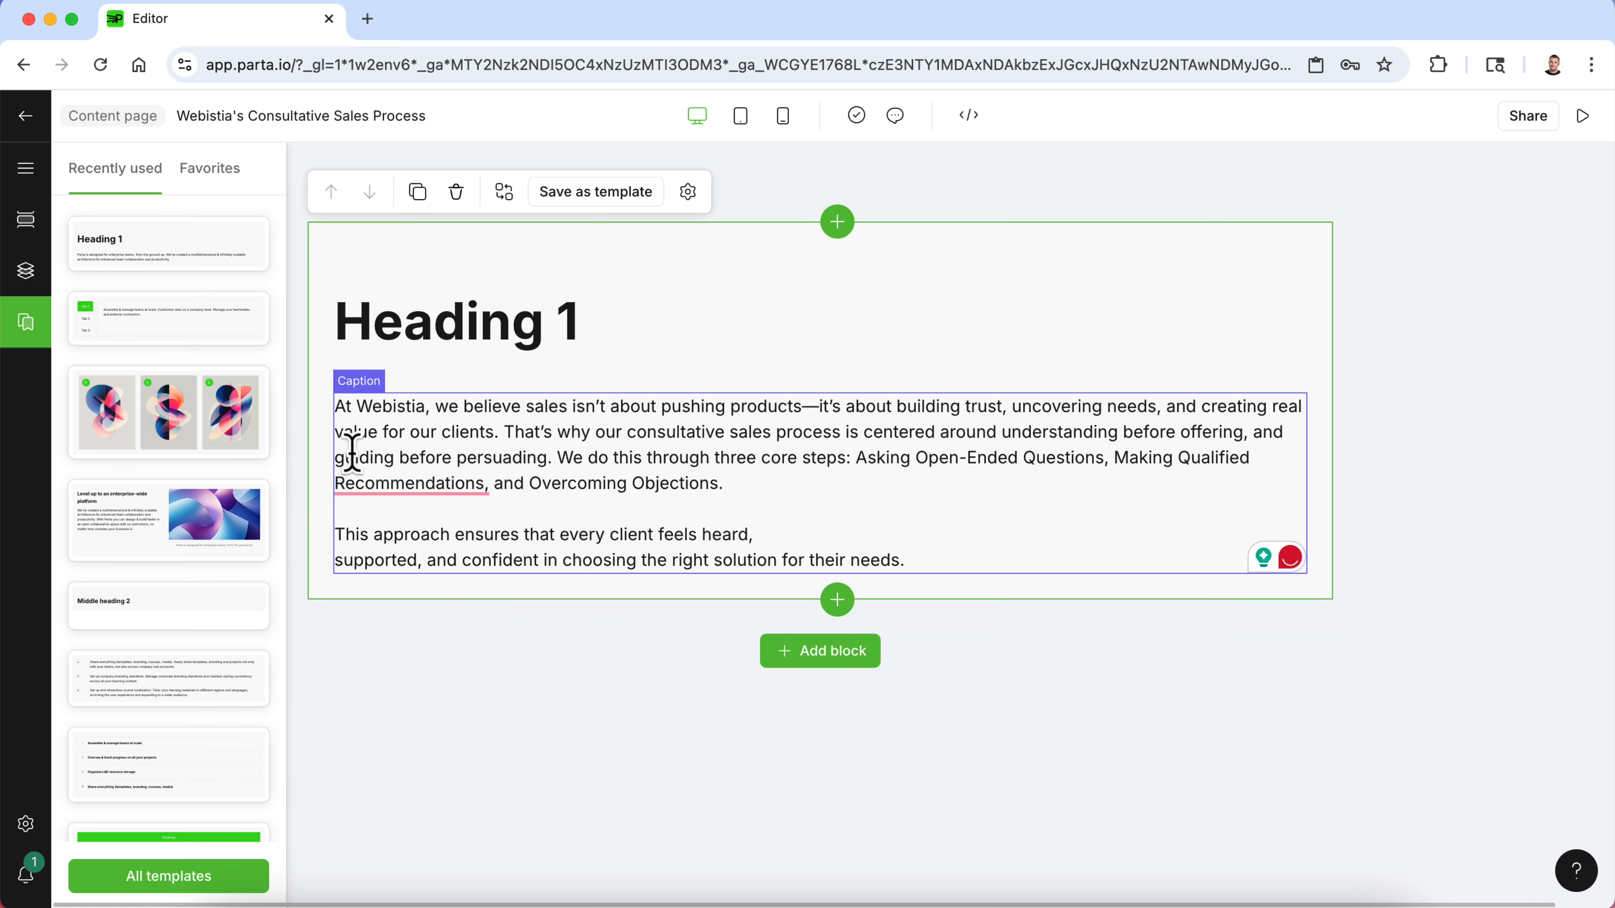
left_click(344, 548)
key("BackSpace")
left_click(482, 668)
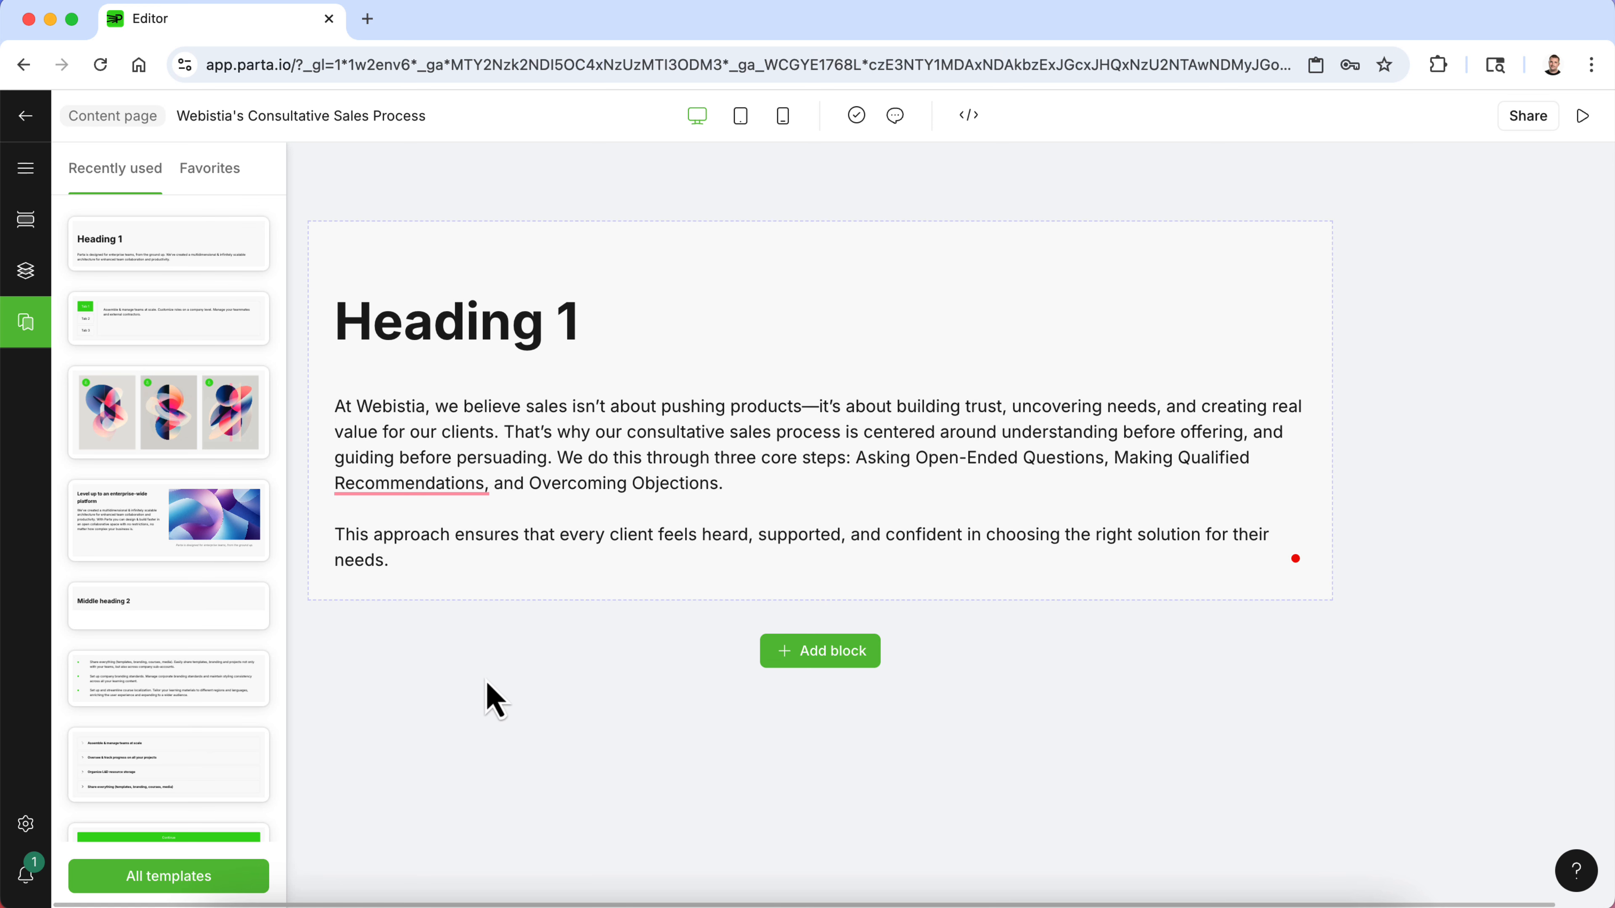
- Rename the block heading to Our Consultative Process
triple_click(420, 318)
type("Our")
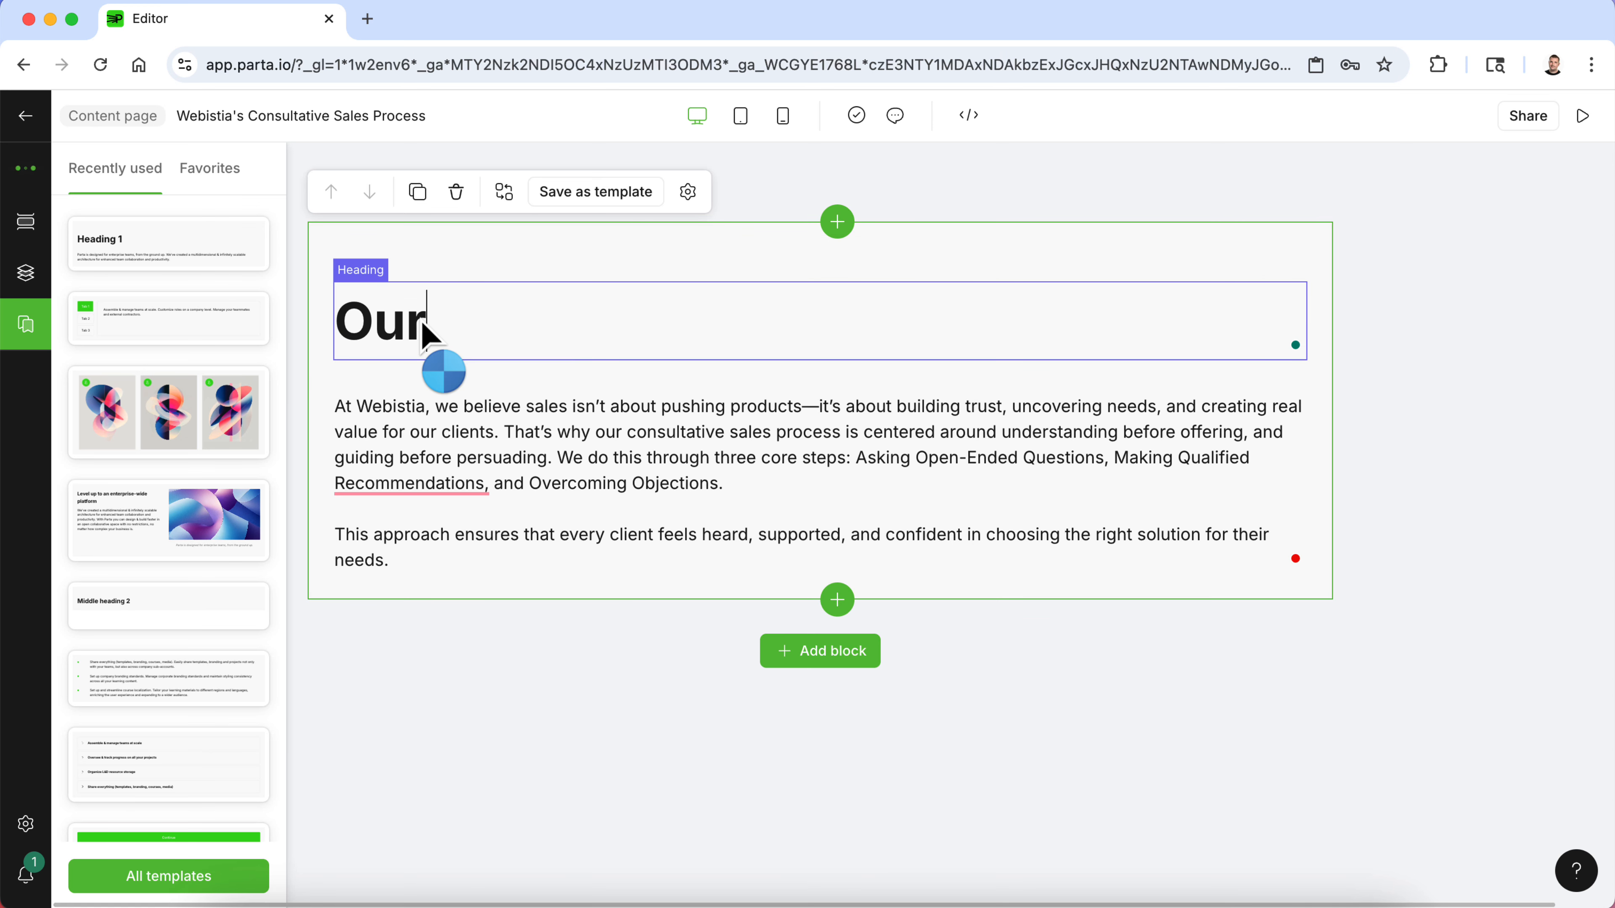
type(" Cons")
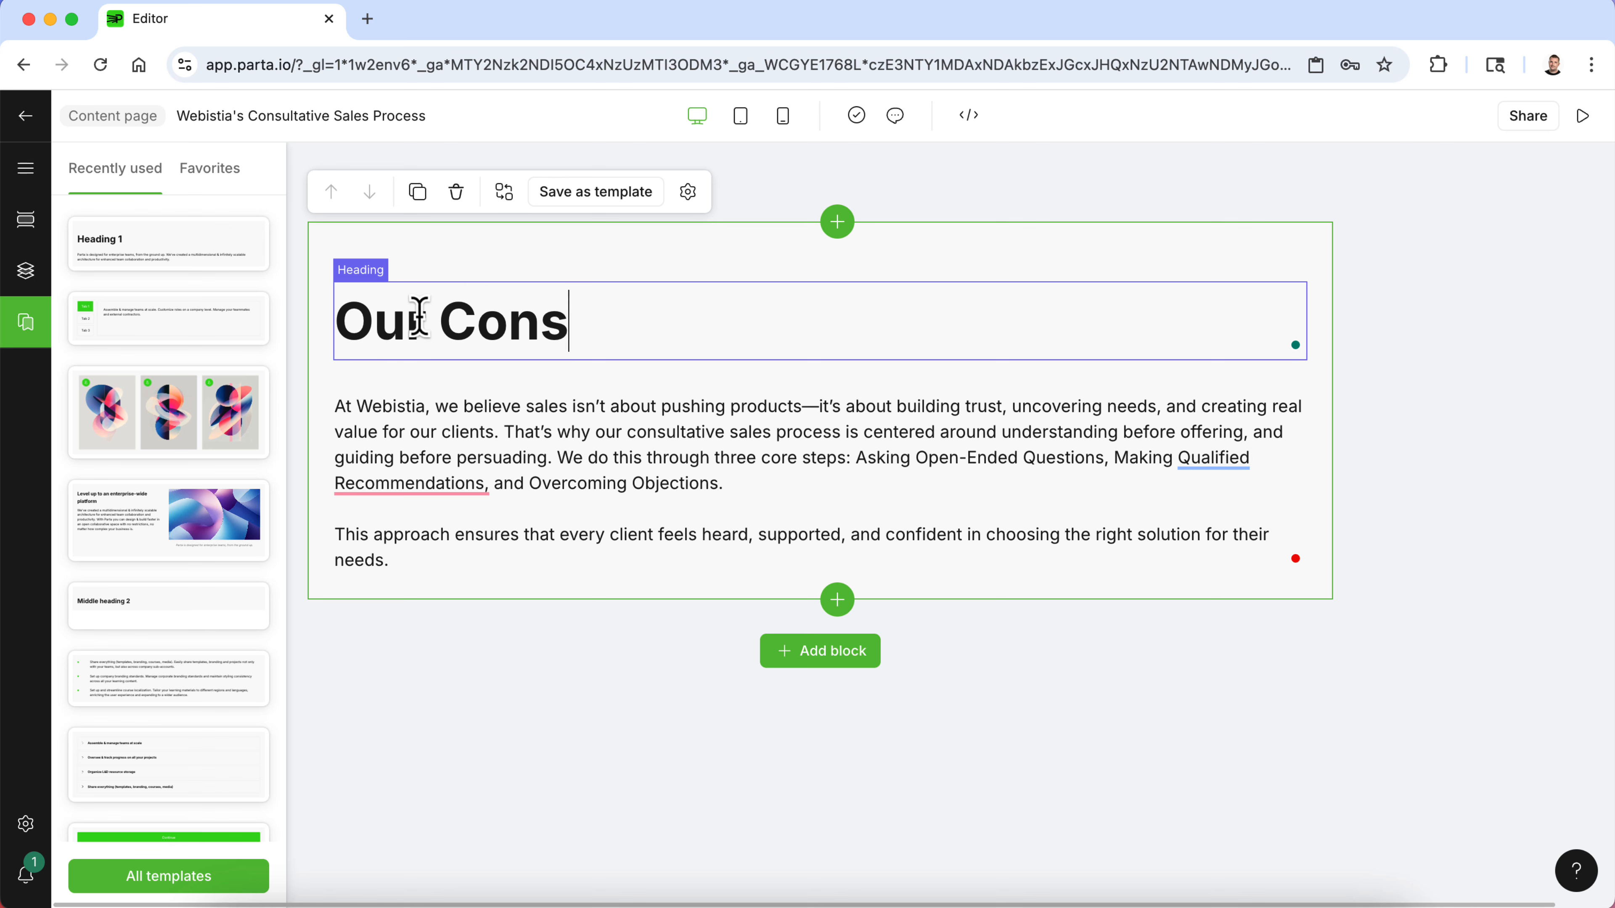
type("ultative Process")
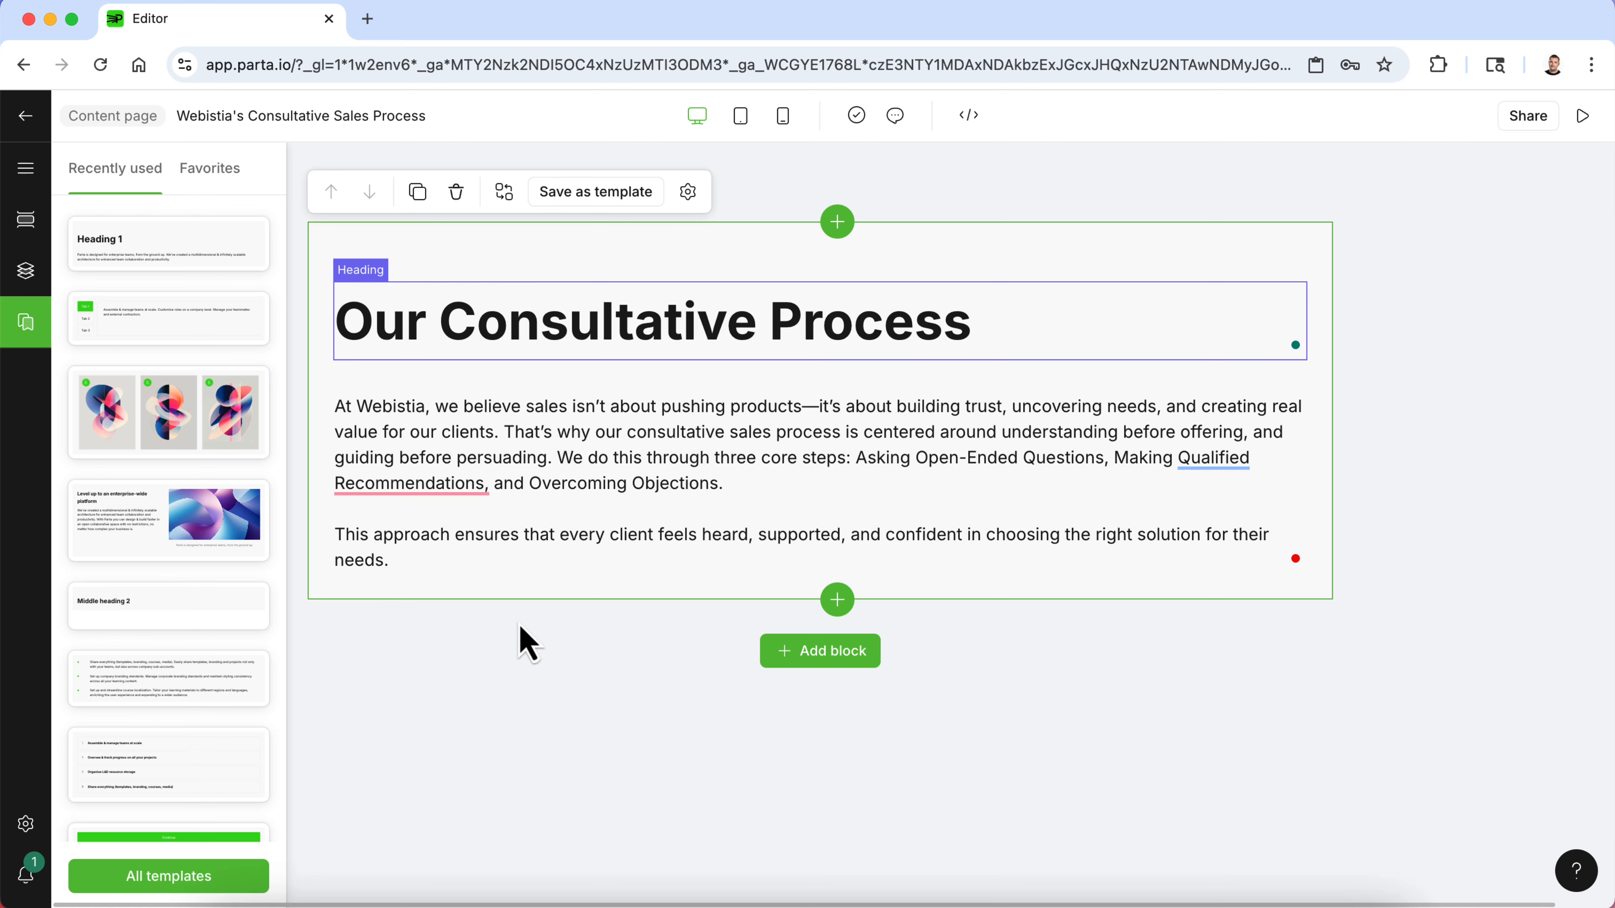
- Open the block template library and browse the Interactive and Image template categories
left_click(545, 706)
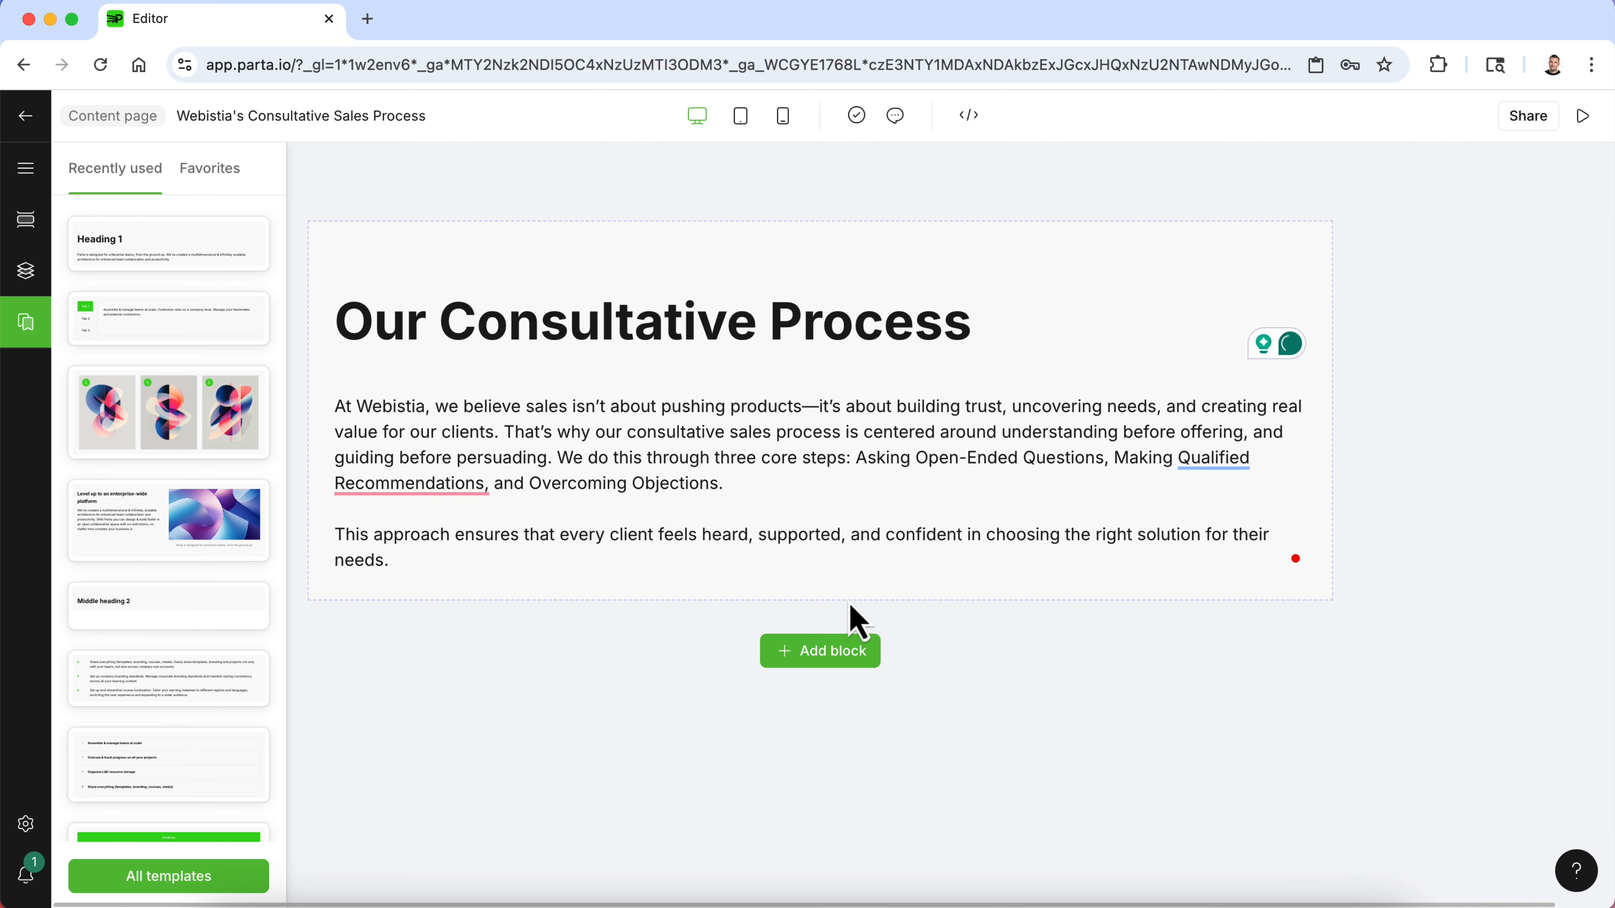
left_click(815, 662)
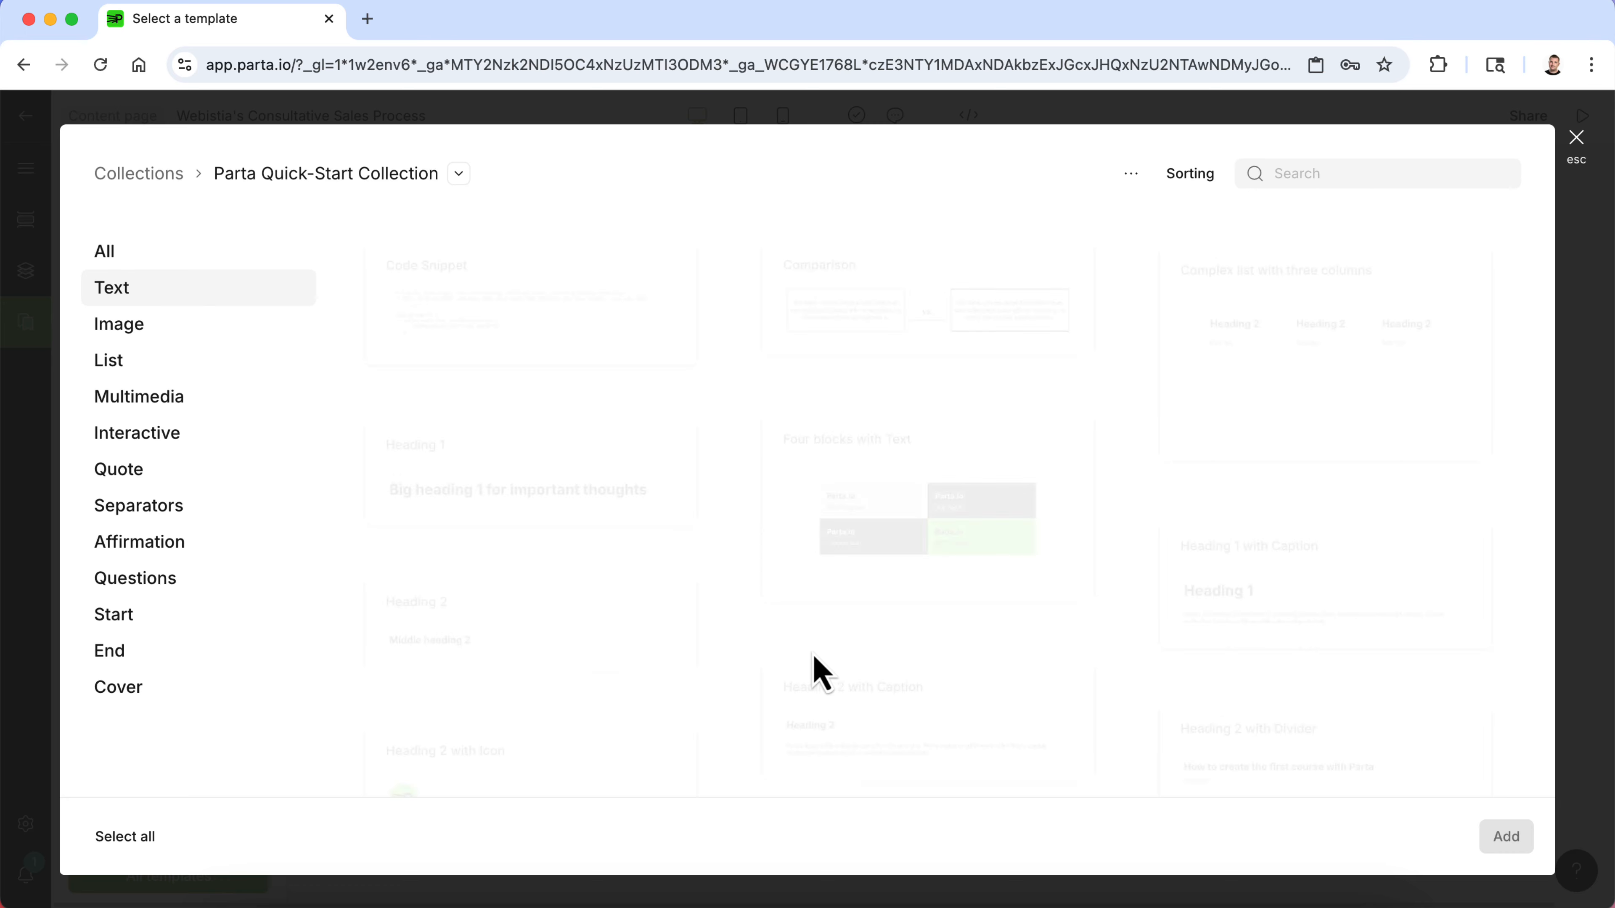
left_click(168, 434)
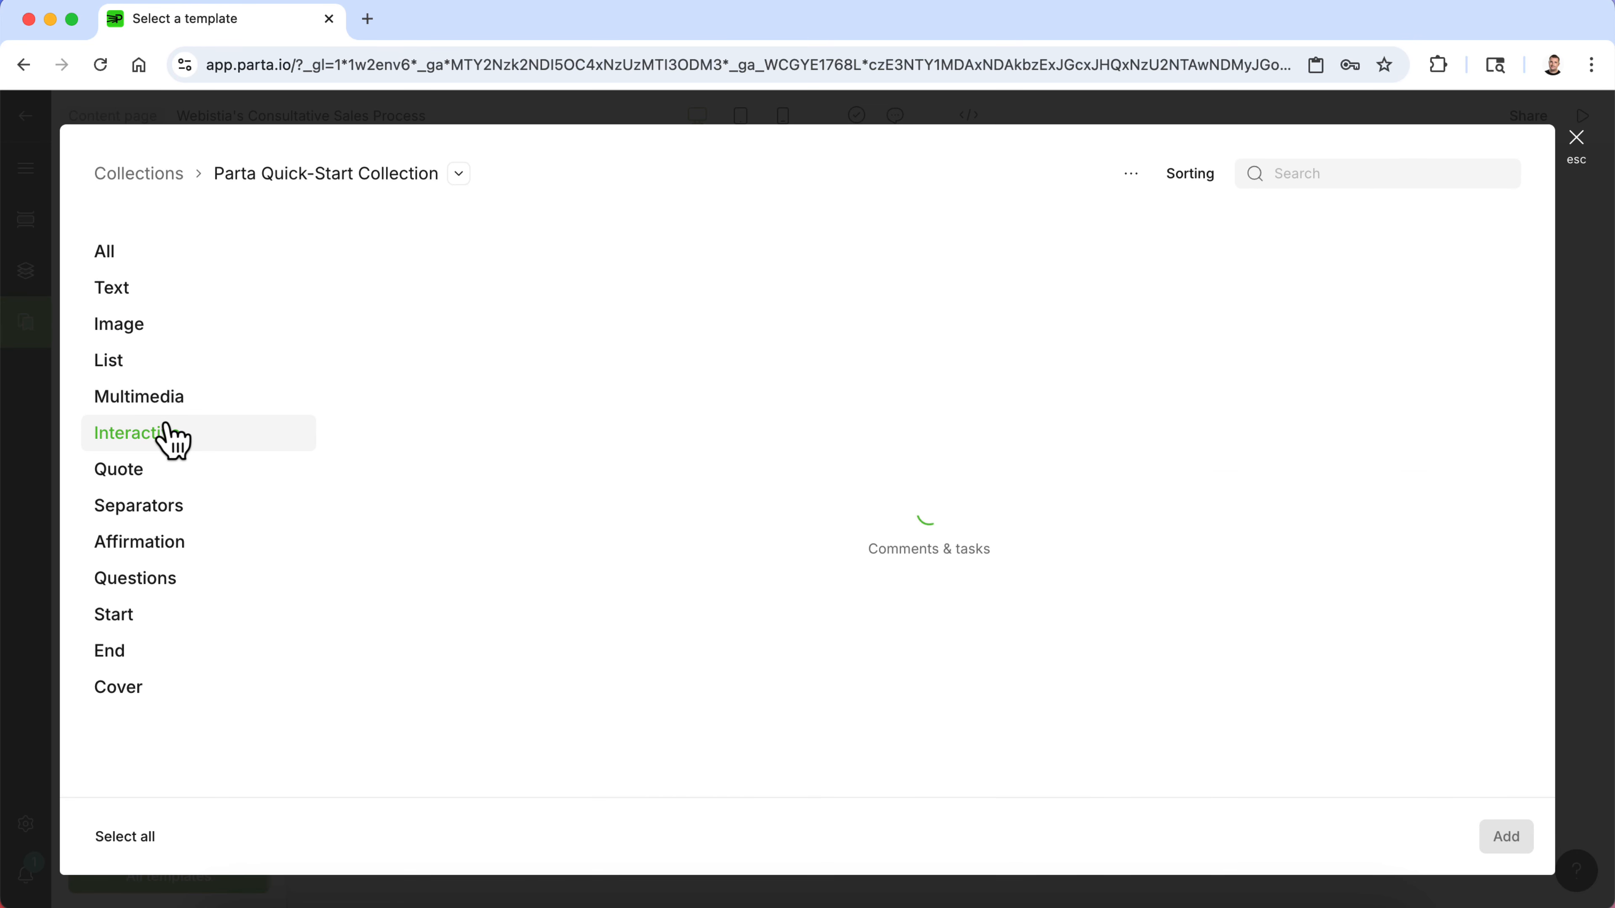
scroll(615, 519, "down", 10)
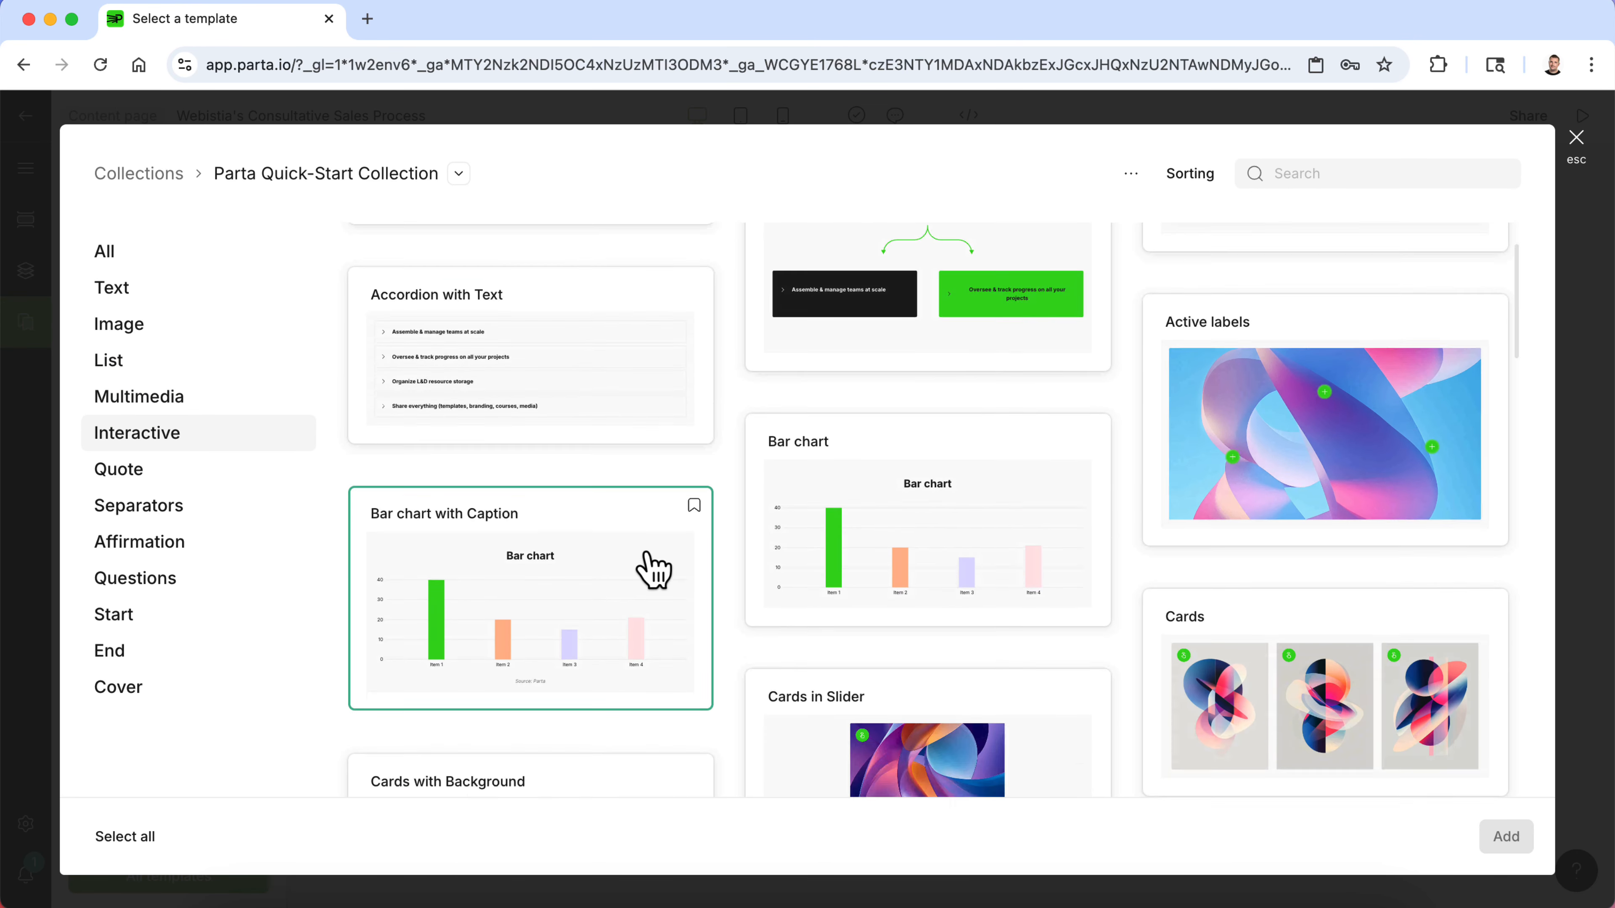
scroll(655, 570, "down", 13)
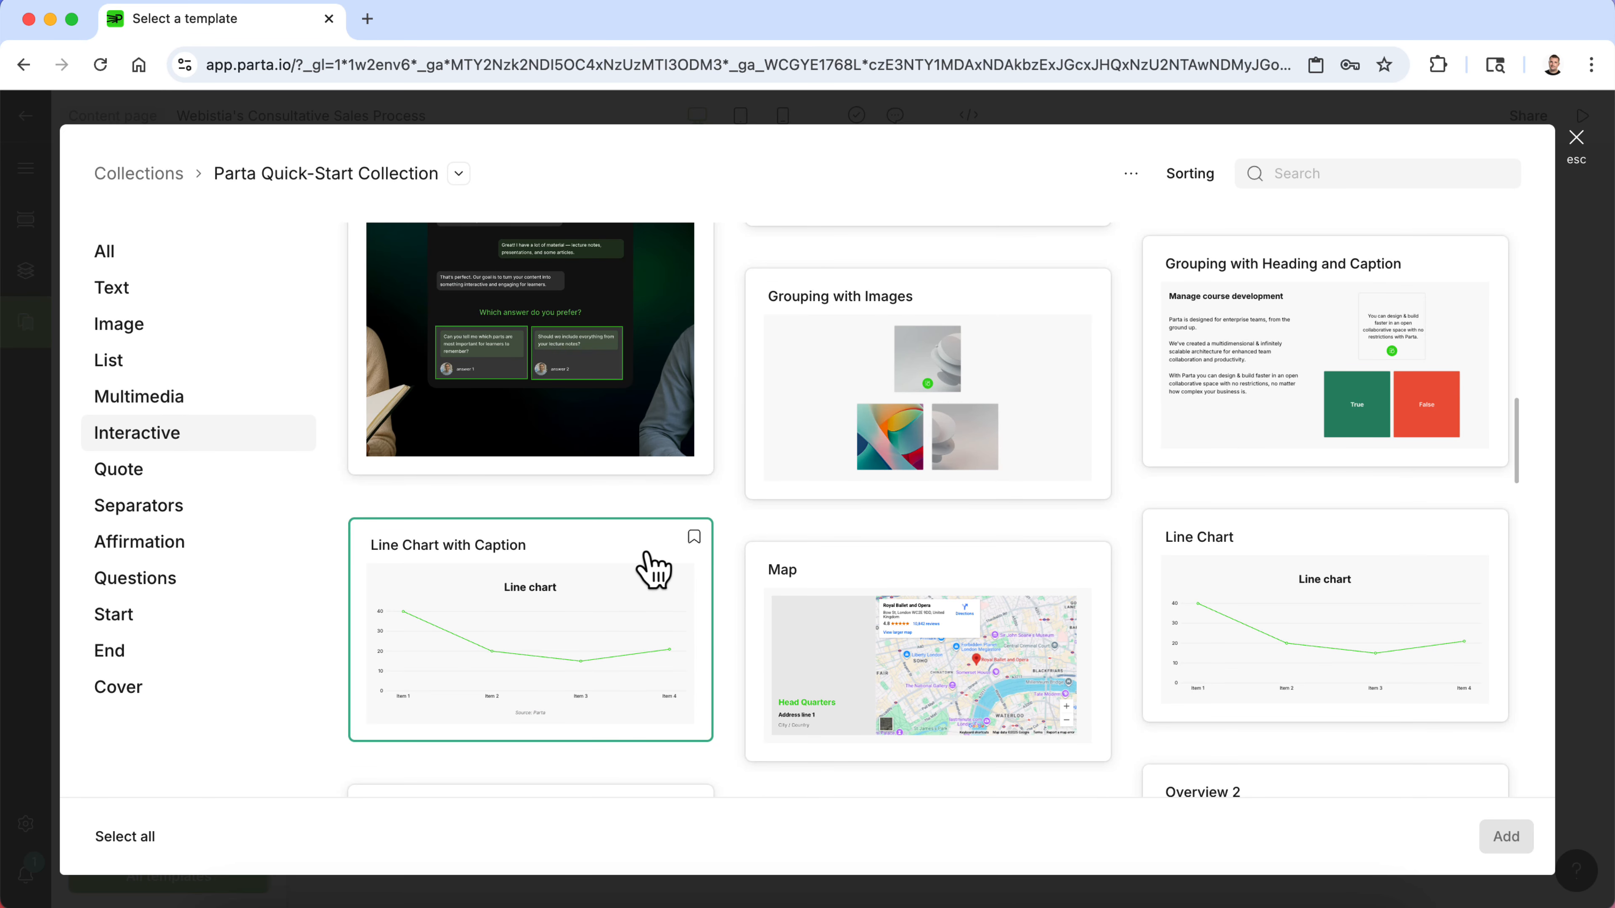
scroll(655, 569, "down", 11)
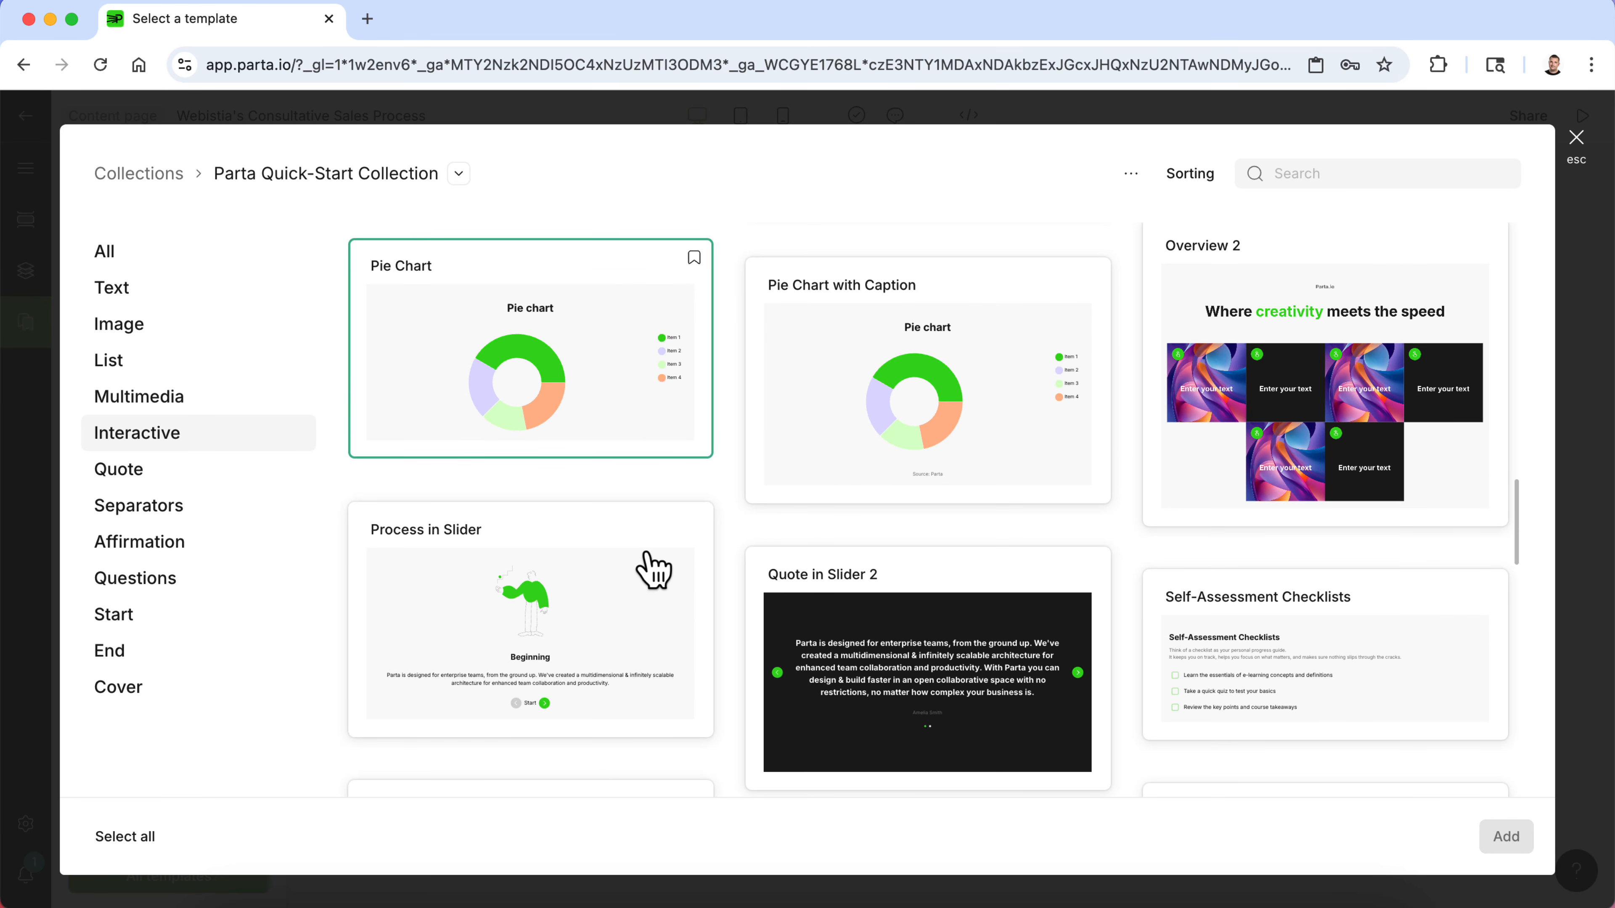
scroll(654, 570, "down", 12)
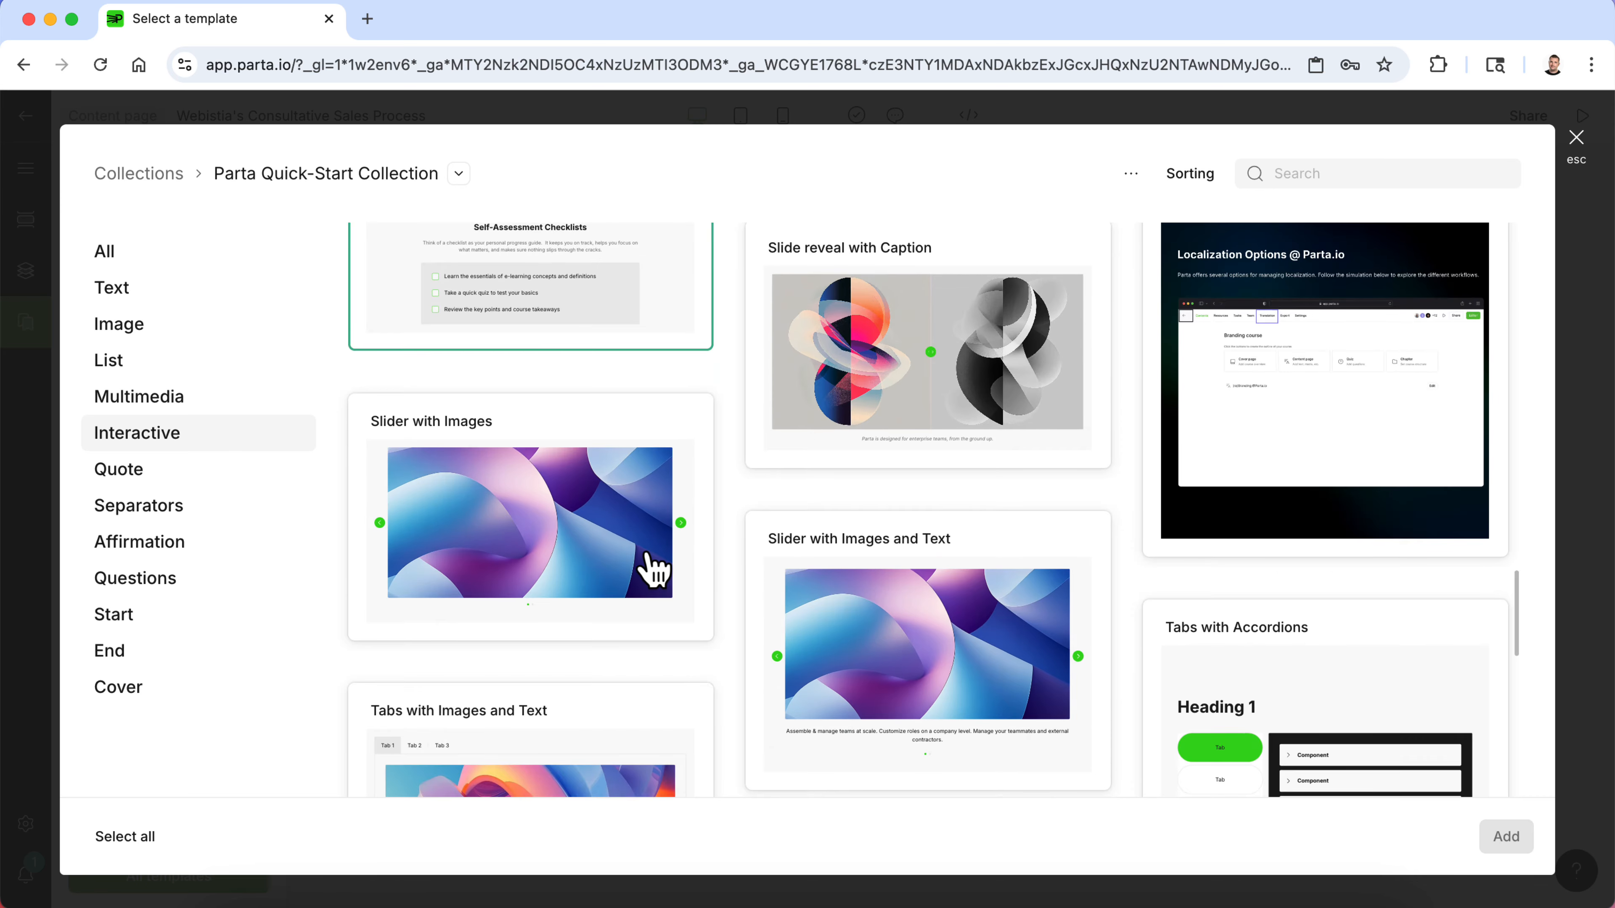
scroll(654, 571, "down", 12)
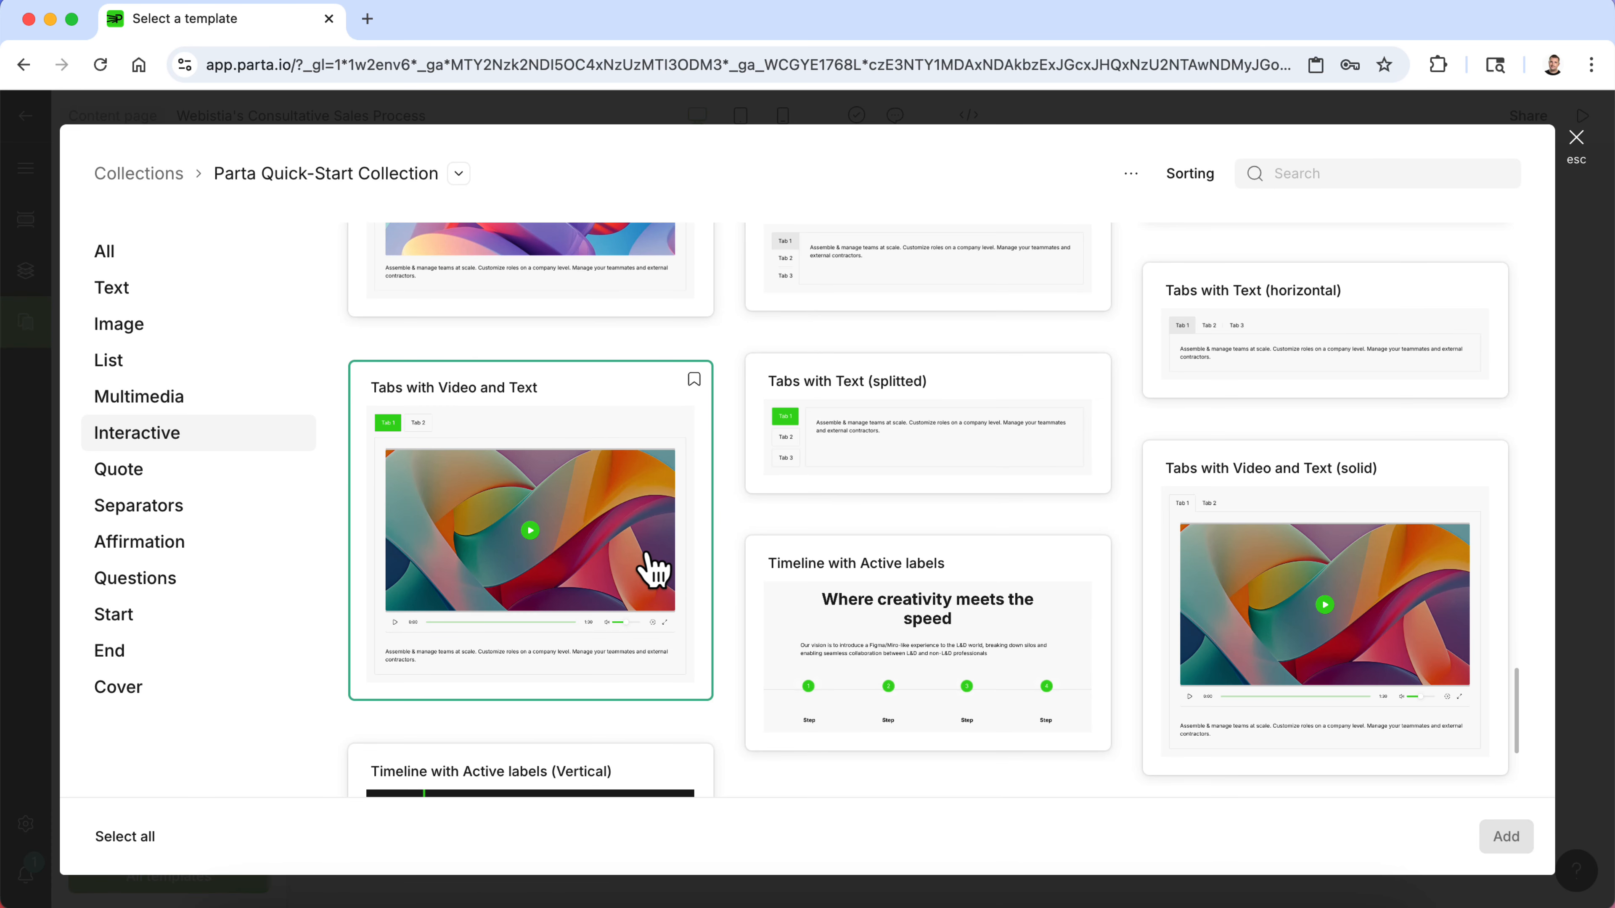
scroll(649, 570, "down", 4)
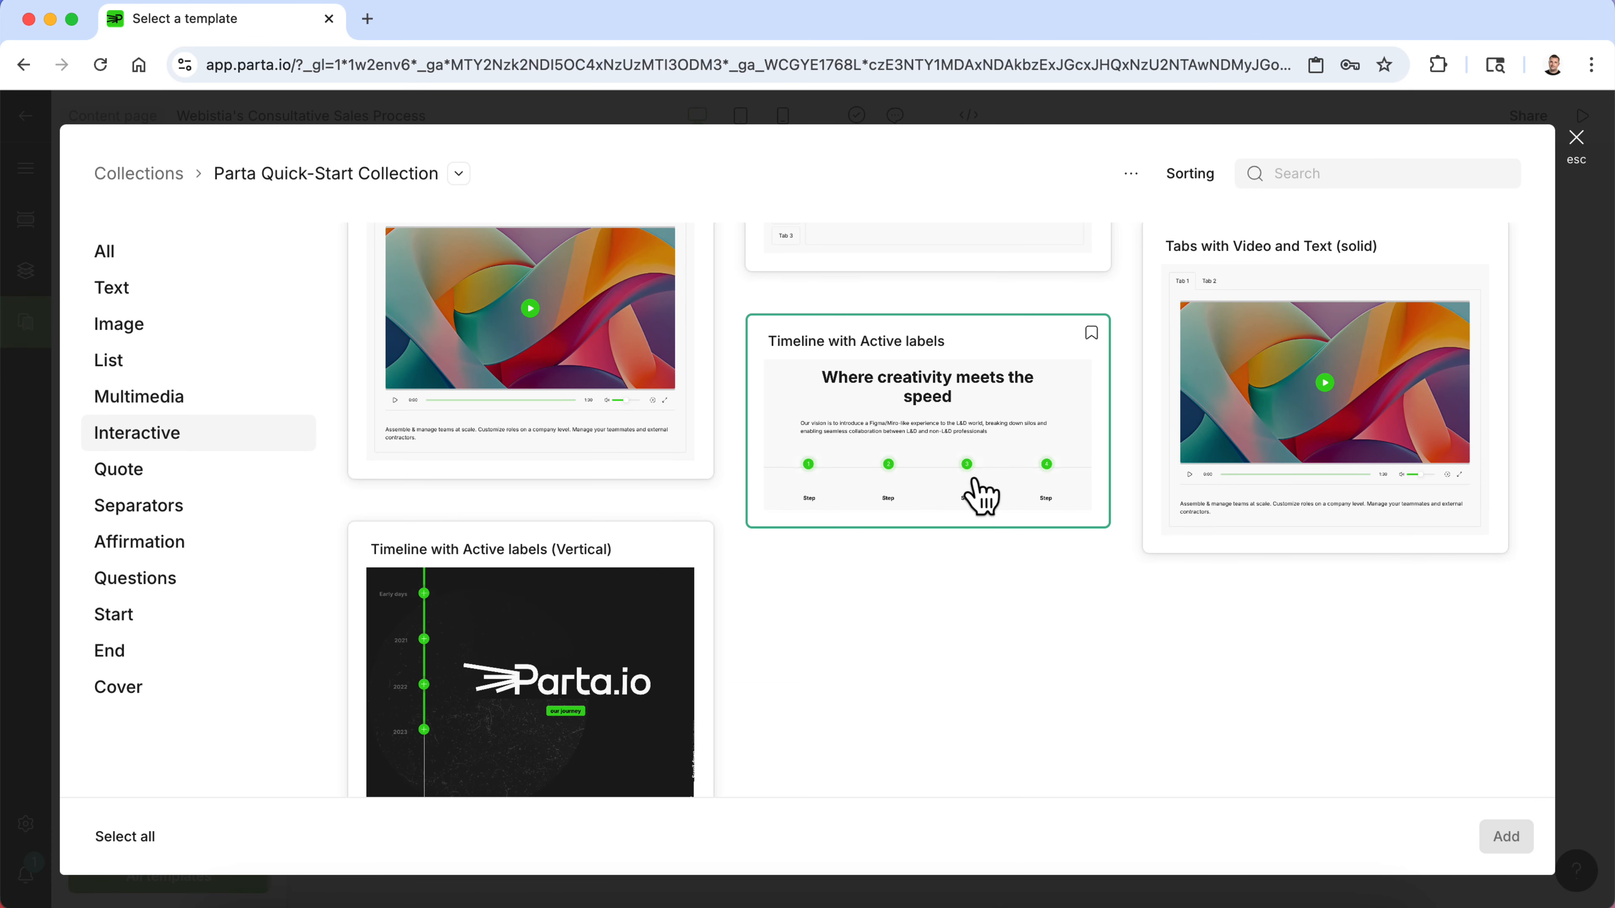
scroll(981, 496, "down", 1)
scroll(981, 496, "up", 5)
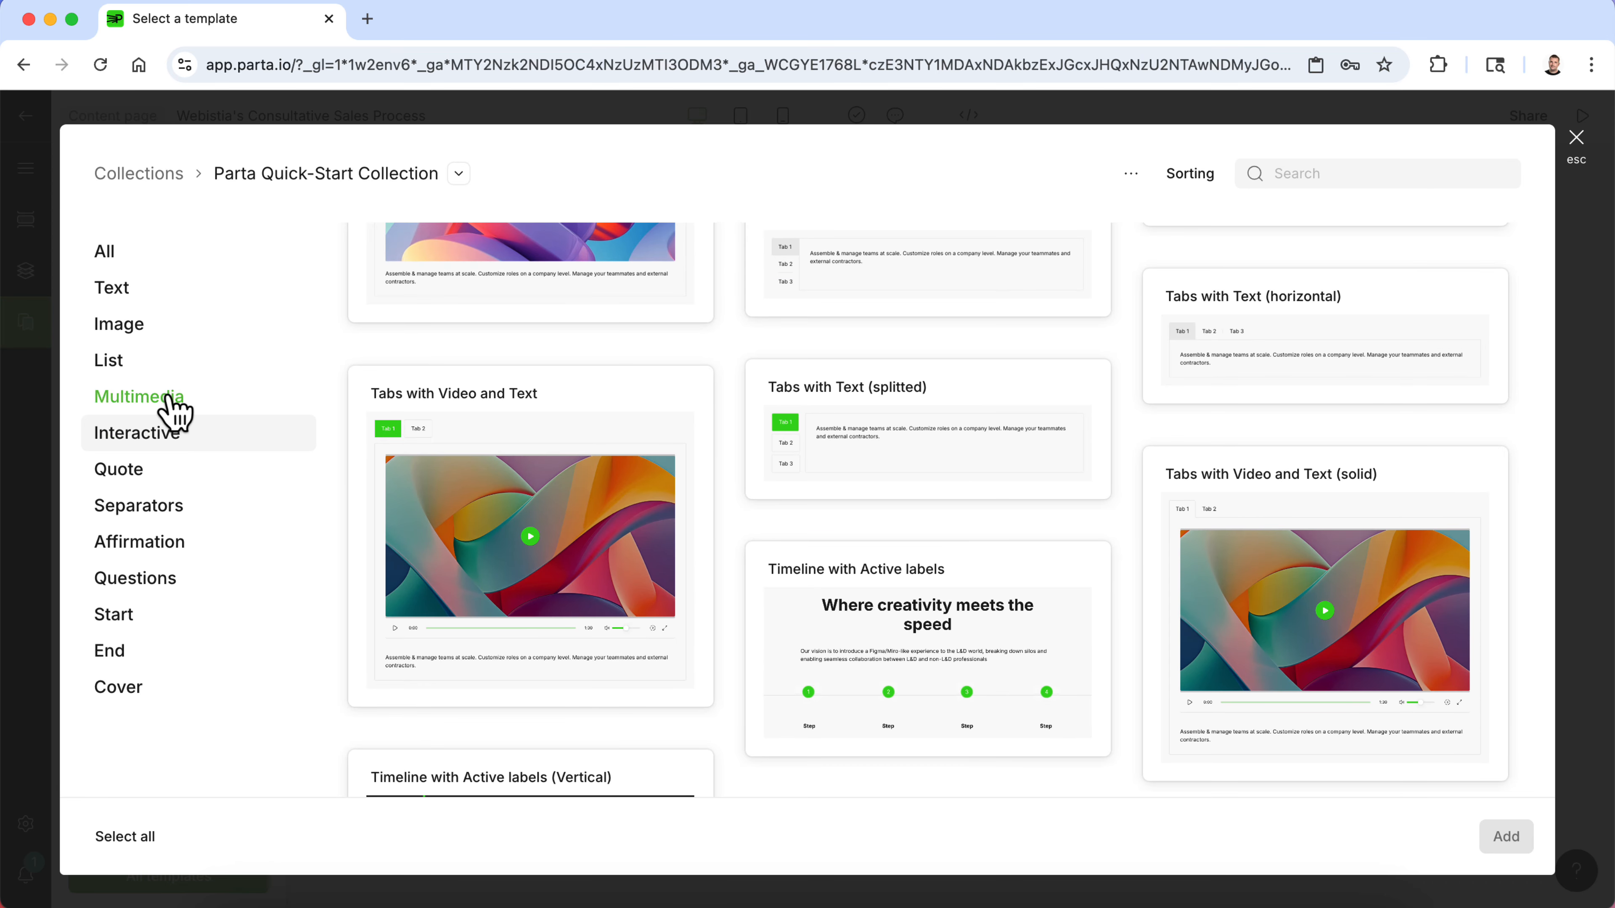
left_click(166, 335)
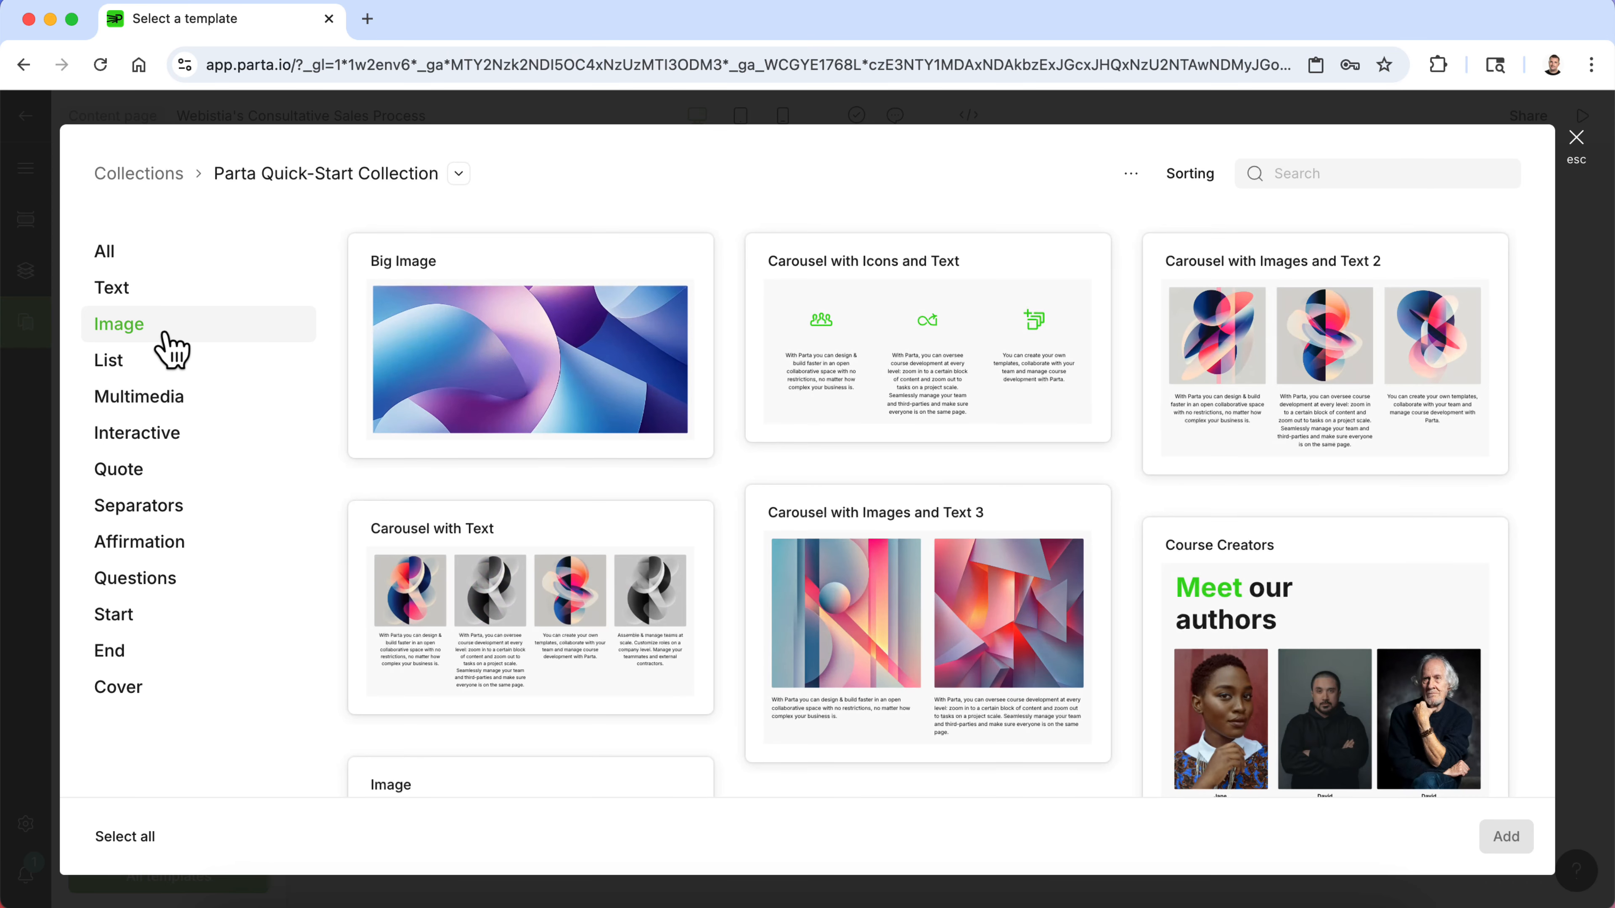
scroll(641, 537, "down", 7)
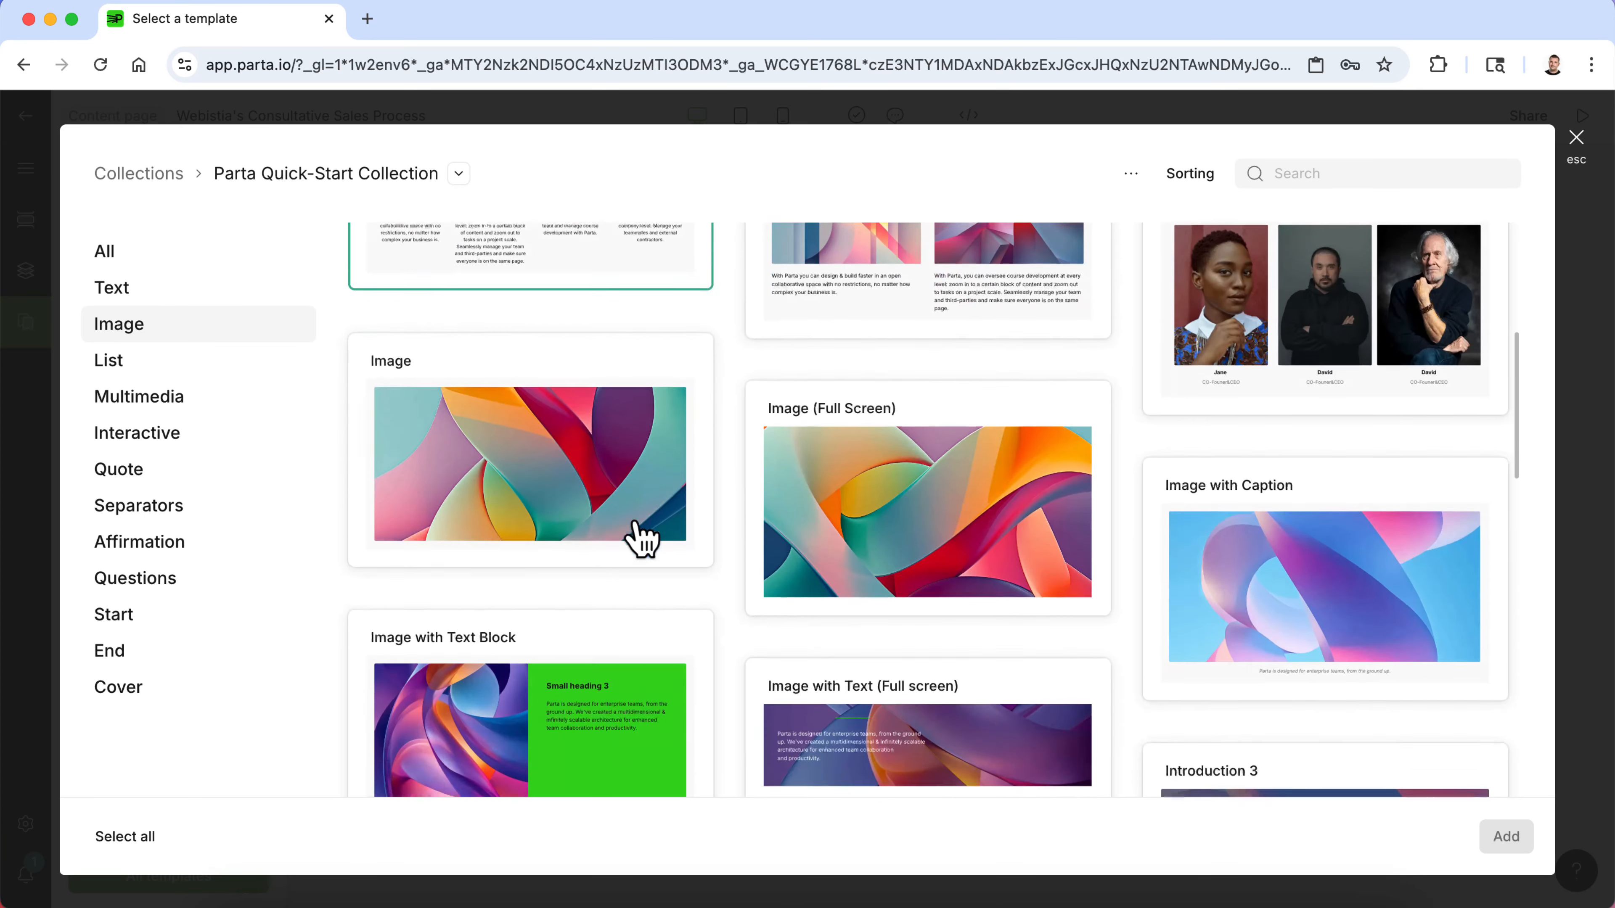
scroll(642, 538, "down", 12)
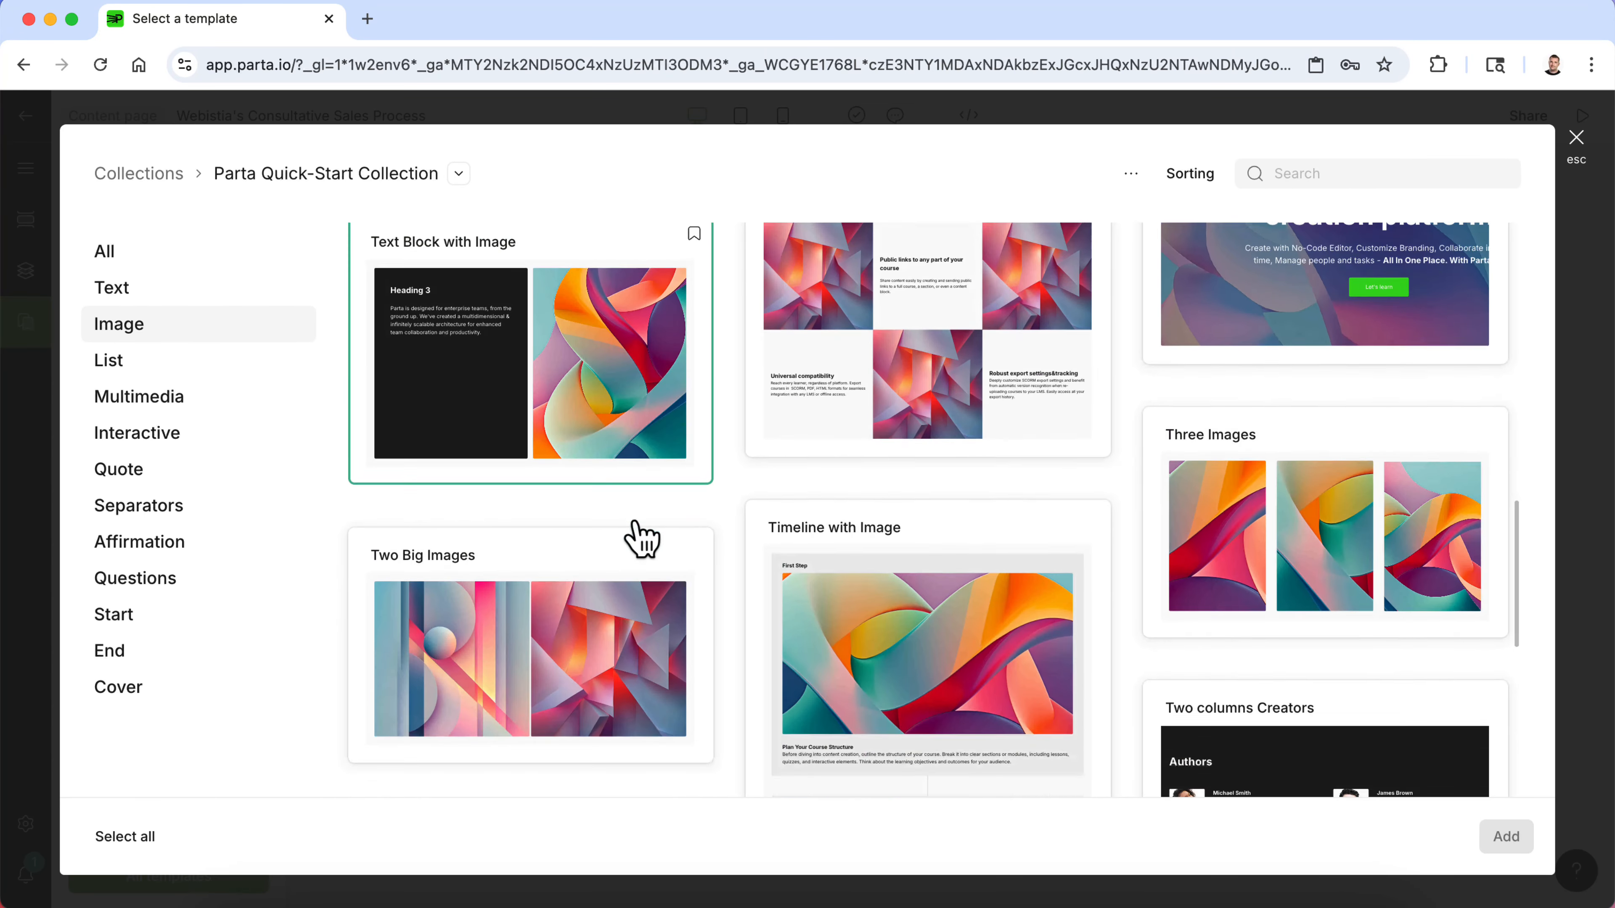
scroll(641, 537, "down", 7)
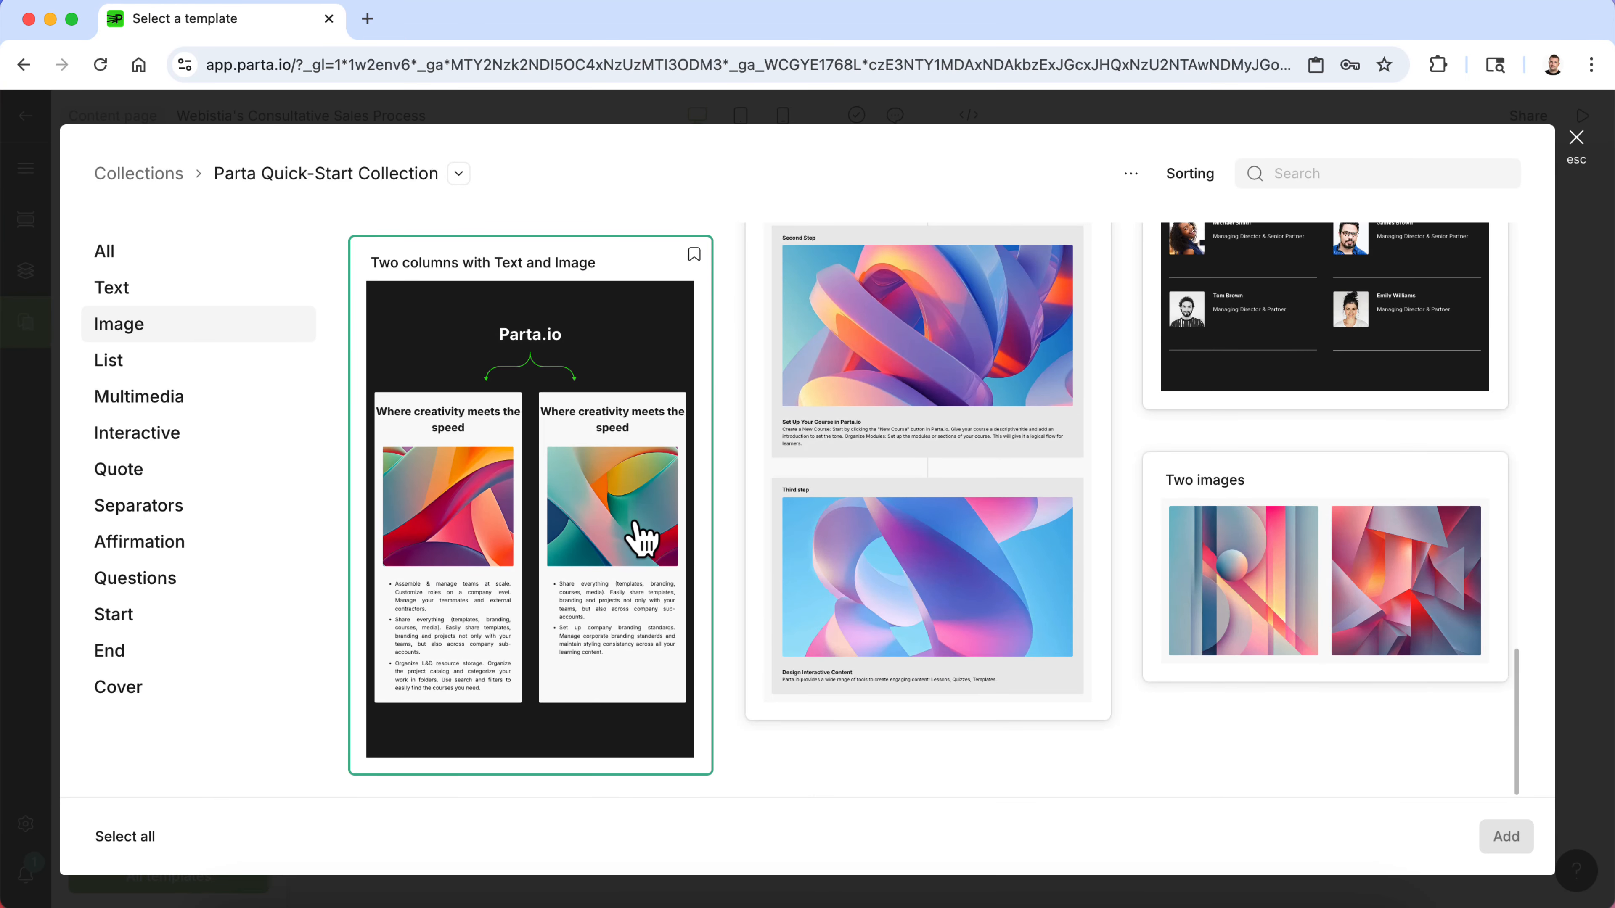
scroll(641, 537, "up", 13)
- Add an Active labels block from the Interactive templates below the text block
left_click(164, 436)
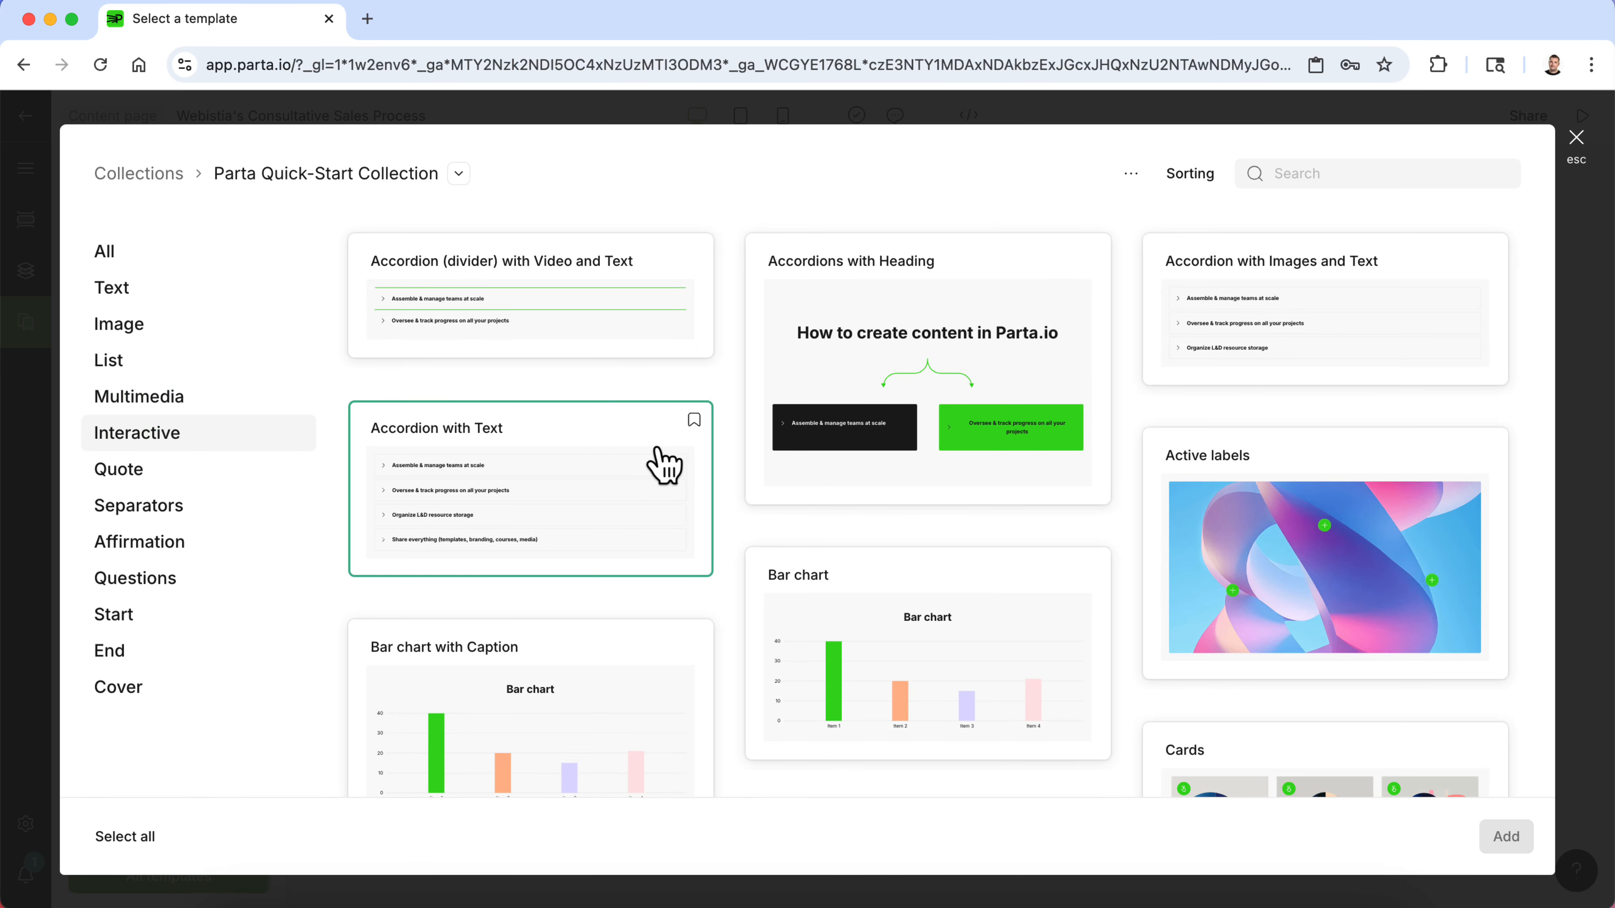
scroll(663, 462, "down", 1)
left_click(1387, 556)
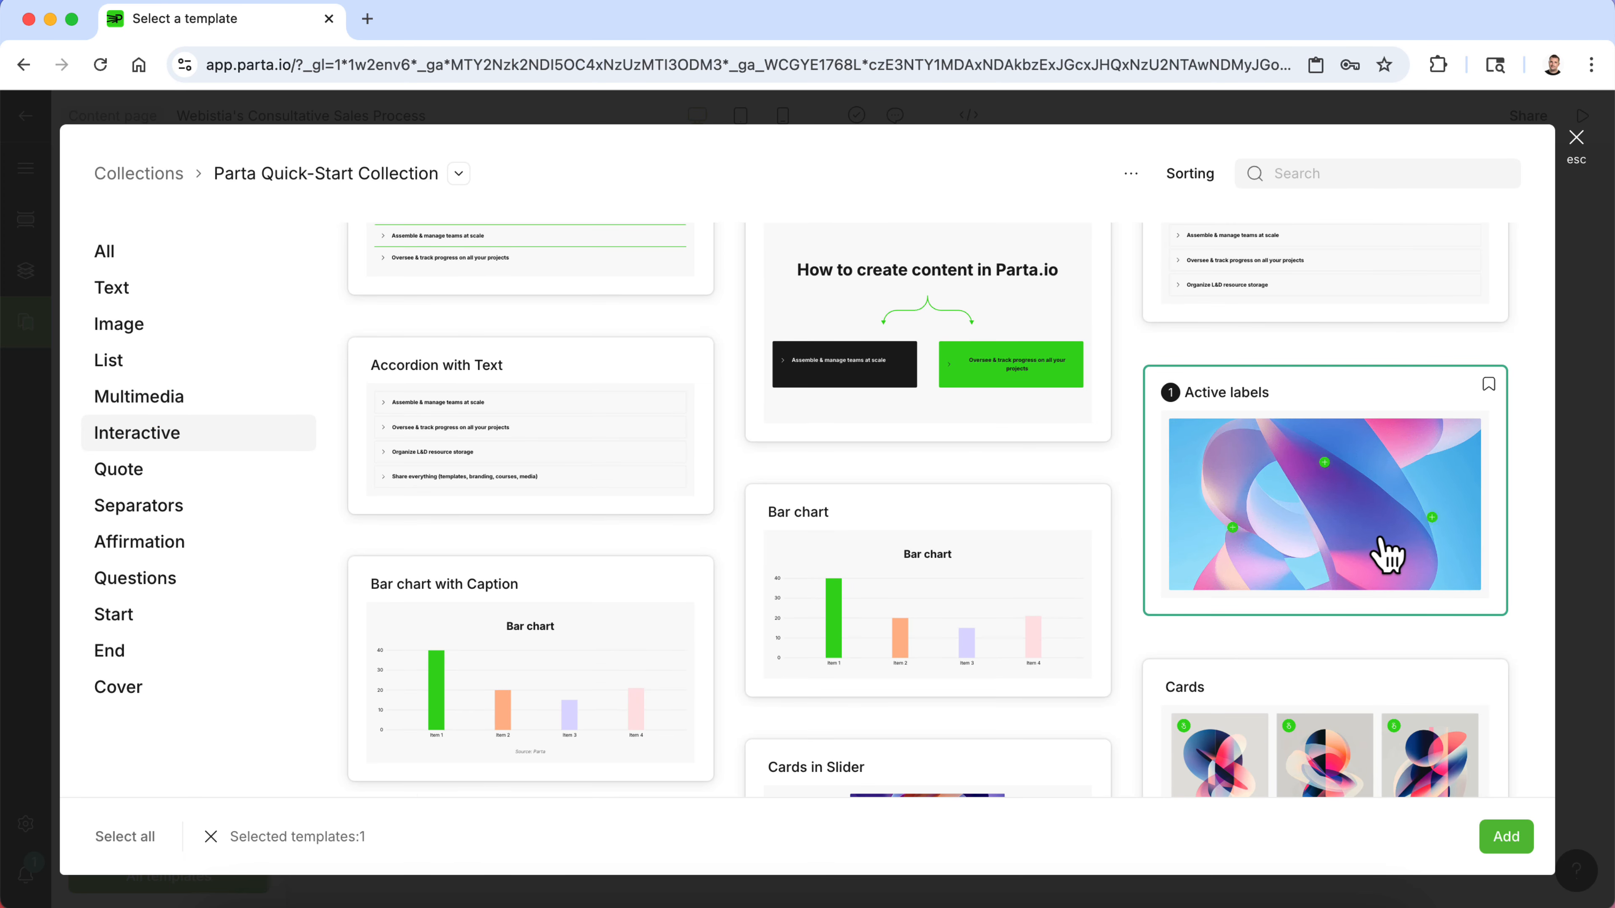
left_click(1506, 837)
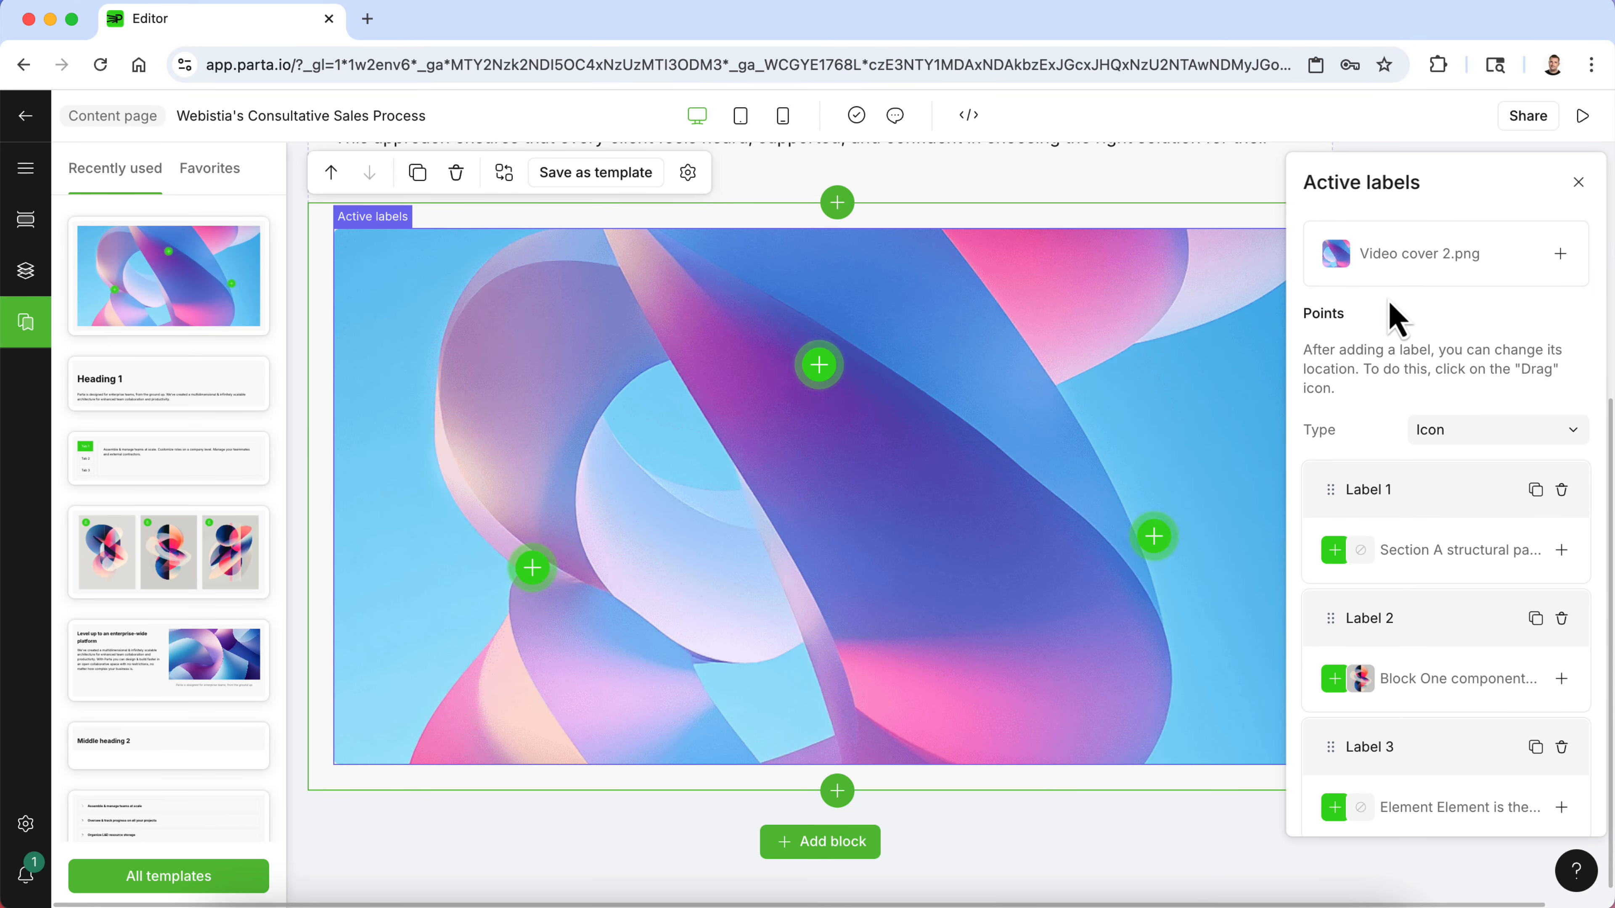
- Replace the Active labels image with Consultative Sales.jpg uploaded from the Consultative Sales folder on the desktop
left_click(1518, 270)
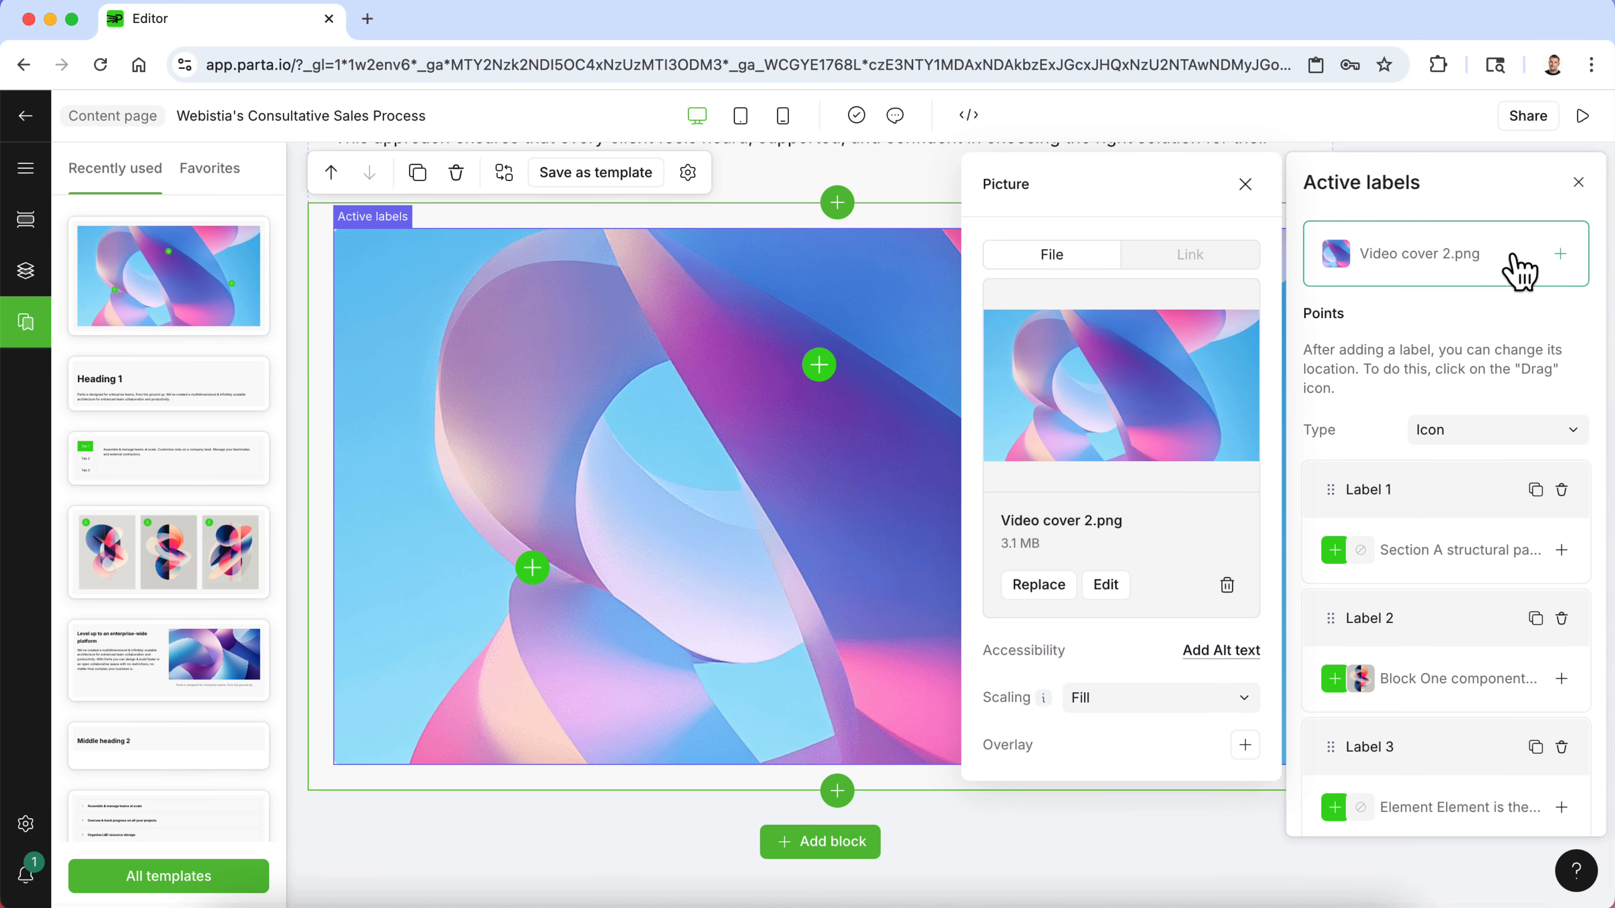
left_click(1036, 588)
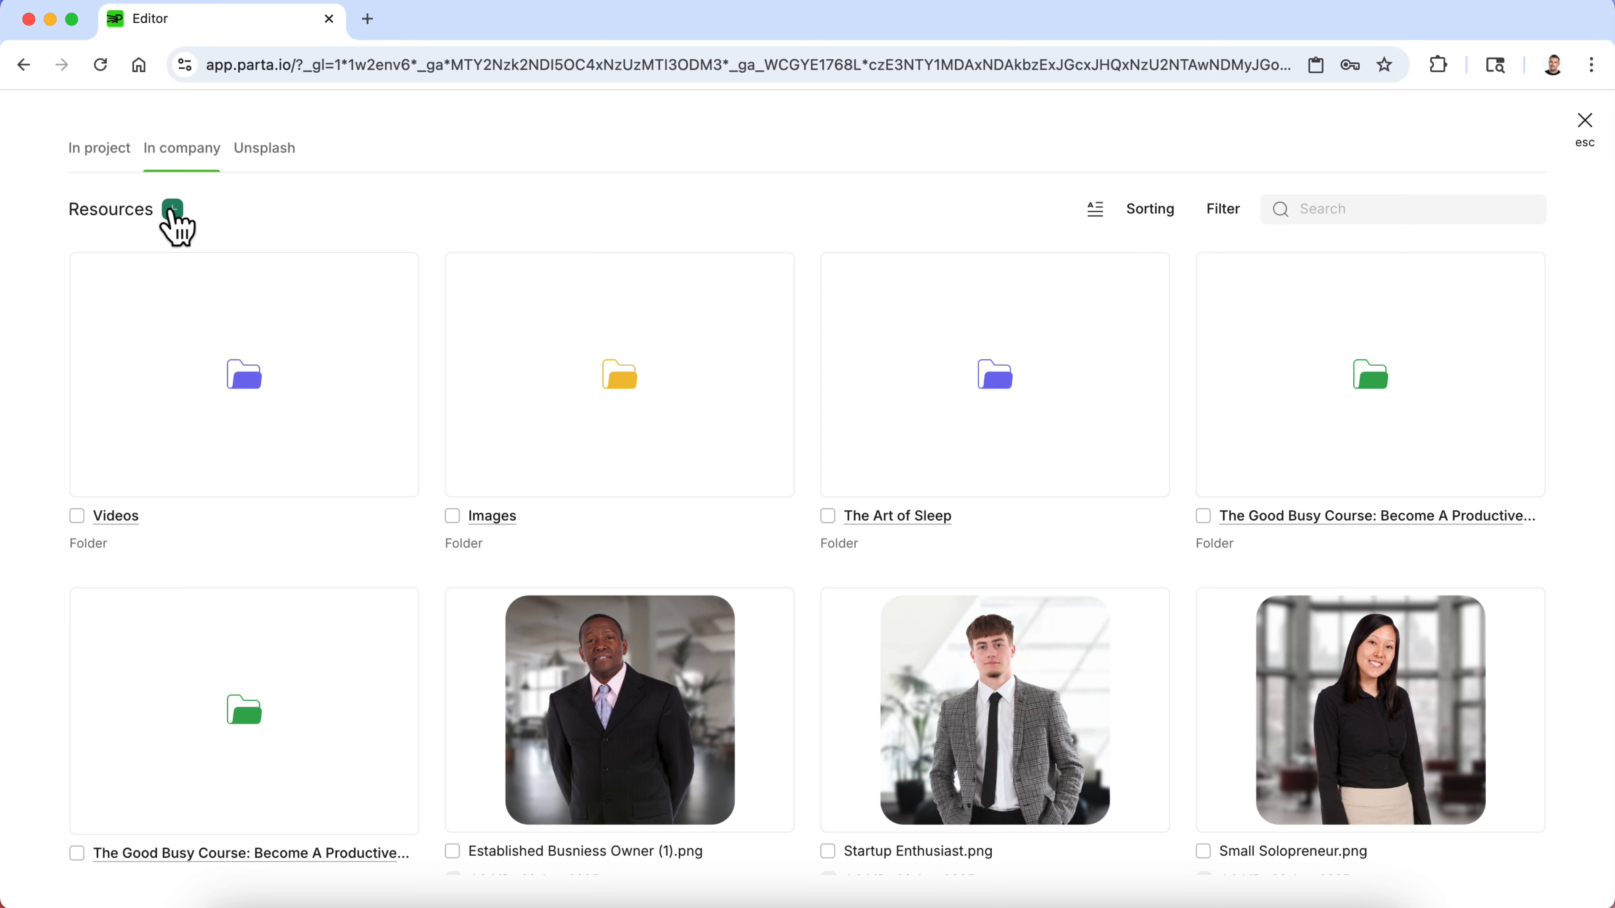
left_click(173, 209)
left_click(216, 280)
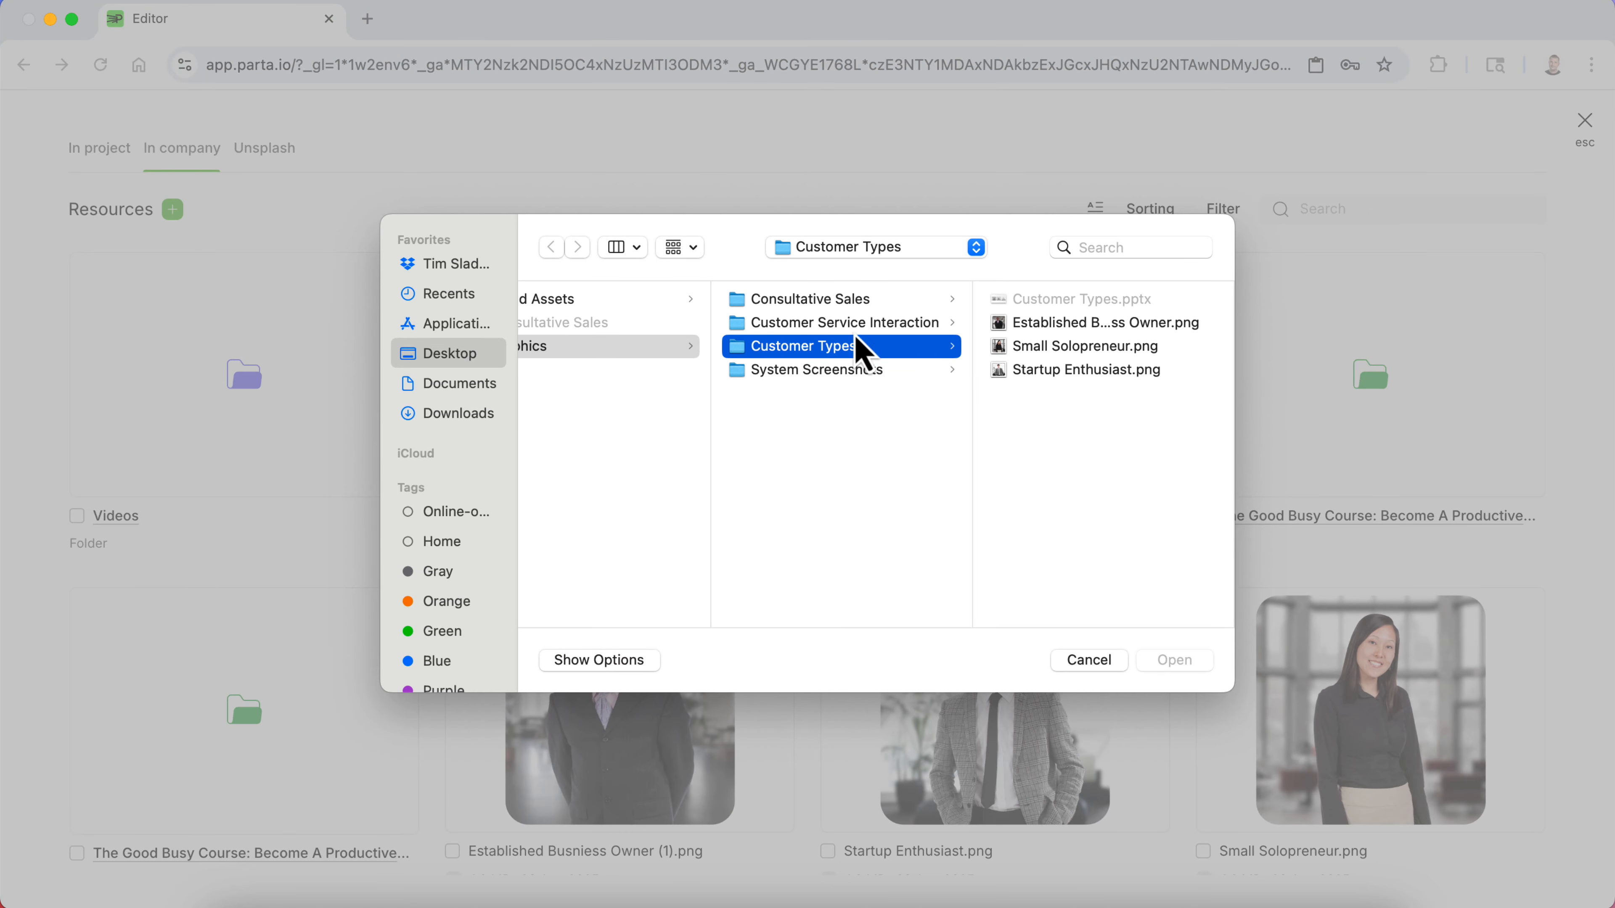
left_click(836, 308)
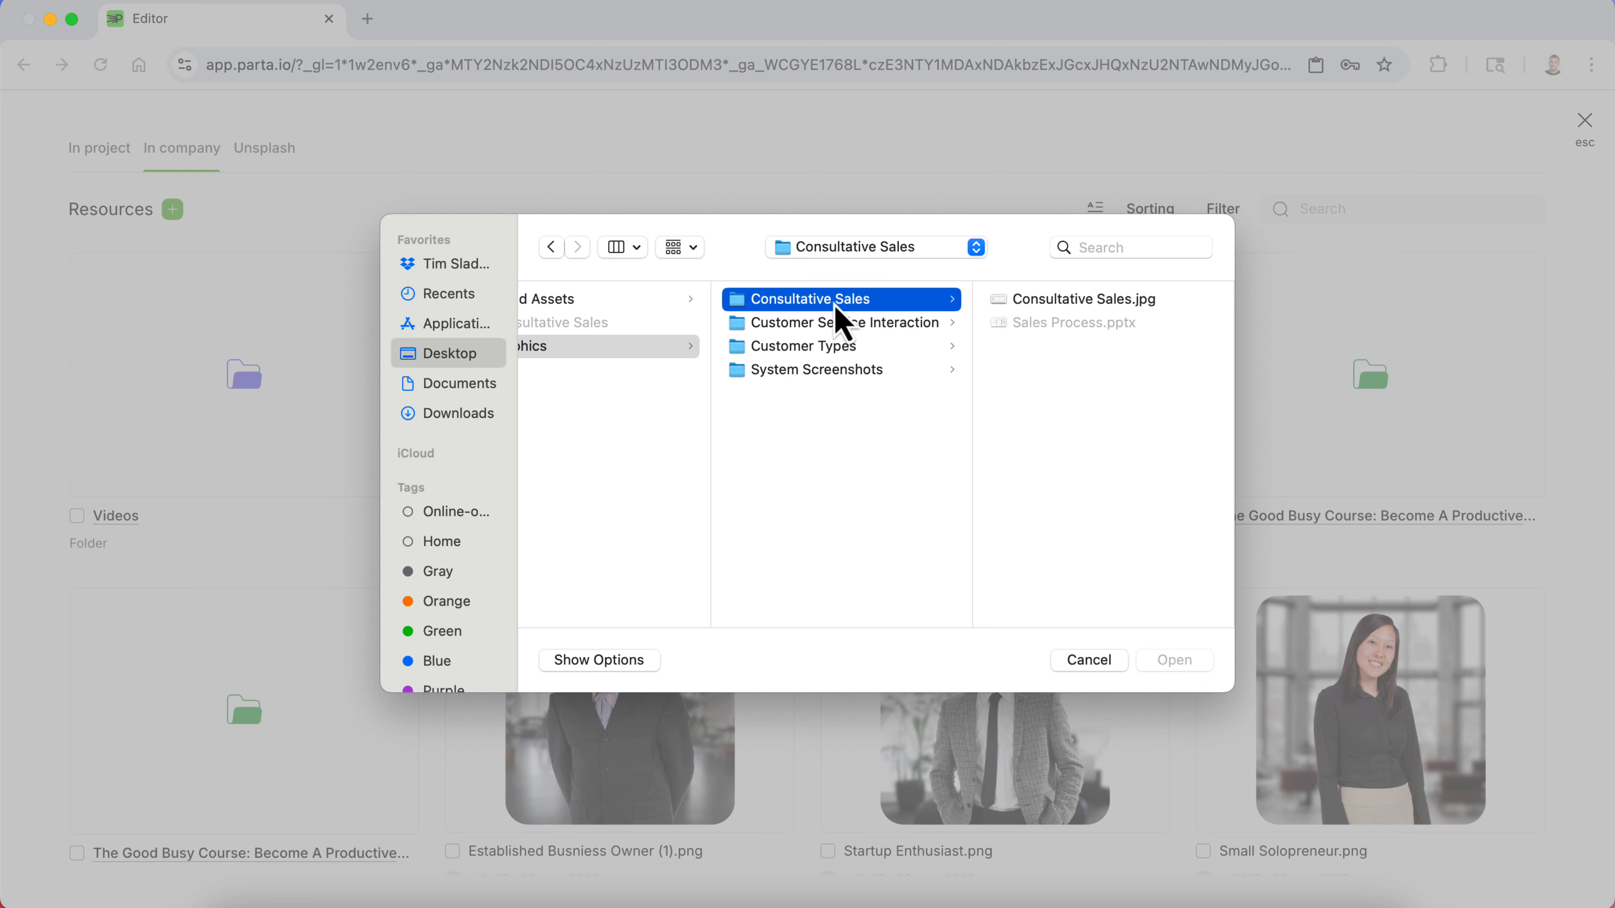
left_click(1065, 308)
key("space")
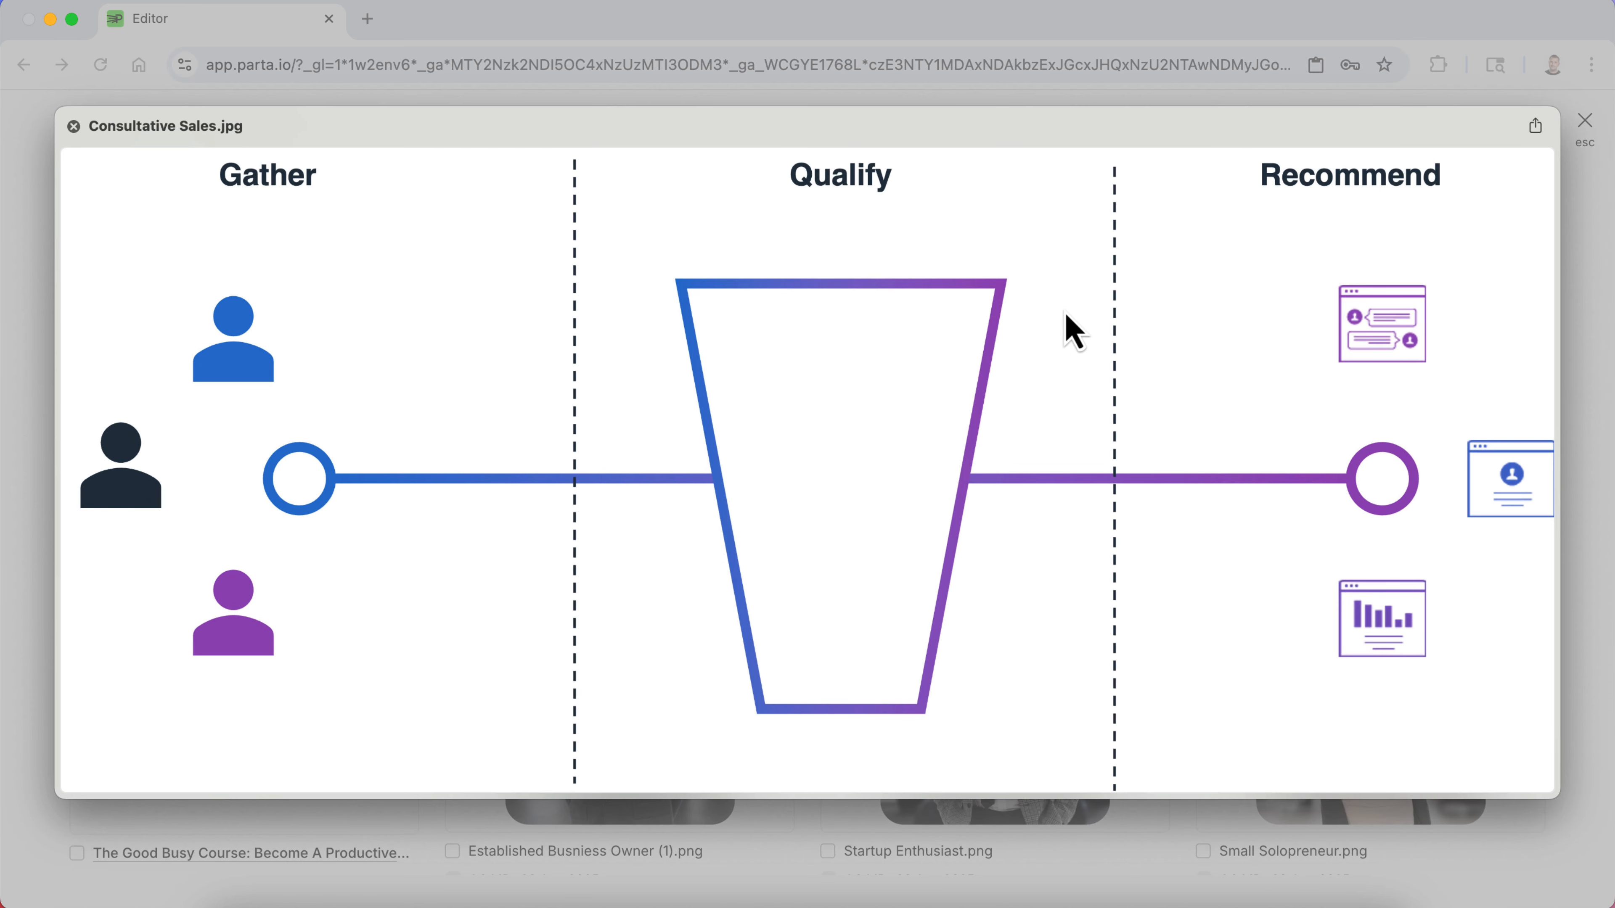
key("space")
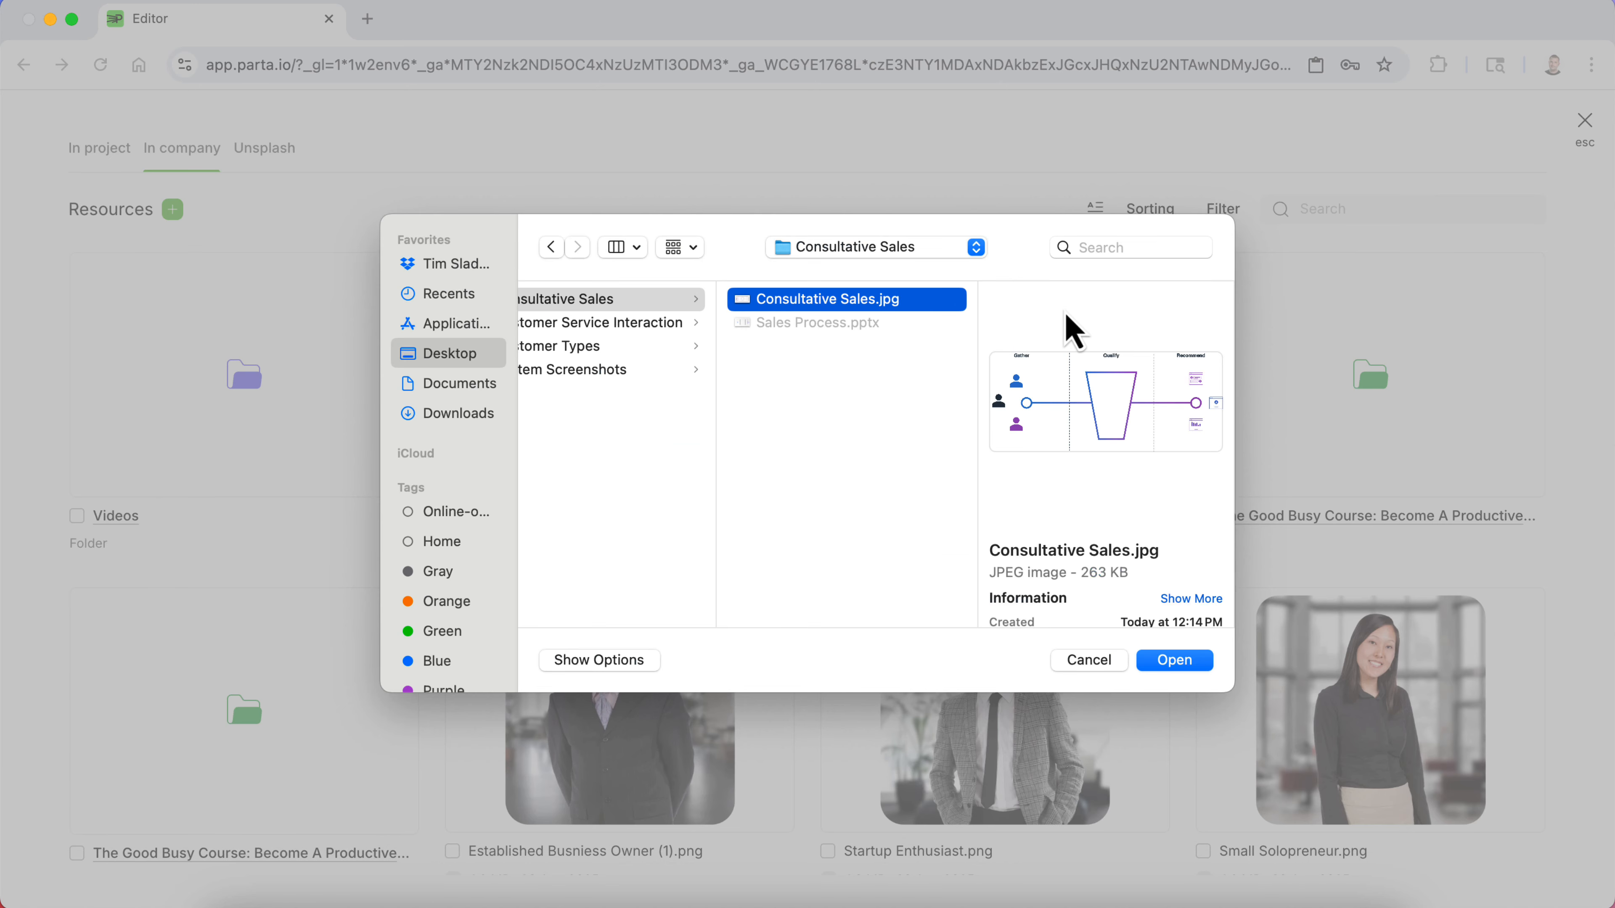
left_click(1194, 662)
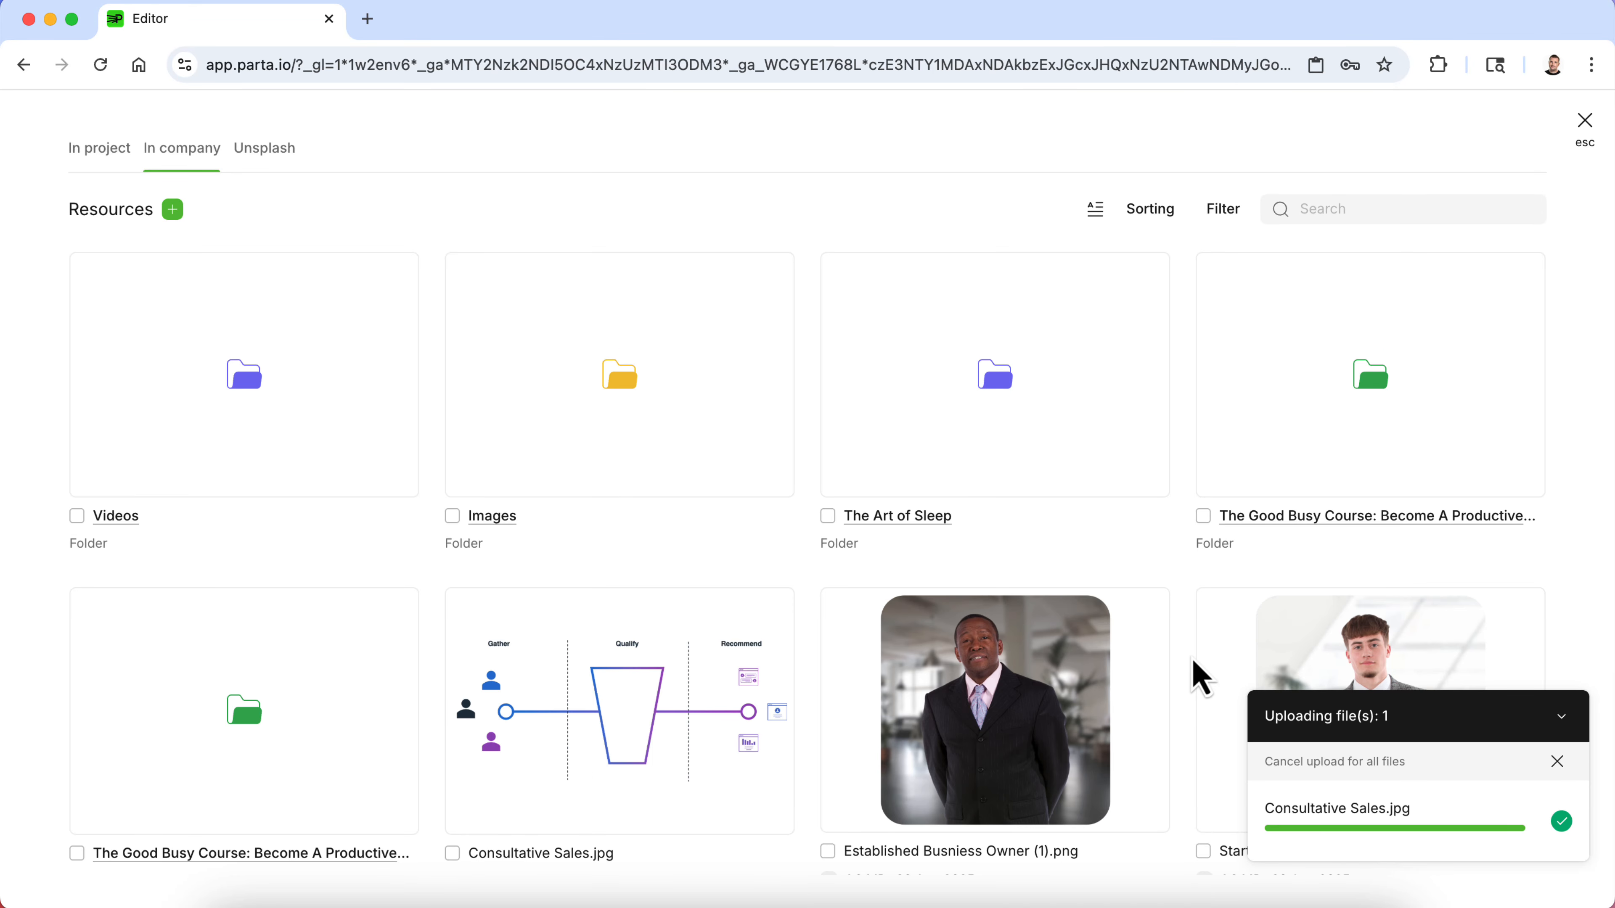
left_click(535, 741)
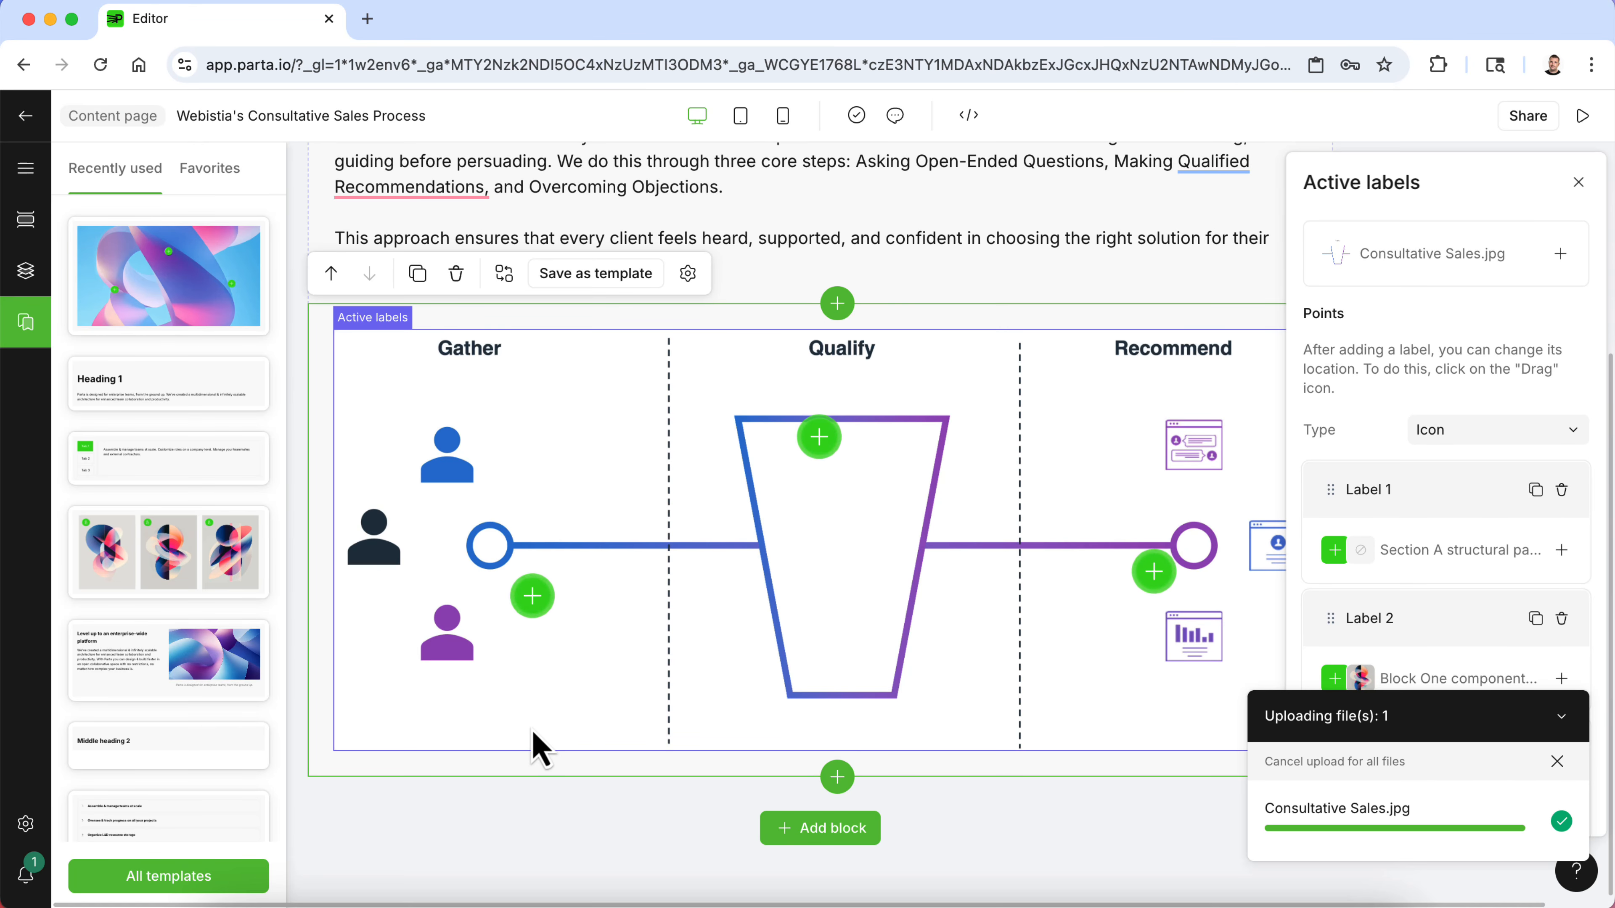
- Move the three label points onto the Gather circle, the bottom of the Qualify funnel, and the Recommend circle
left_click_drag(533, 598, 491, 551)
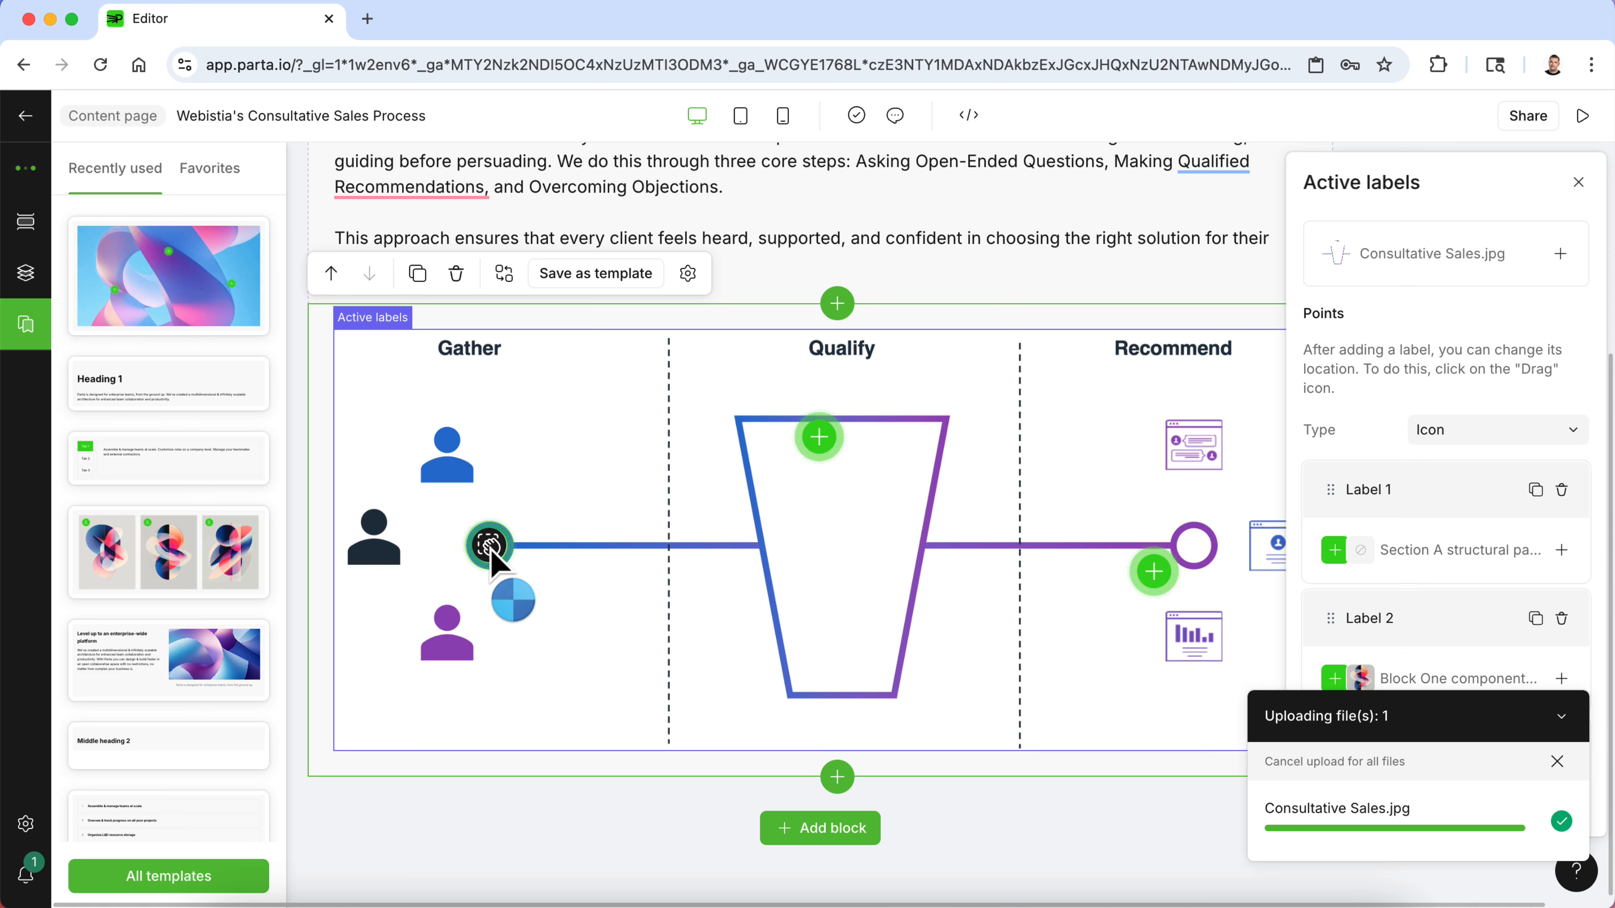
left_click_drag(822, 442, 840, 694)
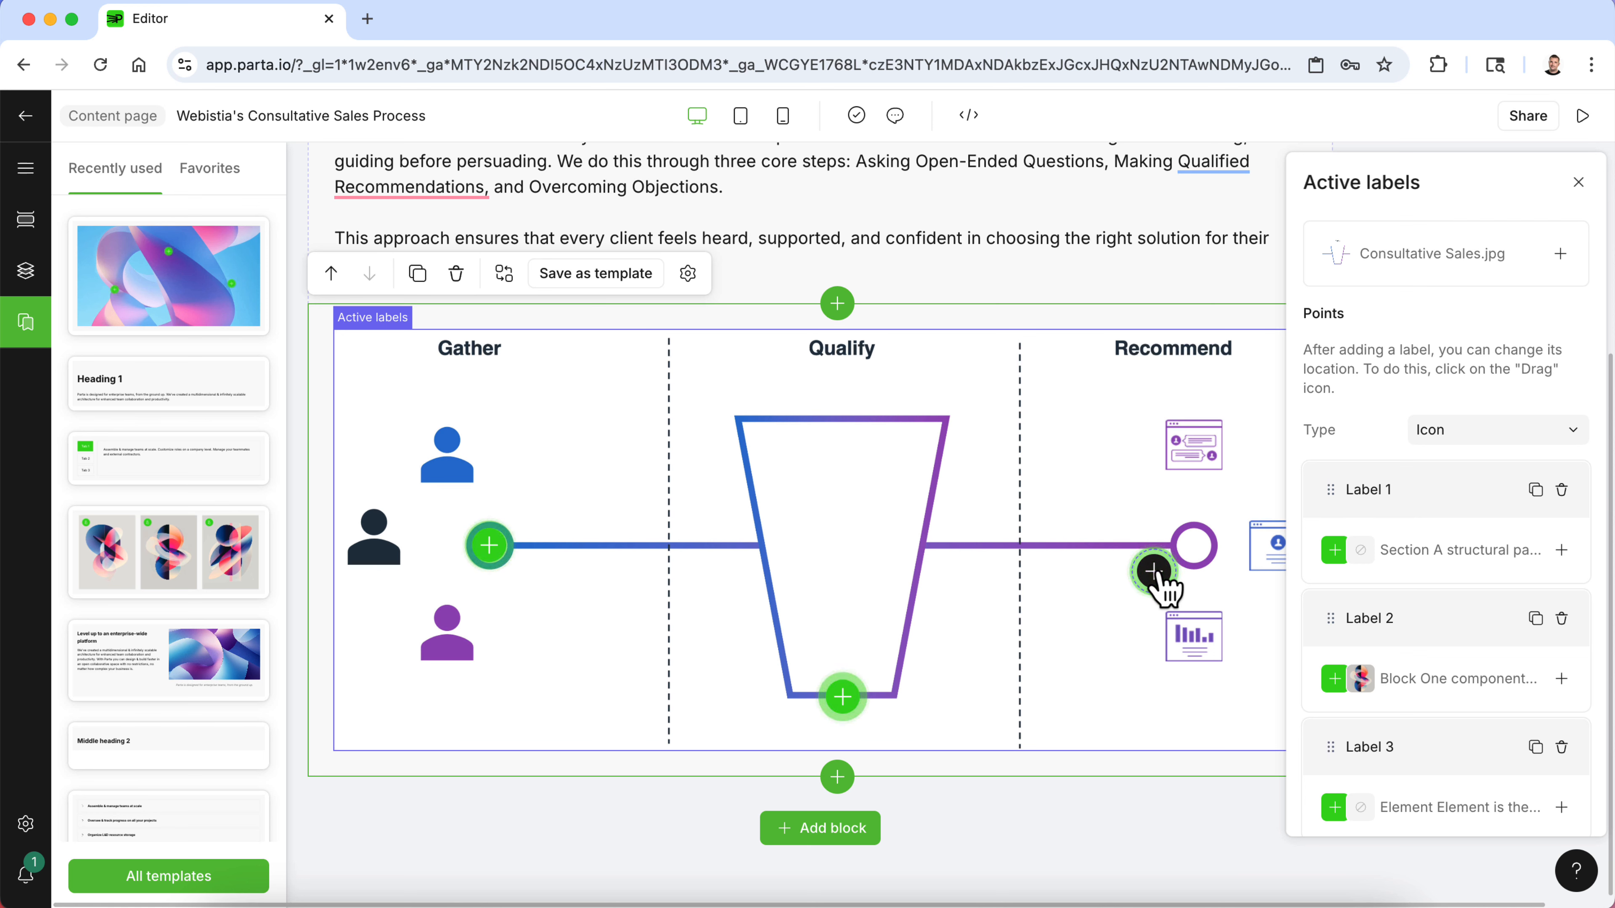
left_click_drag(1155, 572, 1196, 546)
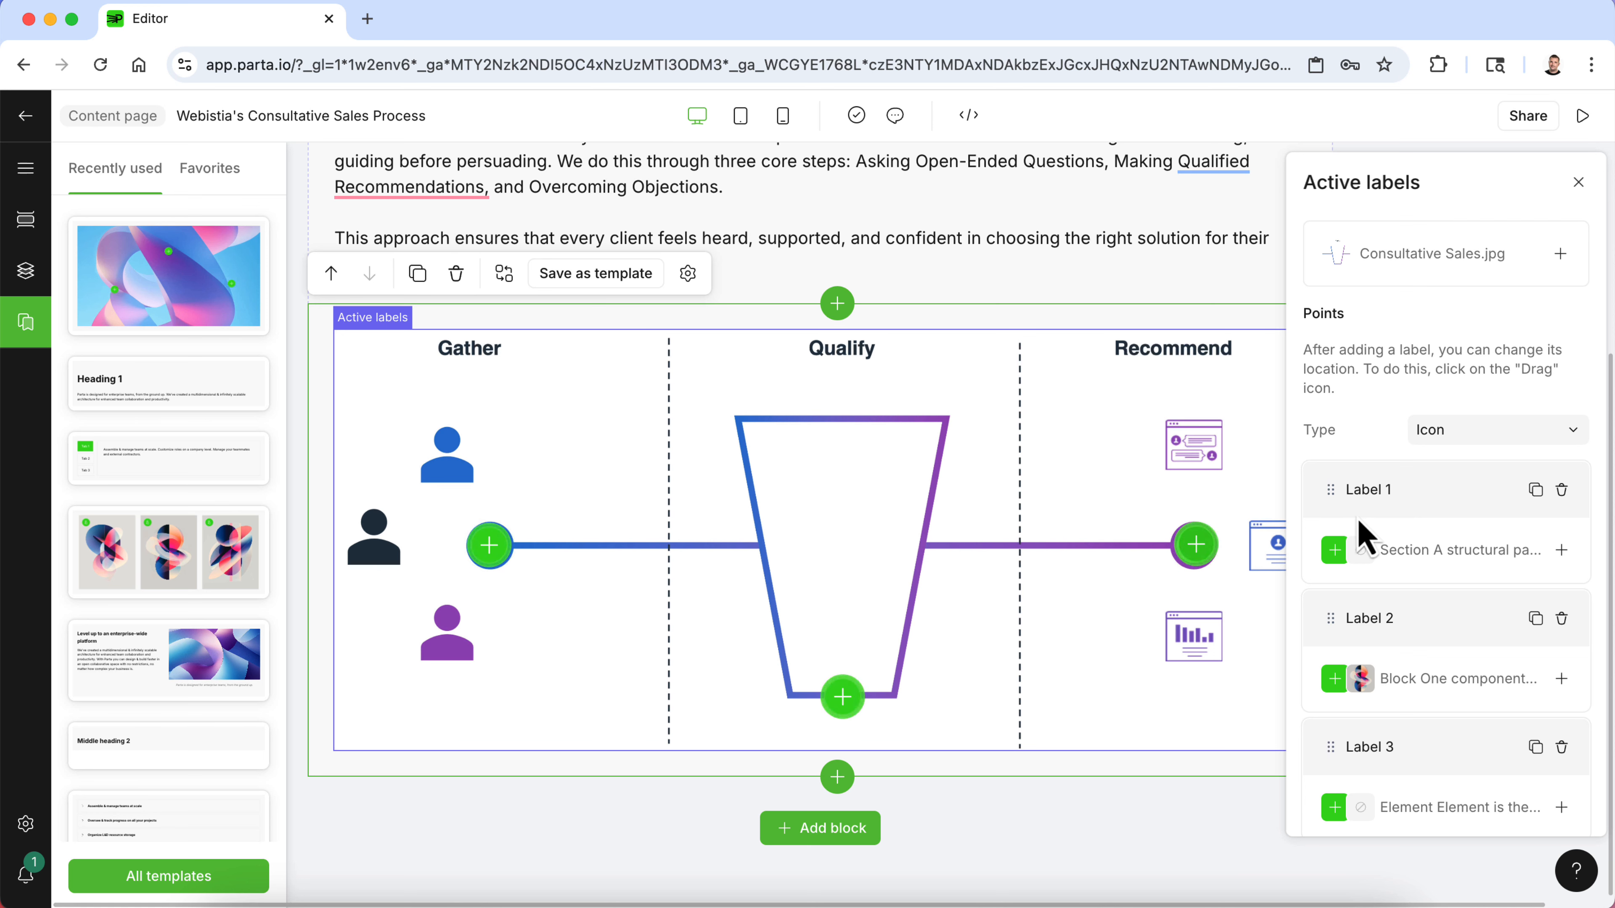
scroll(1362, 534, "down", 2)
left_click(1397, 816)
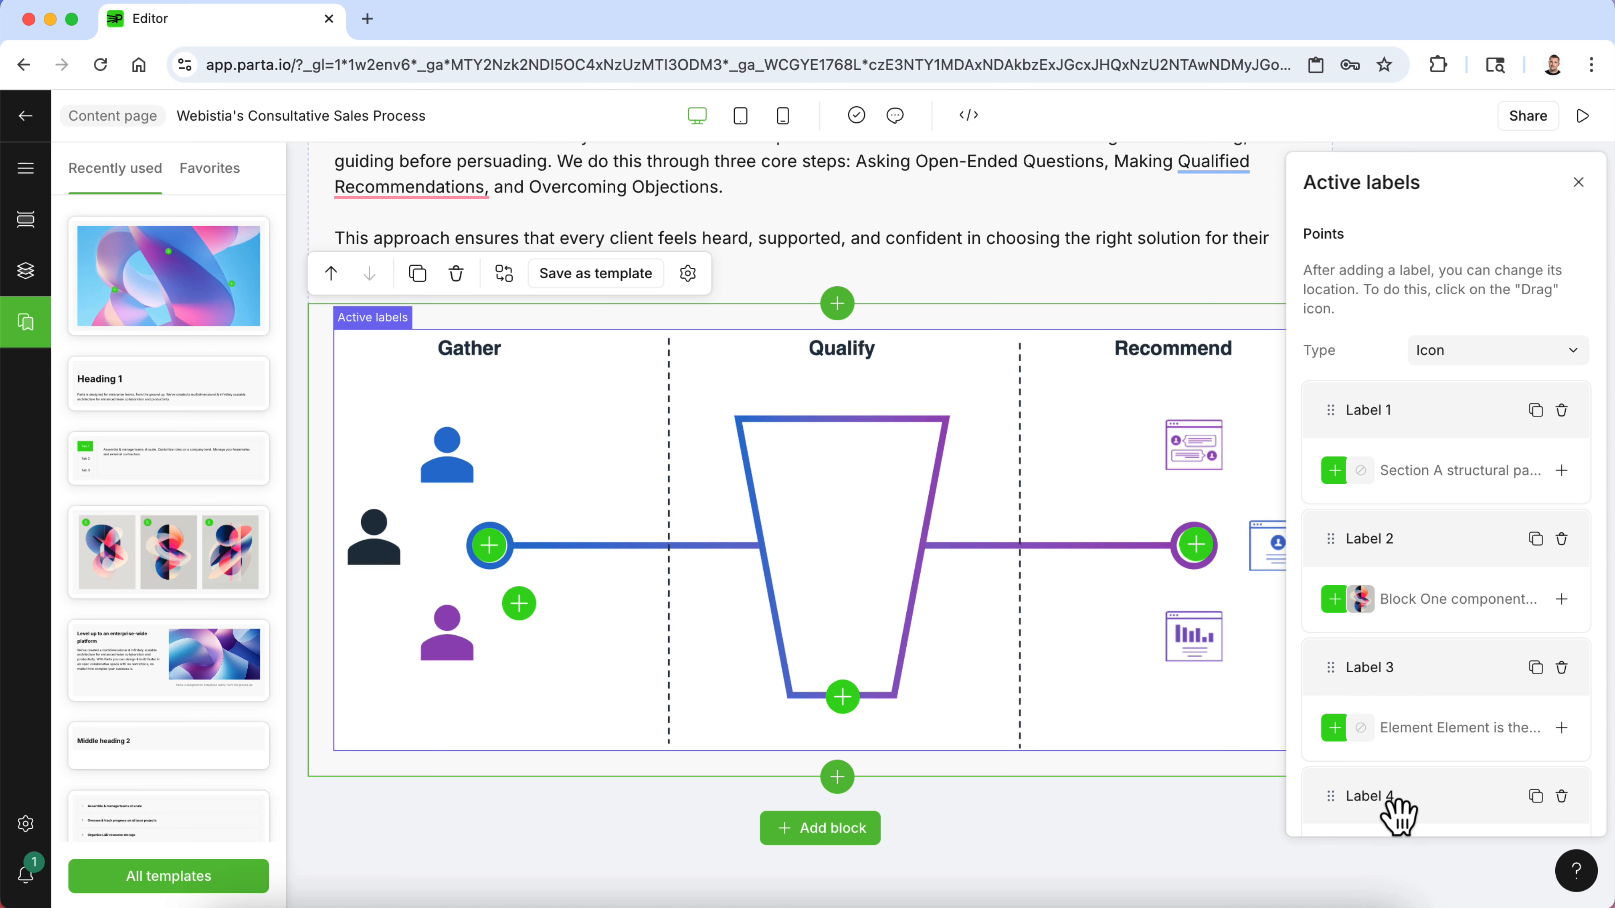
left_click_drag(539, 603, 984, 626)
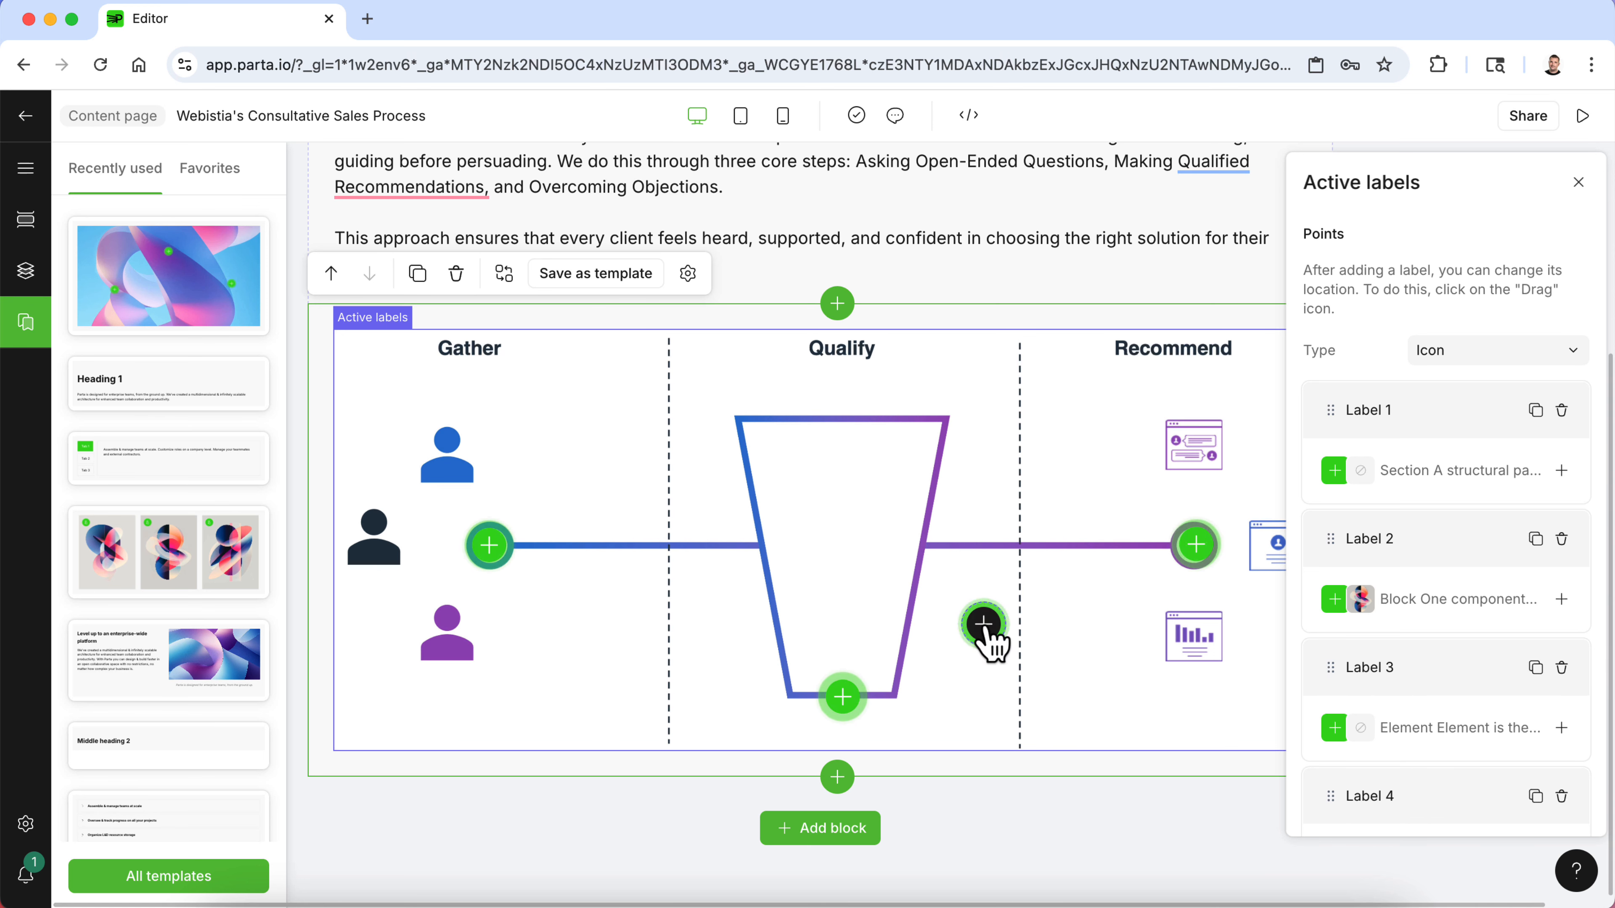
scroll(1443, 750, "down", 2)
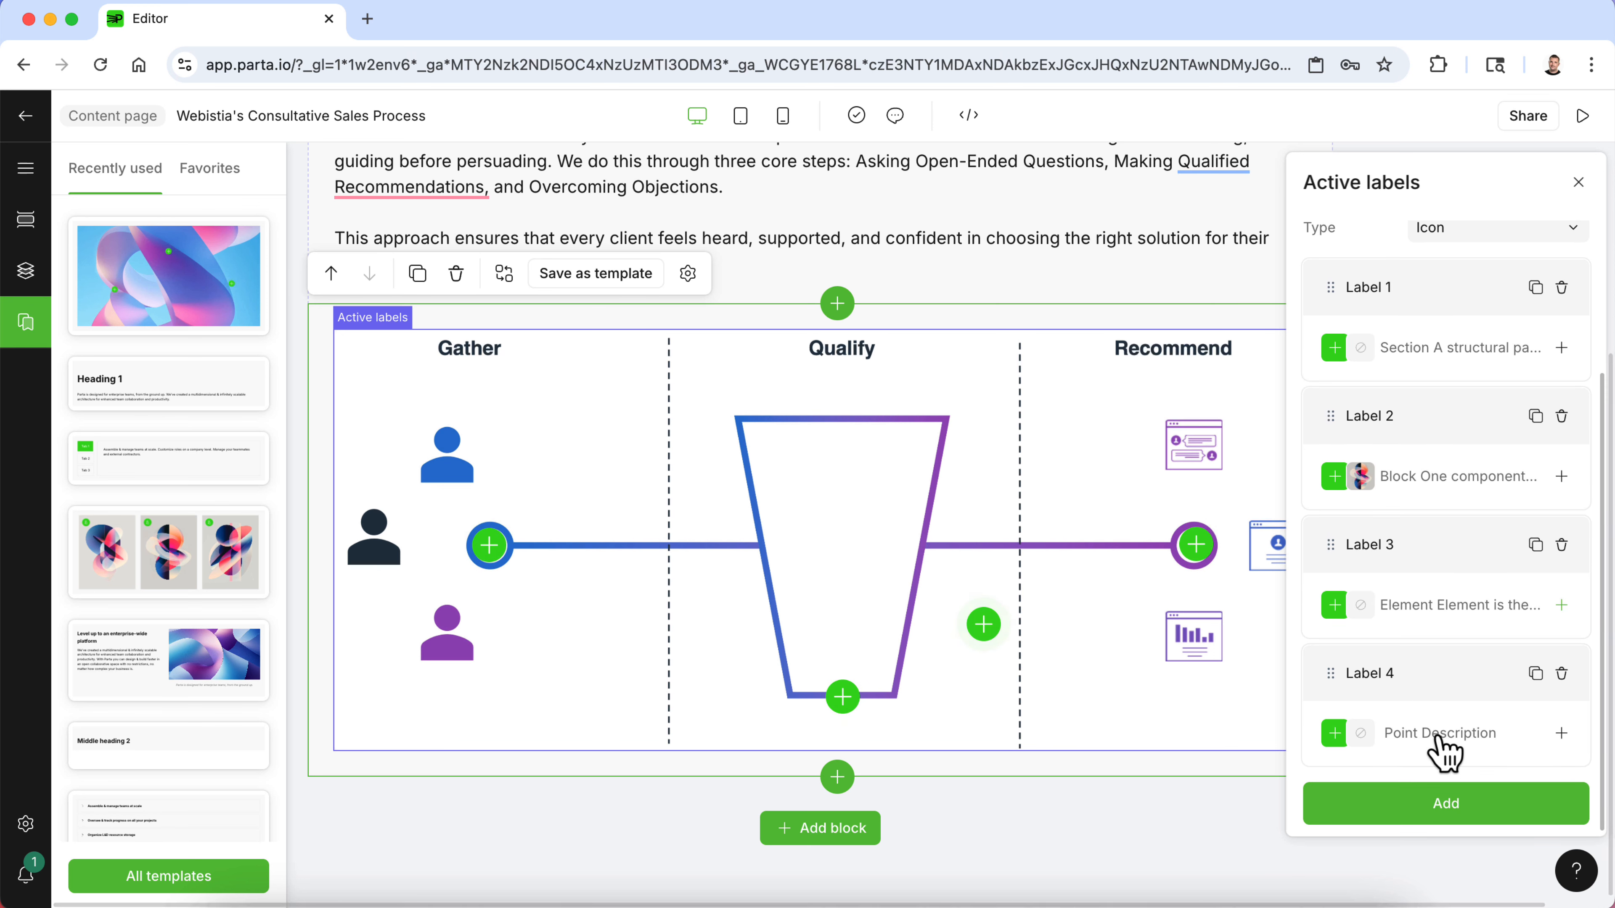
left_click(1562, 675)
- Copy the Asking Open-Ended Questions description from the Consultative Sales Word document
left_click(492, 548)
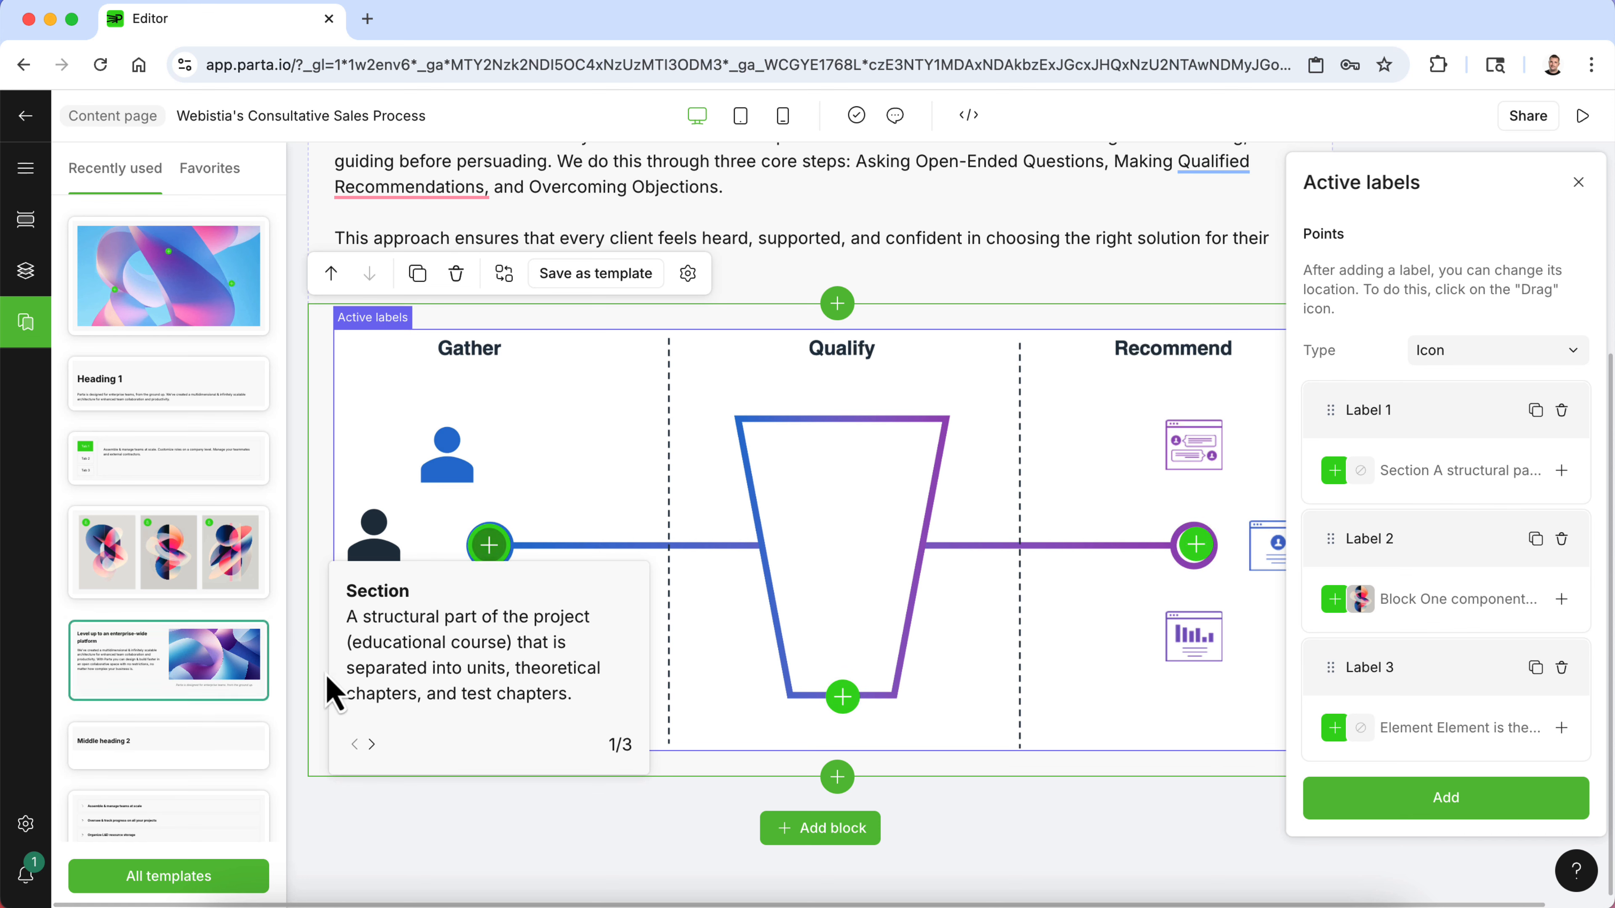
left_click(1017, 884)
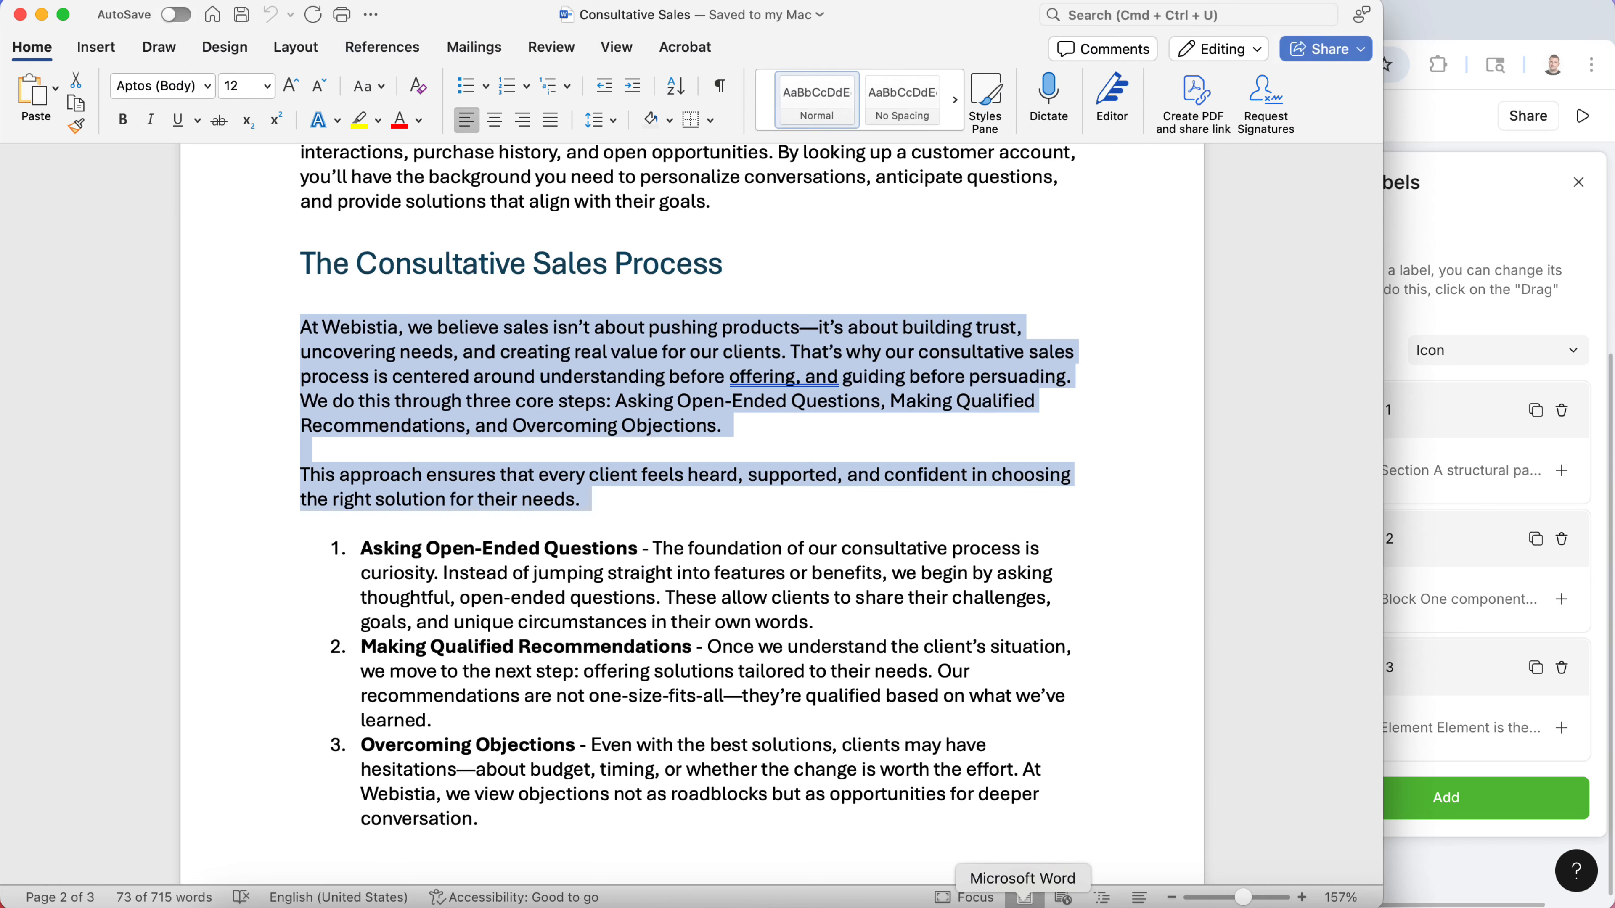
left_click(609, 590)
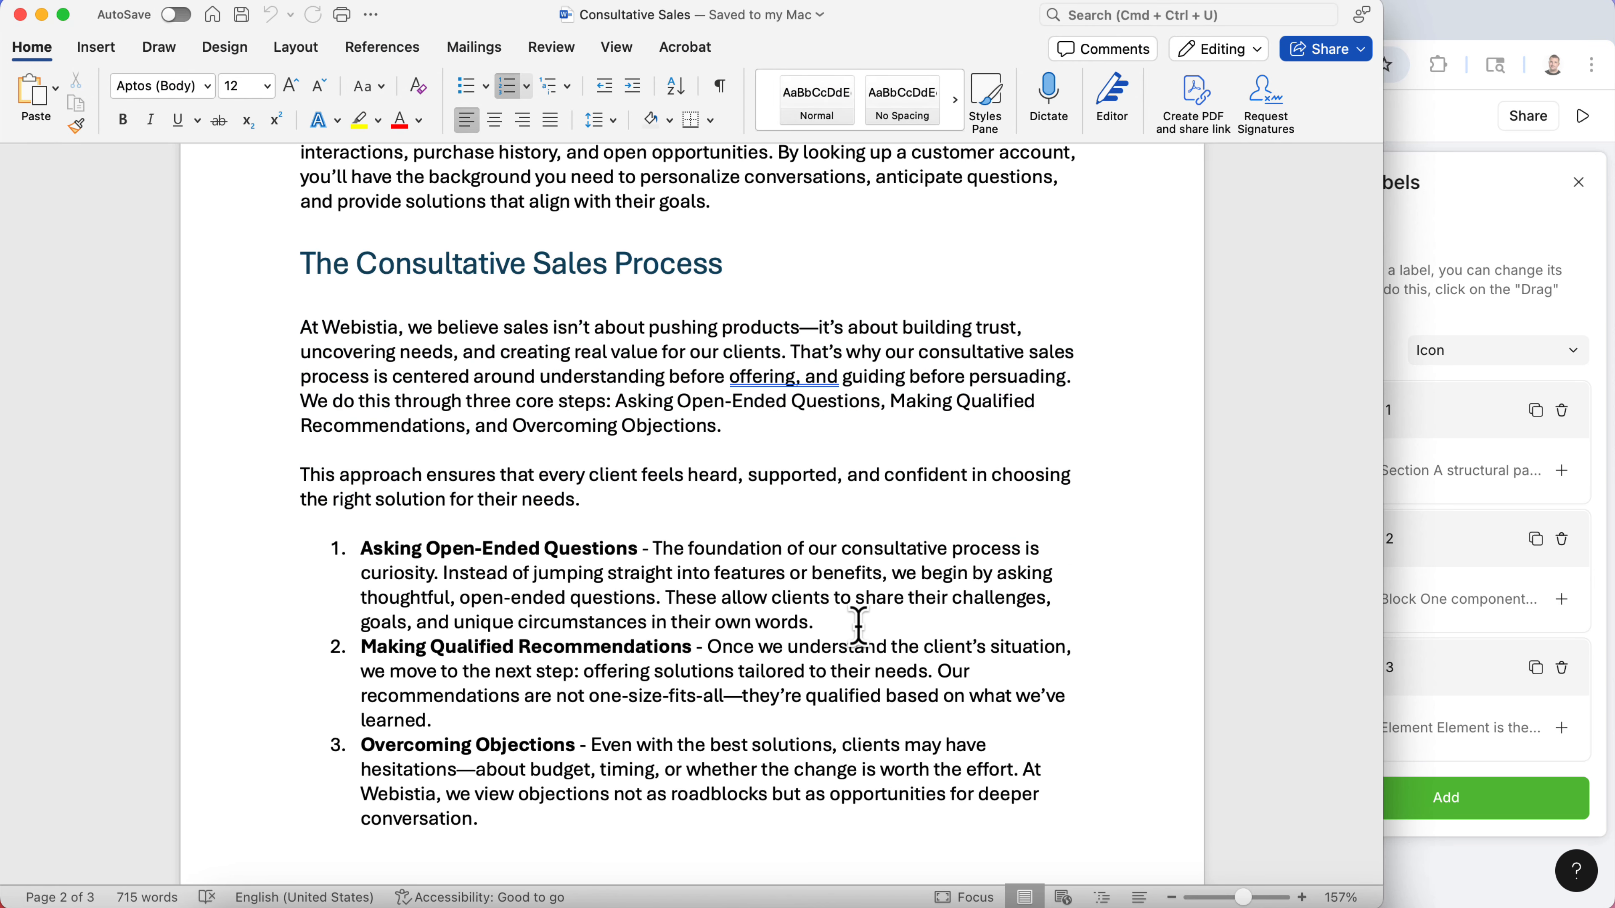
left_click_drag(858, 626, 698, 553)
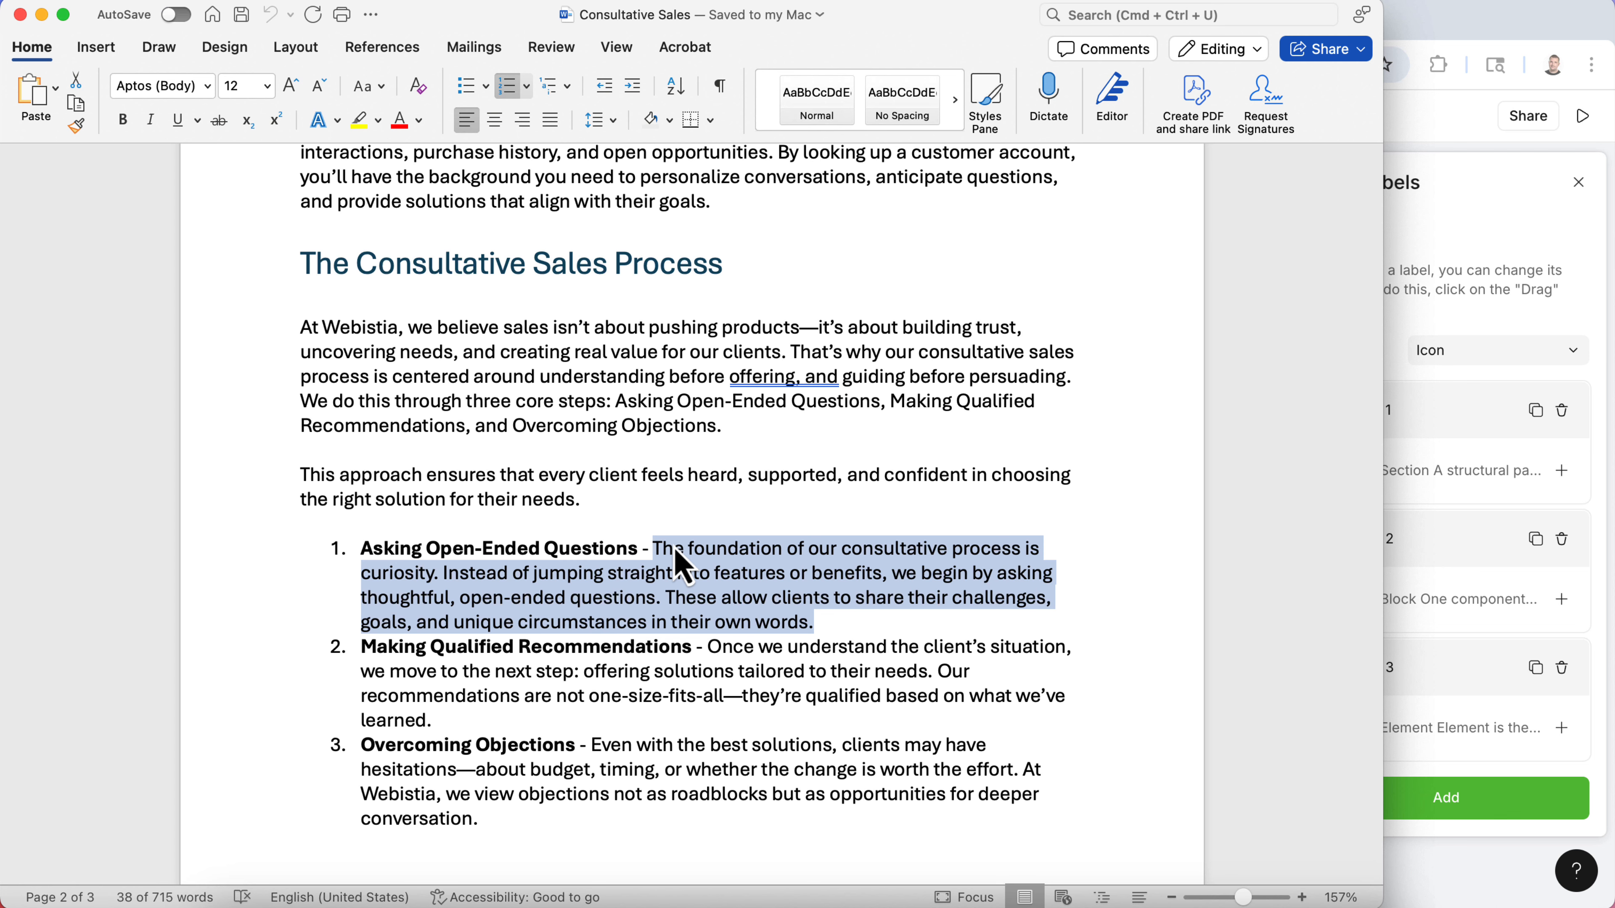
left_click(1429, 160)
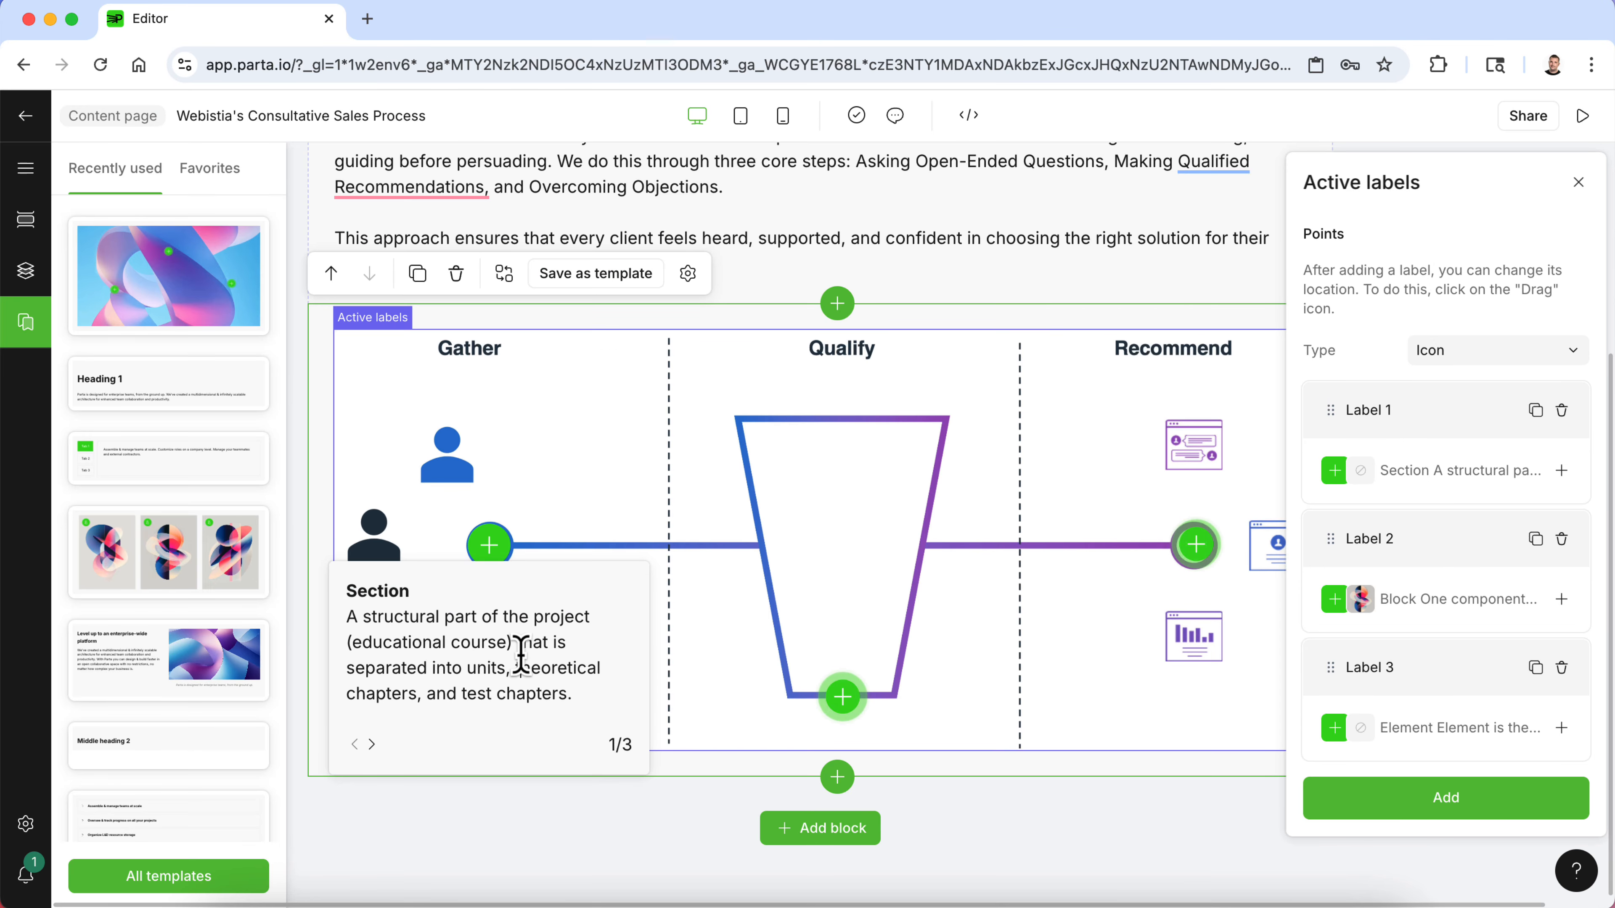
- Fill the Gather label's popup with the pasted description, remove its stray line breaks, and title it Asking Open-Ended Questions
left_click_drag(569, 692, 361, 620)
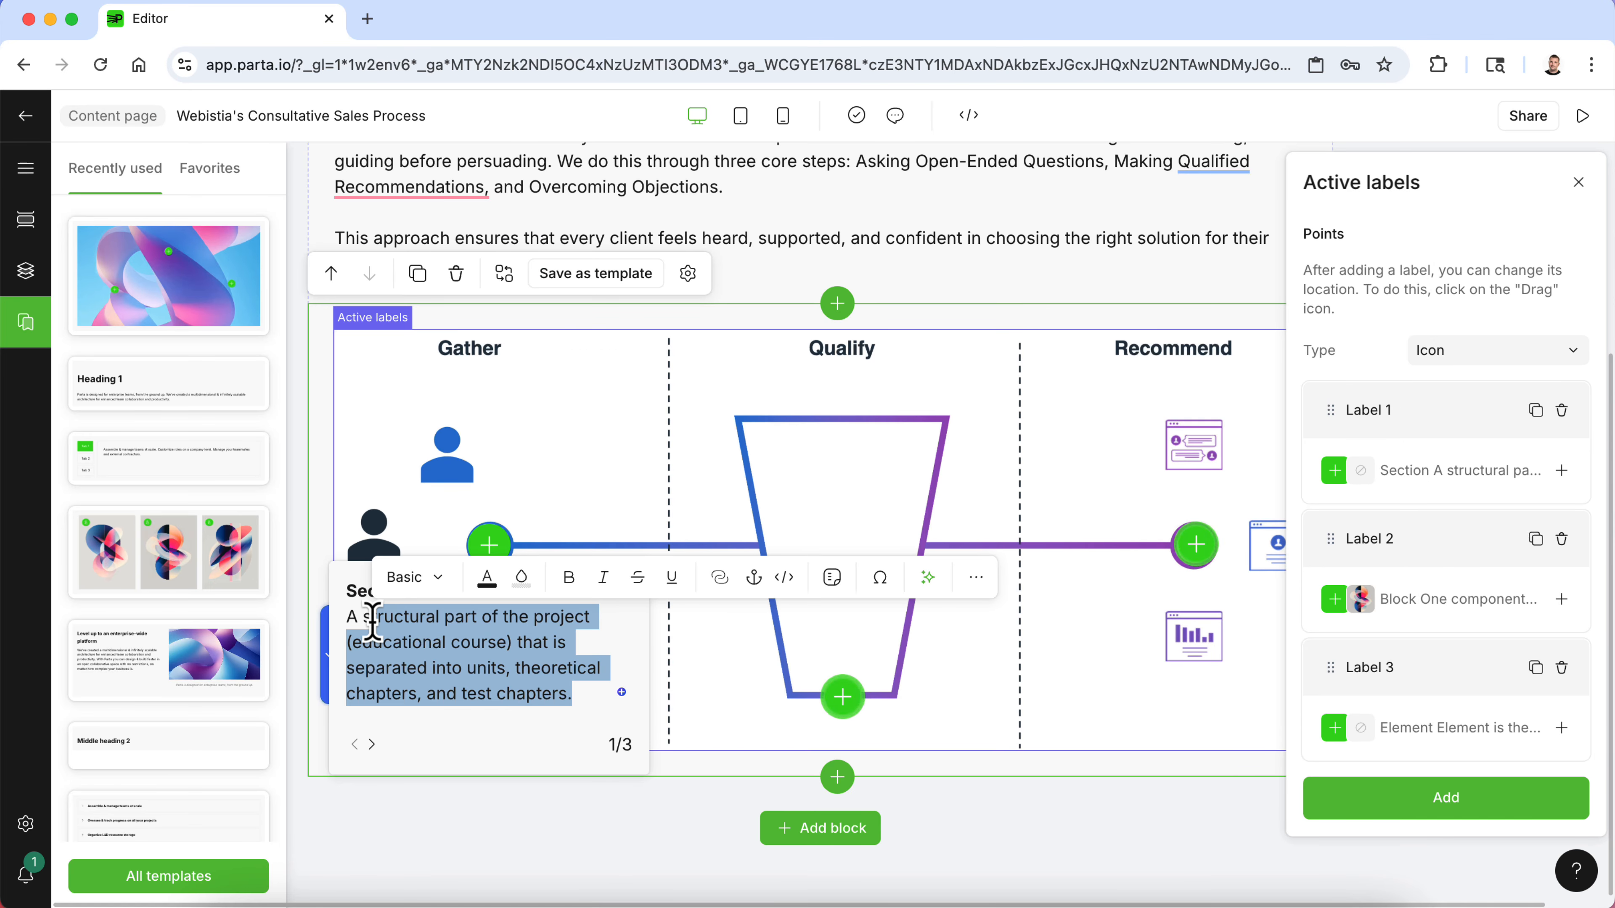
type("s")
type("The foundation of our consultative process is curiosity. Instead of jumping straight into features or benefits, we begin by asking thoughtful, open-ended questions. These allow clients to share their challenges, goals, and unique circumstances in their own words.")
left_click(372, 217)
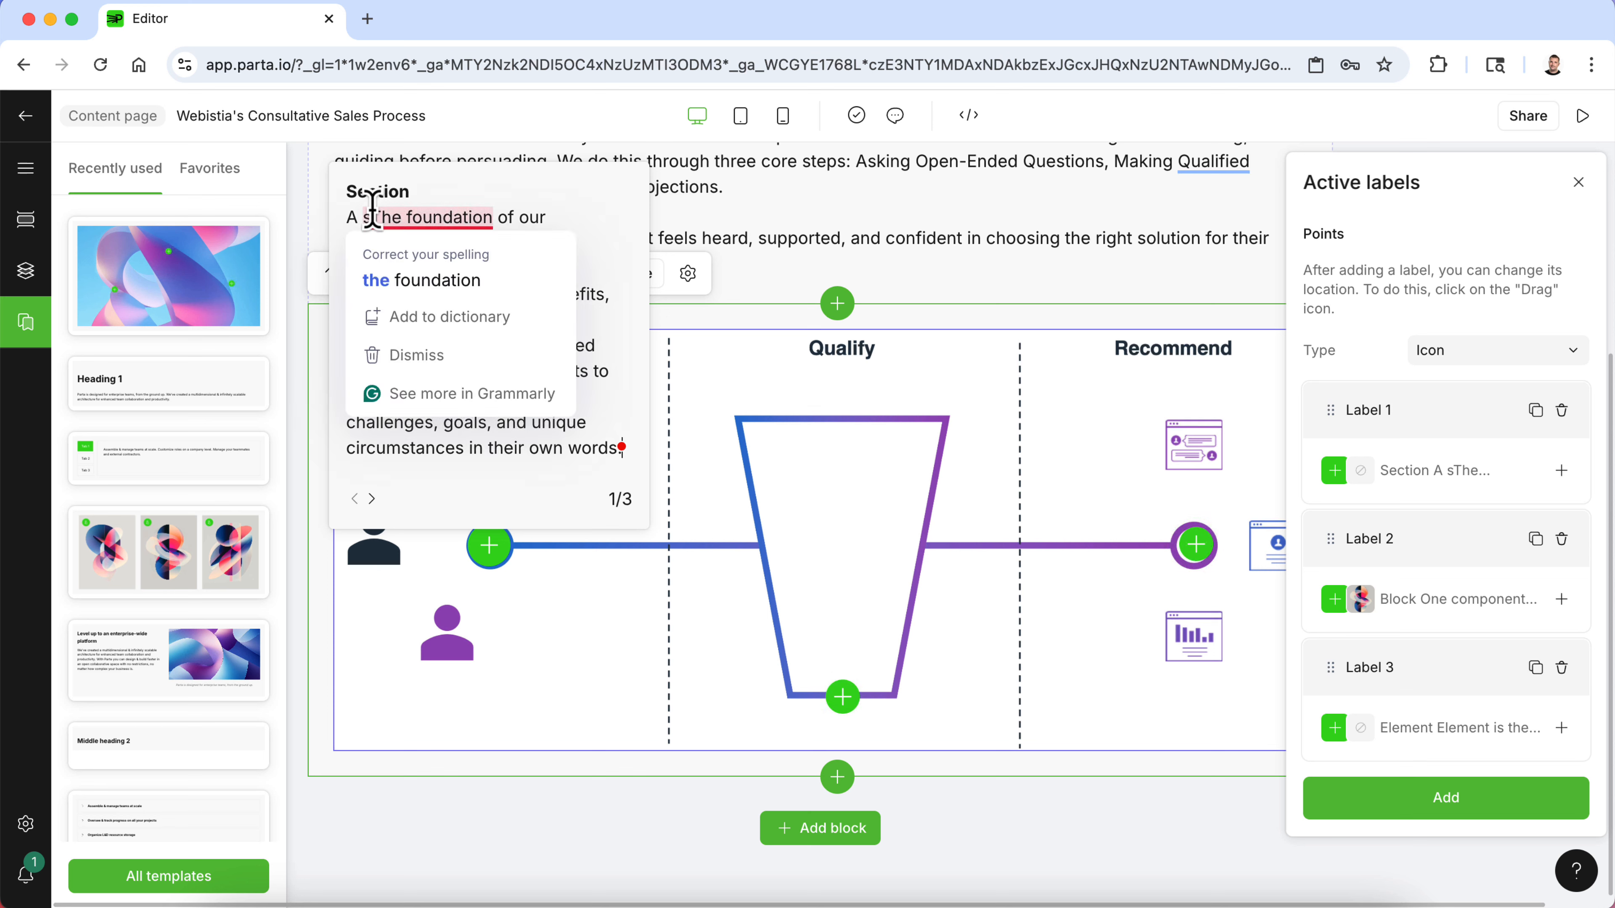
key("BackSpace")
key("BackSpace")
key("BackSpace")
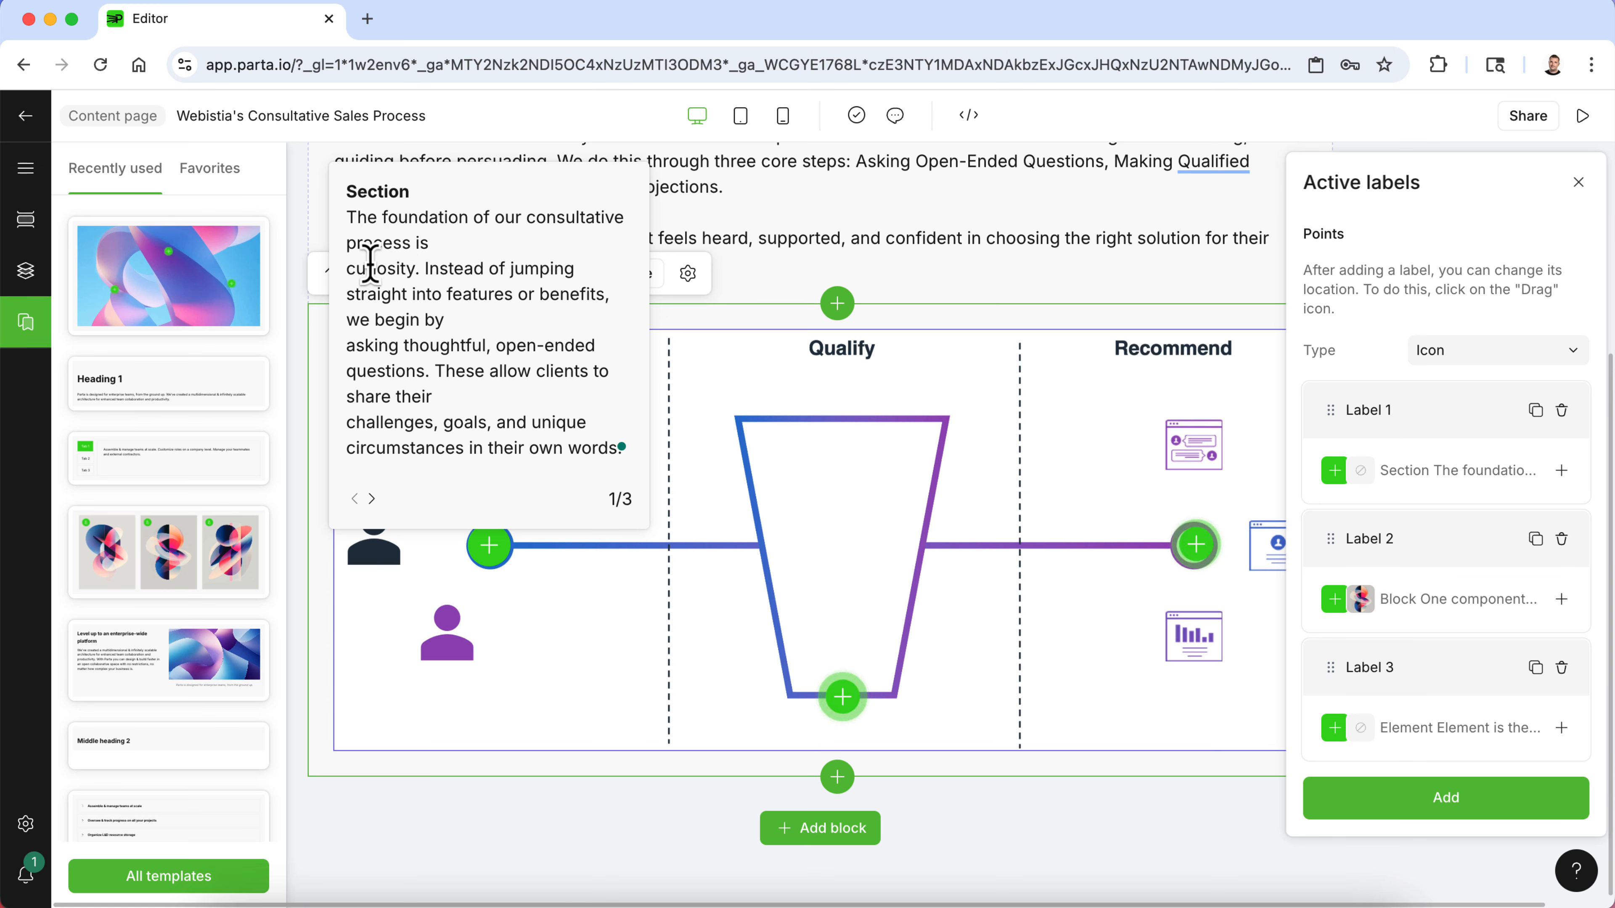
key("BackSpace")
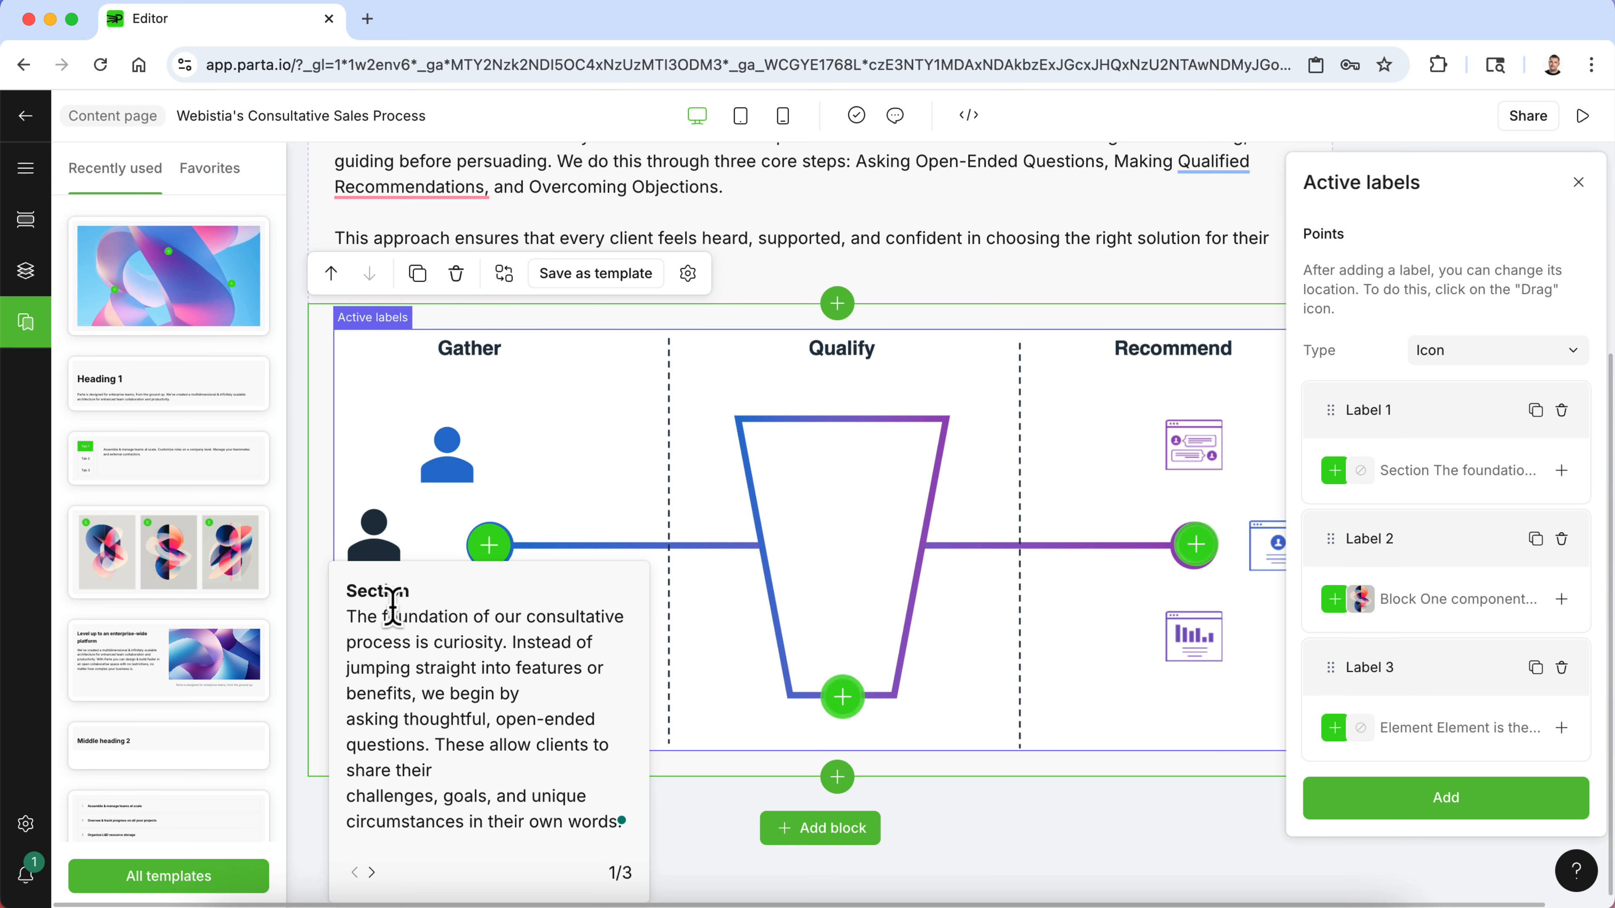
left_click(345, 721)
key("BackSpace")
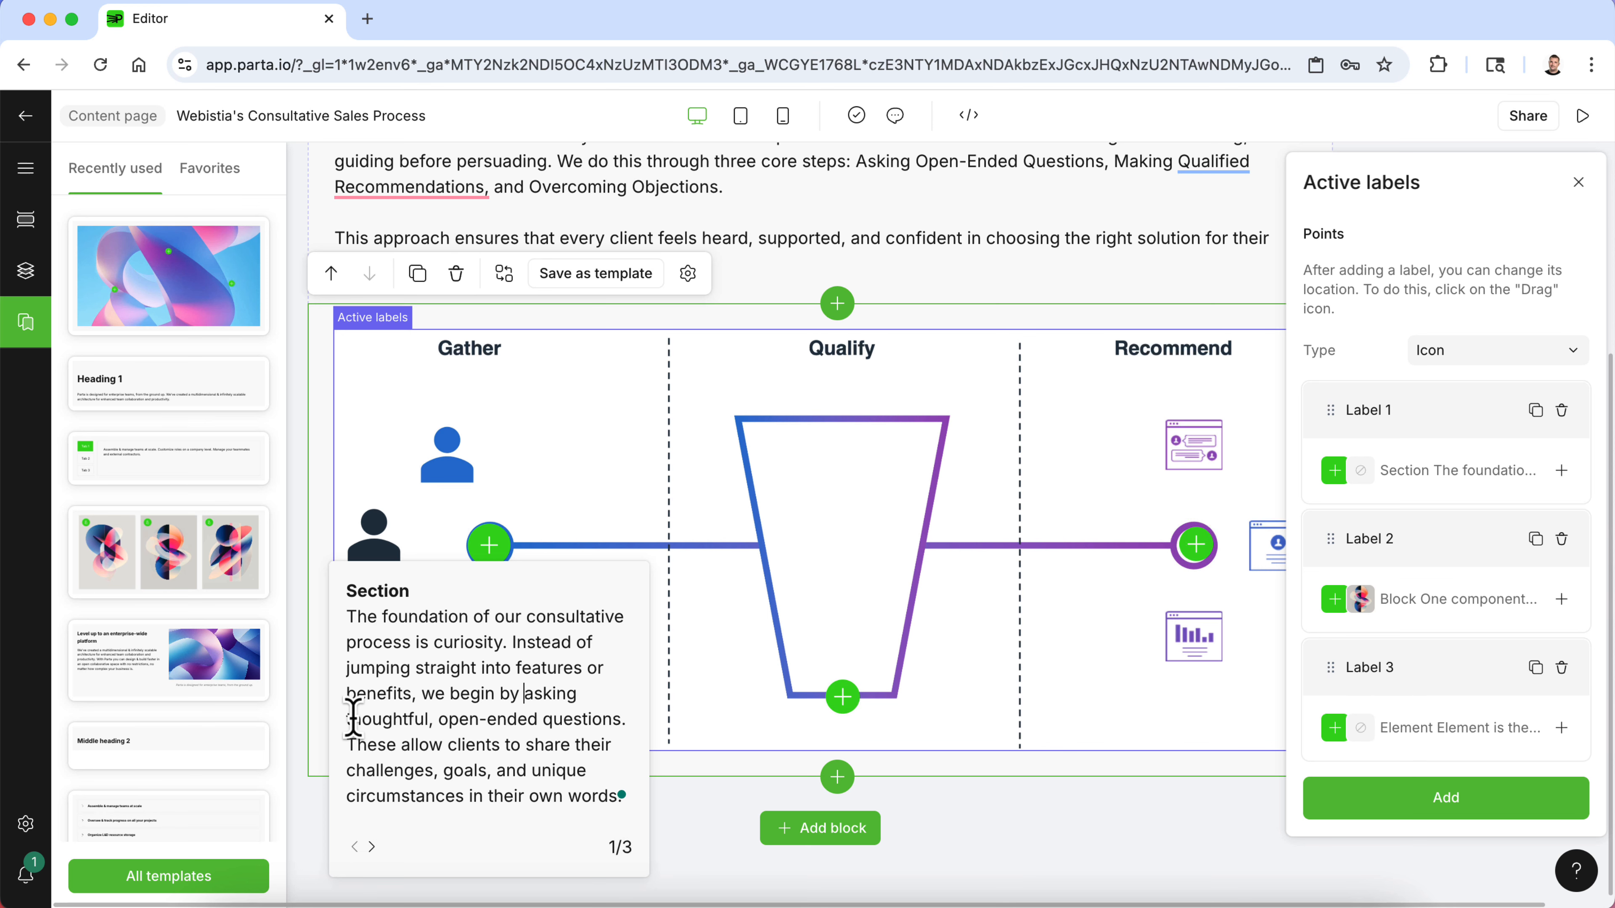
double_click(379, 592)
type("Asking Open-Ended Ques")
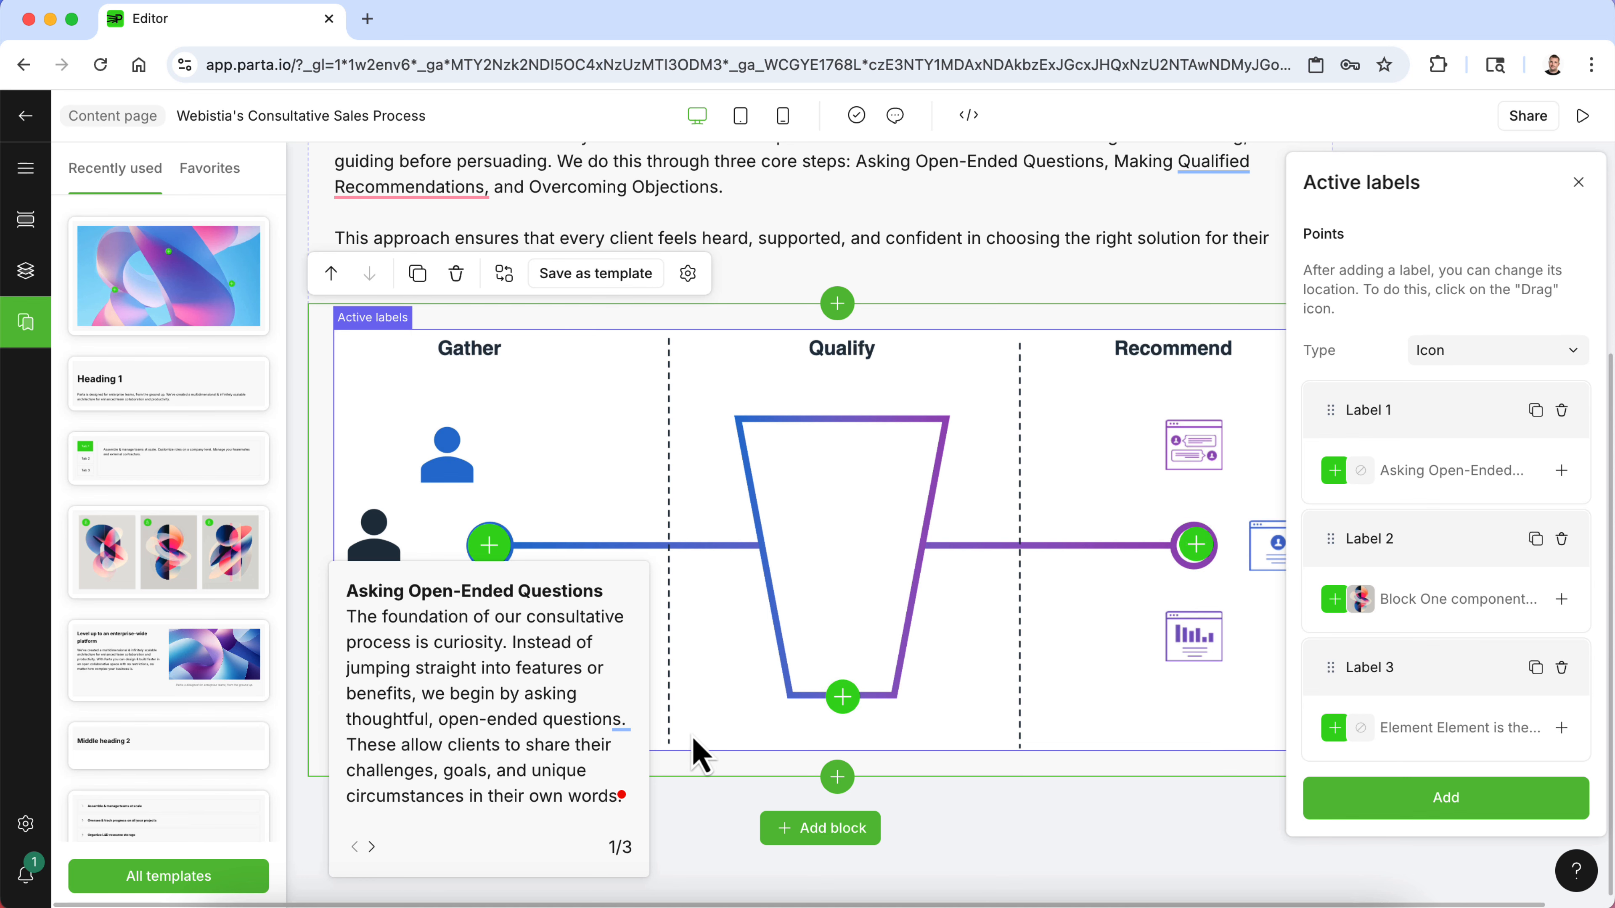
- Copy the Making Qualified Recommendations description from the Word document
left_click(1020, 896)
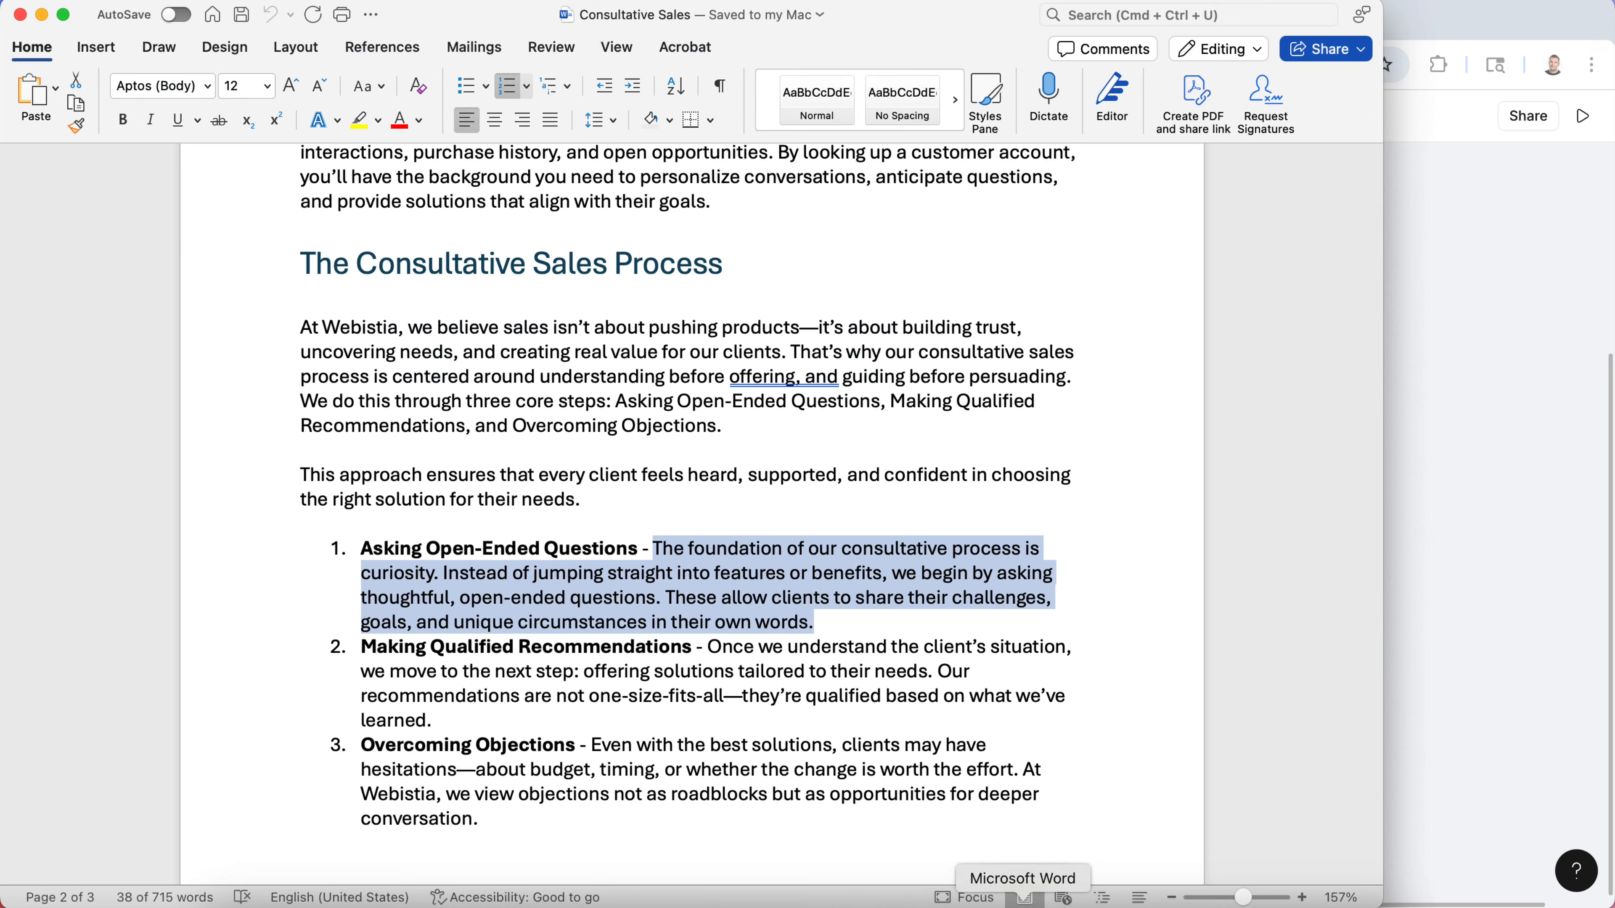
left_click(623, 700)
left_click_drag(449, 714, 704, 641)
key("super+c")
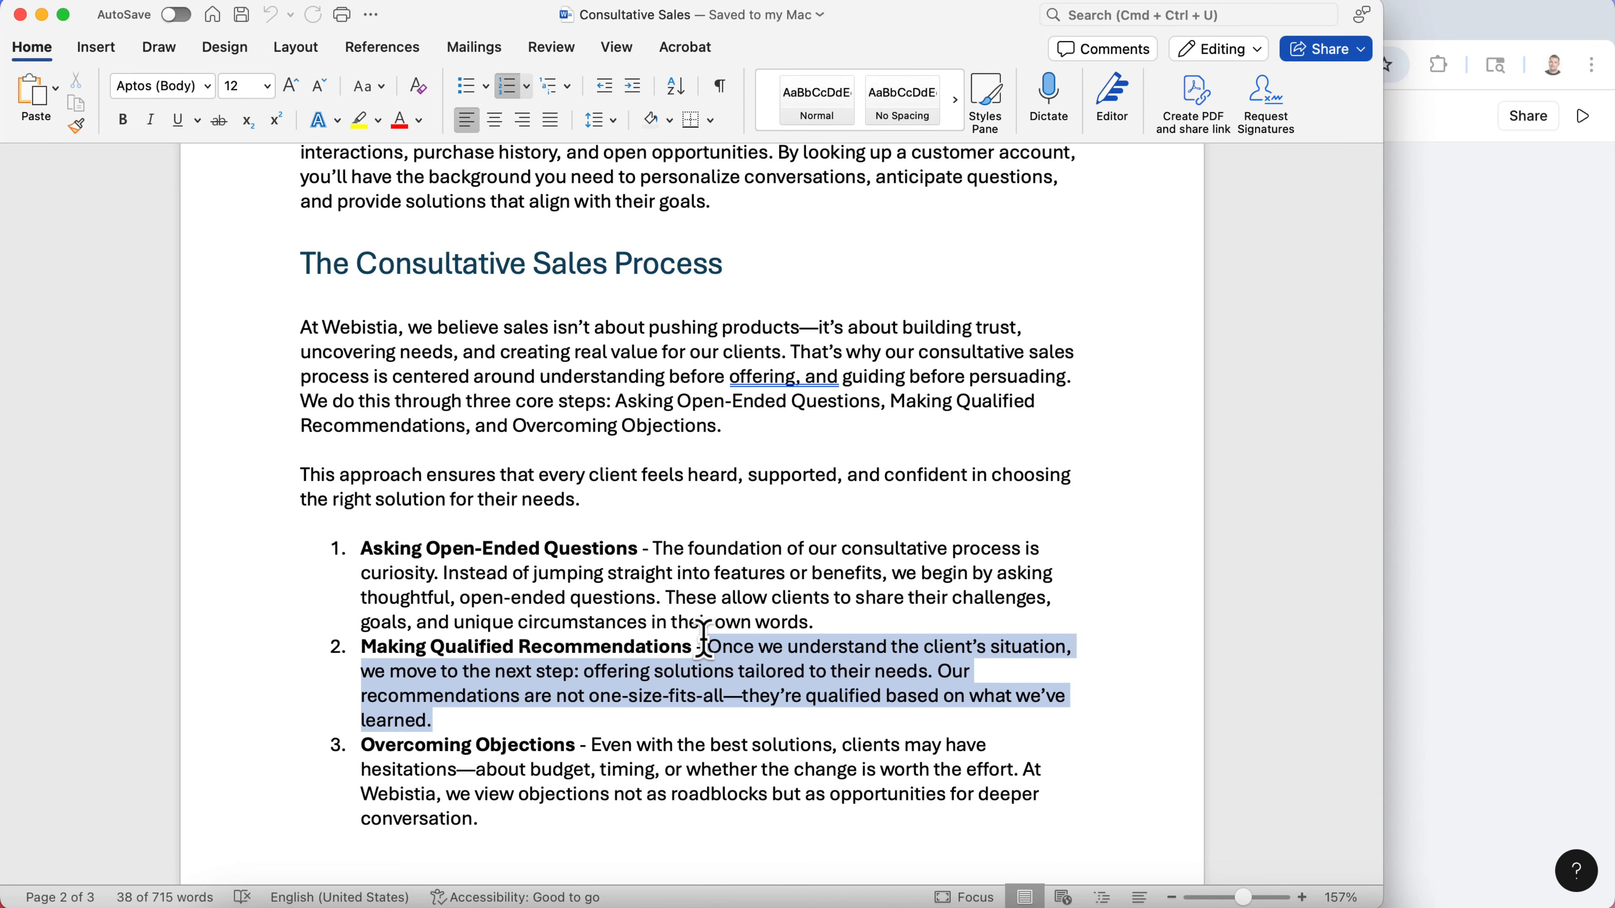
left_click(1477, 498)
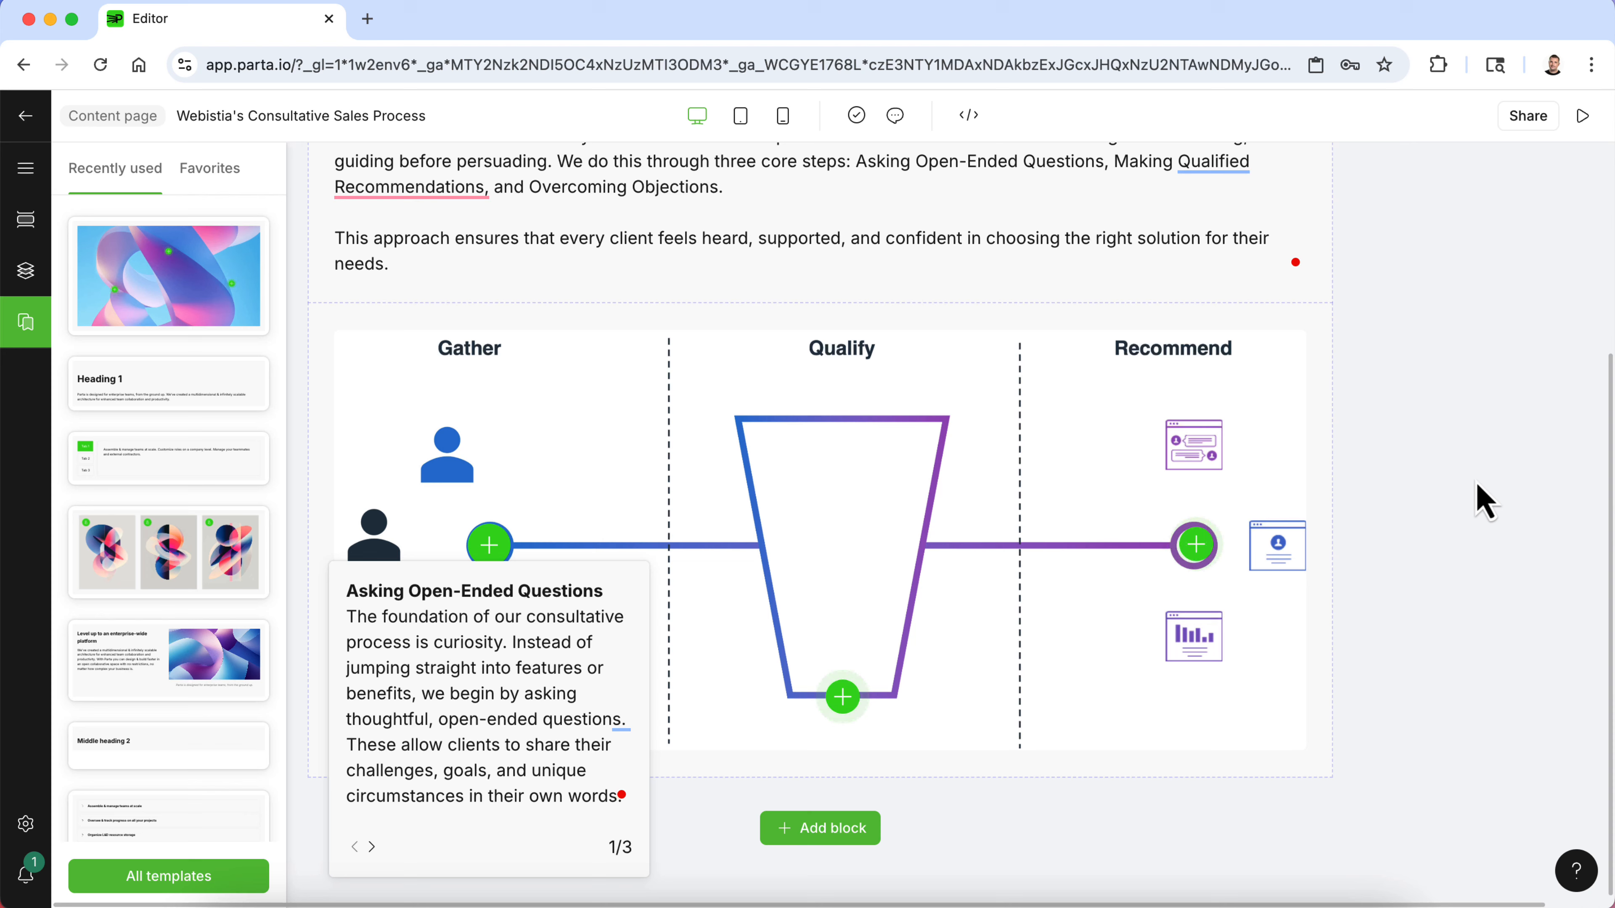
- Replace the Qualify label's popup description with the pasted text and remove its stray line breaks
left_click(844, 700)
left_click_drag(925, 599, 703, 449)
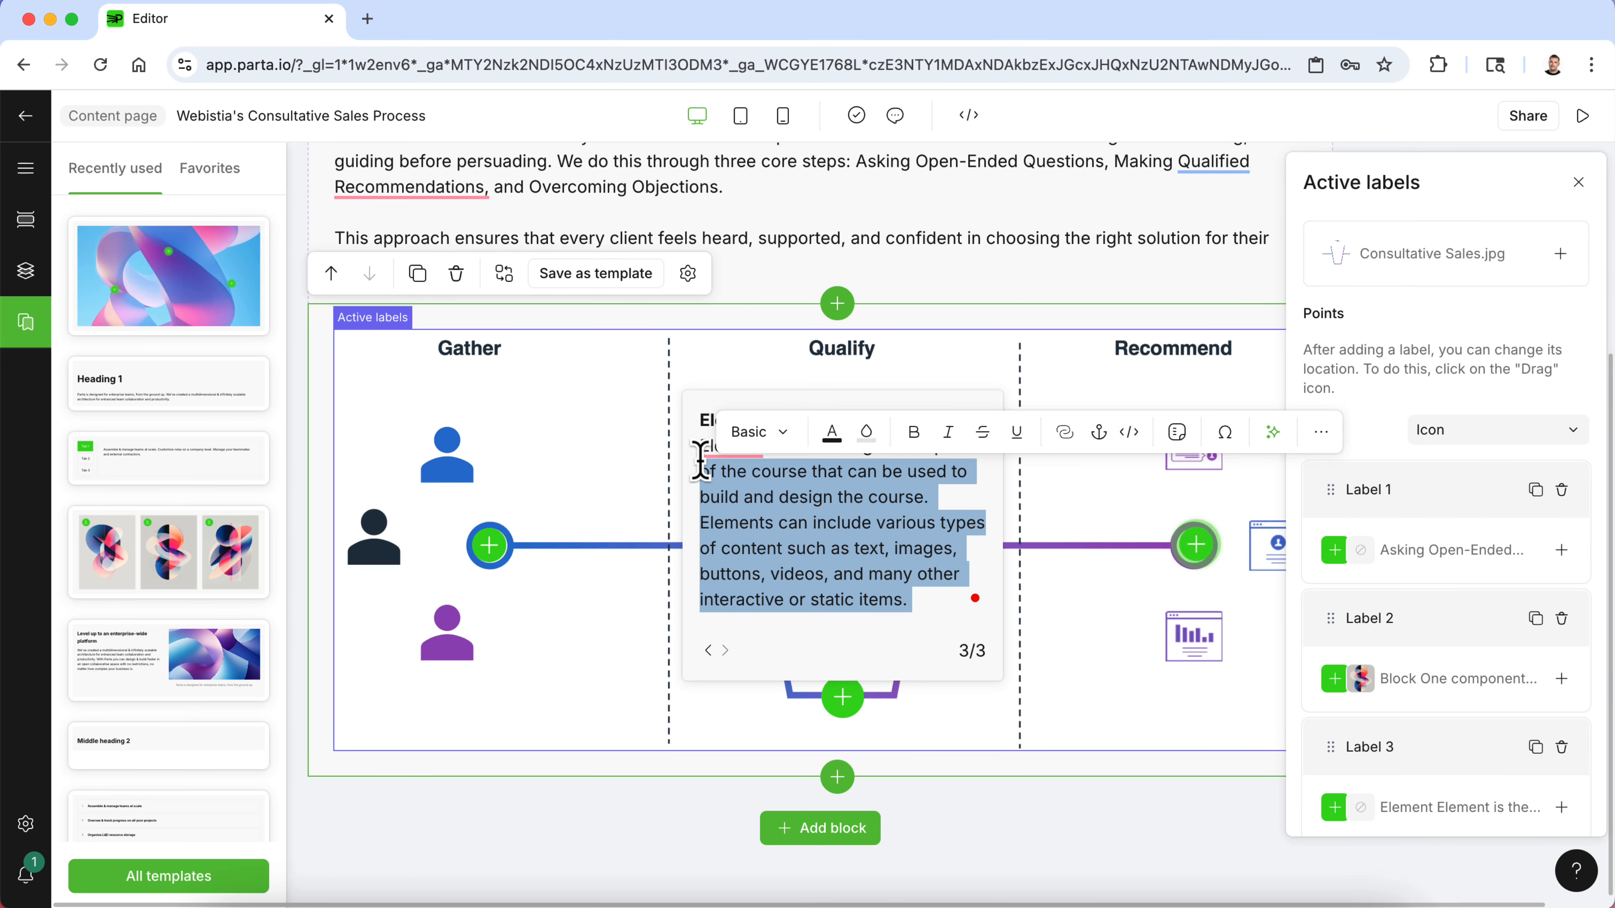
type("Making")
key("BackSpace")
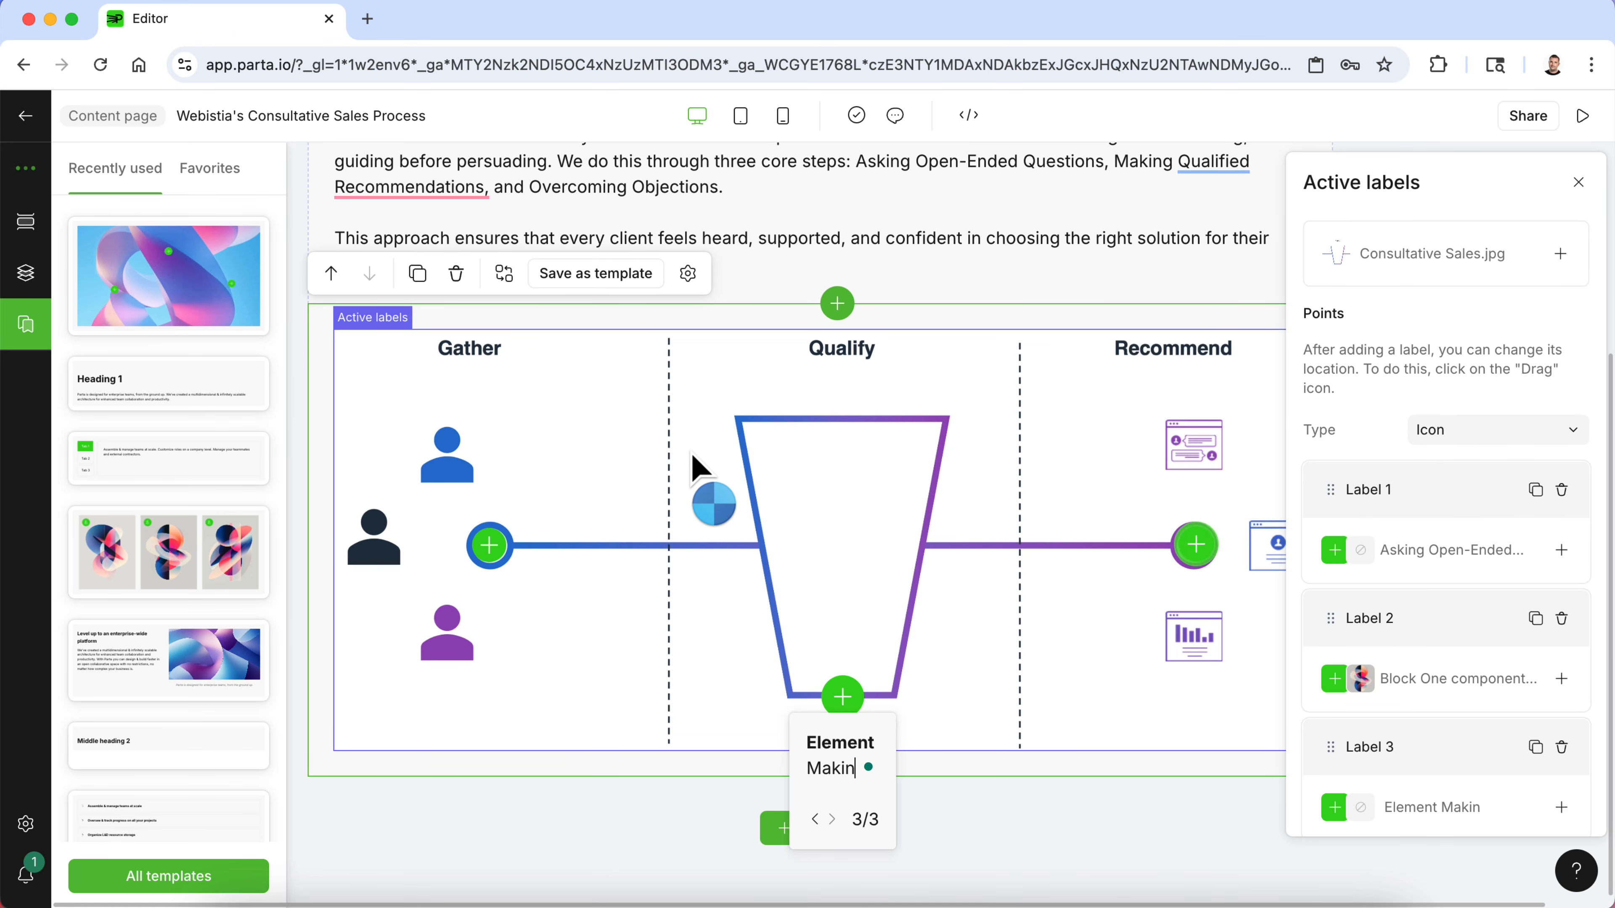
key("super+v")
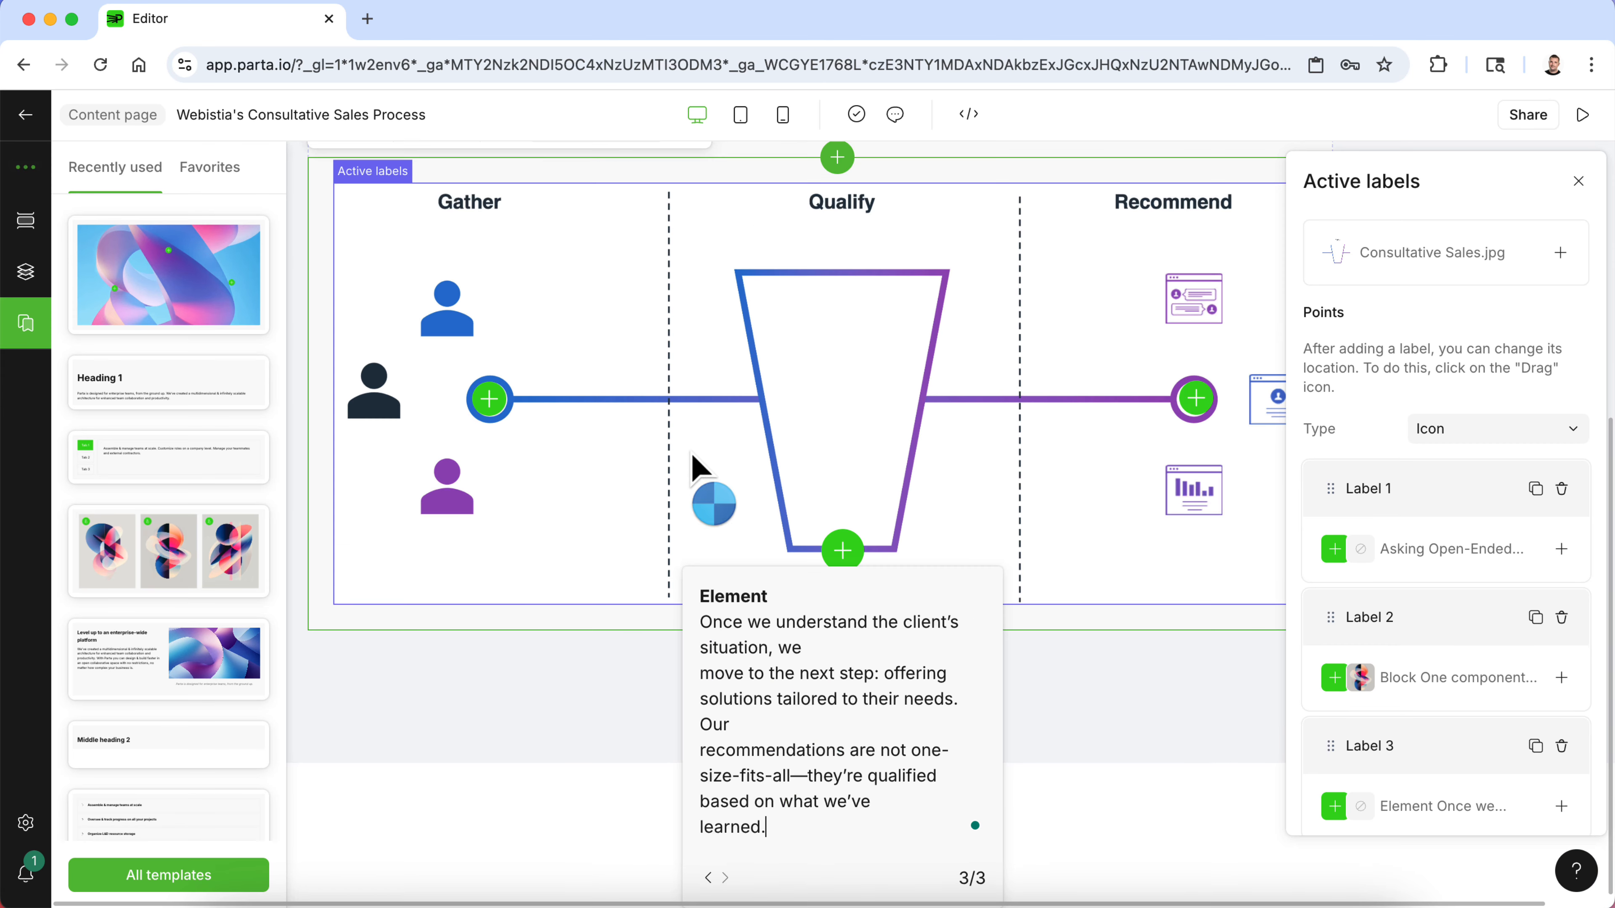
left_click(702, 673)
key("BackSpace")
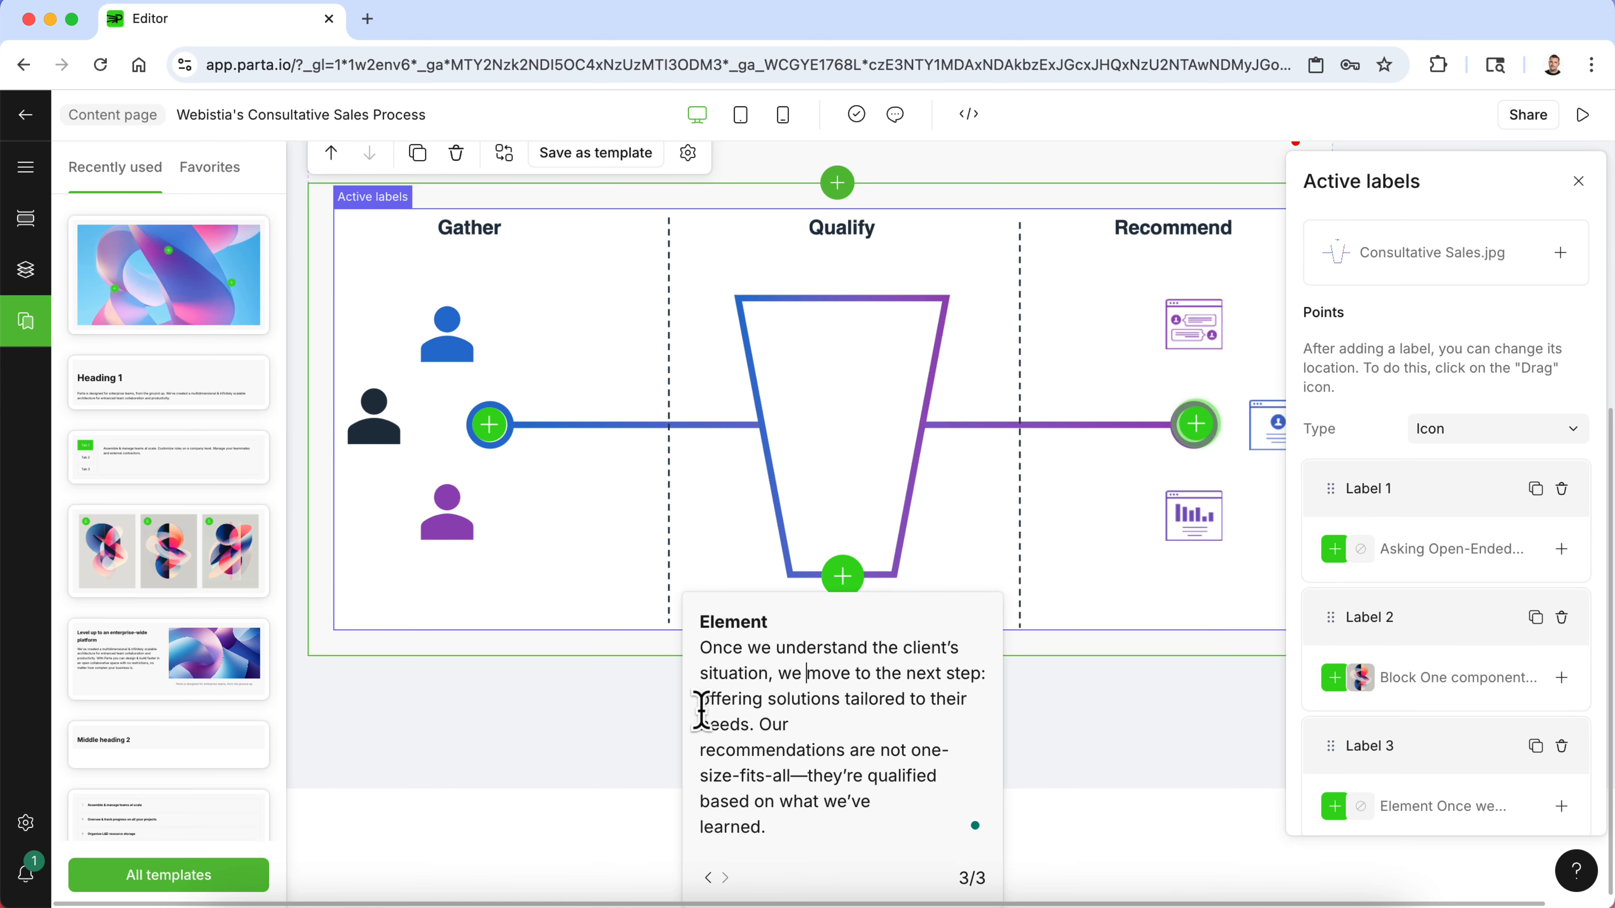
left_click(700, 752)
key("BackSpace")
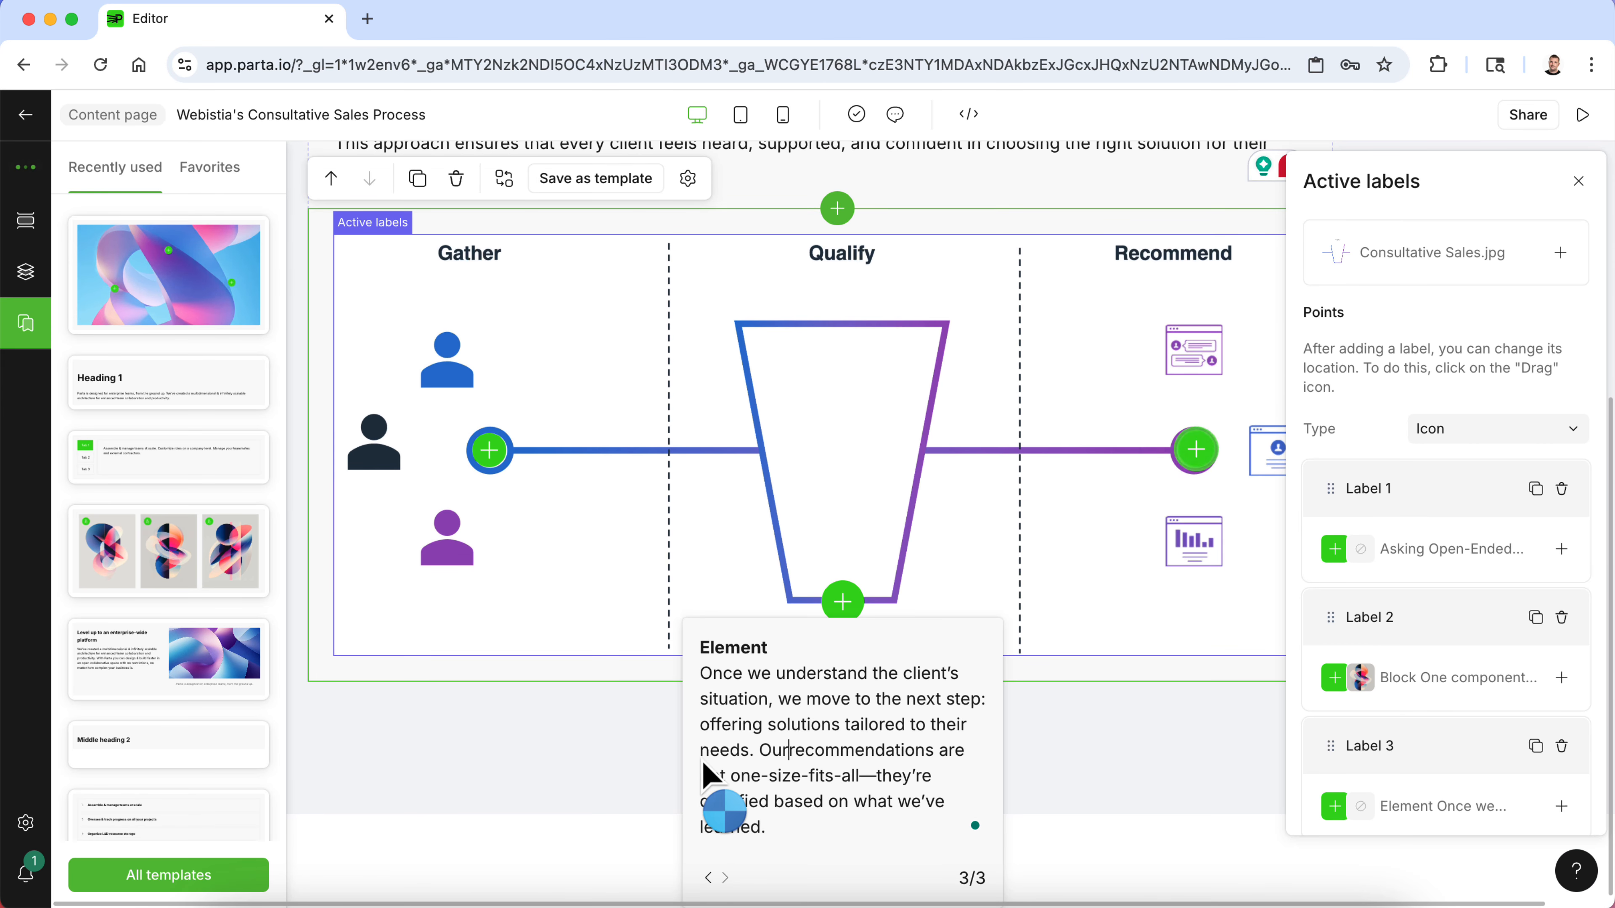
- Title the Qualify label's popup Making Qualified Recommendations
double_click(728, 647)
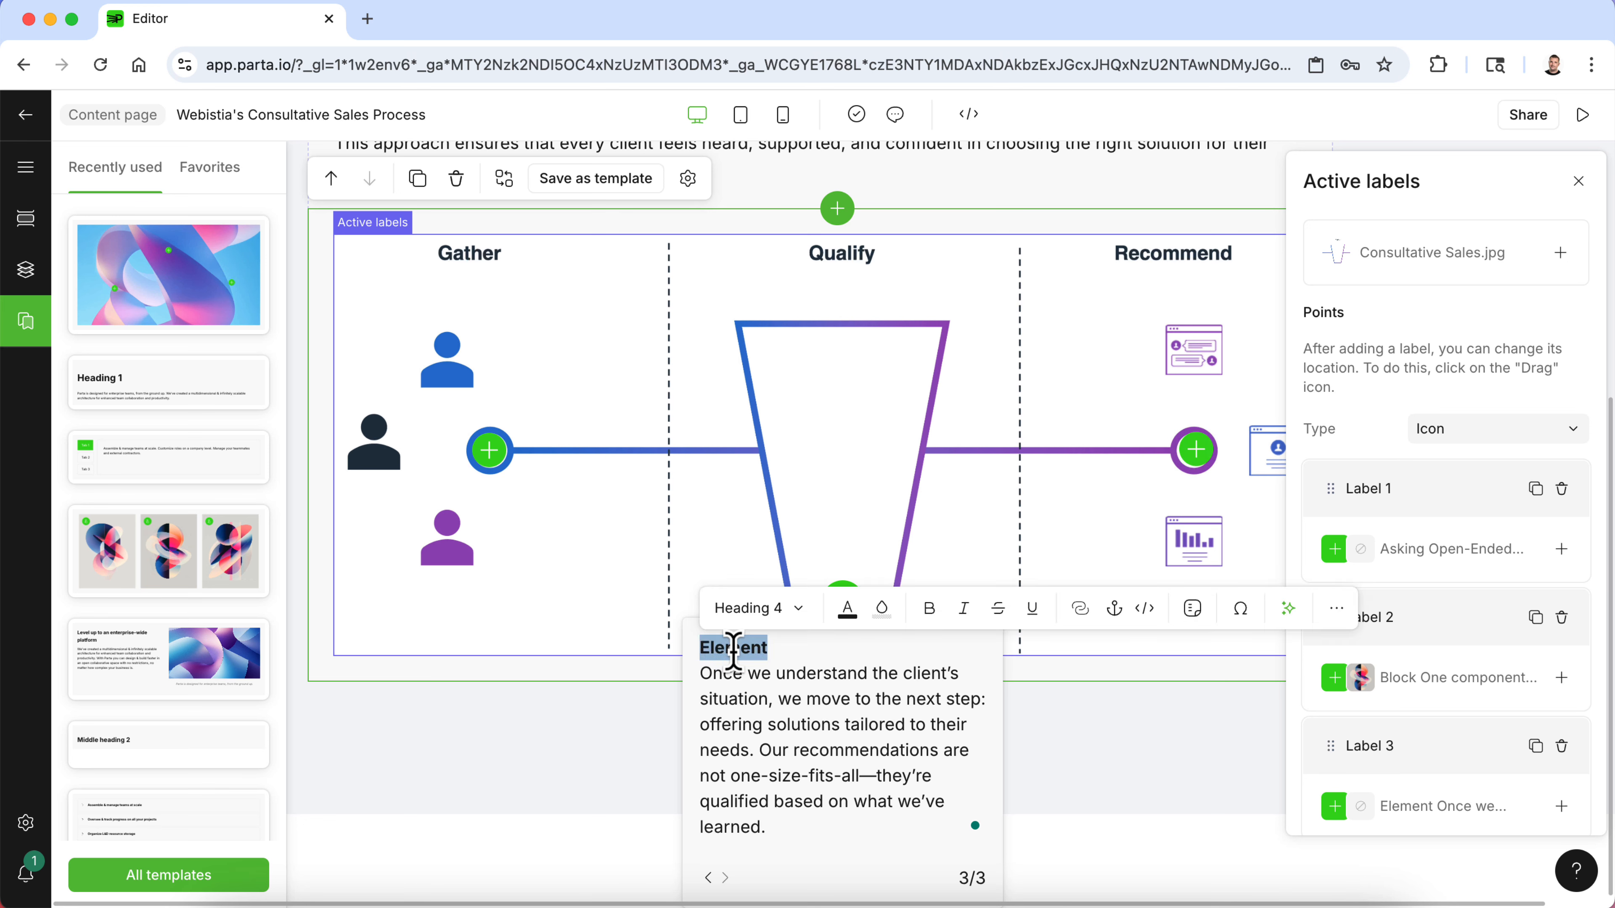
type("Making Qua")
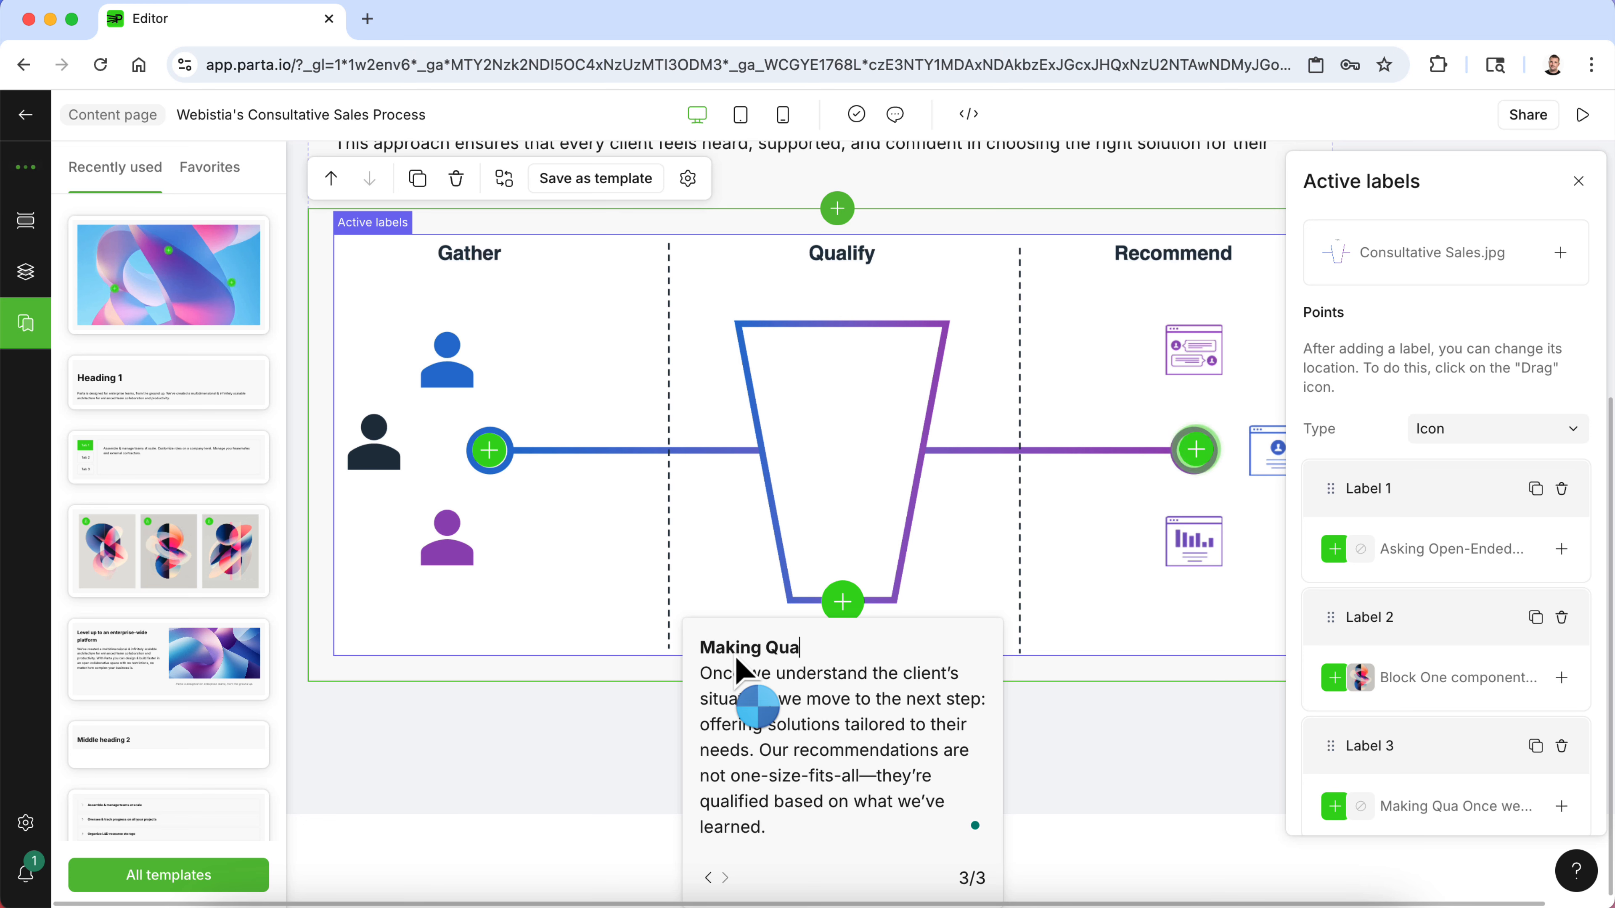
type("lified Recommendat")
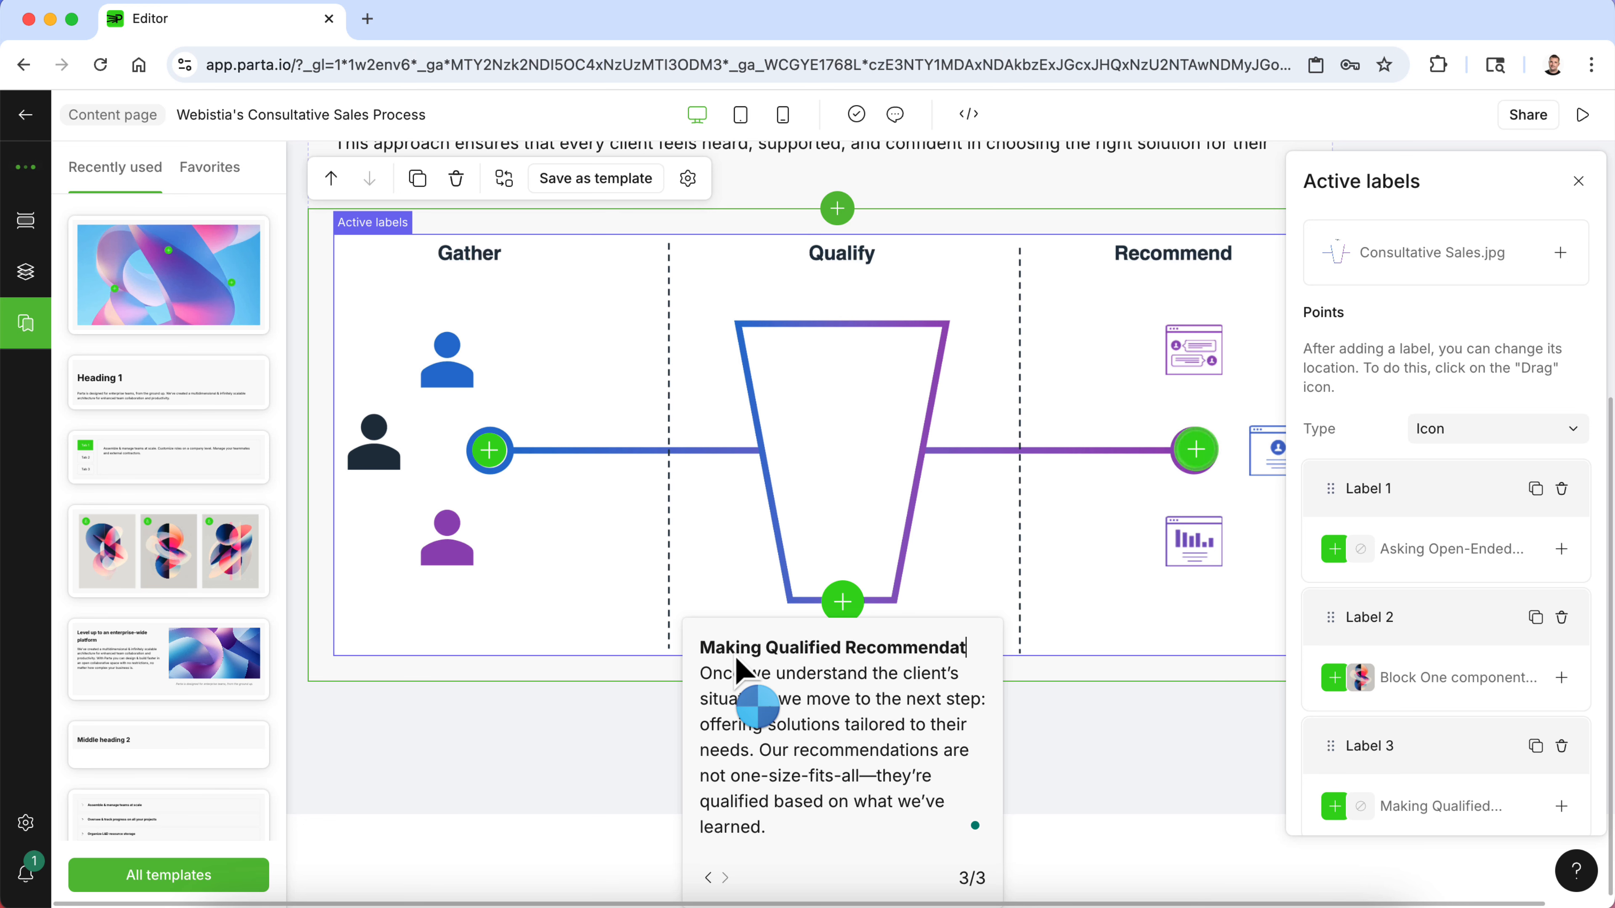
type("ions")
- Copy the Overcoming Objections description from the Word document
left_click(1023, 902)
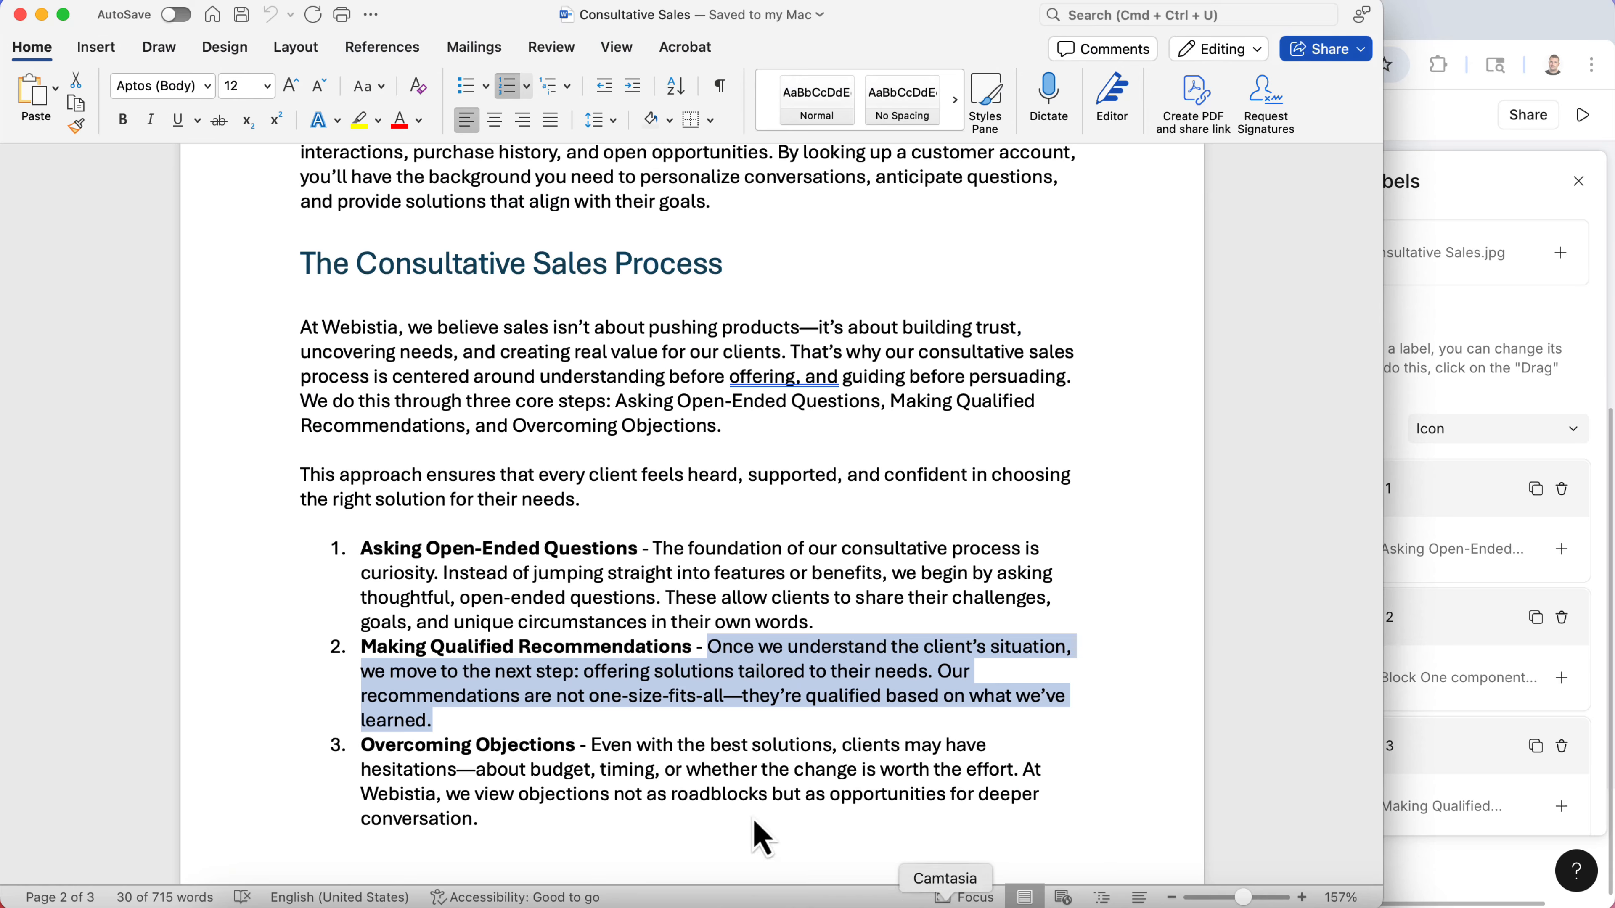
left_click(504, 819)
left_click_drag(503, 819, 599, 745)
key("super+c")
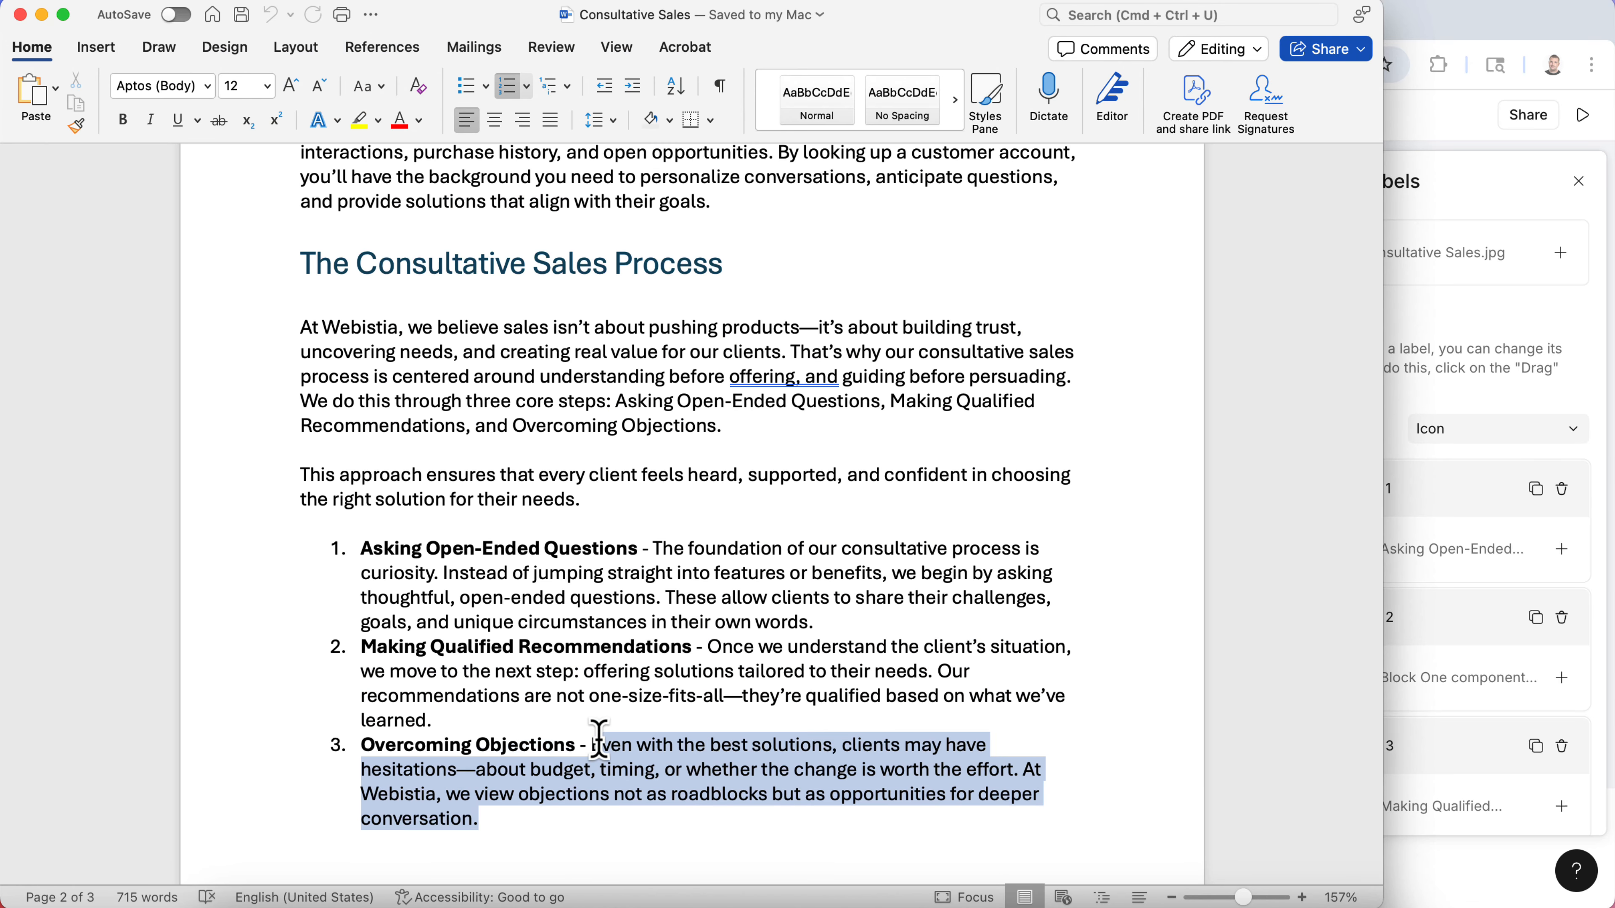
left_click(1449, 145)
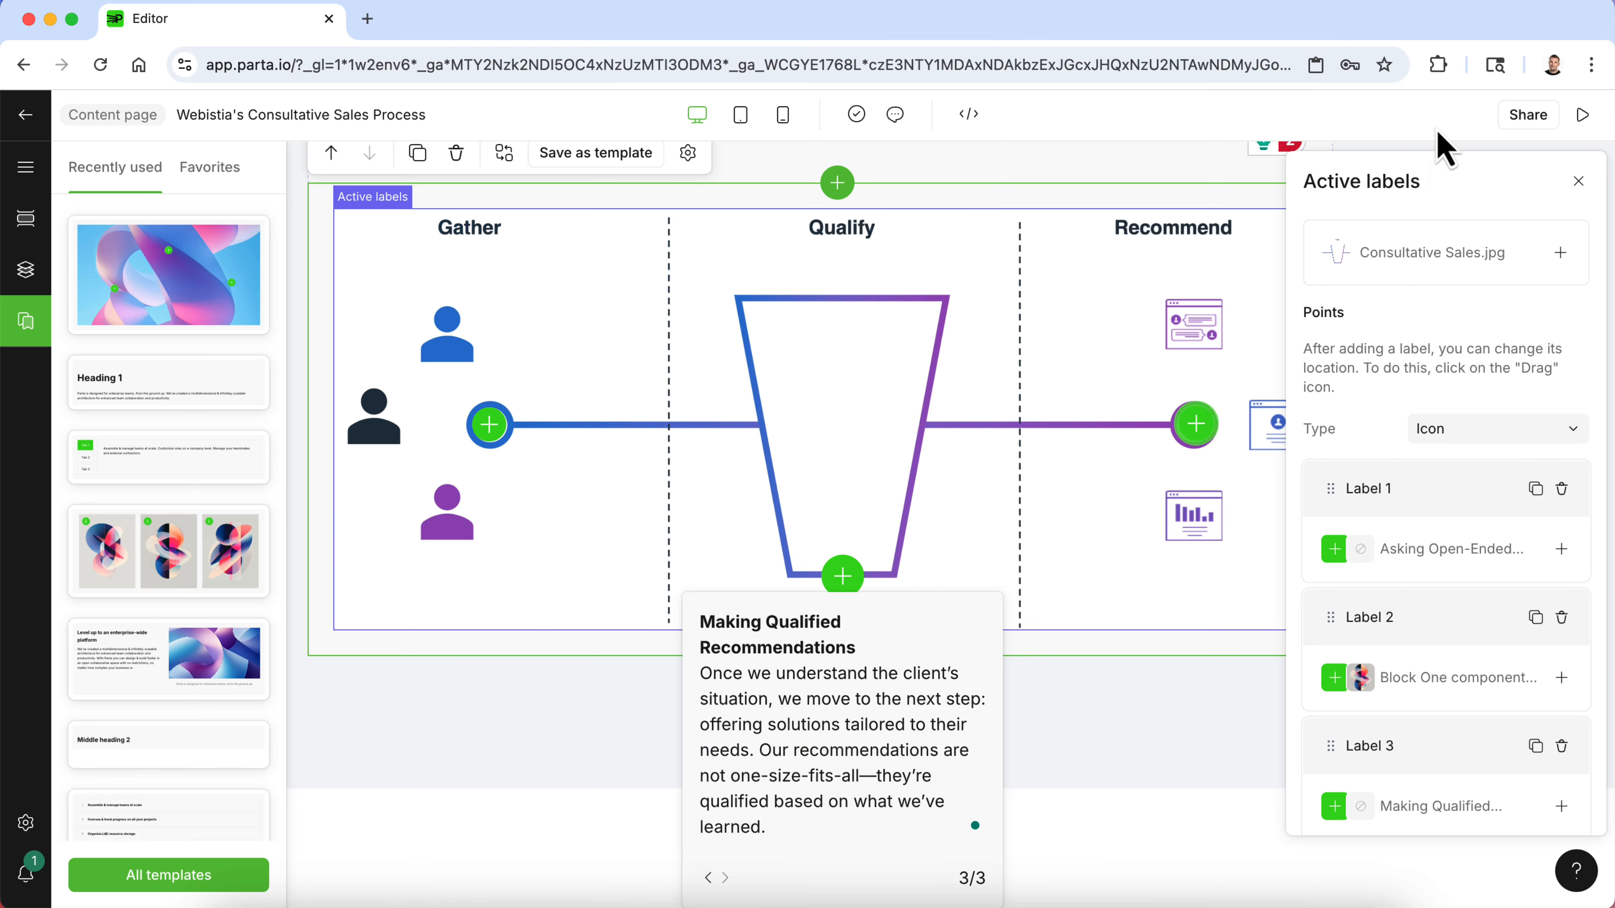
- Title the Recommend label's popup Overcoming Objections
left_click(1196, 434)
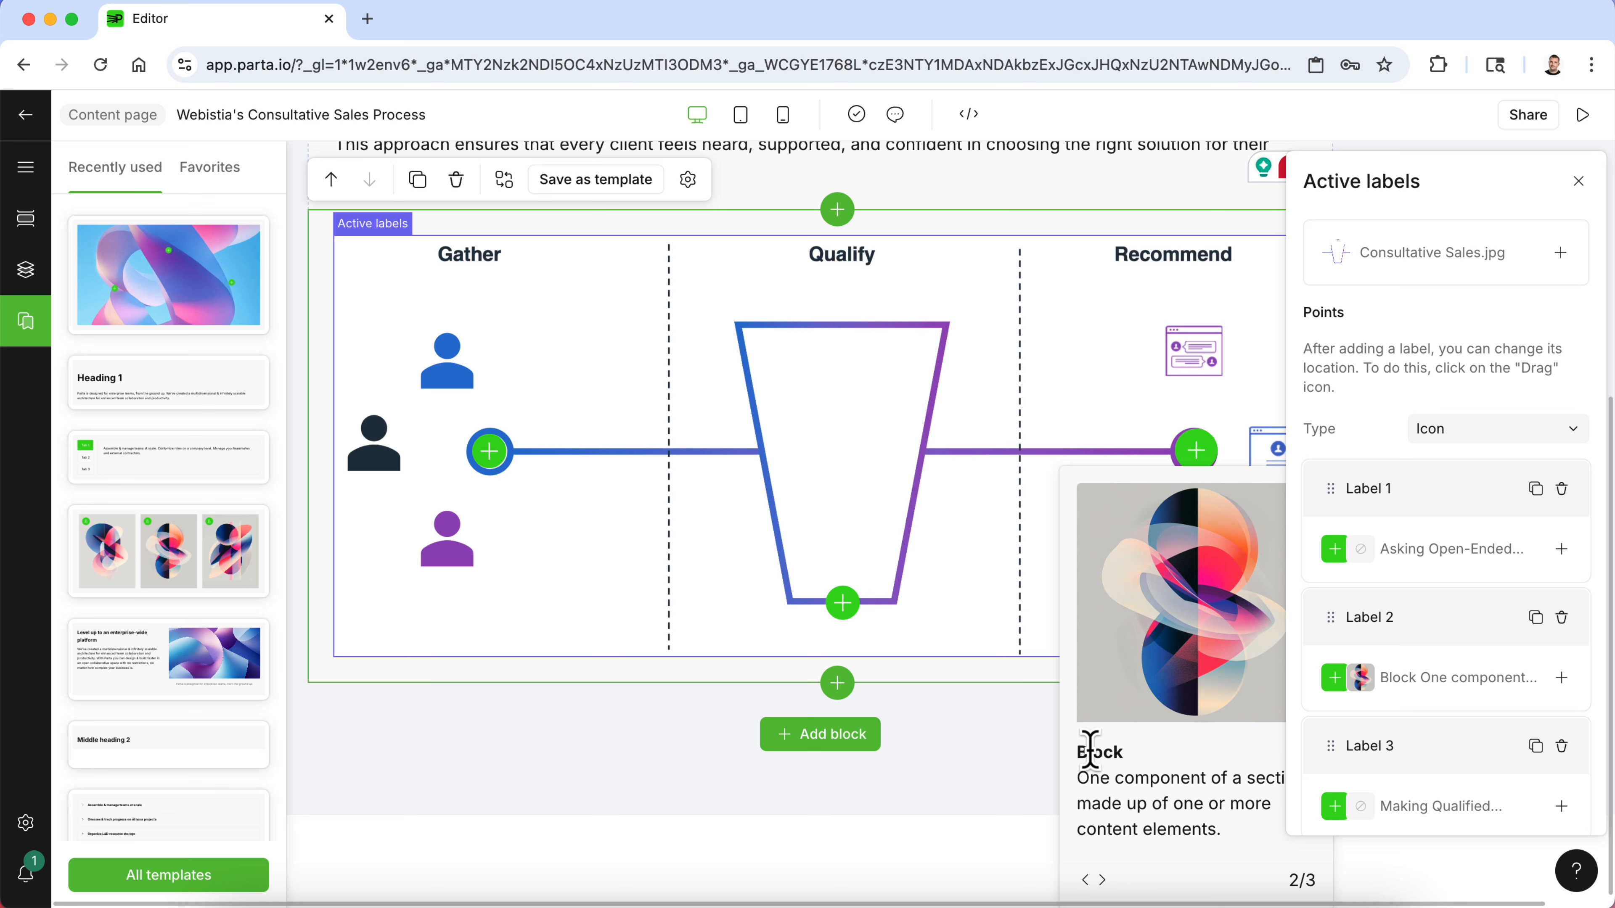
double_click(1090, 750)
type("Overcoming Obj")
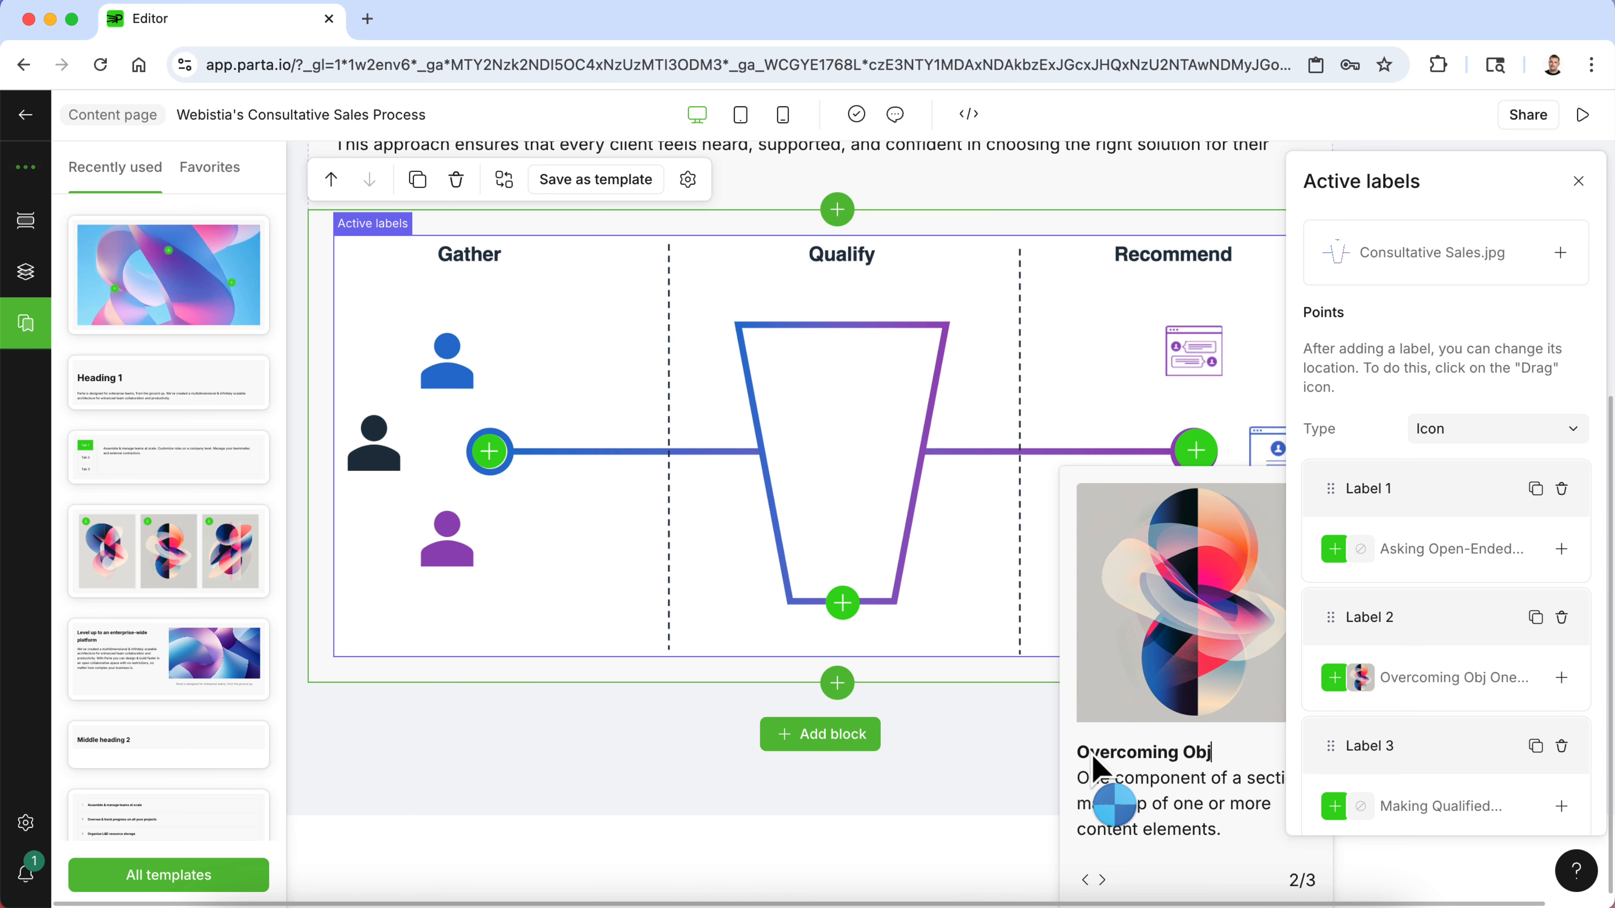
type("ections")
- Replace the Recommend label's popup description with the pasted text and remove its stray line breaks
scroll(1098, 767, "right", 2)
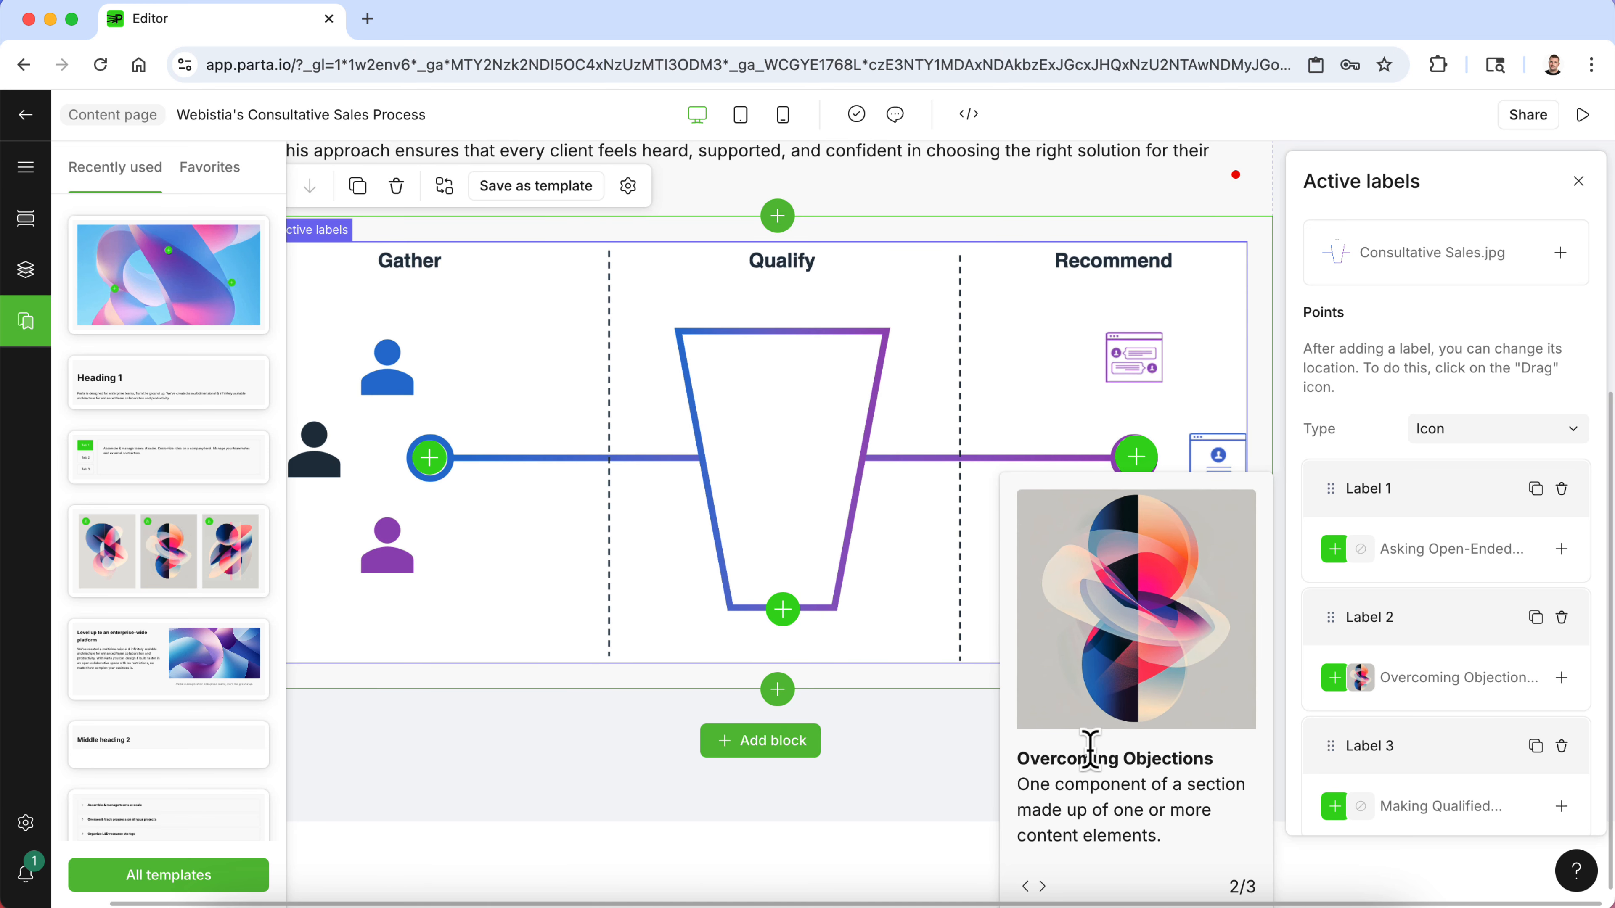
left_click_drag(1163, 828, 1028, 785)
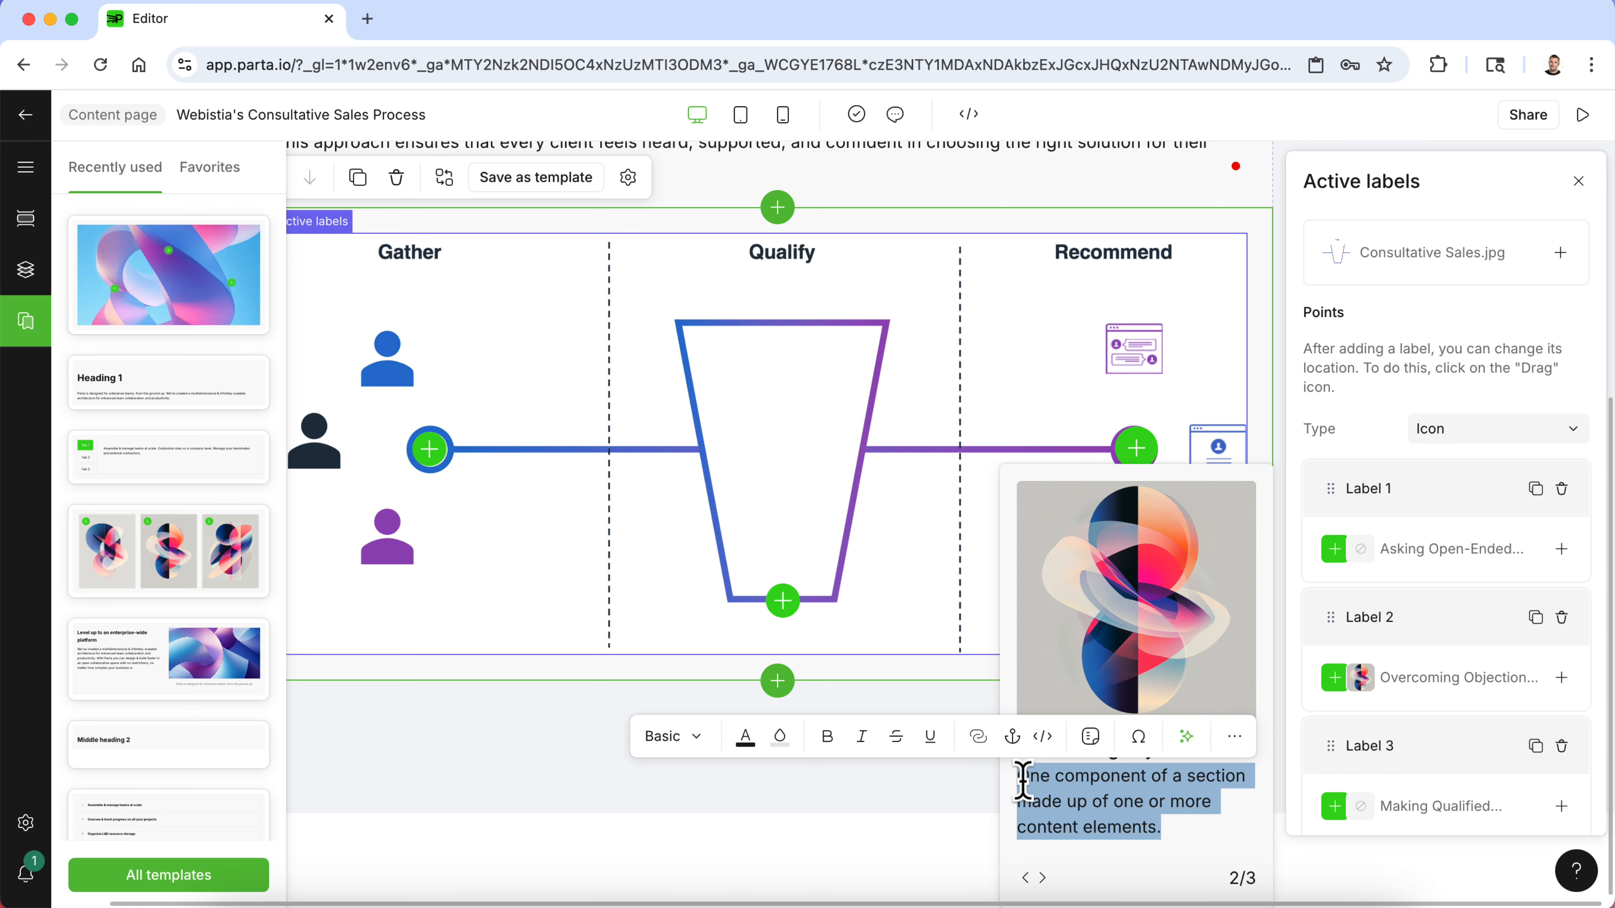
key("super+v")
left_click(1018, 670)
key("BackSpace")
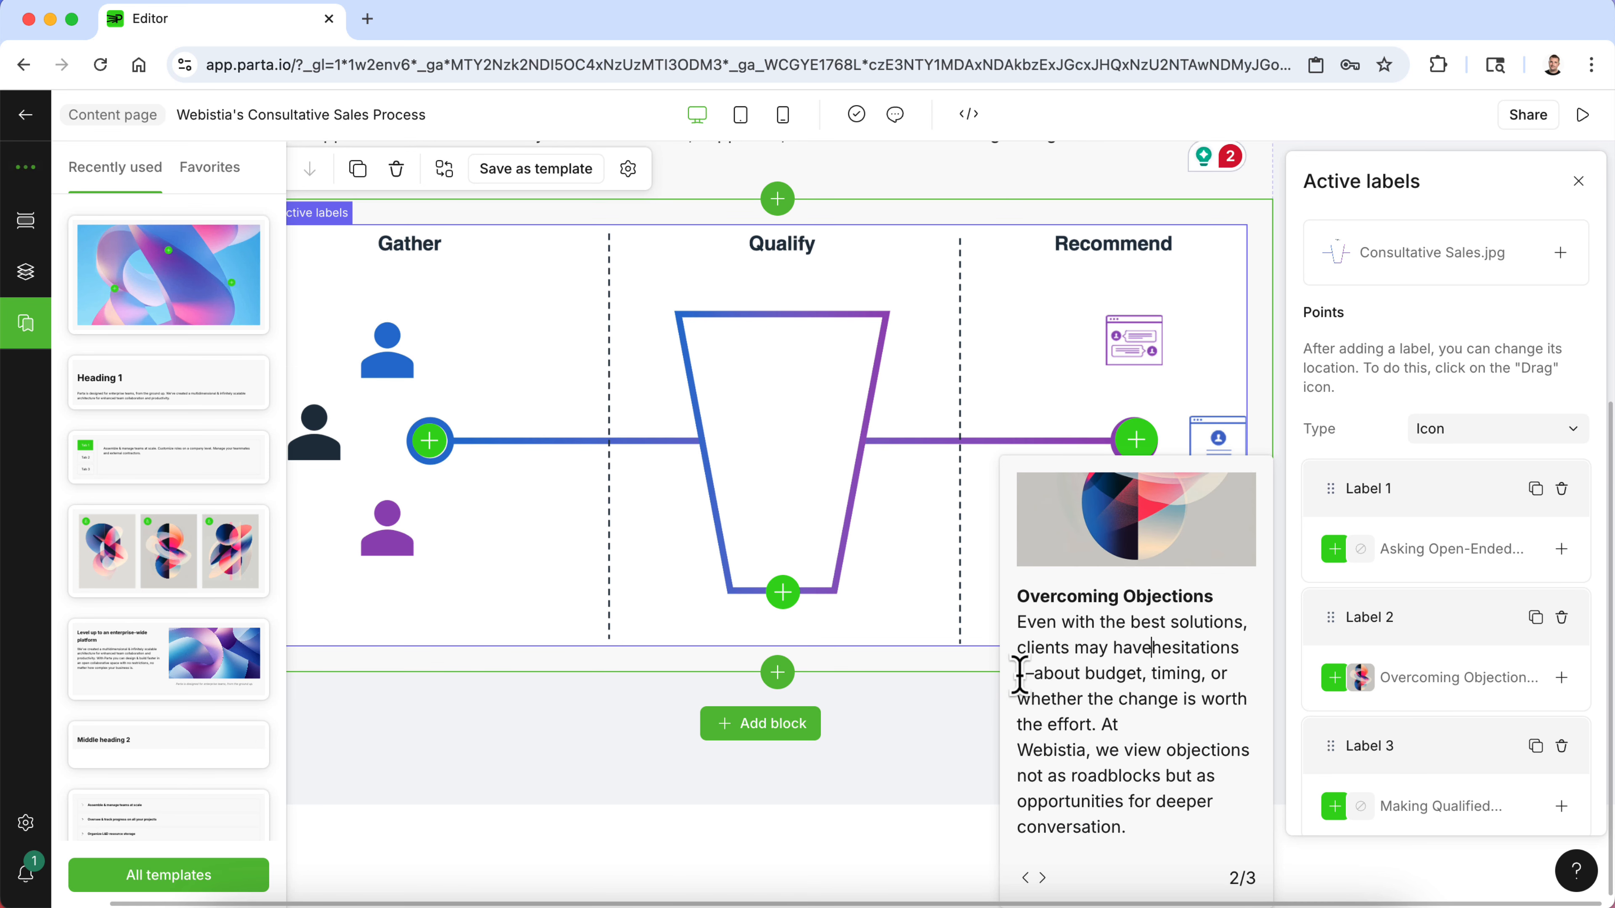
left_click(1019, 753)
key("BackSpace")
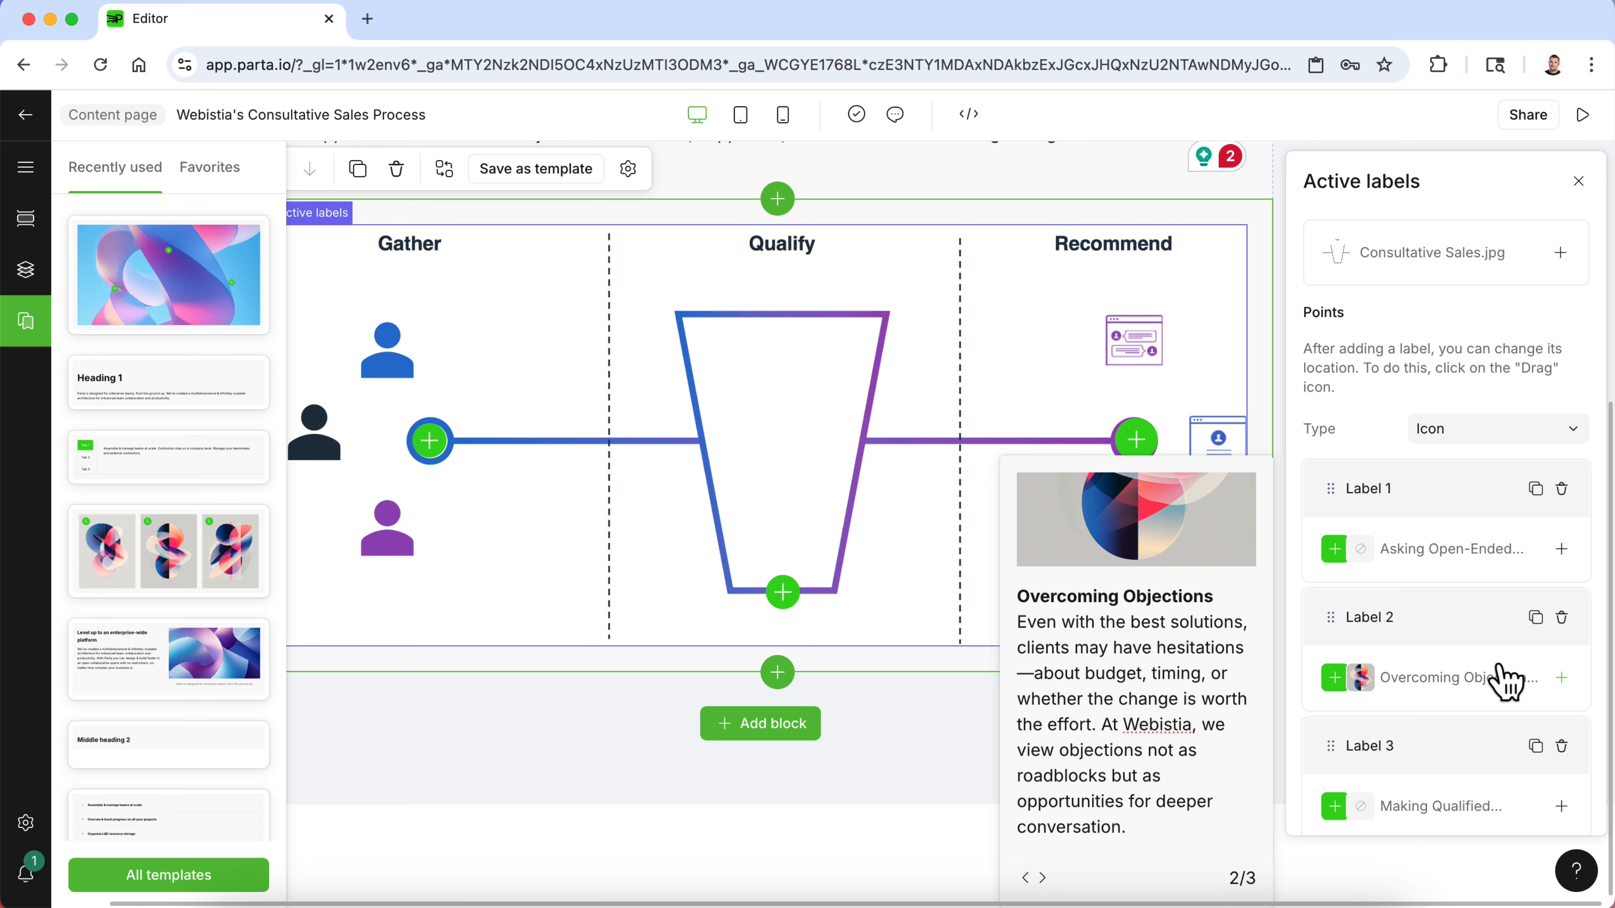
- Remove the picture from Label 2's settings
left_click(1500, 692)
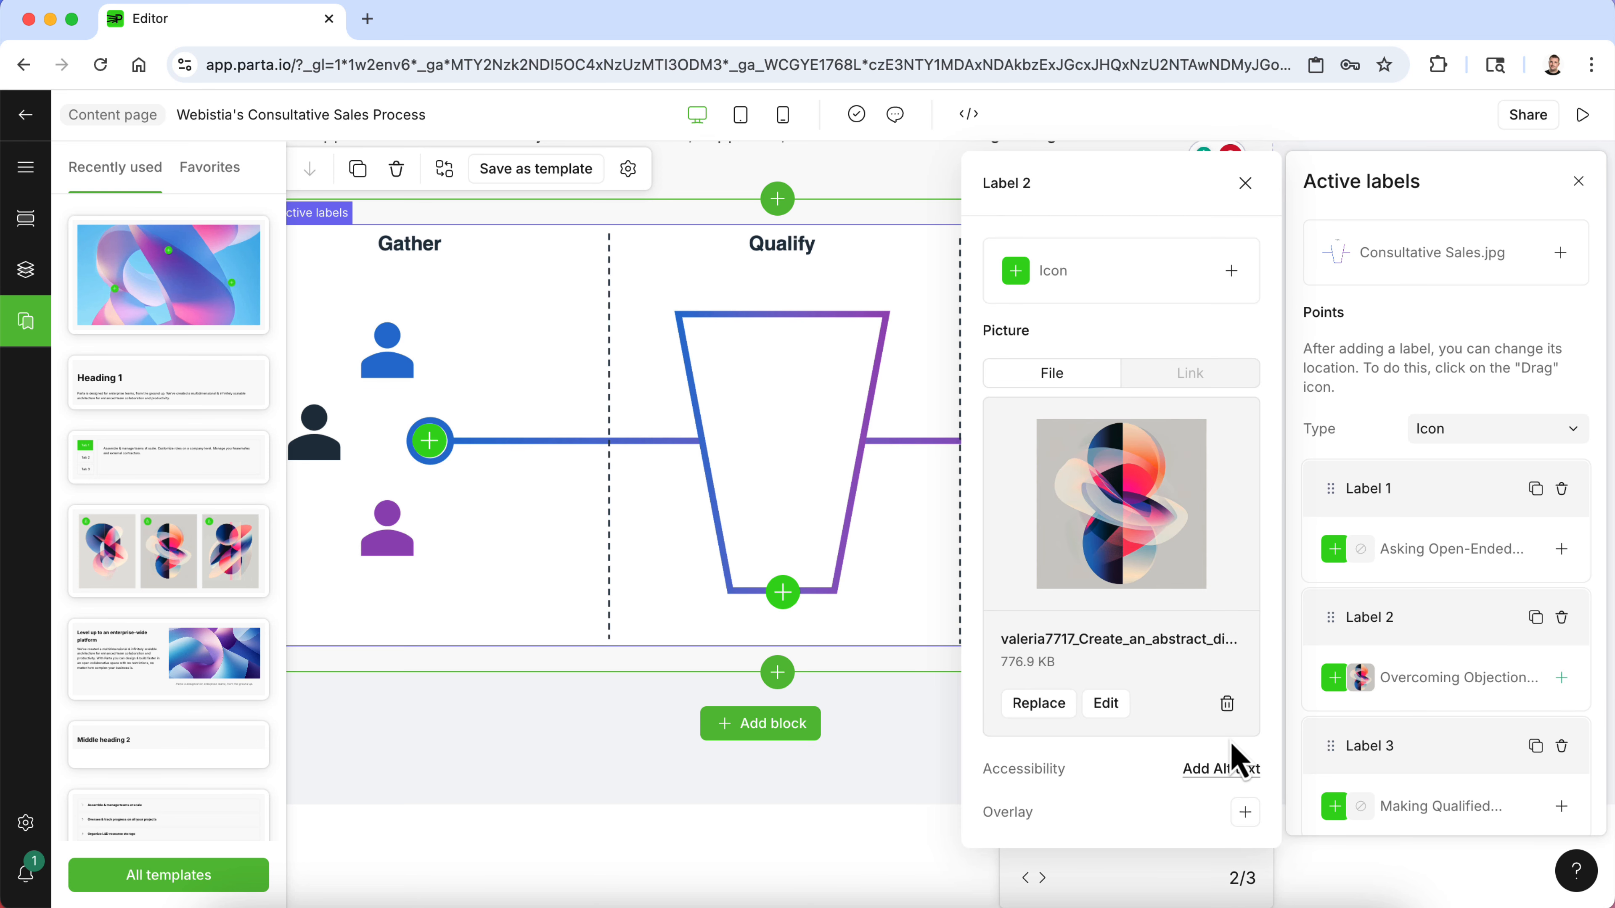
left_click(1227, 704)
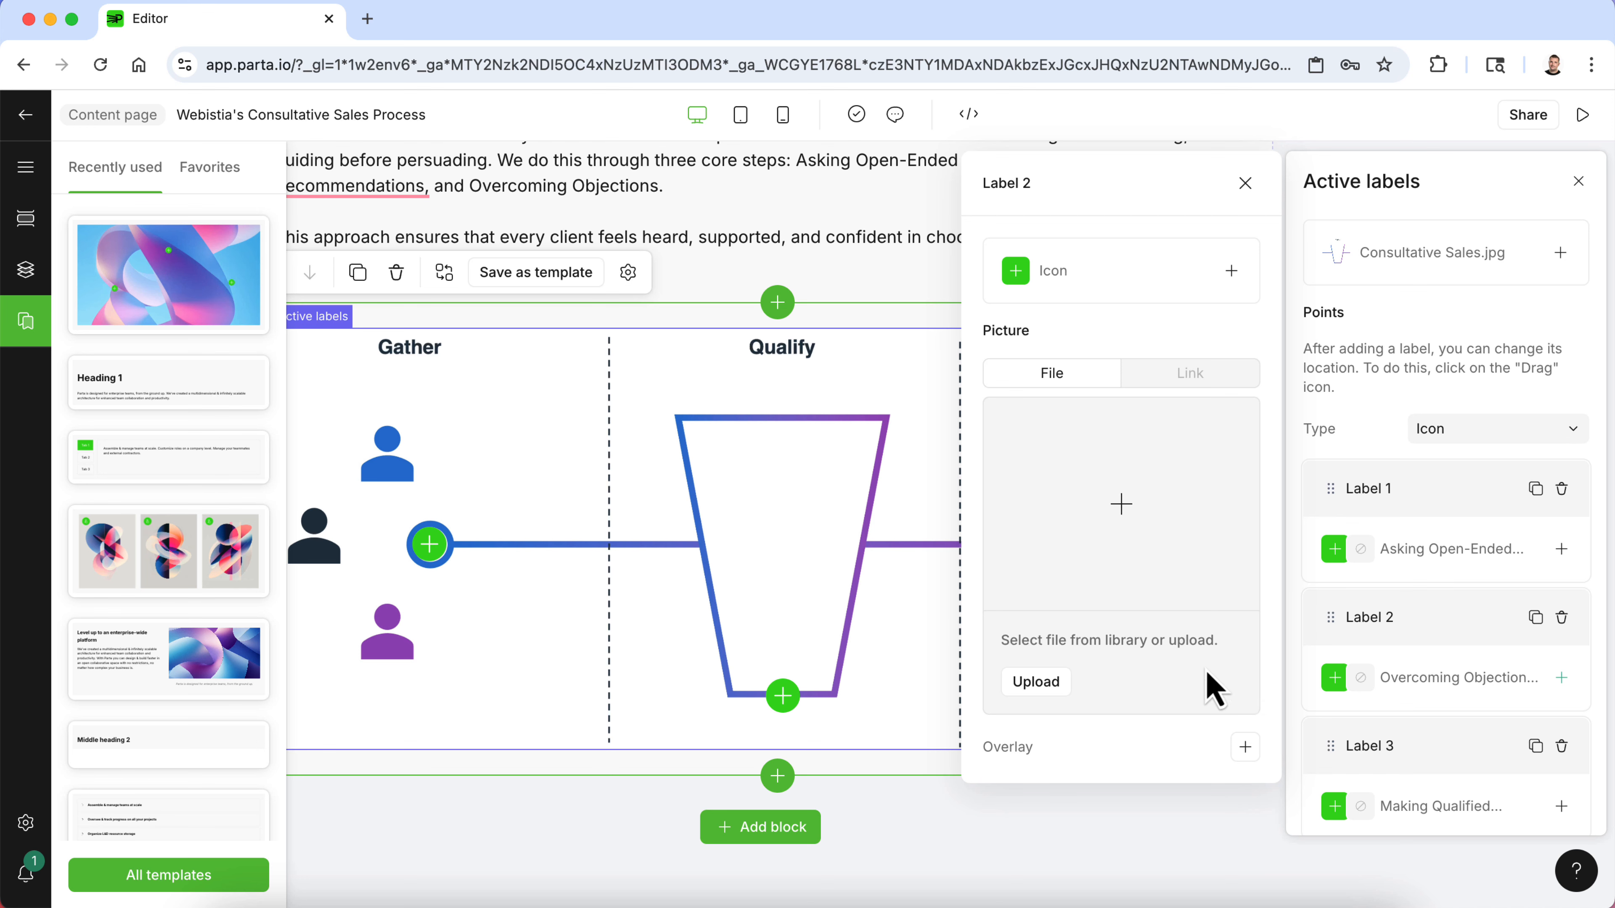
scroll(1445, 765, "down", 1)
left_click(1163, 860)
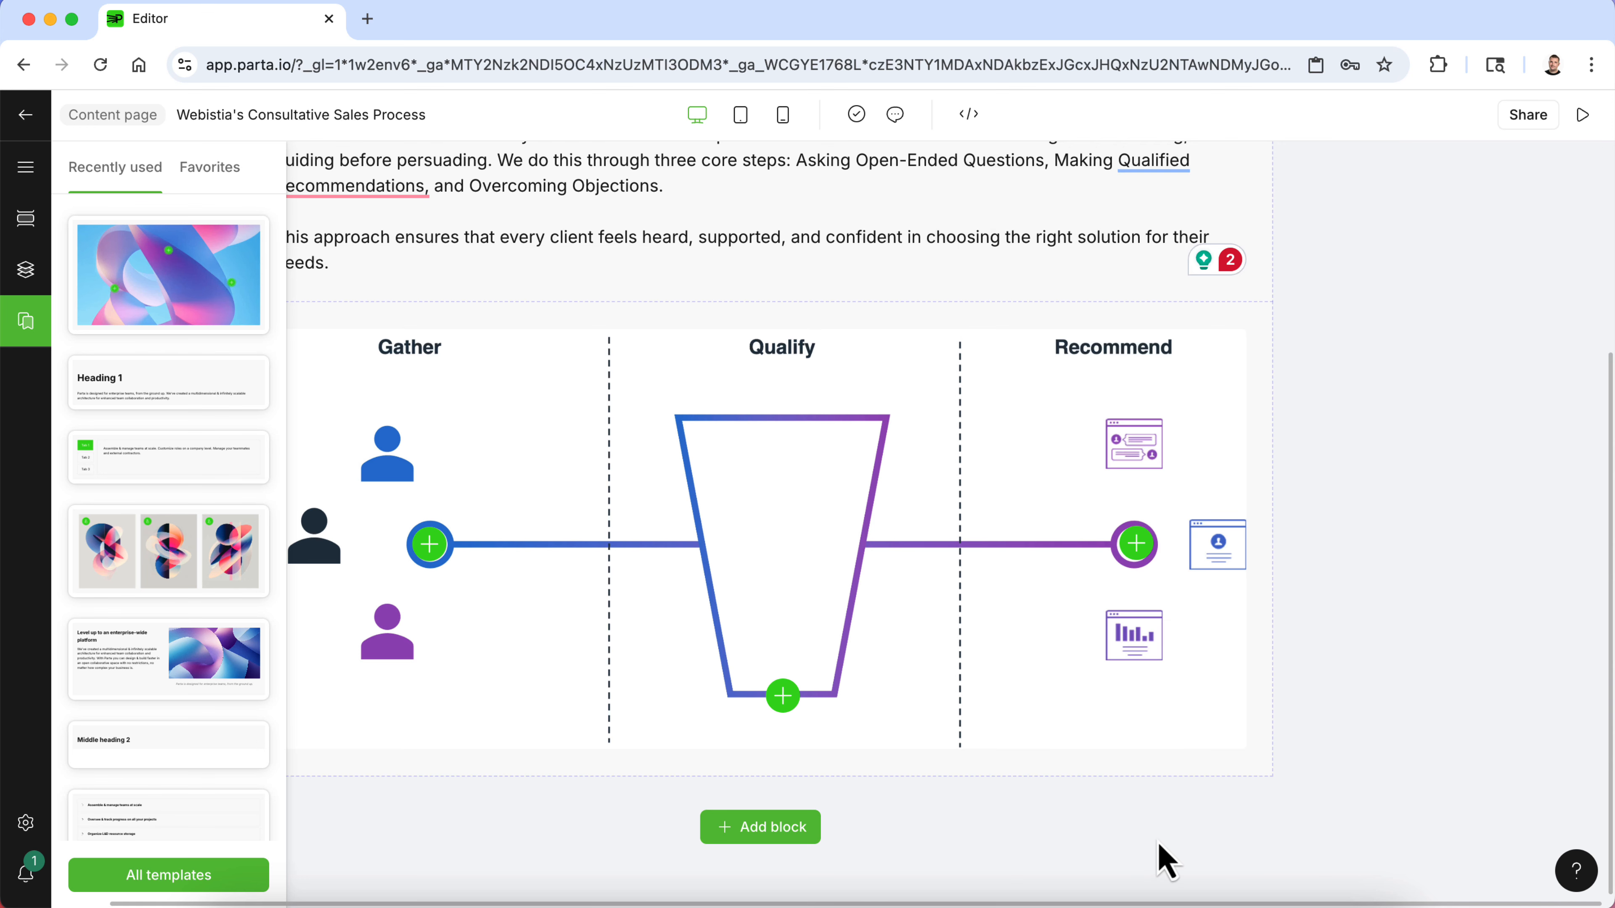
scroll(1158, 846, "left", 1)
scroll(1154, 839, "up", 5)
scroll(1057, 640, "down", 4)
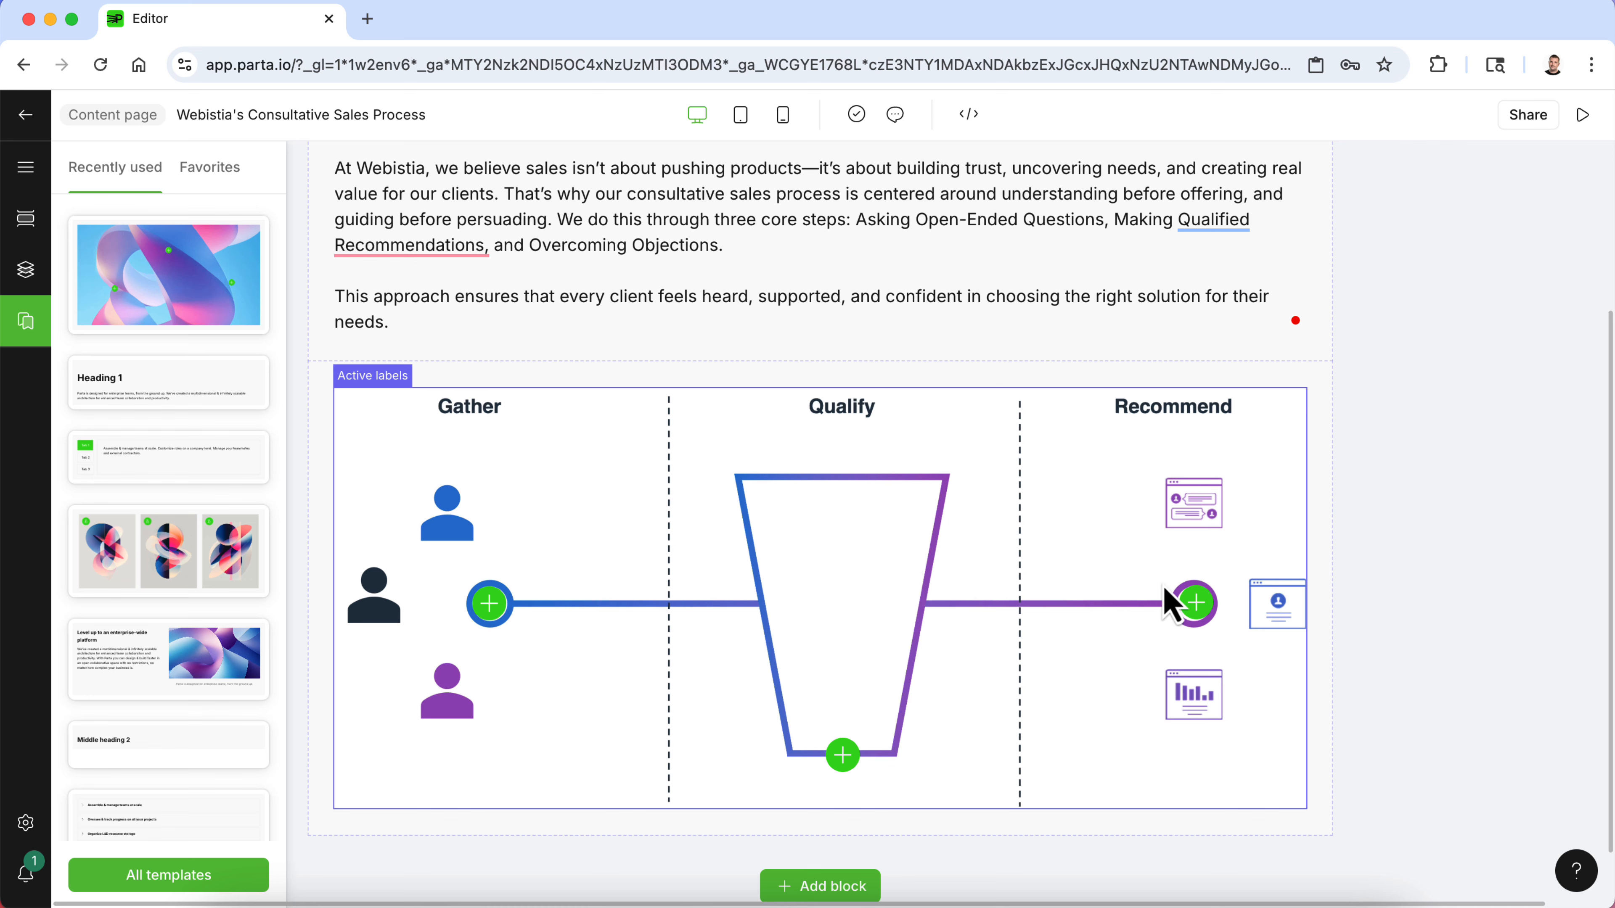
- Preview the page and step through the three active-label popups to check their order
left_click(1197, 608)
left_click(993, 254)
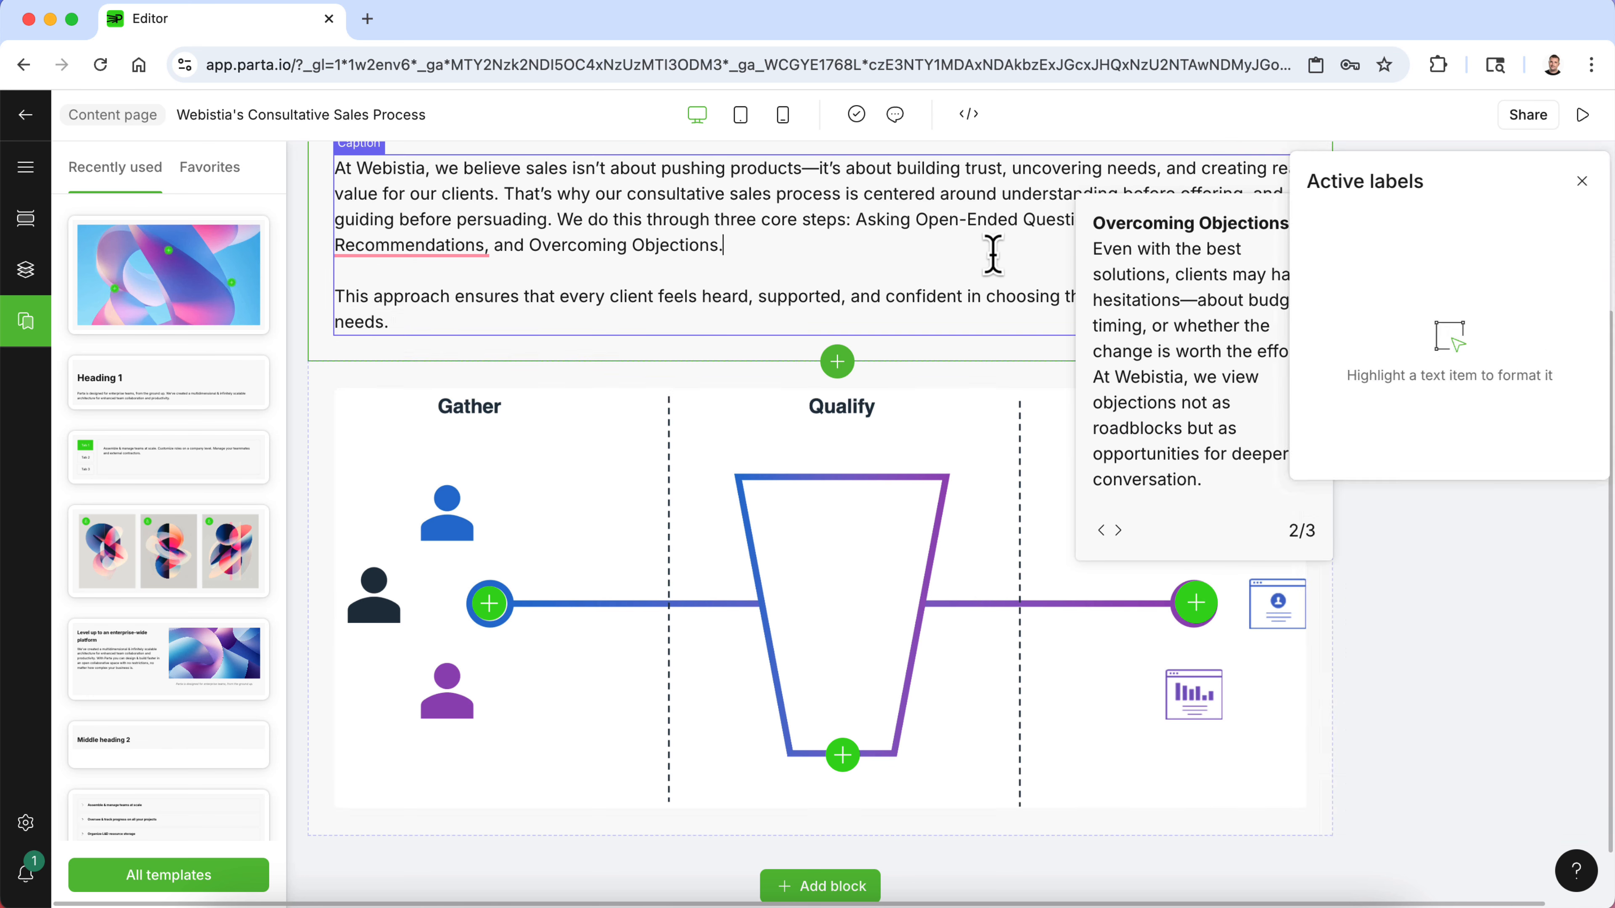
left_click(1583, 115)
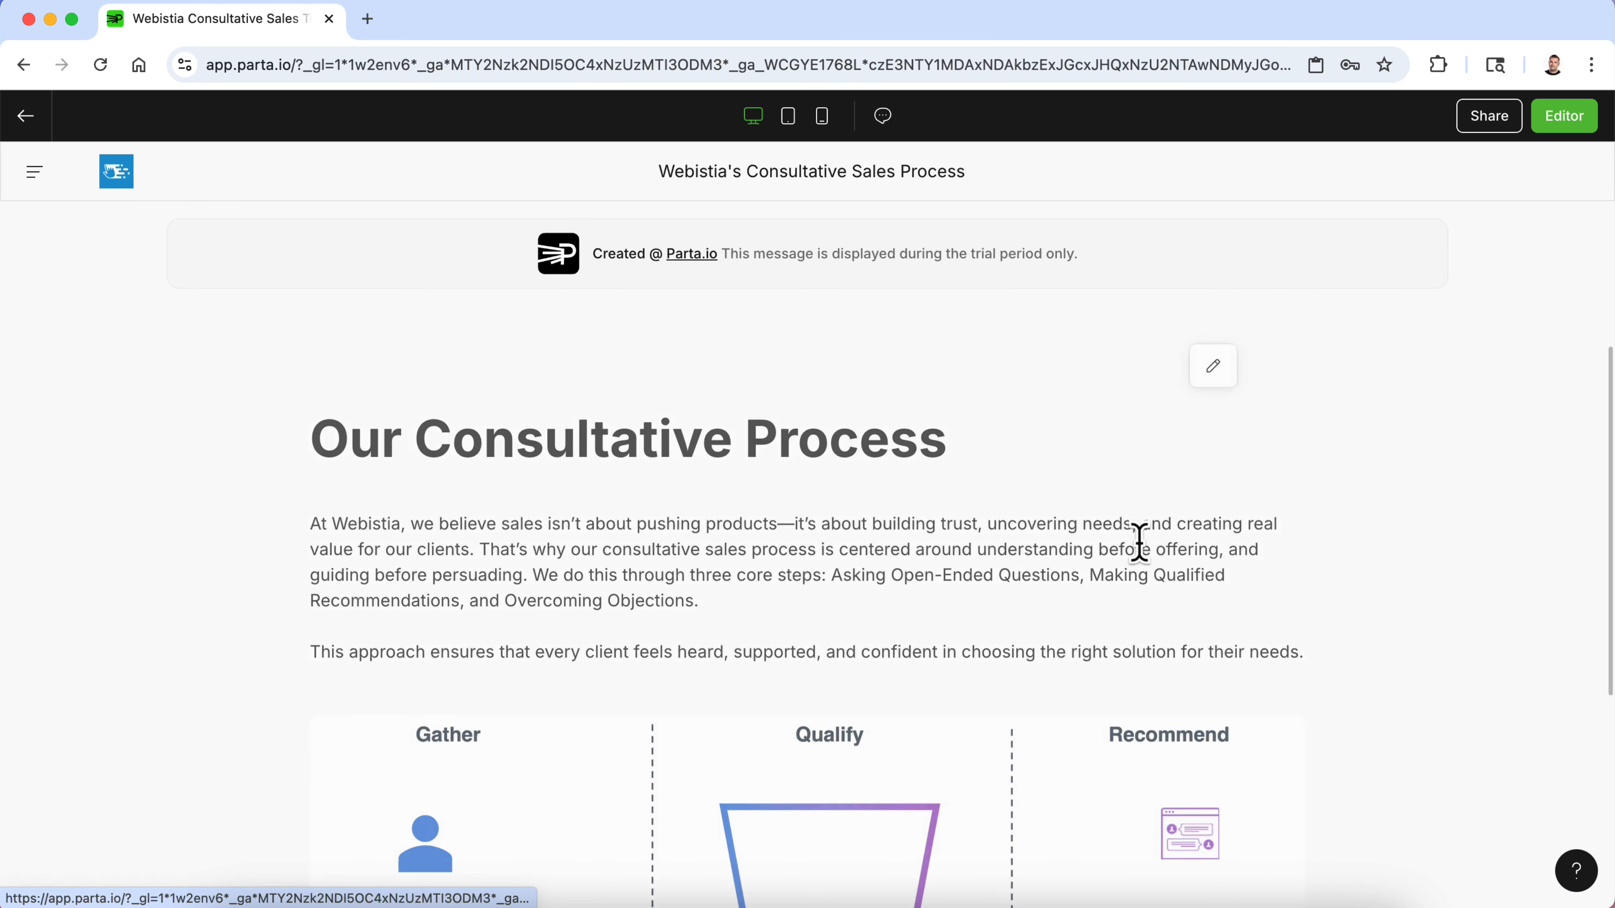
scroll(1138, 542, "down", 6)
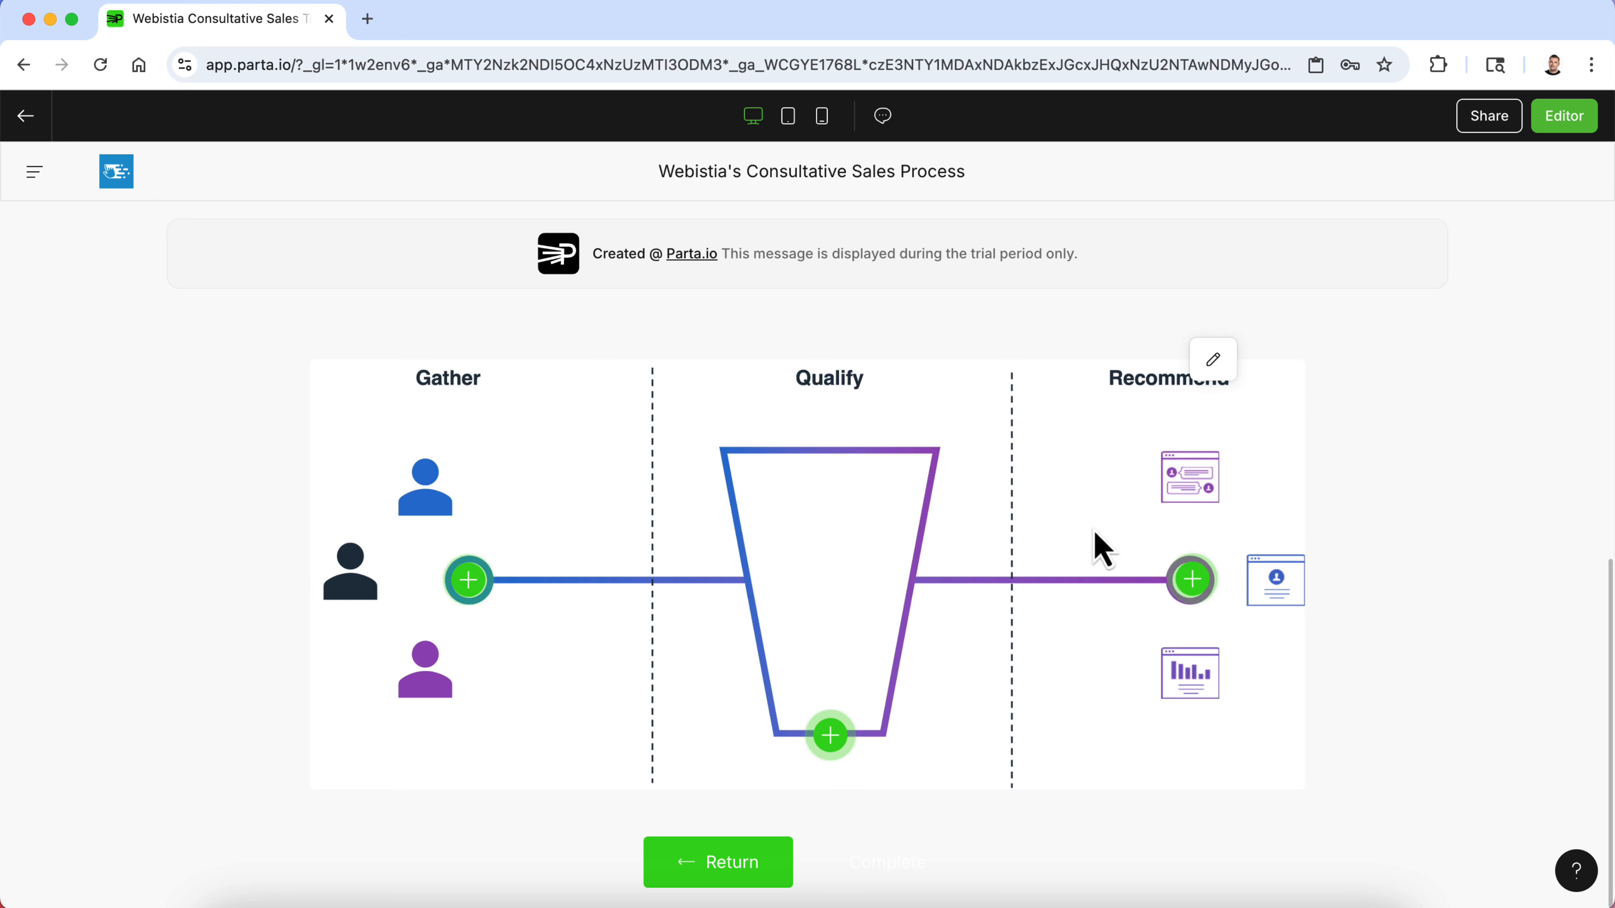
left_click(467, 580)
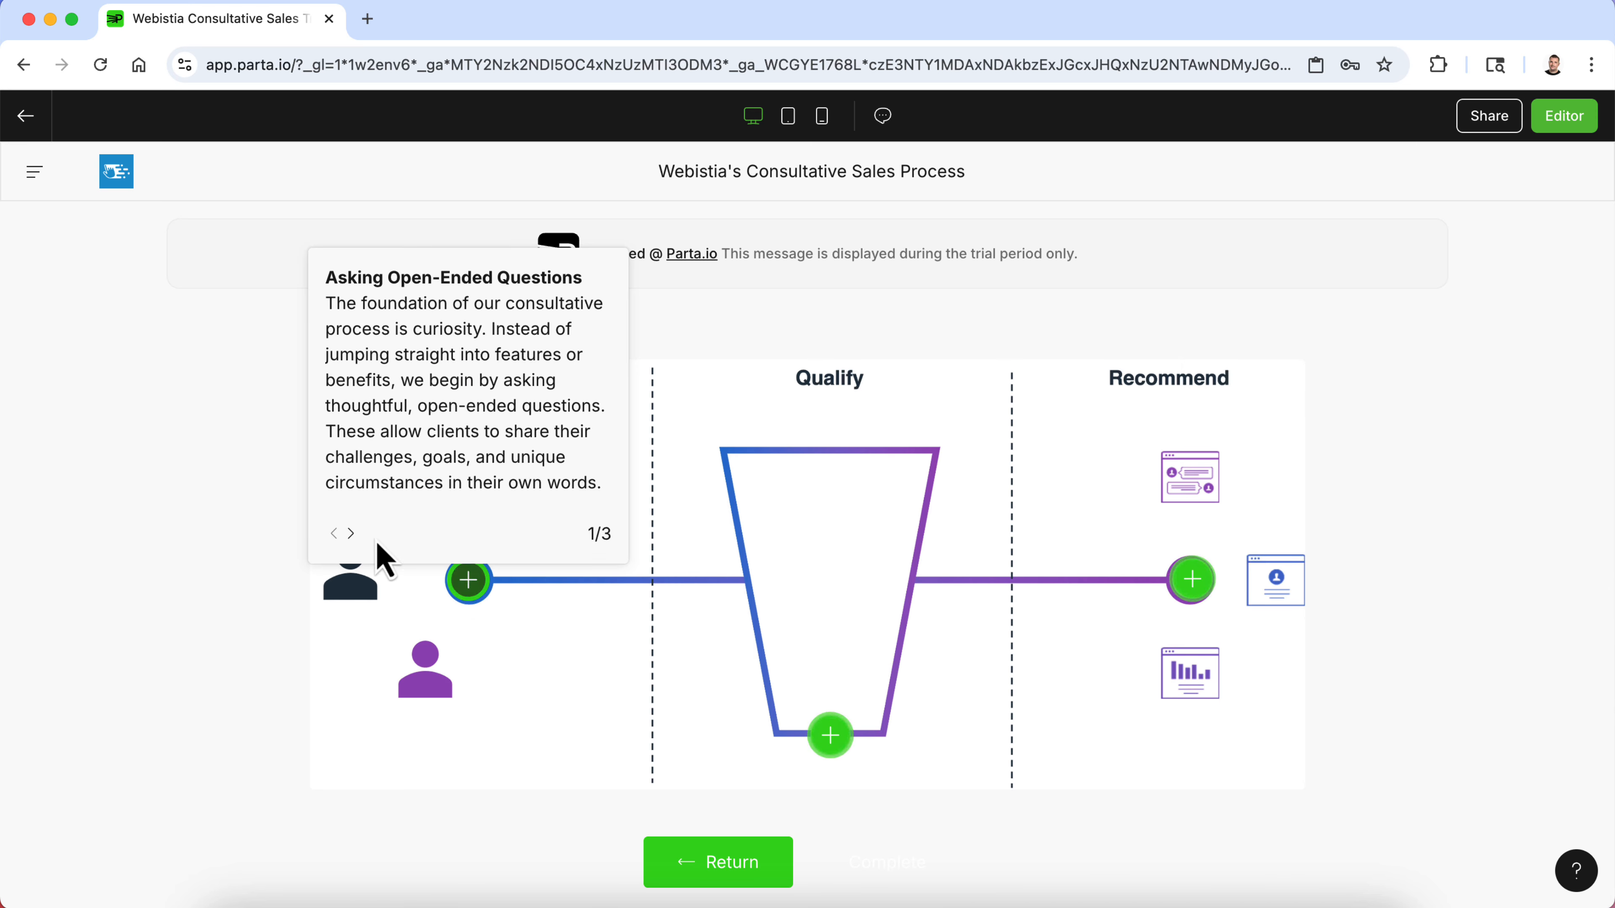
left_click(351, 533)
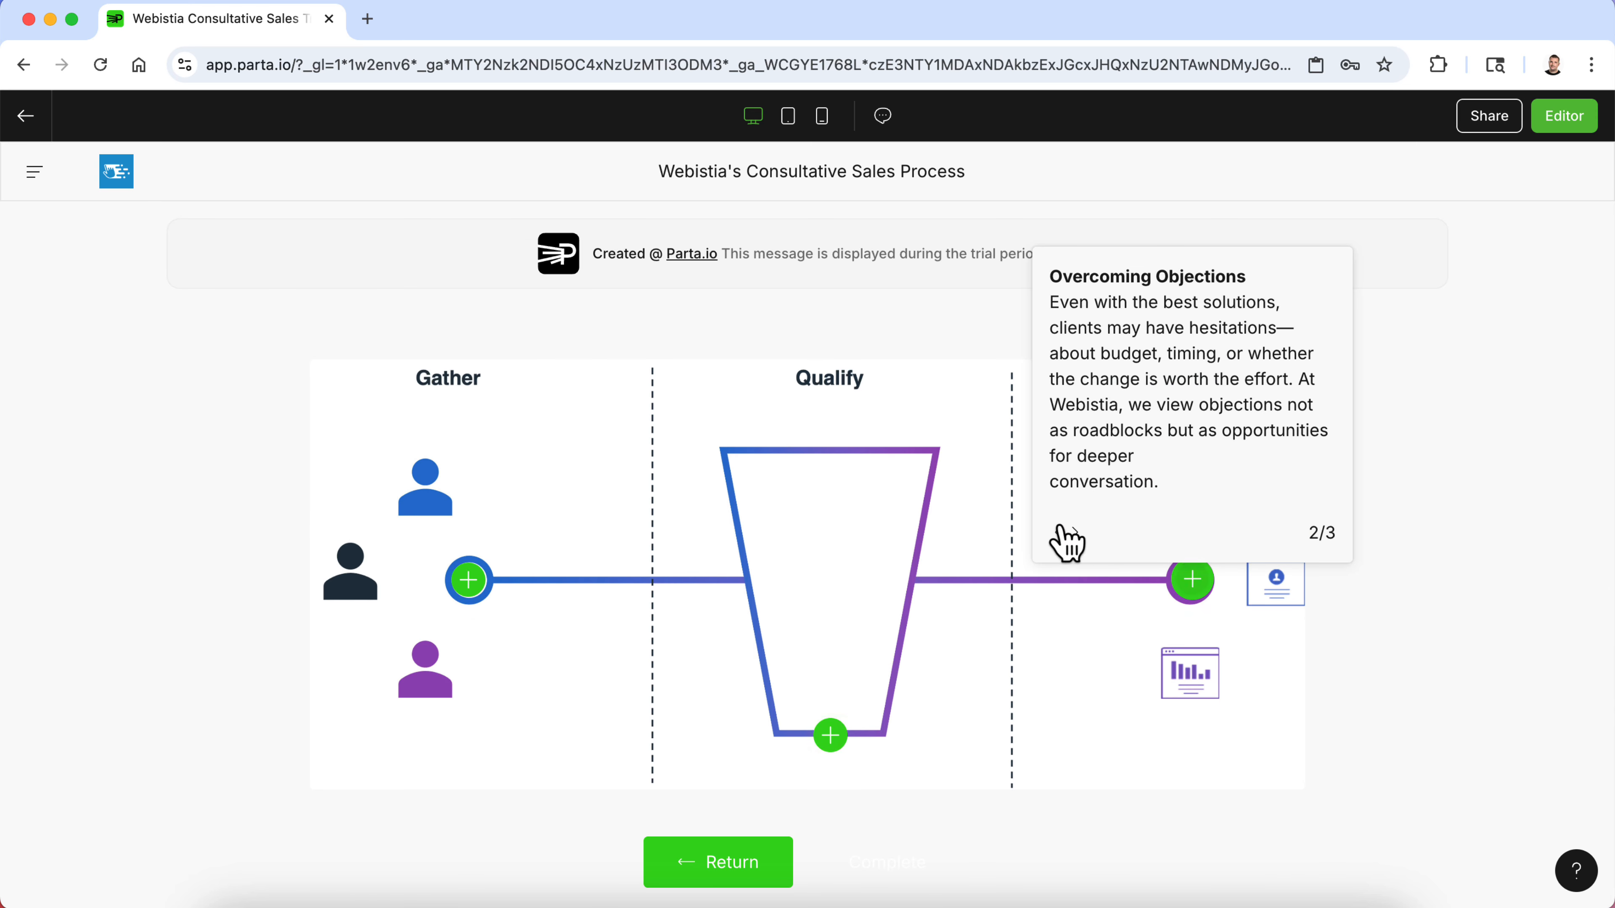
left_click(1074, 535)
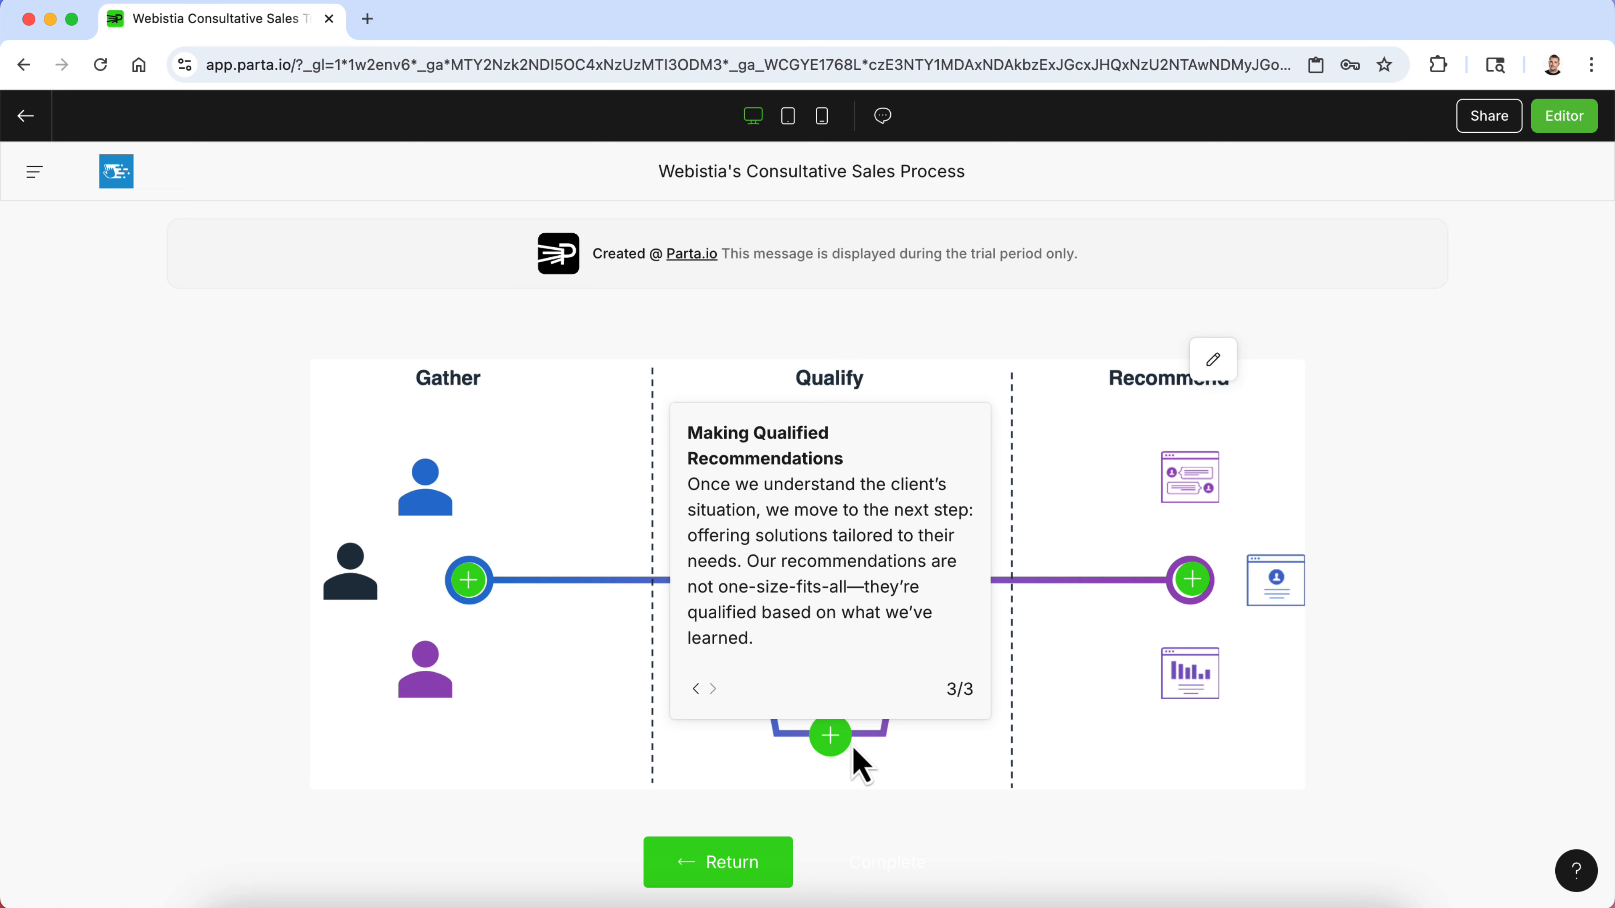
- Reorder the active labels so Making Qualified Recommendations comes second and Overcoming Objections third
left_click(1564, 117)
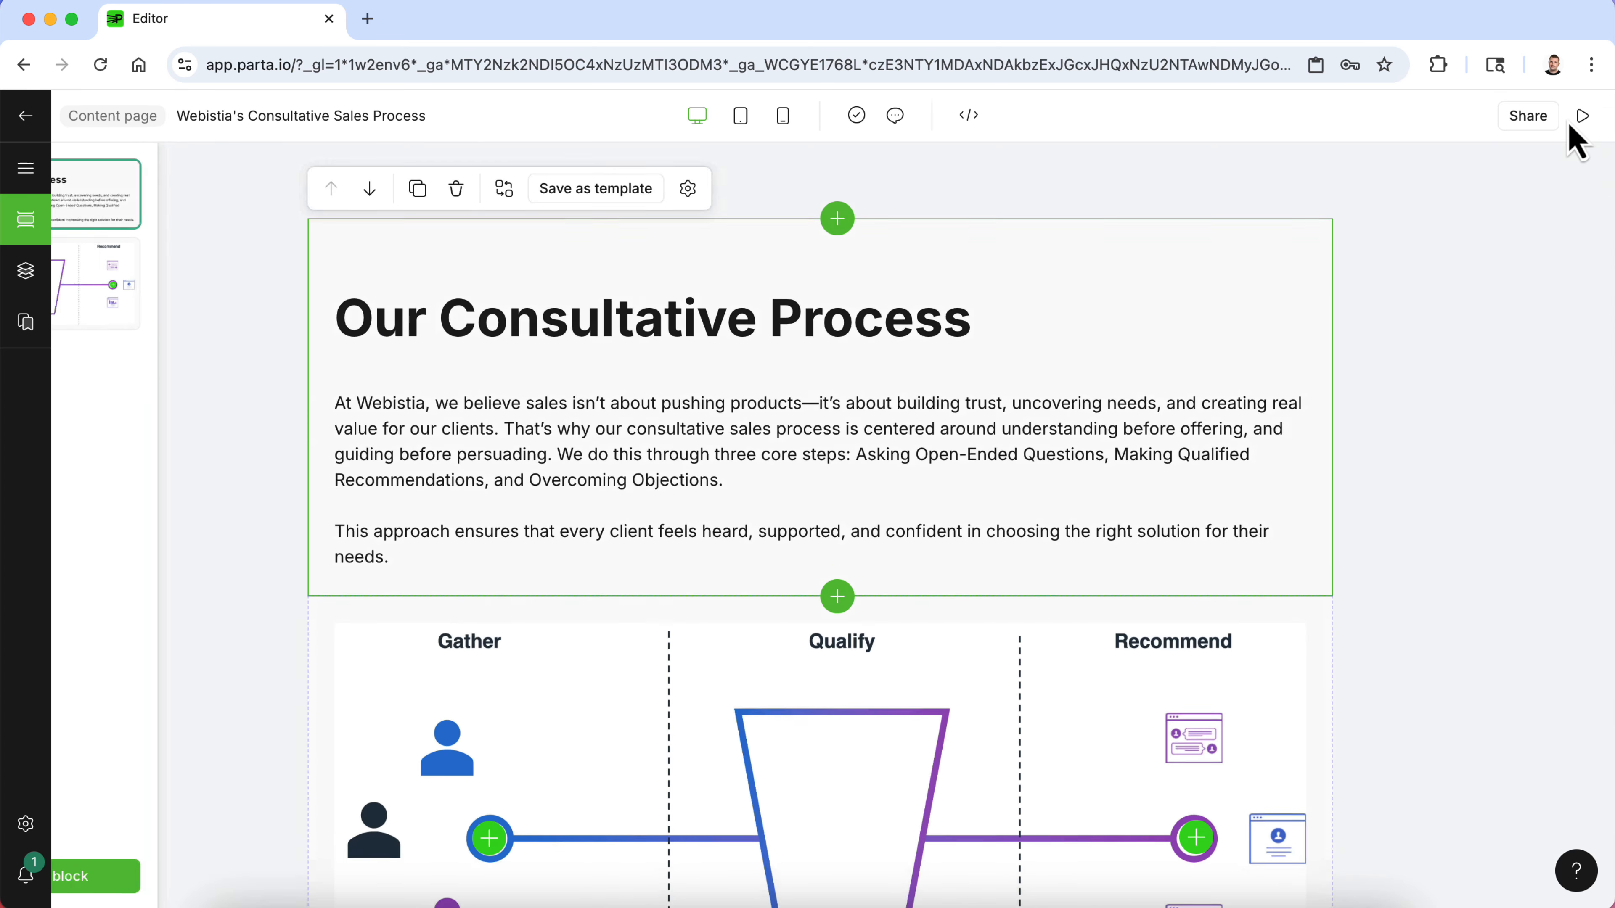
scroll(1197, 692, "down", 3)
left_click(1214, 638)
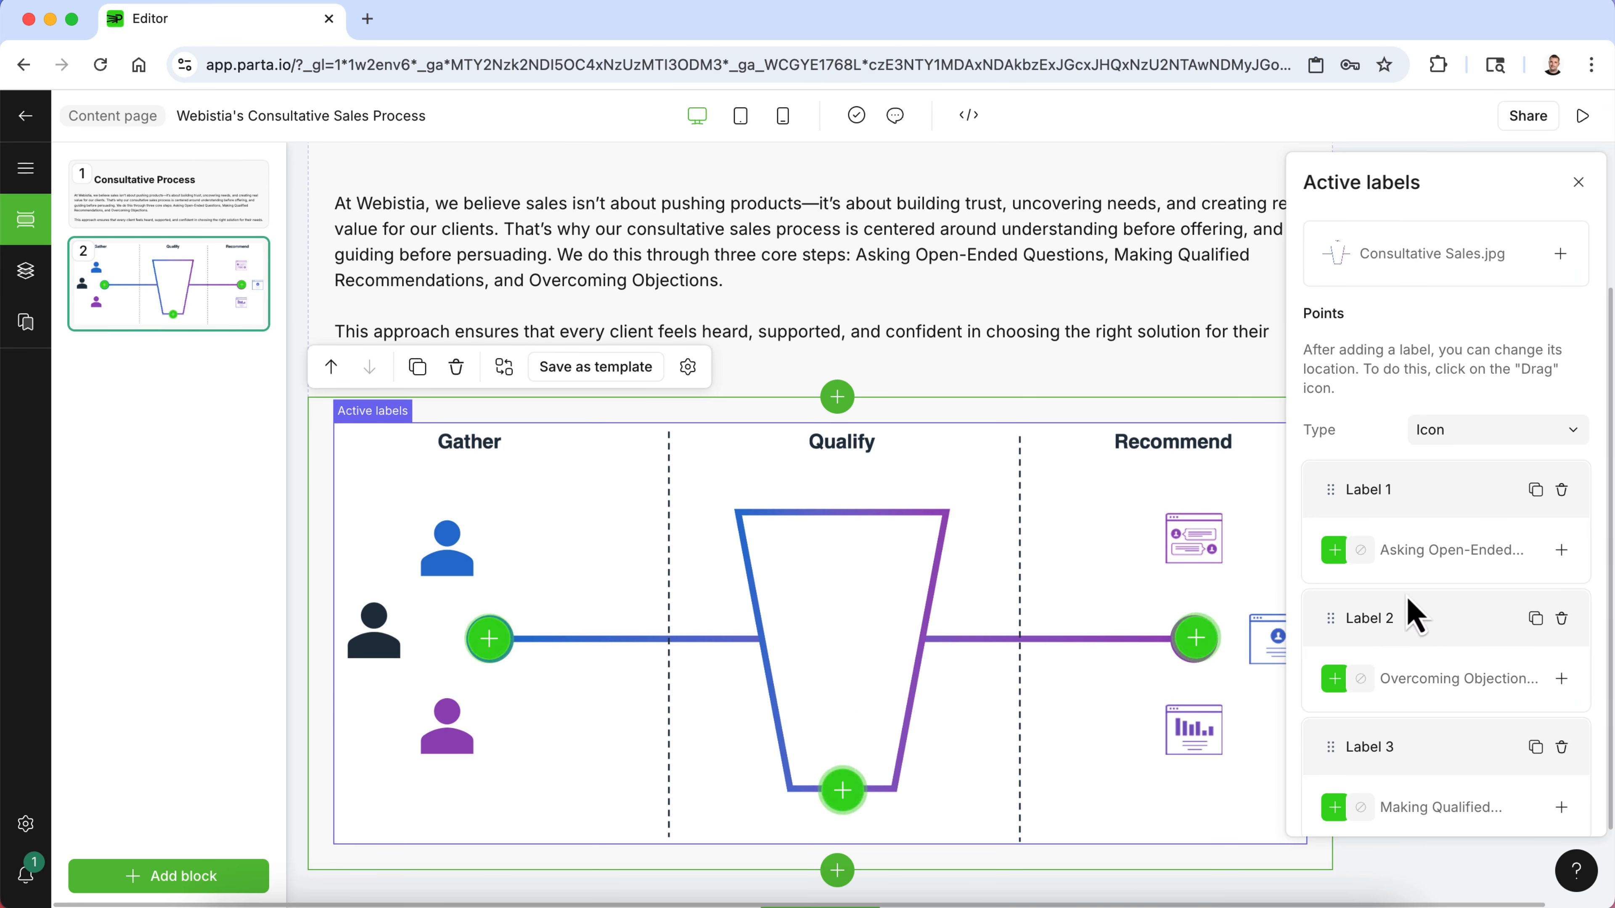
left_click_drag(1331, 748, 1372, 633)
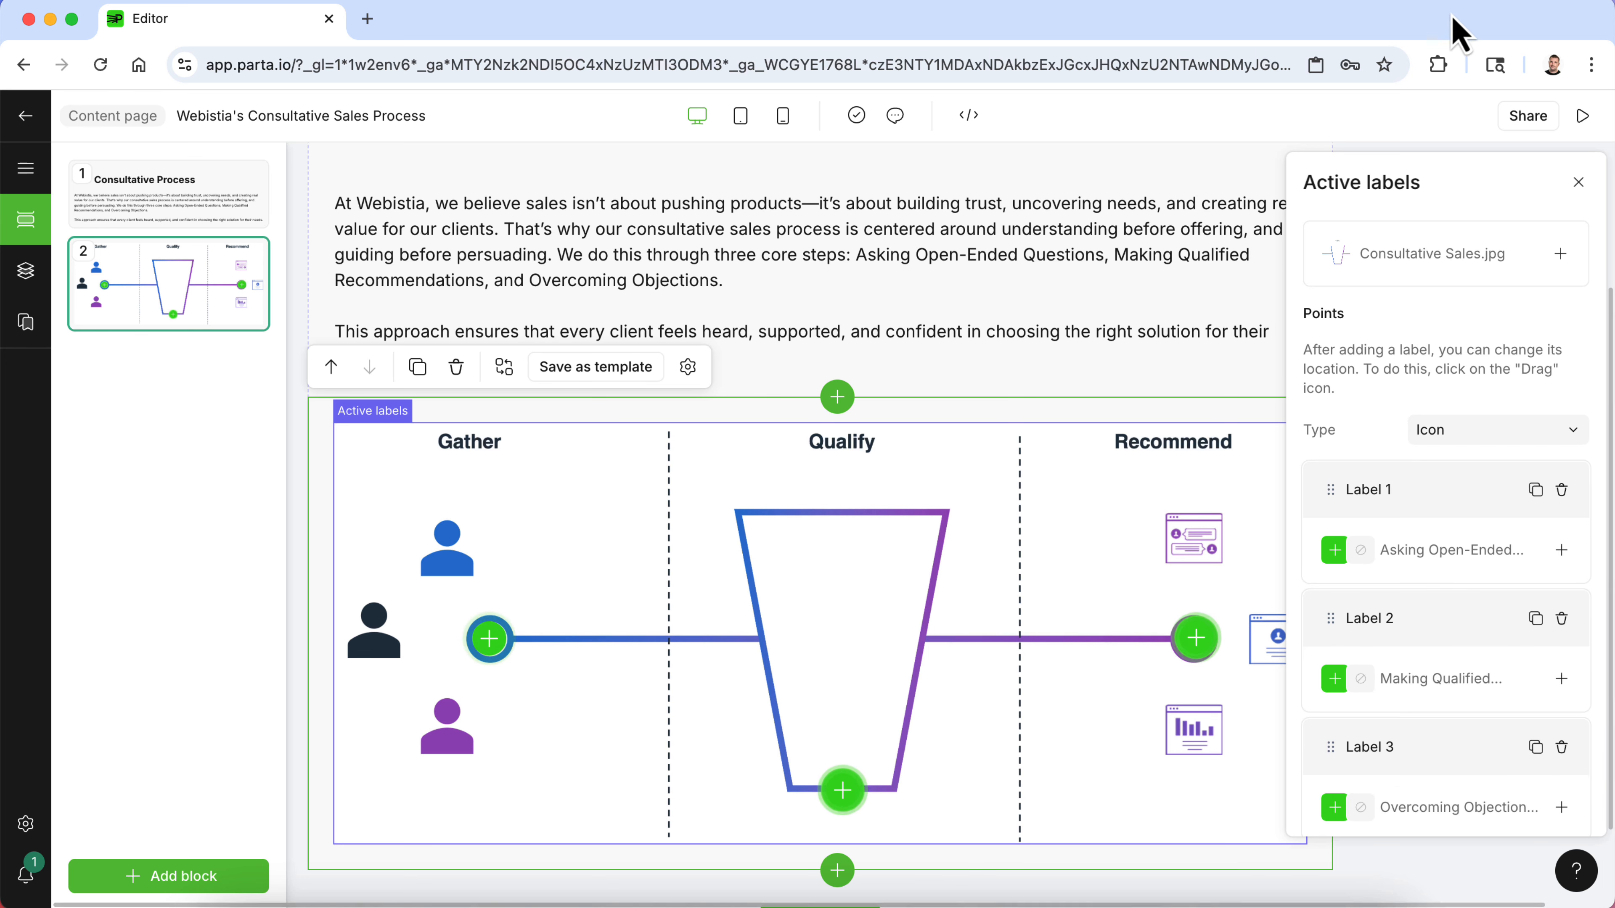
- Preview the page again and step through the label popups to verify the new sequence
left_click(1583, 118)
left_click(474, 588)
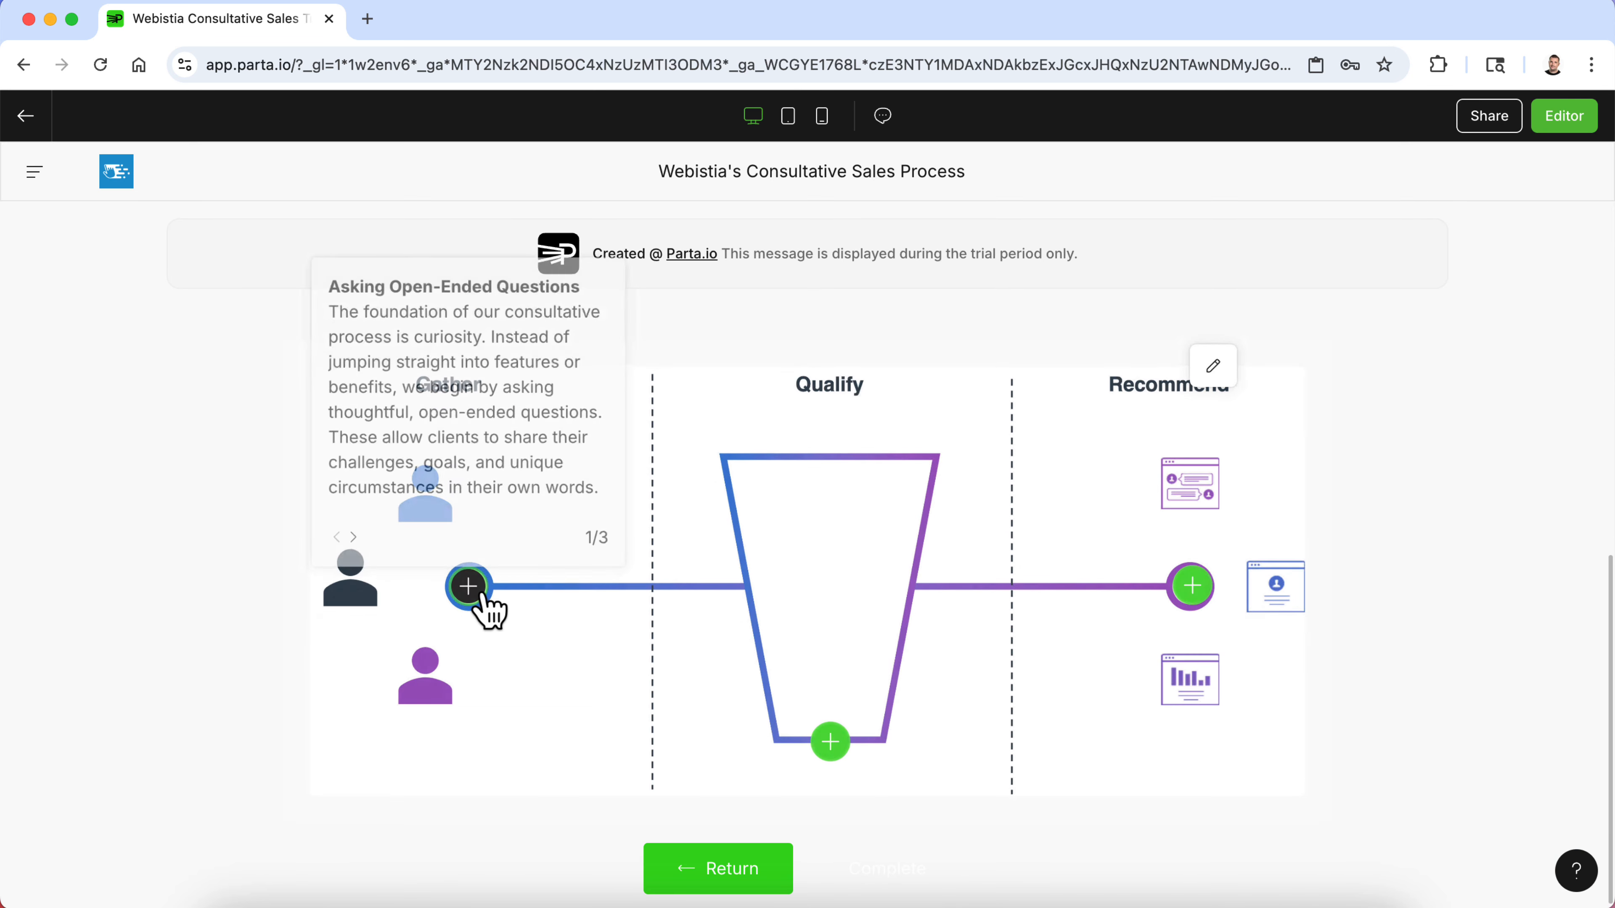
left_click(352, 541)
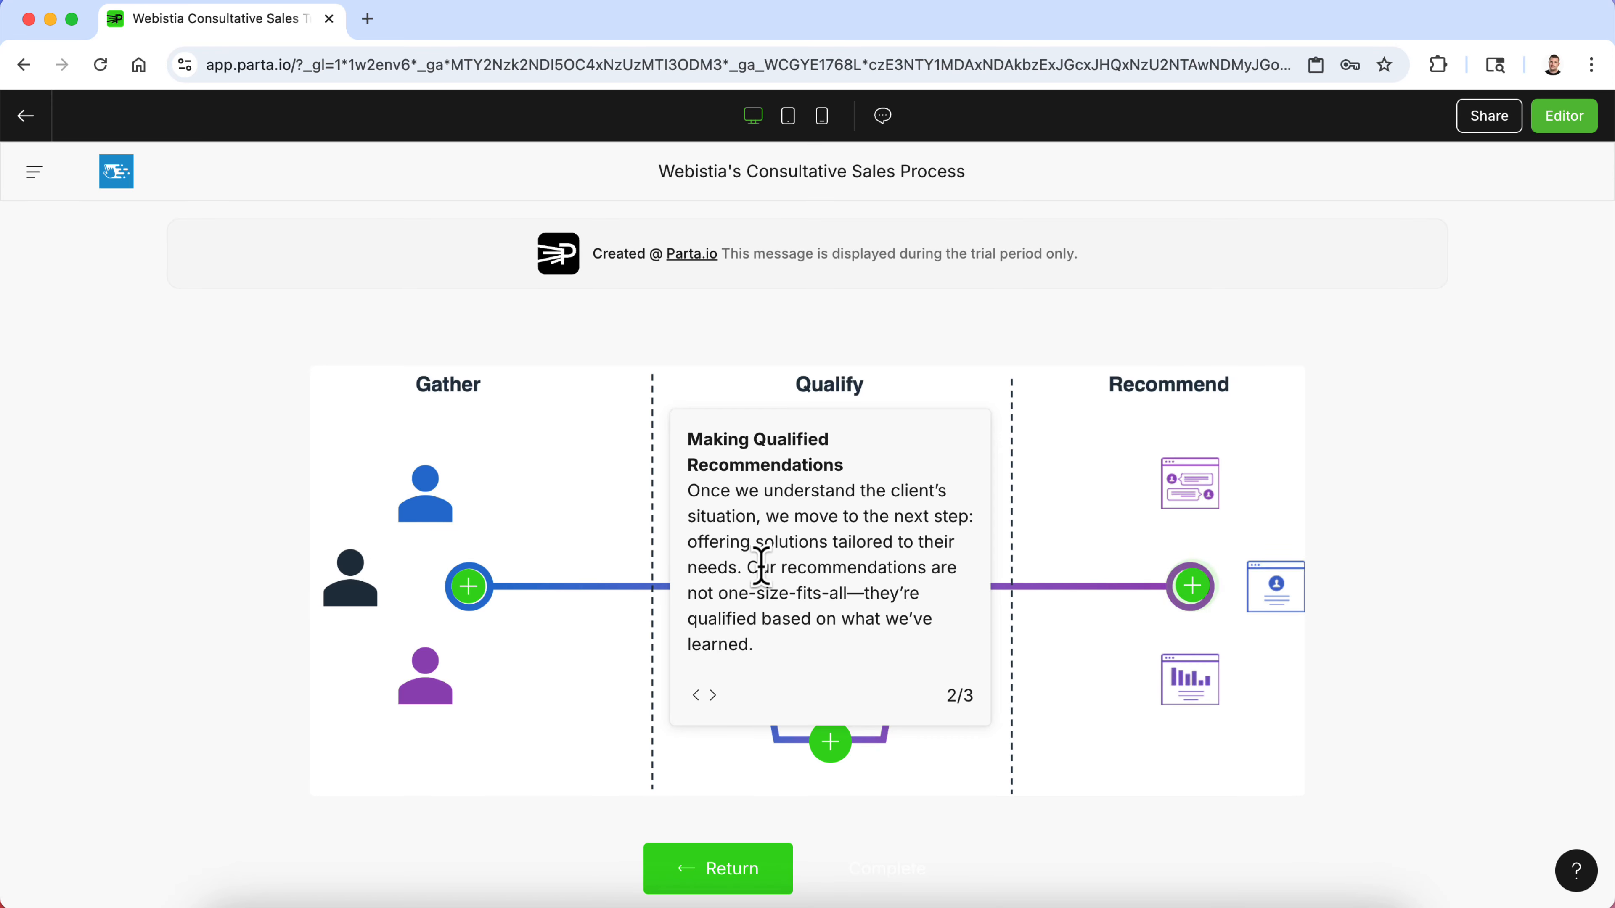
left_click(717, 692)
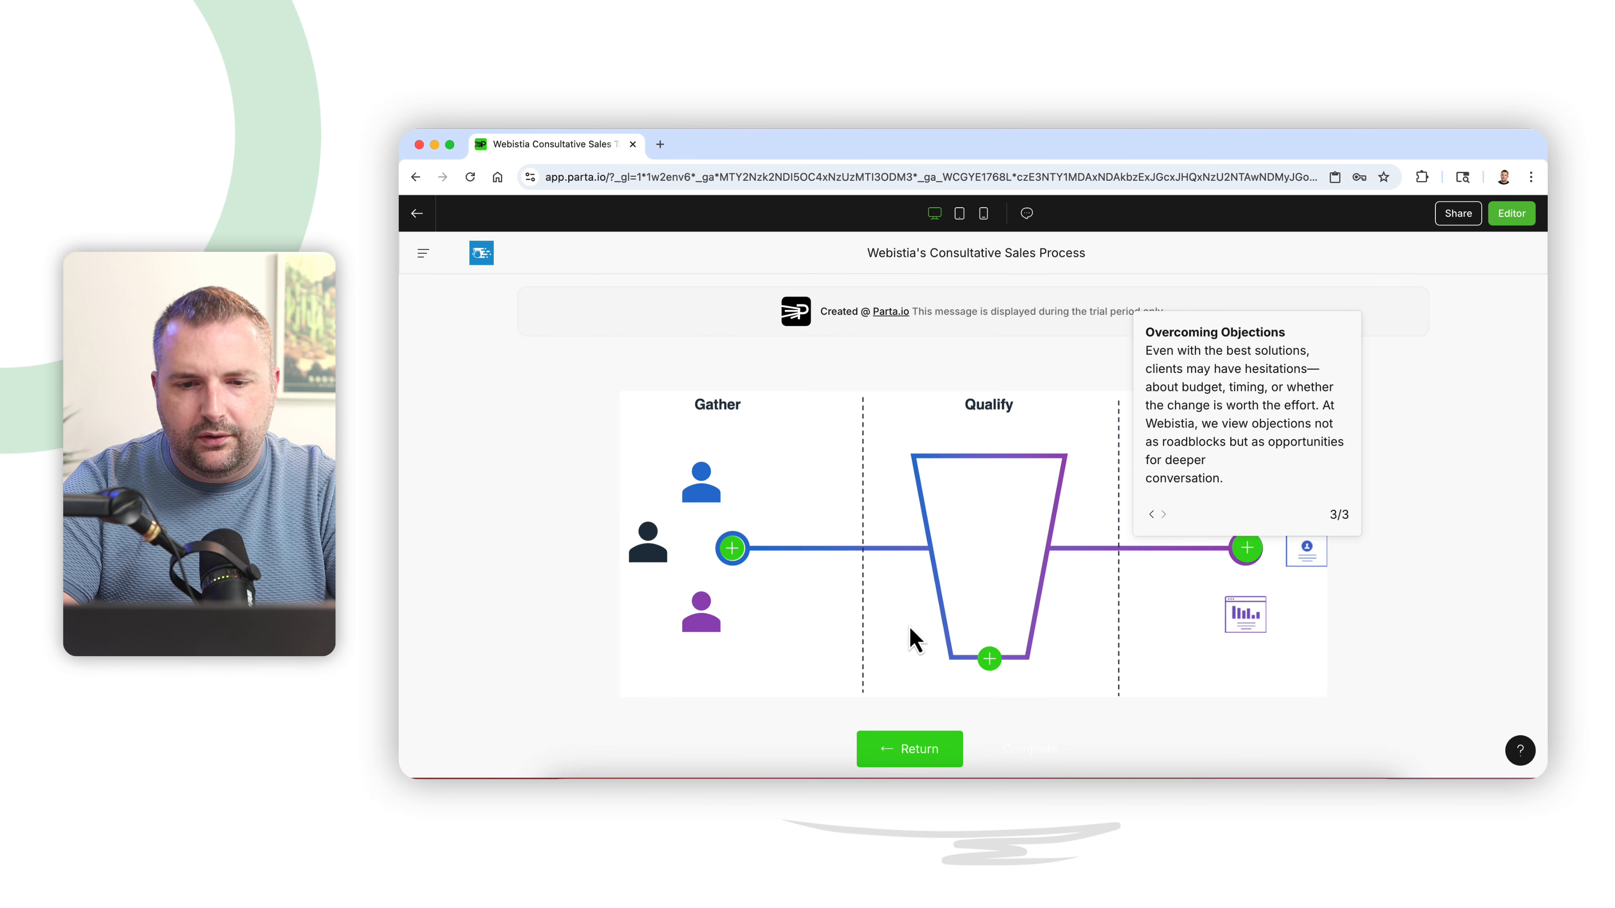
left_click(1452, 458)
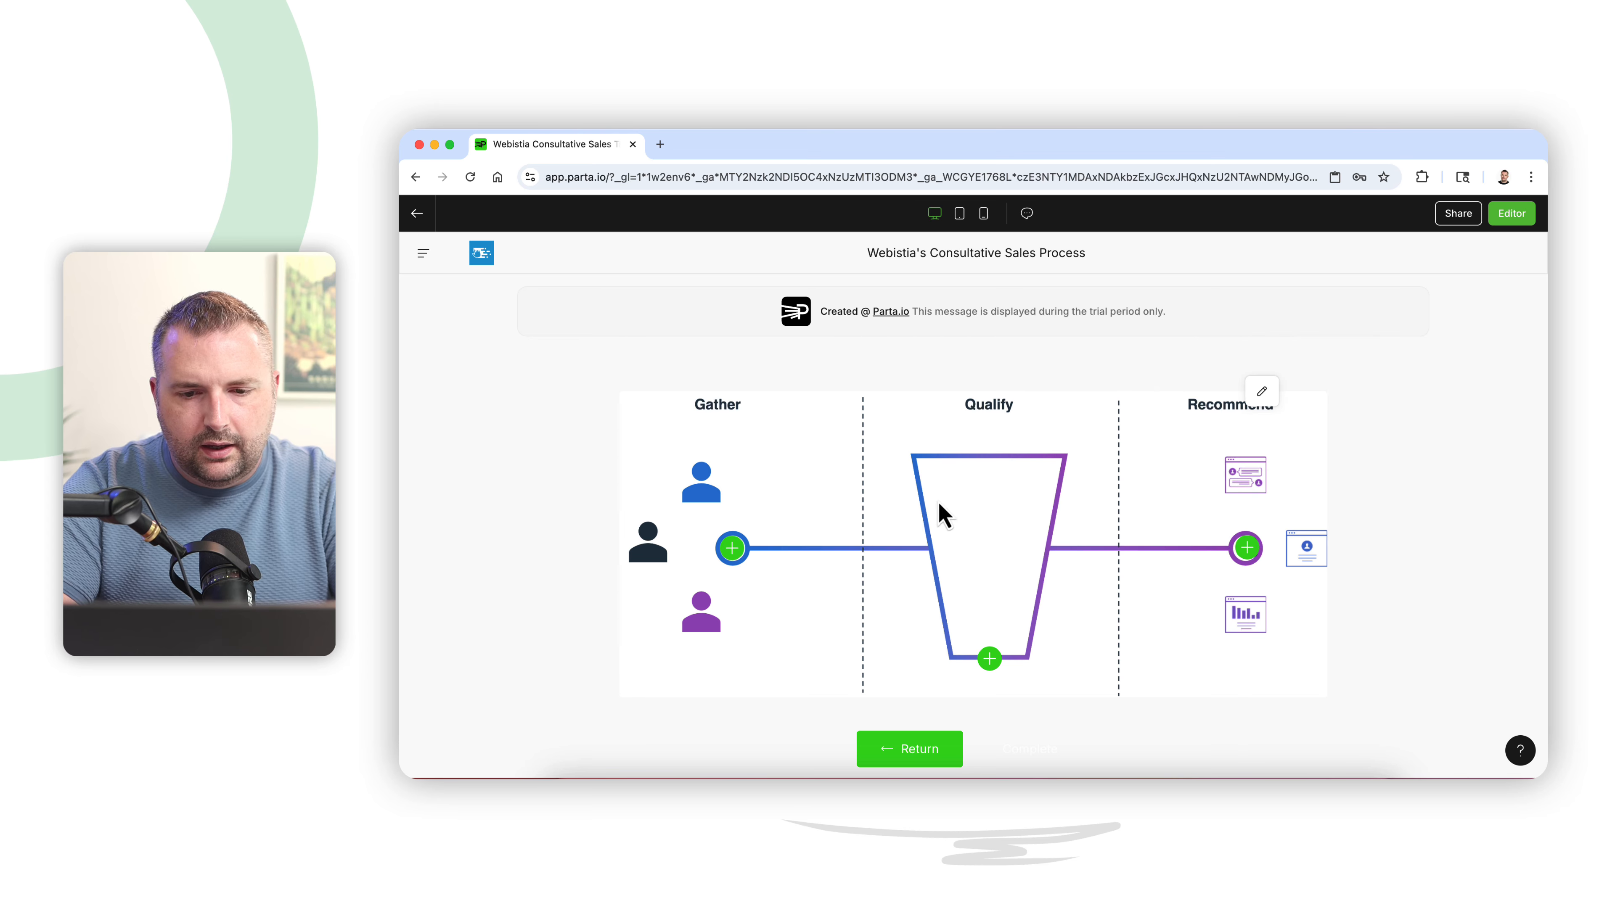
scroll(1053, 642, "up", 3)
scroll(1053, 642, "up", 3)
scroll(1053, 642, "down", 4)
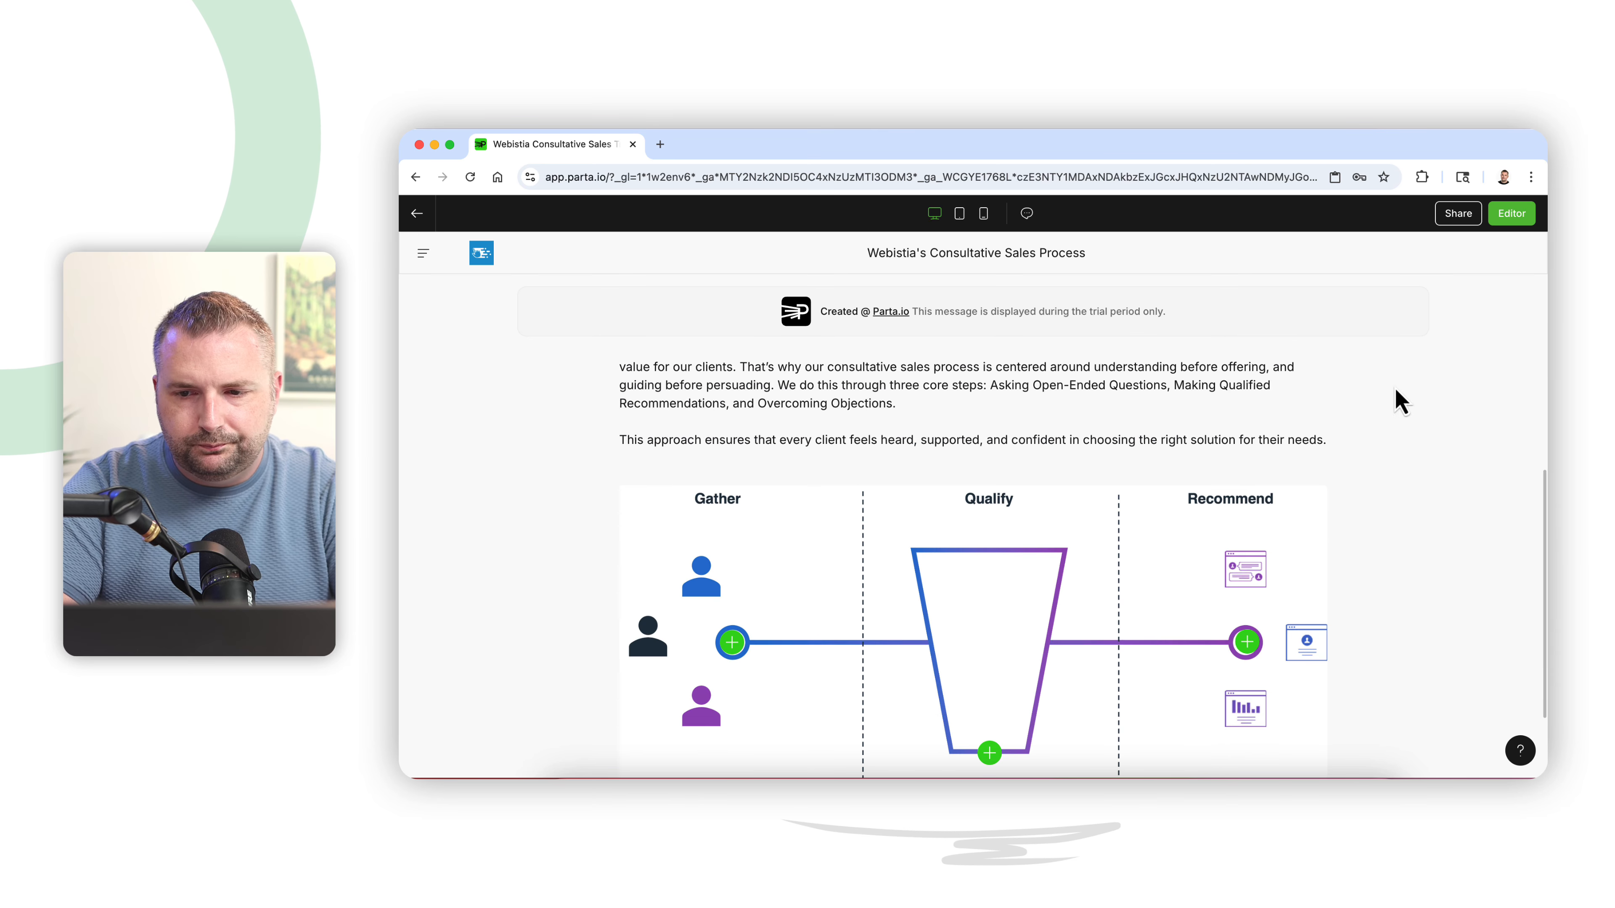
- Add a new content page titled Navigating the Webistia CRM to the course and open it for editing
left_click(1522, 222)
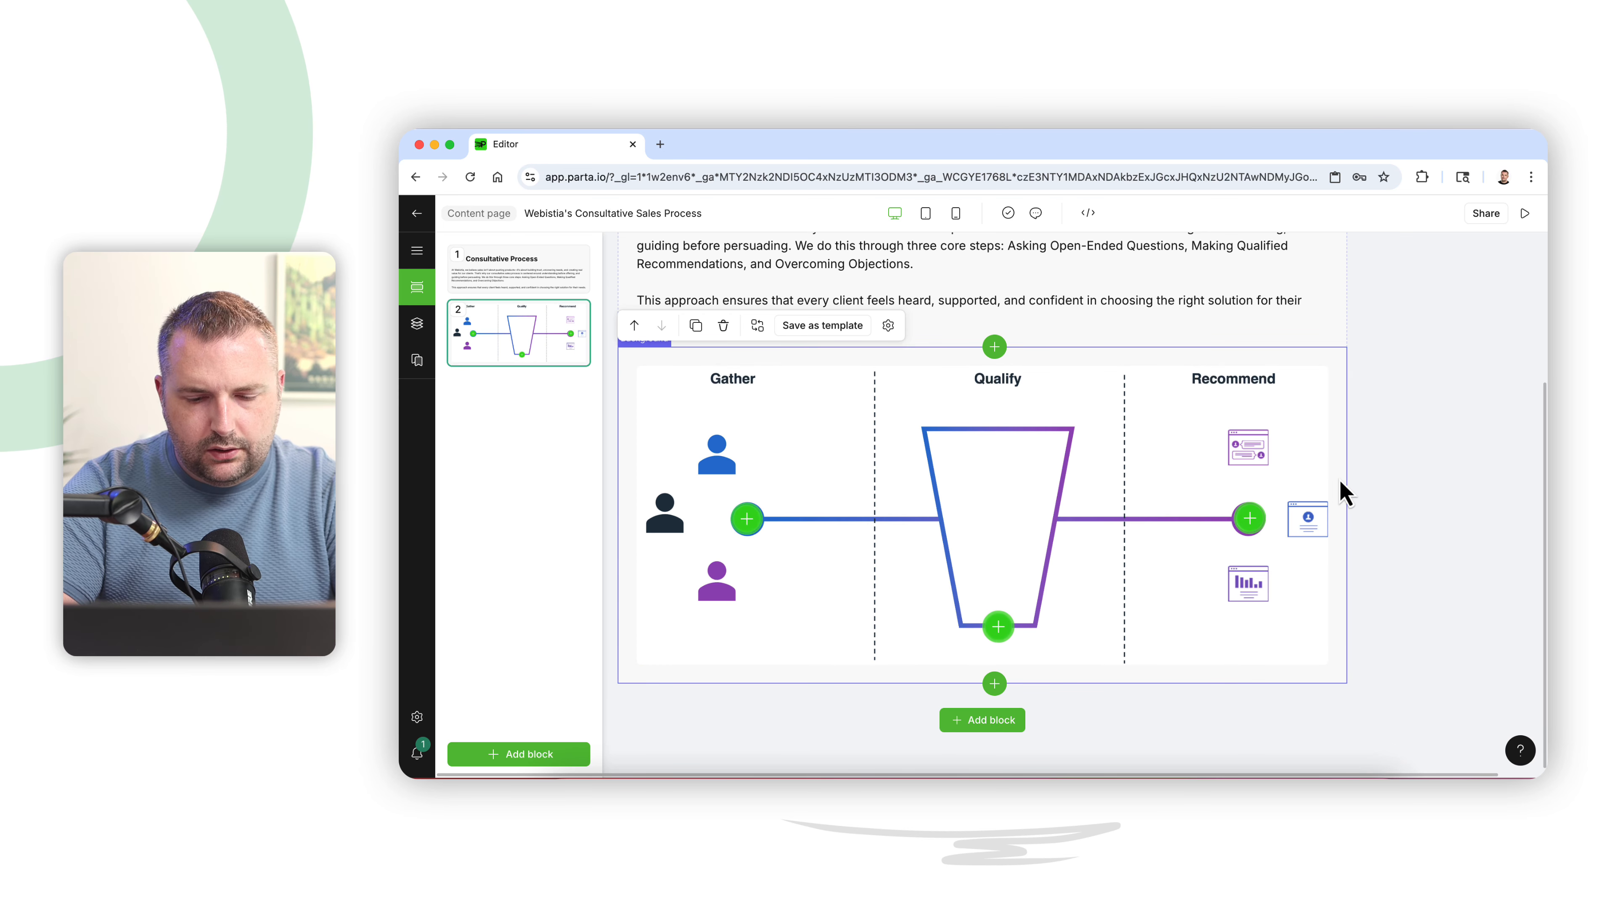
left_click(1126, 773)
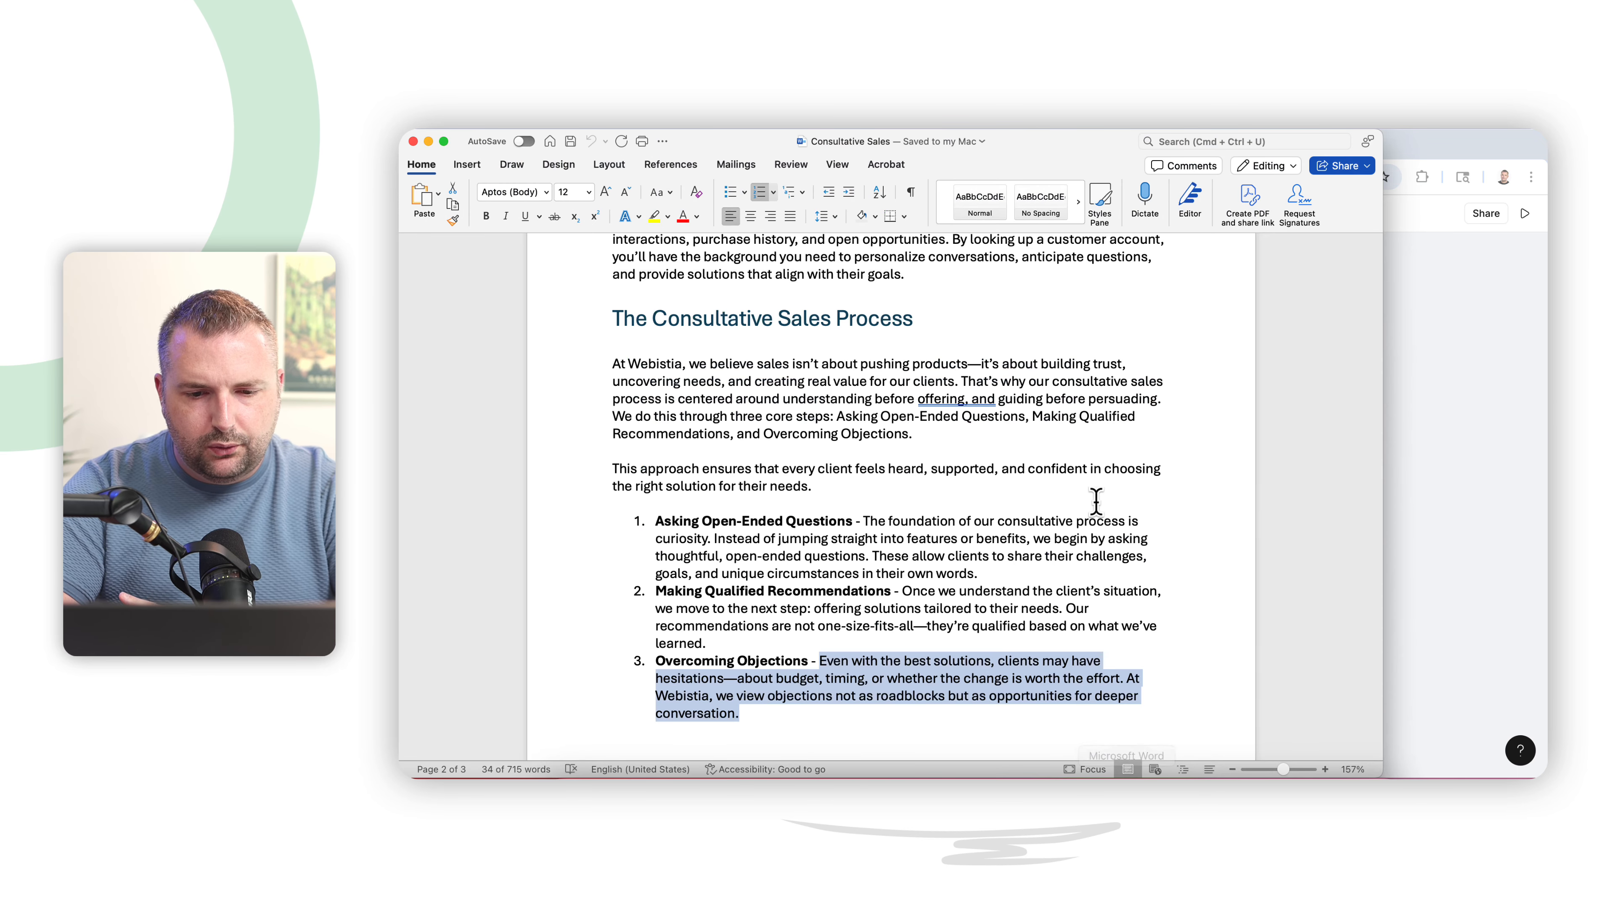
scroll(1095, 503, "up", 5)
scroll(1094, 503, "up", 3)
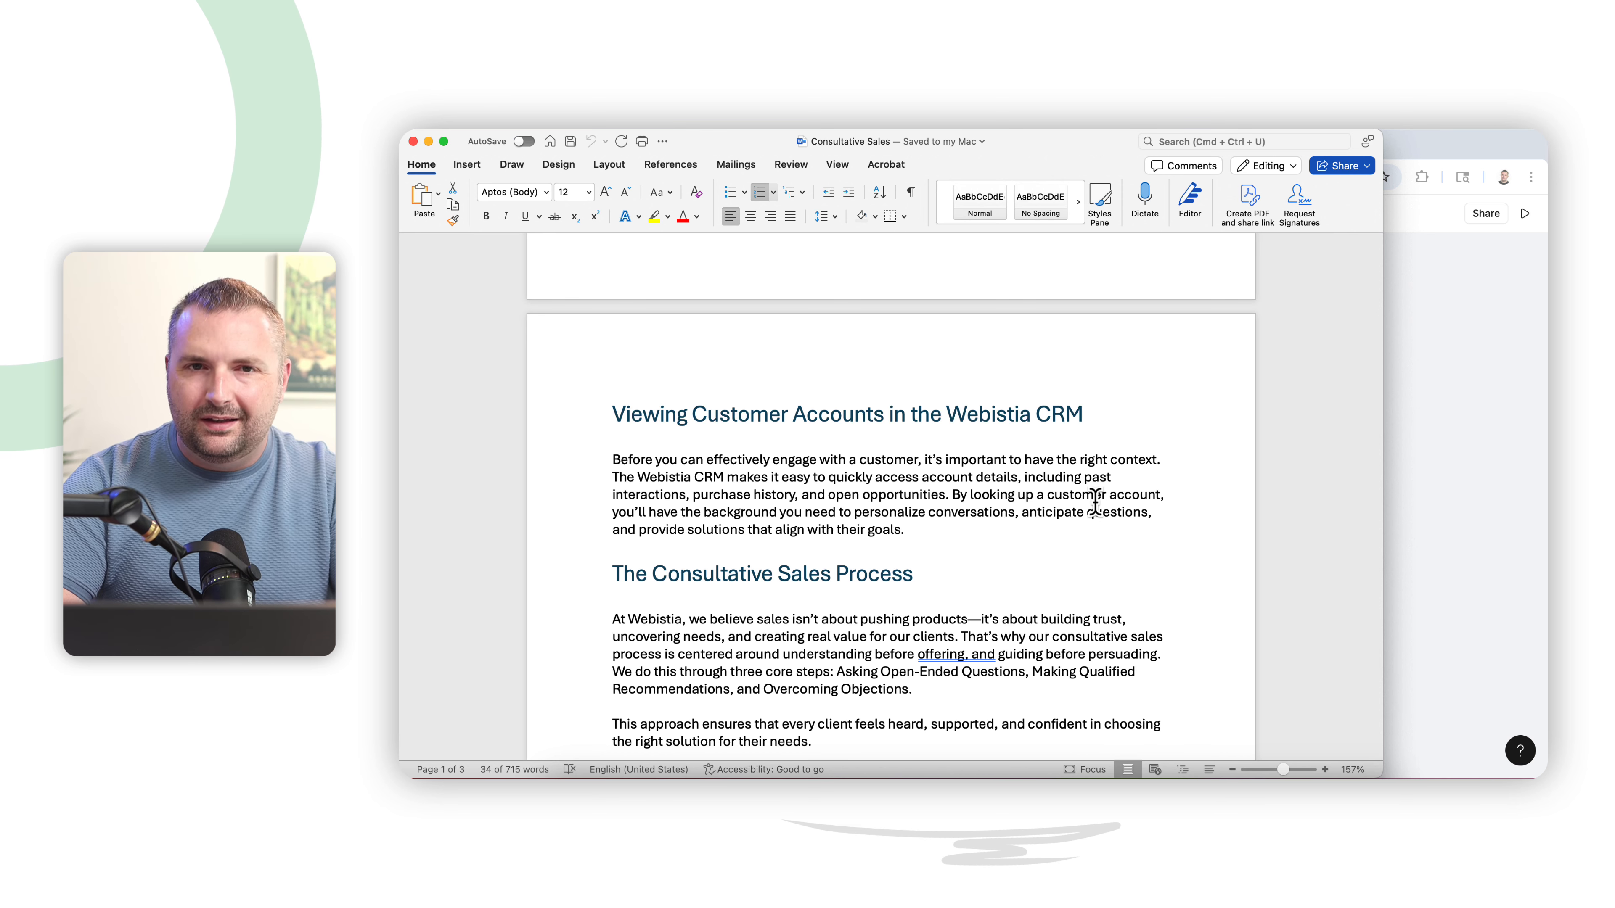
left_click(1417, 397)
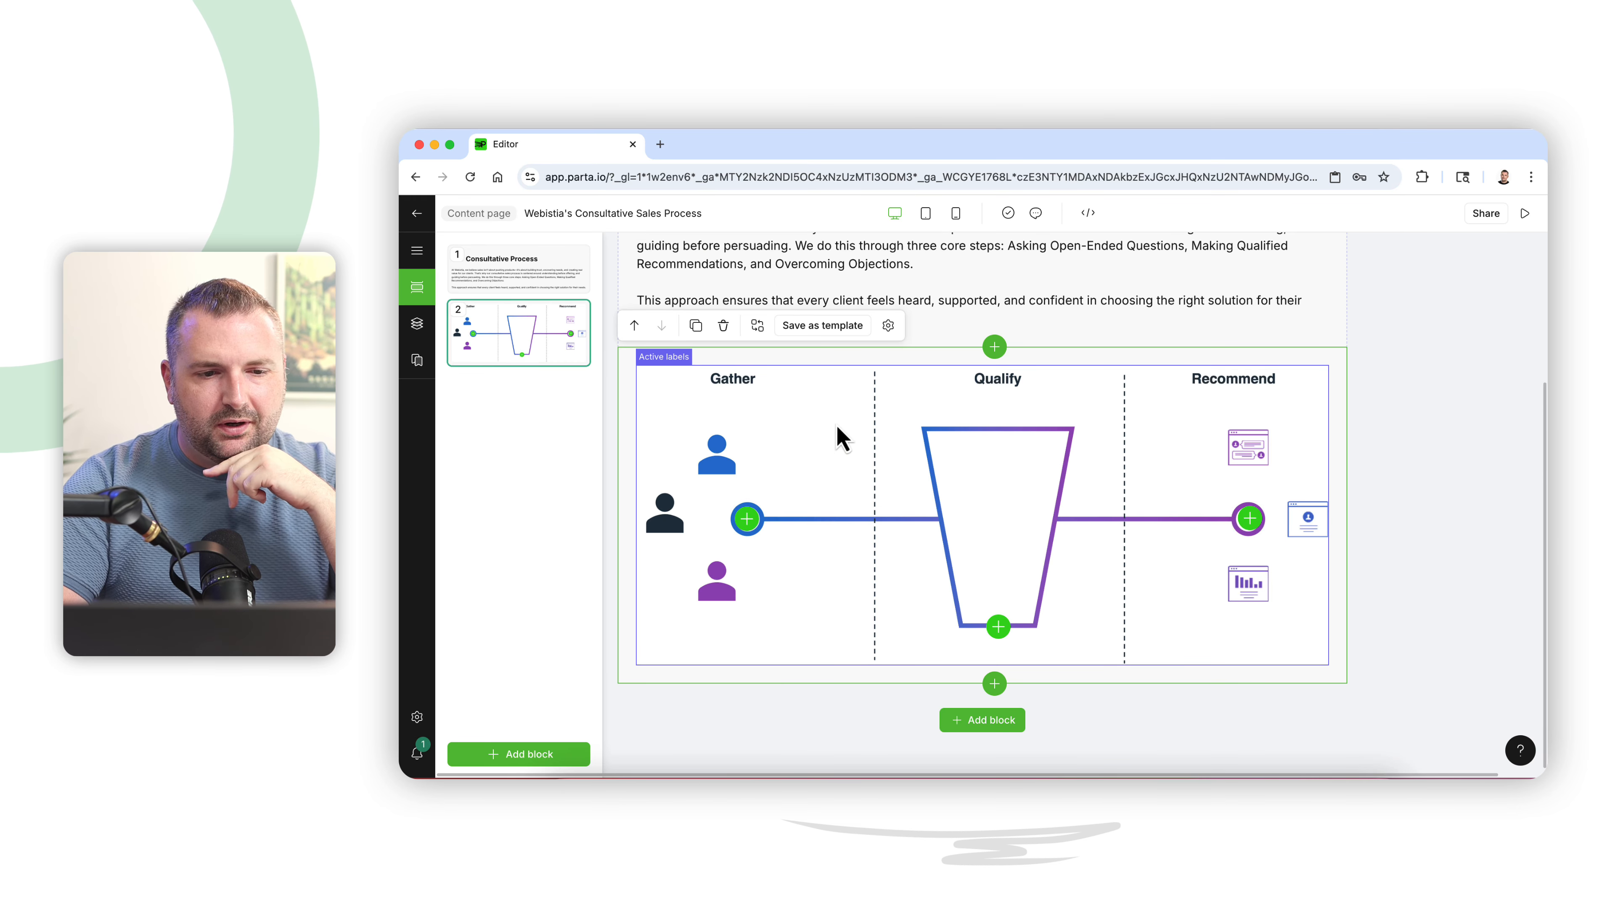
left_click(417, 252)
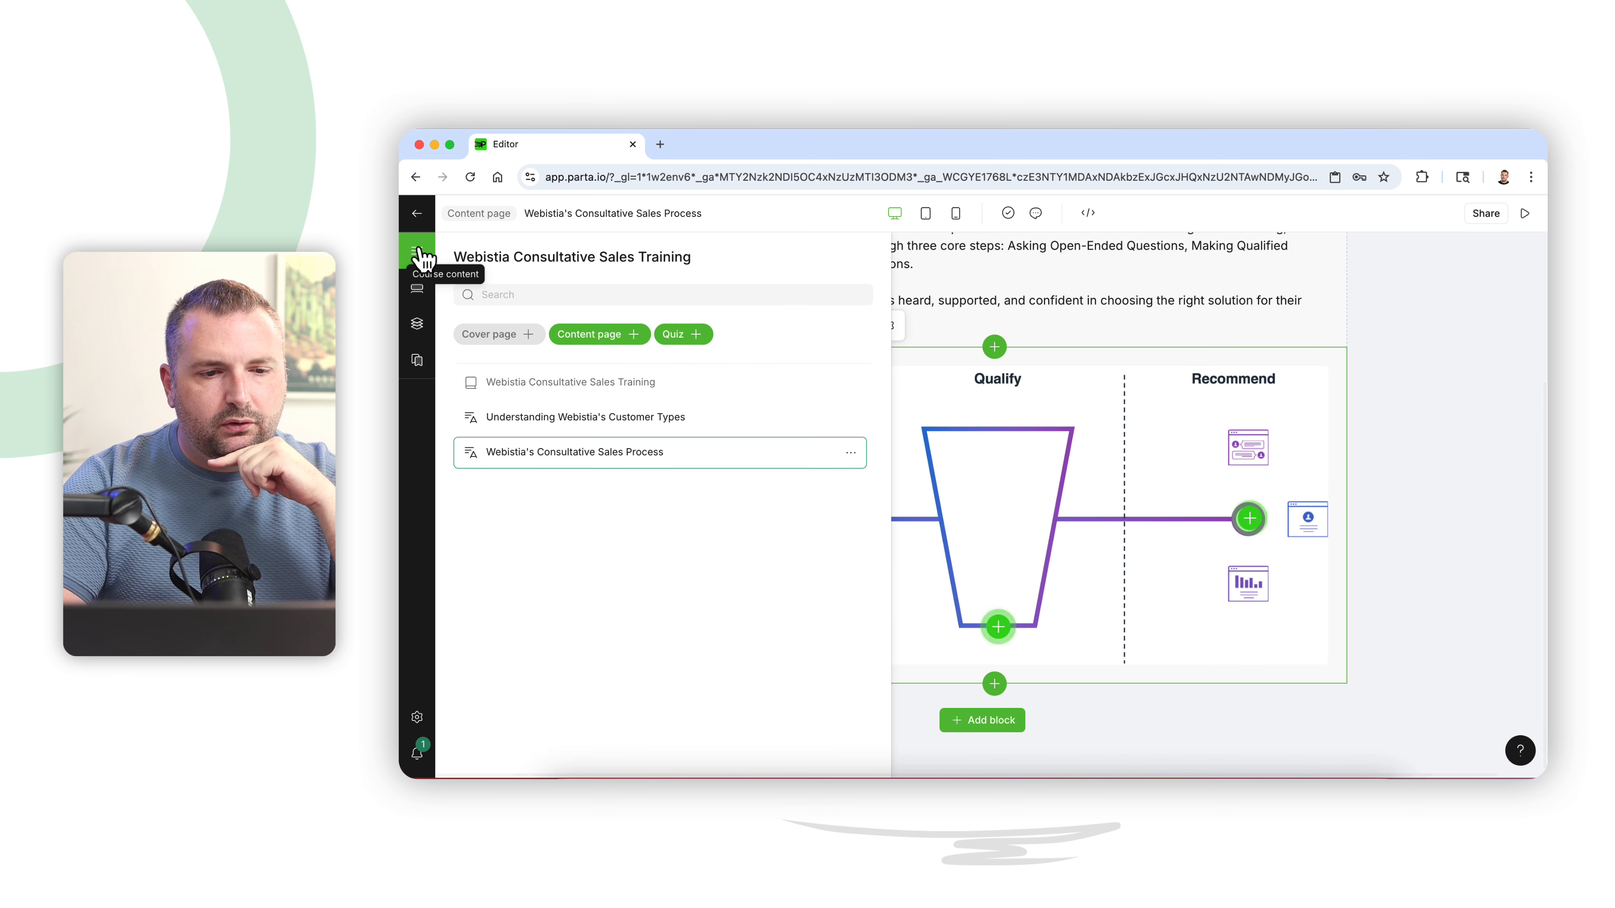
left_click(1032, 300)
left_click(417, 214)
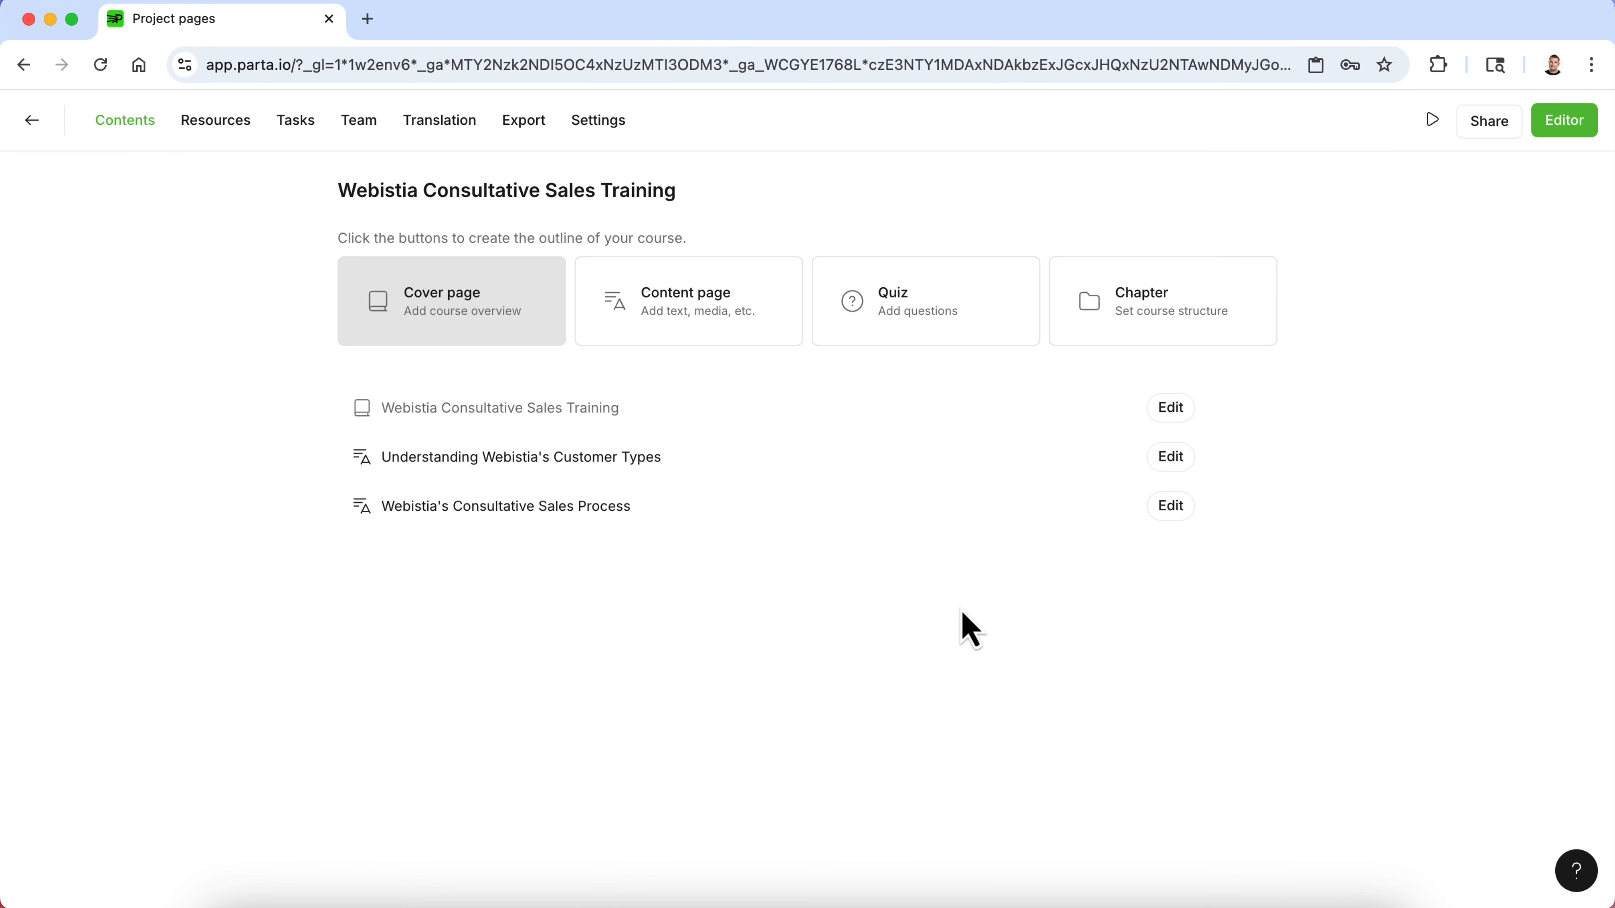
left_click(709, 328)
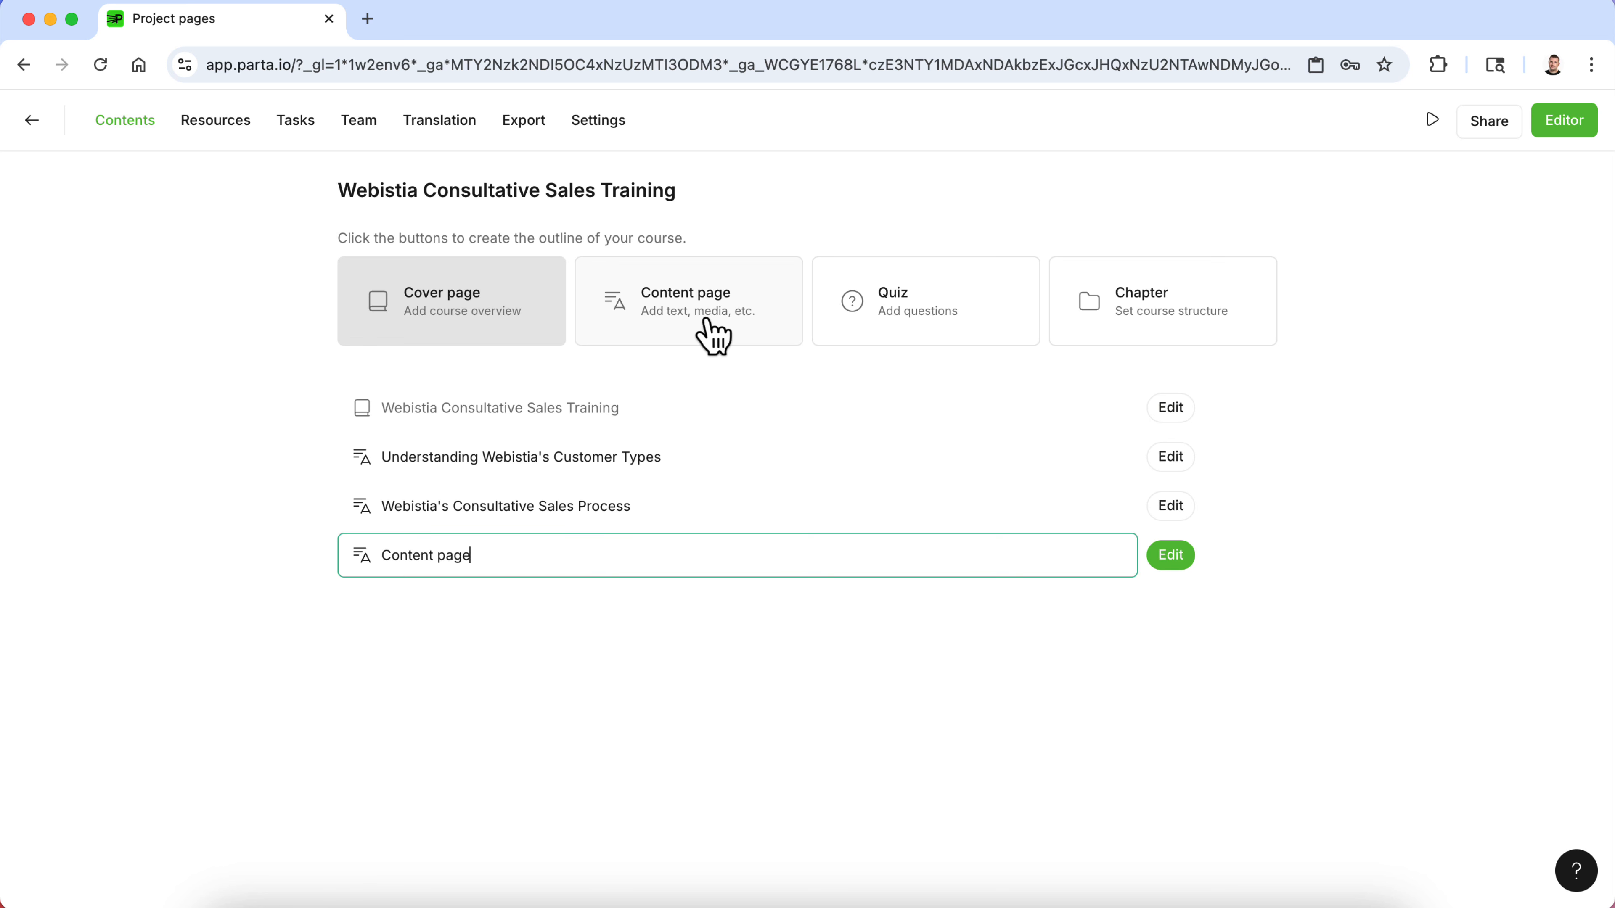
triple_click(704, 558)
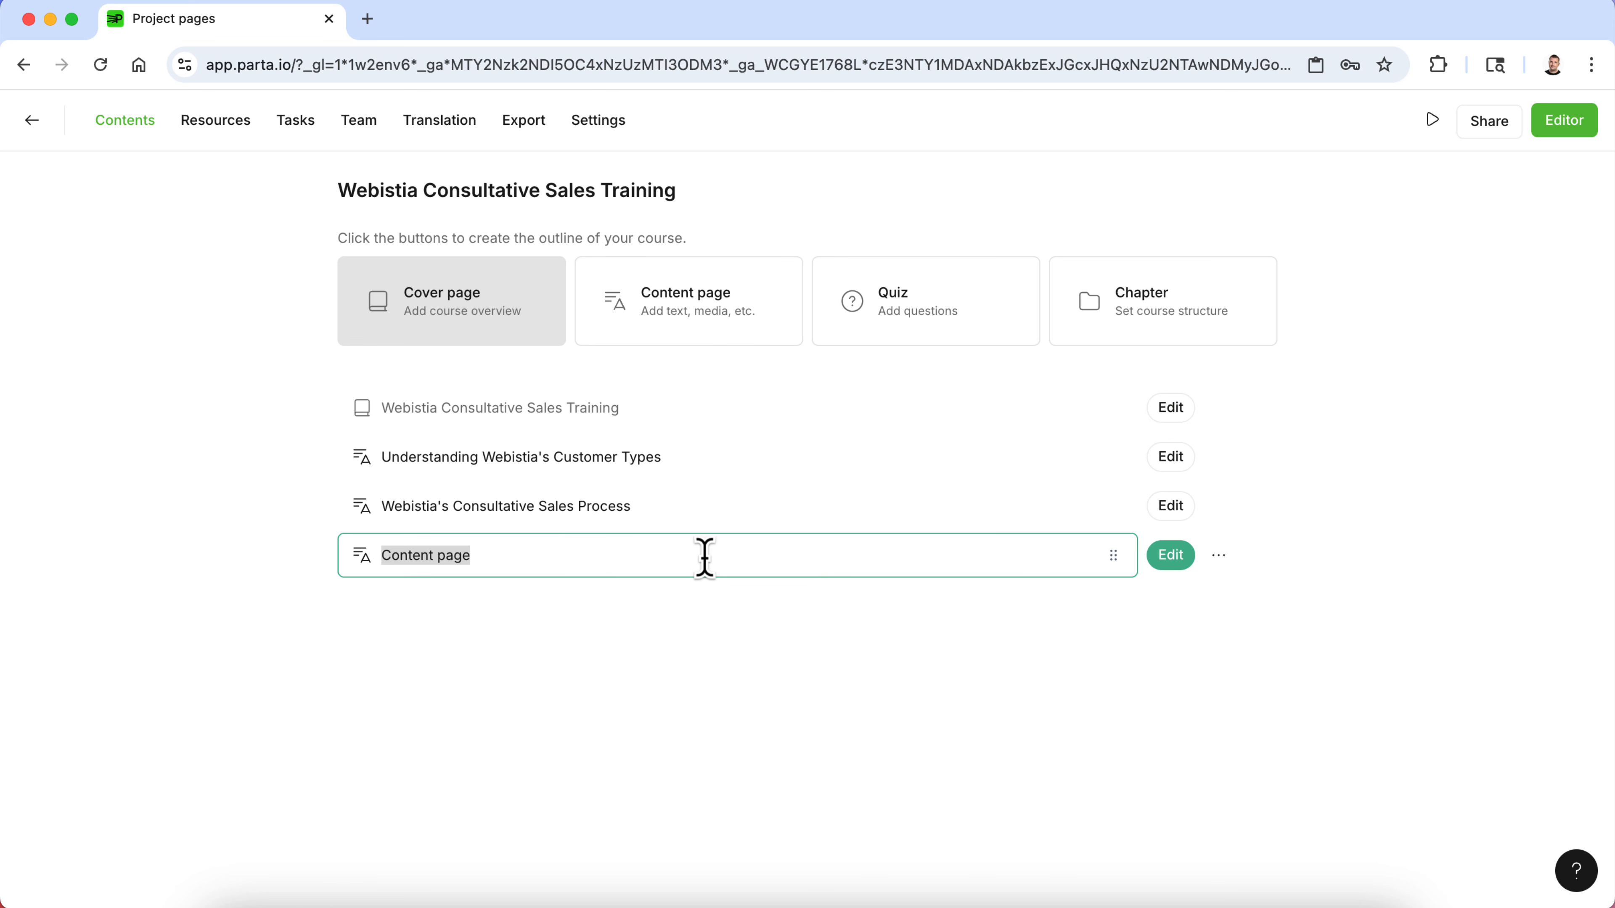
type("Navigating the Webistia CRM")
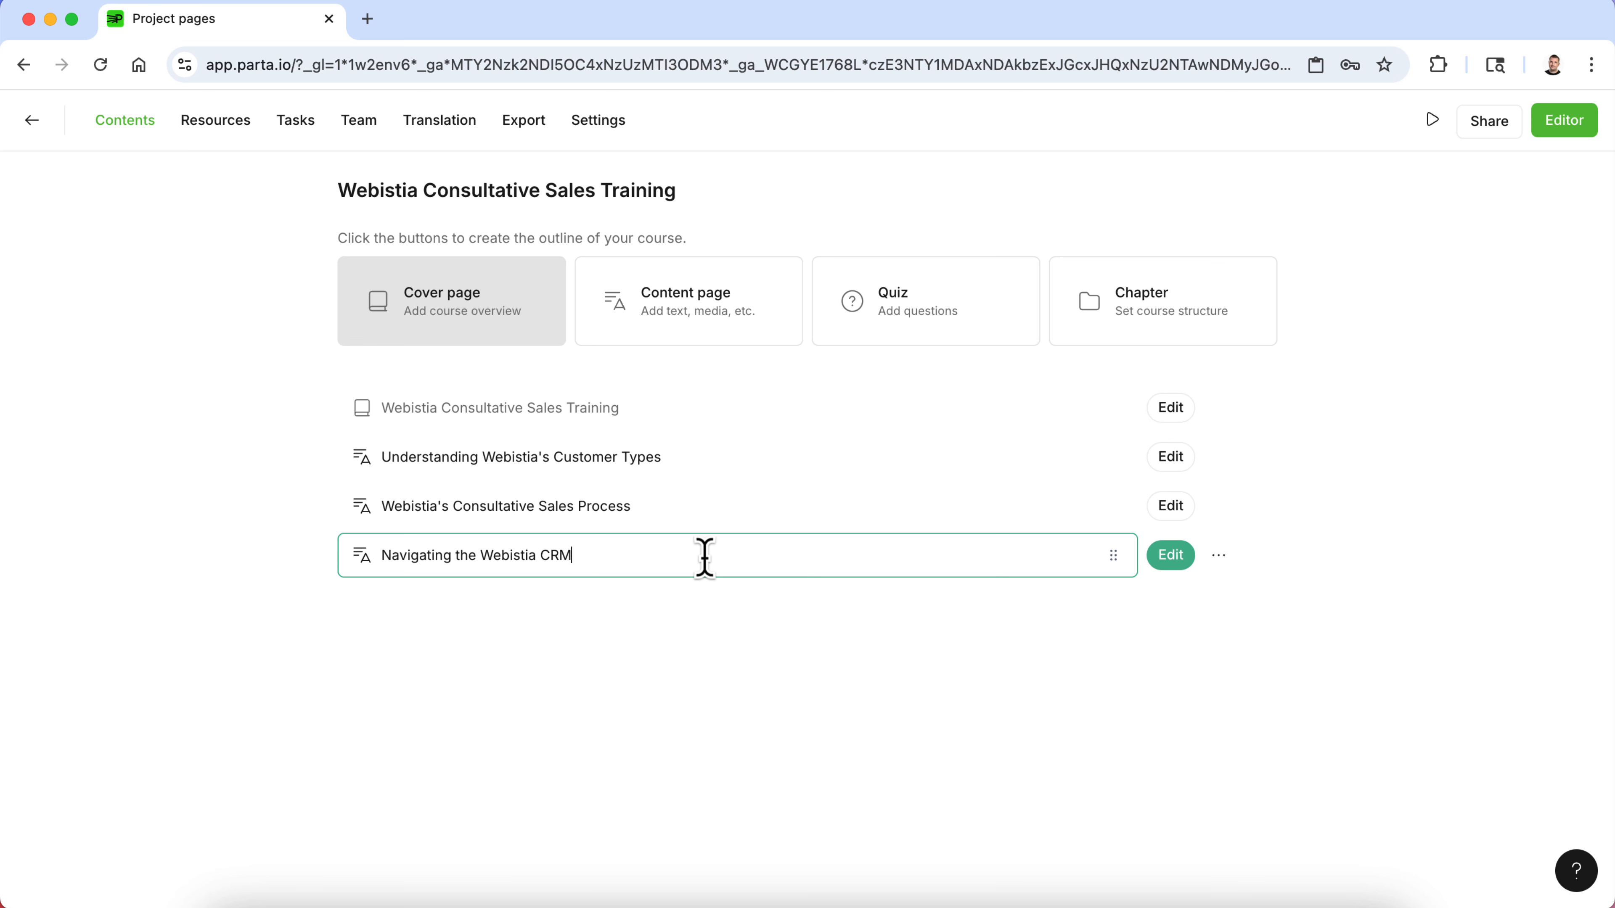
left_click(1161, 550)
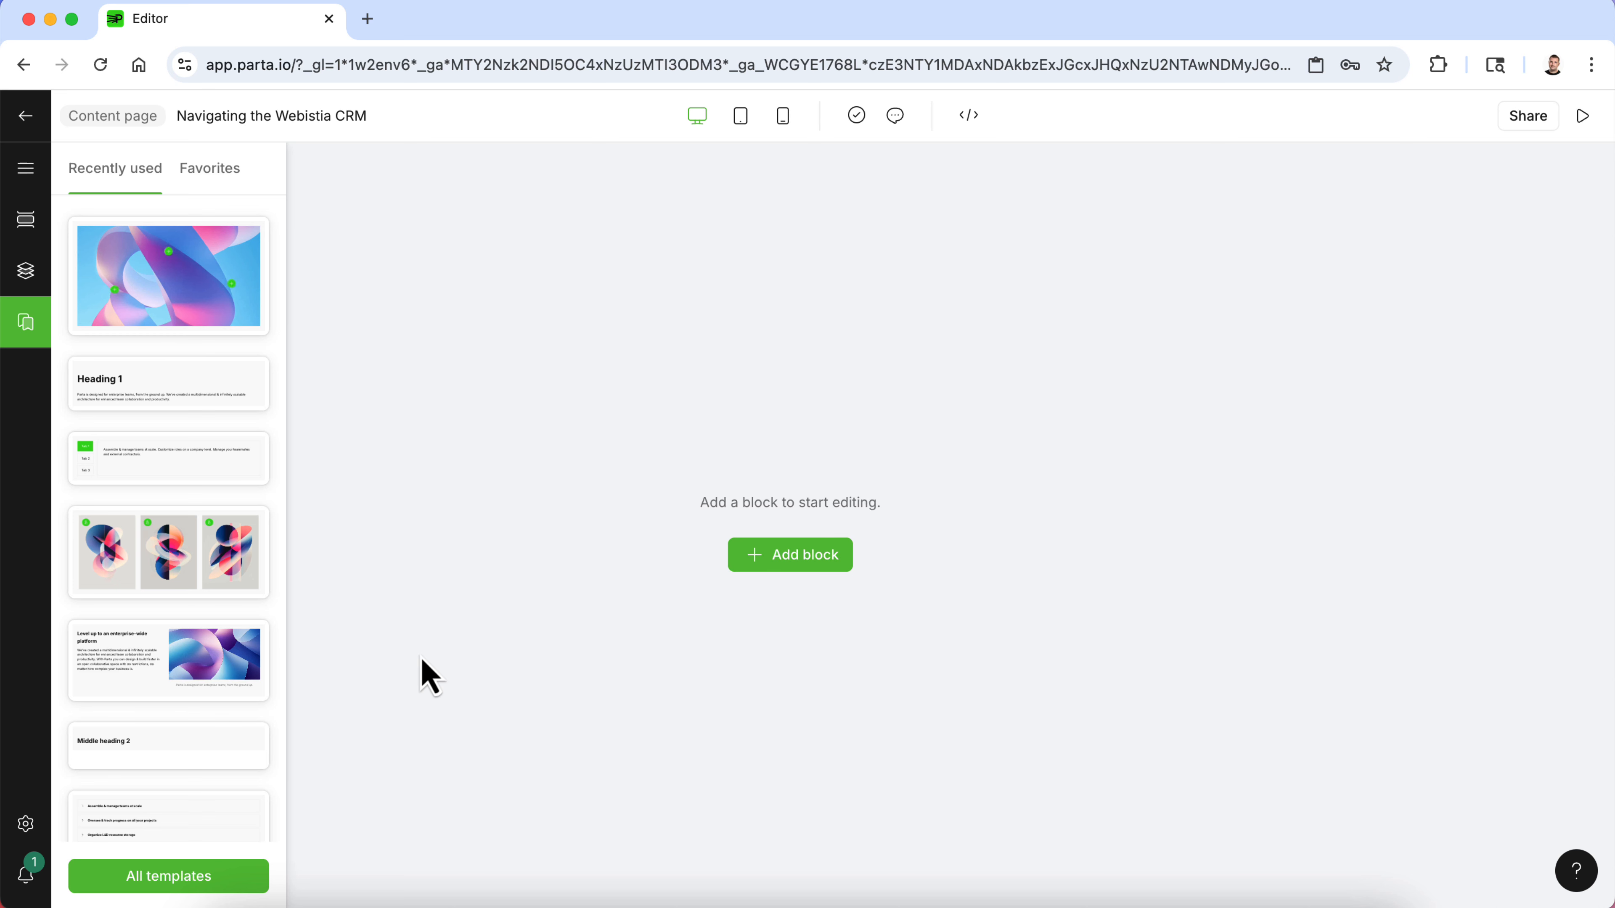
- Insert a text-and-image template block and copy the Viewing Customer Accounts paragraph from the Word document
left_click(115, 678)
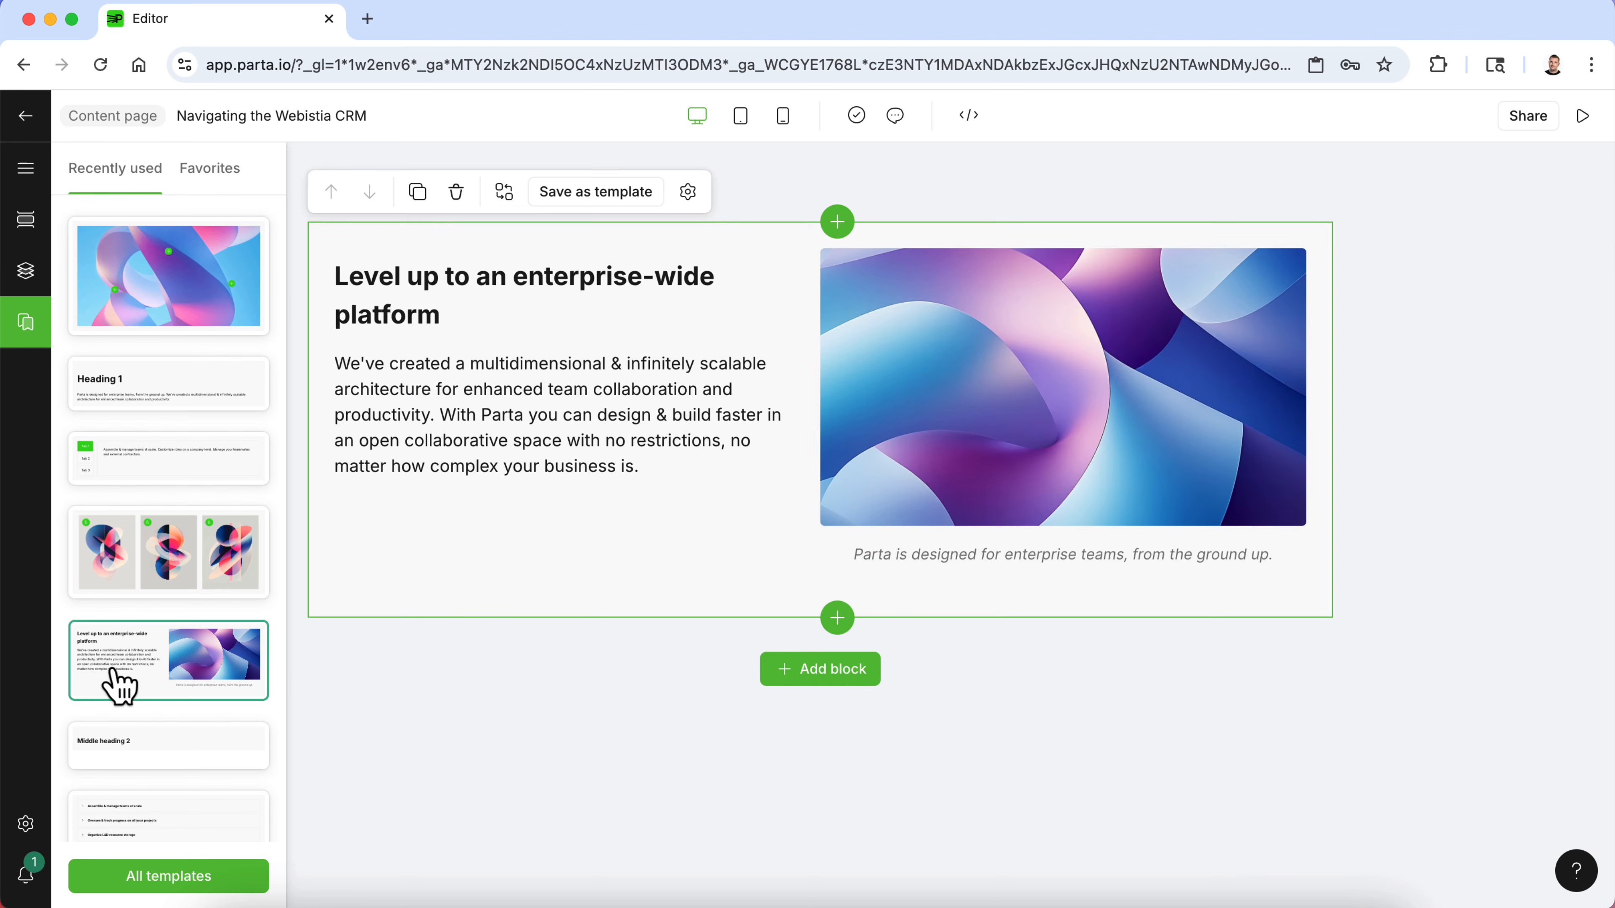
left_click(1015, 897)
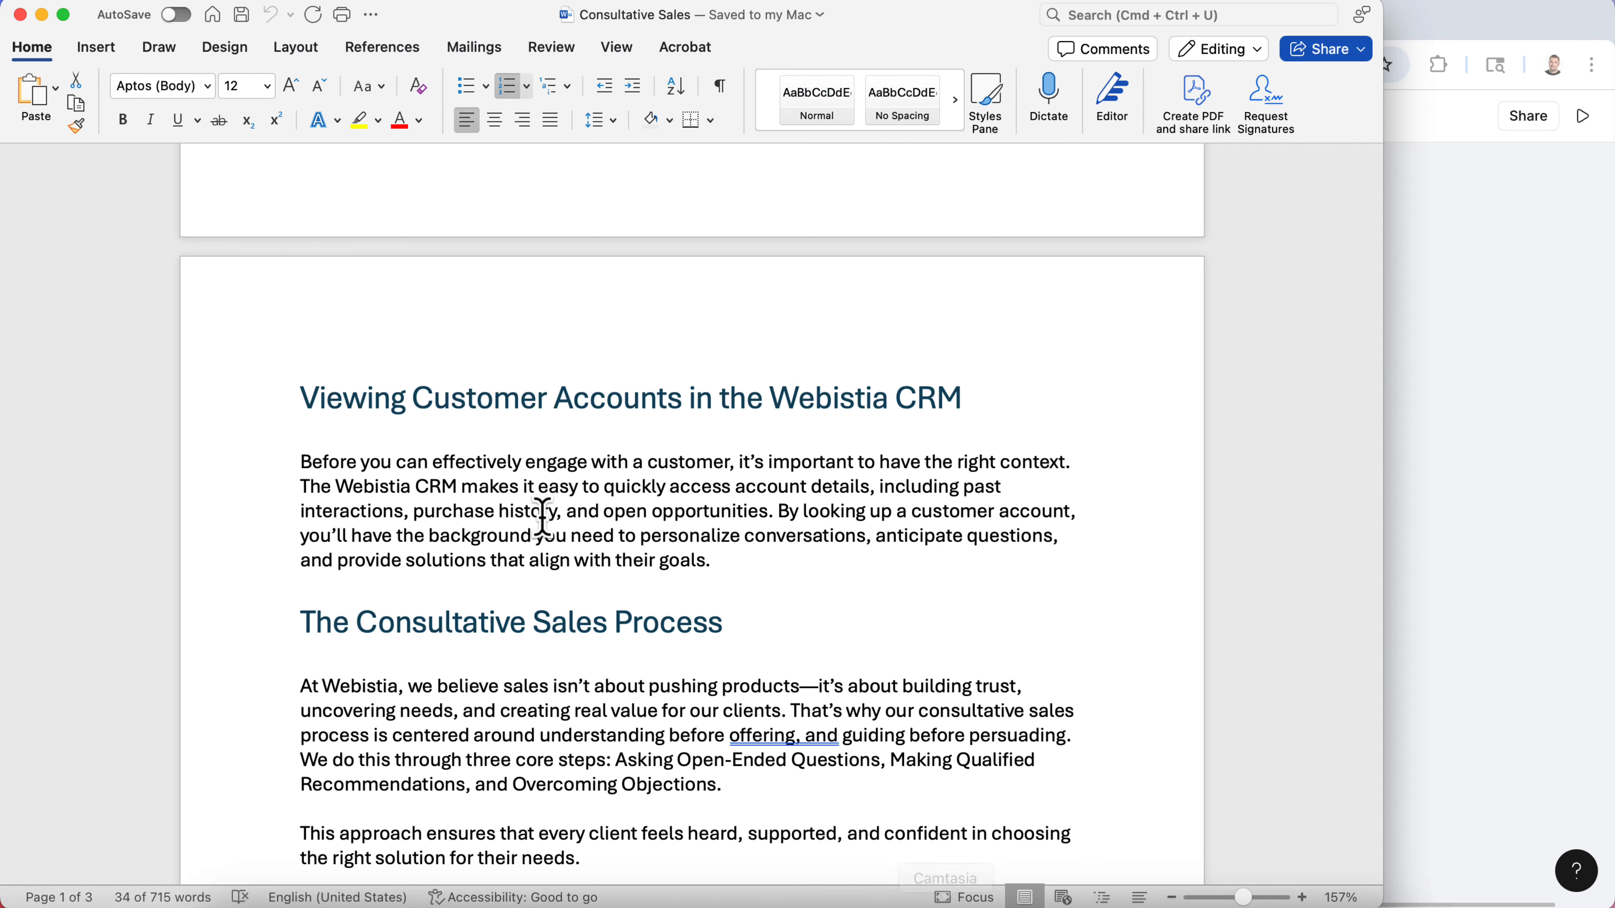
left_click_drag(789, 568, 312, 457)
key("super+c")
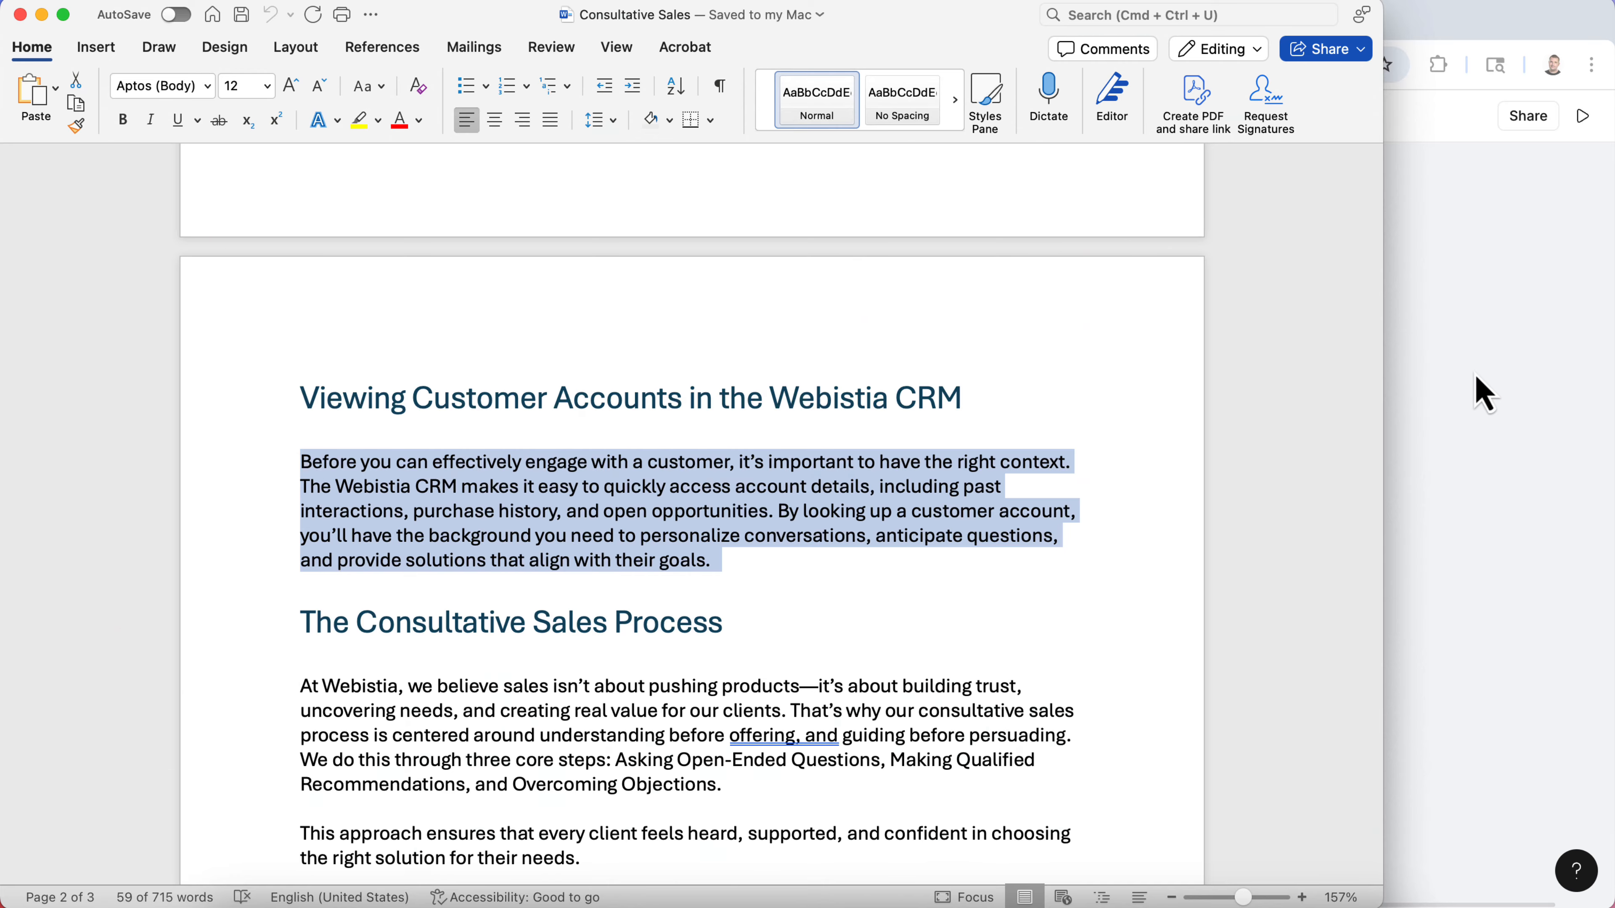
left_click(1478, 389)
- Replace the block's body text with the copied paragraph and remove its stray line breaks
left_click_drag(698, 470, 278, 386)
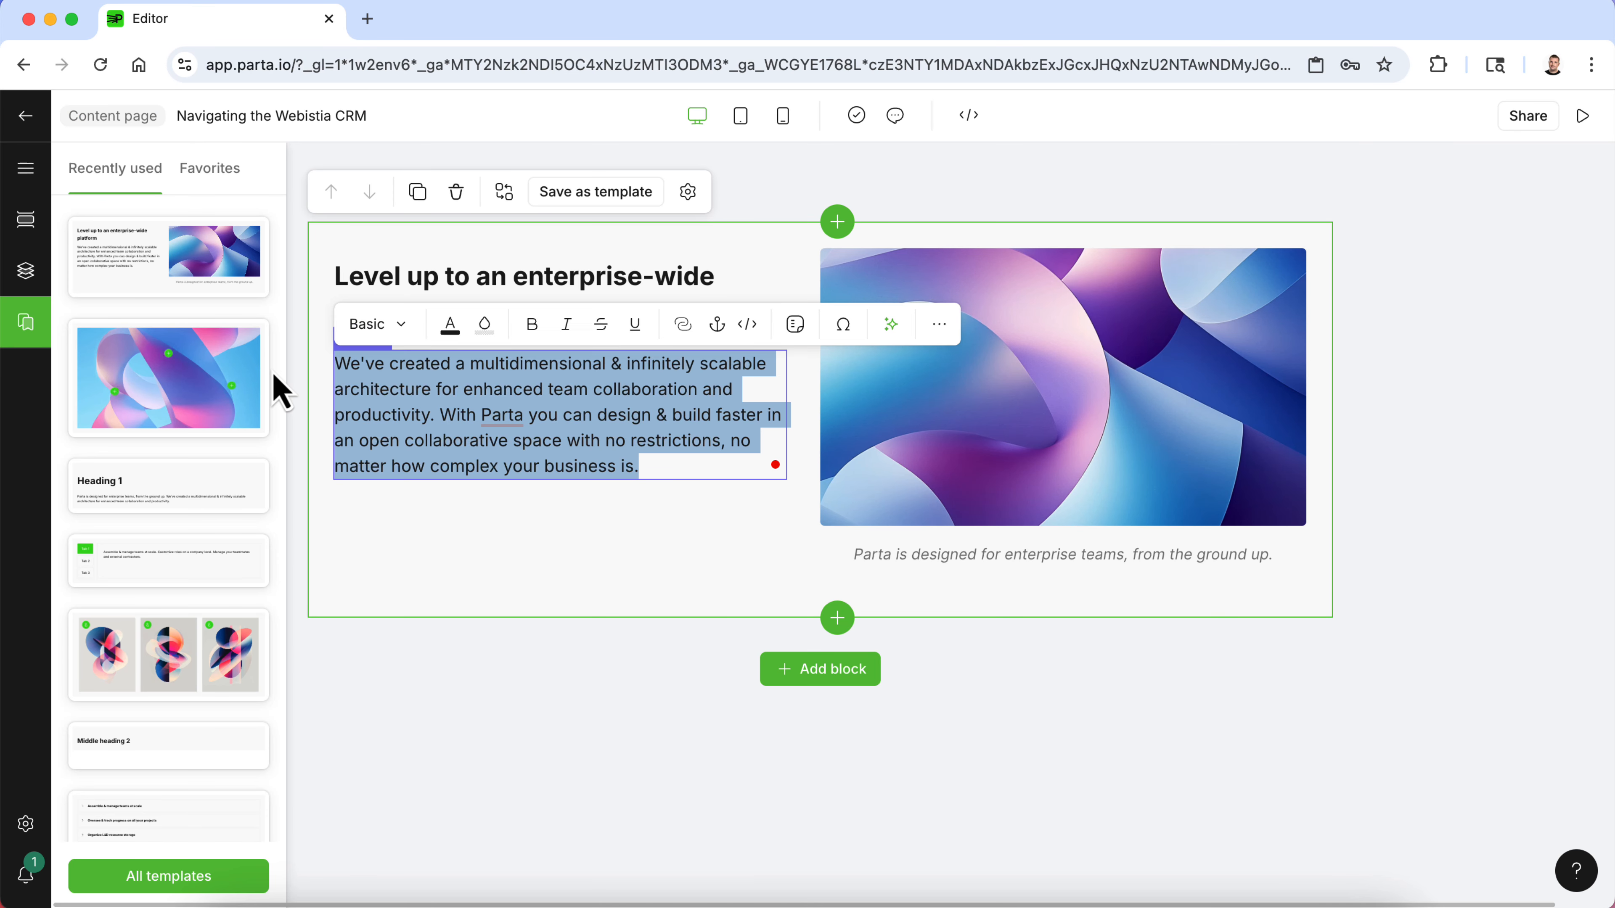
key("super+v")
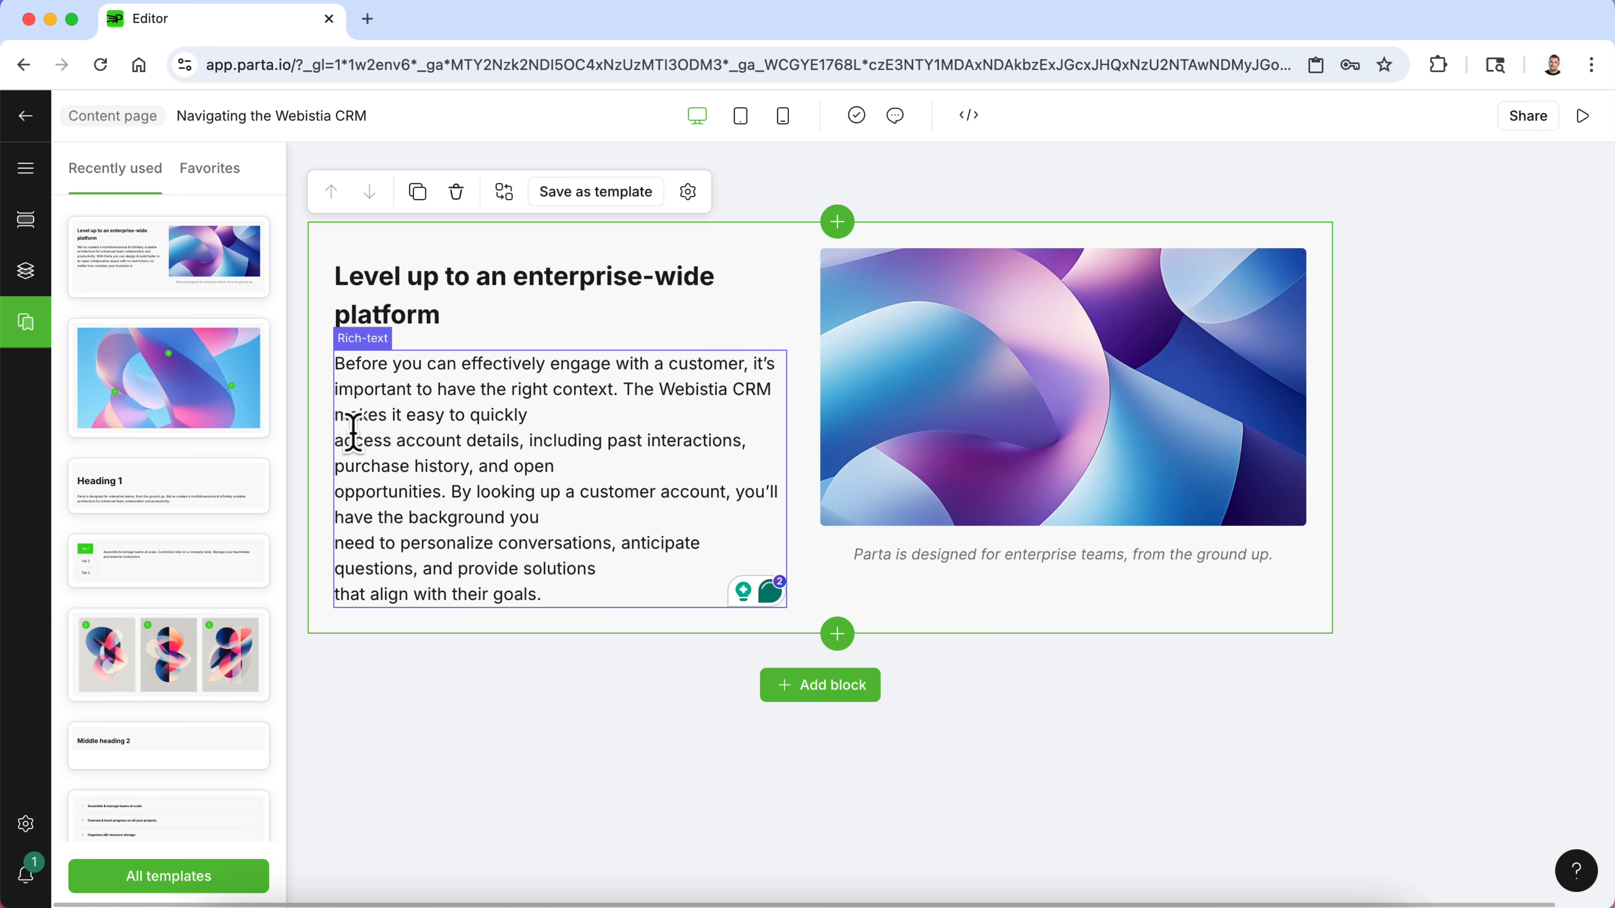
key("BackSpace")
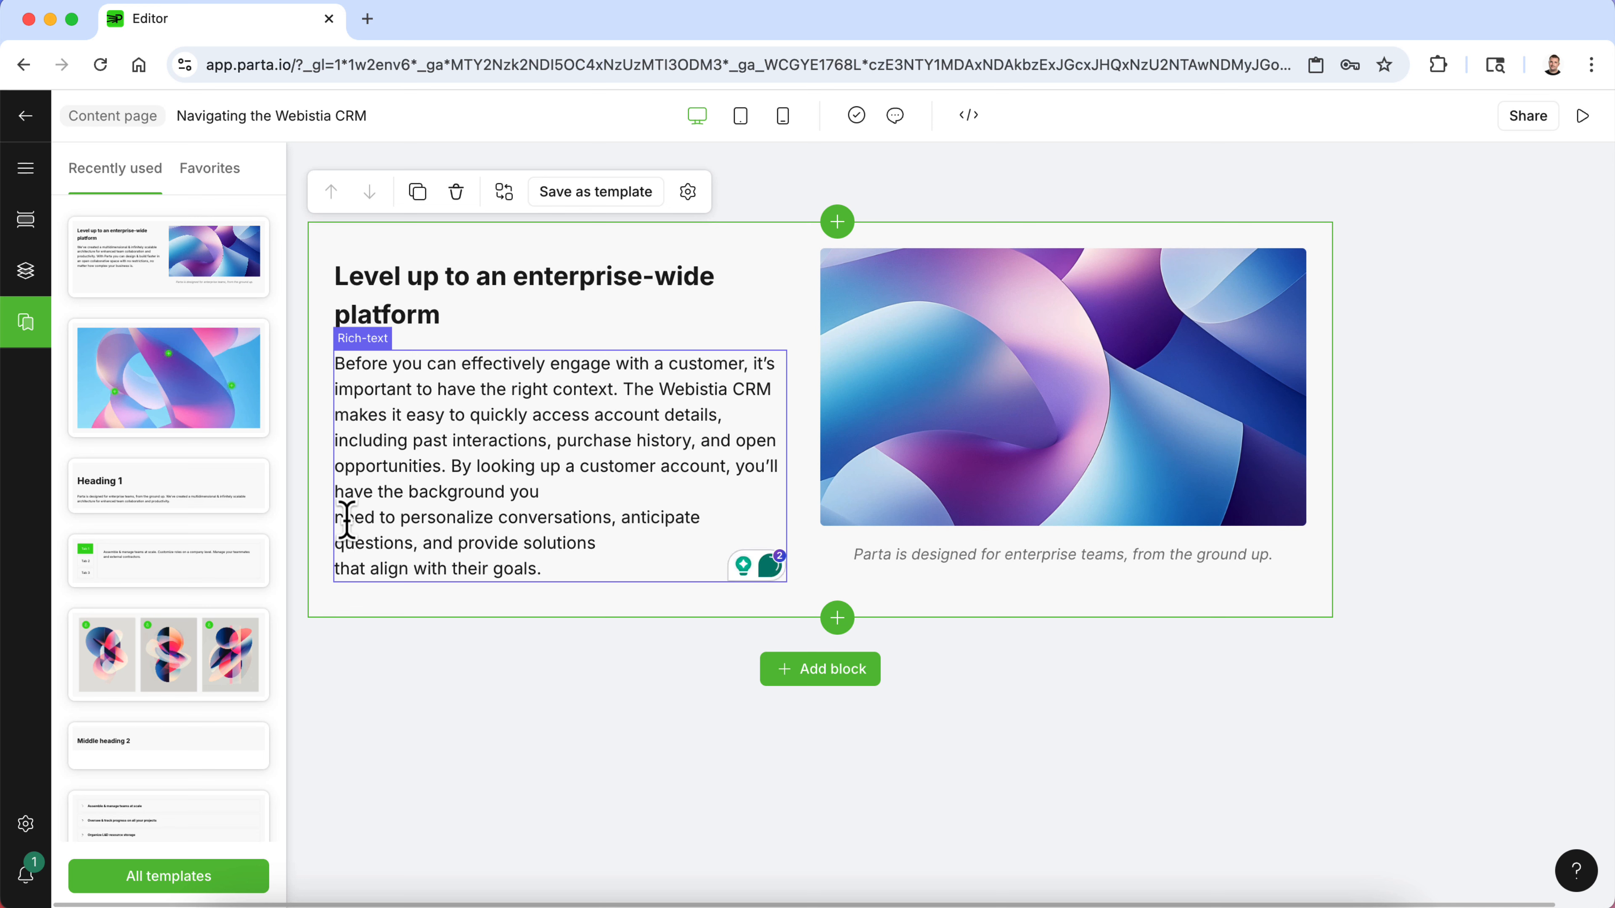
left_click(344, 521)
key("BackSpace")
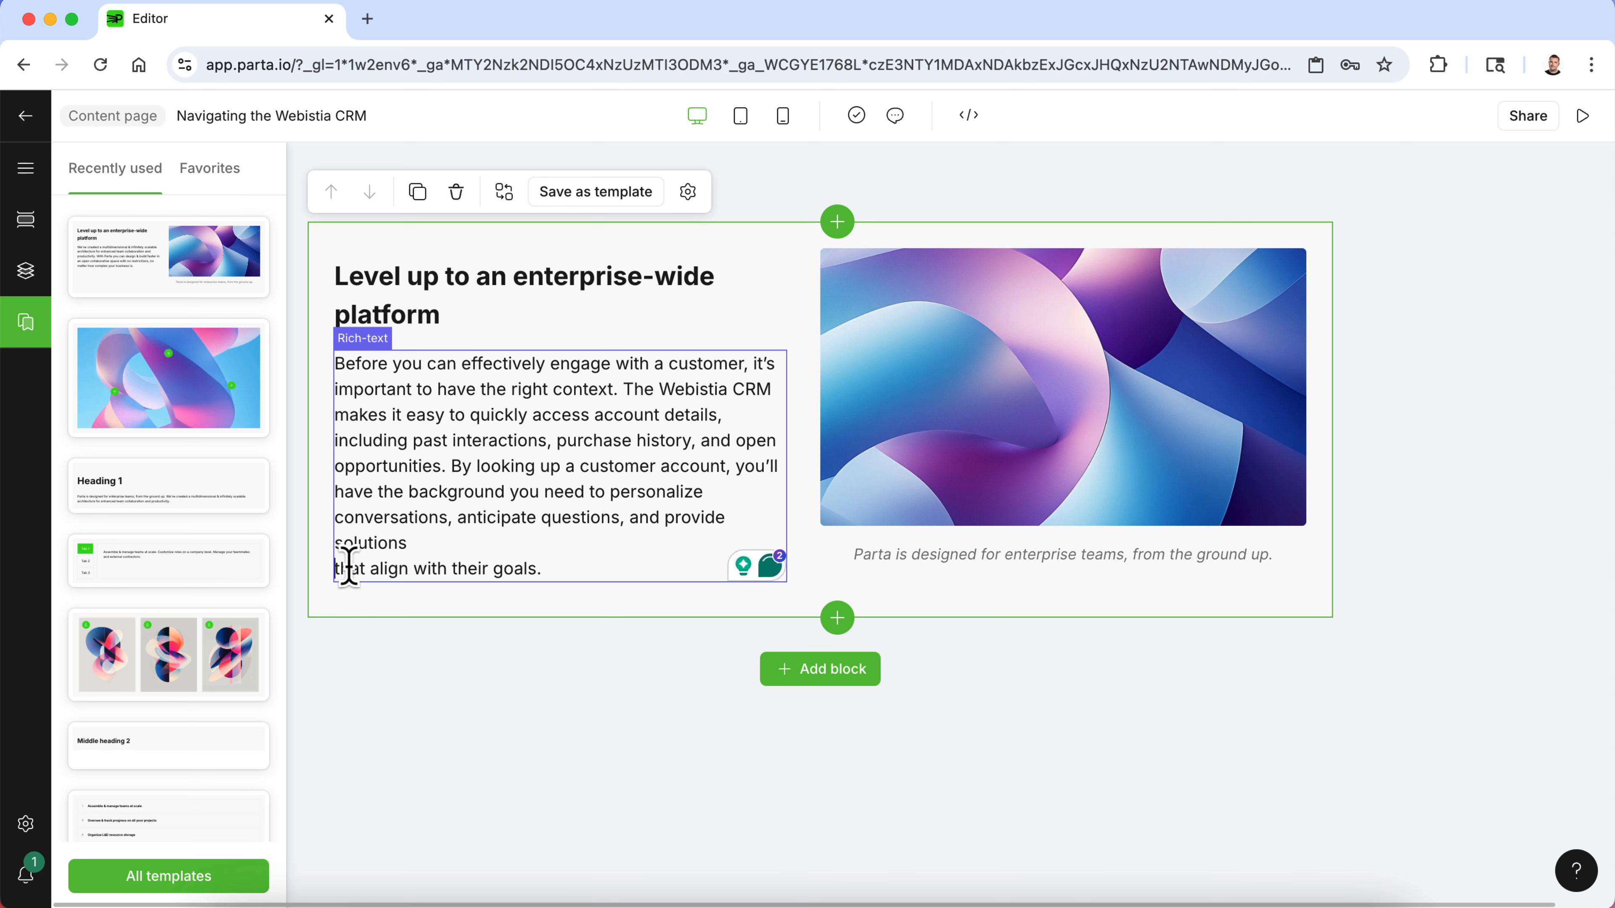
key("BackSpace")
- Replace the block's heading with Looking Up Customer Accounts in the Webistia CRM
triple_click(425, 269)
type("L")
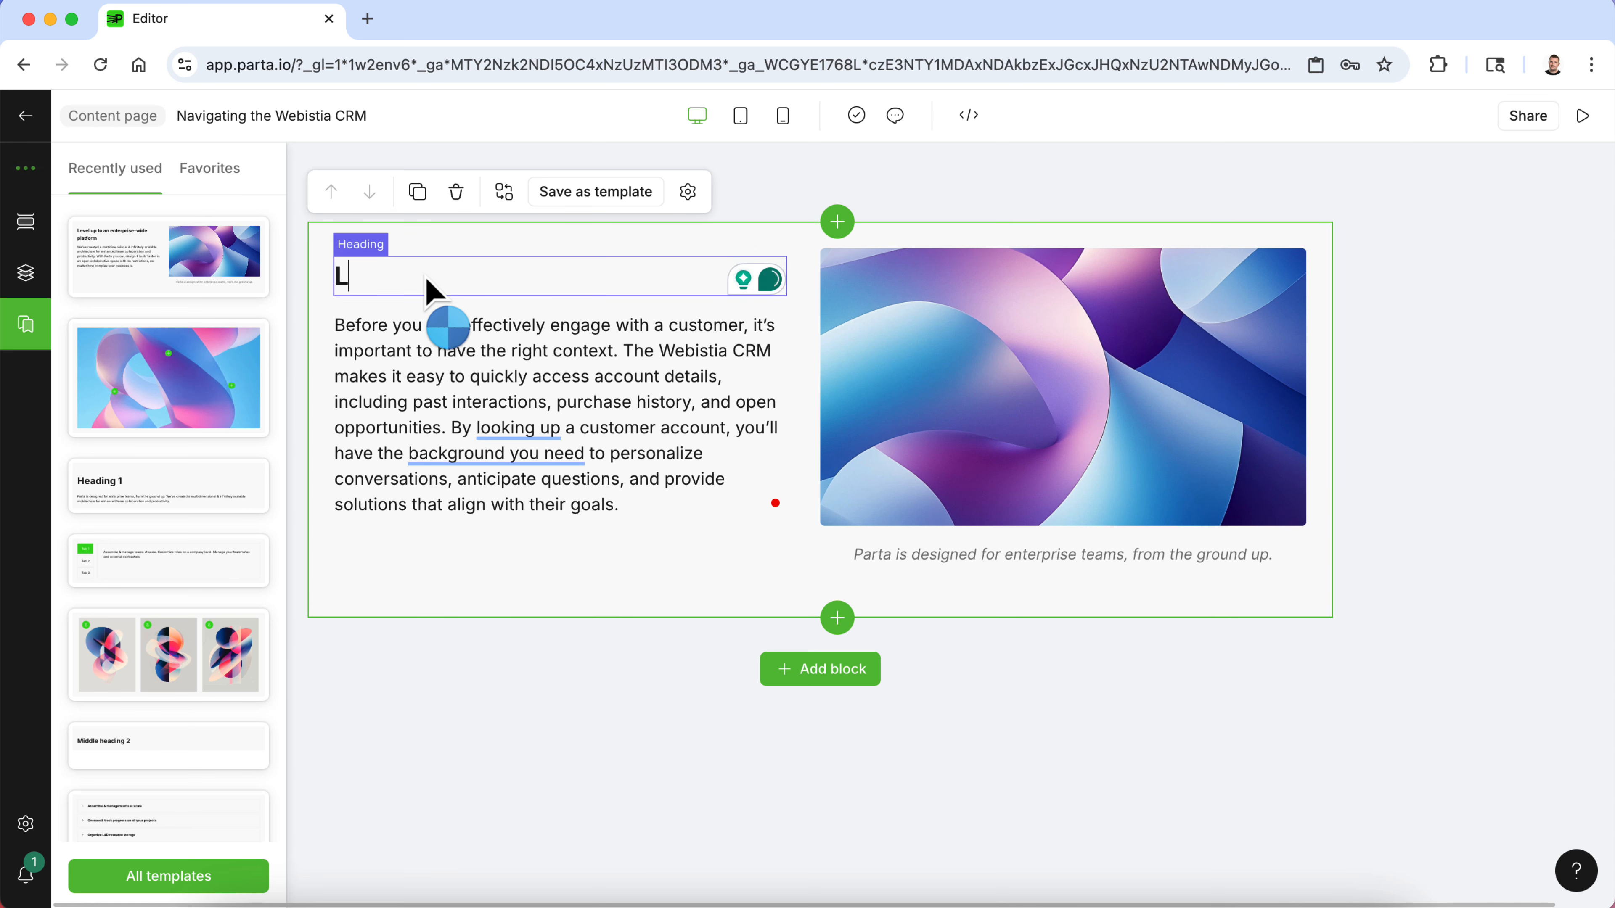
type("ooking Up Customer")
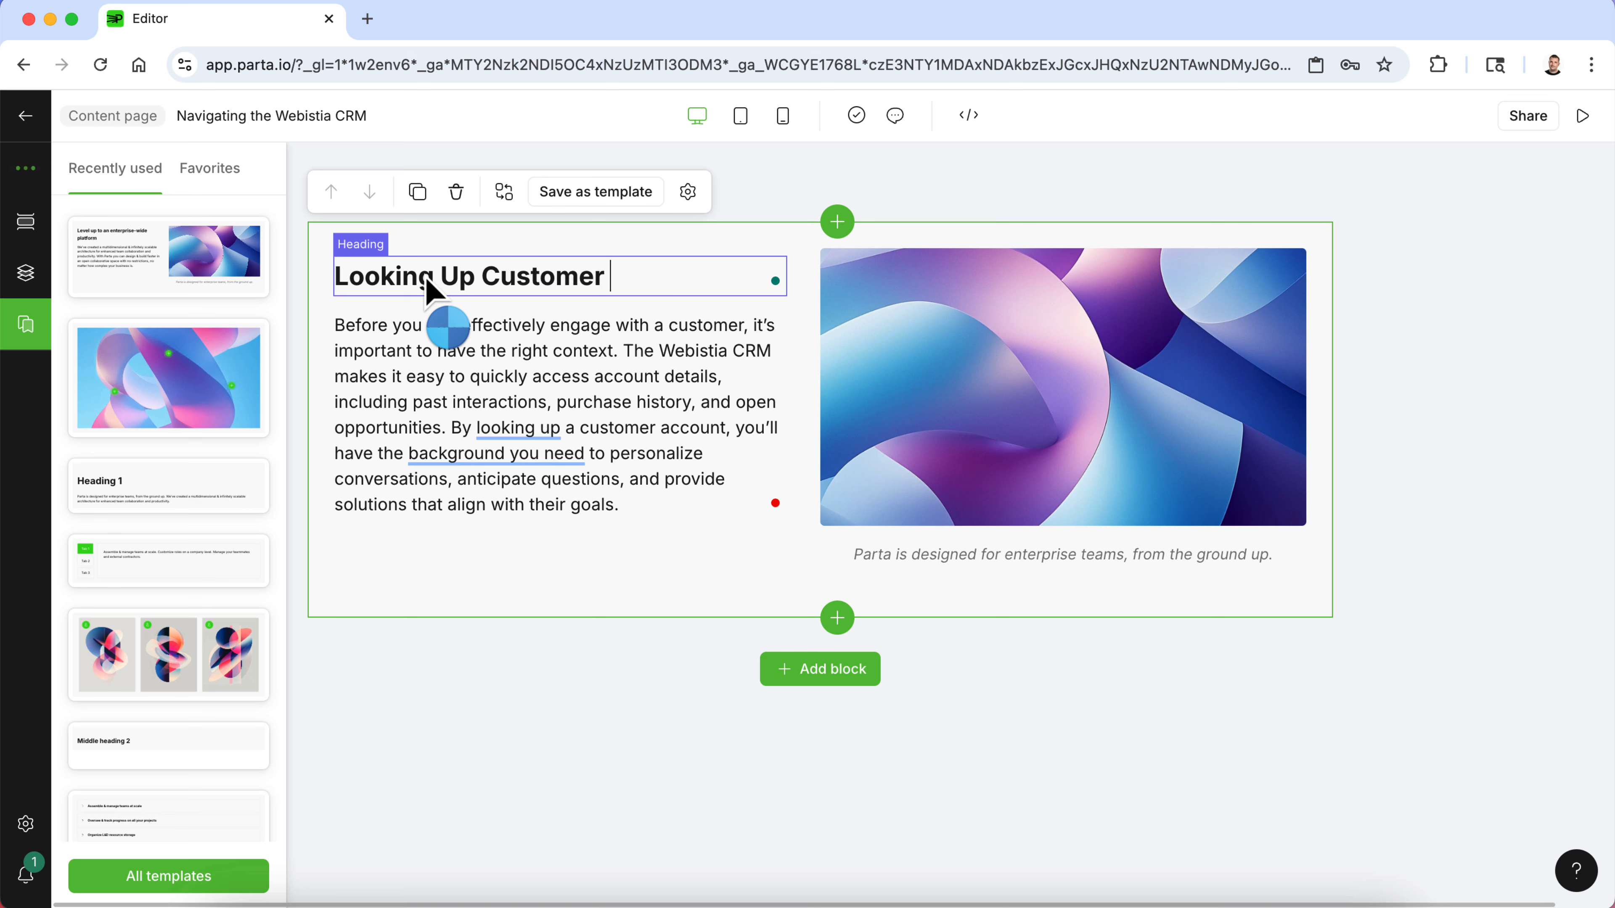
type(" Accounts in the ")
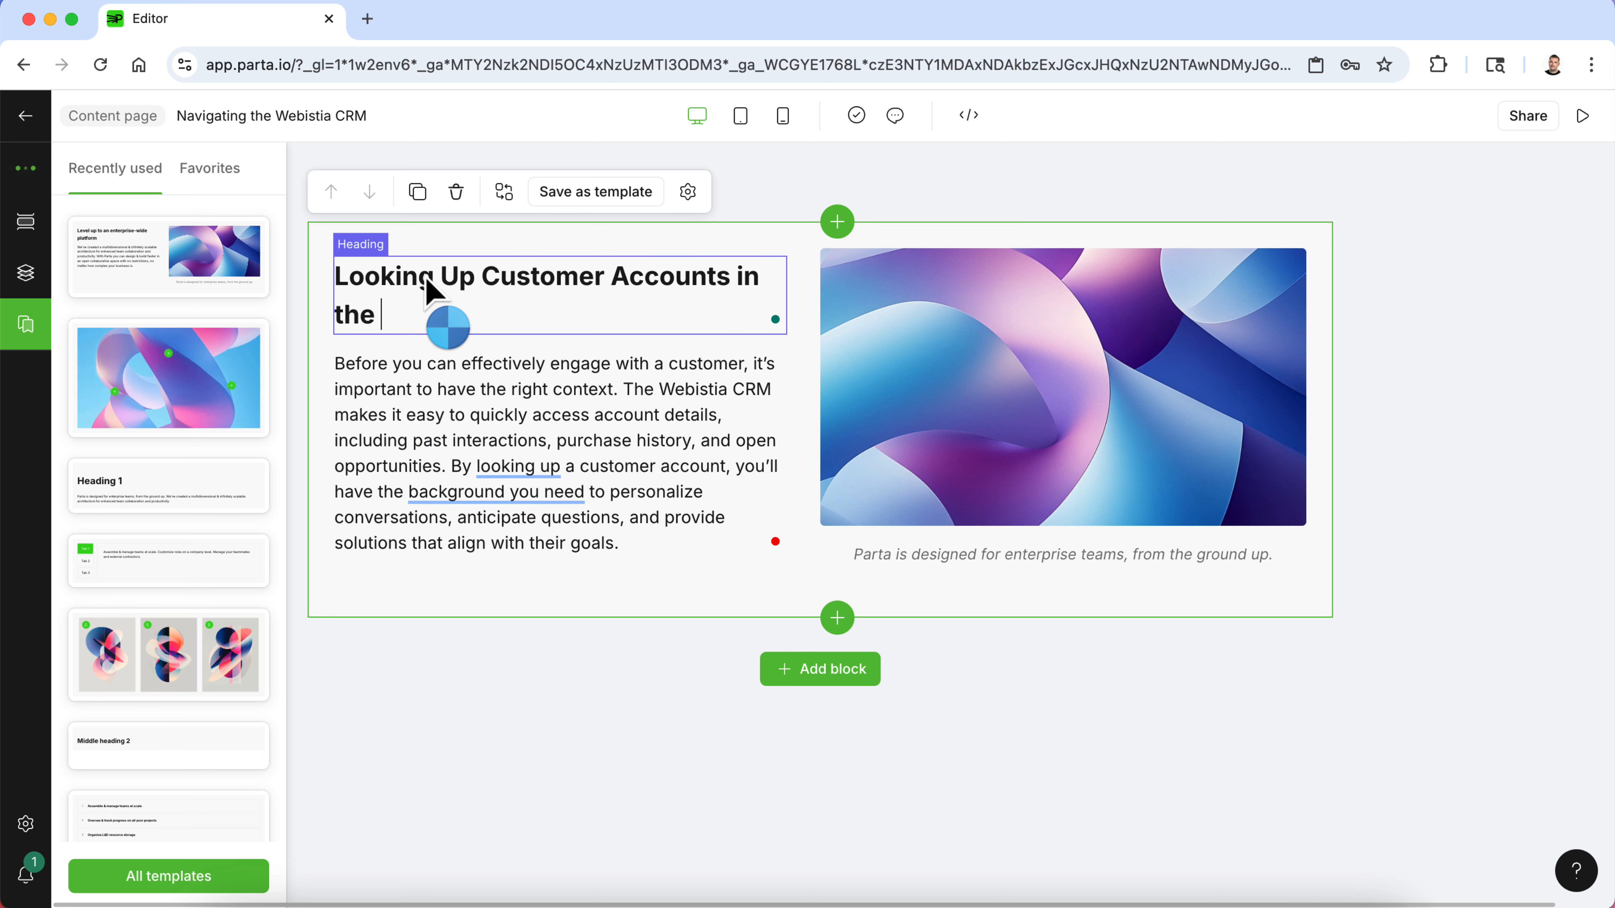
type("Webistia CR")
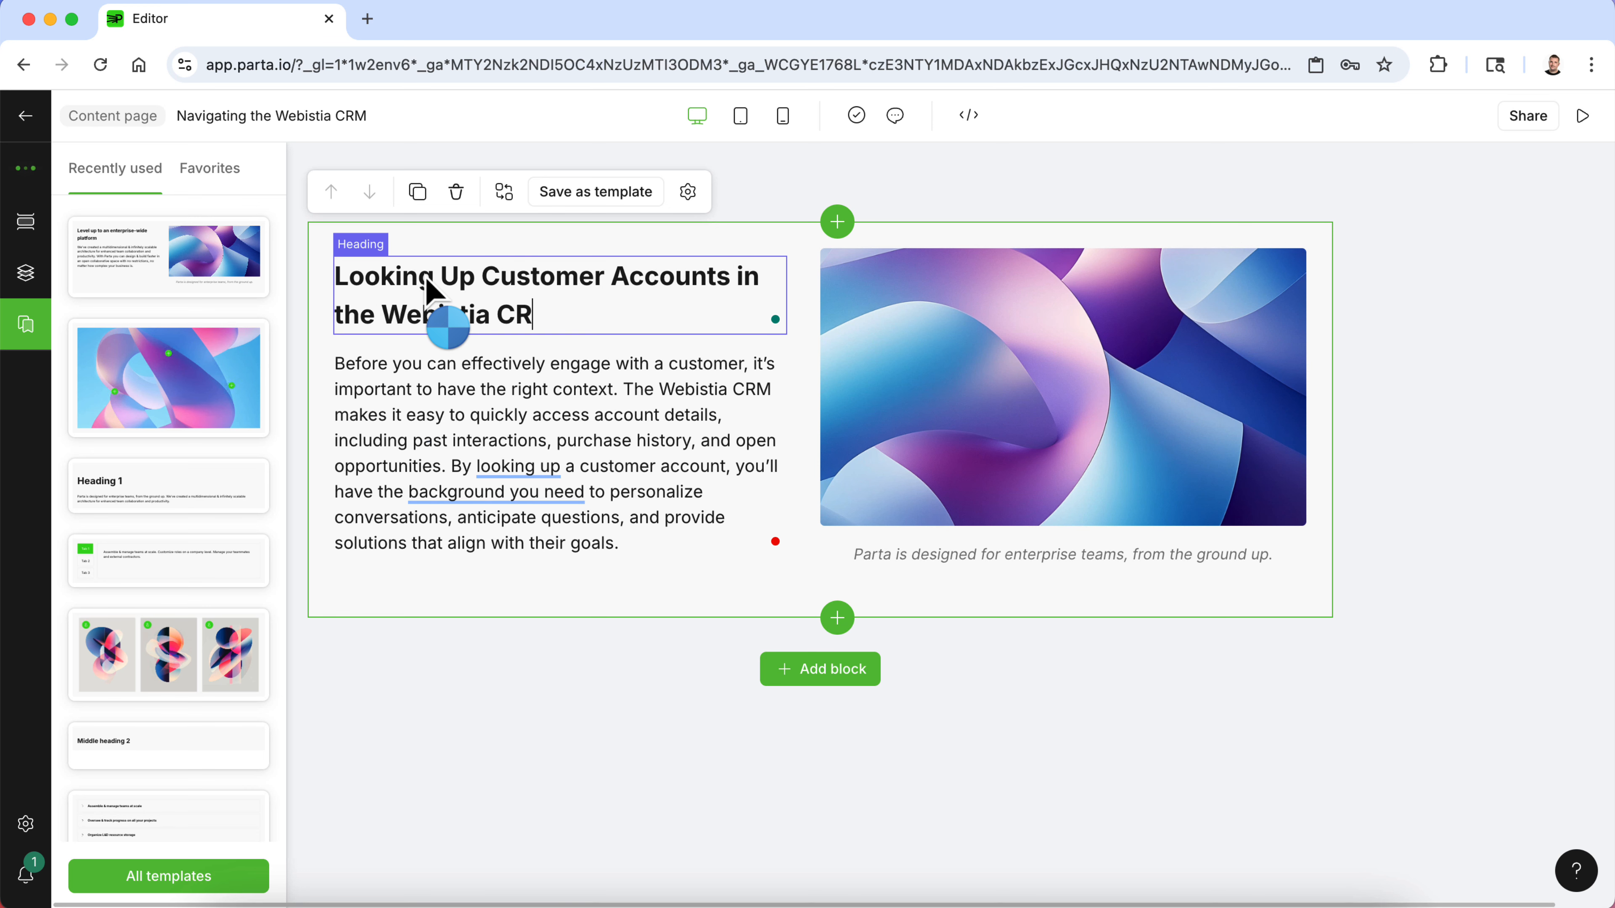
type("M")
- Replace the block's image by uploading 2.png from the System Screenshots folder
left_click(1088, 417)
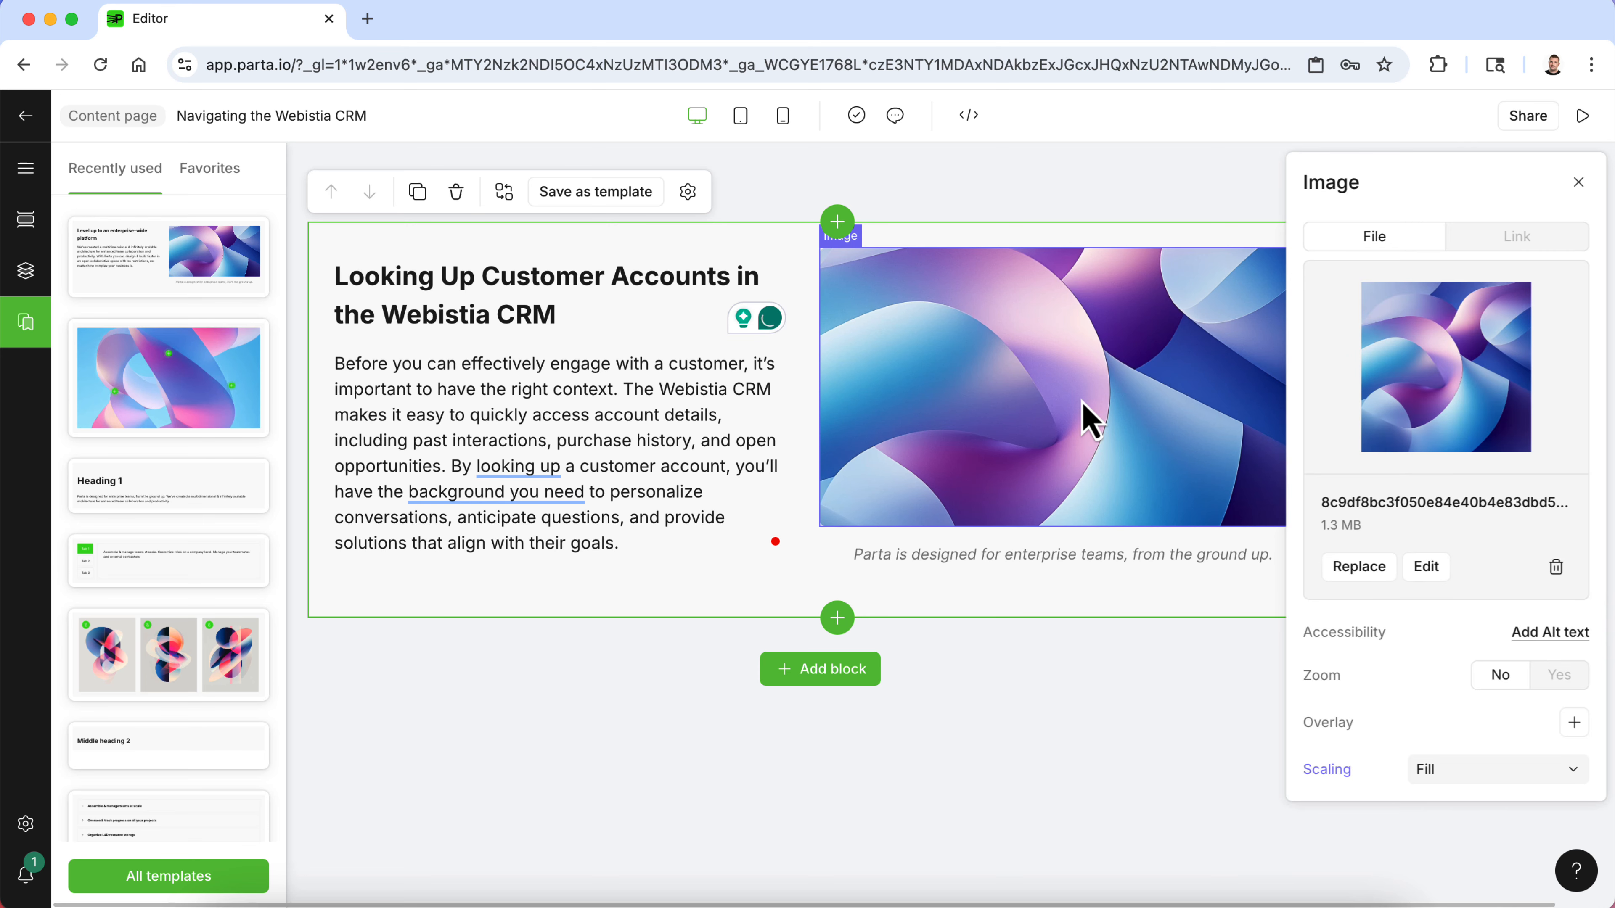
left_click(1348, 569)
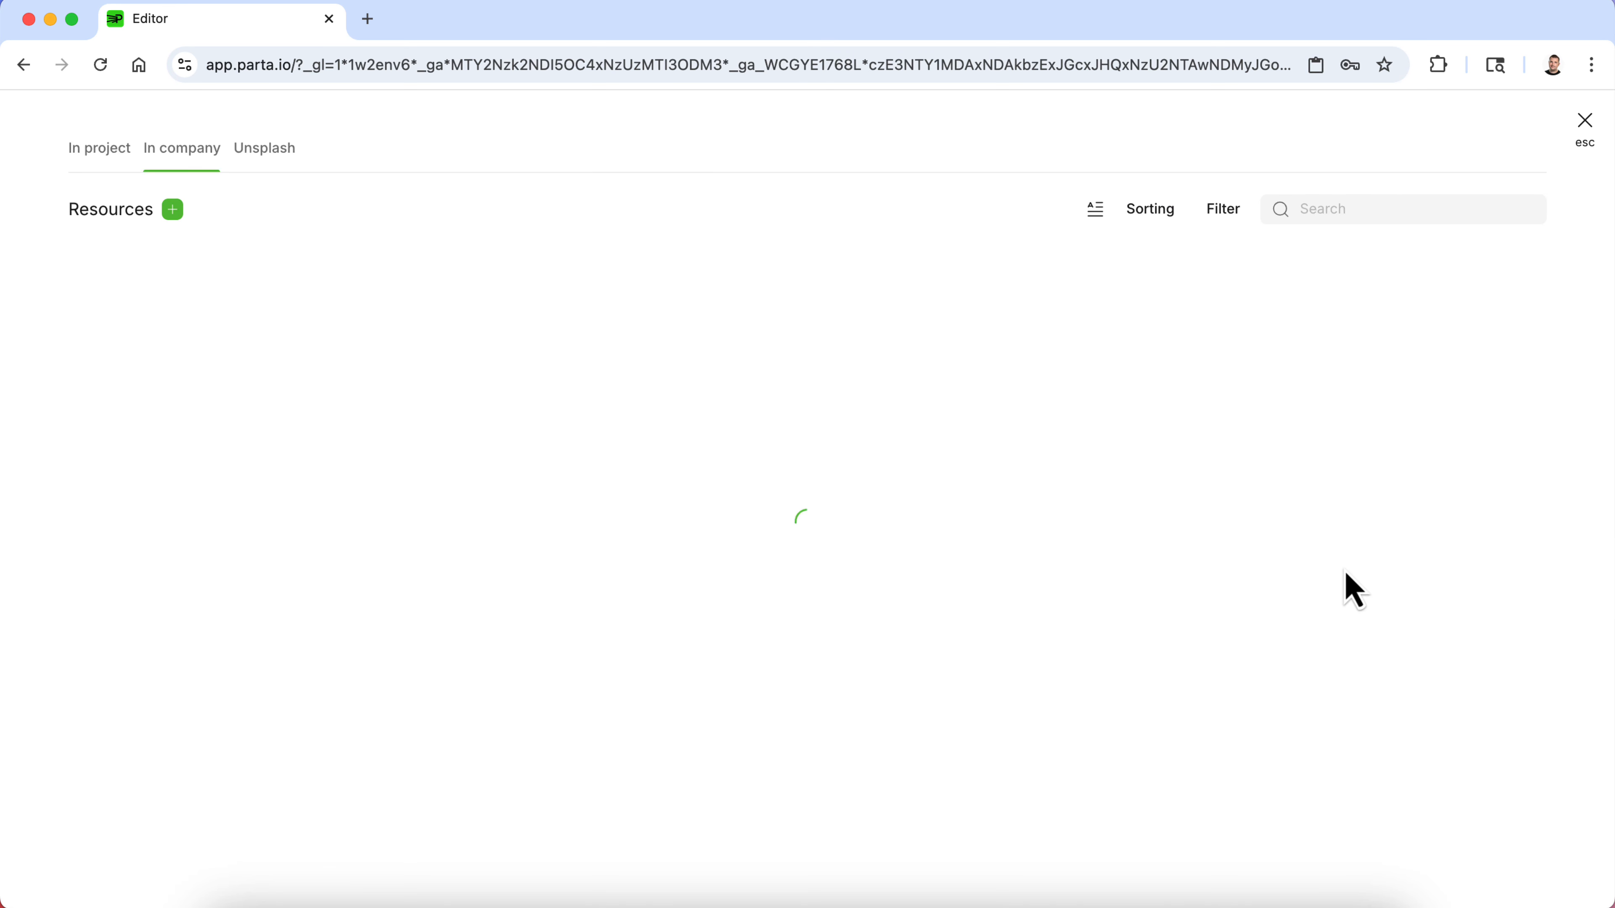
left_click(173, 212)
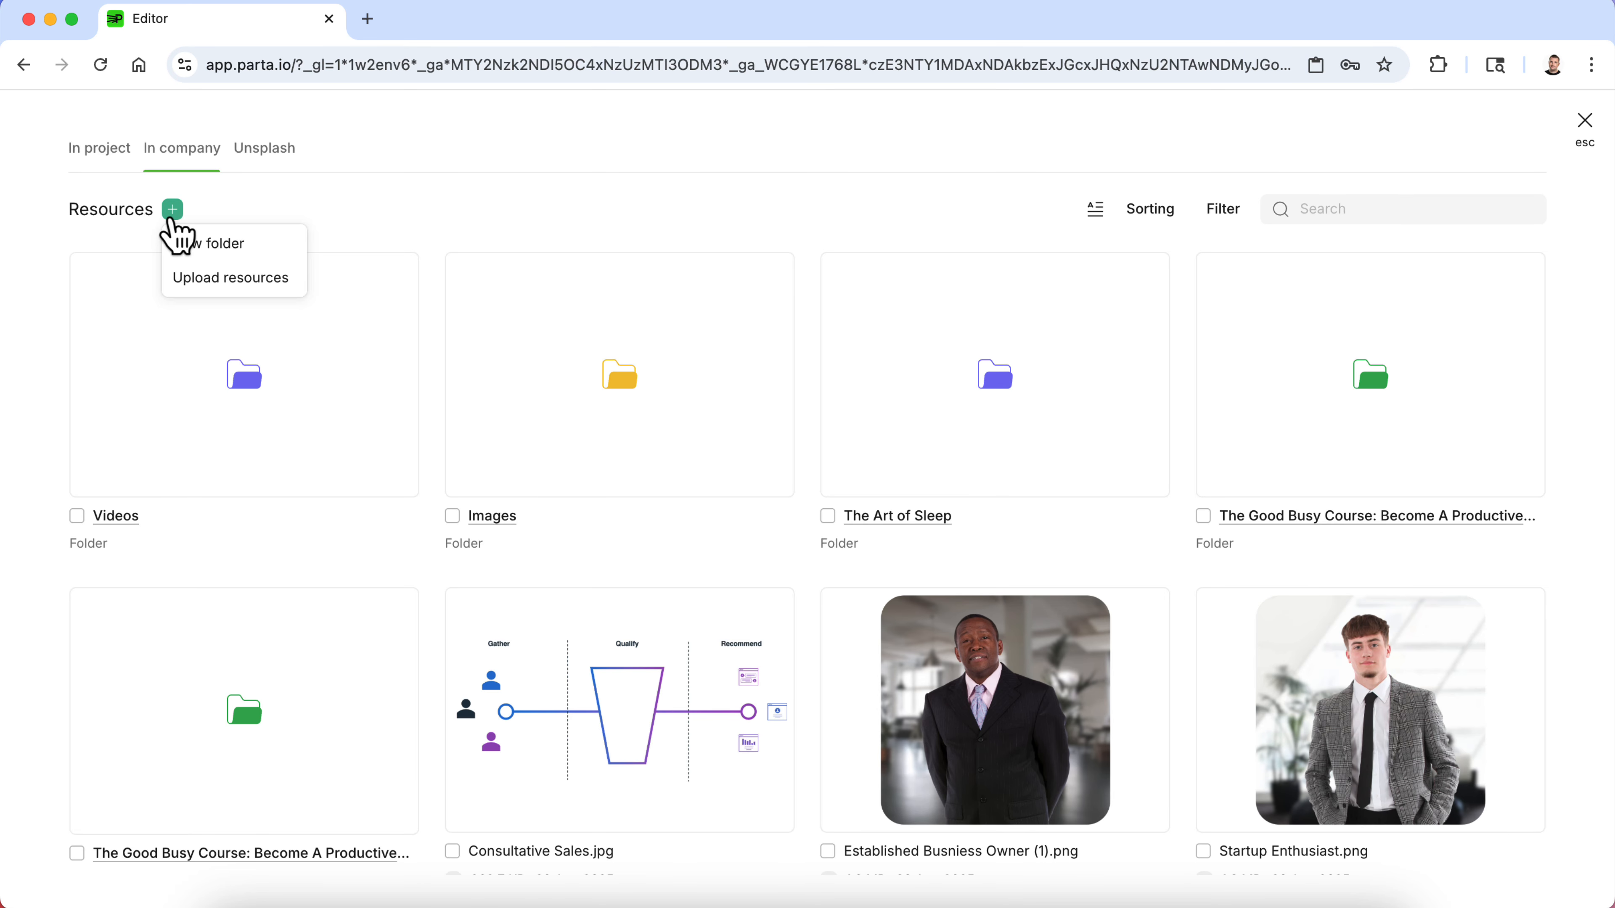
left_click(203, 282)
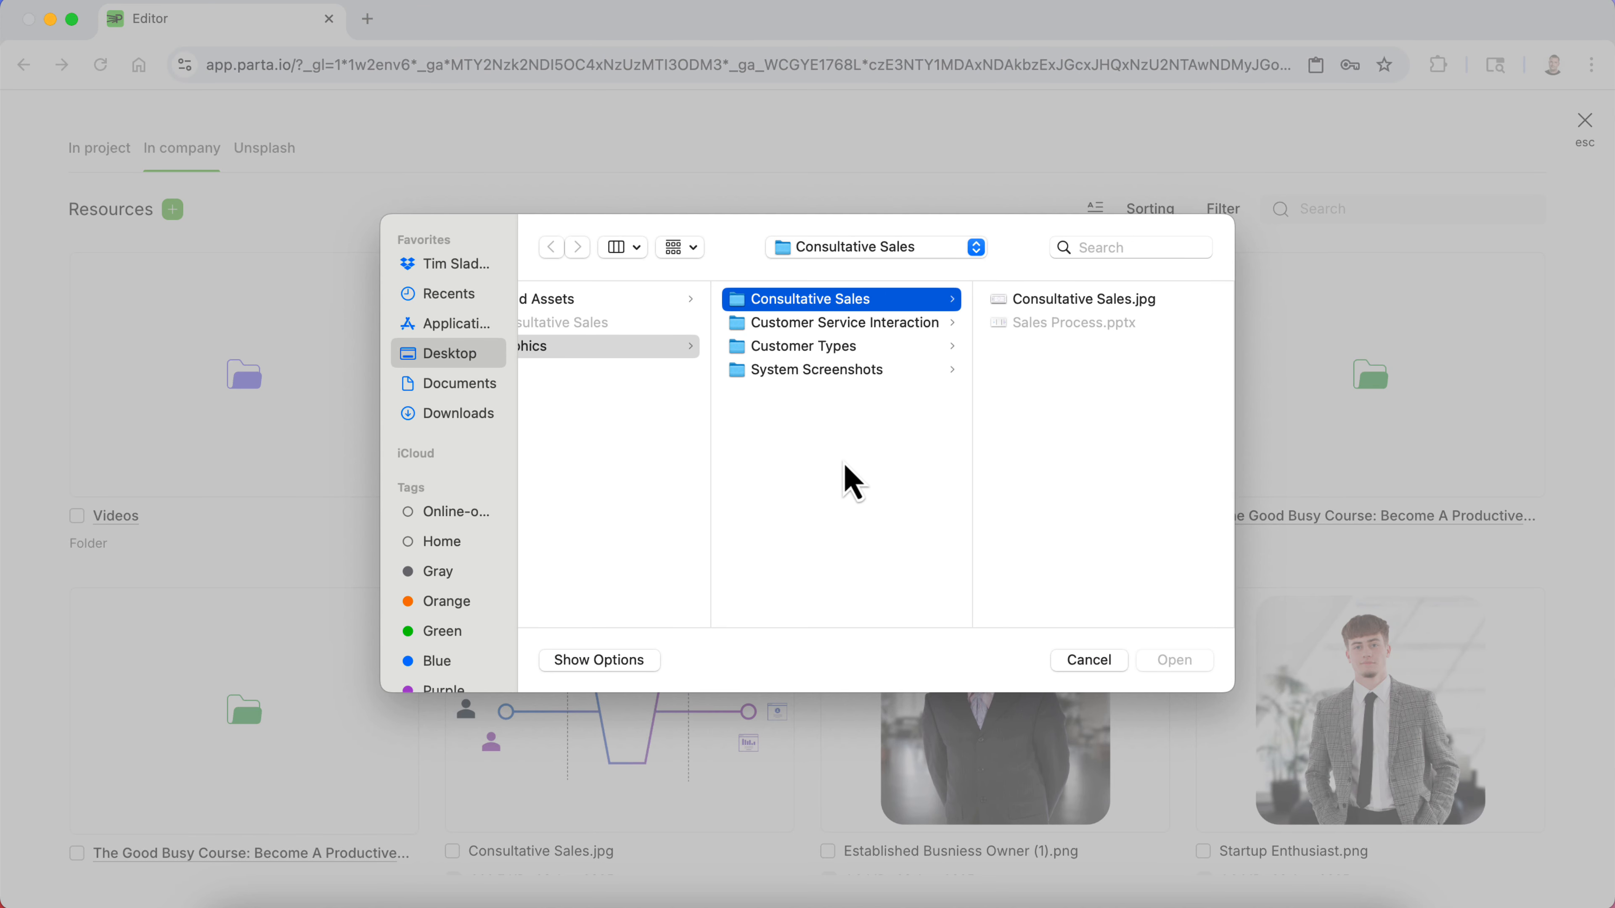
left_click(858, 372)
left_click(1020, 299)
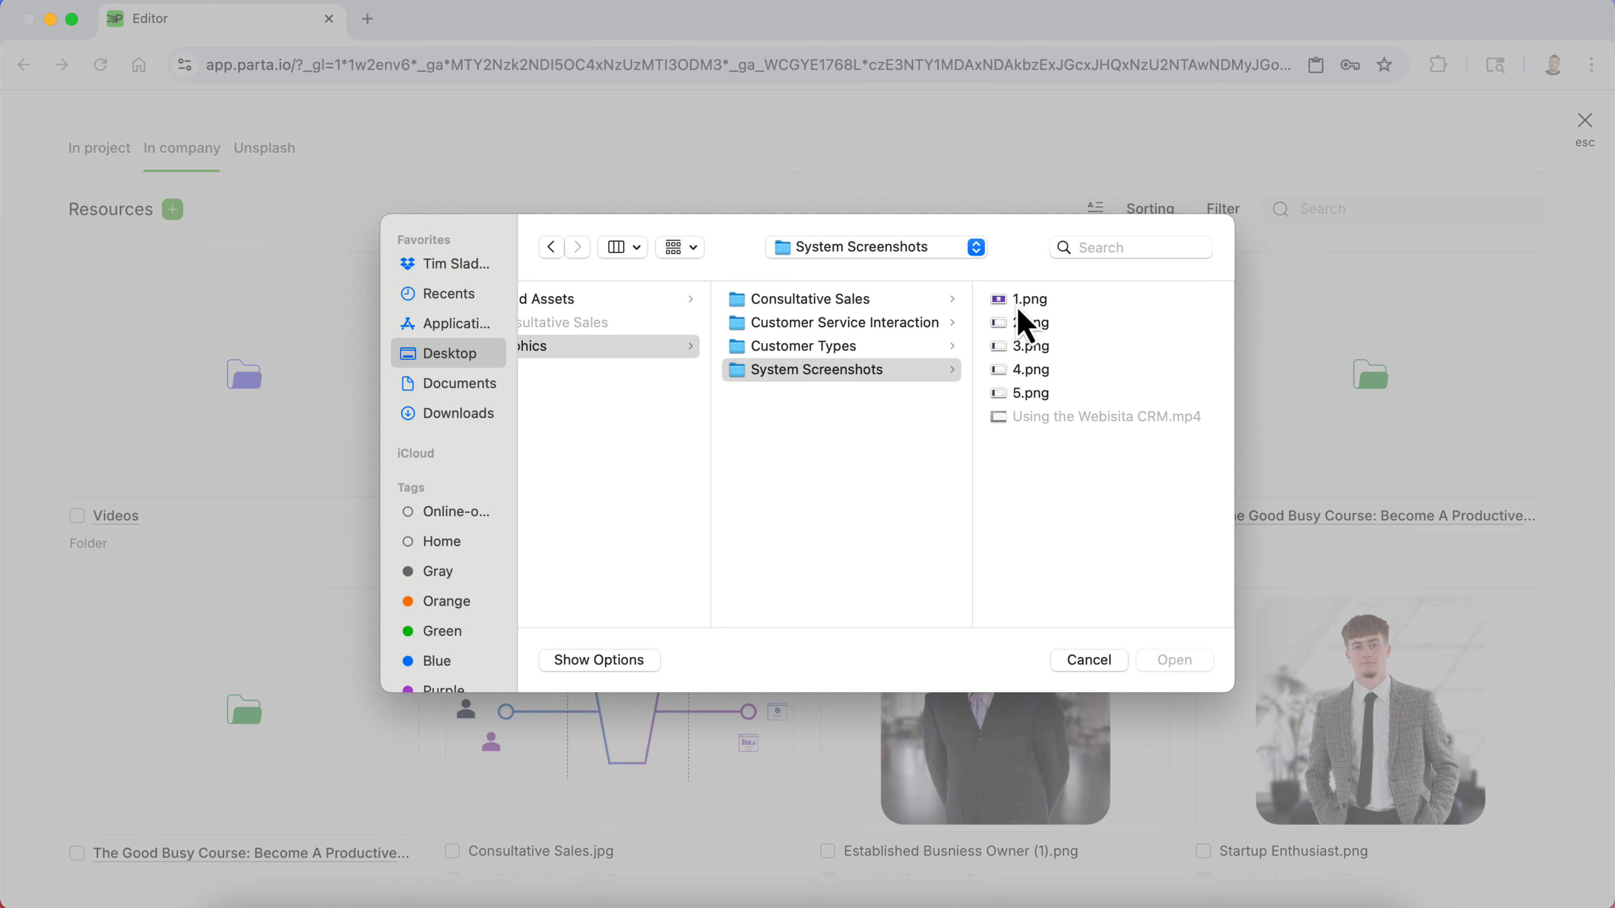
left_click(855, 322)
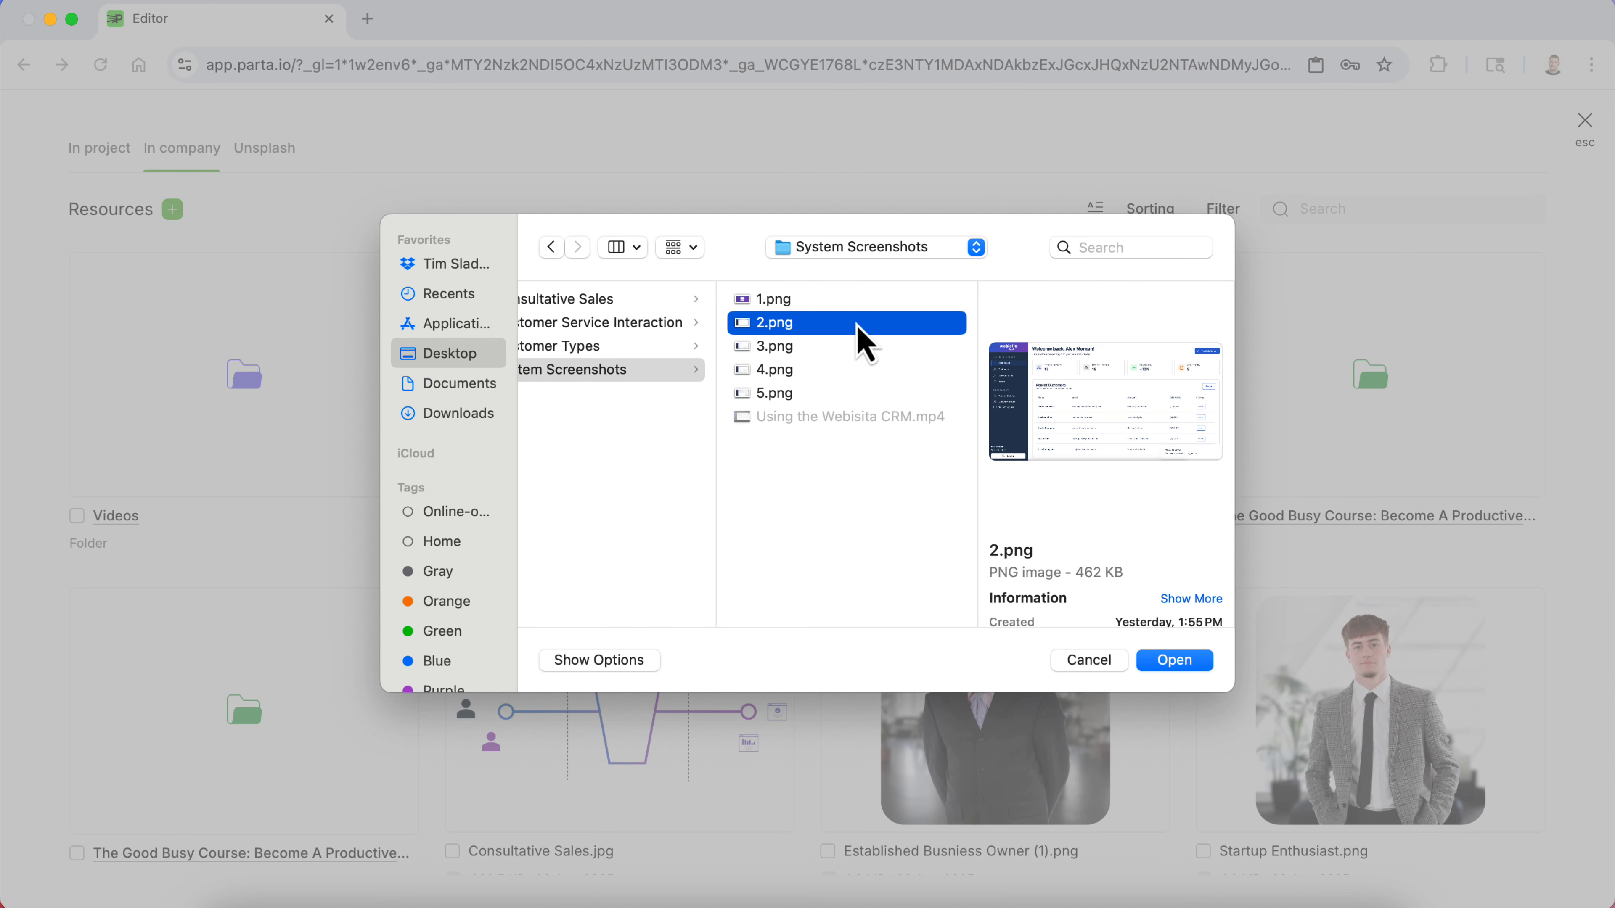
left_click(1170, 665)
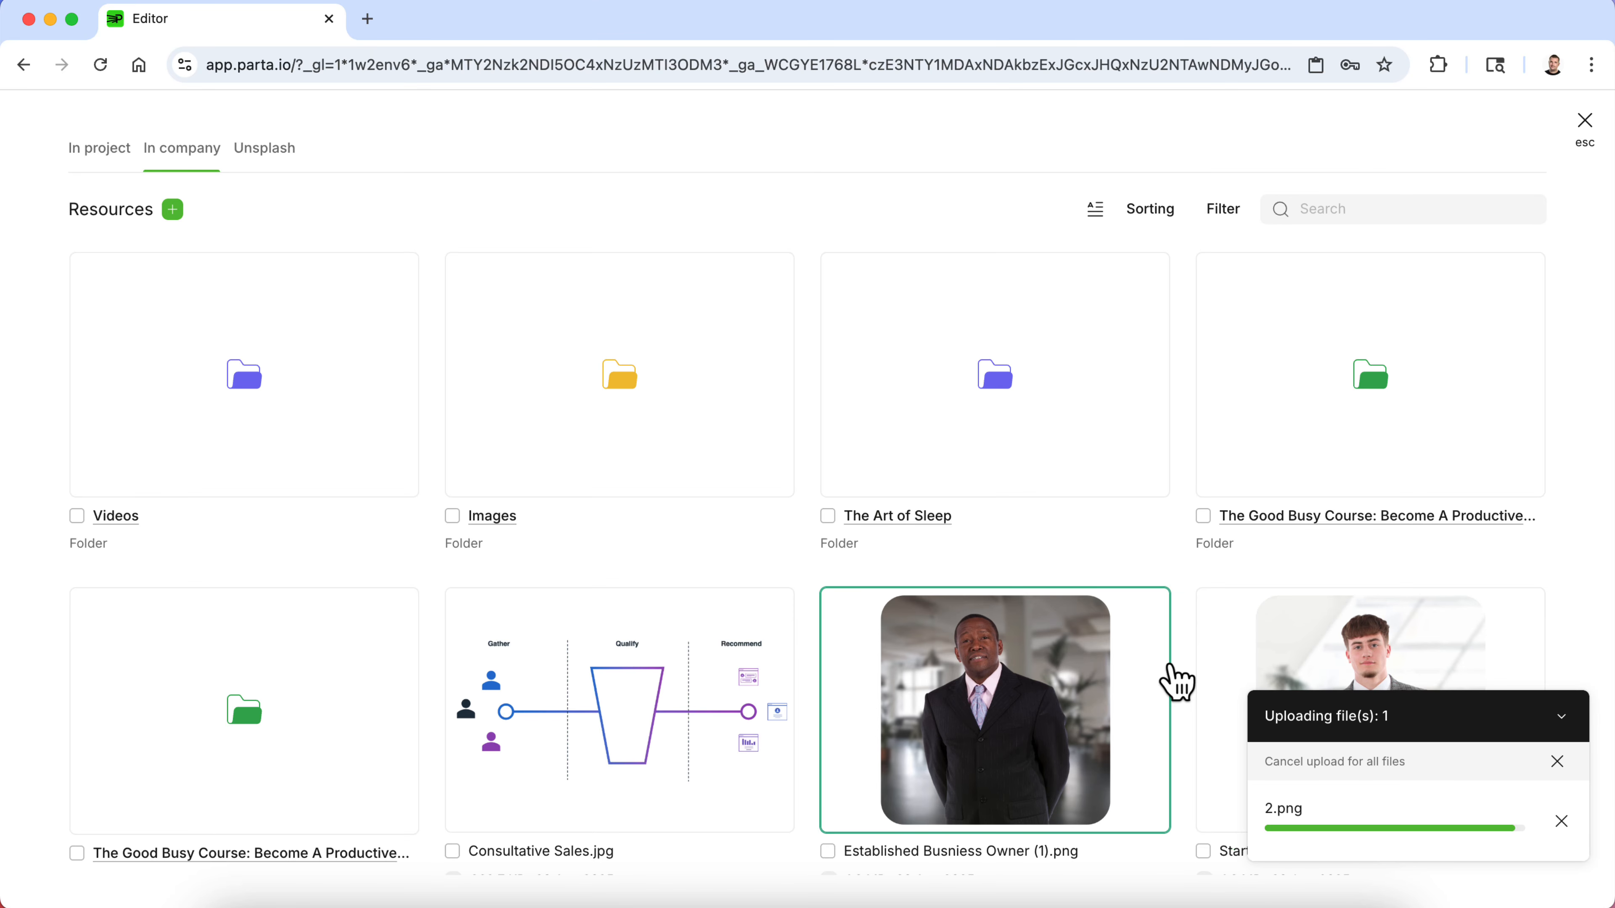
left_click(527, 784)
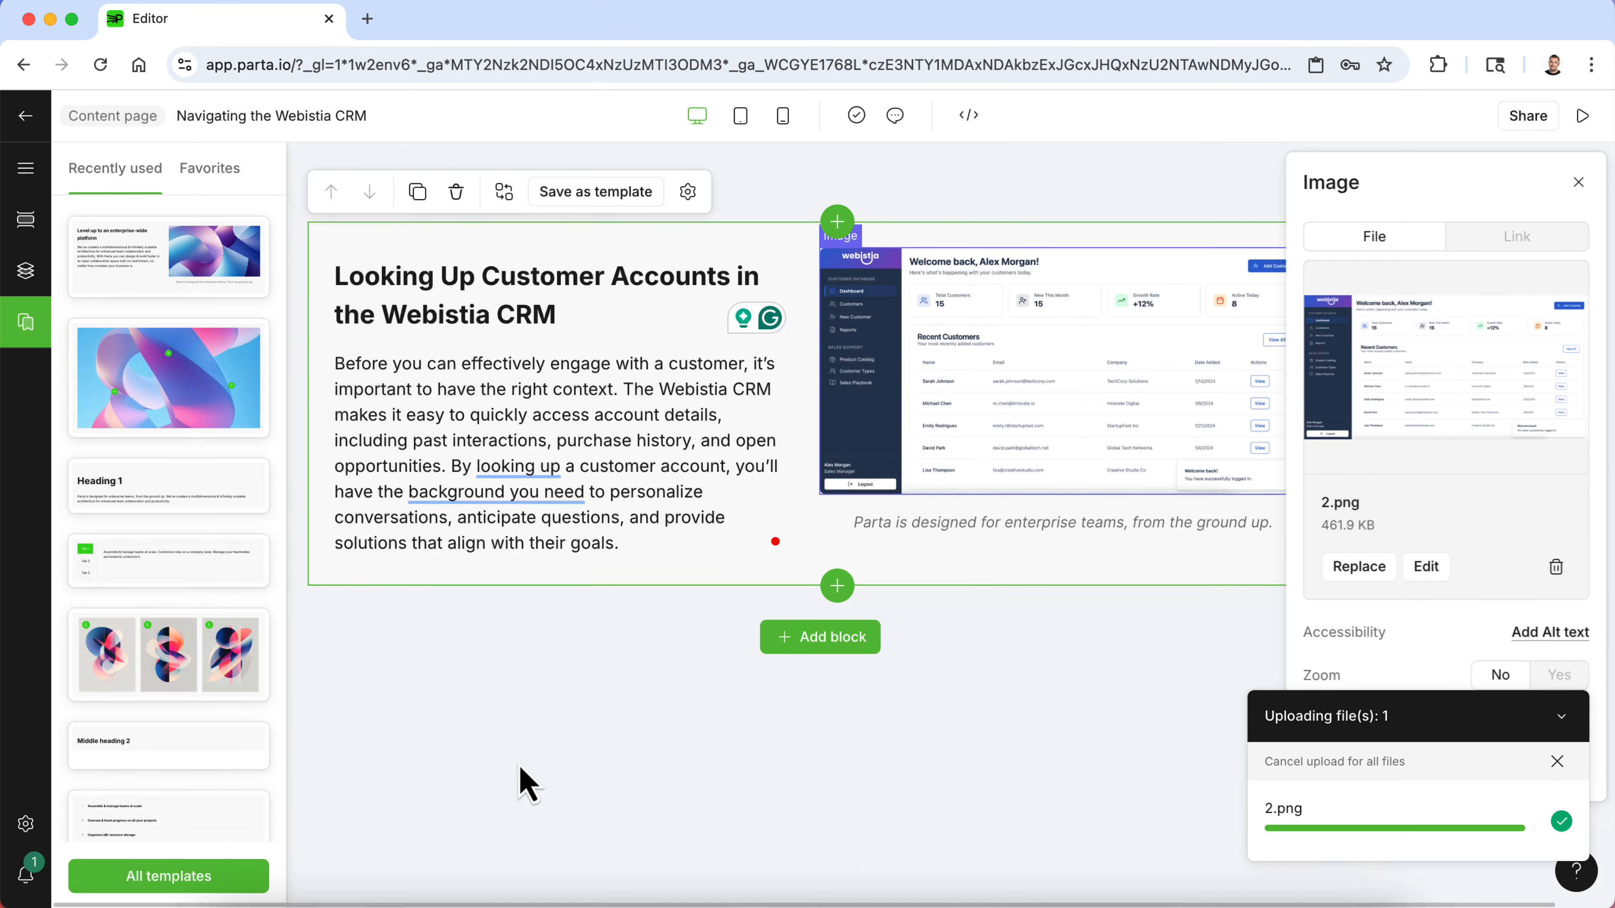
- Delete the caption text under the image, leaving the caption empty
left_click(1157, 520)
triple_click(1173, 523)
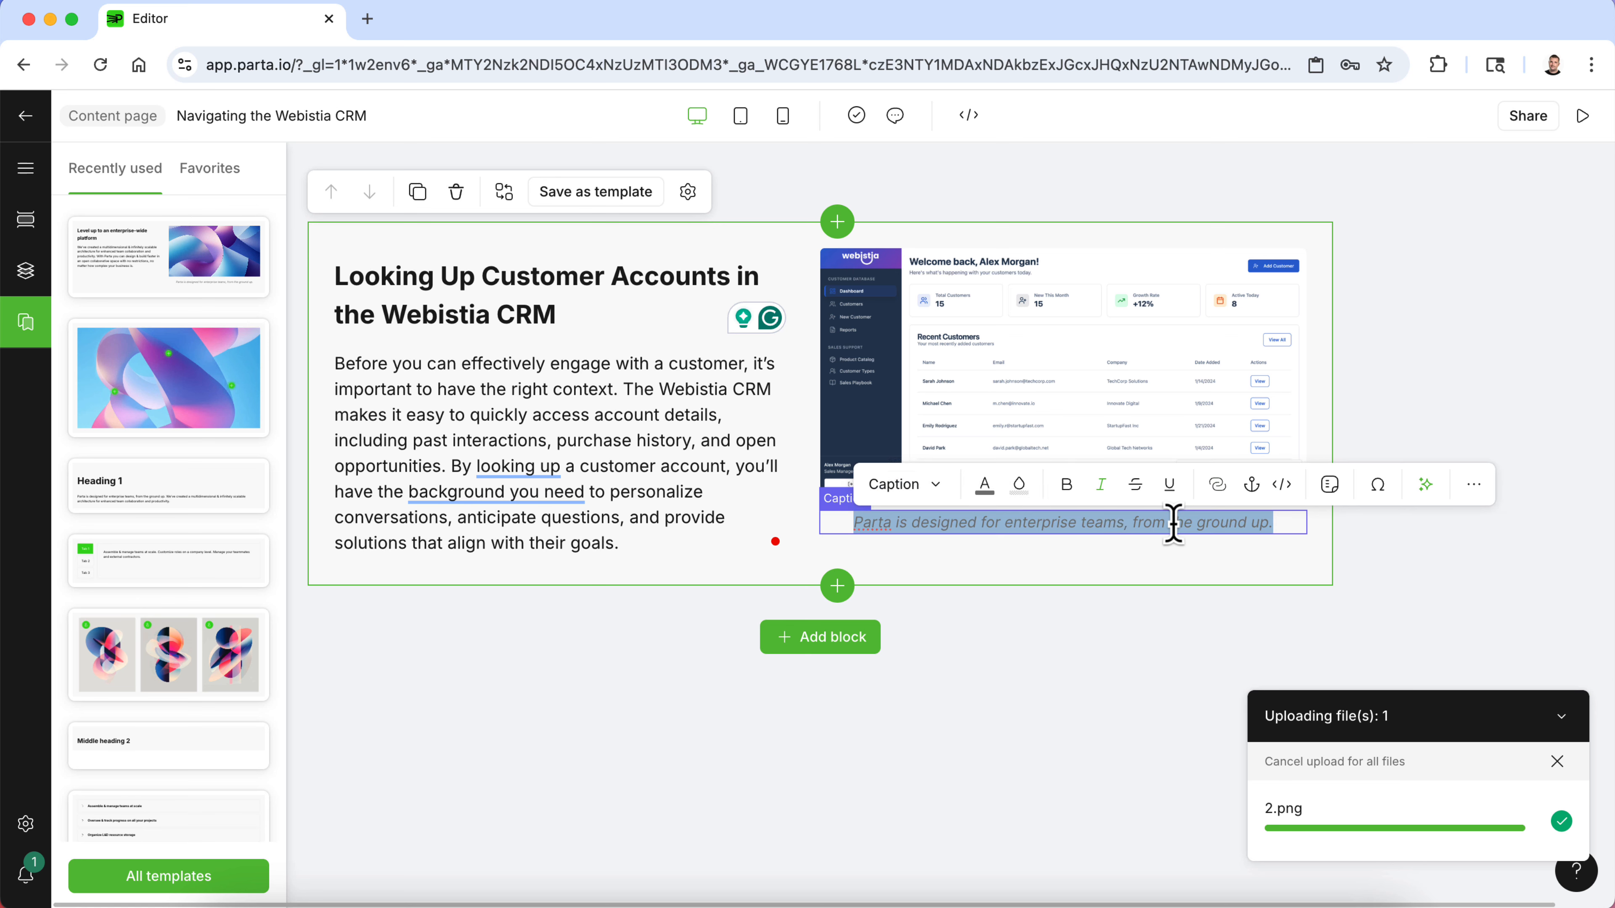
key("BackSpace")
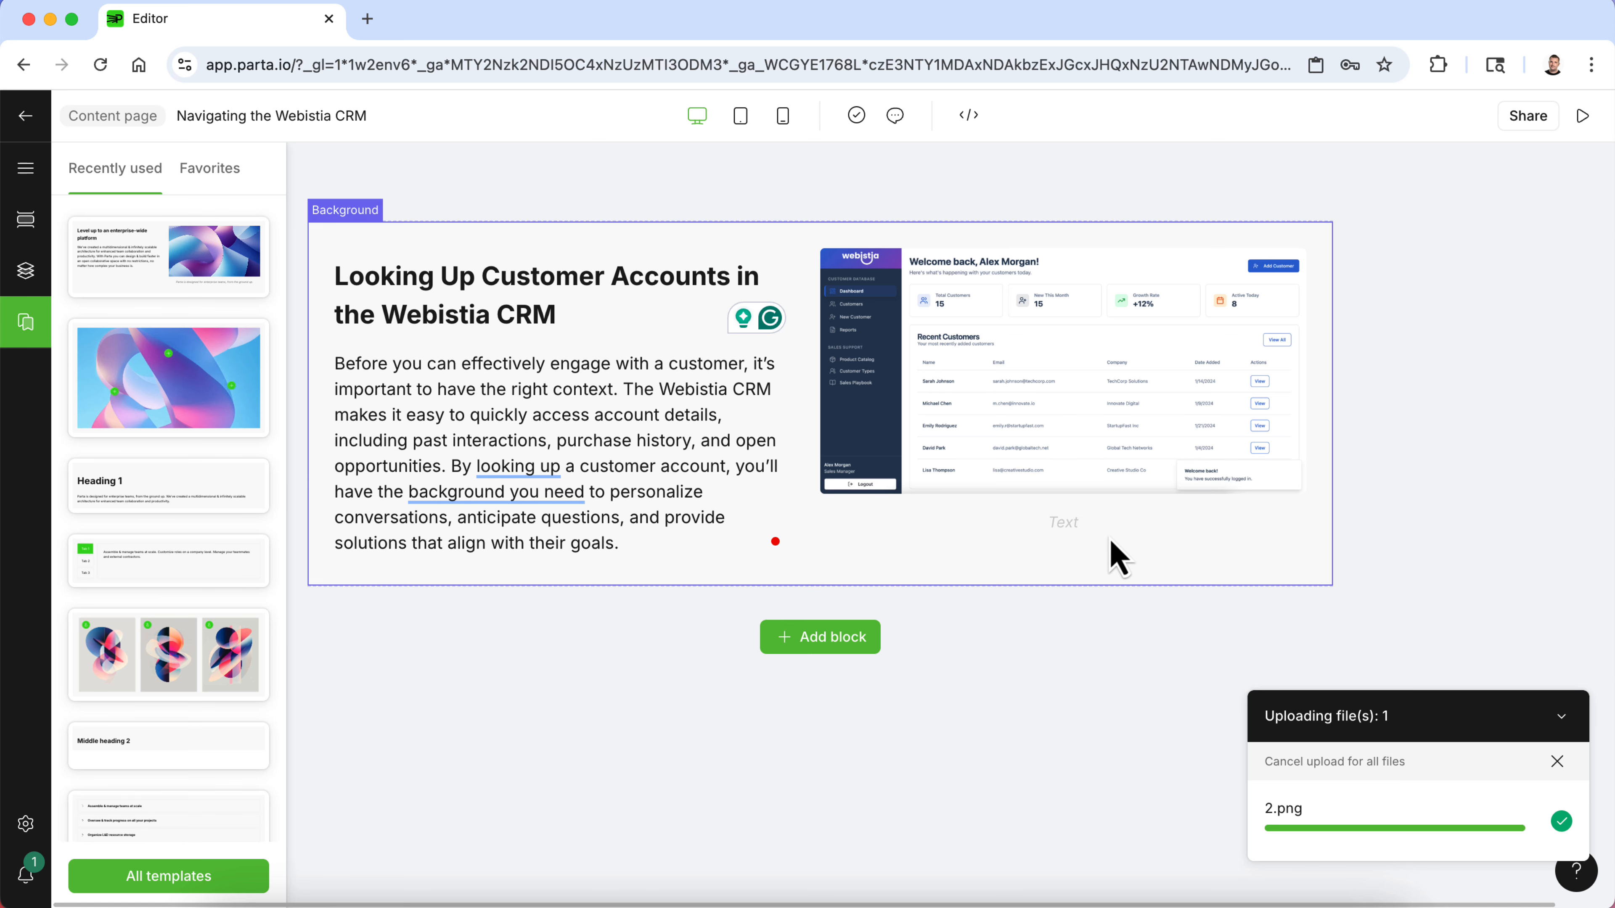
left_click(1111, 558)
left_click(1109, 524)
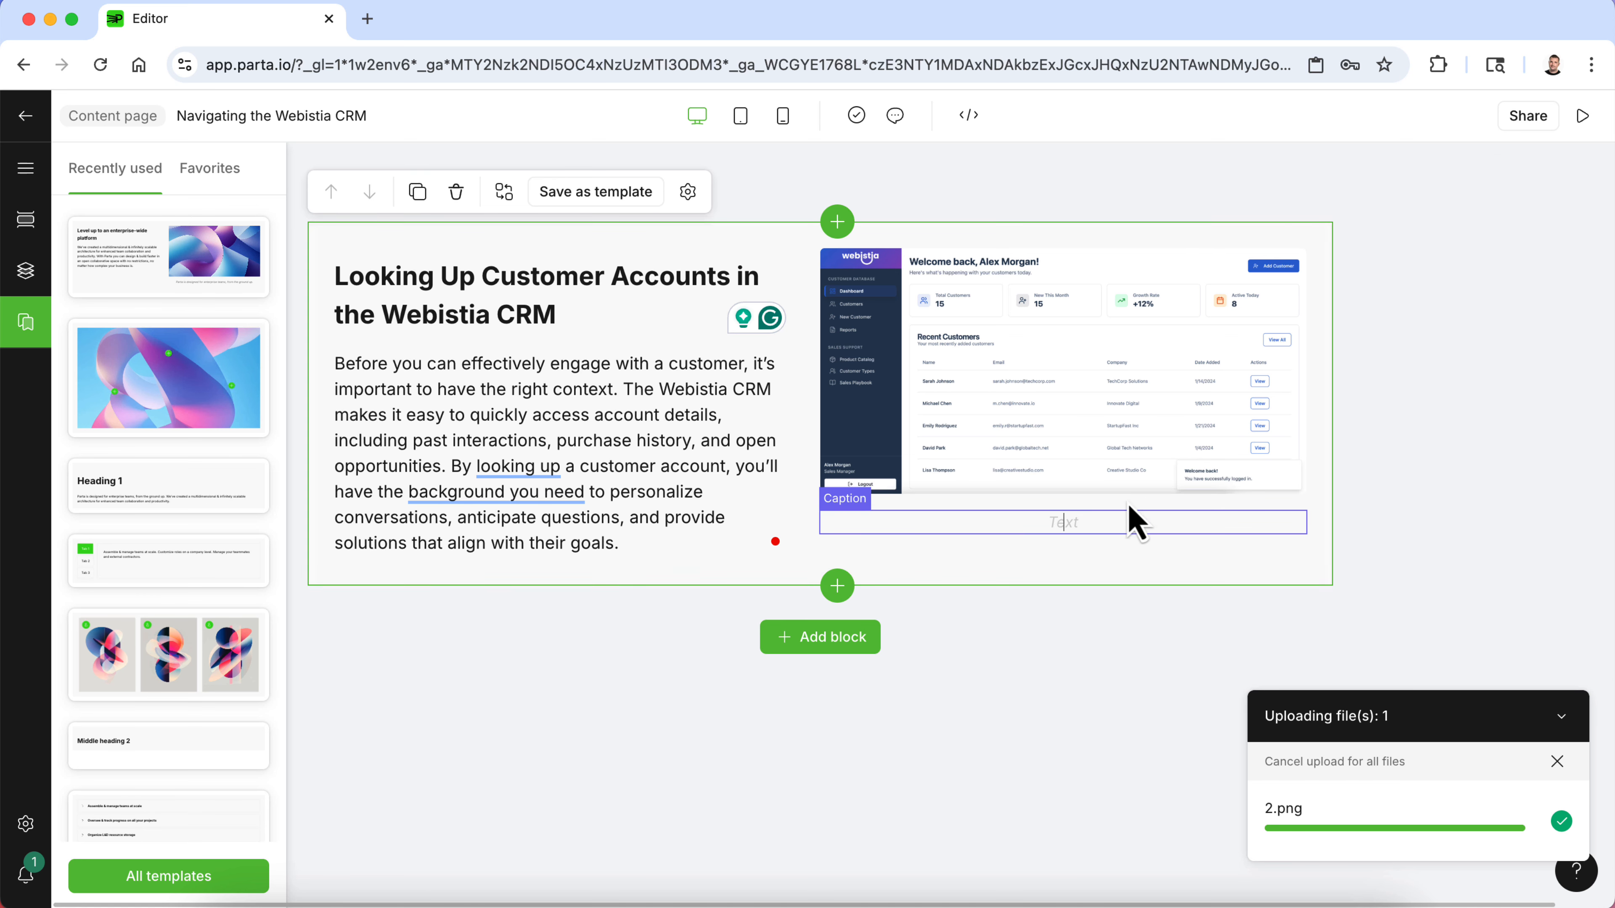
left_click(1138, 686)
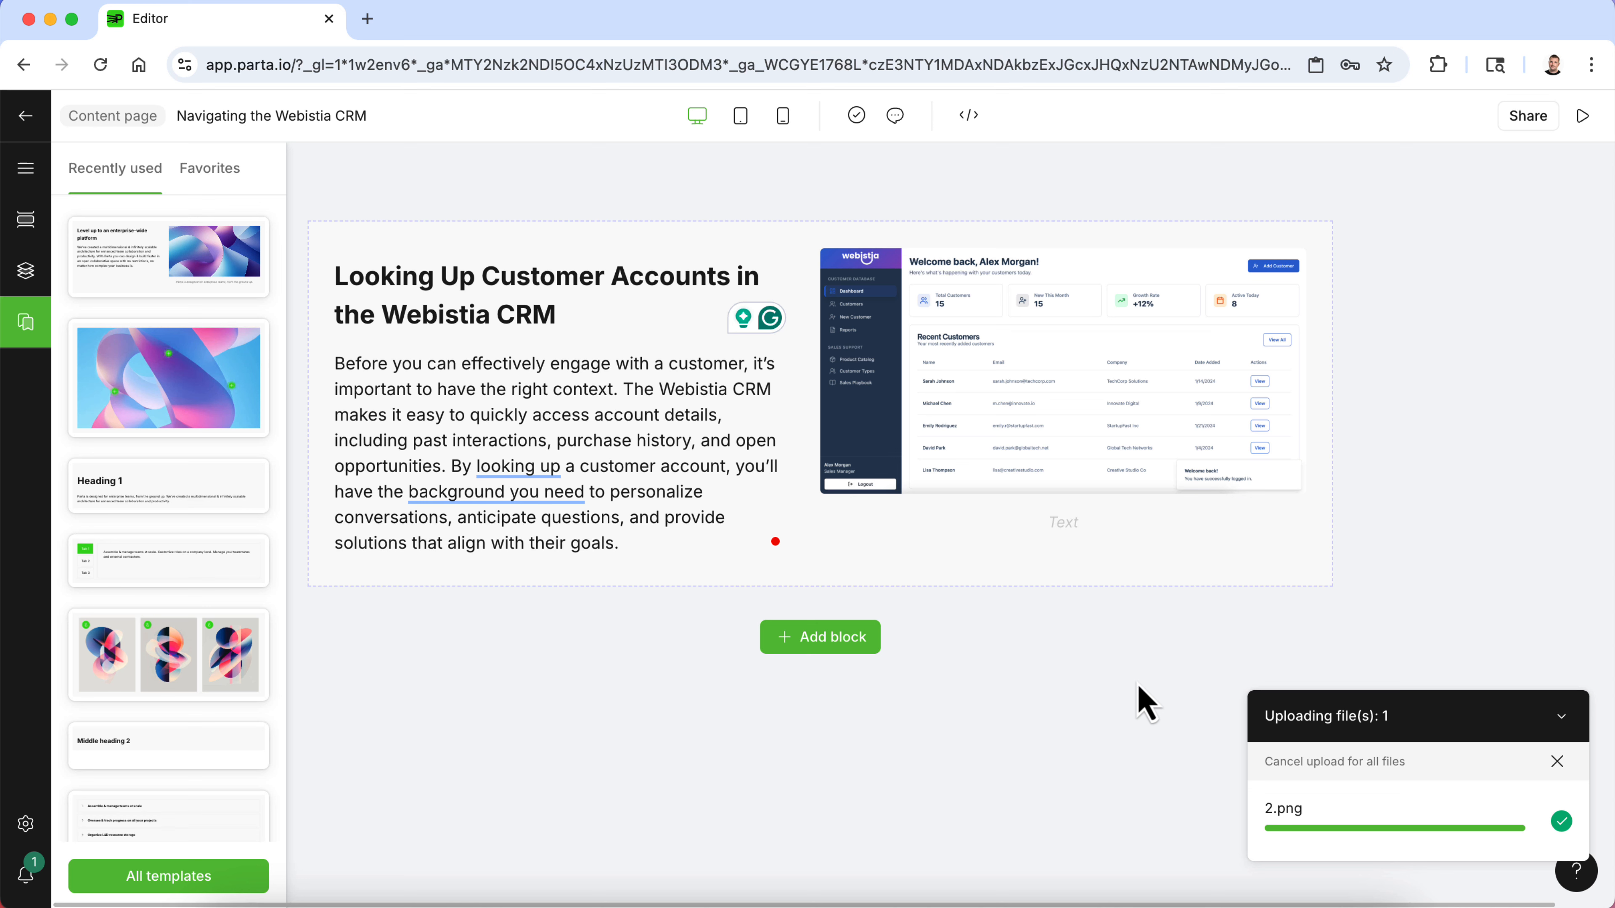
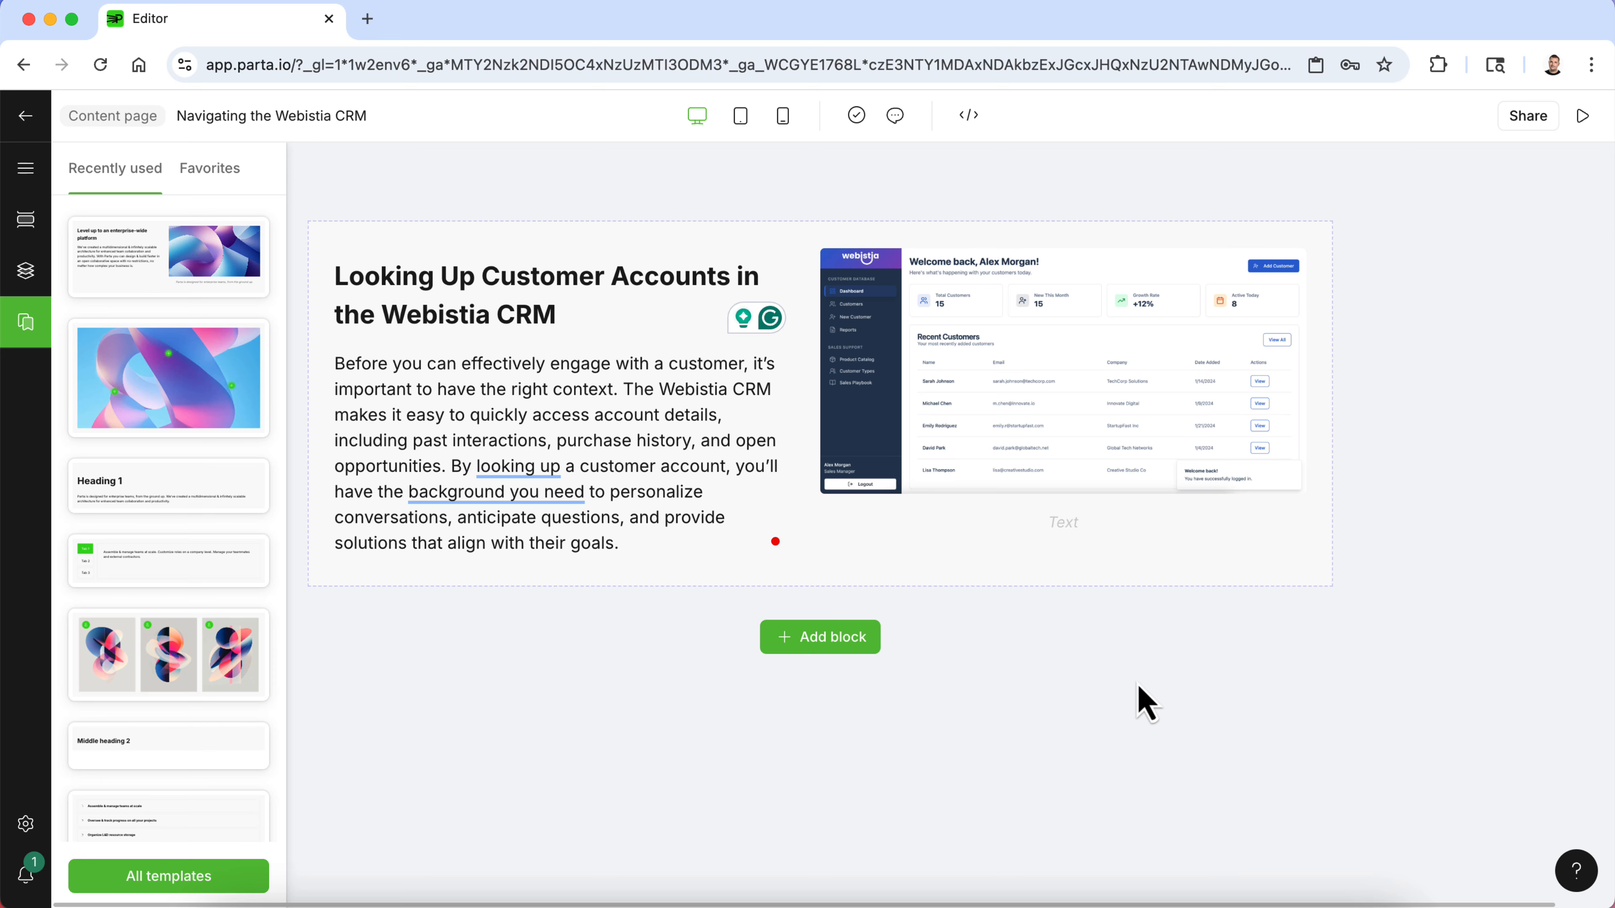
- Add a Video block from the Multimedia templates below the CRM lookup block
left_click(866, 646)
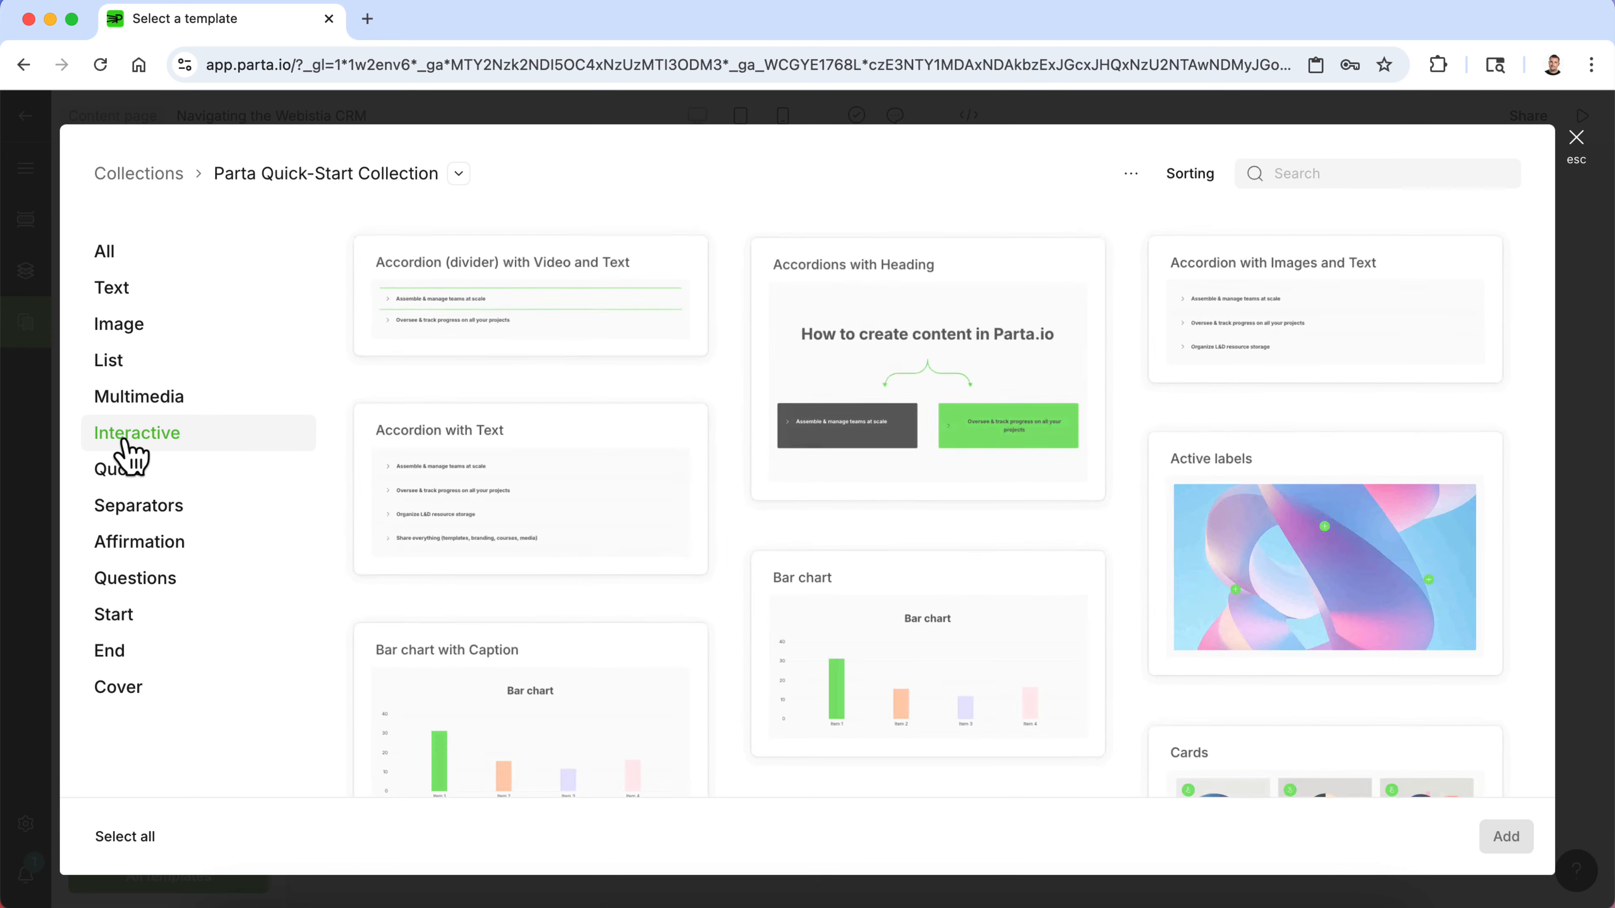
left_click(148, 408)
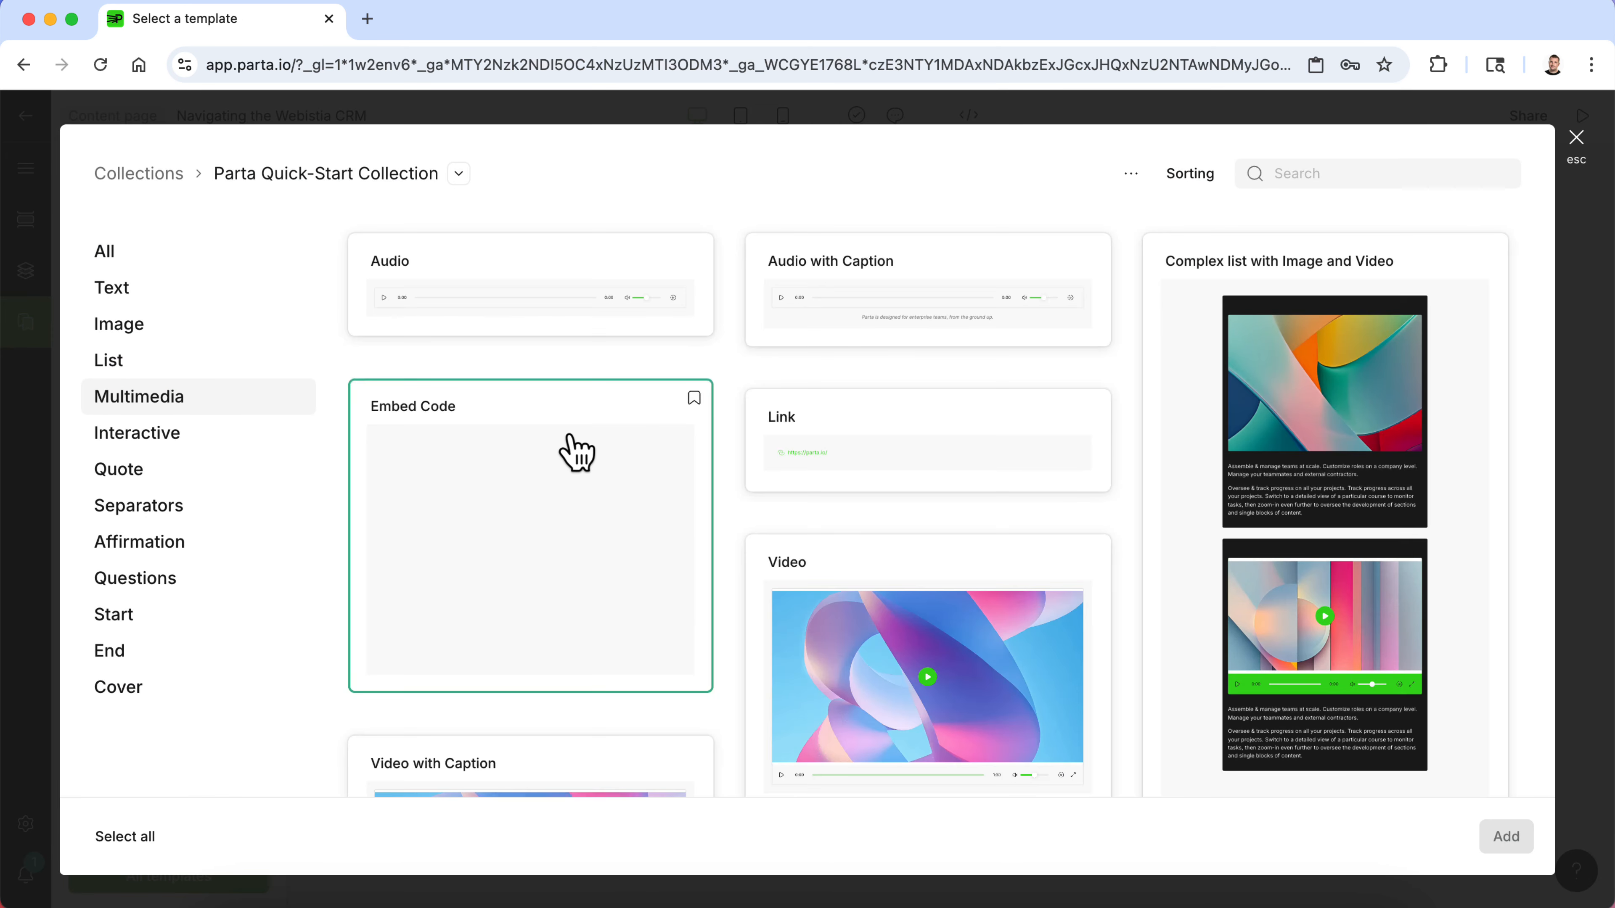
scroll(781, 560, "down", 1)
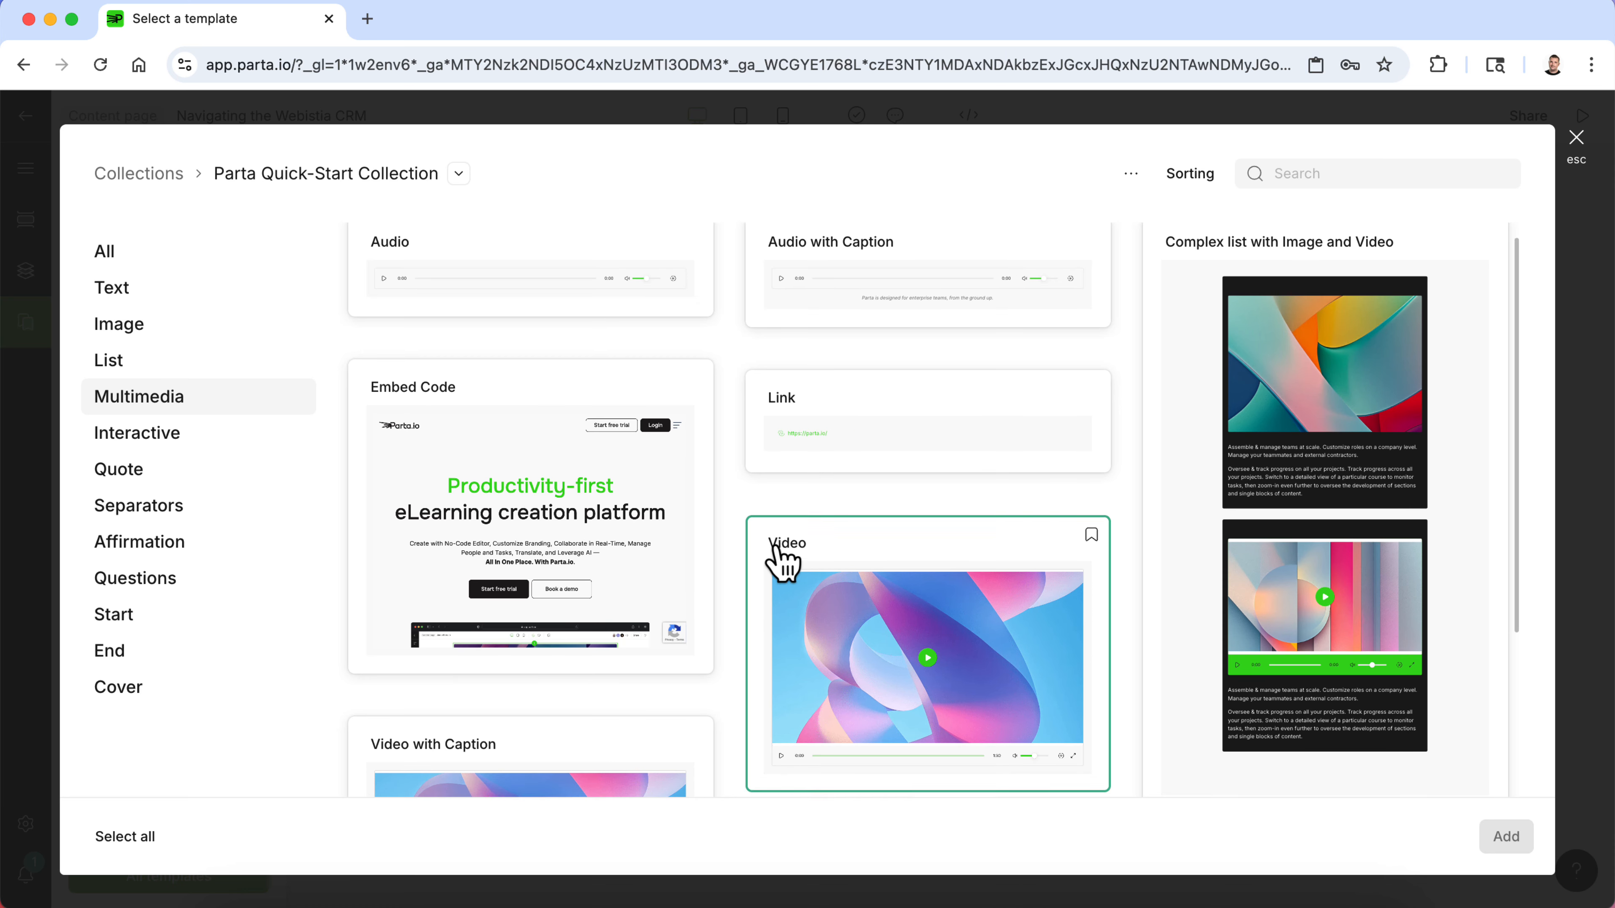
scroll(536, 497, "down", 5)
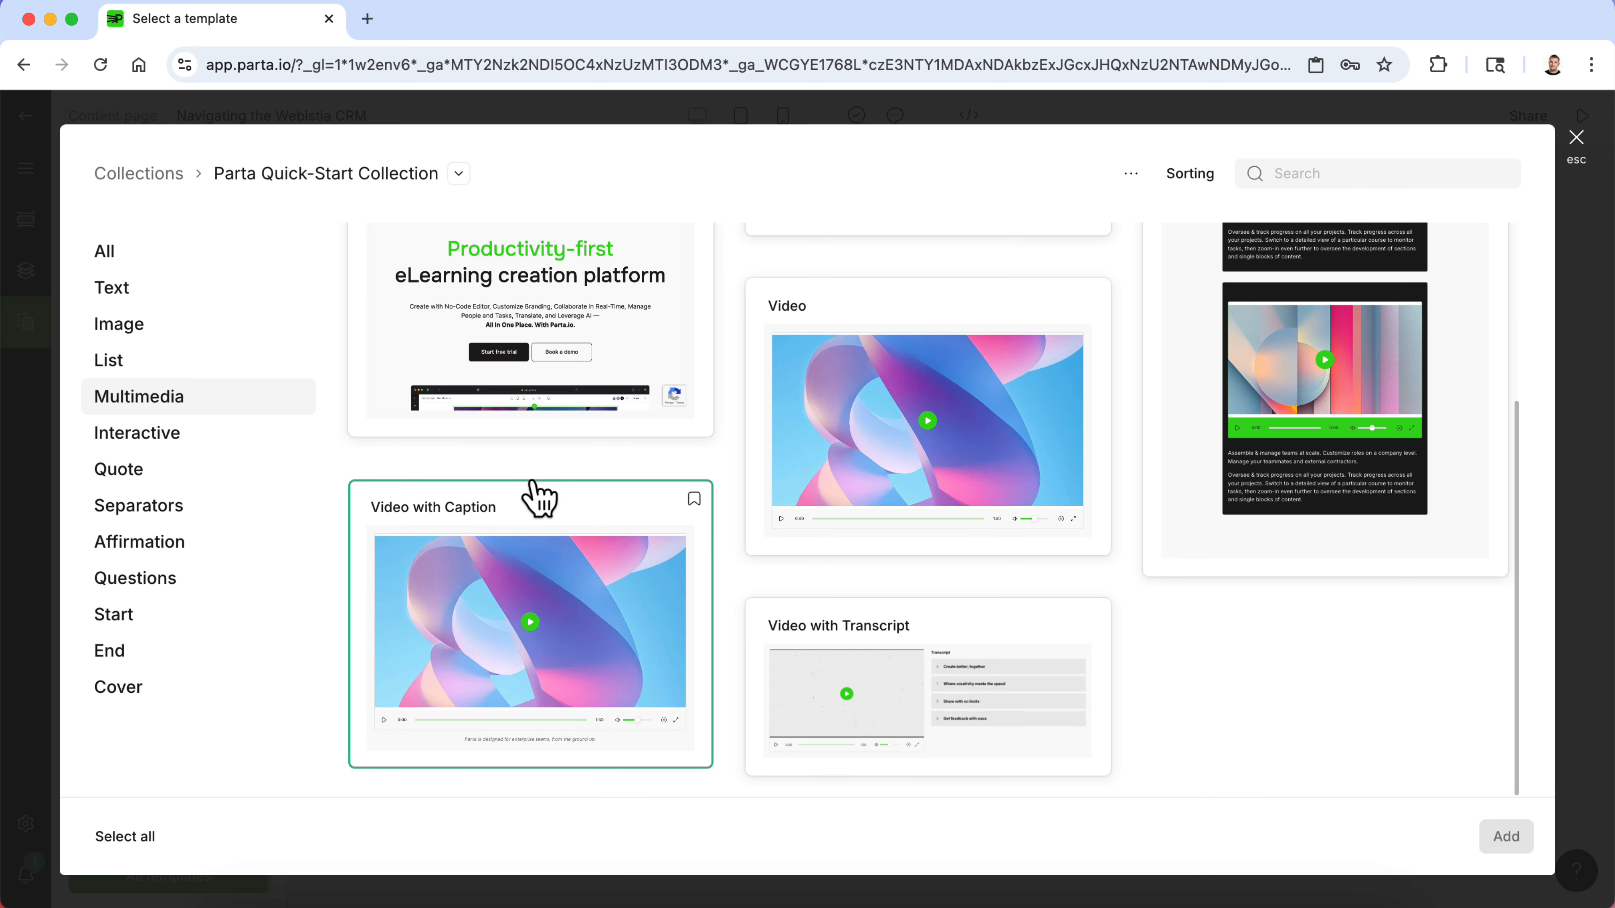
left_click(890, 487)
left_click(1506, 836)
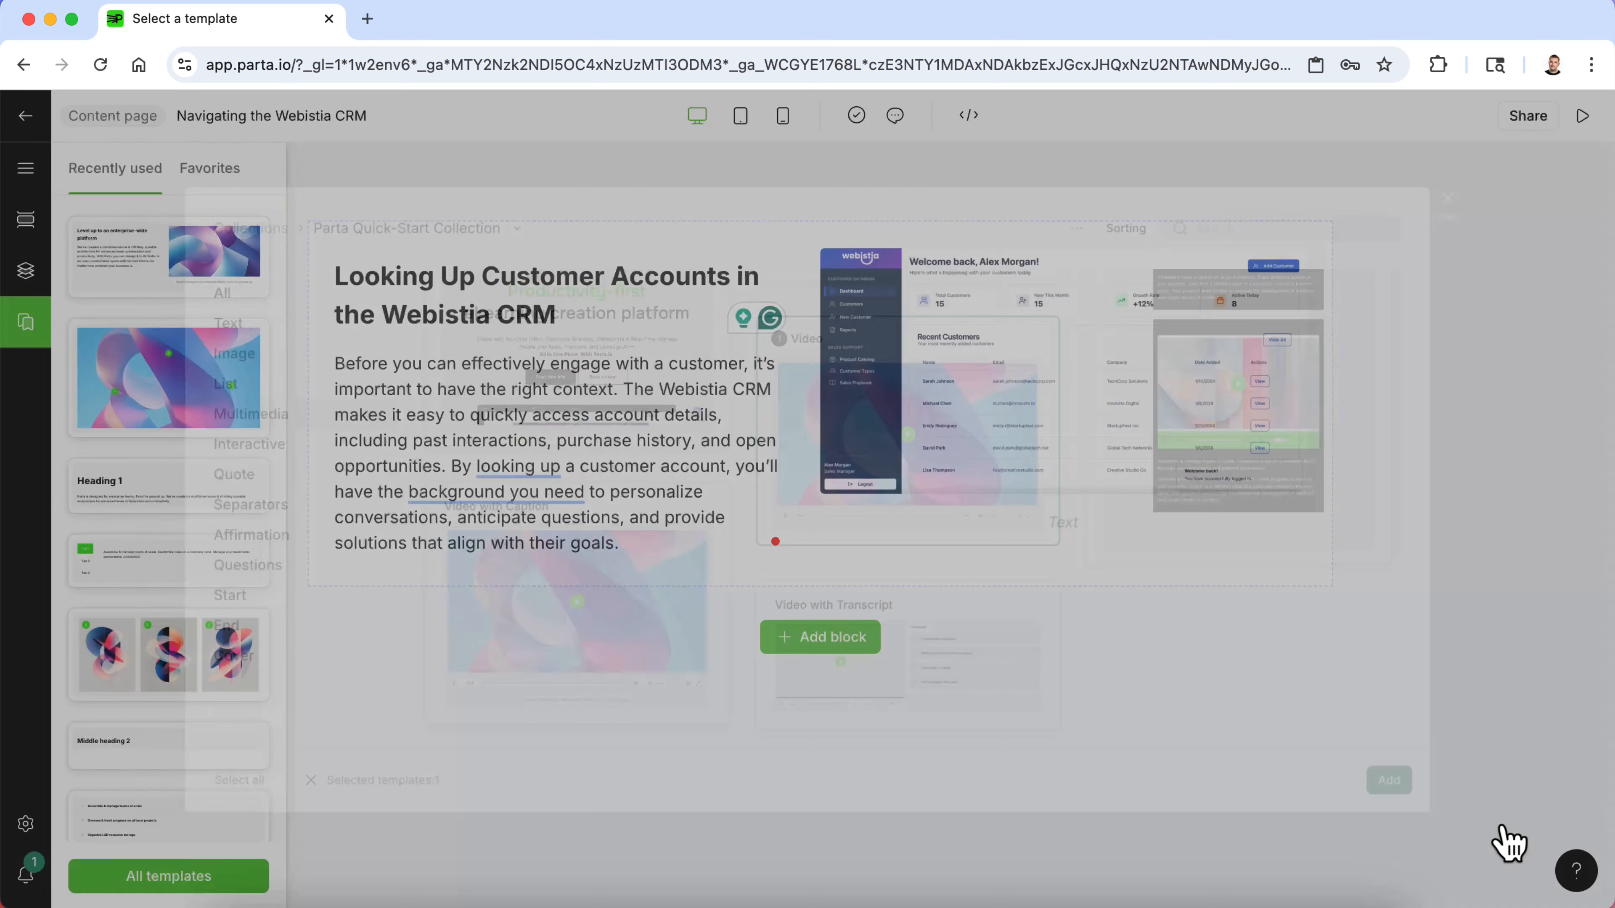
left_click(1031, 478)
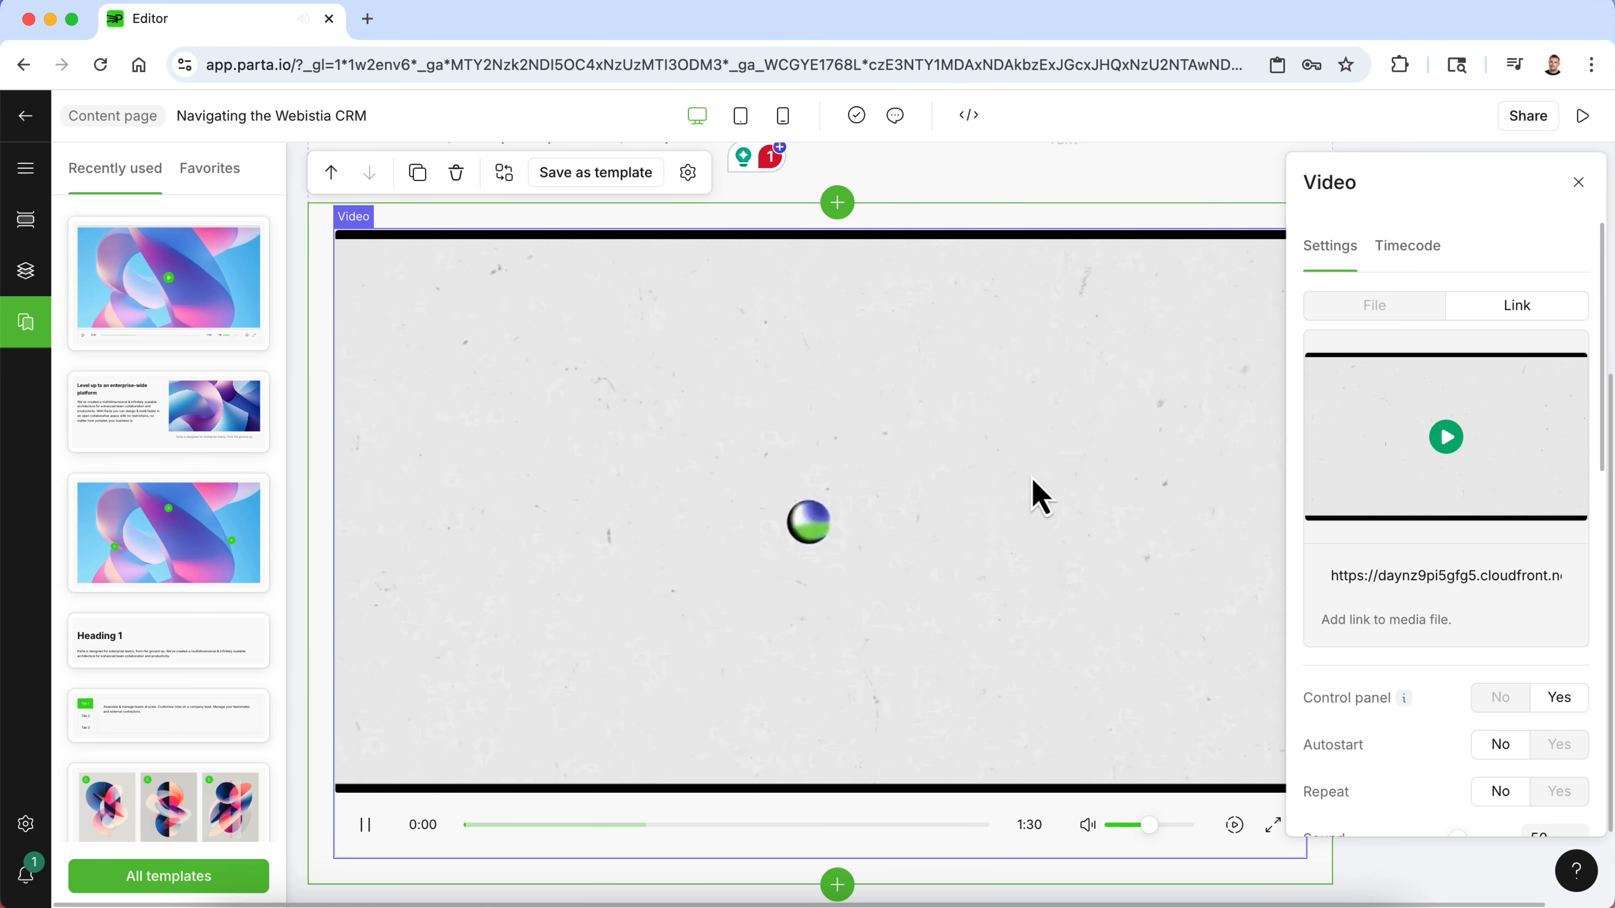
- Upload Using the Webisita CRM.mp4 from the System Screenshots folder as the video block's file
left_click(874, 512)
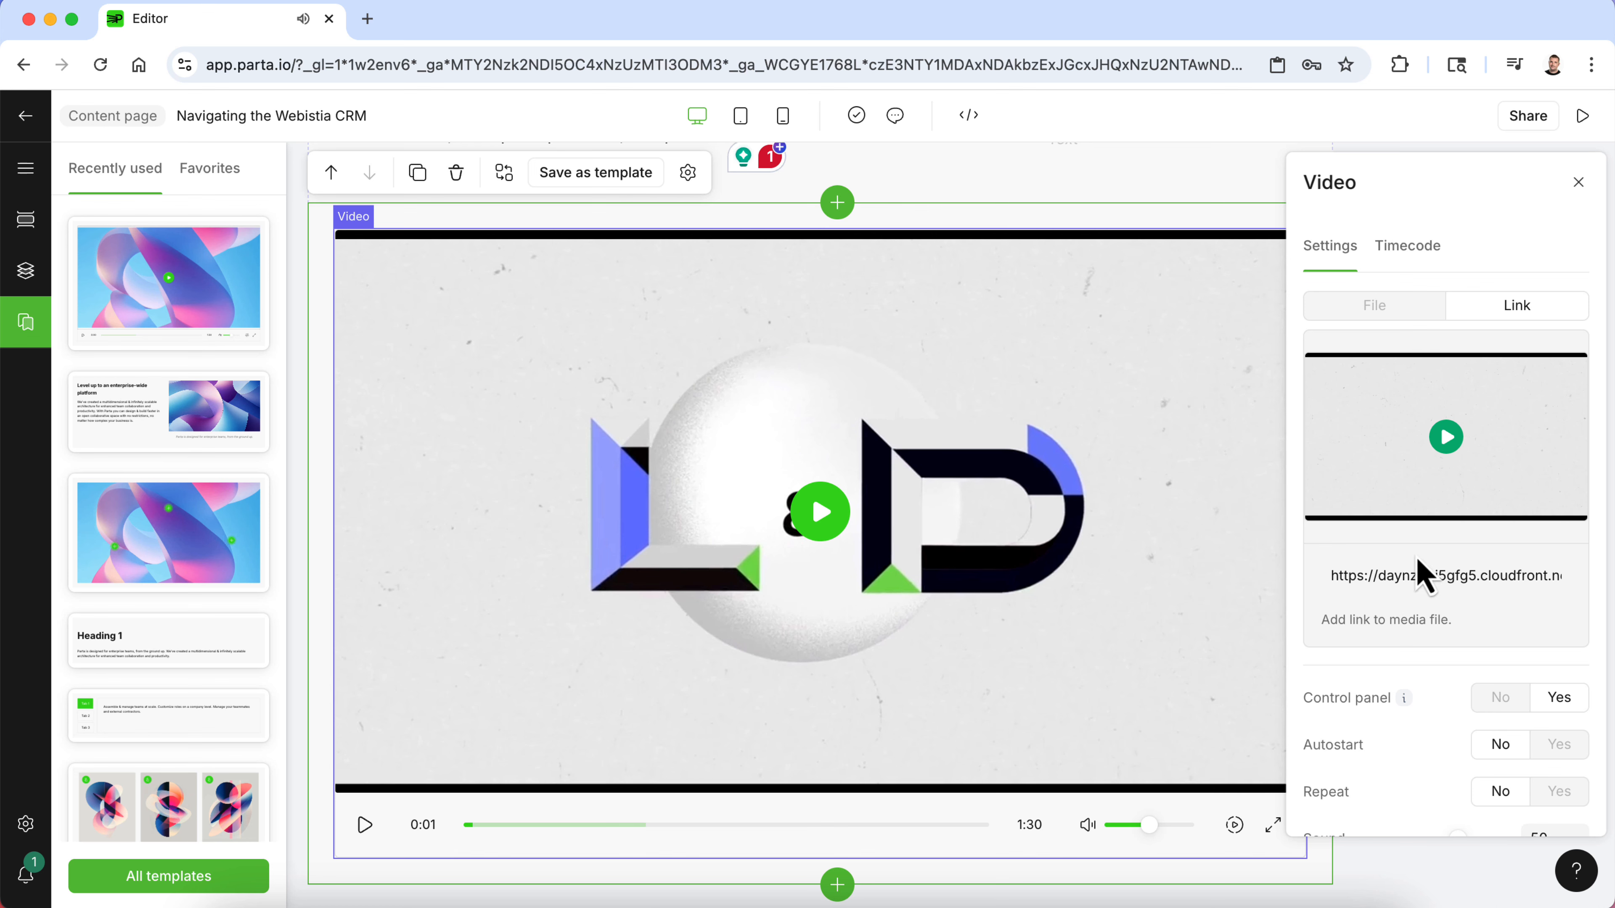
left_click(1407, 312)
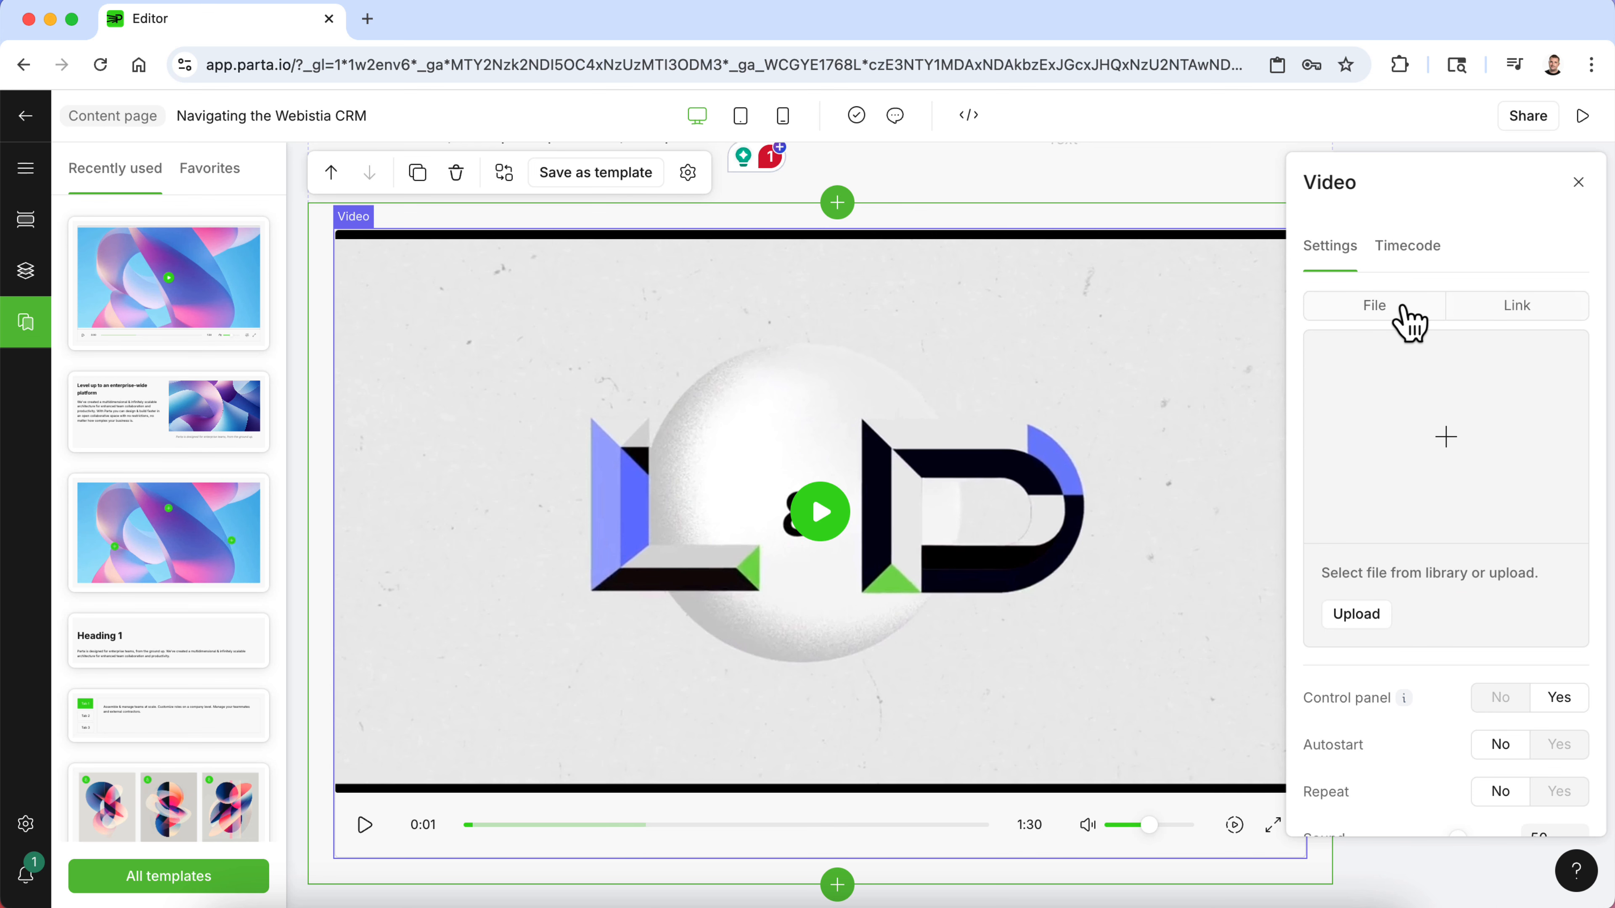
left_click(1351, 614)
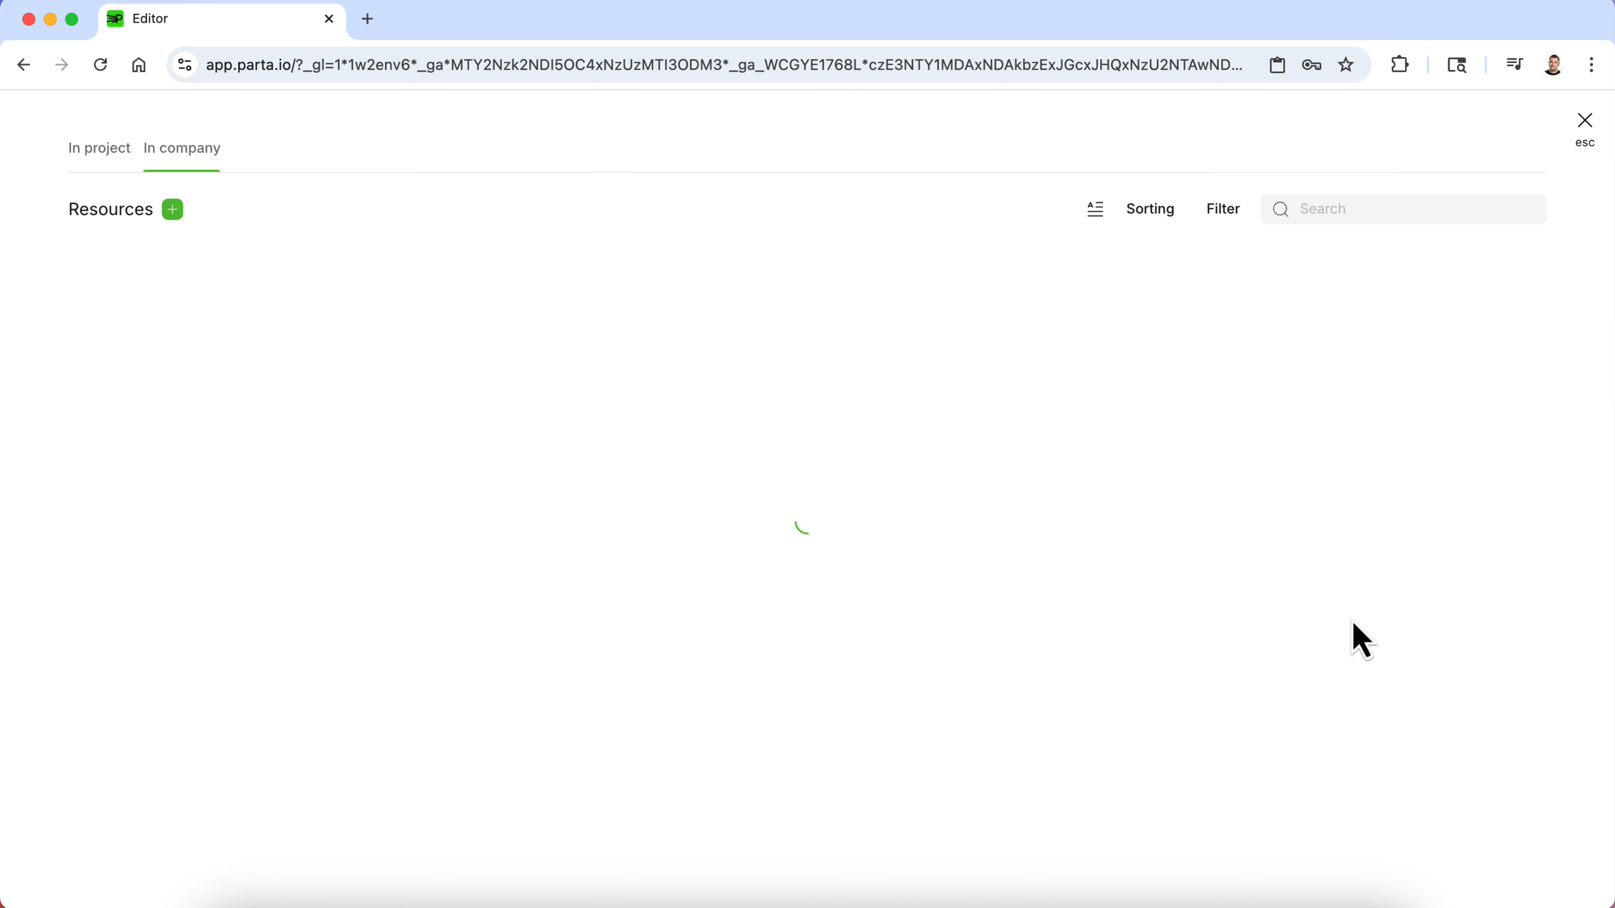
left_click(173, 211)
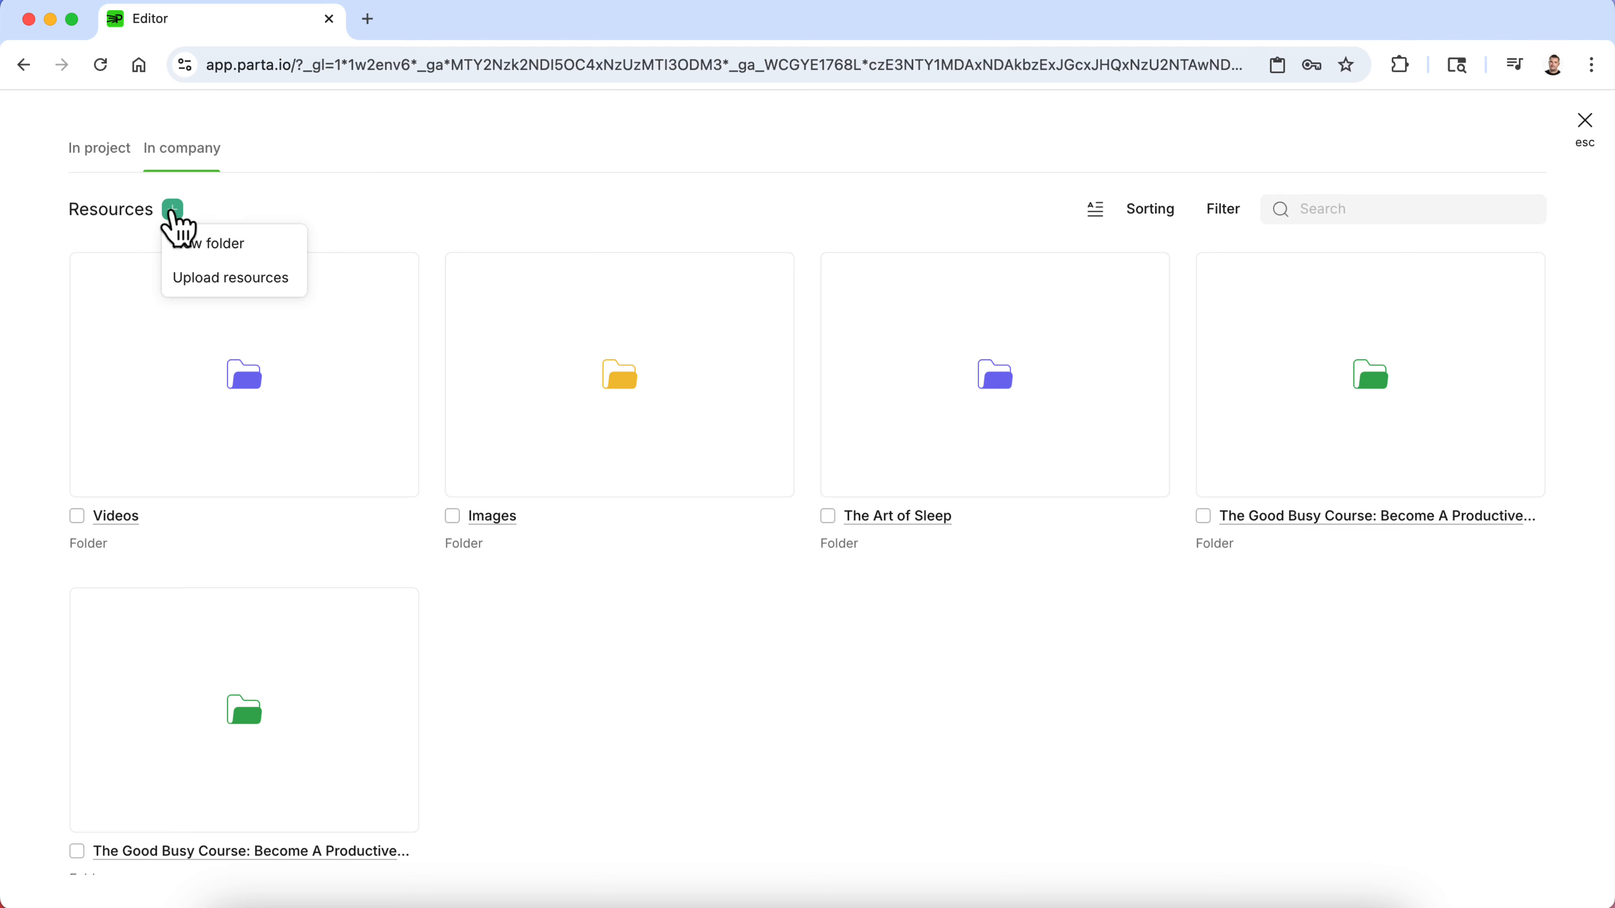
left_click(224, 284)
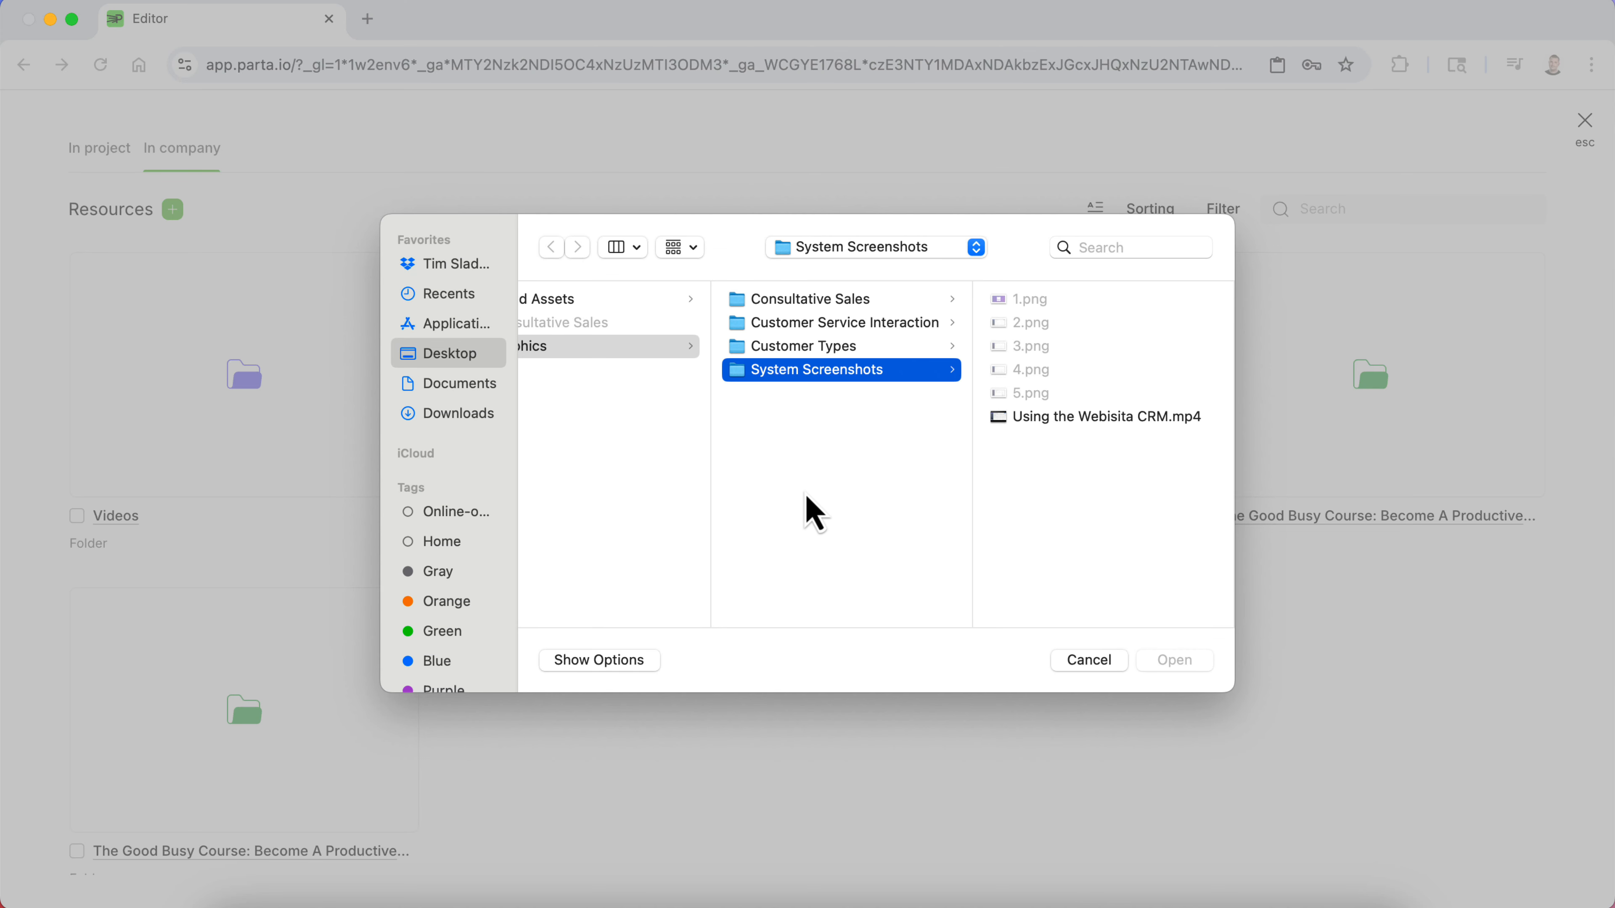
left_click(1122, 421)
left_click(1199, 665)
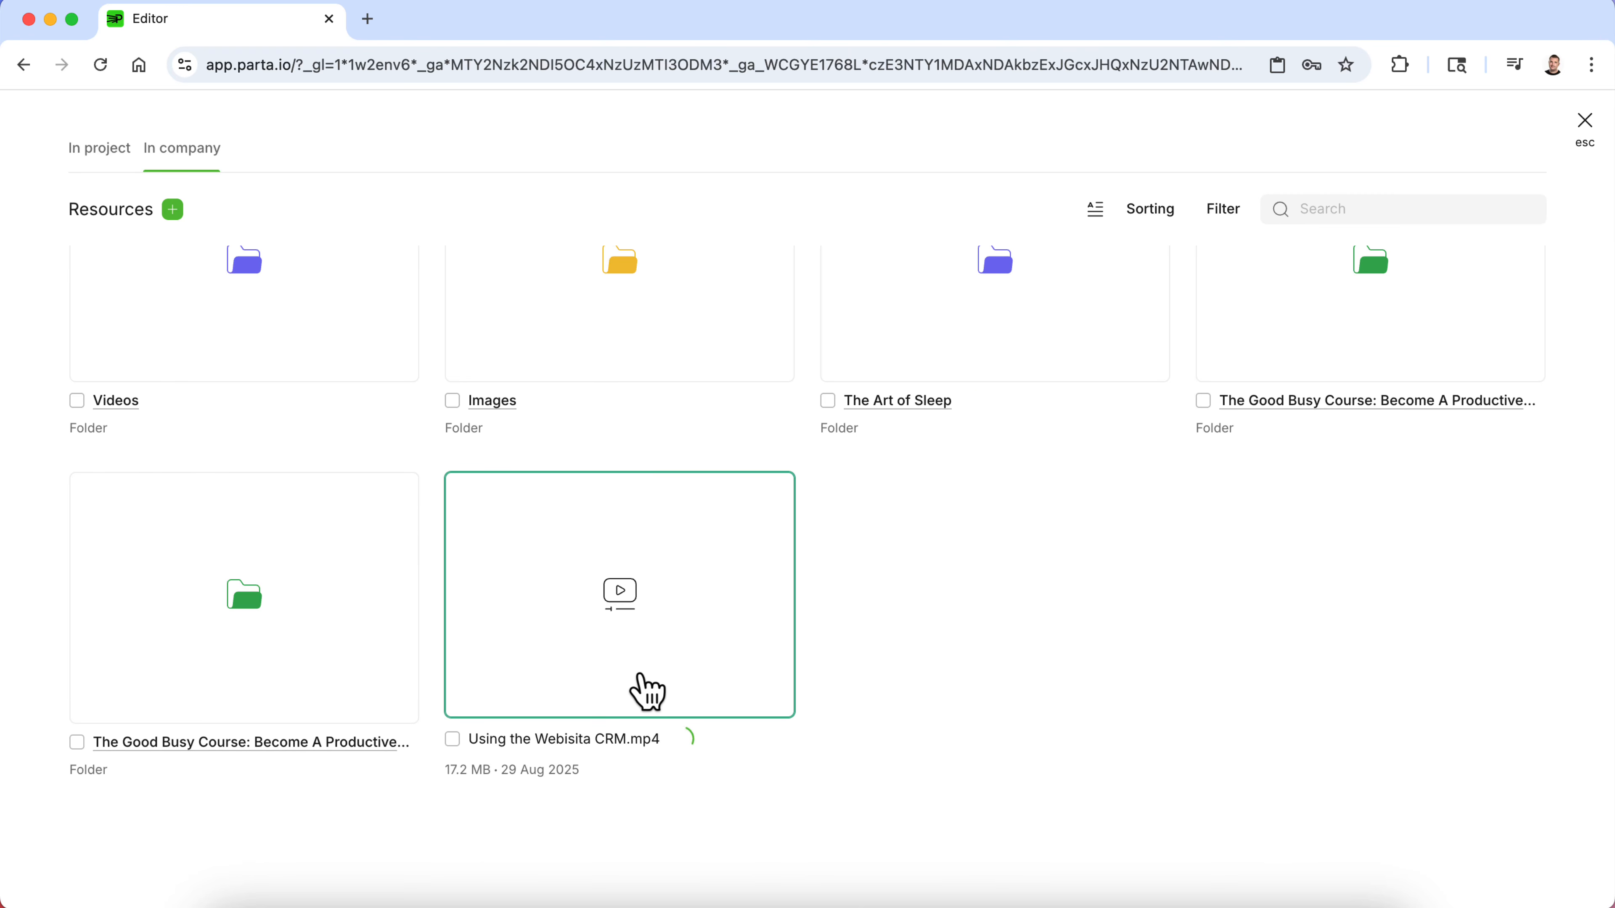
left_click(647, 692)
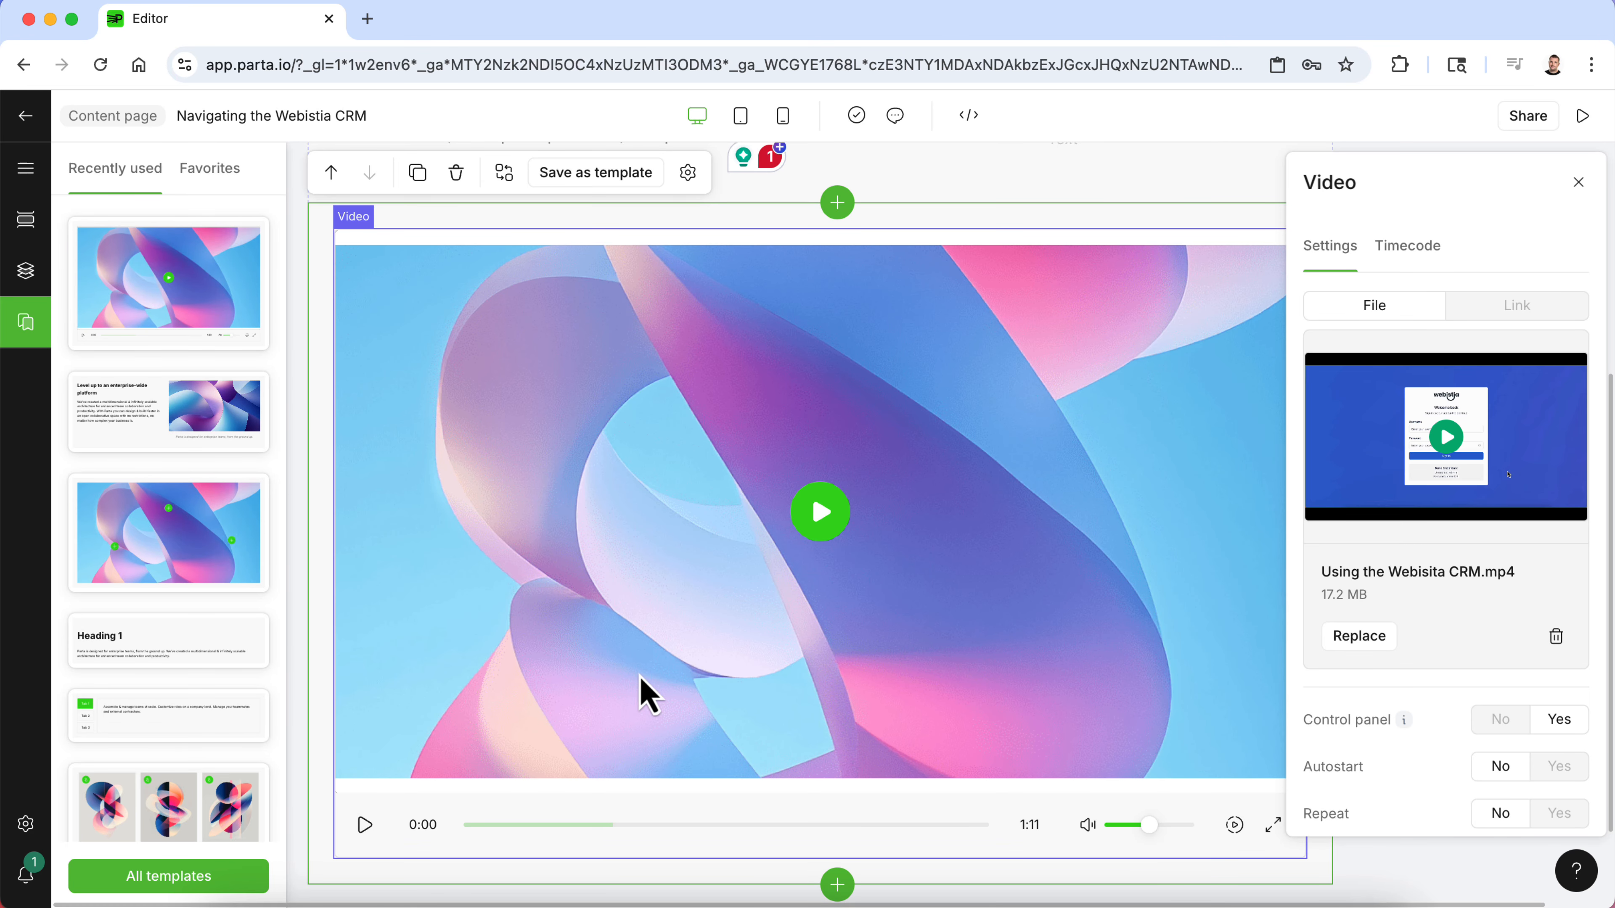
- Preview the uploaded video, then set its cover image to 2.png from the company resources
left_click(837, 524)
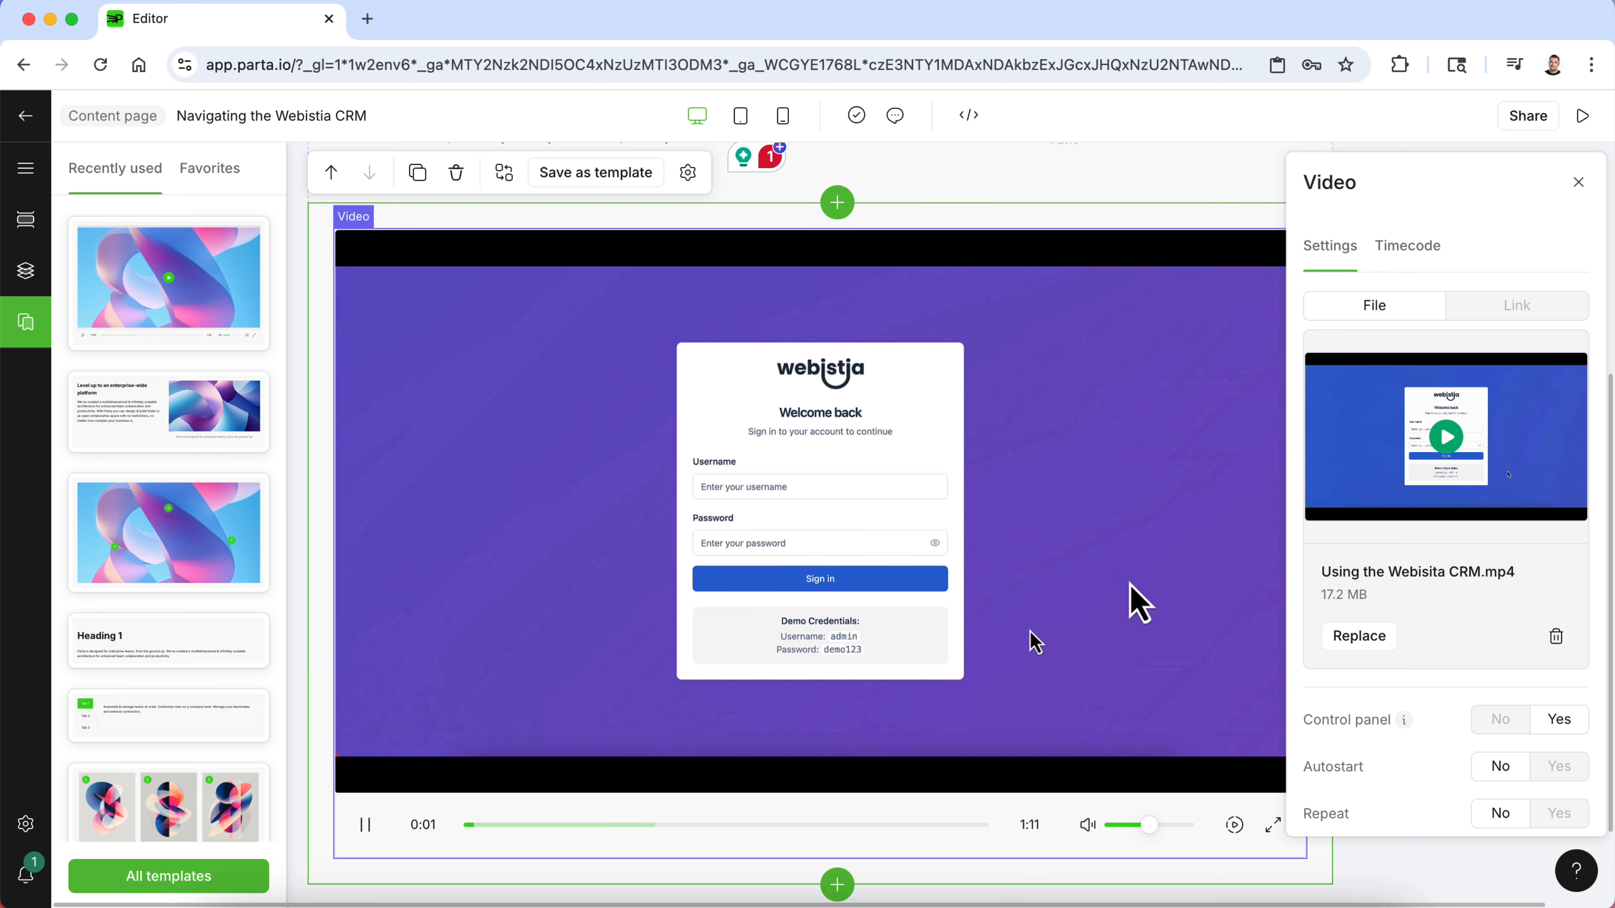
left_click(365, 825)
scroll(570, 607, "up", 2)
scroll(576, 610, "down", 1)
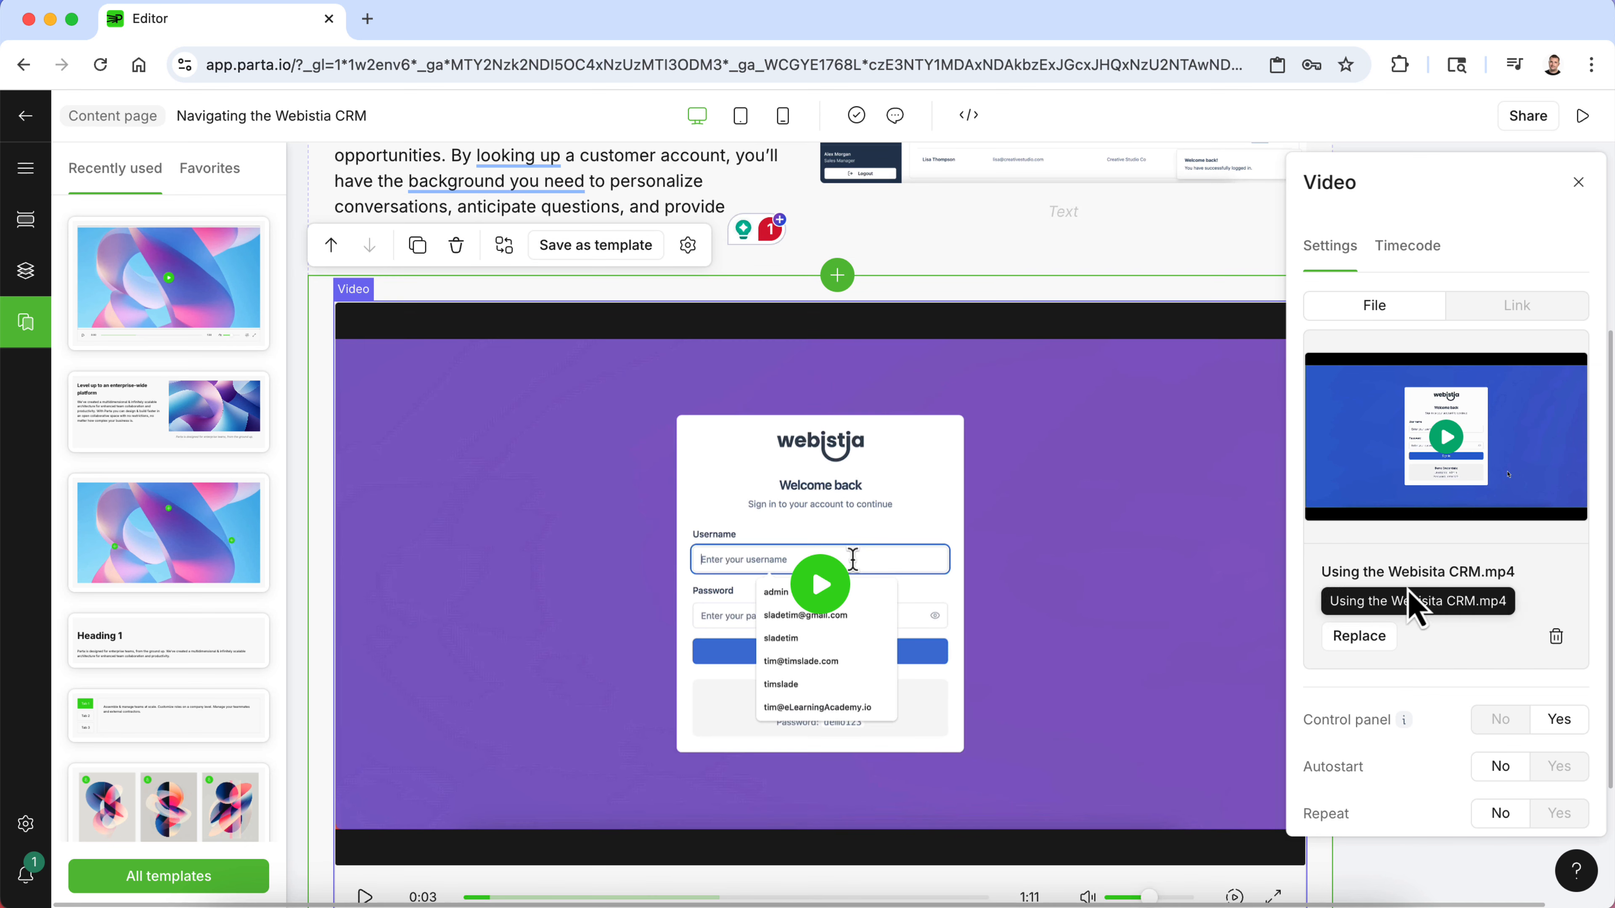
scroll(1462, 679, "down", 3)
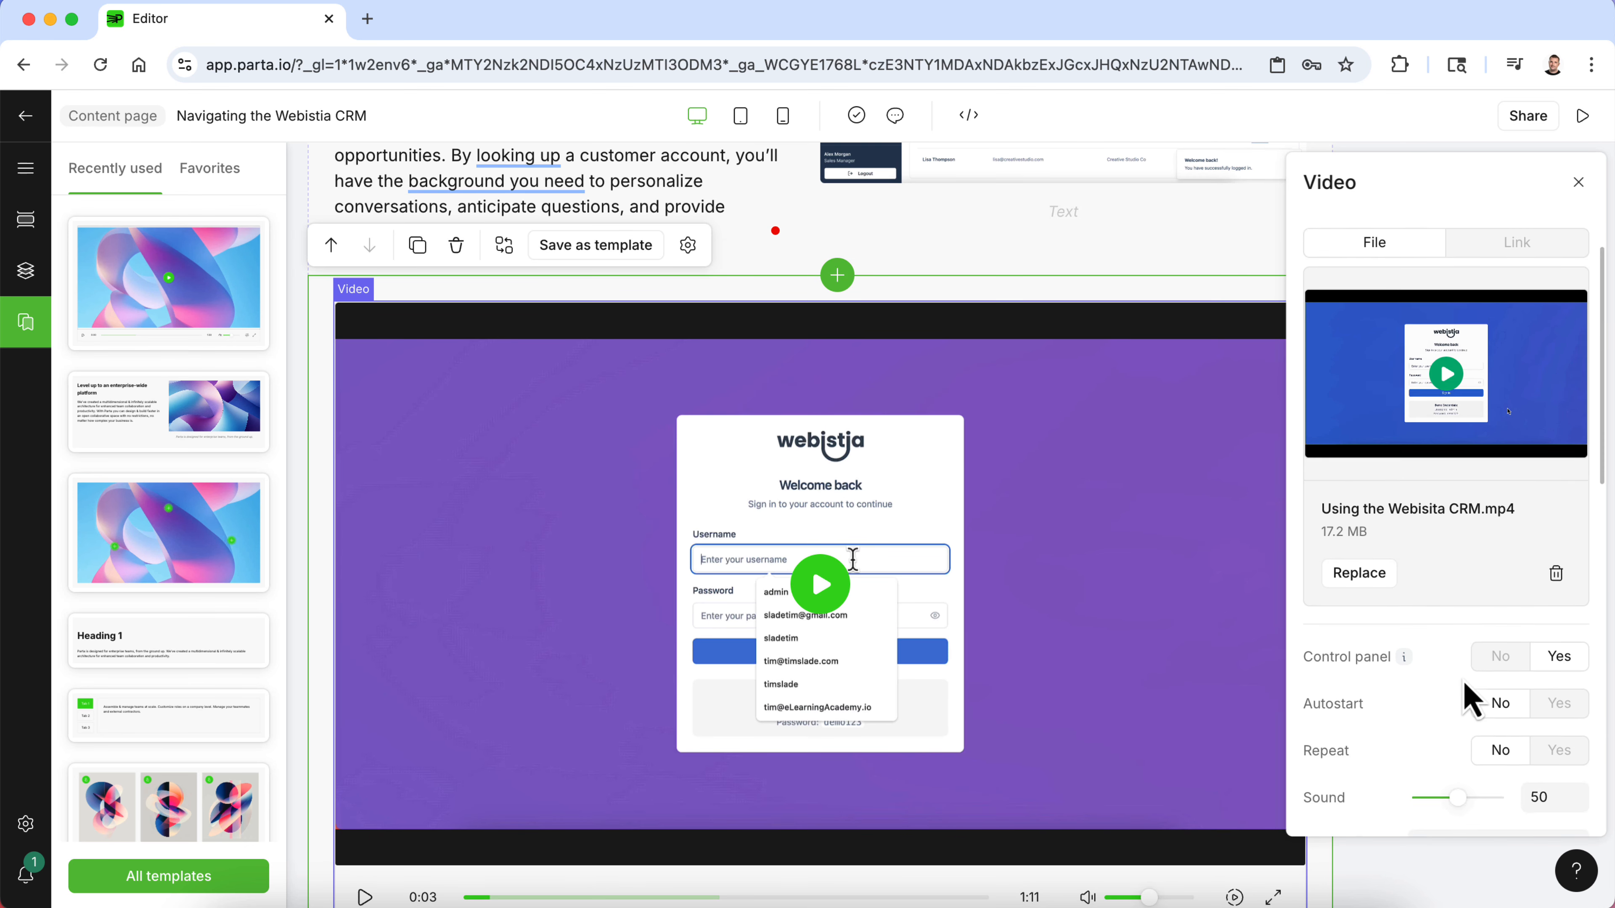
scroll(1462, 679, "down", 9)
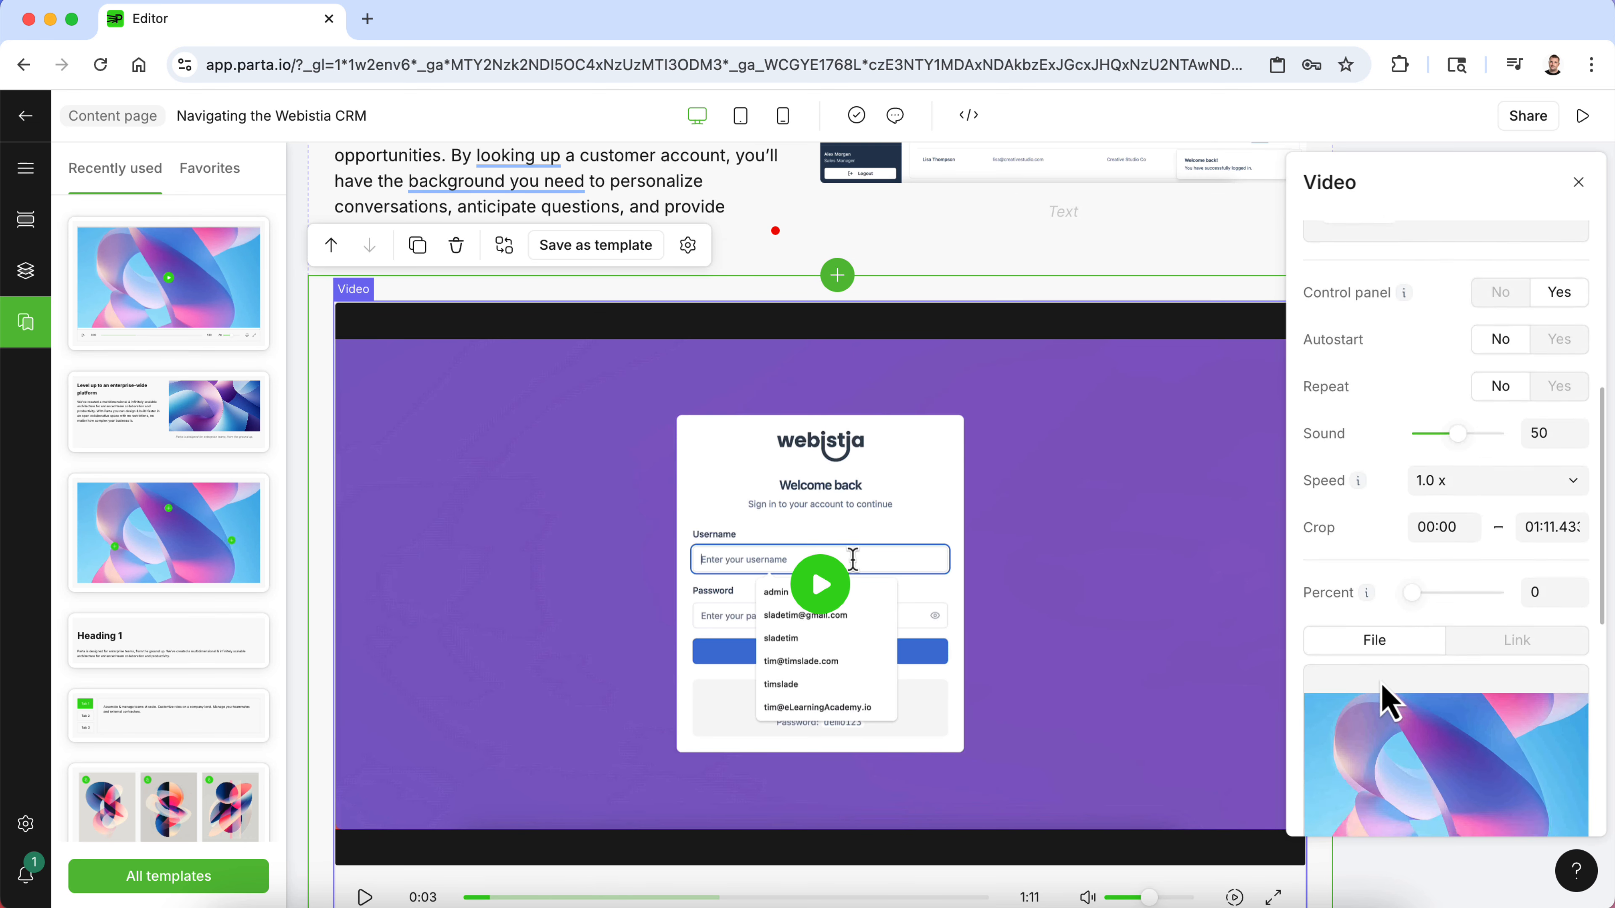
scroll(1387, 698, "up", 6)
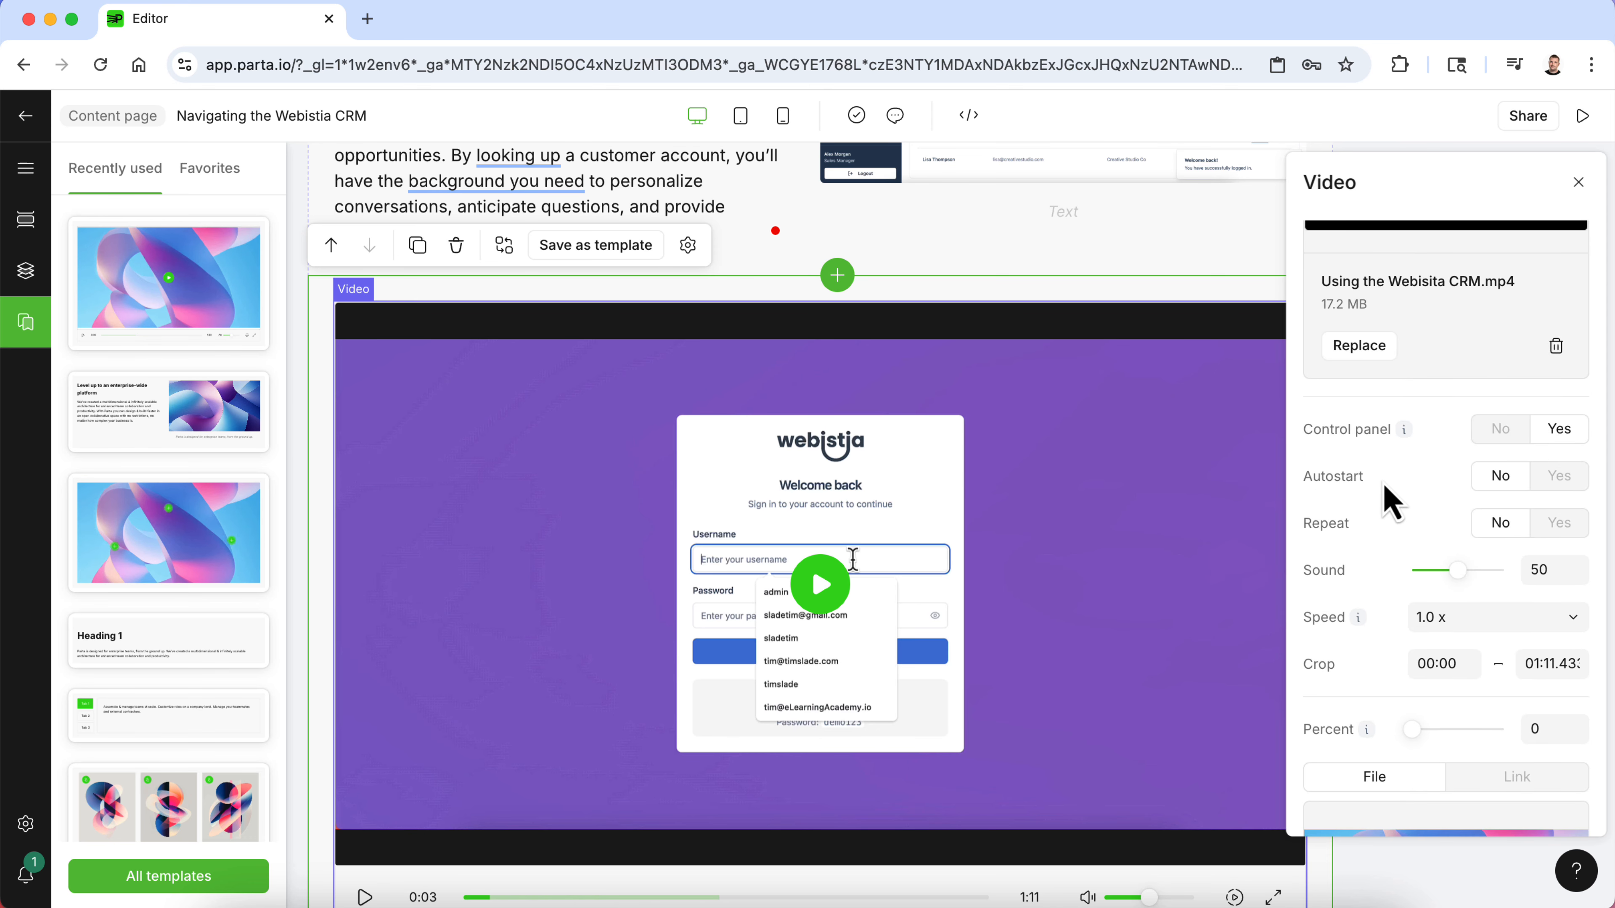
scroll(1417, 550, "down", 10)
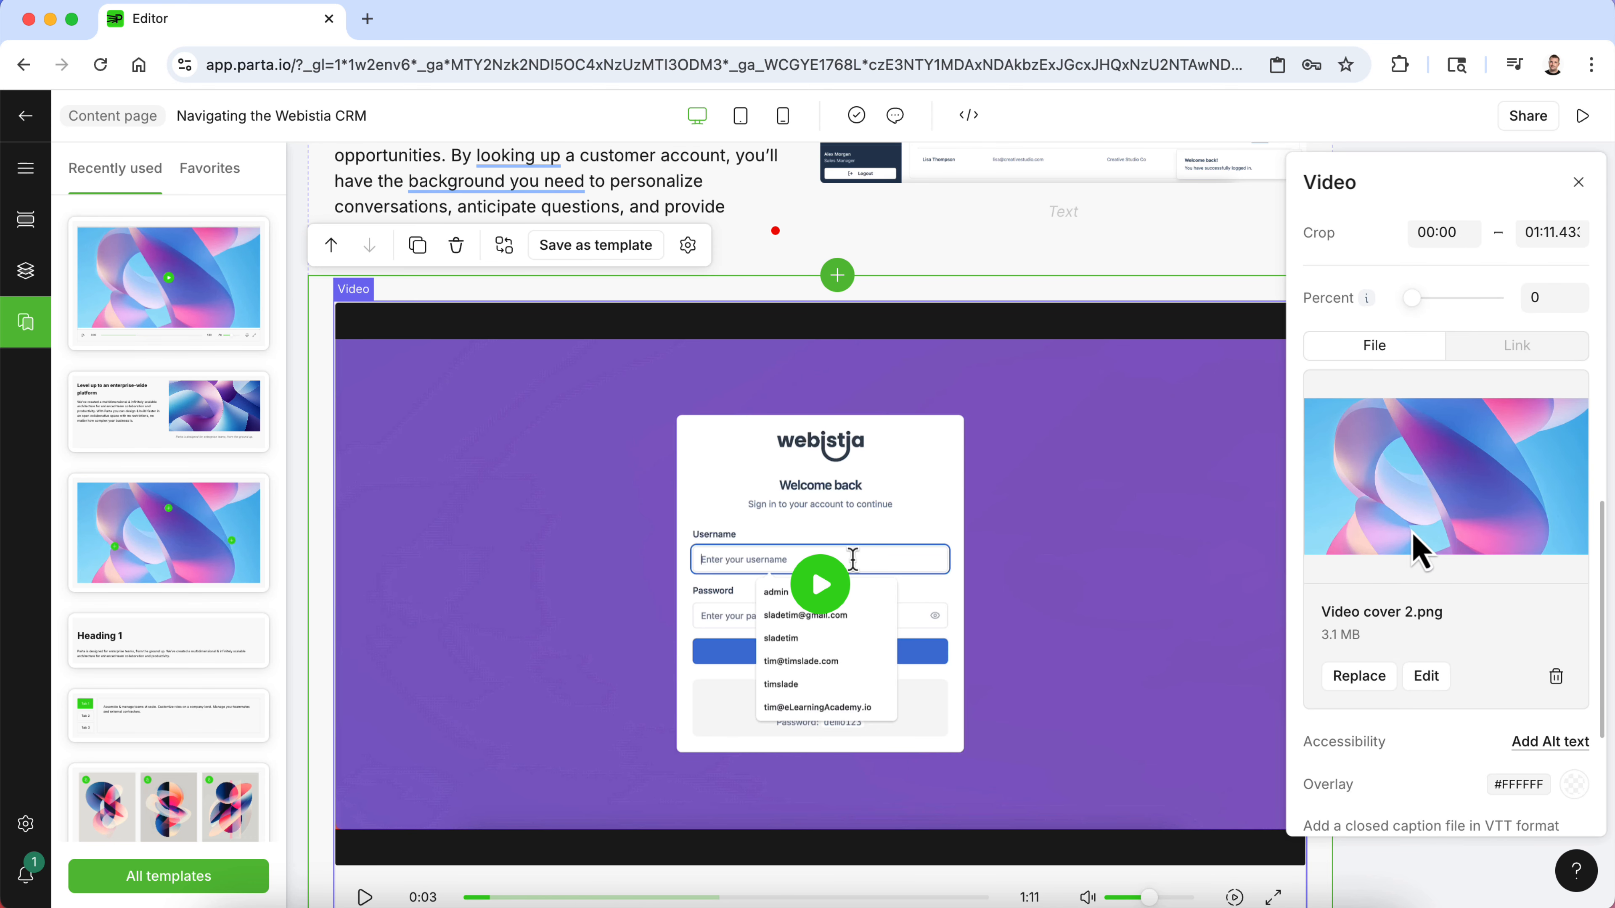
left_click(1359, 580)
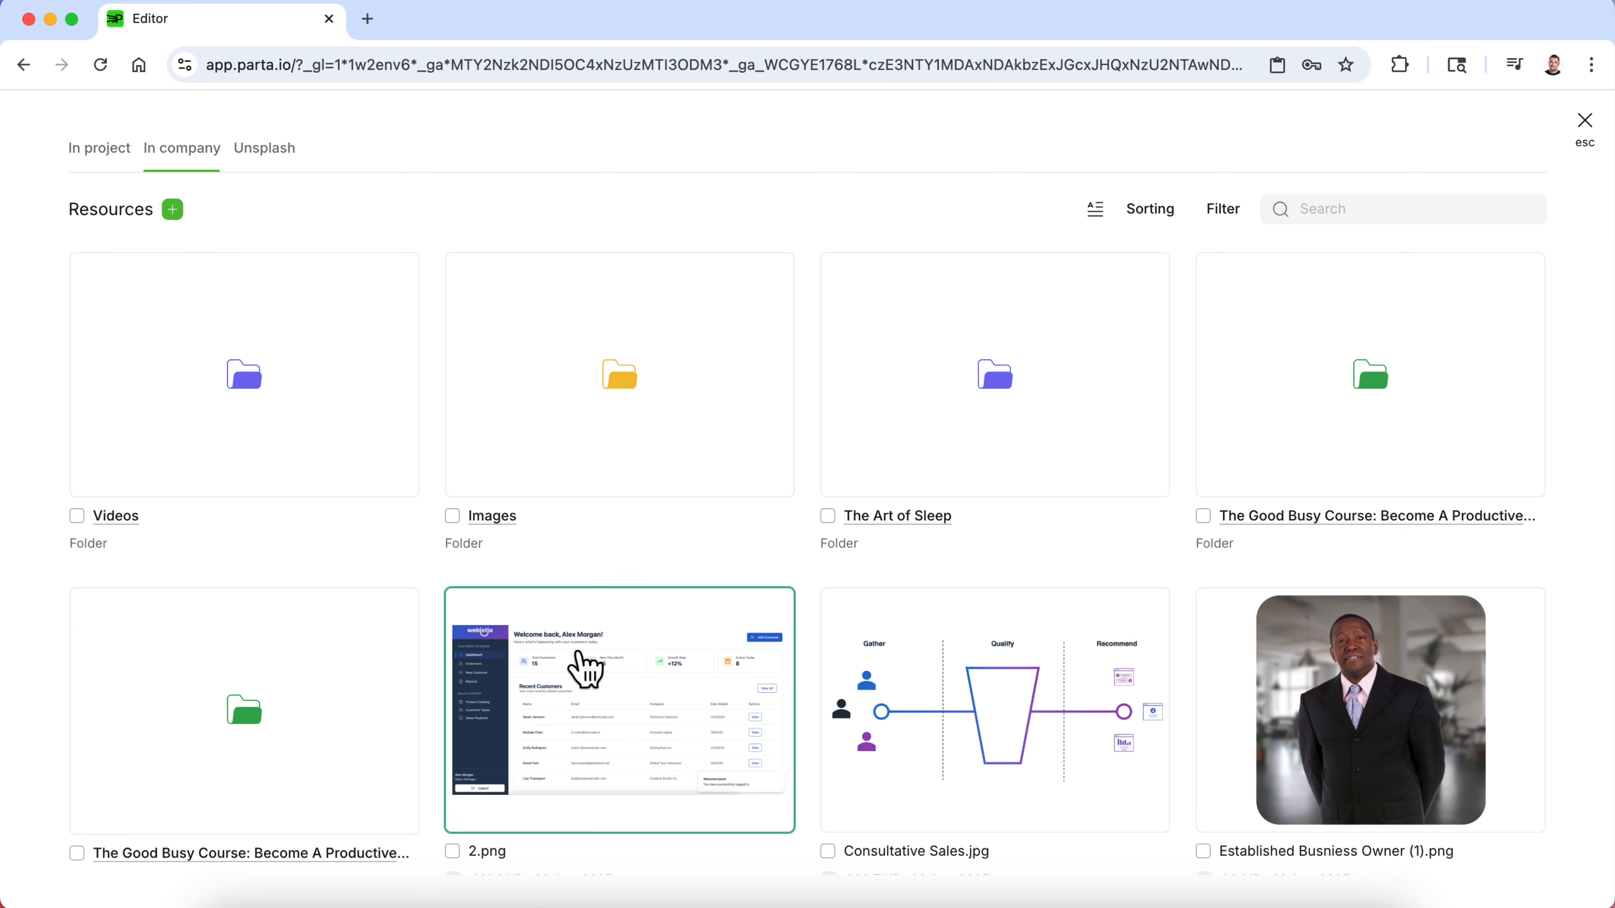
left_click(581, 667)
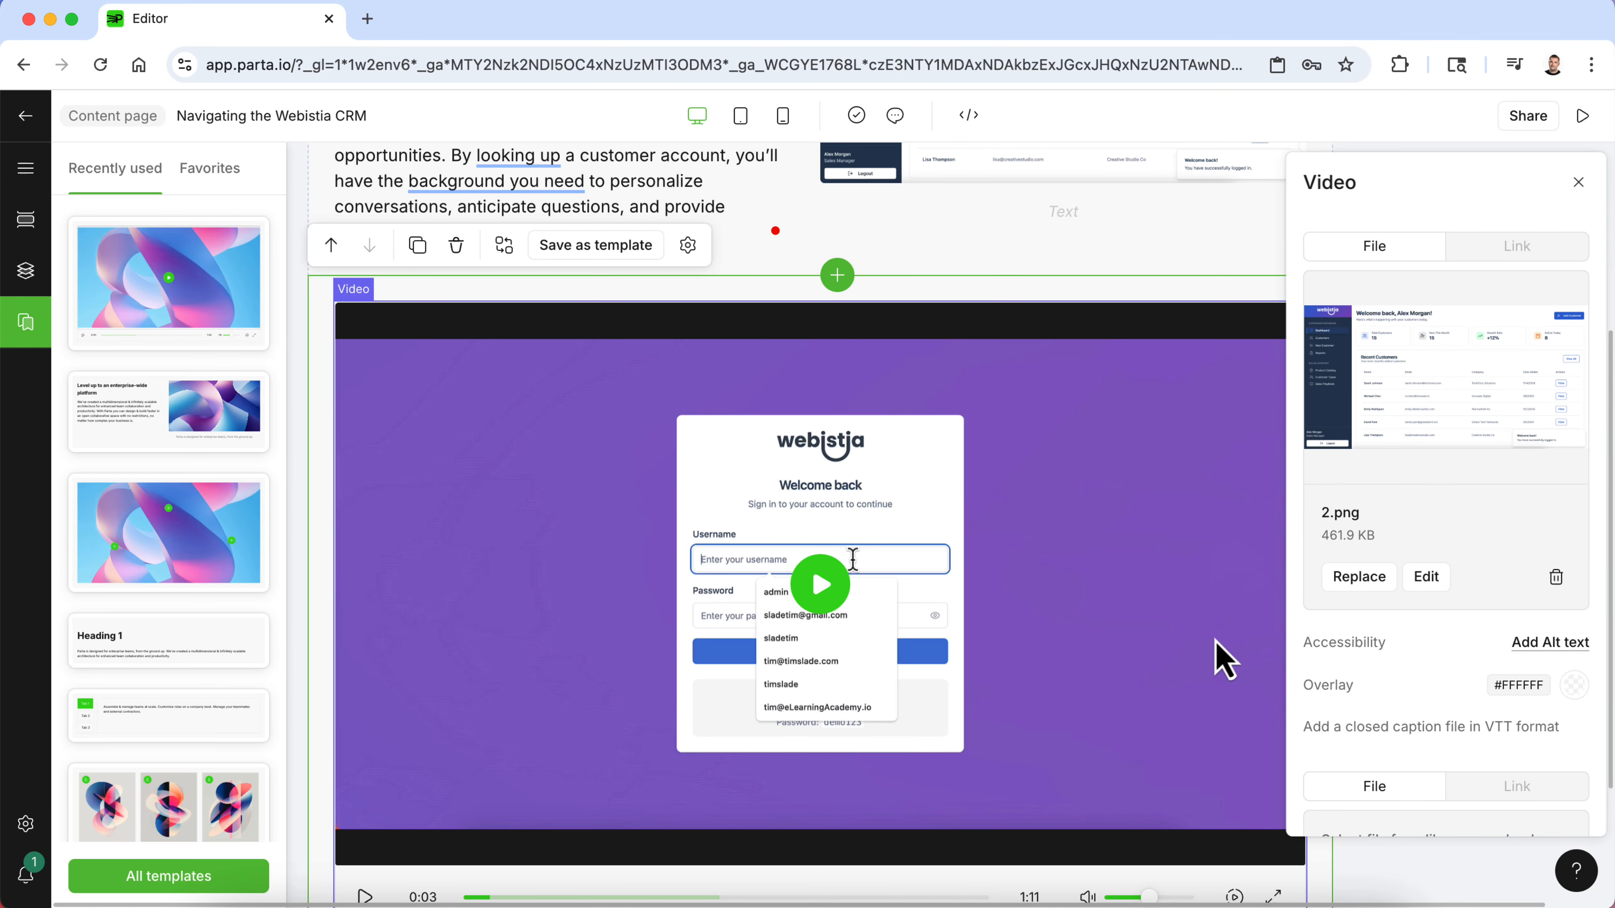
- Close the video settings and add a Heading 1 block from the Text templates below the video
scroll(1392, 700, "down", 3)
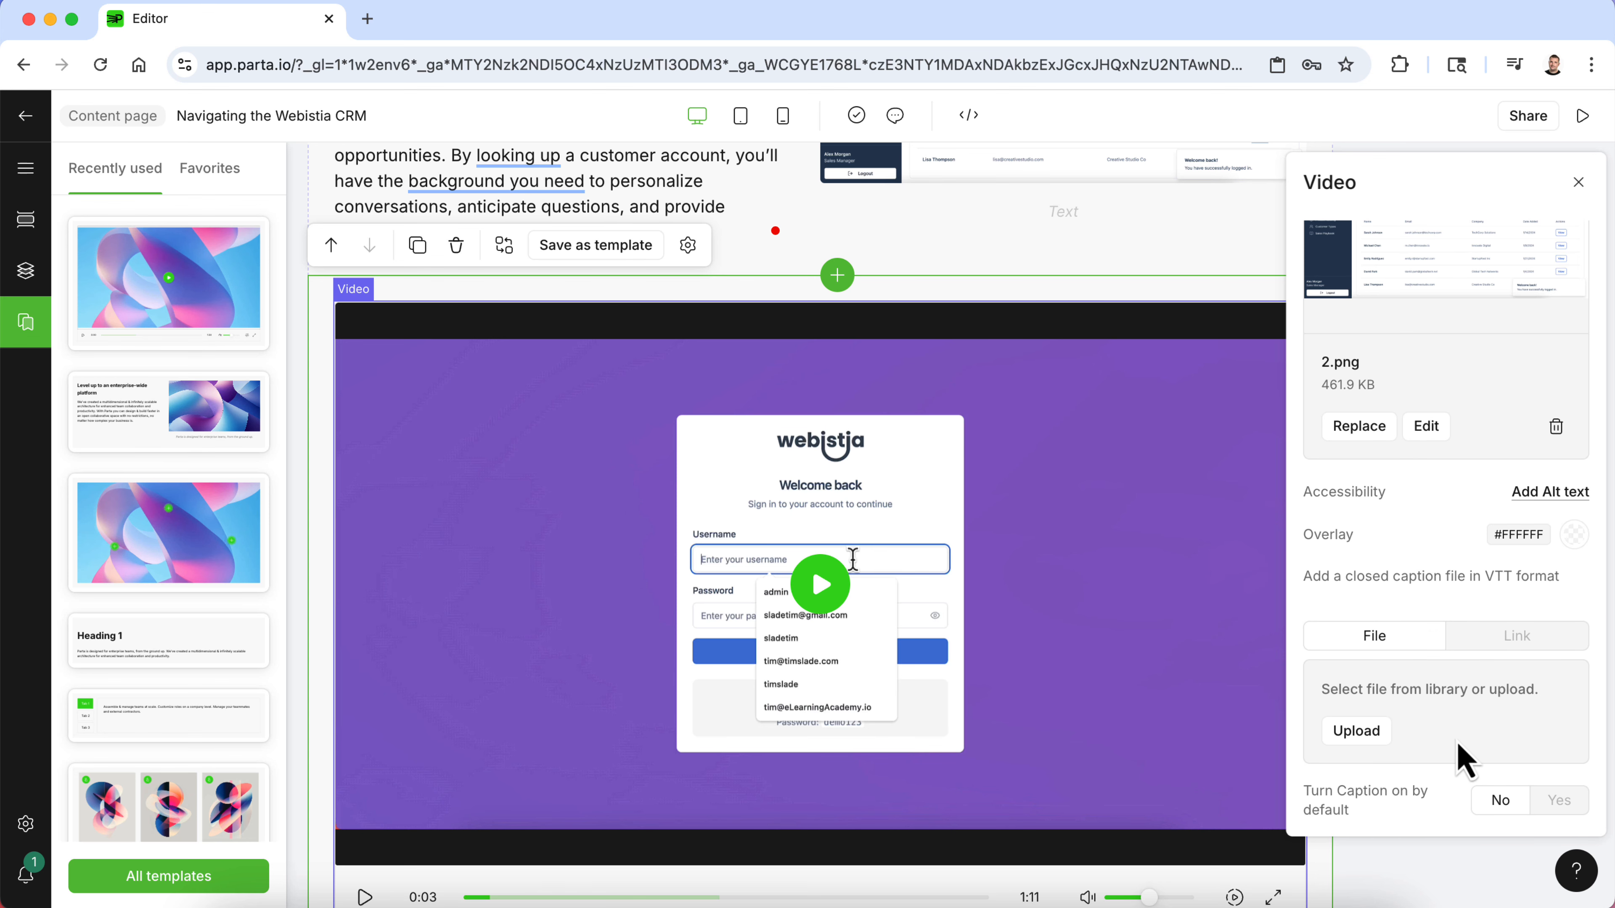
scroll(1416, 641, "up", 15)
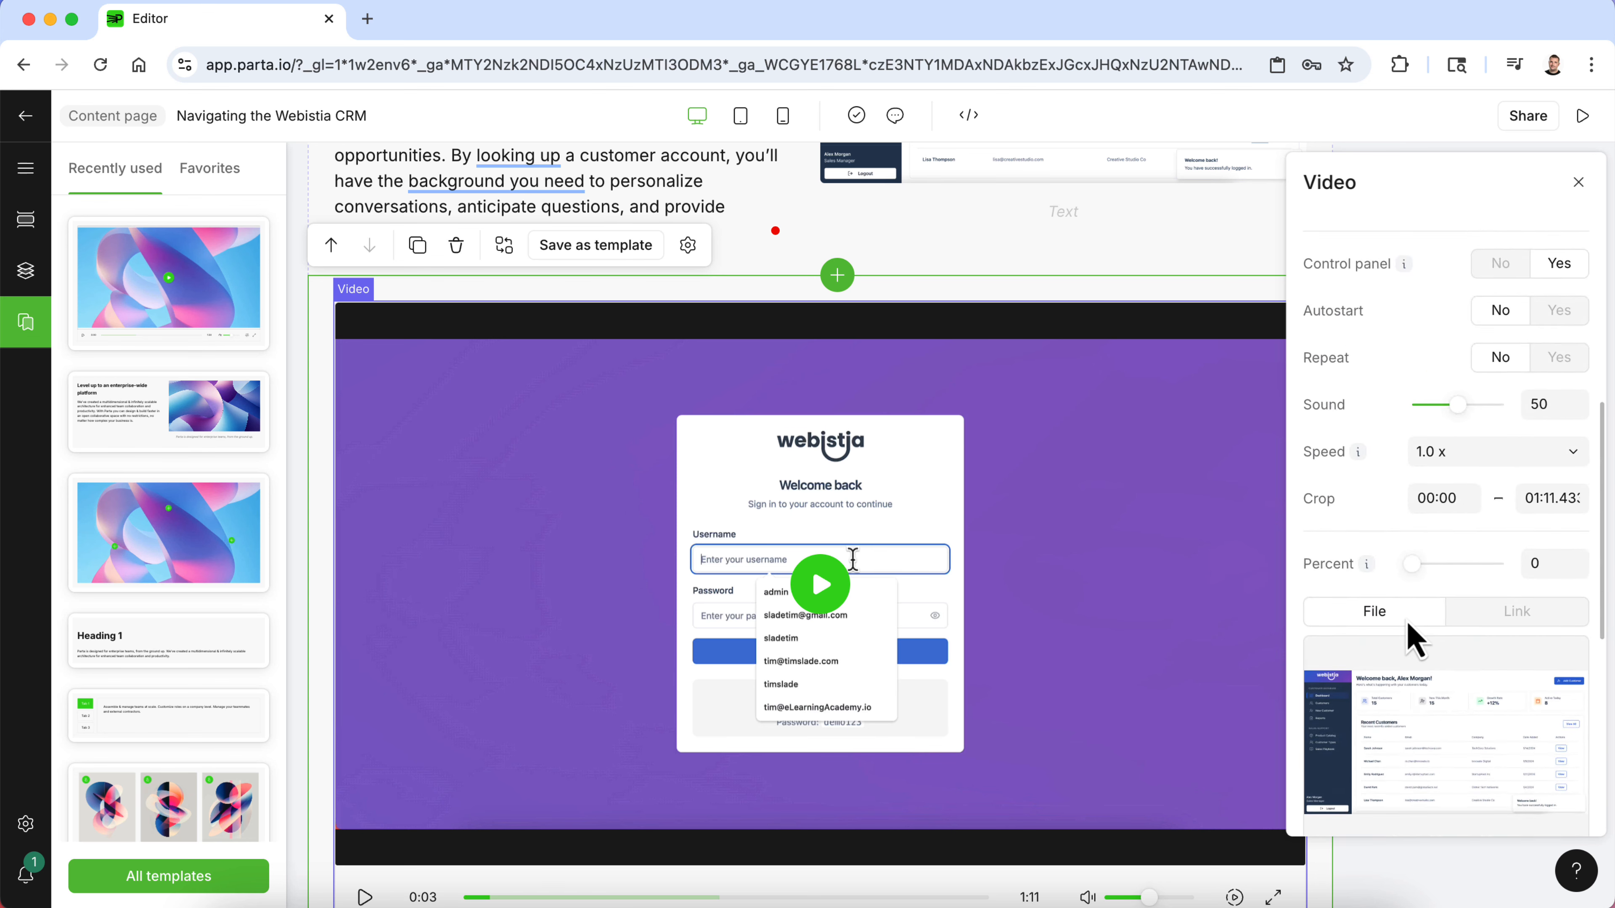
left_click(1576, 181)
scroll(1021, 548, "down", 3)
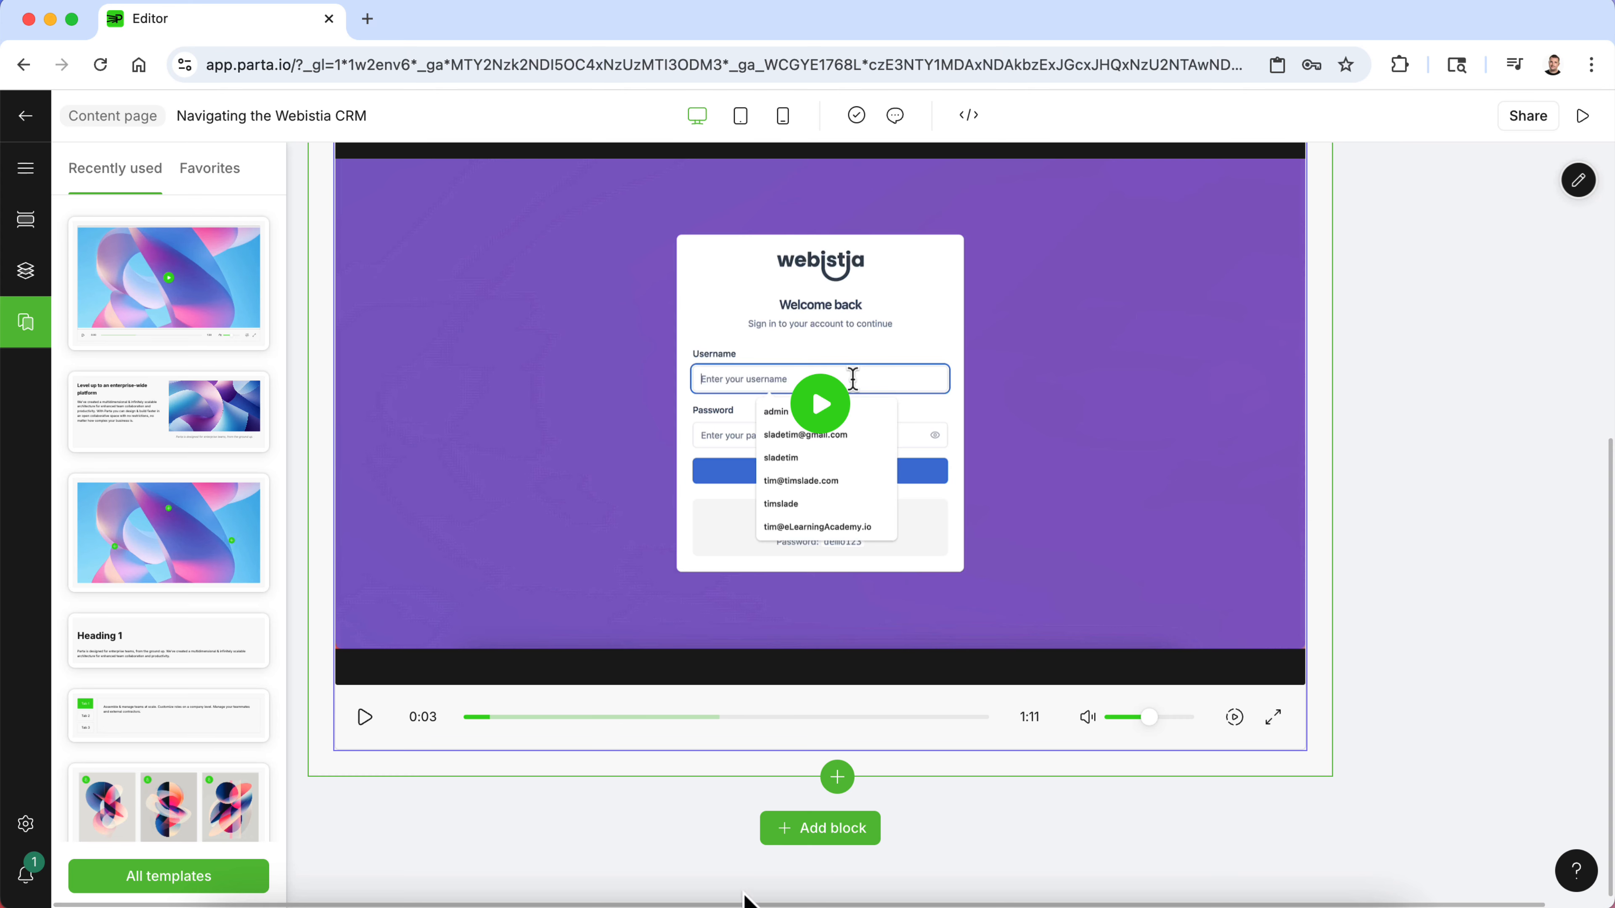
left_click(821, 833)
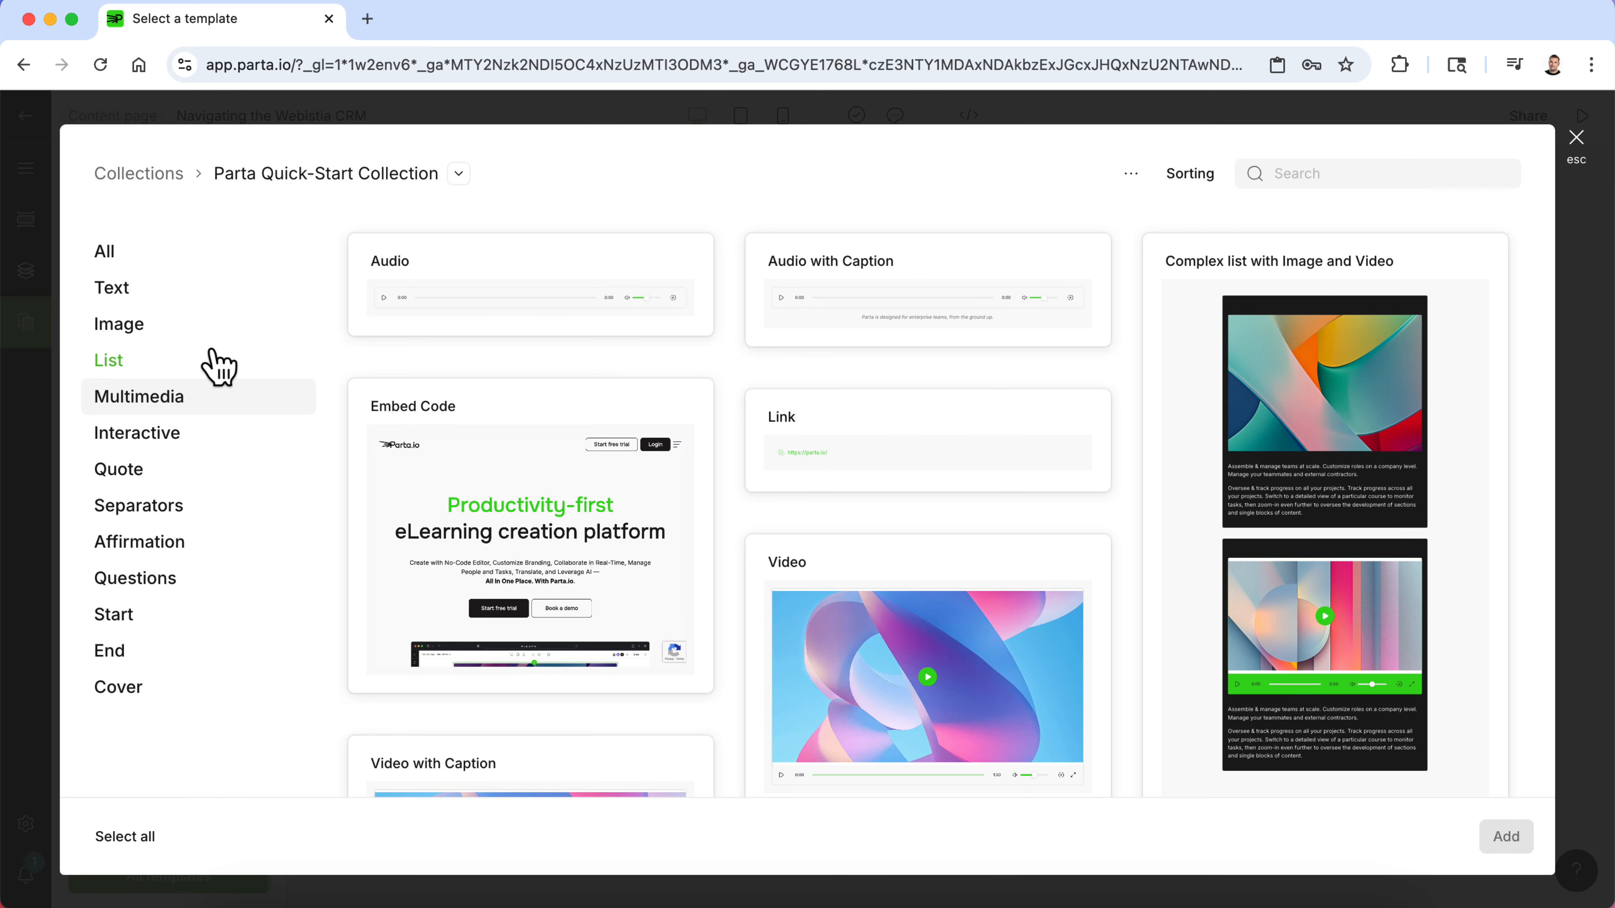
left_click(211, 303)
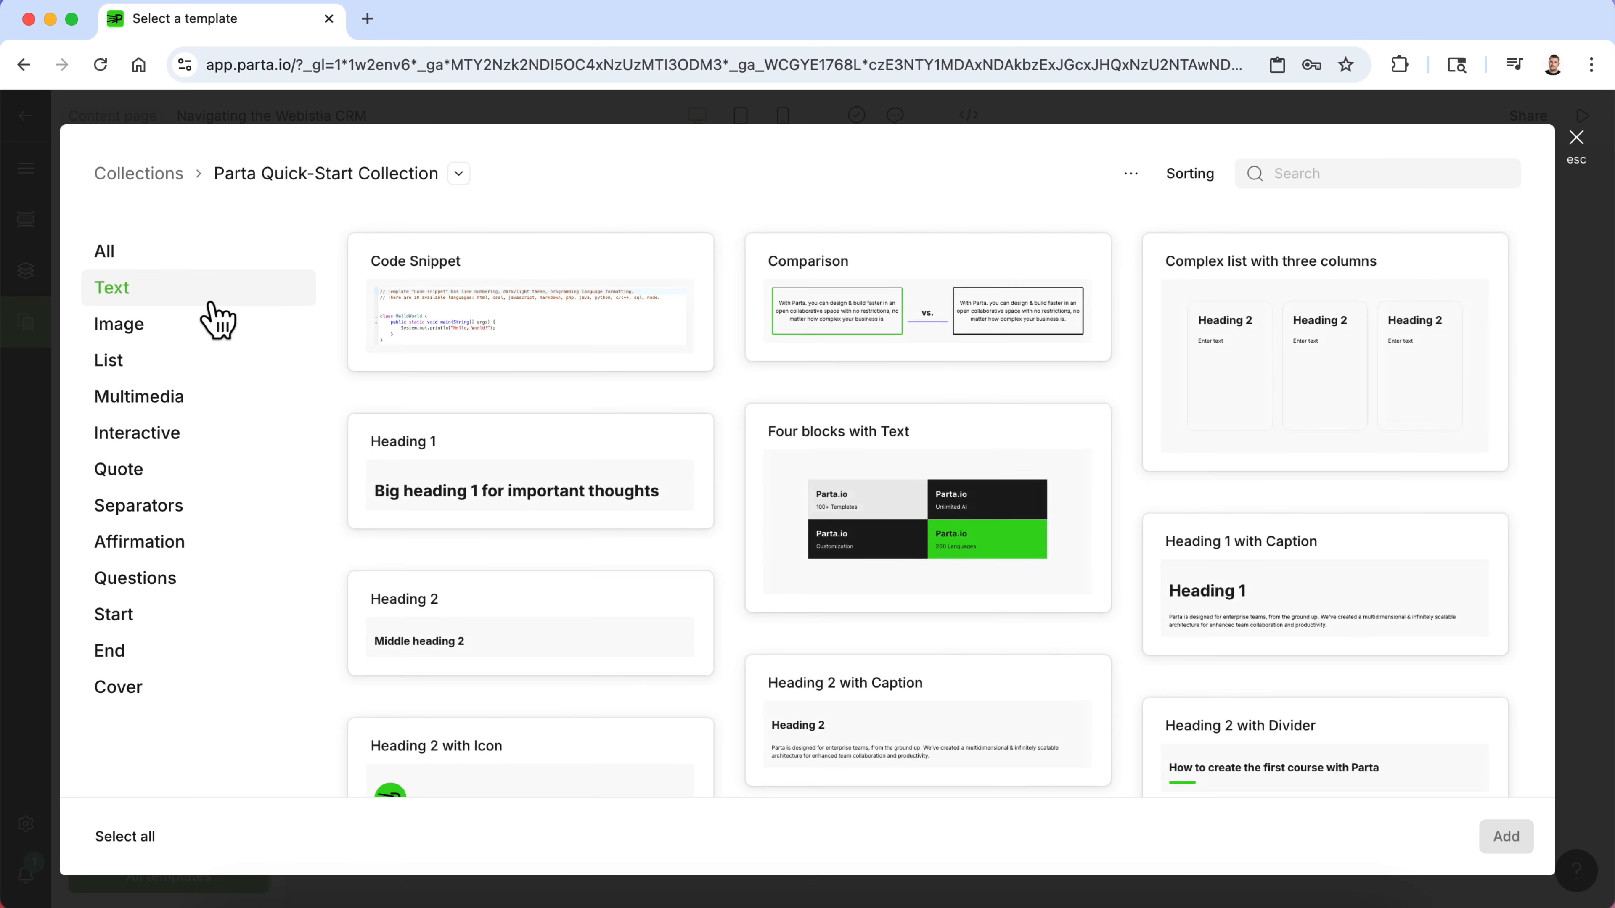
left_click(478, 501)
left_click(1513, 850)
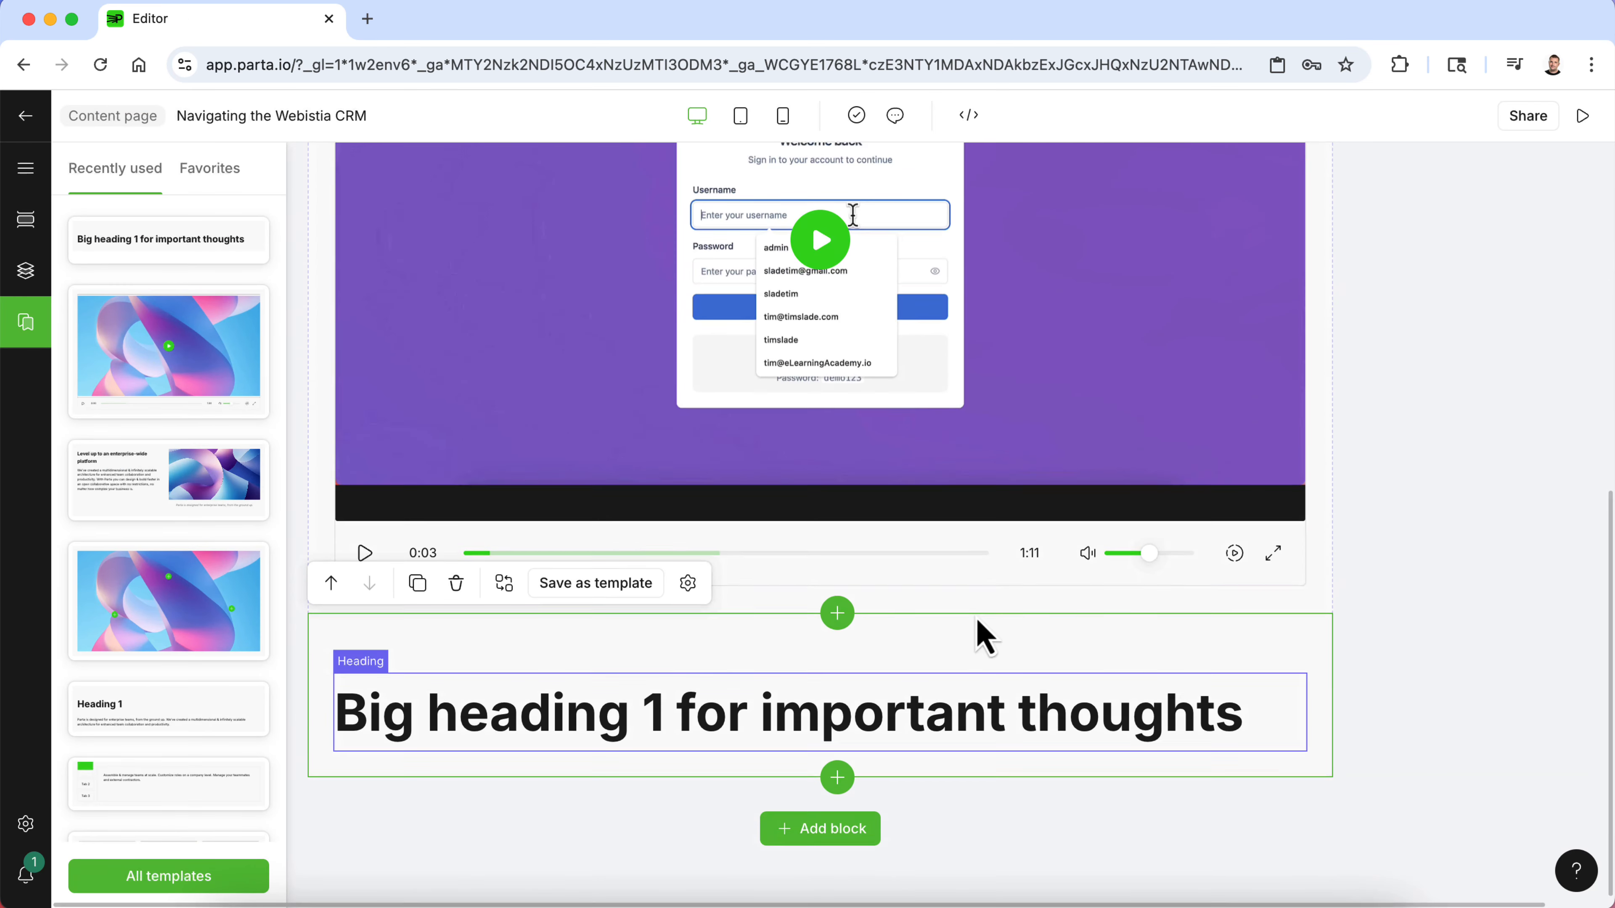
- Replace the new heading's text with System Simulation
triple_click(618, 697)
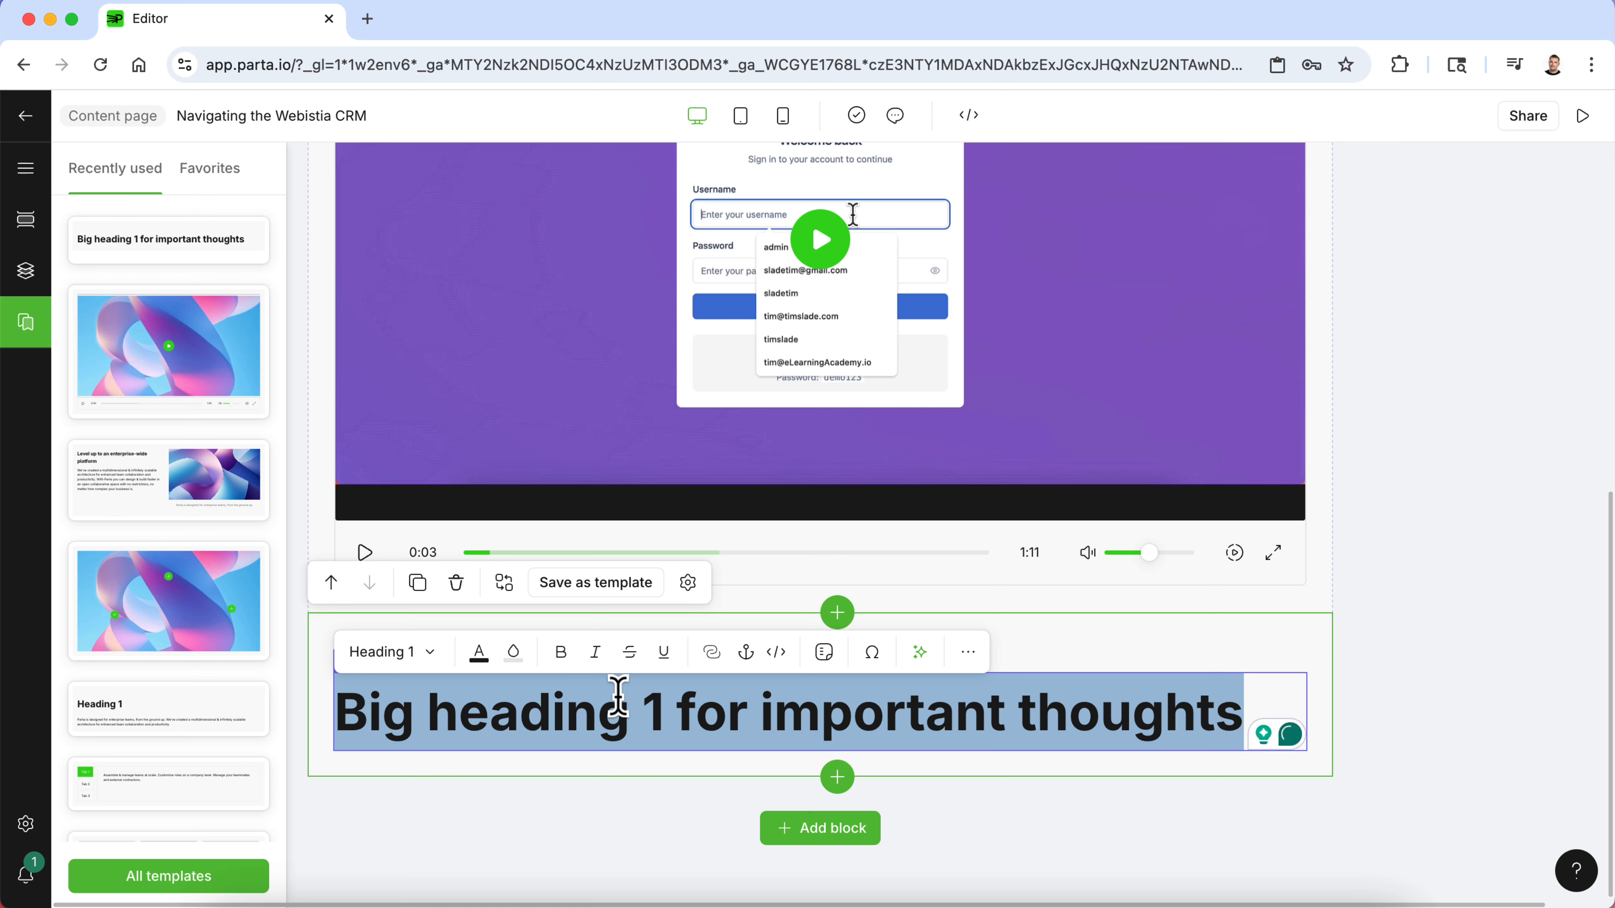
type("Sys")
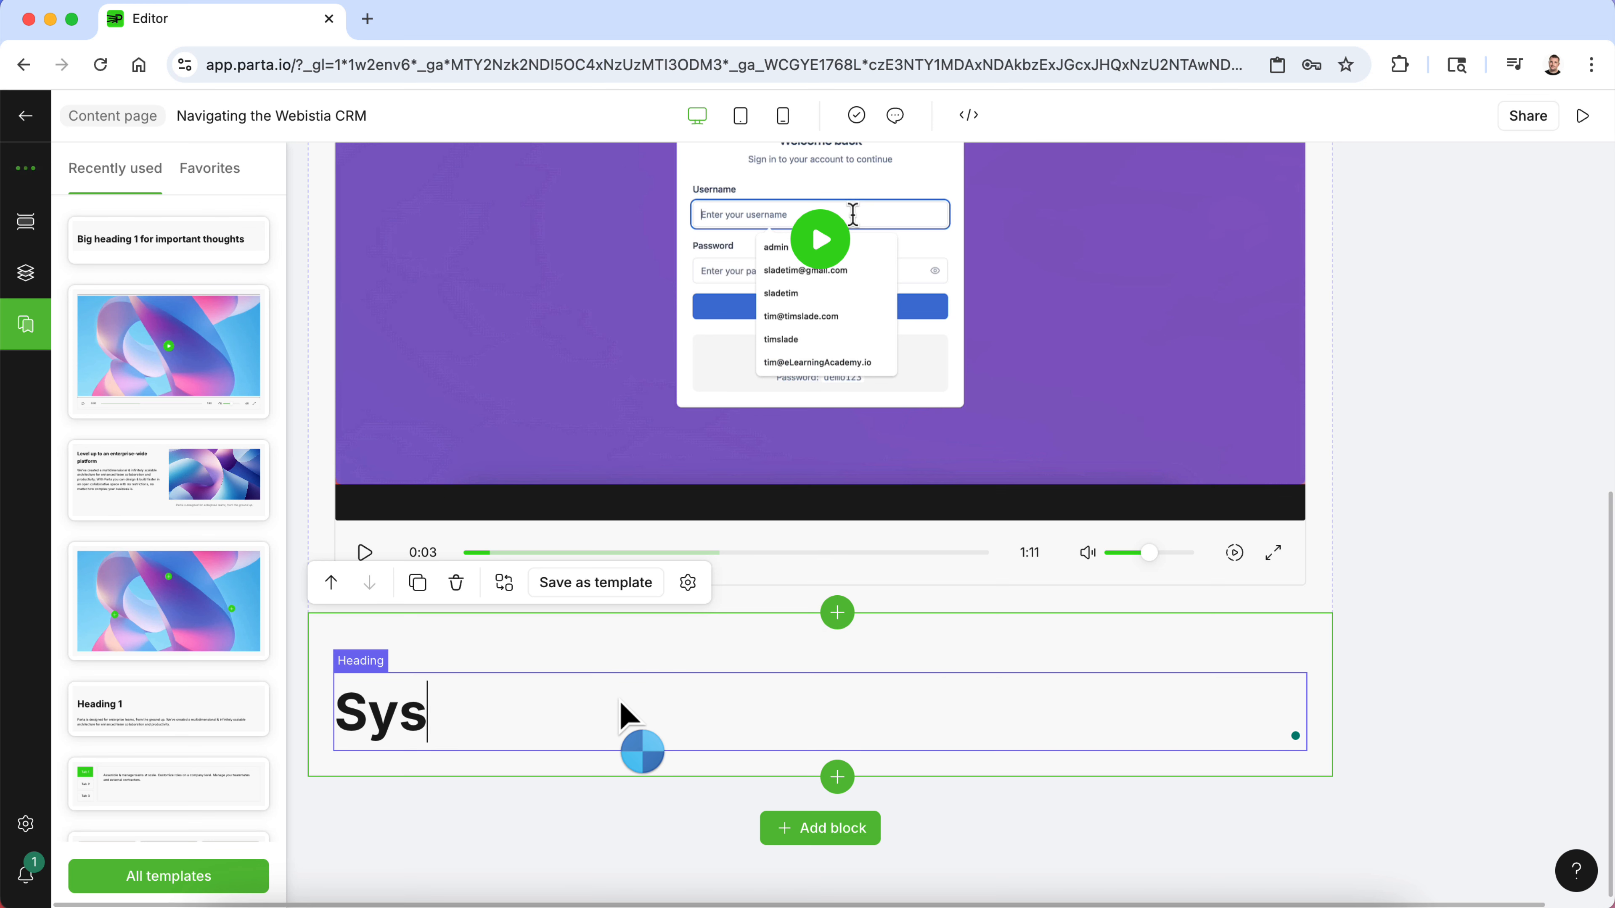
type("tem Simu")
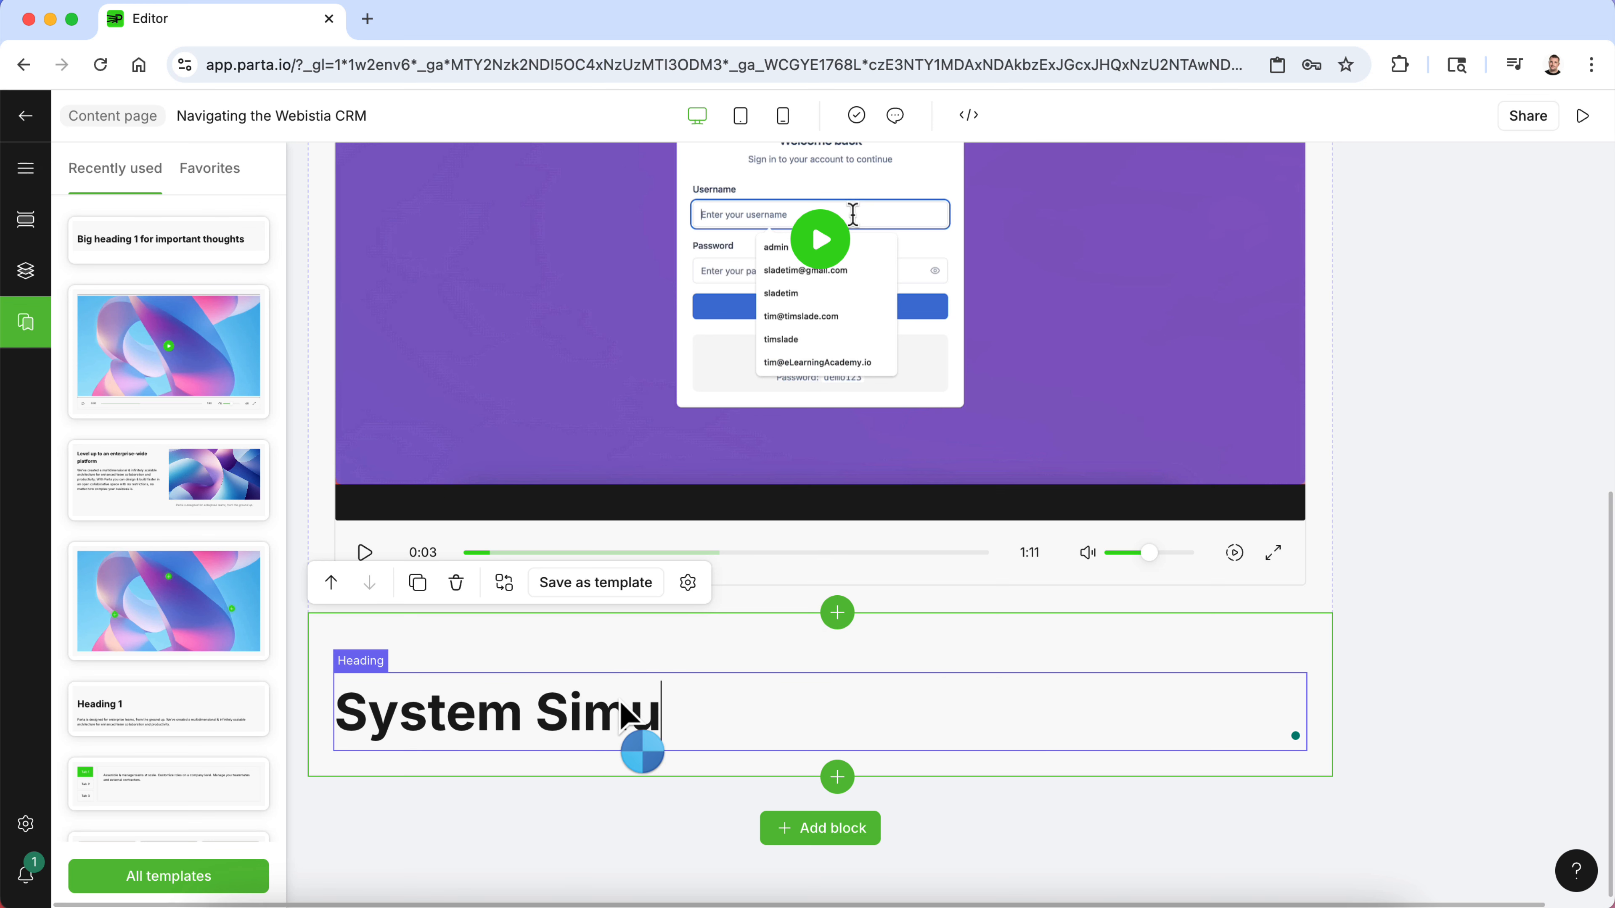
type("lation")
left_click(634, 890)
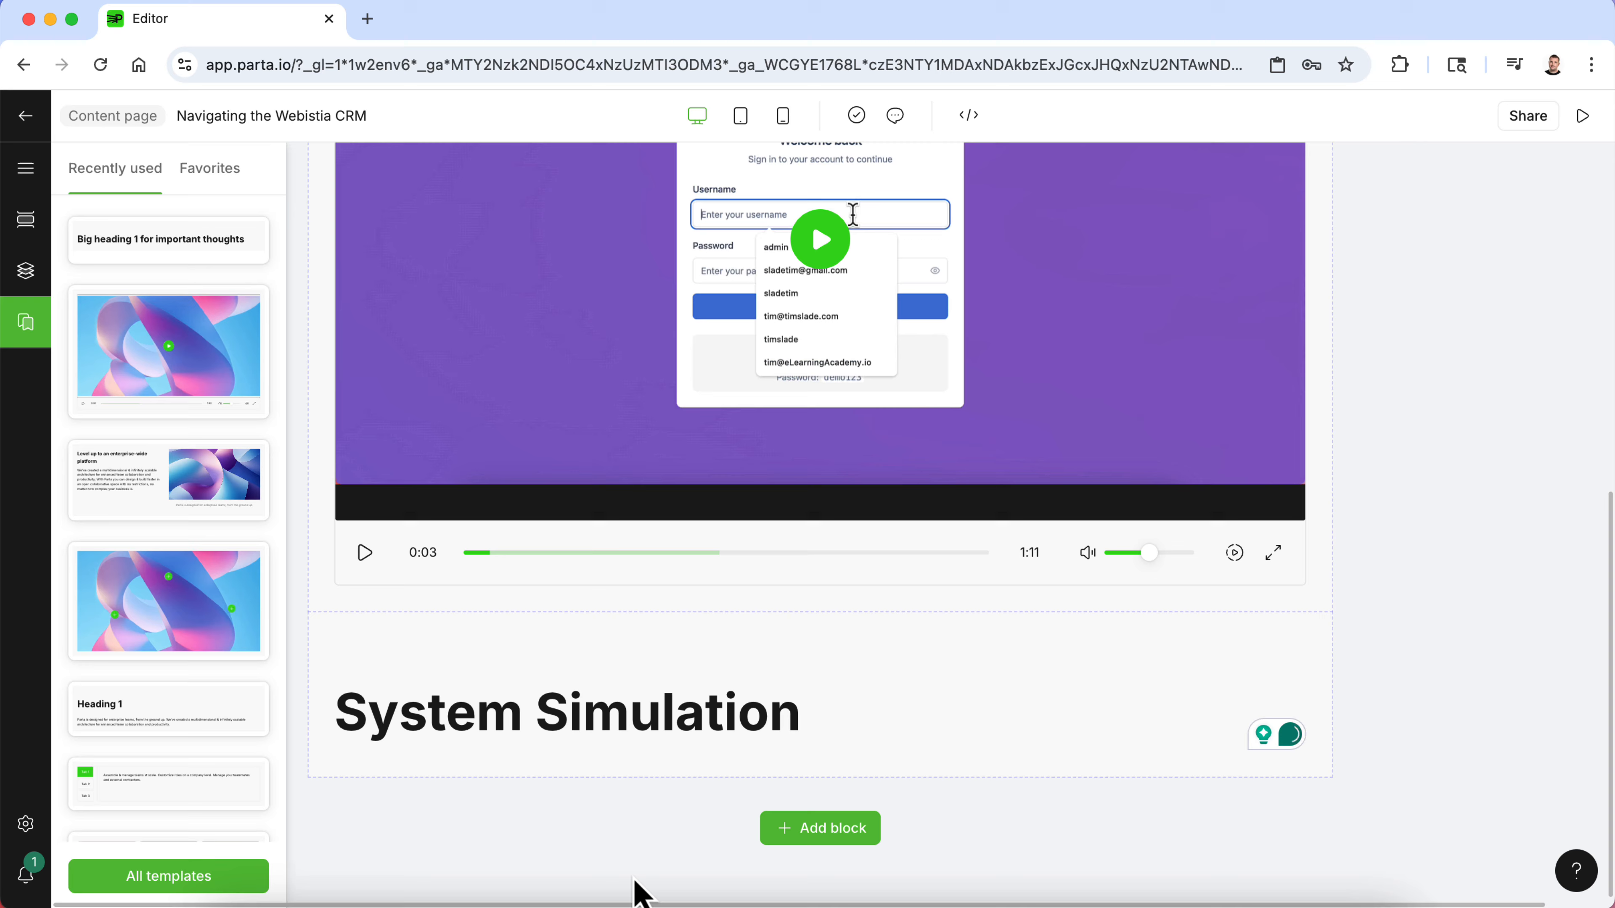
- Add a Simulation - web block from the Interactive templates below the System Simulation heading
left_click(799, 839)
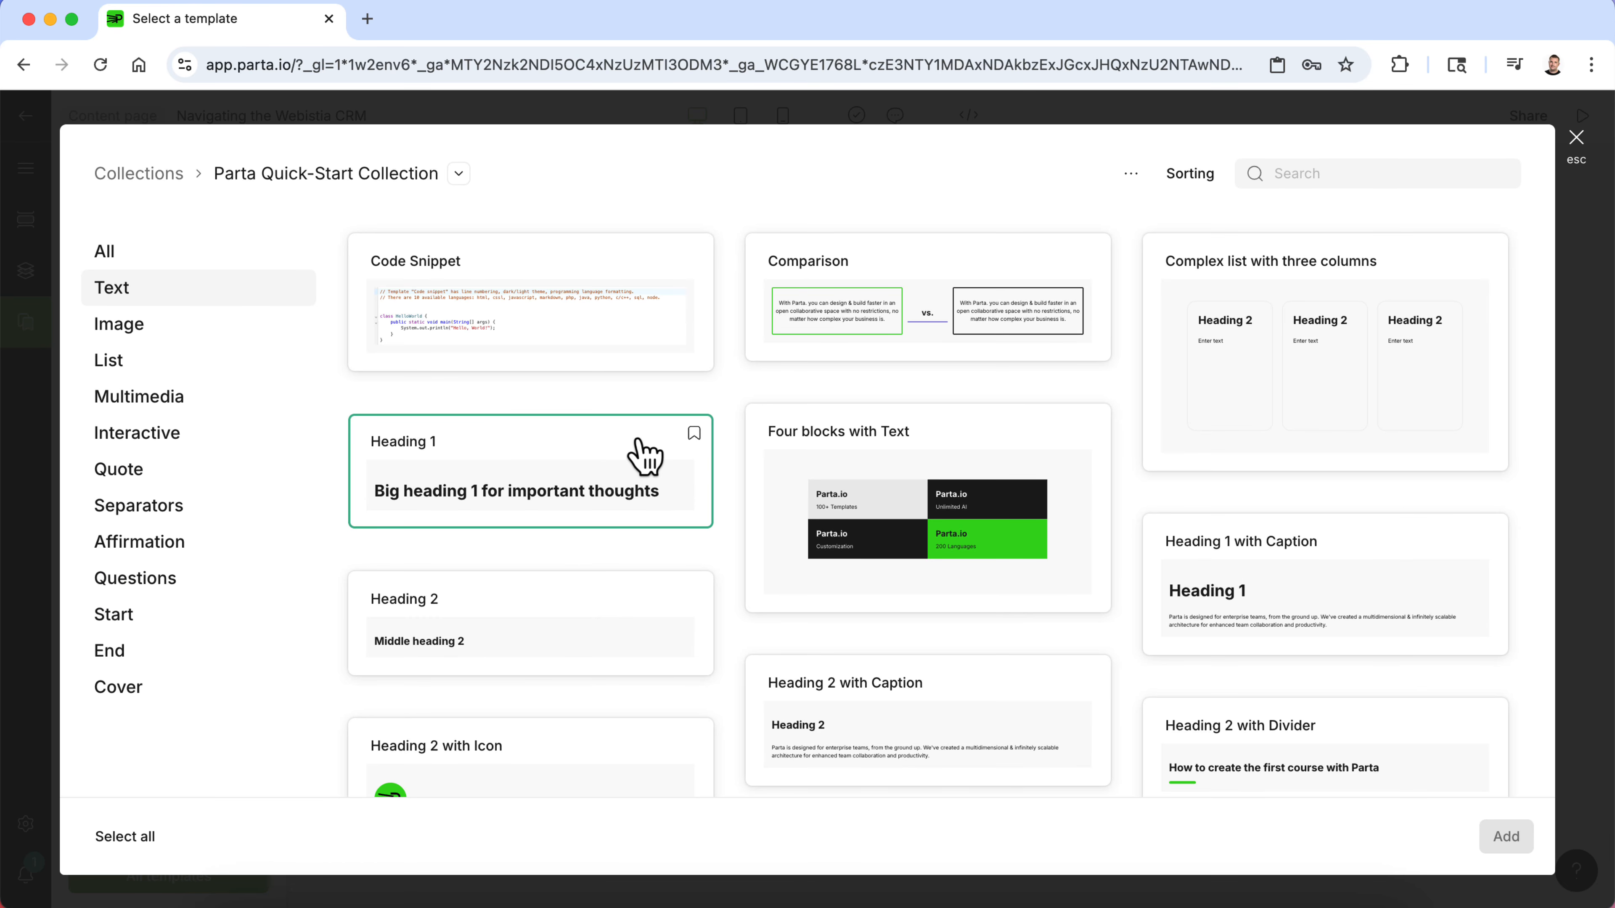
left_click(176, 433)
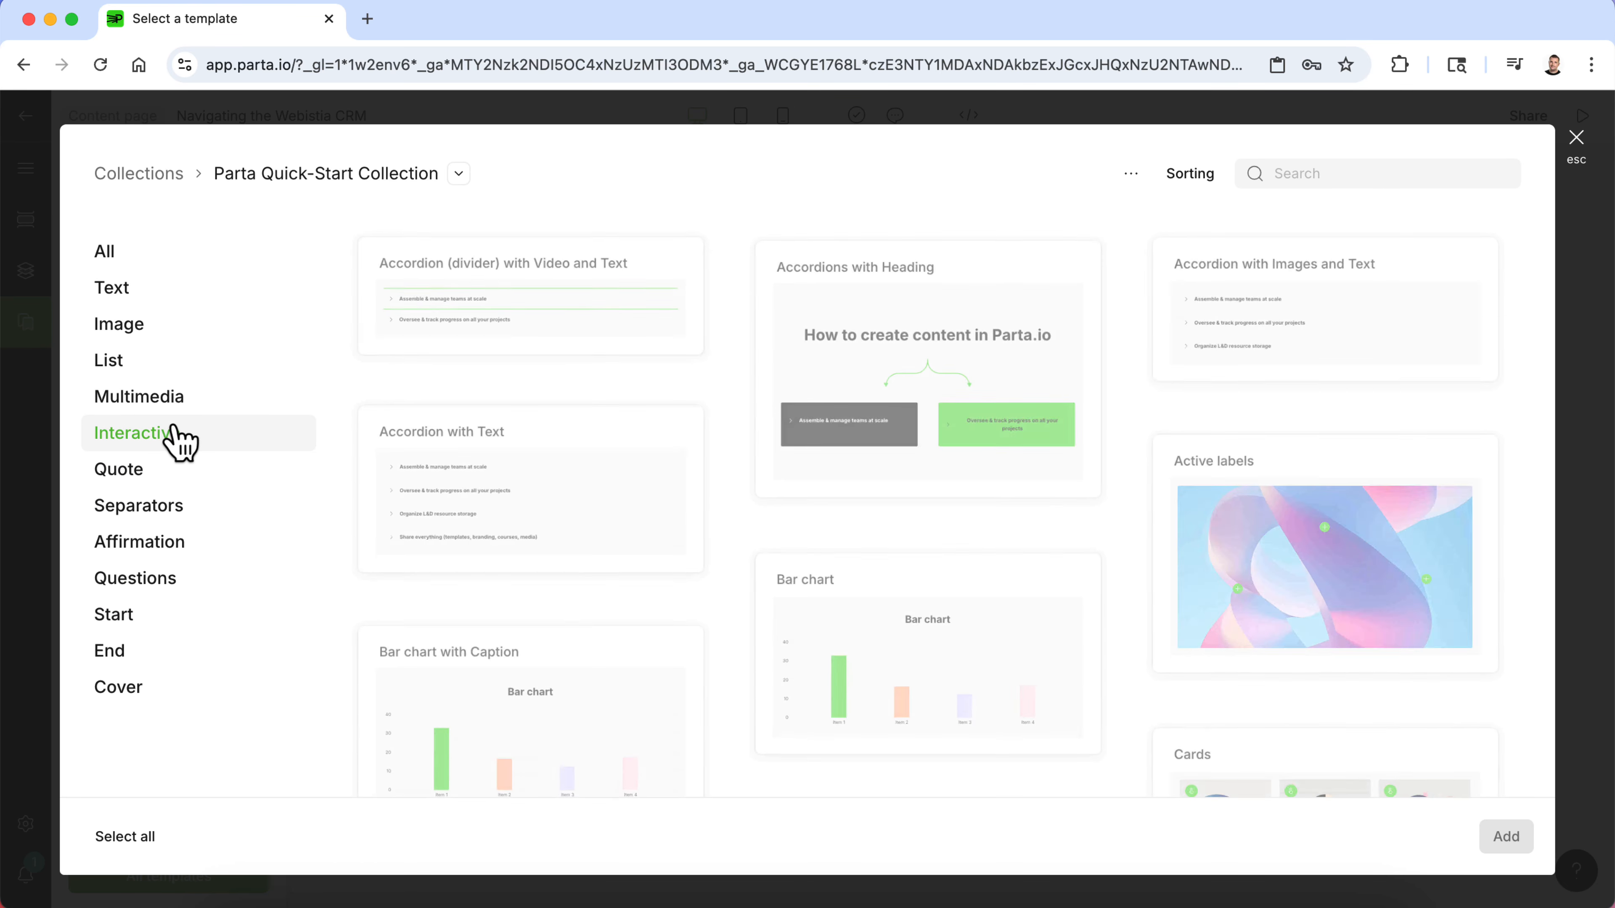
scroll(721, 534, "down", 3)
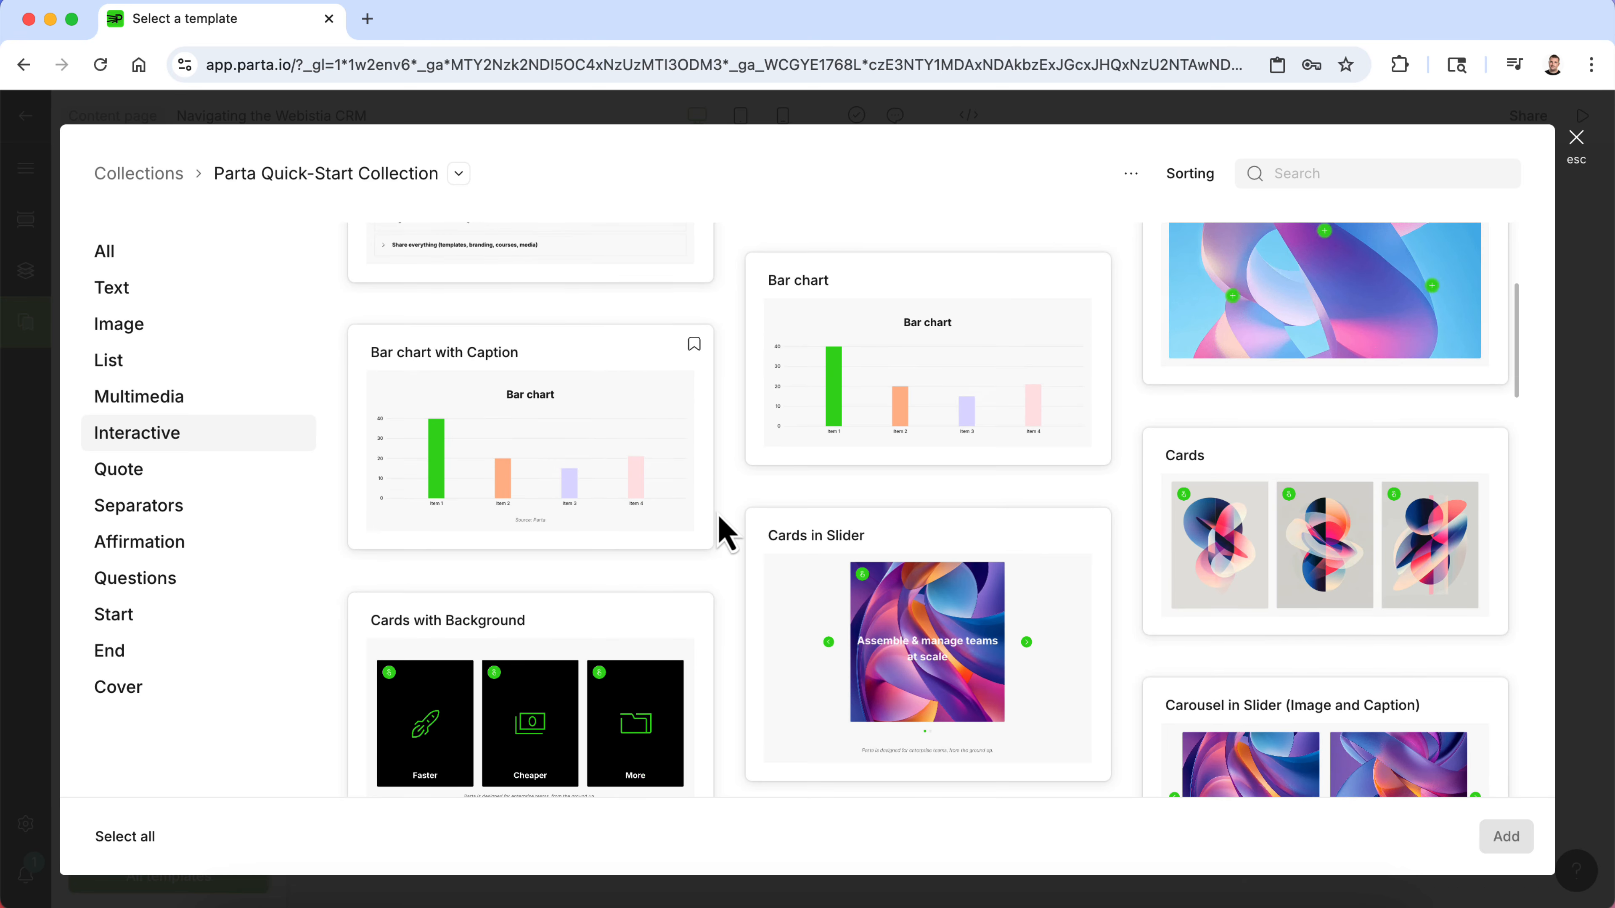
scroll(717, 530, "up", 1)
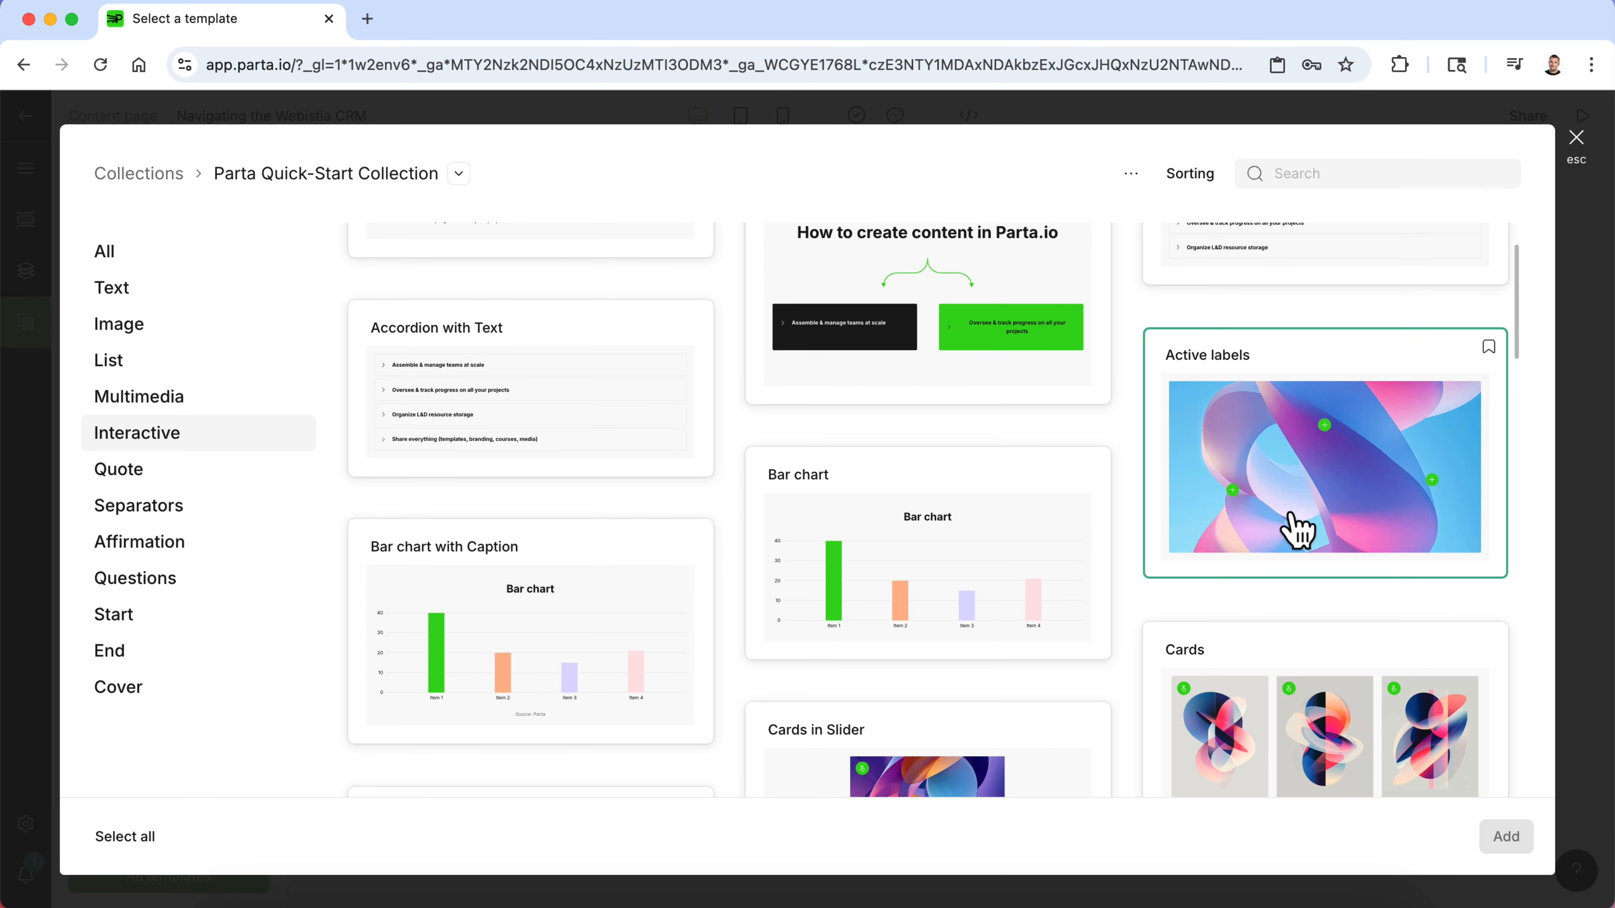
scroll(1096, 534, "down", 10)
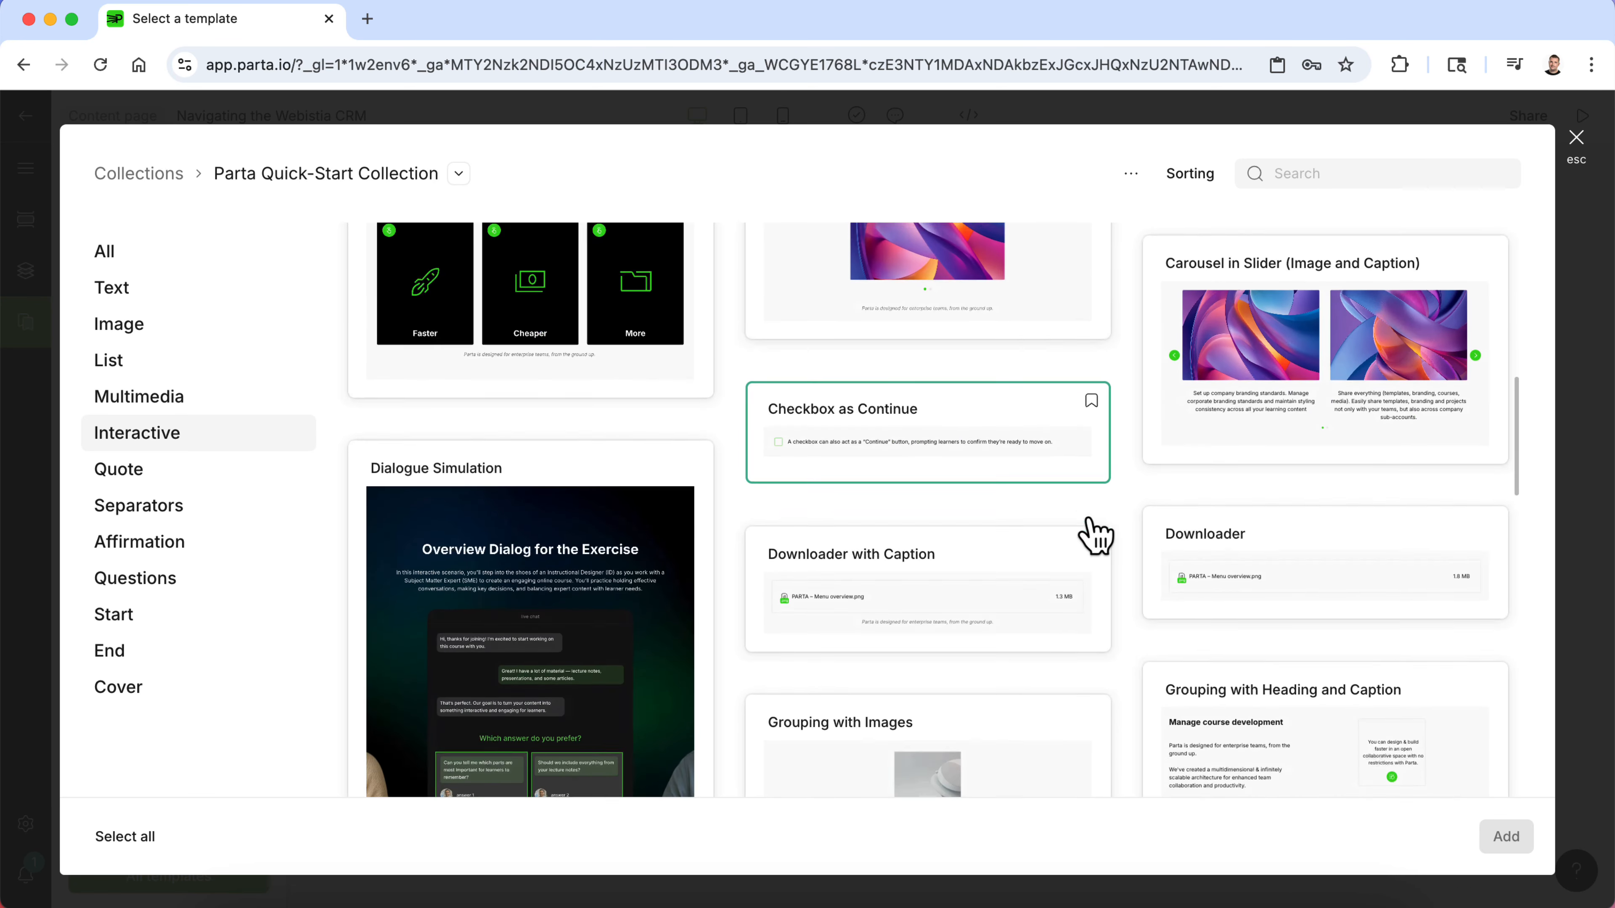
scroll(1096, 534, "down", 10)
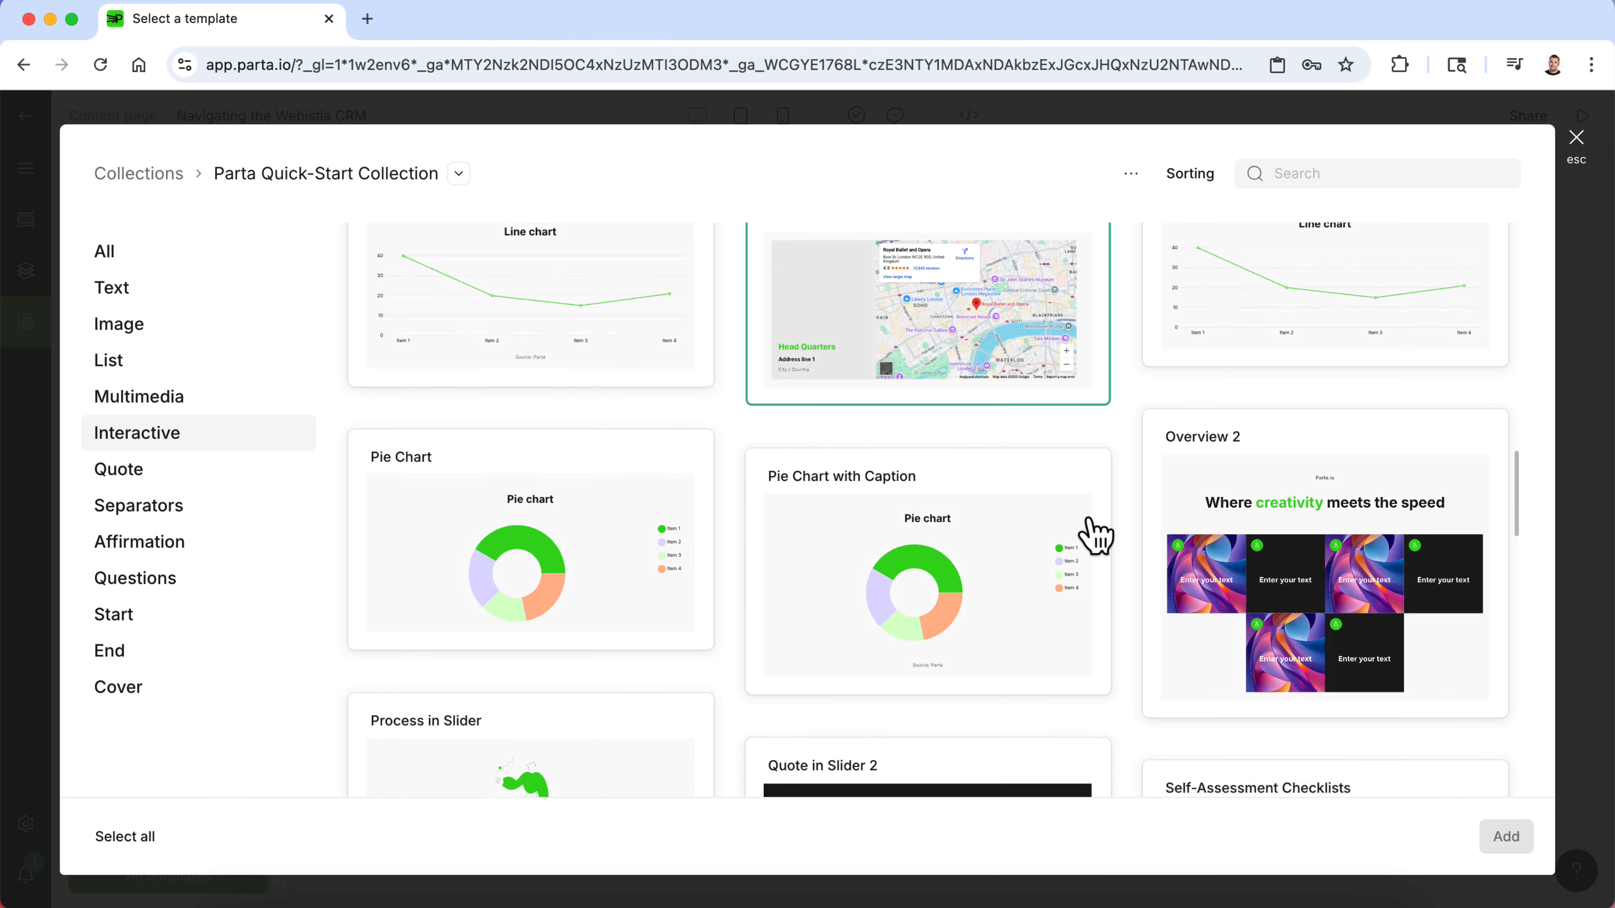
scroll(1095, 534, "down", 5)
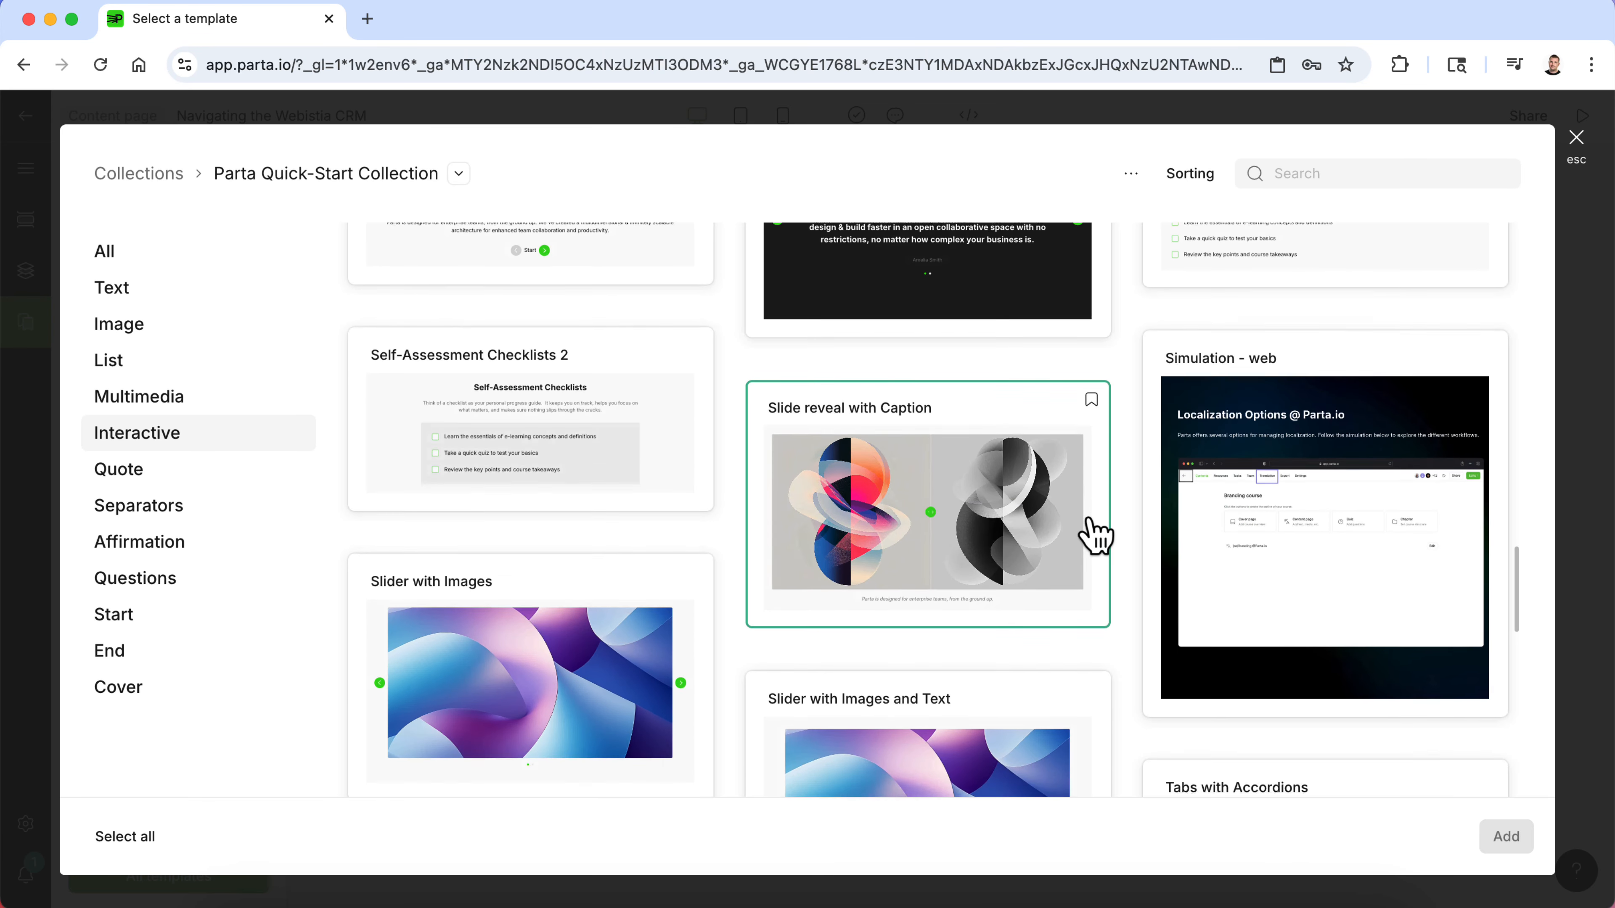
scroll(1090, 534, "up", 1)
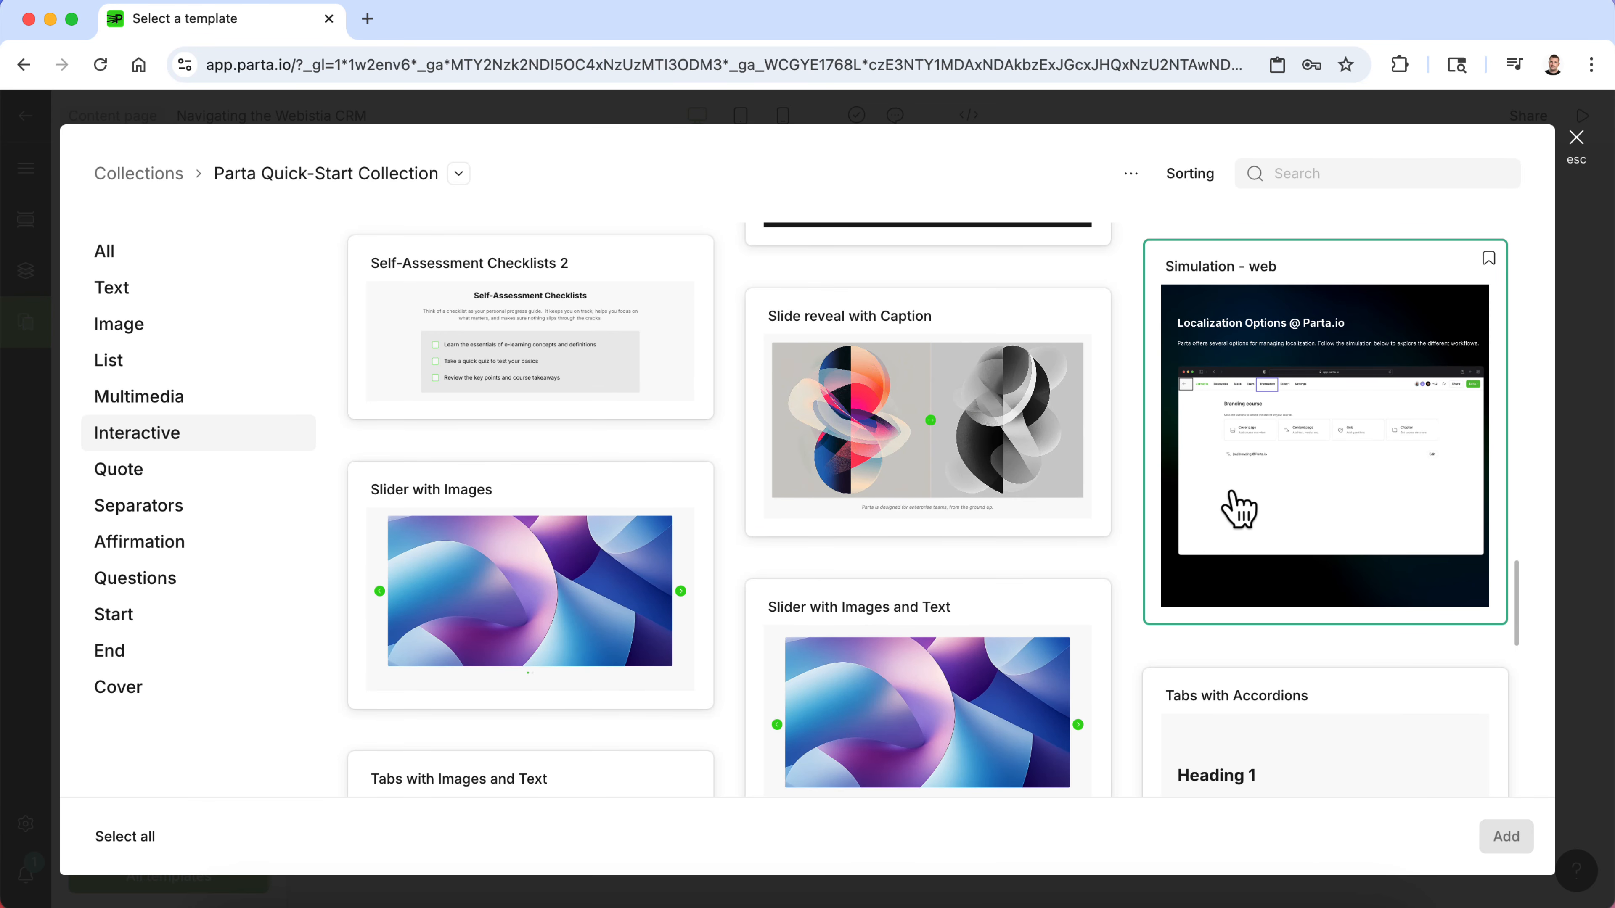
scroll(1237, 509, "down", 4)
scroll(1237, 509, "down", 9)
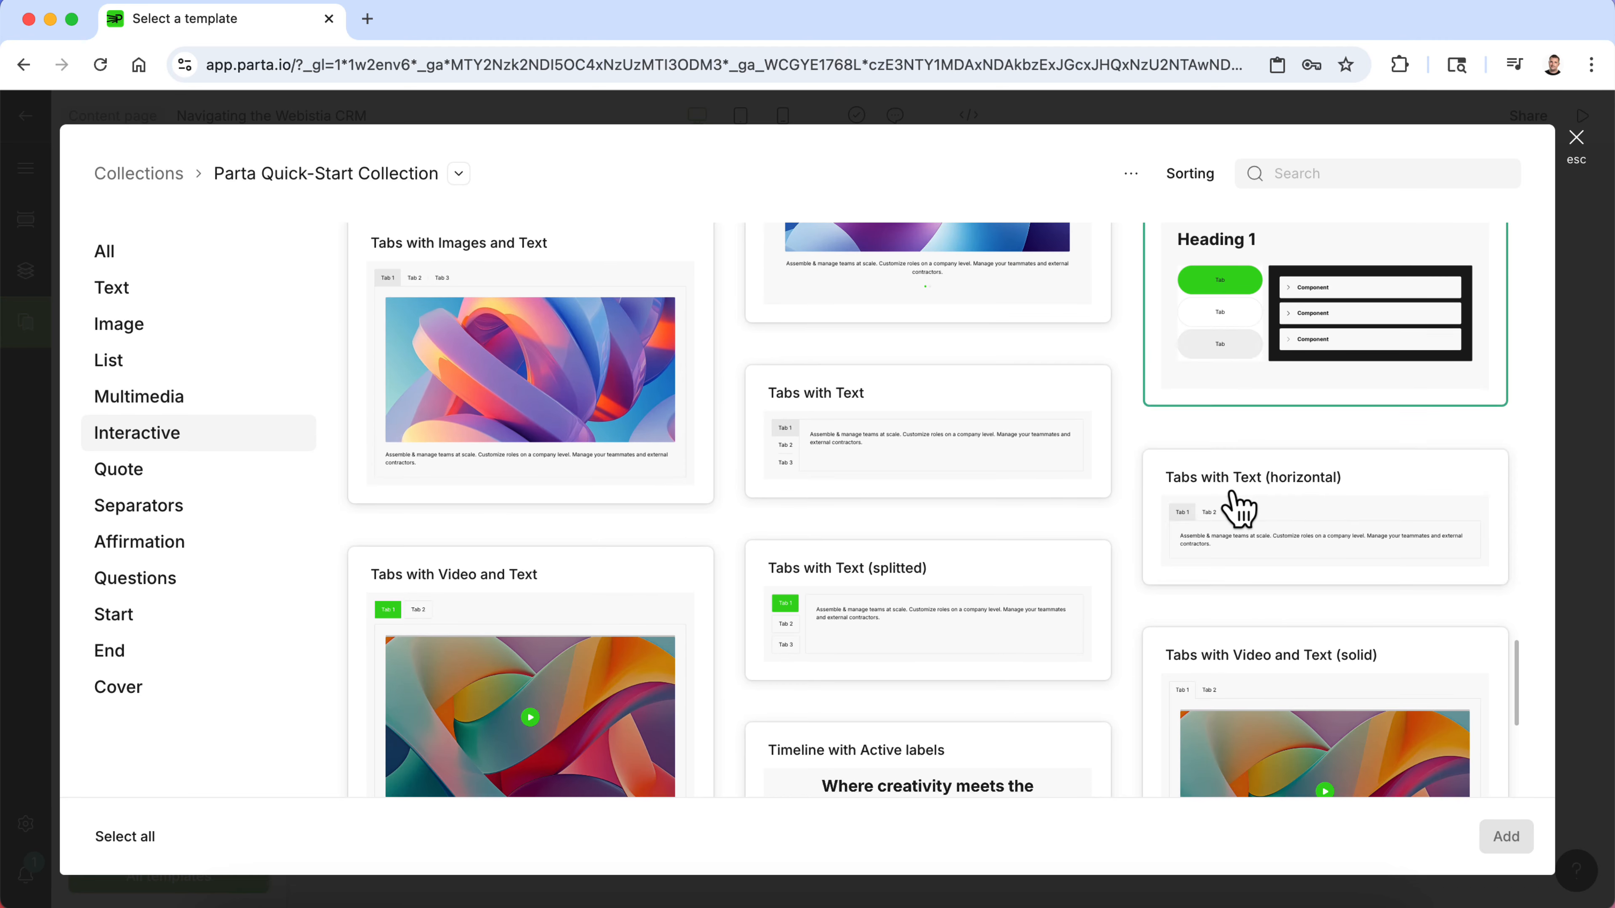
scroll(1237, 509, "up", 12)
left_click(1269, 427)
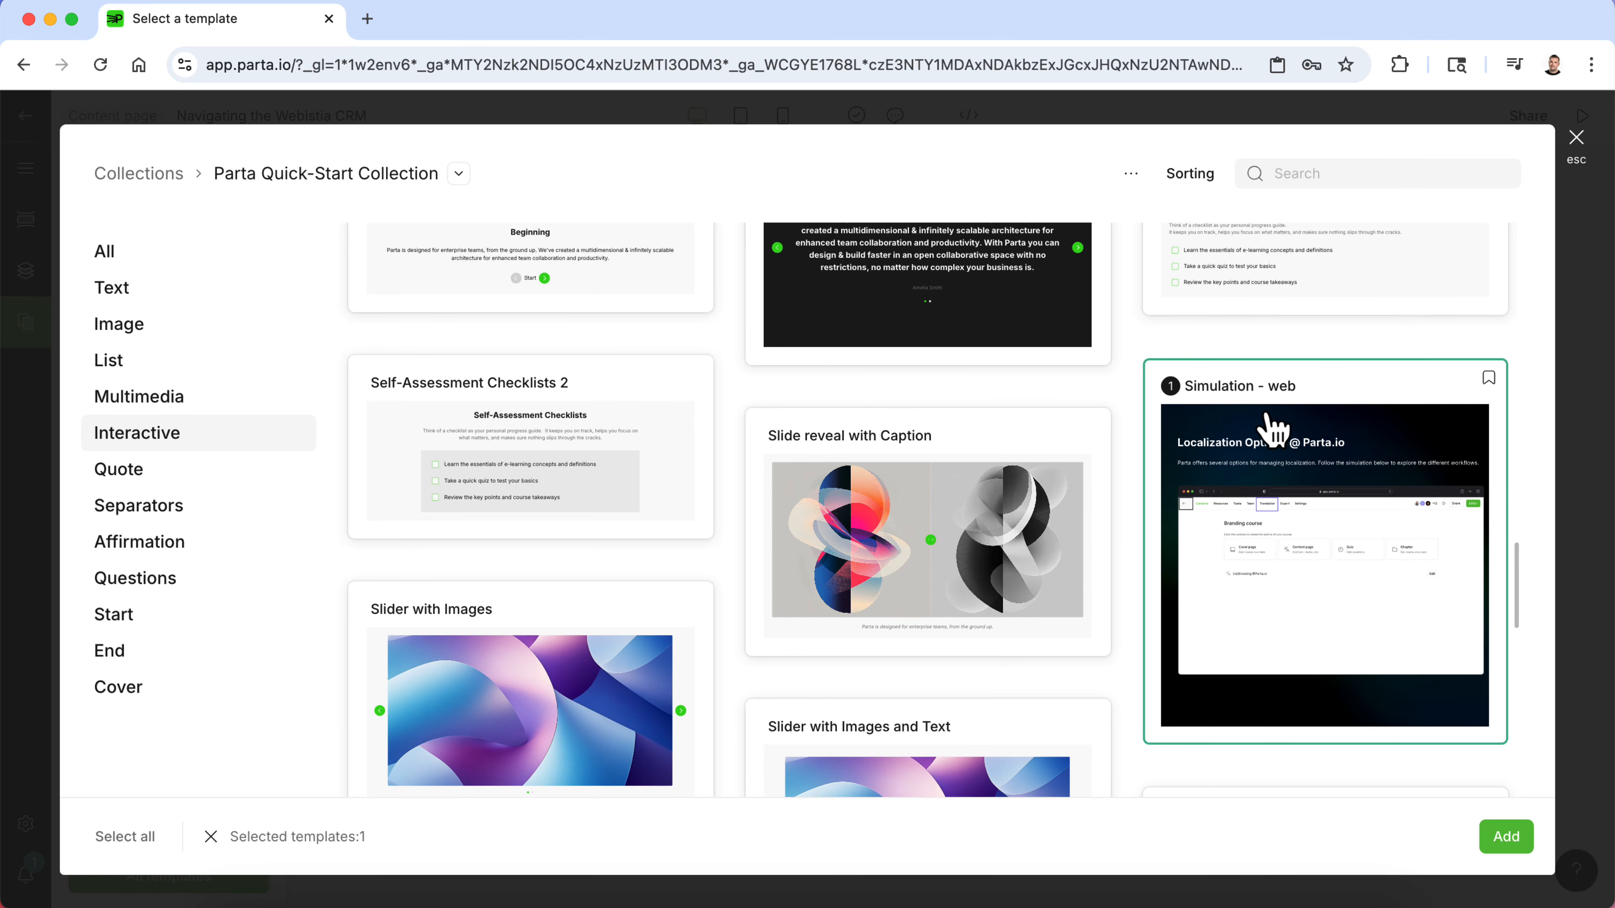
left_click(1504, 836)
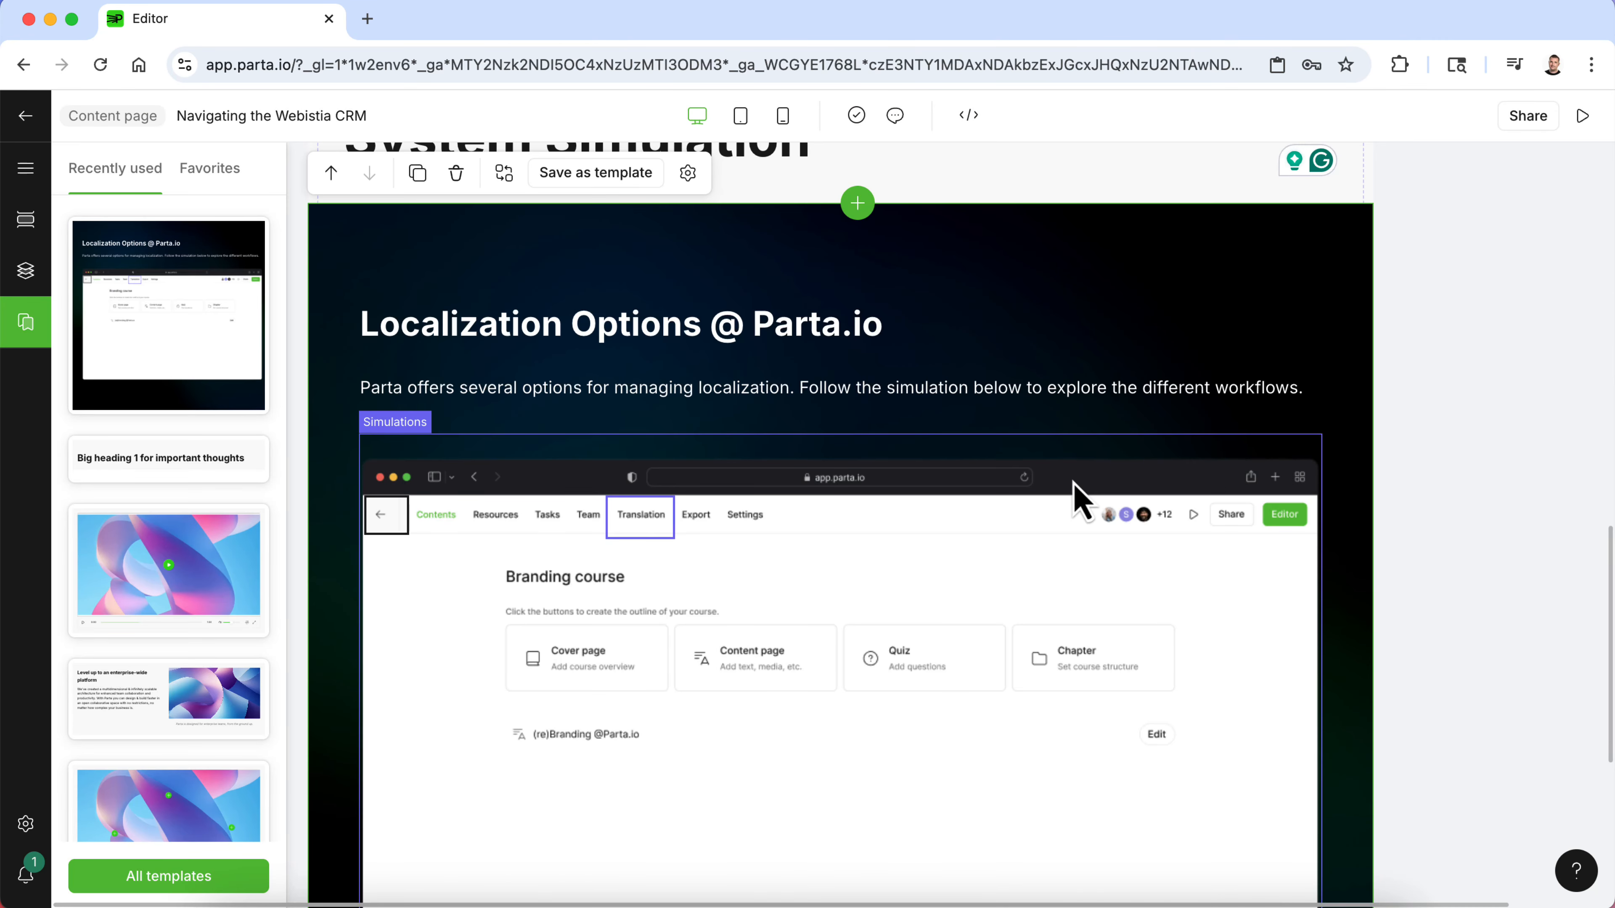
- Delete the System Simulation heading block above the simulation
scroll(1074, 486, "down", 7)
scroll(1074, 486, "up", 1)
scroll(1081, 502, "up", 10)
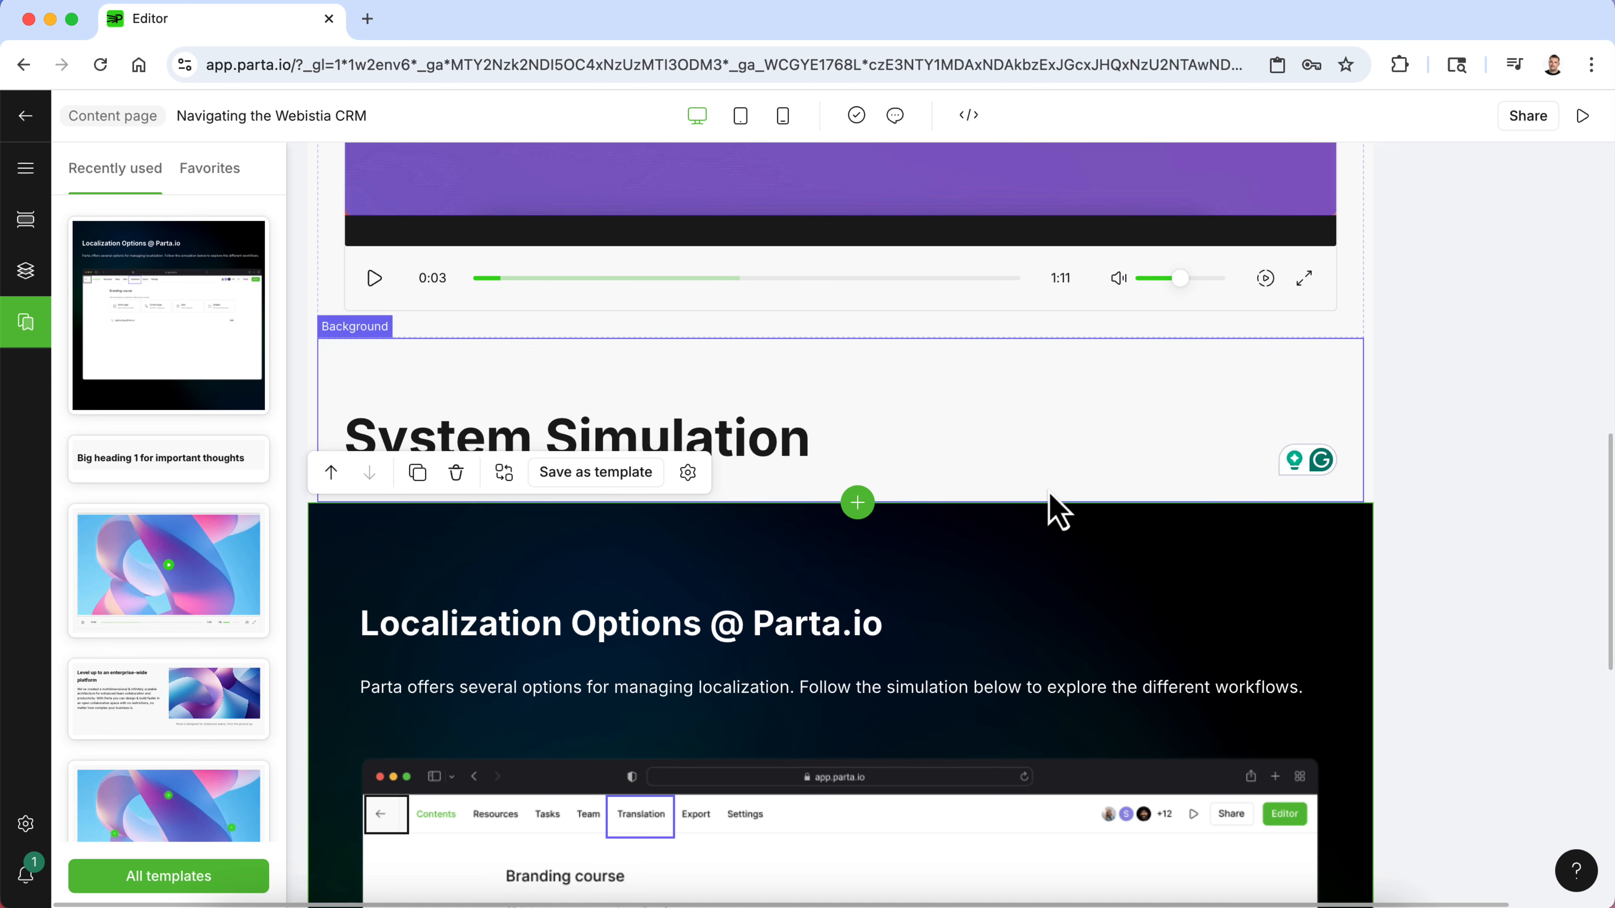
left_click(706, 407)
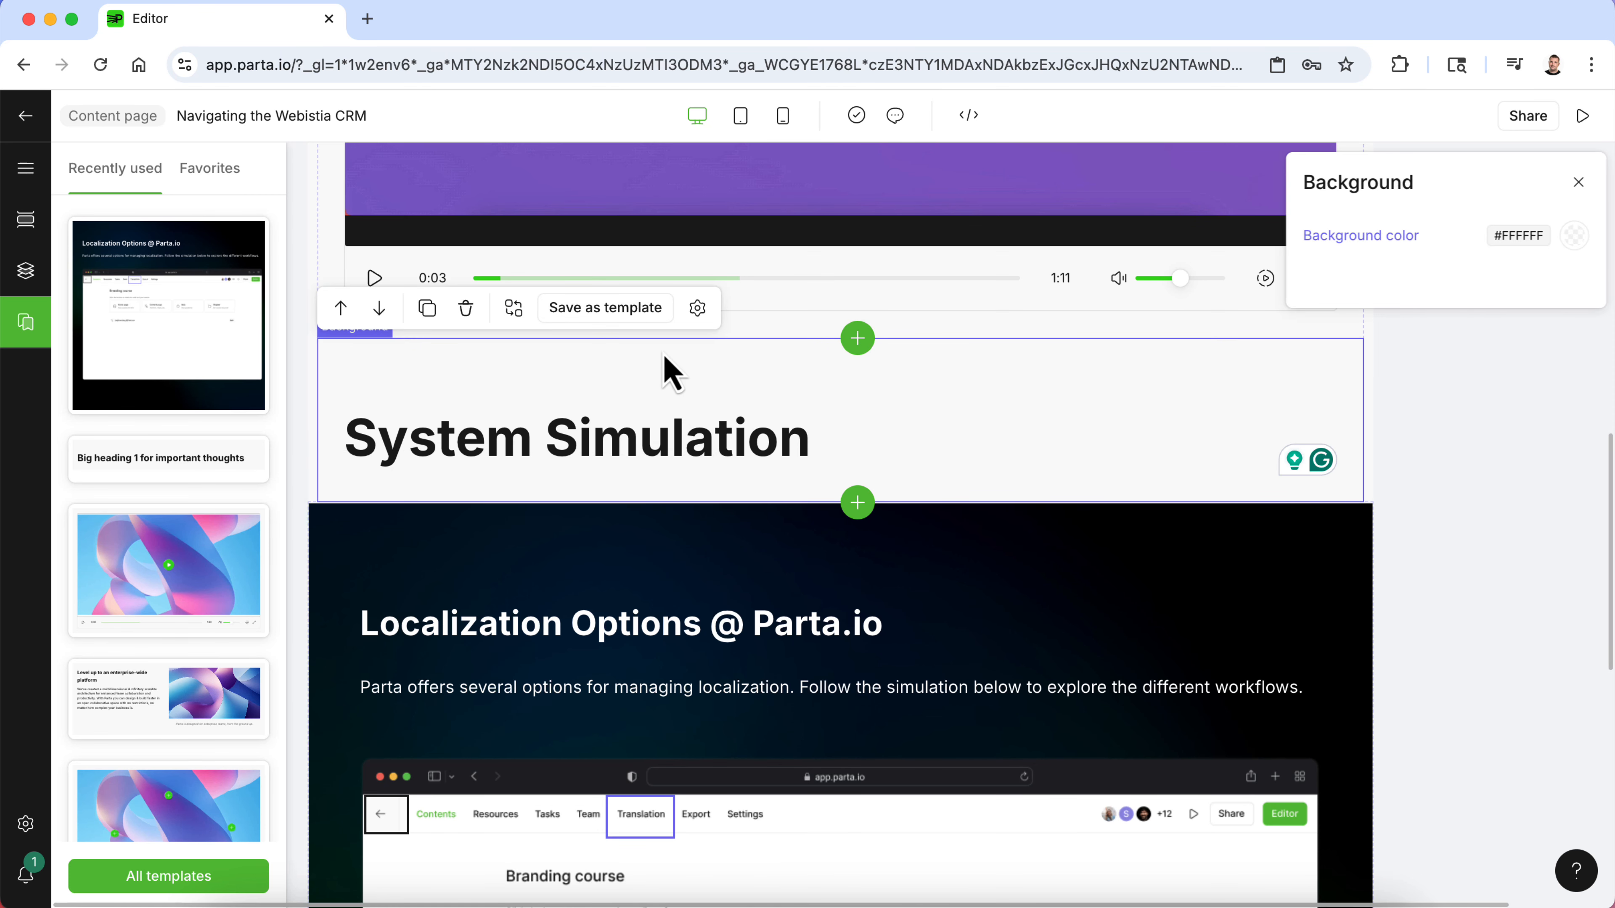
left_click(466, 308)
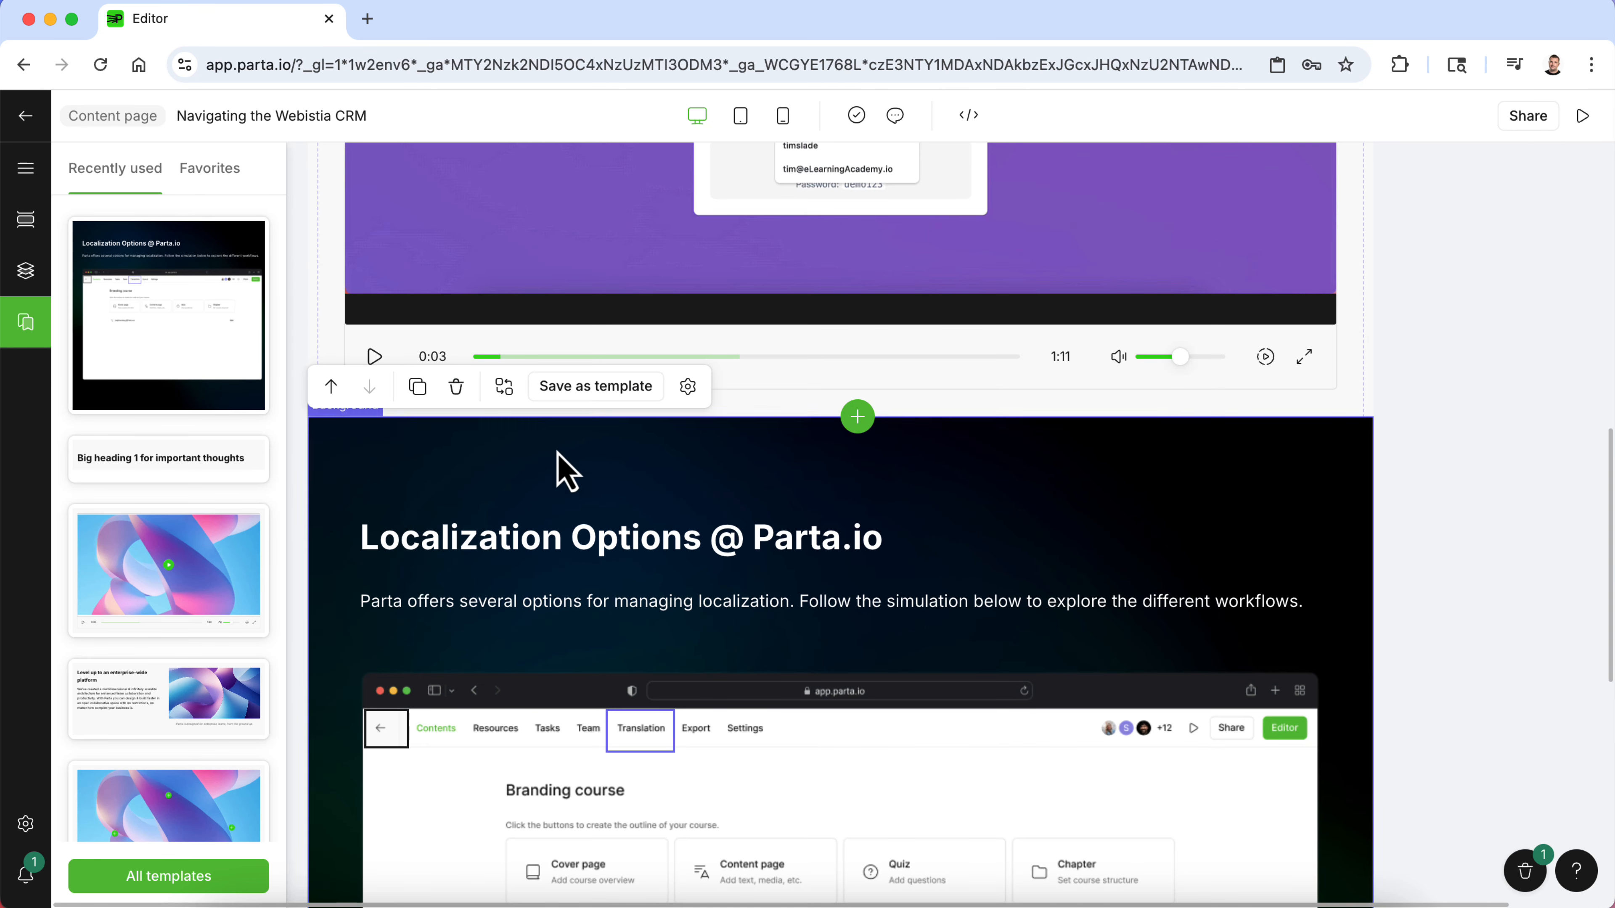
- Replace the simulation block's heading with Now It's Your Turn
triple_click(569, 537)
type("Now It's You")
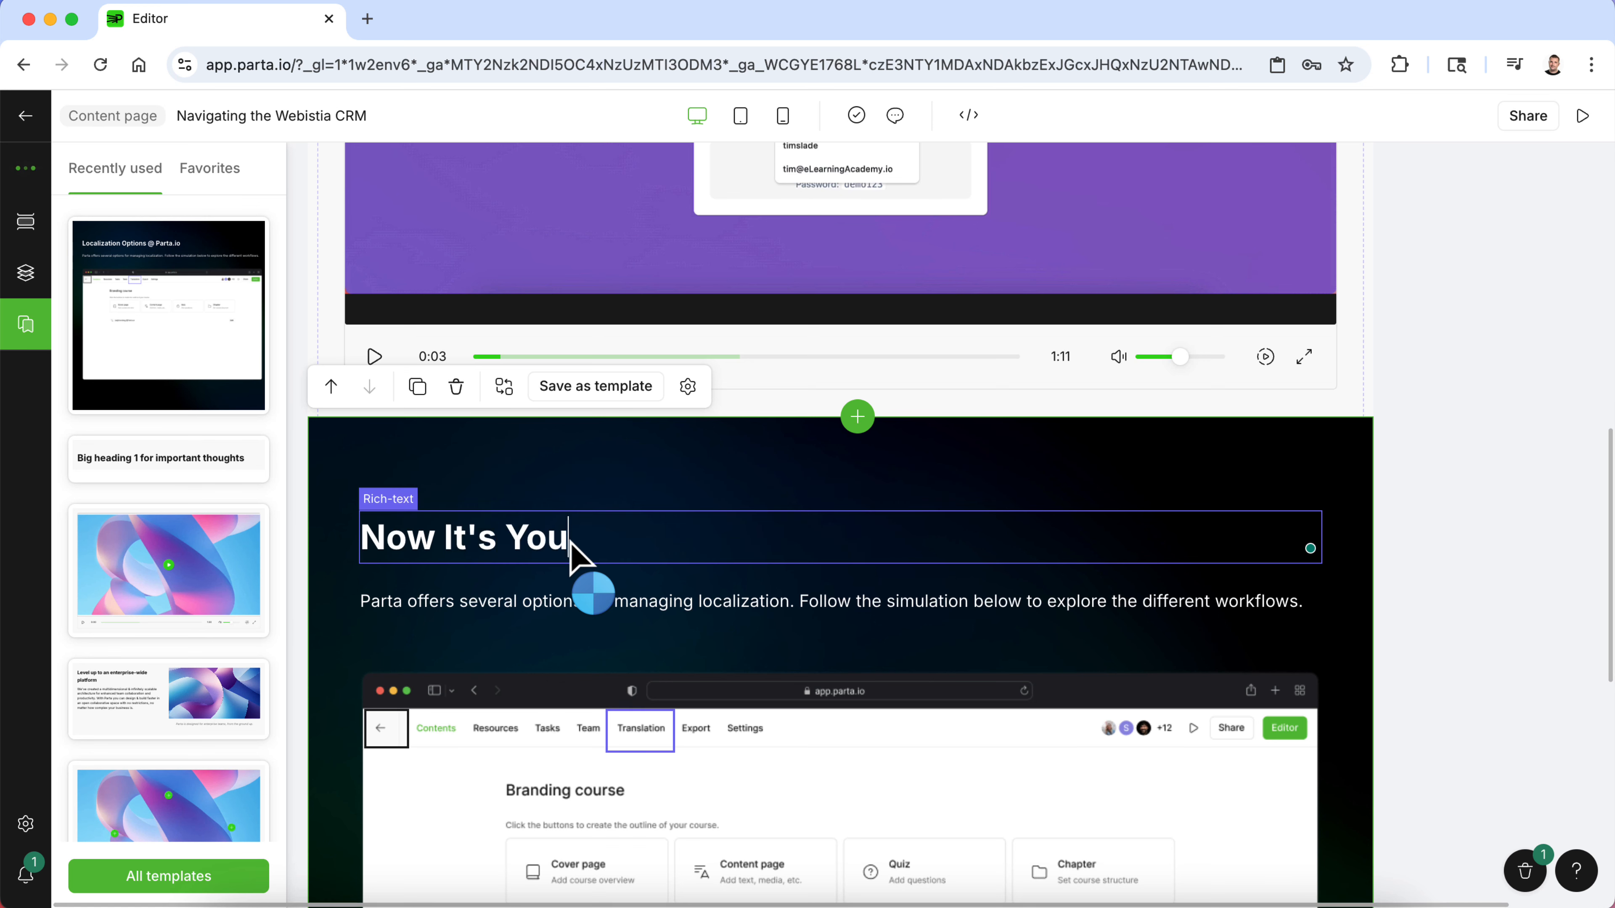
type("r Turn")
- Replace the simulation description with Click through to navigate the Webistia CRM and locate the customer account
left_click(588, 601)
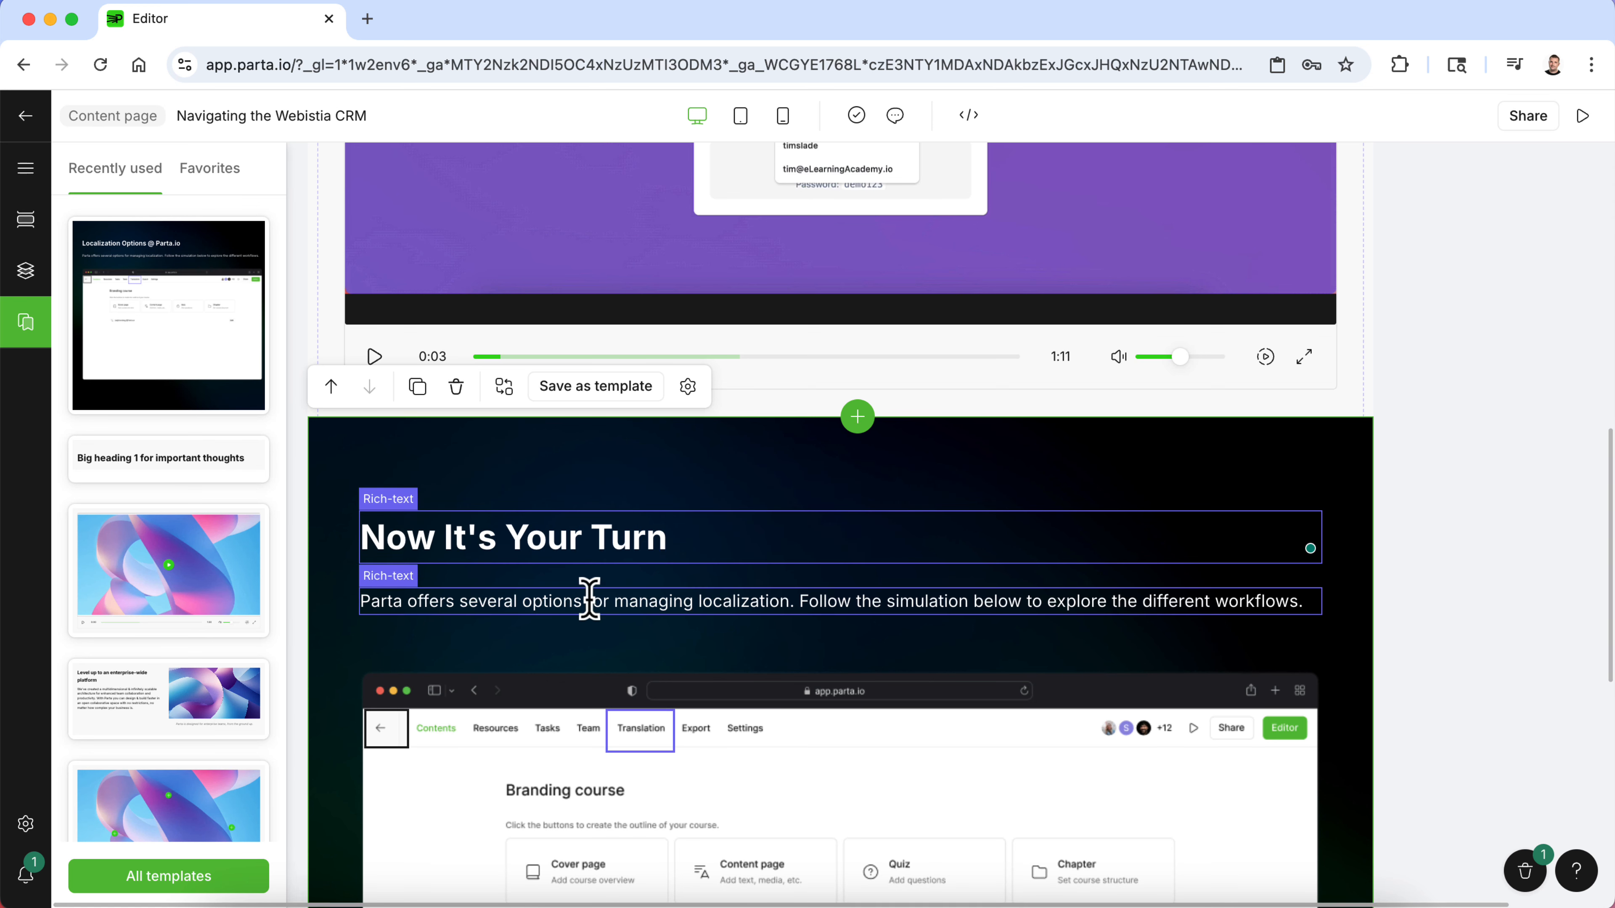
triple_click(590, 603)
type("Cli")
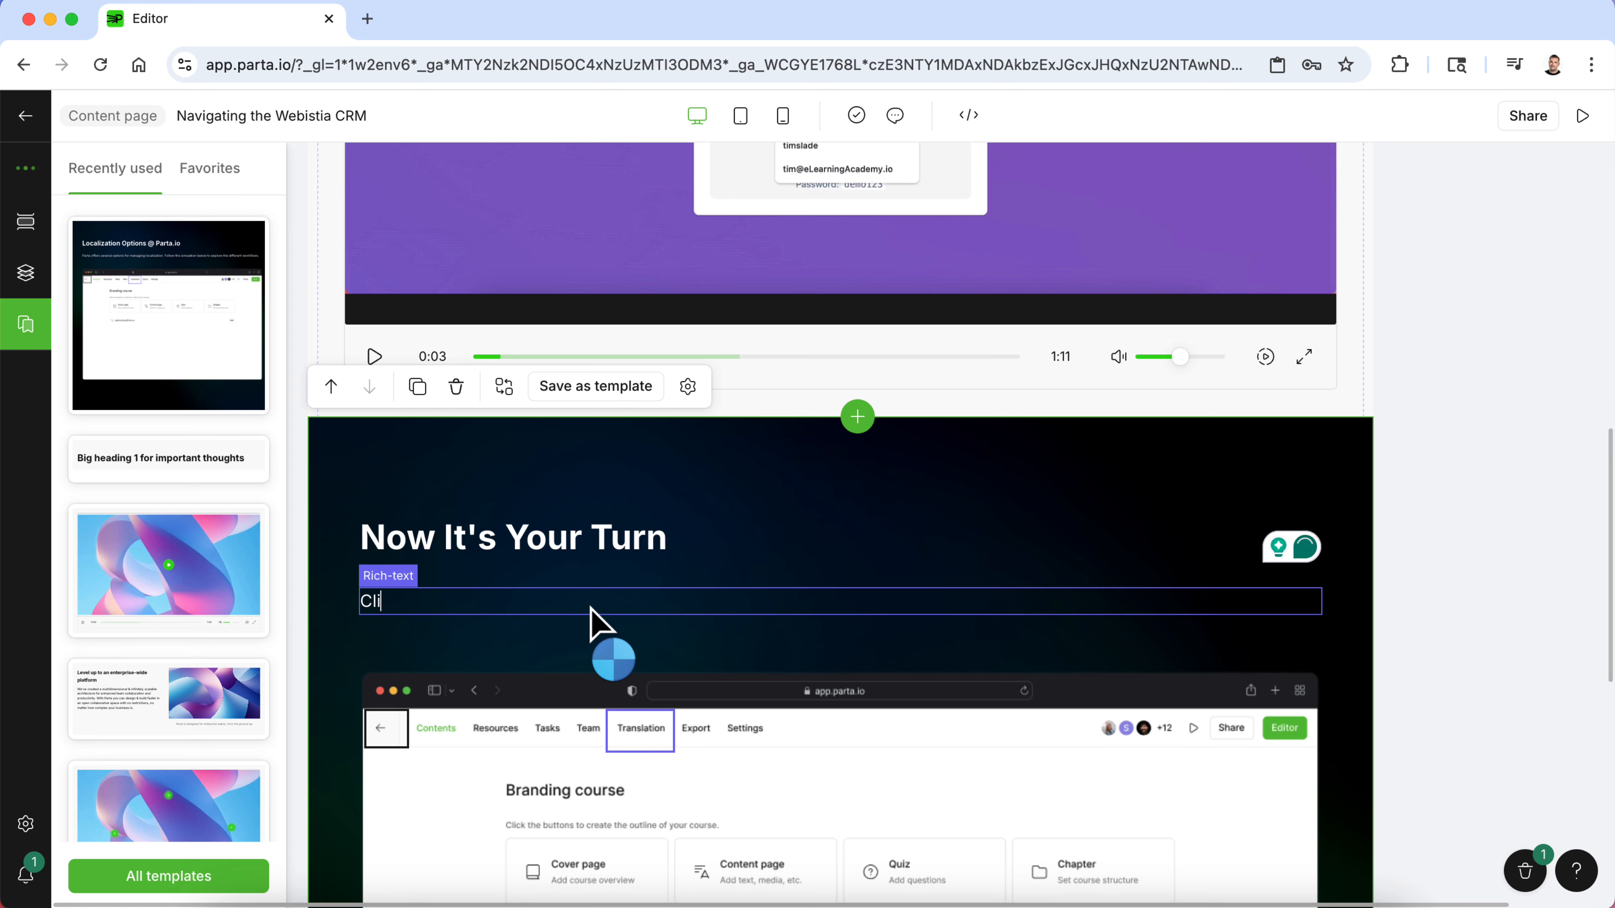
type("ck through to nav")
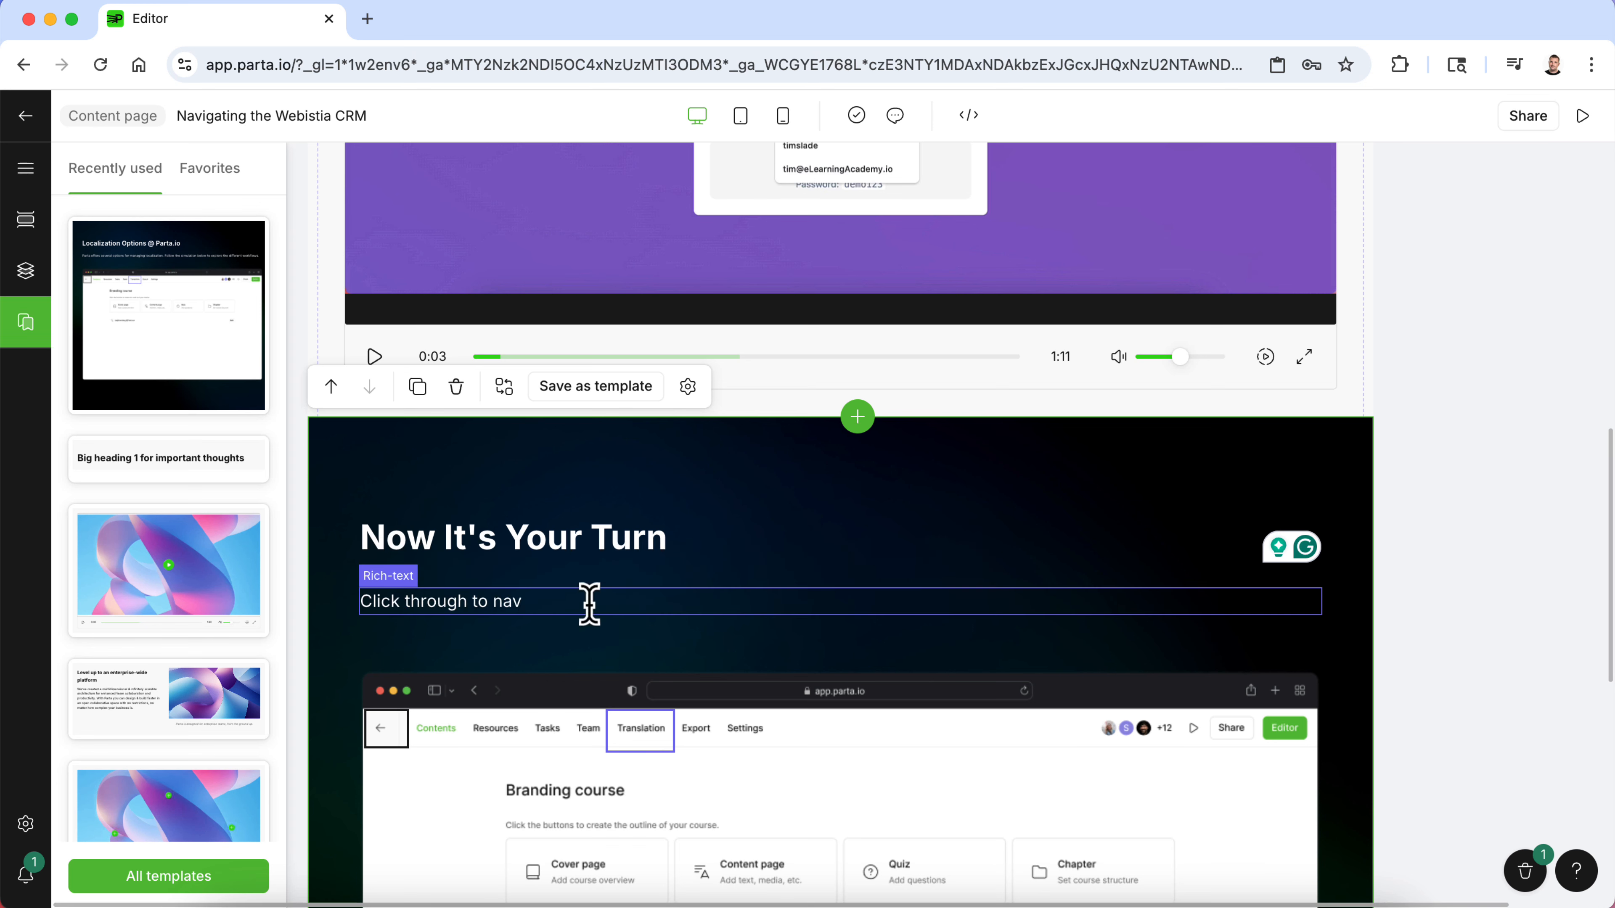
type("igate the Webistia CRM")
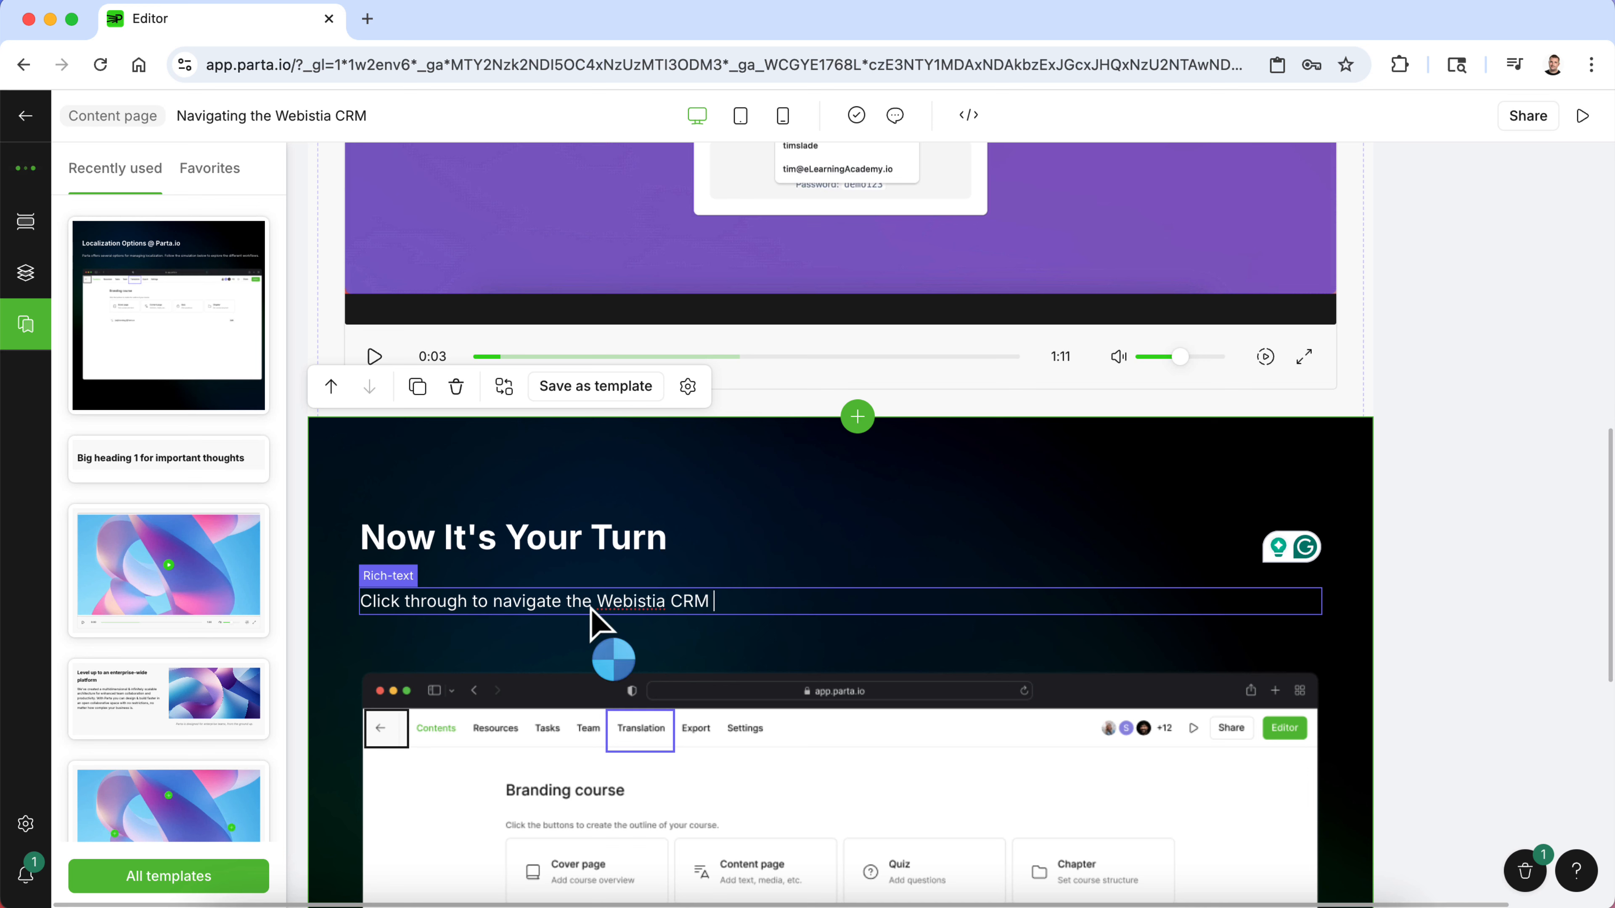
type(" and locate the cust")
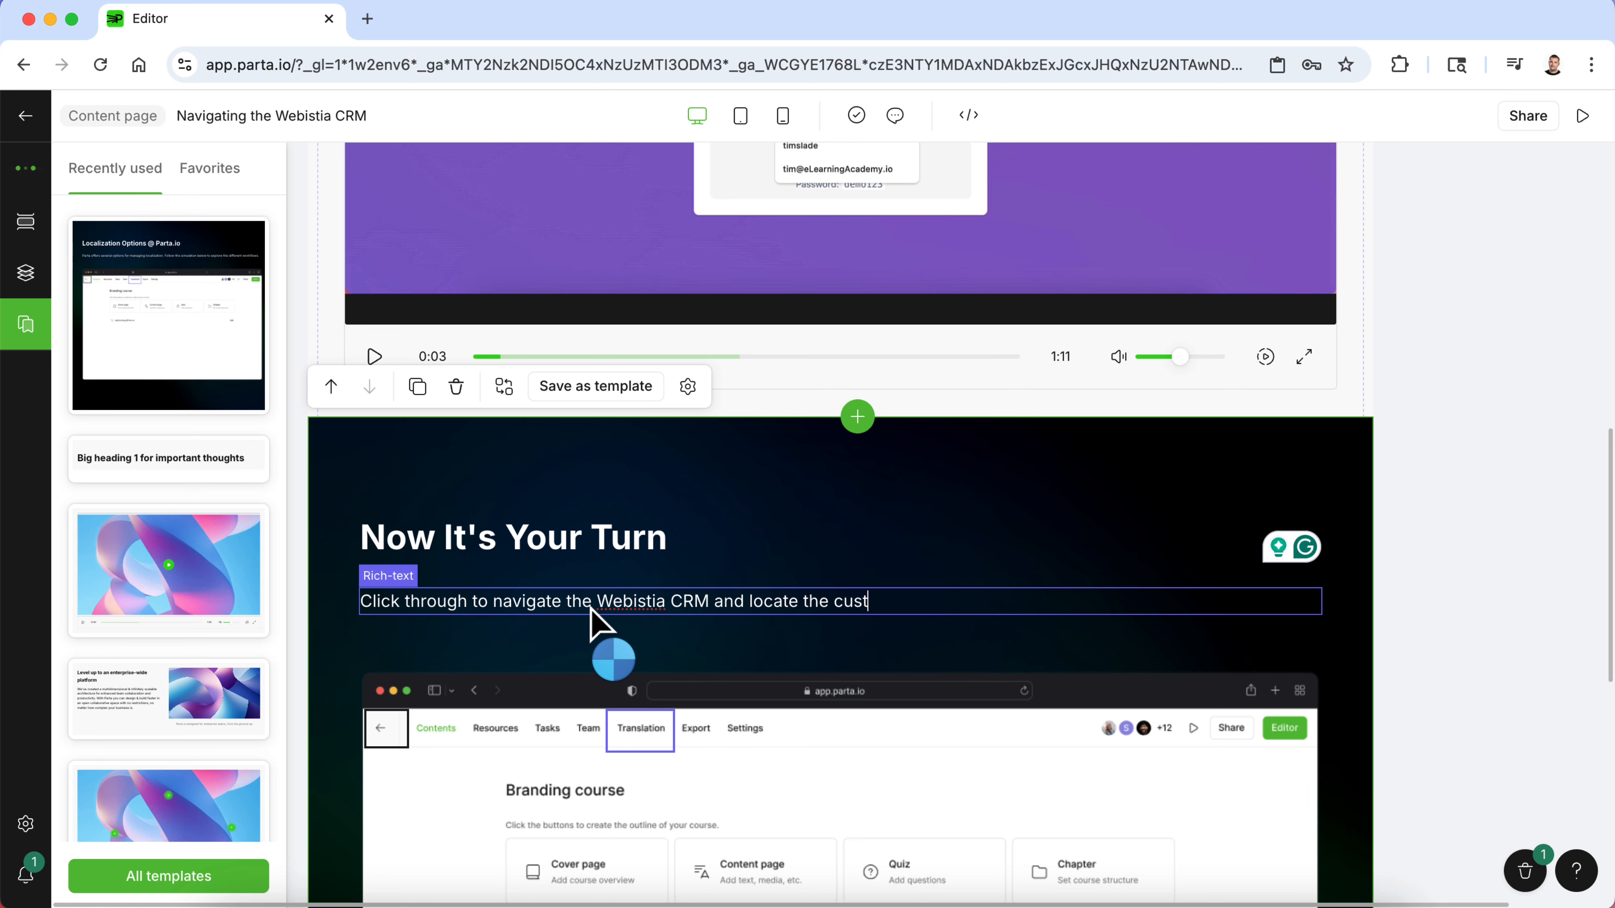
type("omer account.")
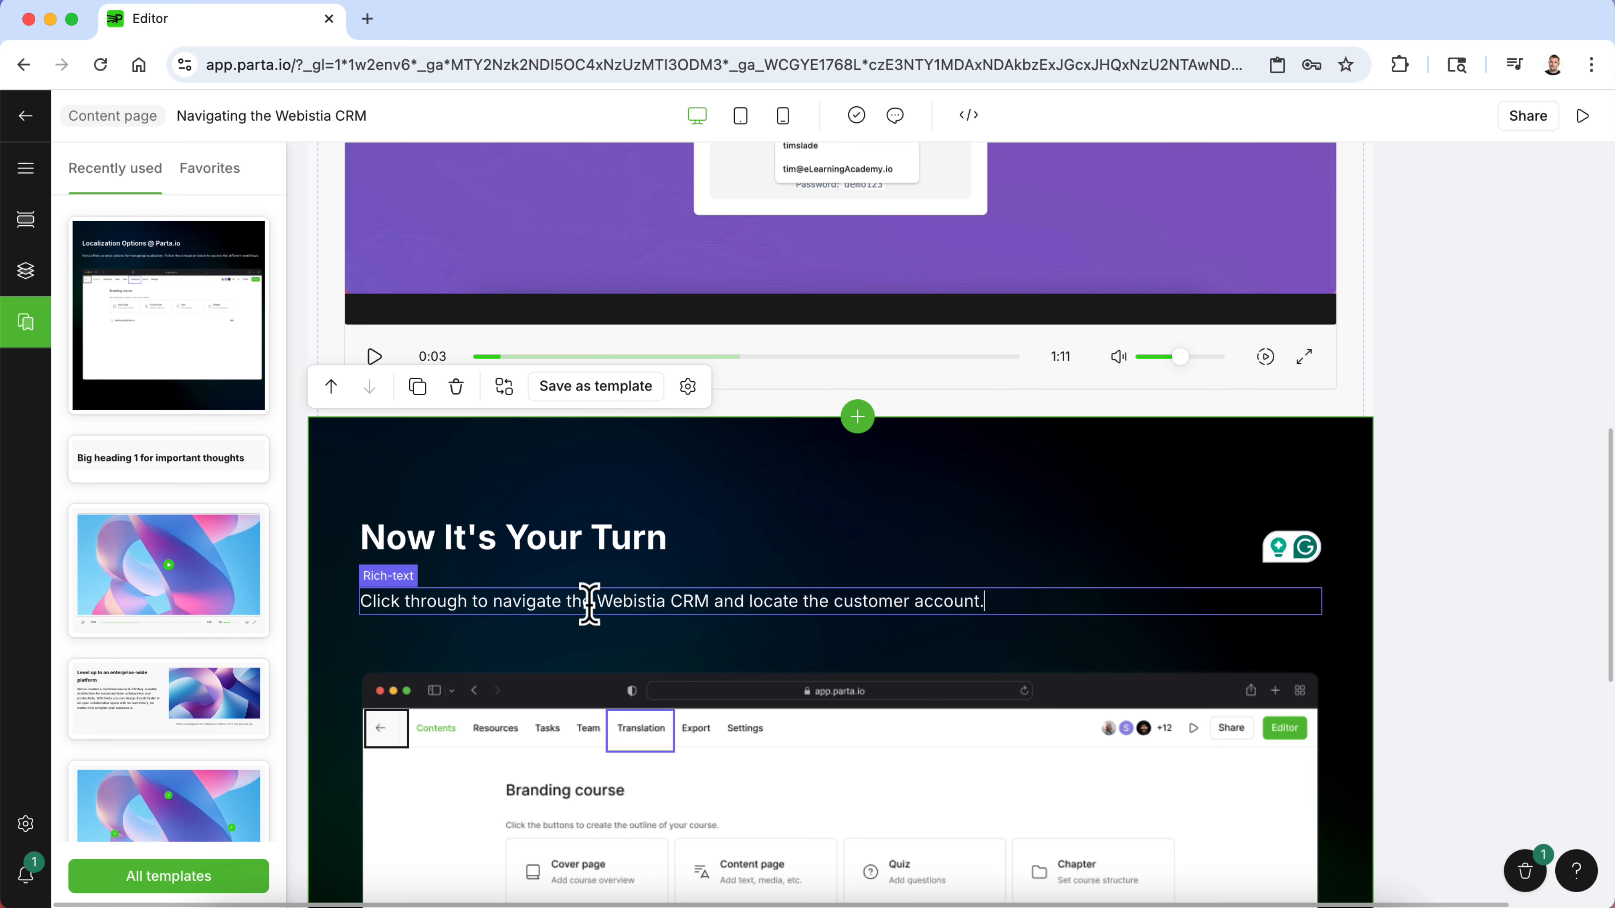
- Remove the background image from the simulation block's background settings
left_click(1424, 498)
left_click(1274, 477)
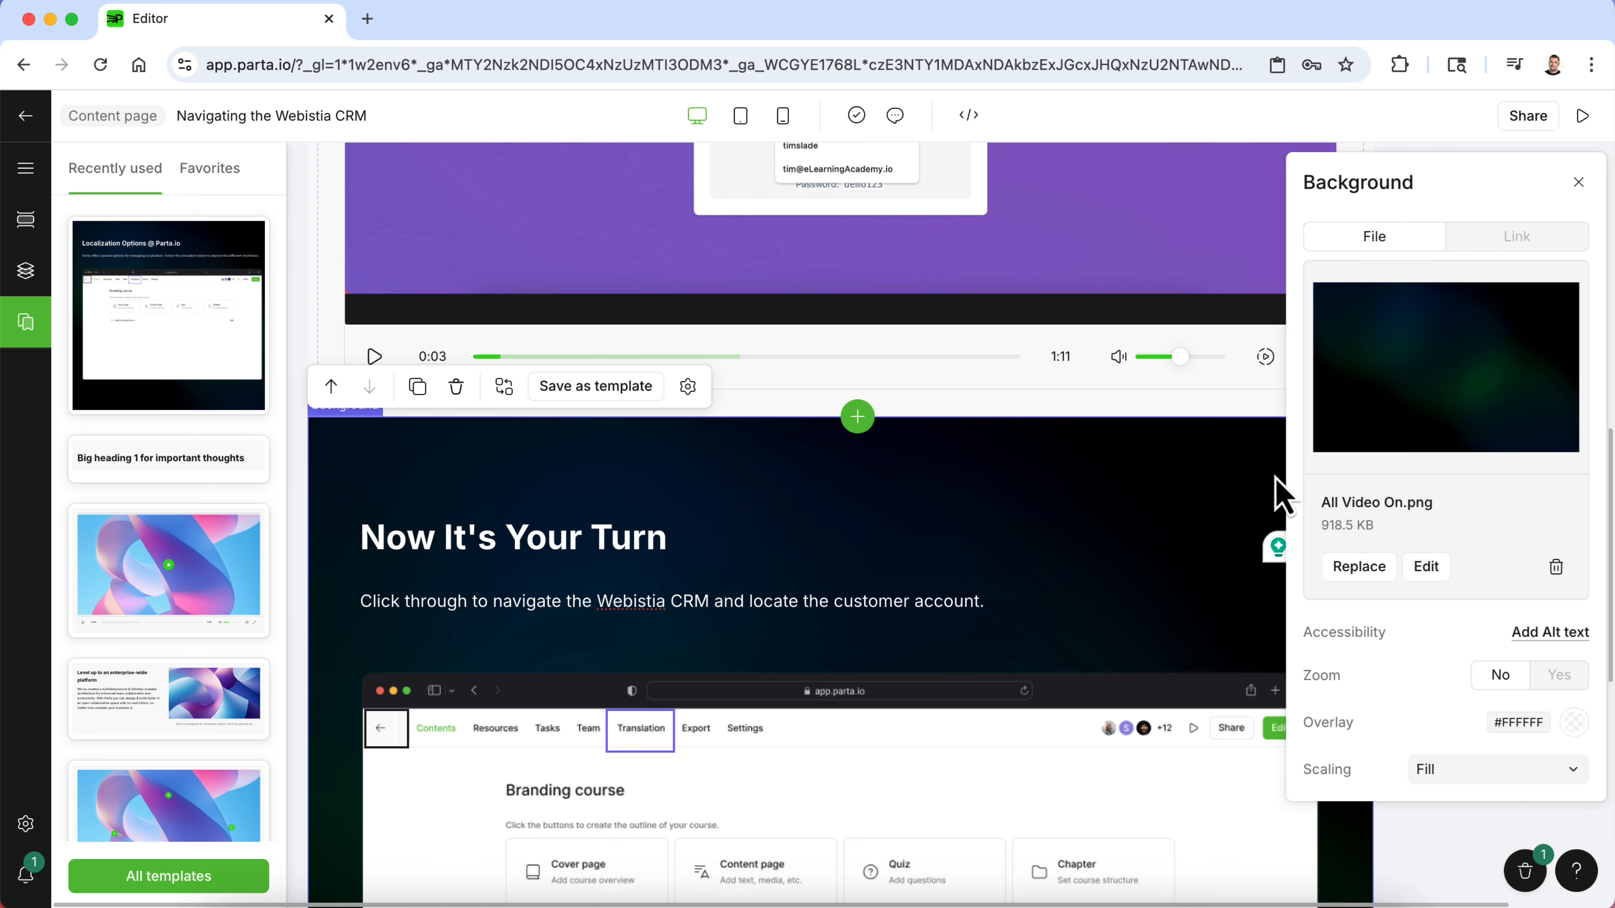
left_click(1556, 568)
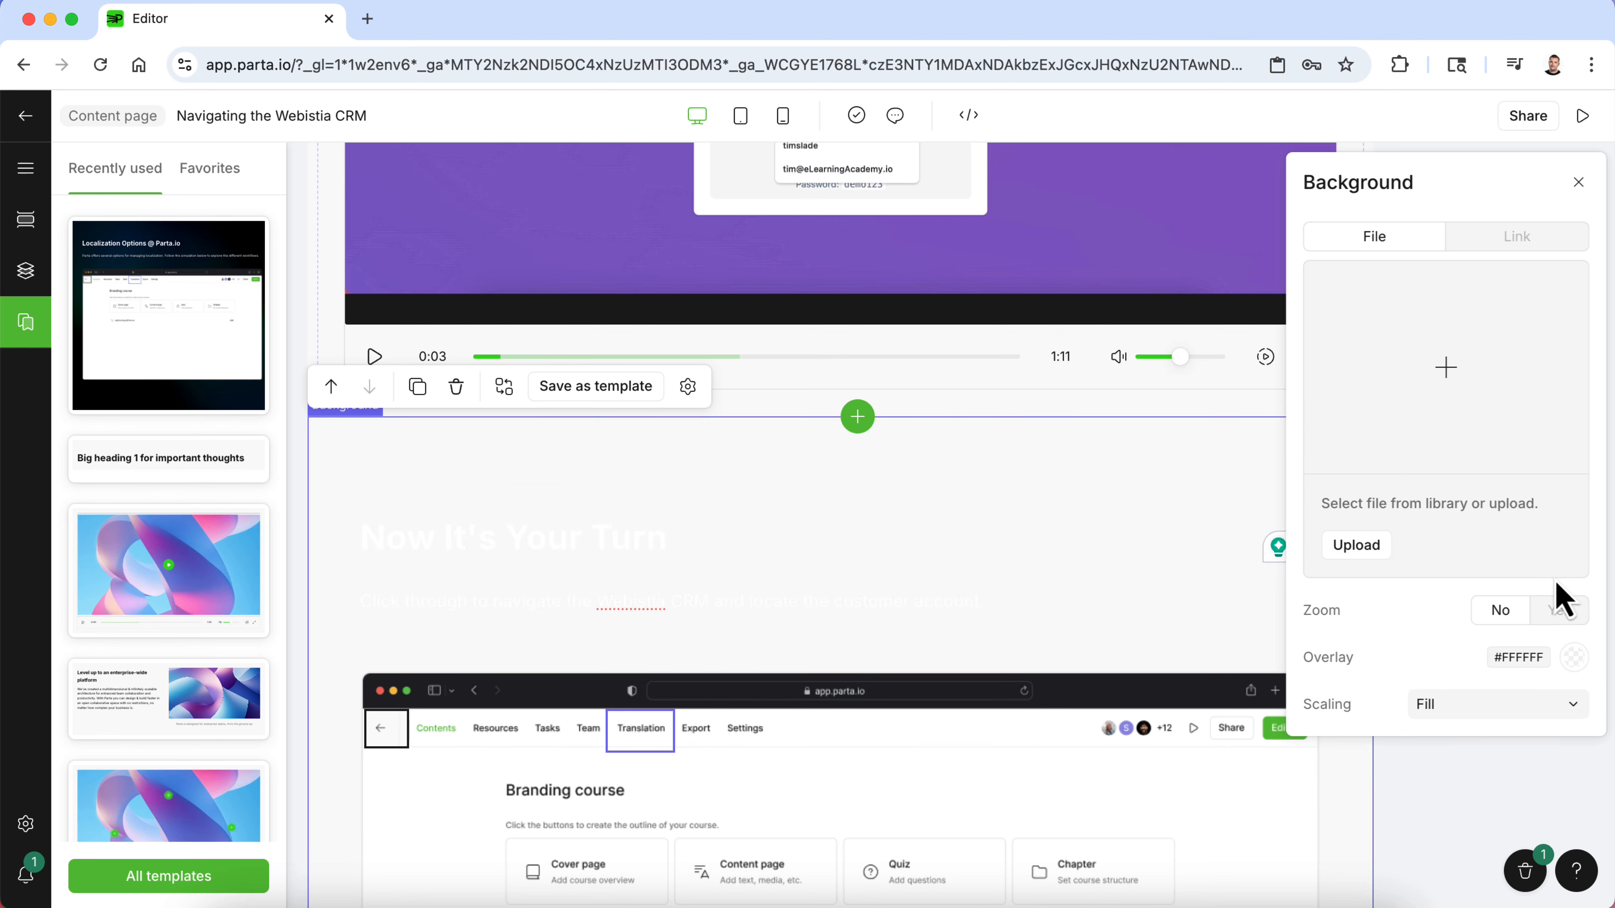
- Change the text colour of the Now It's Your Turn heading
triple_click(639, 534)
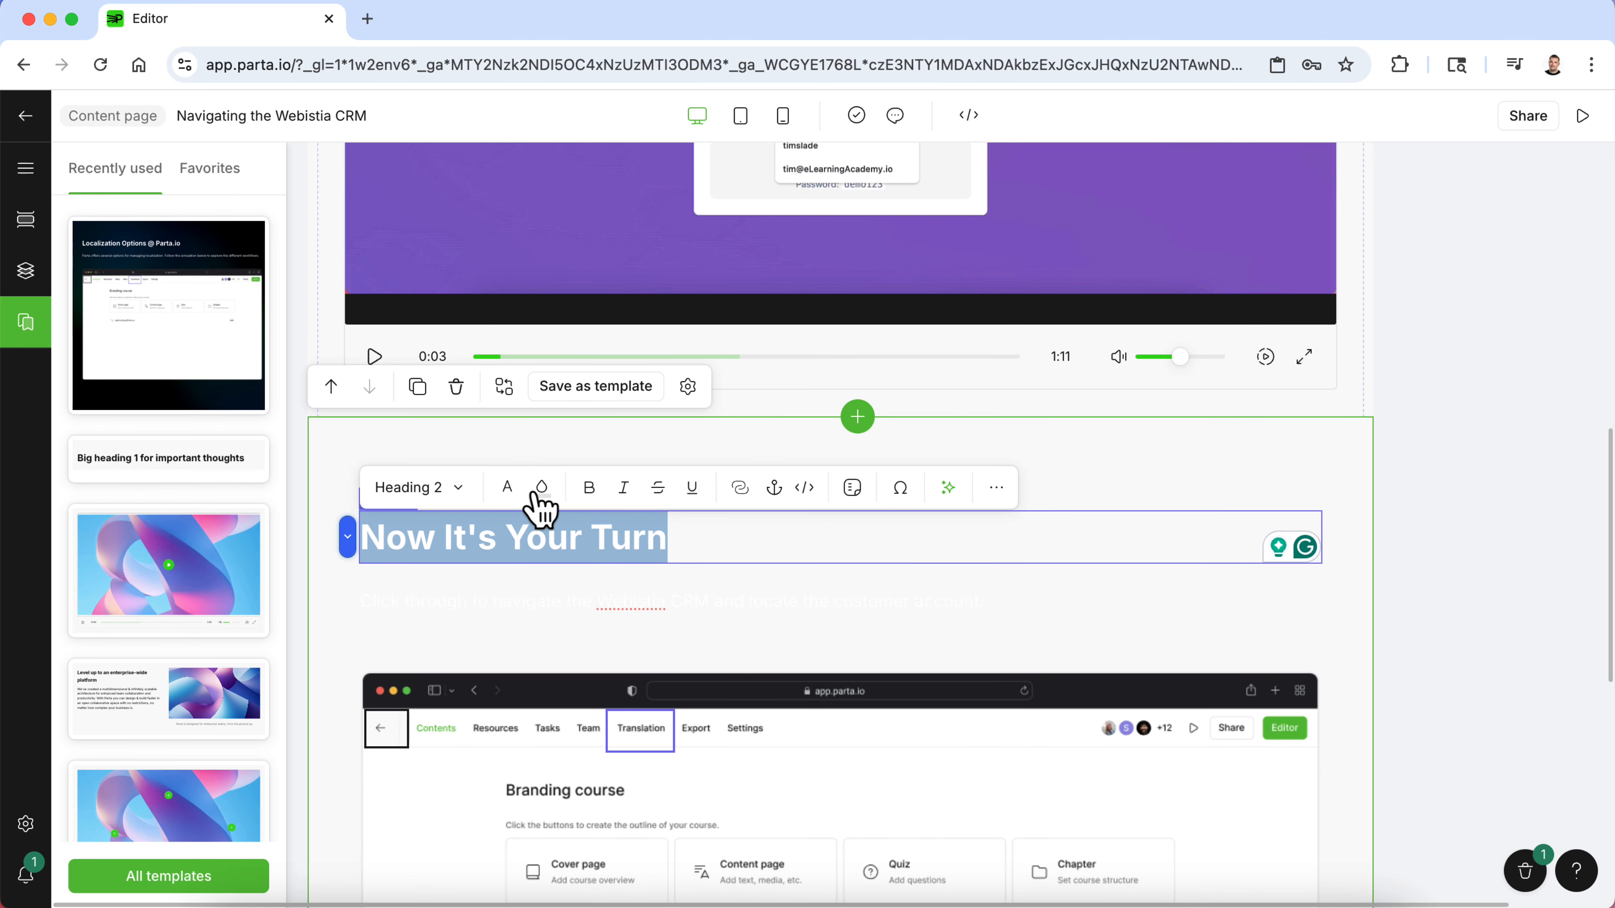
left_click(537, 491)
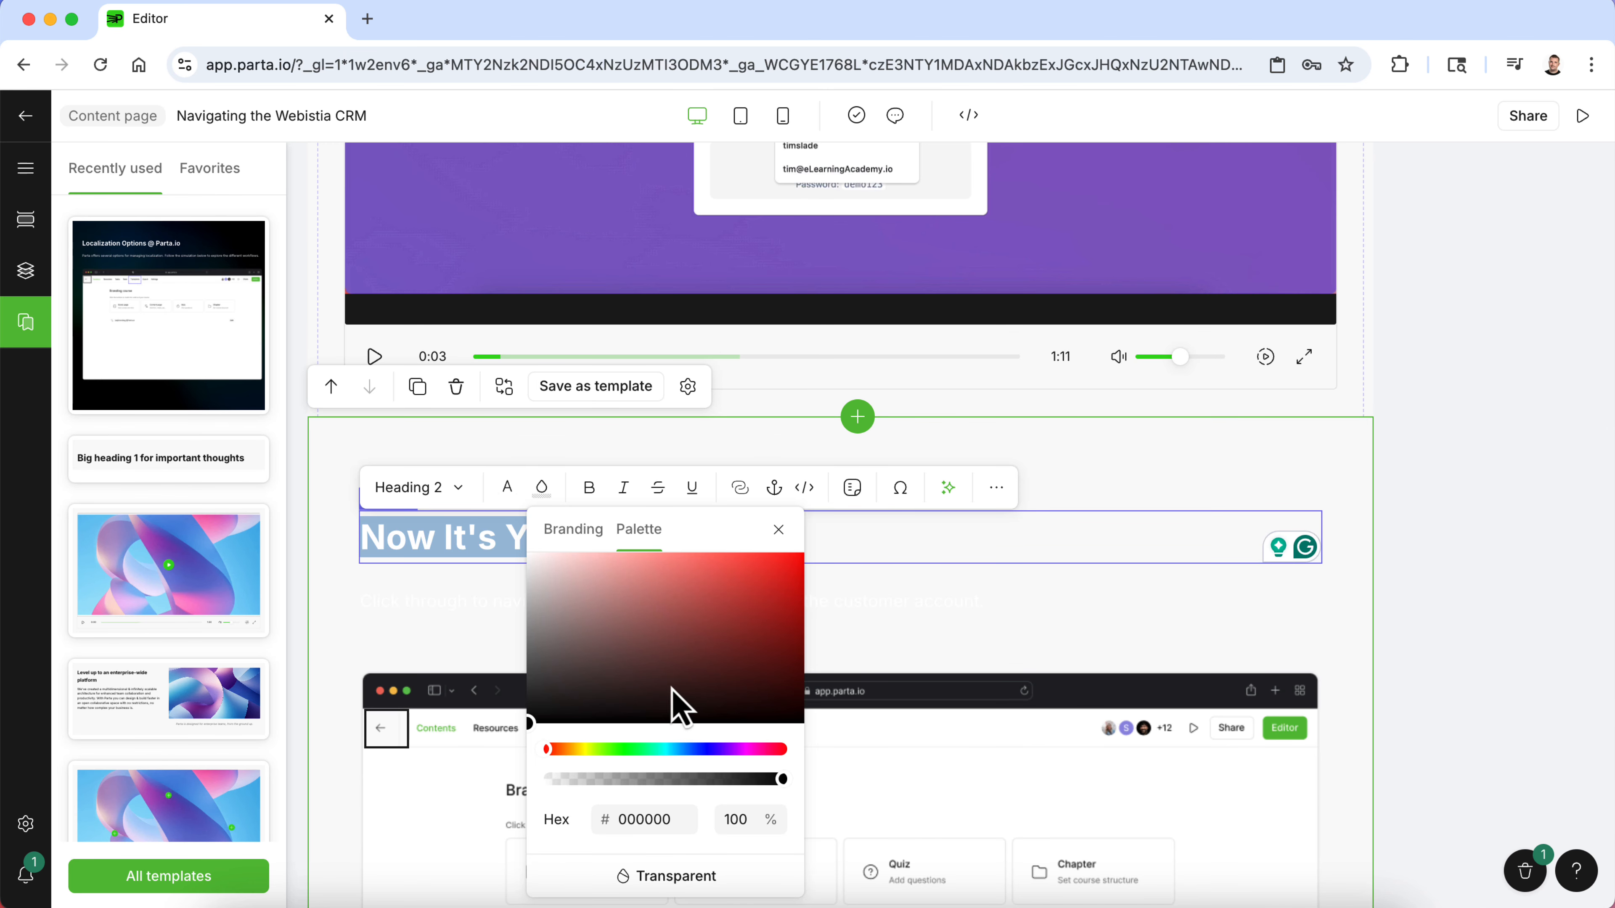
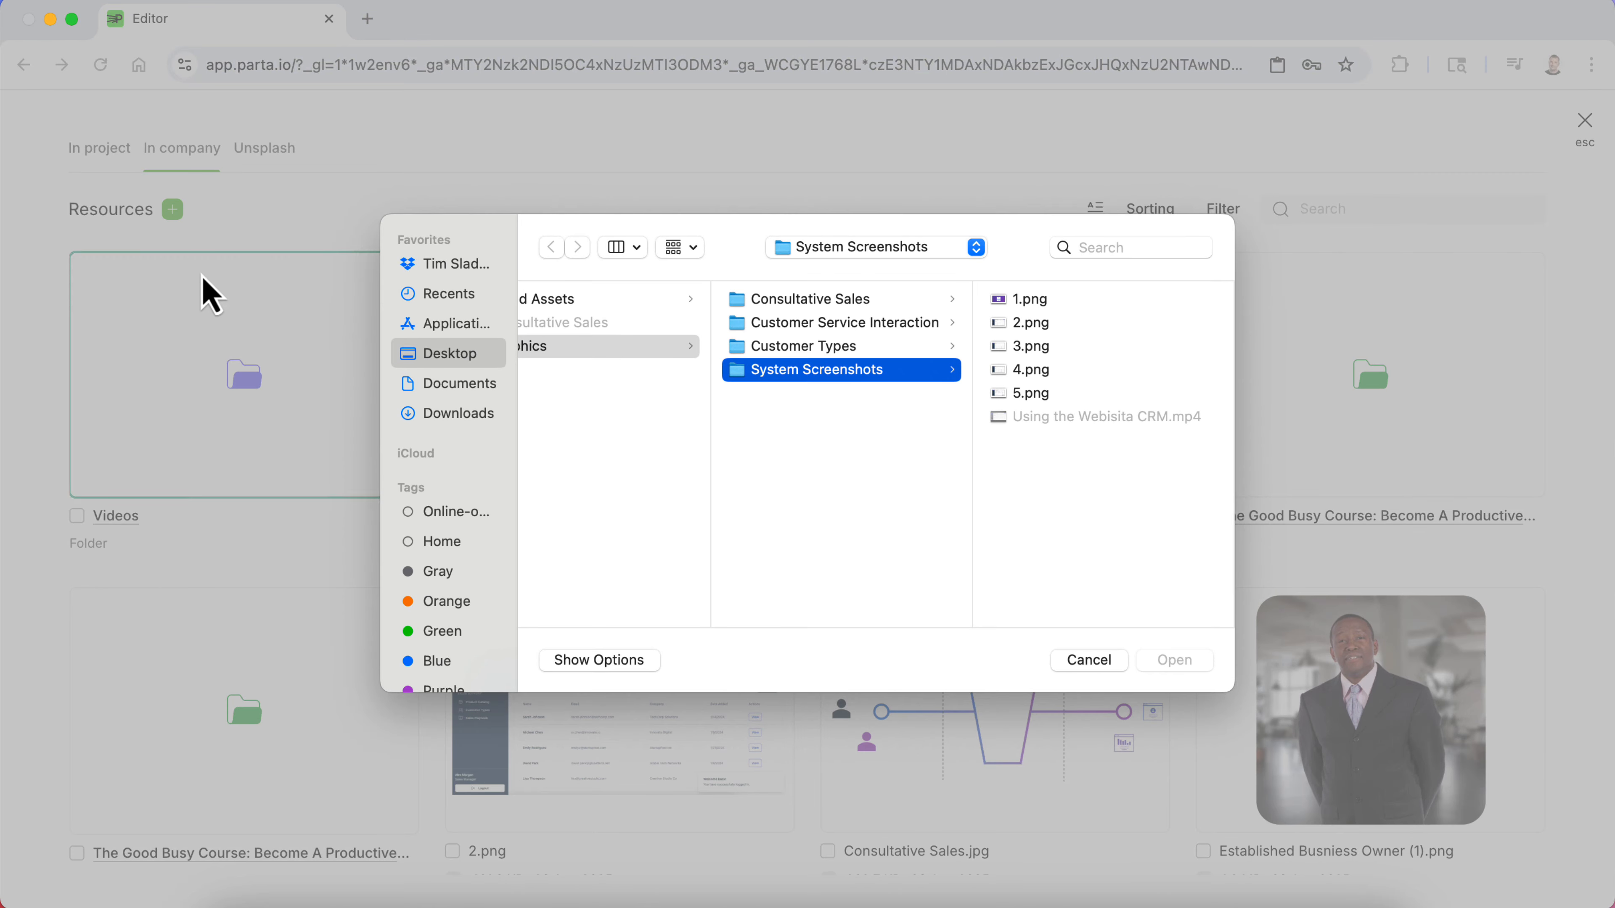
- Upload the screenshots 1.png through 5.png from the System Screenshots folder to the resources
left_click(1029, 300)
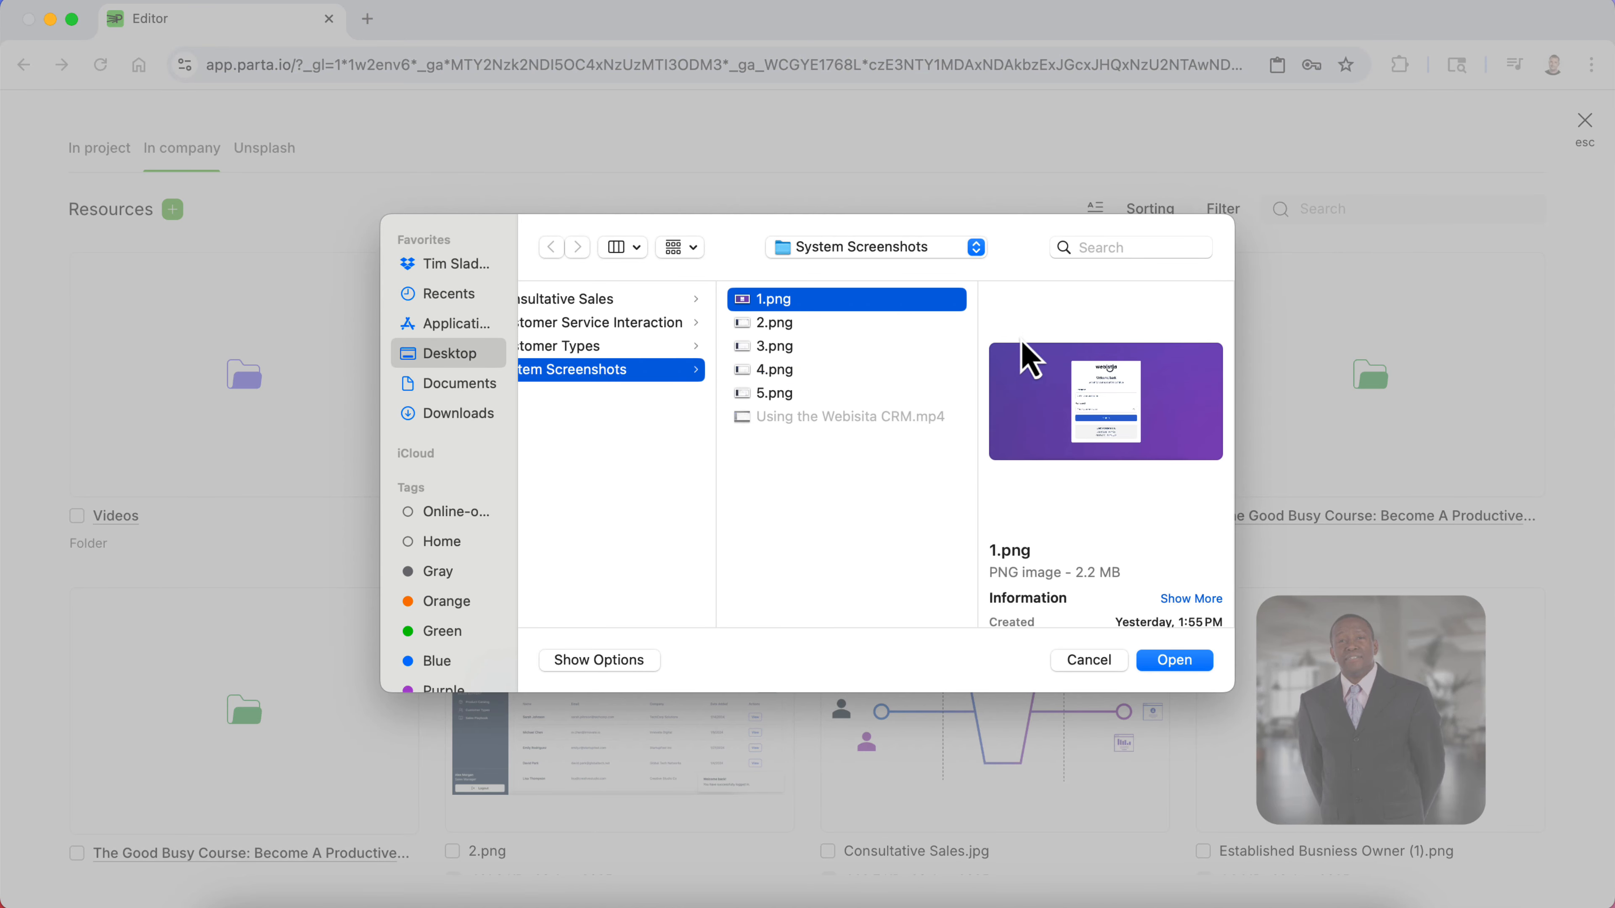
left_click(840, 394, "shift")
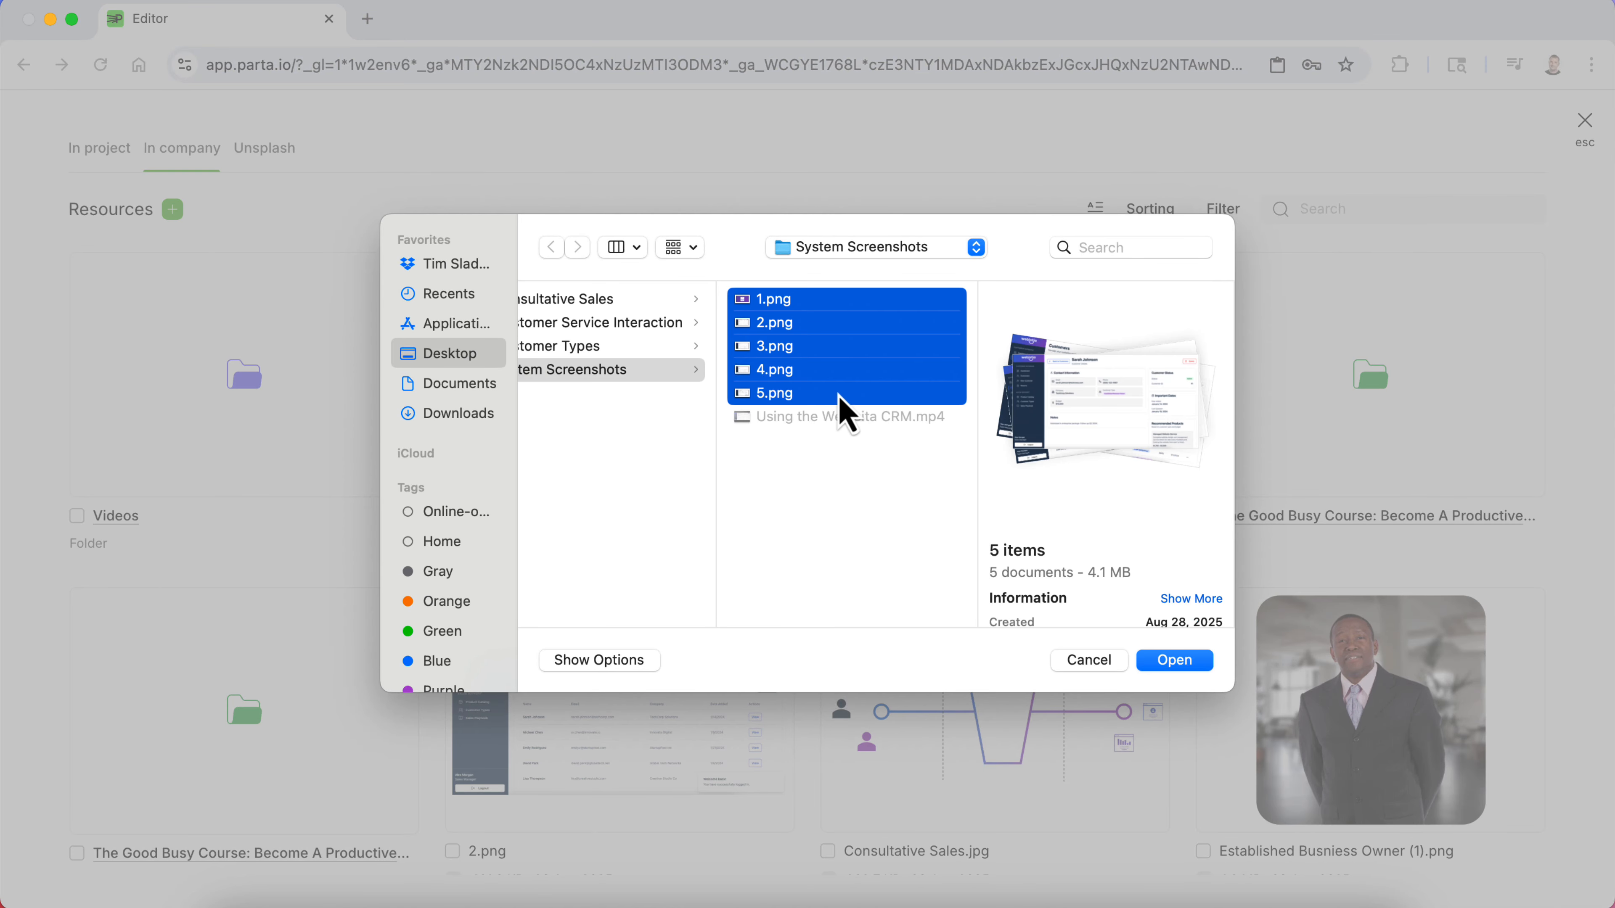
left_click(1175, 661)
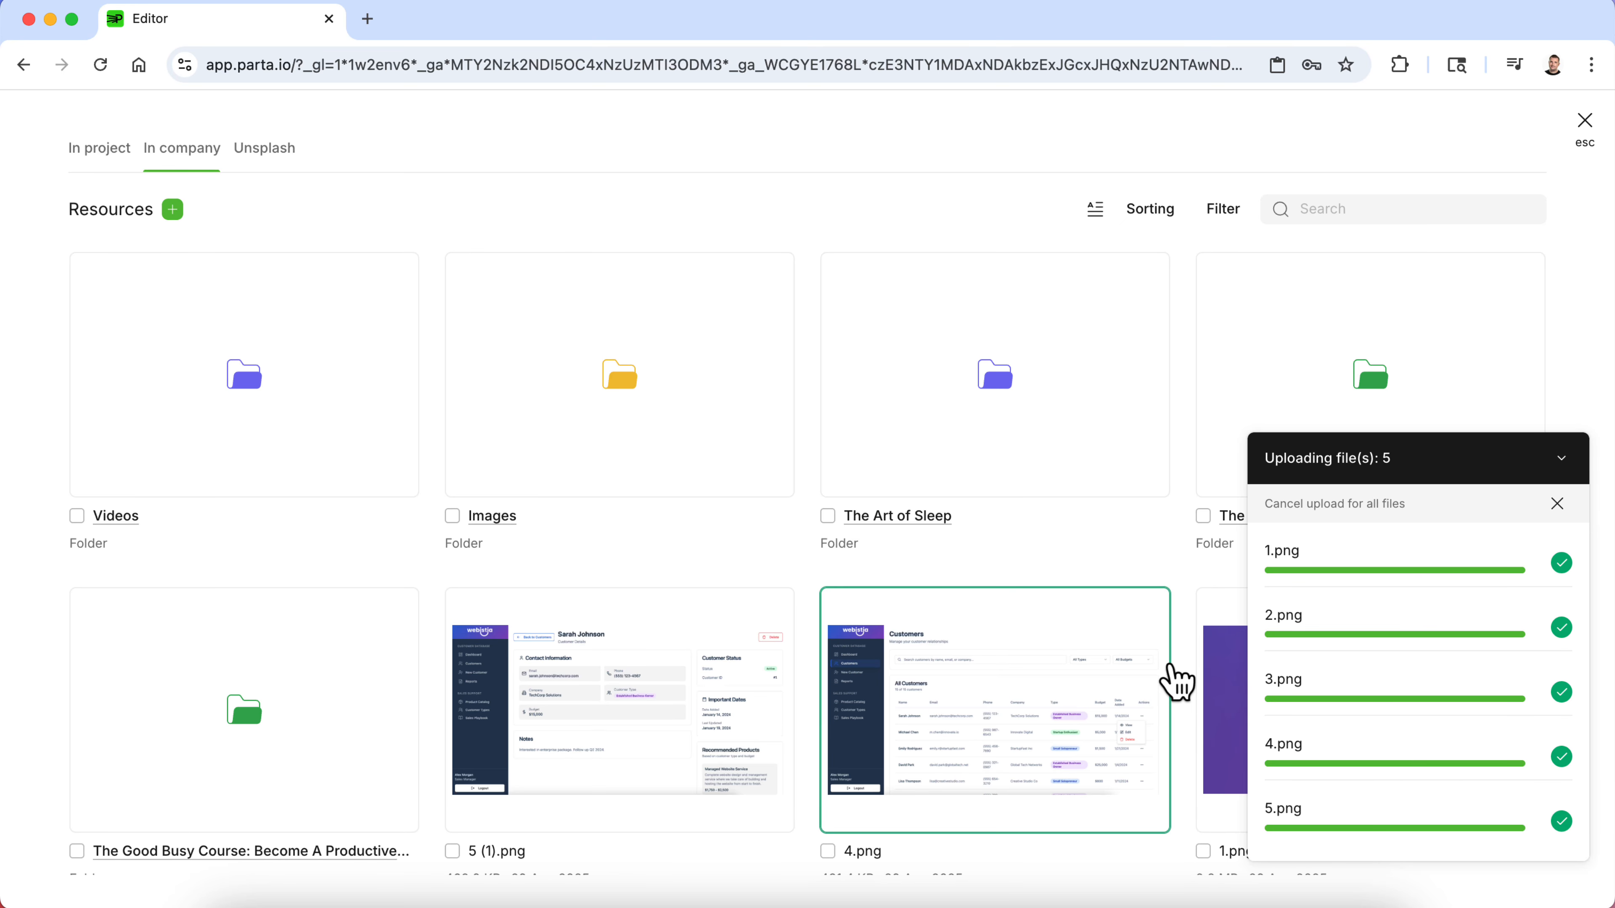
- Choose 1.png as the image for the simulation's first slide
scroll(1063, 425, "down", 3)
scroll(1063, 425, "down", 3)
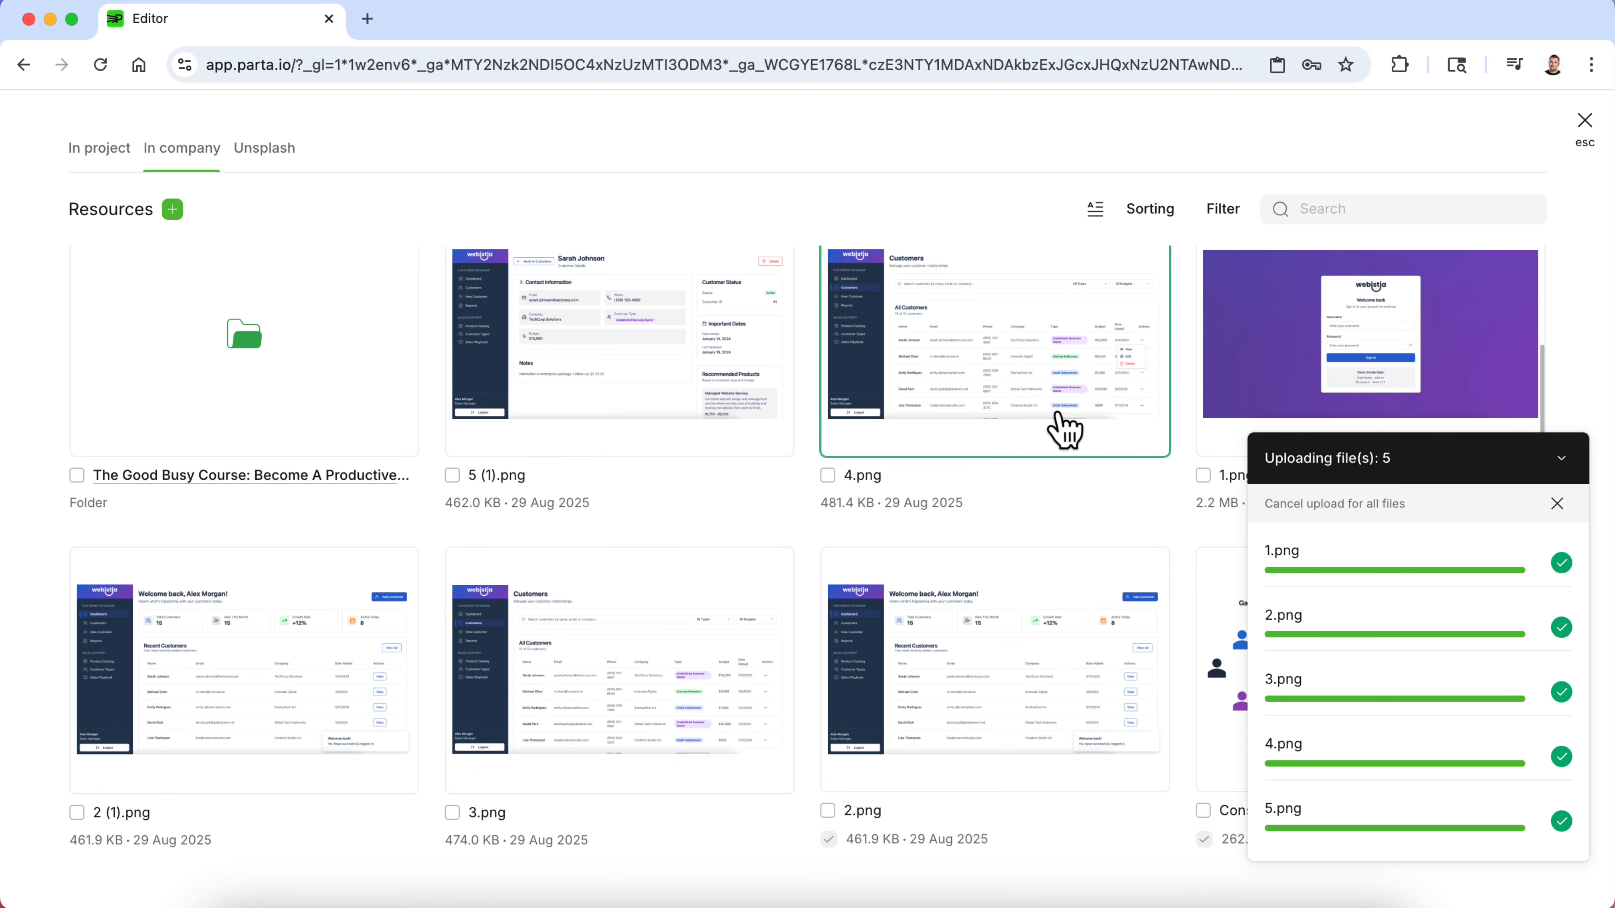
left_click(1564, 459)
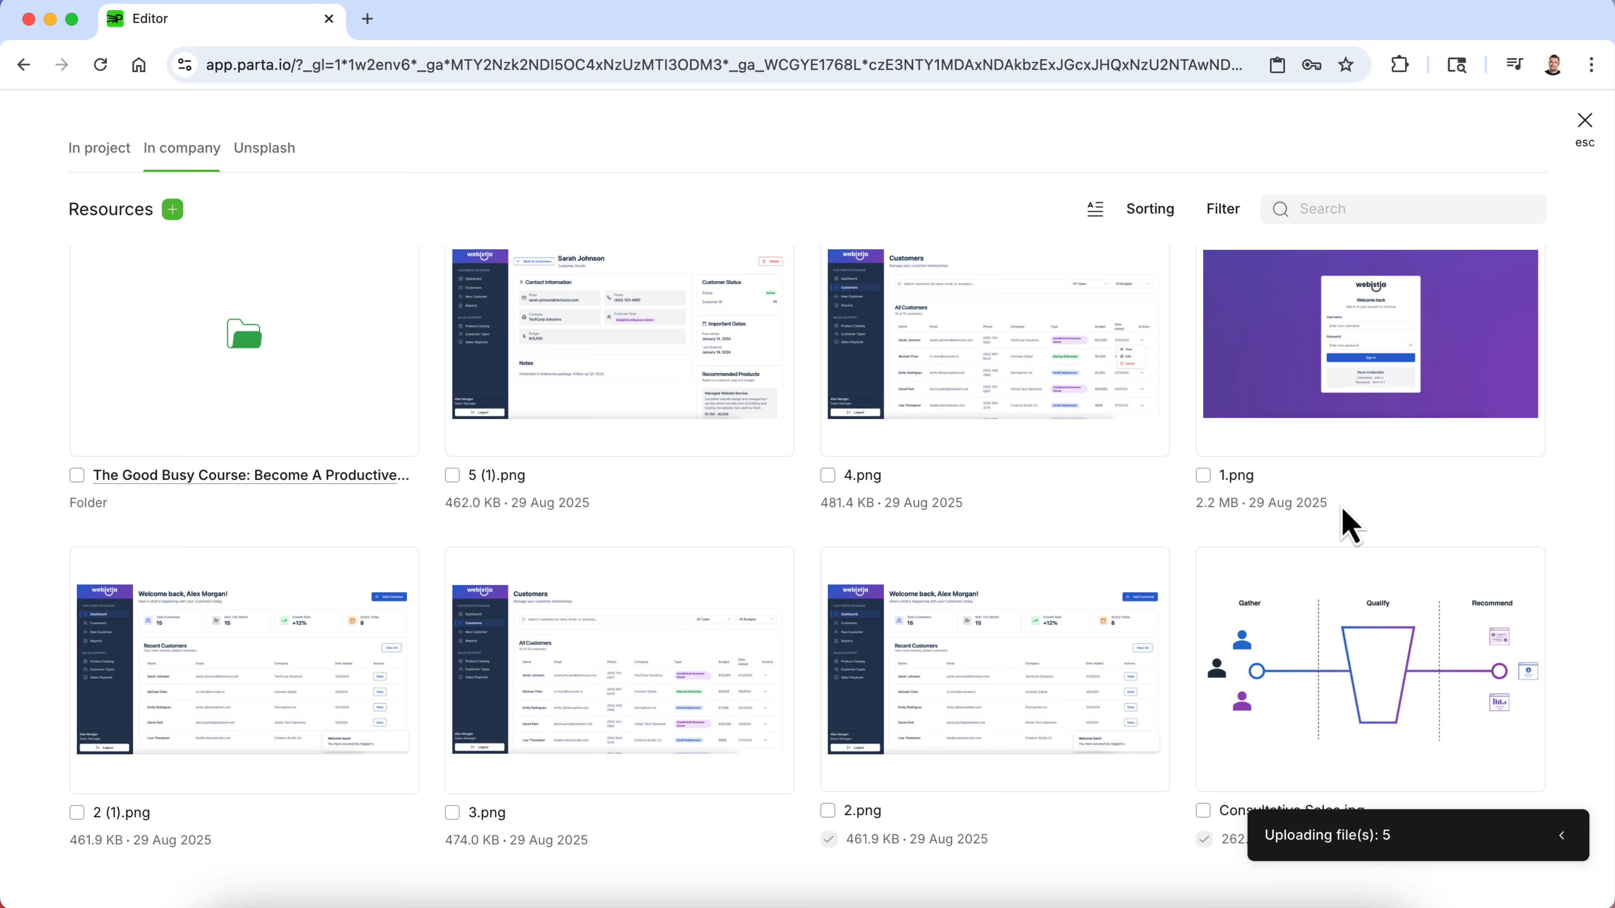
left_click(1311, 433)
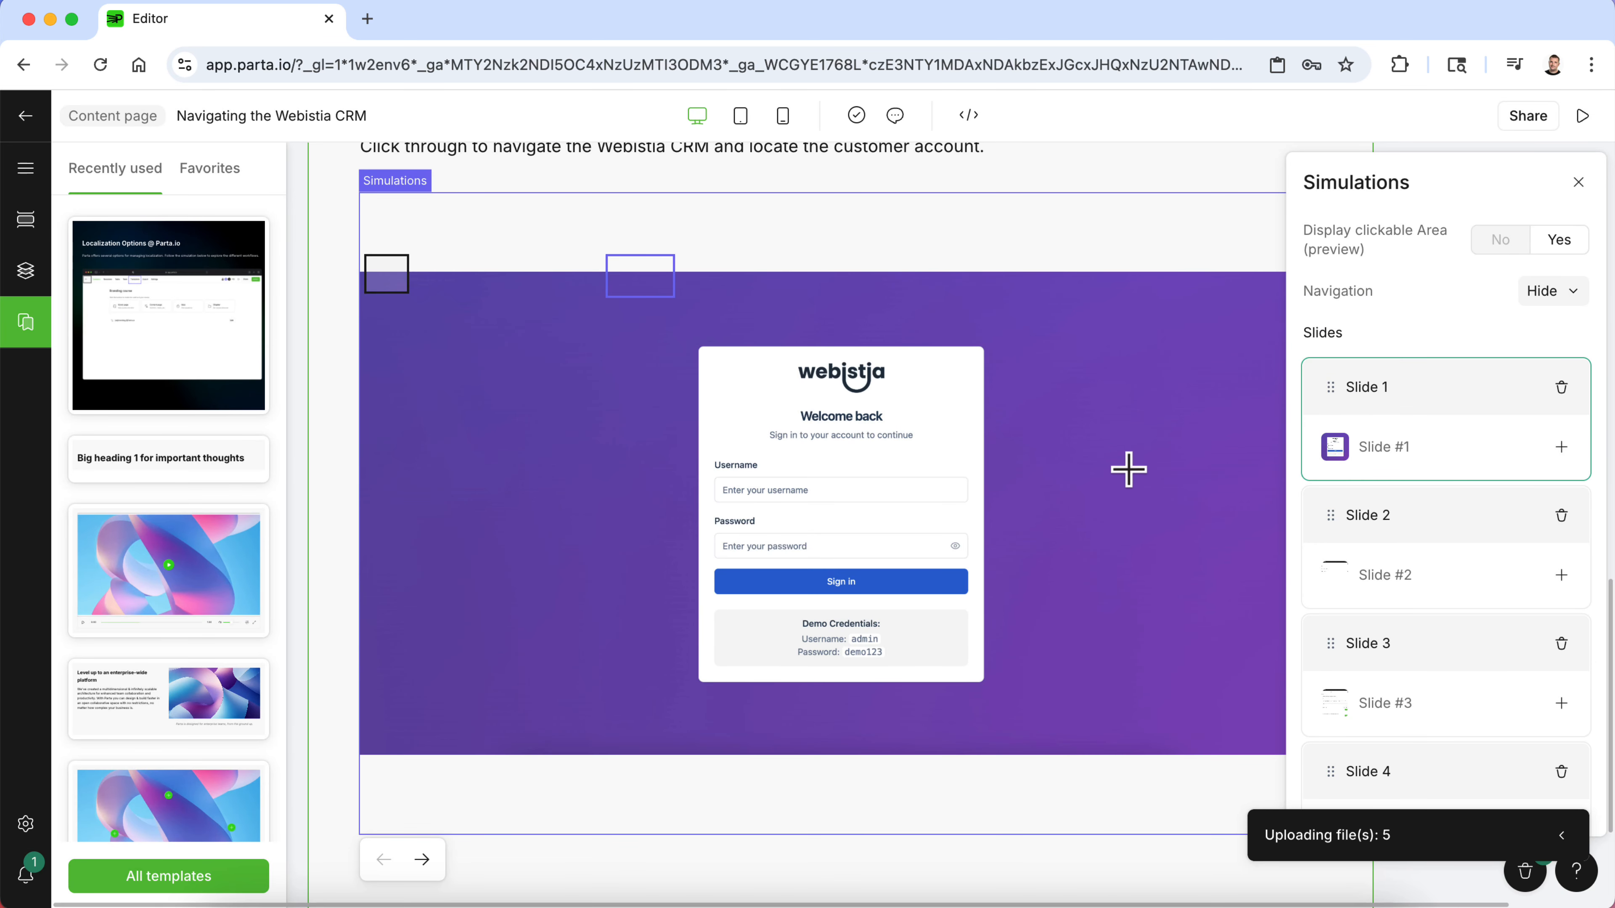
- Delete the extra clickable area and place the remaining one over the login form's Sign in button
left_click(643, 283)
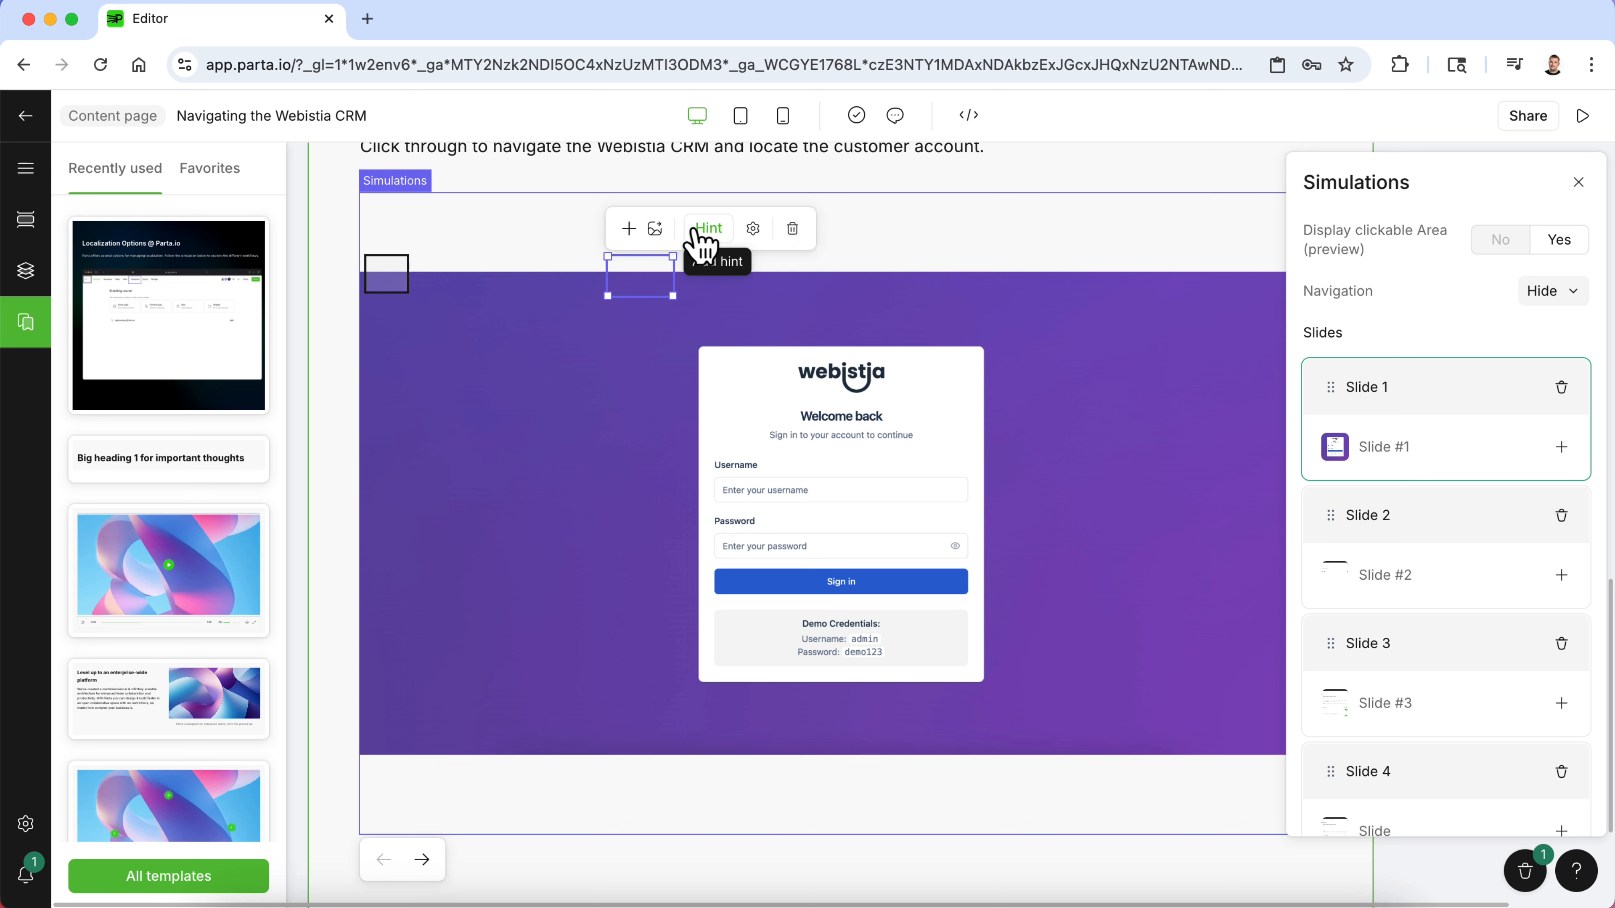
left_click(791, 231)
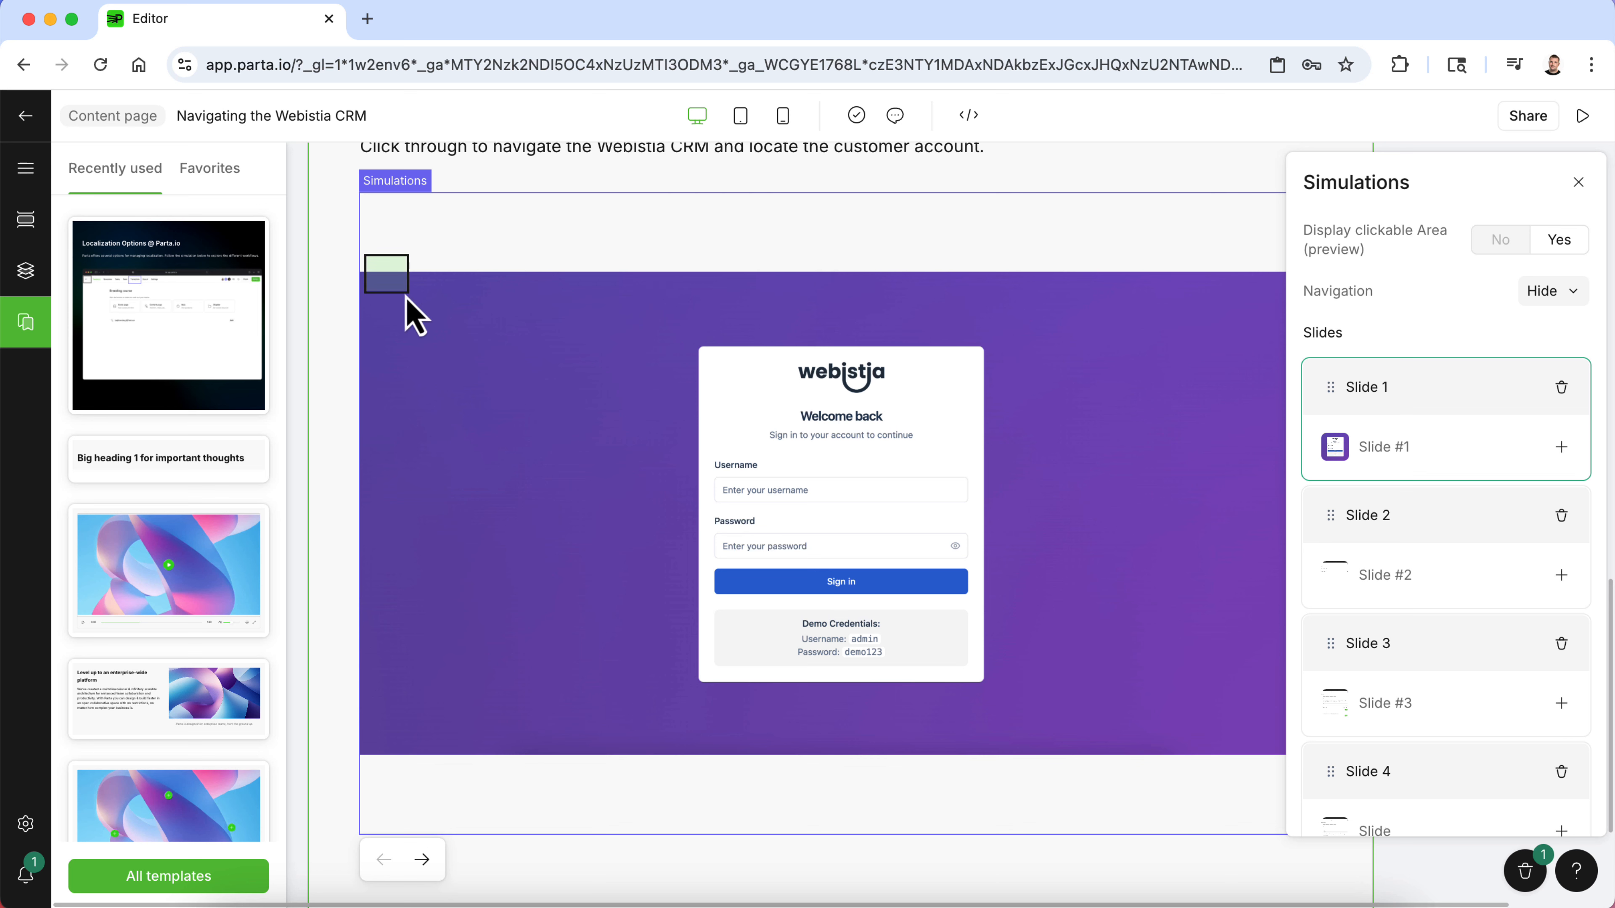
left_click_drag(389, 289, 972, 601)
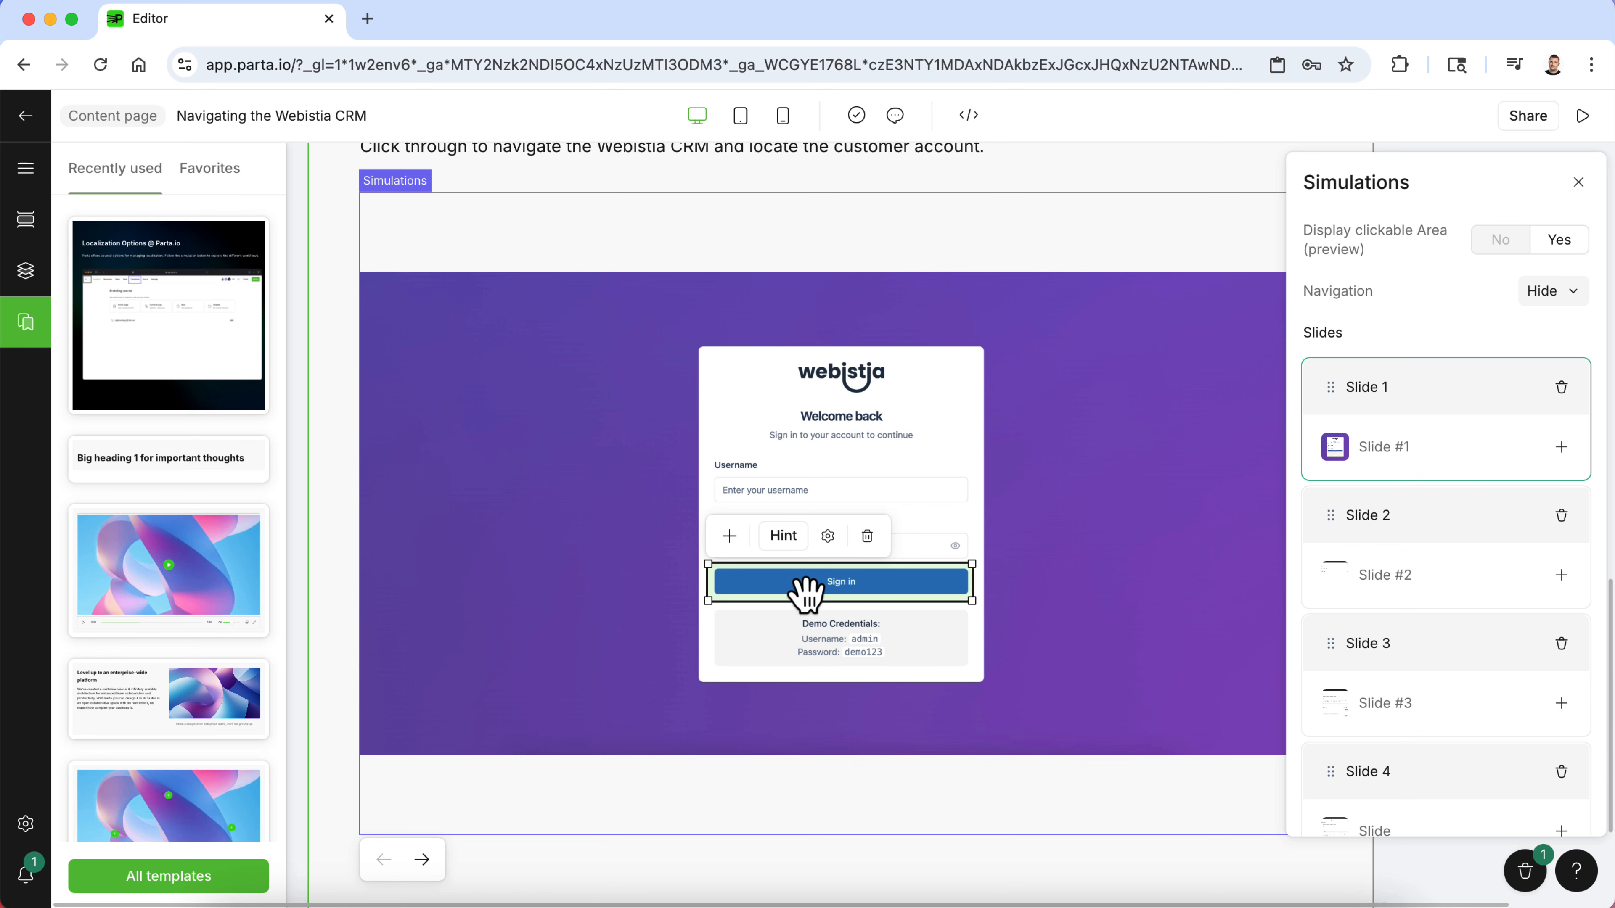
- Add the hint Enter your credentials, then click Sign in. to the Sign in clickable area
left_click(789, 553)
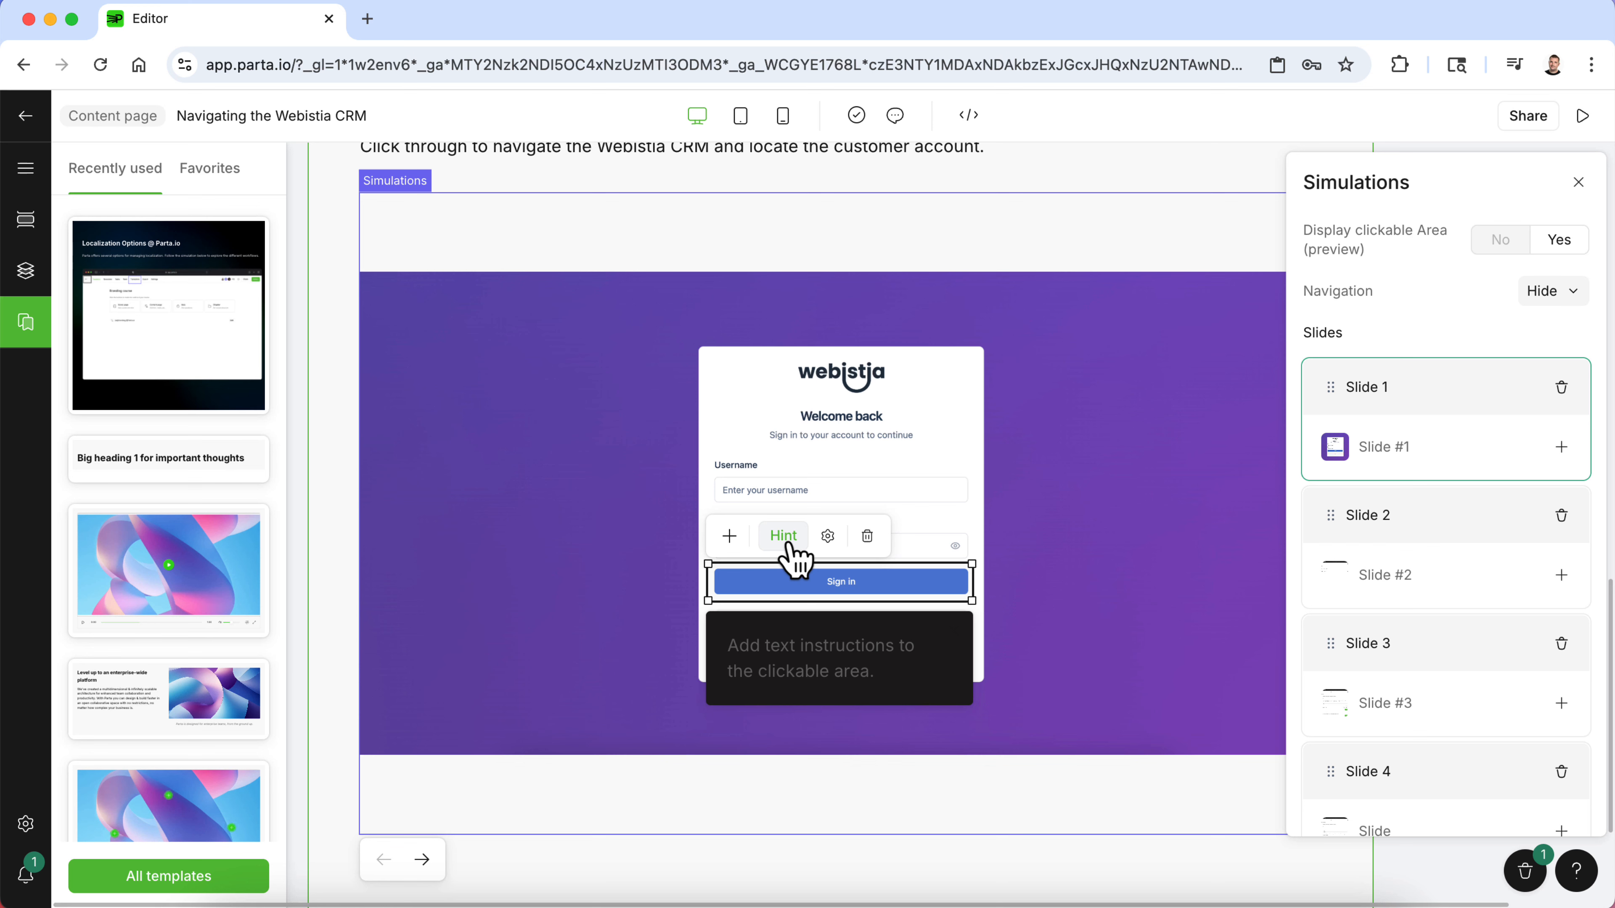
type("Enter yo")
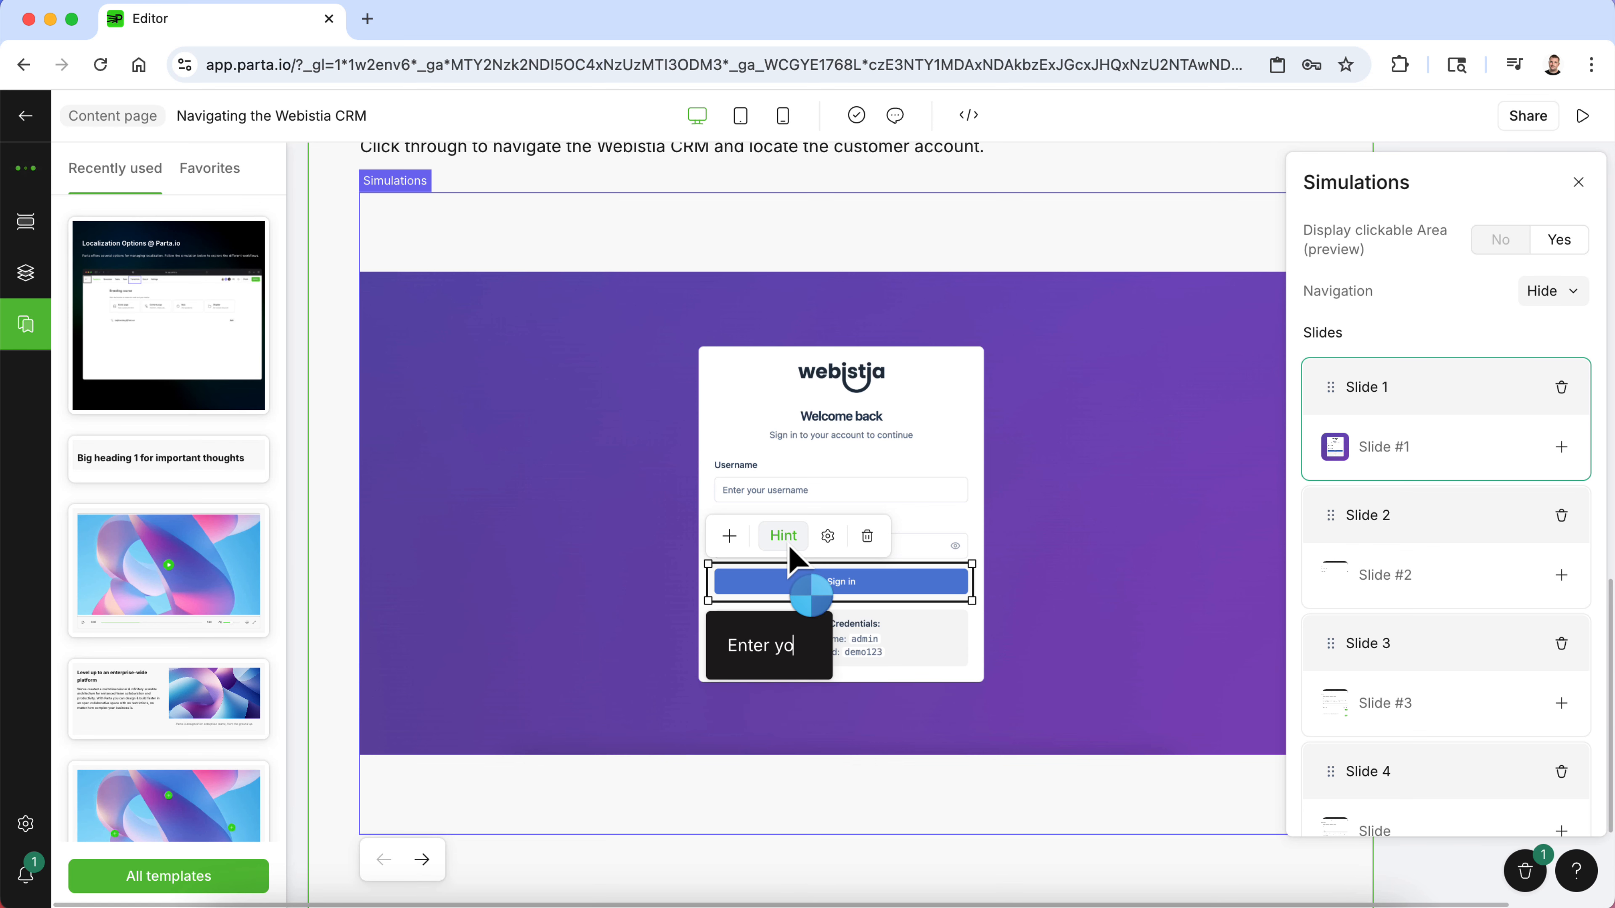
type("ur credentials")
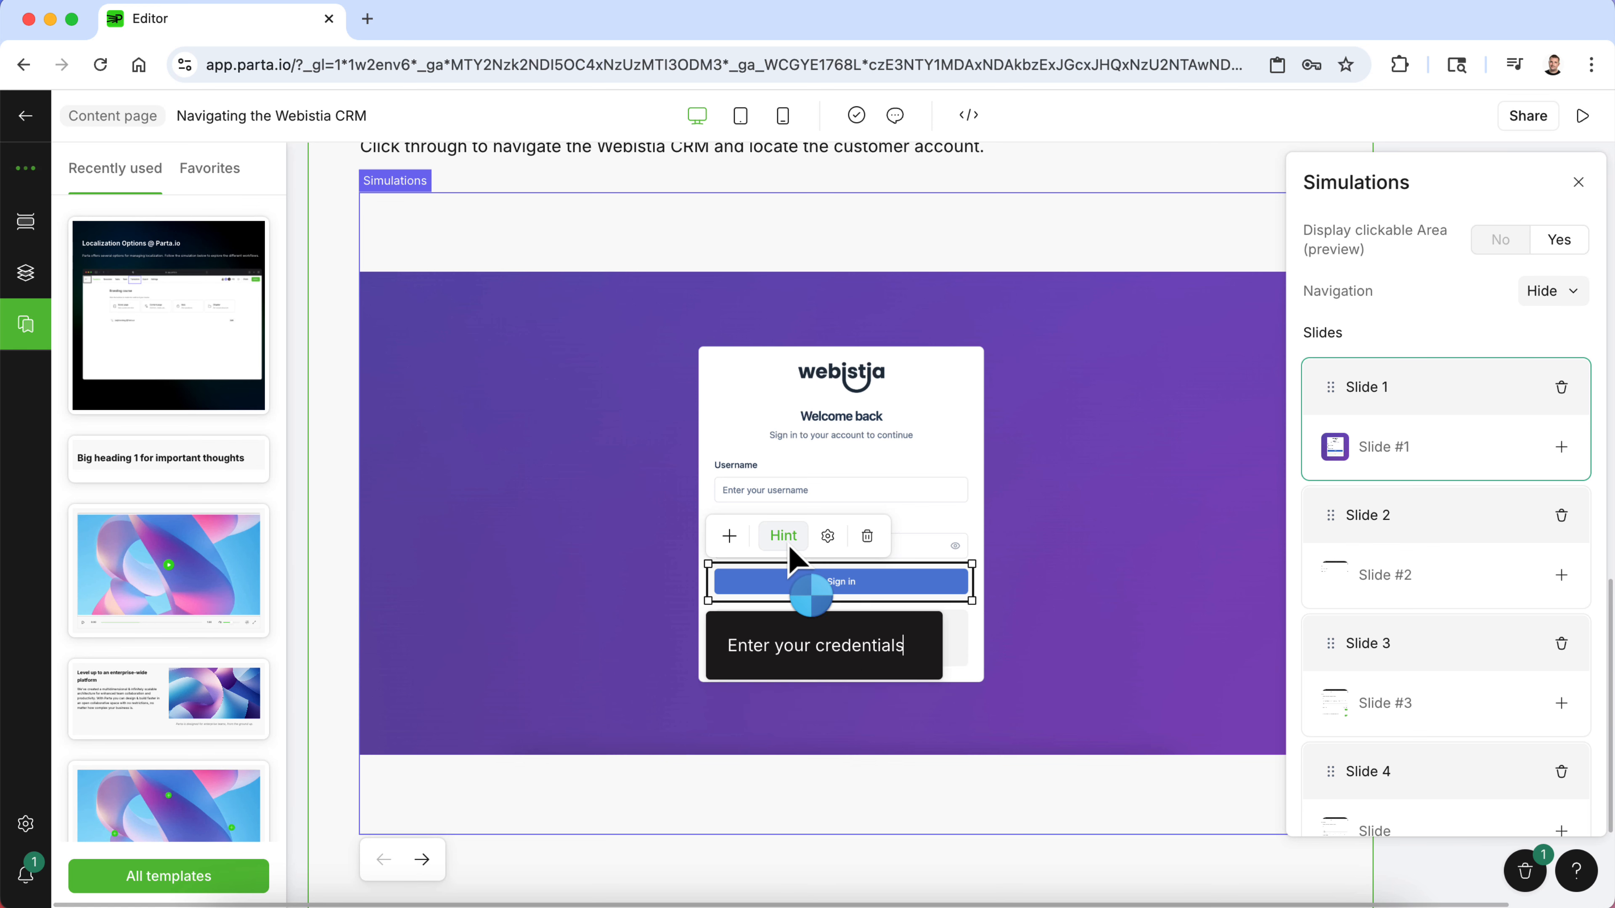
type(", then cl")
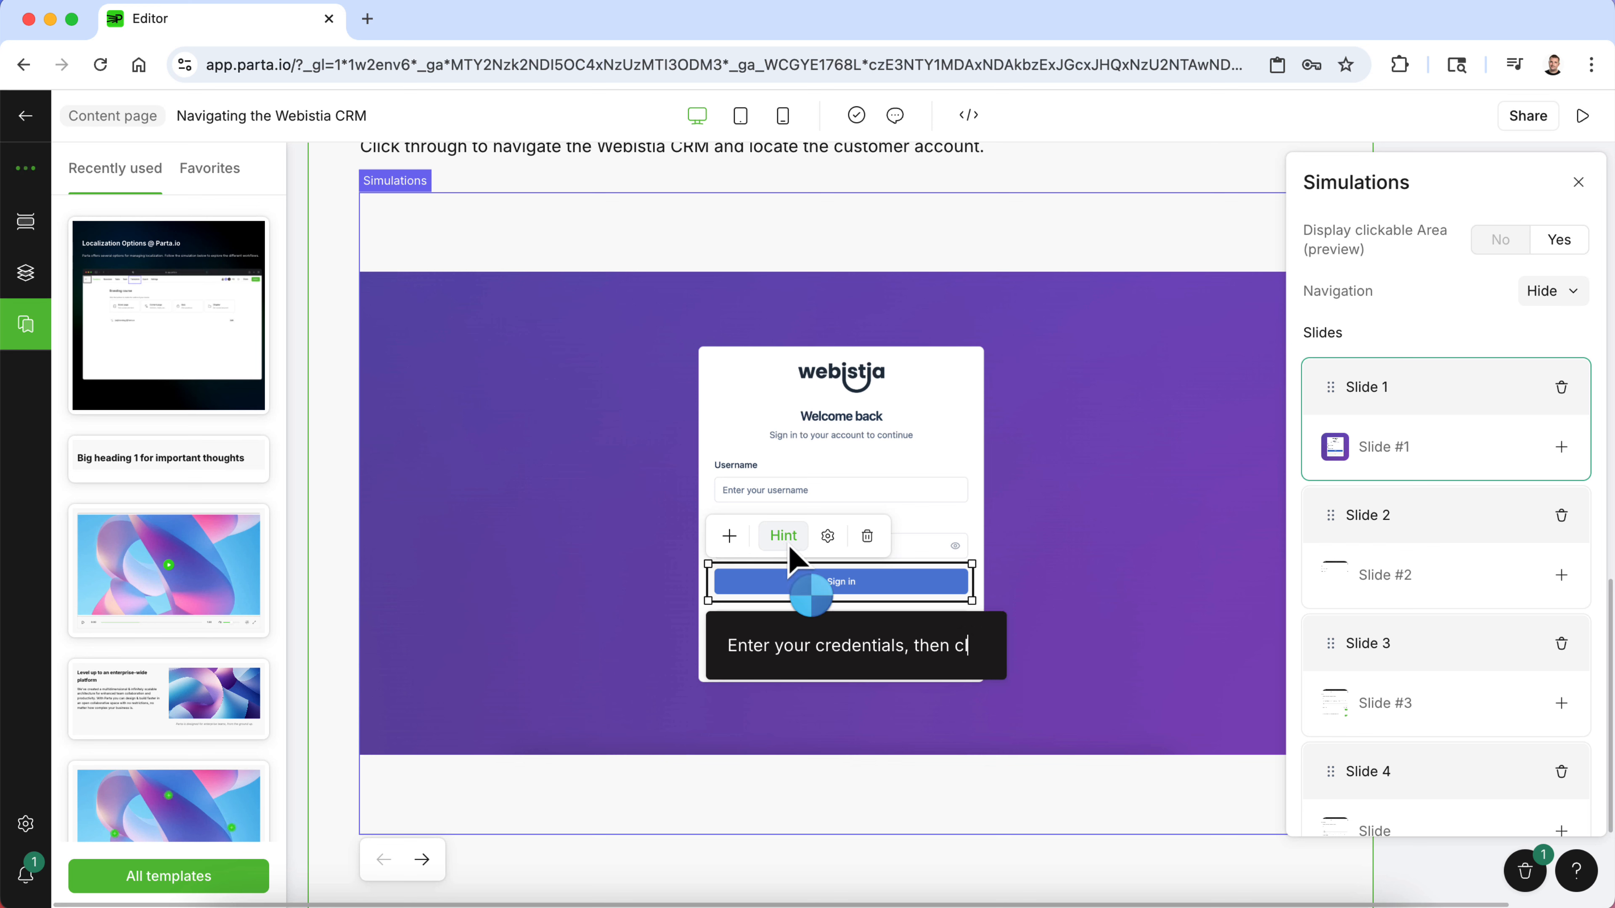
type("ick Siggn")
key("BackSpace")
key("BackSpace")
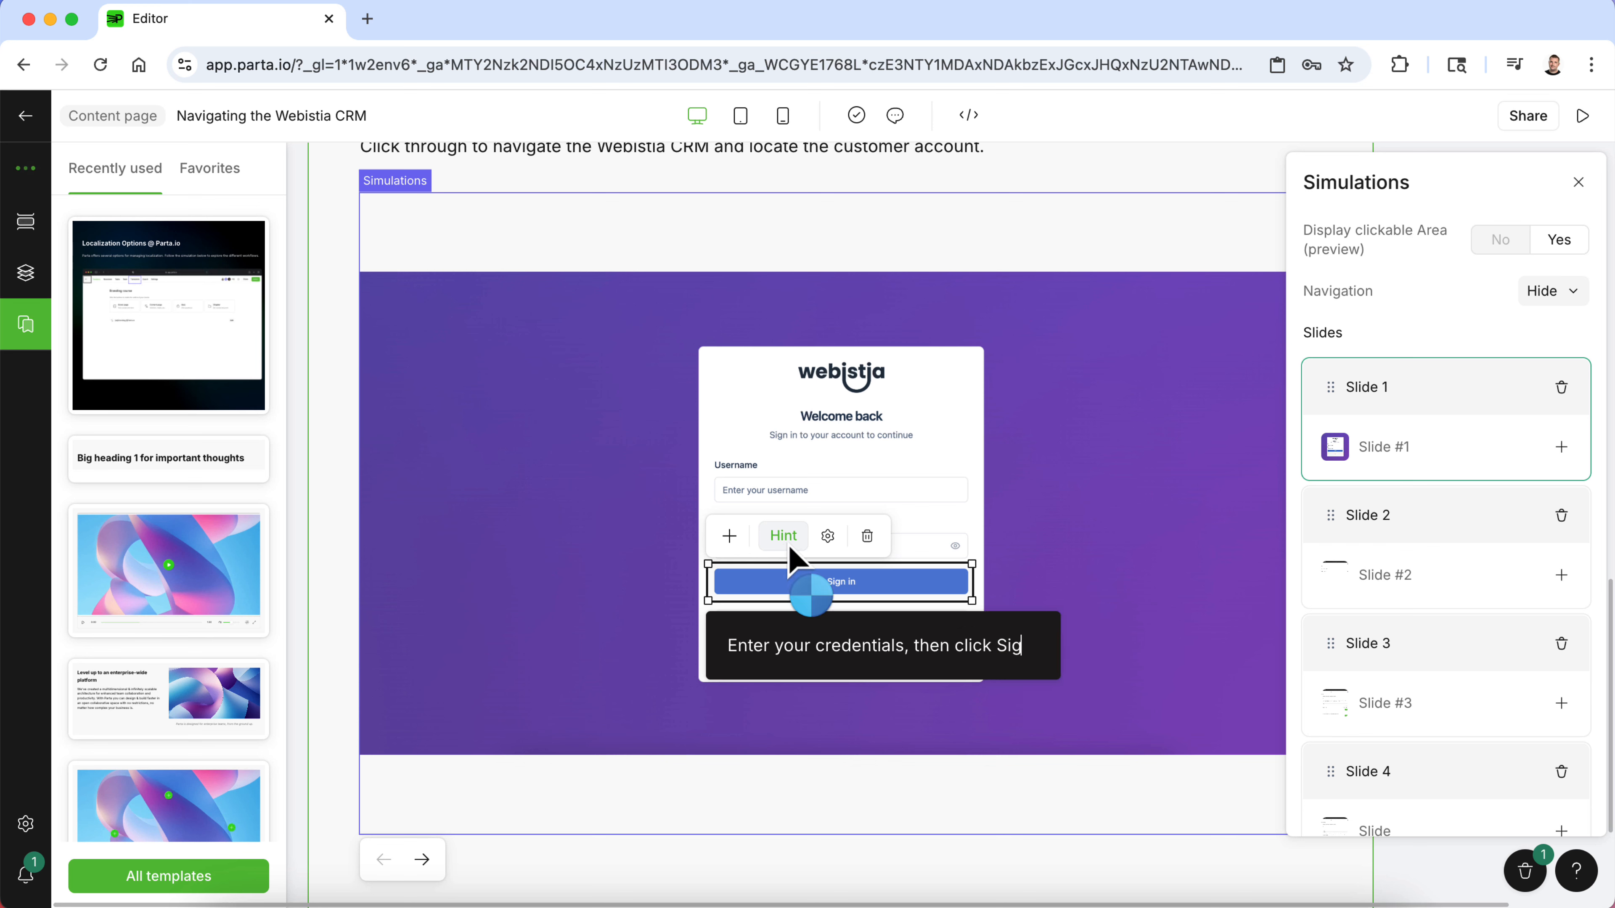
type("n in.")
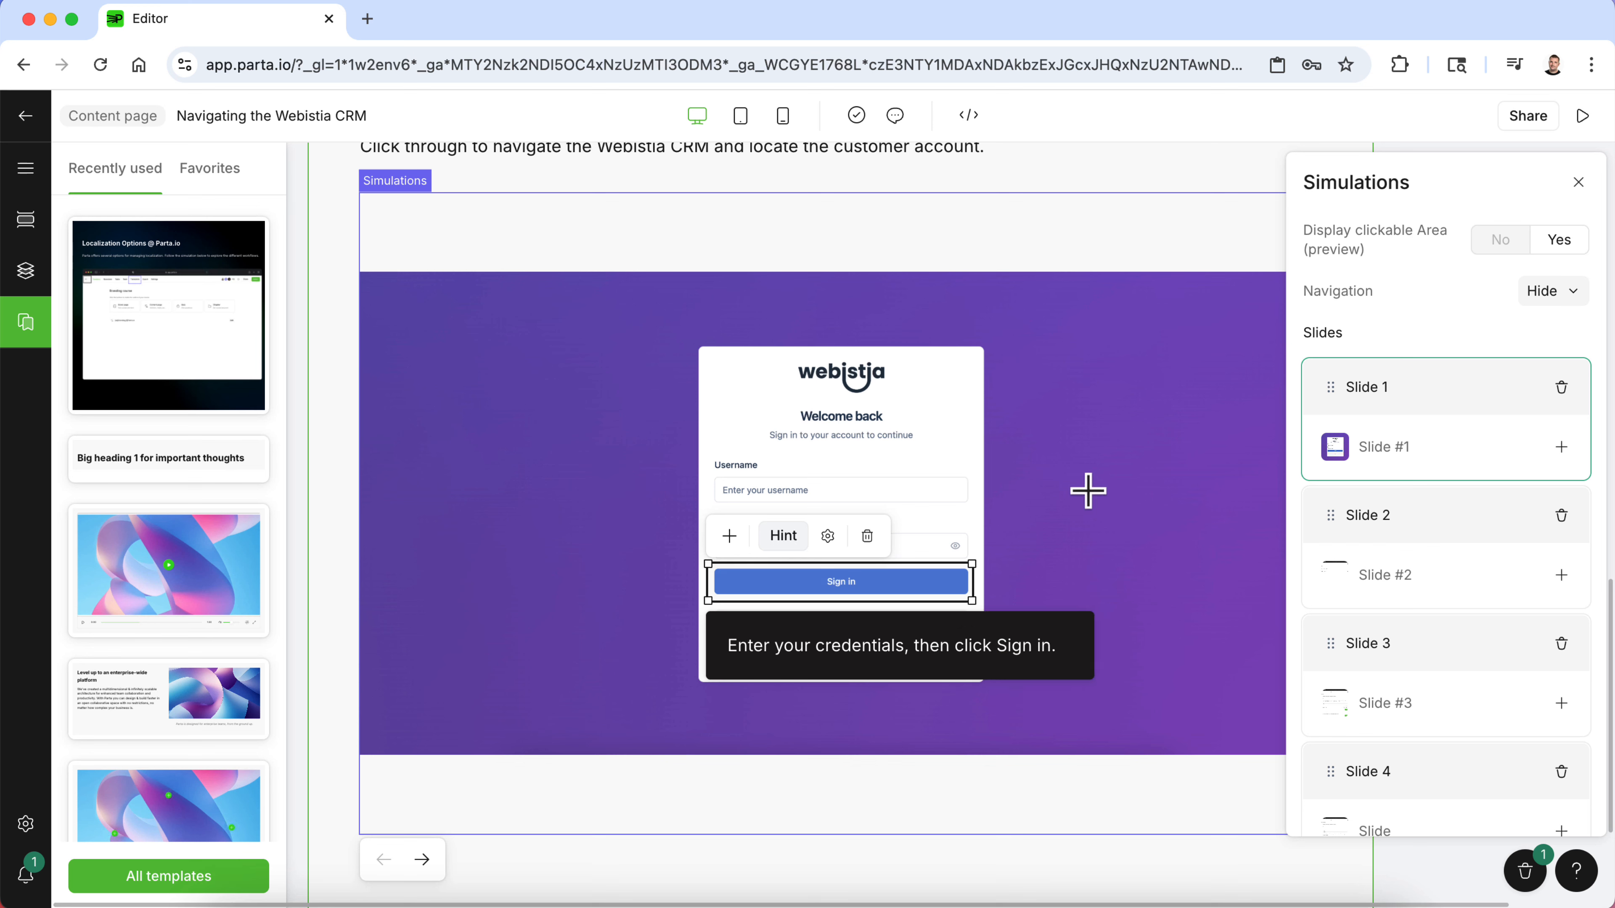
left_click(1087, 493)
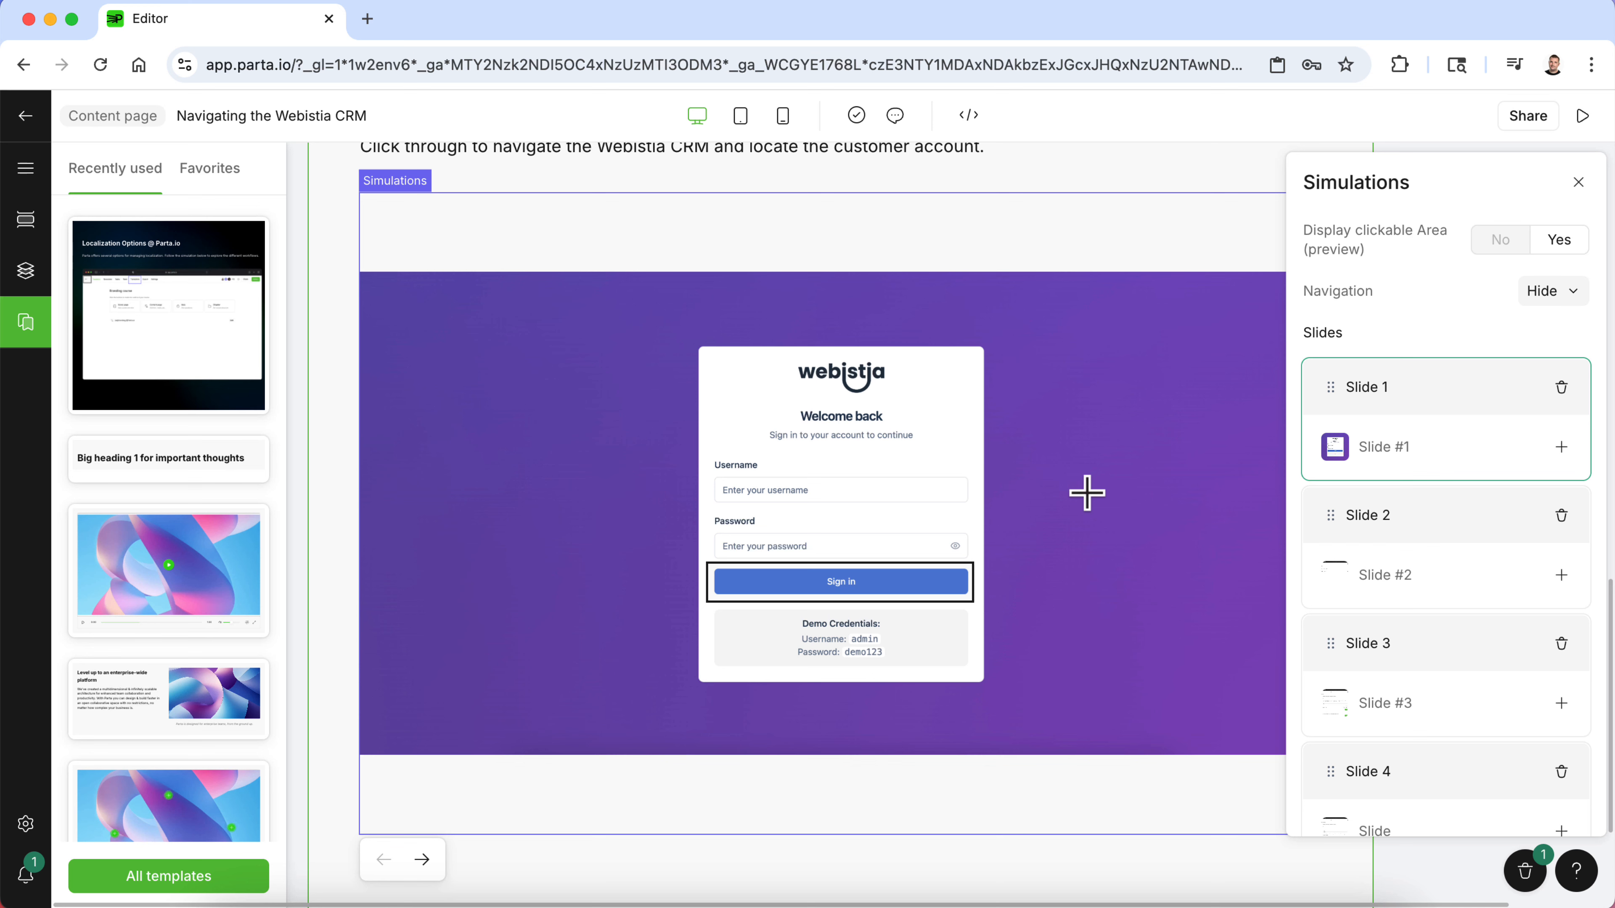
- Connect the Sign in clickable area to Slide 2
left_click(946, 599)
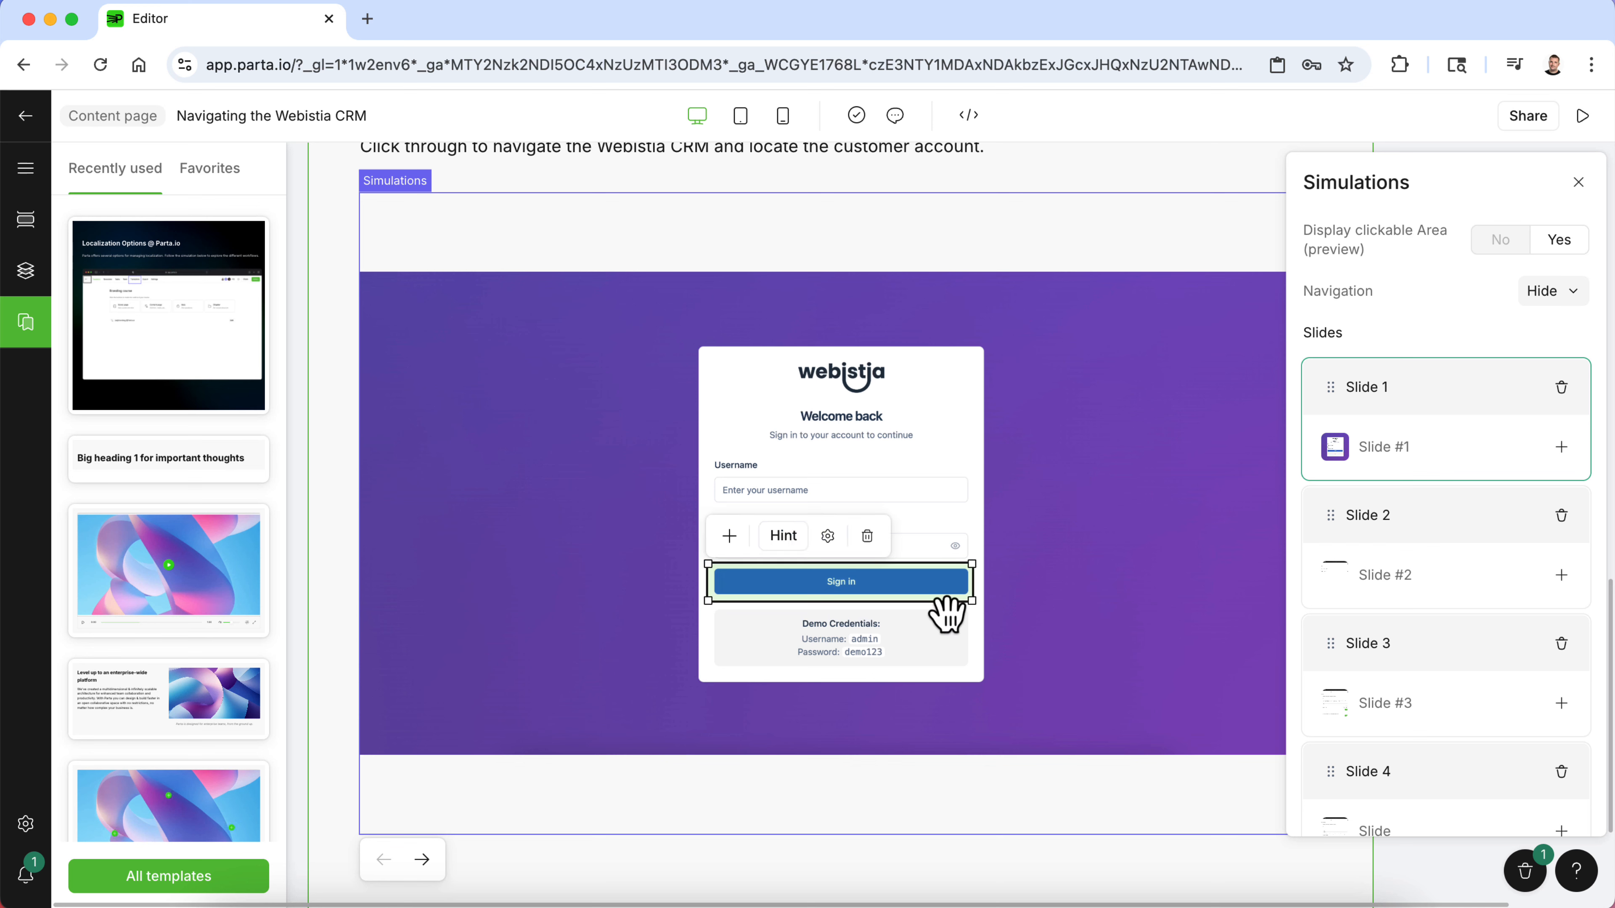
left_click(730, 536)
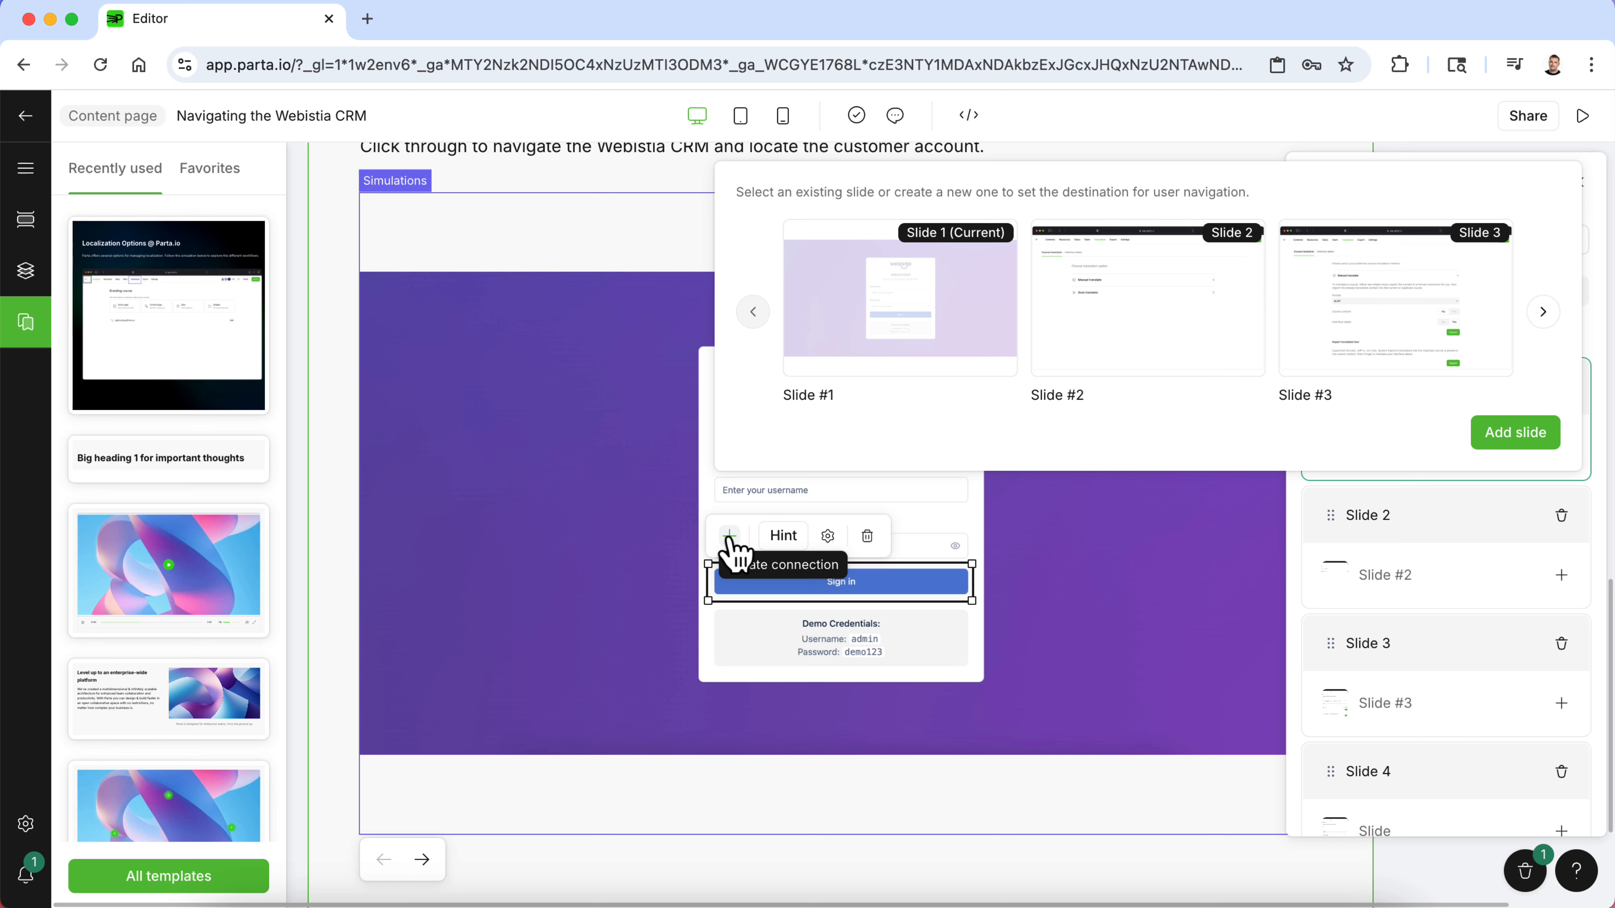
left_click(1151, 293)
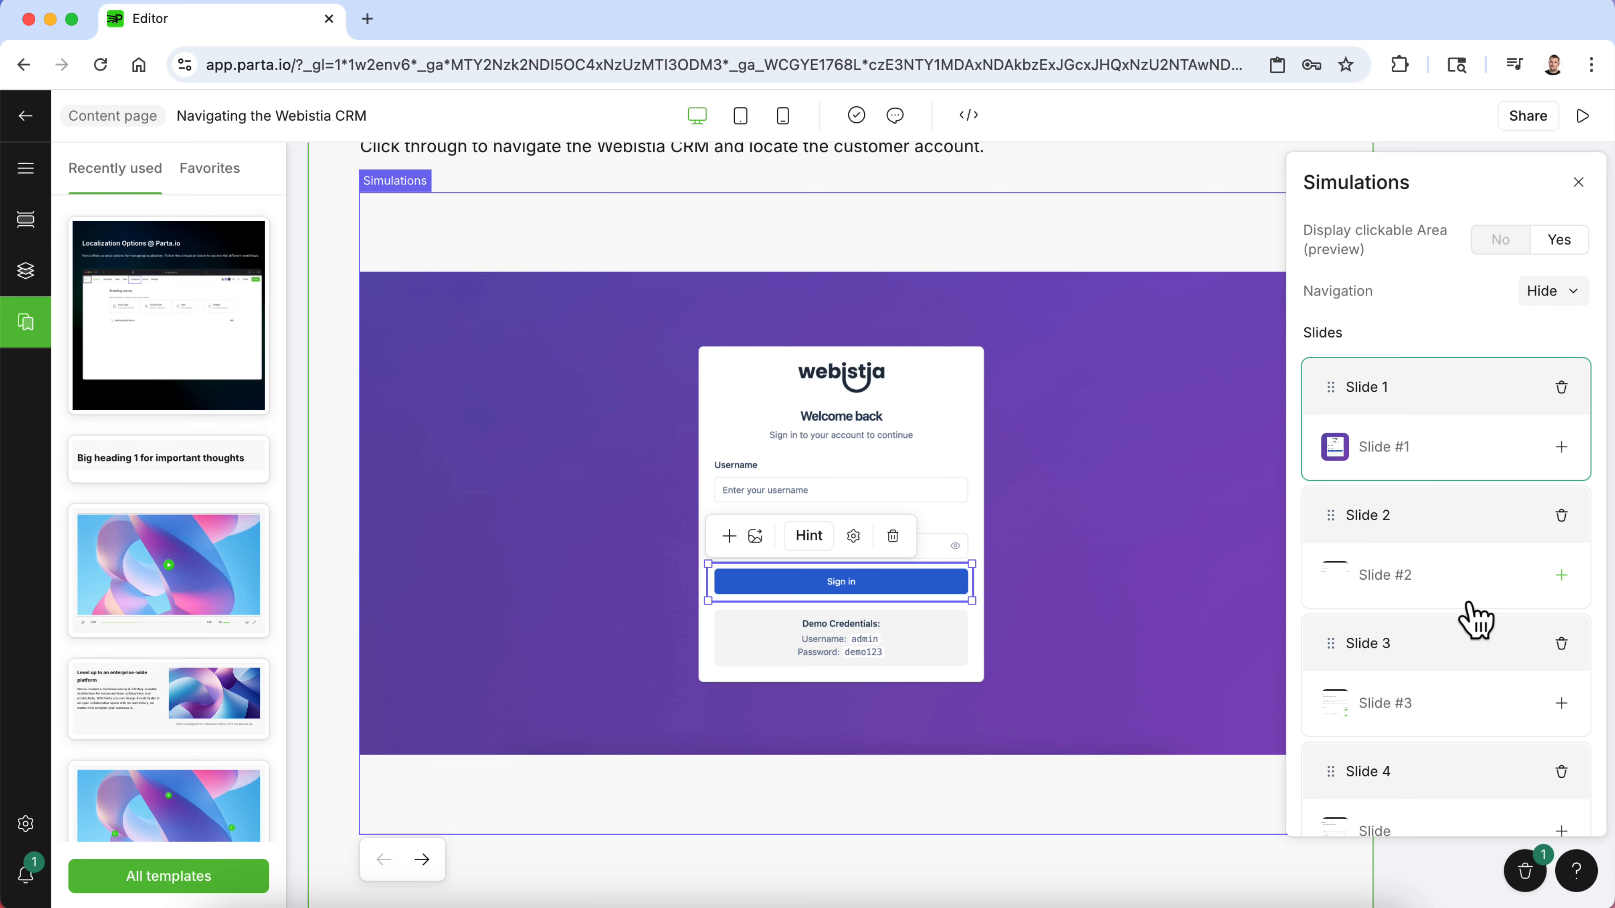
- Replace Slide 2's image with 2.png from the resources
left_click(1480, 609)
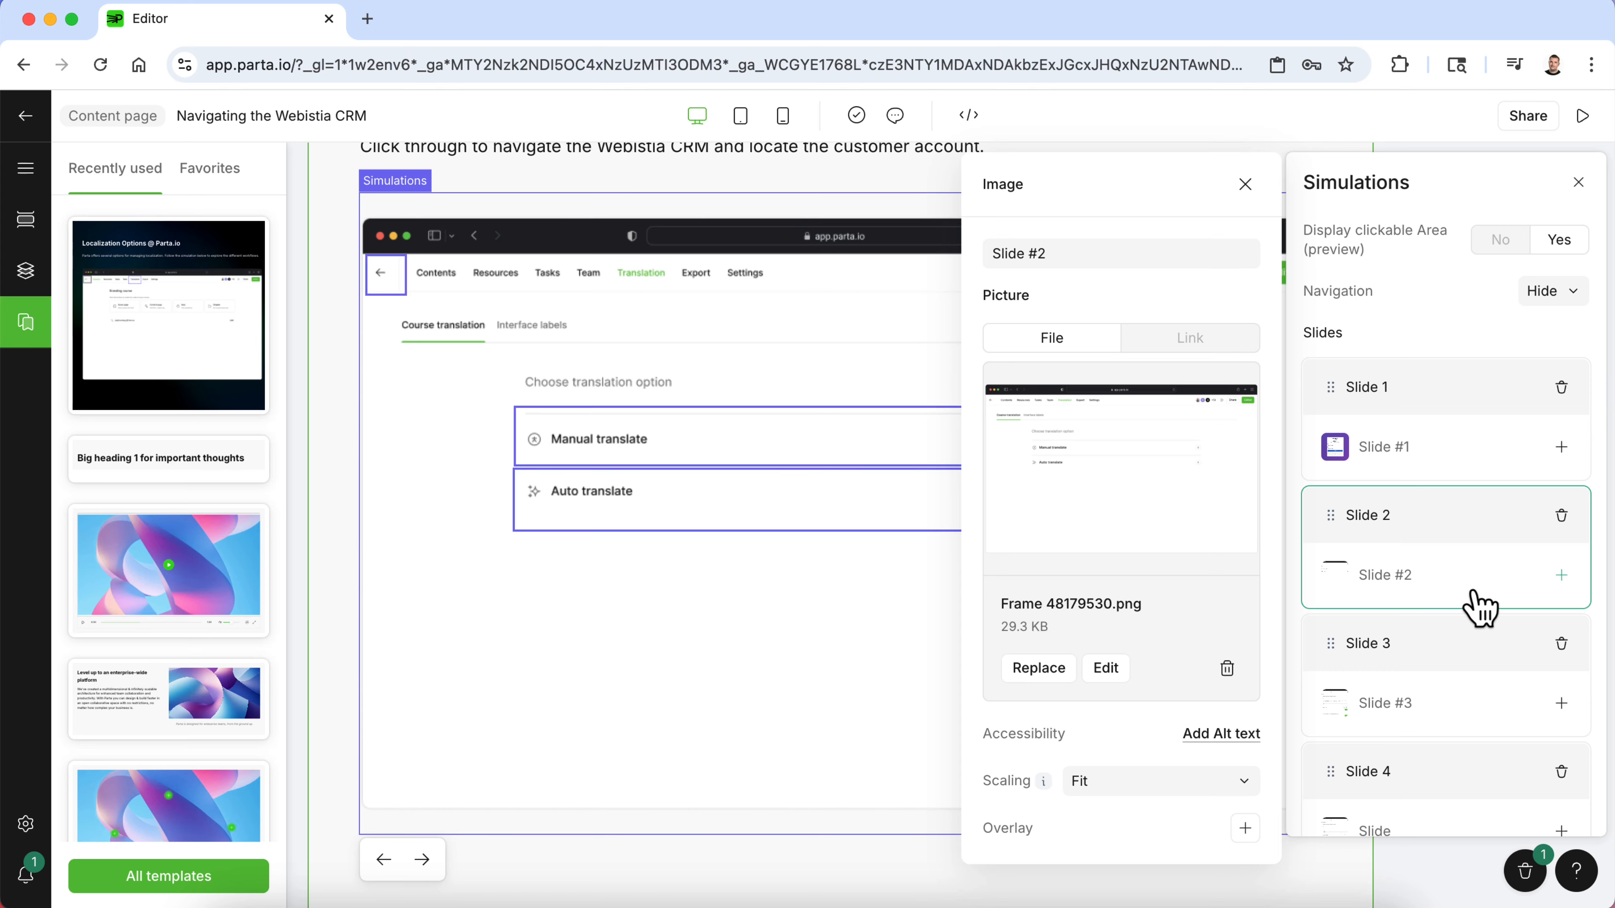
left_click(1056, 675)
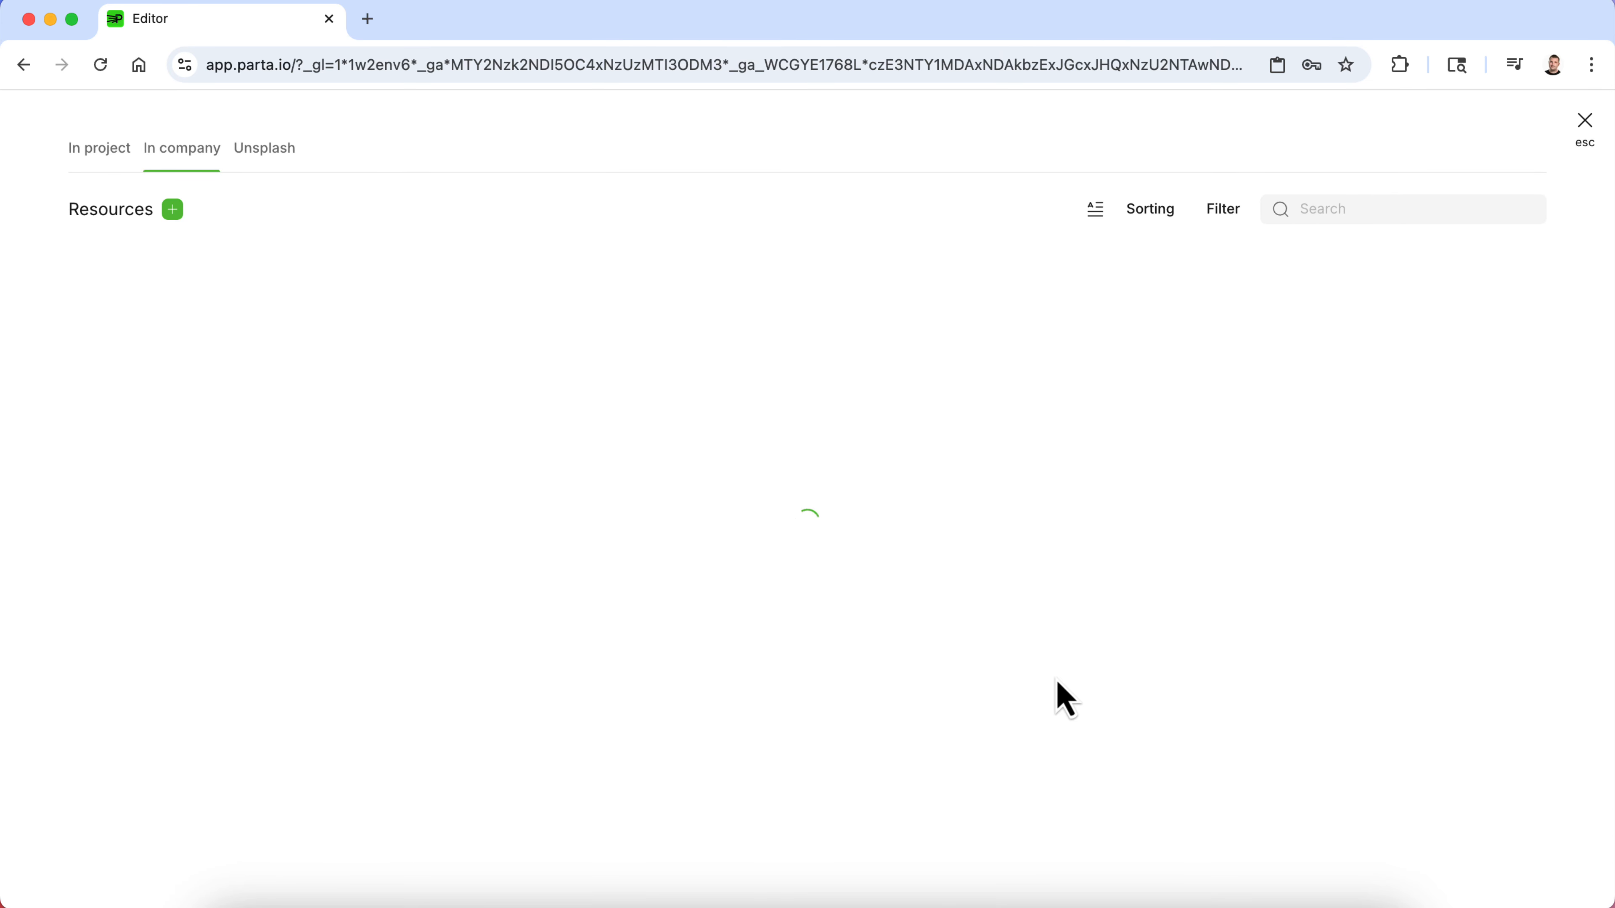
scroll(966, 516, "down", 5)
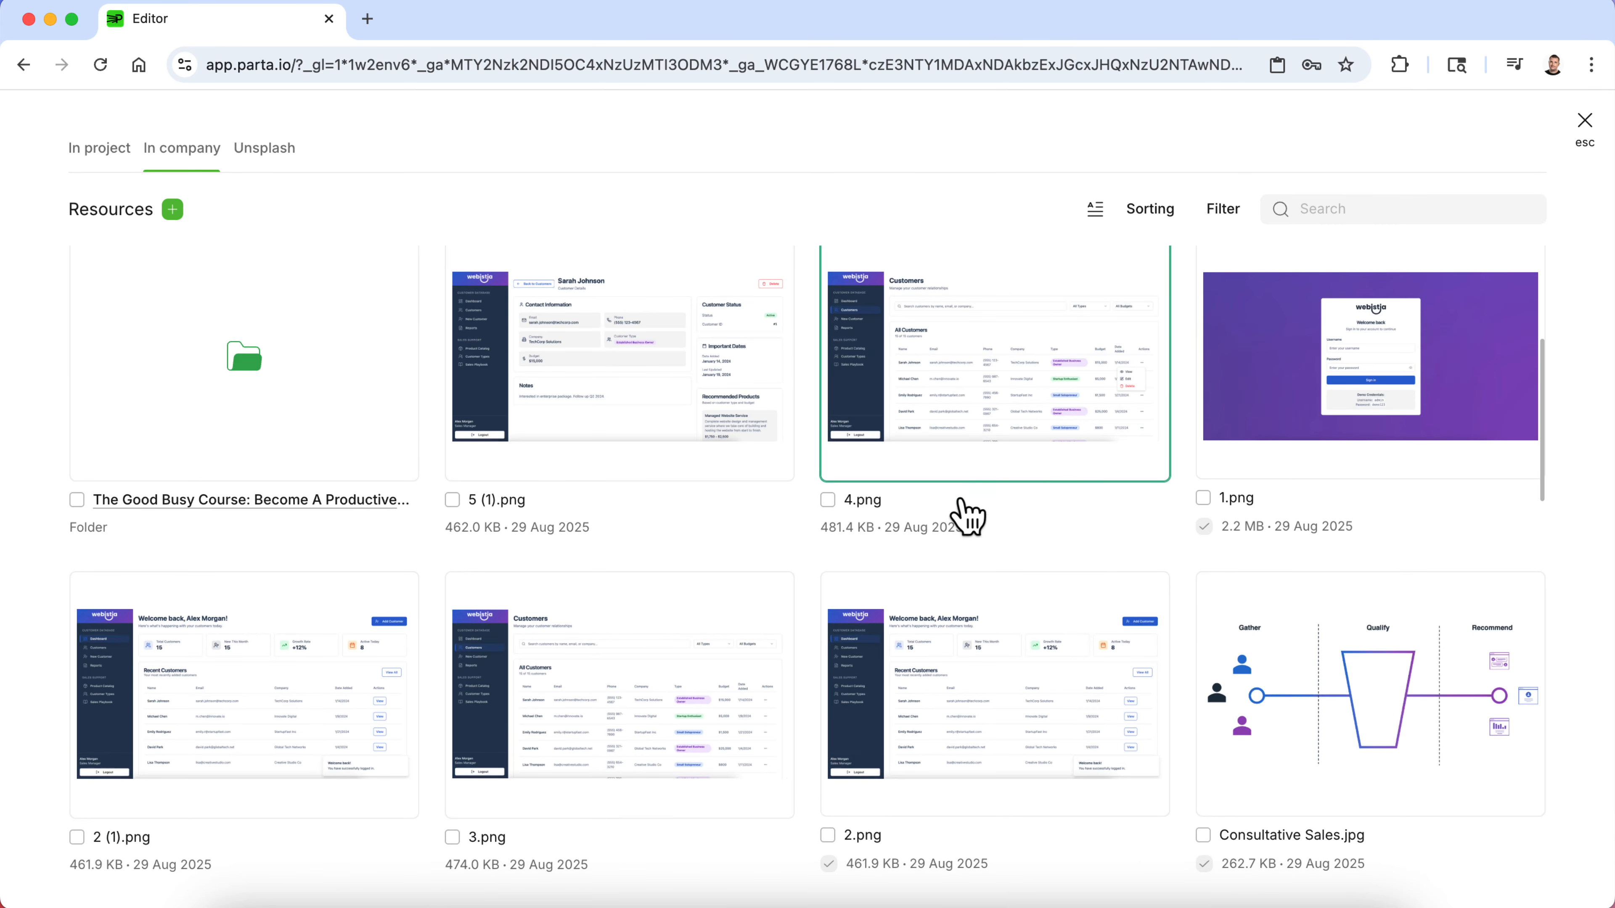
left_click(925, 706)
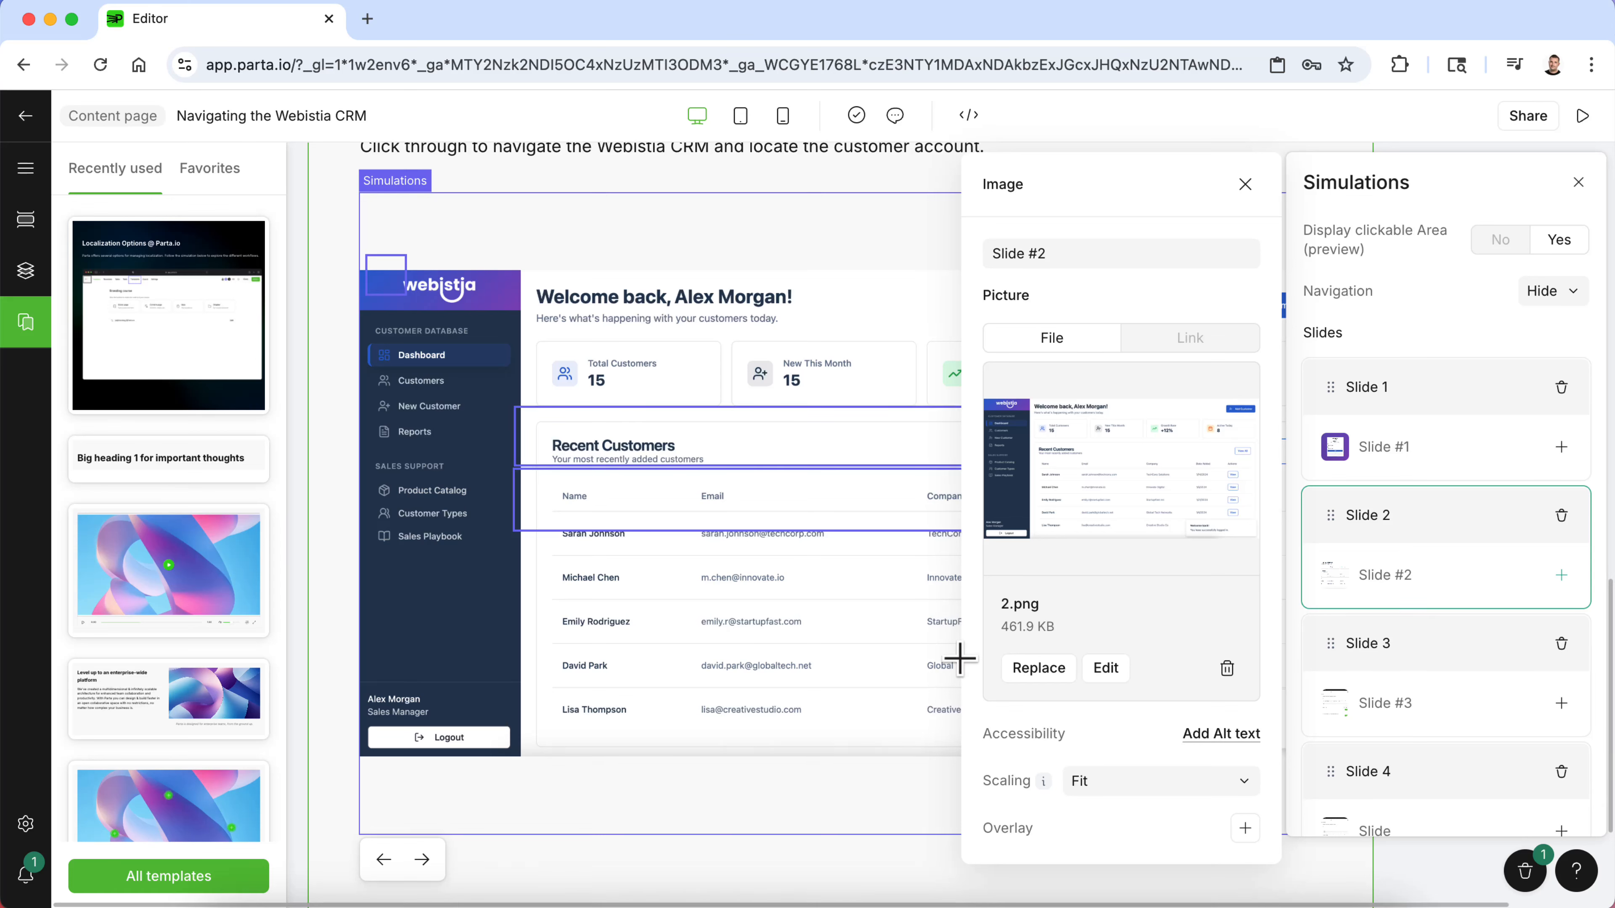
left_click(739, 793)
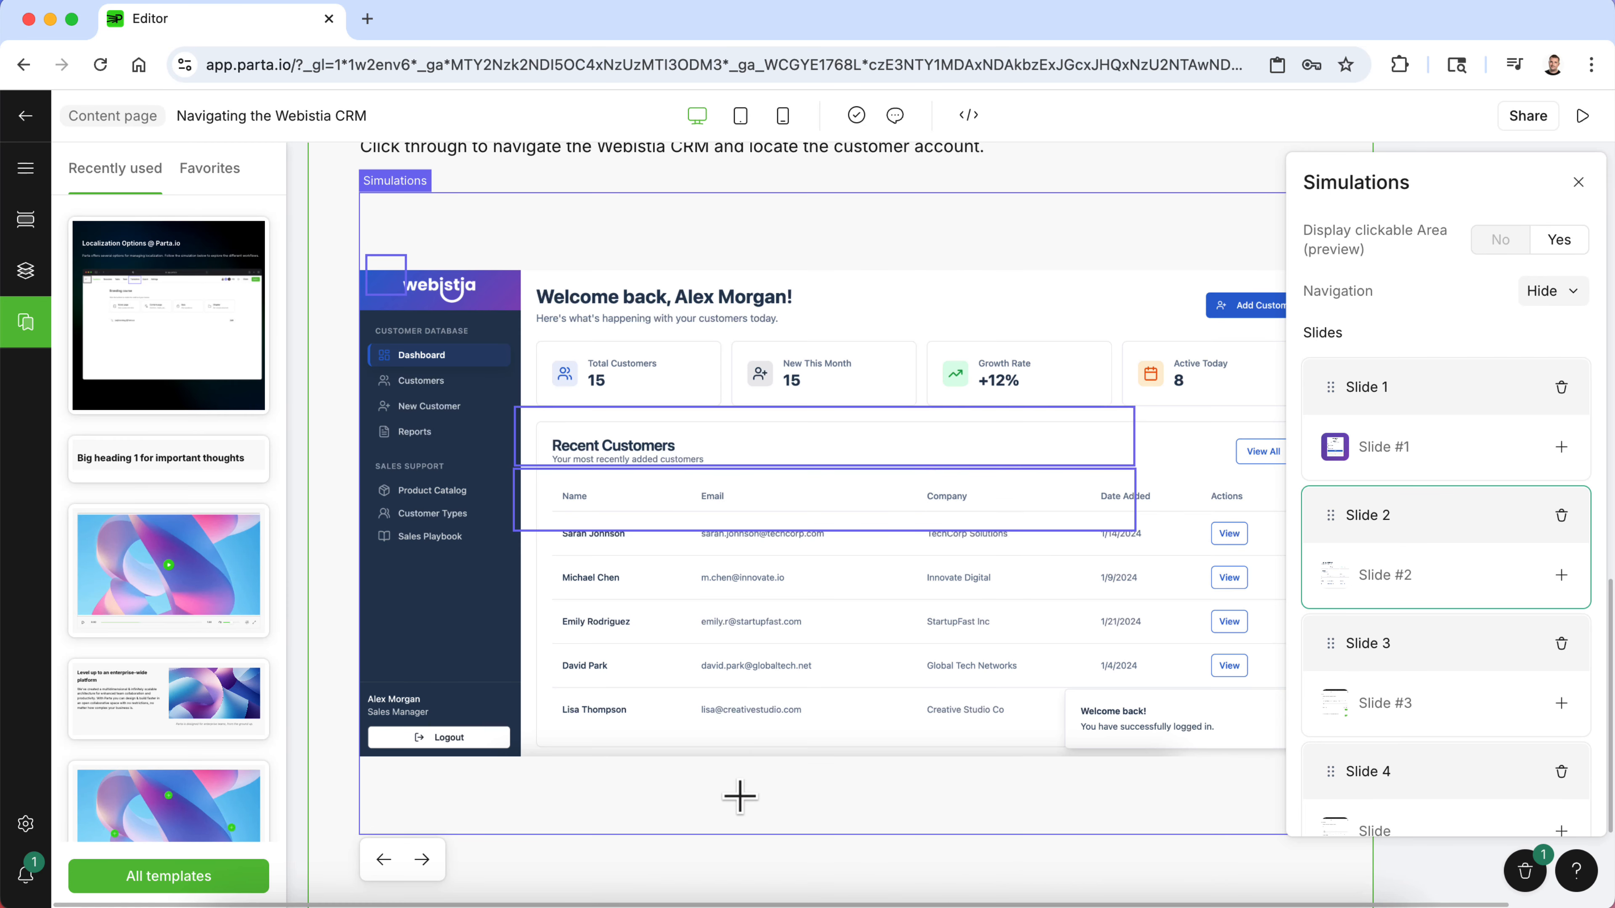
- Delete the clickable area over Recent Customers and fit the other onto the View button in Sarah Johnson's row
left_click(922, 442)
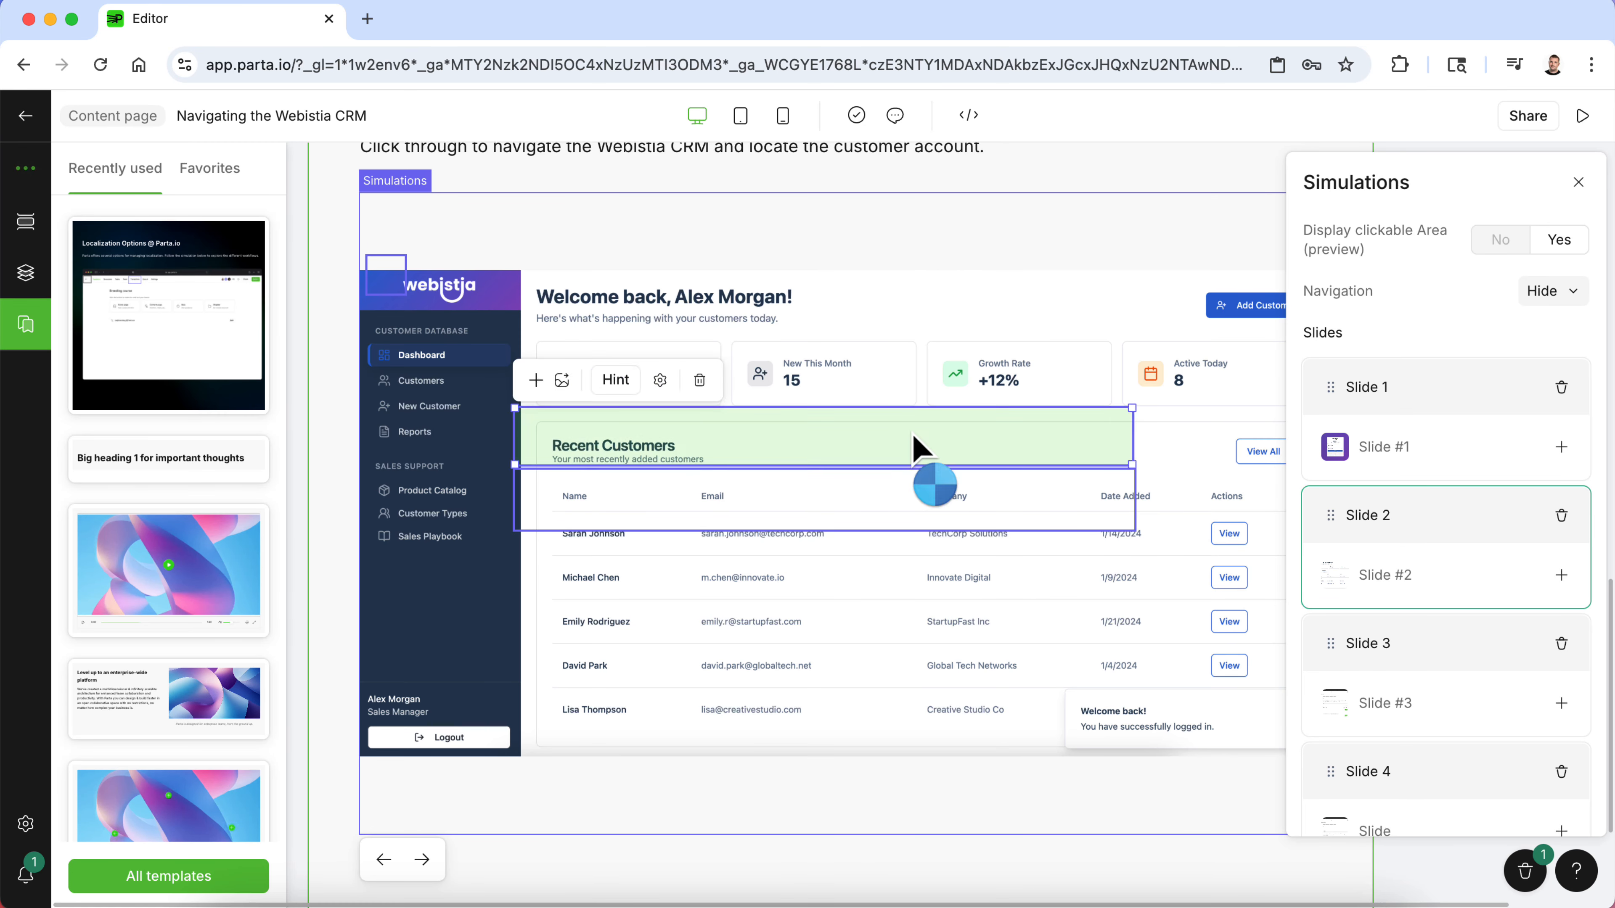
left_click(707, 385)
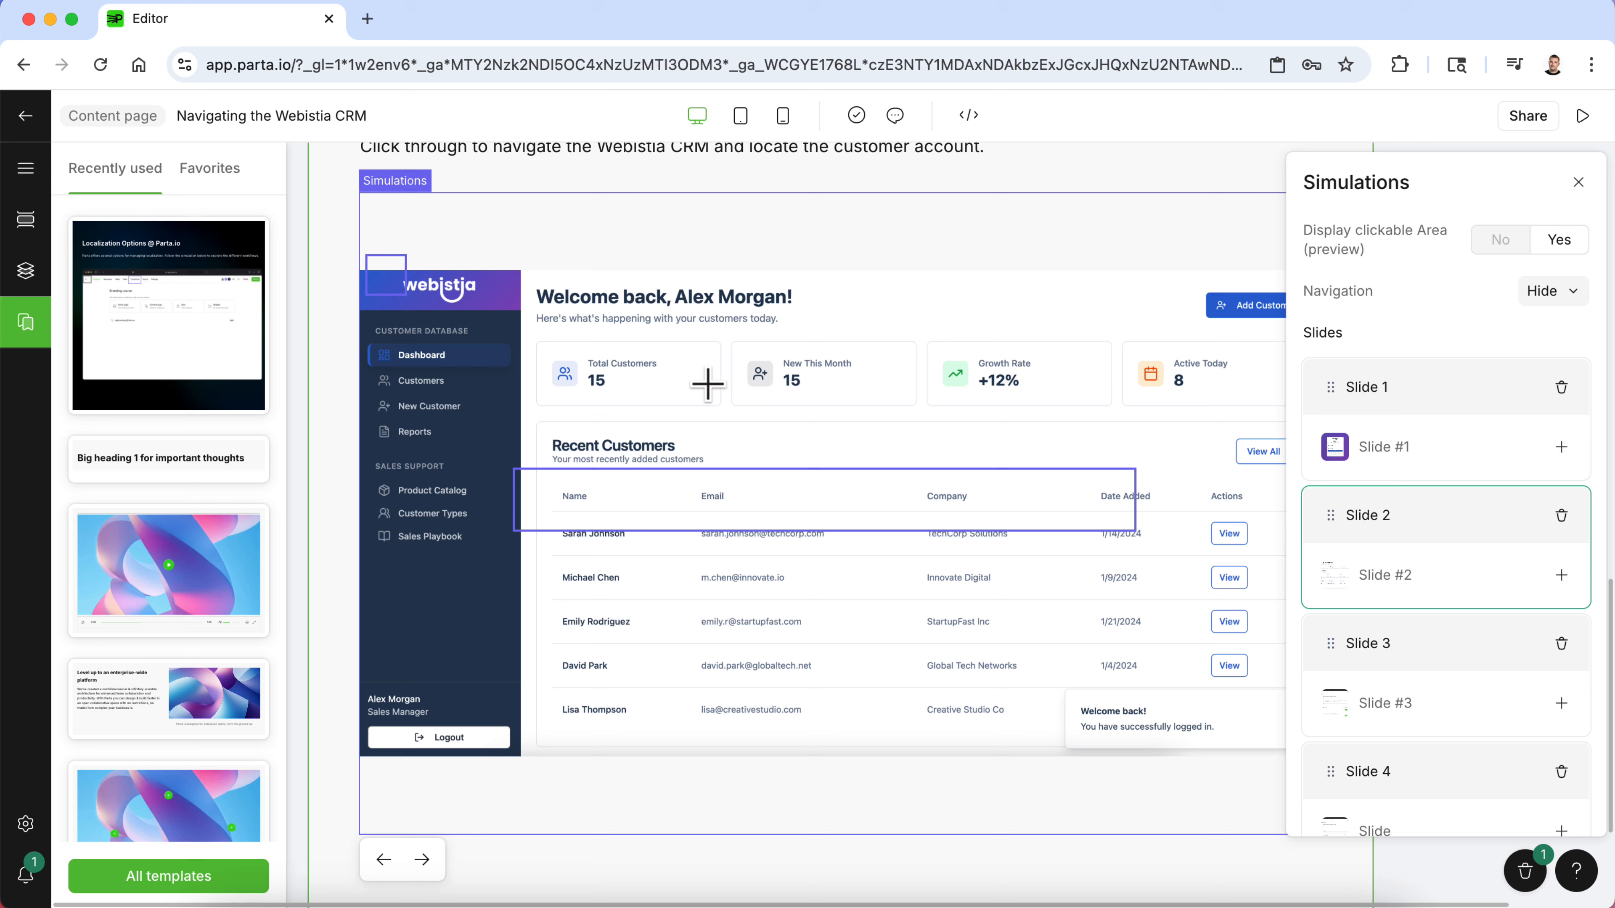
left_click(739, 509)
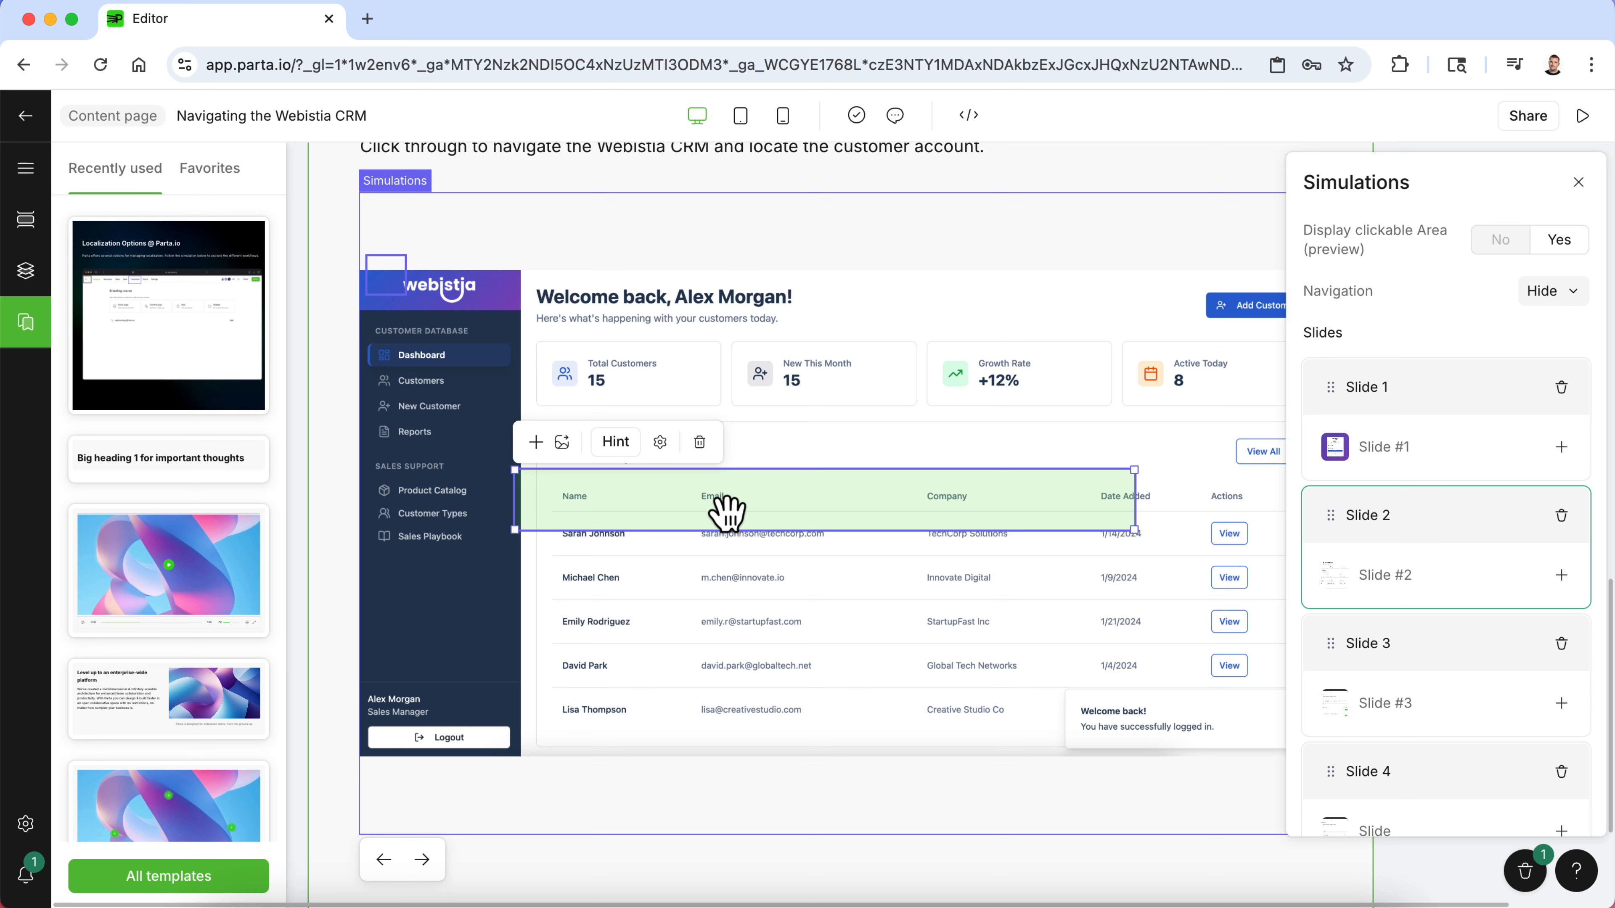
left_click_drag(727, 512, 823, 531)
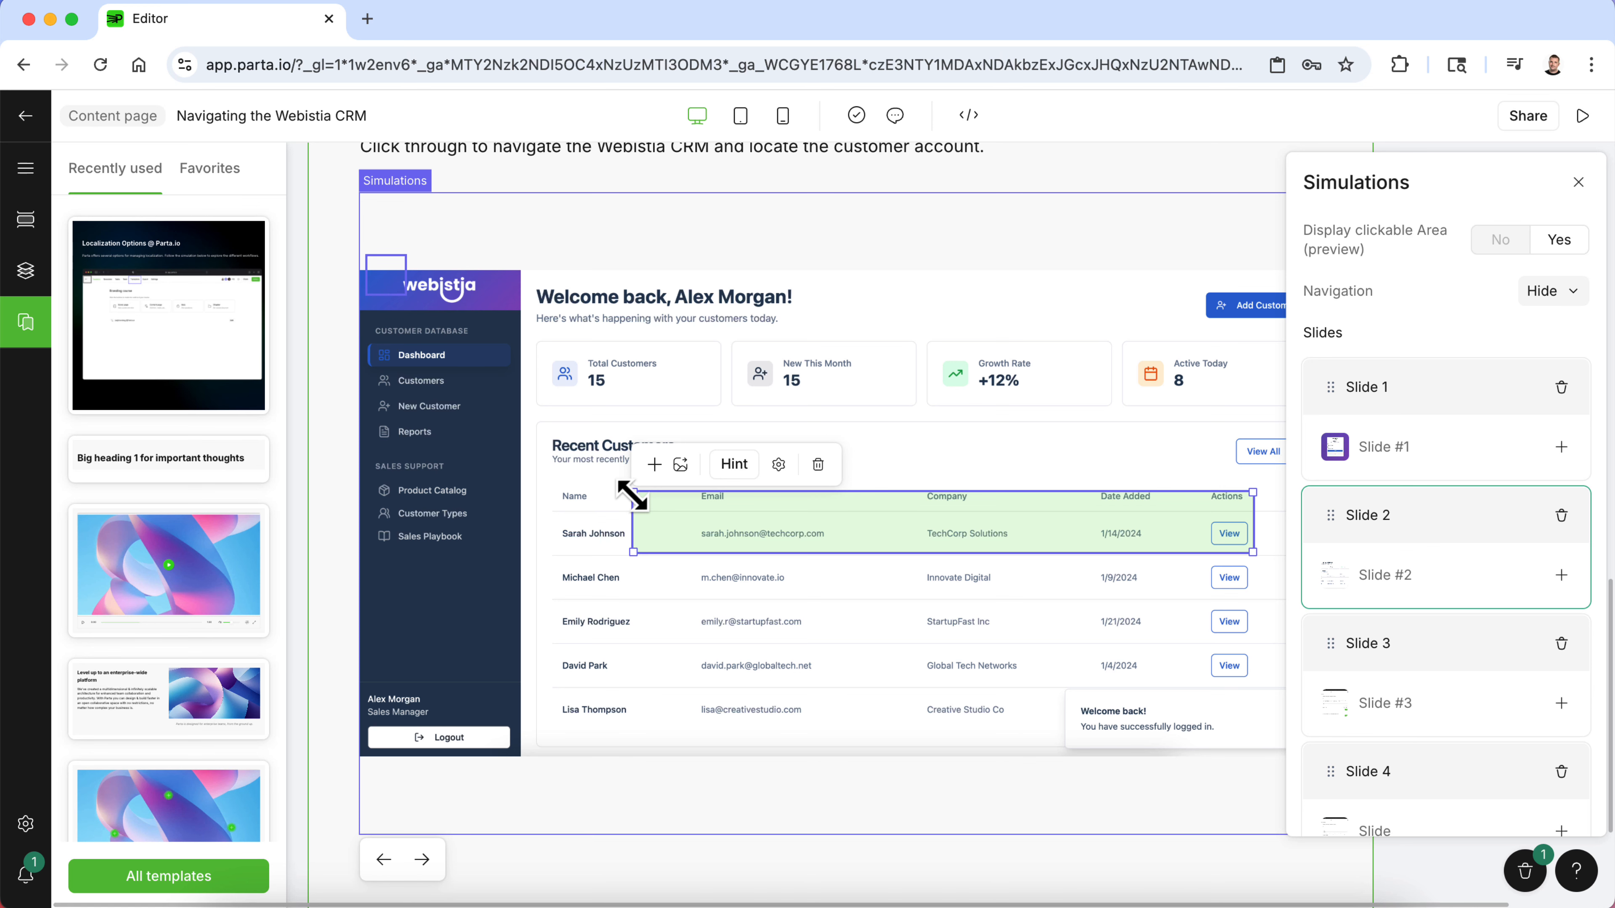
left_click_drag(633, 495, 1204, 534)
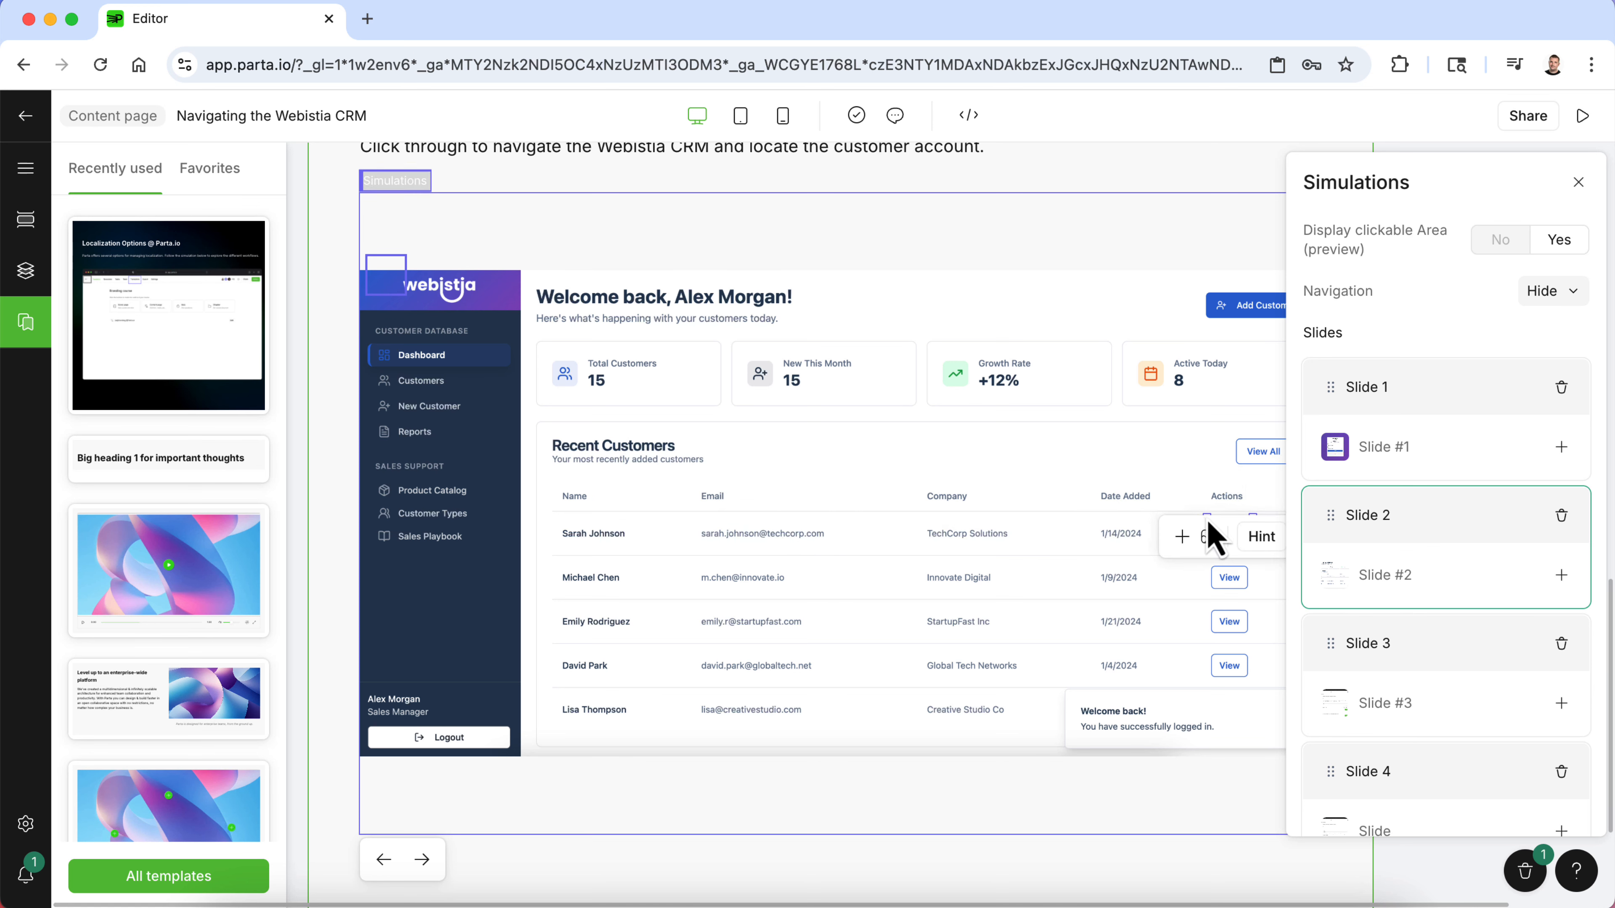
left_click(1201, 522)
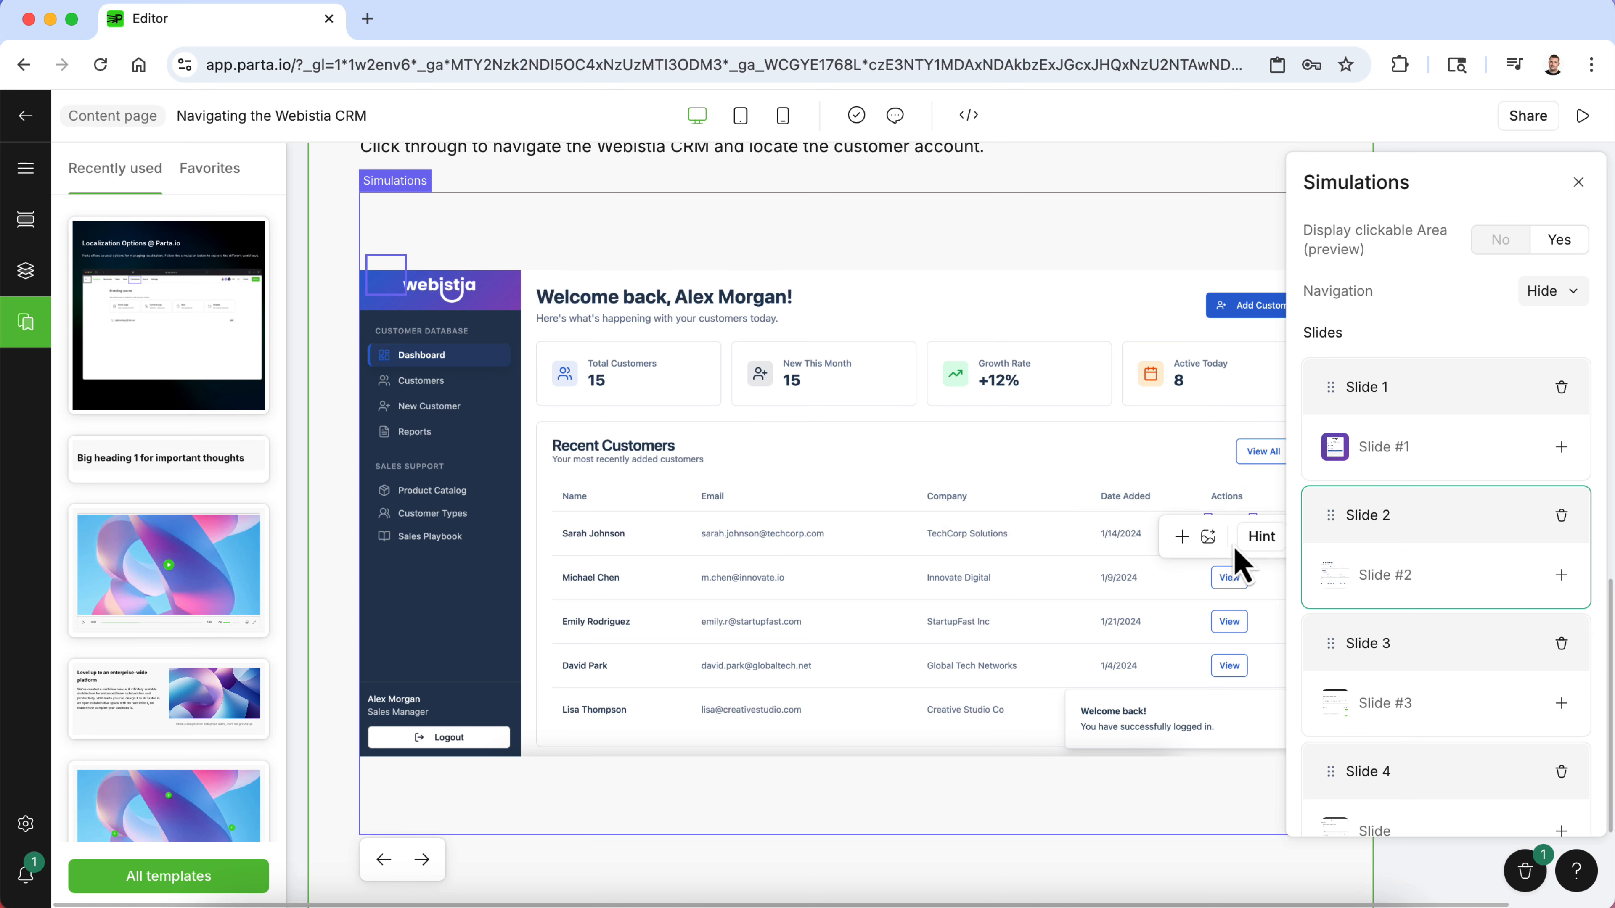
scroll(1212, 564, "right", 3)
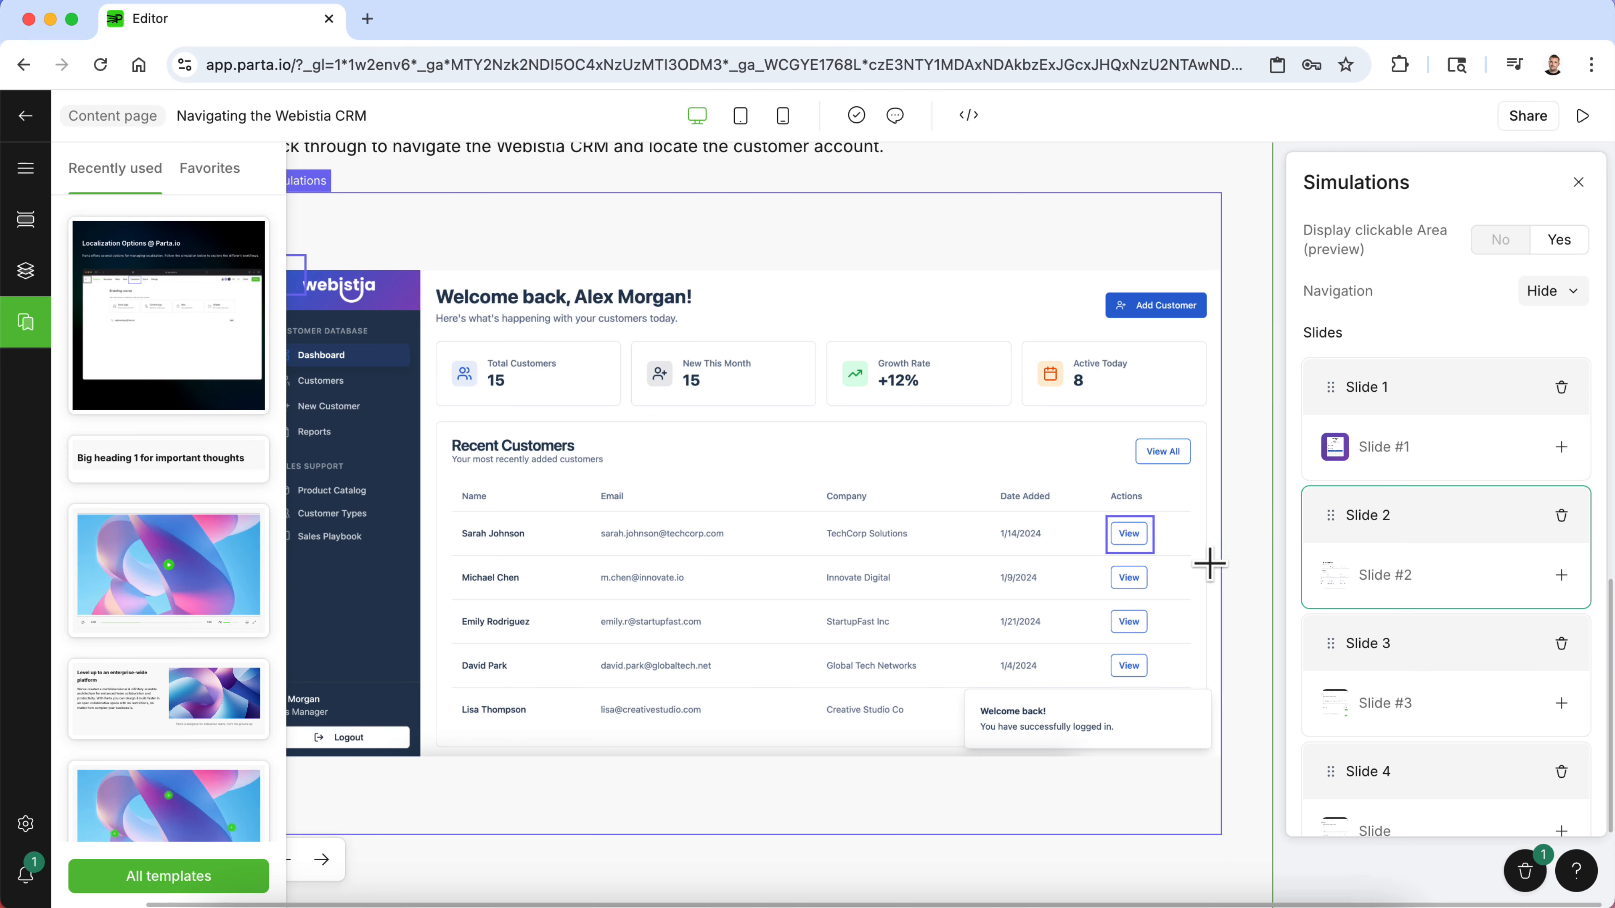
left_click(1127, 538)
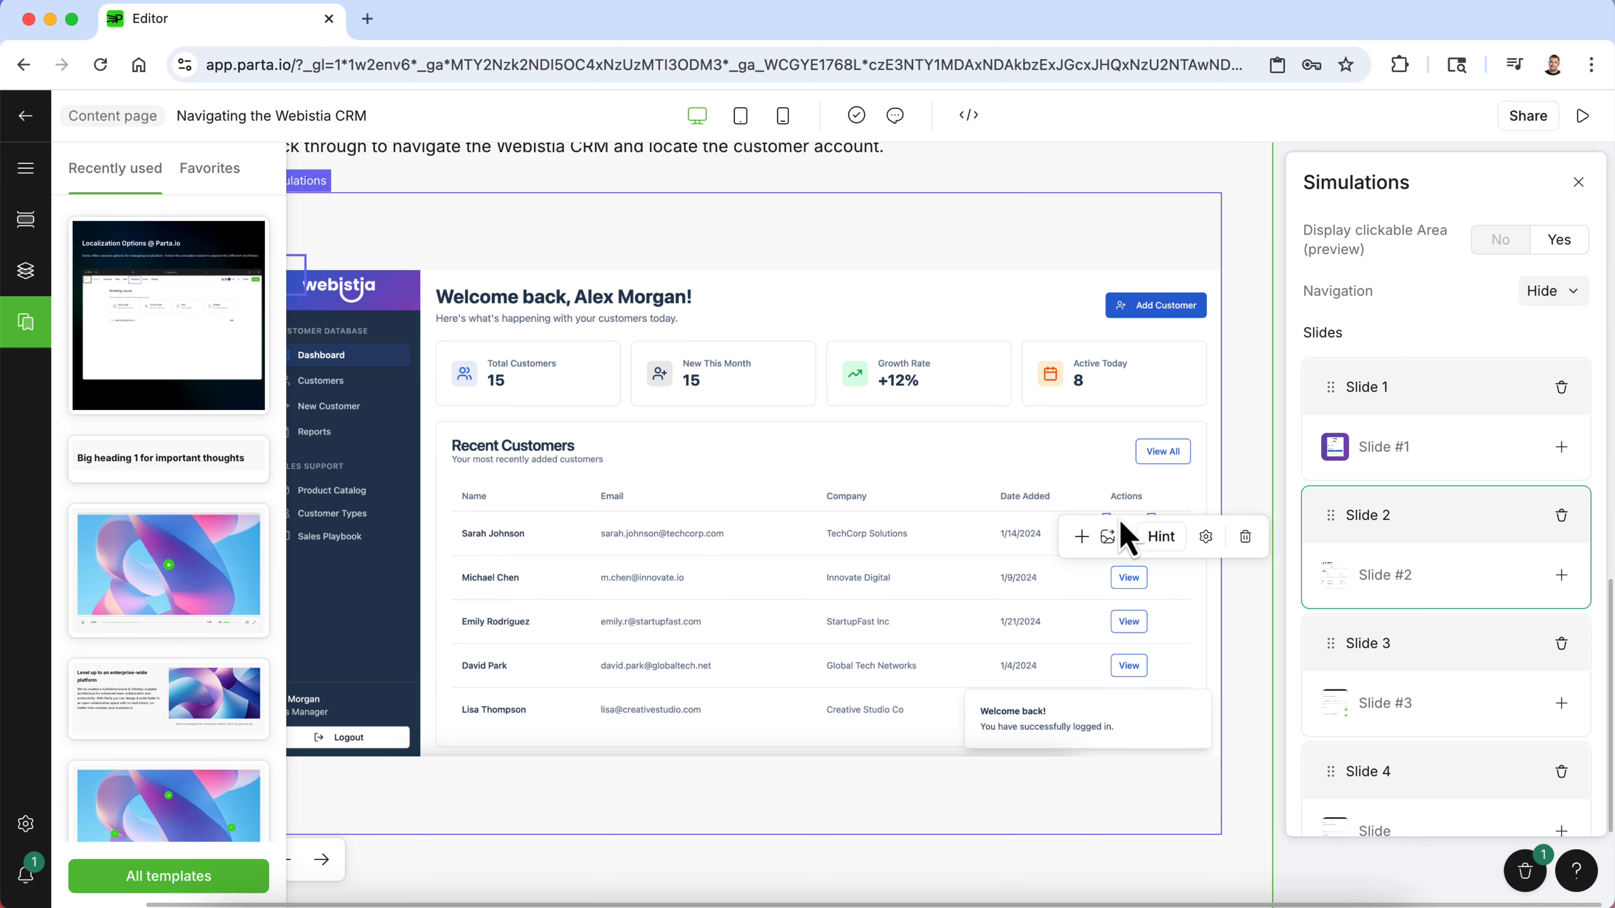
left_click_drag(1112, 532, 1133, 532)
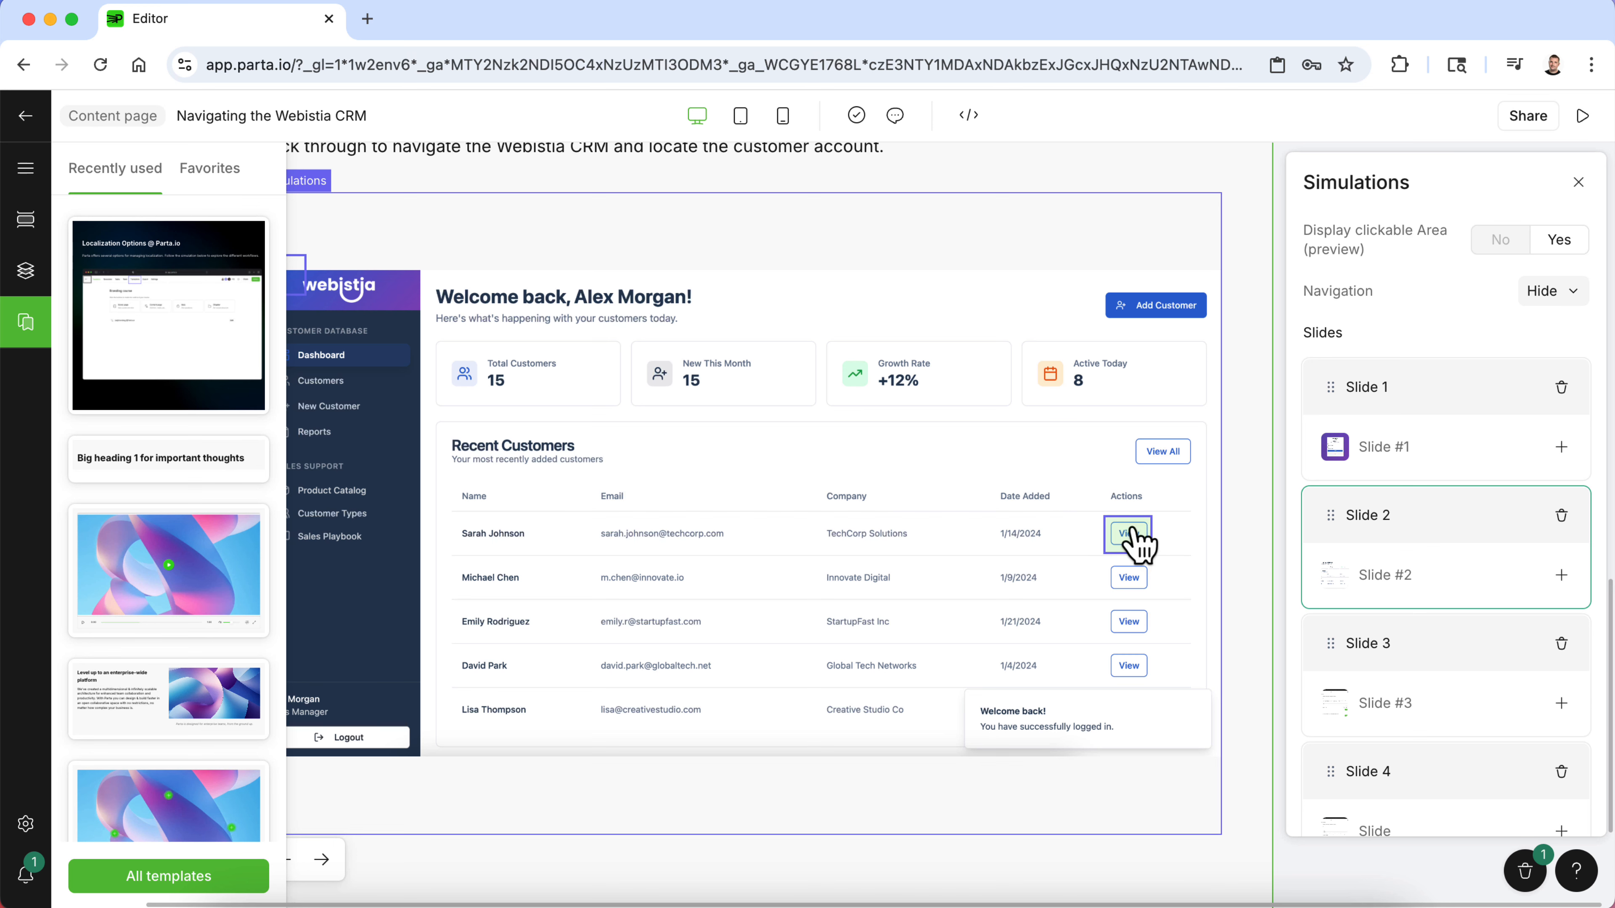
- Draw a clickable area over the Customers menu item on Slide 2 and connect it to Slide 3
left_click_drag(305, 288, 440, 389)
scroll(399, 391, "left", 1)
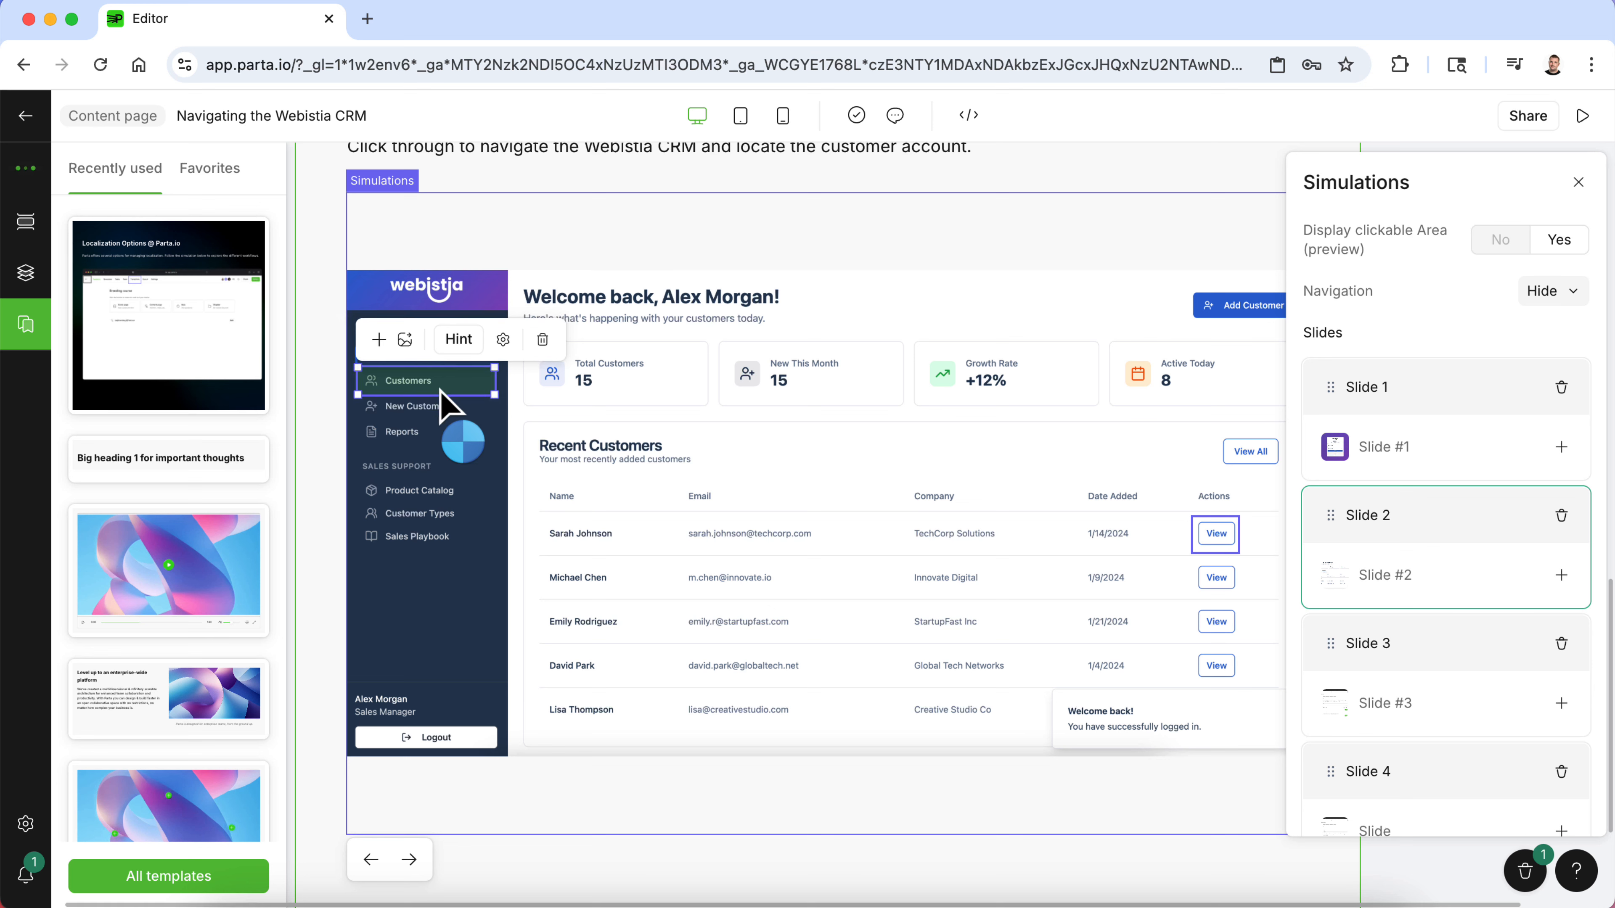
left_click(379, 339)
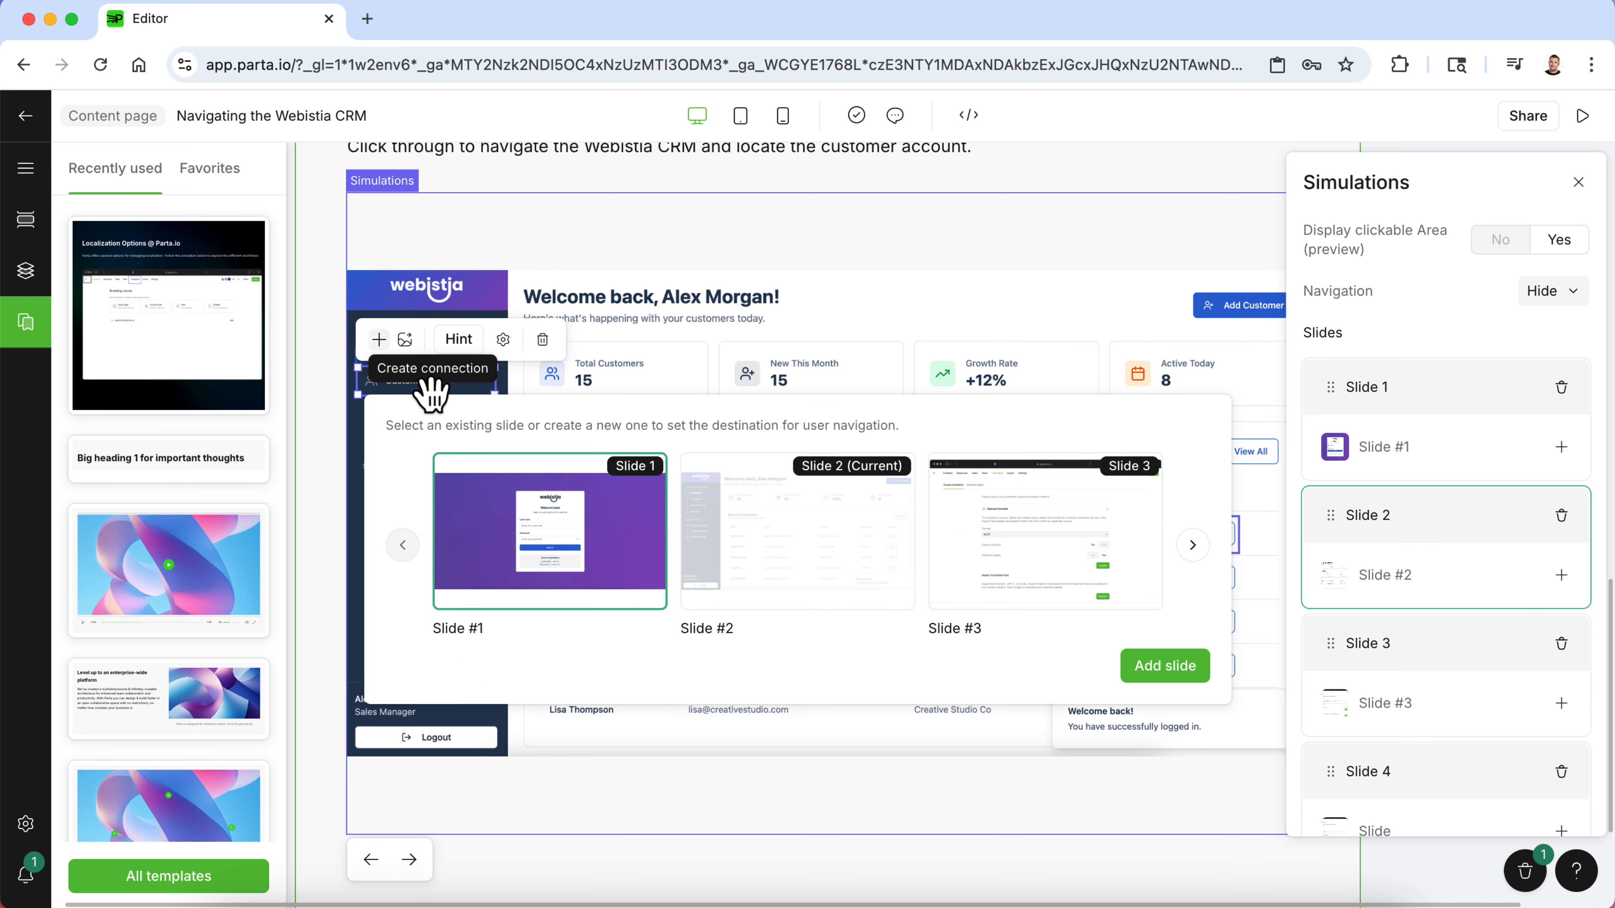
left_click(1092, 563)
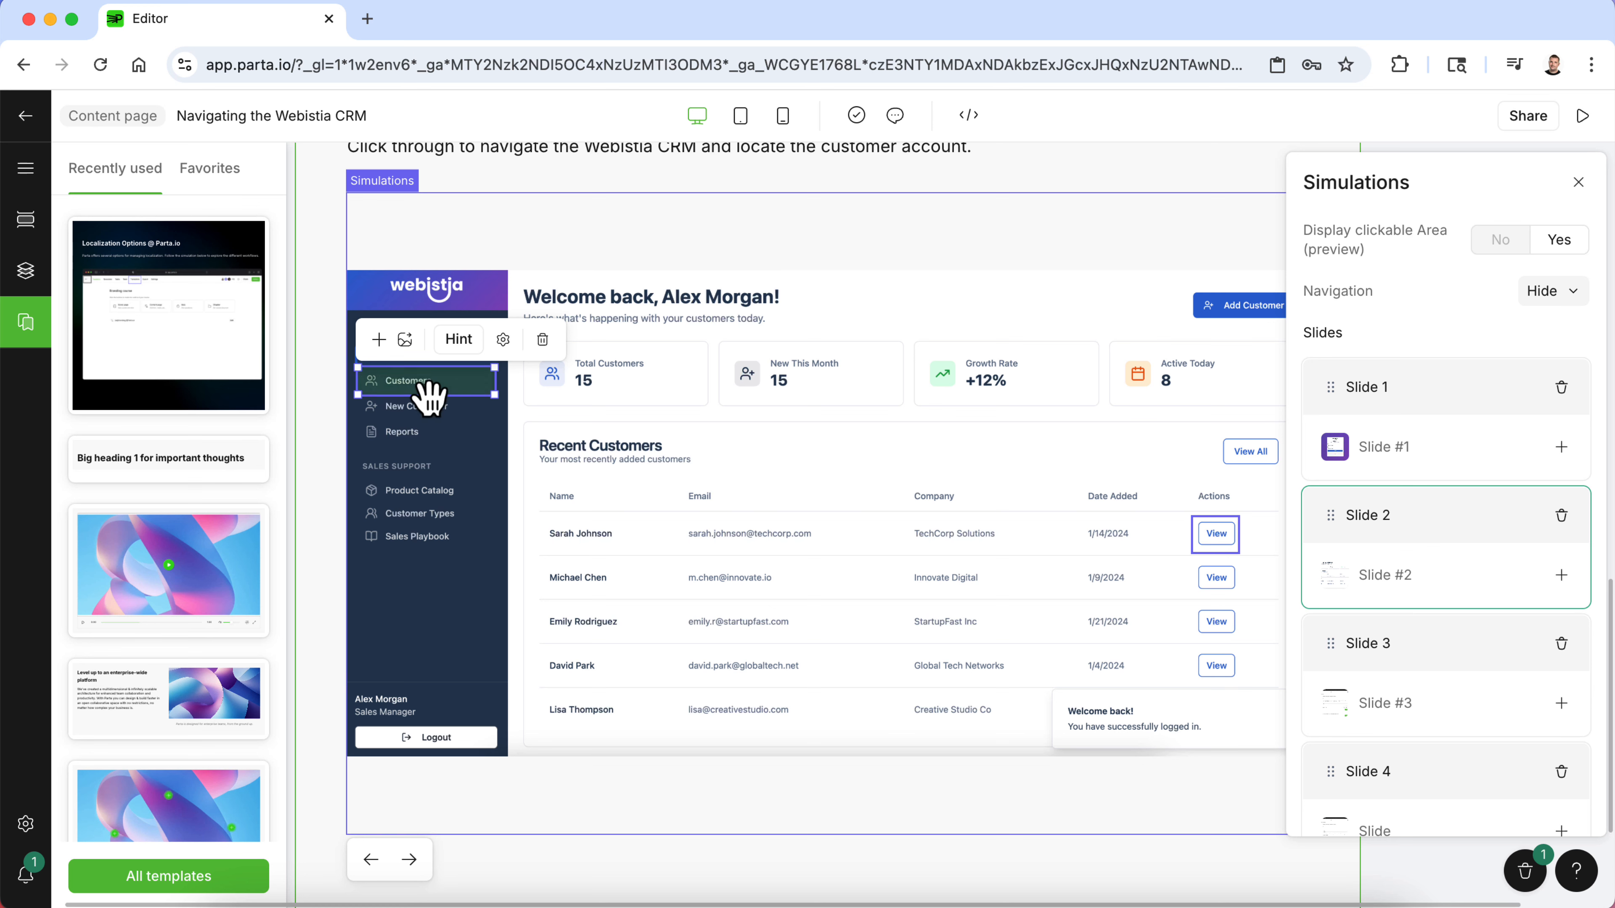
left_click(1216, 537)
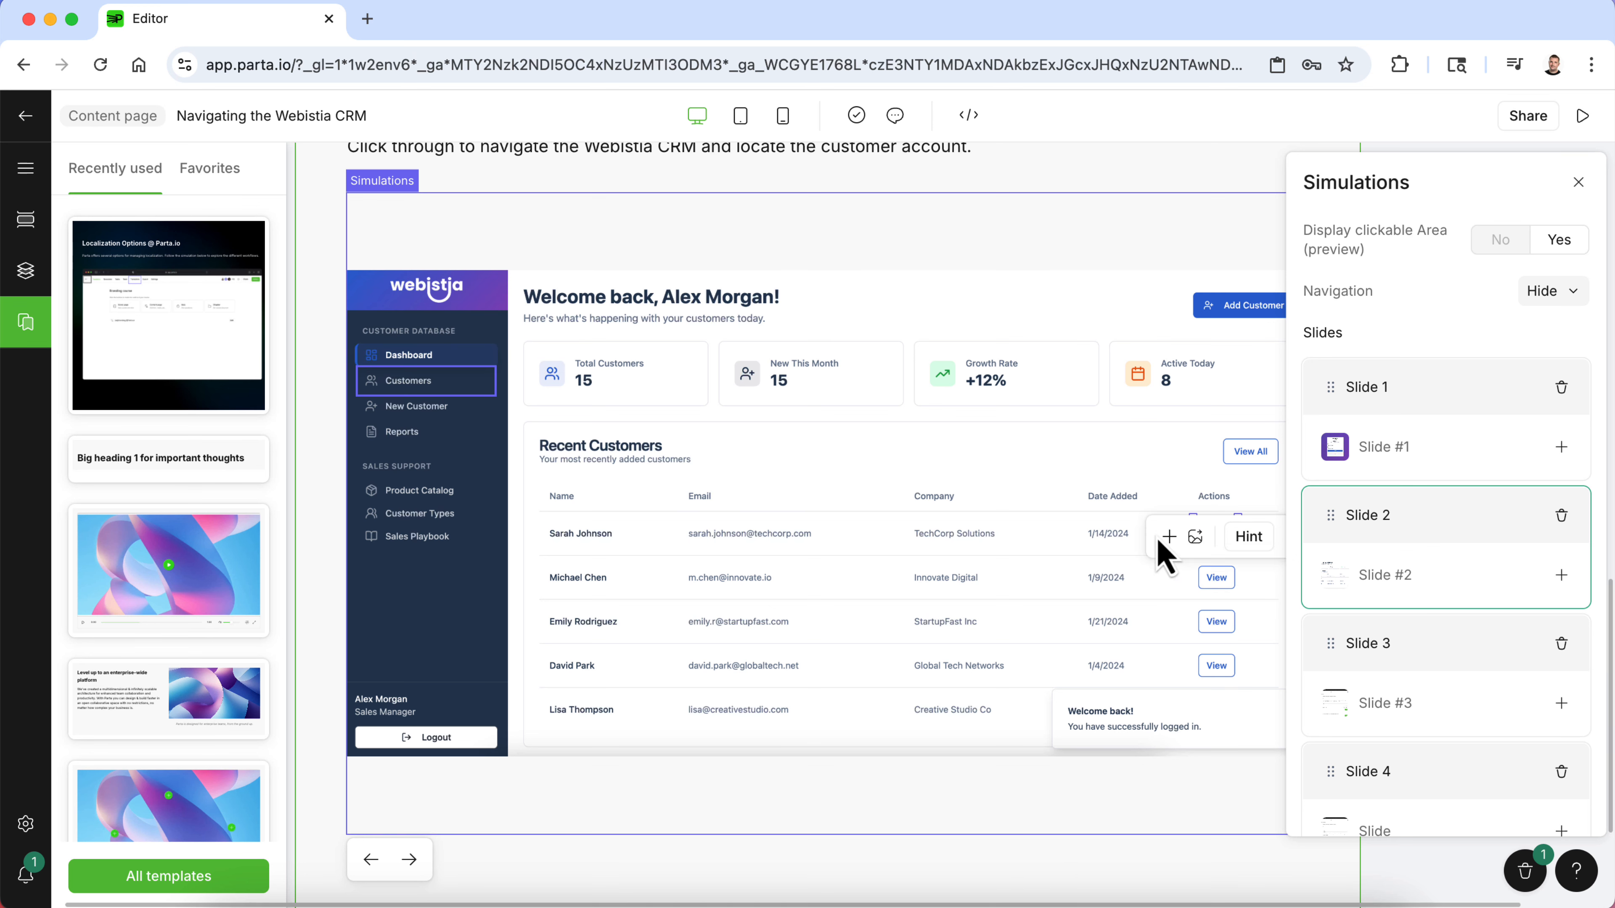
left_click(1170, 540)
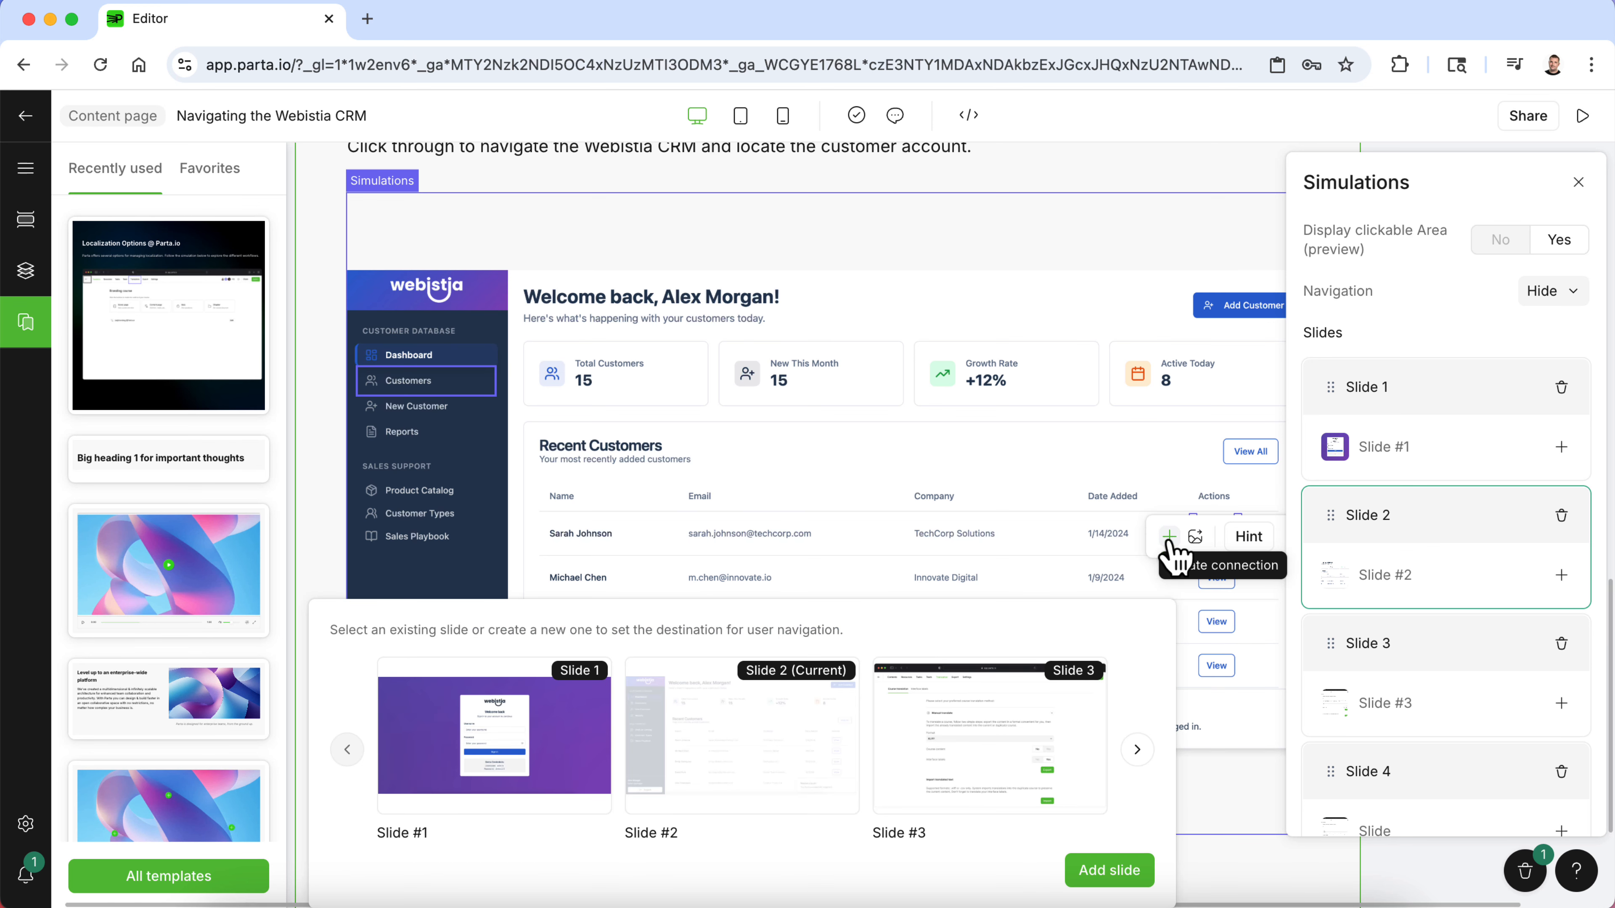
left_click(1138, 757)
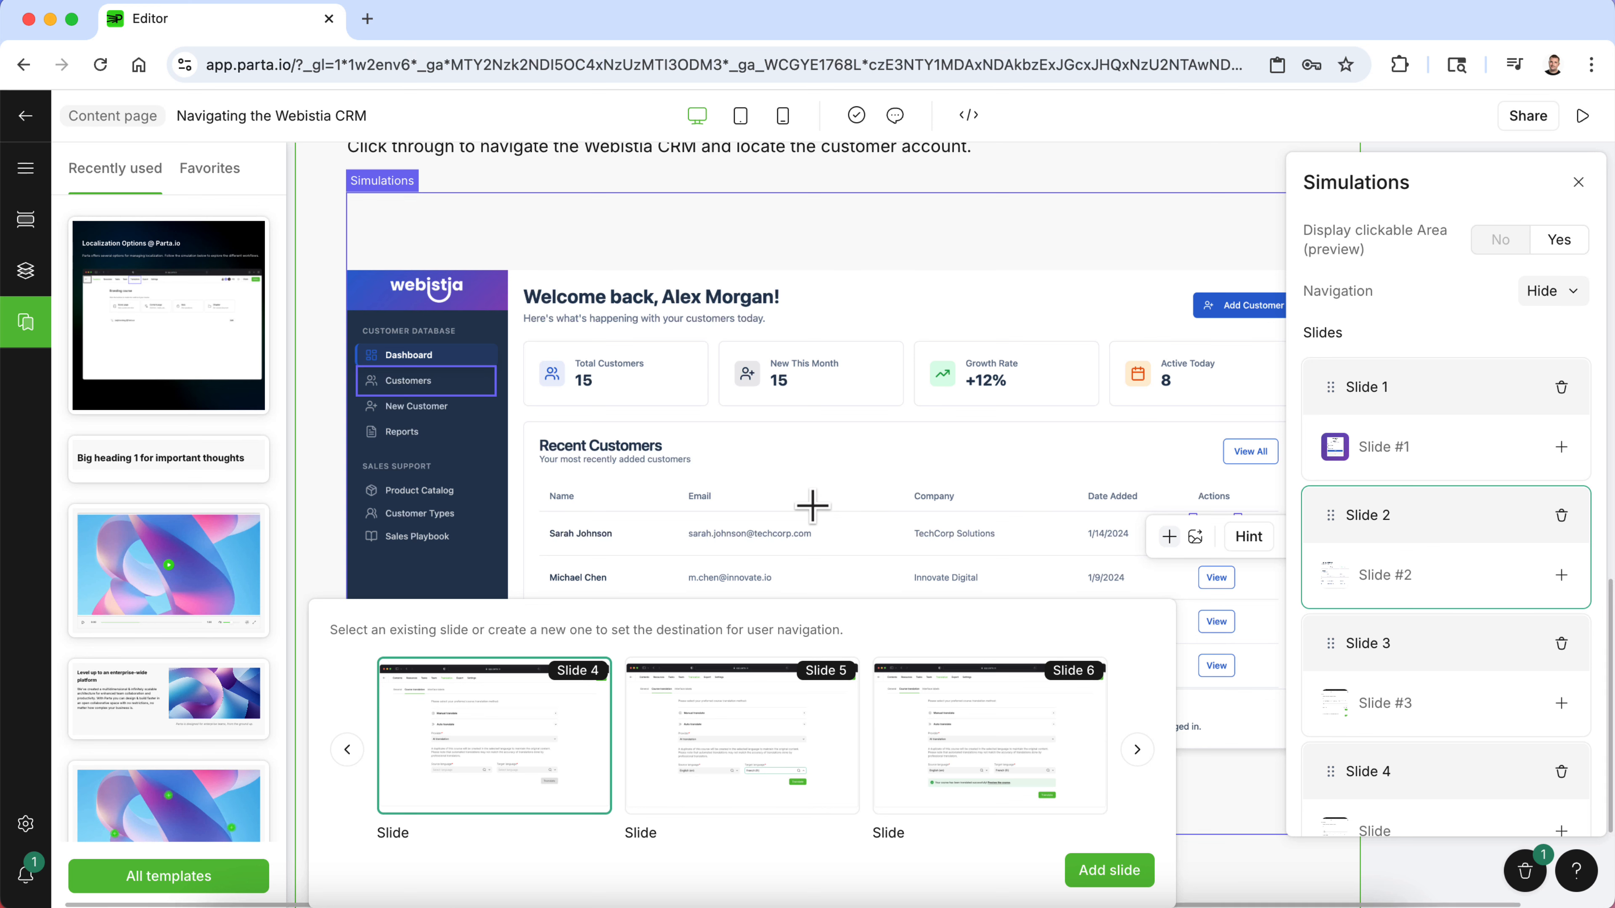
left_click(887, 491)
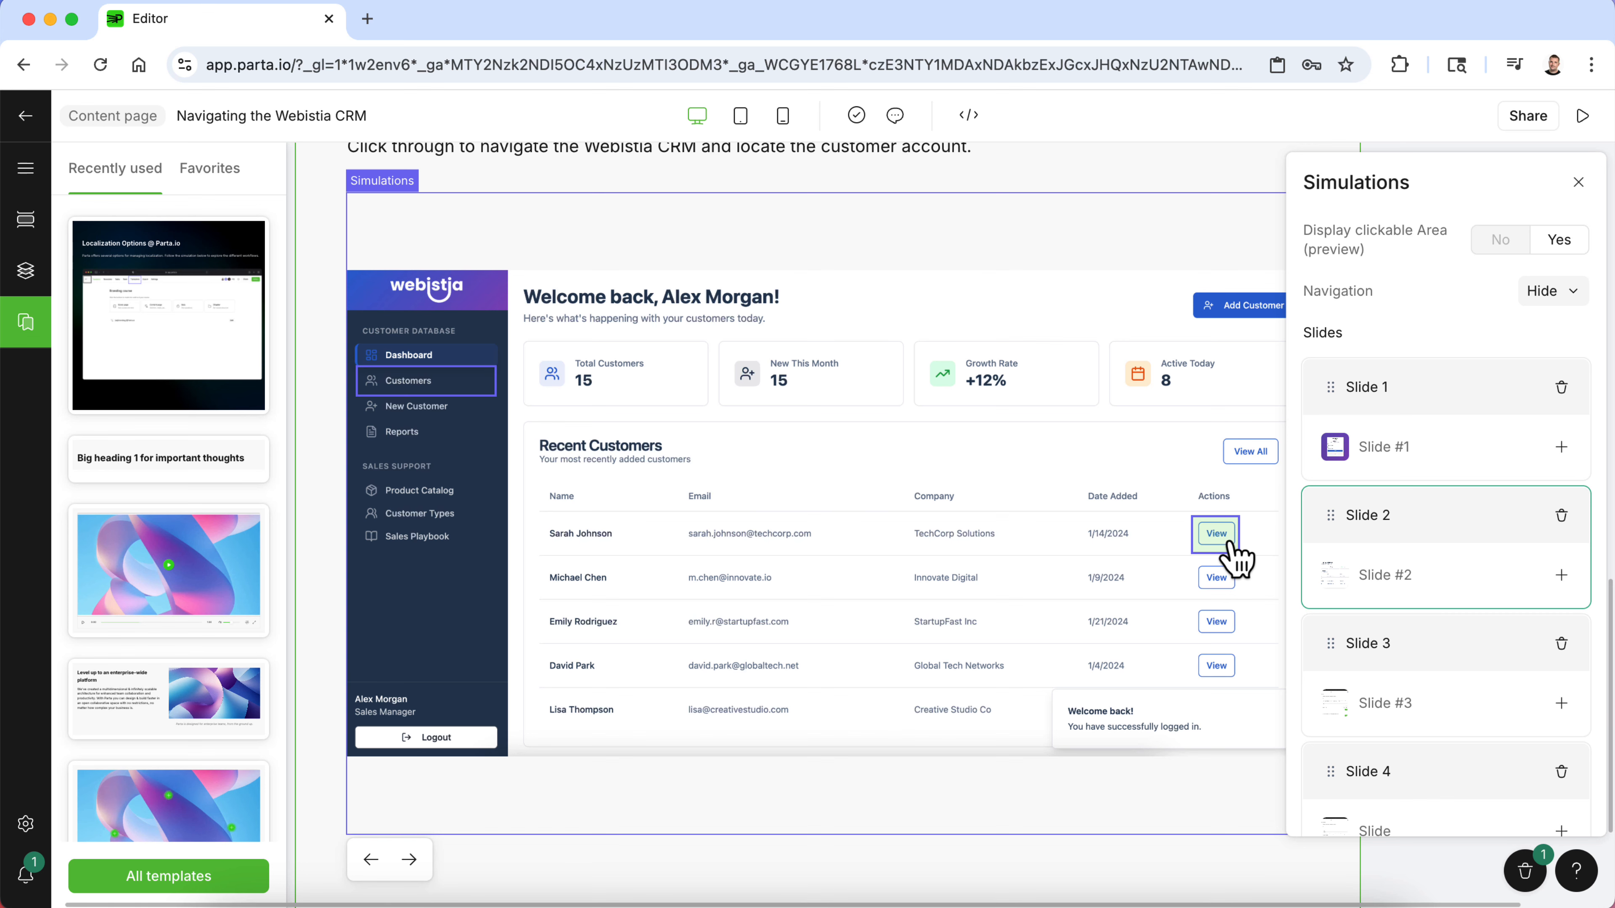
- Replace Slide 3's image with 3.png from the company resources
scroll(1479, 548, "down", 2)
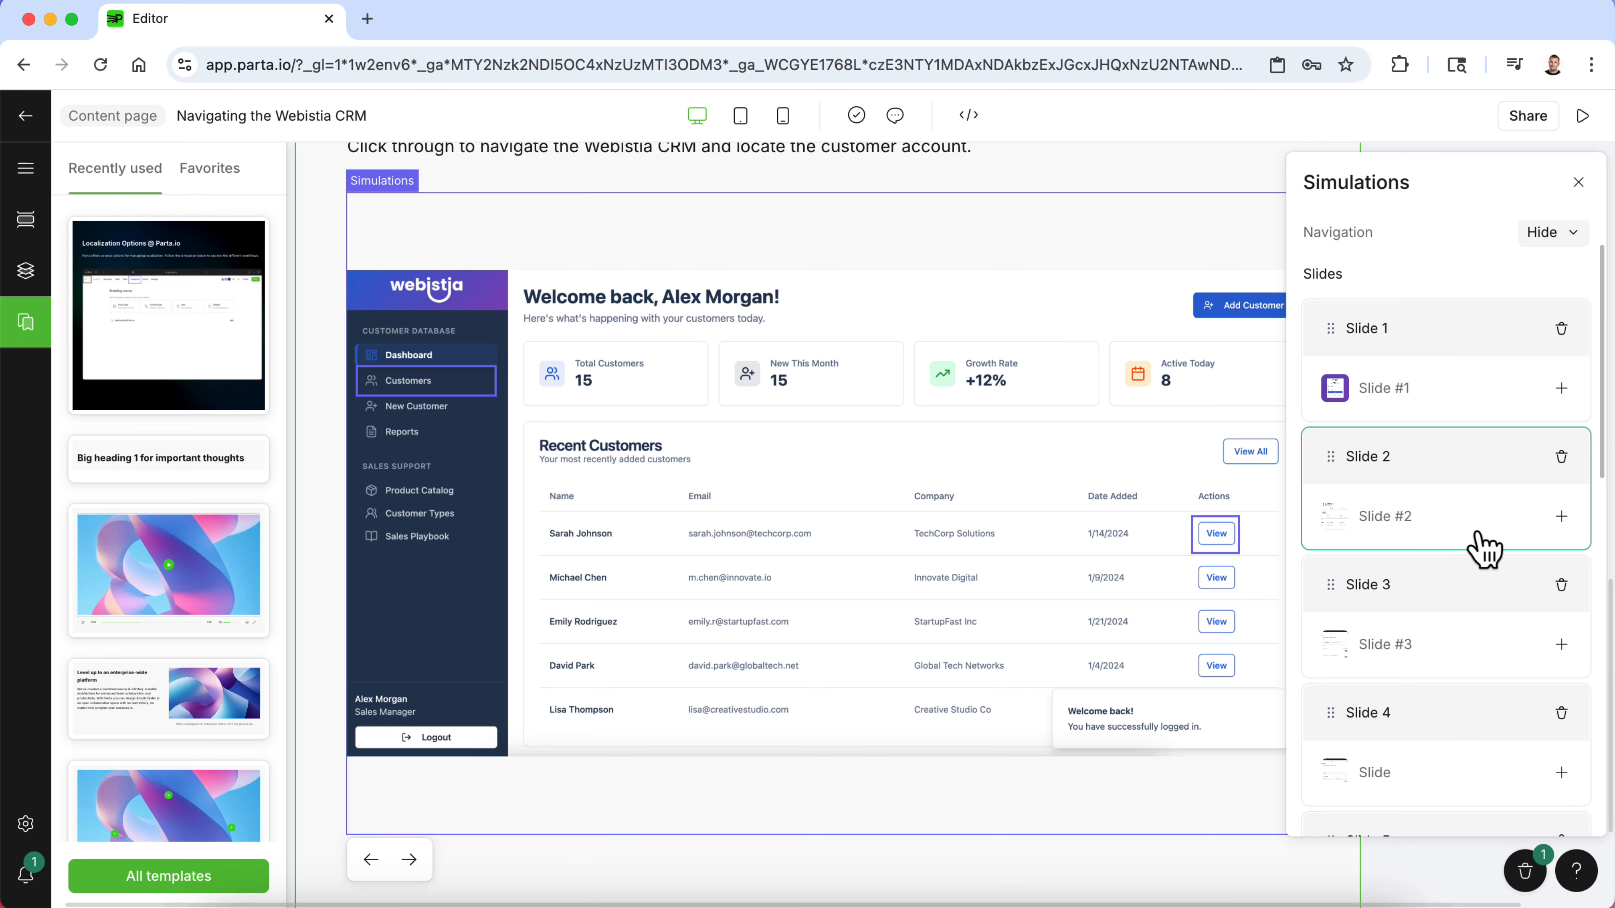
left_click(1452, 667)
left_click(1033, 667)
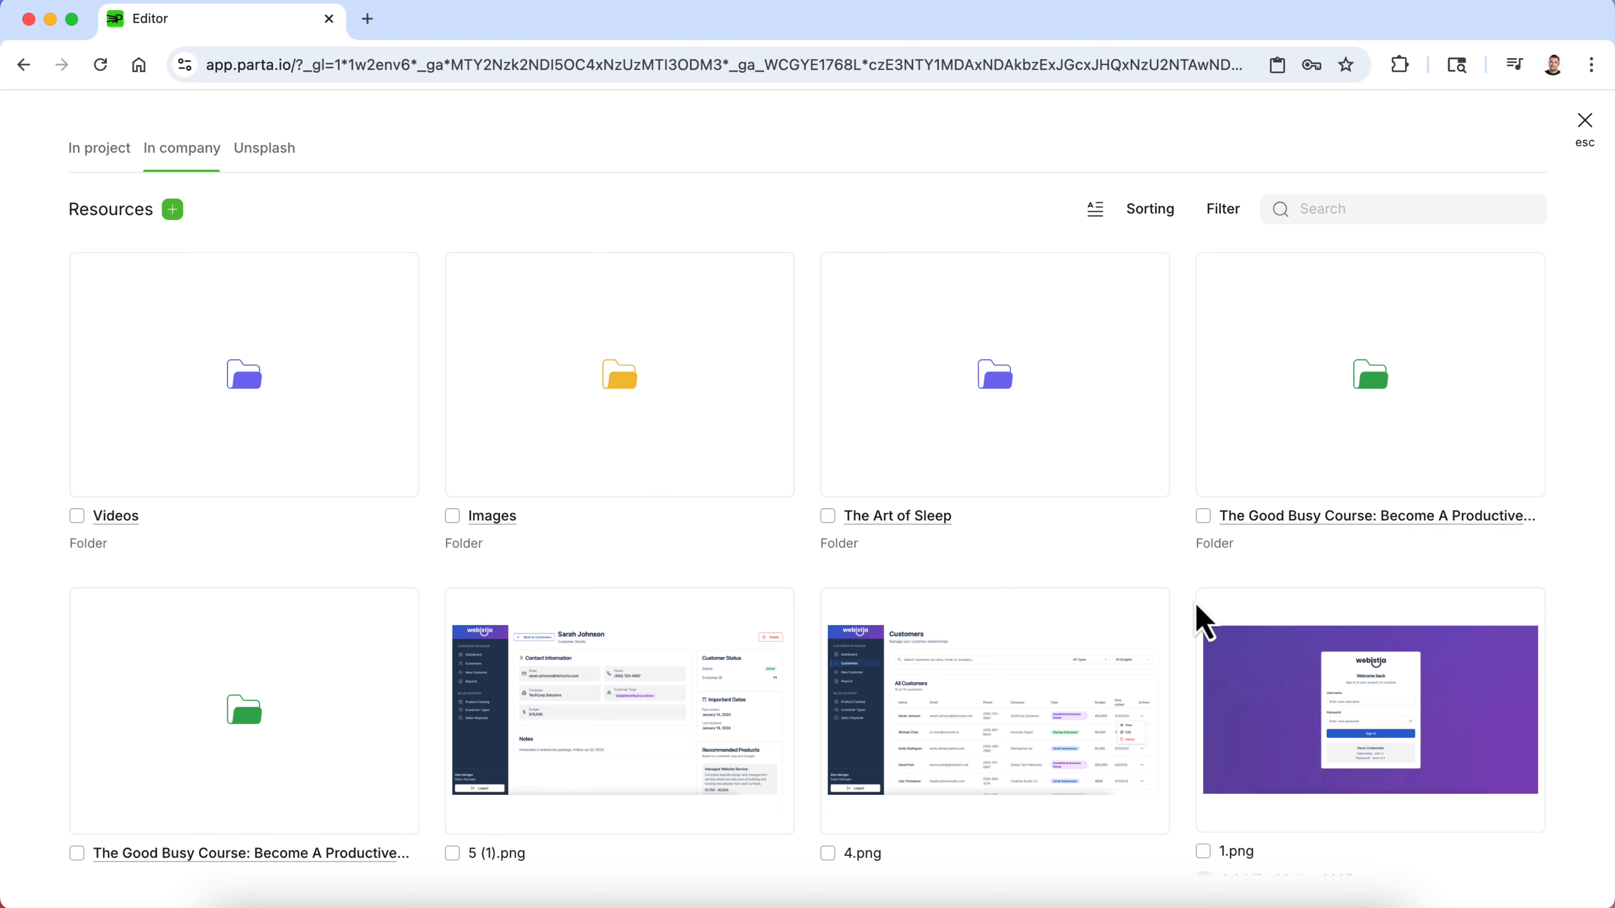
scroll(1208, 668, "down", 6)
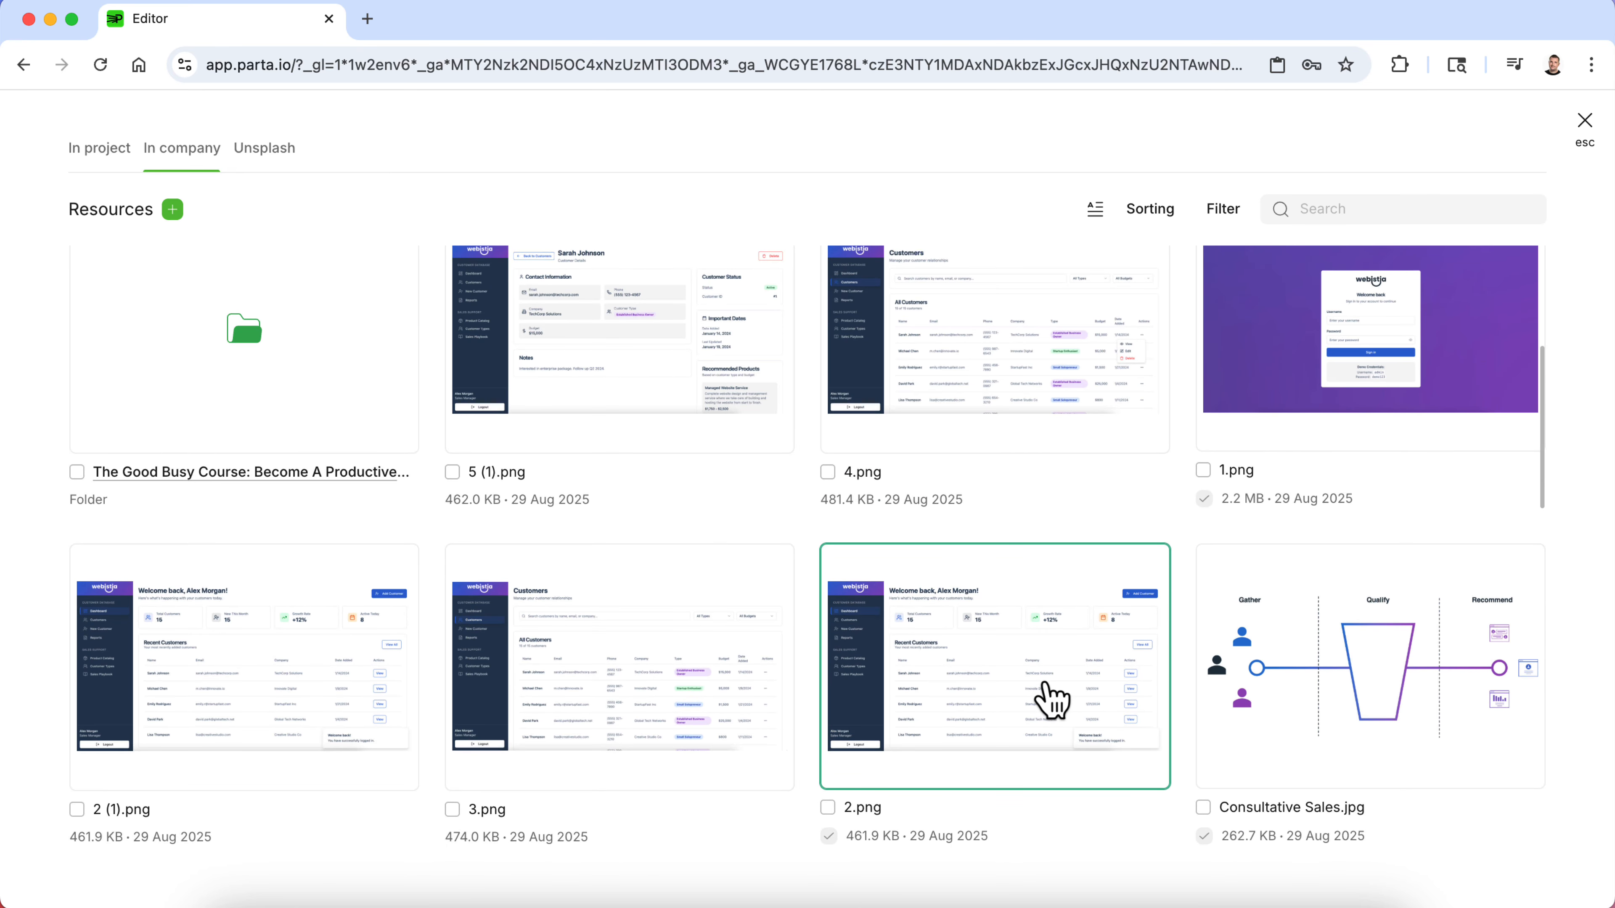
left_click(633, 711)
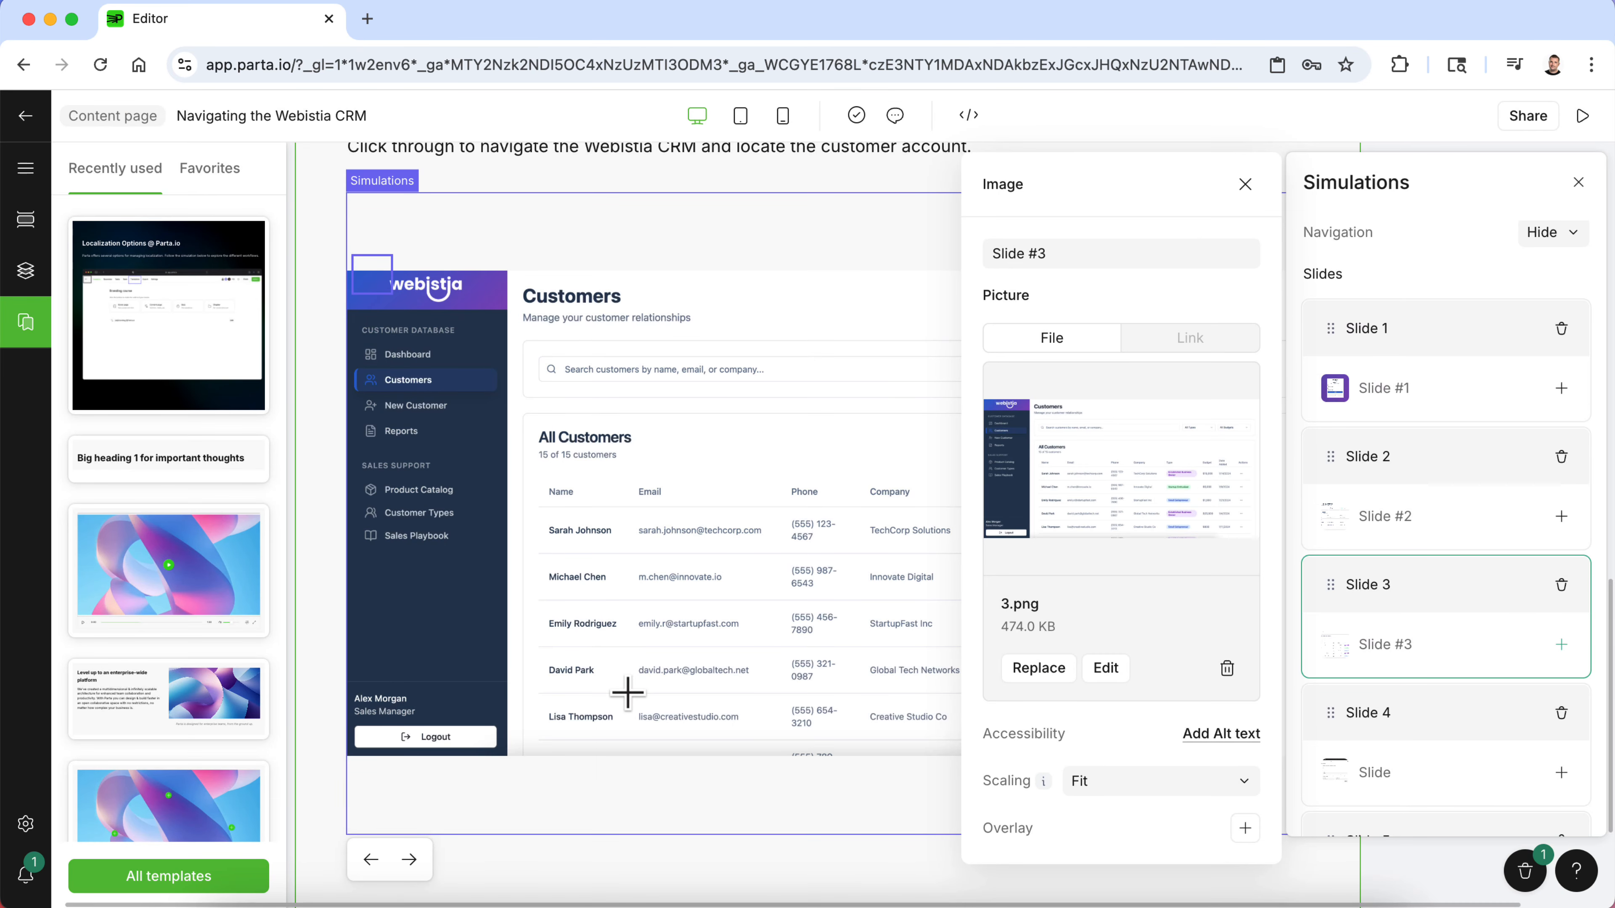
- Delete the stray clickable area near the Type column on Slide 3
left_click(715, 629)
left_click(1080, 667)
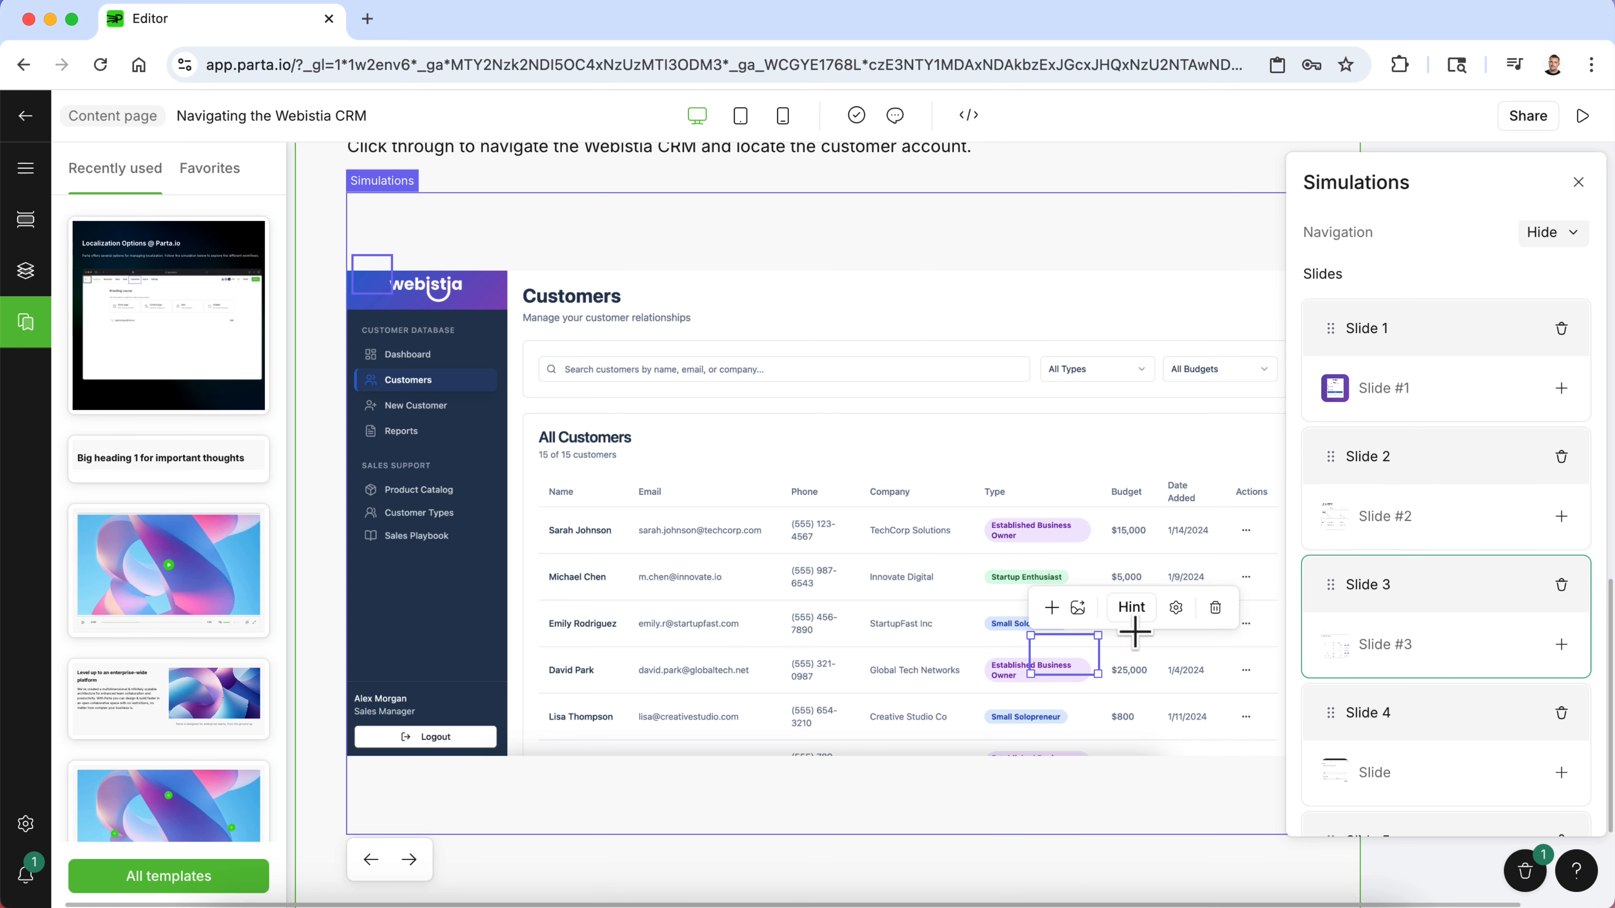
left_click(1218, 612)
left_click(385, 283)
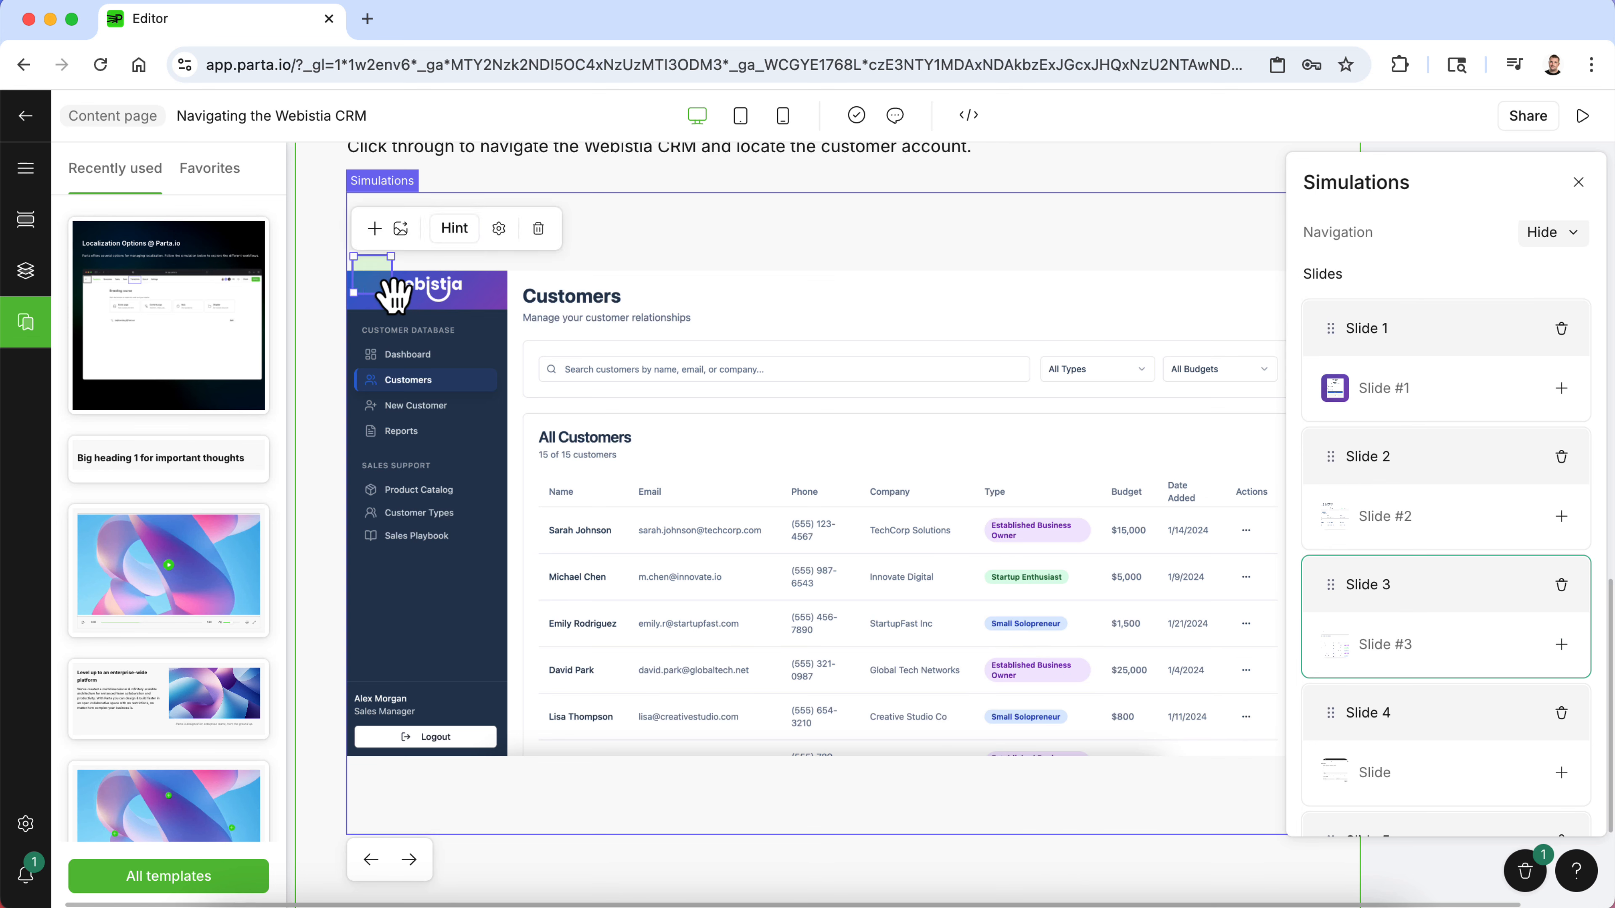
left_click_drag(391, 292, 1240, 544)
left_click(1231, 529)
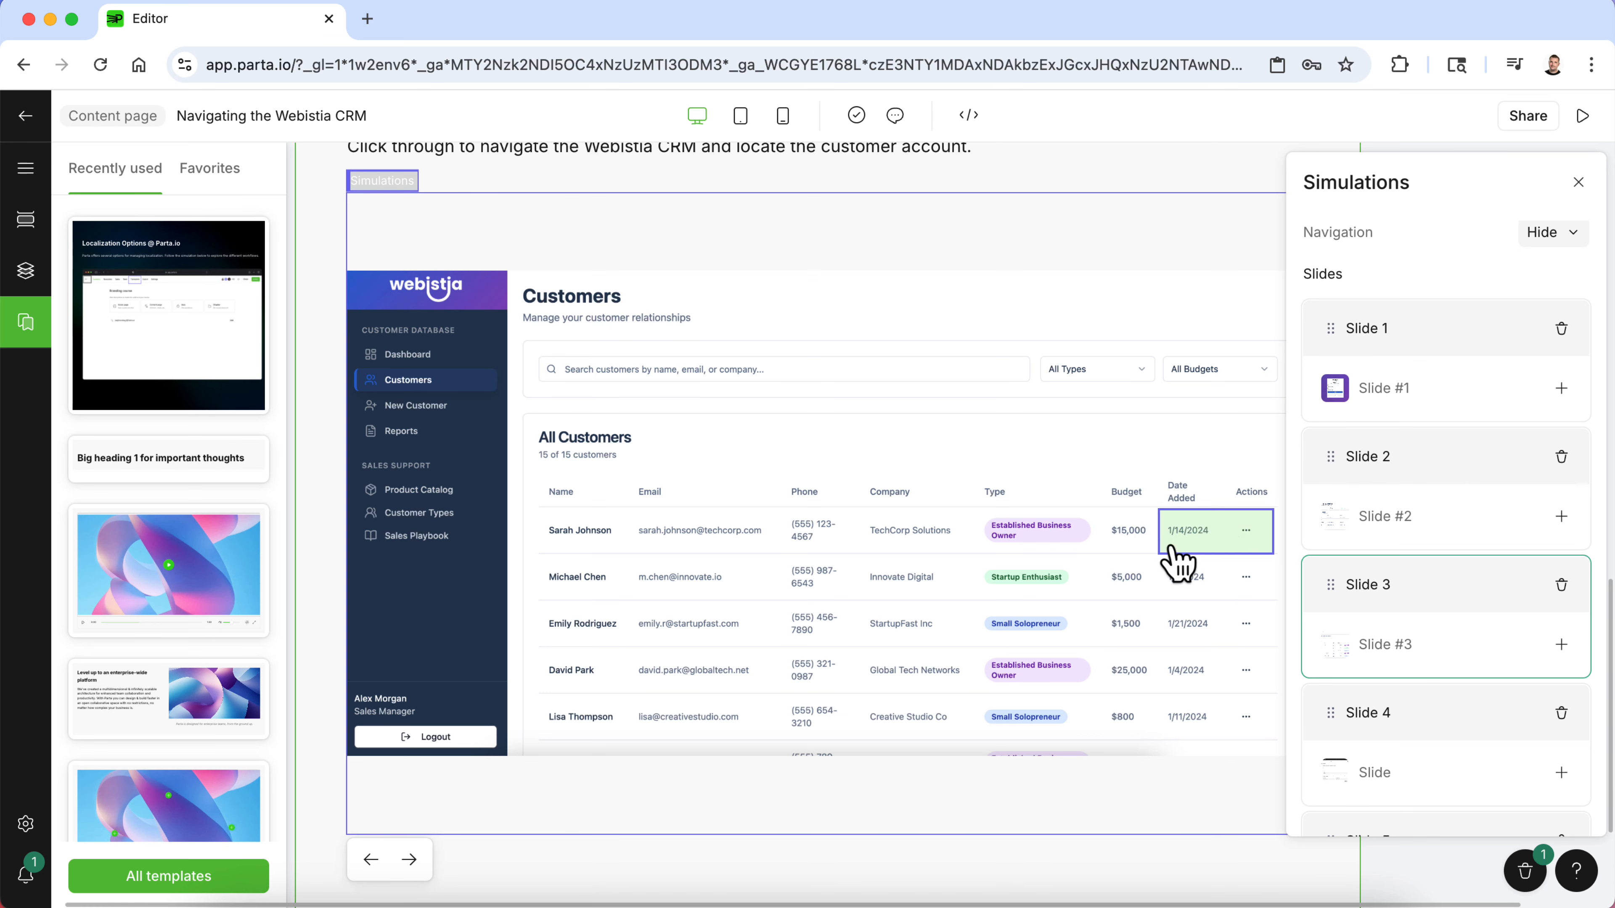
- Connect the Actions clickable area to Slide 4 and shrink it to fit the actions menu button
left_click(1163, 553)
left_click(1169, 529)
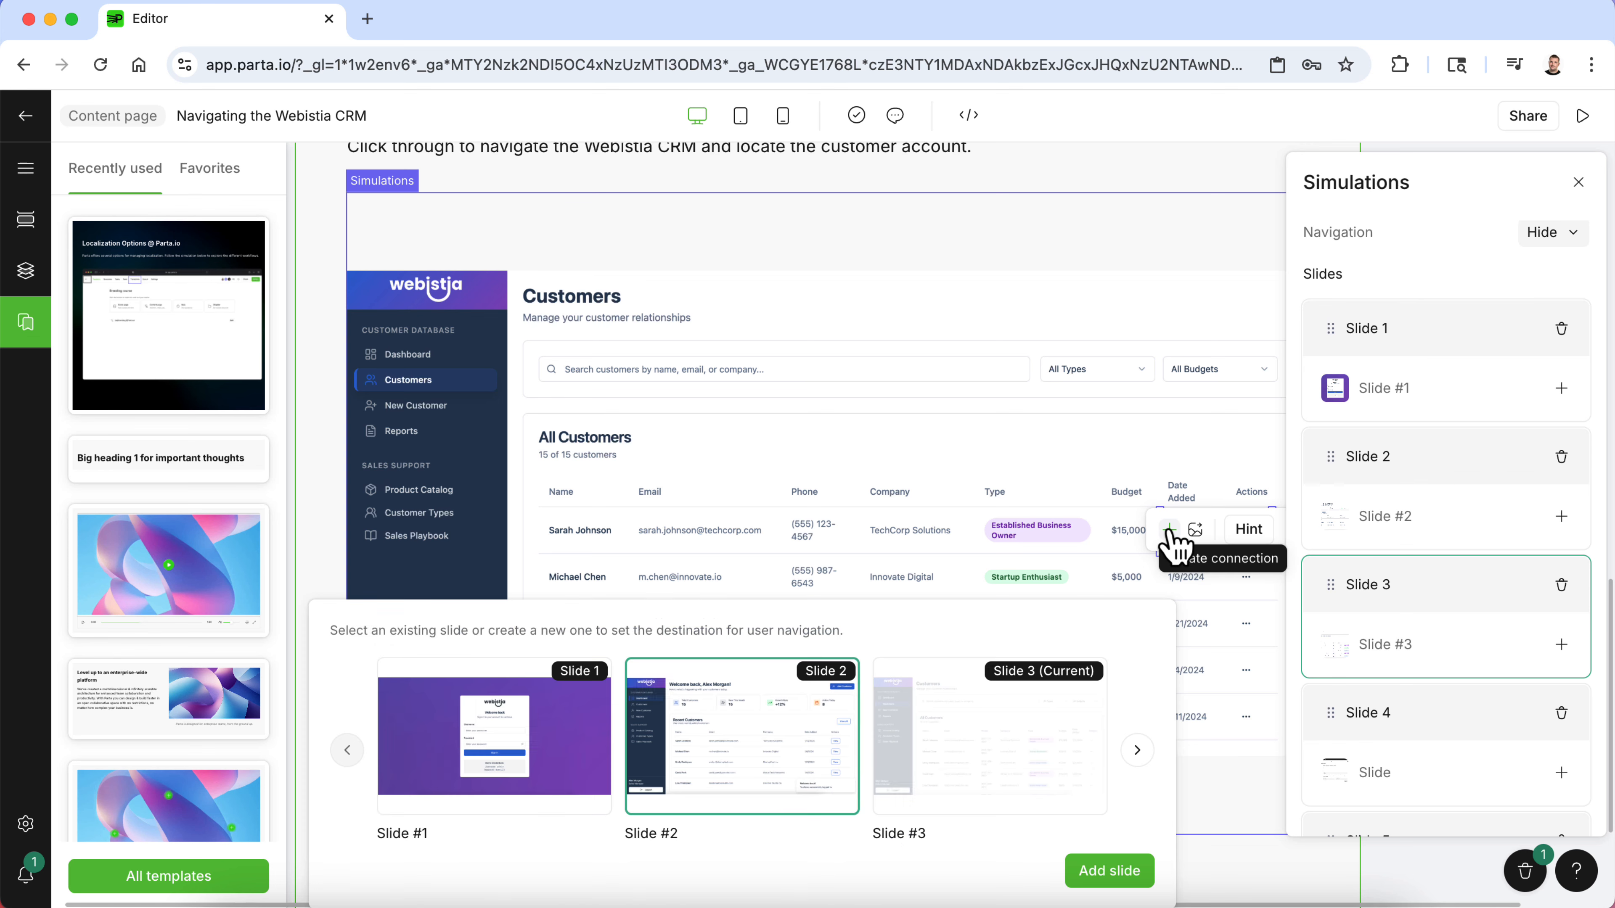
scroll(941, 760, "right", 3)
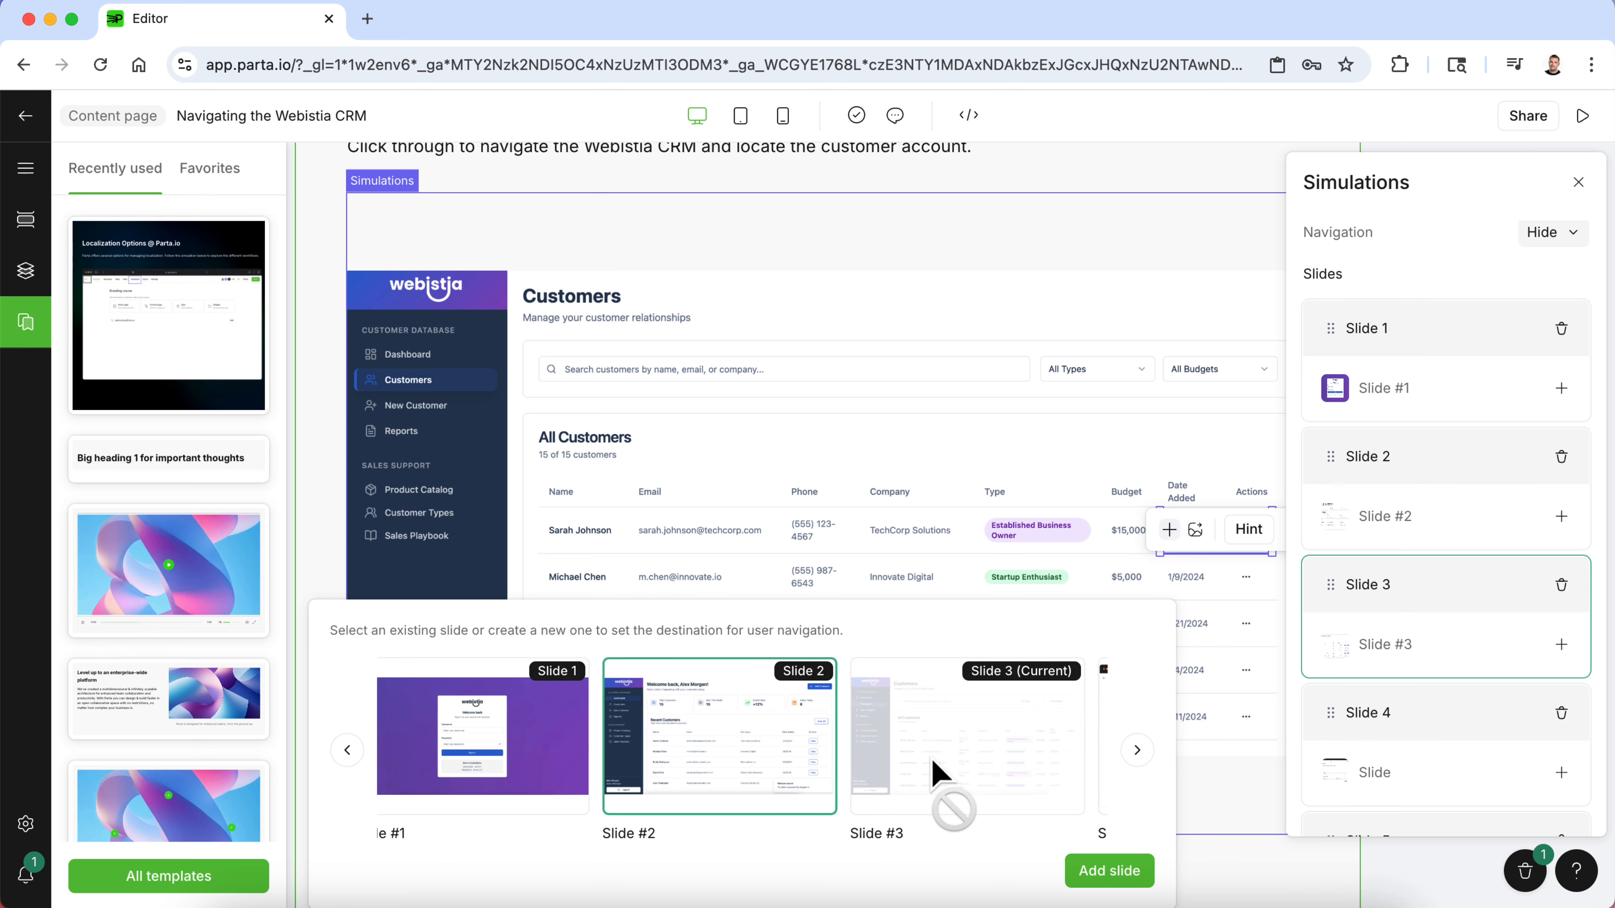
scroll(933, 762, "right", 2)
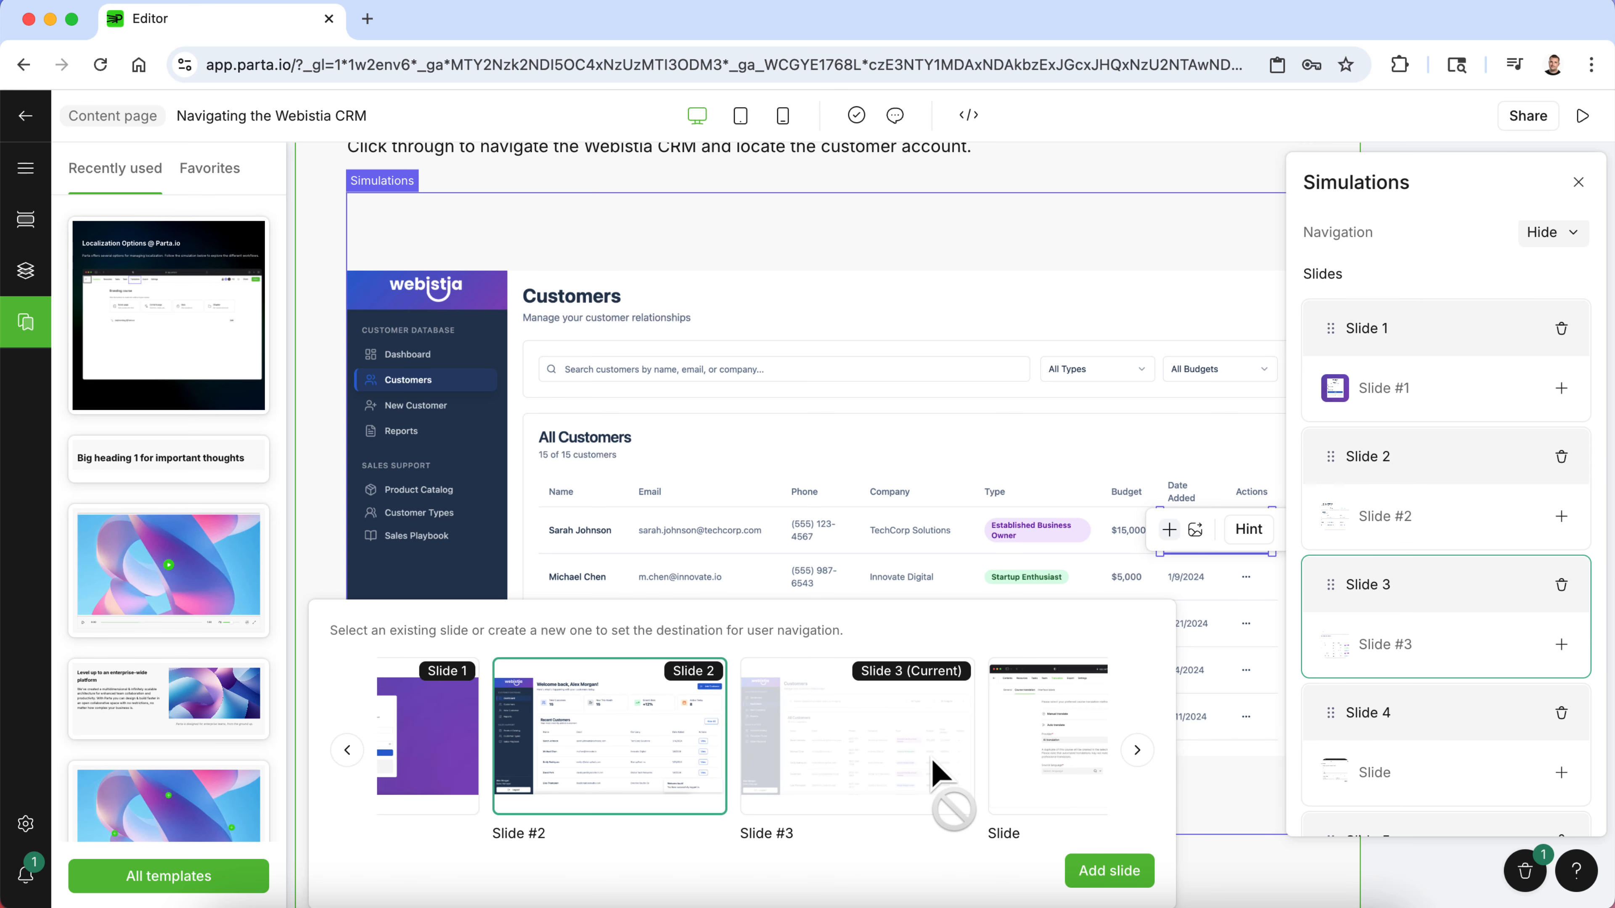
scroll(939, 774, "right", 2)
scroll(939, 777, "right", 7)
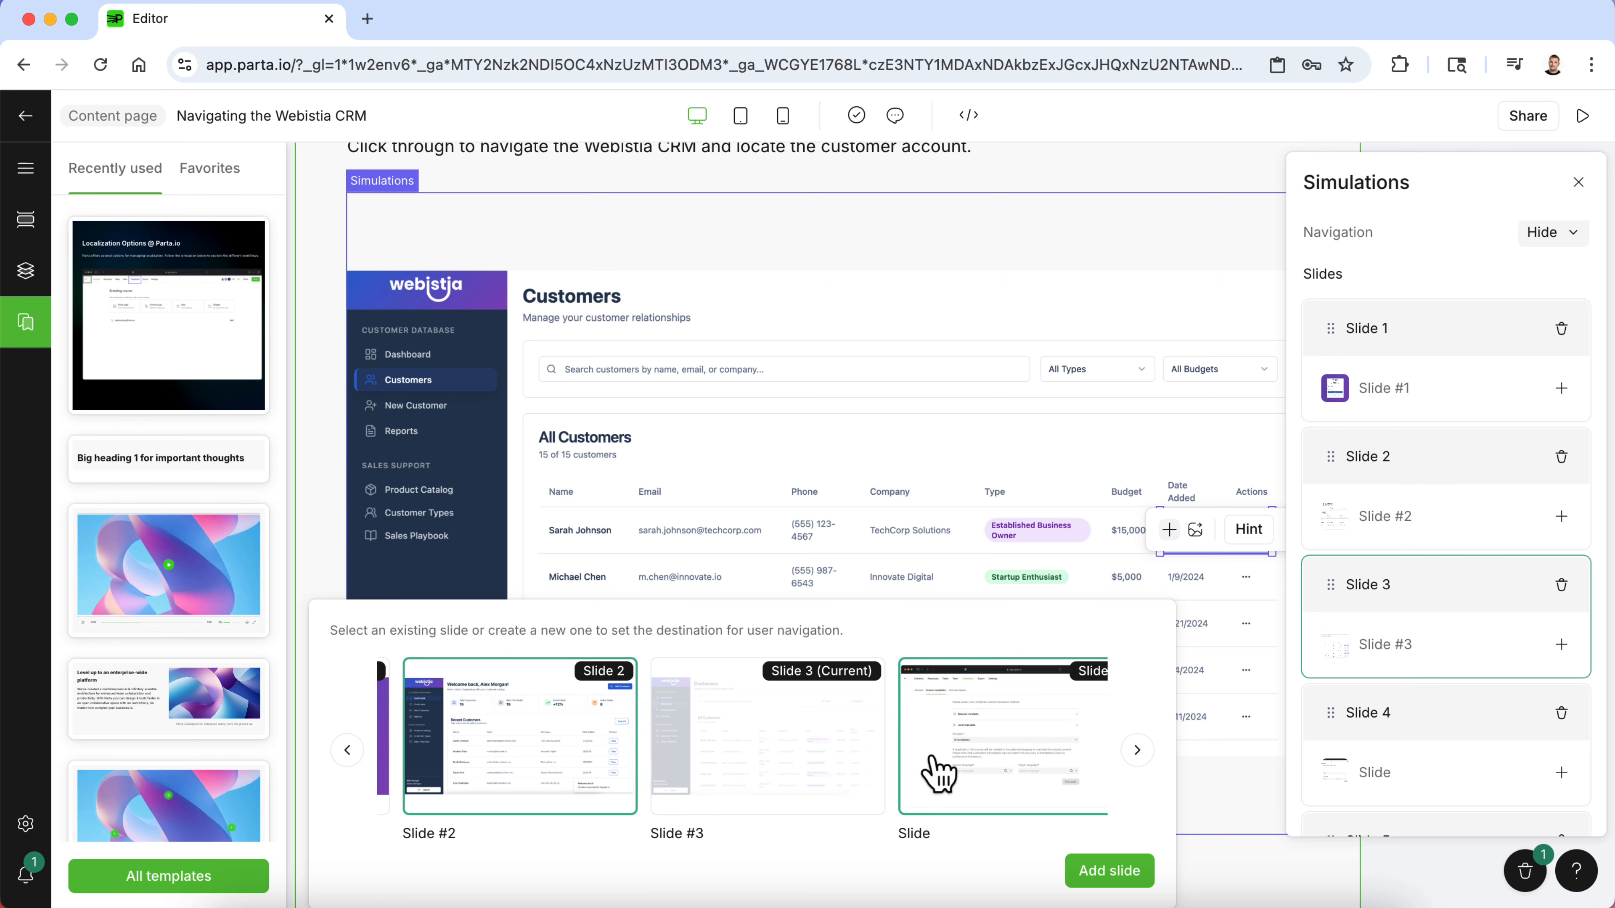
left_click(865, 761)
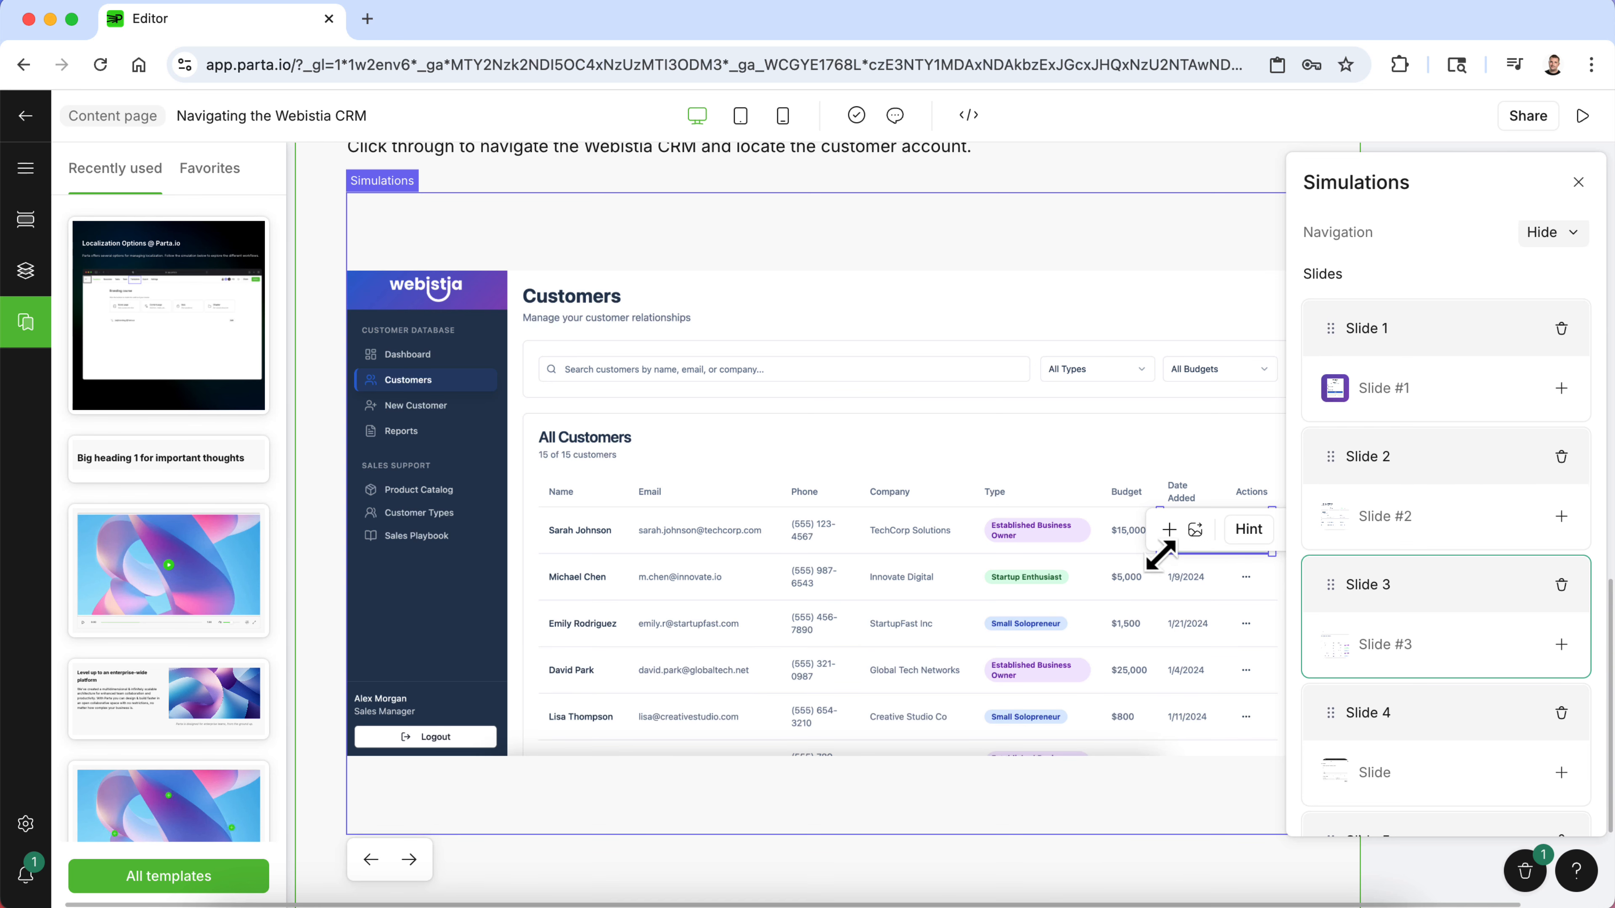
left_click_drag(1160, 556, 1228, 569)
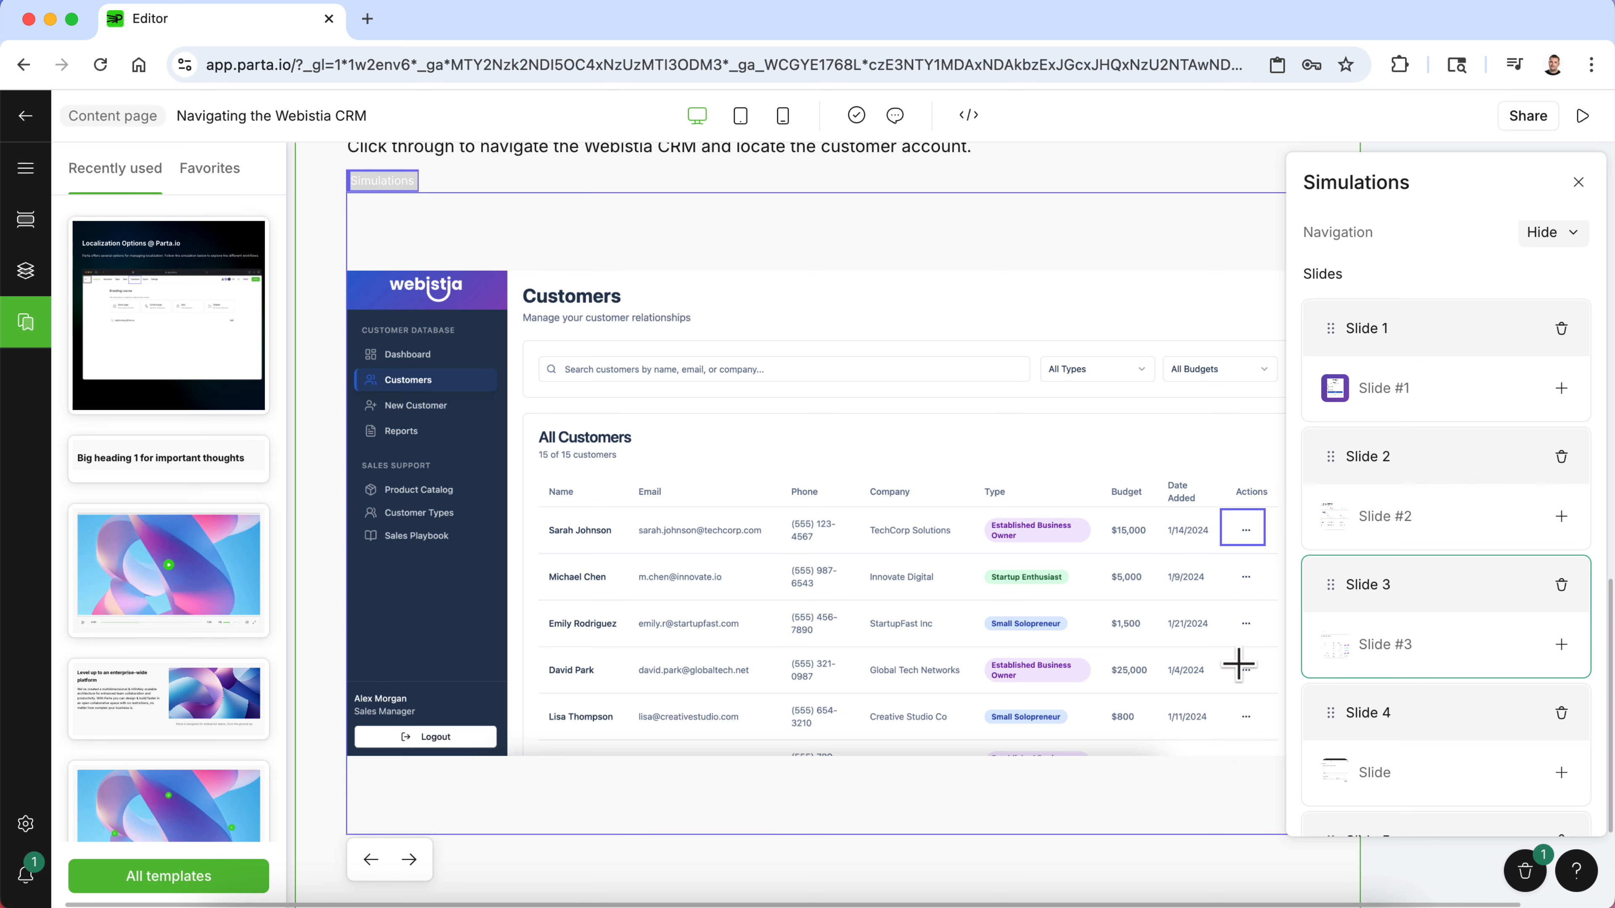
- Replace Slide 4's image with 4.png from the company resources
scroll(1406, 685, "down", 3)
left_click(1434, 662)
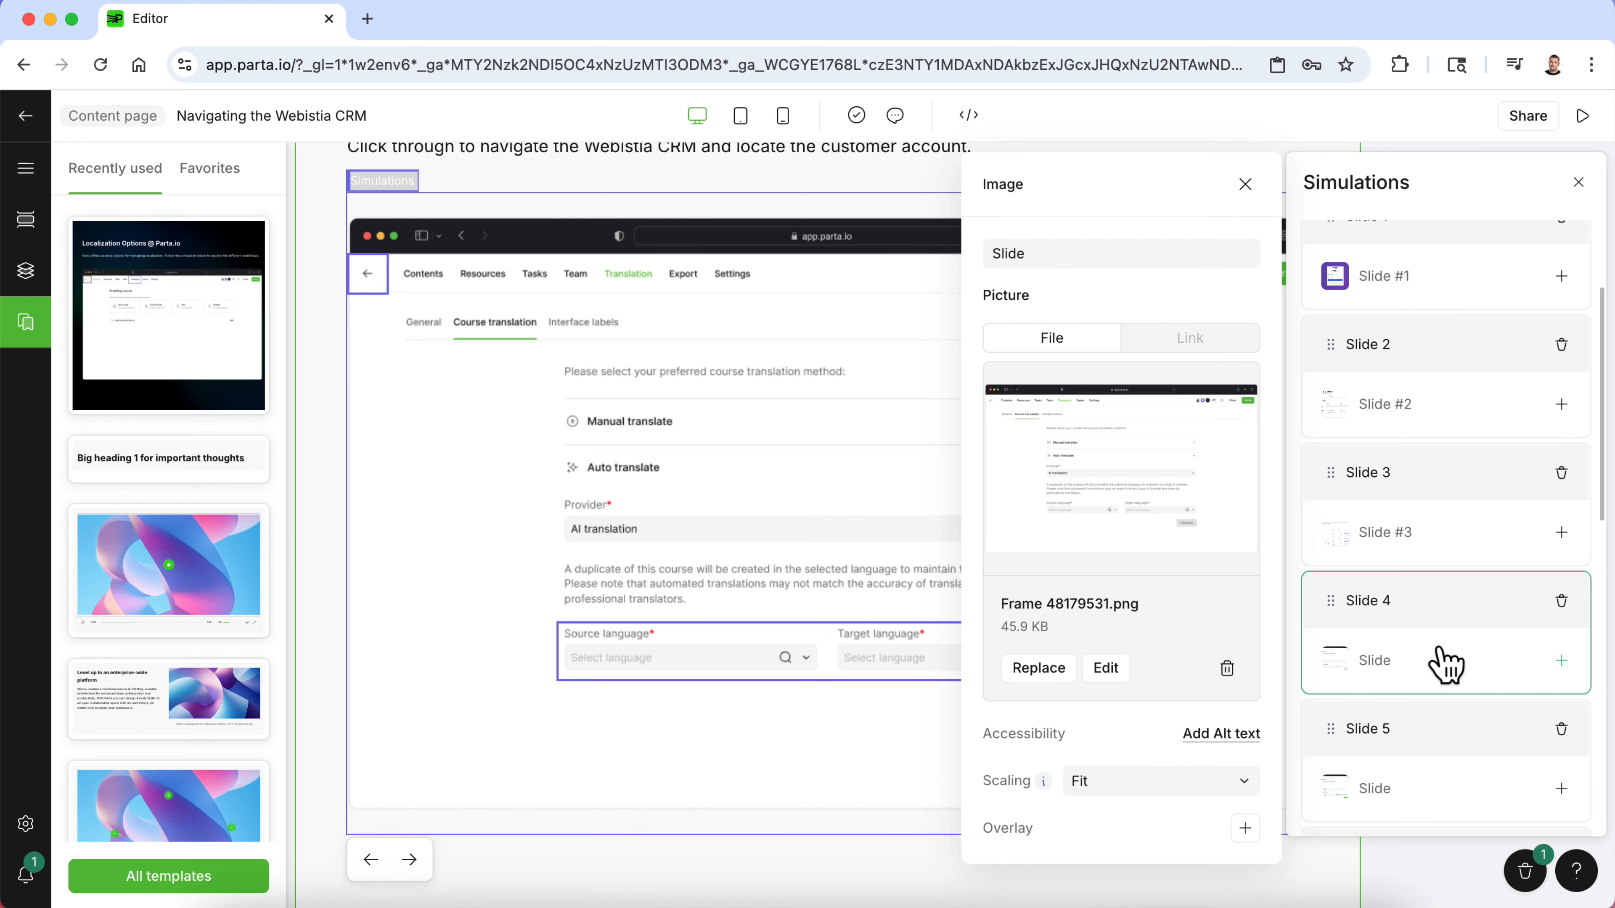
left_click(1049, 665)
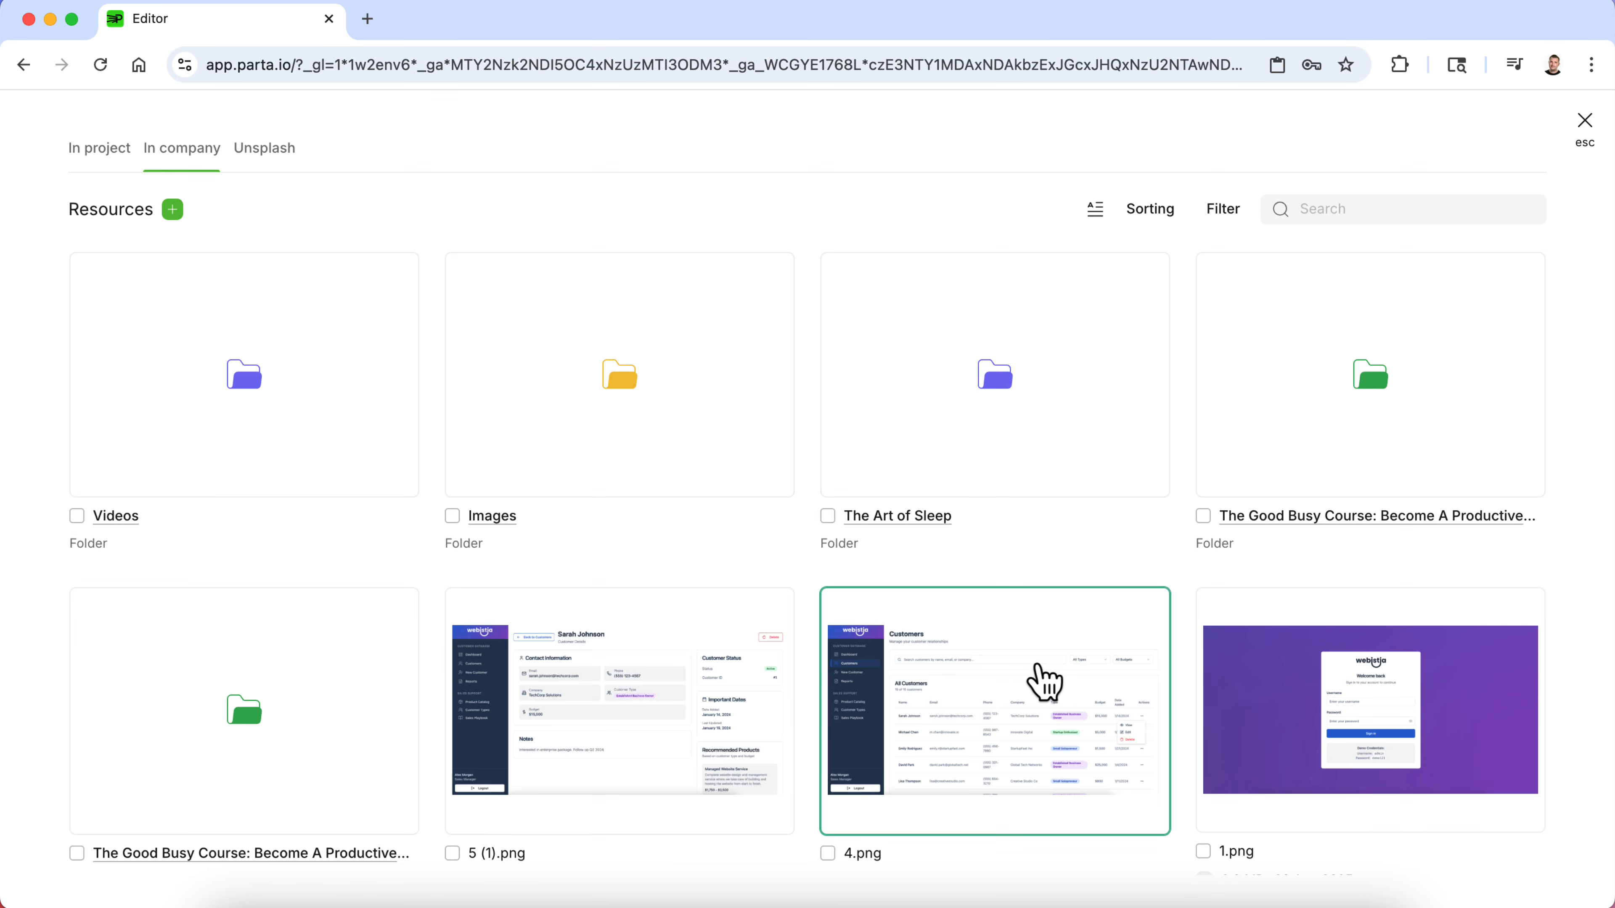
scroll(1043, 683, "down", 6)
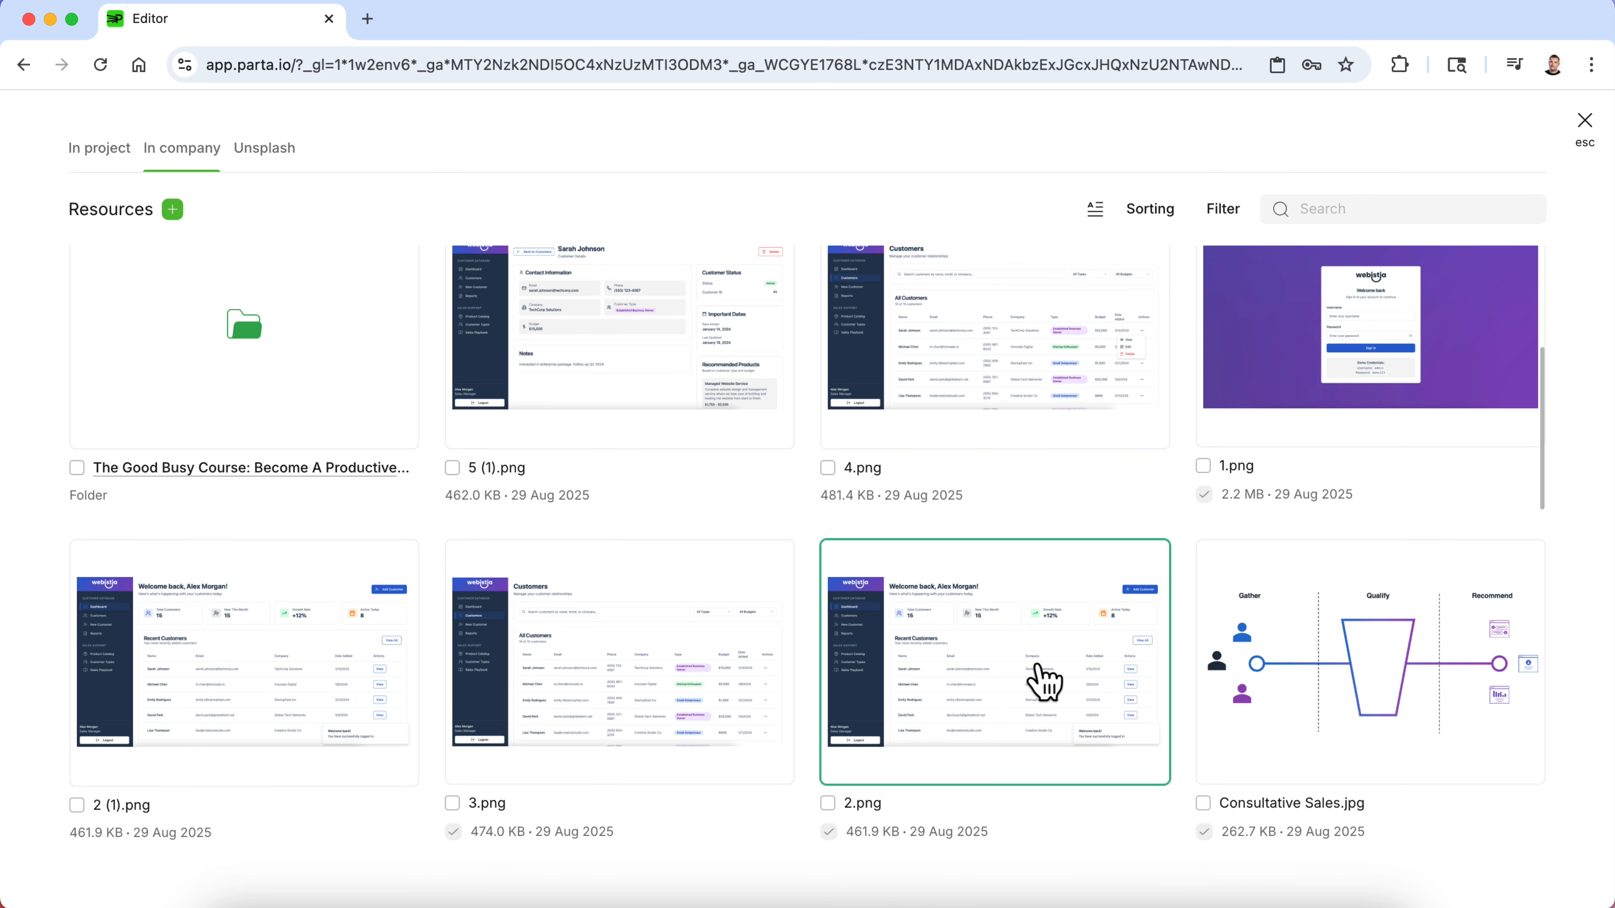
left_click(1025, 324)
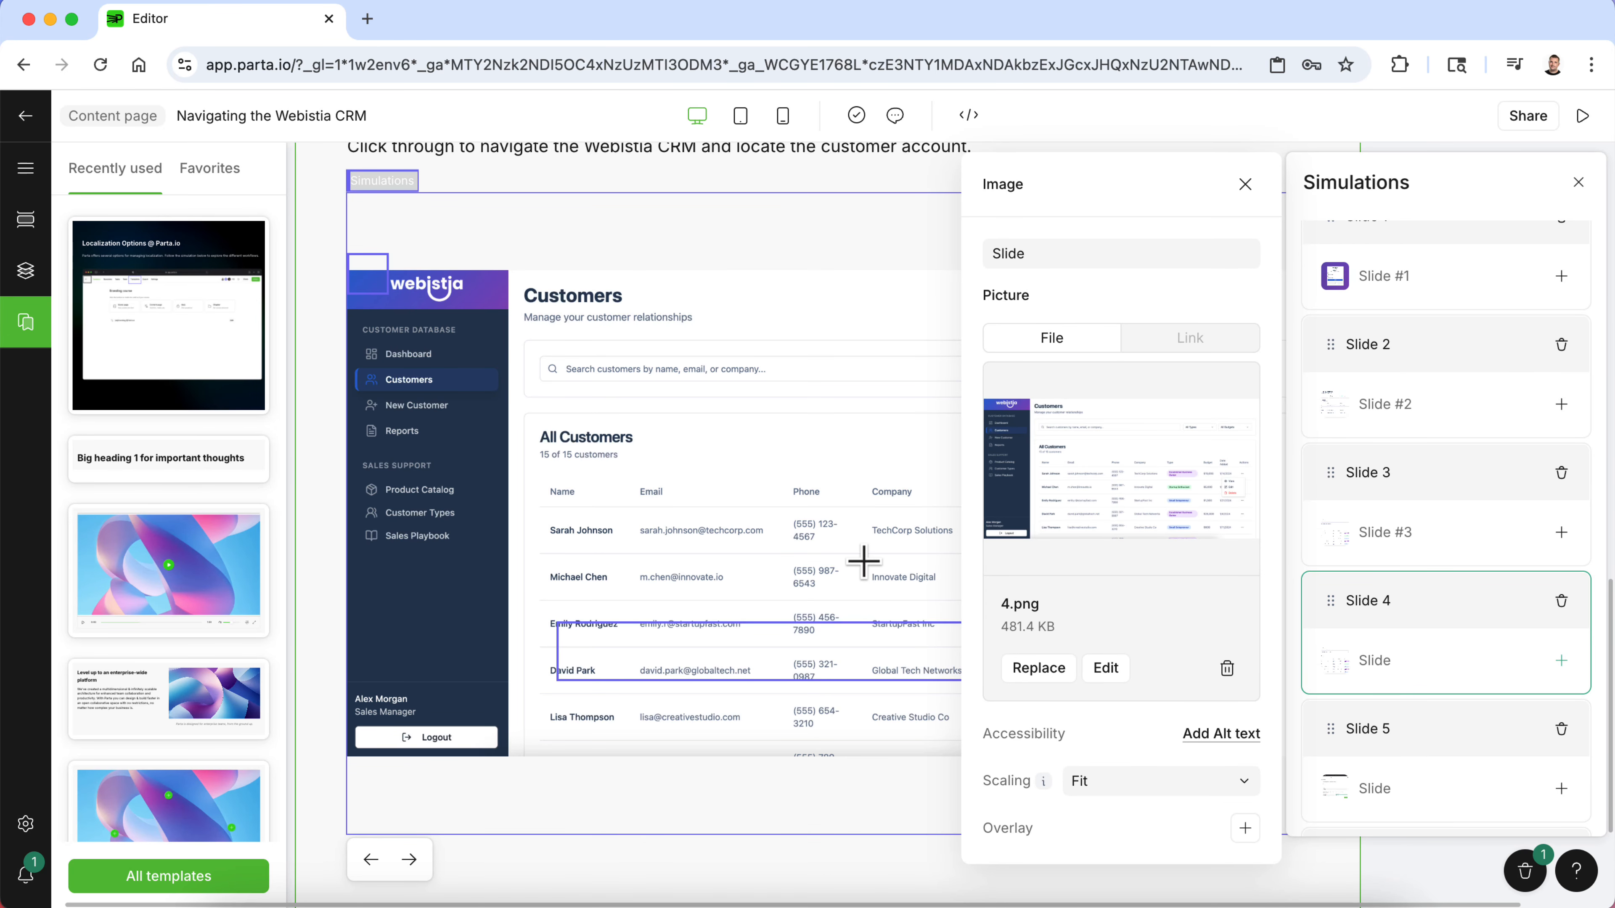
- Fit Slide 4's clickable area onto the View option of the actions menu and connect it to Slide 5
left_click(846, 254)
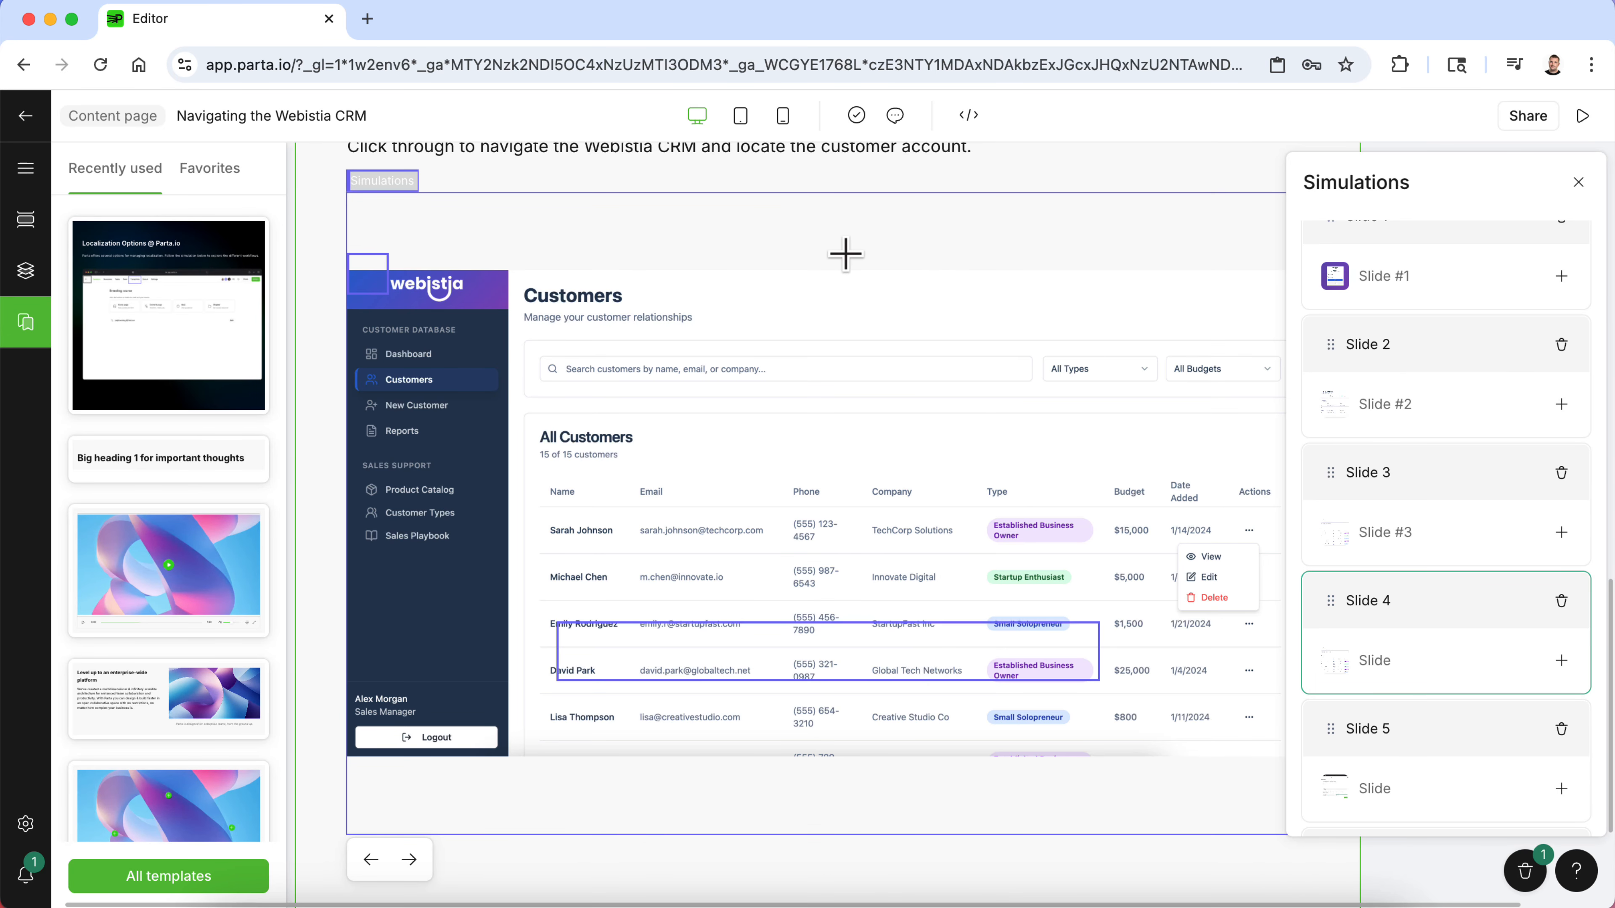
left_click_drag(1017, 661, 1190, 574)
left_click(738, 515)
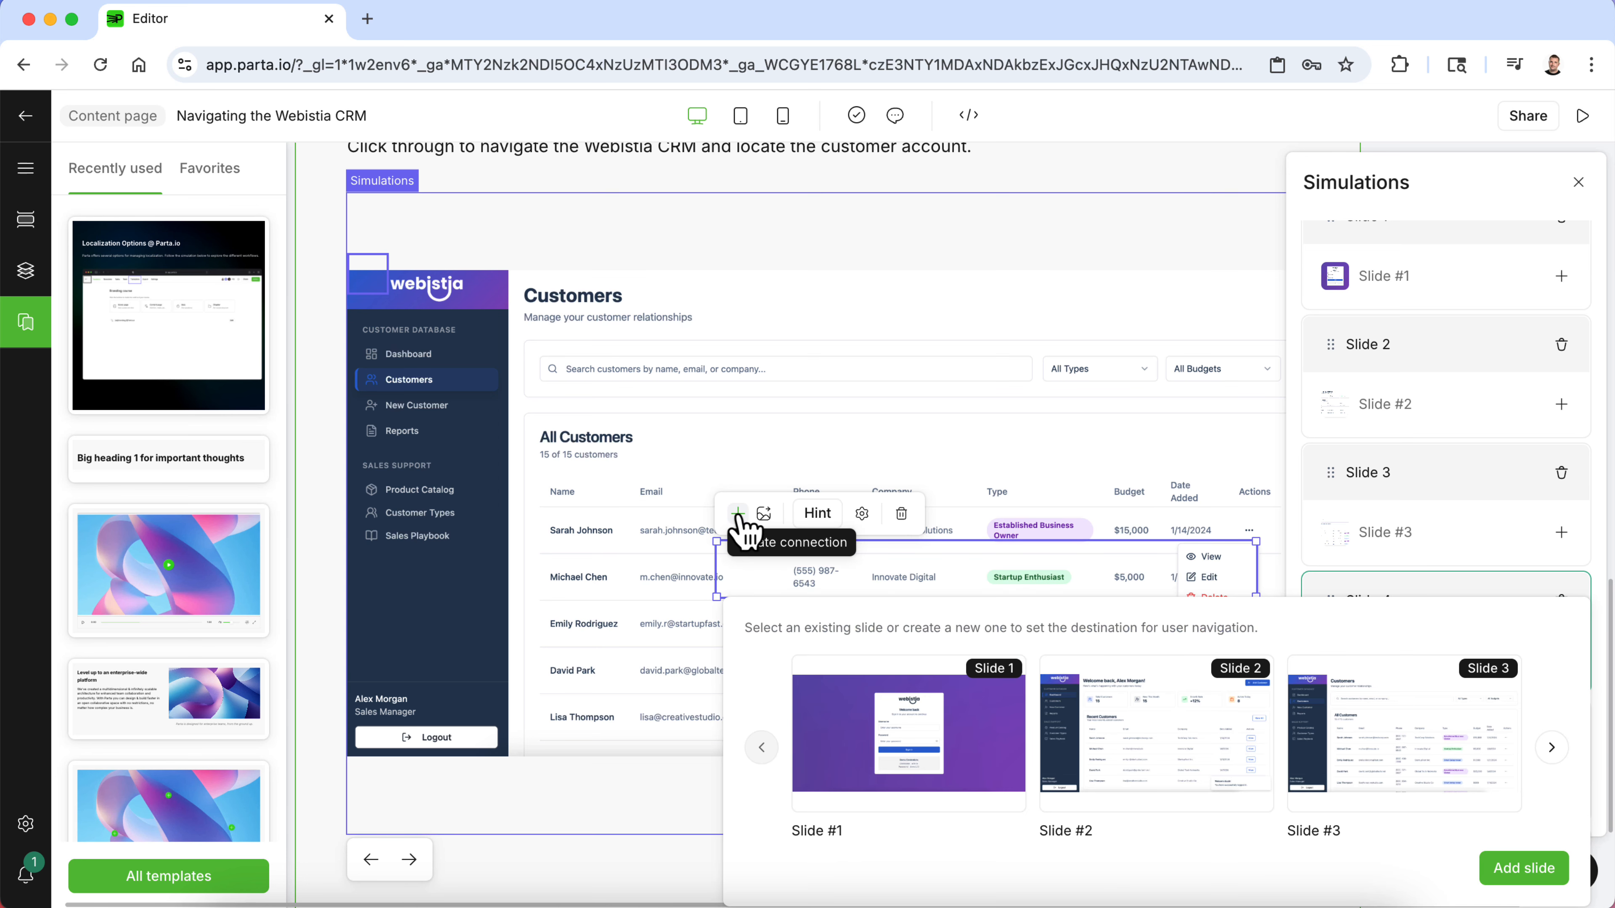
scroll(1028, 721, "right", 5)
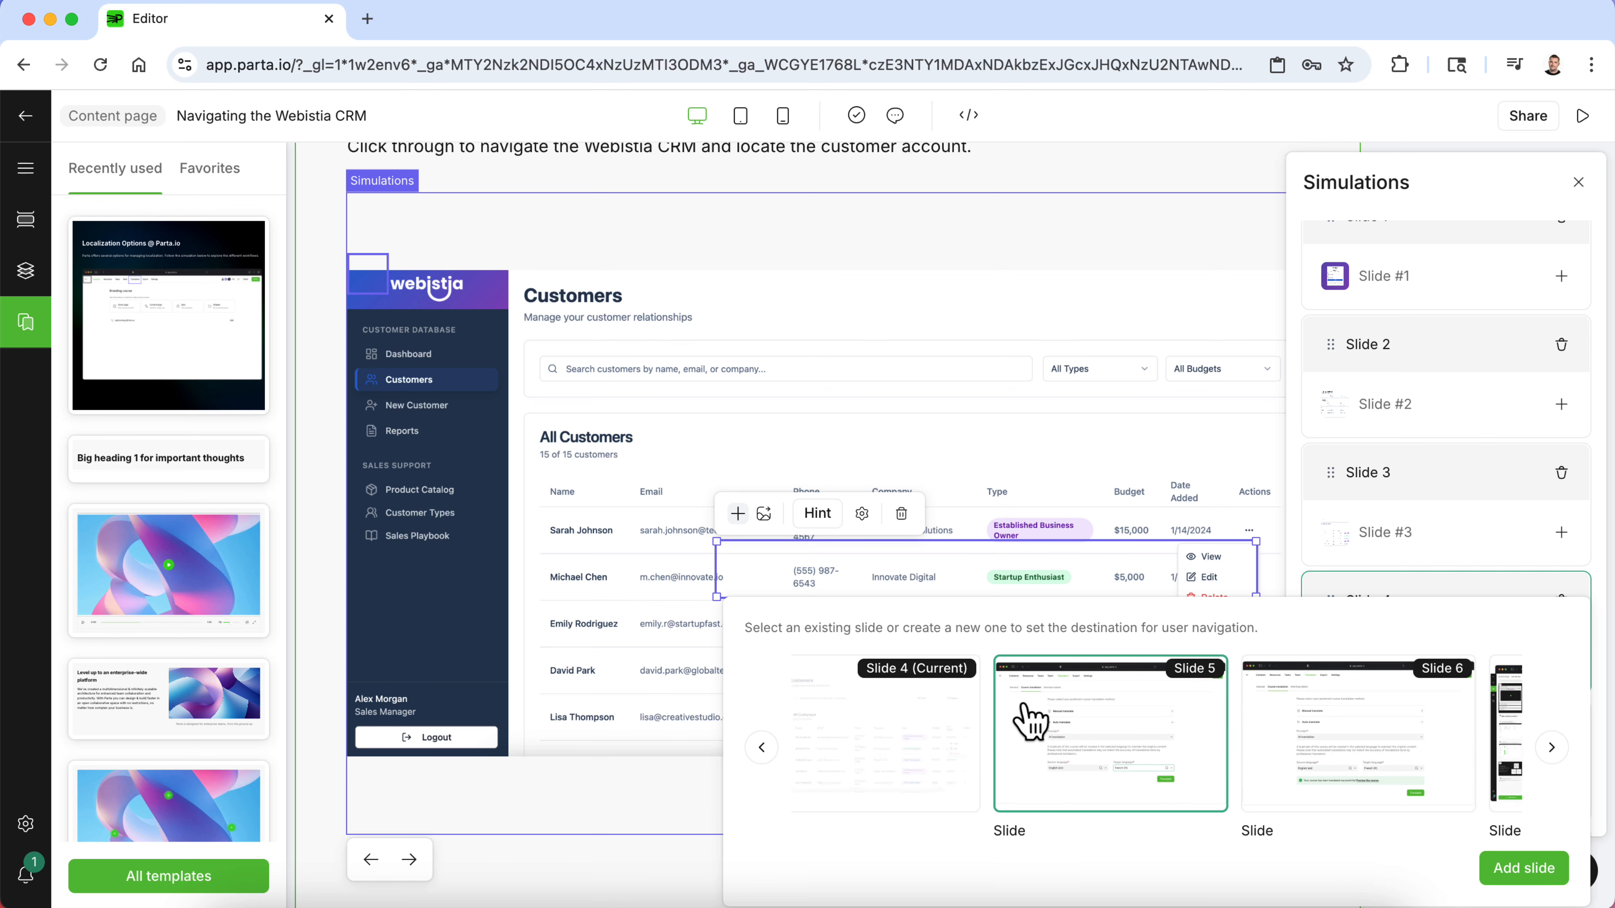
left_click(1104, 756)
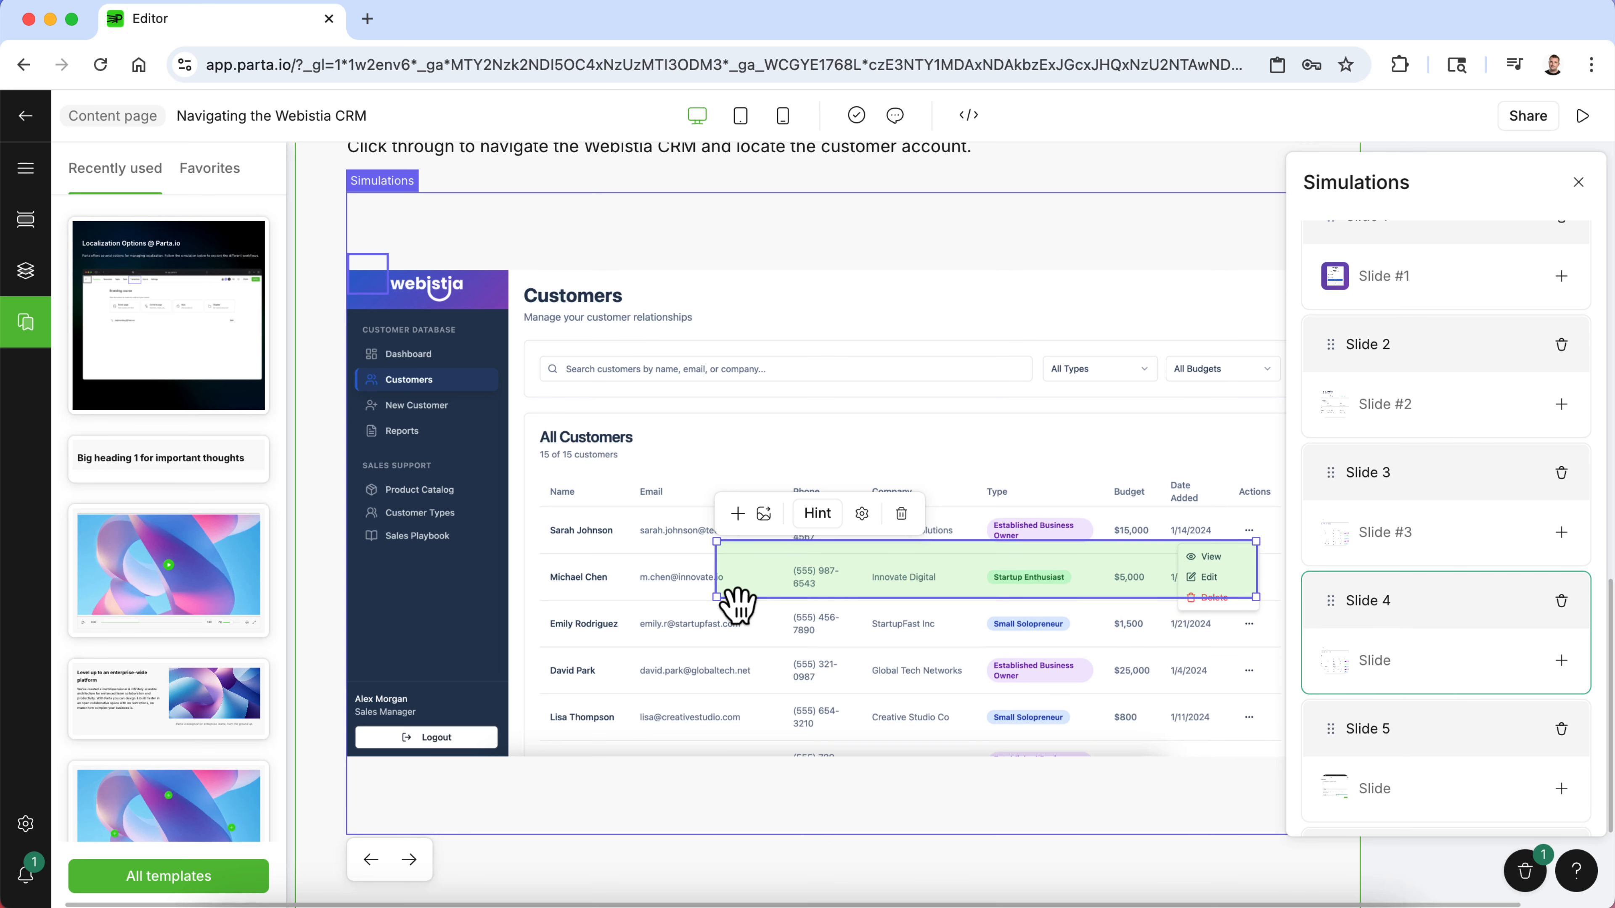
left_click_drag(715, 601, 1171, 595)
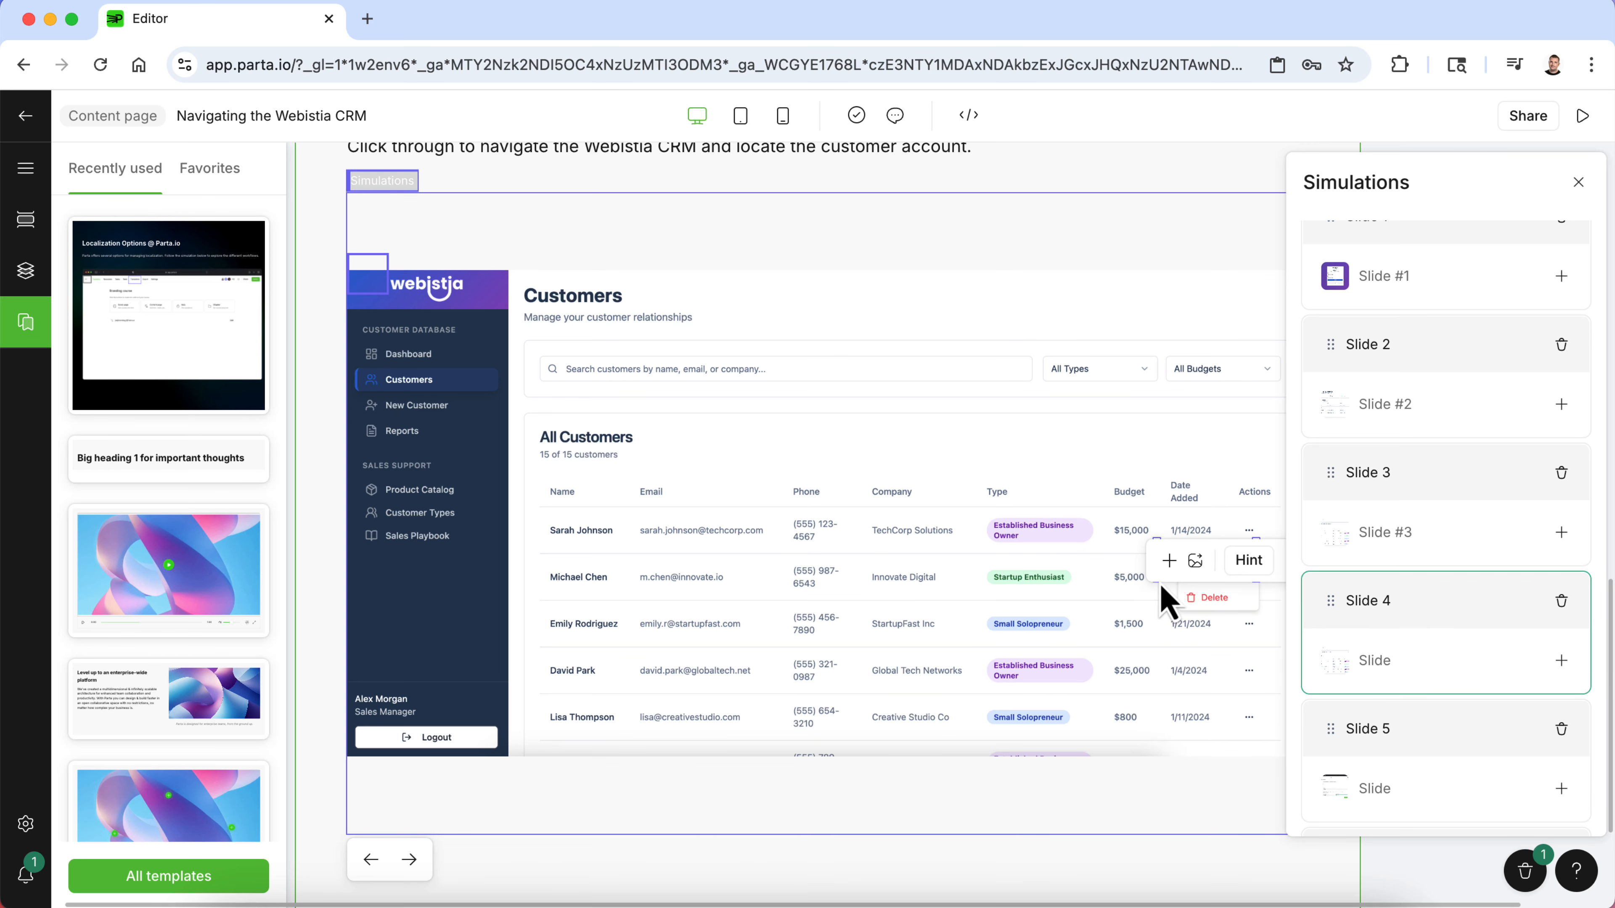
left_click(1176, 566)
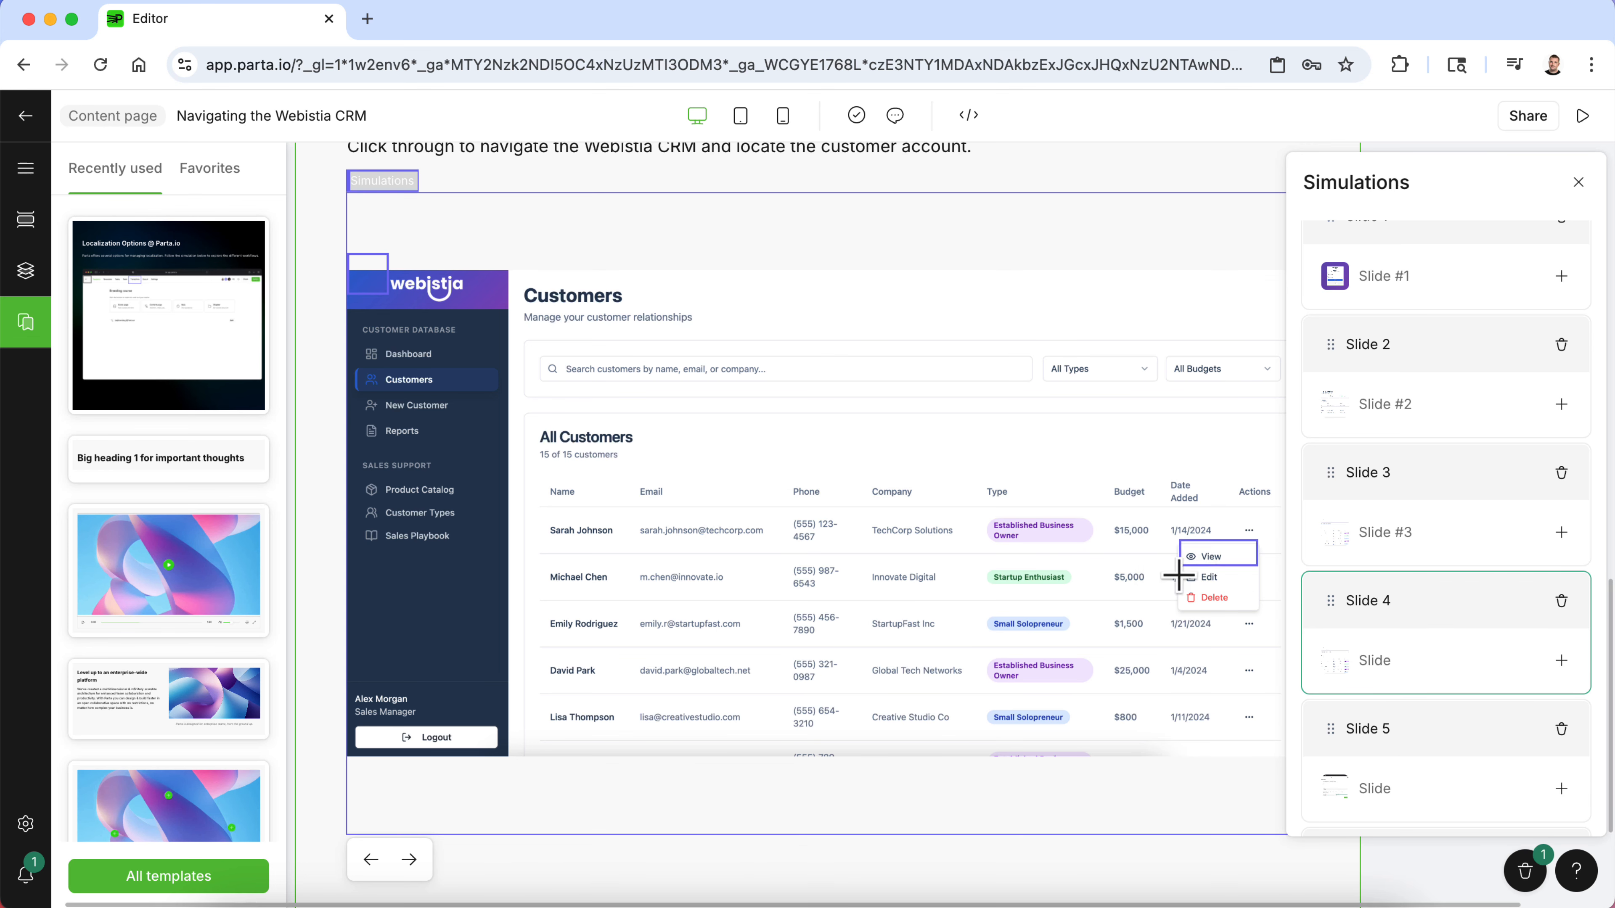
- Delete the clickable area over the logo on Slide 4
left_click(368, 275)
left_click(533, 230)
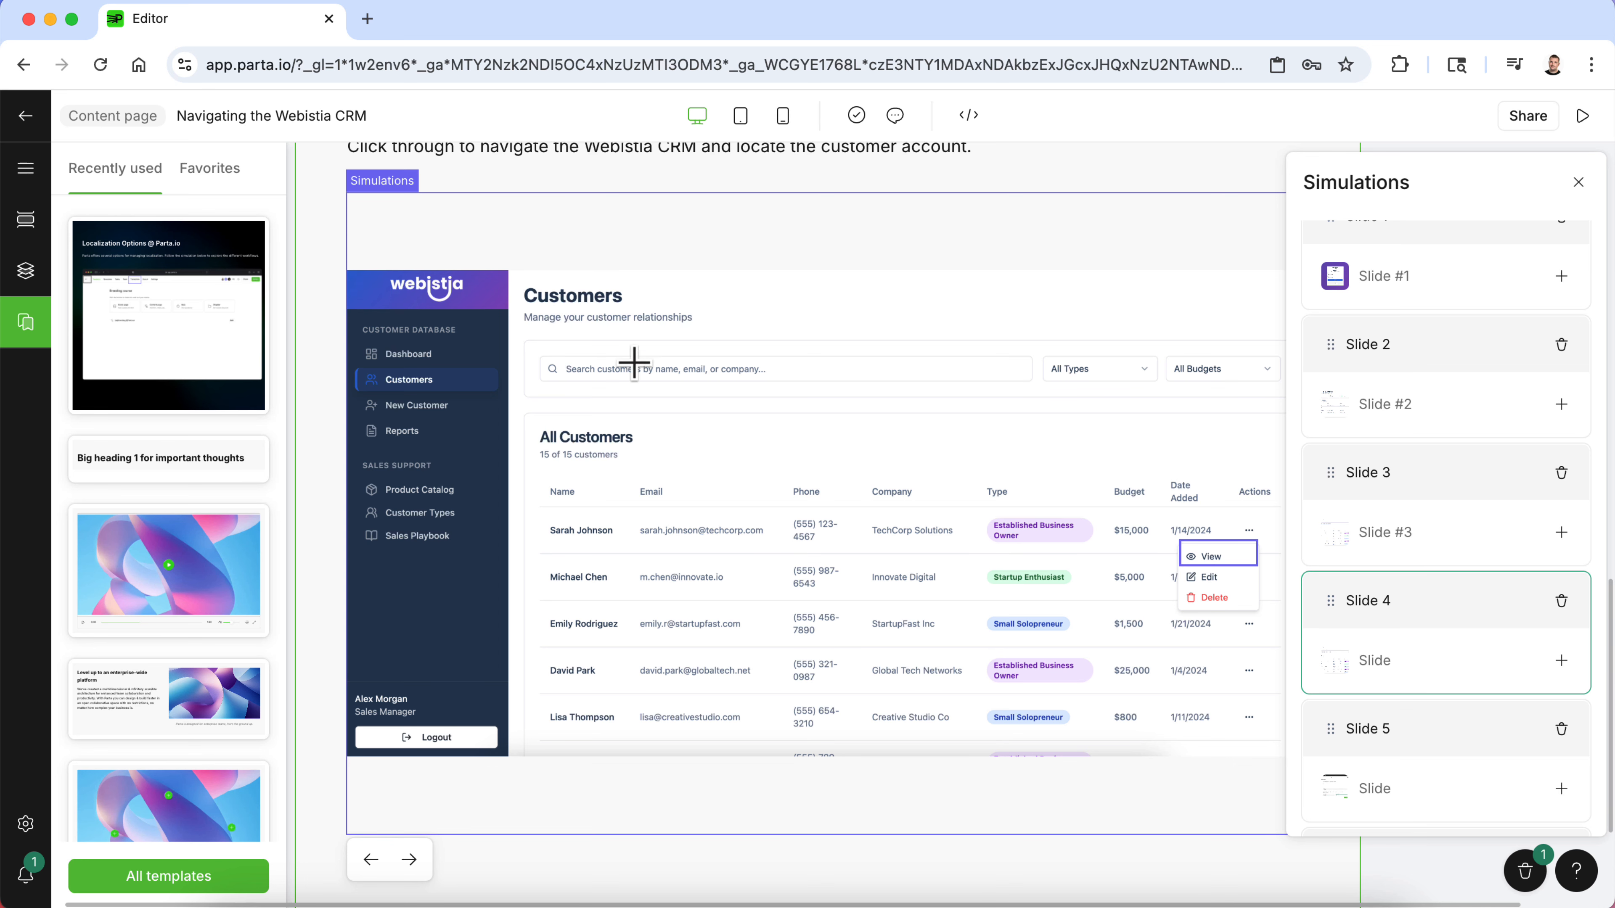
- Replace Slide 5's image with 5 (1).png from the company resources
scroll(1367, 503, "down", 3)
left_click(1397, 639)
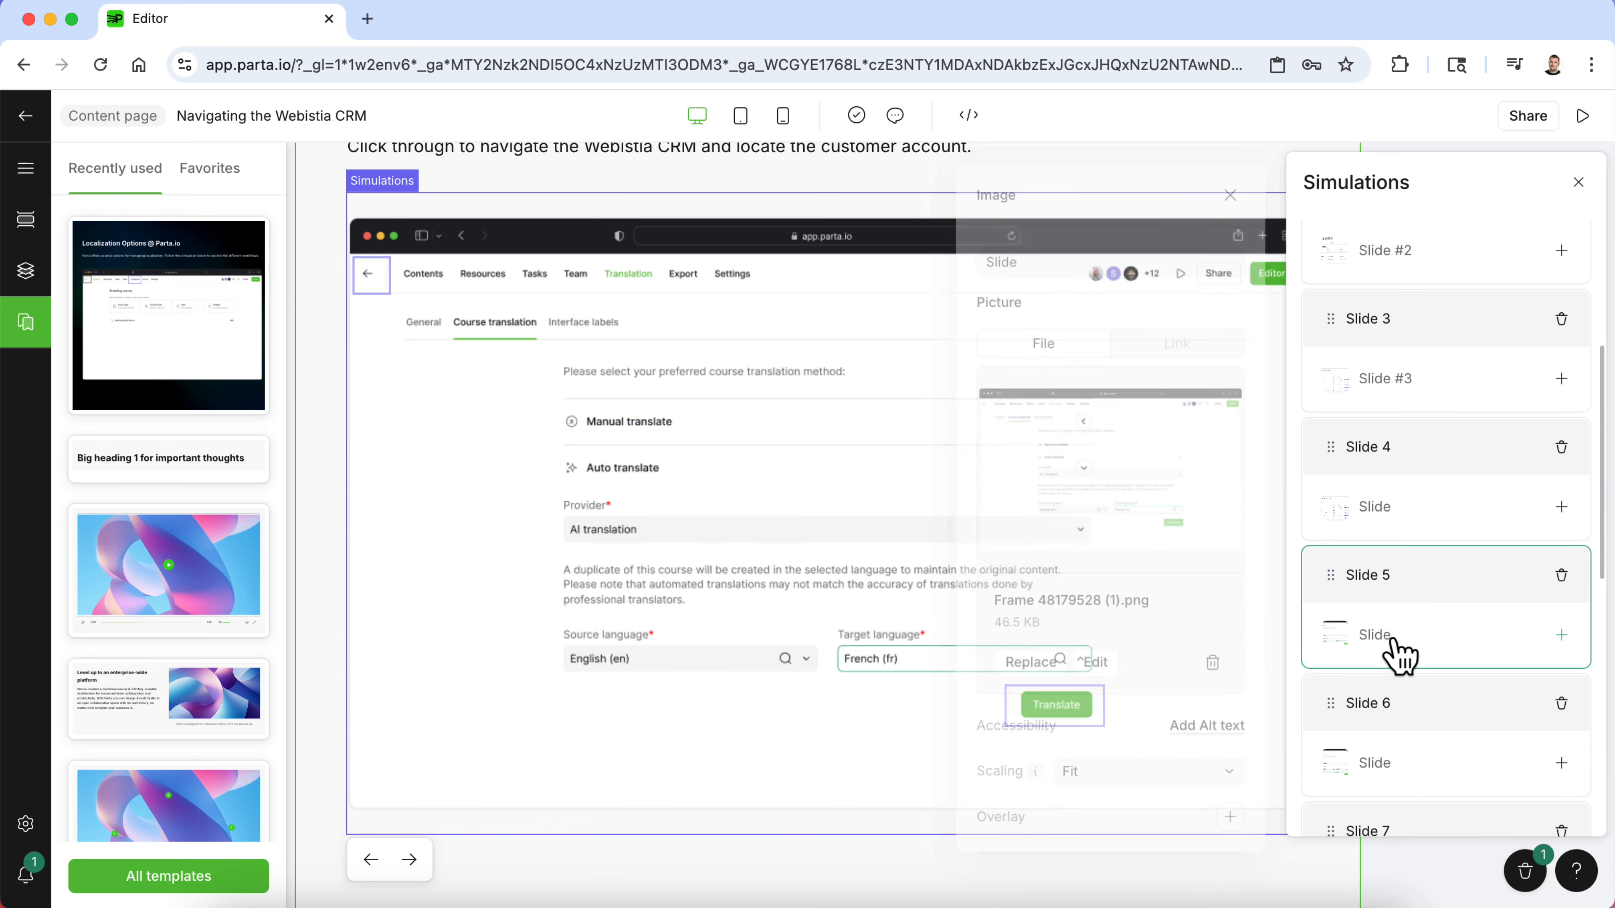
left_click(1039, 668)
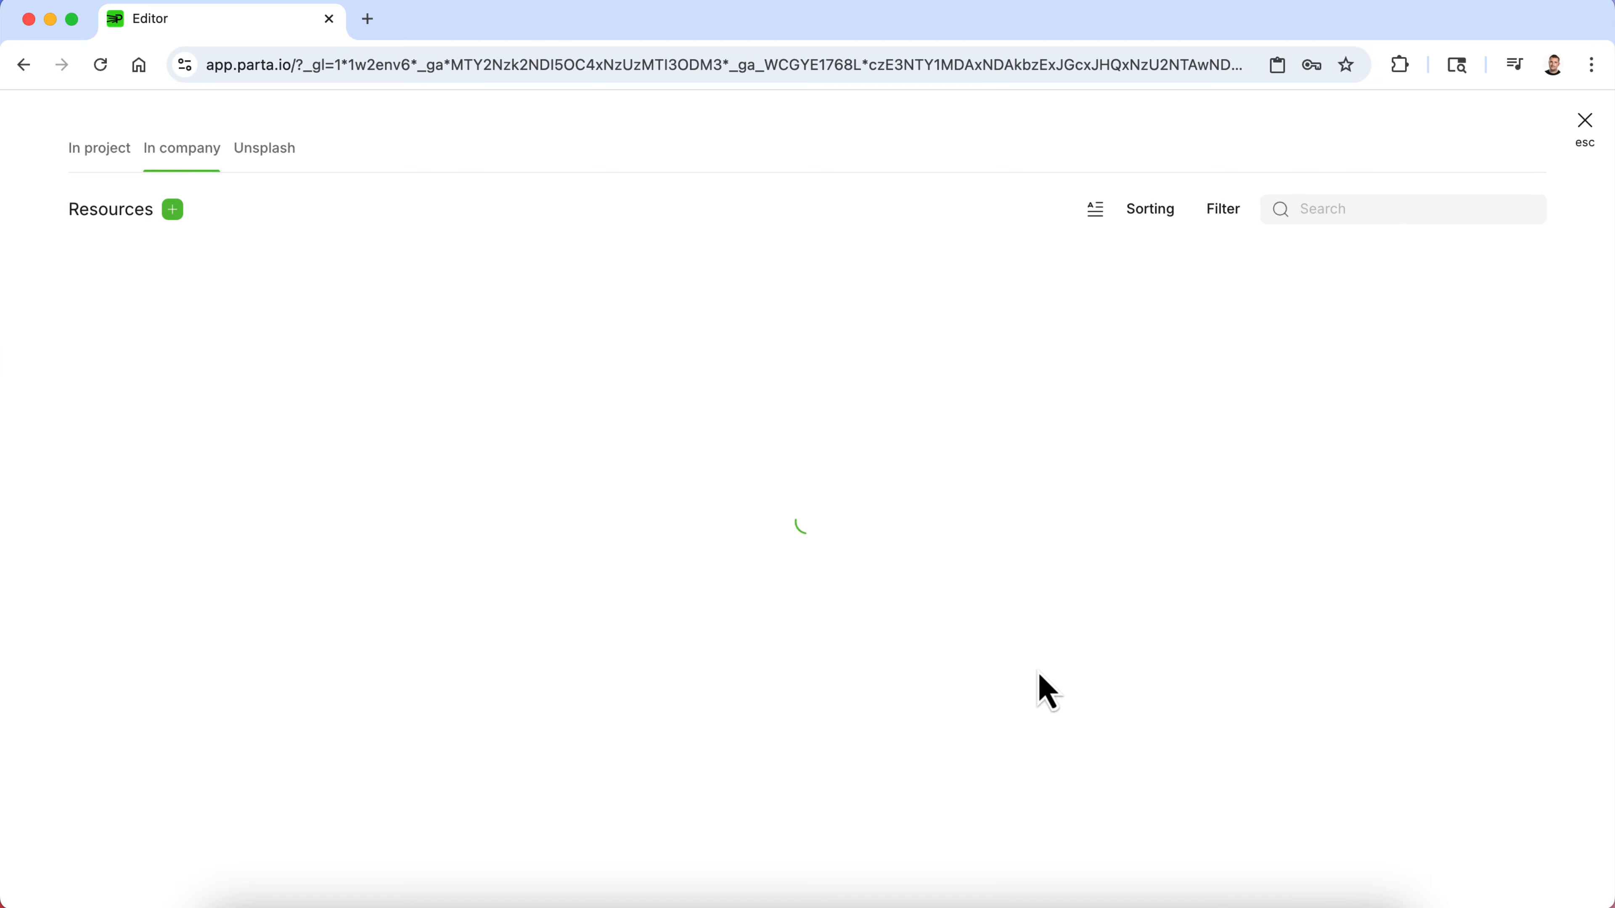
scroll(1038, 674, "down", 1)
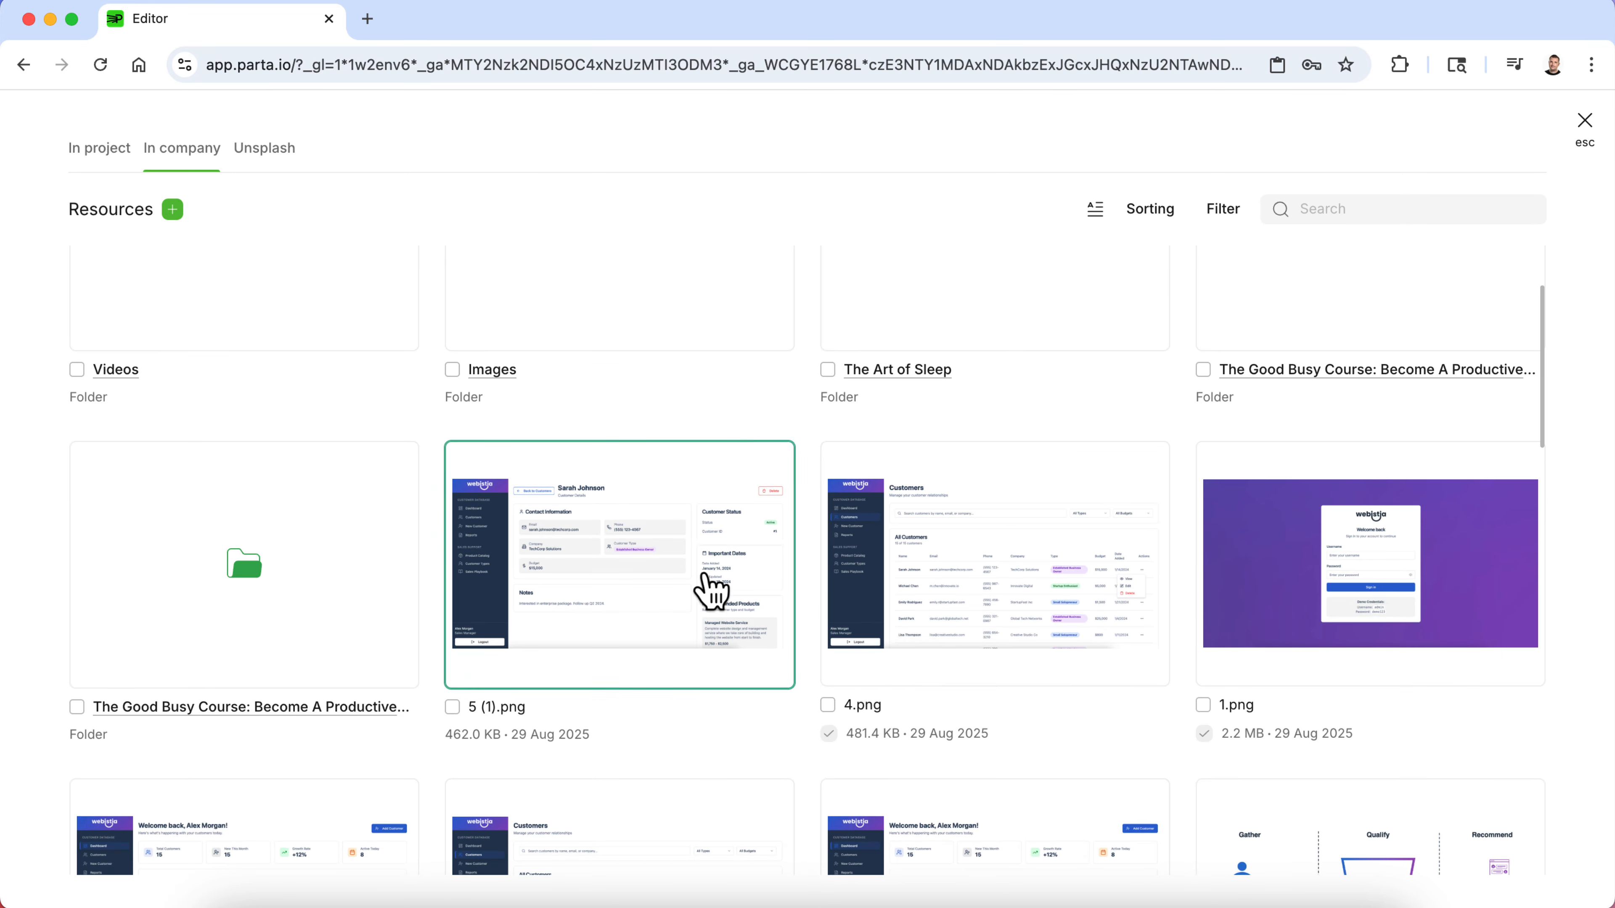
left_click(710, 588)
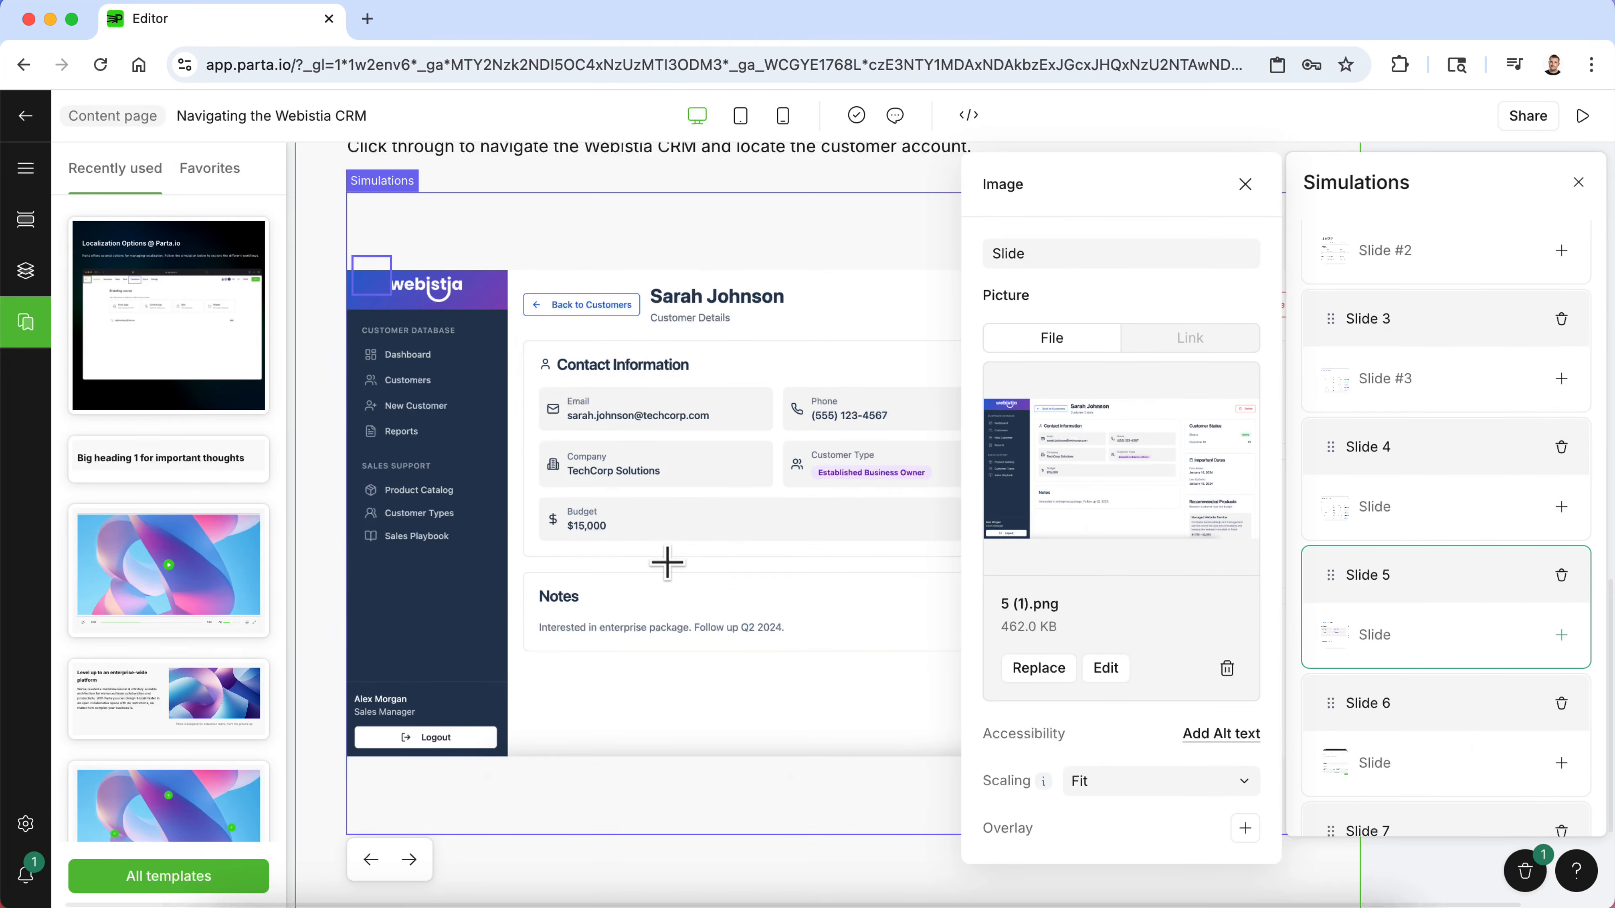
- Move Slide 5's clickable area onto the Logout button and connect it to Slide 1
left_click(828, 651)
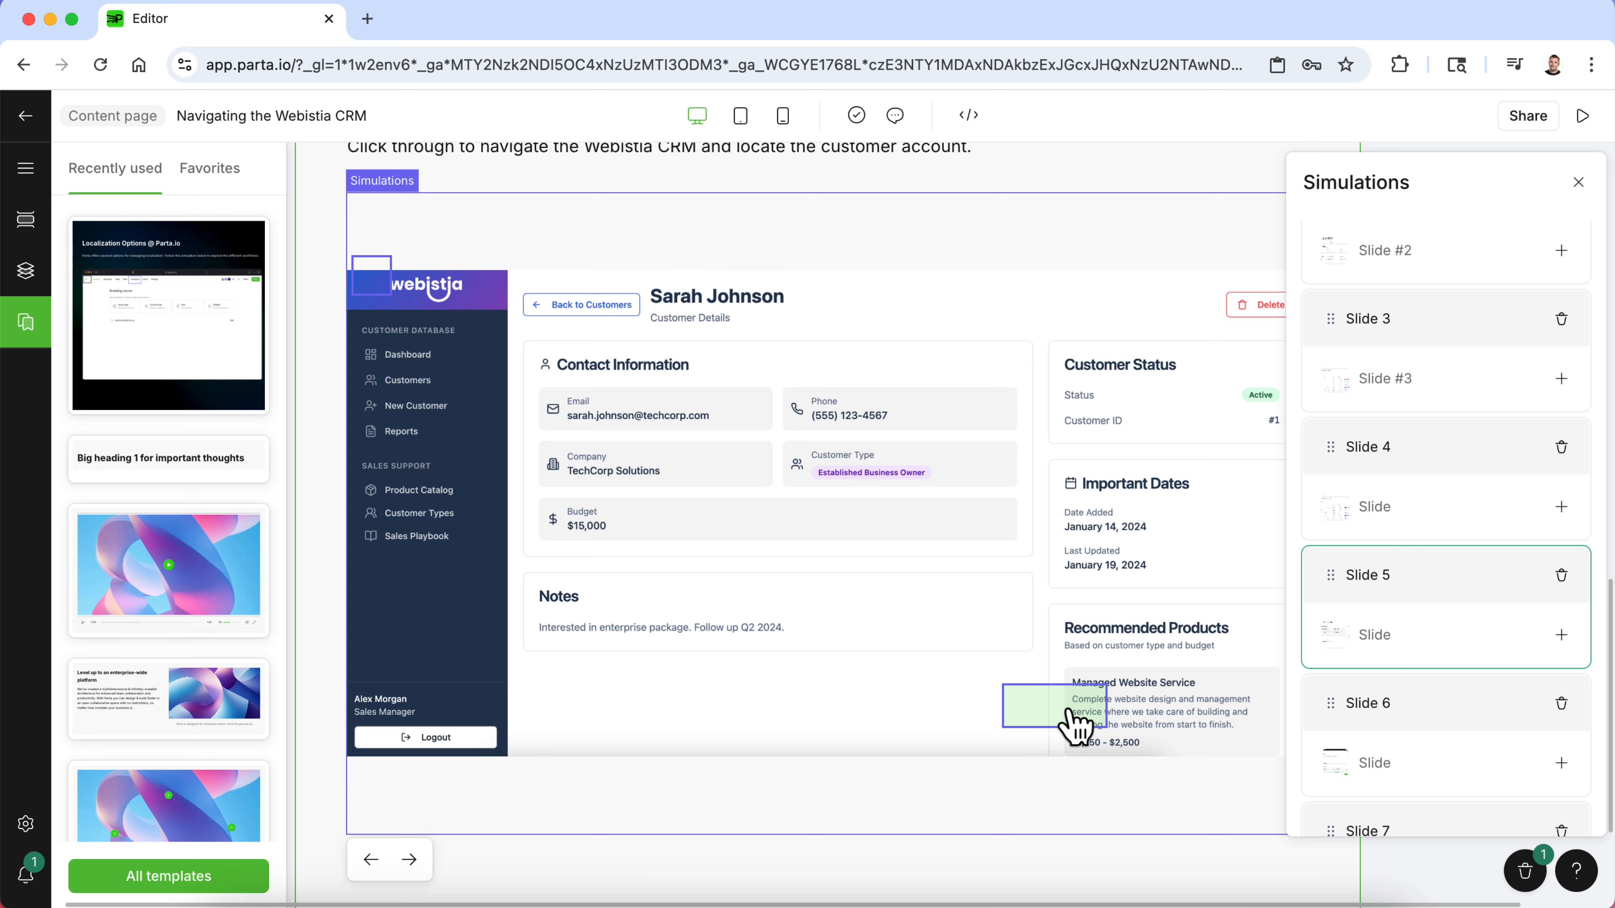
left_click_drag(1076, 712, 494, 765)
left_click(372, 687)
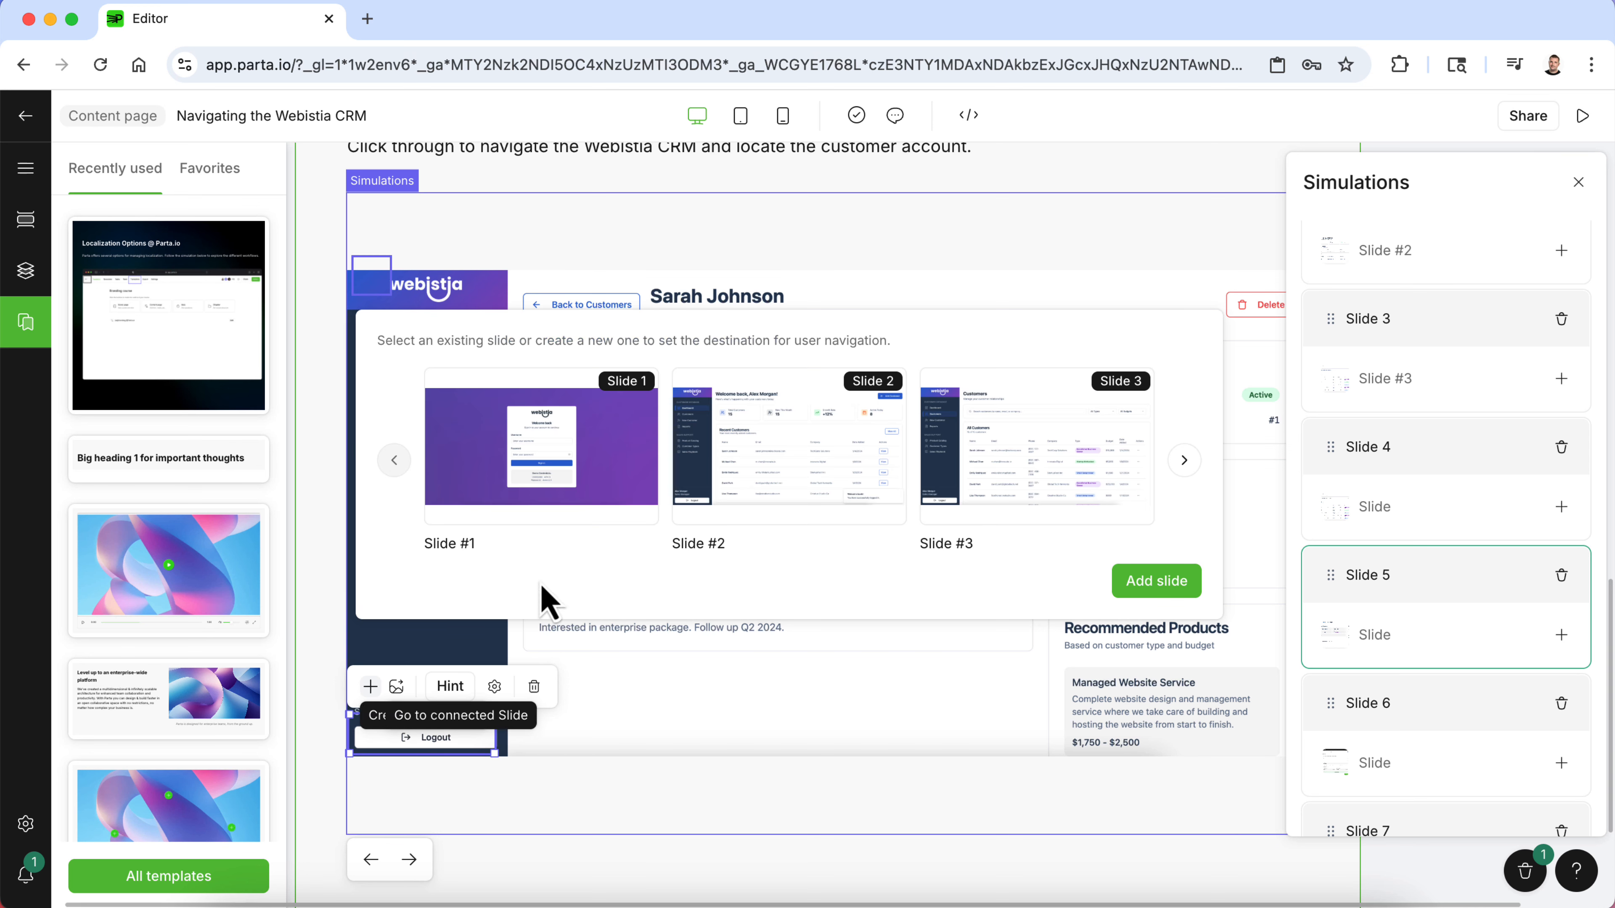
left_click(523, 474)
- Delete the clickable area over the logo on Slide 5
left_click(383, 283)
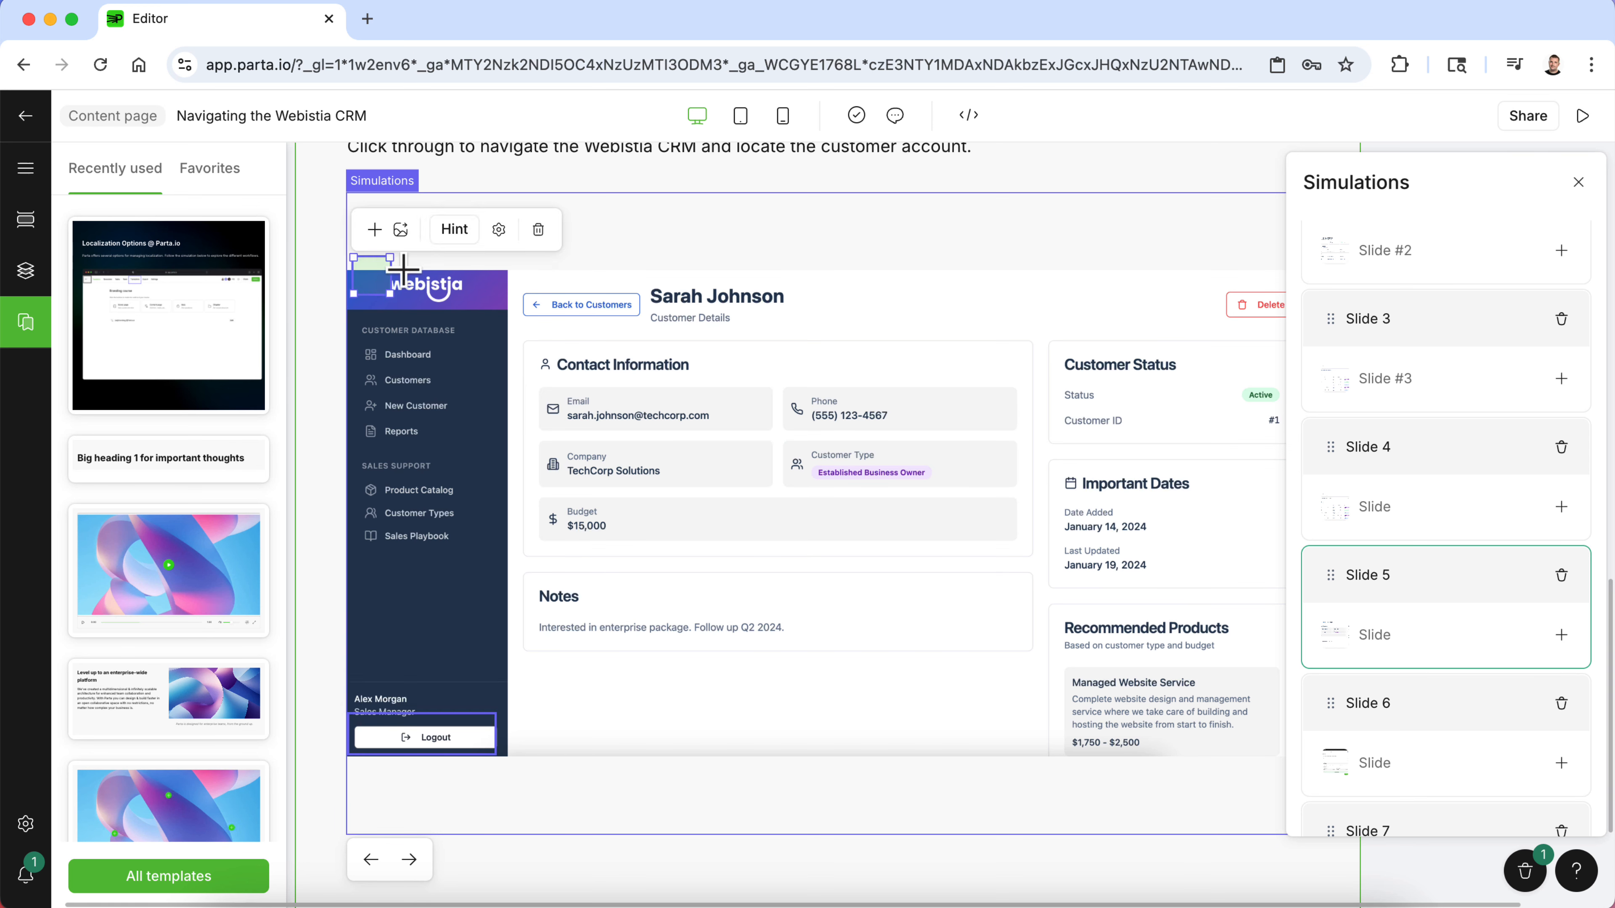
left_click(537, 234)
- Delete the unneeded slides beyond Slide 6 from the simulation's slide list
scroll(1420, 656, "down", 2)
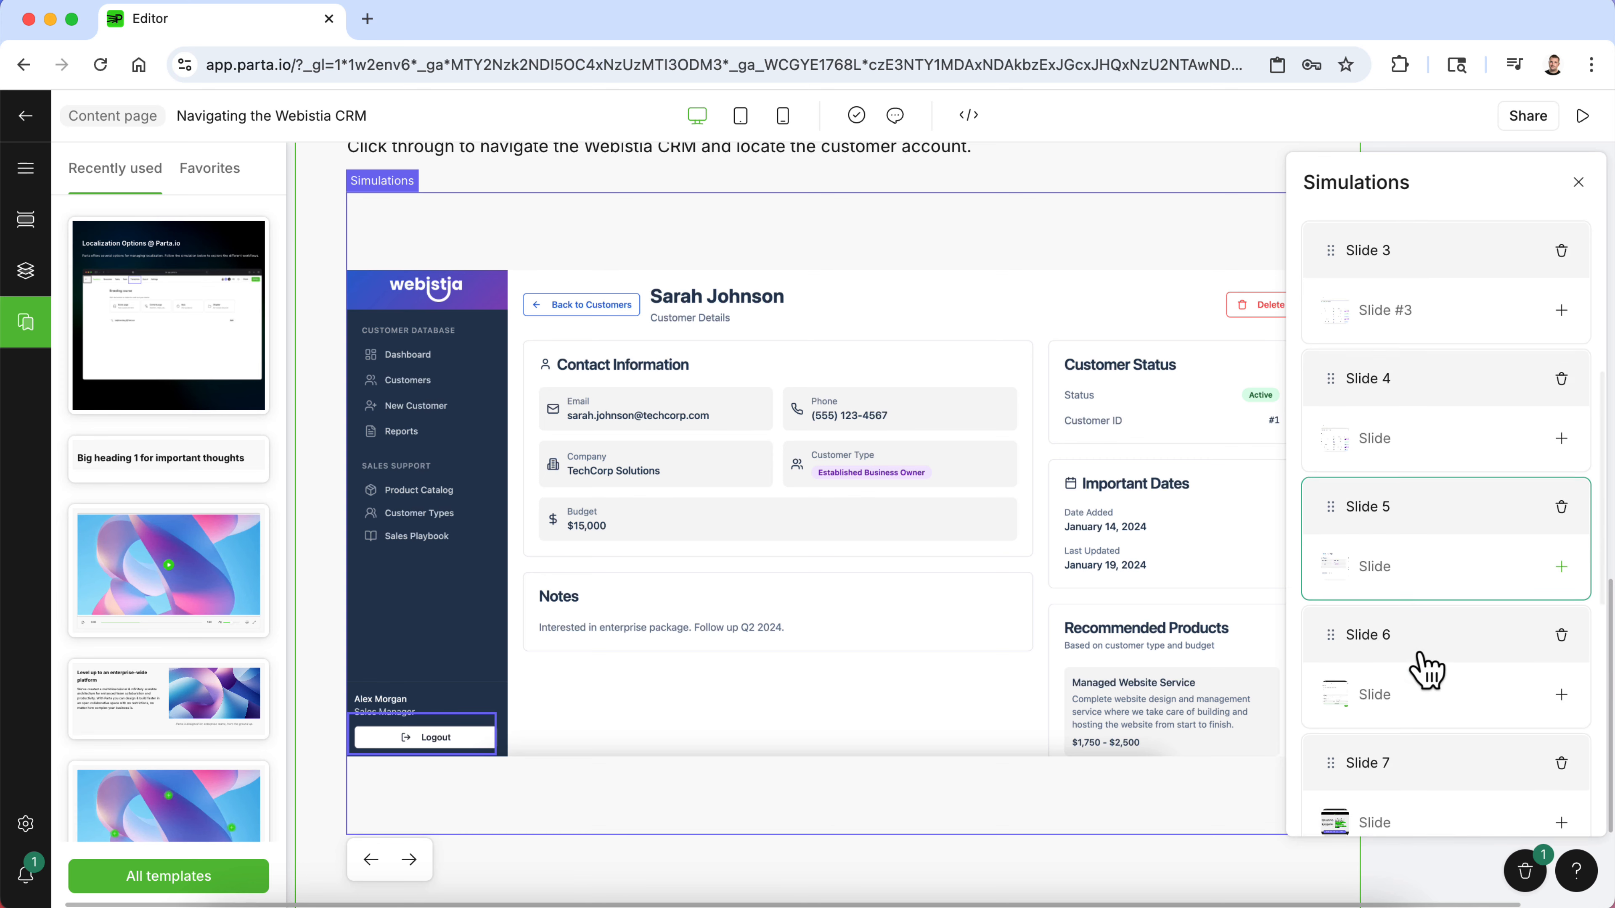
left_click(1562, 580)
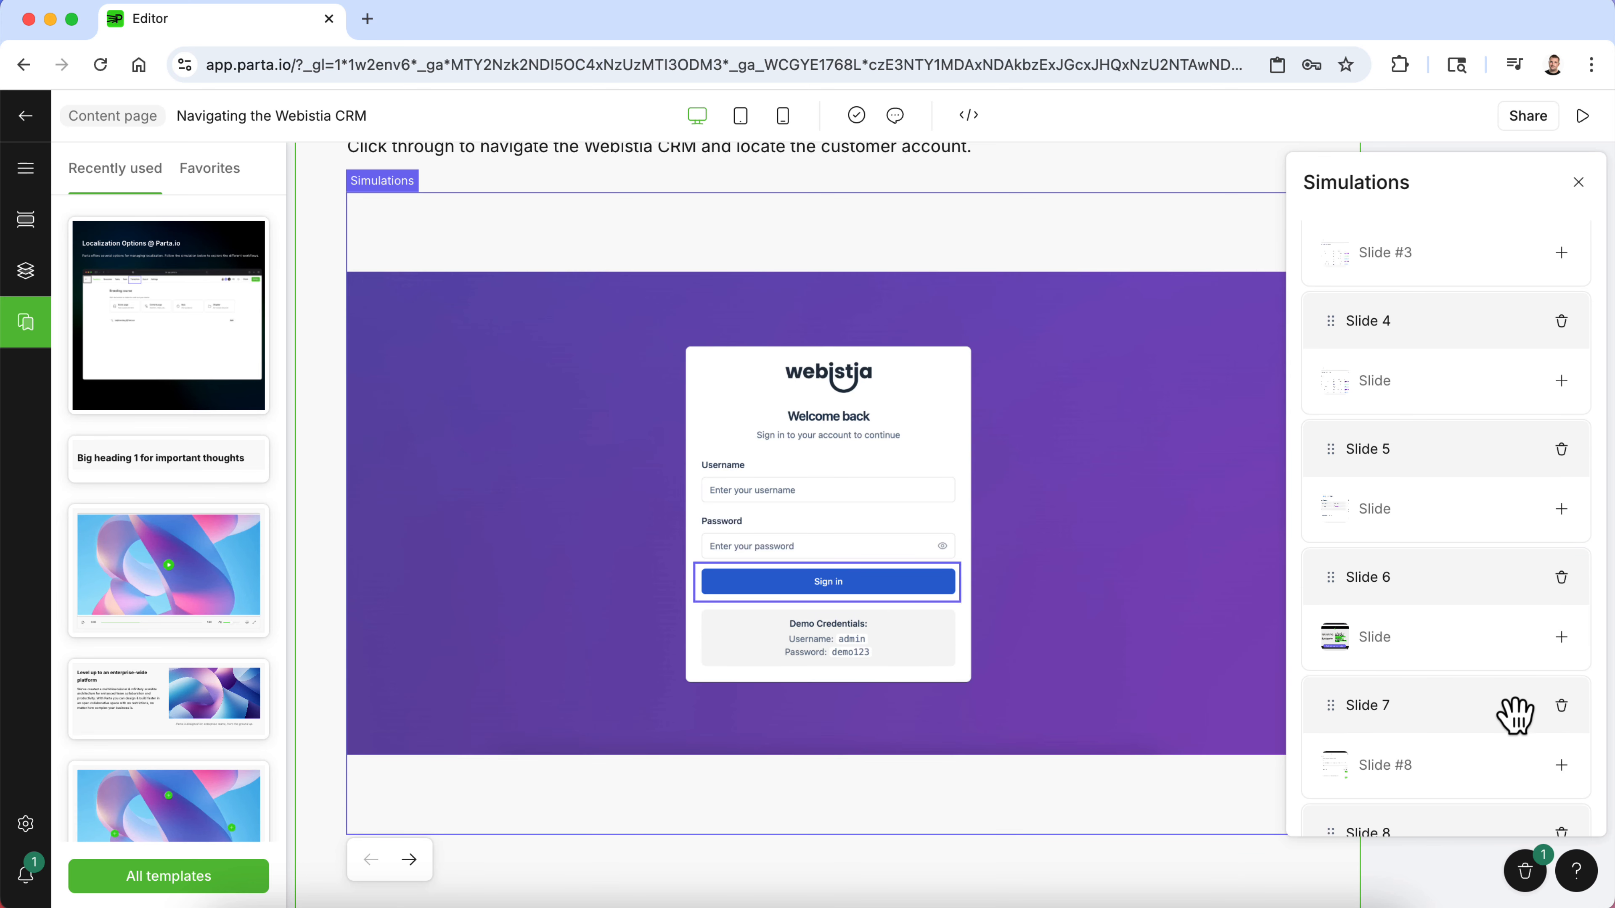
scroll(1525, 725, "down", 2)
scroll(1462, 700, "down", 1)
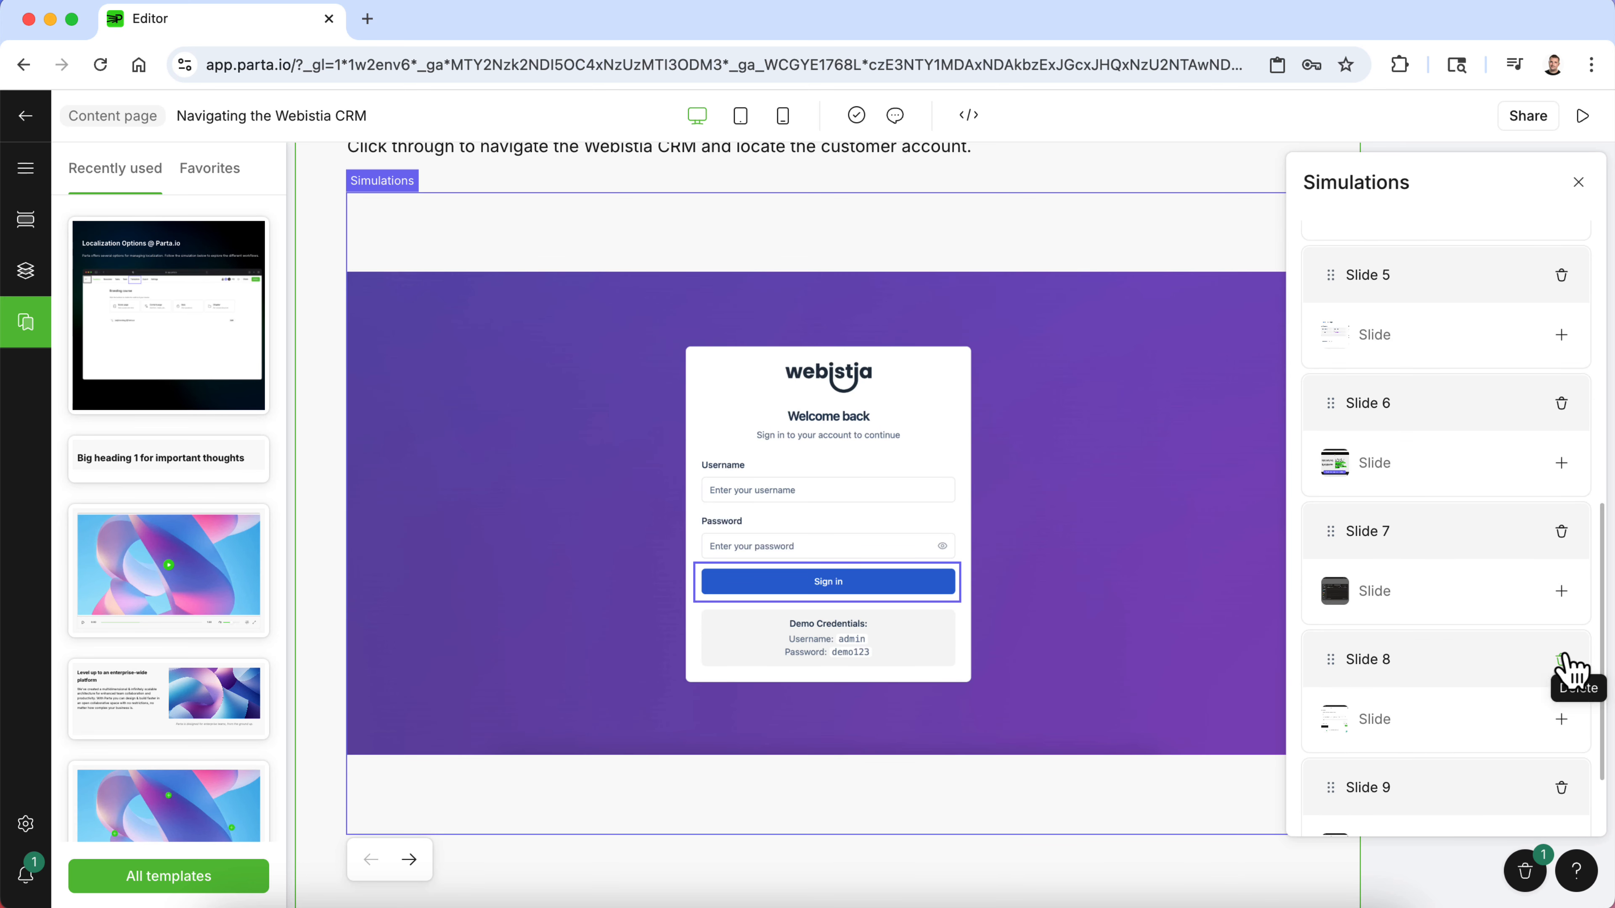
left_click(1563, 660)
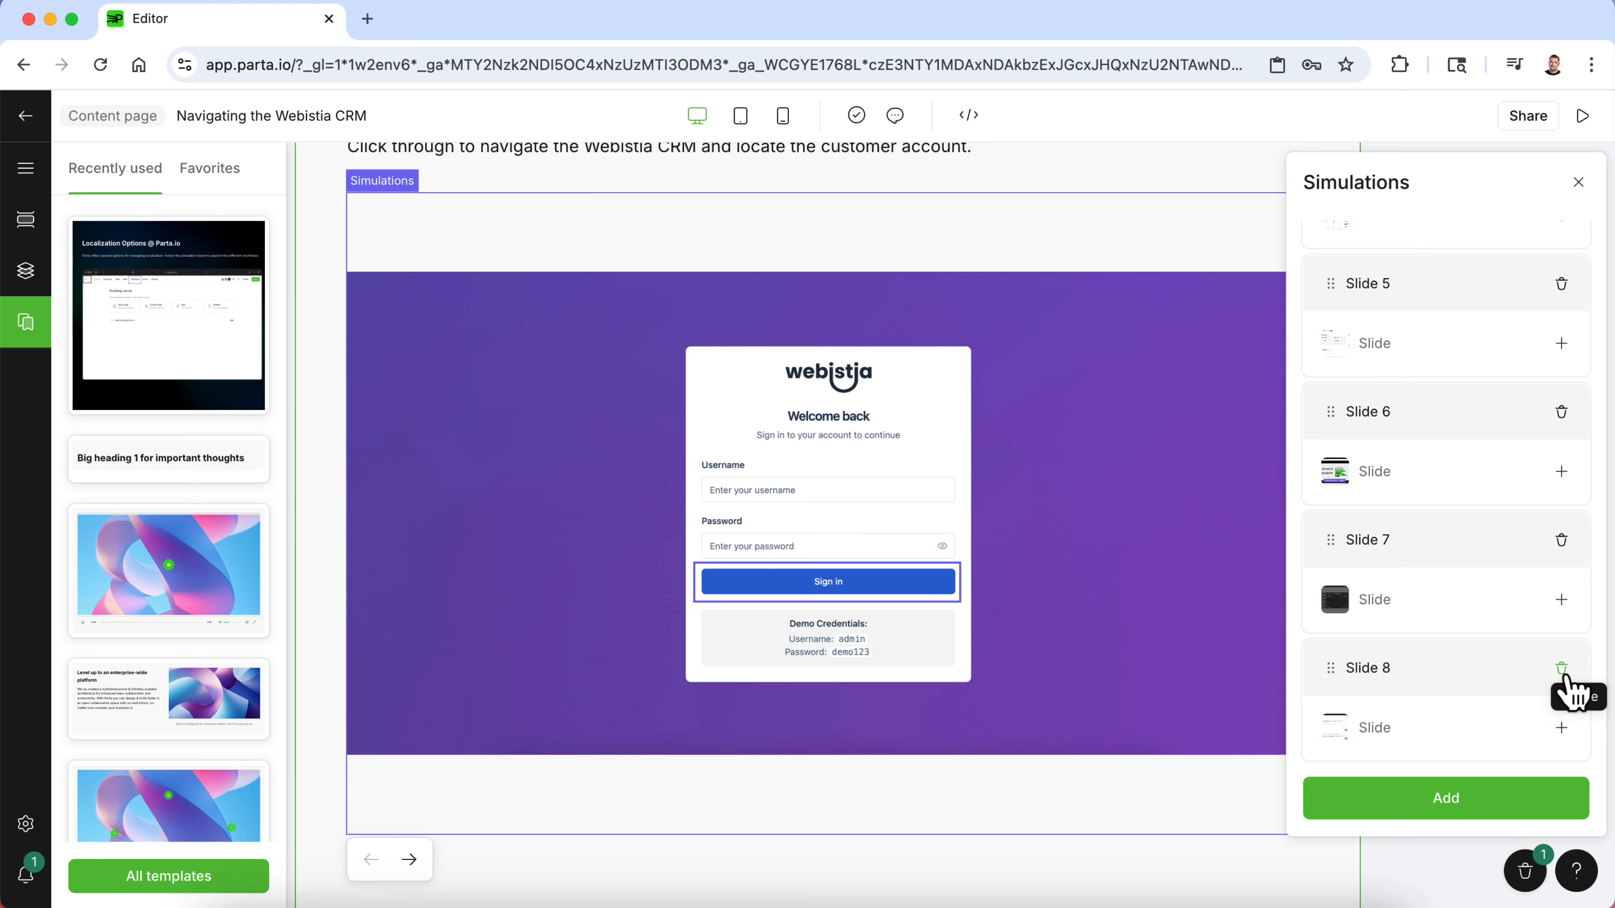
left_click(1562, 668)
left_click(1561, 668)
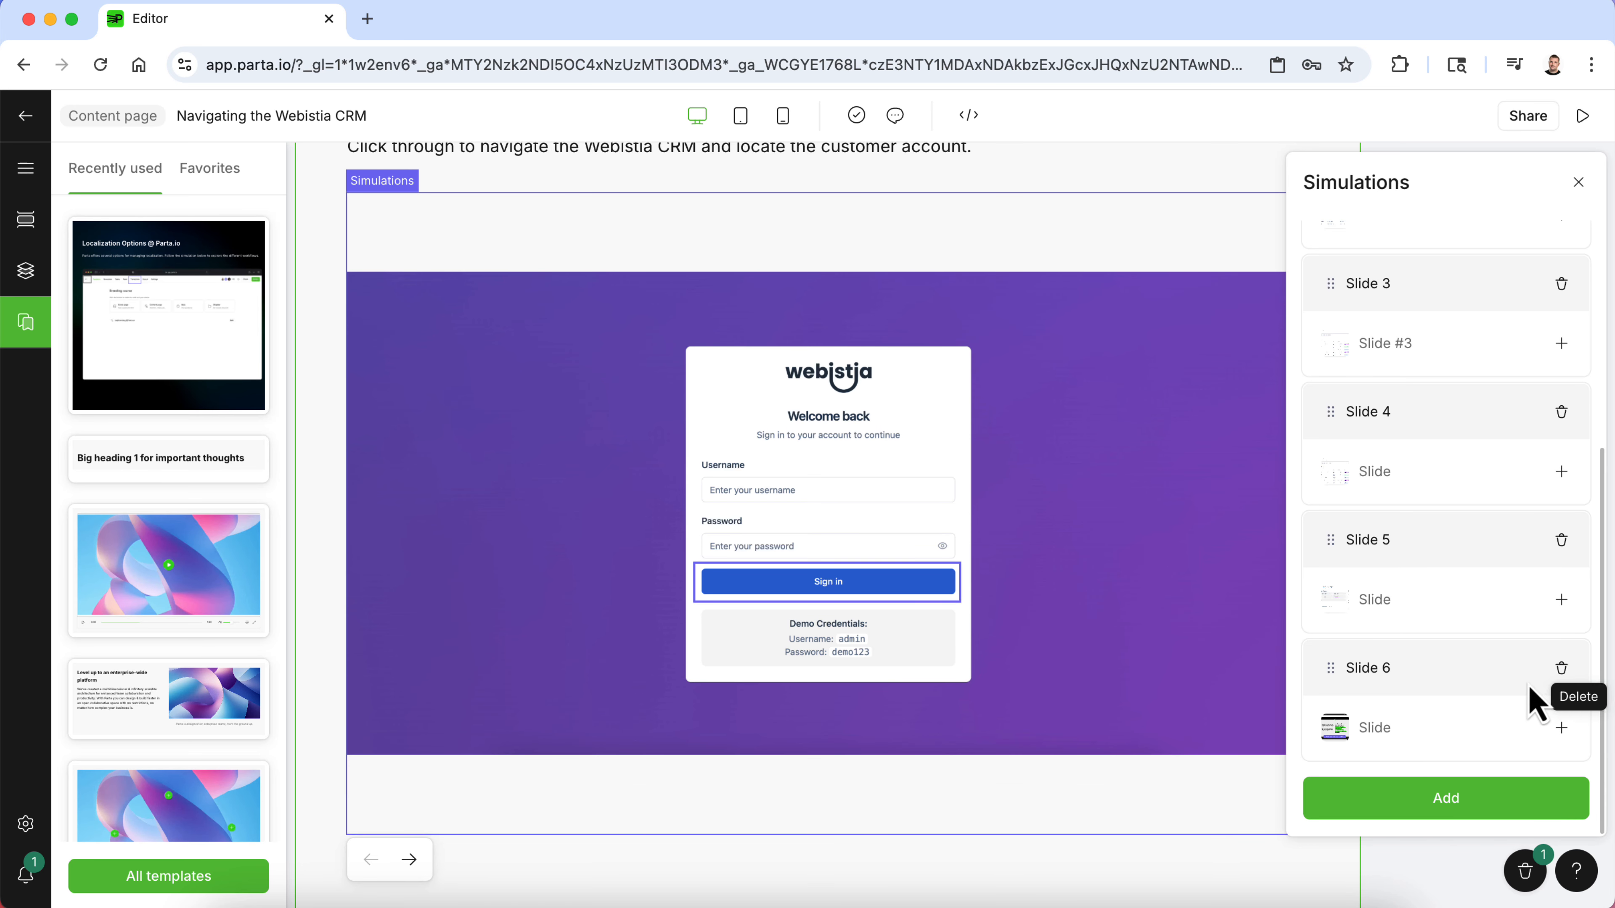
- Open Slide 2 and connect its Customers clickable area to Slide 3
scroll(1453, 613, "up", 4)
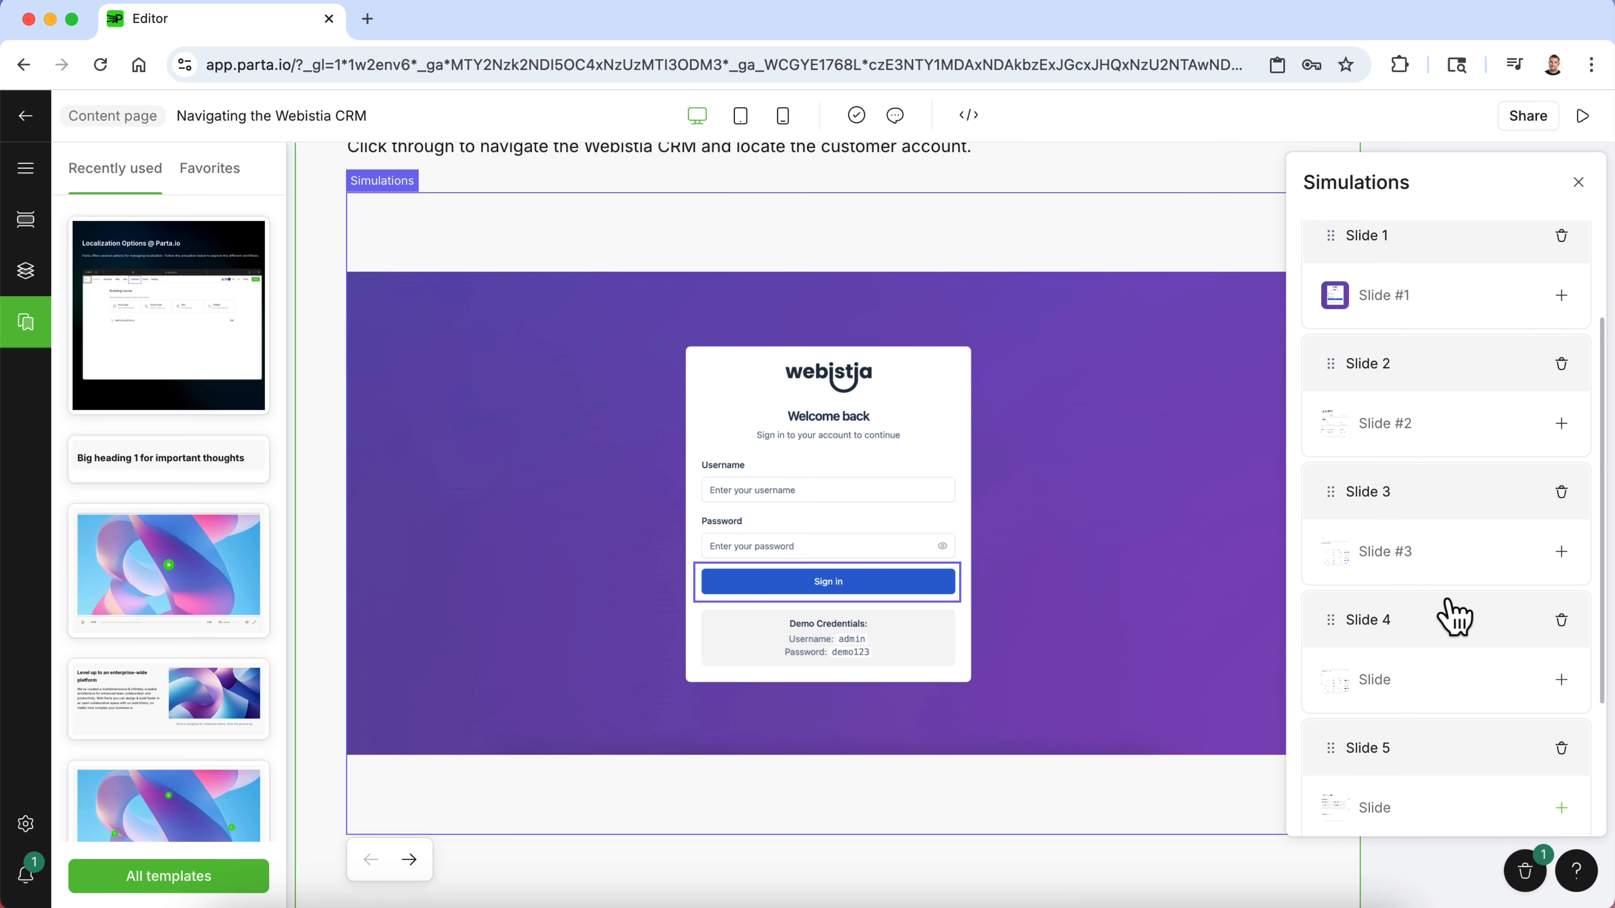
left_click(1439, 318)
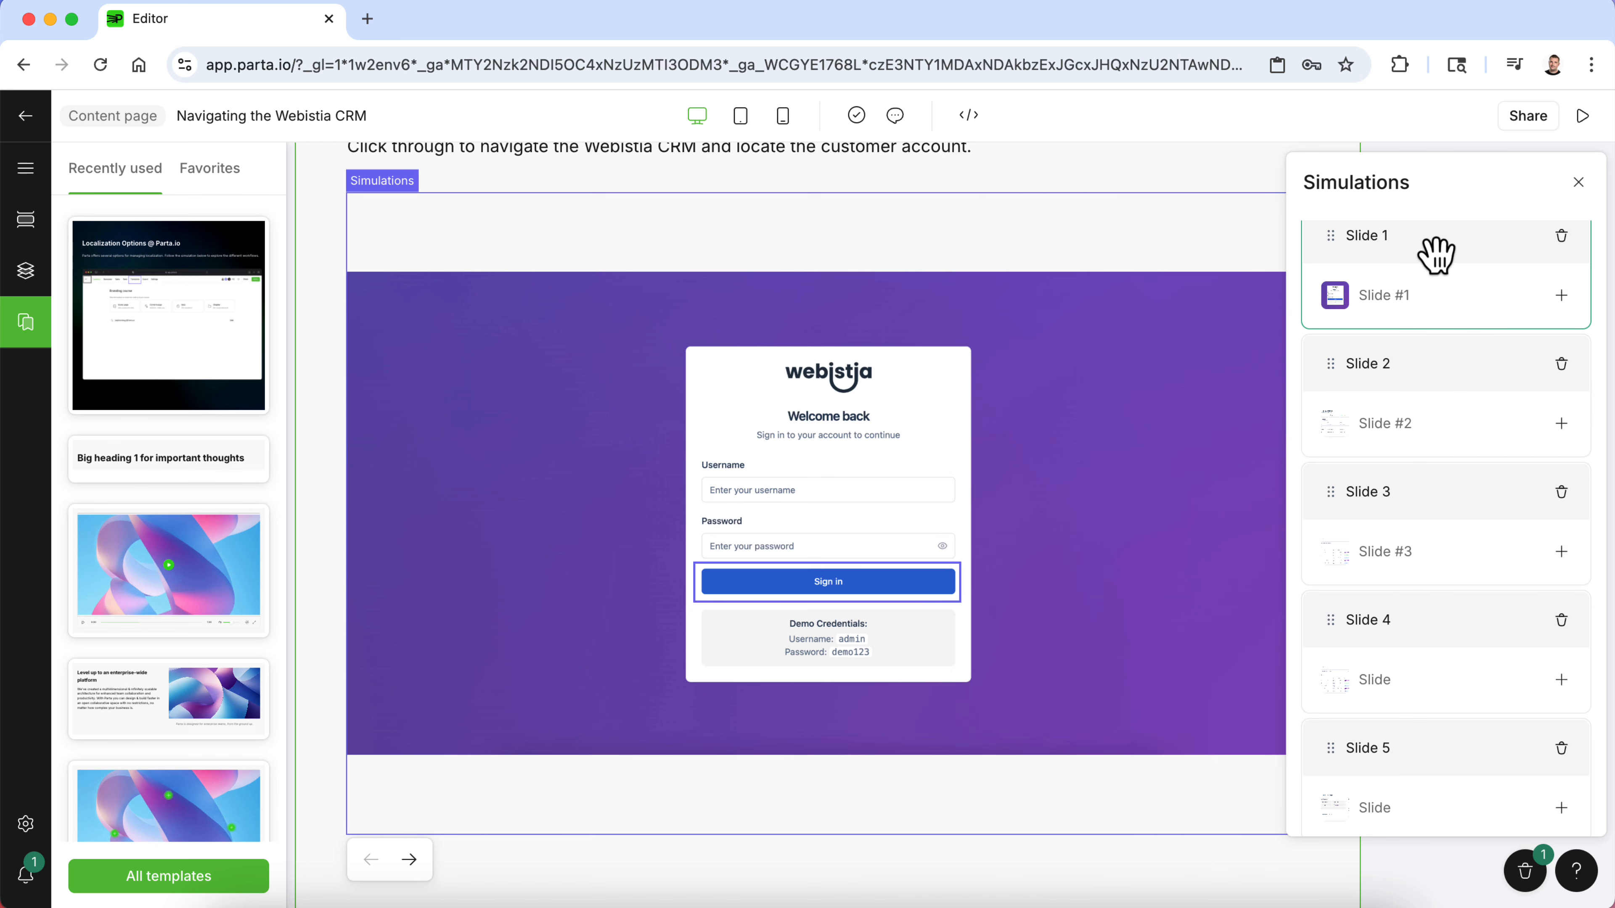
left_click(1437, 385)
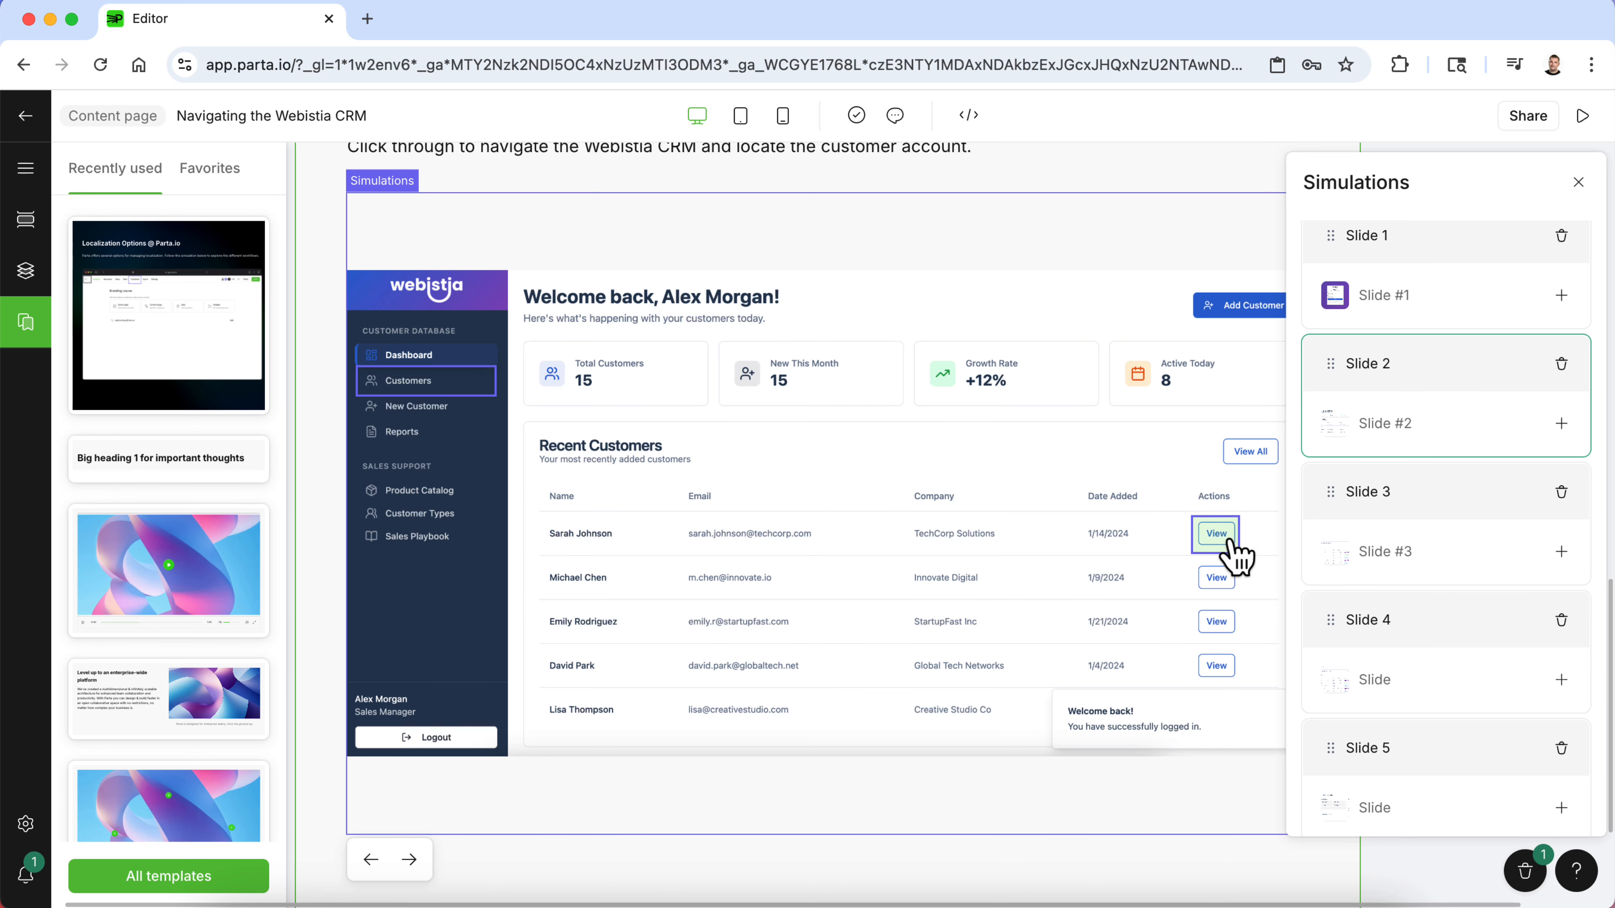
left_click(1205, 546)
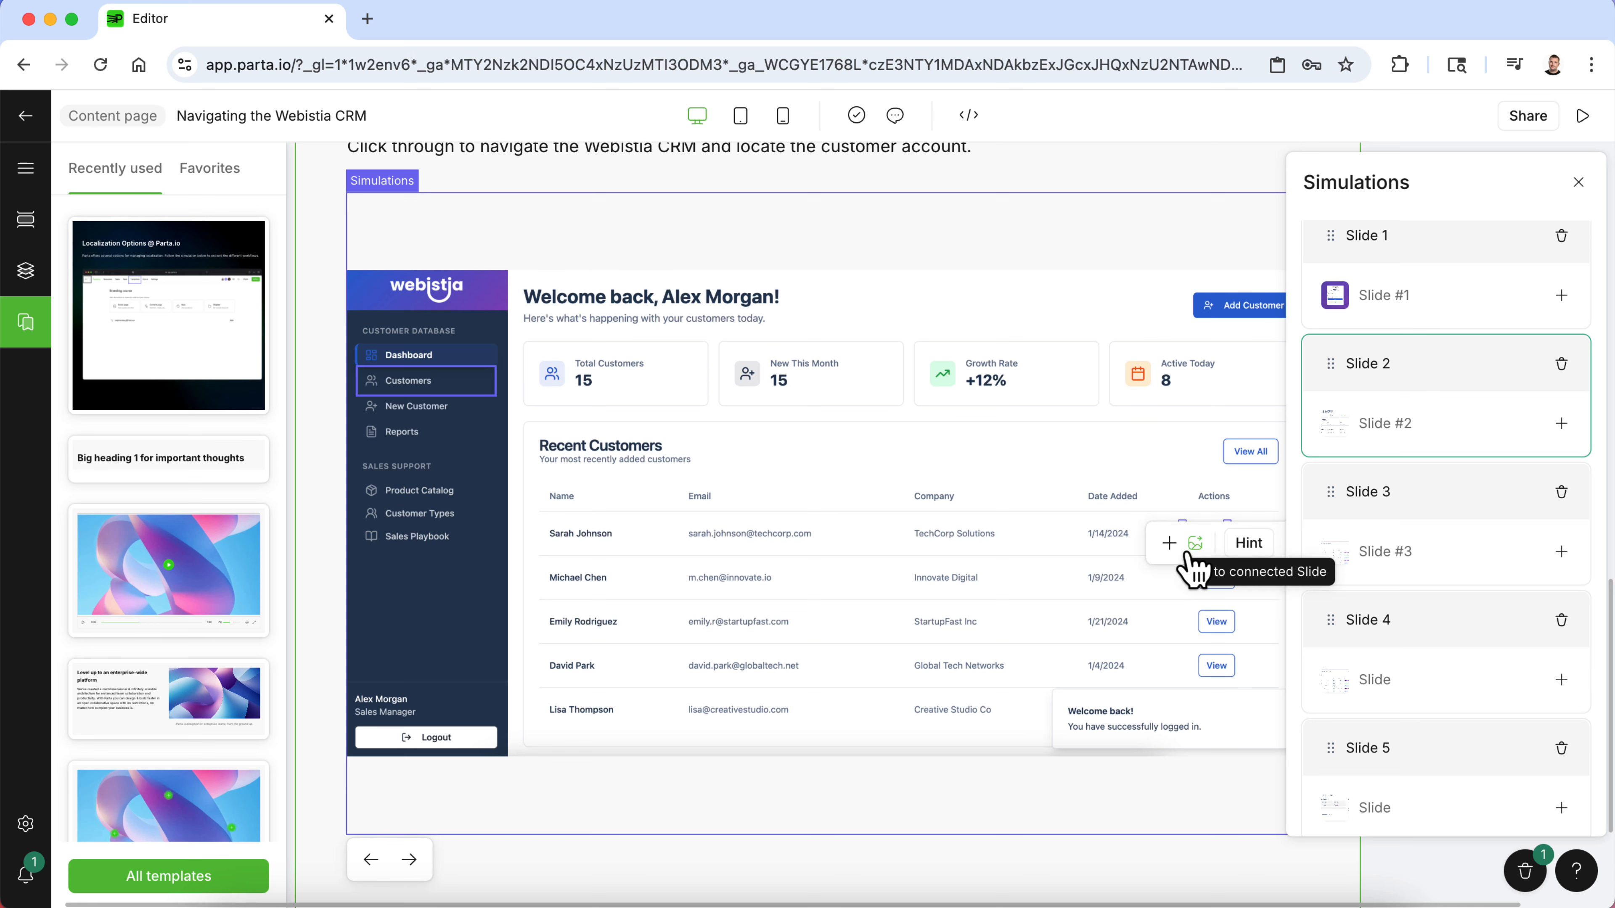
left_click(465, 382)
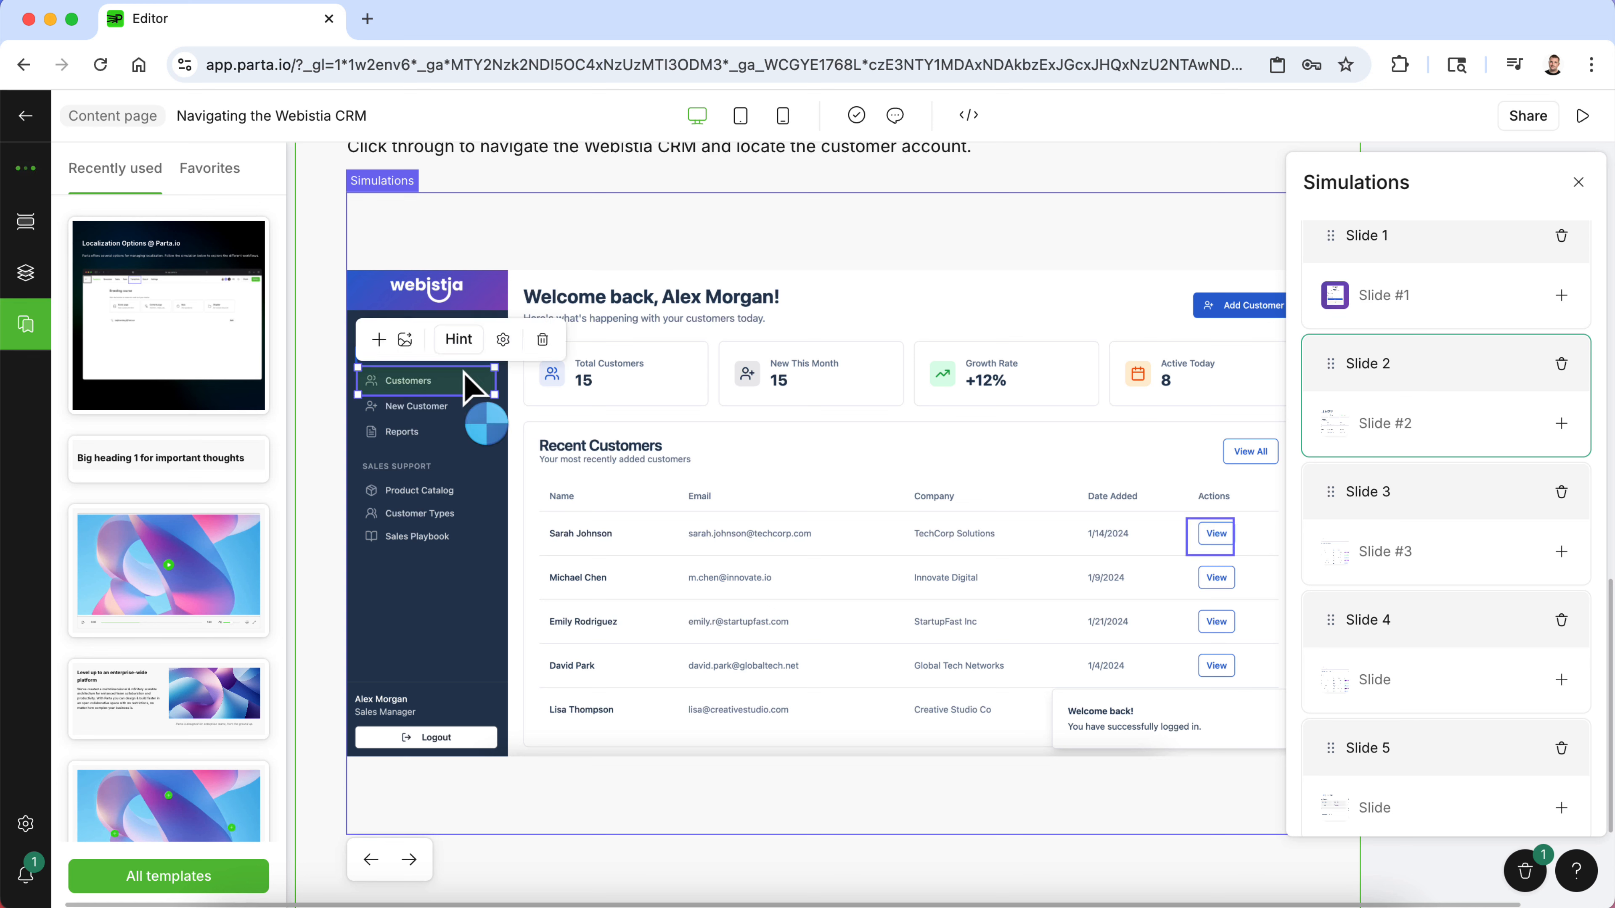
left_click(379, 339)
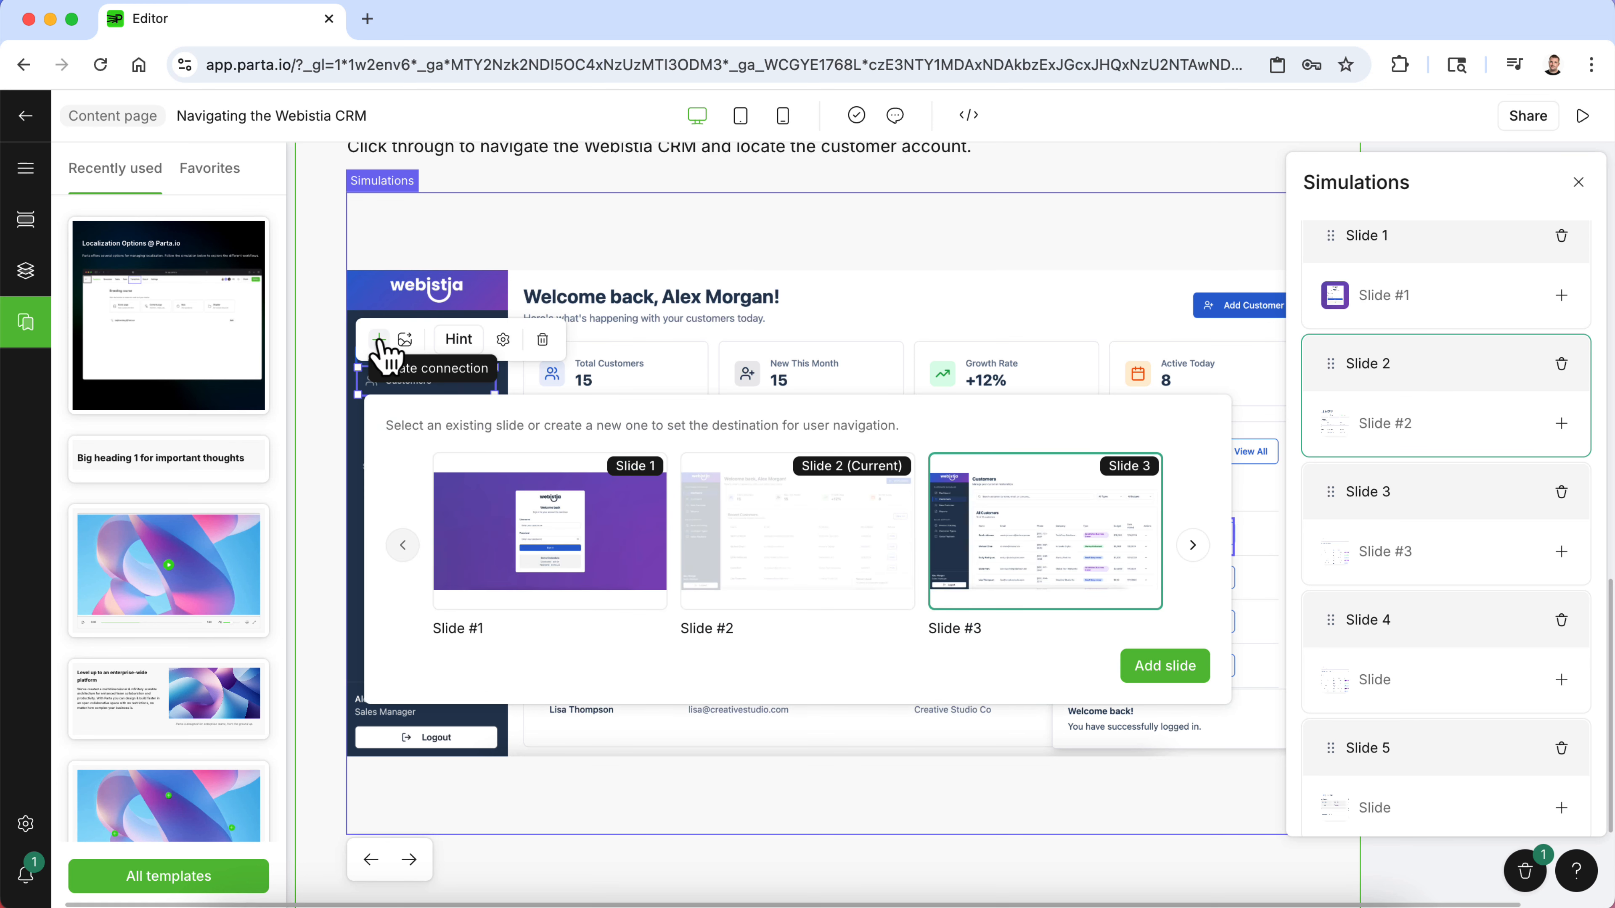
left_click(1038, 353)
- Connect Slide 2's View clickable area directly to Slide 5
left_click(1216, 538)
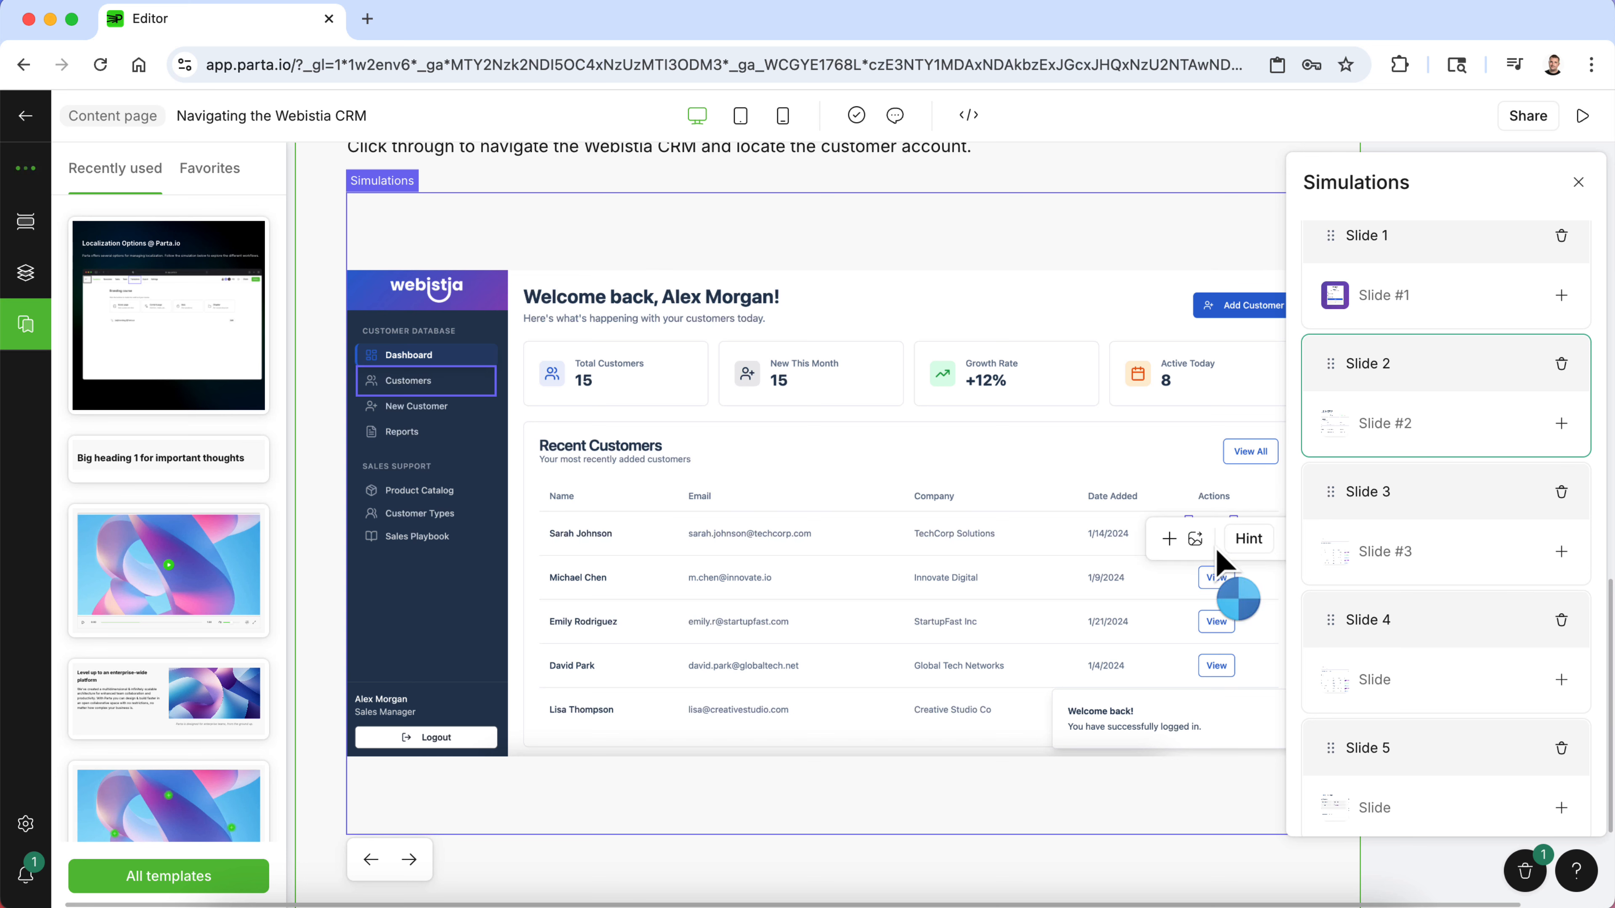
left_click(1169, 538)
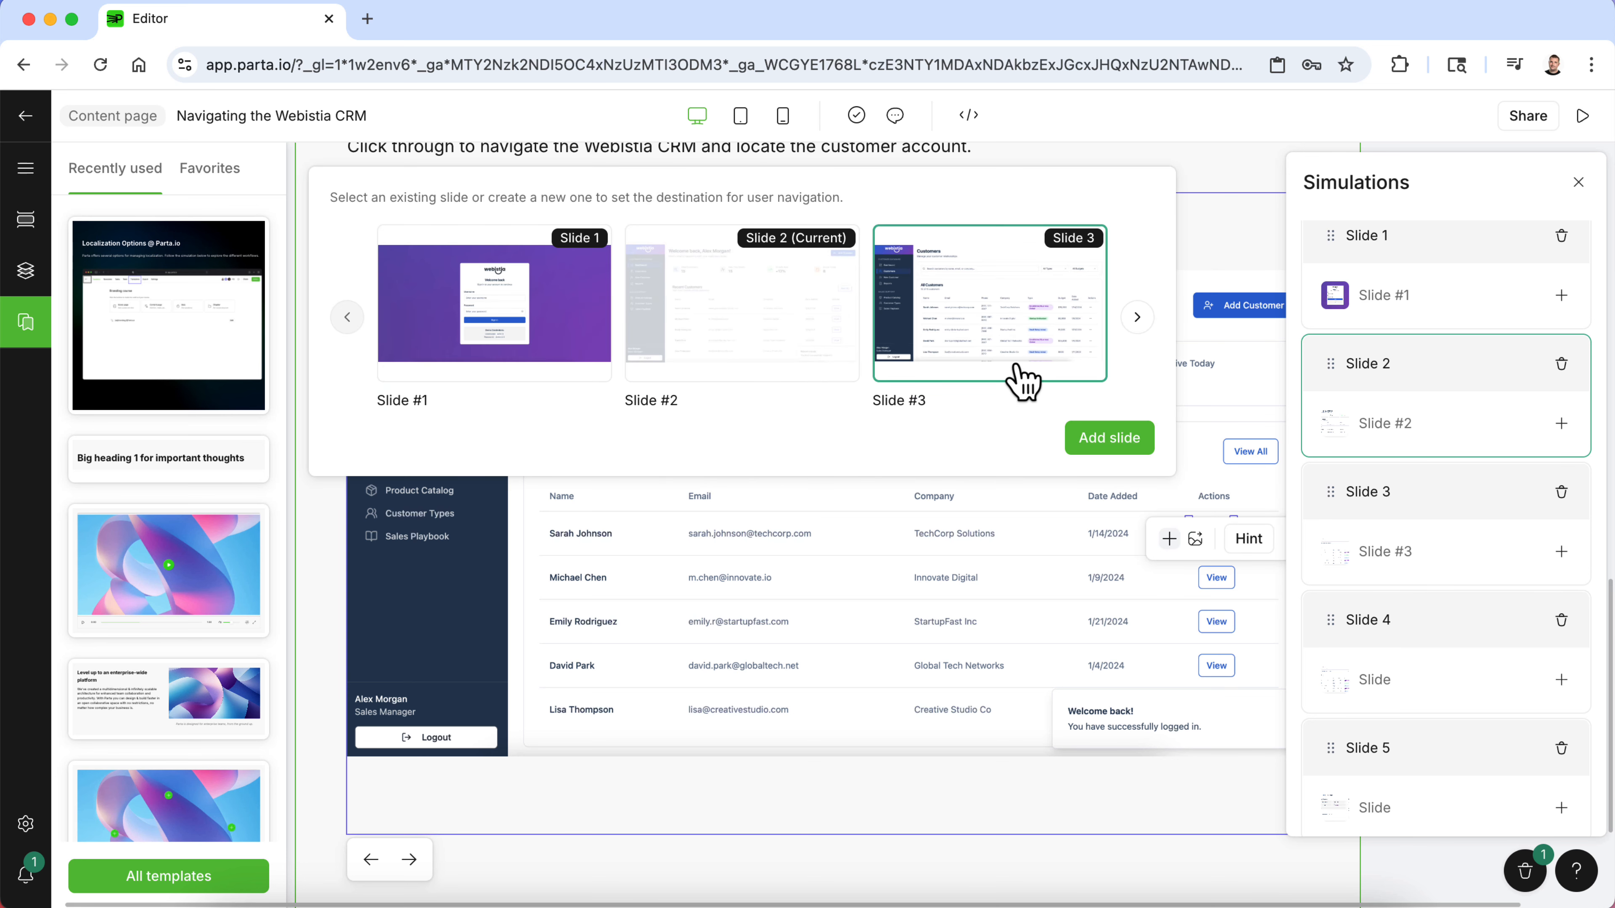
left_click(1137, 317)
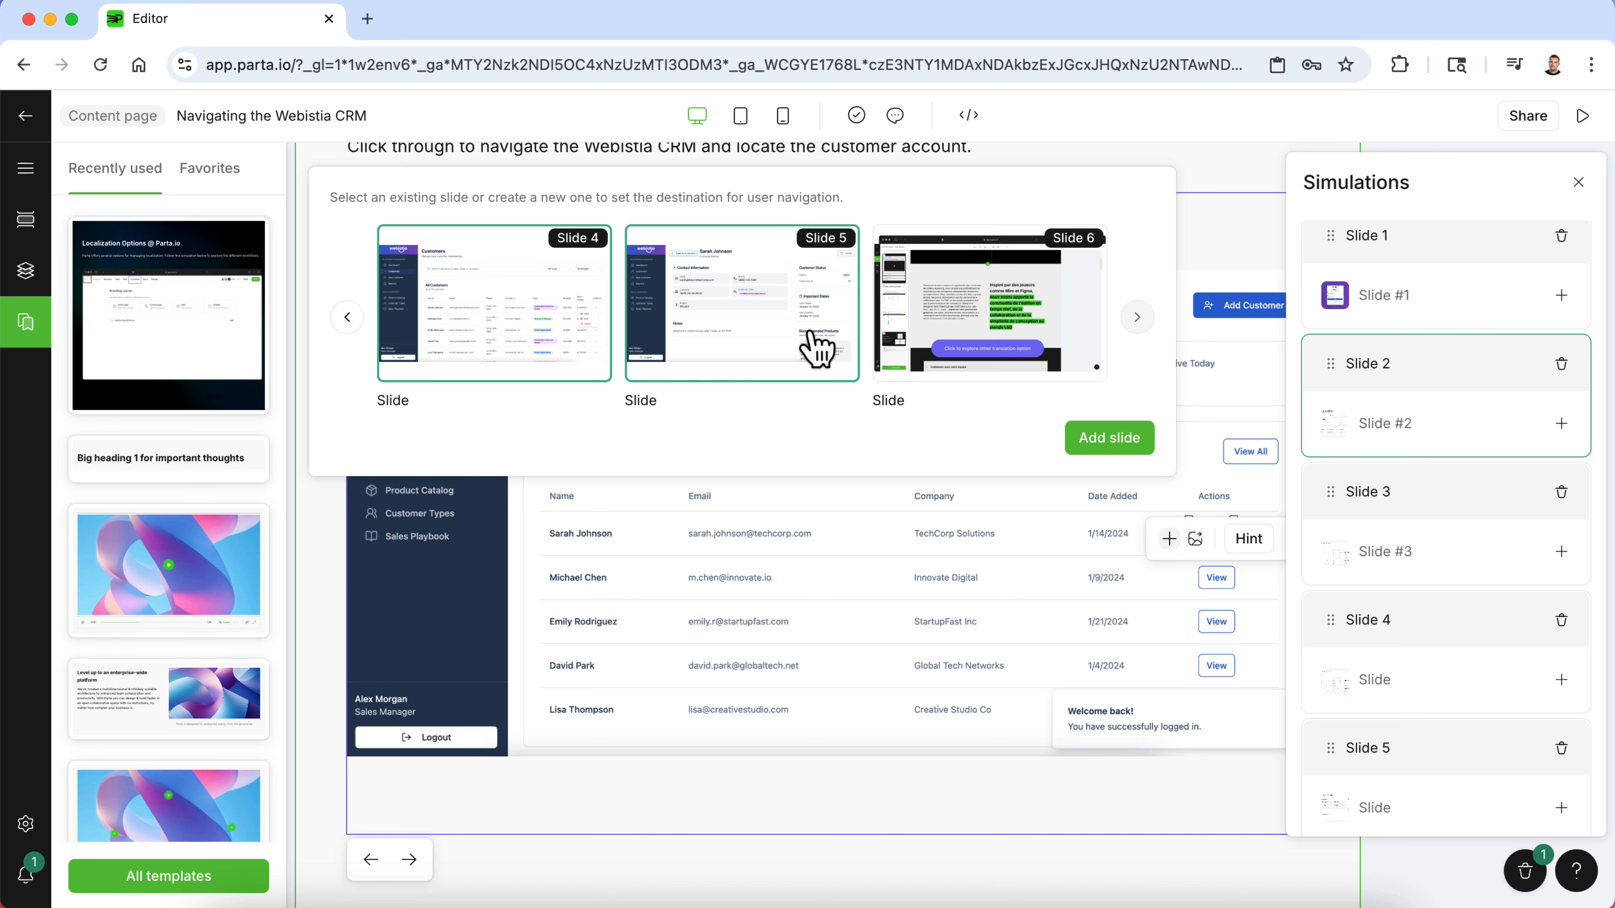
left_click(818, 349)
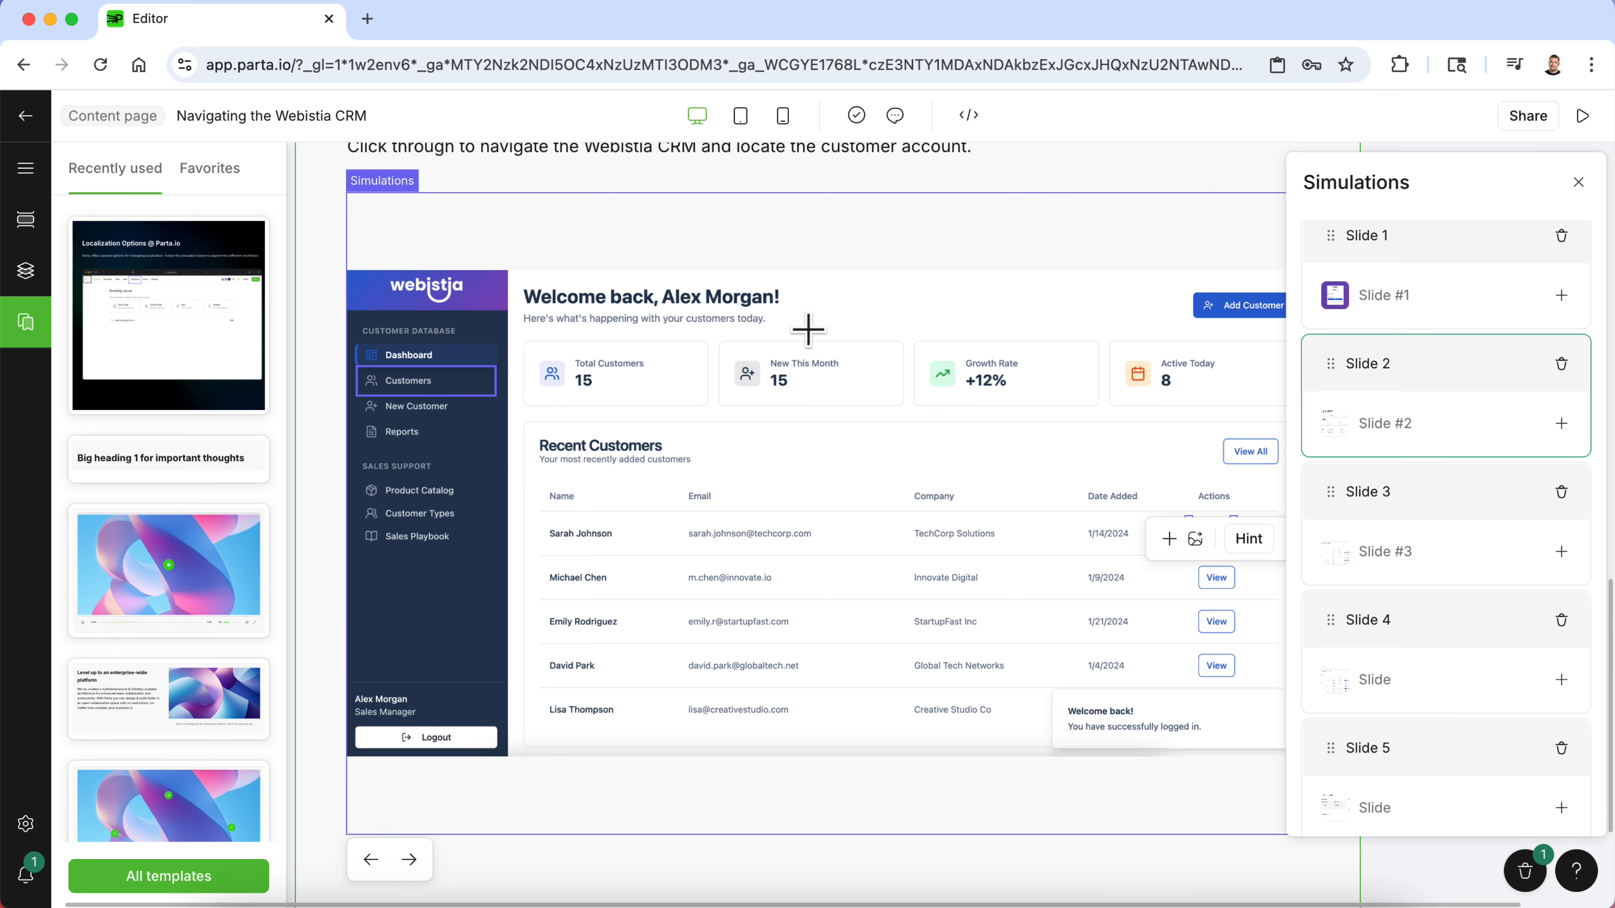
- Preview the course page and scroll through it to the simulation, briefly playing the embedded video
left_click(1194, 199)
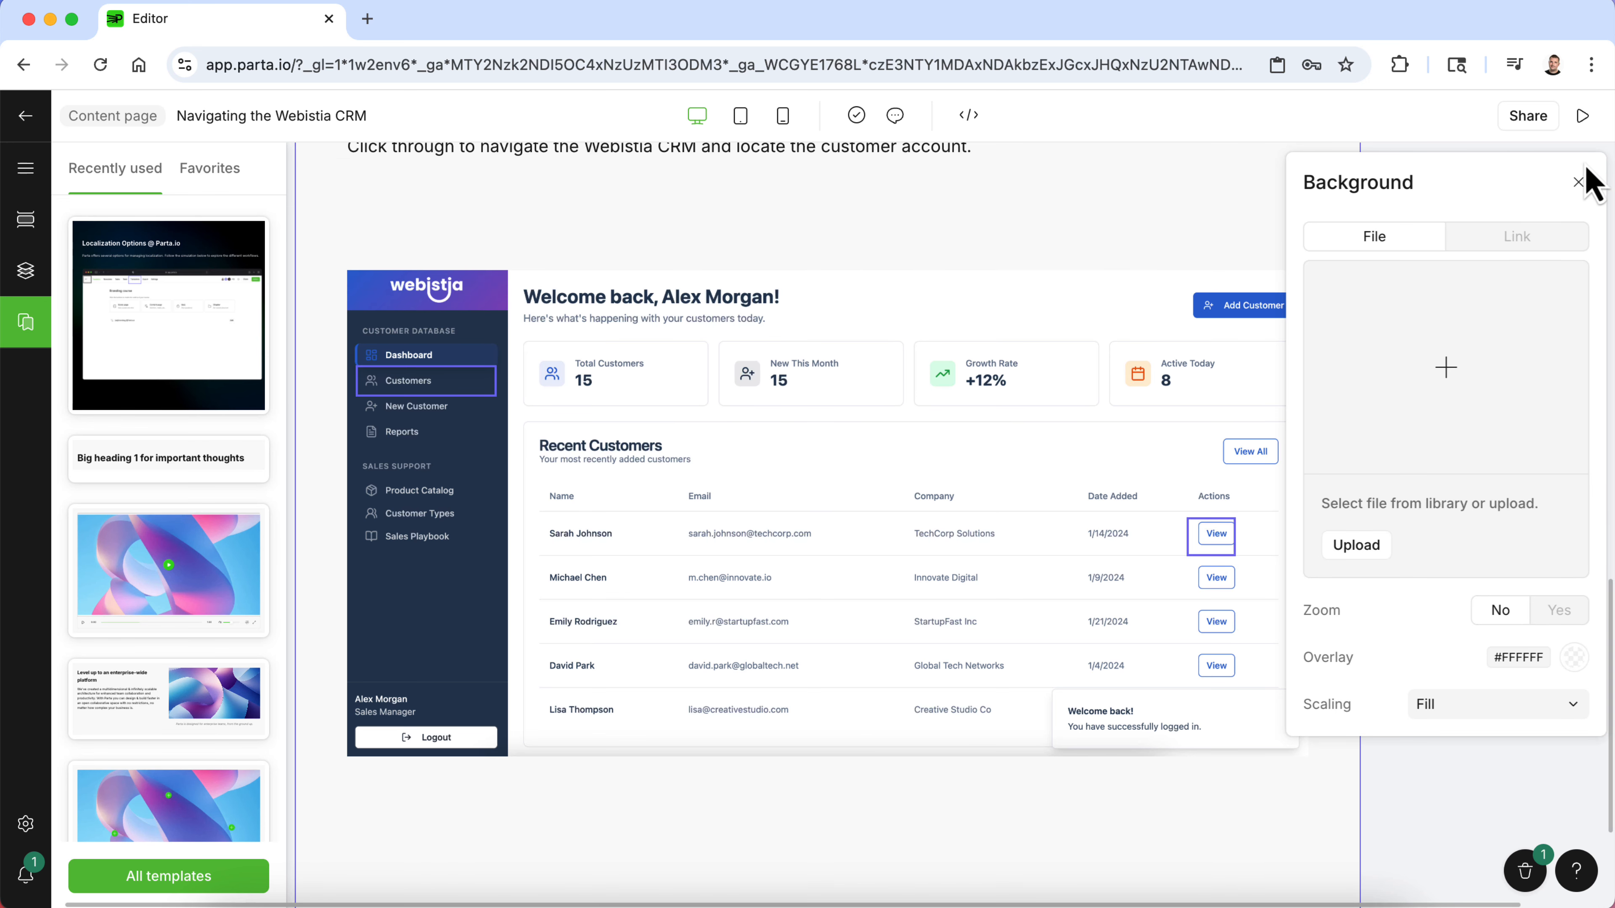
left_click(1582, 117)
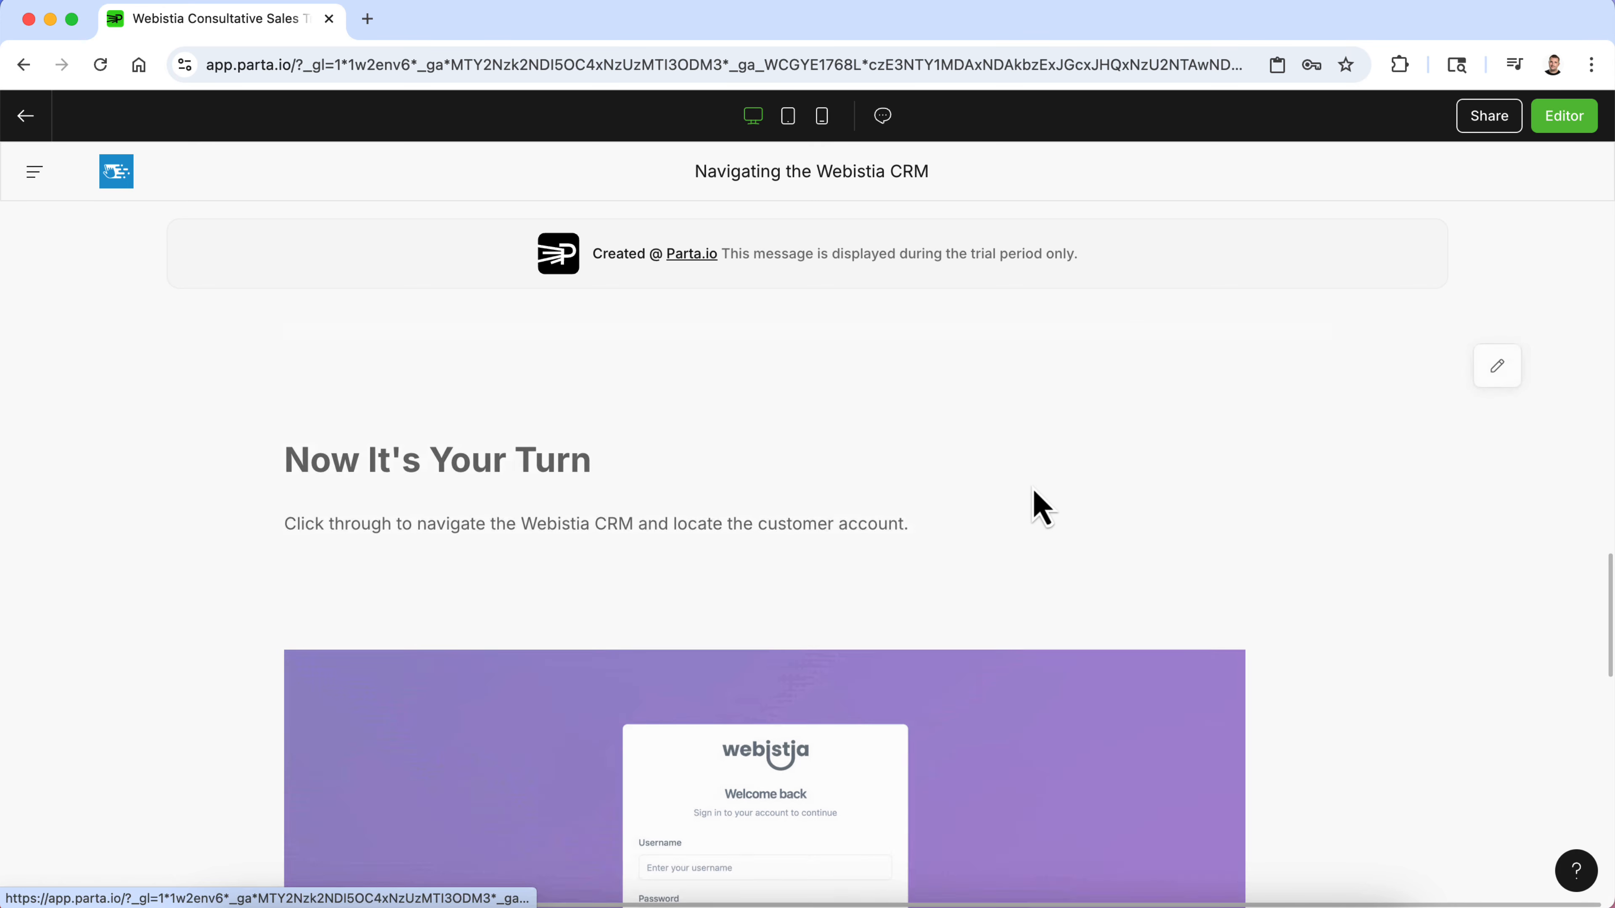
scroll(1033, 489, "up", 15)
scroll(1032, 489, "down", 2)
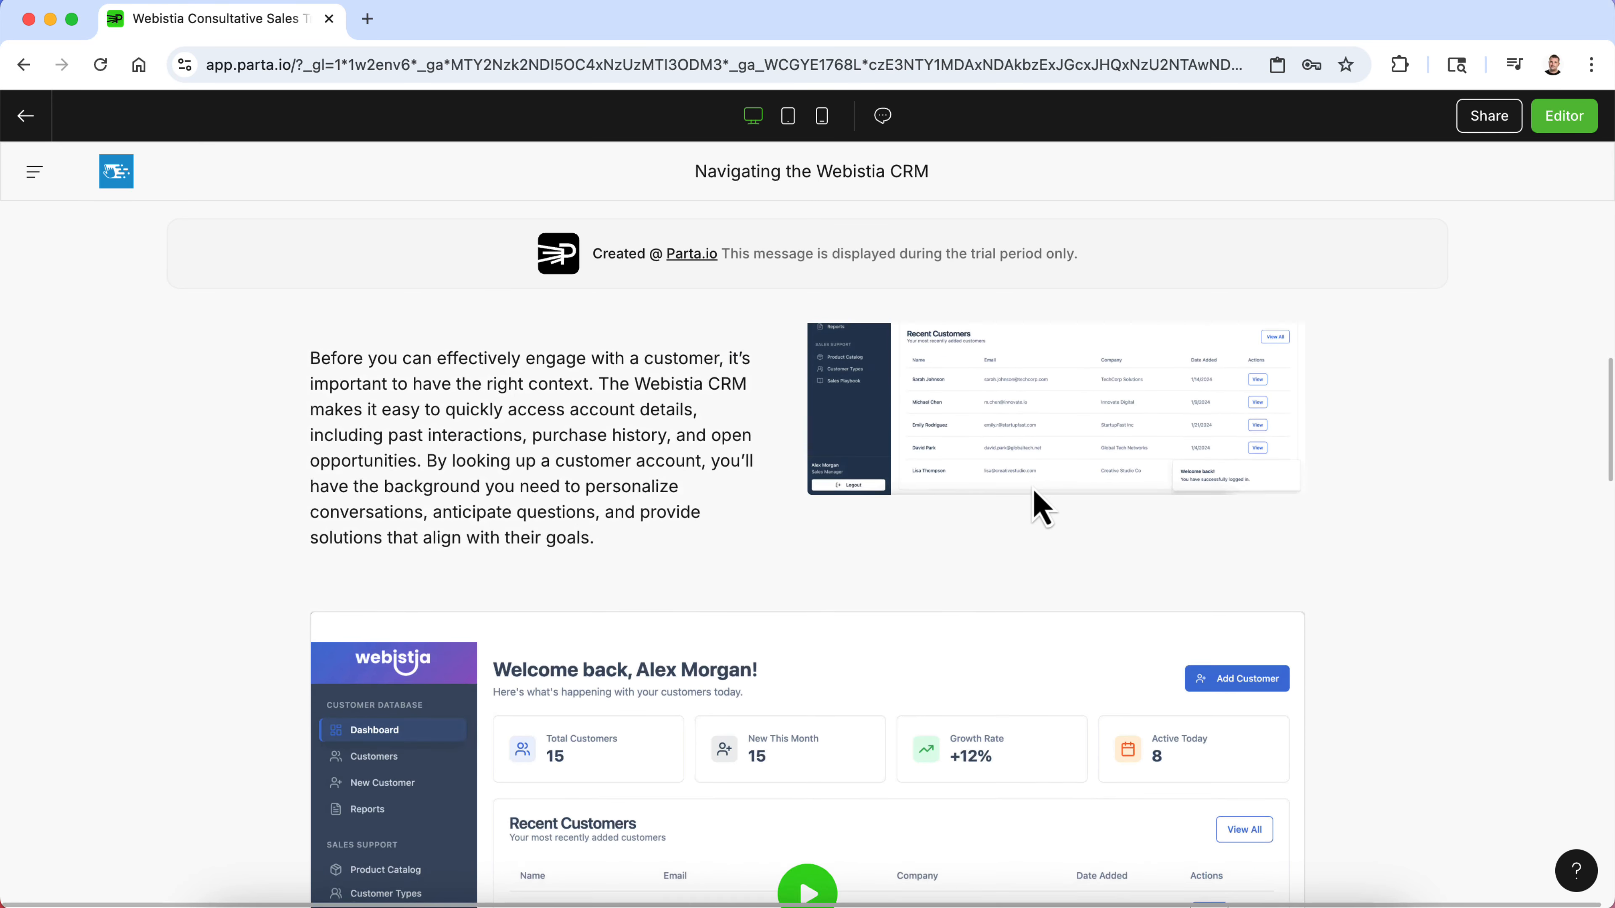
scroll(1032, 489, "up", 2)
scroll(708, 694, "down", 6)
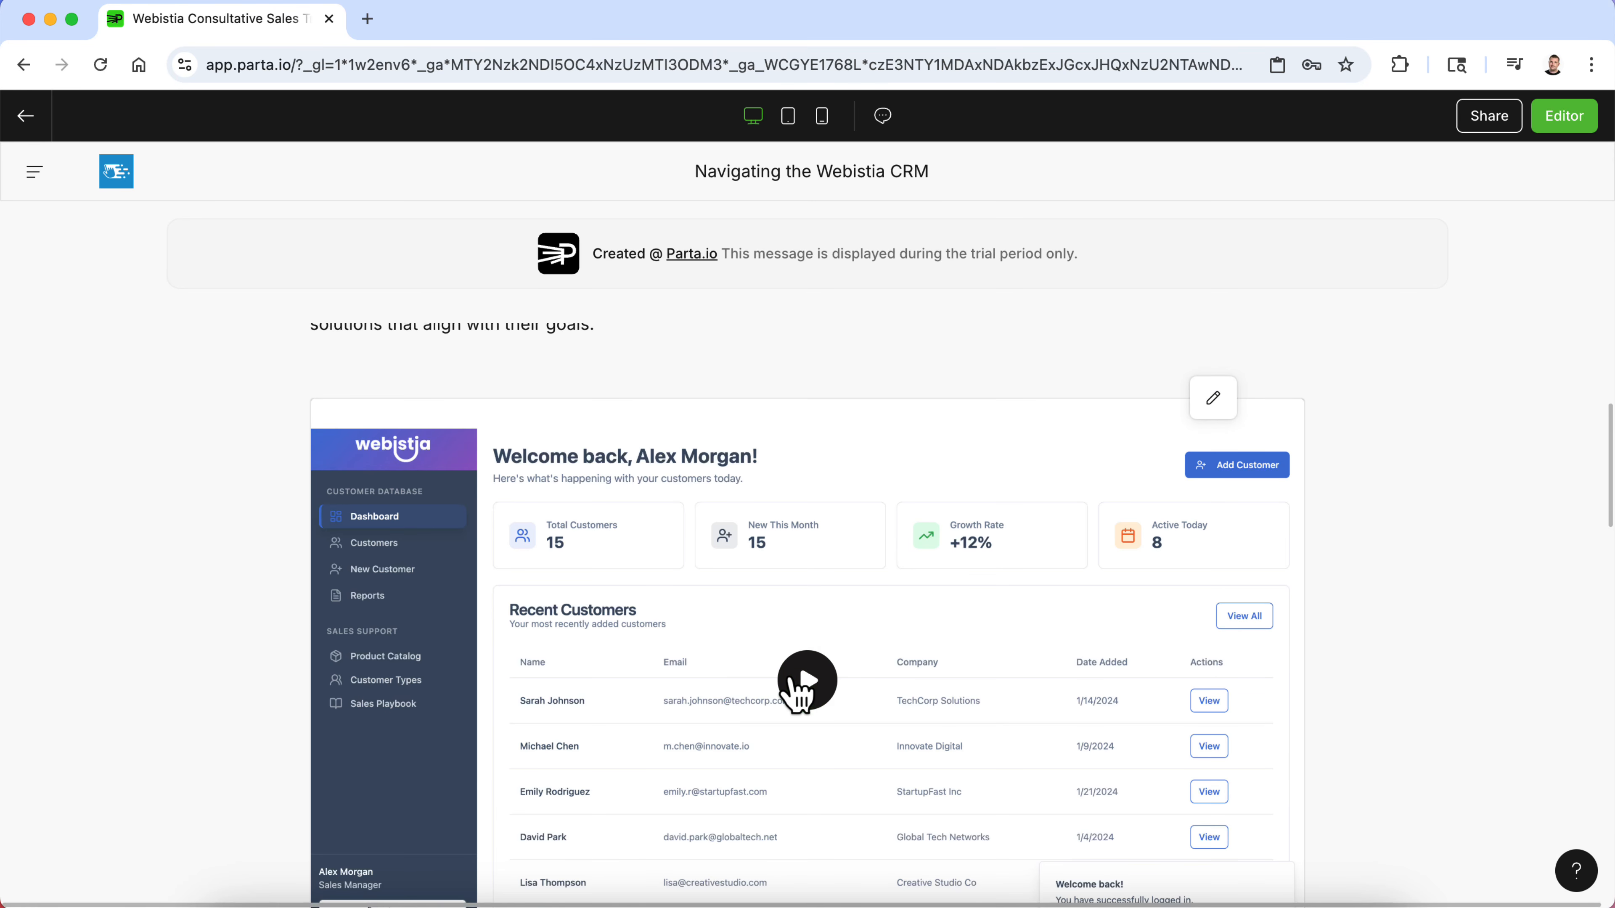
left_click(792, 679)
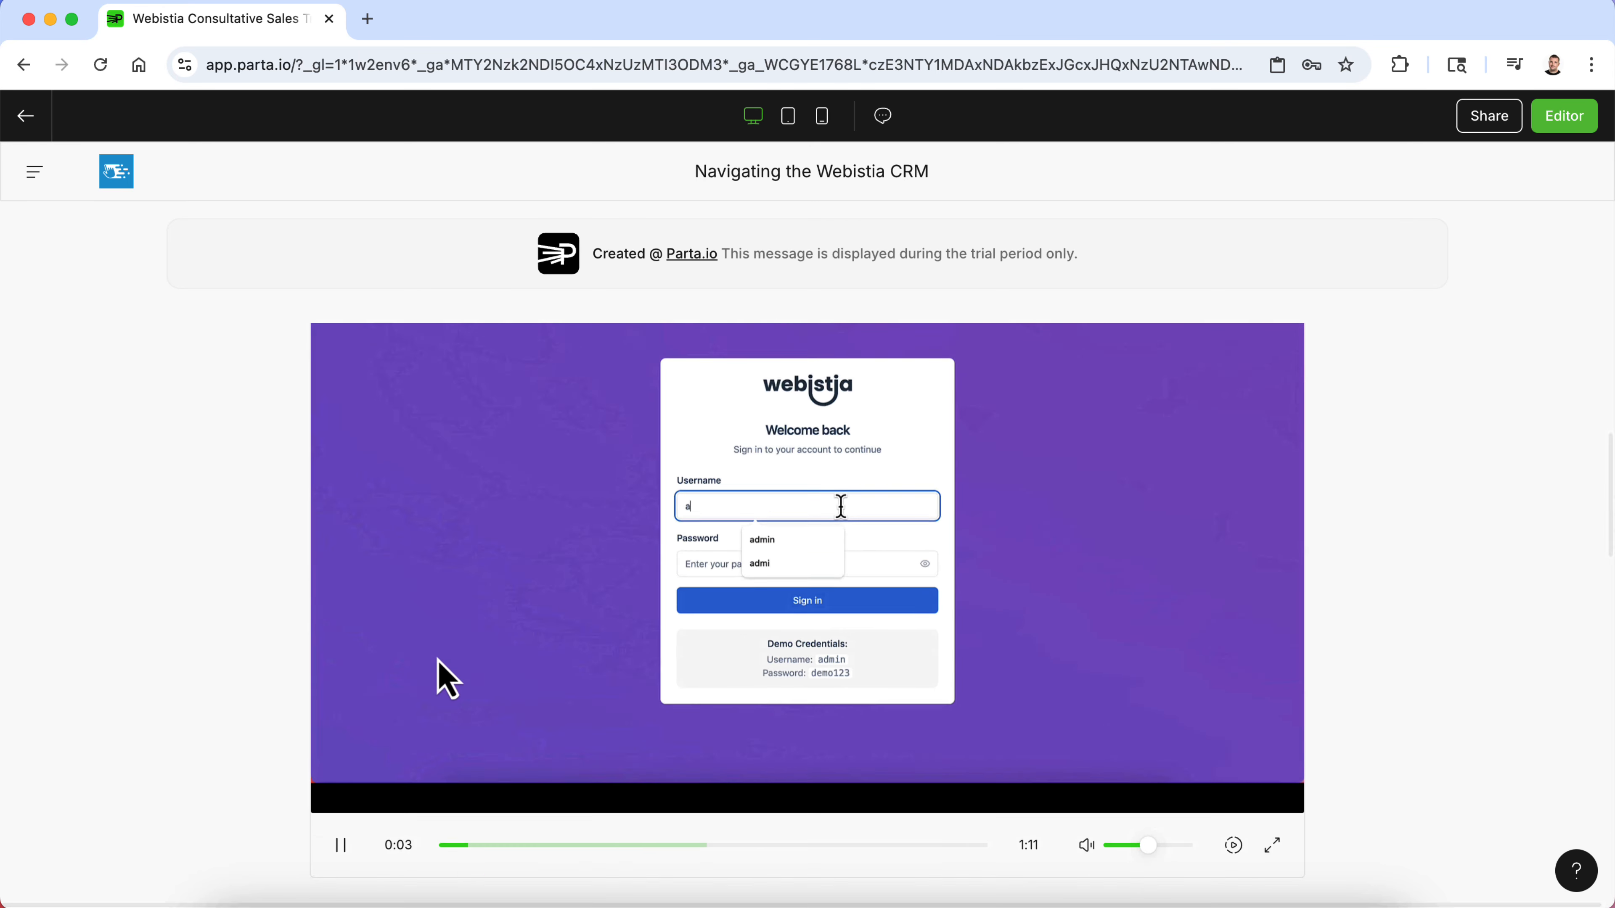
left_click(342, 783)
scroll(480, 685, "down", 10)
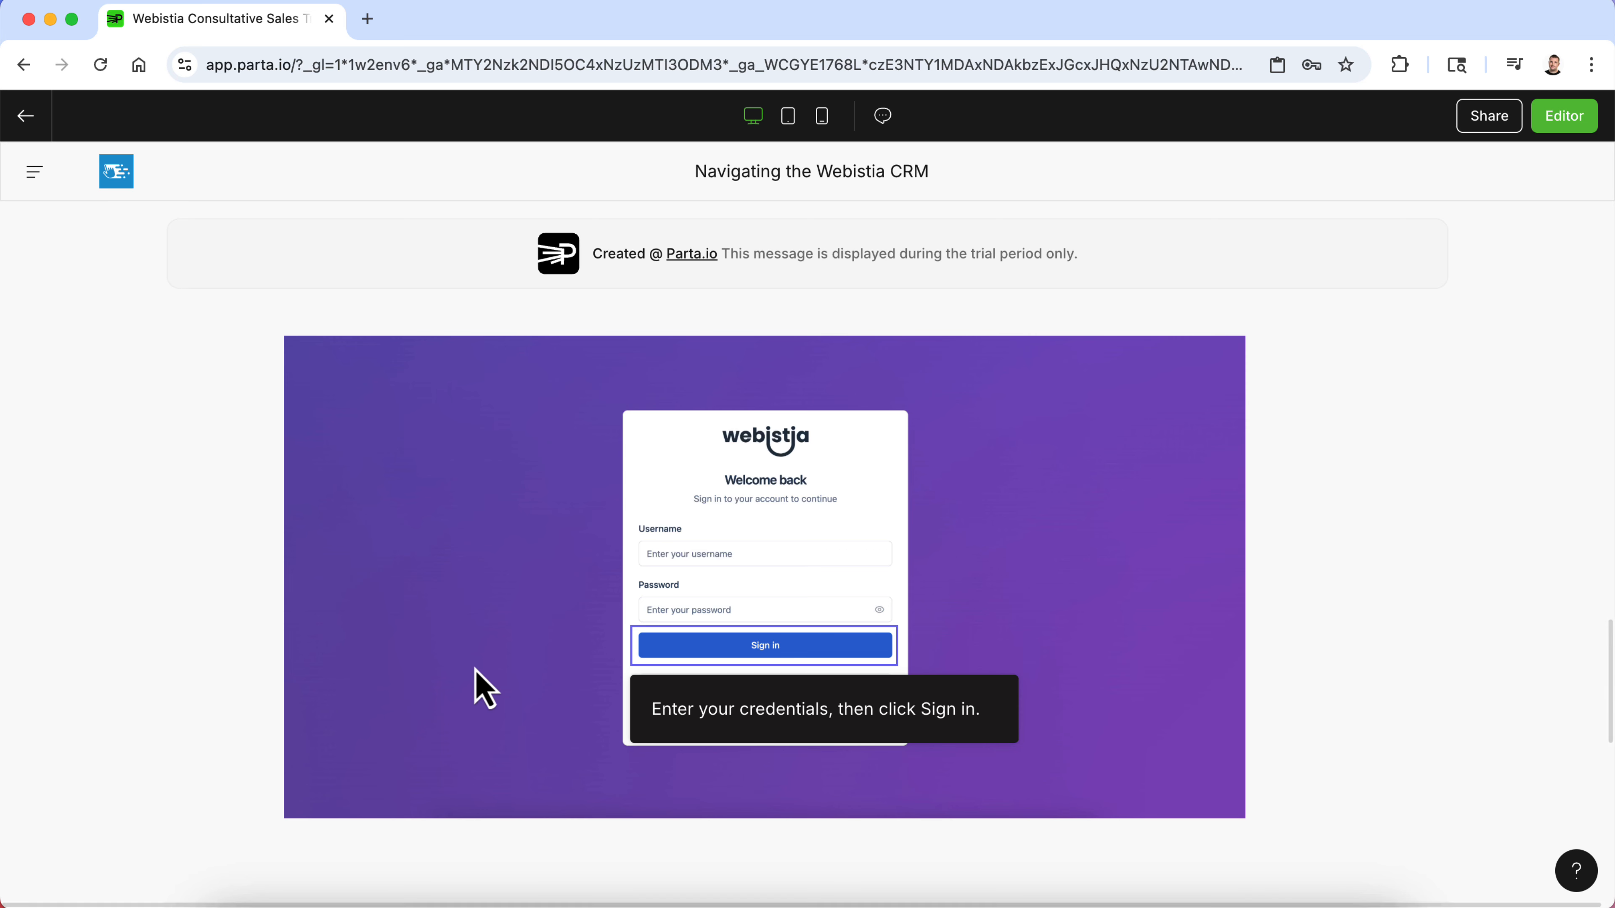
scroll(477, 668, "up", 1)
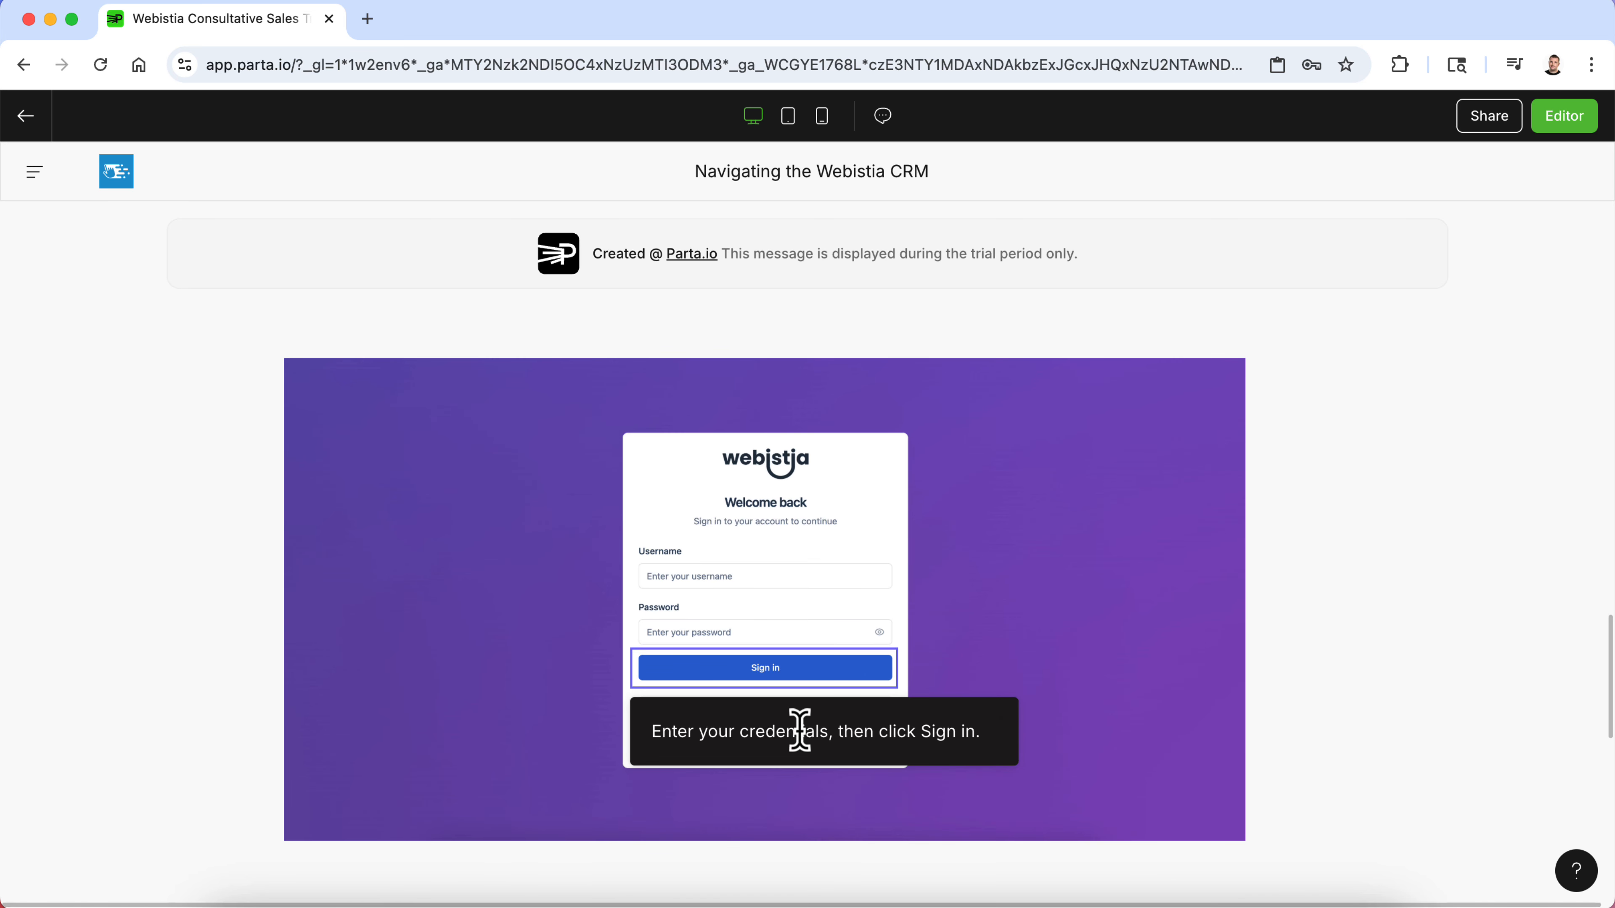
- Test the simulation in preview through sign-in, Customers, the customer's details, logout and the direct View shortcut
left_click(840, 680)
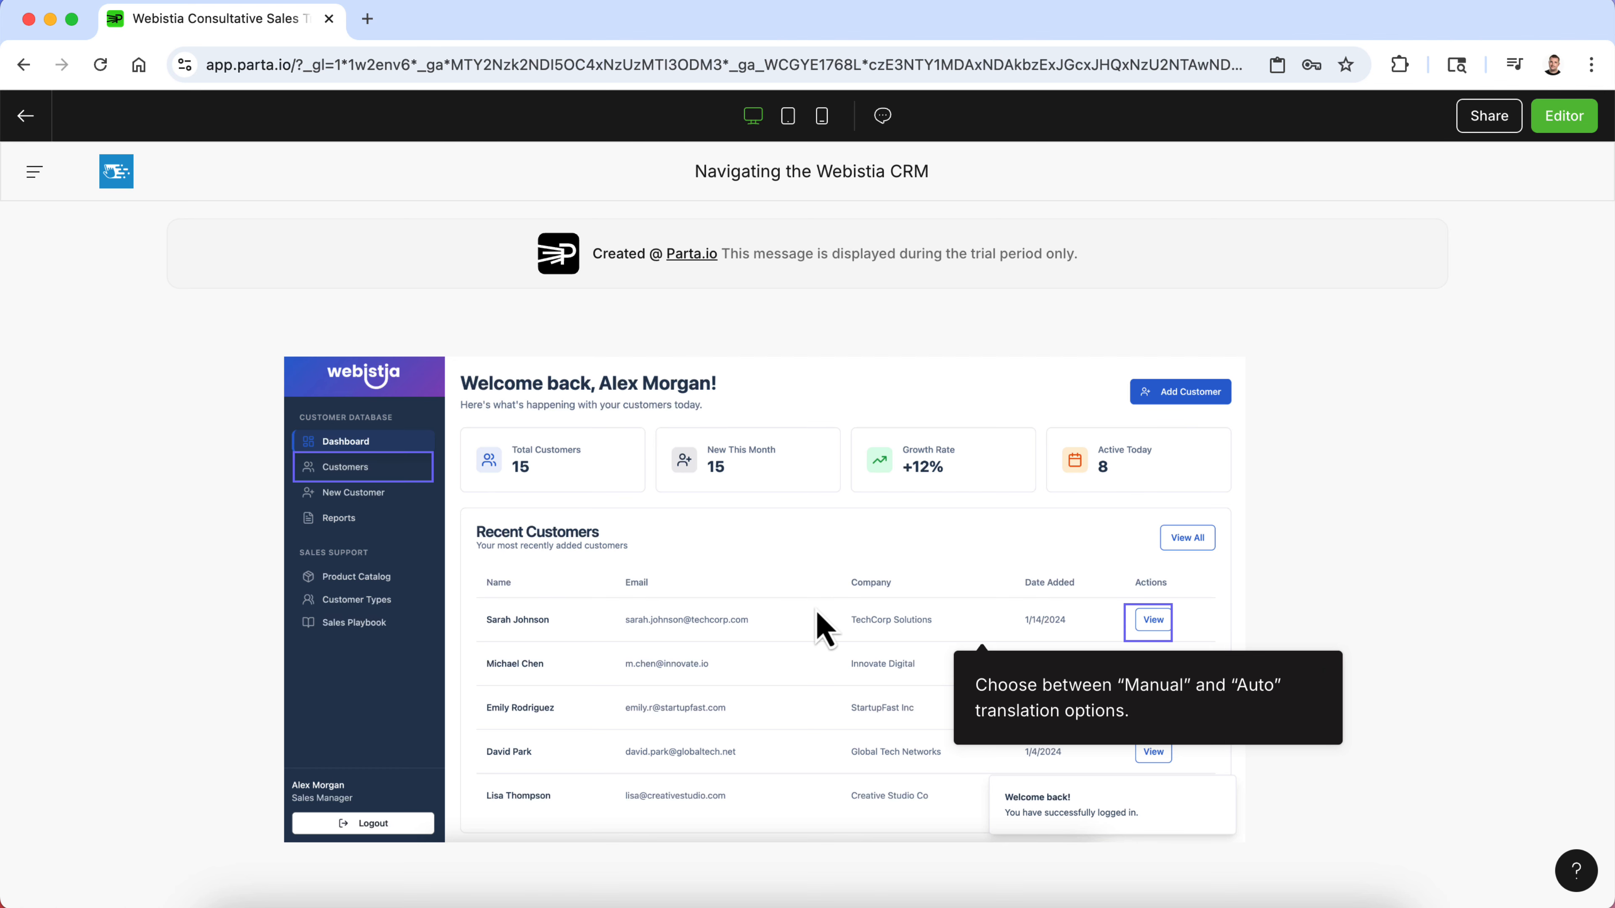
left_click(364, 472)
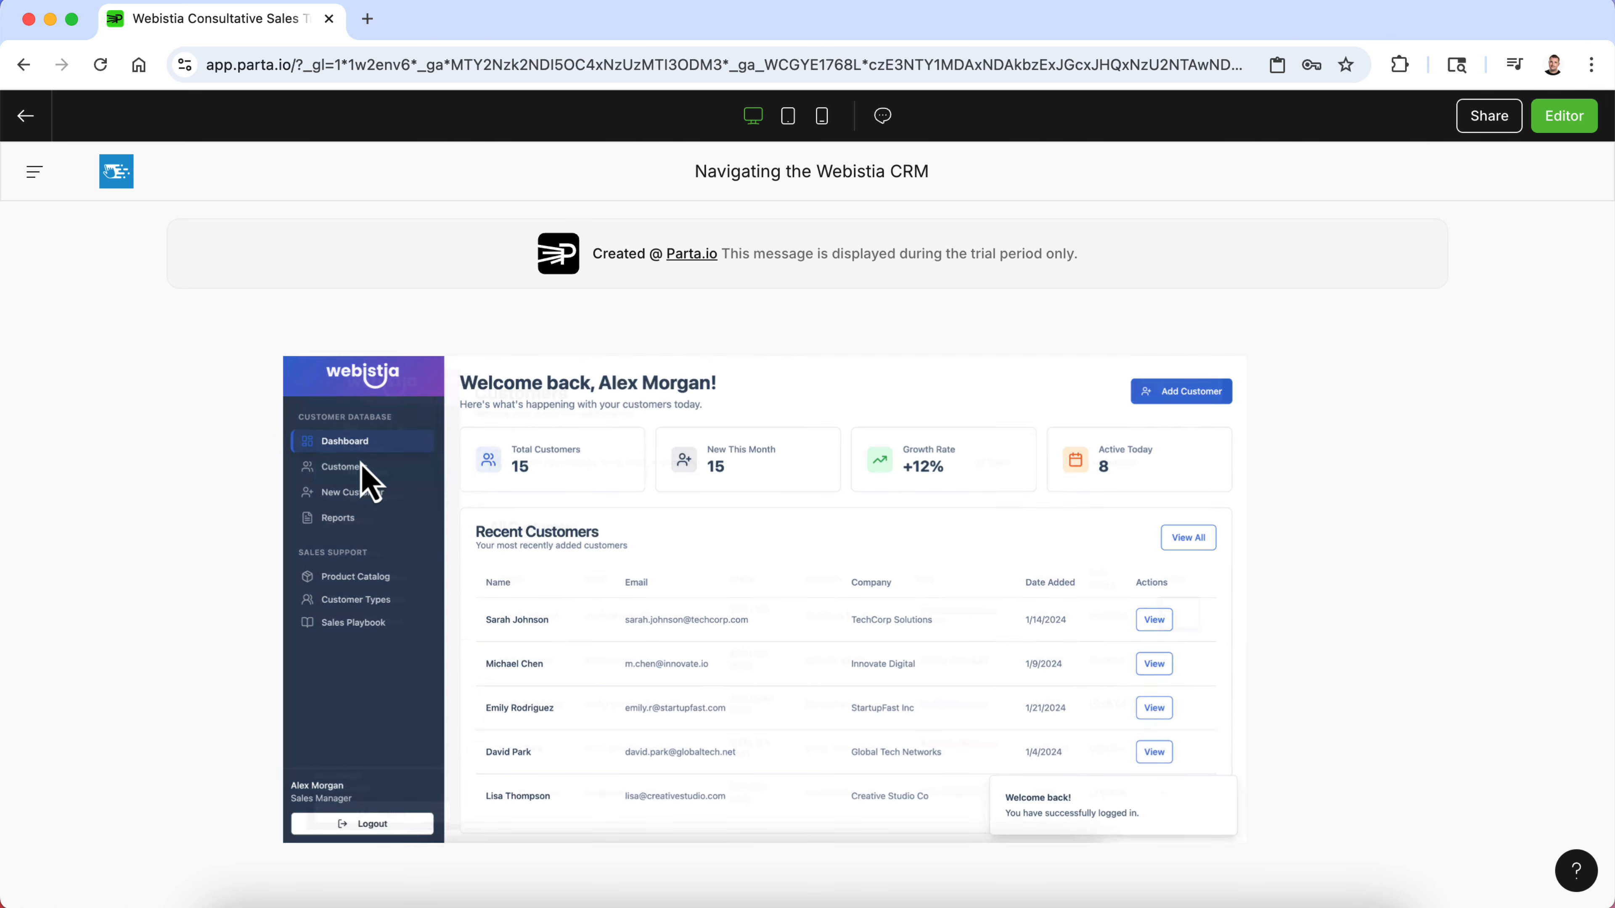
left_click(1181, 617)
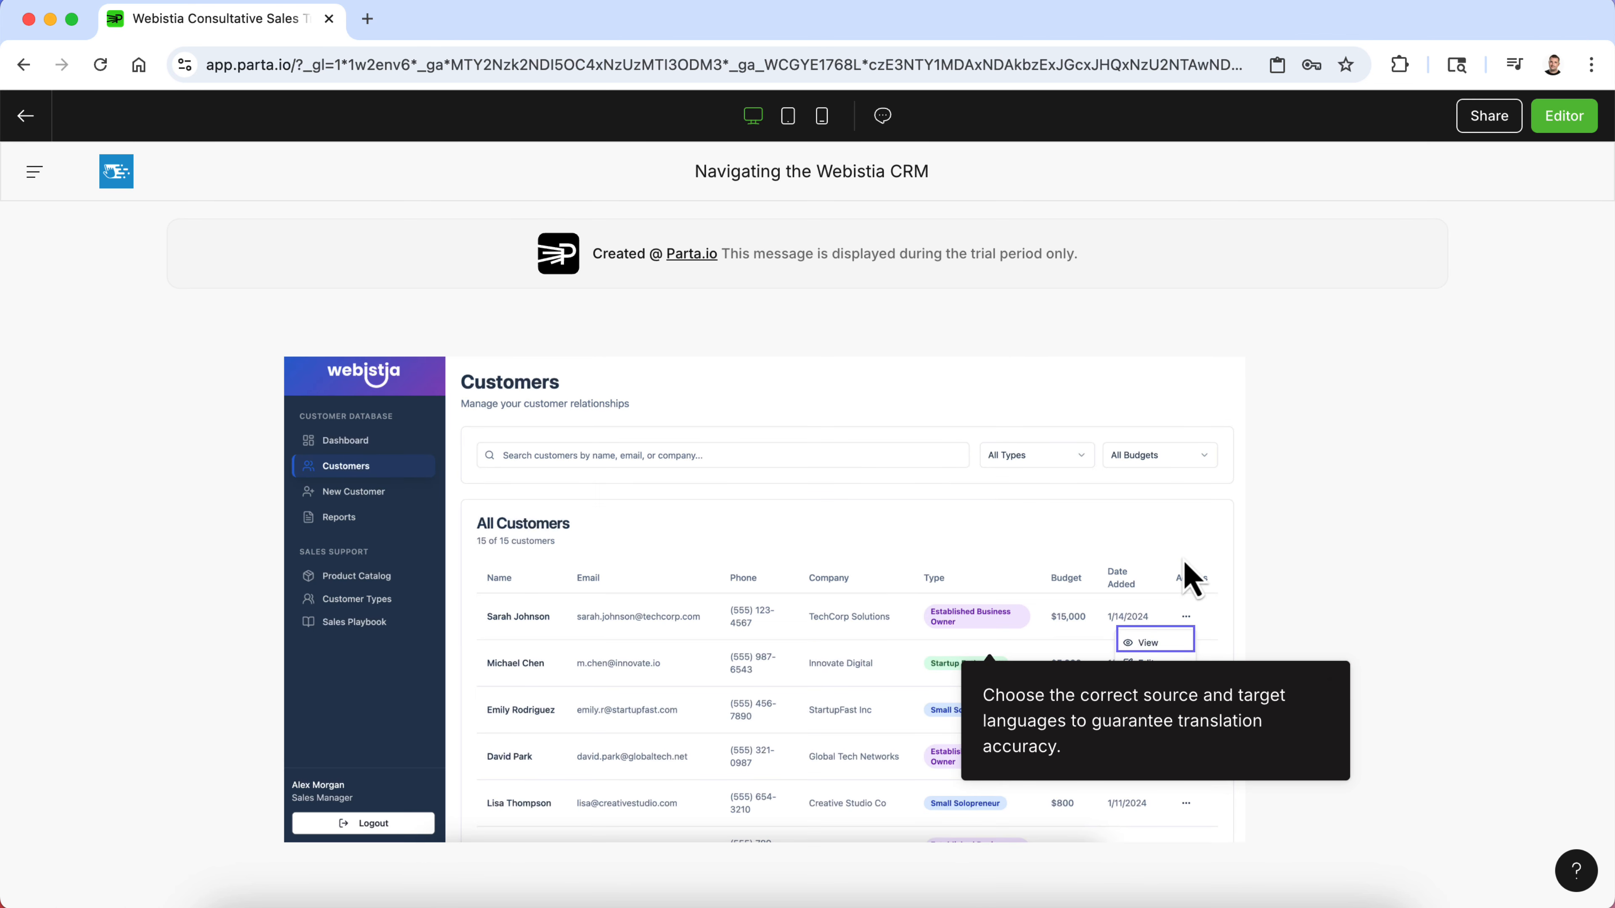
left_click(1160, 656)
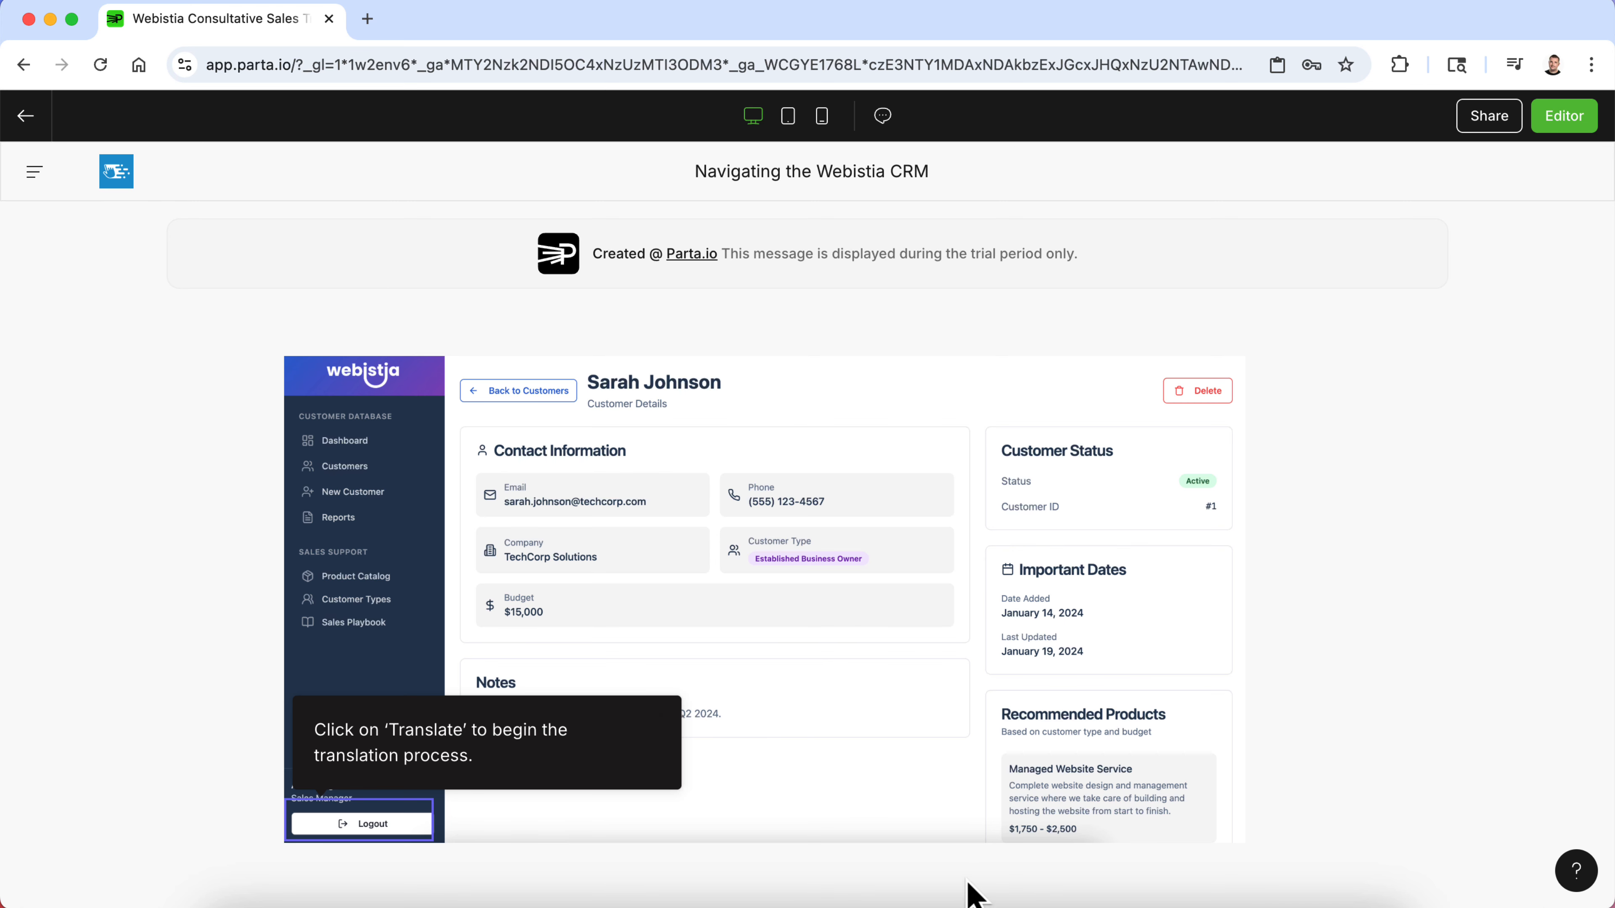
left_click(401, 826)
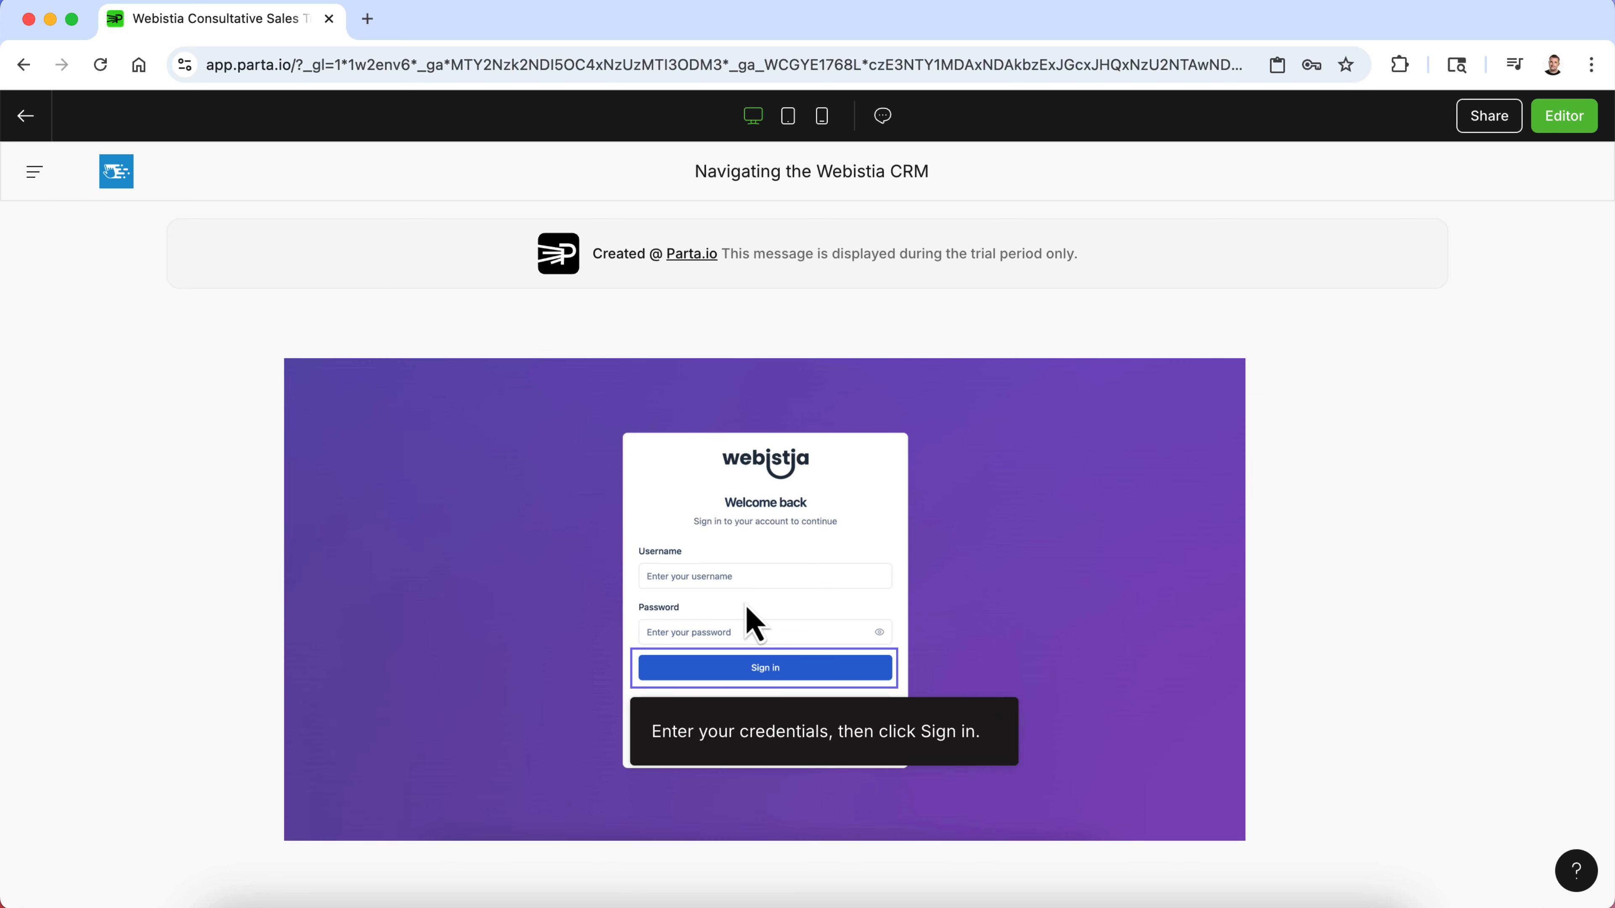
left_click(766, 669)
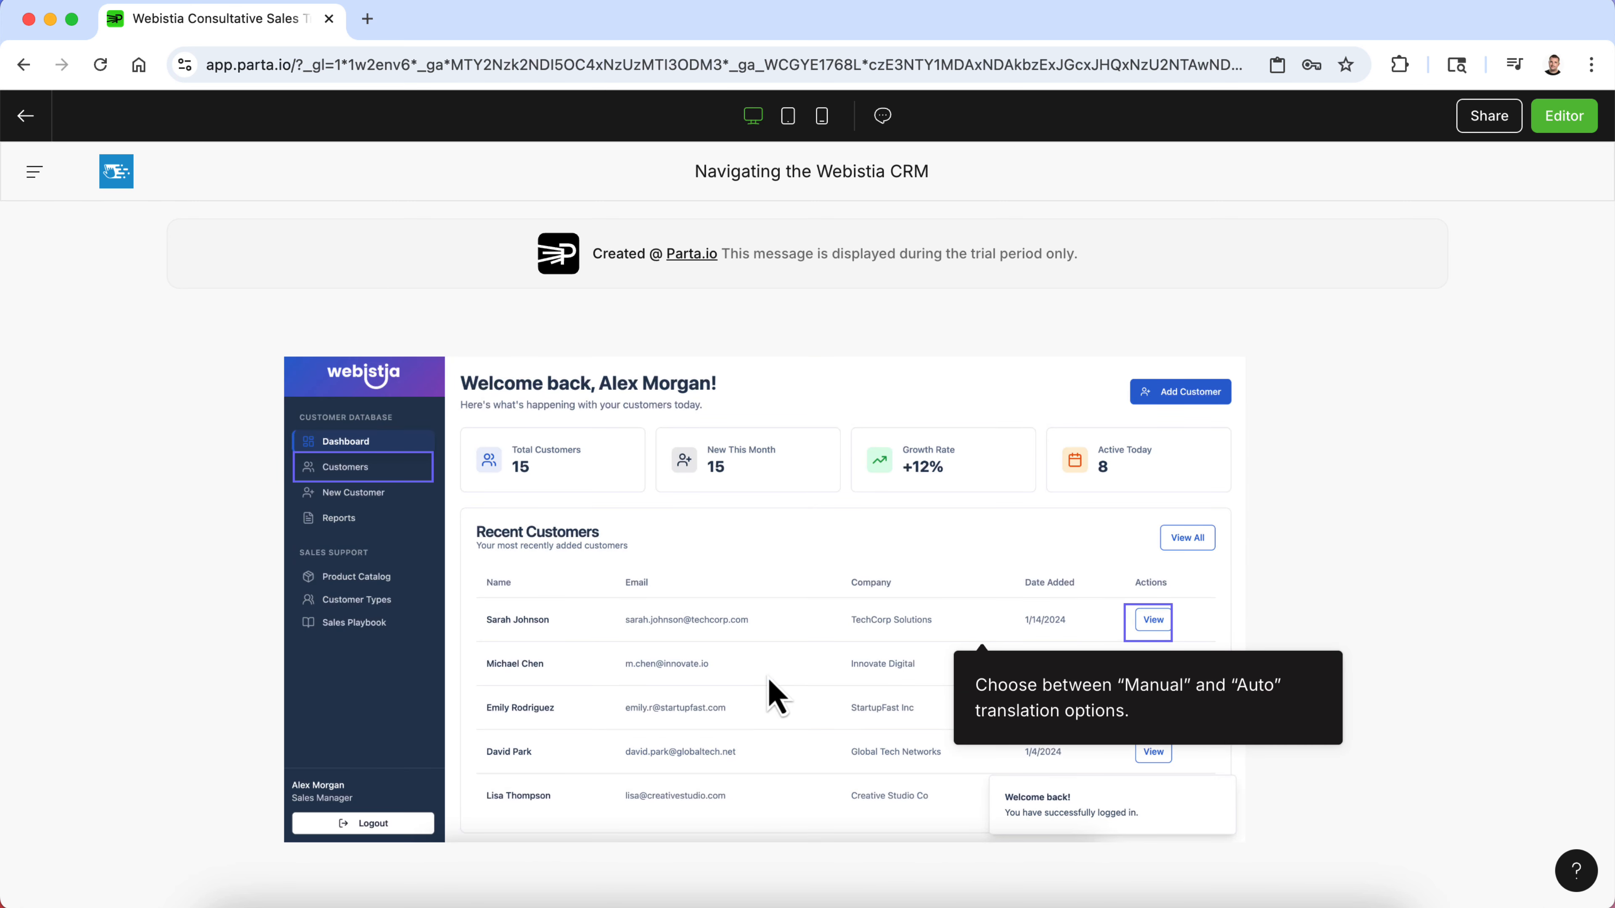
left_click(1147, 621)
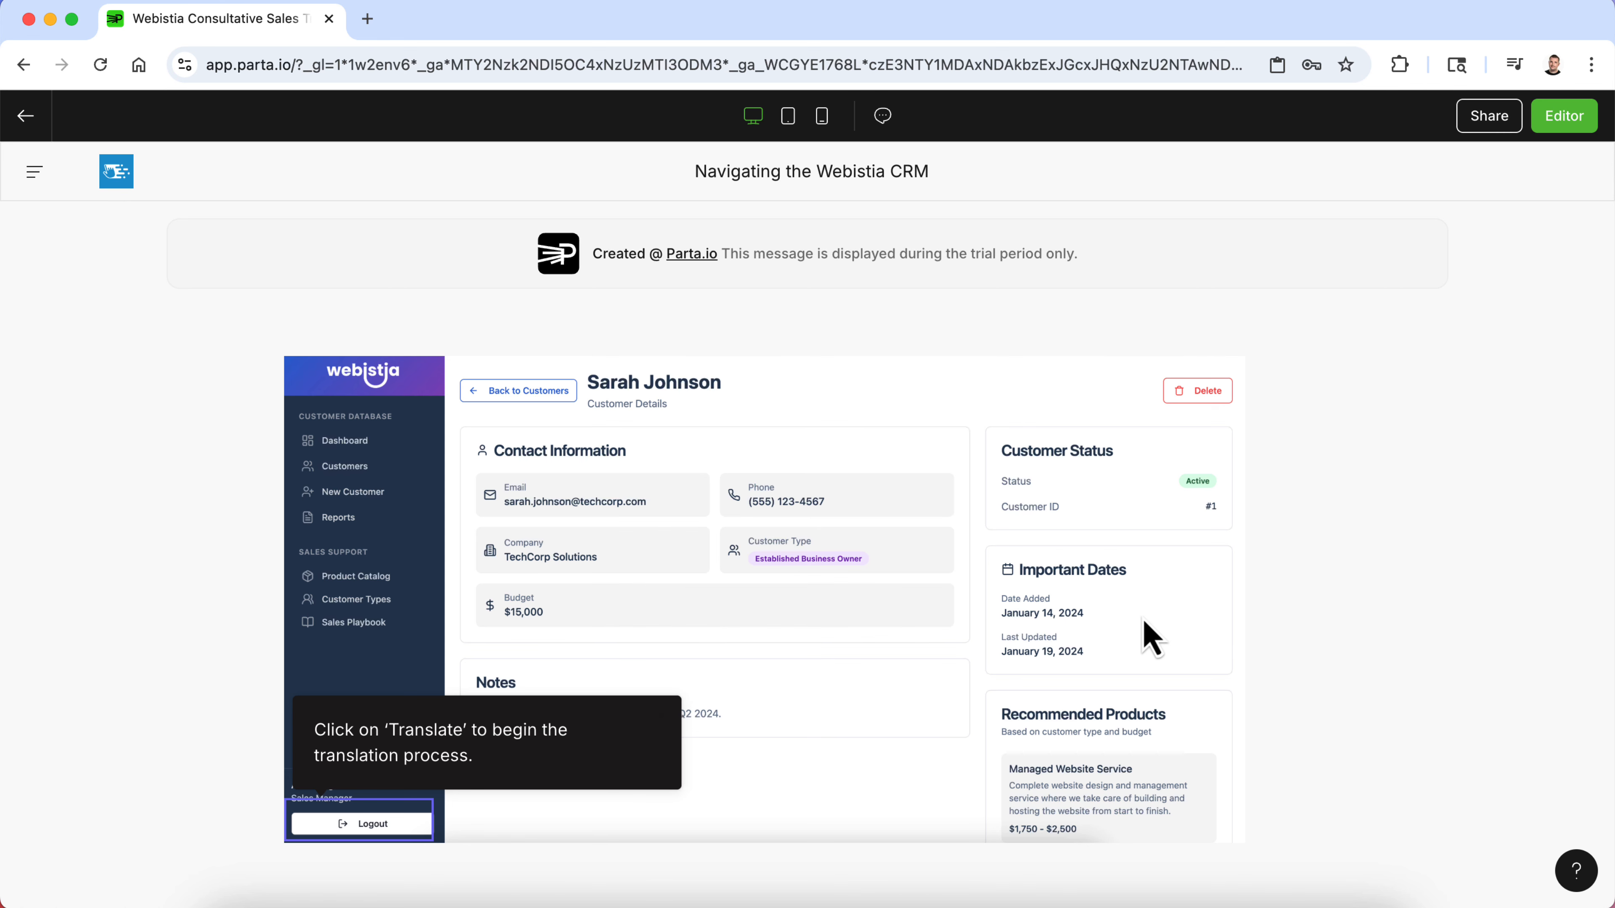
- Return to the editor and set the simulation's Display clickable area (preview) option to No
left_click(1570, 124)
left_click(1061, 564)
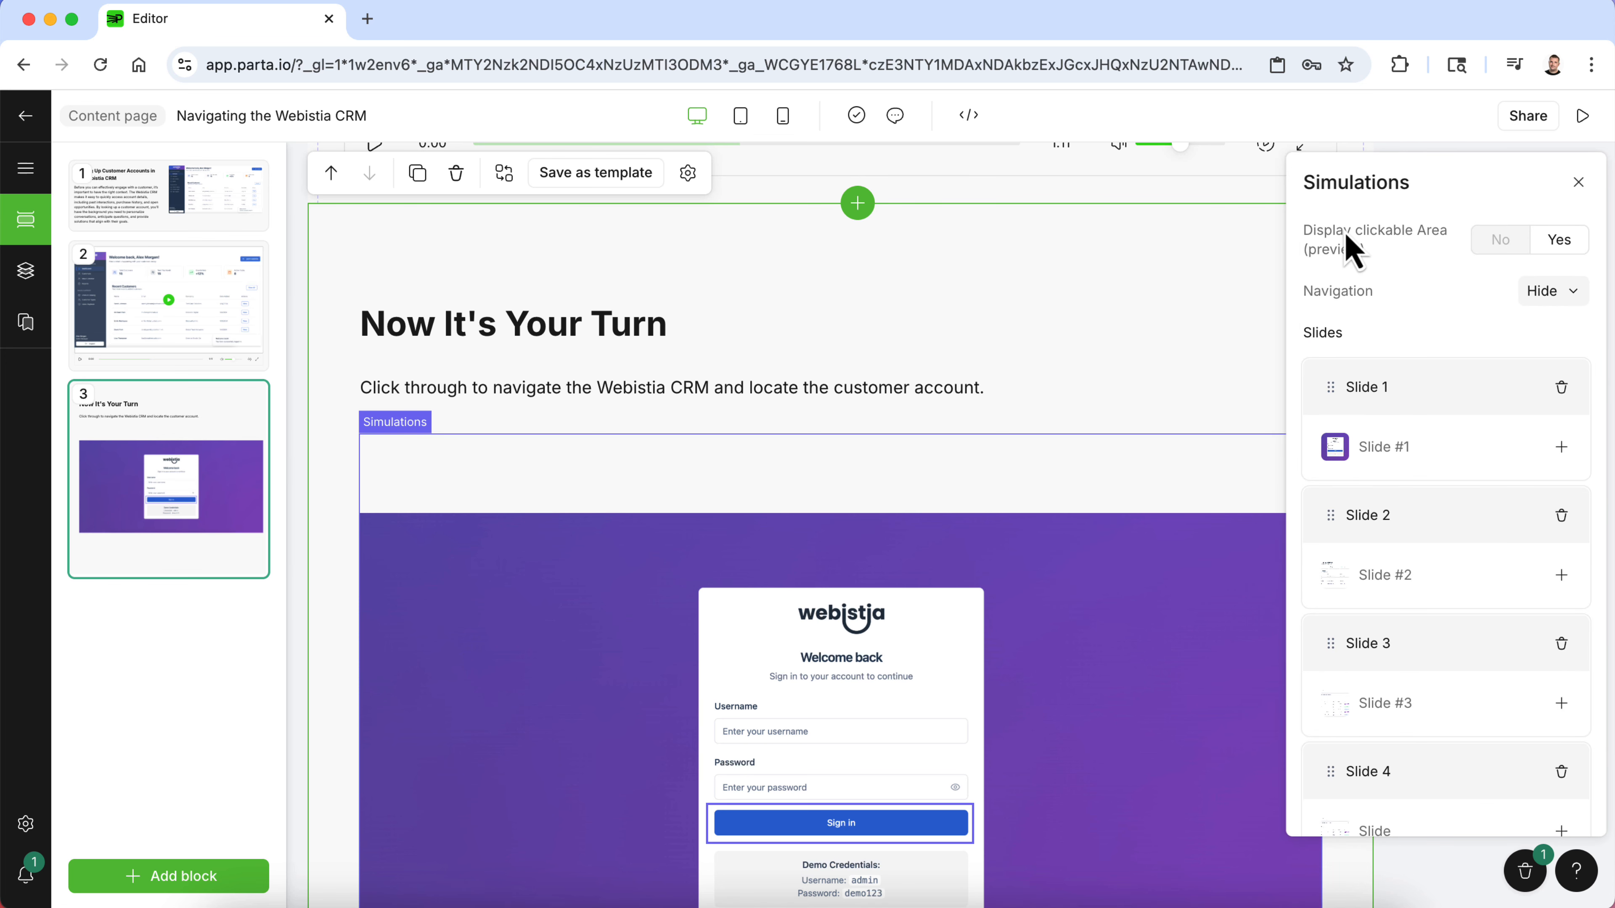
left_click(1501, 240)
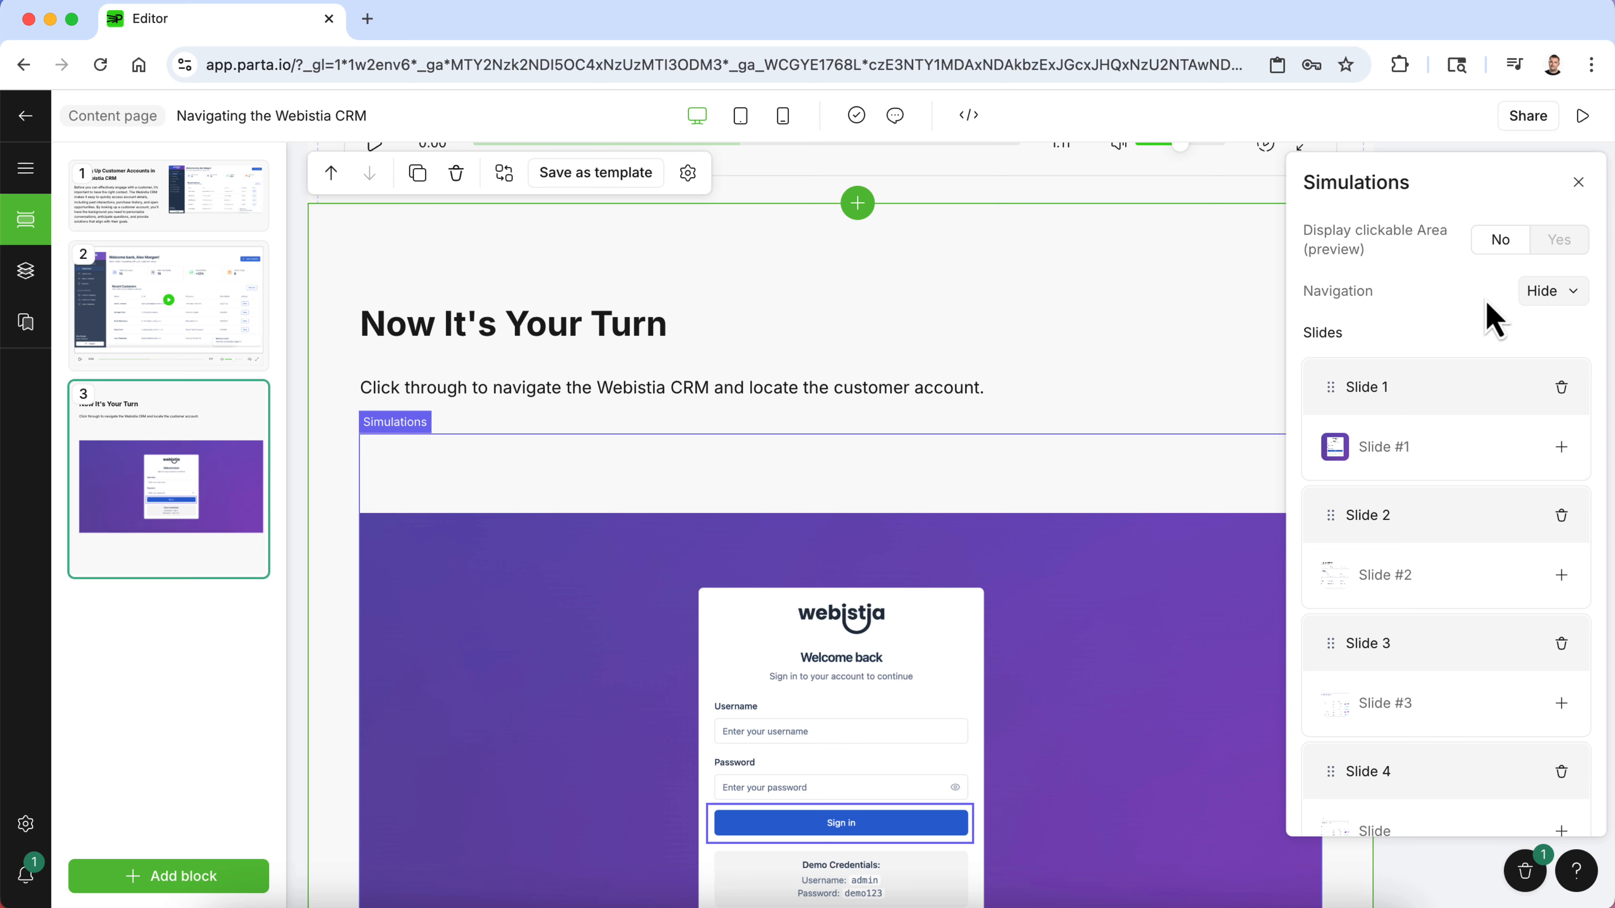
scroll(1031, 433, "down", 3)
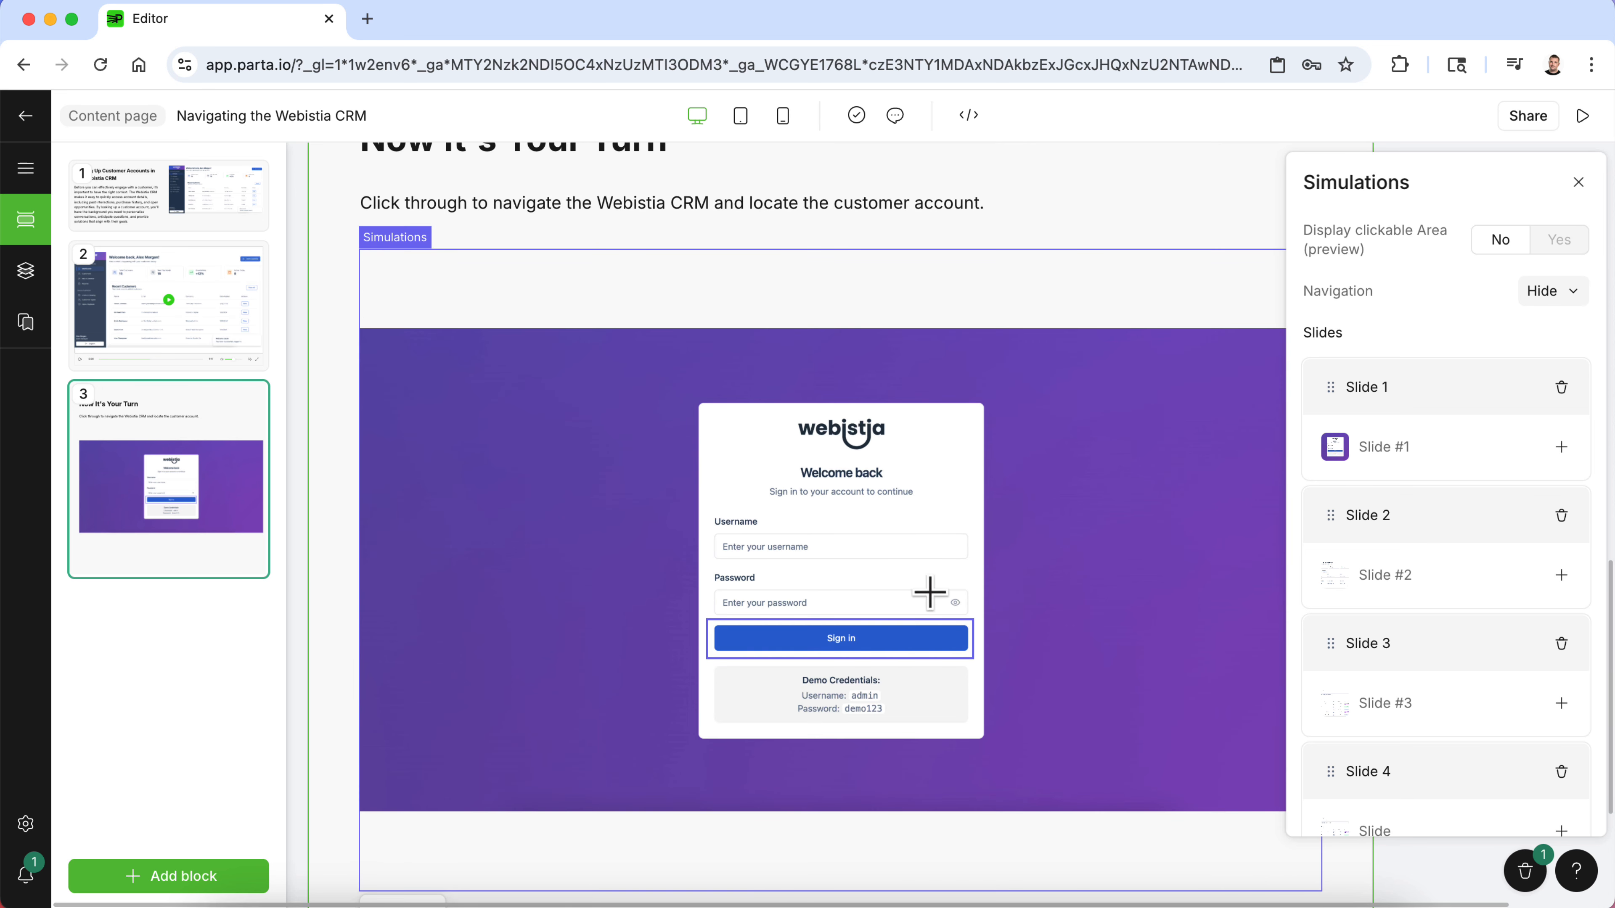
- Open Slide 2 of the simulation and review the hints on its Customers and View clickable areas, then close the panels
left_click(1399, 576)
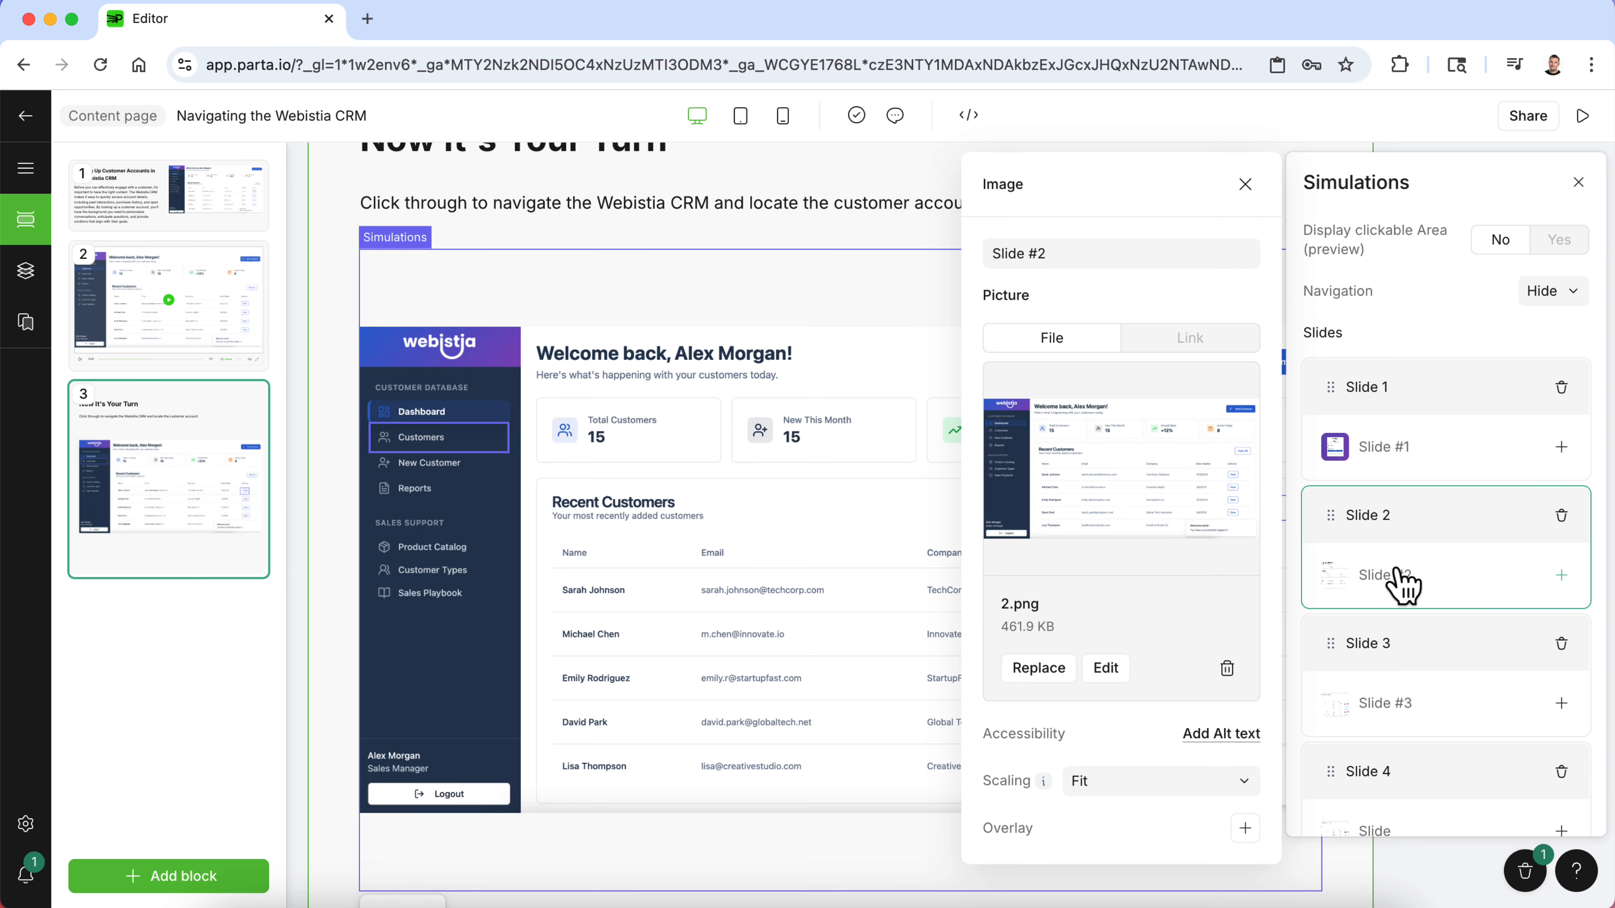
left_click(432, 439)
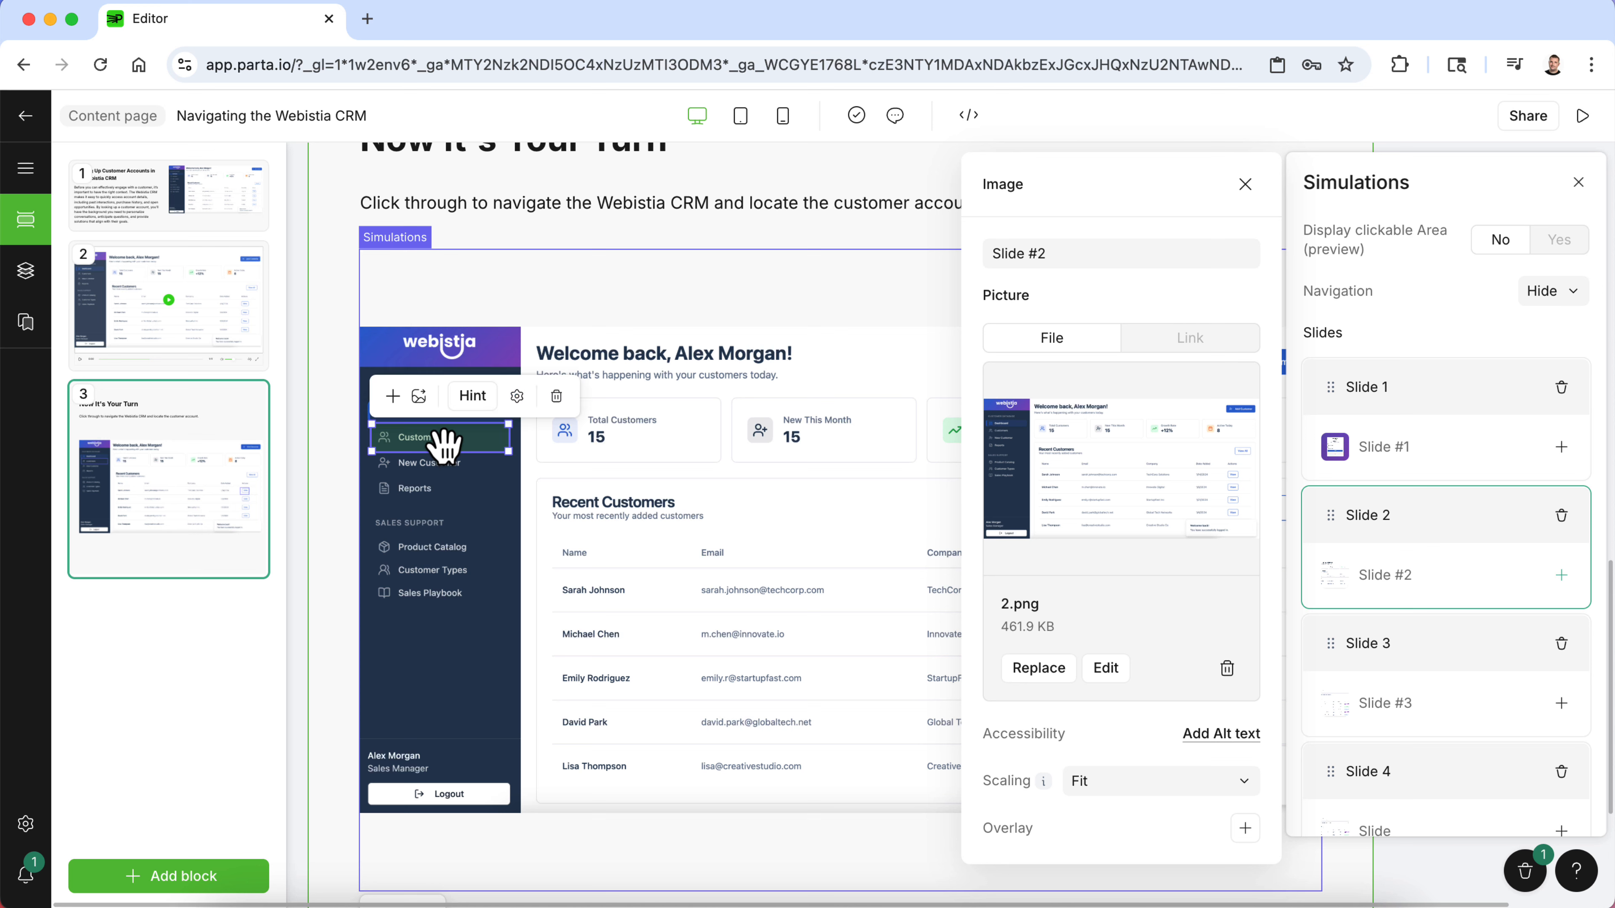
left_click(473, 399)
left_click(481, 405)
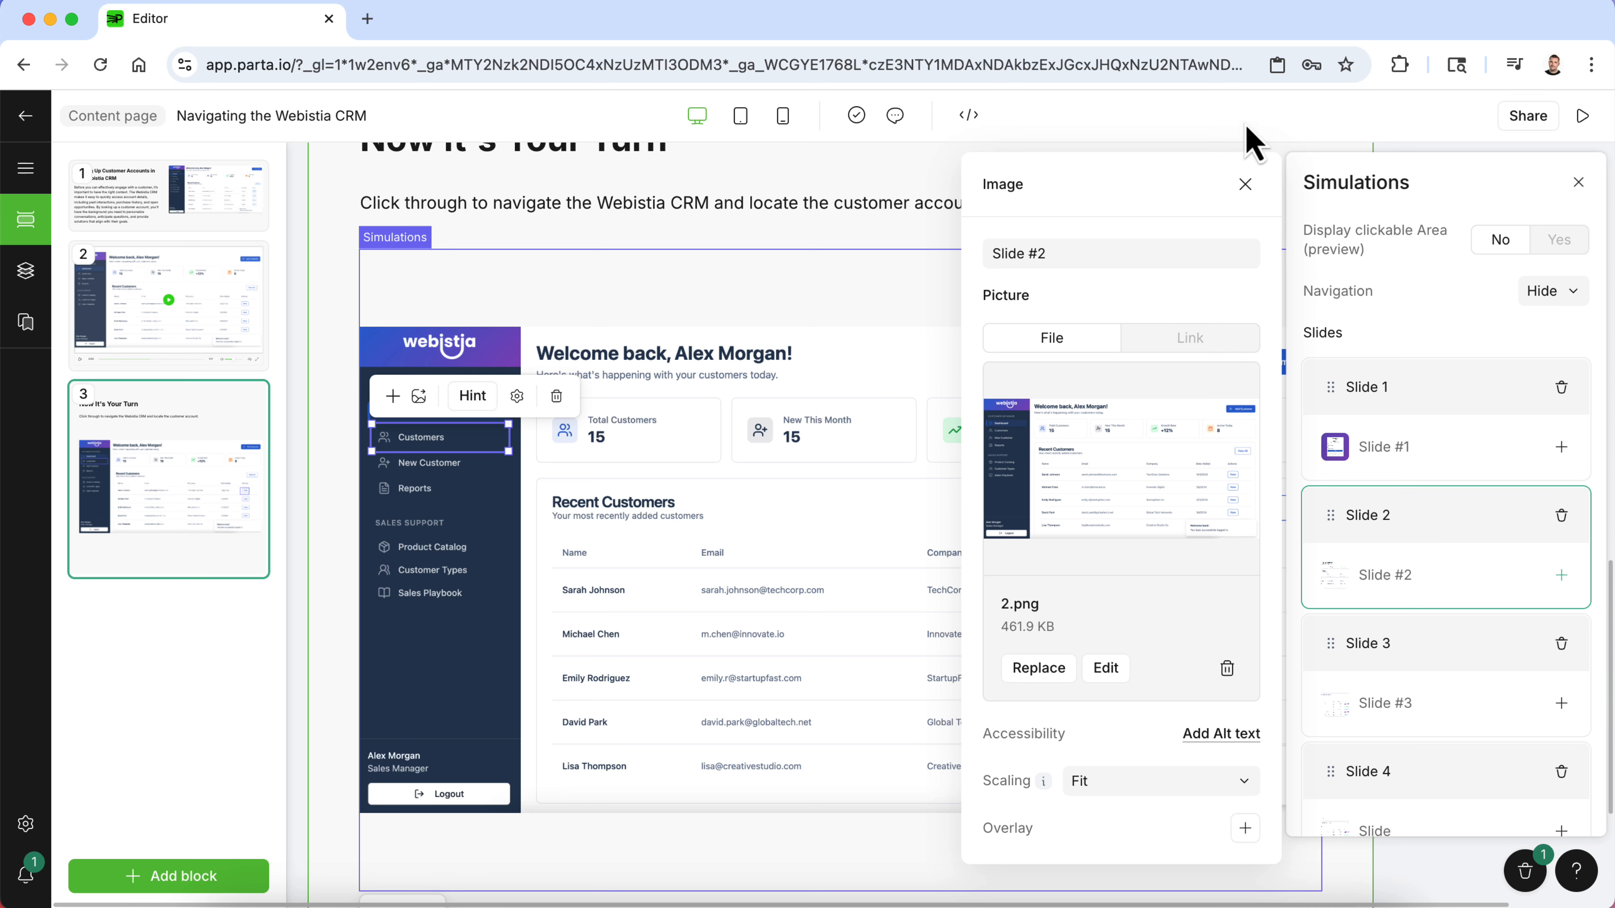
left_click(1245, 184)
left_click(1223, 594)
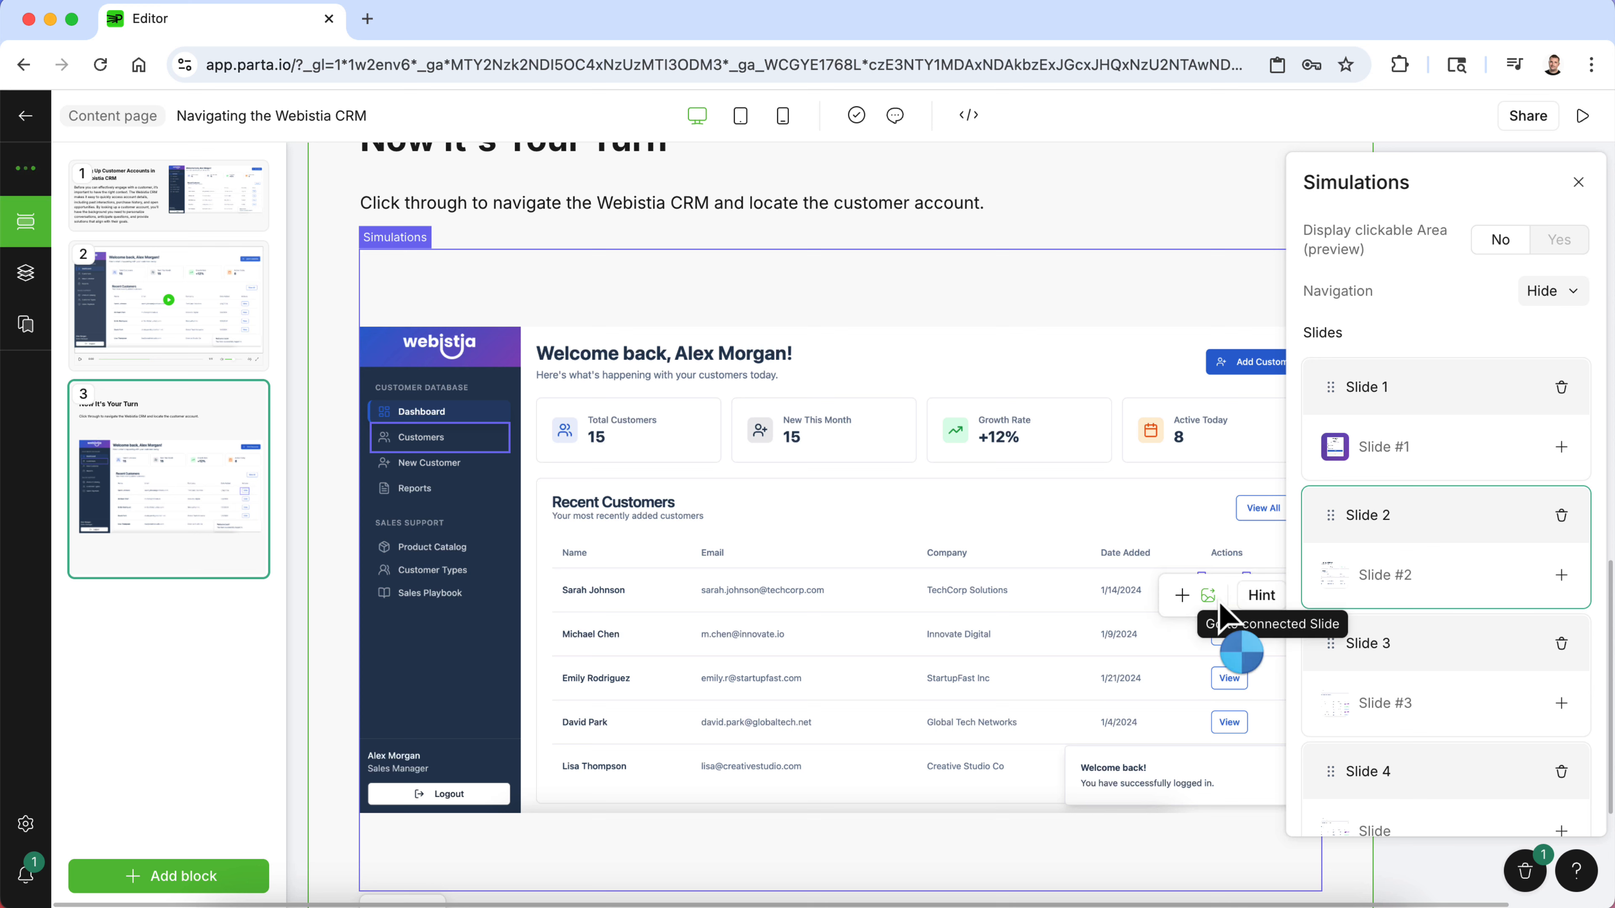
left_click(1580, 184)
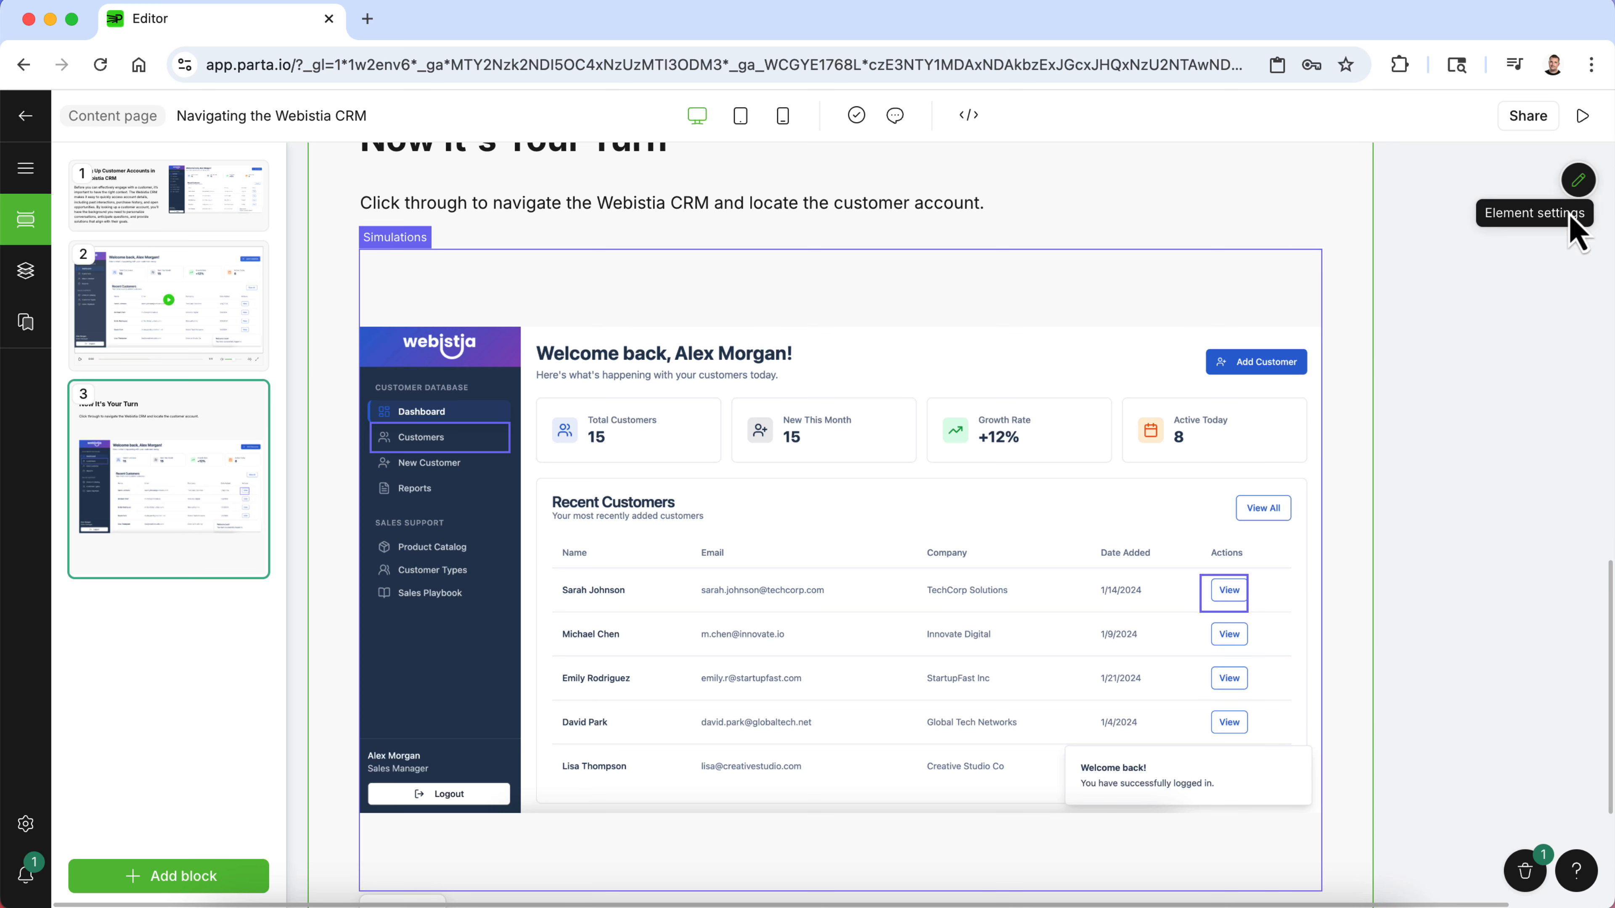
- Check the settings of Slide 2's View and Customers clickable areas on the canvas
double_click(1225, 591)
left_click_drag(1235, 604, 1234, 595)
left_click(1256, 648)
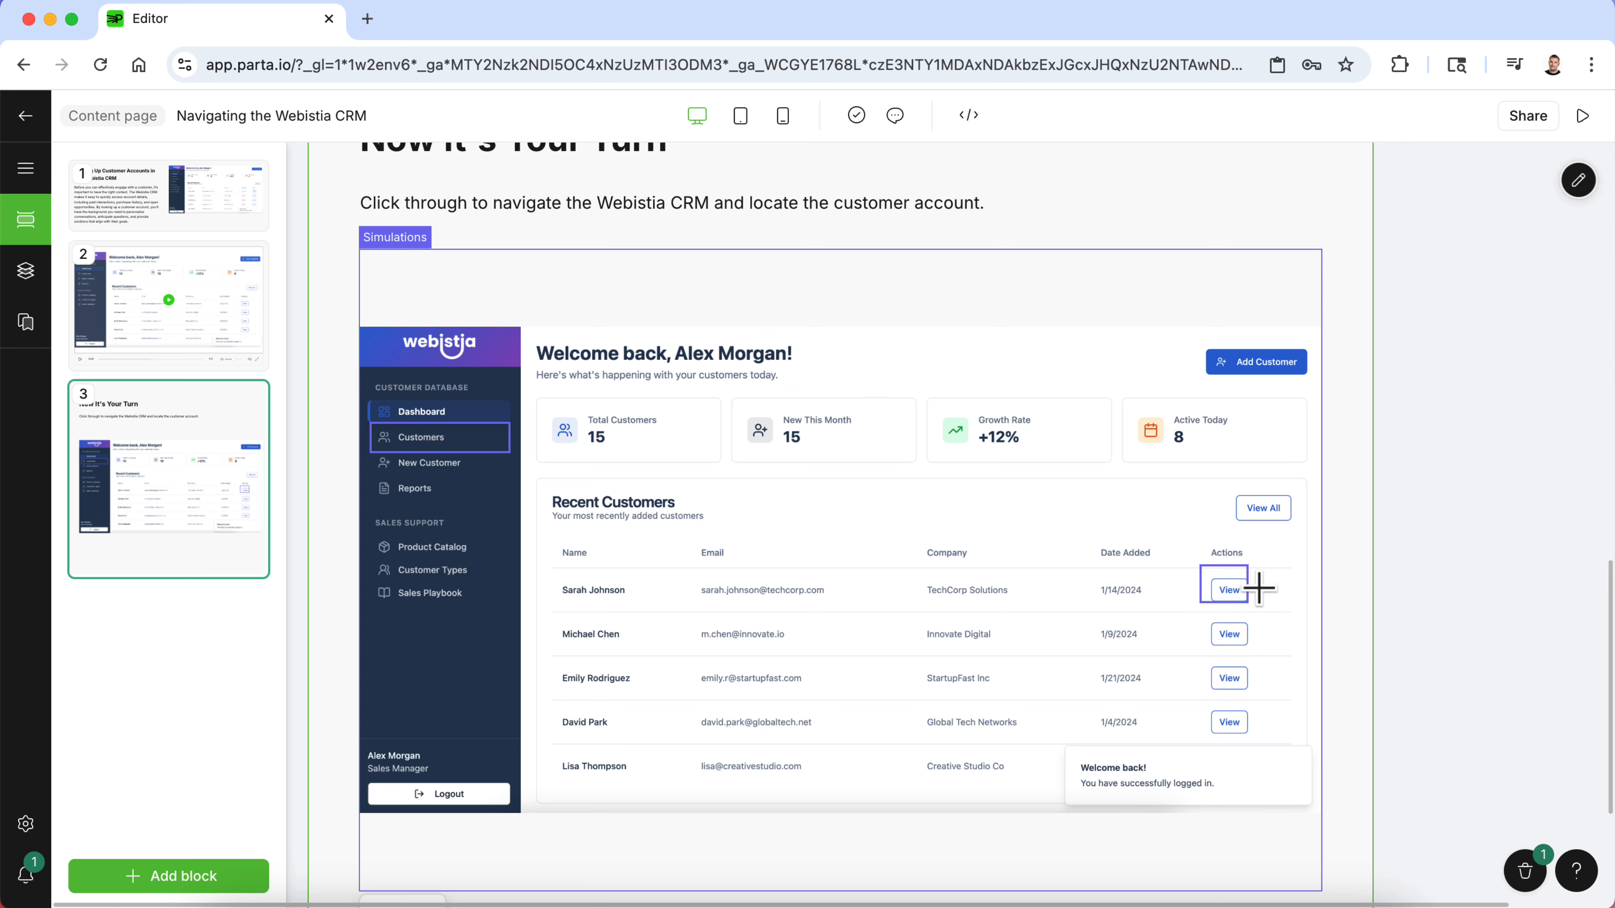
left_click(1234, 595)
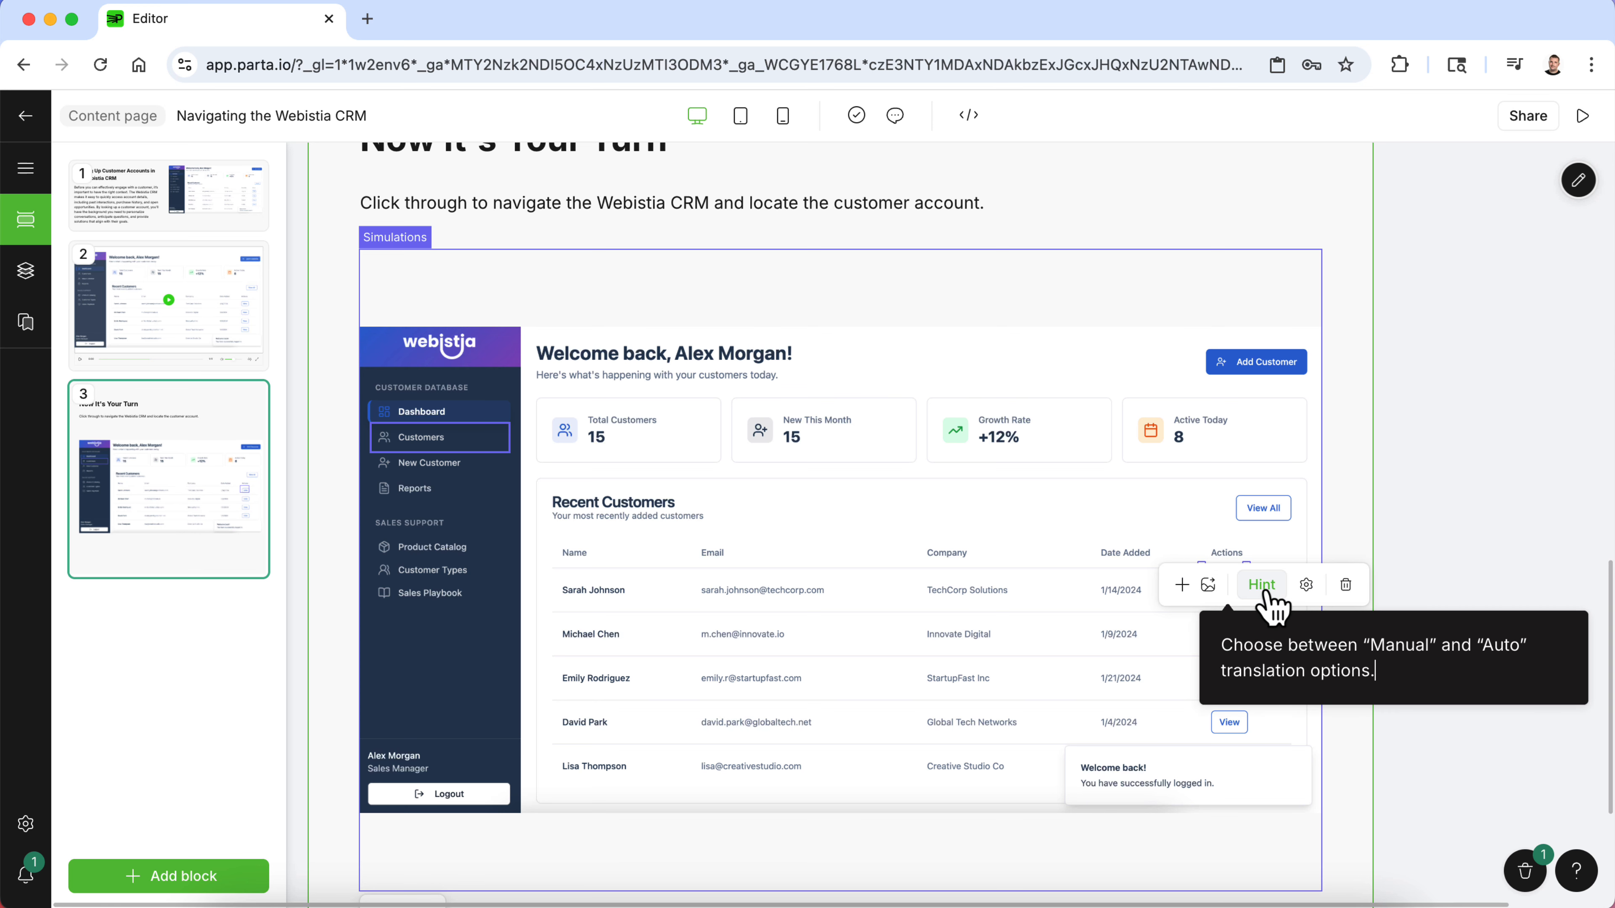
left_click(1306, 585)
left_click(1264, 771)
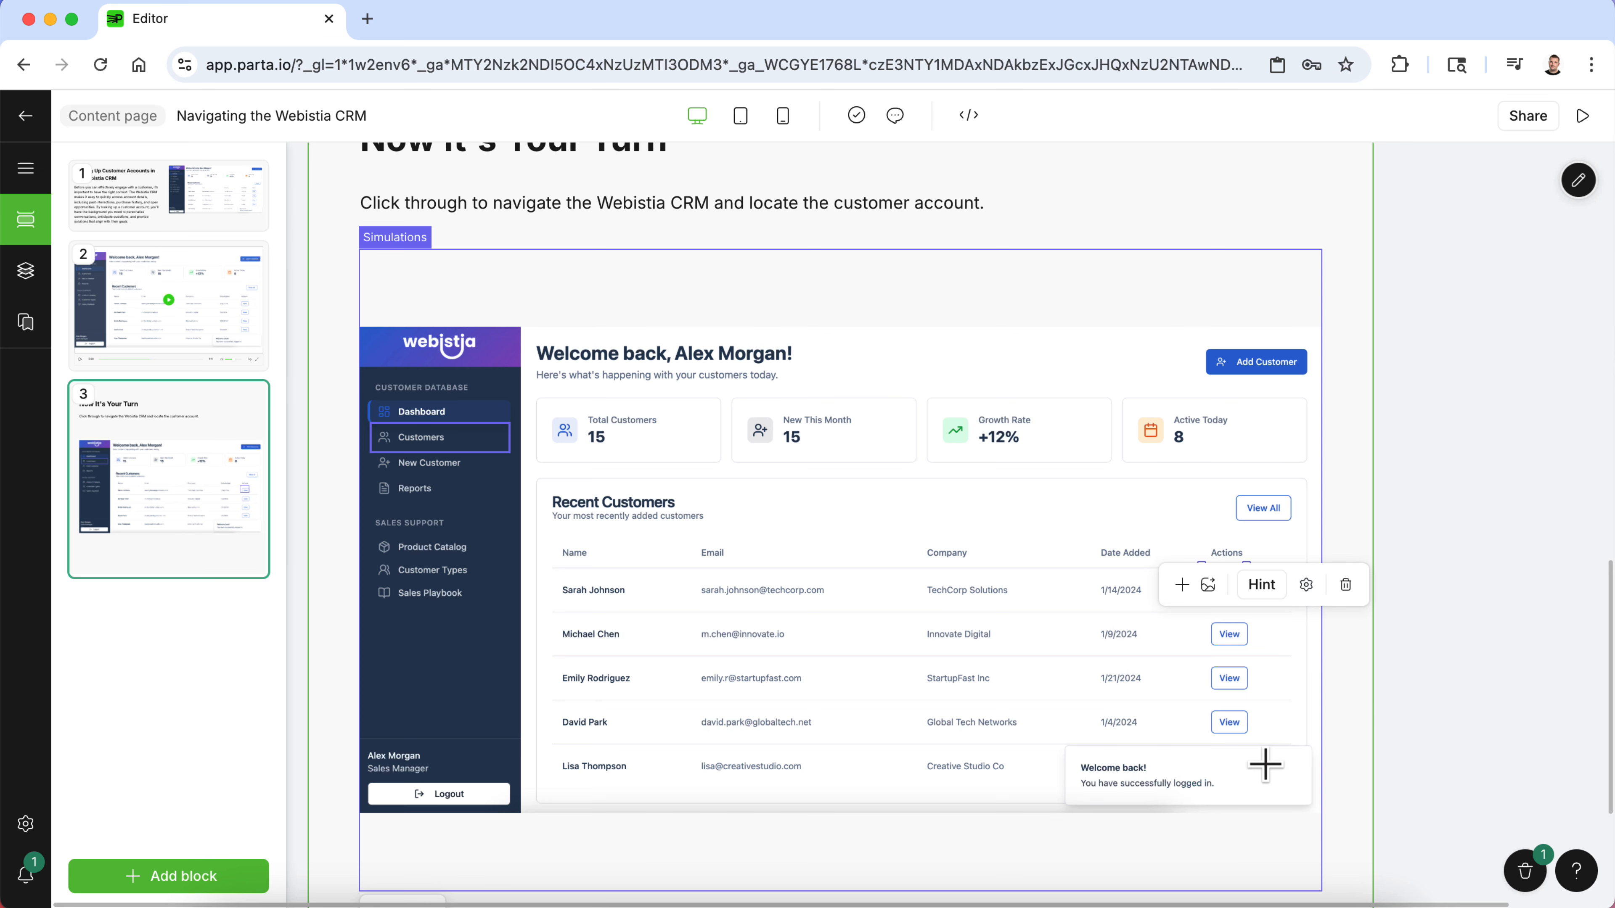
left_click(417, 445)
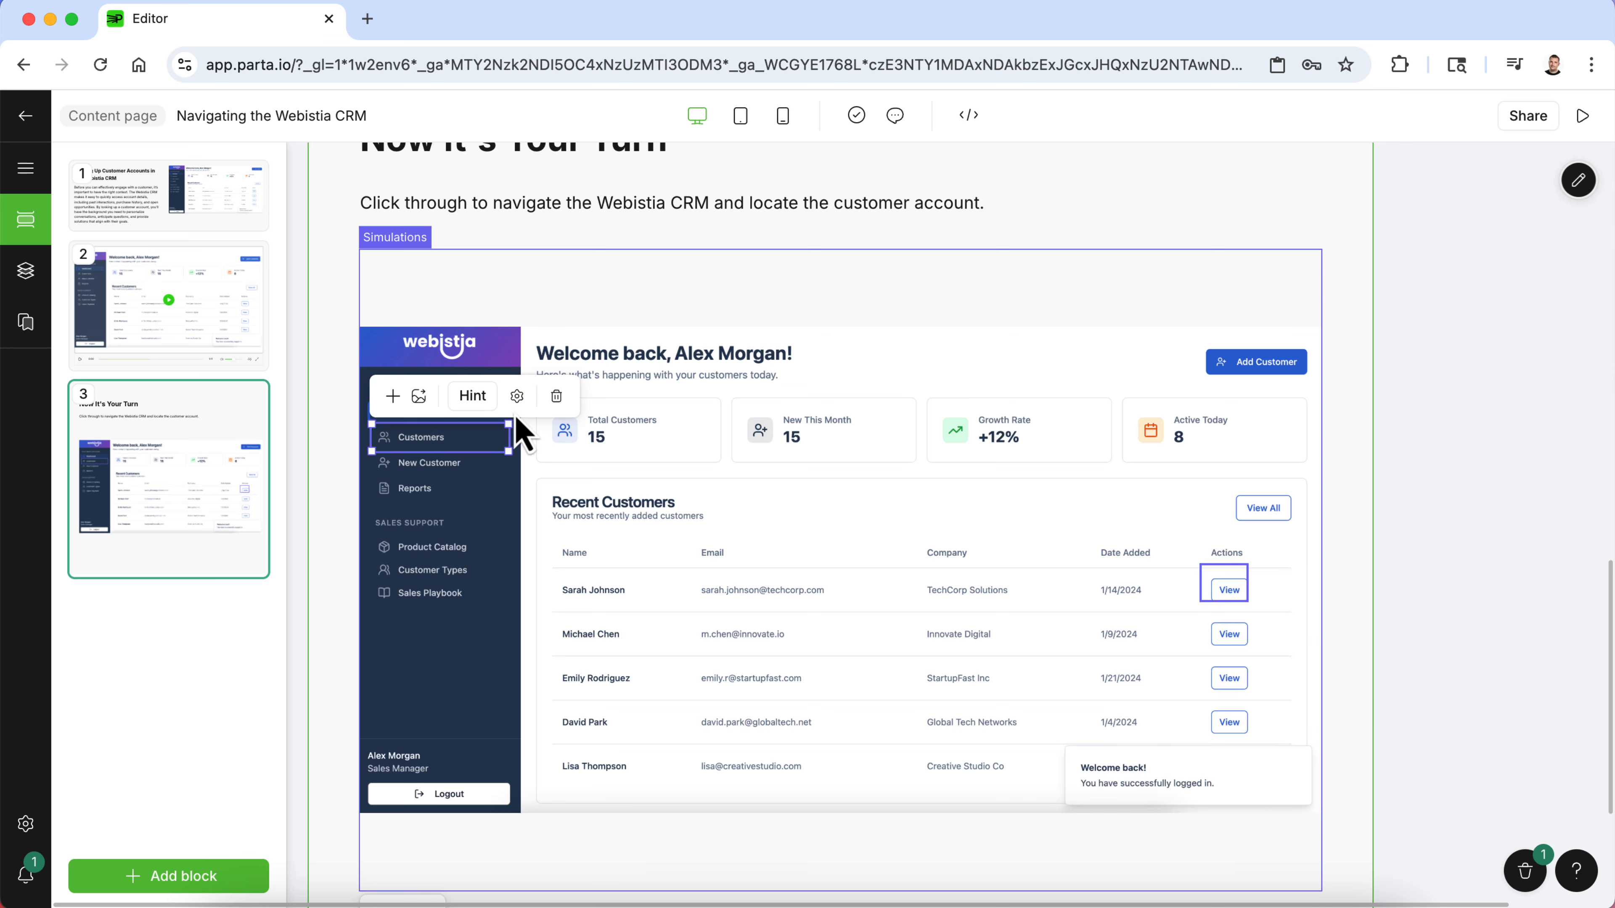
left_click(516, 395)
left_click(493, 587)
- Preview the course, test signing in and opening Customers in the simulation, then return to the editor
left_click(1583, 116)
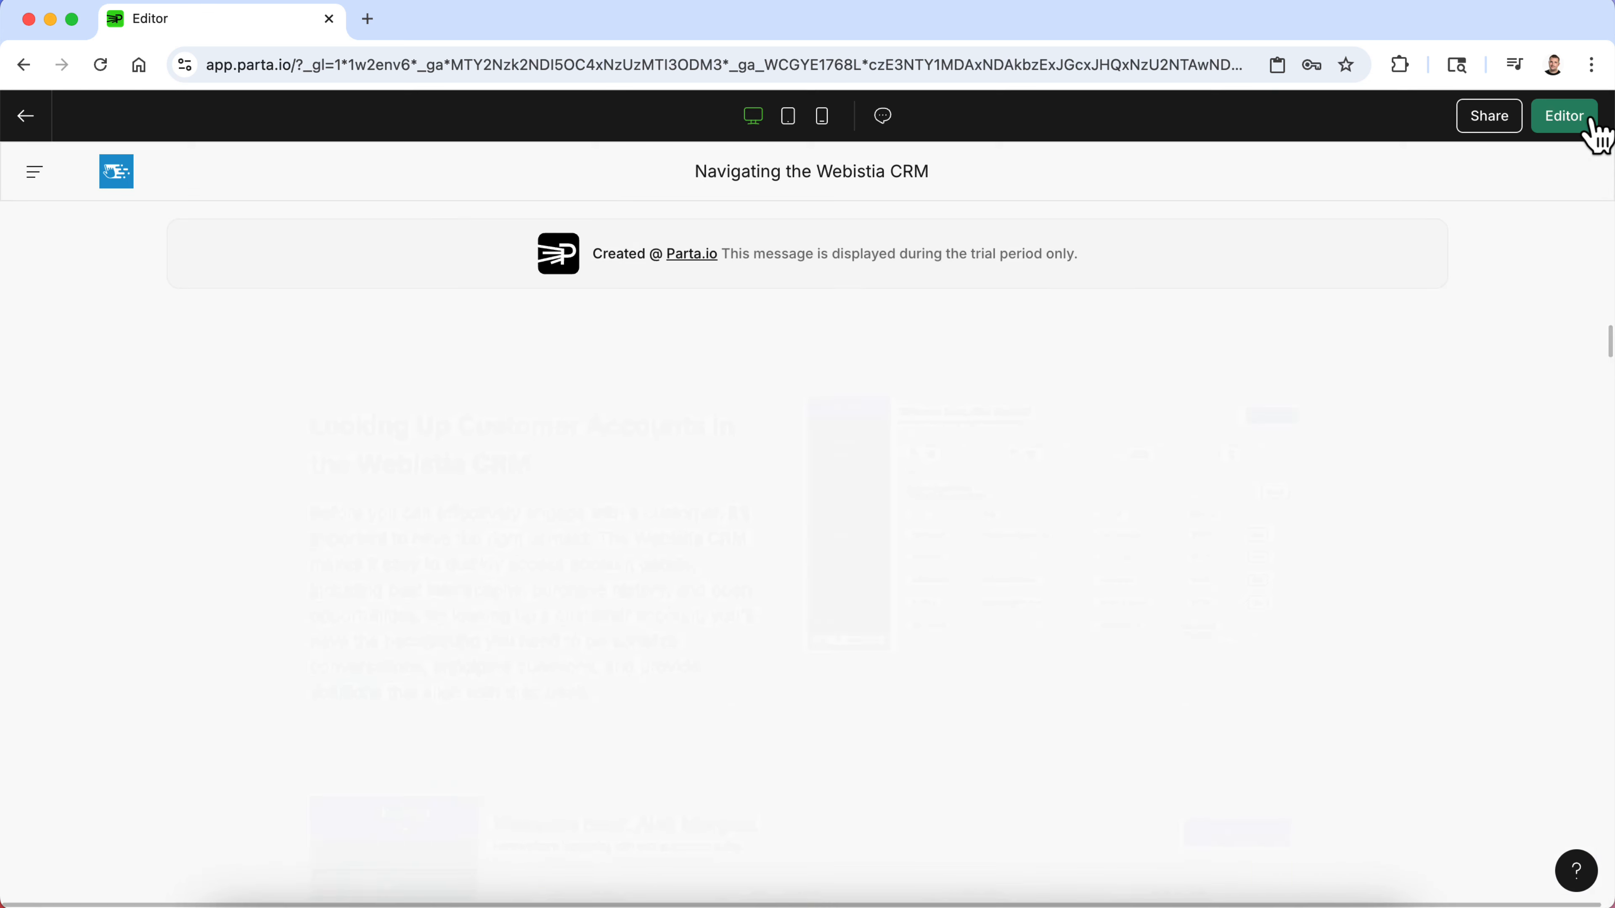
scroll(1100, 605, "down", 5)
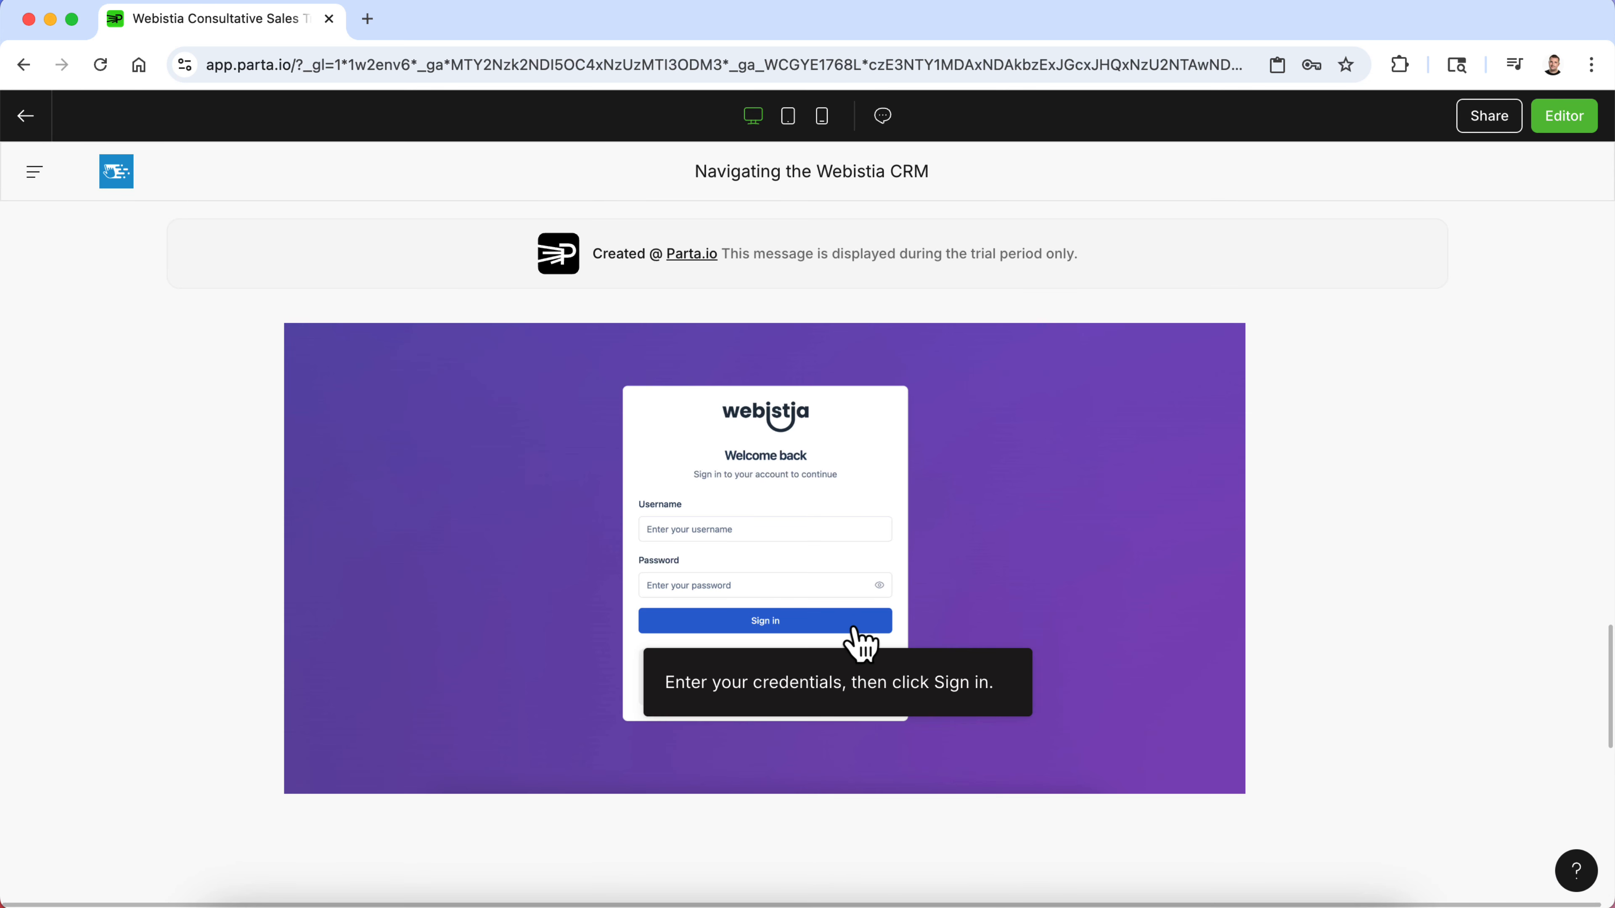
left_click(737, 618)
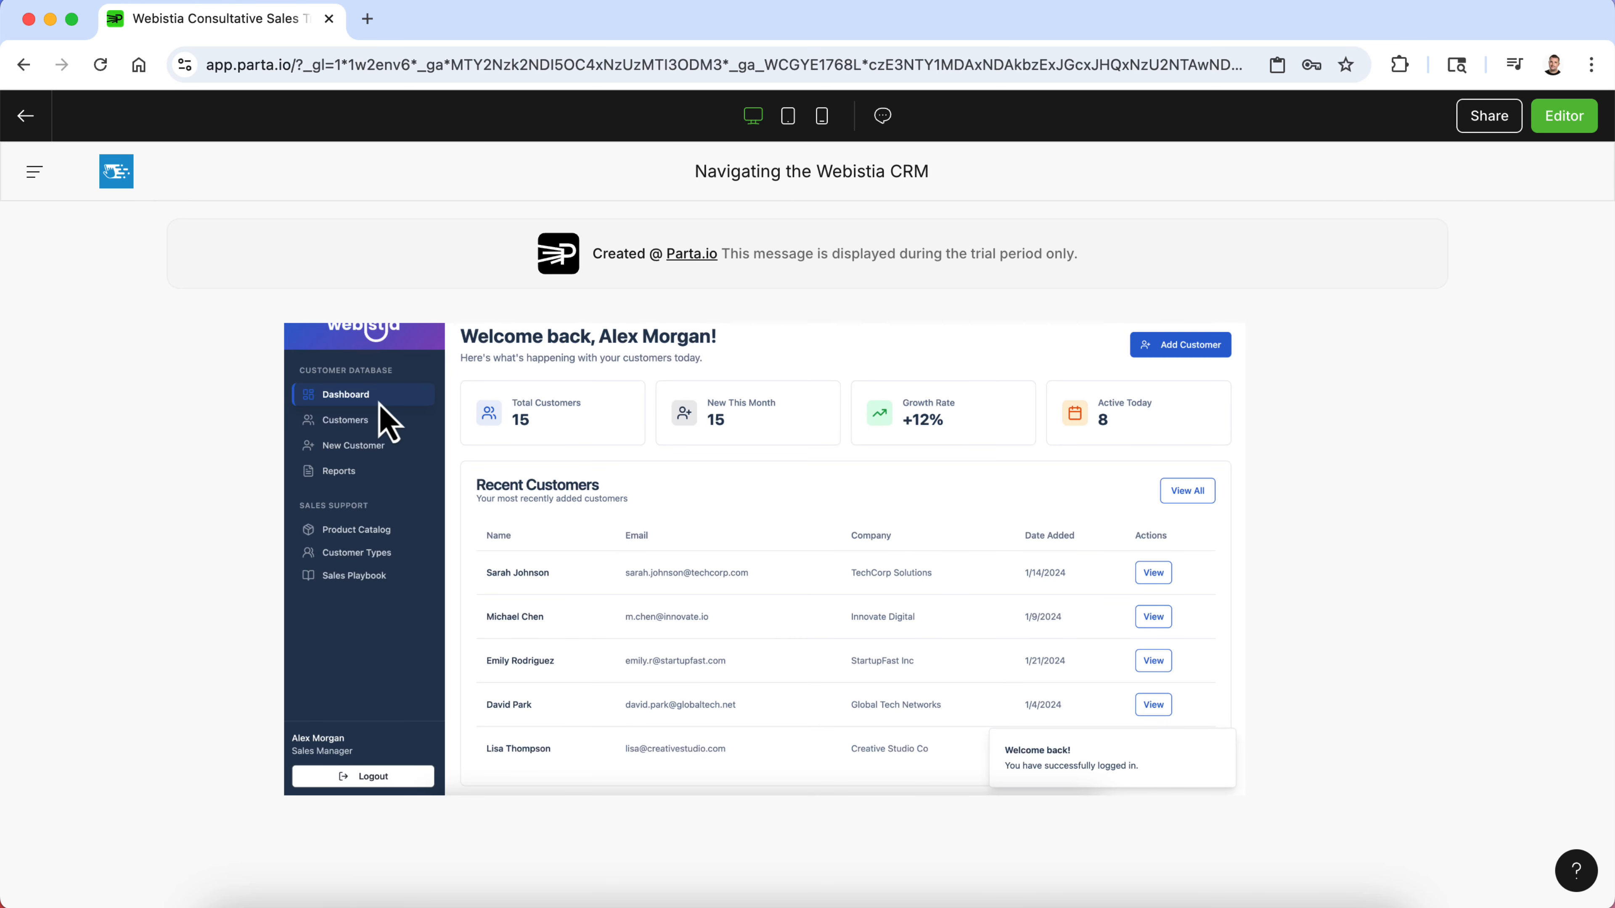
left_click(361, 422)
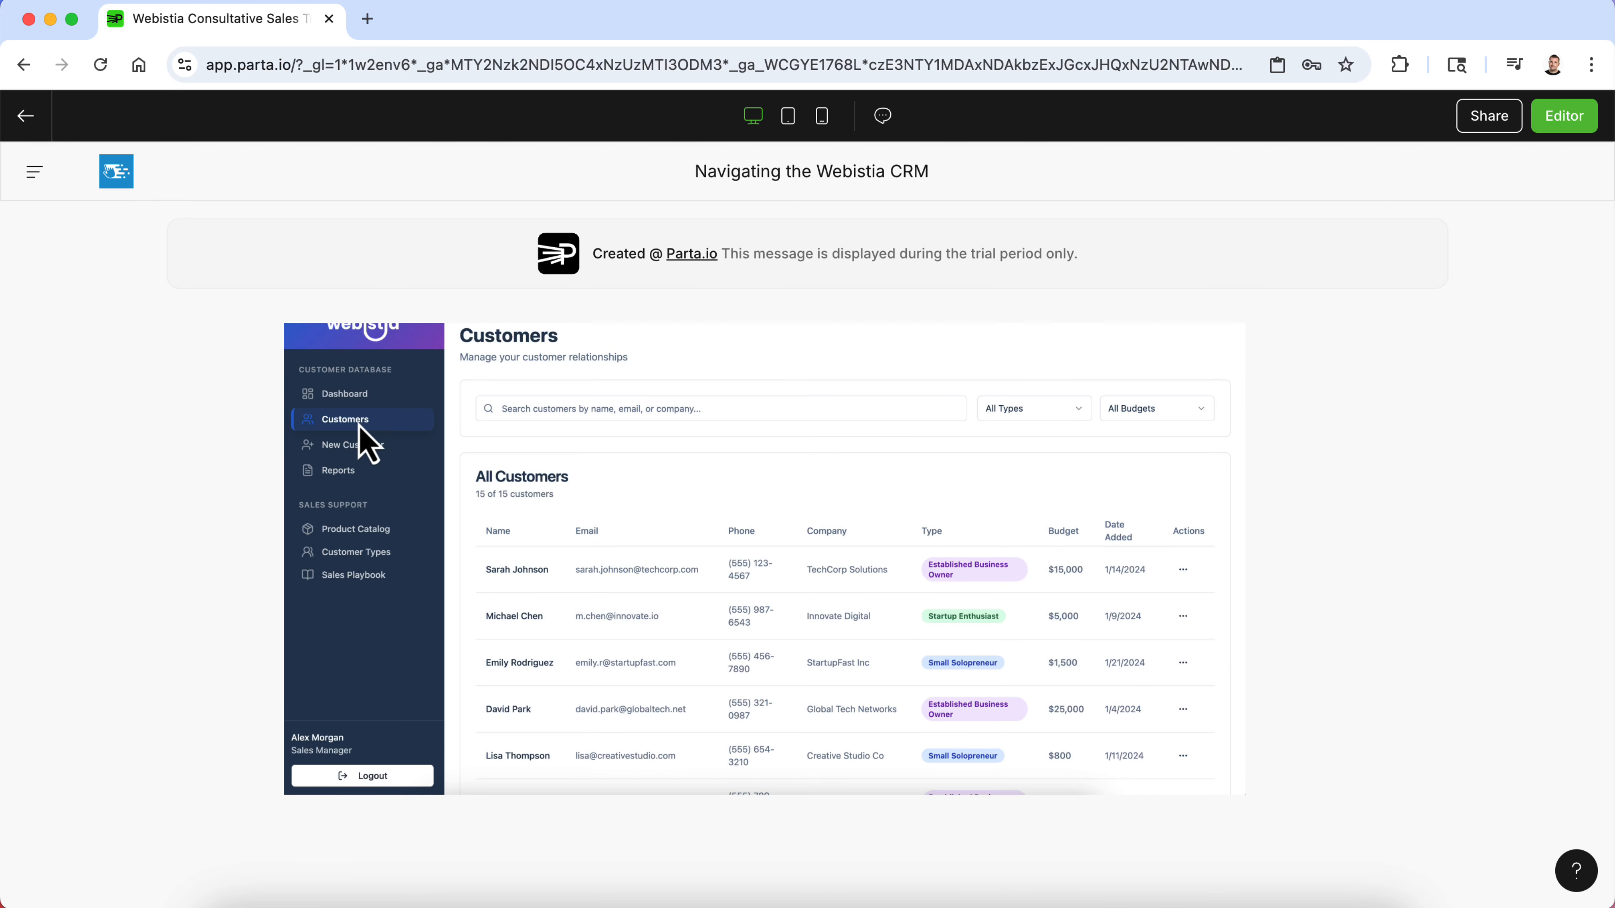
scroll(1094, 517, "up", 10)
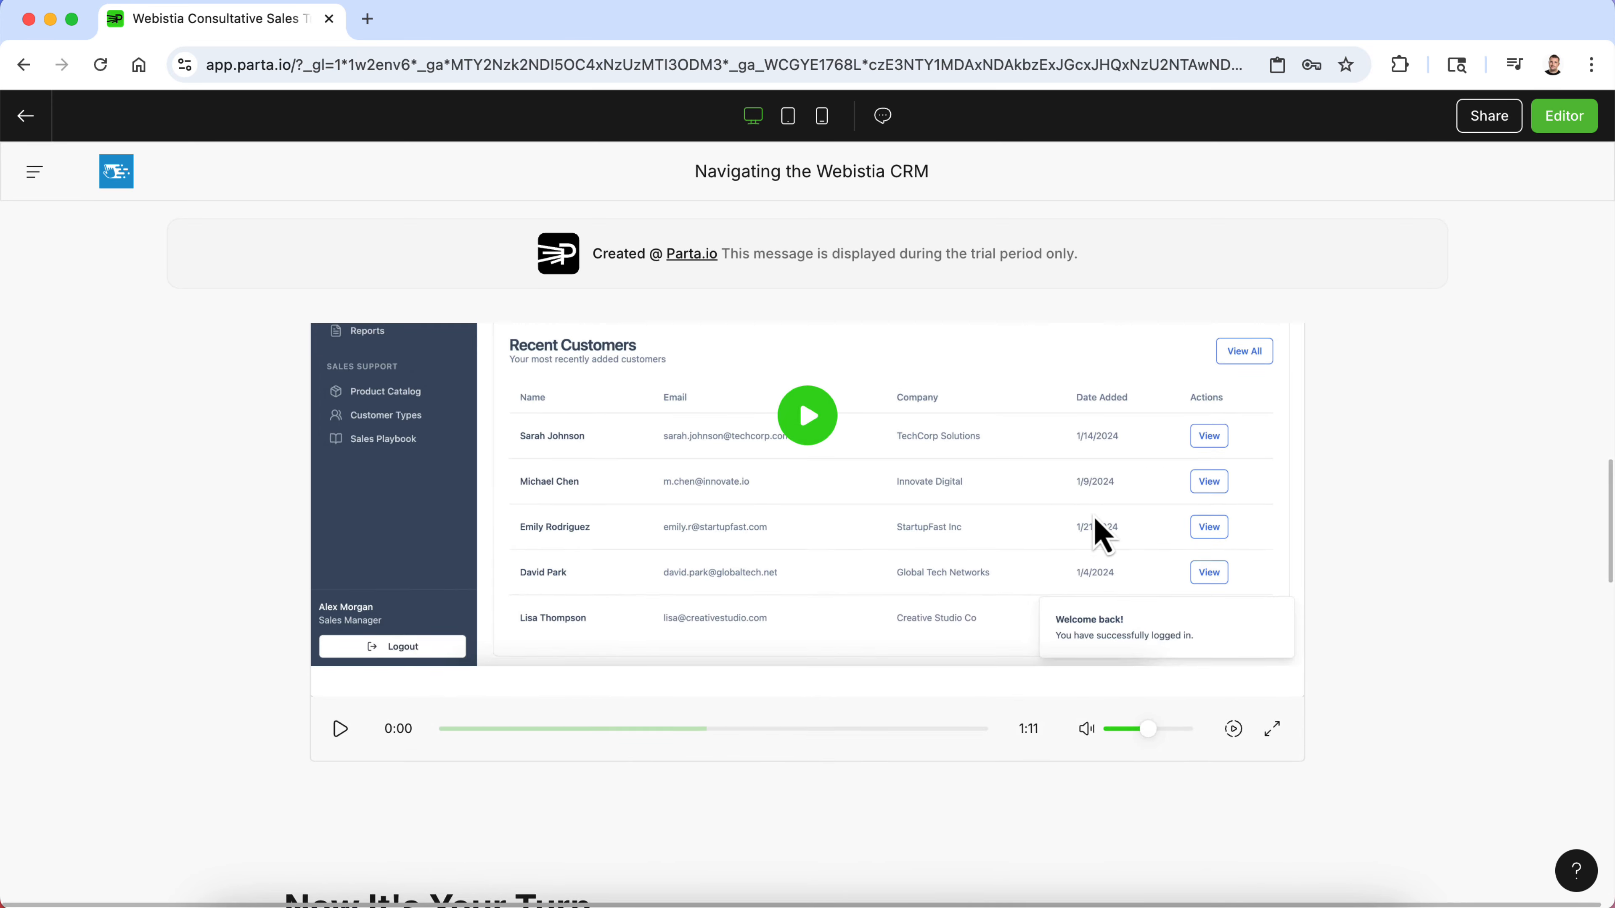
scroll(1094, 517, "down", 8)
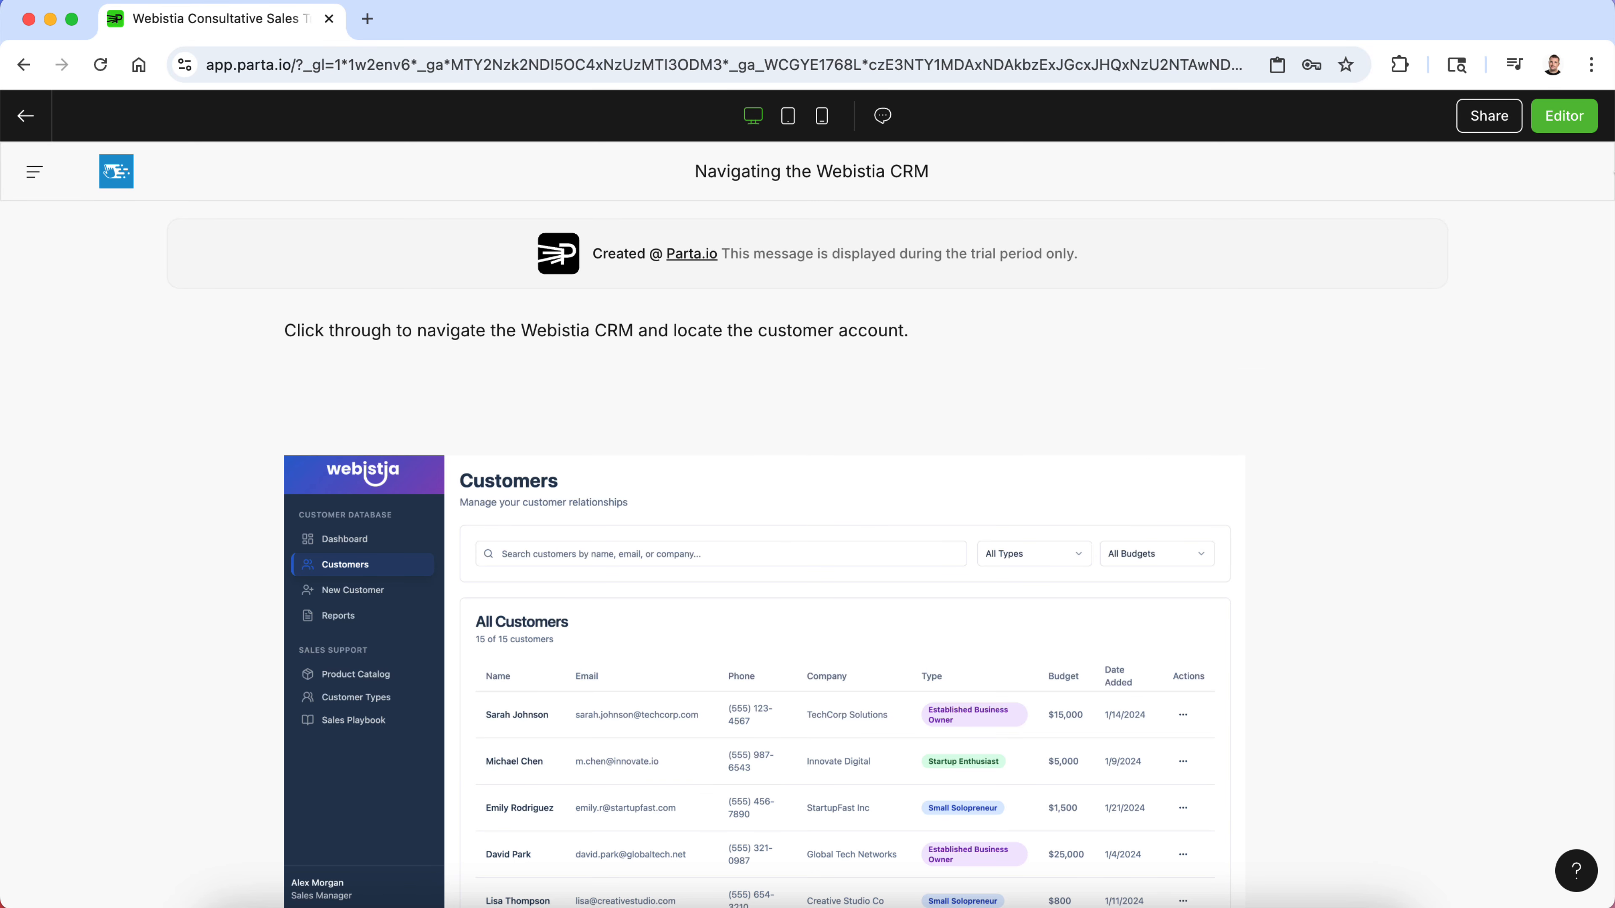
left_click(1565, 117)
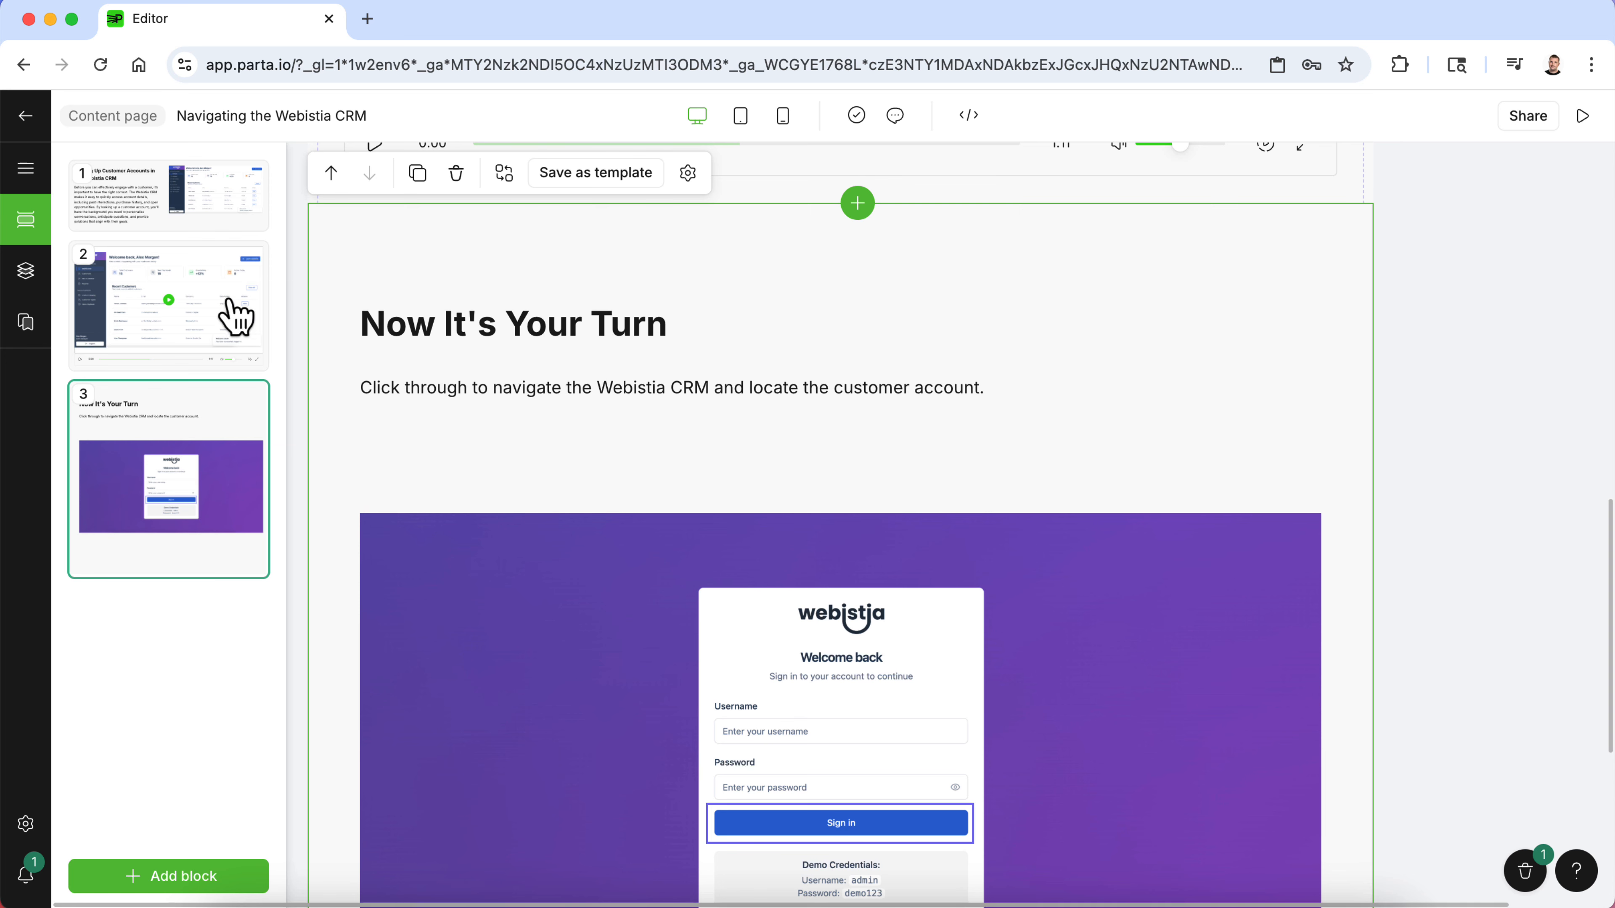
- Go back to the course outline and add a quiz page titled Final Knowledge Check
left_click(28, 170)
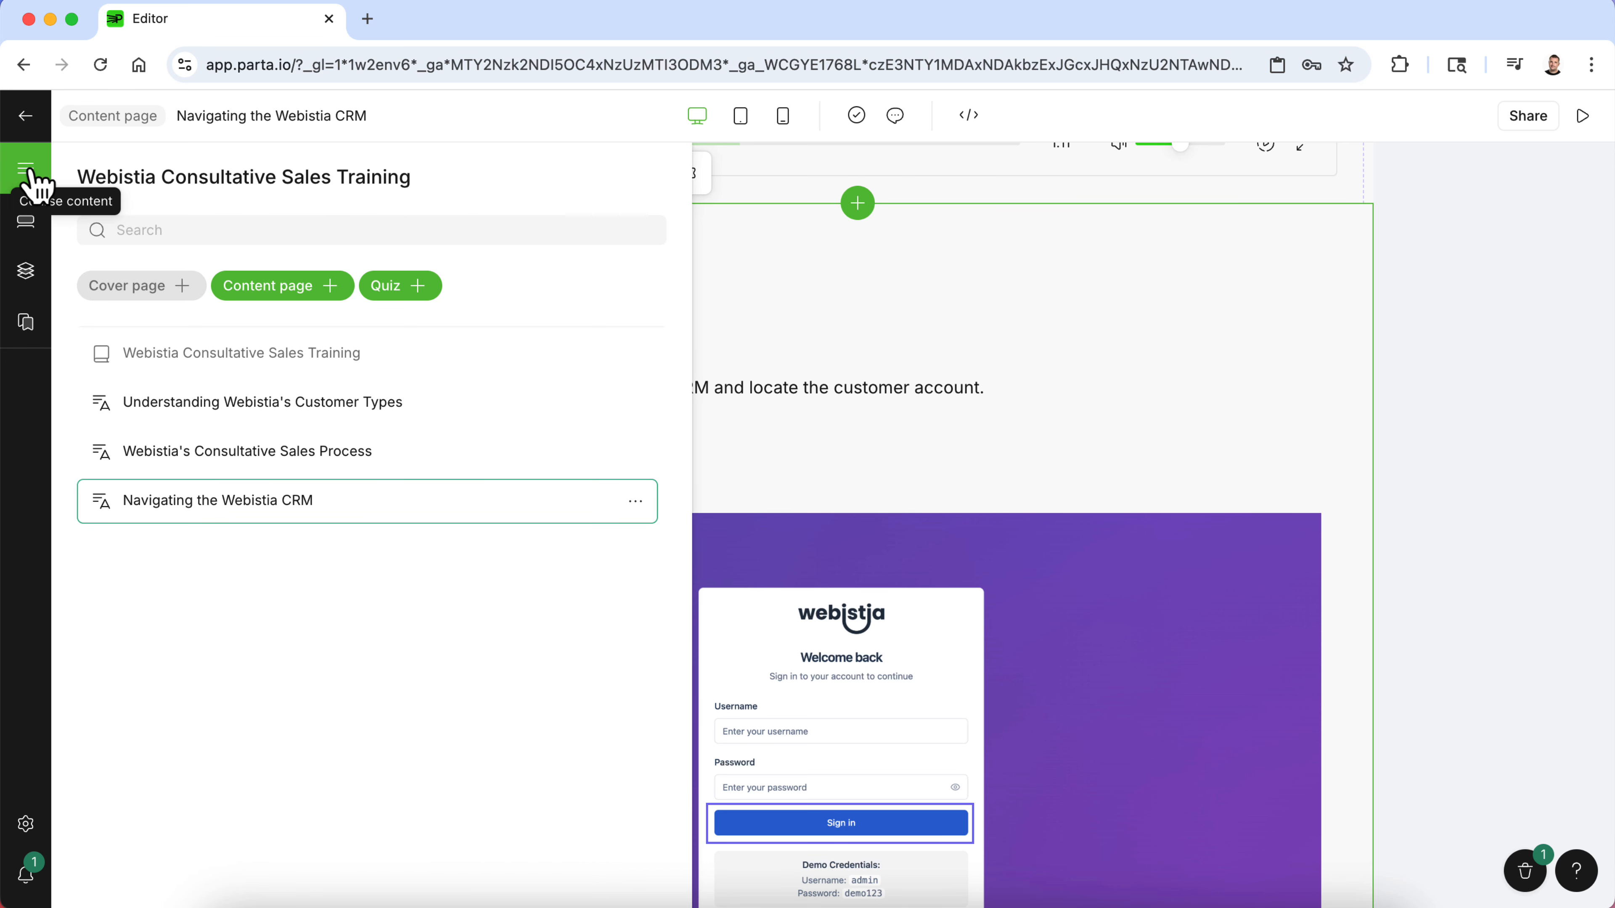
left_click(27, 117)
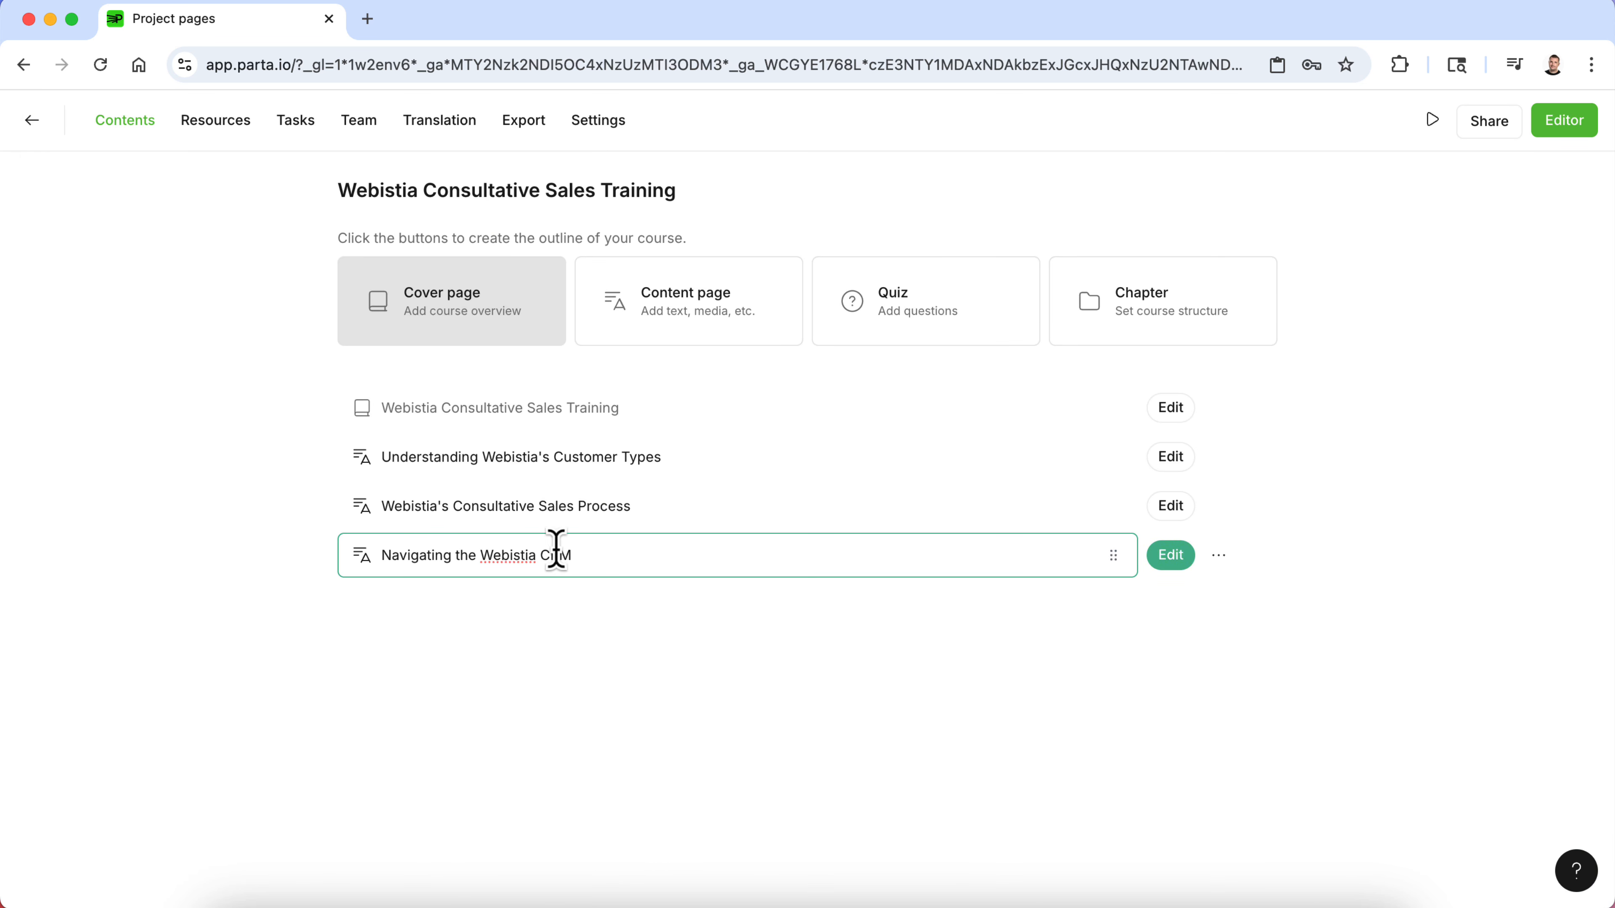
left_click(915, 306)
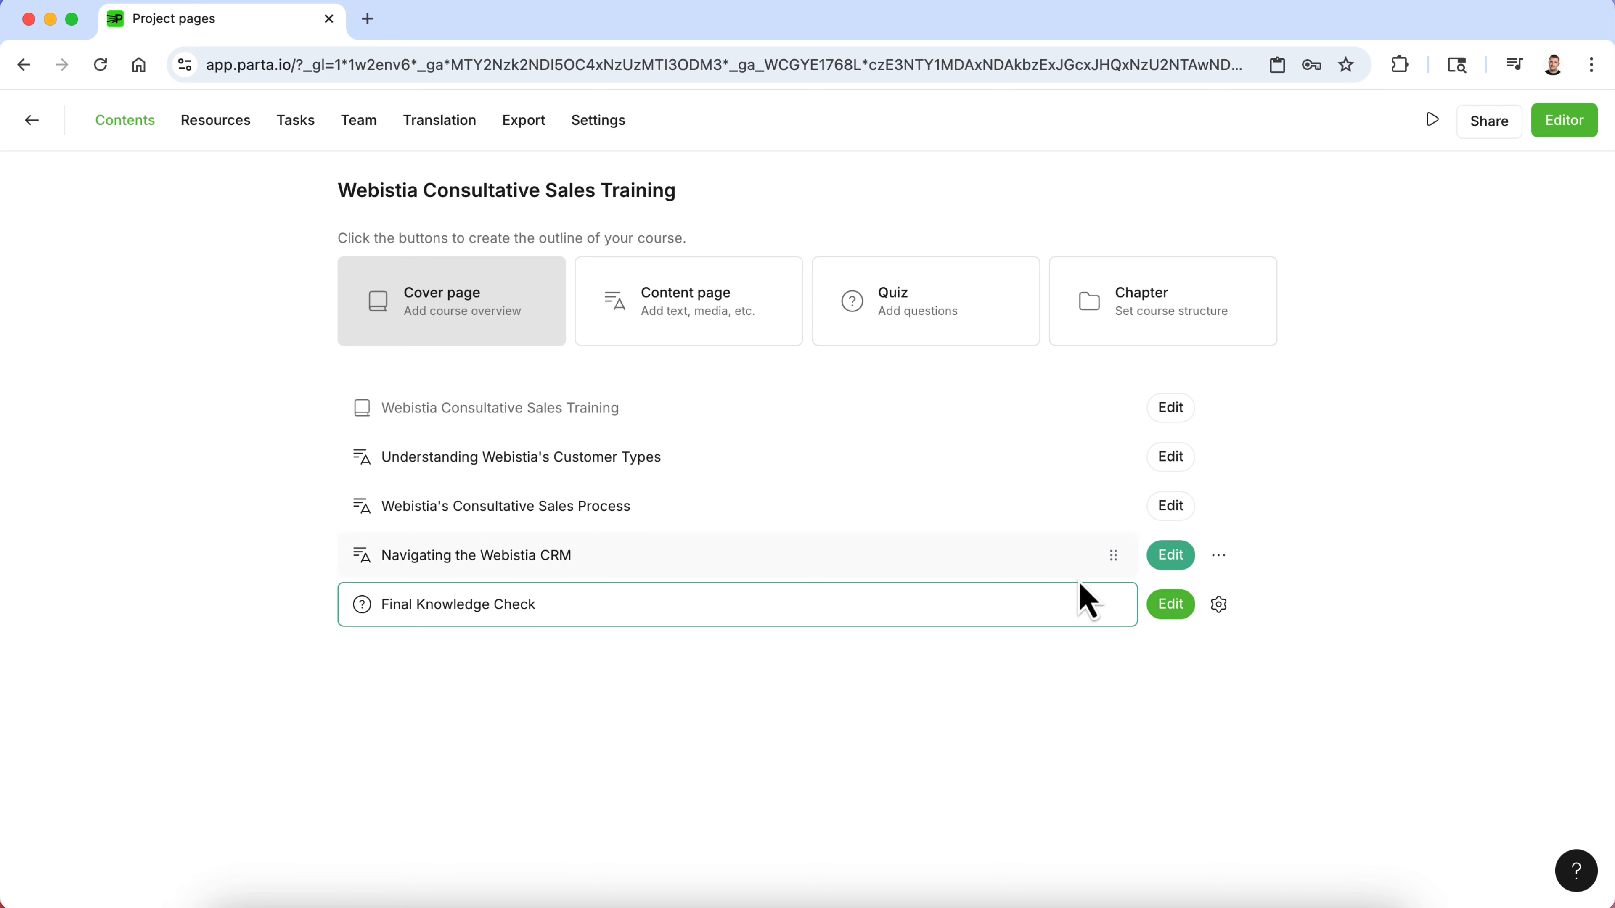
- Open the quiz for editing and choose the Knowledge check start template as its start screen
left_click(1171, 609)
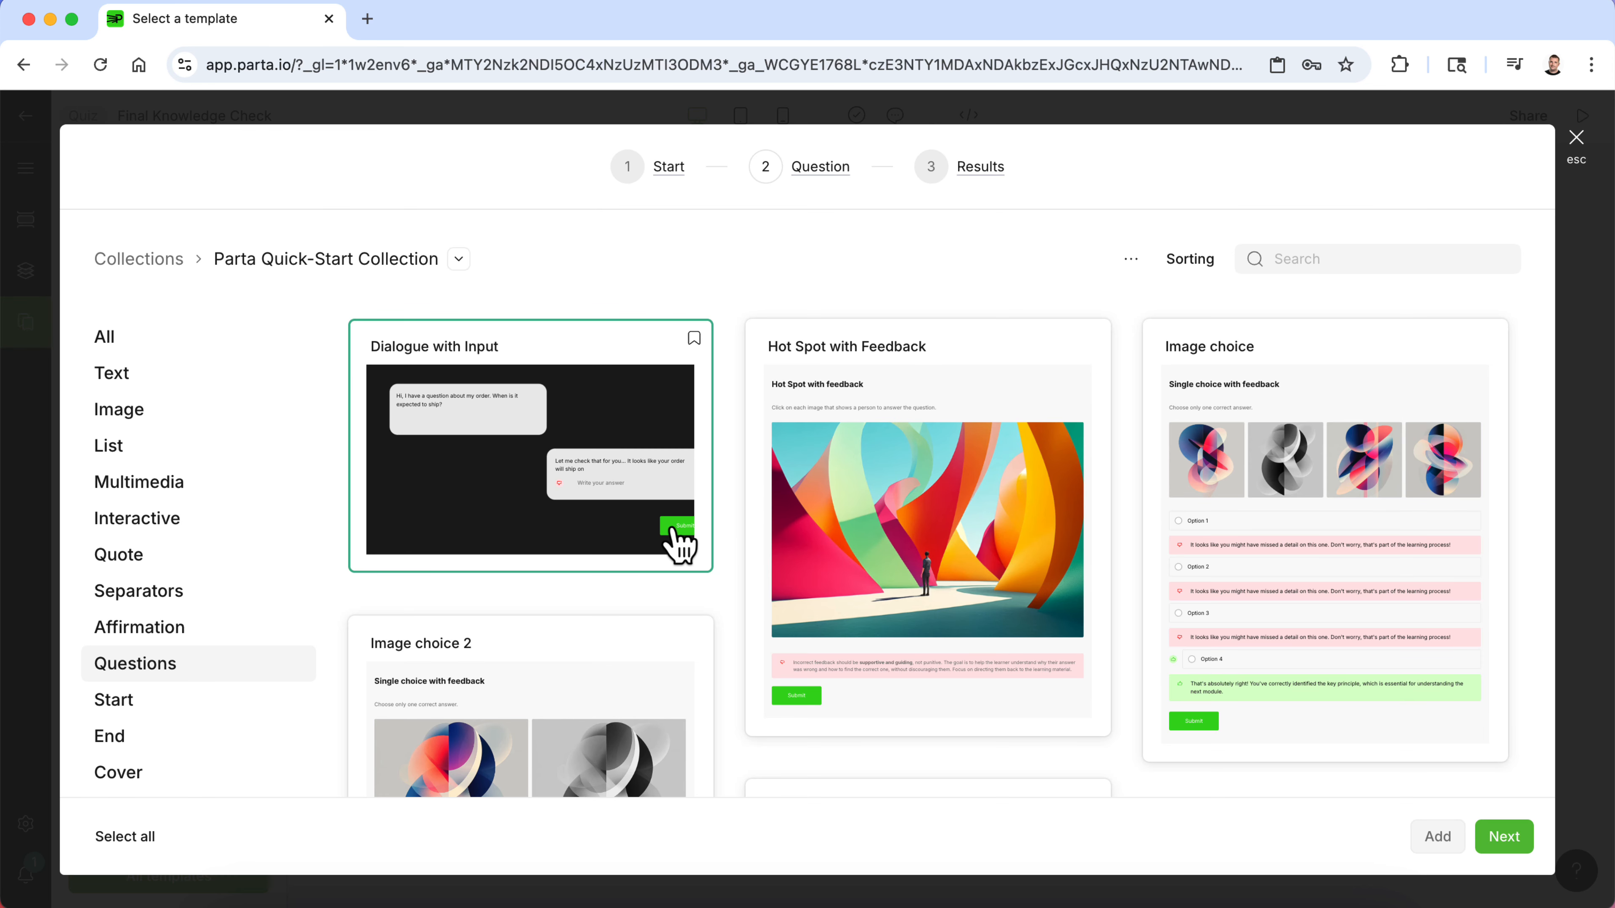
scroll(678, 541, "down", 2)
scroll(677, 541, "up", 2)
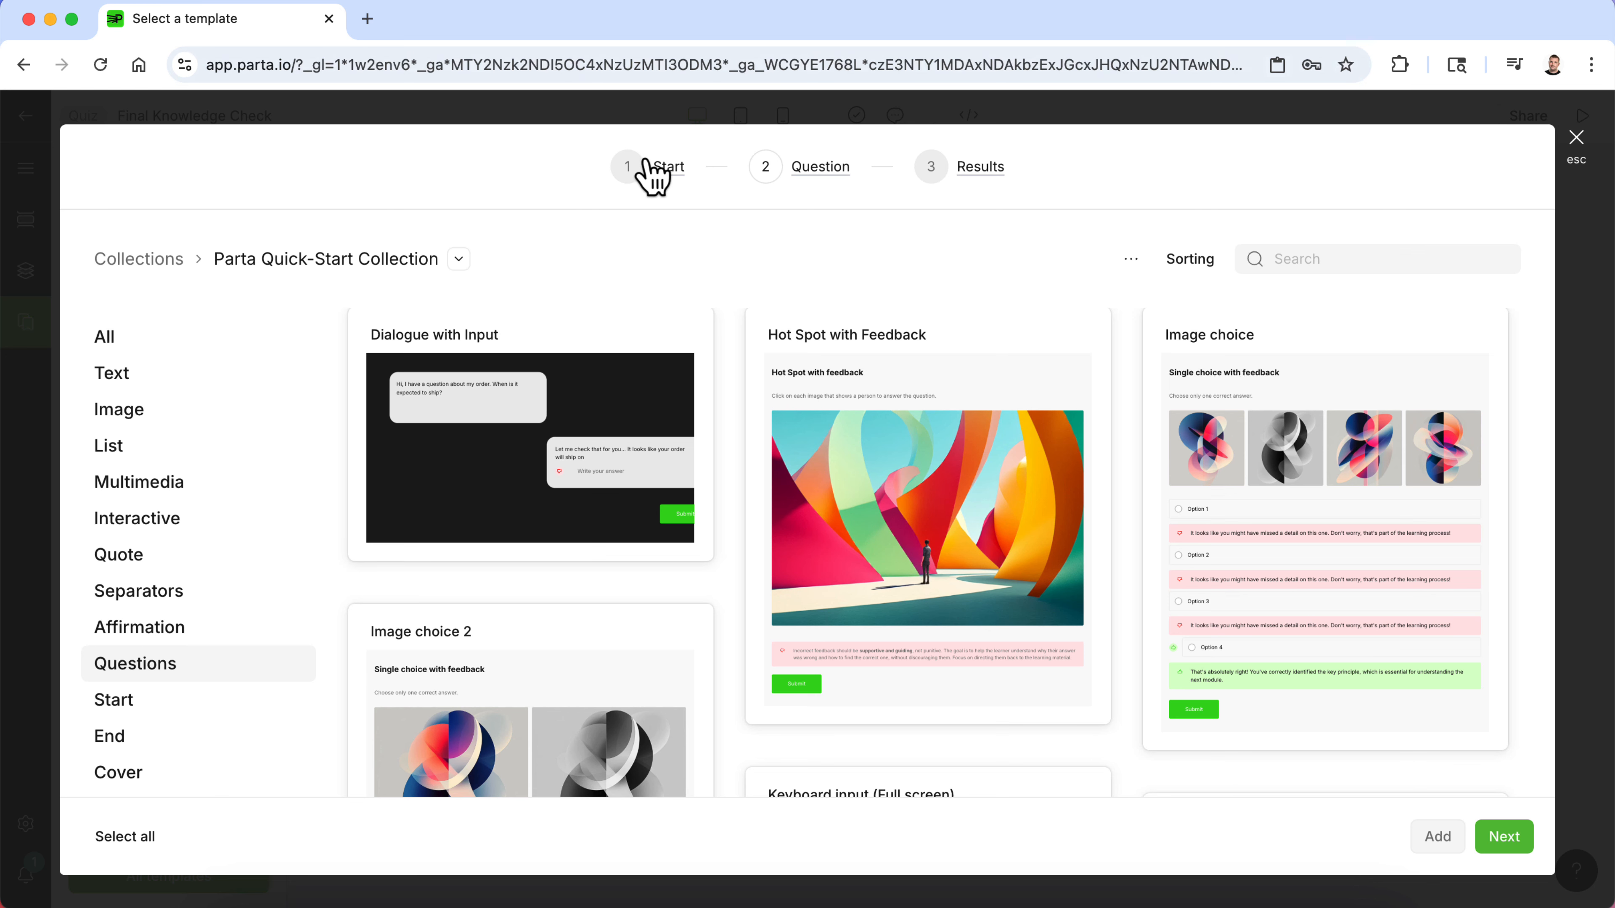
left_click(680, 180)
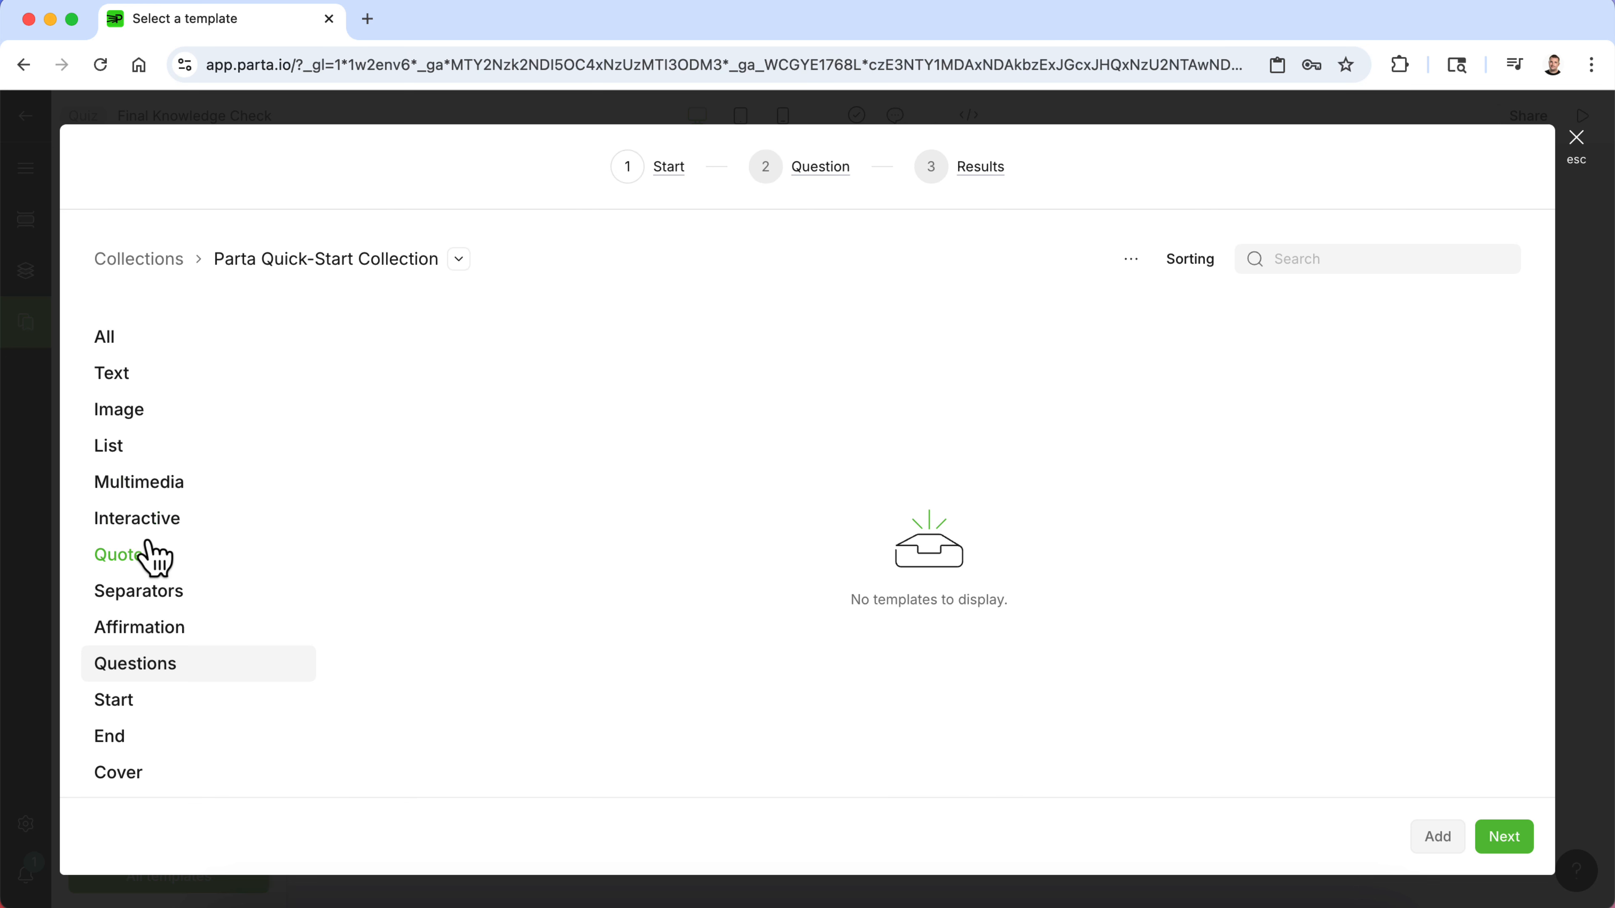
left_click(118, 373)
left_click(113, 349)
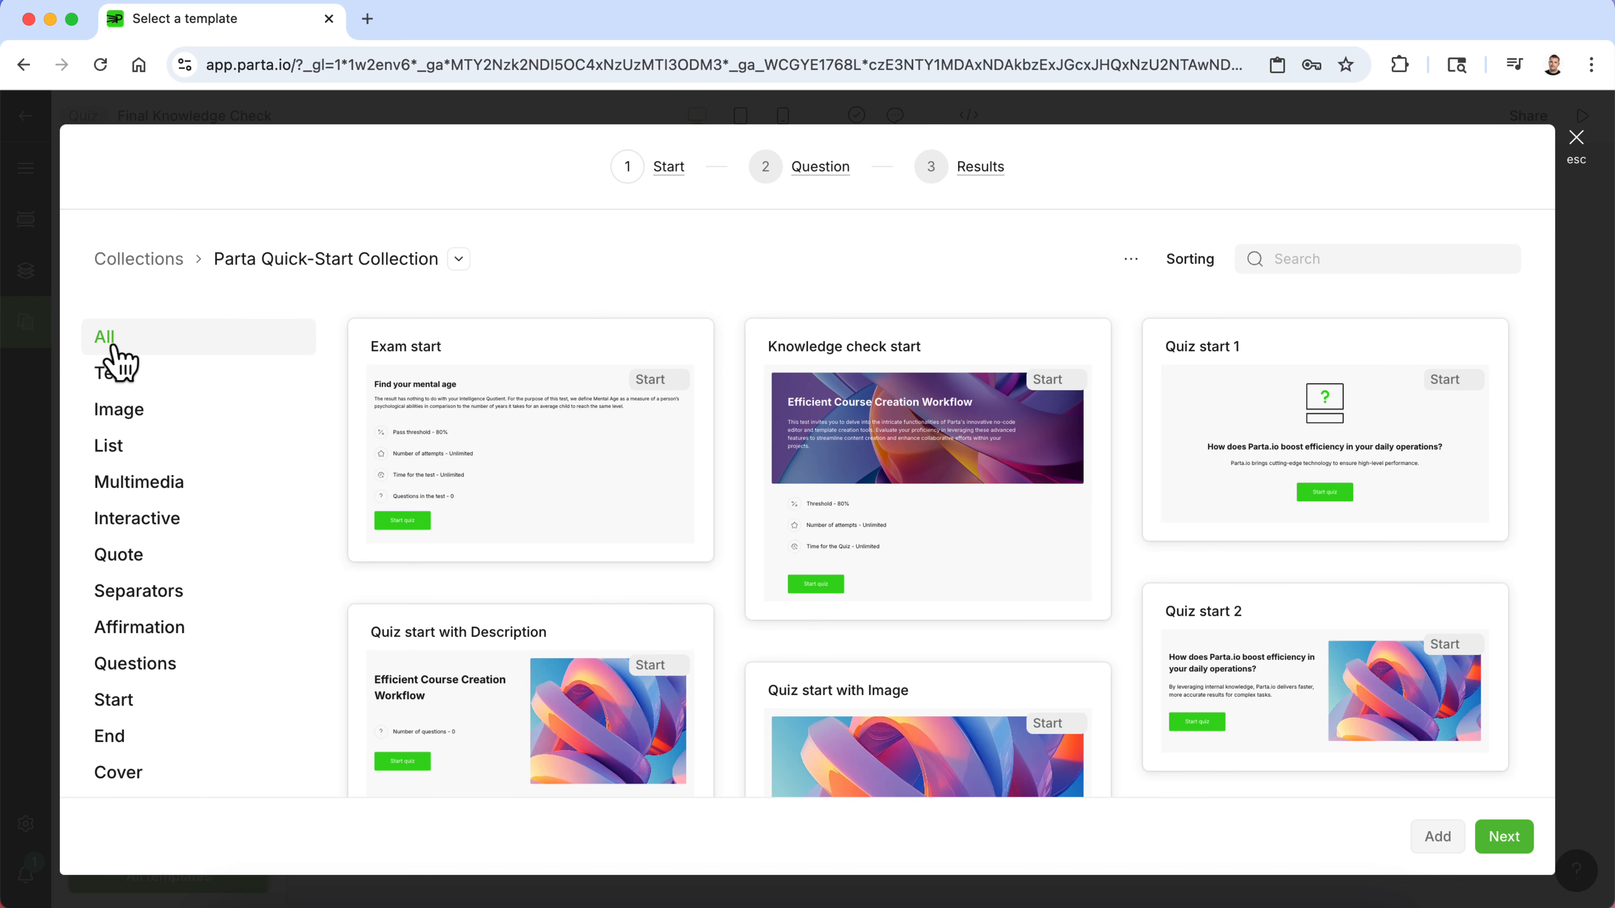
left_click(954, 568)
left_click(1519, 849)
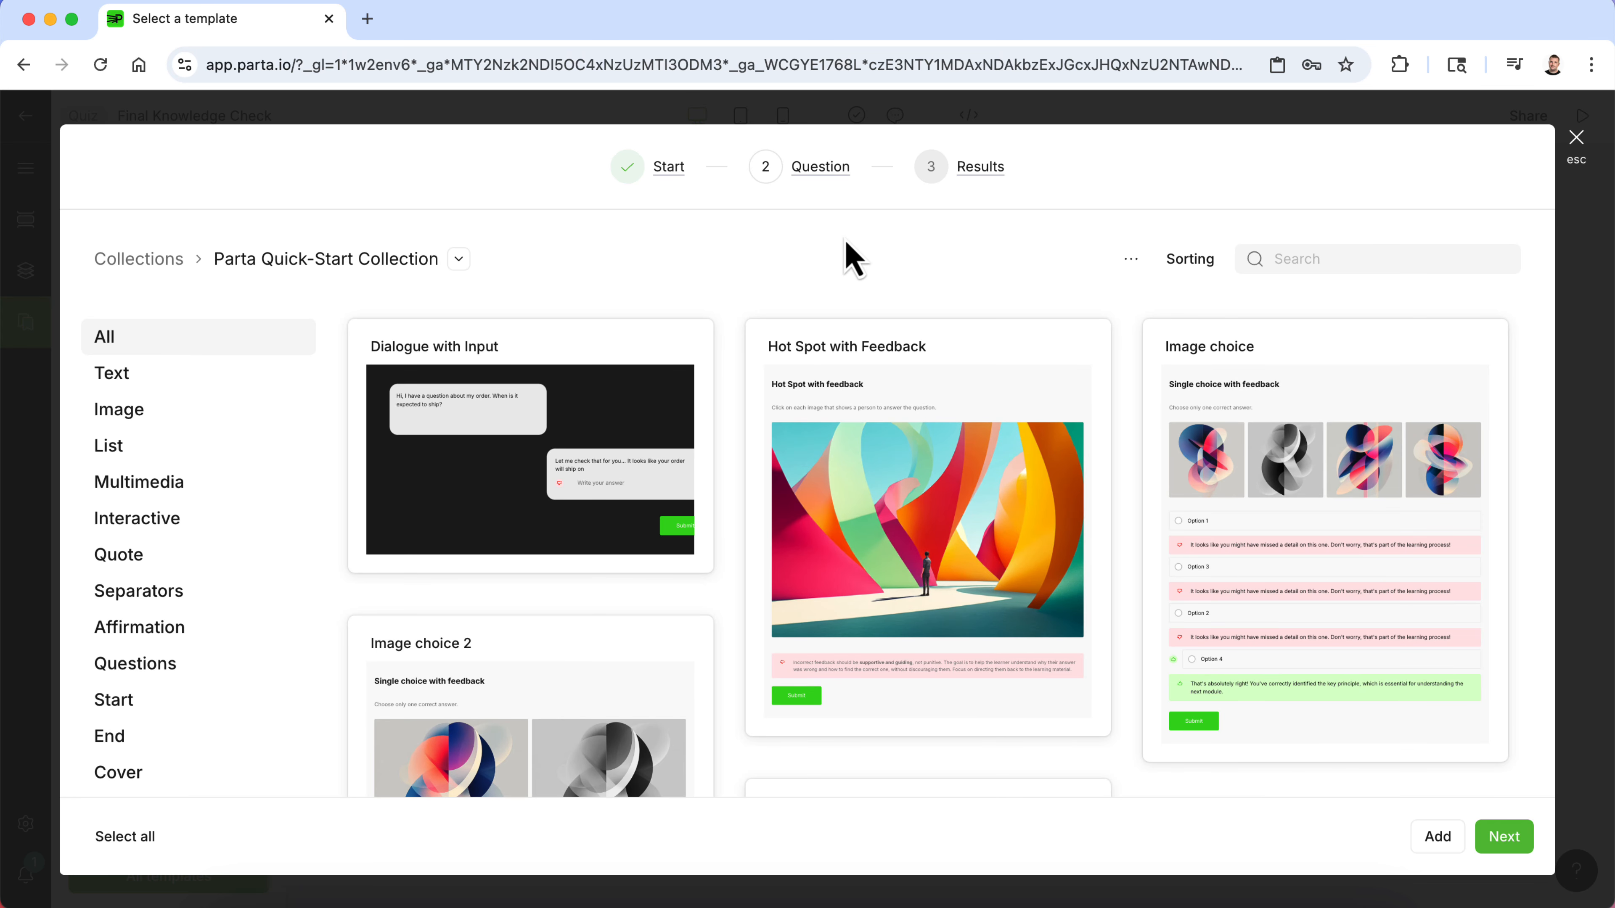
- Choose the Multiple choice with Feedback template as the quiz's question
scroll(840, 372, "down", 1)
scroll(840, 371, "up", 1)
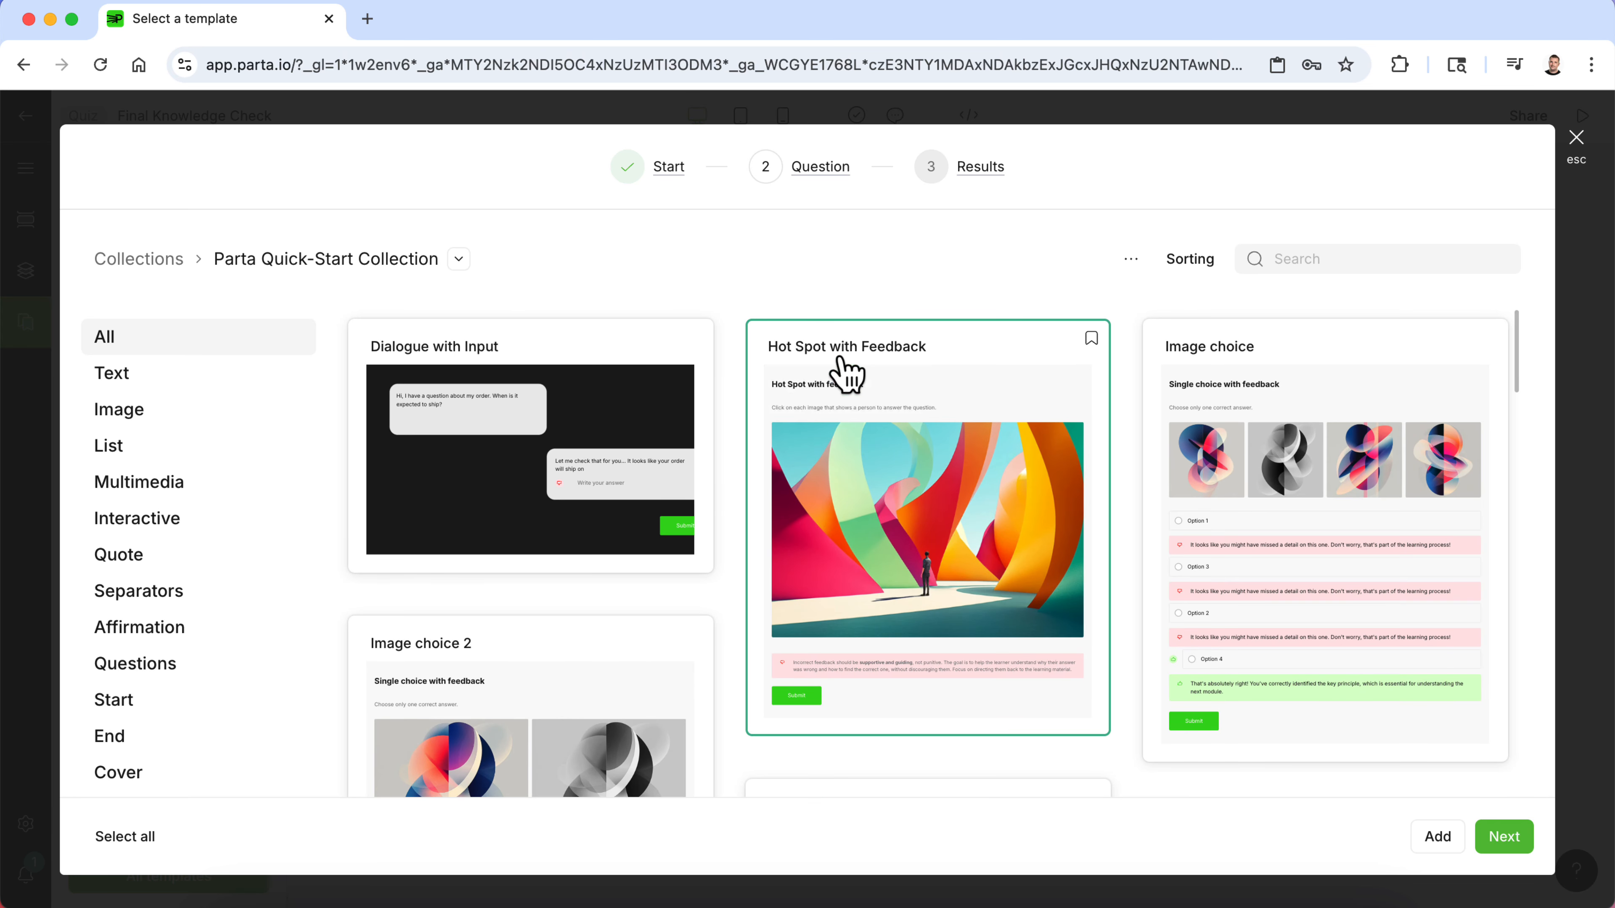
scroll(740, 563, "down", 8)
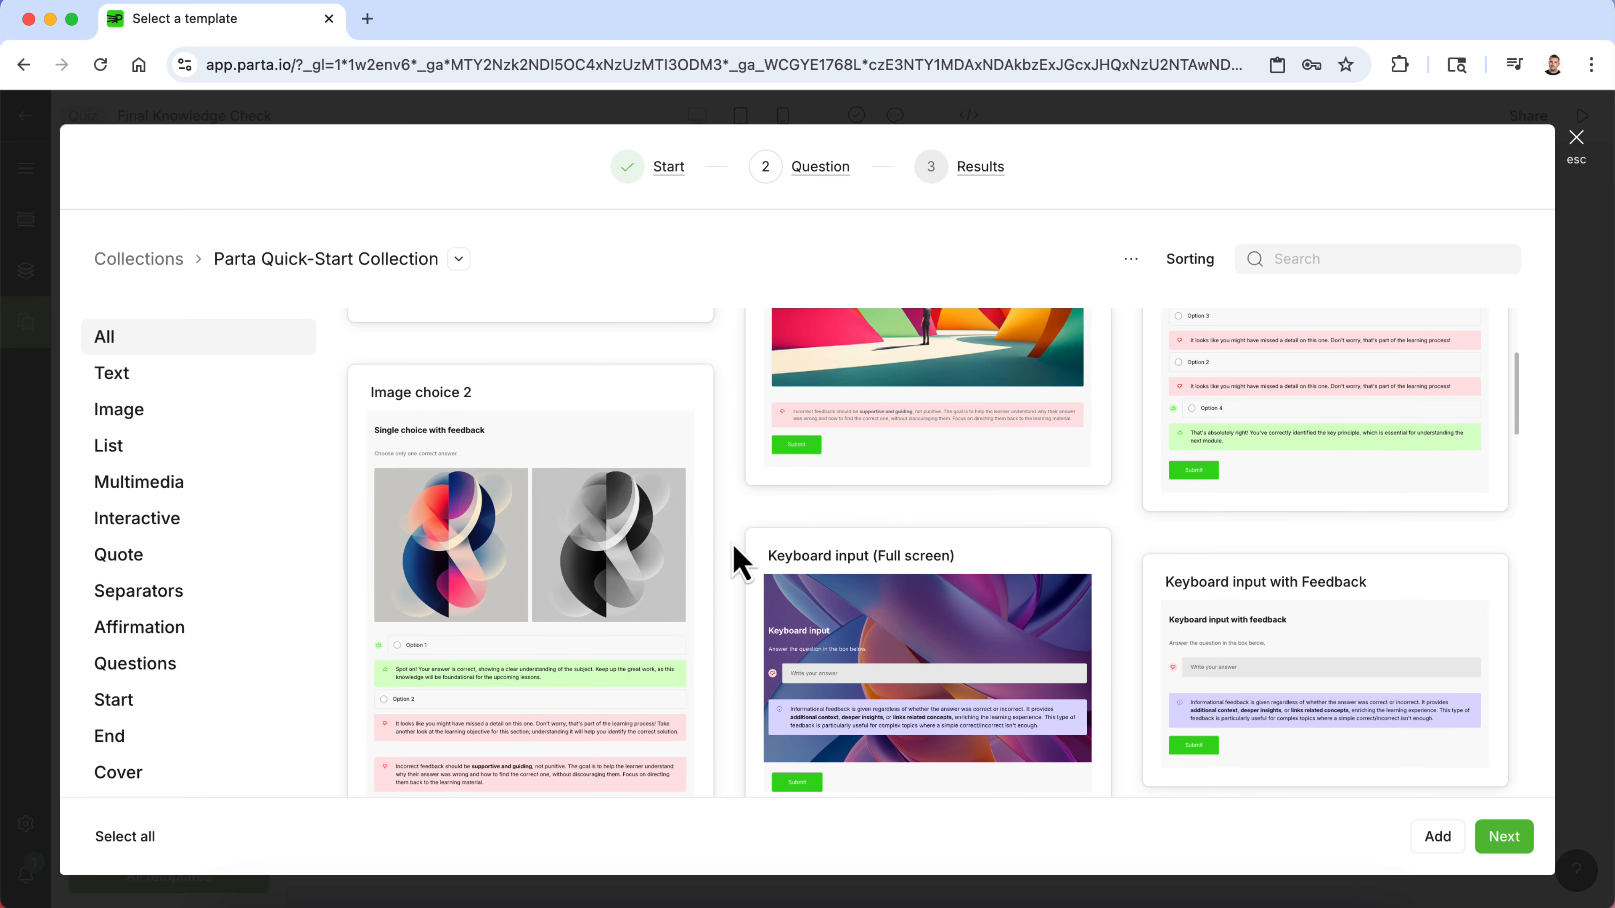
scroll(741, 563, "down", 4)
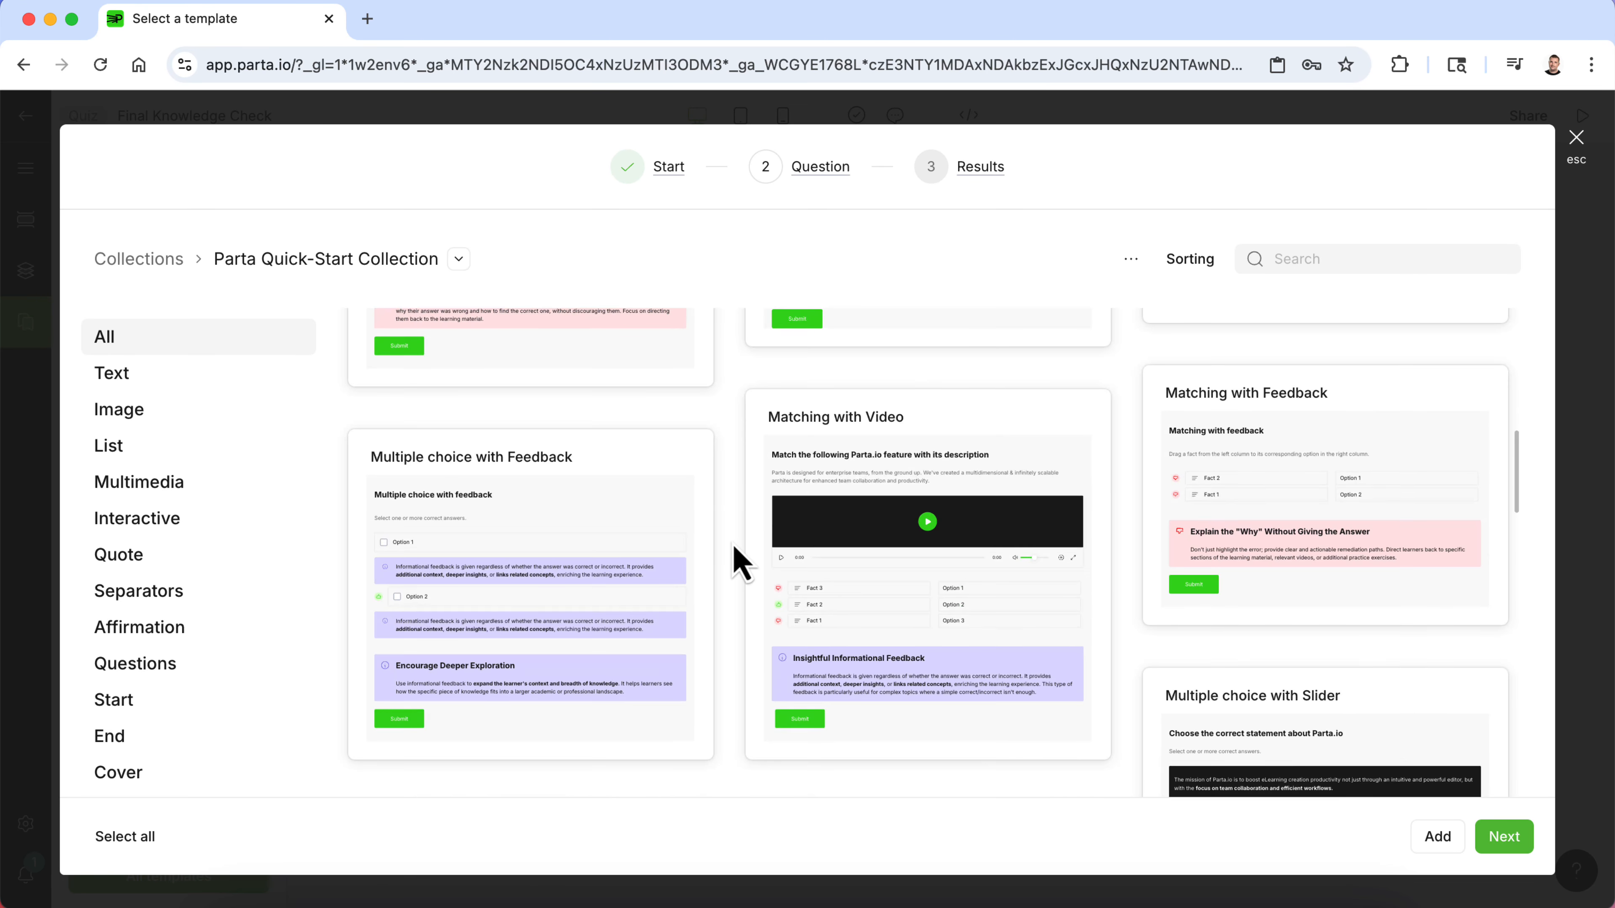
left_click(577, 503)
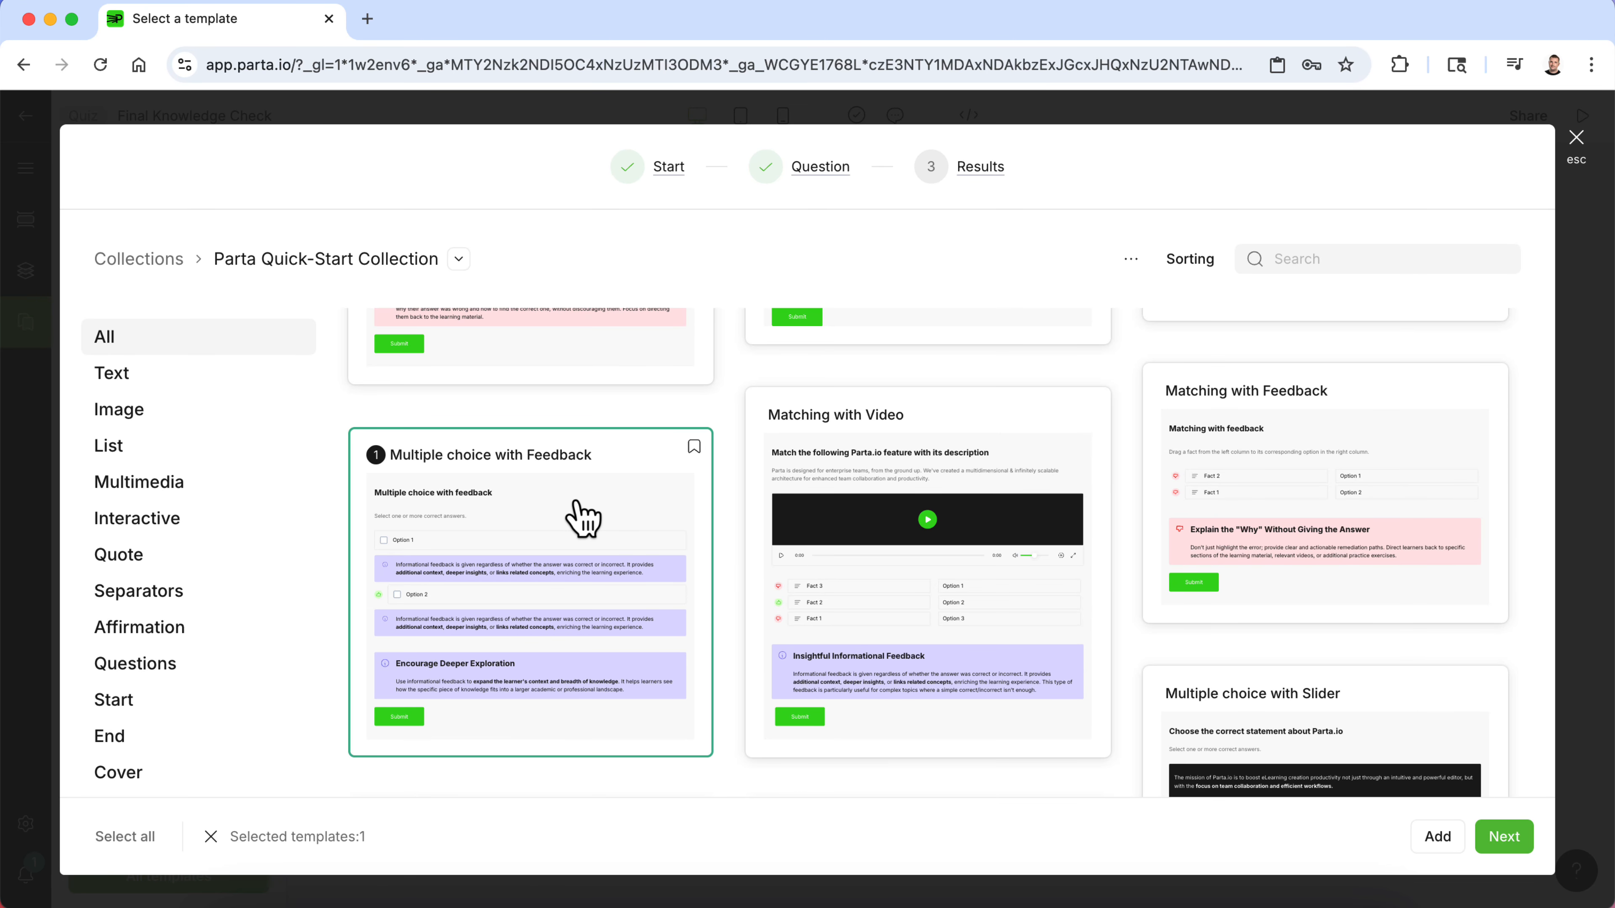
left_click(1504, 838)
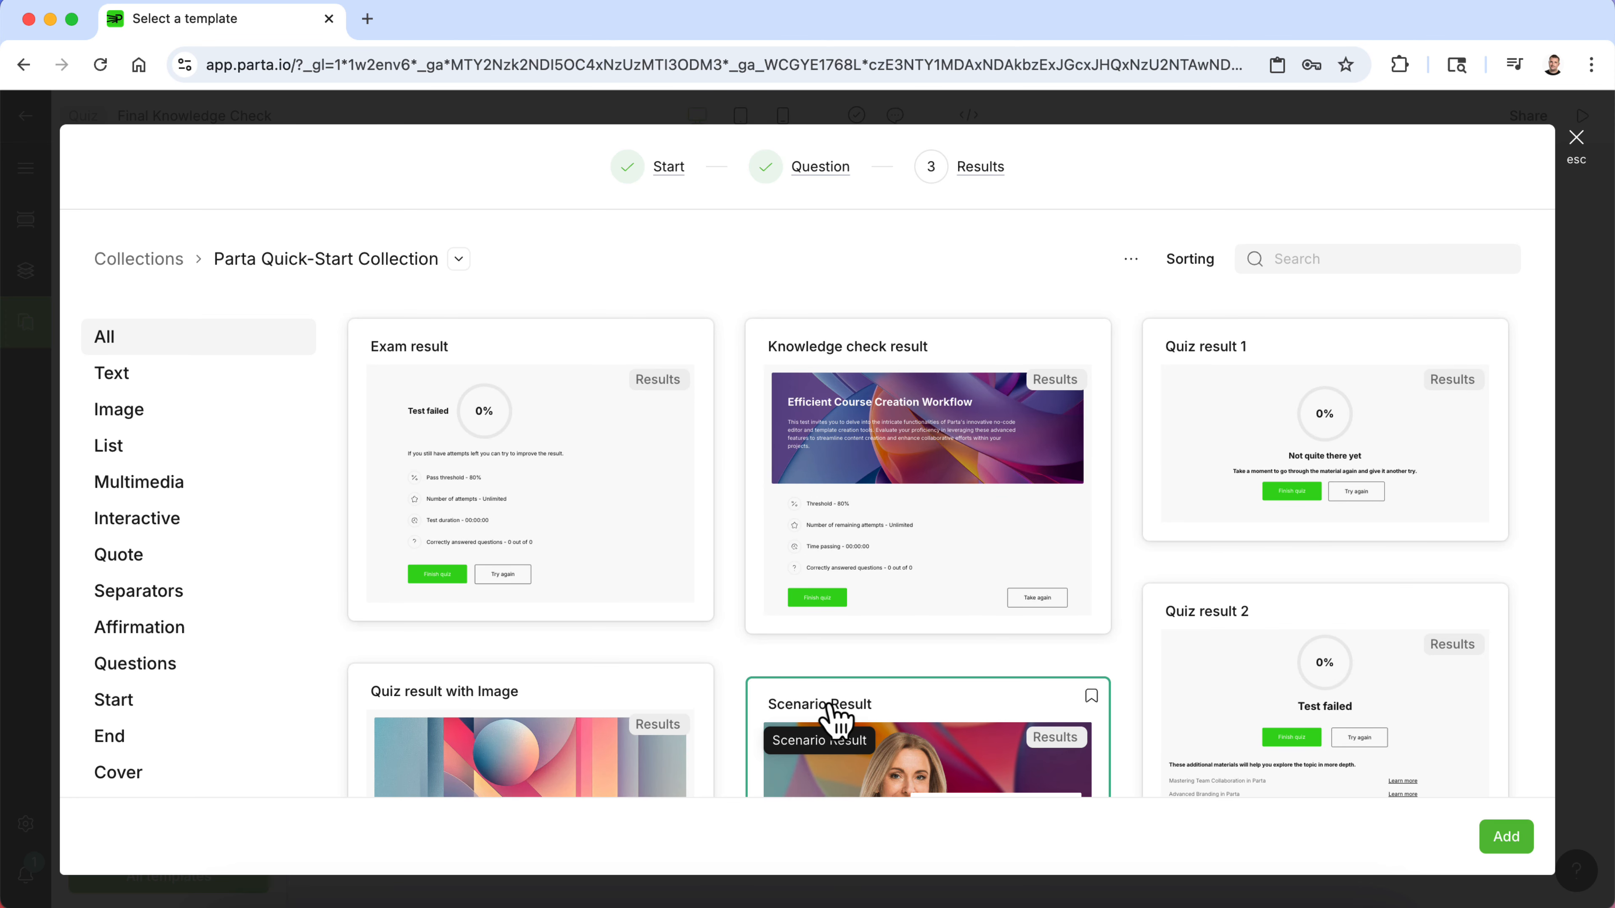
- Choose the Quiz result 1 template for the results screen and add the templates to the quiz
scroll(730, 662, "down", 3)
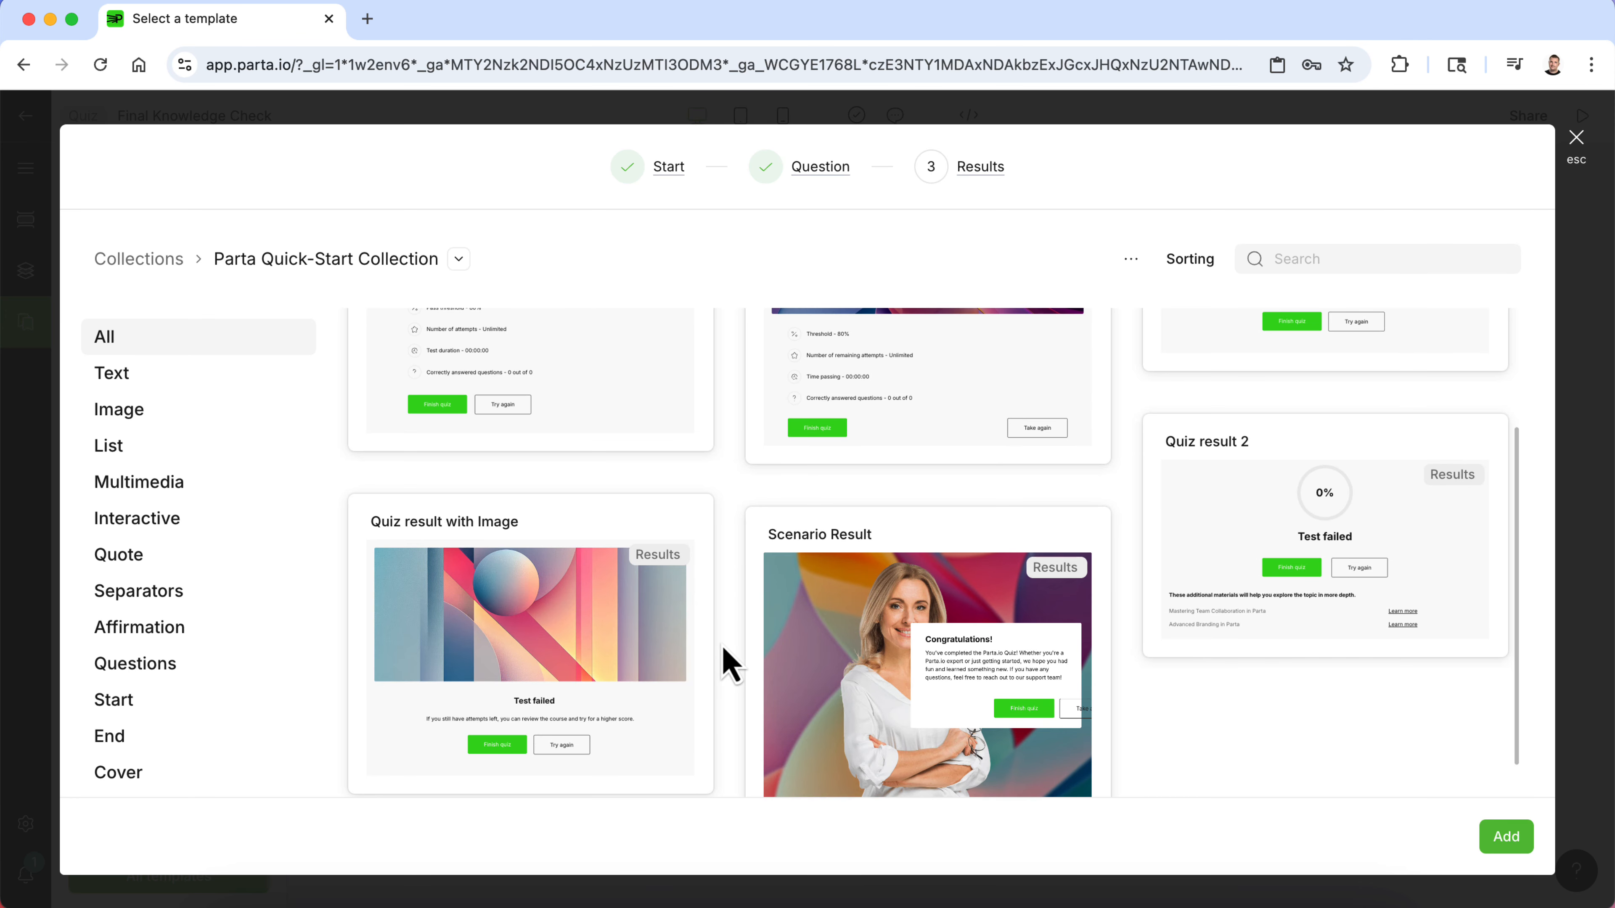
scroll(728, 660, "up", 3)
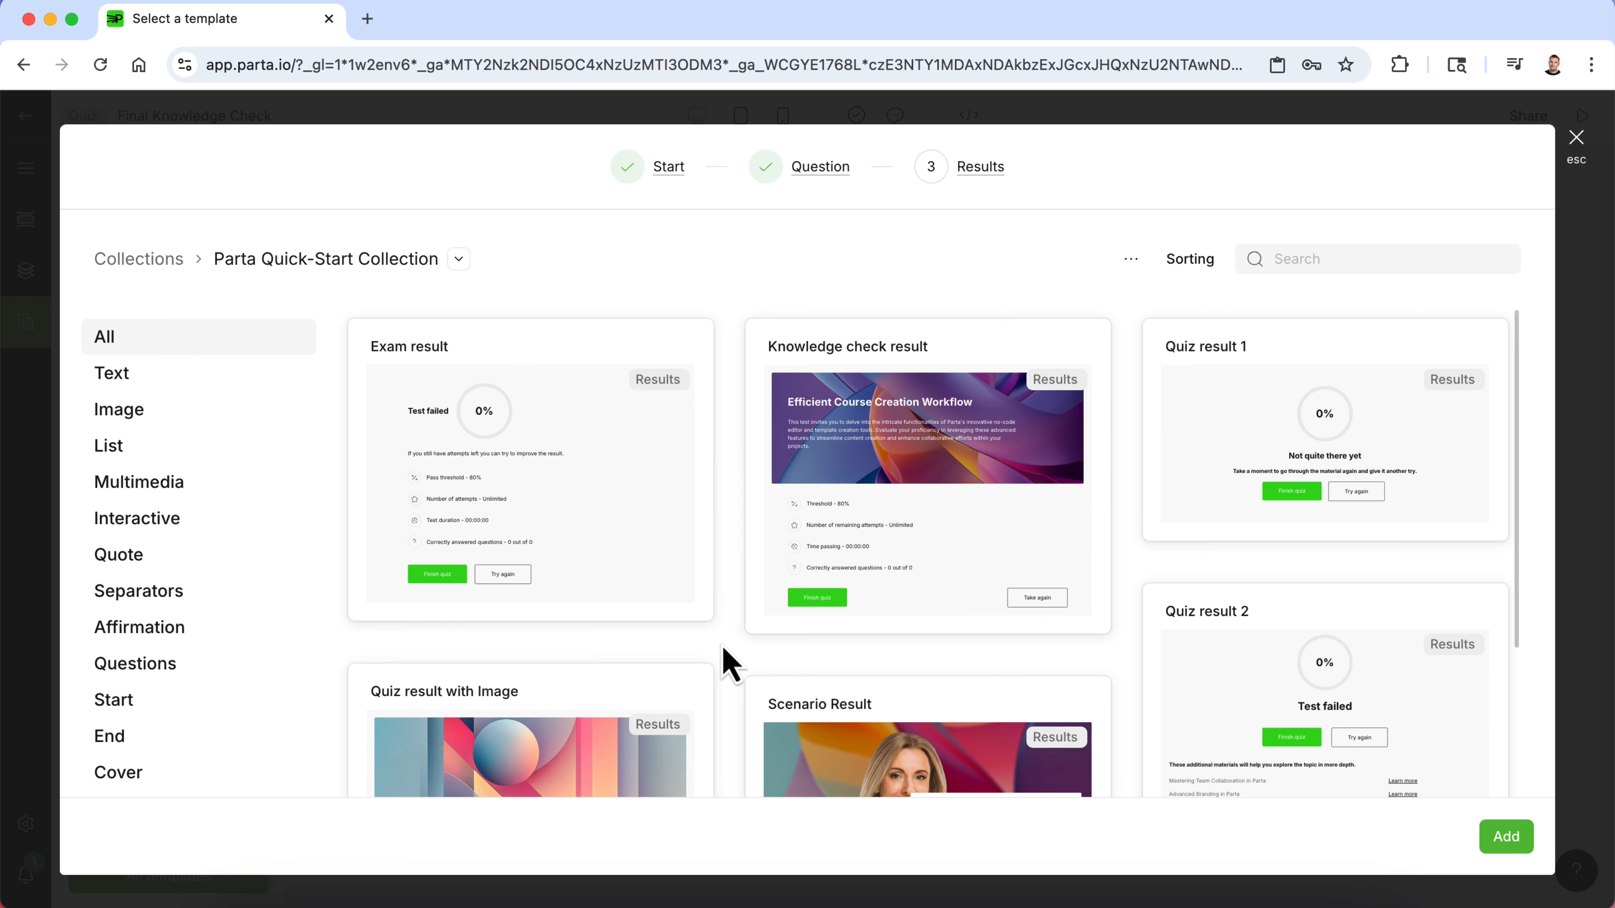
left_click(1211, 417)
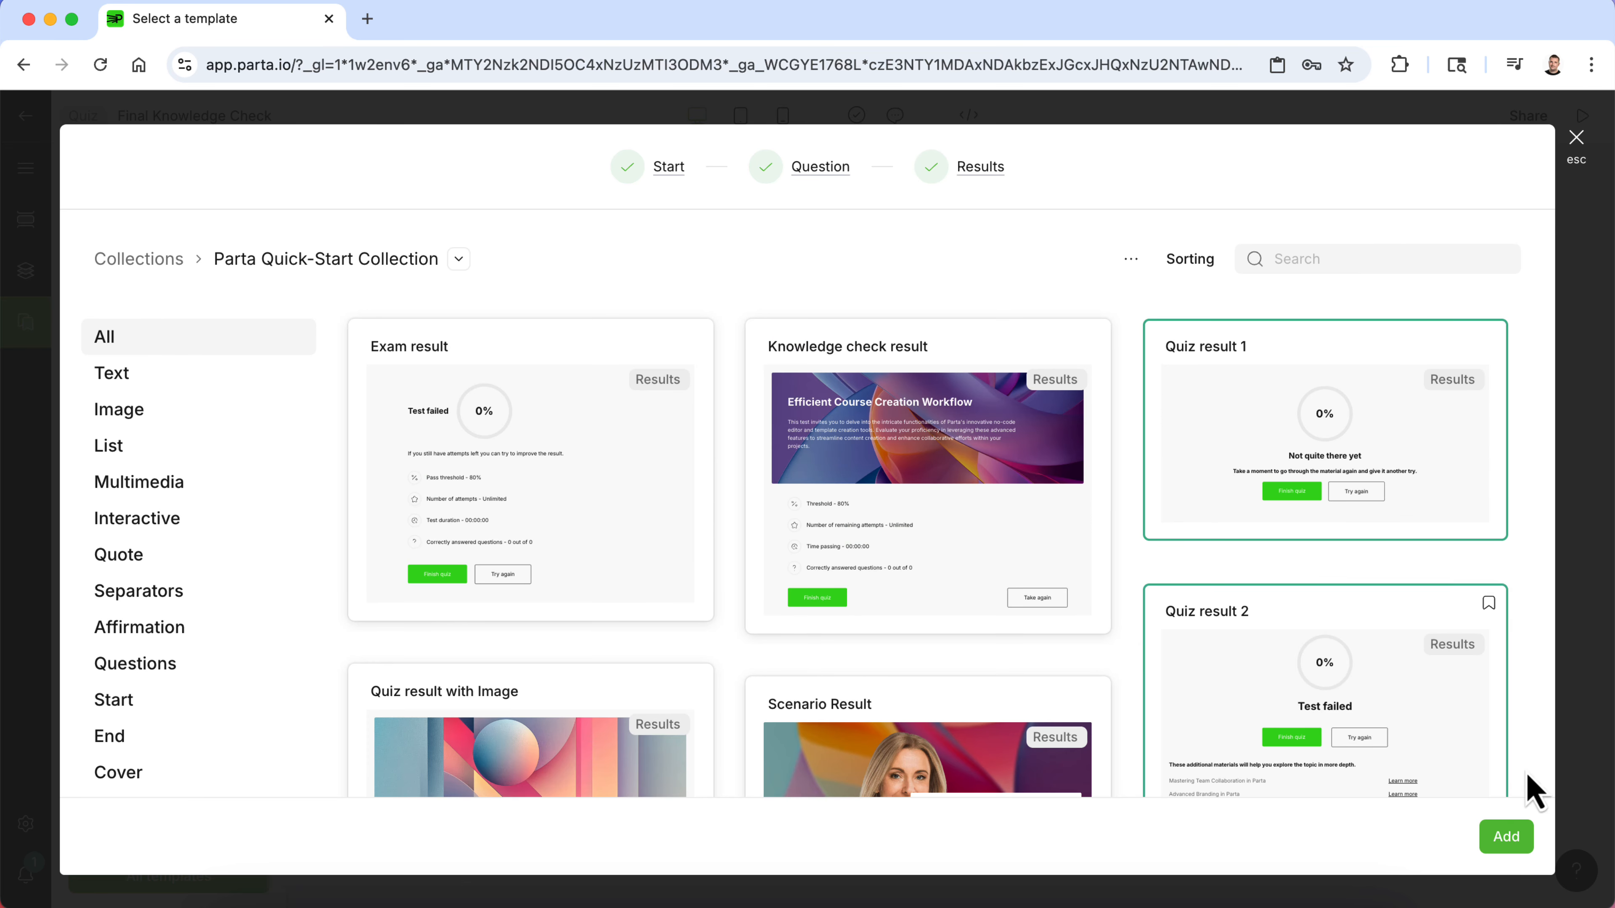
left_click(1512, 841)
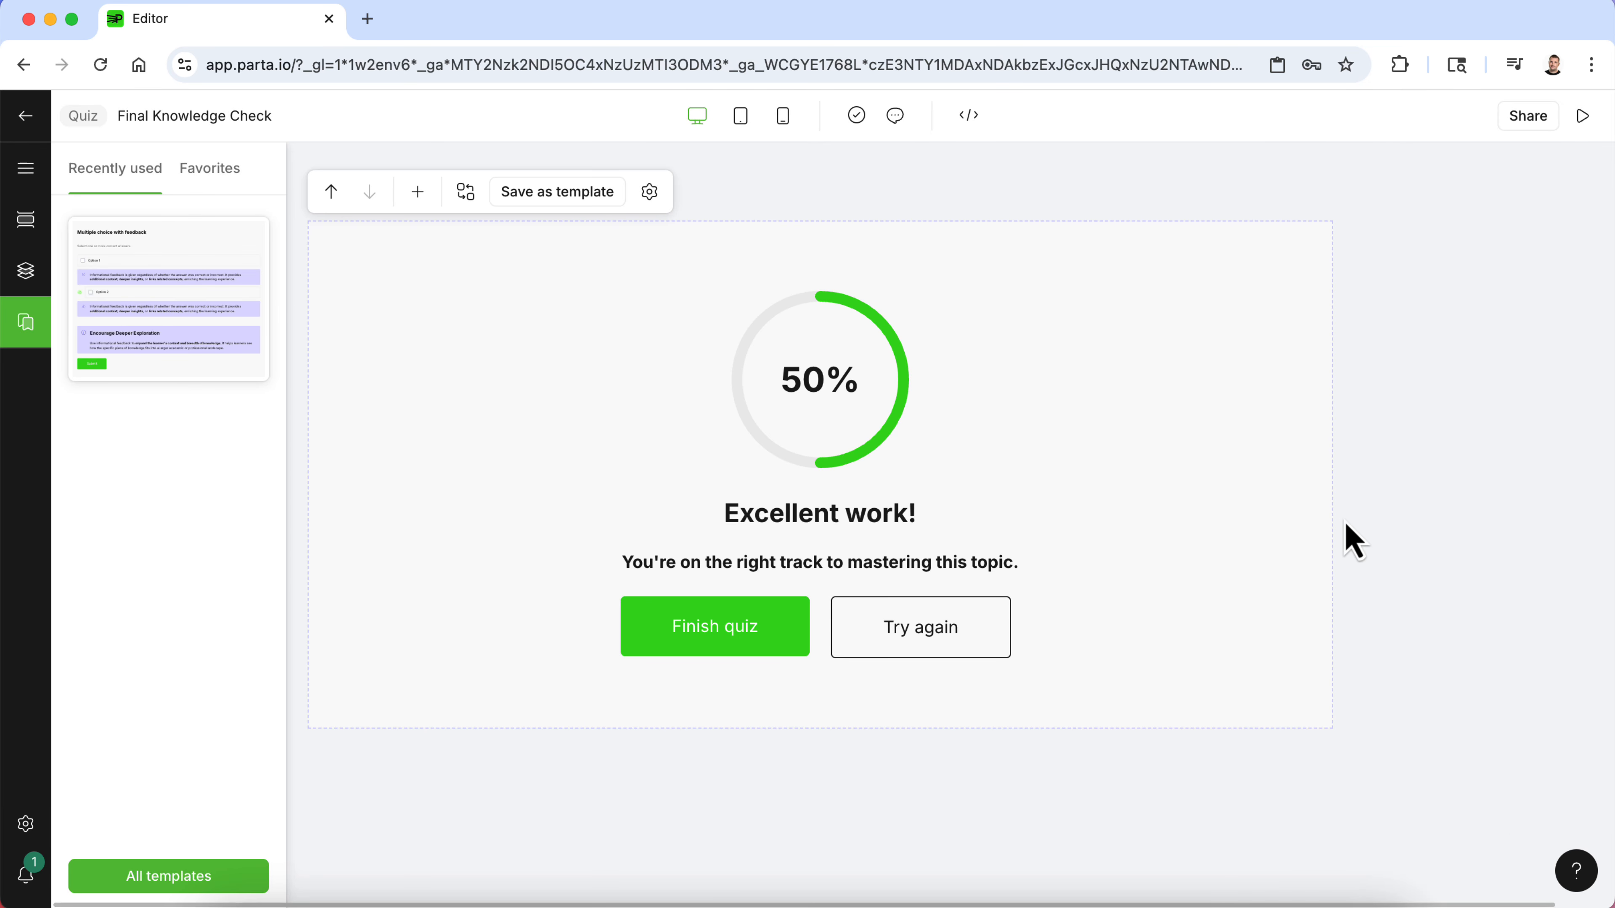
- Add a second Multiple choice with feedback question from the recently used templates and show the quiz's page list
left_click(180, 325)
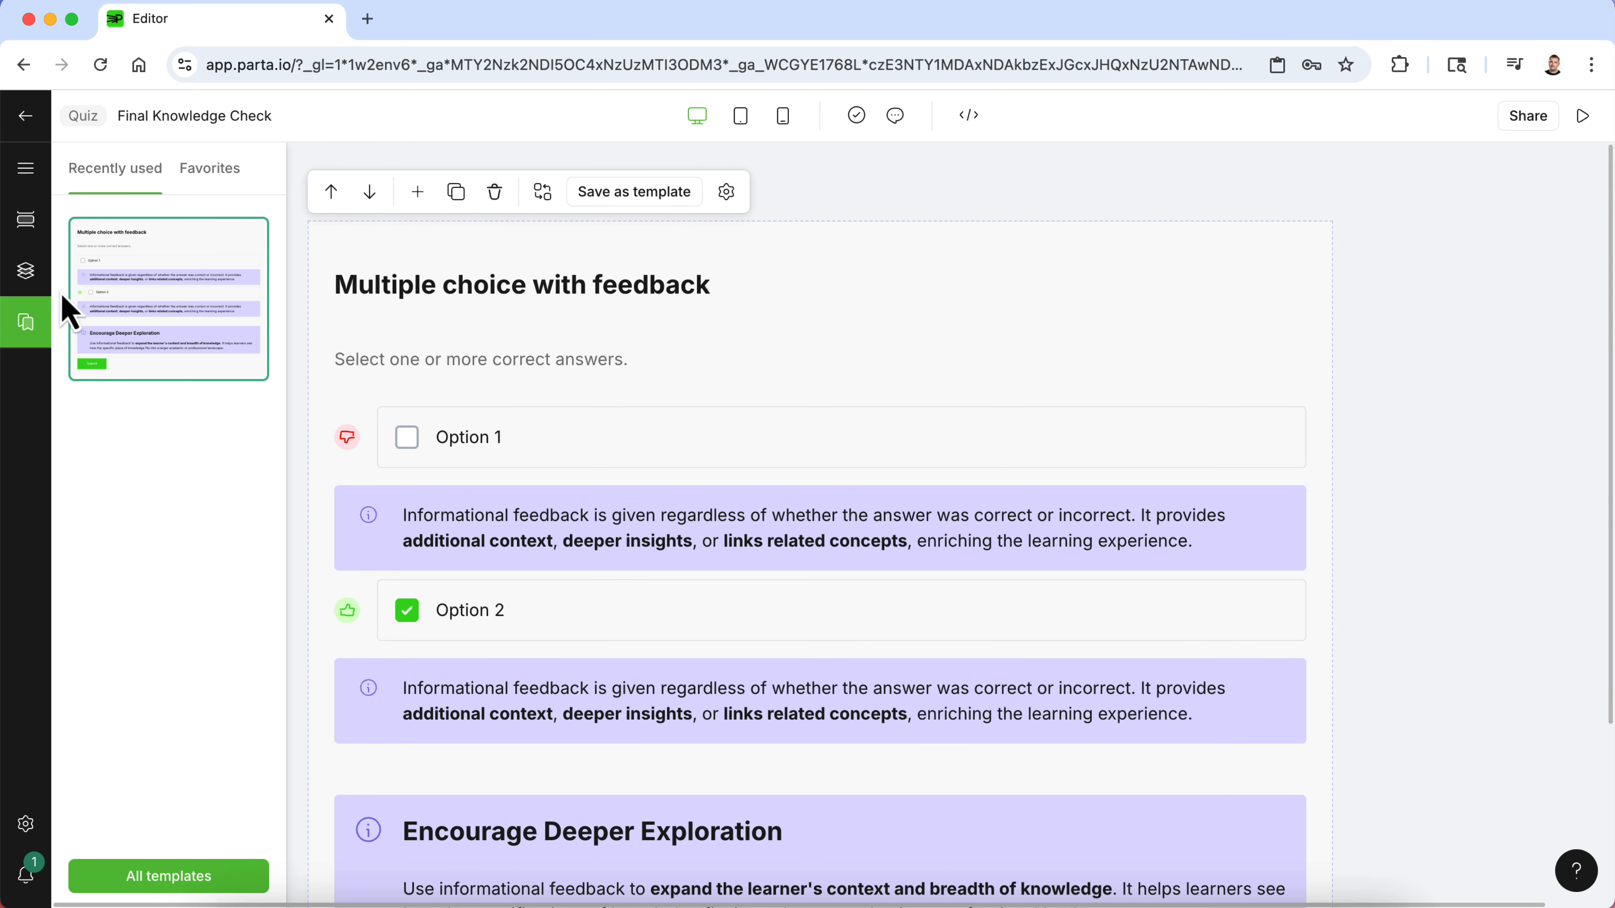
left_click(26, 272)
left_click(27, 222)
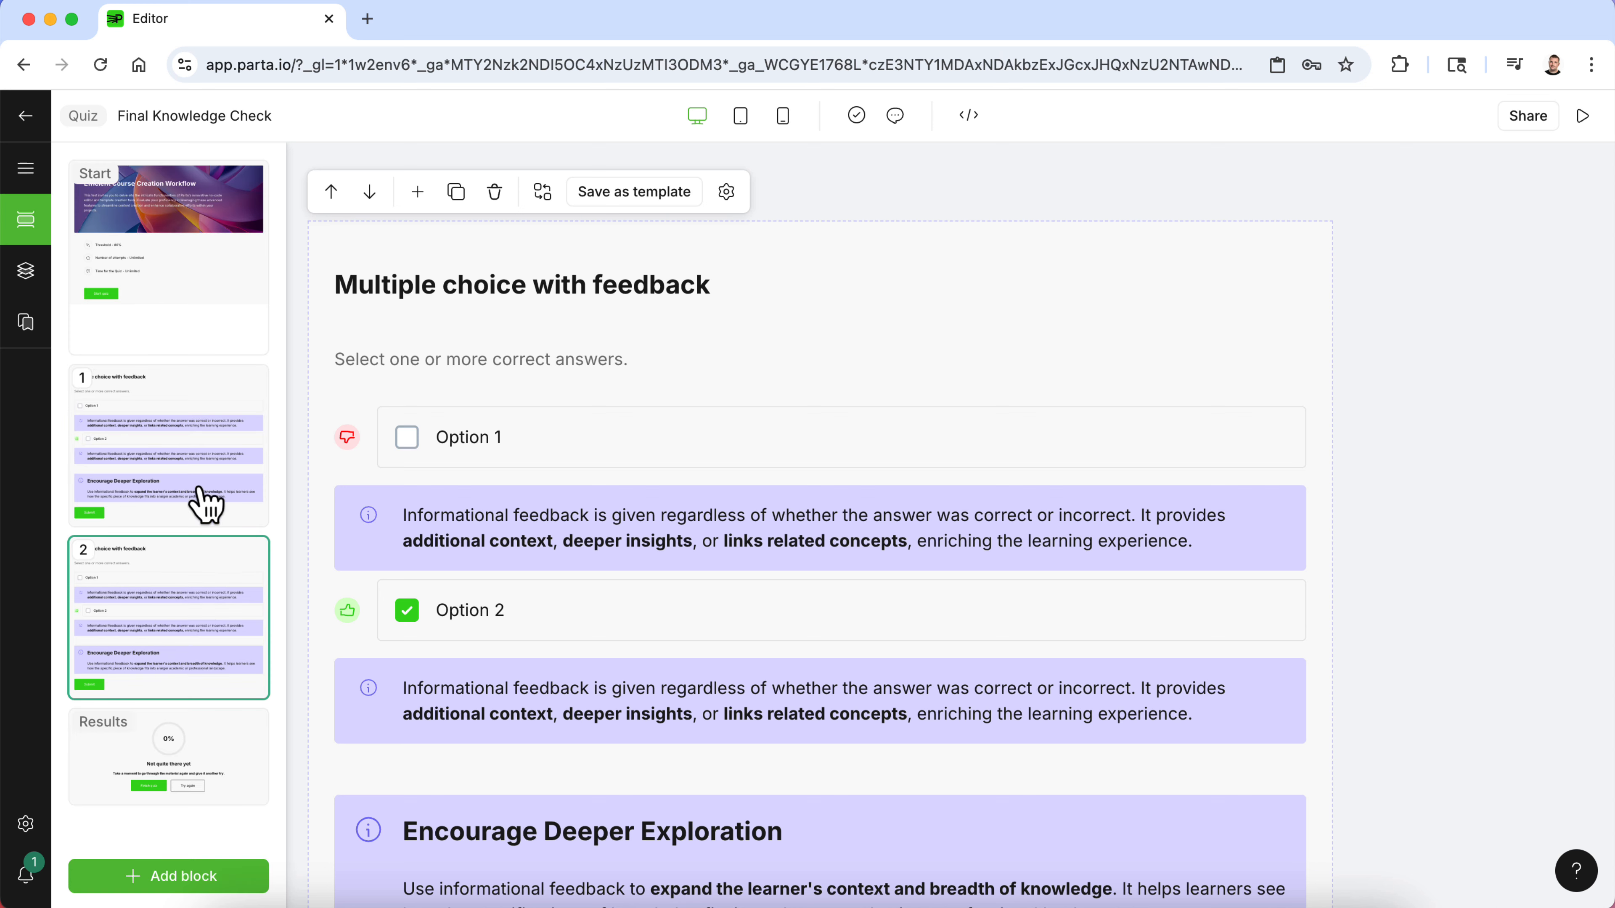
- Retitle the quiz's start screen heading as "Let's Test Your Knowledge"
left_click(153, 258)
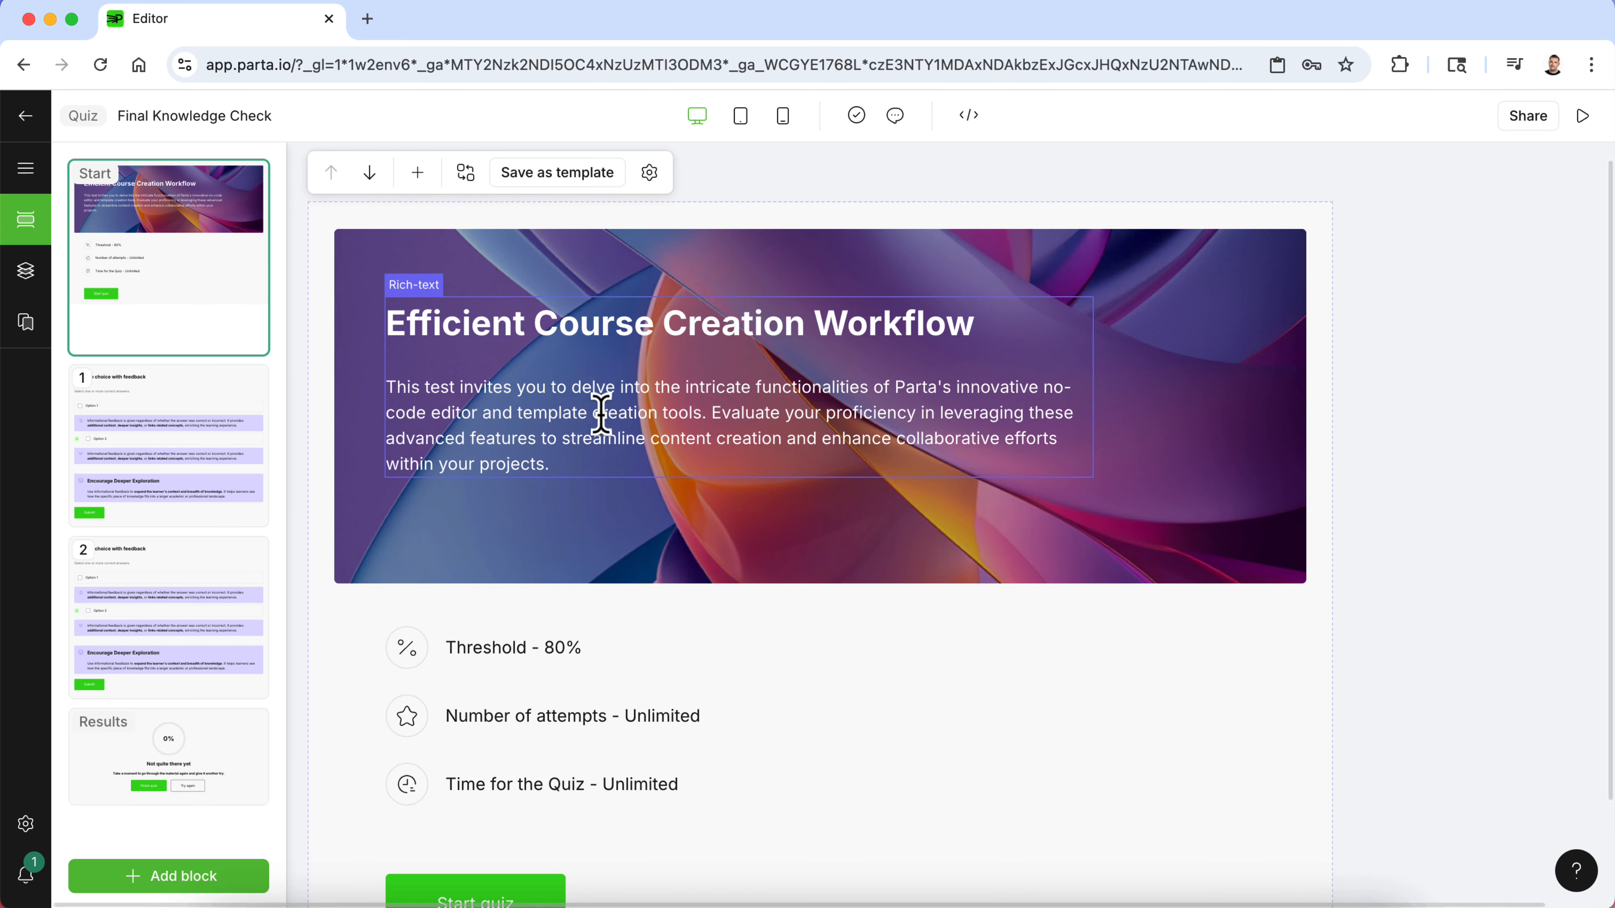
scroll(598, 417, "down", 2)
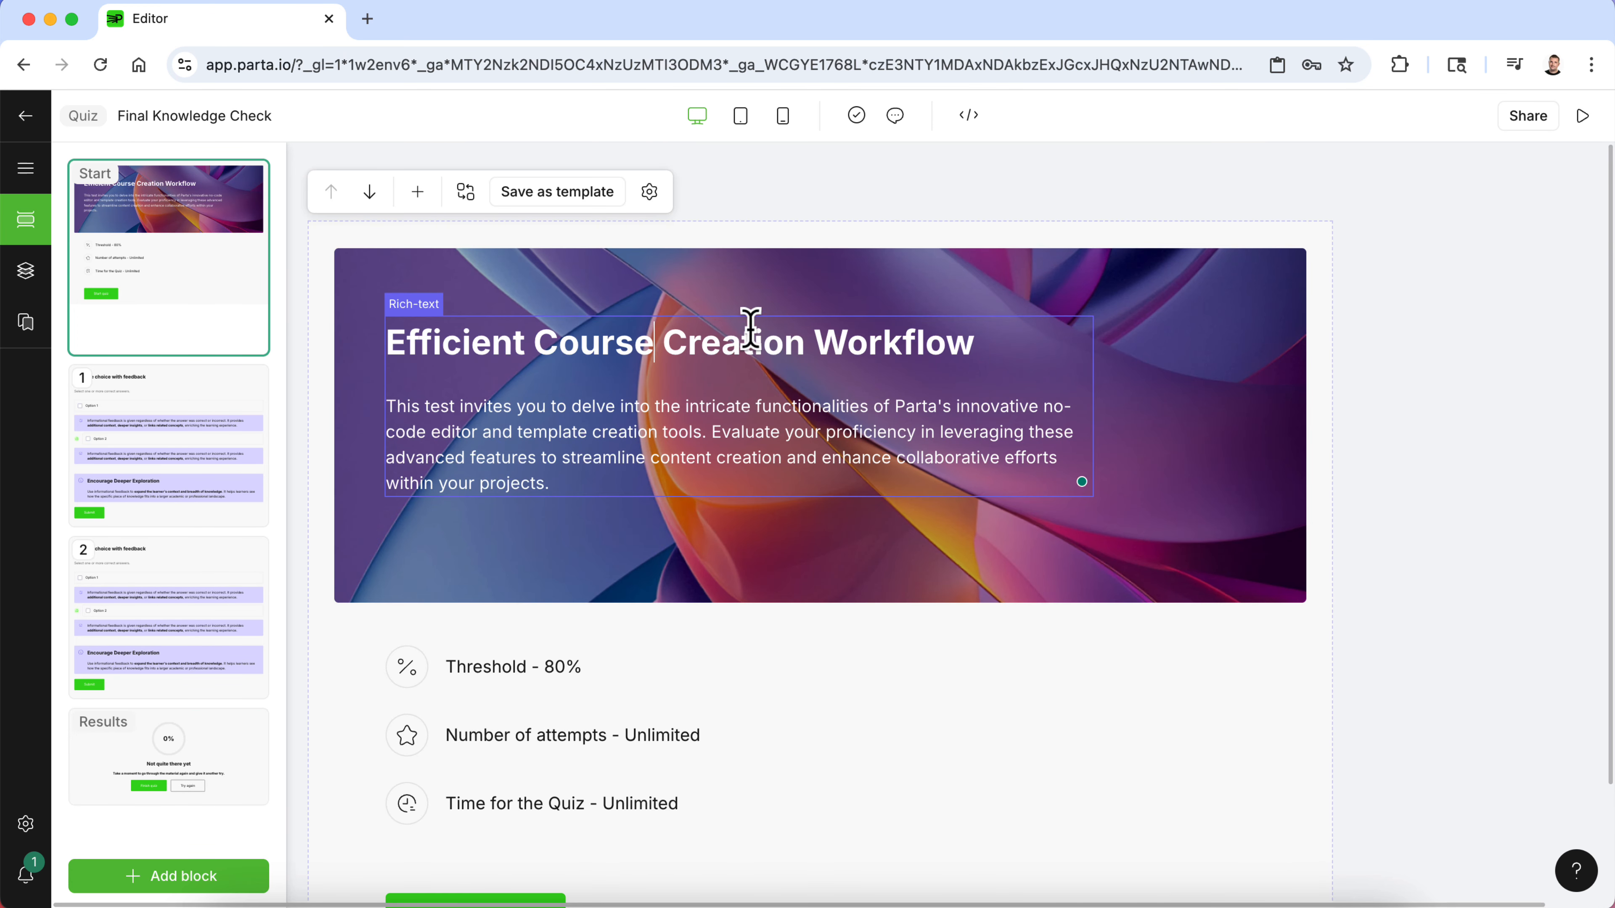
left_click_drag(971, 339, 353, 343)
type("Let's Test Your")
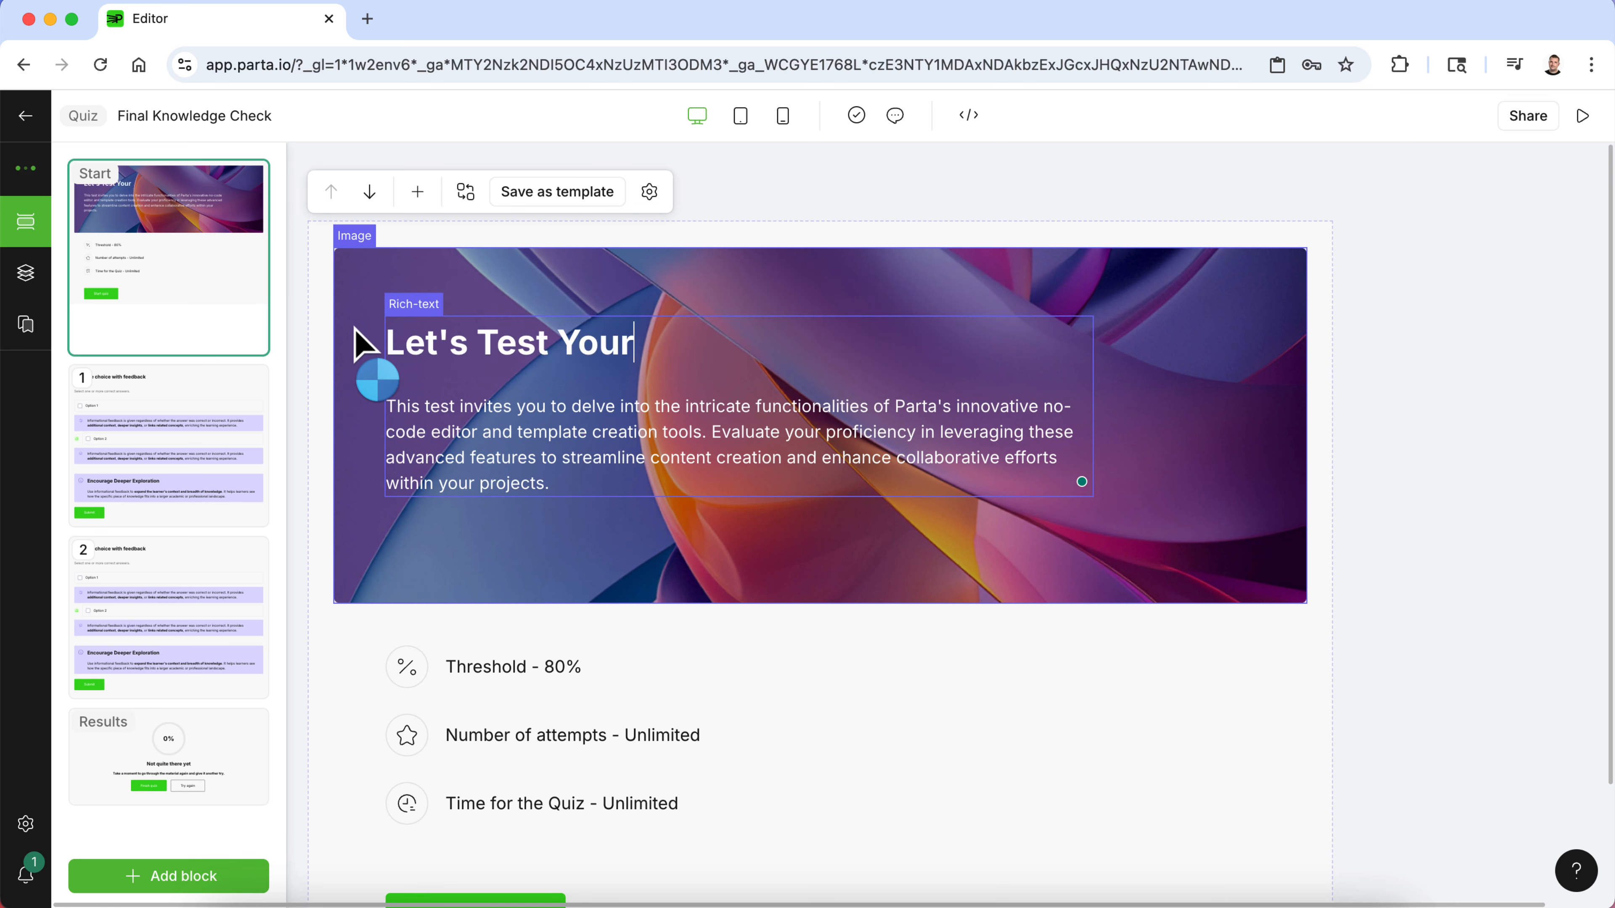
type(" kn")
key("BackSpace")
key("BackSpace")
type("Kn")
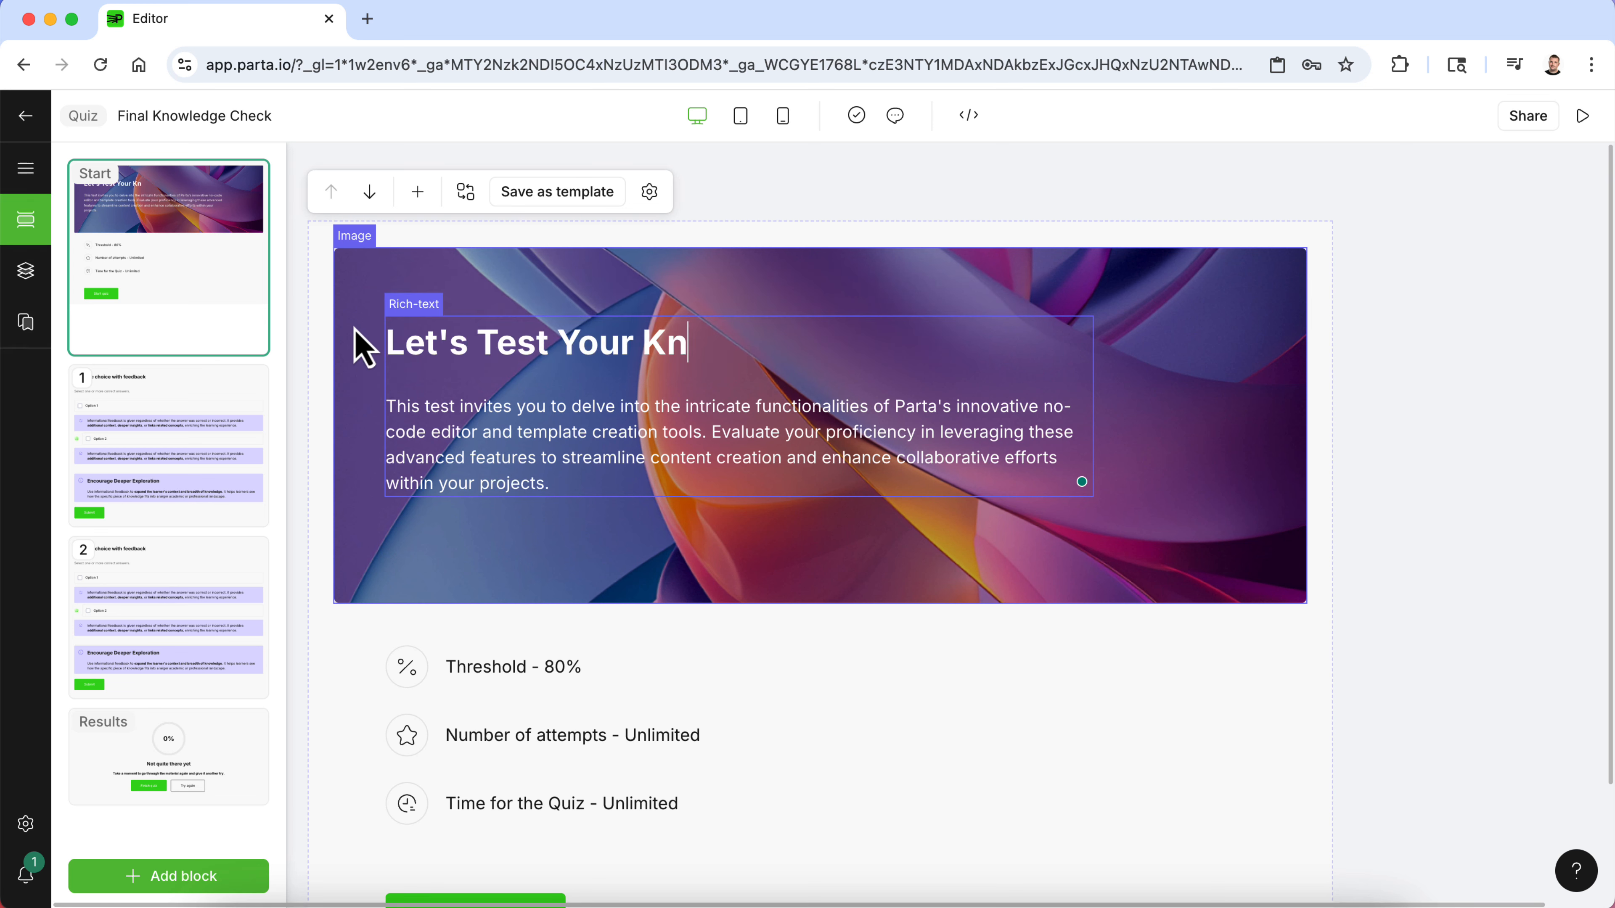
type("owledge")
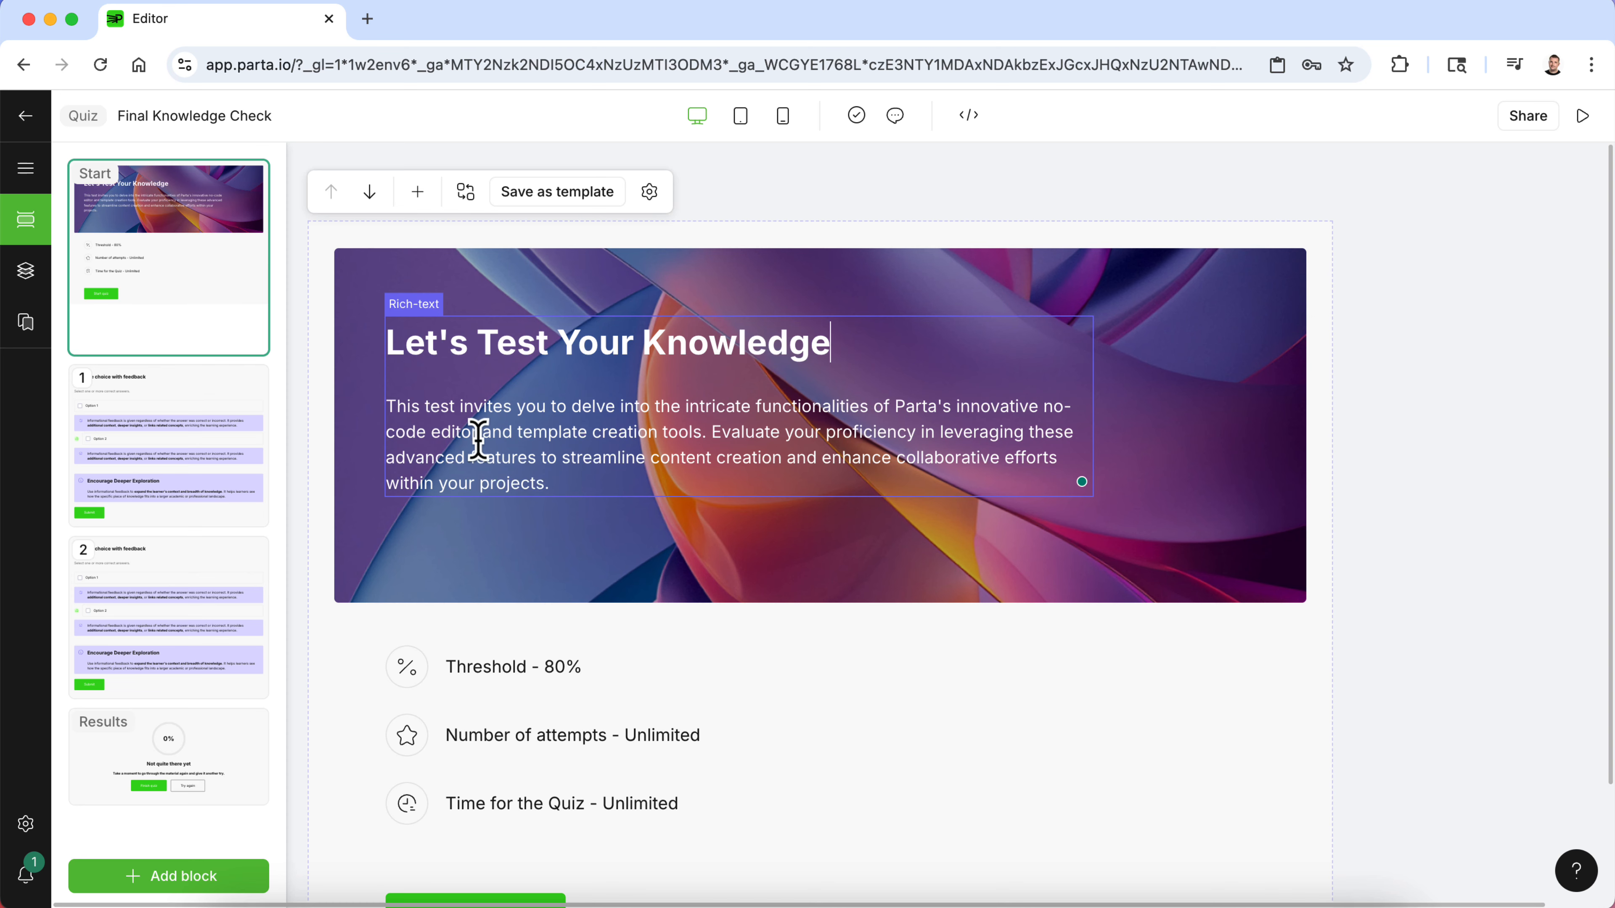
- Browse through the quiz's question pages and results page
scroll(478, 439, "down", 3)
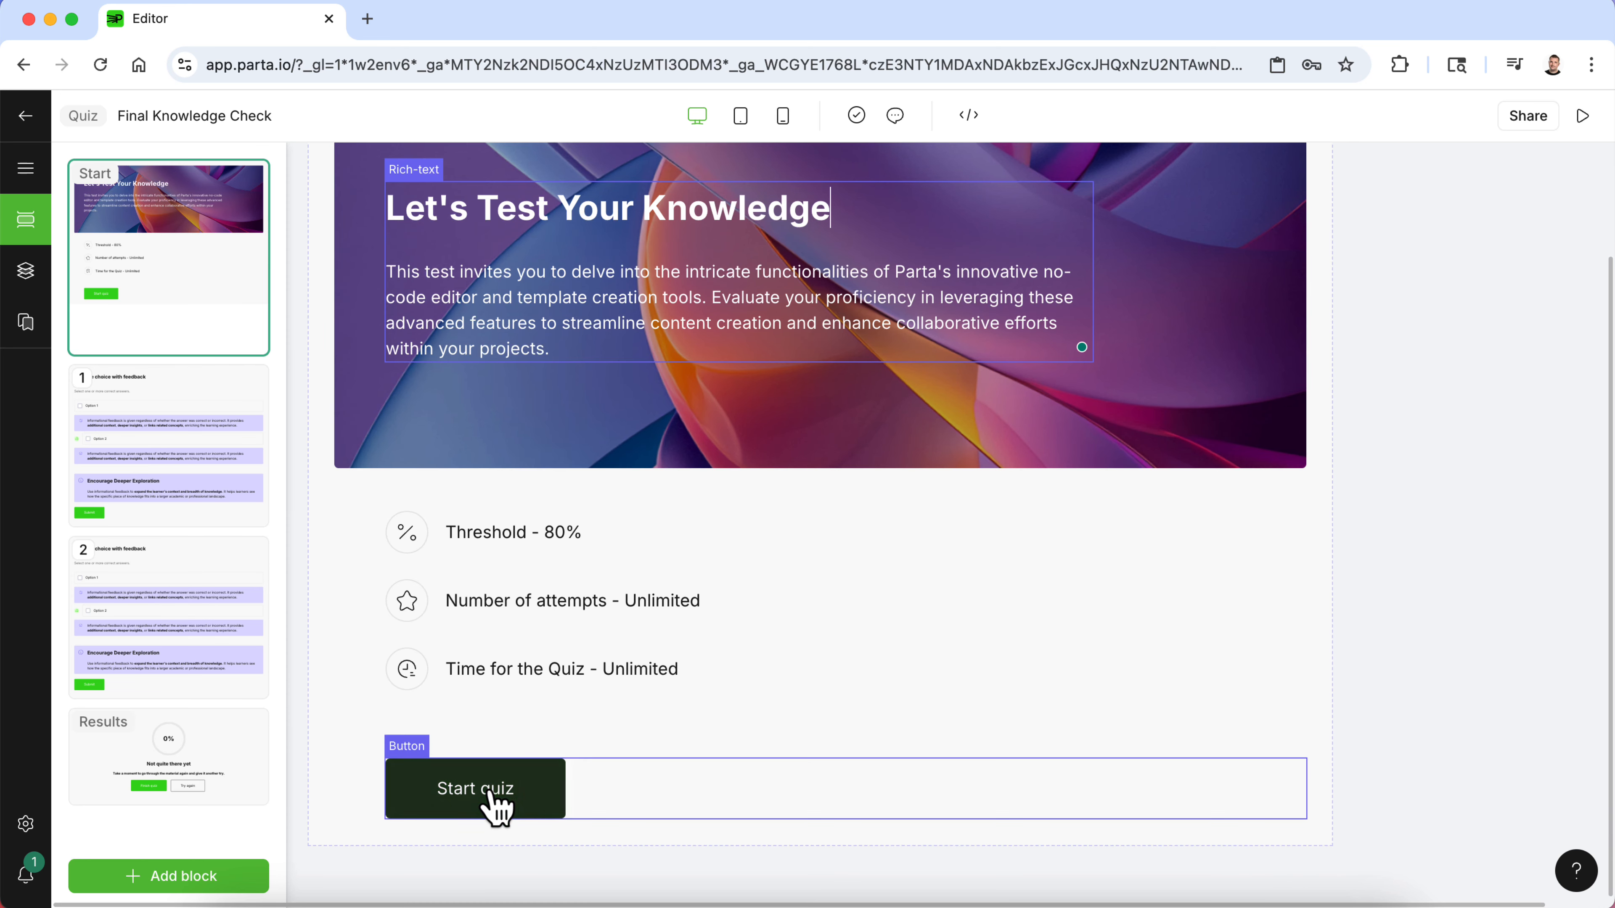
left_click(166, 454)
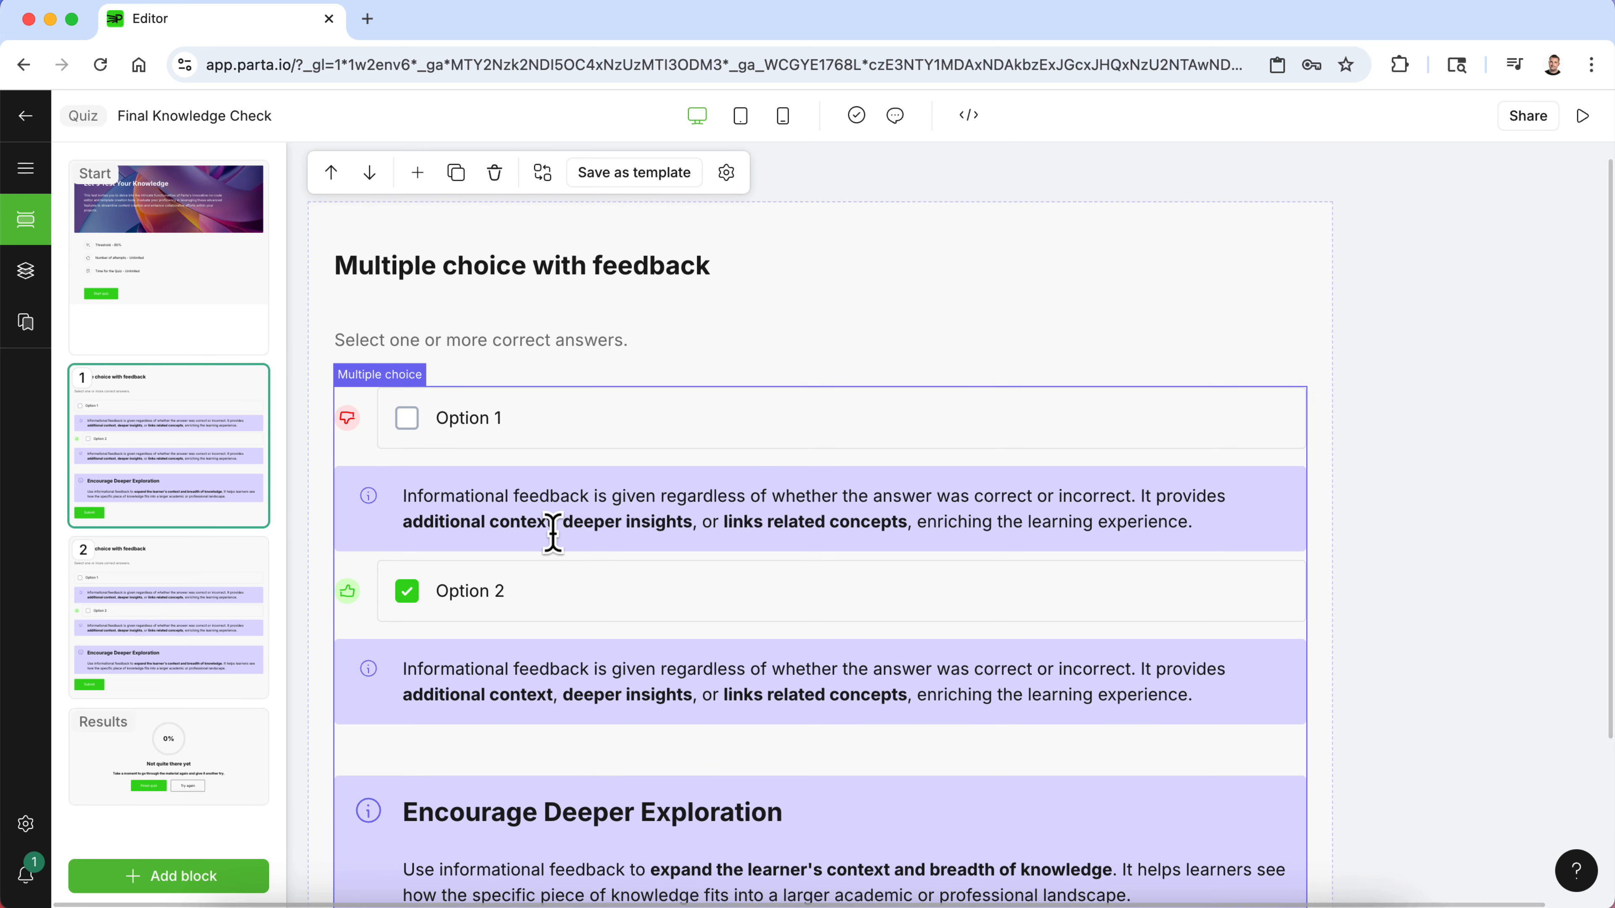
scroll(553, 534, "down", 3)
scroll(553, 534, "up", 4)
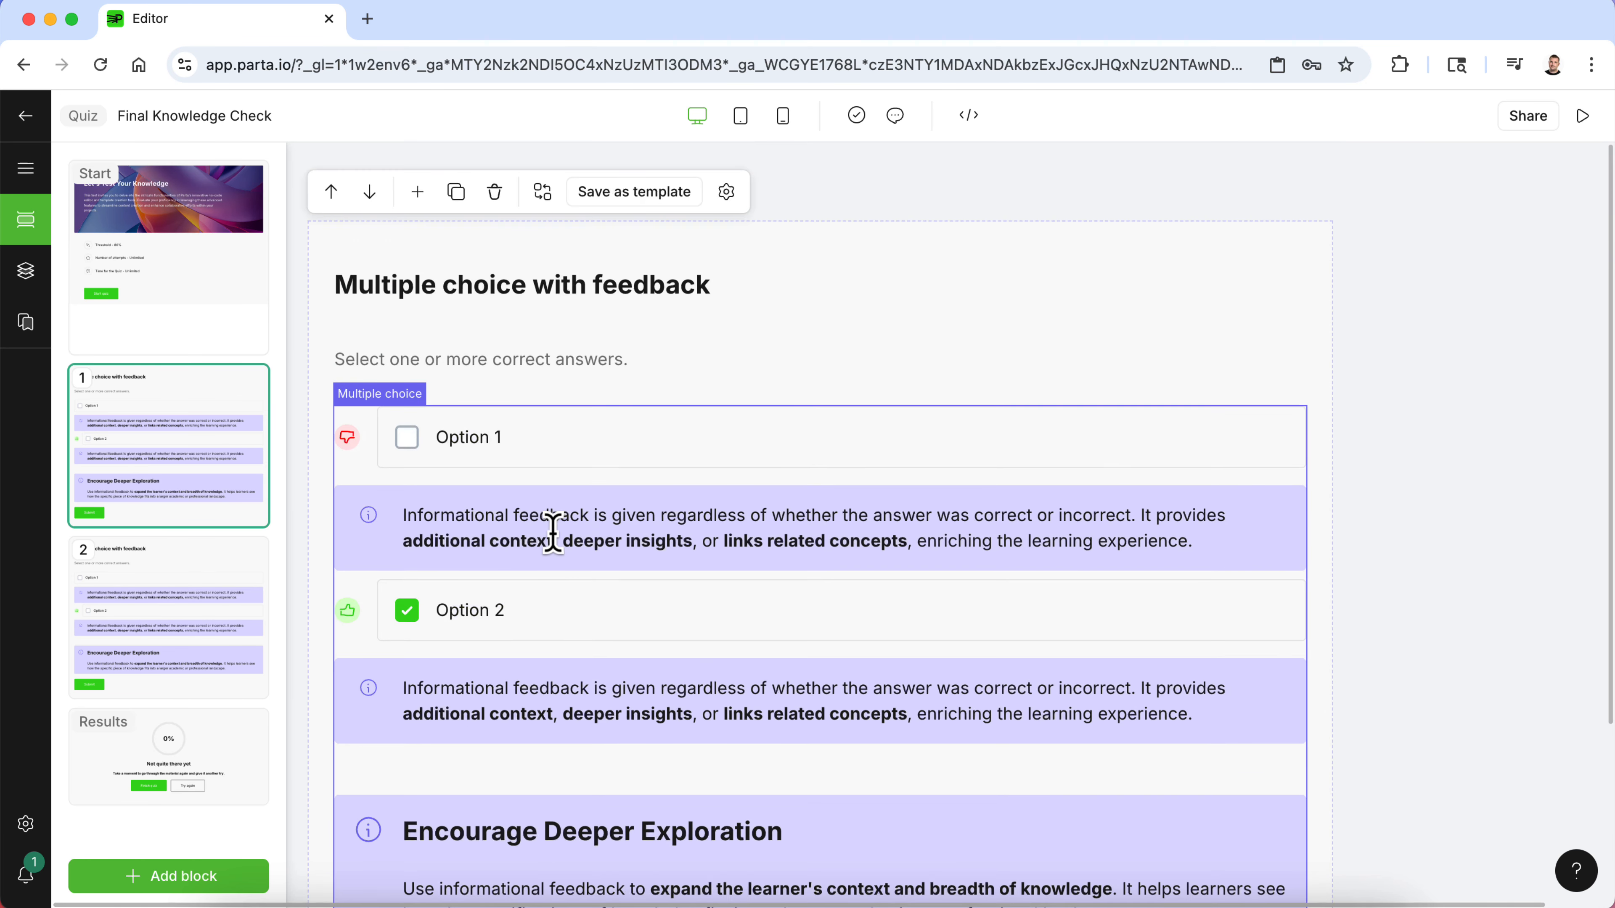
left_click(220, 695)
left_click(224, 787)
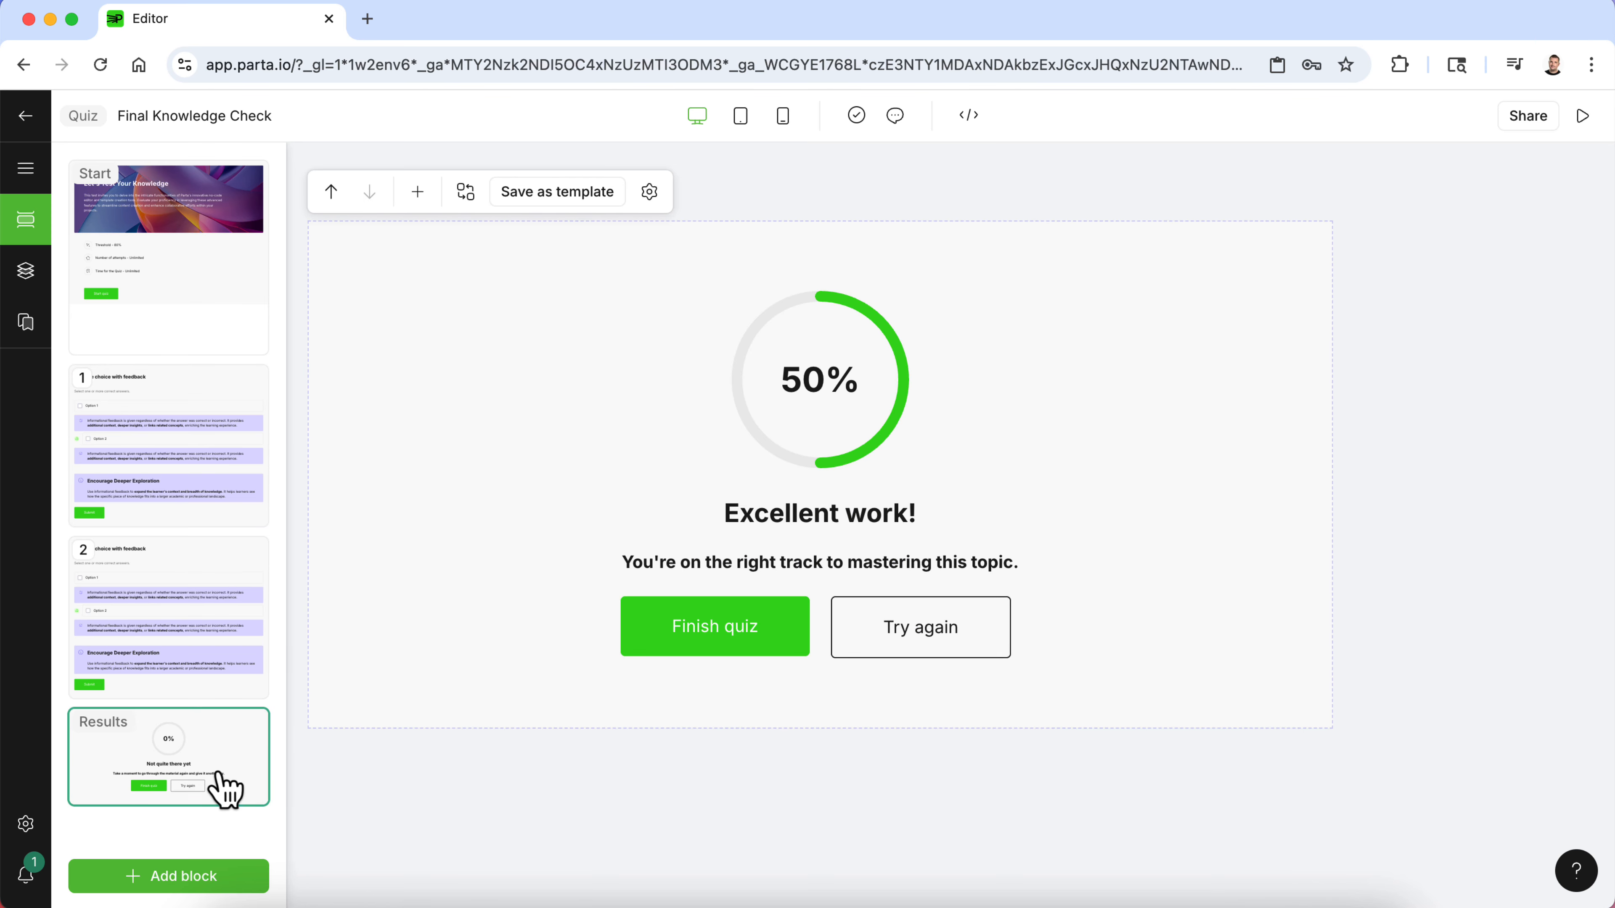
left_click(163, 455)
- Copy Question 1's text from the Consultative Sales document and paste it as the first question's heading
left_click(1022, 903)
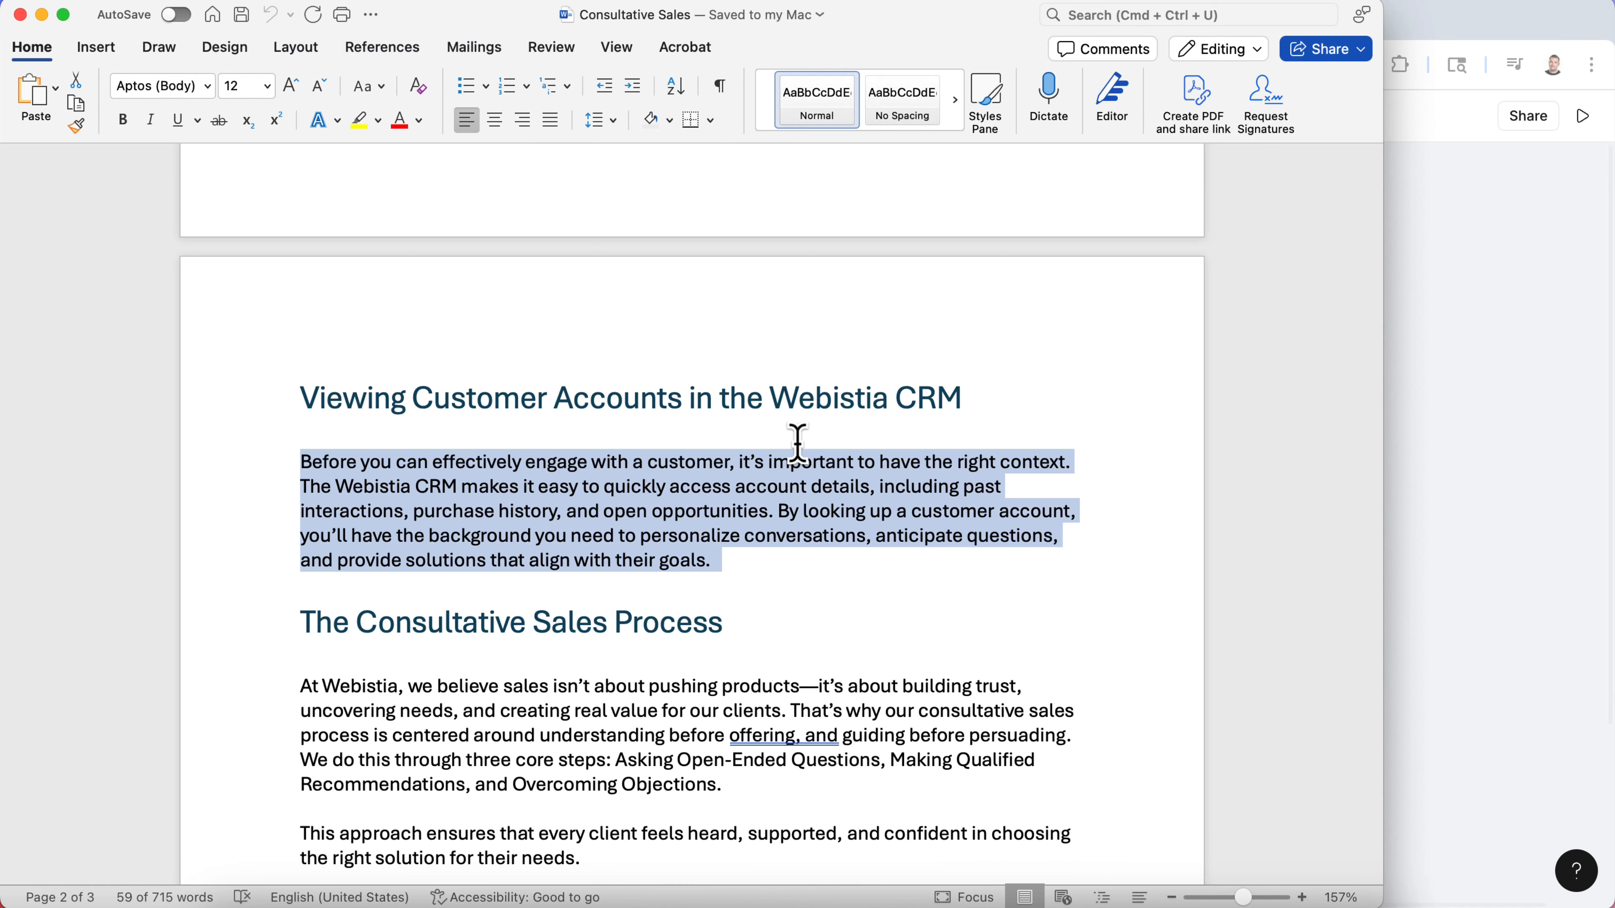
scroll(796, 440, "down", 15)
scroll(796, 444, "down", 6)
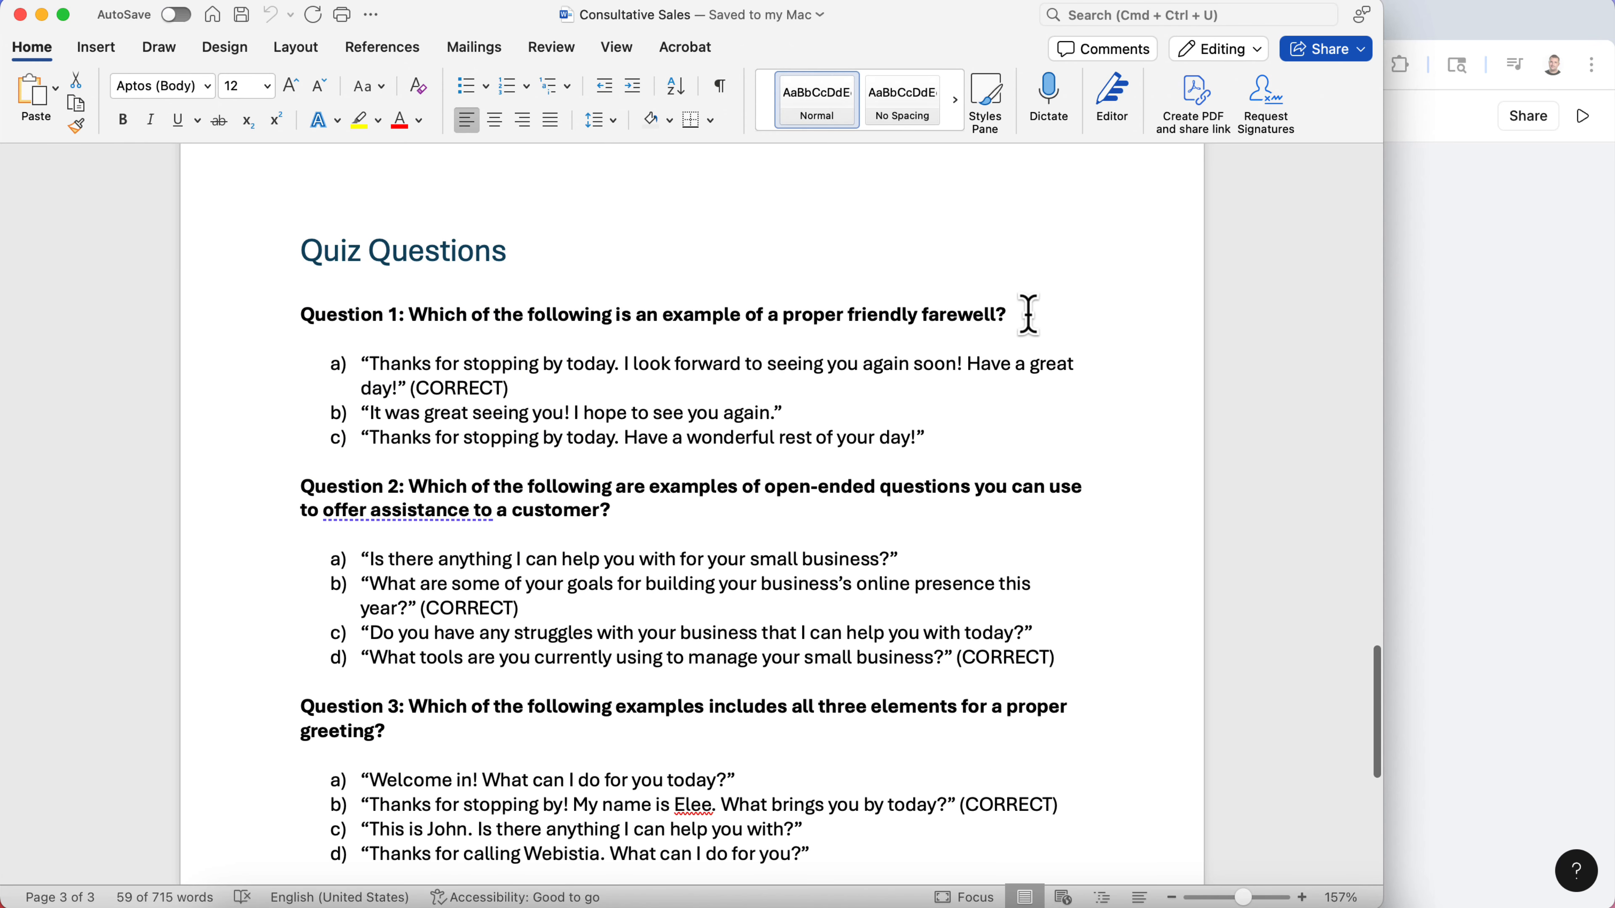
left_click_drag(1028, 314, 436, 321)
key("super+c")
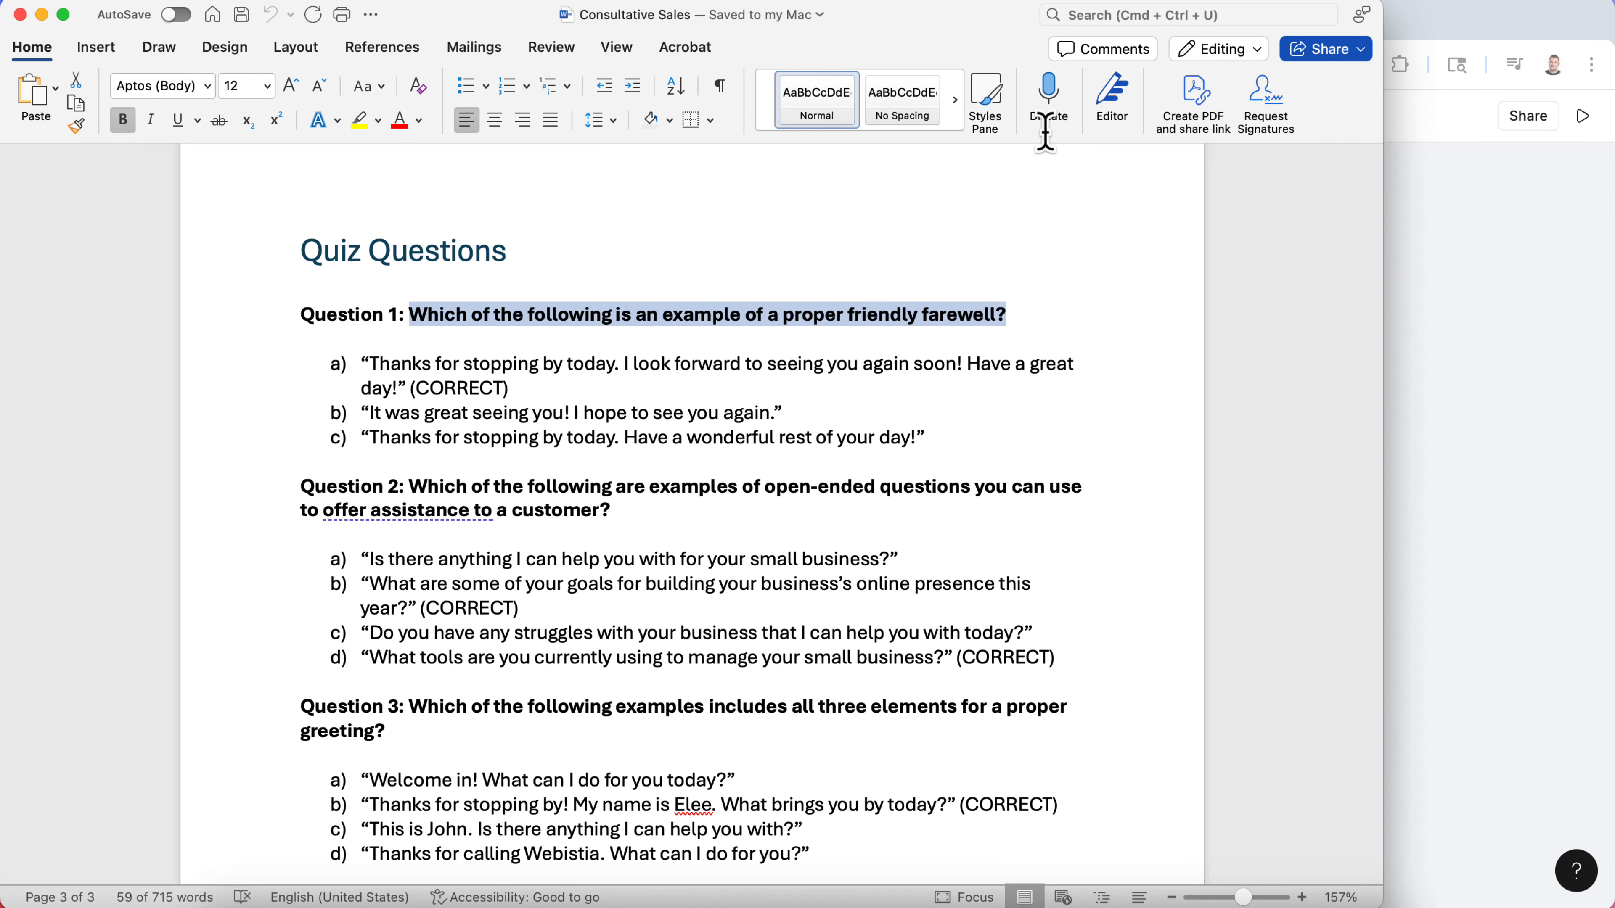
left_click(1435, 282)
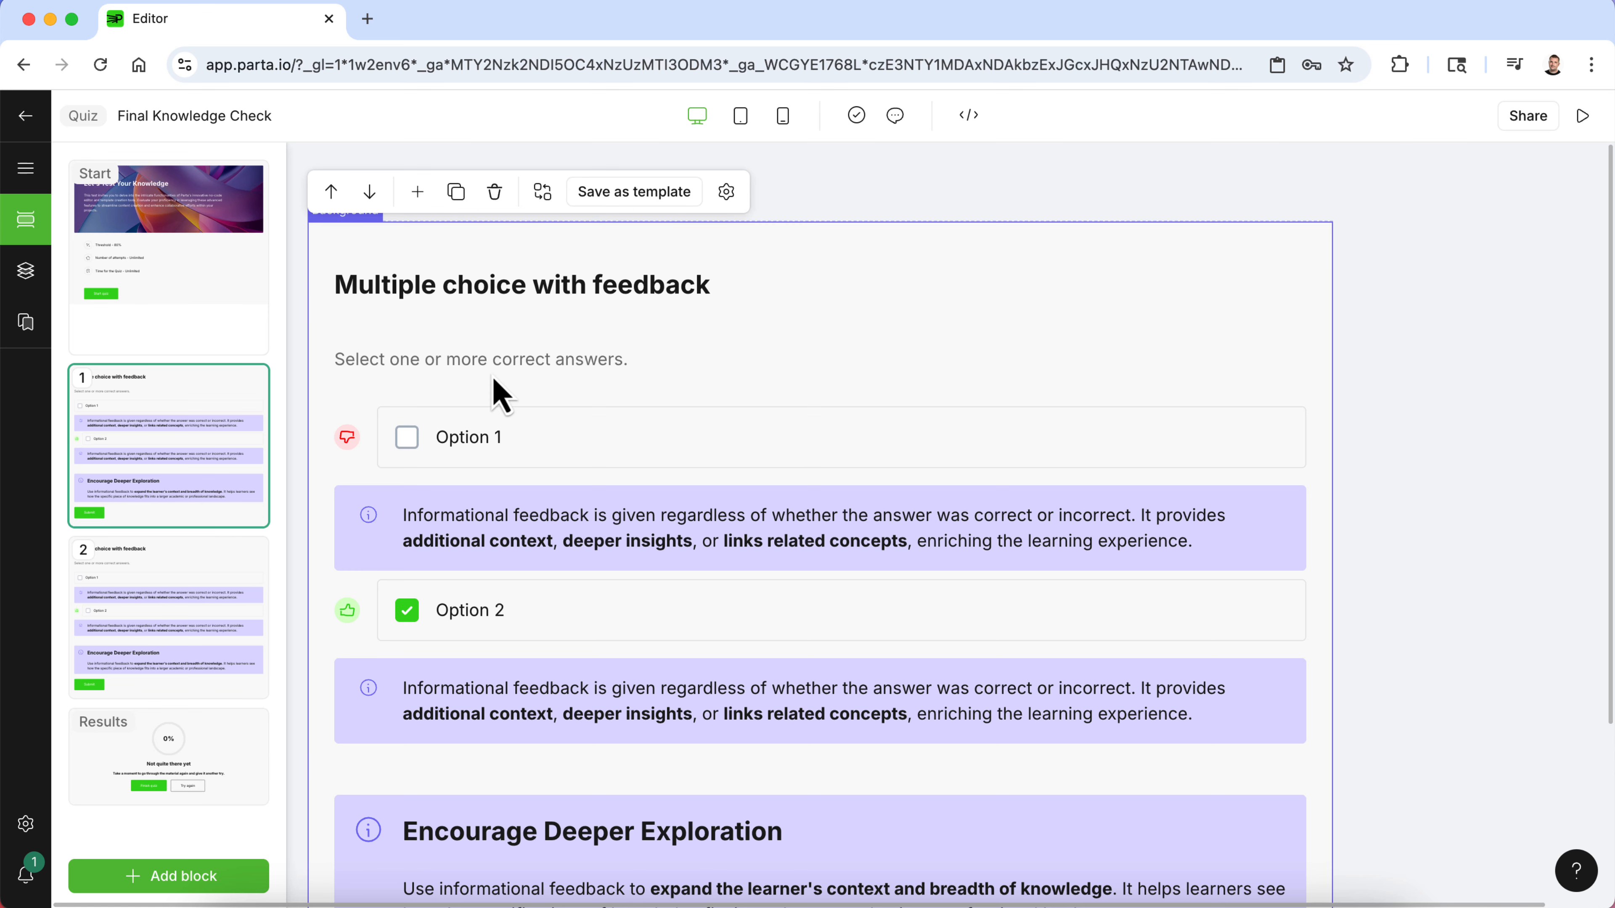
scroll(499, 395, "down", 3)
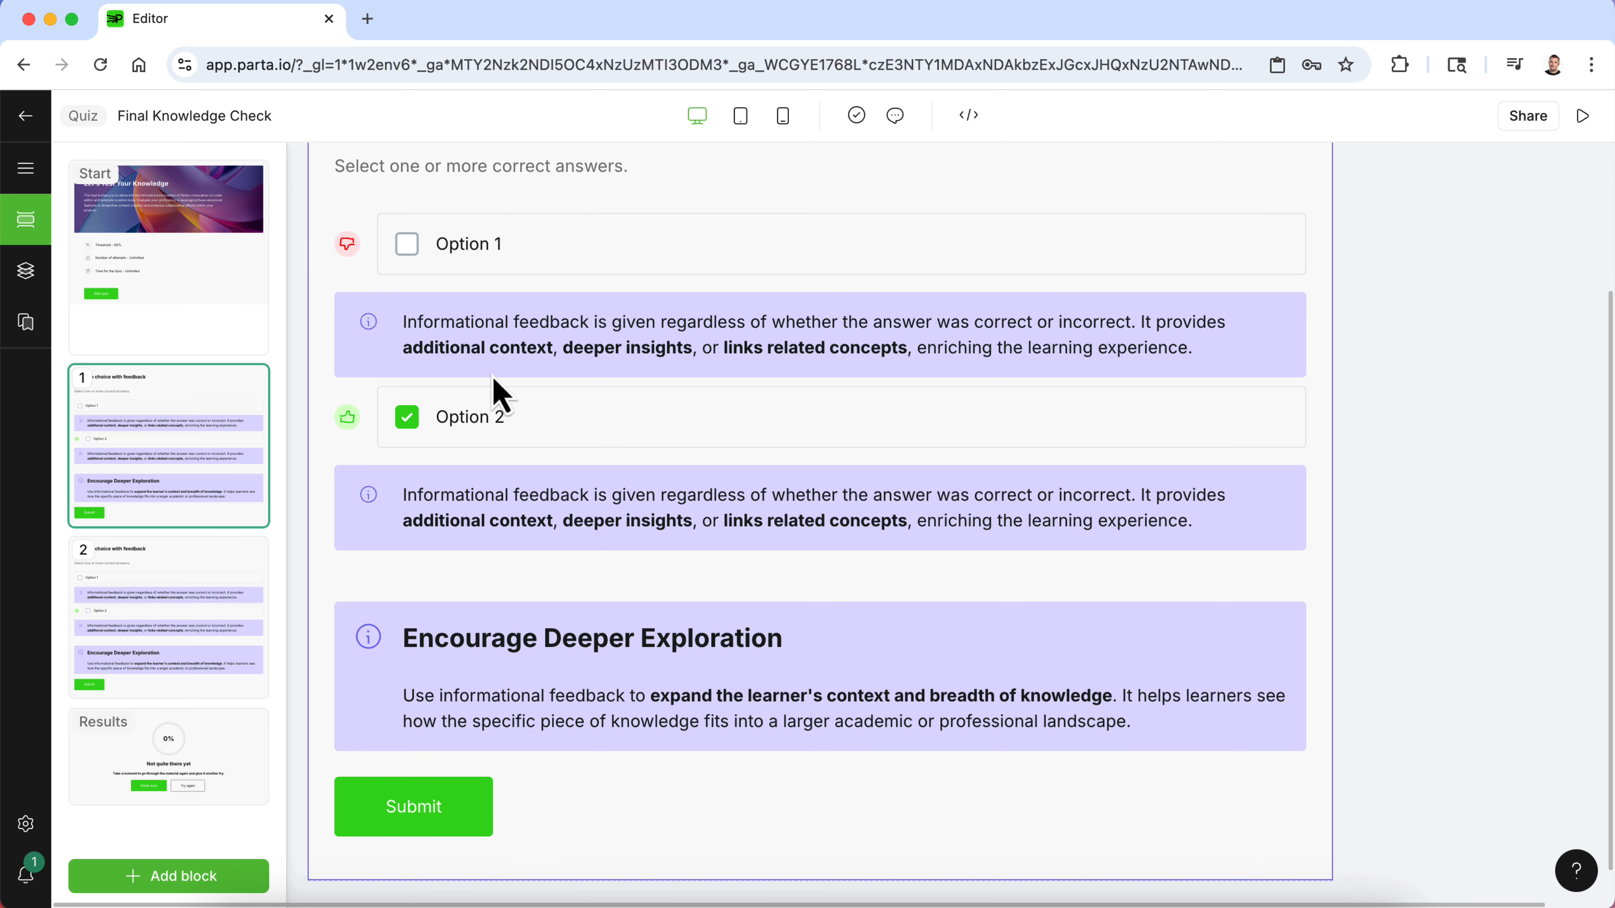
scroll(499, 395, "up", 3)
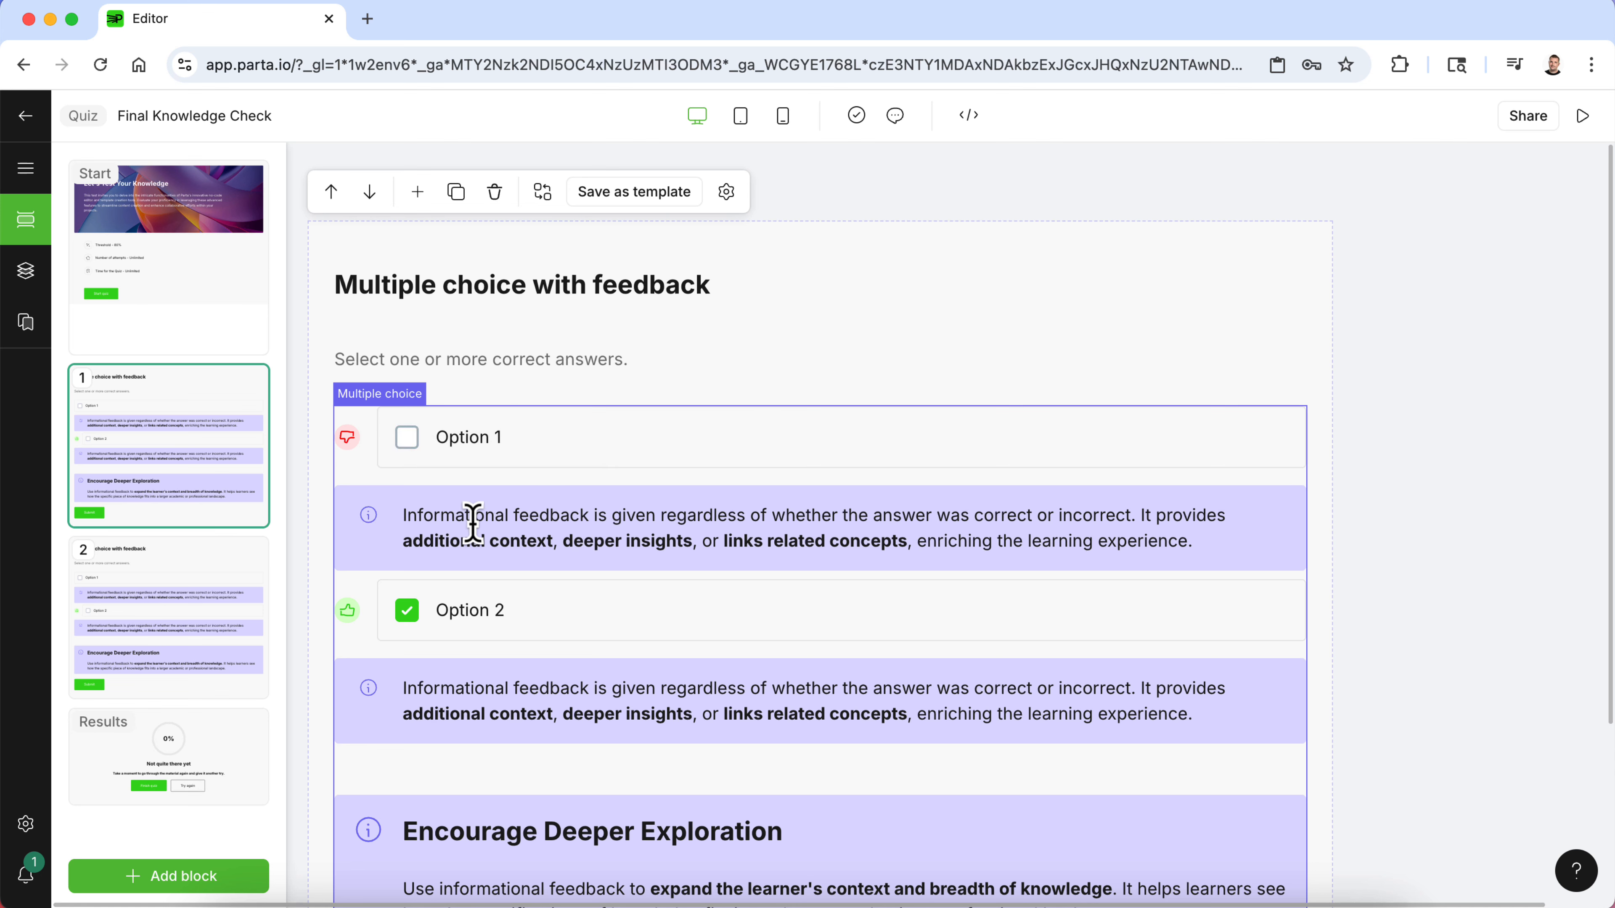
triple_click(533, 282)
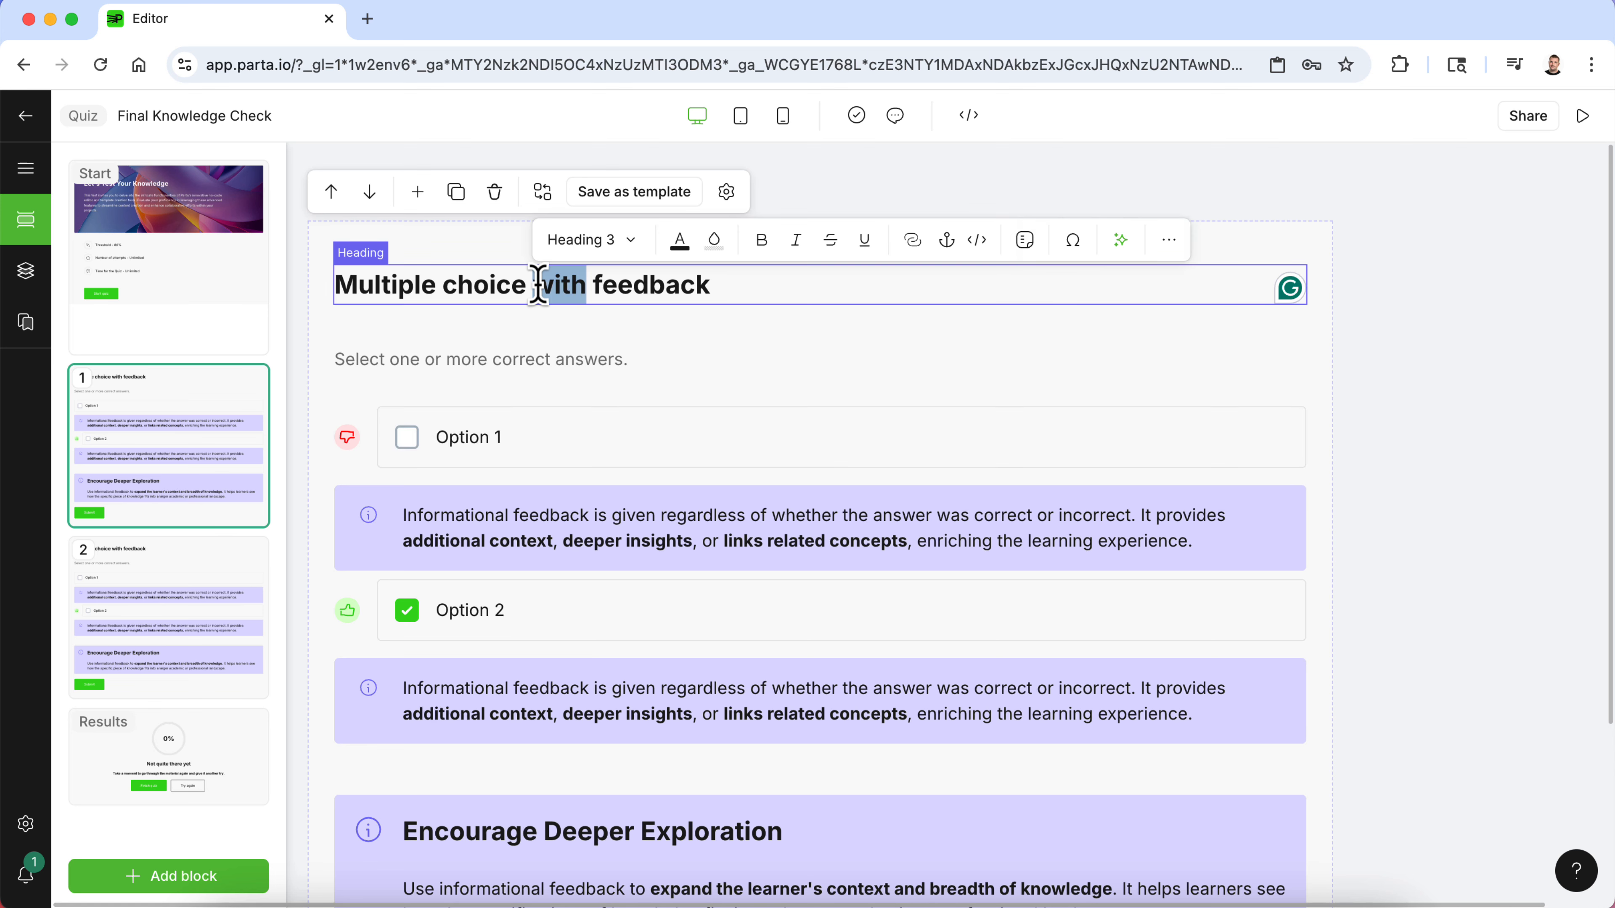
key("super+v")
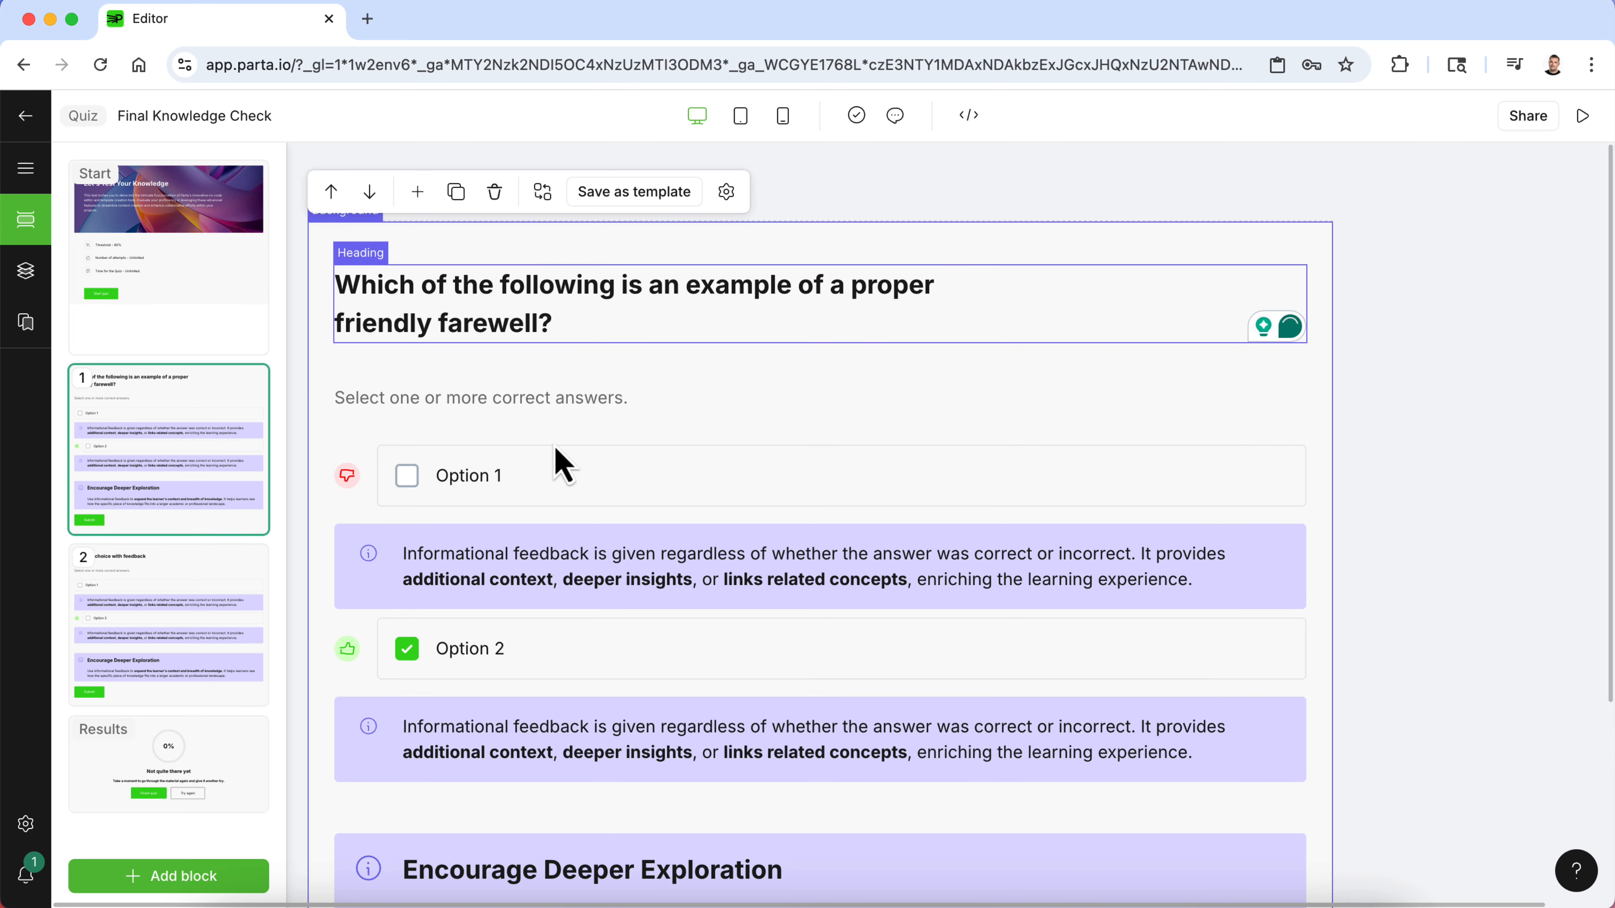
- Copy answer a) from the document and paste it as the first question's first option, removing the extra line break
left_click(1024, 902)
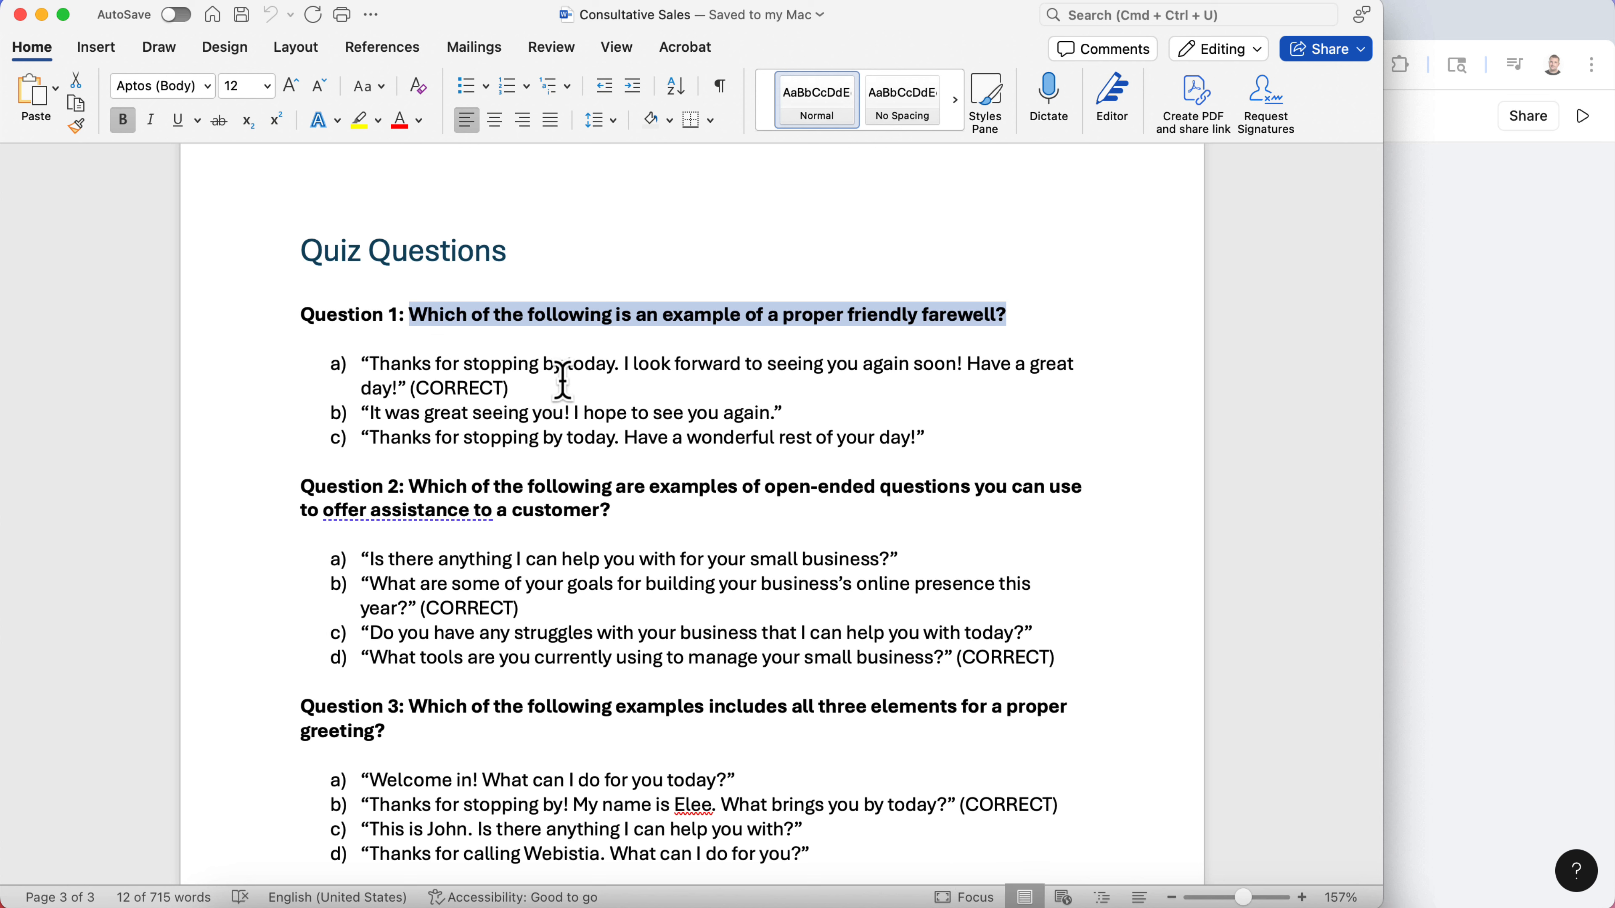
left_click(576, 382)
left_click_drag(406, 386, 374, 367)
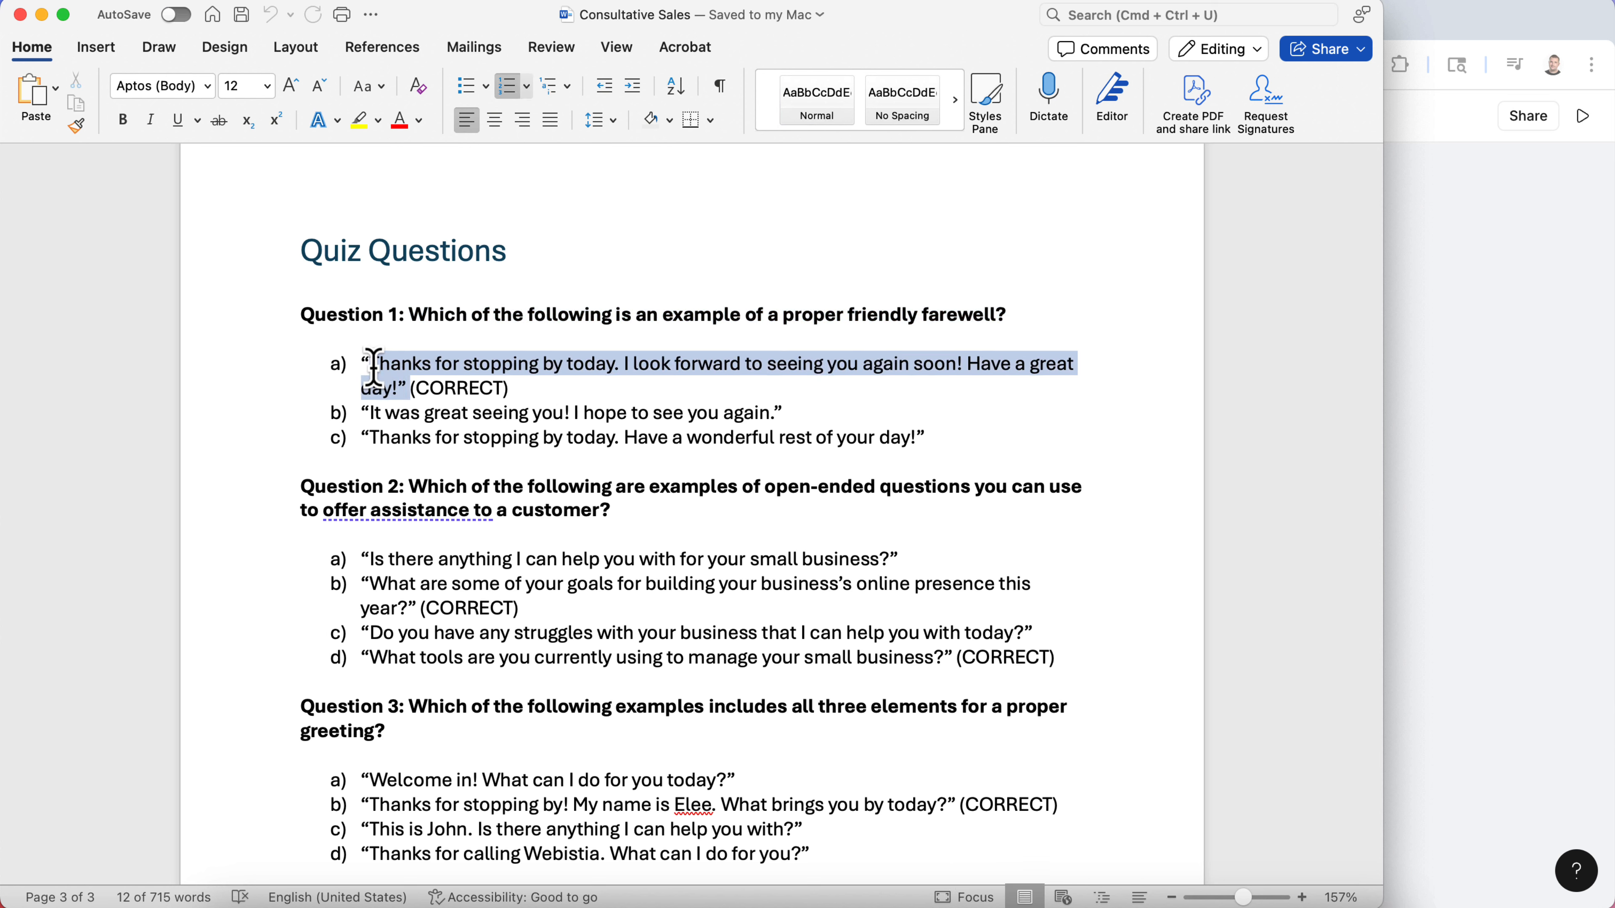
left_click(1549, 254)
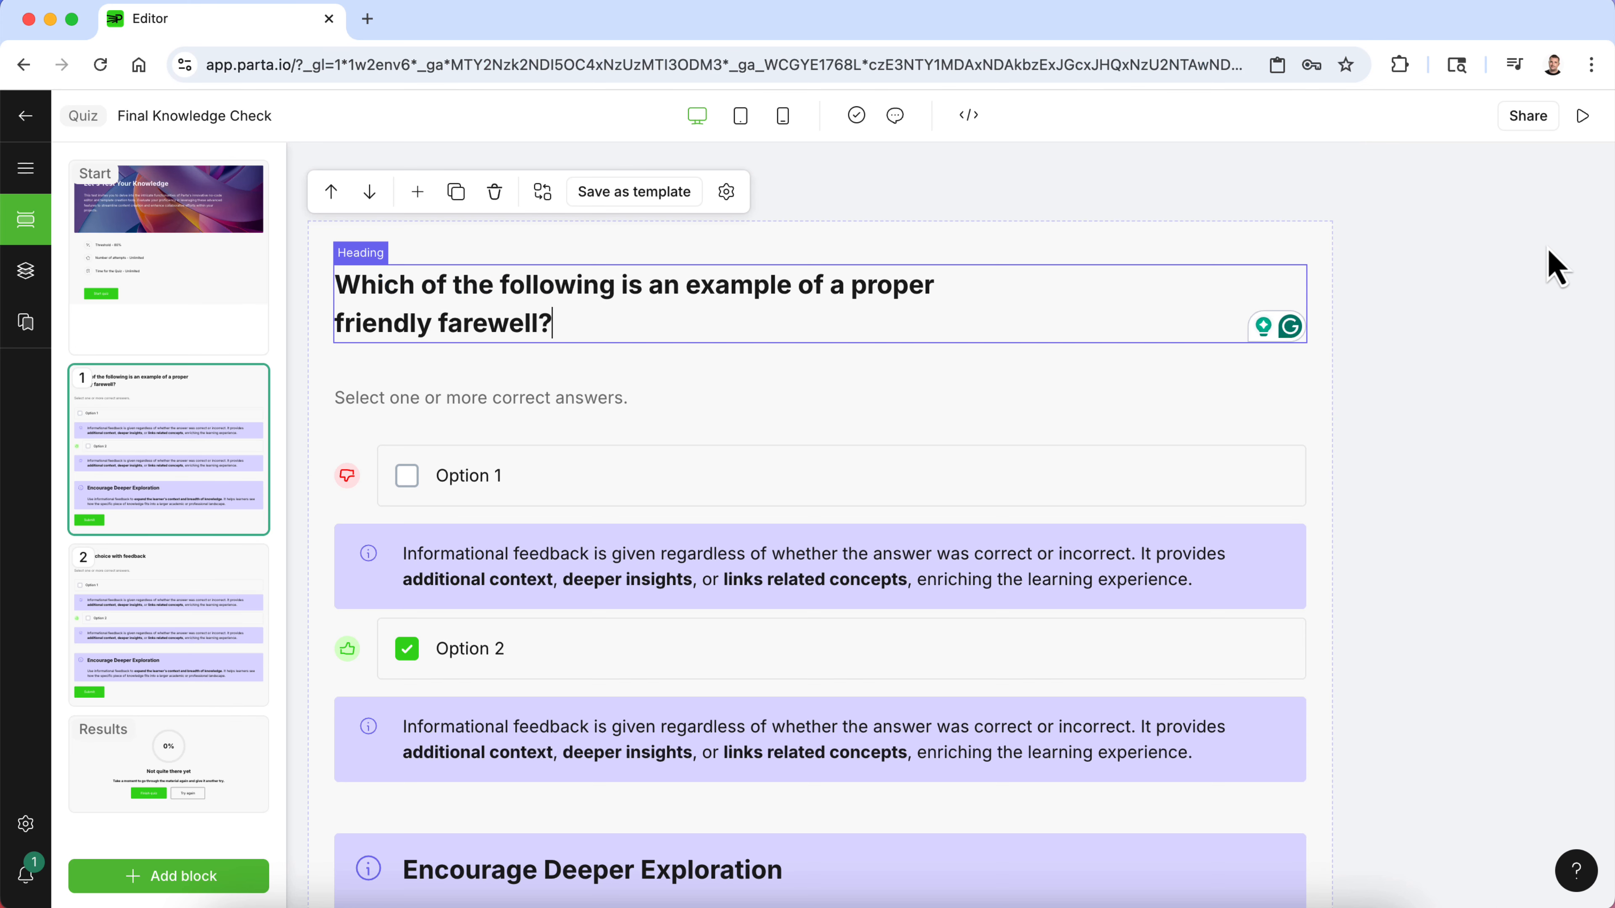
left_click(548, 481)
double_click(468, 477)
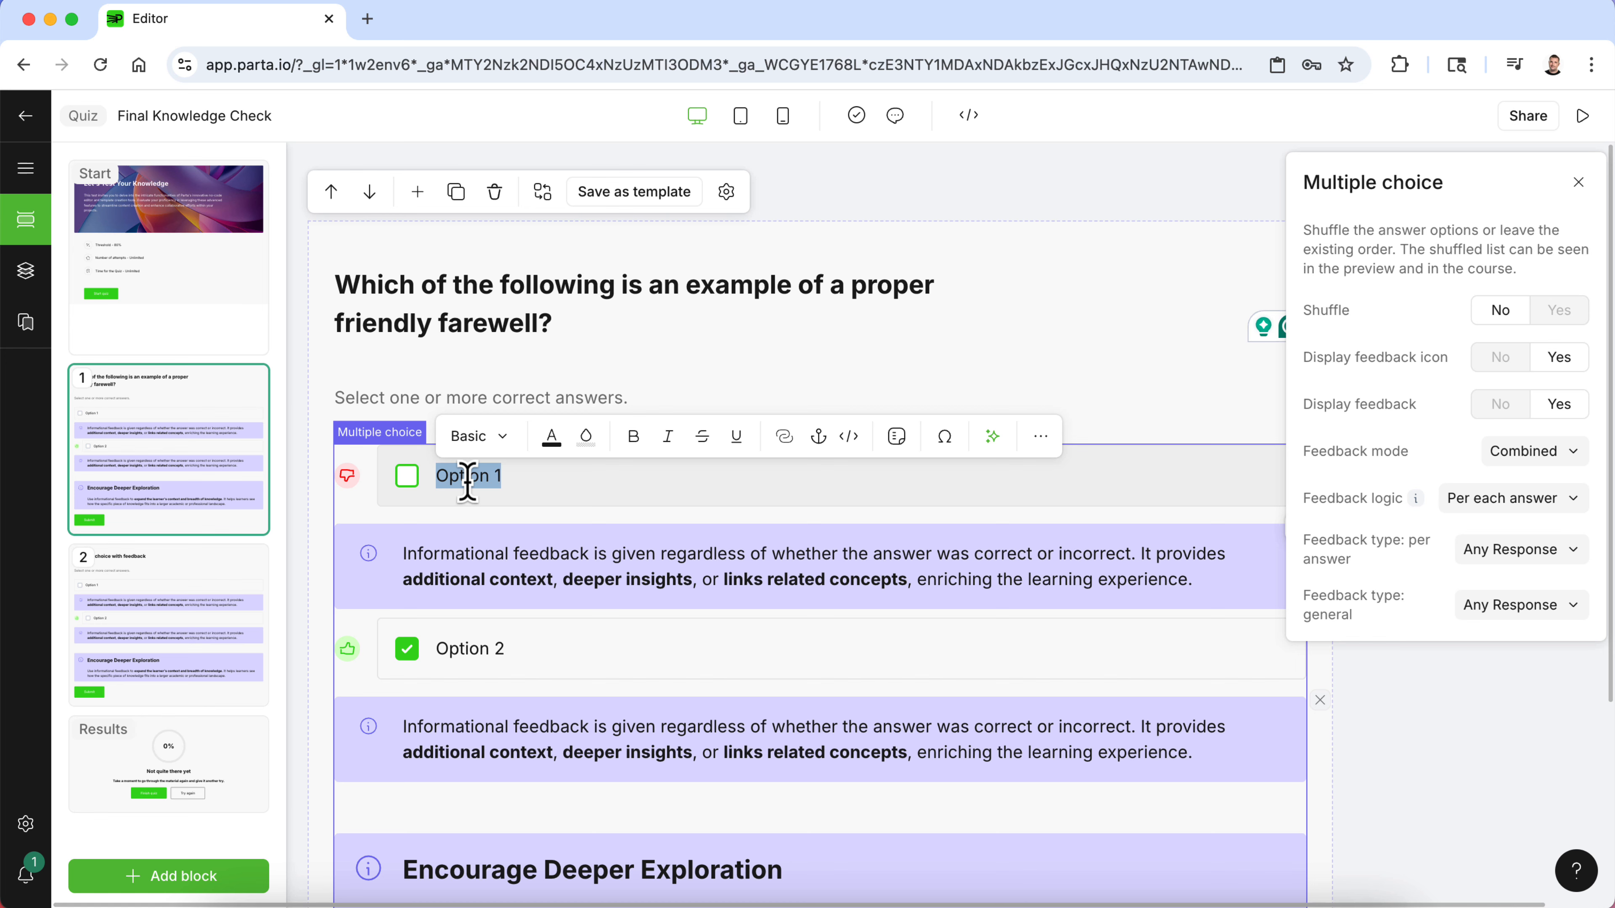
type("\"Thanks for stopping by today. I look forward to seeing you again soon! Have a great day!\"")
left_click(438, 503)
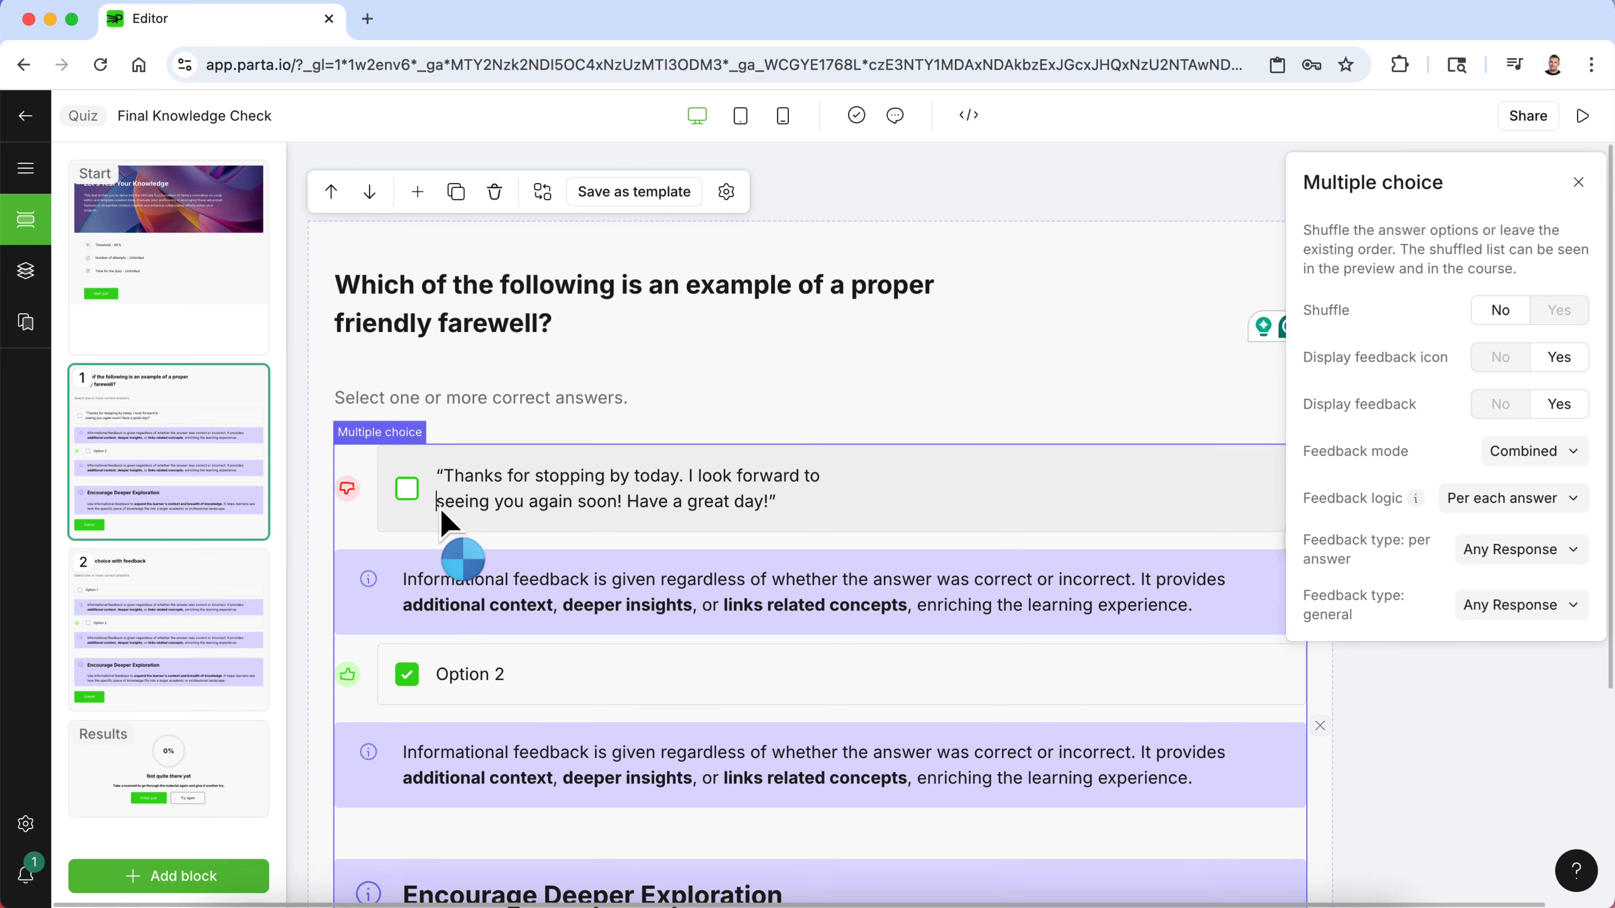
key("BackSpace")
- Replace the first option's feedback with "Yes! This is the best friendly farewell!" and mark only the first option as correct
scroll(529, 508, "down", 2)
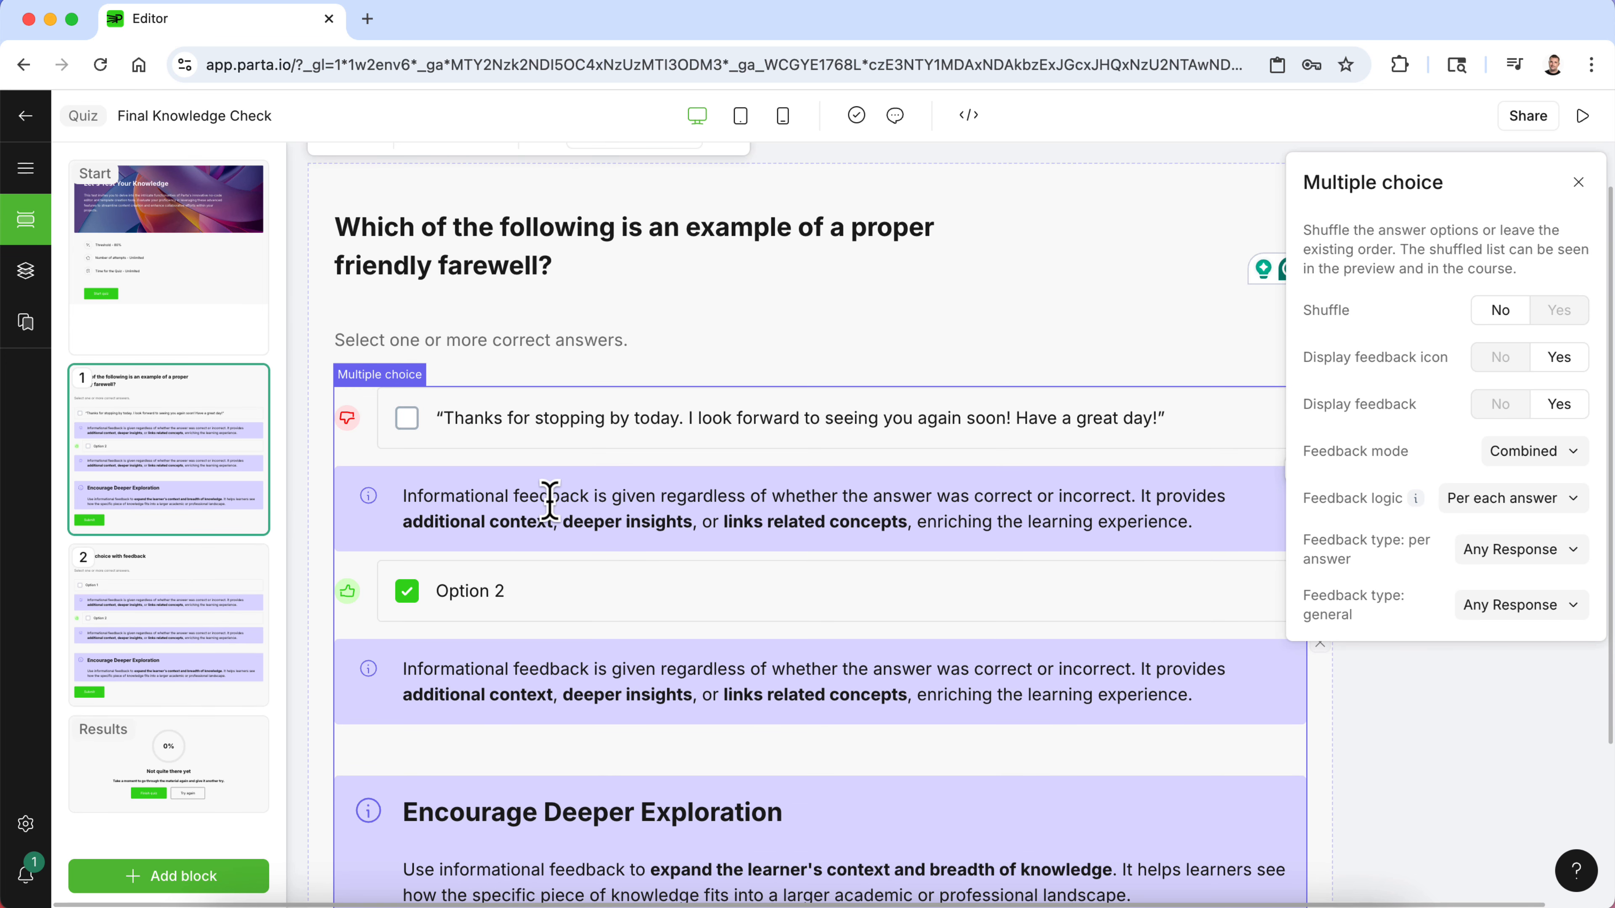
triple_click(541, 499)
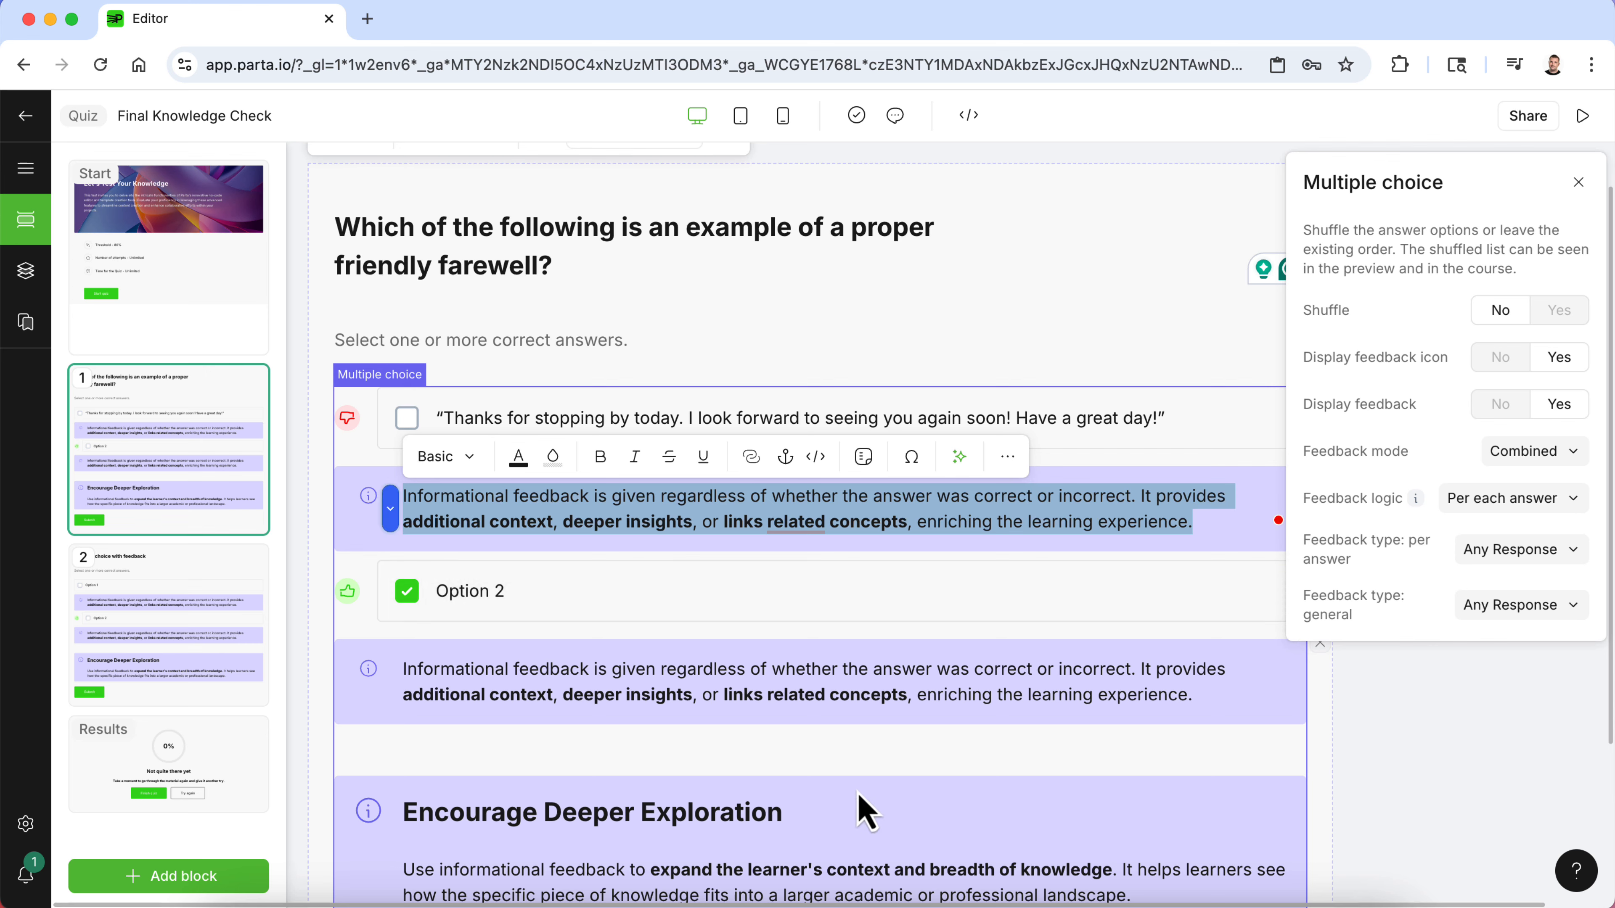
left_click(1021, 898)
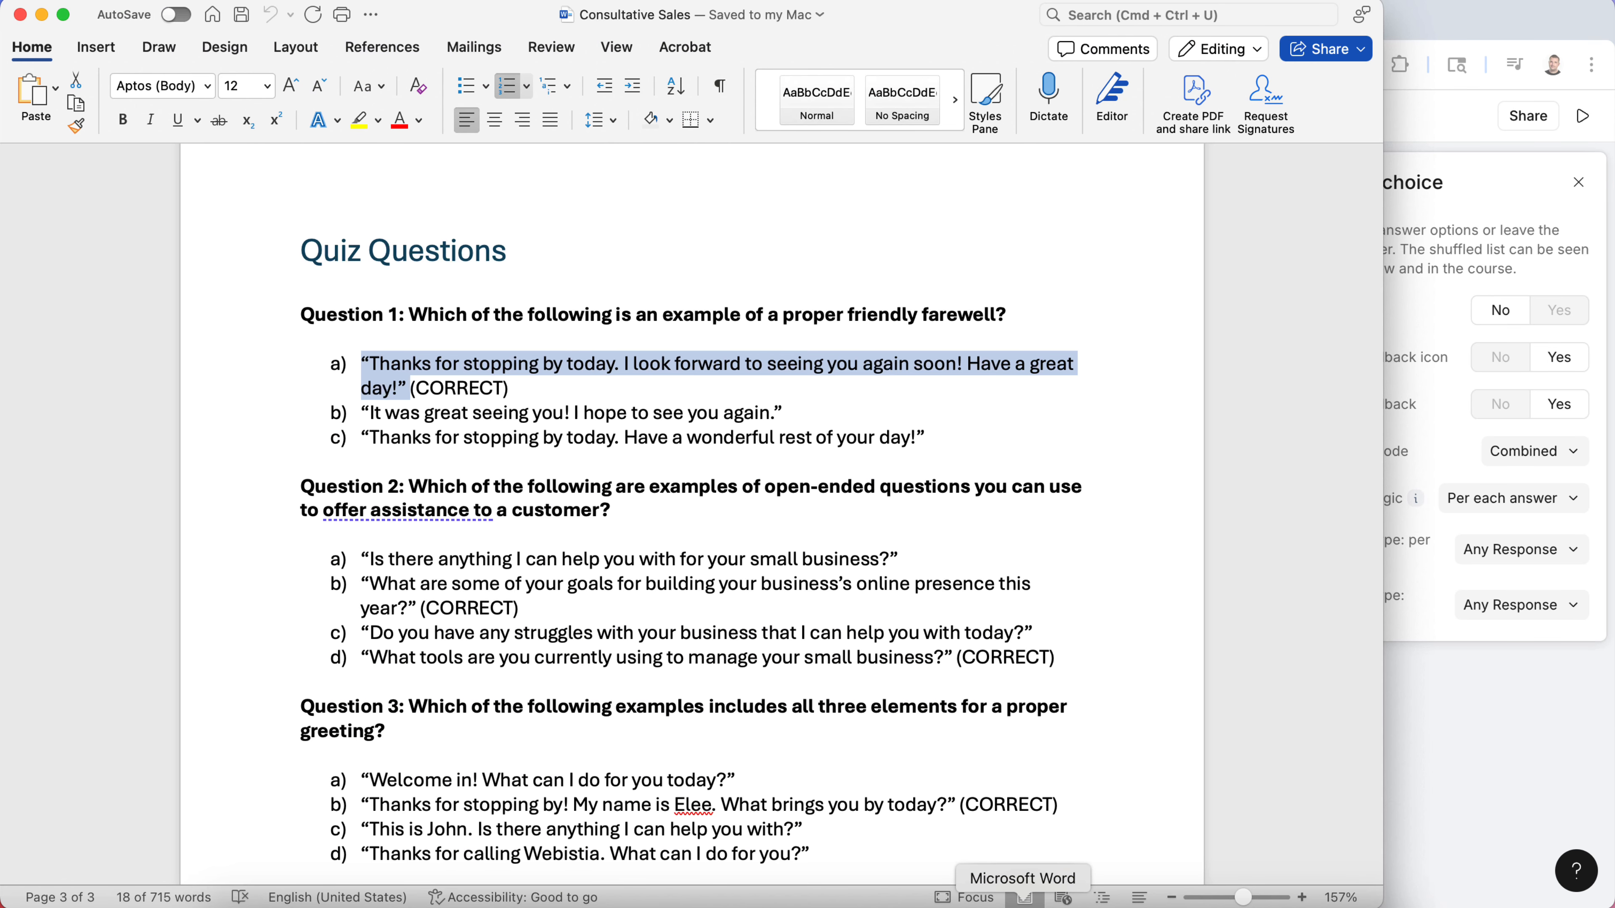
left_click(945, 903)
left_click(1406, 821)
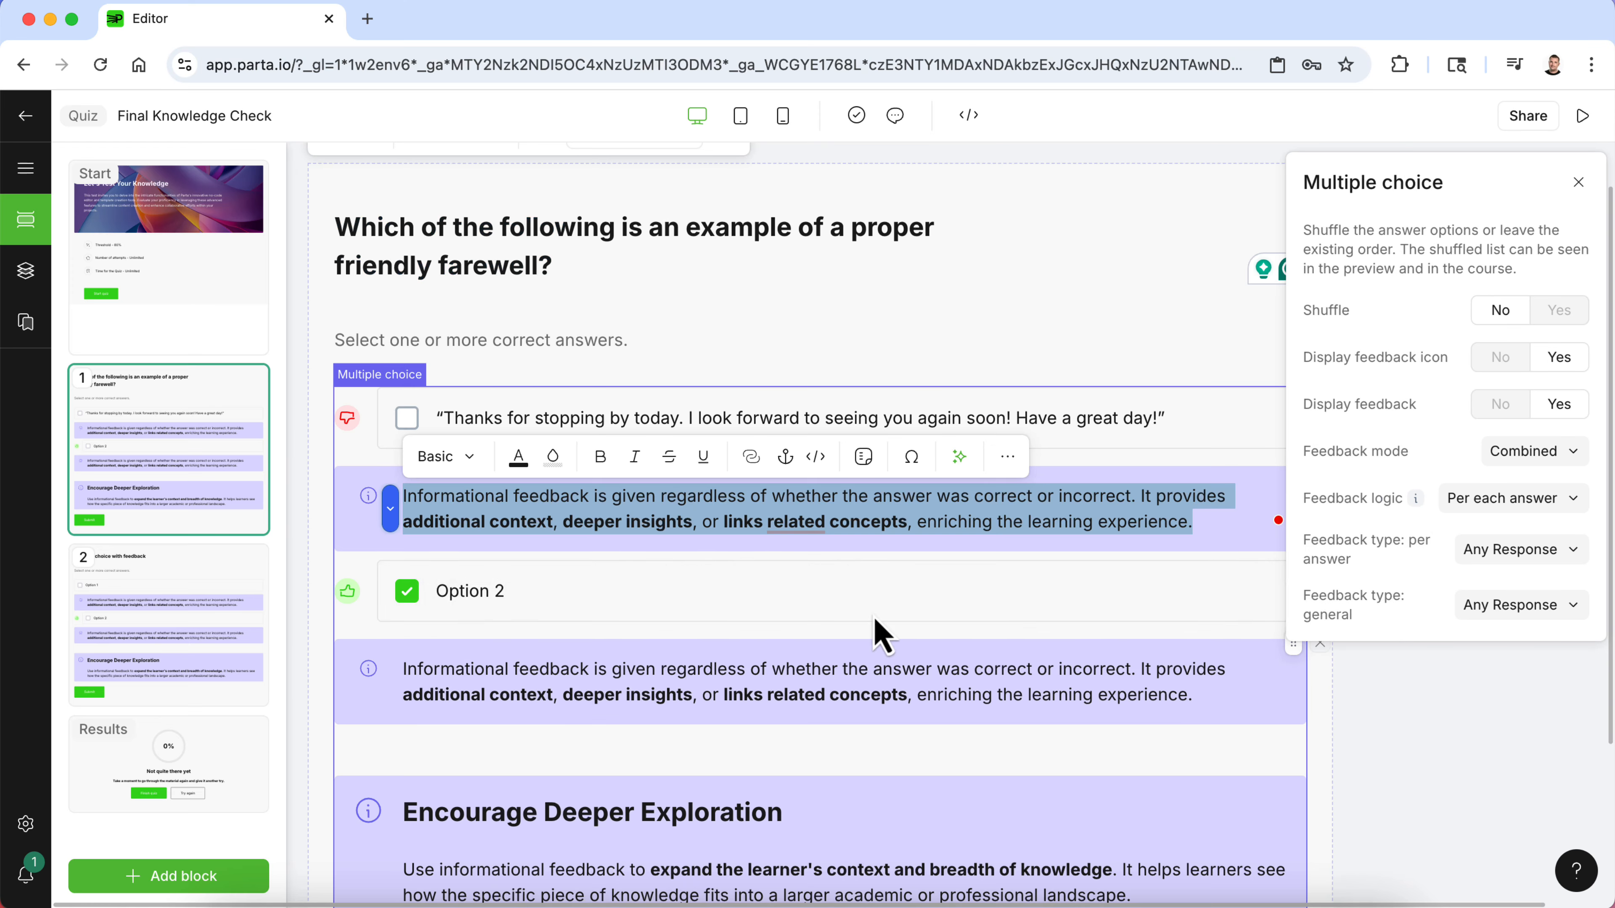
left_click(615, 503)
triple_click(615, 503)
type("Yes!")
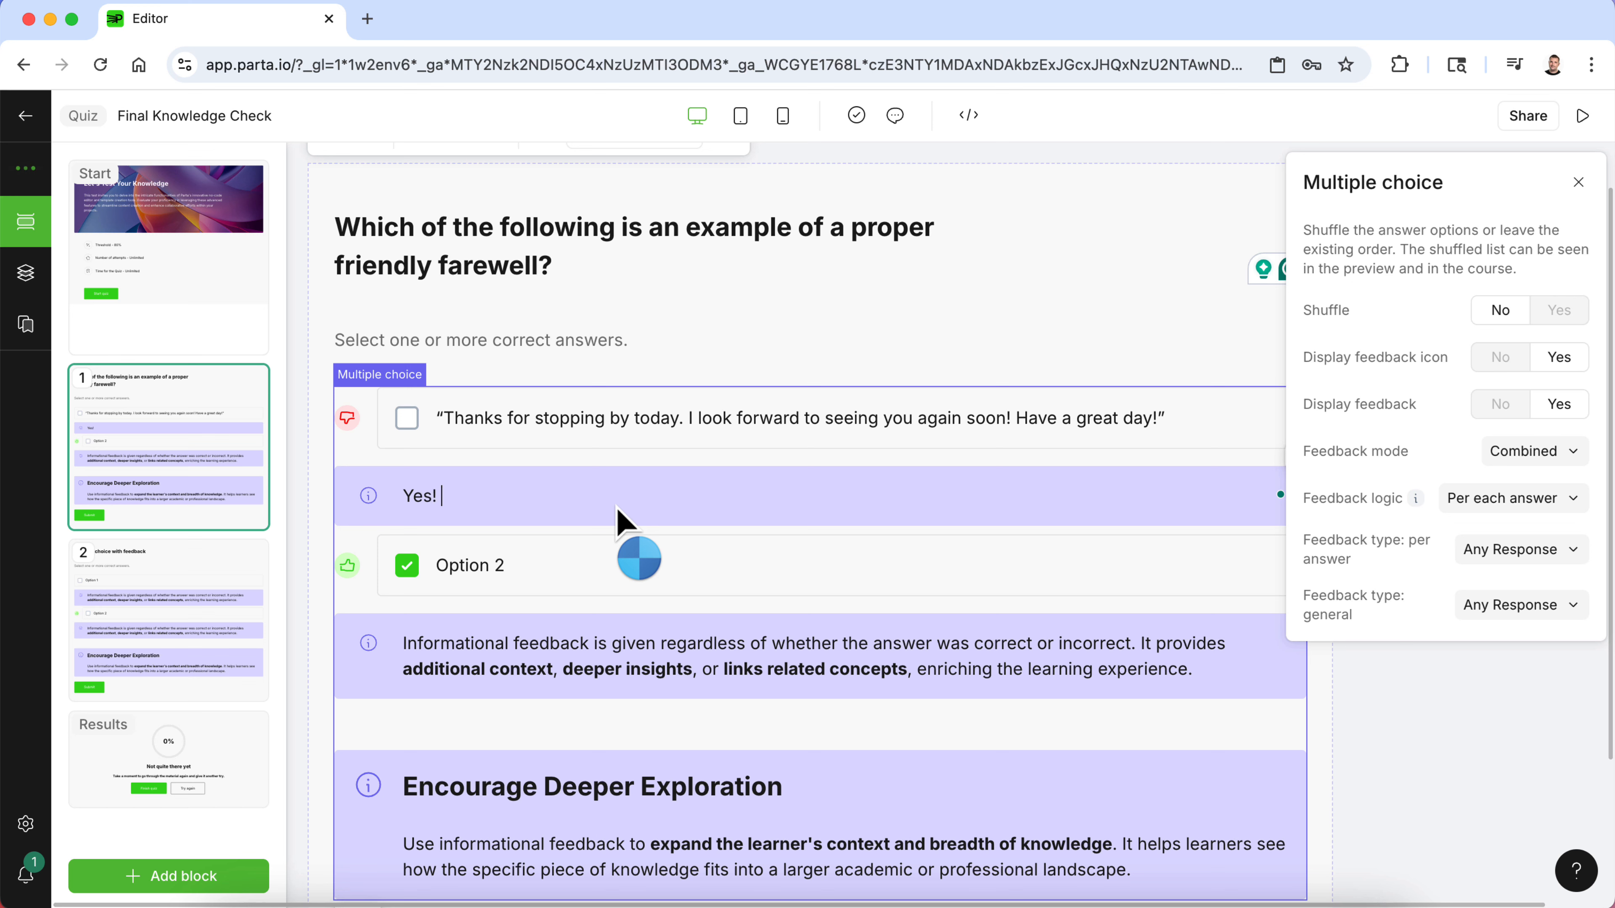
type(" This is the best friendl")
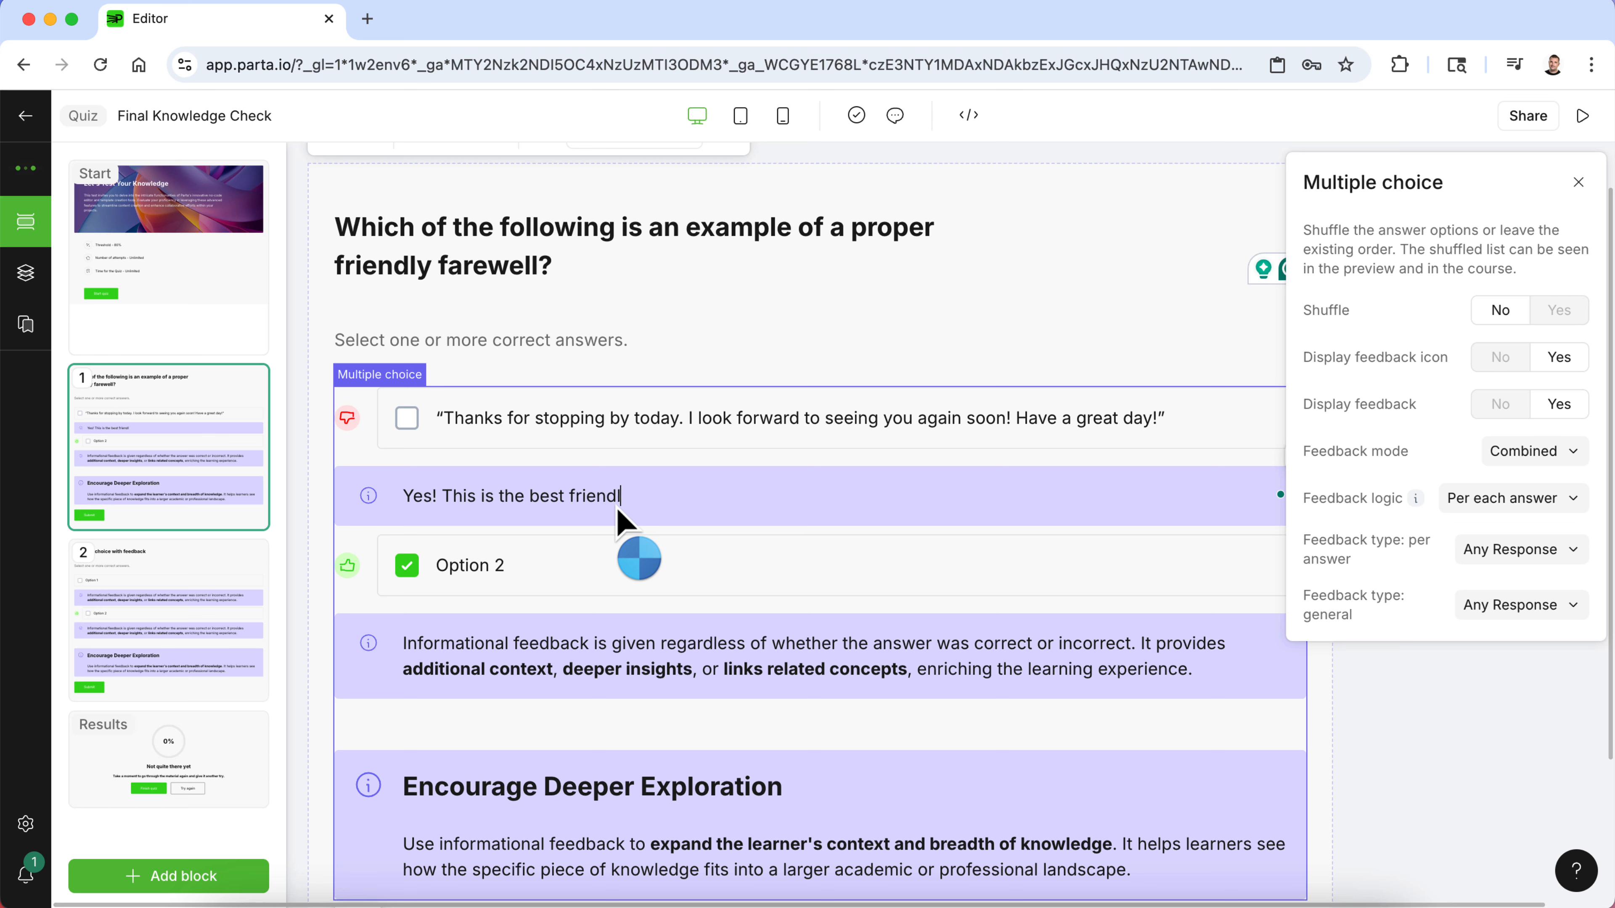
type("y farewe")
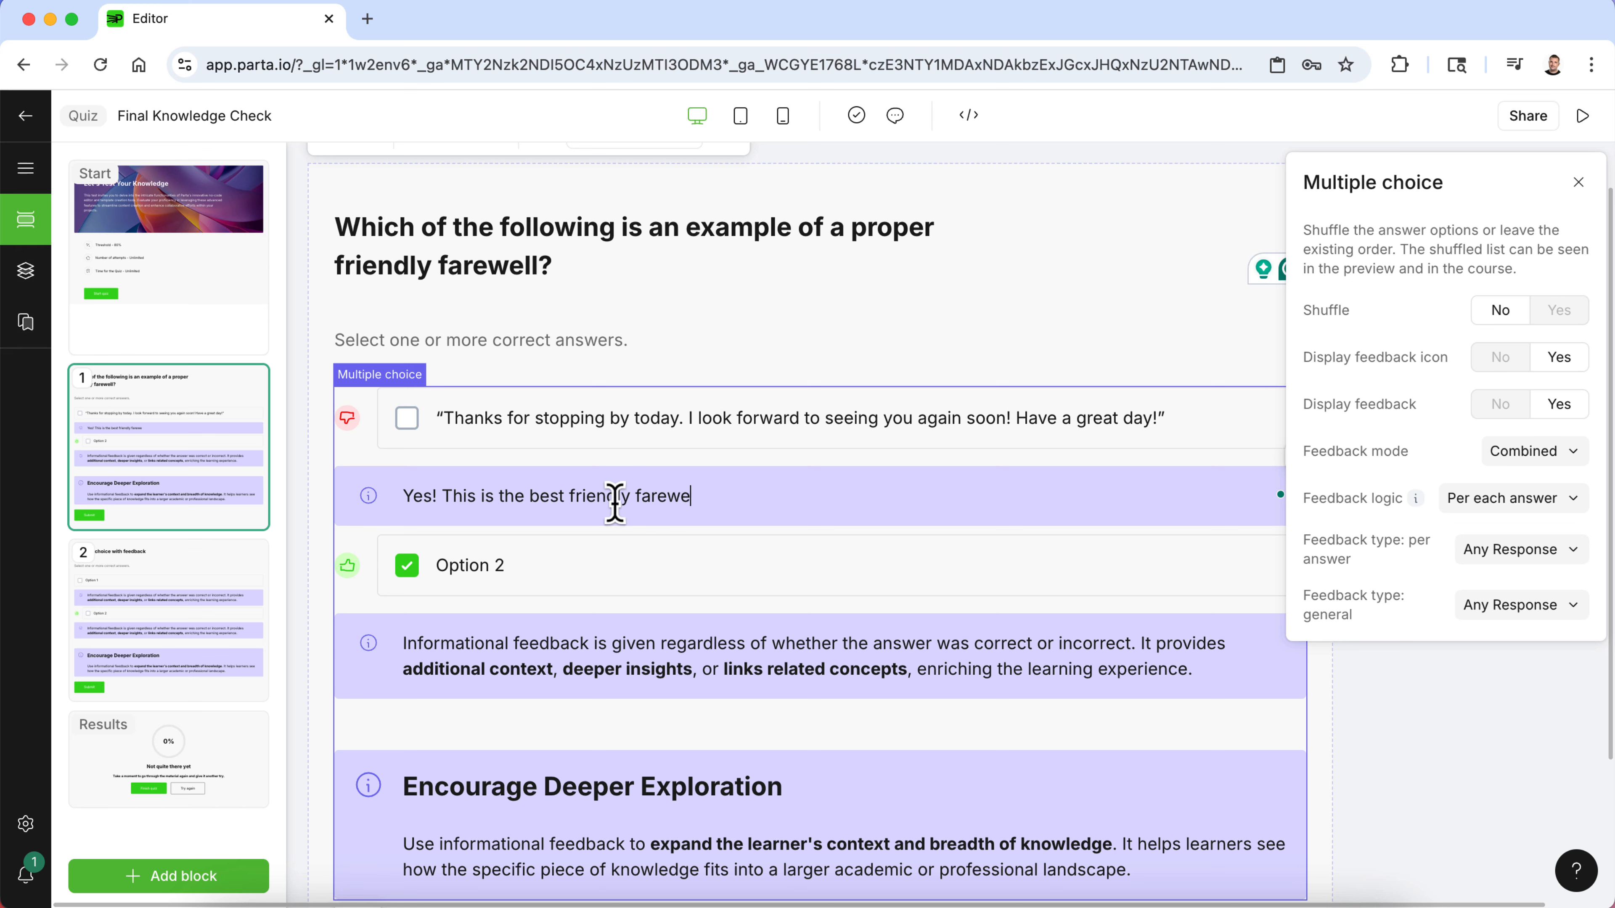
type("ll!")
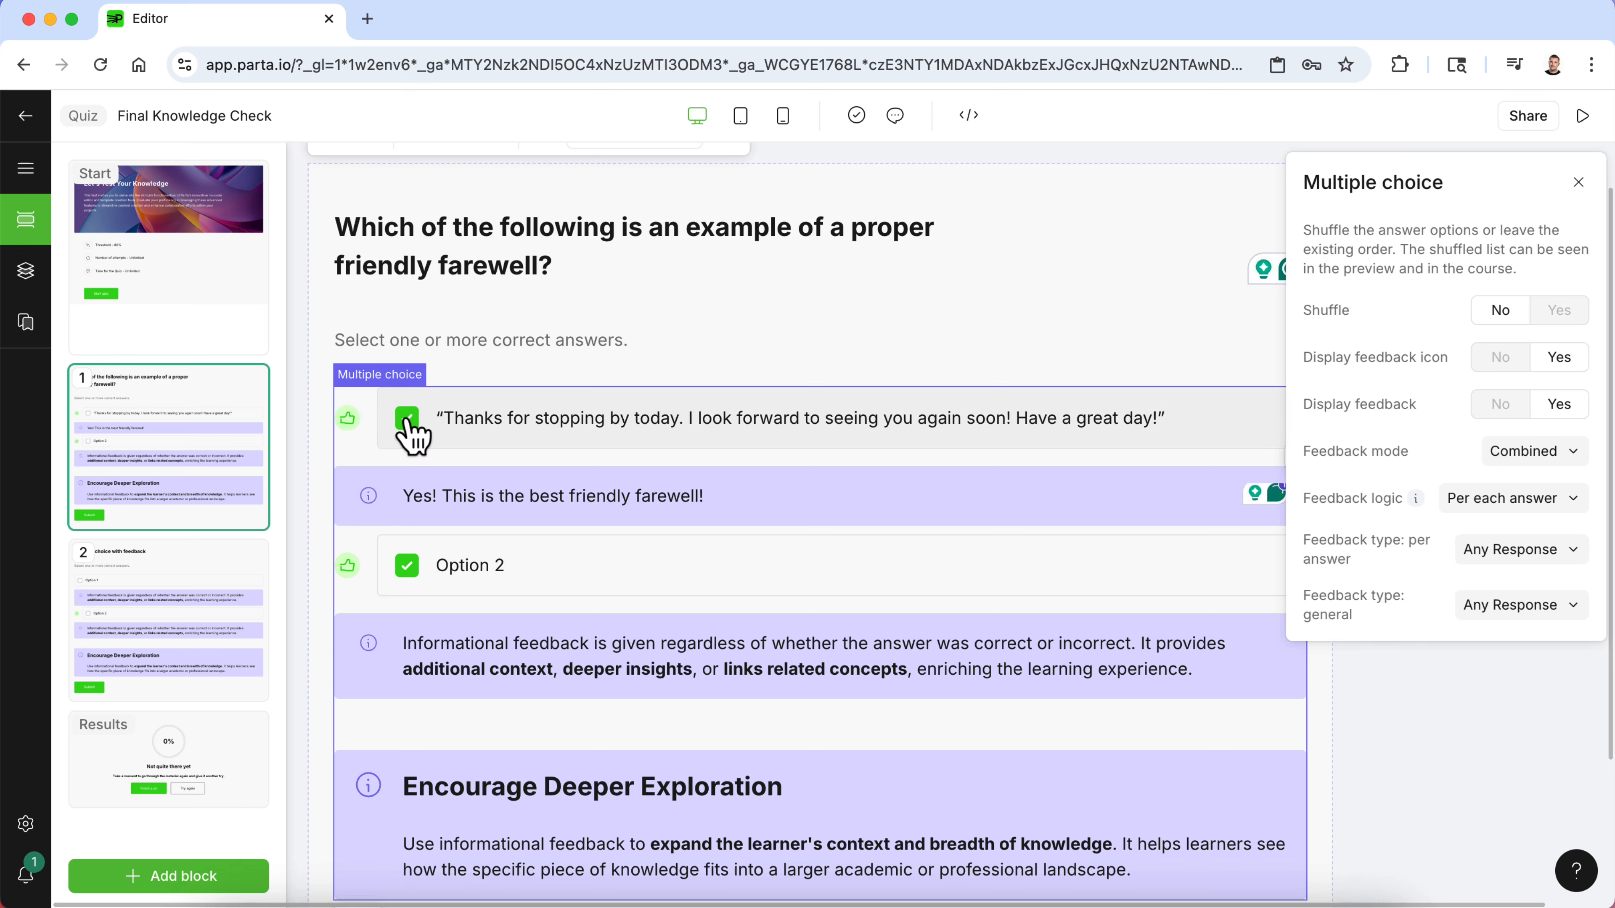
left_click(407, 566)
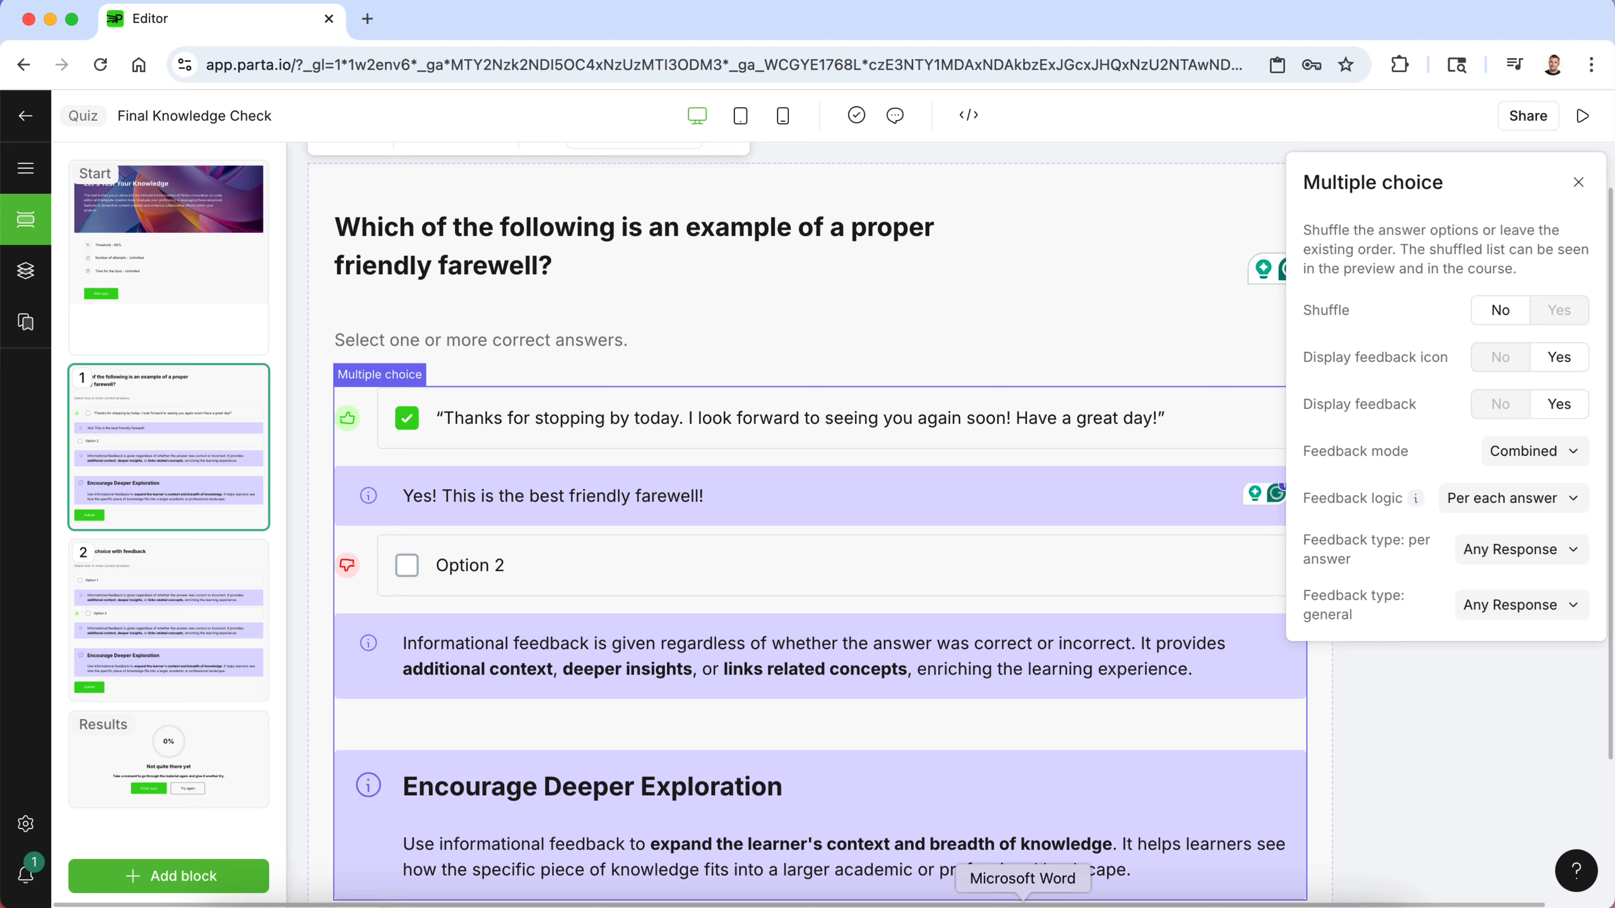
- Copy answer b) from the document and paste it as the first question's second option
left_click(1024, 904)
left_click(584, 437)
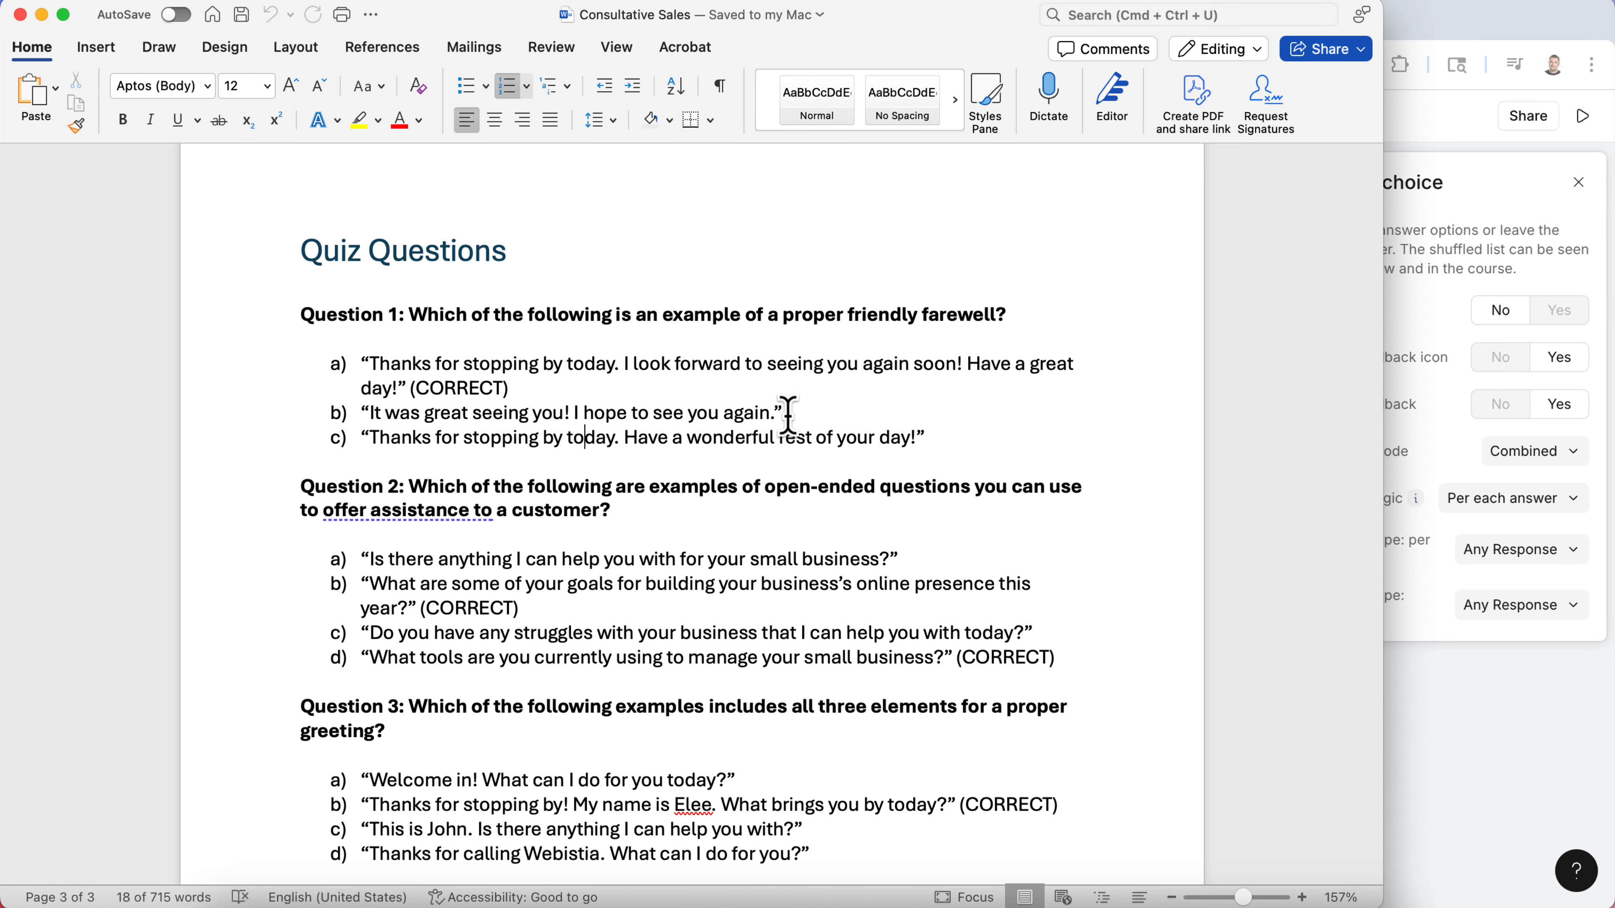
left_click_drag(788, 417, 407, 414)
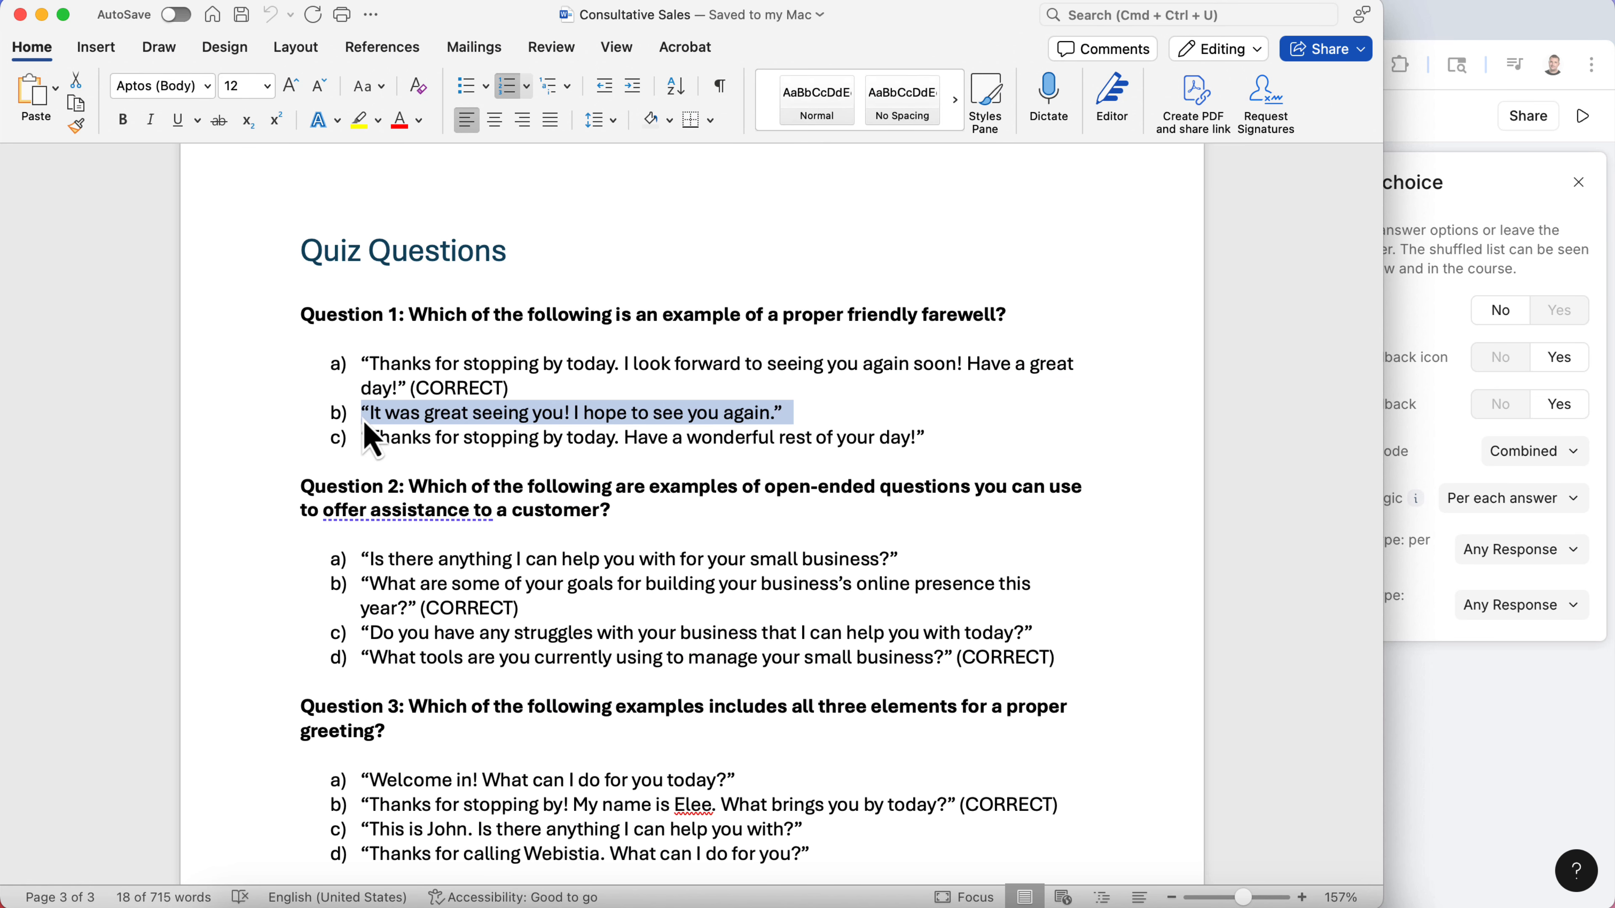
left_click(1463, 775)
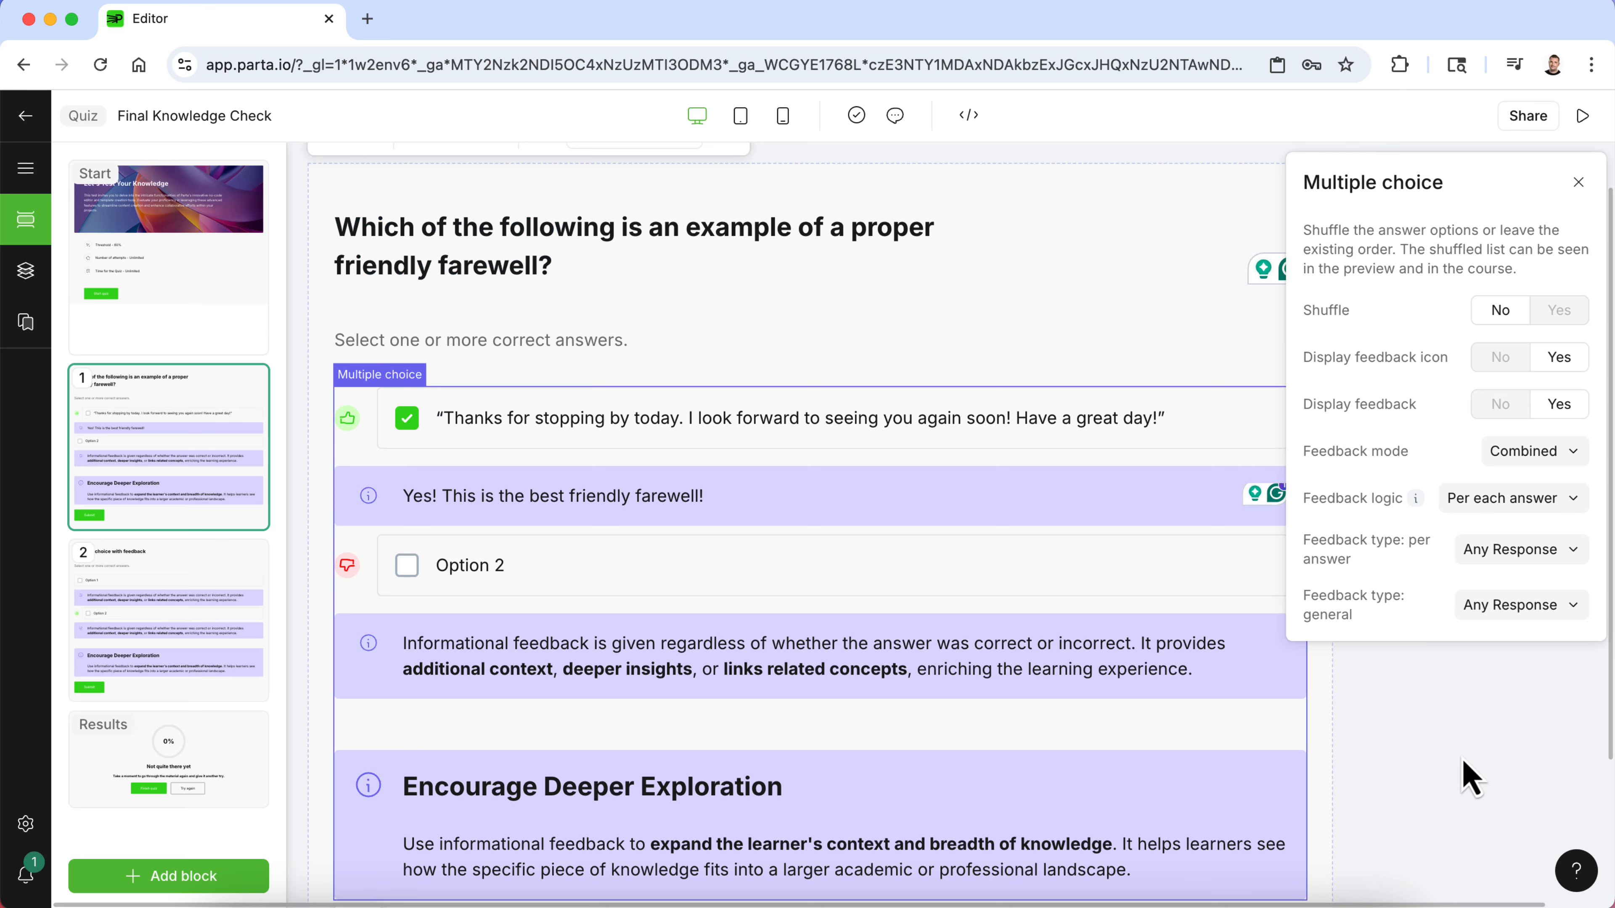
triple_click(512, 566)
type("a) \"It was great seeing you! I hope to see you again.\"")
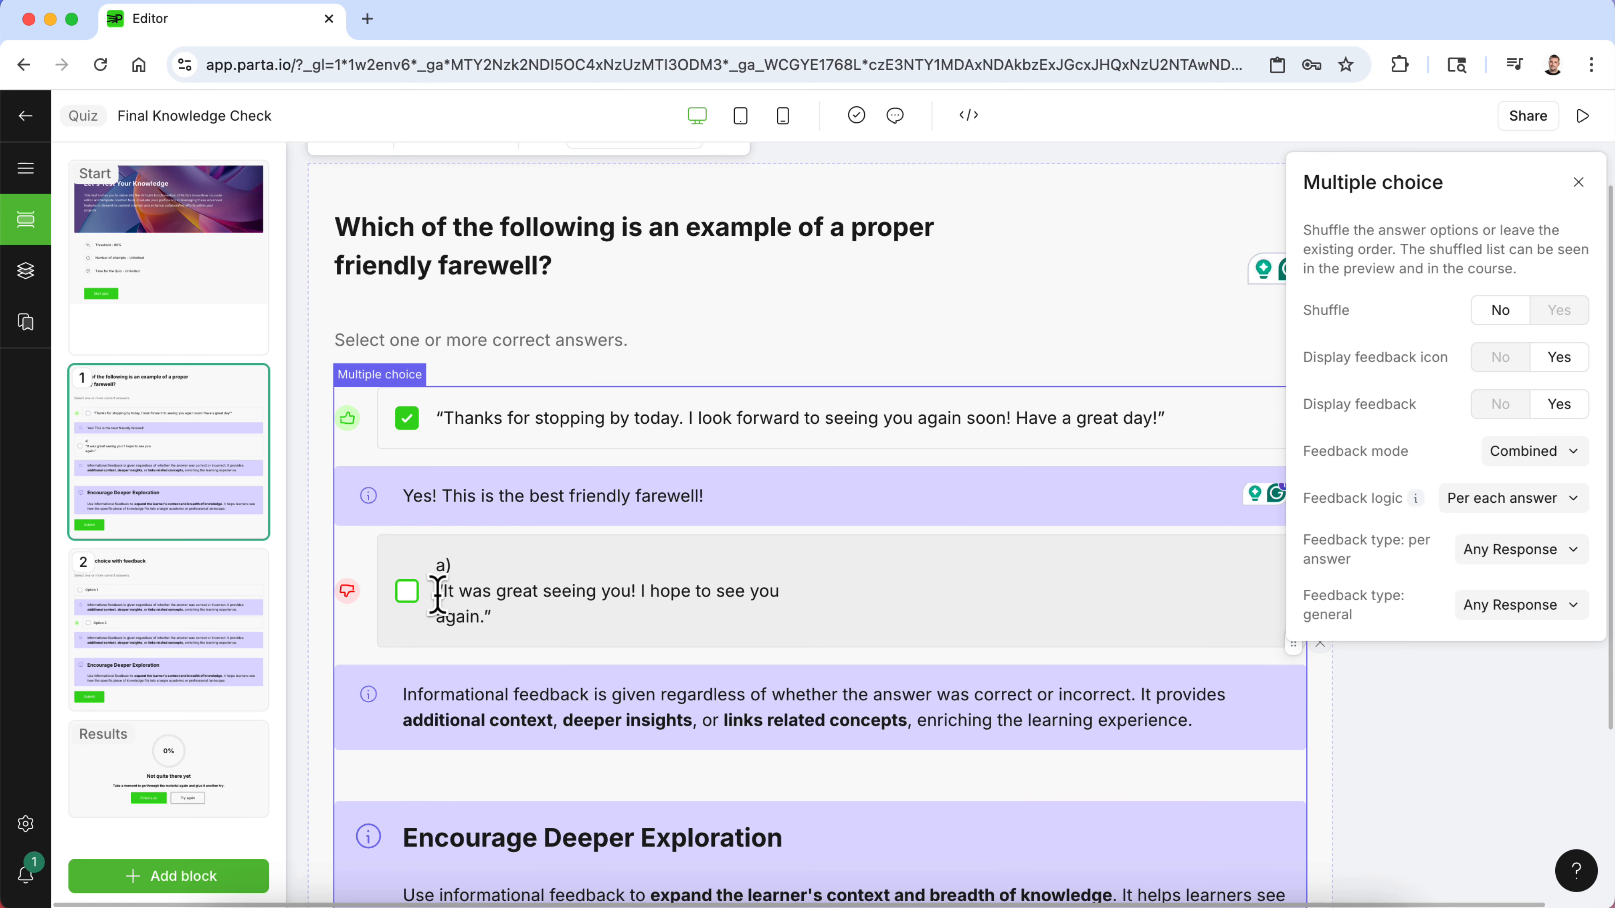
- Remove the stray label and line break from the second option's pasted text
left_click(437, 596)
key("BackSpace")
key("BackSpace")
key("BackSpace")
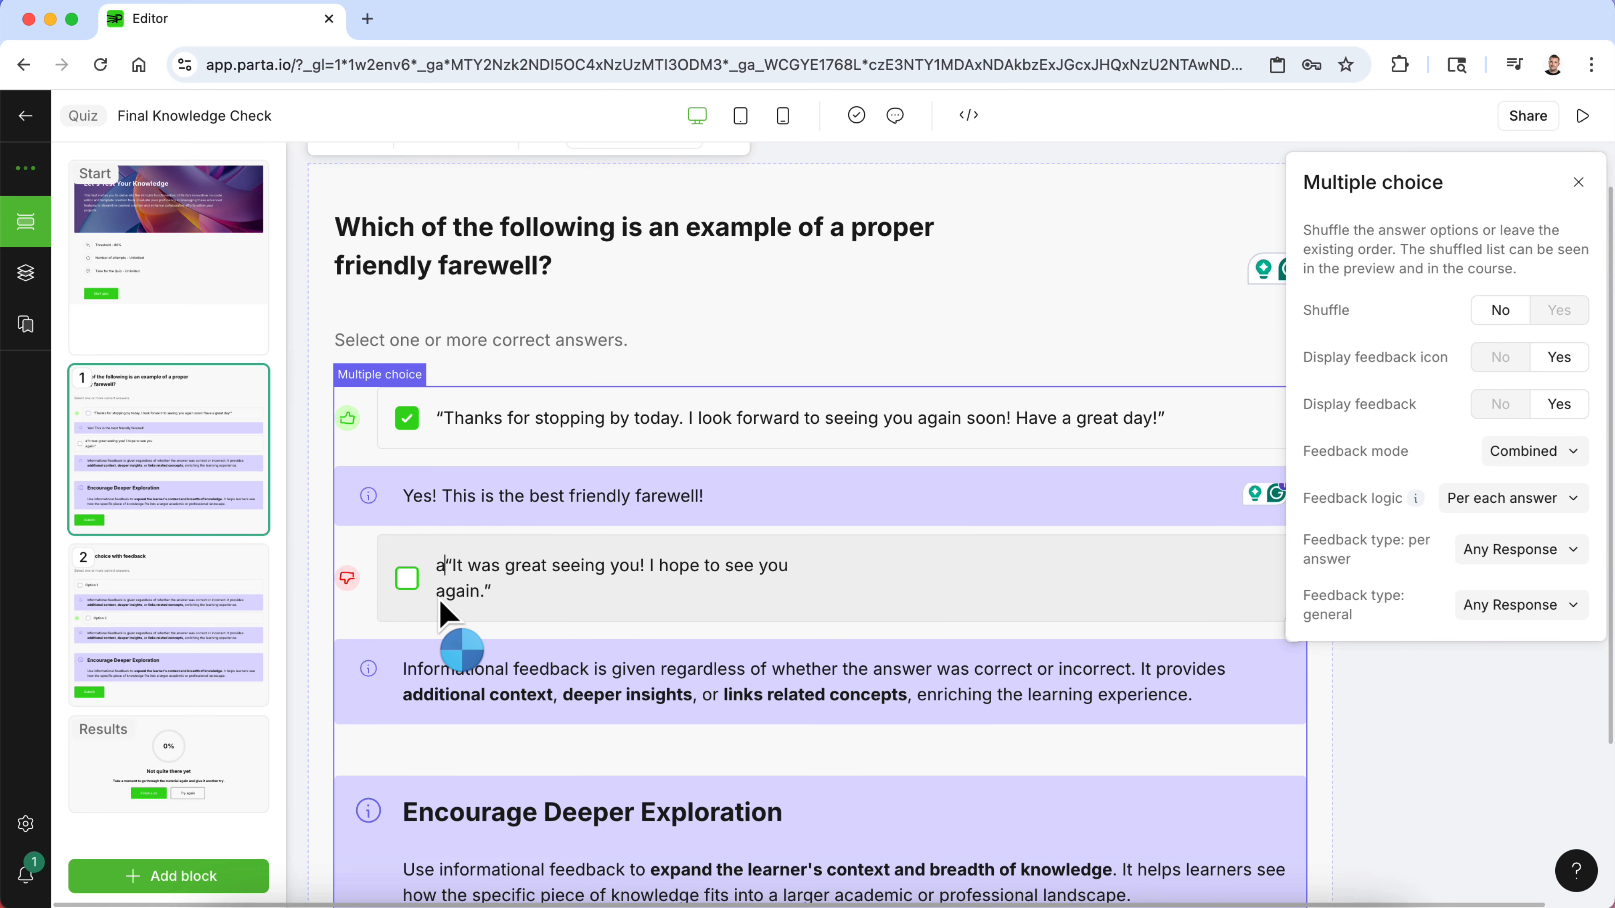
key("BackSpace")
key("BackSpace")
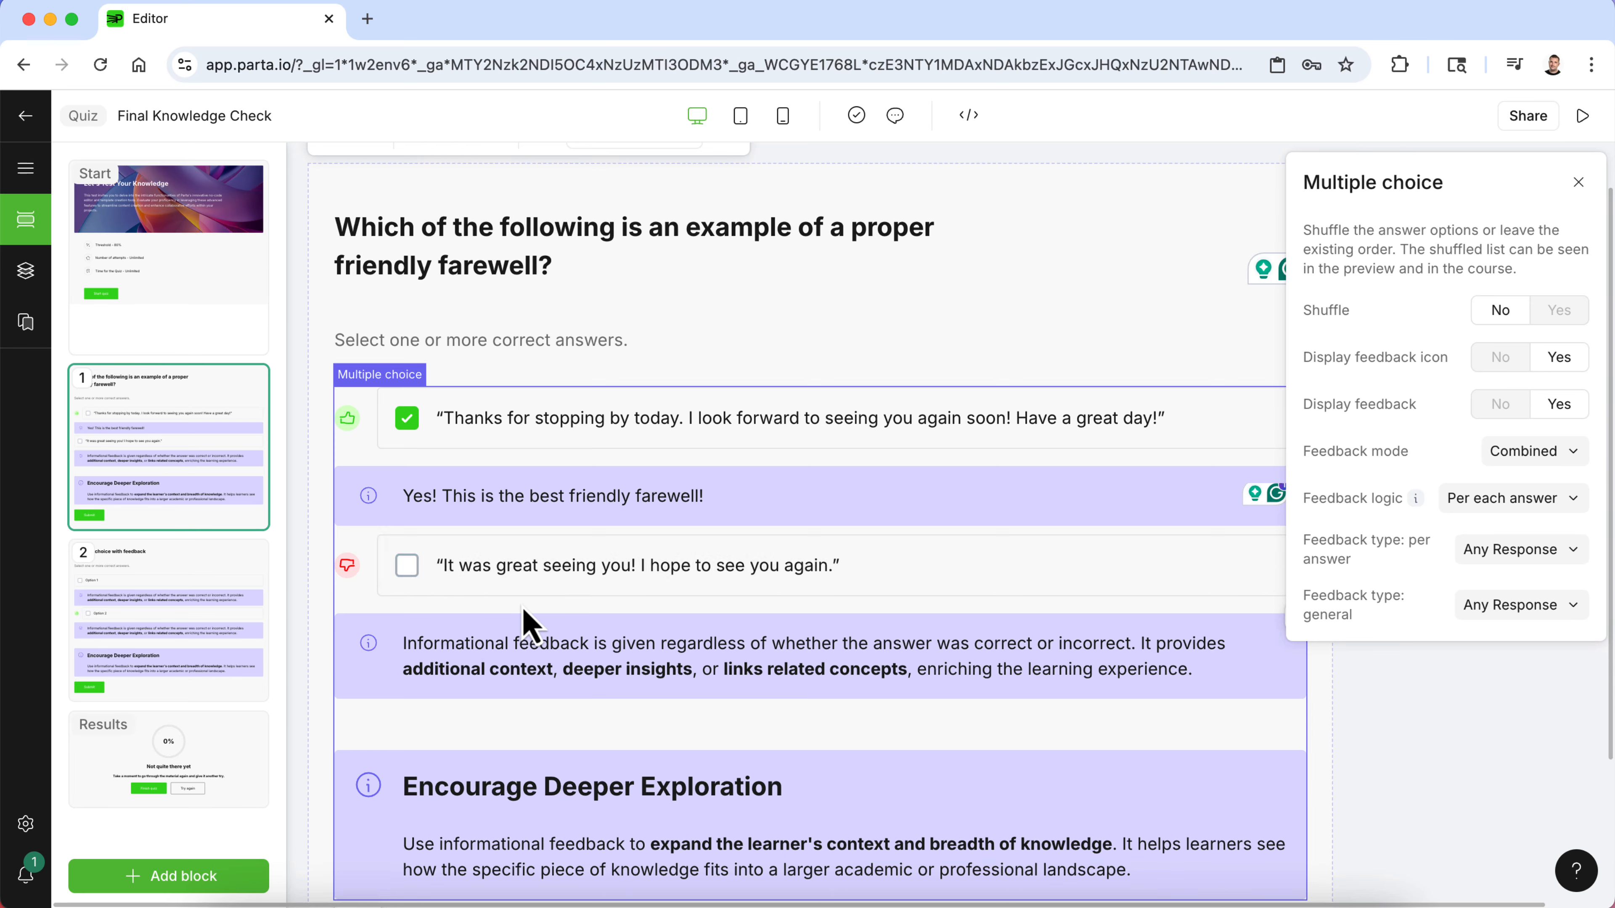
- Add a third answer option to the first question
scroll(523, 624, "down", 2)
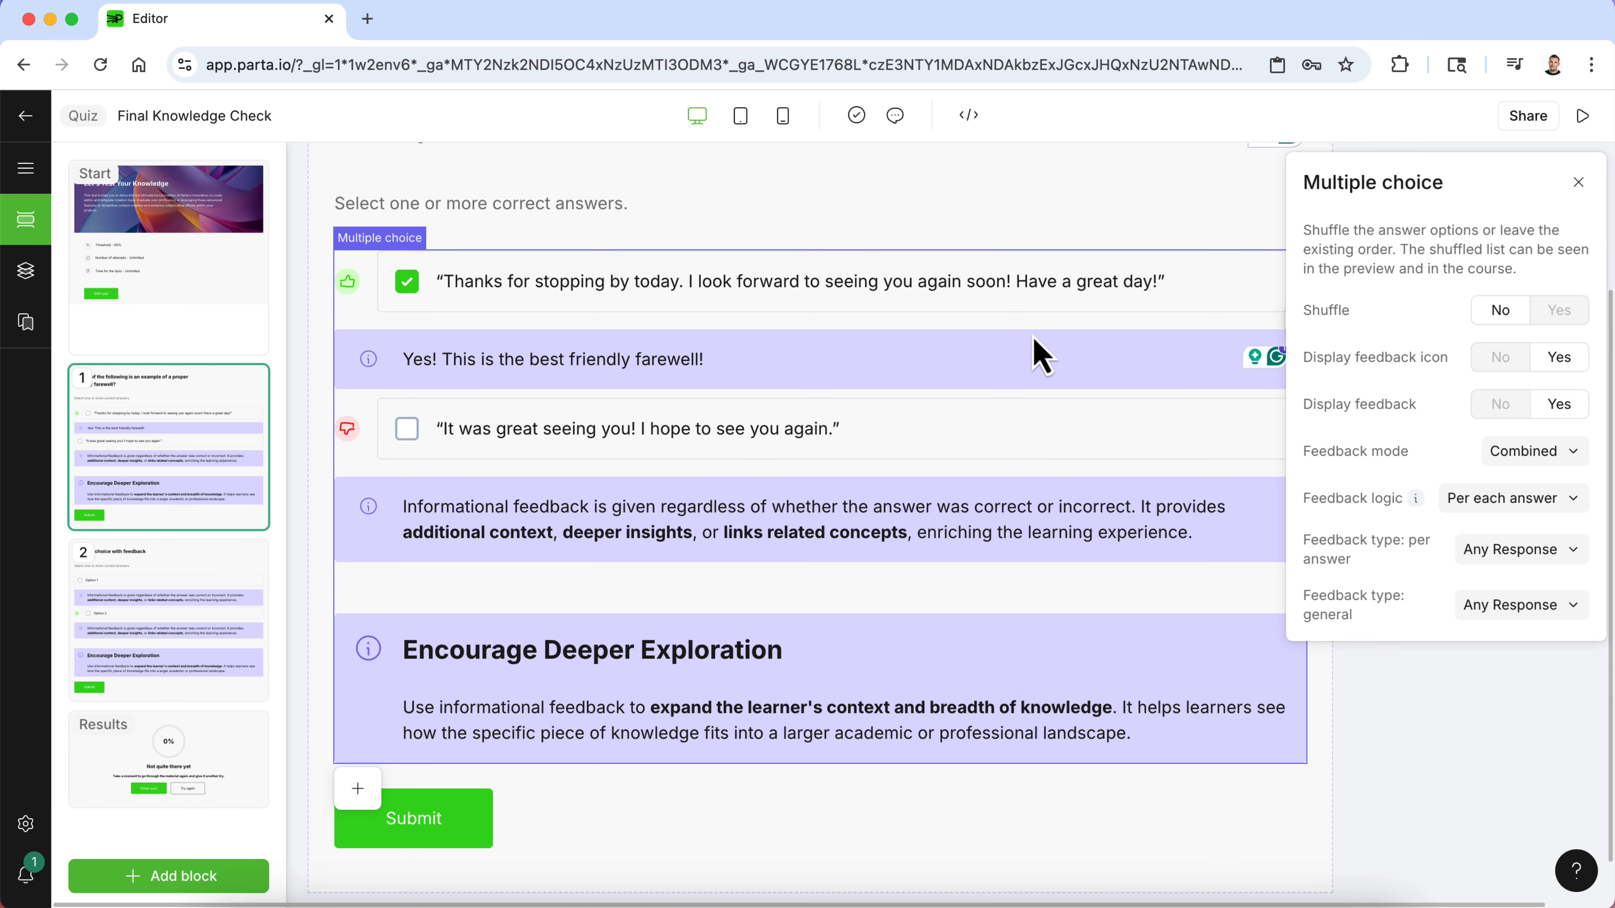
left_click(1016, 843)
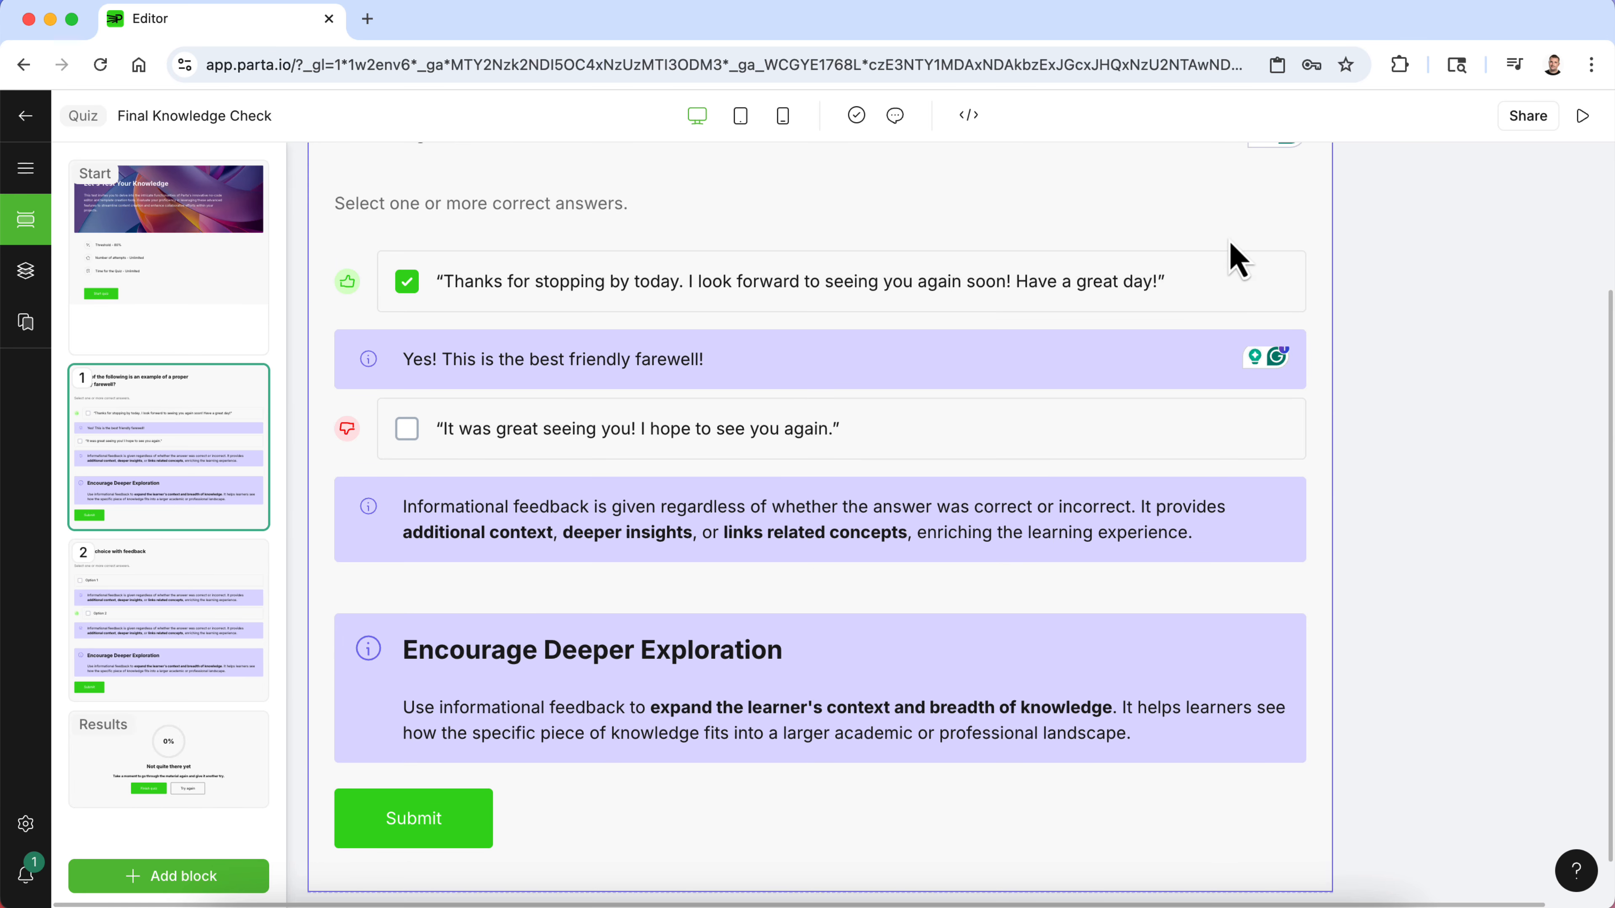
left_click(1243, 250)
left_click(1302, 484)
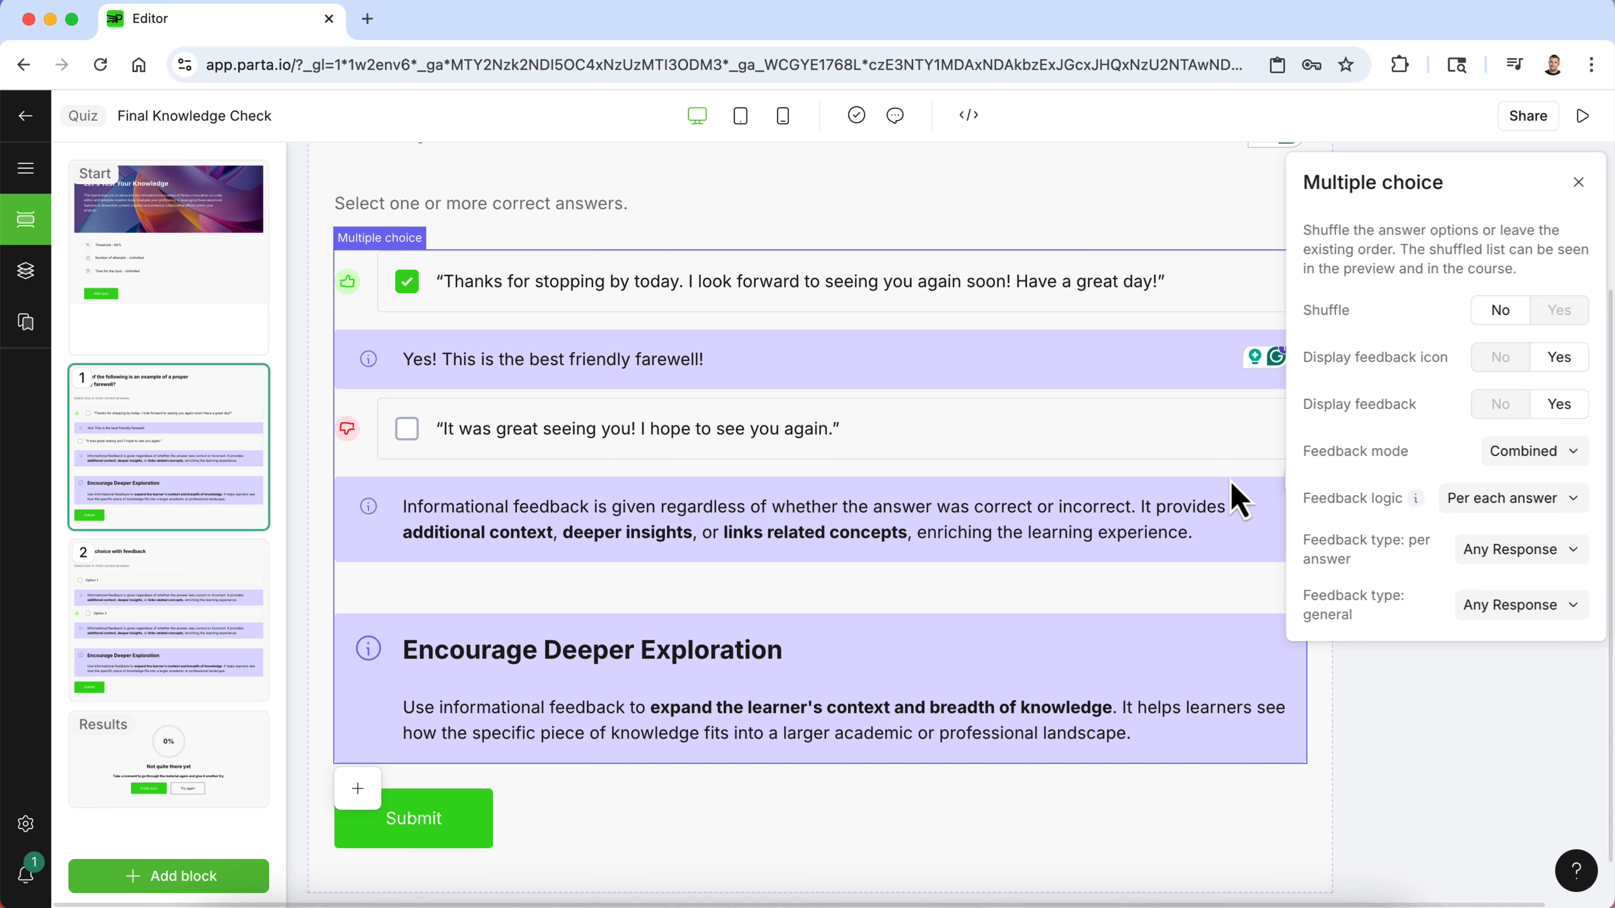
scroll(1233, 497, "down", 2)
scroll(1232, 497, "up", 2)
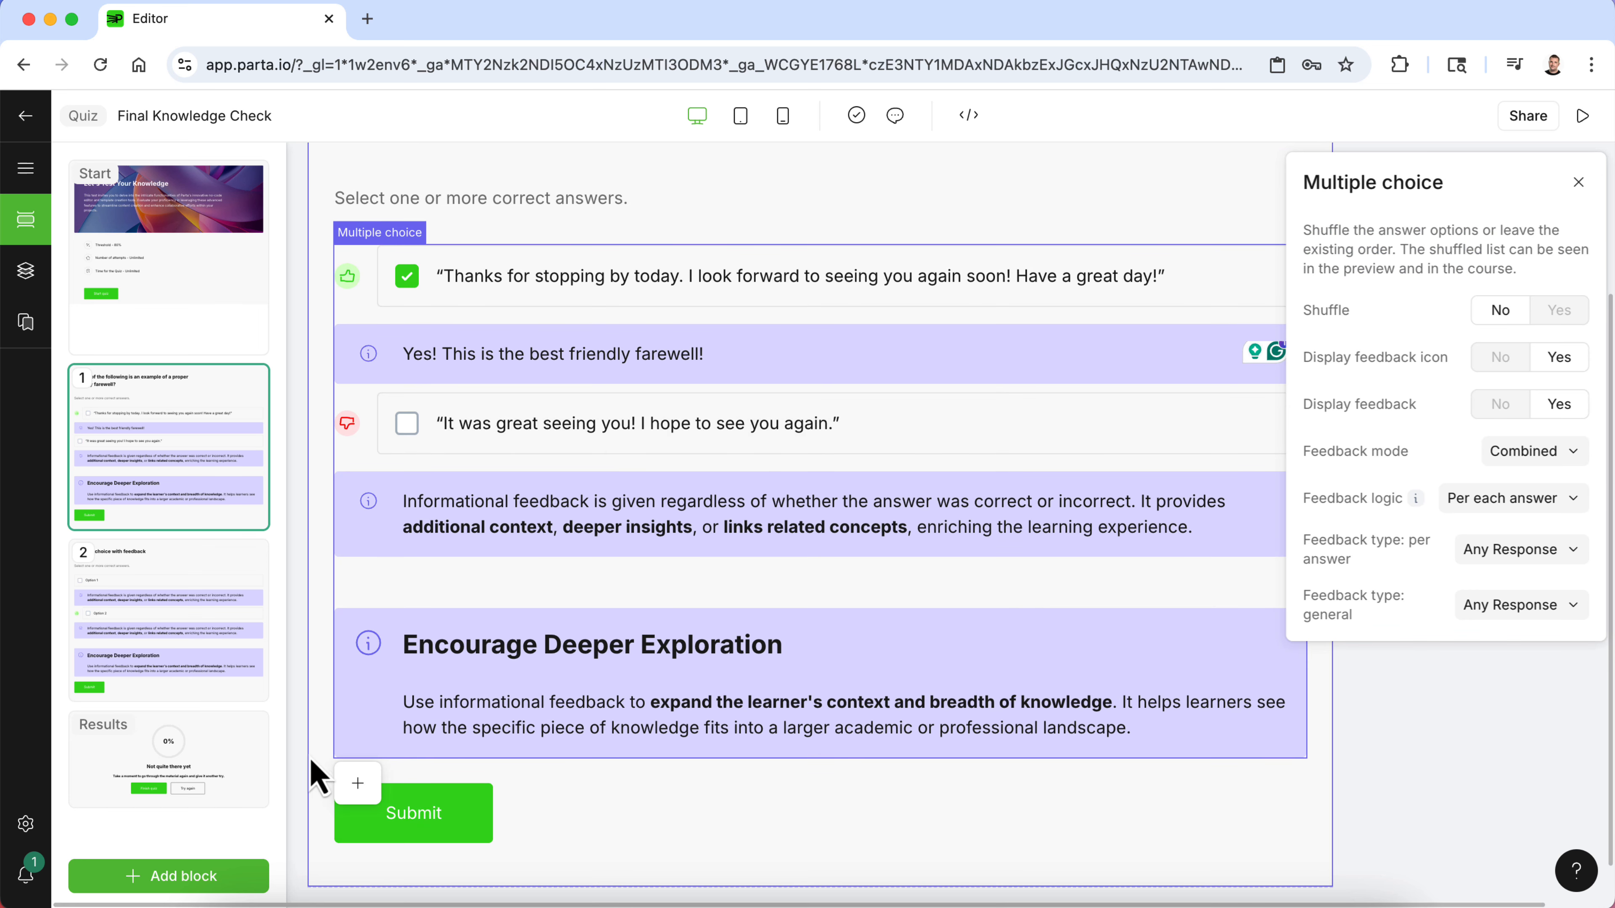
left_click(358, 783)
scroll(542, 707, "down", 1)
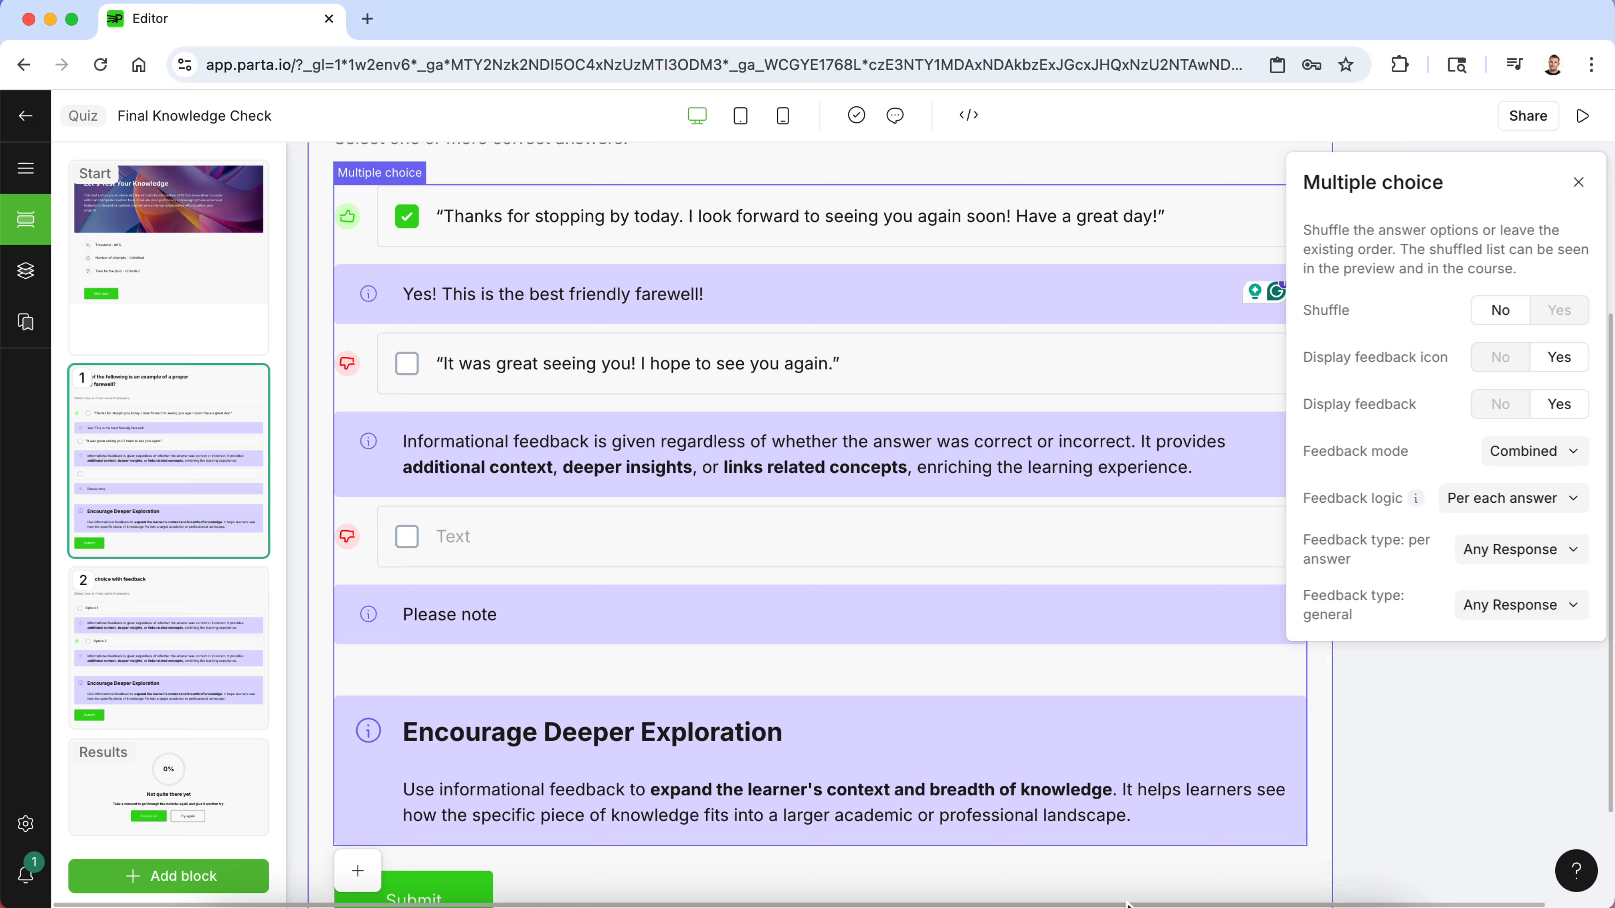
left_click(1023, 902)
- Copy answer c) from the Consultative Sales document and paste it as the third option, removing the extra label and line break
left_click(545, 457)
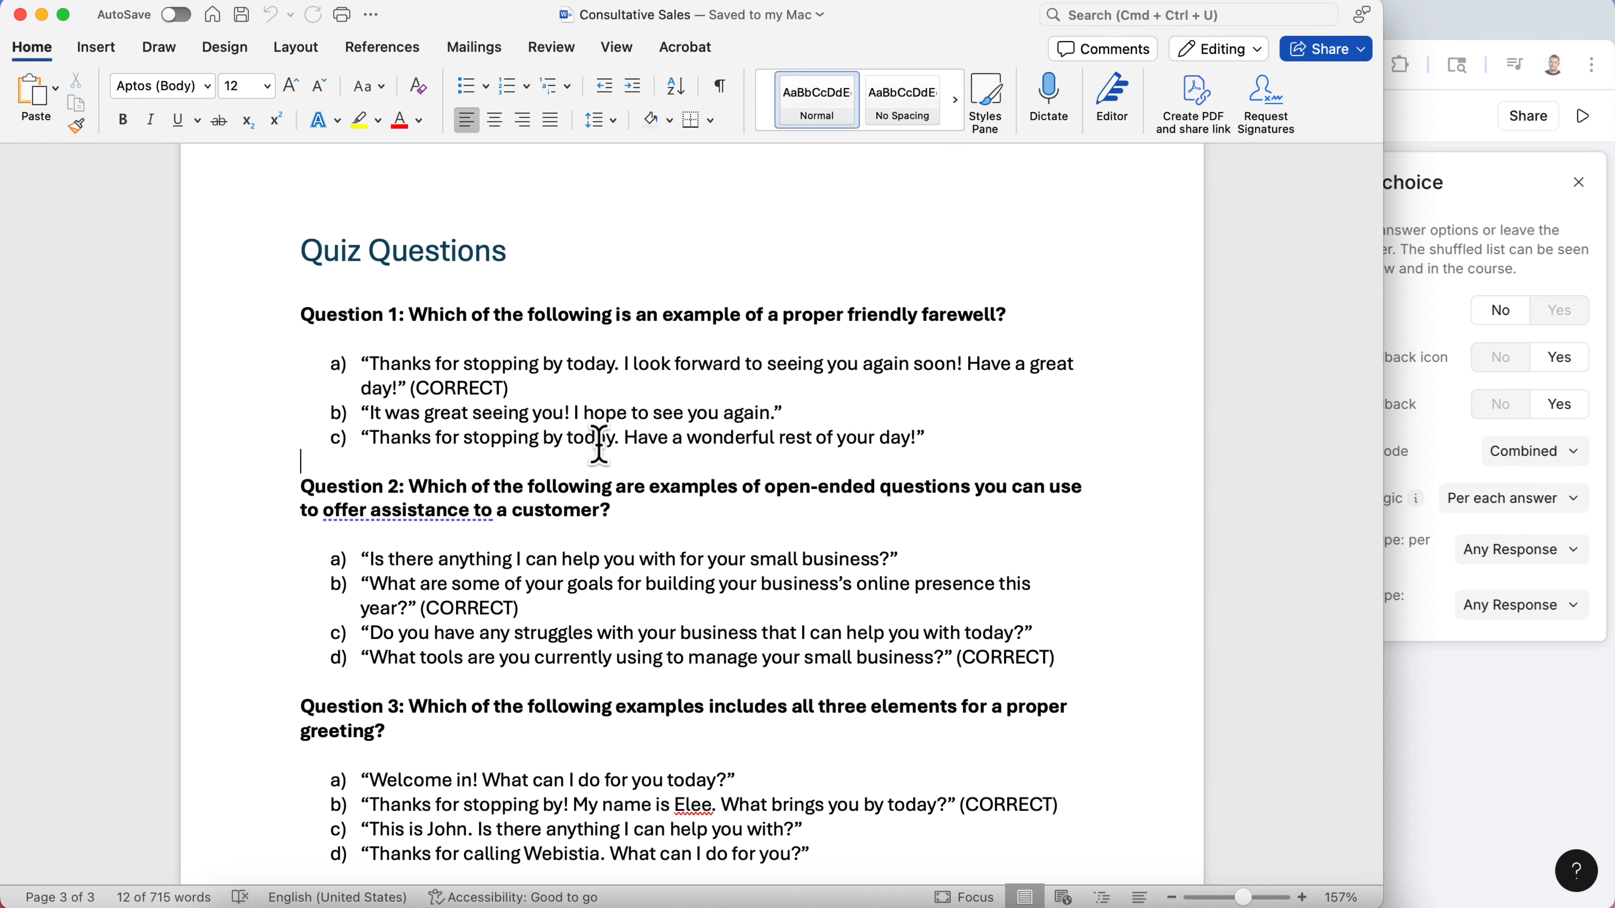
left_click_drag(962, 430, 365, 437)
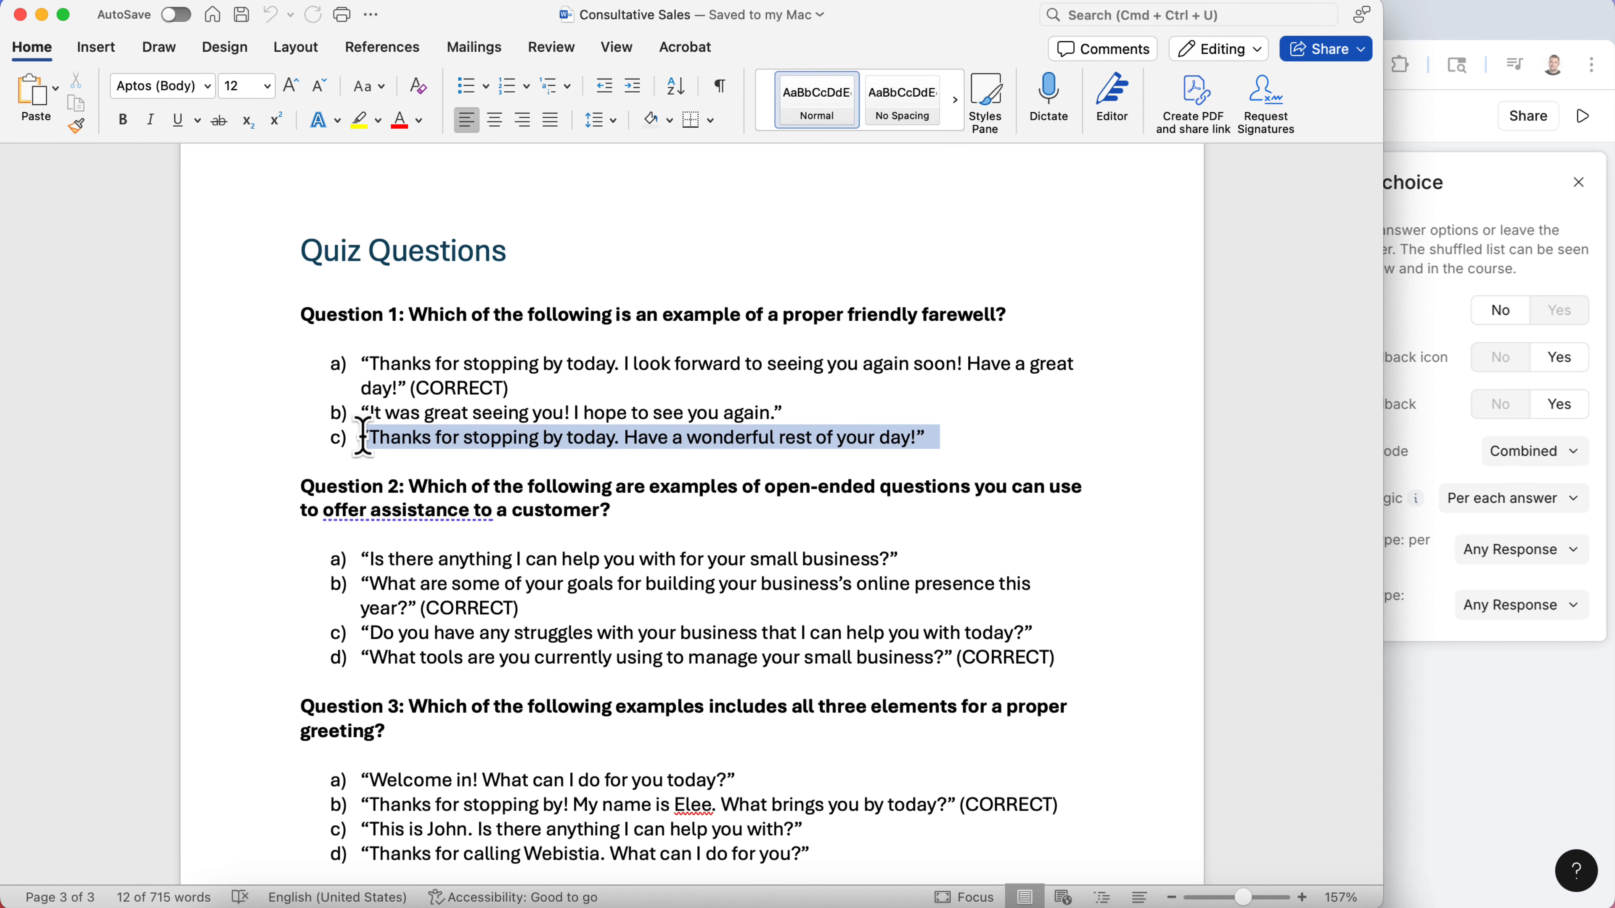
key("super+Tab")
left_click(439, 533)
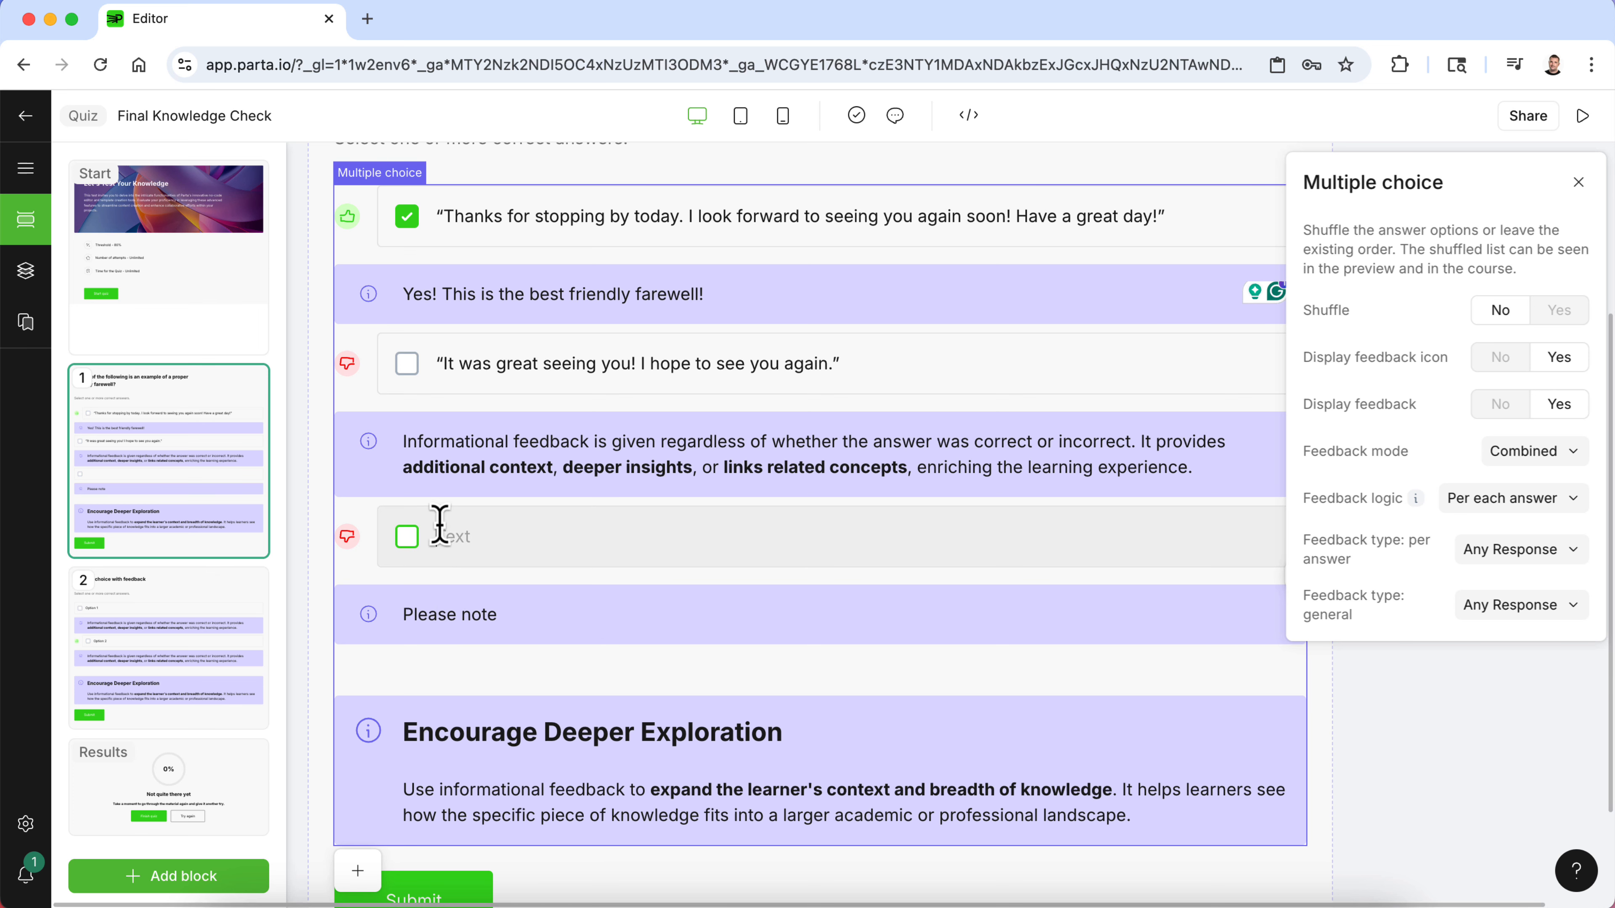
type("\"Thanks for stopping by today. Have a wonderful rest of your day!\"")
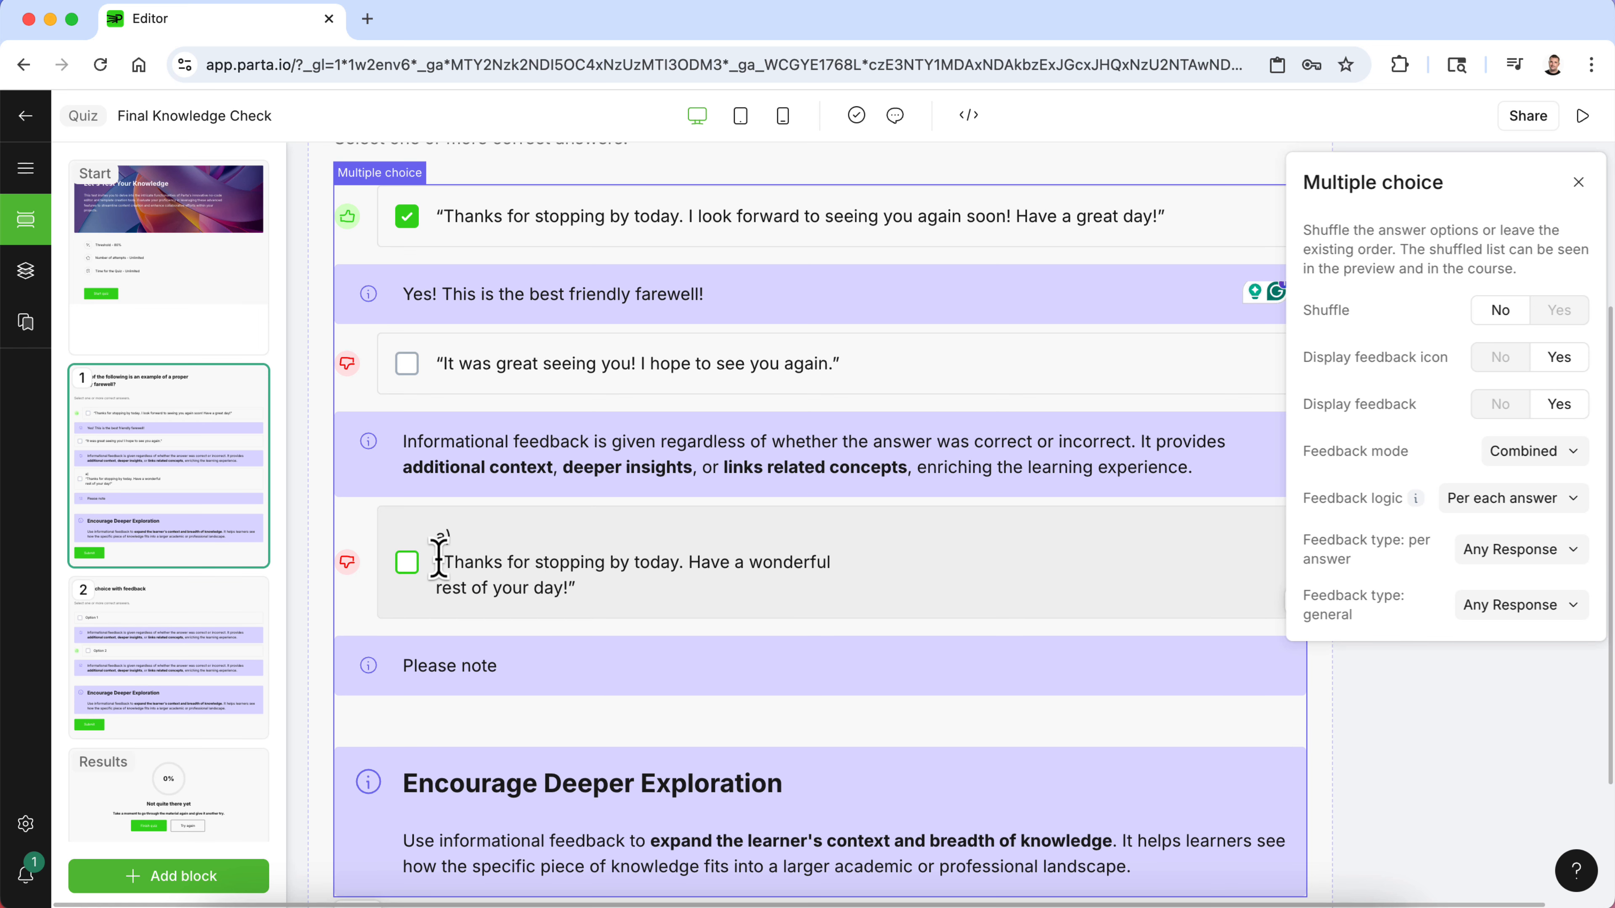
key("BackSpace")
key("BackSpace")
key("BackSpace")
key("BackSpace")
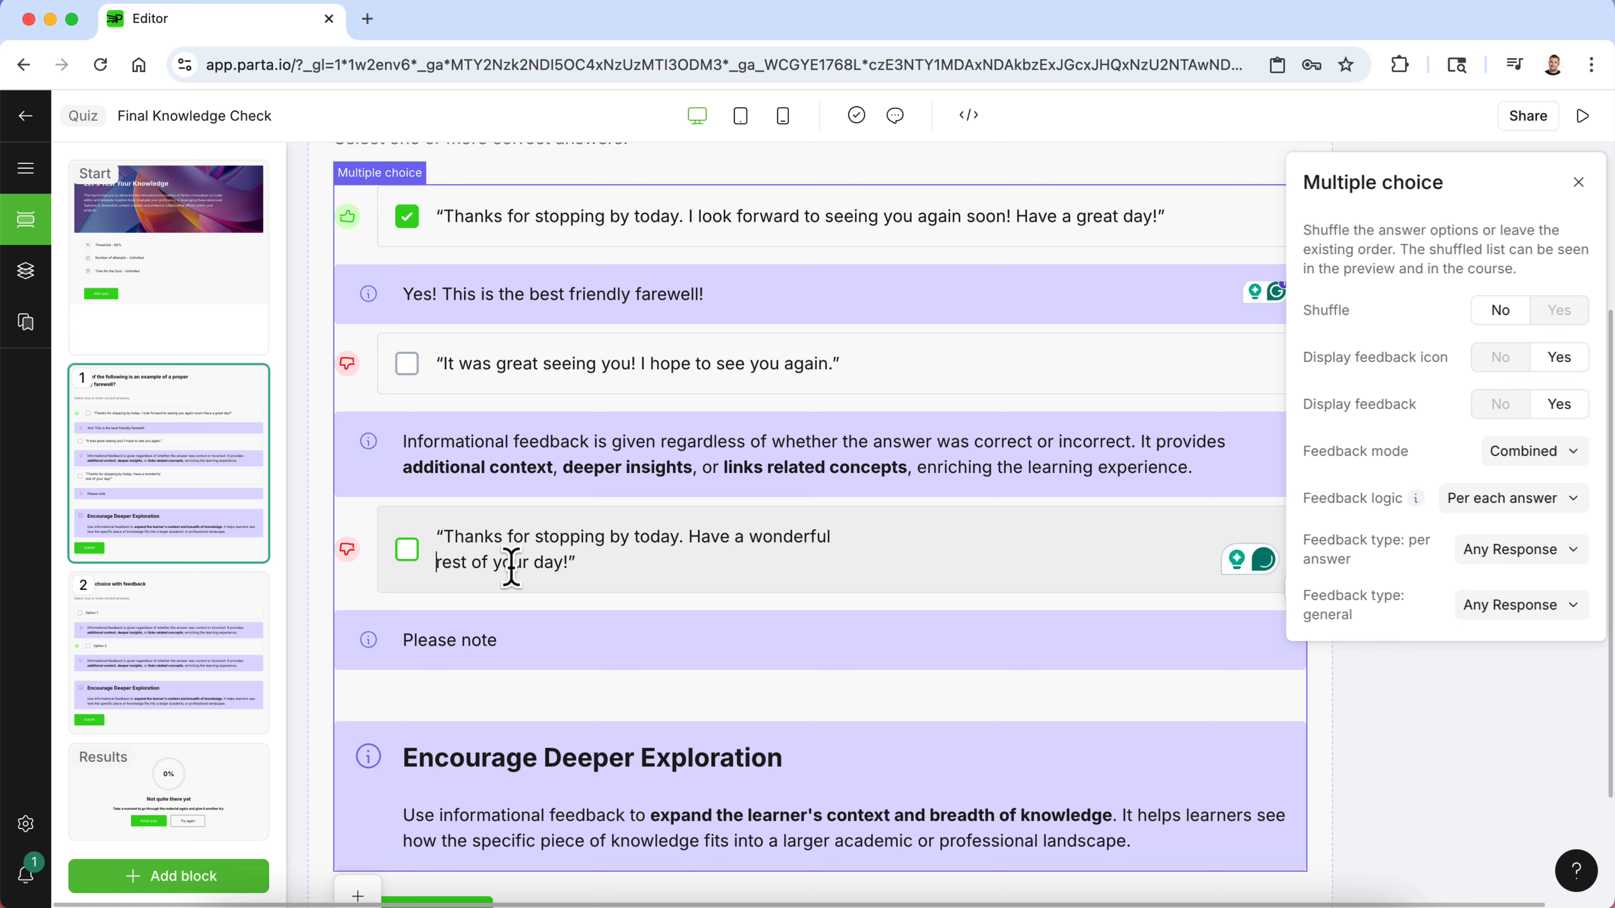
key("BackSpace")
scroll(452, 458, "up", 3)
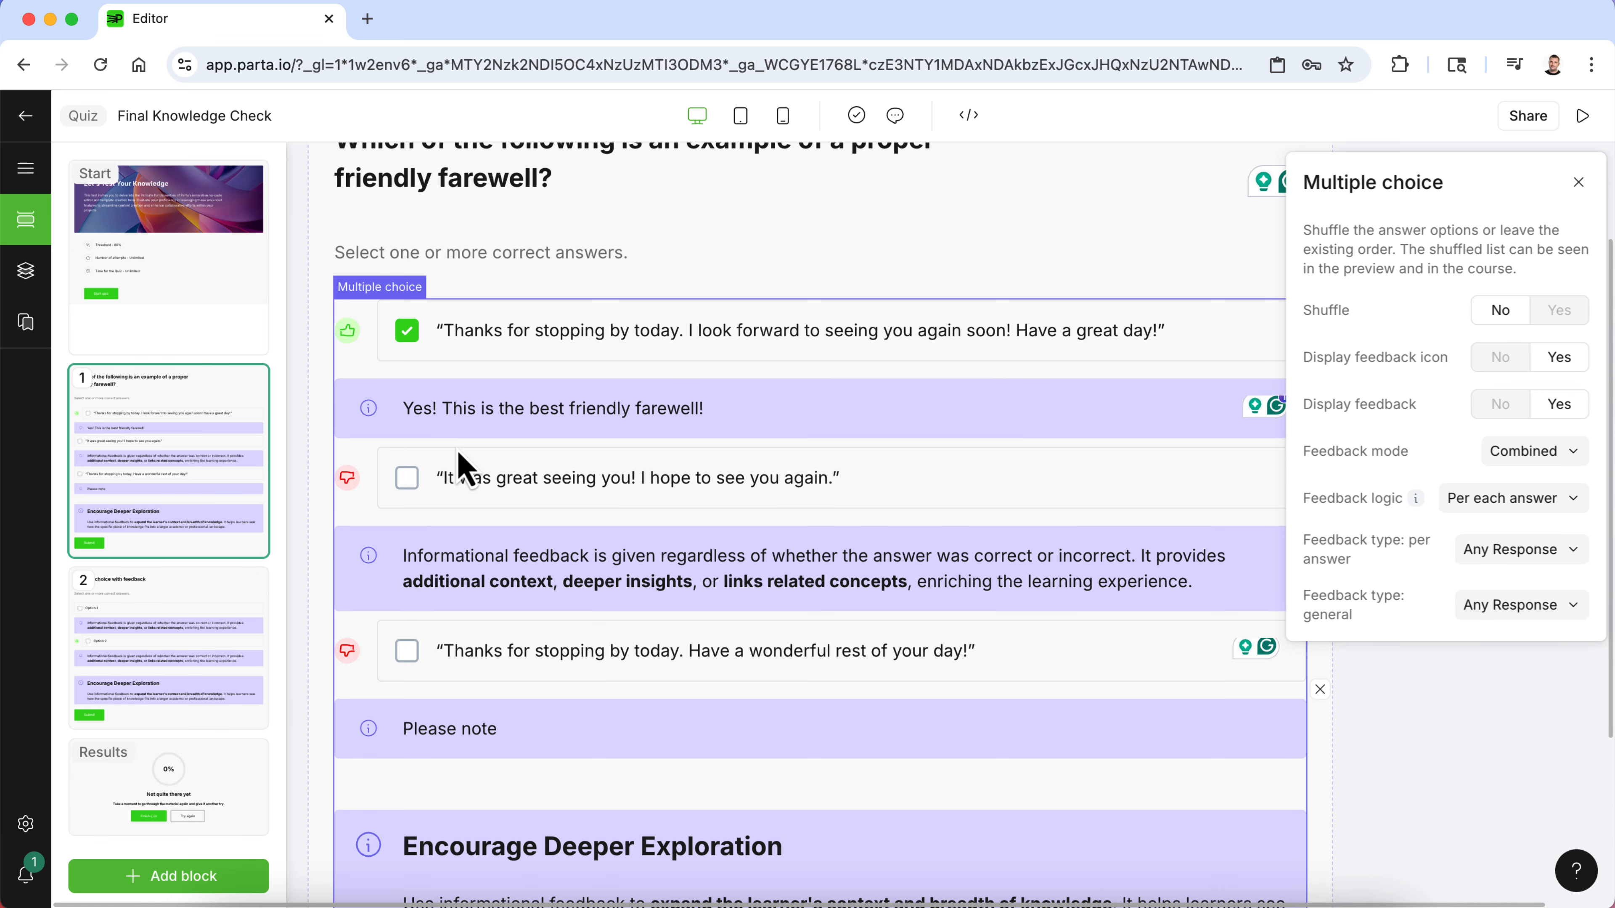
scroll(510, 545, "down", 1)
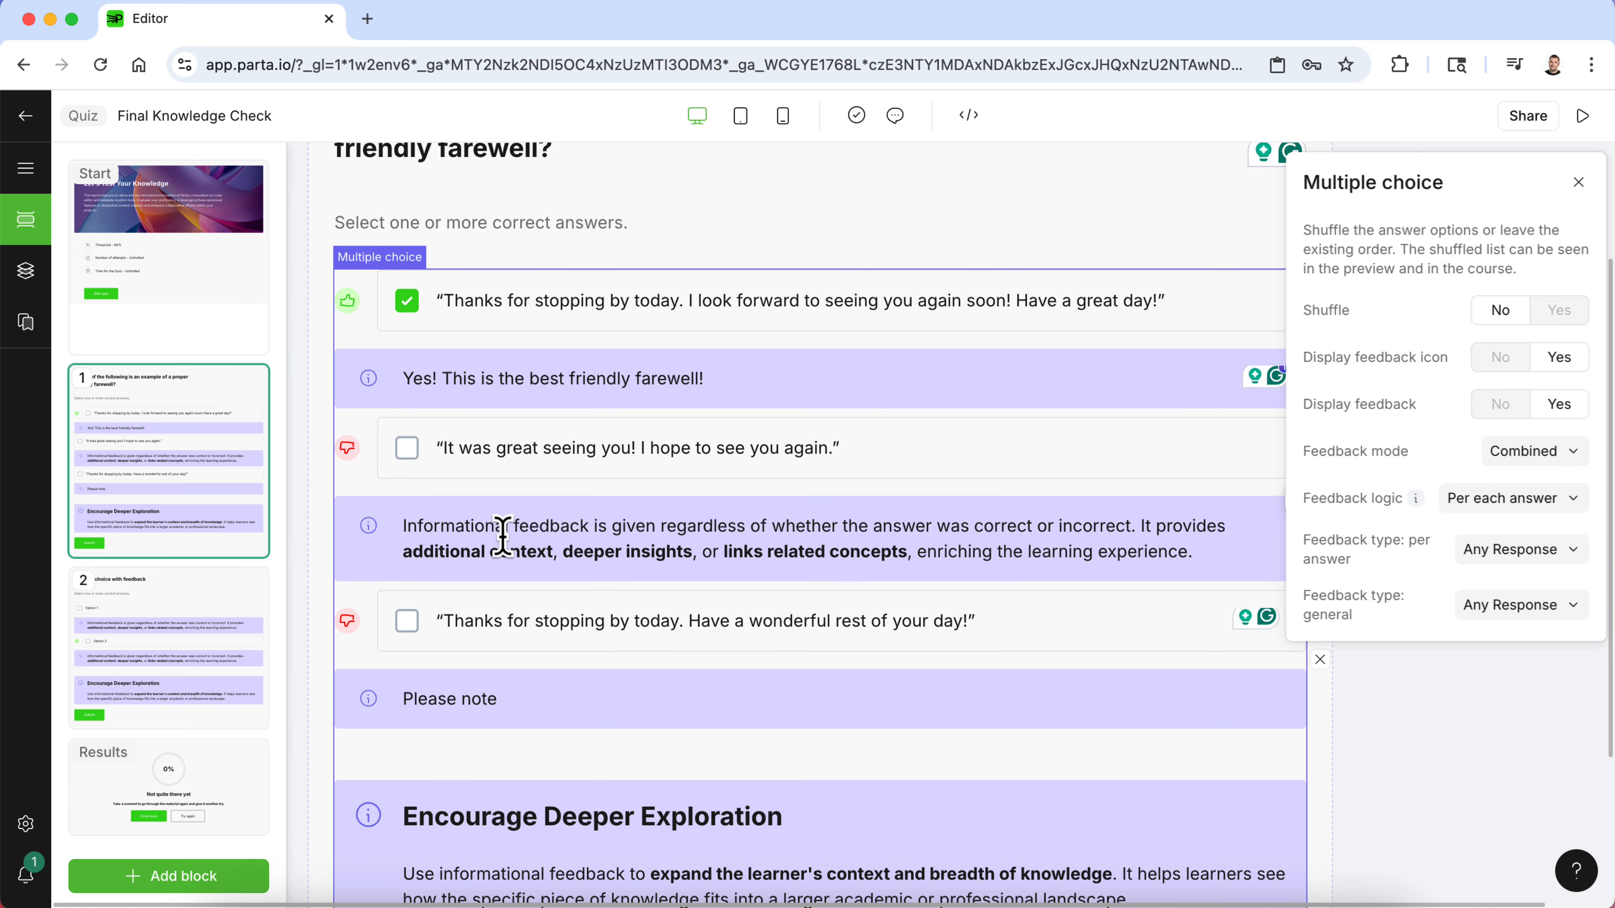
- Set the multiple choice feedback mode to General
left_click(1489, 499)
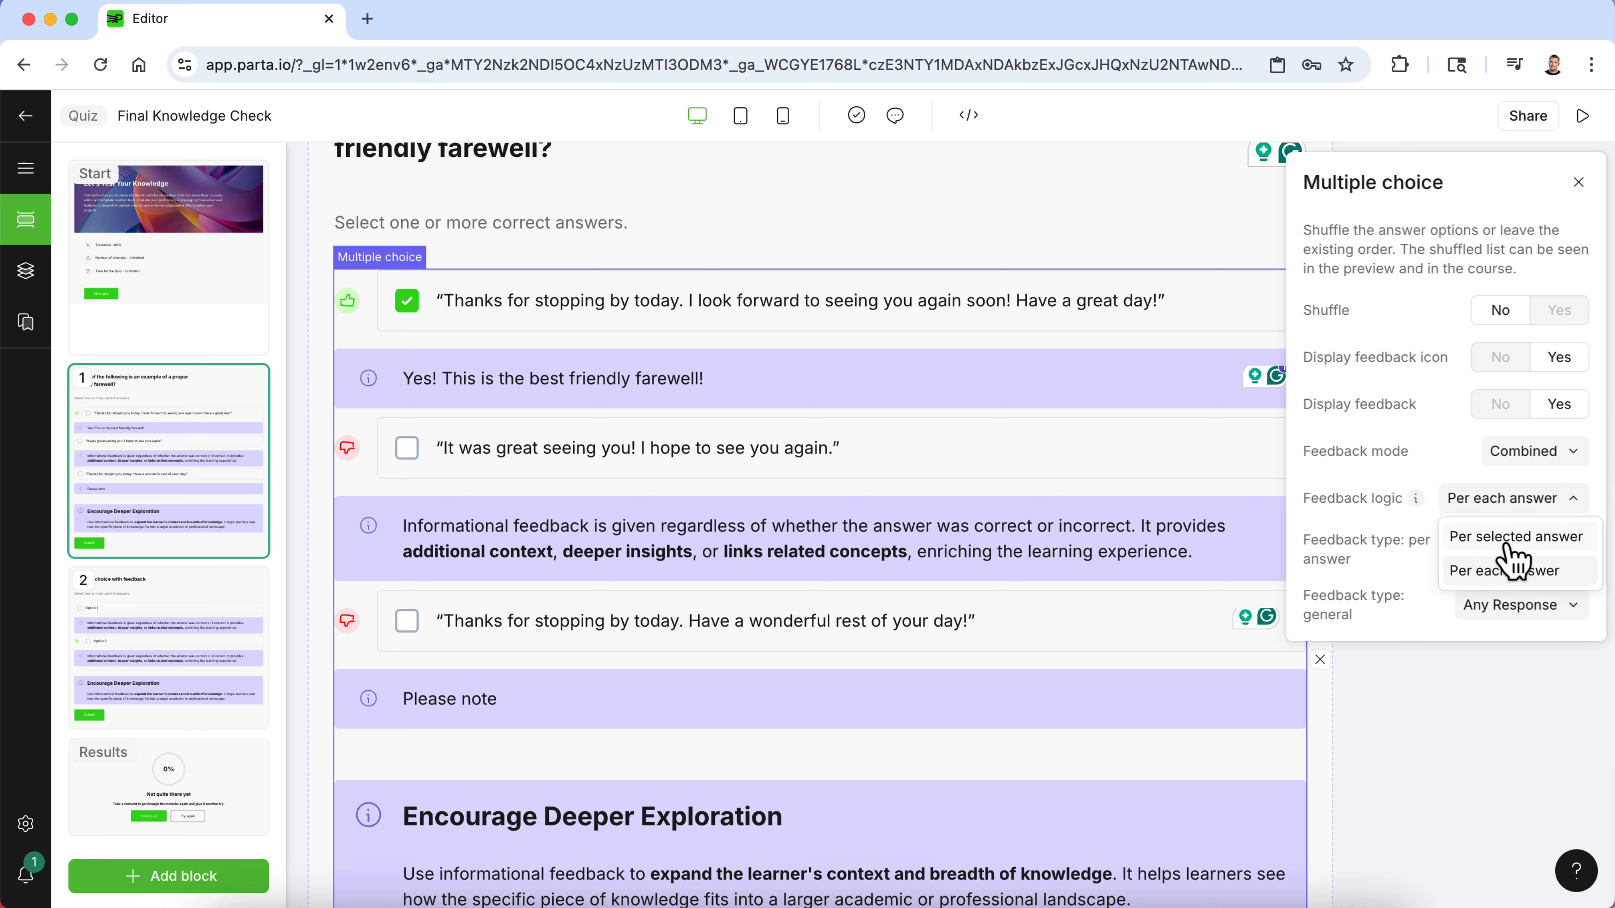
left_click(1529, 451)
left_click(1533, 452)
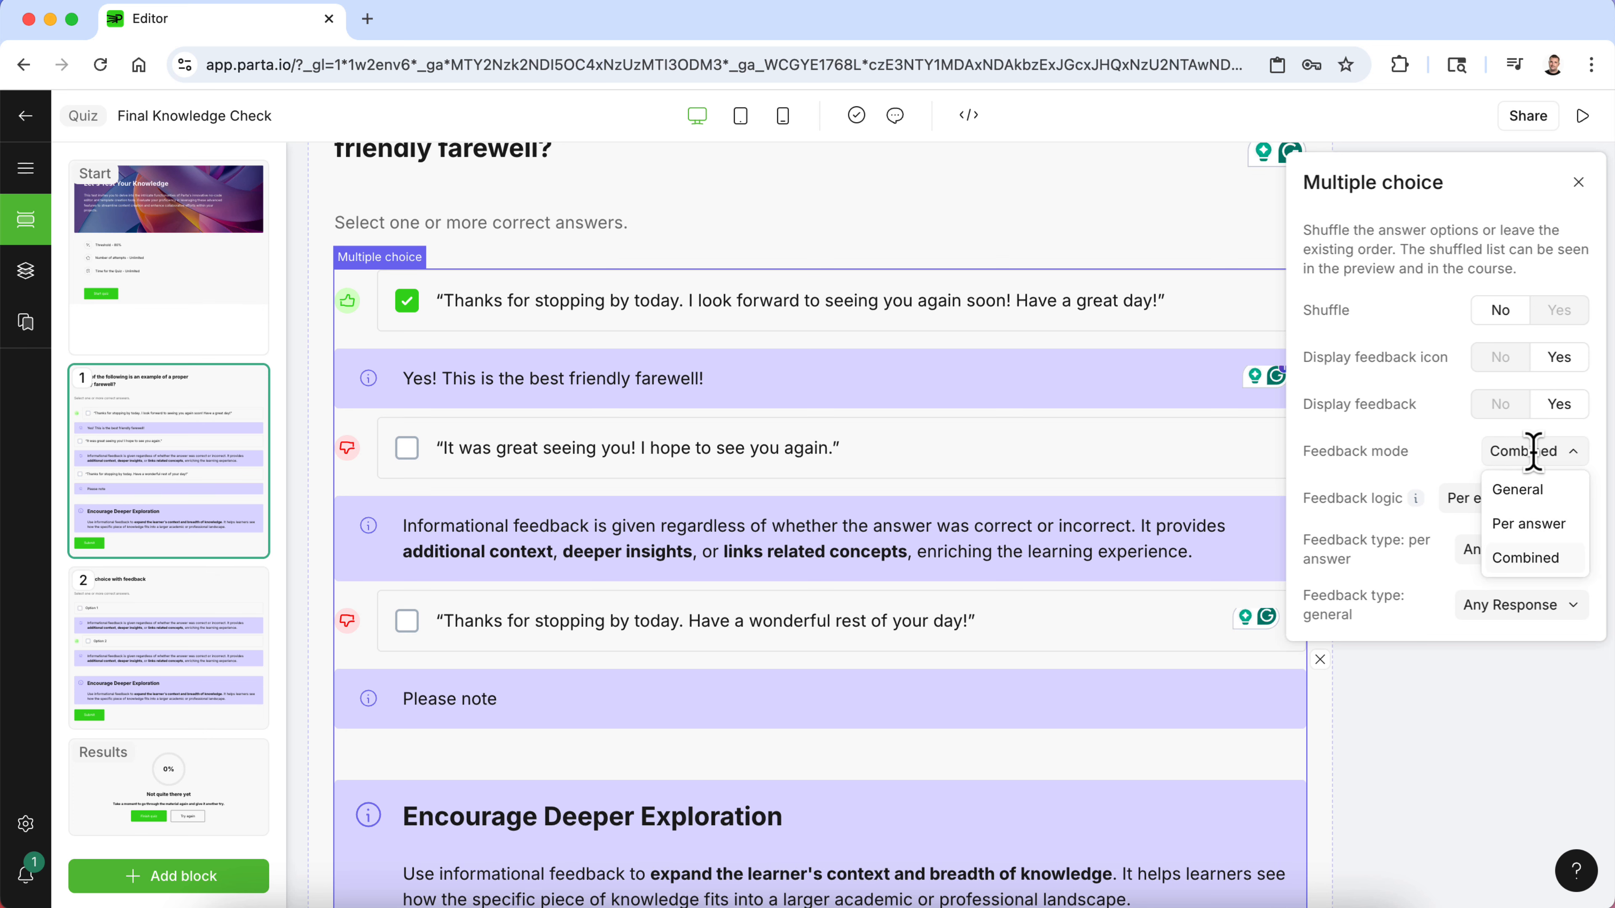
left_click(1538, 493)
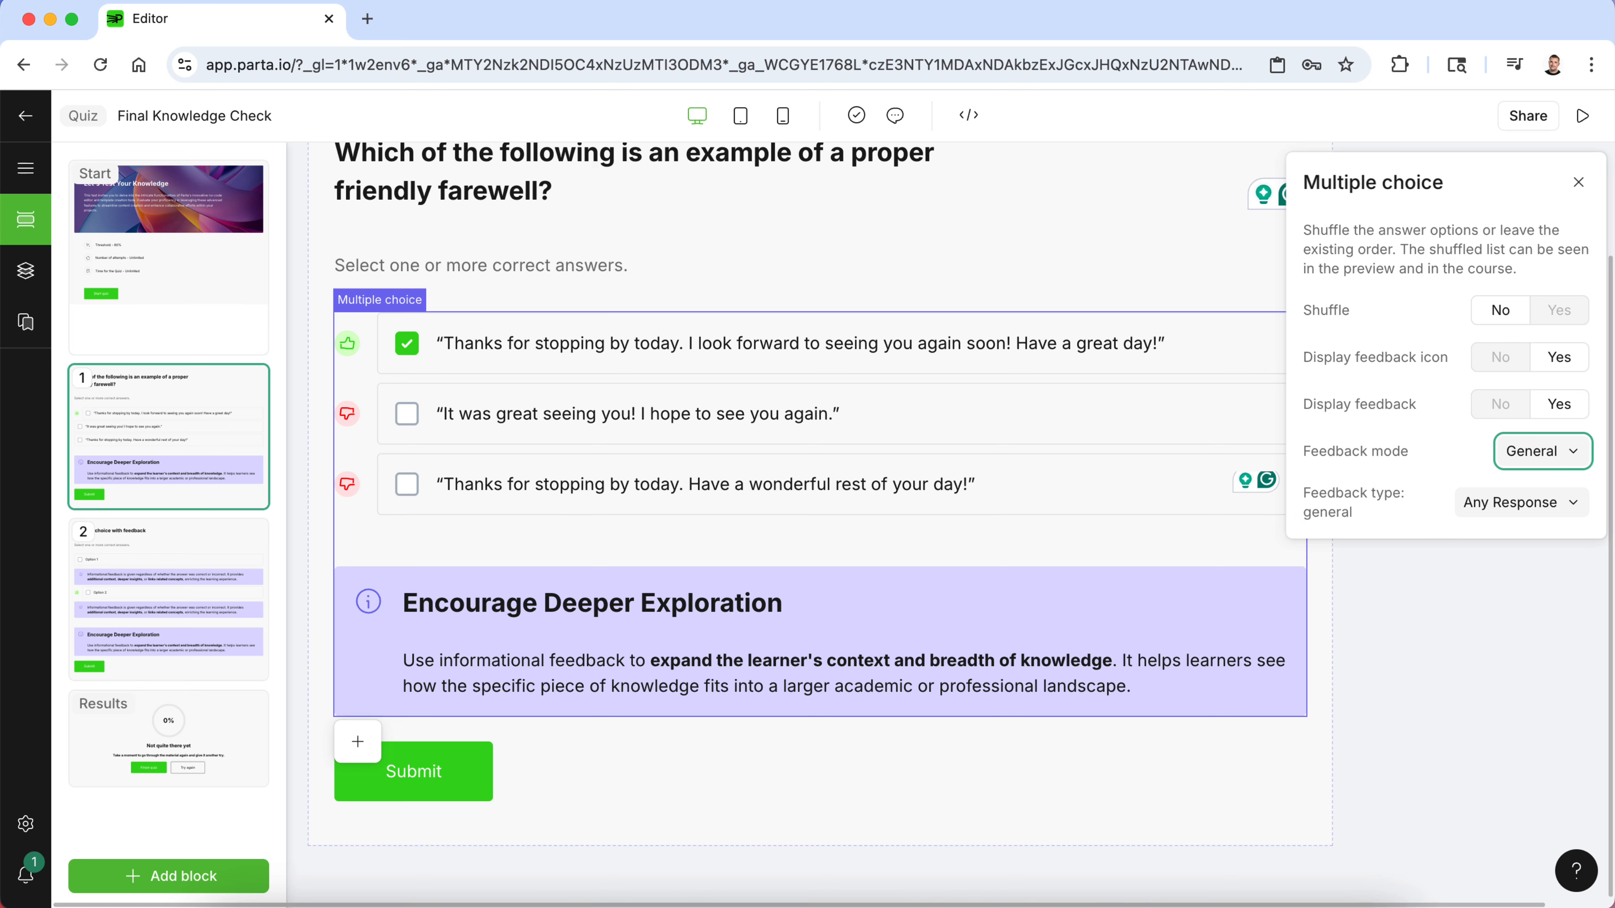
- Delete the leftover "Multiple choice with feedback" question block from the quiz
key("super+Tab")
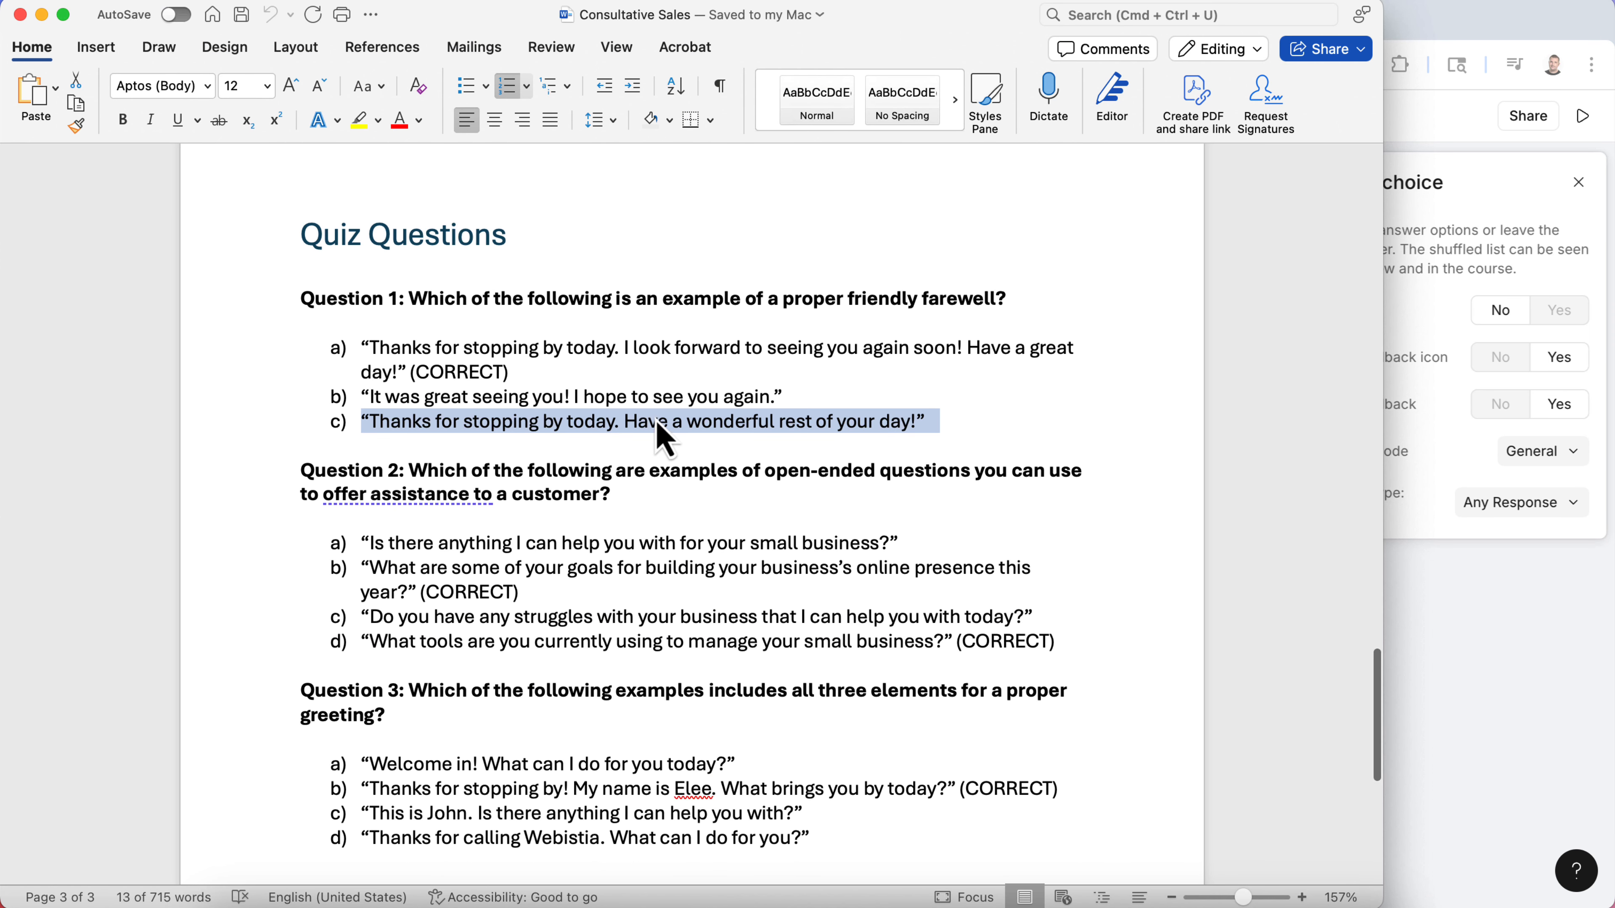
left_click(1467, 671)
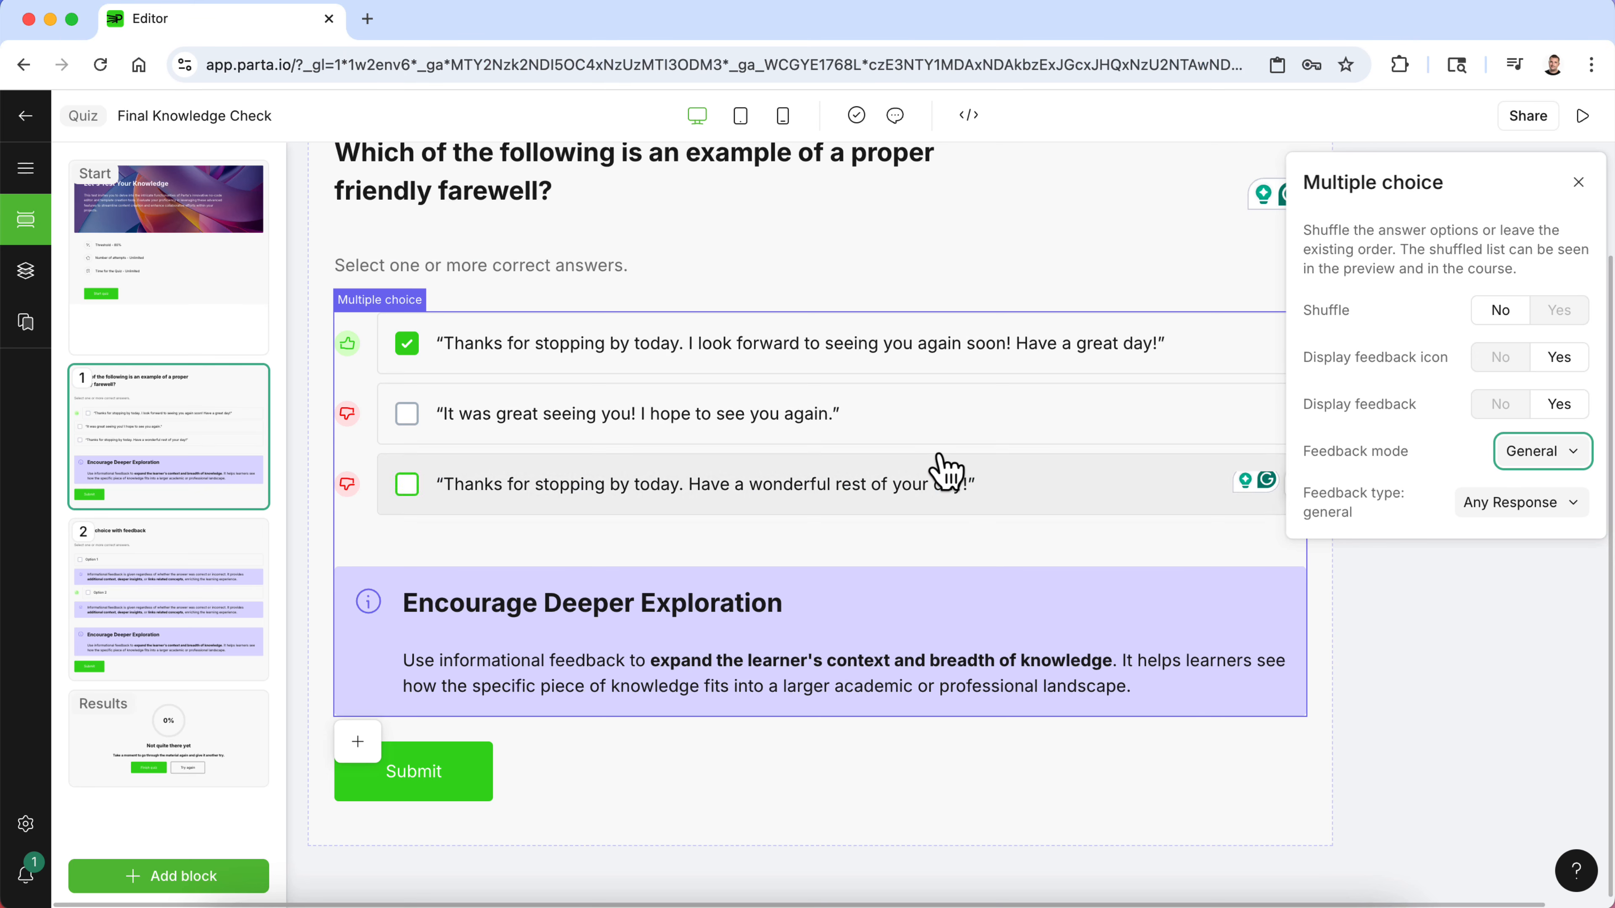
scroll(934, 458, "up", 1)
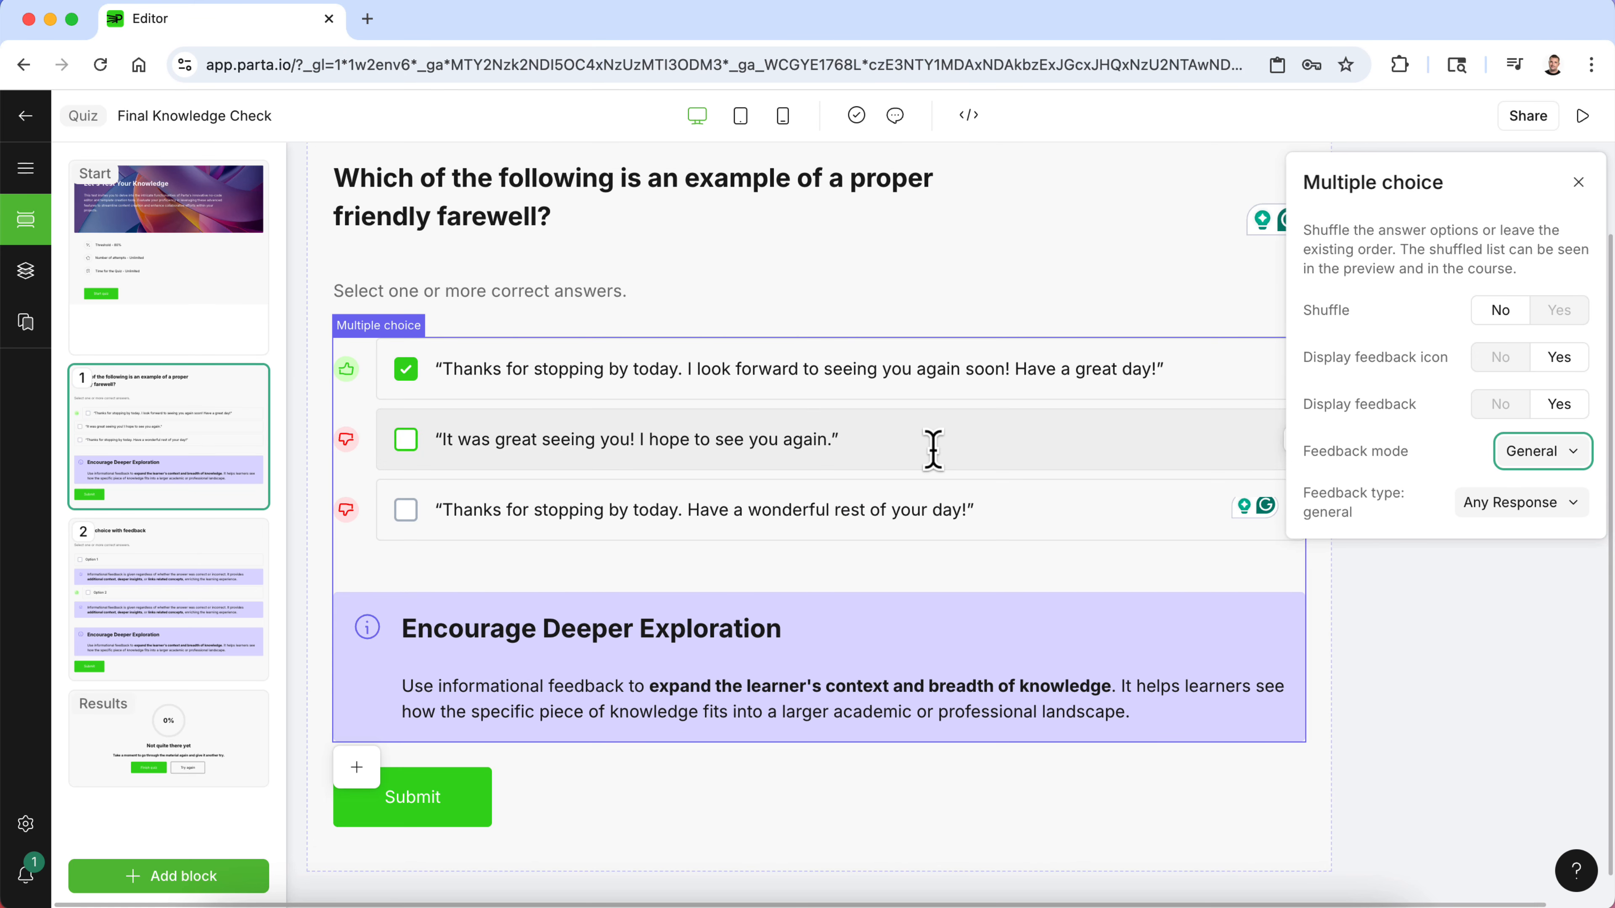
left_click(127, 572)
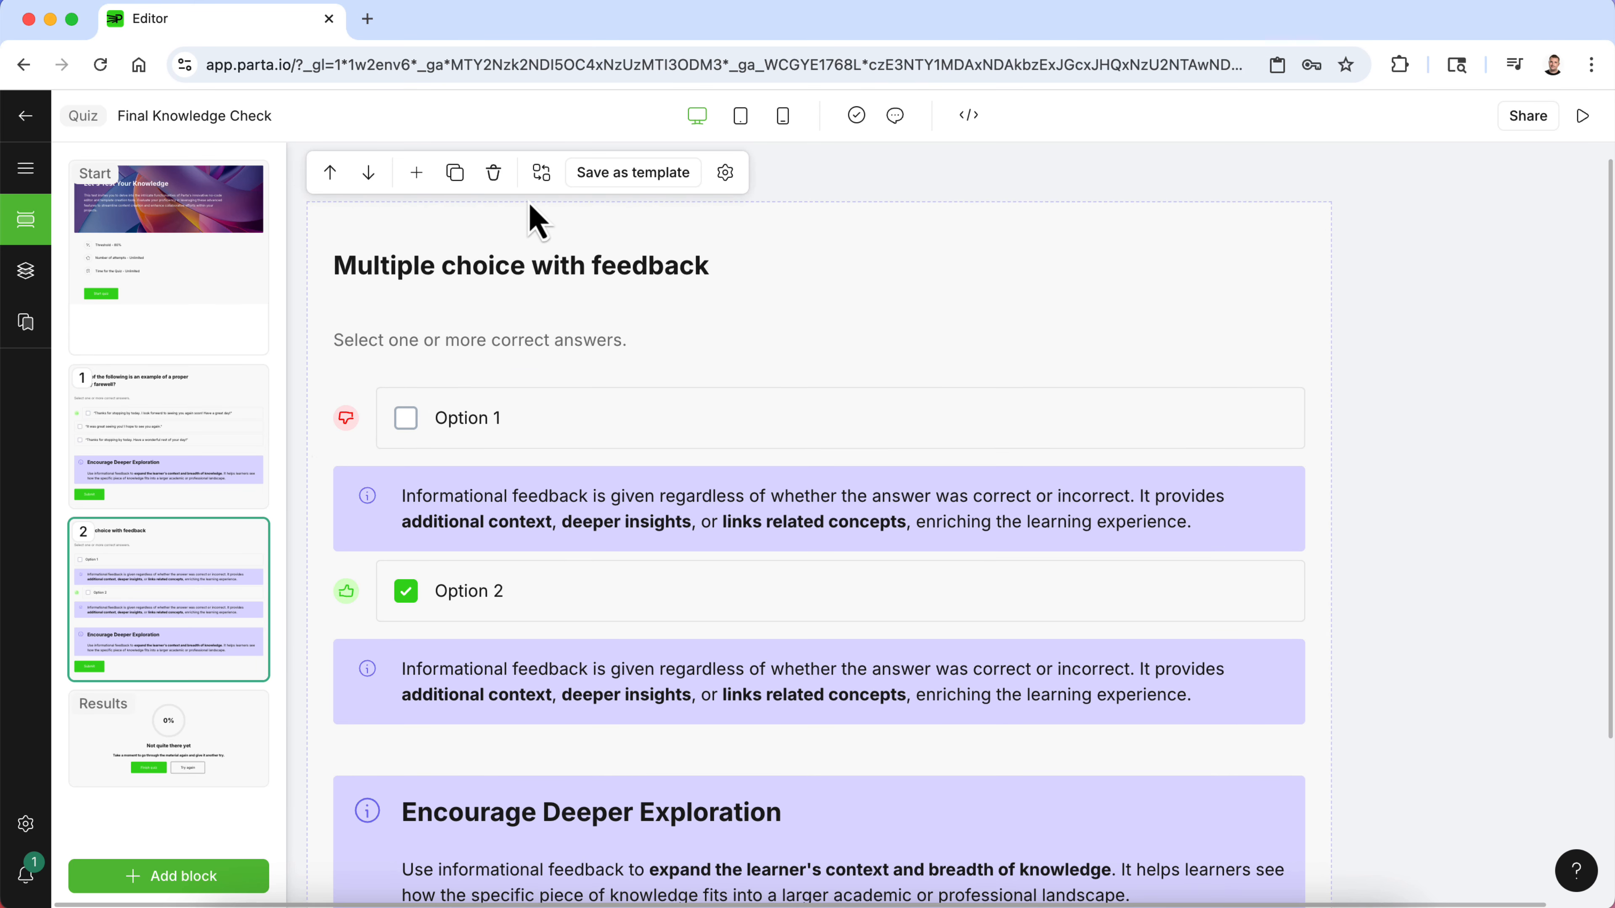
left_click(494, 172)
left_click(178, 476)
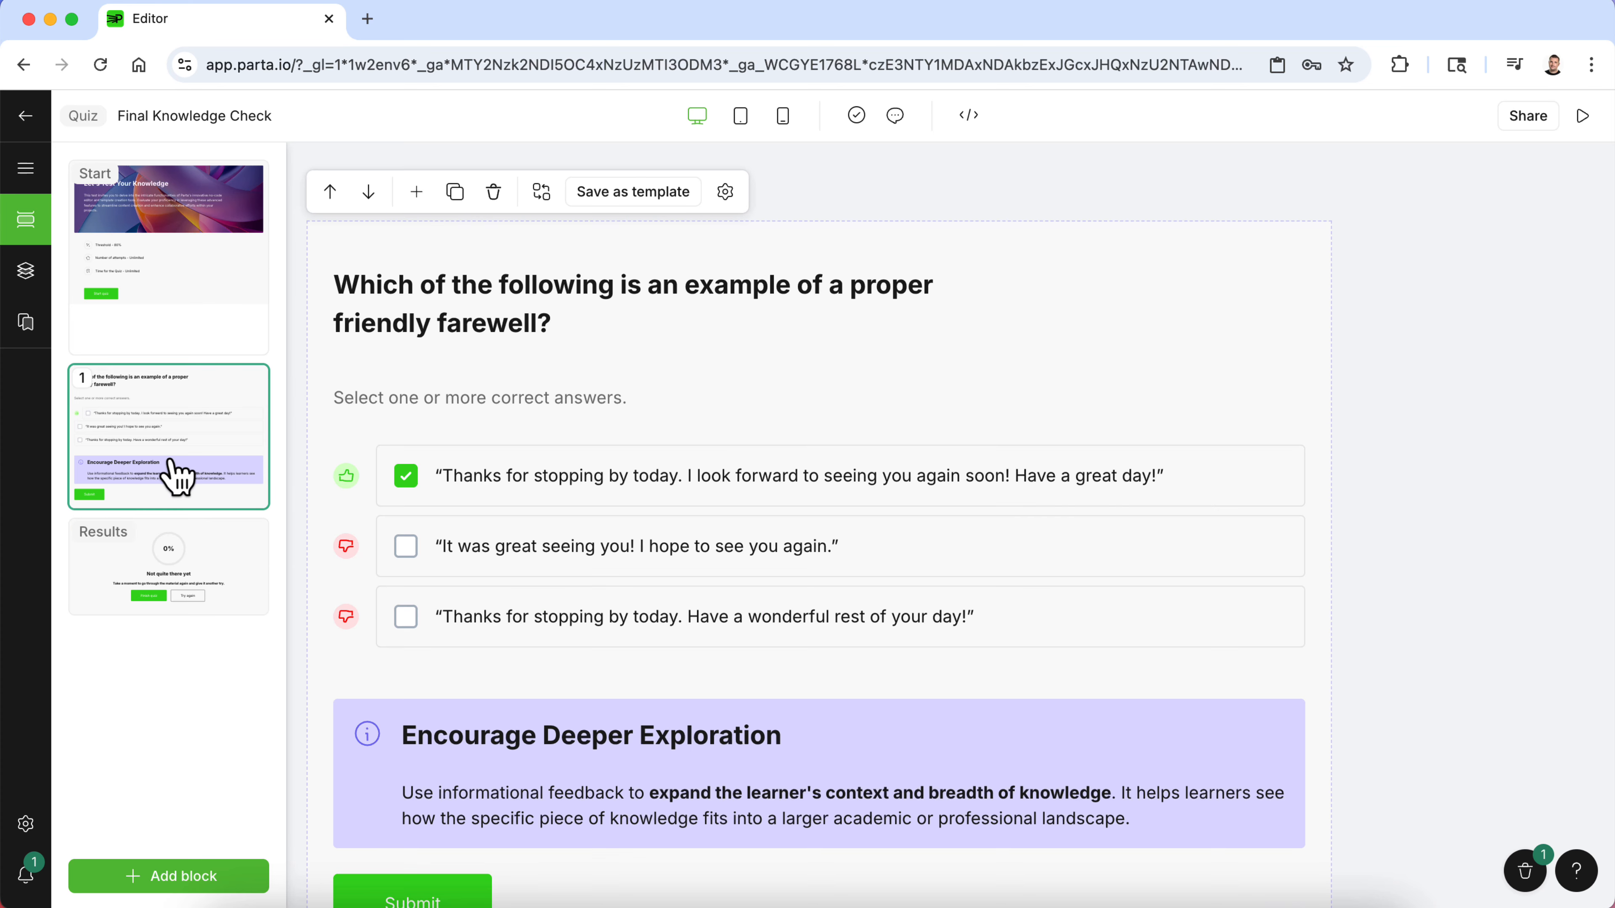
- Preview the course and start the Final Knowledge Check quiz
scroll(496, 684, "down", 3)
scroll(496, 684, "up", 3)
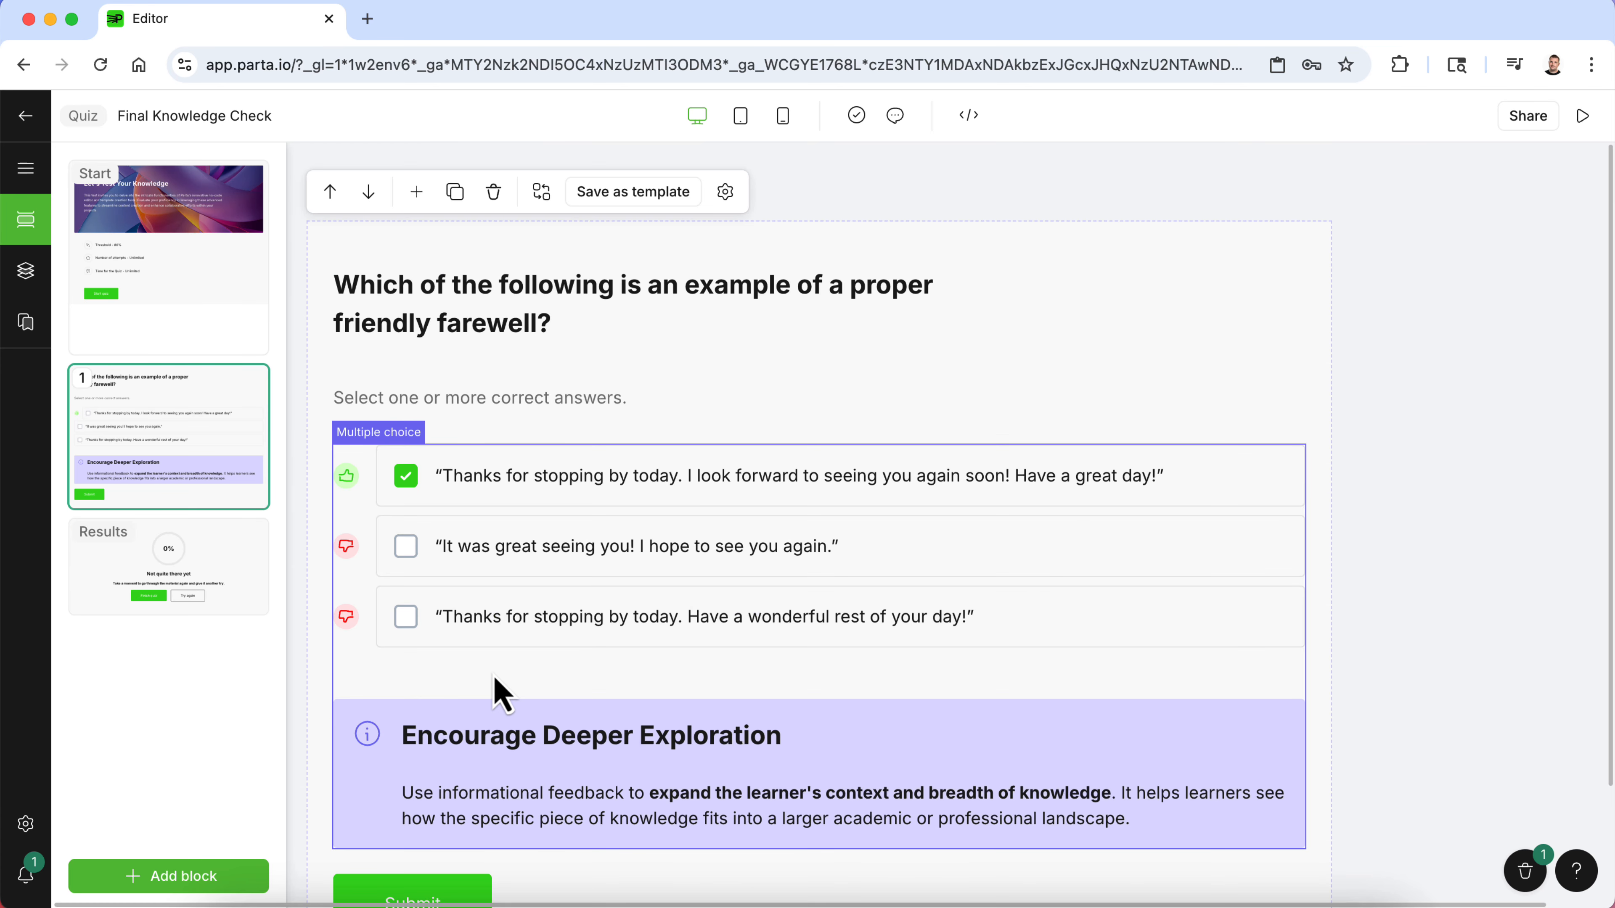
left_click(208, 292)
left_click(1583, 115)
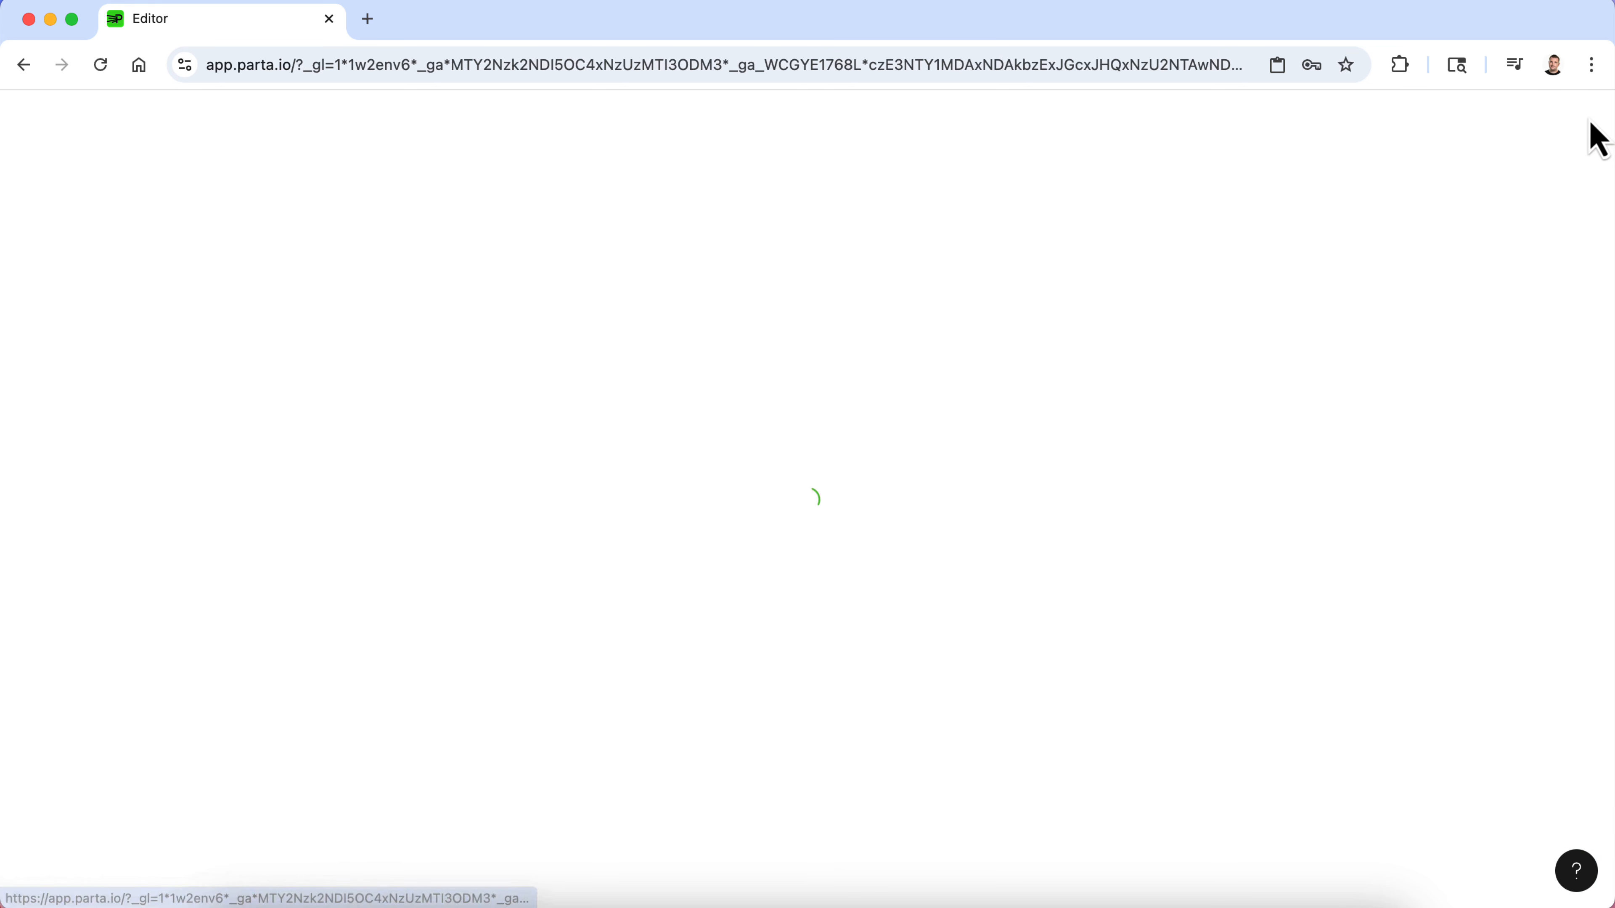
scroll(1453, 509, "down", 3)
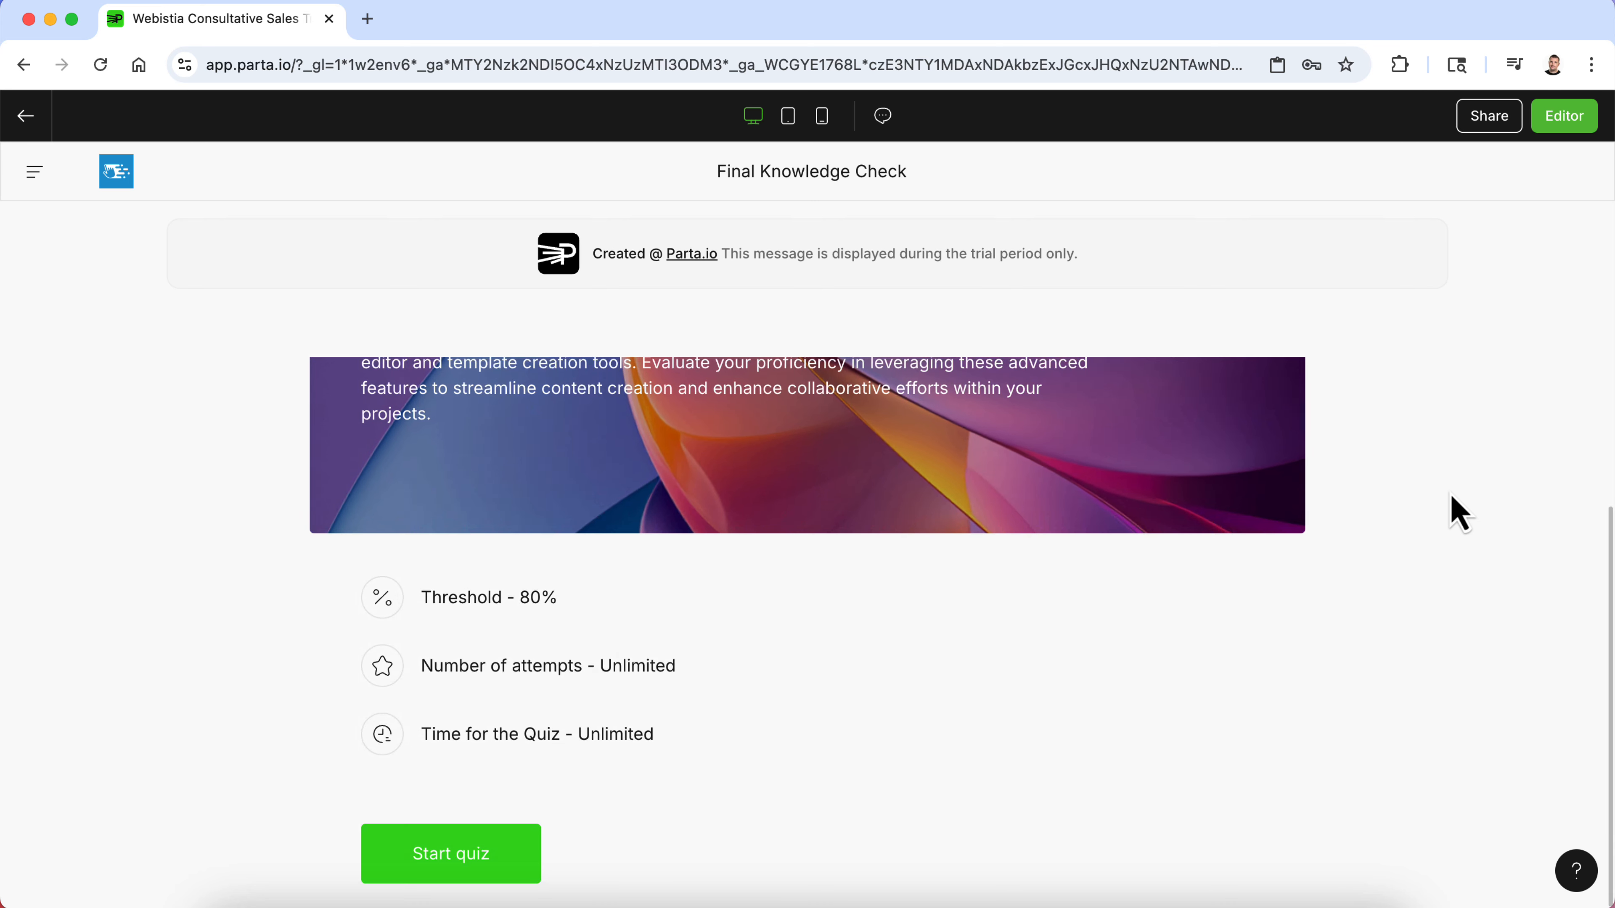
scroll(1456, 515, "up", 3)
scroll(1459, 517, "down", 3)
left_click(456, 860)
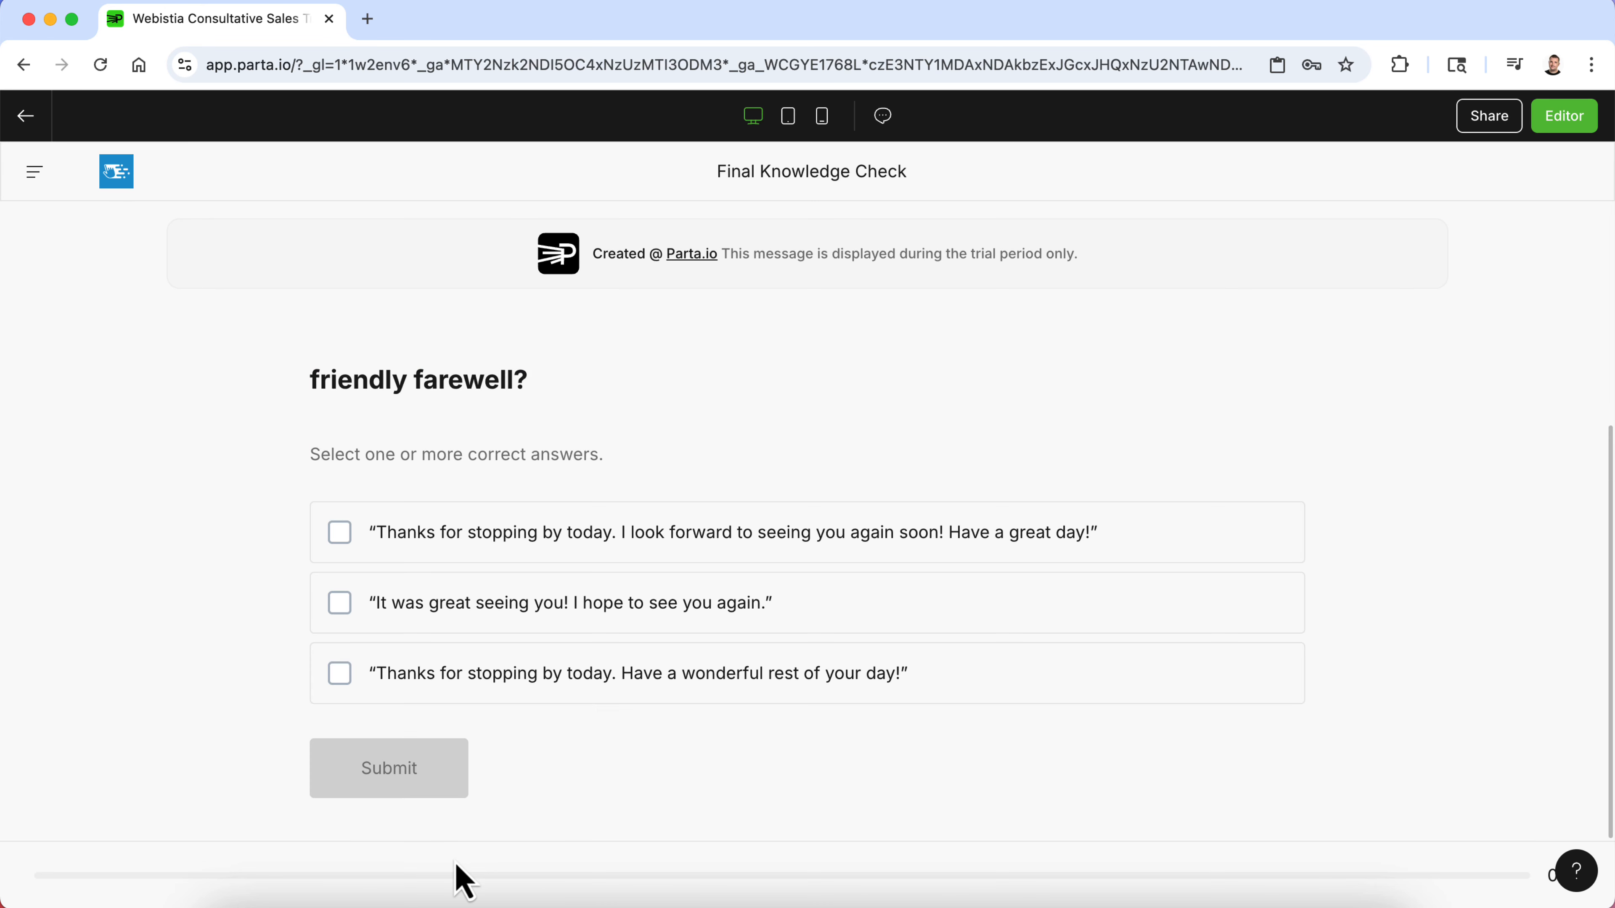
- Answer the farewell question in preview by selecting only the first option and submitting it
left_click(631, 551)
left_click(636, 604)
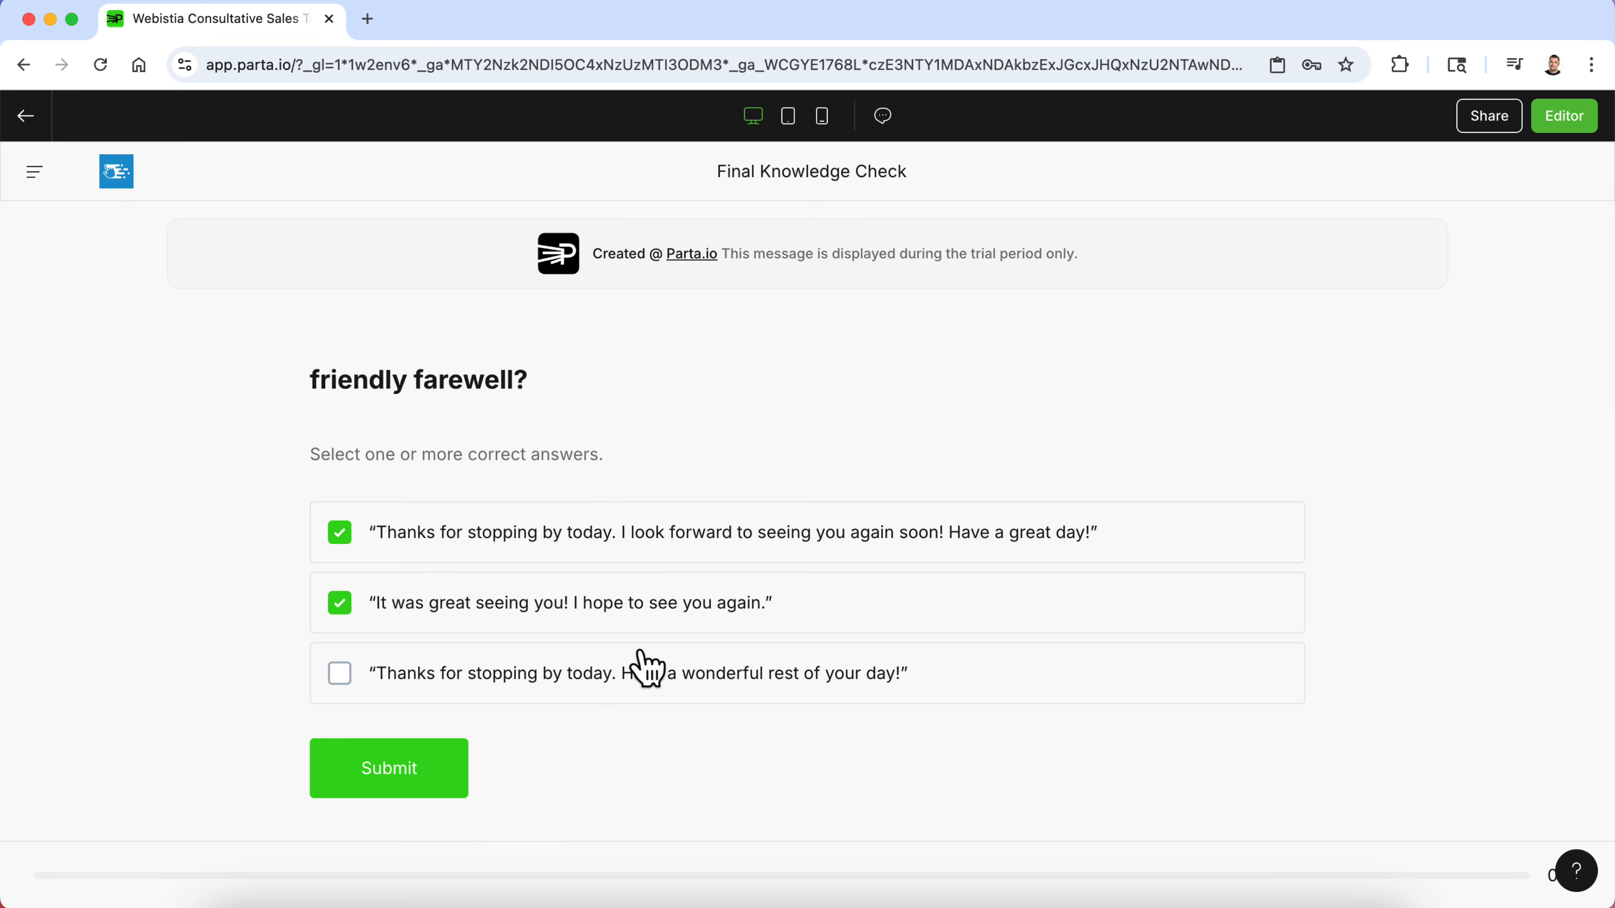
left_click(652, 655)
left_click(648, 620)
left_click(648, 694)
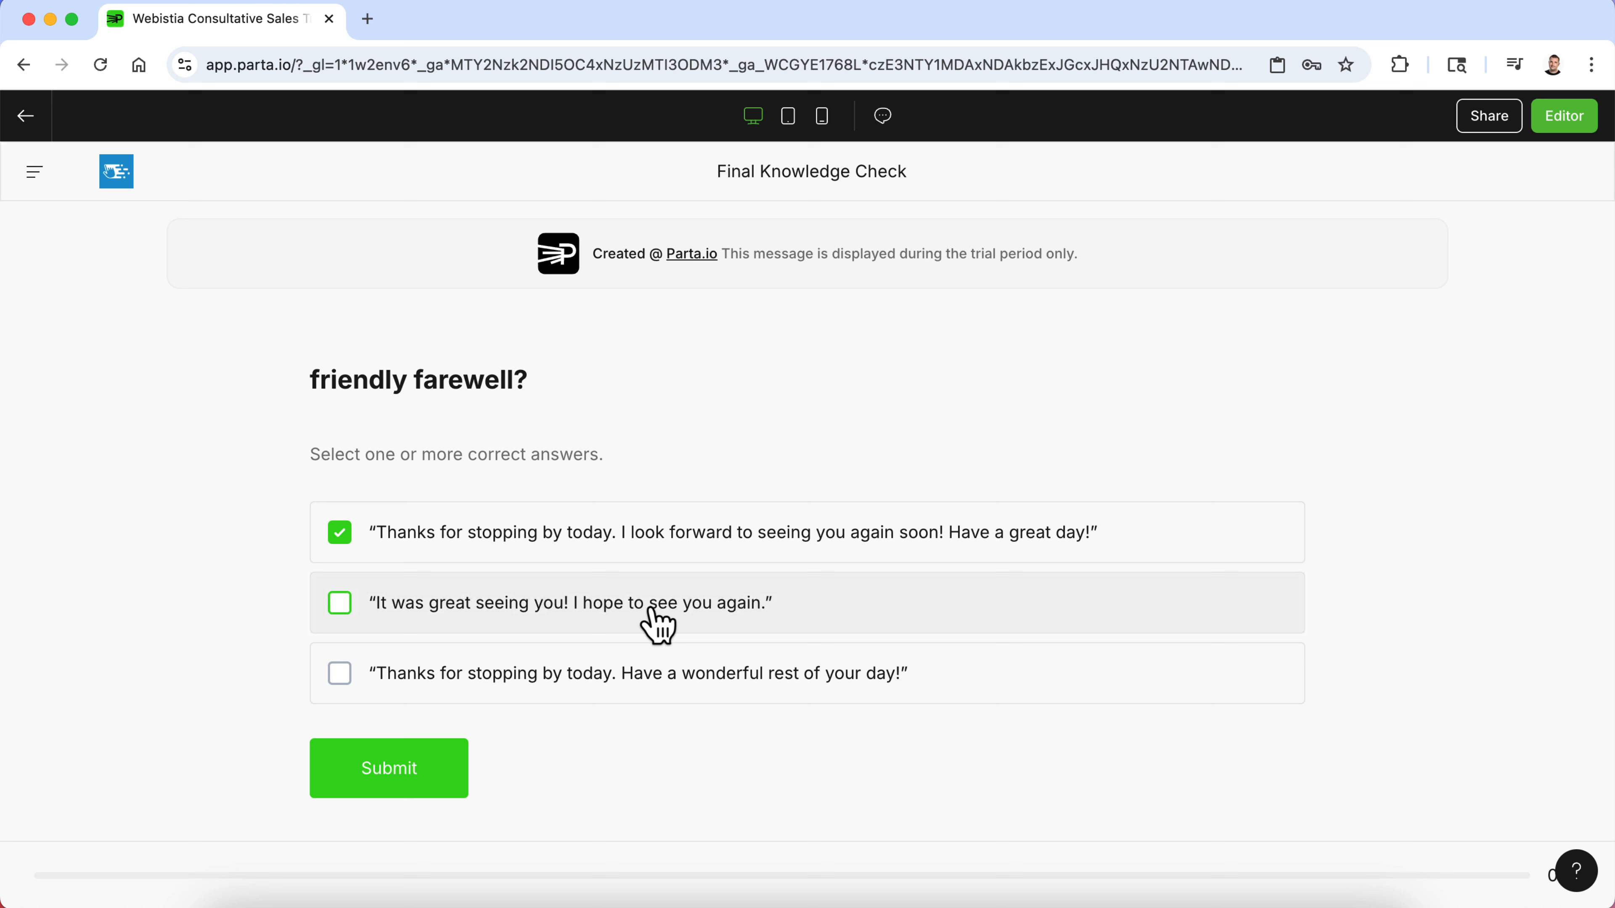
left_click(652, 541)
left_click(652, 541)
left_click(386, 801)
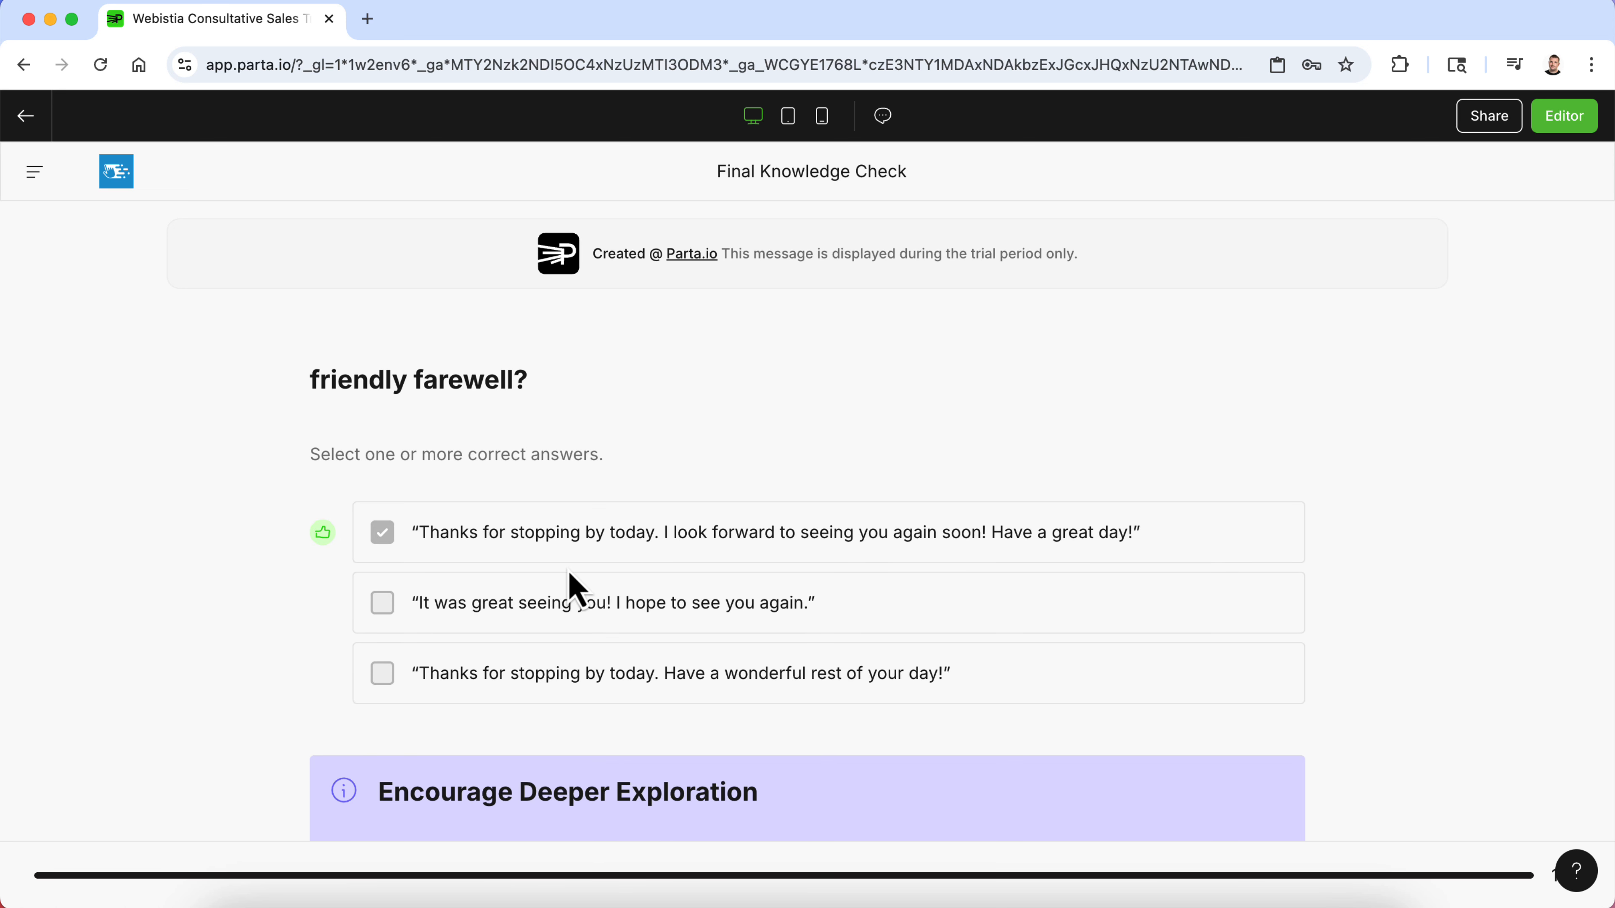
scroll(569, 585, "down", 3)
left_click(445, 770)
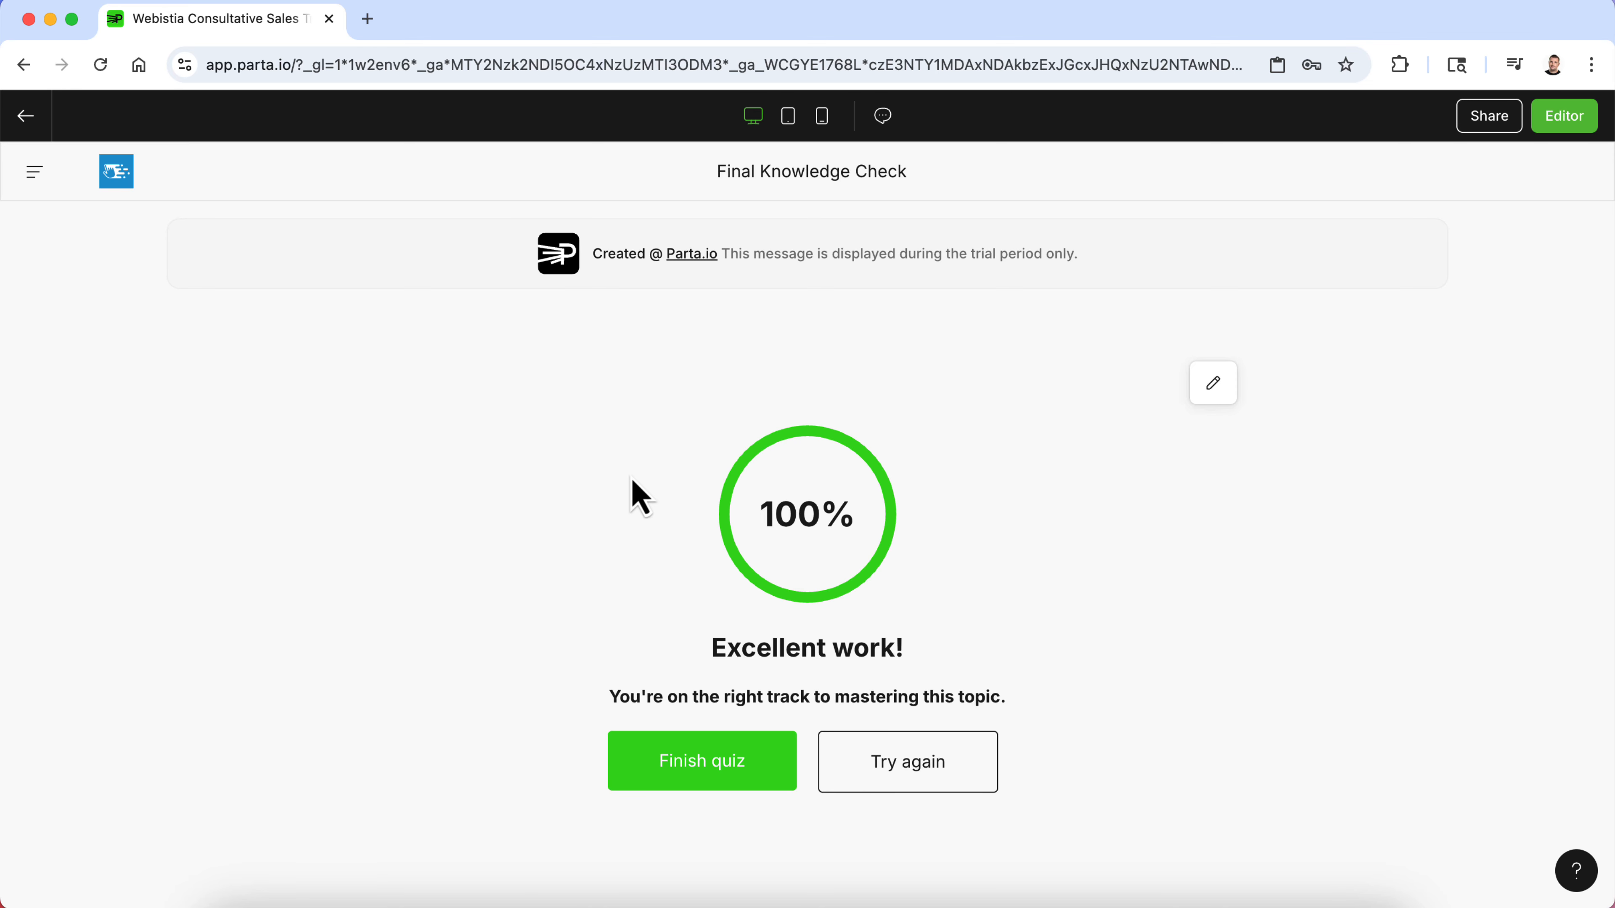
- Browse the other course lessons in preview, trying the Consultative Sales Process diagram hotspots
left_click(34, 172)
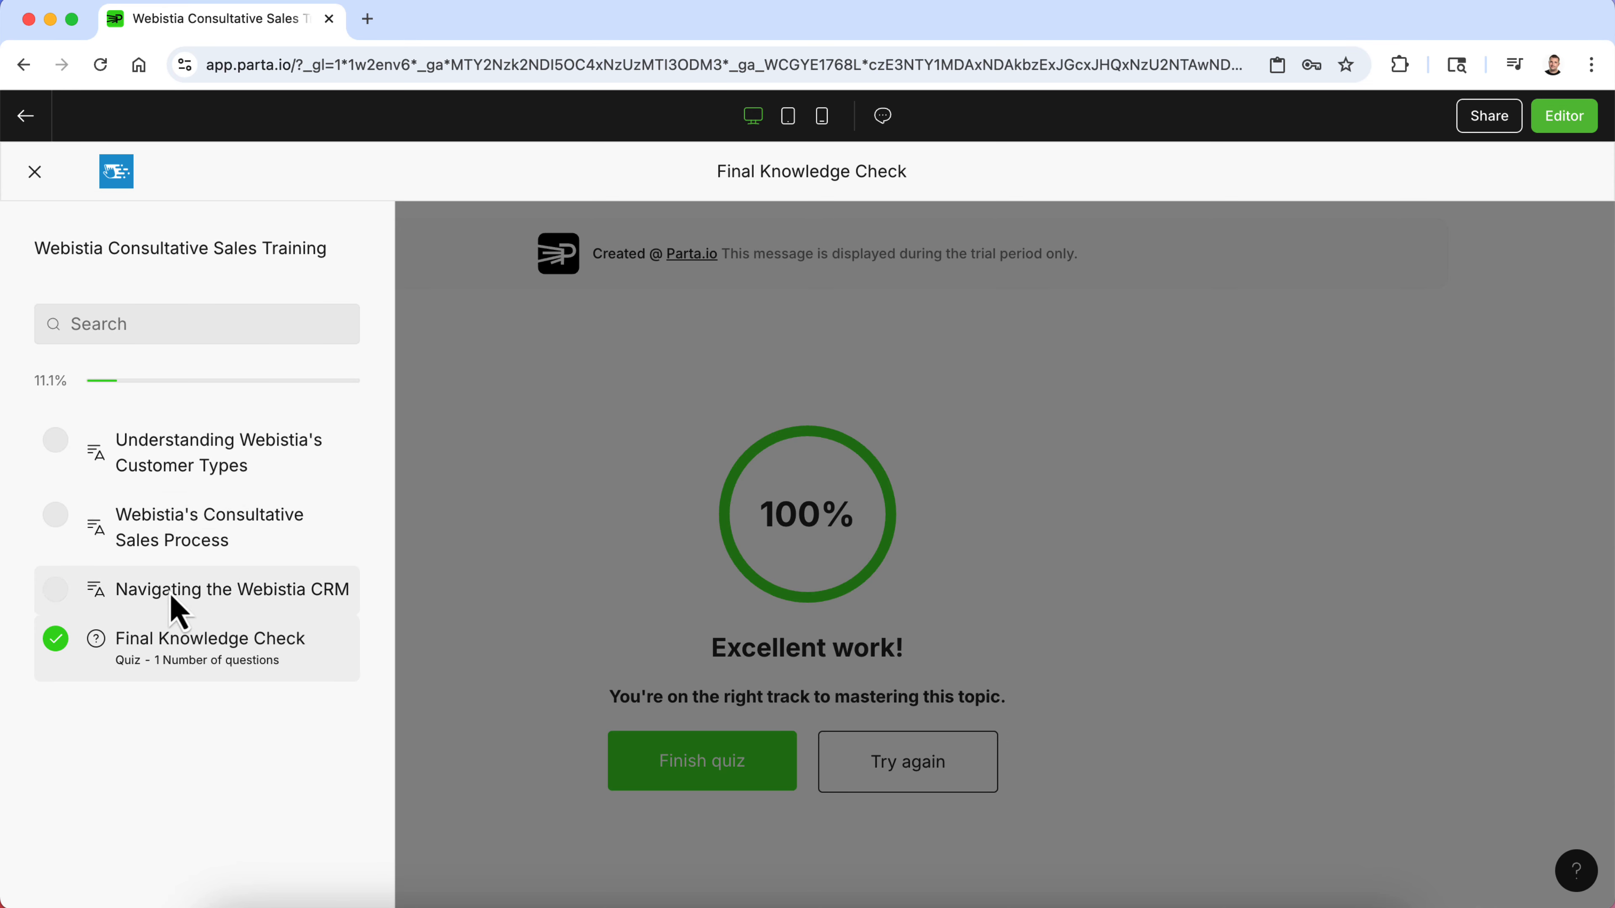
left_click(186, 464)
scroll(191, 451, "down", 8)
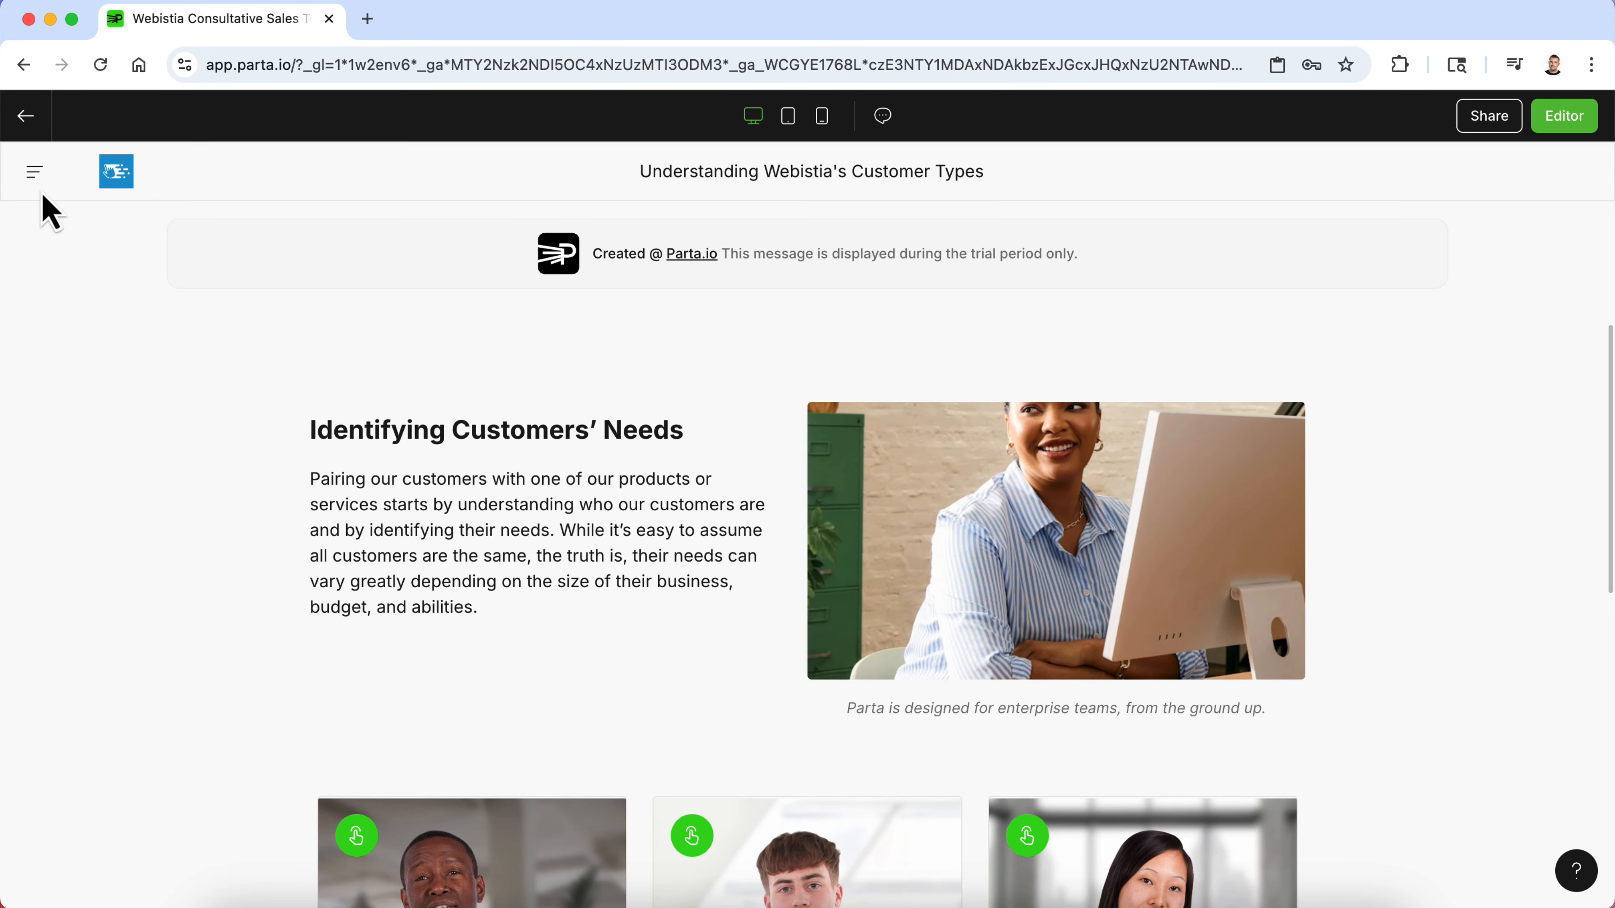
left_click(35, 172)
left_click(202, 555)
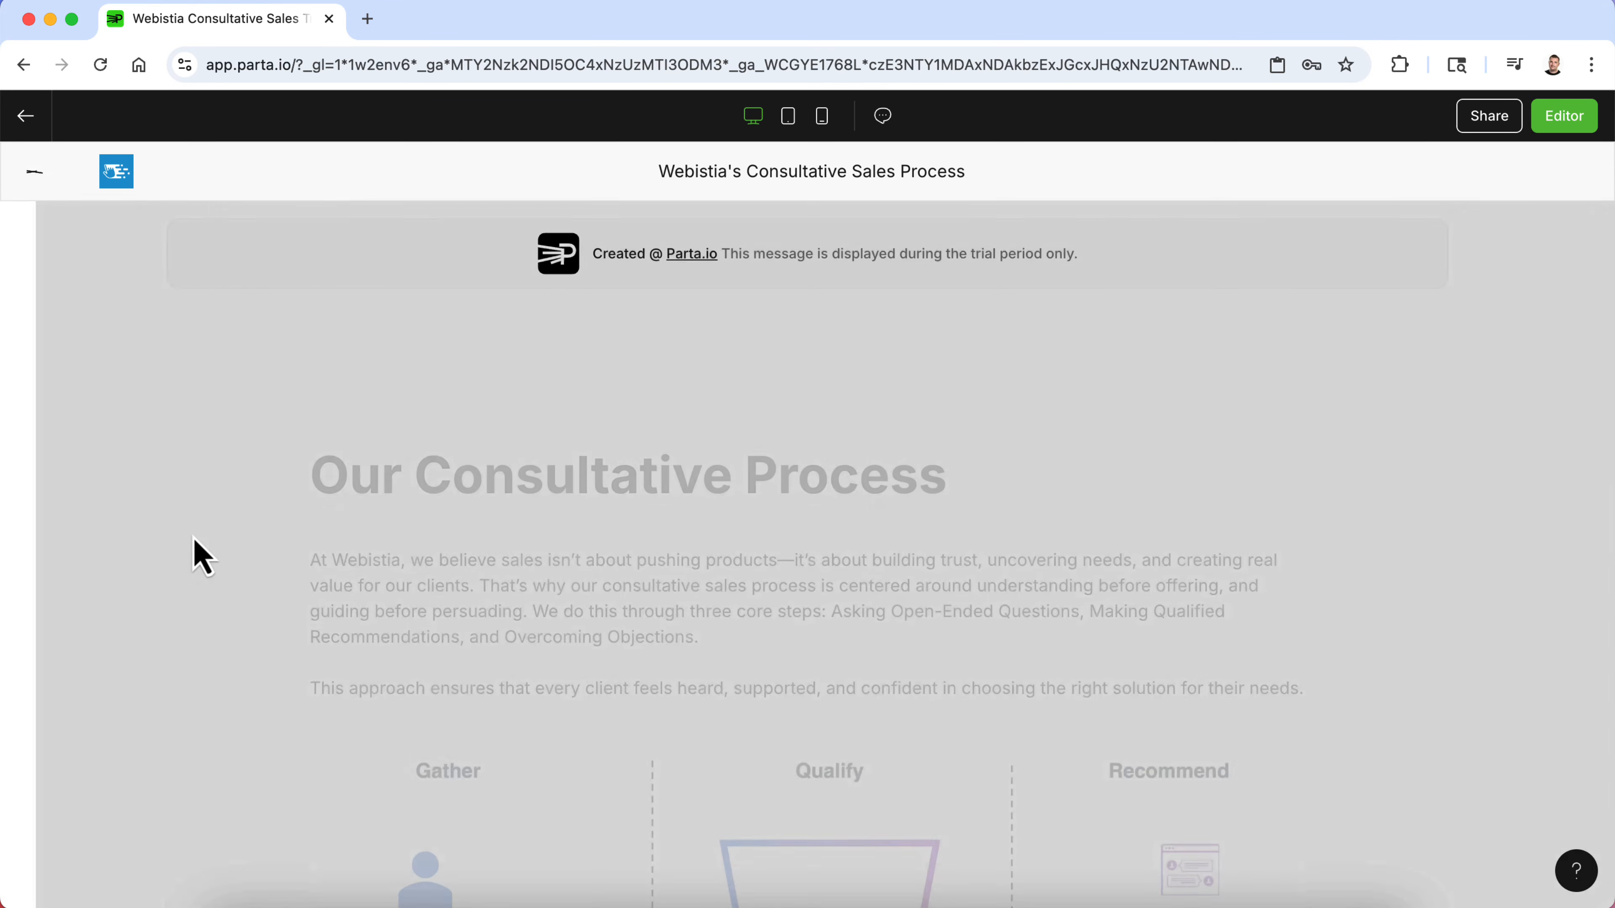
scroll(260, 600, "down", 6)
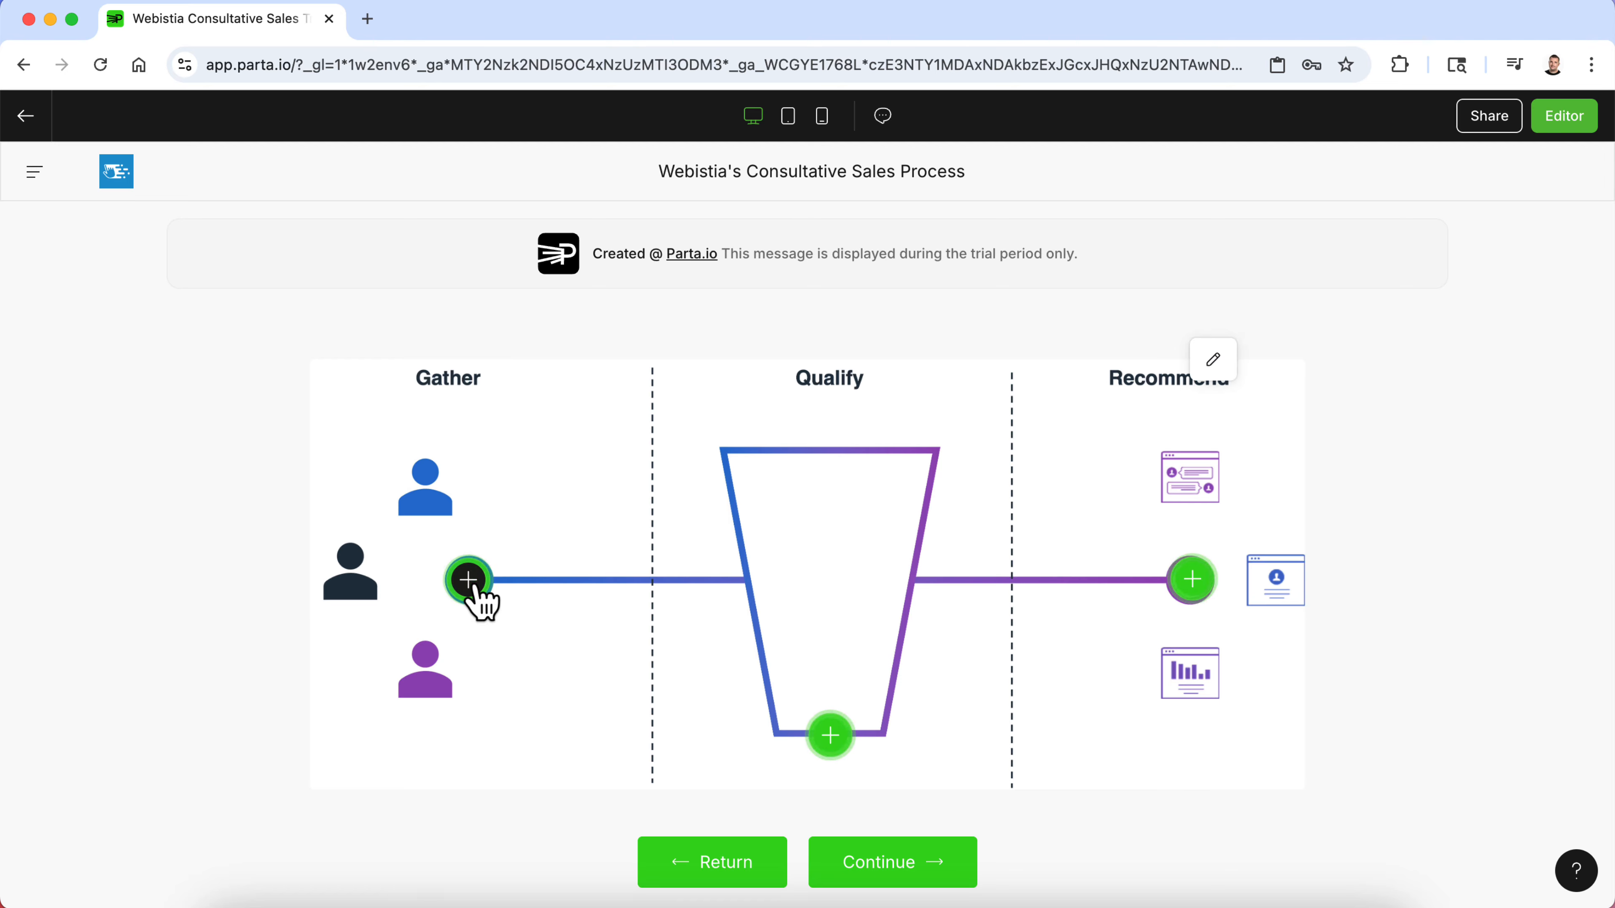
left_click(474, 588)
left_click(830, 736)
left_click(893, 863)
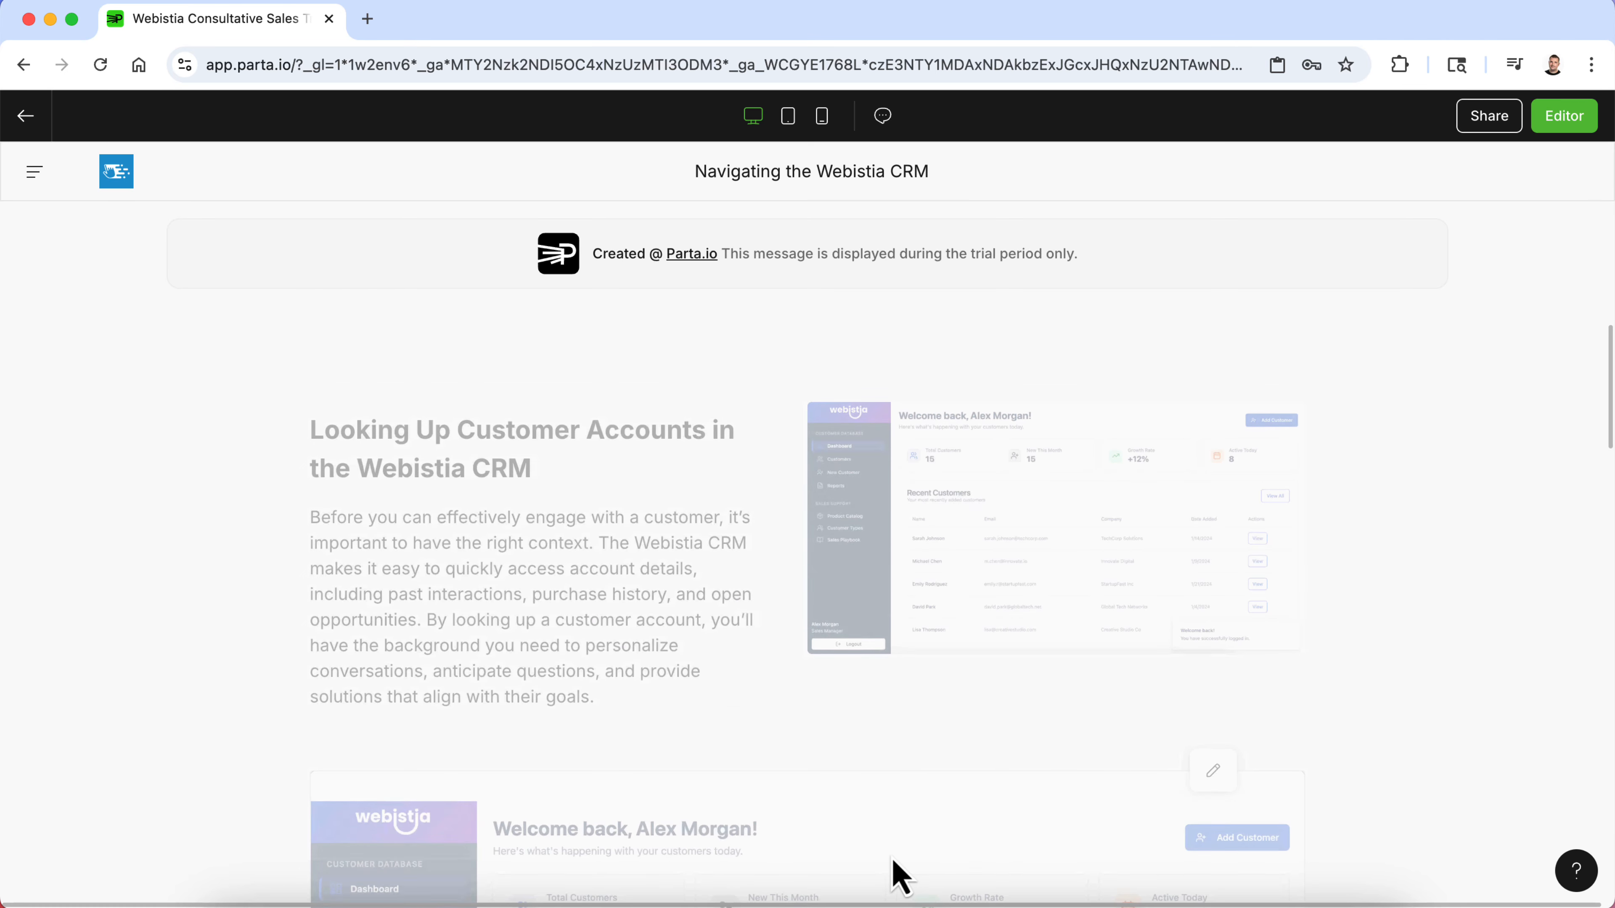
- Leave the course preview and editor, go to the company's Branding section, and start adding a new brand
scroll(894, 871, "down", 15)
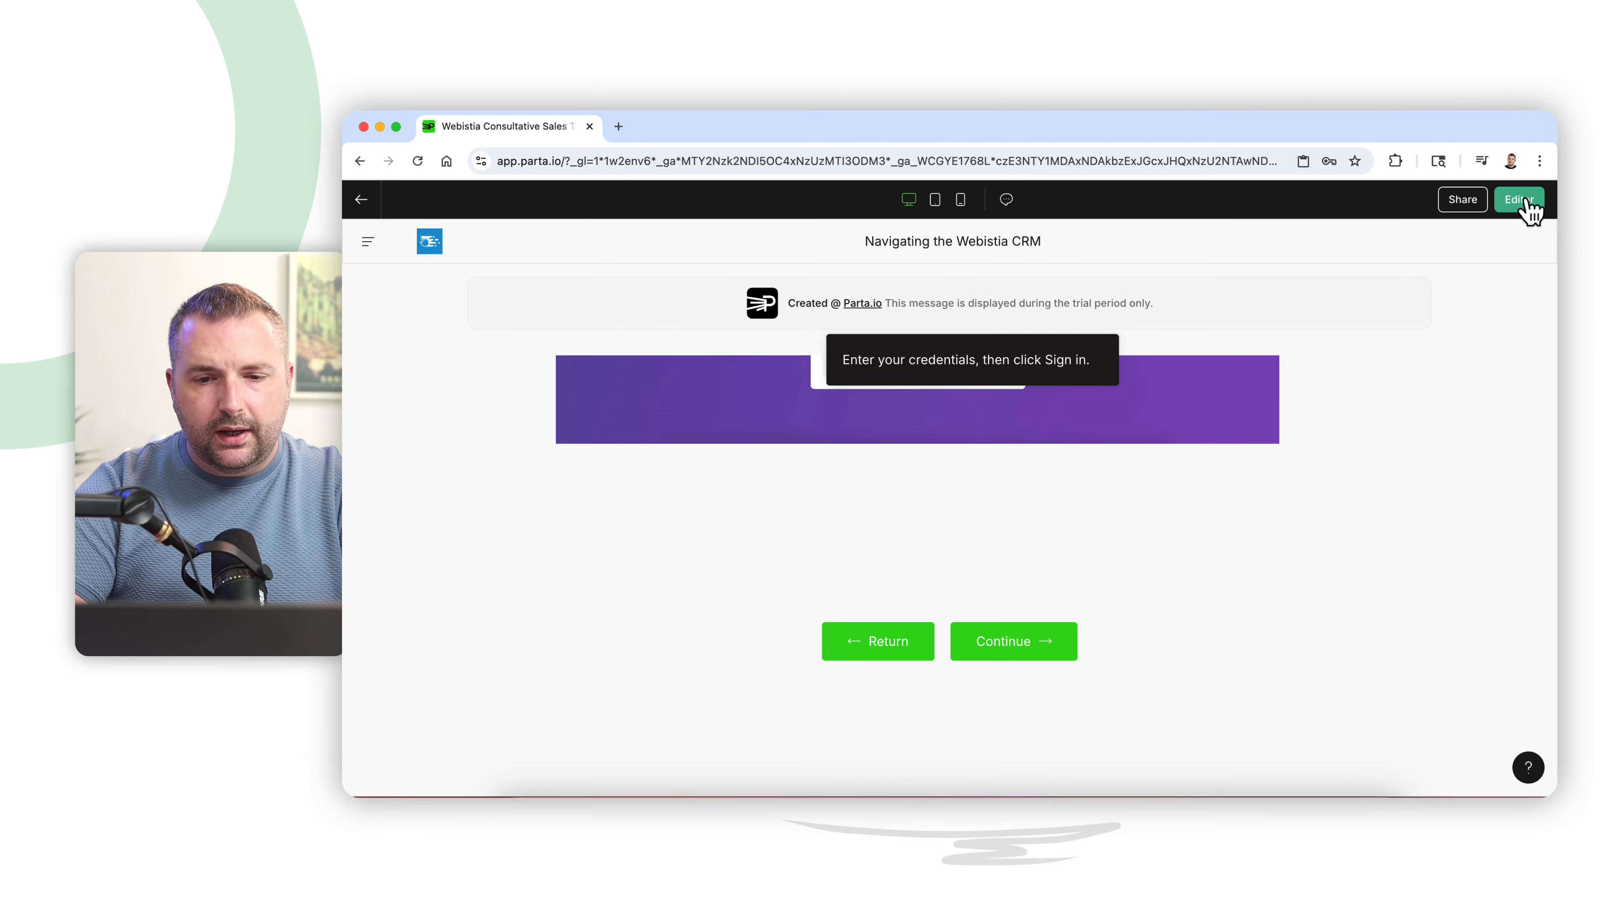
left_click(1564, 117)
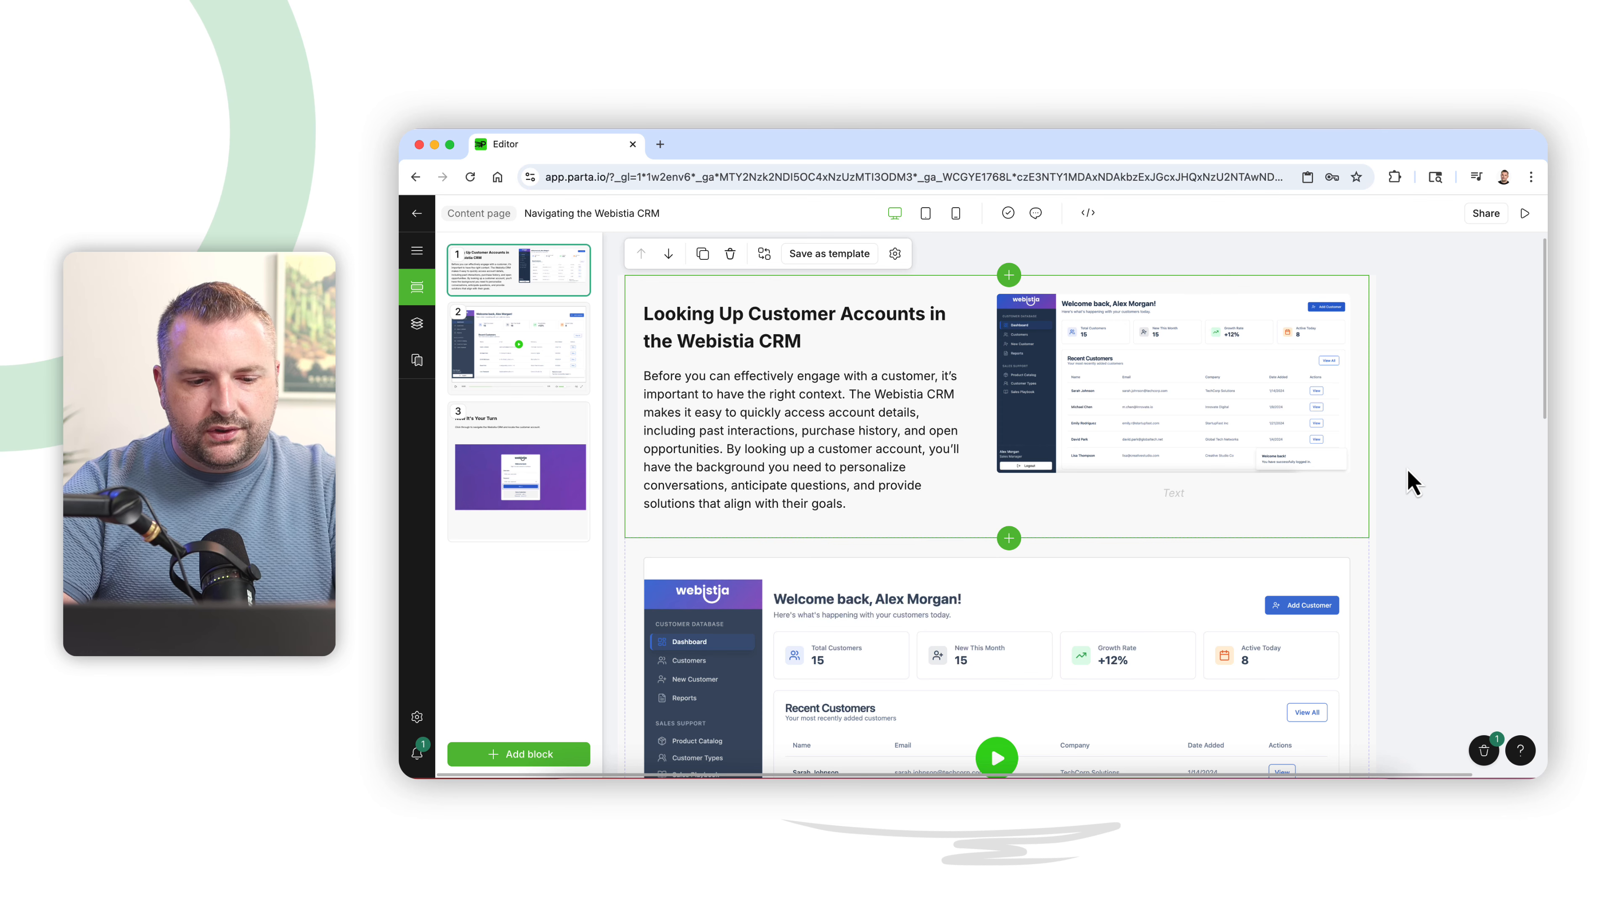
left_click(416, 214)
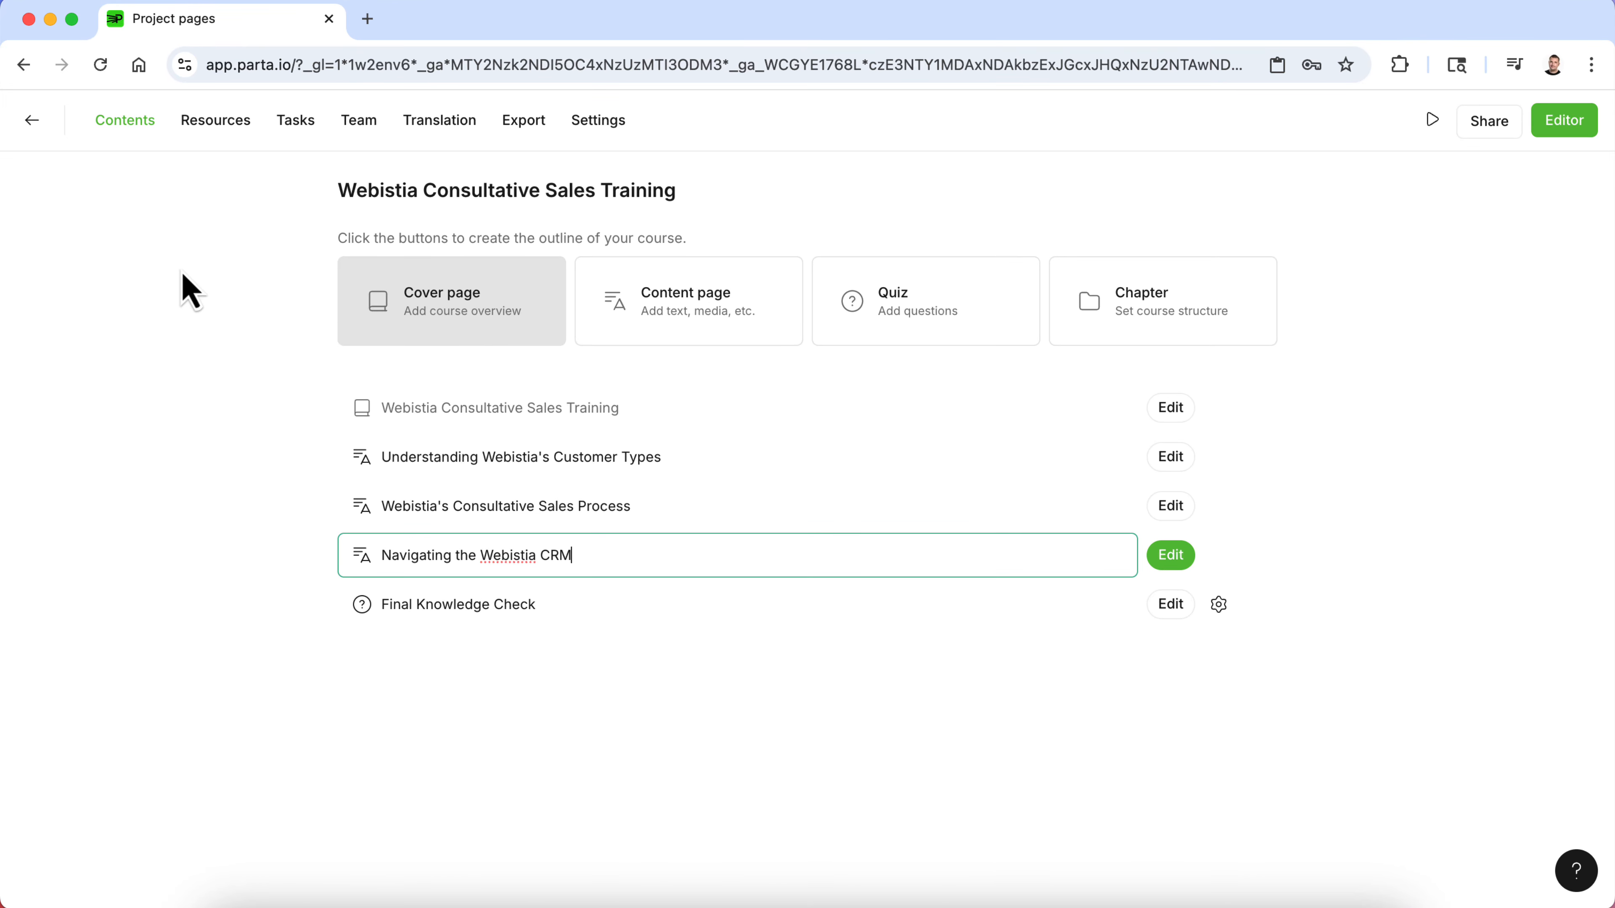
left_click(31, 120)
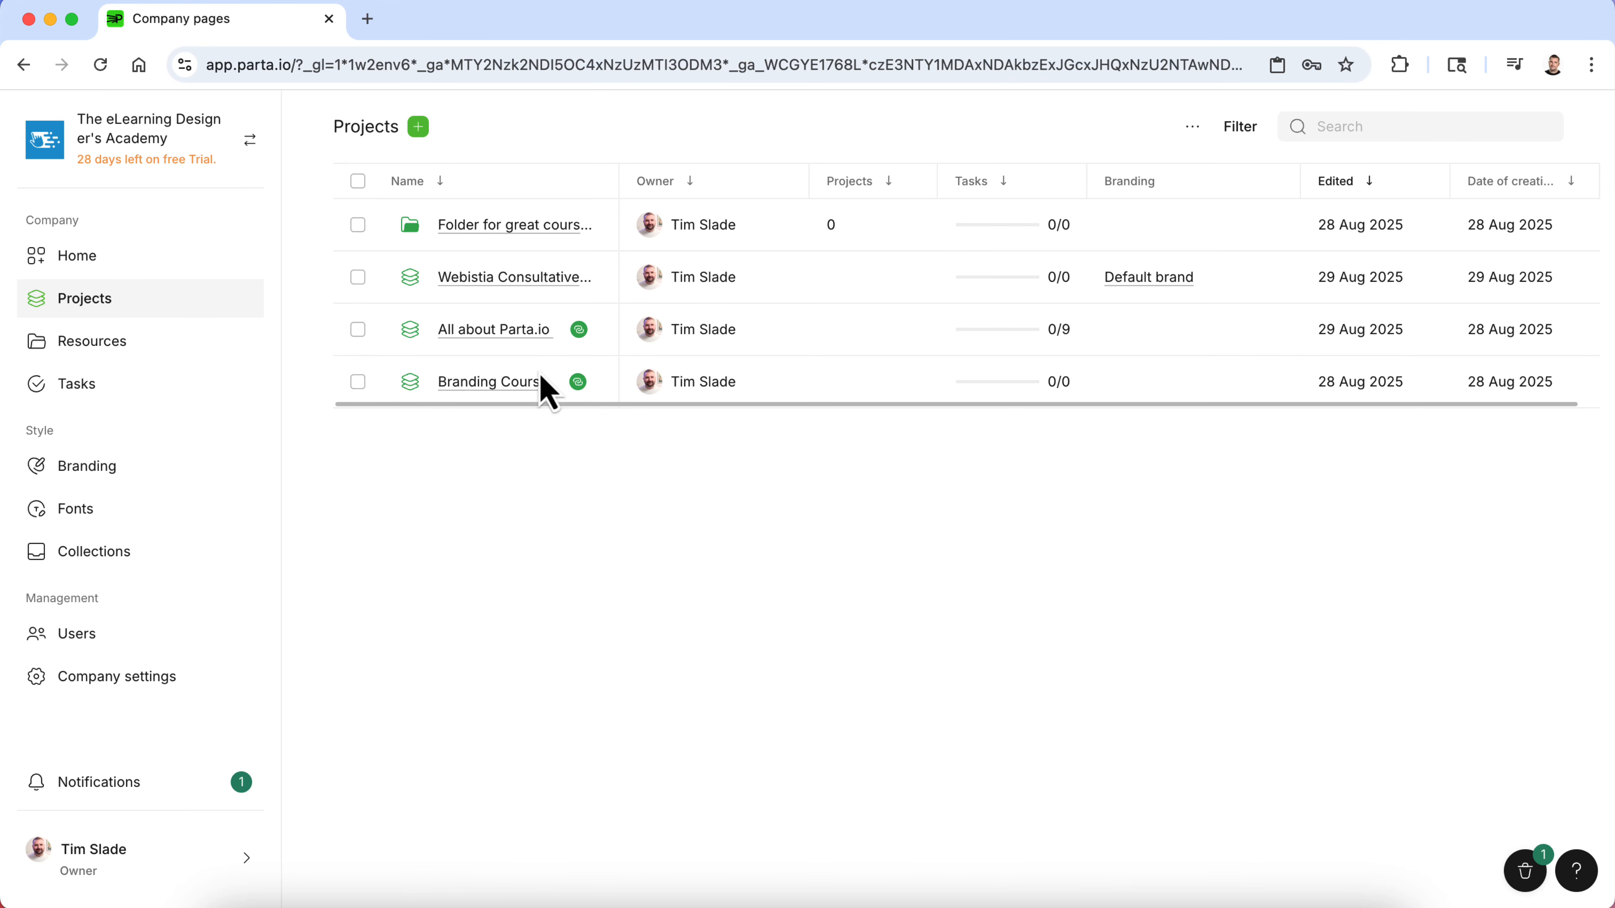
left_click(142, 492)
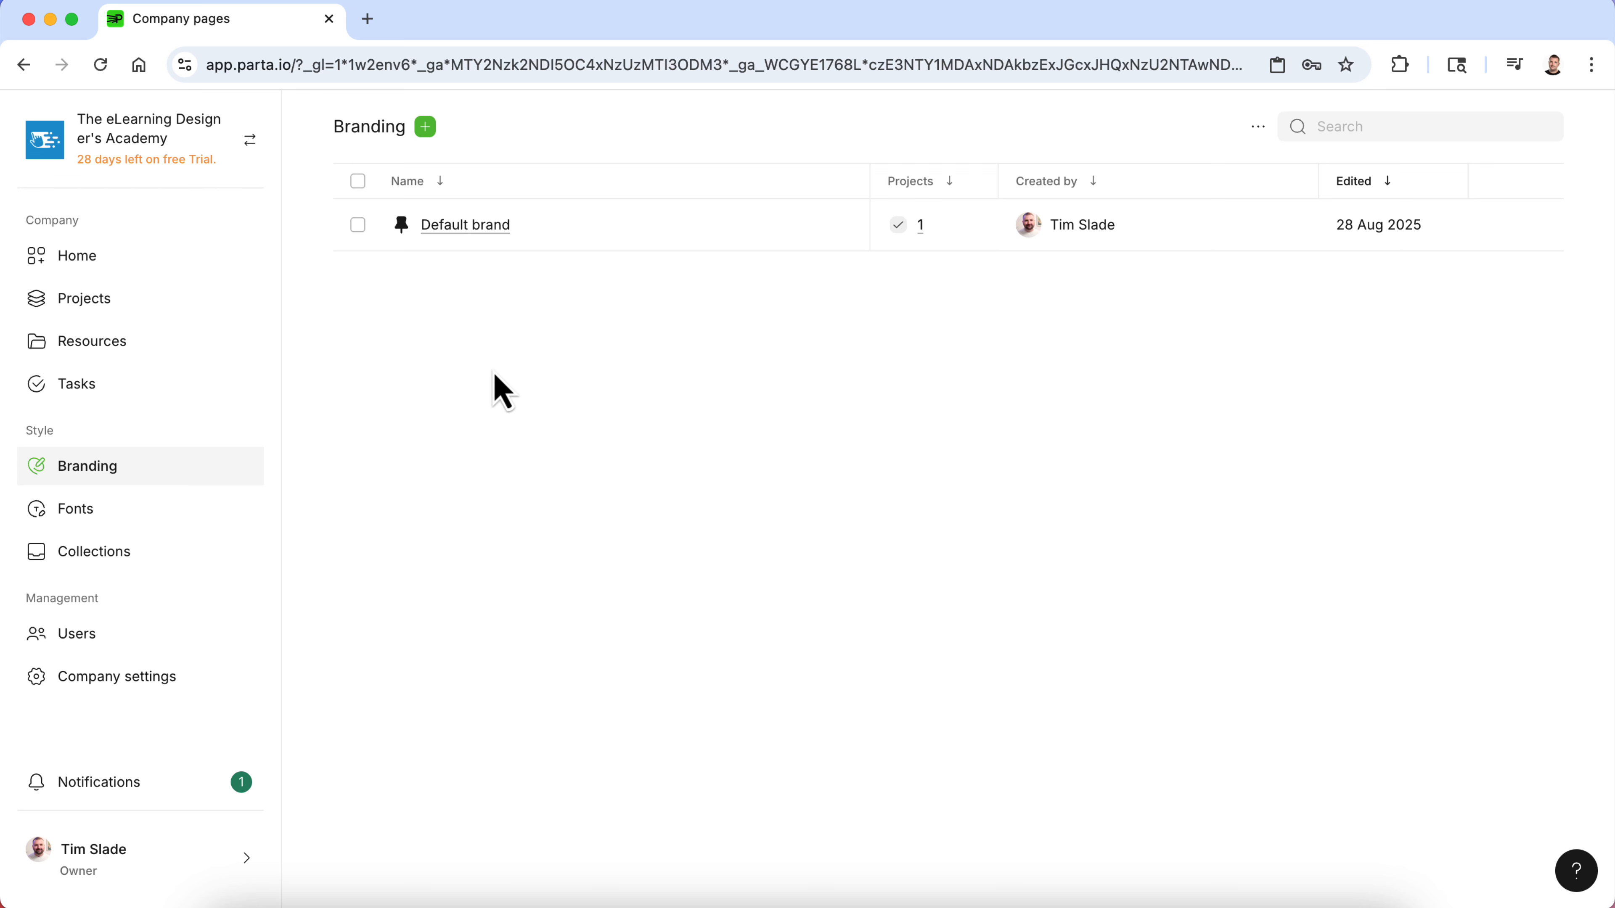
left_click(425, 128)
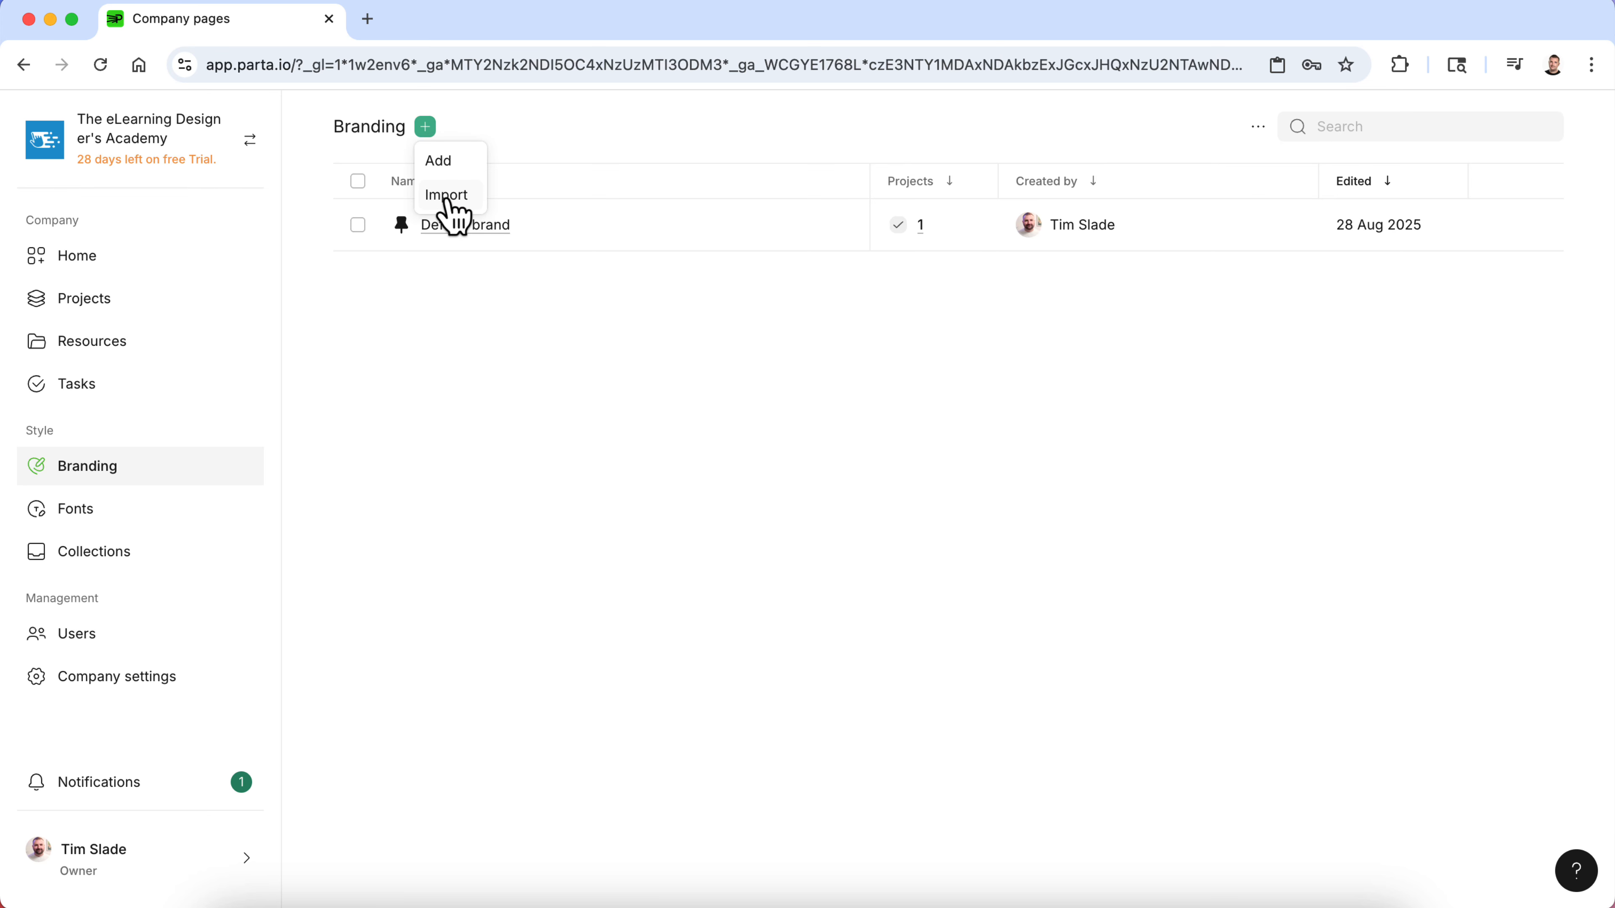
left_click(451, 164)
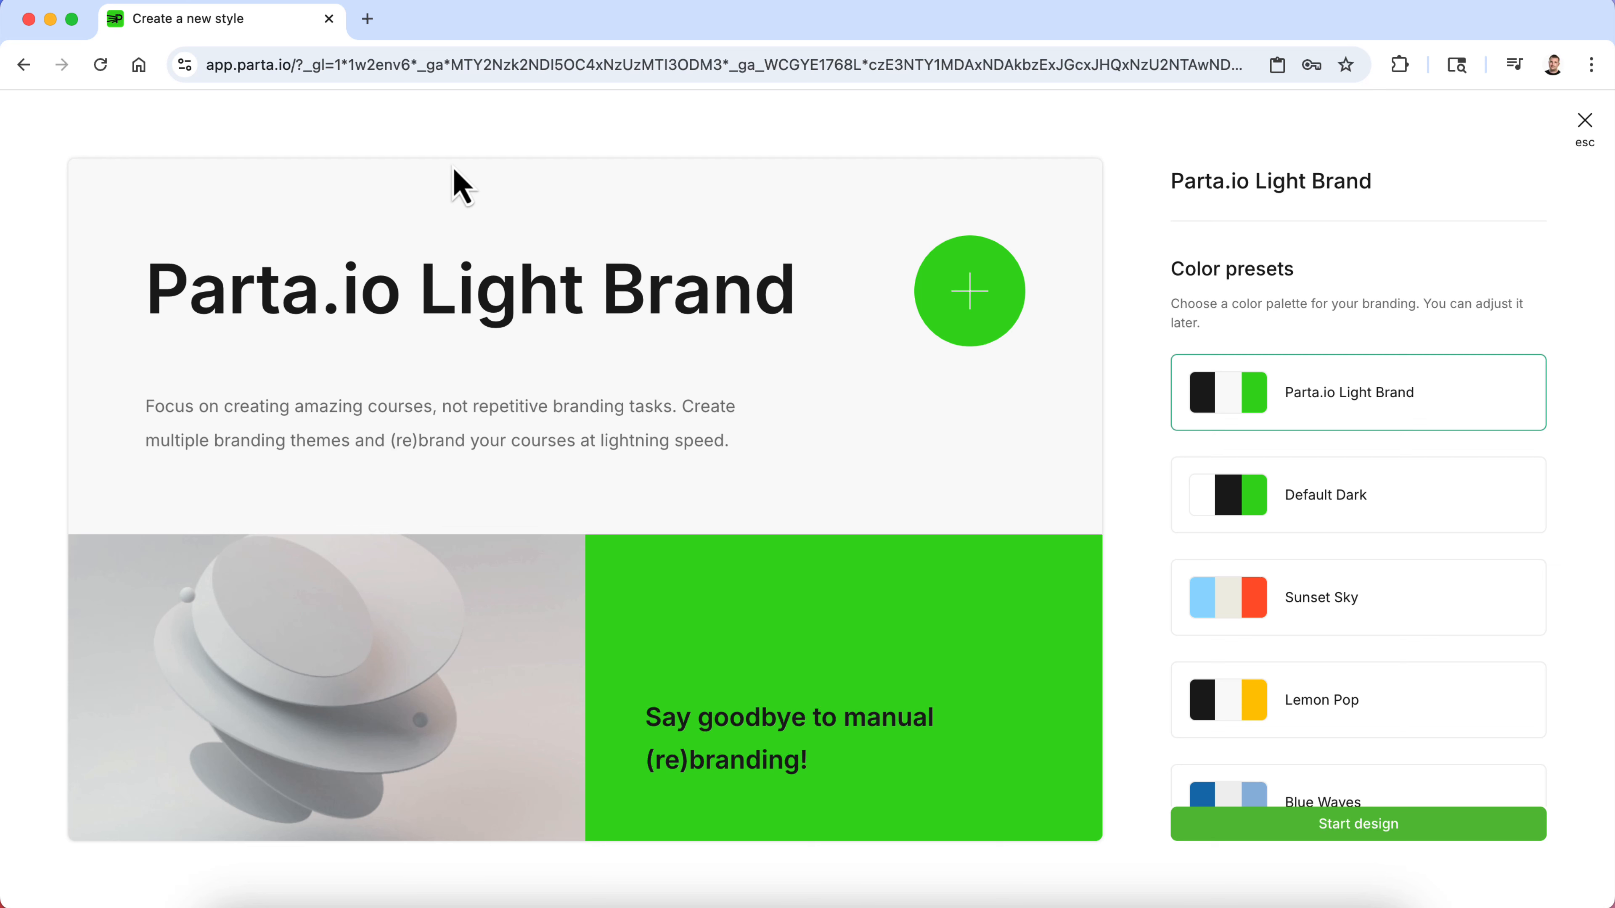
- Name the new brand "Webistia Brand", pick the Sunset Sky color preset, and start designing it
triple_click(1213, 178)
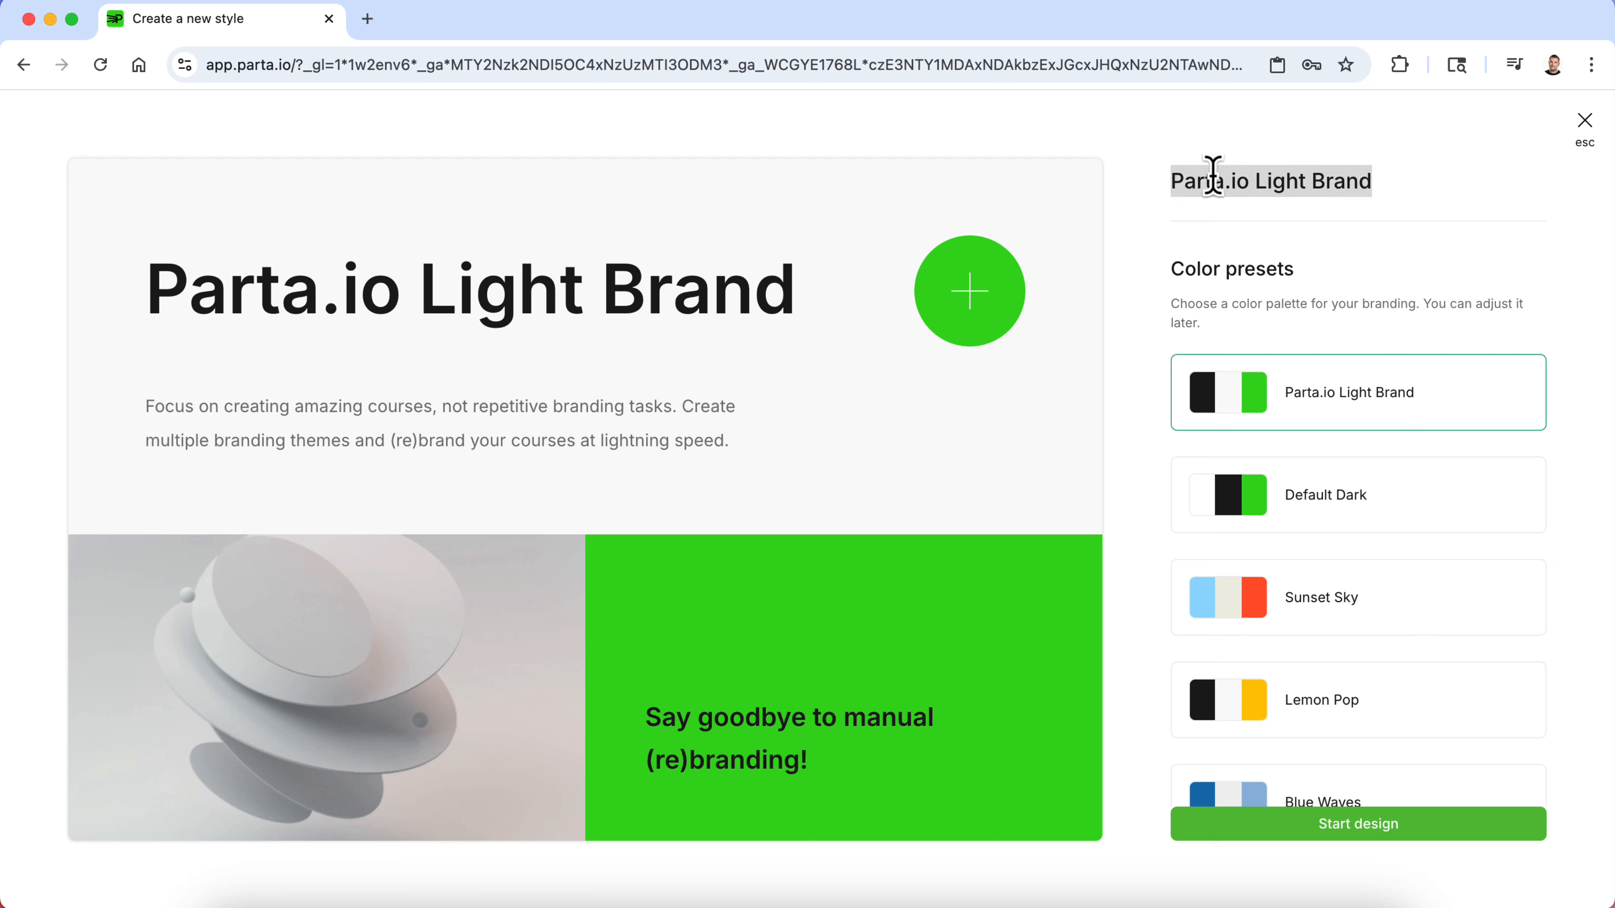
type("Wel")
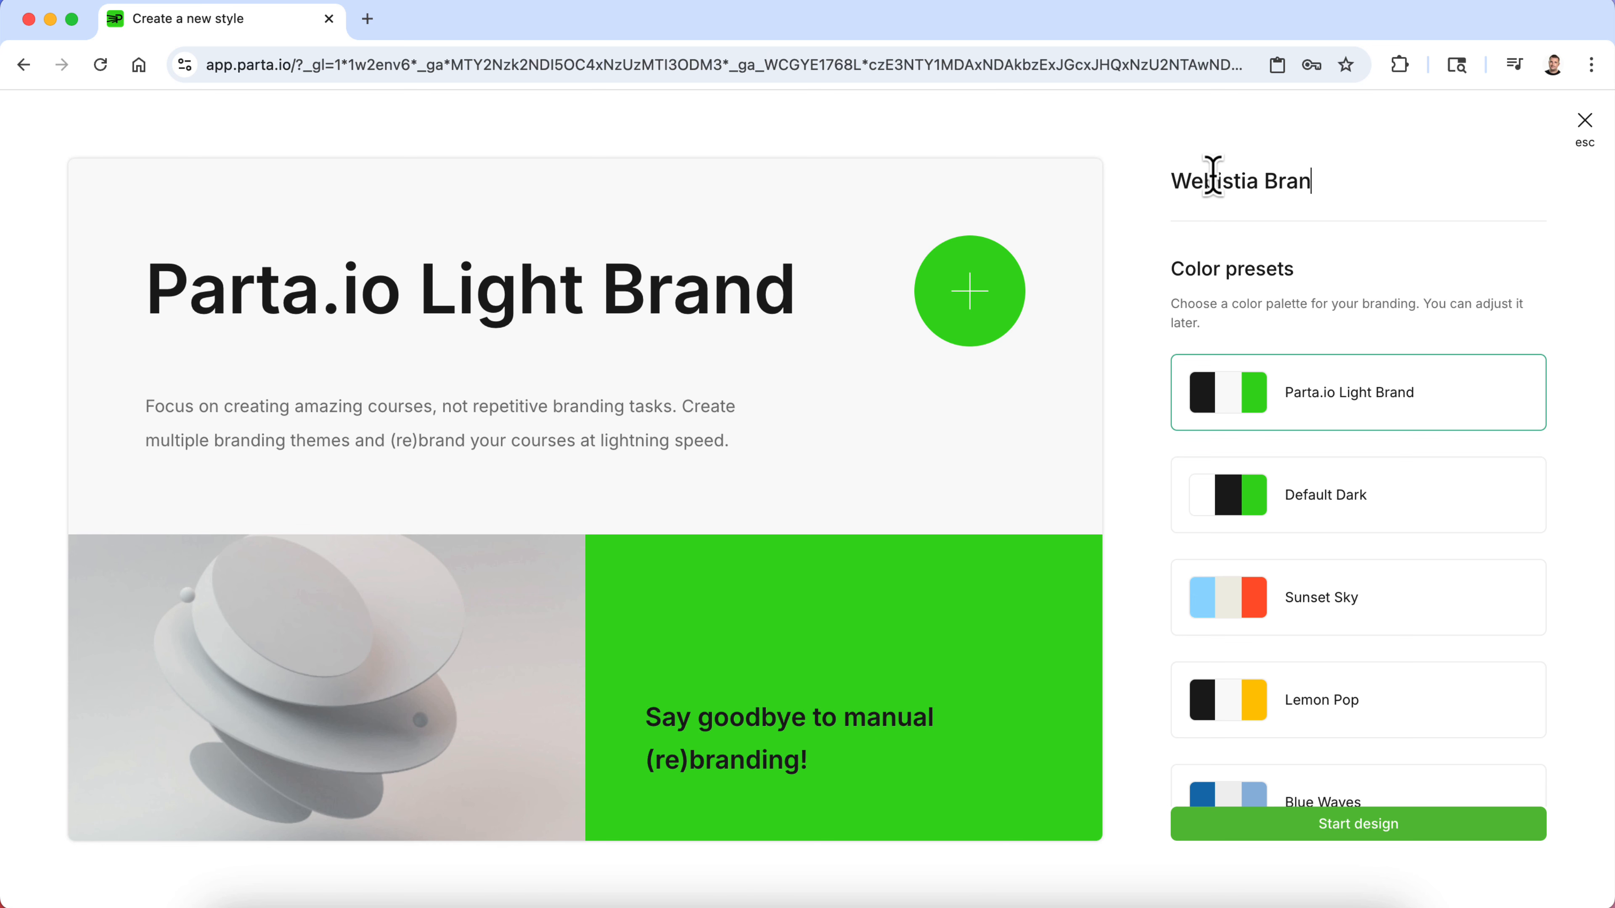
scroll(1300, 311, "down", 5)
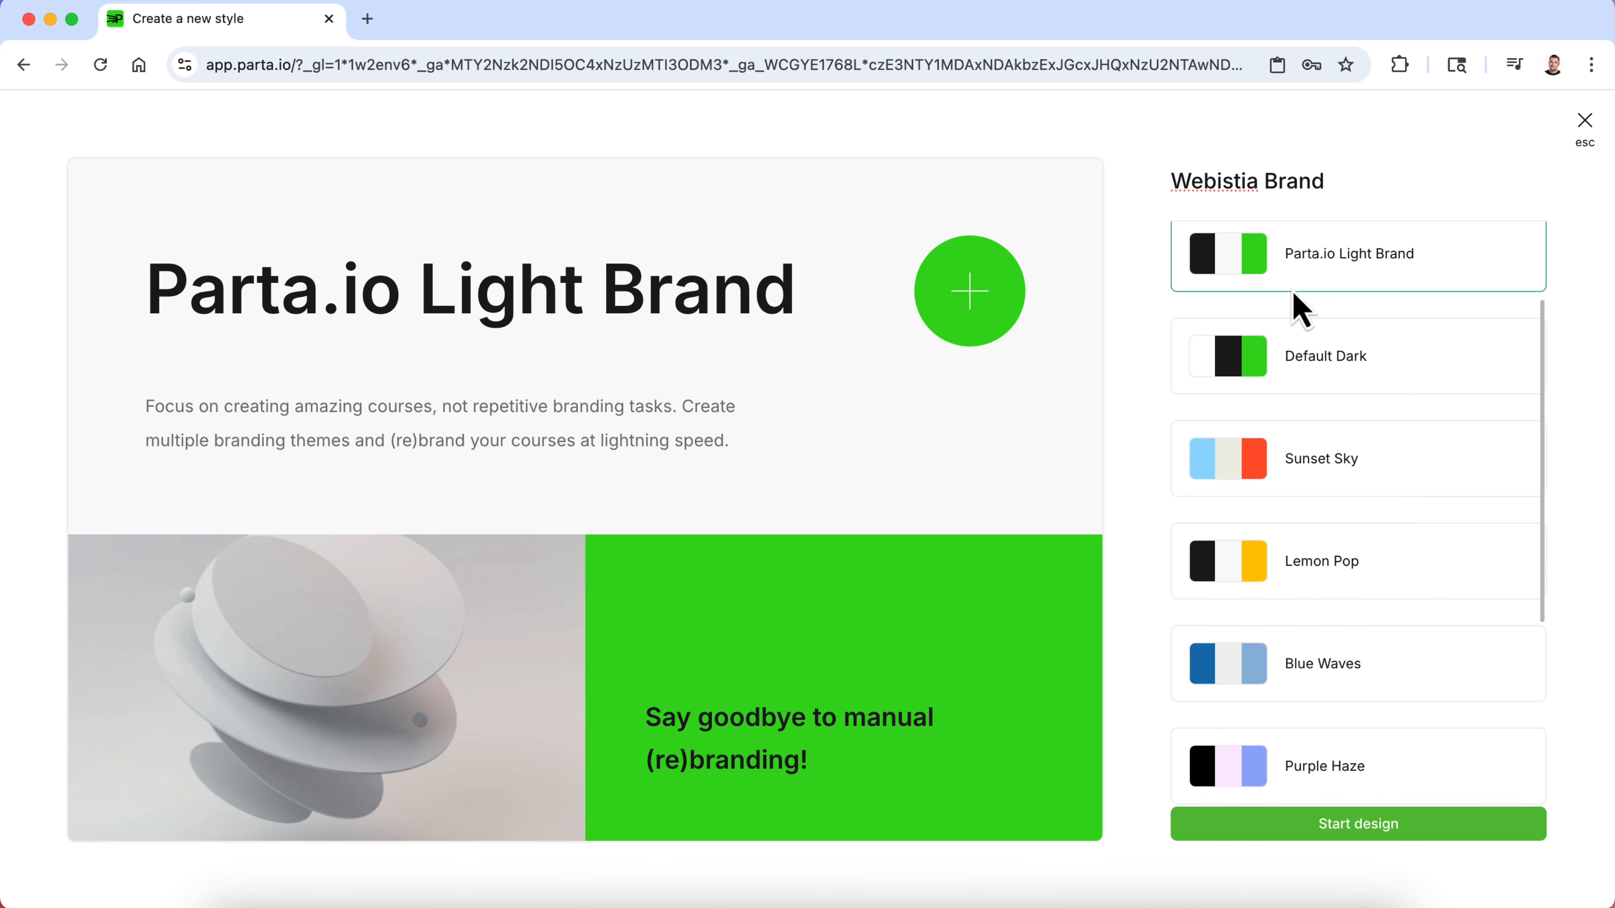
left_click(1313, 380)
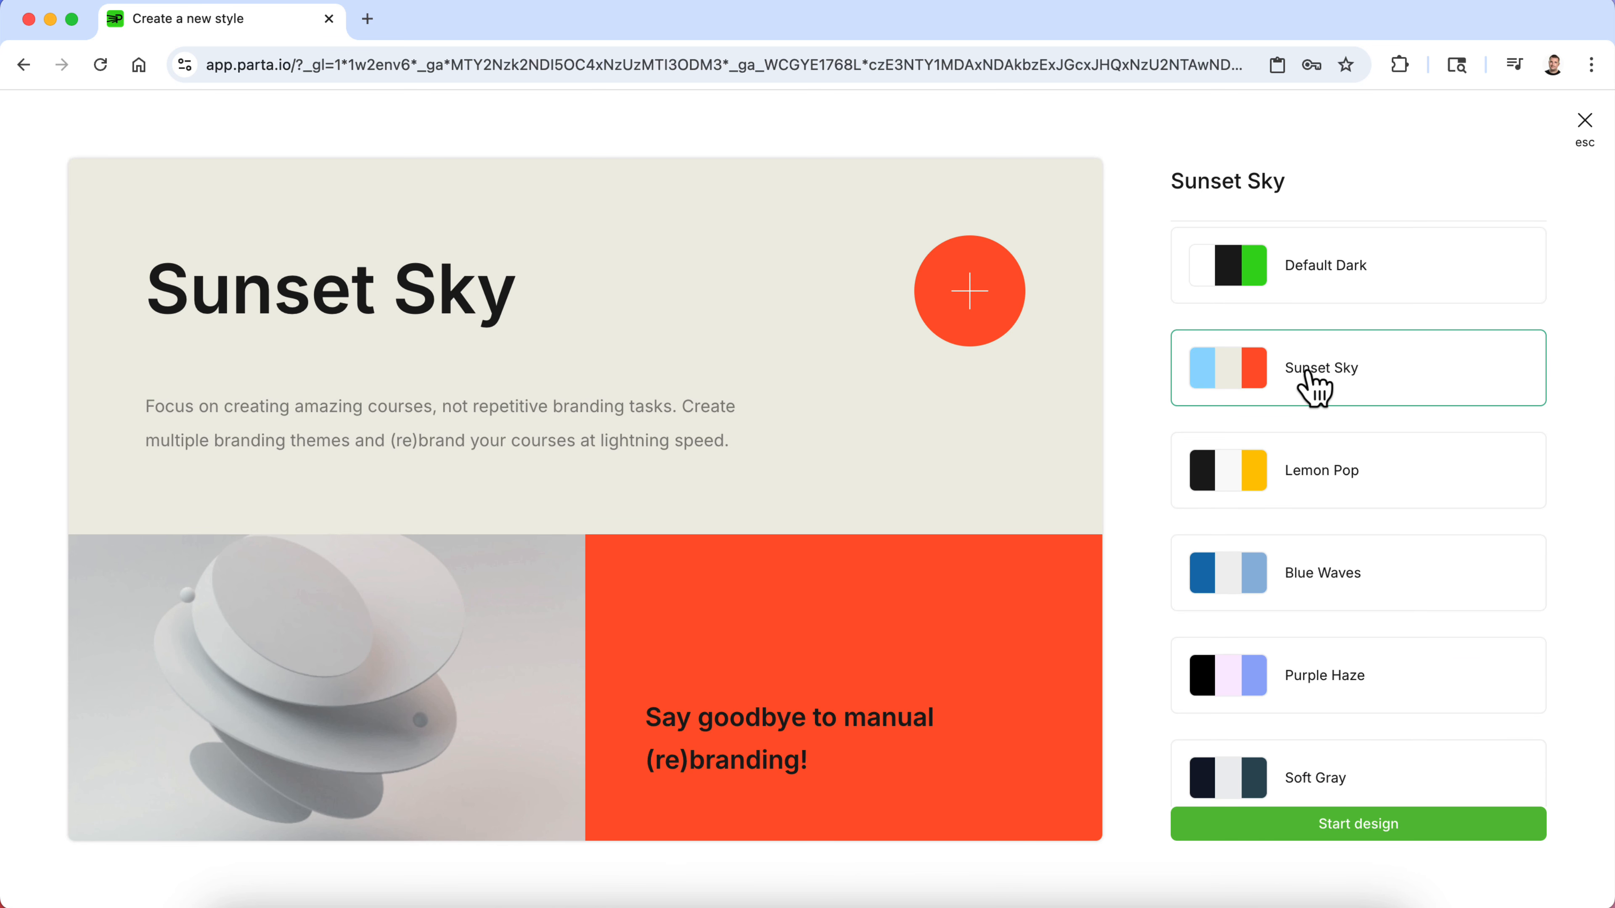
left_click(1304, 453)
left_click(1315, 570)
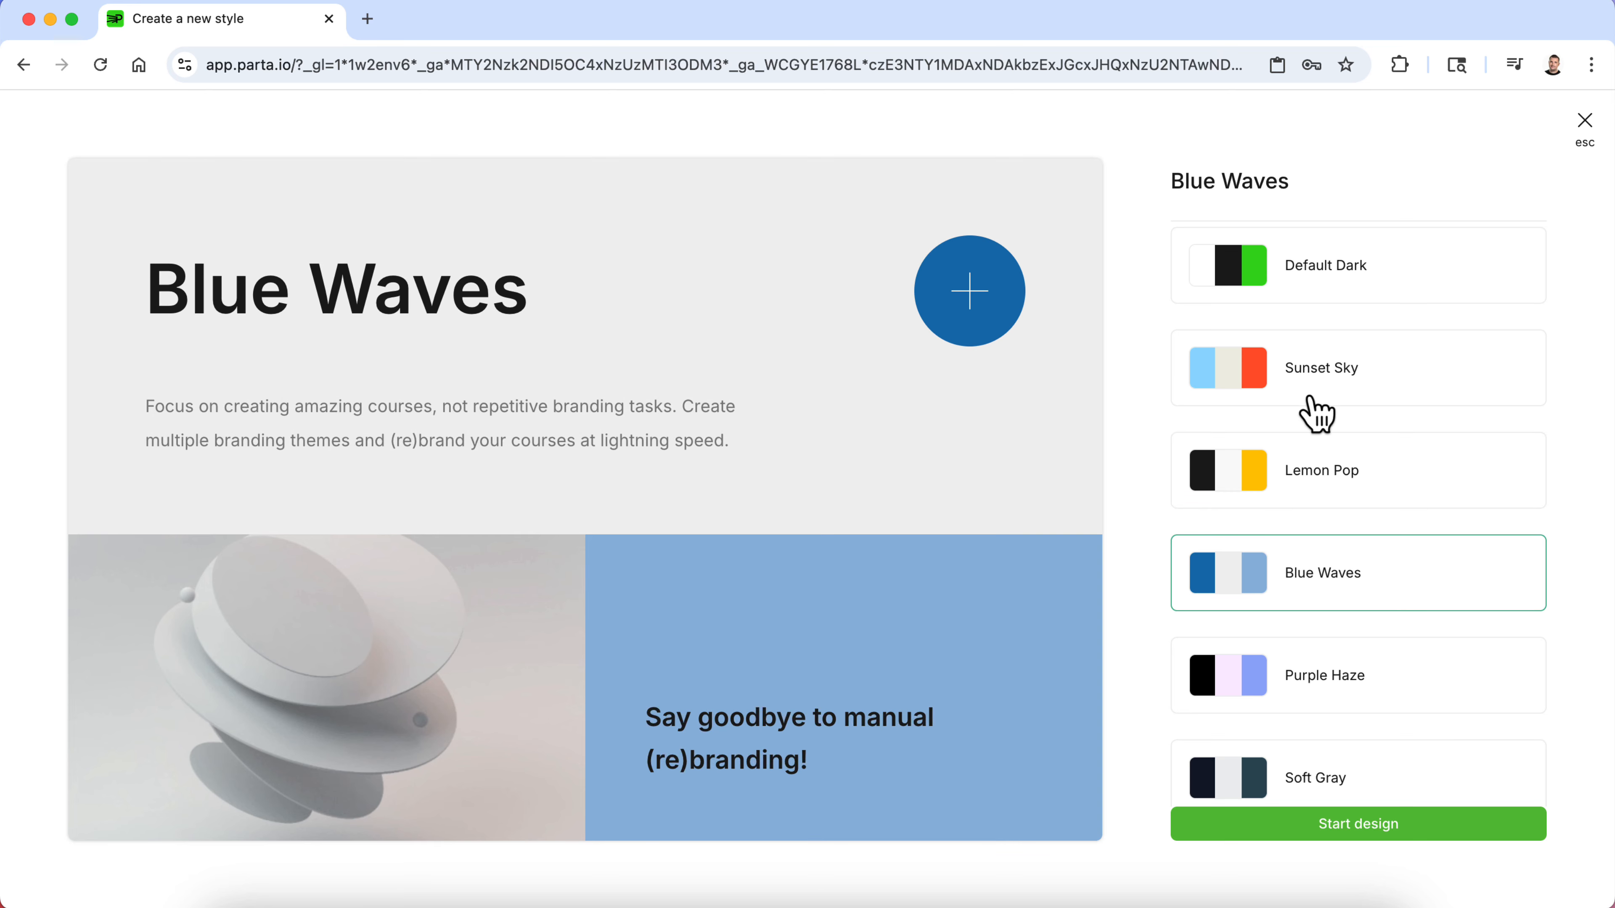
left_click(1319, 390)
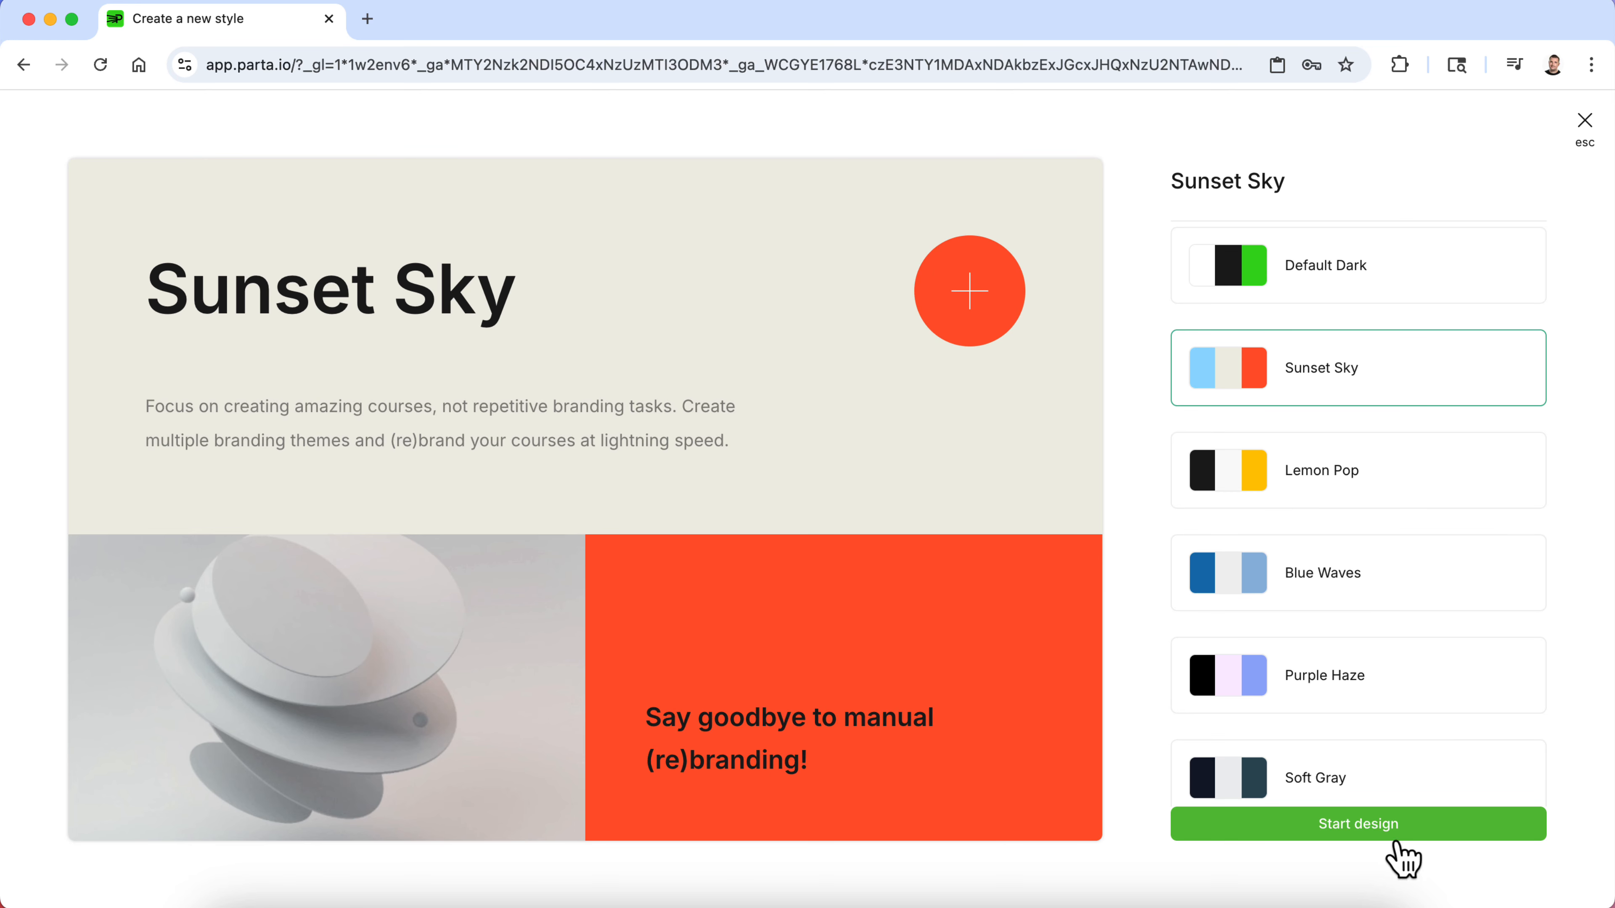
left_click(1455, 830)
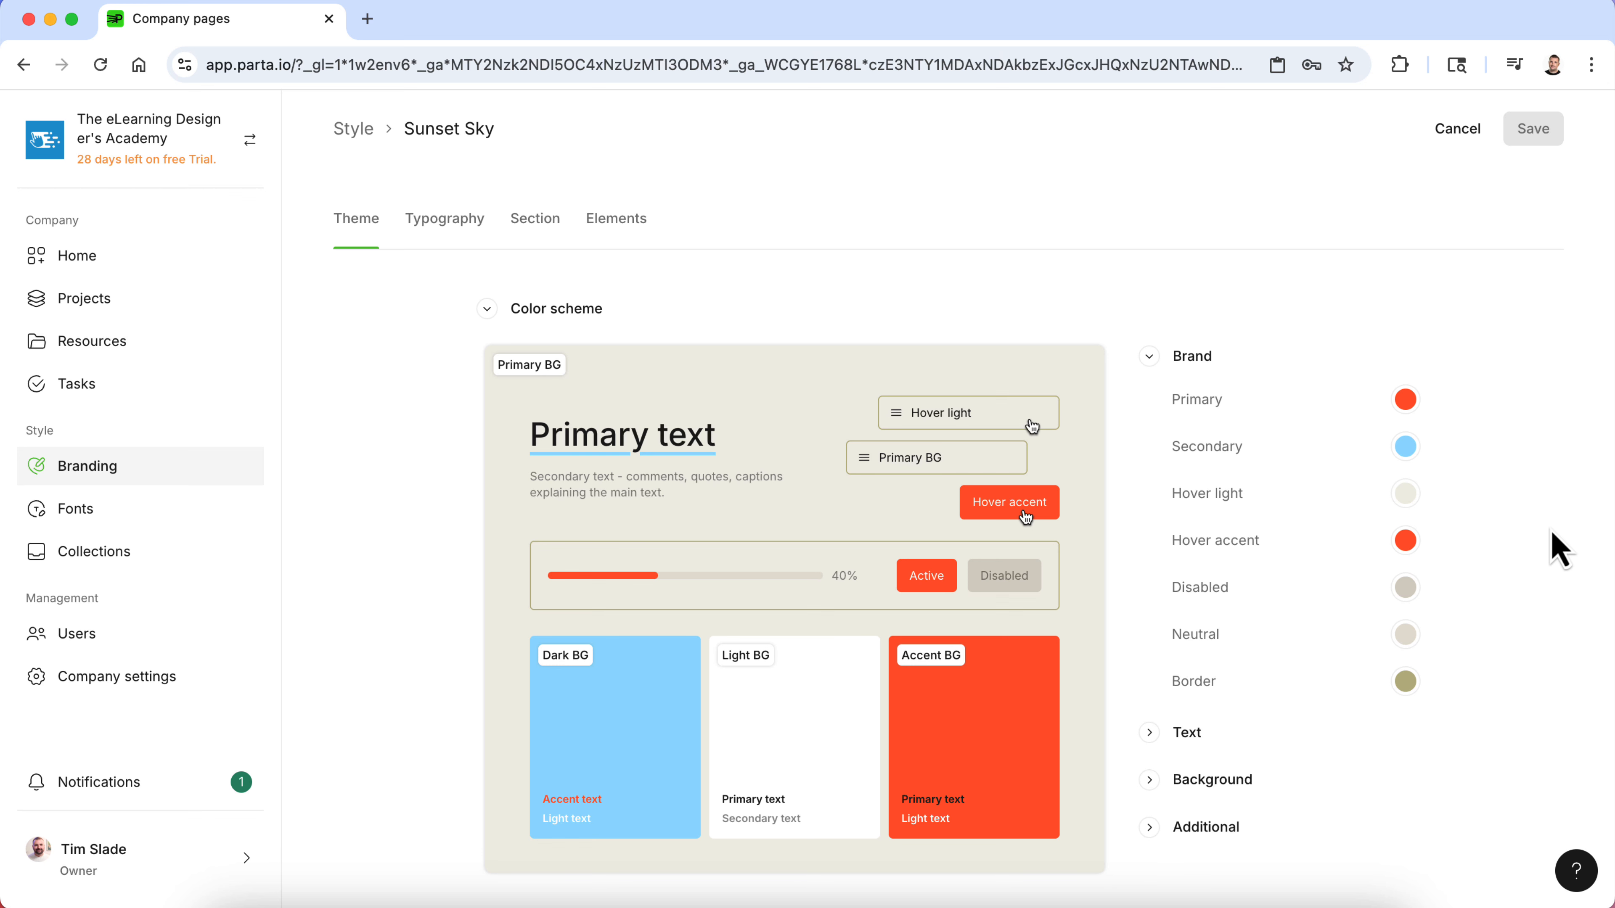
scroll(1558, 550, "down", 3)
scroll(1558, 550, "up", 3)
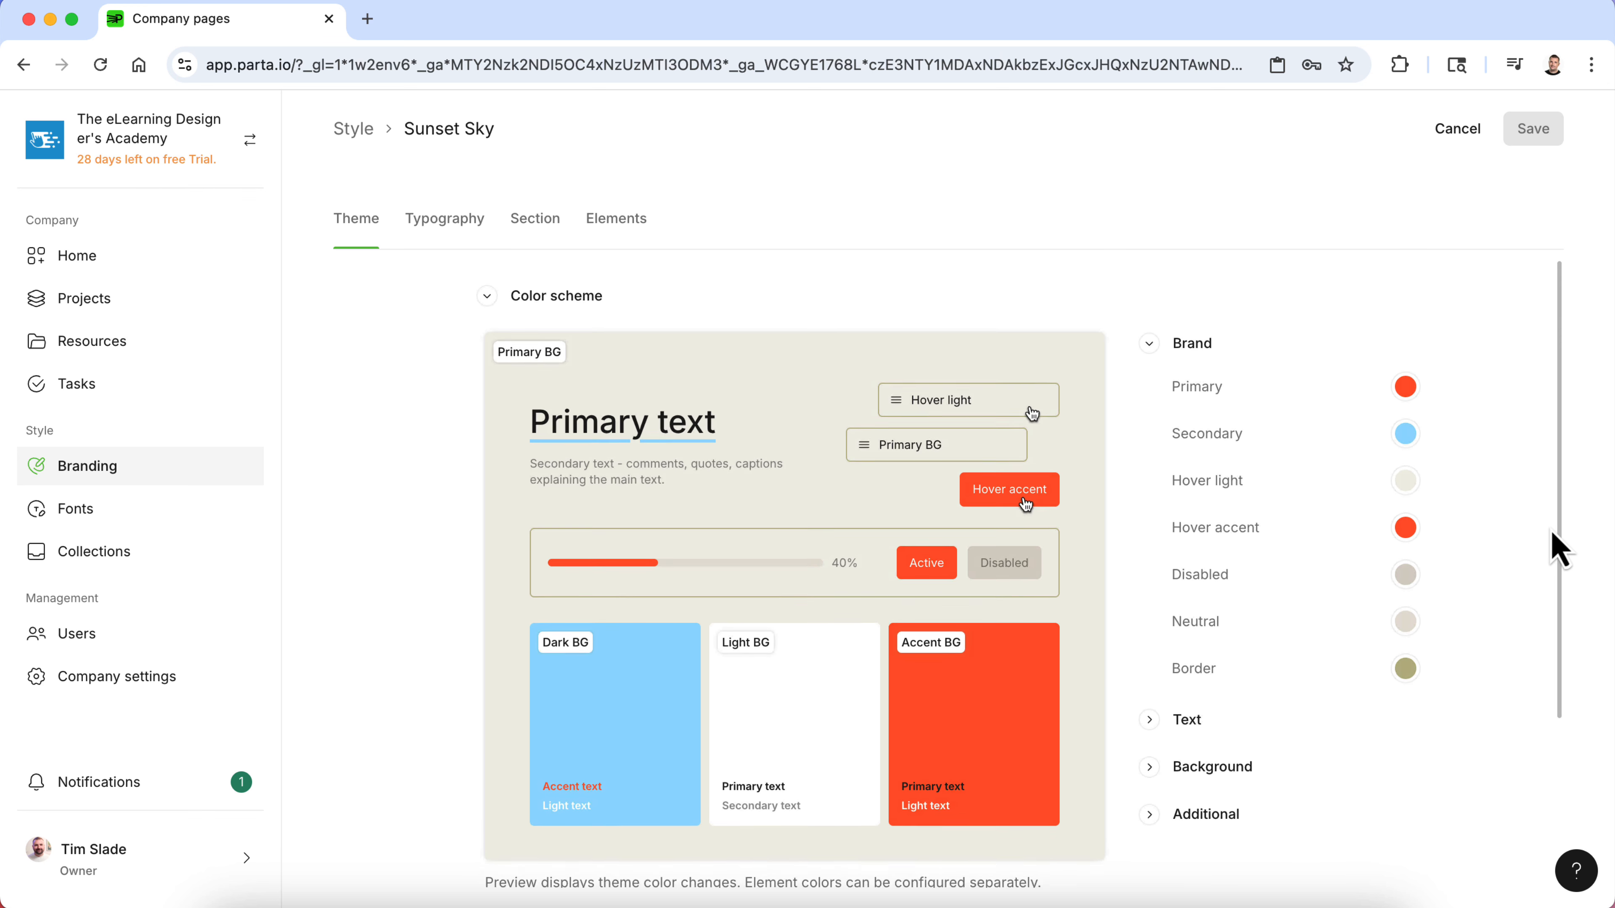
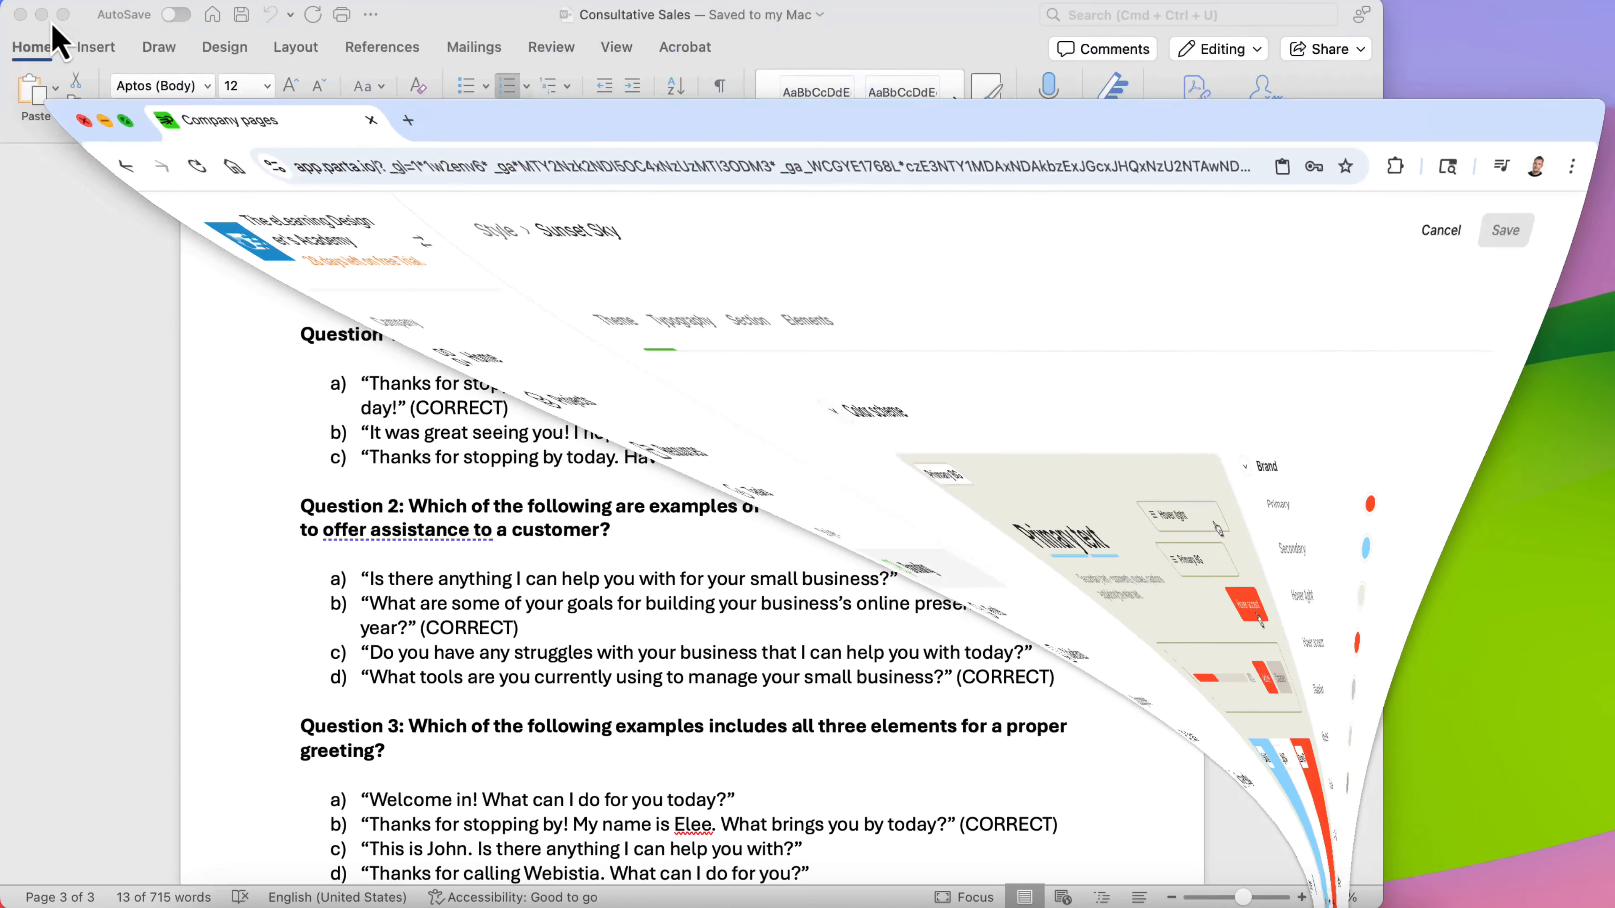
- Open Webistia Style.pdf from the Brand Assets folder in Acrobat, then quit Acrobat
left_click(20, 15)
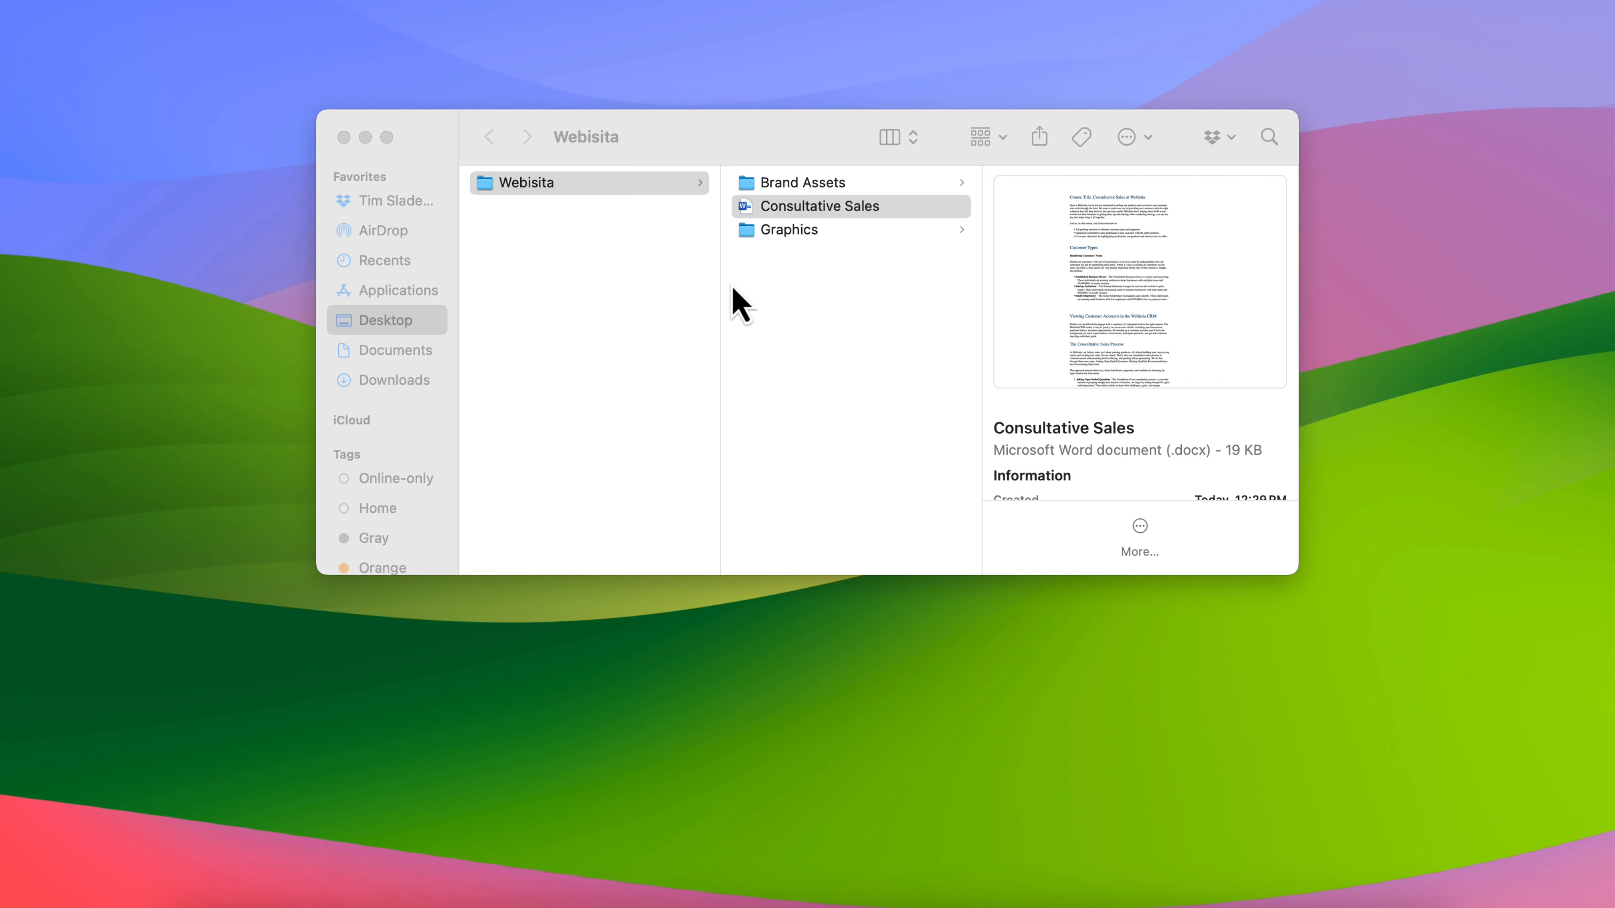
left_click(854, 188)
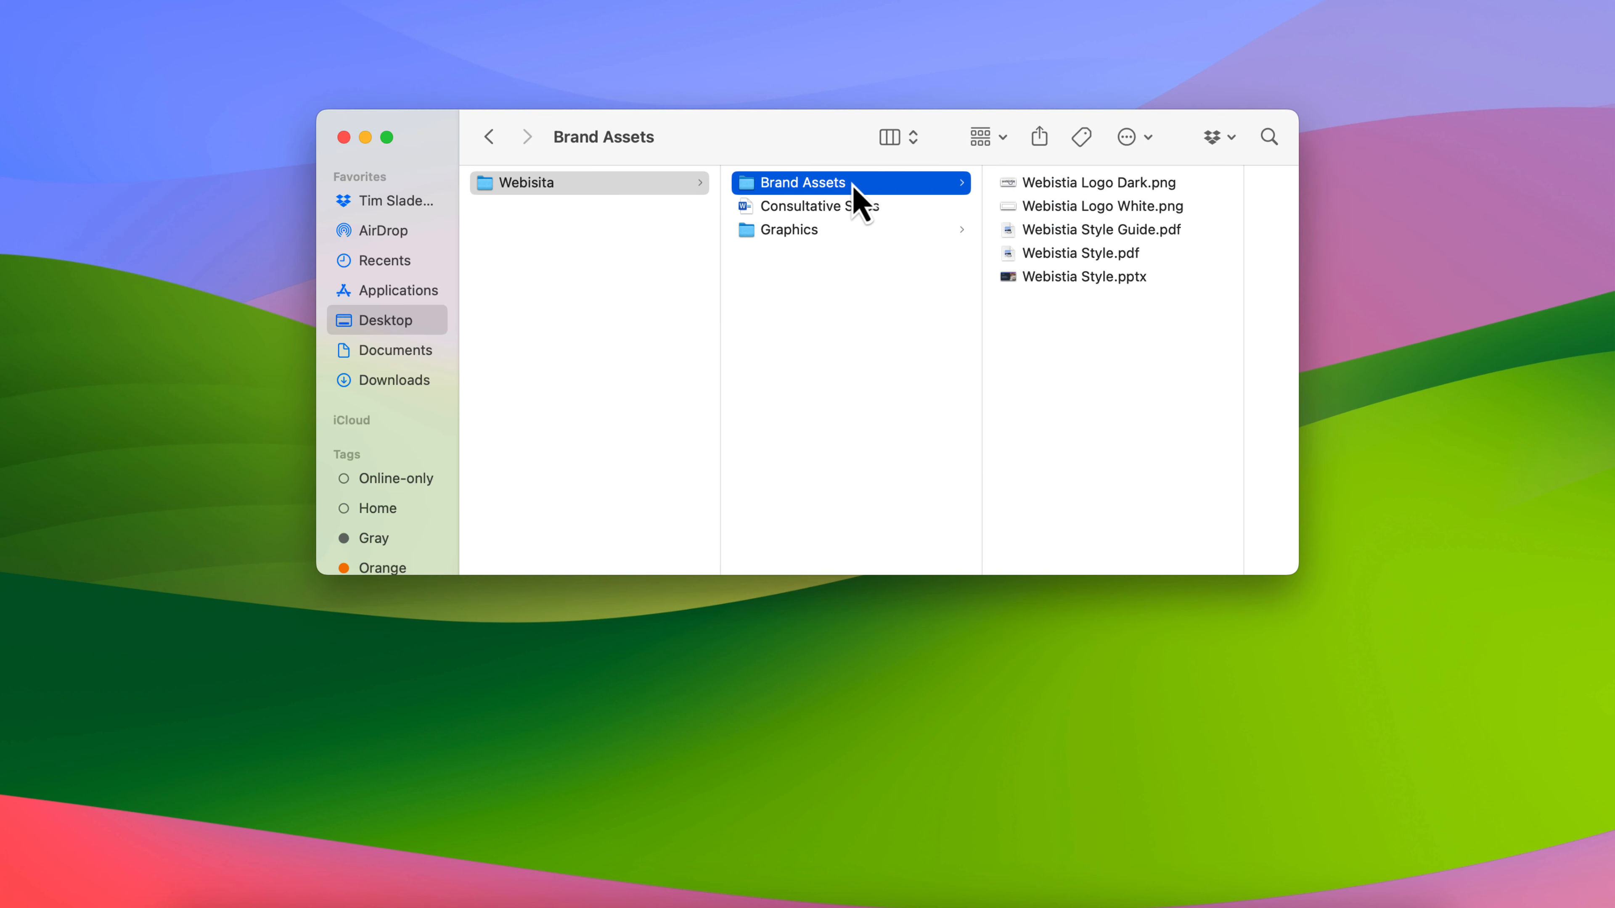
double_click(1103, 254)
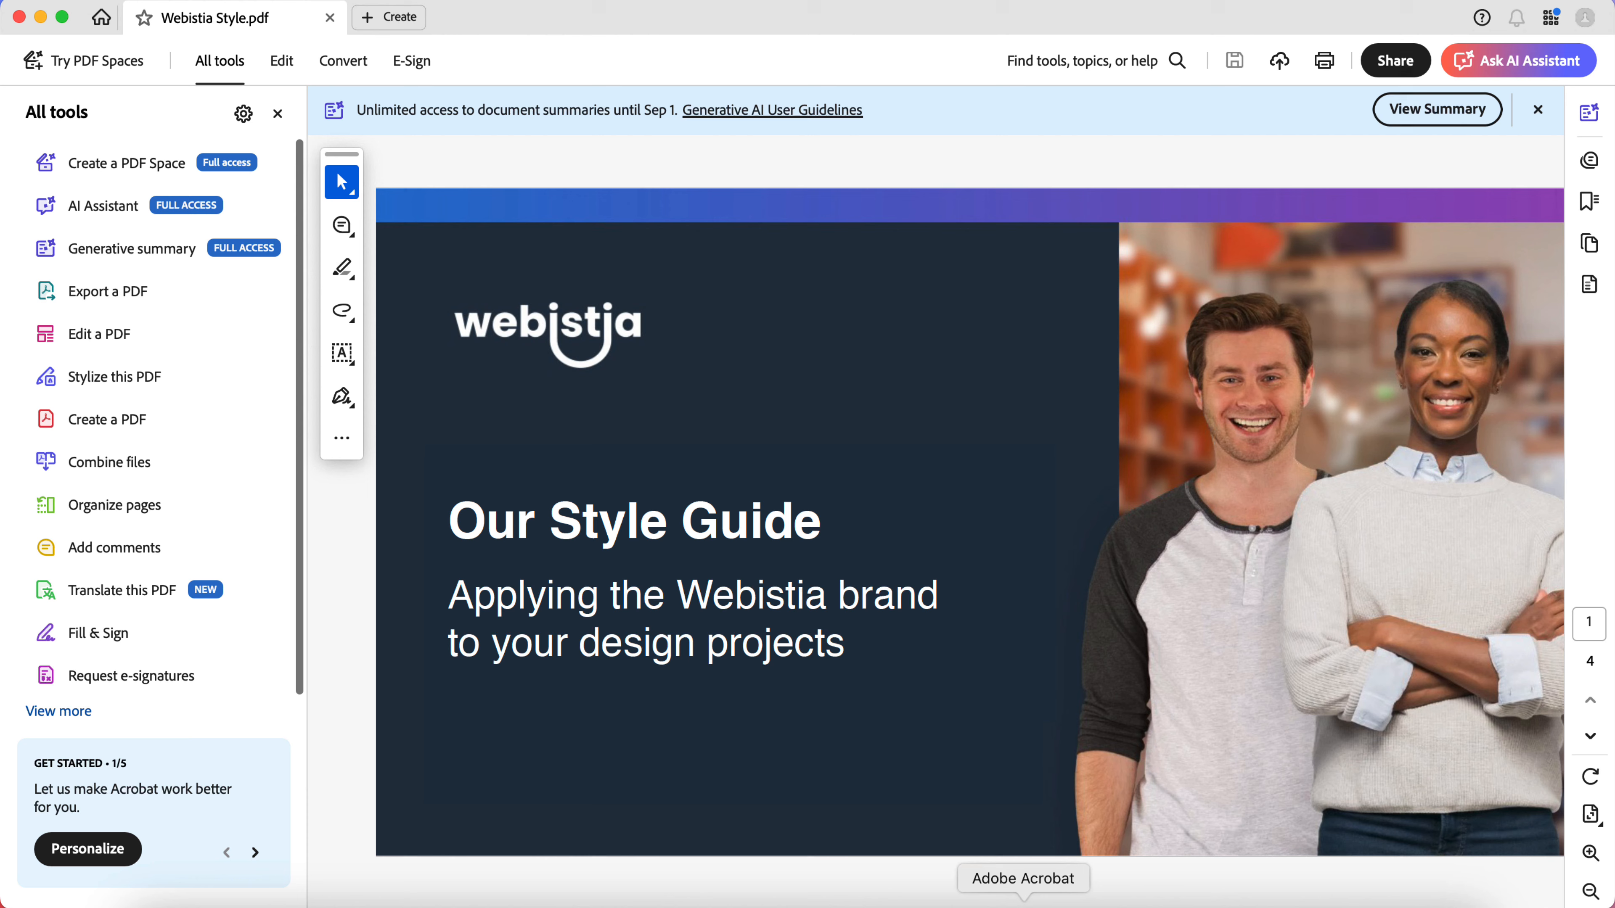
right_click(1024, 902)
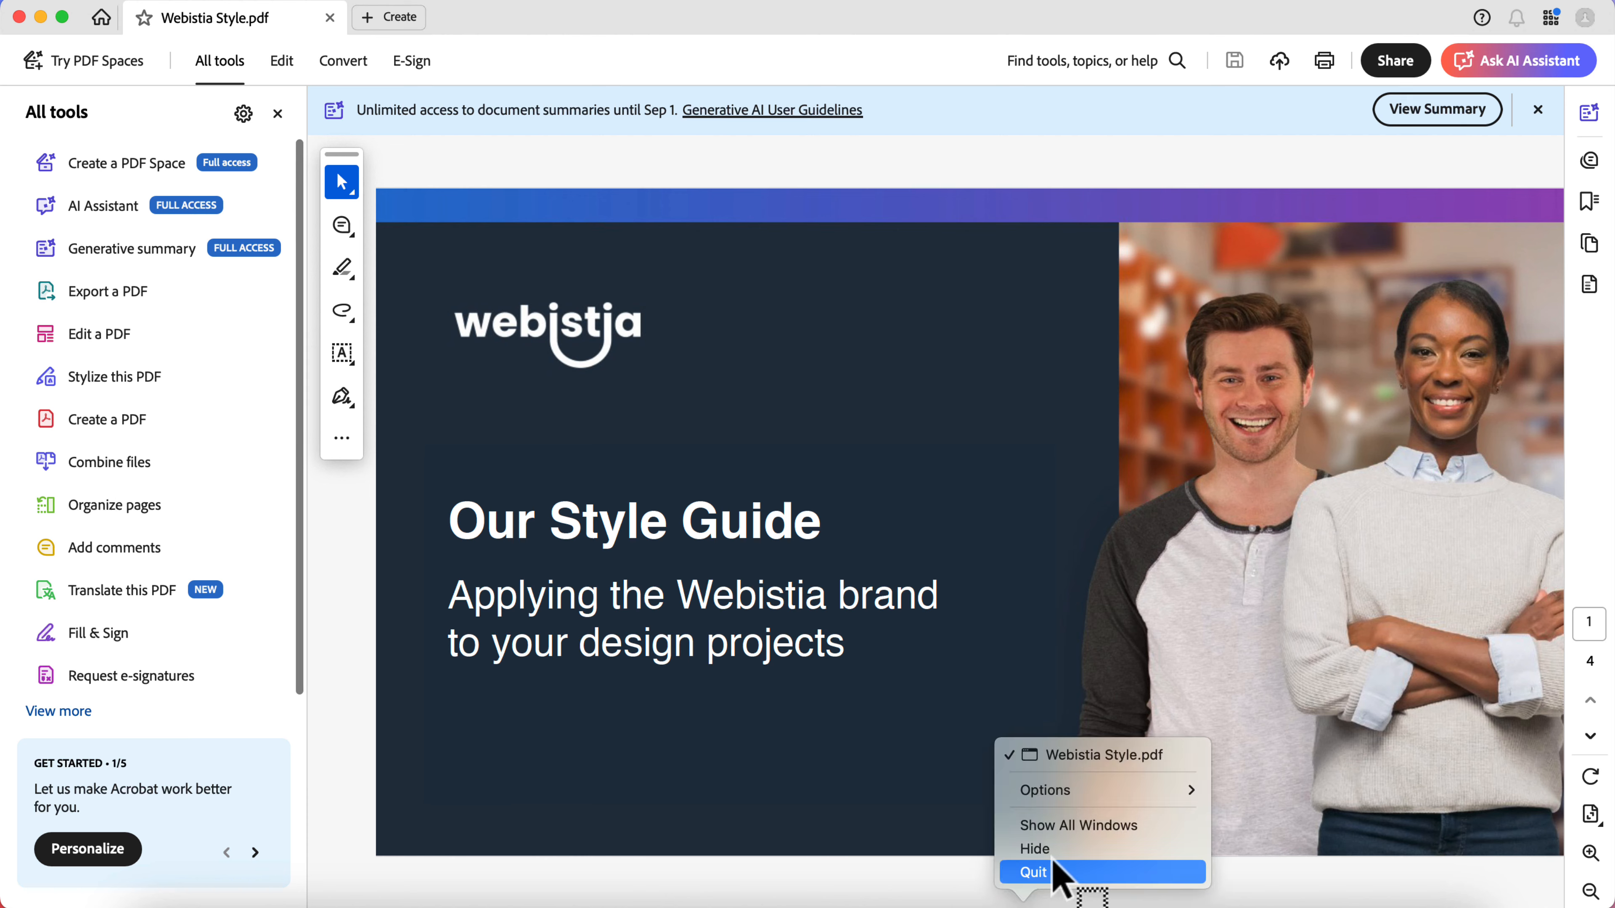
left_click(1052, 874)
- Open Webistia Style.pdf with Preview instead
right_click(855, 258)
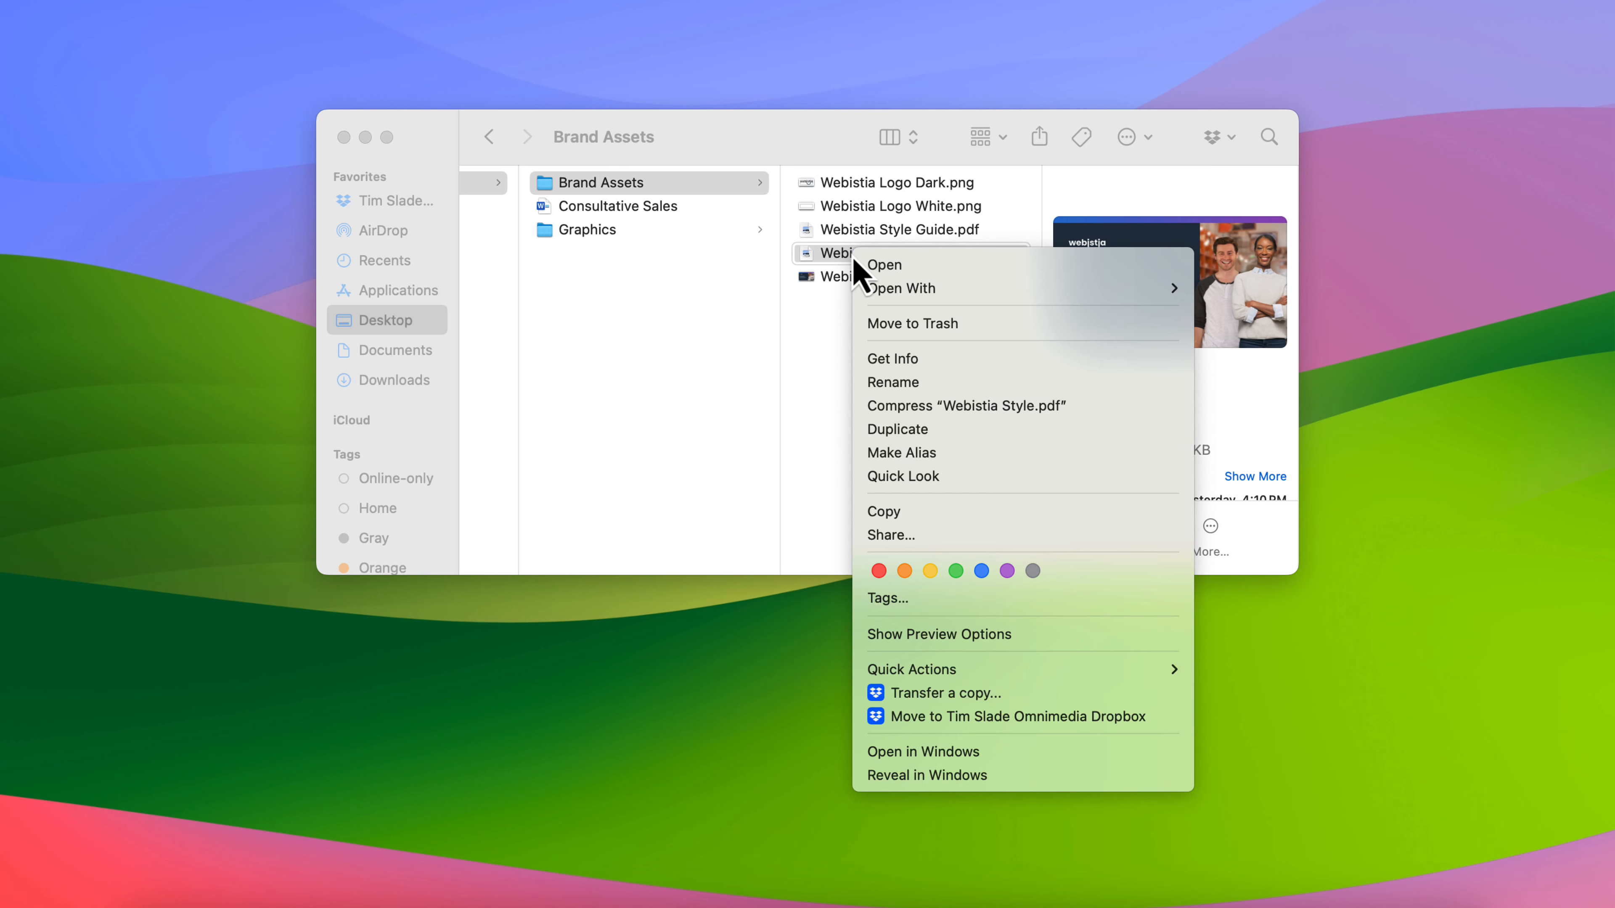
mouse_move(993, 299)
key("Escape")
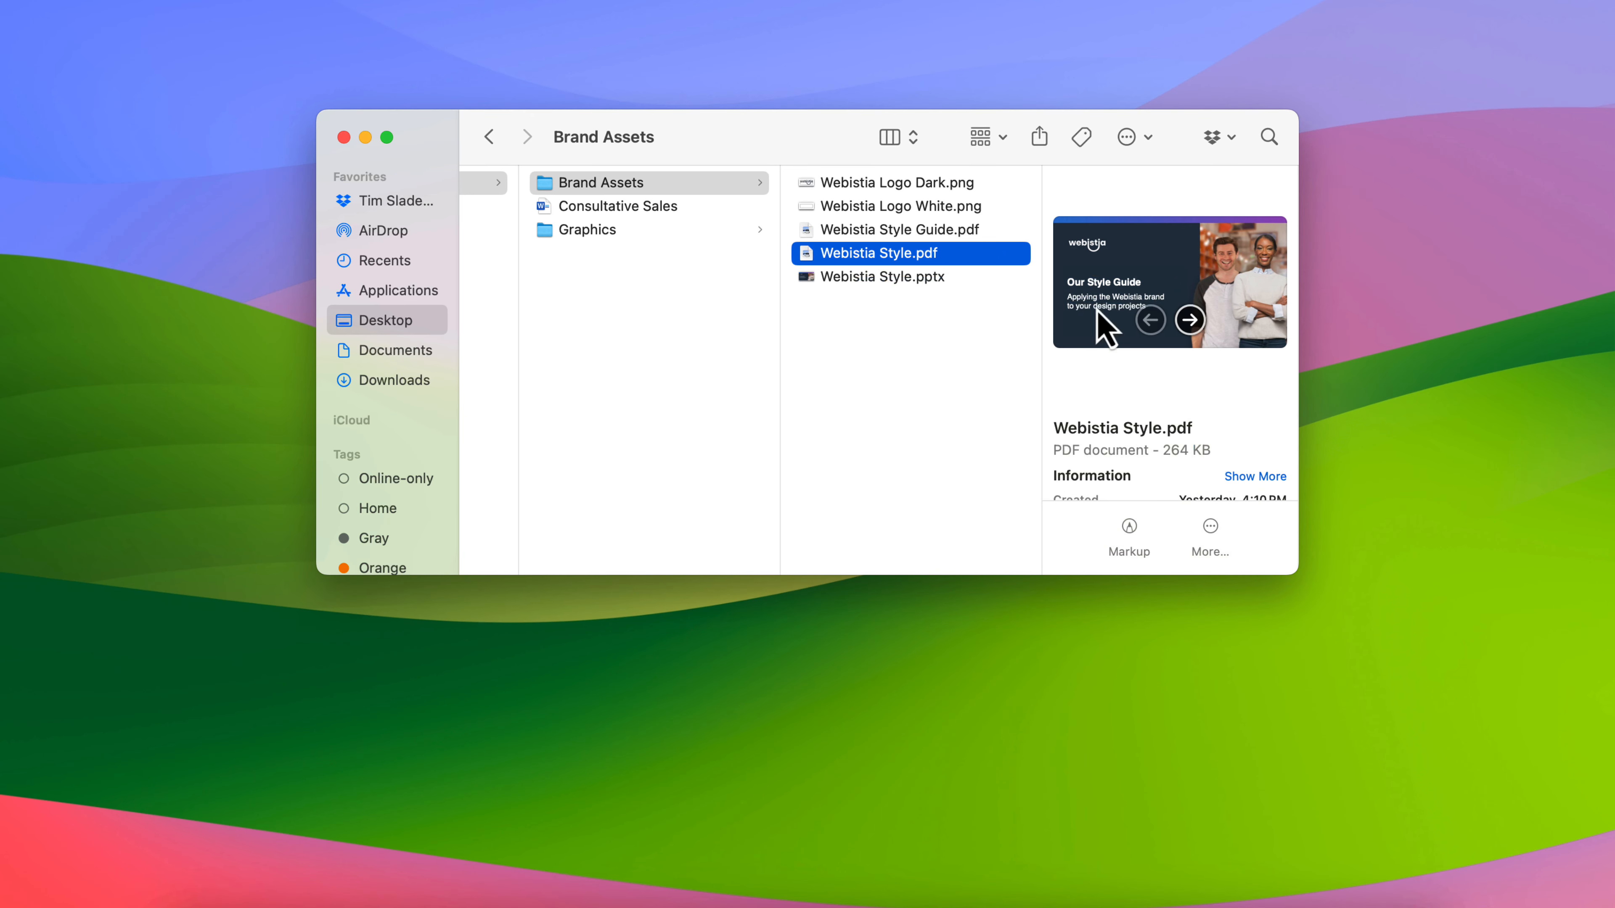
right_click(960, 255)
mouse_move(1103, 286)
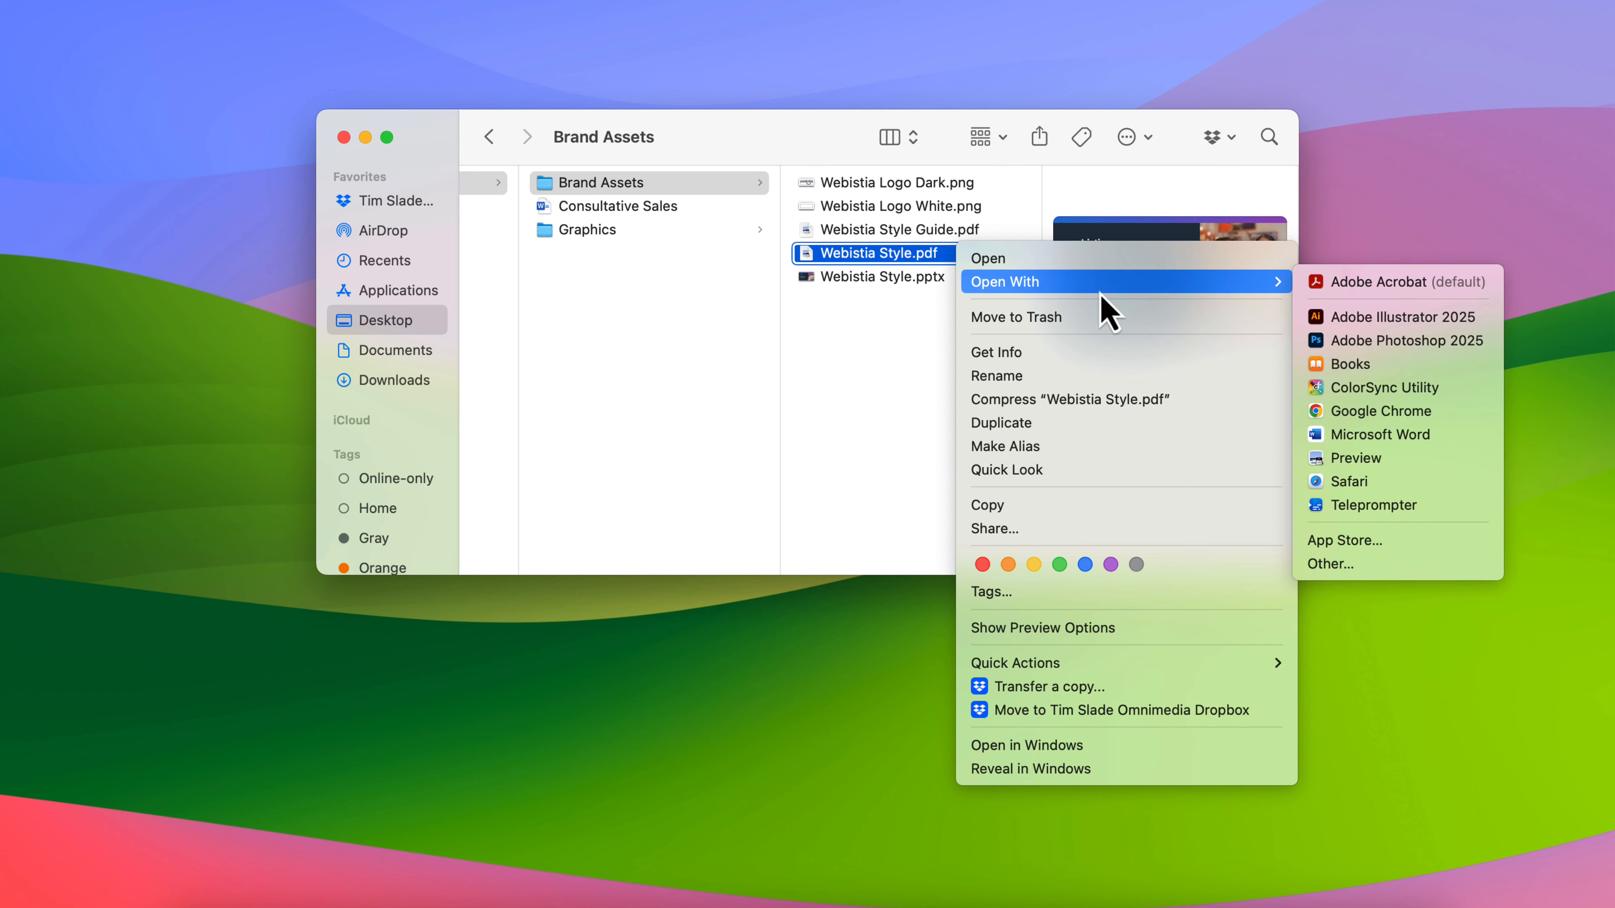
left_click(1424, 459)
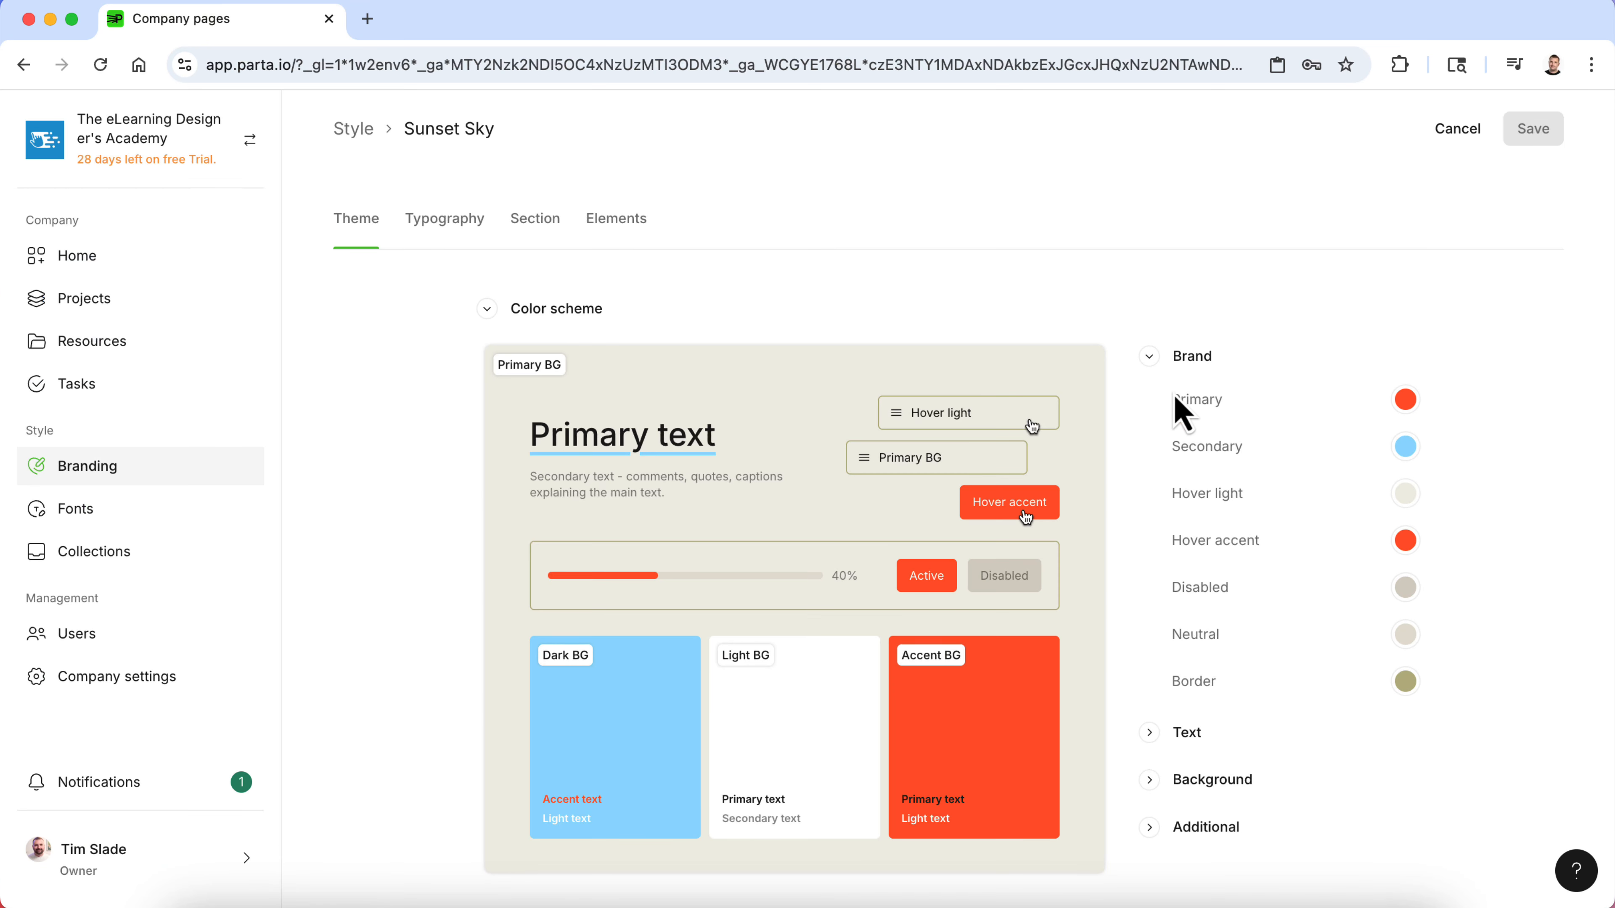
scroll(675, 559, "down", 3)
scroll(679, 561, "up", 2)
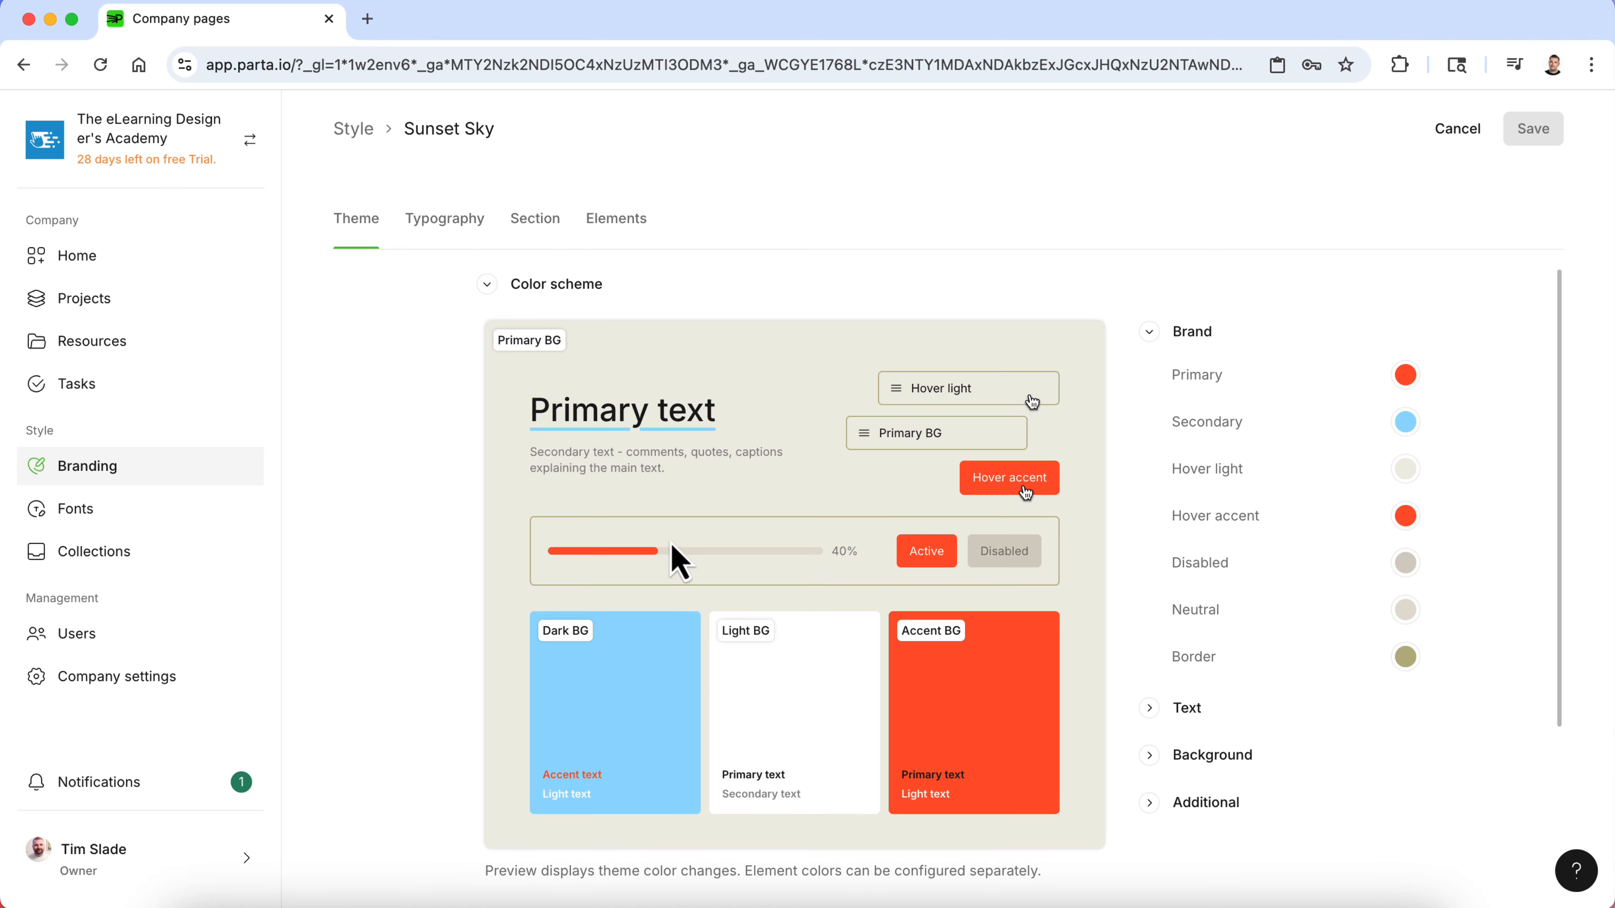
scroll(948, 700, "down", 2)
scroll(928, 728, "up", 2)
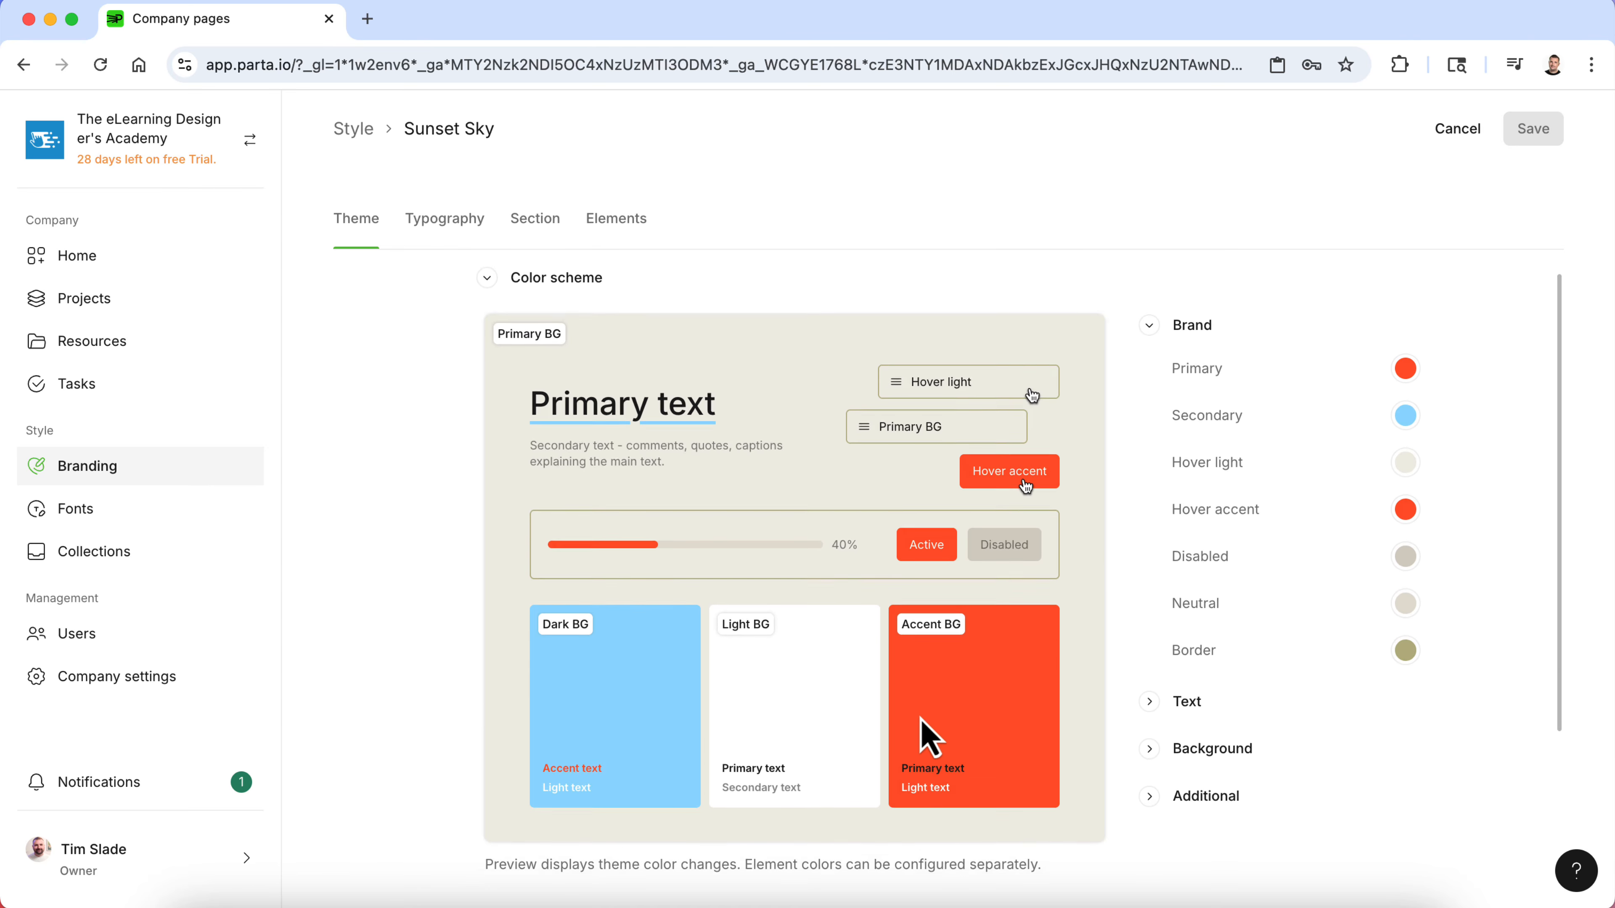
- Go to the Our Colors page of the style guide PDF and copy the Blue hex code 2572CE
key("ctrl+Up")
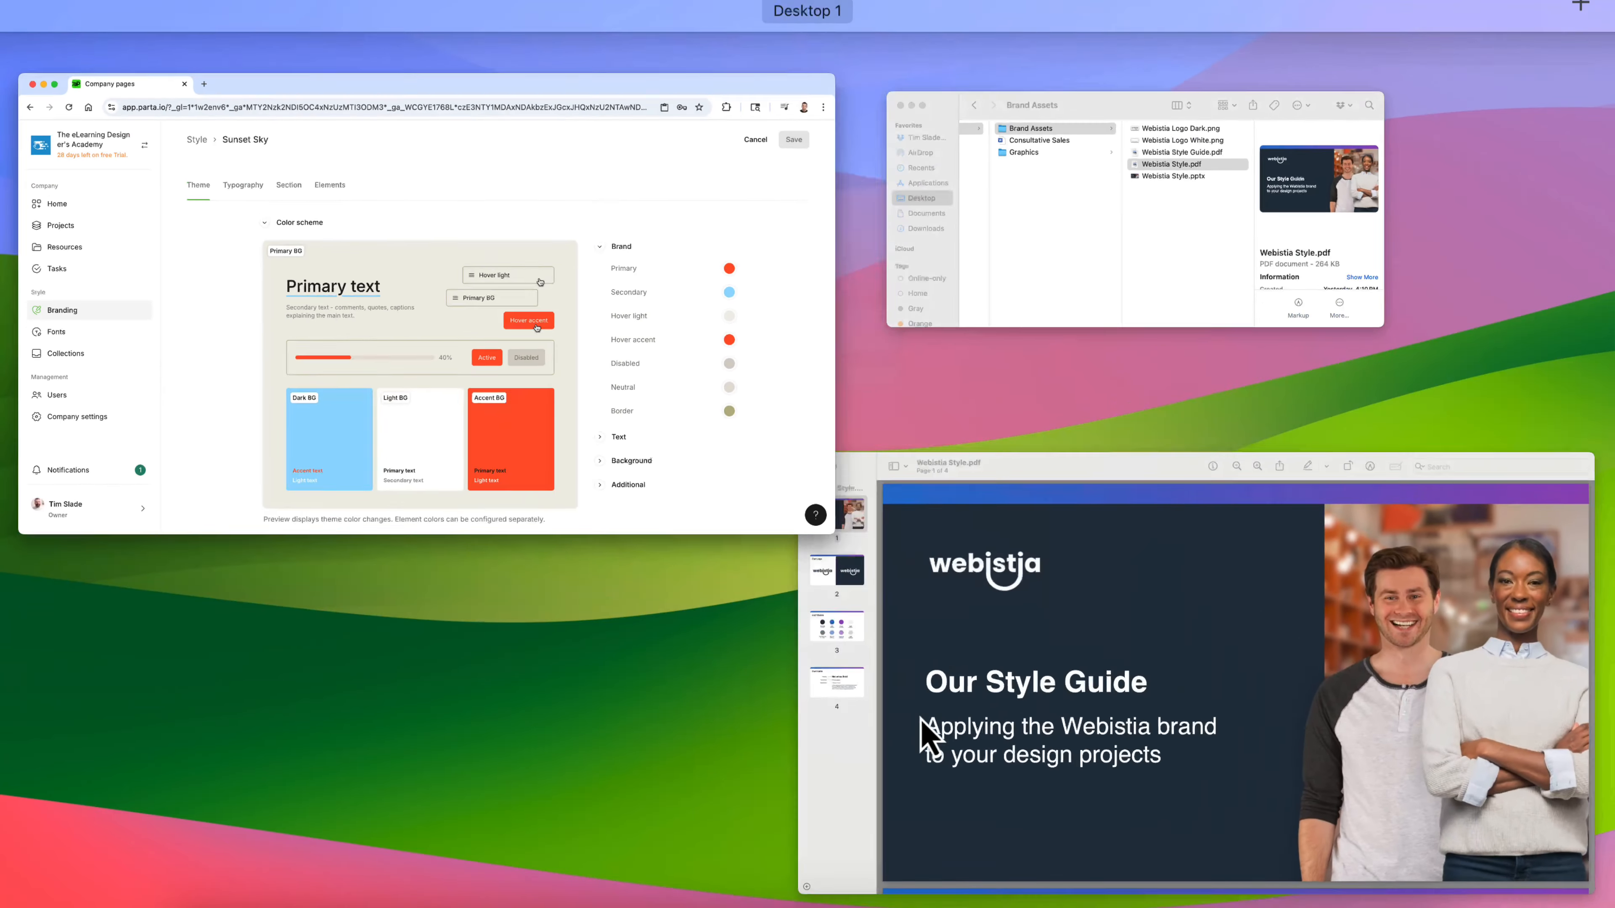
left_click(930, 743)
left_click(95, 352)
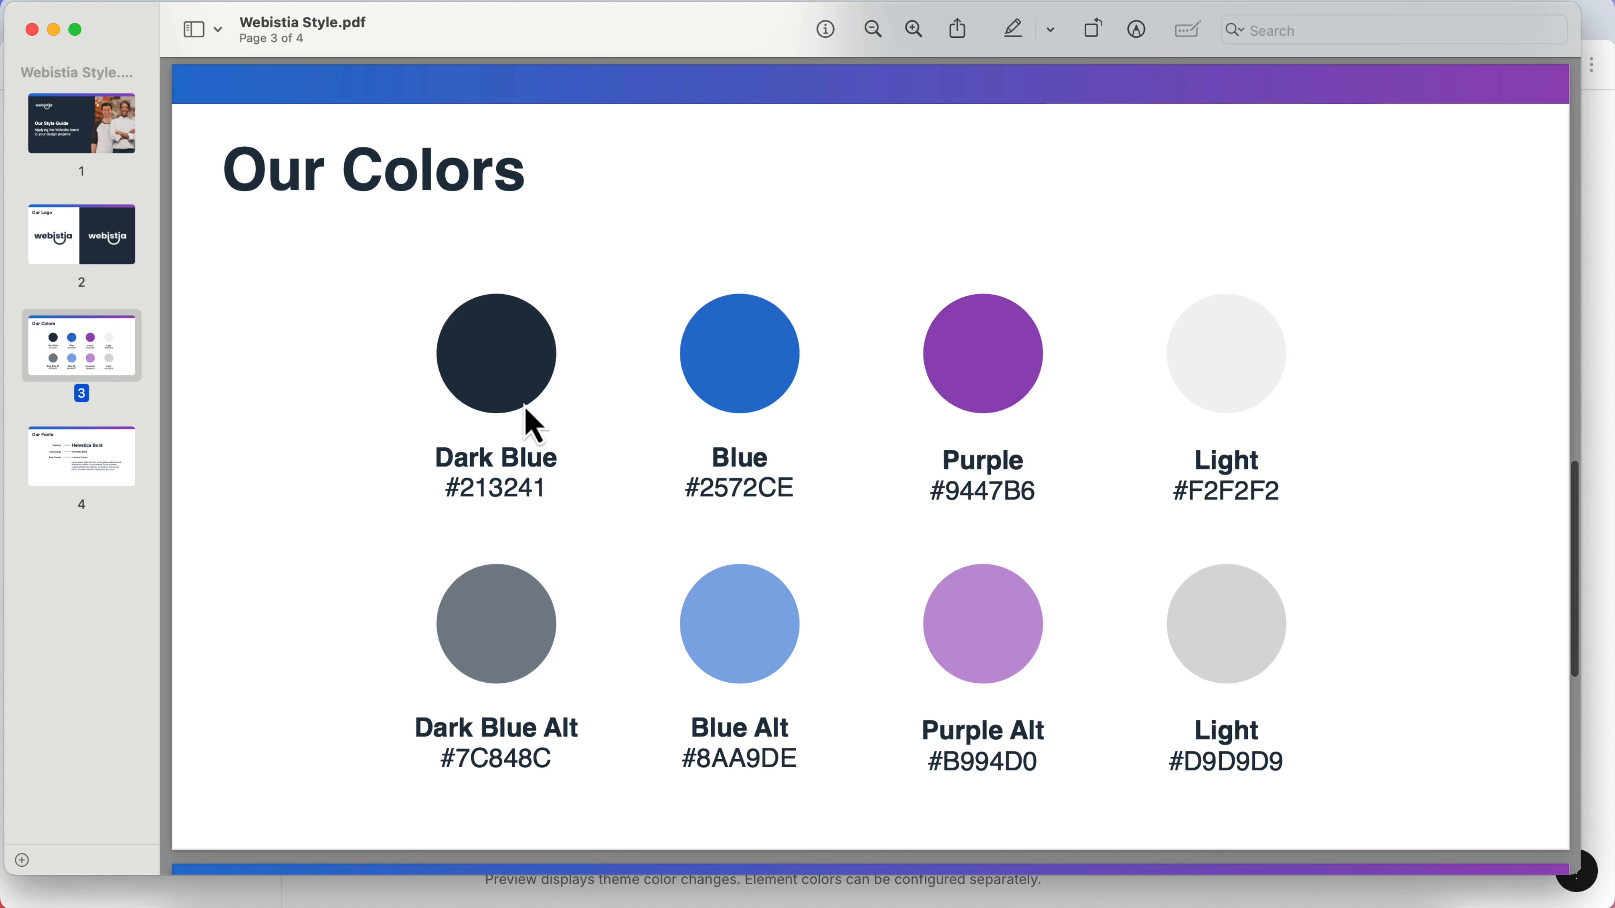
double_click(738, 485)
key("super+c")
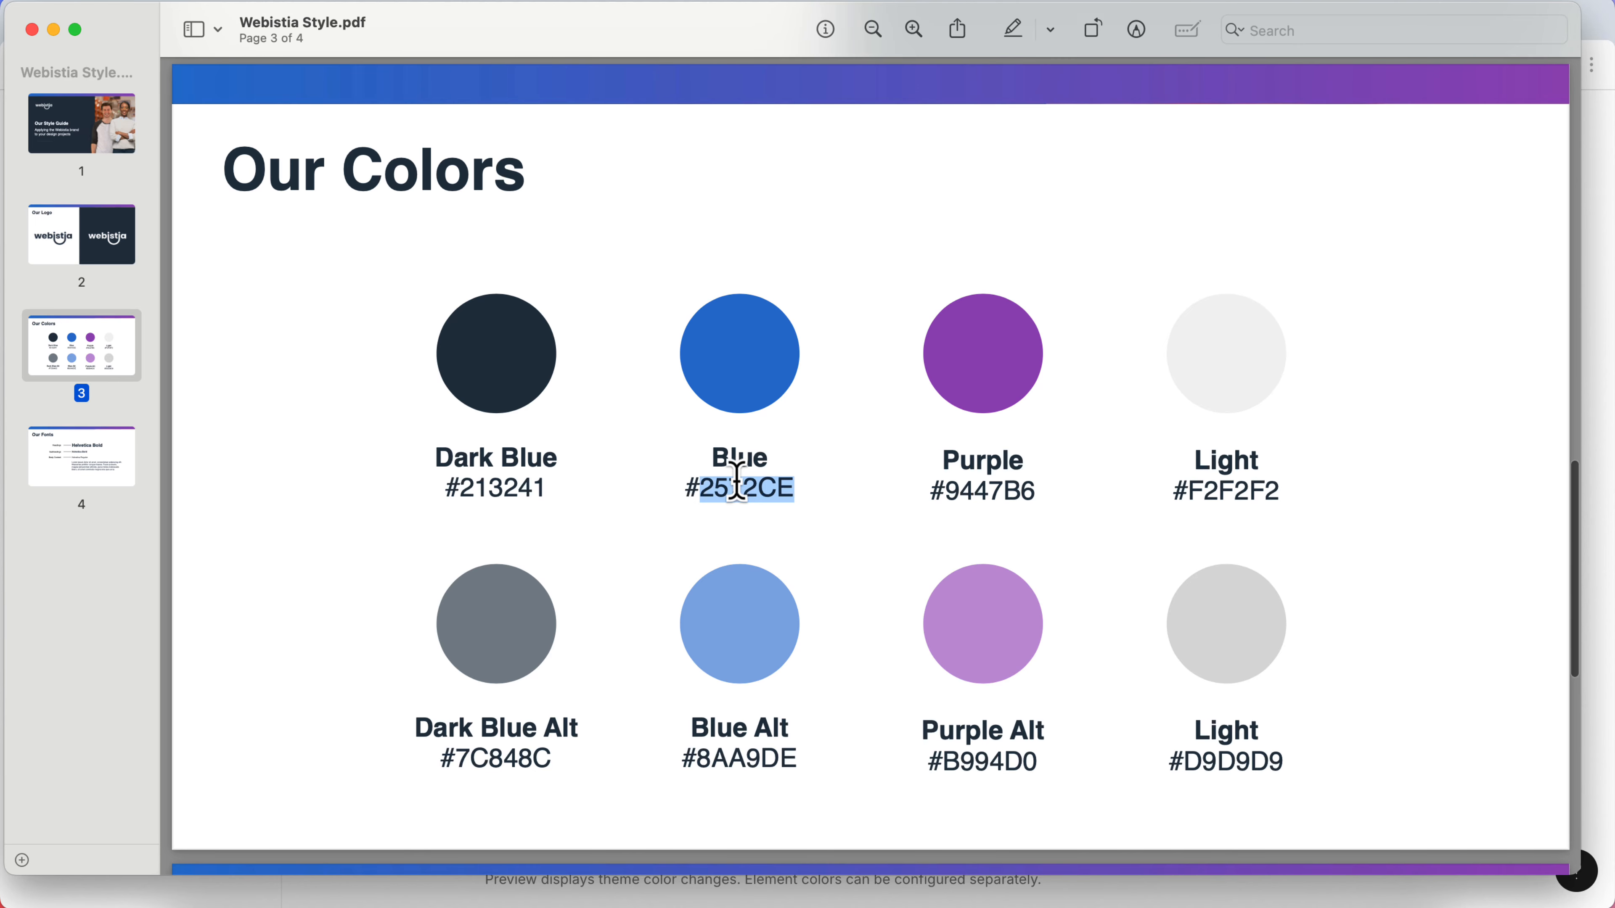
key("ctrl+Up")
- Set the brand's Primary color to hex 2572CE
left_click(711, 349)
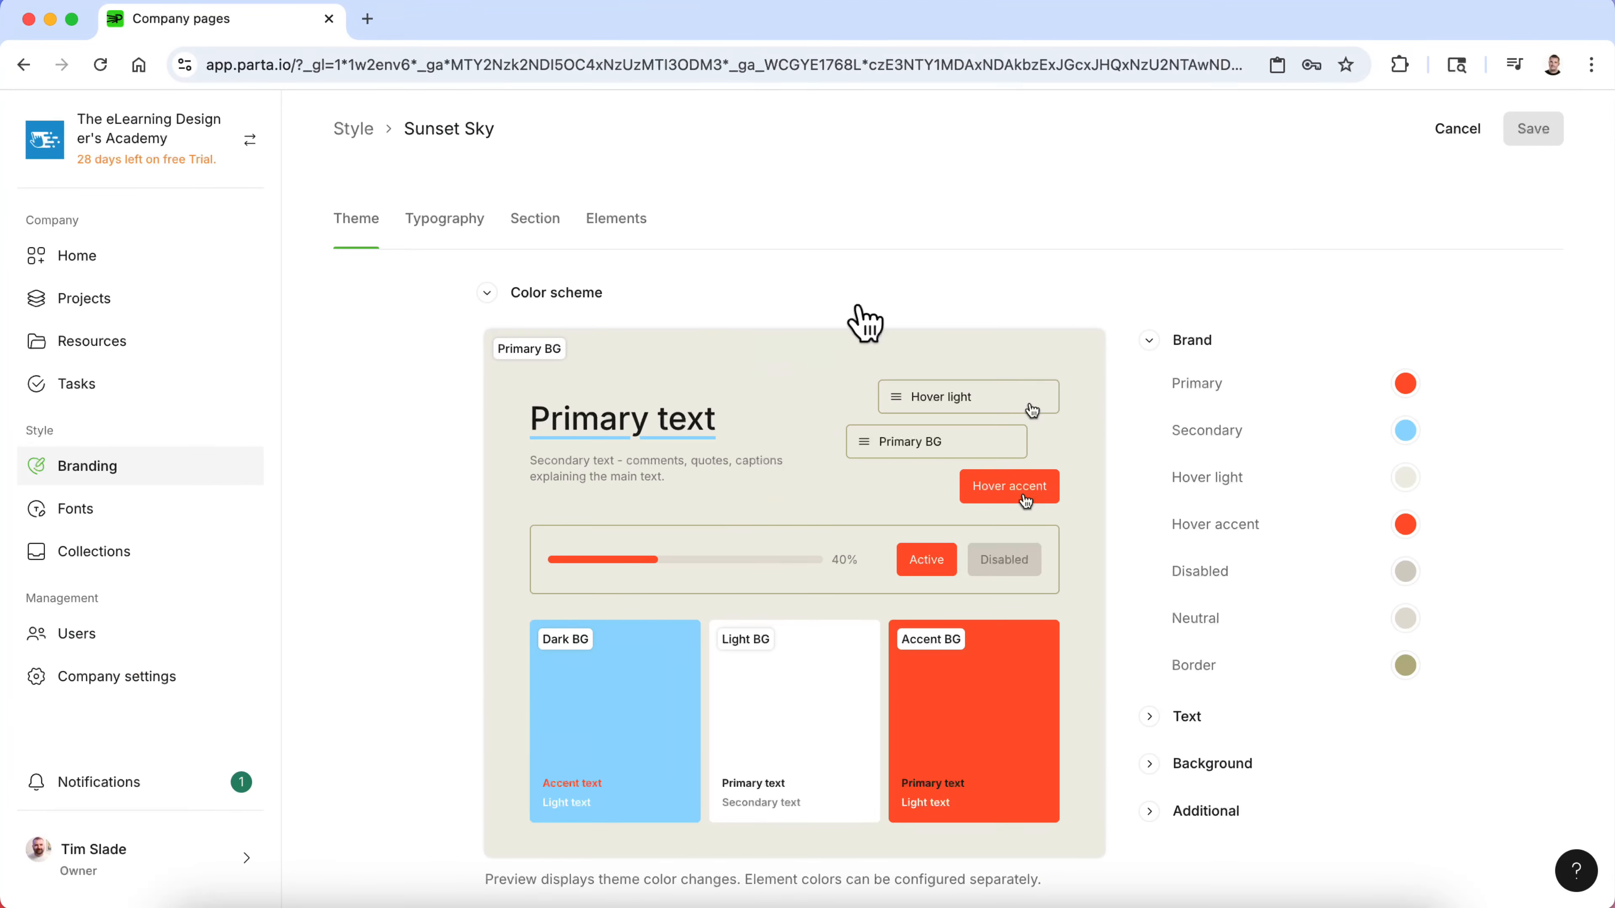
left_click(1405, 383)
left_click(1405, 384)
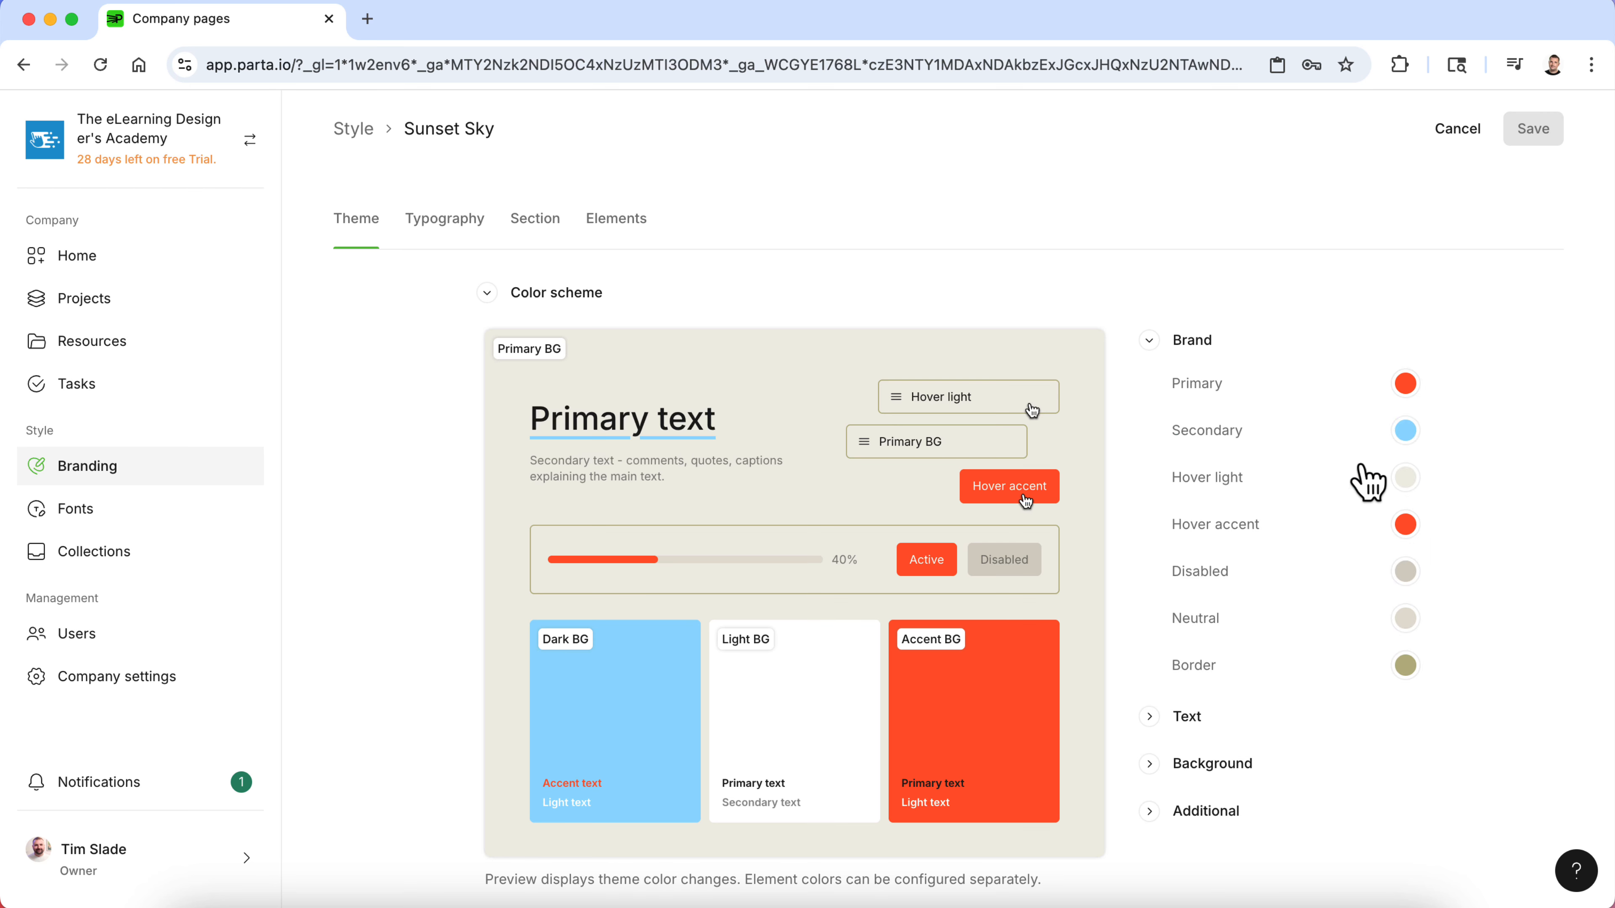
left_click(1406, 385)
double_click(1256, 715)
key("super+v")
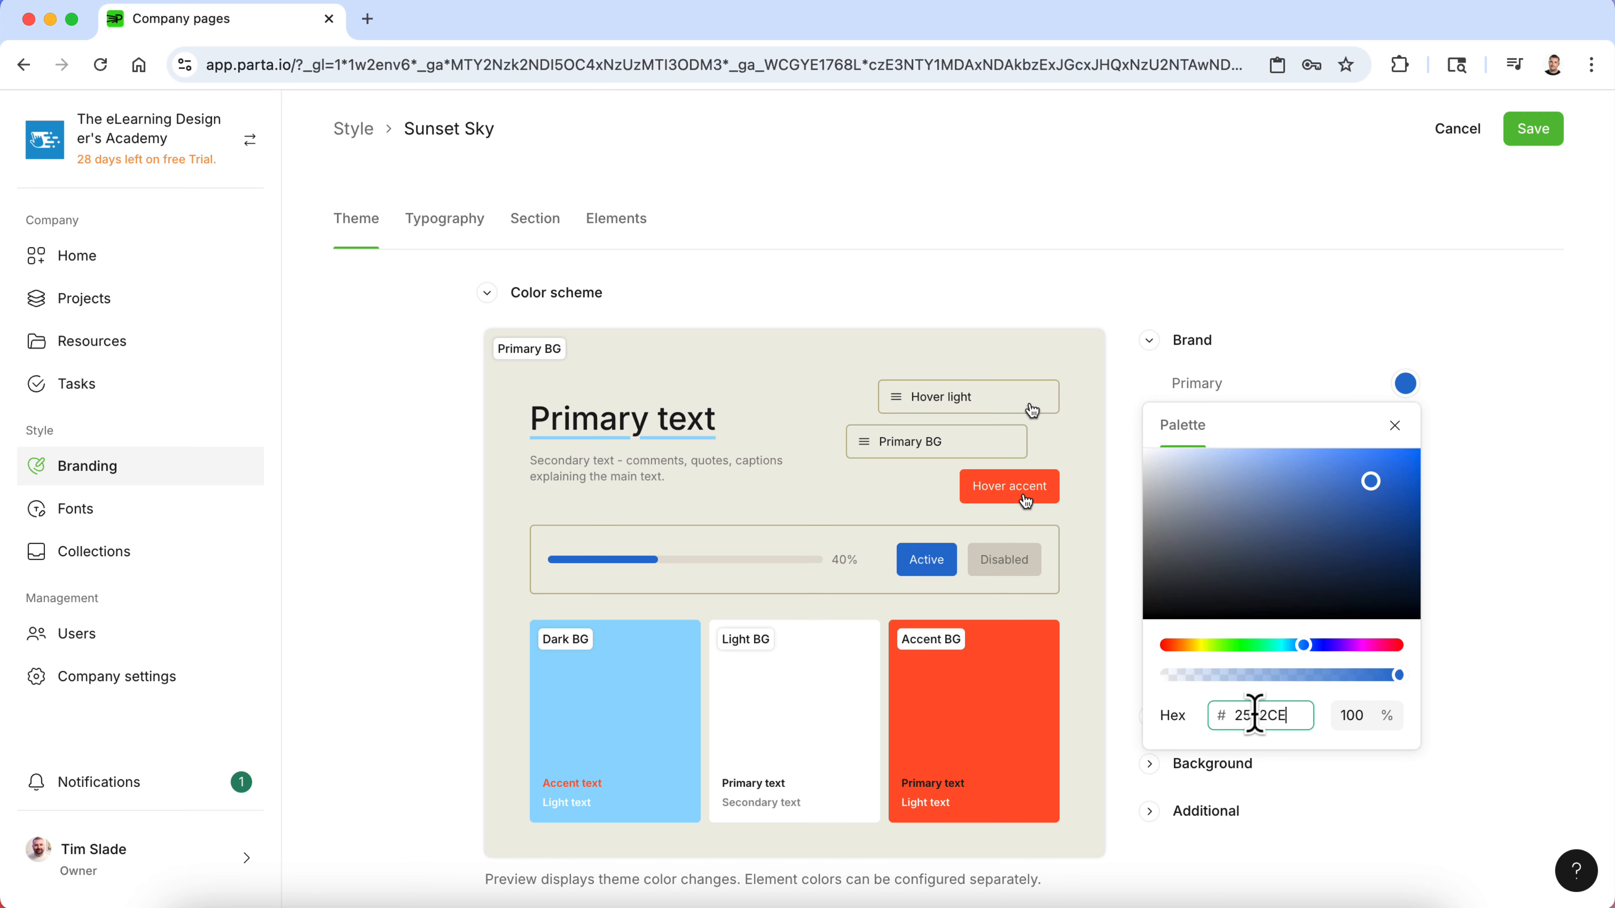
left_click(1455, 646)
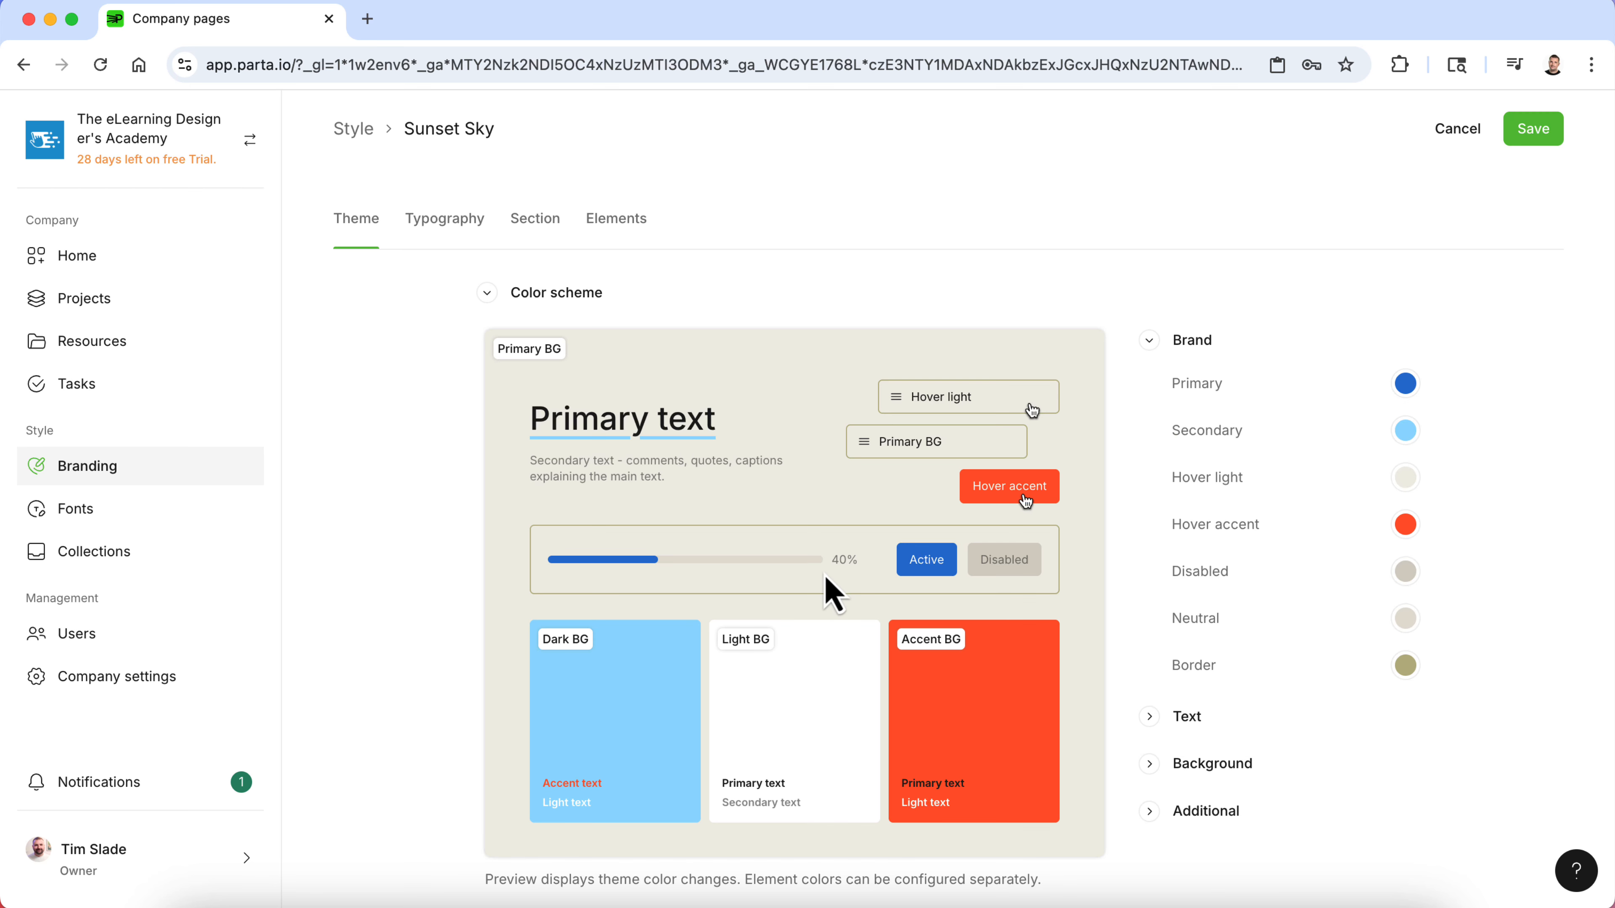
- Copy the Purple hex code 9447B6 from the style guide
key("ctrl+Up")
left_click(1189, 649)
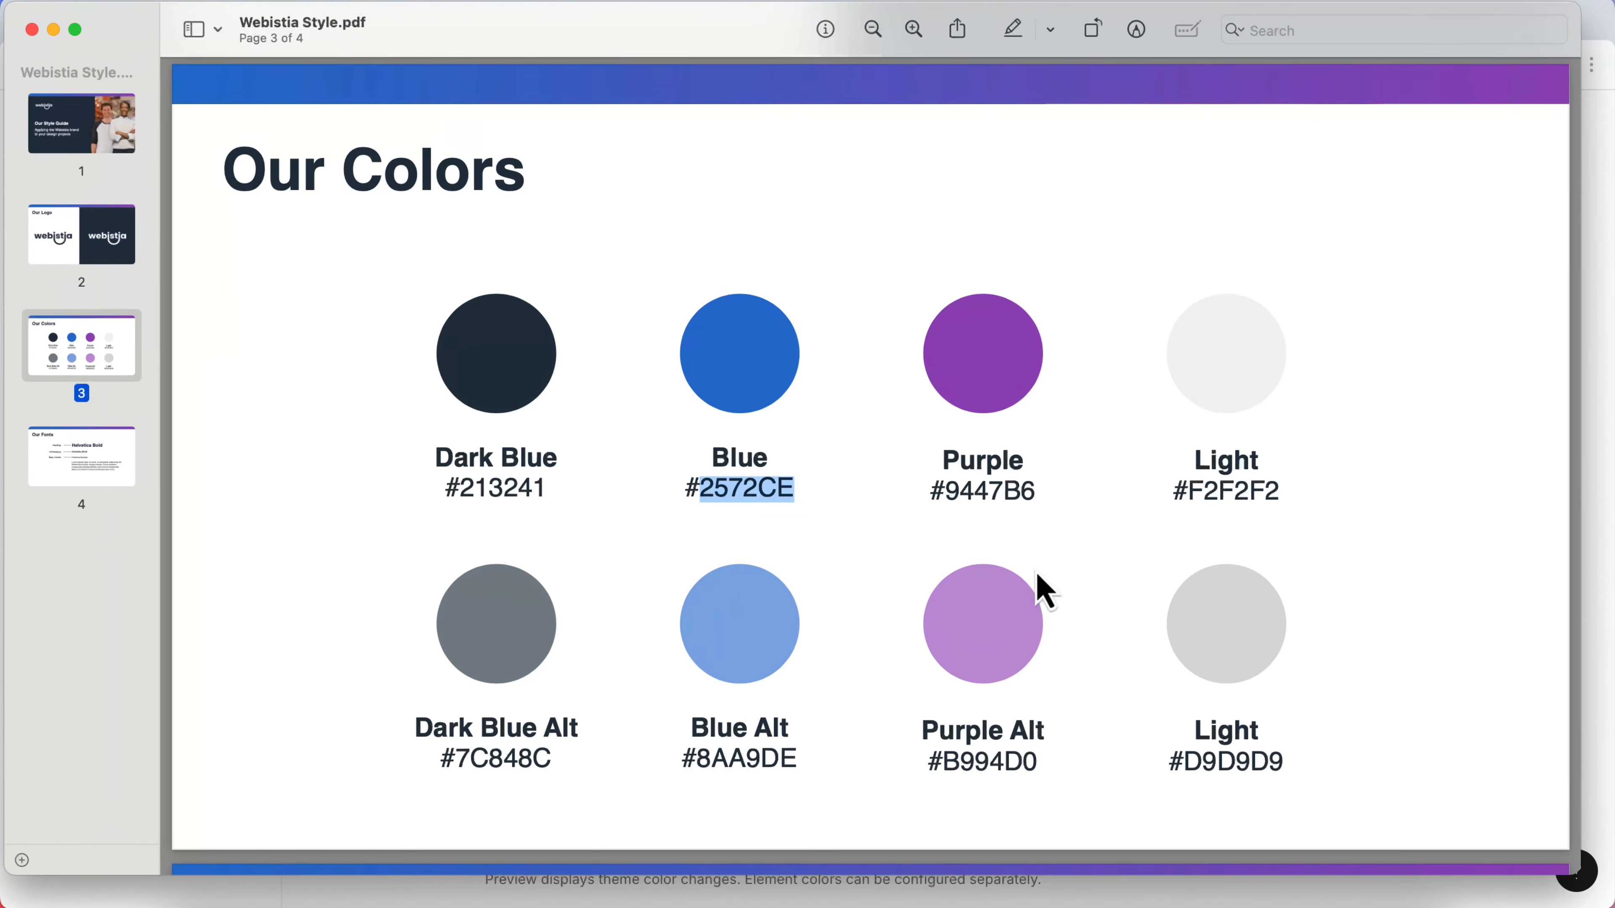
double_click(997, 493)
key("super+c")
- Set the brand's Secondary color to hex 9447B6
key("ctrl+Up")
left_click(778, 415)
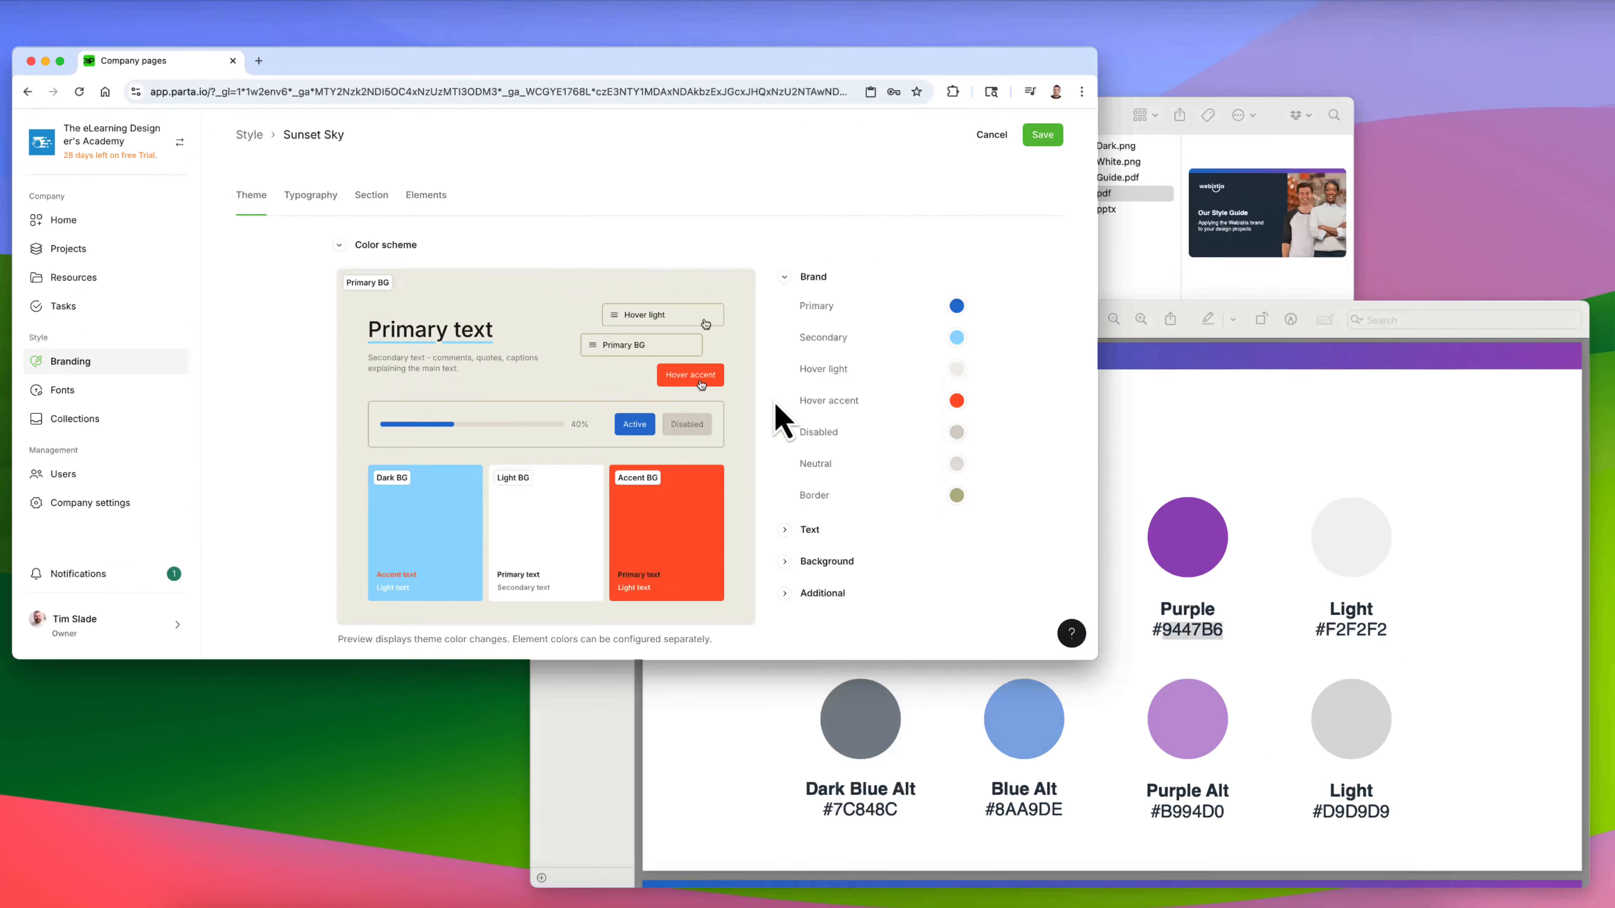
left_click(1405, 431)
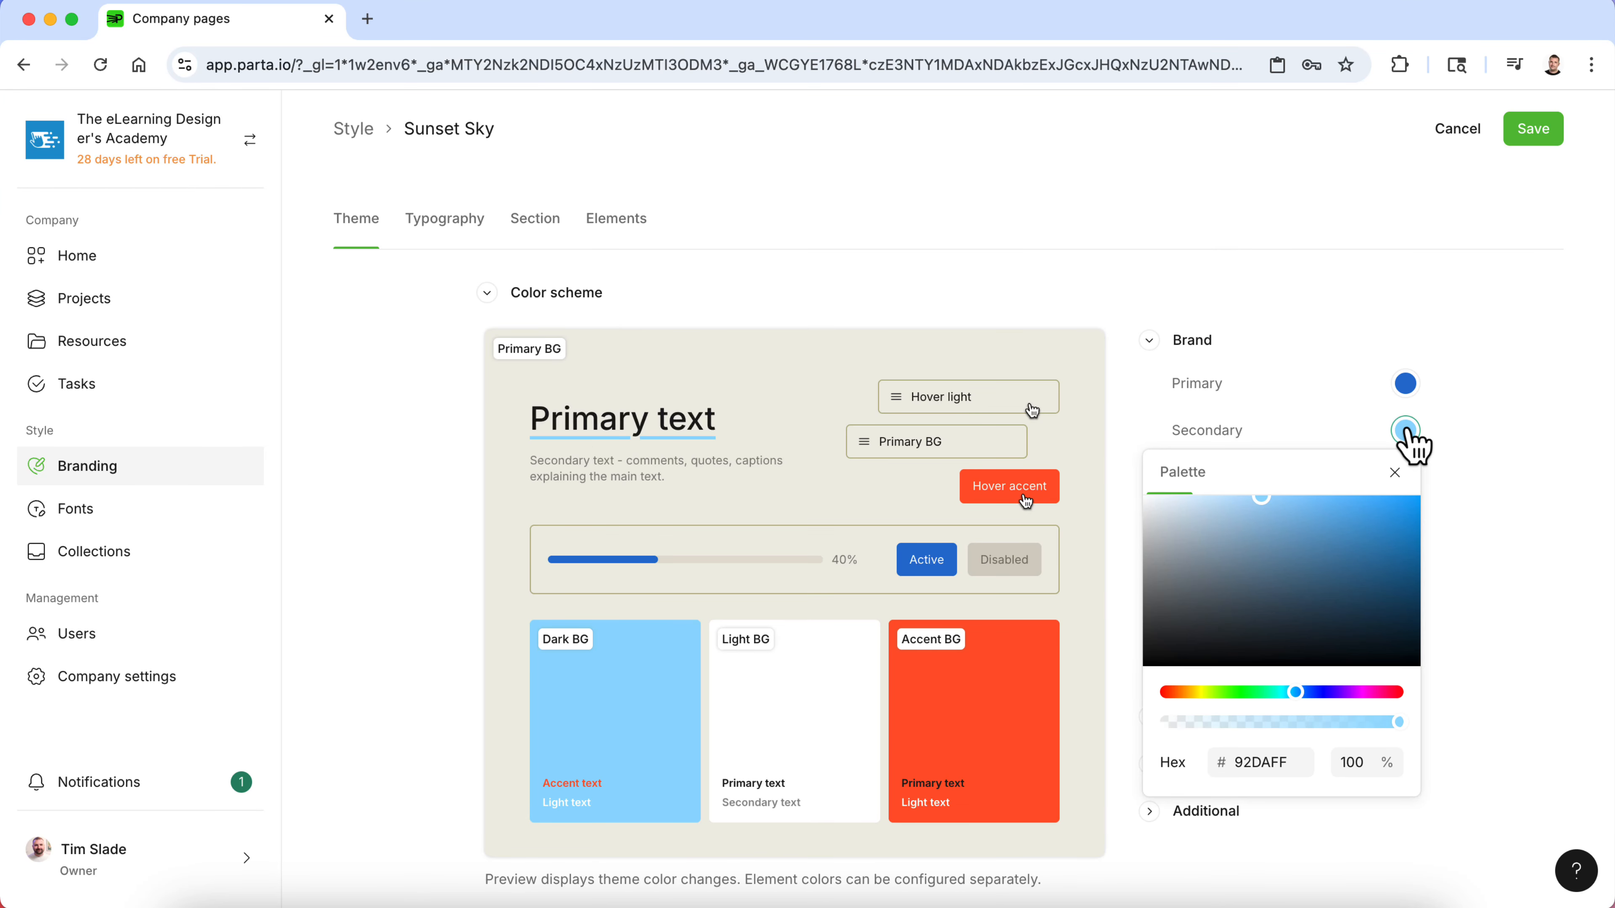
double_click(1276, 762)
key("super+v")
left_click(1488, 713)
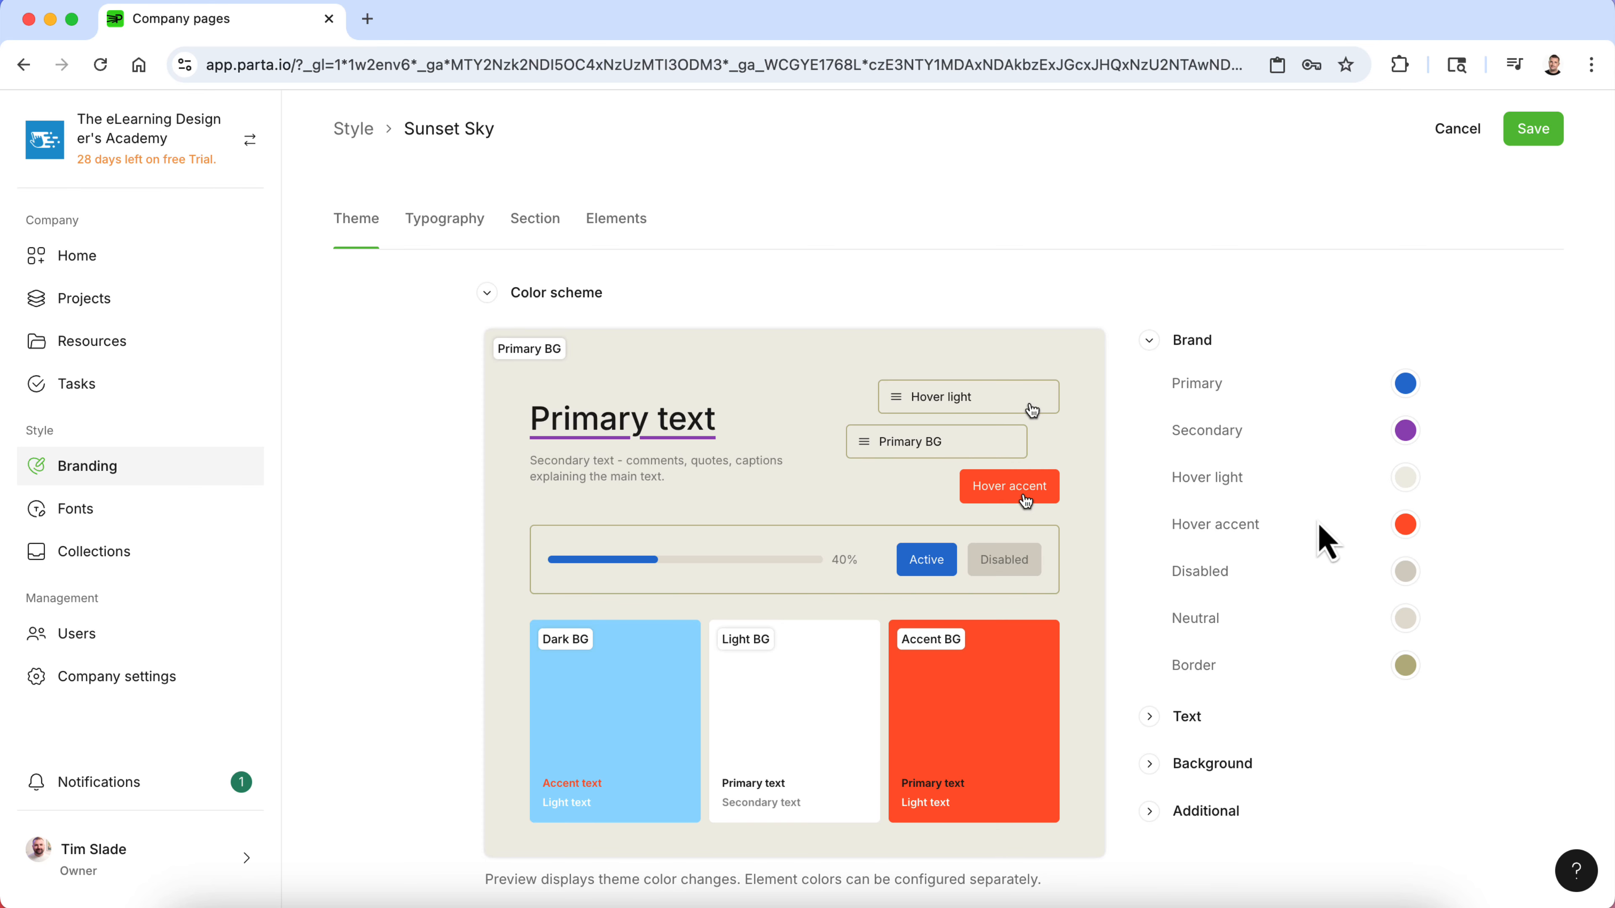
- Copy the Blue hex code 2572CE from the style guide again
key("ctrl+Up")
left_click(1206, 612)
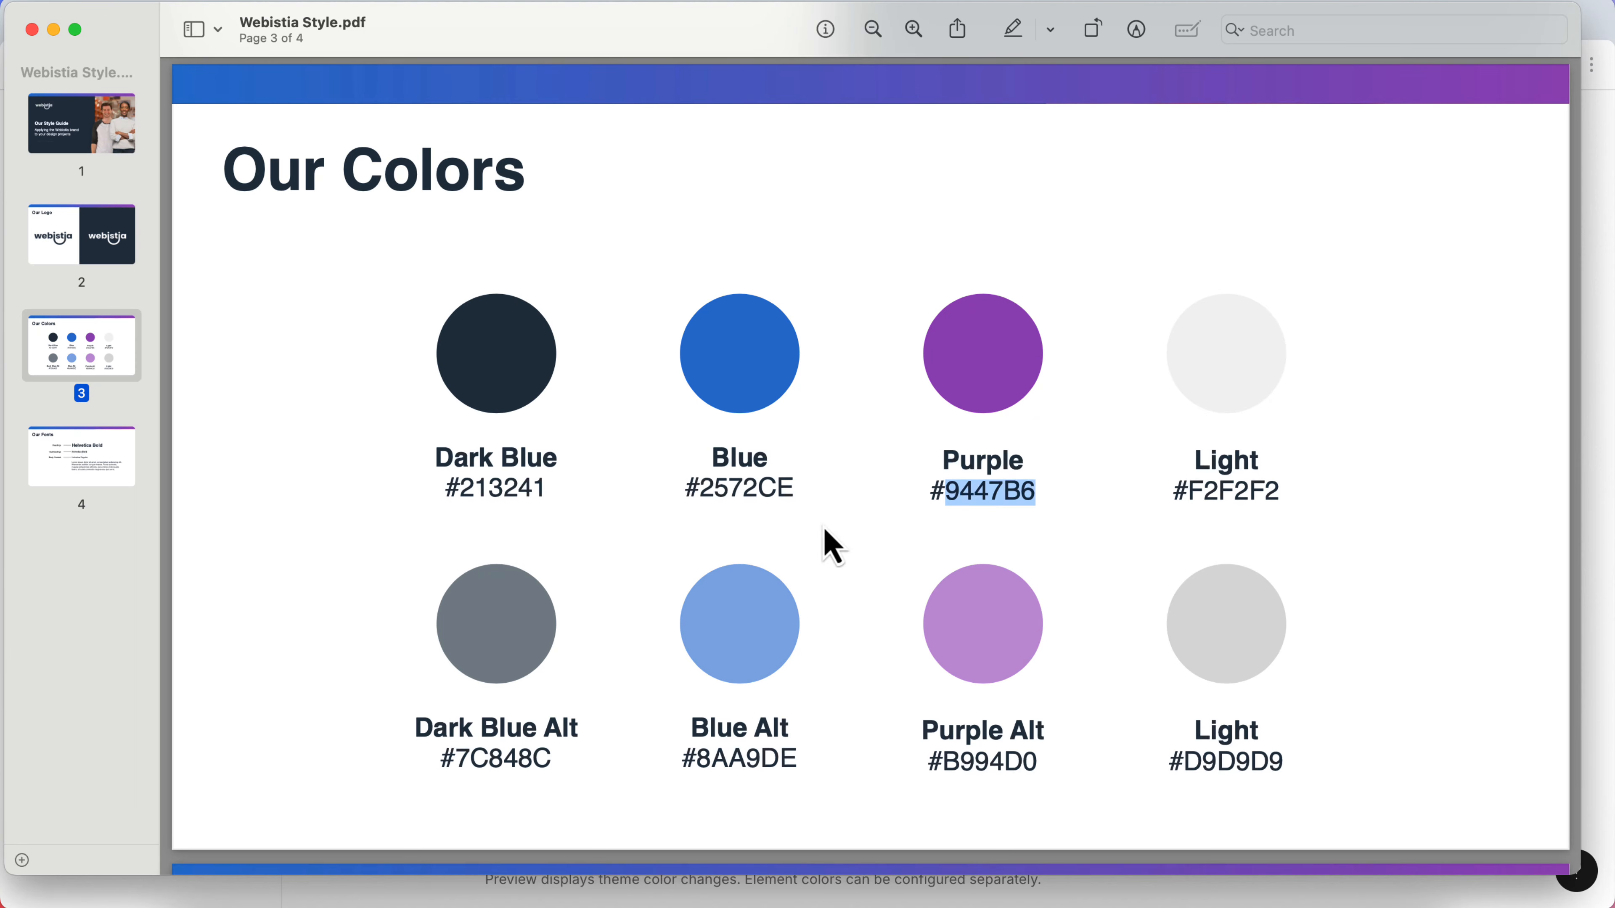
double_click(713, 493)
key("super+c")
- Set the brand's Hover accent color to hex 2572CE
key("ctrl+Up")
left_click(624, 391)
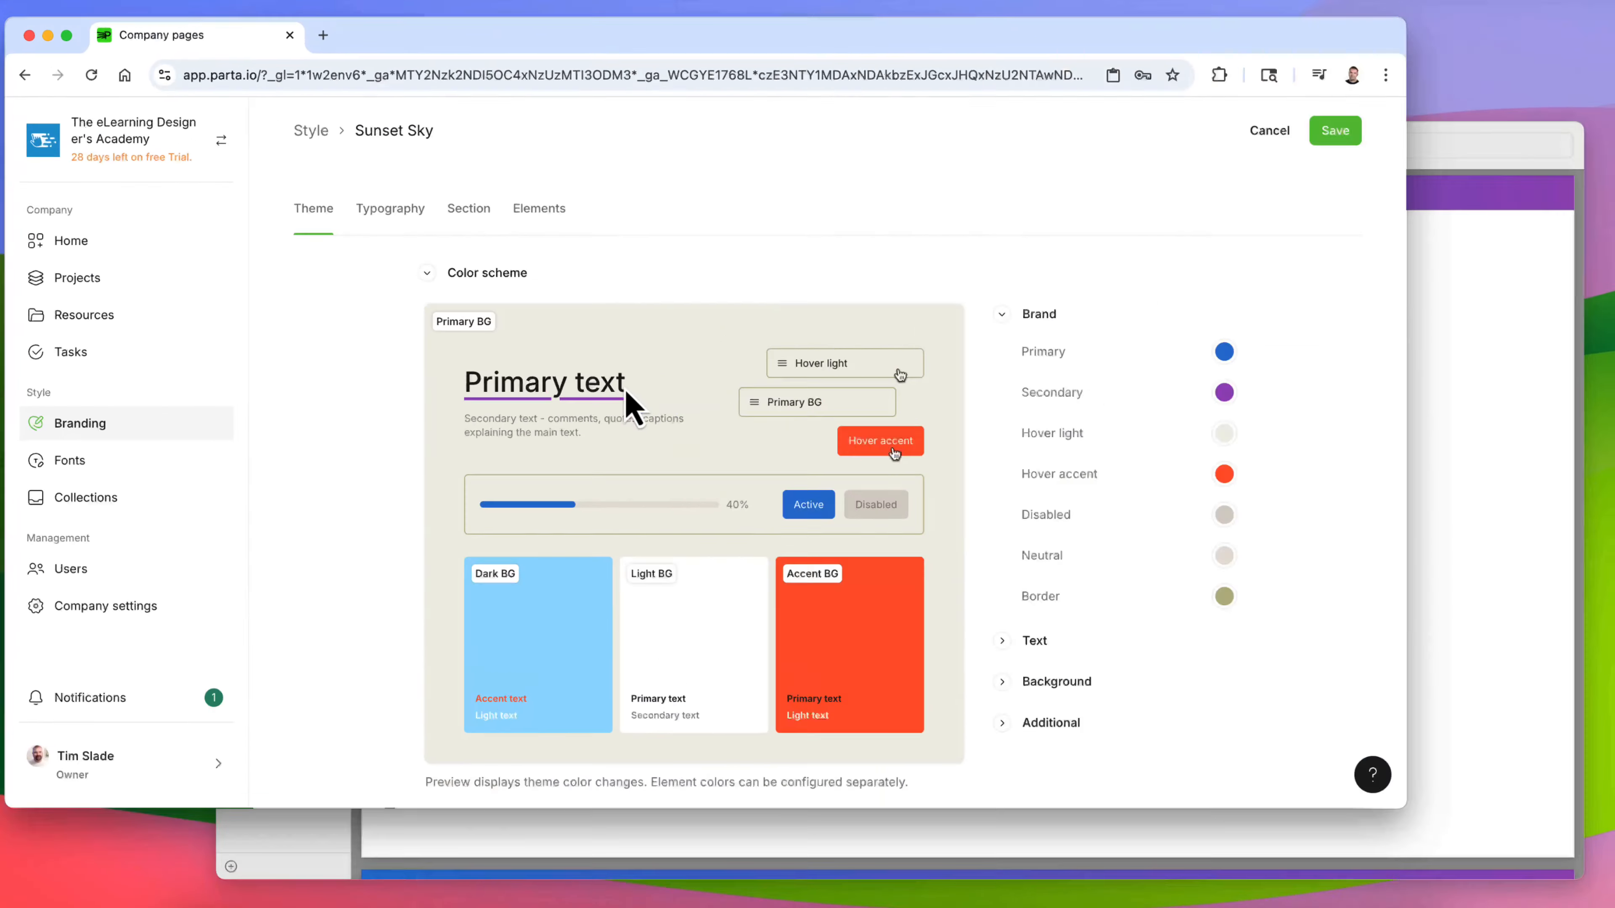
left_click(1405, 524)
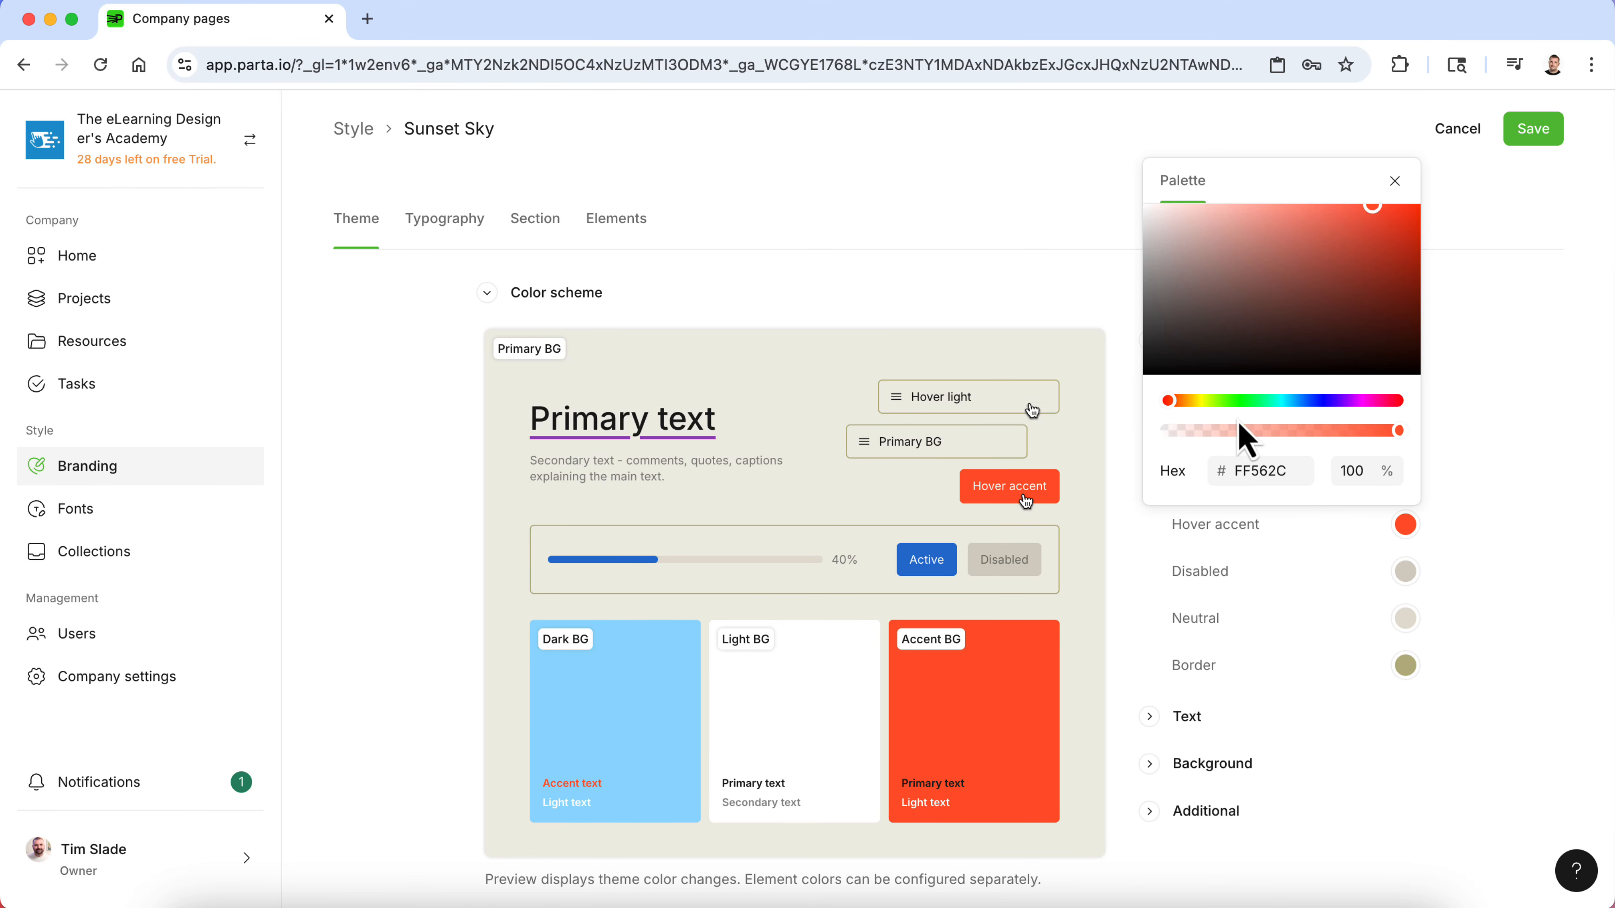
double_click(1258, 471)
key("super+v")
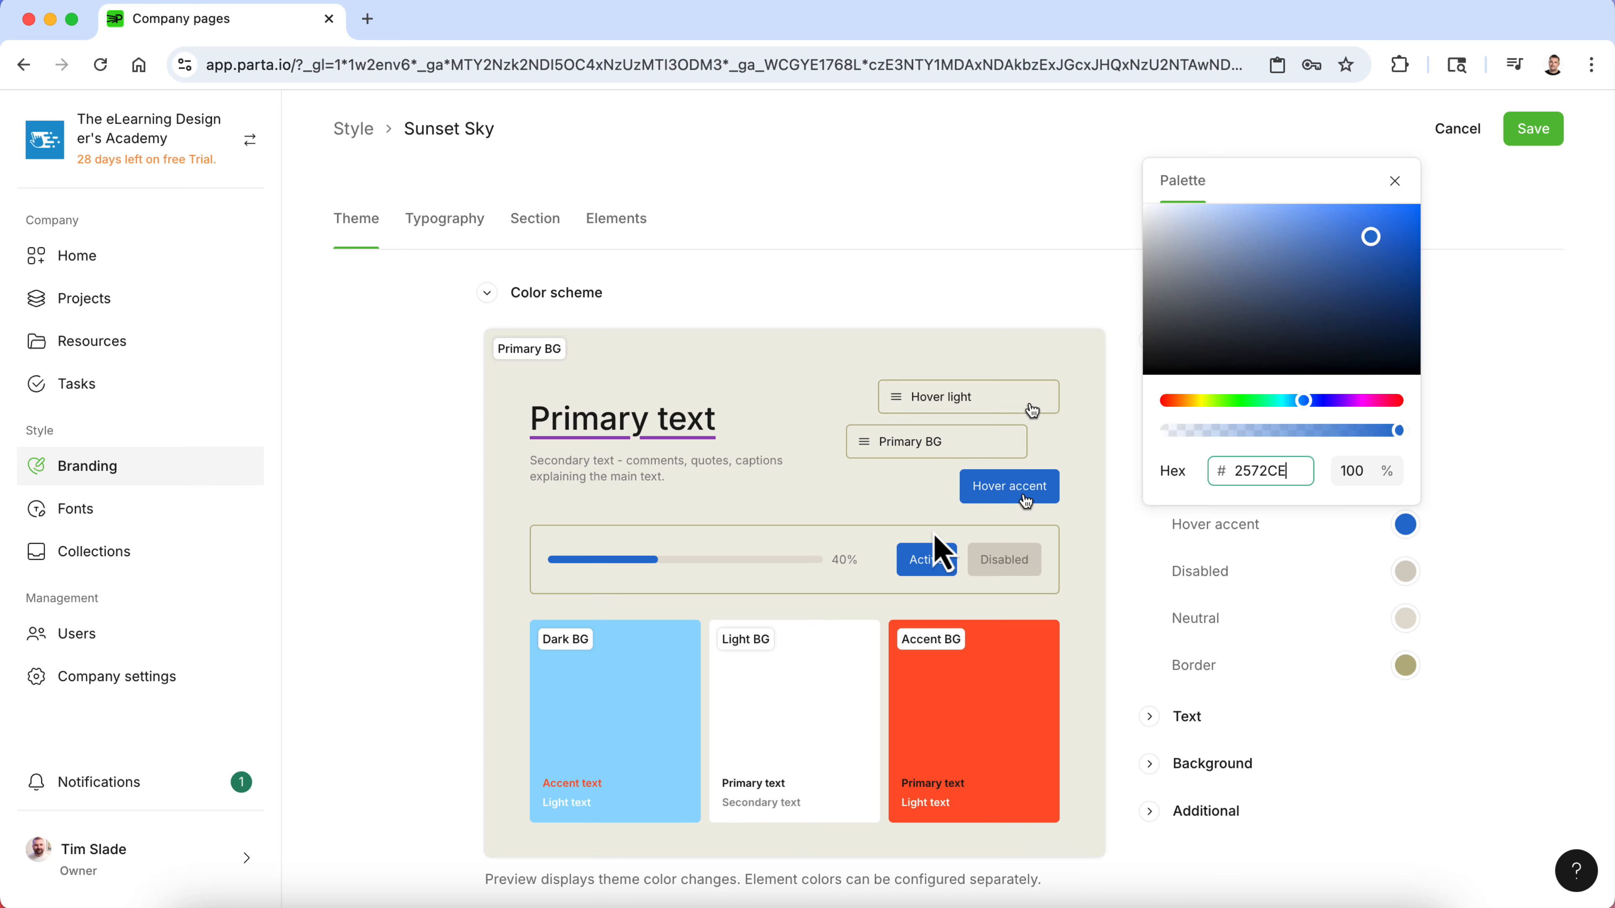
left_click(1532, 552)
- Copy the second Light hex code D9D9D9 from the style guide
scroll(1516, 557, "down", 1)
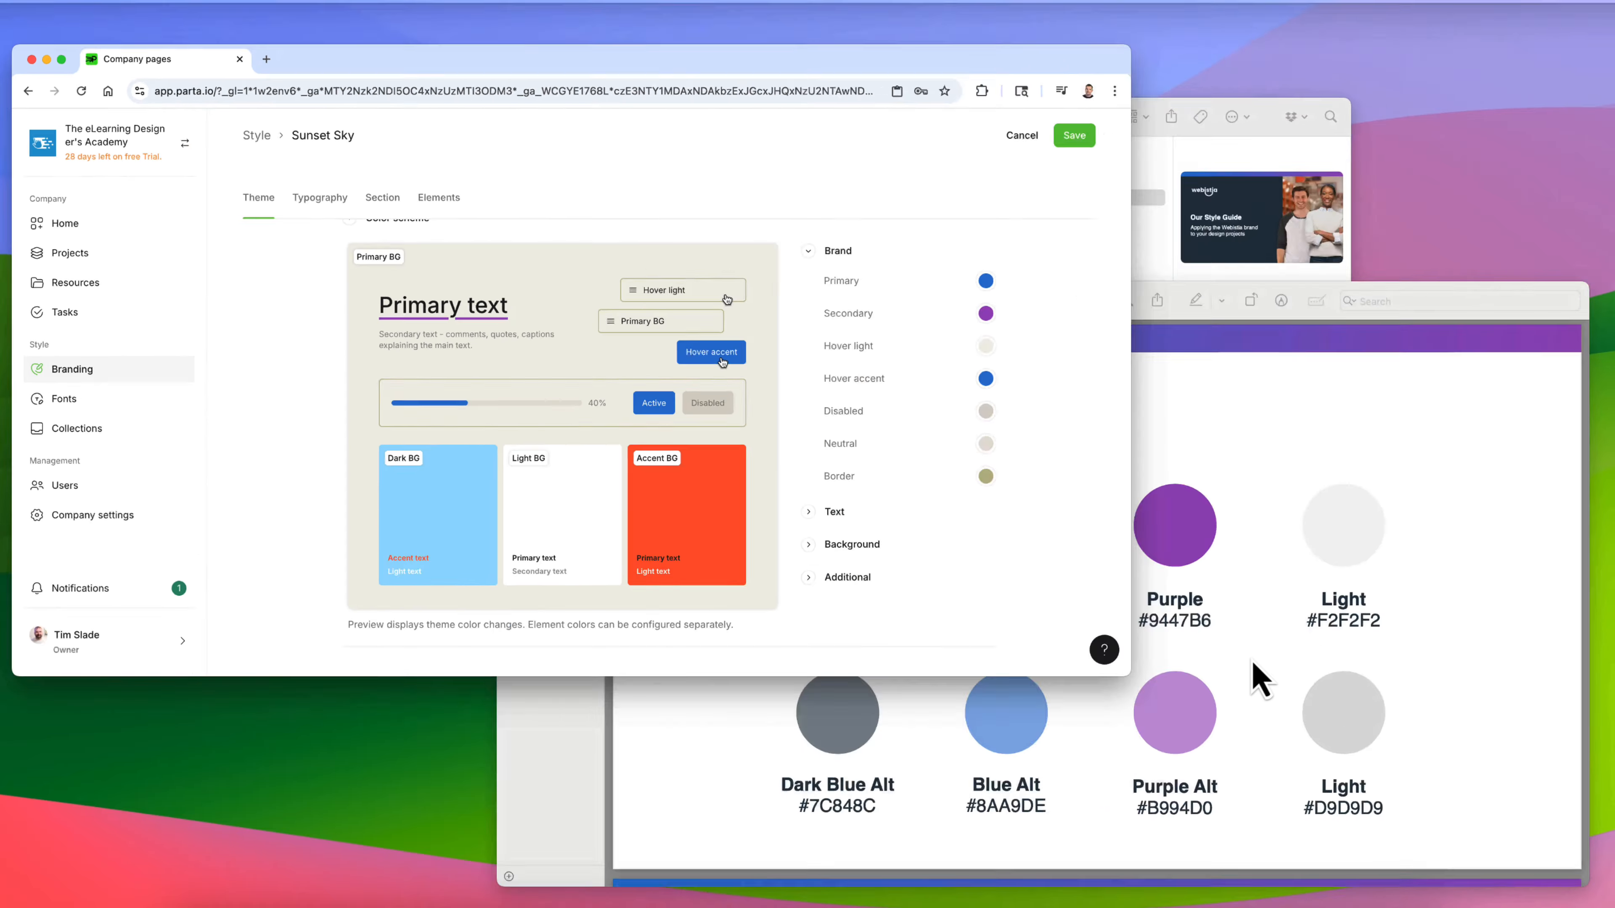
left_click(1258, 679)
double_click(1329, 809)
key("super+c")
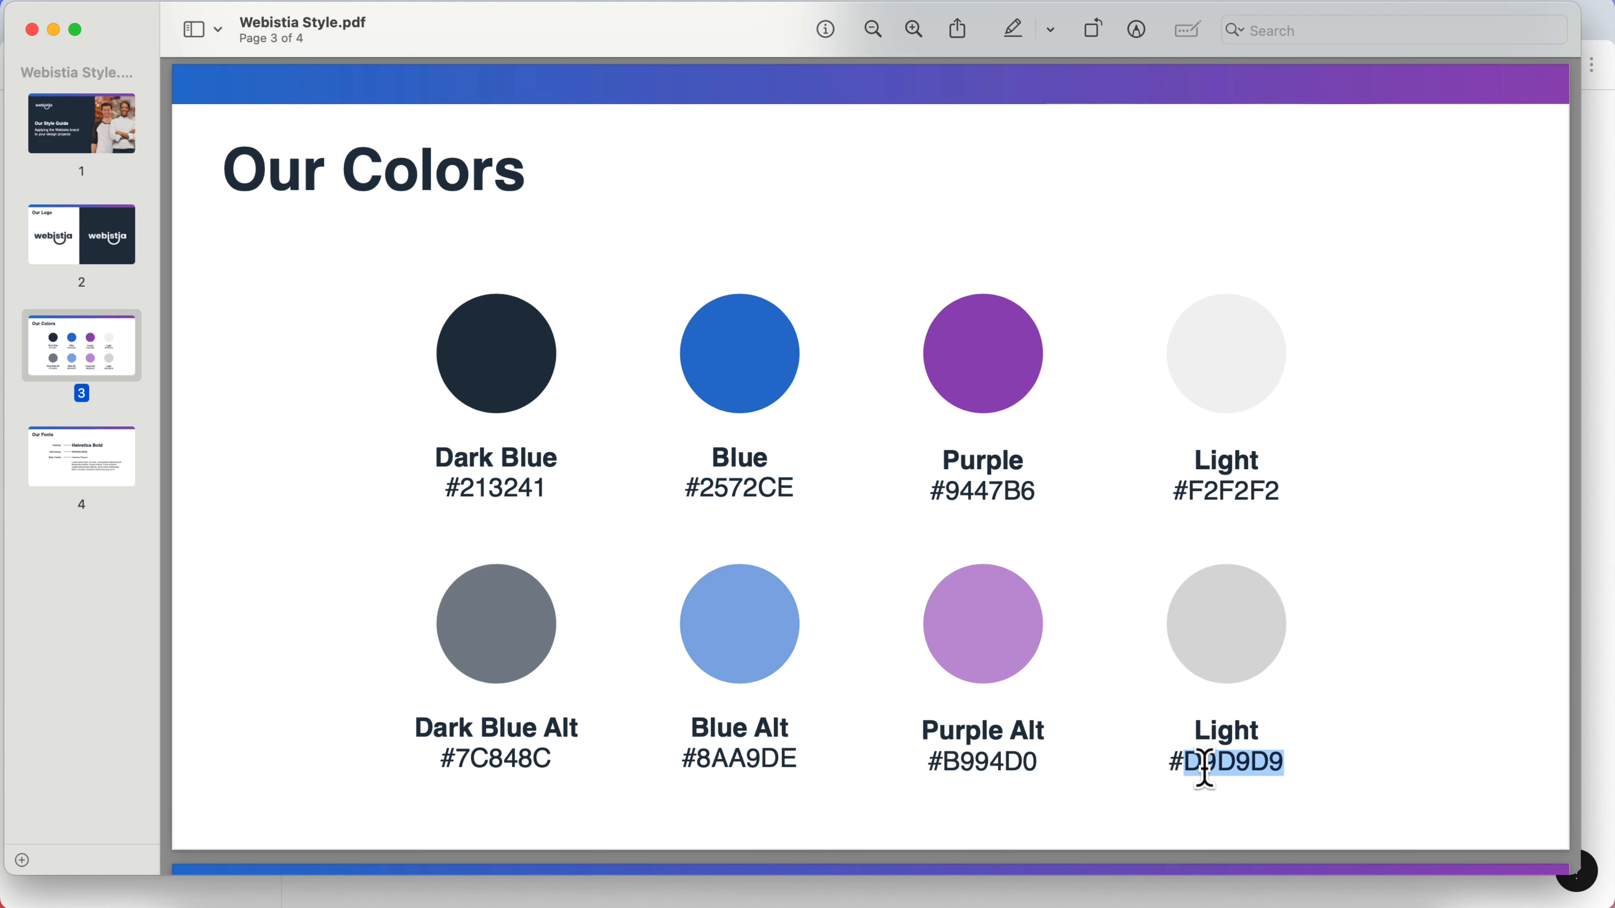
- Set the brand's Border color to hex D9D9D9
key("ctrl+Up")
left_click(722, 472)
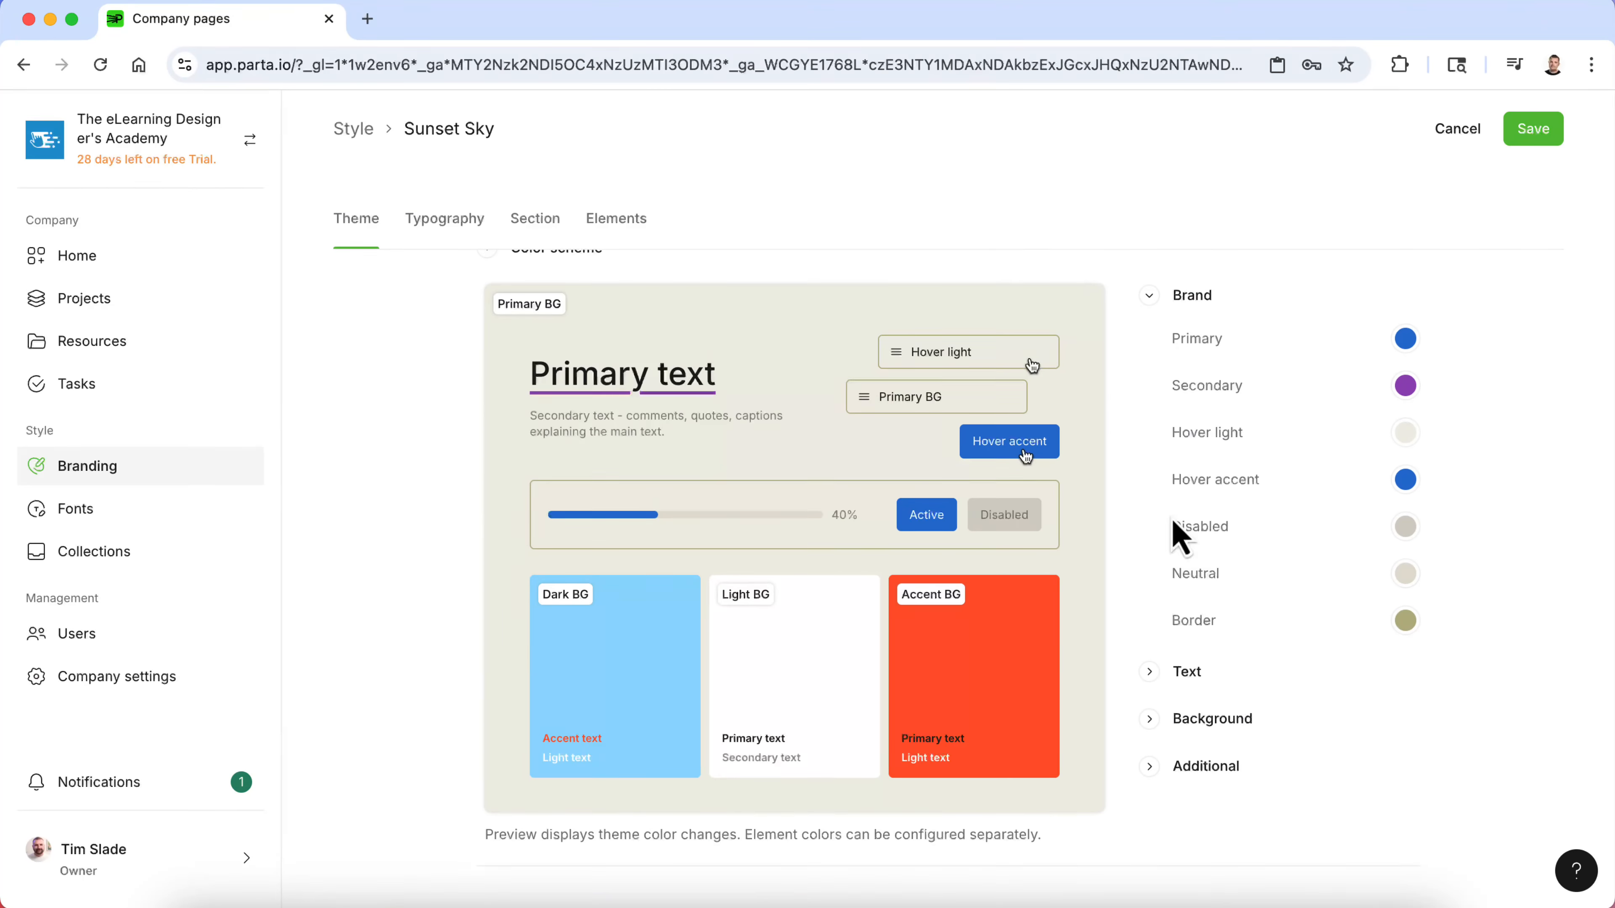
left_click(1409, 631)
double_click(1270, 566)
key("super+v")
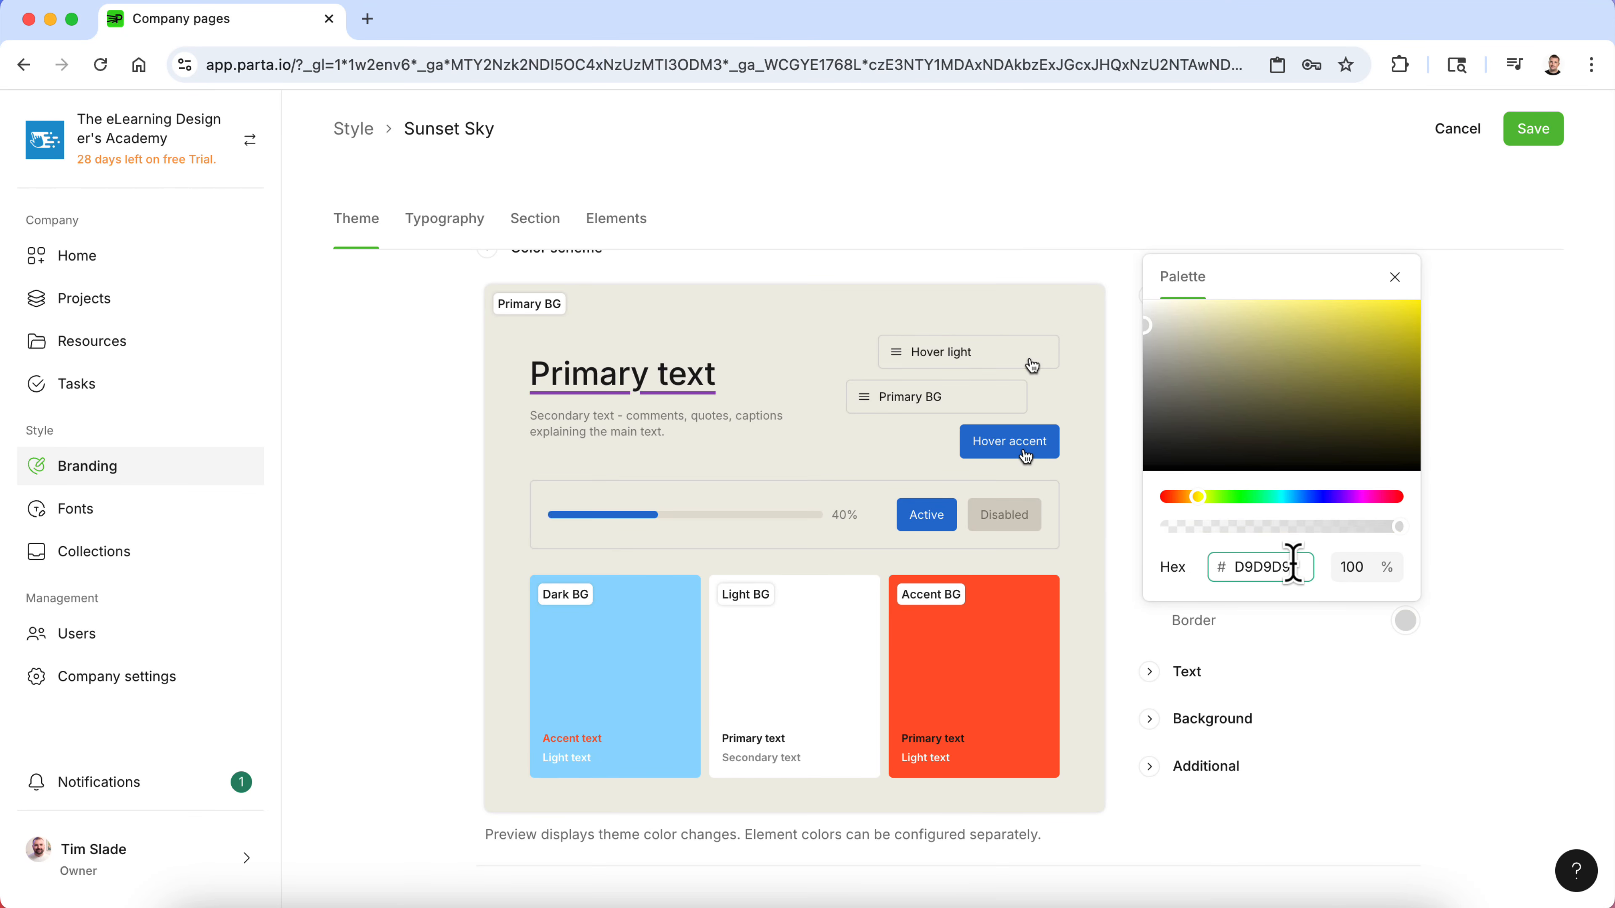
left_click(1451, 622)
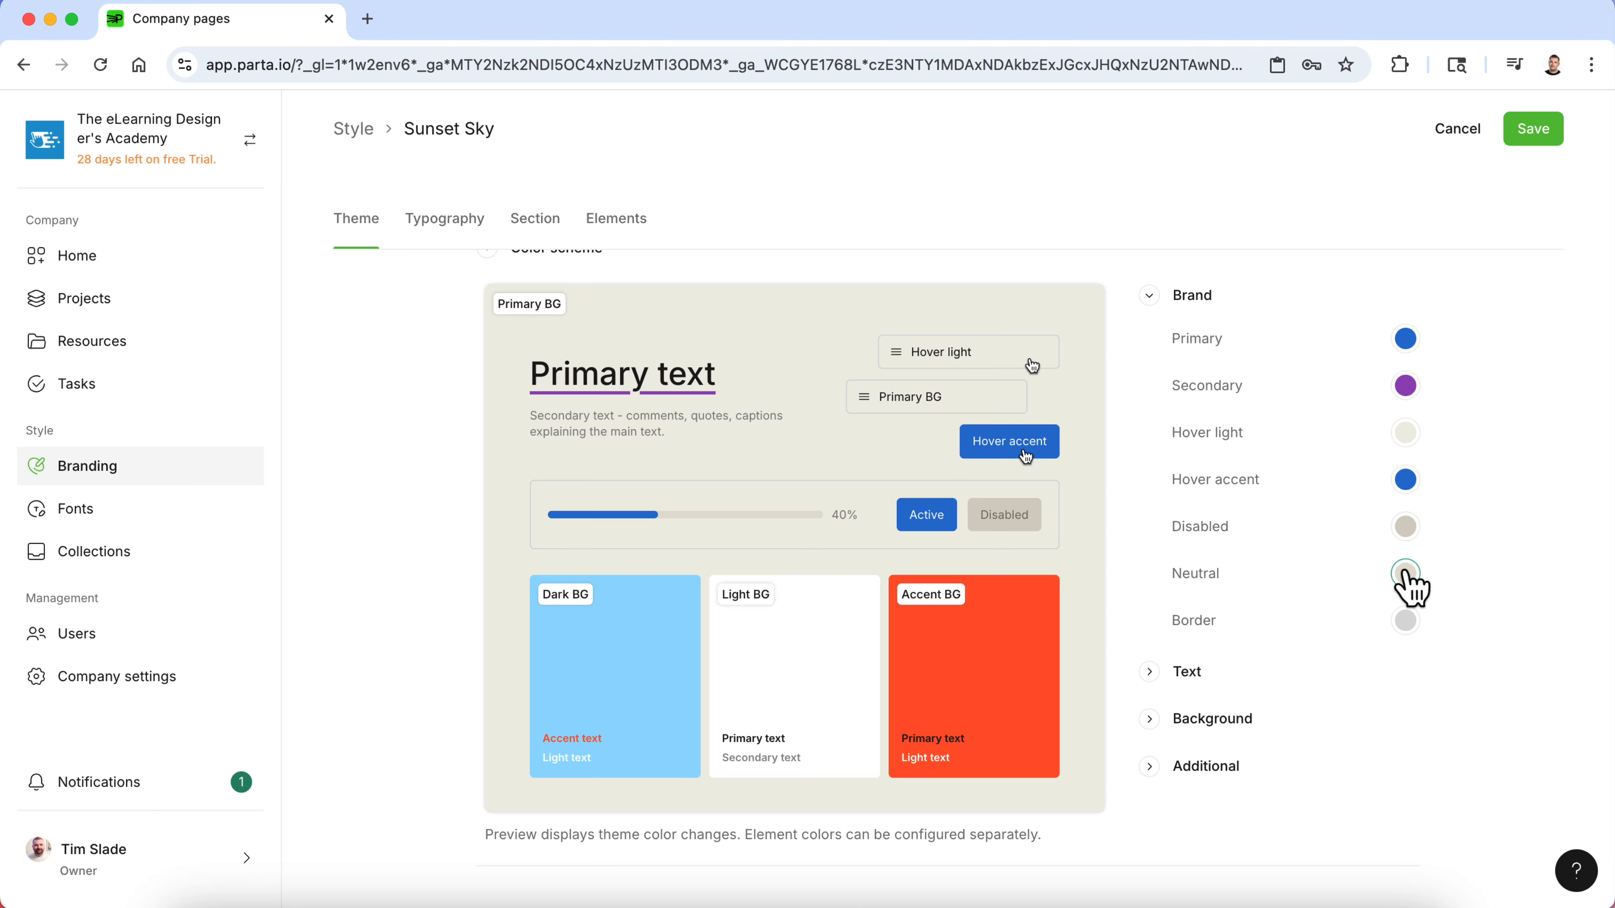
- Copy the first Light hex code F2F2F2 from the style guide
key("ctrl+Up")
left_click(1402, 595)
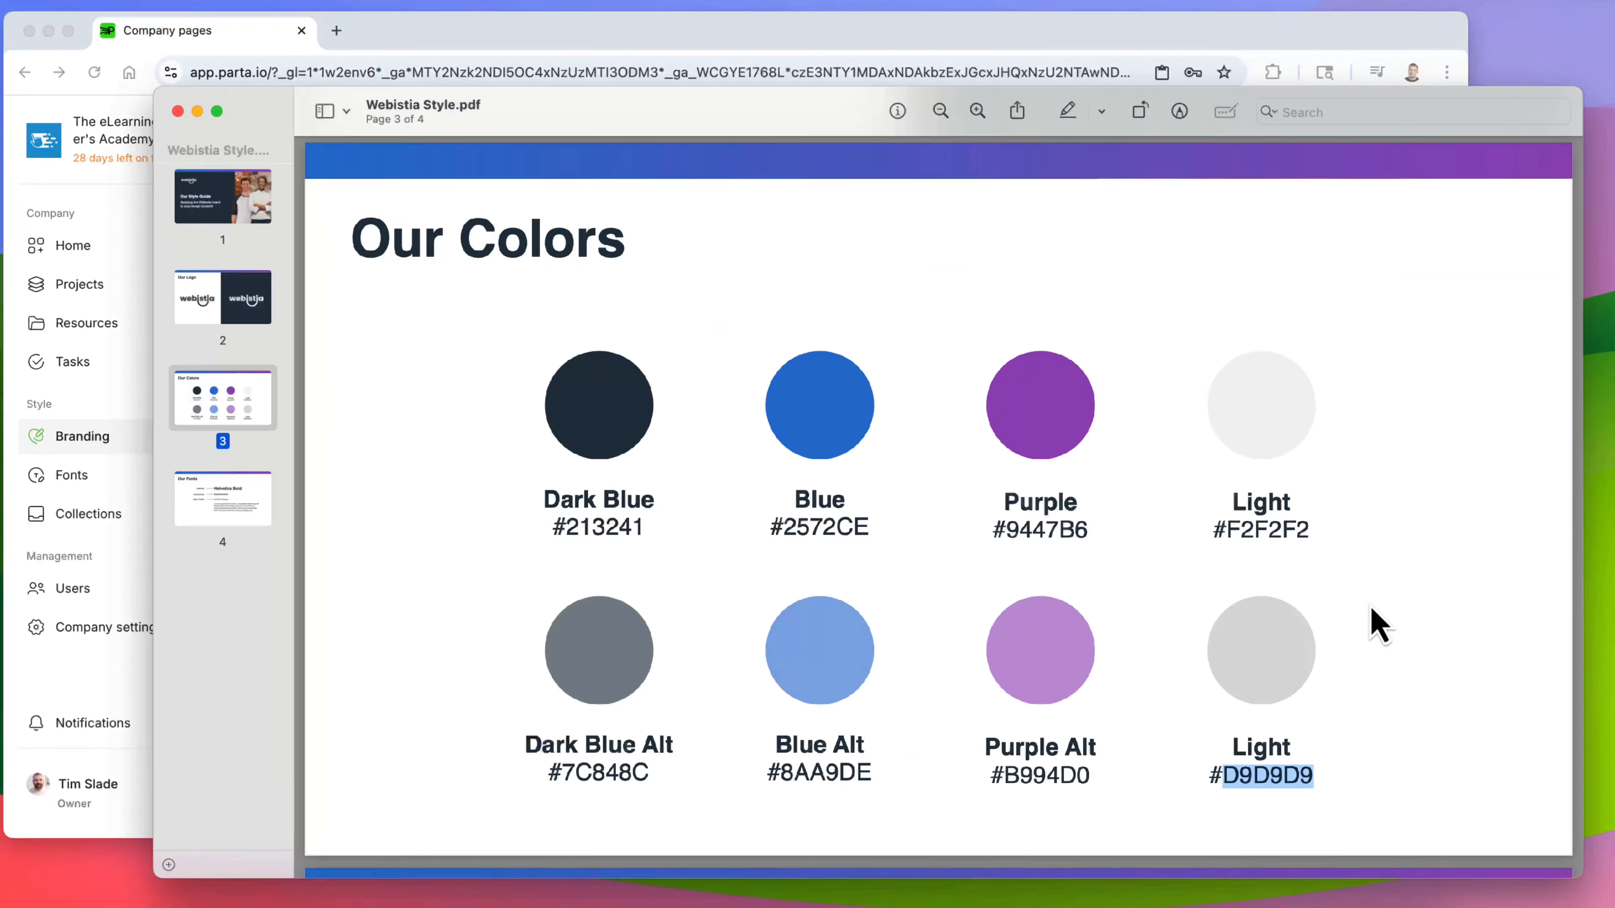
double_click(1228, 493)
key("ctrl+c")
key("ctrl+Up")
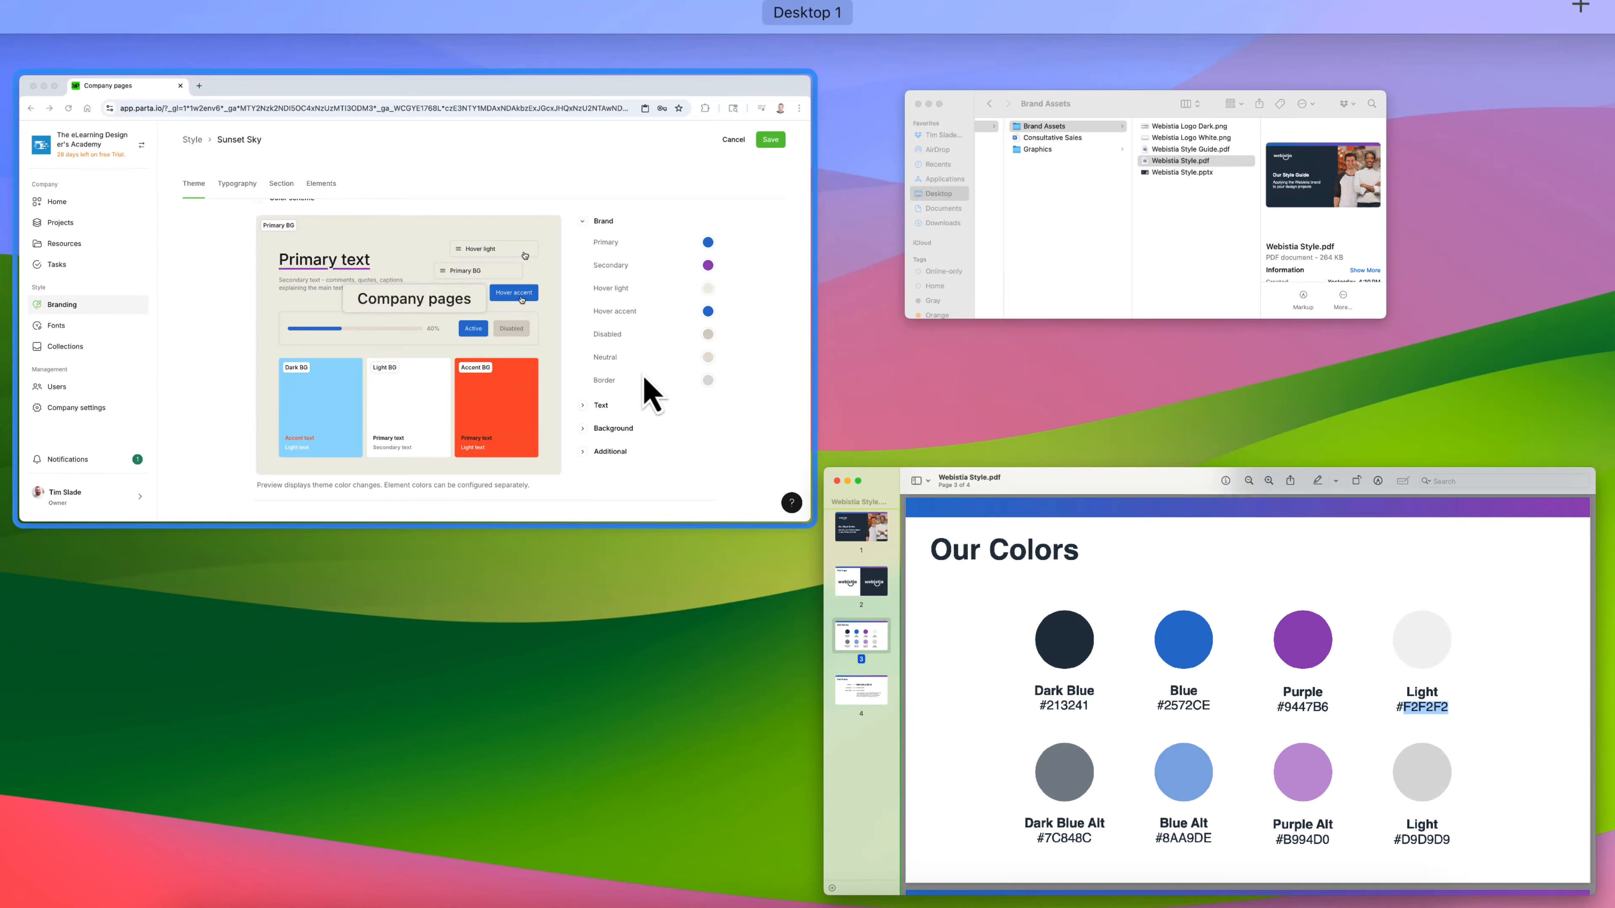
- Set the brand's Neutral color to hex F2F2F2
left_click(645, 389)
left_click(1408, 575)
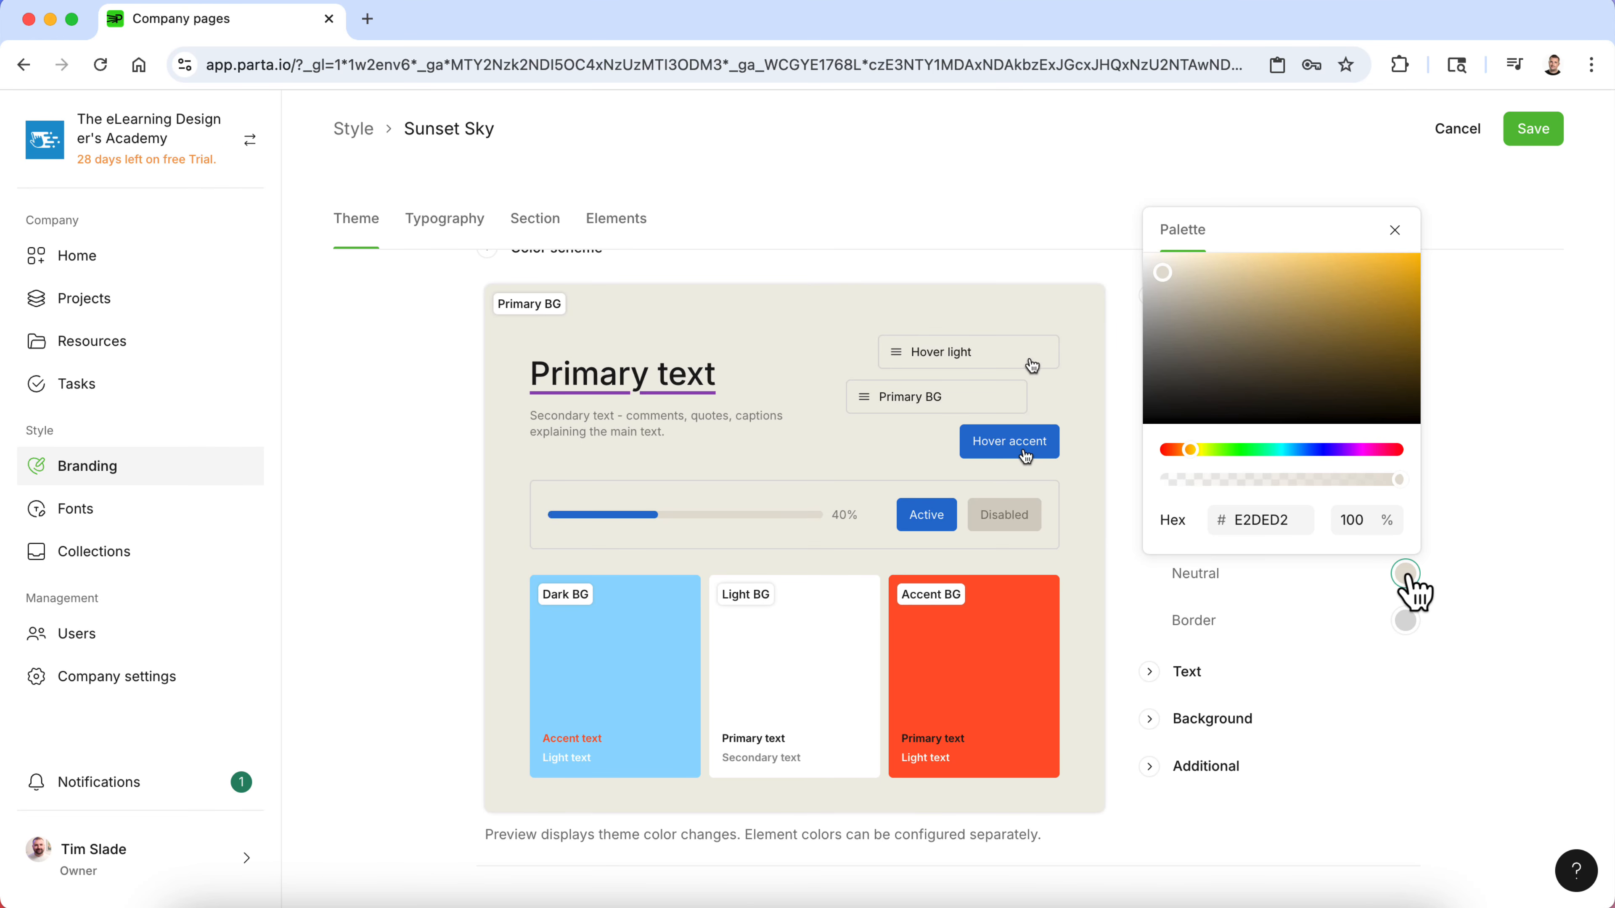
double_click(1258, 520)
key("ctrl+v")
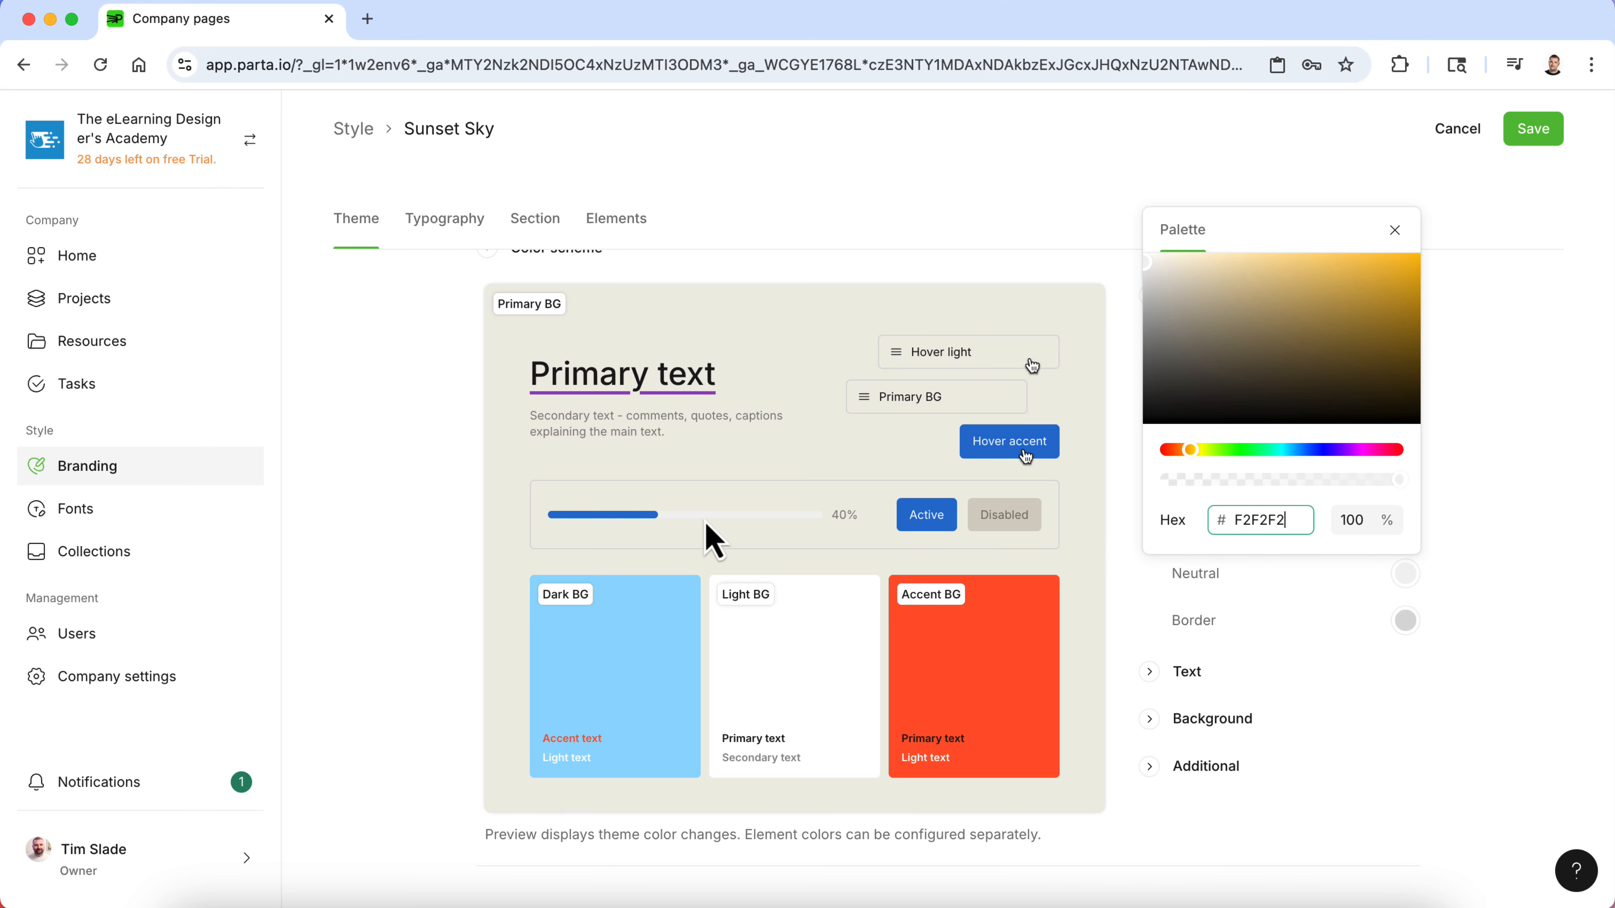
left_click(1530, 671)
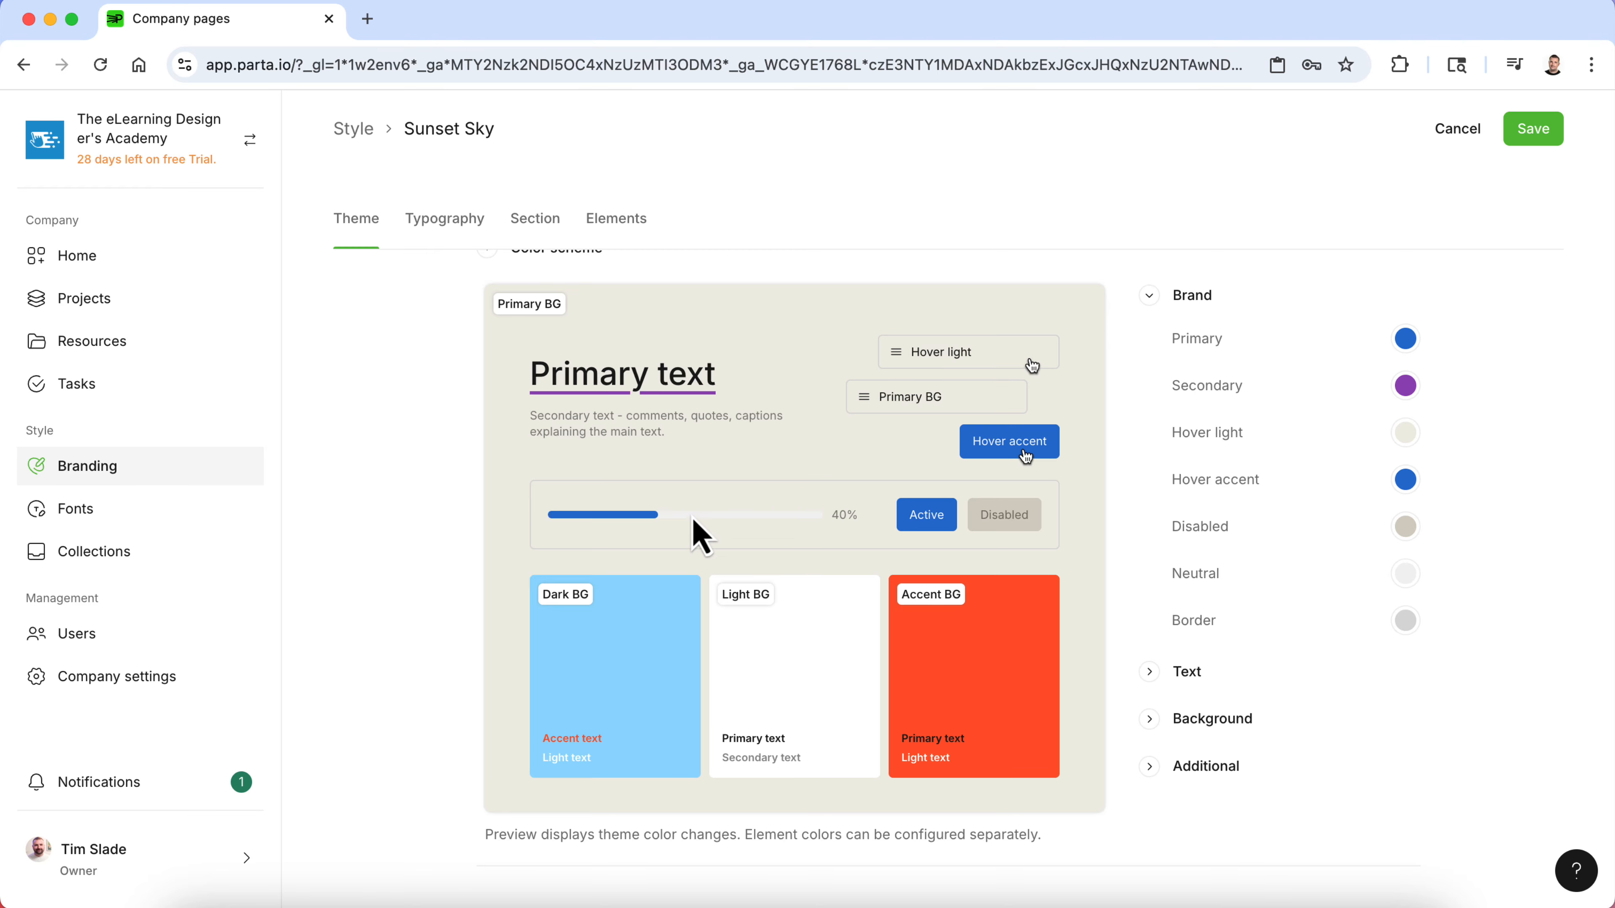
- Copy the Dark Blue Alt hex code 7C848C from the style guide
key("ctrl+Up")
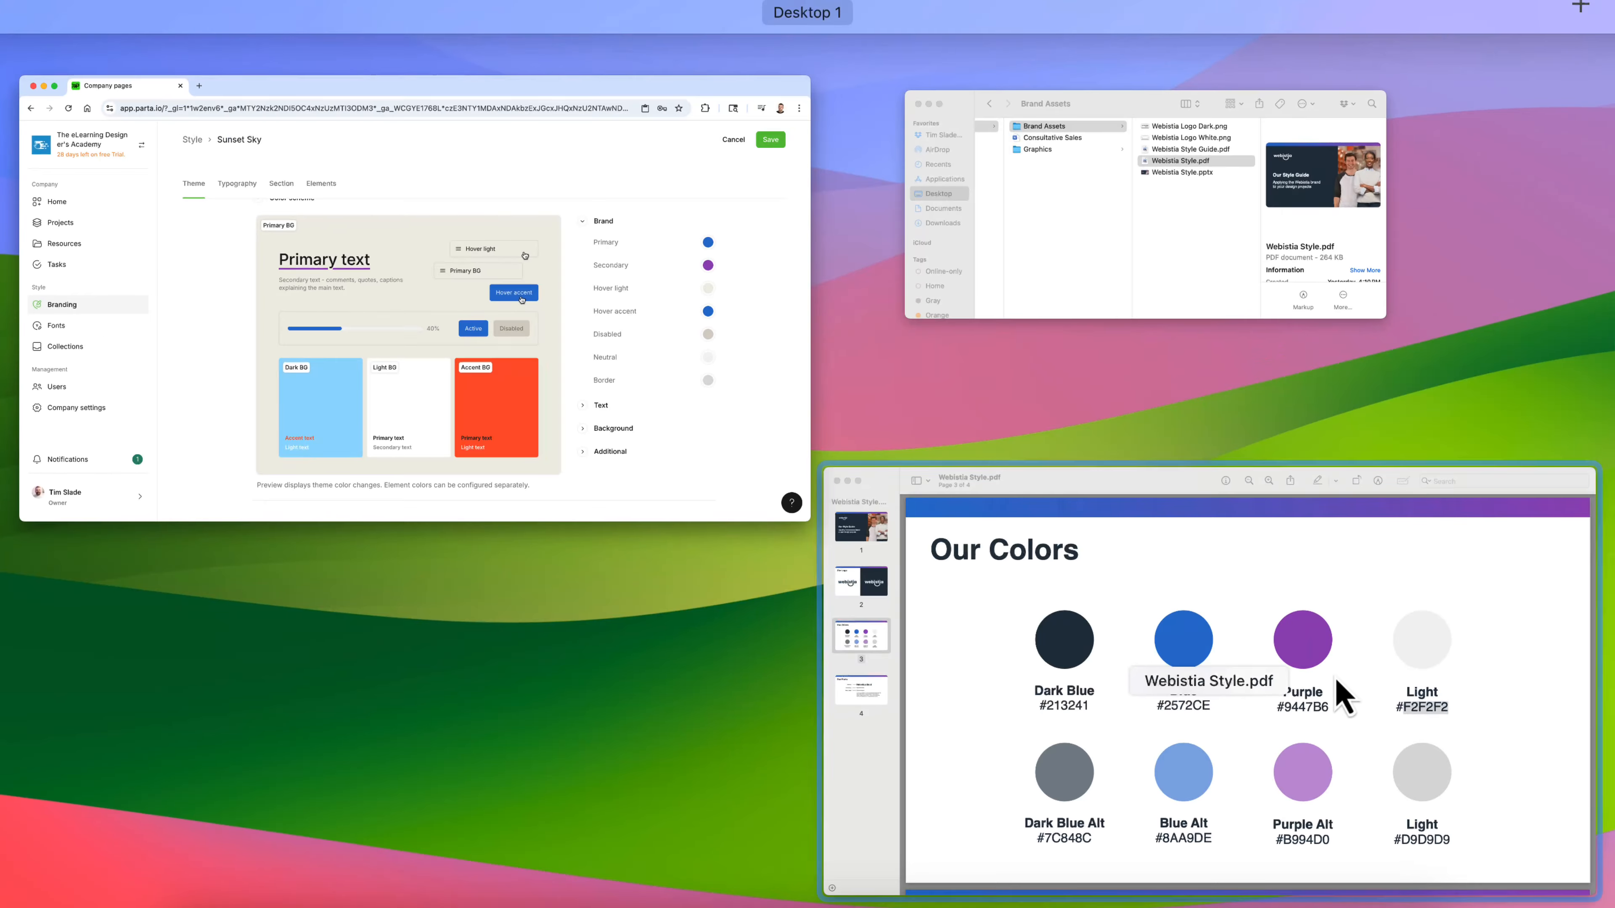
left_click(1340, 693)
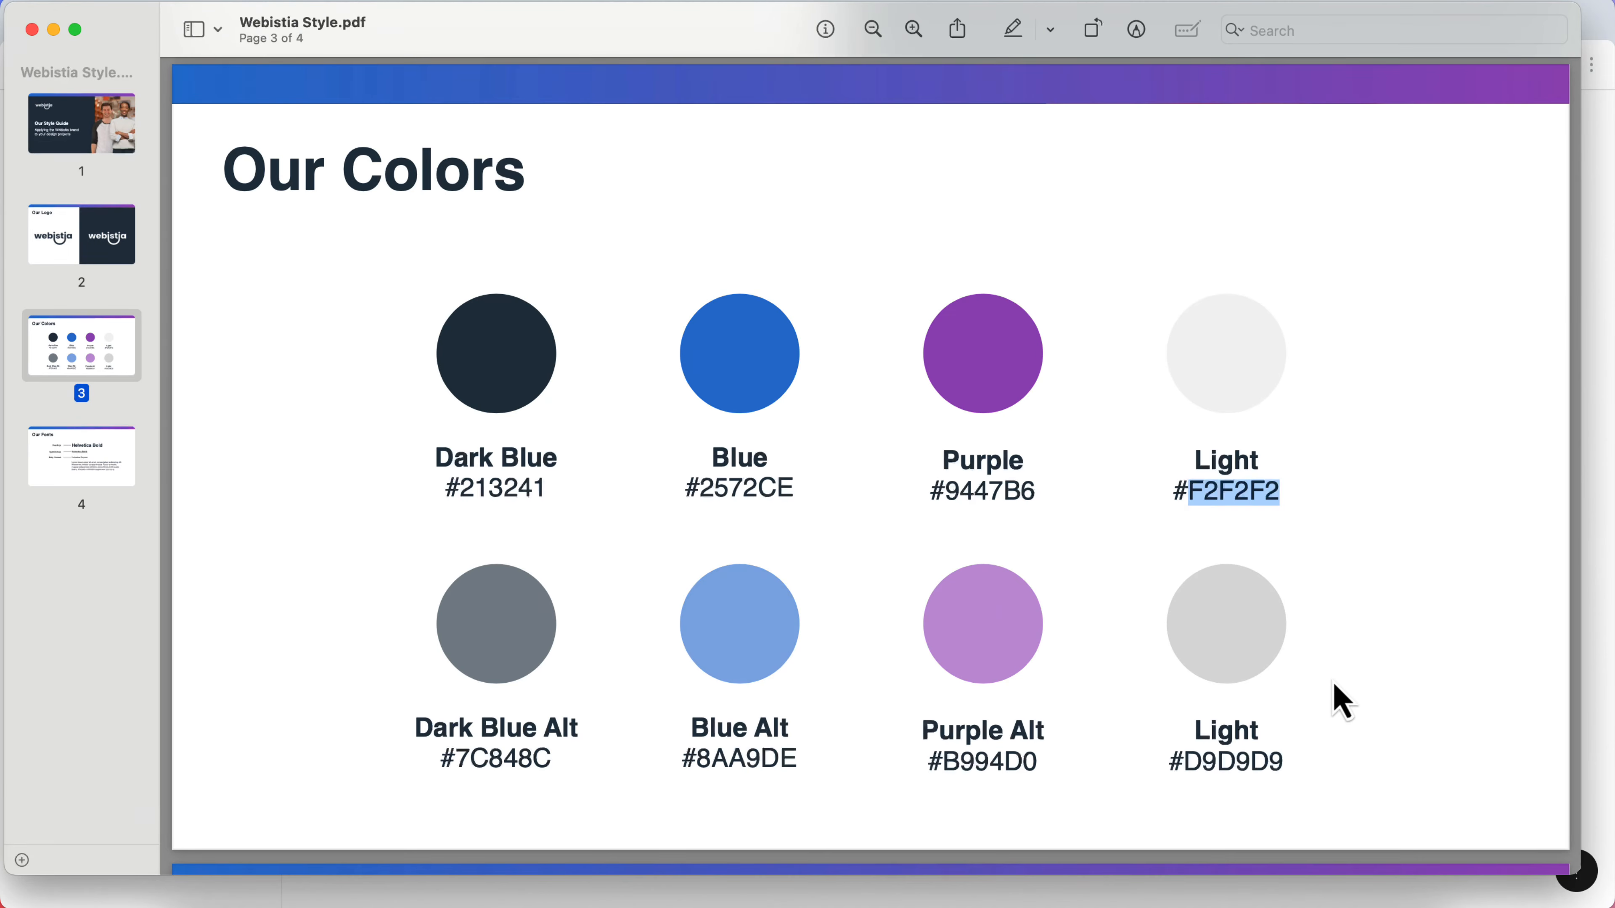
double_click(512, 757)
key("super+c")
- Set the brand's Disabled color to hex 7C848C
key("ctrl+Up")
left_click(642, 447)
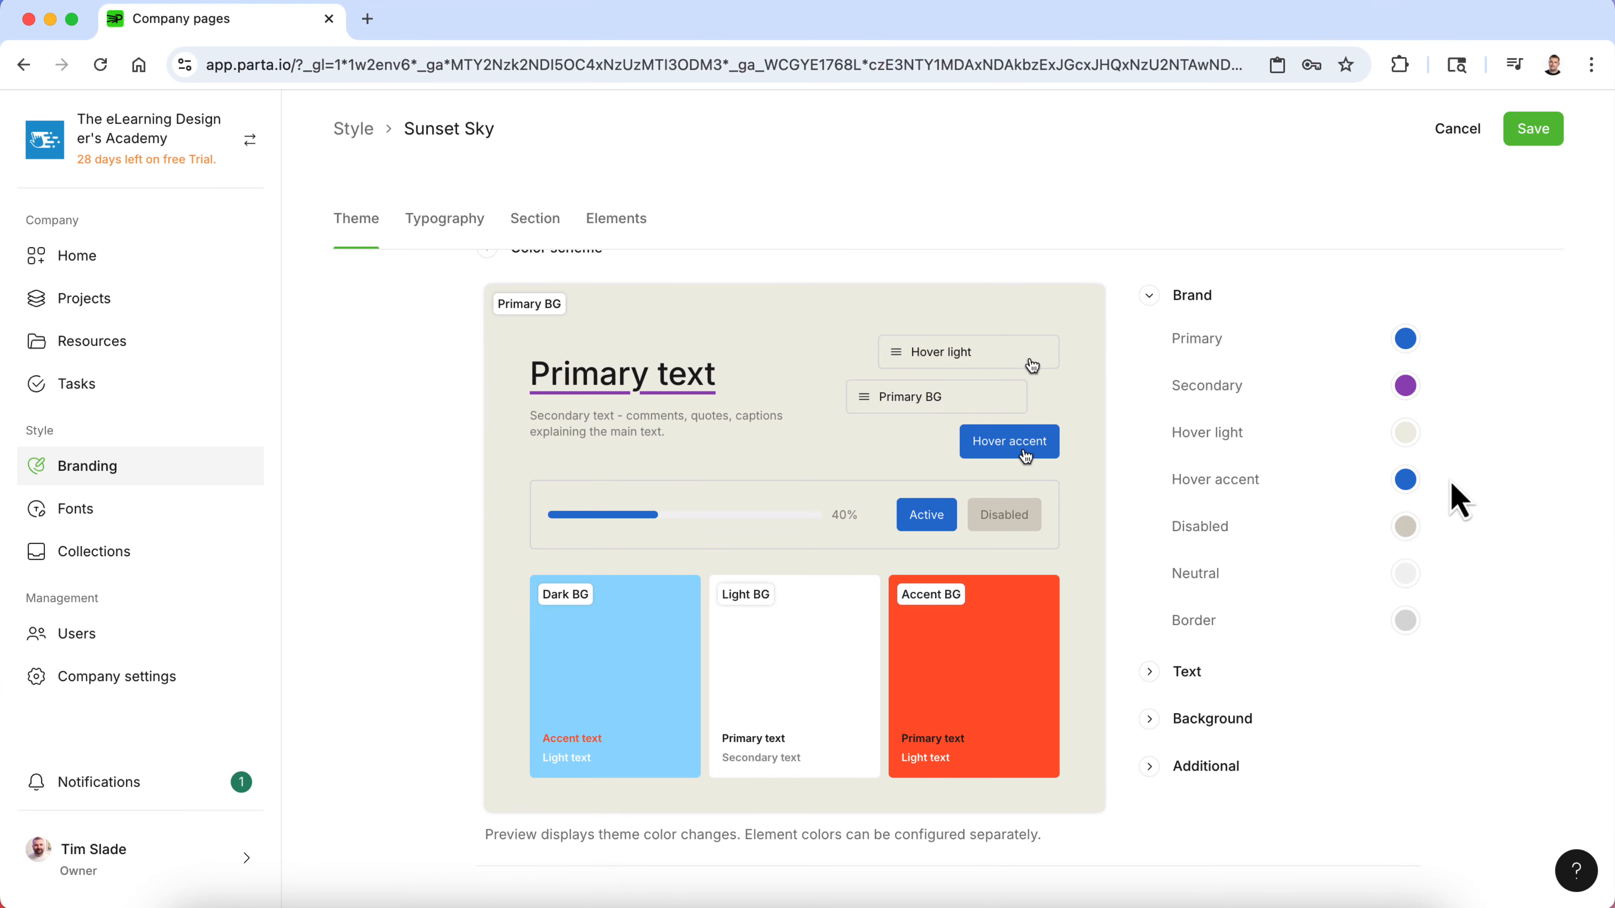
left_click(1405, 527)
double_click(1264, 473)
key("super+v")
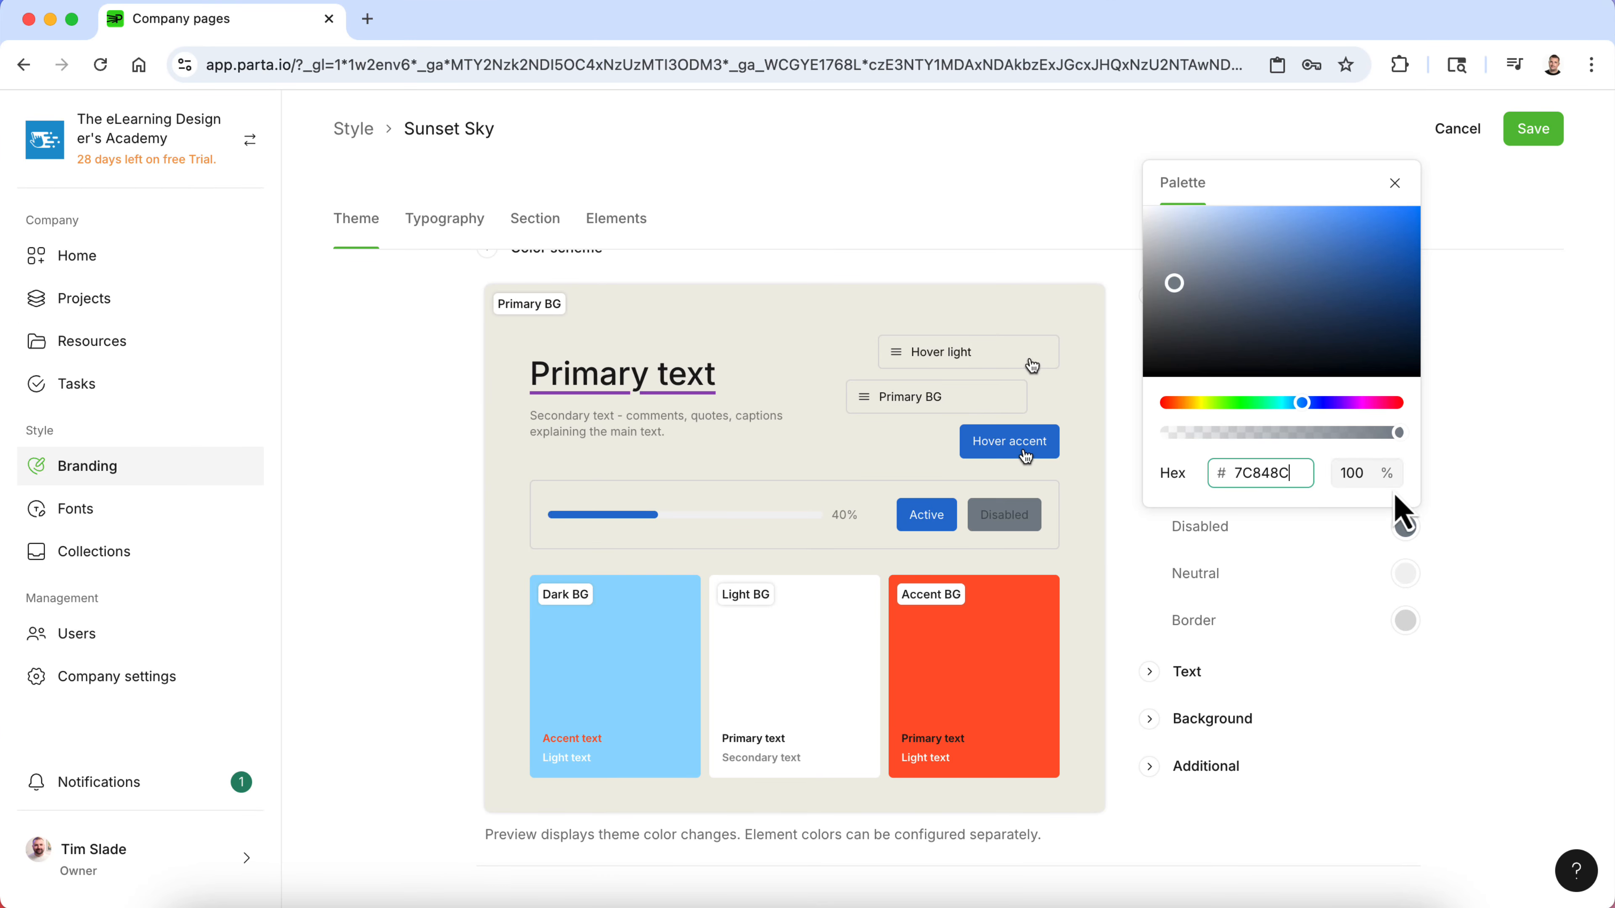
left_click(1499, 548)
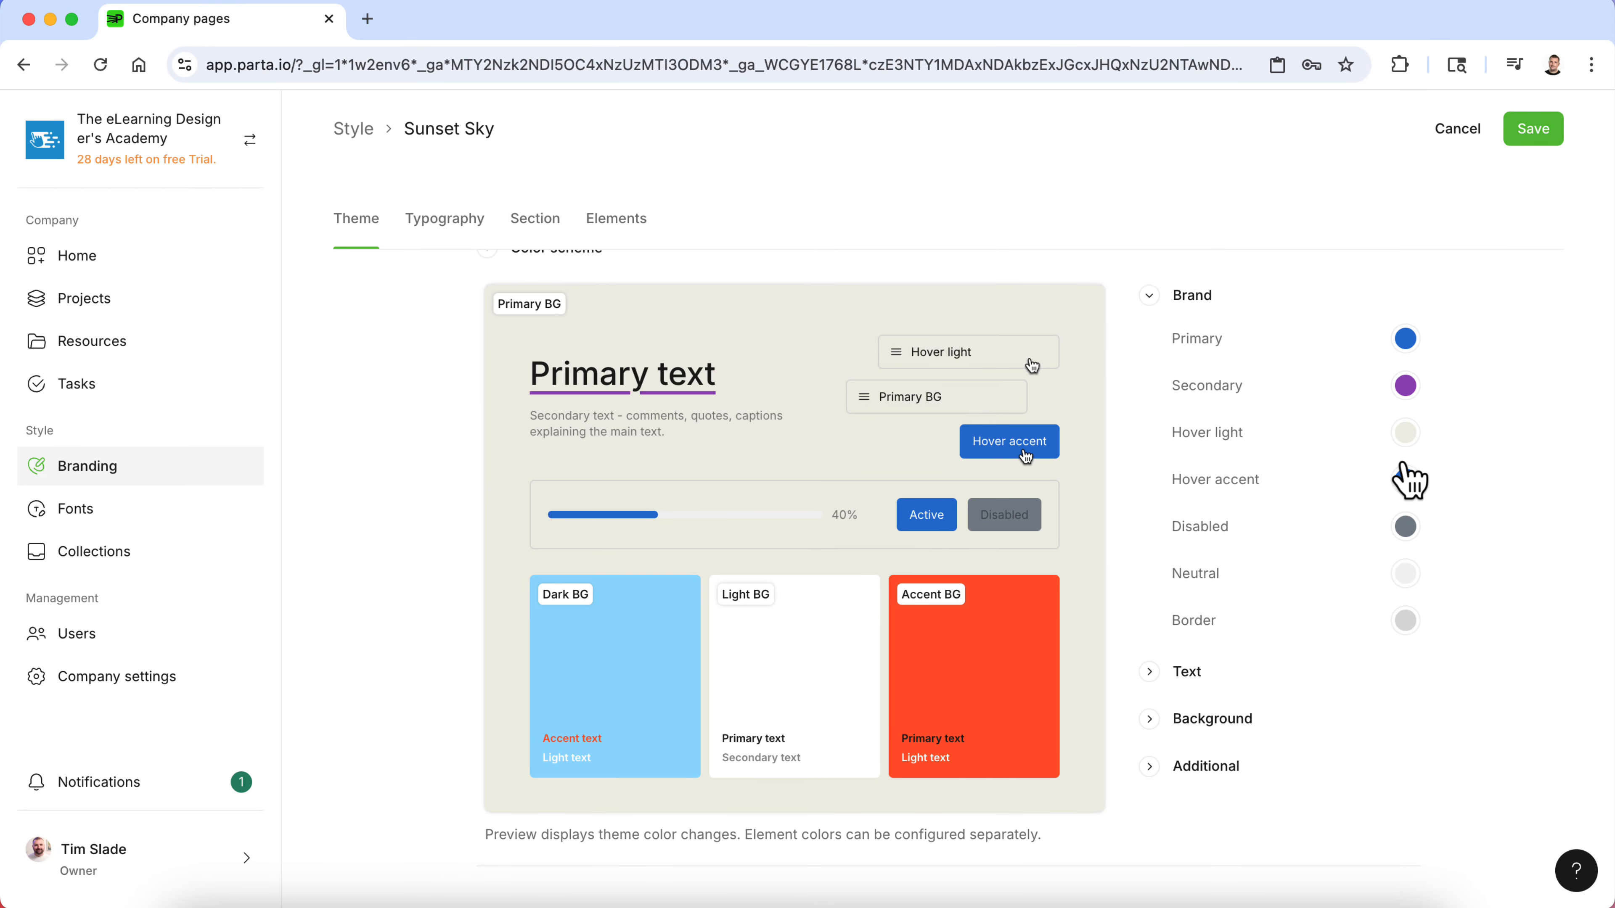
- Copy the Blue Alt hex code 8AA9DE from the style guide
key("ctrl+Up")
left_click(1142, 679)
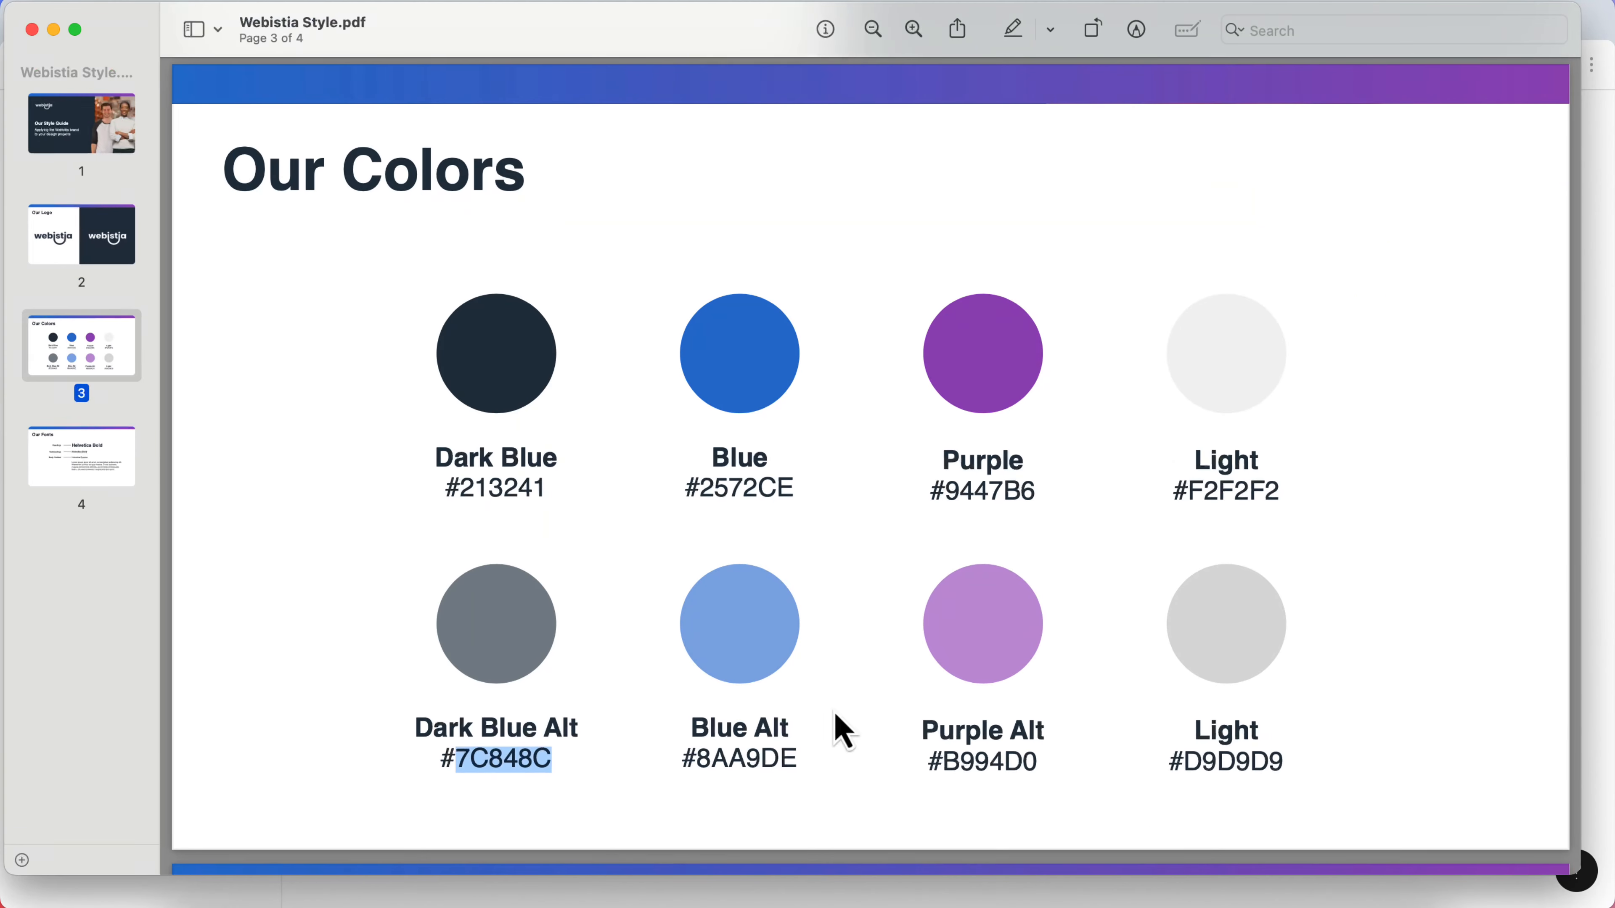
double_click(750, 761)
key("super+c")
- Set the brand's Hover light color to hex 8AA9DE
key("ctrl+Up")
left_click(721, 343)
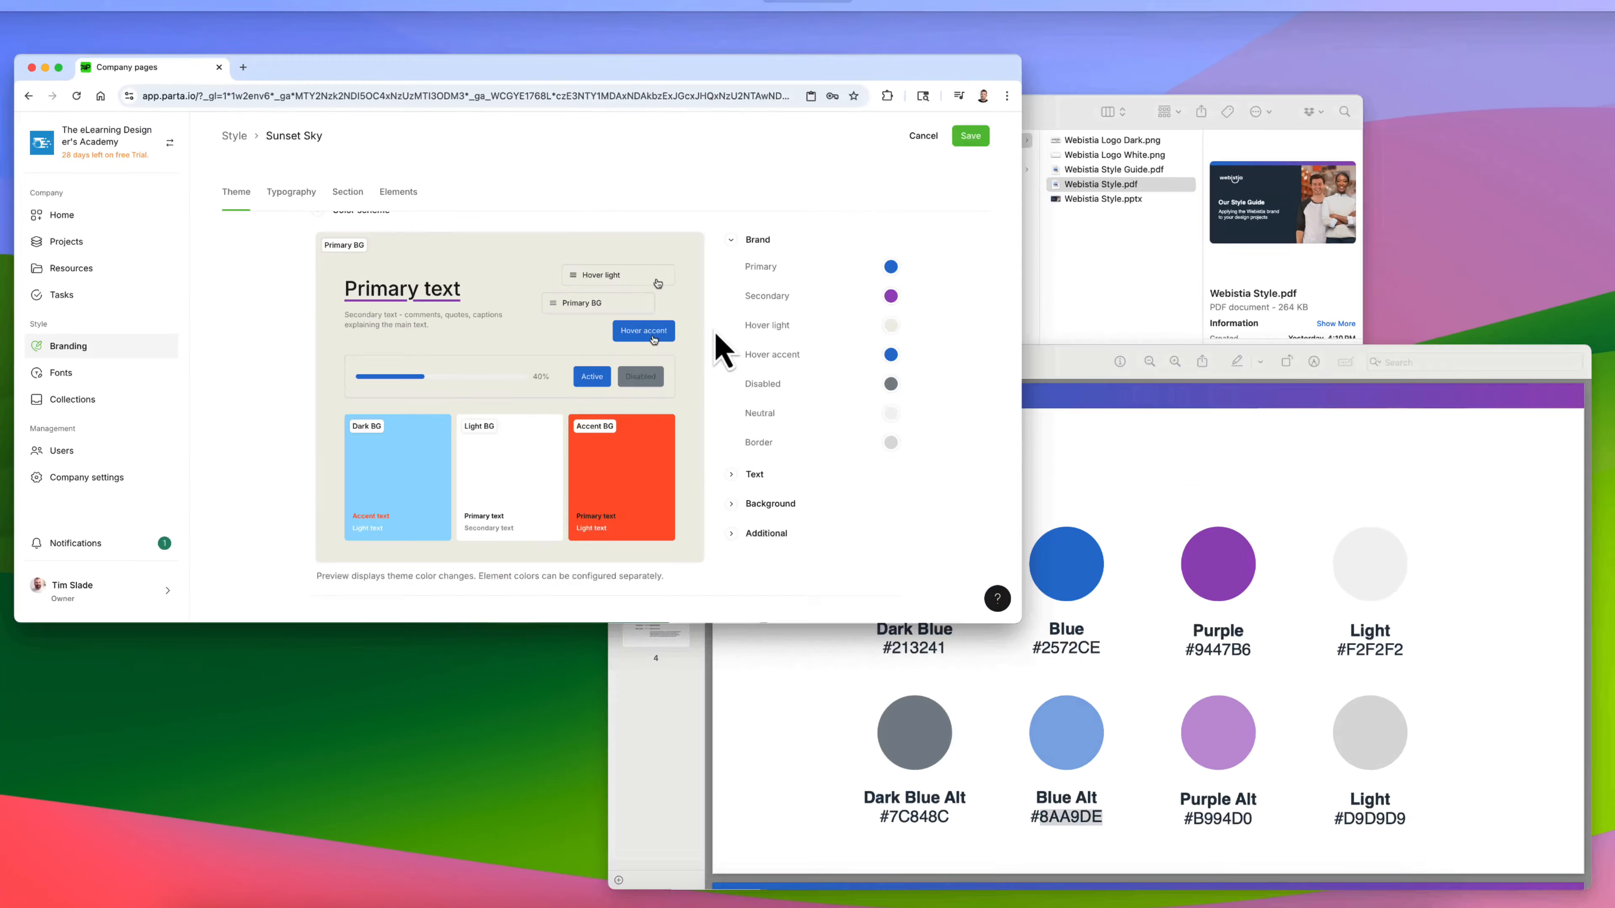
left_click(1405, 434)
double_click(1239, 763)
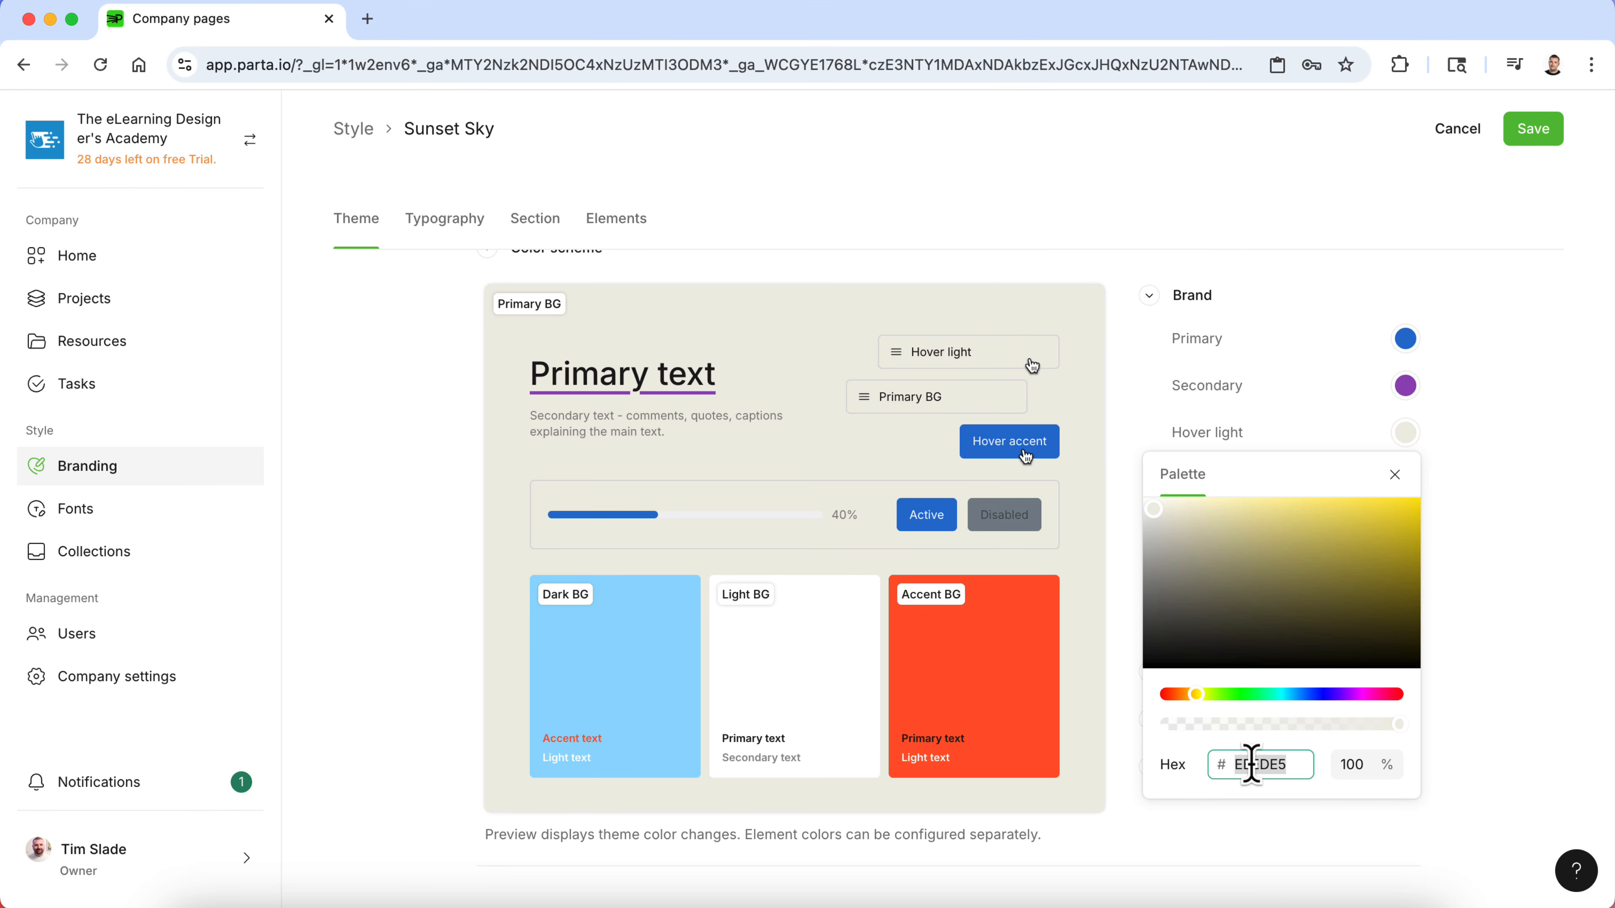
key("super+v")
left_click(1511, 546)
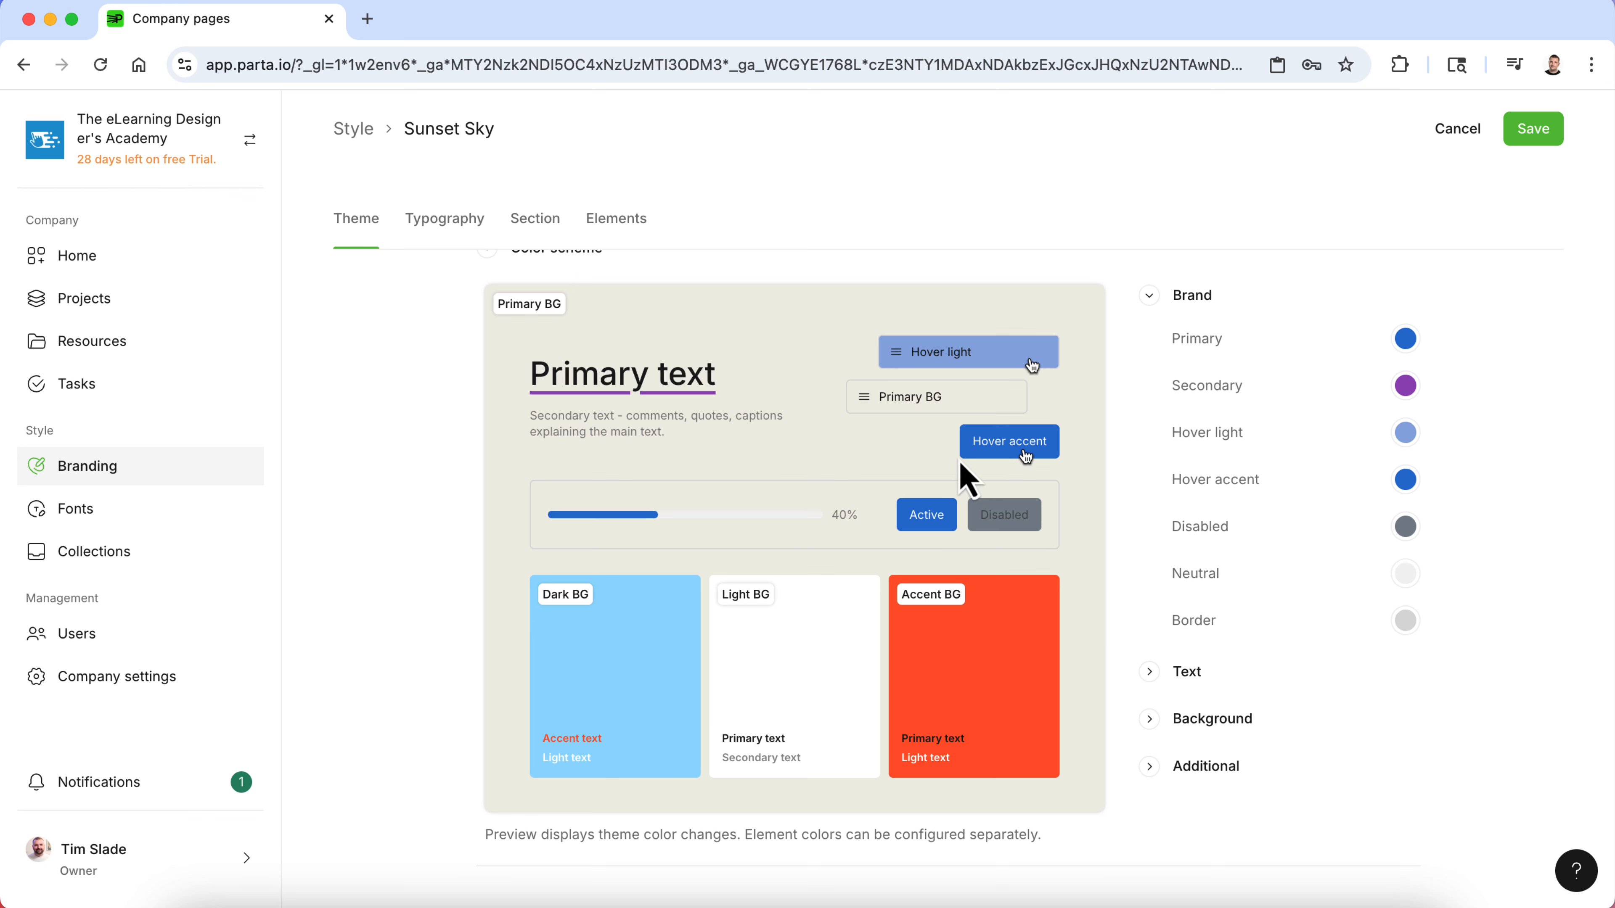
- Expand the Text color group in the theme settings
scroll(947, 512, "down", 3)
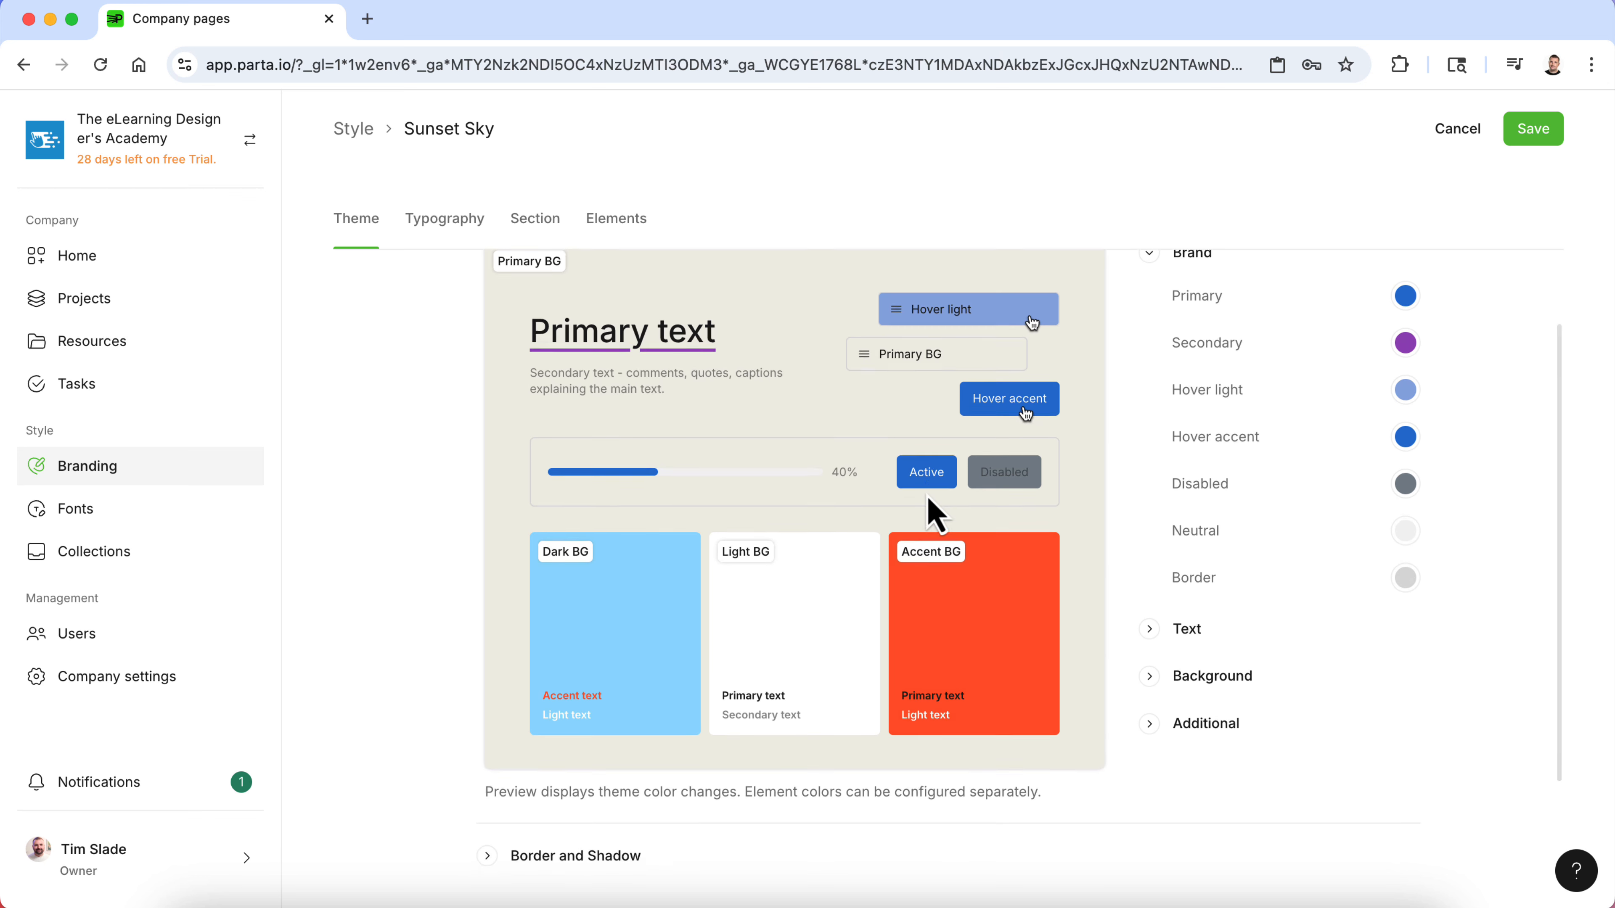
left_click(1154, 563)
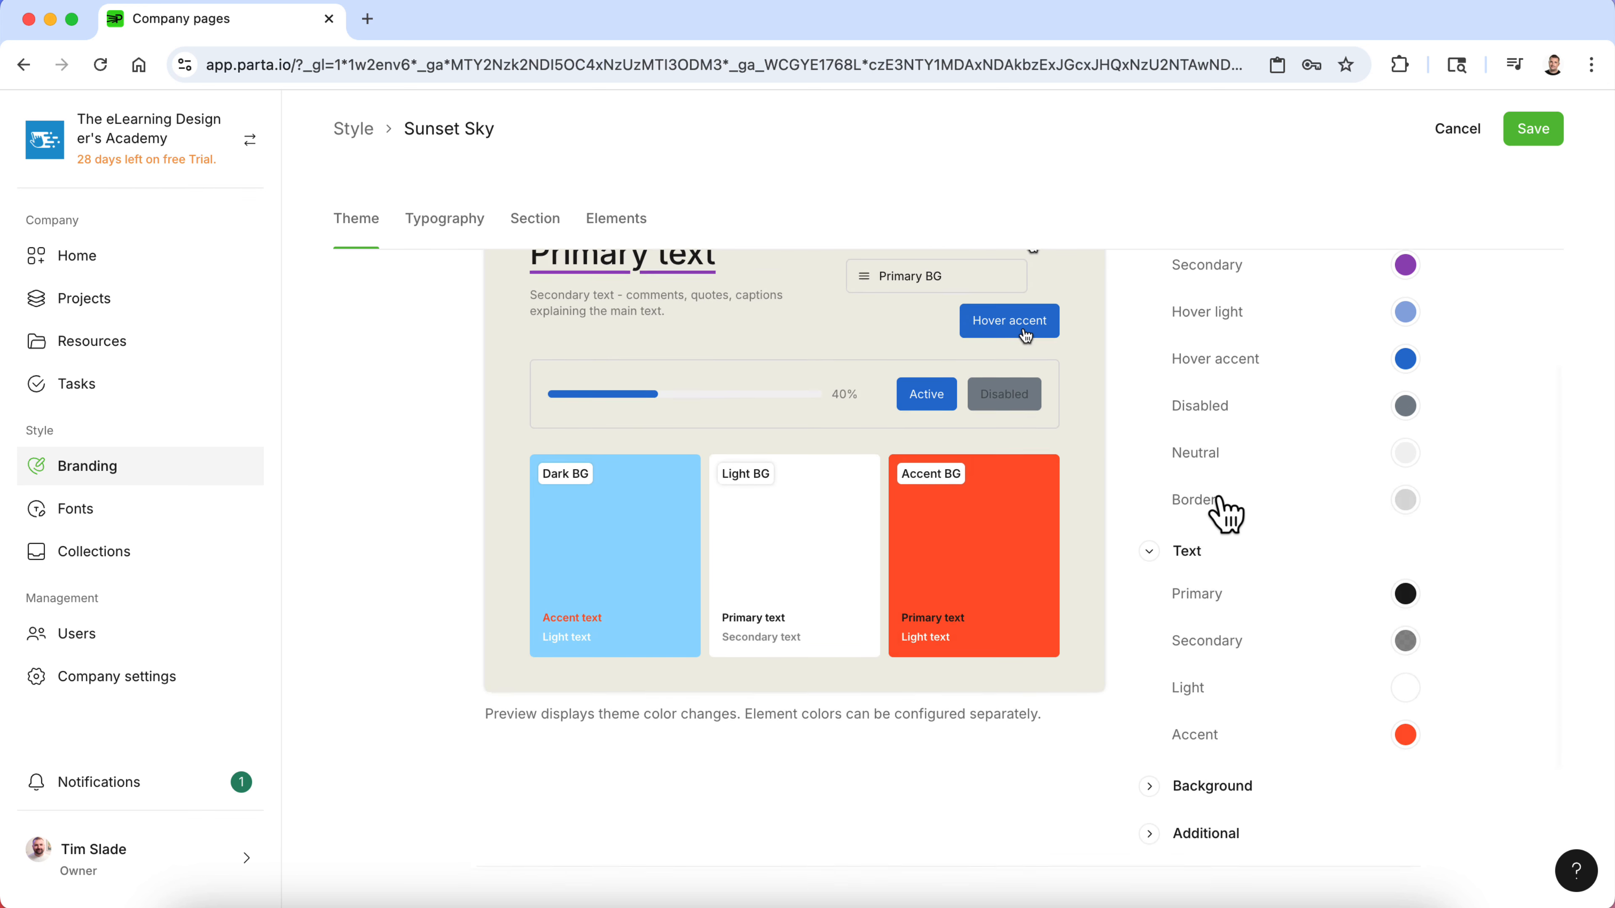
scroll(1226, 516, "up", 1)
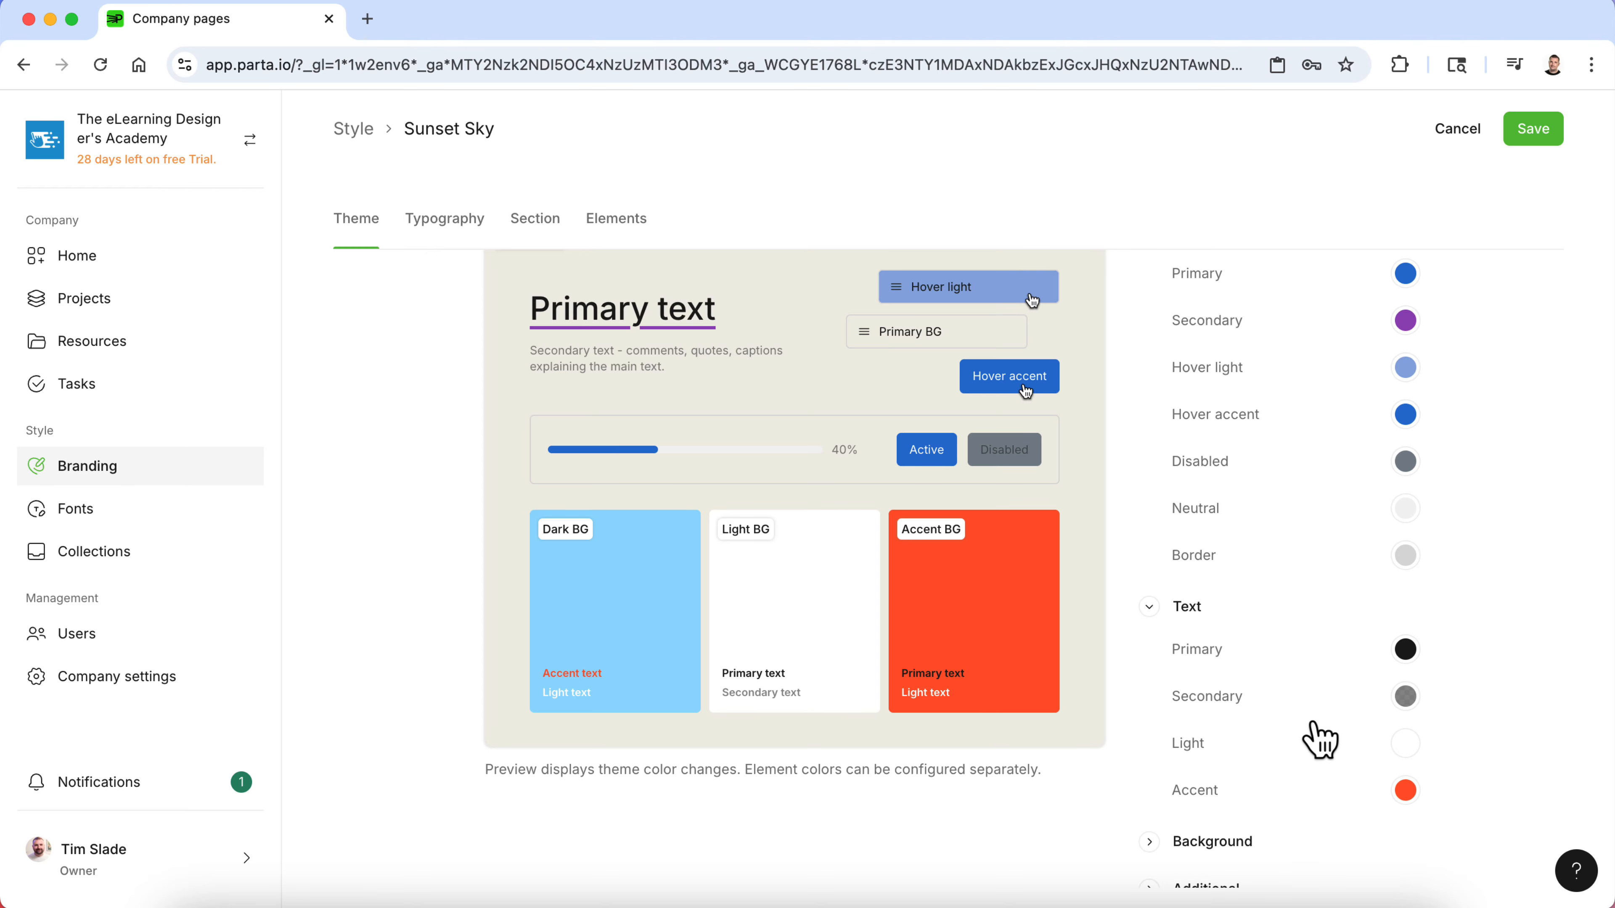
- Copy the Dark Blue hex code 213241 from the style guide
key("ctrl+Up")
left_click(1098, 549)
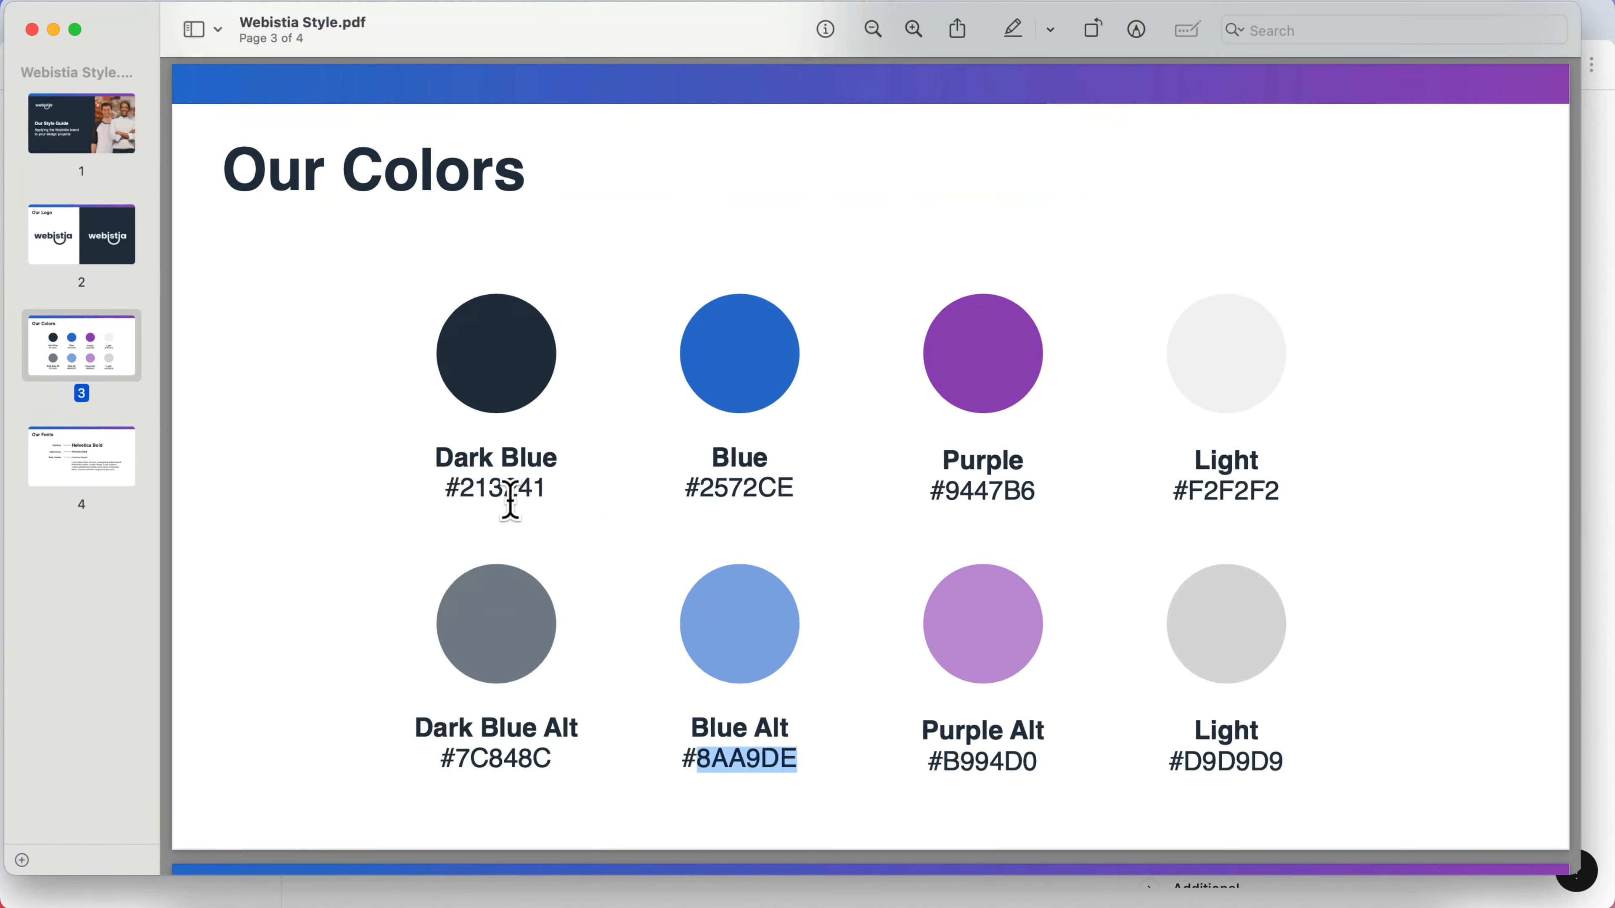
double_click(481, 488)
key("super+c")
- Set the Text Primary color to hex 213241
key("ctrl+Up")
left_click(515, 422)
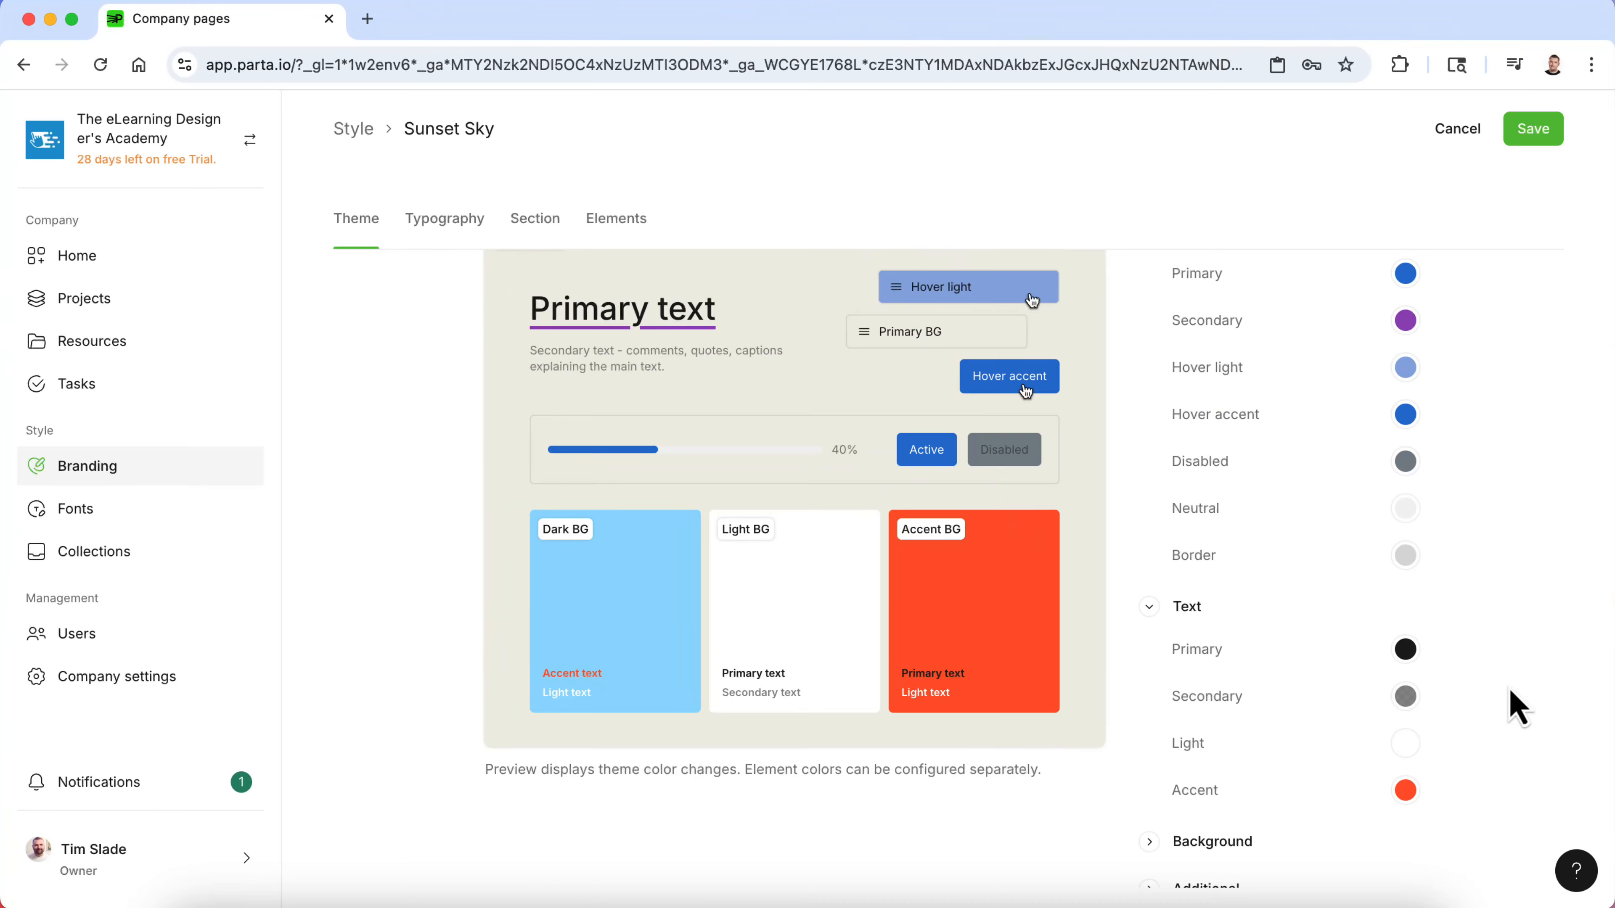
left_click(1405, 649)
double_click(1262, 601)
key("super+v")
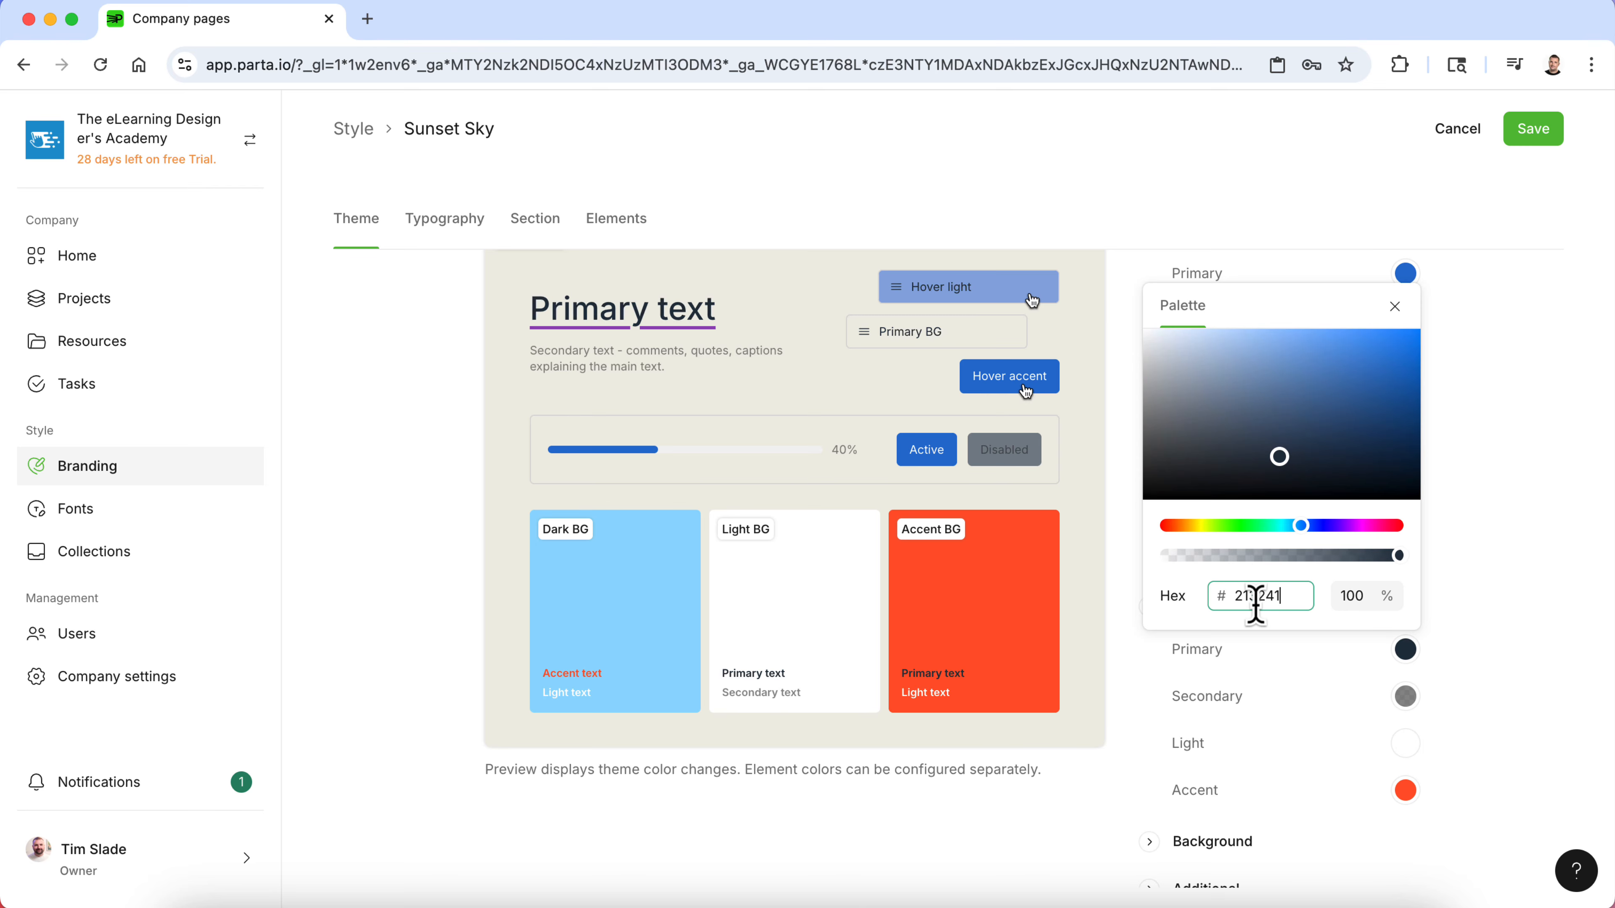
left_click(1489, 655)
- Copy the Dark Blue Alt hex code 7C848C from the style guide
key("ctrl+Up")
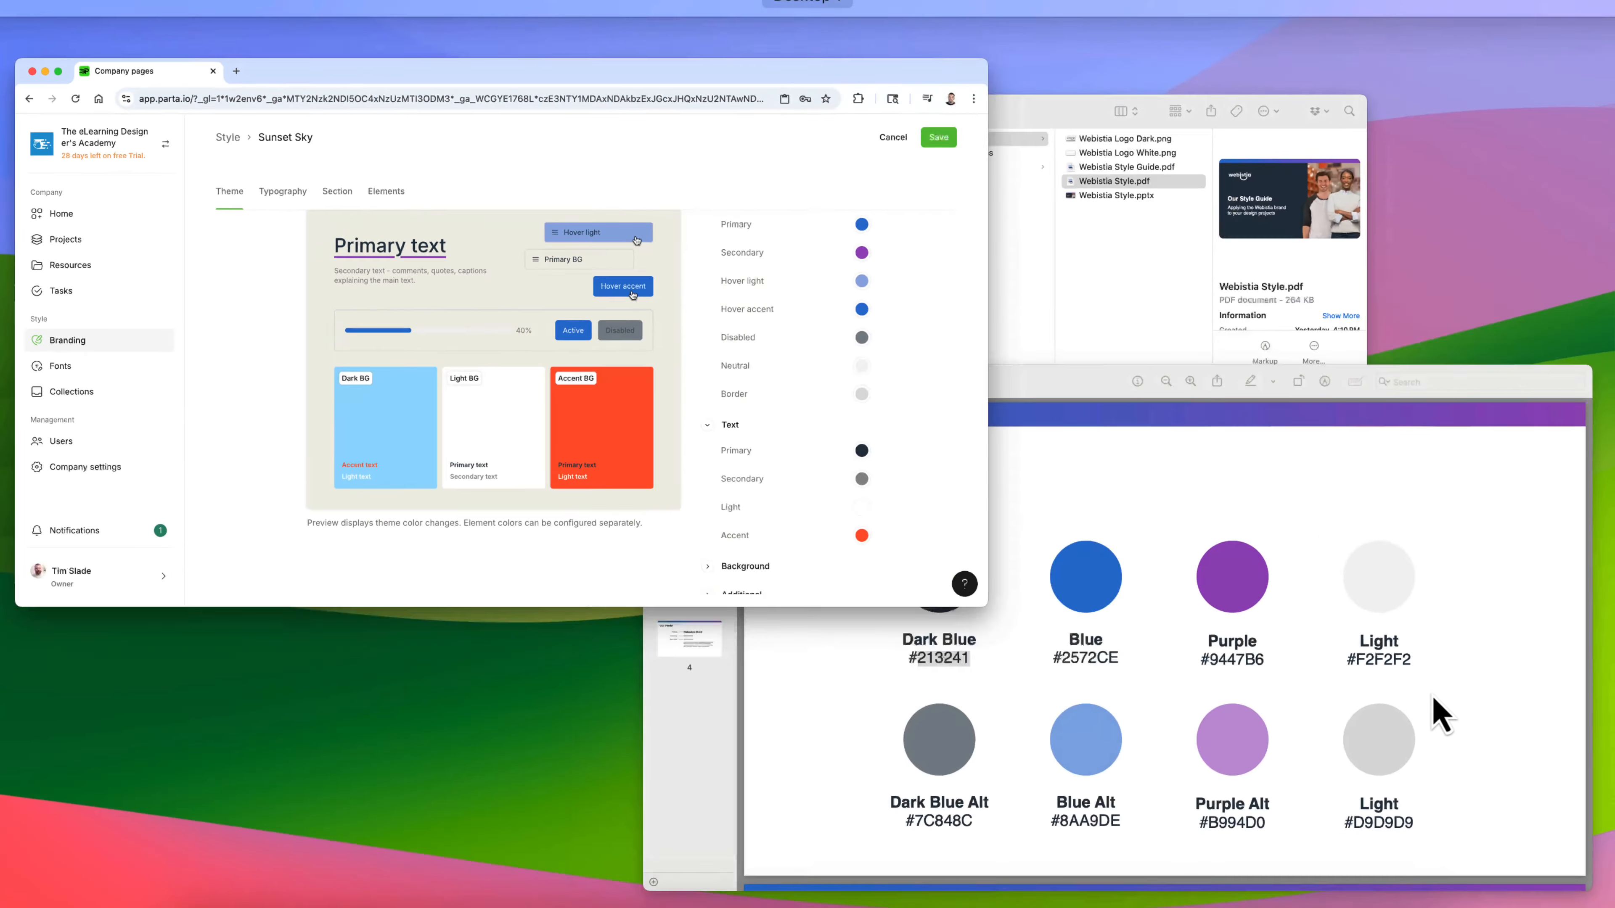
left_click(1087, 583)
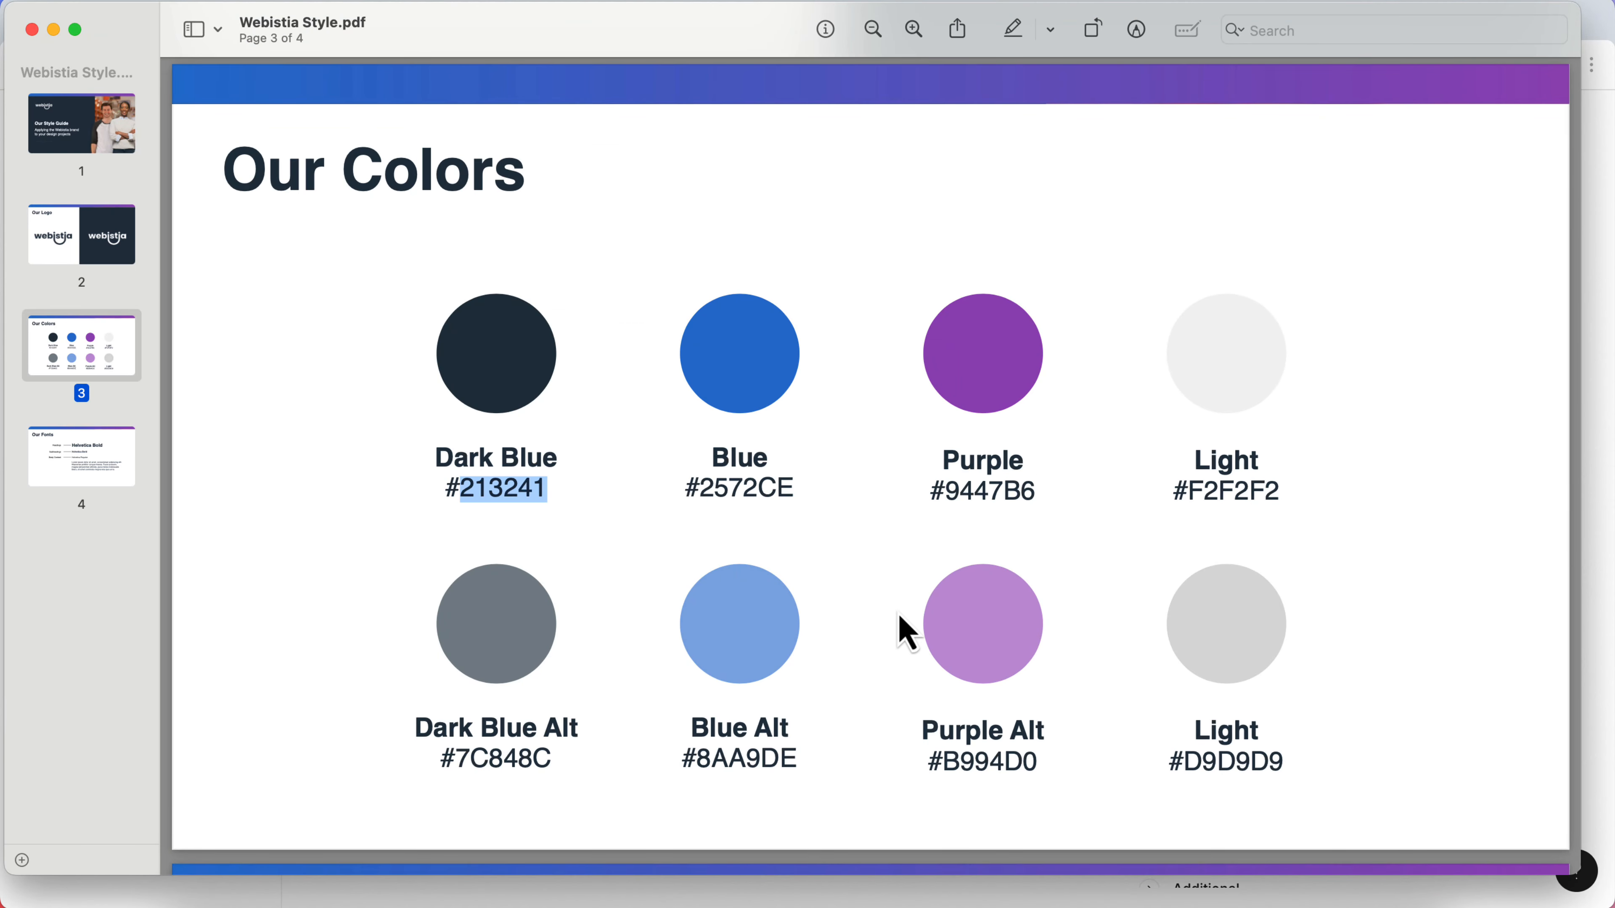
double_click(534, 760)
key("super+c")
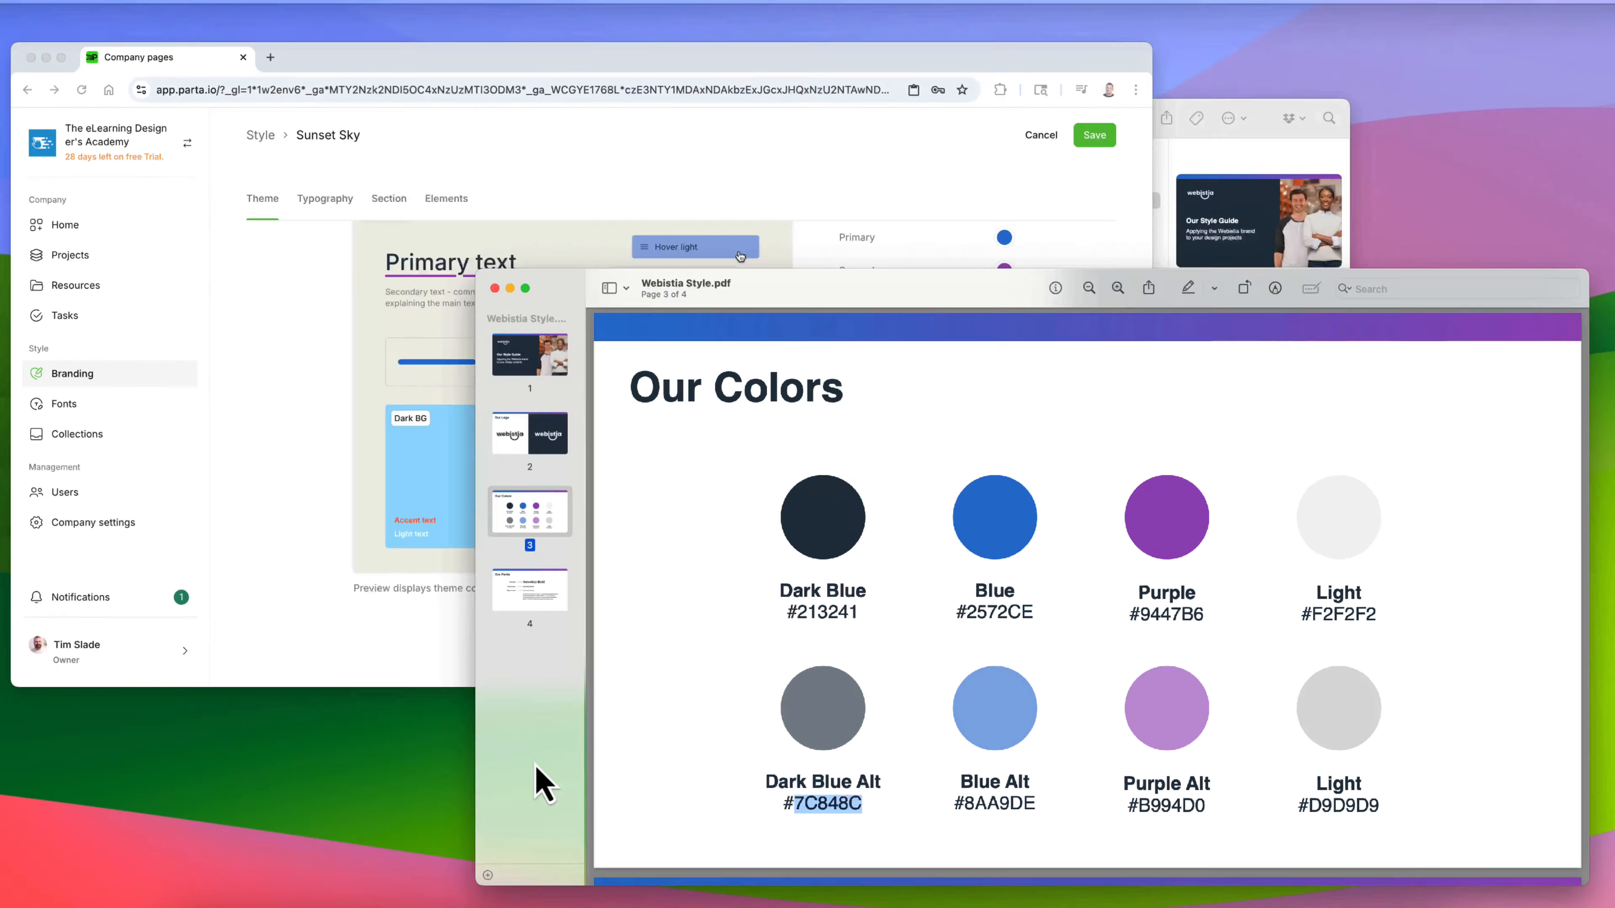
- Set the Text Secondary color to hex 7C848C
key("ctrl+Up")
left_click(620, 461)
left_click(1406, 696)
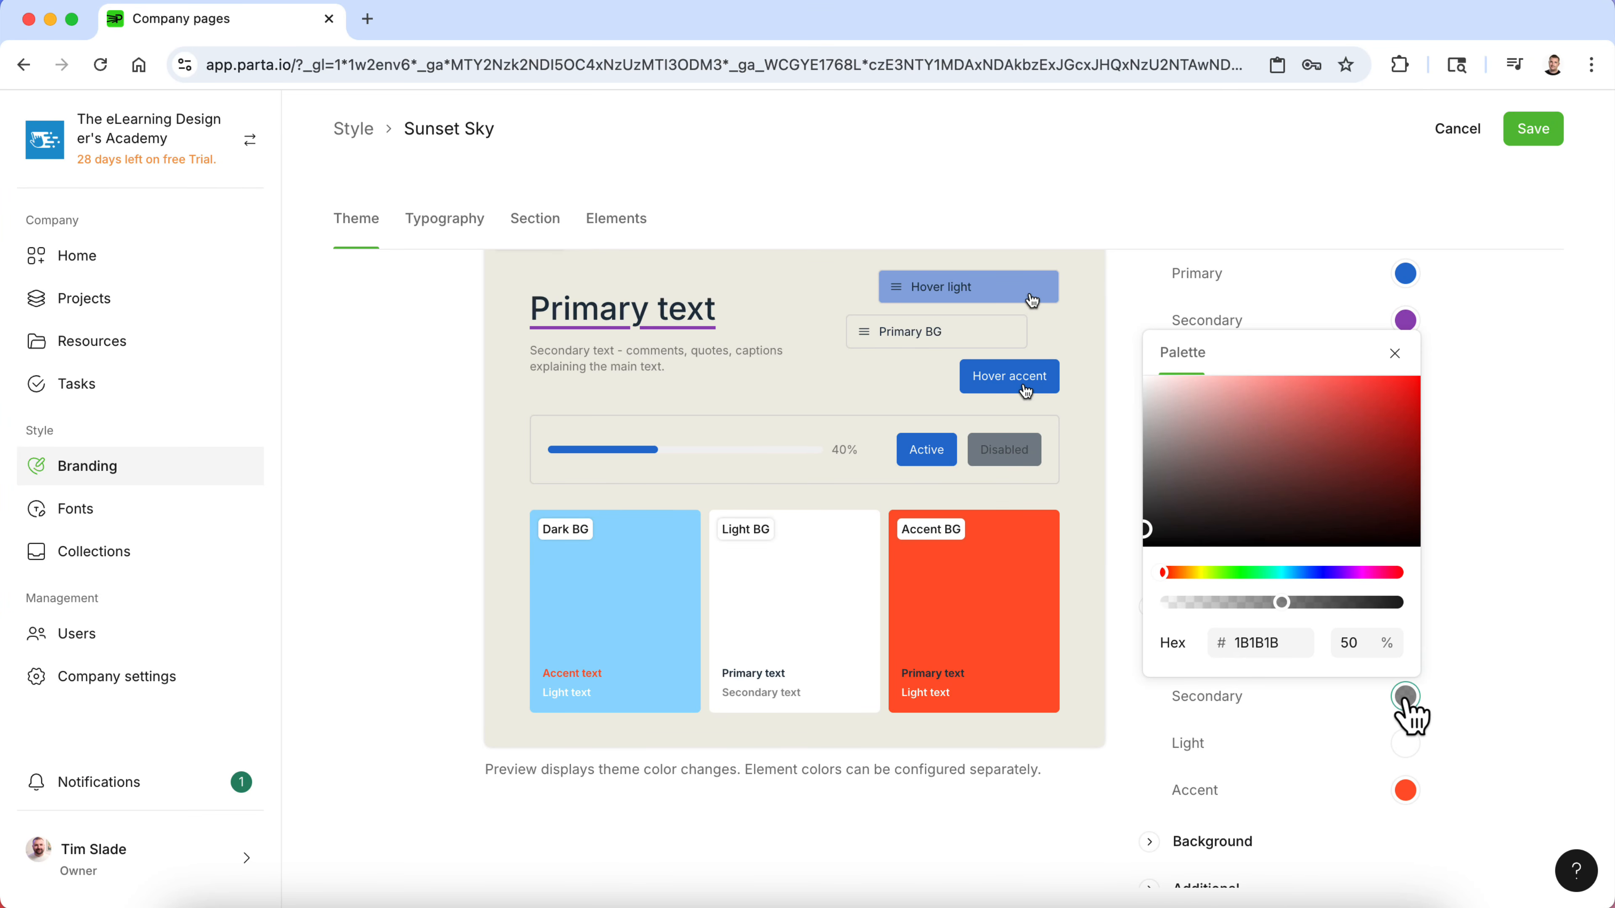
double_click(1240, 643)
key("super+v")
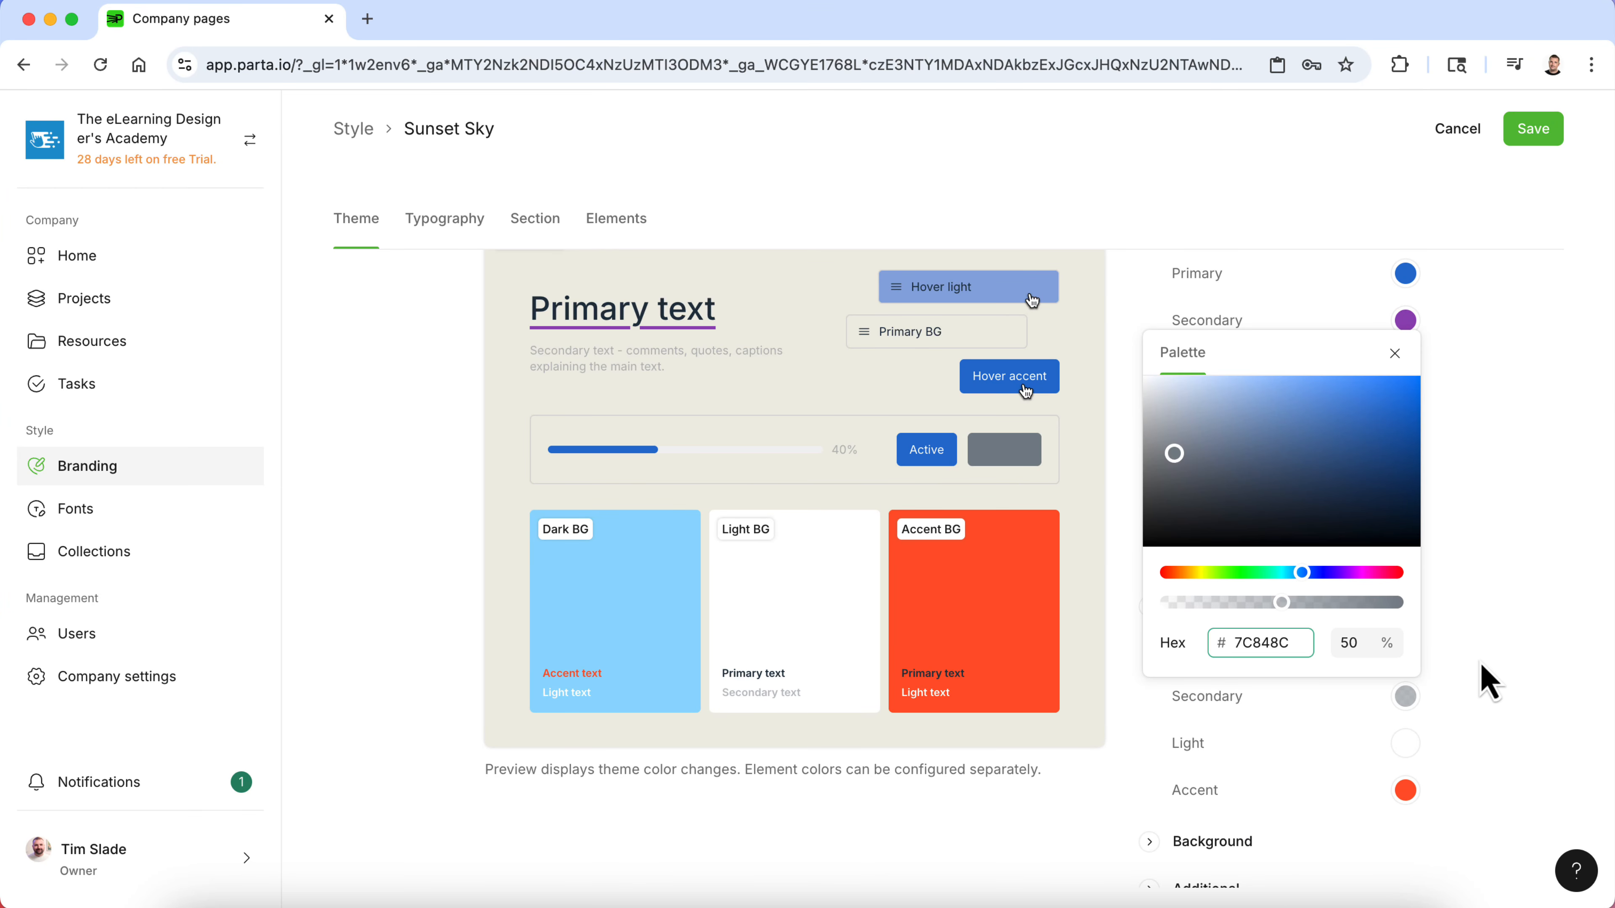
left_click(1481, 663)
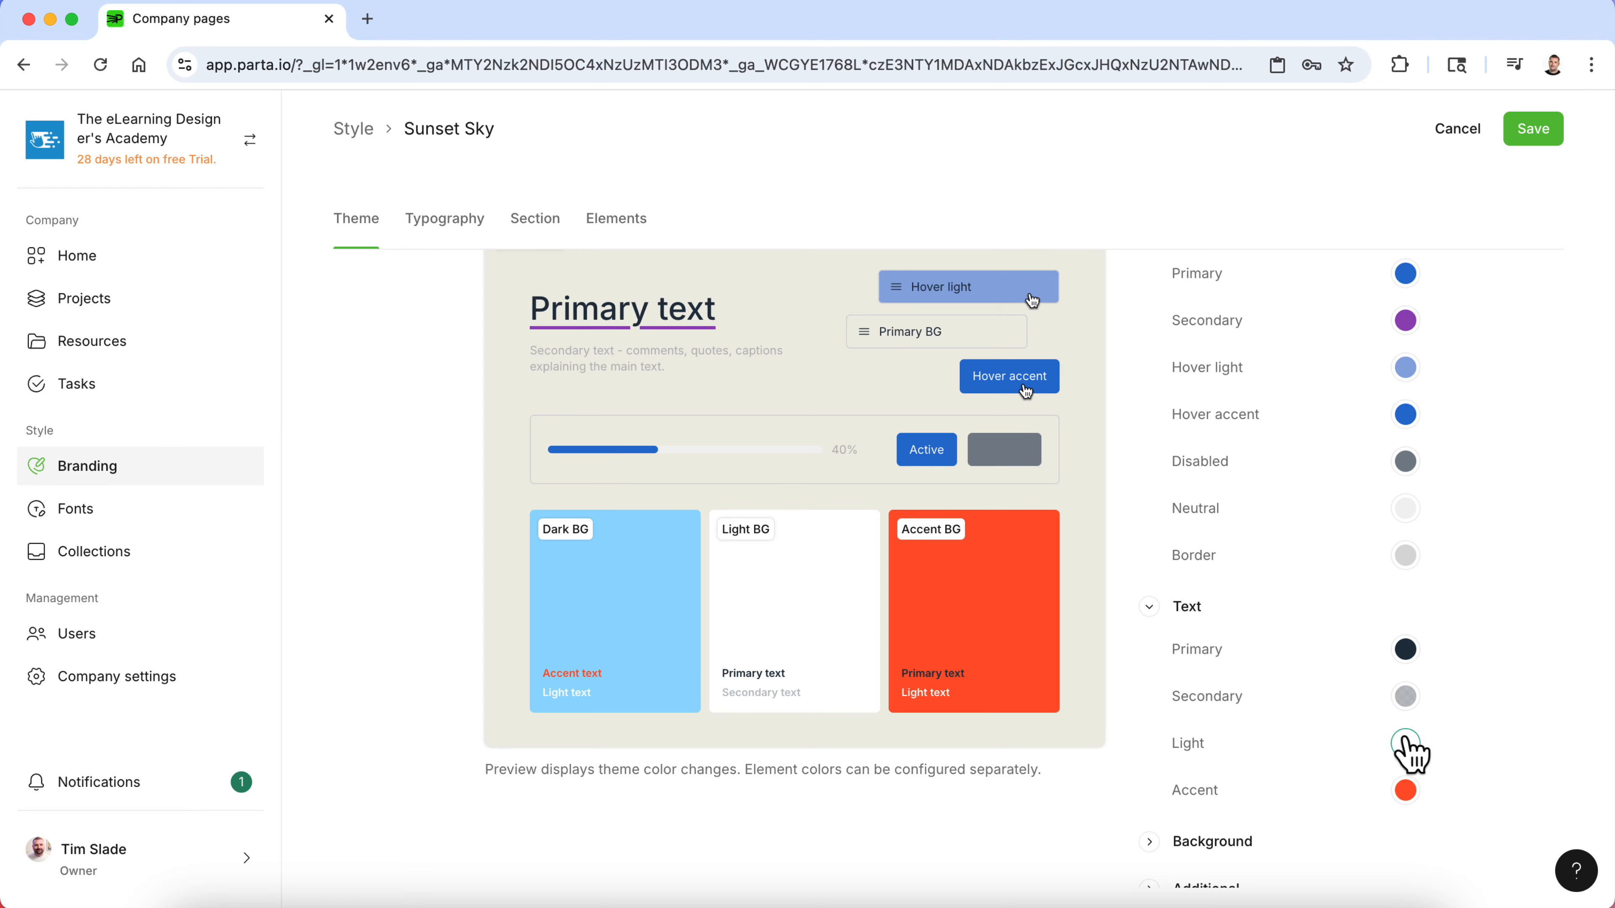
- Copy the Purple hex code 9447B6 from the style guide
key("ctrl+Up")
left_click(1399, 753)
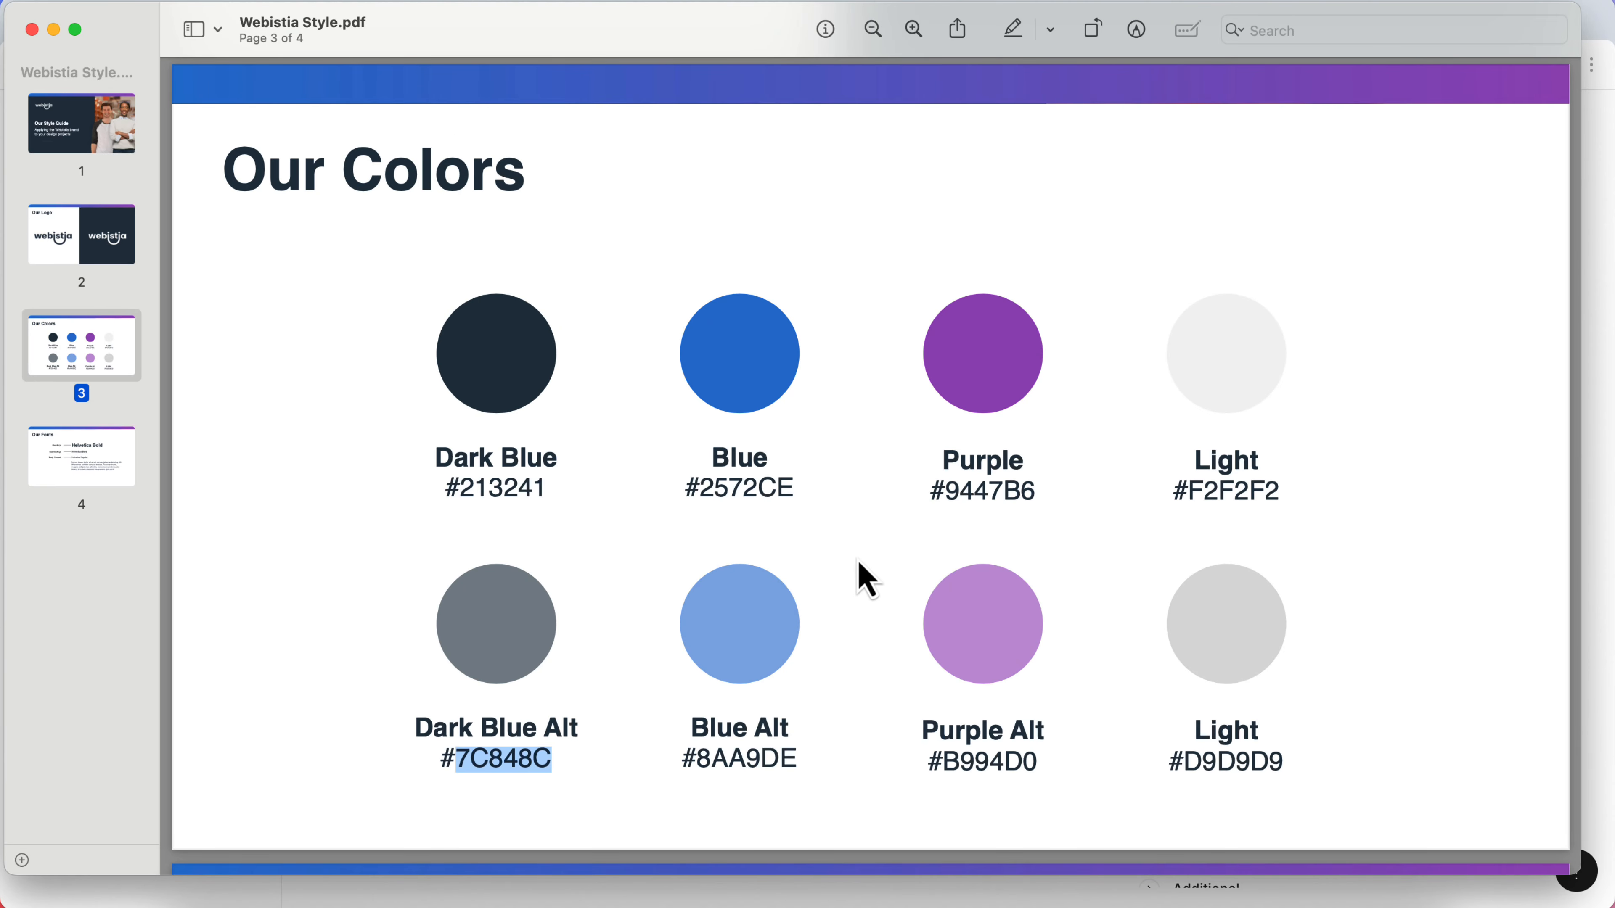
double_click(990, 493)
key("super+c")
- Set the Text Accent color to hex 9447B6
key("ctrl+Up")
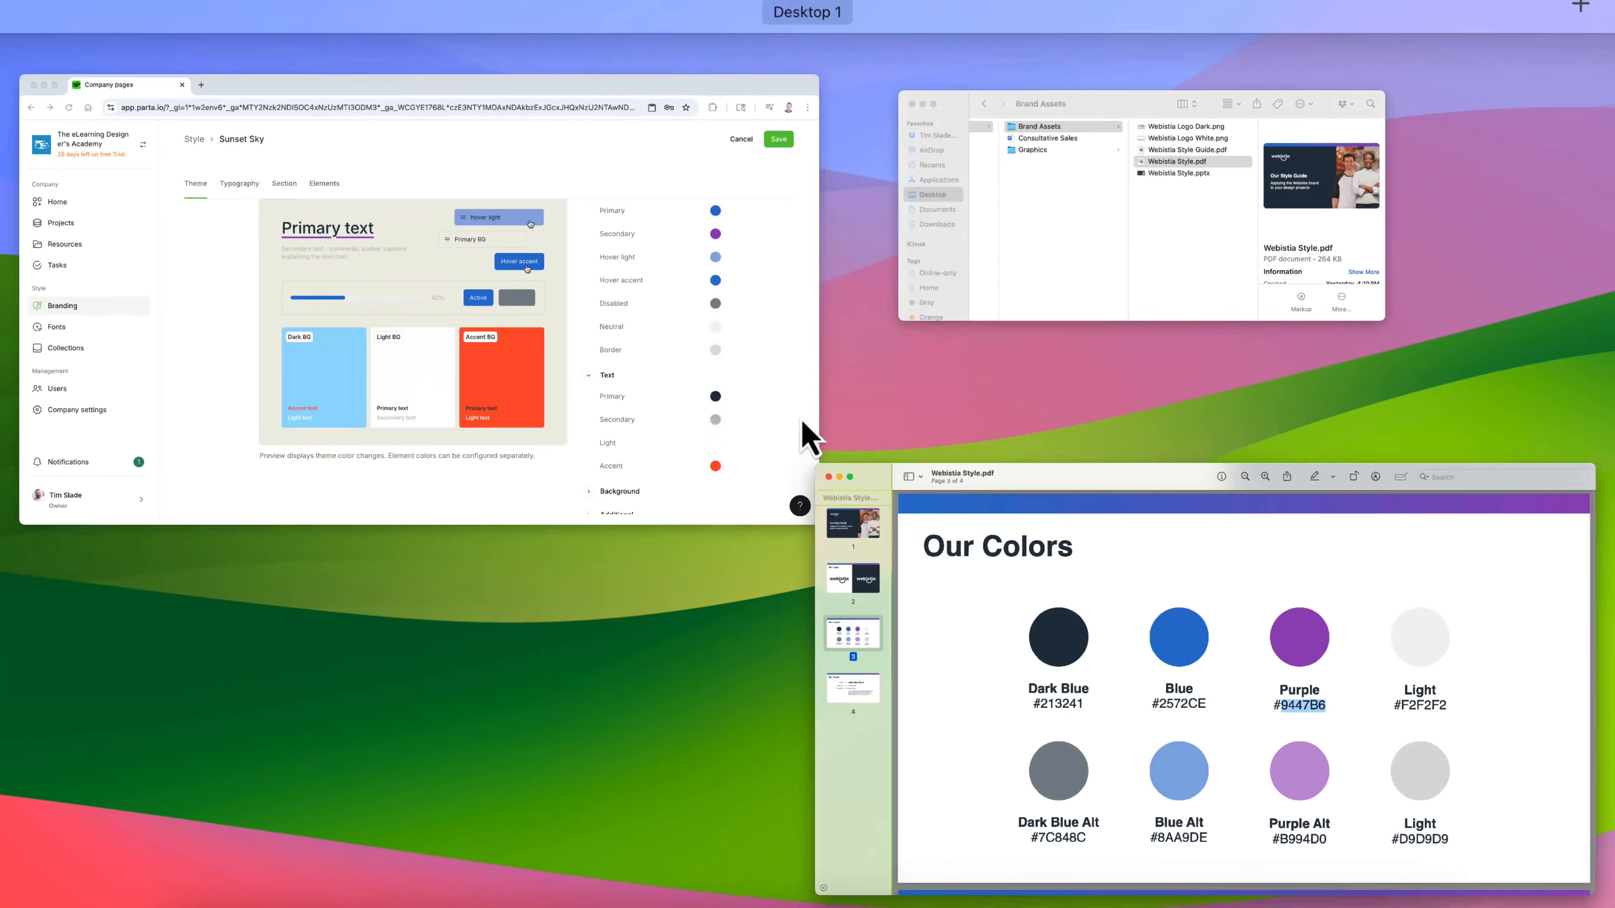
left_click(801, 433)
left_click(1407, 794)
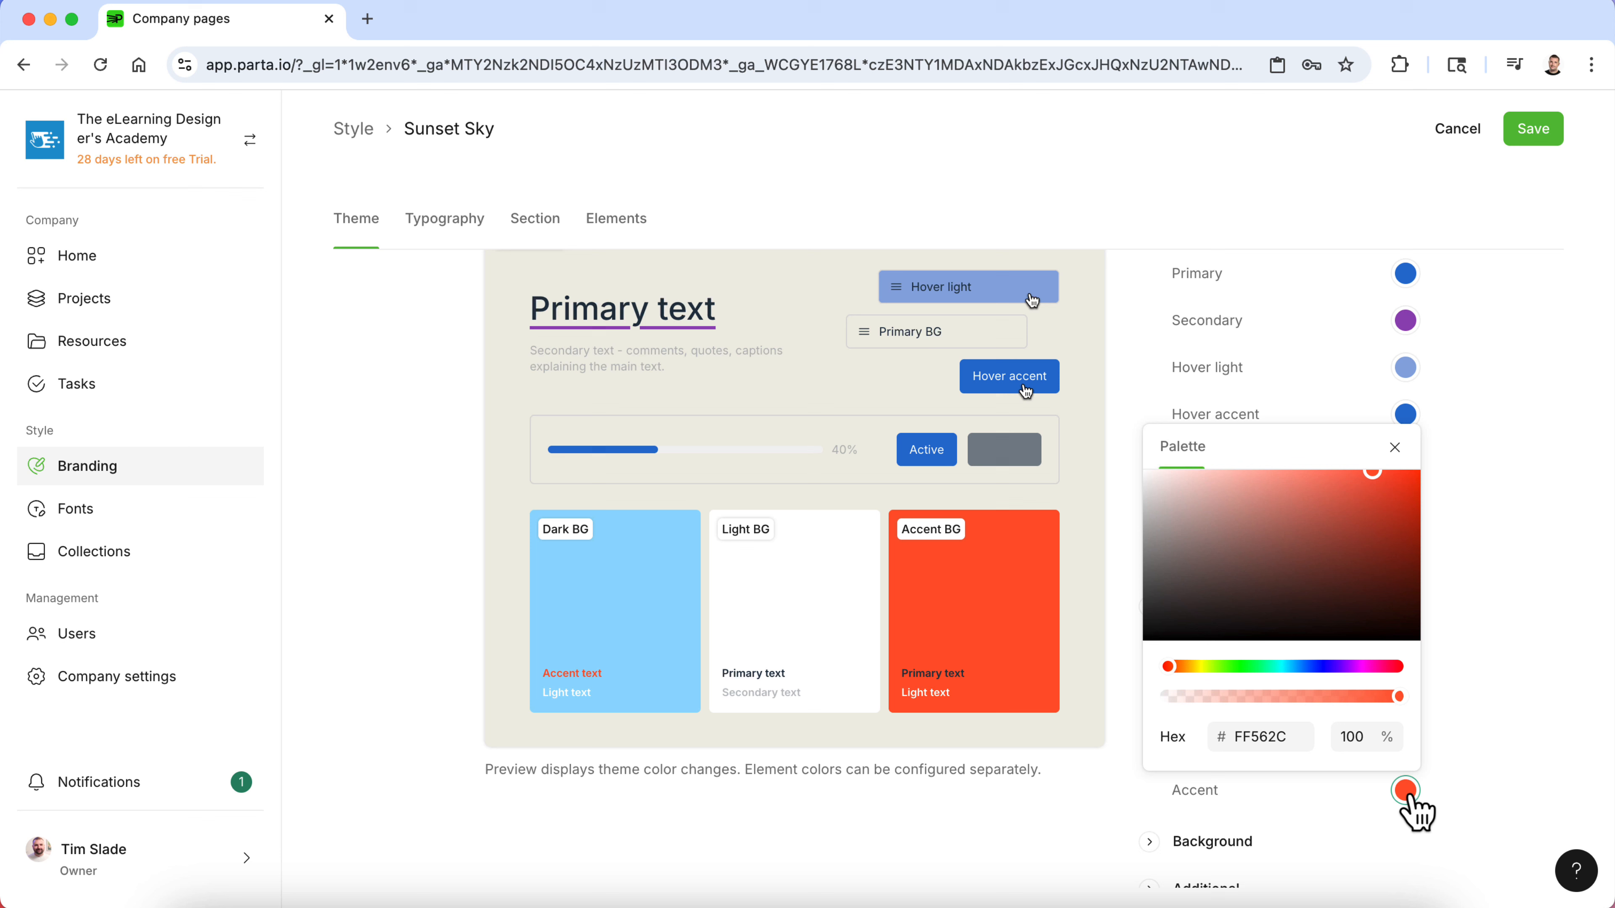
double_click(1263, 737)
key("super+v")
left_click(1493, 693)
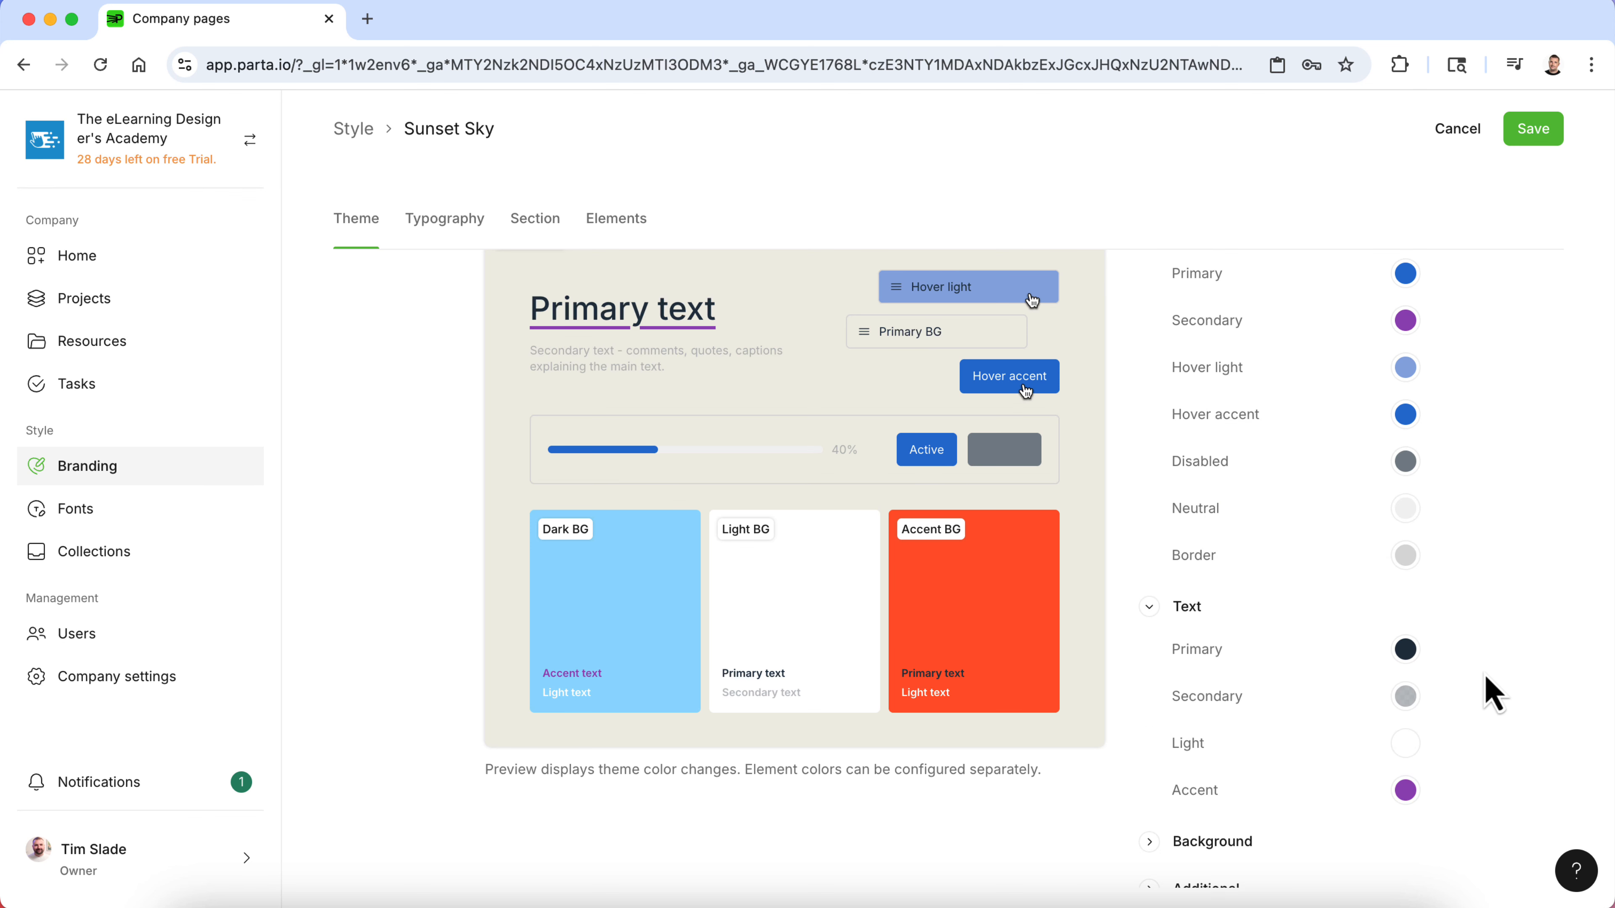
- Expand the Background color group in the theme settings
scroll(1489, 689, "down", 5)
left_click(1152, 679)
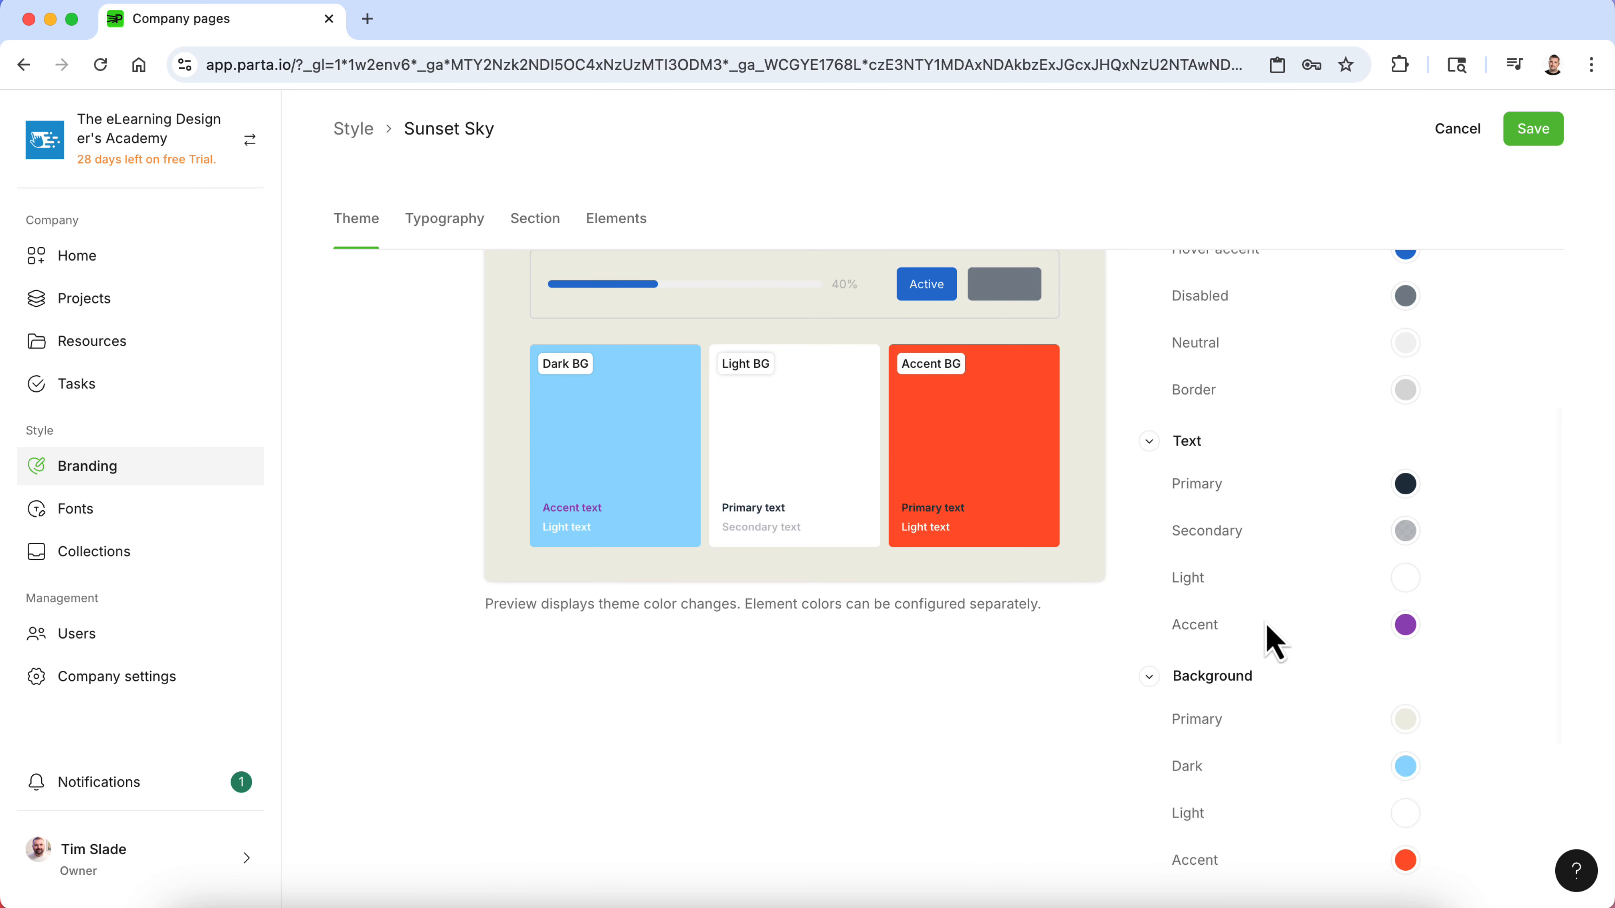
scroll(1265, 622, "down", 2)
- Copy the first Light hex code F2F2F2 from the style guide
scroll(1265, 622, "down", 1)
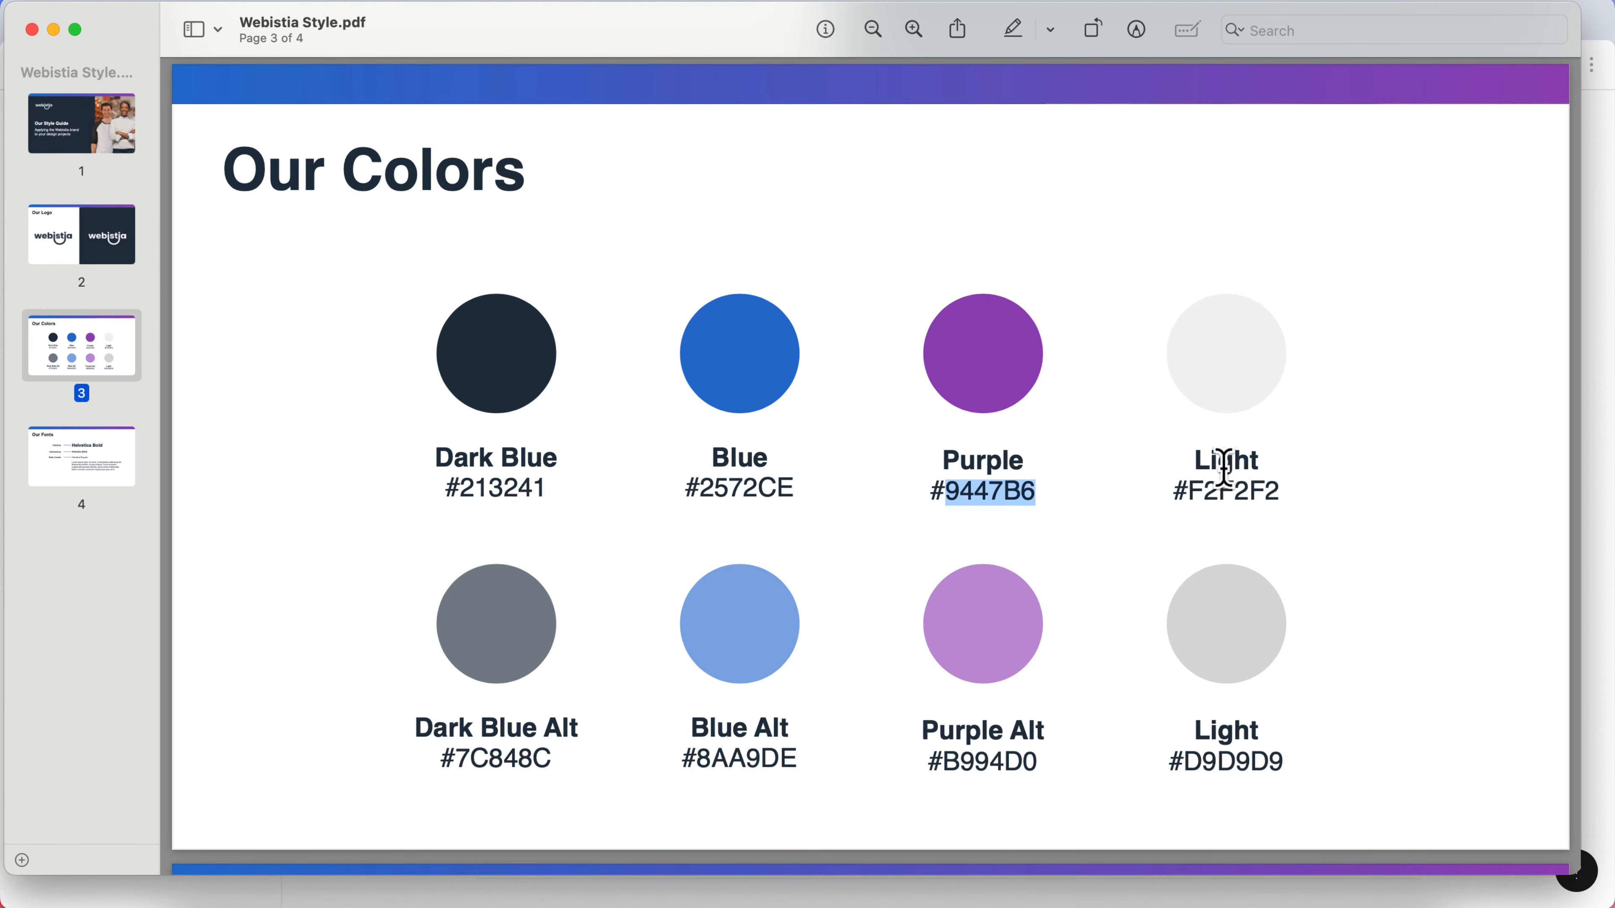
double_click(1228, 491)
- Set the Background Primary color to hex F2F2F2
key("ctrl+Up")
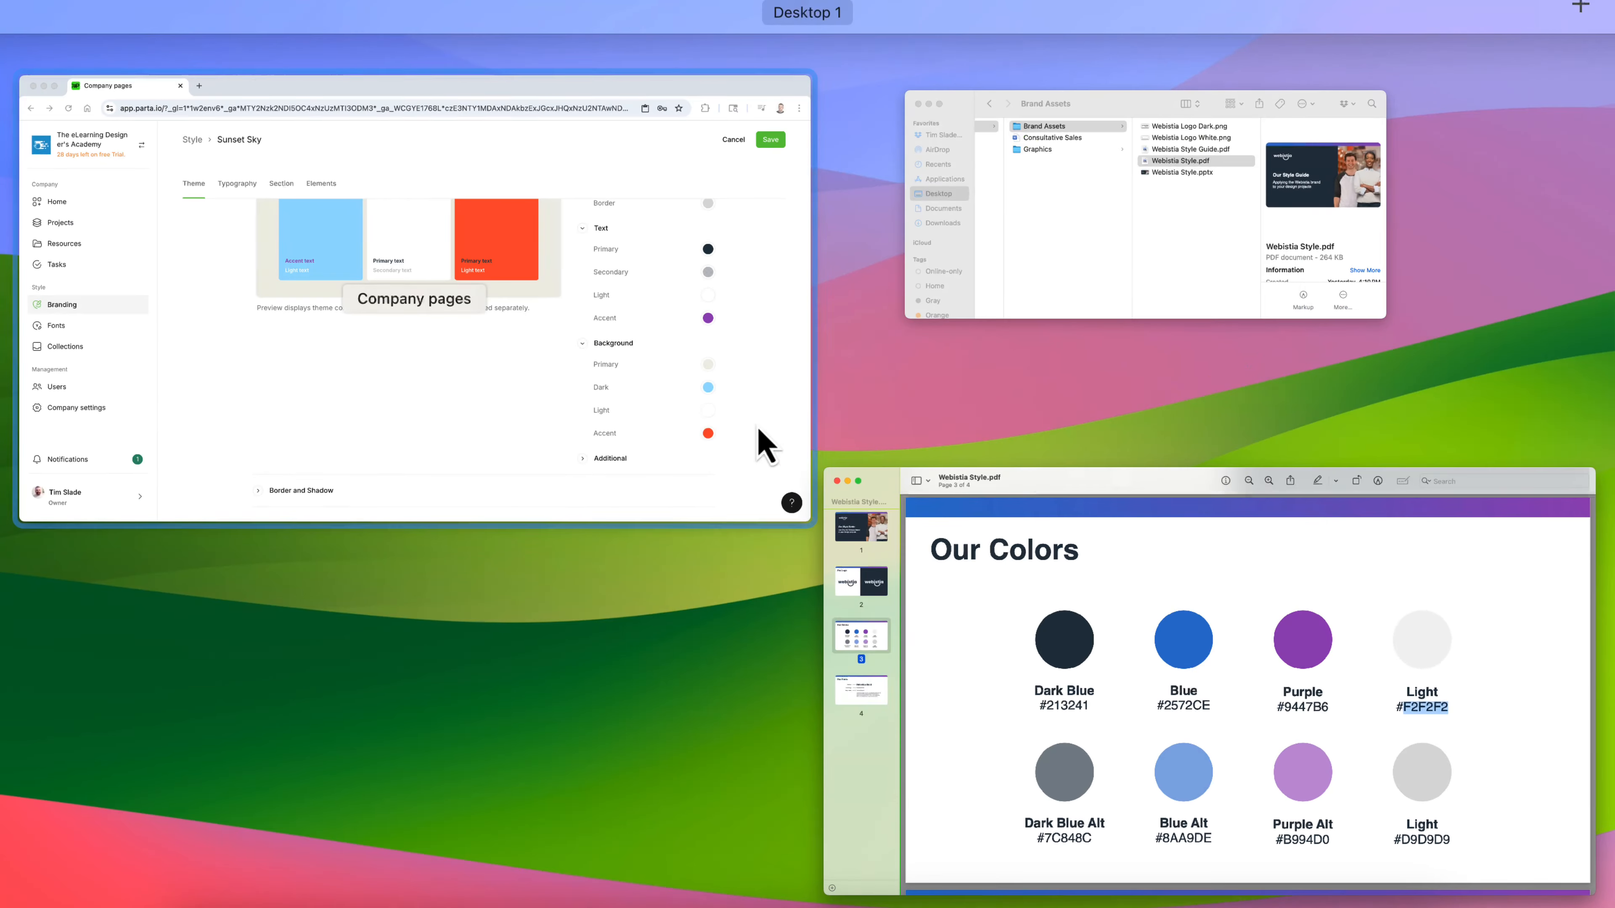
left_click(759, 430)
left_click(1406, 590)
left_click(1268, 535)
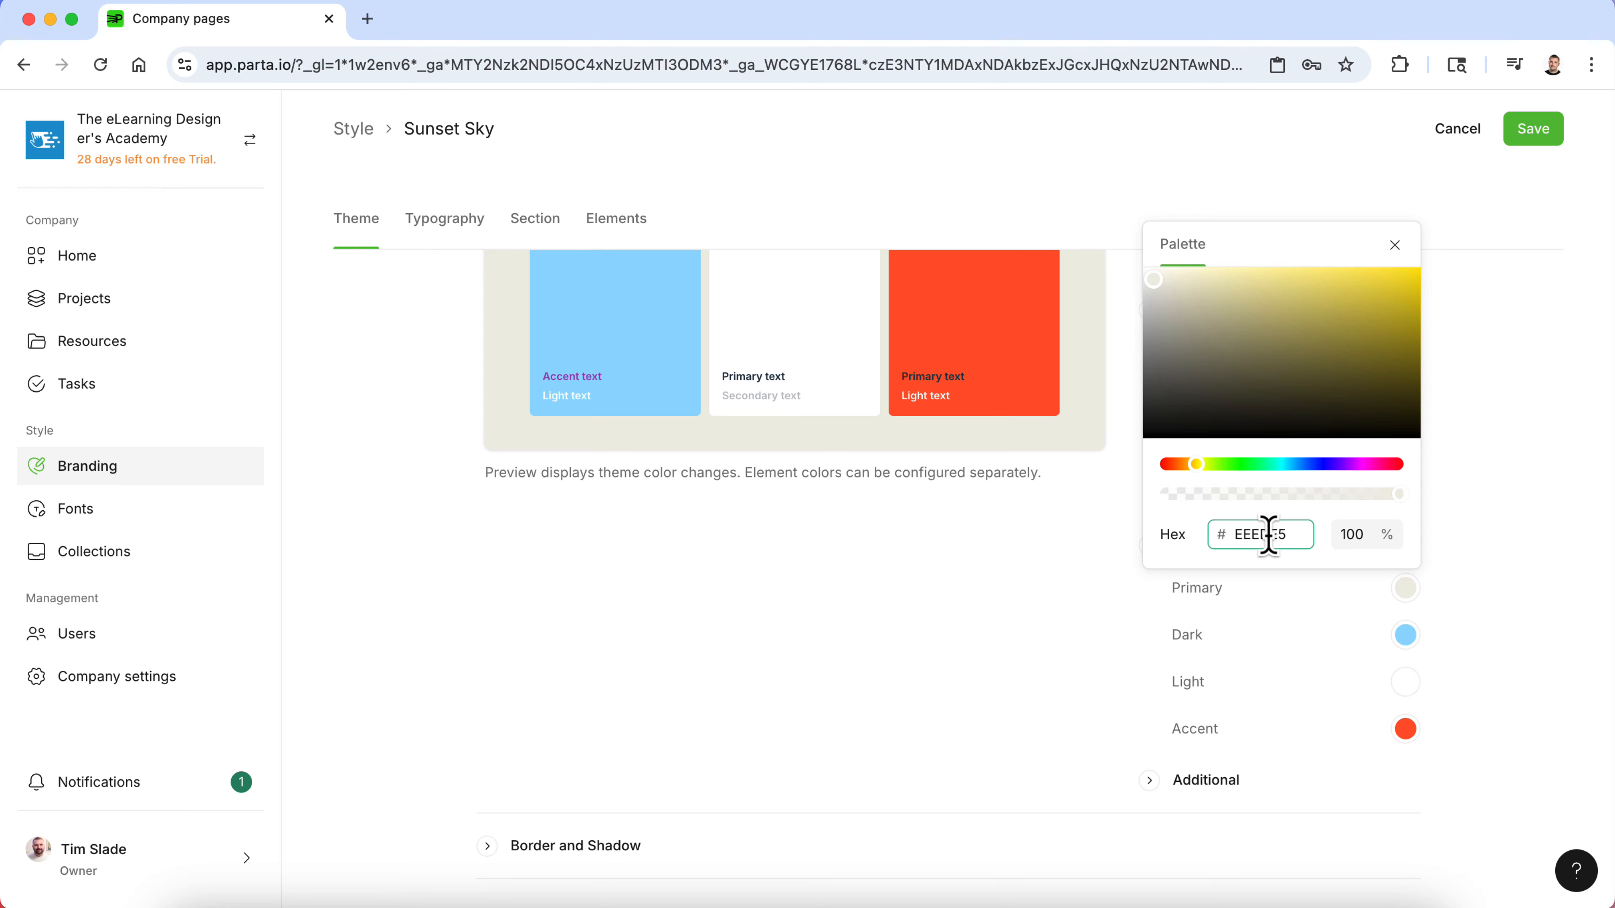
left_click(1322, 655)
- Copy the Dark Blue hex code 213241 from the style guide
key("ctrl+Up")
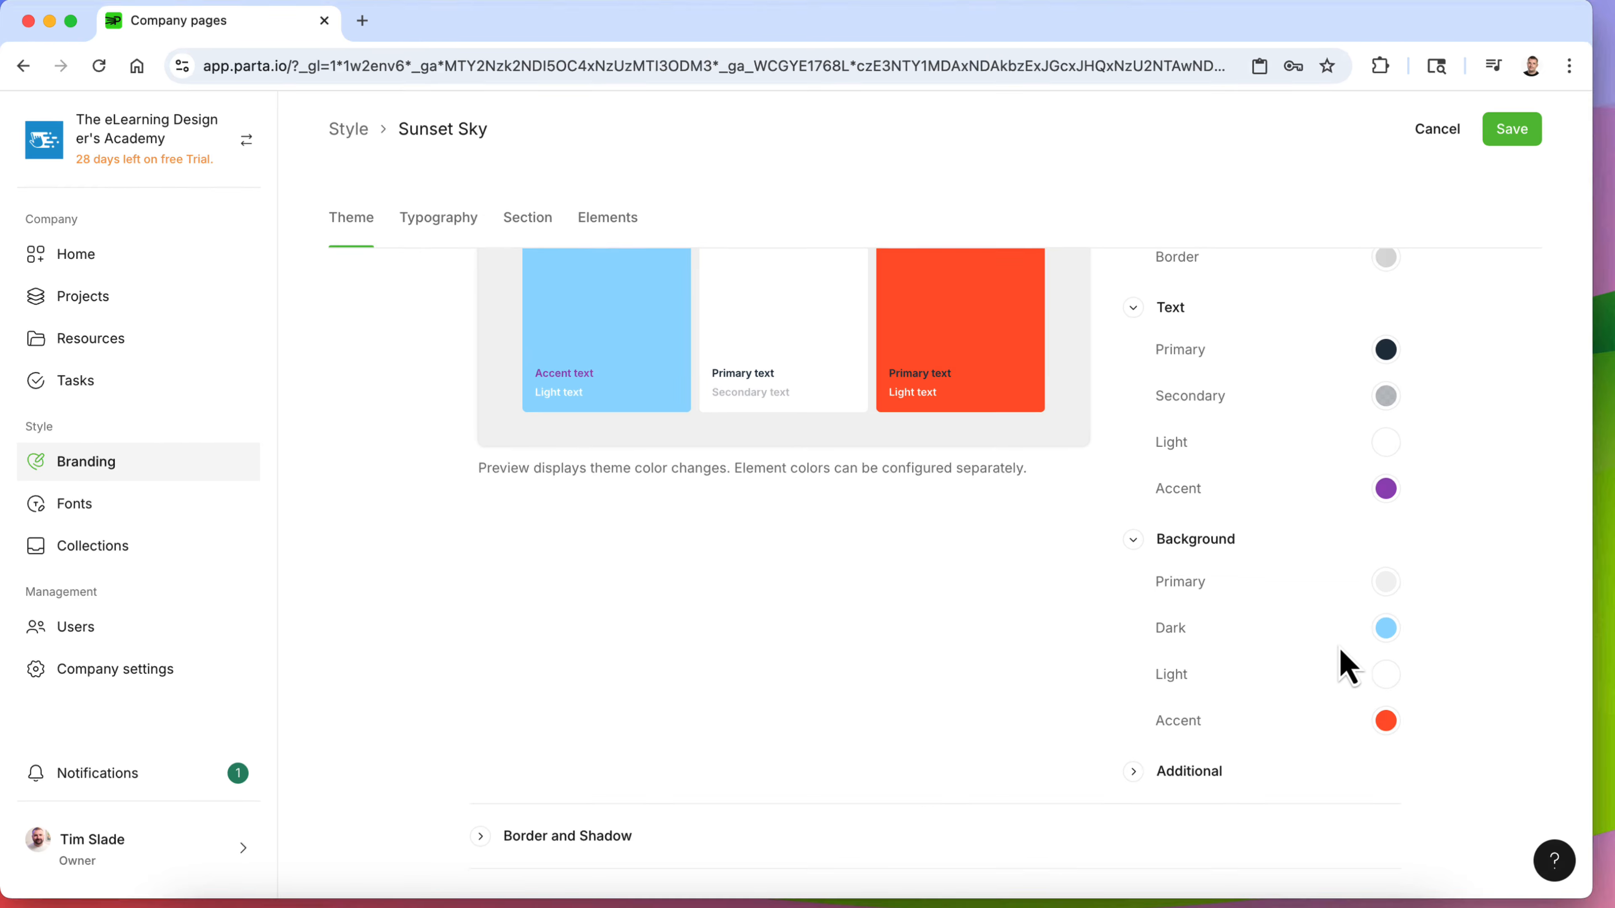
left_click(1187, 560)
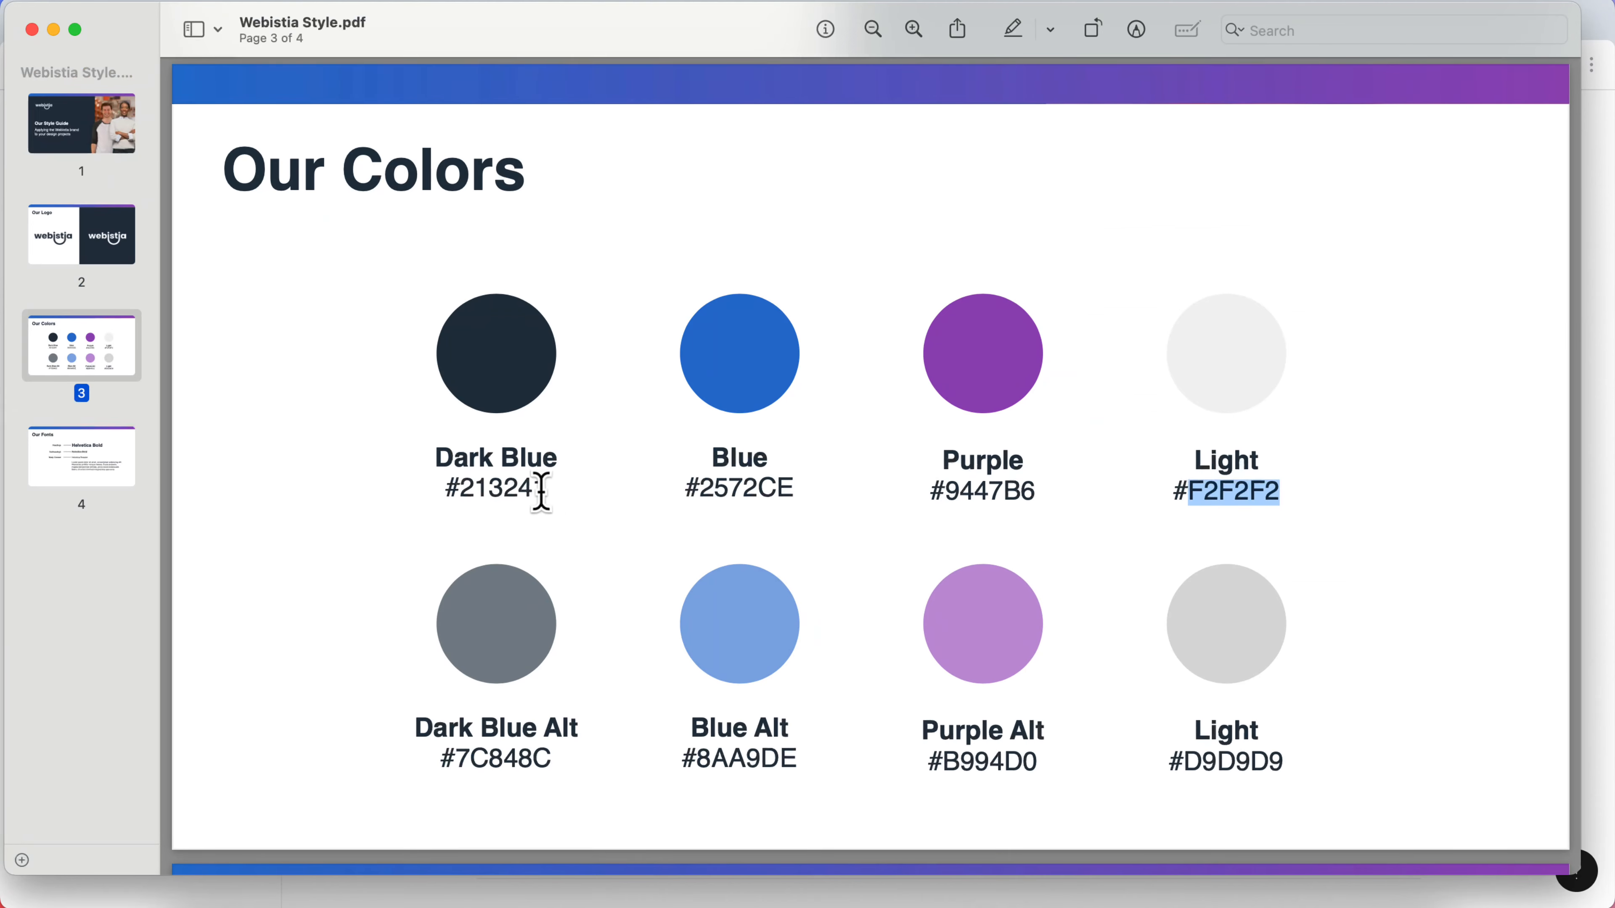
double_click(479, 485)
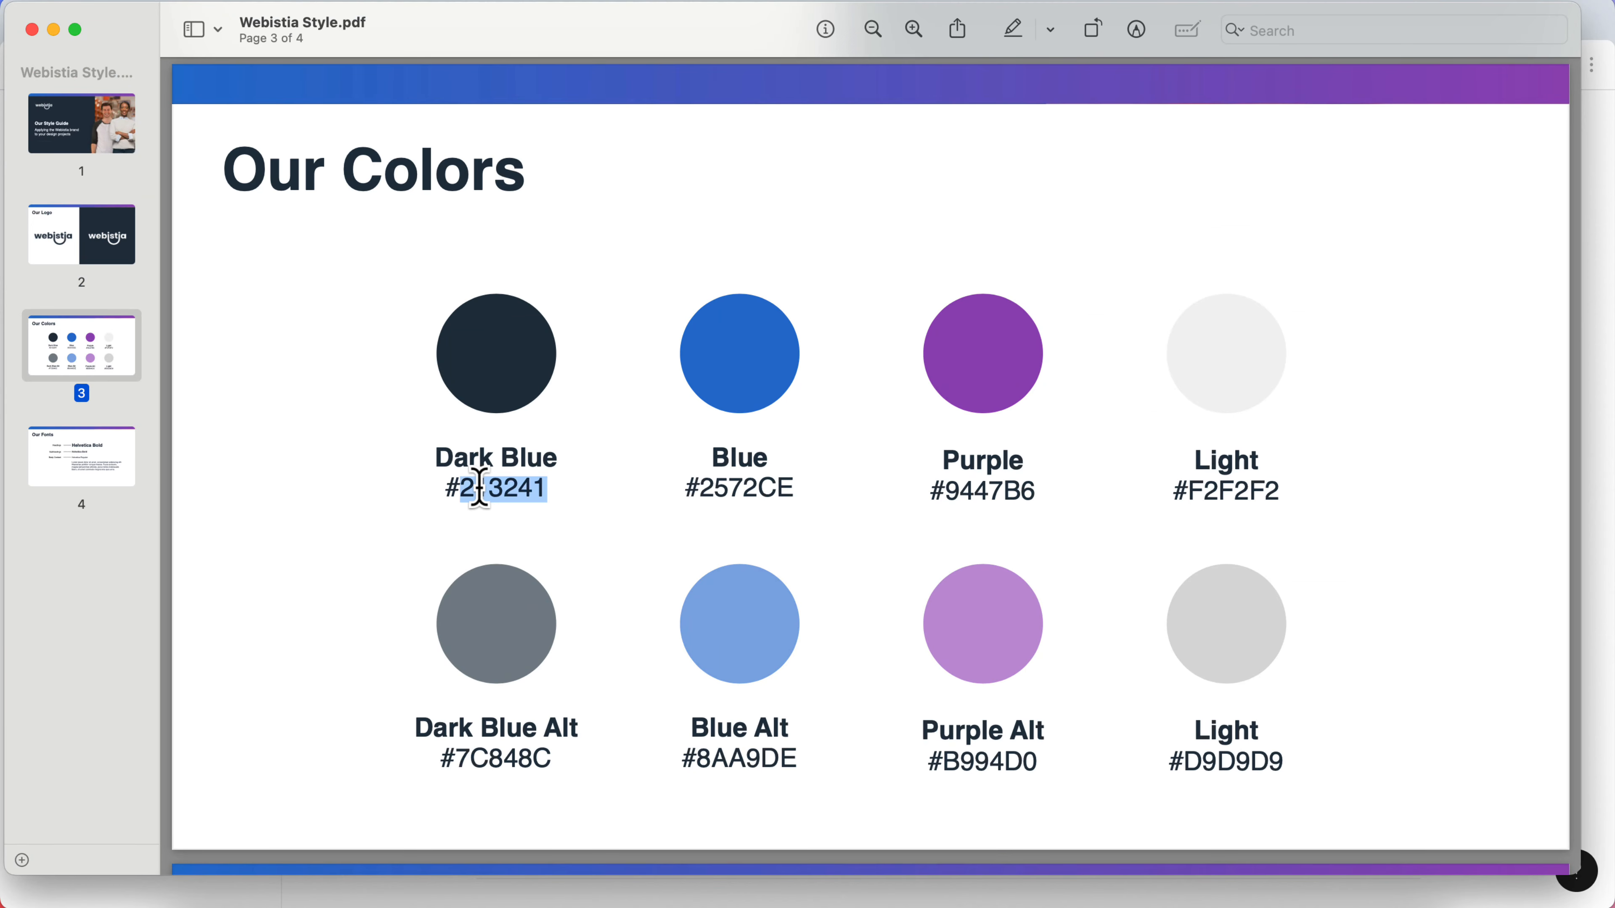
- Set the Background Dark color to hex 213241
key("ctrl+Up")
left_click(553, 471)
left_click(1407, 639)
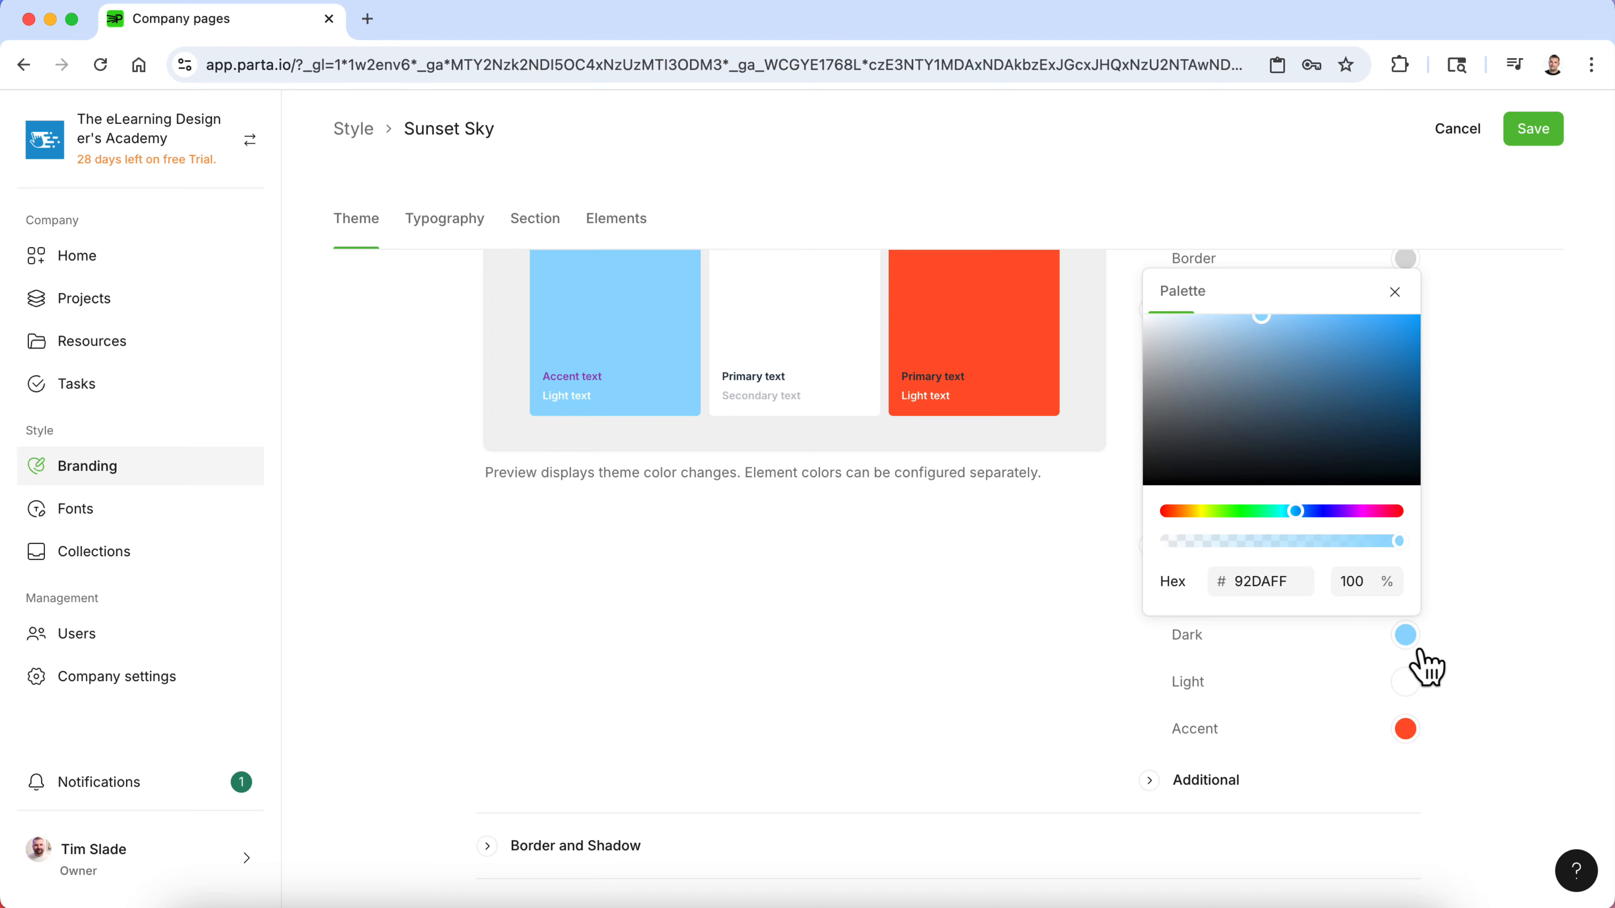
double_click(1280, 581)
left_click(1469, 612)
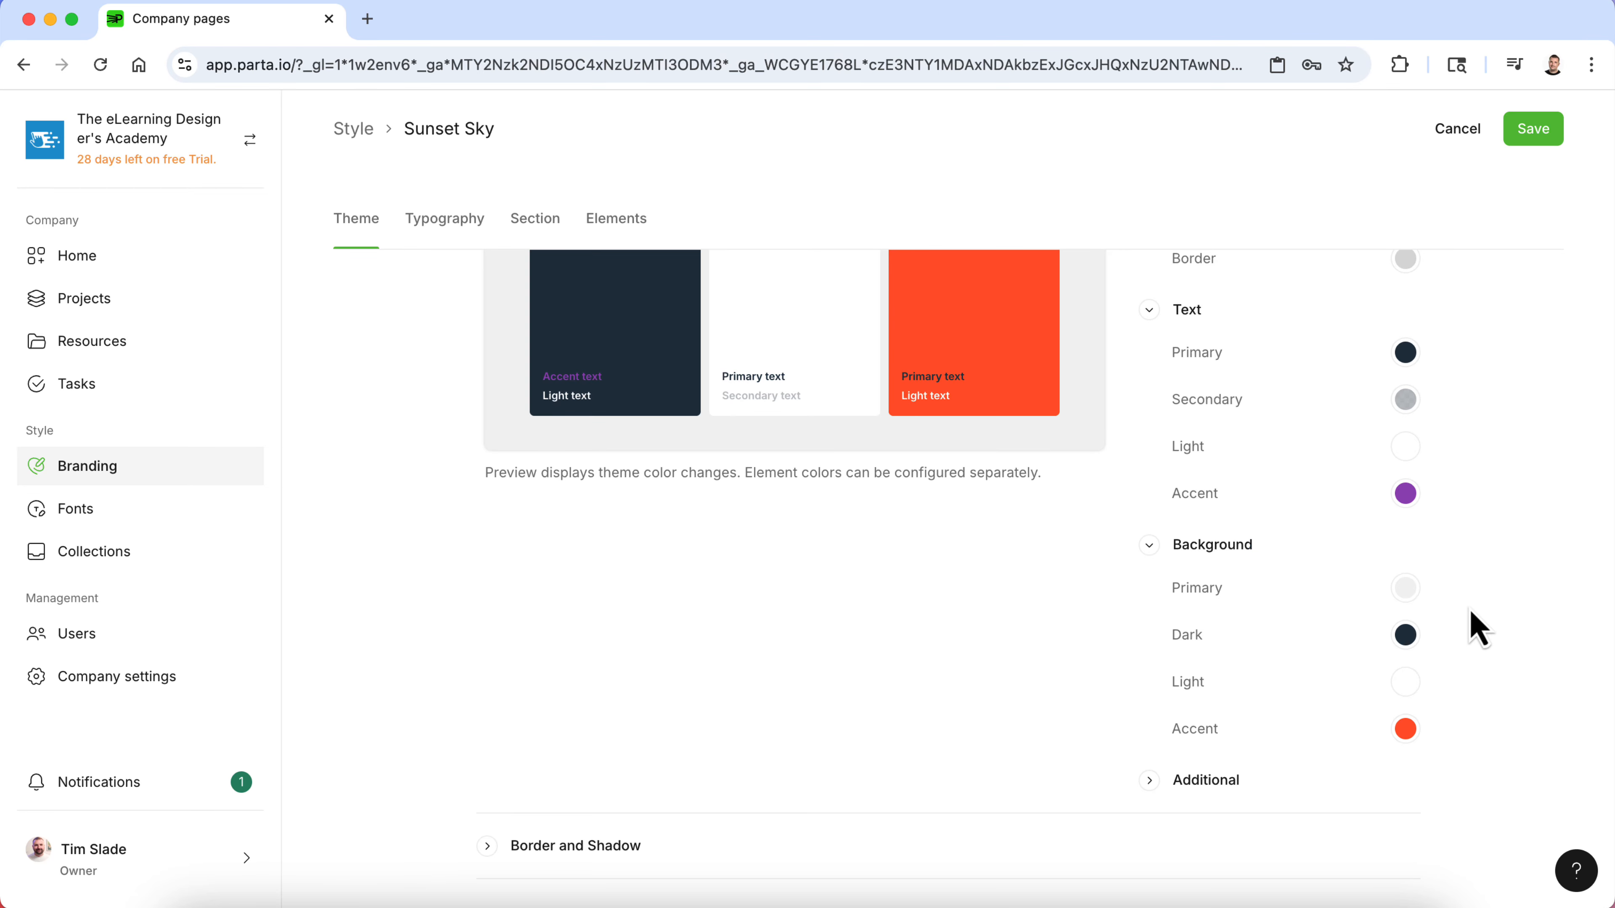
- Copy the Purple hex code 9447B6 from the style guide
key("ctrl+Up")
left_click(1214, 685)
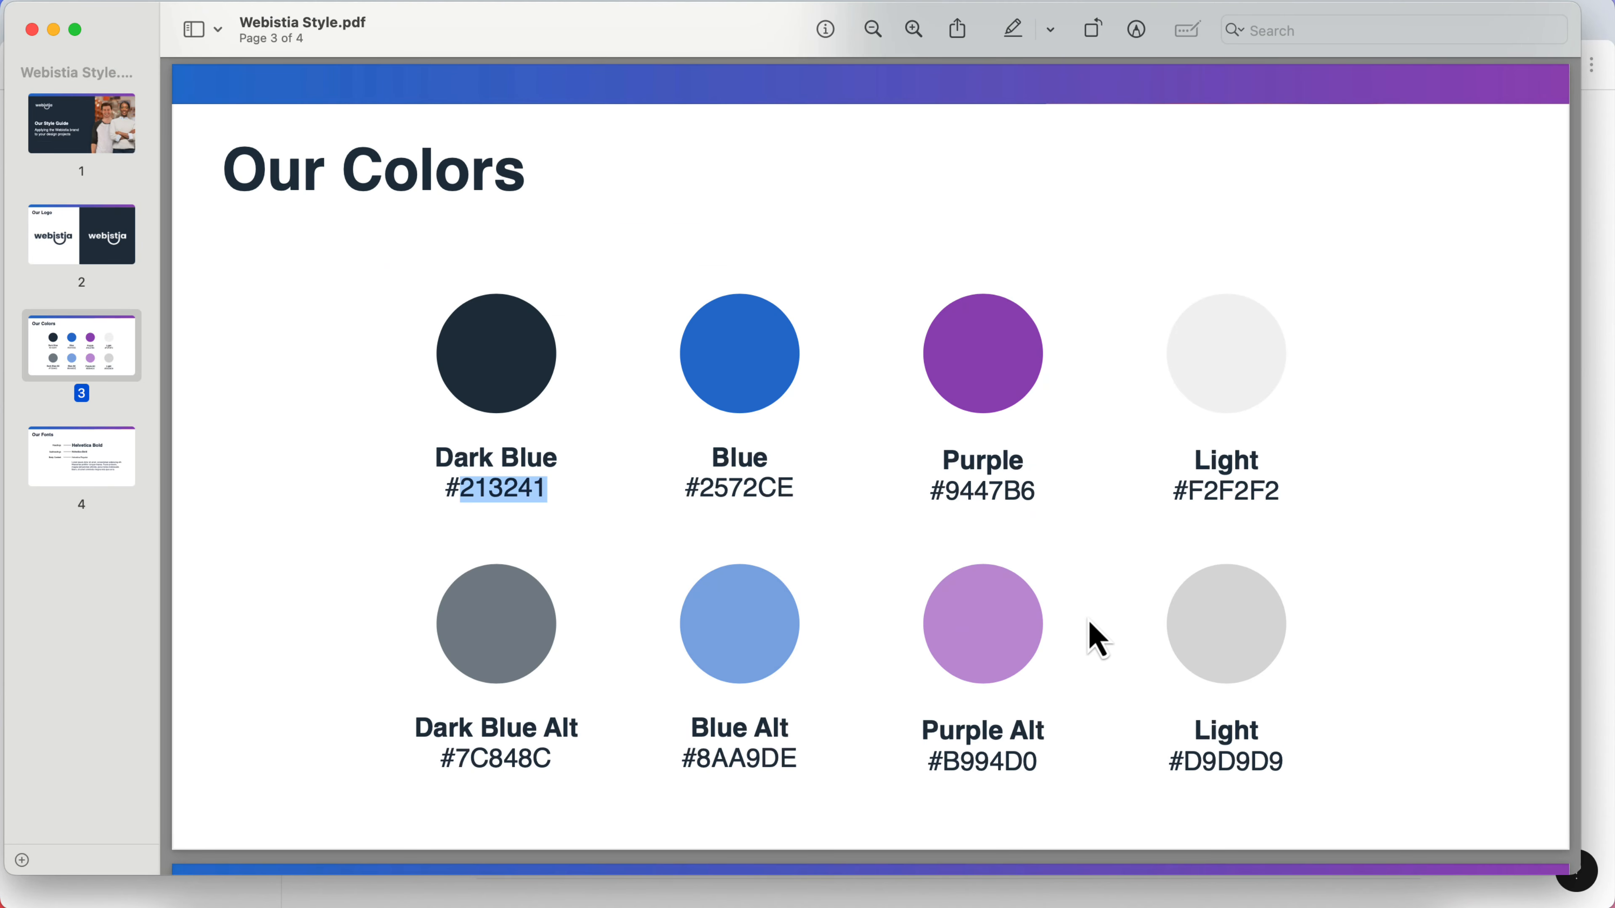
double_click(963, 492)
key("ctrl+Up")
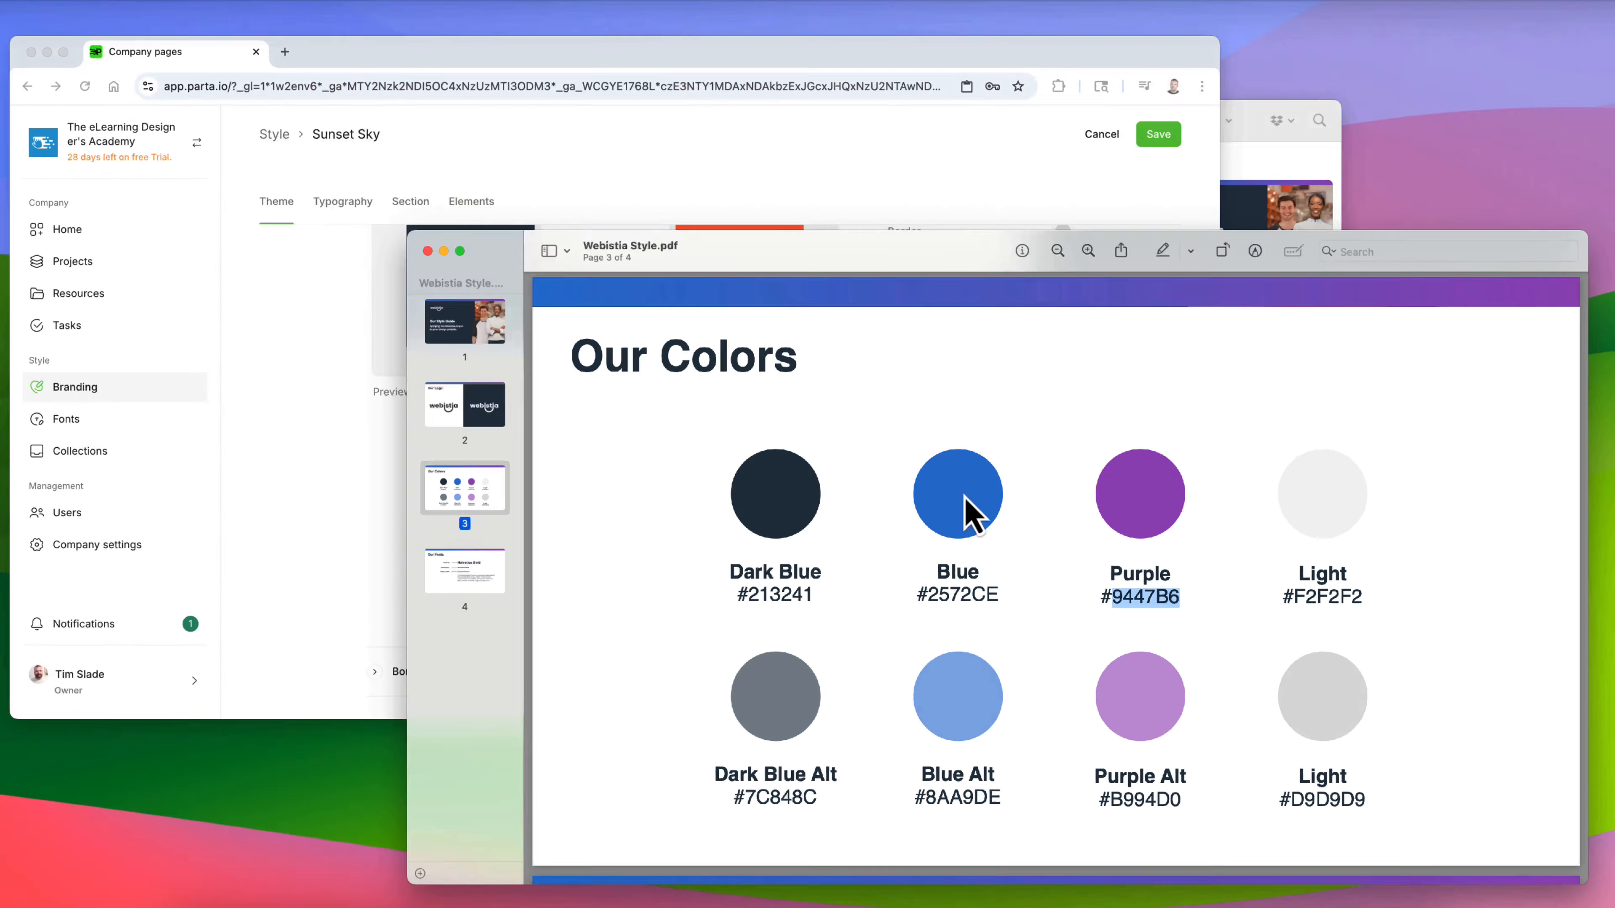
- Set the Background Accent color to hex 9447B6
left_click(768, 422)
left_click(1405, 729)
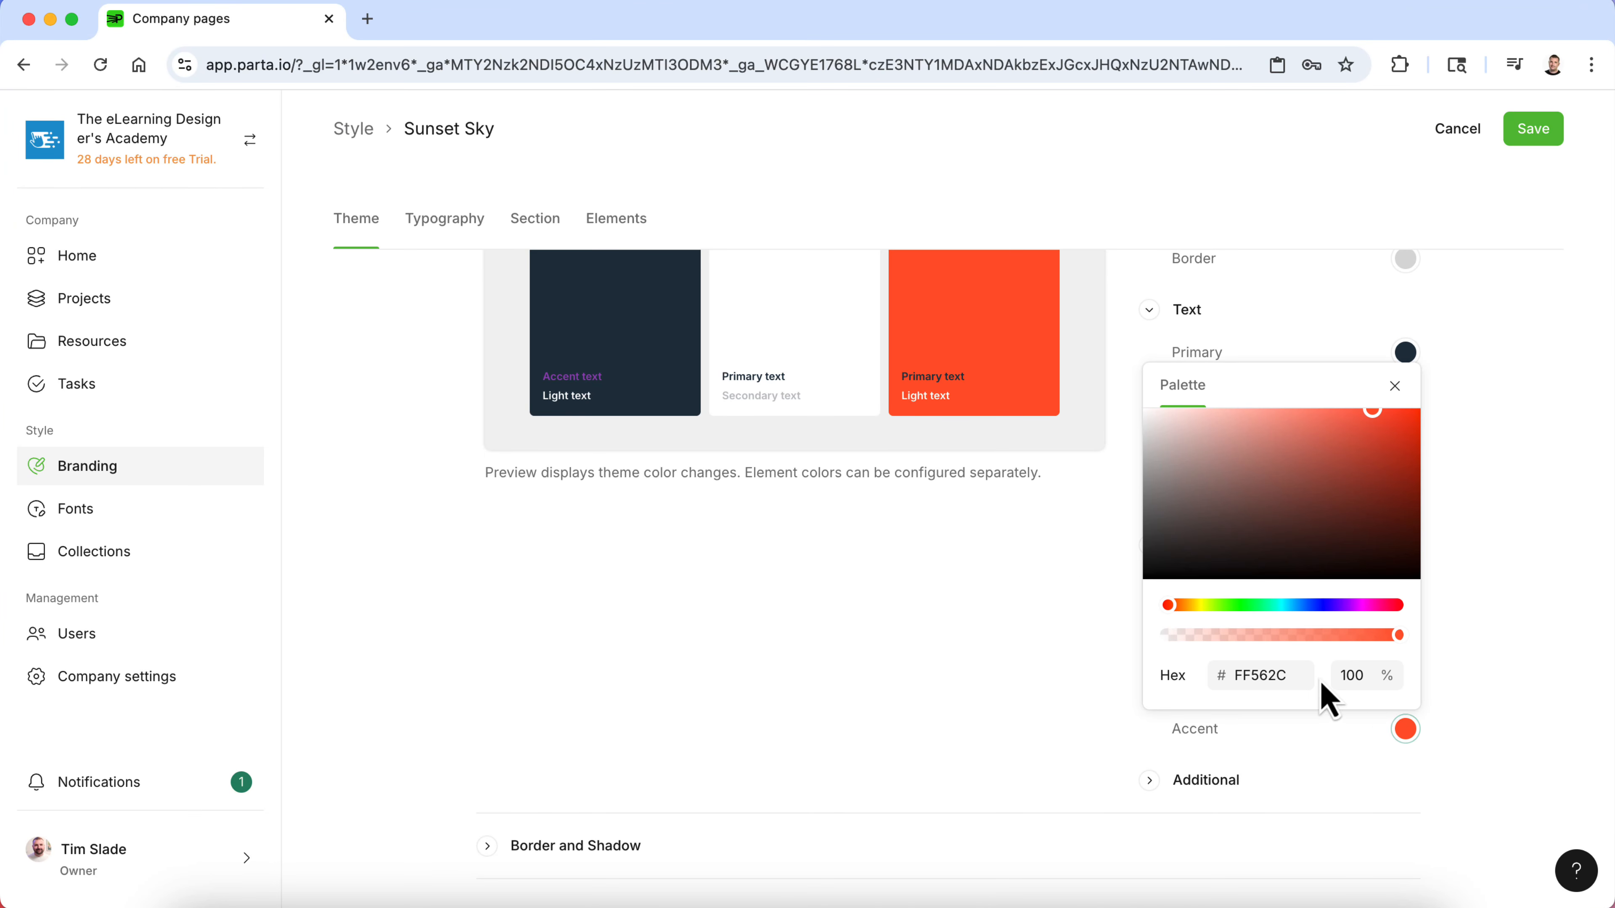
double_click(1245, 674)
key("super+v")
left_click(1470, 642)
- Review the color scheme preview and expand the Additional colors section
scroll(865, 559, "up", 6)
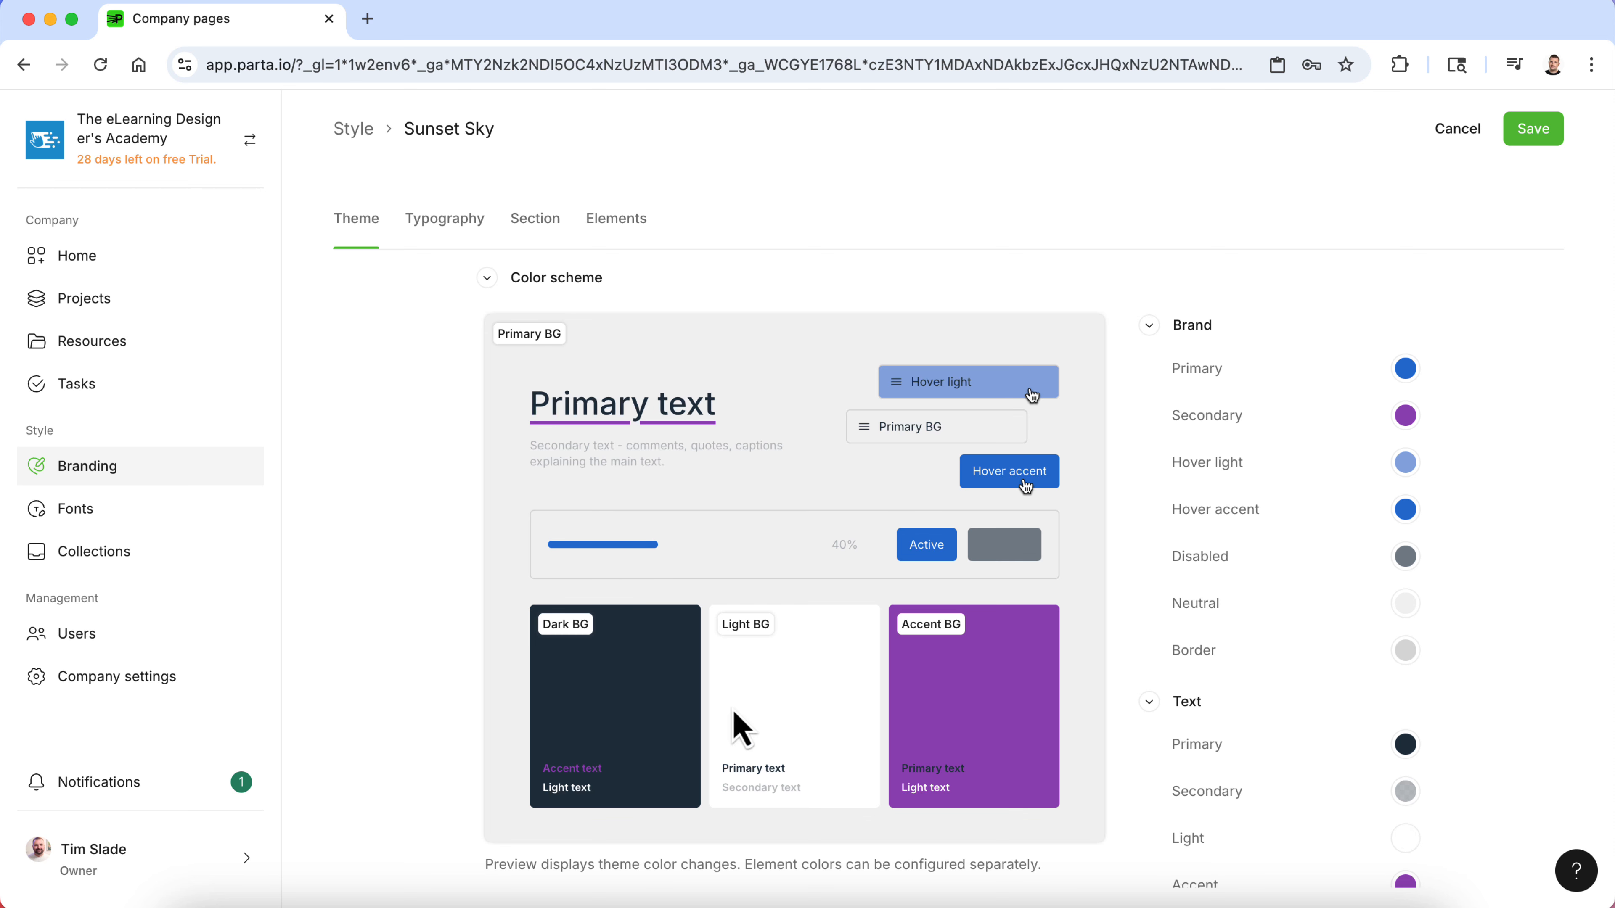
scroll(1042, 570, "down", 5)
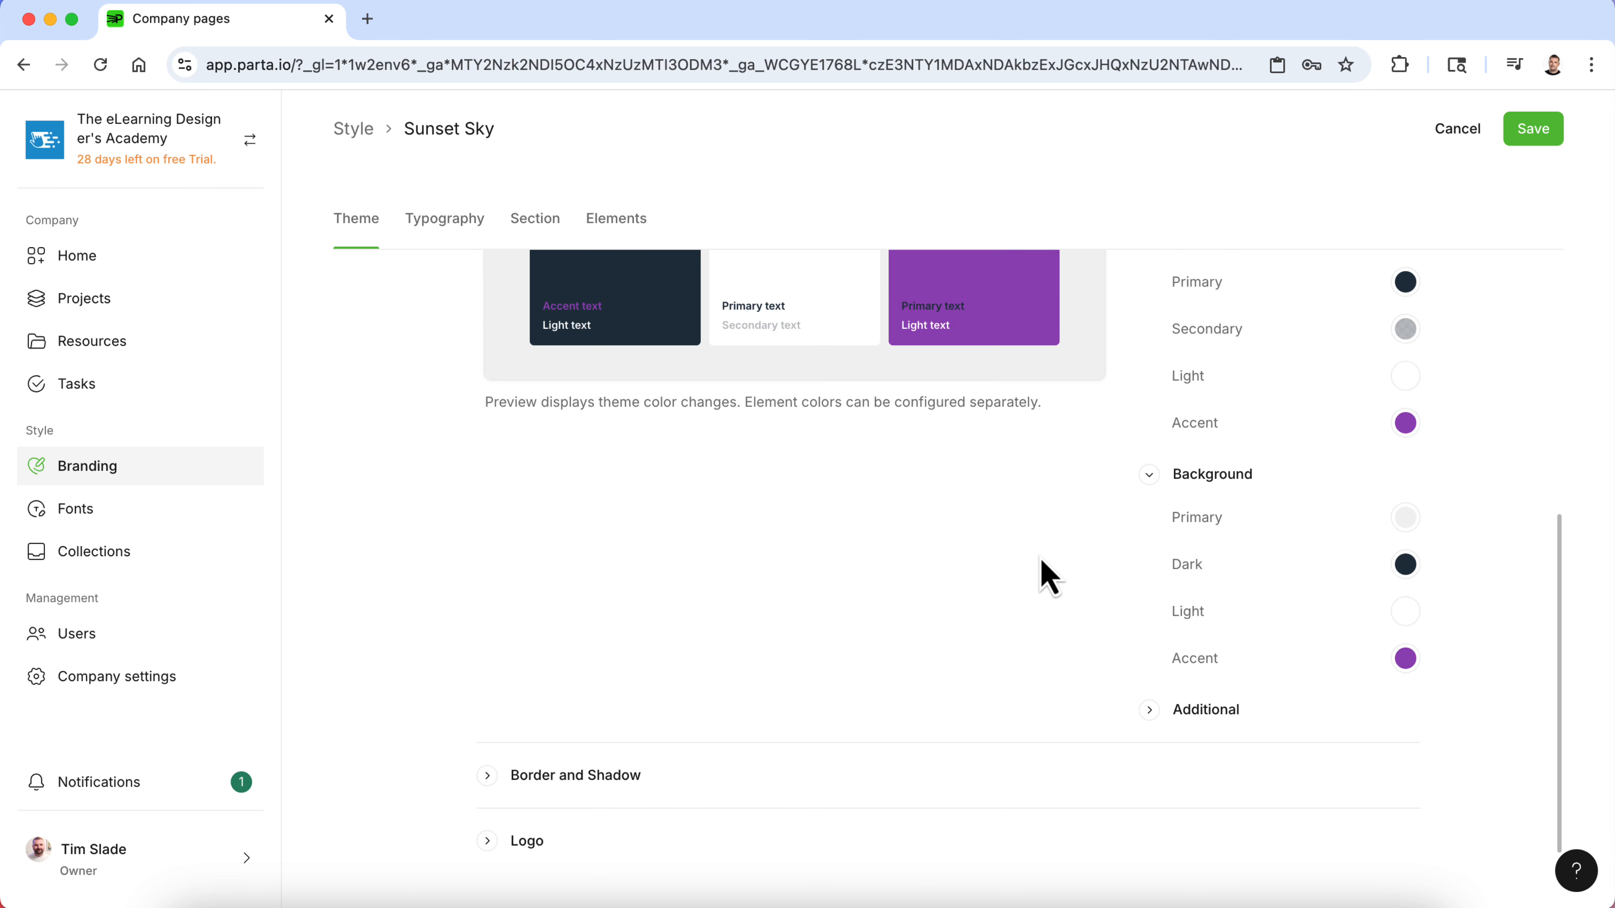
left_click(1148, 707)
scroll(1112, 614, "down", 3)
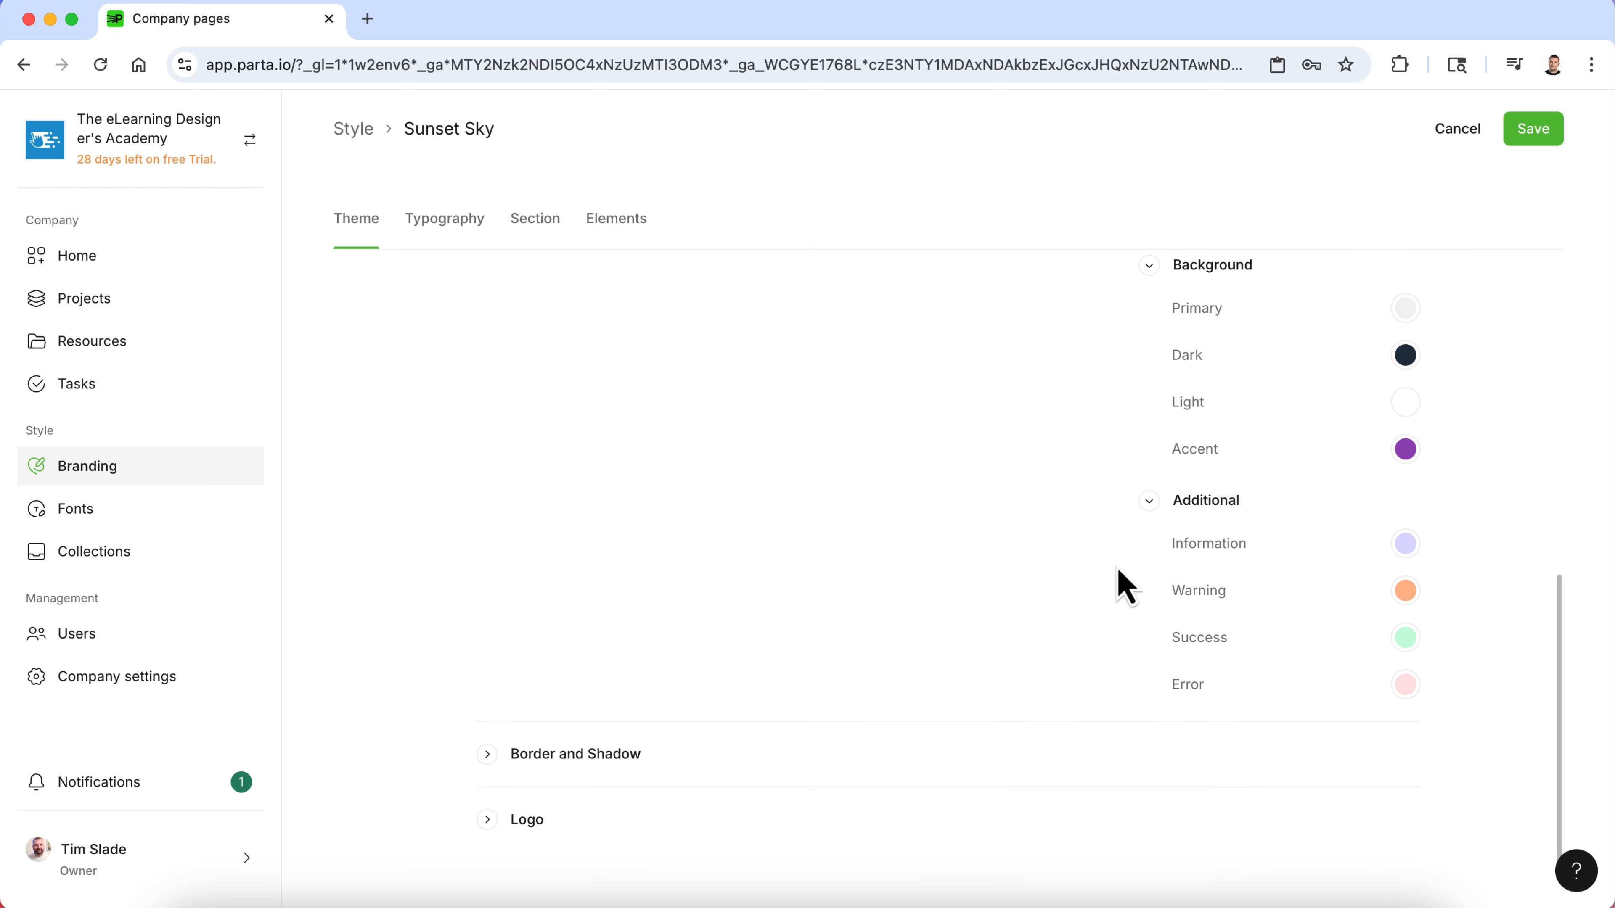
scroll(790, 628, "down", 1)
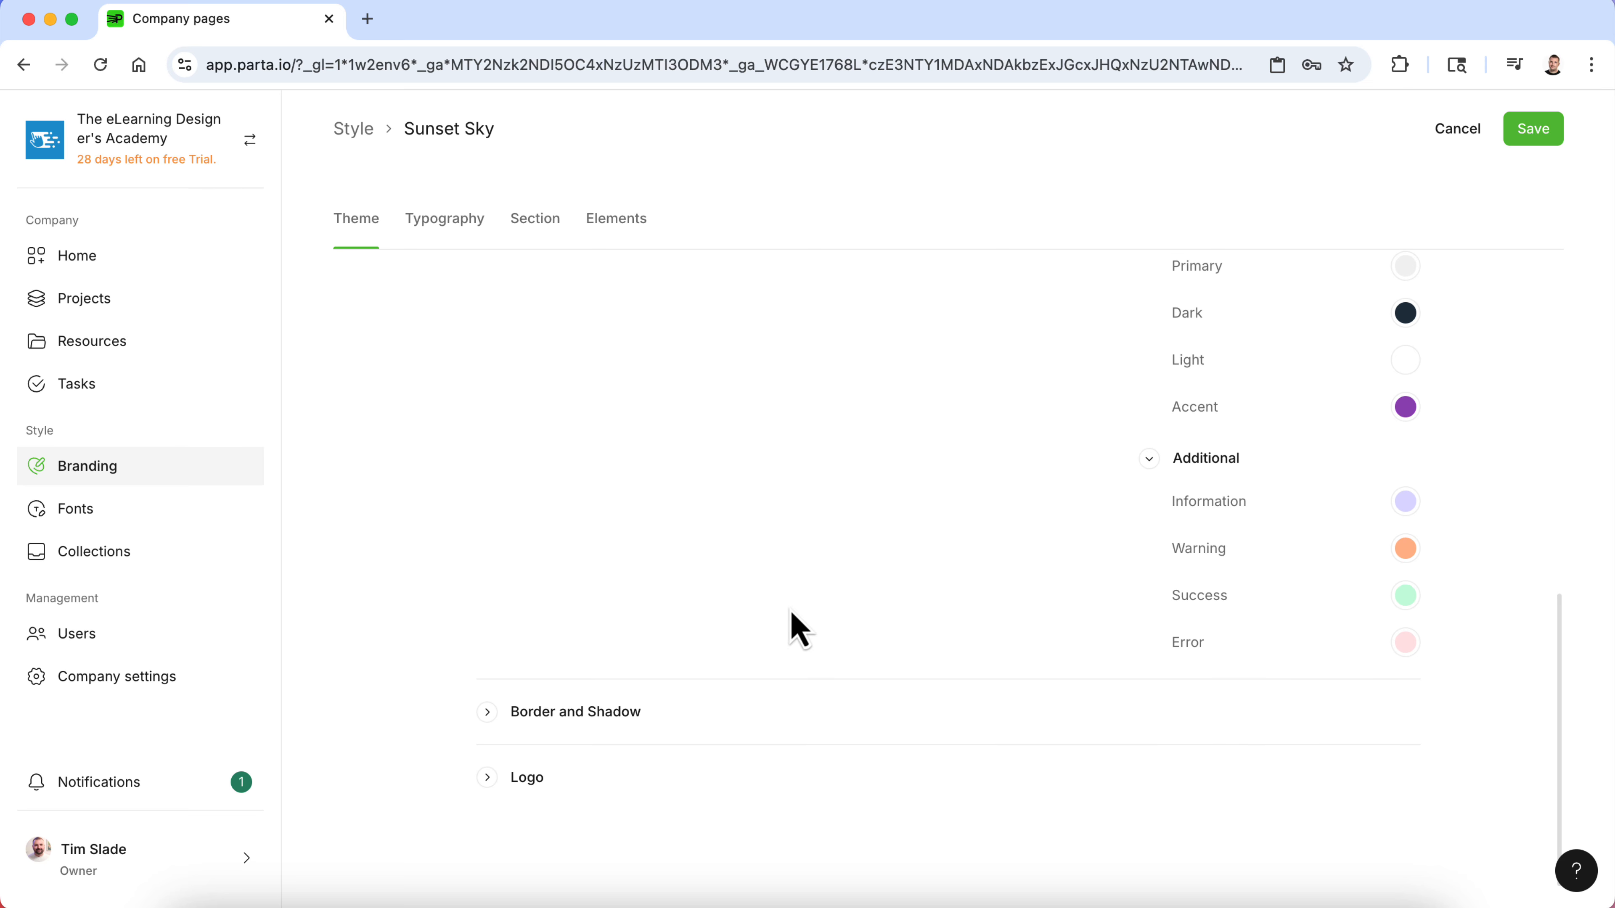
- Open the Border and Shadow settings and collapse the Color scheme section
left_click(491, 712)
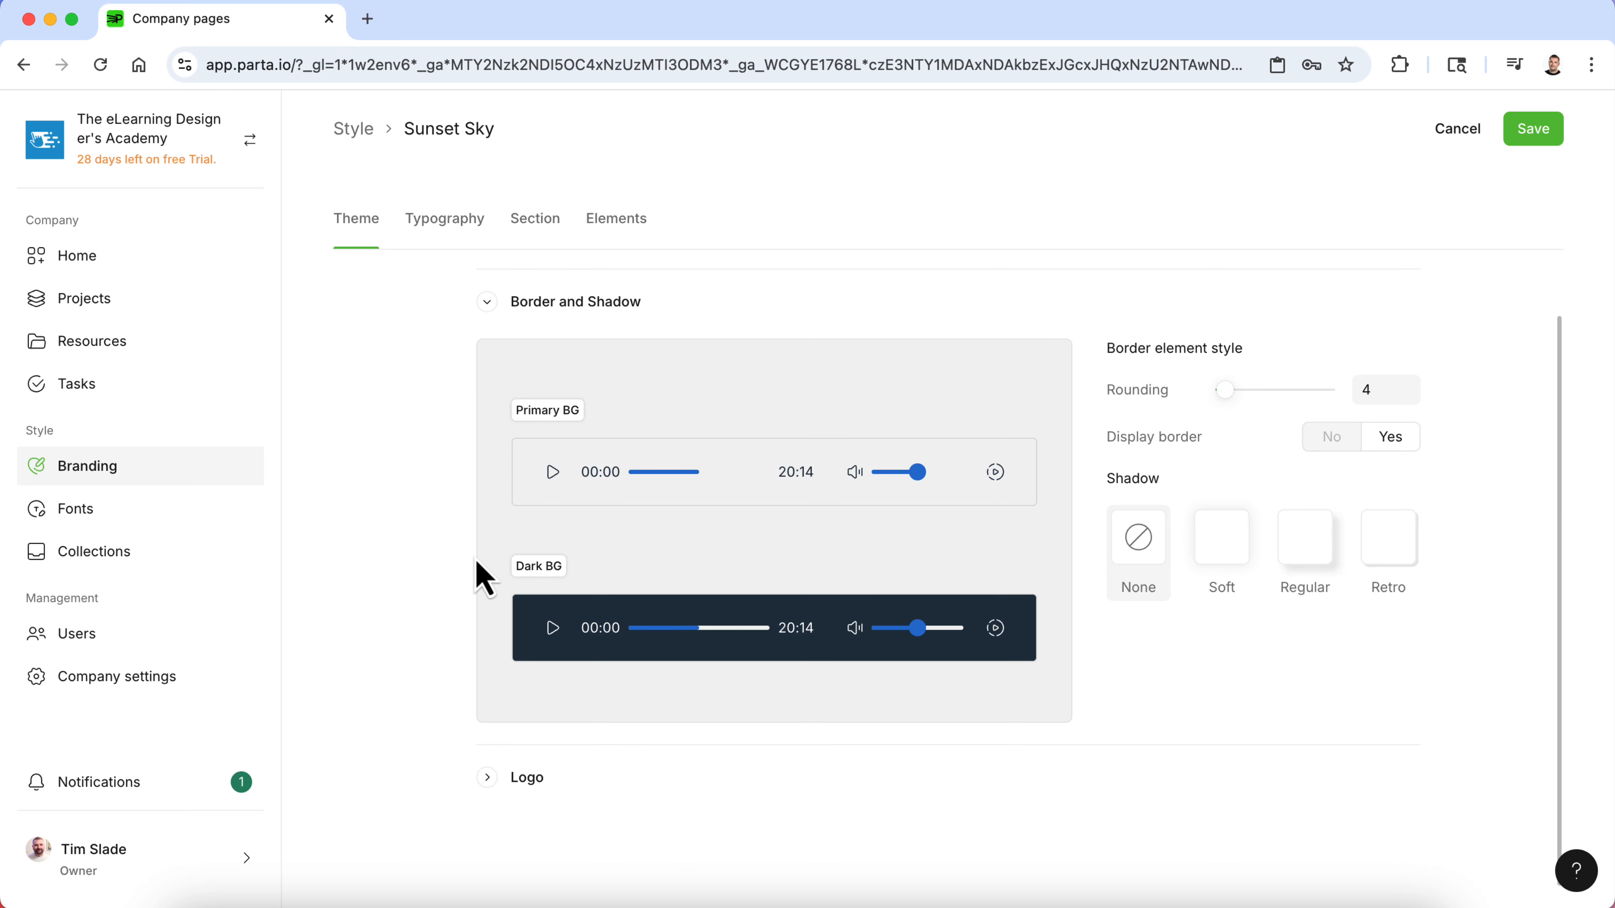
scroll(483, 577, "up", 1)
left_click(528, 312)
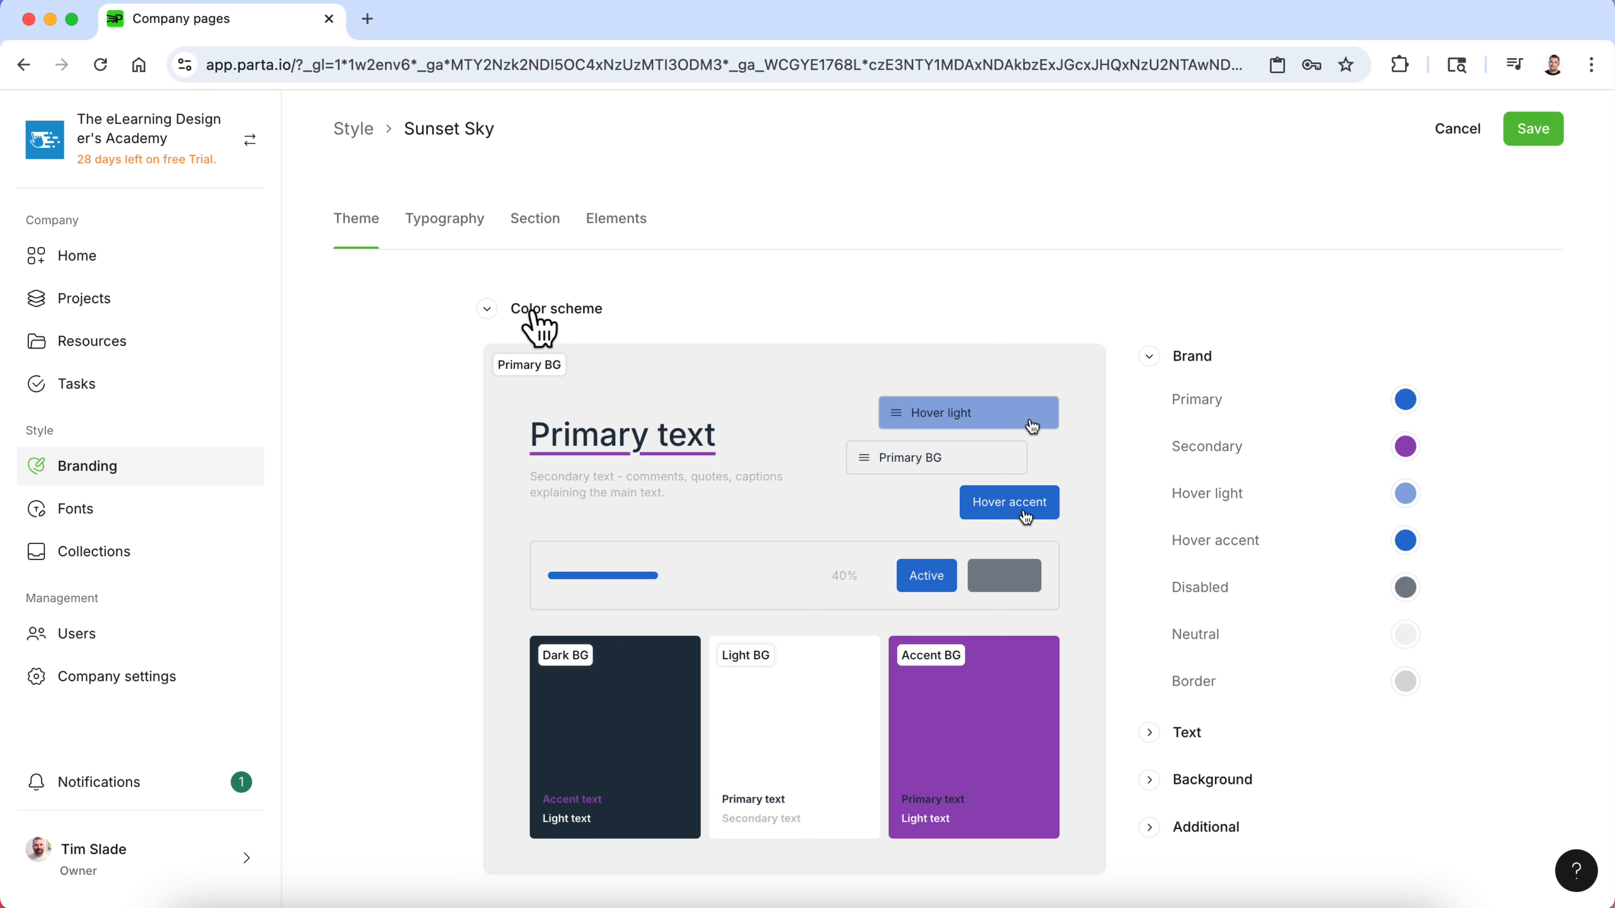
left_click(528, 313)
left_click(547, 375)
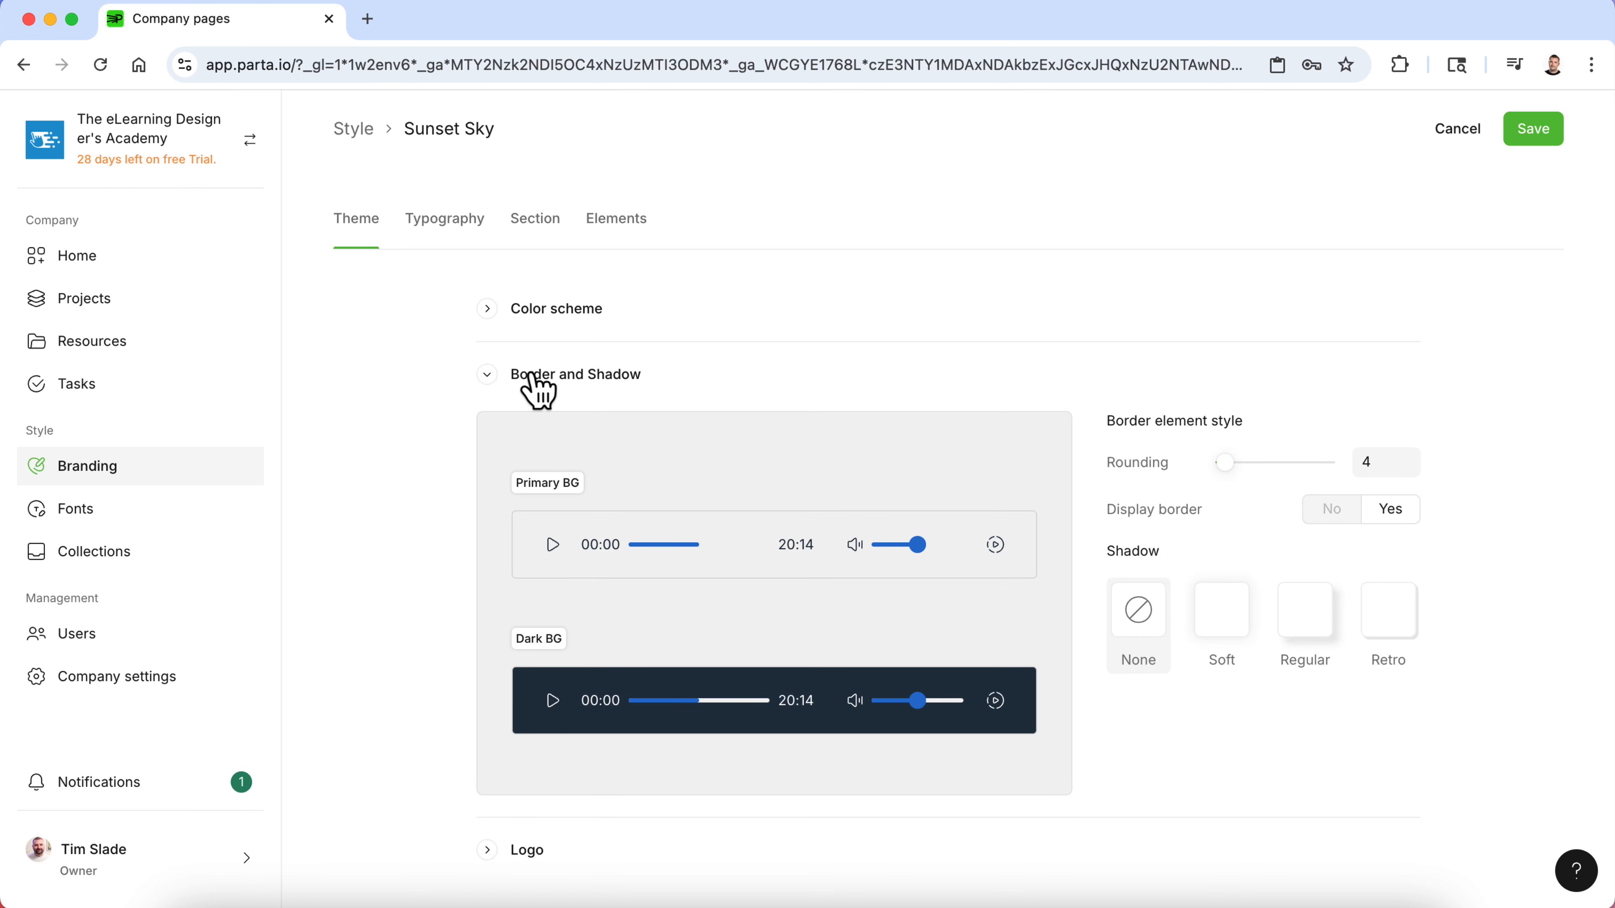
scroll(710, 388, "down", 1)
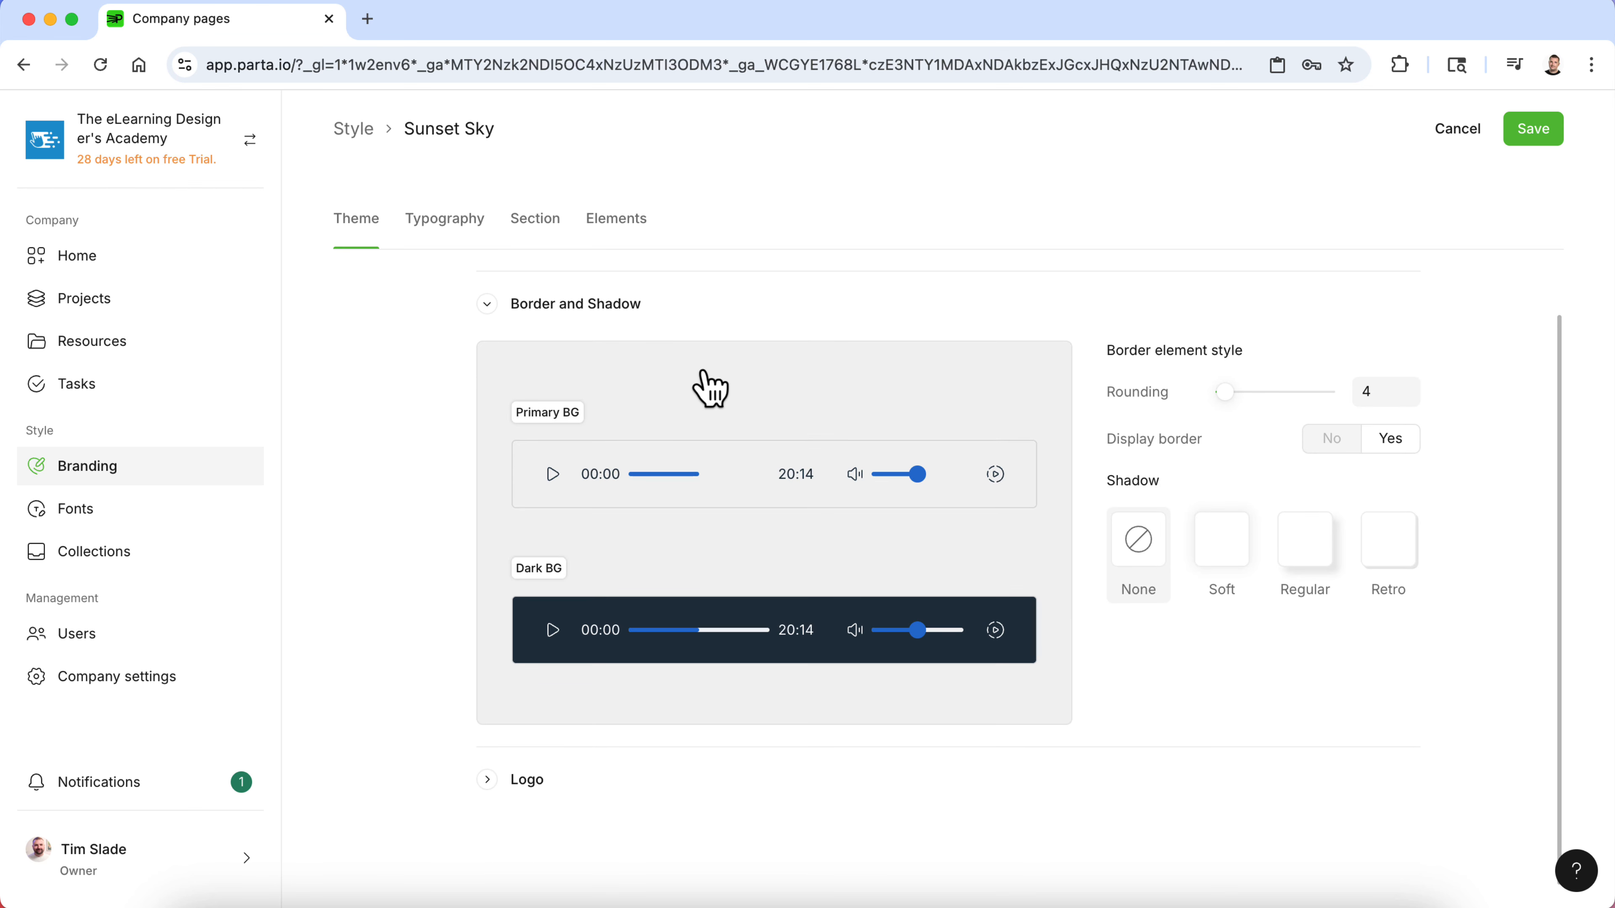
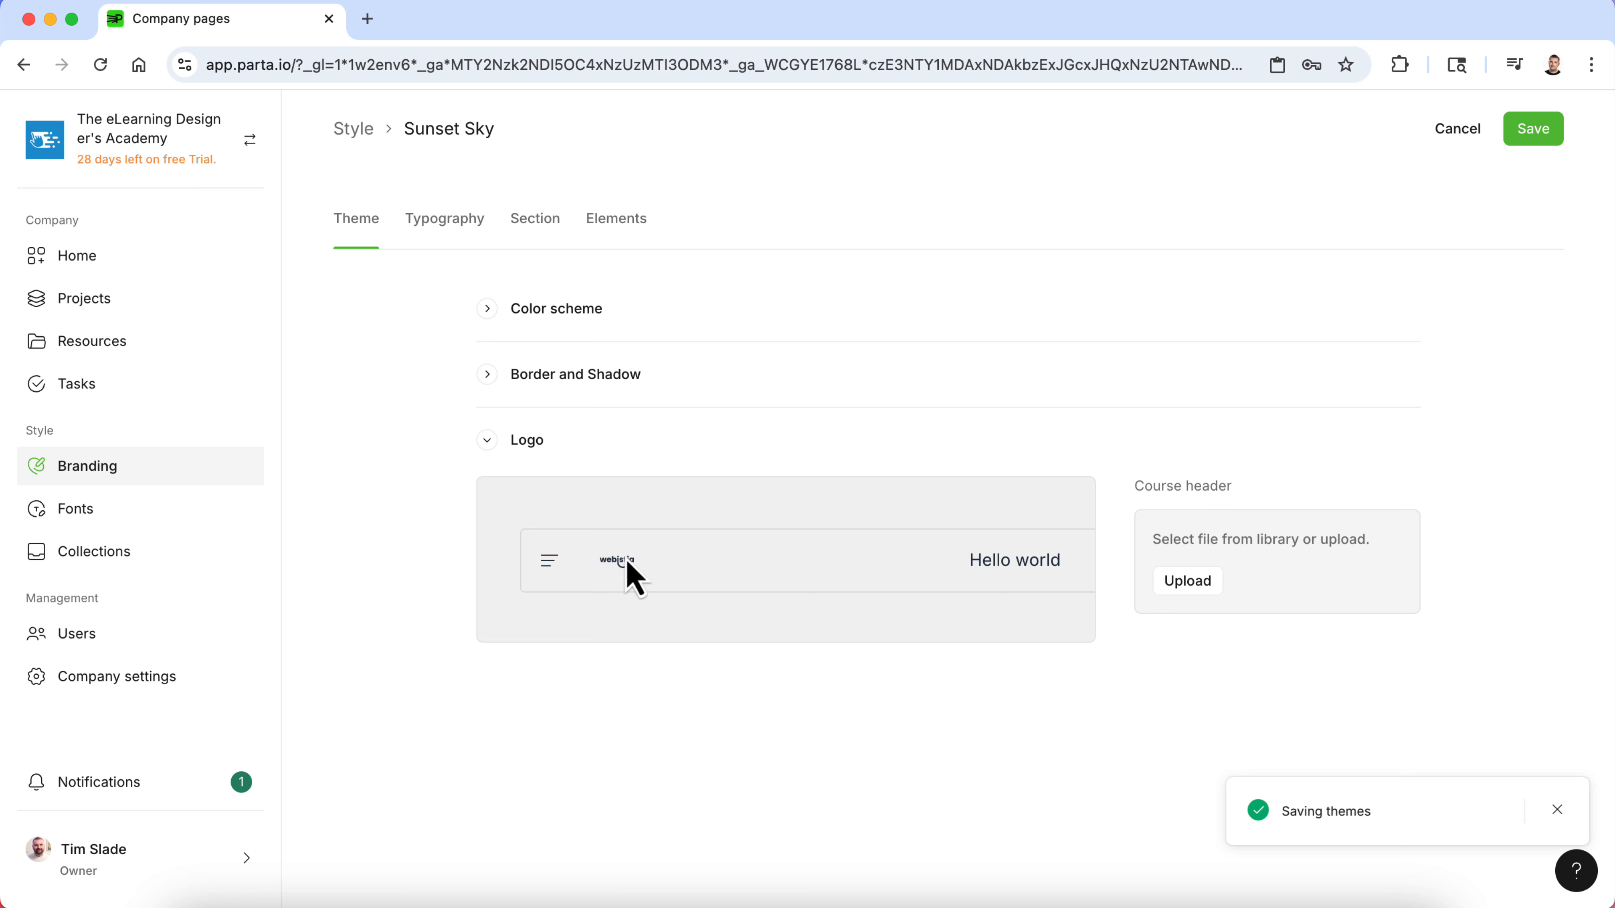
- Save the Sunset Sky theme and collapse the Logo section
left_click(1534, 131)
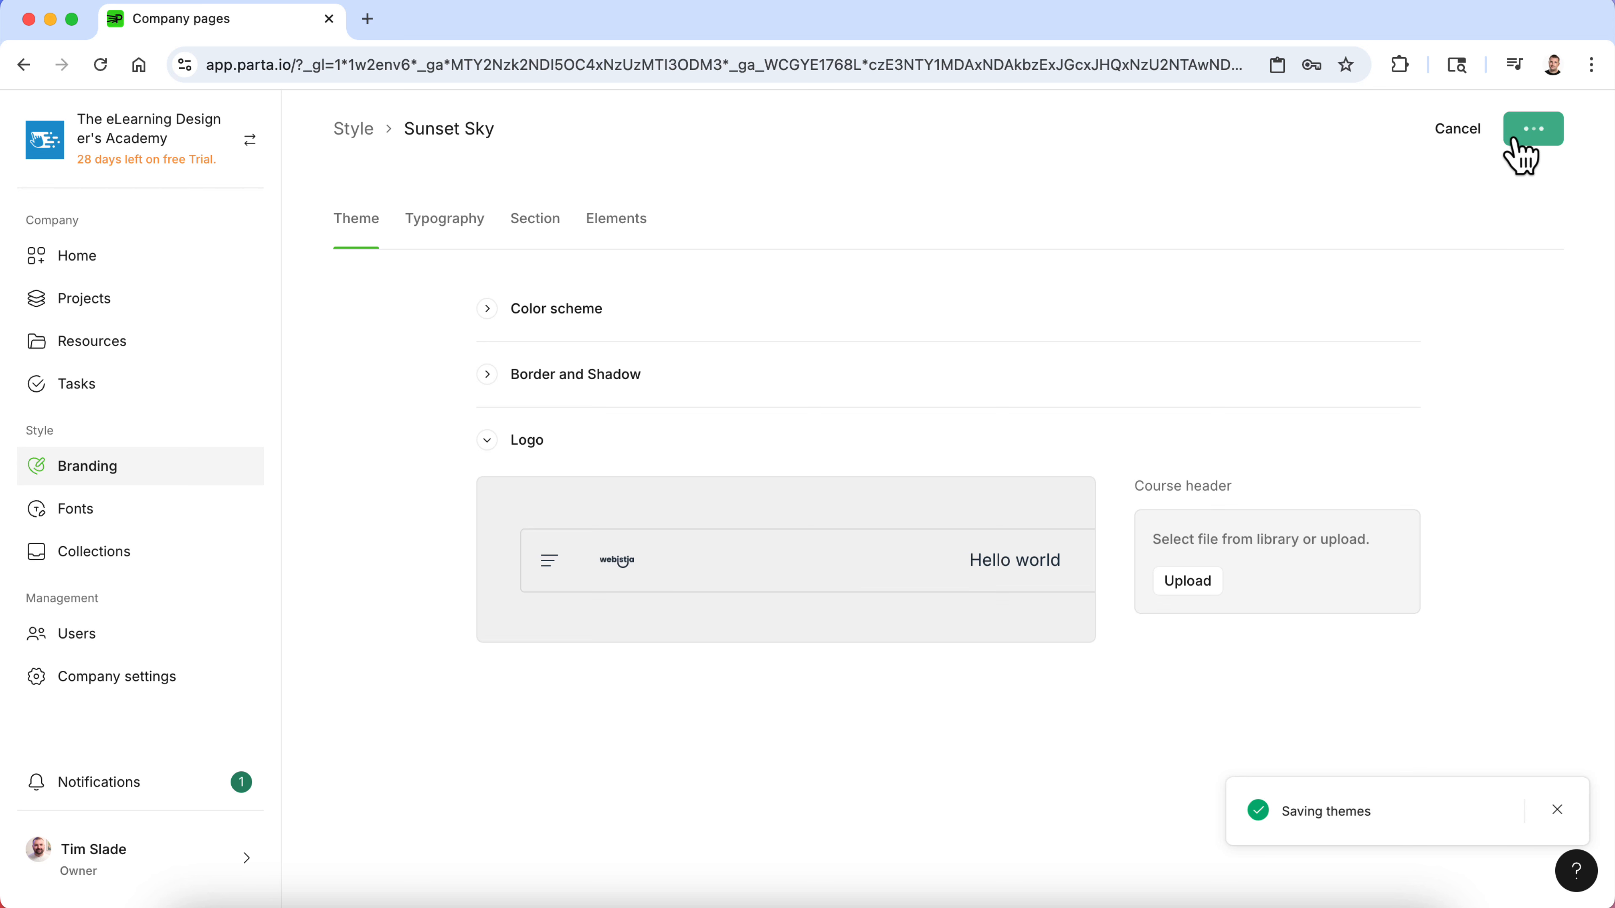
left_click(487, 441)
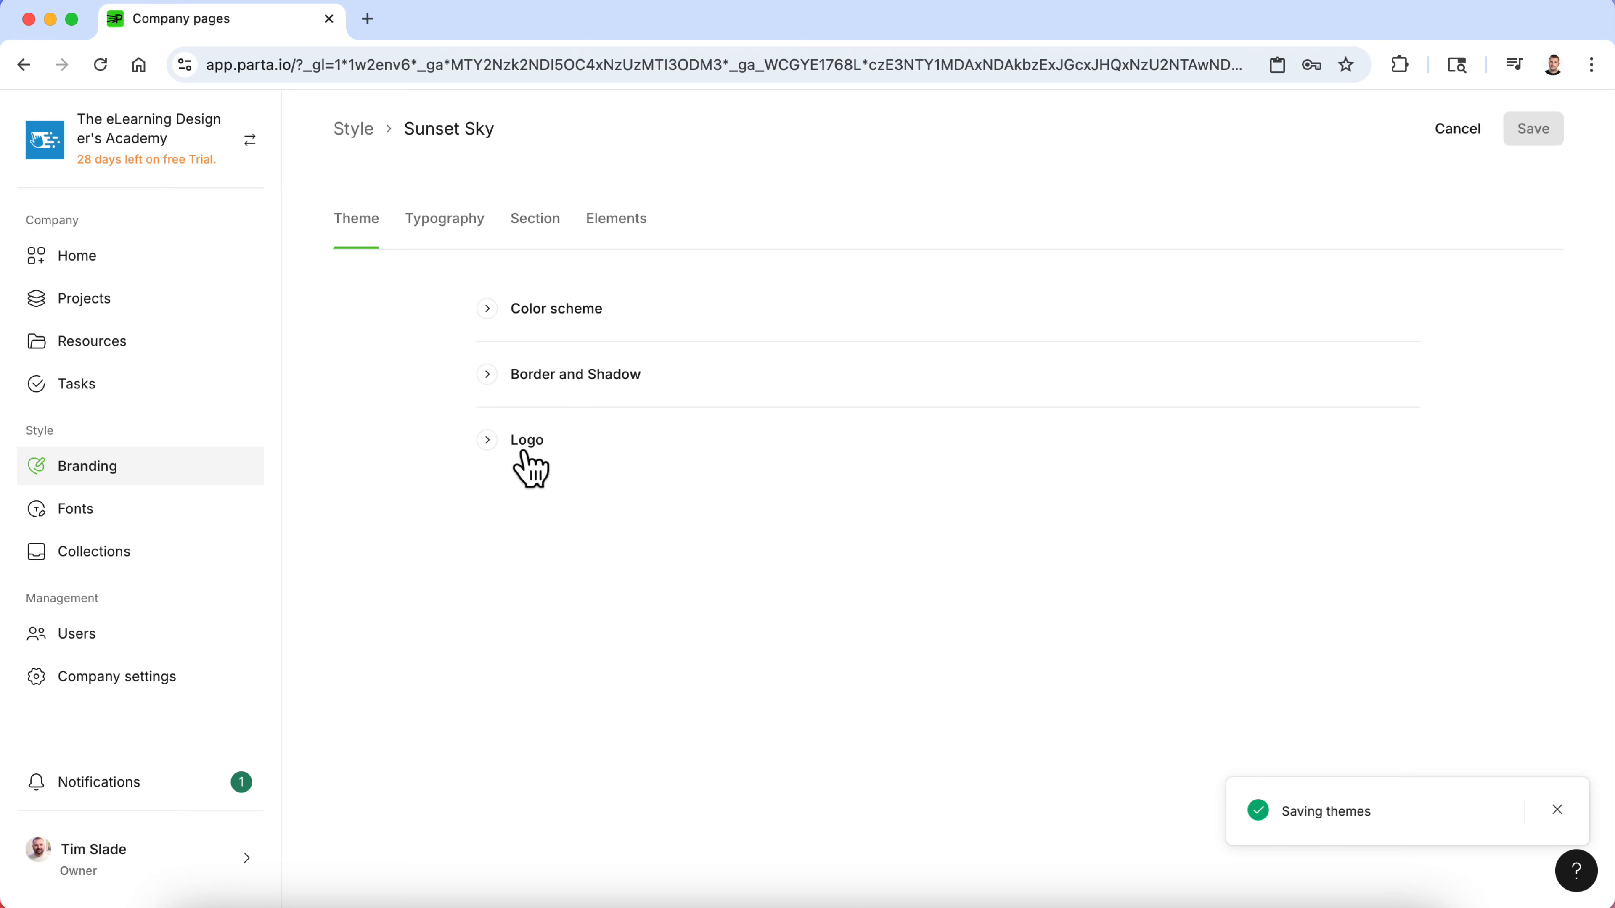
- Open the Typography tab and look through the text style settings
left_click(456, 237)
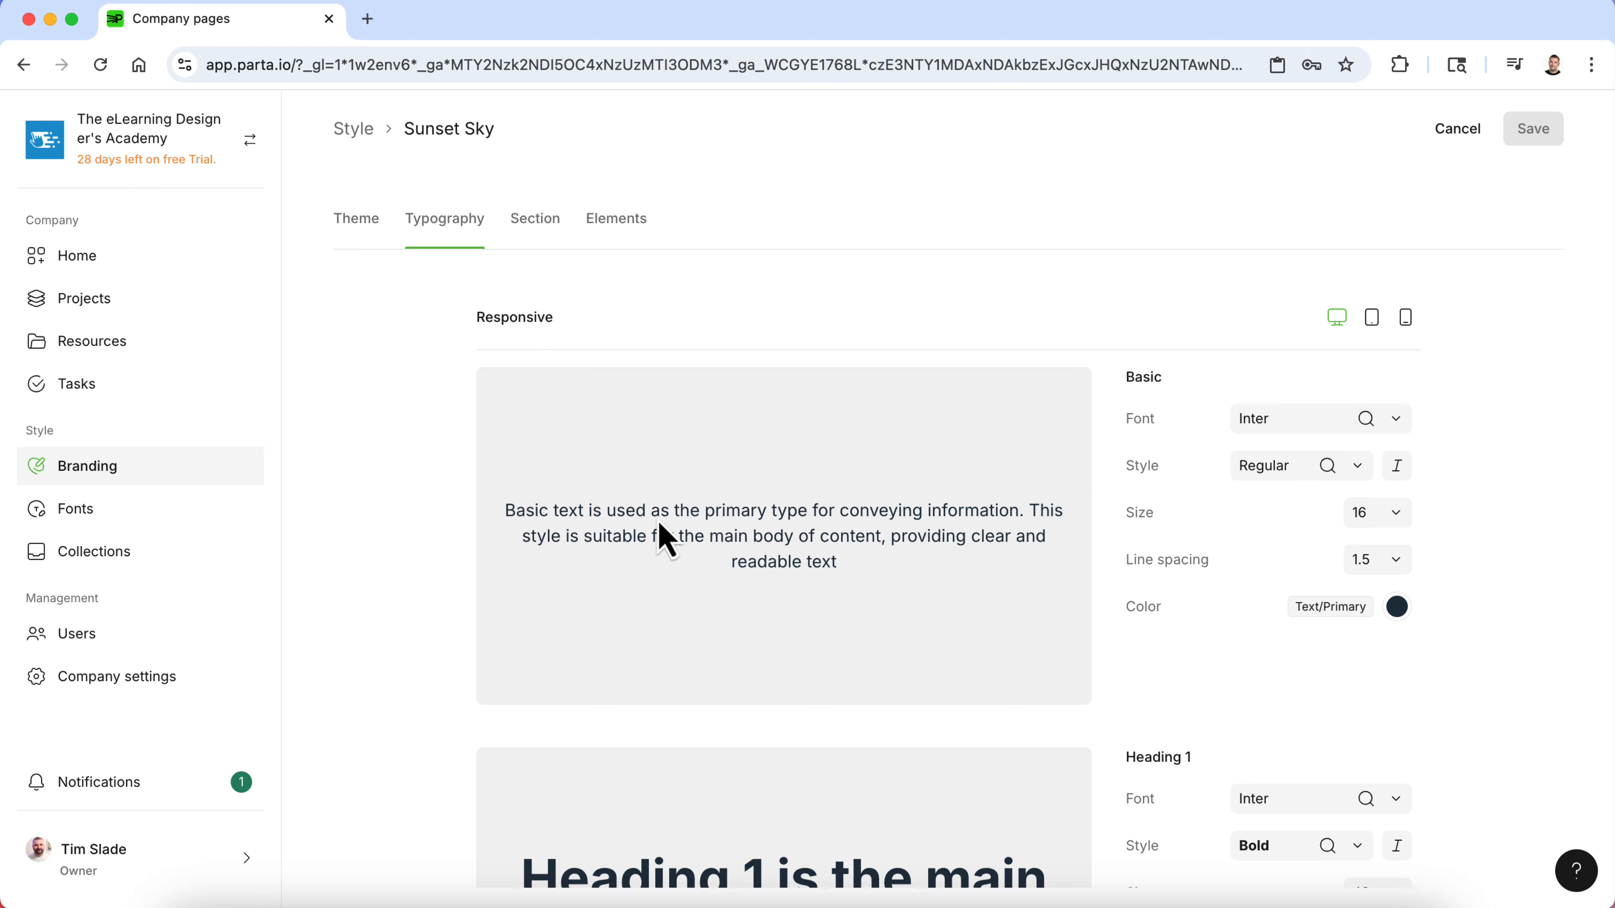
scroll(661, 537, "down", 10)
scroll(661, 537, "down", 15)
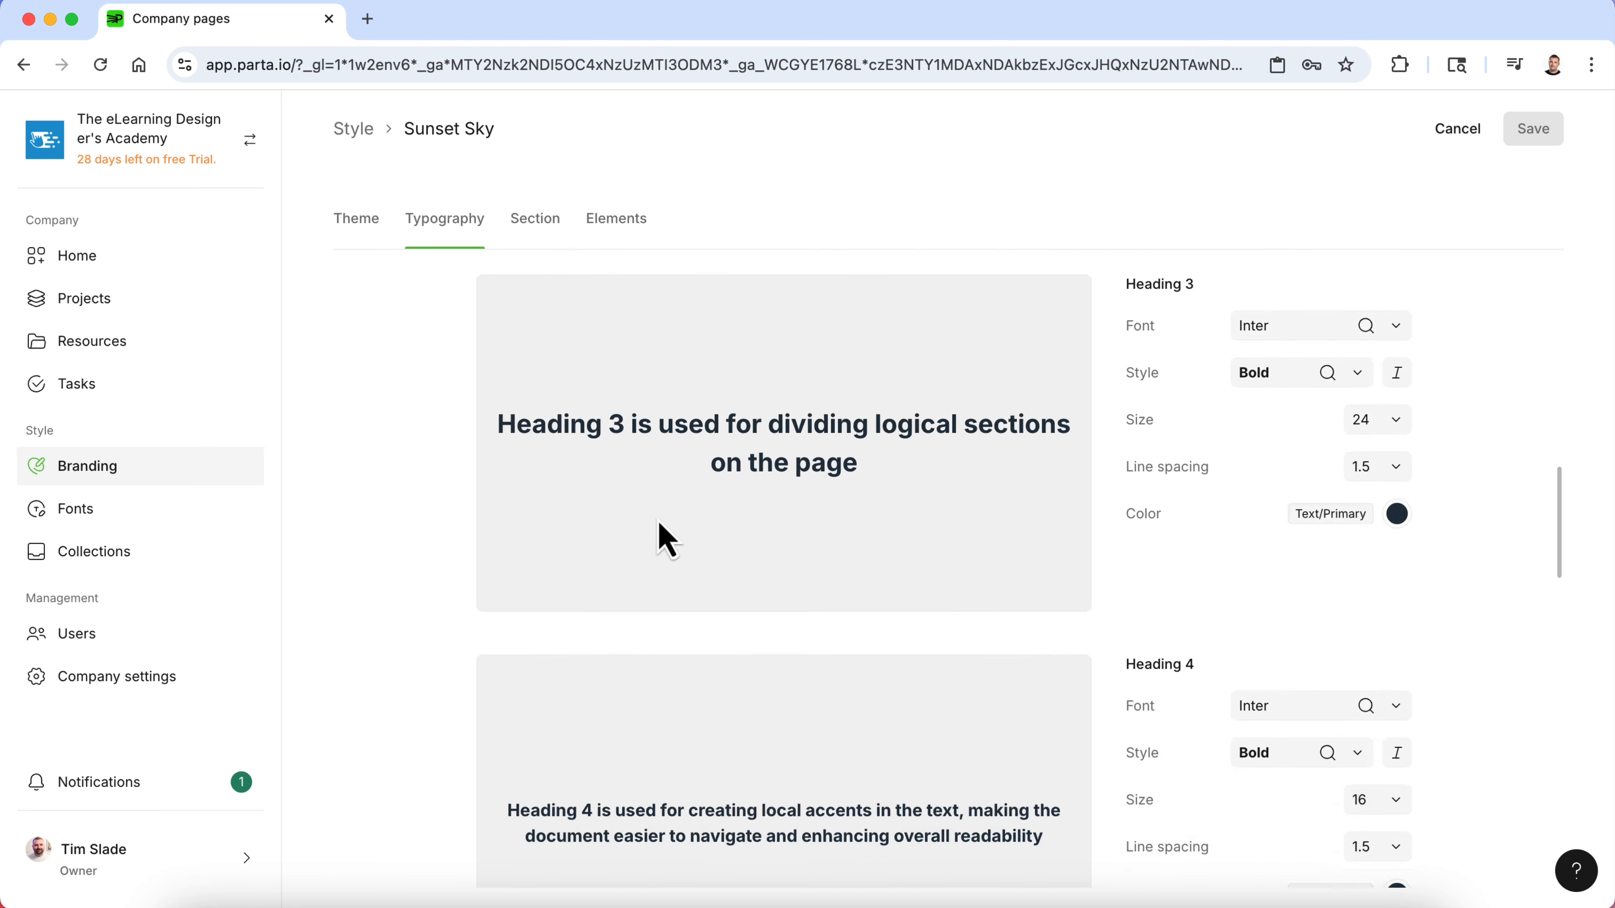
scroll(661, 541, "up", 20)
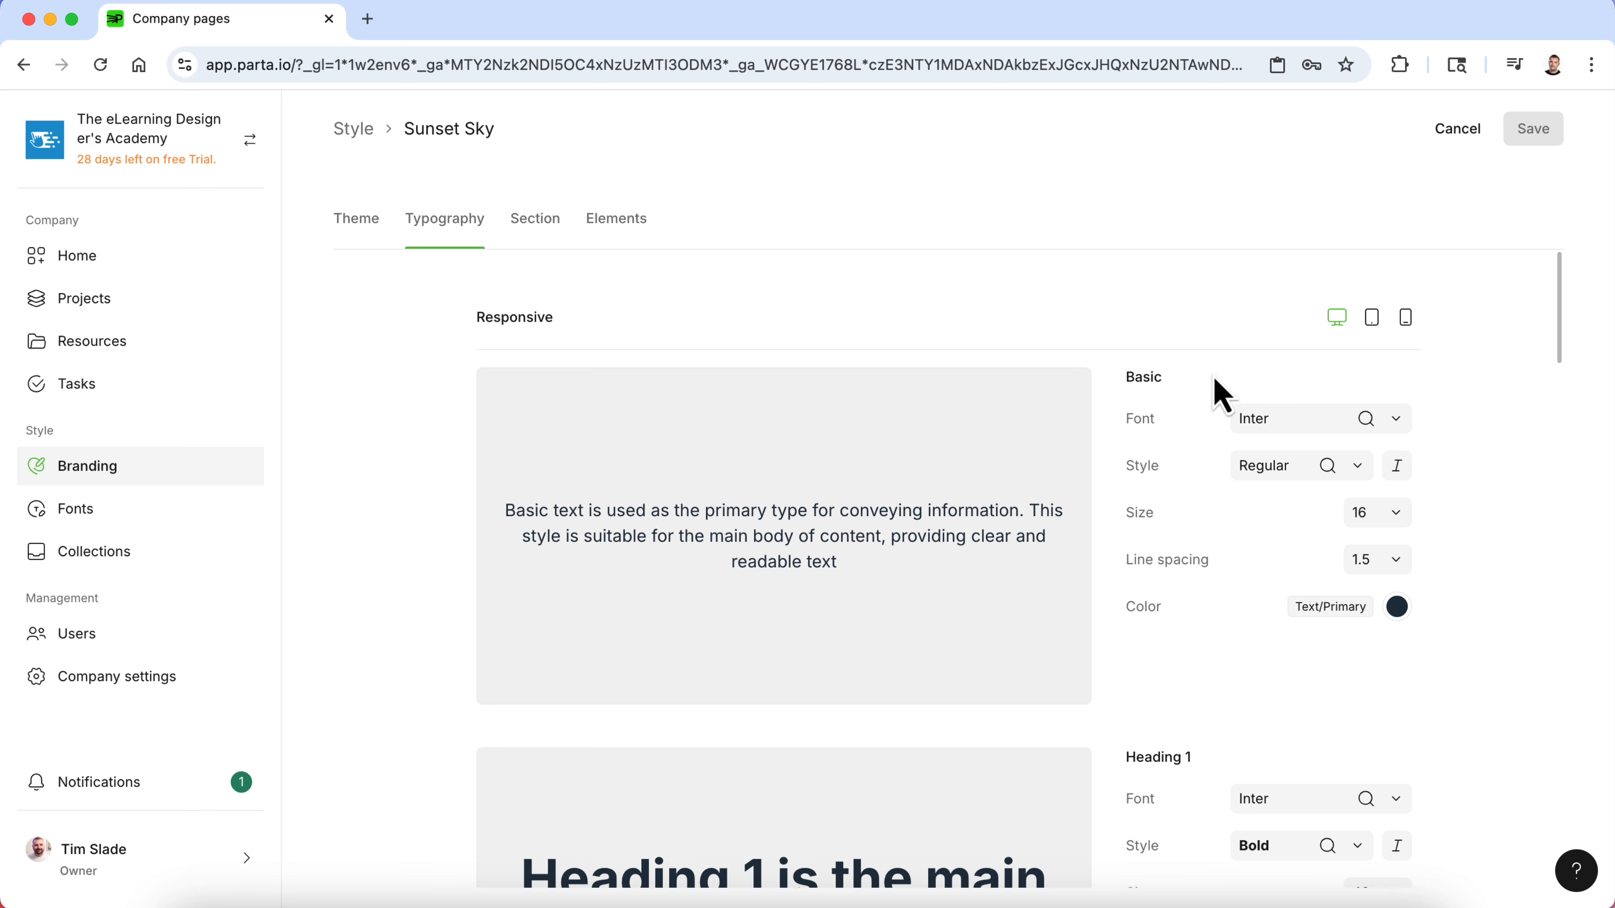
- Open the Basic text font list and browse the available fonts without choosing one
left_click(1272, 421)
scroll(1298, 629, "down", 2)
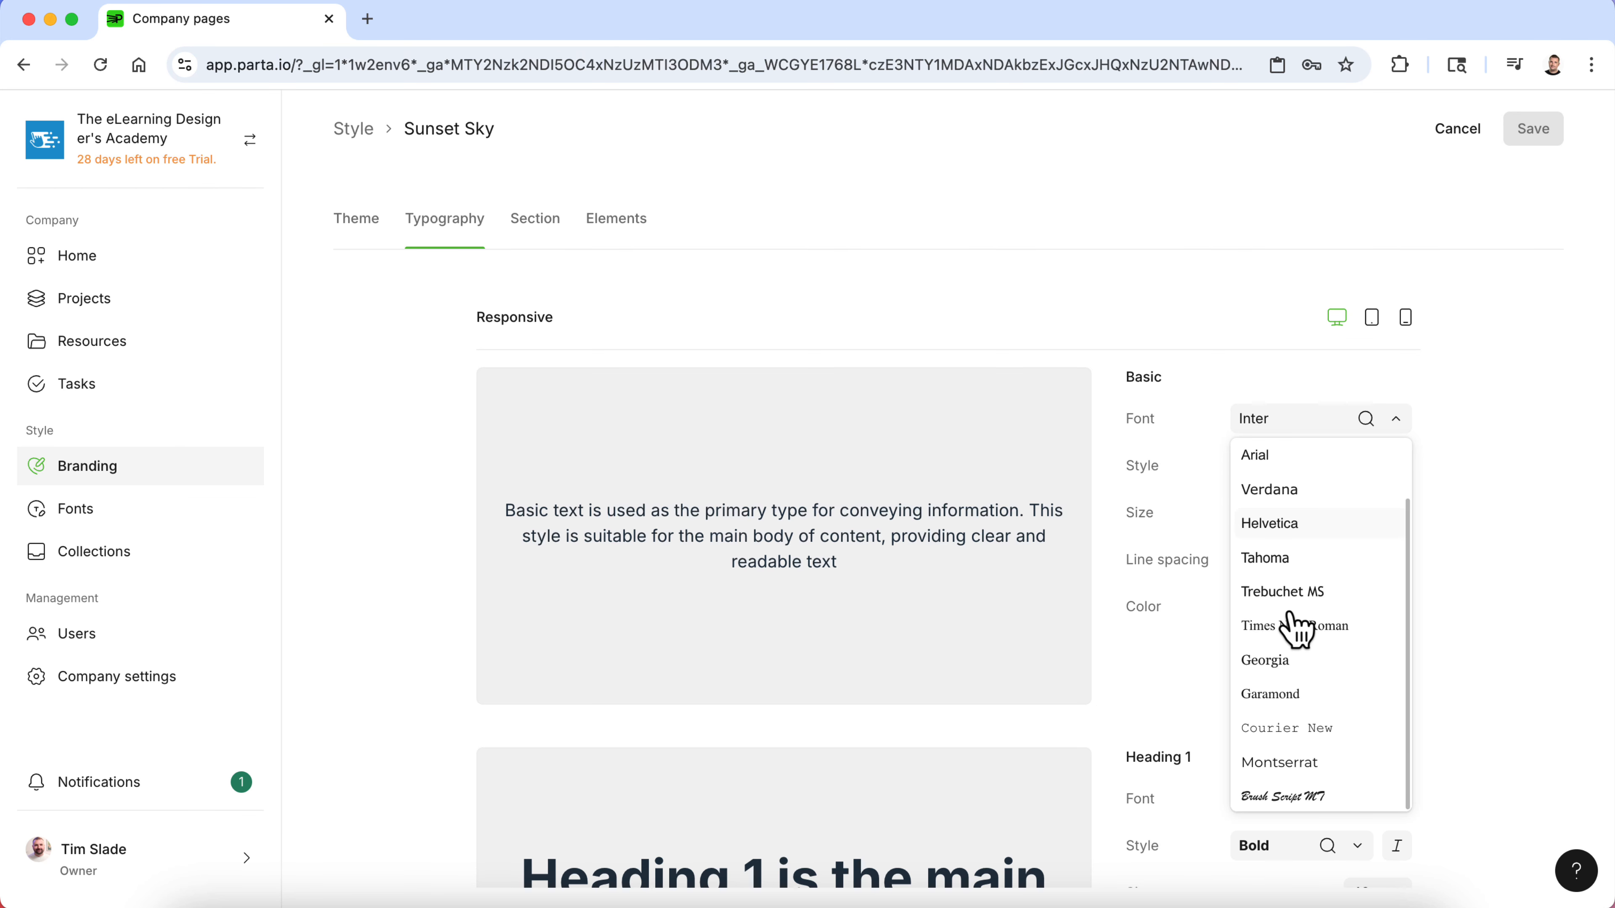
scroll(1294, 623, "up", 2)
left_click(1509, 554)
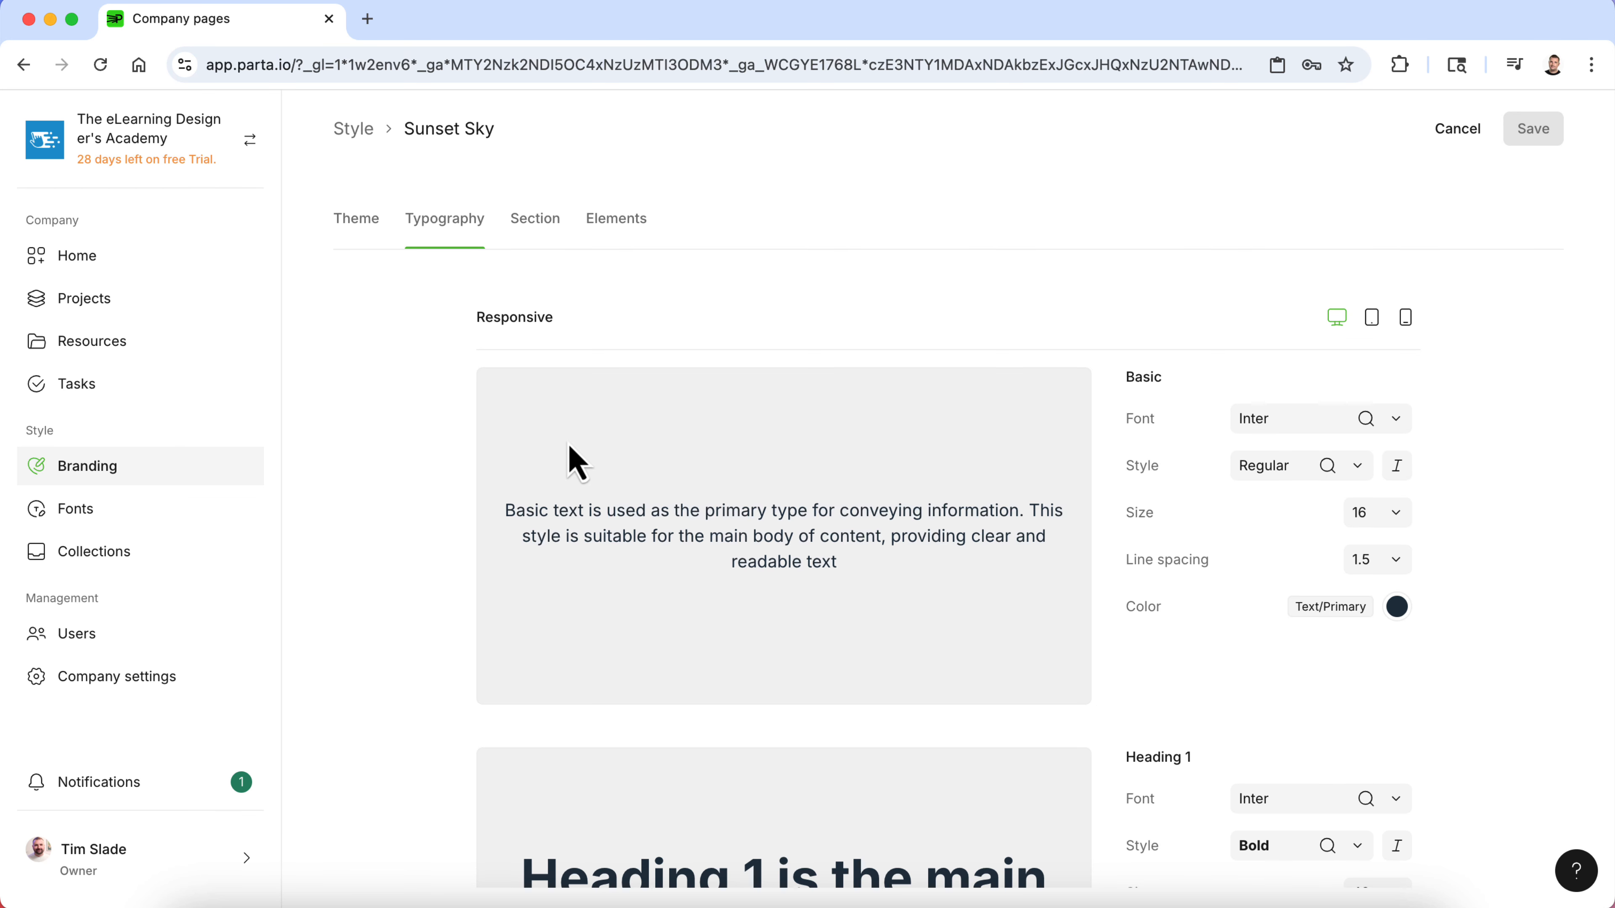
- Visit the Fonts page, then return to Branding and reopen the Sunset Sky style
left_click(102, 512)
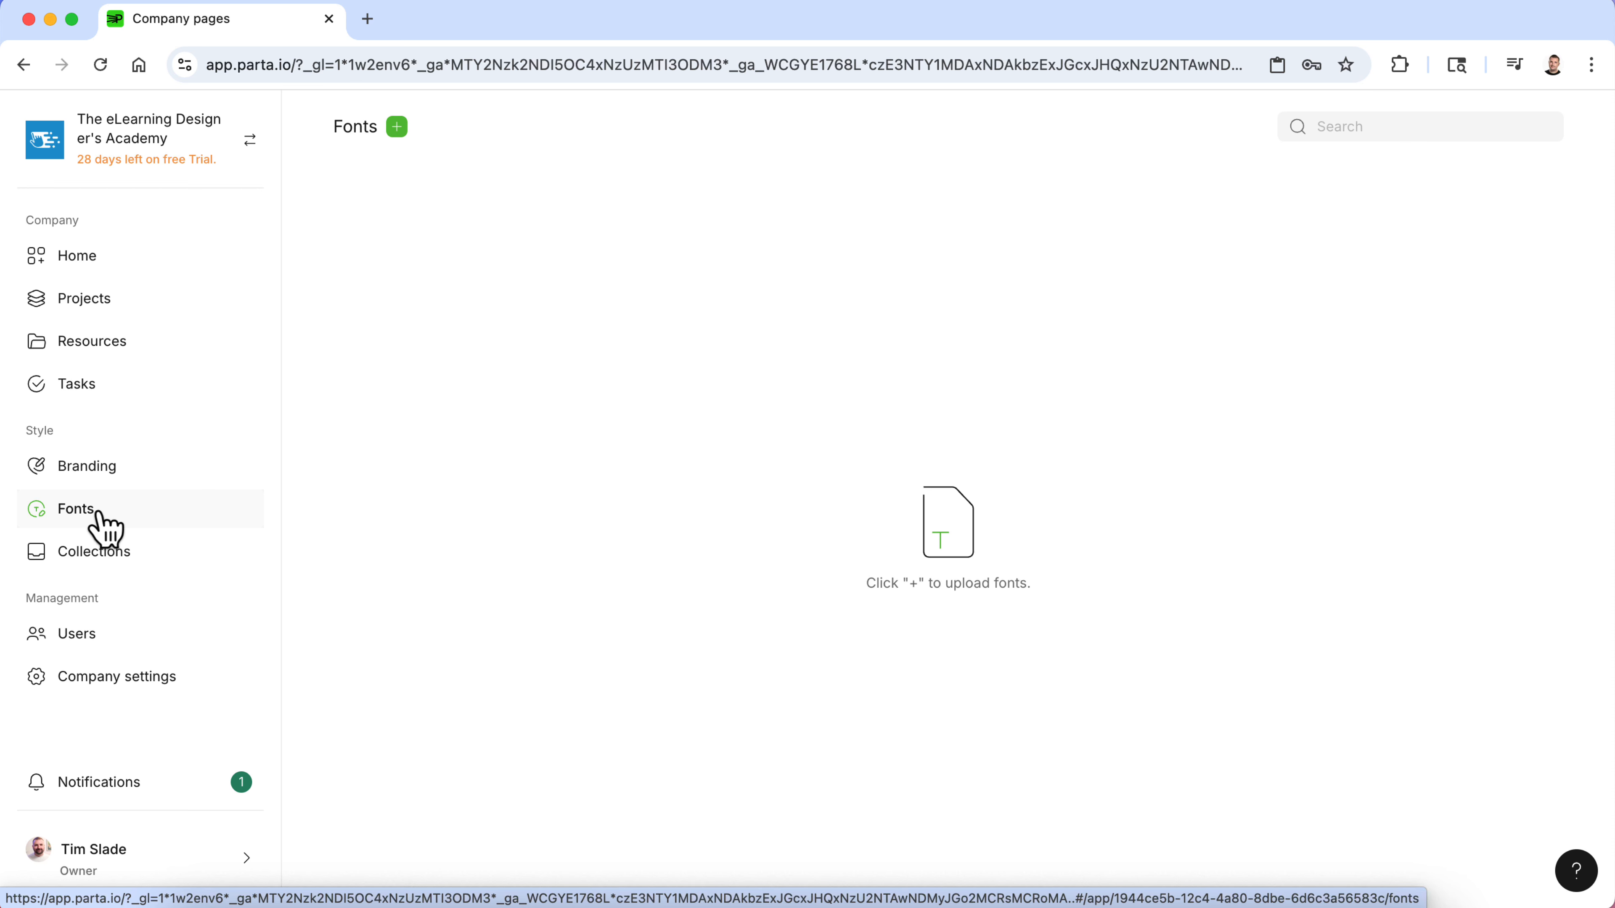
left_click(114, 470)
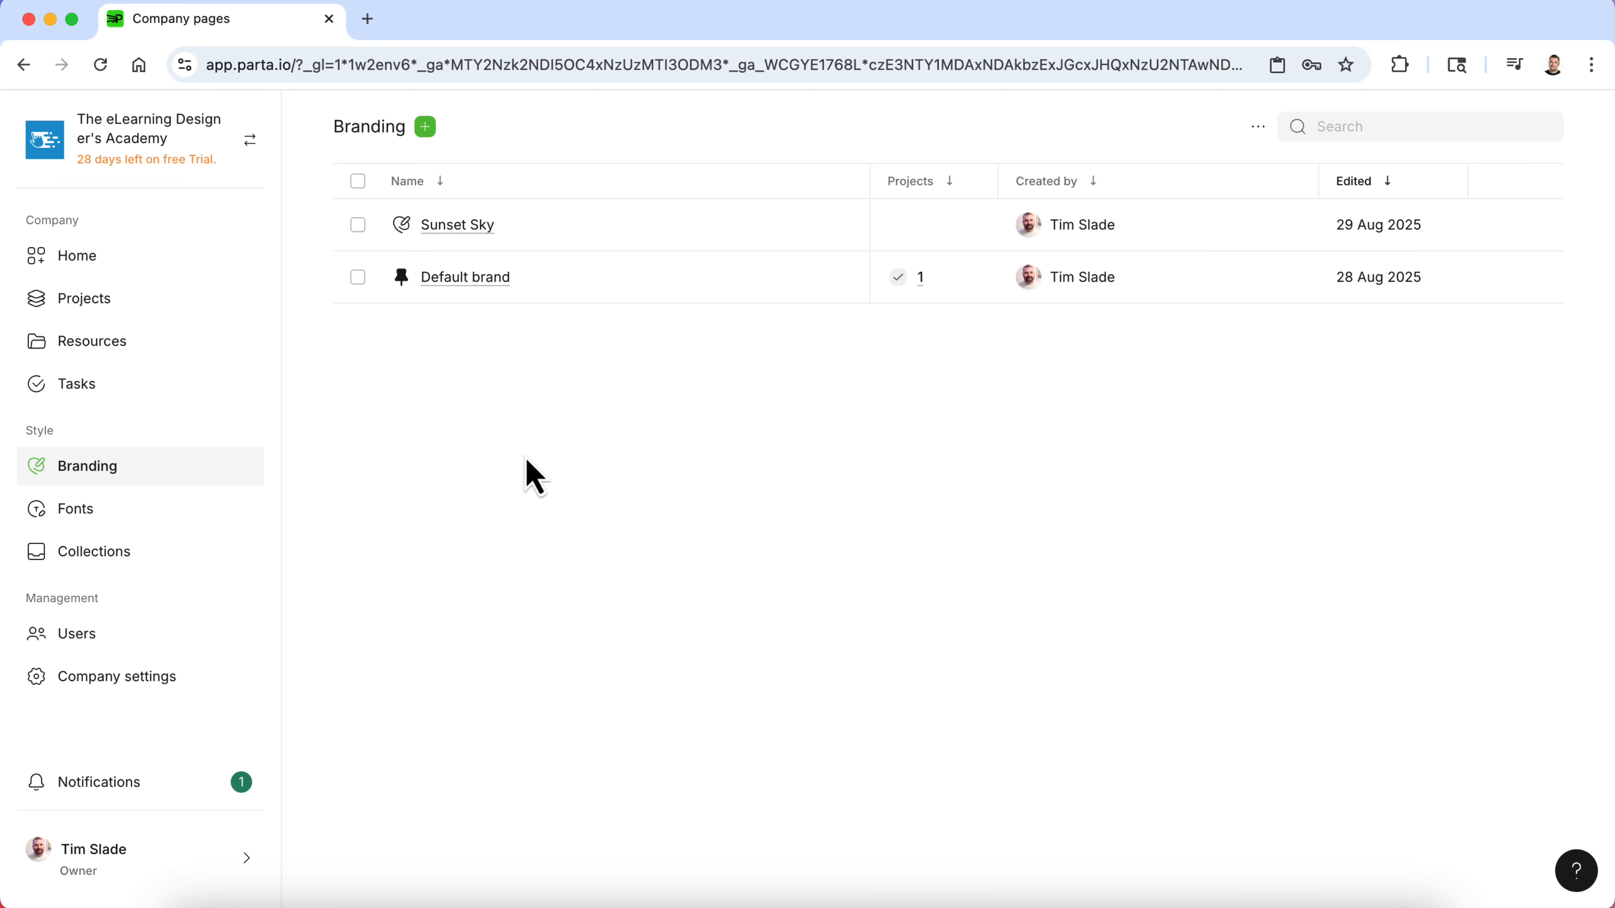
left_click(457, 228)
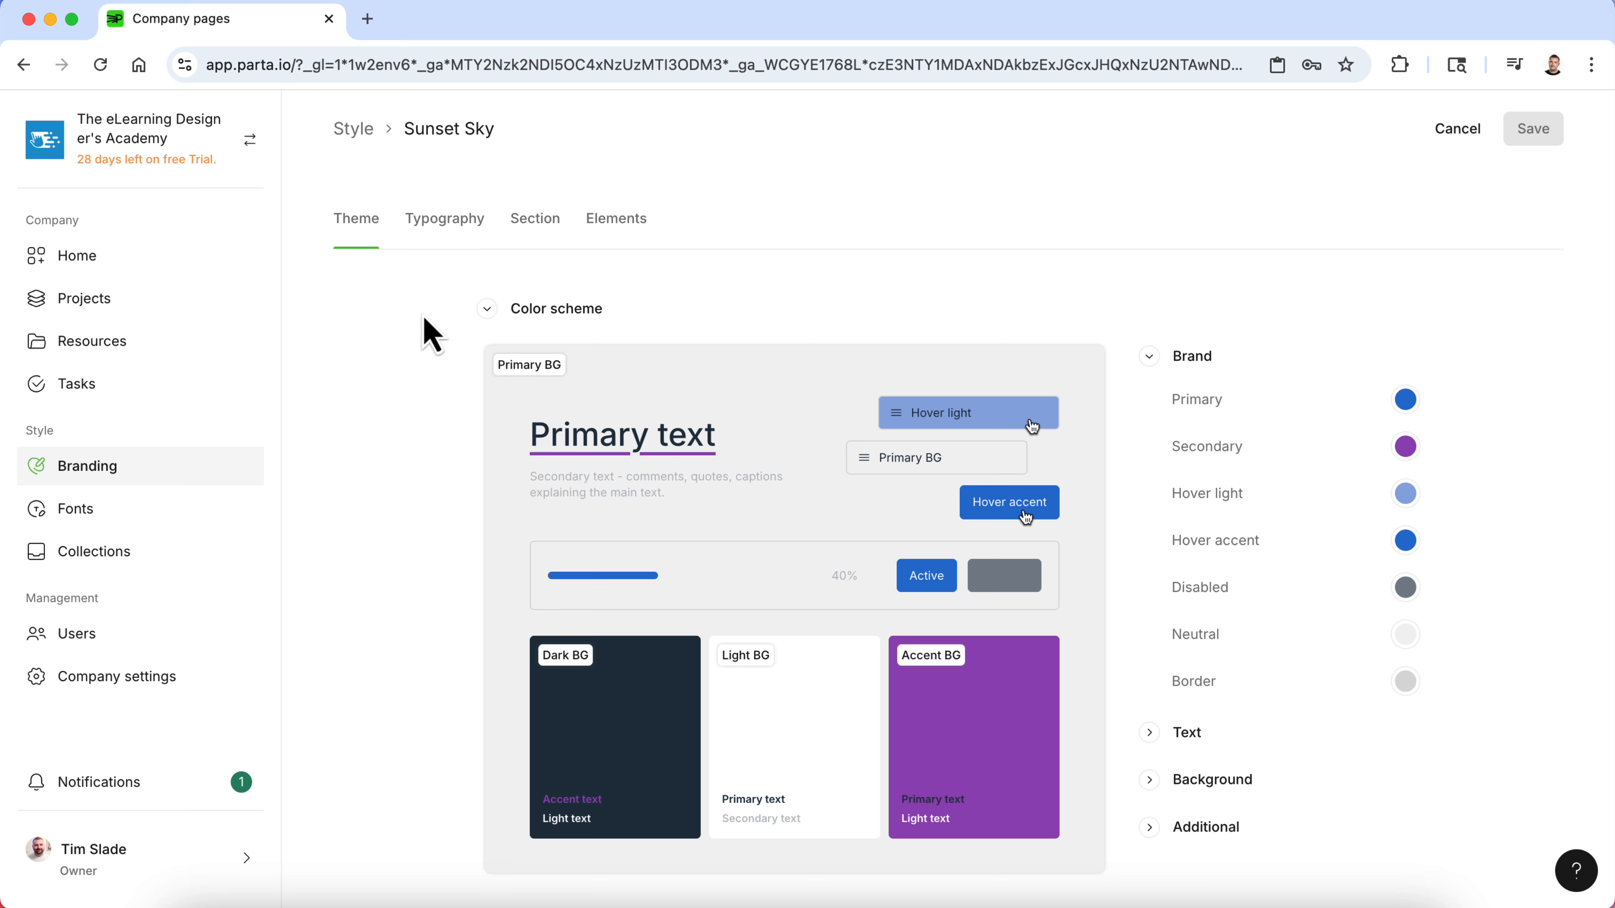
- Browse the Typography and Section tabs of the Sunset Sky style
left_click(435, 221)
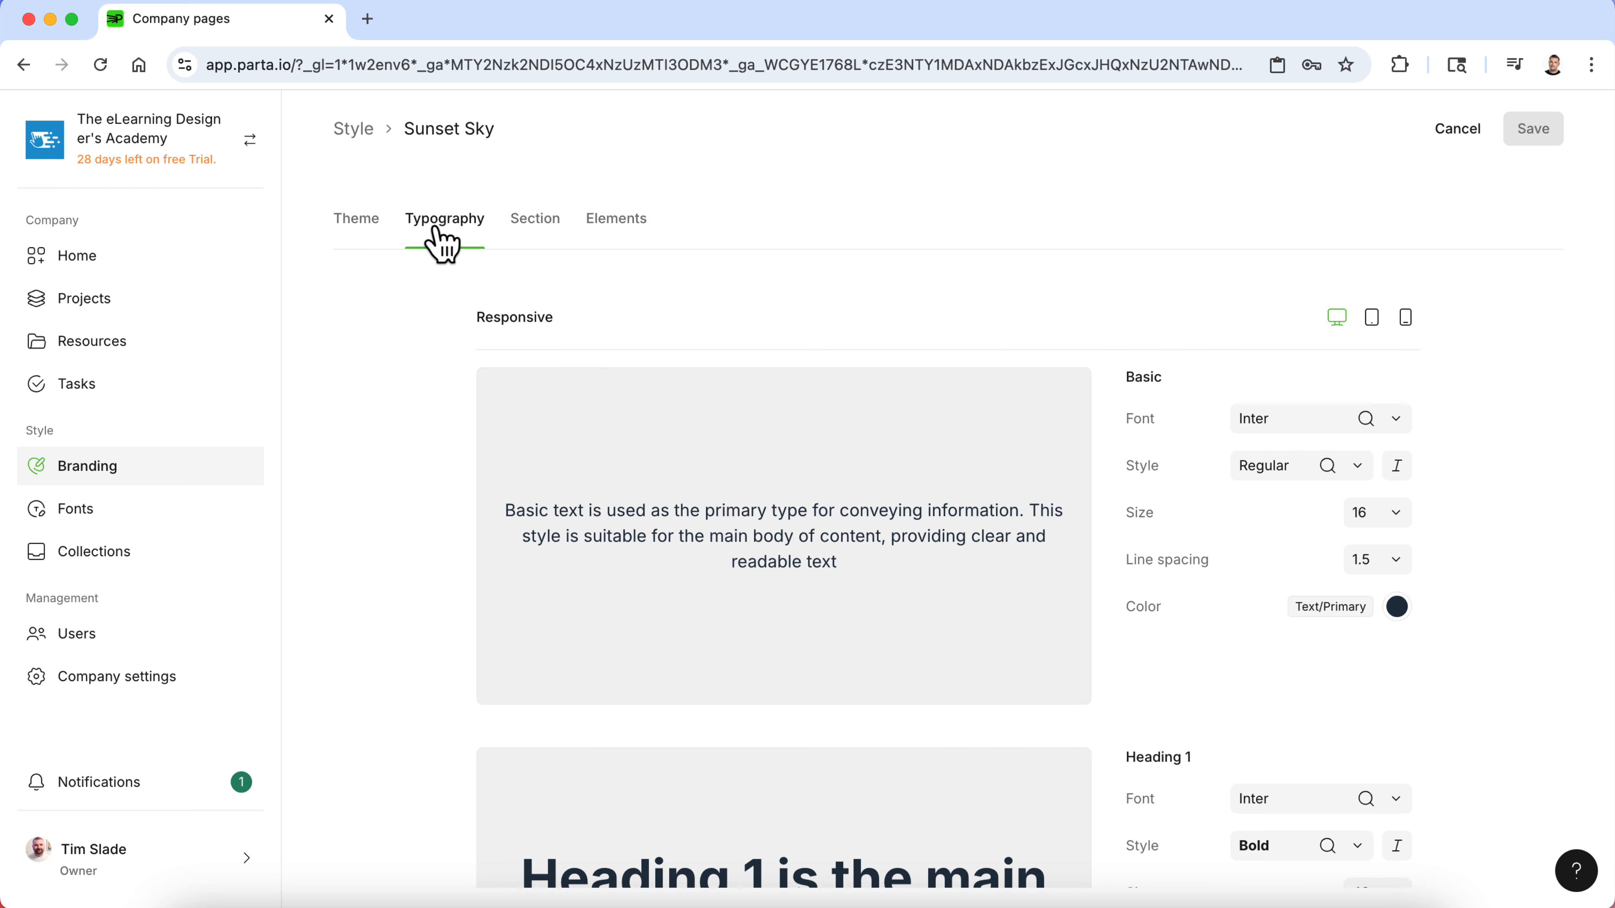
left_click(551, 235)
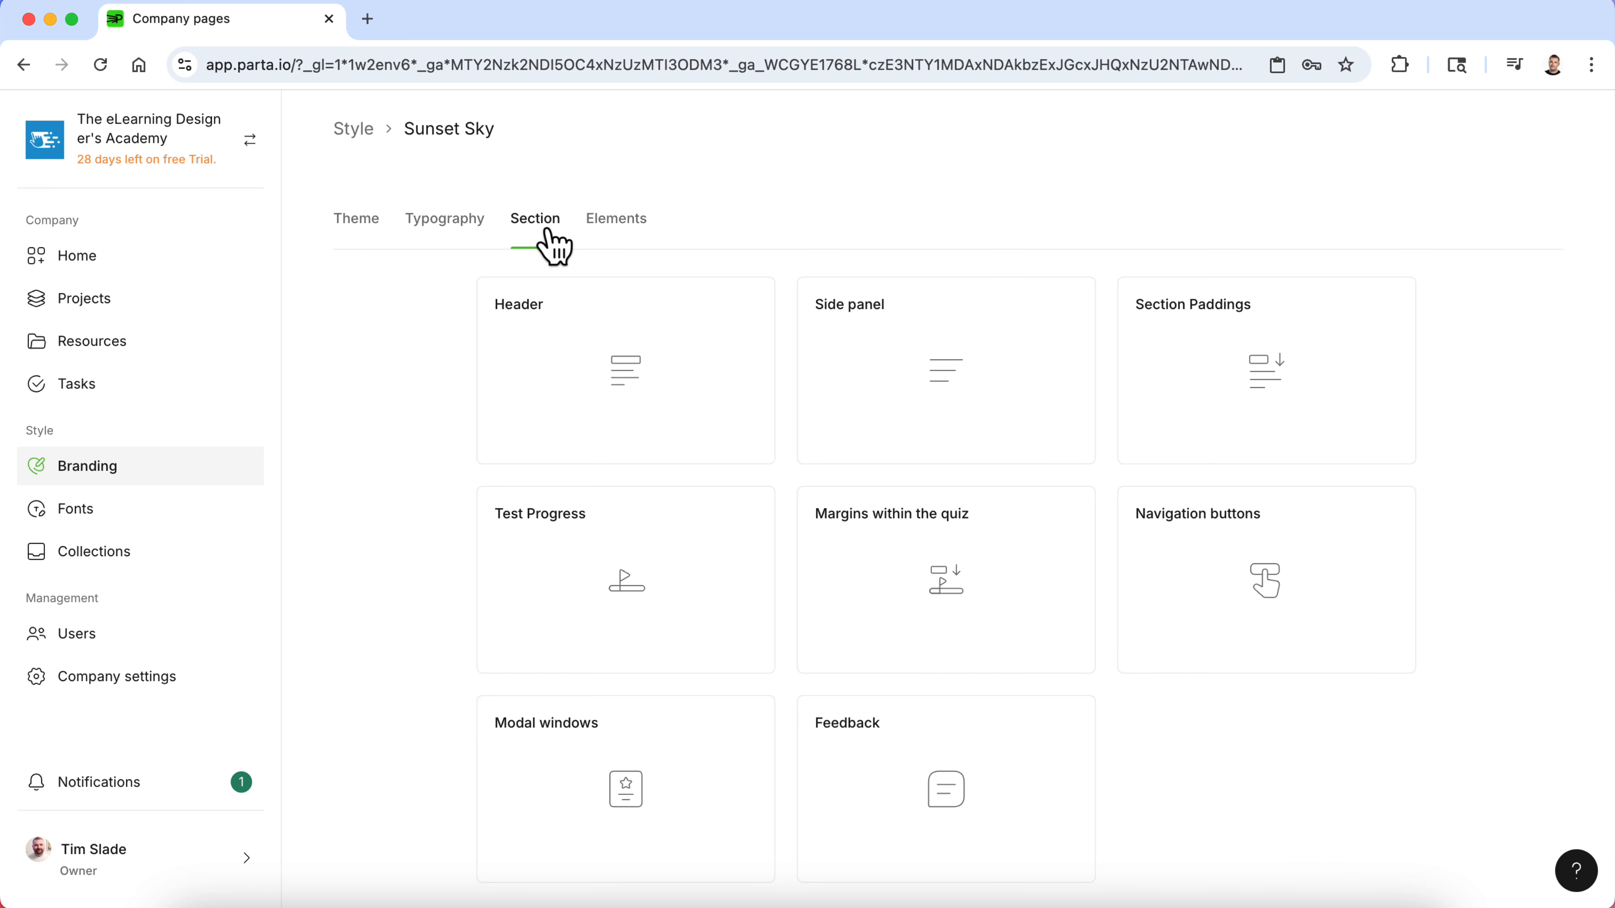
scroll(617, 462, "down", 2)
scroll(616, 462, "up", 2)
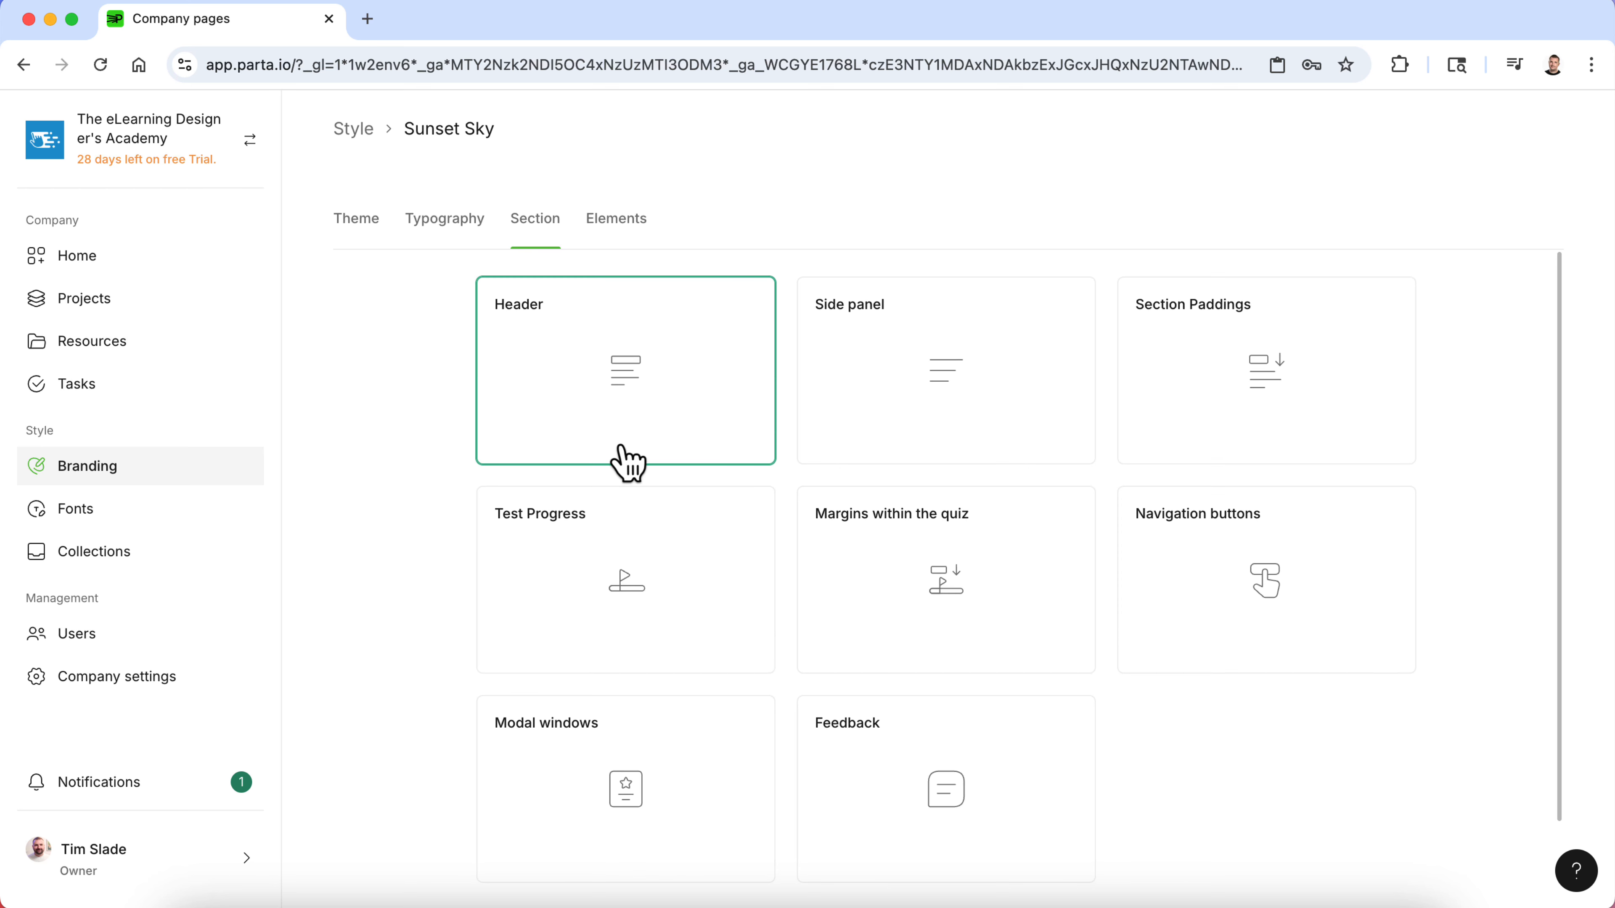
- Open the Header section settings, review its panel, menu and effects options, and close it
left_click(620, 401)
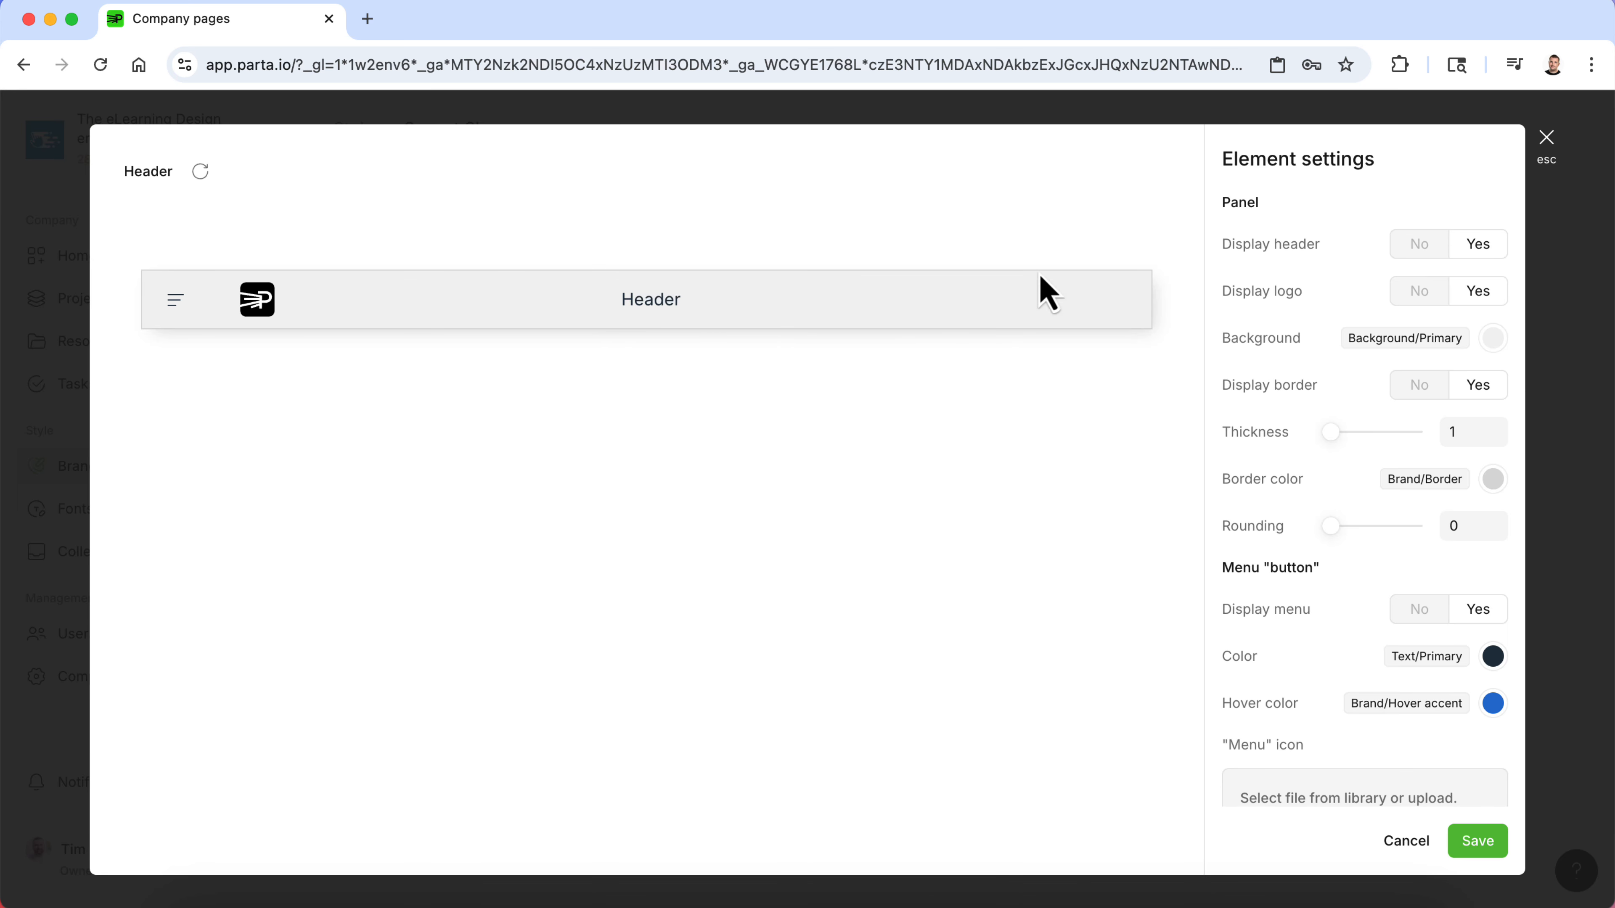
mouse_move(1334, 434)
left_mouse_down()
mouse_move(1411, 439)
mouse_move(1329, 441)
left_mouse_up()
scroll(1325, 476, "down", 2)
scroll(1326, 477, "down", 4)
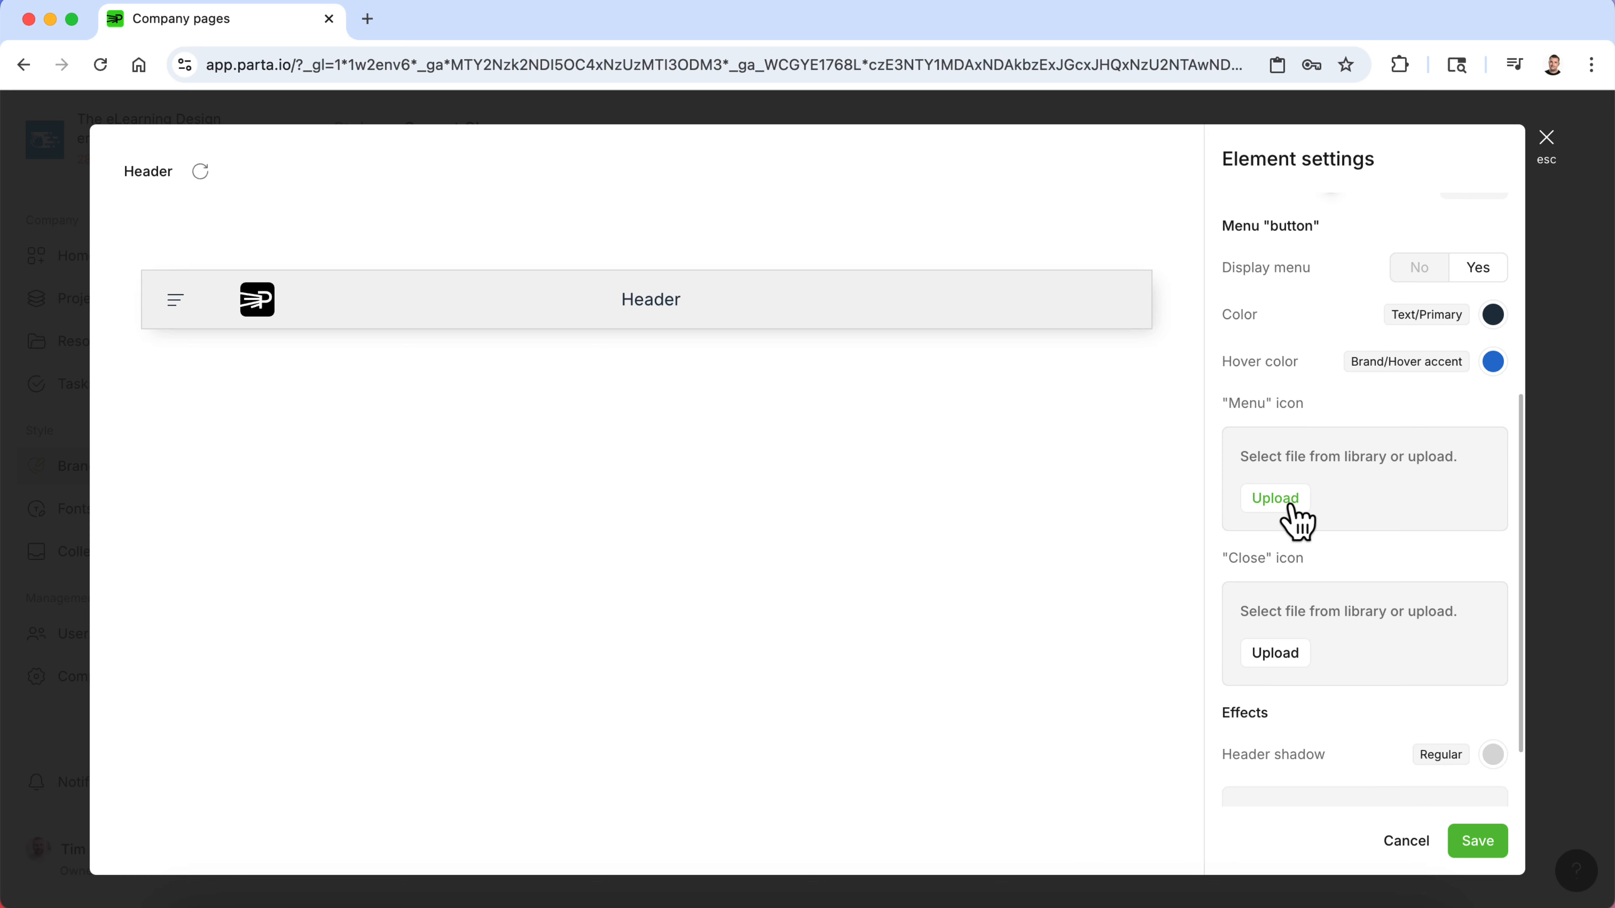
scroll(1291, 512, "down", 2)
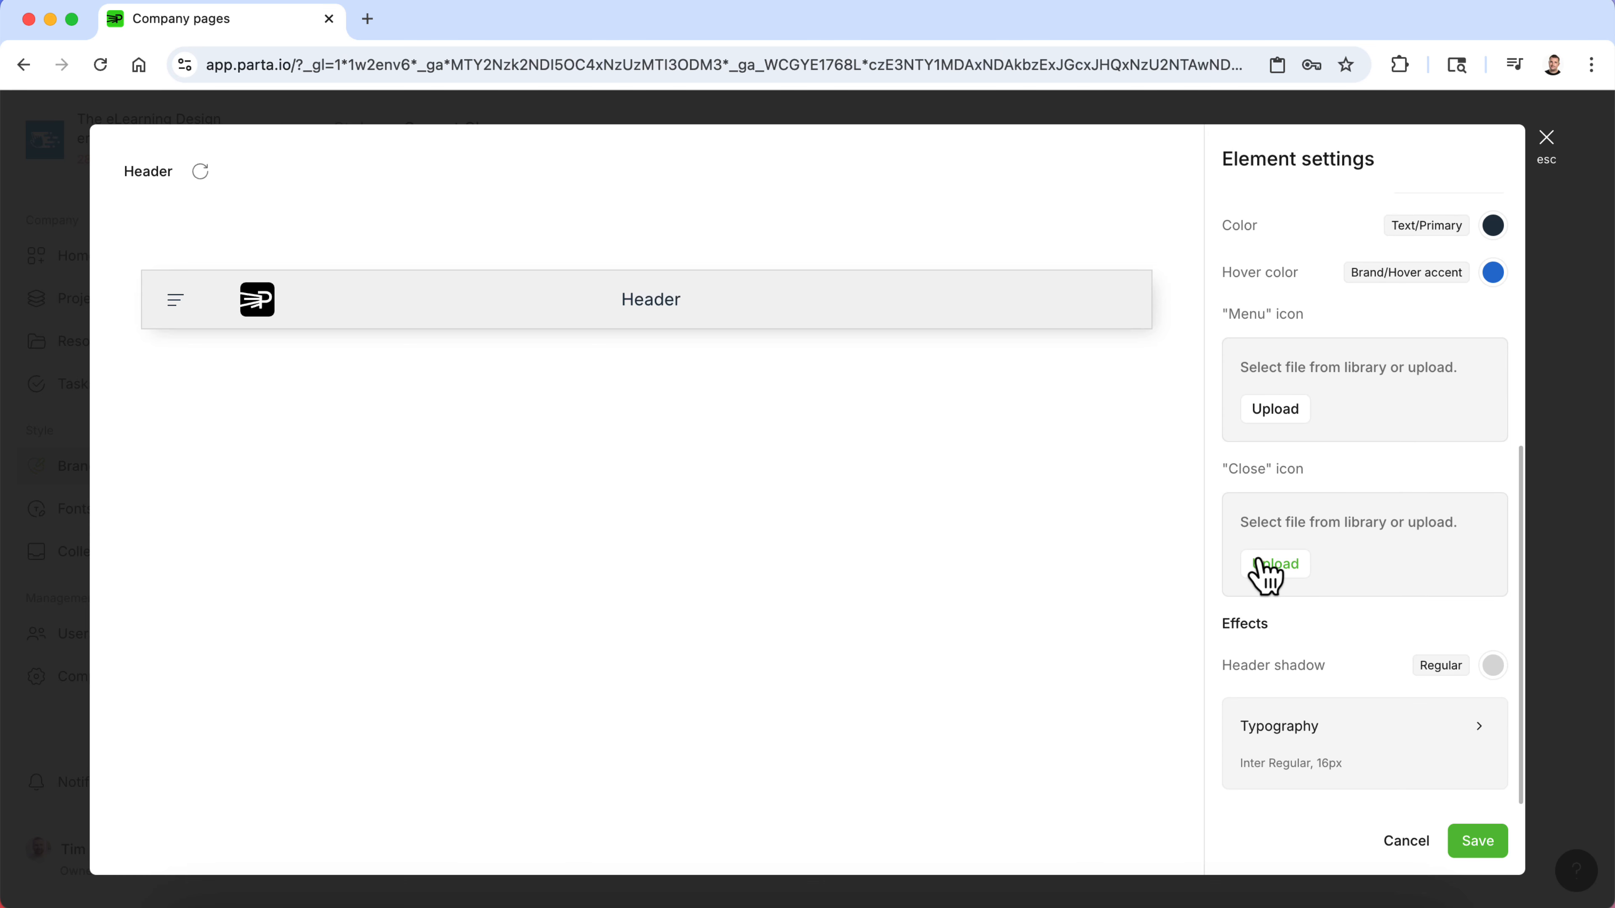
scroll(1262, 572, "up", 5)
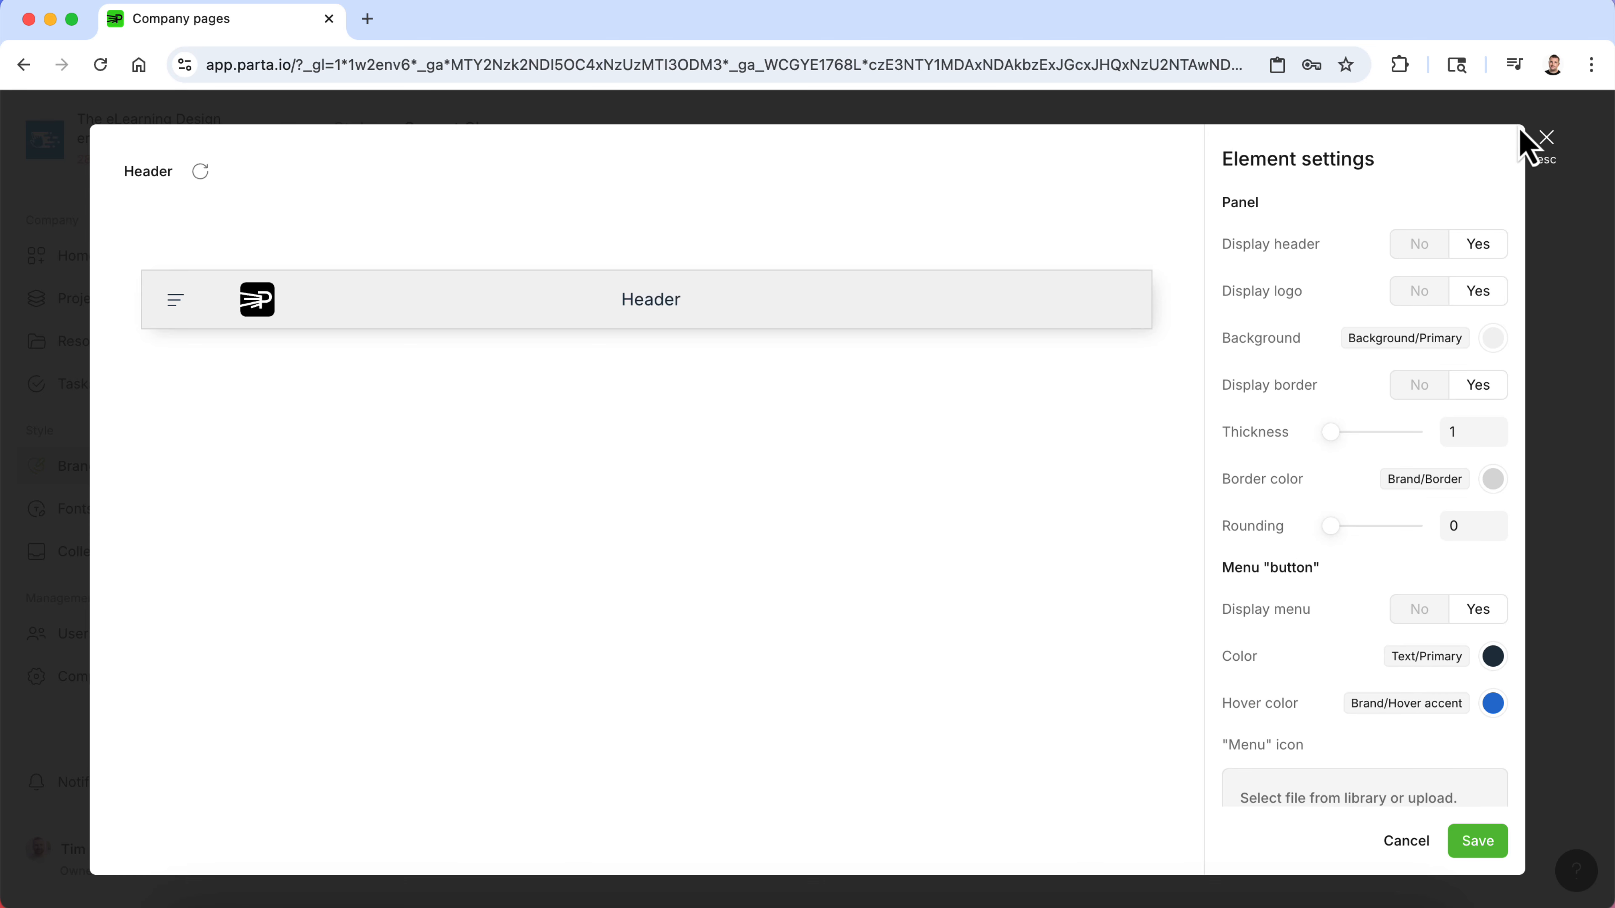
left_click(1543, 140)
- Open the Side panel section settings and review its options
left_click(939, 357)
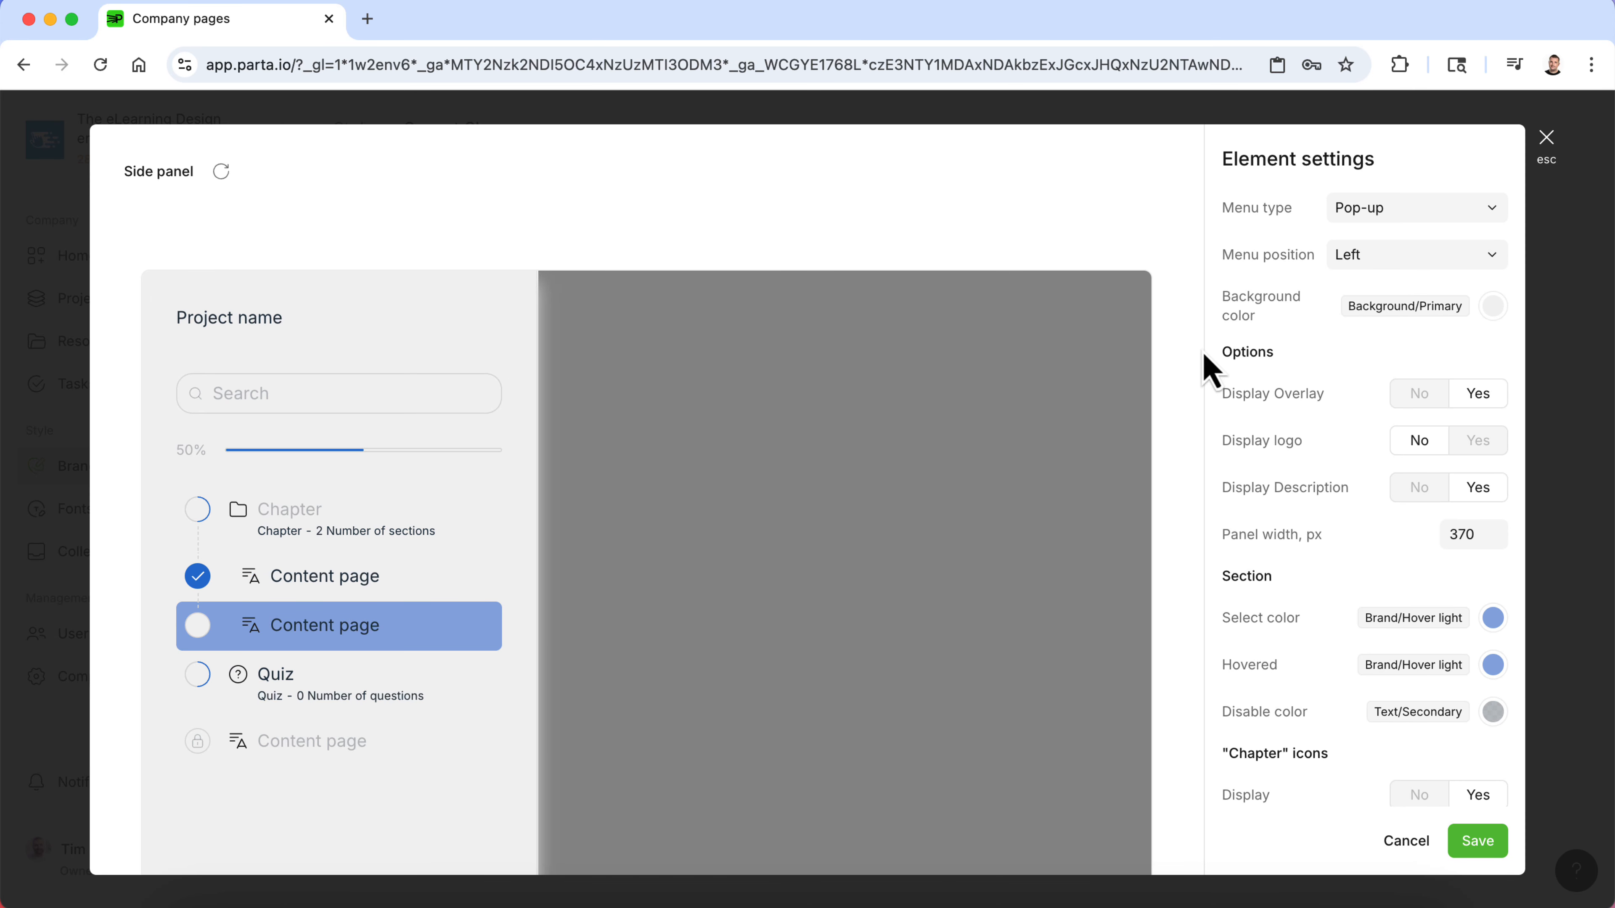
scroll(1343, 399, "down", 1)
scroll(1346, 398, "up", 1)
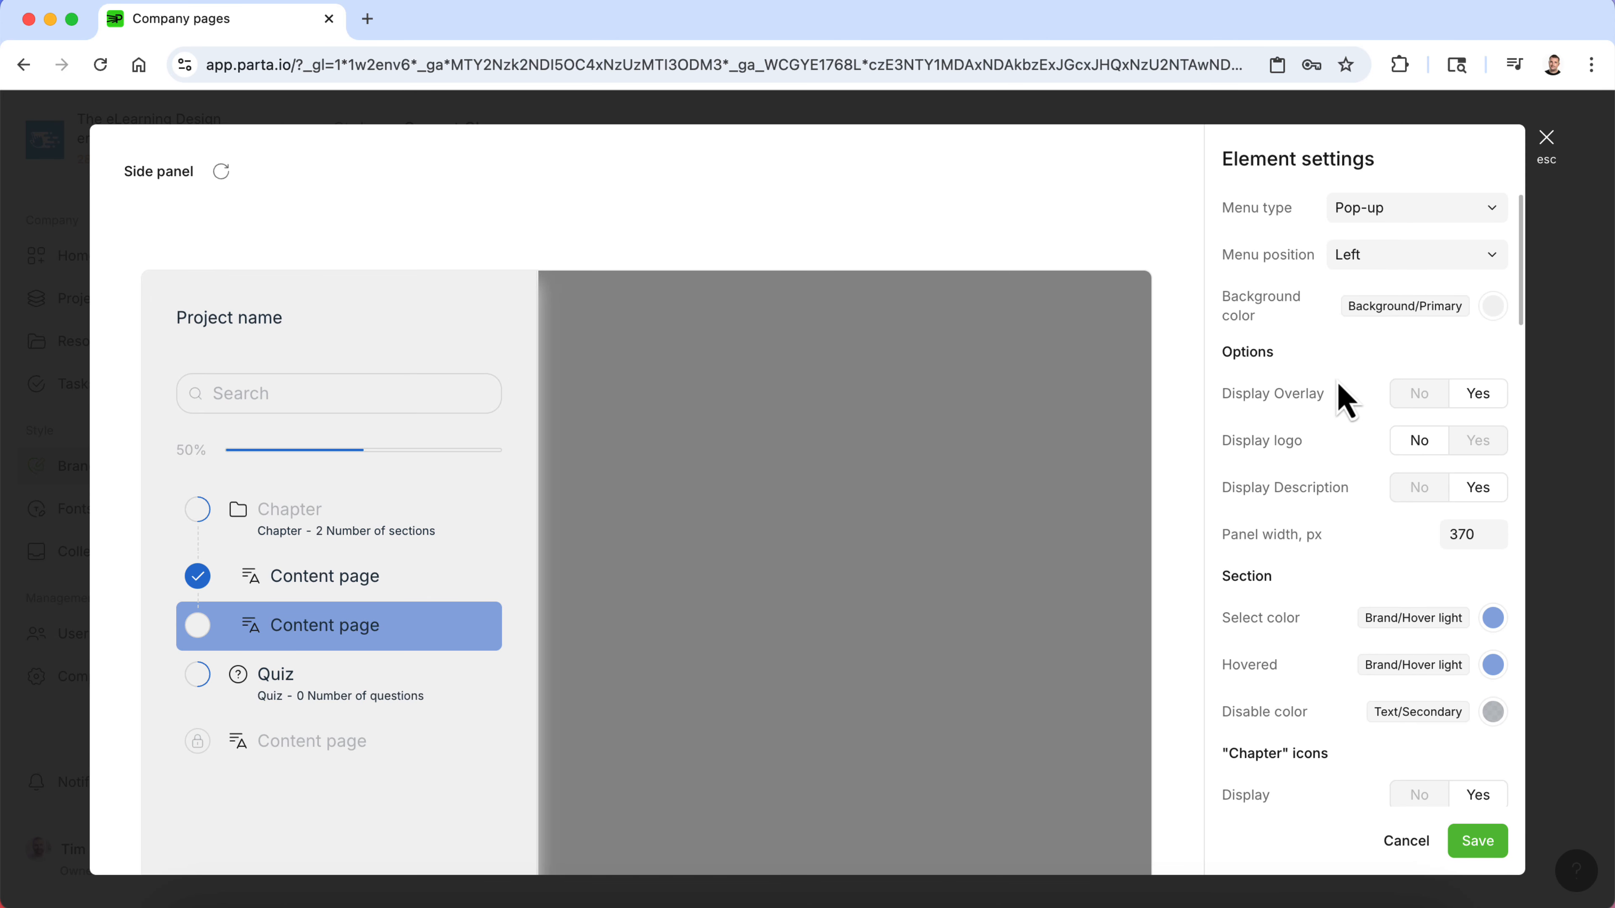
- Switch the side panel's menu position to Right and back to Left
left_click(1376, 278)
left_click(1371, 326)
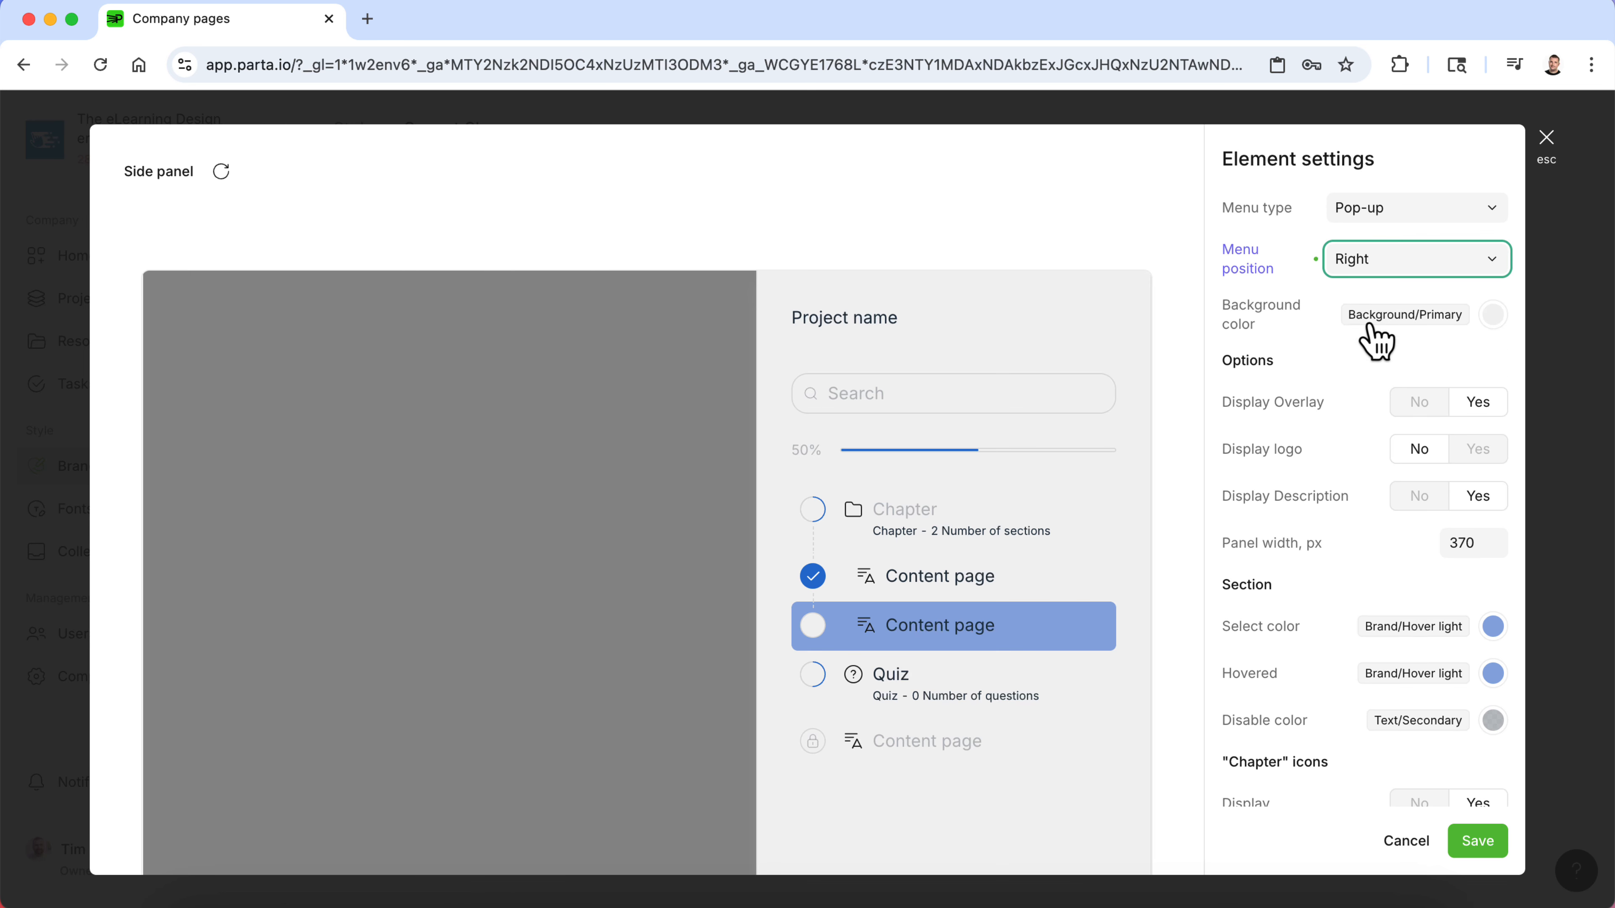
left_click(1363, 257)
left_click(1375, 298)
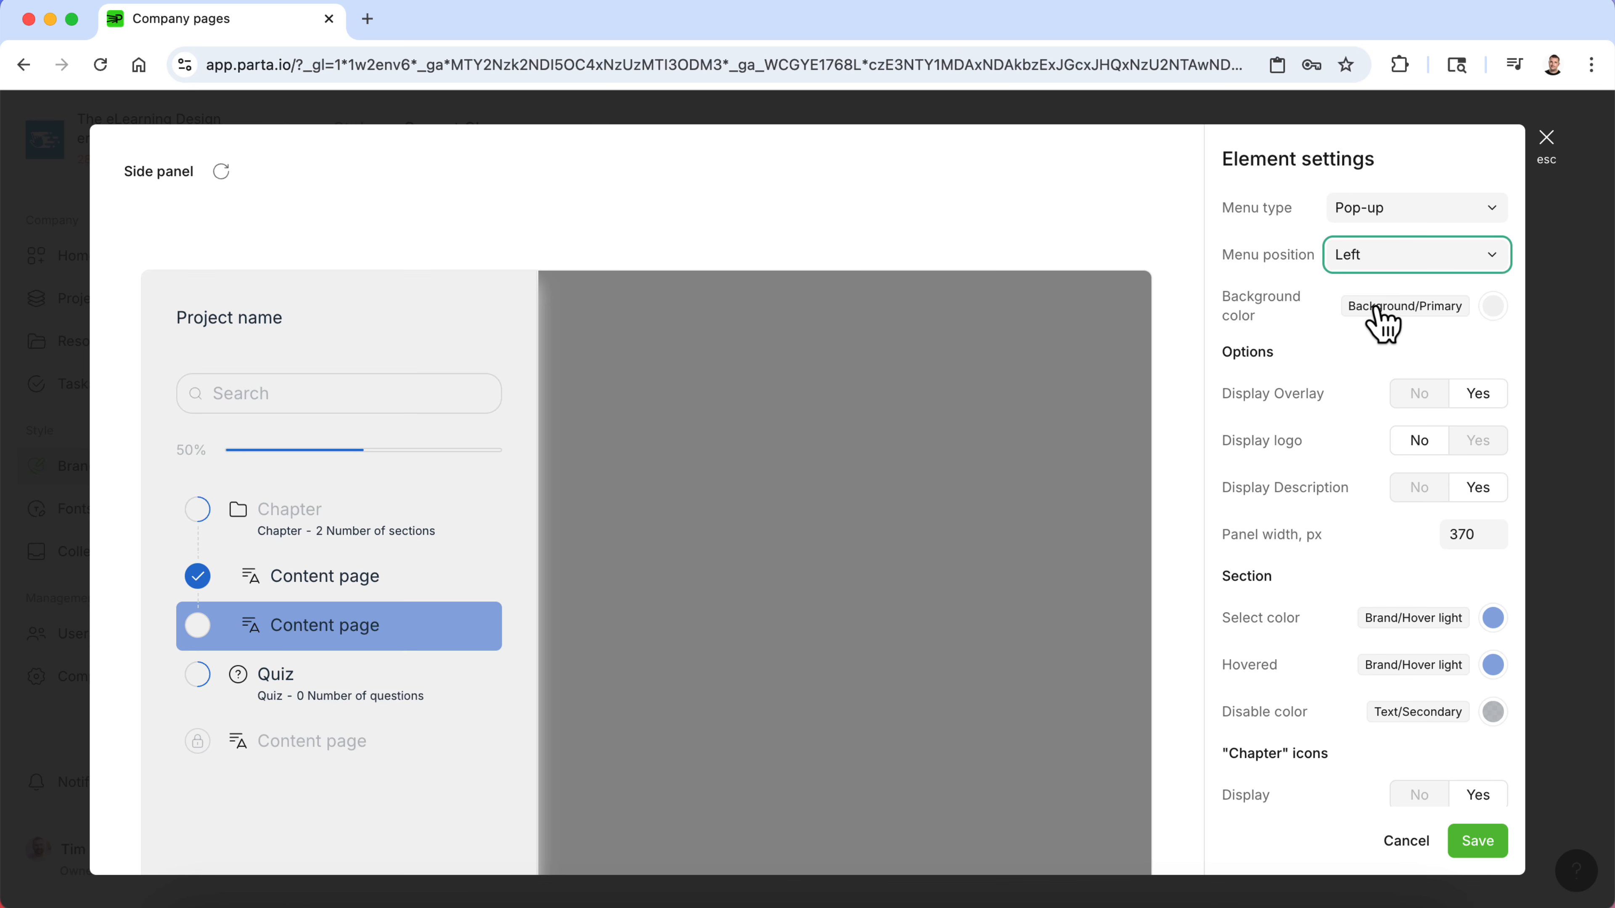
- Set the horizontal progress border thickness to 2 and the vertical progress border thickness to 4
scroll(1362, 389, "down", 5)
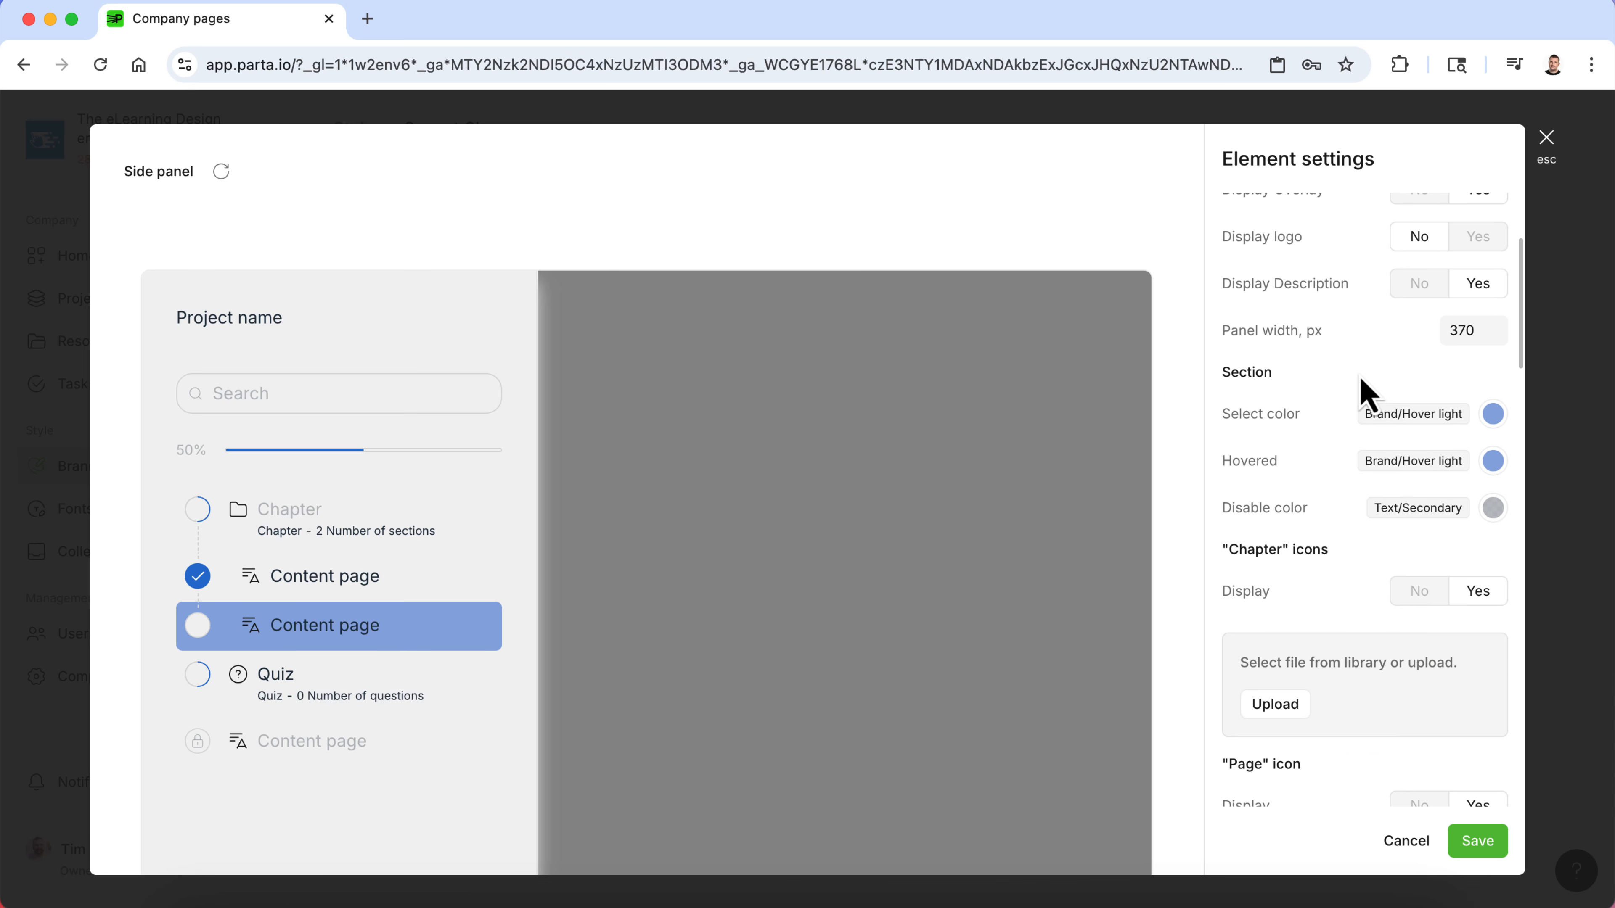
scroll(1365, 393, "down", 20)
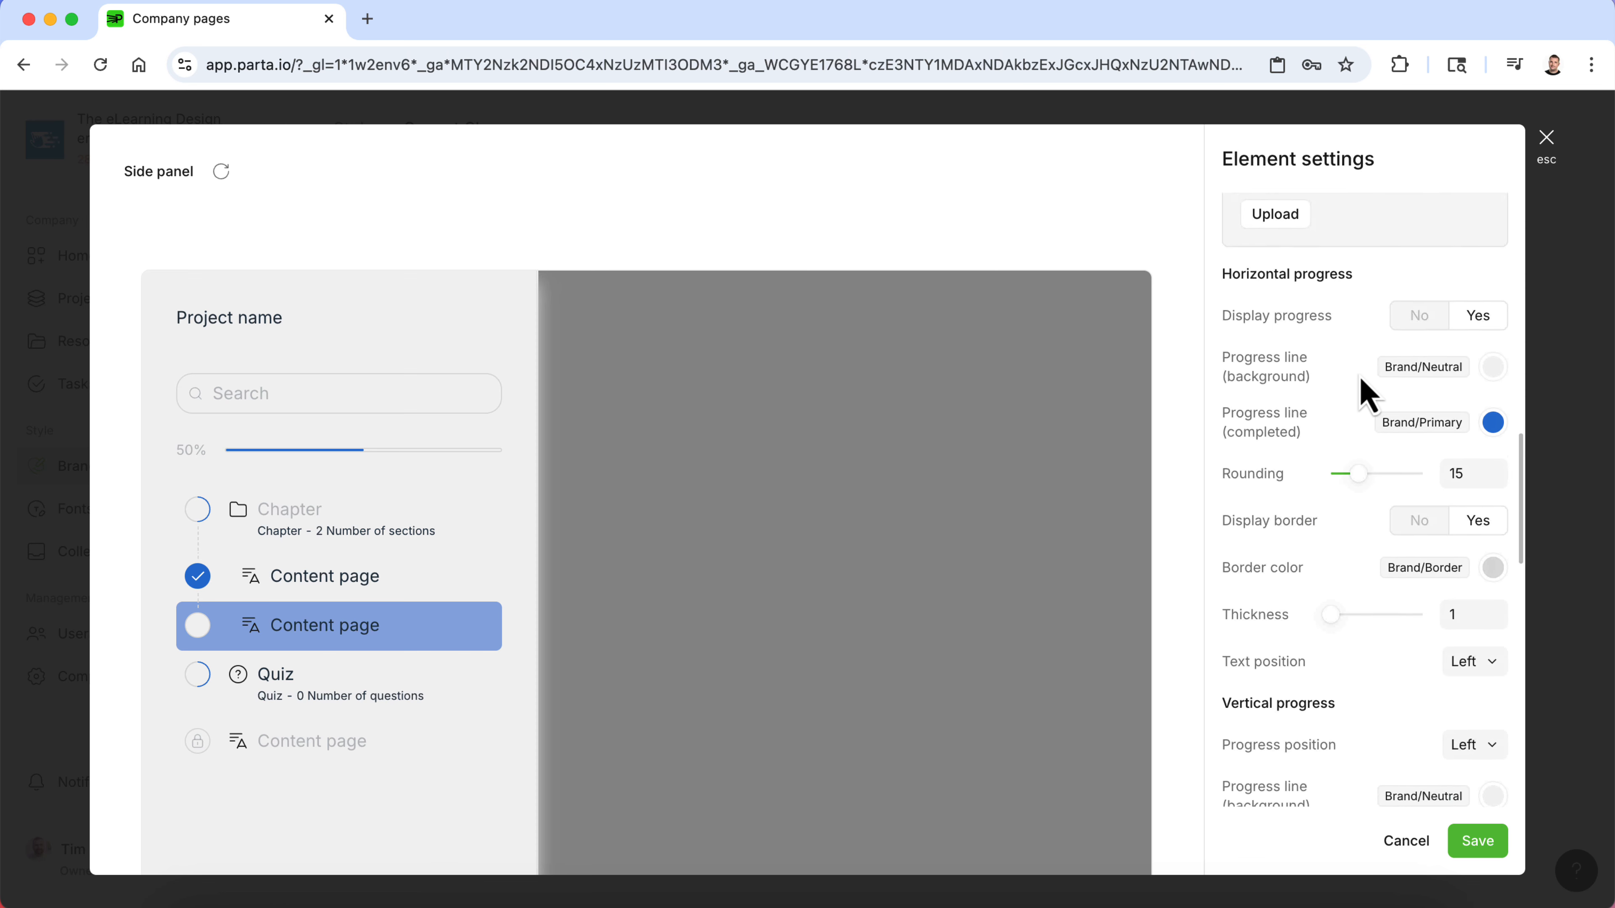
scroll(1362, 386, "down", 3)
scroll(1363, 386, "up", 3)
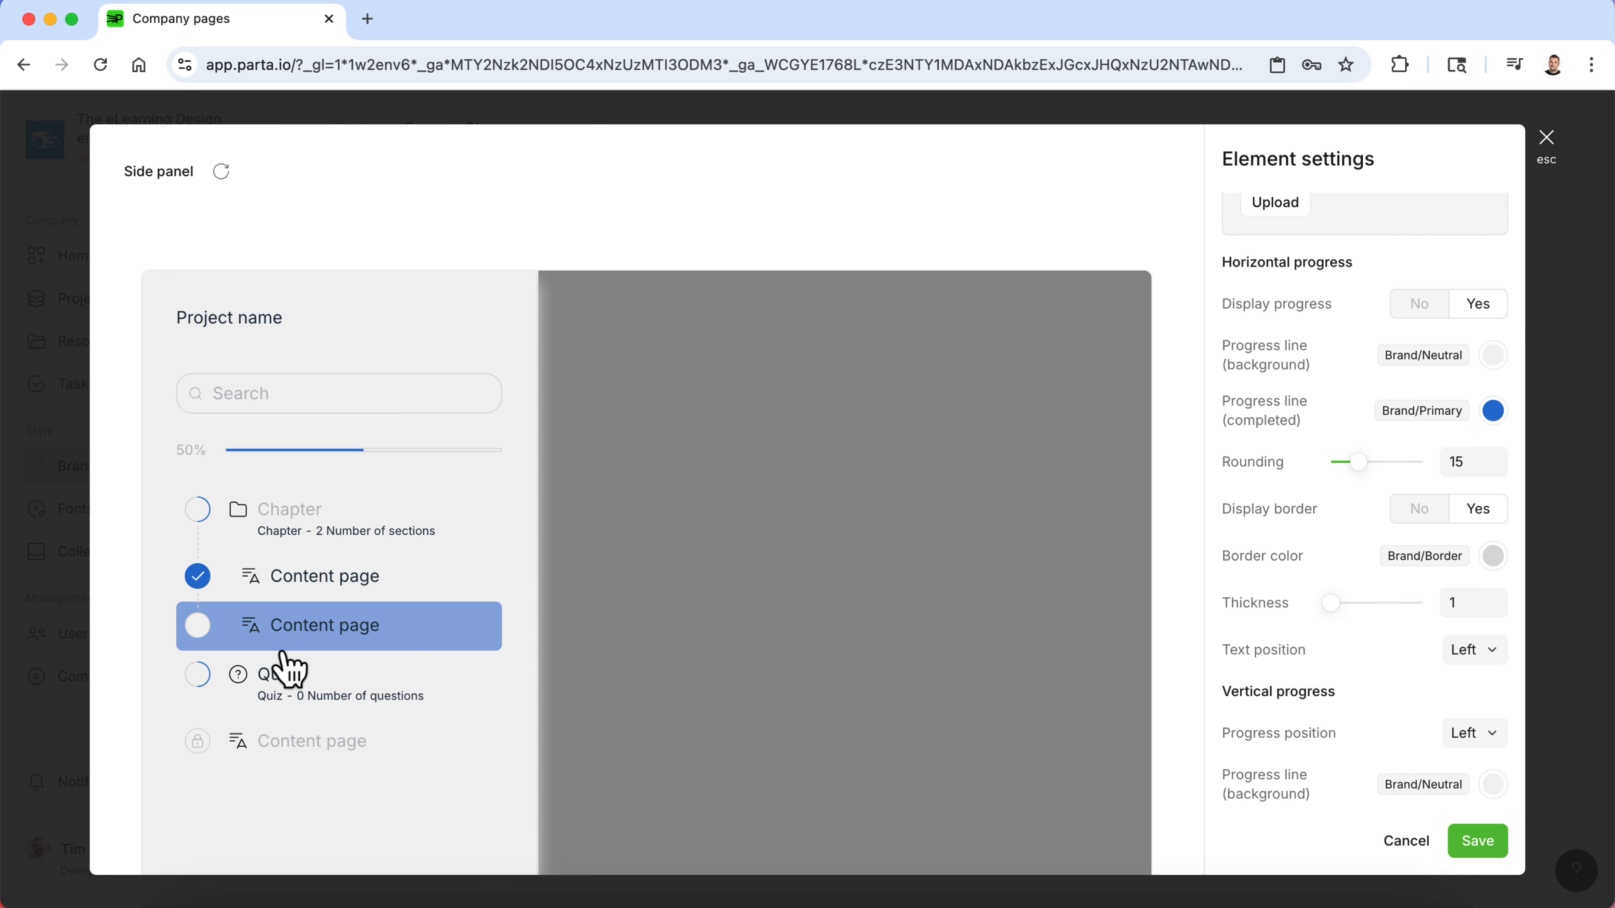
mouse_move(1331, 609)
left_mouse_down()
mouse_move(1372, 610)
mouse_move(1350, 610)
left_mouse_up()
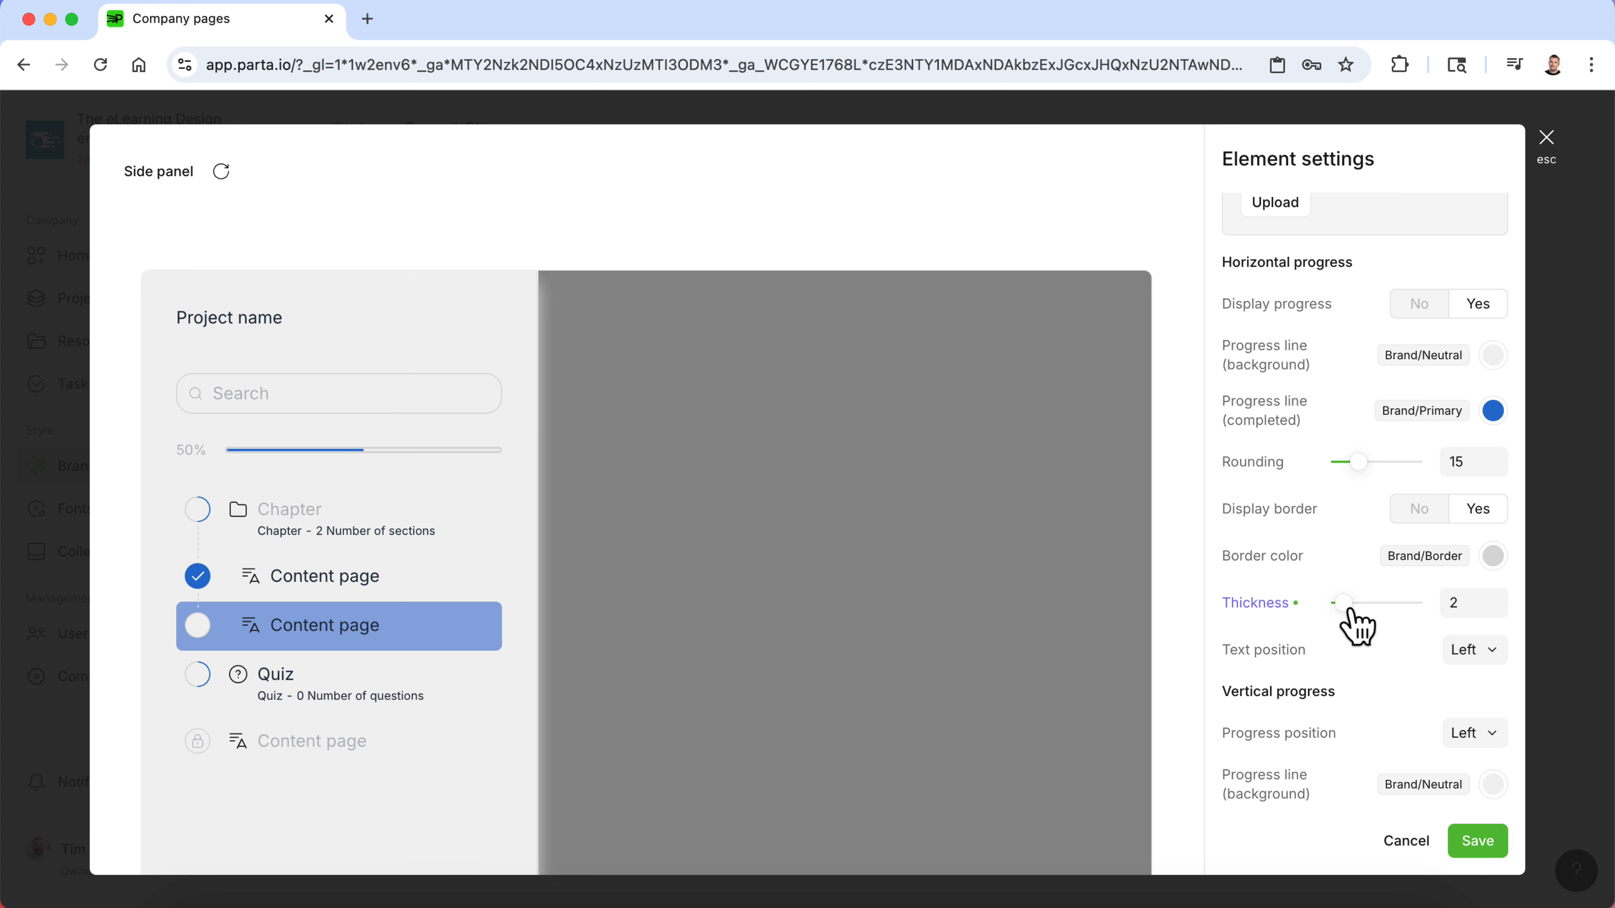
scroll(1248, 537, "down", 8)
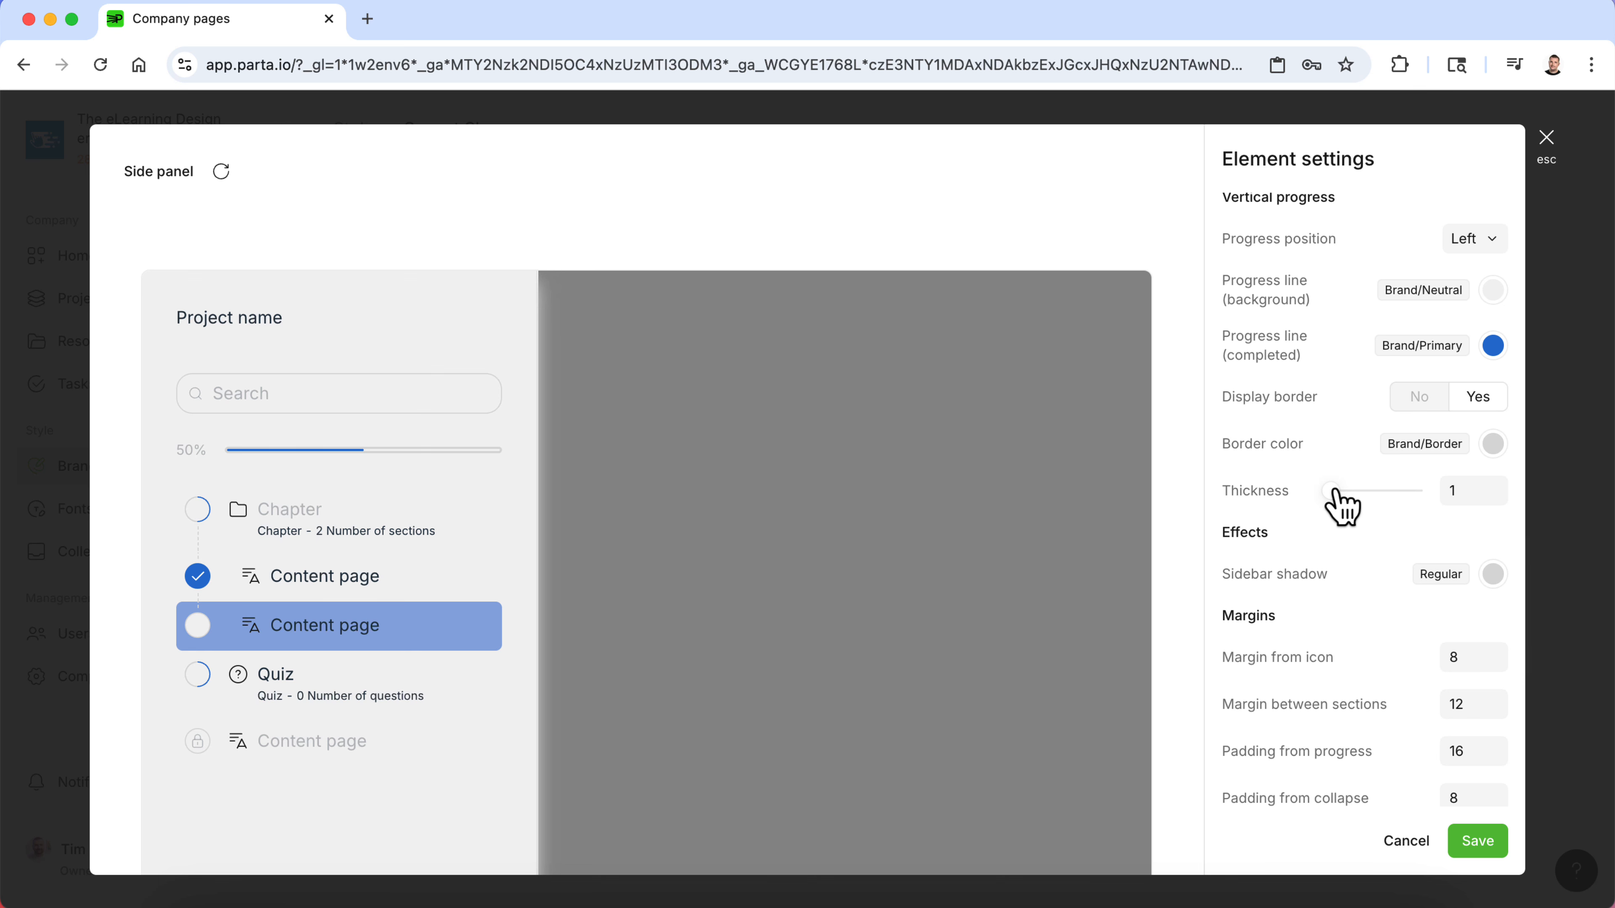
left_click_drag(1336, 490, 1371, 491)
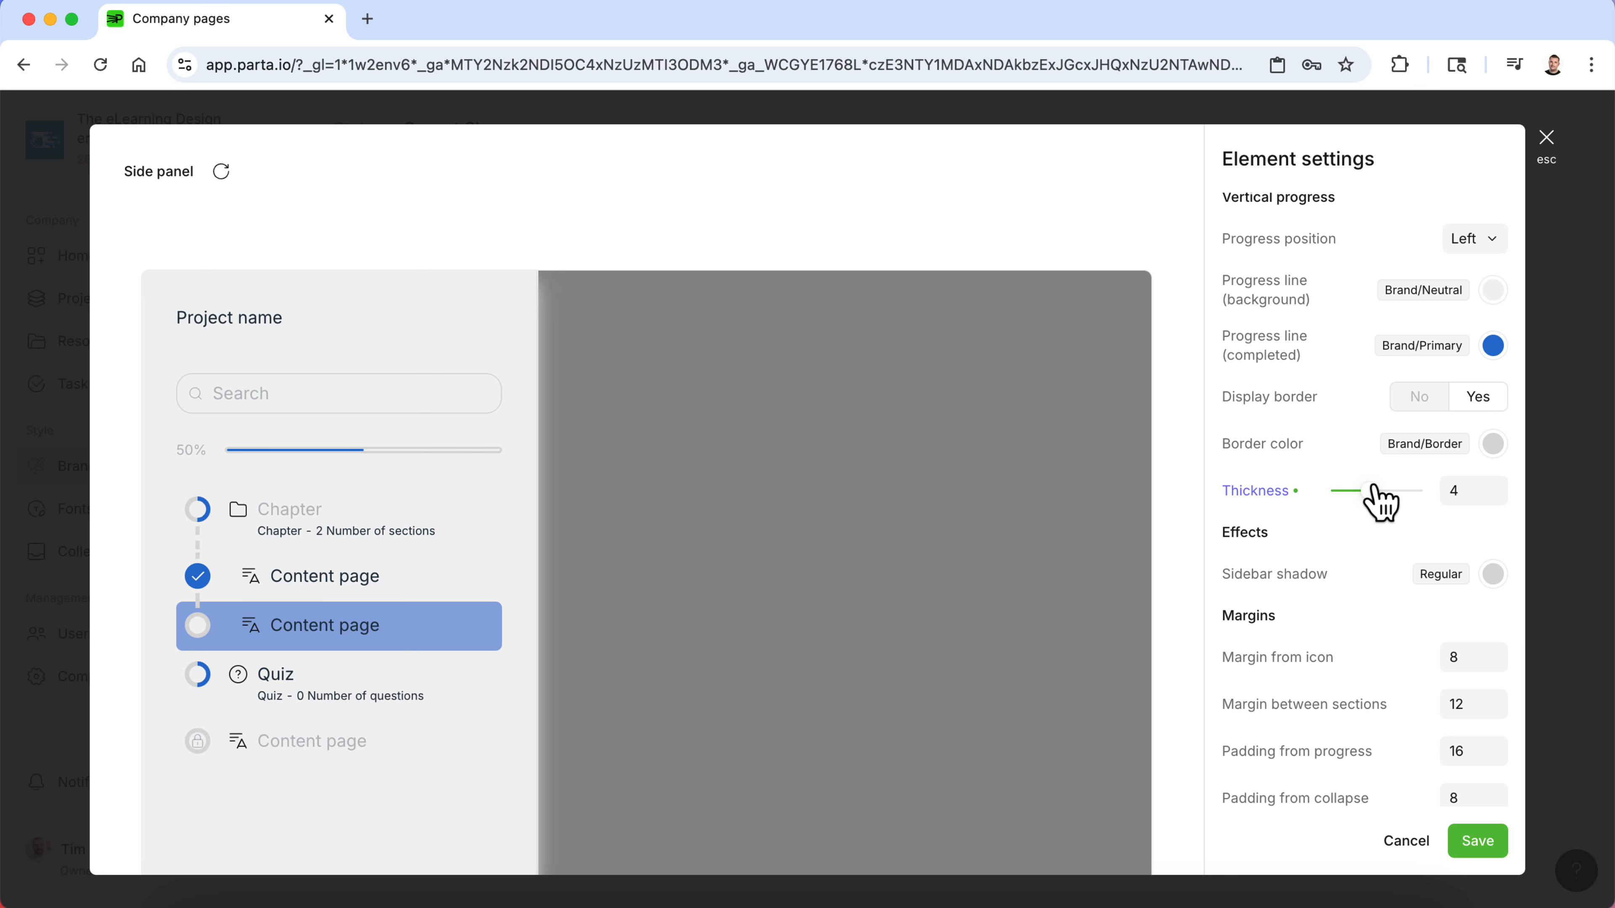
- Review the search and collapse settings of the side panel and close the dialog
scroll(1406, 629, "down", 10)
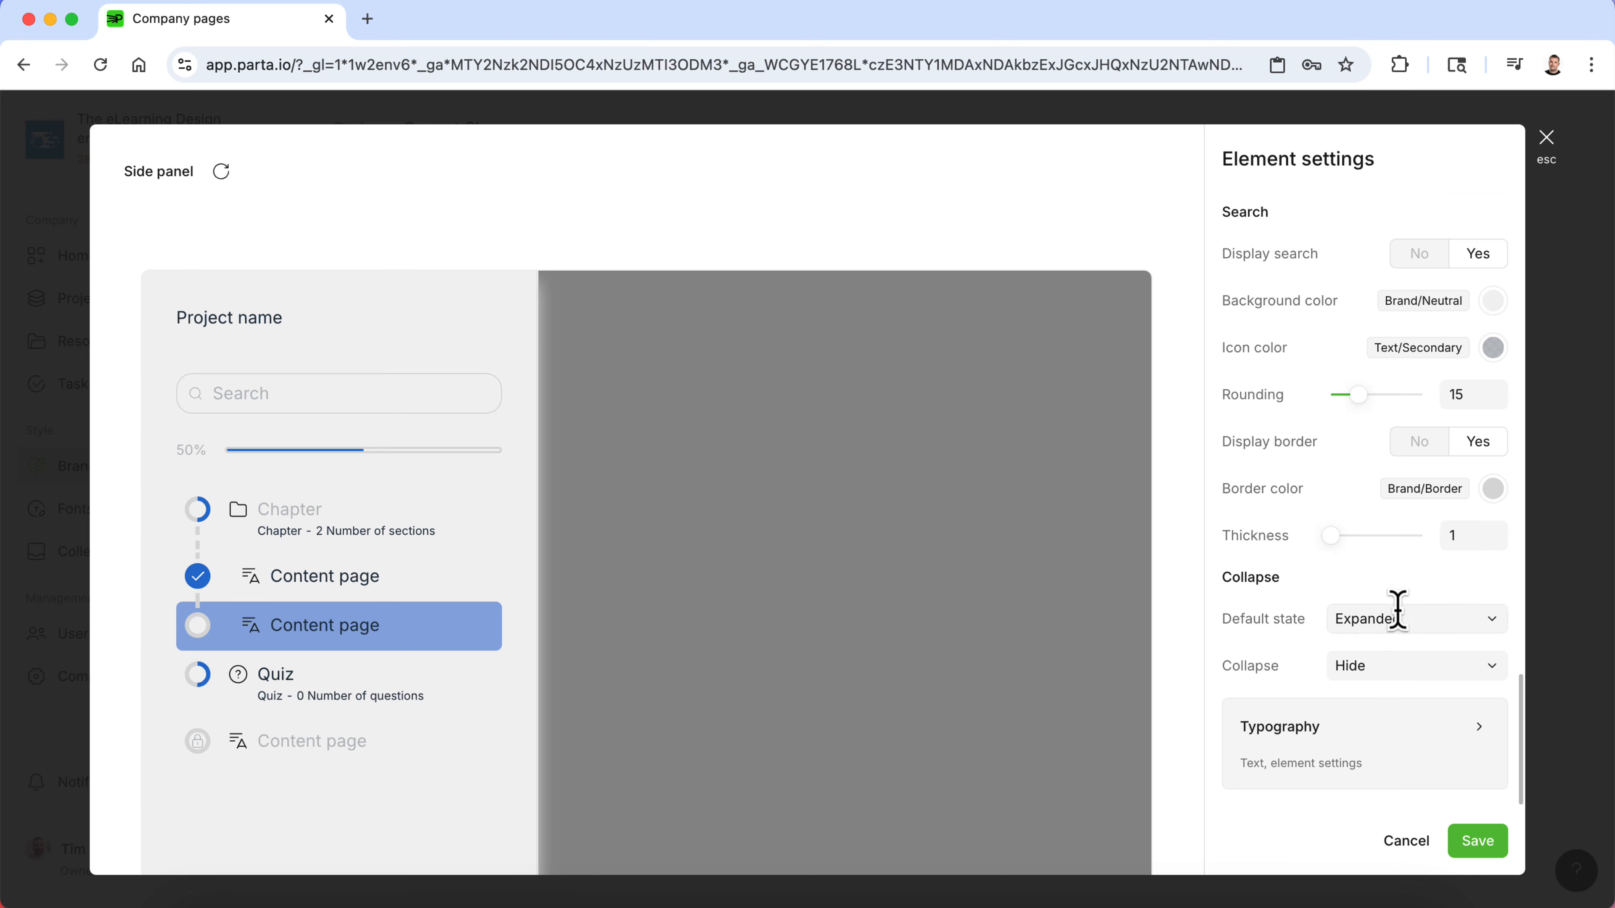
scroll(1398, 611, "up", 10)
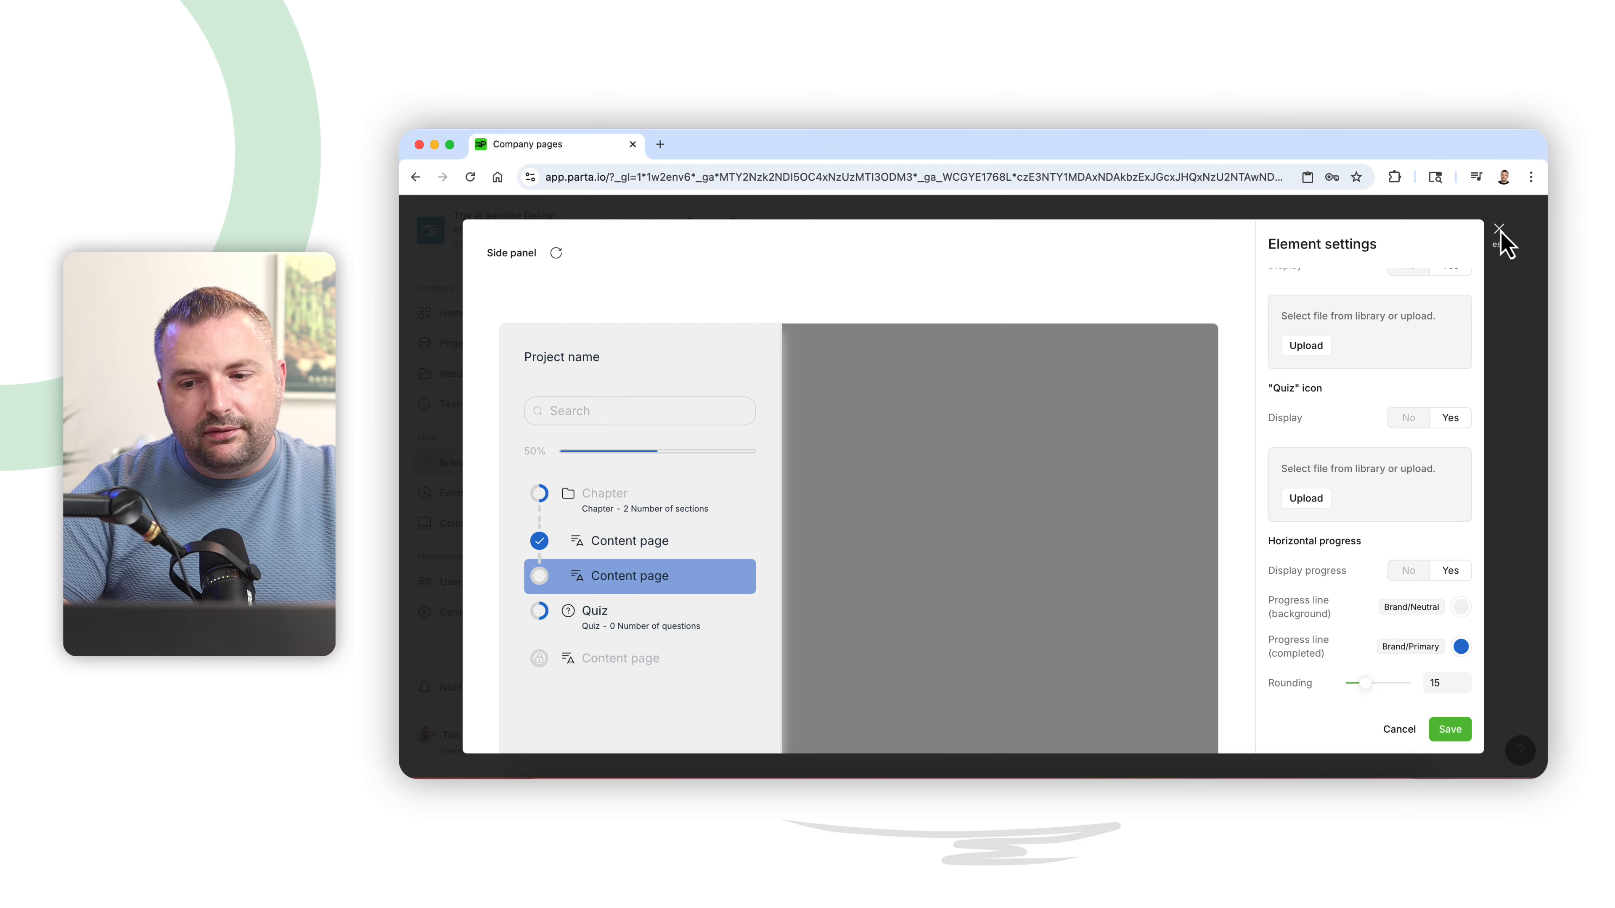
left_click(1499, 231)
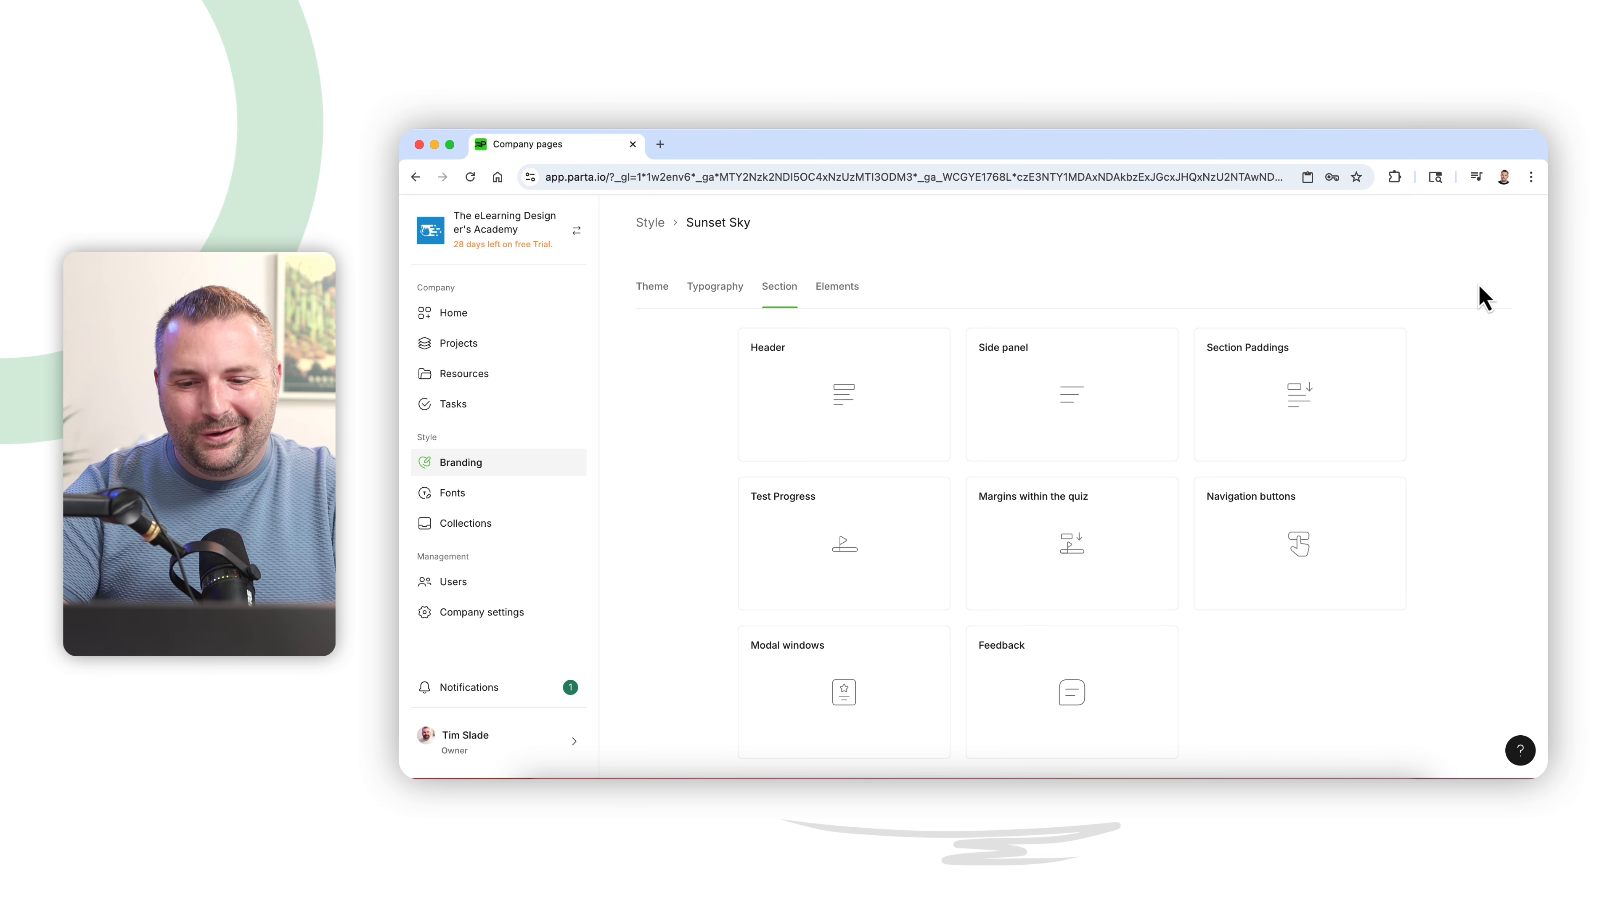
- Open the Navigation buttons section settings to review them, then close the dialog
scroll(1388, 501, "down", 1)
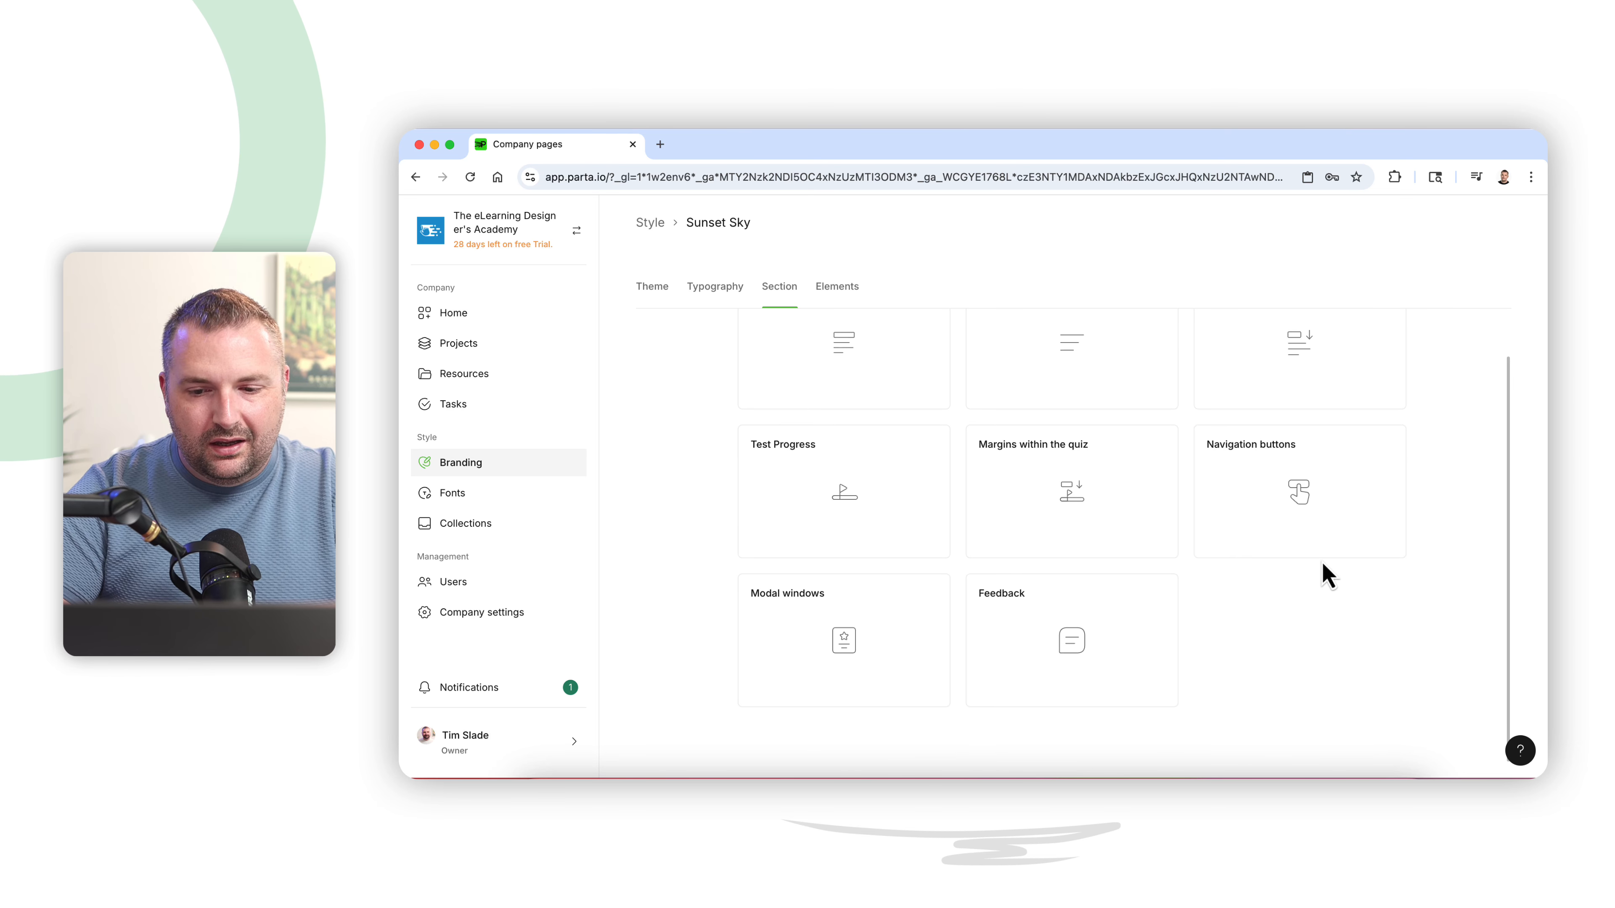
left_click(1313, 547)
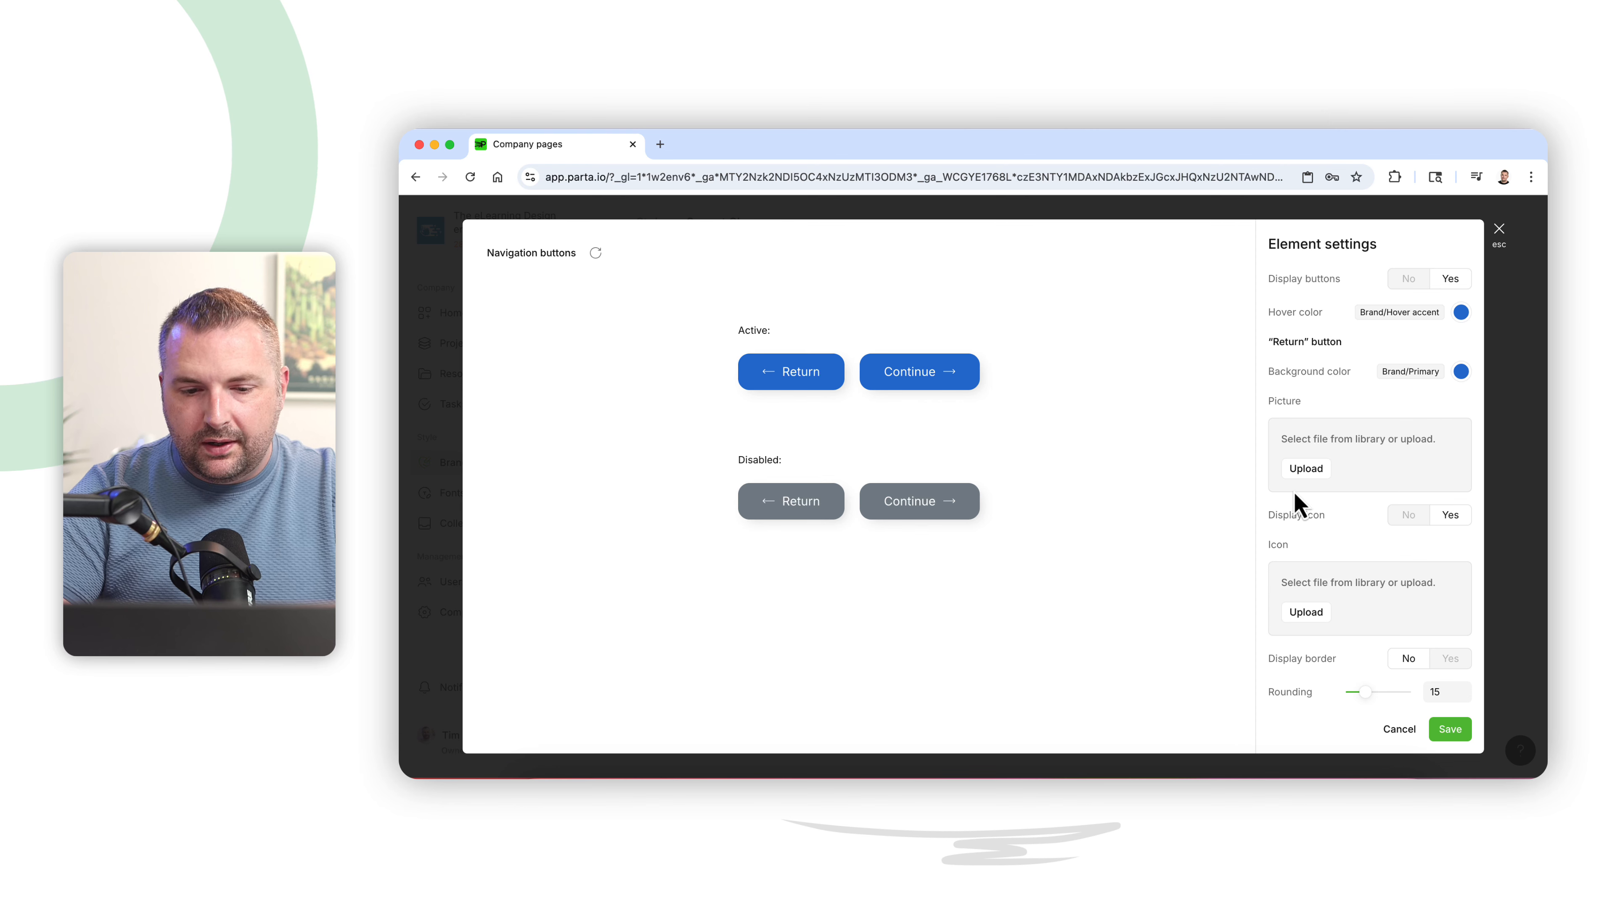
left_click(1498, 230)
- Open the Elements tab, view the Button element settings, and close them
left_click(844, 290)
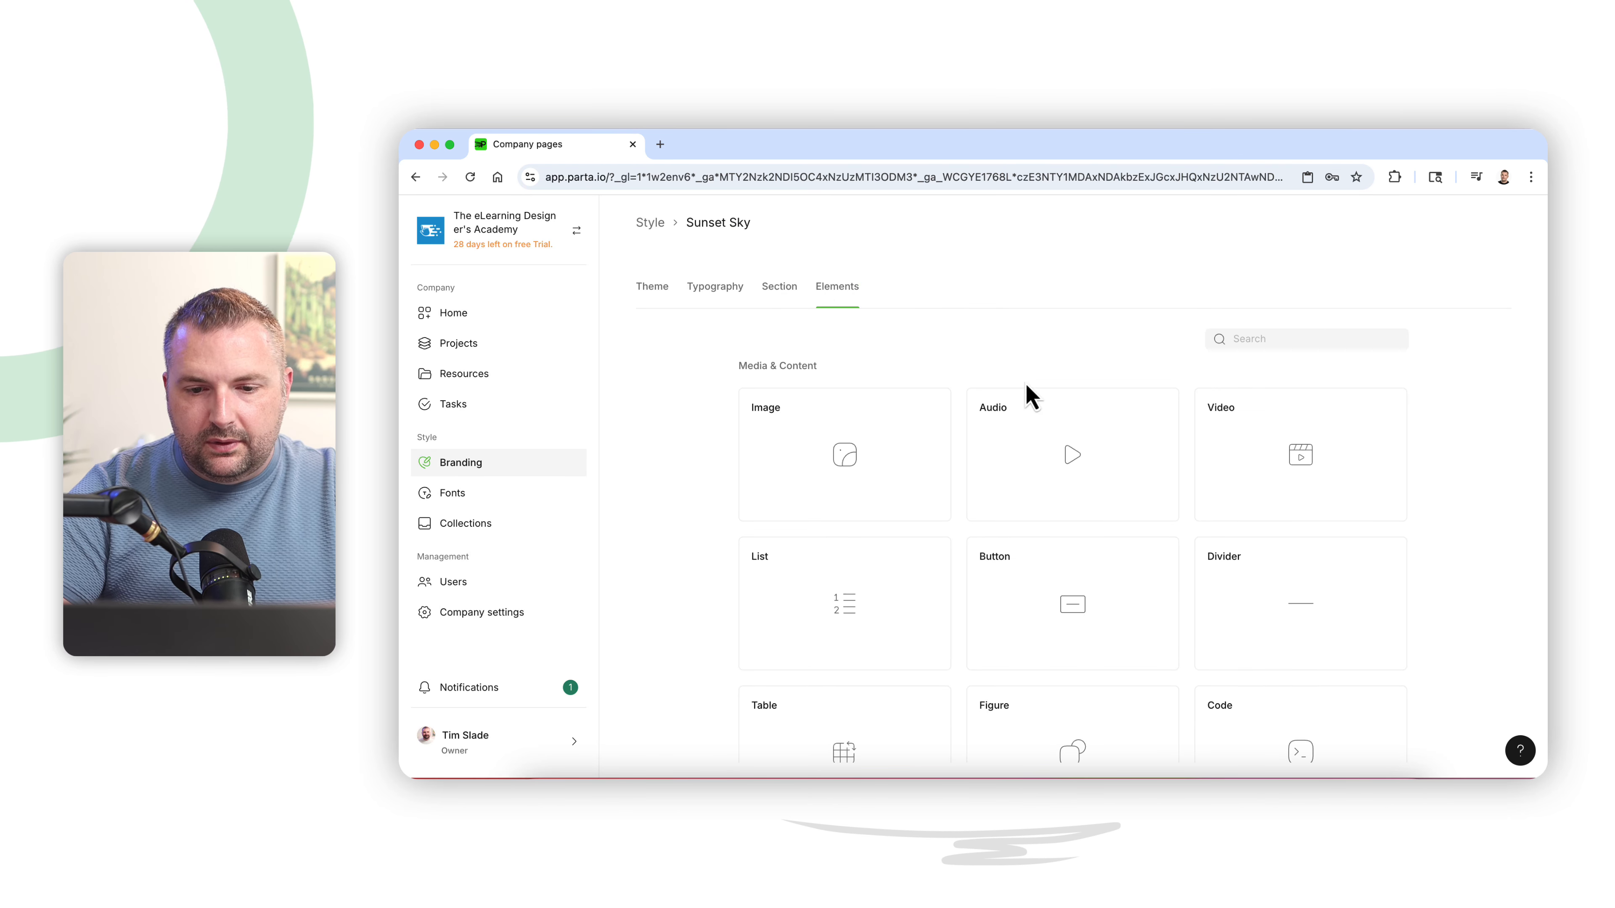
left_click(1049, 614)
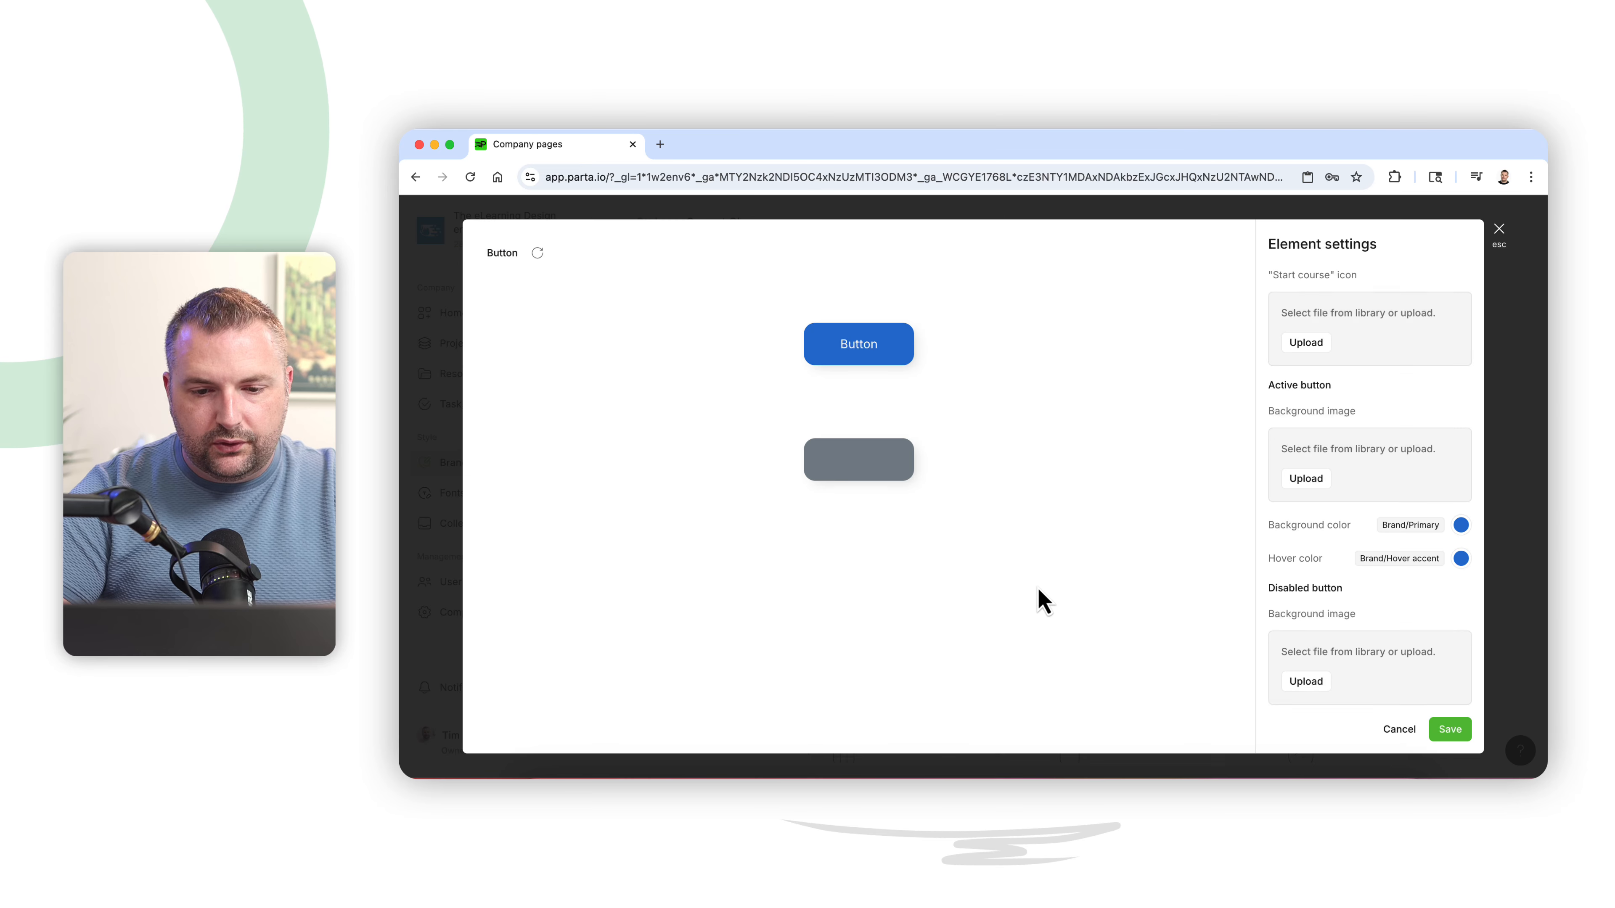
left_click(1500, 235)
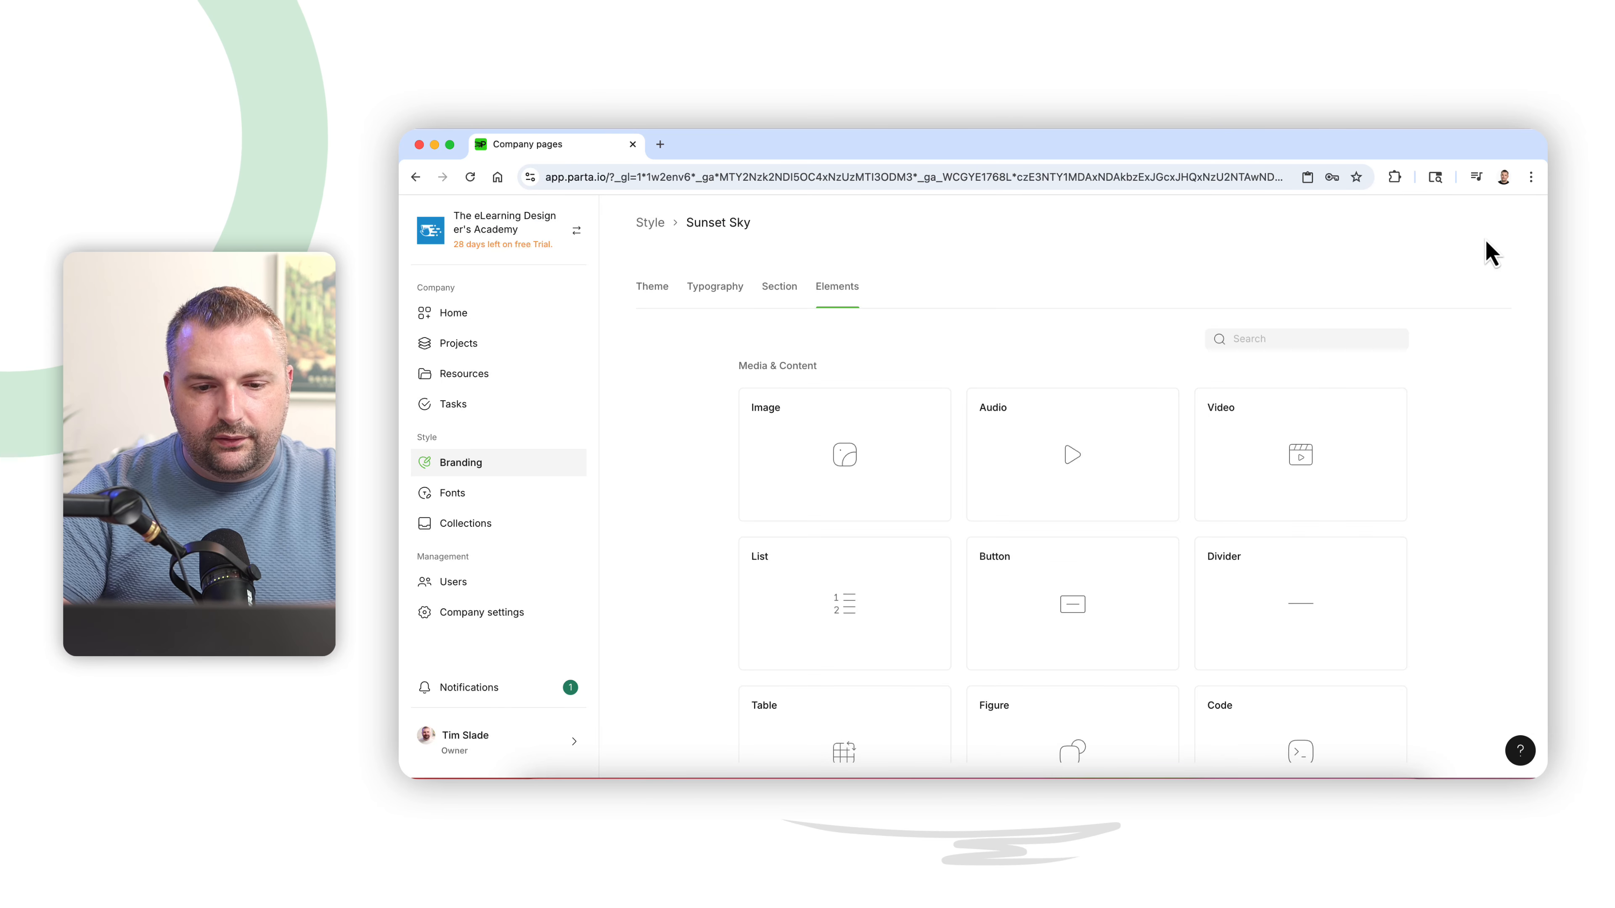
- Open the List element settings to review them, close the dialog, and return to the branding list
left_click(861, 640)
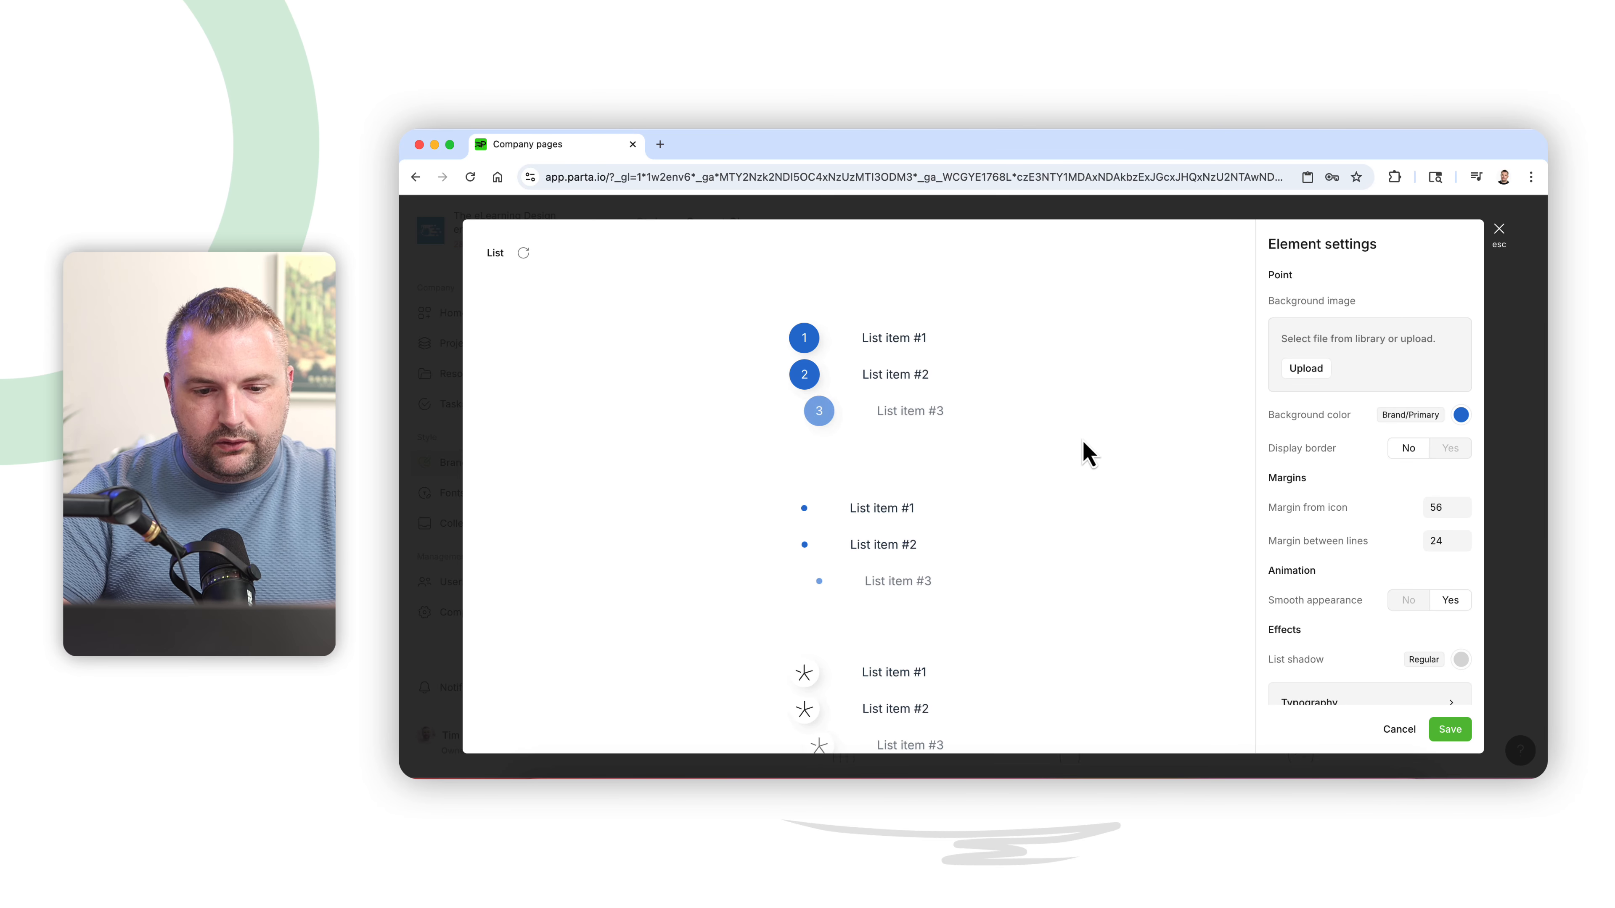
left_click(1499, 233)
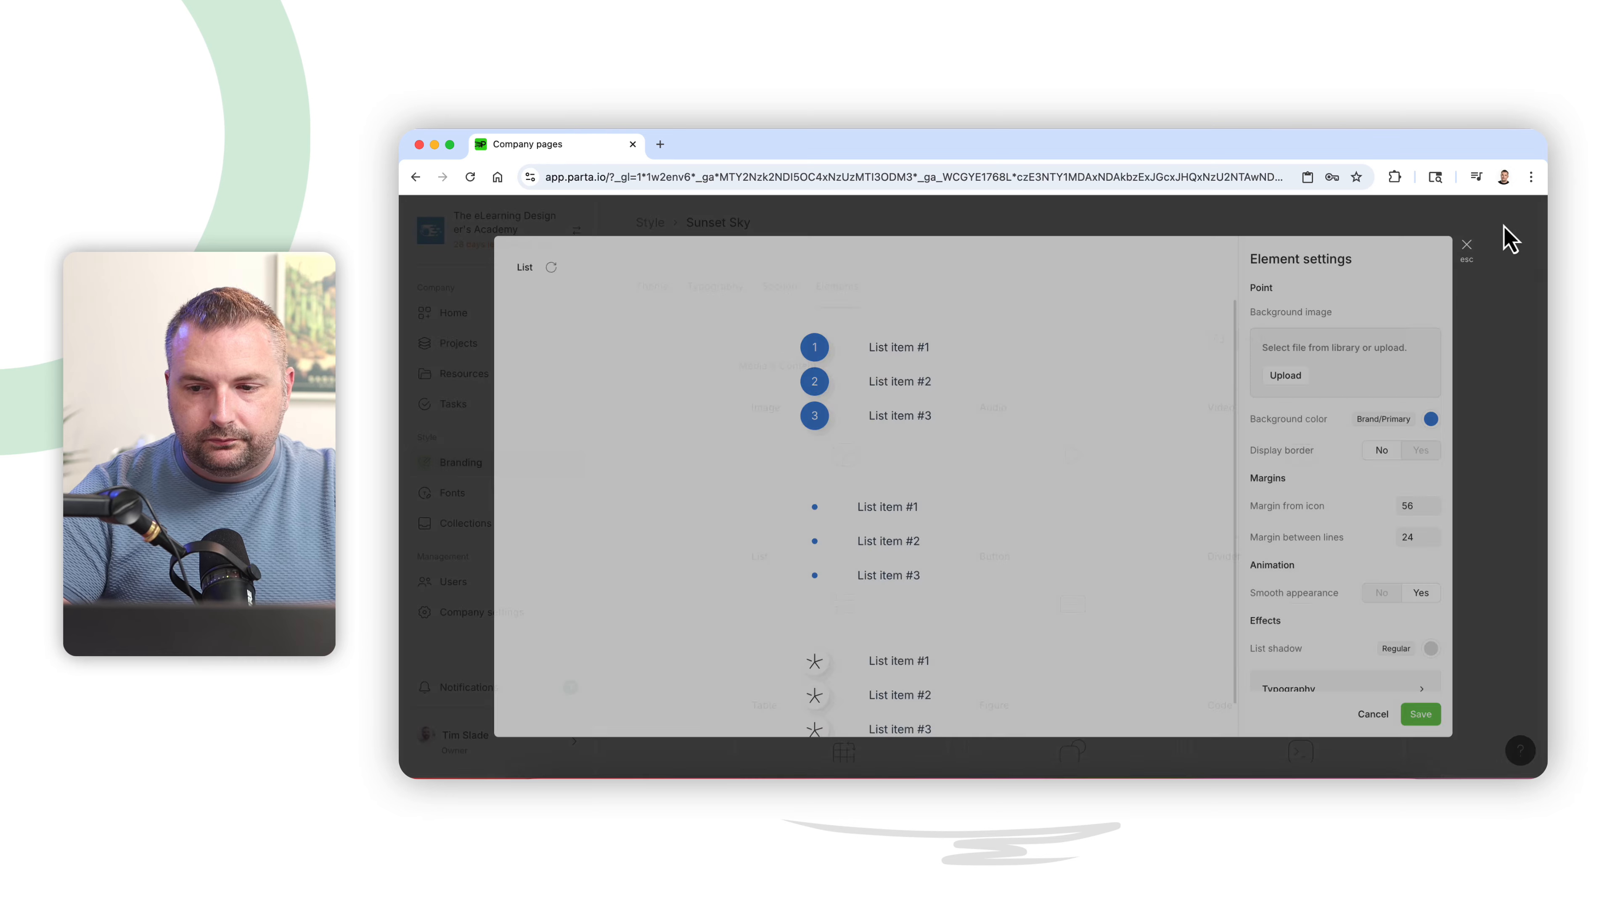
left_click(731, 223)
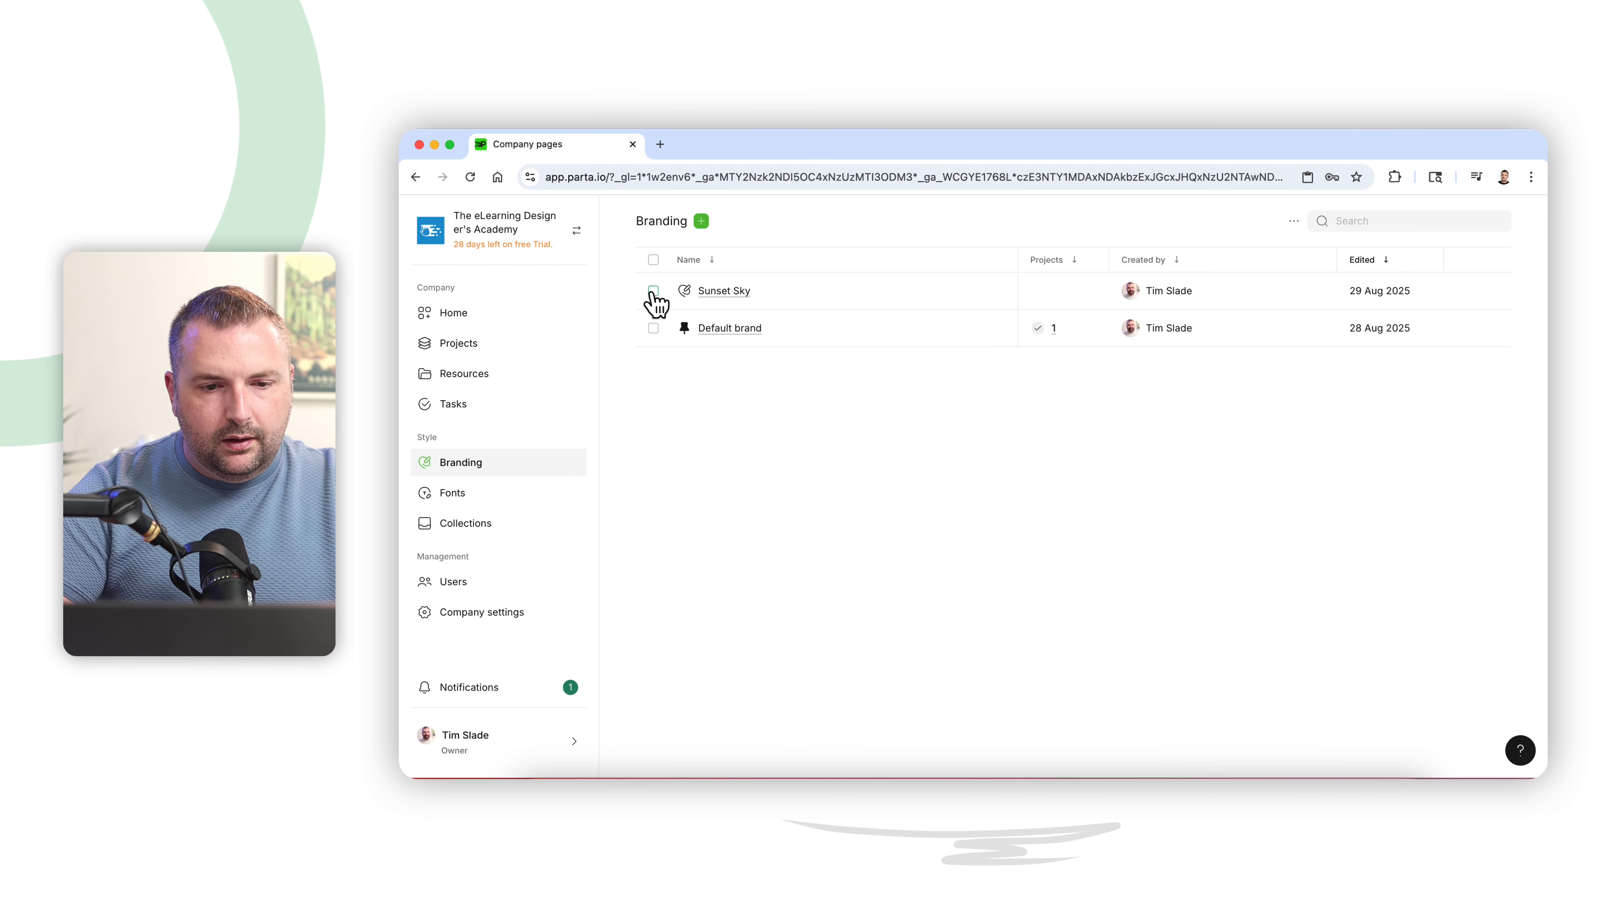
- Rename the Sunset Sky style to Webistia Brand
left_click(653, 292)
left_click(661, 230)
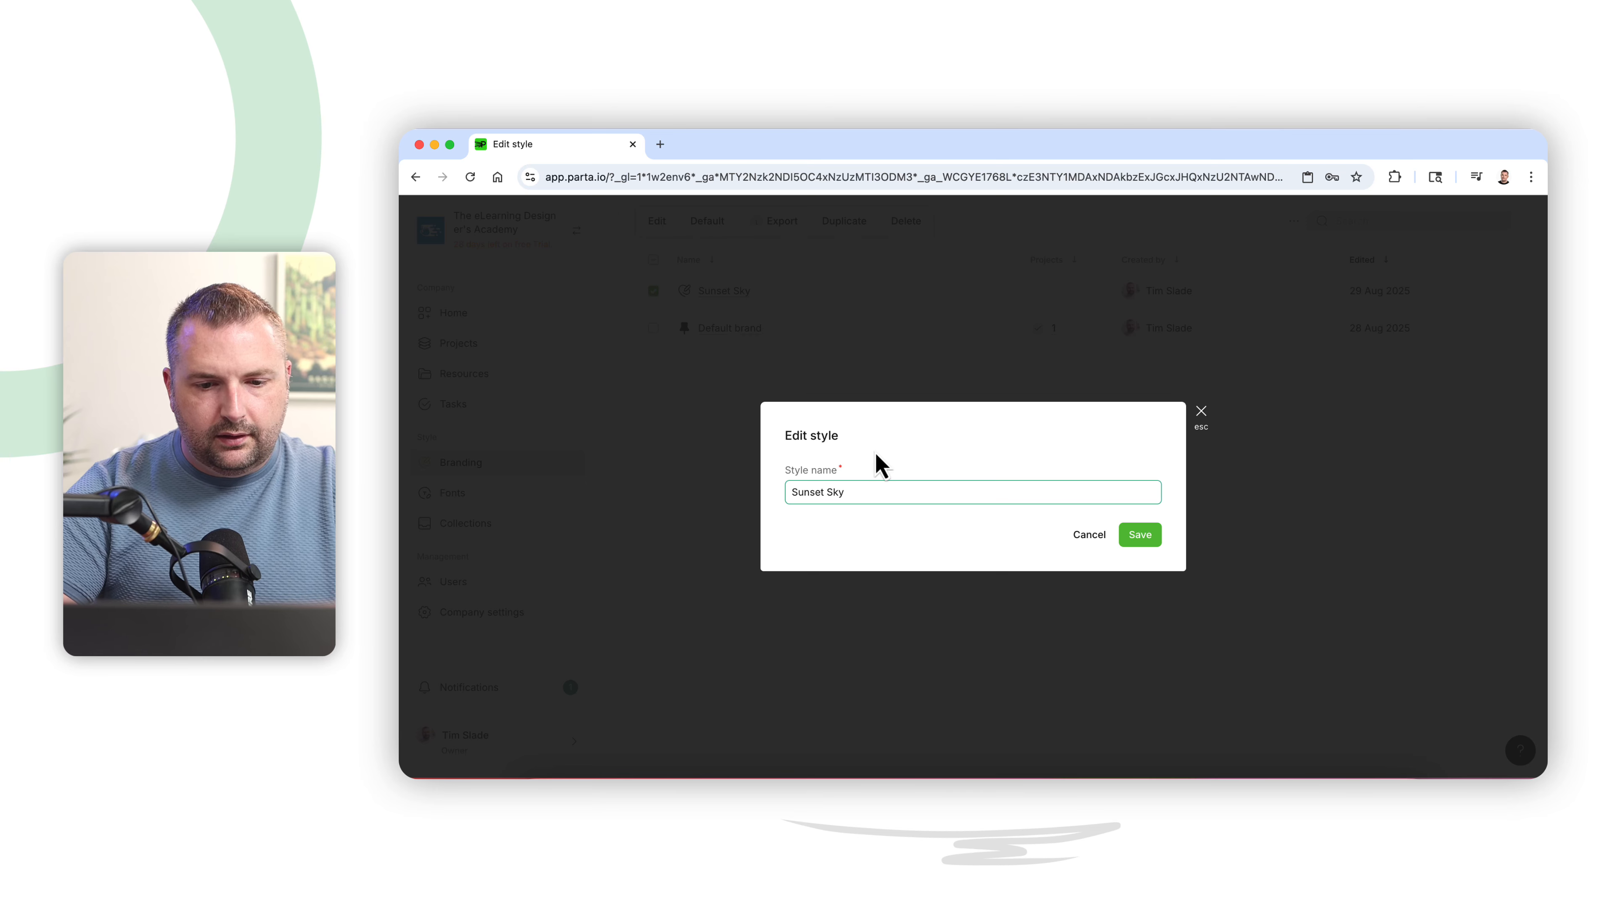
type("Webis")
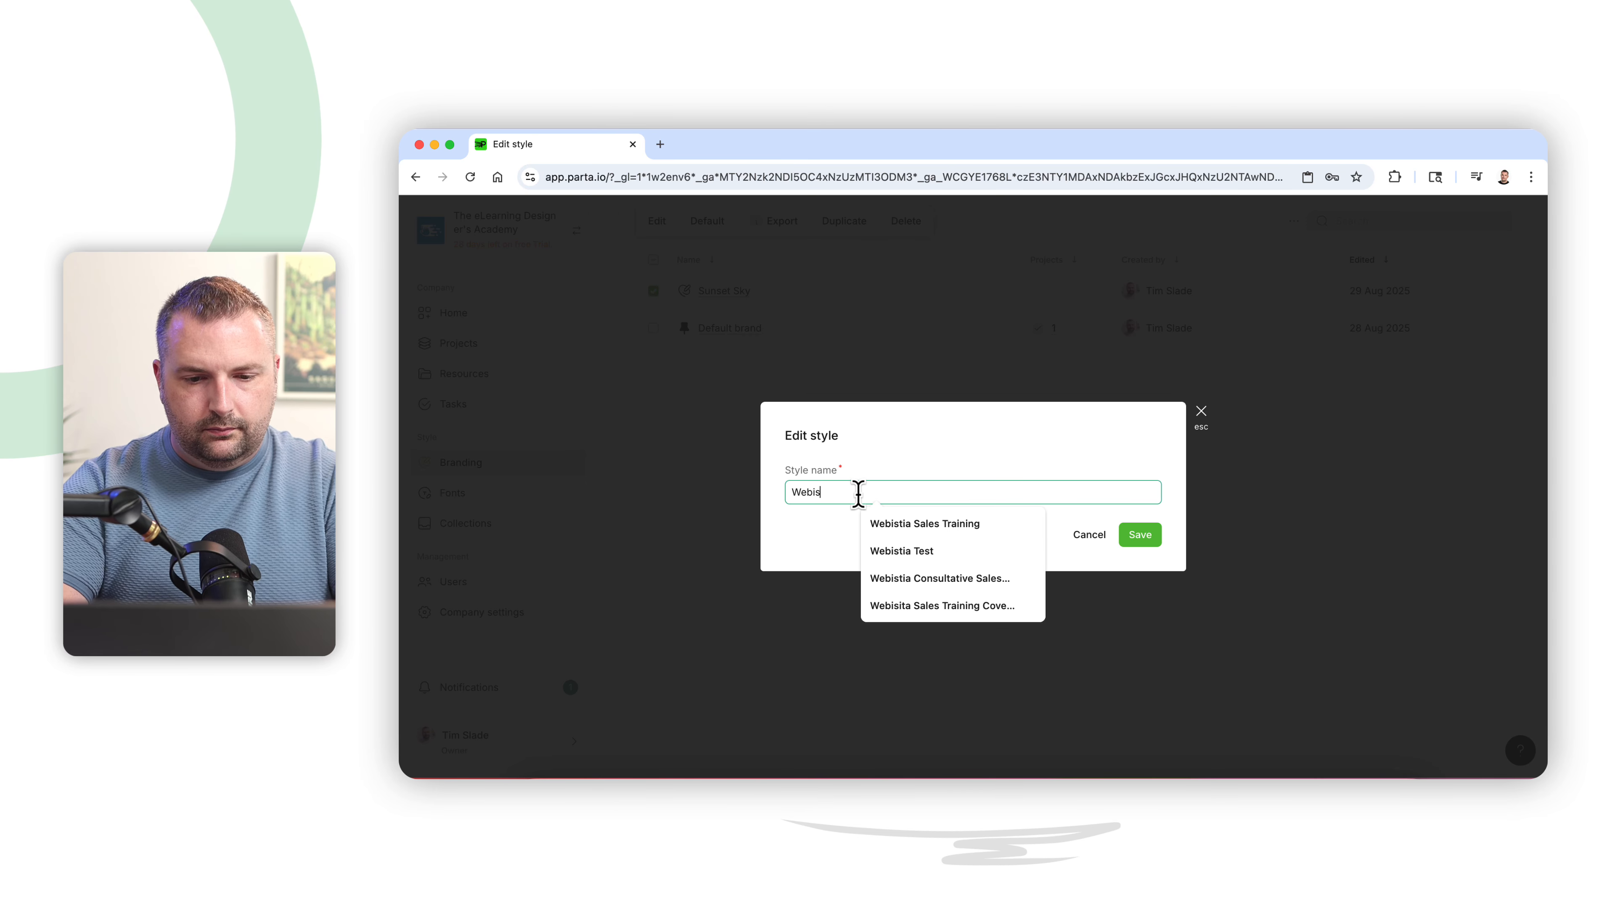
type("tia Brand")
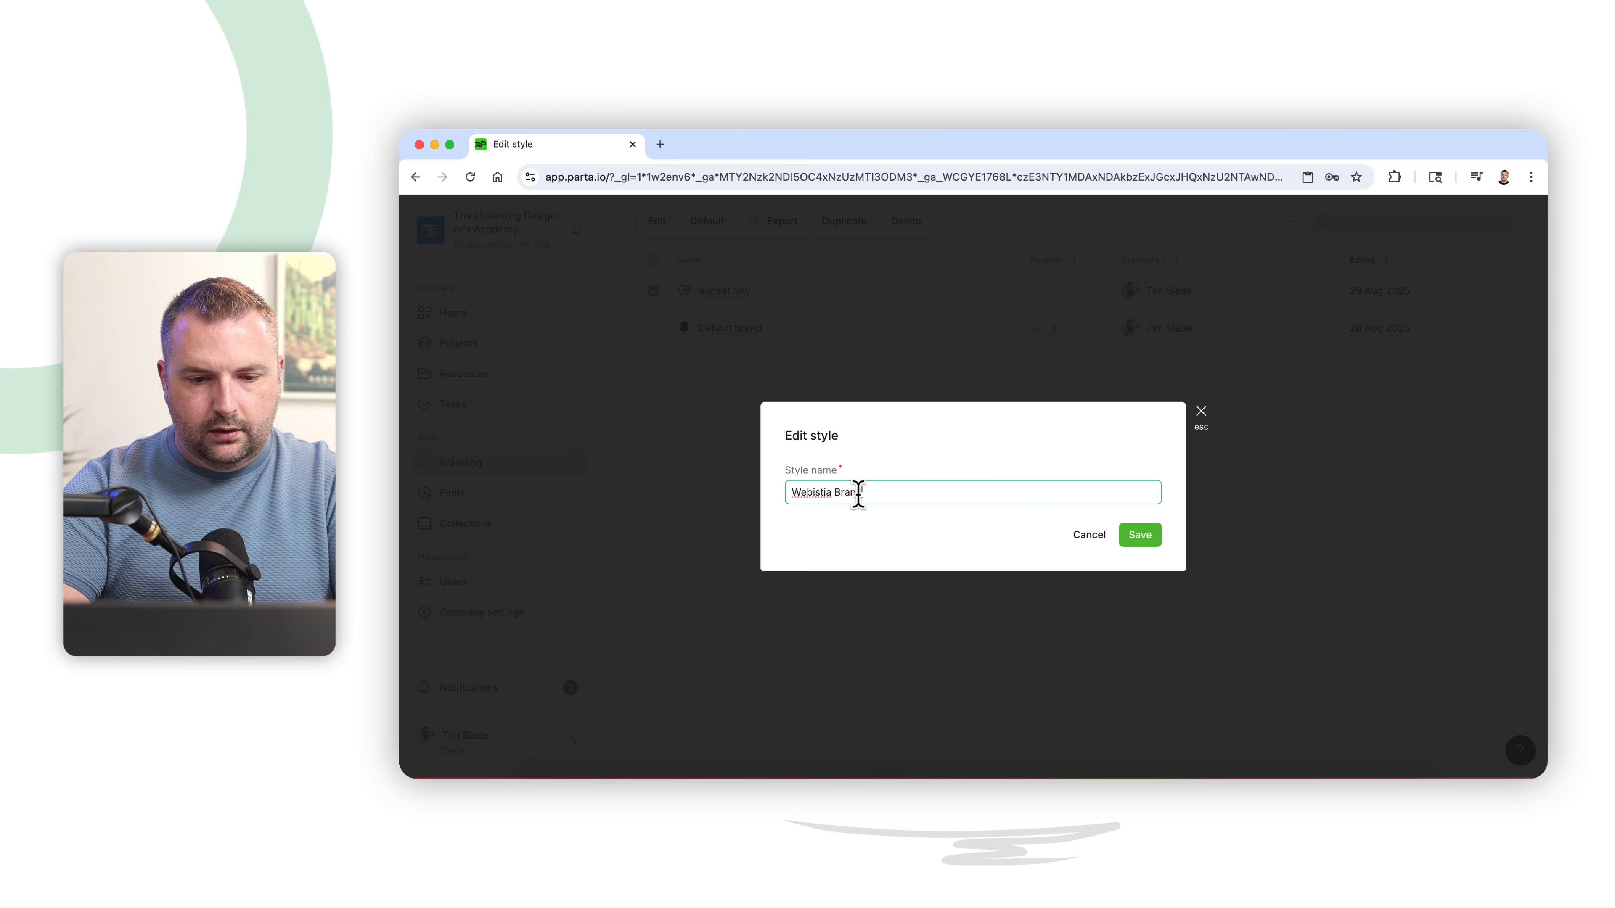
left_click(1140, 535)
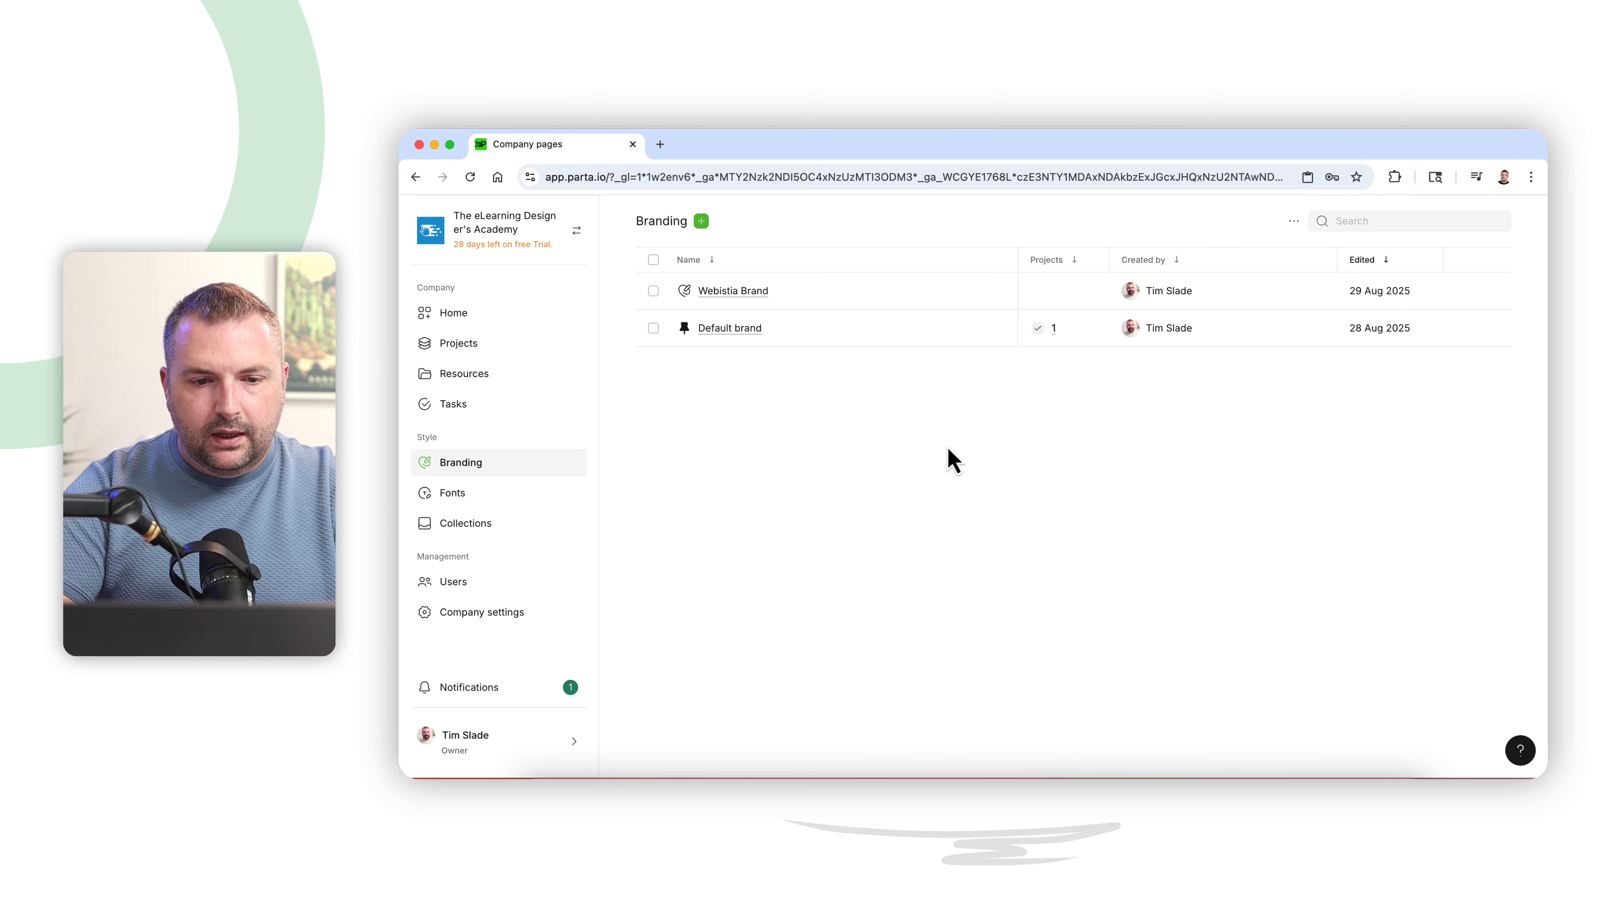
left_click(490, 346)
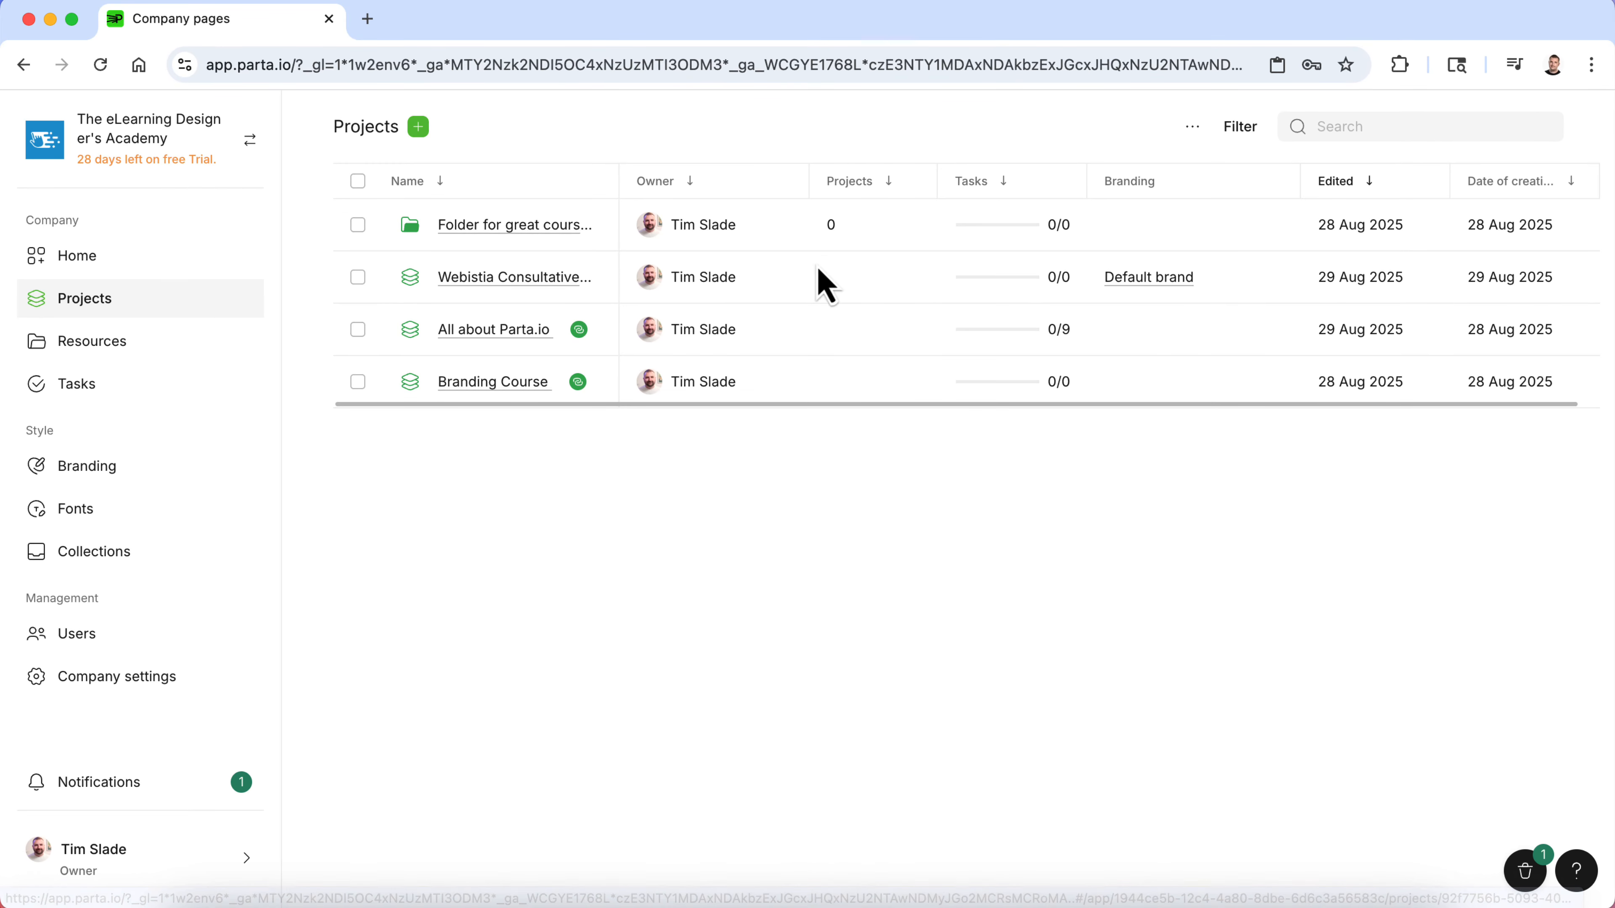
left_click(1162, 279)
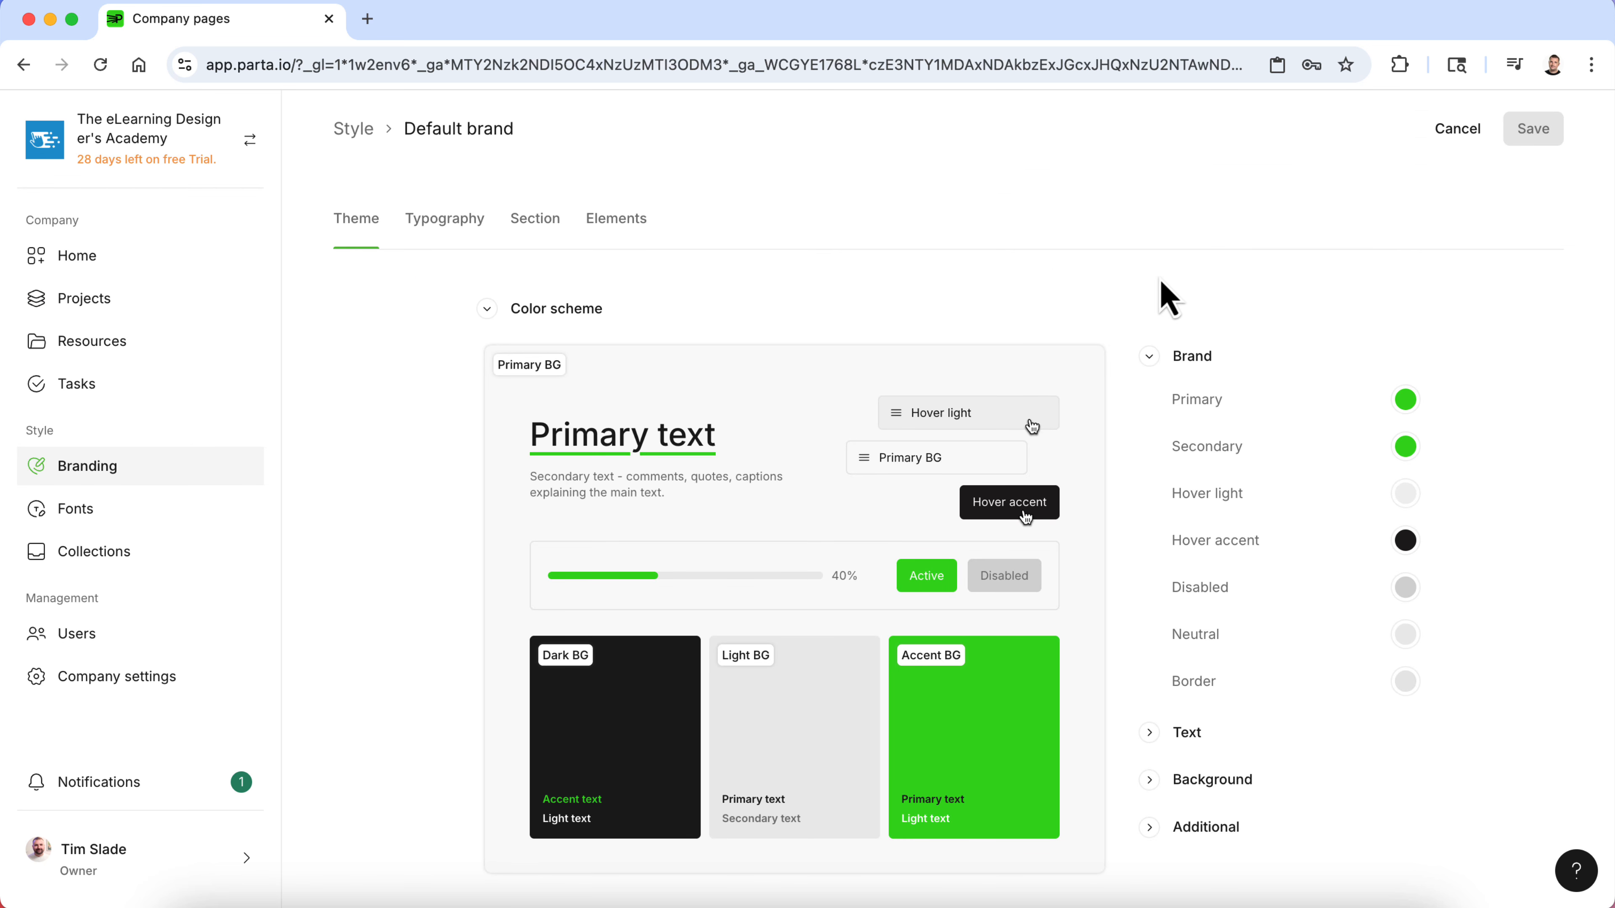
left_click(353, 127)
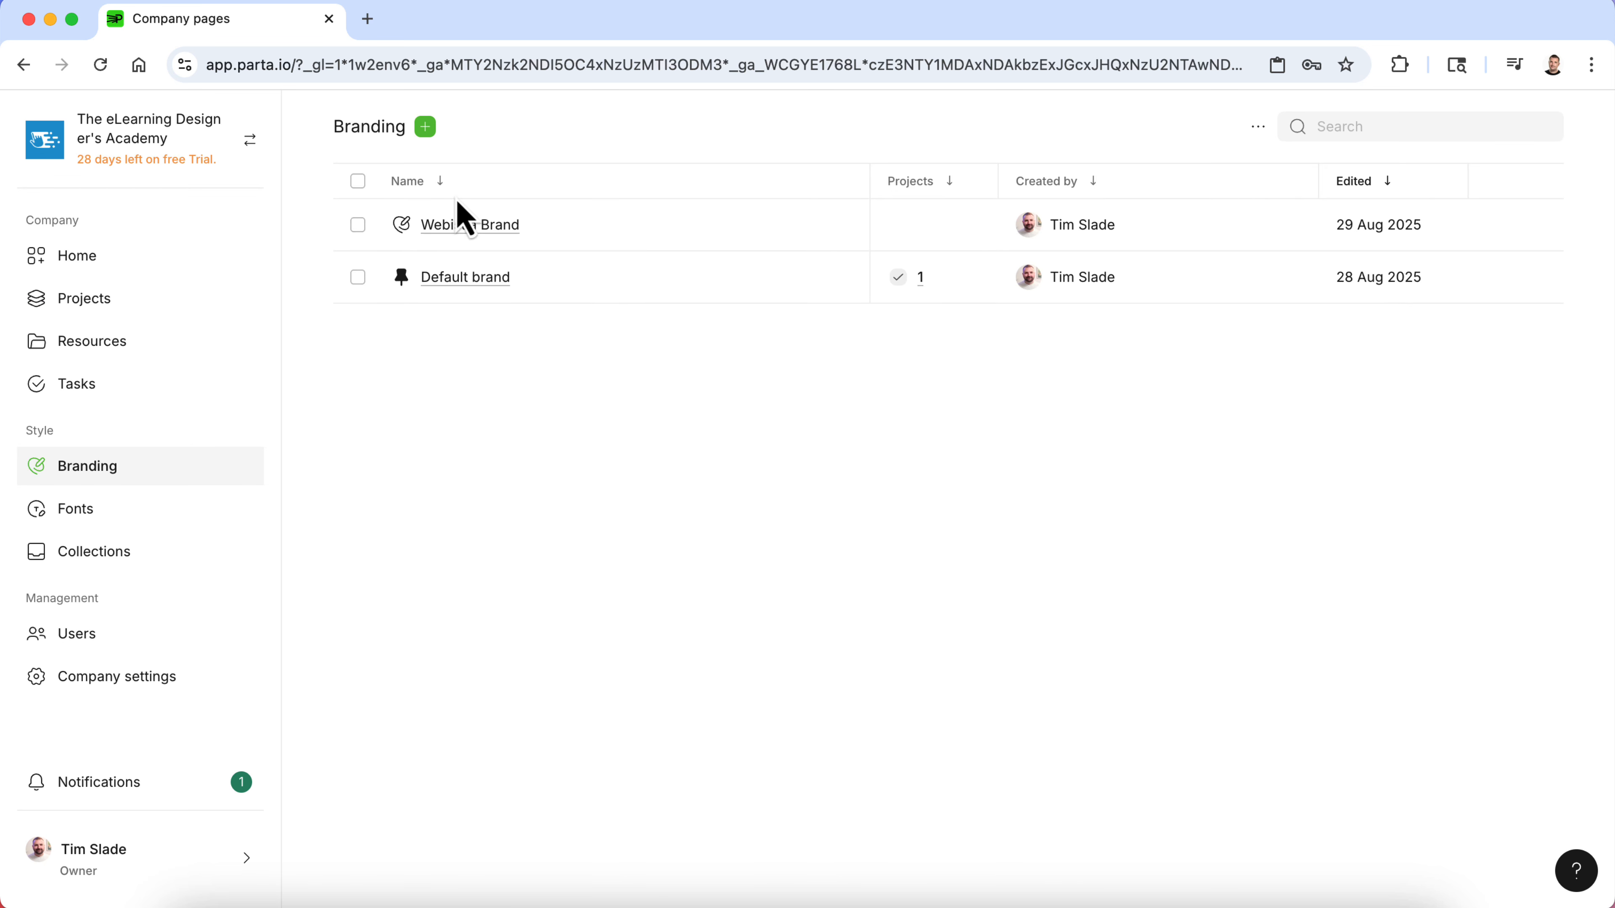
- Assign the Webistia Brand branding template to the Webistia Consultative Sales Training project and save its settings
left_click(89, 300)
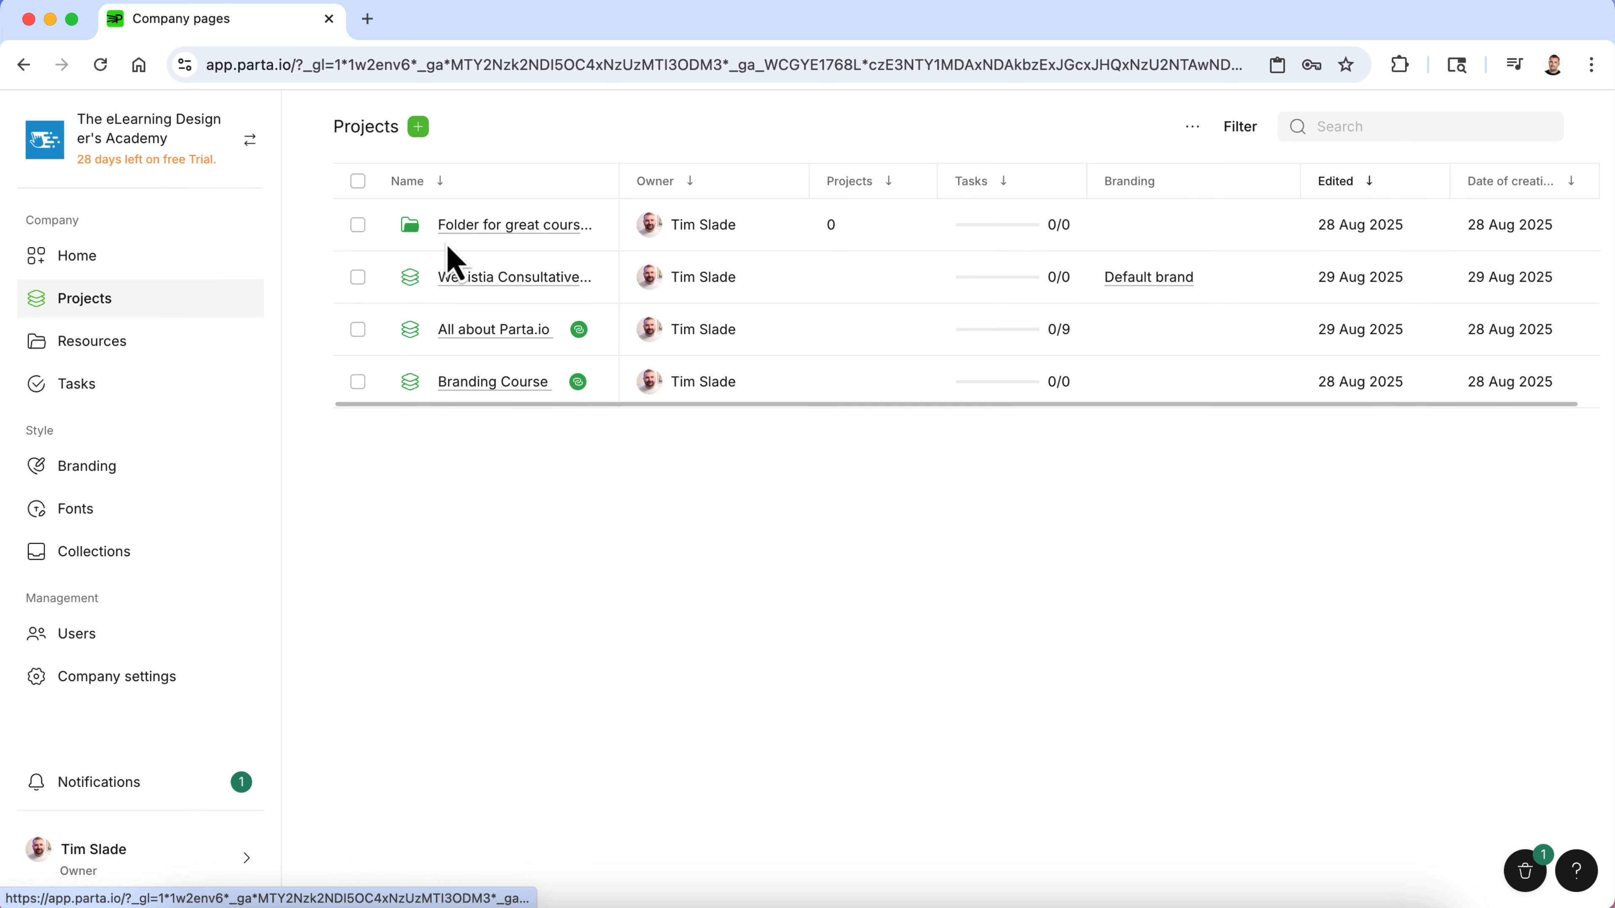
left_click(487, 292)
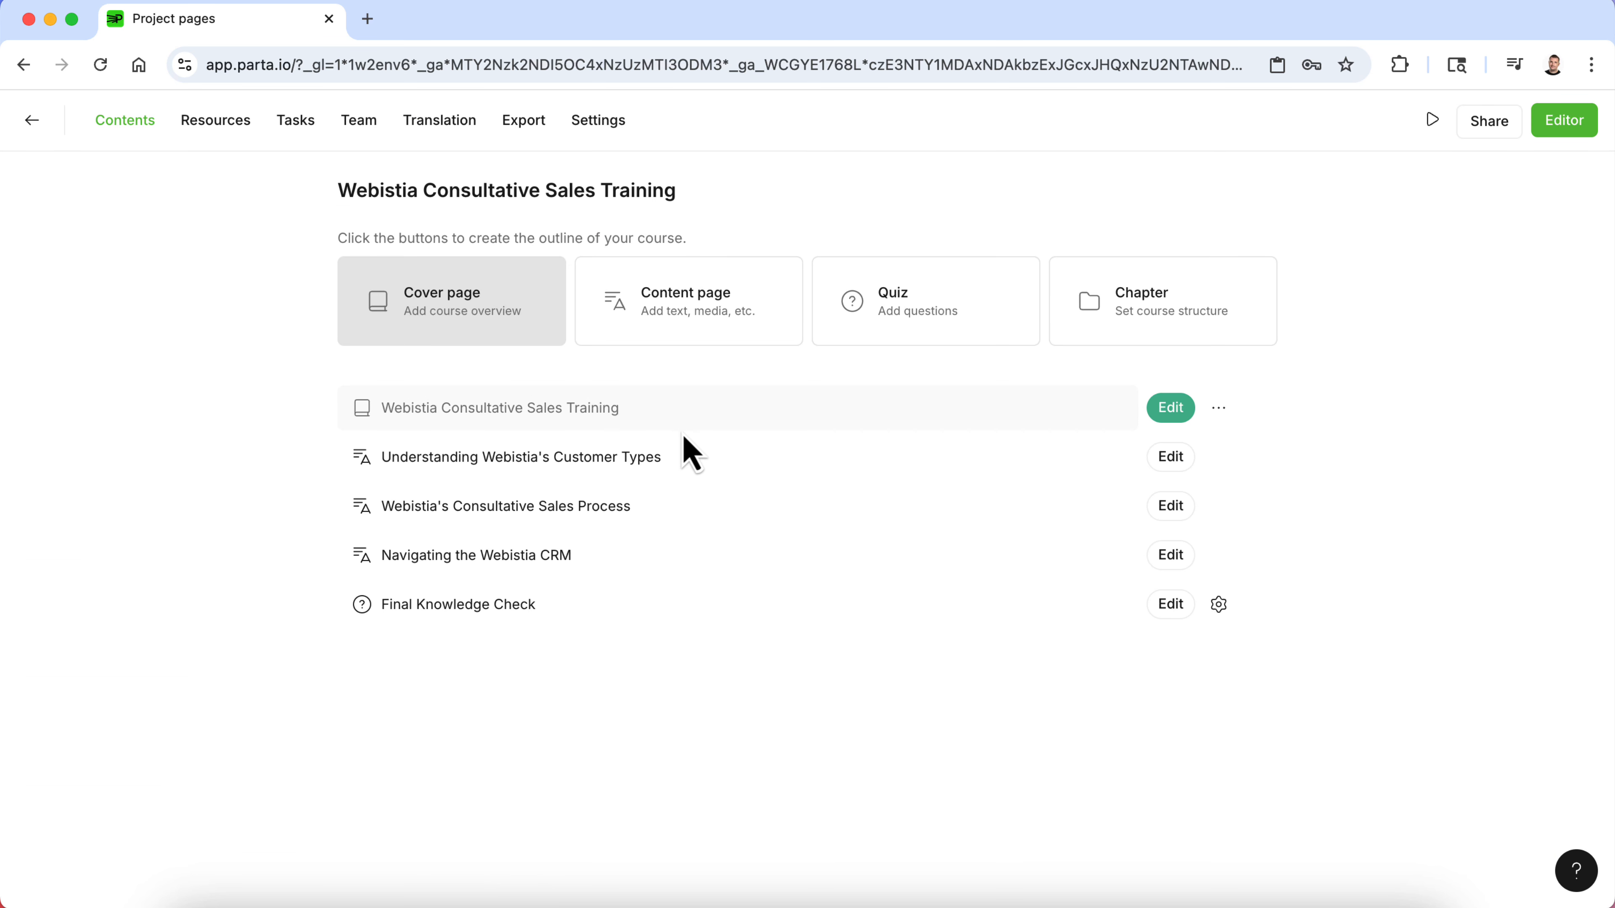
left_click(622, 135)
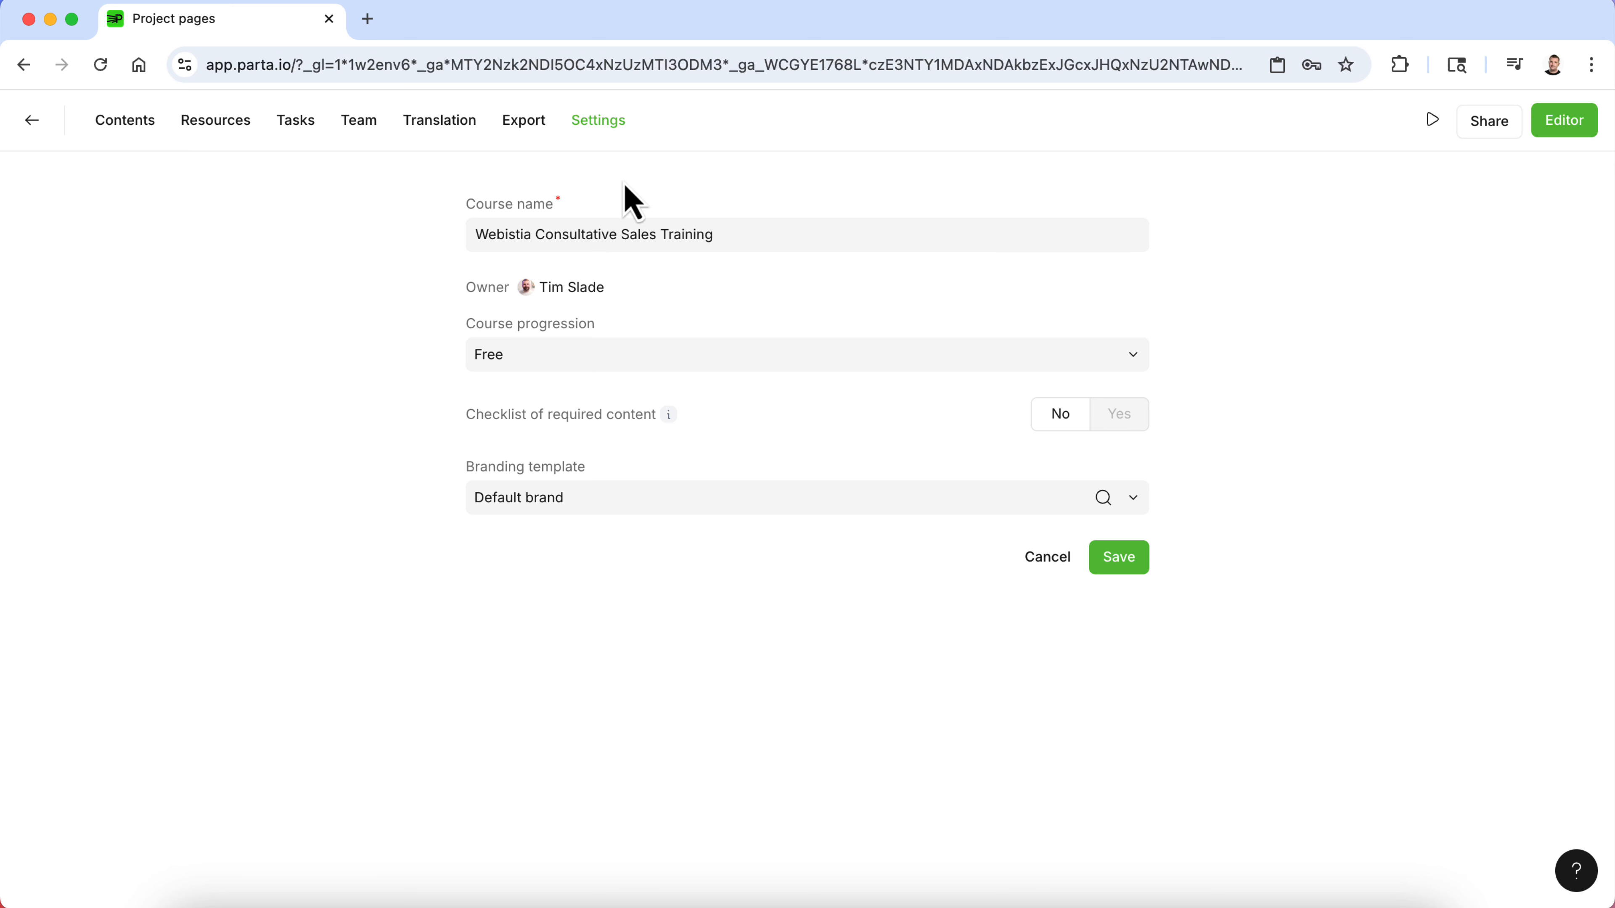
left_click(628, 505)
left_click(625, 574)
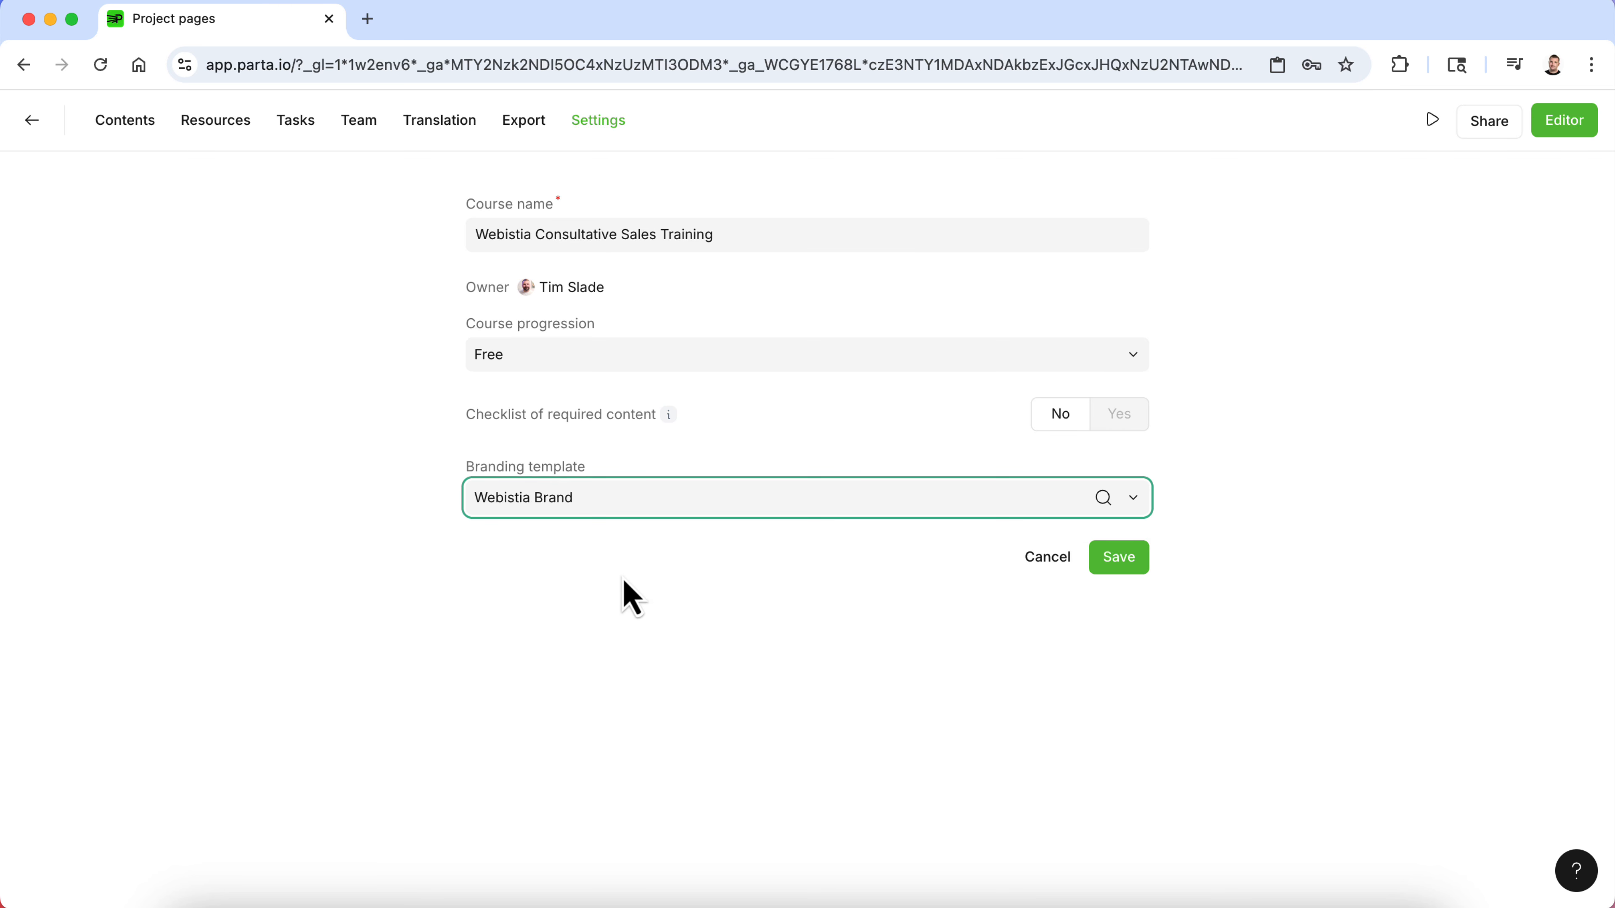
left_click(1110, 560)
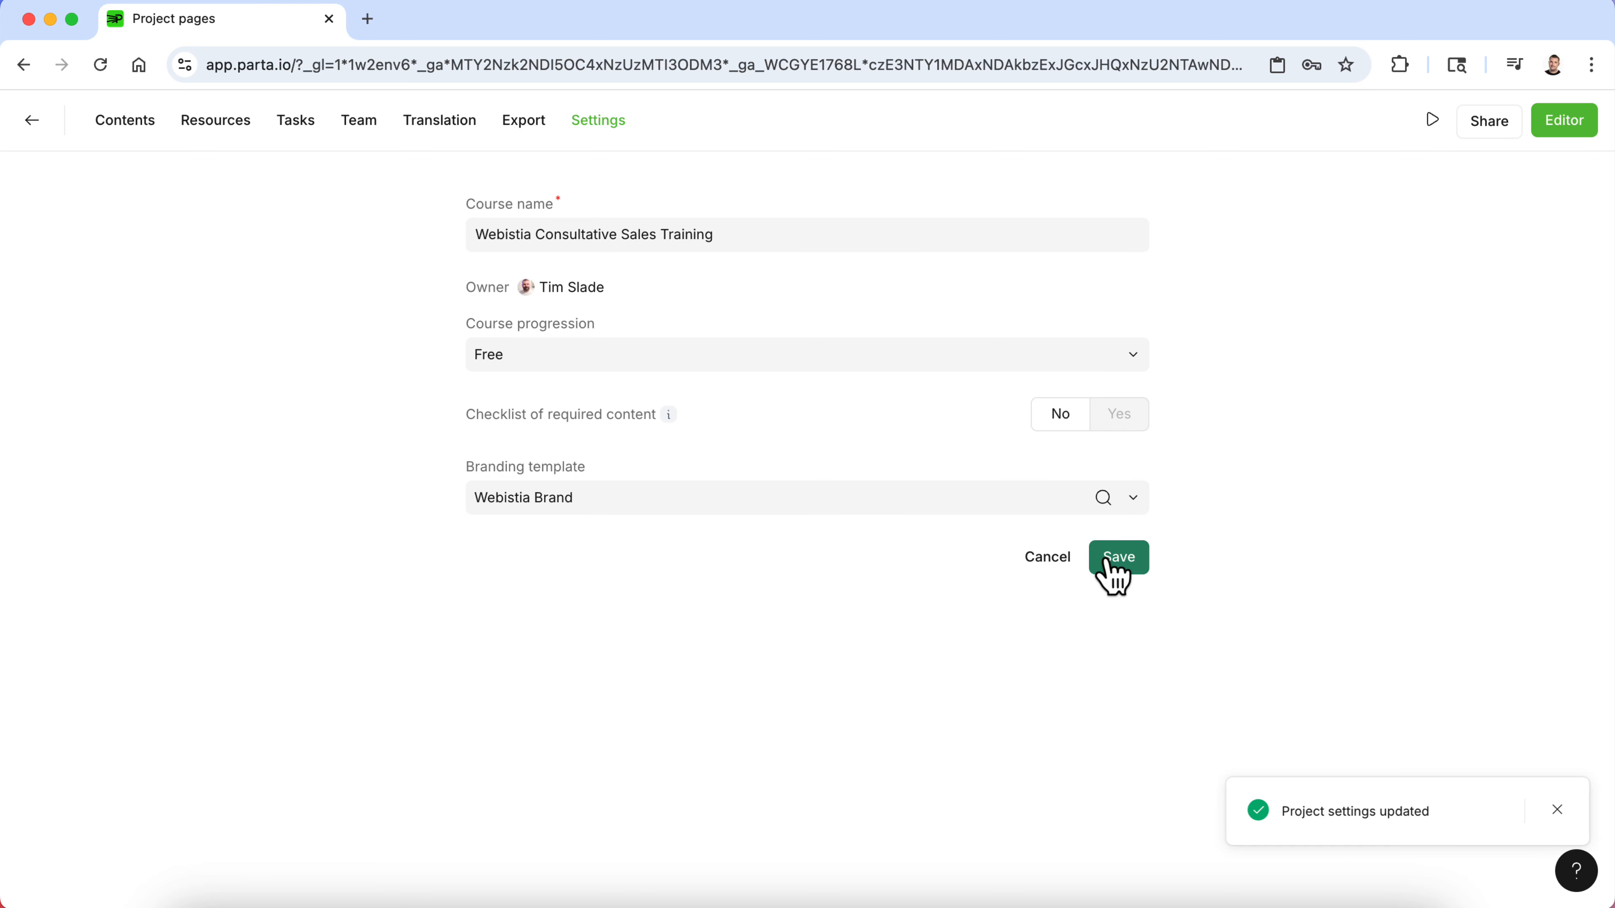
- Preview the course and scroll through the cover page to review the new branding
left_click(1434, 127)
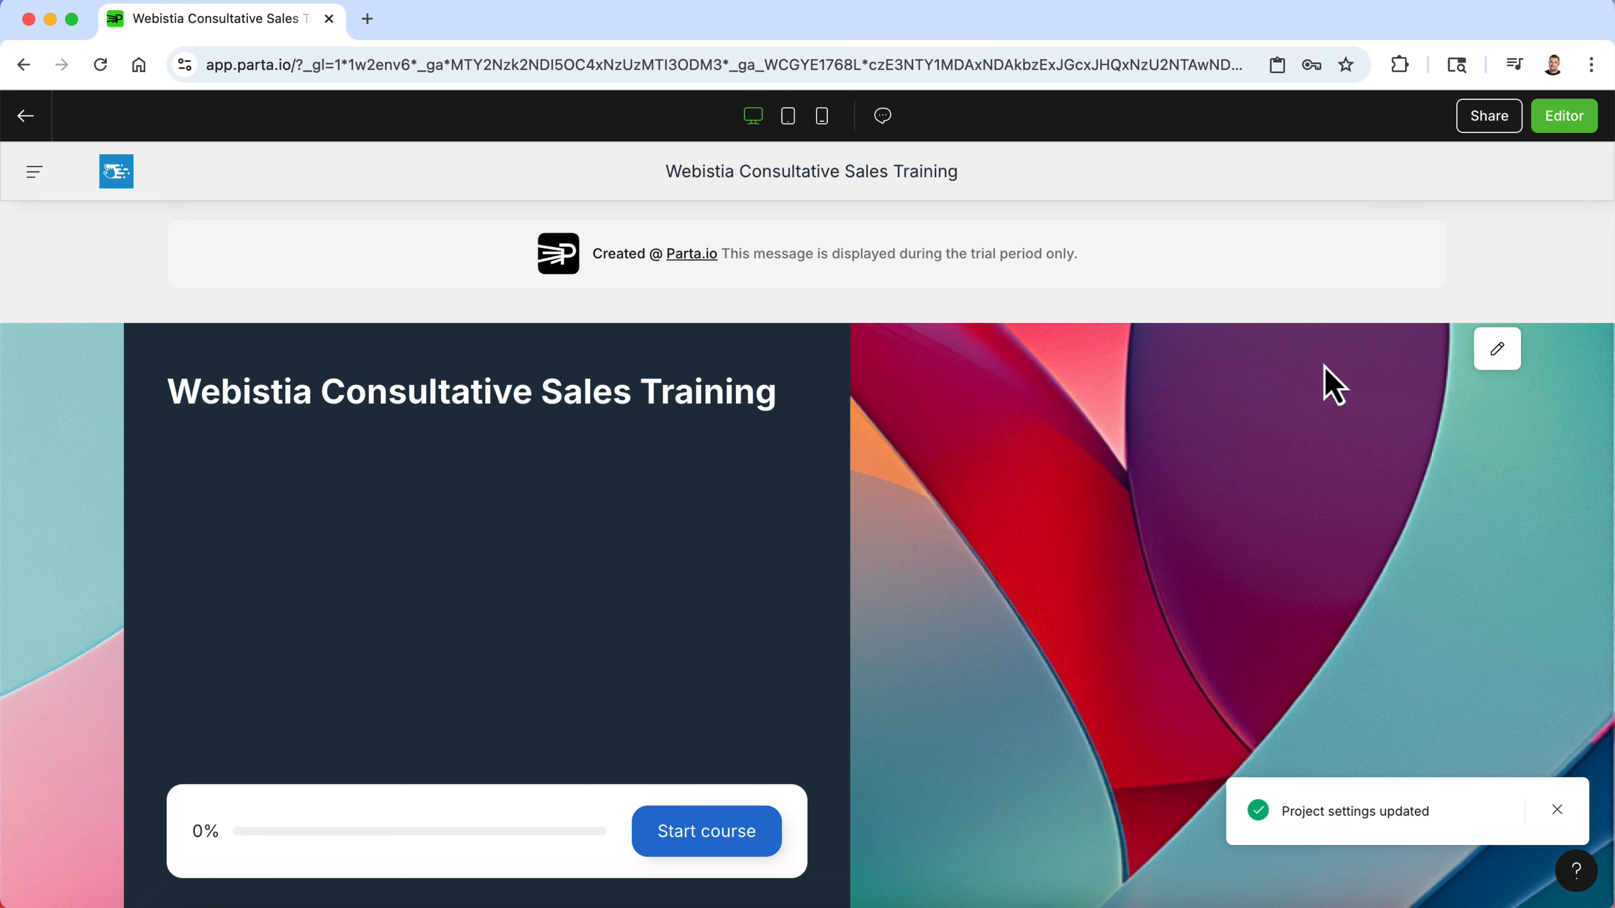
scroll(1262, 585, "down", 3)
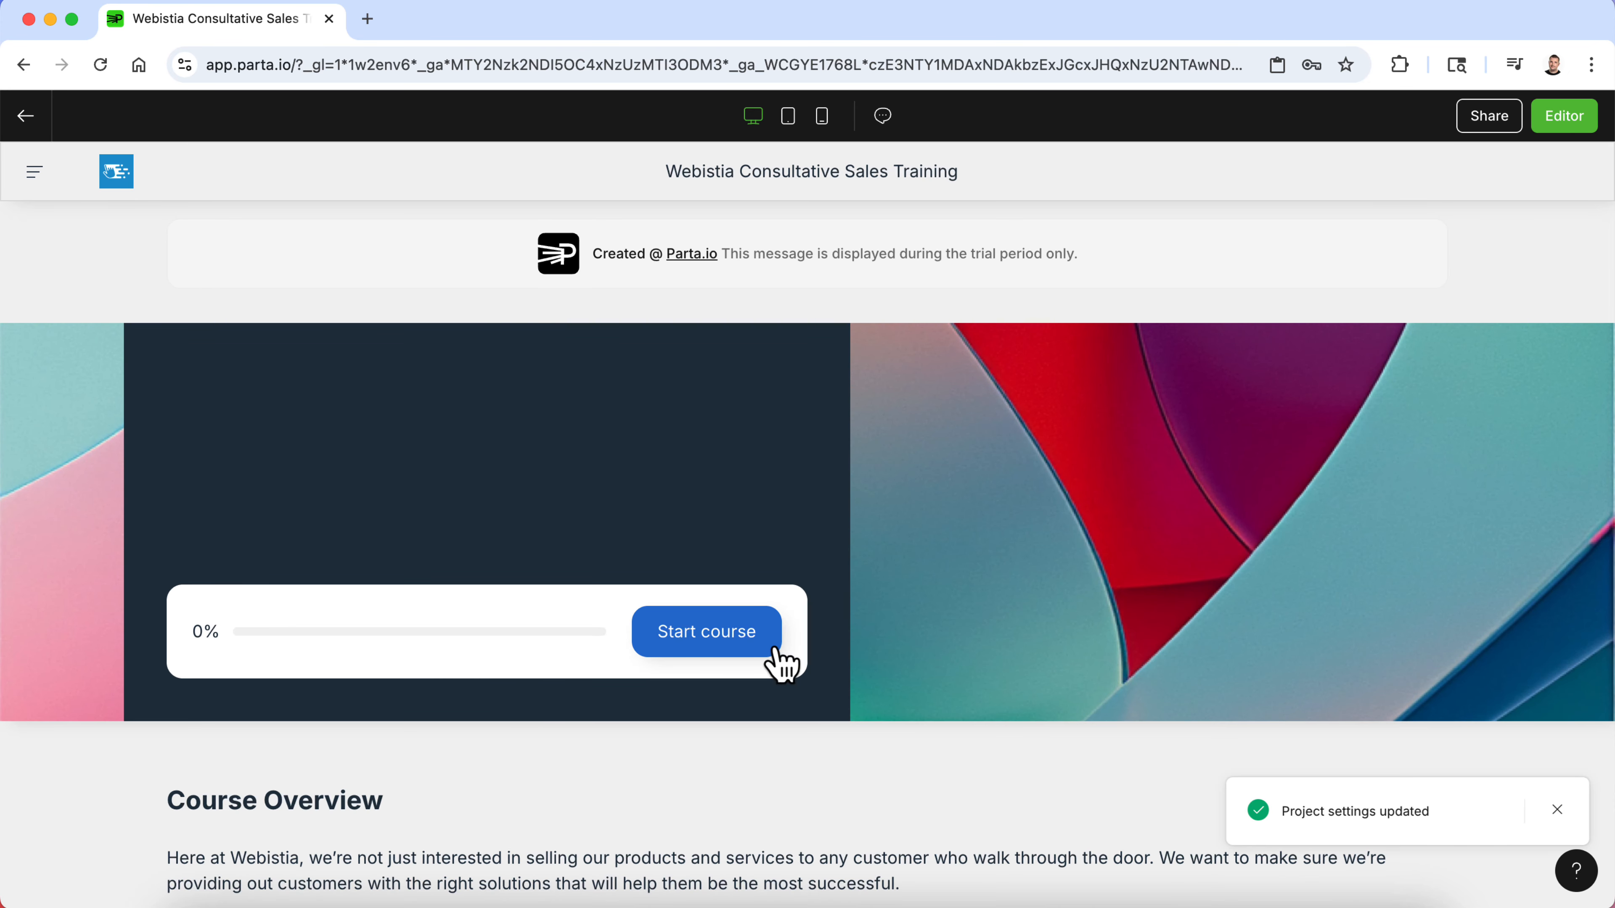
scroll(806, 627, "up", 2)
scroll(816, 653, "down", 12)
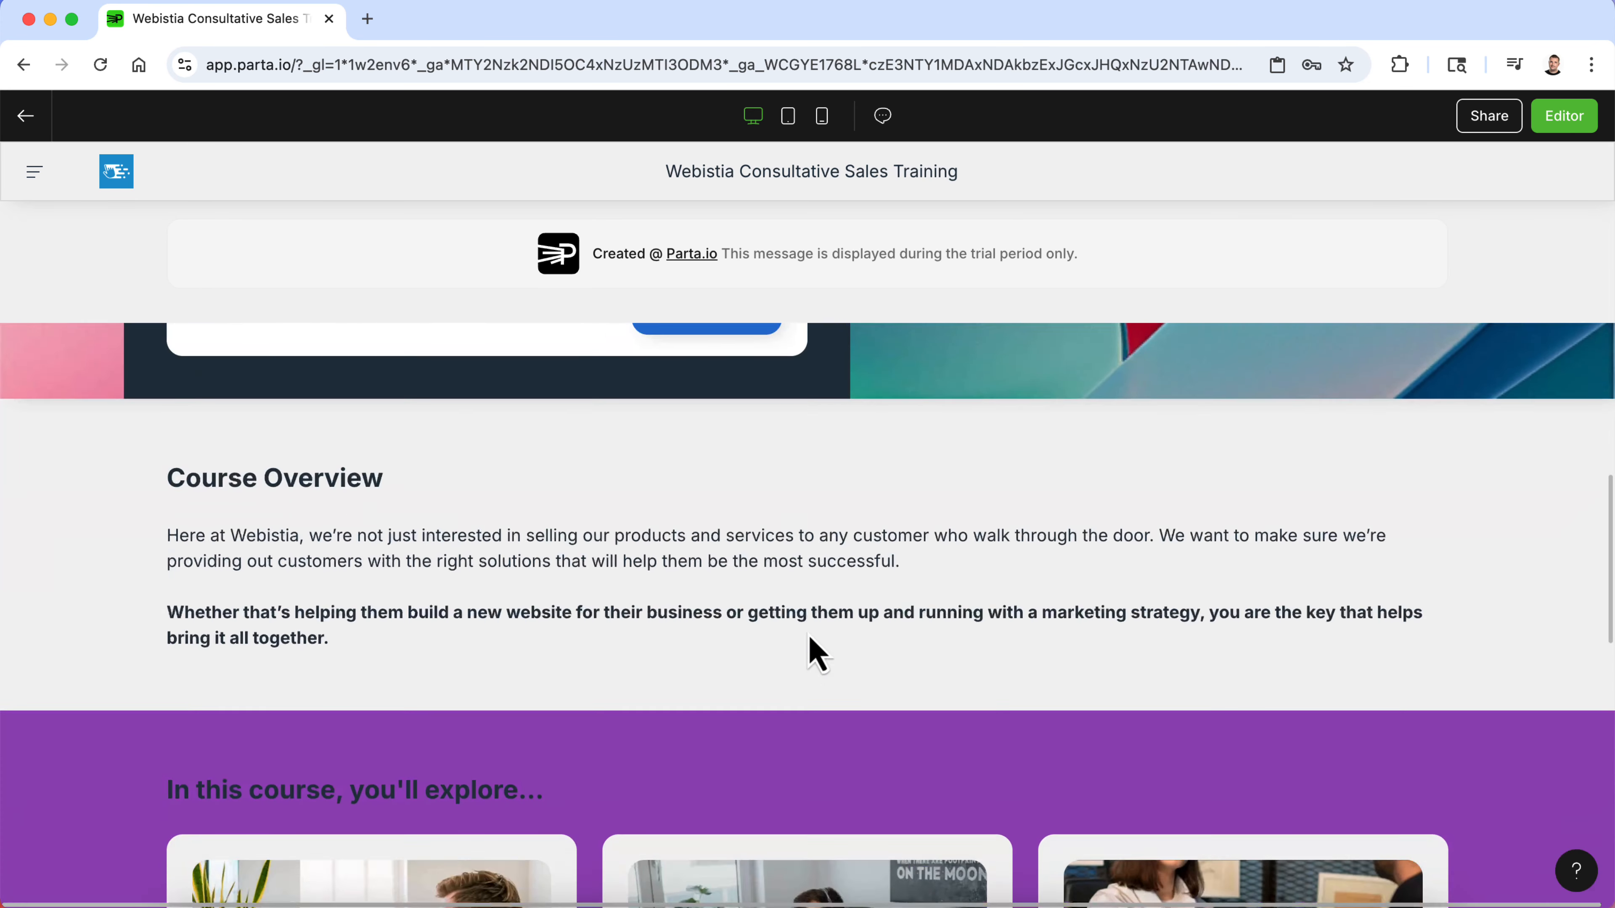
scroll(816, 653, "down", 3)
scroll(814, 653, "up", 7)
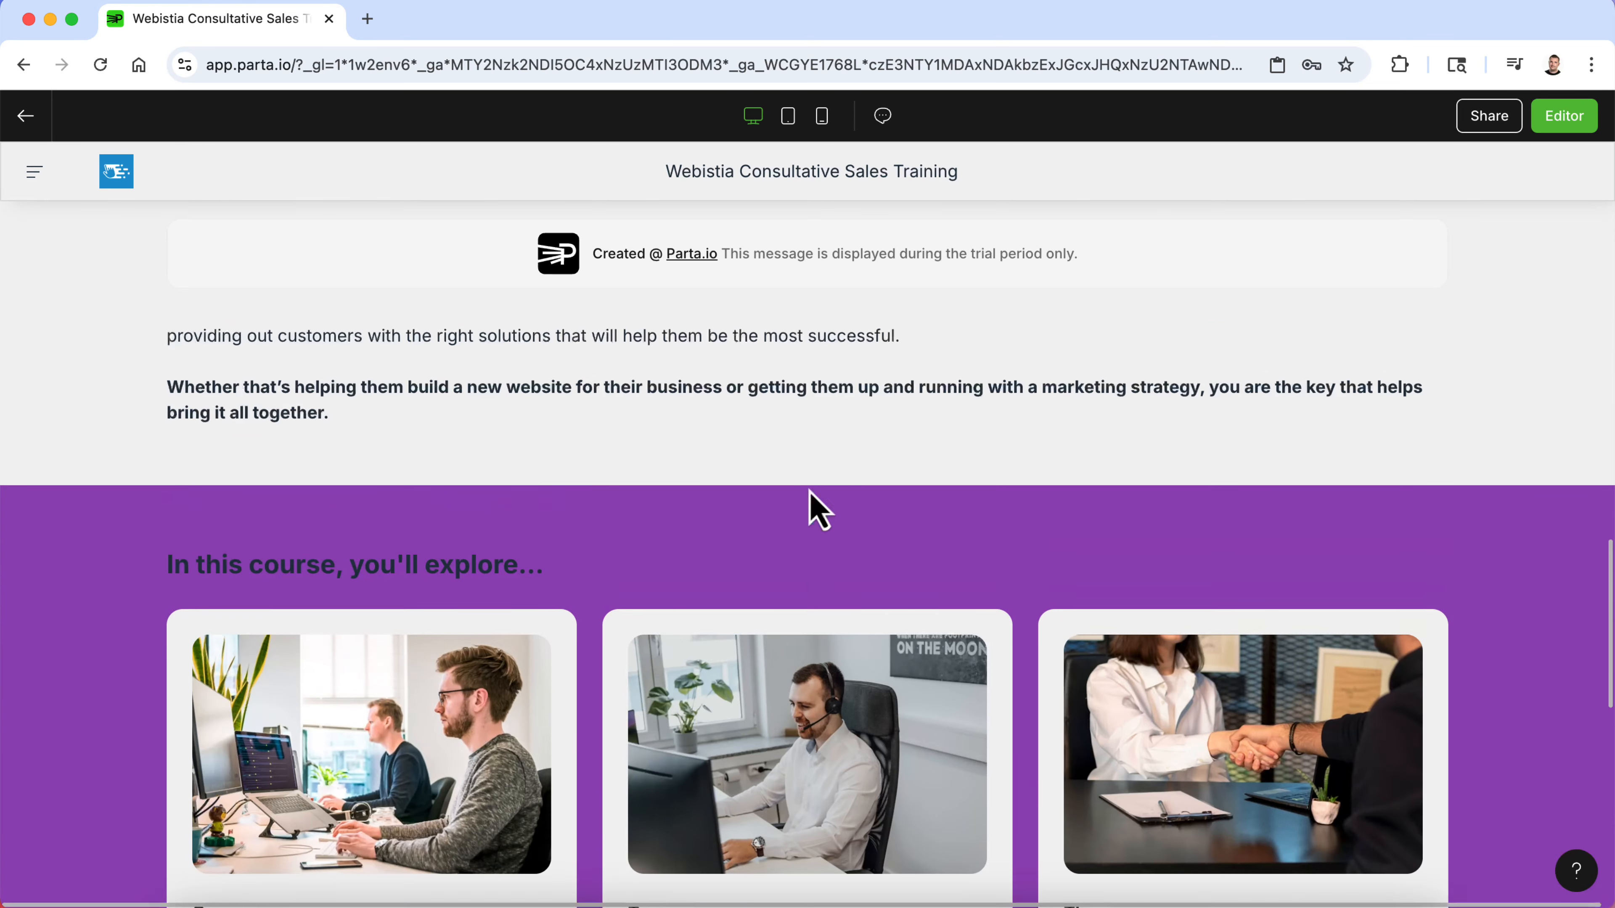
scroll(169, 649, "down", 10)
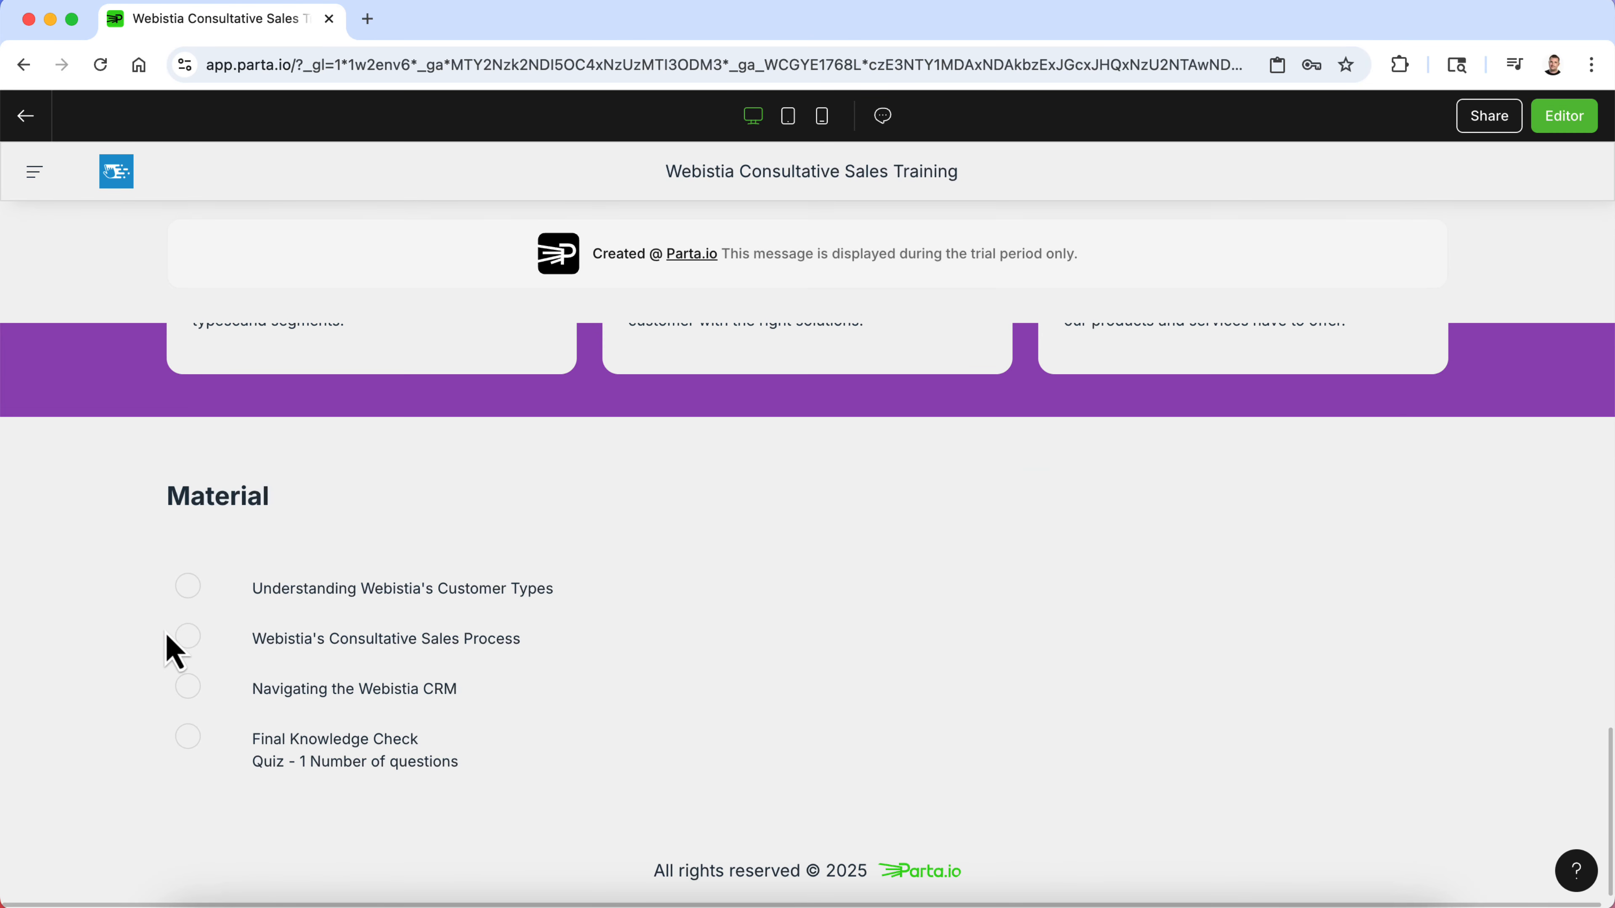
scroll(170, 629, "up", 3)
scroll(382, 652, "up", 15)
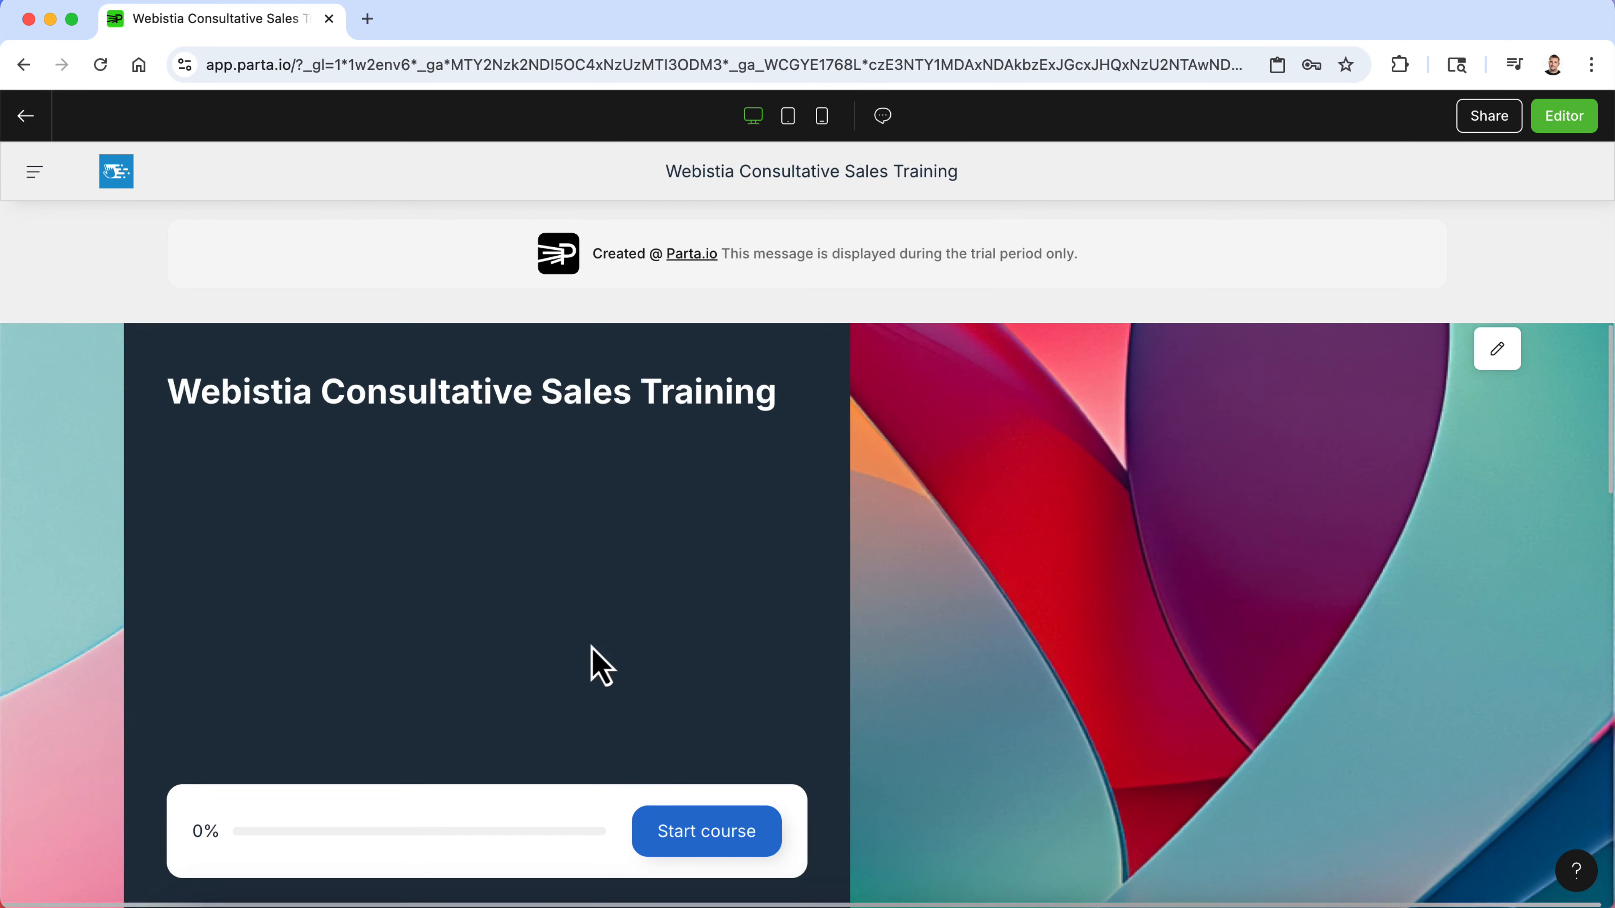
- Start the course in preview, try the flip cards and tabs on the first content page, then exit the preview
left_click(712, 836)
scroll(683, 598, "down", 5)
scroll(680, 587, "down", 3)
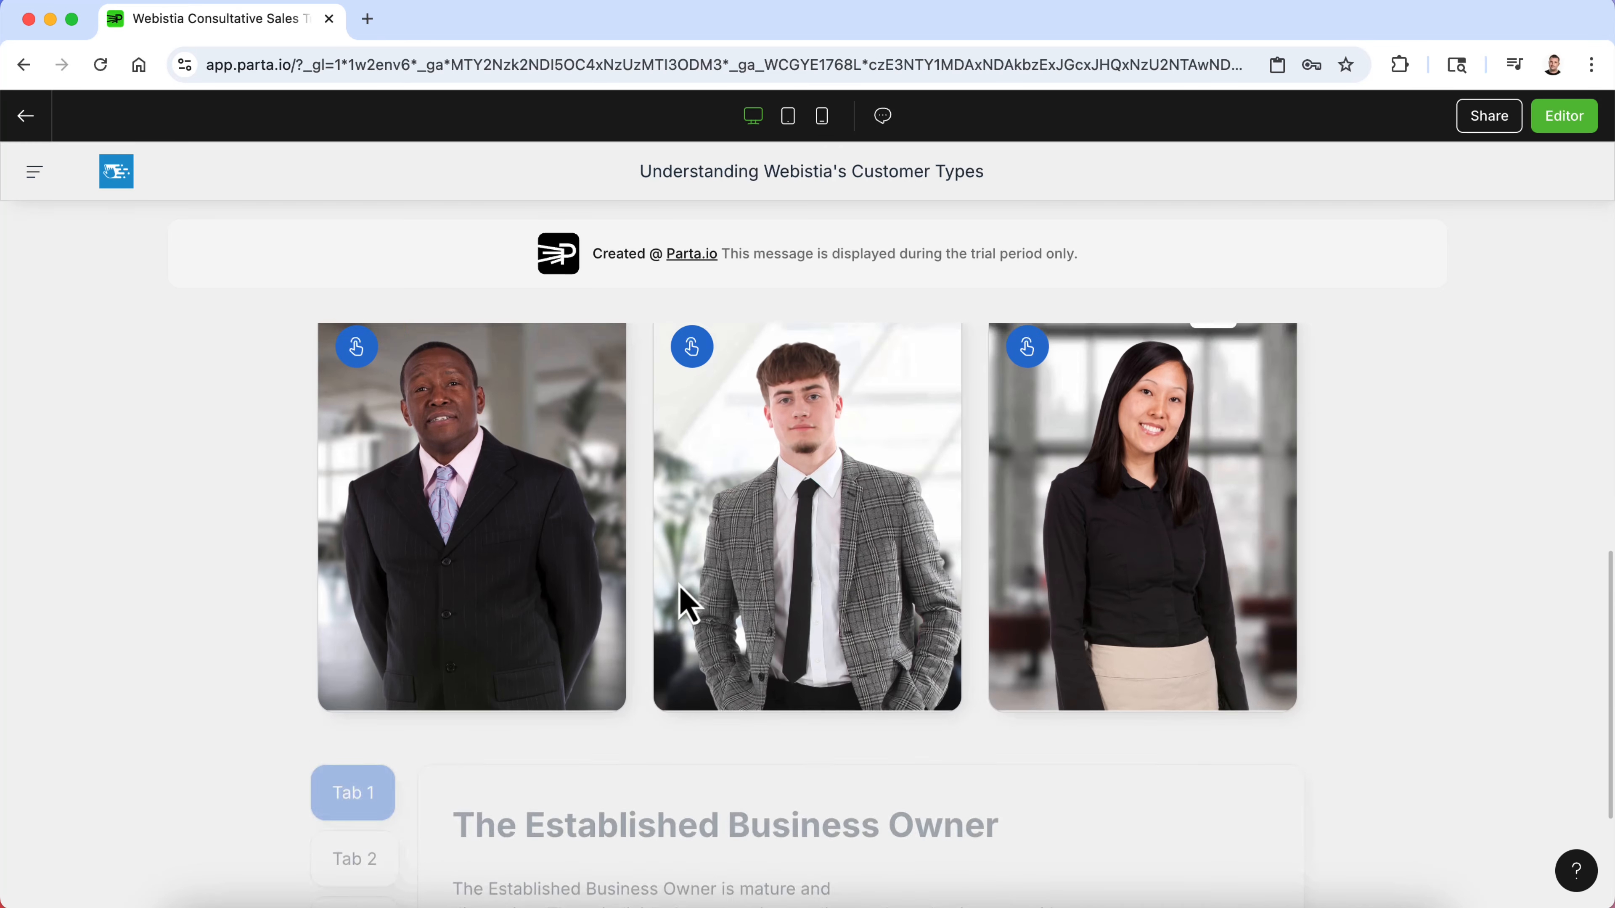
scroll(680, 586, "up", 2)
scroll(680, 587, "down", 1)
left_click(358, 434)
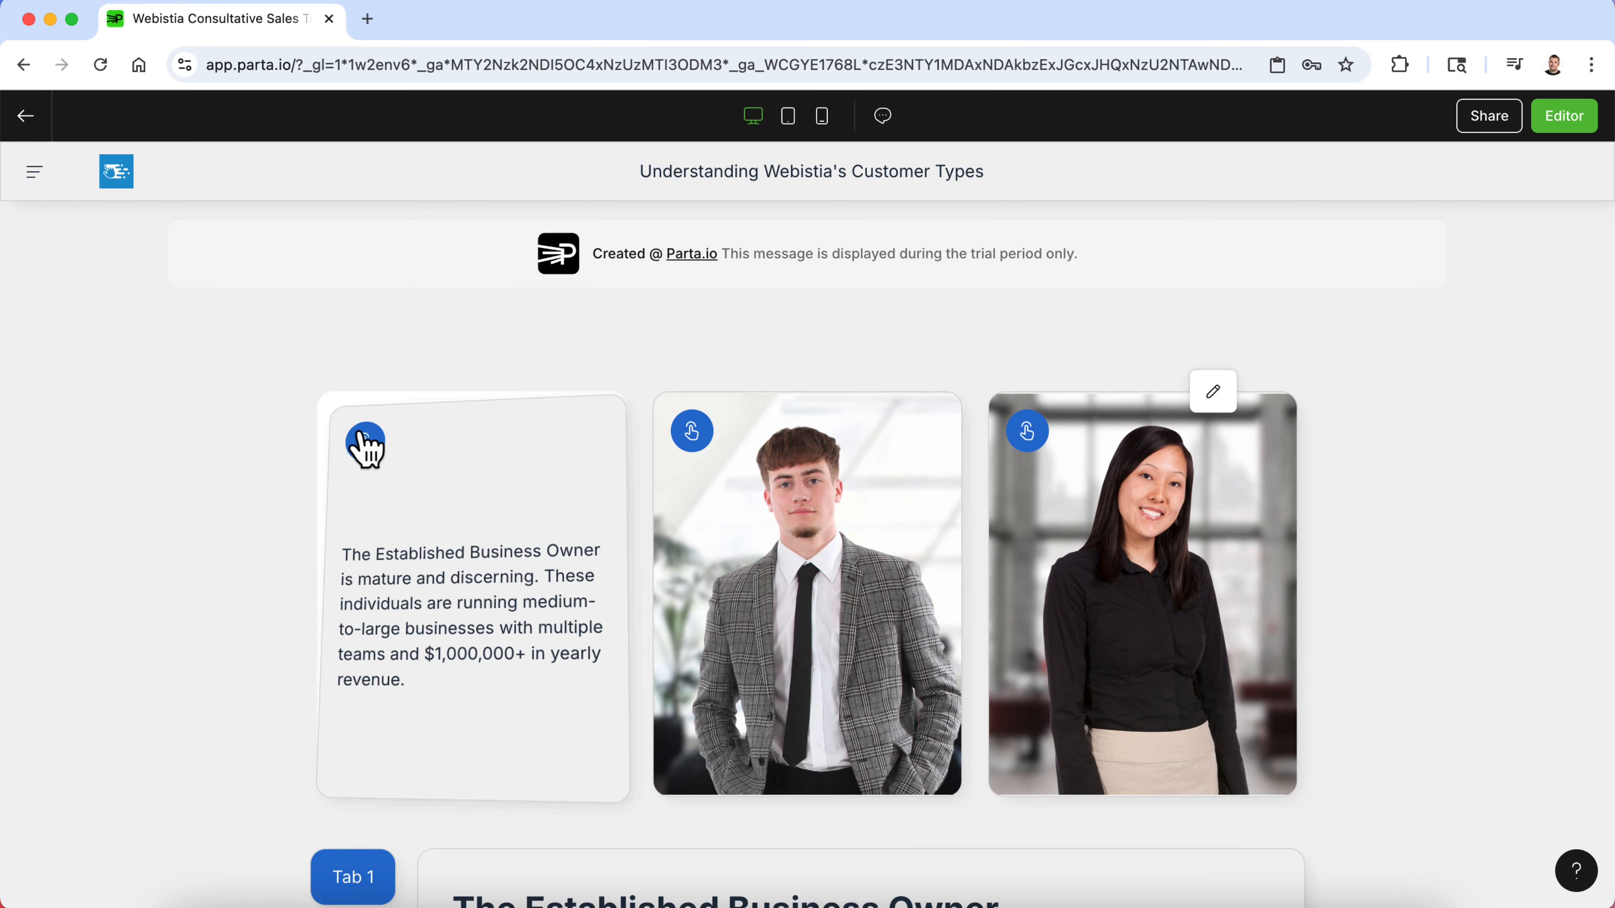
left_click(693, 439)
left_click(1025, 451)
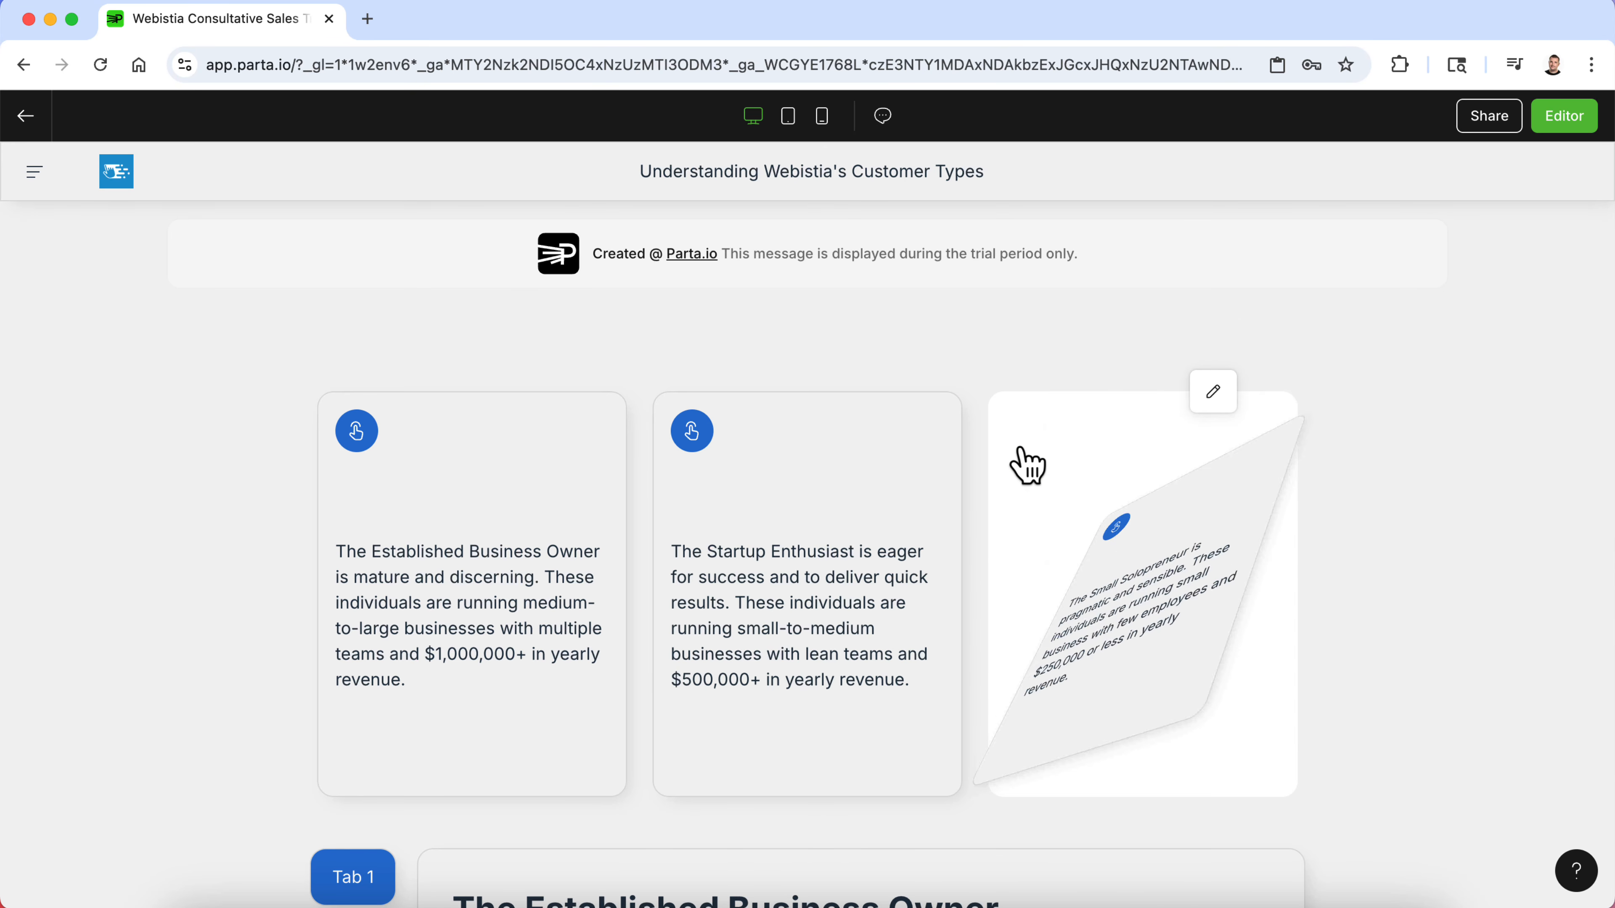
scroll(1023, 462, "down", 5)
left_click(354, 665)
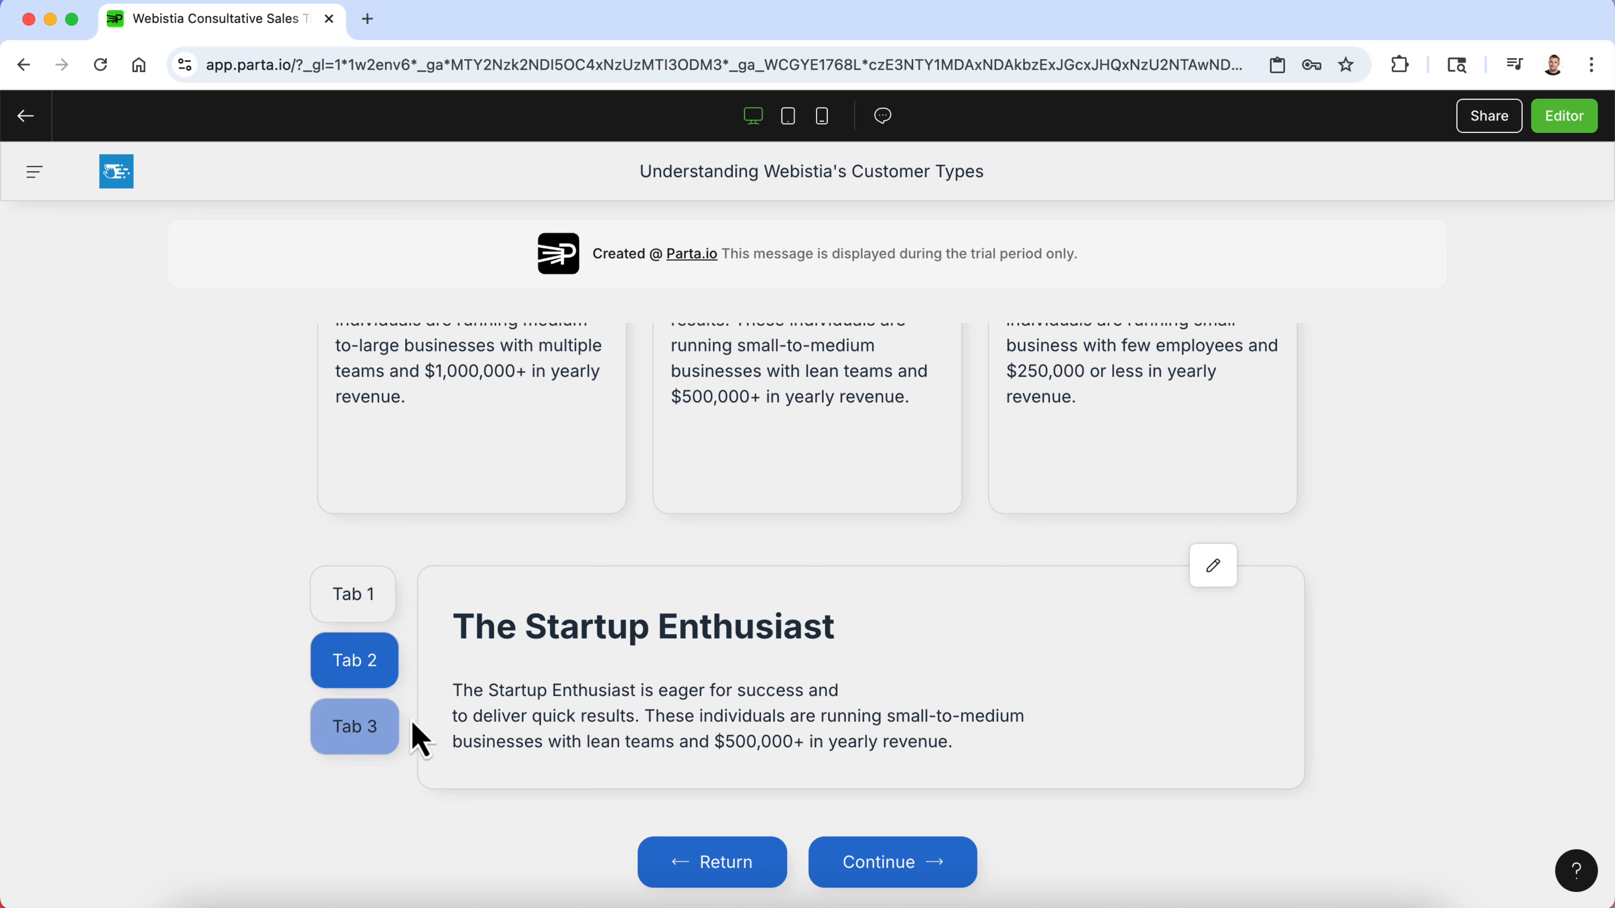
scroll(638, 579, "up", 10)
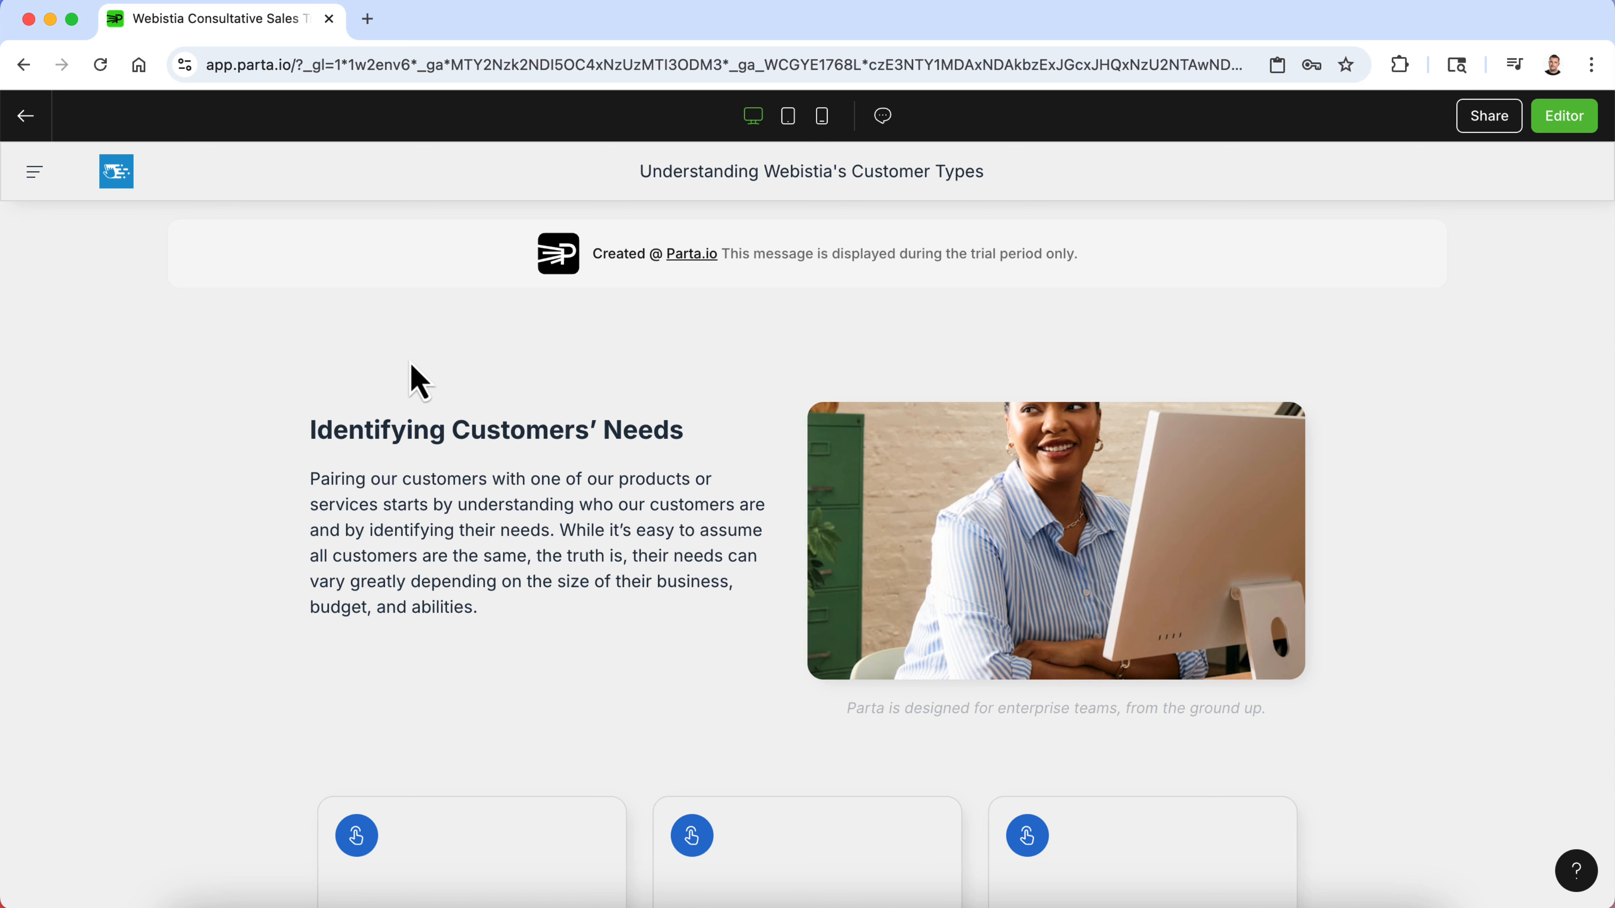
left_click(1564, 115)
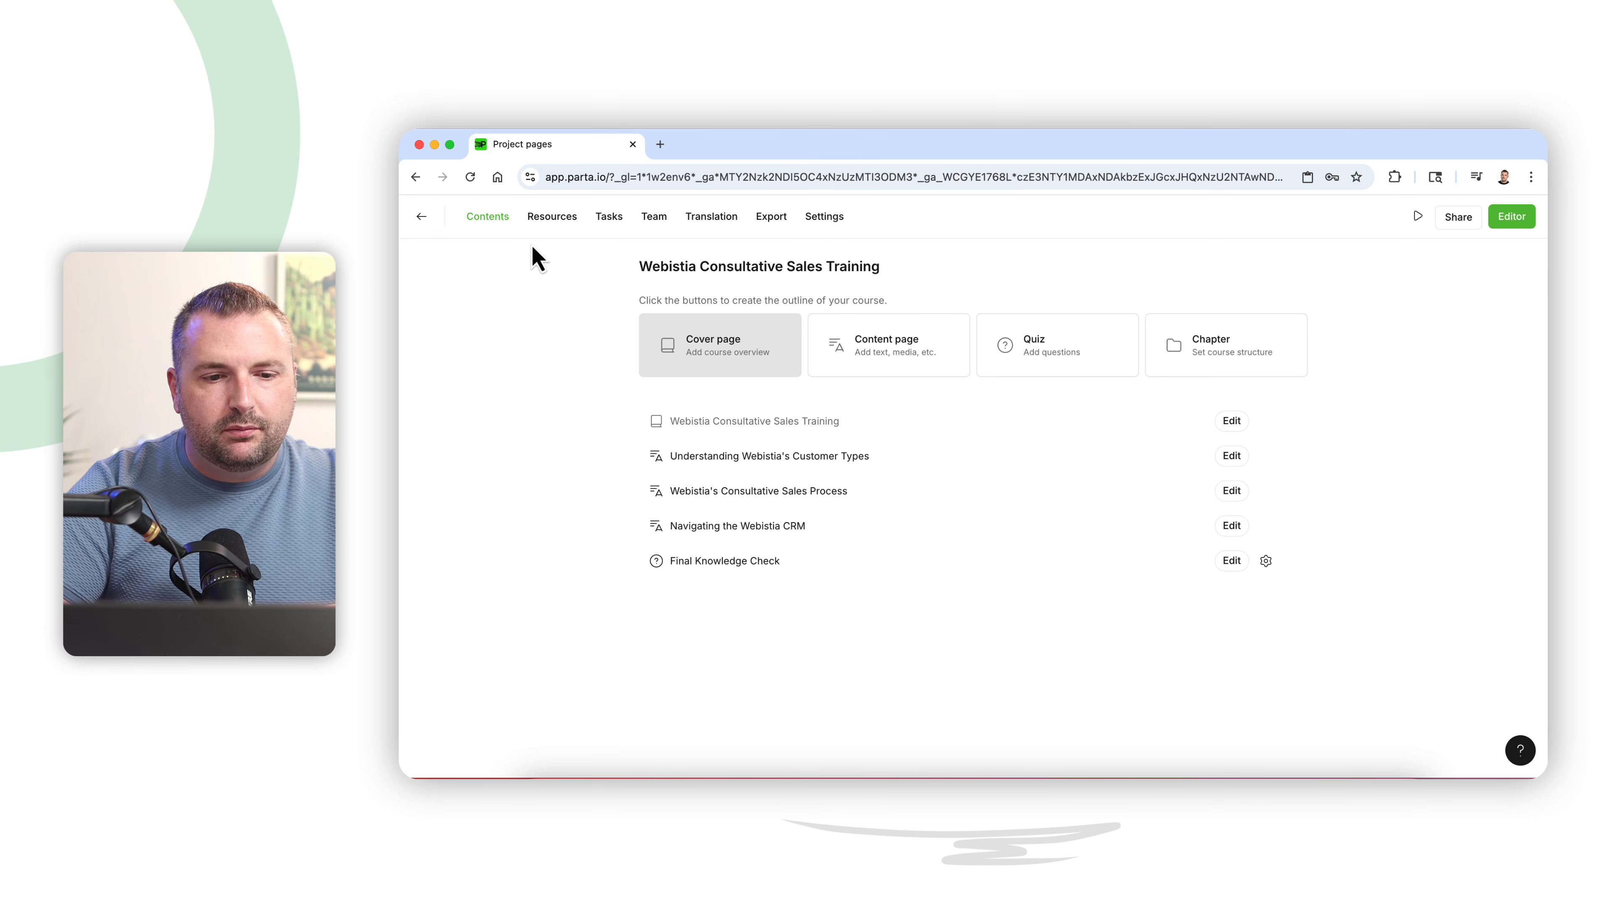
- Start a new project task named Update Brand Imagery
left_click(603, 224)
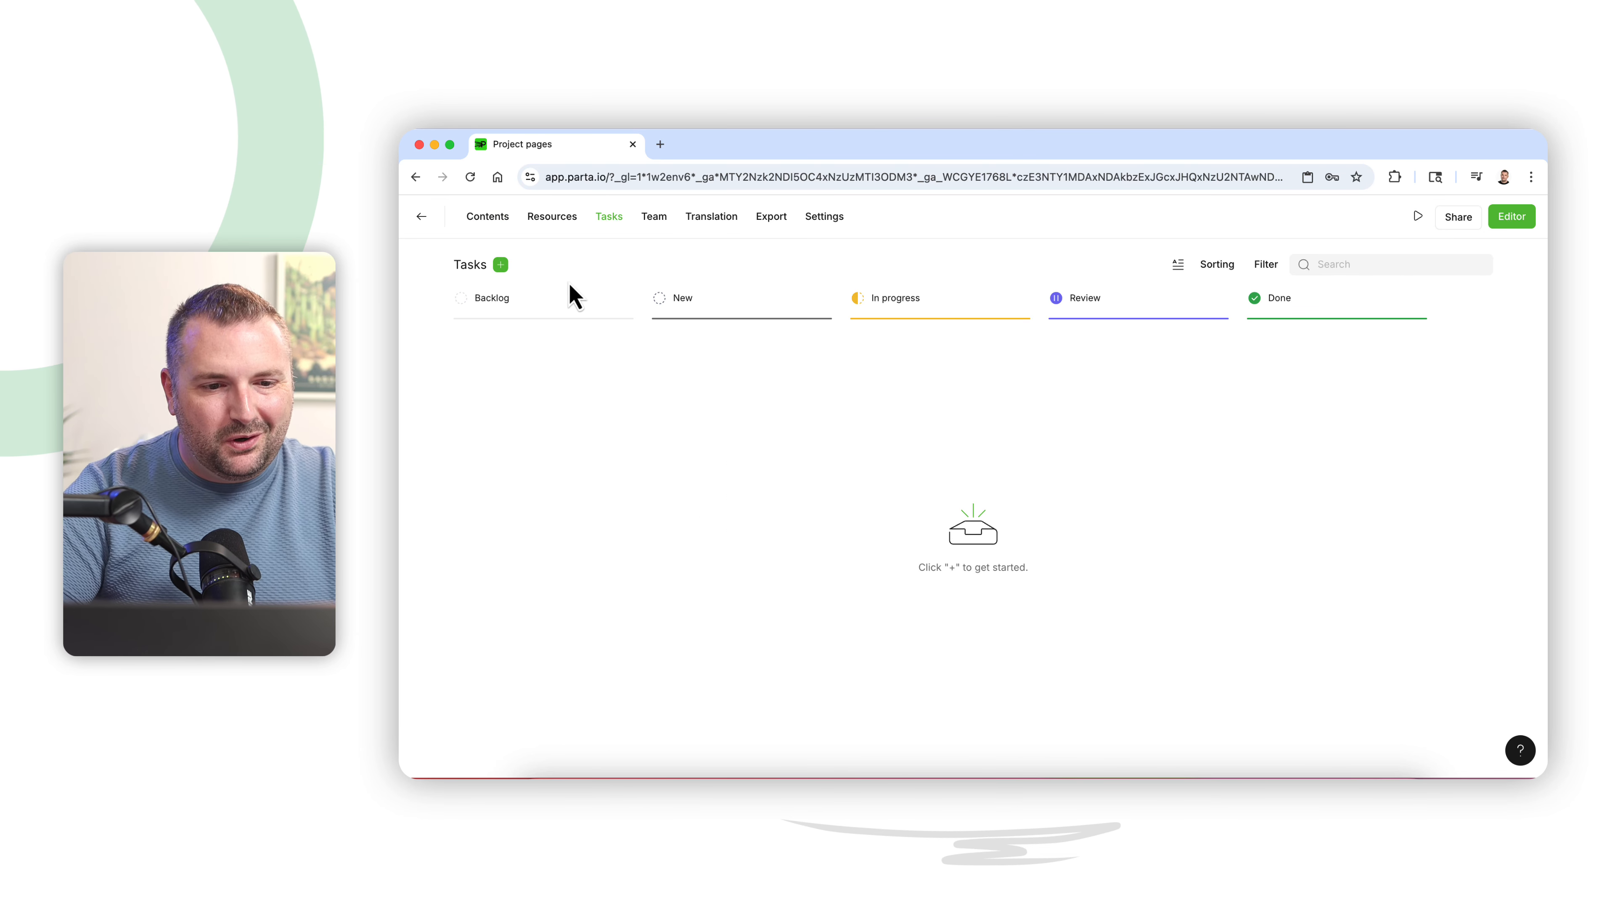
left_click(501, 264)
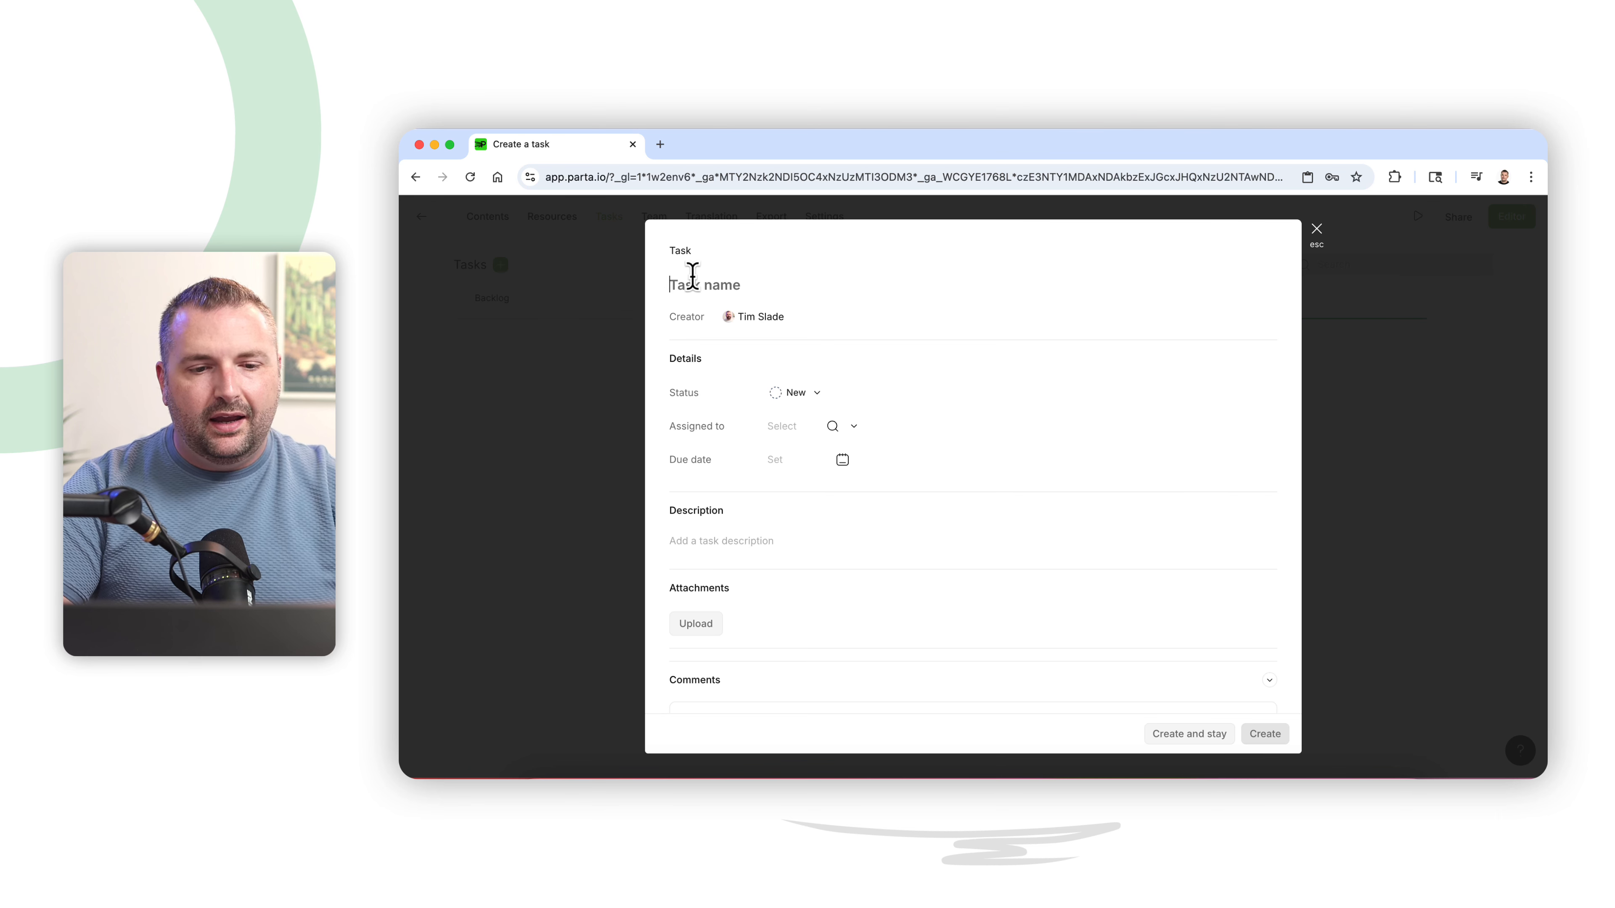
type("Update Brand Imagery")
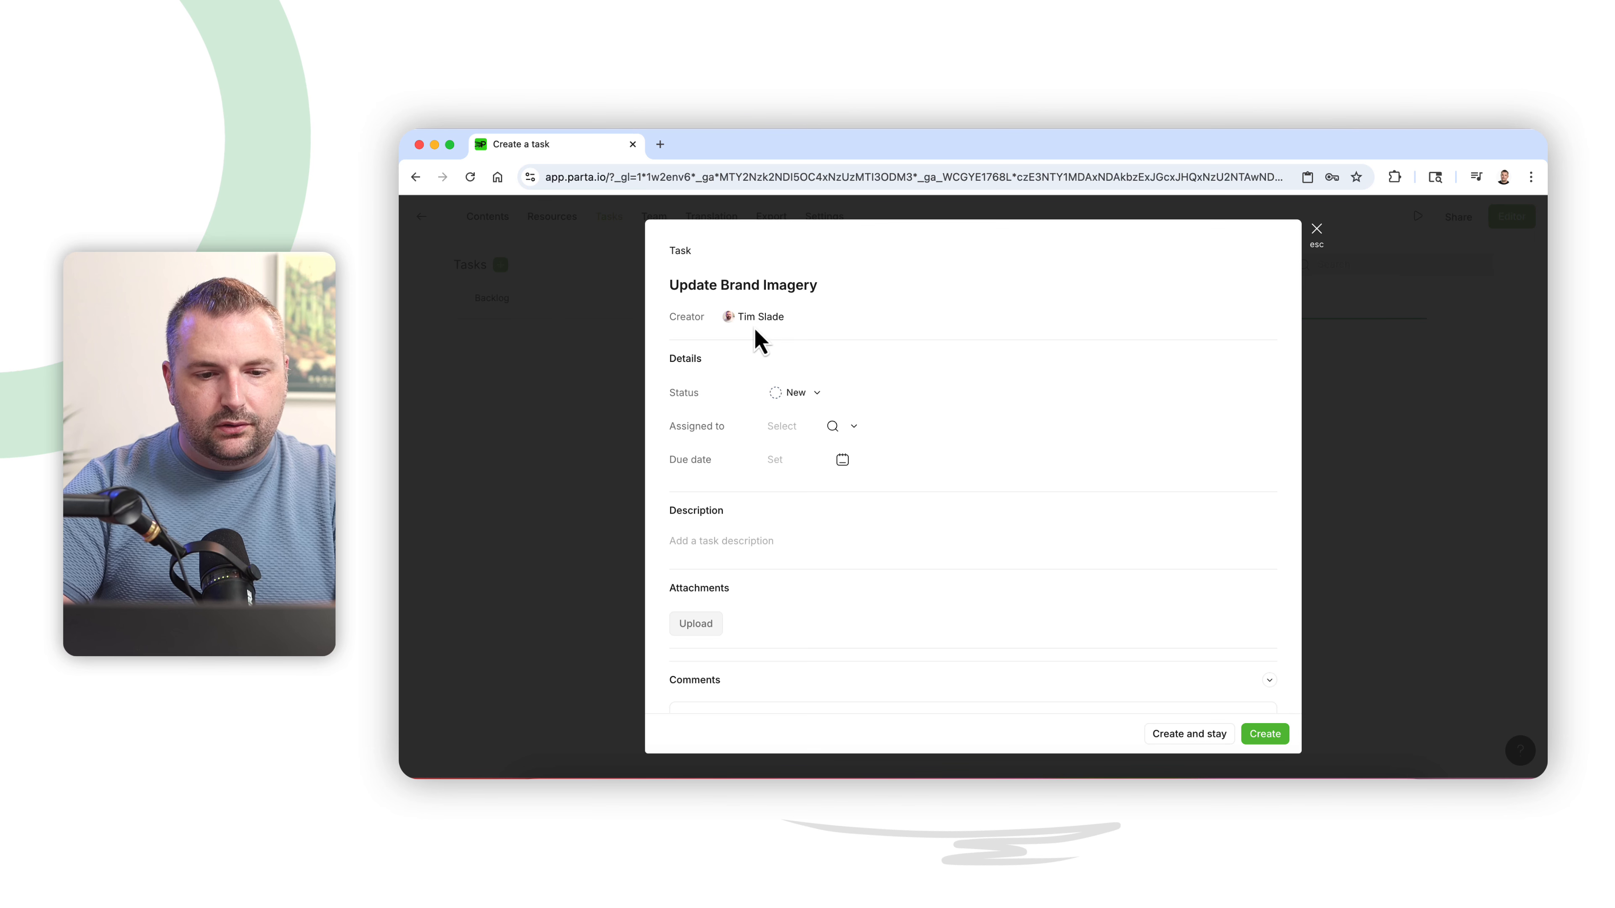
- Set the task status to In progress and assign the task to the project owner
left_click(803, 393)
left_click(816, 471)
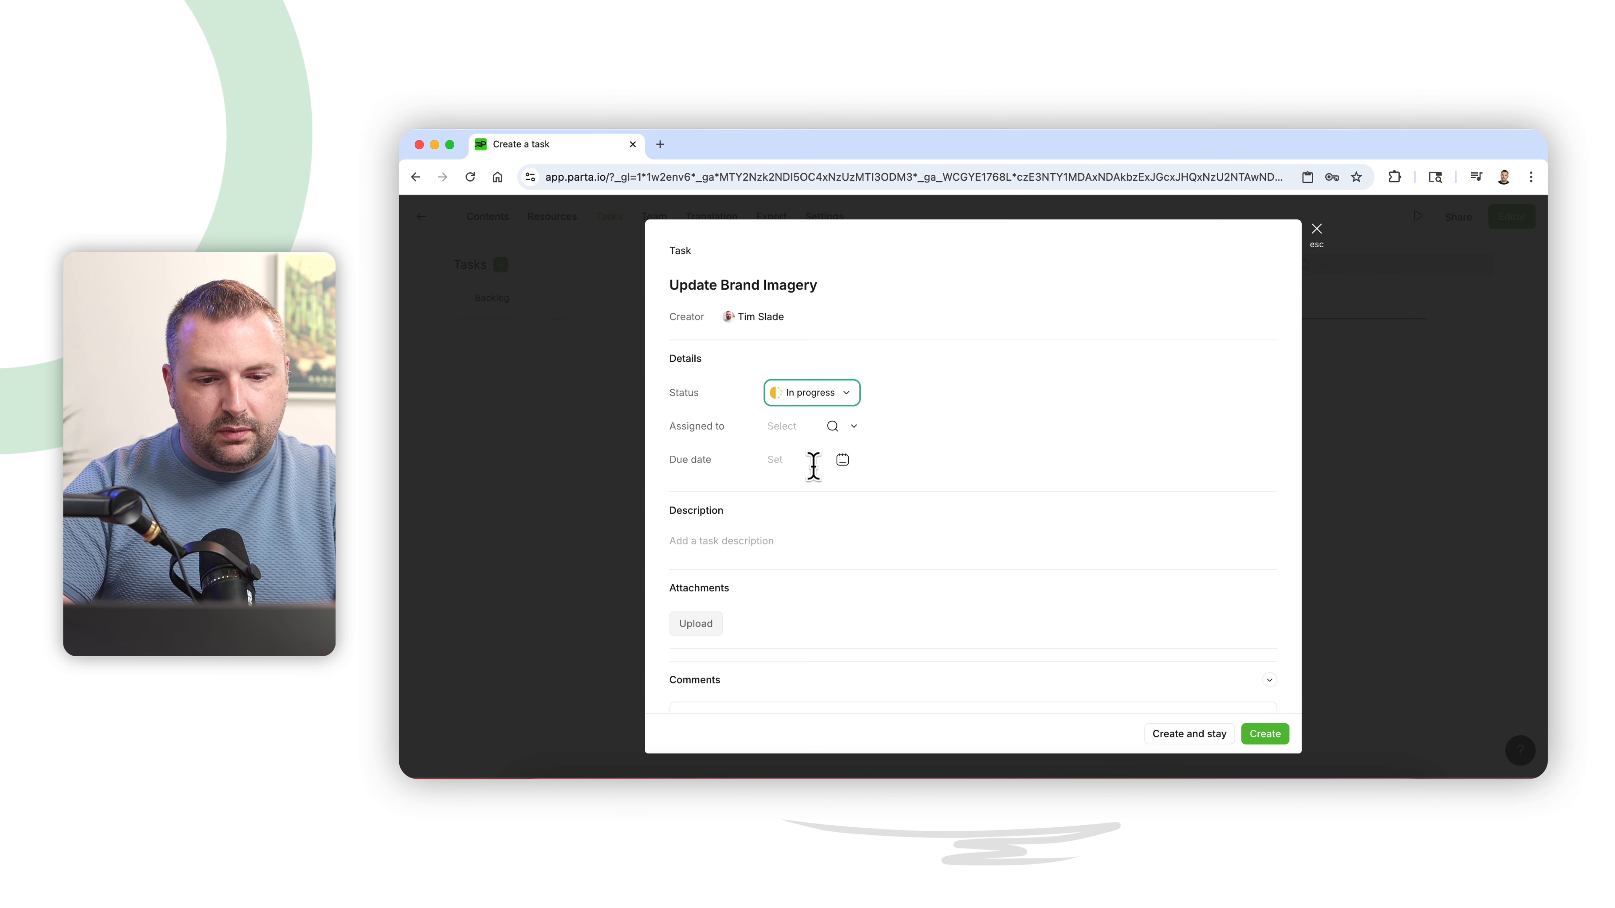
left_click(796, 426)
left_click(809, 455)
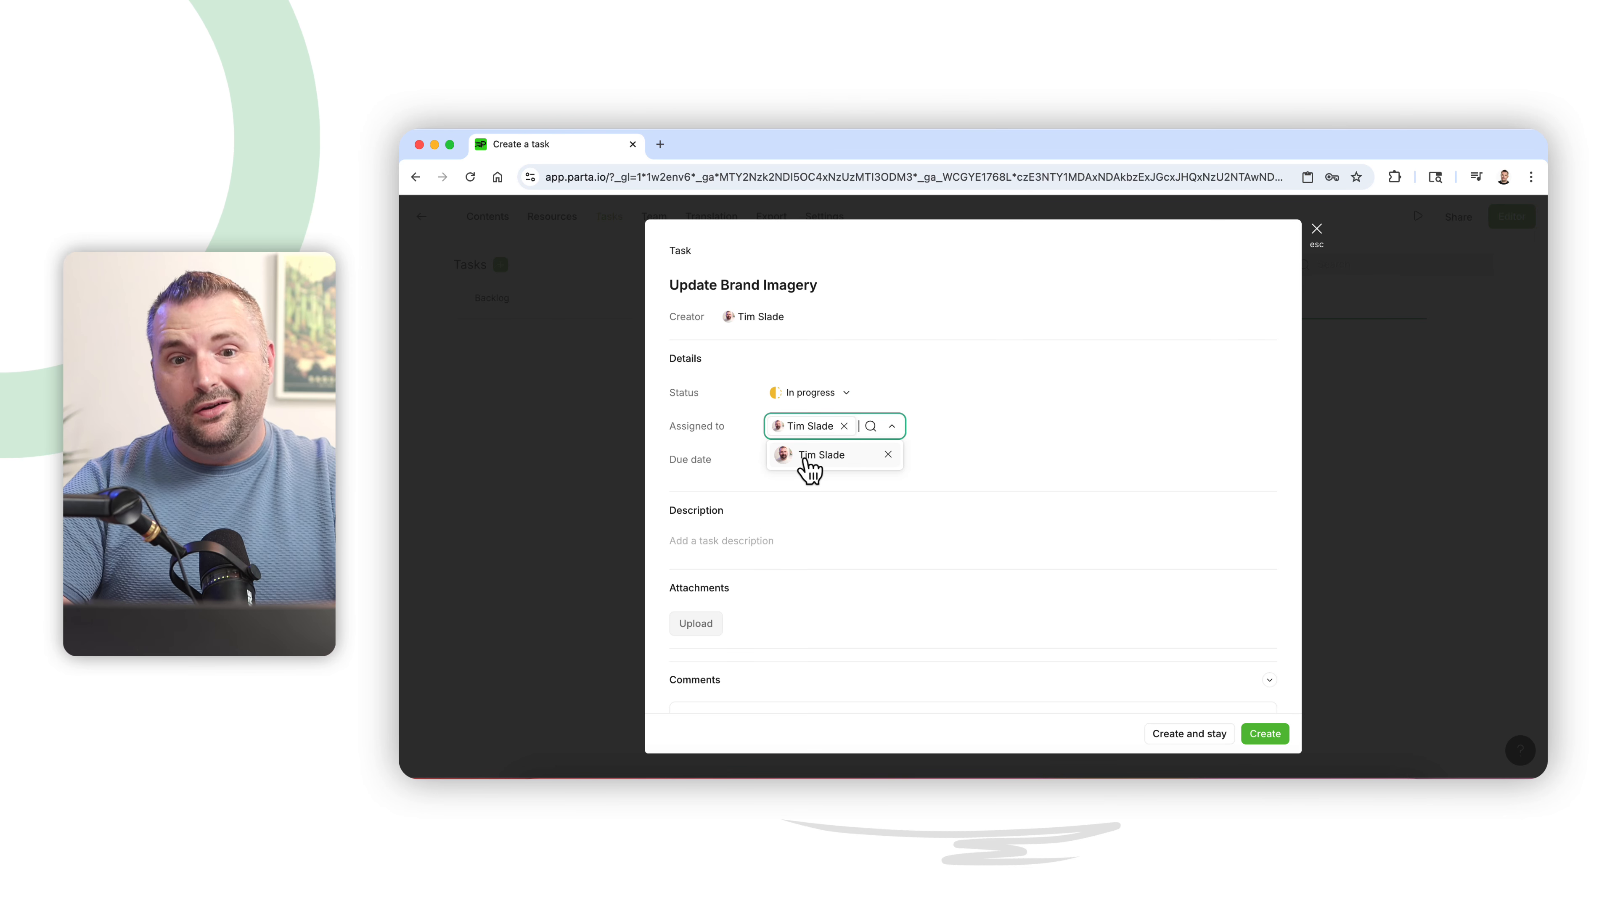
left_click(965, 459)
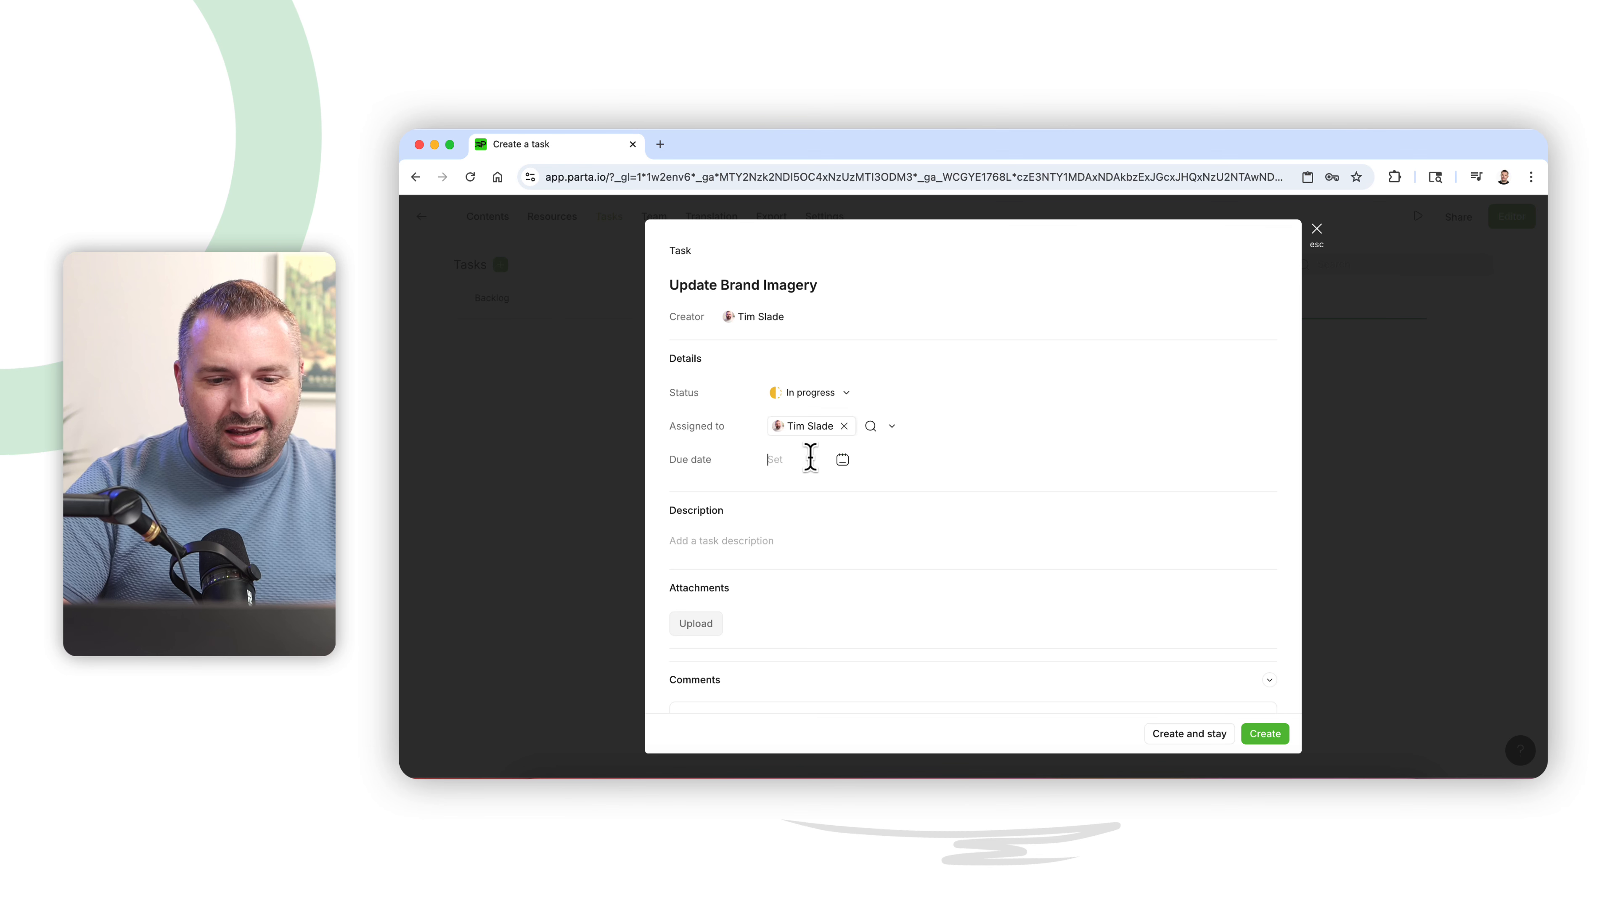
- Set the task's due date to 05.09.2025 and create the task
left_click(842, 461)
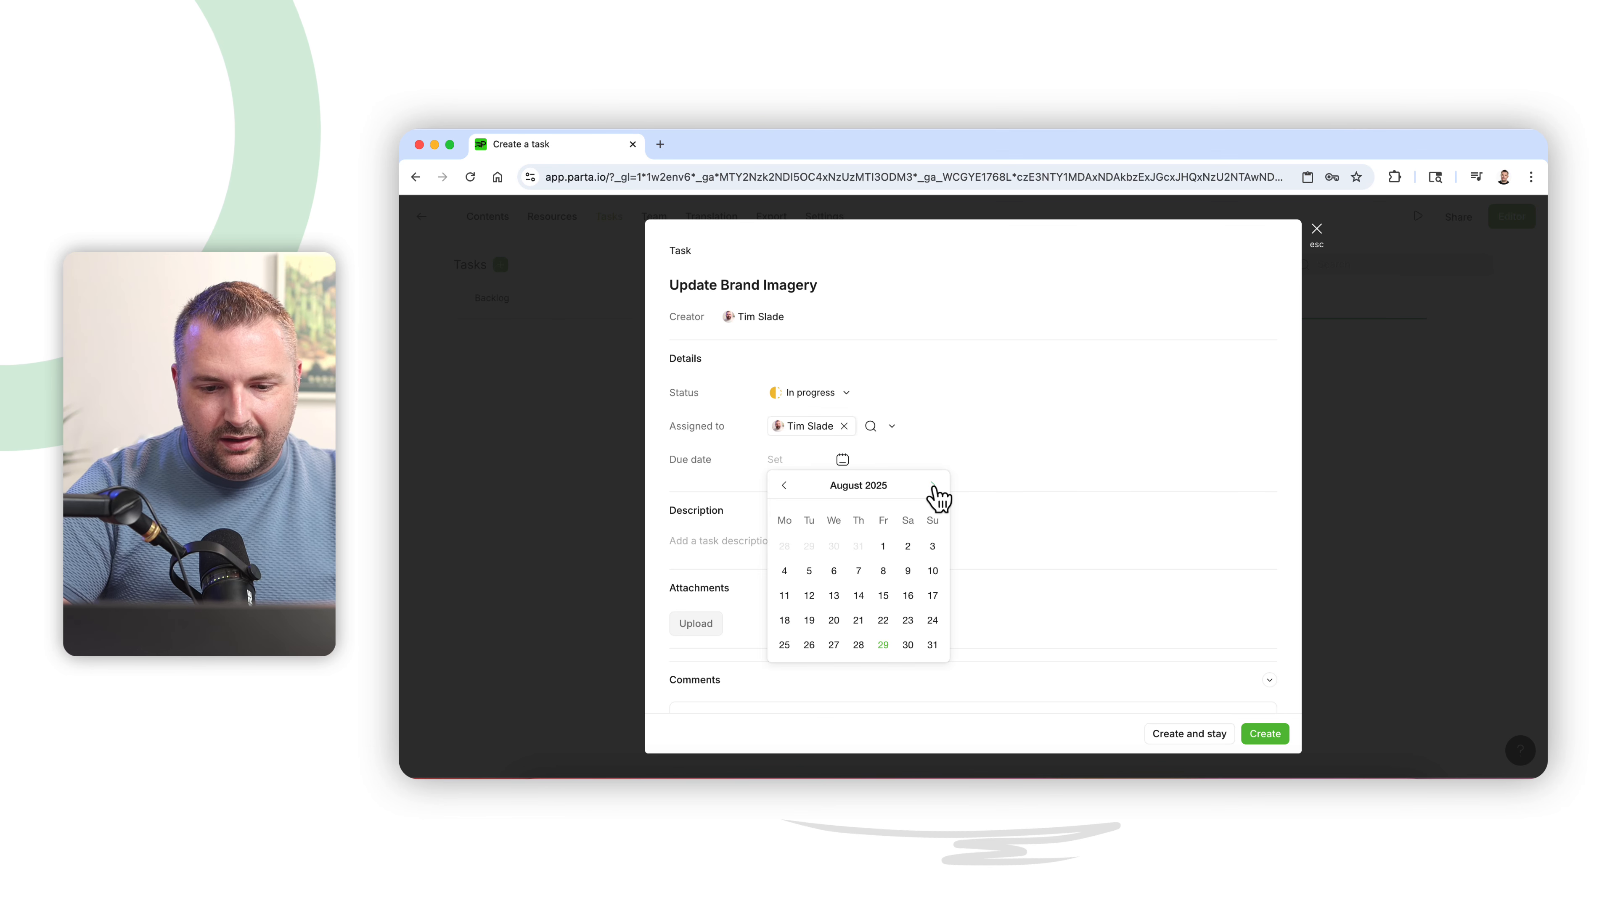
left_click(884, 546)
scroll(884, 541, "down", 2)
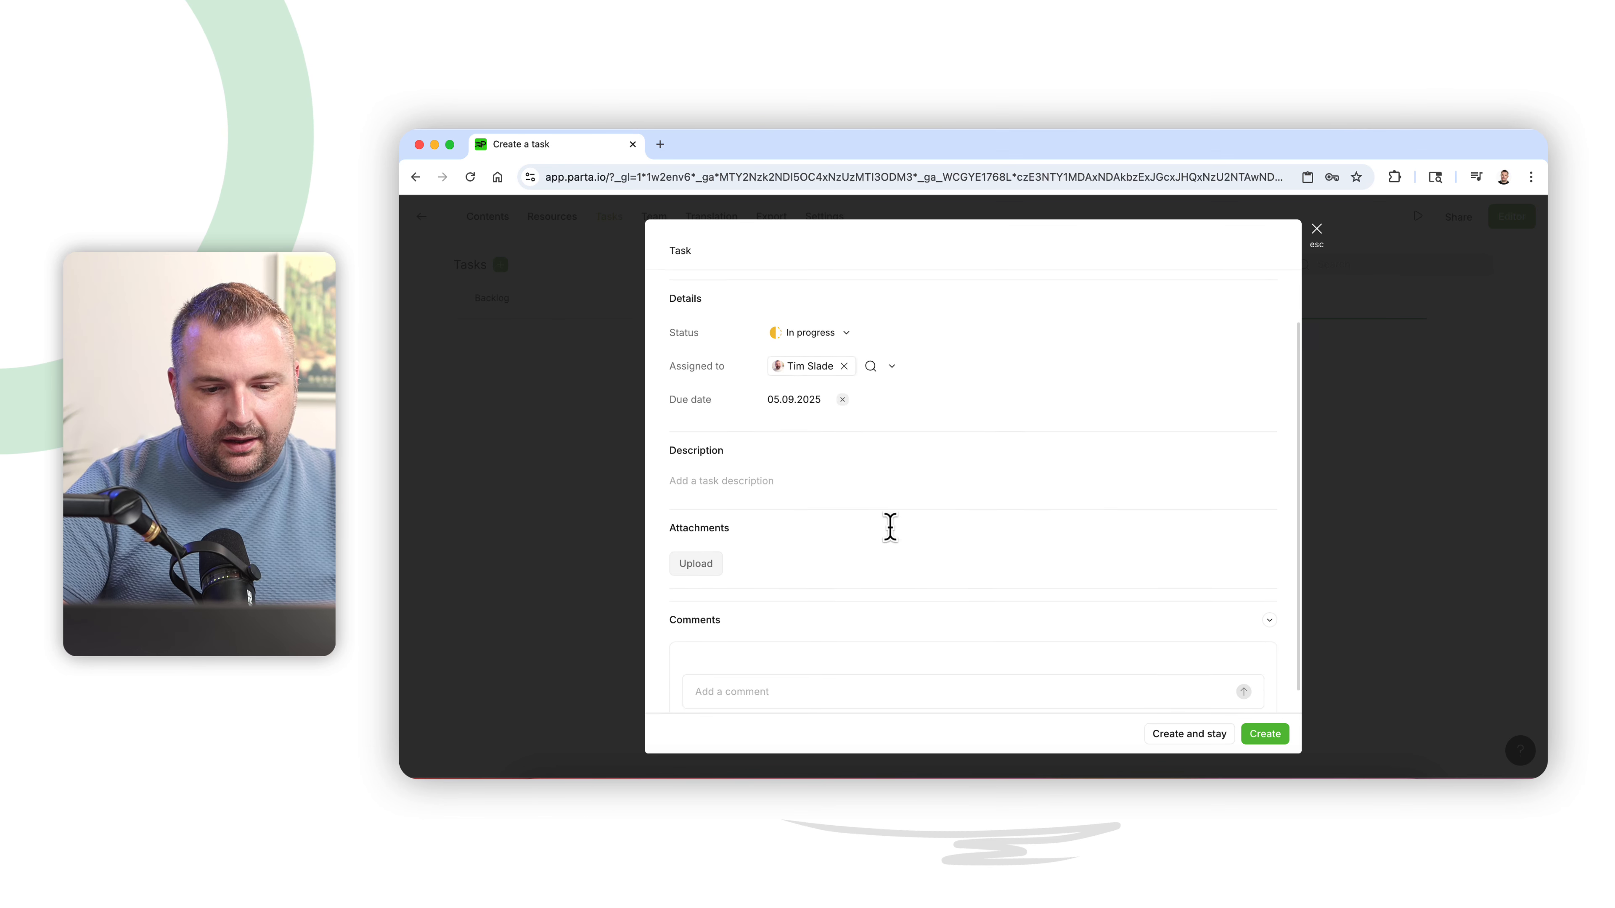
scroll(808, 474, "down", 1)
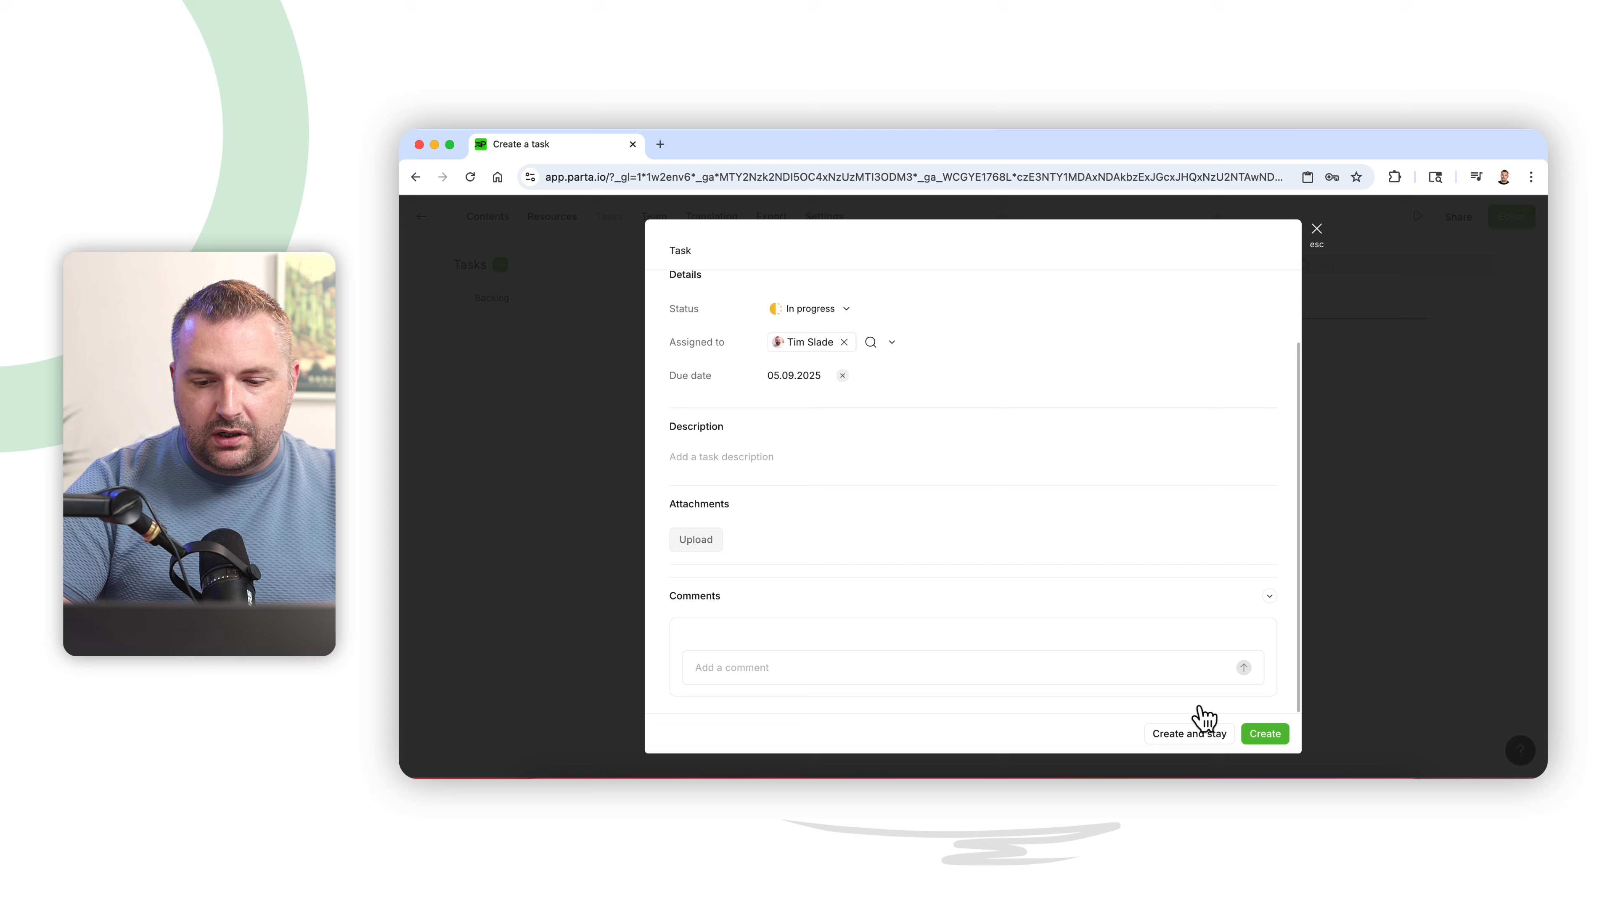
left_click(1265, 734)
mouse_move(925, 377)
left_mouse_down()
mouse_move(1148, 375)
mouse_move(937, 379)
left_mouse_up()
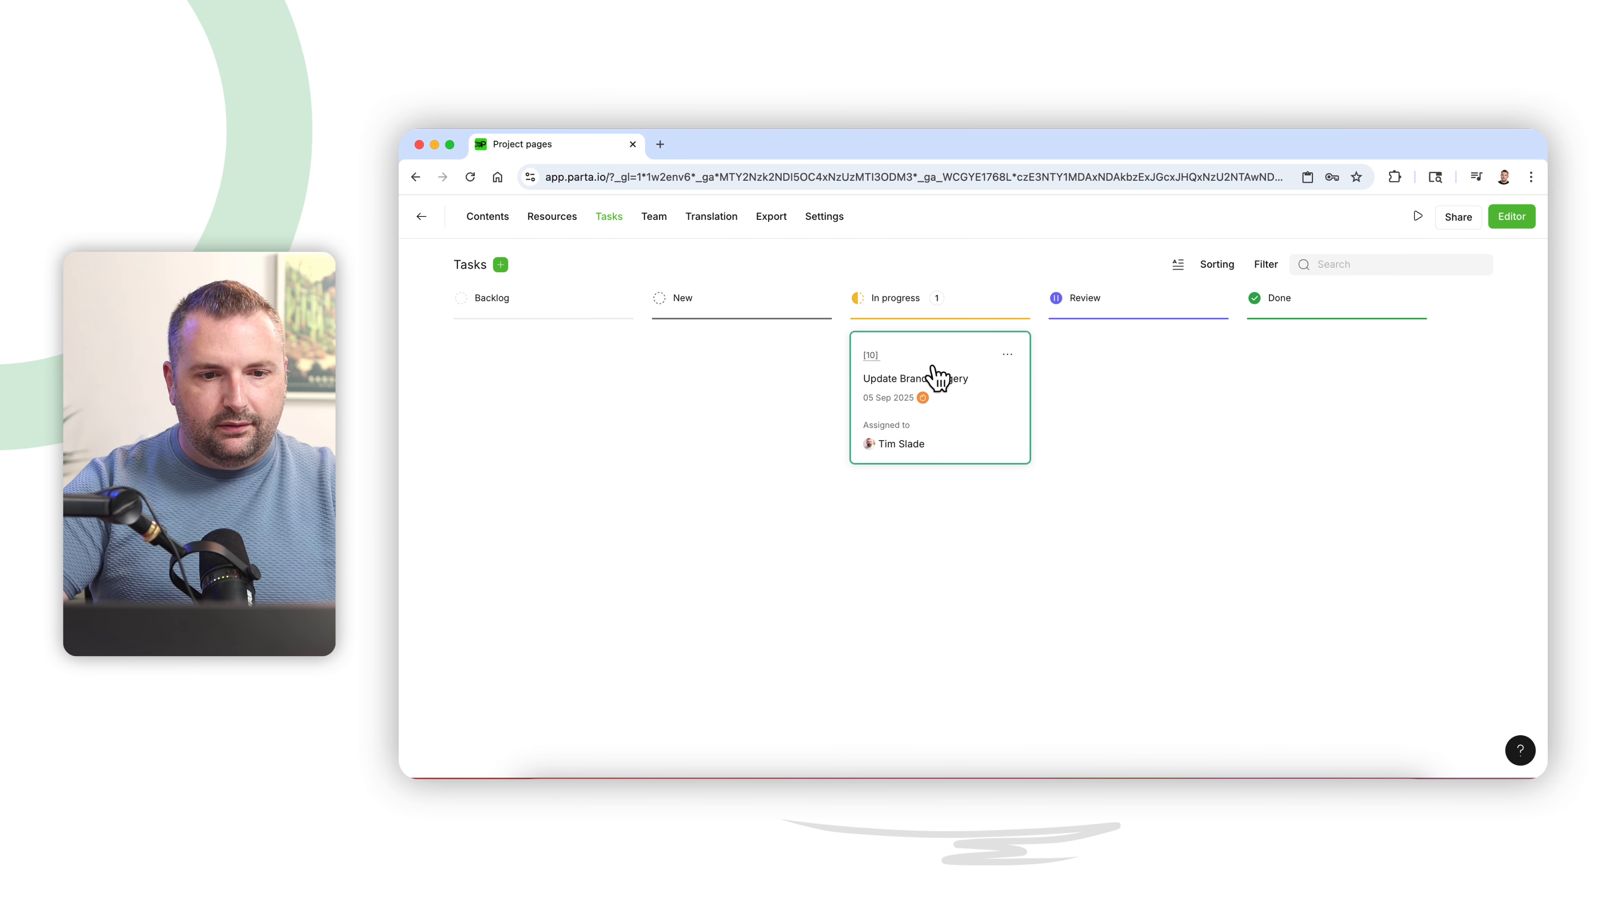
- Review the project's Team page and the AI Translation options for the course
left_click(659, 229)
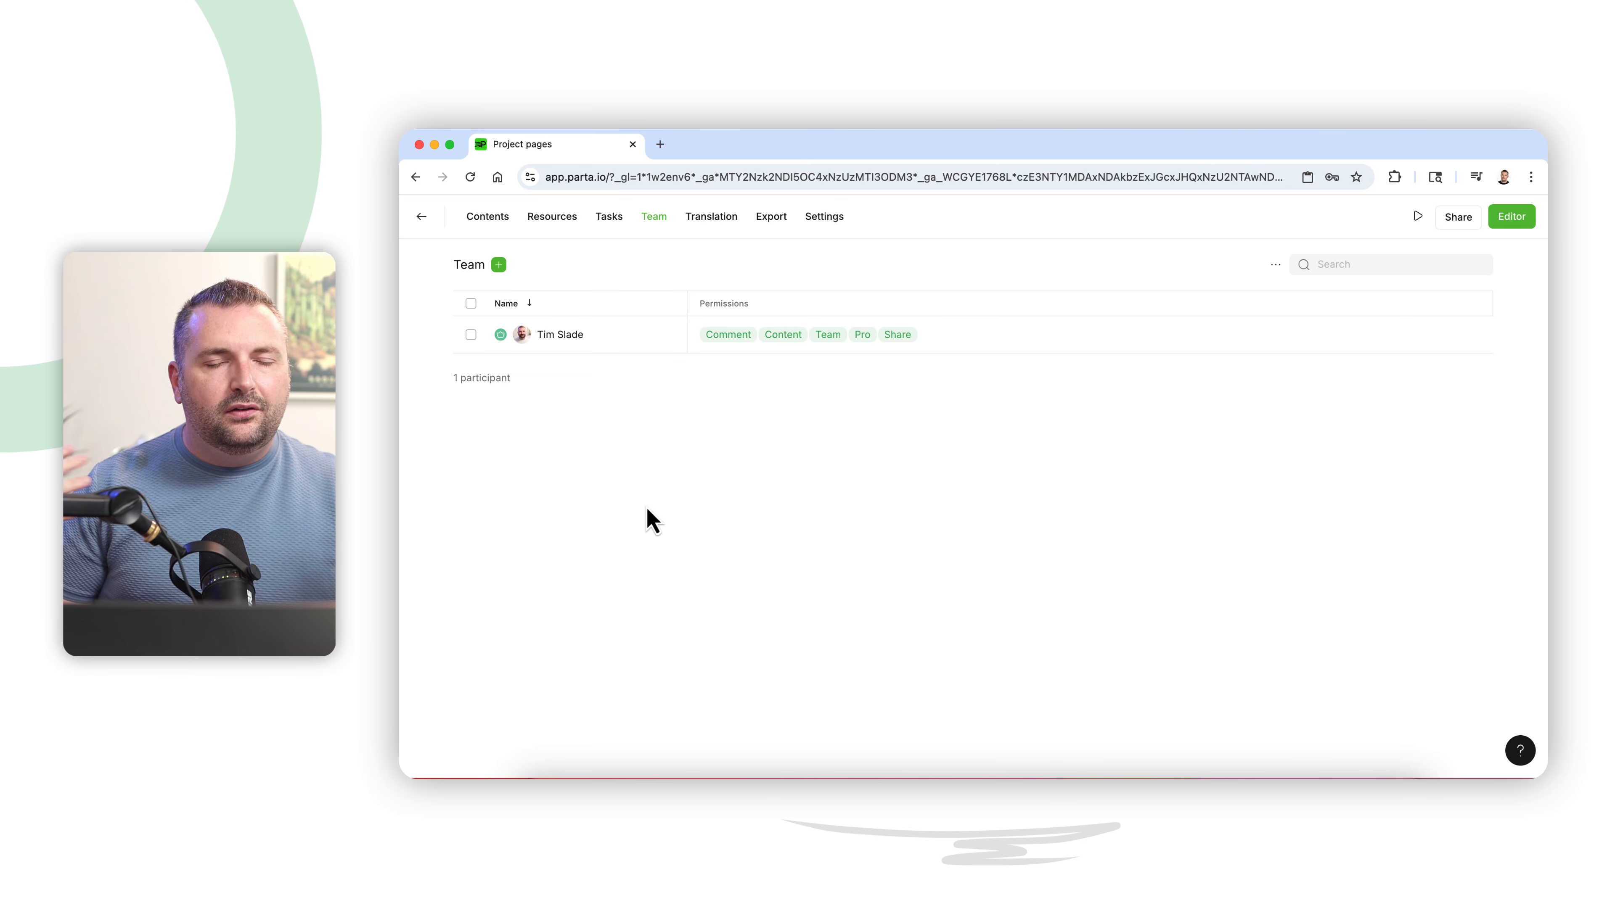
left_click(710, 217)
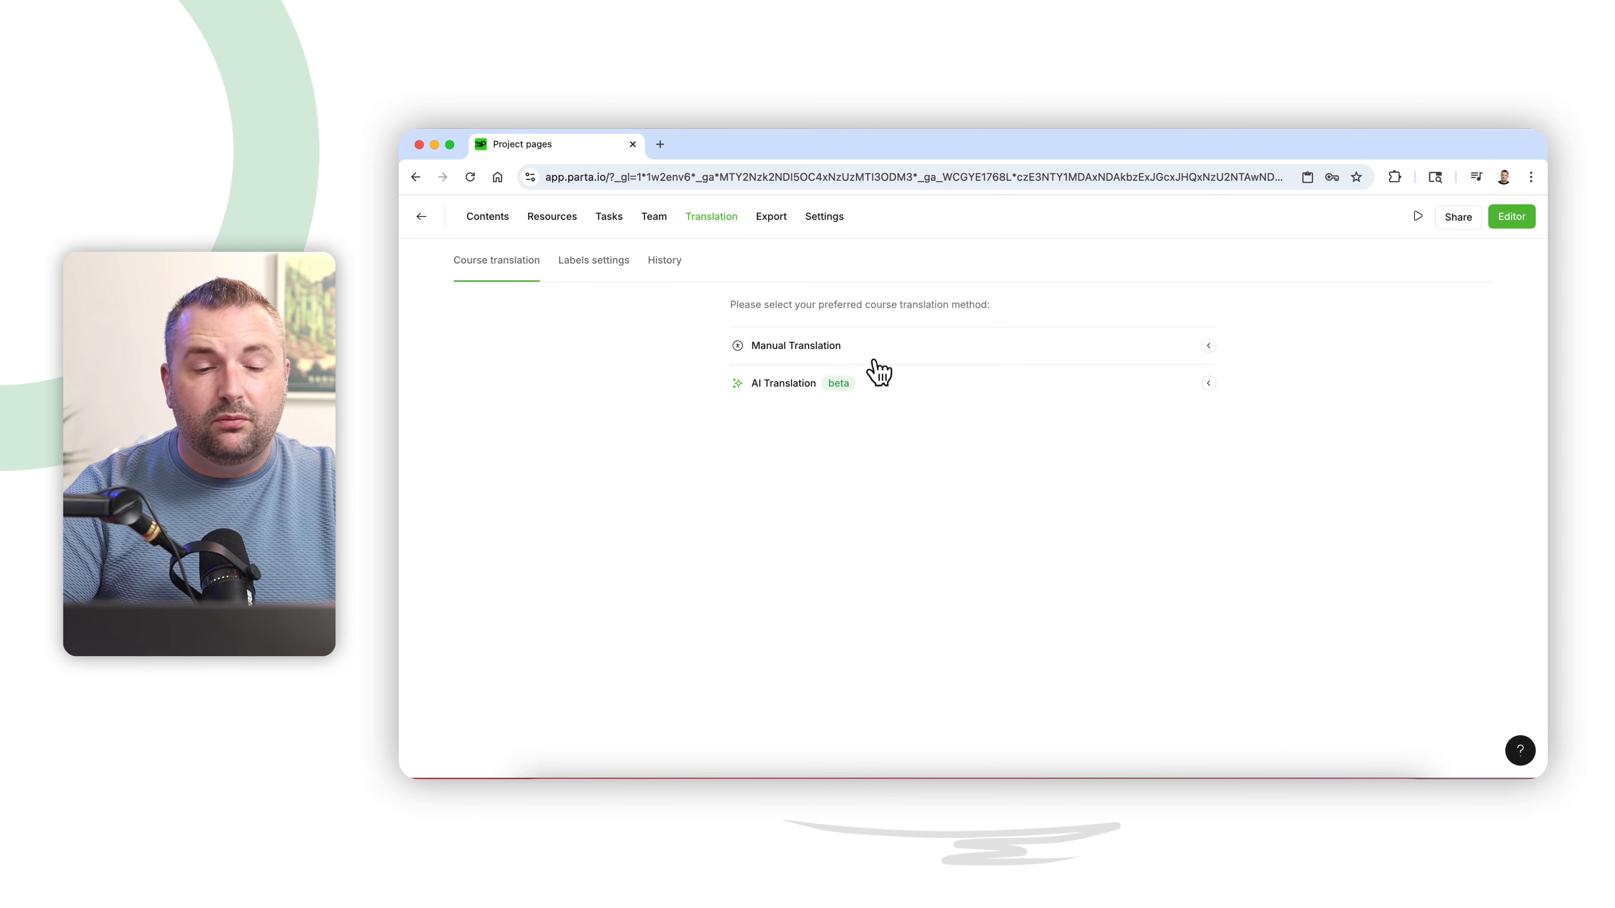
left_click(930, 393)
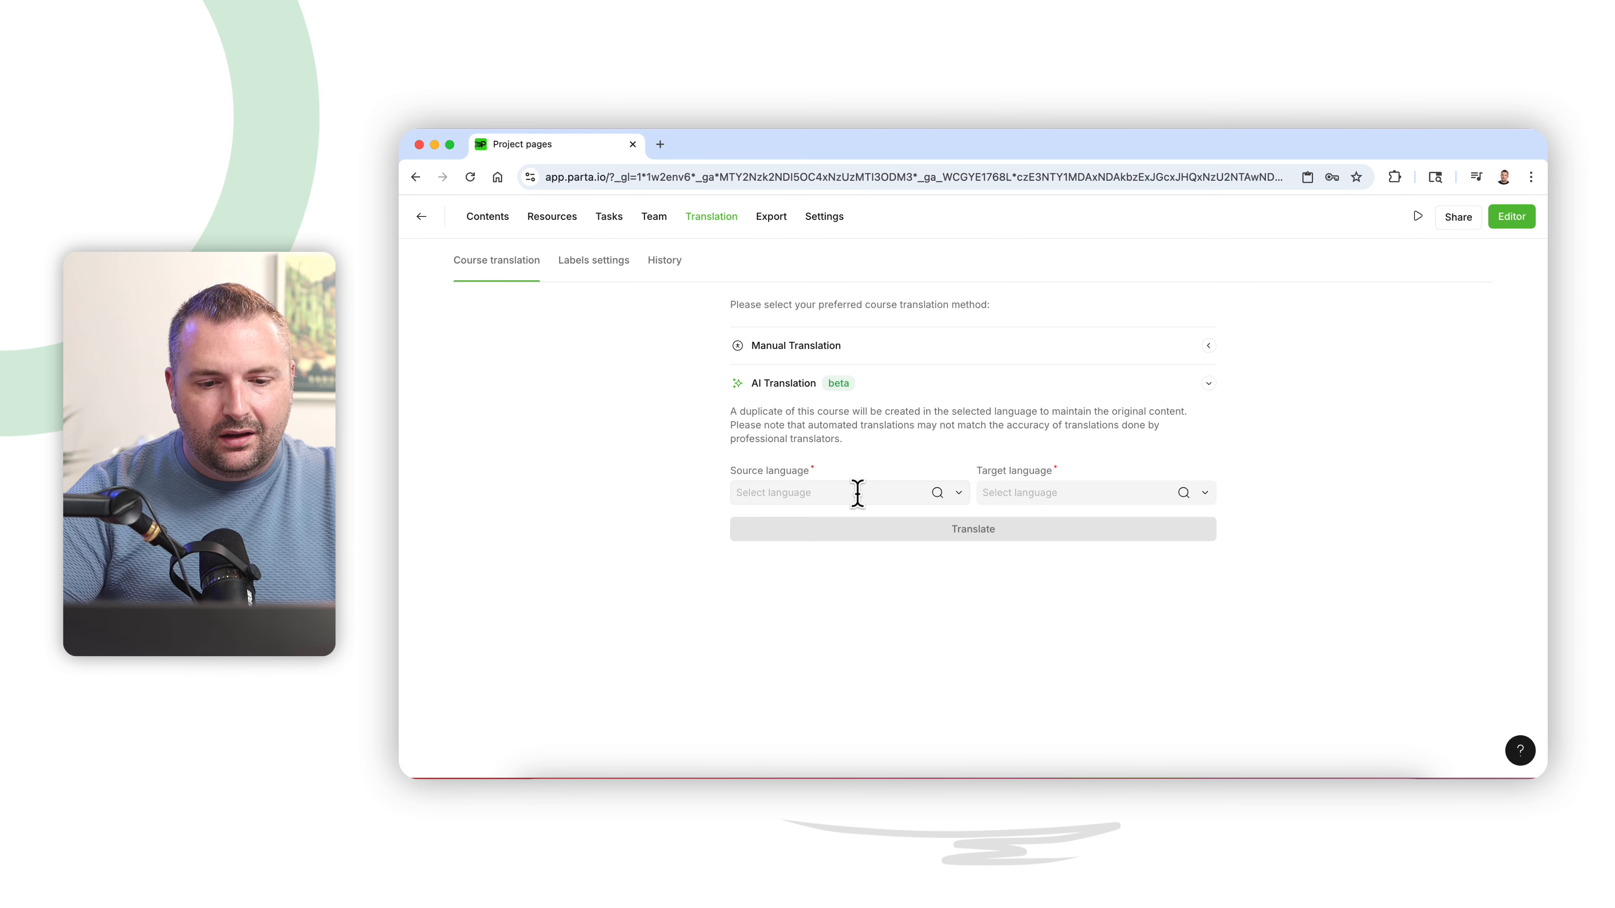
left_click(1040, 471)
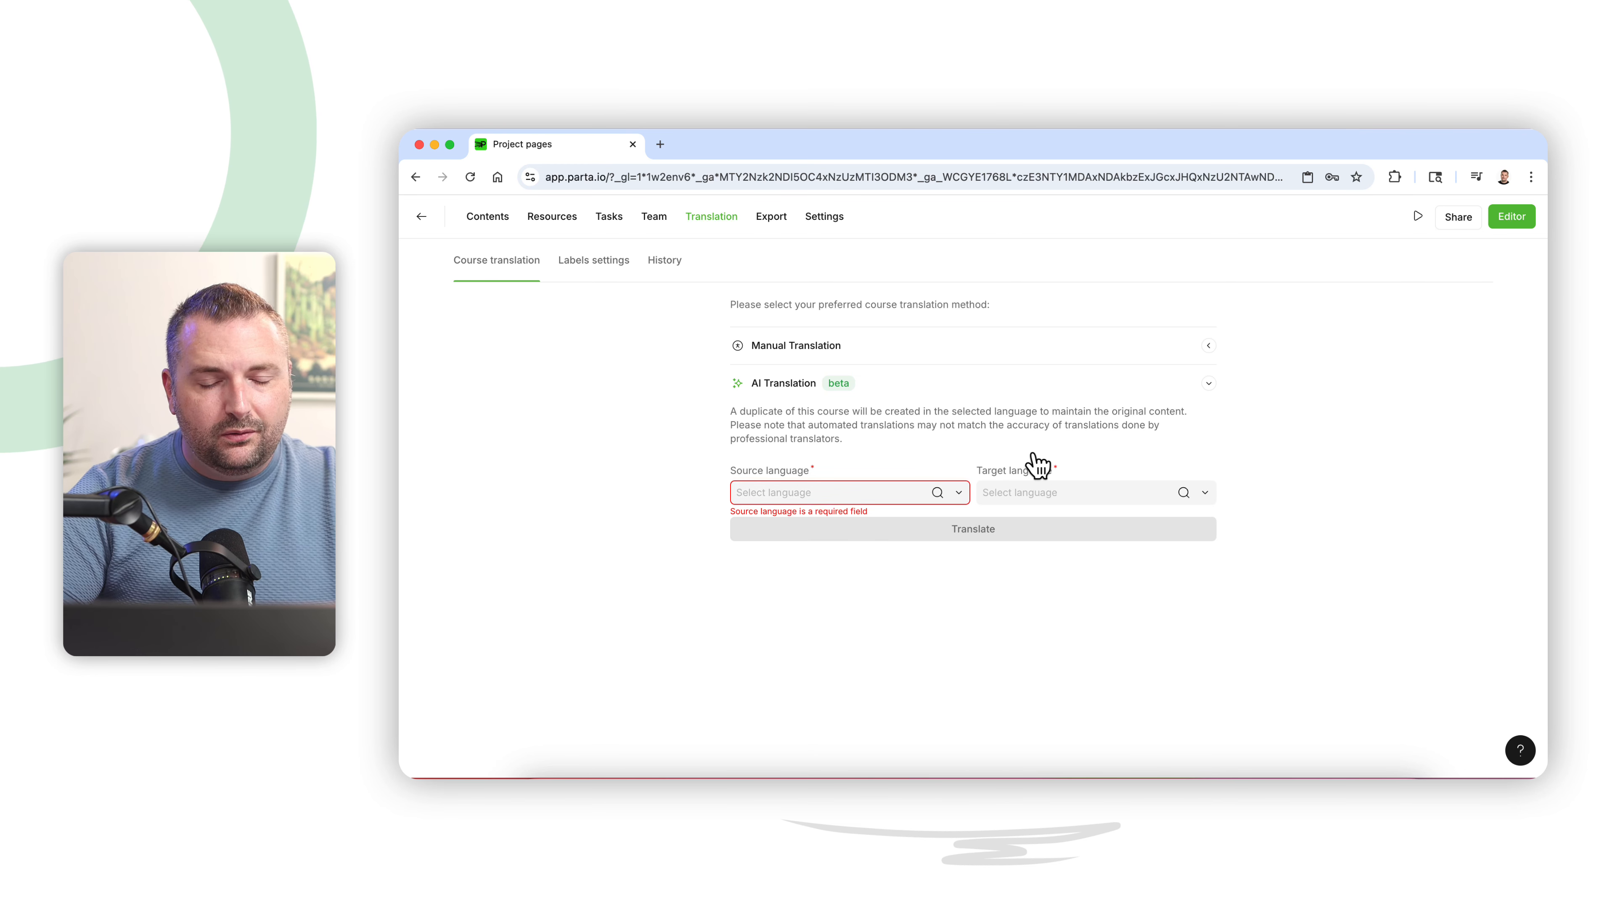
- Examine the course export configuration, trying the HTML format before returning to SCORM
left_click(771, 218)
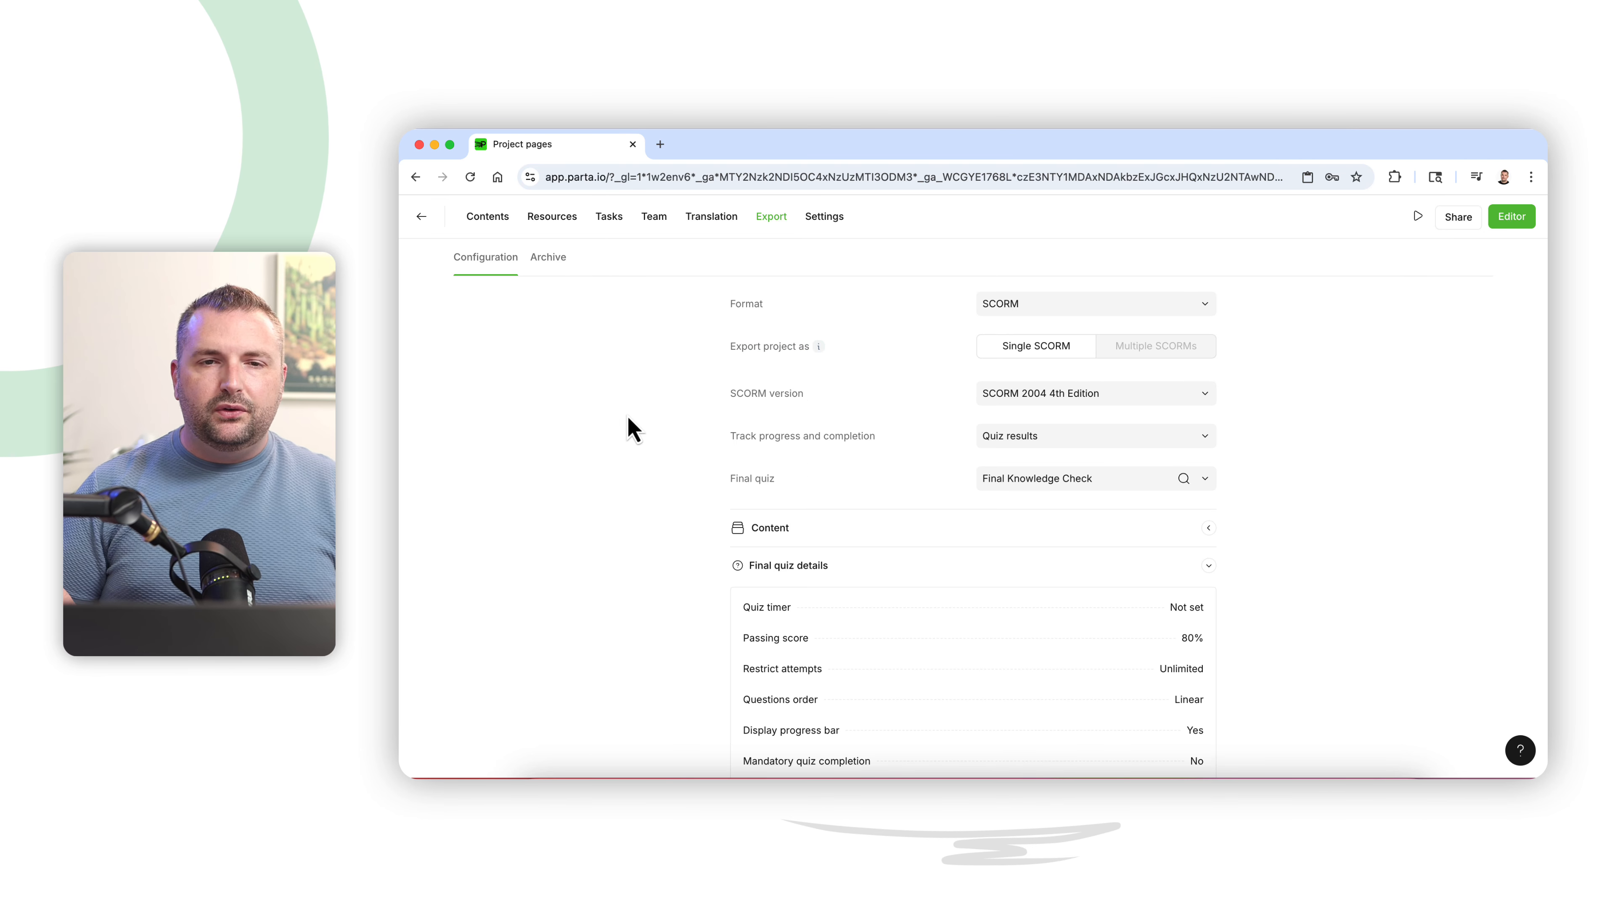
left_click(1046, 311)
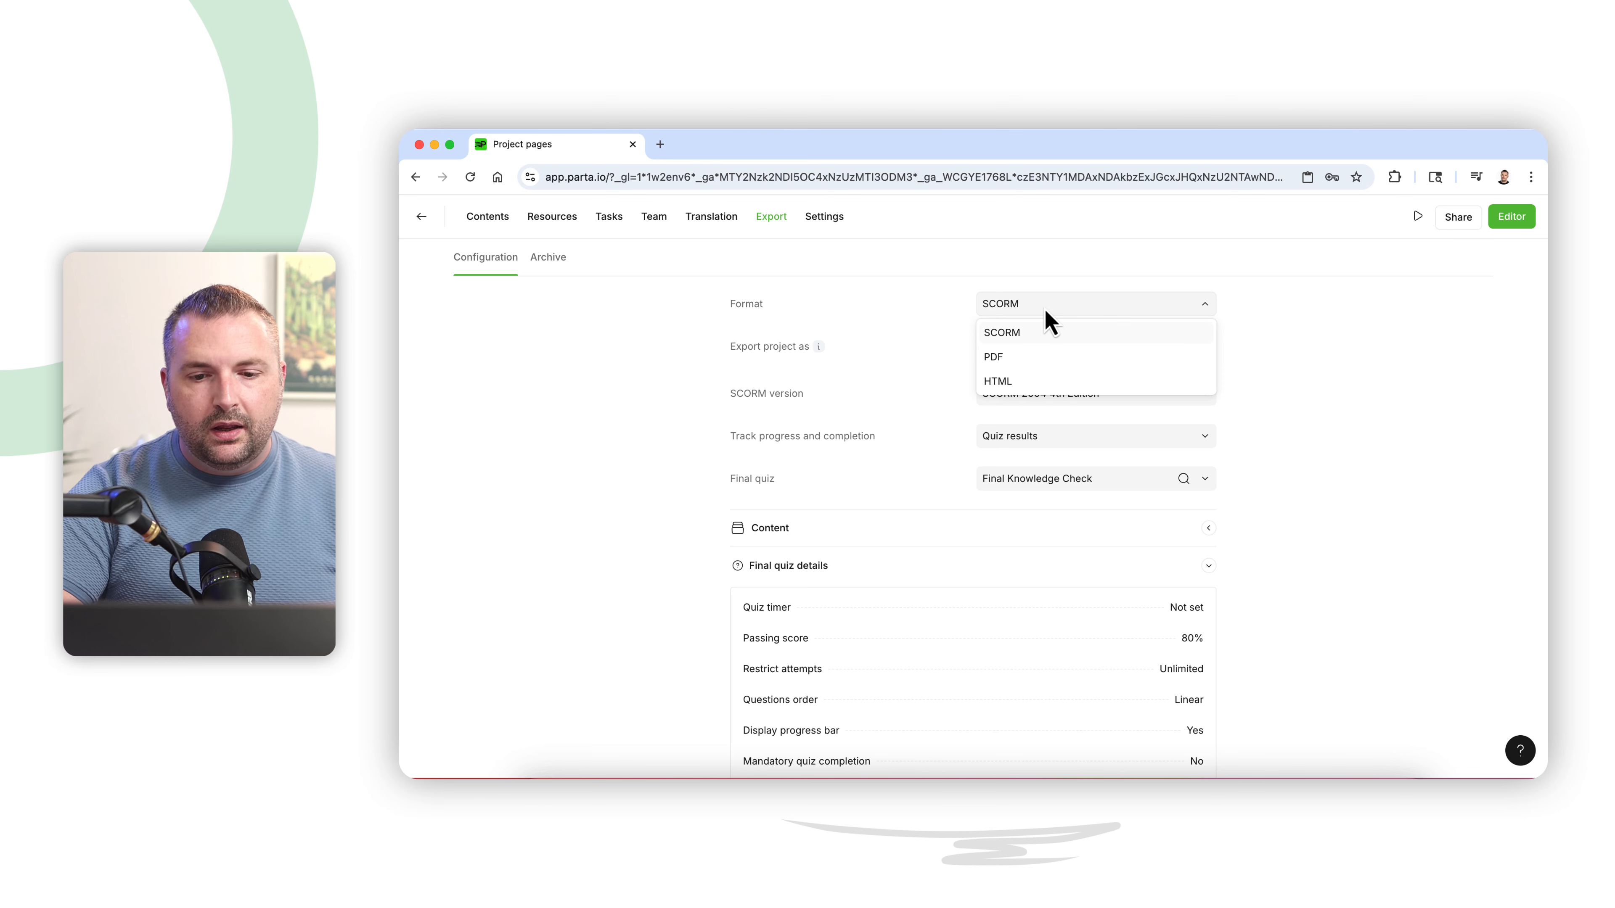
left_click(1256, 370)
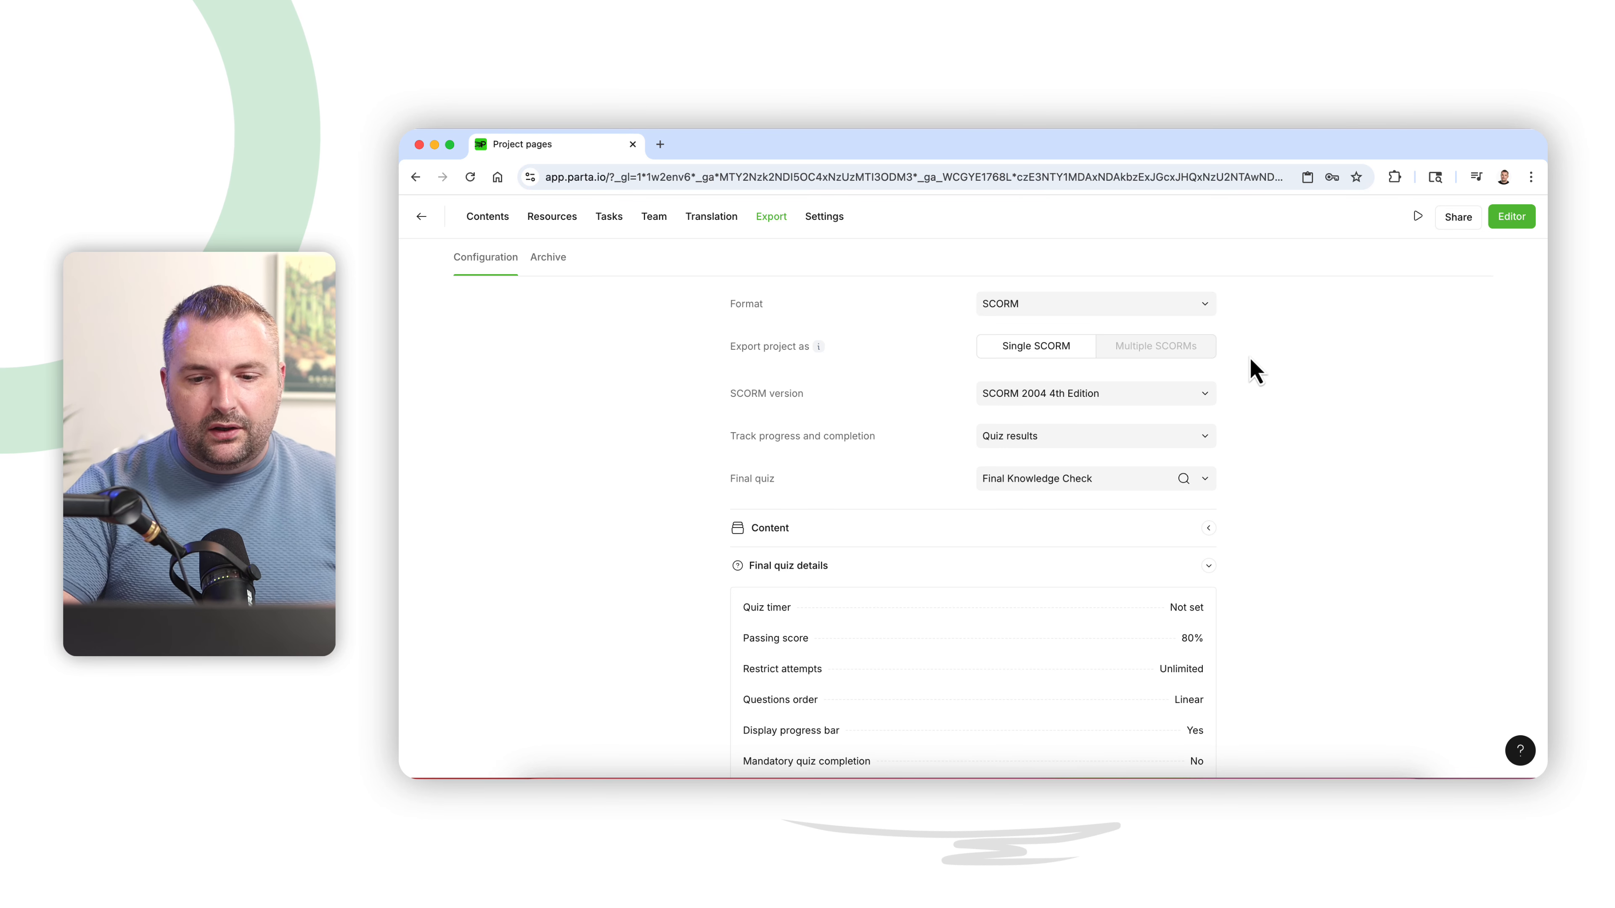
scroll(1255, 370, "down", 1)
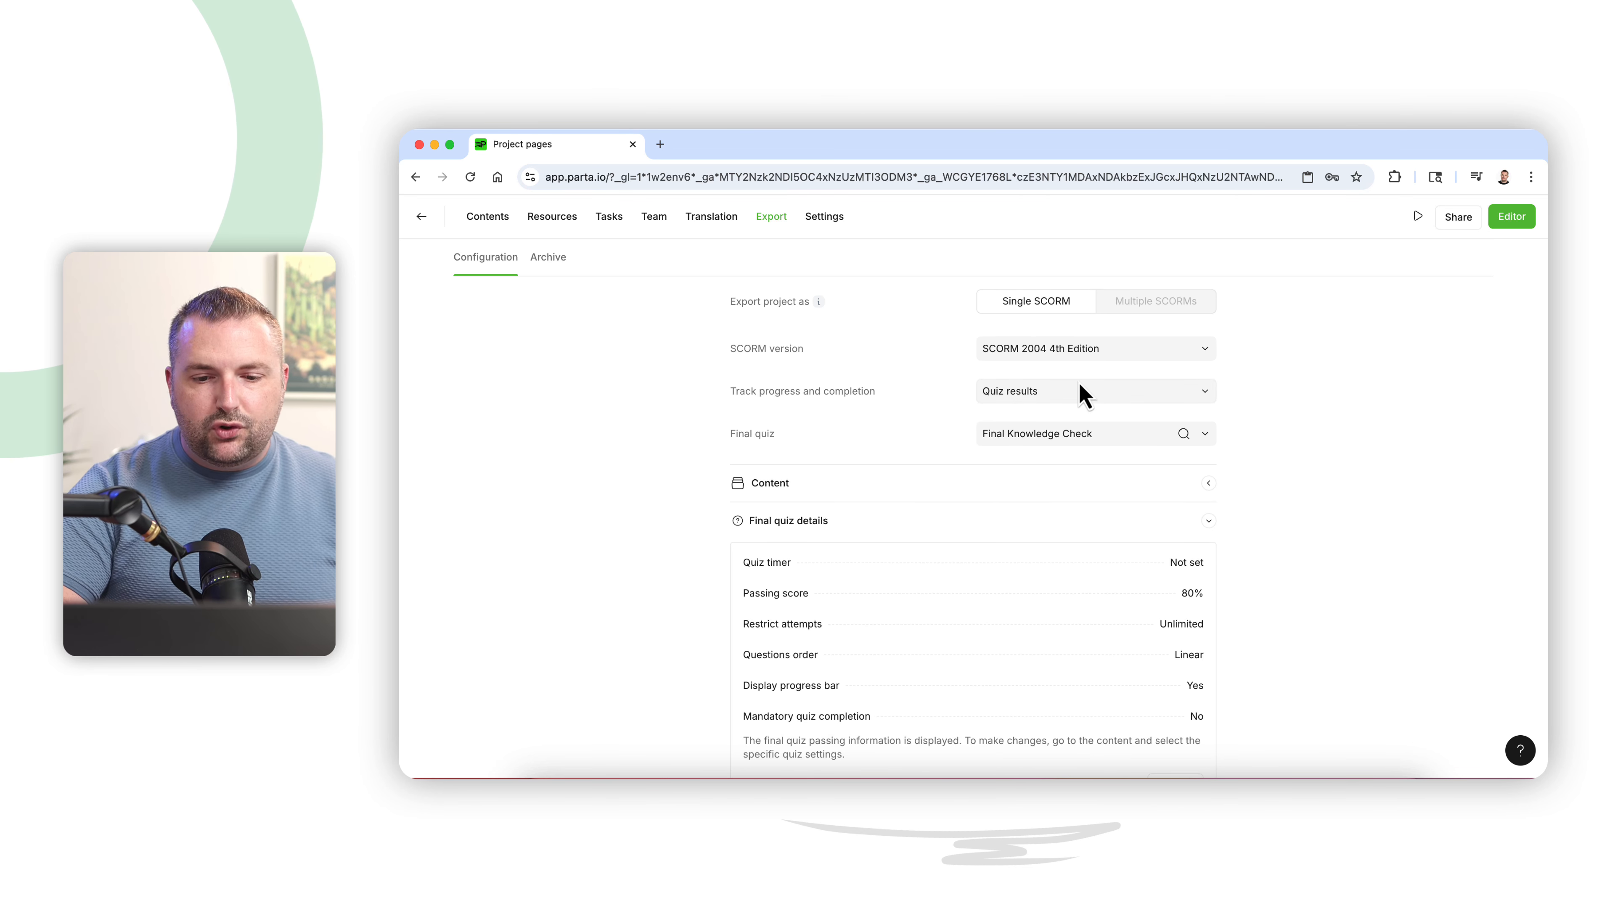
scroll(800, 459, "down", 3)
scroll(800, 460, "up", 4)
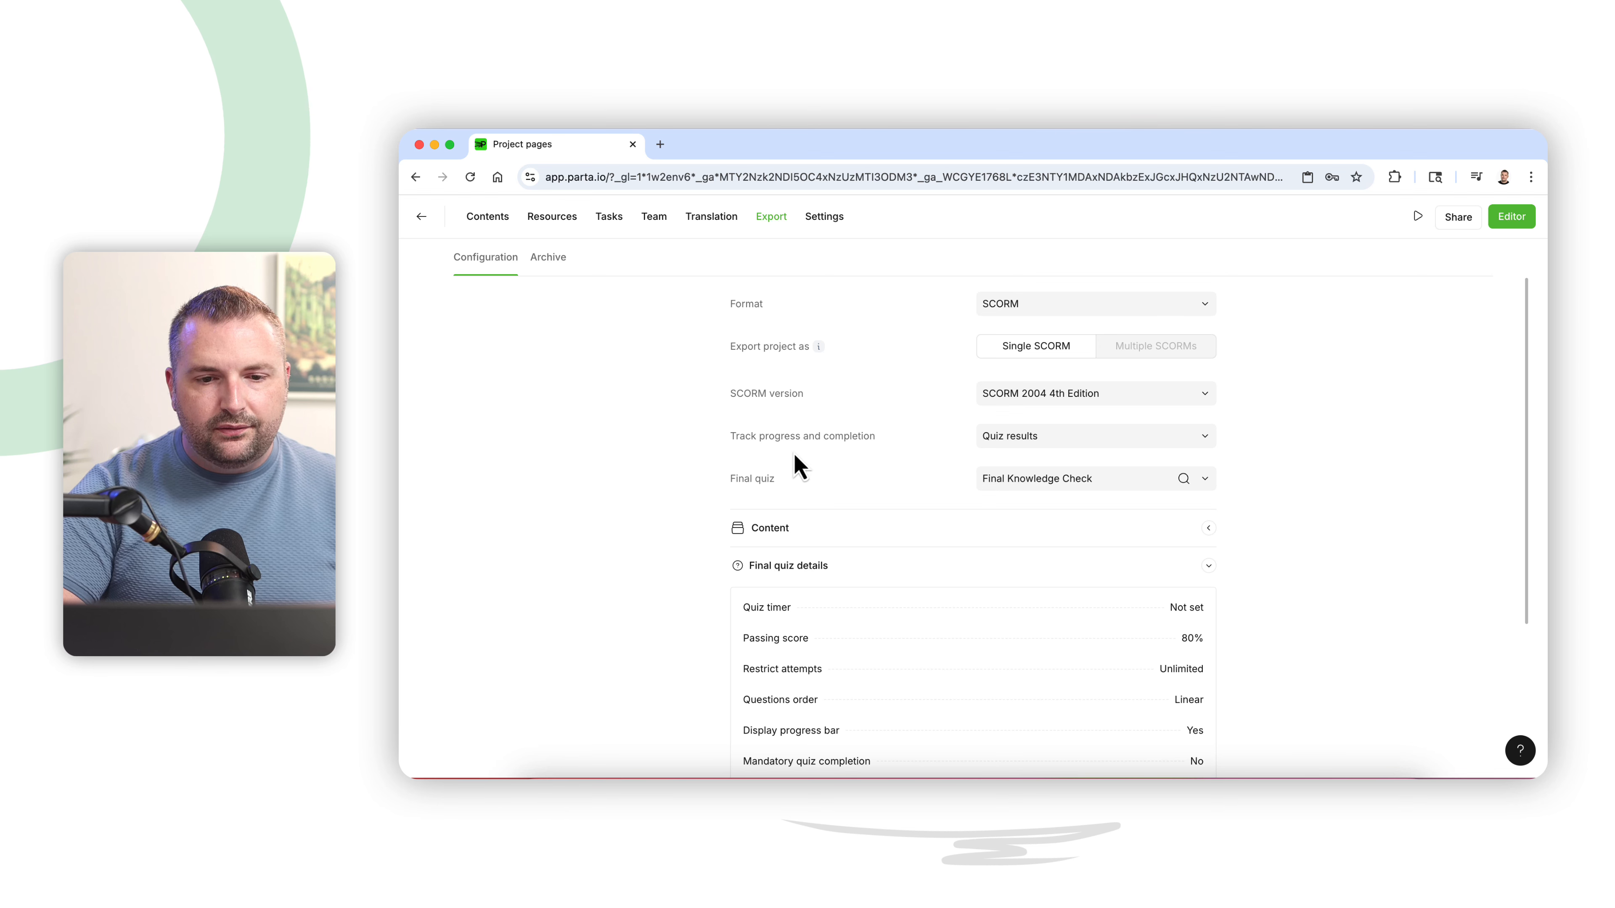
left_click(1035, 304)
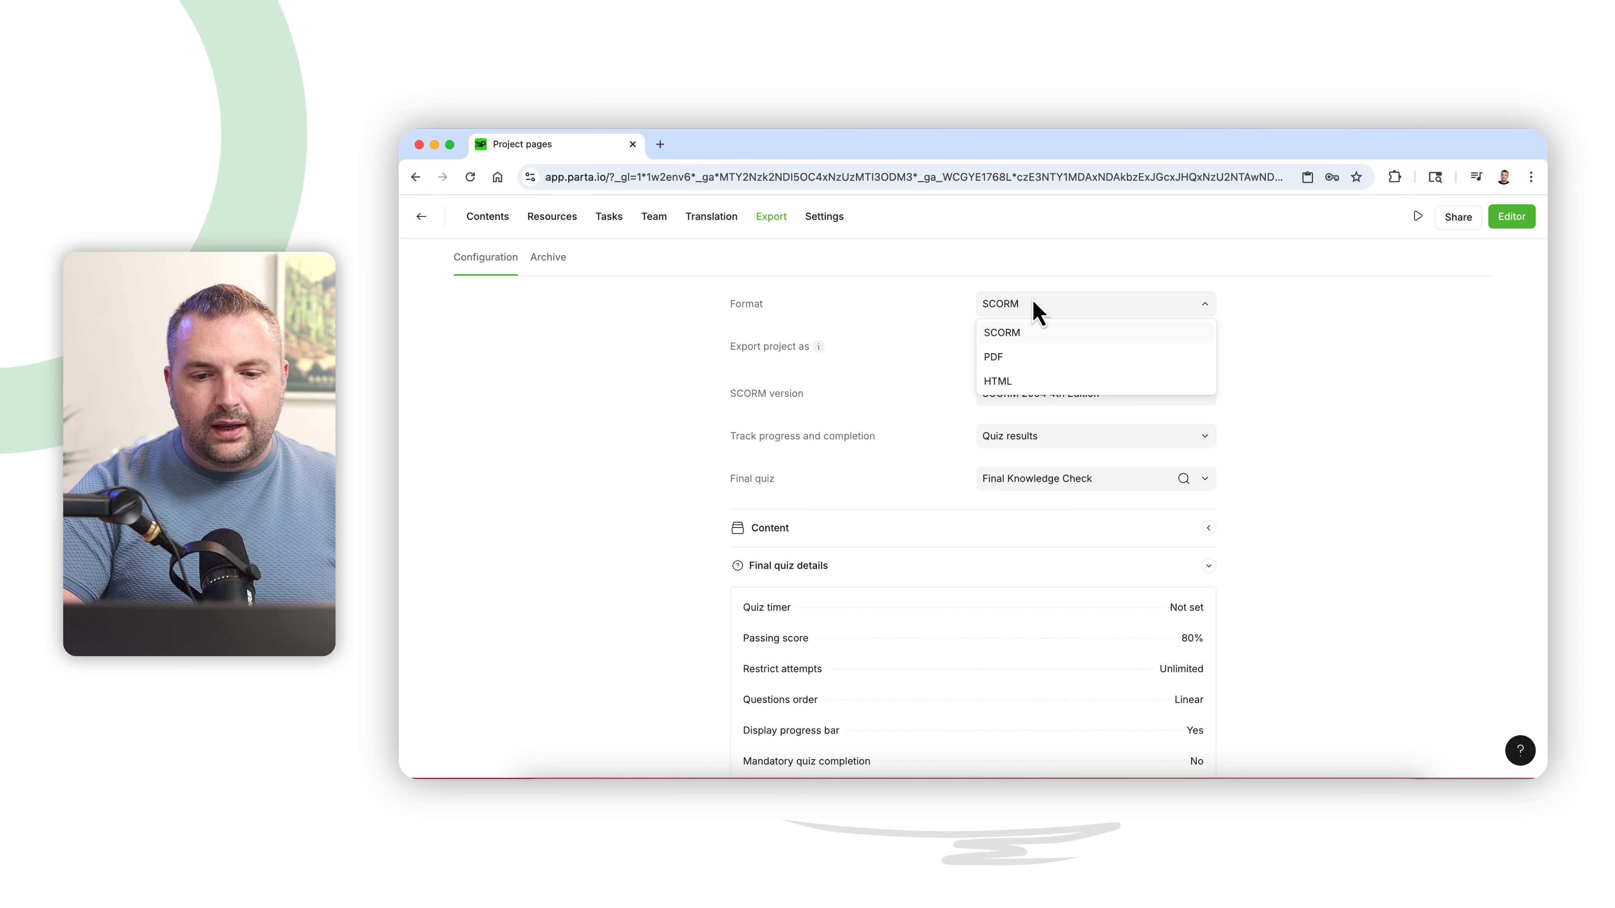
left_click(1021, 382)
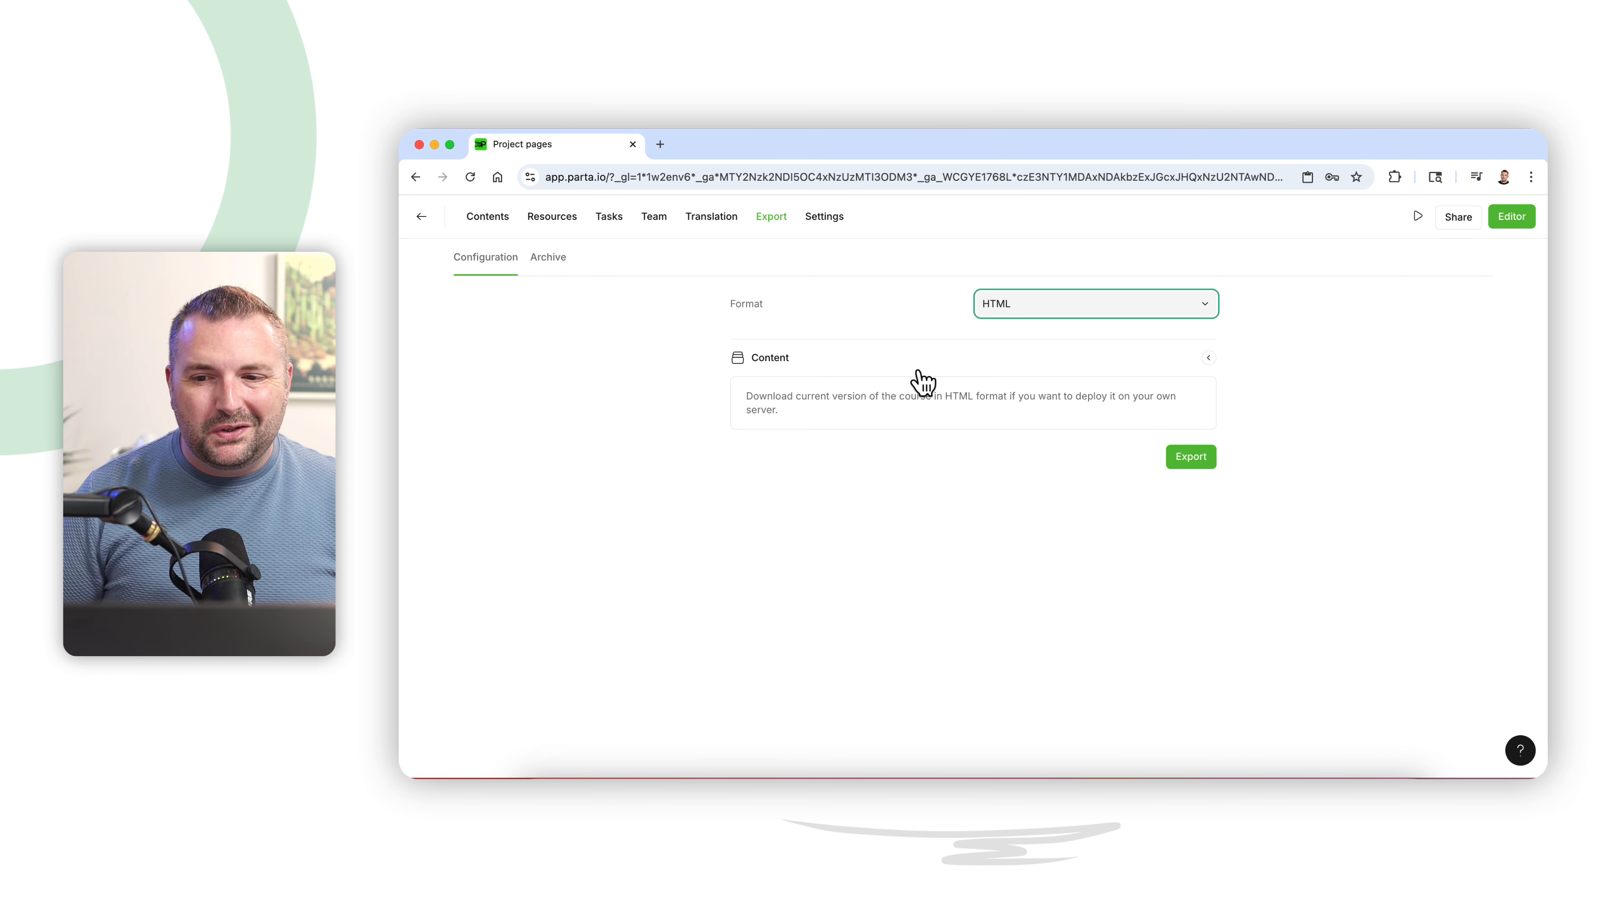
left_click(1020, 310)
left_click(1026, 332)
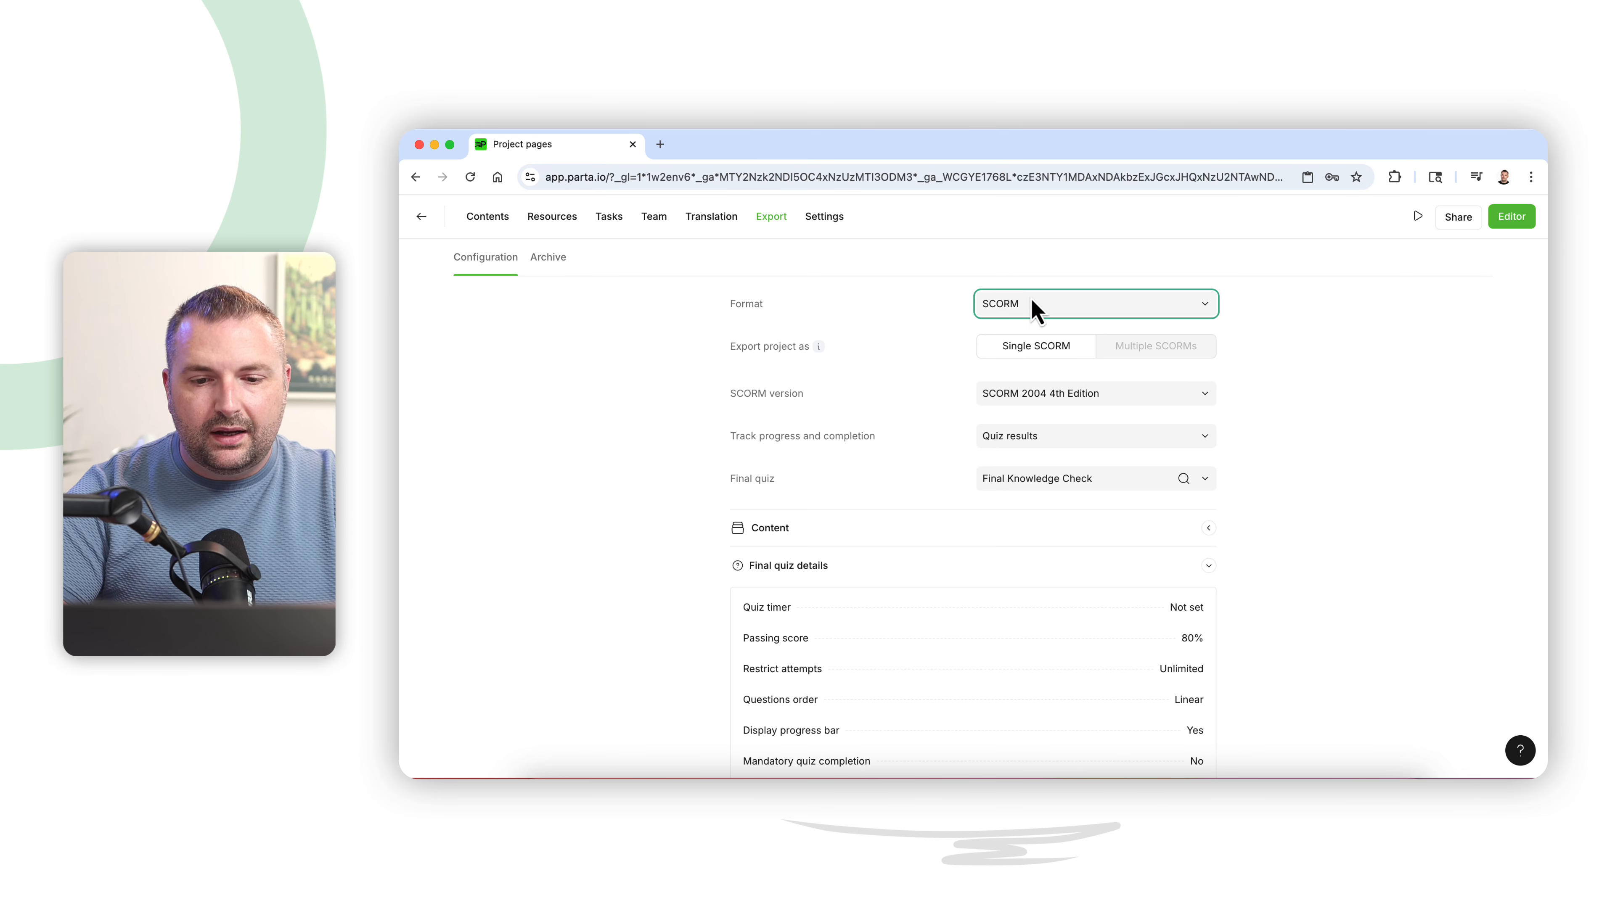
- Turn on the public course link in the sharing settings
left_click(1460, 218)
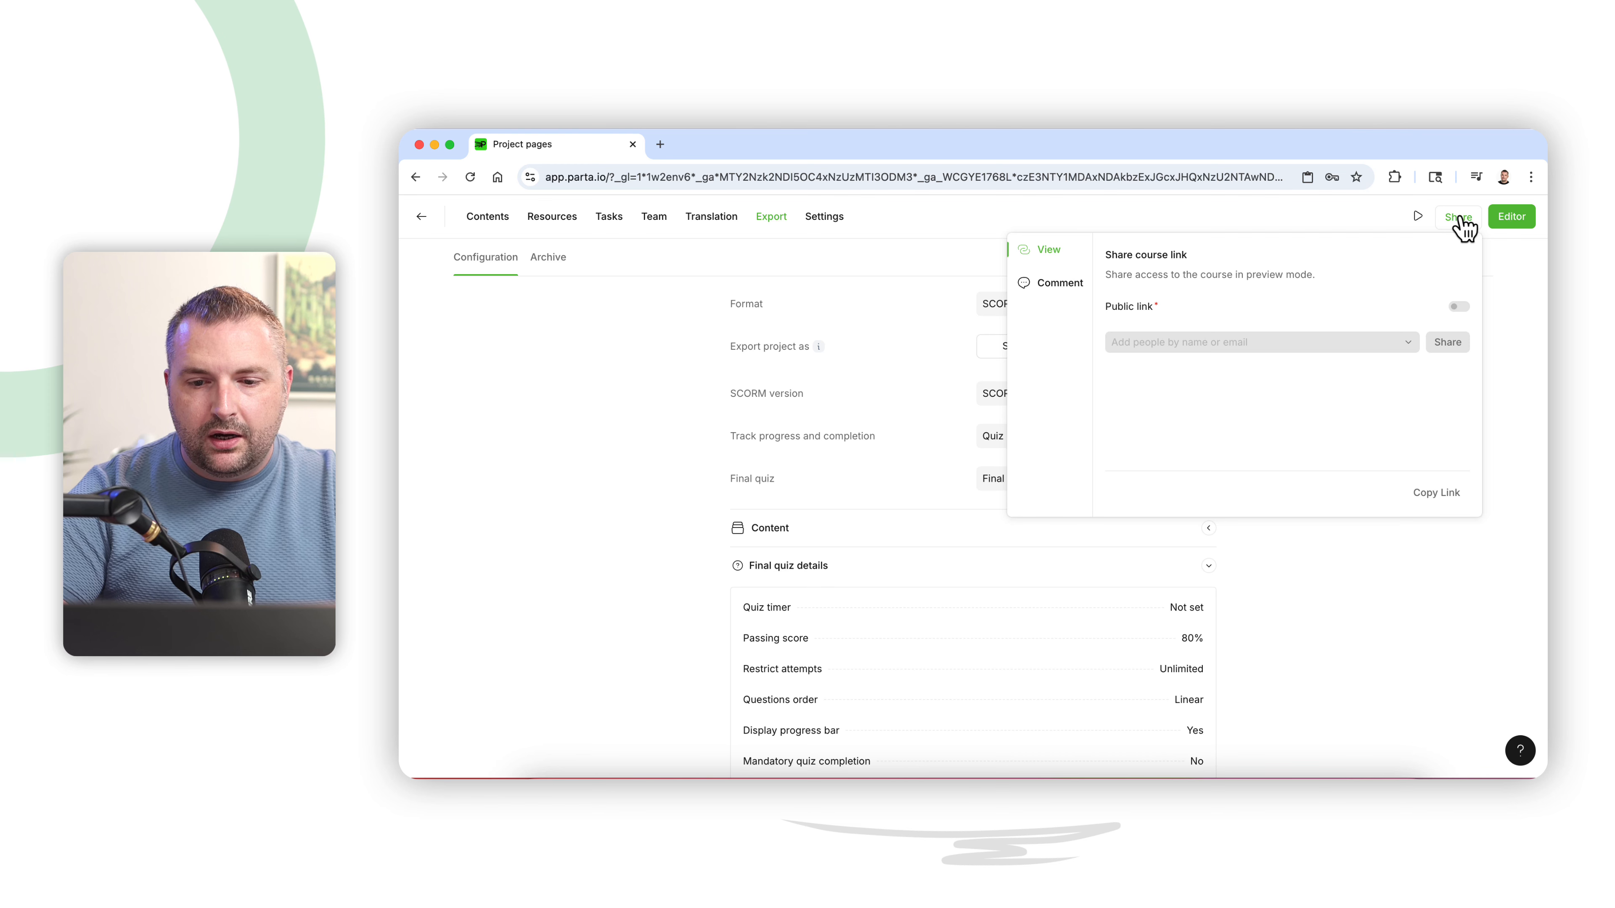
left_click(1459, 307)
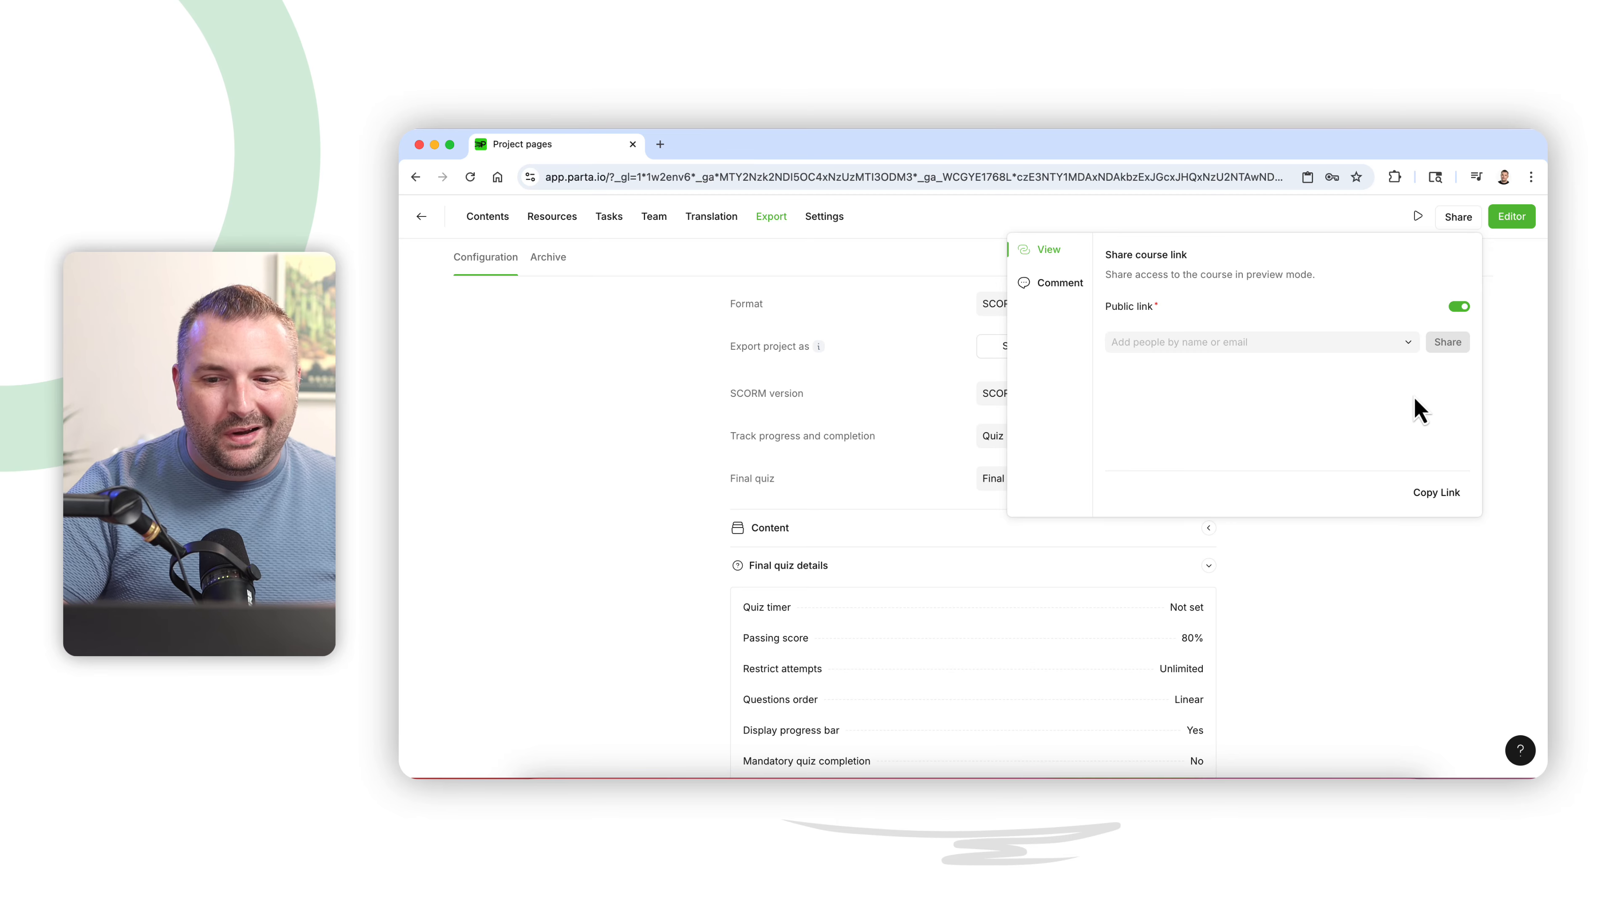
left_click(1521, 425)
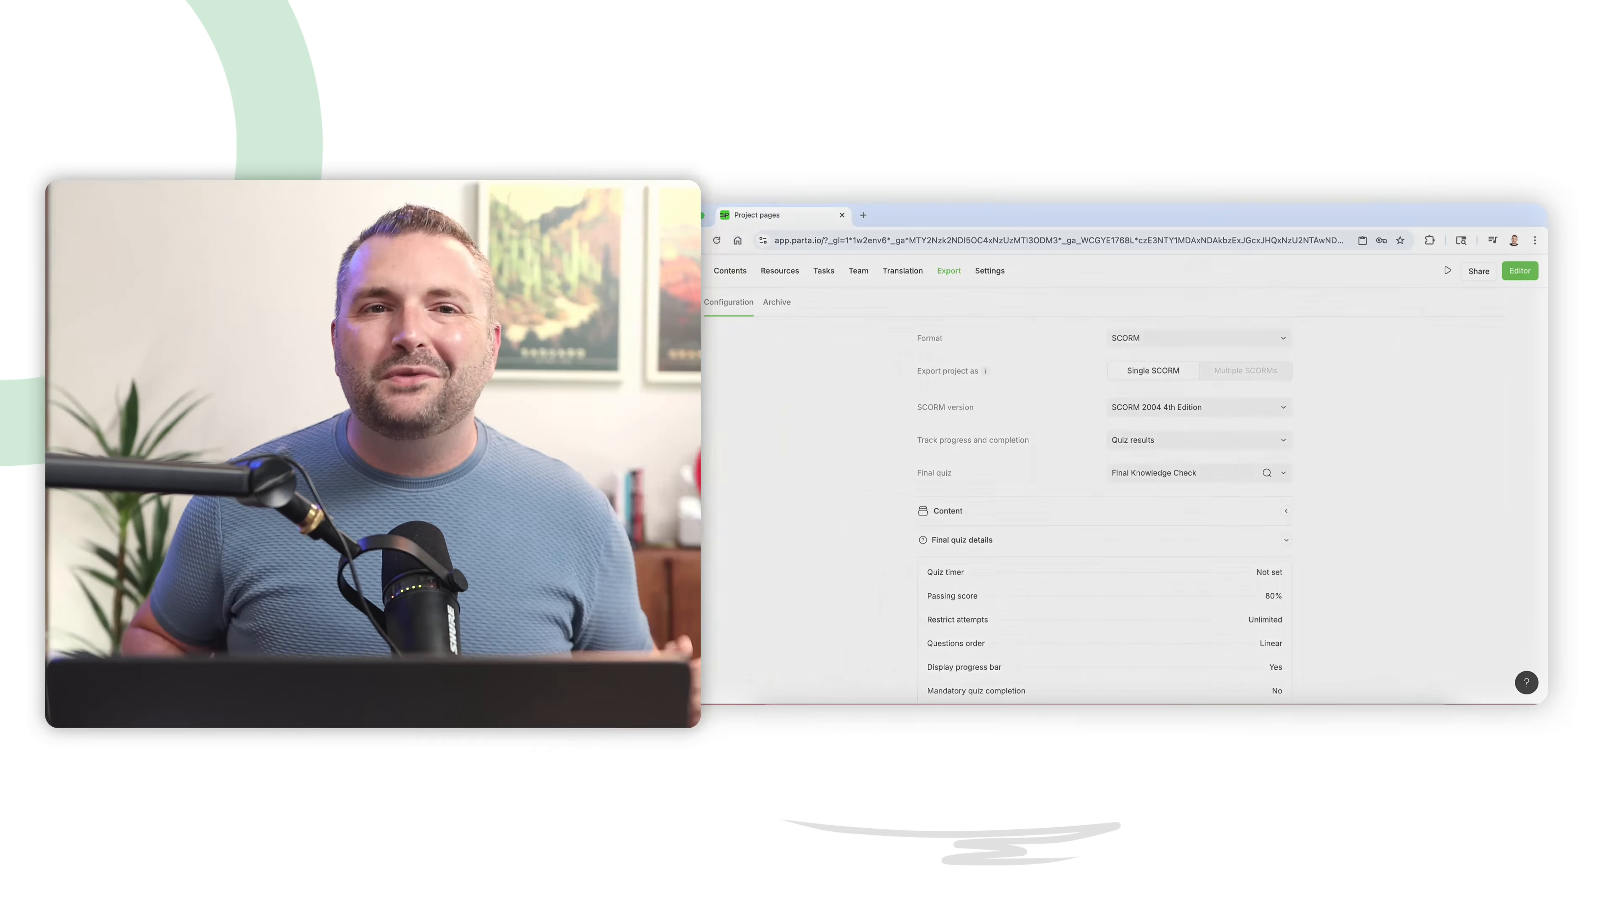